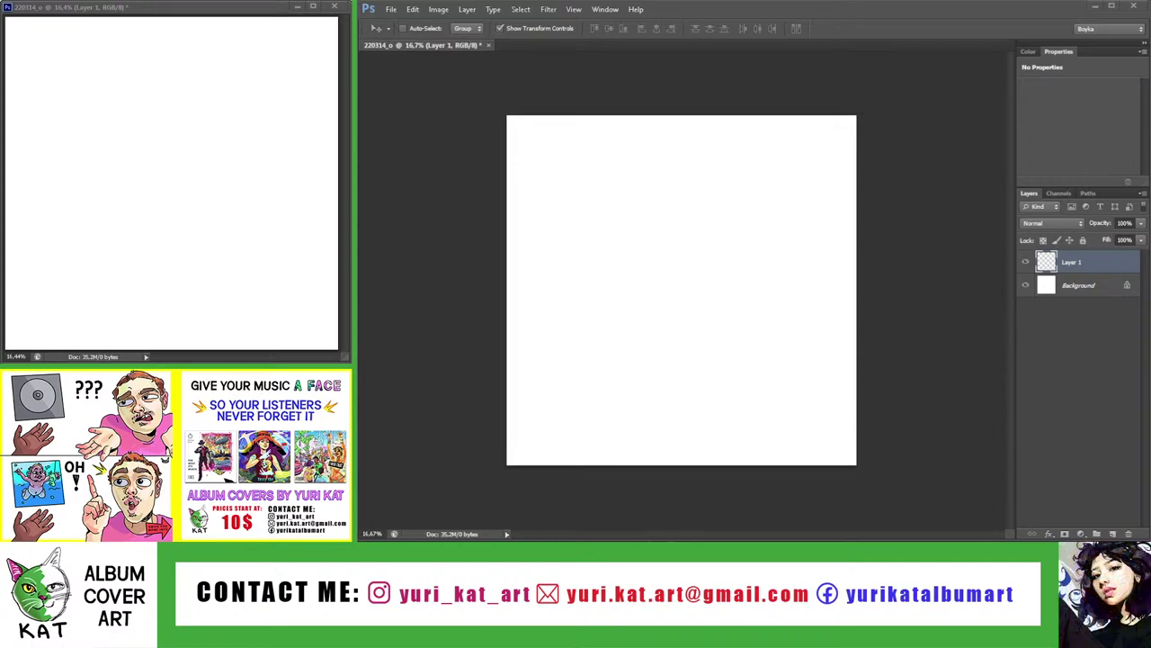
# Set up a black brush, save the document as 220314_o.psd, and reduce the brush size to 30
pyautogui.click(1028, 51)
pyautogui.press('d')
pyautogui.press('b')
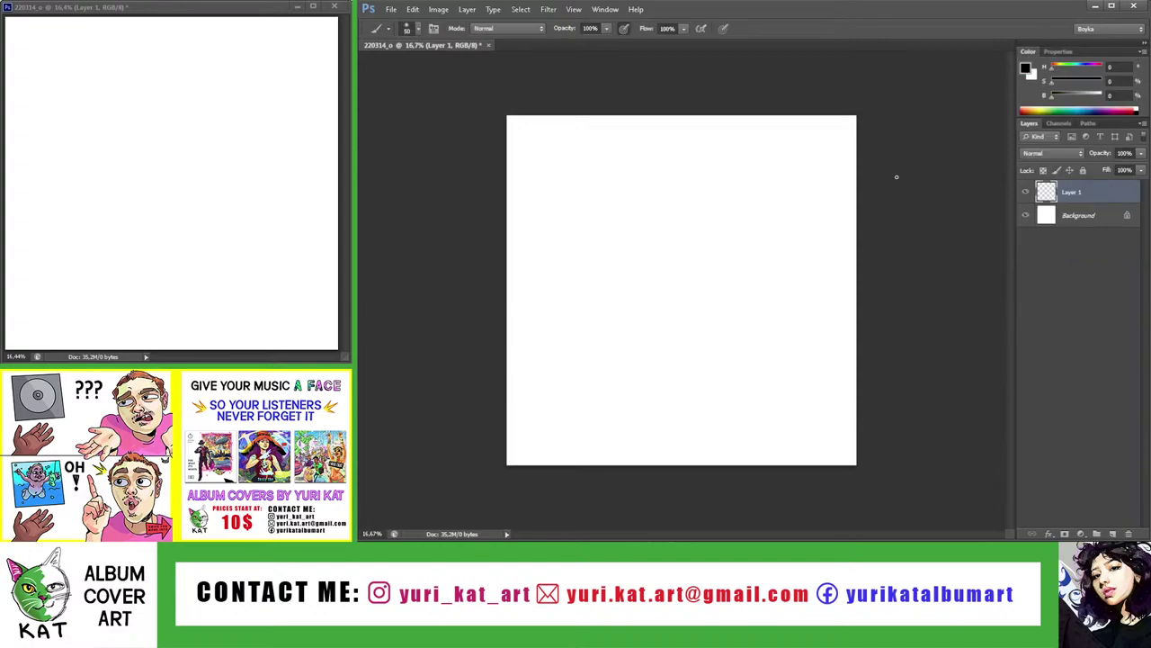
pyautogui.click(700, 124)
pyautogui.hotkey('ctrl', 'z')
pyautogui.press('e')
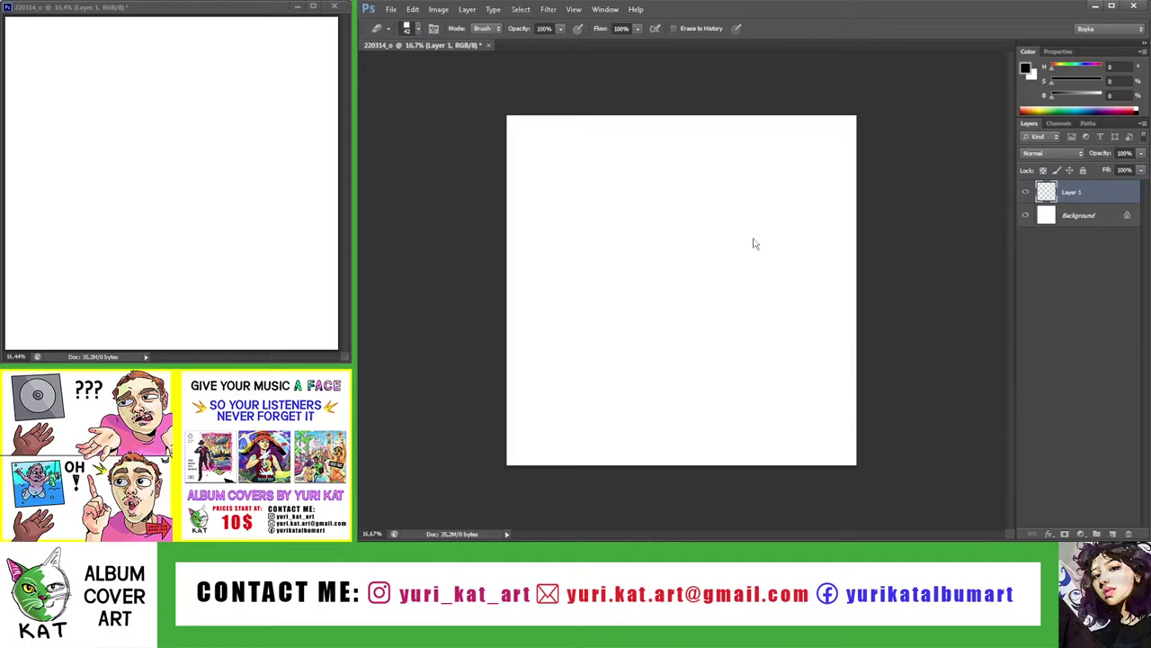
pyautogui.press('b')
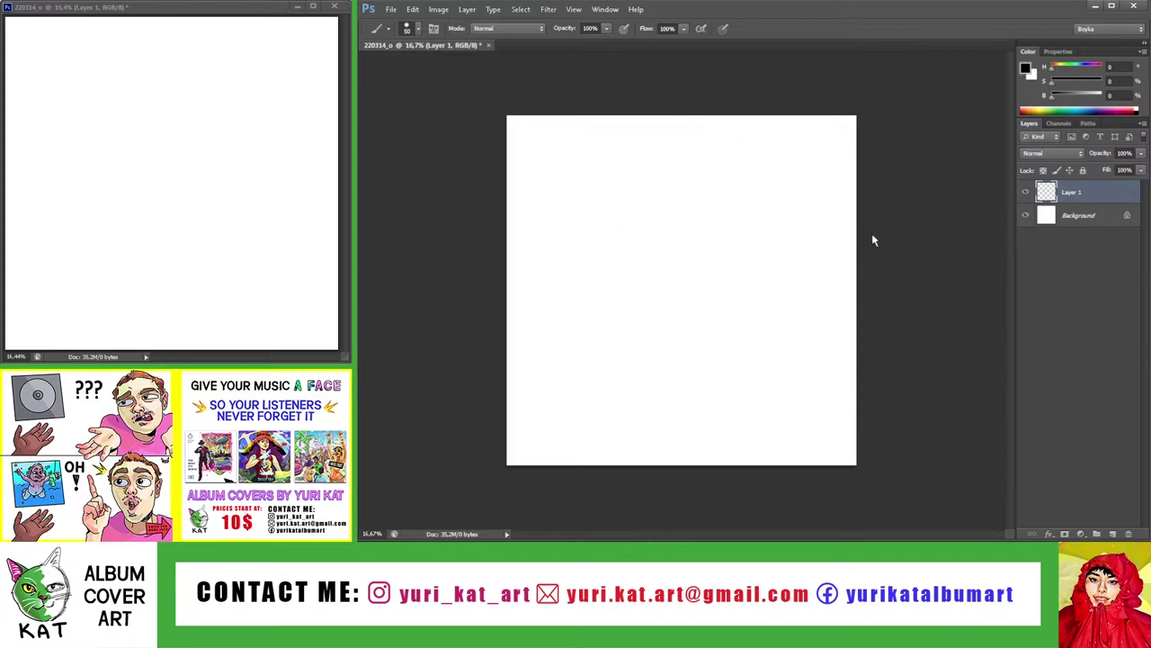
pyautogui.hotkey('ctrl', 's')
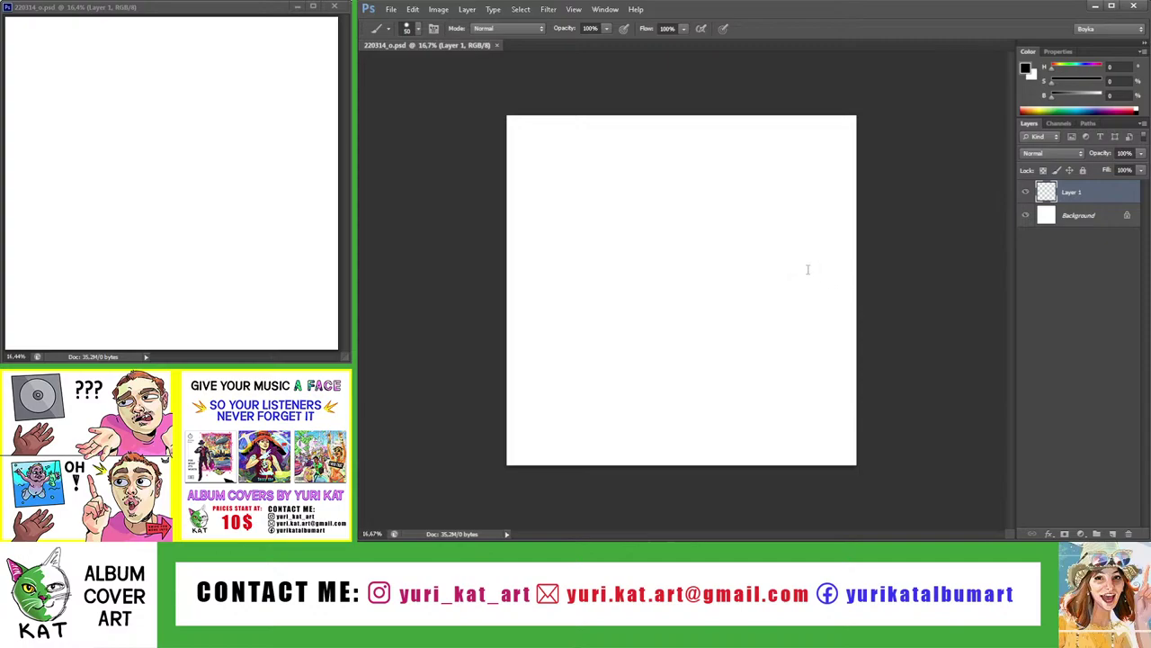
pyautogui.press('[')
pyautogui.press('[')
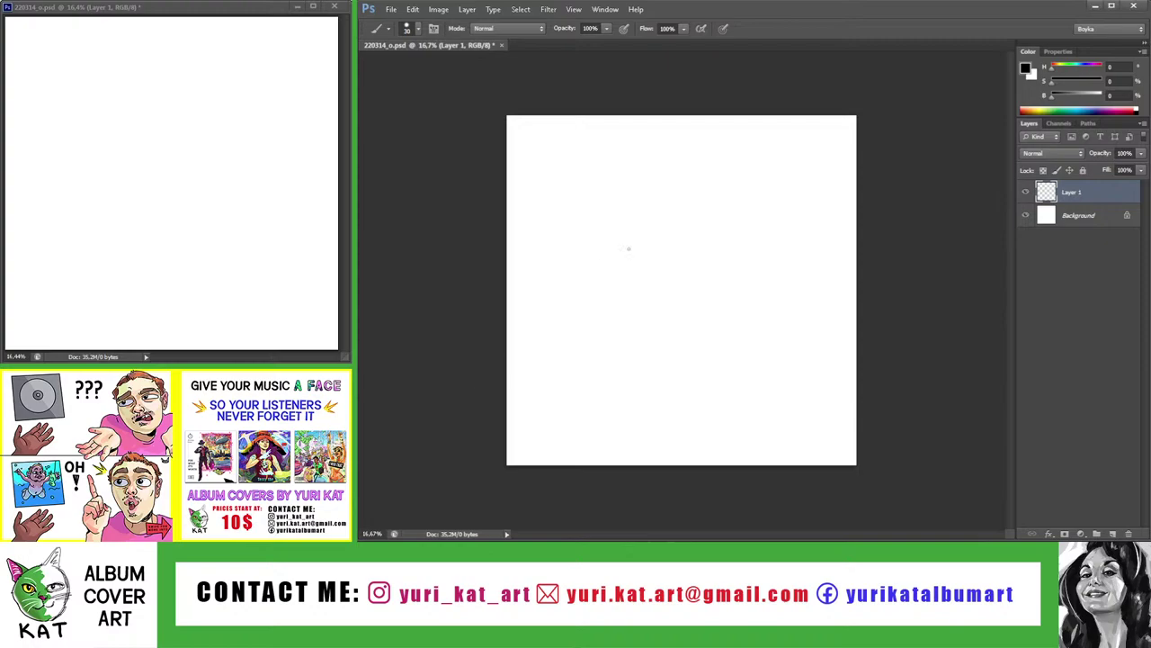
# Sketch the head outline, brow and nose, face contours, a curl and hair lines
pyautogui.moveTo(648, 192)
pyautogui.mouseDown()
pyautogui.moveTo(663, 180)
pyautogui.moveTo(653, 255)
pyautogui.moveTo(687, 270)
pyautogui.mouseUp()
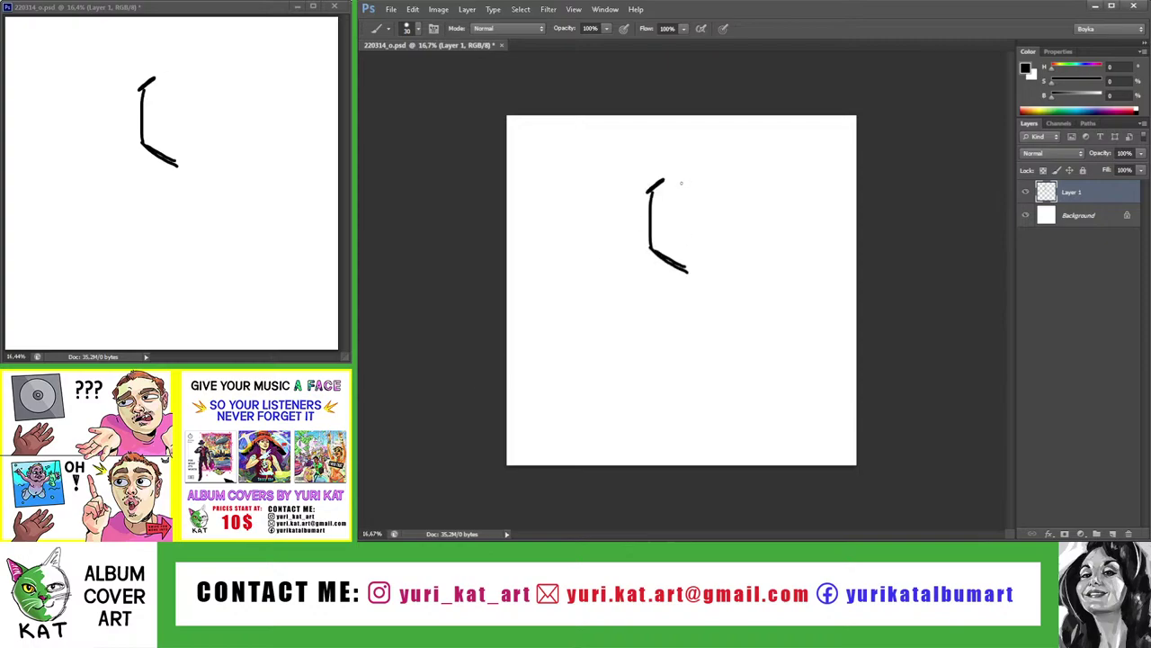
pyautogui.moveTo(685, 176); pyautogui.dragTo(731, 239)
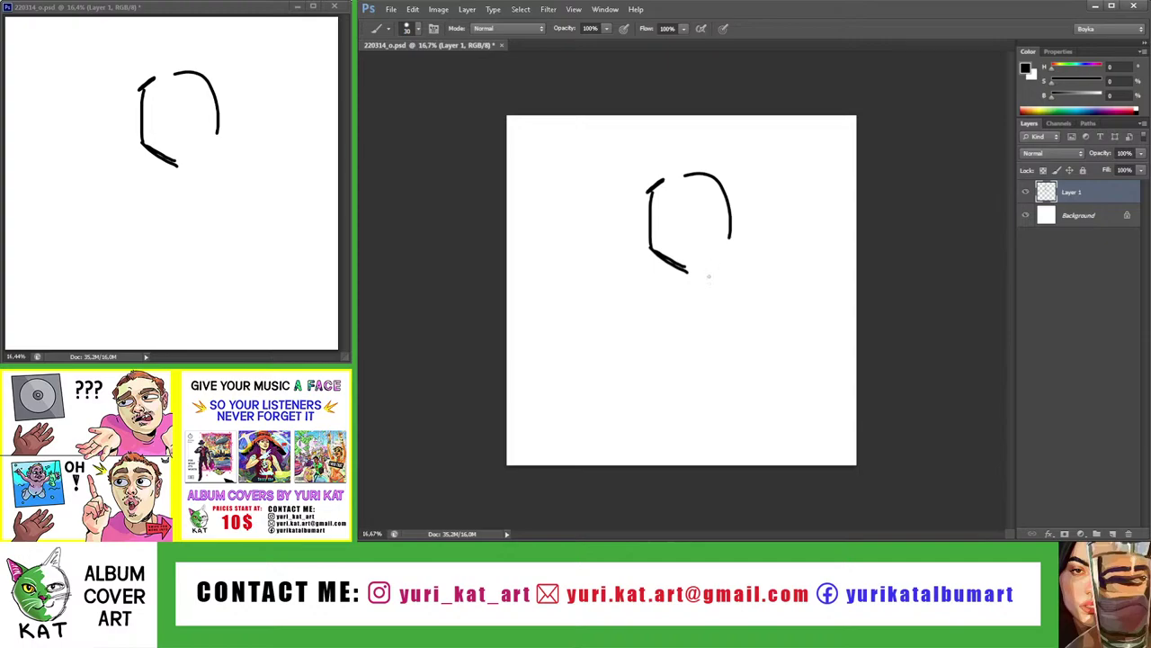
pyautogui.moveTo(709, 277)
pyautogui.mouseDown()
pyautogui.moveTo(727, 262)
pyautogui.moveTo(704, 234)
pyautogui.moveTo(715, 245)
pyautogui.mouseUp()
pyautogui.scroll(3, 677, 239)
pyautogui.moveTo(688, 175)
pyautogui.mouseDown()
pyautogui.moveTo(689, 214)
pyautogui.moveTo(709, 223)
pyautogui.moveTo(625, 178)
pyautogui.moveTo(763, 185)
pyautogui.moveTo(706, 179)
pyautogui.moveTo(743, 208)
pyautogui.moveTo(703, 179)
pyautogui.moveTo(649, 191)
pyautogui.moveTo(740, 189)
pyautogui.moveTo(722, 172)
pyautogui.moveTo(747, 172)
pyautogui.mouseUp()
pyautogui.press('z')
pyautogui.press('b')
pyautogui.moveTo(642, 160); pyautogui.dragTo(666, 249)
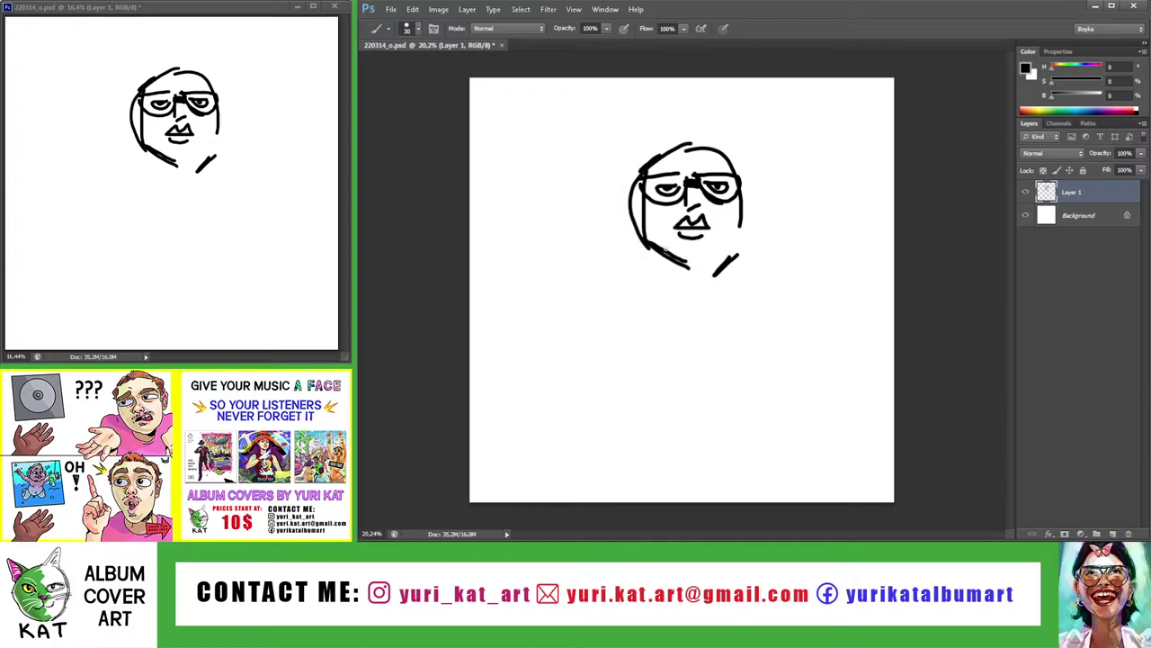
pyautogui.moveTo(709, 146)
pyautogui.mouseDown()
pyautogui.moveTo(718, 271)
pyautogui.moveTo(752, 249)
pyautogui.mouseUp()
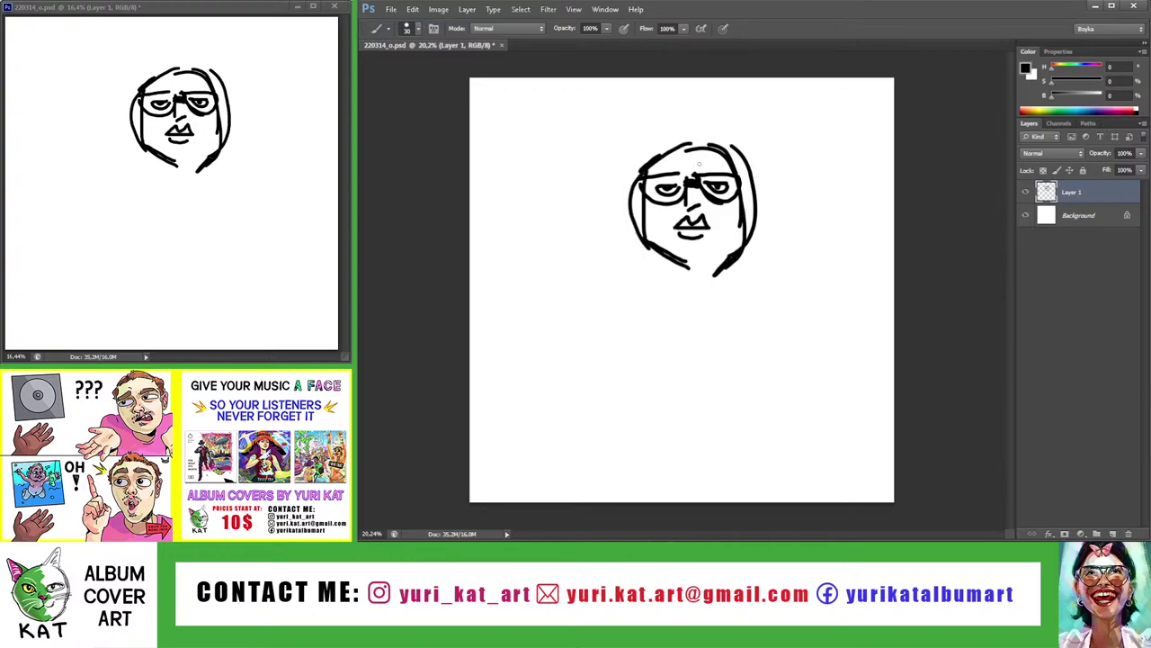
pyautogui.moveTo(673, 94)
pyautogui.mouseDown()
pyautogui.moveTo(695, 135)
pyautogui.moveTo(650, 160)
pyautogui.mouseUp()
pyautogui.moveTo(716, 135)
pyautogui.mouseDown()
pyautogui.moveTo(766, 256)
pyautogui.moveTo(738, 297)
pyautogui.moveTo(748, 316)
pyautogui.mouseUp()
# Add neck strokes, long hair strands, the right shoulder and the torso curves
pyautogui.moveTo(654, 267)
pyautogui.mouseDown()
pyautogui.moveTo(662, 315)
pyautogui.moveTo(707, 300)
pyautogui.mouseUp()
pyautogui.hotkey('ctrl', 'z')
pyautogui.moveTo(661, 258)
pyautogui.mouseDown()
pyautogui.moveTo(684, 282)
pyautogui.moveTo(600, 425)
pyautogui.moveTo(661, 300)
pyautogui.moveTo(623, 386)
pyautogui.moveTo(618, 476)
pyautogui.mouseUp()
pyautogui.moveTo(609, 387); pyautogui.dragTo(615, 475)
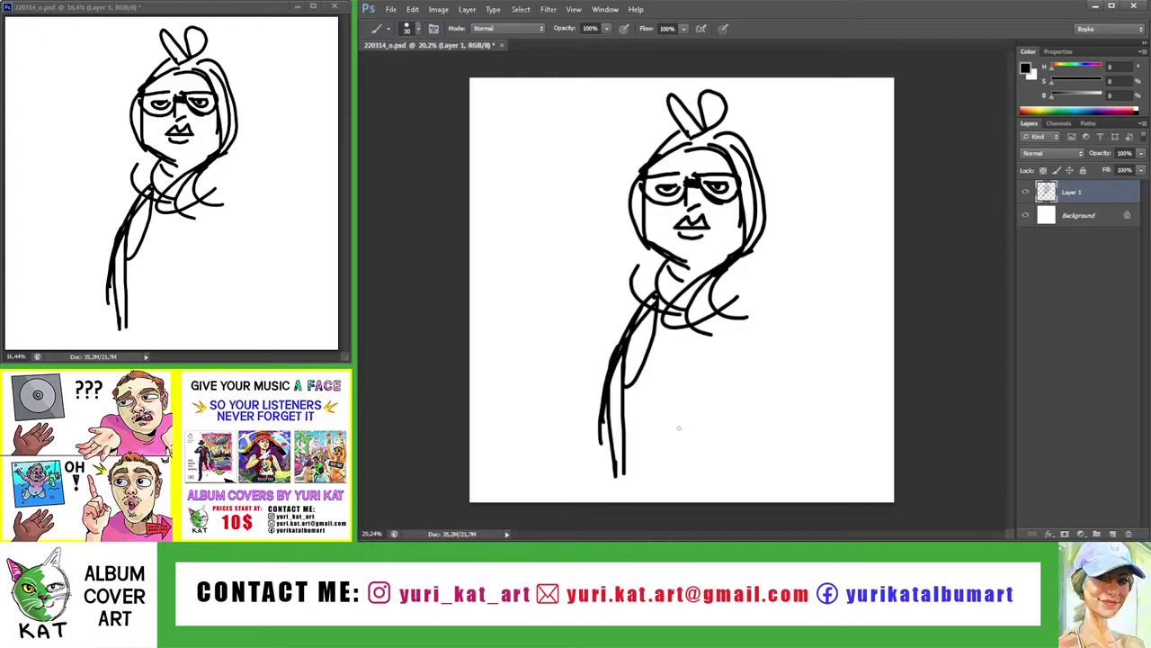
pyautogui.moveTo(681, 317); pyautogui.dragTo(659, 423)
pyautogui.hotkey('ctrl', 'z')
pyautogui.moveTo(702, 328)
pyautogui.mouseDown()
pyautogui.moveTo(702, 390)
pyautogui.moveTo(775, 312)
pyautogui.moveTo(687, 418)
pyautogui.mouseUp()
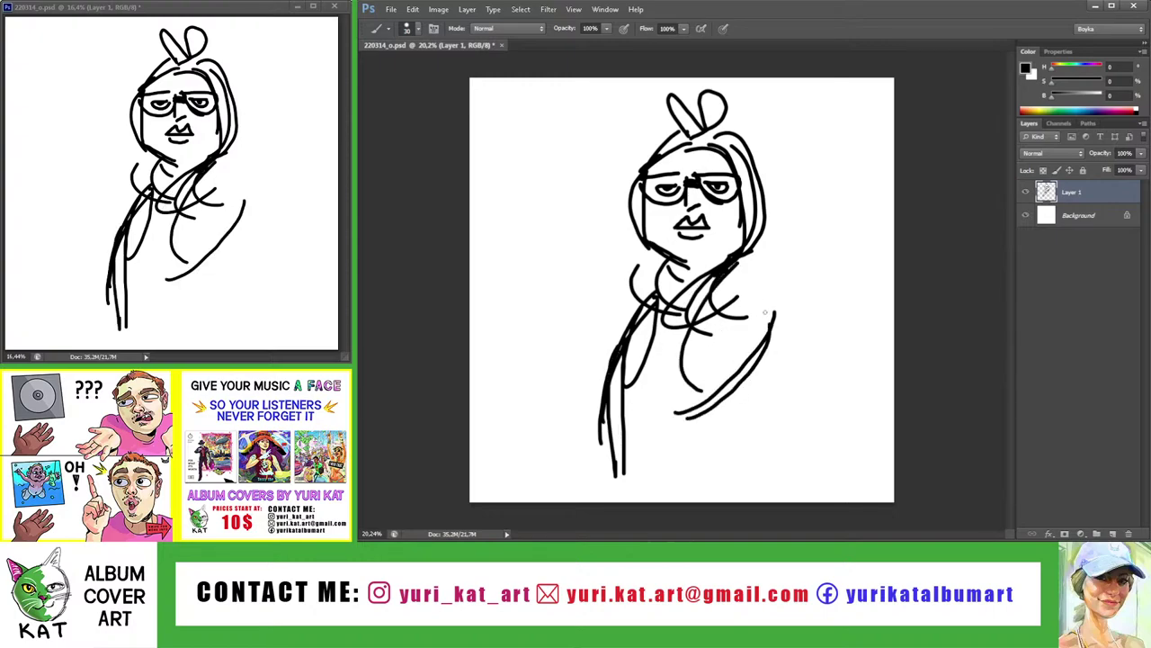
pyautogui.moveTo(766, 250)
pyautogui.mouseDown()
pyautogui.moveTo(793, 317)
pyautogui.moveTo(758, 323)
pyautogui.moveTo(772, 389)
pyautogui.moveTo(741, 432)
pyautogui.moveTo(678, 451)
pyautogui.mouseUp()
pyautogui.moveTo(652, 329)
pyautogui.mouseDown()
pyautogui.moveTo(626, 378)
pyautogui.moveTo(669, 448)
pyautogui.mouseUp()
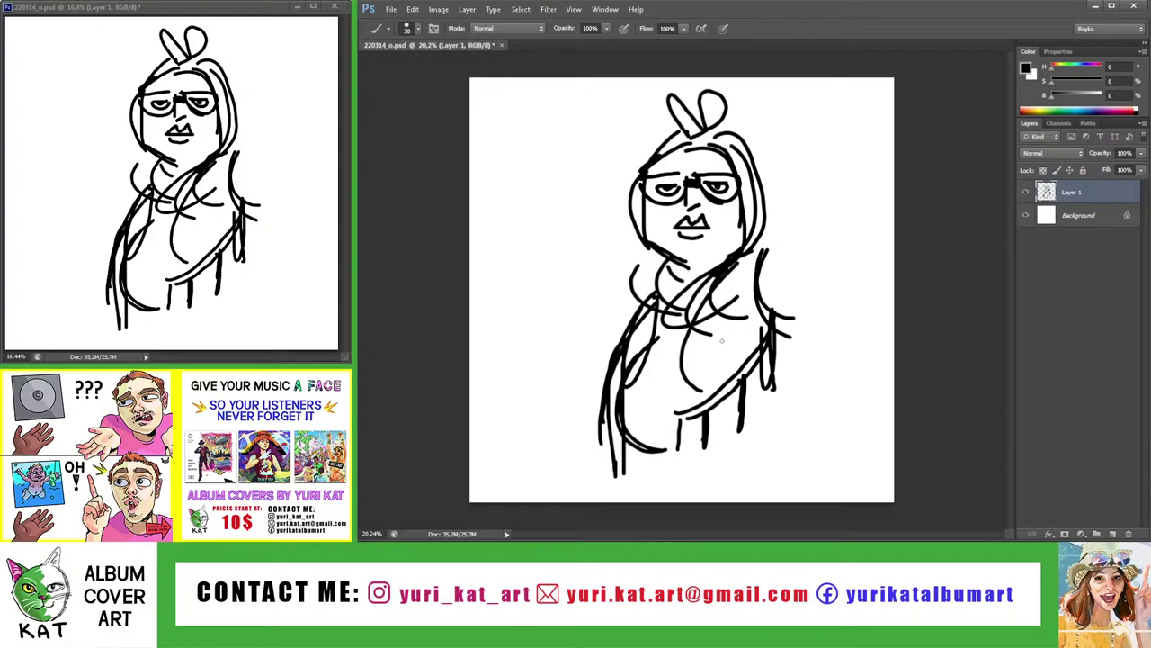
# Shift the sketch left, then draw the arm, forearm and a wavy bottom line
pyautogui.press('v')
pyautogui.moveTo(744, 349); pyautogui.dragTo(694, 338)
pyautogui.press('b')
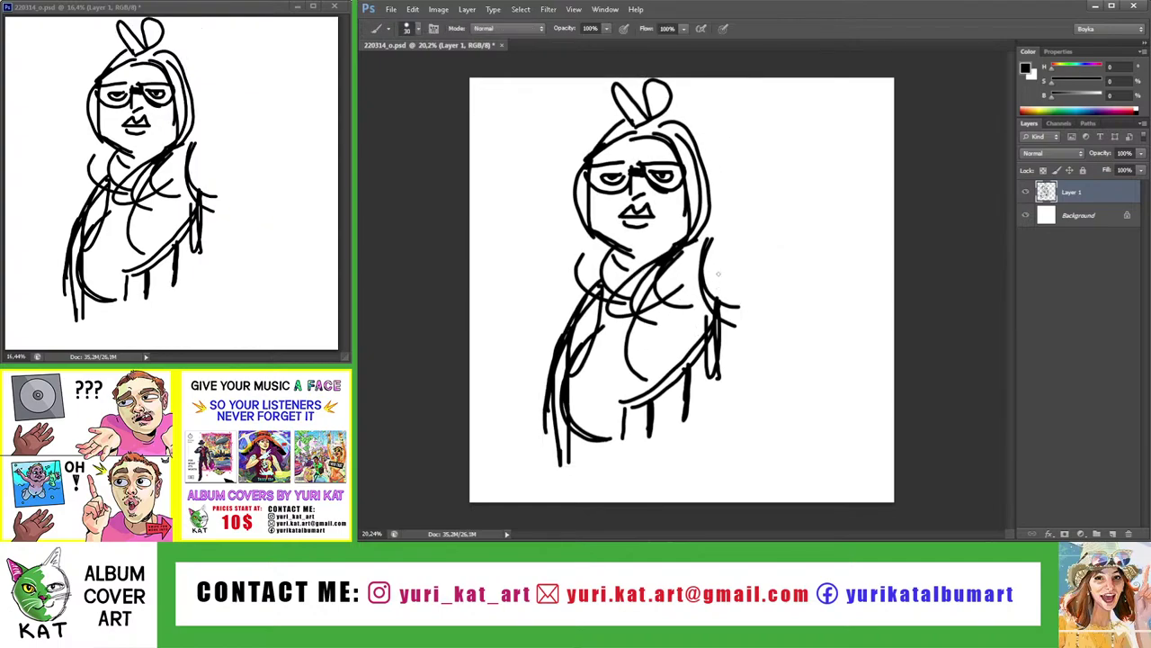
pyautogui.moveTo(701, 247); pyautogui.dragTo(788, 297)
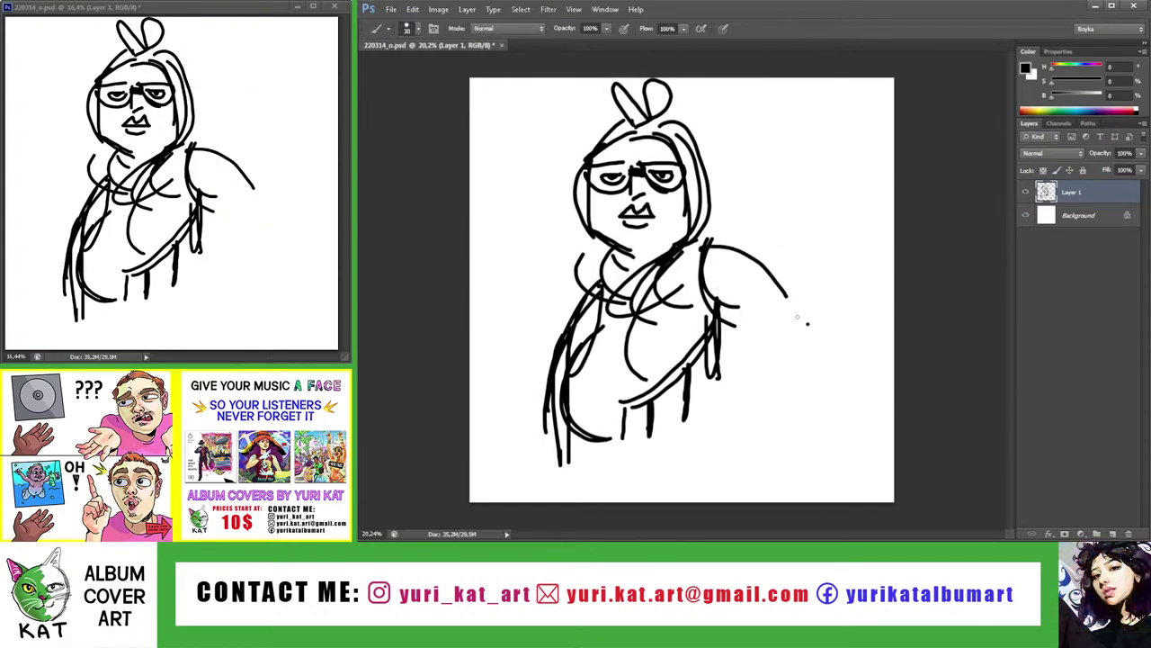
pyautogui.moveTo(721, 311); pyautogui.dragTo(809, 324)
pyautogui.moveTo(707, 252)
pyautogui.mouseDown()
pyautogui.moveTo(711, 307)
pyautogui.moveTo(772, 463)
pyautogui.mouseUp()
pyautogui.moveTo(814, 325)
pyautogui.mouseDown()
pyautogui.moveTo(816, 475)
pyautogui.moveTo(703, 500)
pyautogui.mouseUp()
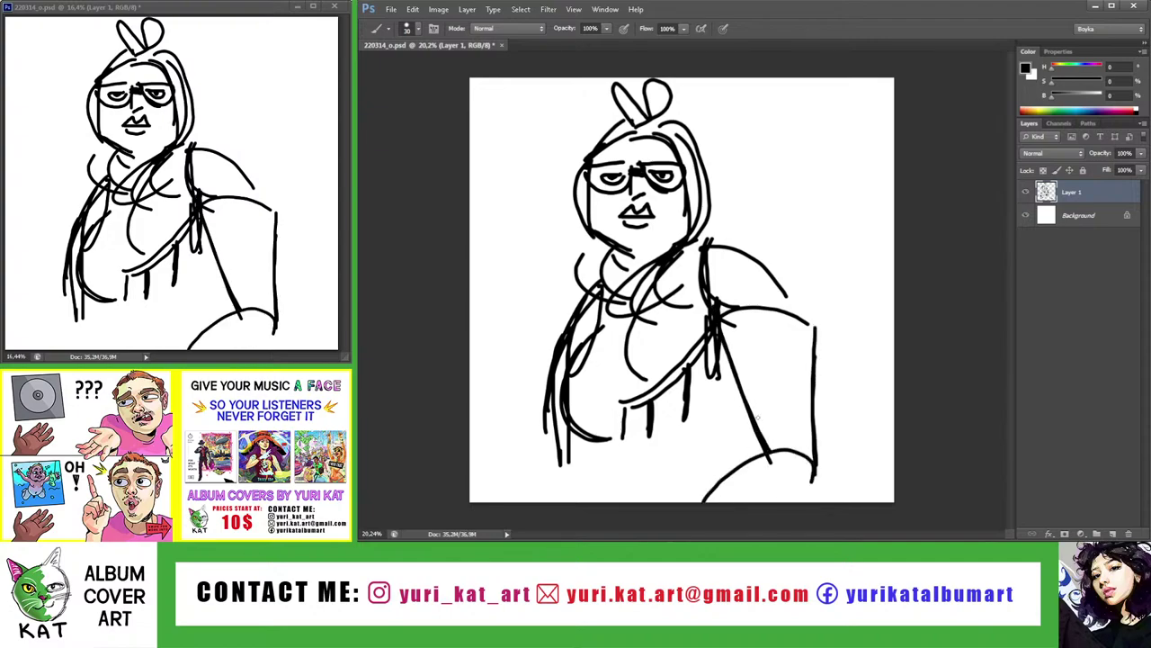
pyautogui.moveTo(669, 412)
pyautogui.mouseDown()
pyautogui.moveTo(757, 449)
pyautogui.moveTo(743, 423)
pyautogui.mouseUp()
pyautogui.hotkey('ctrl', 'z')
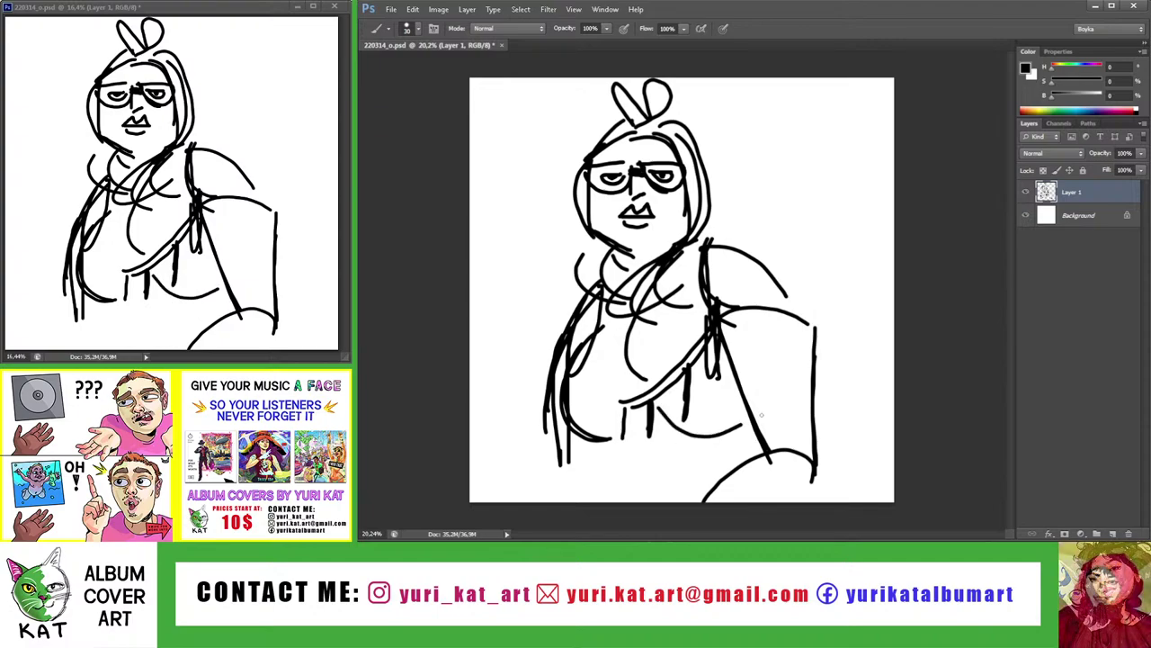
pyautogui.moveTo(602, 441)
pyautogui.mouseDown()
pyautogui.moveTo(642, 494)
pyautogui.moveTo(558, 502)
pyautogui.mouseUp()
# Move the drawing down and right, then select the head with the Polygonal Lasso
pyautogui.press('v')
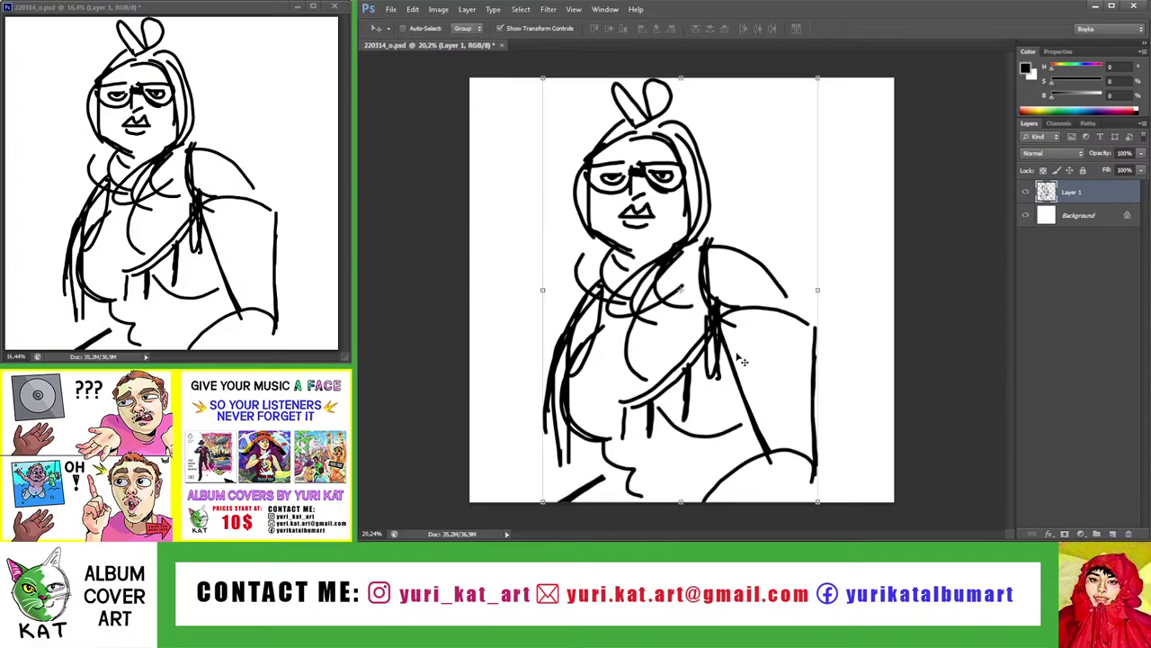
pyautogui.moveTo(720, 340); pyautogui.dragTo(743, 381)
pyautogui.press('l')
pyautogui.click(673, 100)
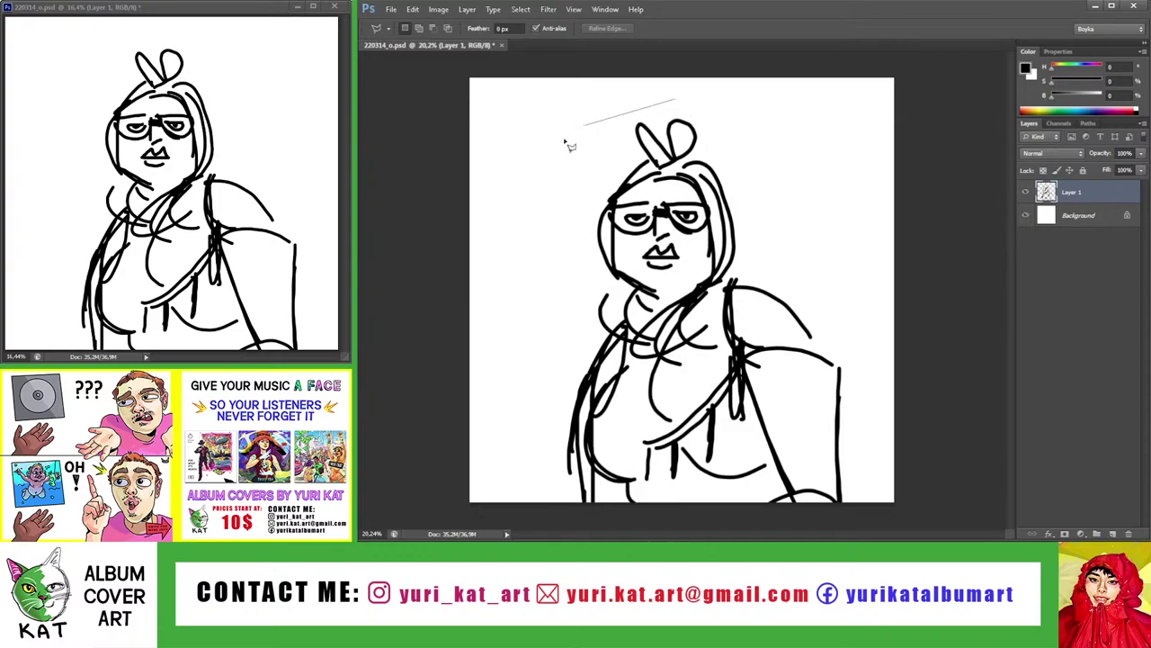
pyautogui.click(549, 154)
pyautogui.click(552, 295)
pyautogui.click(594, 284)
pyautogui.click(665, 306)
pyautogui.click(748, 272)
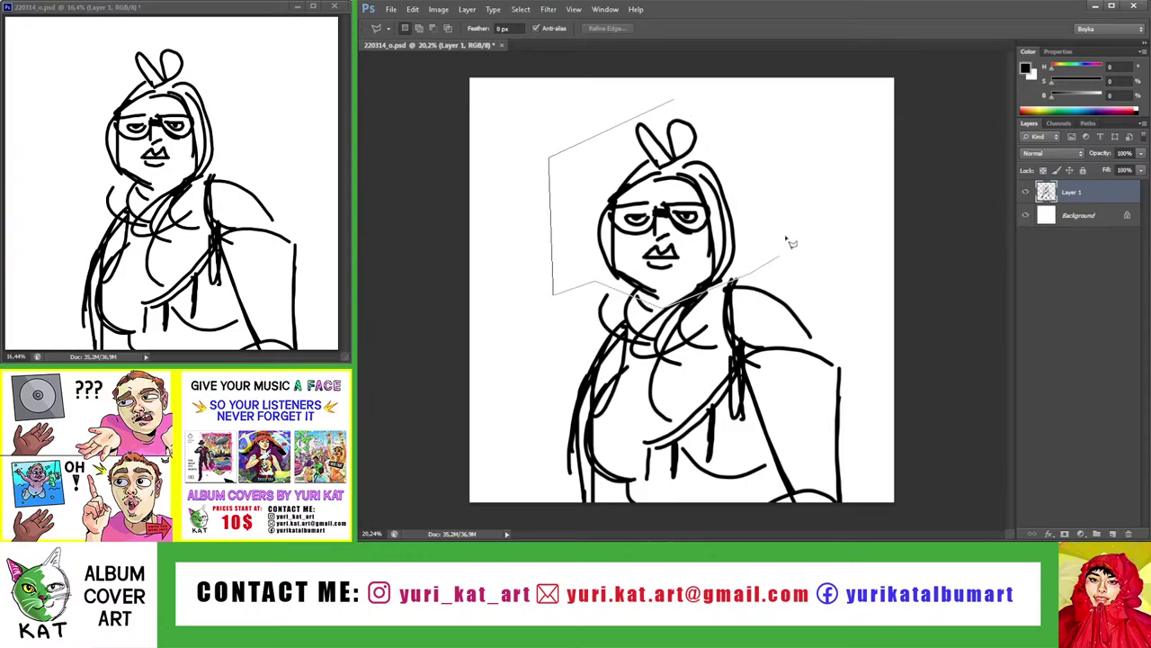
pyautogui.doubleClick(806, 201)
# Enlarge the selected head to about 110%, deselect, and compare old and new sizes
pyautogui.hotkey('ctrl', 't')
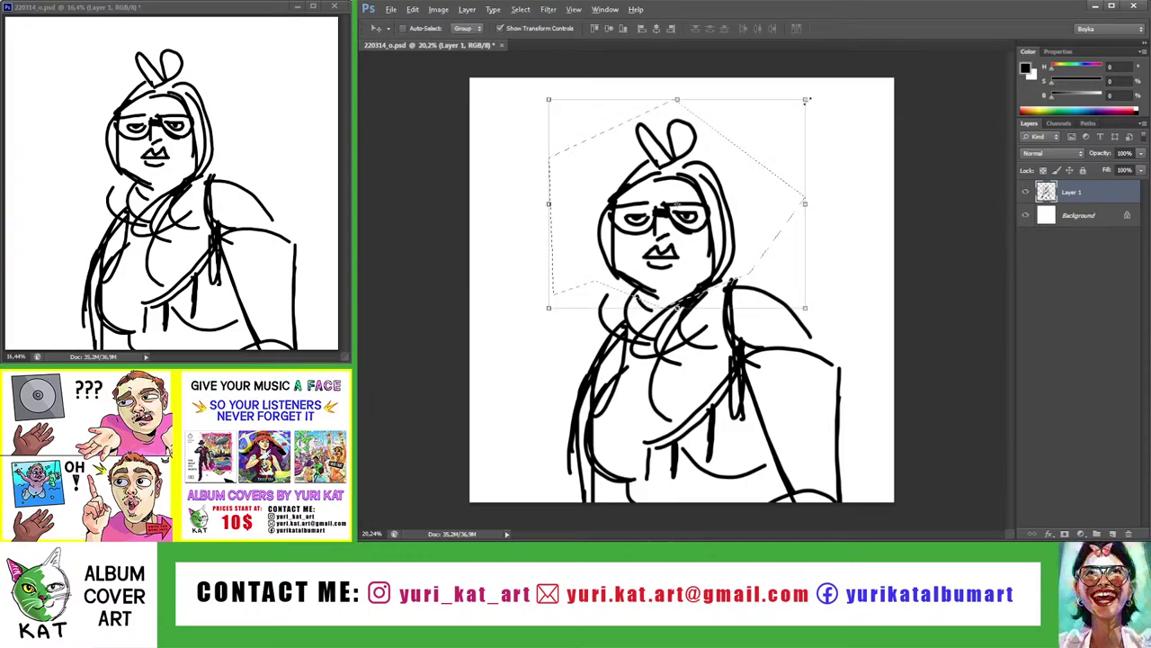
pyautogui.moveTo(816, 97); pyautogui.dragTo(821, 89)
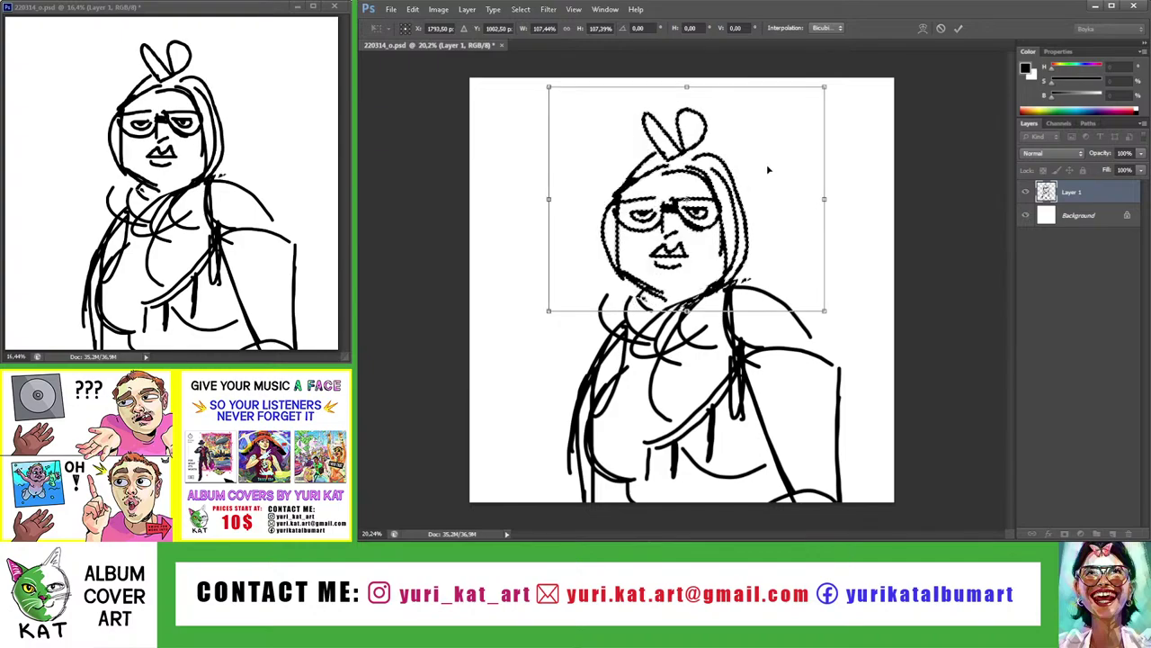
pyautogui.press('Return')
pyautogui.hotkey('ctrl', 'd')
pyautogui.hotkey('ctrl', '-')
pyautogui.hotkey('ctrl', '-')
pyautogui.hotkey('ctrl', '+')
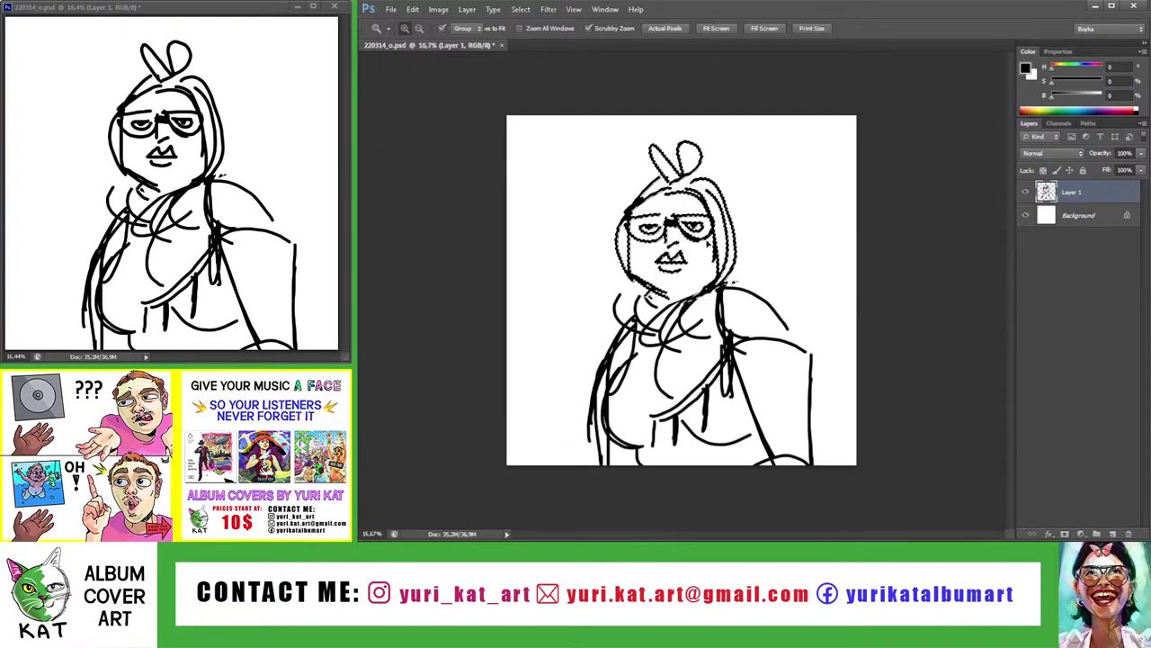
pyautogui.hotkey('ctrl', 'z')
pyautogui.hotkey('ctrl', 'z')
pyautogui.hotkey('ctrl', 'z')
pyautogui.hotkey('ctrl', 'z')
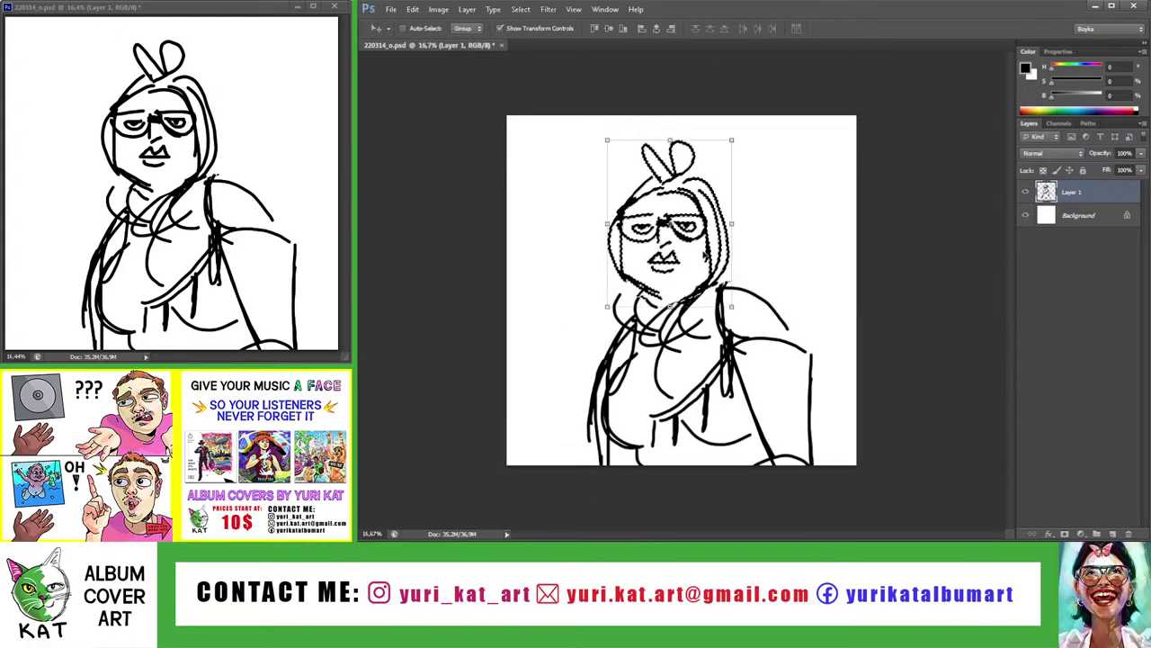
# Add a right-shoulder stroke and rescale the whole drawing to about 96.5%
pyautogui.press('b')
pyautogui.moveTo(760, 301); pyautogui.dragTo(808, 331)
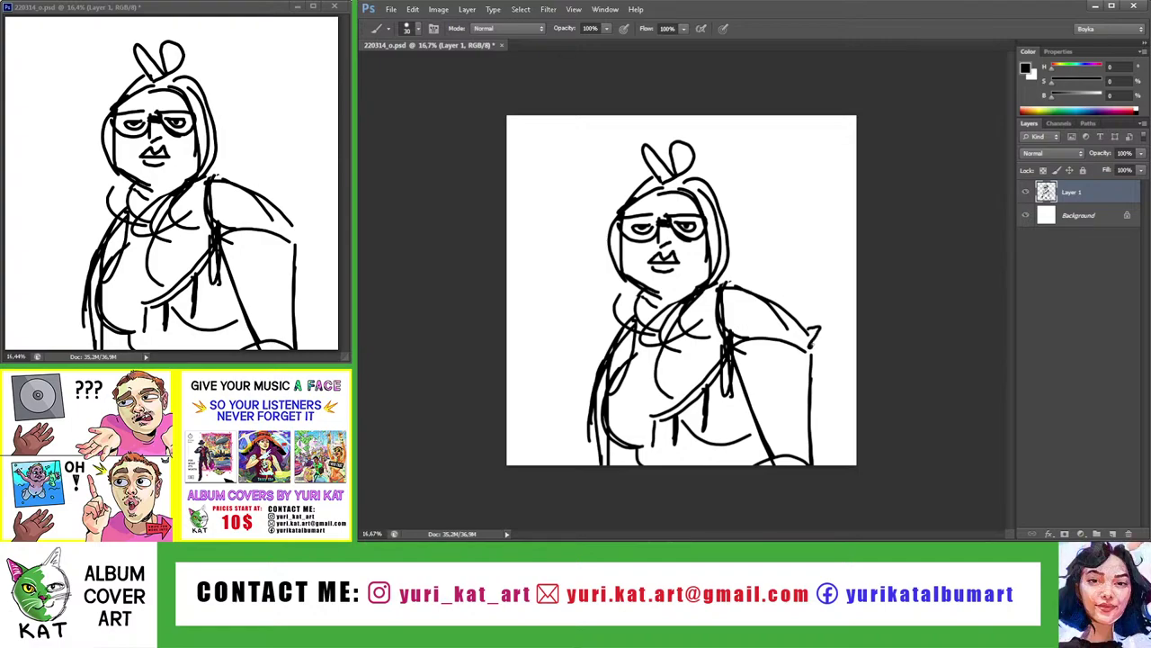
pyautogui.press('v')
pyautogui.scroll(-1, 781, 322)
pyautogui.moveTo(792, 456); pyautogui.dragTo(778, 432)
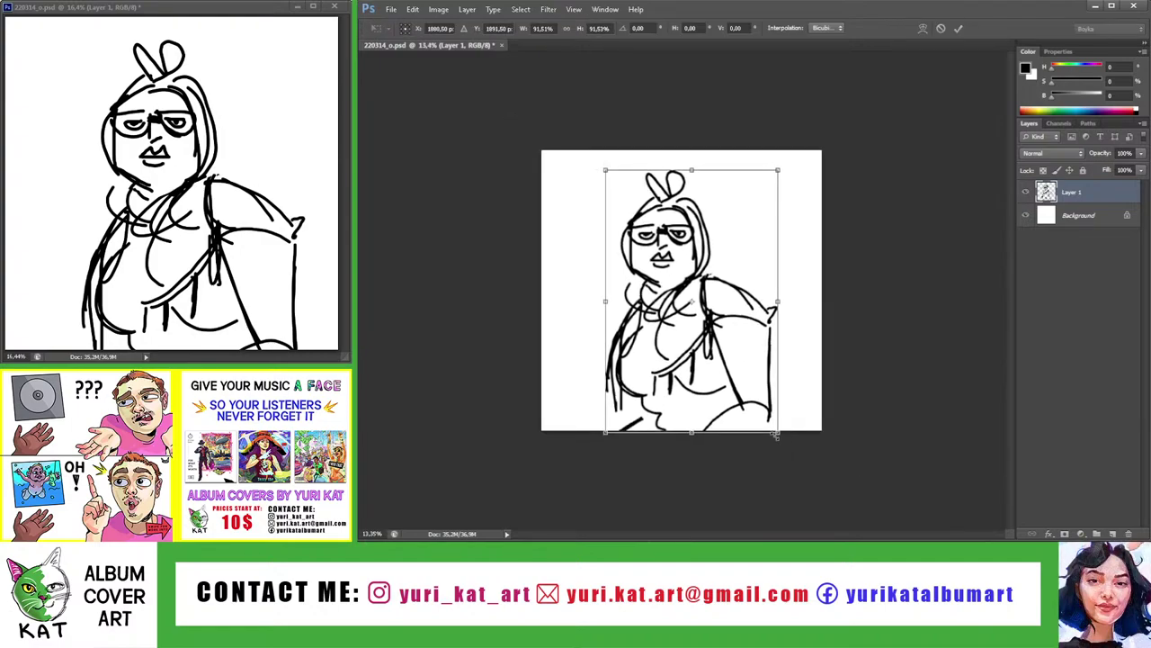
pyautogui.moveTo(778, 170); pyautogui.dragTo(787, 156)
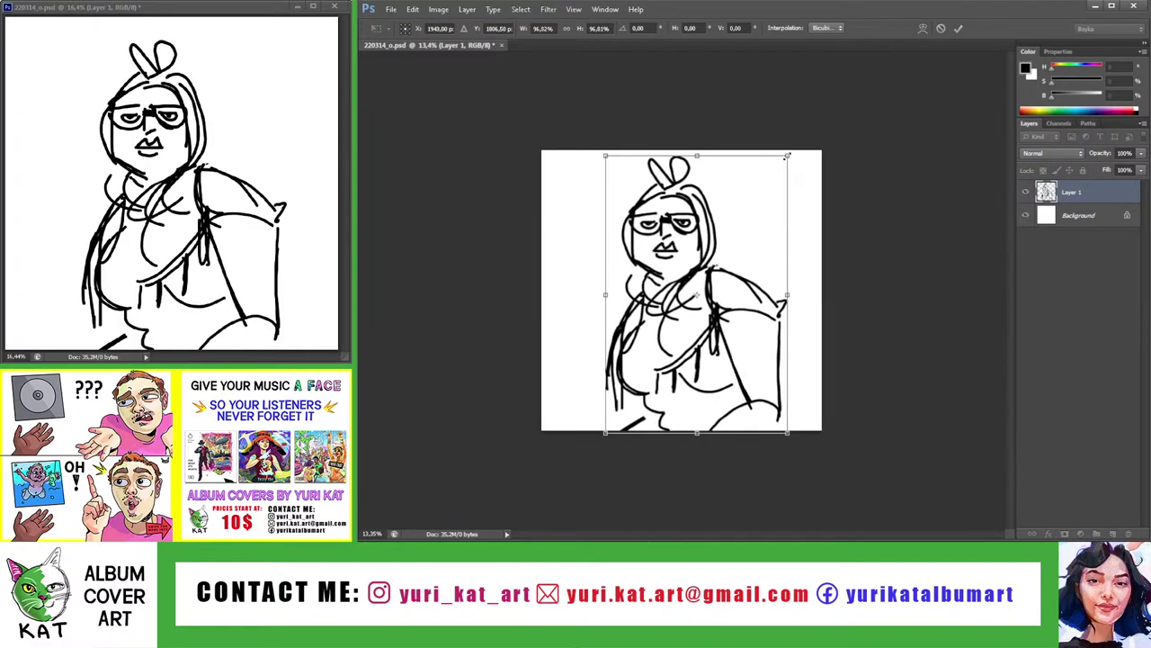
pyautogui.press('Return')
pyautogui.scroll(1, 563, 216)
# Sketch curved creature shapes beside the head and a dolphin at the top left
pyautogui.press('b')
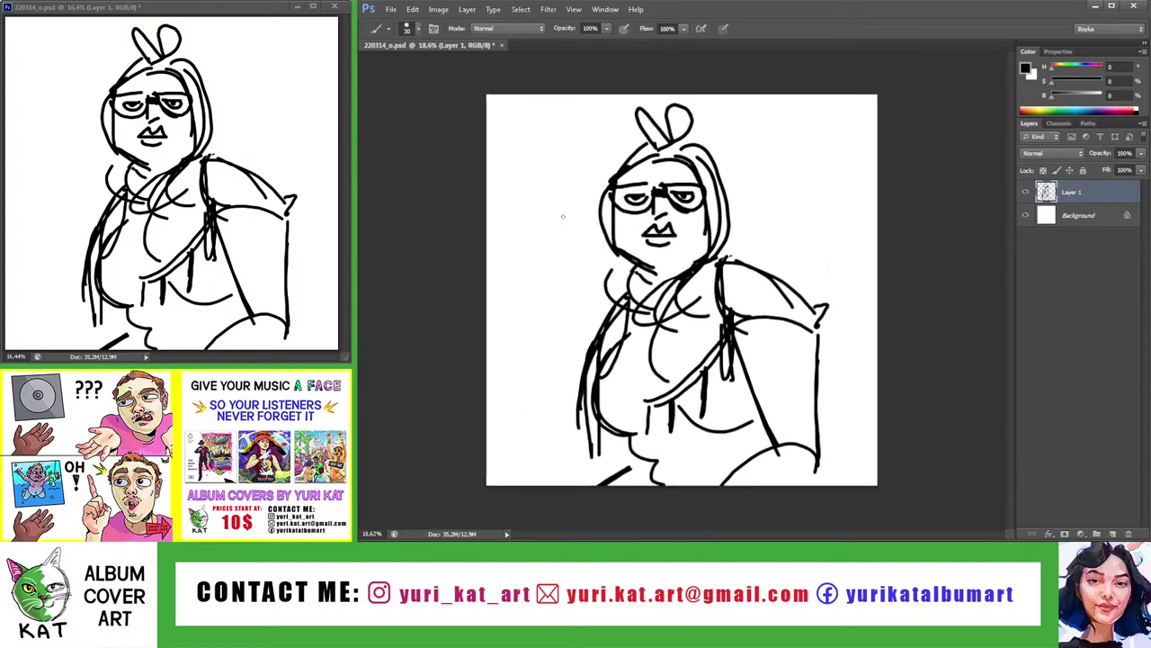
pyautogui.moveTo(565, 186); pyautogui.dragTo(549, 191)
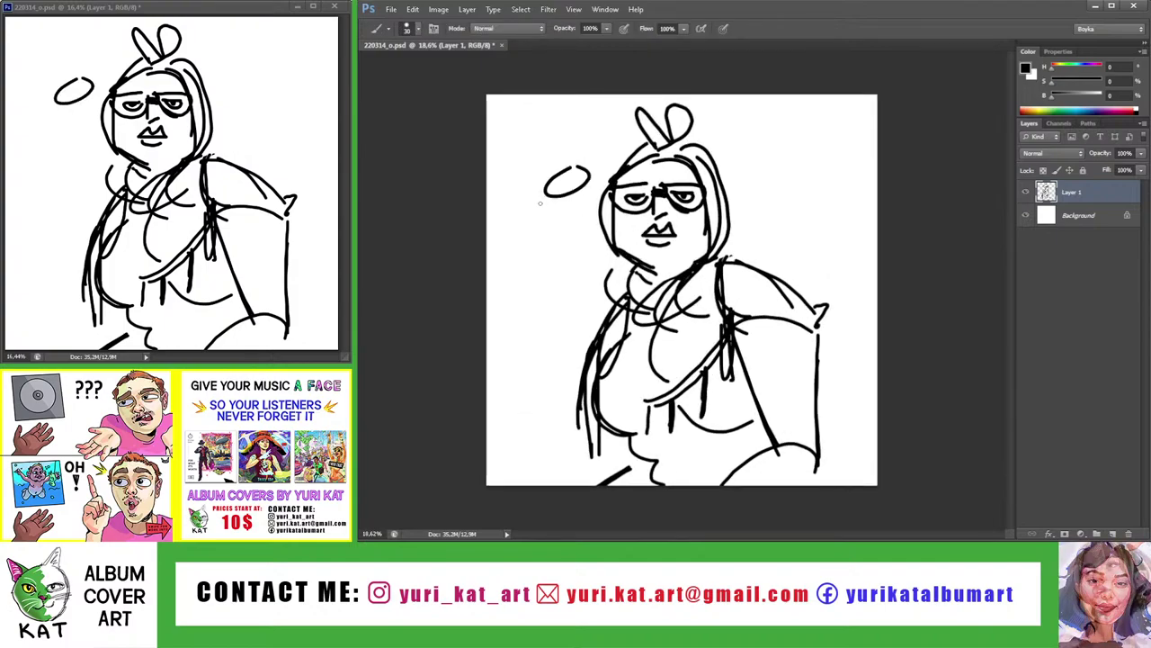
pyautogui.hotkey('ctrl', 'z')
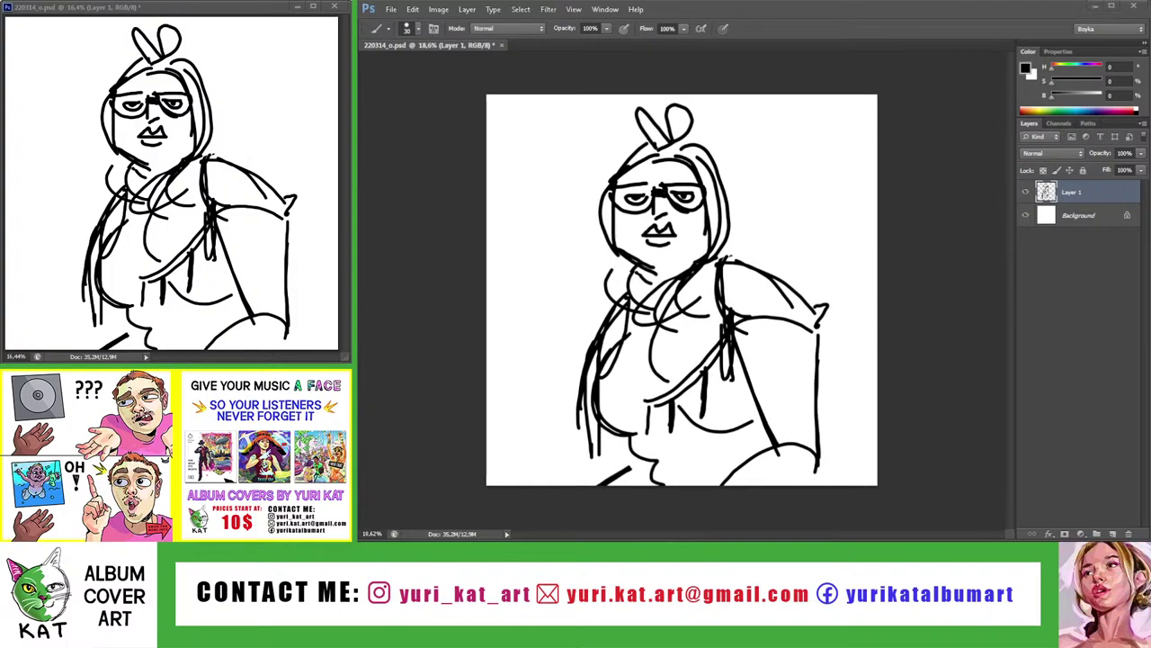
pyautogui.moveTo(593, 177)
pyautogui.mouseDown()
pyautogui.moveTo(565, 229)
pyautogui.moveTo(528, 208)
pyautogui.moveTo(554, 210)
pyautogui.mouseUp()
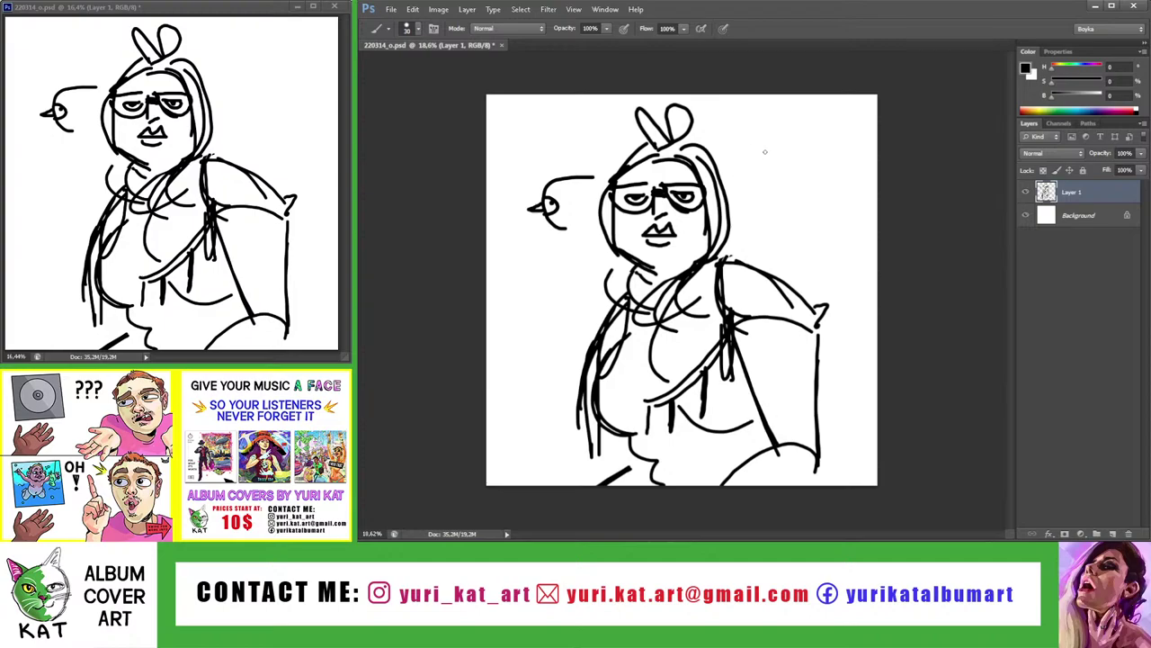
pyautogui.moveTo(719, 142)
pyautogui.mouseDown()
pyautogui.moveTo(797, 147)
pyautogui.moveTo(769, 180)
pyautogui.moveTo(772, 154)
pyautogui.moveTo(759, 162)
pyautogui.moveTo(806, 159)
pyautogui.moveTo(759, 180)
pyautogui.moveTo(726, 214)
pyautogui.moveTo(790, 218)
pyautogui.mouseUp()
pyautogui.moveTo(739, 138); pyautogui.dragTo(717, 139)
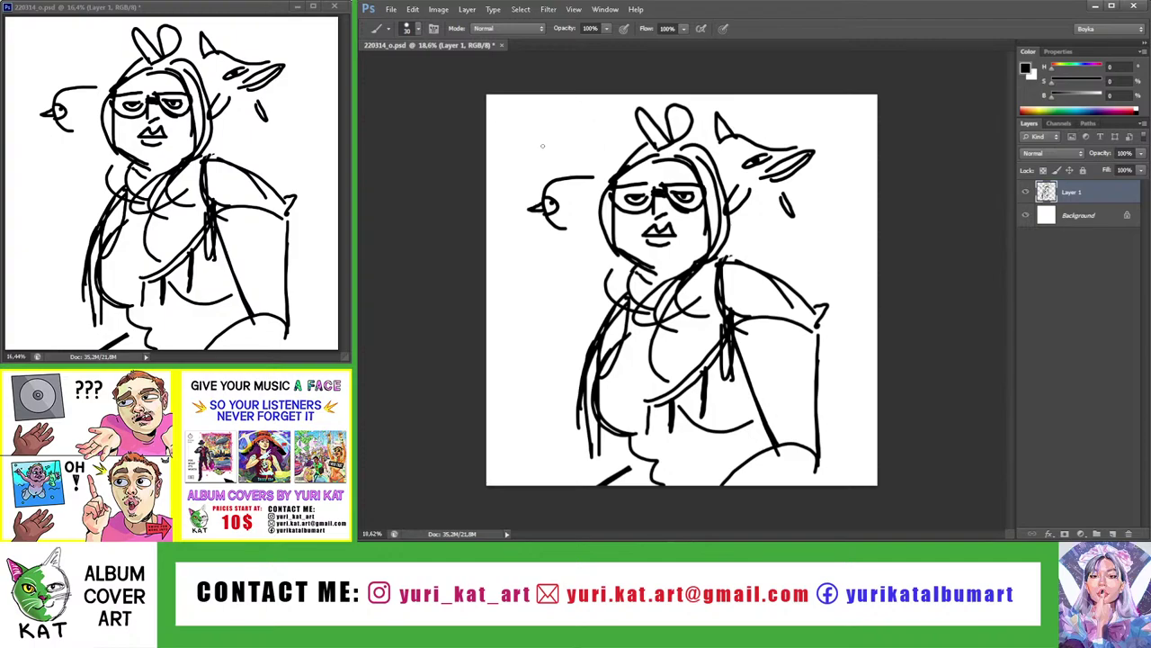
pyautogui.moveTo(542, 115)
pyautogui.mouseDown()
pyautogui.moveTo(616, 129)
pyautogui.moveTo(594, 155)
pyautogui.mouseUp()
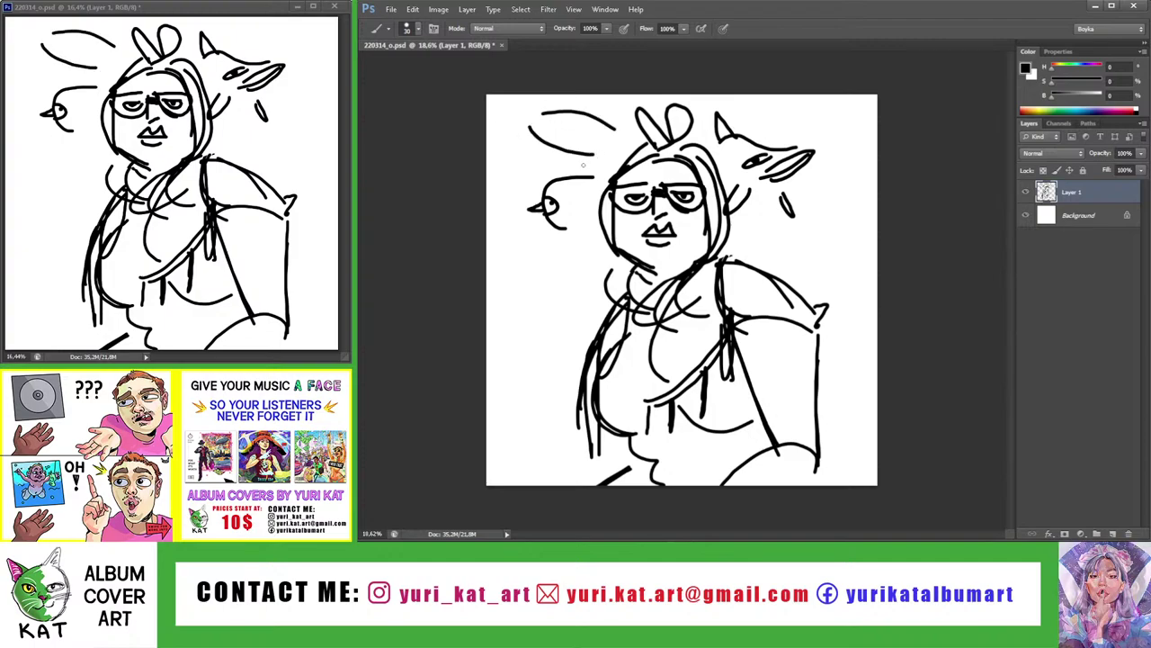
pyautogui.moveTo(542, 113)
pyautogui.mouseDown()
pyautogui.moveTo(545, 139)
pyautogui.moveTo(599, 133)
pyautogui.mouseUp()
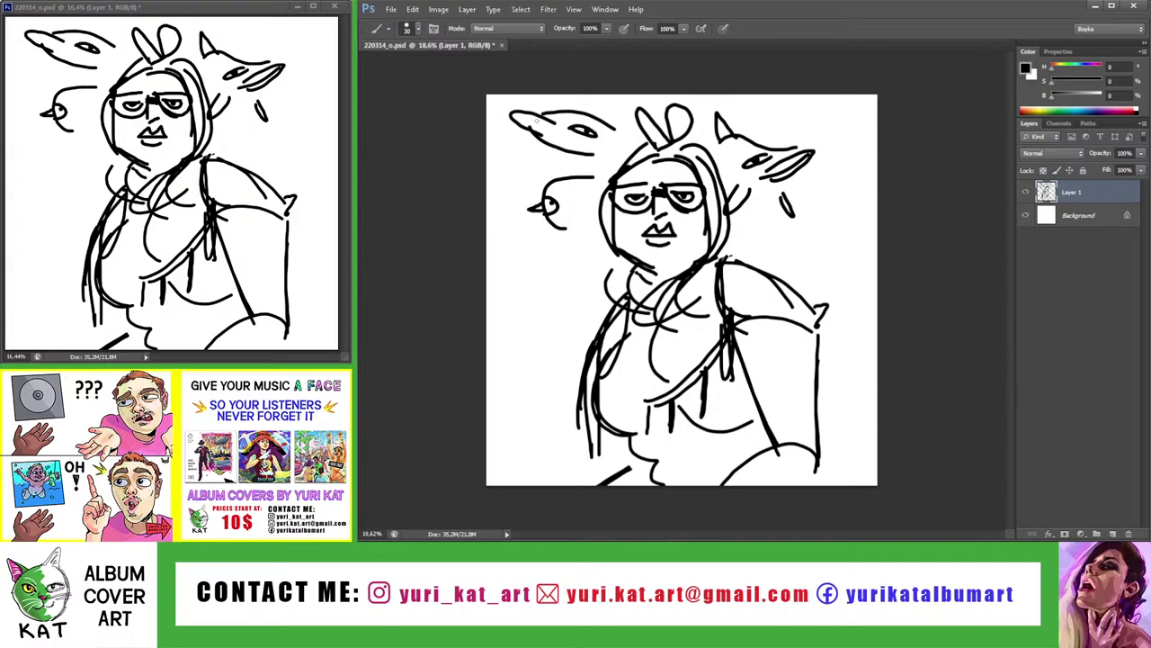
pyautogui.moveTo(517, 114)
pyautogui.mouseDown()
pyautogui.moveTo(543, 126)
pyautogui.moveTo(576, 185)
pyautogui.moveTo(625, 166)
pyautogui.mouseUp()
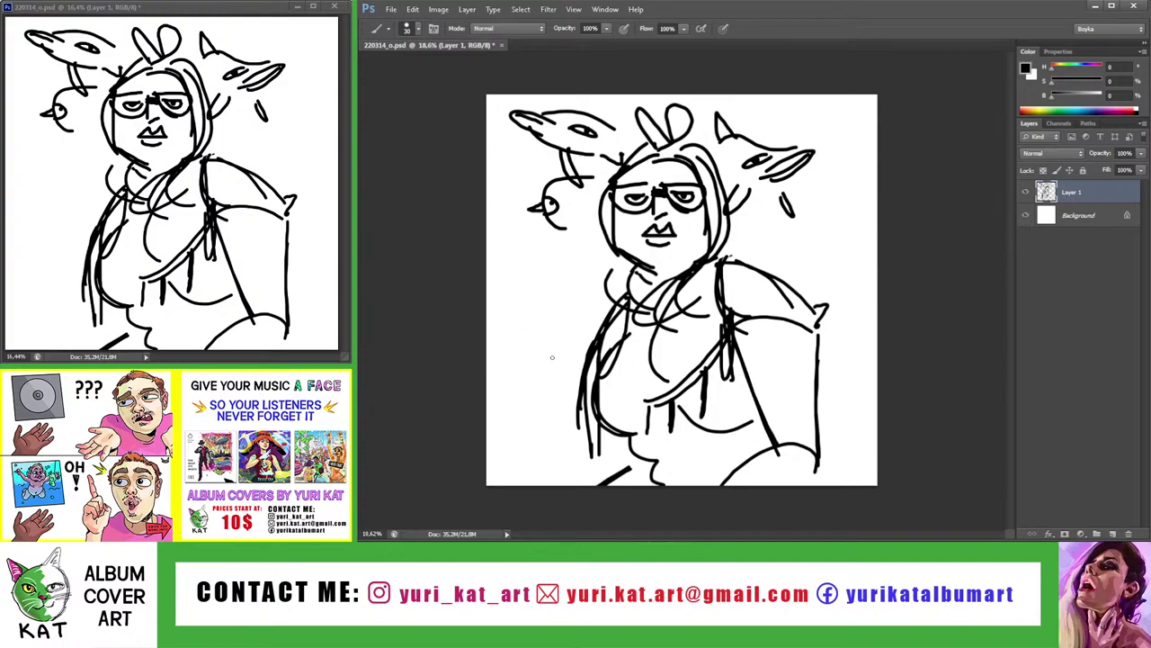
# Add loops, a wing shape, bubbles and short curves around the figure, removing a stray stroke
pyautogui.moveTo(552, 357); pyautogui.dragTo(587, 335)
pyautogui.moveTo(504, 402); pyautogui.dragTo(536, 430)
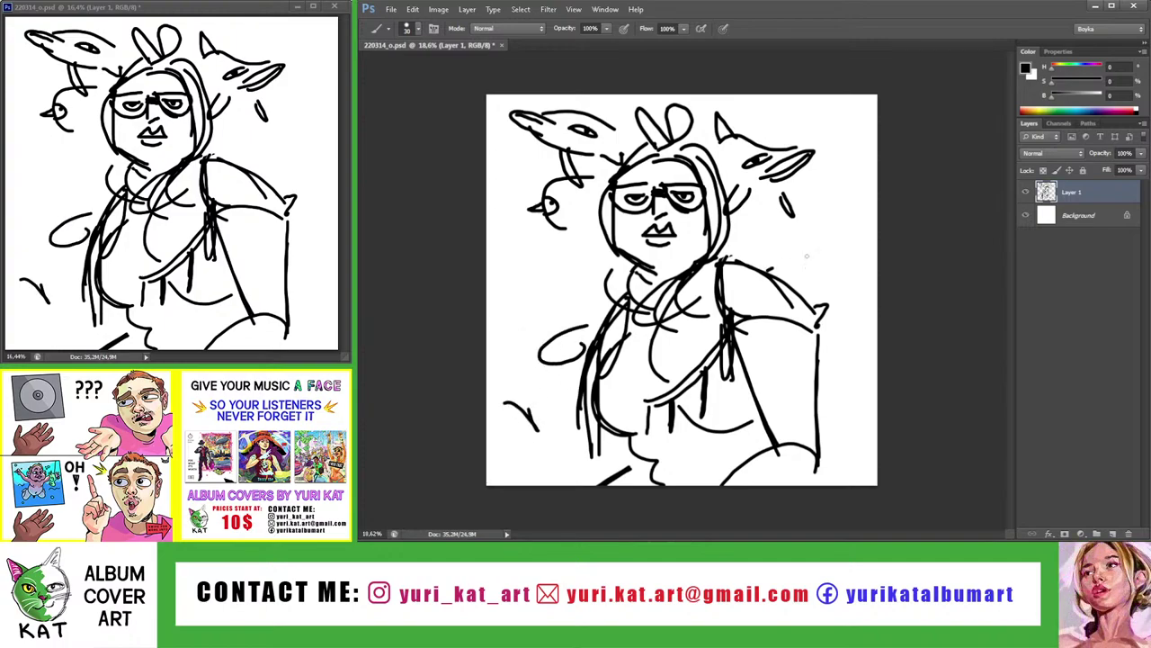
pyautogui.moveTo(767, 270); pyautogui.dragTo(813, 286)
pyautogui.moveTo(490, 252); pyautogui.dragTo(488, 293)
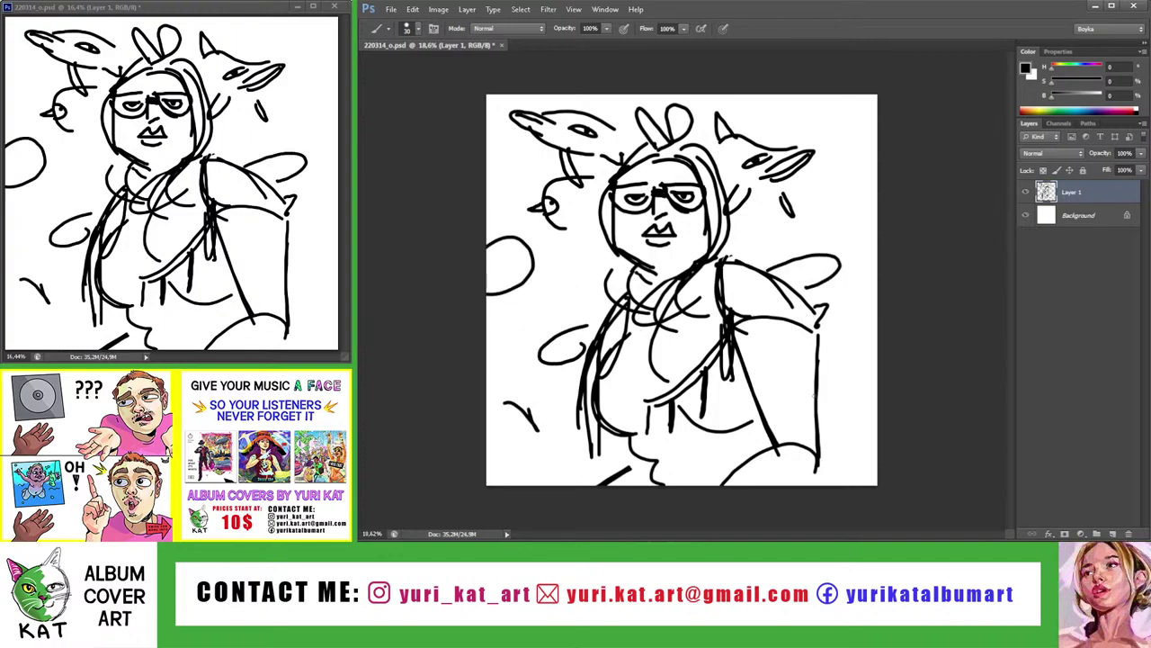
pyautogui.moveTo(877, 374); pyautogui.dragTo(869, 434)
pyautogui.press('v')
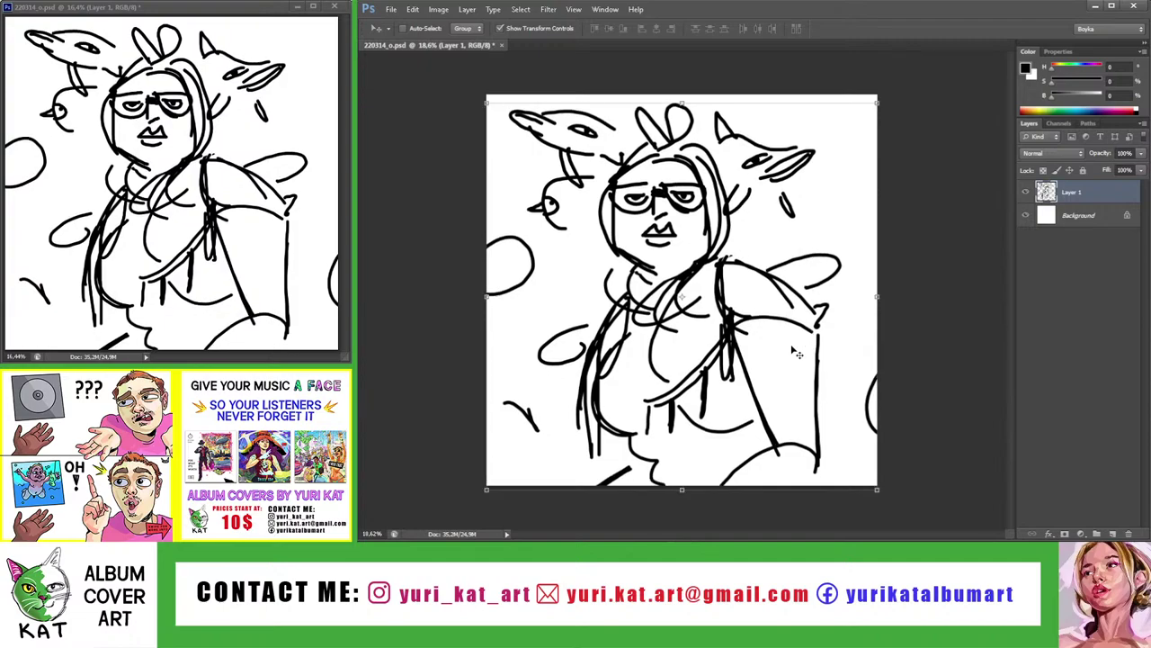
pyautogui.press('z')
pyautogui.moveTo(795, 353)
pyautogui.mouseDown()
pyautogui.moveTo(772, 337)
pyautogui.moveTo(812, 211)
pyautogui.mouseUp()
pyautogui.press('b')
pyautogui.moveTo(551, 397); pyautogui.dragTo(555, 418)
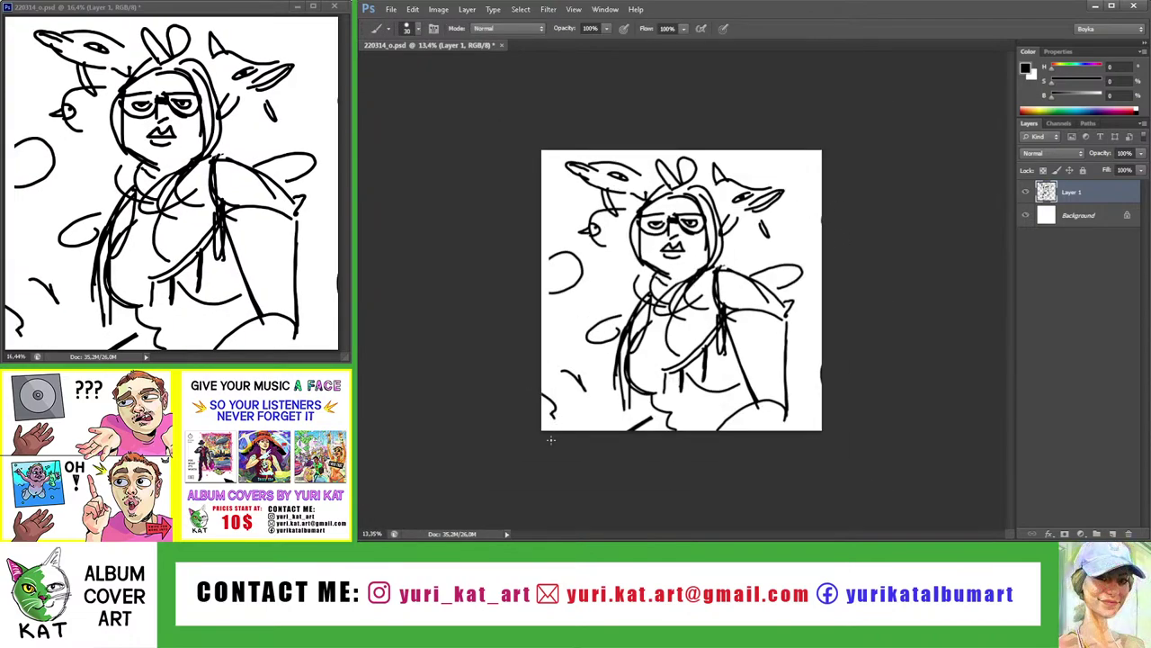
pyautogui.moveTo(757, 150); pyautogui.dragTo(770, 156)
pyautogui.moveTo(616, 407); pyautogui.dragTo(591, 430)
pyautogui.hotkey('ctrl', 'z')
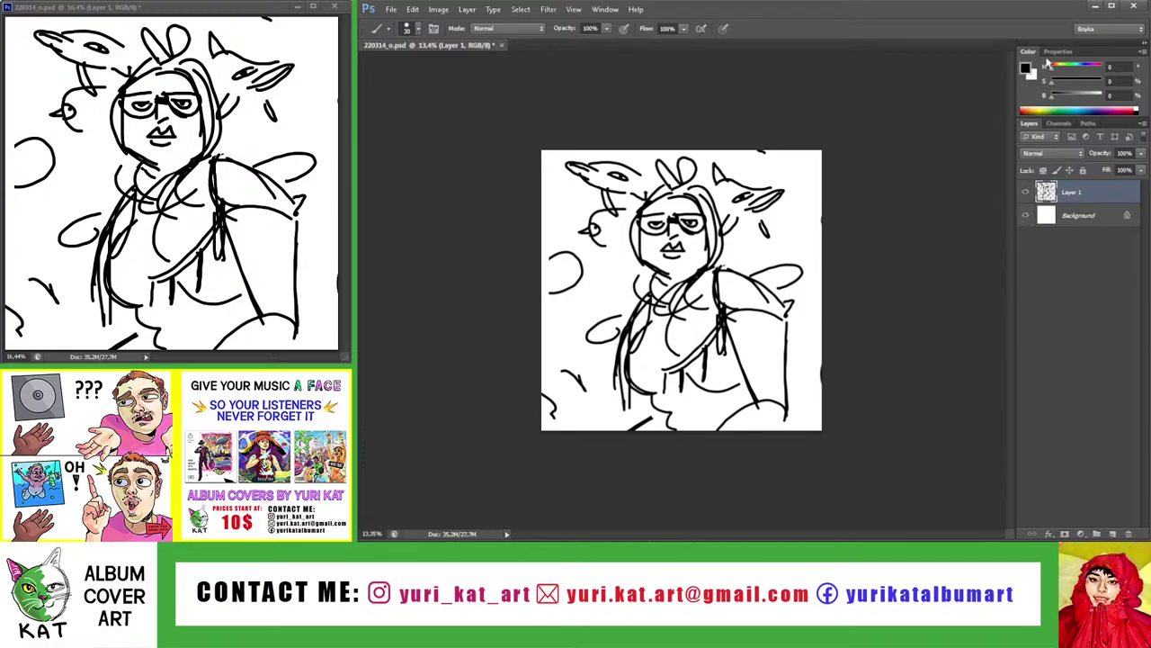
# Lower Layer 1 opacity to 15%, add a new Layer 2, and flip the canvas horizontally
pyautogui.click(1139, 155)
pyautogui.write('15')
pyautogui.press('Return')
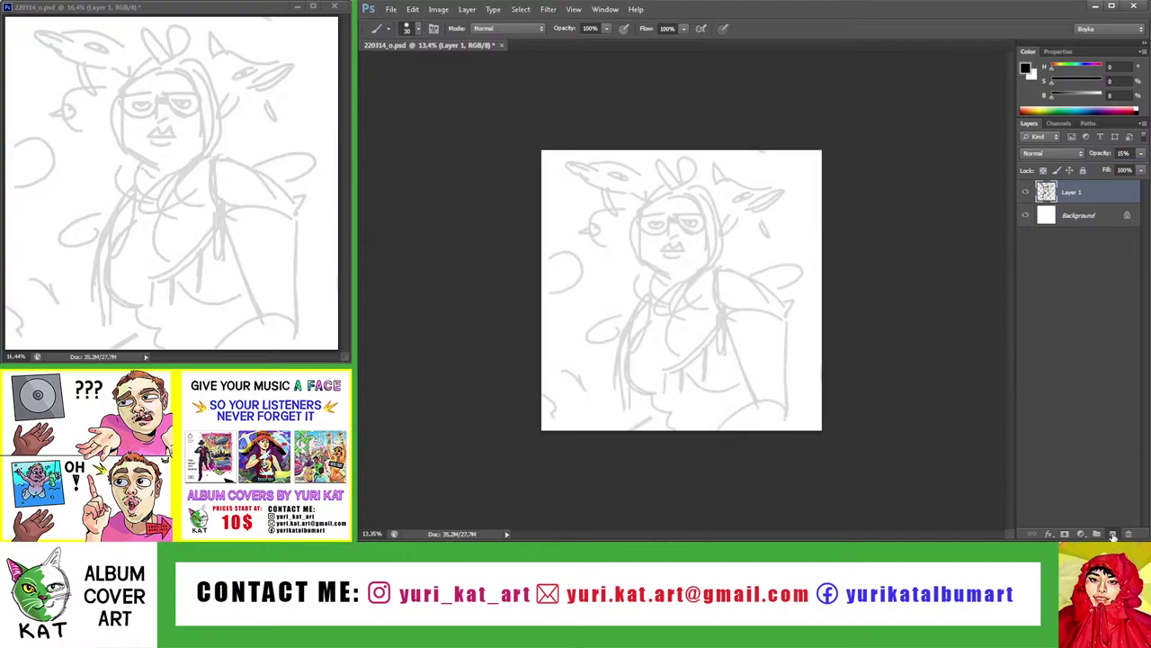
pyautogui.click(1112, 533)
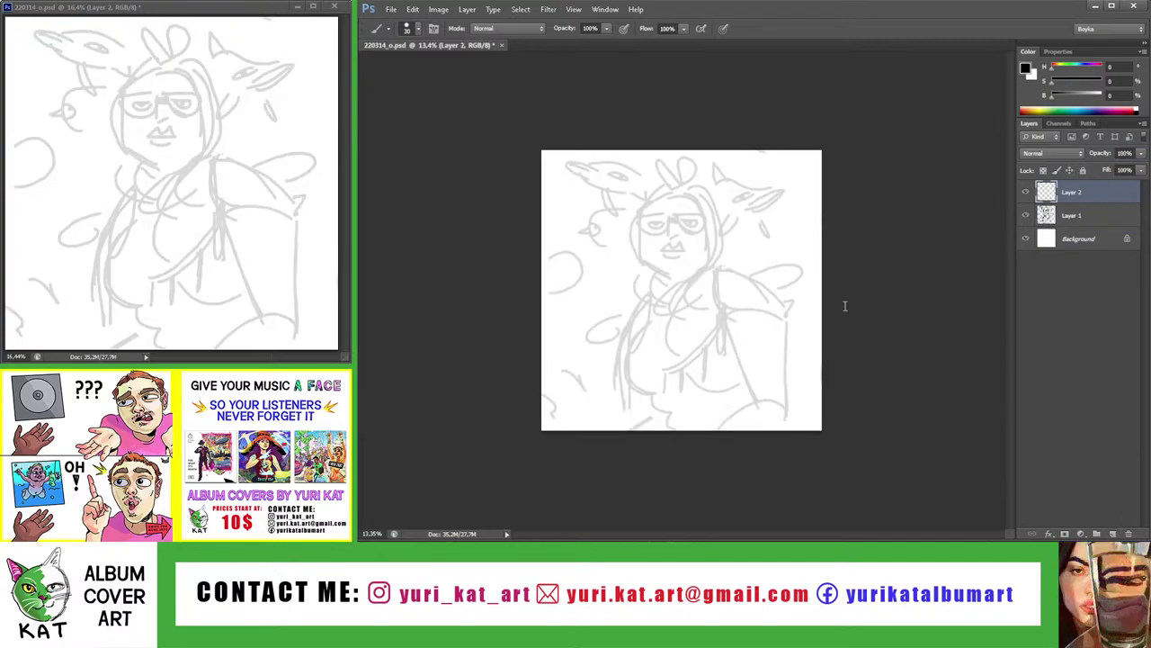
pyautogui.hotkey('ctrl', 'shift', 'h')
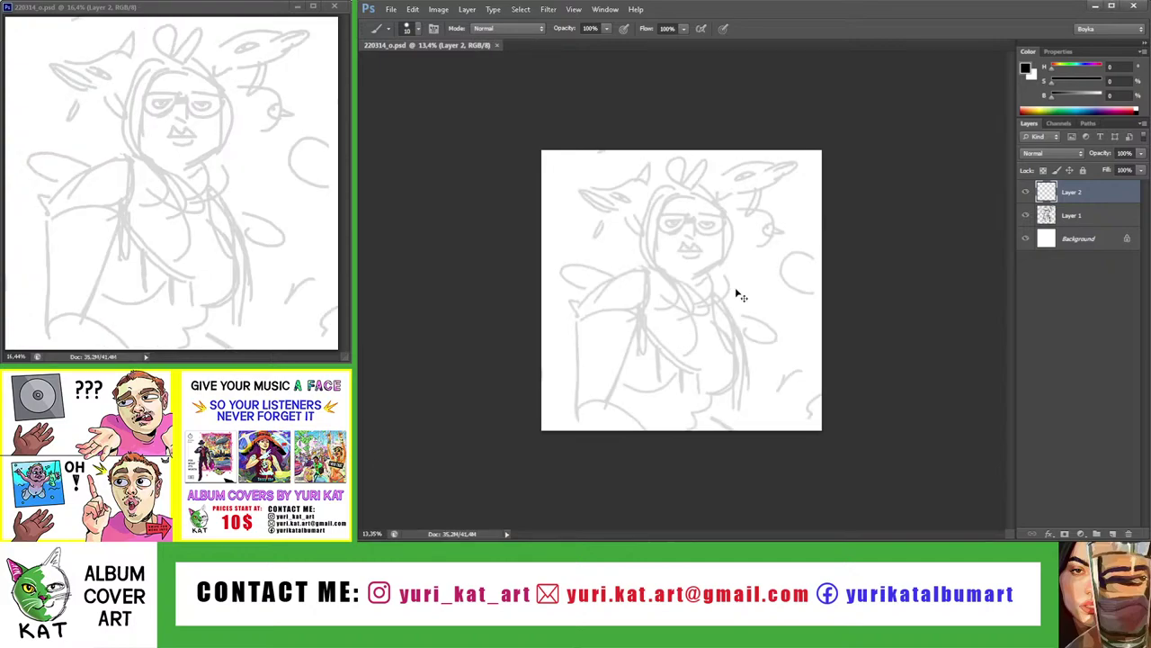
# Ink the underside of the nose, the nostril line and the nostril wings
pyautogui.scroll(5, 737, 294)
pyautogui.scroll(2, 727, 275)
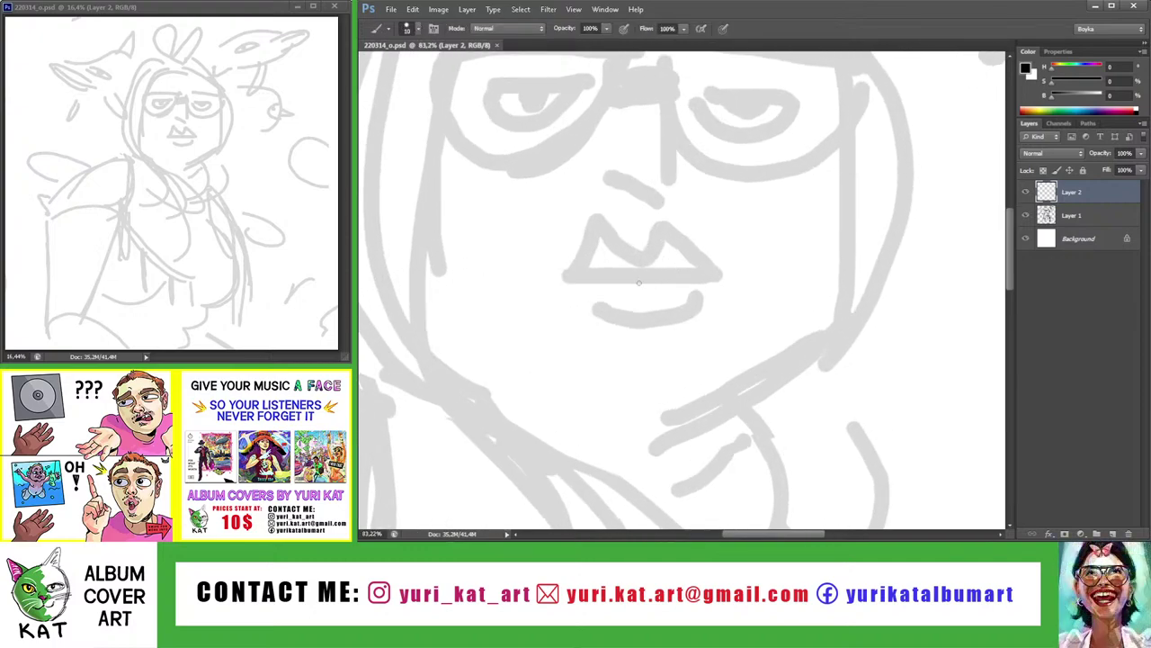
pyautogui.moveTo(624, 281); pyautogui.dragTo(652, 292)
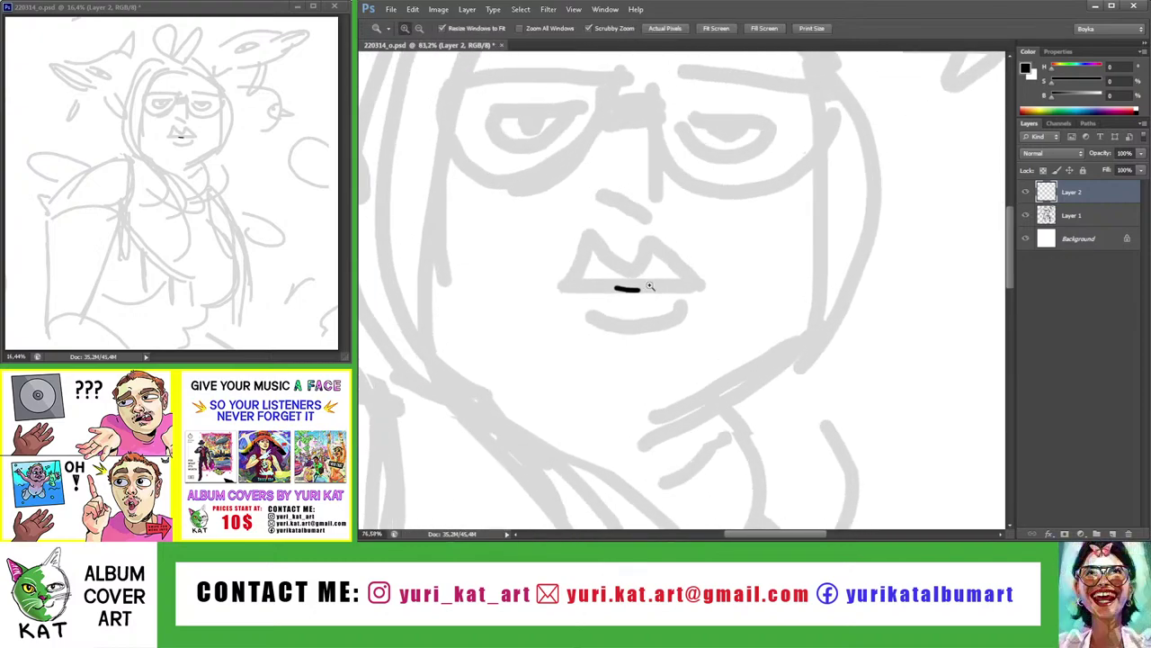
pyautogui.hotkey('ctrl', 'z')
pyautogui.scroll(2, 619, 252)
pyautogui.moveTo(594, 262); pyautogui.dragTo(630, 253)
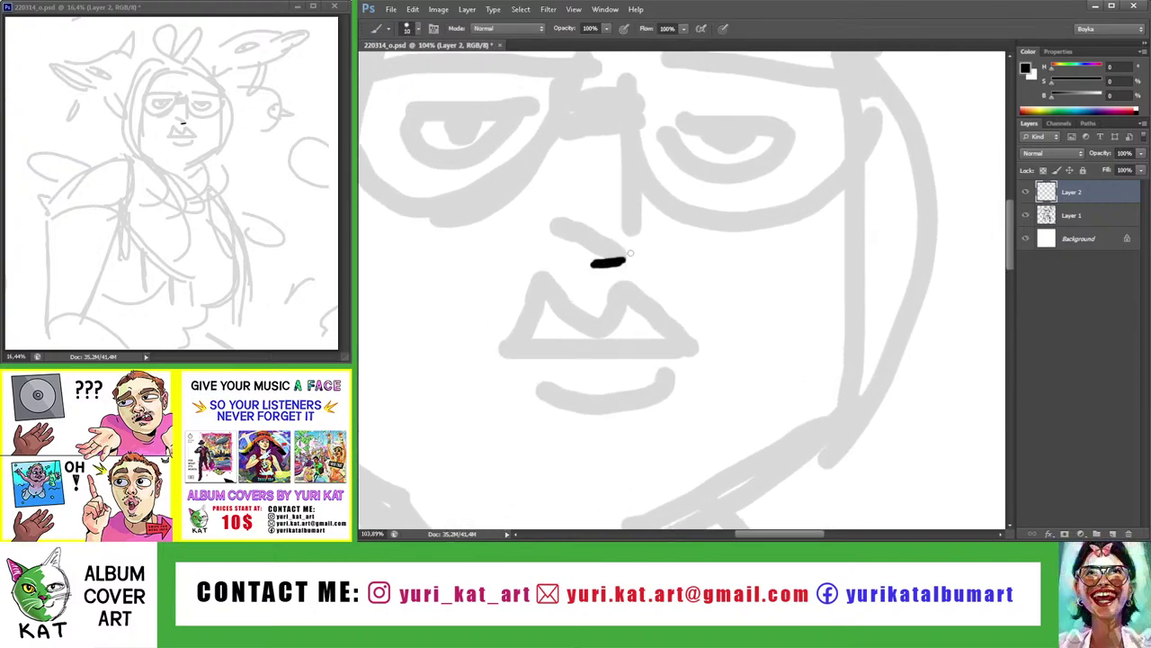
pyautogui.moveTo(554, 234)
pyautogui.mouseDown()
pyautogui.moveTo(589, 255)
pyautogui.moveTo(572, 251)
pyautogui.moveTo(645, 237)
pyautogui.mouseUp()
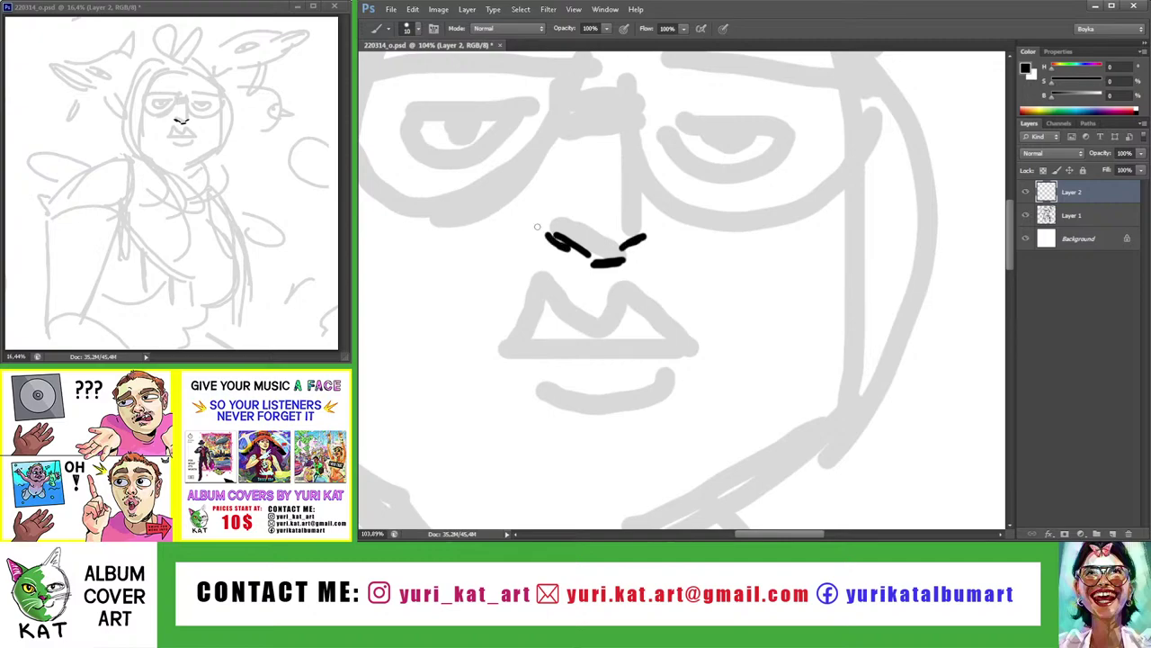
pyautogui.moveTo(550, 213)
pyautogui.mouseDown()
pyautogui.moveTo(535, 249)
pyautogui.moveTo(562, 258)
pyautogui.mouseUp()
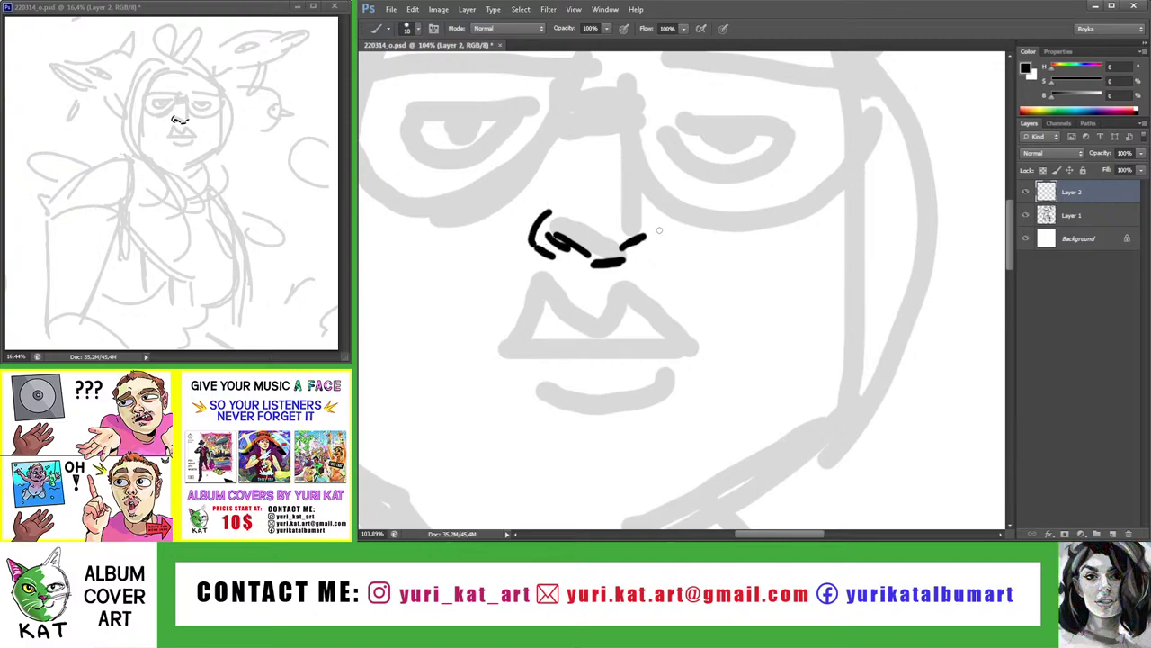
pyautogui.moveTo(627, 183)
pyautogui.mouseDown()
pyautogui.moveTo(620, 235)
pyautogui.moveTo(662, 241)
pyautogui.moveTo(643, 238)
pyautogui.mouseUp()
# Draw the nose bridge and both sides of the nose, reinforcing the right side
pyautogui.press('z')
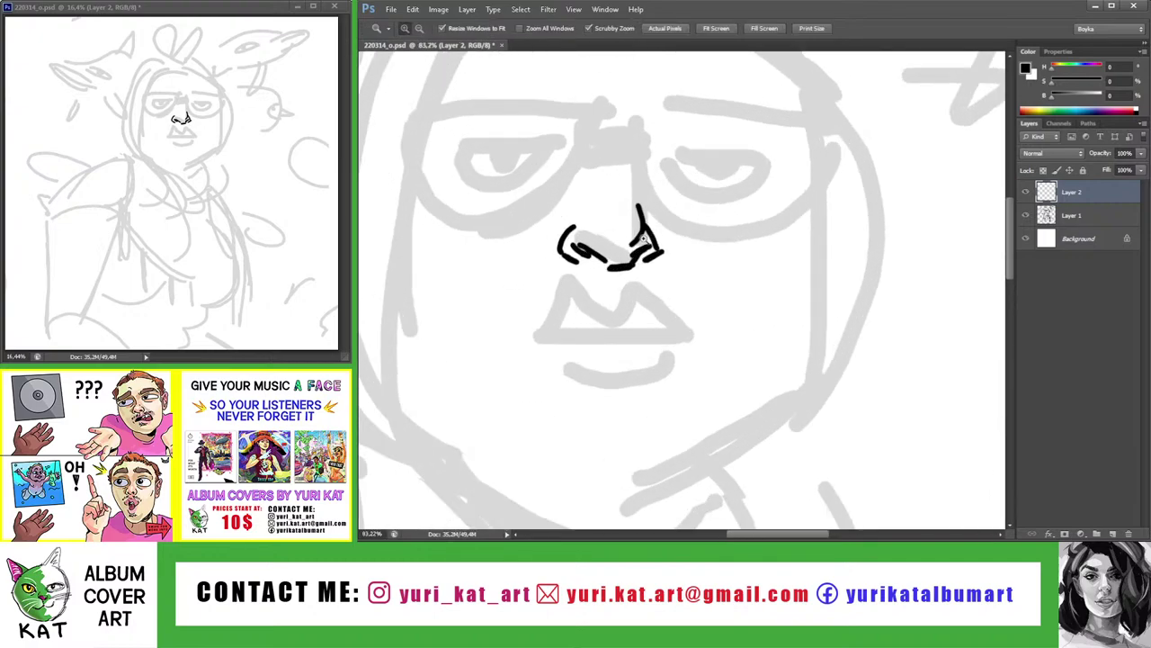
pyautogui.press('b')
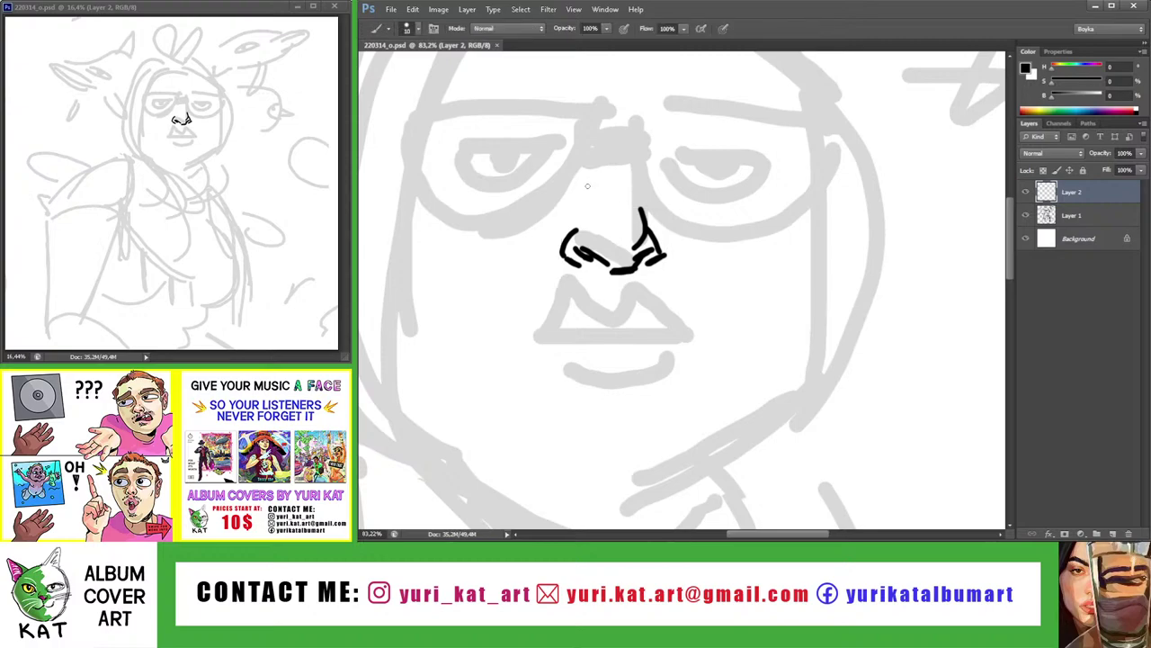
pyautogui.moveTo(599, 153); pyautogui.dragTo(567, 232)
pyautogui.moveTo(606, 151)
pyautogui.mouseDown()
pyautogui.moveTo(634, 158)
pyautogui.moveTo(640, 225)
pyautogui.mouseUp()
pyautogui.hotkey('ctrl', 'z')
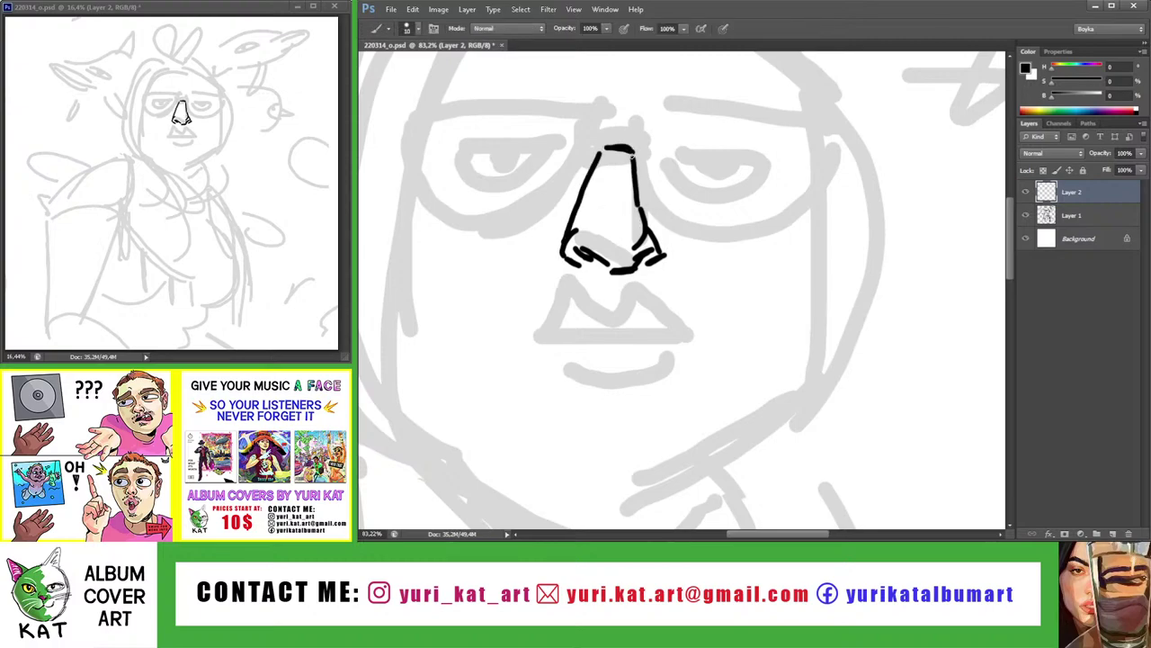
pyautogui.moveTo(632, 153); pyautogui.dragTo(640, 225)
pyautogui.press('z')
pyautogui.press('b')
pyautogui.moveTo(633, 153); pyautogui.dragTo(654, 225)
pyautogui.hotkey('ctrl', 'z')
pyautogui.moveTo(633, 153); pyautogui.dragTo(664, 248)
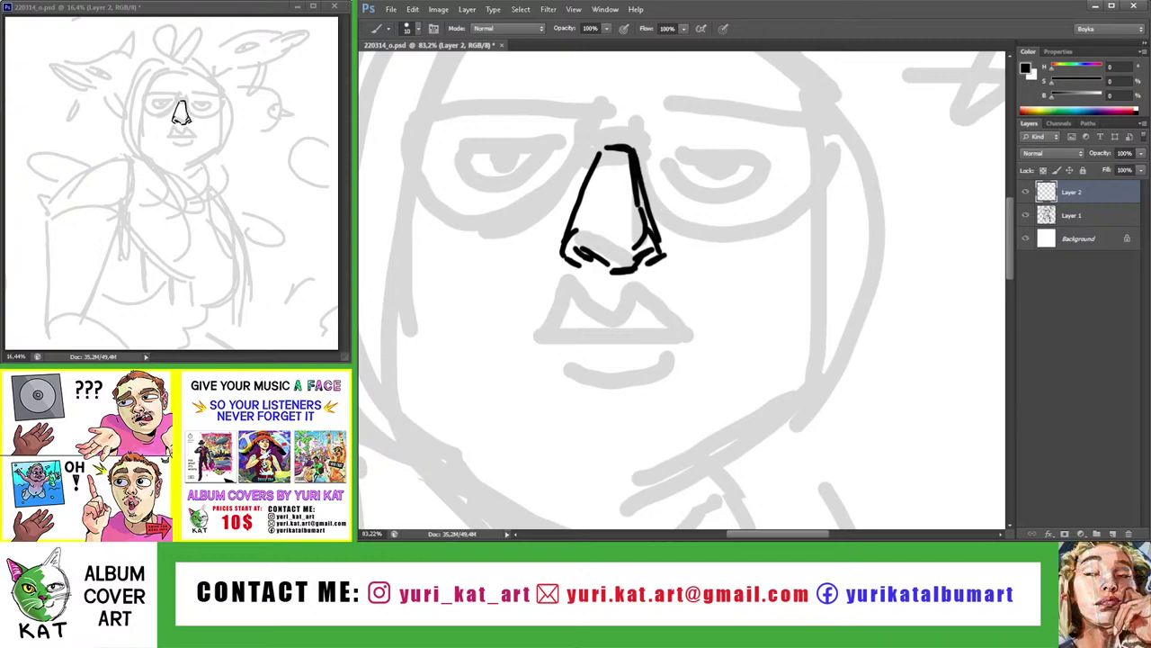
pyautogui.press('z')
pyautogui.moveTo(630, 207)
pyautogui.mouseDown()
pyautogui.moveTo(540, 207)
pyautogui.moveTo(702, 216)
pyautogui.moveTo(664, 207)
pyautogui.mouseUp()
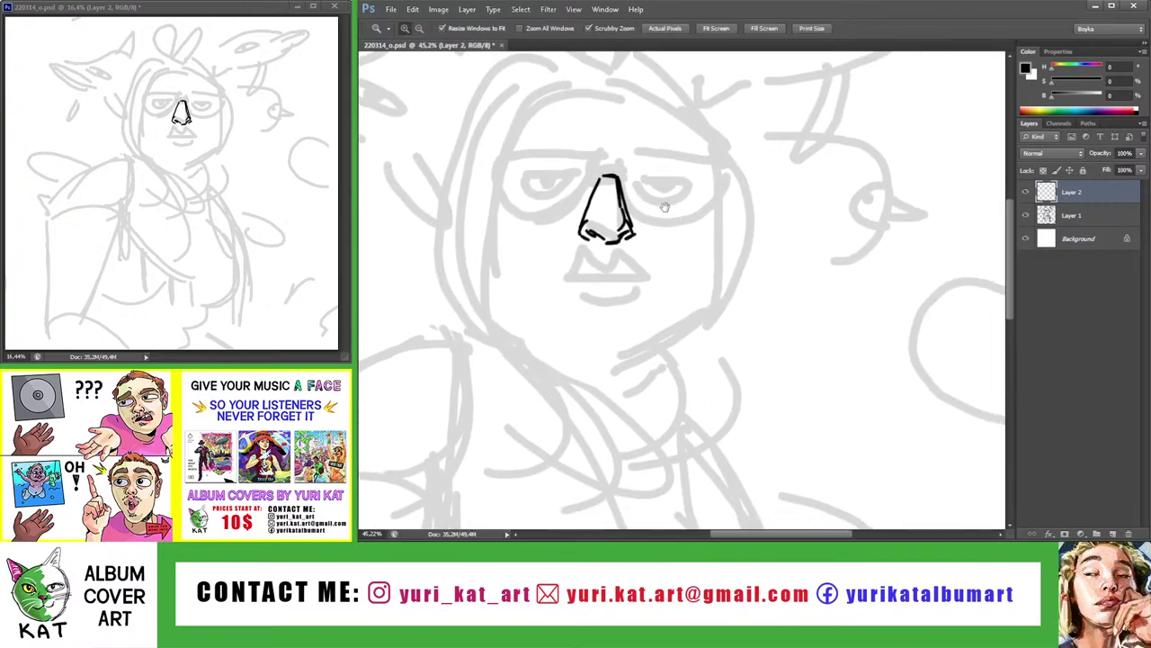
pyautogui.moveTo(629, 255)
pyautogui.mouseDown()
pyautogui.moveTo(655, 255)
pyautogui.moveTo(662, 240)
pyautogui.moveTo(516, 277)
pyautogui.mouseUp()
pyautogui.press('b')
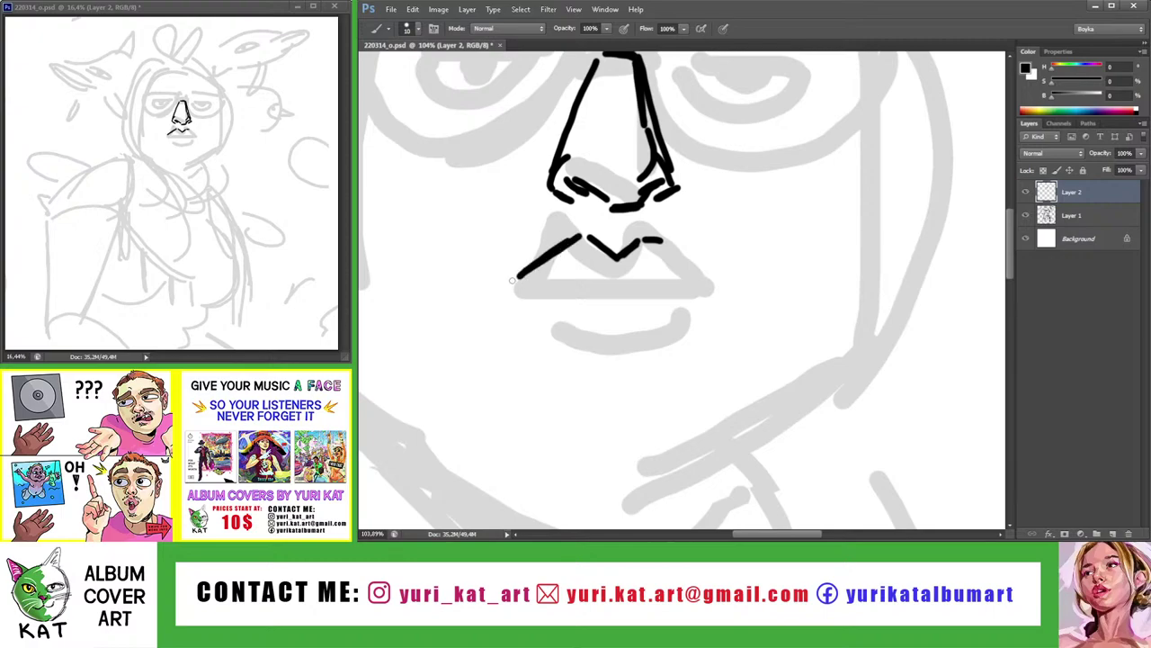
# Ink the mouth line and the upper lip out to the right corner
pyautogui.moveTo(598, 286)
pyautogui.mouseDown()
pyautogui.moveTo(656, 282)
pyautogui.moveTo(521, 276)
pyautogui.moveTo(474, 288)
pyautogui.mouseUp()
pyautogui.hotkey('ctrl', 'z')
pyautogui.hotkey('ctrl', 'z')
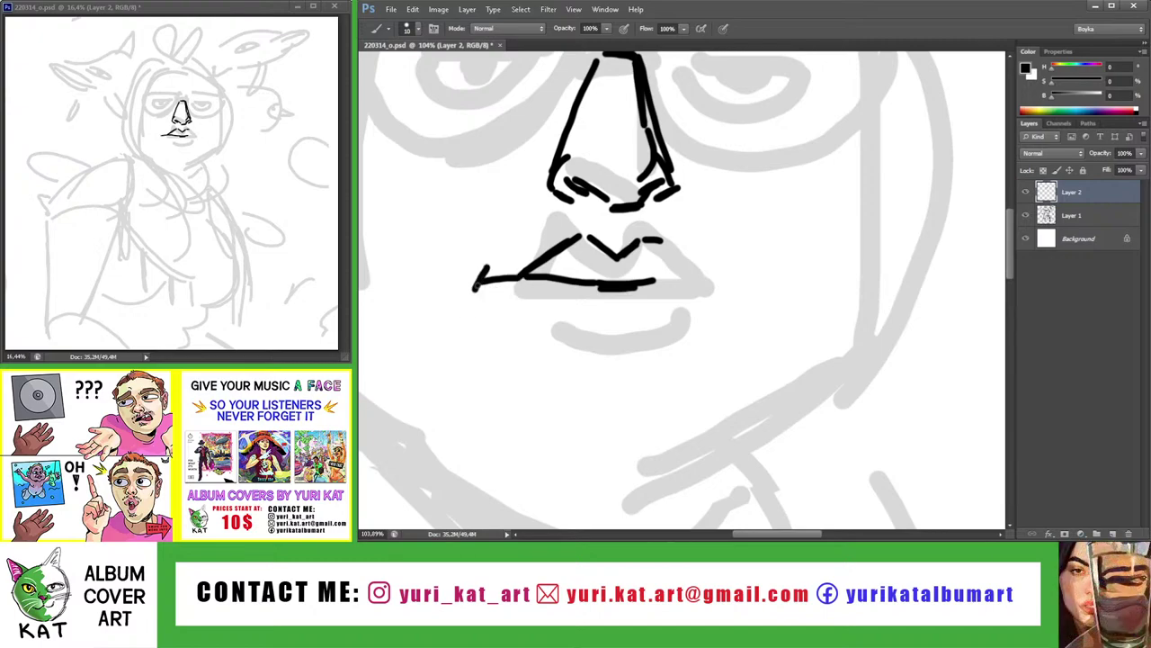
pyautogui.moveTo(663, 280); pyautogui.dragTo(716, 282)
pyautogui.moveTo(644, 240)
pyautogui.mouseDown()
pyautogui.moveTo(720, 282)
pyautogui.moveTo(581, 334)
pyautogui.mouseUp()
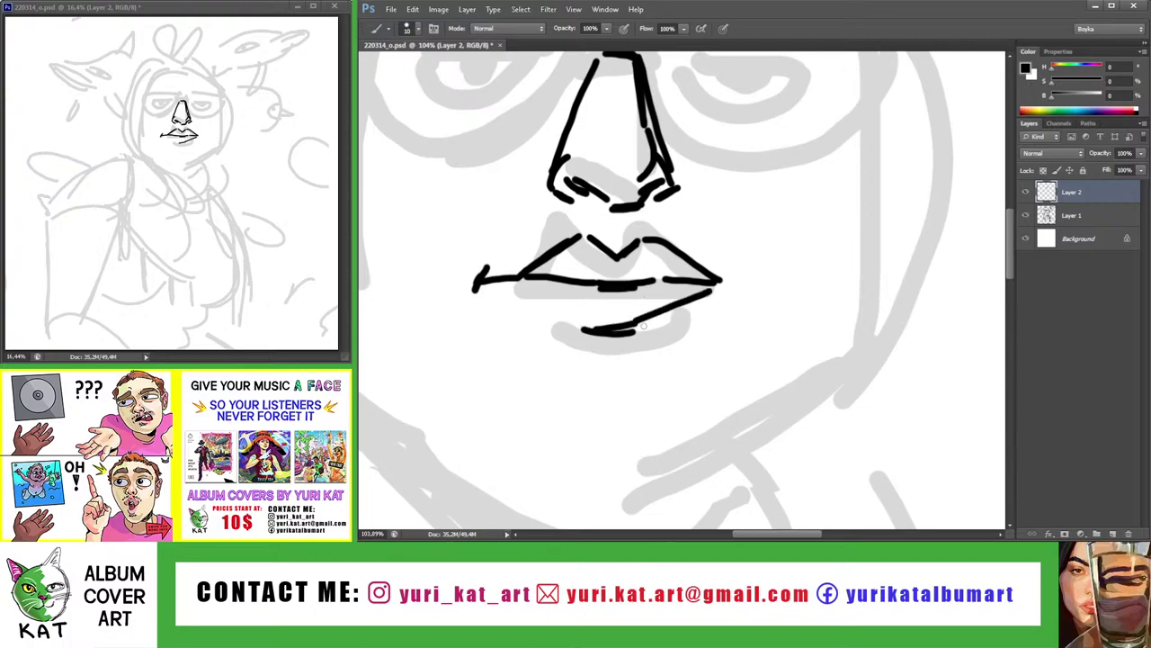
pyautogui.press('z')
pyautogui.hotkey('ctrl', '0')
pyautogui.moveTo(671, 259)
pyautogui.mouseDown()
pyautogui.moveTo(701, 263)
pyautogui.moveTo(686, 278)
pyautogui.mouseUp()
# Nudge the nose and lips slightly down and select the left lip stroke to reposition it
pyautogui.press('v')
pyautogui.press('z')
pyautogui.moveTo(579, 291)
pyautogui.mouseDown()
pyautogui.moveTo(601, 291)
pyautogui.moveTo(563, 357)
pyautogui.moveTo(559, 326)
pyautogui.moveTo(580, 329)
pyautogui.mouseUp()
pyautogui.press('l')
pyautogui.press('v')
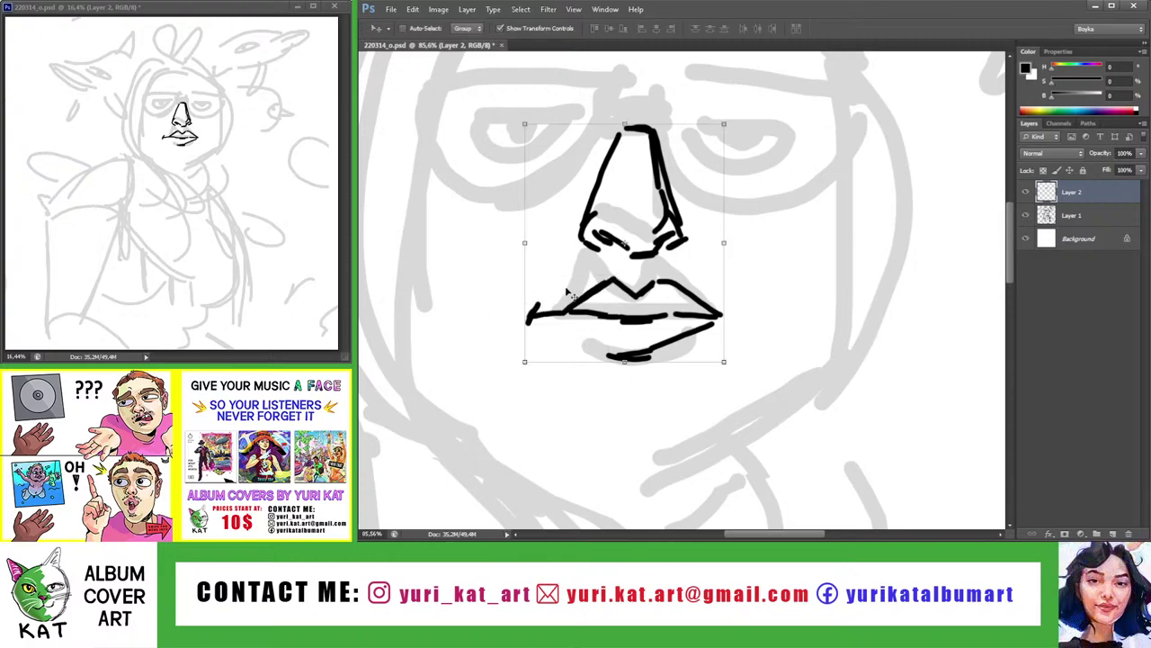
# Deselect the adjusted lip and add a short tick left of the lips
pyautogui.hotkey('ctrl', 'd')
pyautogui.press('b')
pyautogui.moveTo(538, 280); pyautogui.dragTo(527, 293)
# Centre the view on the face and draw a long horizontal line left of the nose
pyautogui.press('z')
pyautogui.scroll(-3, 572, 257)
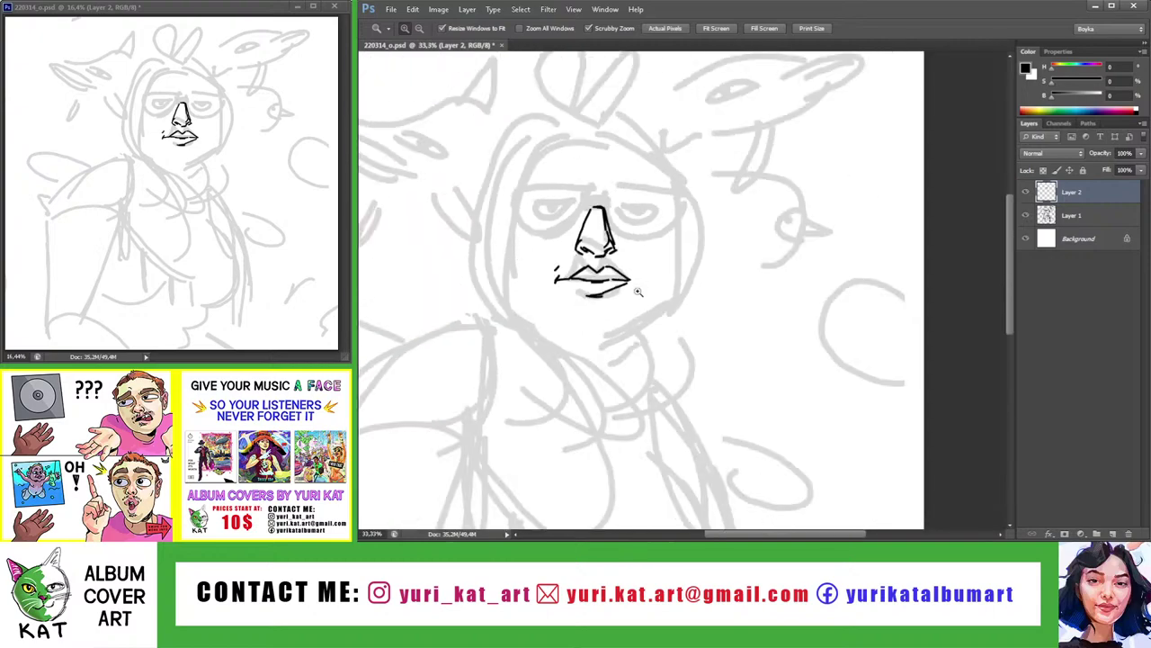
pyautogui.scroll(-3, 572, 257)
pyautogui.scroll(3, 593, 216)
pyautogui.moveTo(600, 190); pyautogui.dragTo(585, 235)
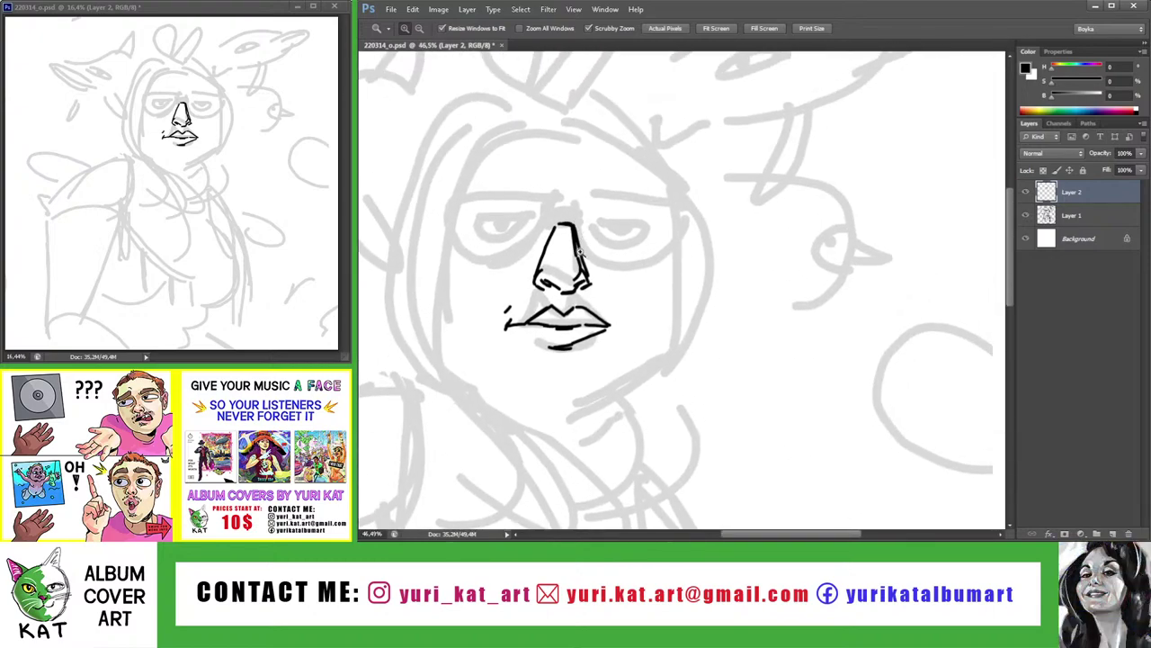
pyautogui.scroll(3, 564, 231)
pyautogui.press('b')
pyautogui.moveTo(550, 232)
pyautogui.mouseDown()
pyautogui.moveTo(584, 219)
pyautogui.moveTo(545, 277)
pyautogui.moveTo(571, 254)
pyautogui.mouseUp()
pyautogui.moveTo(473, 267)
pyautogui.mouseDown()
pyautogui.moveTo(583, 260)
pyautogui.moveTo(567, 275)
pyautogui.mouseUp()
# Ink the inner and outer edges of the left lens beside the left eye, redoing a too-long stroke
pyautogui.hotkey('ctrl', 'alt', 'z')
pyautogui.hotkey('ctrl', 'alt', 'z')
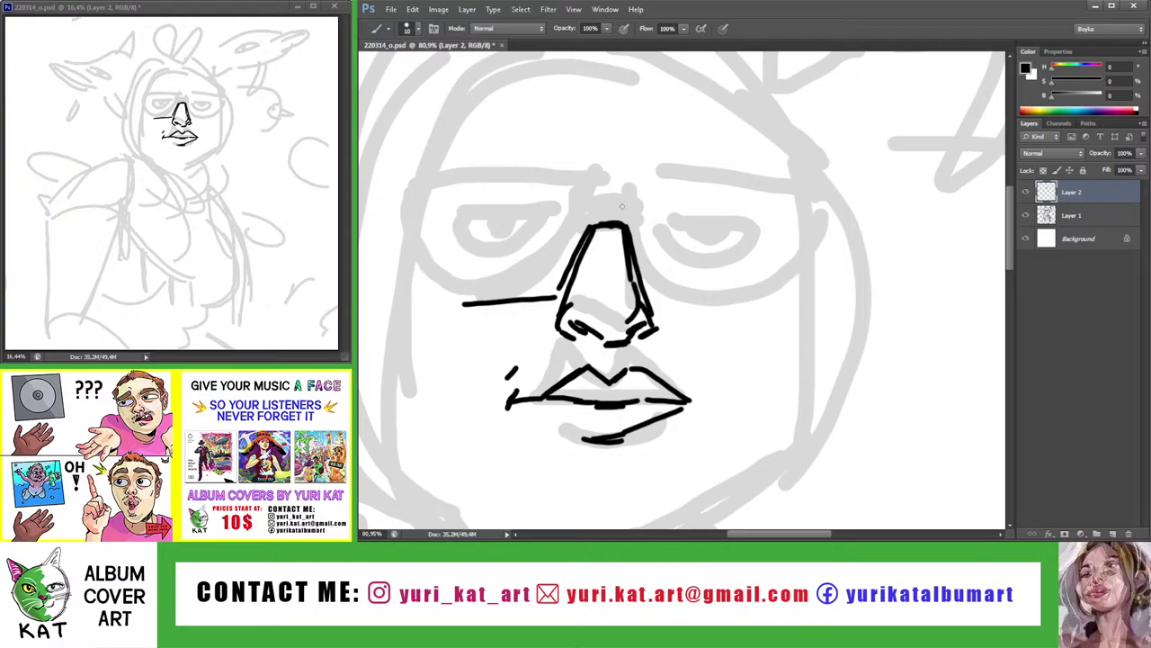
pyautogui.moveTo(604, 208)
pyautogui.mouseDown()
pyautogui.moveTo(628, 212)
pyautogui.moveTo(568, 211)
pyautogui.moveTo(532, 189)
pyautogui.mouseUp()
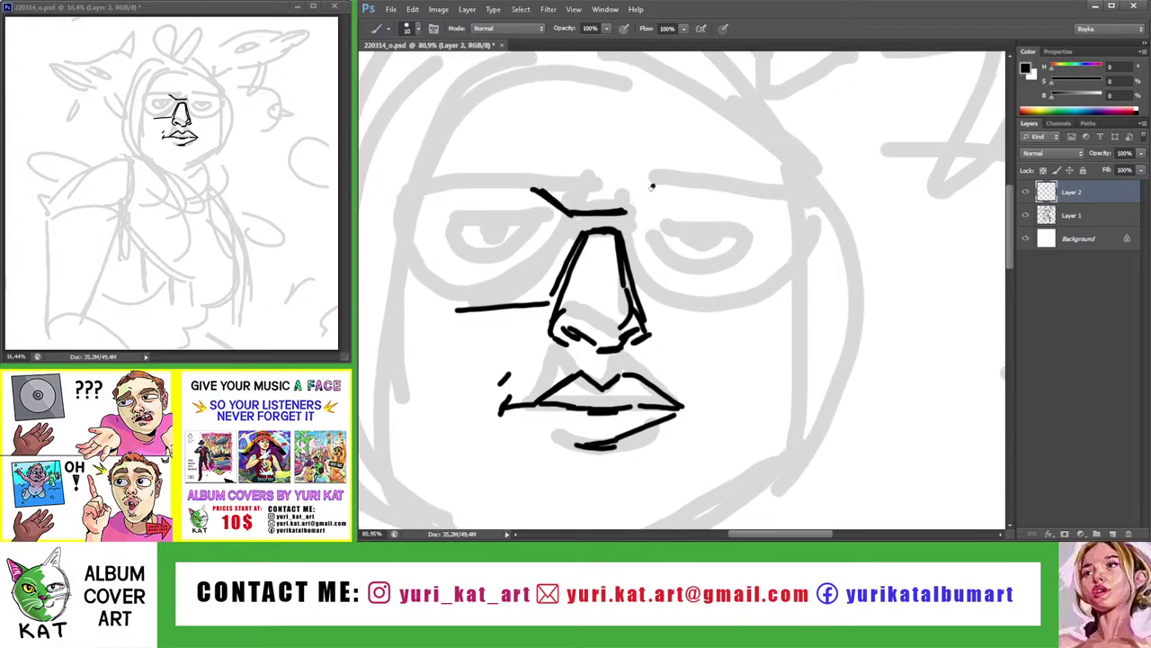
pyautogui.moveTo(662, 183)
pyautogui.mouseDown()
pyautogui.moveTo(612, 226)
pyautogui.moveTo(593, 268)
pyautogui.mouseUp()
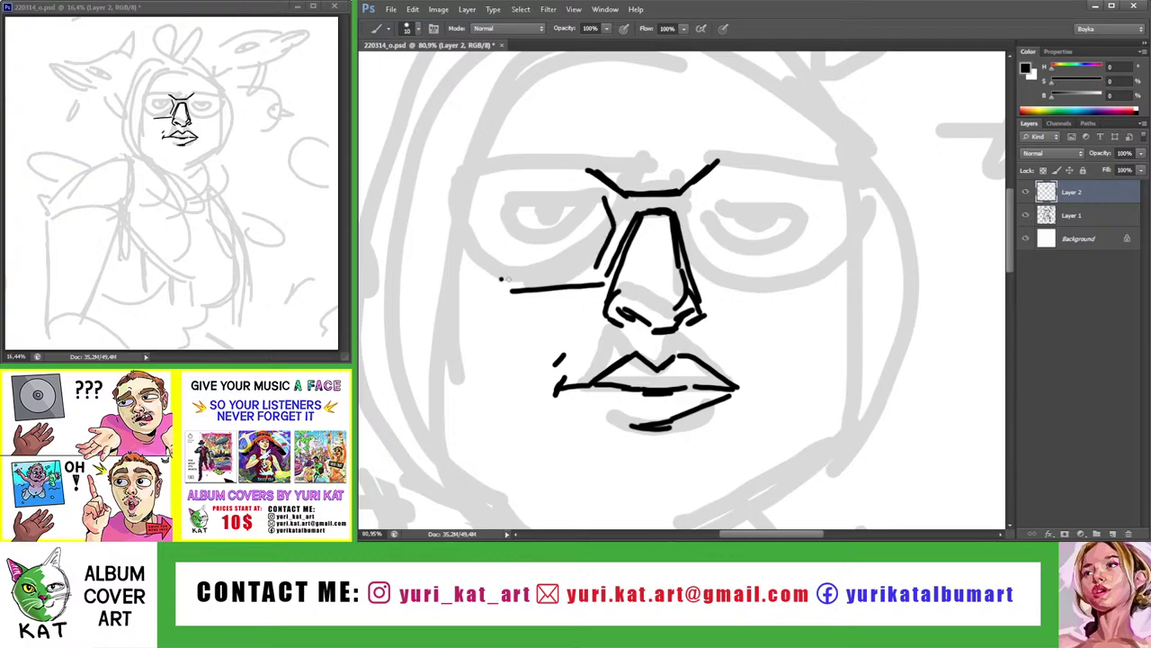
pyautogui.moveTo(501, 280); pyautogui.dragTo(594, 272)
pyautogui.moveTo(460, 195); pyautogui.dragTo(497, 281)
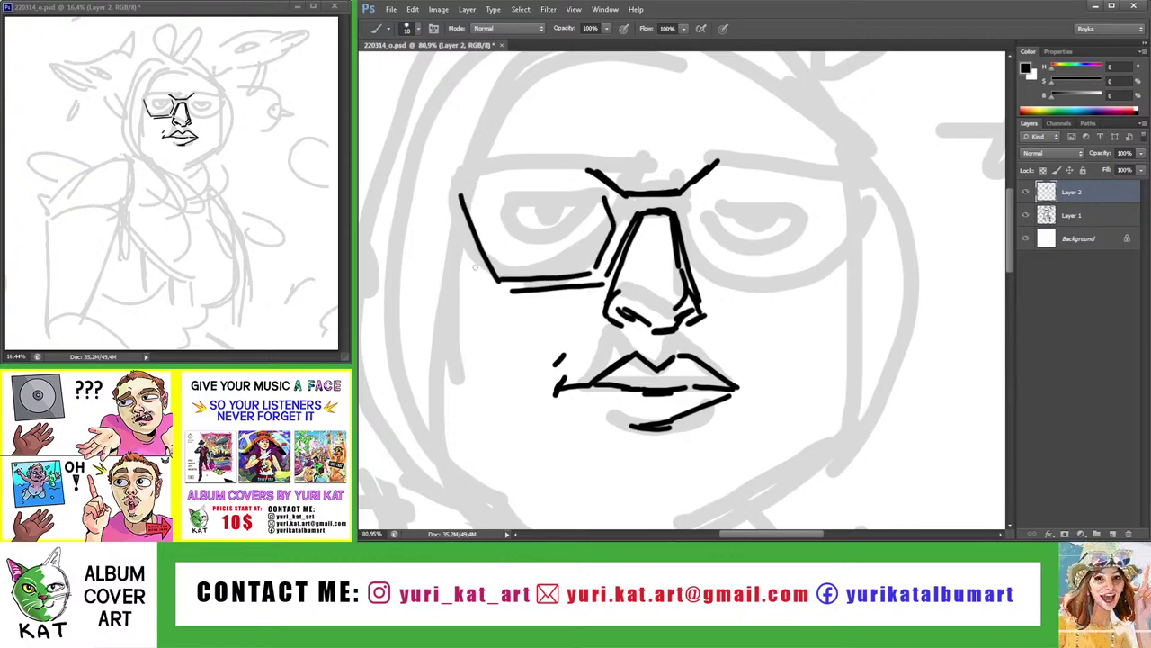
pyautogui.hotkey('ctrl', 'z')
pyautogui.moveTo(461, 202); pyautogui.dragTo(493, 270)
pyautogui.moveTo(446, 214); pyautogui.dragTo(498, 292)
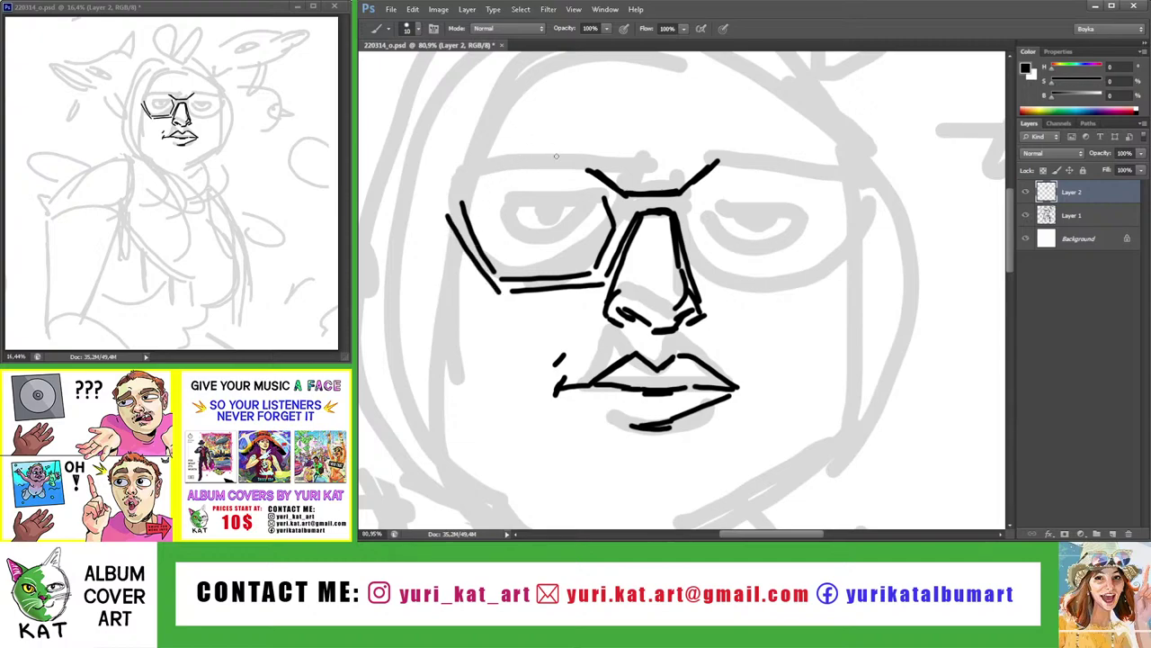
# Draw the left lens's top rim, its vertical left end and the left arm angling down-left
pyautogui.moveTo(605, 191)
pyautogui.mouseDown()
pyautogui.moveTo(461, 178)
pyautogui.moveTo(607, 176)
pyautogui.mouseUp()
pyautogui.hotkey('ctrl', 'z')
pyautogui.moveTo(468, 160); pyautogui.dragTo(598, 176)
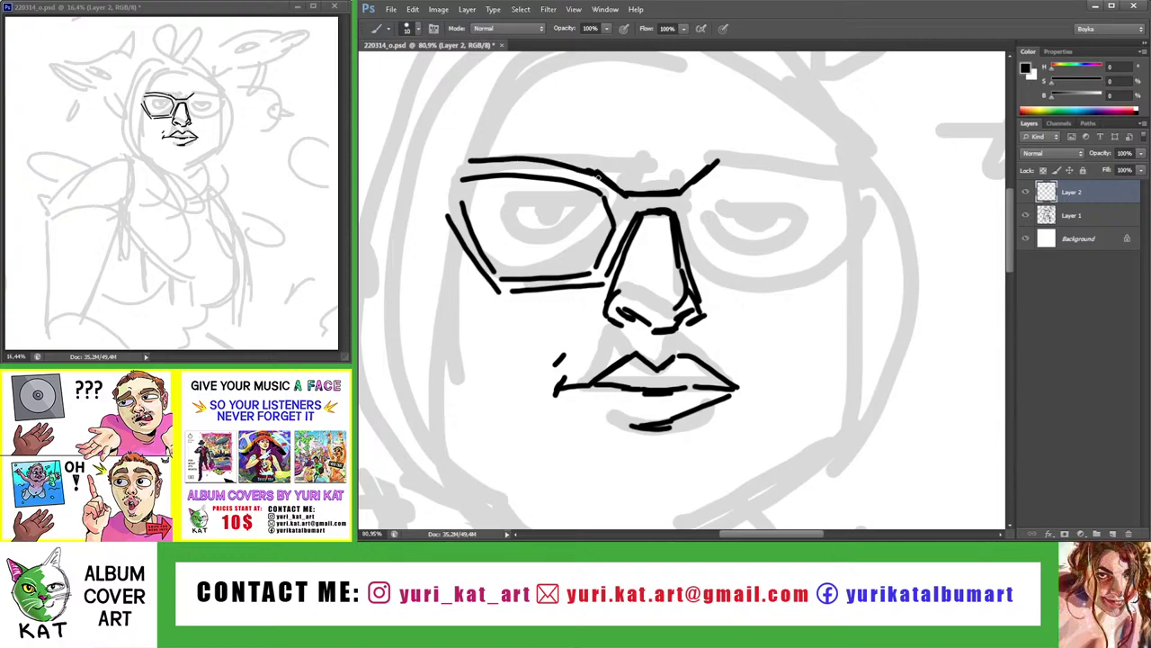
pyautogui.moveTo(461, 159)
pyautogui.mouseDown()
pyautogui.moveTo(436, 157)
pyautogui.moveTo(438, 195)
pyautogui.mouseUp()
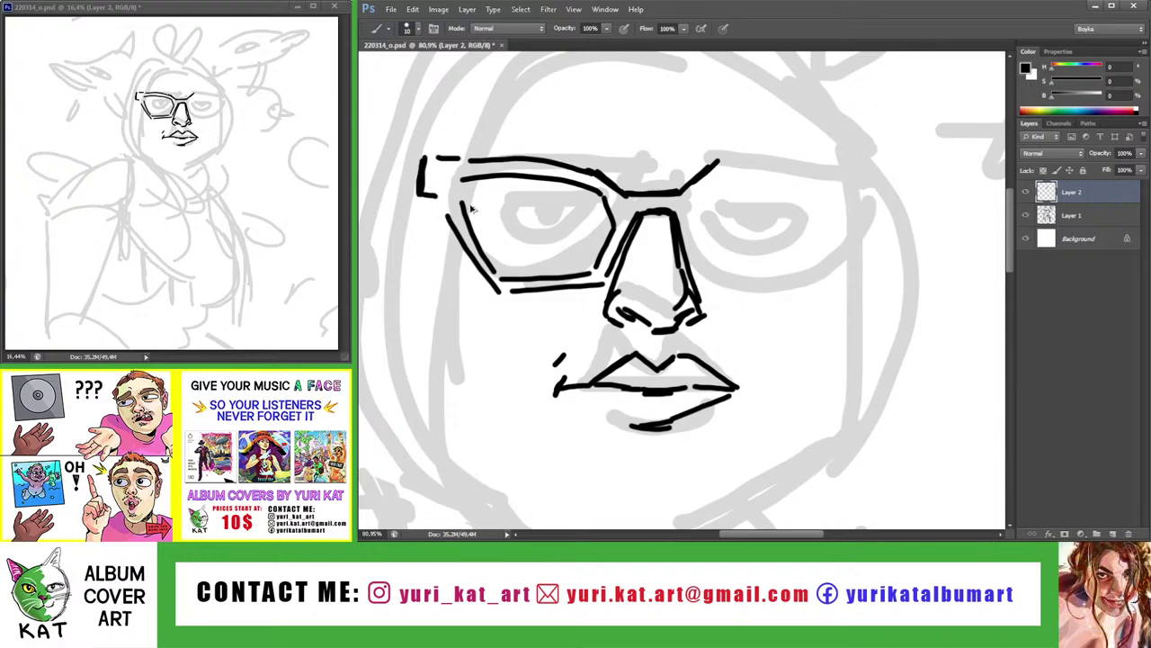
pyautogui.hotkey('ctrl', 'z')
pyautogui.moveTo(430, 154)
pyautogui.mouseDown()
pyautogui.moveTo(422, 192)
pyautogui.moveTo(449, 220)
pyautogui.mouseUp()
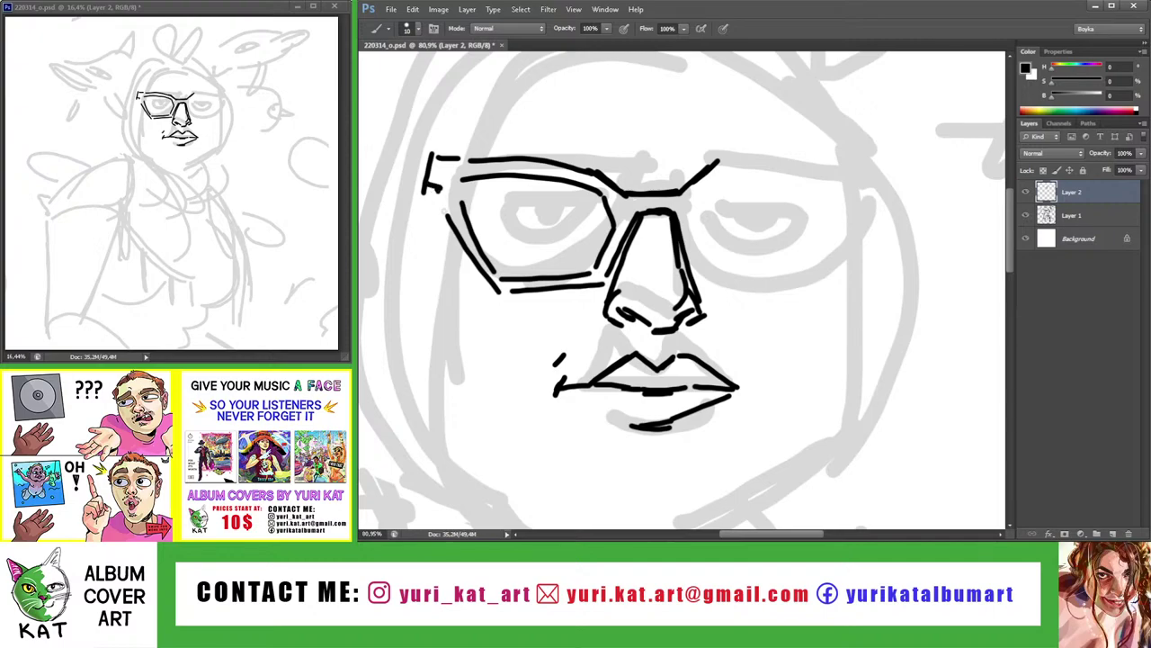
pyautogui.moveTo(433, 159)
pyautogui.mouseDown()
pyautogui.moveTo(506, 135)
pyautogui.moveTo(430, 214)
pyautogui.mouseUp()
pyautogui.moveTo(500, 158)
pyautogui.mouseDown()
pyautogui.moveTo(439, 200)
pyautogui.moveTo(421, 245)
pyautogui.mouseUp()
# Draw the bridge and the right lens's top, outer and inner edges, then zoom out to review
pyautogui.press('z')
pyautogui.moveTo(629, 225)
pyautogui.mouseDown()
pyautogui.moveTo(540, 225)
pyautogui.moveTo(625, 176)
pyautogui.moveTo(616, 171)
pyautogui.moveTo(648, 213)
pyautogui.mouseUp()
pyautogui.press('b')
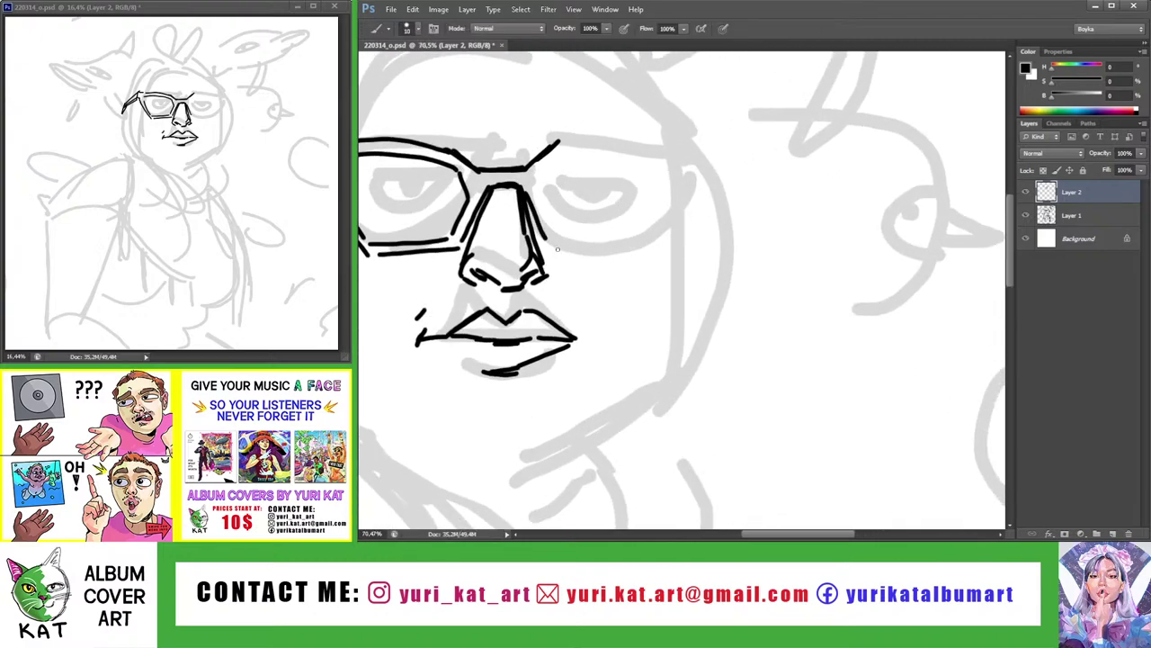
pyautogui.moveTo(554, 247); pyautogui.dragTo(641, 255)
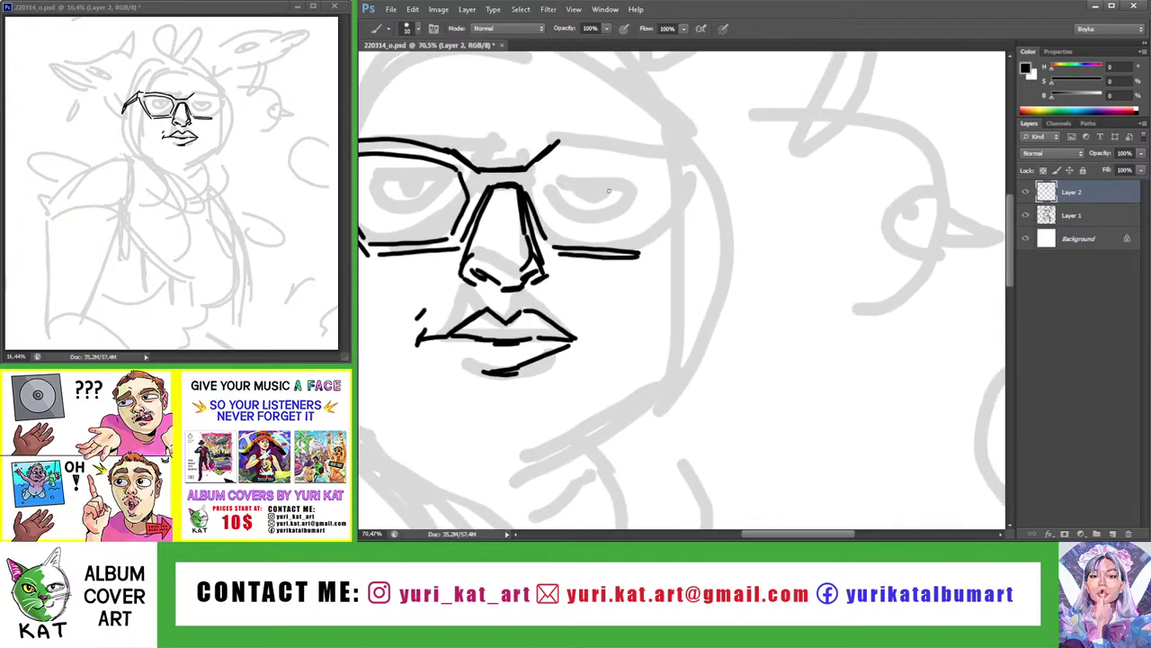
pyautogui.moveTo(560, 141)
pyautogui.mouseDown()
pyautogui.moveTo(680, 155)
pyautogui.moveTo(652, 265)
pyautogui.mouseUp()
pyautogui.hotkey('ctrl', 'z')
pyautogui.moveTo(695, 162)
pyautogui.mouseDown()
pyautogui.moveTo(644, 265)
pyautogui.moveTo(642, 248)
pyautogui.mouseUp()
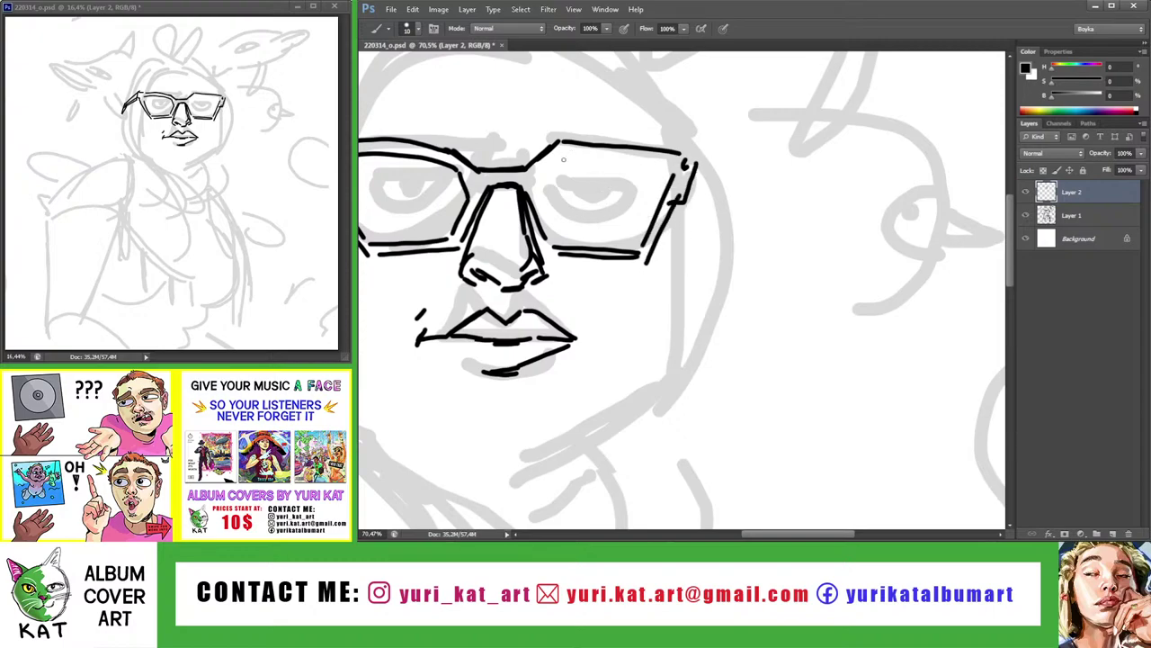
pyautogui.moveTo(563, 160)
pyautogui.mouseDown()
pyautogui.moveTo(537, 187)
pyautogui.moveTo(558, 245)
pyautogui.mouseUp()
pyautogui.hotkey('ctrl', 'z')
pyautogui.moveTo(559, 155); pyautogui.dragTo(681, 160)
pyautogui.hotkey('ctrl', 'z')
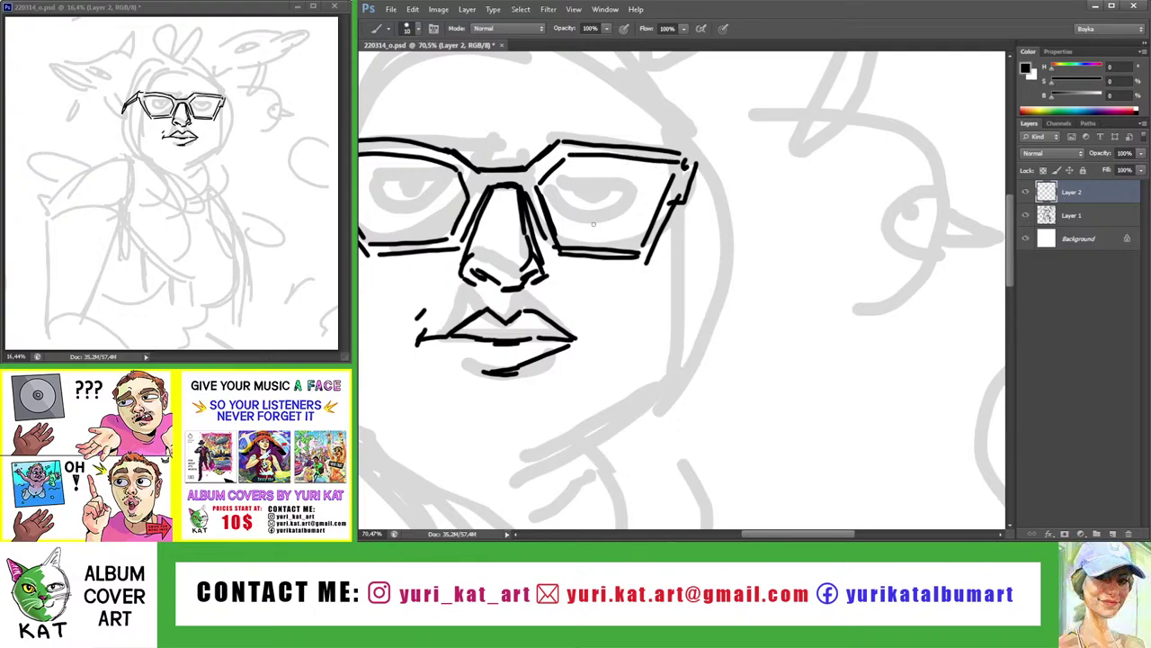
pyautogui.press('z')
pyautogui.moveTo(596, 160); pyautogui.dragTo(648, 226)
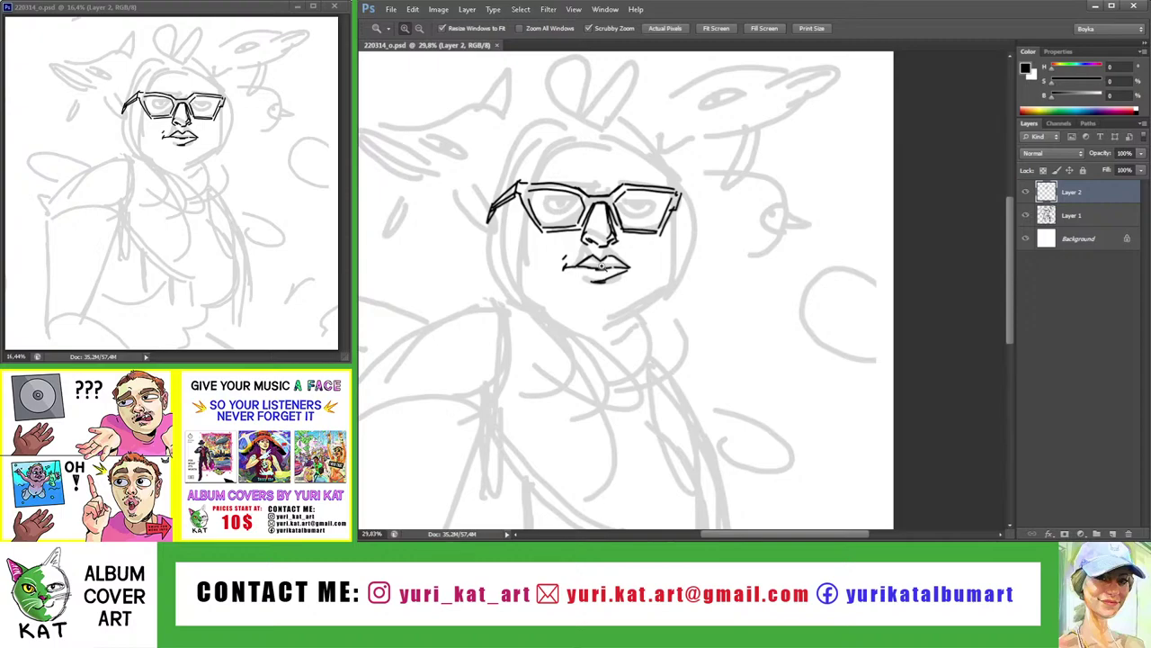
# Nudge the inked Layer 2 face so it lines up with the grey sketch
pyautogui.moveTo(621, 230); pyautogui.dragTo(666, 232)
pyautogui.press('v')
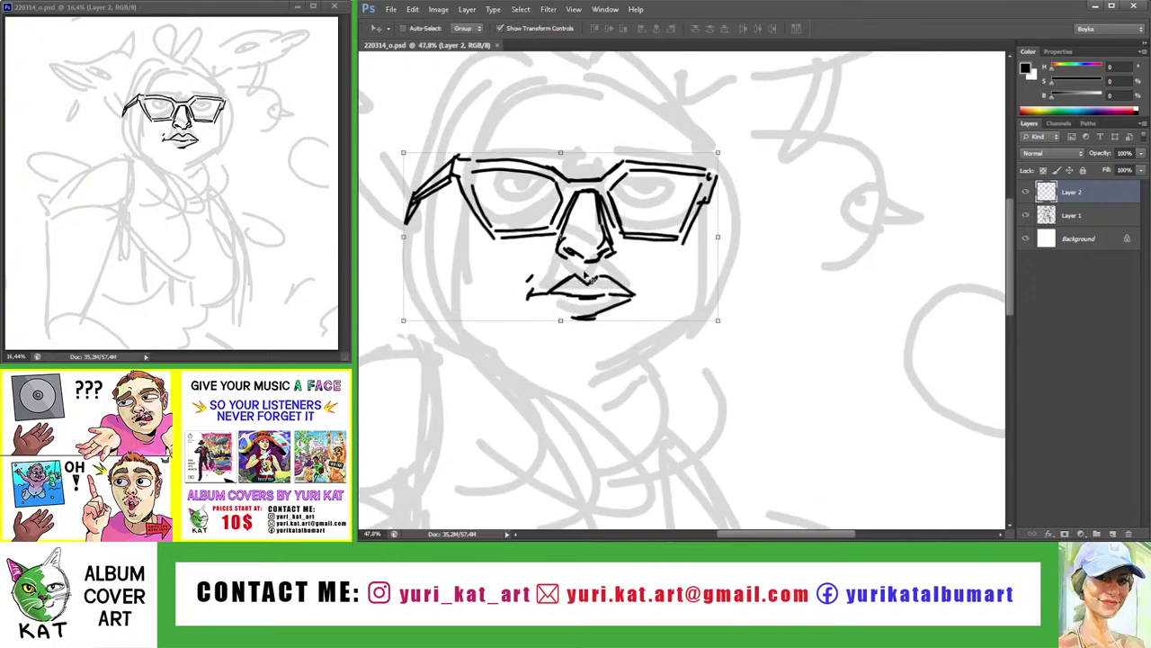
pyautogui.moveTo(569, 266); pyautogui.dragTo(566, 260)
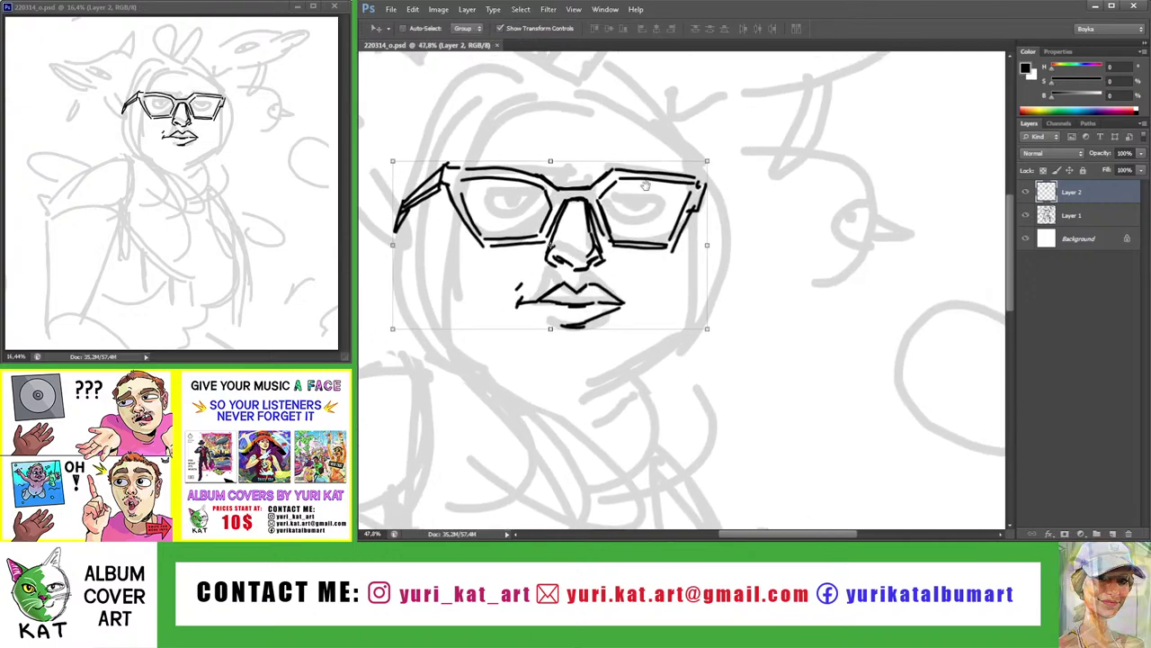
pyautogui.moveTo(551, 176); pyautogui.dragTo(534, 198)
pyautogui.press('b')
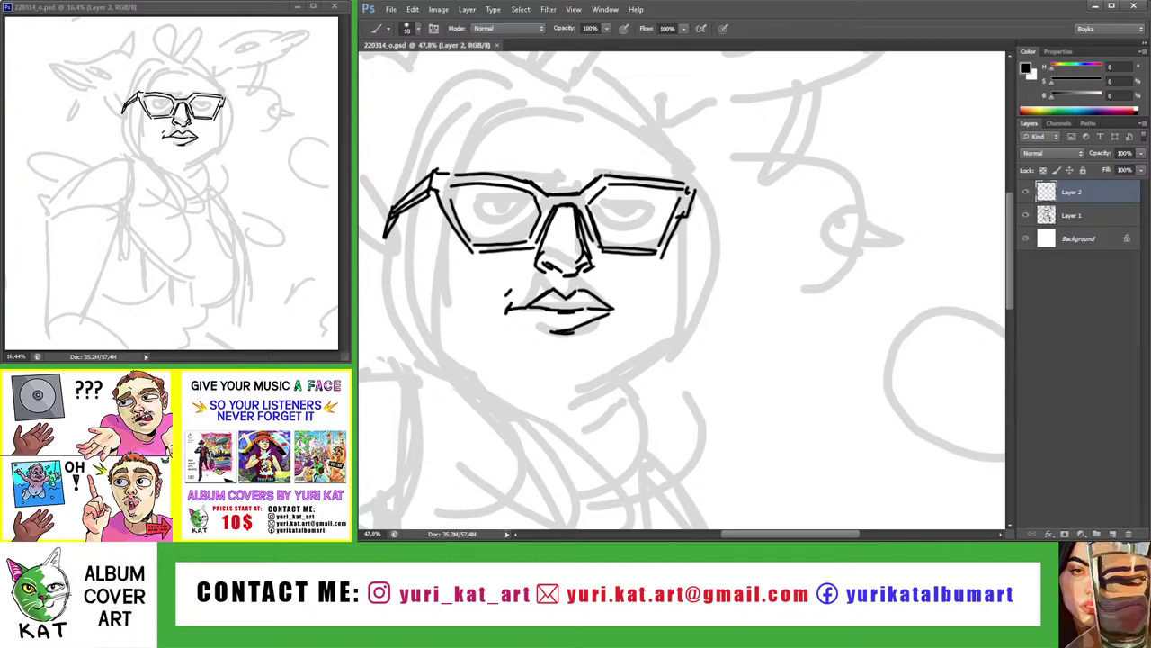
# Add a second line along the top rim of the left lens
pyautogui.scroll(-3, 604, 176)
pyautogui.scroll(3, 604, 176)
pyautogui.moveTo(454, 186)
pyautogui.mouseDown()
pyautogui.moveTo(519, 188)
pyautogui.moveTo(576, 223)
pyautogui.moveTo(466, 199)
pyautogui.mouseUp()
pyautogui.press('z')
pyautogui.press('b')
pyautogui.scroll(-2, 467, 201)
pyautogui.scroll(2, 467, 200)
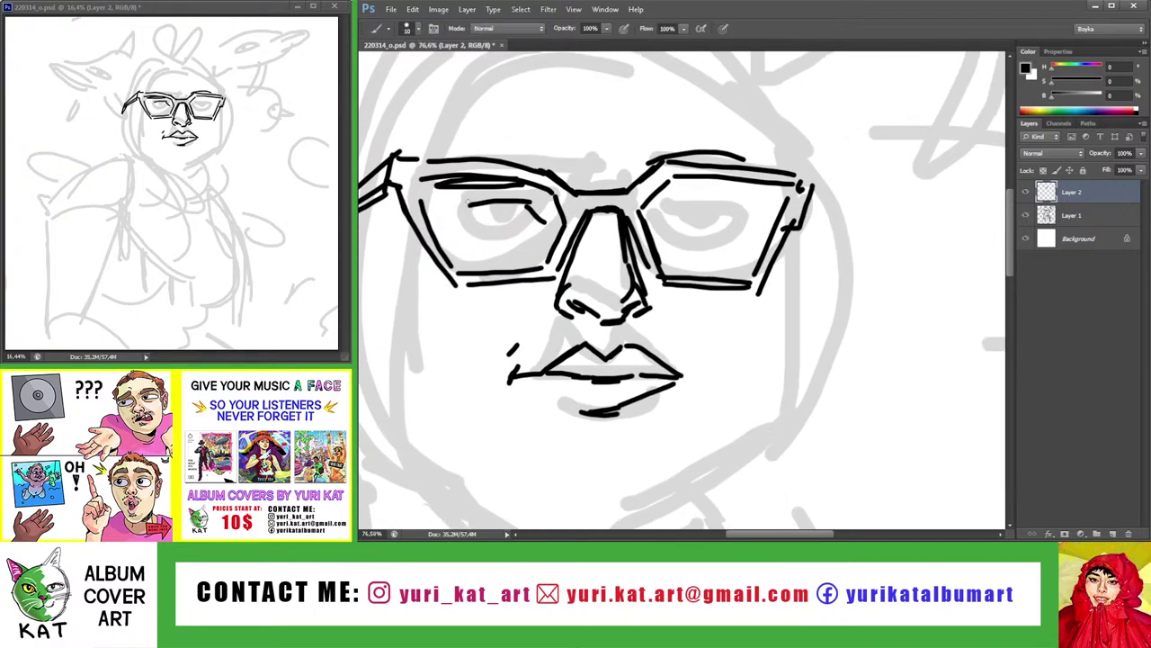
pyautogui.scroll(2, 461, 208)
# Draw the left eye's corner strokes, iris and filled-in pupil inside the left lens
pyautogui.moveTo(560, 219)
pyautogui.mouseDown()
pyautogui.moveTo(573, 236)
pyautogui.moveTo(487, 244)
pyautogui.mouseUp()
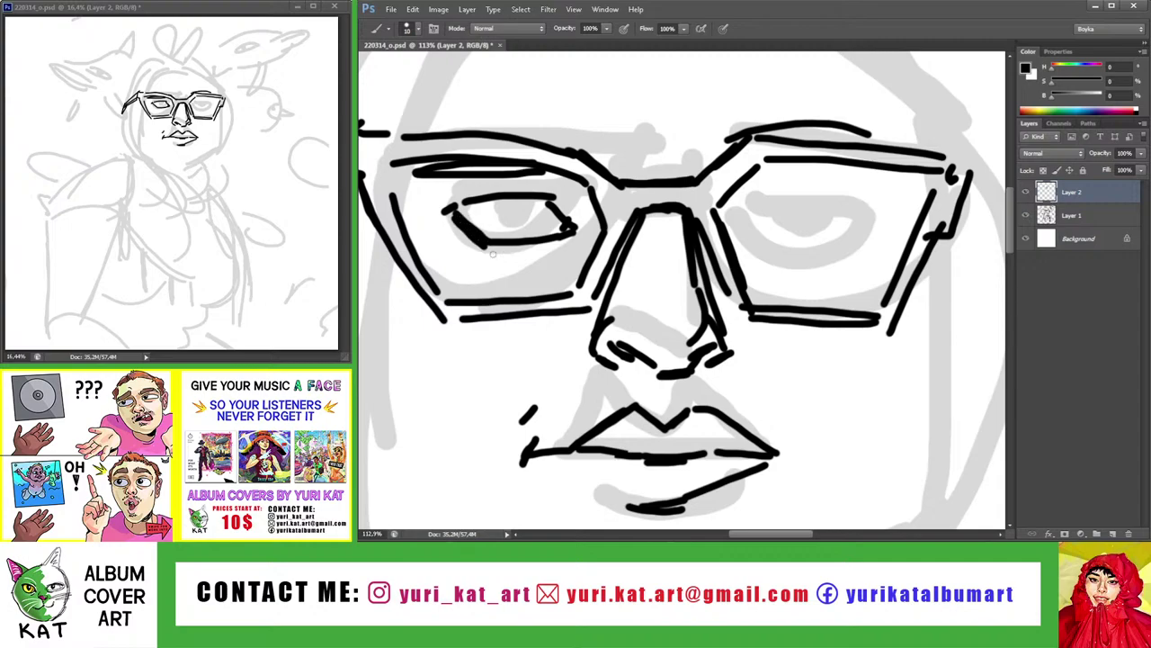
pyautogui.moveTo(569, 249); pyautogui.dragTo(552, 257)
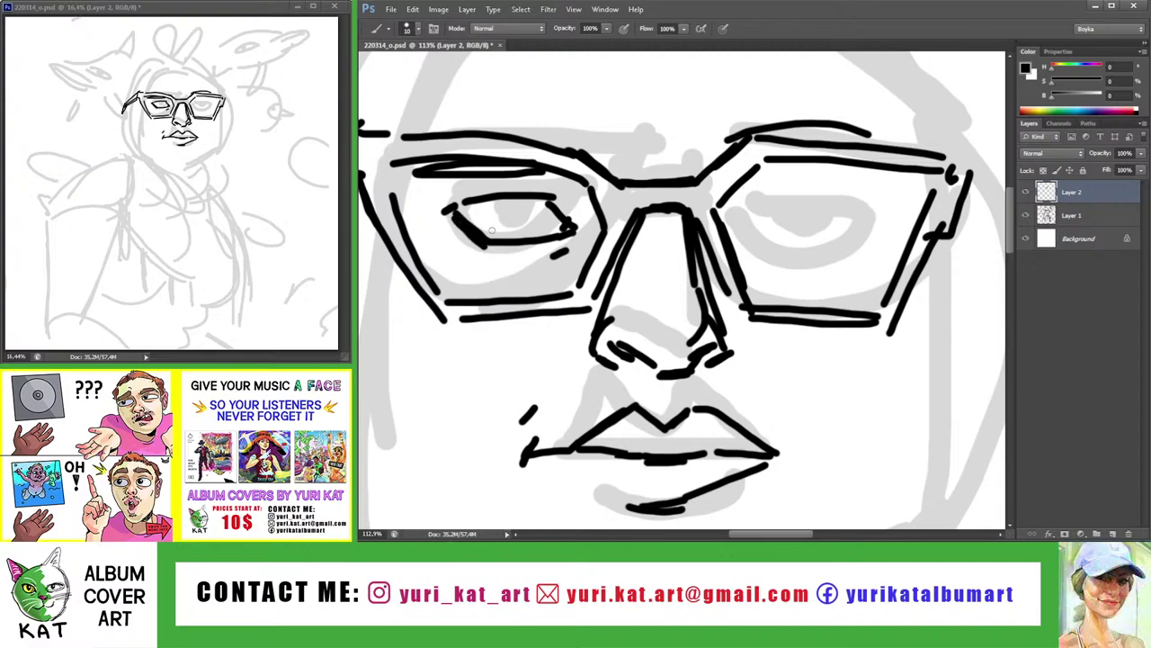
pyautogui.moveTo(492, 199)
pyautogui.mouseDown()
pyautogui.moveTo(478, 216)
pyautogui.moveTo(500, 241)
pyautogui.mouseUp()
pyautogui.hotkey('ctrl', 'z')
pyautogui.moveTo(493, 201); pyautogui.dragTo(530, 236)
pyautogui.press('z')
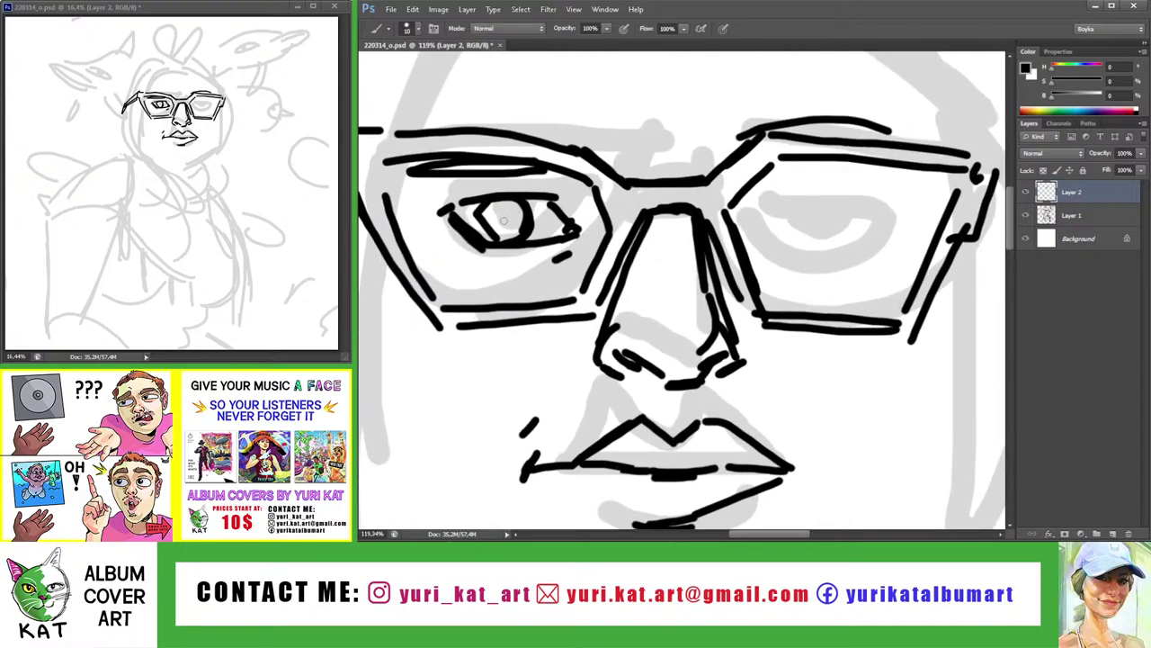
pyautogui.moveTo(504, 220)
pyautogui.mouseDown()
pyautogui.moveTo(473, 212)
pyautogui.moveTo(647, 201)
pyautogui.mouseUp()
pyautogui.press('z')
pyautogui.press('b')
pyautogui.press('z')
pyautogui.press('b')
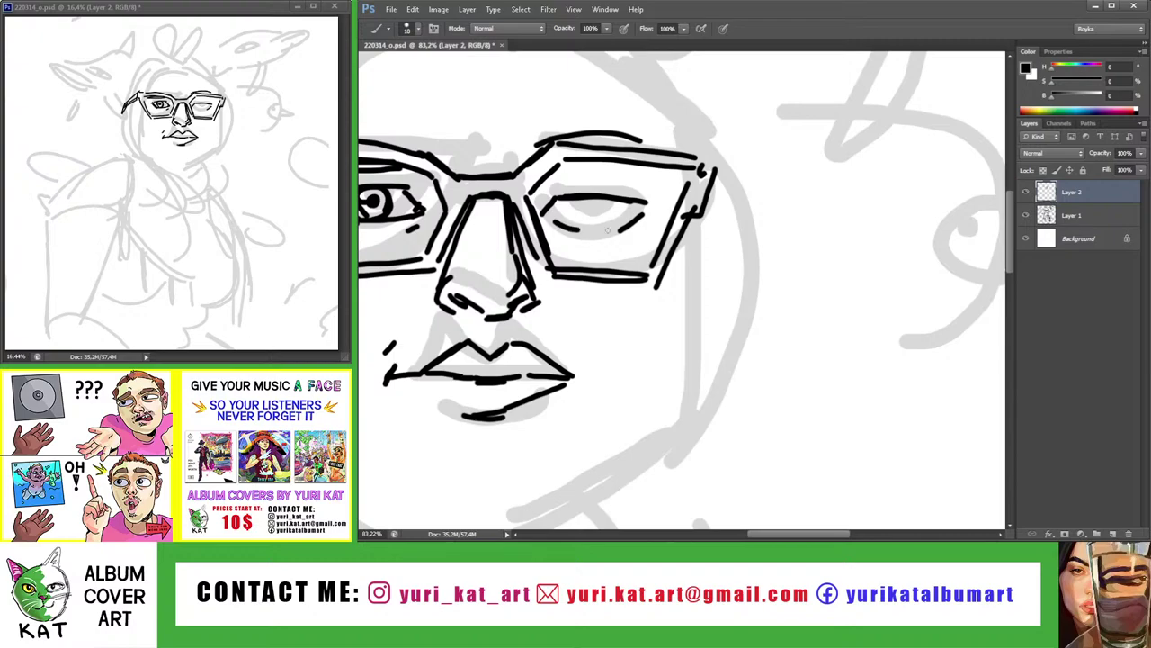
# Extend the right eye's lower eyelid, then lasso the right eye to nudge it into place
pyautogui.moveTo(608, 231)
pyautogui.mouseDown()
pyautogui.moveTo(638, 221)
pyautogui.moveTo(596, 196)
pyautogui.moveTo(623, 194)
pyautogui.moveTo(616, 213)
pyautogui.moveTo(657, 189)
pyautogui.mouseUp()
pyautogui.press('l')
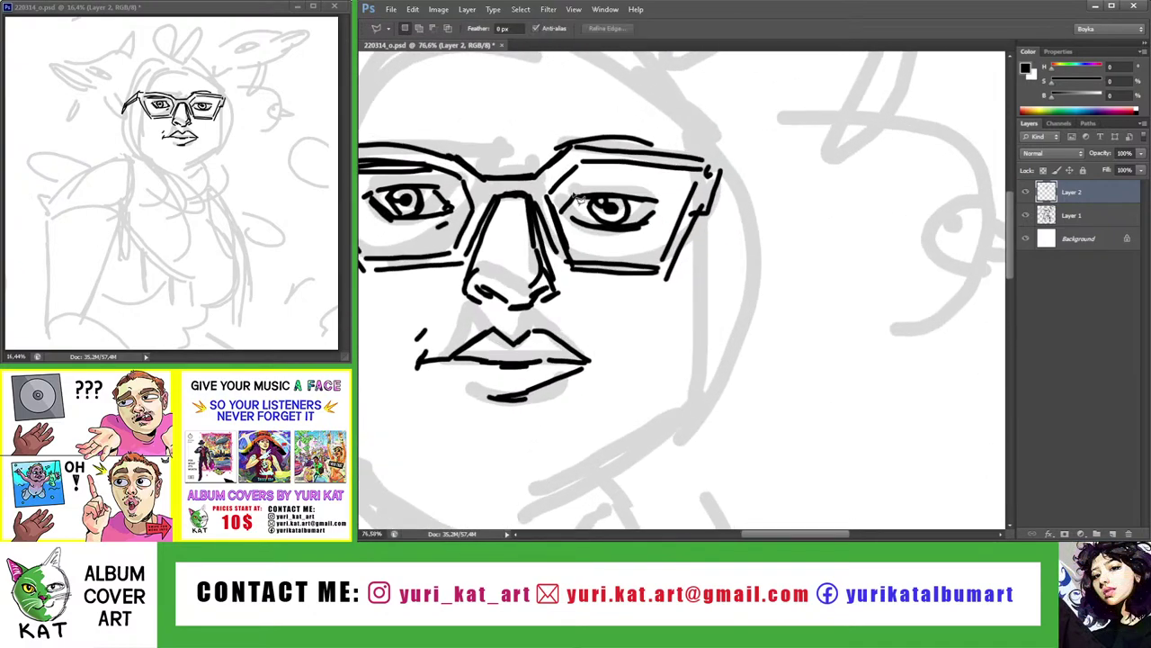
pyautogui.moveTo(578, 203)
pyautogui.mouseDown()
pyautogui.moveTo(563, 214)
pyautogui.moveTo(614, 254)
pyautogui.moveTo(675, 199)
pyautogui.moveTo(559, 184)
pyautogui.moveTo(644, 192)
pyautogui.mouseUp()
pyautogui.press('b')
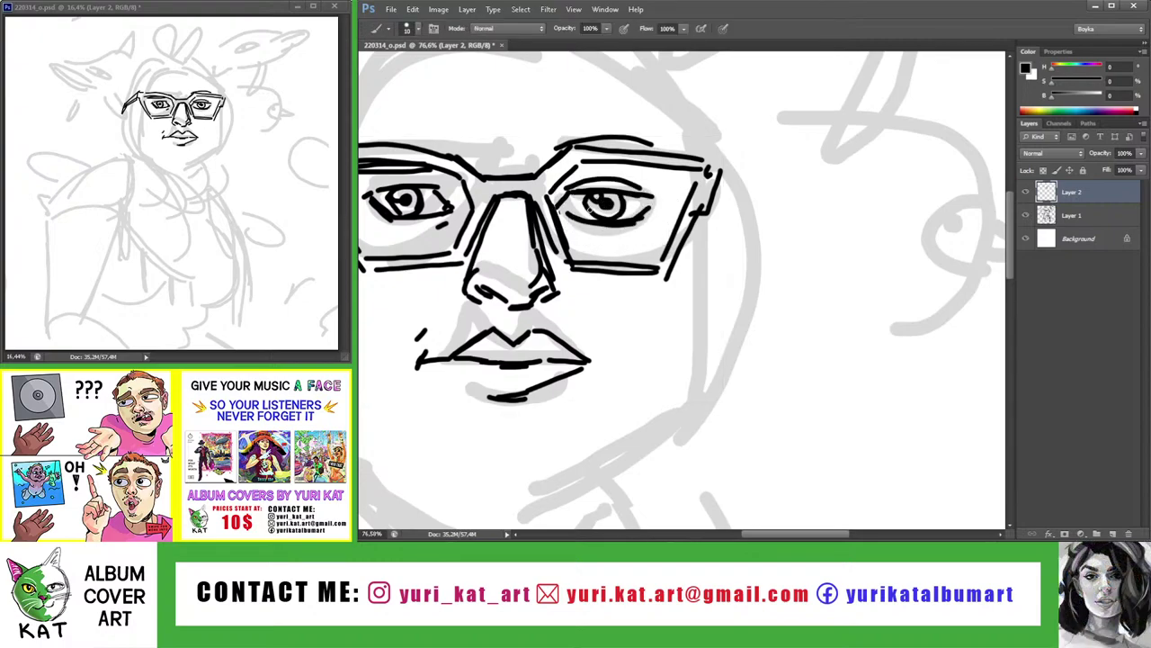
# Lasso the left eye on Layer 2, resize it slightly and deselect
pyautogui.press('z')
pyautogui.keyDown('alt'); pyautogui.click(553, 216); pyautogui.keyUp('alt')
pyautogui.hotkey('ctrl', '0')
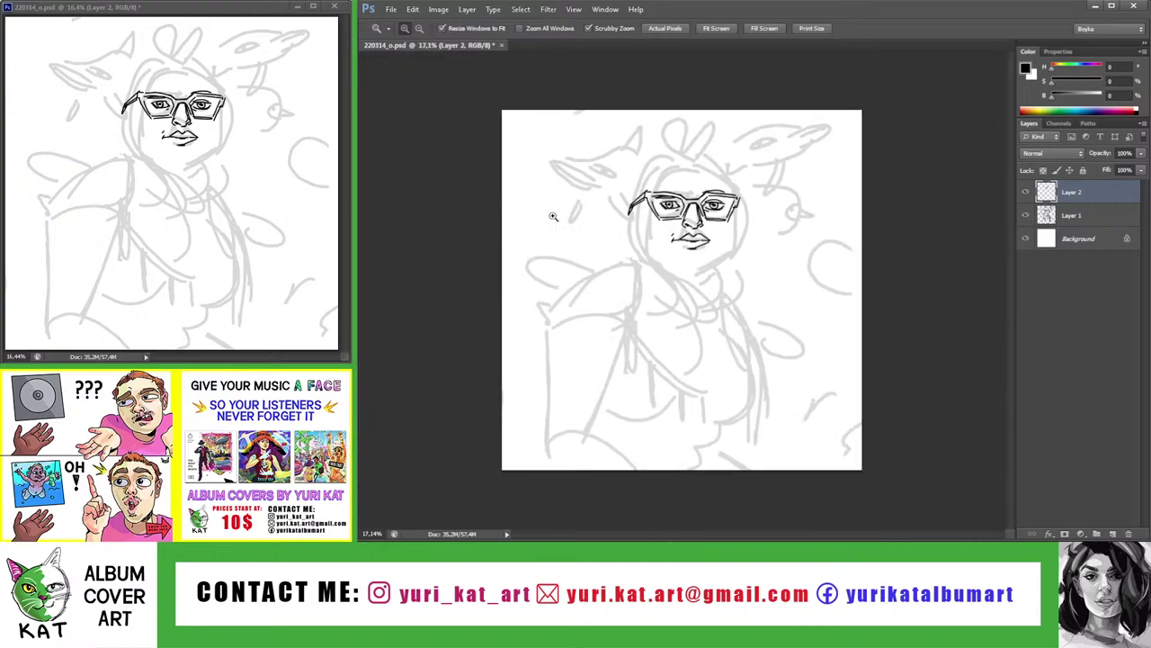
pyautogui.moveTo(697, 207)
pyautogui.mouseDown()
pyautogui.moveTo(747, 207)
pyautogui.moveTo(612, 233)
pyautogui.mouseUp()
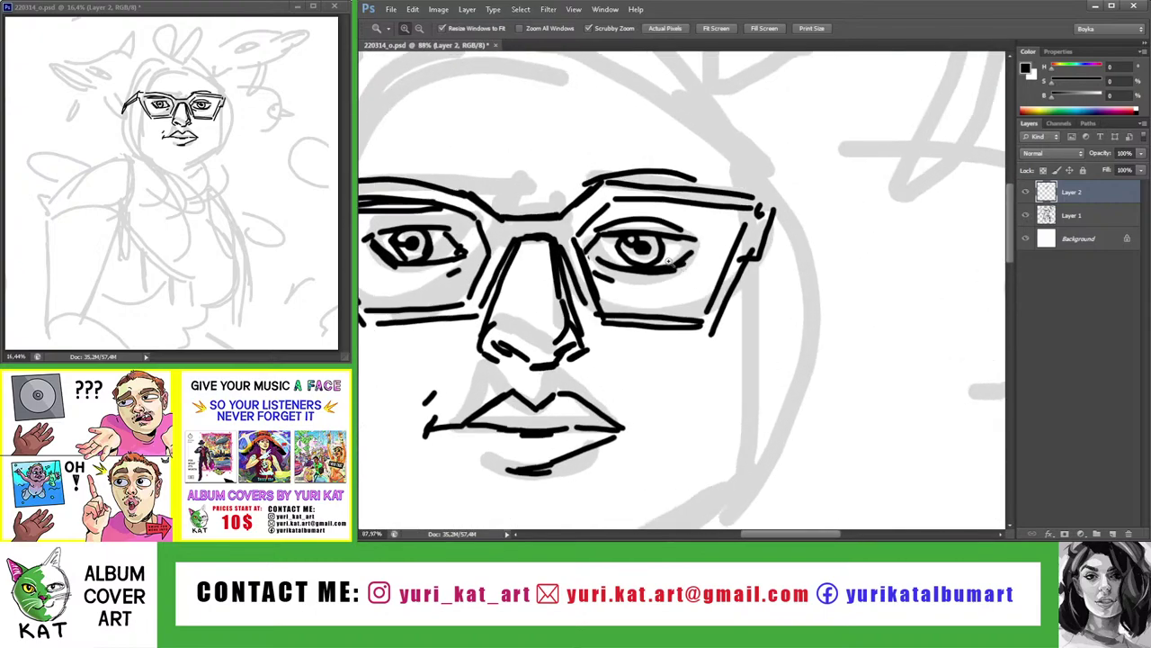
pyautogui.press('b')
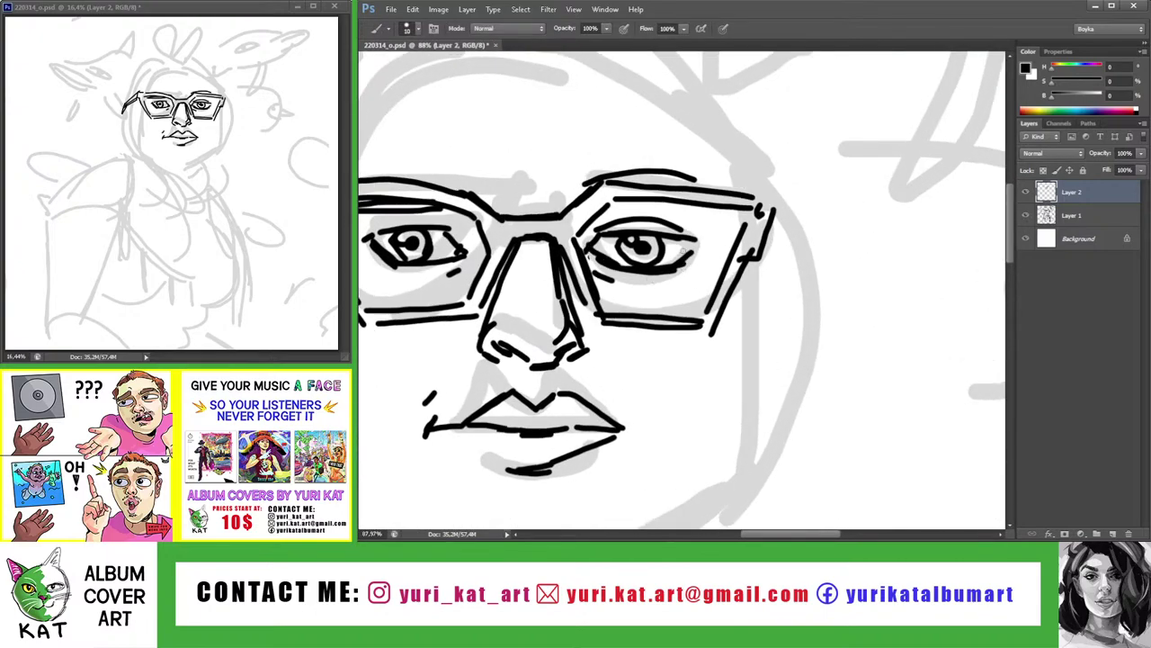
pyautogui.press('z')
pyautogui.moveTo(688, 252)
pyautogui.mouseDown()
pyautogui.moveTo(574, 245)
pyautogui.moveTo(746, 243)
pyautogui.moveTo(707, 259)
pyautogui.mouseUp()
pyautogui.click(551, 241)
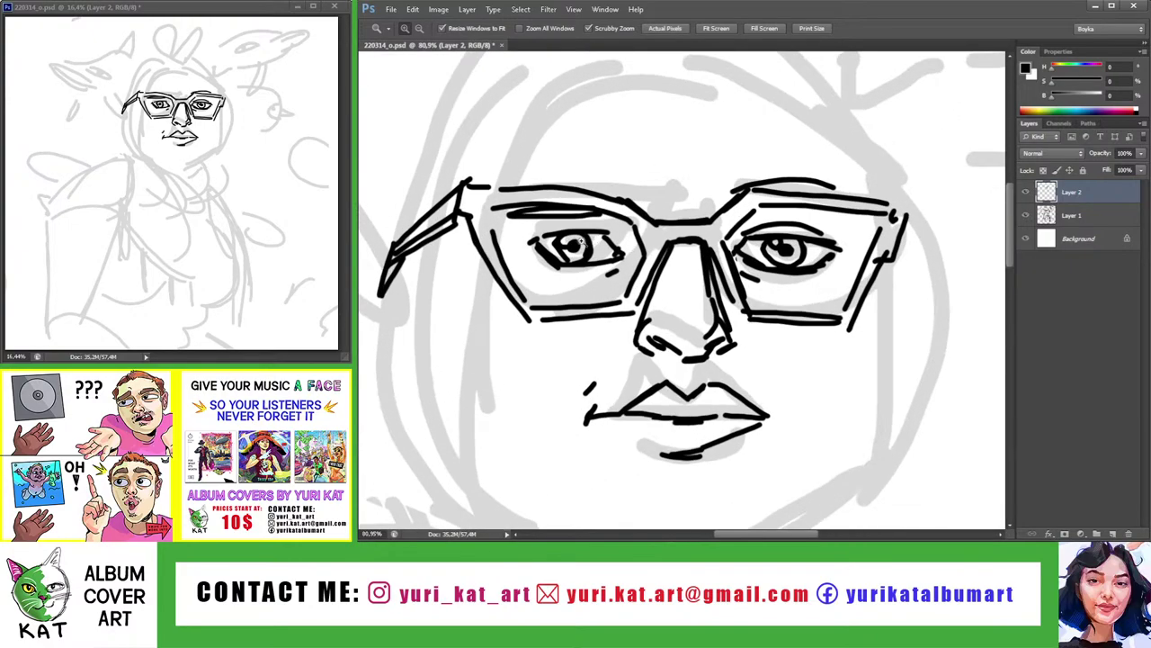
pyautogui.press('b')
pyautogui.press('l')
pyautogui.moveTo(565, 228); pyautogui.dragTo(612, 284)
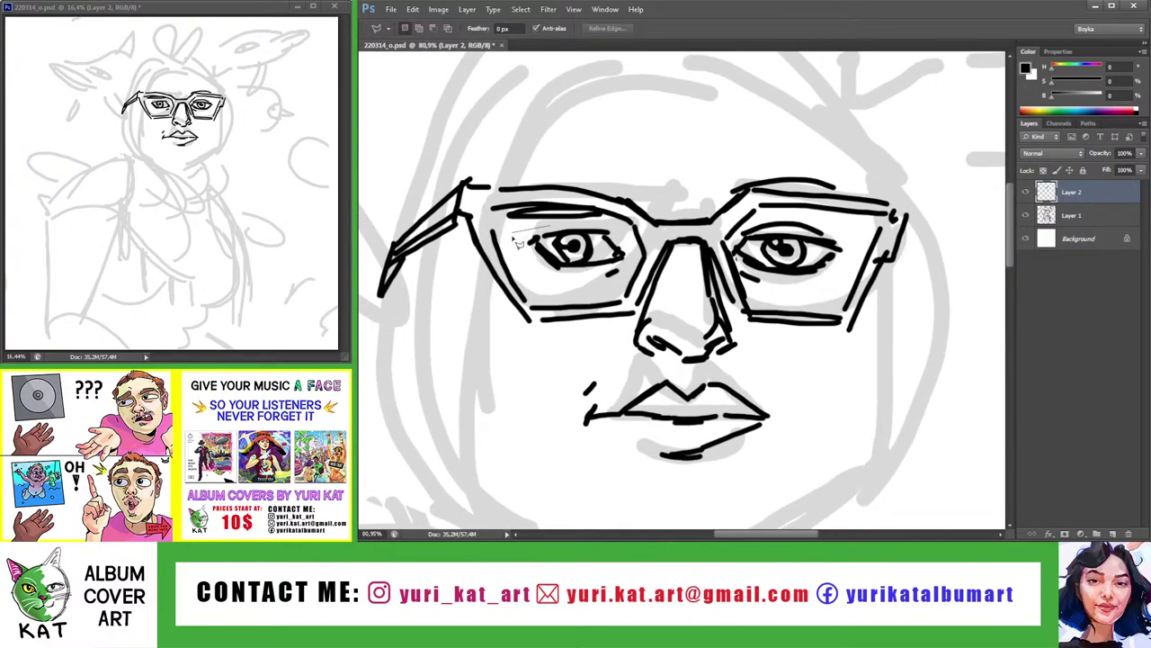
pyautogui.press('v')
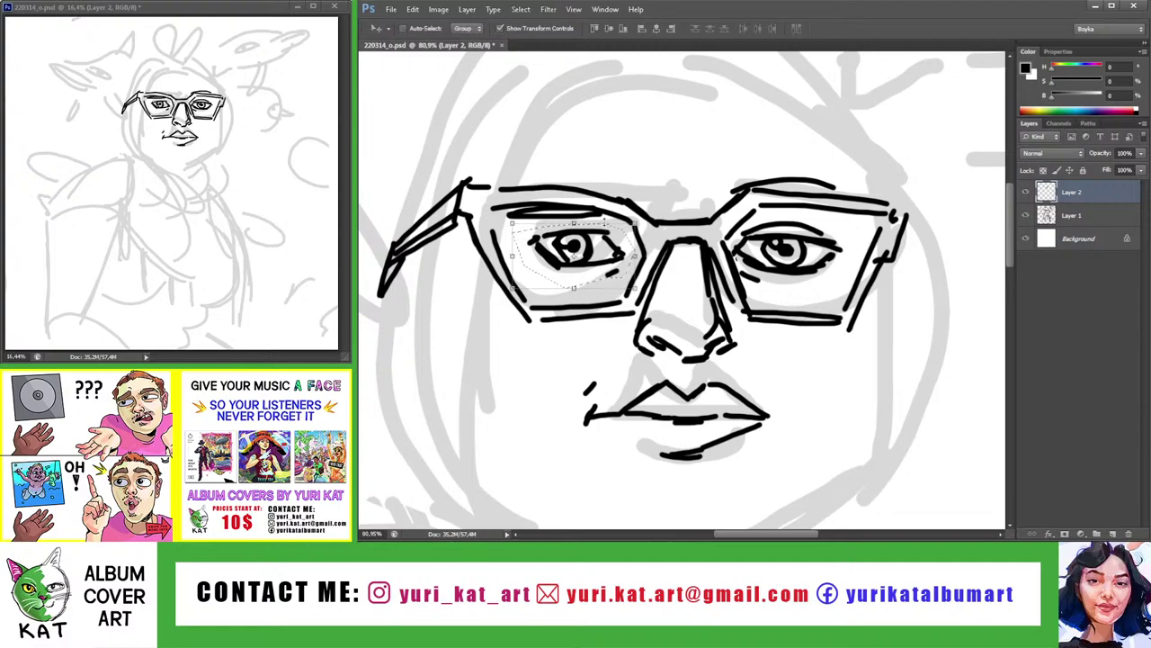
pyautogui.moveTo(573, 254); pyautogui.dragTo(569, 256)
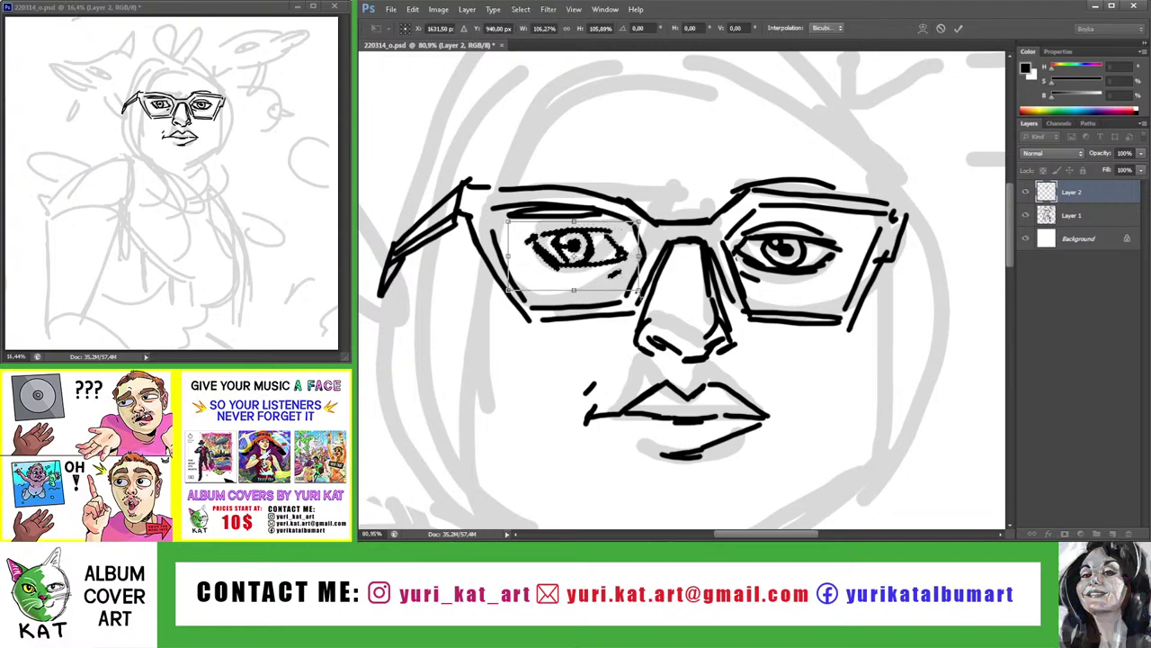
pyautogui.press('Return')
pyautogui.hotkey('ctrl', 'd')
# Lasso the right eye for moving, then drop the selection
pyautogui.scroll(-3, 569, 256)
pyautogui.press('z')
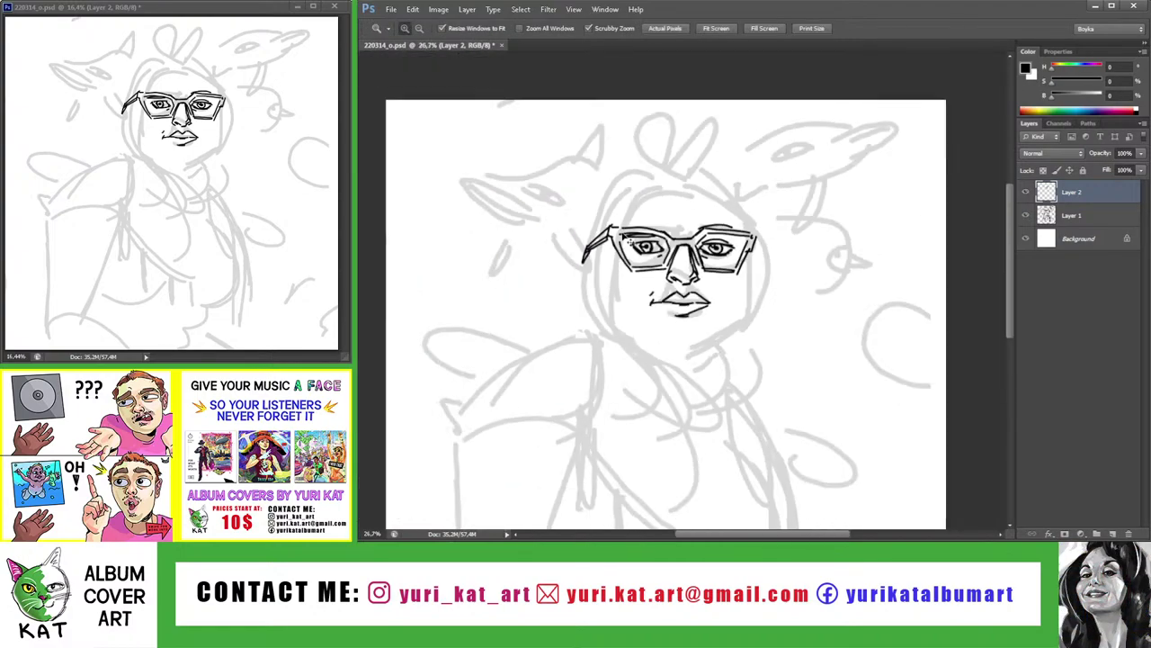
pyautogui.scroll(-6, 638, 289)
pyautogui.scroll(5, 637, 289)
pyautogui.scroll(1, 643, 279)
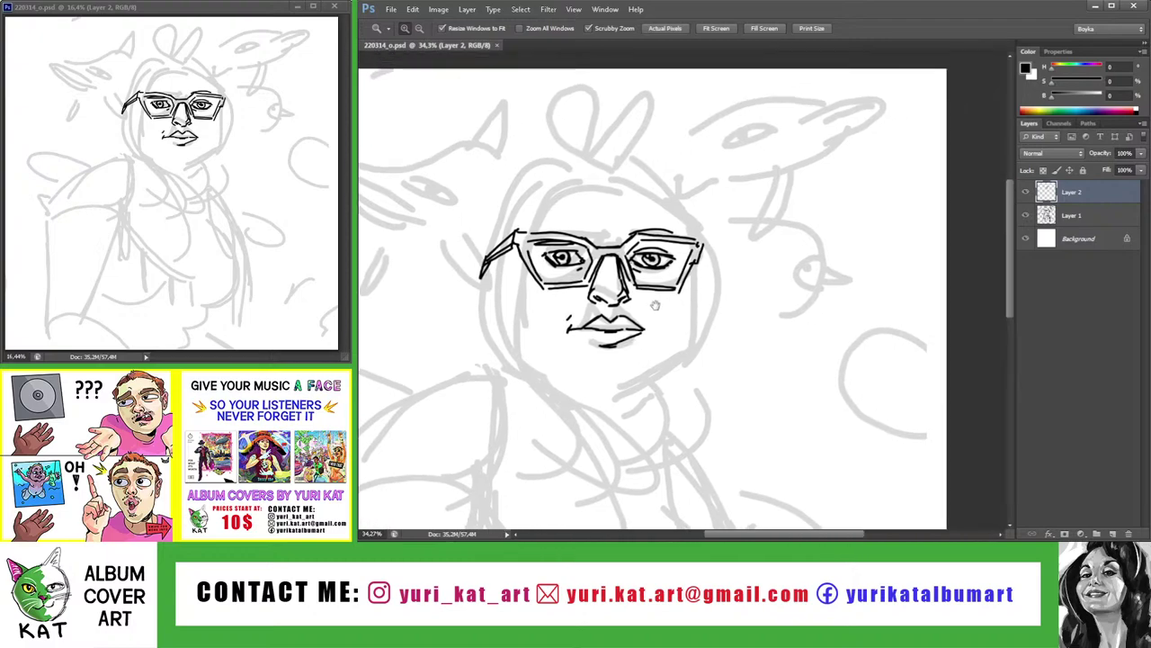
pyautogui.scroll(1, 647, 270)
pyautogui.scroll(1, 654, 256)
pyautogui.press('l')
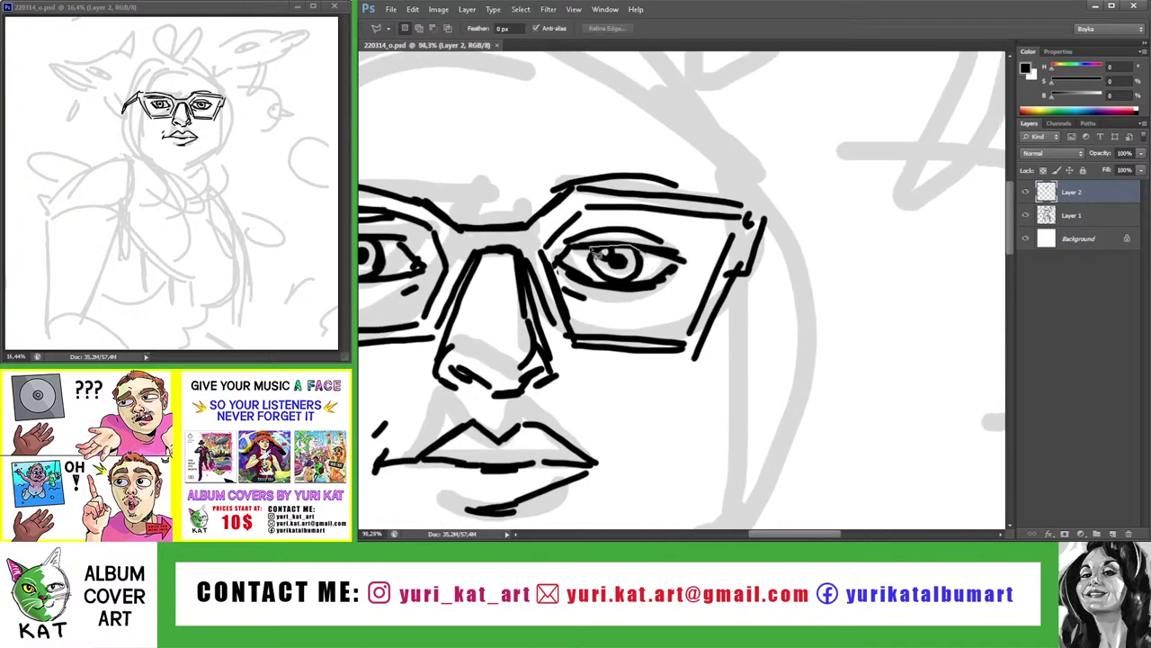
pyautogui.moveTo(654, 283); pyautogui.dragTo(644, 281)
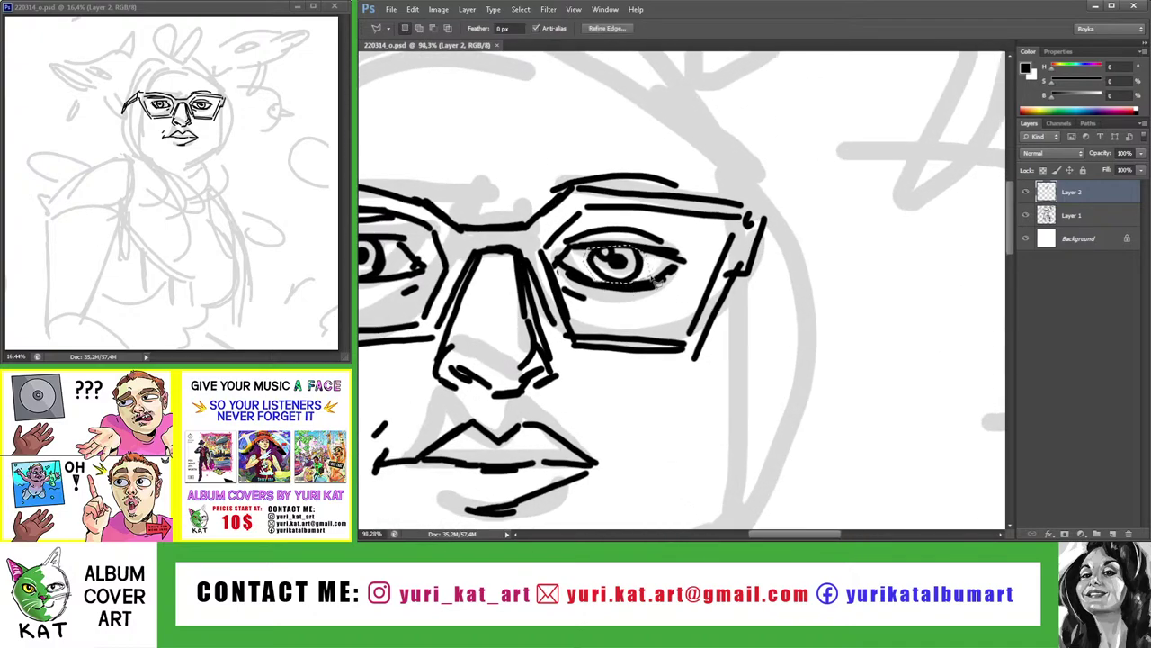
pyautogui.press('v')
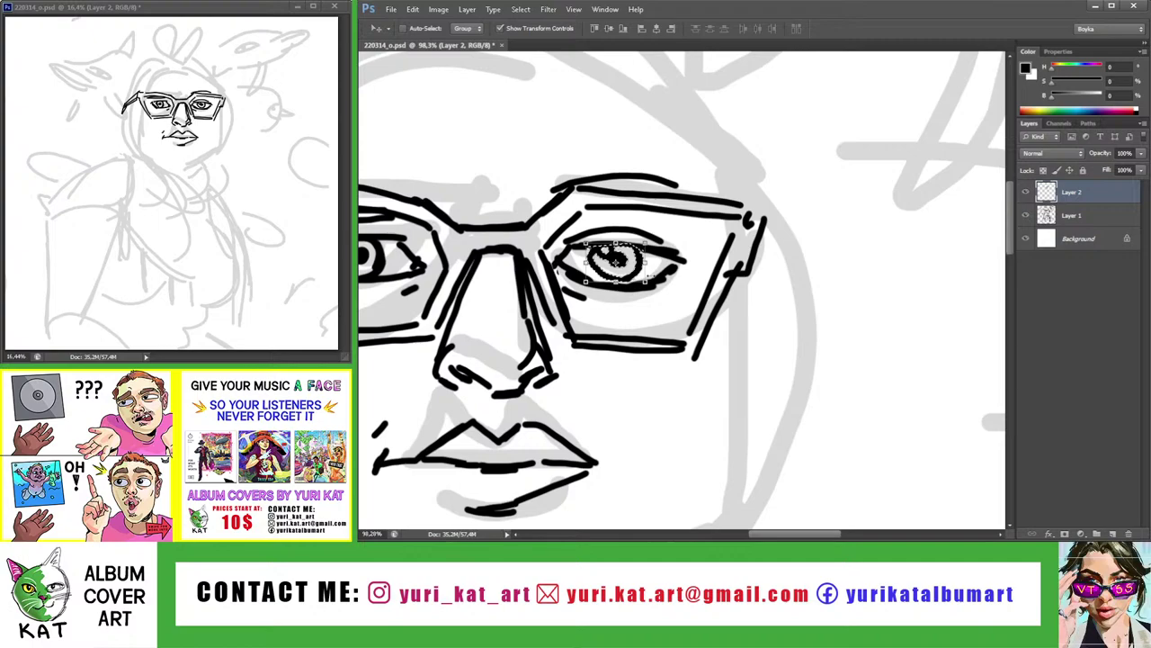
pyautogui.hotkey('ctrl', 'd')
# Save 220314_o.psd and zoom around the face to review the eyes
pyautogui.scroll(-2, 614, 260)
pyautogui.press('z')
pyautogui.scroll(-2, 630, 266)
pyautogui.scroll(-1, 644, 270)
pyautogui.hotkey('ctrl', 's')
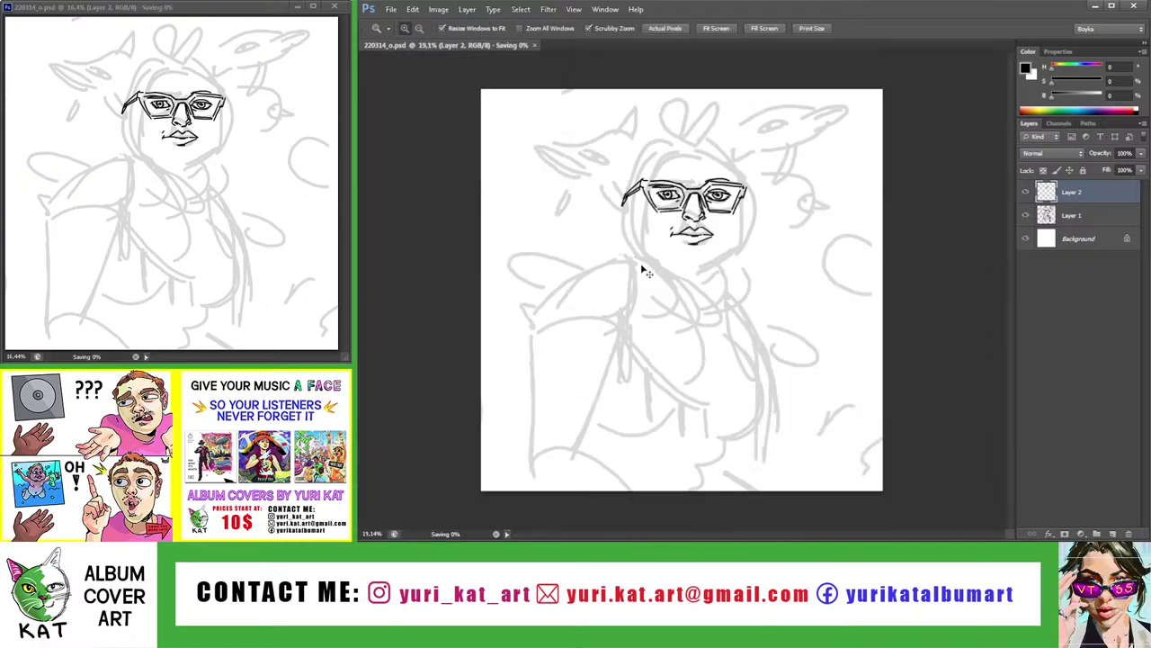
pyautogui.scroll(3, 644, 270)
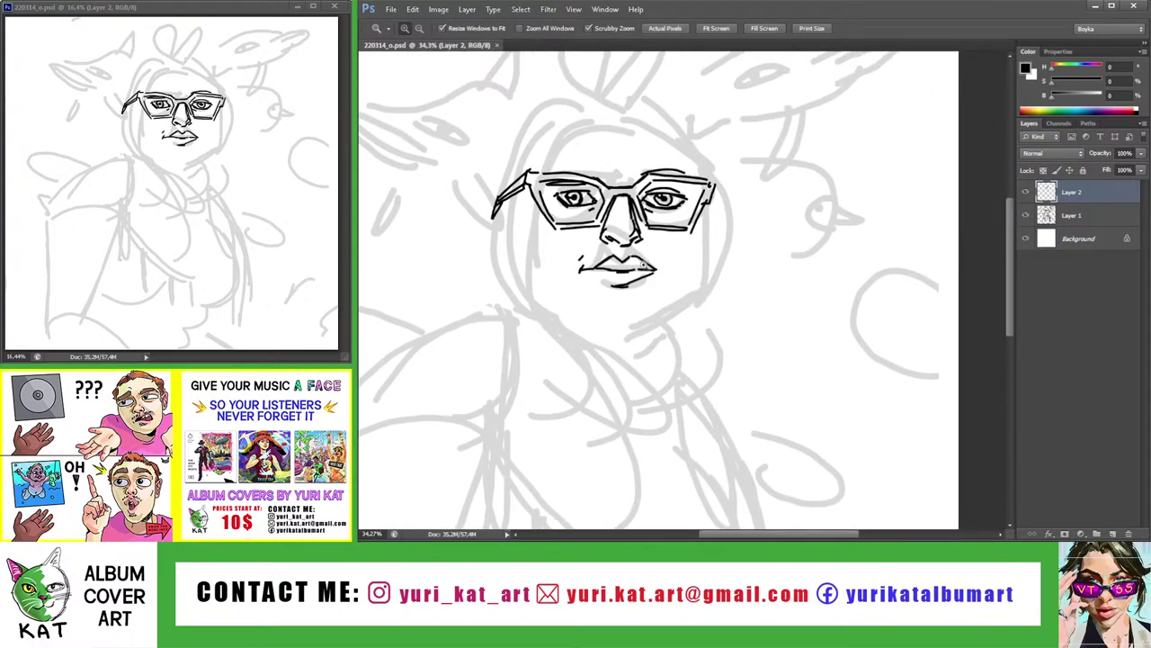
pyautogui.scroll(1, 644, 265)
pyautogui.scroll(2, 644, 270)
pyautogui.press('v')
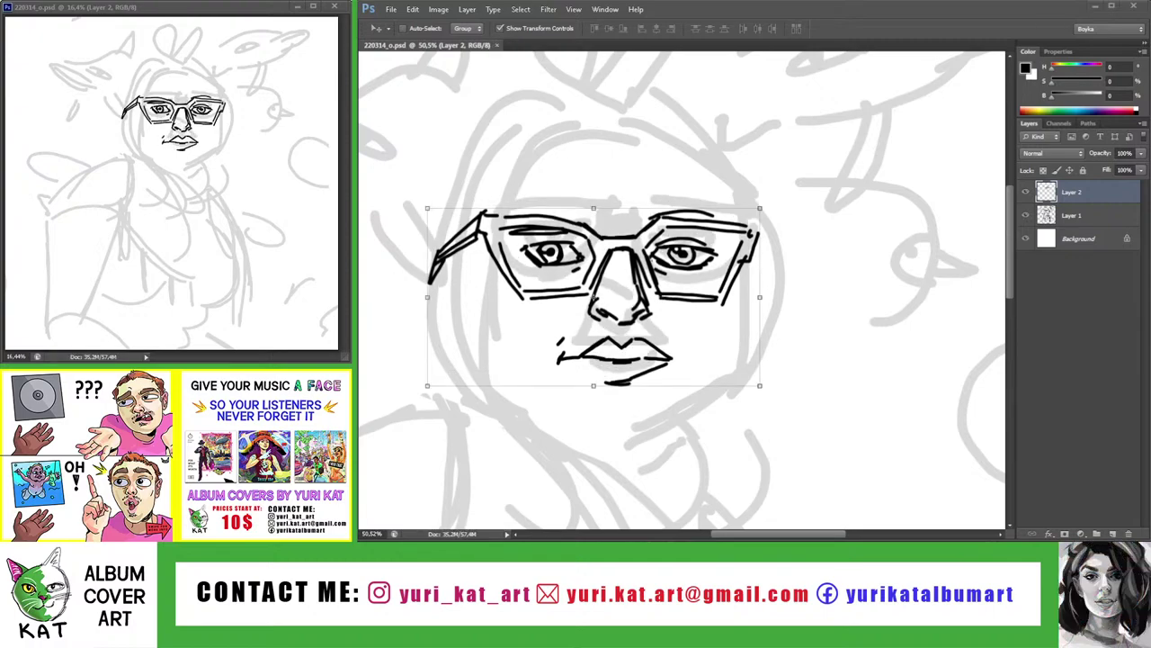
pyautogui.scroll(1, 648, 274)
pyautogui.scroll(1, 647, 273)
pyautogui.press('z')
pyautogui.scroll(-4, 742, 242)
pyautogui.scroll(1, 742, 242)
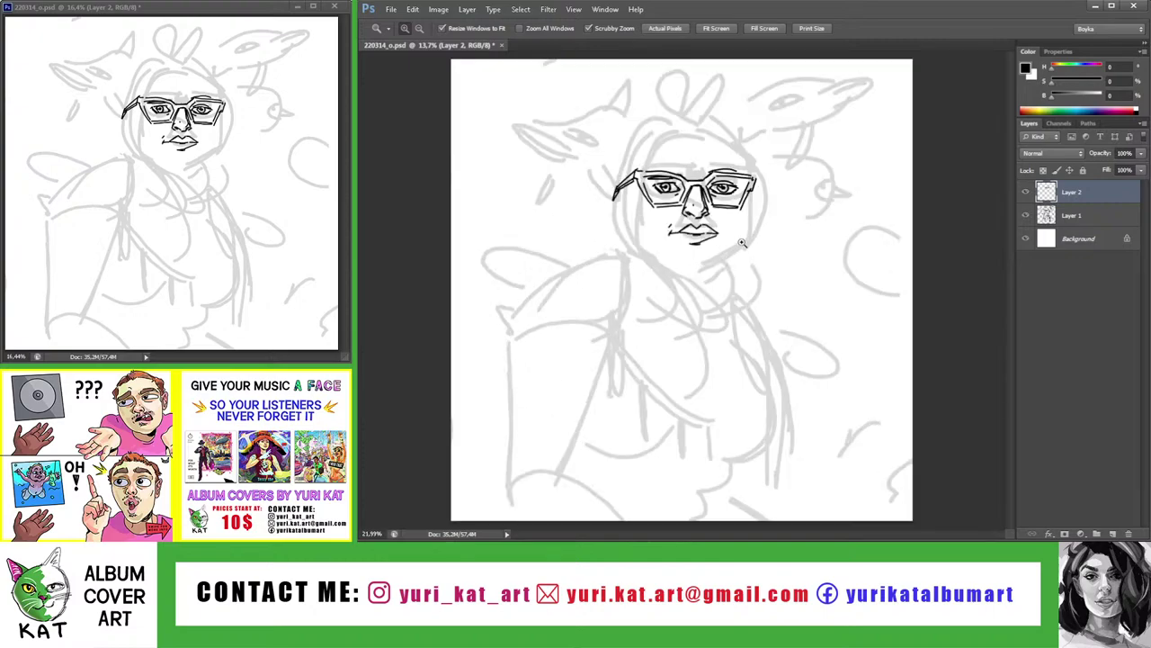
pyautogui.scroll(5, 742, 242)
pyautogui.scroll(-1, 638, 264)
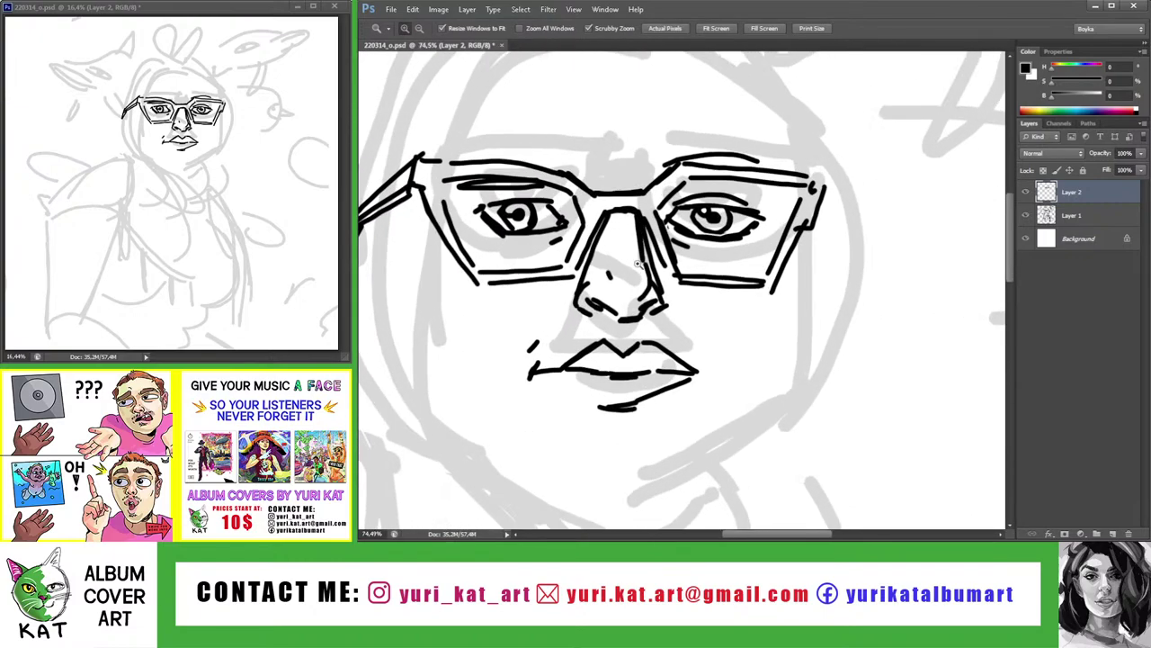
# Lasso the nose, enlarge it to about 105% with Free Transform, and save 220314_o.psd
pyautogui.press('l')
pyautogui.moveTo(643, 252)
pyautogui.mouseDown()
pyautogui.moveTo(666, 340)
pyautogui.moveTo(685, 315)
pyautogui.mouseUp()
pyautogui.hotkey('ctrl', 't')
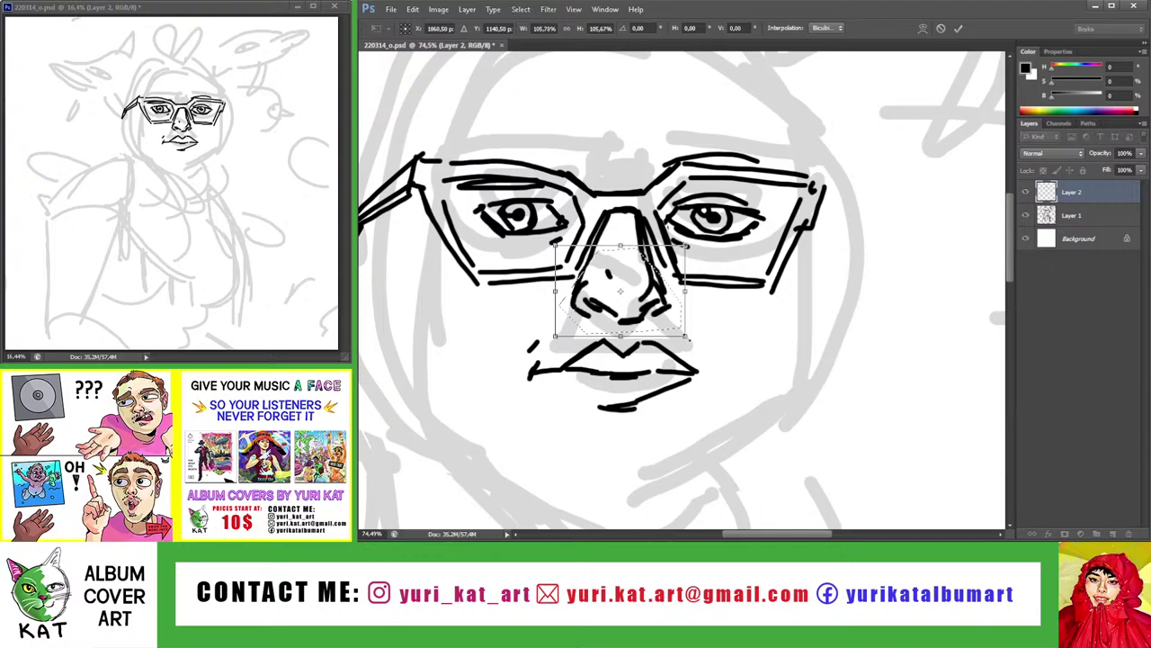
pyautogui.press('Return')
pyautogui.press('z')
pyautogui.scroll(-3, 608, 229)
pyautogui.scroll(-3, 608, 230)
pyautogui.hotkey('ctrl', 's')
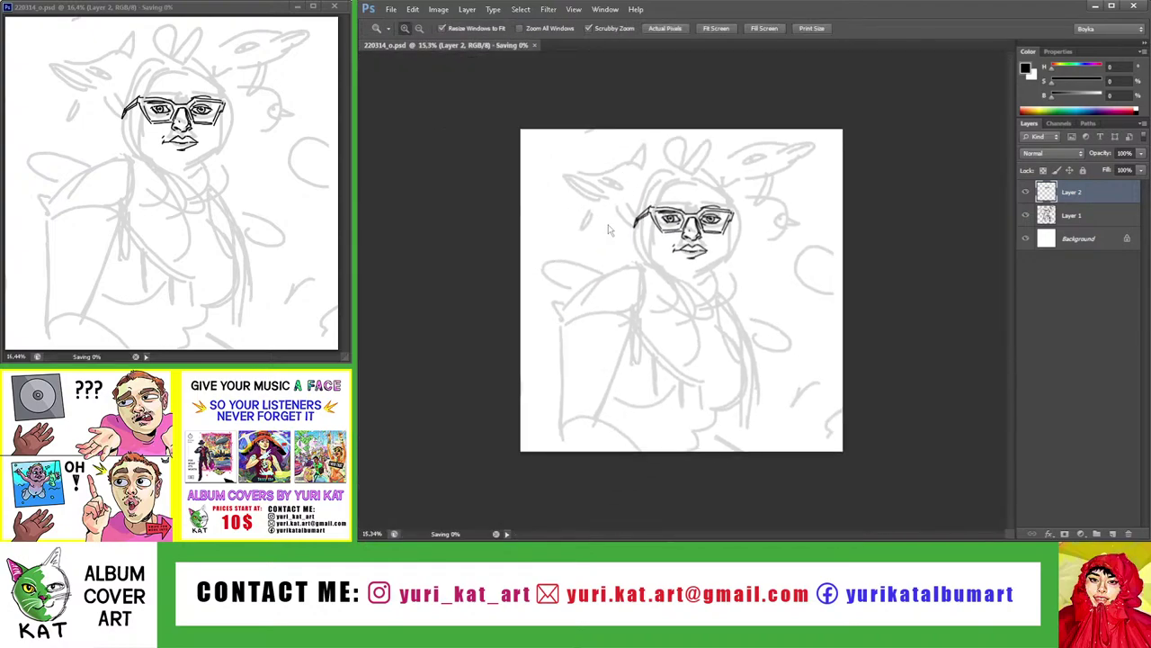
pyautogui.scroll(3, 608, 229)
# Ink the right side of the face and a double line under the chin
pyautogui.scroll(2, 743, 242)
pyautogui.press('b')
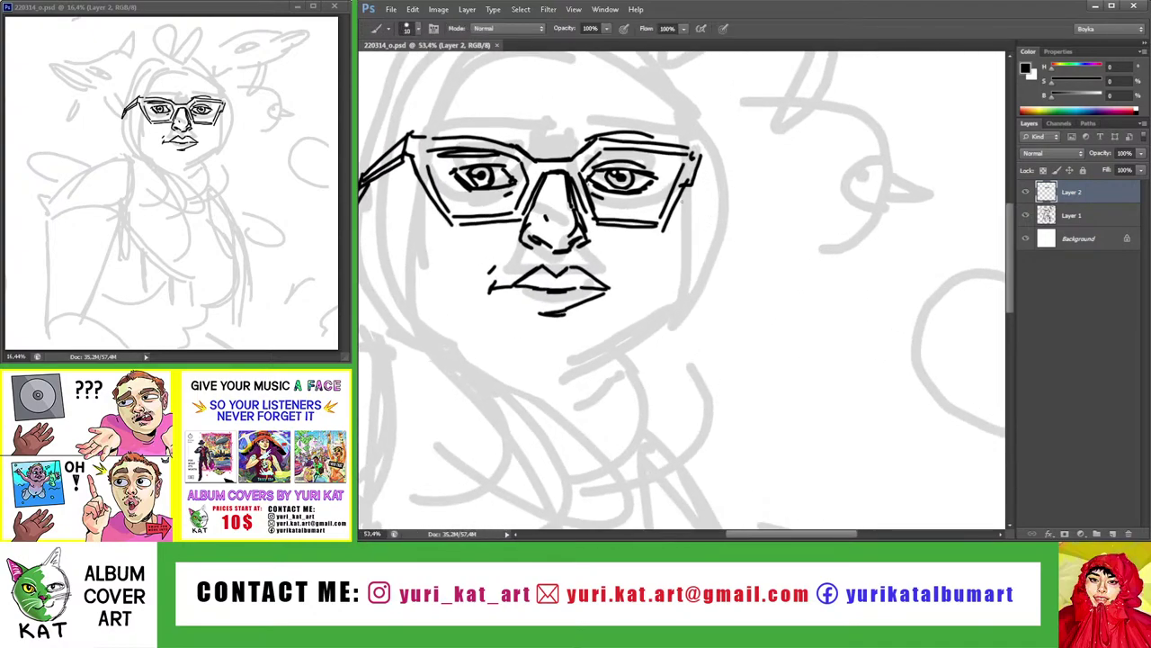
pyautogui.scroll(-1, 683, 216)
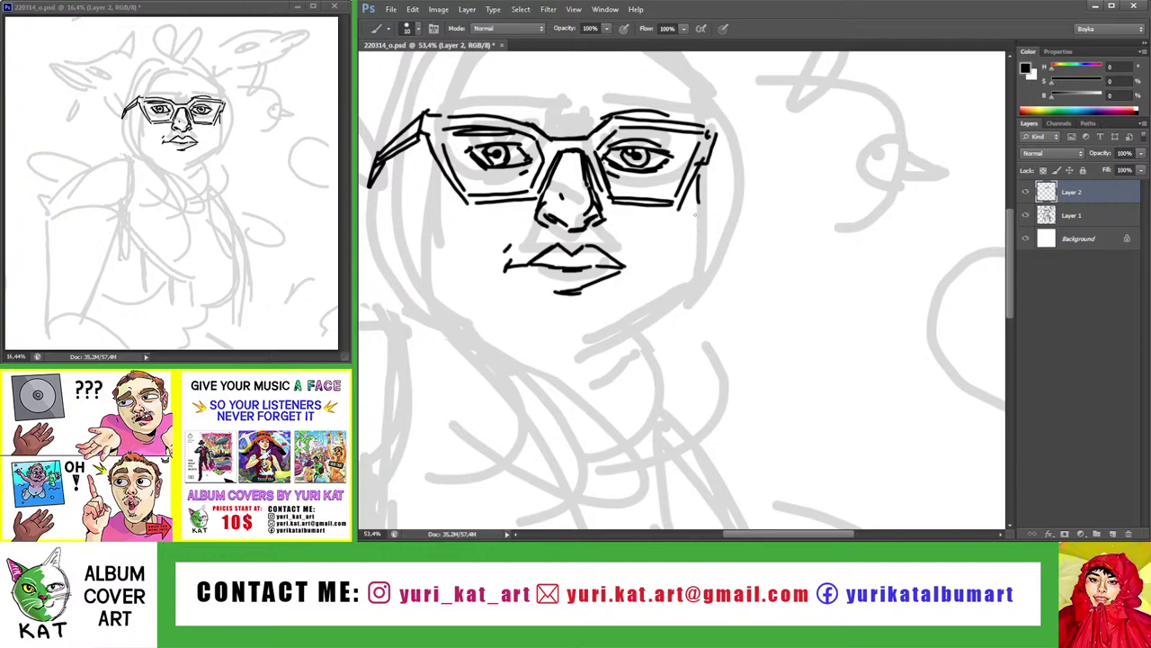
pyautogui.moveTo(697, 212)
pyautogui.mouseDown()
pyautogui.moveTo(699, 246)
pyautogui.moveTo(642, 336)
pyautogui.mouseUp()
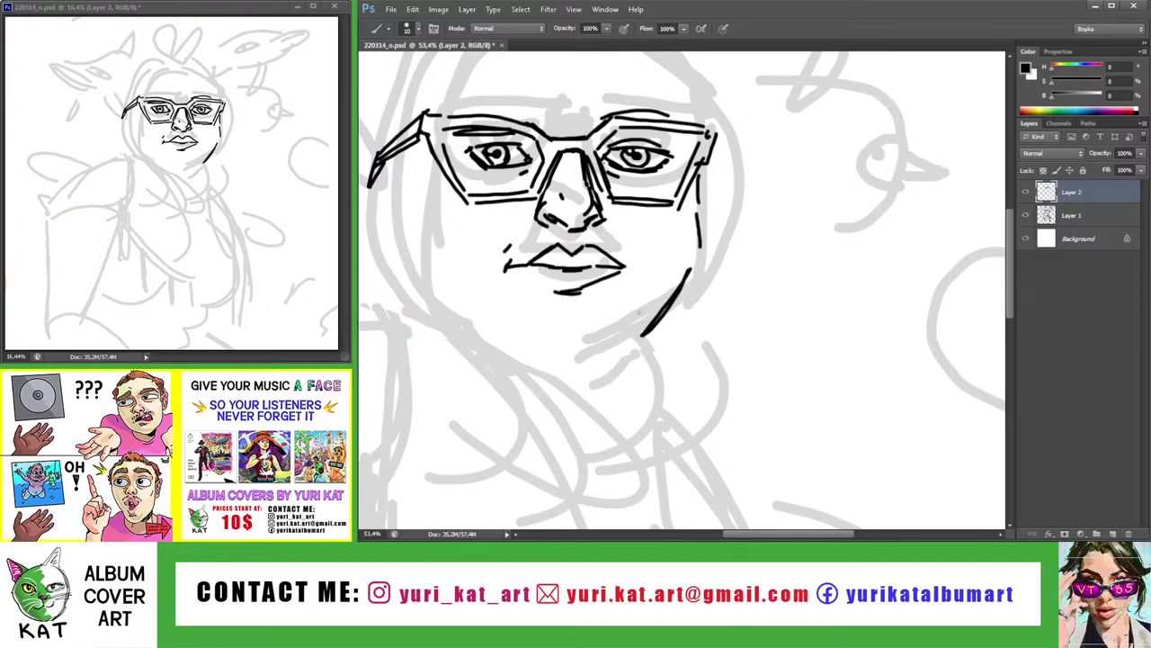
pyautogui.moveTo(534, 363); pyautogui.dragTo(635, 354)
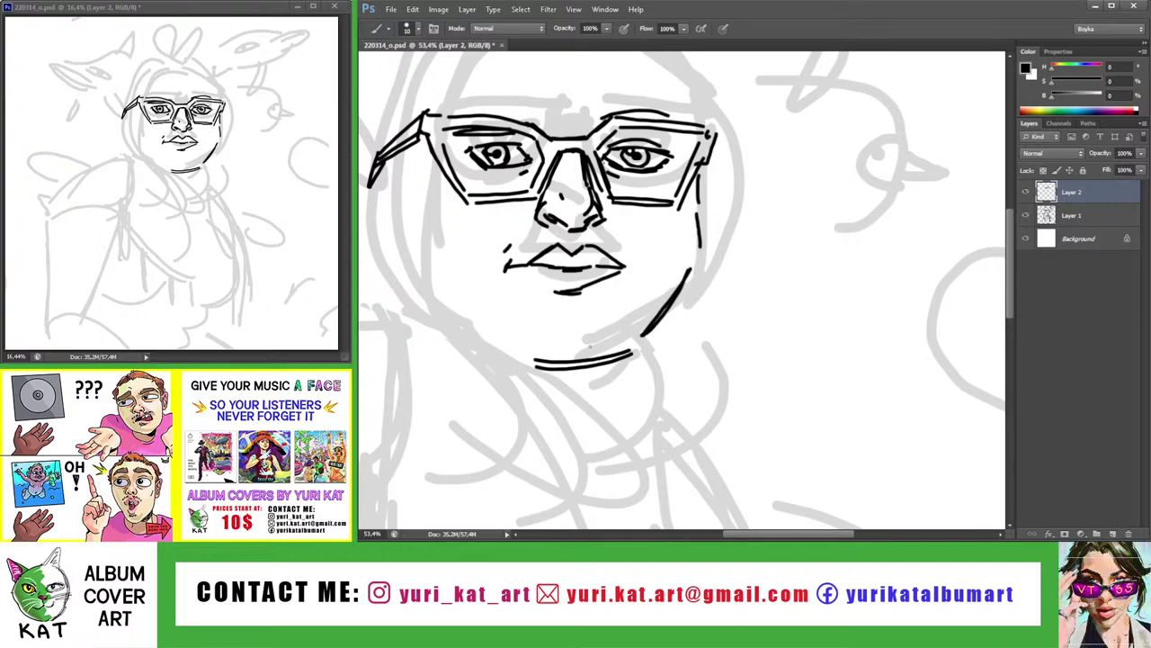
pyautogui.scroll(1, 594, 324)
pyautogui.moveTo(543, 374)
pyautogui.mouseDown()
pyautogui.moveTo(617, 378)
pyautogui.moveTo(698, 346)
pyautogui.mouseUp()
pyautogui.hotkey('ctrl', 'z')
pyautogui.hotkey('ctrl', 'z')
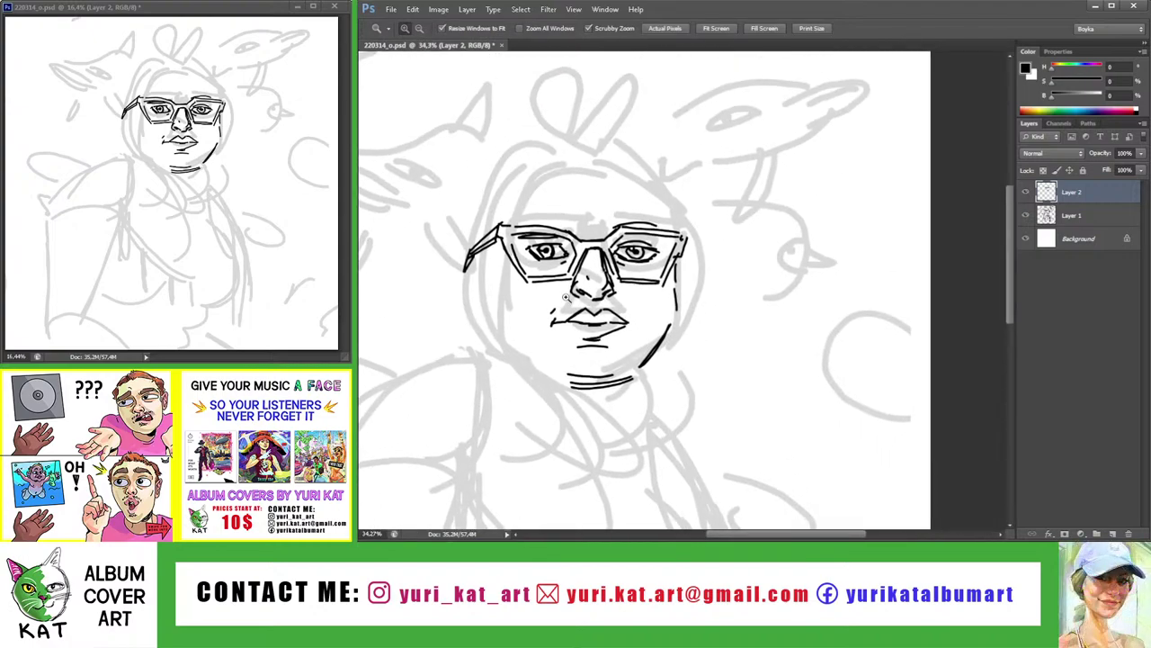
# Ink the left cheek and the lower-left jawline curving down to the chin
pyautogui.moveTo(564, 295); pyautogui.dragTo(580, 295)
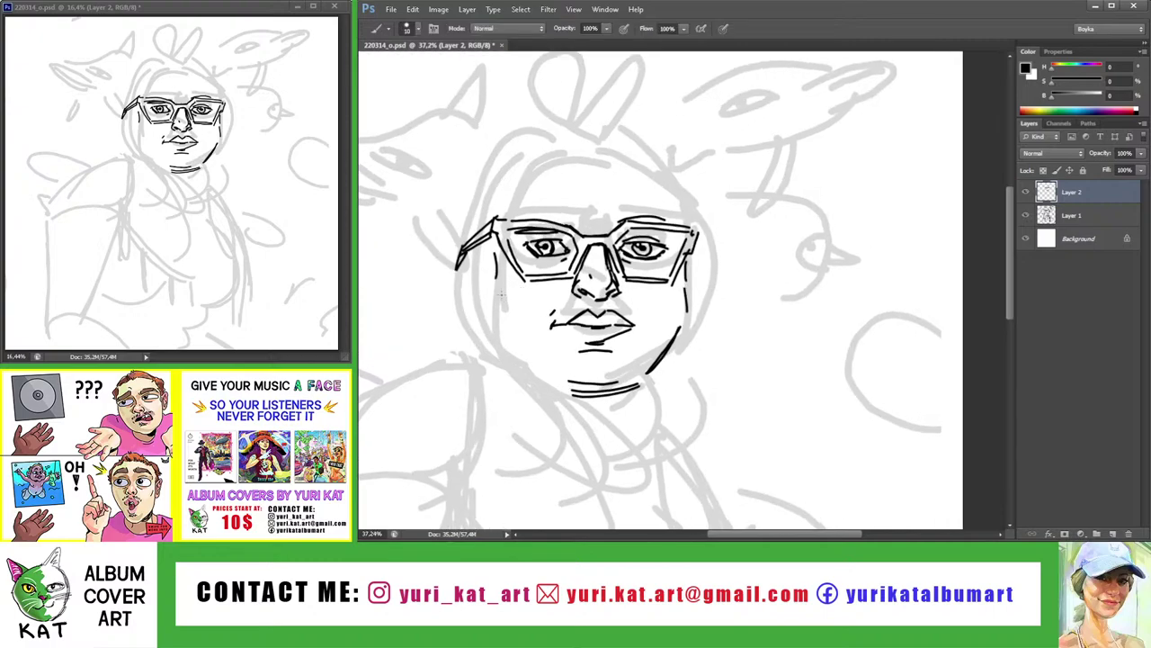
pyautogui.moveTo(493, 282); pyautogui.dragTo(497, 354)
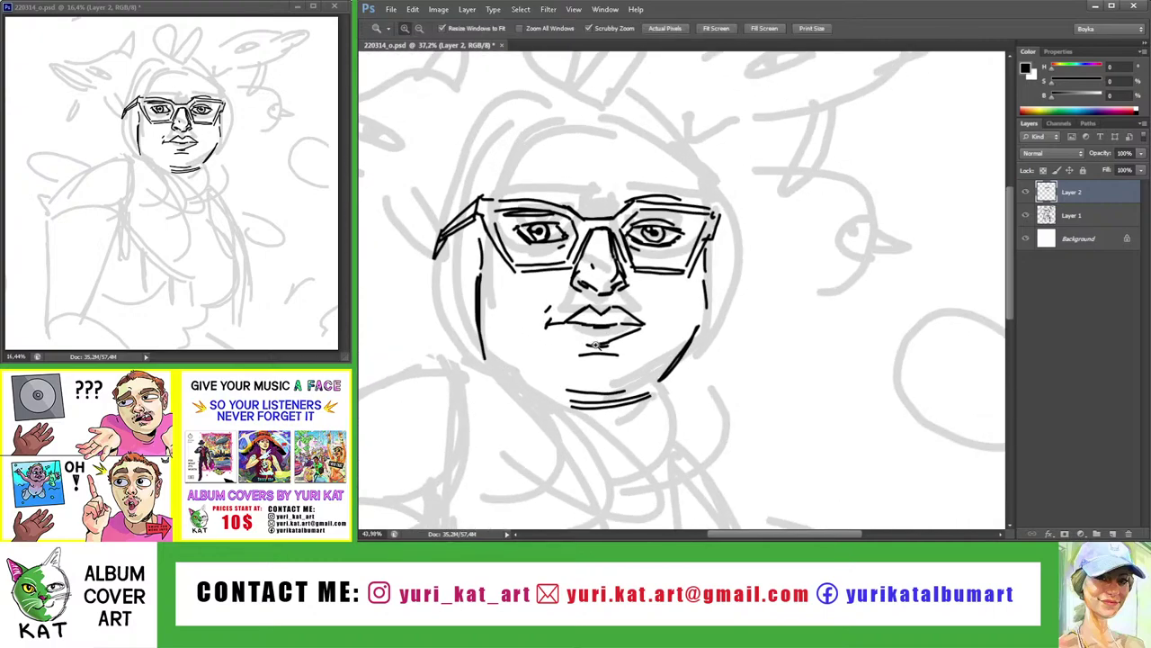
pyautogui.moveTo(583, 337); pyautogui.dragTo(601, 337)
pyautogui.moveTo(480, 328); pyautogui.dragTo(542, 394)
pyautogui.moveTo(471, 329); pyautogui.dragTo(533, 393)
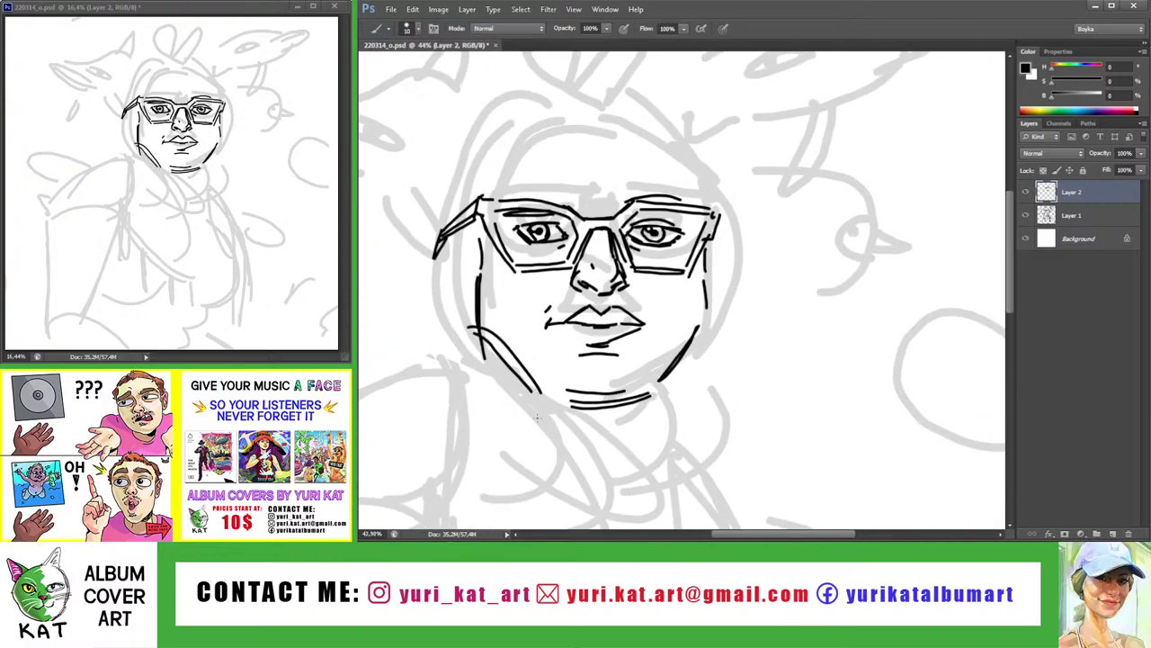
pyautogui.hotkey('ctrl', 'z')
pyautogui.moveTo(461, 322); pyautogui.dragTo(540, 393)
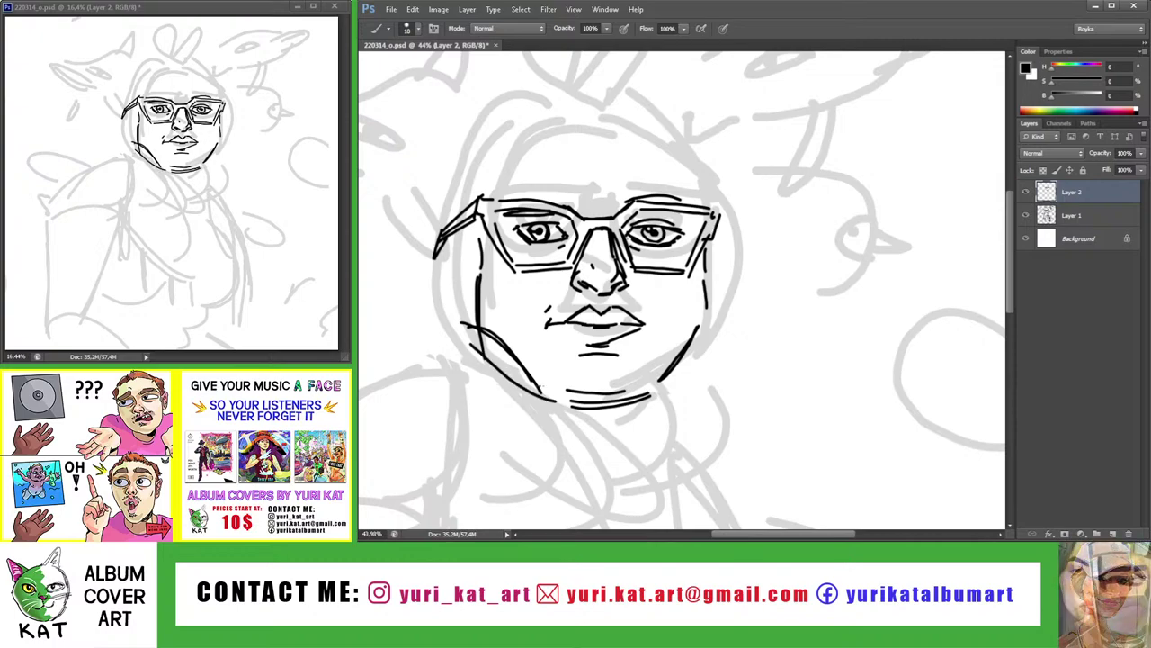
pyautogui.moveTo(498, 353); pyautogui.dragTo(574, 405)
pyautogui.press('z')
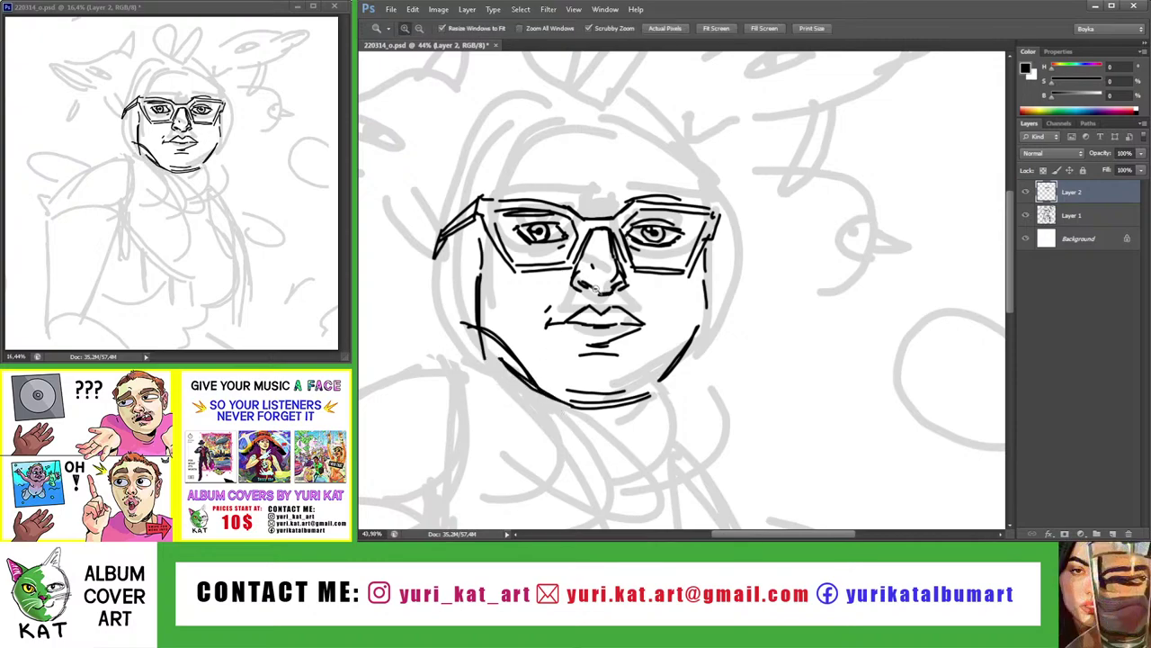
pyautogui.moveTo(591, 322); pyautogui.dragTo(591, 322)
# Draw a polygonal lasso selection around the whole inked face on Layer 2
pyautogui.press('l')
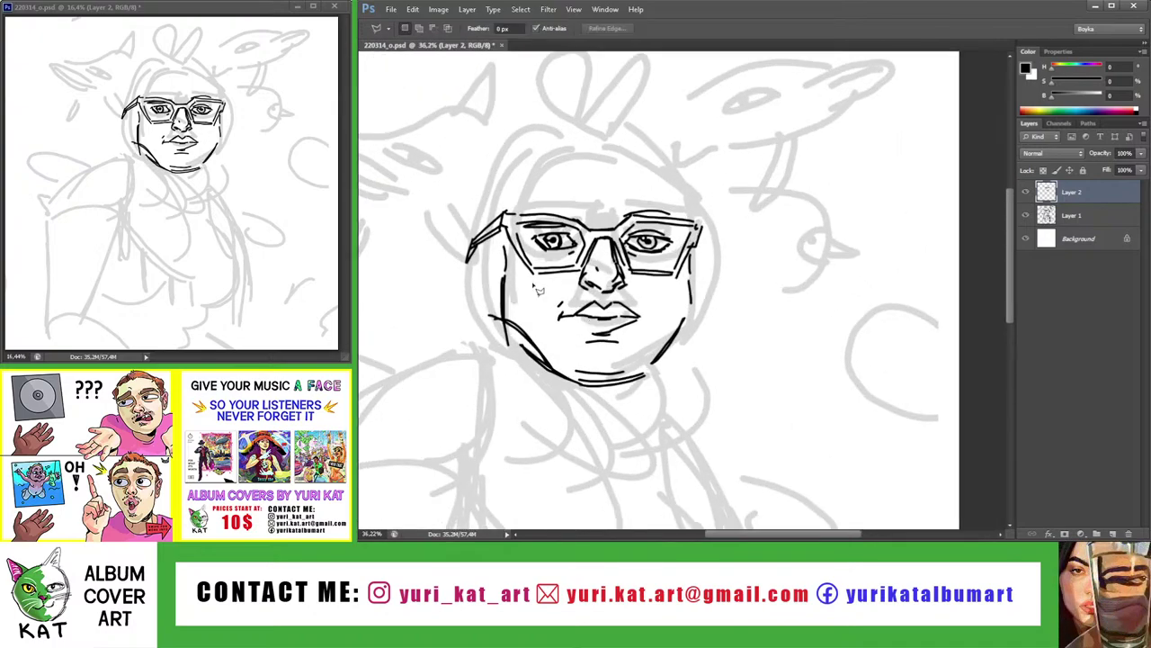
pyautogui.click(481, 189)
pyautogui.click(428, 276)
pyautogui.click(475, 286)
pyautogui.click(503, 239)
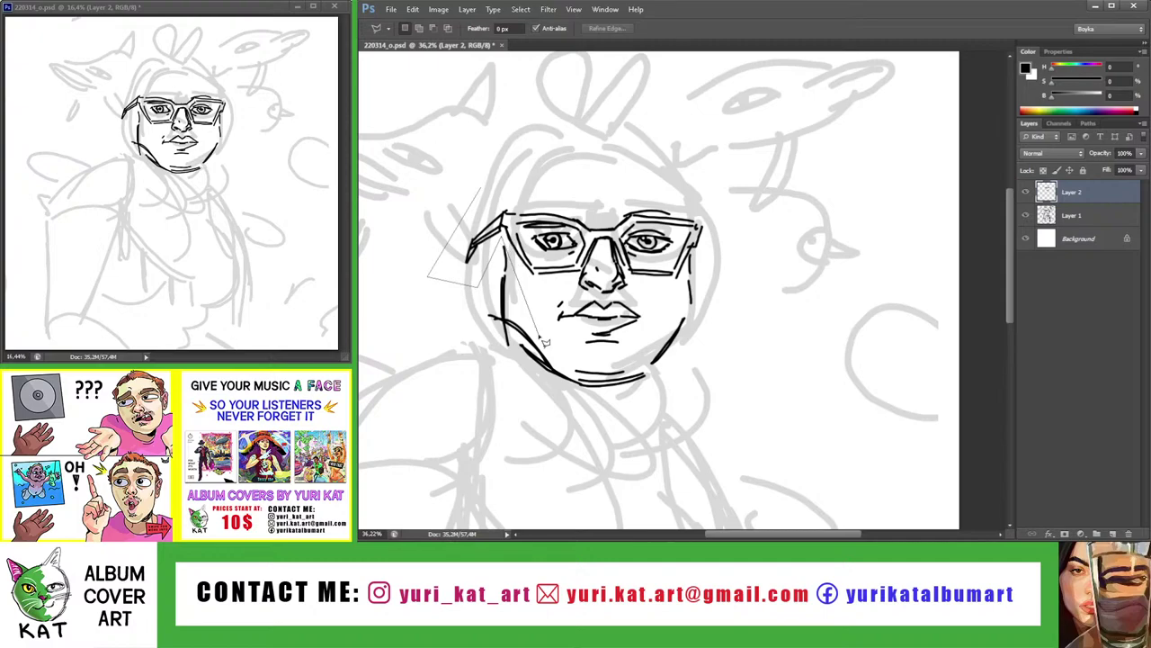
pyautogui.click(567, 356)
pyautogui.click(622, 359)
pyautogui.click(679, 302)
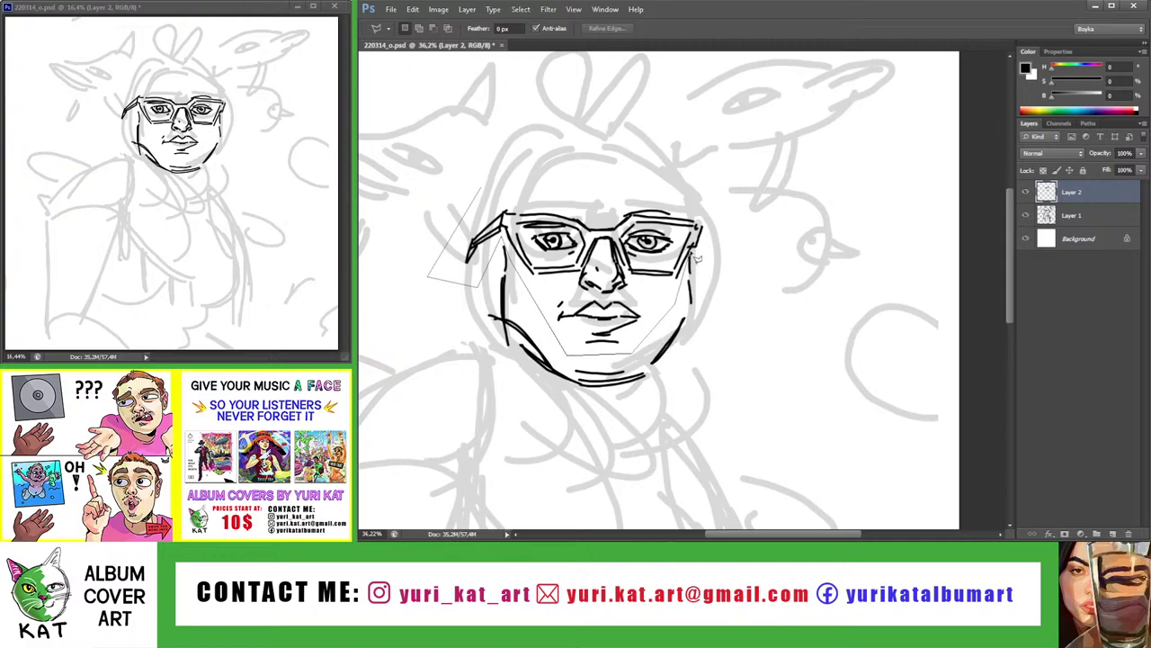
pyautogui.click(702, 236)
pyautogui.click(725, 213)
pyautogui.click(726, 191)
pyautogui.click(668, 162)
pyautogui.click(598, 167)
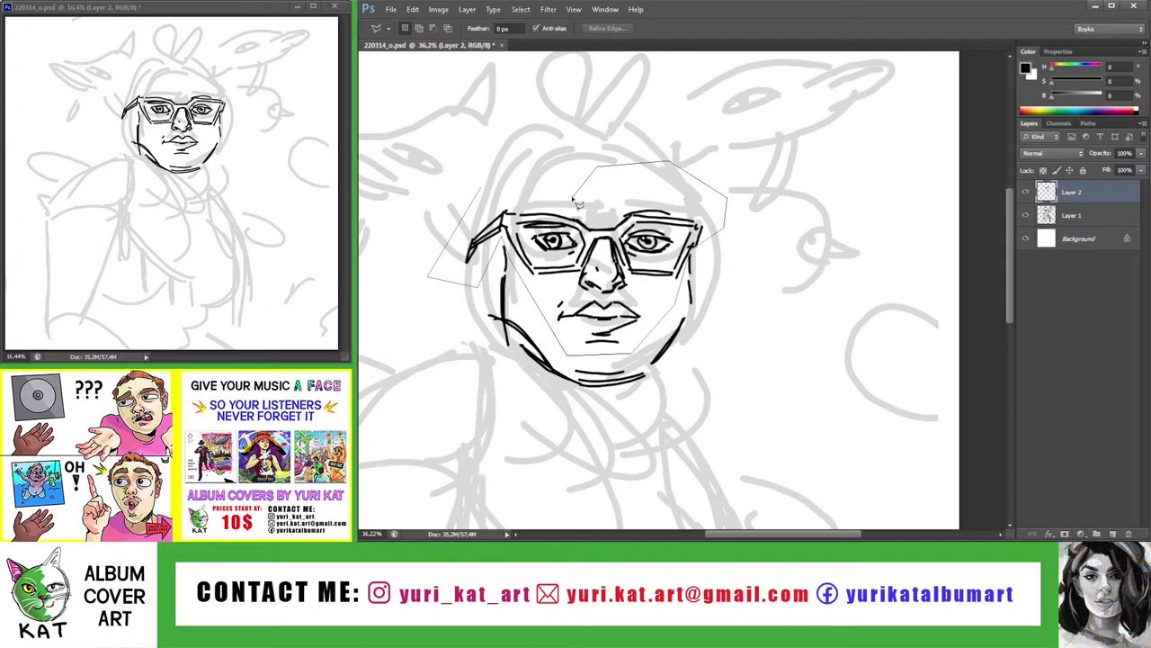
pyautogui.doubleClick(585, 204)
# Scale the selected face up to about 102% and apply the transform
pyautogui.hotkey('ctrl', 't')
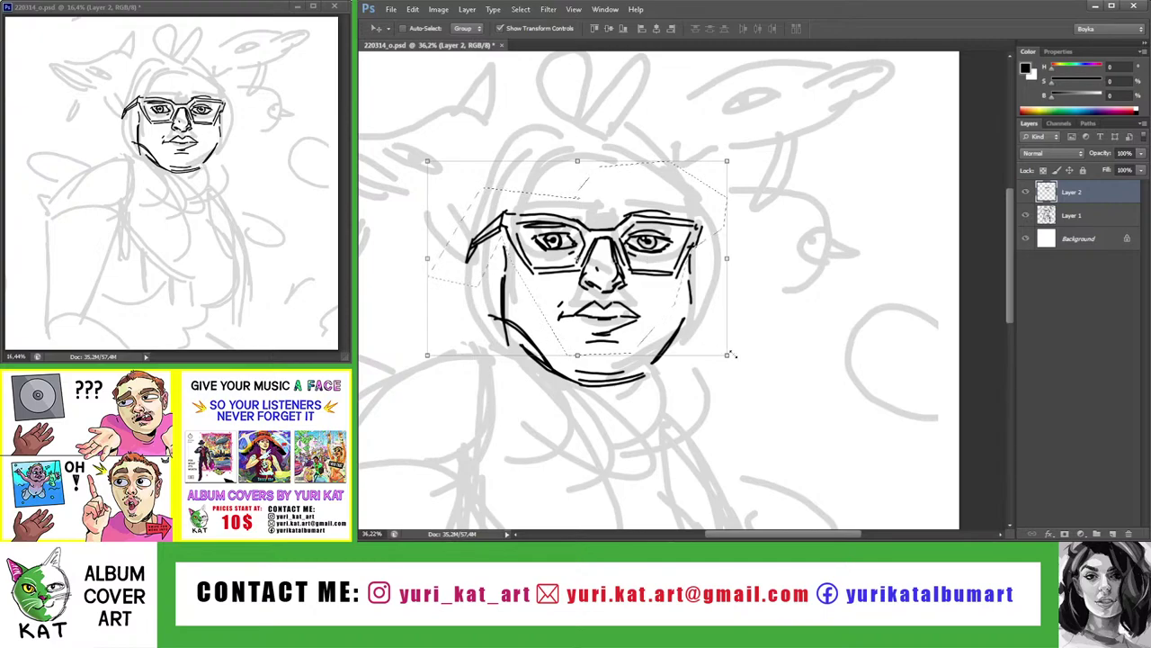
pyautogui.moveTo(729, 356); pyautogui.dragTo(733, 360)
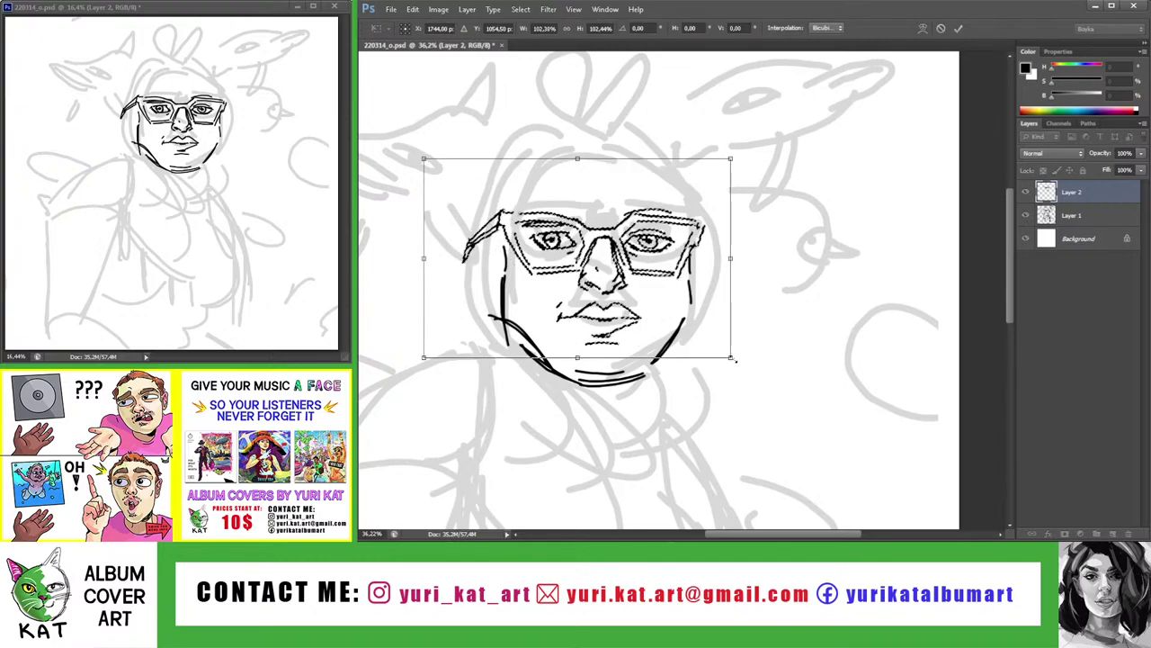
pyautogui.press('Return')
pyautogui.press('z')
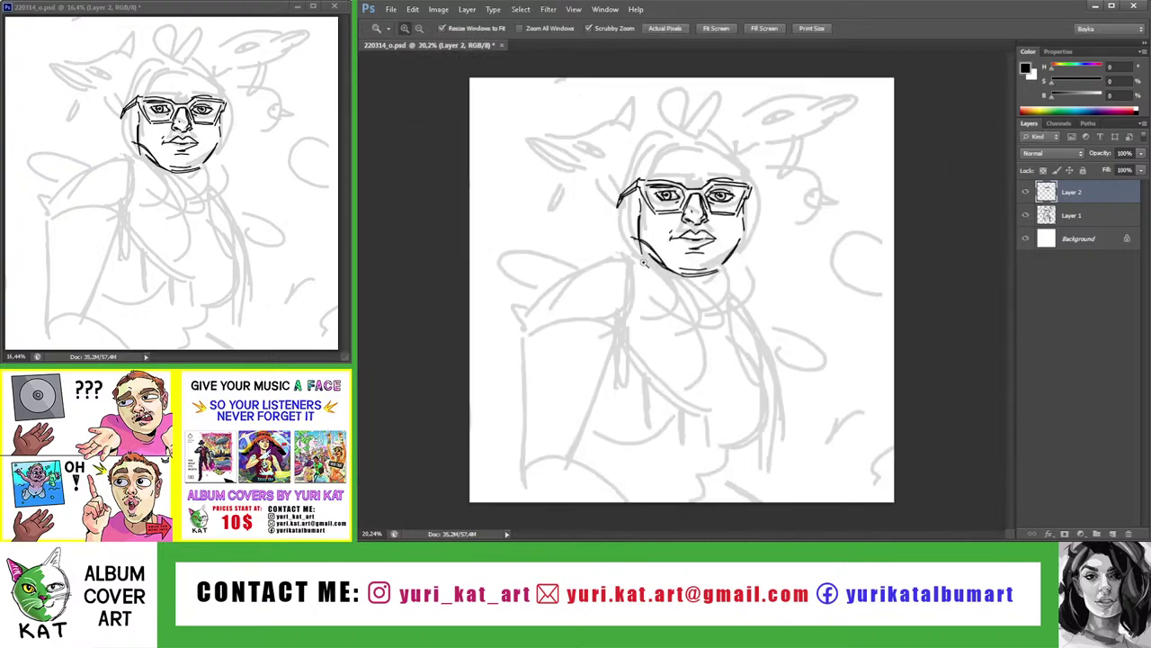
pyautogui.moveTo(820, 141)
pyautogui.mouseDown()
pyautogui.moveTo(659, 171)
pyautogui.moveTo(717, 183)
pyautogui.mouseUp()
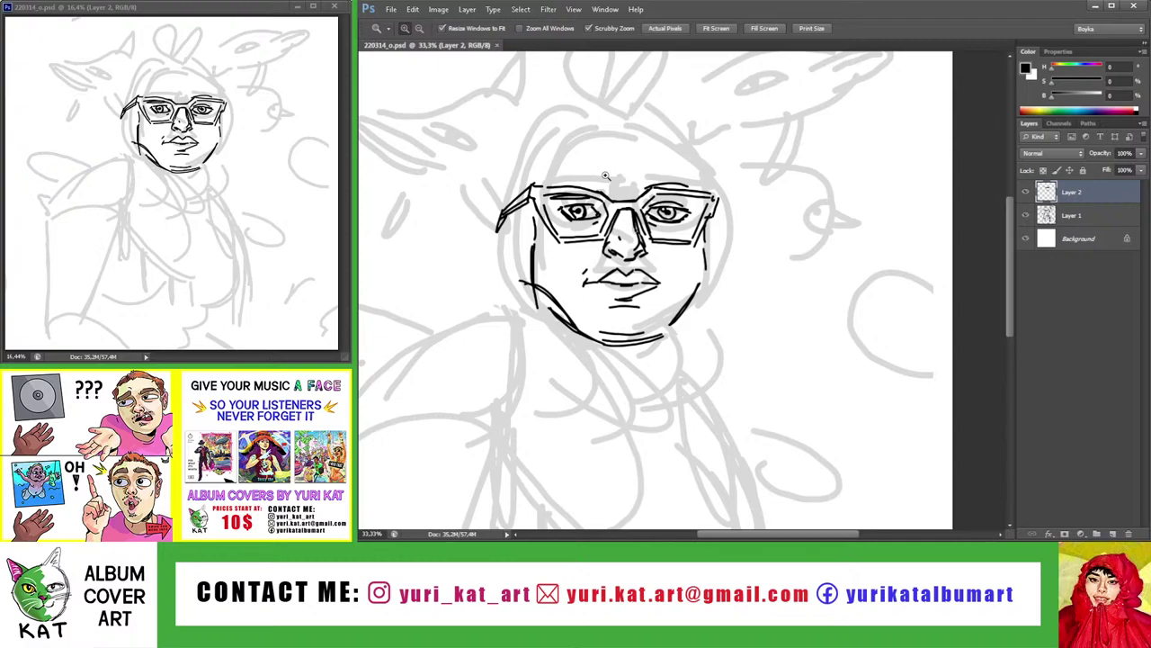
# Ink a hair curve sweeping over the top of the head
pyautogui.click(558, 135)
pyautogui.press('b')
pyautogui.moveTo(558, 135); pyautogui.dragTo(509, 169)
pyautogui.moveTo(554, 139); pyautogui.dragTo(631, 199)
pyautogui.press('z')
pyautogui.press('b')
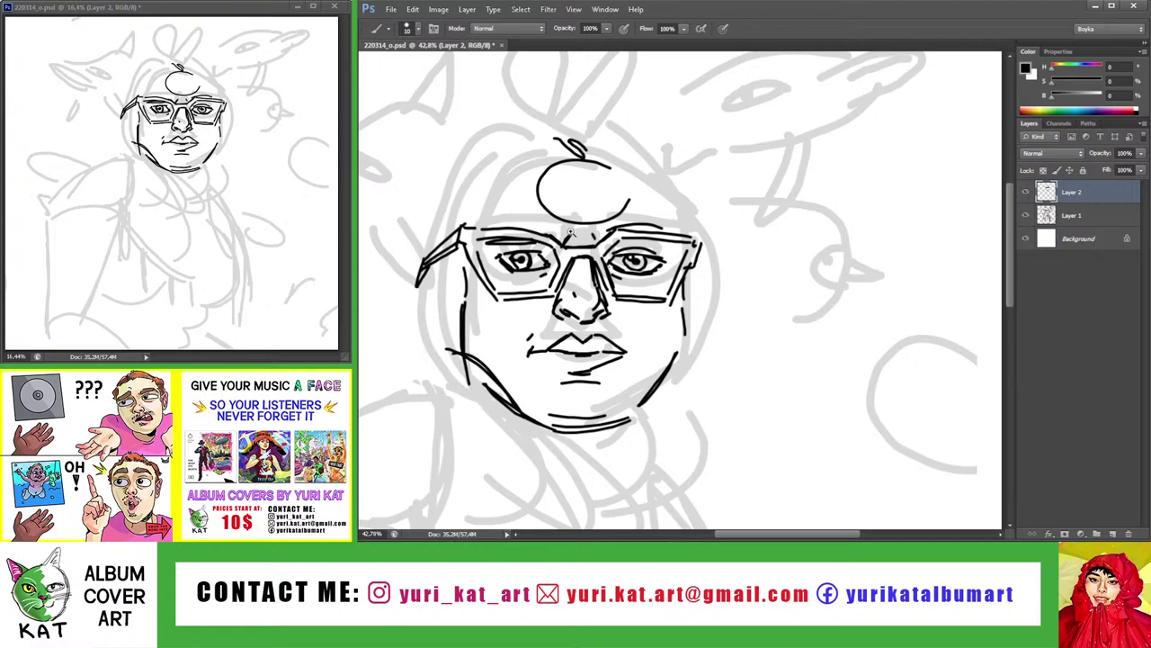
pyautogui.press('z')
pyautogui.moveTo(569, 232)
pyautogui.mouseDown()
pyautogui.moveTo(558, 160)
pyautogui.moveTo(491, 201)
pyautogui.moveTo(509, 199)
pyautogui.mouseUp()
pyautogui.press('b')
pyautogui.moveTo(558, 144); pyautogui.dragTo(456, 204)
pyautogui.hotkey('ctrl', 'z')
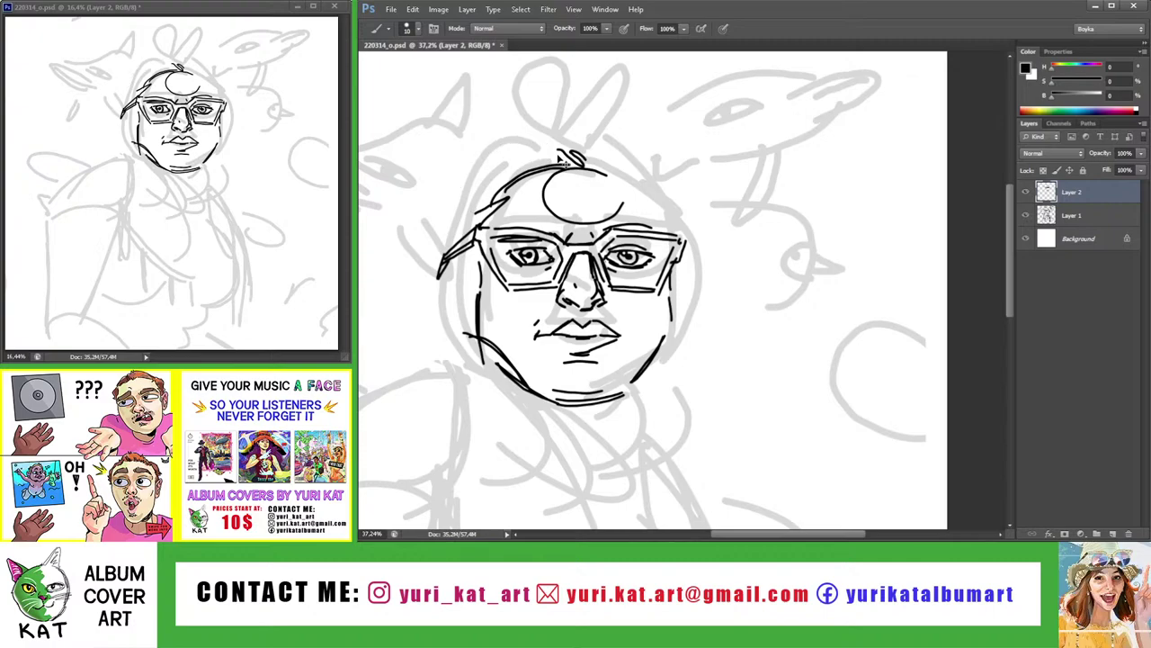
pyautogui.moveTo(565, 149)
pyautogui.mouseDown()
pyautogui.moveTo(468, 200)
pyautogui.moveTo(440, 235)
pyautogui.mouseUp()
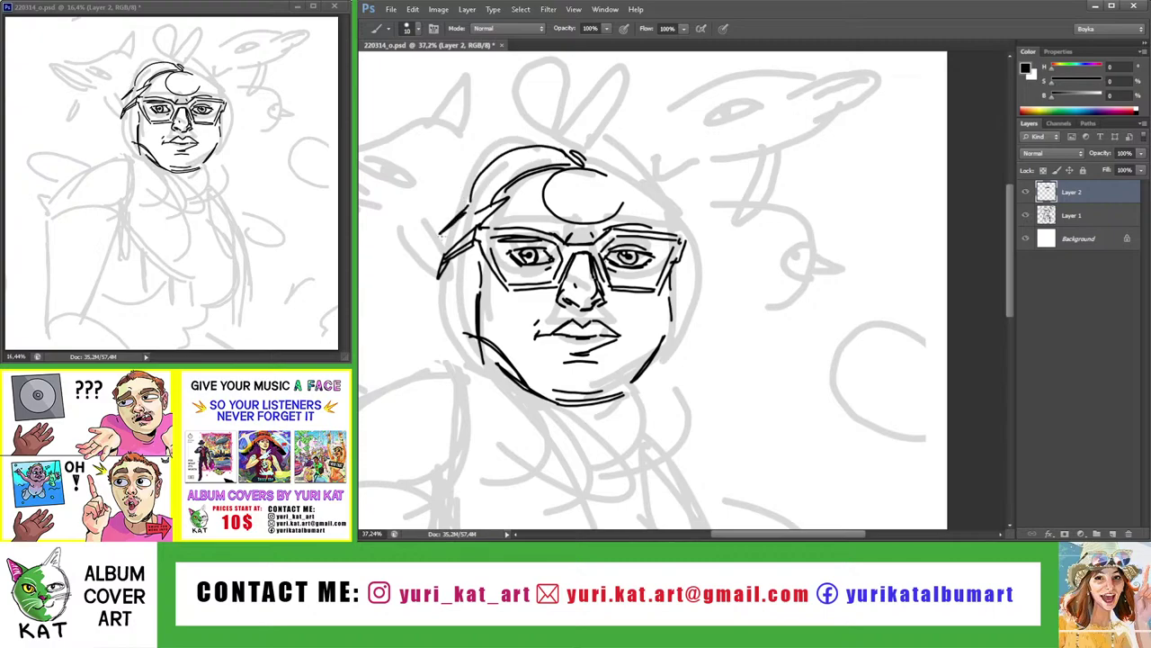
pyautogui.scroll(1, 576, 270)
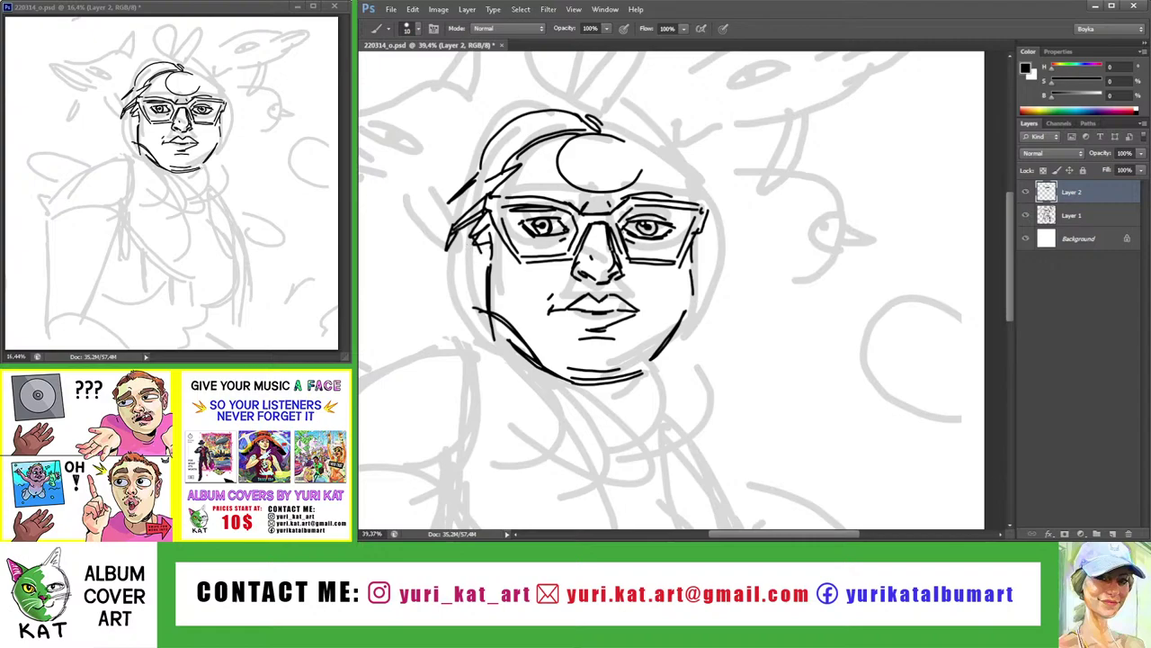
# Ink short lines on the left and right cheeks, then save the drawing
pyautogui.moveTo(468, 235); pyautogui.dragTo(460, 270)
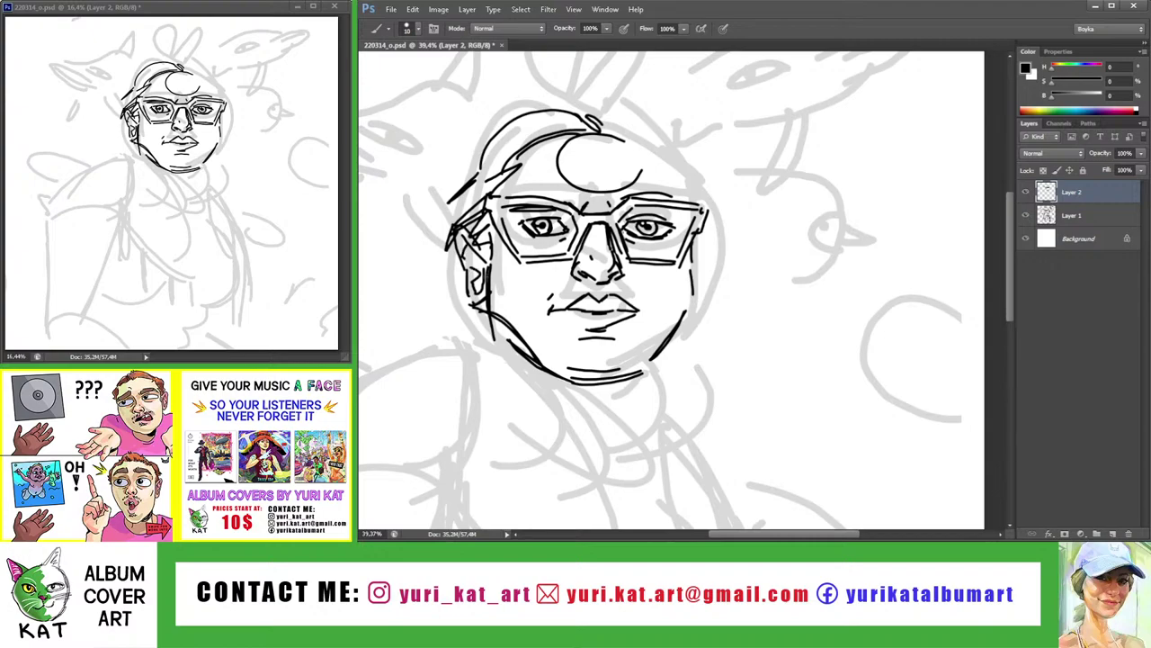
pyautogui.press('z')
pyautogui.moveTo(576, 234); pyautogui.dragTo(501, 234)
pyautogui.moveTo(740, 216); pyautogui.dragTo(810, 216)
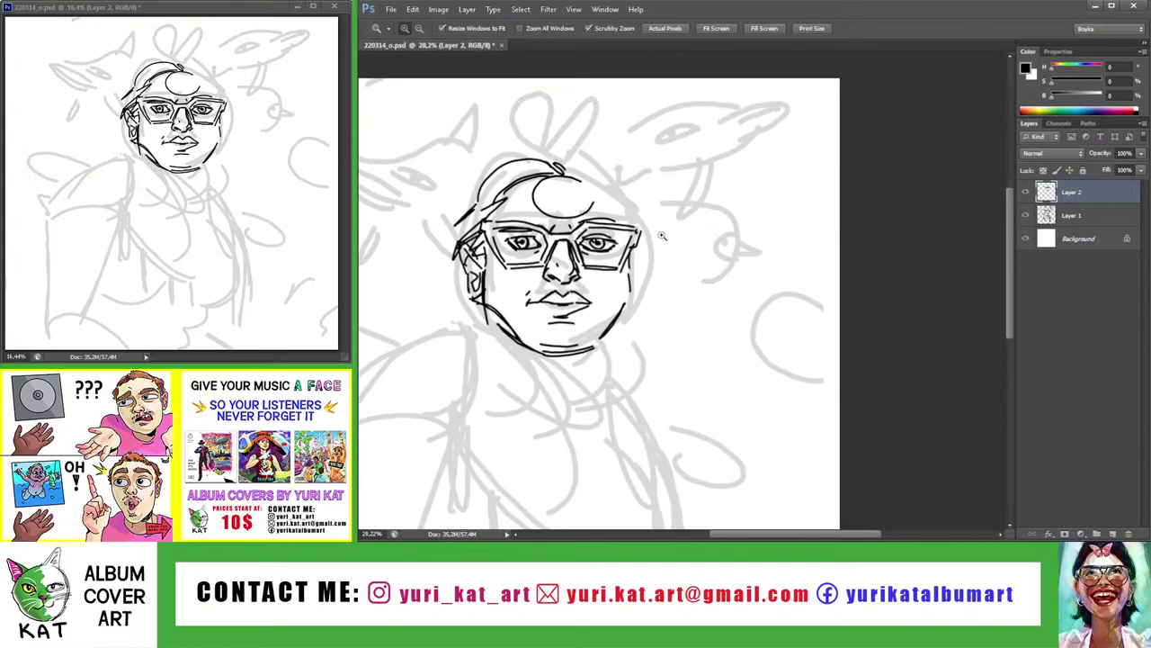
pyautogui.press('b')
pyautogui.moveTo(650, 245); pyautogui.dragTo(641, 308)
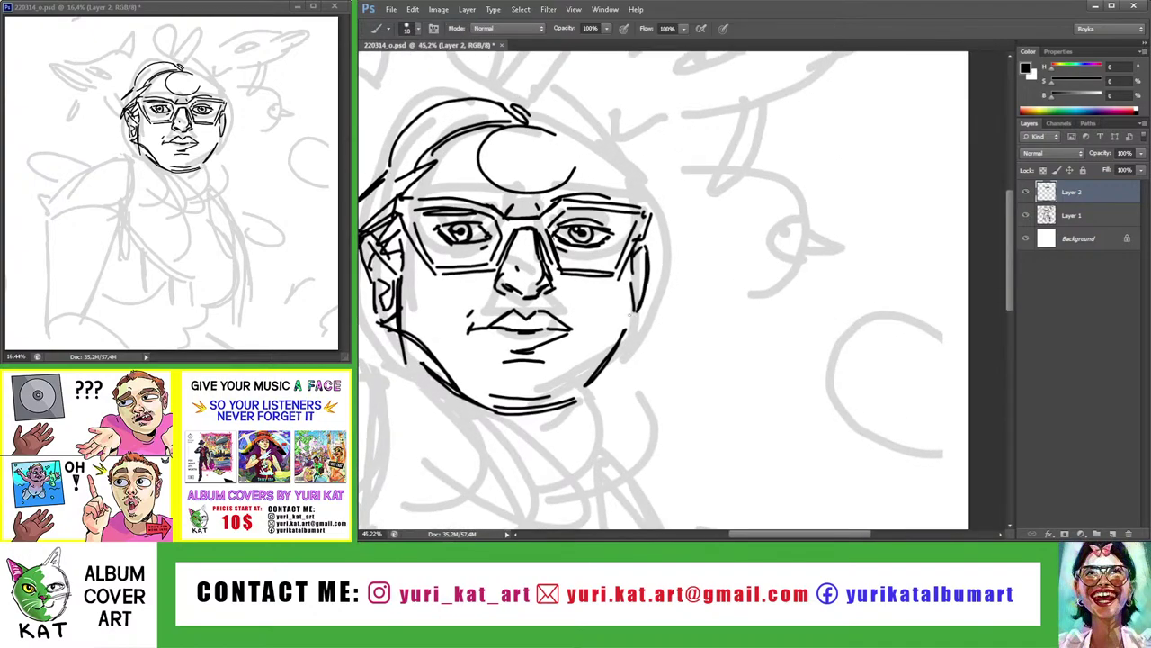
pyautogui.press('z')
pyautogui.moveTo(773, 253)
pyautogui.mouseDown()
pyautogui.moveTo(717, 253)
pyautogui.moveTo(773, 252)
pyautogui.moveTo(737, 252)
pyautogui.mouseUp()
pyautogui.hotkey('ctrl', 's')
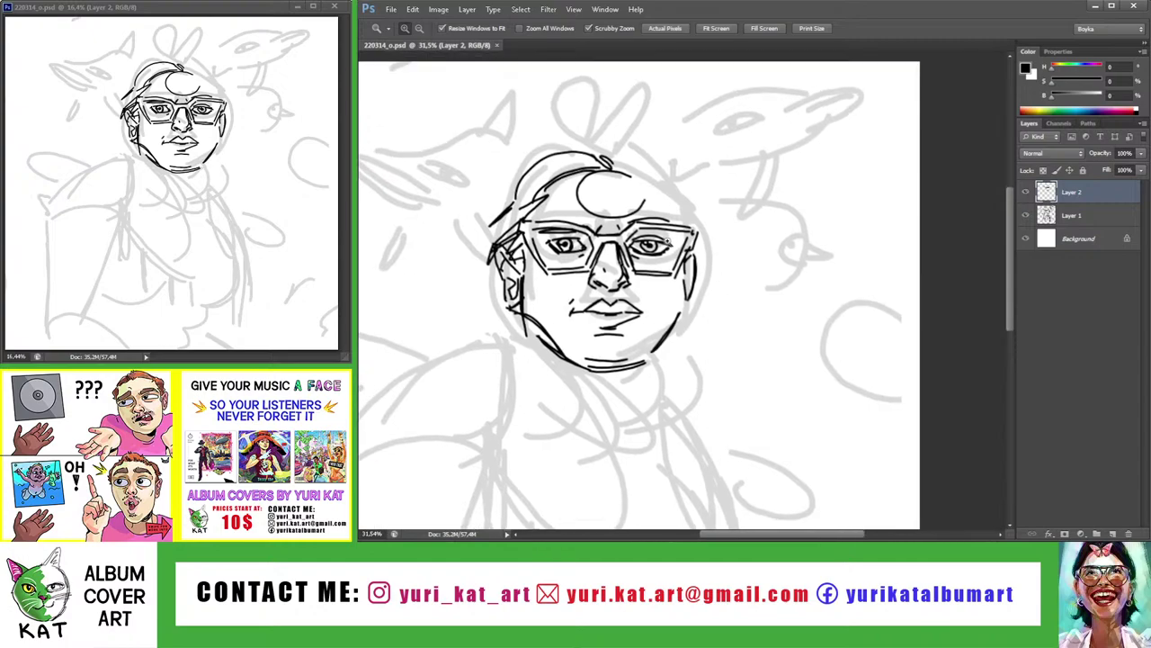
# Ink the right side of the hair and a loop above its top
pyautogui.press('b')
pyautogui.moveTo(621, 166); pyautogui.dragTo(689, 208)
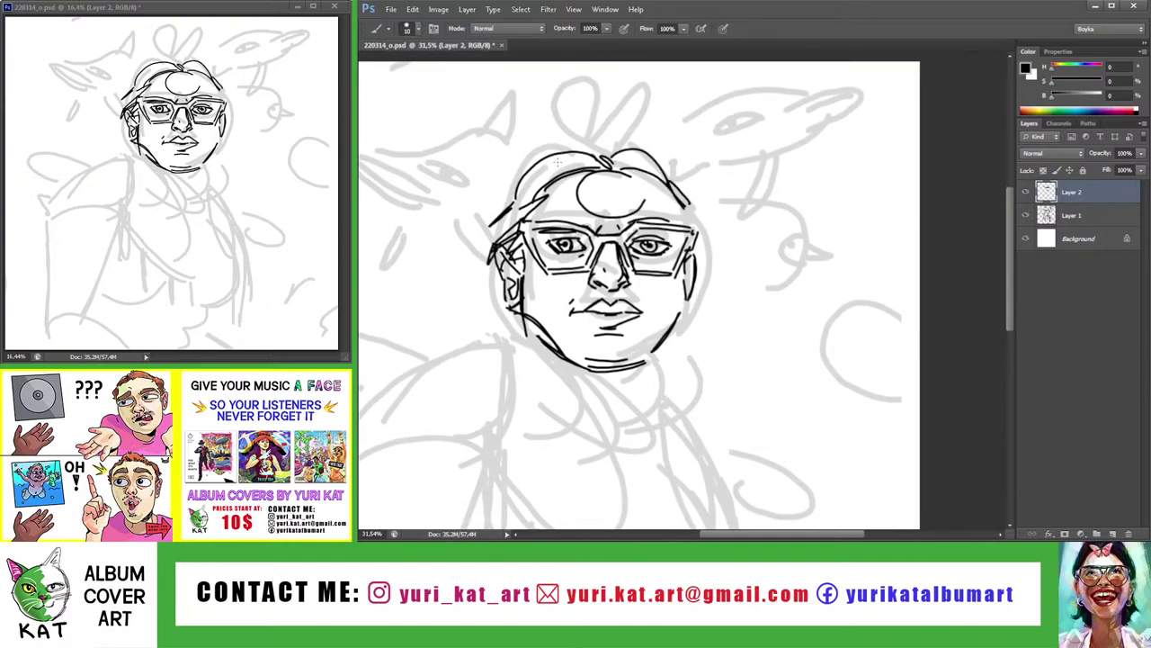
pyautogui.moveTo(618, 145)
pyautogui.mouseDown()
pyautogui.moveTo(614, 186)
pyautogui.moveTo(611, 130)
pyautogui.moveTo(649, 115)
pyautogui.moveTo(637, 113)
pyautogui.moveTo(651, 162)
pyautogui.moveTo(611, 186)
pyautogui.mouseUp()
# Draw the left and right lobes of a heart-shaped bow above the hair
pyautogui.hotkey('ctrl', 'z')
pyautogui.hotkey('ctrl', 'z')
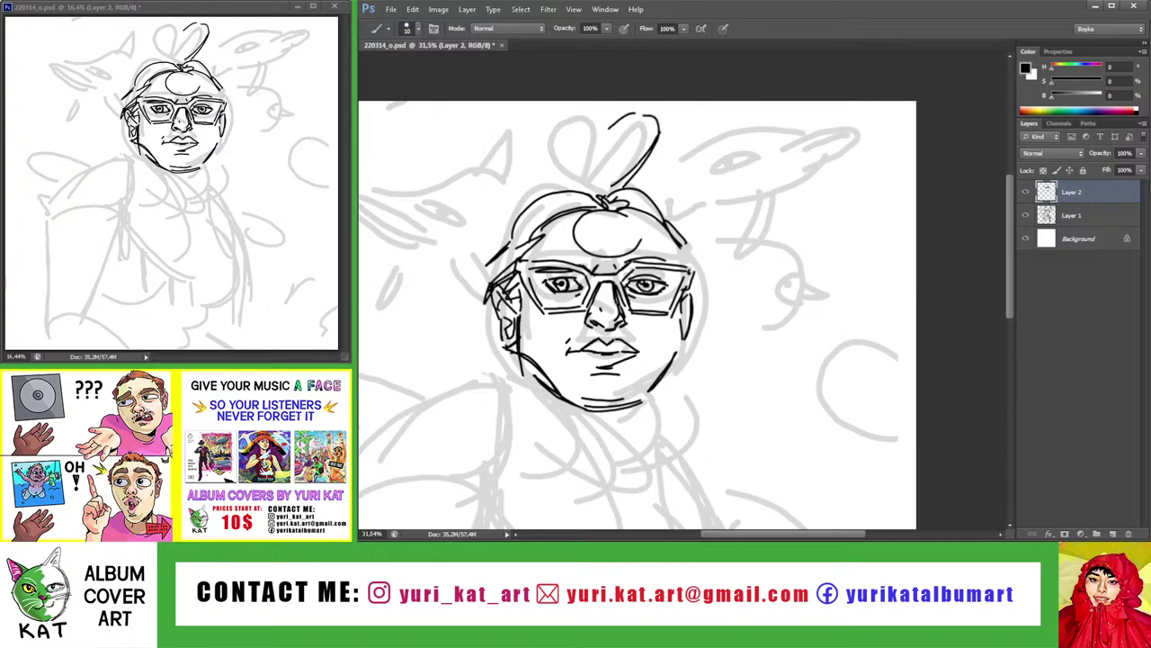
pyautogui.moveTo(594, 131); pyautogui.dragTo(599, 187)
pyautogui.hotkey('ctrl', 'z')
pyautogui.moveTo(594, 130); pyautogui.dragTo(597, 187)
pyautogui.hotkey('ctrl', 'z')
pyautogui.moveTo(565, 117); pyautogui.dragTo(599, 194)
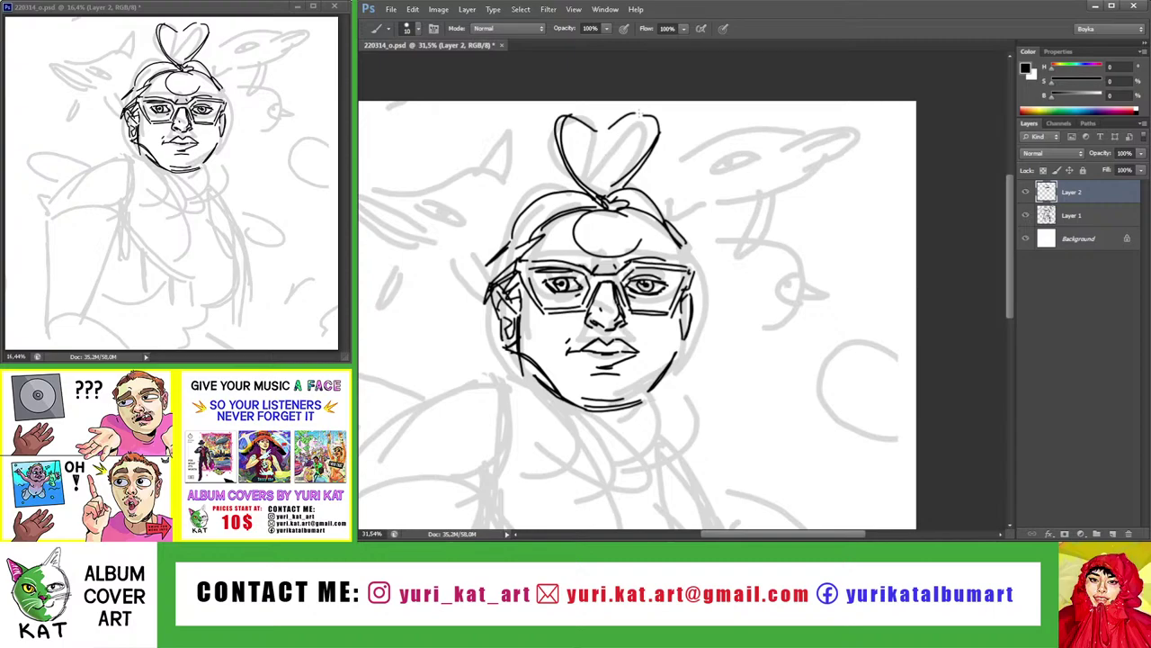
pyautogui.moveTo(621, 130); pyautogui.dragTo(601, 191)
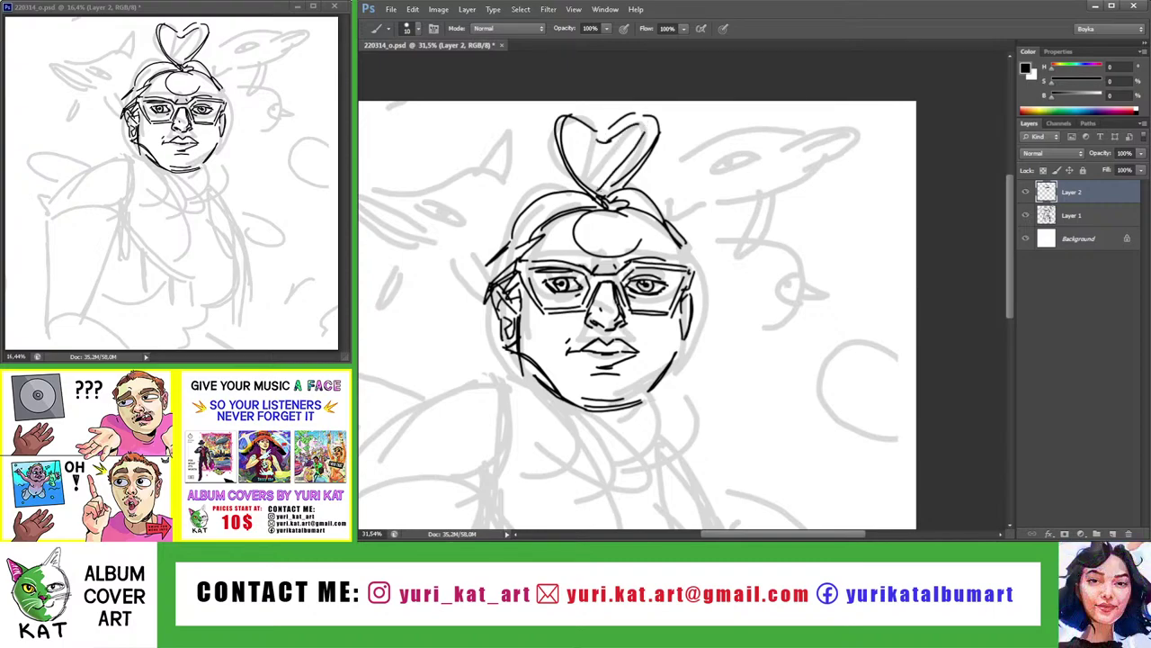
pyautogui.hotkey('ctrl', 'z')
pyautogui.moveTo(637, 133)
pyautogui.mouseDown()
pyautogui.moveTo(603, 192)
pyautogui.moveTo(621, 180)
pyautogui.mouseUp()
pyautogui.moveTo(594, 126); pyautogui.dragTo(599, 193)
pyautogui.hotkey('ctrl', 'z')
pyautogui.press('z')
pyautogui.moveTo(735, 206); pyautogui.dragTo(635, 218)
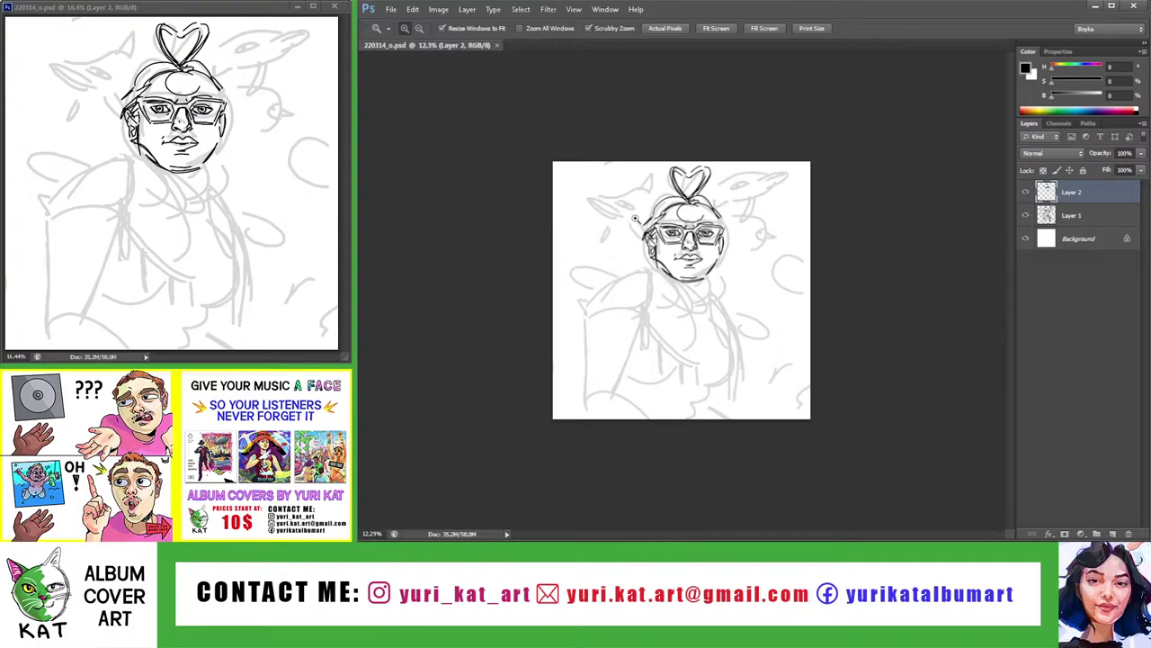
pyautogui.moveTo(757, 223); pyautogui.dragTo(828, 225)
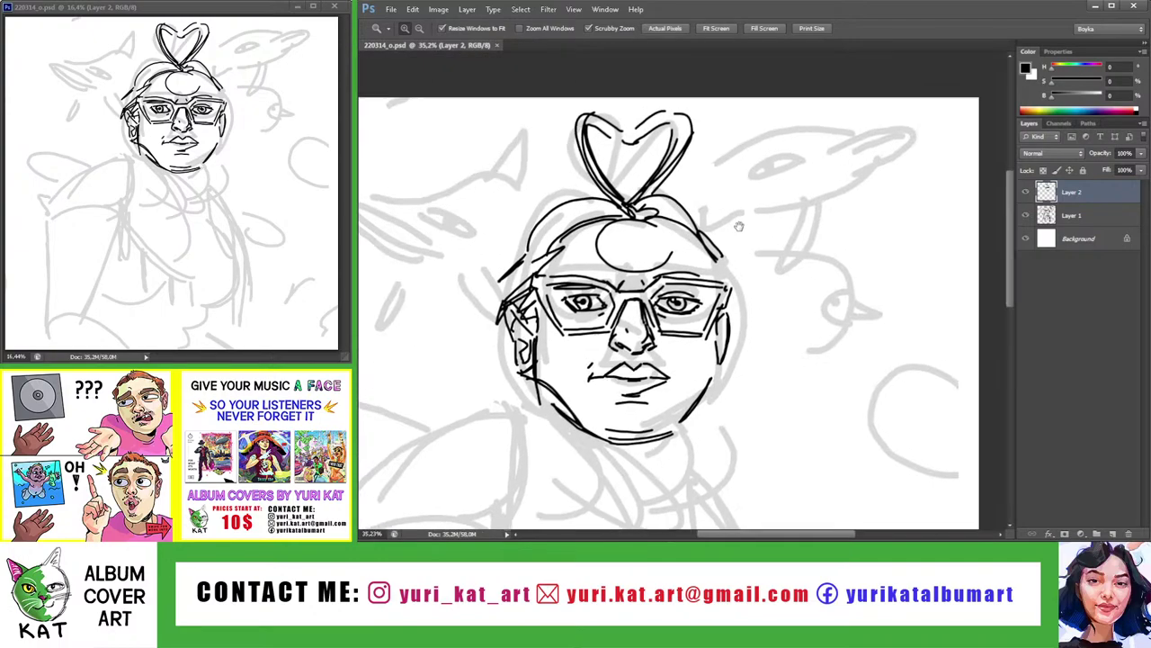
pyautogui.press('b')
# Ink the hair outline arcing around the head with small spiky strands on the left
pyautogui.hotkey('ctrl', 'z')
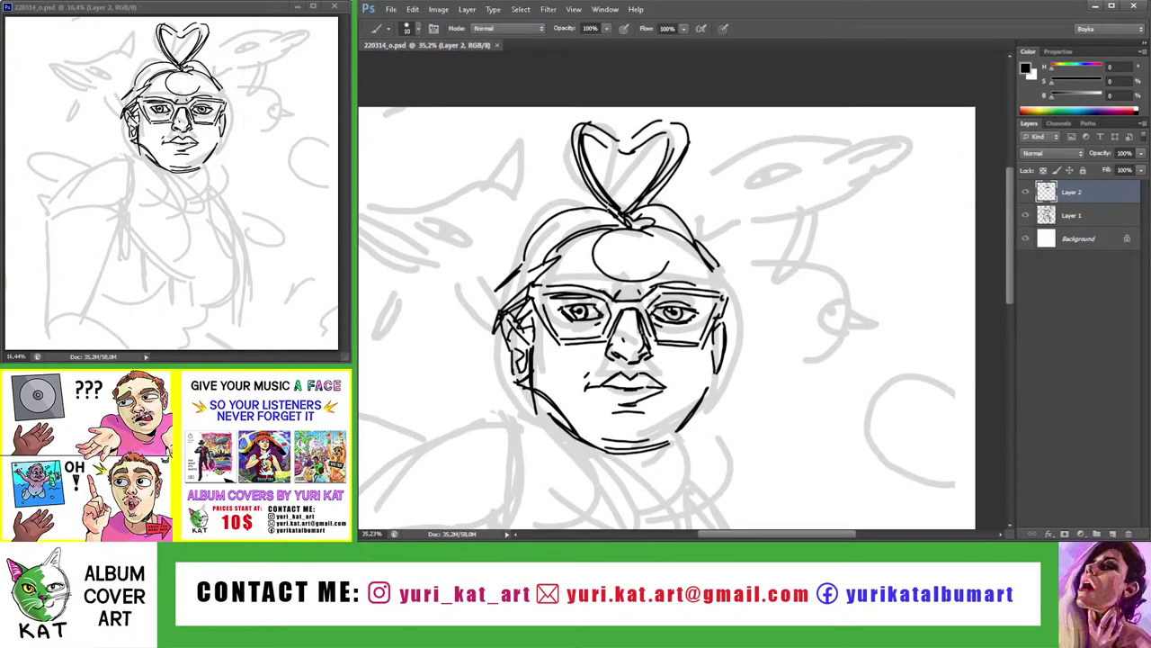
pyautogui.moveTo(517, 266); pyautogui.dragTo(608, 200)
pyautogui.moveTo(518, 273)
pyautogui.mouseDown()
pyautogui.moveTo(563, 220)
pyautogui.moveTo(611, 210)
pyautogui.moveTo(717, 269)
pyautogui.mouseUp()
pyautogui.moveTo(511, 267)
pyautogui.mouseDown()
pyautogui.moveTo(592, 180)
pyautogui.moveTo(484, 248)
pyautogui.mouseUp()
pyautogui.moveTo(513, 263); pyautogui.dragTo(486, 275)
# Ink the contour along the left side of the face and jaw
pyautogui.moveTo(518, 340); pyautogui.dragTo(528, 273)
pyautogui.moveTo(513, 216); pyautogui.dragTo(522, 321)
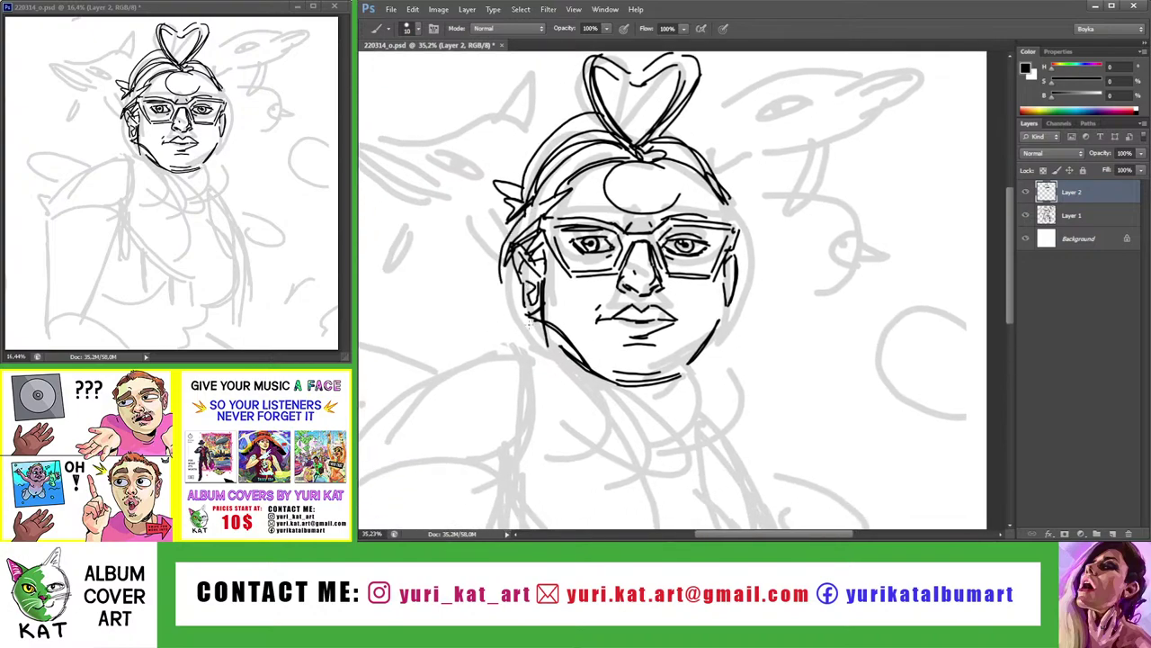
pyautogui.hotkey('ctrl', 'z')
pyautogui.moveTo(515, 229); pyautogui.dragTo(505, 297)
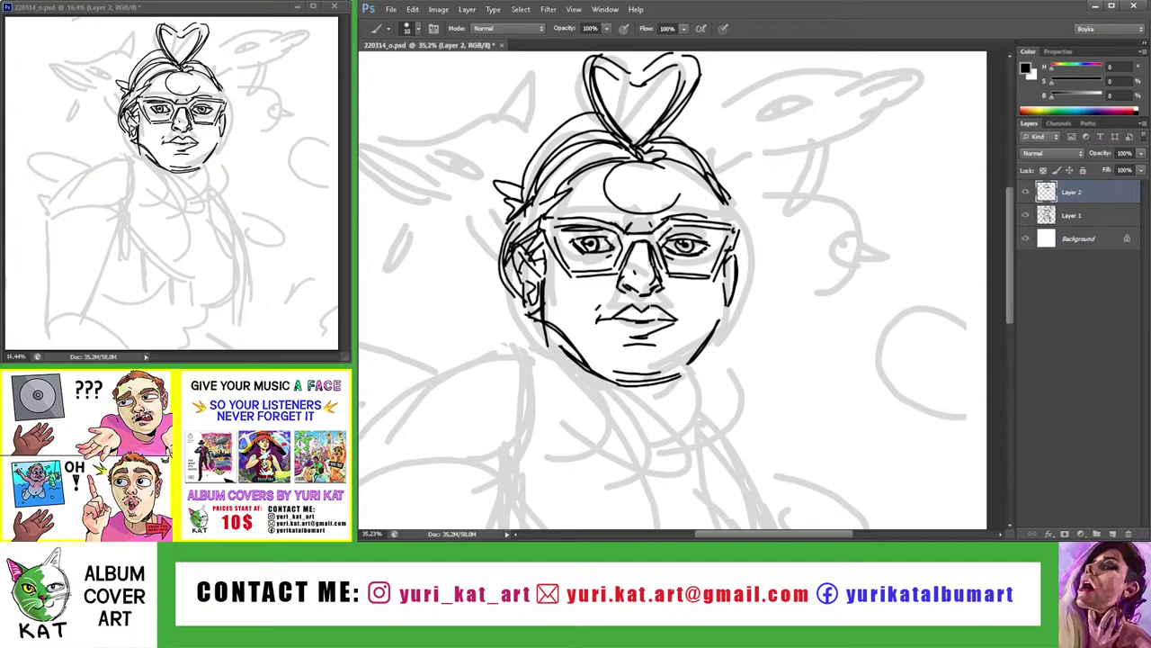
pyautogui.moveTo(506, 207)
pyautogui.mouseDown()
pyautogui.moveTo(509, 324)
pyautogui.moveTo(487, 319)
pyautogui.mouseUp()
pyautogui.moveTo(547, 338)
pyautogui.mouseDown()
pyautogui.moveTo(567, 369)
pyautogui.moveTo(503, 333)
pyautogui.moveTo(450, 330)
pyautogui.moveTo(459, 313)
pyautogui.mouseUp()
# Ink the right side of the hair falling past the jaw with curls
pyautogui.moveTo(708, 328); pyautogui.dragTo(576, 235)
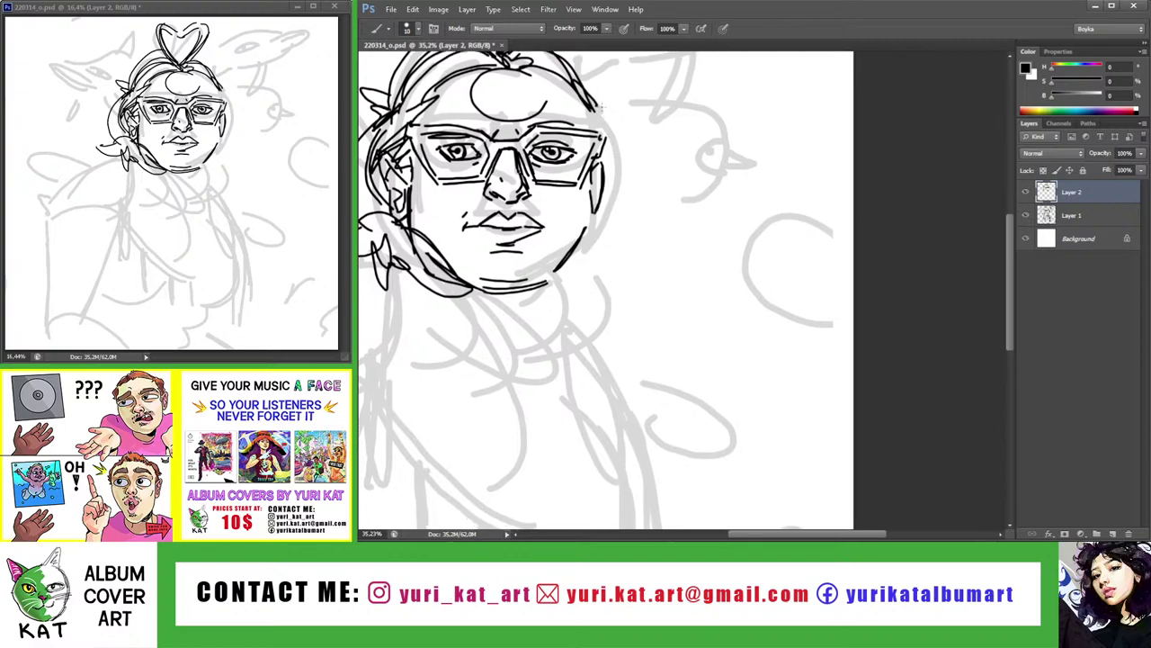
pyautogui.moveTo(575, 86)
pyautogui.mouseDown()
pyautogui.moveTo(588, 138)
pyautogui.moveTo(616, 171)
pyautogui.moveTo(615, 297)
pyautogui.mouseUp()
pyautogui.moveTo(577, 236); pyautogui.dragTo(615, 351)
pyautogui.moveTo(584, 288); pyautogui.dragTo(630, 347)
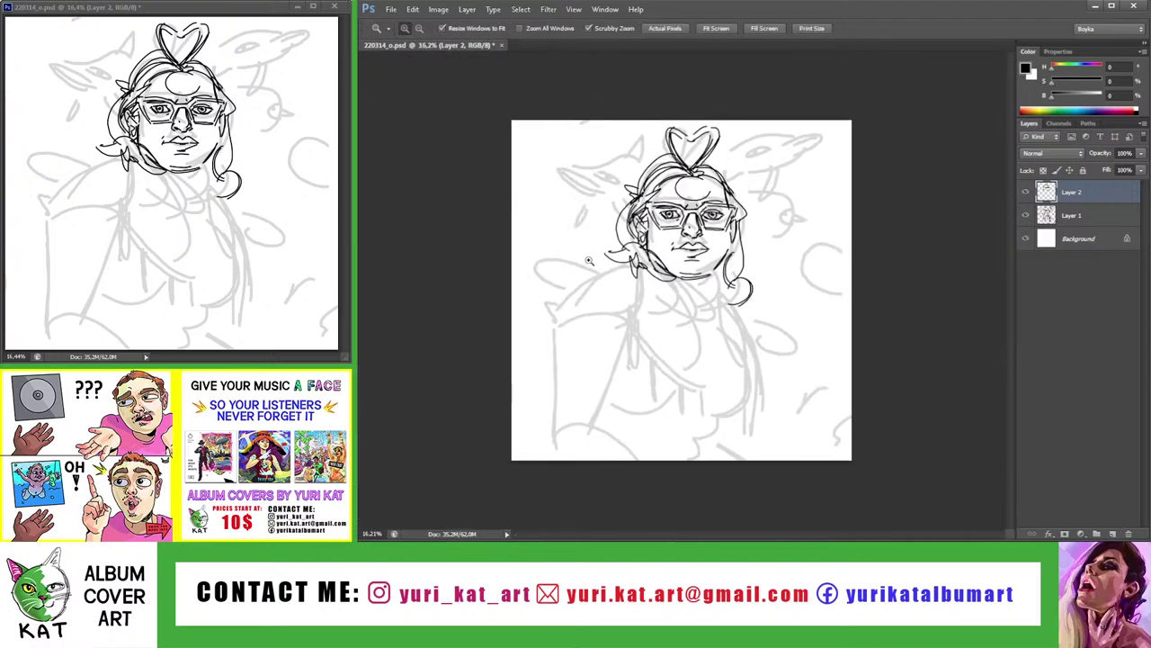
# Add another hair curl beside the jaw
pyautogui.press('z')
pyautogui.moveTo(683, 288); pyautogui.dragTo(630, 288)
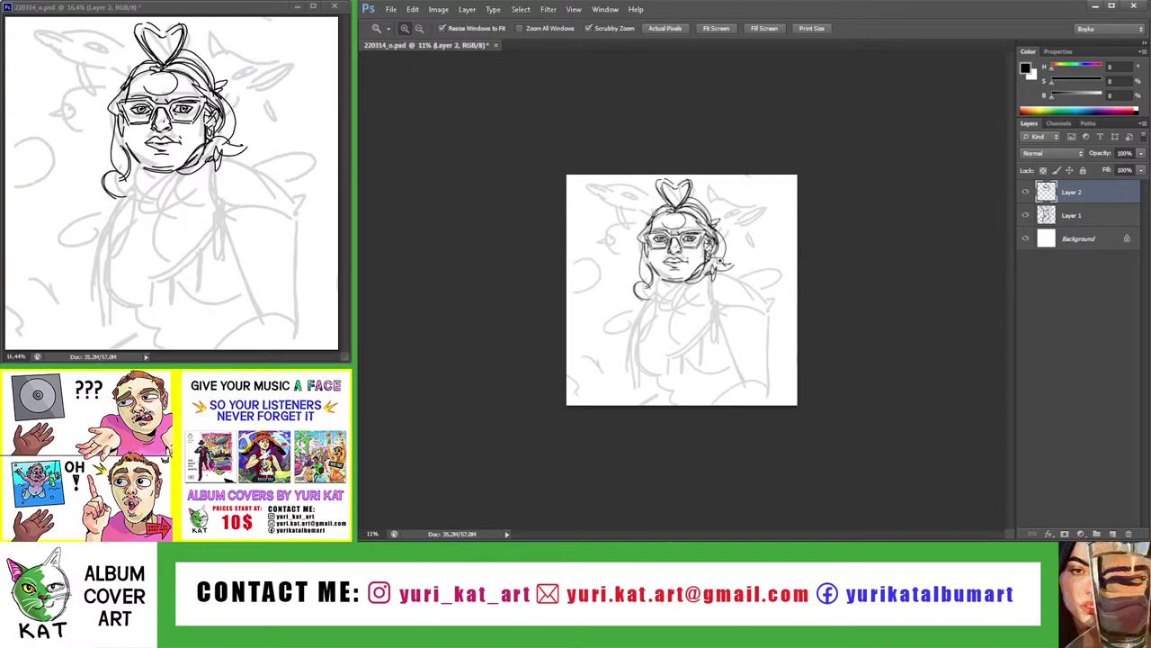
pyautogui.scroll(2, 571, 209)
pyautogui.scroll(2, 571, 209)
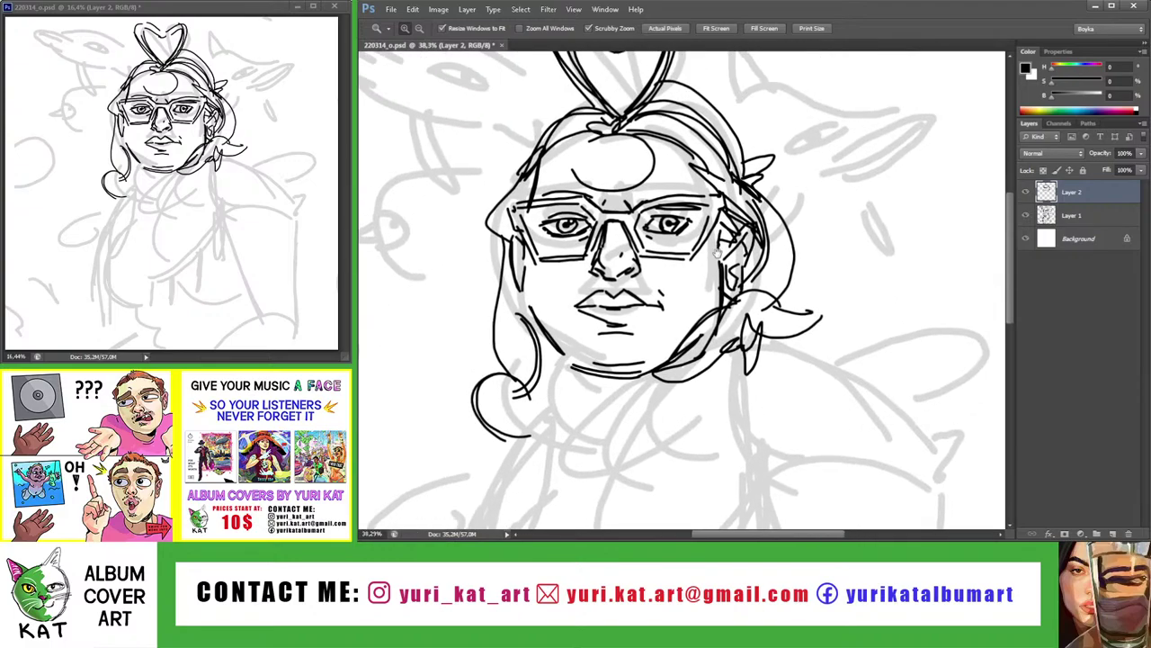
pyautogui.scroll(1, 571, 208)
pyautogui.scroll(3, 584, 241)
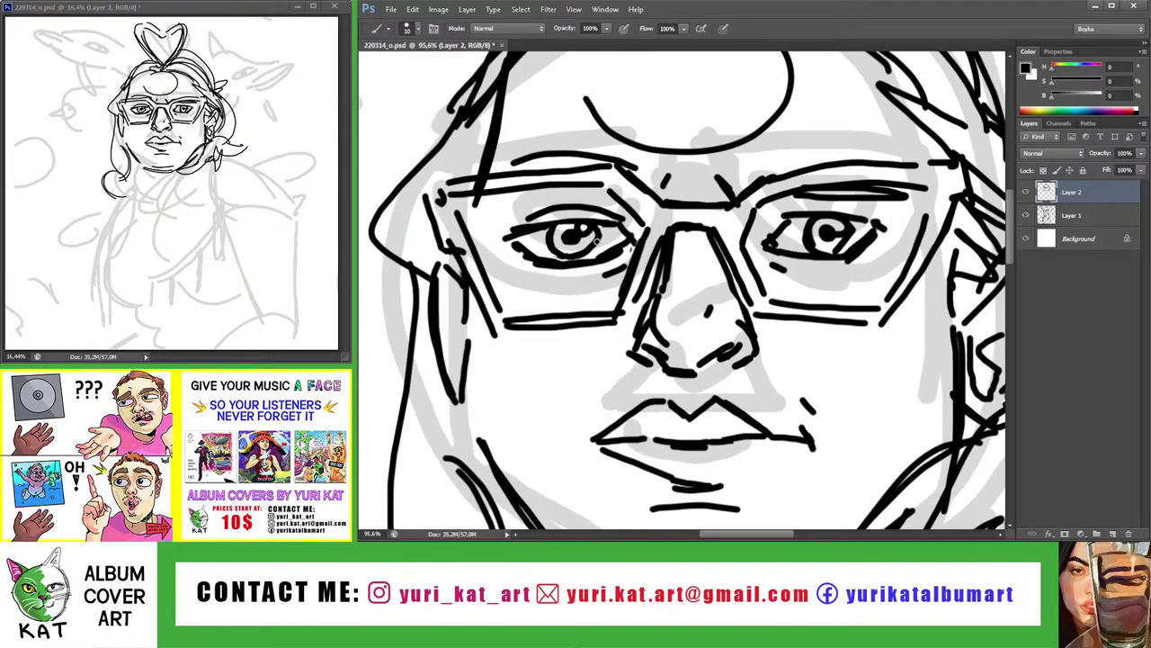
pyautogui.scroll(-4, 566, 225)
pyautogui.scroll(1, 557, 220)
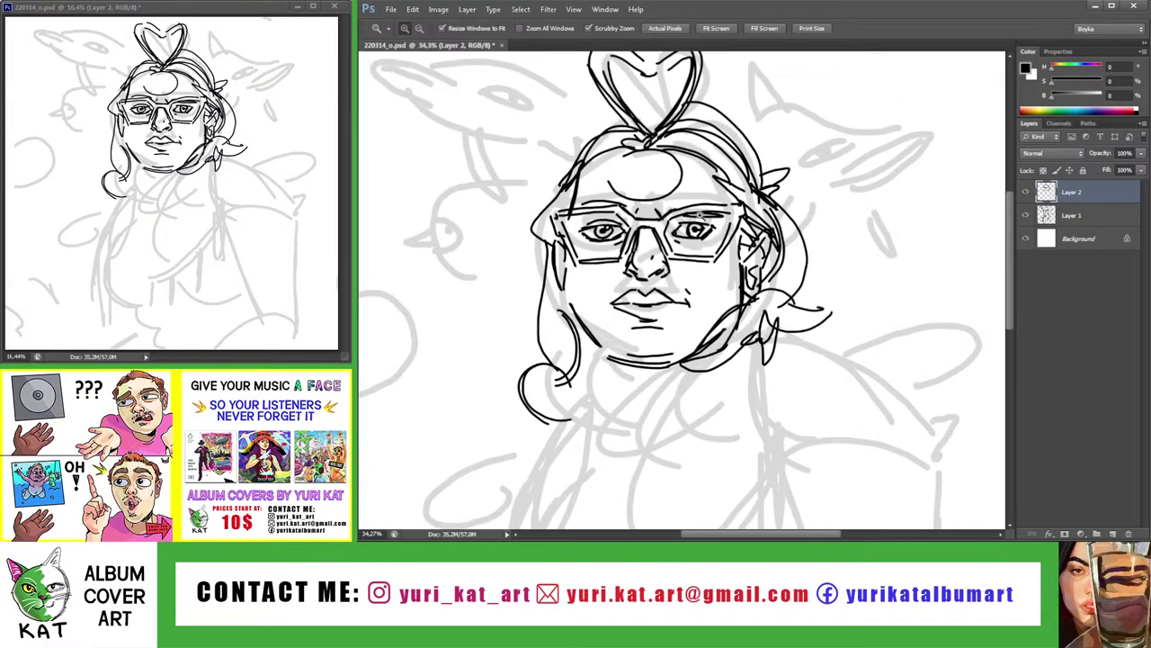
pyautogui.scroll(5, 701, 214)
# Ink the outer corner of the right eye and the upper lid of the left eye
pyautogui.press('b')
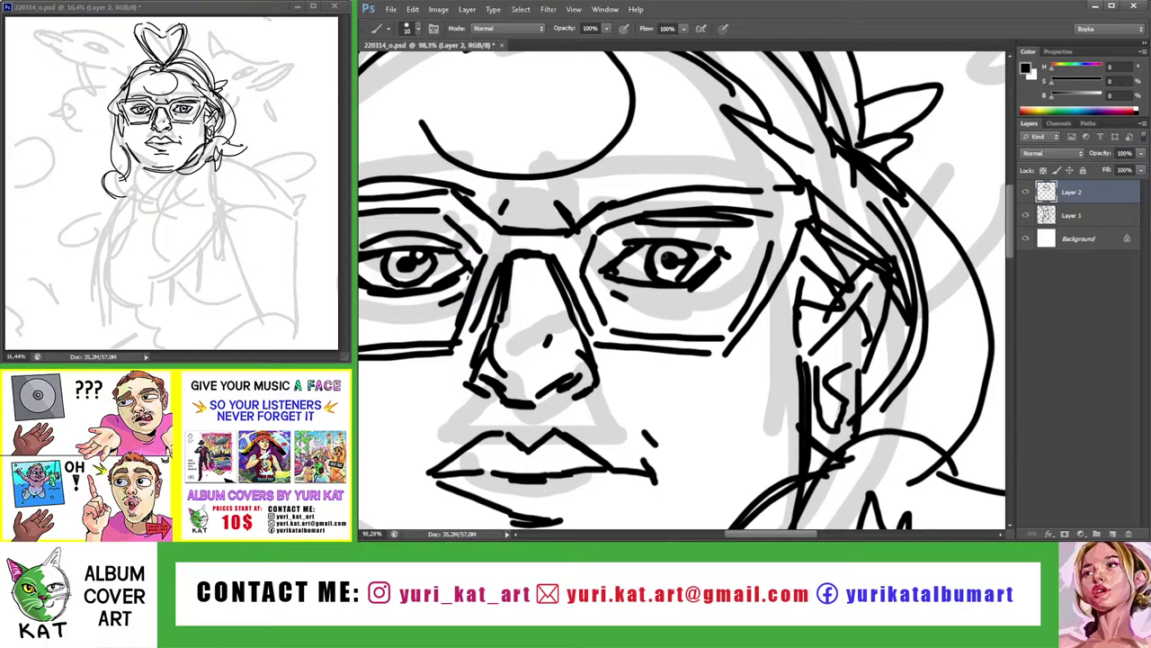
pyautogui.moveTo(706, 254); pyautogui.dragTo(740, 262)
pyautogui.scroll(-5, 743, 260)
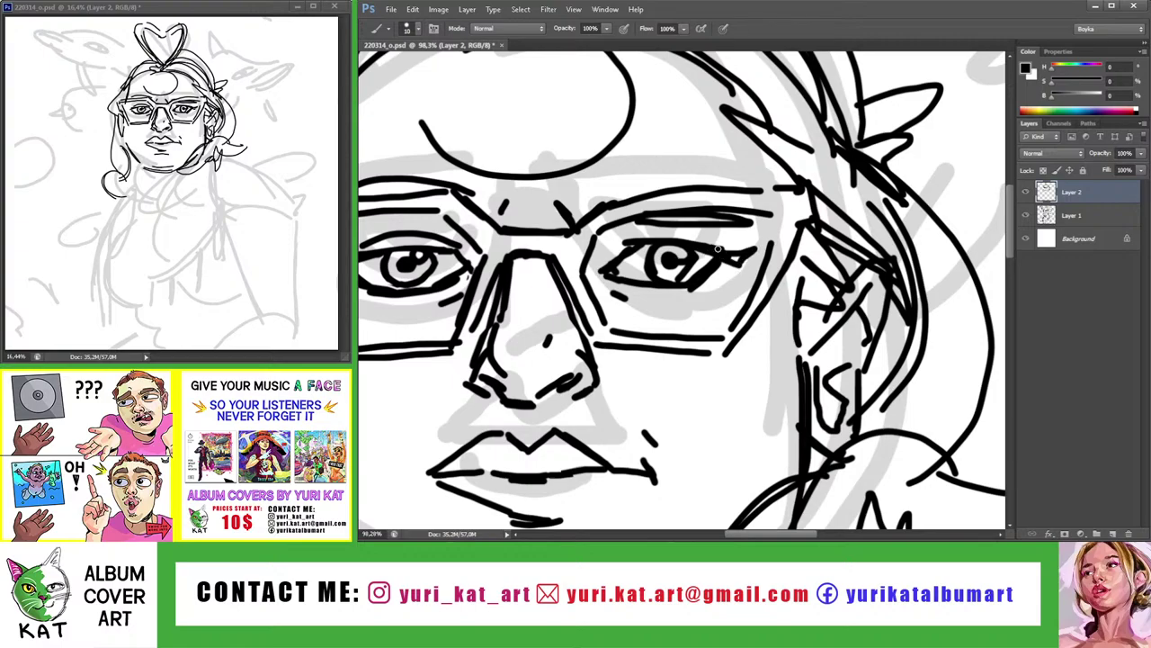
pyautogui.scroll(4, 665, 267)
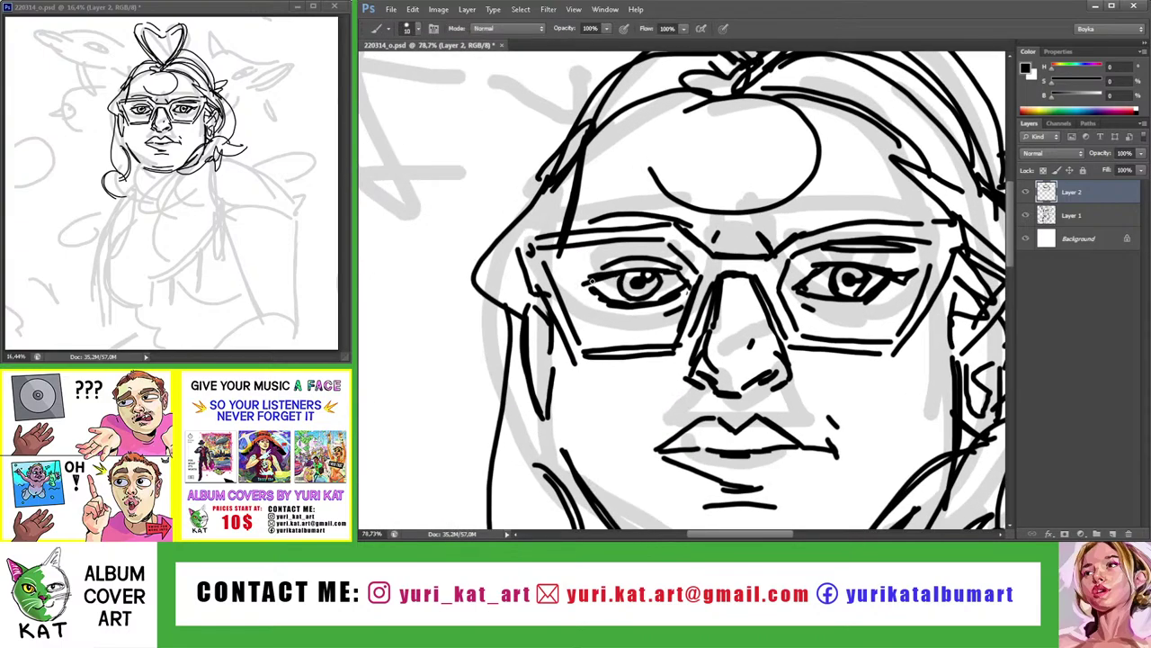
pyautogui.moveTo(621, 269); pyautogui.dragTo(572, 284)
pyautogui.press('z')
pyautogui.scroll(-5, 543, 434)
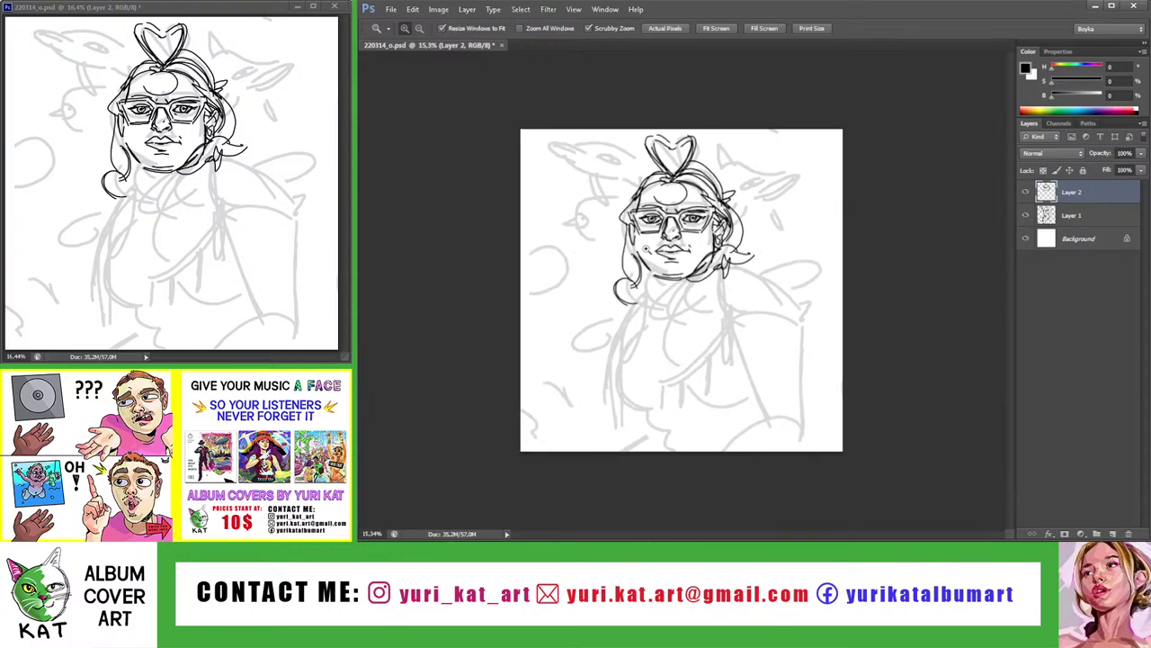
pyautogui.scroll(-3, 543, 434)
pyautogui.scroll(5, 698, 221)
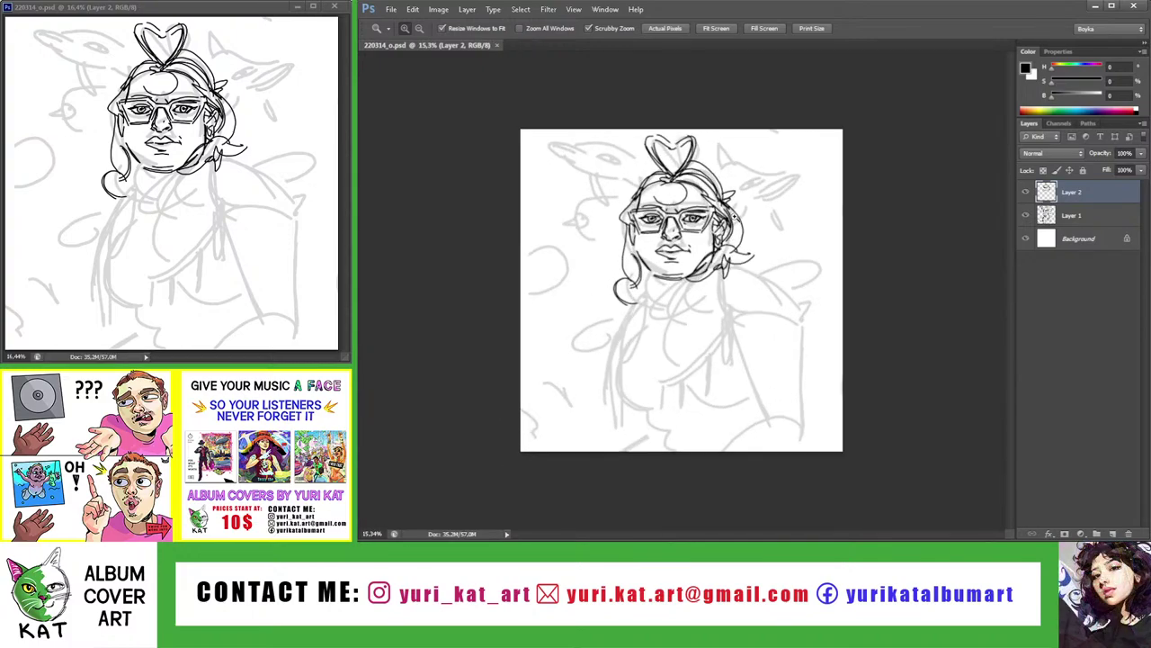
pyautogui.press('m')
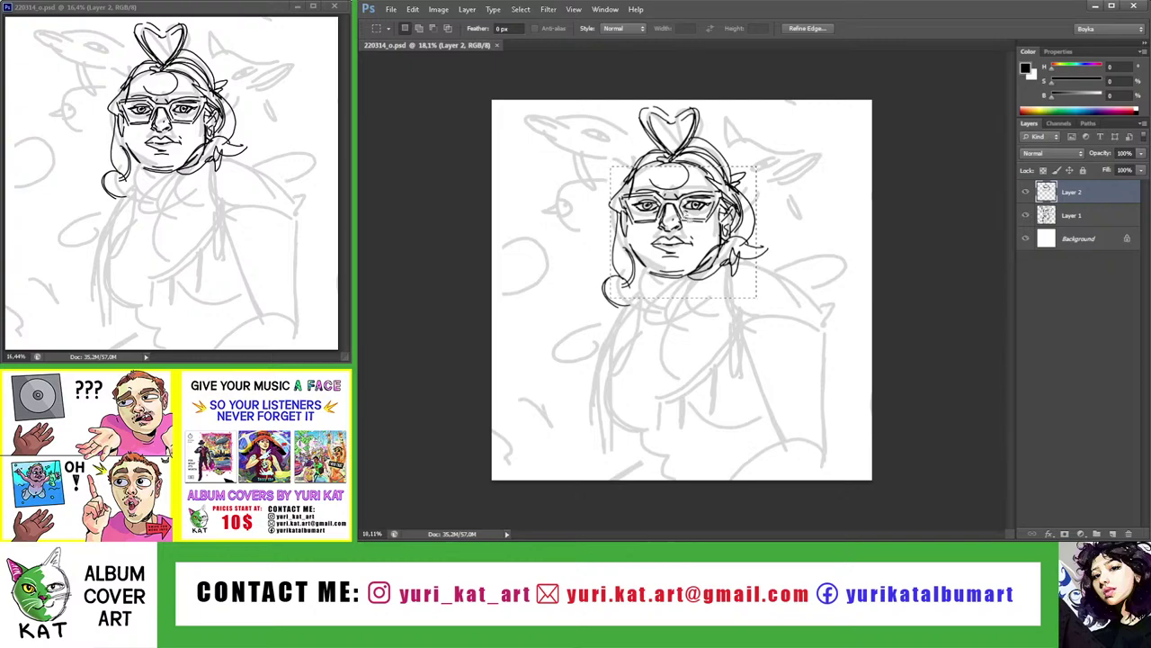
# Stretch the selected head slightly taller downward and apply the transform
pyautogui.press('v')
pyautogui.hotkey('ctrl', 't')
pyautogui.moveTo(686, 308); pyautogui.dragTo(685, 313)
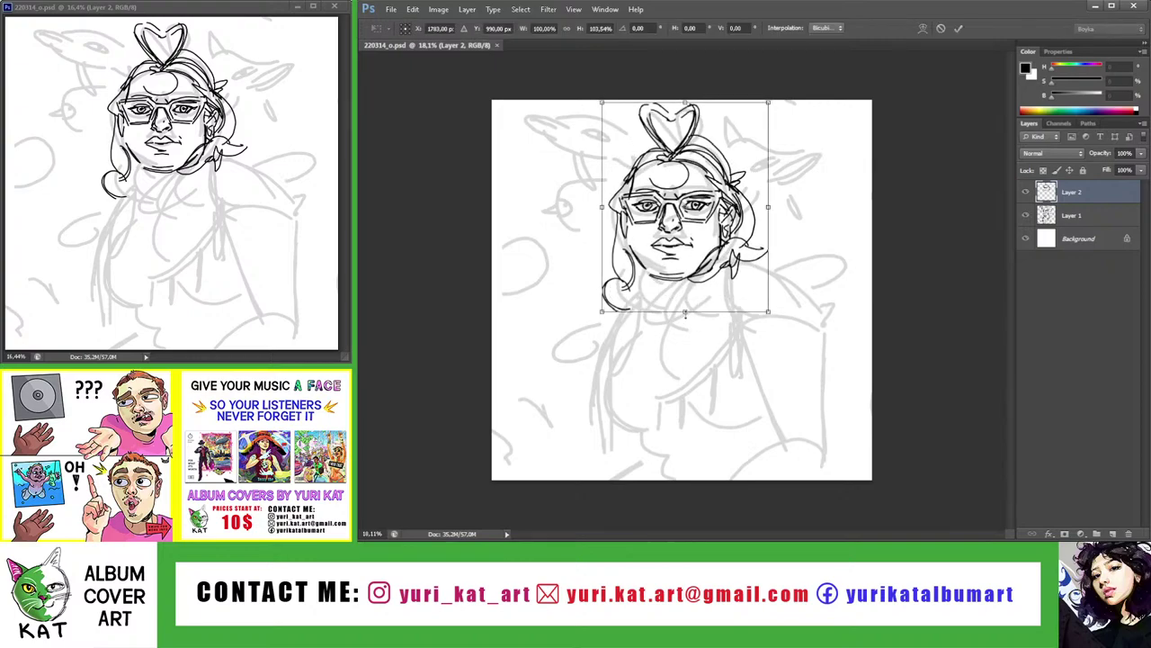
pyautogui.press('Return')
# Ink the cheek line near the hair and nudge the inked face lines up slightly
pyautogui.press('b')
pyautogui.scroll(3, 691, 326)
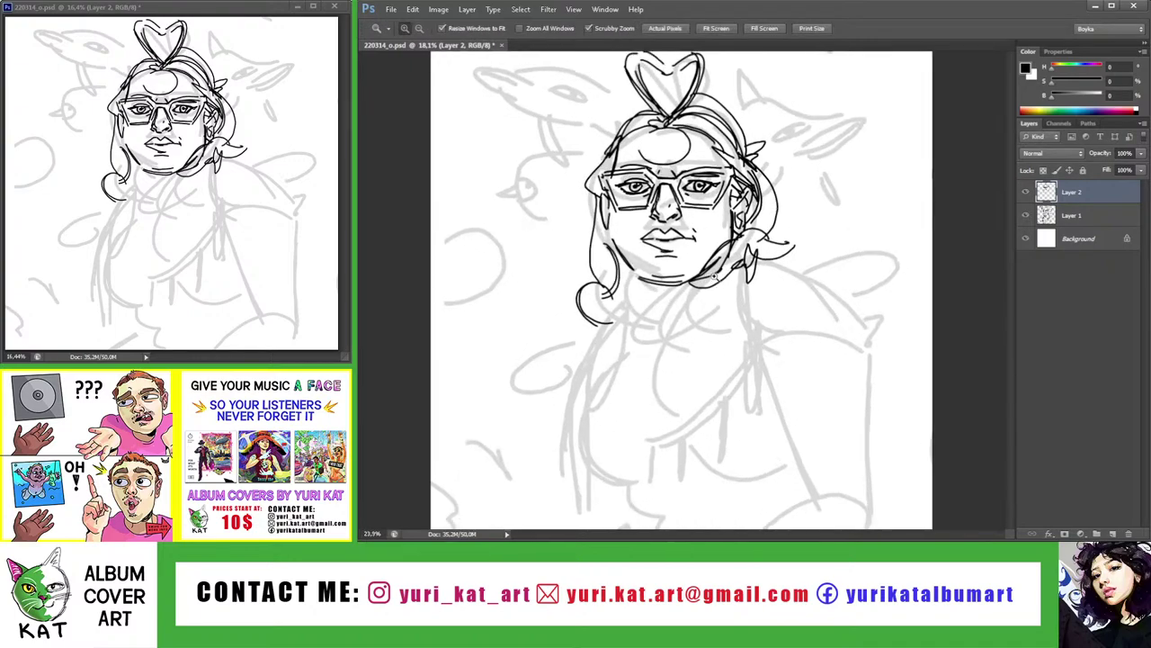
pyautogui.scroll(-1, 629, 261)
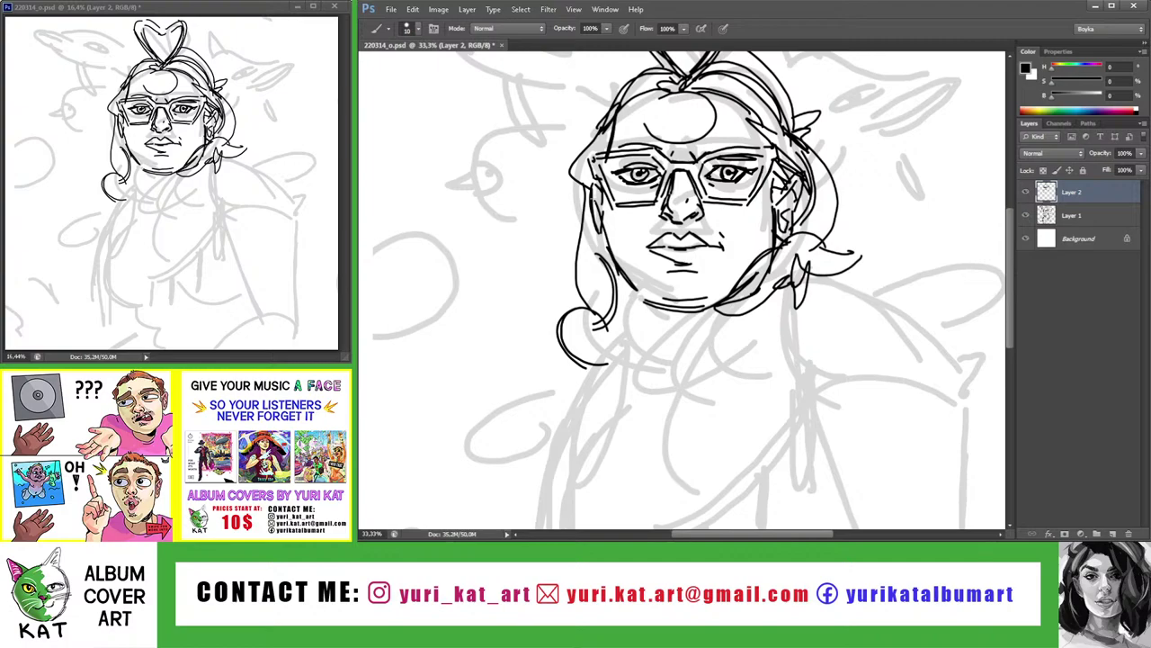
pyautogui.moveTo(601, 199)
pyautogui.mouseDown()
pyautogui.moveTo(615, 259)
pyautogui.moveTo(578, 228)
pyautogui.mouseUp()
pyautogui.press('z')
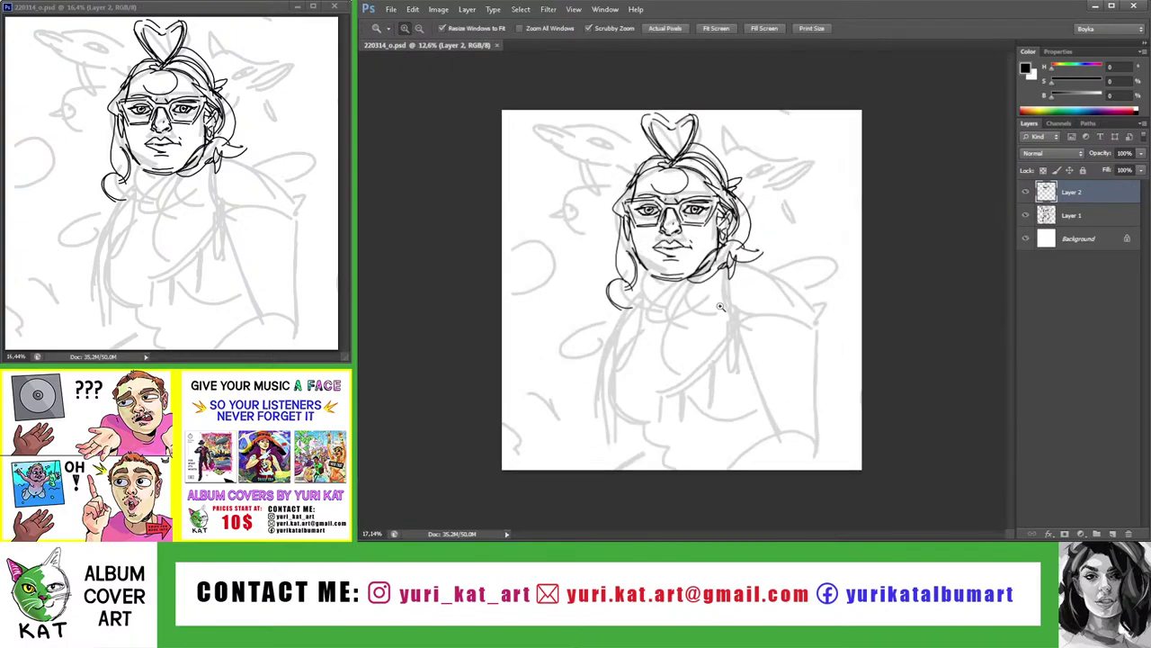
pyautogui.moveTo(601, 296); pyautogui.dragTo(647, 296)
pyautogui.press('v')
pyautogui.moveTo(681, 246)
pyautogui.mouseDown()
pyautogui.moveTo(681, 235)
pyautogui.moveTo(648, 275)
pyautogui.mouseUp()
pyautogui.press('b')
# Draw a diagonal line and hatching for the shadow under the chin
pyautogui.moveTo(702, 237); pyautogui.dragTo(629, 281)
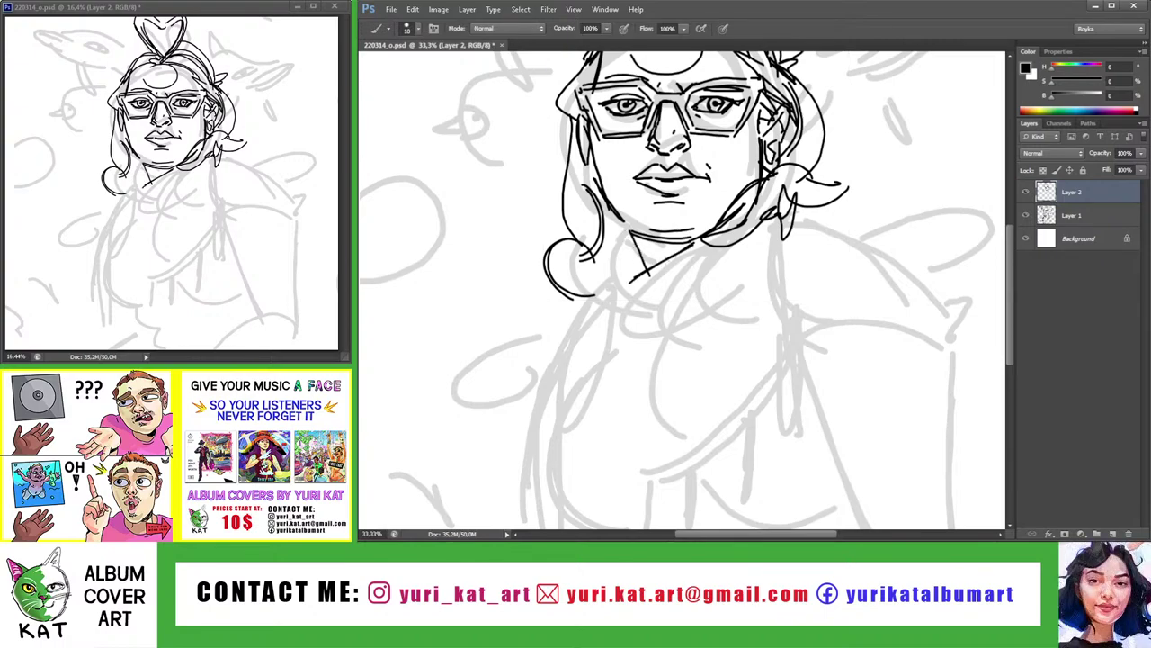
pyautogui.moveTo(665, 239); pyautogui.dragTo(641, 263)
pyautogui.press('z')
pyautogui.moveTo(693, 326)
pyautogui.mouseDown()
pyautogui.moveTo(630, 326)
pyautogui.moveTo(739, 293)
pyautogui.moveTo(702, 284)
pyautogui.mouseUp()
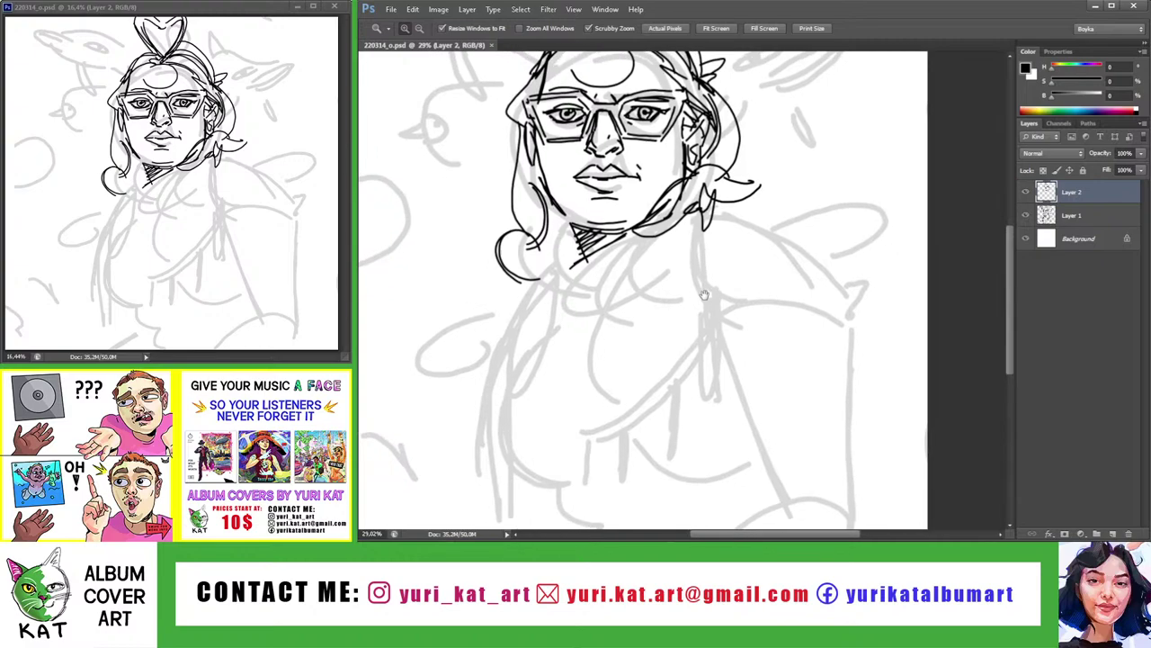
pyautogui.moveTo(702, 283)
pyautogui.mouseDown()
pyautogui.moveTo(720, 225)
pyautogui.moveTo(670, 268)
pyautogui.mouseUp()
pyautogui.press('b')
# Ink the collar strokes under the right jaw extending down toward the chest
pyautogui.moveTo(722, 236); pyautogui.dragTo(605, 327)
pyautogui.moveTo(675, 205); pyautogui.dragTo(606, 326)
pyautogui.moveTo(620, 251); pyautogui.dragTo(599, 333)
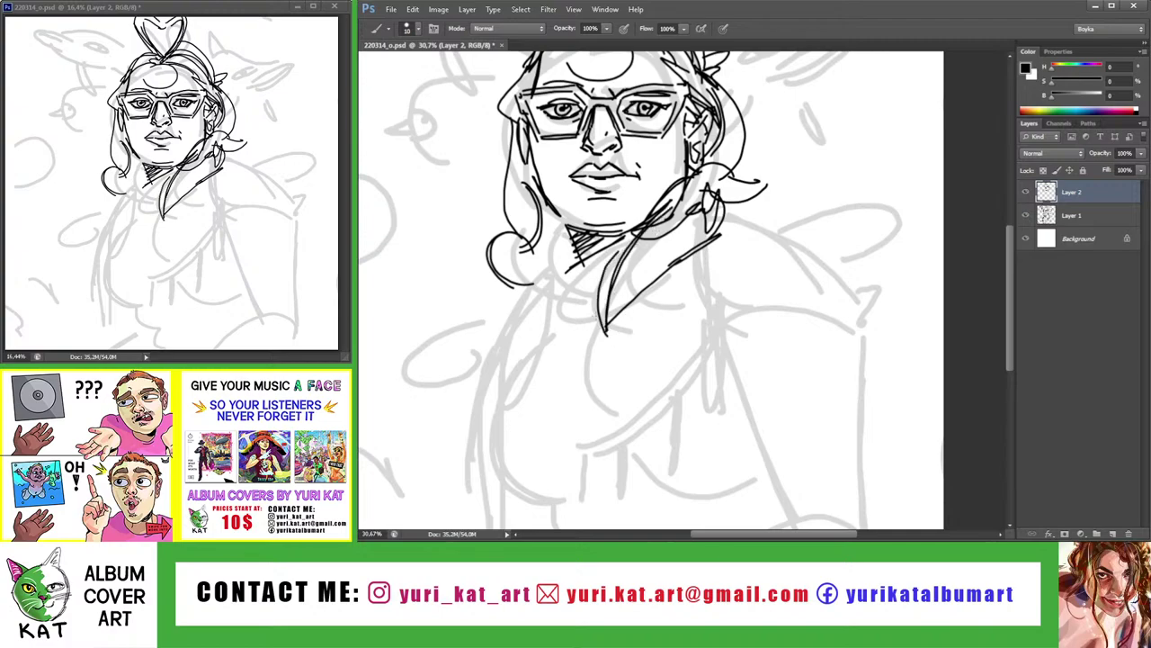
pyautogui.moveTo(666, 210); pyautogui.dragTo(640, 299)
pyautogui.moveTo(697, 200); pyautogui.dragTo(667, 274)
pyautogui.press('z')
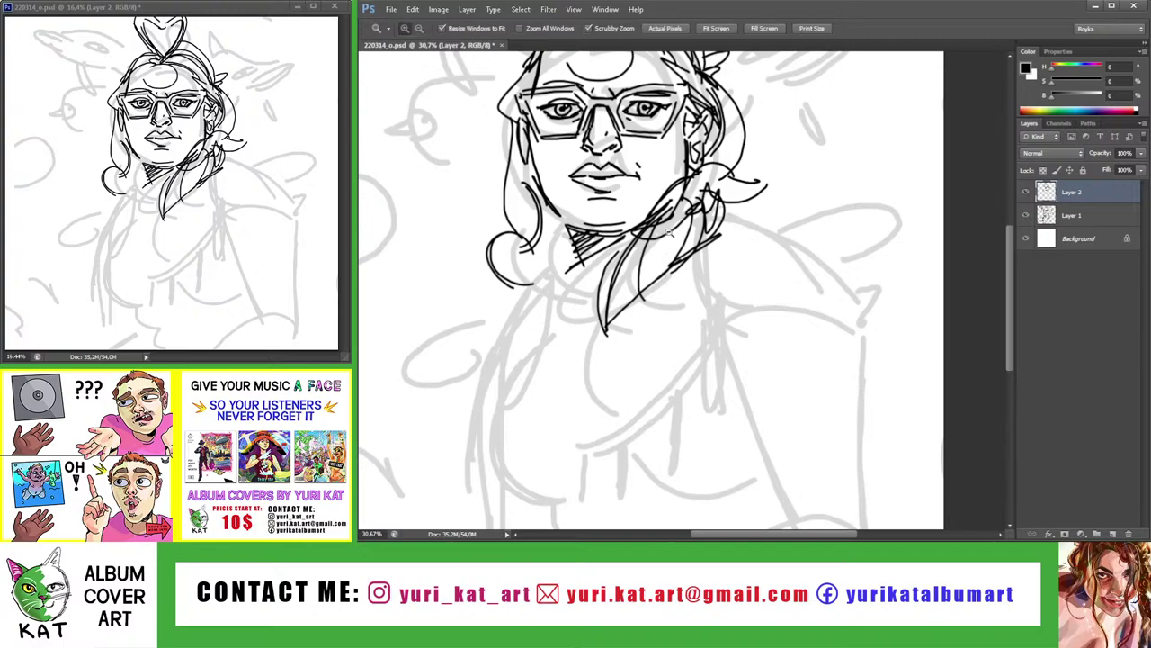
pyautogui.moveTo(684, 236); pyautogui.dragTo(626, 235)
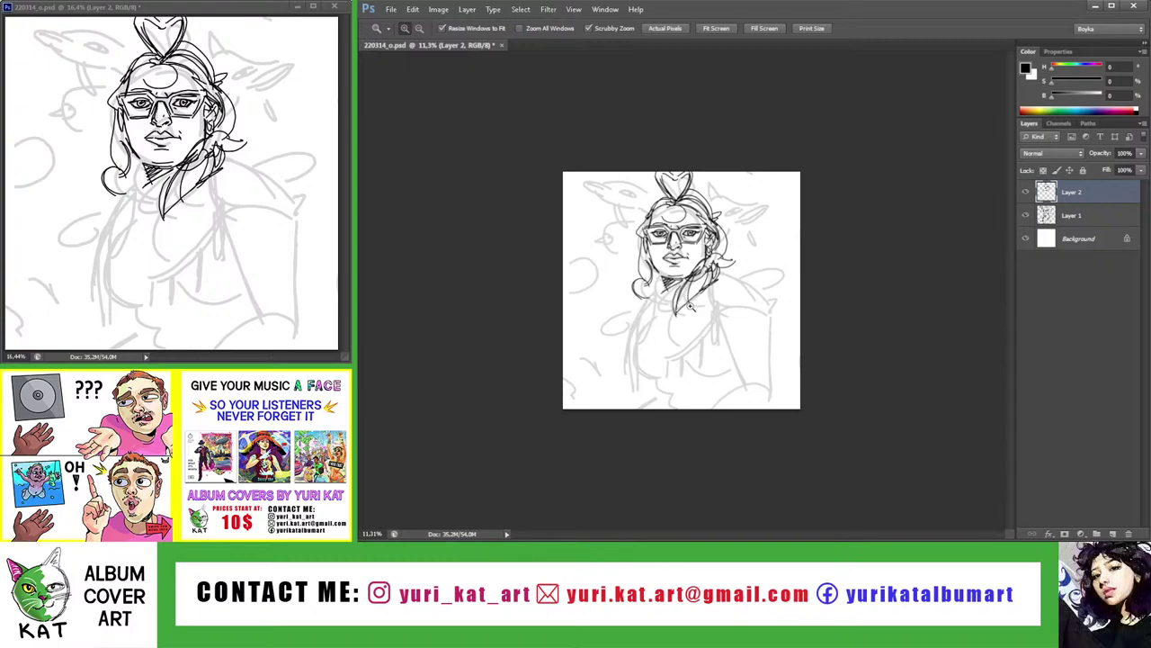
# Draw the first diagonal scarf lines below the chin with hatched shading and a curling end
pyautogui.moveTo(688, 299)
pyautogui.mouseDown()
pyautogui.moveTo(742, 303)
pyautogui.moveTo(696, 269)
pyautogui.moveTo(616, 277)
pyautogui.mouseUp()
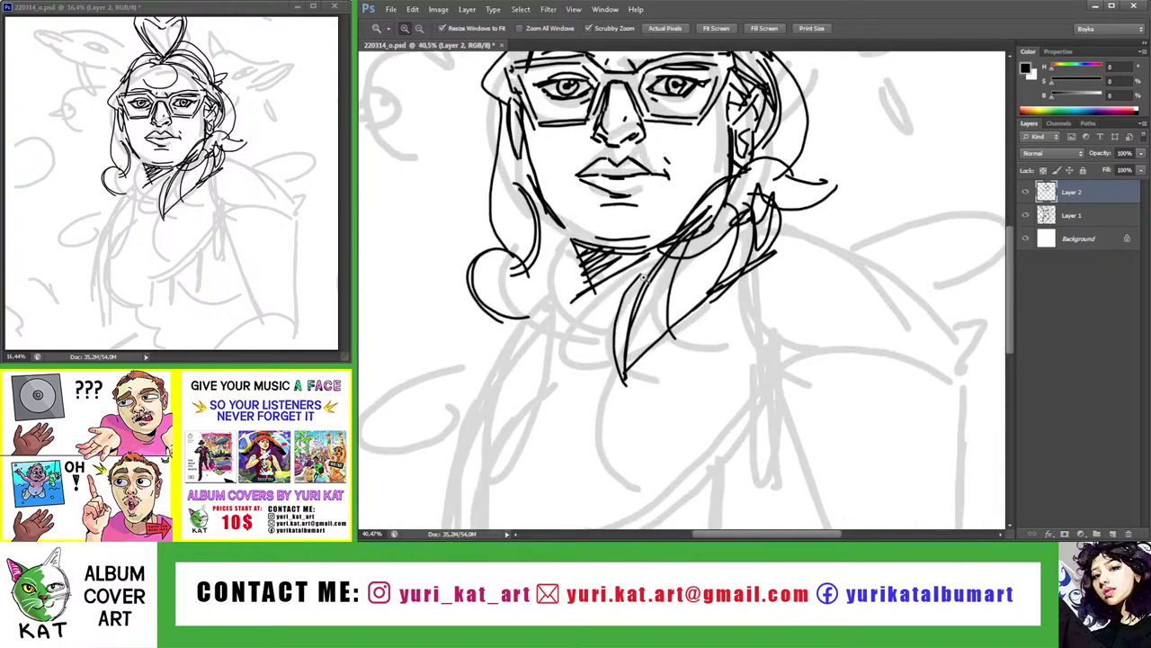
pyautogui.press('b')
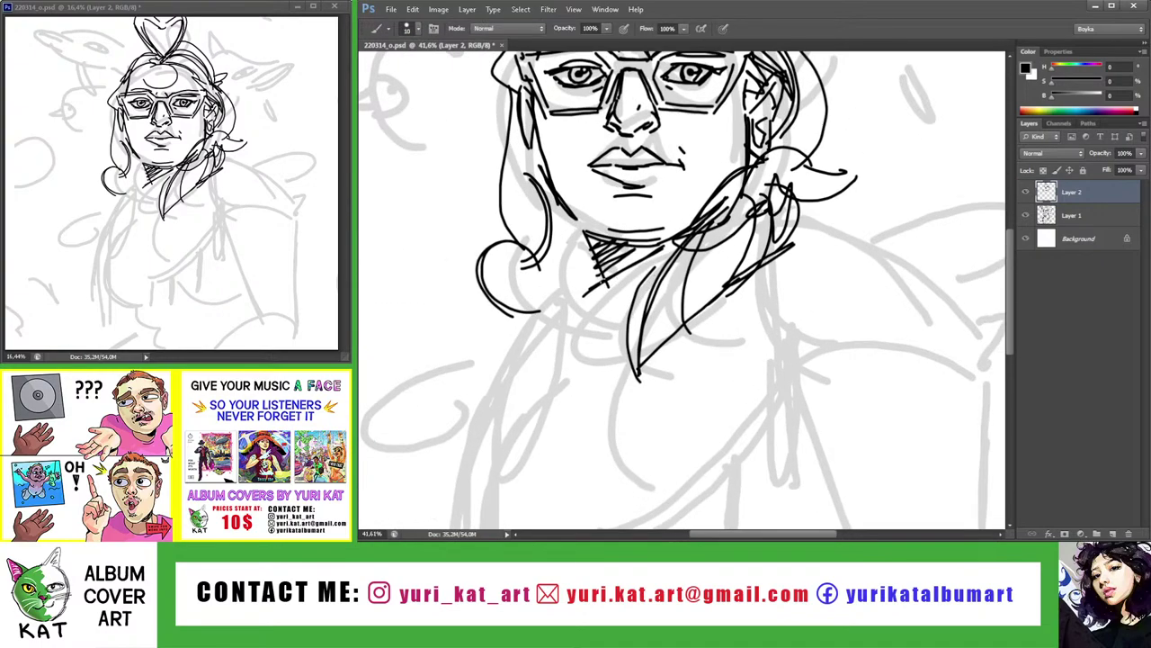
pyautogui.moveTo(635, 274); pyautogui.dragTo(575, 339)
pyautogui.moveTo(585, 286); pyautogui.dragTo(580, 346)
pyautogui.moveTo(641, 290); pyautogui.dragTo(610, 308)
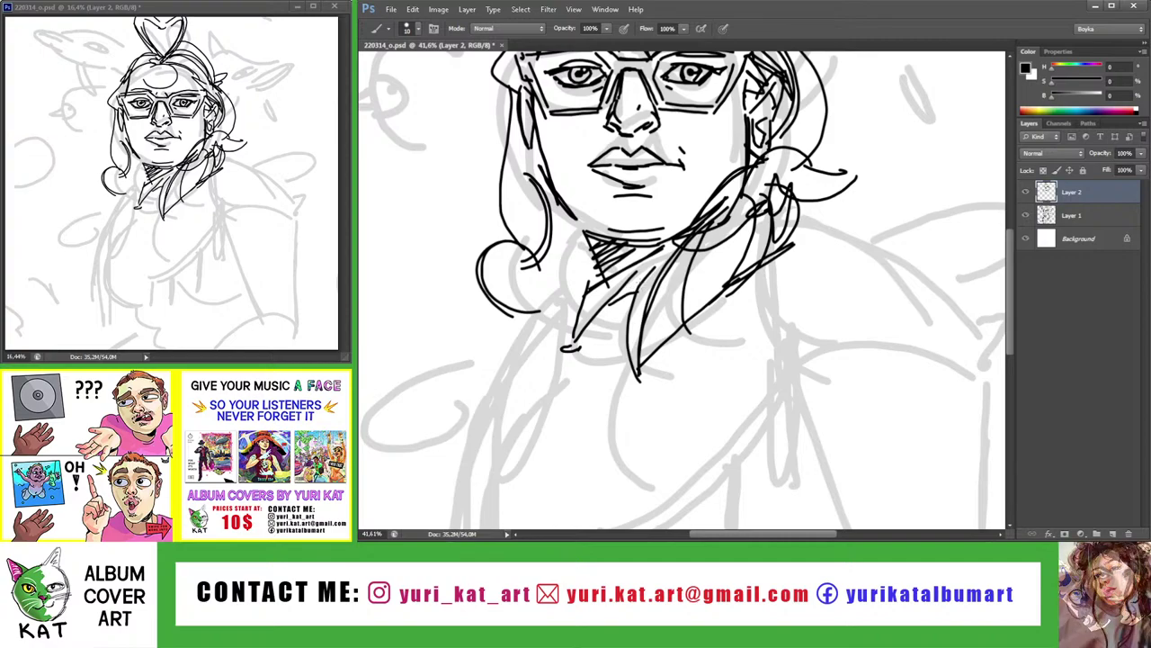
pyautogui.moveTo(642, 268); pyautogui.dragTo(583, 344)
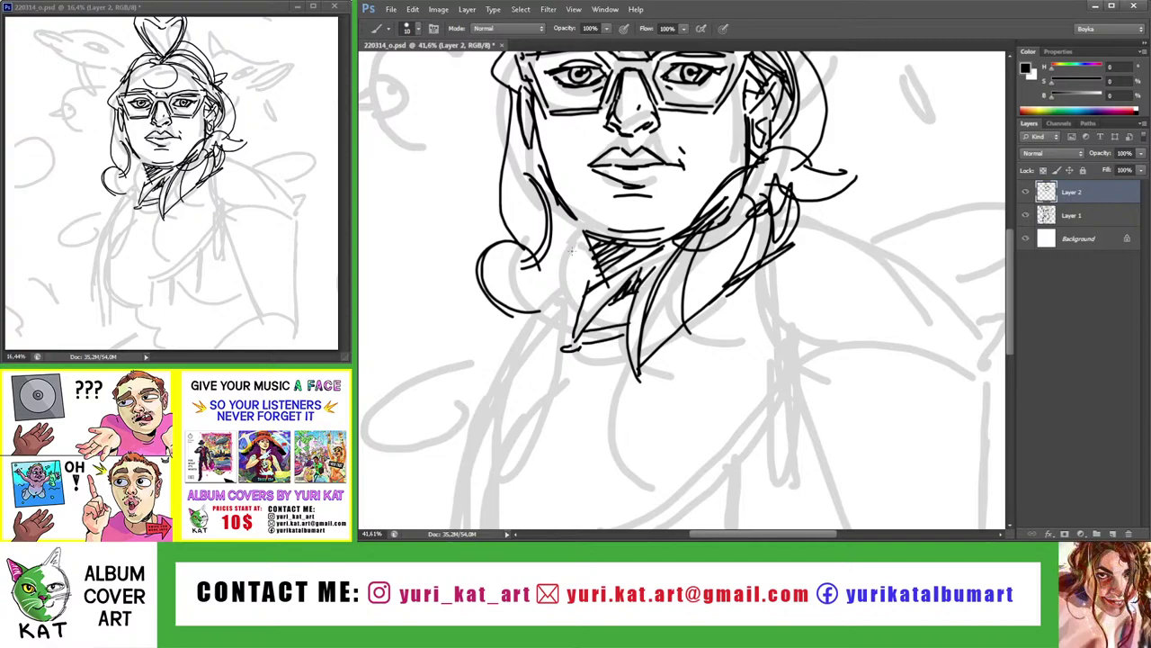
pyautogui.moveTo(584, 259); pyautogui.dragTo(585, 293)
pyautogui.hotkey('ctrl', 'z')
pyautogui.moveTo(575, 236)
pyautogui.mouseDown()
pyautogui.moveTo(569, 311)
pyautogui.moveTo(574, 281)
pyautogui.moveTo(532, 249)
pyautogui.mouseUp()
# Reframe on the face and chest, then add dark strokes under and right of the chin
pyautogui.press('z')
pyautogui.moveTo(685, 313); pyautogui.dragTo(699, 272)
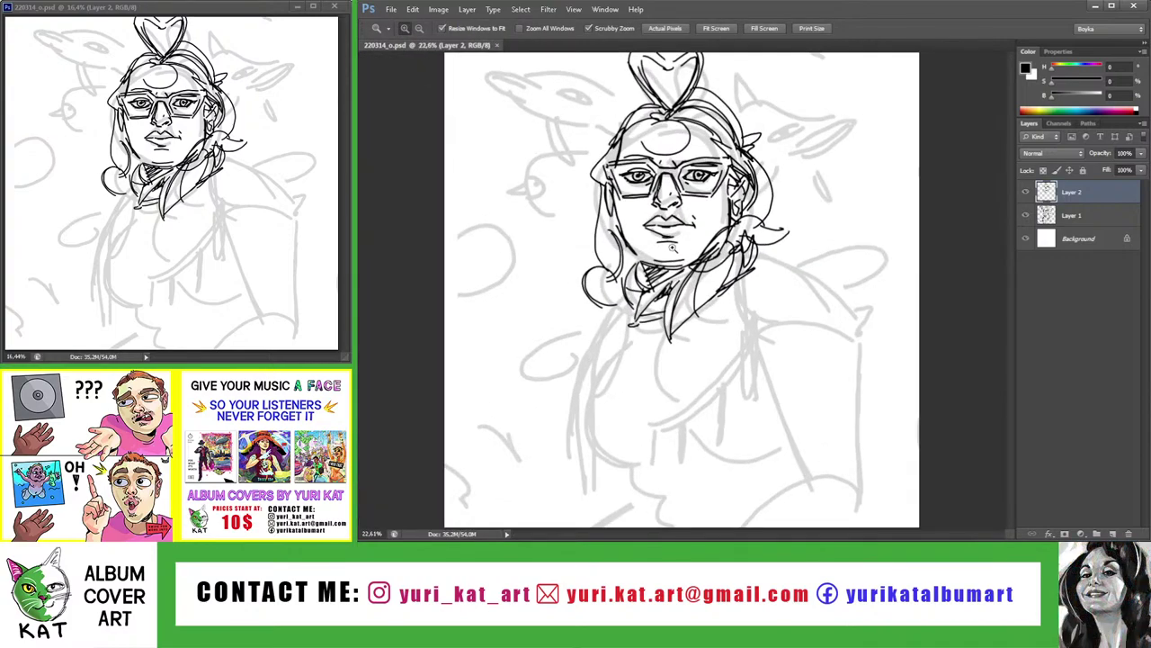
pyautogui.moveTo(764, 331)
pyautogui.mouseDown()
pyautogui.moveTo(627, 256)
pyautogui.moveTo(509, 265)
pyautogui.mouseUp()
pyautogui.press('b')
pyautogui.moveTo(580, 257)
pyautogui.mouseDown()
pyautogui.moveTo(514, 266)
pyautogui.moveTo(576, 265)
pyautogui.mouseUp()
pyautogui.moveTo(576, 223); pyautogui.dragTo(558, 252)
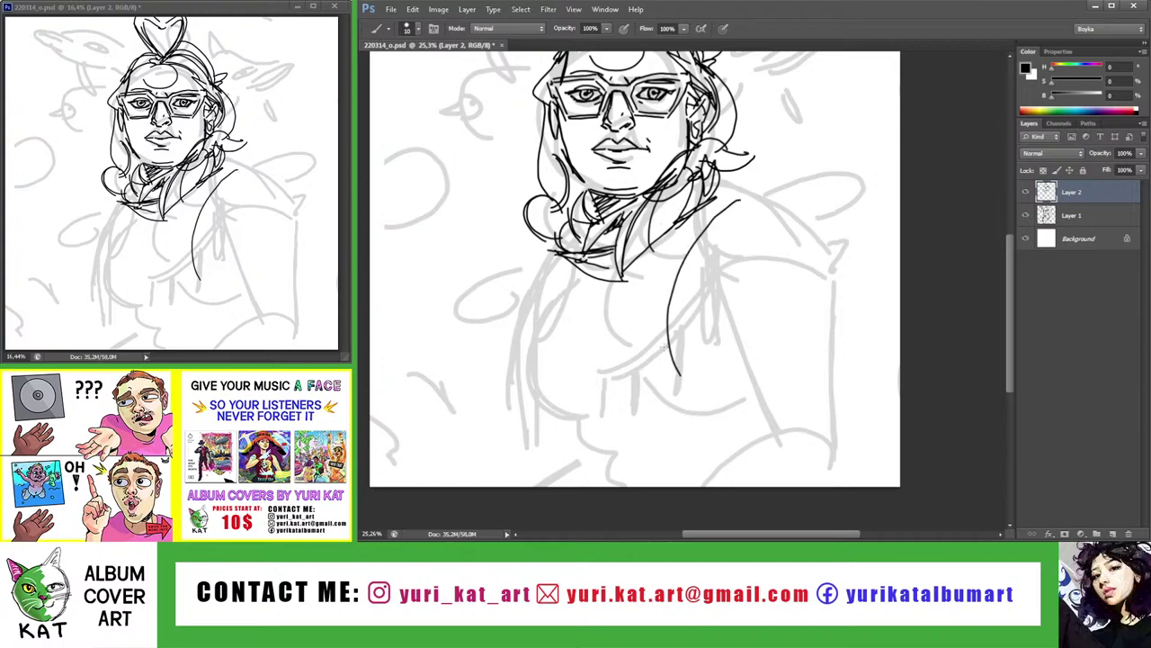
pyautogui.moveTo(726, 202); pyautogui.dragTo(664, 290)
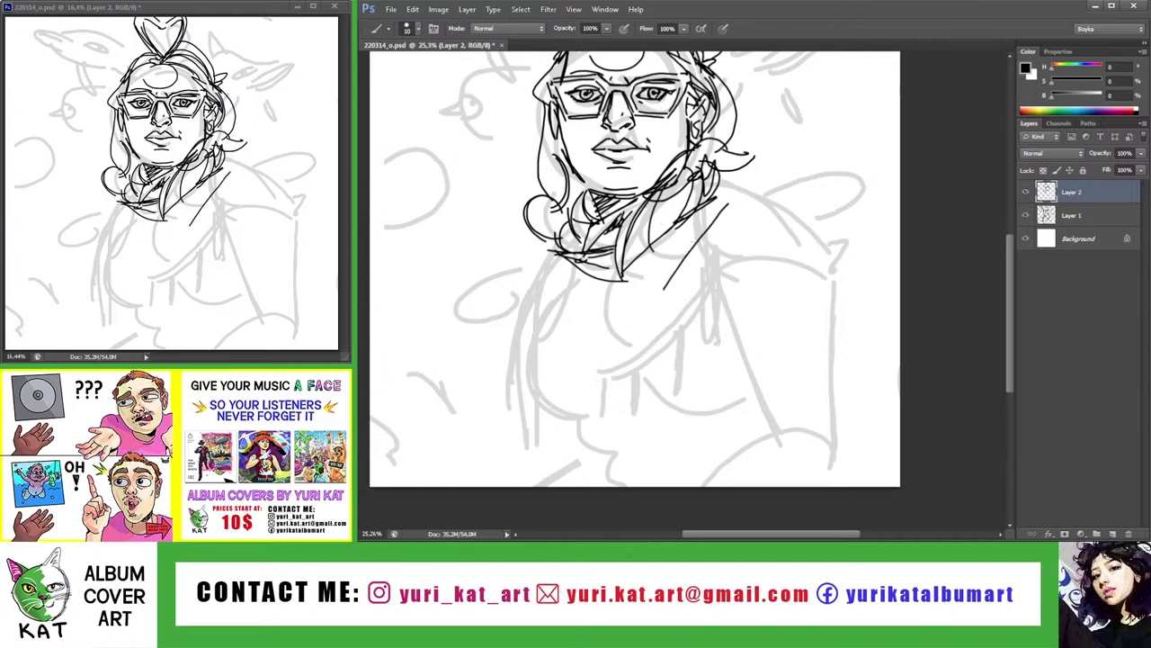
pyautogui.moveTo(712, 203)
pyautogui.mouseDown()
pyautogui.moveTo(641, 267)
pyautogui.moveTo(640, 327)
pyautogui.mouseUp()
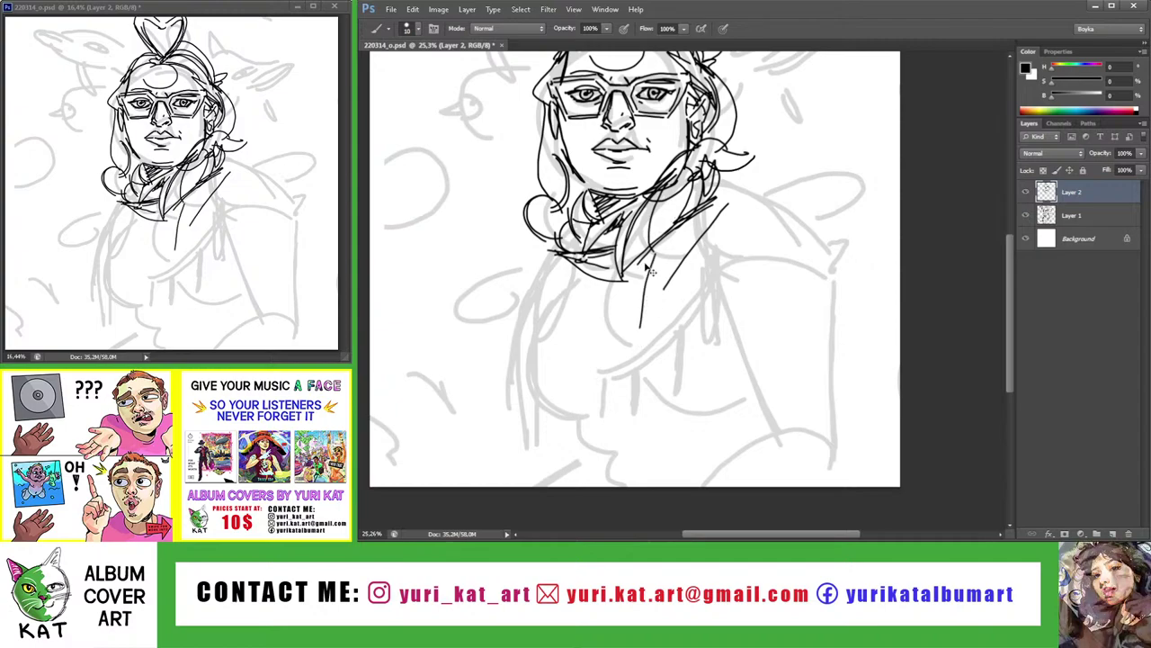
# Redraw the long scarf edges running down from the chin and outline the scarf's bottom end
pyautogui.hotkey('ctrl', 'z')
pyautogui.moveTo(646, 266)
pyautogui.mouseDown()
pyautogui.moveTo(637, 322)
pyautogui.moveTo(679, 360)
pyautogui.mouseUp()
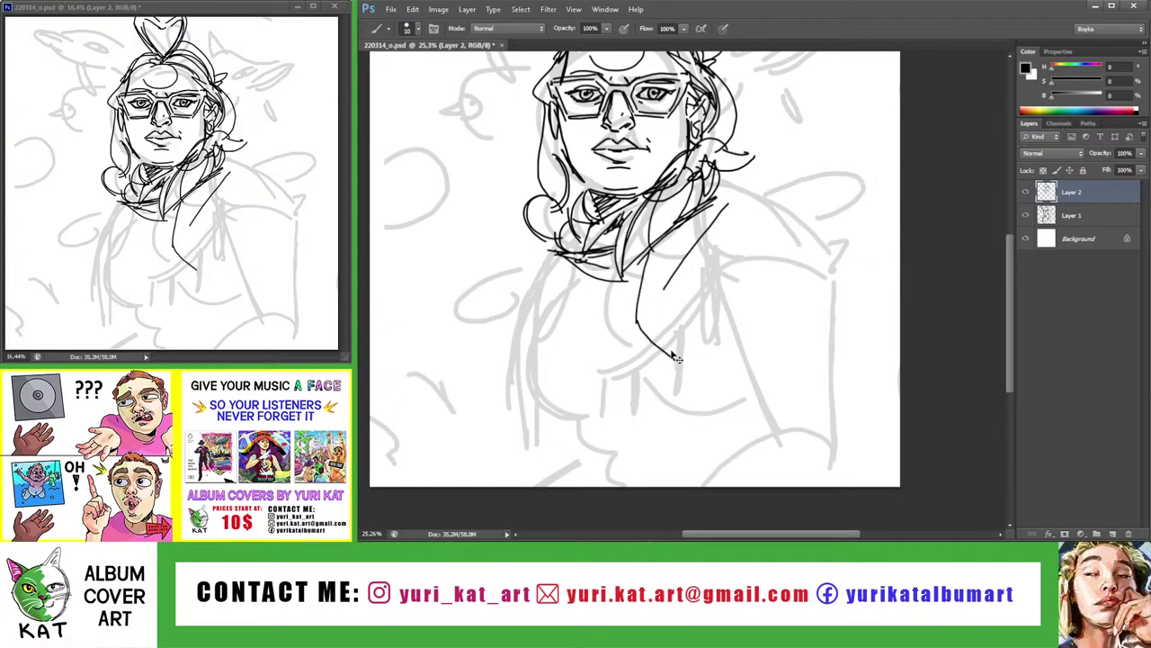
pyautogui.hotkey('ctrl', 'z')
pyautogui.moveTo(633, 324)
pyautogui.mouseDown()
pyautogui.moveTo(669, 353)
pyautogui.moveTo(698, 284)
pyautogui.mouseUp()
pyautogui.hotkey('ctrl', 'z')
pyautogui.moveTo(670, 351); pyautogui.dragTo(700, 297)
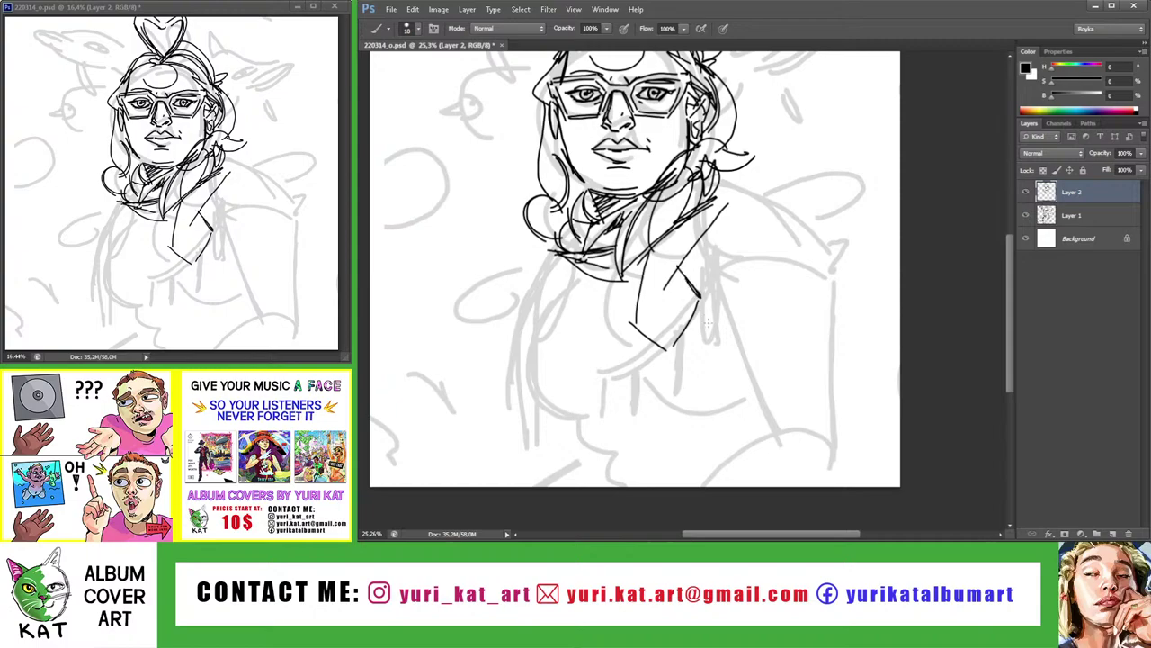
pyautogui.moveTo(638, 265)
pyautogui.mouseDown()
pyautogui.moveTo(594, 359)
pyautogui.moveTo(671, 339)
pyautogui.mouseUp()
pyautogui.moveTo(601, 385); pyautogui.dragTo(674, 351)
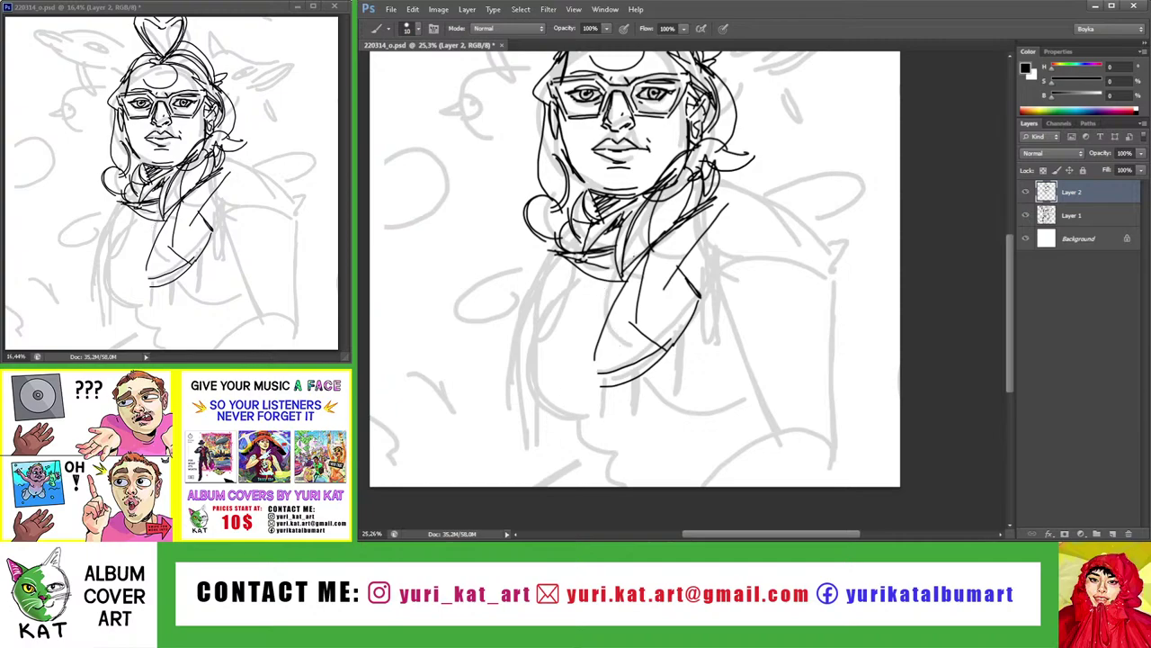
pyautogui.moveTo(635, 255)
pyautogui.mouseDown()
pyautogui.moveTo(569, 392)
pyautogui.moveTo(624, 375)
pyautogui.mouseUp()
pyautogui.moveTo(574, 407); pyautogui.dragTo(634, 369)
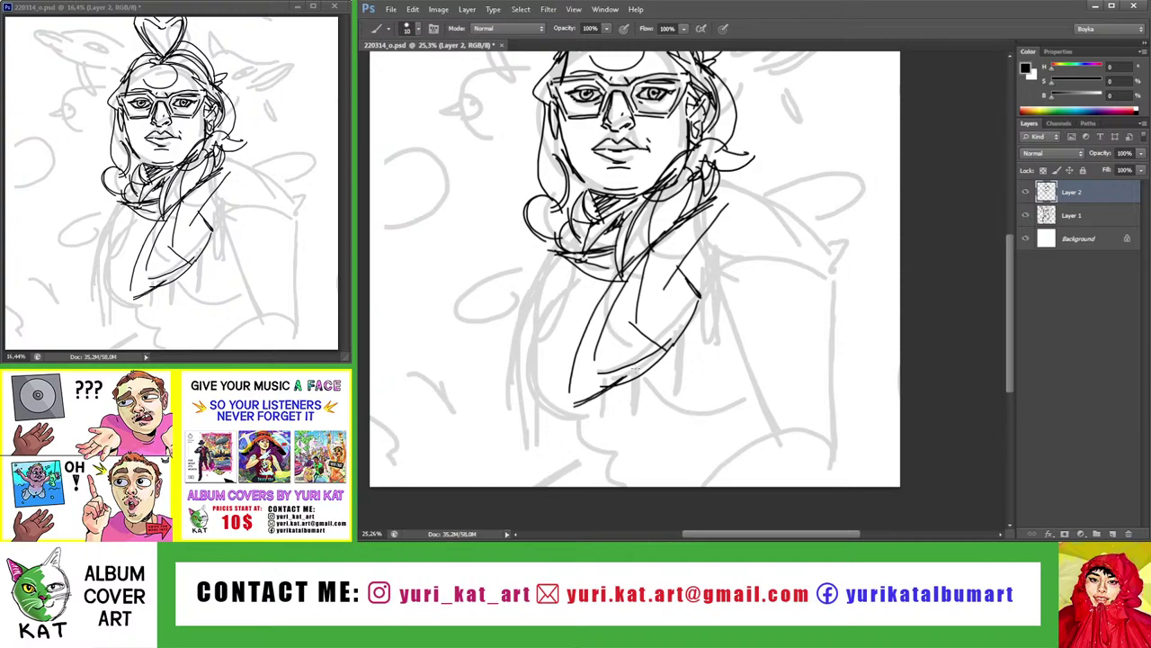
# Hatch vertical and diagonal shading on the scarf and draw fringe strands at its end
pyautogui.moveTo(711, 284); pyautogui.dragTo(688, 356)
pyautogui.moveTo(702, 313); pyautogui.dragTo(680, 369)
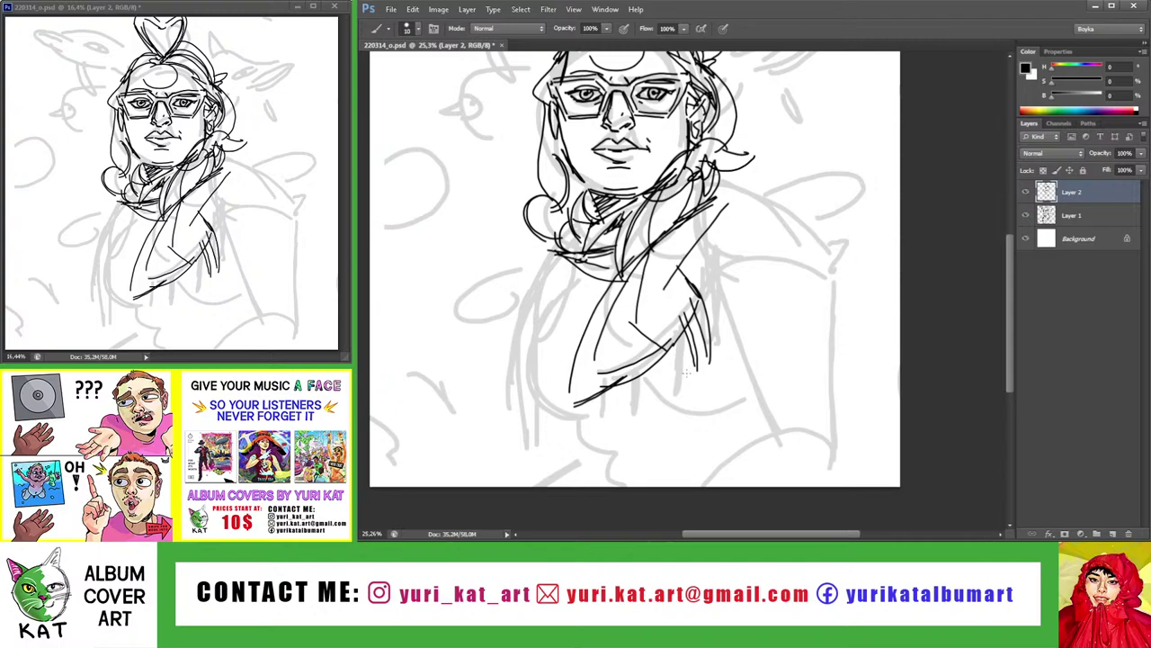
pyautogui.moveTo(687, 326); pyautogui.dragTo(669, 389)
pyautogui.moveTo(680, 340)
pyautogui.mouseDown()
pyautogui.moveTo(660, 394)
pyautogui.moveTo(626, 433)
pyautogui.mouseUp()
pyautogui.moveTo(623, 369); pyautogui.dragTo(599, 425)
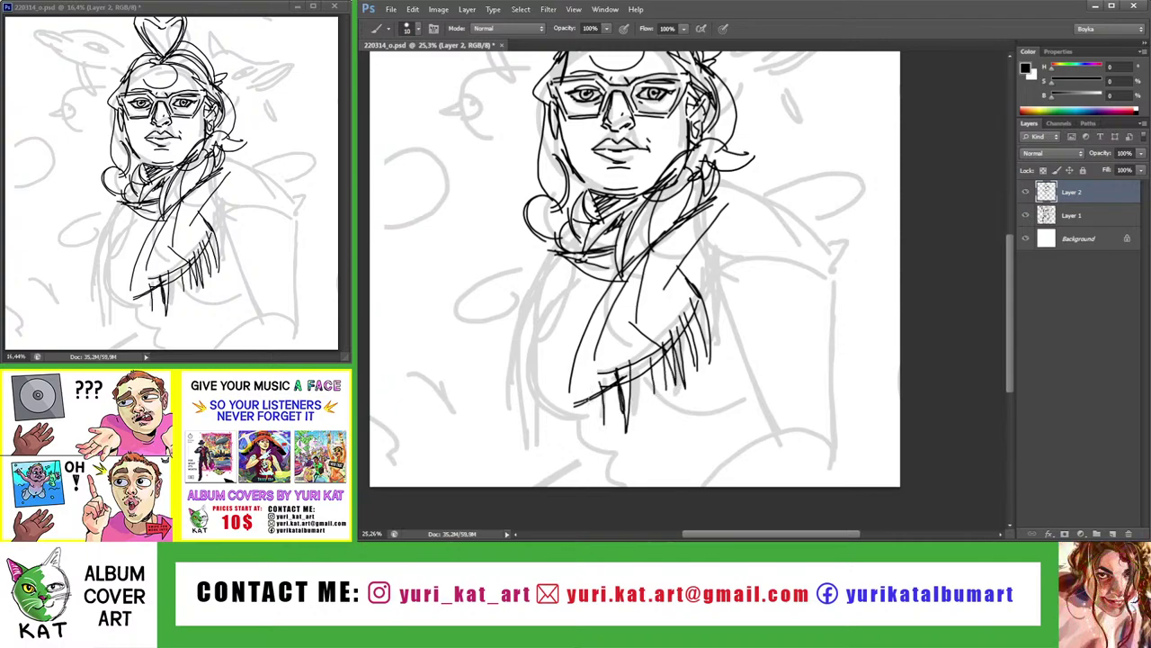
pyautogui.moveTo(584, 374); pyautogui.dragTo(561, 454)
pyautogui.moveTo(592, 387)
pyautogui.mouseDown()
pyautogui.moveTo(568, 446)
pyautogui.moveTo(574, 435)
pyautogui.mouseUp()
# Frame the figure and add short strokes on the scarf at her left shoulder
pyautogui.press('z')
pyautogui.moveTo(630, 333); pyautogui.dragTo(552, 329)
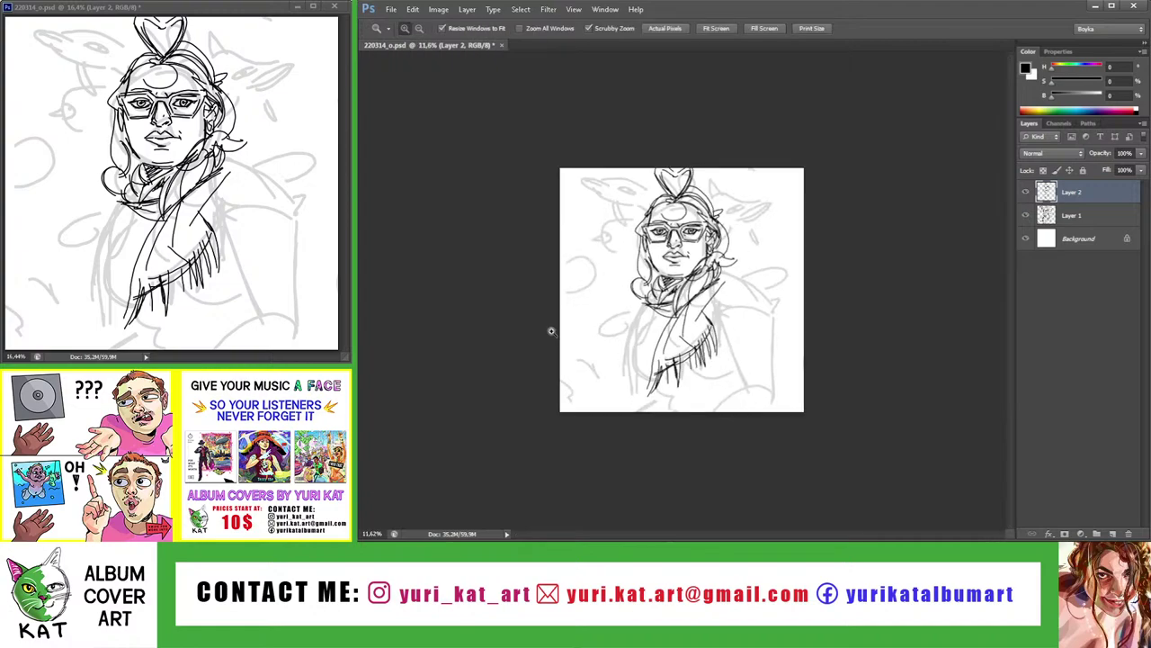
pyautogui.moveTo(737, 296); pyautogui.dragTo(761, 285)
pyautogui.press('b')
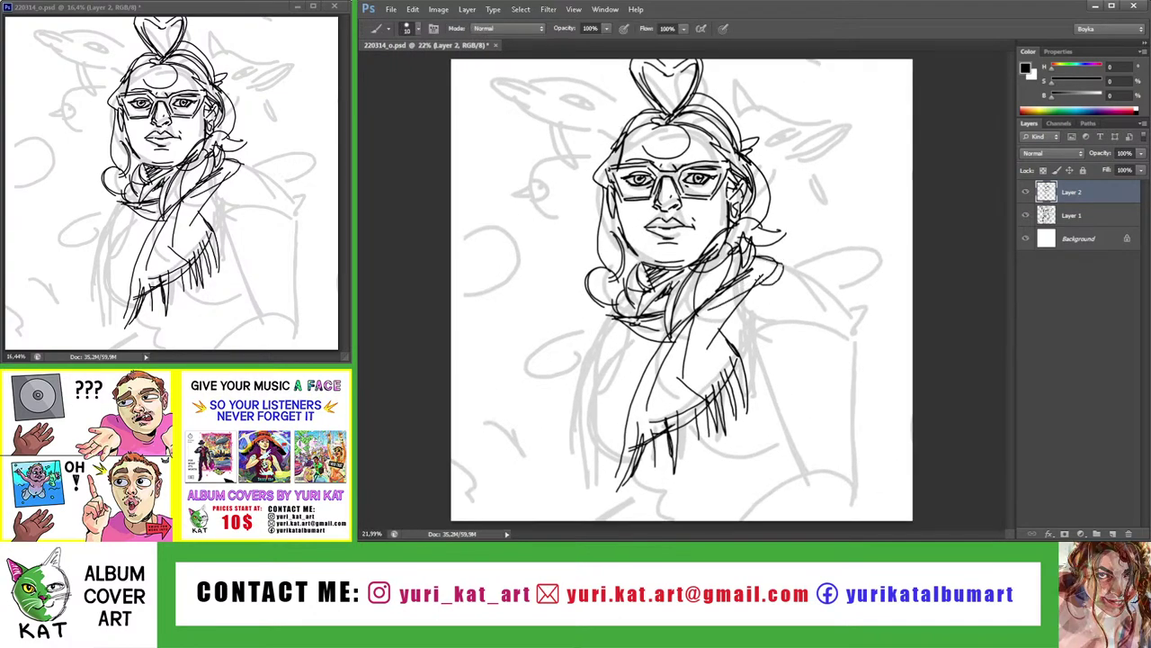
pyautogui.press('z')
pyautogui.moveTo(769, 256); pyautogui.dragTo(747, 259)
pyautogui.moveTo(681, 297); pyautogui.dragTo(694, 297)
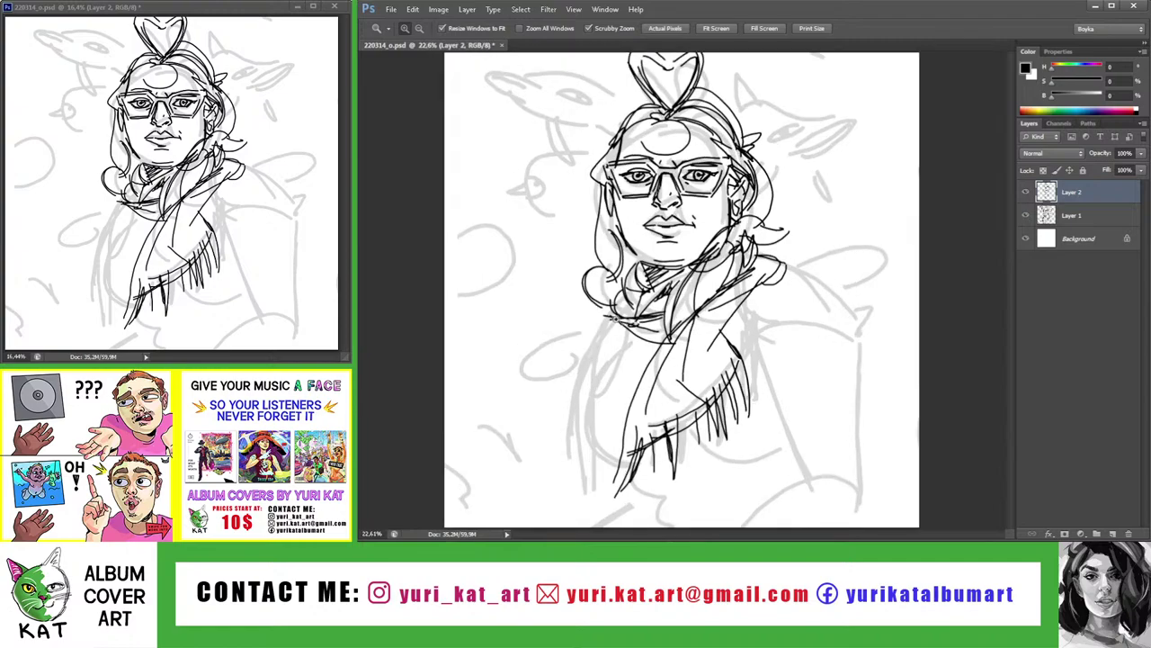
pyautogui.press('b')
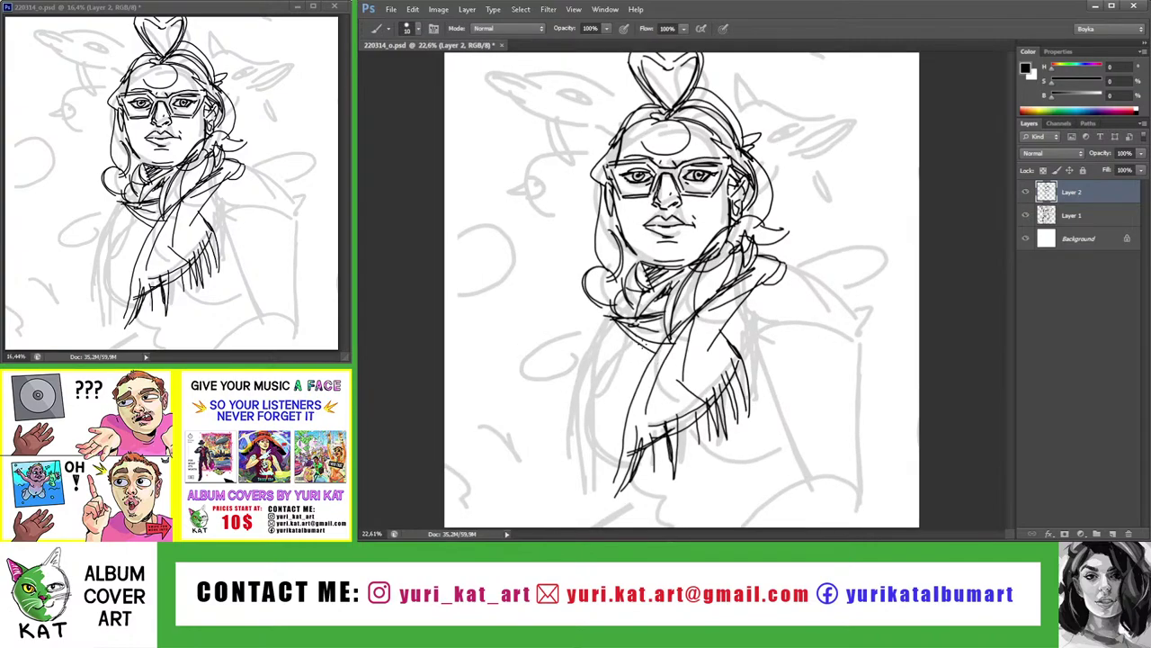
pyautogui.press('z')
pyautogui.moveTo(593, 360)
pyautogui.mouseDown()
pyautogui.moveTo(610, 362)
pyautogui.moveTo(599, 394)
pyautogui.mouseUp()
pyautogui.press('b')
pyautogui.moveTo(615, 331)
pyautogui.mouseDown()
pyautogui.moveTo(584, 404)
pyautogui.moveTo(608, 403)
pyautogui.mouseUp()
# Draw the left body edge down the page, inking its lower part
pyautogui.moveTo(601, 315)
pyautogui.mouseDown()
pyautogui.moveTo(584, 350)
pyautogui.moveTo(577, 460)
pyautogui.mouseUp()
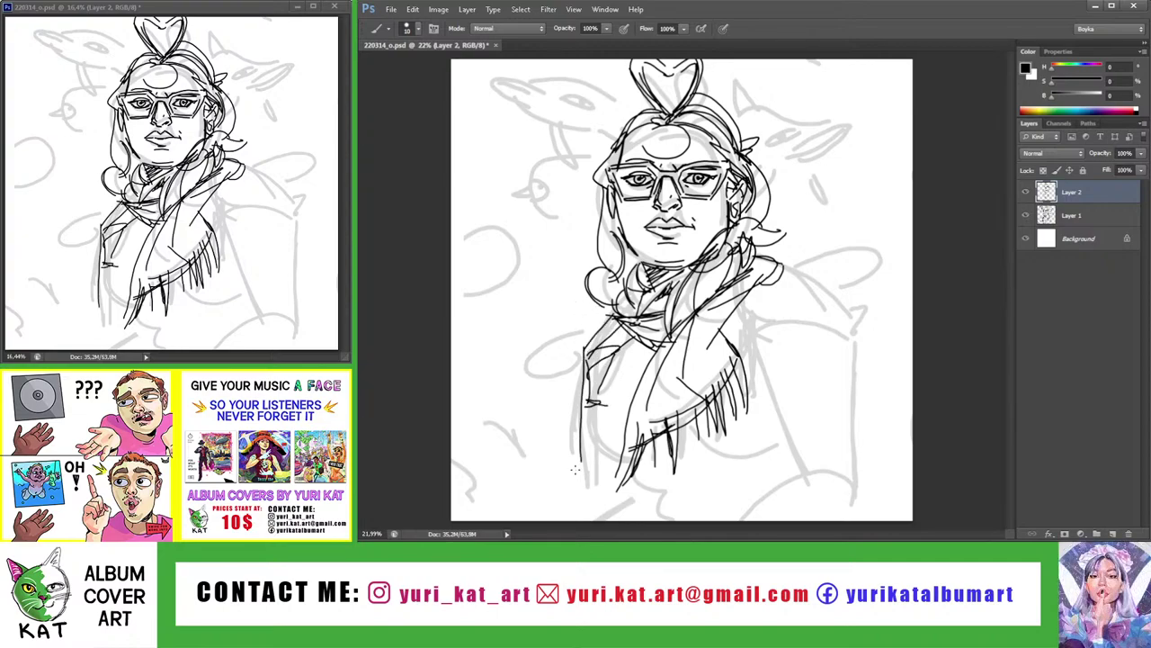
pyautogui.hotkey('ctrl', 'z')
pyautogui.moveTo(585, 342)
pyautogui.mouseDown()
pyautogui.moveTo(572, 466)
pyautogui.moveTo(591, 394)
pyautogui.moveTo(597, 509)
pyautogui.mouseUp()
pyautogui.moveTo(585, 455)
pyautogui.mouseDown()
pyautogui.moveTo(572, 516)
pyautogui.moveTo(610, 508)
pyautogui.moveTo(522, 363)
pyautogui.moveTo(492, 397)
pyautogui.moveTo(610, 364)
pyautogui.moveTo(595, 385)
pyautogui.moveTo(569, 388)
pyautogui.mouseUp()
# Add strokes at the scarf's bottom-left end, undoing a misplaced line down the scarf
pyautogui.press('z')
pyautogui.press('b')
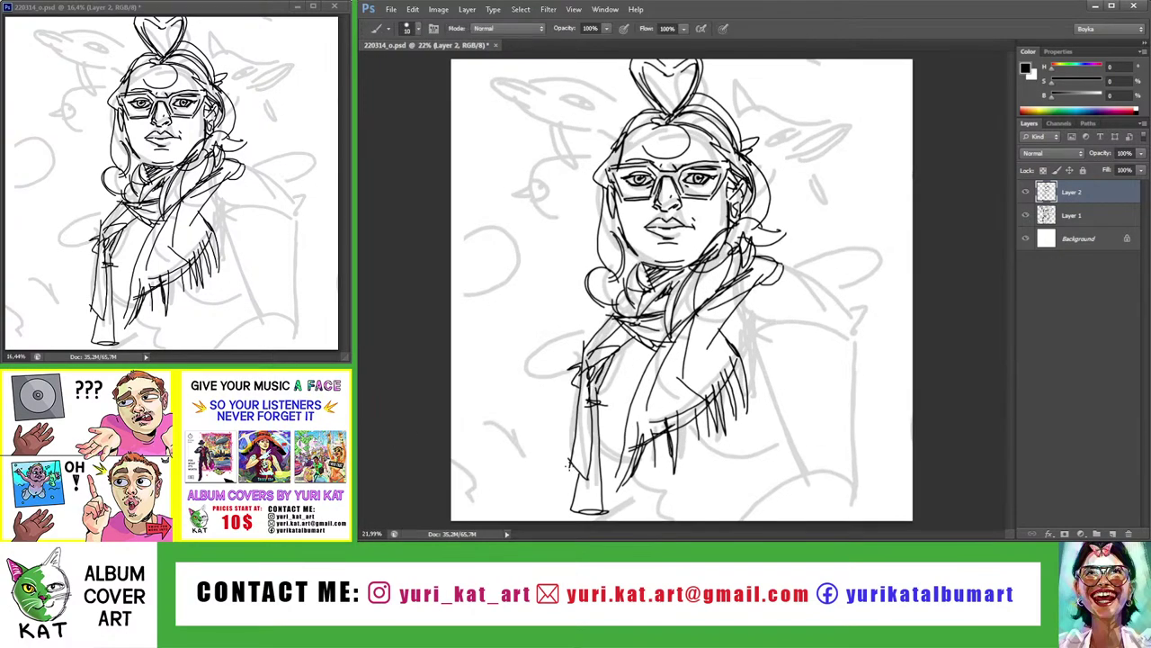
pyautogui.moveTo(568, 465); pyautogui.dragTo(586, 498)
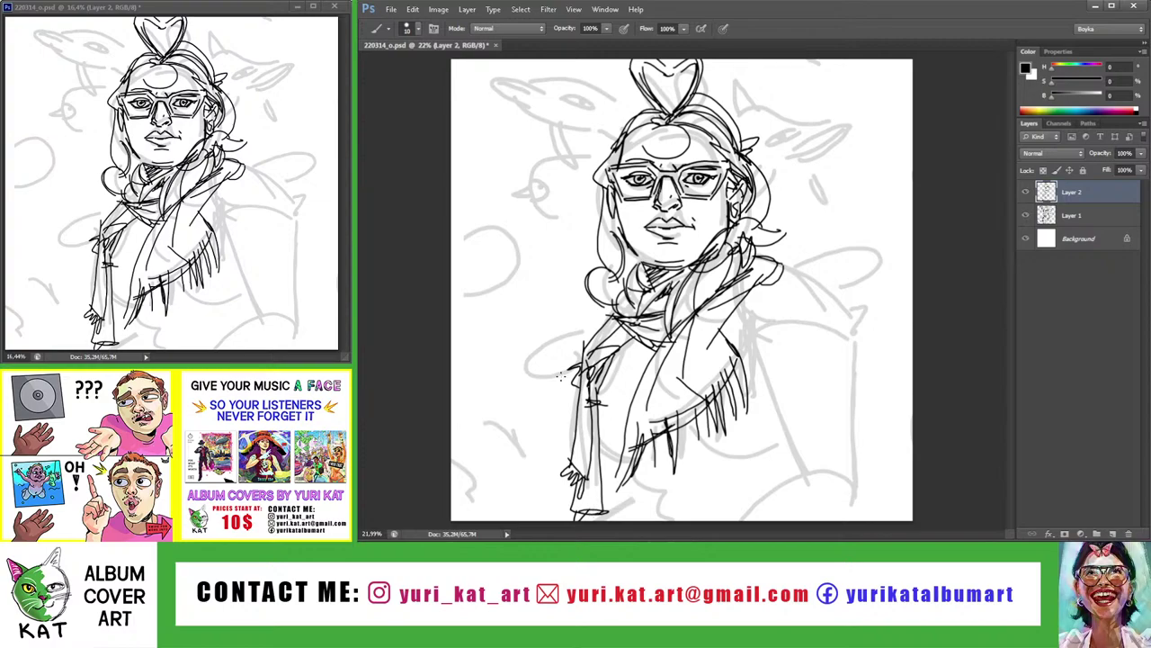
pyautogui.moveTo(589, 406)
pyautogui.mouseDown()
pyautogui.moveTo(625, 470)
pyautogui.moveTo(617, 462)
pyautogui.mouseUp()
pyautogui.hotkey('ctrl', 'z')
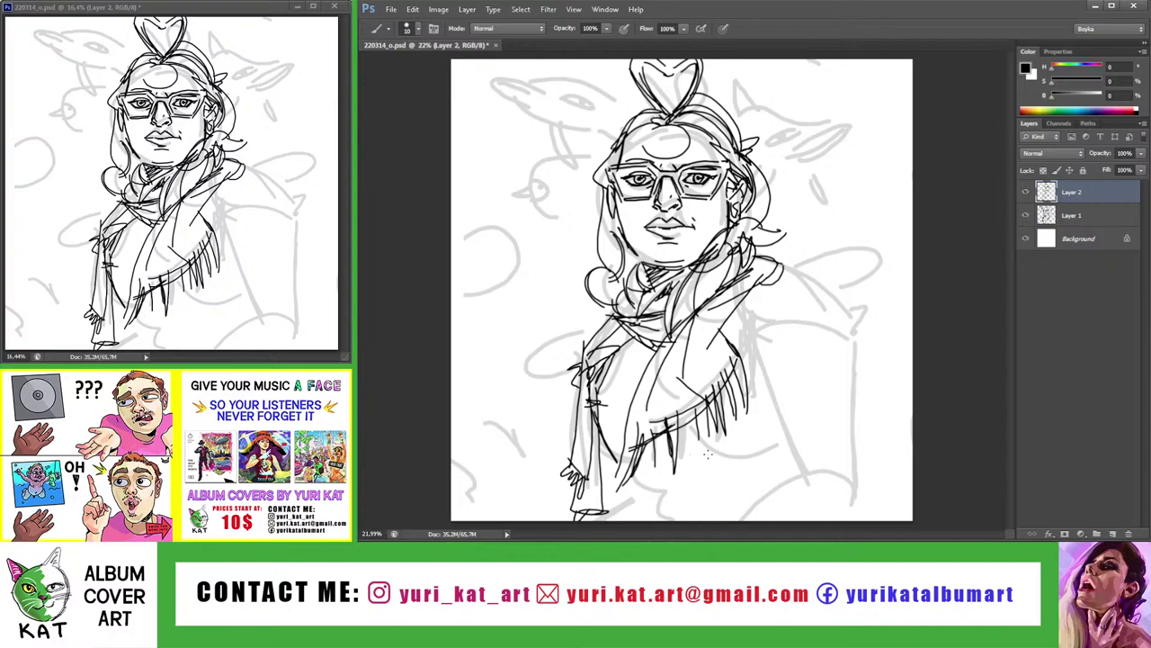
# Draw the scarf's lower edge and a chest curve to its right
pyautogui.moveTo(665, 444); pyautogui.dragTo(755, 455)
pyautogui.hotkey('ctrl', 'z')
pyautogui.moveTo(673, 441); pyautogui.dragTo(753, 453)
pyautogui.moveTo(781, 403); pyautogui.dragTo(752, 462)
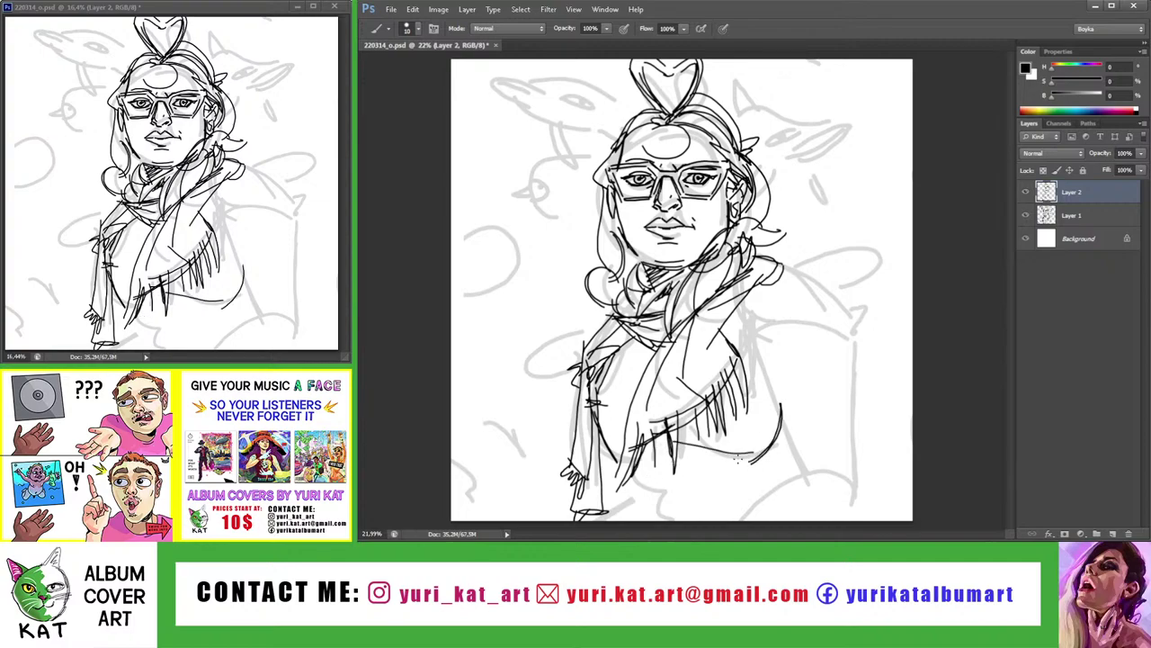
pyautogui.press('z')
pyautogui.moveTo(727, 402)
pyautogui.mouseDown()
pyautogui.moveTo(800, 344)
pyautogui.moveTo(753, 326)
pyautogui.moveTo(779, 334)
pyautogui.mouseUp()
# Outline the right shoulder with curved and diagonal strokes extending down its edge
pyautogui.press('b')
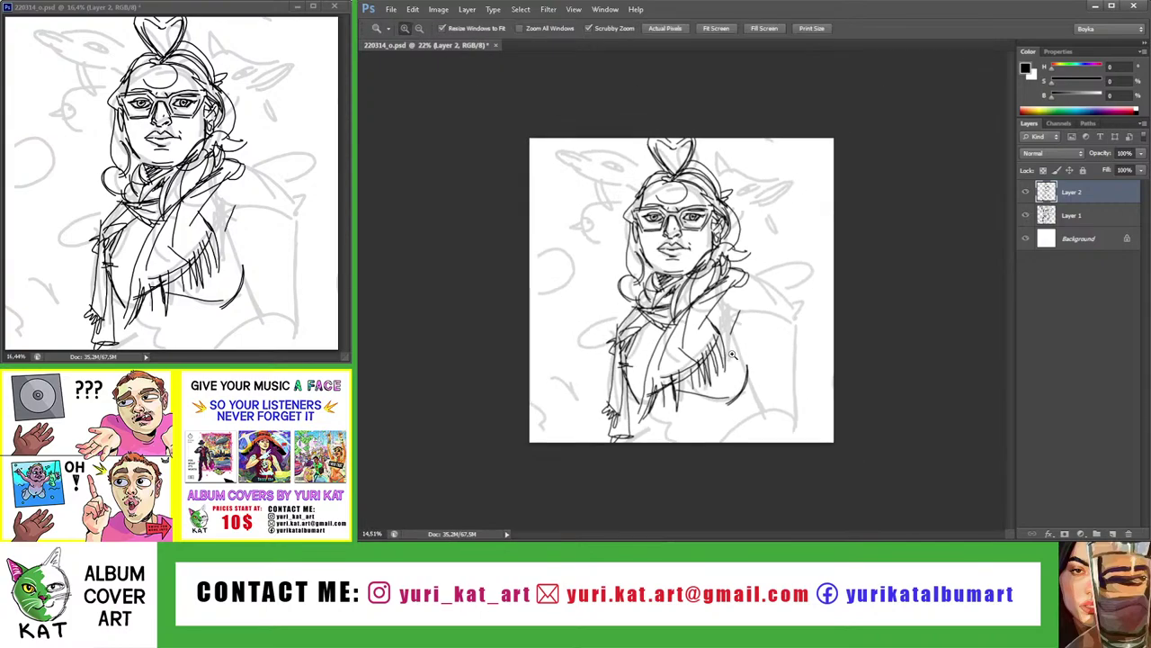
pyautogui.scroll(2, 769, 320)
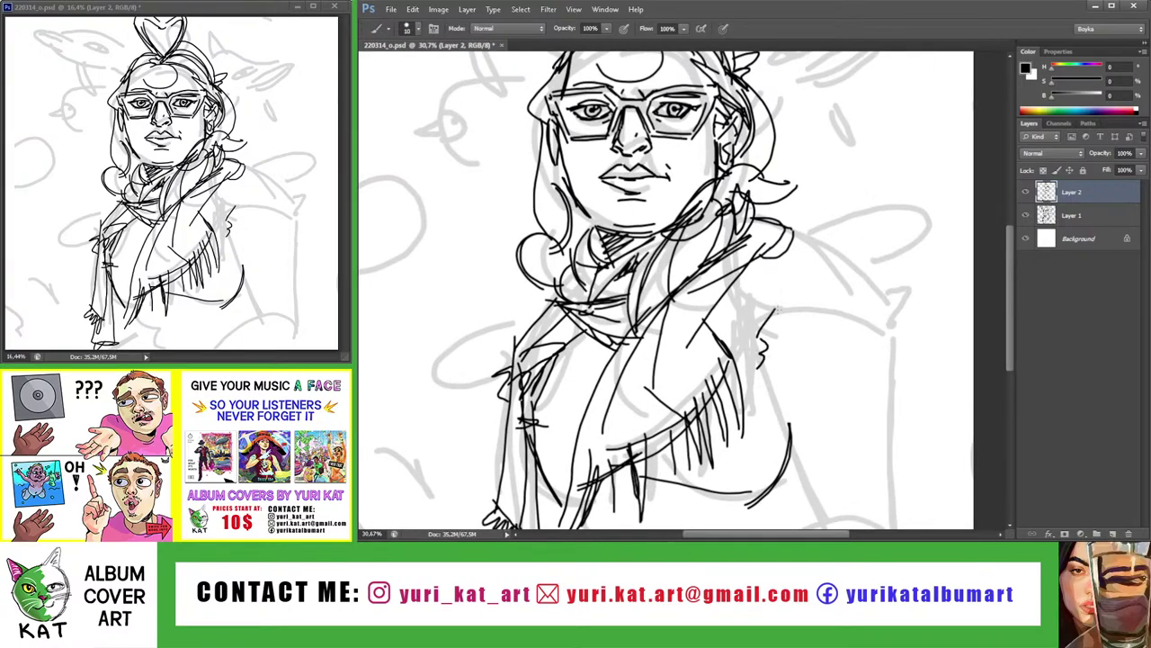
pyautogui.moveTo(782, 295)
pyautogui.mouseDown()
pyautogui.moveTo(752, 340)
pyautogui.moveTo(759, 378)
pyautogui.mouseUp()
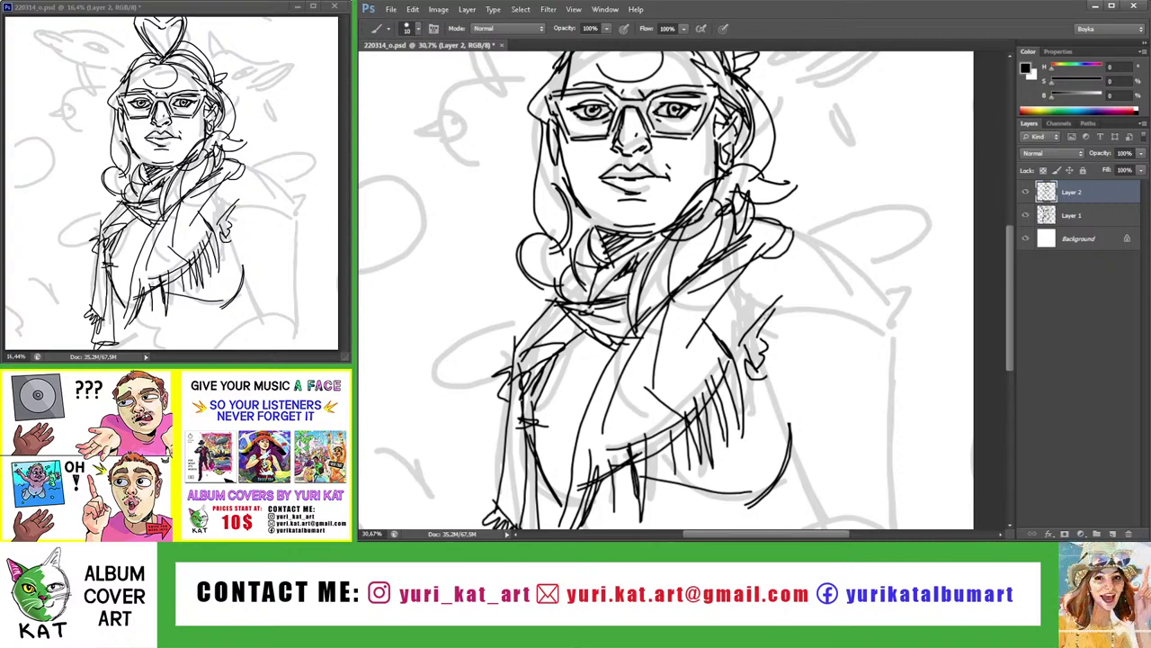
pyautogui.moveTo(766, 312)
pyautogui.mouseDown()
pyautogui.moveTo(863, 292)
pyautogui.moveTo(869, 324)
pyautogui.mouseUp()
pyautogui.moveTo(766, 315)
pyautogui.mouseDown()
pyautogui.moveTo(869, 309)
pyautogui.moveTo(901, 352)
pyautogui.mouseUp()
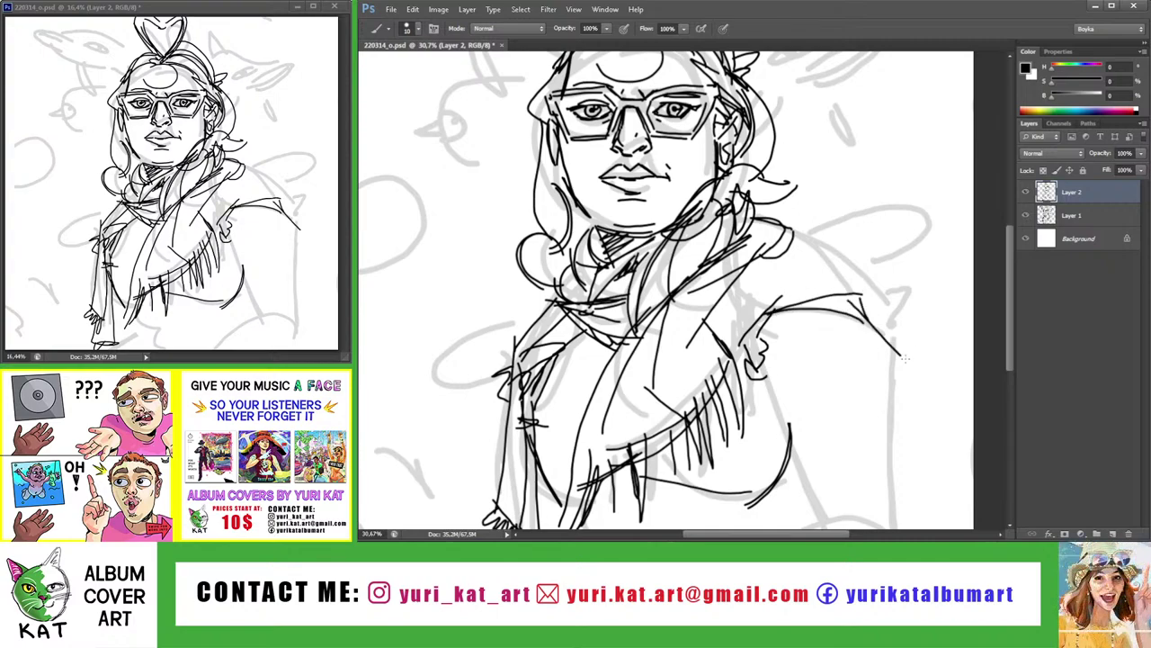
pyautogui.hotkey('ctrl', 'z')
pyautogui.moveTo(863, 301)
pyautogui.mouseDown()
pyautogui.moveTo(901, 352)
pyautogui.moveTo(893, 377)
pyautogui.mouseUp()
pyautogui.moveTo(819, 232); pyautogui.dragTo(900, 326)
pyautogui.hotkey('ctrl', 'z')
pyautogui.moveTo(818, 232); pyautogui.dragTo(899, 325)
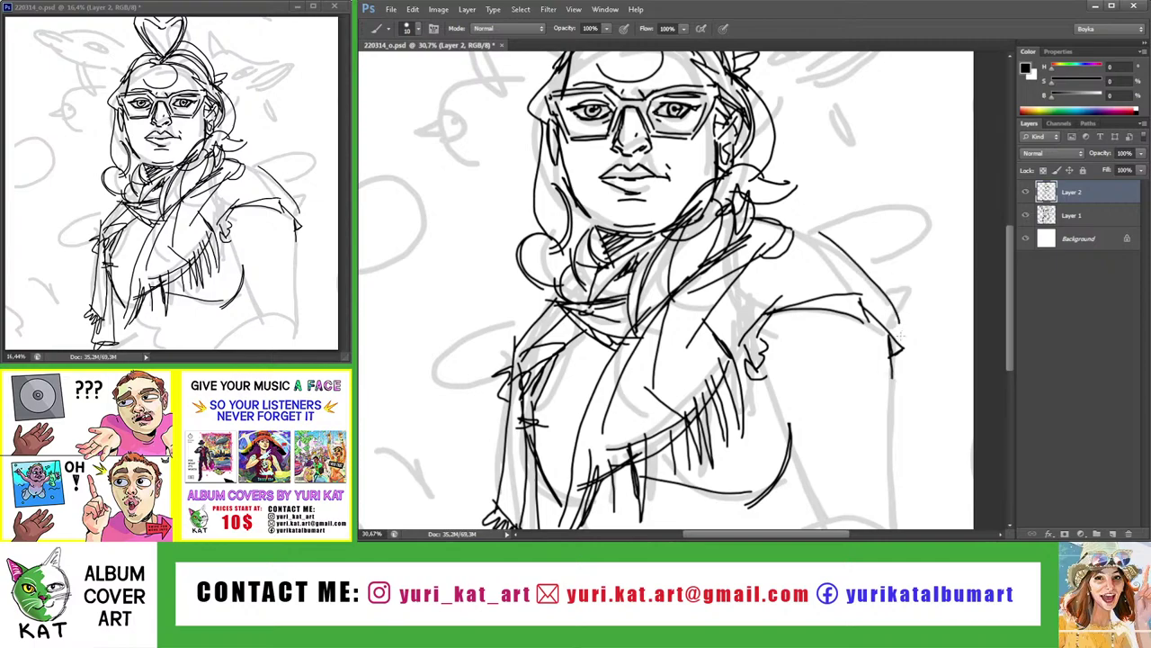
pyautogui.moveTo(808, 235); pyautogui.dragTo(725, 332)
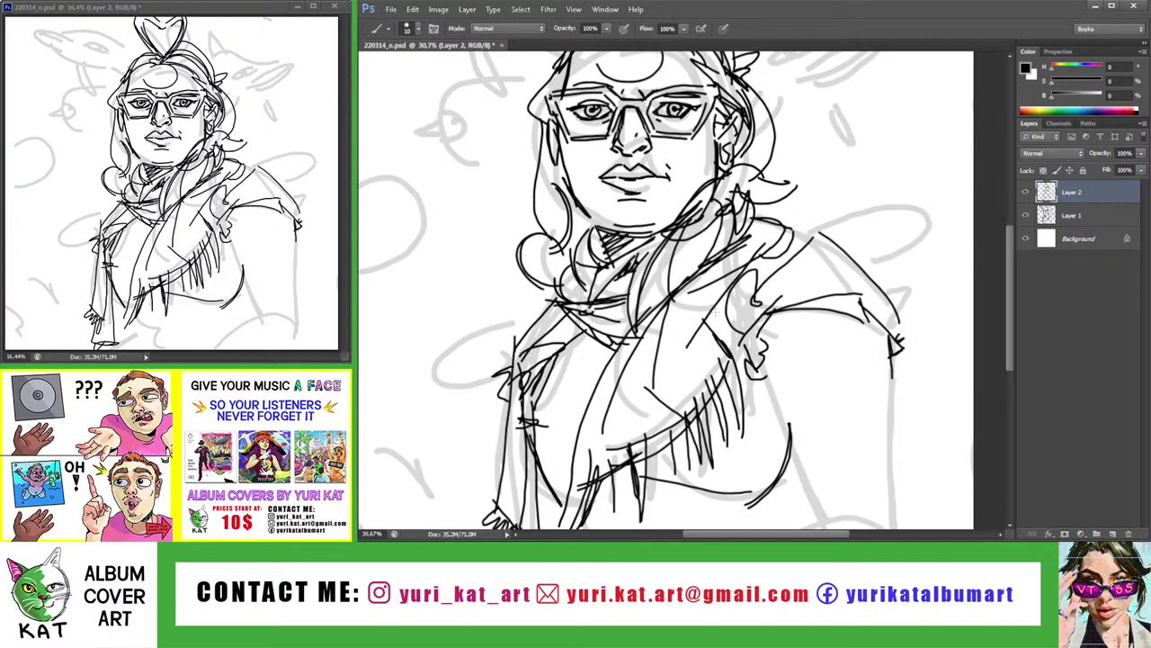
pyautogui.moveTo(842, 244)
pyautogui.mouseDown()
pyautogui.moveTo(904, 240)
pyautogui.moveTo(877, 285)
pyautogui.mouseUp()
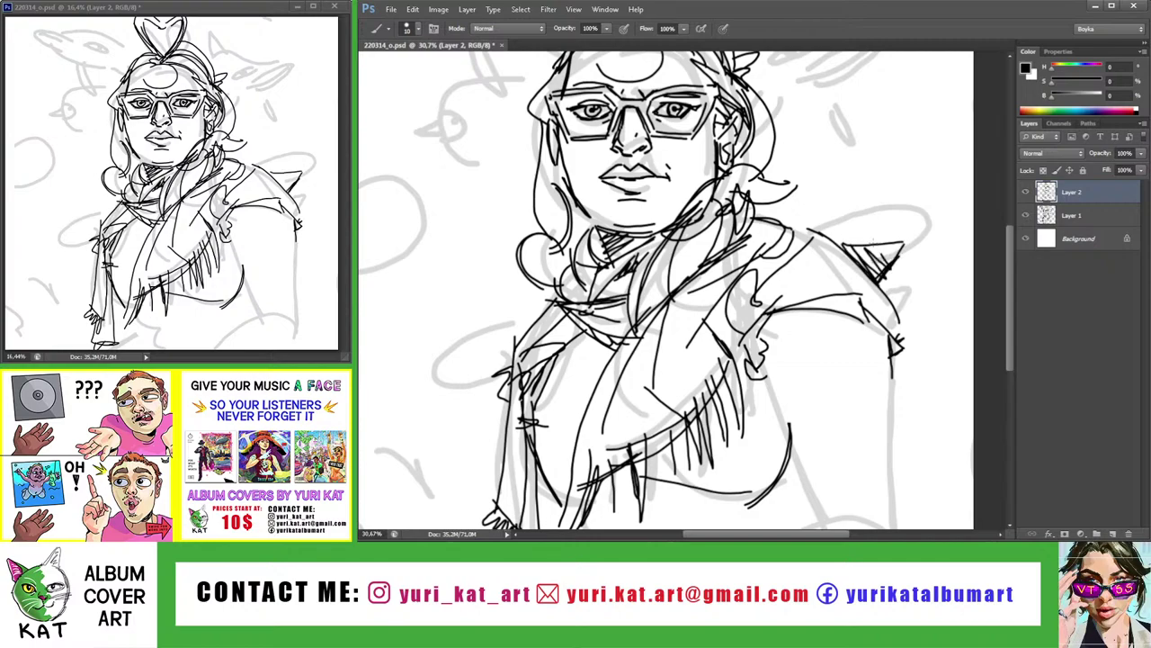
# Draw the torso's right edge and its lower-right corner, redoing misfired strokes
pyautogui.press('z')
pyautogui.moveTo(877, 244)
pyautogui.mouseDown()
pyautogui.moveTo(789, 239)
pyautogui.moveTo(800, 205)
pyautogui.mouseUp()
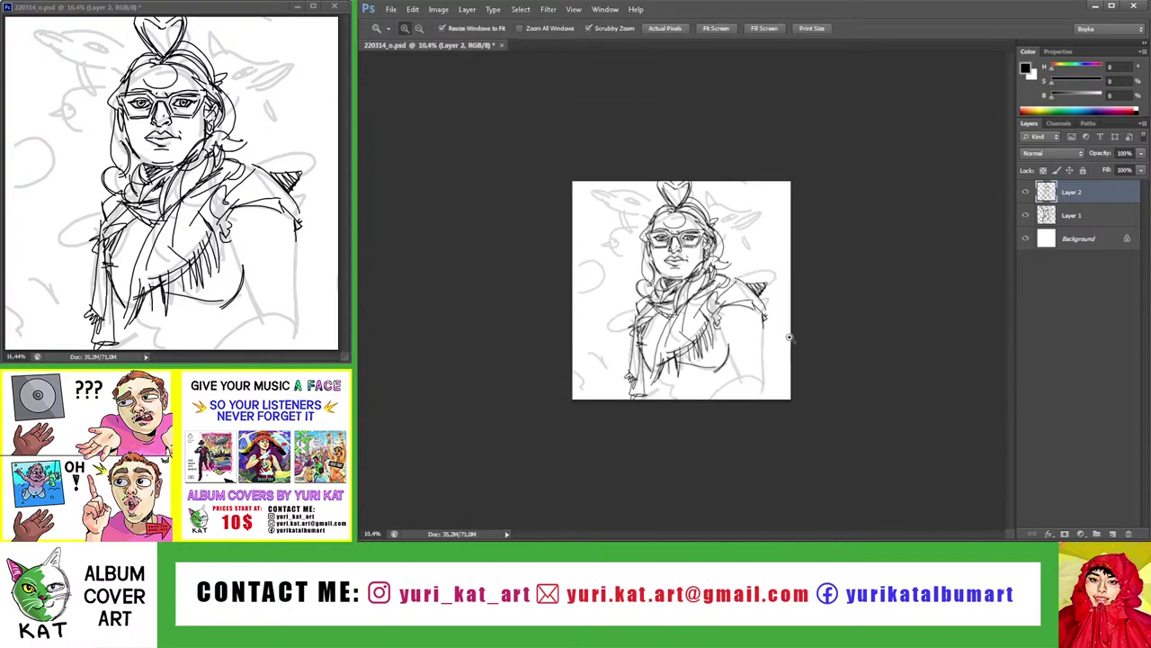
pyautogui.moveTo(789, 334); pyautogui.dragTo(821, 353)
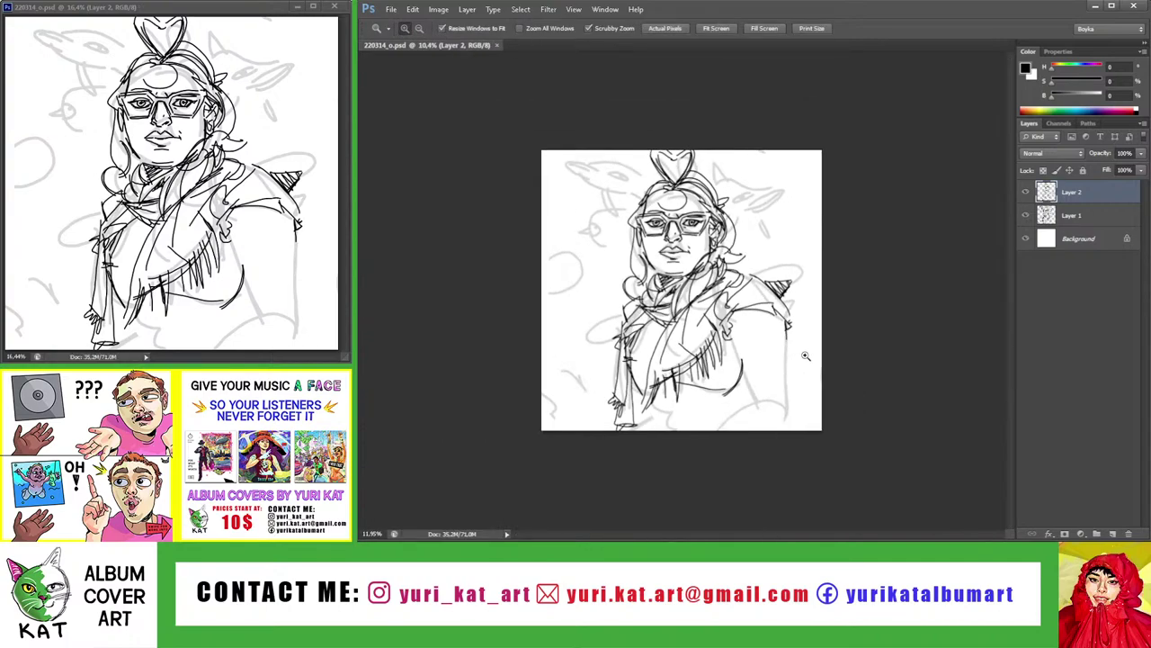
pyautogui.press('b')
pyautogui.moveTo(759, 319)
pyautogui.mouseDown()
pyautogui.moveTo(744, 362)
pyautogui.moveTo(771, 437)
pyautogui.mouseUp()
pyautogui.moveTo(806, 360)
pyautogui.mouseDown()
pyautogui.moveTo(818, 359)
pyautogui.moveTo(839, 443)
pyautogui.mouseUp()
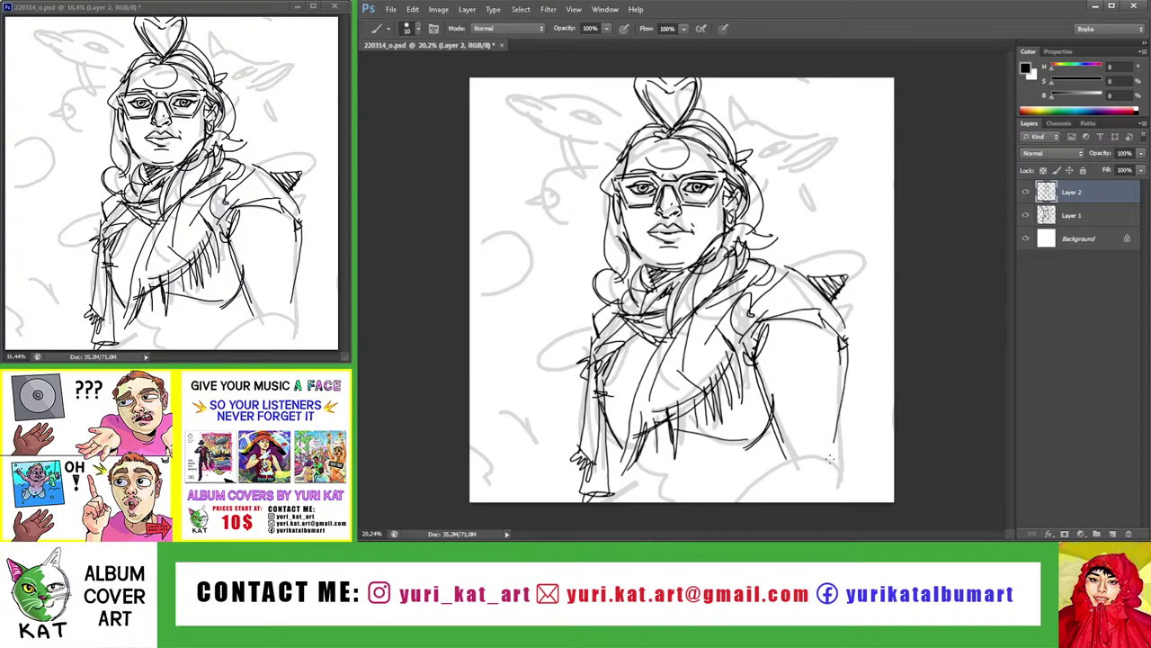
pyautogui.hotkey('ctrl', 'z')
pyautogui.moveTo(847, 351)
pyautogui.mouseDown()
pyautogui.moveTo(840, 464)
pyautogui.moveTo(724, 500)
pyautogui.mouseUp()
pyautogui.hotkey('ctrl', 'z')
pyautogui.moveTo(828, 461); pyautogui.dragTo(720, 500)
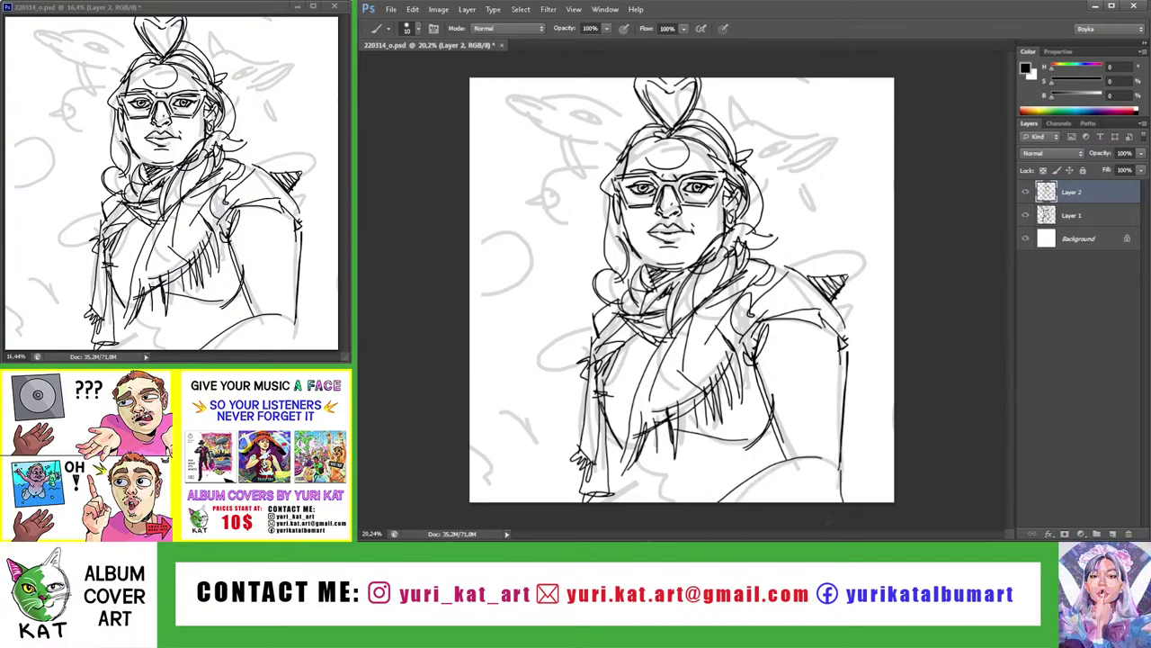
pyautogui.hotkey('ctrl', 'z')
pyautogui.moveTo(842, 475); pyautogui.dragTo(837, 502)
# Add strokes across the bottom of the figure and zoom out to review
pyautogui.moveTo(645, 459)
pyautogui.mouseDown()
pyautogui.moveTo(646, 484)
pyautogui.moveTo(615, 500)
pyautogui.moveTo(631, 506)
pyautogui.mouseUp()
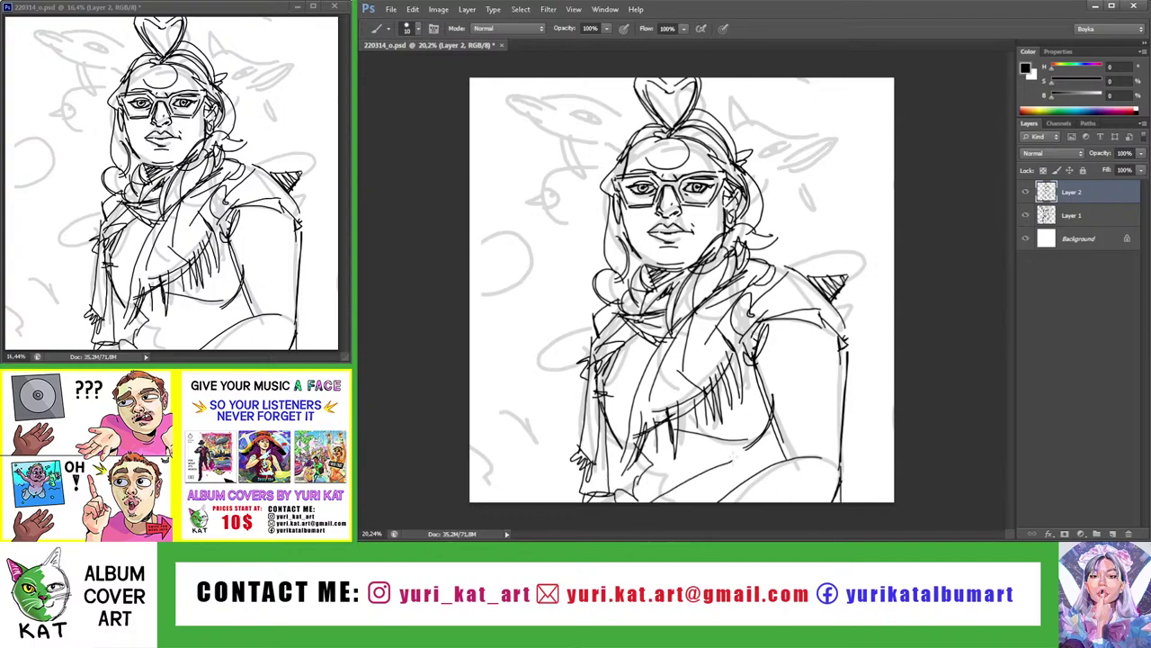
pyautogui.hotkey('ctrl', 'z')
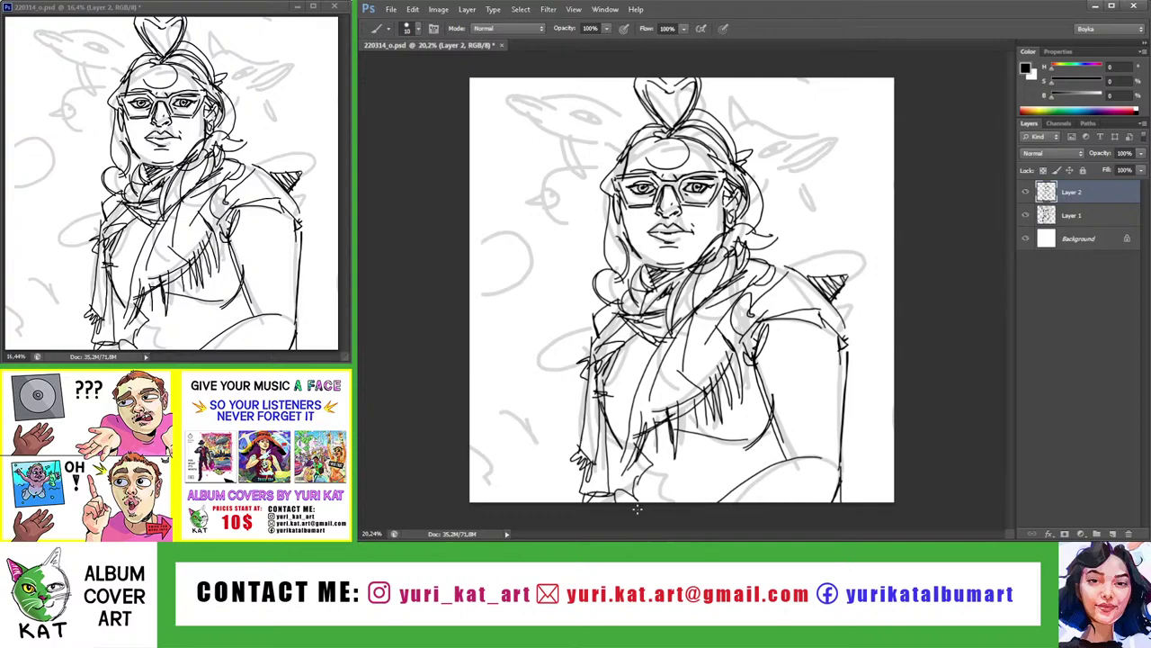
pyautogui.moveTo(665, 455)
pyautogui.mouseDown()
pyautogui.moveTo(733, 447)
pyautogui.moveTo(744, 468)
pyautogui.moveTo(669, 441)
pyautogui.moveTo(692, 476)
pyautogui.mouseUp()
pyautogui.press('z')
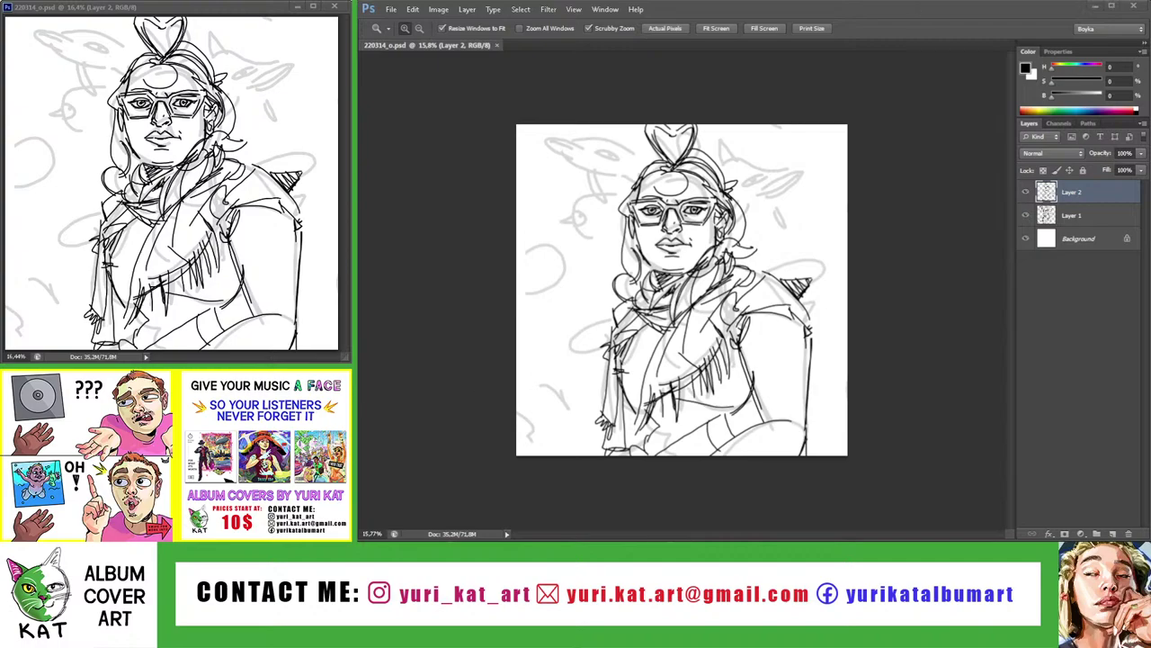
# Create Layer 3 above Layer 2 and zoom in on the woman's face
pyautogui.click(1112, 533)
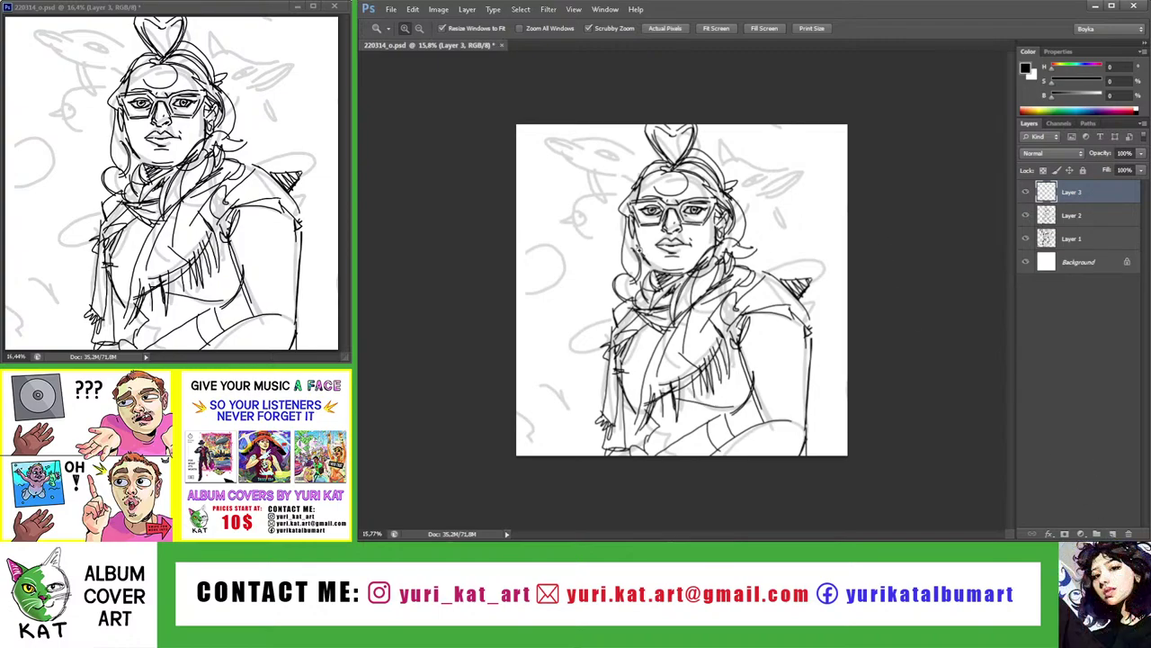
pyautogui.moveTo(648, 249); pyautogui.dragTo(672, 191)
pyautogui.moveTo(473, 275); pyautogui.dragTo(503, 283)
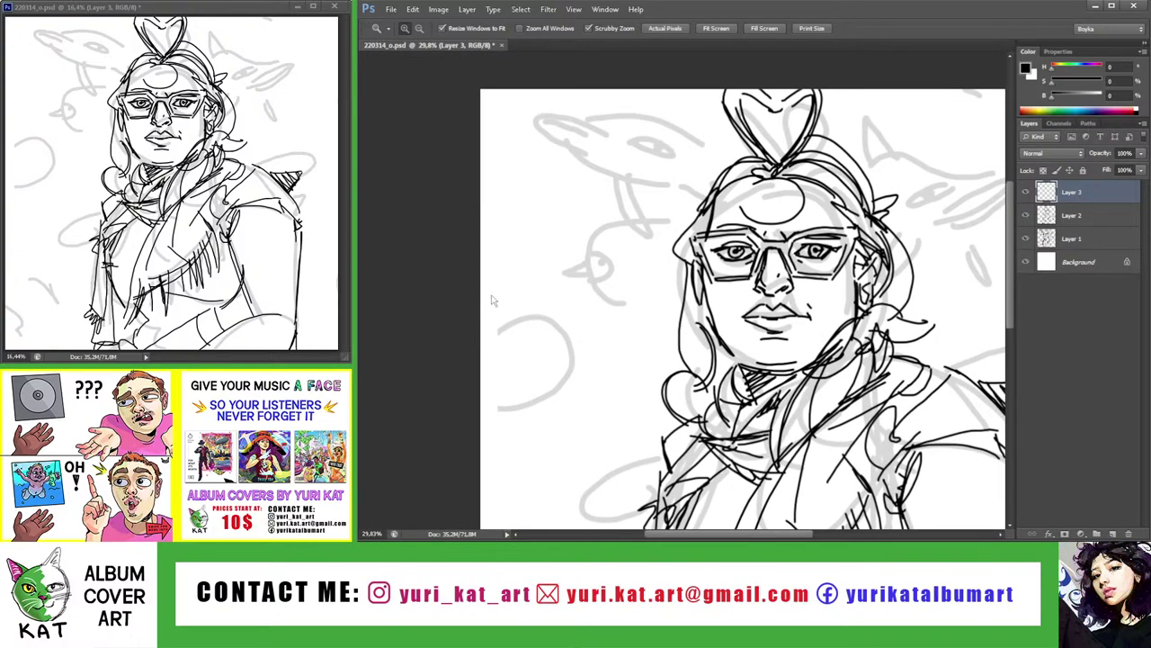
pyautogui.moveTo(599, 224)
pyautogui.mouseDown()
pyautogui.moveTo(646, 178)
pyautogui.moveTo(657, 272)
pyautogui.mouseUp()
pyautogui.press('b')
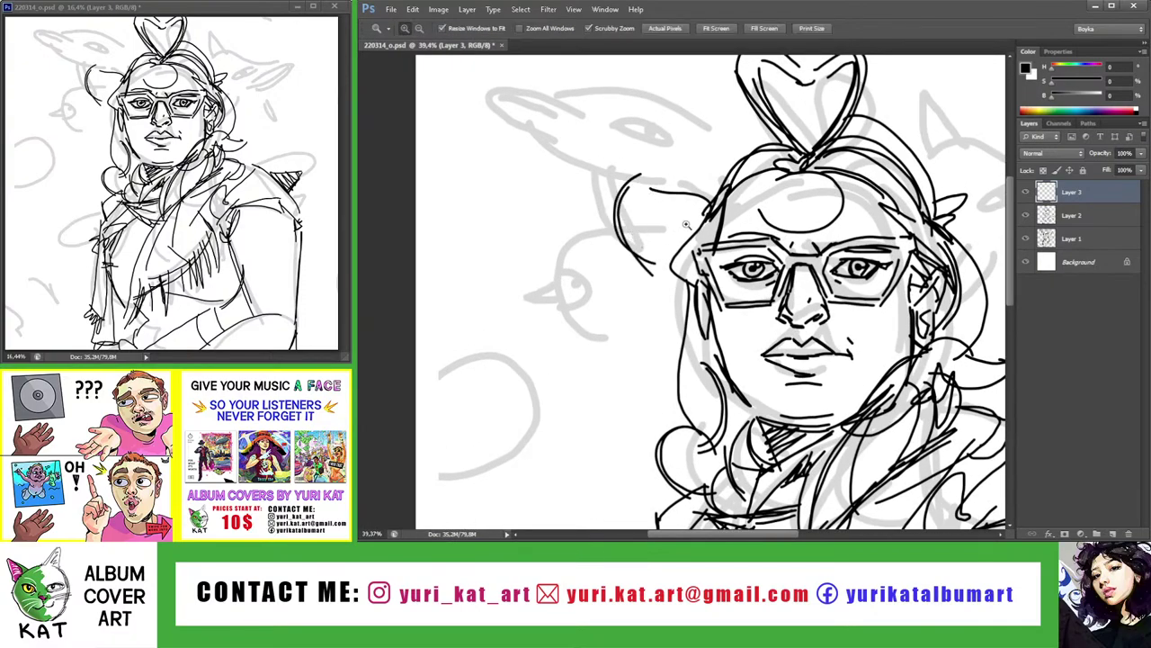
# Sketch the first dolphin's curved line, pointed fin and head outline left of the face
pyautogui.press('z')
pyautogui.moveTo(692, 211)
pyautogui.mouseDown()
pyautogui.moveTo(720, 210)
pyautogui.moveTo(627, 221)
pyautogui.mouseUp()
pyautogui.press('b')
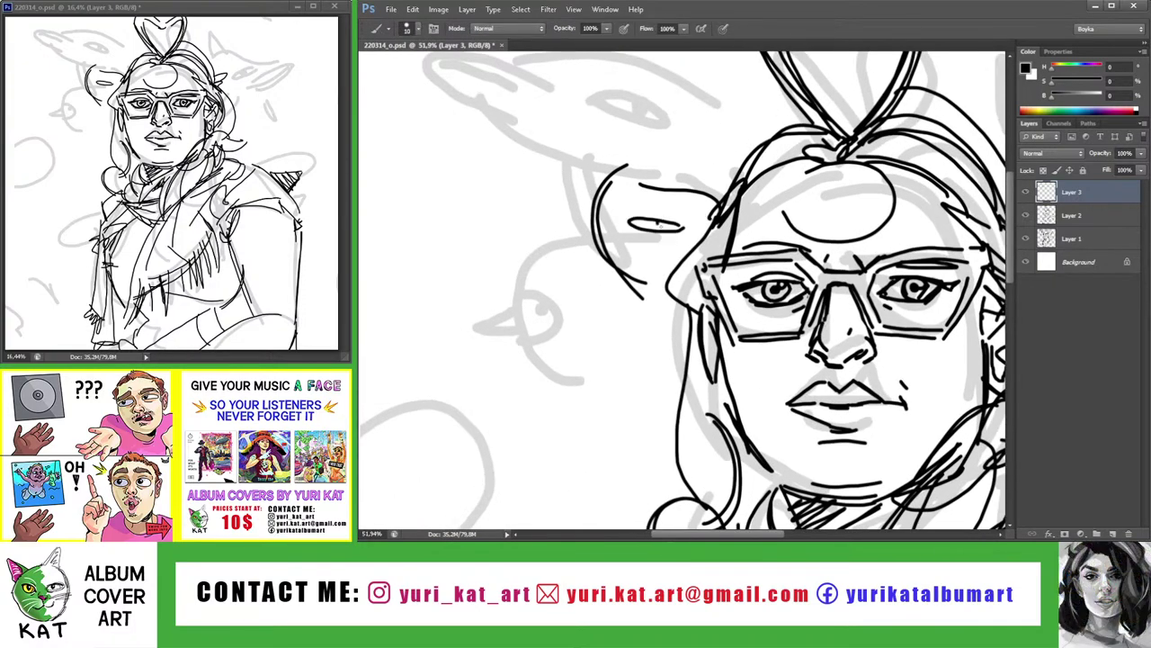
pyautogui.moveTo(657, 180)
pyautogui.mouseDown()
pyautogui.moveTo(633, 176)
pyautogui.moveTo(653, 193)
pyautogui.moveTo(604, 228)
pyautogui.mouseUp()
pyautogui.hotkey('ctrl', 'z')
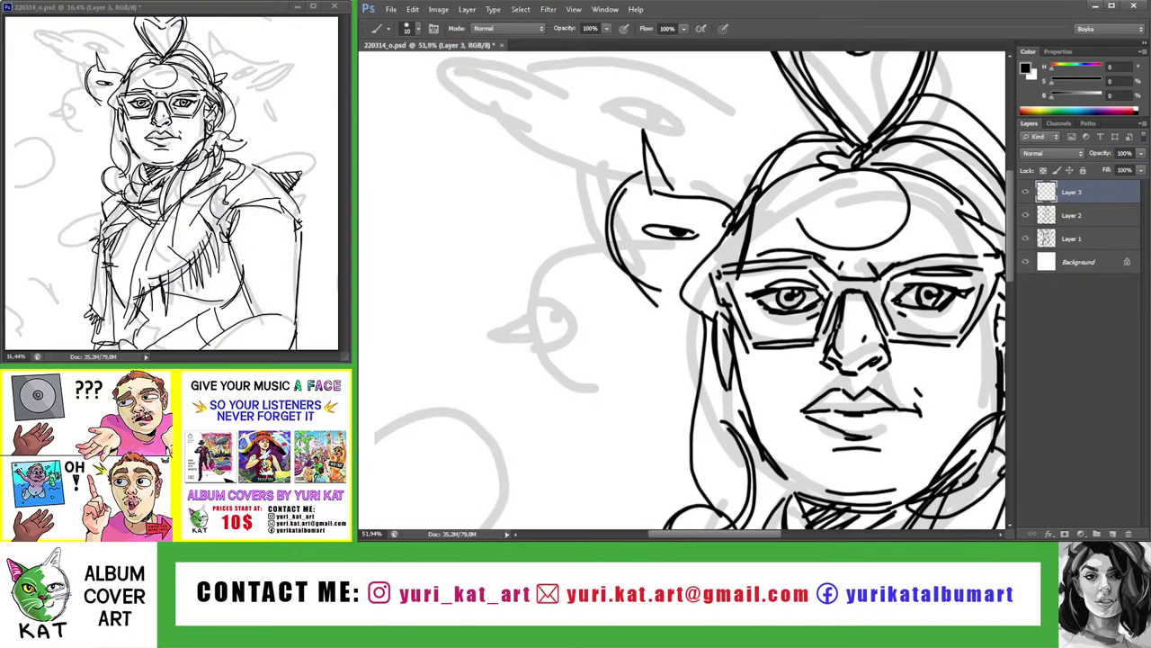
pyautogui.moveTo(635, 173)
pyautogui.mouseDown()
pyautogui.moveTo(623, 260)
pyautogui.moveTo(651, 293)
pyautogui.moveTo(630, 288)
pyautogui.mouseUp()
pyautogui.press('z')
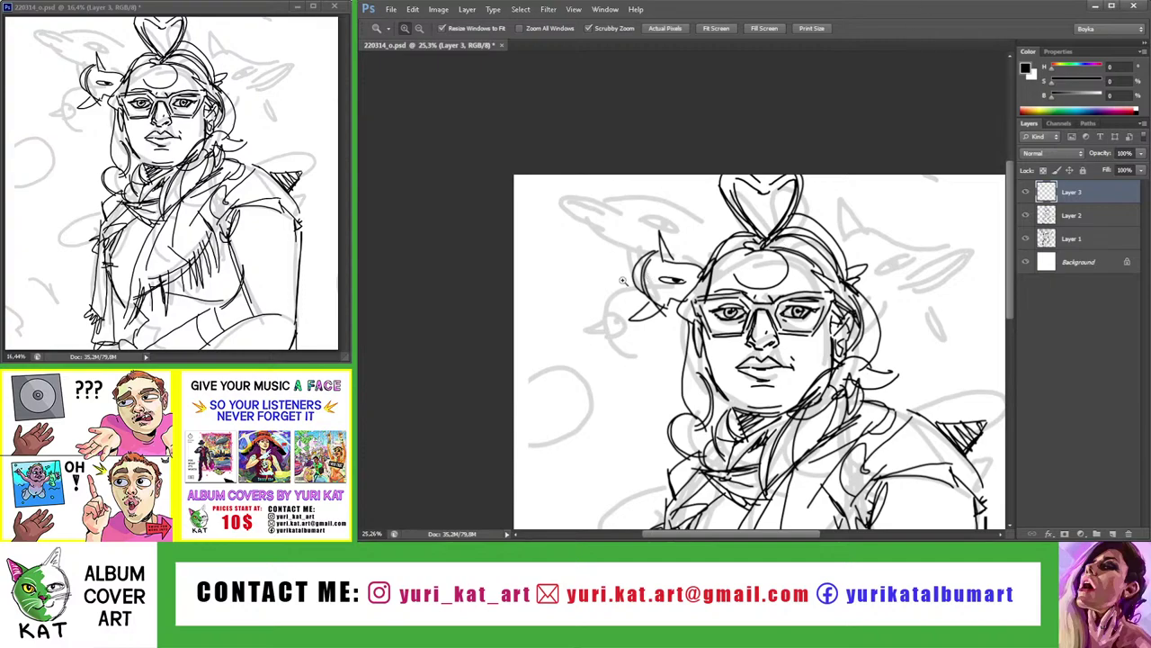
pyautogui.moveTo(624, 281); pyautogui.dragTo(596, 240)
pyautogui.press('b')
pyautogui.moveTo(639, 150); pyautogui.dragTo(655, 169)
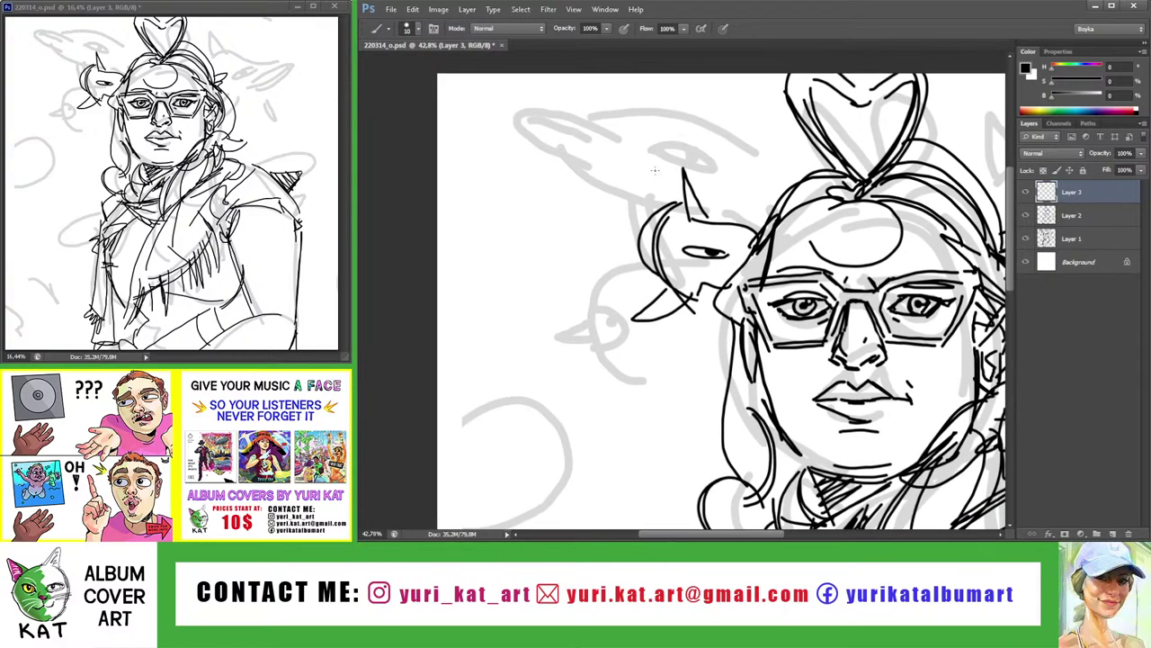
# Draw the second dolphin's snout extending left and attempt its fin
pyautogui.moveTo(640, 230)
pyautogui.mouseDown()
pyautogui.moveTo(541, 203)
pyautogui.moveTo(569, 218)
pyautogui.moveTo(529, 237)
pyautogui.moveTo(550, 249)
pyautogui.mouseUp()
pyautogui.moveTo(486, 203); pyautogui.dragTo(570, 246)
pyautogui.hotkey('ctrl', 'z')
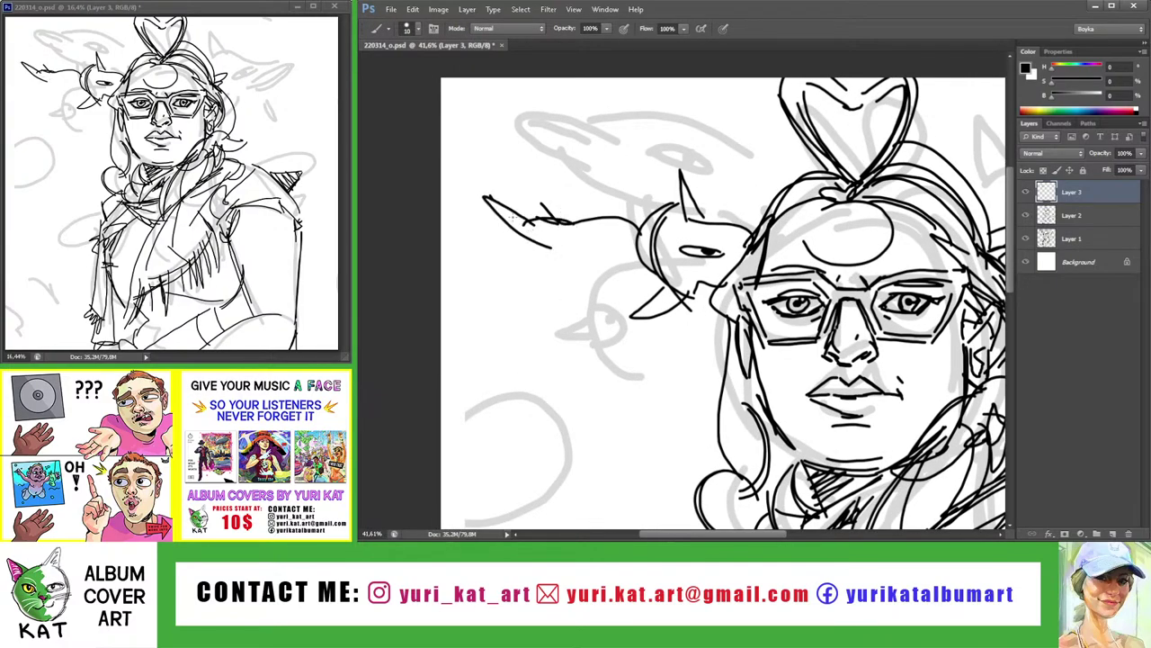
pyautogui.moveTo(493, 202)
pyautogui.mouseDown()
pyautogui.moveTo(588, 247)
pyautogui.moveTo(620, 233)
pyautogui.mouseUp()
pyautogui.press('z')
pyautogui.press('b')
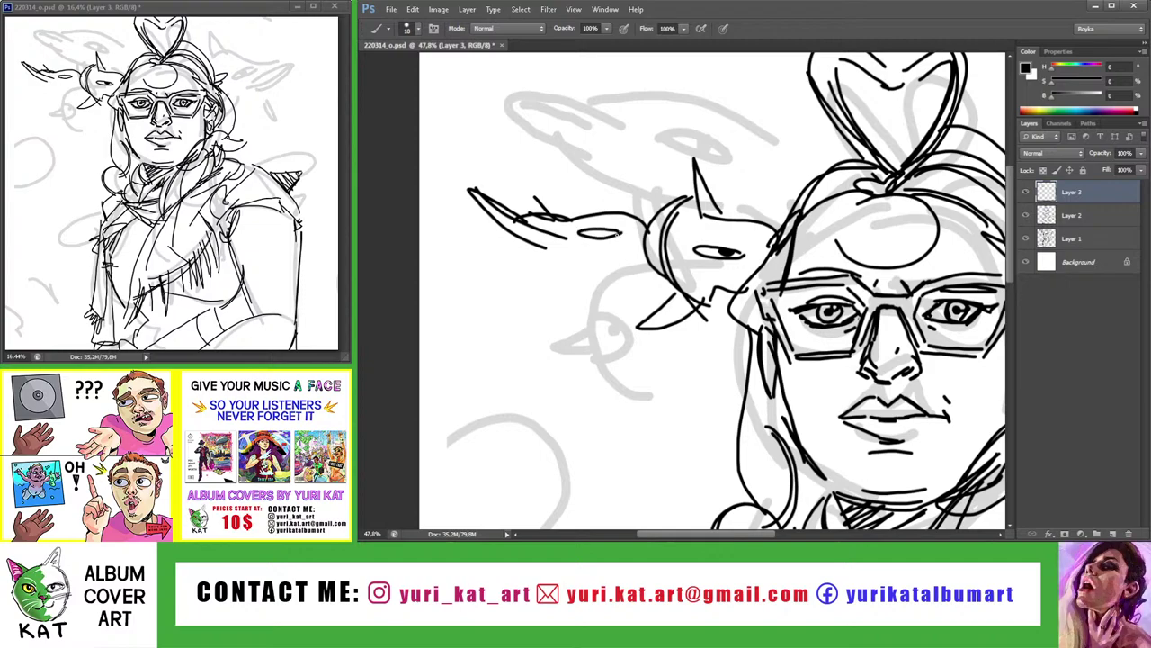
# Draw the second dolphin's belly curve and lower body, then fit the drawing on screen
pyautogui.moveTo(549, 251); pyautogui.dragTo(644, 325)
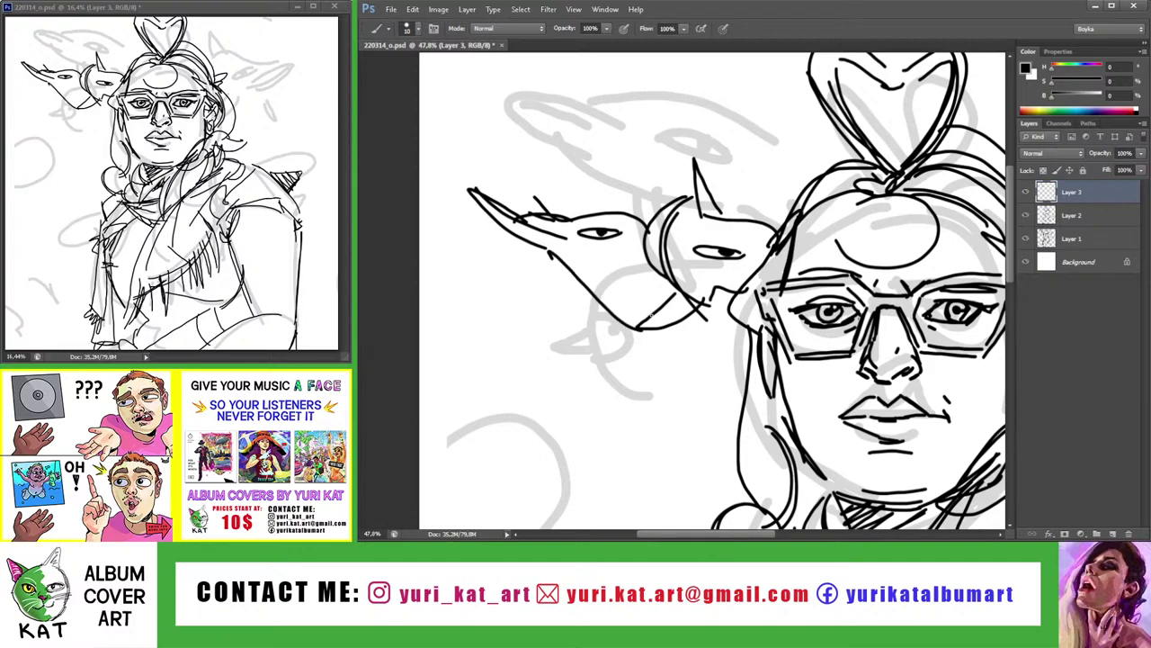
pyautogui.hotkey('ctrl', 'z')
pyautogui.moveTo(544, 251); pyautogui.dragTo(719, 423)
pyautogui.moveTo(686, 325)
pyautogui.mouseDown()
pyautogui.moveTo(718, 404)
pyautogui.moveTo(720, 322)
pyautogui.mouseUp()
pyautogui.moveTo(634, 300)
pyautogui.mouseDown()
pyautogui.moveTo(607, 388)
pyautogui.moveTo(663, 356)
pyautogui.moveTo(639, 371)
pyautogui.mouseUp()
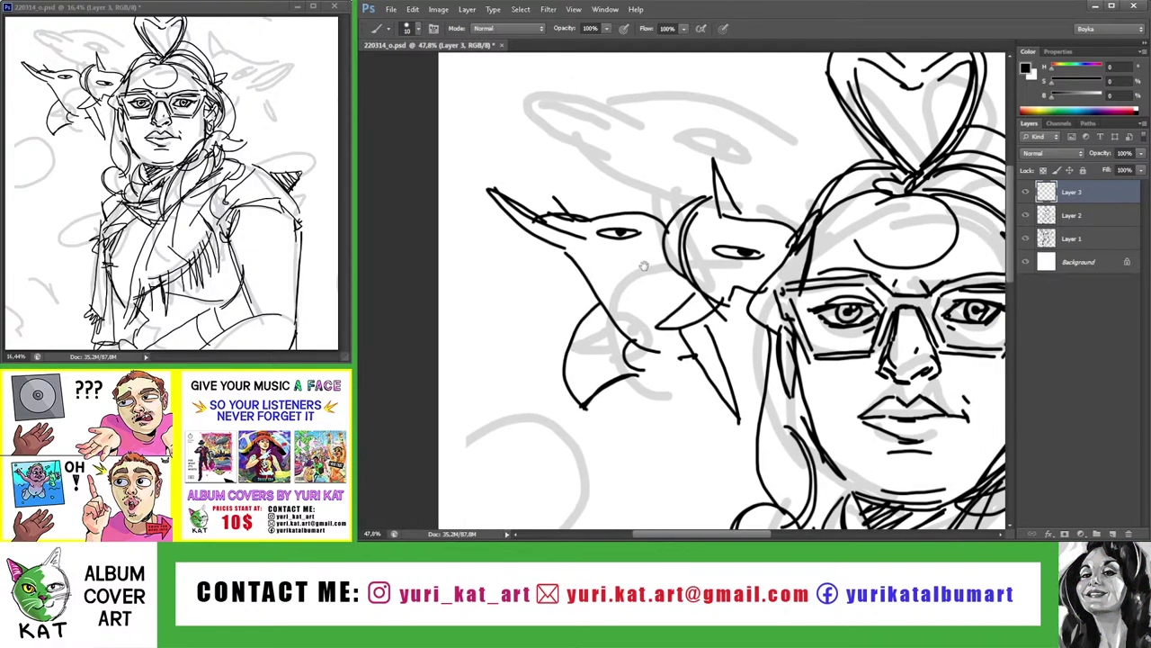
pyautogui.moveTo(550, 246); pyautogui.dragTo(676, 358)
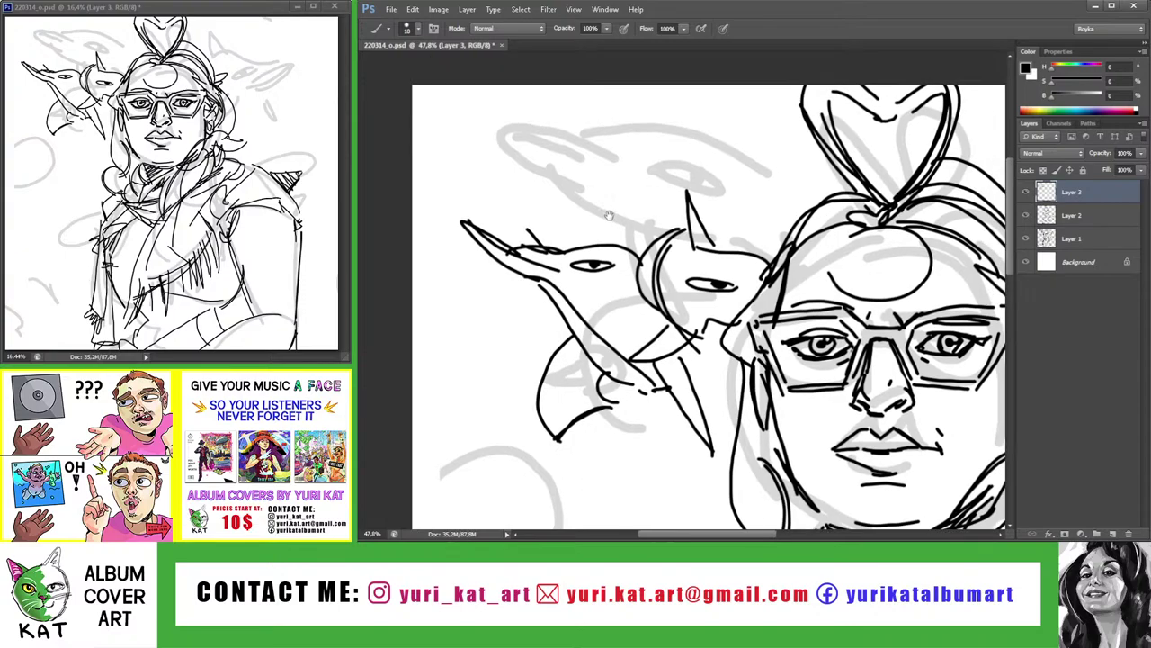
pyautogui.press('z')
pyautogui.hotkey('ctrl', '0')
pyautogui.moveTo(665, 183); pyautogui.dragTo(693, 182)
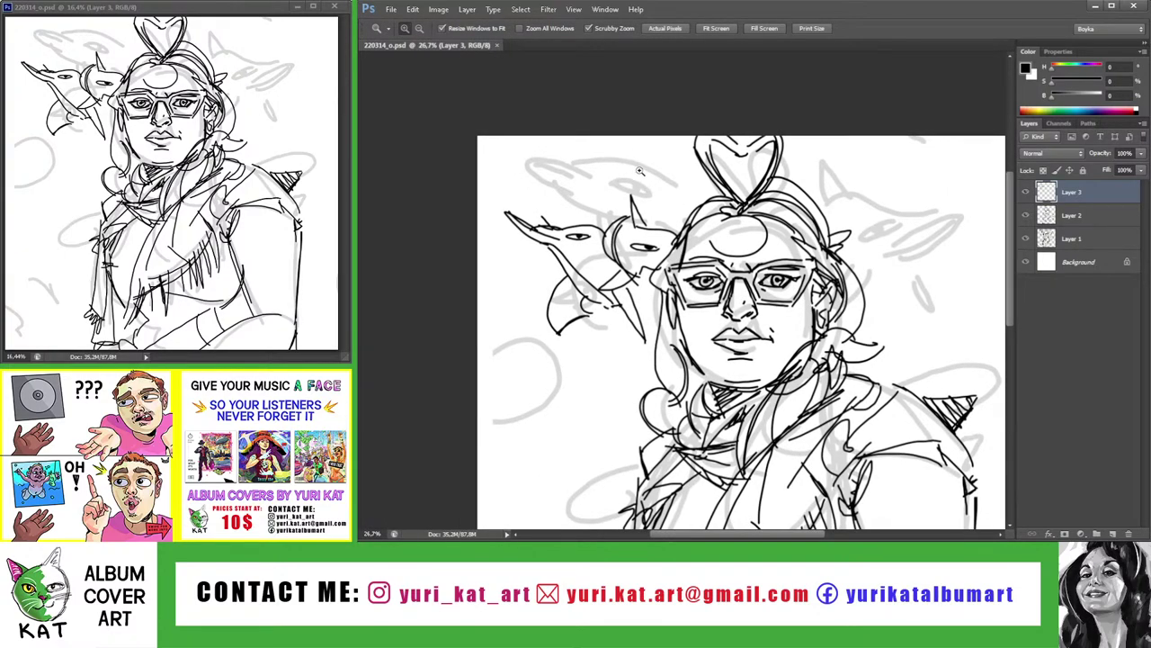
# Zoom to the right of the head and draw the dolphin's snout and mouth line
pyautogui.moveTo(680, 188)
pyautogui.mouseDown()
pyautogui.moveTo(644, 192)
pyautogui.moveTo(674, 202)
pyautogui.moveTo(600, 227)
pyautogui.mouseUp()
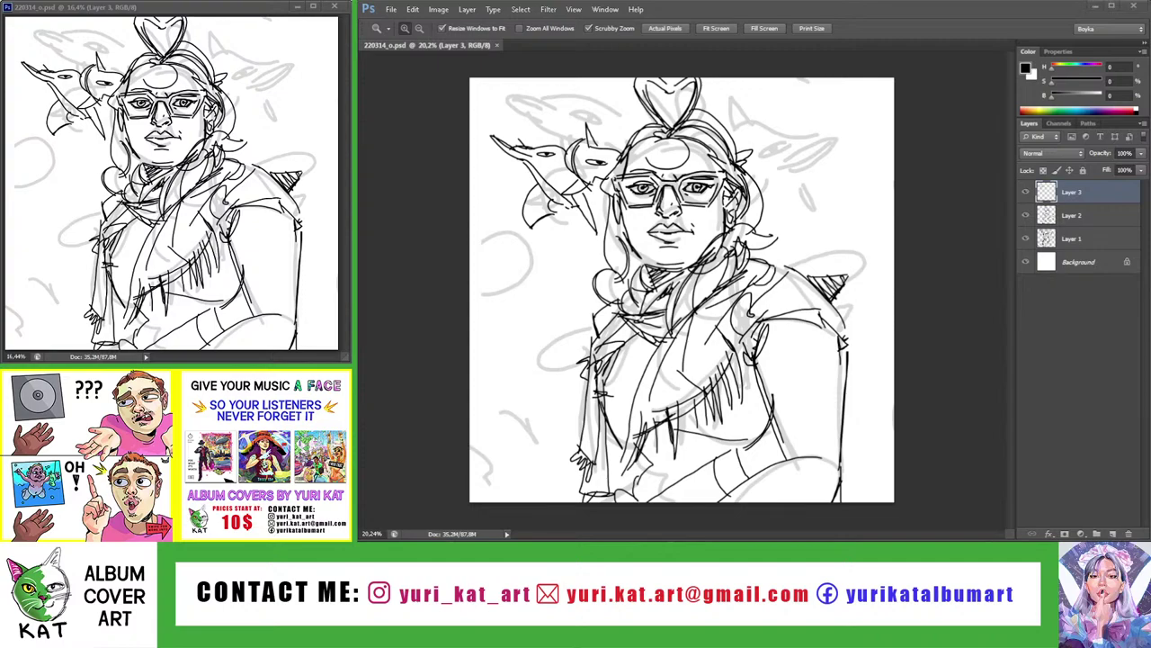
pyautogui.moveTo(826, 120); pyautogui.dragTo(747, 193)
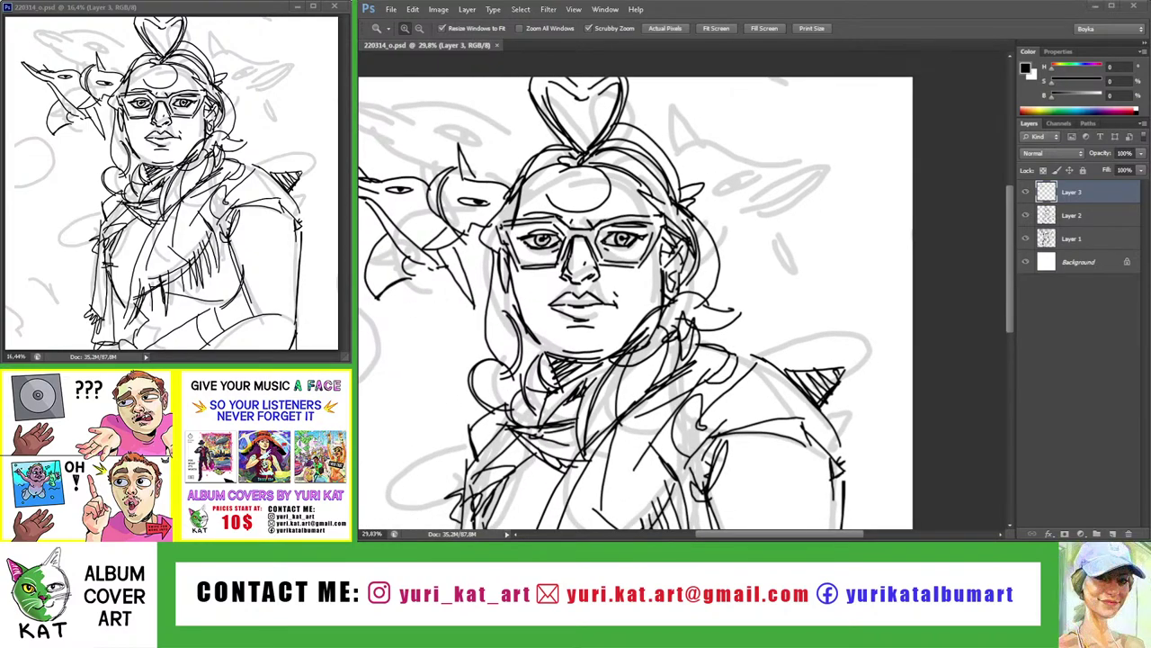
pyautogui.moveTo(747, 193); pyautogui.dragTo(737, 199)
pyautogui.press('b')
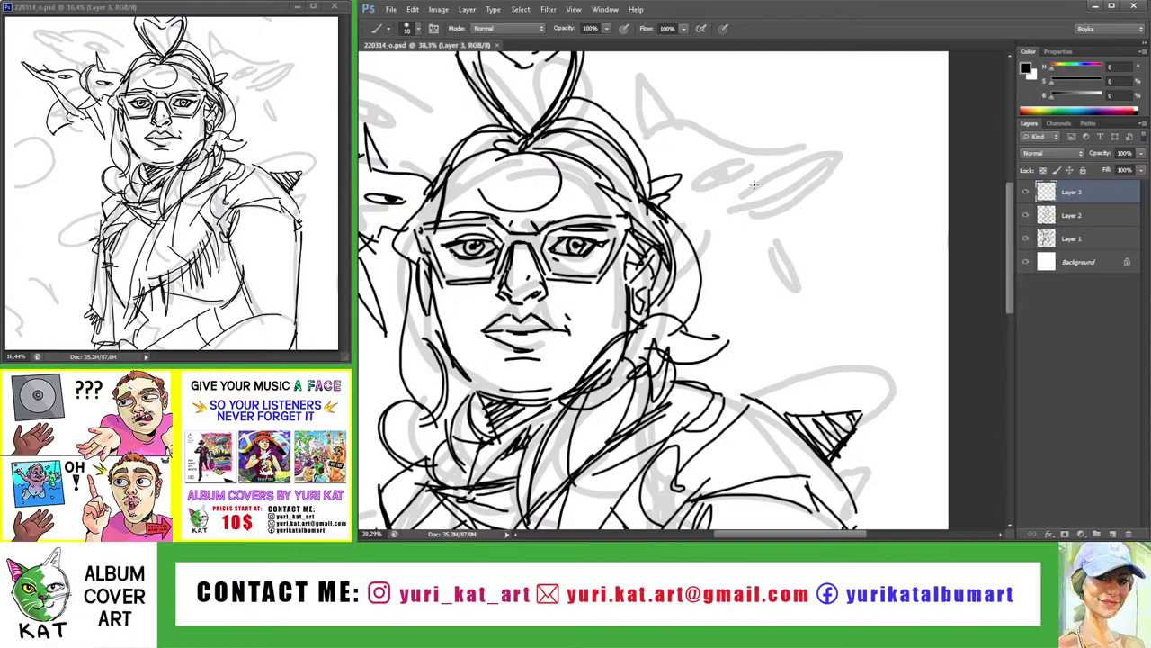
pyautogui.moveTo(812, 152)
pyautogui.mouseDown()
pyautogui.moveTo(722, 230)
pyautogui.moveTo(795, 225)
pyautogui.mouseUp()
pyautogui.moveTo(729, 235); pyautogui.dragTo(772, 256)
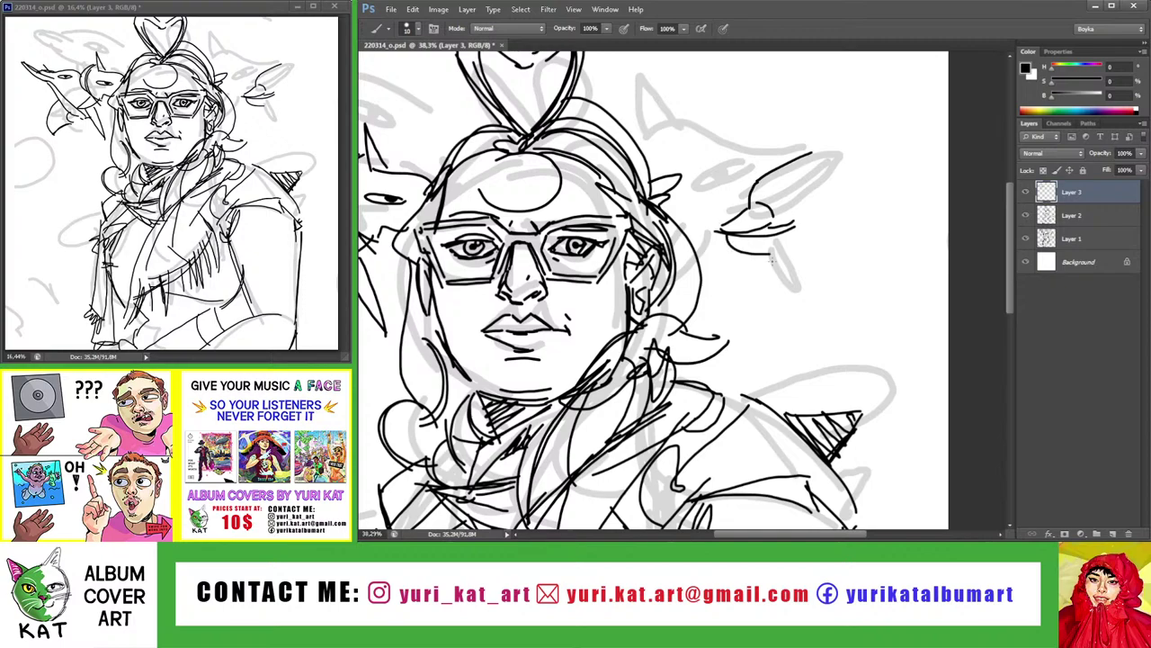
pyautogui.moveTo(794, 201)
pyautogui.mouseDown()
pyautogui.moveTo(834, 186)
pyautogui.moveTo(814, 183)
pyautogui.mouseUp()
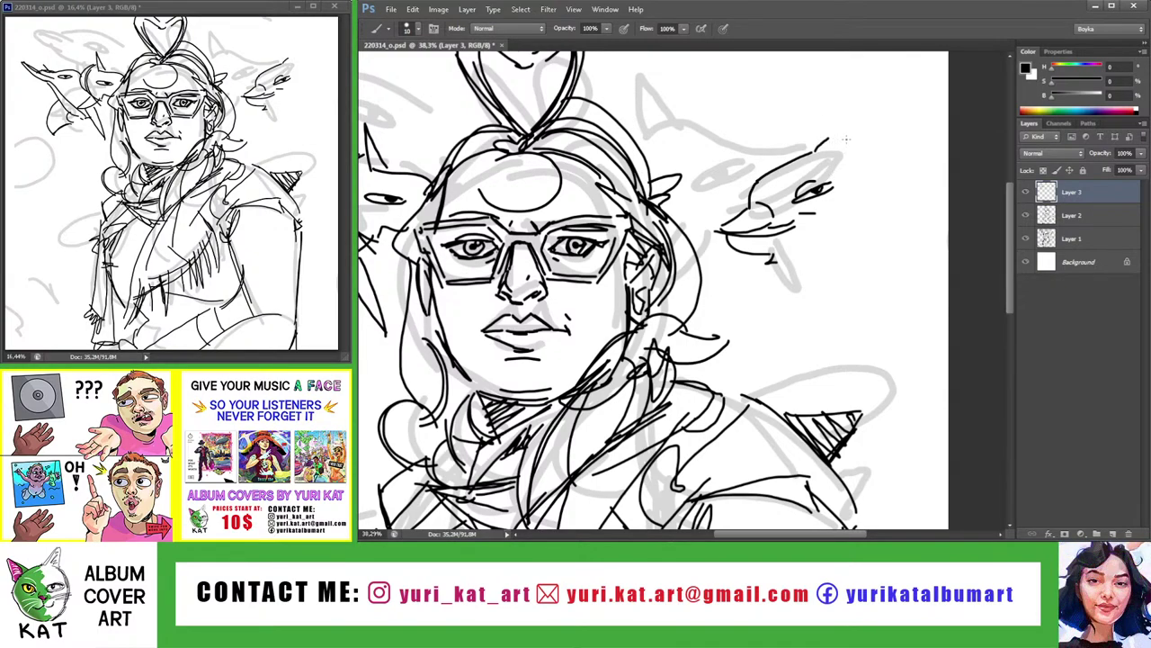
# Add the right dolphin's head back, dorsal fin, pectoral fin, flipper and belly line
pyautogui.moveTo(845, 139); pyautogui.dragTo(835, 225)
pyautogui.moveTo(825, 140); pyautogui.dragTo(846, 146)
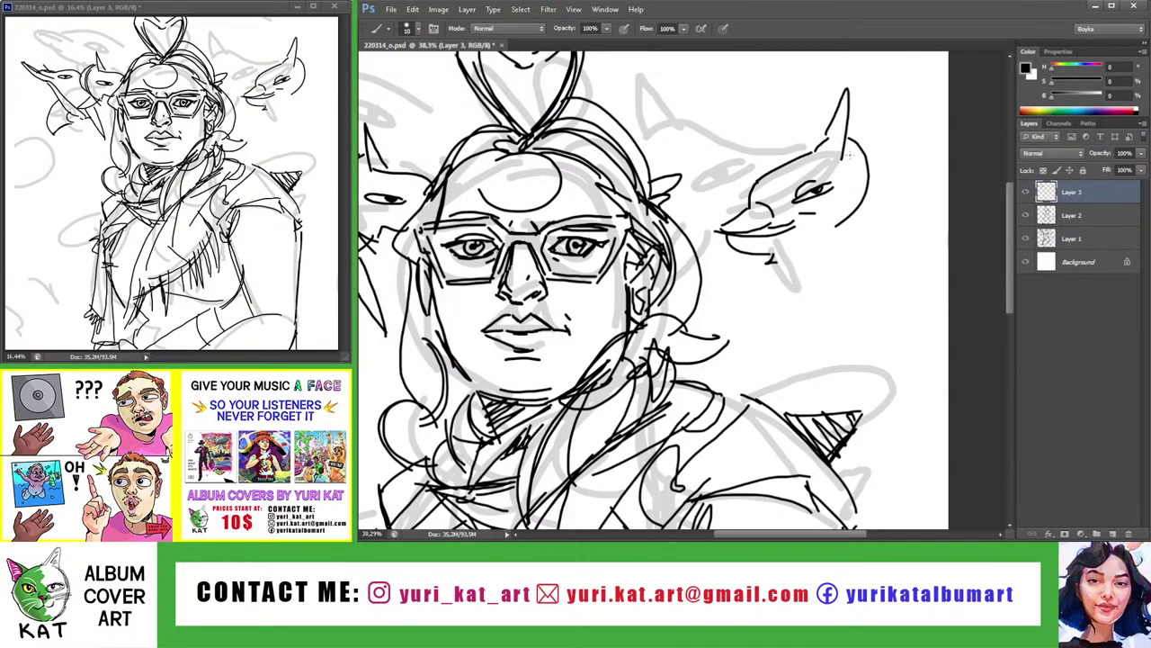
pyautogui.moveTo(841, 219); pyautogui.dragTo(853, 243)
pyautogui.moveTo(748, 259)
pyautogui.mouseDown()
pyautogui.moveTo(731, 281)
pyautogui.moveTo(757, 268)
pyautogui.mouseUp()
pyautogui.moveTo(843, 221); pyautogui.dragTo(770, 260)
# Select the right dolphin with a marquee and reposition it beside the head
pyautogui.press('m')
pyautogui.moveTo(644, 85); pyautogui.dragTo(905, 261)
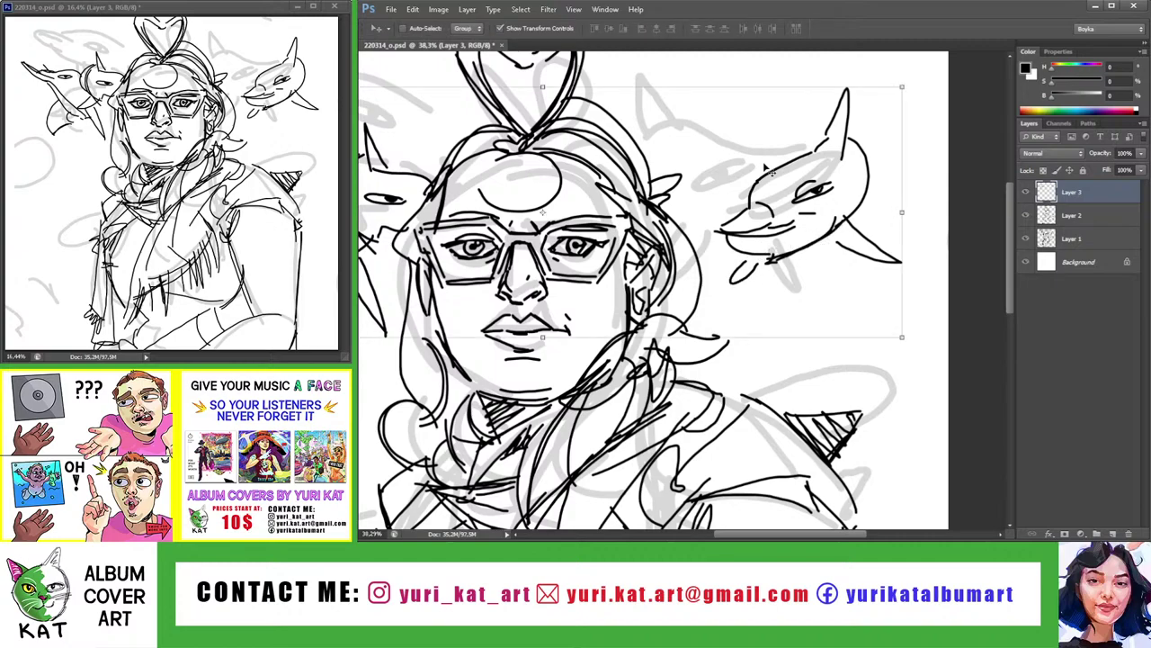
pyautogui.click(737, 113)
pyautogui.moveTo(688, 65); pyautogui.dragTo(907, 300)
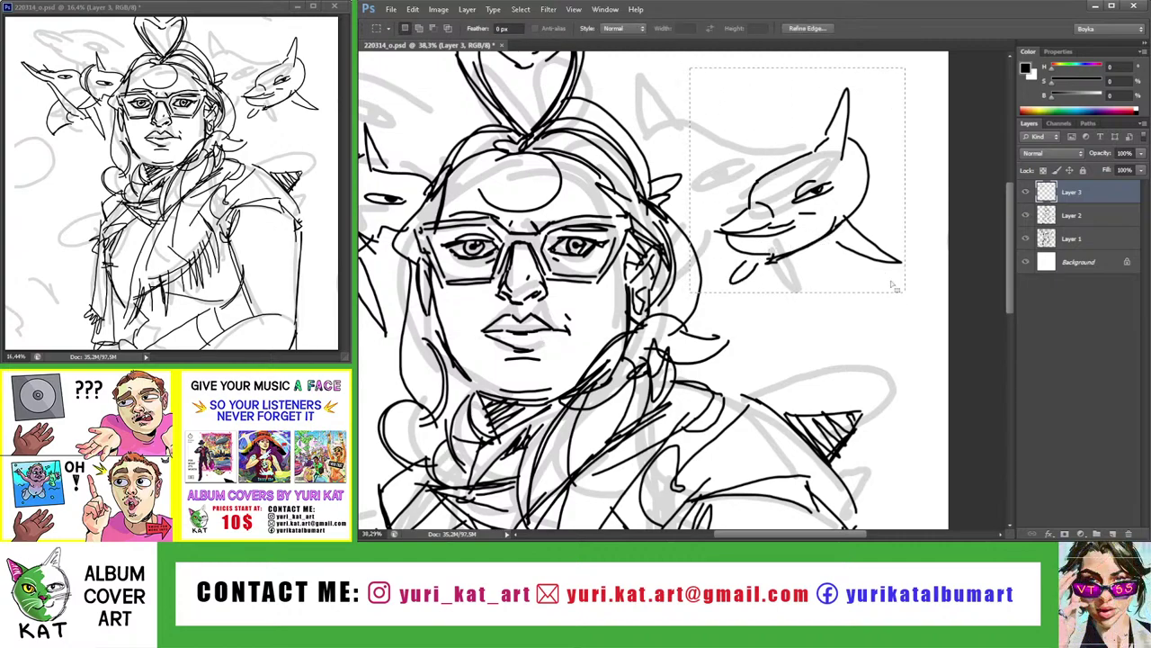
pyautogui.press('v')
pyautogui.moveTo(841, 263)
pyautogui.mouseDown()
pyautogui.moveTo(810, 286)
pyautogui.moveTo(823, 281)
pyautogui.mouseUp()
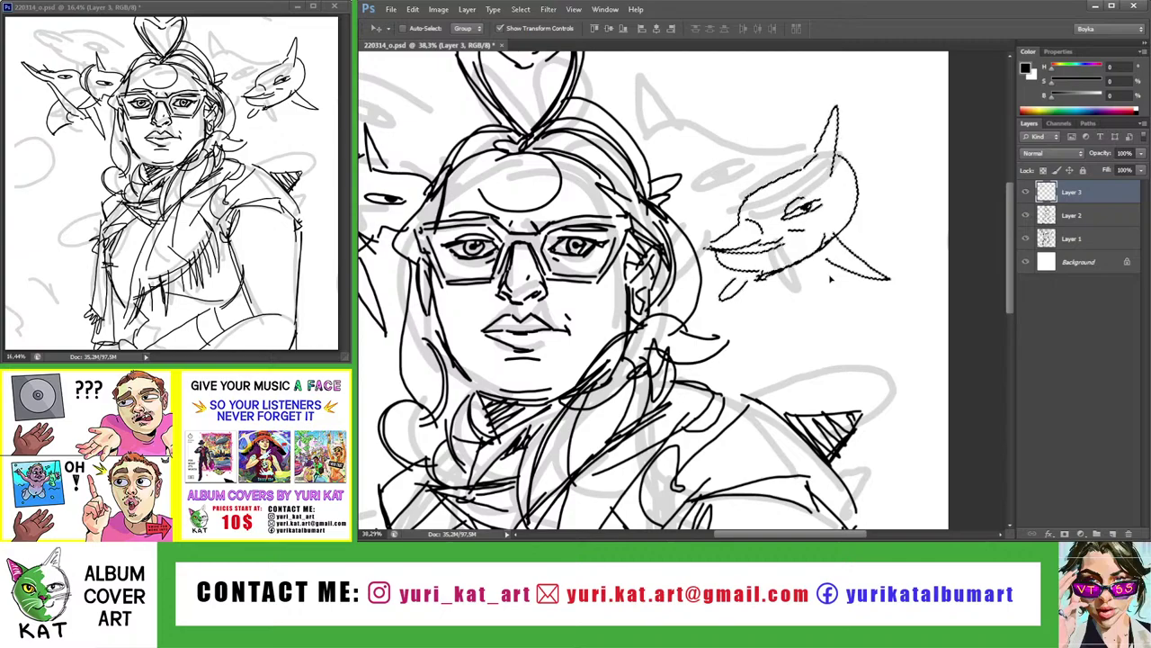
pyautogui.press('z')
pyautogui.moveTo(863, 236); pyautogui.dragTo(819, 234)
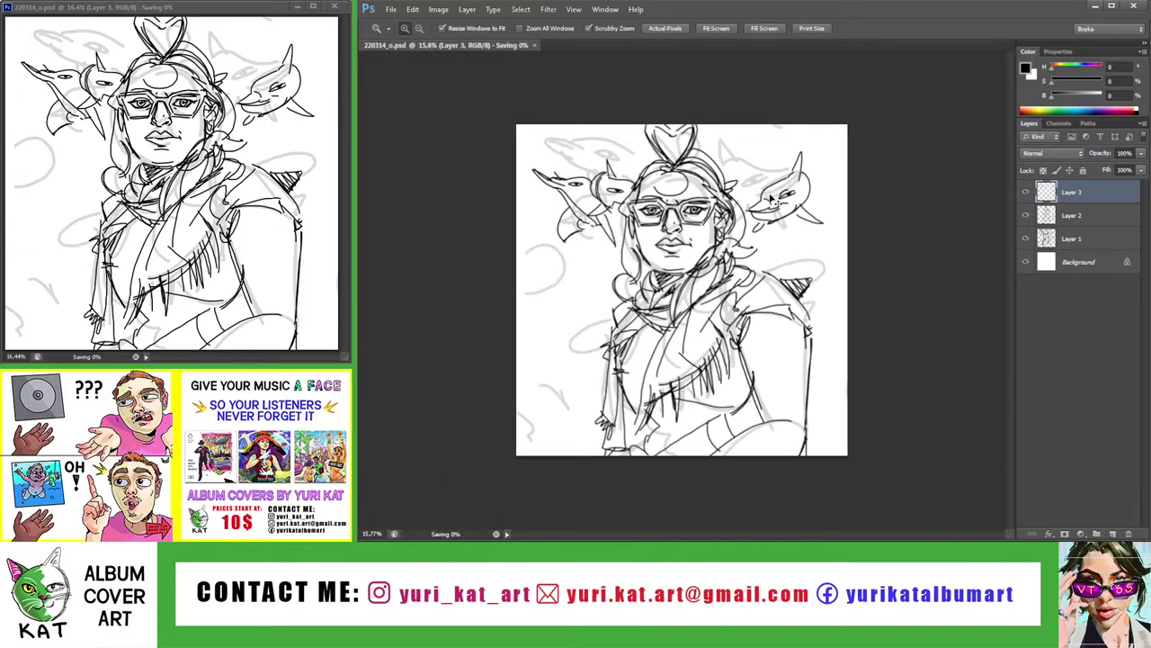
pyautogui.hotkey('ctrl', '+')
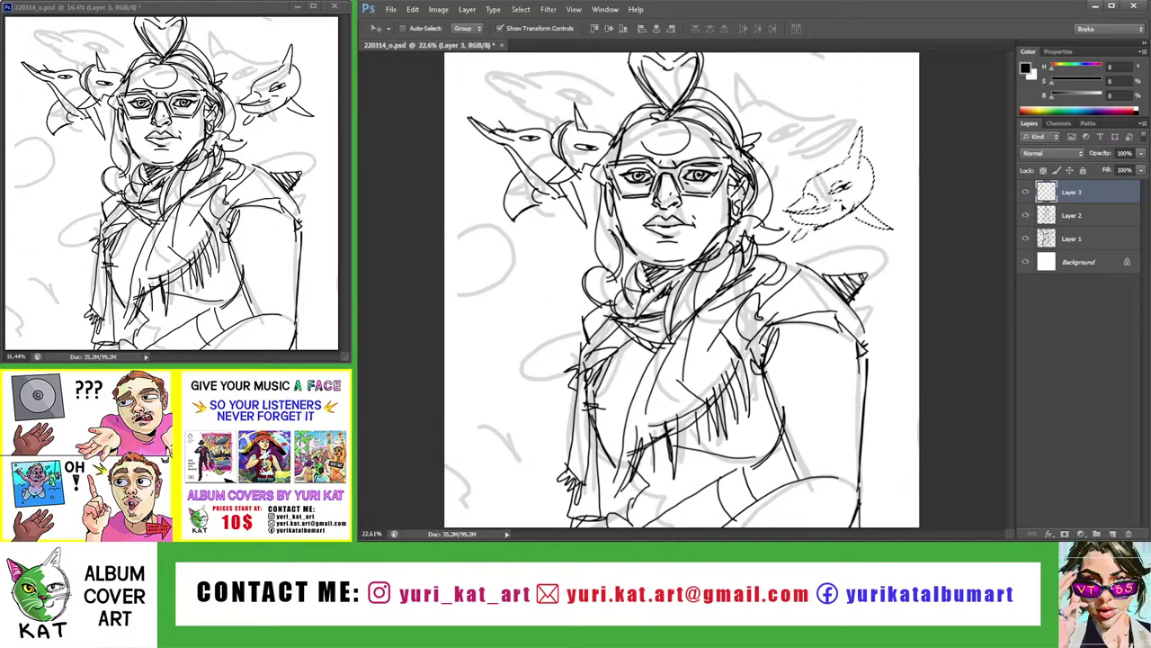
# Redraw the small dolphin right of the head with a new snout, jaw, cheek curve and head curl
pyautogui.moveTo(825, 161)
pyautogui.mouseDown()
pyautogui.moveTo(790, 161)
pyautogui.moveTo(828, 195)
pyautogui.mouseUp()
pyautogui.hotkey('ctrl', '+')
pyautogui.press('b')
pyautogui.moveTo(657, 265)
pyautogui.mouseDown()
pyautogui.moveTo(661, 227)
pyautogui.moveTo(719, 218)
pyautogui.moveTo(717, 229)
pyautogui.moveTo(763, 266)
pyautogui.moveTo(725, 284)
pyautogui.mouseUp()
pyautogui.press('b')
pyautogui.moveTo(752, 246)
pyautogui.mouseDown()
pyautogui.moveTo(758, 260)
pyautogui.moveTo(781, 257)
pyautogui.mouseUp()
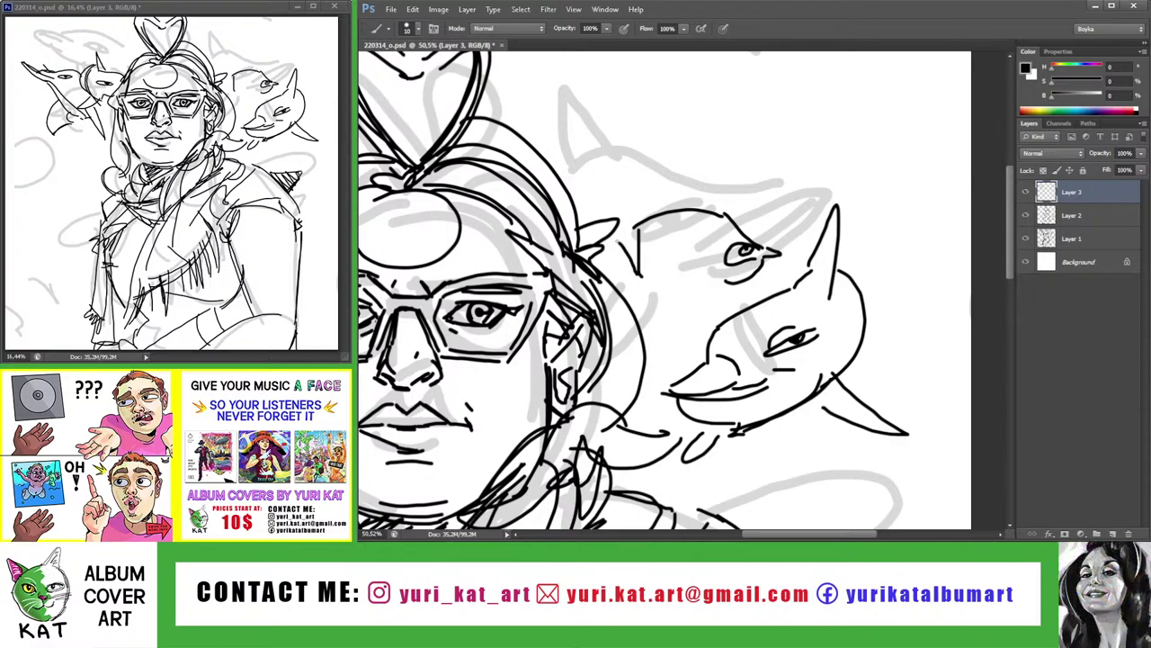
pyautogui.moveTo(629, 241)
pyautogui.mouseDown()
pyautogui.moveTo(637, 272)
pyautogui.moveTo(702, 296)
pyautogui.moveTo(733, 290)
pyautogui.mouseUp()
pyautogui.moveTo(703, 244); pyautogui.dragTo(703, 266)
pyautogui.moveTo(692, 221)
pyautogui.mouseDown()
pyautogui.moveTo(711, 286)
pyautogui.moveTo(620, 270)
pyautogui.mouseUp()
# Brush curled lines and loop-shaped bubbles left of the woman's face, then save
pyautogui.press('z')
pyautogui.moveTo(642, 226); pyautogui.dragTo(689, 236)
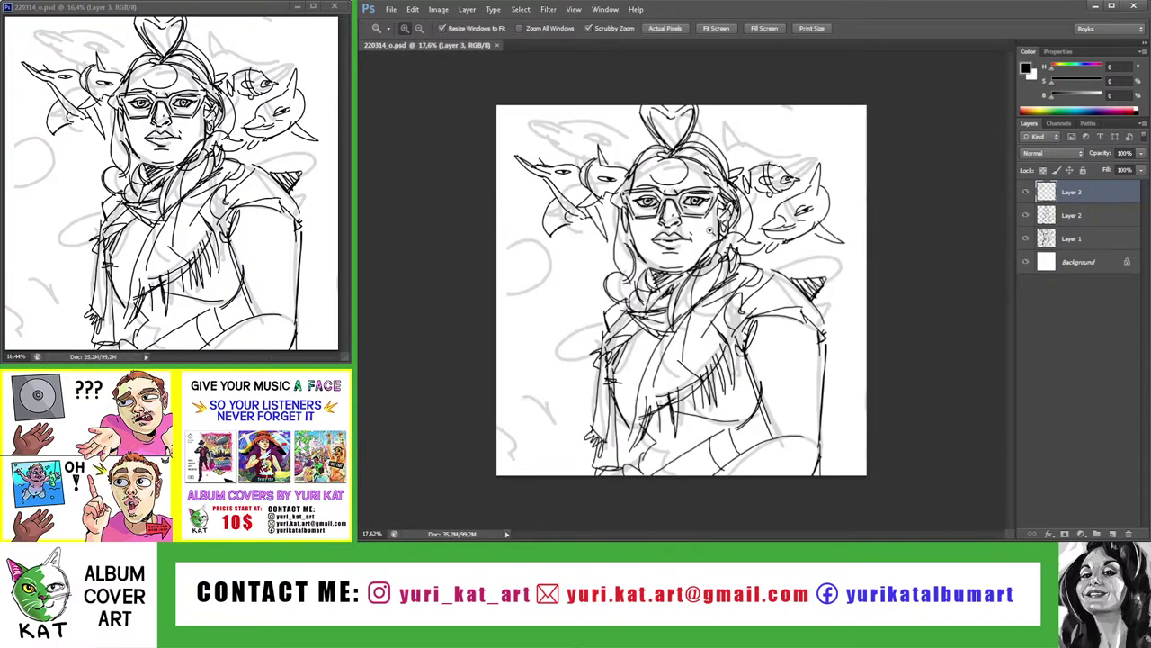
pyautogui.moveTo(620, 273)
pyautogui.mouseDown()
pyautogui.moveTo(589, 275)
pyautogui.moveTo(630, 275)
pyautogui.mouseUp()
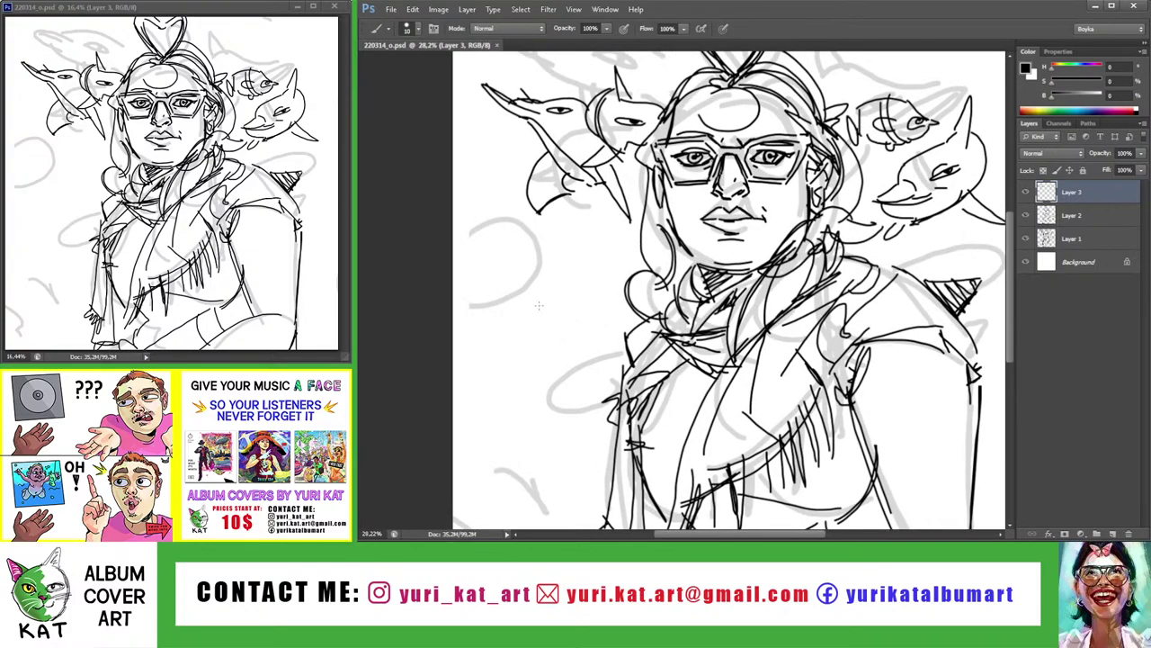
pyautogui.press('b')
pyautogui.moveTo(513, 326)
pyautogui.mouseDown()
pyautogui.moveTo(601, 269)
pyautogui.moveTo(583, 240)
pyautogui.moveTo(562, 270)
pyautogui.mouseUp()
pyautogui.moveTo(565, 221); pyautogui.dragTo(580, 221)
pyautogui.moveTo(531, 261)
pyautogui.mouseDown()
pyautogui.moveTo(493, 342)
pyautogui.moveTo(629, 266)
pyautogui.moveTo(603, 355)
pyautogui.mouseUp()
pyautogui.press('z')
pyautogui.hotkey('ctrl', 's')
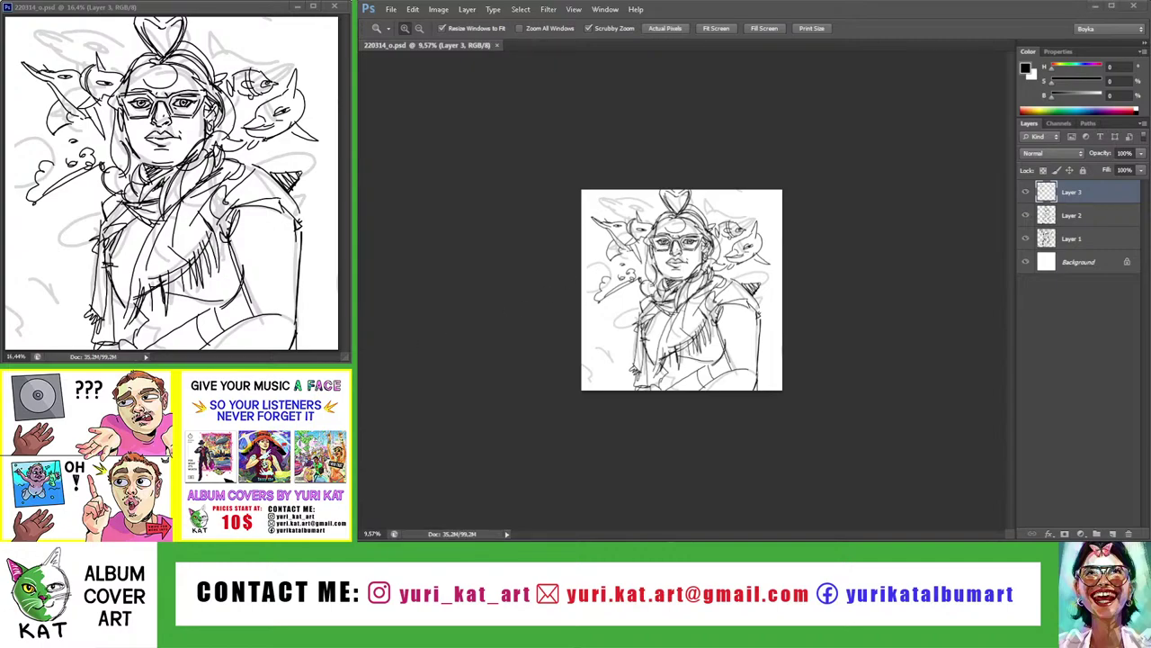
# Sketch bubble clouds, small loops, a wavy line and a swirl down the lower-left side
pyautogui.moveTo(567, 380); pyautogui.dragTo(593, 382)
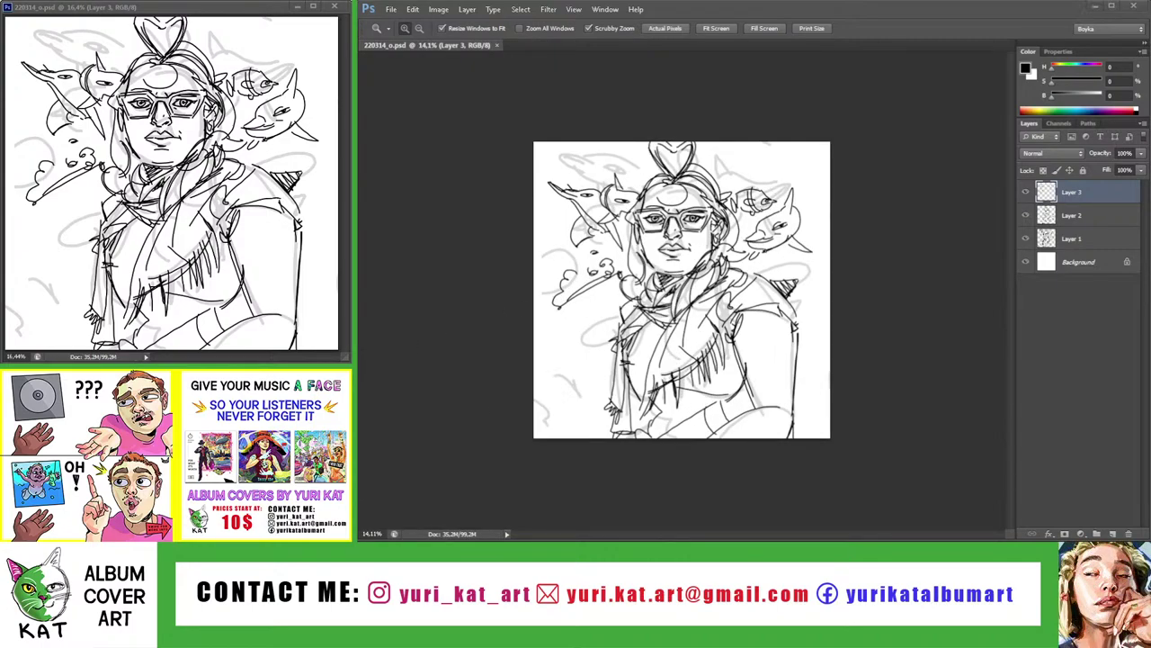
pyautogui.click(572, 395)
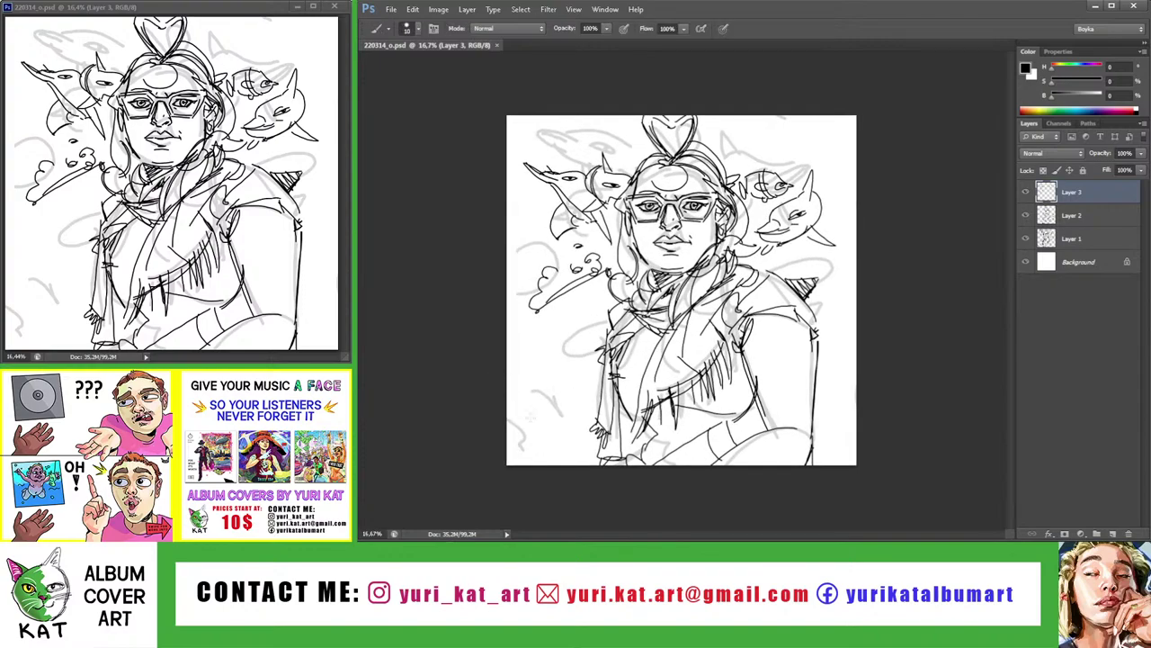
pyautogui.press('b')
pyautogui.moveTo(507, 417)
pyautogui.mouseDown()
pyautogui.moveTo(525, 422)
pyautogui.moveTo(528, 451)
pyautogui.moveTo(567, 452)
pyautogui.mouseUp()
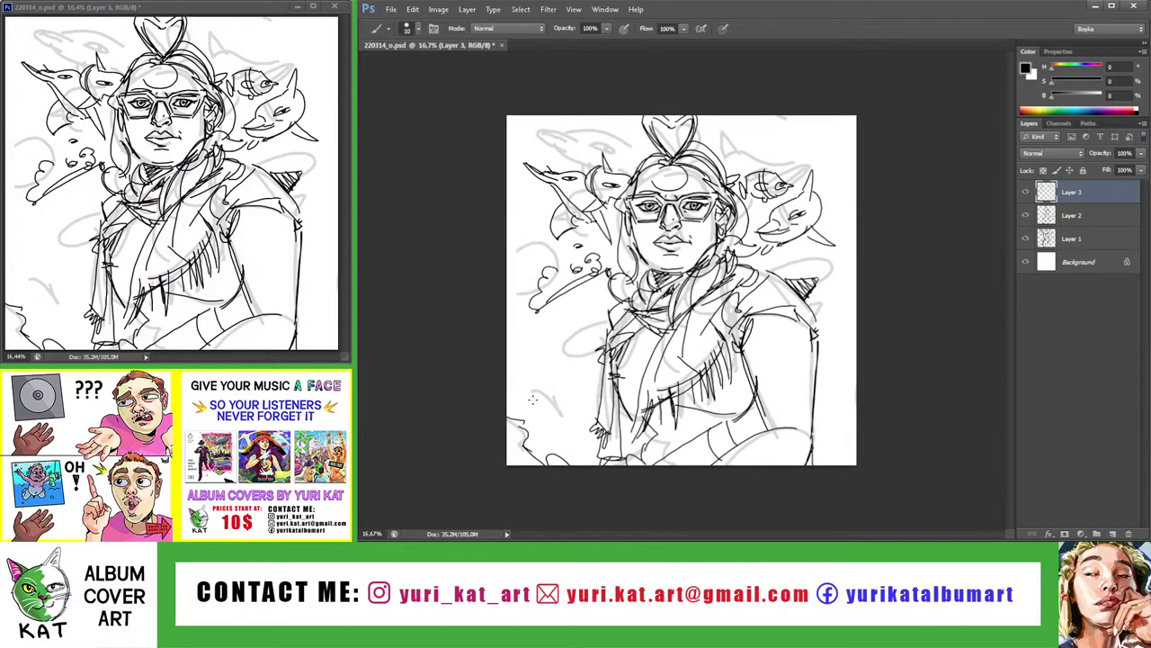
pyautogui.moveTo(527, 376)
pyautogui.mouseDown()
pyautogui.moveTo(546, 362)
pyautogui.moveTo(538, 404)
pyautogui.moveTo(556, 389)
pyautogui.mouseUp()
pyautogui.moveTo(552, 385)
pyautogui.mouseDown()
pyautogui.moveTo(567, 380)
pyautogui.moveTo(522, 358)
pyautogui.mouseUp()
pyautogui.moveTo(525, 400)
pyautogui.mouseDown()
pyautogui.moveTo(533, 392)
pyautogui.moveTo(545, 462)
pyautogui.moveTo(581, 427)
pyautogui.mouseUp()
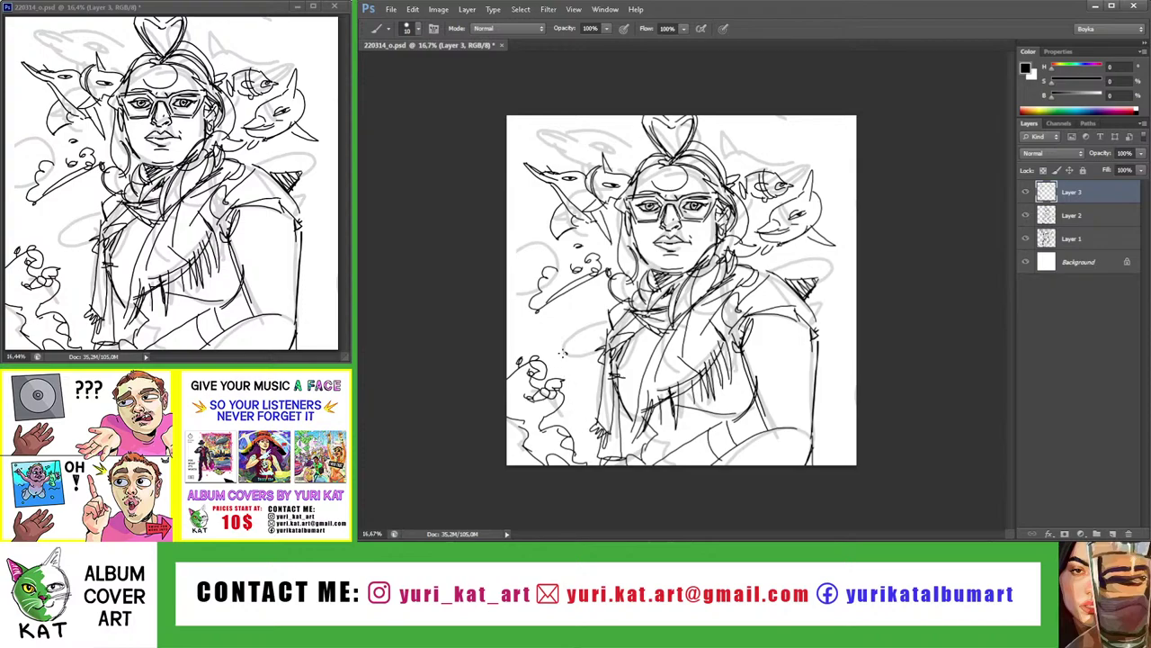
pyautogui.moveTo(563, 353); pyautogui.dragTo(557, 349)
pyautogui.moveTo(509, 430); pyautogui.dragTo(525, 464)
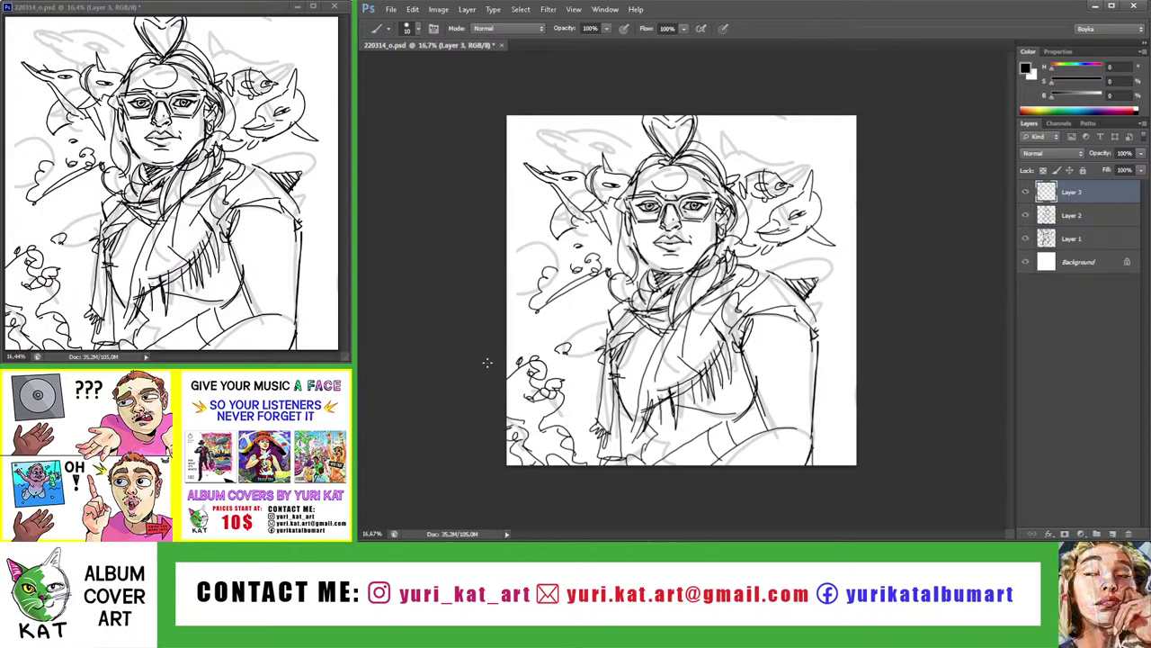
pyautogui.moveTo(508, 316)
pyautogui.mouseDown()
pyautogui.moveTo(545, 337)
pyautogui.moveTo(539, 310)
pyautogui.mouseUp()
pyautogui.moveTo(566, 346)
pyautogui.mouseDown()
pyautogui.moveTo(563, 302)
pyautogui.moveTo(570, 311)
pyautogui.moveTo(545, 322)
pyautogui.moveTo(515, 309)
pyautogui.mouseUp()
# Draw arcs along the right edge, an oval bubble left of the face, and leafy strokes across the top
pyautogui.moveTo(855, 404)
pyautogui.mouseDown()
pyautogui.moveTo(829, 423)
pyautogui.moveTo(856, 446)
pyautogui.mouseUp()
pyautogui.moveTo(838, 394)
pyautogui.mouseDown()
pyautogui.moveTo(846, 380)
pyautogui.moveTo(826, 401)
pyautogui.mouseUp()
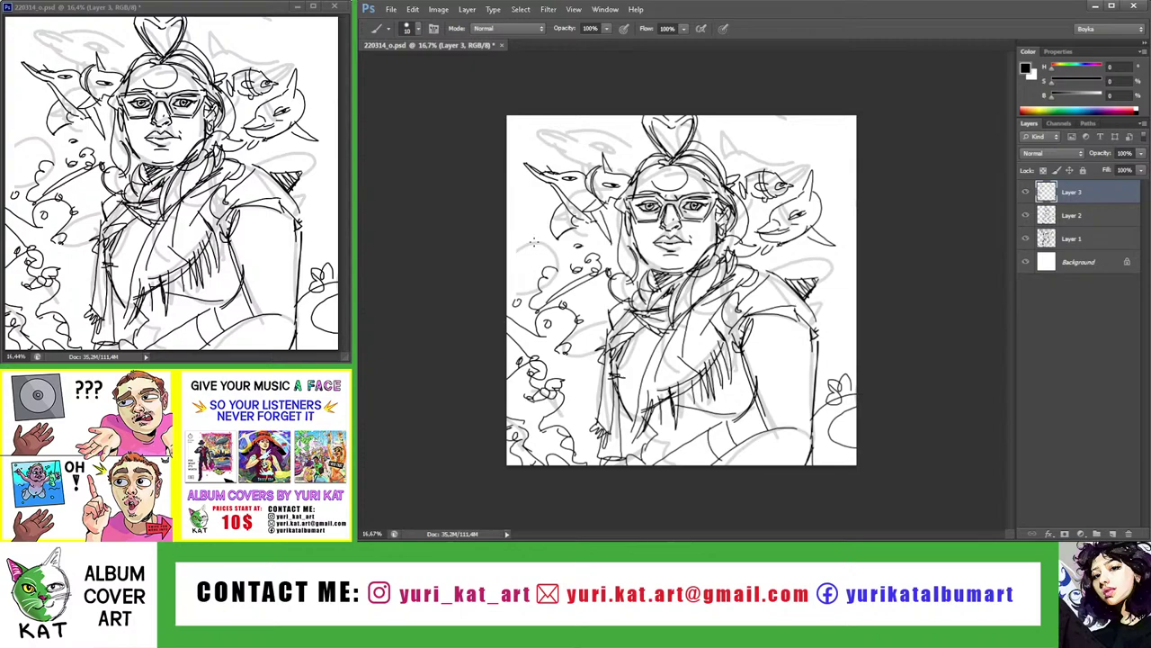
pyautogui.scroll(2, 512, 245)
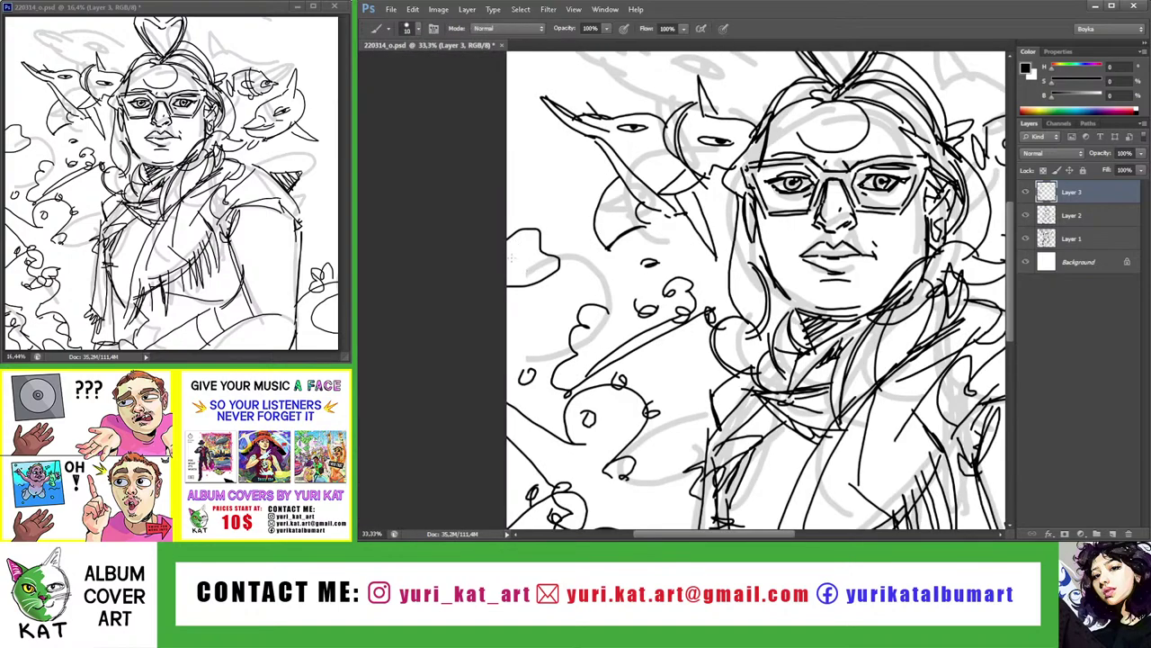
pyautogui.moveTo(511, 257)
pyautogui.mouseDown()
pyautogui.moveTo(534, 252)
pyautogui.moveTo(511, 273)
pyautogui.mouseUp()
pyautogui.scroll(-3, 520, 291)
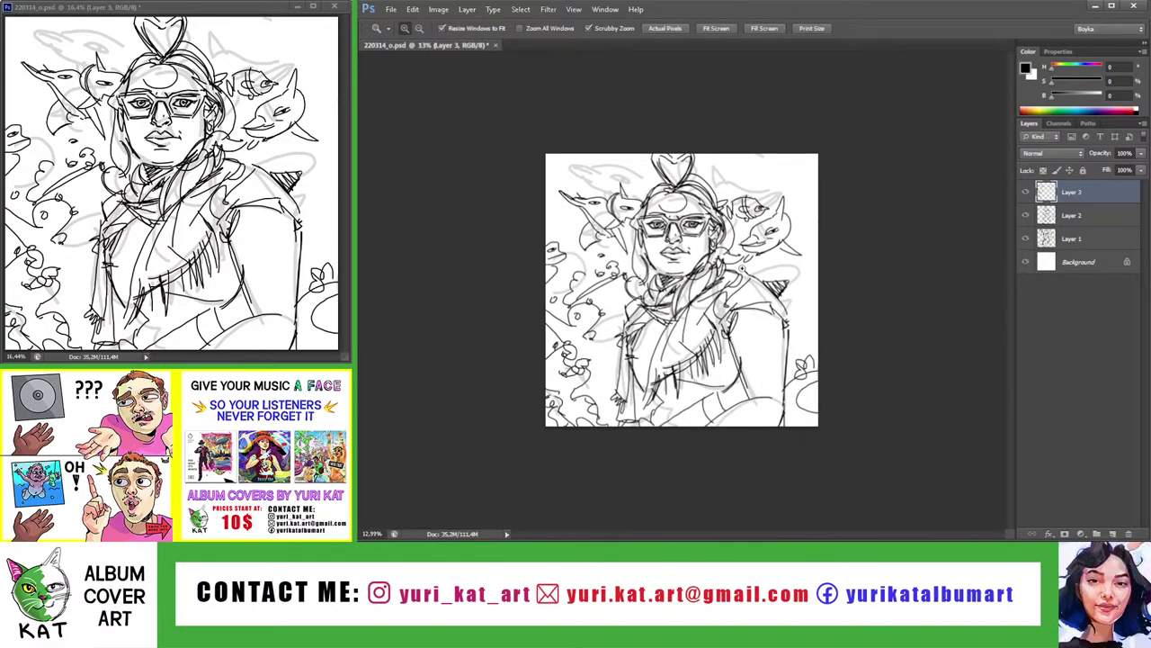
pyautogui.scroll(1, 805, 146)
pyautogui.press('b')
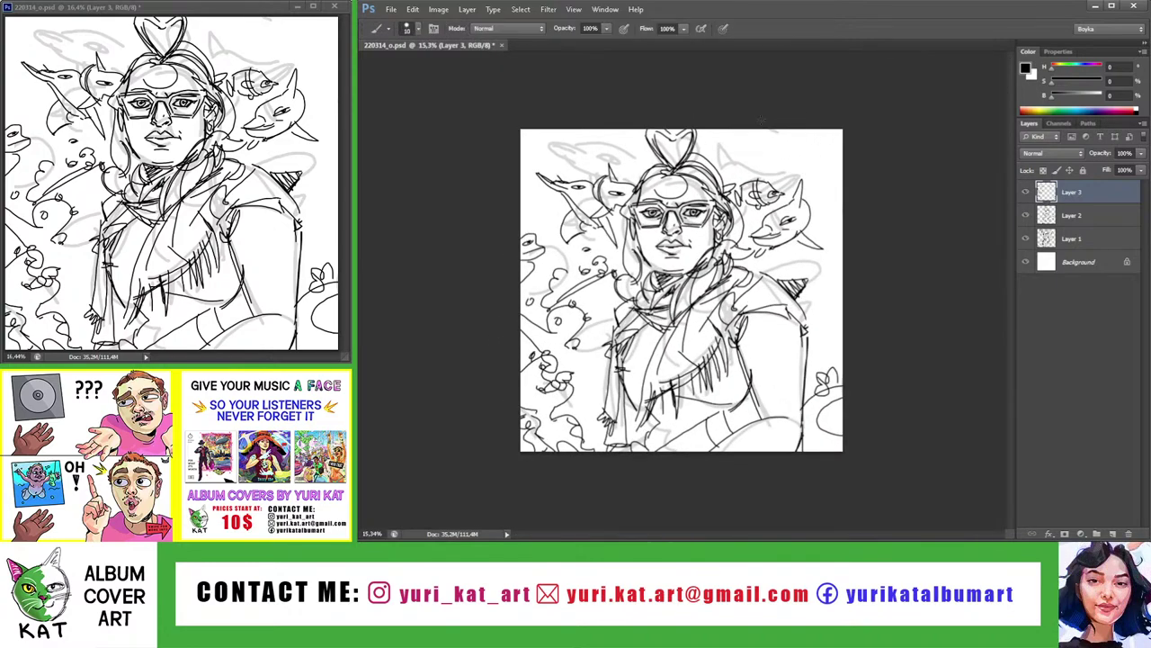
pyautogui.moveTo(839, 180)
pyautogui.mouseDown()
pyautogui.moveTo(797, 128)
pyautogui.moveTo(791, 151)
pyautogui.moveTo(836, 176)
pyautogui.mouseUp()
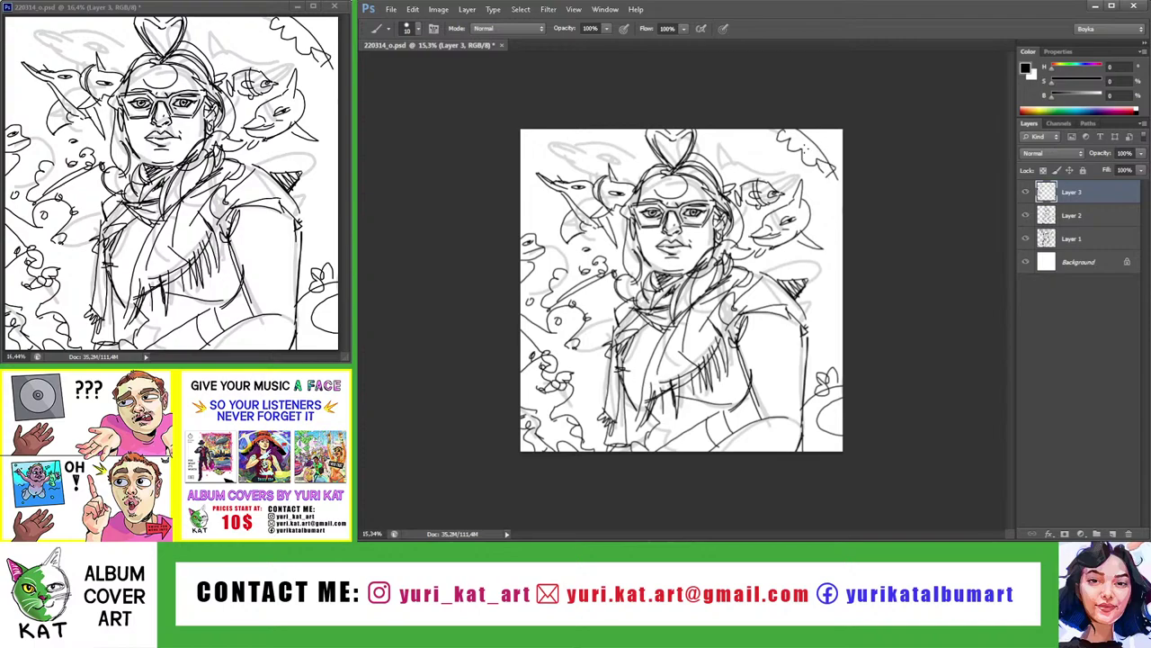
pyautogui.moveTo(785, 148)
pyautogui.mouseDown()
pyautogui.moveTo(797, 160)
pyautogui.moveTo(840, 149)
pyautogui.mouseUp()
pyautogui.moveTo(555, 135)
pyautogui.mouseDown()
pyautogui.moveTo(523, 167)
pyautogui.moveTo(576, 139)
pyautogui.moveTo(592, 145)
pyautogui.moveTo(602, 130)
pyautogui.mouseUp()
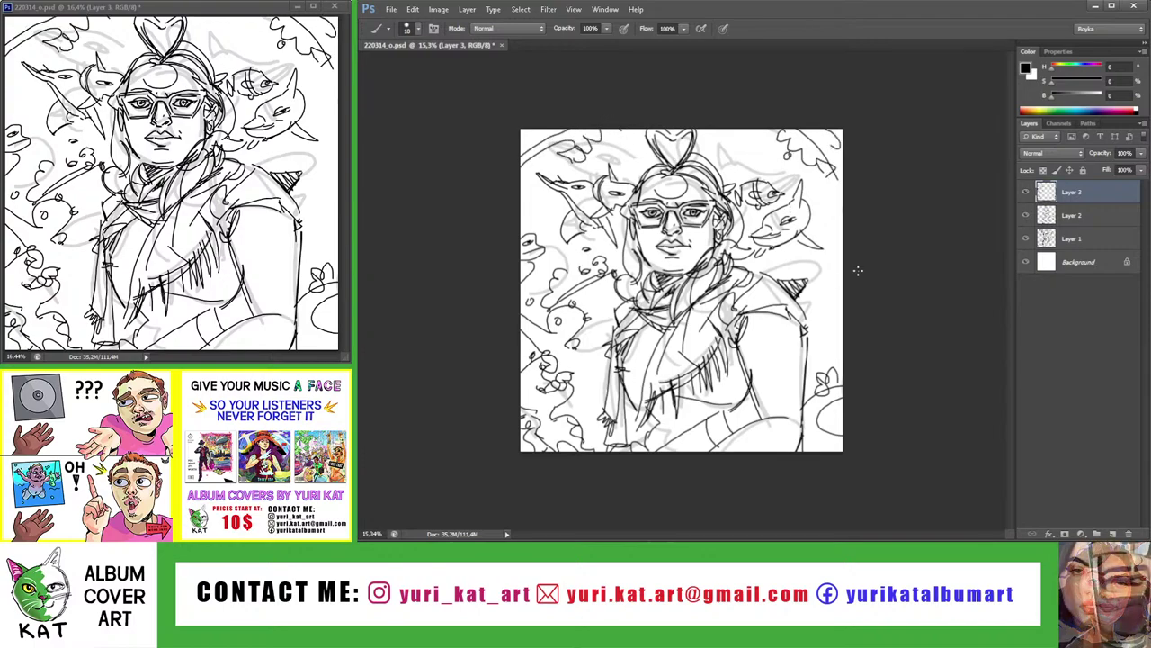
pyautogui.moveTo(840, 275); pyautogui.dragTo(827, 316)
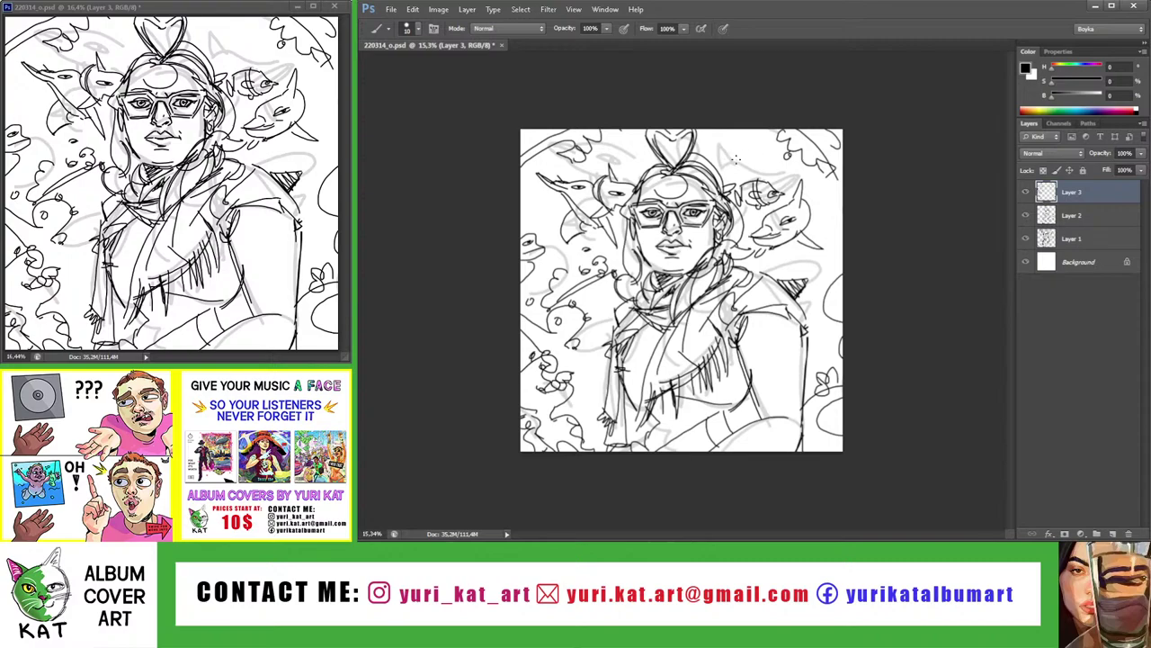
# Draw hair squiggles on both sides of the heart
pyautogui.press('z')
pyautogui.moveTo(723, 124); pyautogui.dragTo(762, 124)
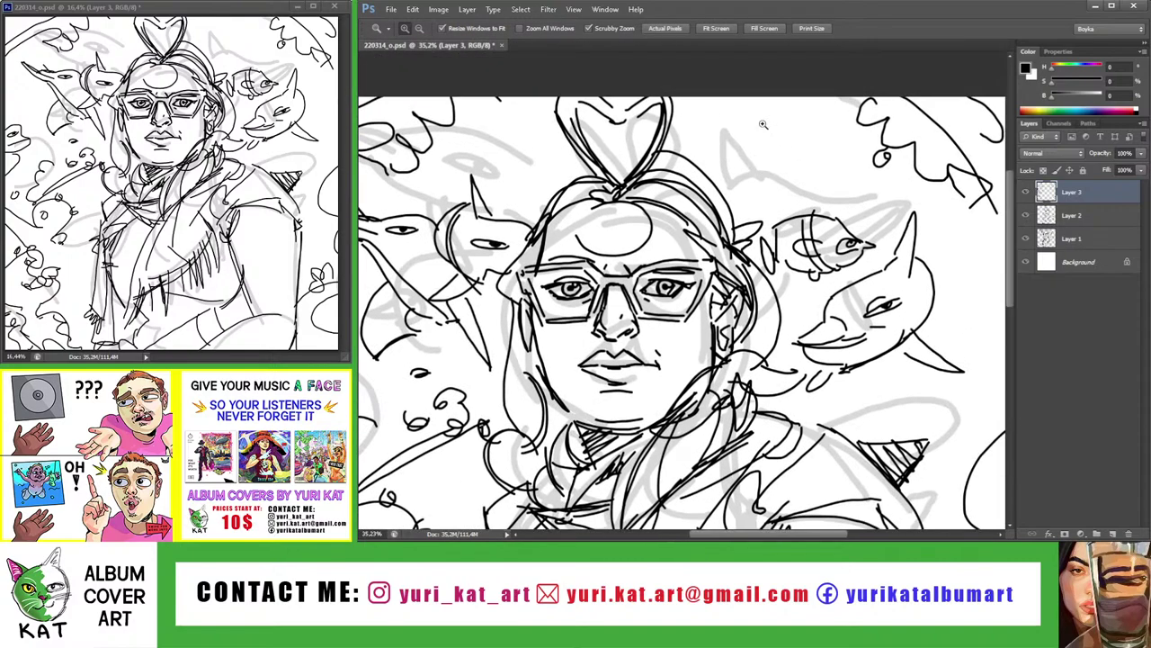
pyautogui.press('b')
pyautogui.moveTo(679, 127)
pyautogui.mouseDown()
pyautogui.moveTo(728, 171)
pyautogui.moveTo(716, 149)
pyautogui.moveTo(718, 160)
pyautogui.moveTo(742, 160)
pyautogui.moveTo(693, 153)
pyautogui.mouseUp()
pyautogui.moveTo(711, 106)
pyautogui.mouseDown()
pyautogui.moveTo(725, 120)
pyautogui.moveTo(757, 108)
pyautogui.mouseUp()
pyautogui.moveTo(734, 126); pyautogui.dragTo(748, 139)
pyautogui.moveTo(689, 112); pyautogui.dragTo(691, 126)
pyautogui.moveTo(581, 149); pyautogui.dragTo(504, 180)
# Add a small circle near the top and a short line on the right side
pyautogui.press('z')
pyautogui.click(540, 218)
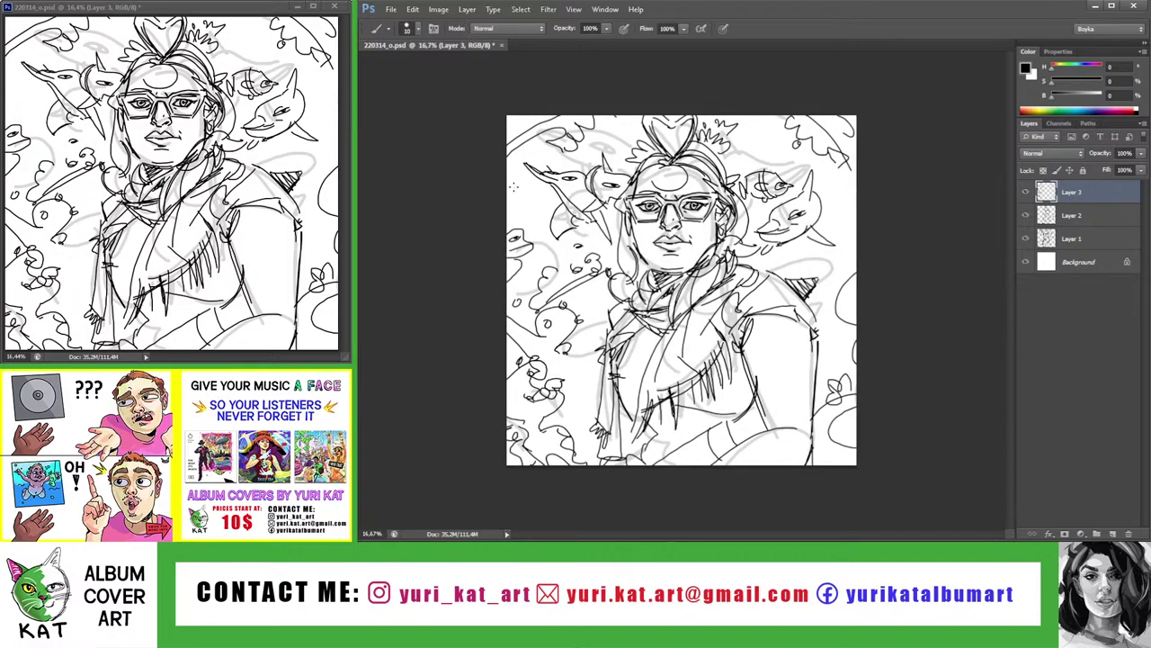
pyautogui.press('b')
pyautogui.moveTo(839, 211); pyautogui.dragTo(854, 227)
pyautogui.moveTo(761, 123); pyautogui.dragTo(765, 138)
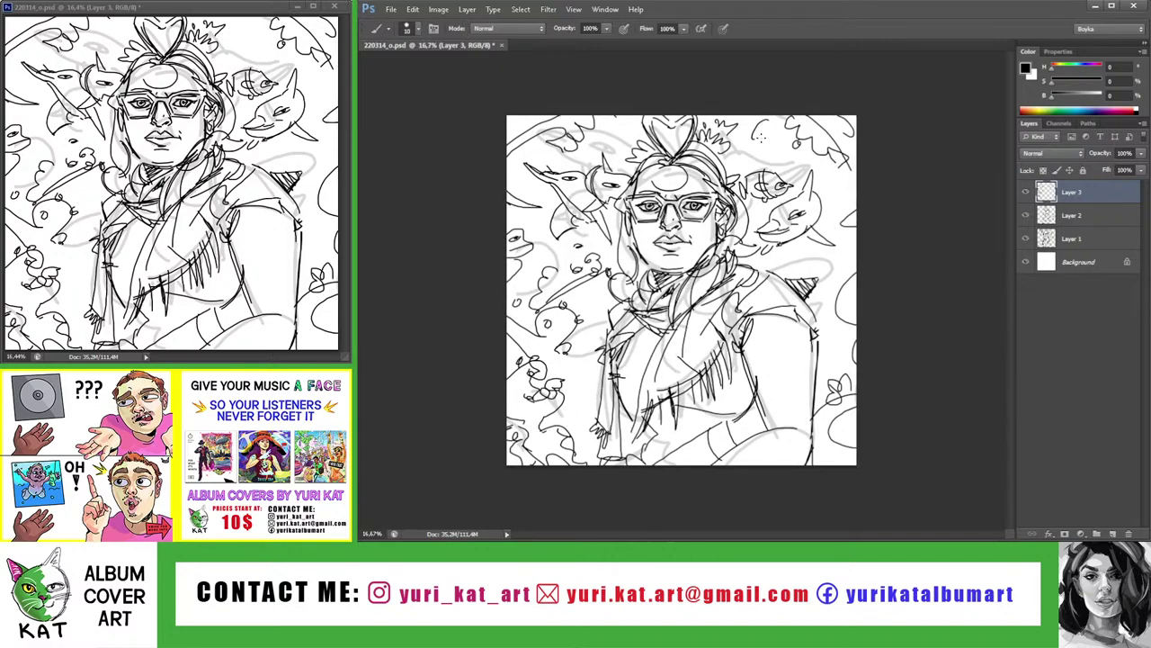
# Draw the beak of the small bird-like creature at the lower left
pyautogui.press('z')
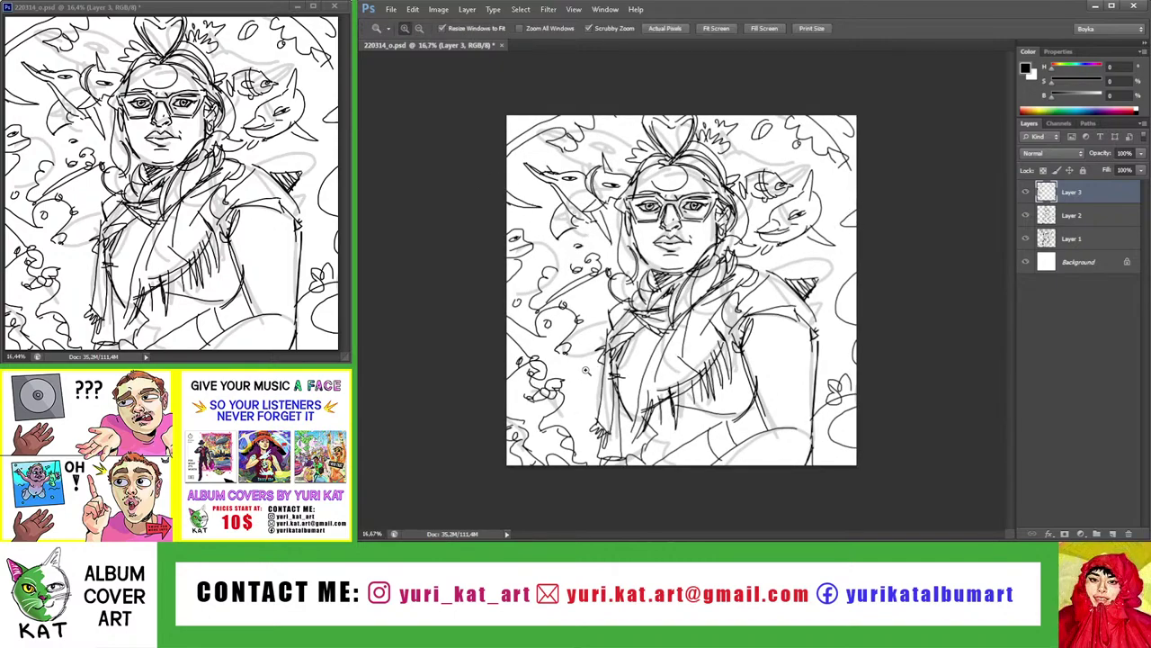
pyautogui.moveTo(575, 387)
pyautogui.mouseDown()
pyautogui.moveTo(603, 397)
pyautogui.moveTo(609, 423)
pyautogui.moveTo(603, 389)
pyautogui.moveTo(578, 393)
pyautogui.moveTo(623, 430)
pyautogui.mouseUp()
pyautogui.click(602, 397)
pyautogui.press('b')
pyautogui.press('z')
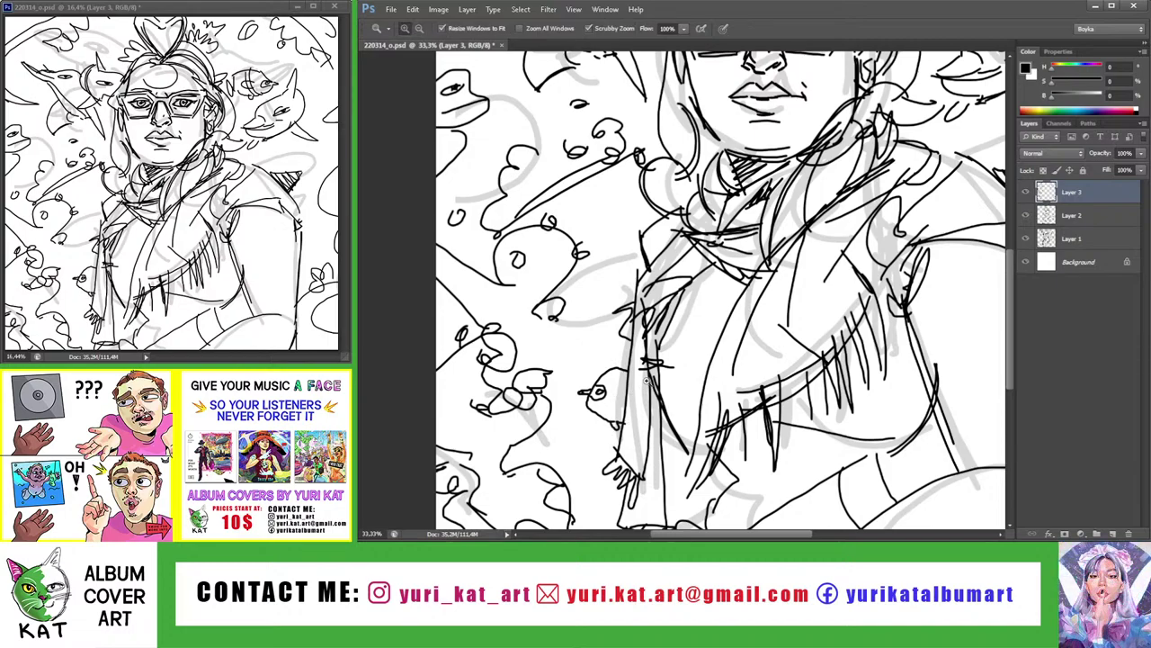
pyautogui.moveTo(635, 380)
pyautogui.mouseDown()
pyautogui.moveTo(613, 348)
pyautogui.moveTo(648, 349)
pyautogui.mouseUp()
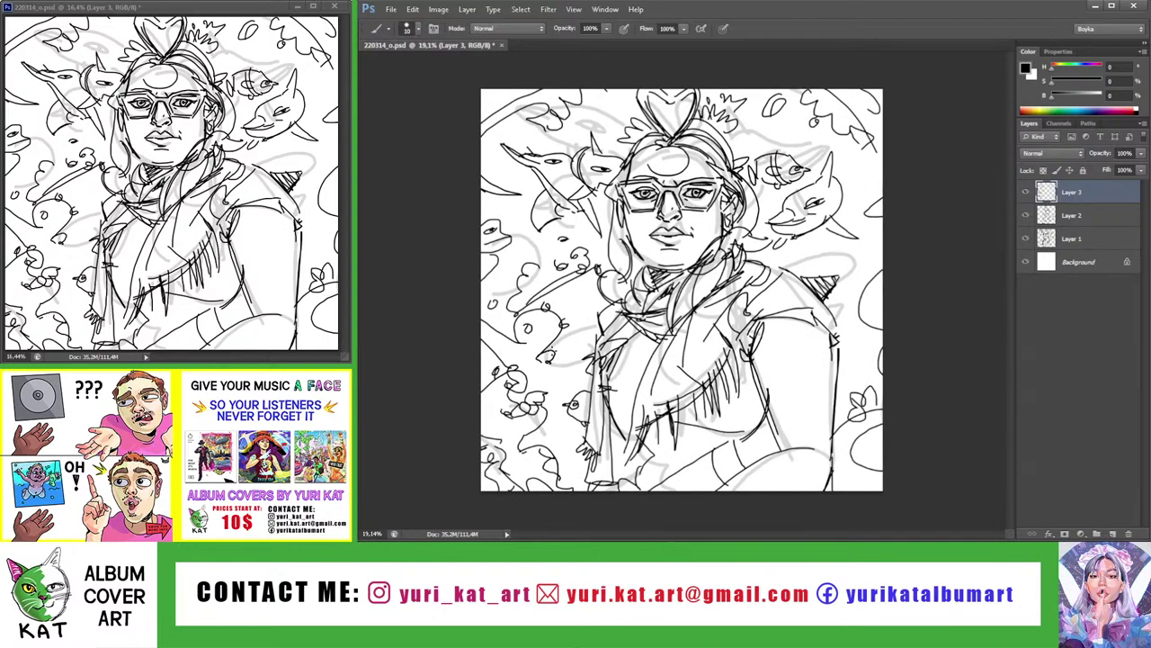
pyautogui.moveTo(531, 370)
pyautogui.mouseDown()
pyautogui.moveTo(586, 376)
pyautogui.moveTo(530, 340)
pyautogui.mouseUp()
pyautogui.press('z')
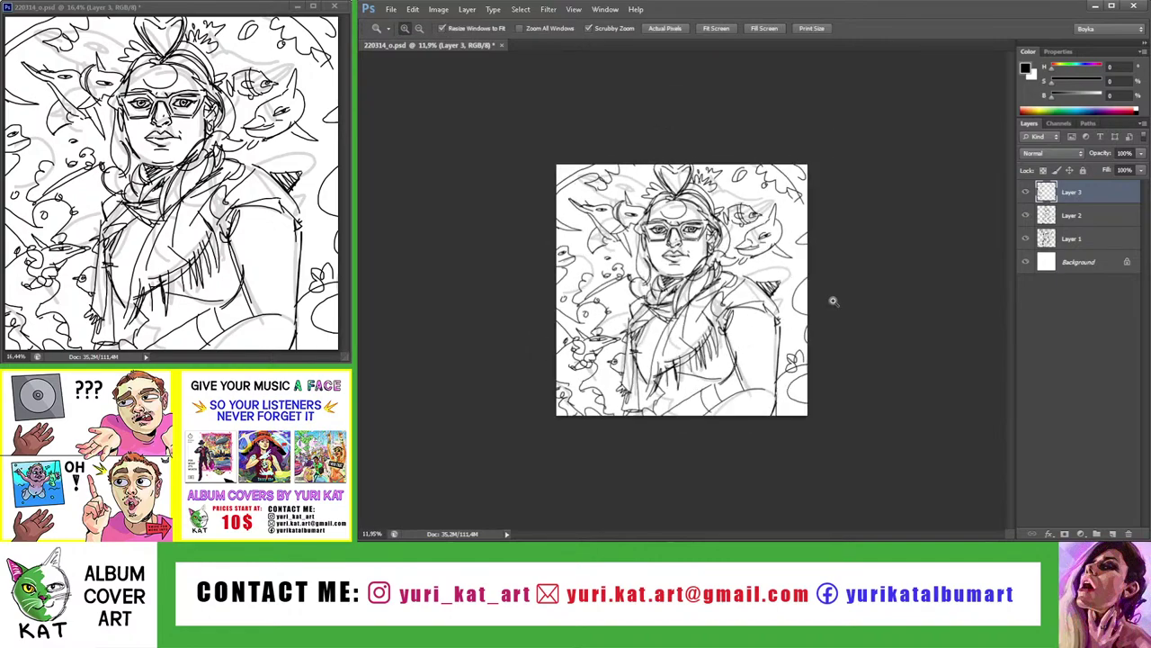
pyautogui.press('b')
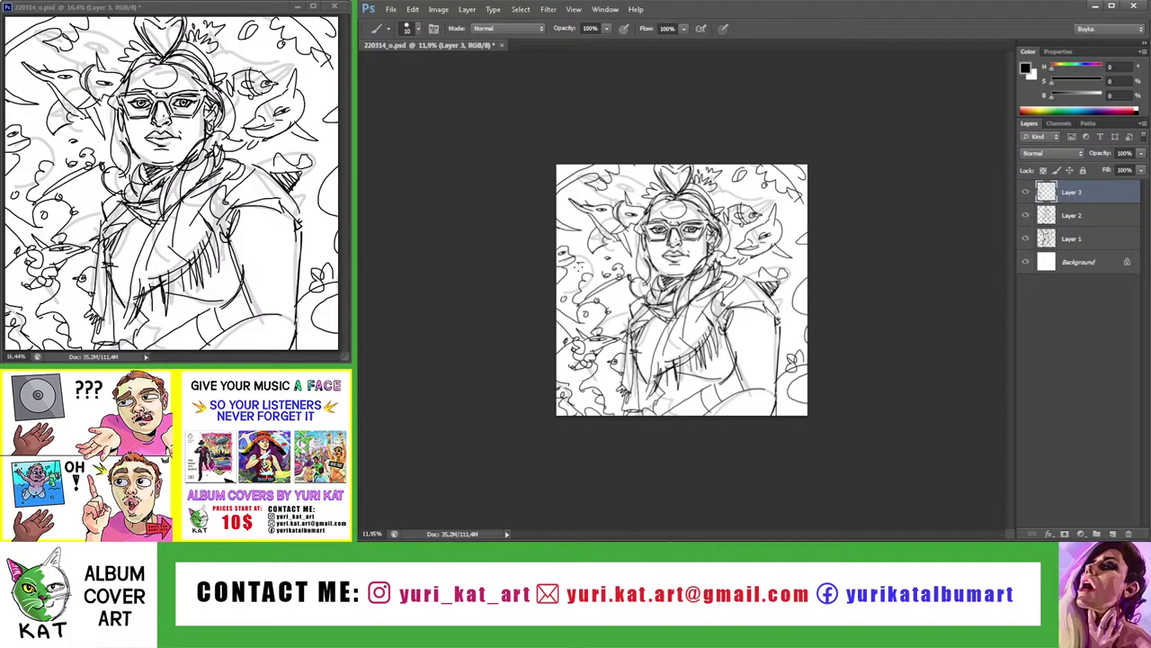
pyautogui.press('z')
pyautogui.moveTo(576, 197); pyautogui.dragTo(720, 317)
# Add a final short stroke beside the lower-left bird
pyautogui.press('b')
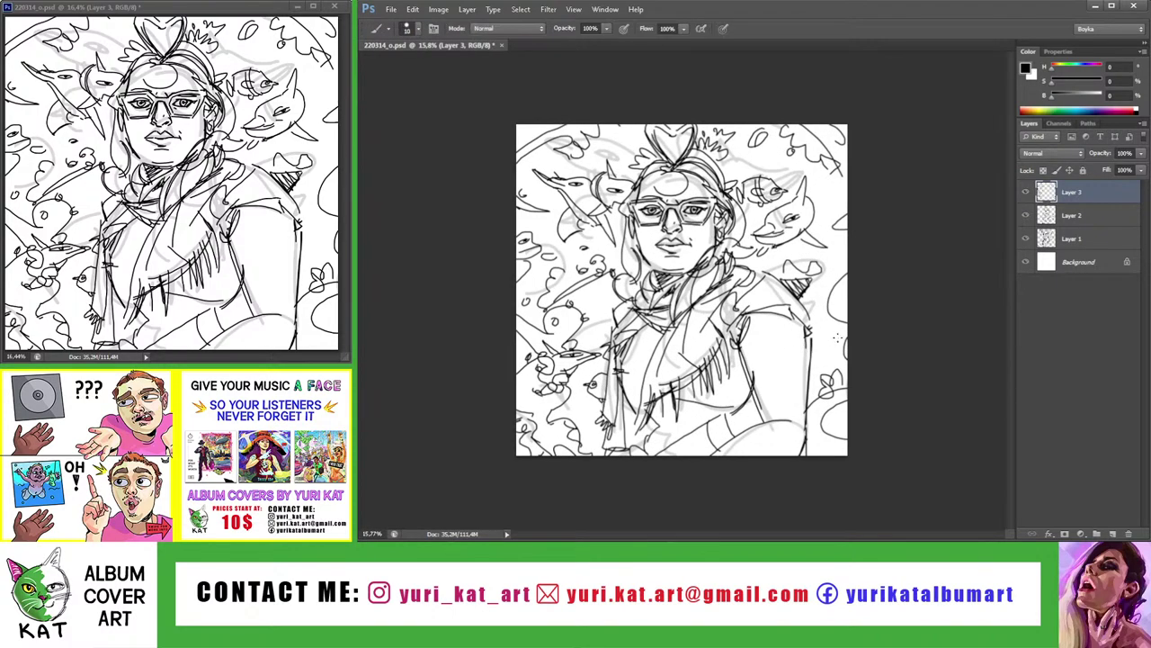
pyautogui.moveTo(595, 358); pyautogui.dragTo(576, 354)
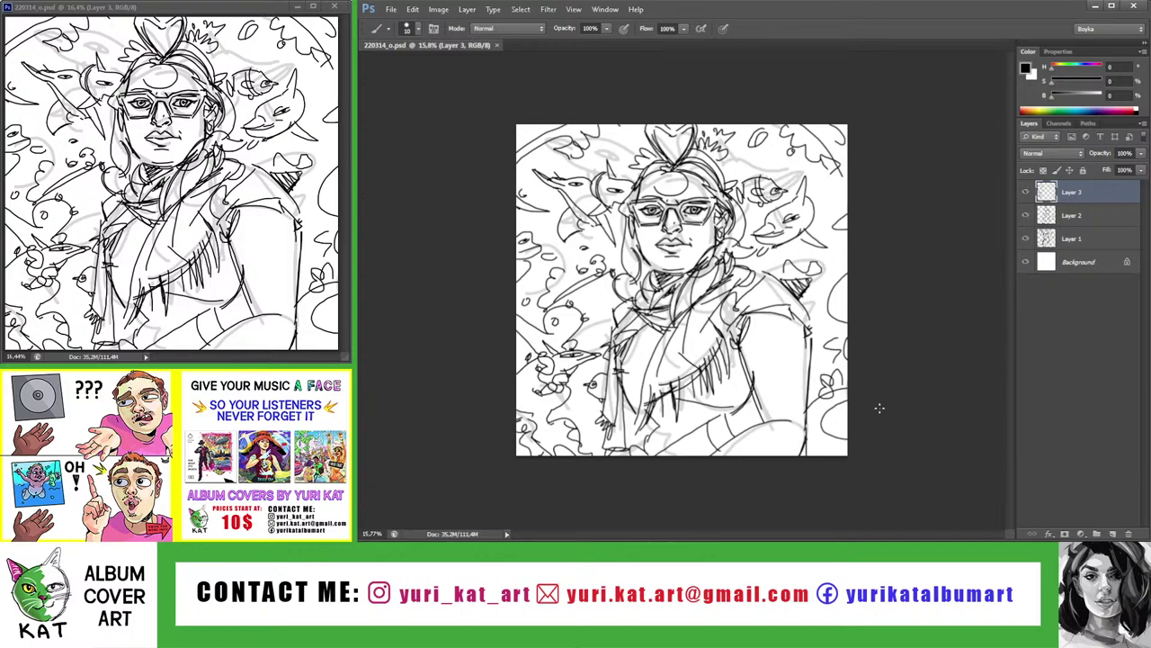
# Delete Layer 3, undo the deletion, and zoom in on the woman's shoulder
pyautogui.press('Delete')
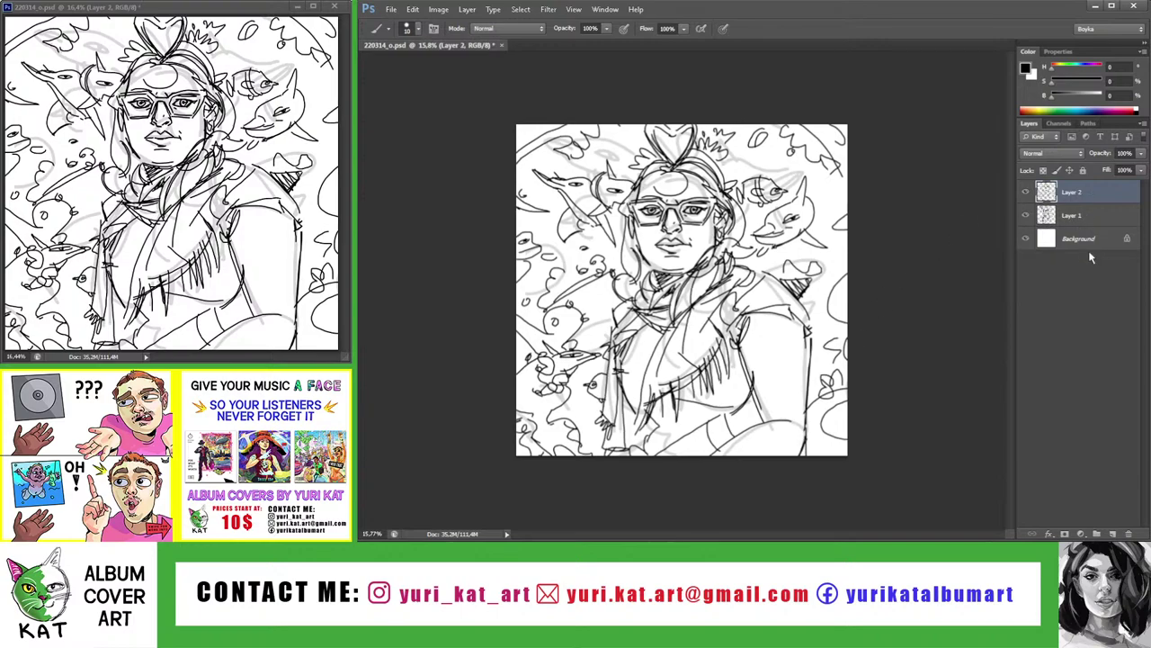
pyautogui.hotkey('ctrl', 'z')
pyautogui.press('z')
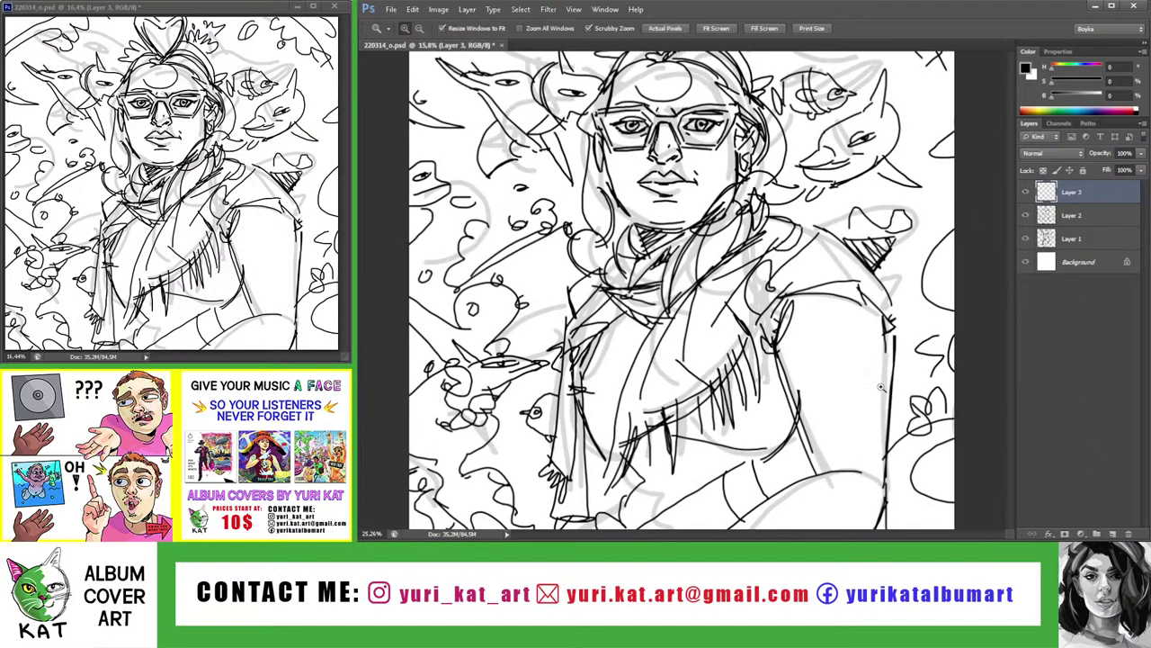
pyautogui.moveTo(864, 418); pyautogui.dragTo(686, 305)
pyautogui.click(686, 305)
pyautogui.click(627, 260)
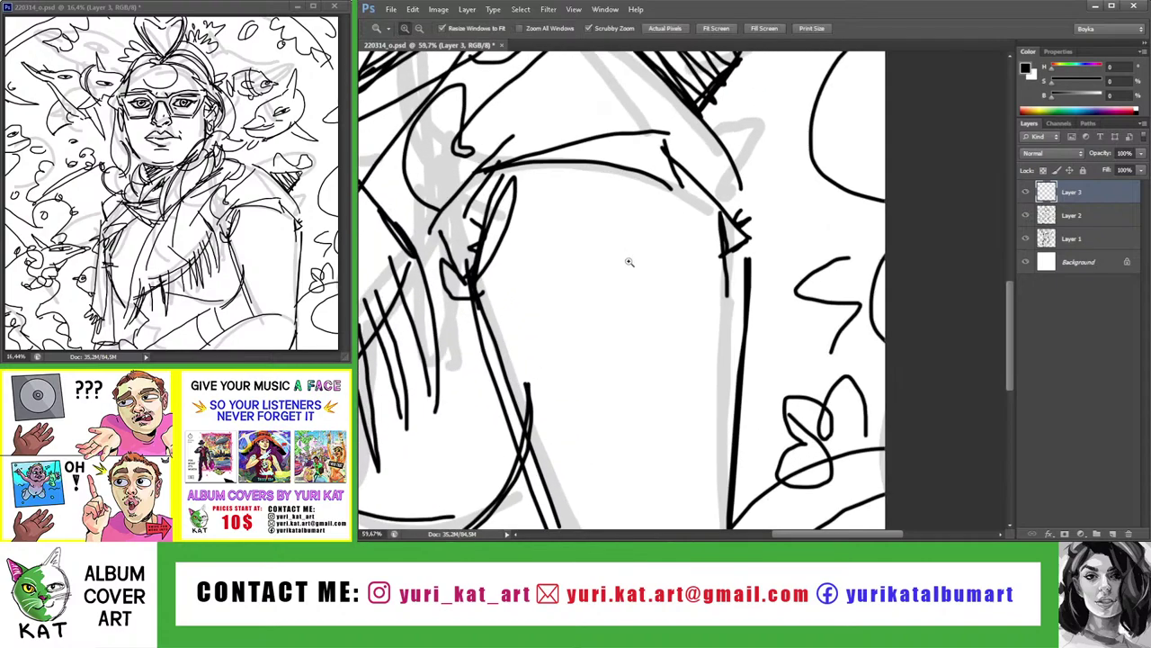
pyautogui.press('b')
# Draw the anchor's ring and a long shaft with a jagged bottom on the shoulder
pyautogui.moveTo(601, 236); pyautogui.dragTo(615, 236)
pyautogui.moveTo(616, 279); pyautogui.dragTo(608, 325)
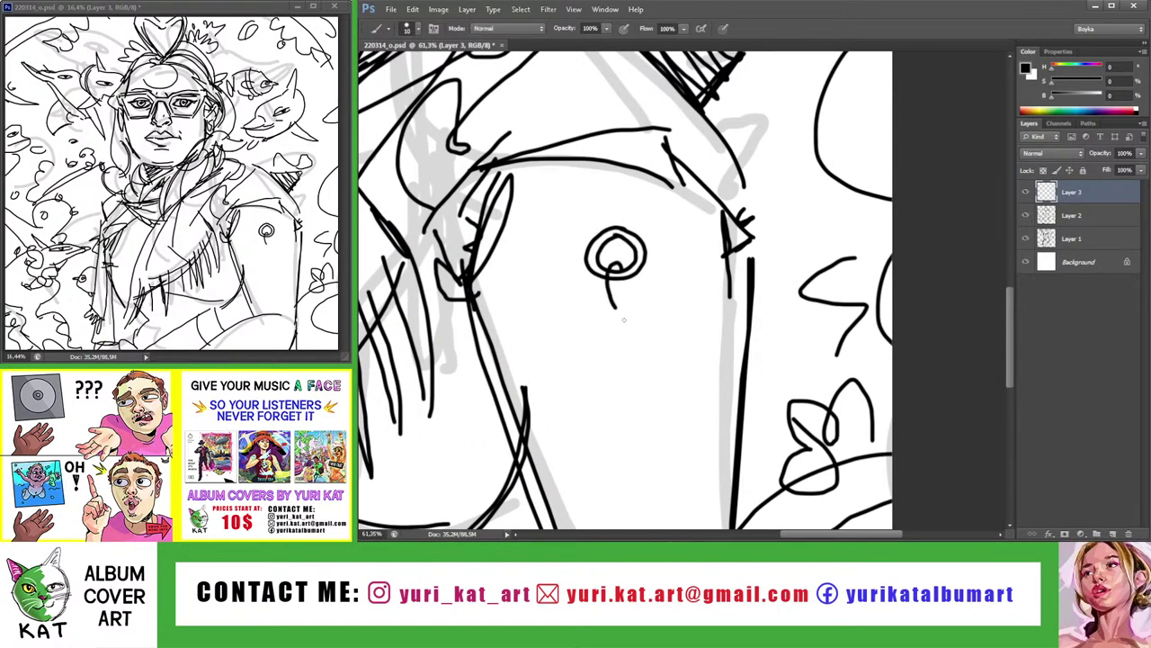
pyautogui.scroll(-1, 617, 324)
pyautogui.hotkey('ctrl', 'z')
pyautogui.moveTo(617, 235)
pyautogui.mouseDown()
pyautogui.moveTo(635, 421)
pyautogui.moveTo(662, 330)
pyautogui.moveTo(638, 262)
pyautogui.moveTo(654, 364)
pyautogui.mouseUp()
pyautogui.moveTo(637, 323); pyautogui.dragTo(648, 314)
# Draw the anchor's curved left and right arms with arrowhead tips
pyautogui.moveTo(736, 279)
pyautogui.mouseDown()
pyautogui.moveTo(656, 383)
pyautogui.moveTo(673, 363)
pyautogui.mouseUp()
pyautogui.moveTo(701, 278); pyautogui.dragTo(727, 271)
pyautogui.moveTo(732, 251)
pyautogui.mouseDown()
pyautogui.moveTo(733, 307)
pyautogui.moveTo(669, 363)
pyautogui.mouseUp()
pyautogui.hotkey('ctrl', 'z')
pyautogui.hotkey('ctrl', 'z')
pyautogui.hotkey('ctrl', 'z')
pyautogui.hotkey('ctrl', 'z')
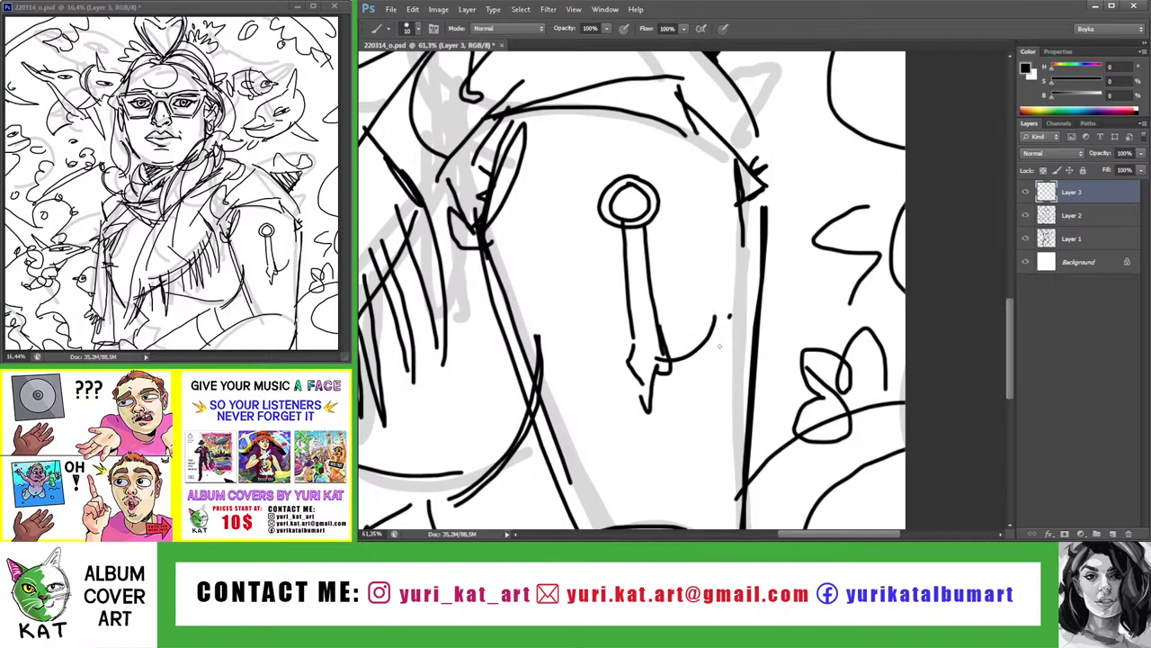
pyautogui.moveTo(730, 315); pyautogui.dragTo(663, 386)
pyautogui.moveTo(691, 317); pyautogui.dragTo(734, 331)
pyautogui.moveTo(567, 322); pyautogui.dragTo(634, 364)
pyautogui.moveTo(568, 335); pyautogui.dragTo(641, 370)
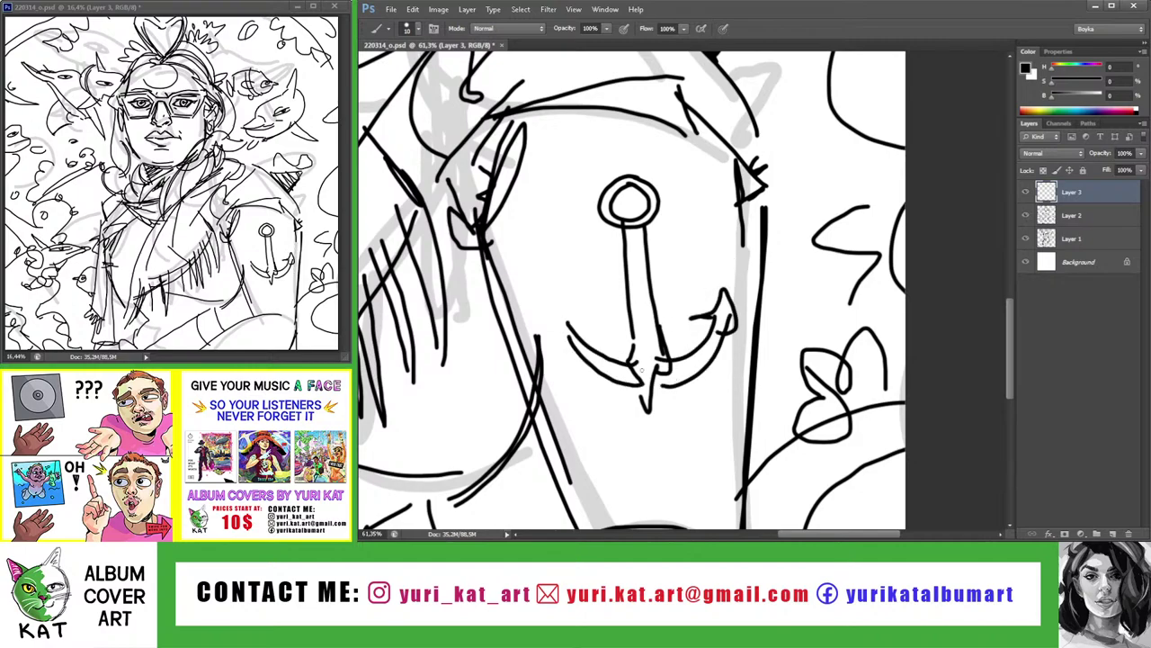
pyautogui.moveTo(583, 316); pyautogui.dragTo(567, 349)
pyautogui.moveTo(575, 265)
pyautogui.mouseDown()
pyautogui.moveTo(558, 257)
pyautogui.moveTo(557, 302)
pyautogui.moveTo(573, 255)
pyautogui.mouseUp()
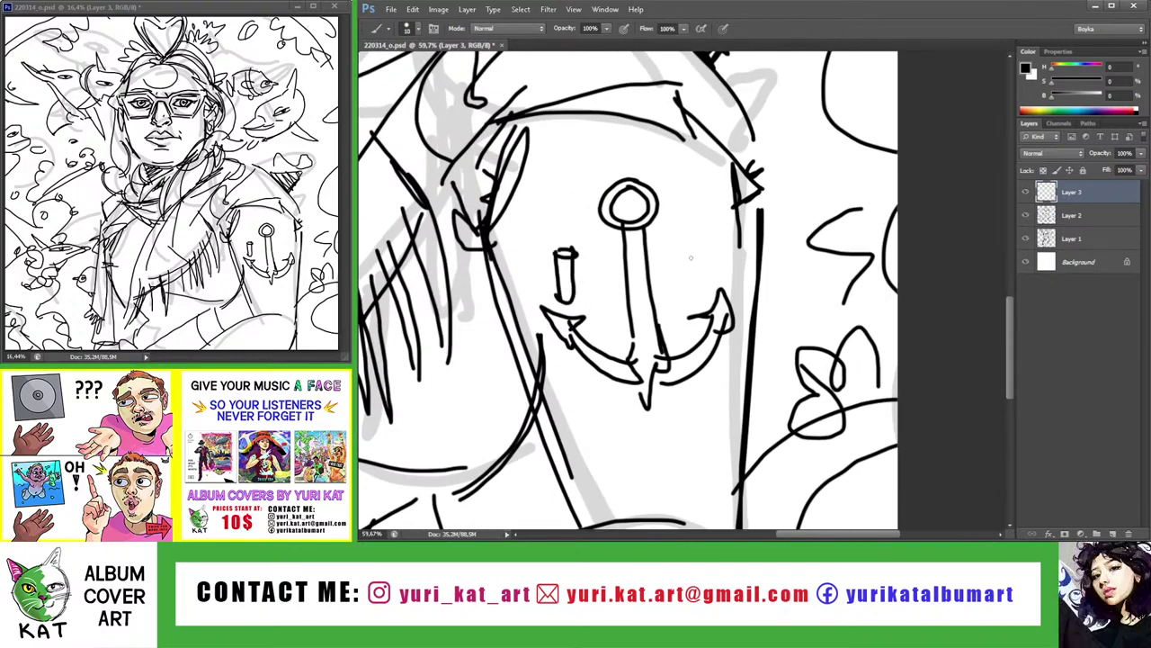
# Add small cylinders on either side of the shaft and the crossbar lines
pyautogui.moveTo(704, 248)
pyautogui.mouseDown()
pyautogui.moveTo(693, 244)
pyautogui.moveTo(695, 295)
pyautogui.moveTo(715, 284)
pyautogui.moveTo(712, 241)
pyautogui.mouseUp()
pyautogui.moveTo(588, 262); pyautogui.dragTo(678, 252)
pyautogui.moveTo(576, 298); pyautogui.dragTo(689, 284)
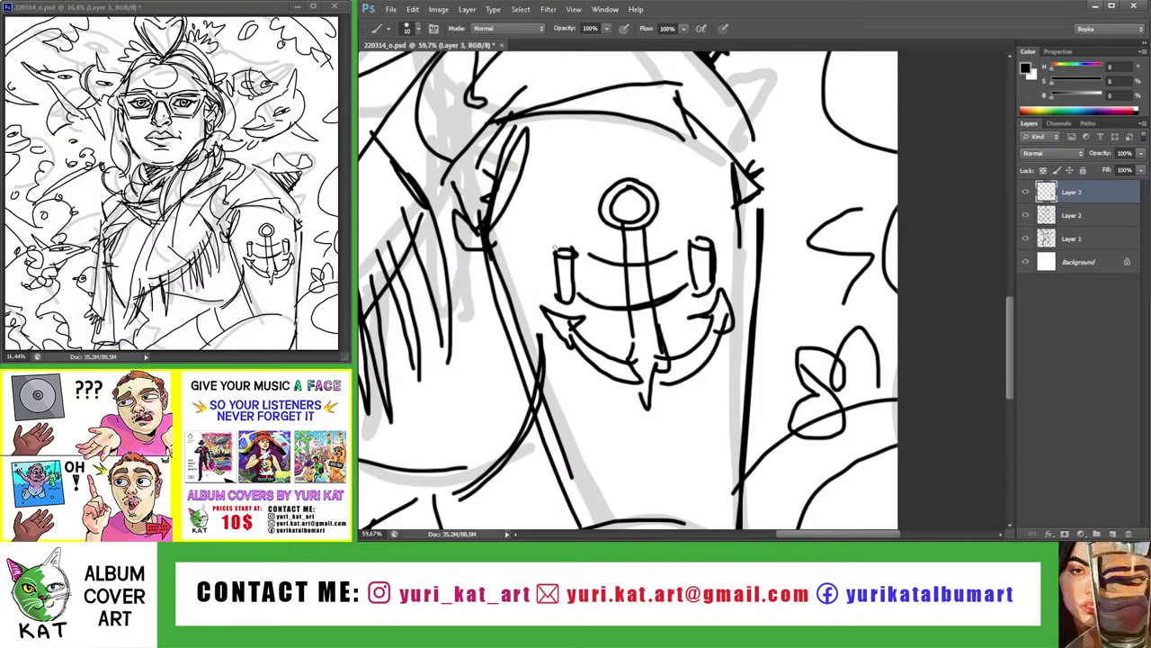
pyautogui.moveTo(554, 242); pyautogui.dragTo(560, 291)
pyautogui.hotkey('ctrl', 'z')
pyautogui.moveTo(552, 241); pyautogui.dragTo(557, 293)
# Draw a narrow loop below the anchor, then switch to the Eraser
pyautogui.moveTo(713, 231)
pyautogui.mouseDown()
pyautogui.moveTo(682, 268)
pyautogui.moveTo(719, 268)
pyautogui.mouseUp()
pyautogui.press('b')
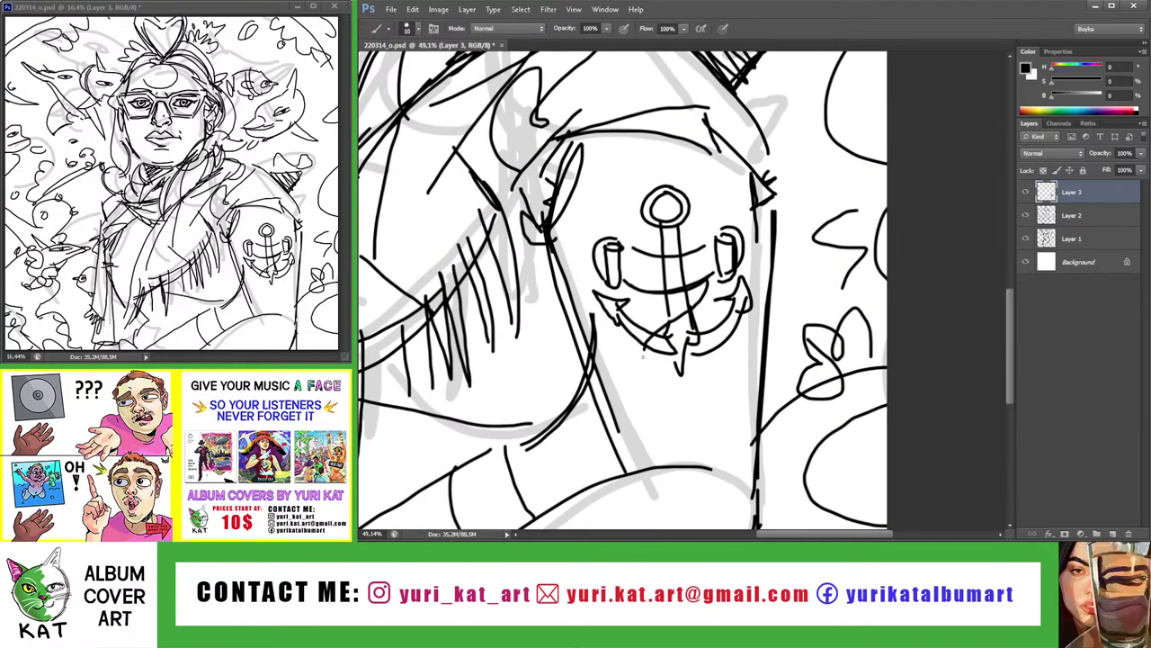
pyautogui.moveTo(644, 357)
pyautogui.mouseDown()
pyautogui.moveTo(698, 280)
pyautogui.moveTo(663, 279)
pyautogui.mouseUp()
pyautogui.press('e')
pyautogui.scroll(2, 664, 278)
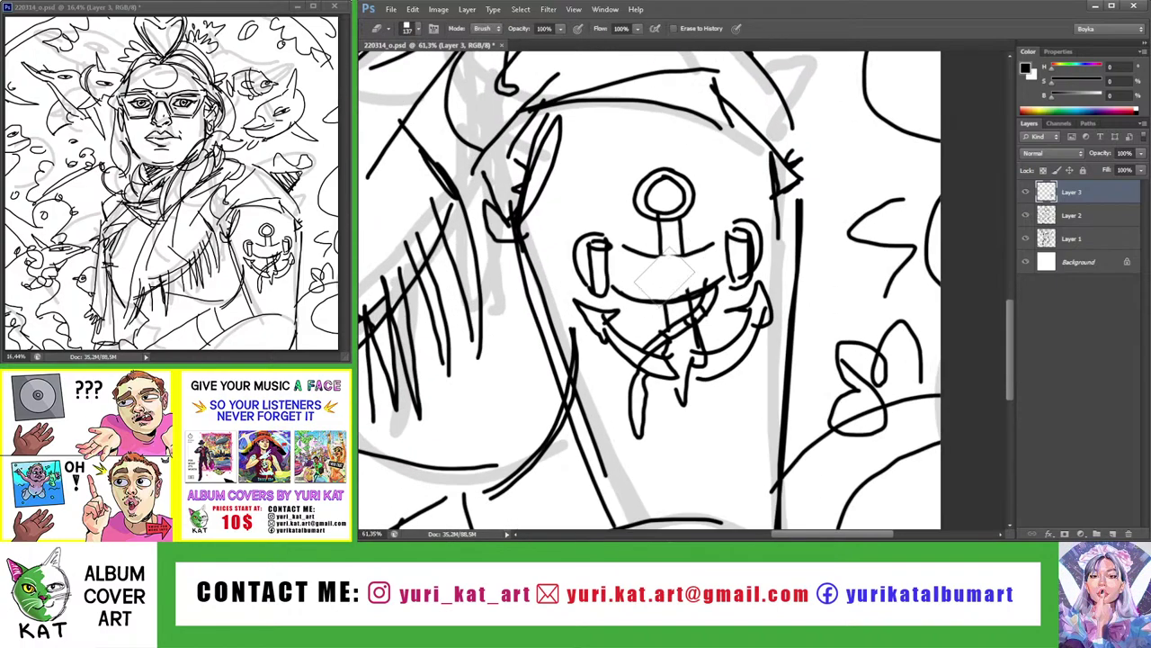
# Shift the anchor's top ring upward and deselect
pyautogui.press('b')
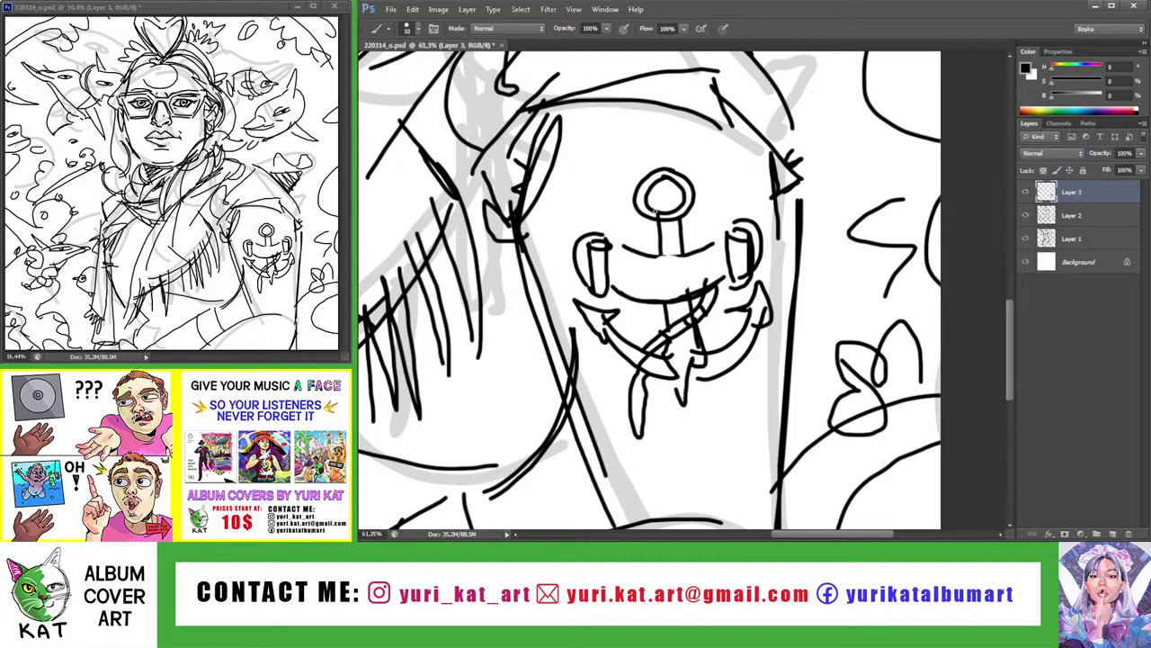
pyautogui.press('m')
pyautogui.moveTo(615, 149)
pyautogui.mouseDown()
pyautogui.moveTo(705, 224)
pyautogui.moveTo(690, 190)
pyautogui.moveTo(632, 199)
pyautogui.moveTo(627, 223)
pyautogui.moveTo(709, 231)
pyautogui.mouseUp()
pyautogui.press('v')
pyautogui.hotkey('ctrl', 'd')
# Curl the crossbar's right end and draw strokes from the ring through the crossbar
pyautogui.press('b')
pyautogui.moveTo(716, 192); pyautogui.dragTo(715, 221)
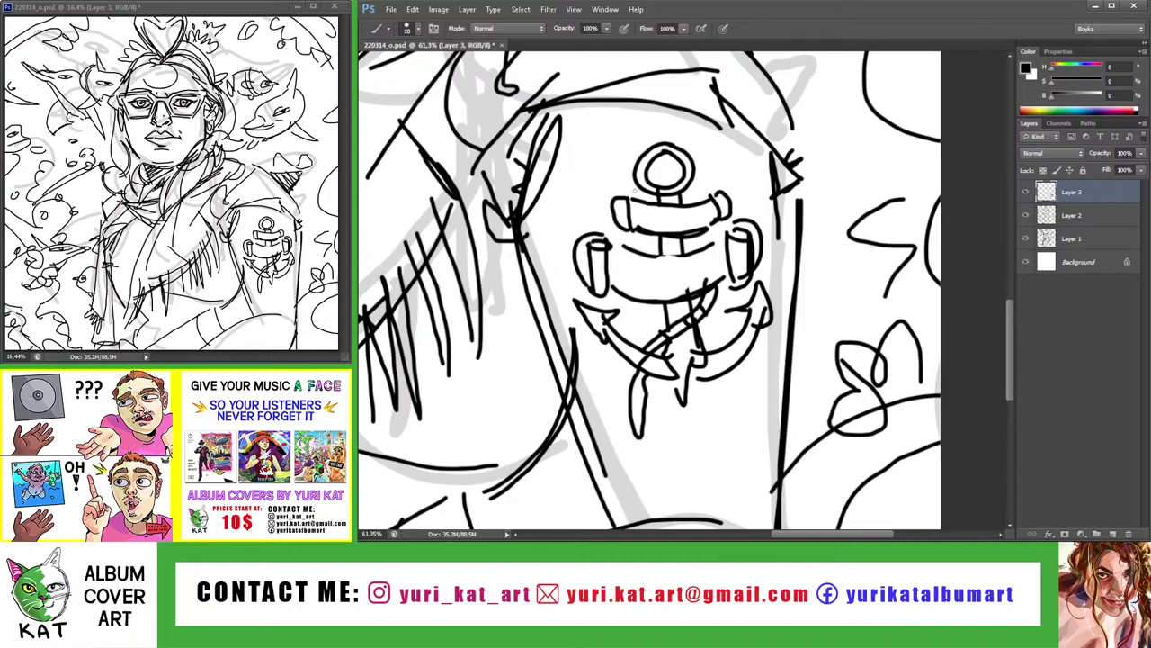
pyautogui.moveTo(667, 178); pyautogui.dragTo(631, 275)
pyautogui.hotkey('ctrl', 'z')
pyautogui.moveTo(642, 191); pyautogui.dragTo(632, 272)
pyautogui.moveTo(660, 191); pyautogui.dragTo(645, 254)
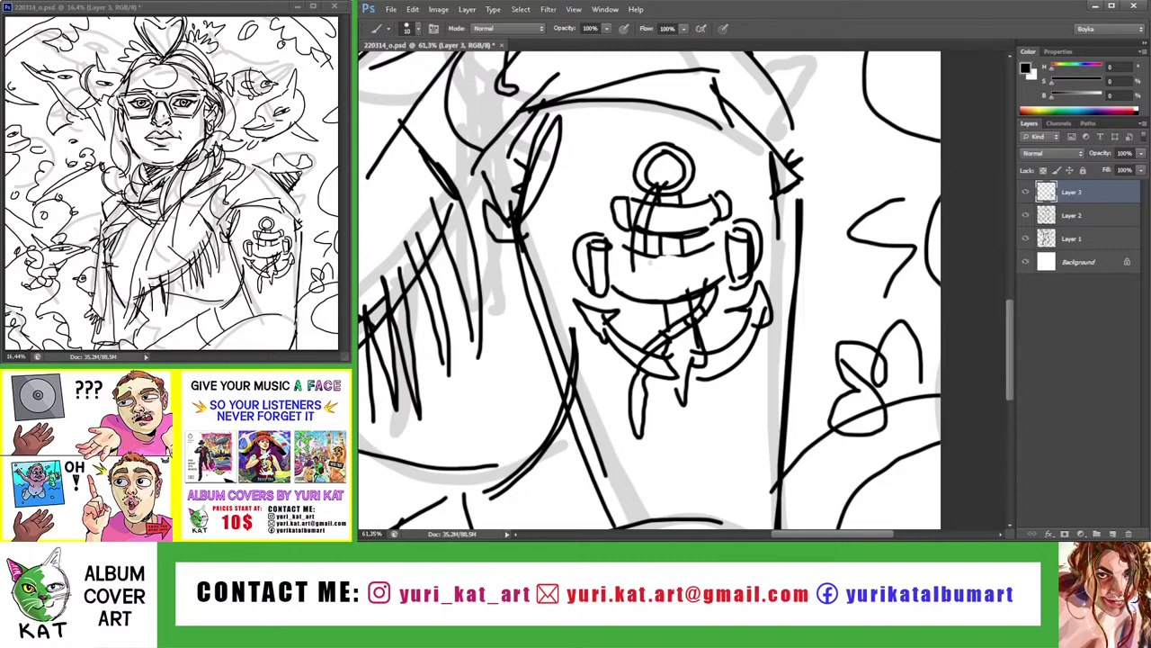
# Letter KAROCE across the banner on the anchor
pyautogui.press('z')
pyautogui.moveTo(662, 193)
pyautogui.mouseDown()
pyautogui.moveTo(640, 250)
pyautogui.moveTo(689, 262)
pyautogui.mouseUp()
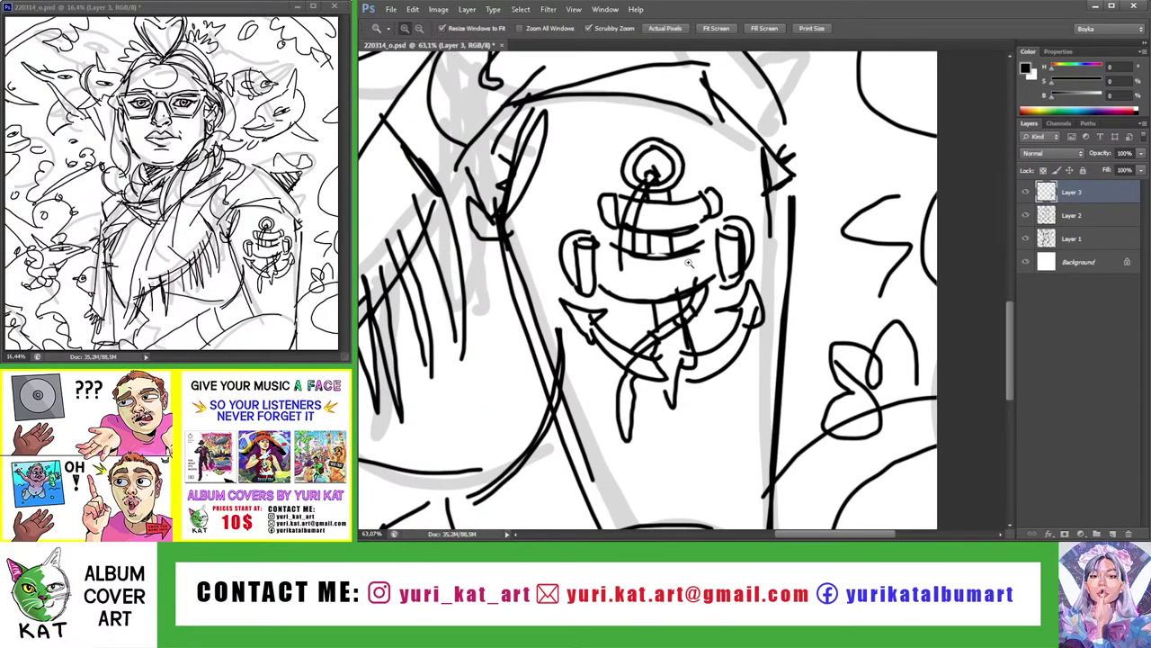
pyautogui.press('b')
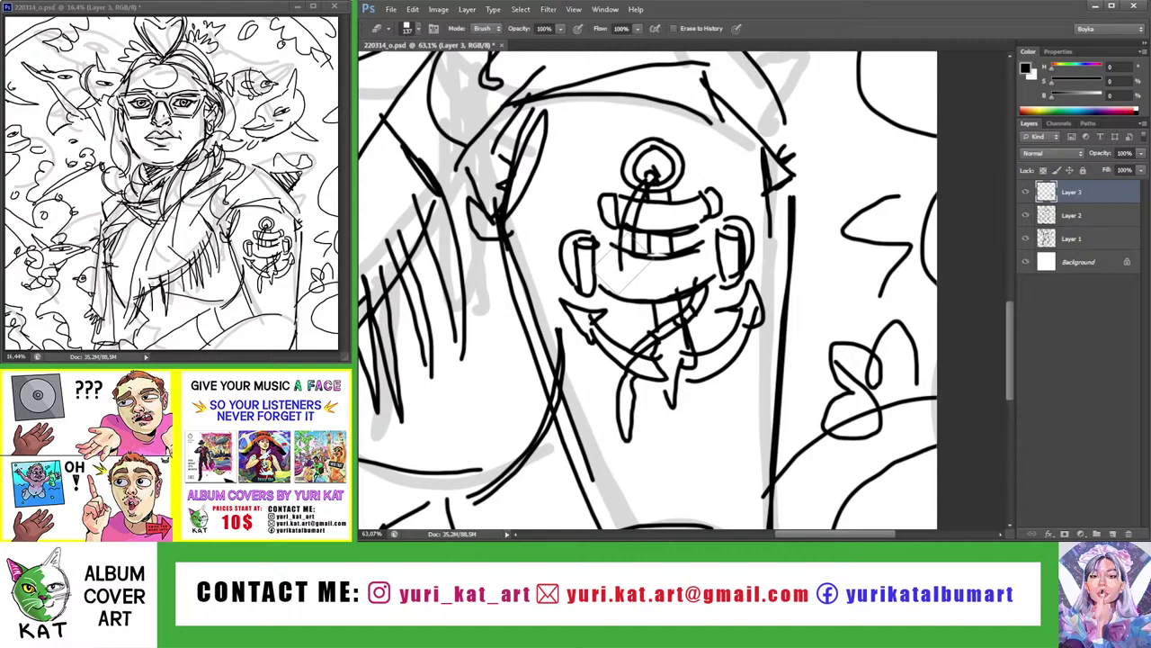
pyautogui.press('z')
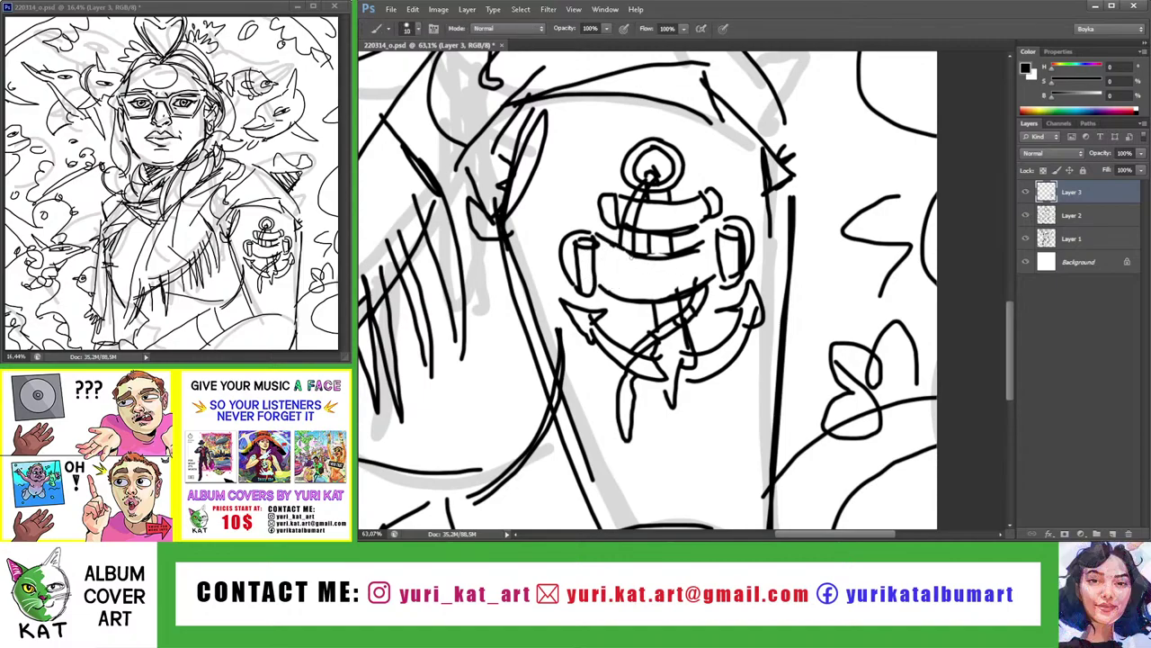
pyautogui.moveTo(598, 236)
pyautogui.mouseDown()
pyautogui.moveTo(616, 265)
pyautogui.moveTo(599, 309)
pyautogui.mouseUp()
pyautogui.press('b')
pyautogui.moveTo(616, 275)
pyautogui.mouseDown()
pyautogui.moveTo(615, 307)
pyautogui.moveTo(648, 320)
pyautogui.moveTo(640, 305)
pyautogui.mouseUp()
pyautogui.moveTo(662, 283)
pyautogui.mouseDown()
pyautogui.moveTo(662, 324)
pyautogui.moveTo(696, 327)
pyautogui.mouseUp()
pyautogui.moveTo(700, 284)
pyautogui.mouseDown()
pyautogui.moveTo(700, 320)
pyautogui.moveTo(716, 289)
pyautogui.mouseUp()
pyautogui.moveTo(745, 284)
pyautogui.mouseDown()
pyautogui.moveTo(743, 314)
pyautogui.moveTo(777, 305)
pyautogui.moveTo(779, 266)
pyautogui.moveTo(683, 270)
pyautogui.moveTo(731, 310)
pyautogui.mouseUp()
# Lasso the anchor tattoo, nudge it slightly down, and deselect
pyautogui.press('z')
pyautogui.press('l')
pyautogui.moveTo(604, 135)
pyautogui.mouseDown()
pyautogui.moveTo(634, 317)
pyautogui.moveTo(720, 288)
pyautogui.moveTo(733, 238)
pyautogui.moveTo(725, 189)
pyautogui.moveTo(694, 144)
pyautogui.moveTo(661, 135)
pyautogui.mouseUp()
pyautogui.press('v')
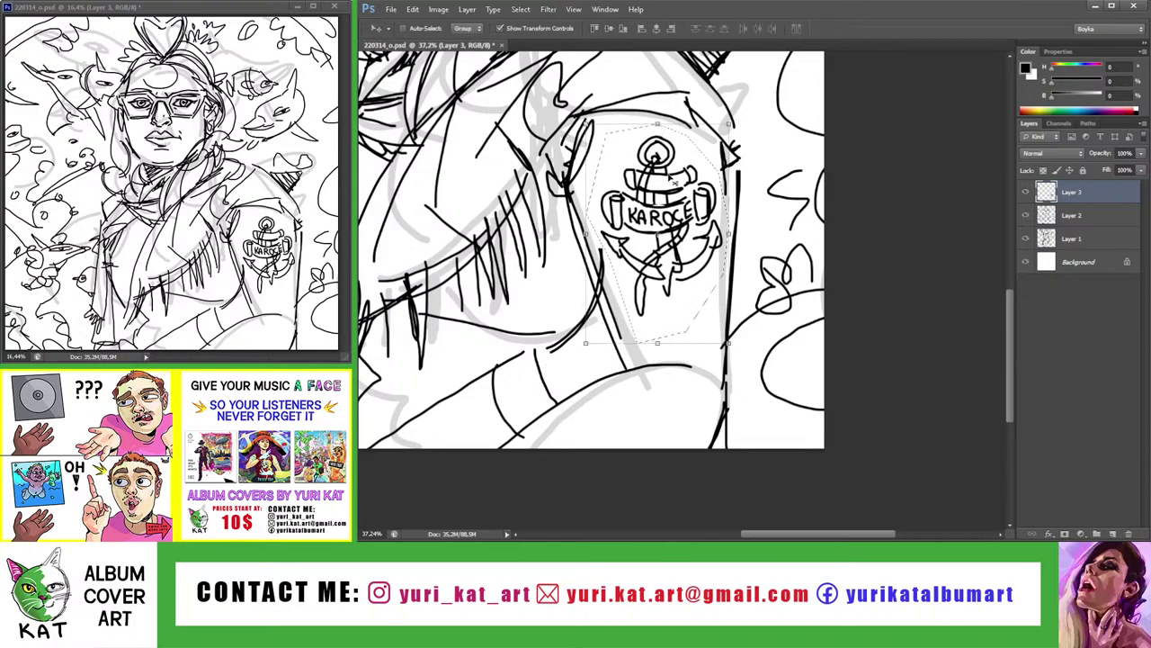
pyautogui.hotkey('shift', 'Down')
pyautogui.hotkey('ctrl', 'd')
# Draw a small lens-like shape filled with strokes below the chest
pyautogui.press('z')
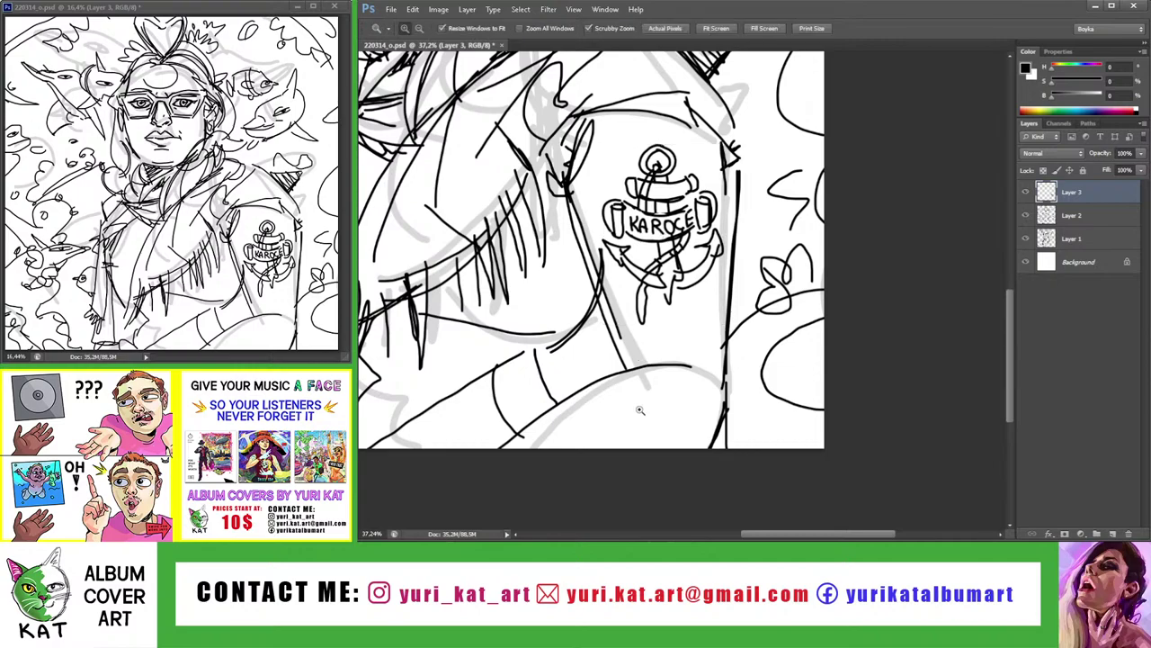
pyautogui.moveTo(637, 405); pyautogui.dragTo(662, 400)
pyautogui.press('b')
pyautogui.moveTo(599, 416)
pyautogui.mouseDown()
pyautogui.moveTo(688, 382)
pyautogui.moveTo(608, 415)
pyautogui.mouseUp()
pyautogui.moveTo(683, 385); pyautogui.dragTo(686, 346)
pyautogui.moveTo(612, 410)
pyautogui.mouseDown()
pyautogui.moveTo(691, 387)
pyautogui.moveTo(544, 365)
pyautogui.mouseUp()
pyautogui.press('z')
pyautogui.moveTo(691, 425); pyautogui.dragTo(722, 461)
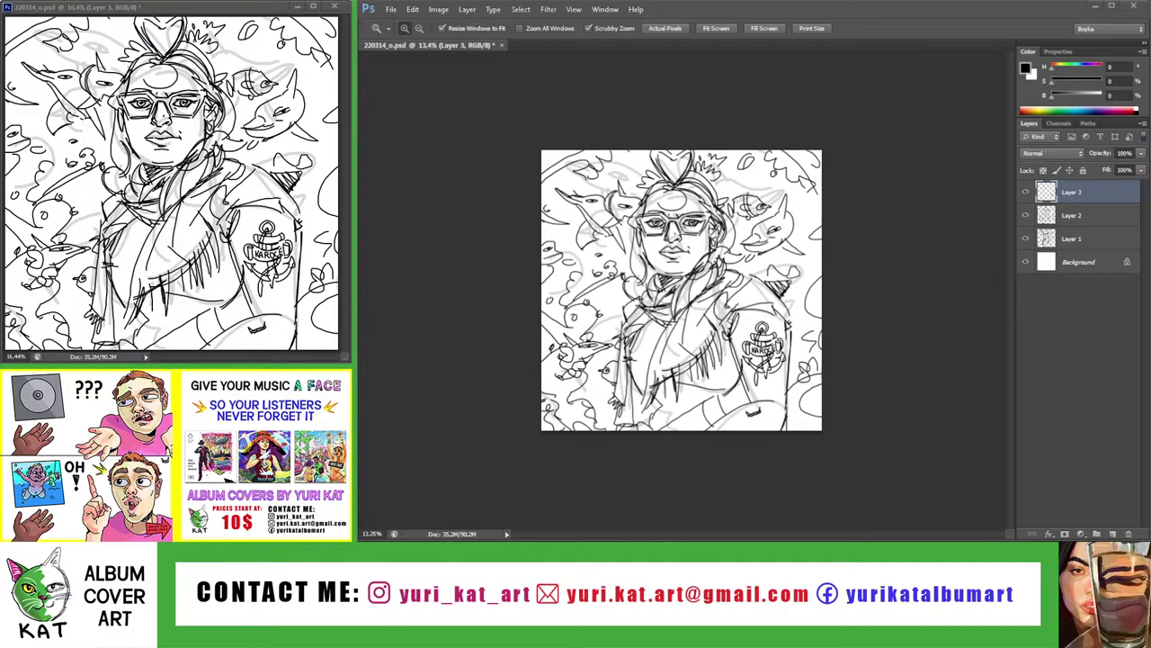
# Create a group named BC above Background, move the rough sketch Layer 1 into it and hide it
pyautogui.click(1079, 262)
pyautogui.click(1096, 534)
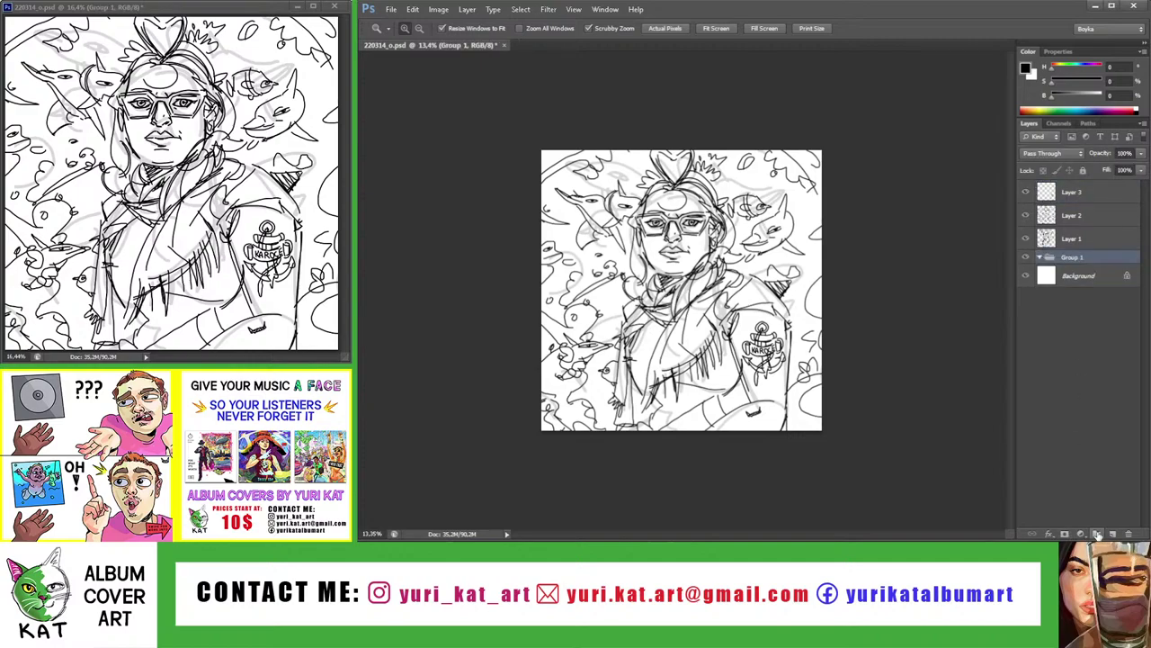
pyautogui.doubleClick(1072, 257)
pyautogui.write('BC')
pyautogui.moveTo(1066, 238); pyautogui.dragTo(1050, 258)
pyautogui.click(1025, 252)
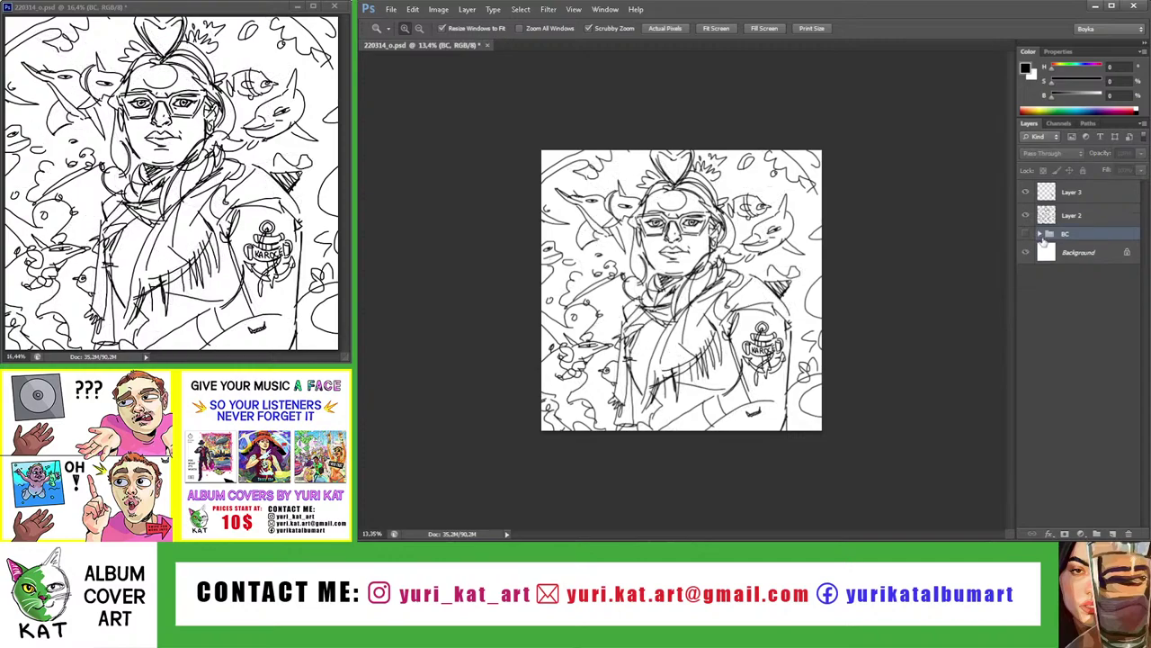
# Collapse BC and merge Layer 3 down into Layer 2
pyautogui.click(1040, 234)
pyautogui.click(1046, 192)
pyautogui.hotkey('ctrl', 'e')
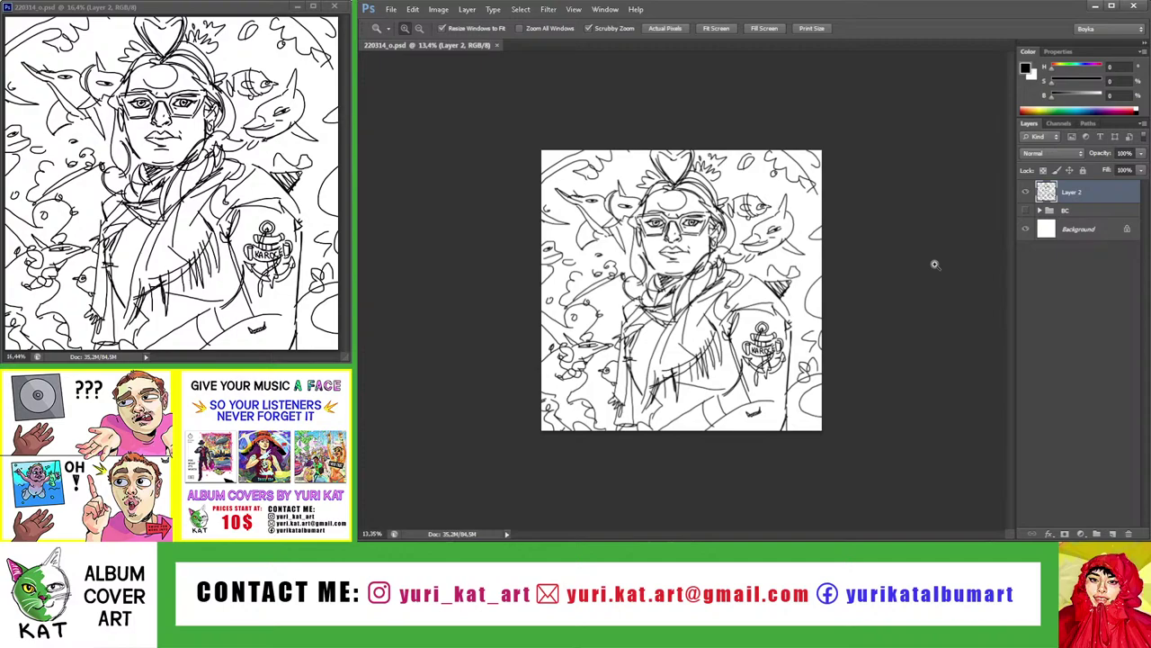
# Add a large red 'SRR VALGAU' title across the face and nudge it slightly down
pyautogui.click(708, 330)
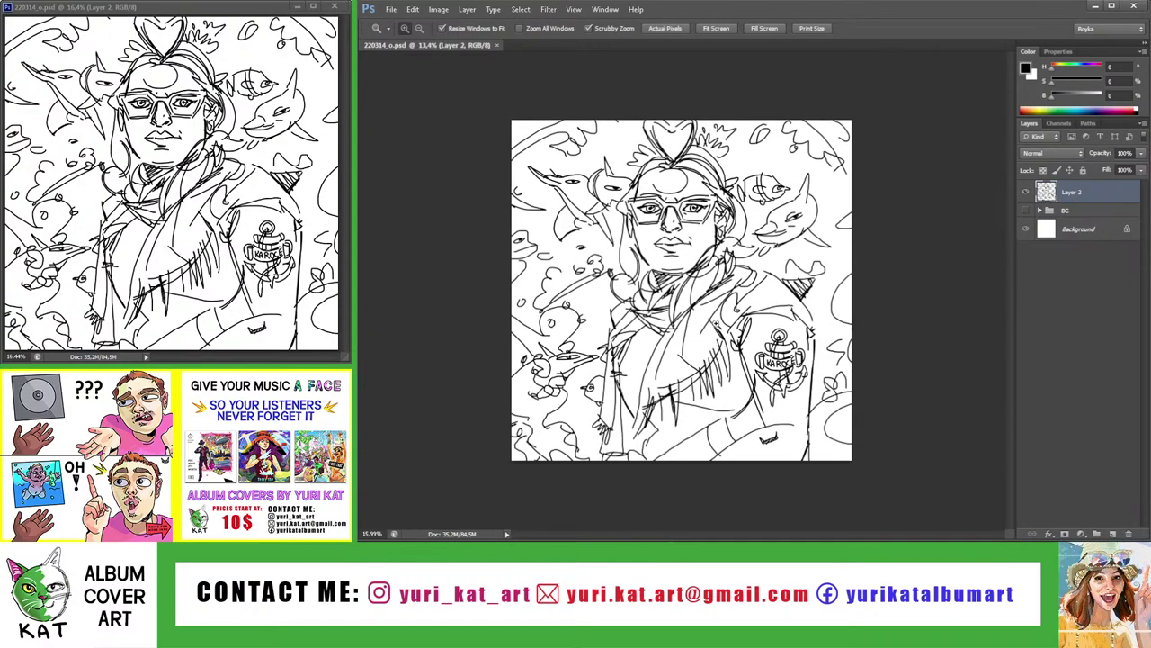
pyautogui.press('t')
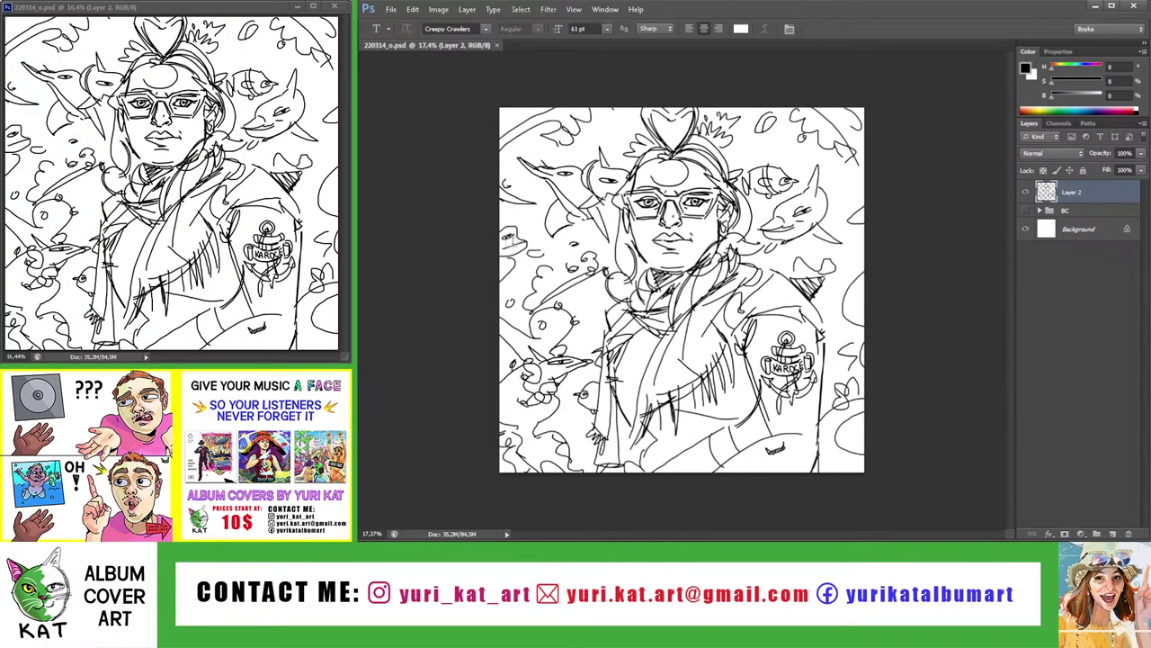
pyautogui.moveTo(501, 217)
pyautogui.mouseDown()
pyautogui.moveTo(855, 363)
pyautogui.moveTo(862, 356)
pyautogui.mouseUp()
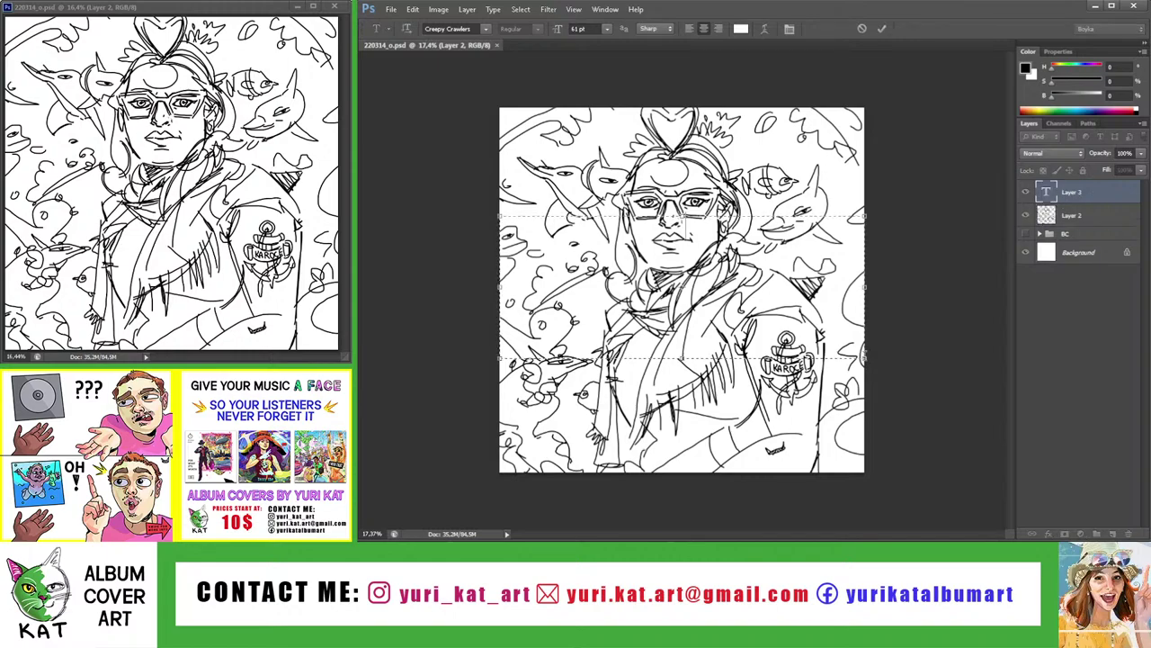
pyautogui.hotkey('ctrl', 'a')
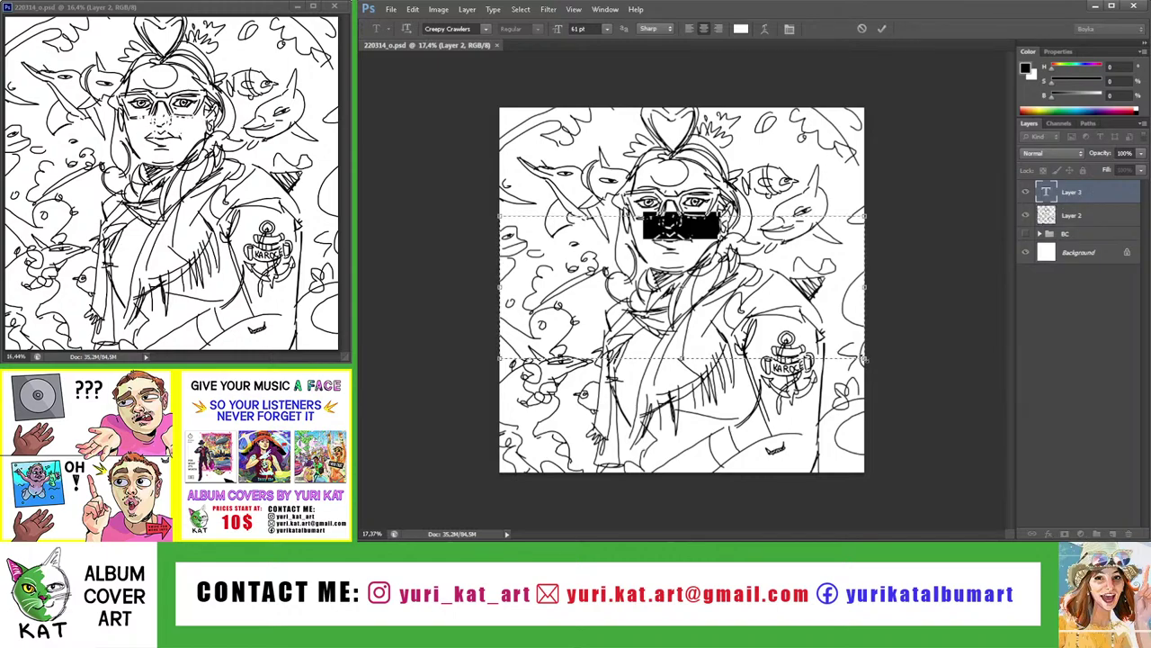
pyautogui.click(745, 28)
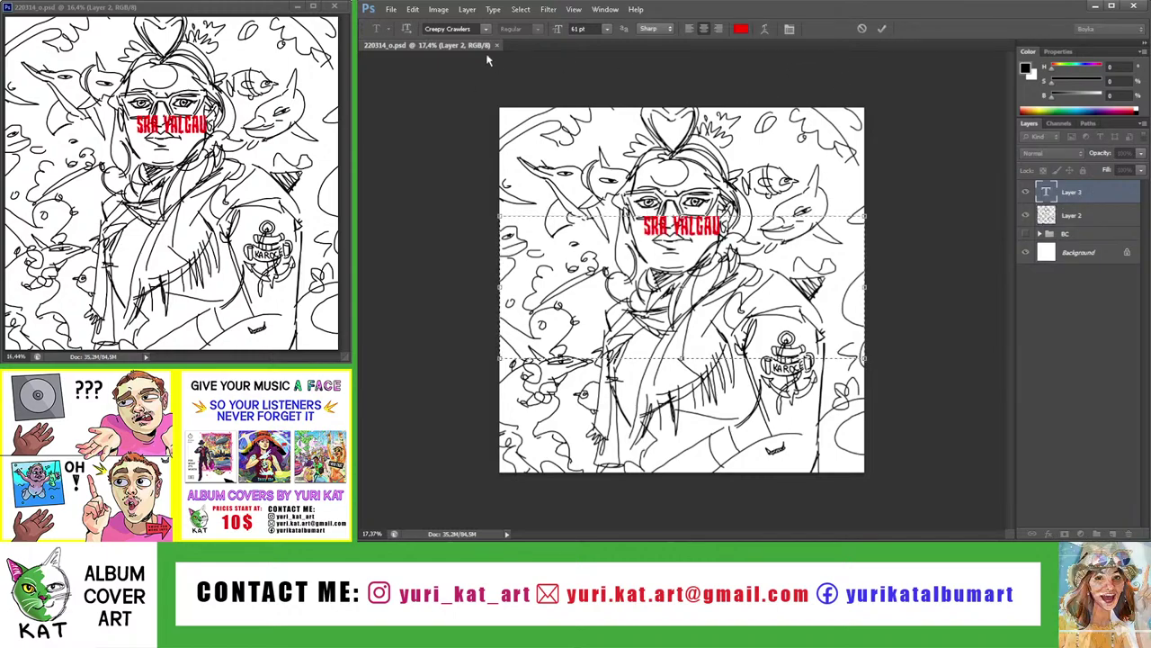
pyautogui.press('Return')
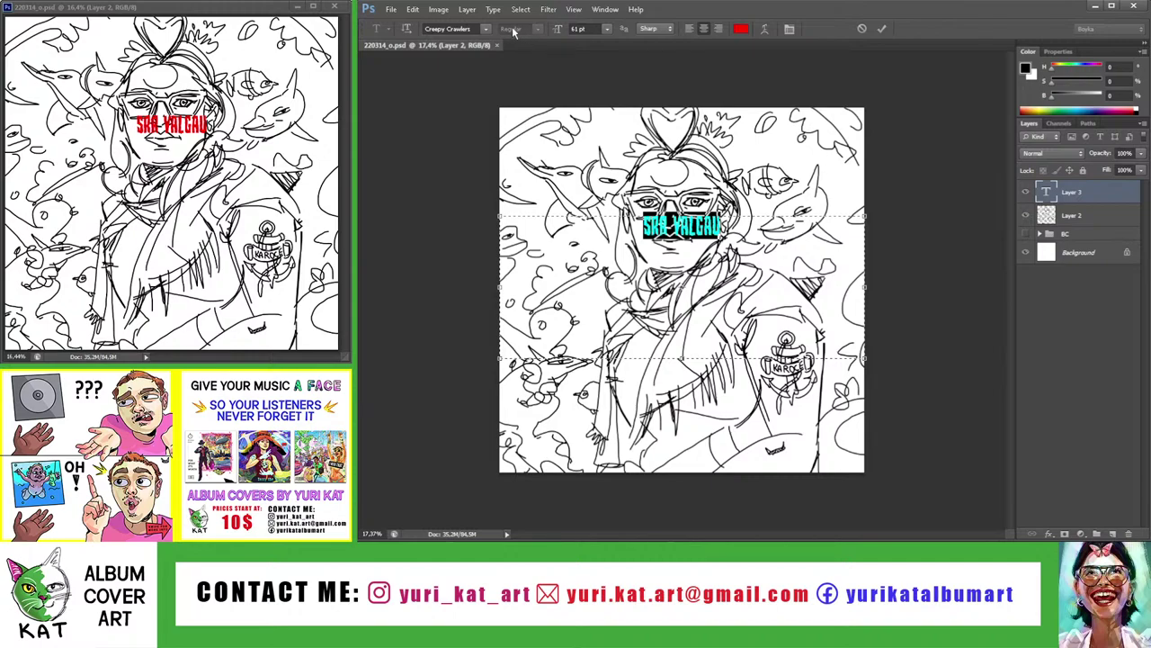
pyautogui.moveTo(557, 28); pyautogui.dragTo(862, 58)
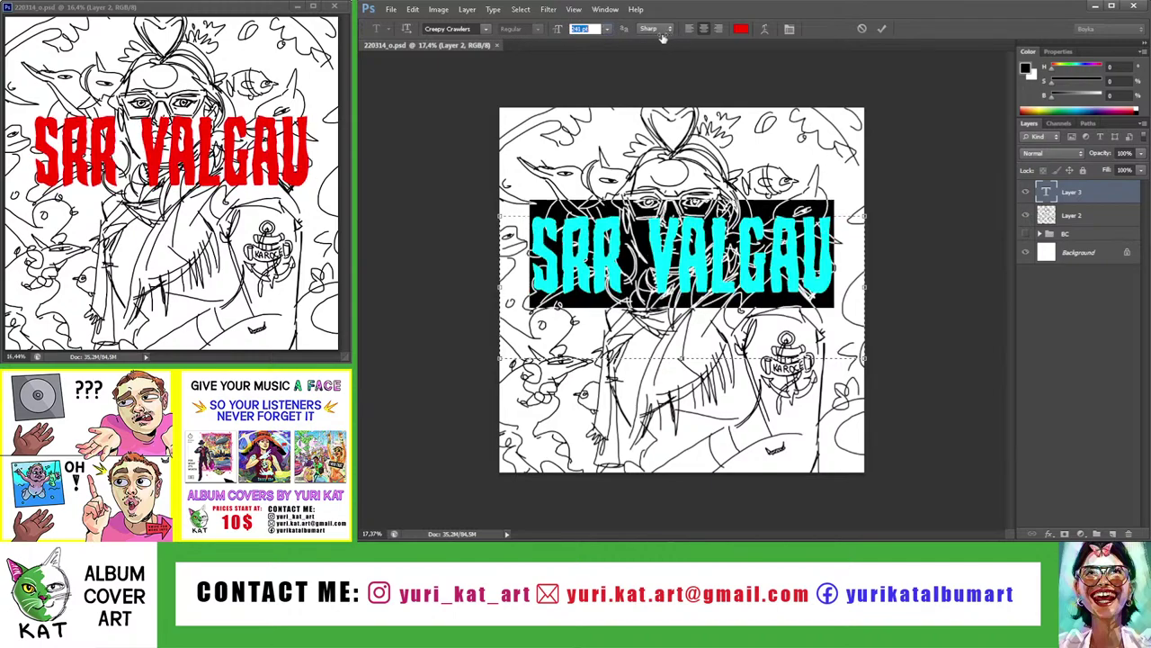
pyautogui.click(884, 28)
pyautogui.press('v')
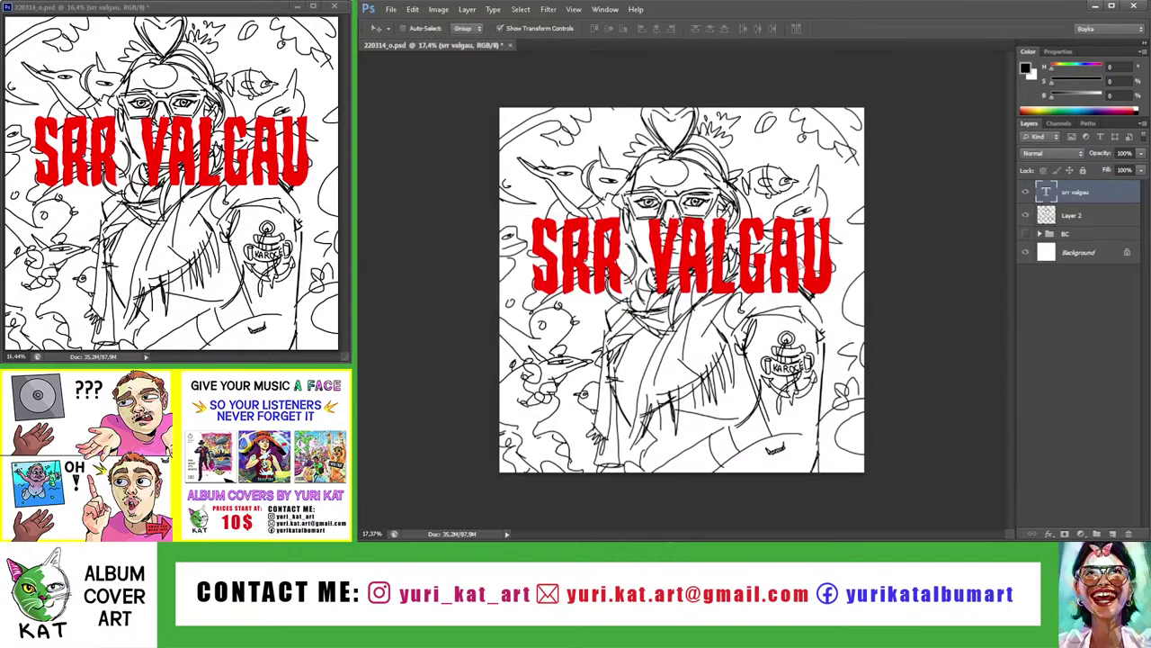
pyautogui.moveTo(683, 261); pyautogui.dragTo(684, 297)
# Fade the Layer 2 line sketch to 42% opacity
pyautogui.scroll(-3, 792, 269)
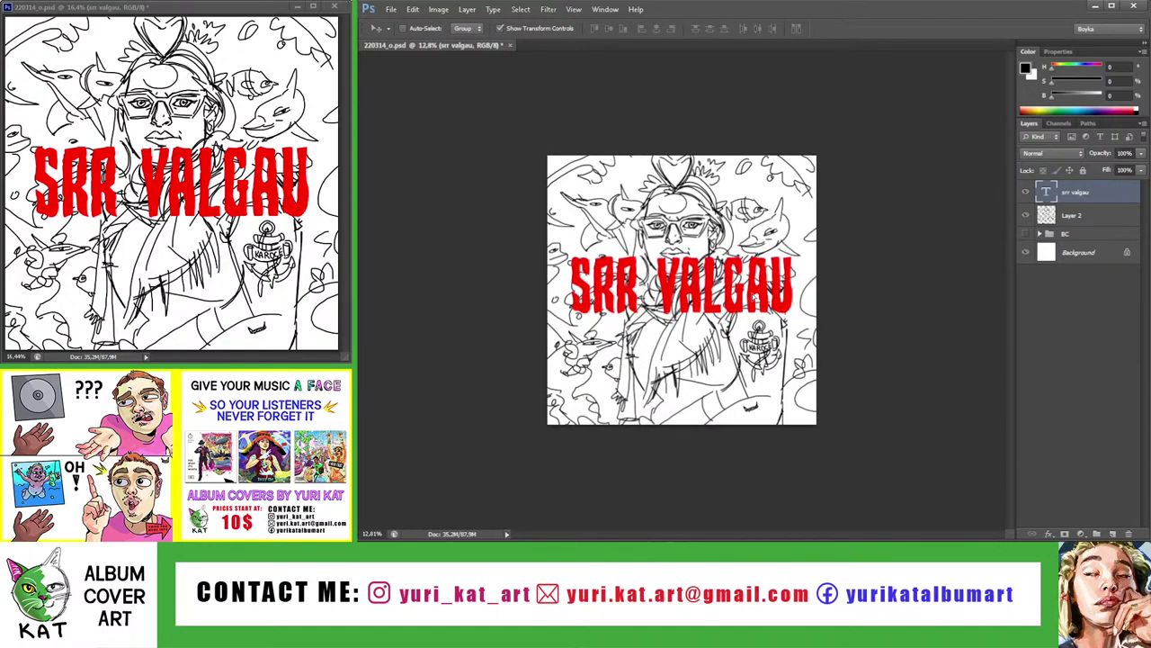
pyautogui.scroll(-3, 801, 225)
pyautogui.scroll(3, 800, 224)
pyautogui.click(1106, 215)
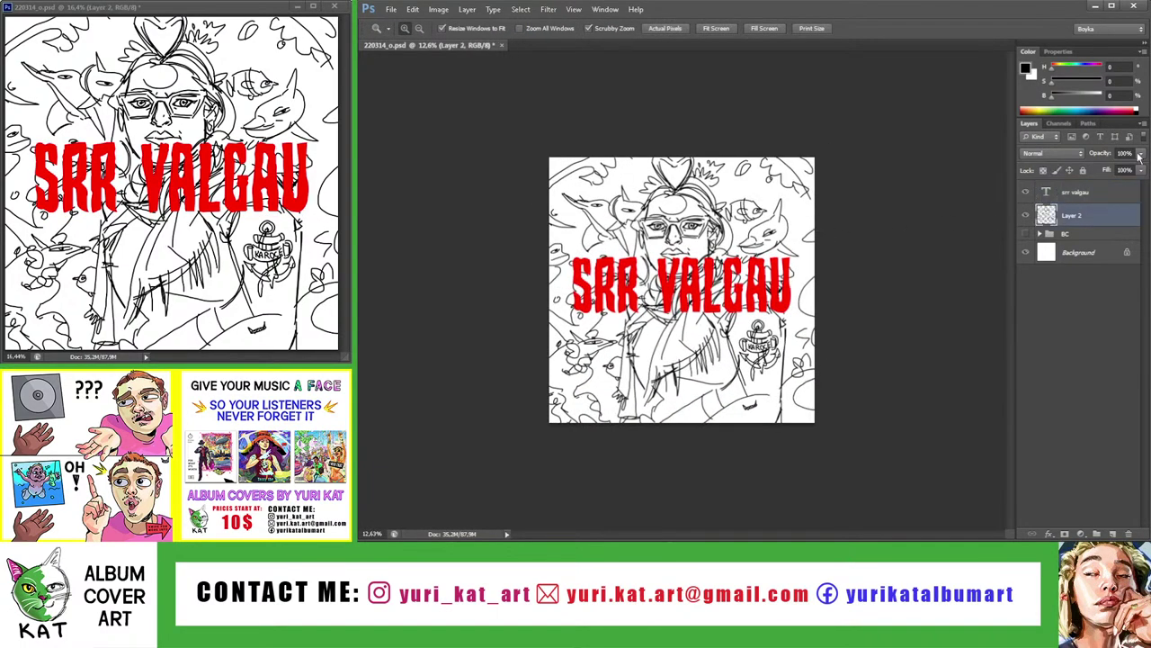
pyautogui.moveTo(1140, 153); pyautogui.dragTo(1108, 169)
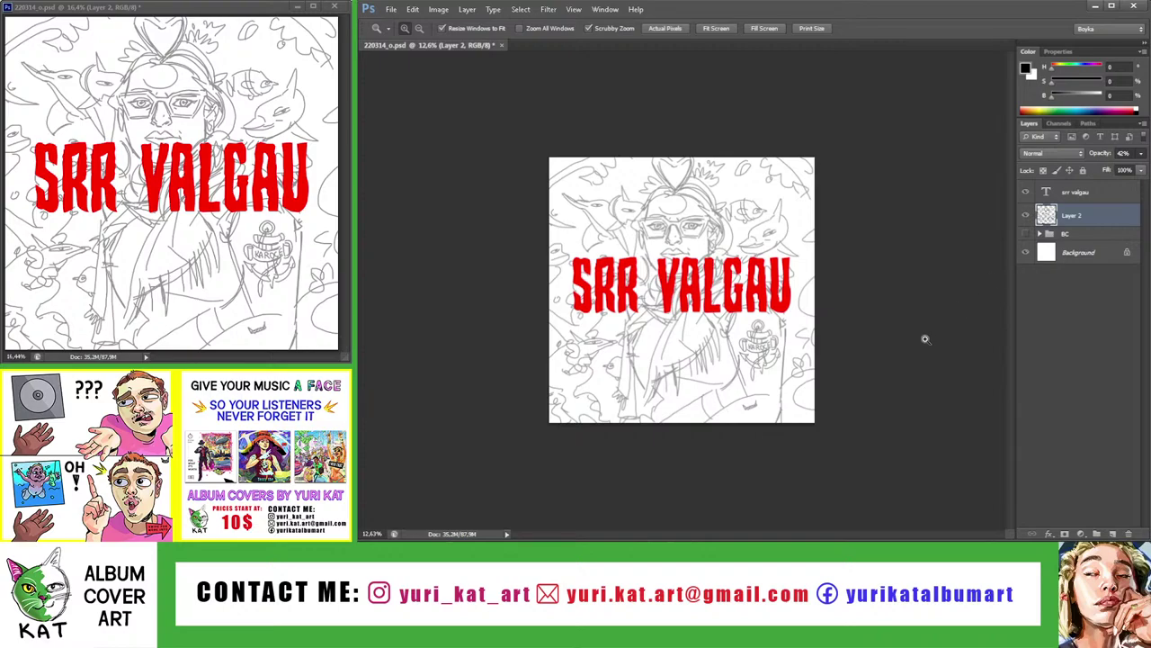
# Save the album cover file with Ctrl+S
pyautogui.scroll(1, 923, 340)
pyautogui.scroll(1, 922, 342)
pyautogui.hotkey('ctrl', 's')
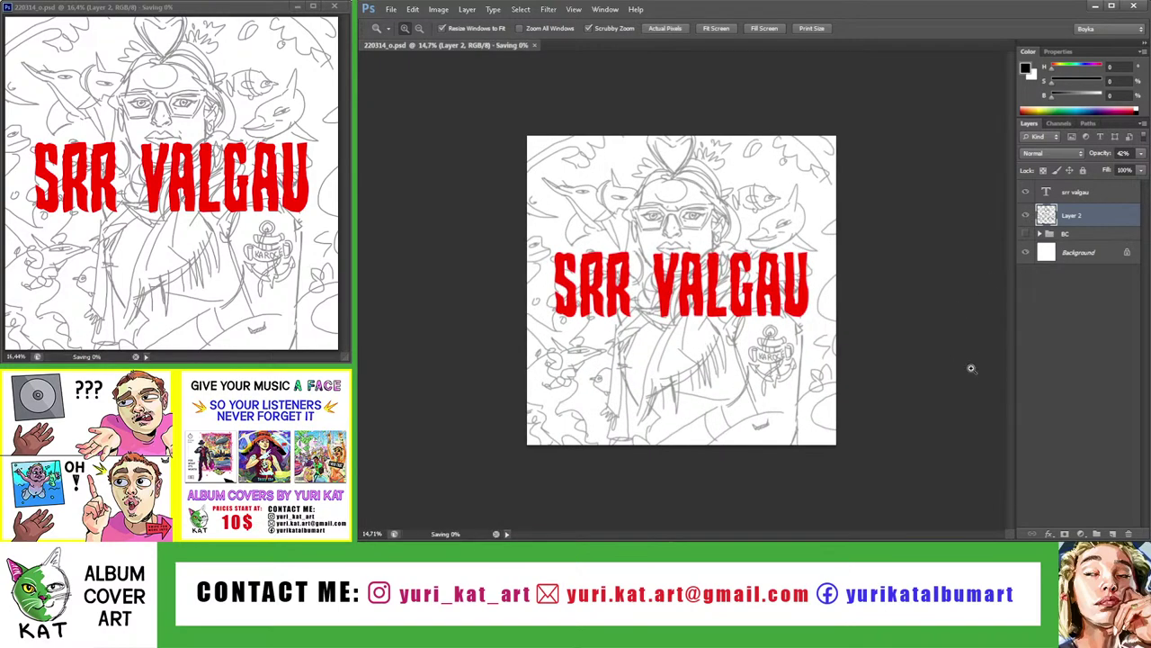
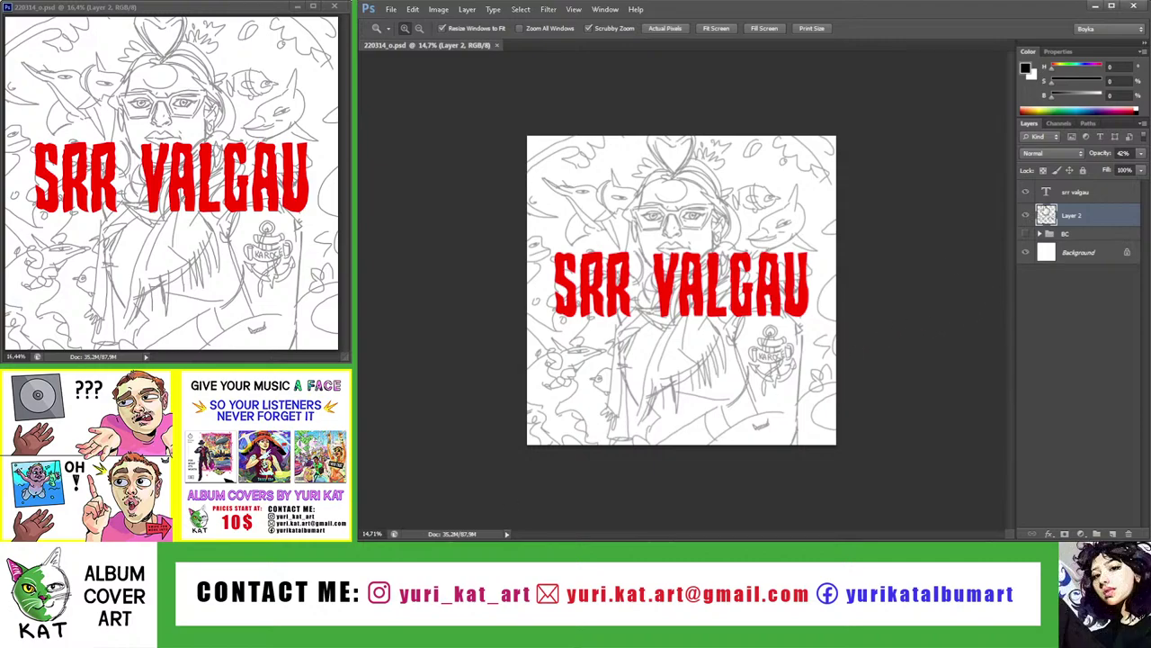
# Hide and delete the 'srr valgau' text layer, then drop Layer 2 opacity to 15%
pyautogui.click(1026, 192)
pyautogui.moveTo(1034, 193); pyautogui.dragTo(1129, 533)
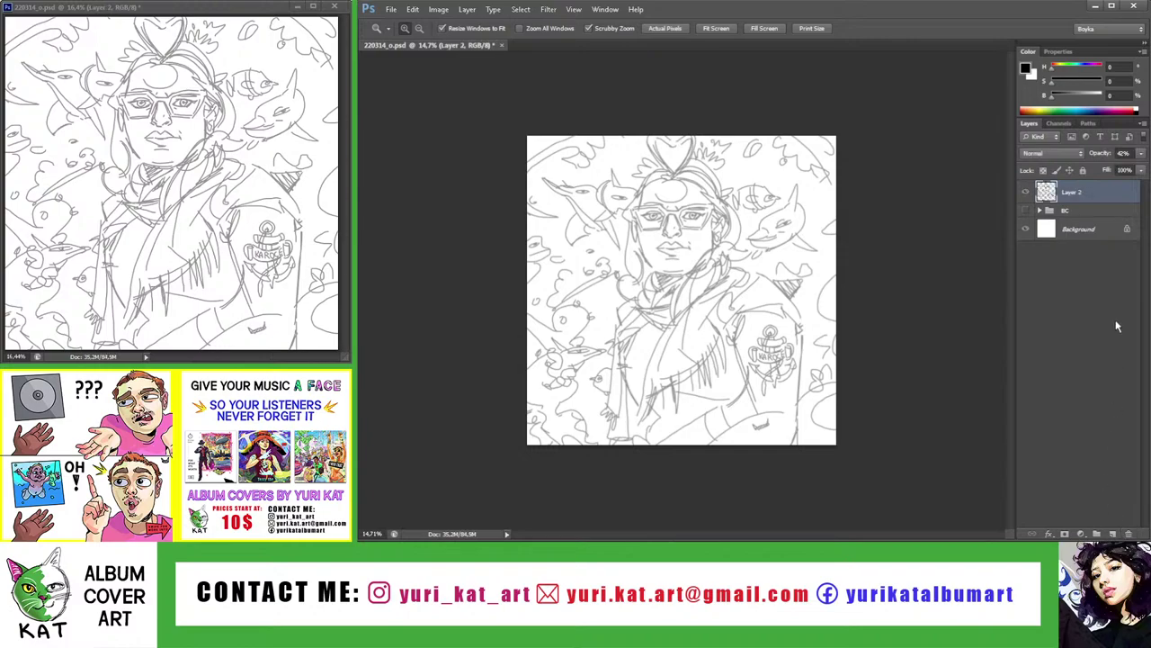
pyautogui.click(1130, 152)
pyautogui.write('15')
pyautogui.press('Return')
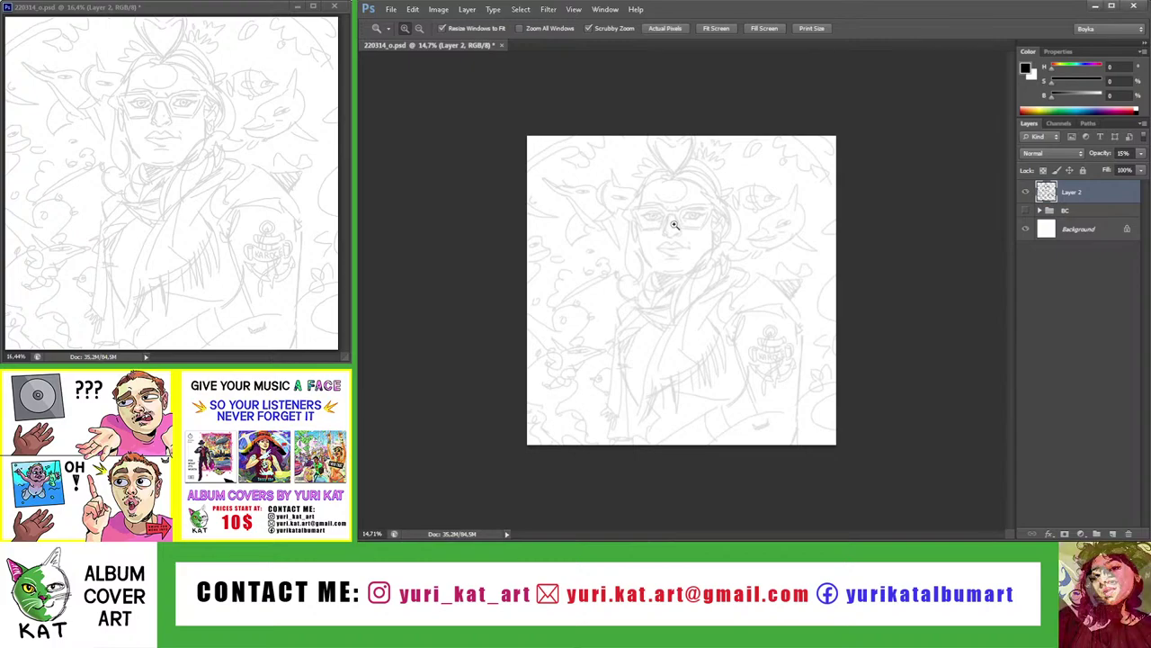
# Lasso the nose on Layer 2 and stretch it slightly larger with a transform
pyautogui.moveTo(673, 226); pyautogui.dragTo(728, 240)
pyautogui.press('l')
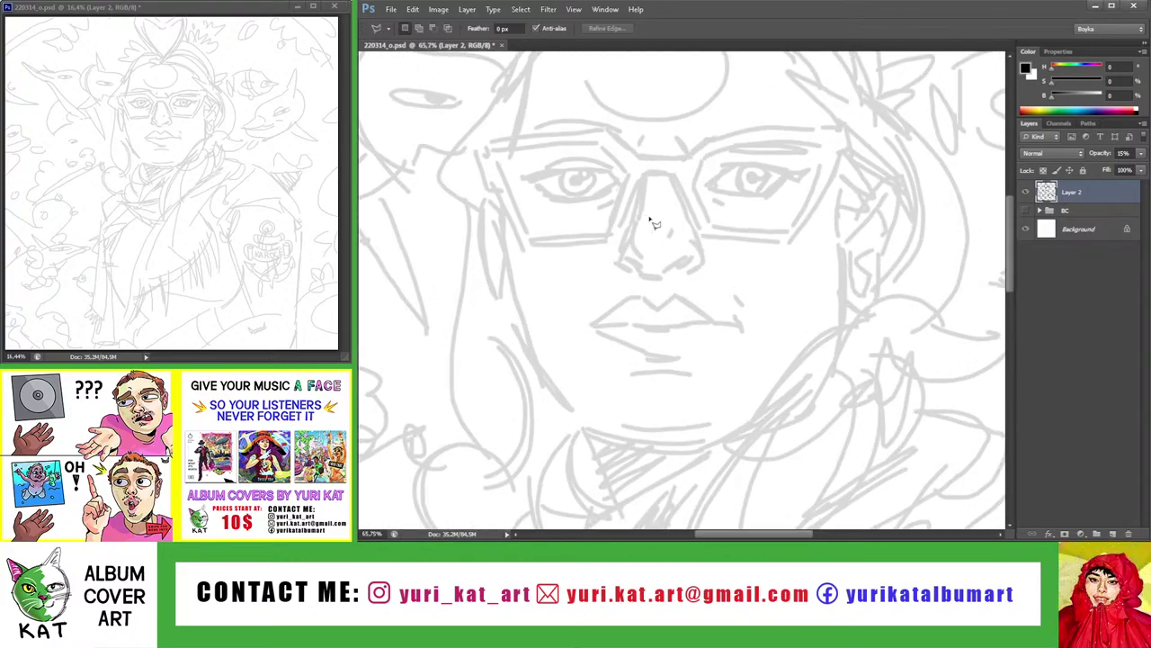
pyautogui.moveTo(647, 217)
pyautogui.mouseDown()
pyautogui.moveTo(661, 295)
pyautogui.moveTo(663, 252)
pyautogui.moveTo(599, 254)
pyautogui.mouseUp()
pyautogui.press('v')
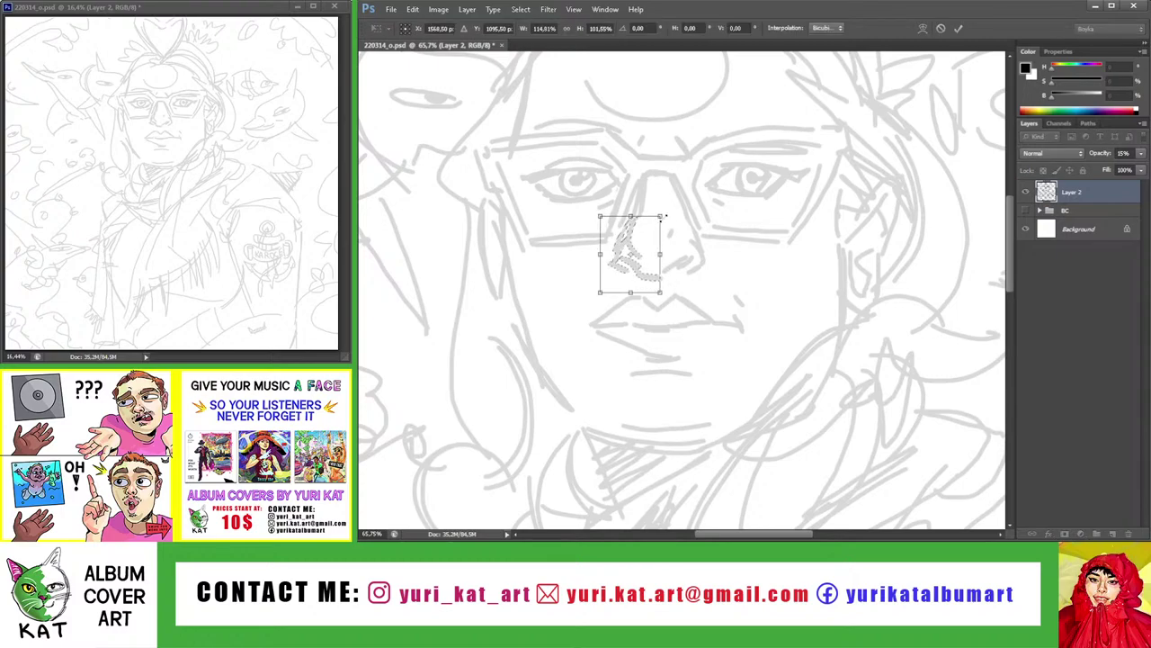
pyautogui.press('Return')
pyautogui.hotkey('ctrl', 'd')
# Zoom out and flip the canvas horizontally to check proportions, then flip it back
pyautogui.press('z')
pyautogui.moveTo(745, 250); pyautogui.dragTo(683, 264)
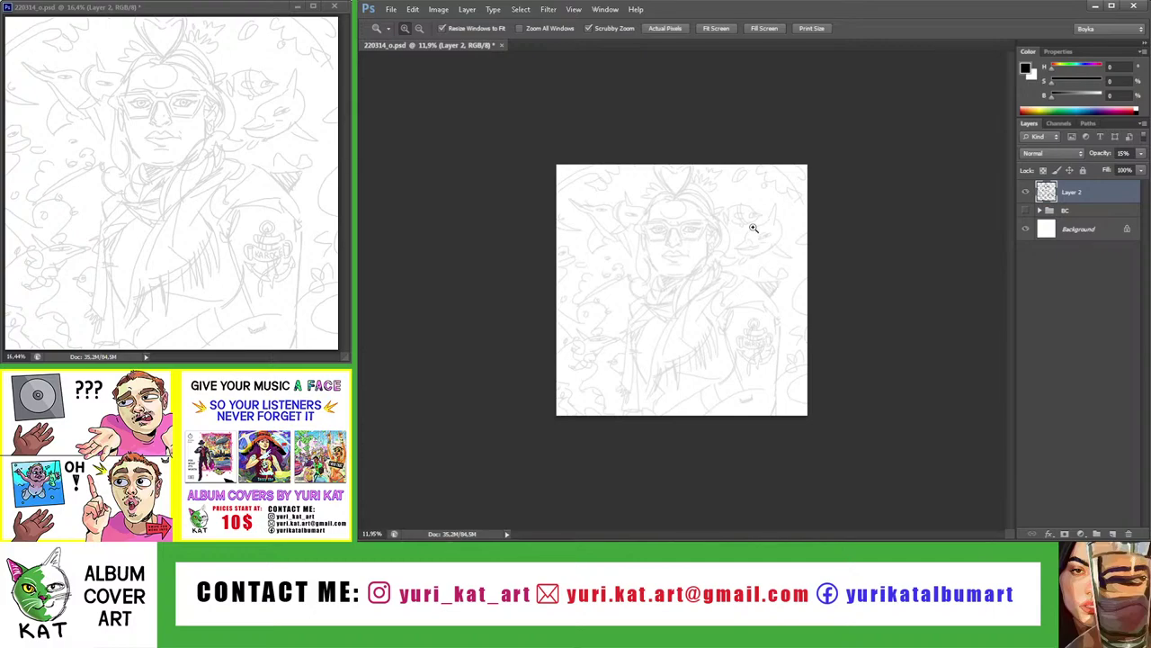
pyautogui.hotkey('ctrl', 'shift', 'h')
pyautogui.moveTo(753, 225); pyautogui.dragTo(765, 224)
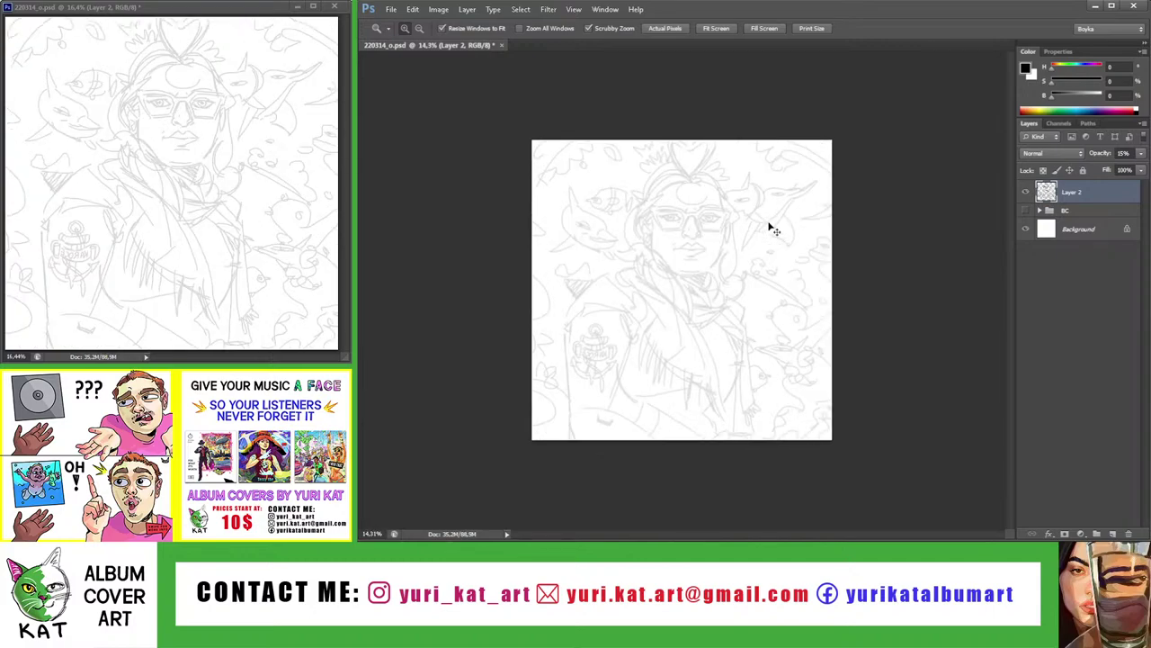
pyautogui.hotkey('ctrl', 'shift', 'h')
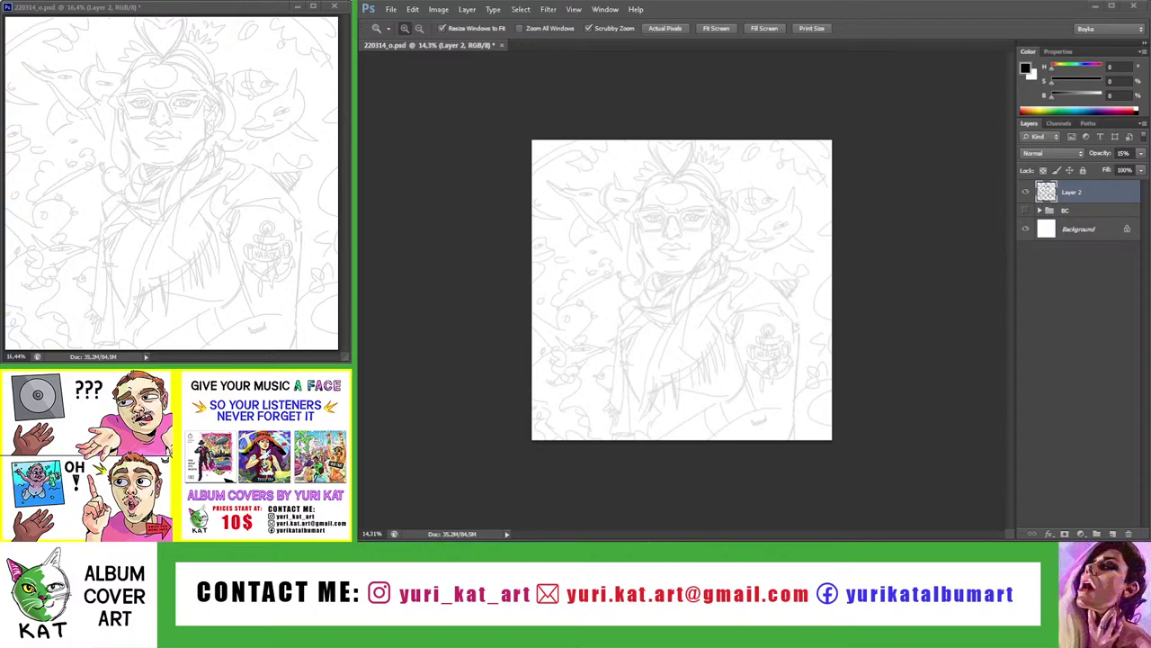
# Add Layer 3 above the sketch and set the Brush tool to size 4
pyautogui.click(1113, 533)
pyautogui.press('b')
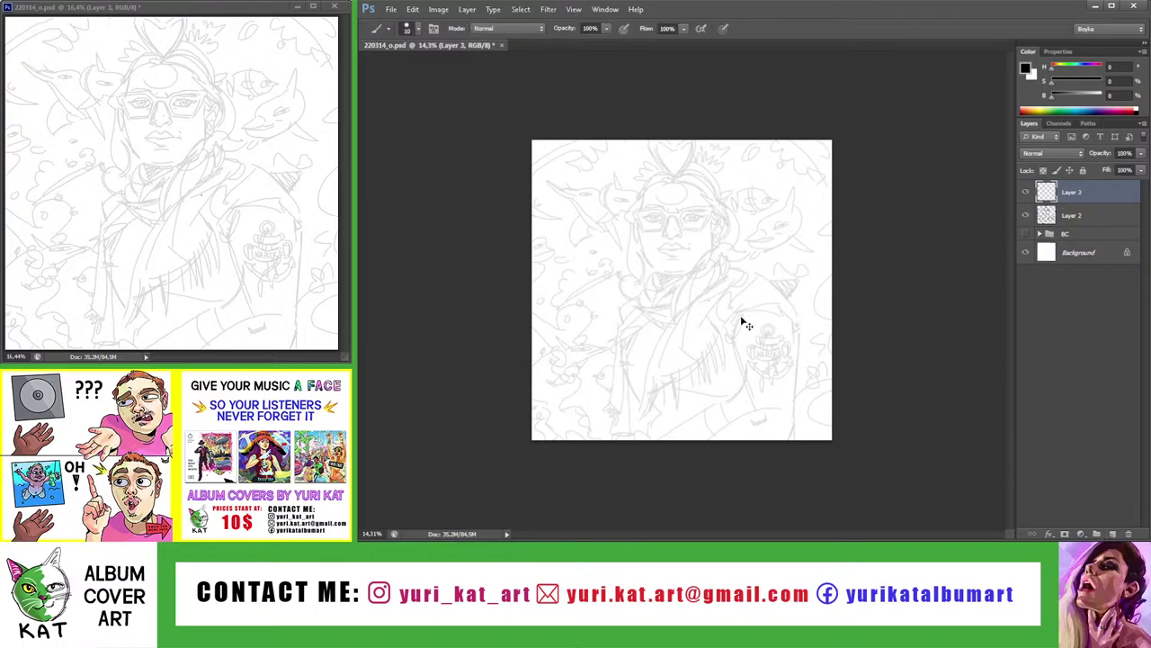
pyautogui.press('[')
pyautogui.press('[')
pyautogui.press('[')
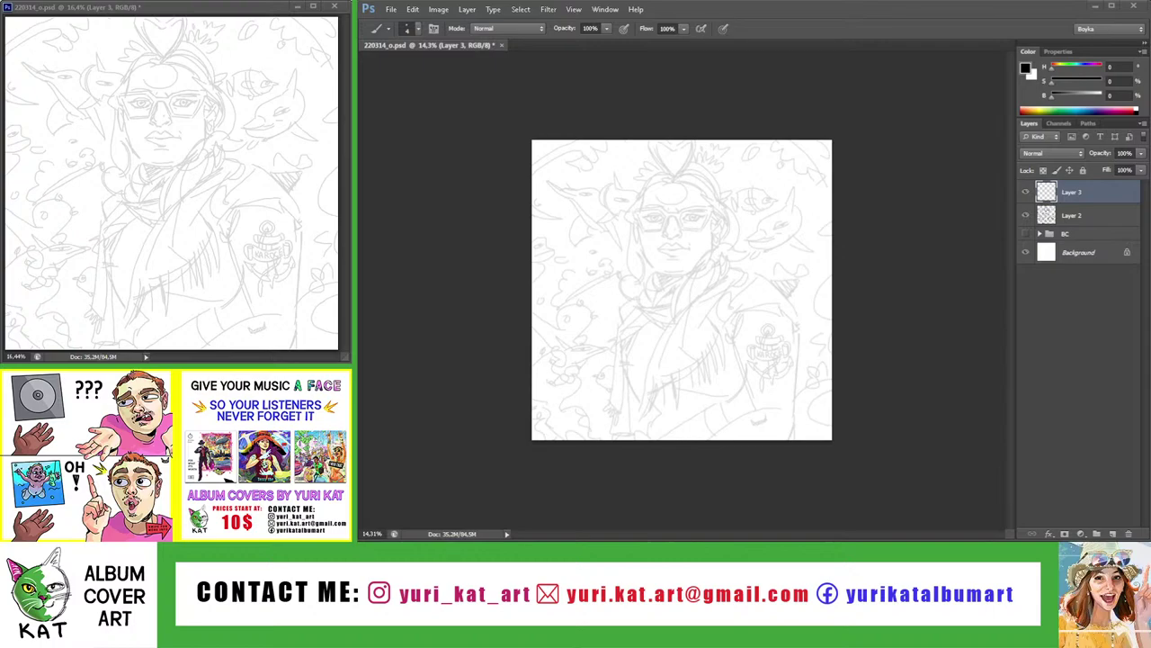
# On Layer 2, lasso the right side of the face and nudge it into place
pyautogui.press('z')
pyautogui.moveTo(711, 220); pyautogui.dragTo(933, 249)
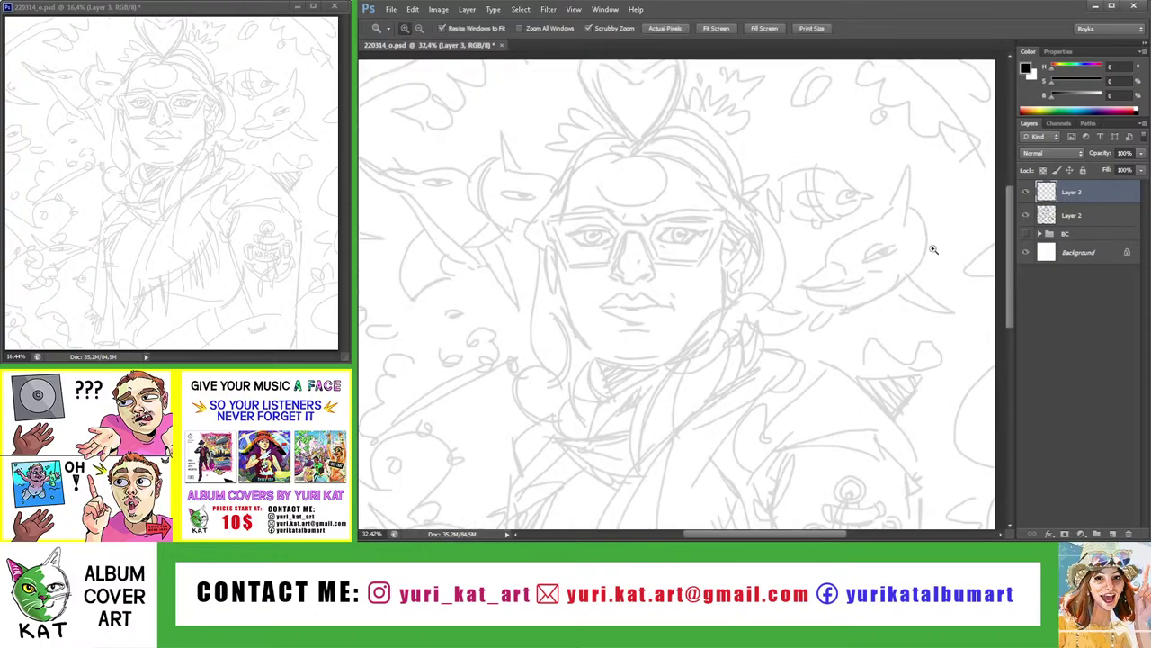
pyautogui.click(1070, 216)
pyautogui.moveTo(684, 223); pyautogui.dragTo(656, 225)
pyautogui.press('l')
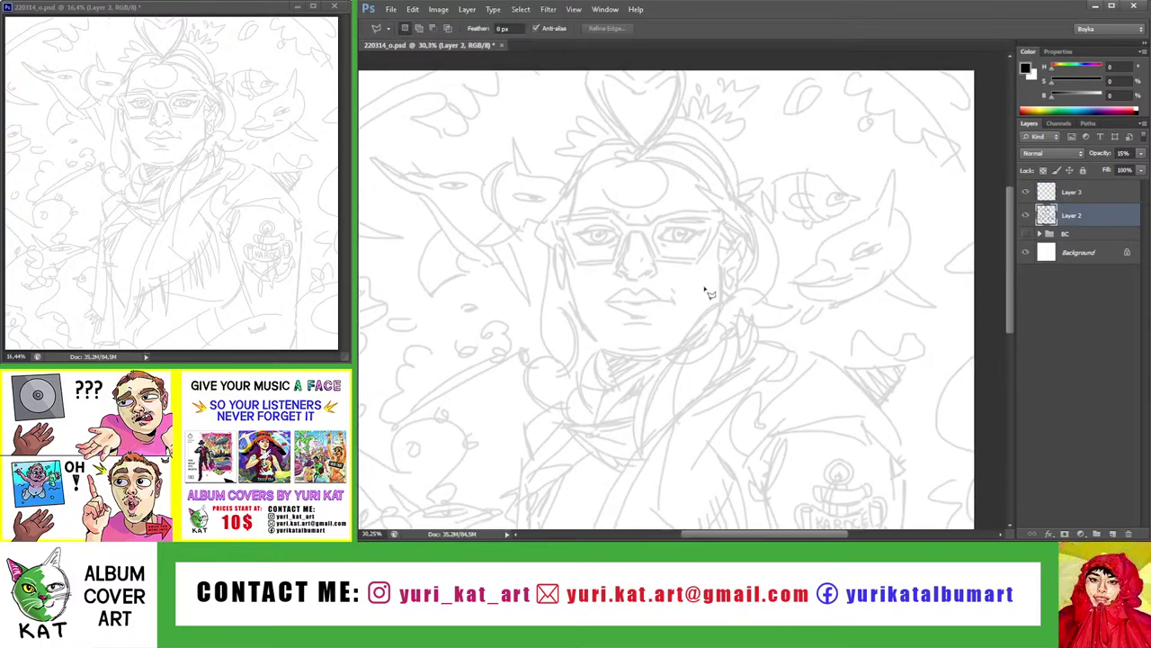
pyautogui.moveTo(706, 290)
pyautogui.mouseDown()
pyautogui.moveTo(730, 233)
pyautogui.moveTo(641, 221)
pyautogui.moveTo(663, 265)
pyautogui.mouseUp()
pyautogui.press('v')
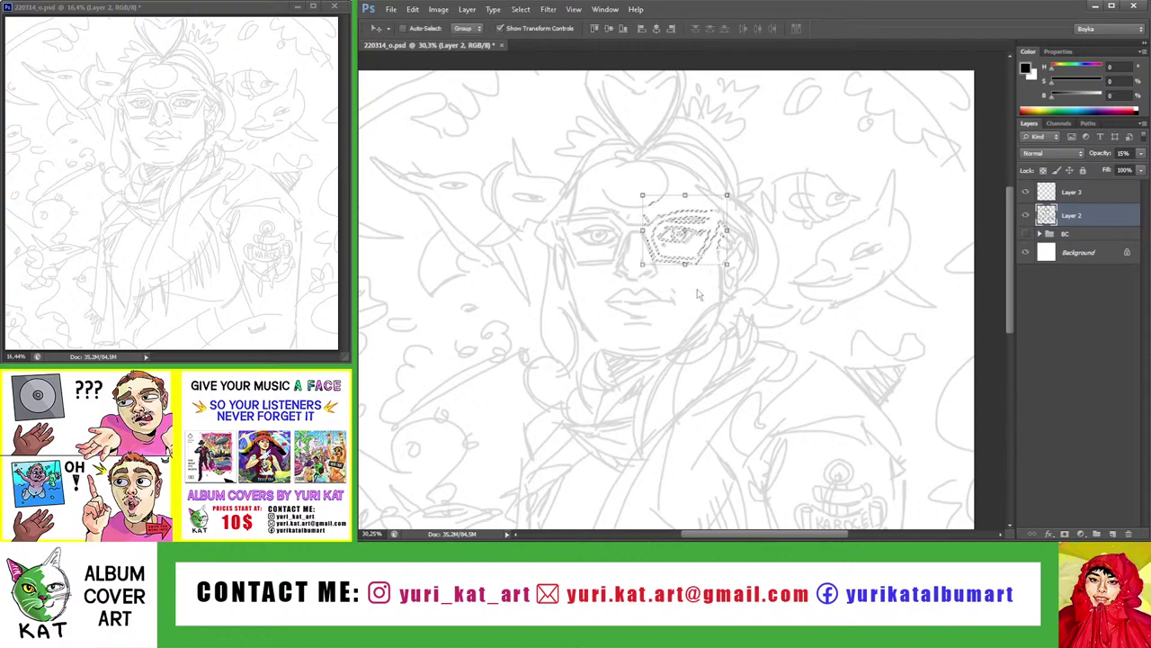
pyautogui.hotkey('ctrl', 'd')
pyautogui.press('z')
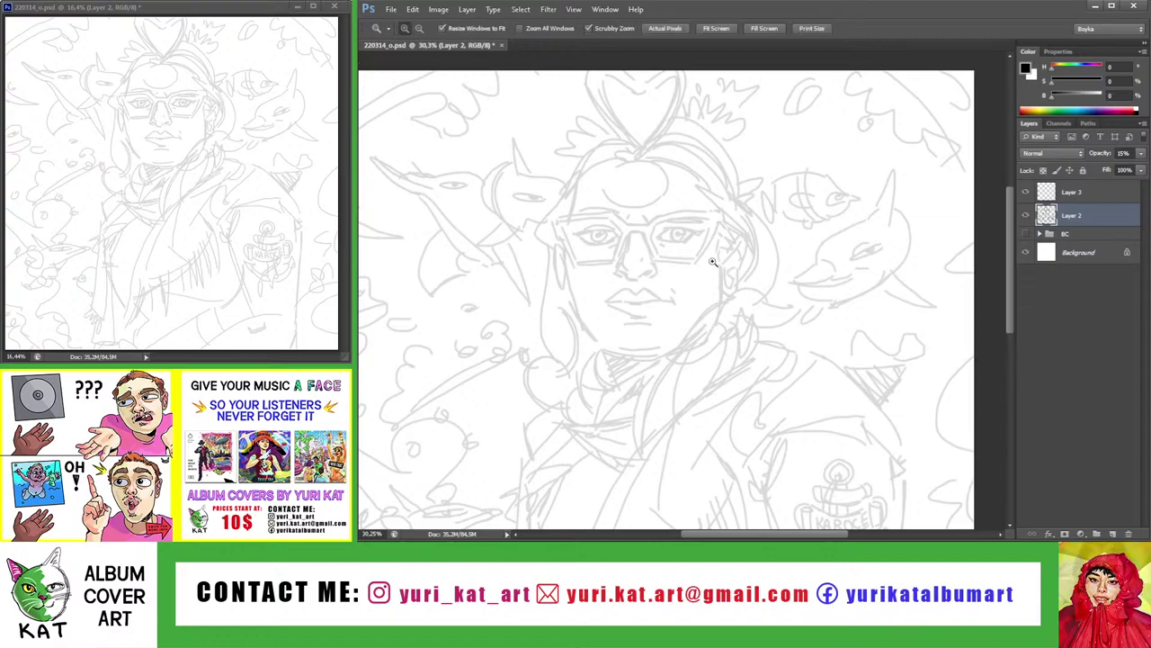
pyautogui.moveTo(711, 260); pyautogui.dragTo(721, 232)
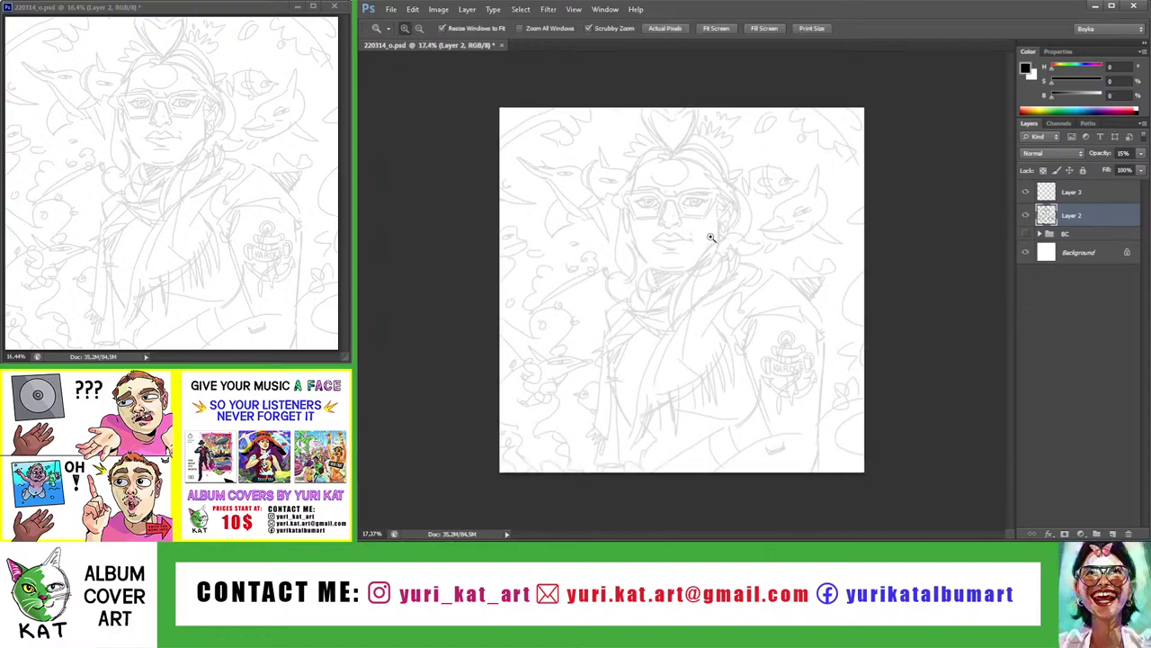
# Select the mouth with the Polygonal Lasso and scale it down to about 94%
pyautogui.moveTo(710, 237); pyautogui.dragTo(693, 244)
pyautogui.press('l')
pyautogui.click(652, 232)
pyautogui.click(592, 232)
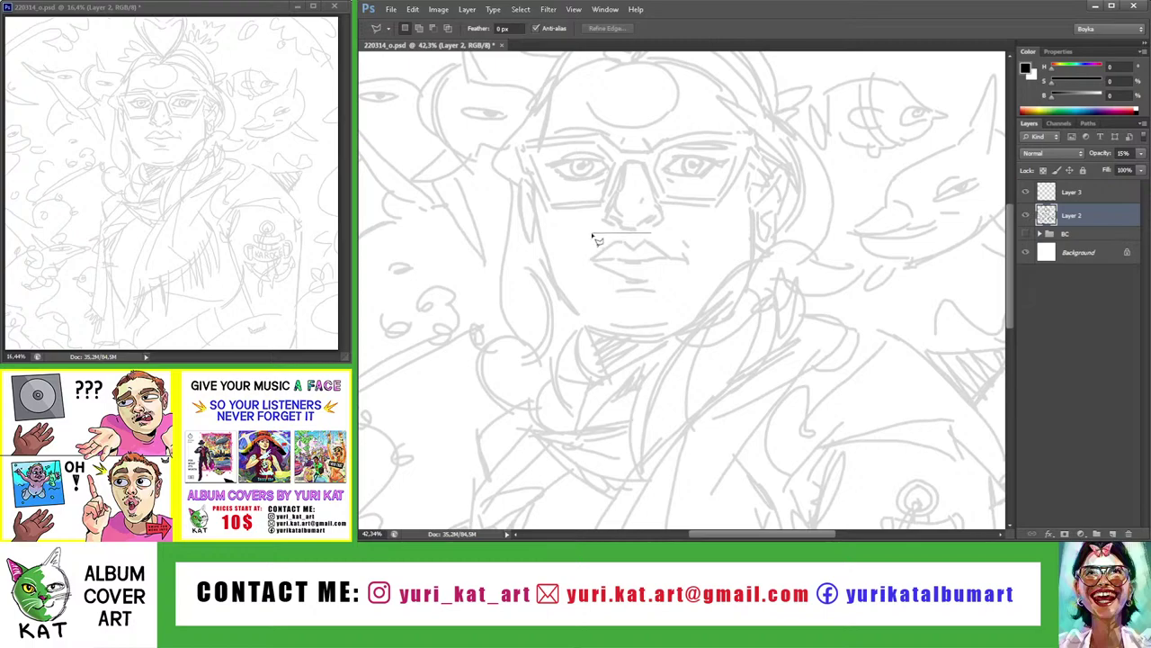
pyautogui.click(552, 258)
pyautogui.click(615, 284)
pyautogui.click(715, 284)
pyautogui.doubleClick(704, 237)
pyautogui.hotkey('ctrl', 't')
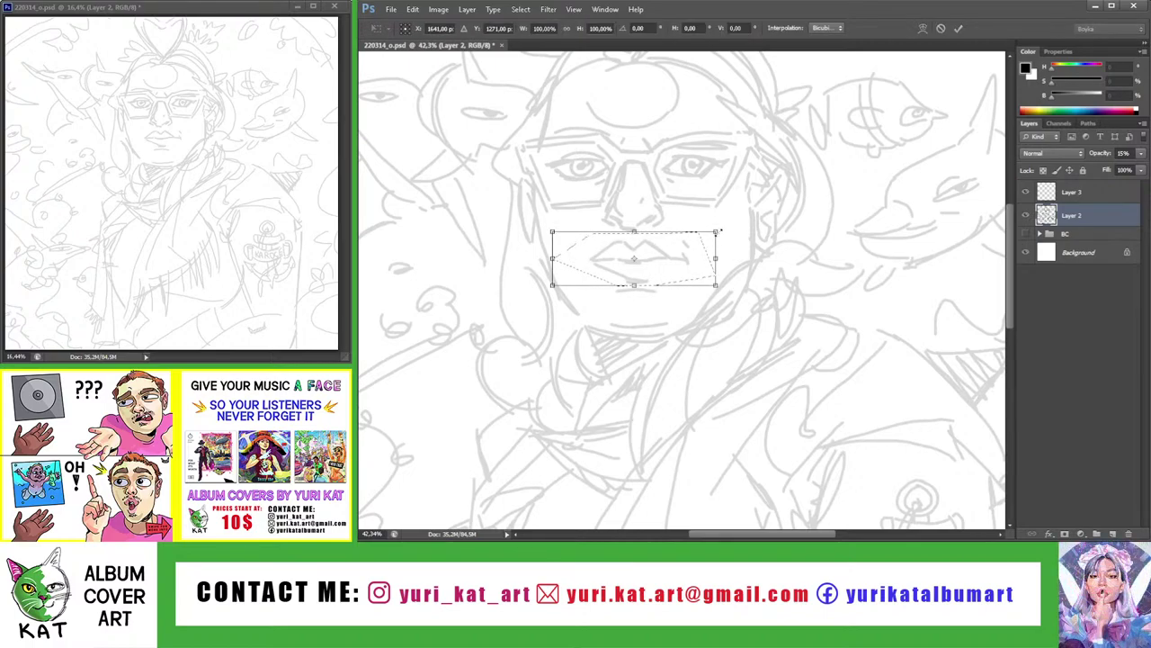
pyautogui.moveTo(717, 230); pyautogui.dragTo(716, 231)
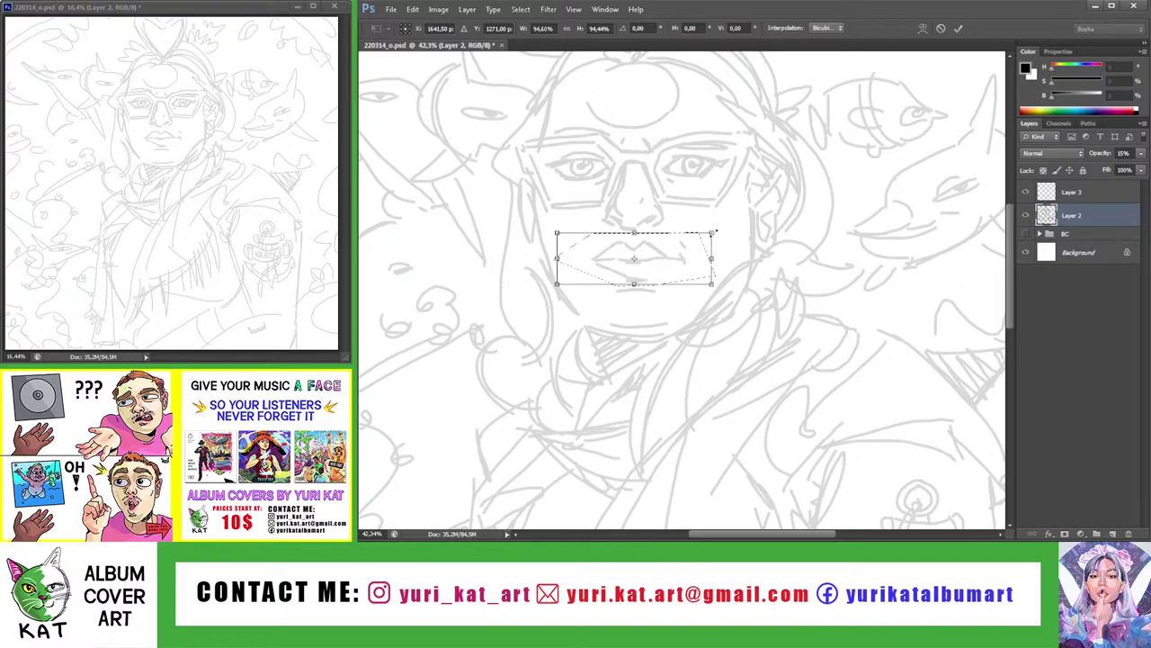
pyautogui.press('Return')
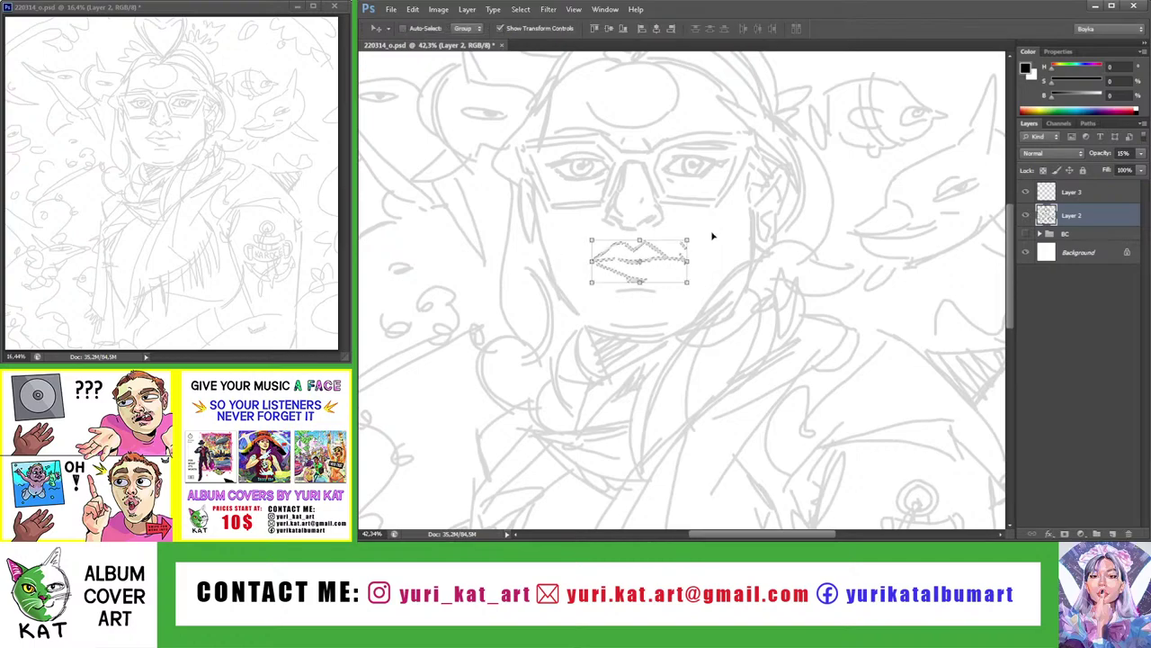
pyautogui.press('z')
pyautogui.moveTo(712, 233)
pyautogui.mouseDown()
pyautogui.moveTo(596, 193)
pyautogui.moveTo(663, 188)
pyautogui.mouseUp()
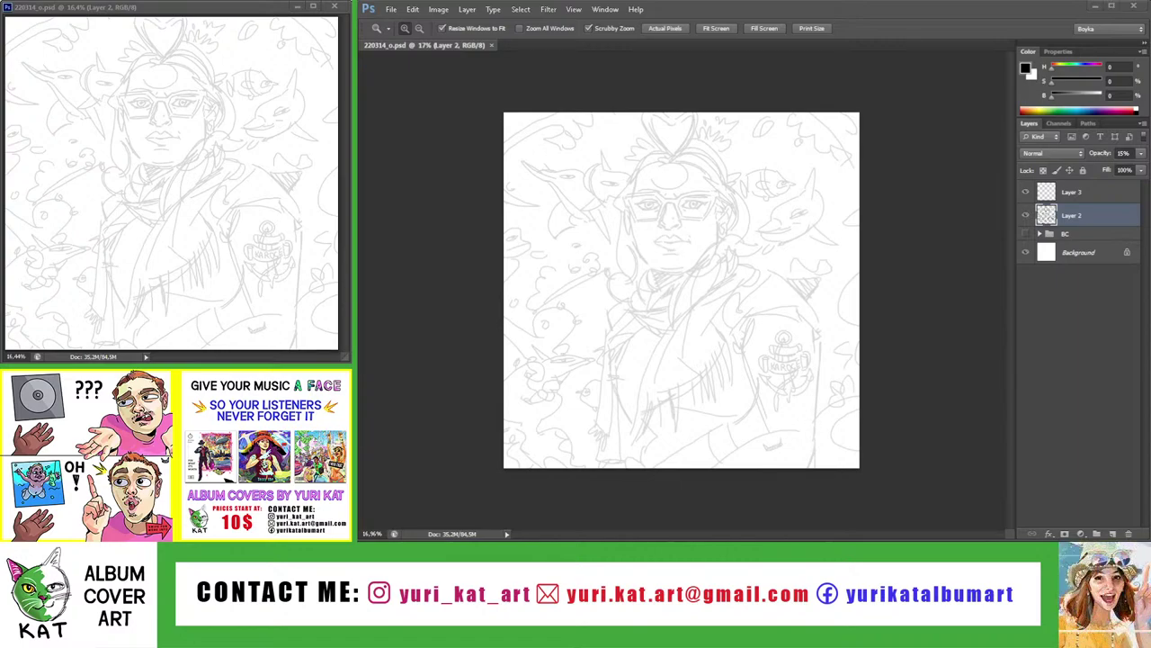
# Make Layer 3 active with the Brush tool and zoom in close on the nose
pyautogui.click(1067, 196)
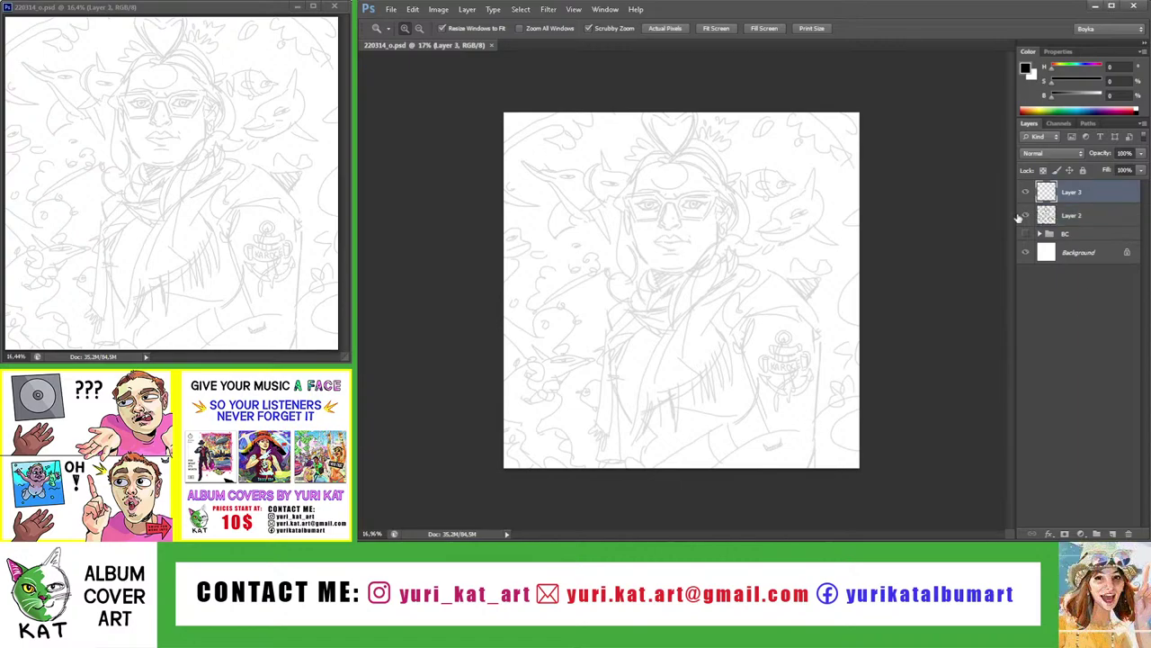
pyautogui.press('e')
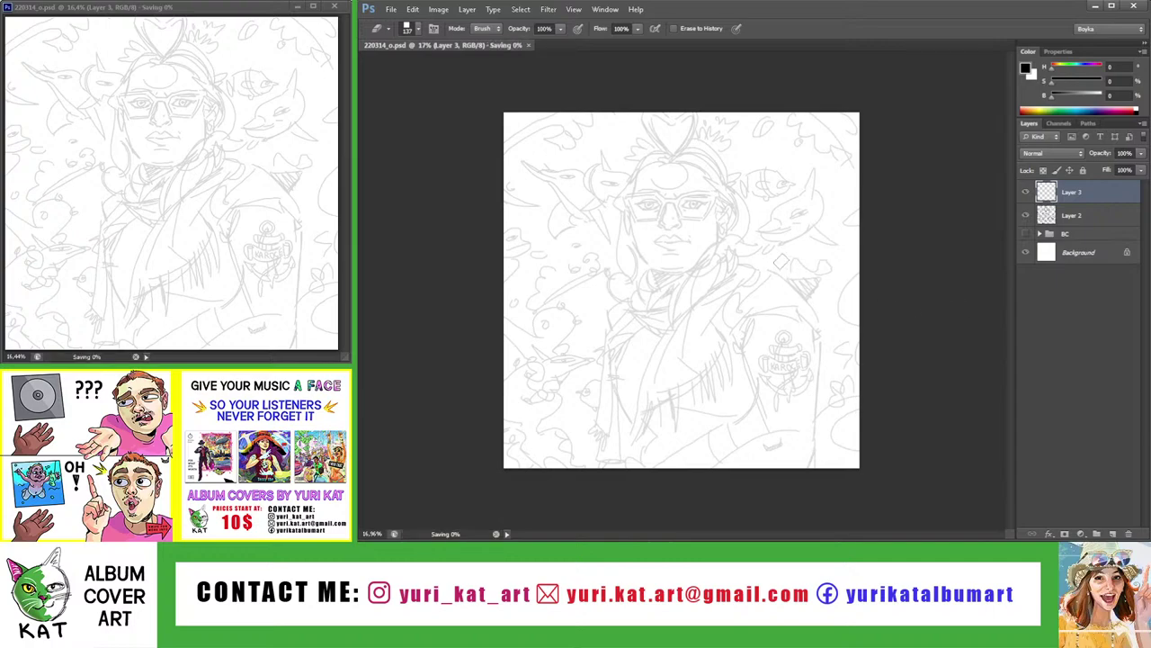
pyautogui.press('b')
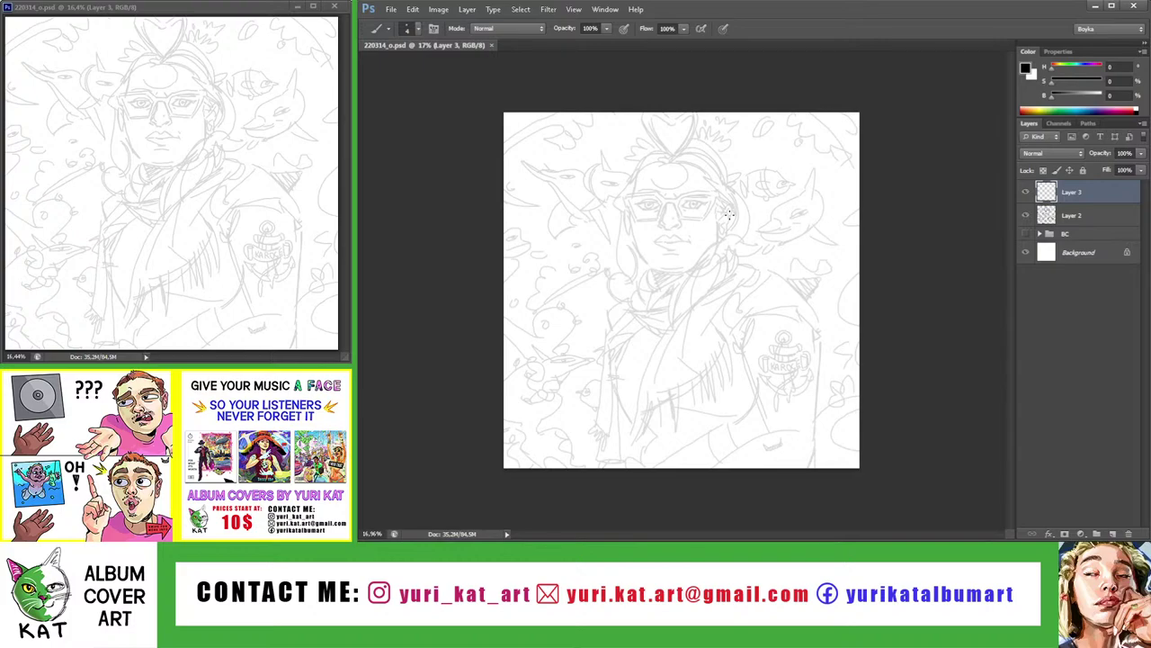
pyautogui.press('z')
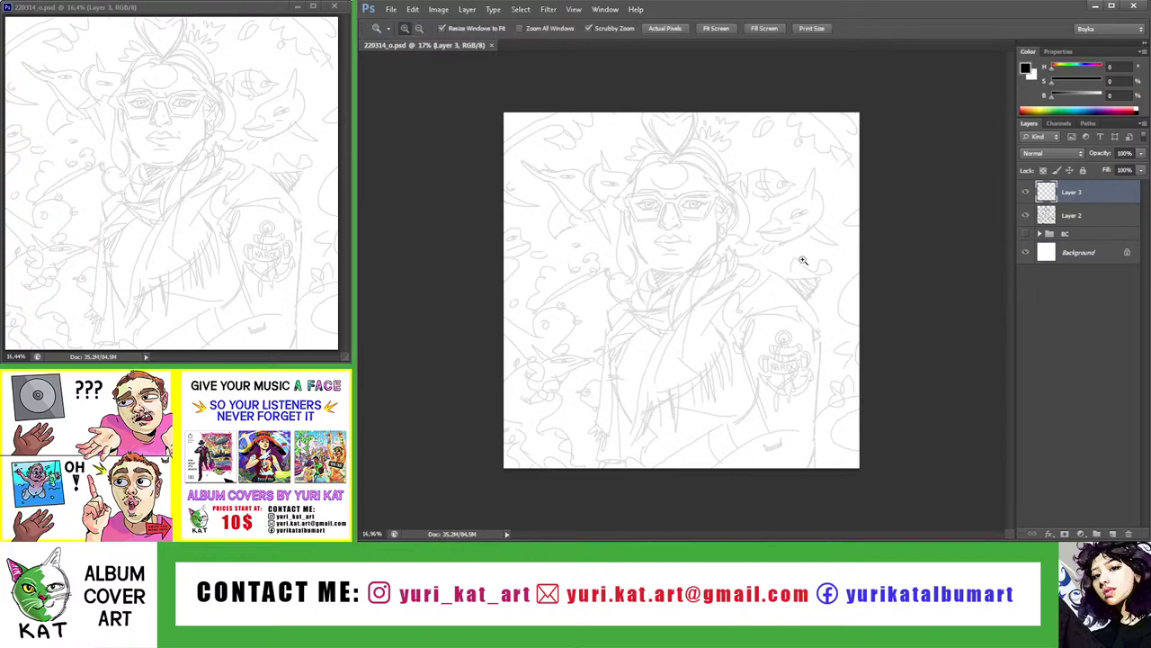
pyautogui.click(720, 216)
pyautogui.click(699, 226)
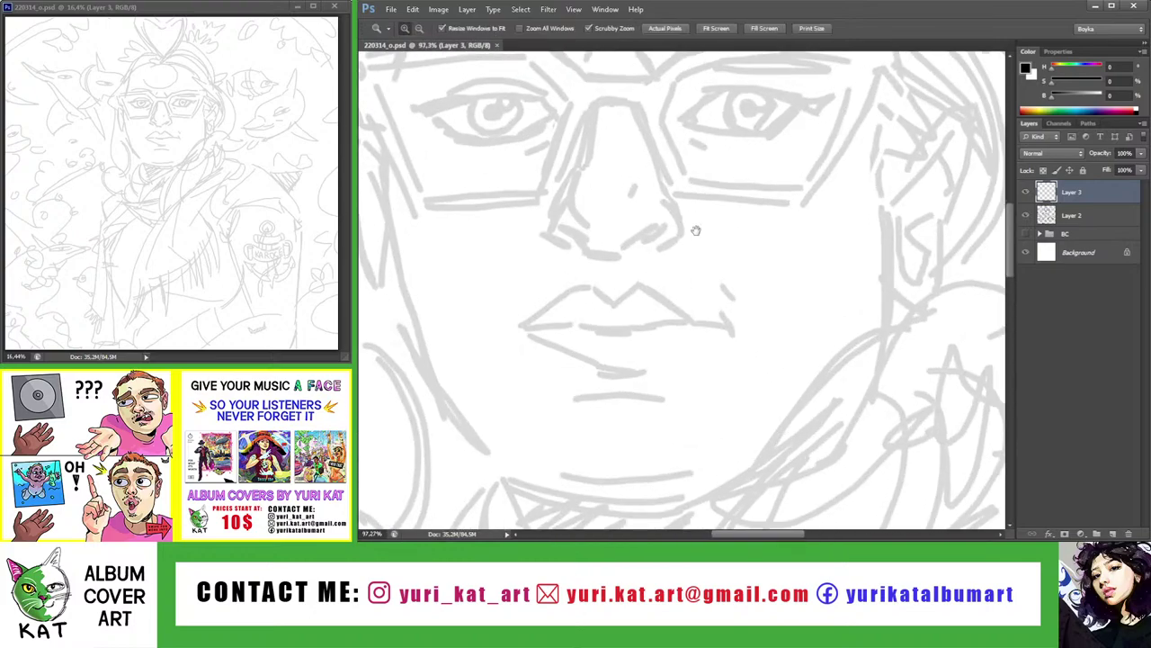
pyautogui.click(666, 237)
# Ink the nostril outlines and the line along the bottom of the nose in black
pyautogui.press('b')
pyautogui.moveTo(618, 243)
pyautogui.mouseDown()
pyautogui.moveTo(609, 261)
pyautogui.moveTo(693, 213)
pyautogui.mouseUp()
pyautogui.scroll(1, 665, 225)
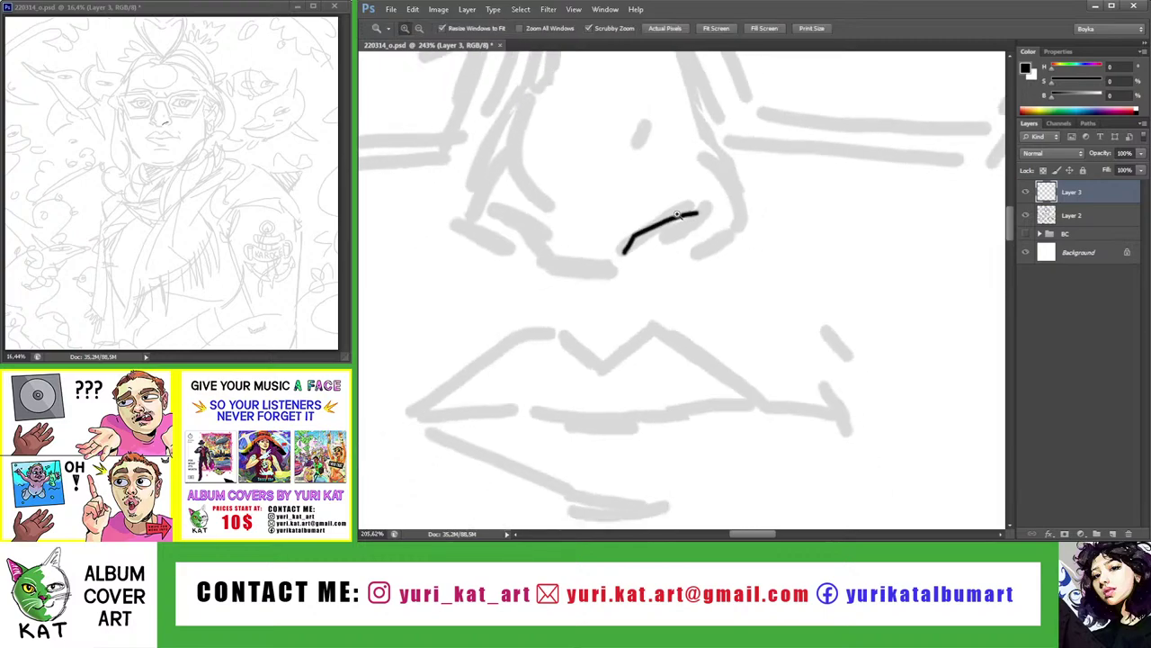
pyautogui.hotkey('ctrl', 'z')
pyautogui.moveTo(617, 242)
pyautogui.mouseDown()
pyautogui.moveTo(709, 210)
pyautogui.moveTo(657, 240)
pyautogui.moveTo(597, 229)
pyautogui.moveTo(656, 226)
pyautogui.moveTo(590, 237)
pyautogui.moveTo(663, 280)
pyautogui.mouseUp()
pyautogui.hotkey('ctrl', 'z')
pyautogui.press('z')
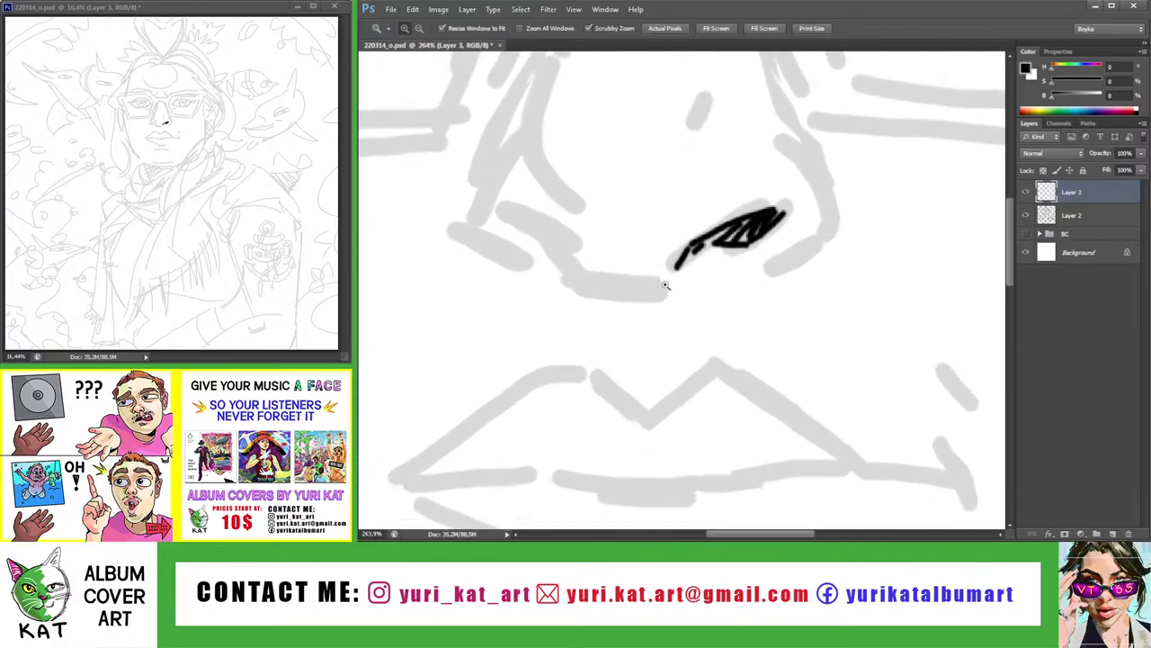
pyautogui.press('b')
pyautogui.moveTo(563, 239)
pyautogui.mouseDown()
pyautogui.moveTo(585, 281)
pyautogui.moveTo(668, 287)
pyautogui.mouseUp()
pyautogui.hotkey('ctrl', 'z')
pyautogui.hotkey('ctrl', 'z')
pyautogui.hotkey('ctrl', 'z')
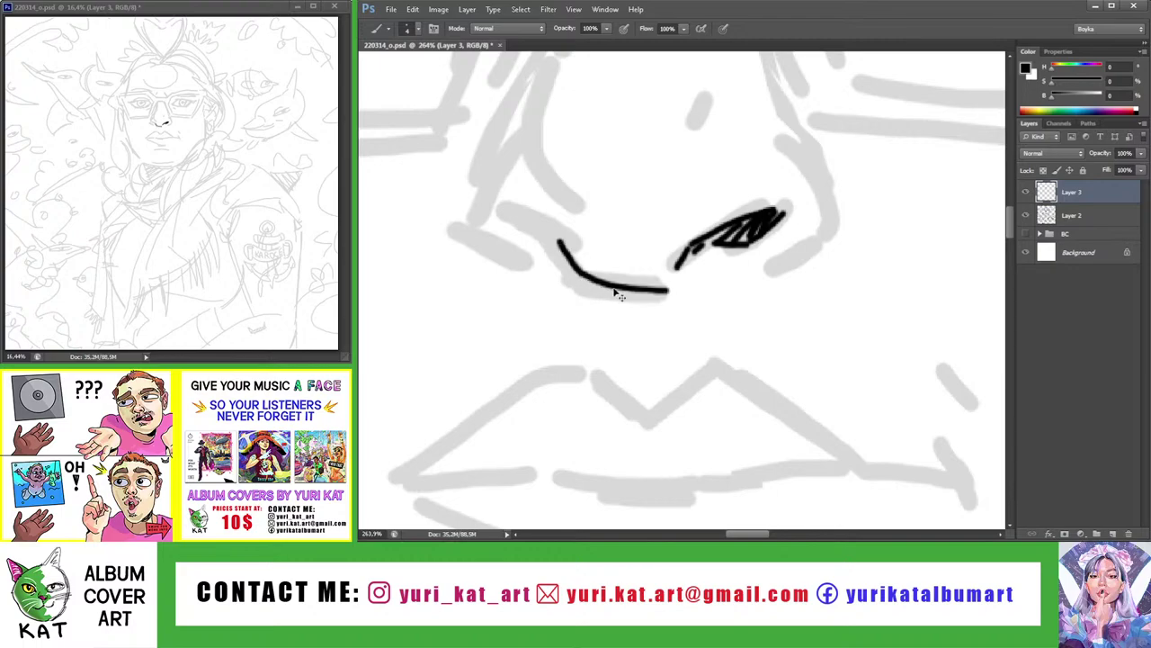
pyautogui.hotkey('ctrl', 'z')
pyautogui.moveTo(583, 275)
pyautogui.mouseDown()
pyautogui.moveTo(665, 289)
pyautogui.moveTo(694, 243)
pyautogui.moveTo(666, 286)
pyautogui.moveTo(665, 272)
pyautogui.moveTo(674, 310)
pyautogui.mouseUp()
# Redraw the left nose curve thicker and darken the upper-left nose line
pyautogui.press('z')
pyautogui.keyDown('alt'); pyautogui.click(677, 248); pyautogui.keyUp('alt')
pyautogui.press('b')
pyautogui.hotkey('ctrl', 'z')
pyautogui.hotkey('ctrl', 'z')
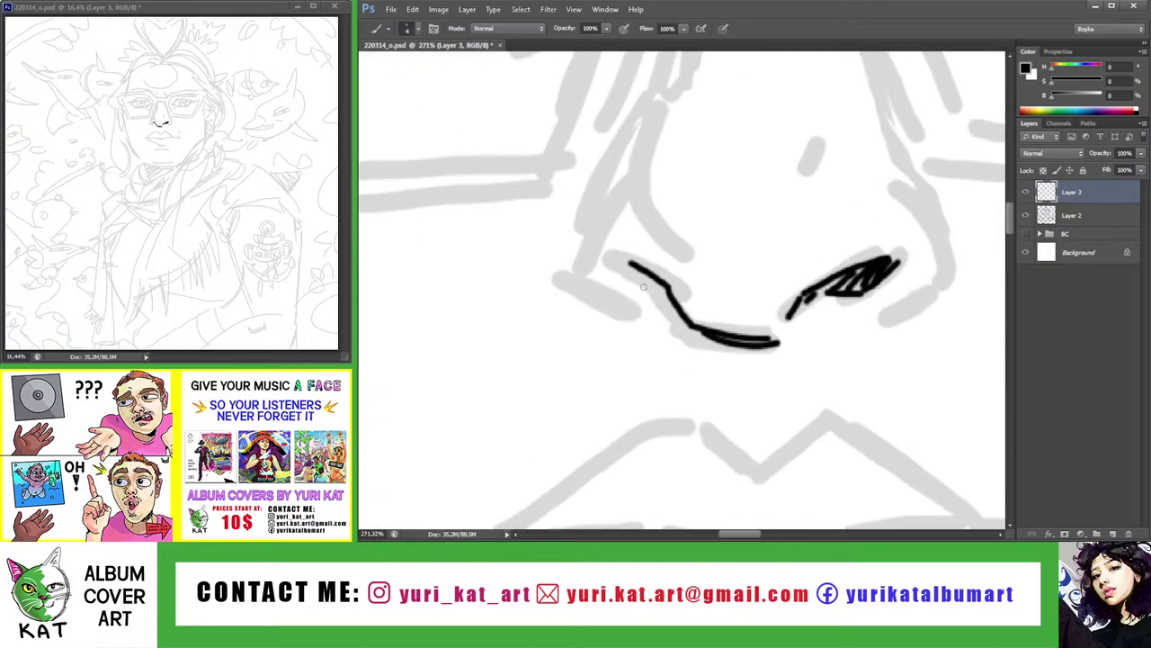
pyautogui.hotkey('ctrl', 'z')
pyautogui.moveTo(633, 268); pyautogui.dragTo(682, 324)
pyautogui.press('z')
pyautogui.moveTo(684, 263)
pyautogui.mouseDown()
pyautogui.moveTo(593, 263)
pyautogui.moveTo(618, 255)
pyautogui.moveTo(710, 284)
pyautogui.mouseUp()
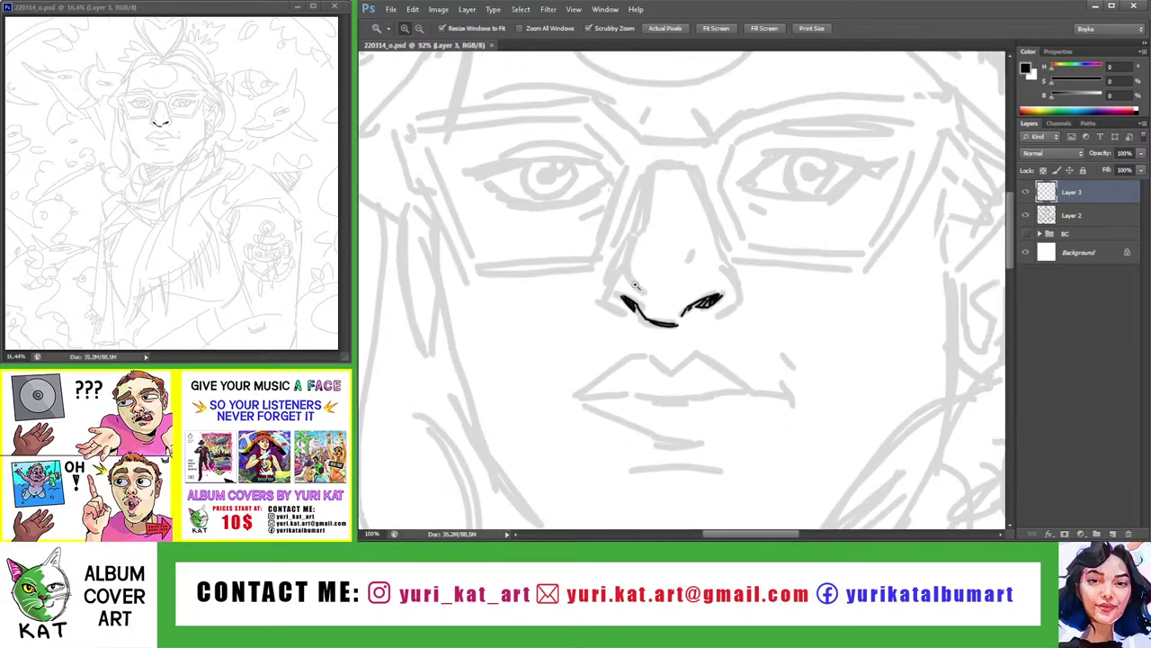
pyautogui.press('b')
pyautogui.moveTo(610, 311); pyautogui.dragTo(646, 360)
# Ink the left edge of the nose tip
pyautogui.press('z')
pyautogui.moveTo(654, 306); pyautogui.dragTo(586, 275)
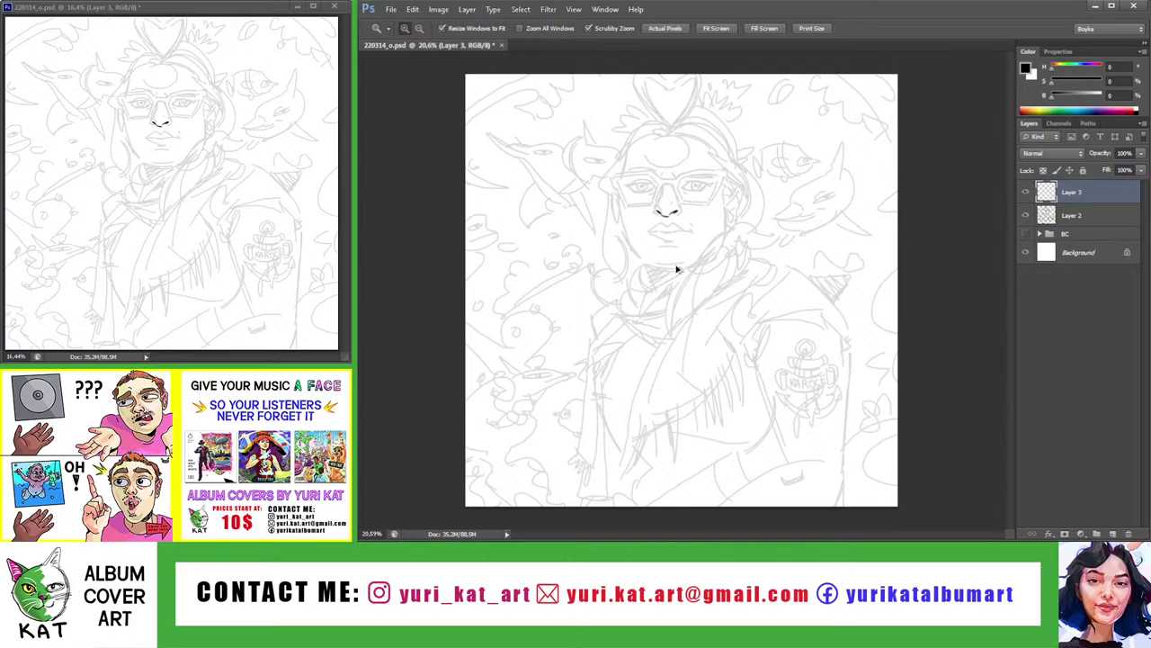
pyautogui.moveTo(671, 234); pyautogui.dragTo(724, 233)
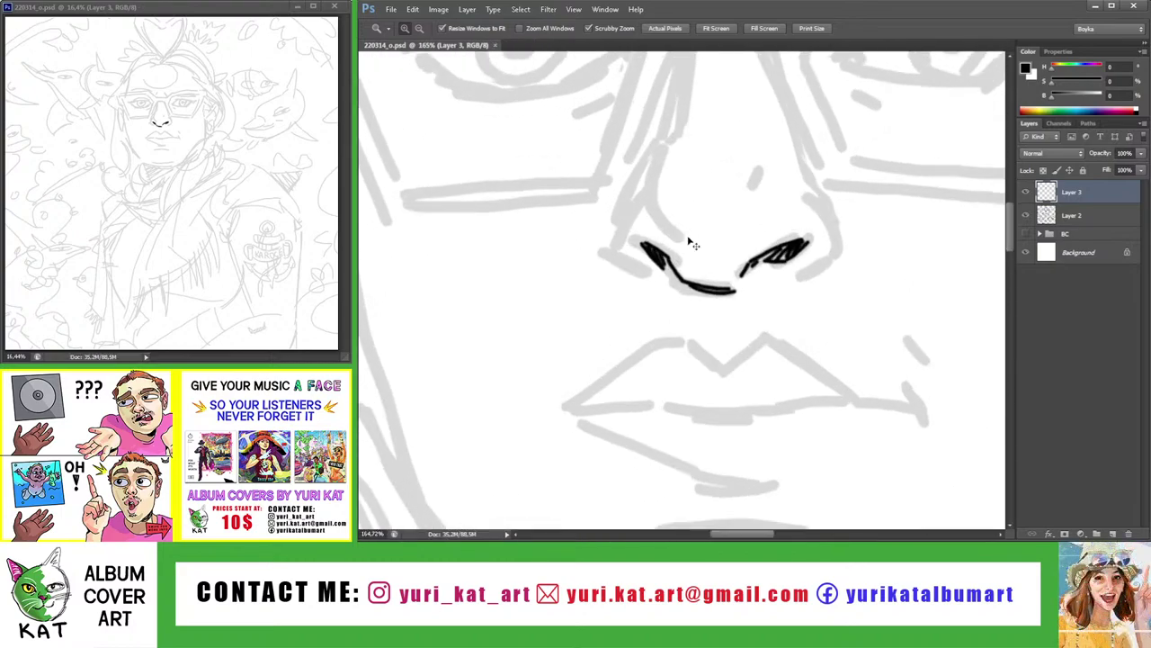
pyautogui.moveTo(679, 261); pyautogui.dragTo(710, 252)
pyautogui.press('b')
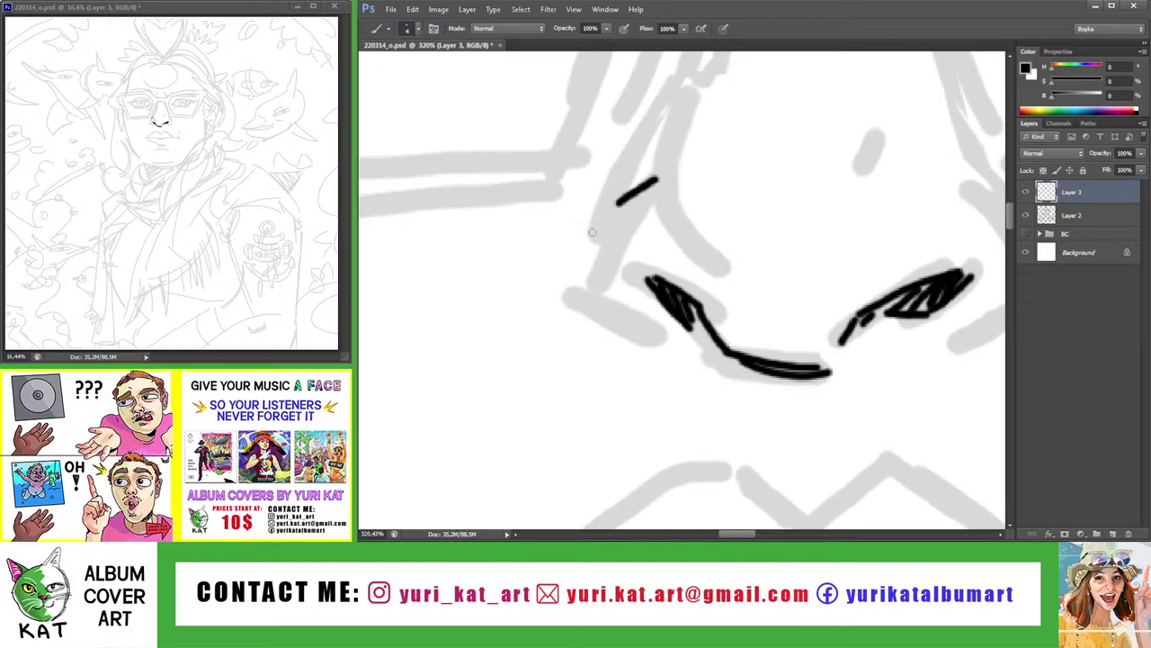
pyautogui.hotkey('ctrl', 'z')
pyautogui.moveTo(617, 201)
pyautogui.mouseDown()
pyautogui.moveTo(586, 295)
pyautogui.moveTo(612, 304)
pyautogui.mouseUp()
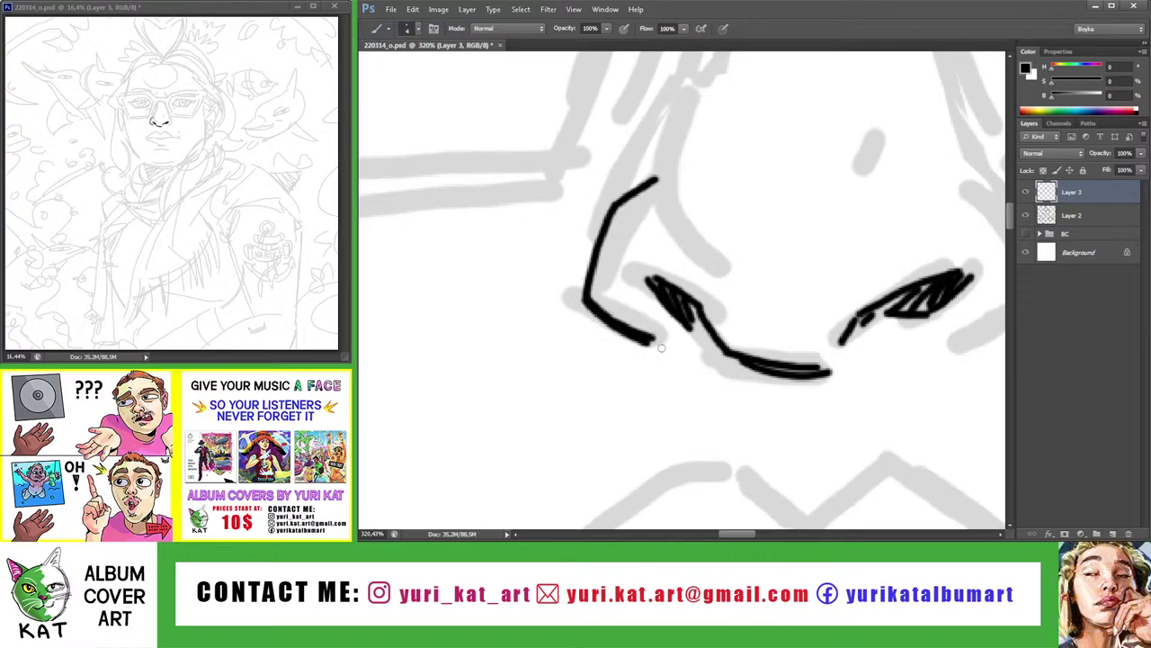
pyautogui.press('z')
pyautogui.moveTo(683, 274)
pyautogui.mouseDown()
pyautogui.moveTo(635, 274)
pyautogui.moveTo(673, 253)
pyautogui.moveTo(764, 269)
pyautogui.mouseUp()
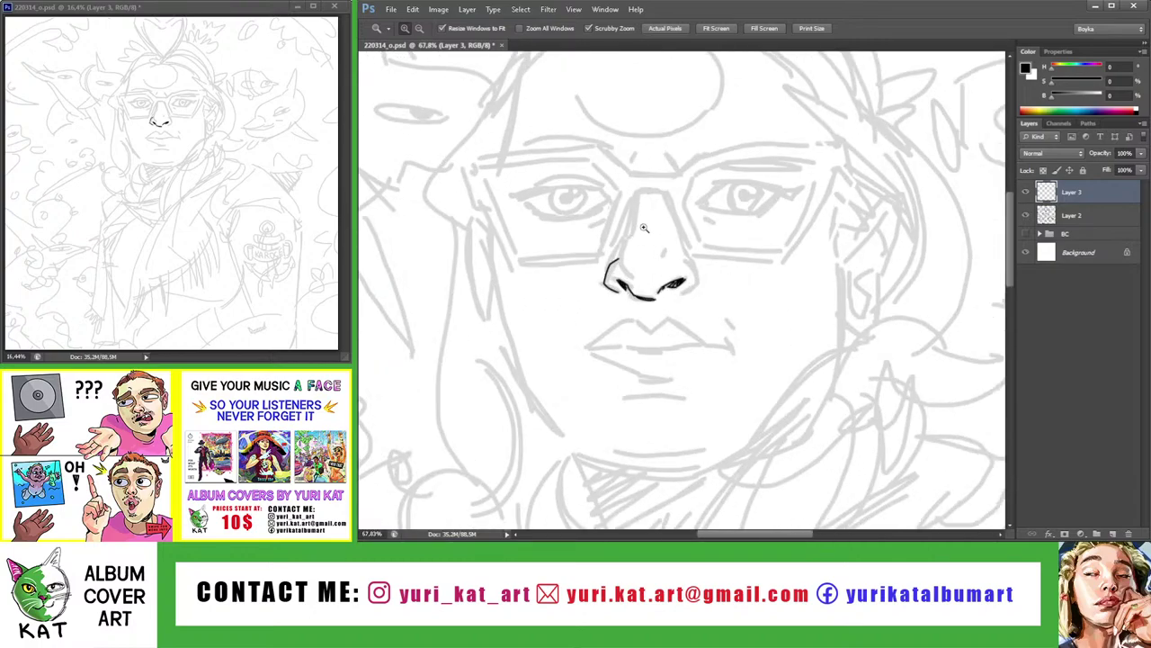
pyautogui.moveTo(644, 227)
pyautogui.mouseDown()
pyautogui.moveTo(659, 236)
pyautogui.moveTo(648, 258)
pyautogui.moveTo(621, 236)
pyautogui.moveTo(594, 261)
pyautogui.moveTo(618, 262)
pyautogui.moveTo(599, 300)
pyautogui.mouseUp()
pyautogui.hotkey('ctrl', 'z')
# Ink a curve to the right of the nose tip
pyautogui.press('z')
pyautogui.keyDown('alt'); pyautogui.click(647, 243); pyautogui.keyUp('alt')
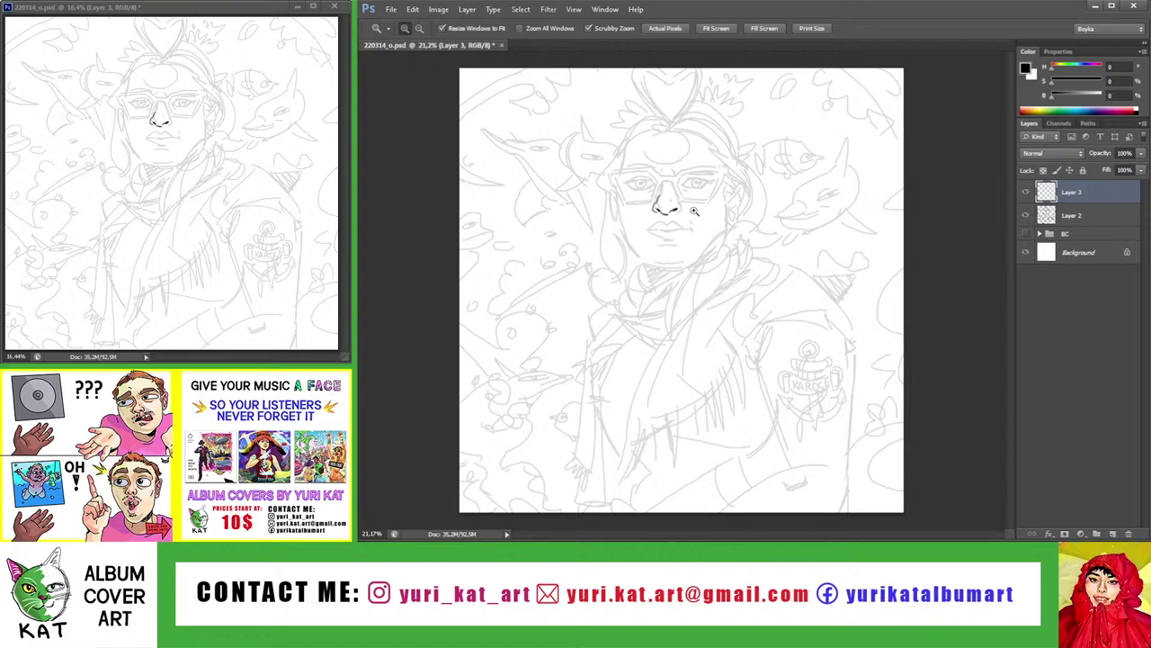
pyautogui.click(694, 210)
pyautogui.press('b')
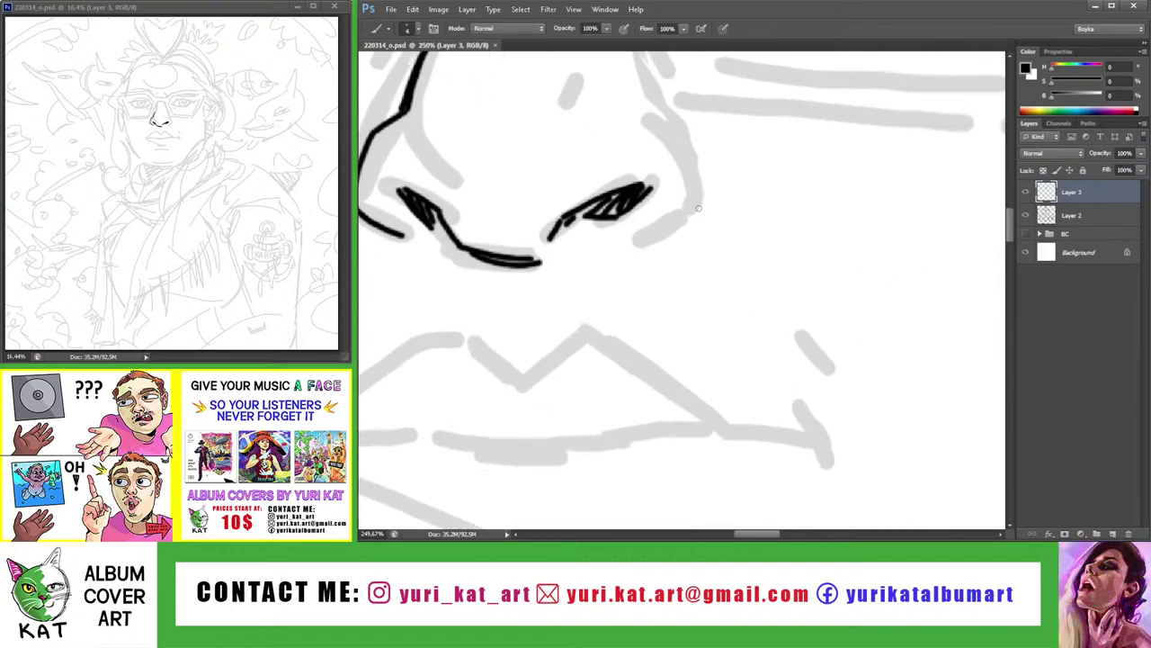
pyautogui.moveTo(702, 171); pyautogui.dragTo(667, 225)
pyautogui.scroll(2, 668, 222)
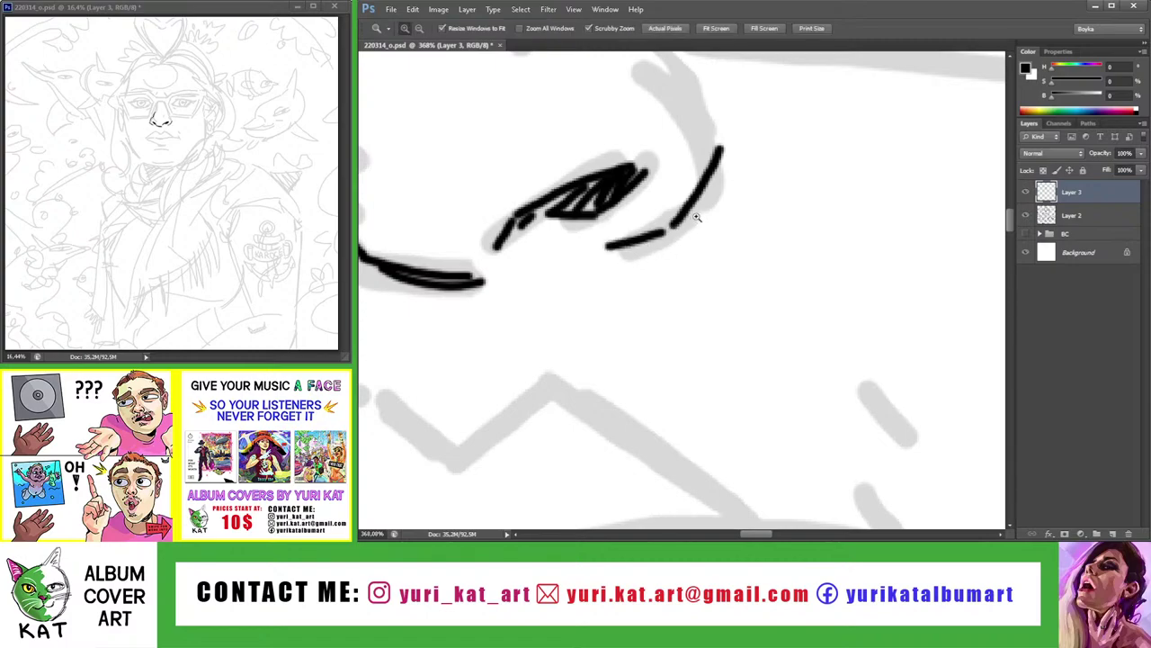
# Remove the short stray stroke beside the nostril
pyautogui.press('z')
pyautogui.moveTo(613, 245)
pyautogui.mouseDown()
pyautogui.moveTo(585, 254)
pyautogui.moveTo(651, 192)
pyautogui.moveTo(647, 233)
pyautogui.moveTo(673, 272)
pyautogui.moveTo(649, 214)
pyautogui.moveTo(684, 210)
pyautogui.mouseUp()
pyautogui.click(651, 192)
pyautogui.click(663, 213)
pyautogui.press('b')
pyautogui.hotkey('ctrl', 'z')
pyautogui.press('z')
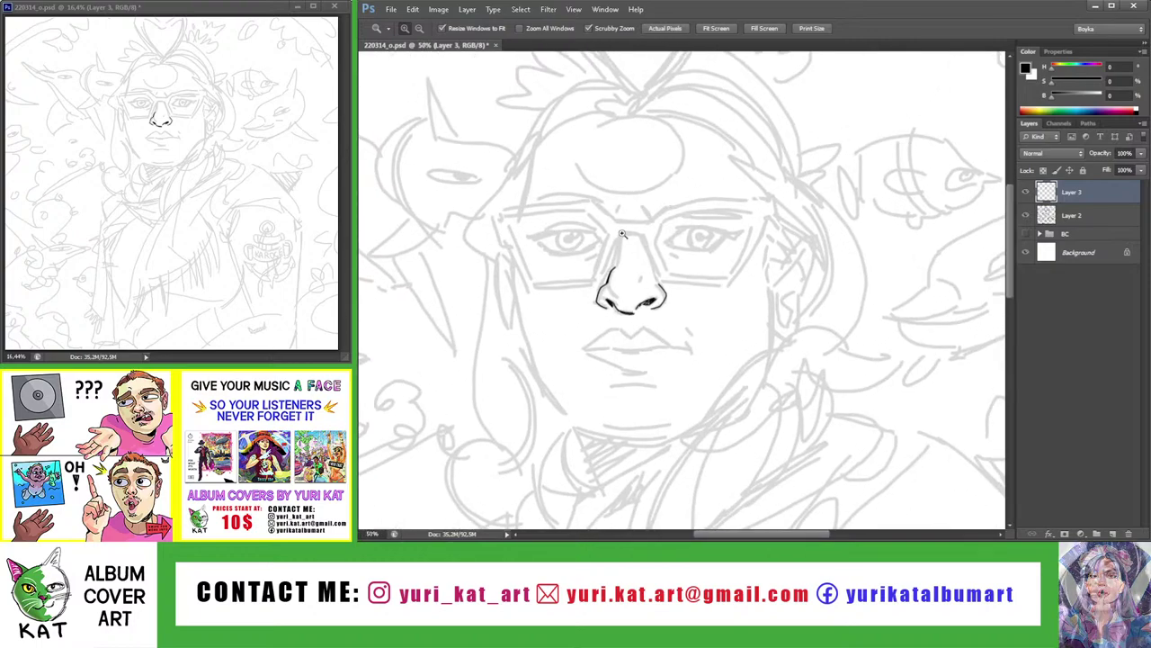
pyautogui.moveTo(622, 239)
pyautogui.mouseDown()
pyautogui.moveTo(657, 241)
pyautogui.moveTo(687, 219)
pyautogui.moveTo(624, 226)
pyautogui.moveTo(670, 217)
pyautogui.mouseUp()
pyautogui.press('b')
# Draw a thick, solidly filled black line across the top of the nose bridge
pyautogui.hotkey('ctrl', 'z')
pyautogui.moveTo(583, 227); pyautogui.dragTo(676, 222)
pyautogui.hotkey('ctrl', 'z')
pyautogui.moveTo(583, 227); pyautogui.dragTo(676, 221)
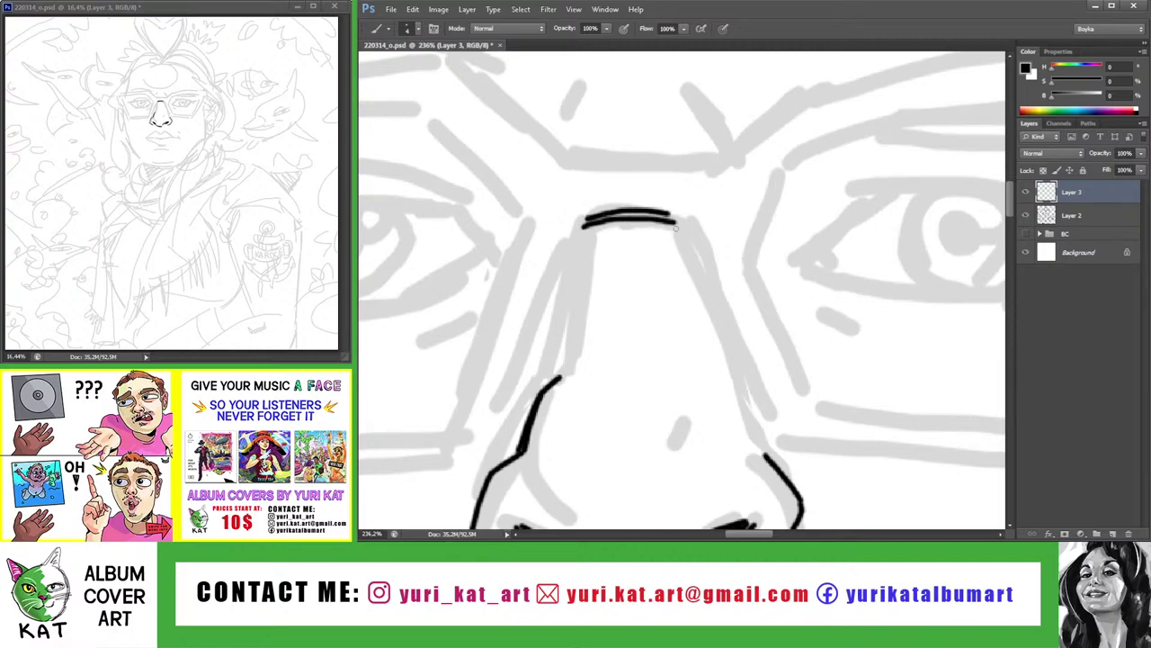
pyautogui.hotkey('ctrl', 'z')
pyautogui.moveTo(582, 226); pyautogui.dragTo(677, 230)
pyautogui.hotkey('ctrl', 'z')
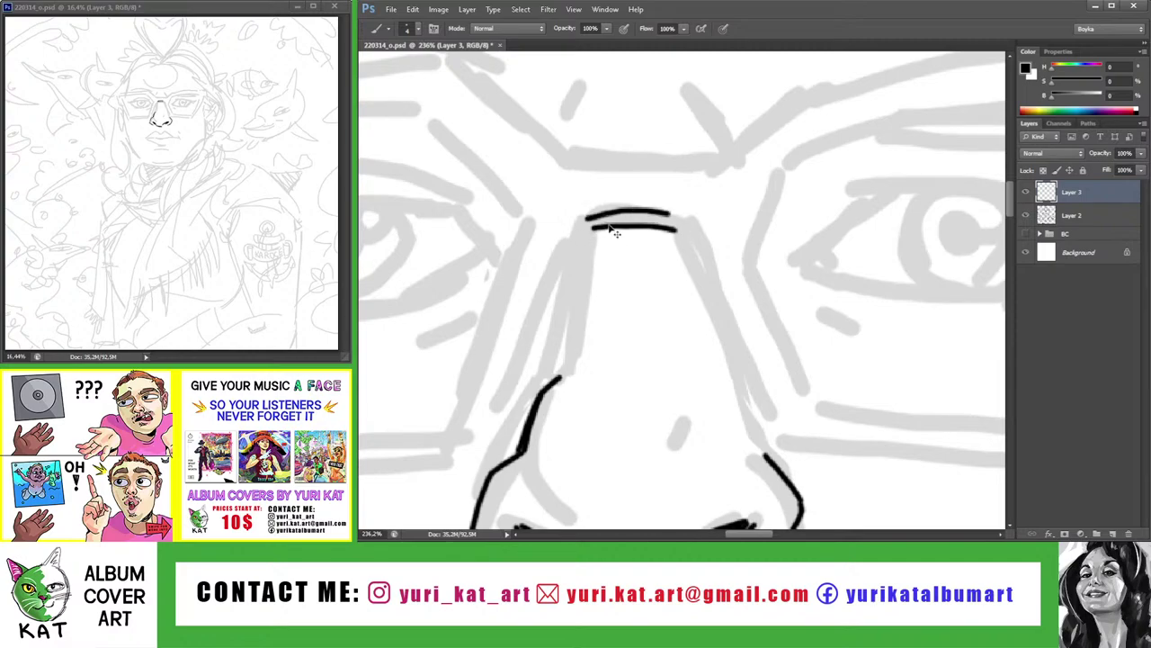
pyautogui.hotkey('ctrl', 'z')
pyautogui.hotkey('ctrl', 'z')
pyautogui.moveTo(592, 217); pyautogui.dragTo(676, 227)
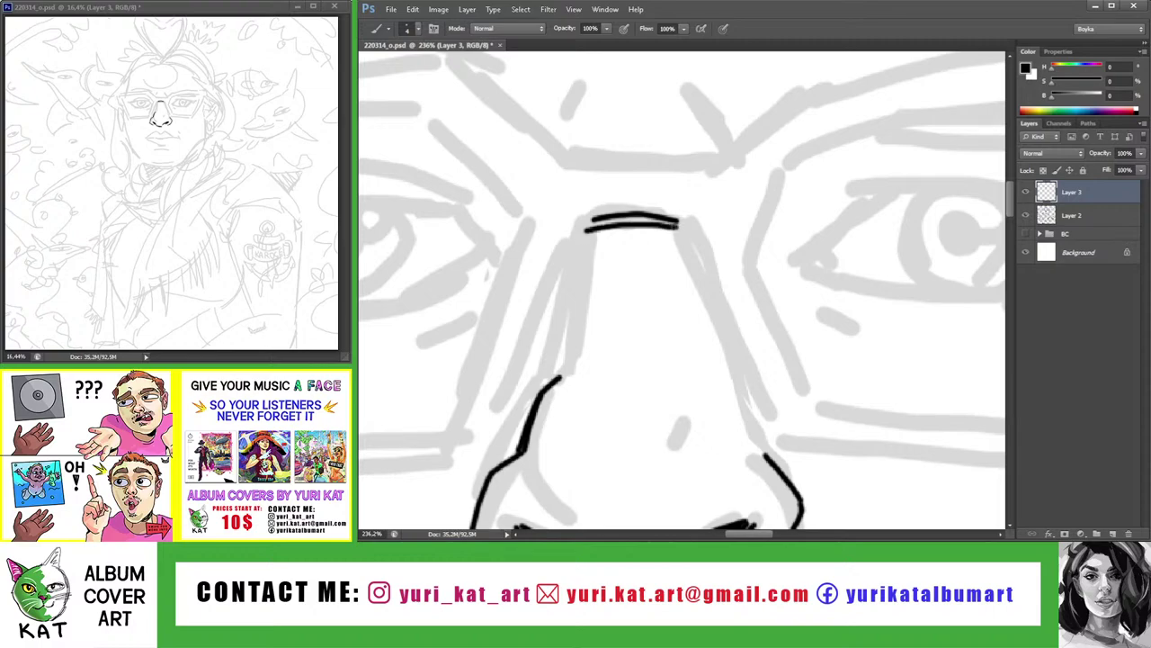
pyautogui.hotkey('ctrl', 'z')
pyautogui.moveTo(583, 231); pyautogui.dragTo(672, 226)
pyautogui.moveTo(586, 221)
pyautogui.mouseDown()
pyautogui.moveTo(667, 224)
pyautogui.moveTo(599, 287)
pyautogui.mouseUp()
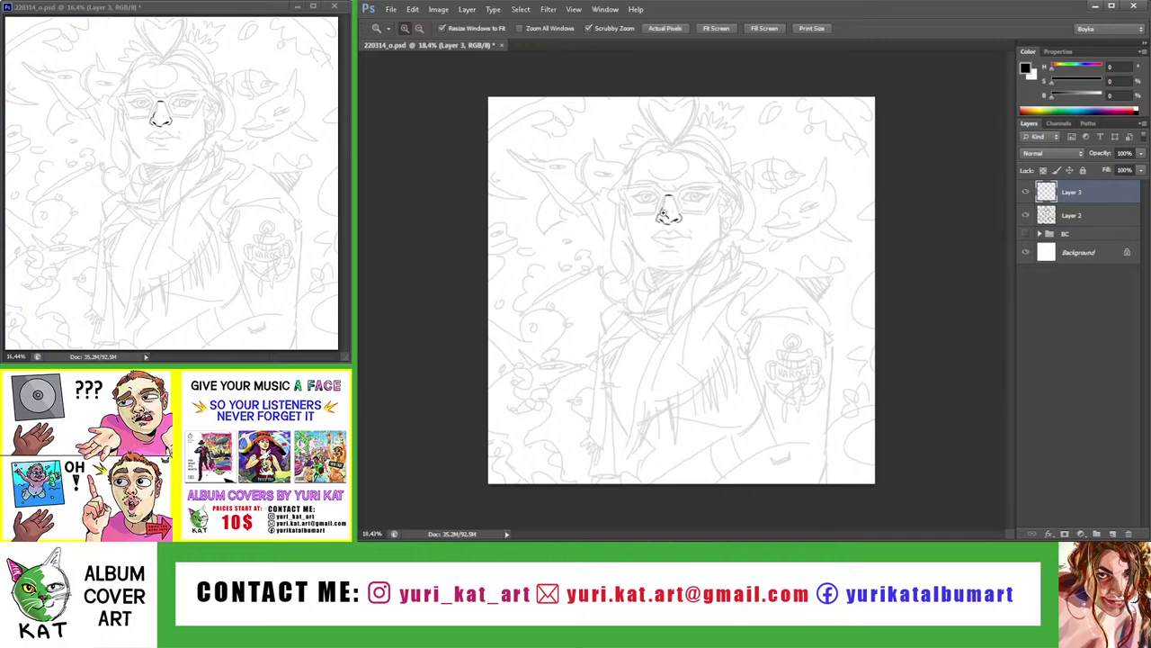
# Ink the nose's left side from the bridge top down to the nostril
pyautogui.click(665, 214)
pyautogui.click(641, 239)
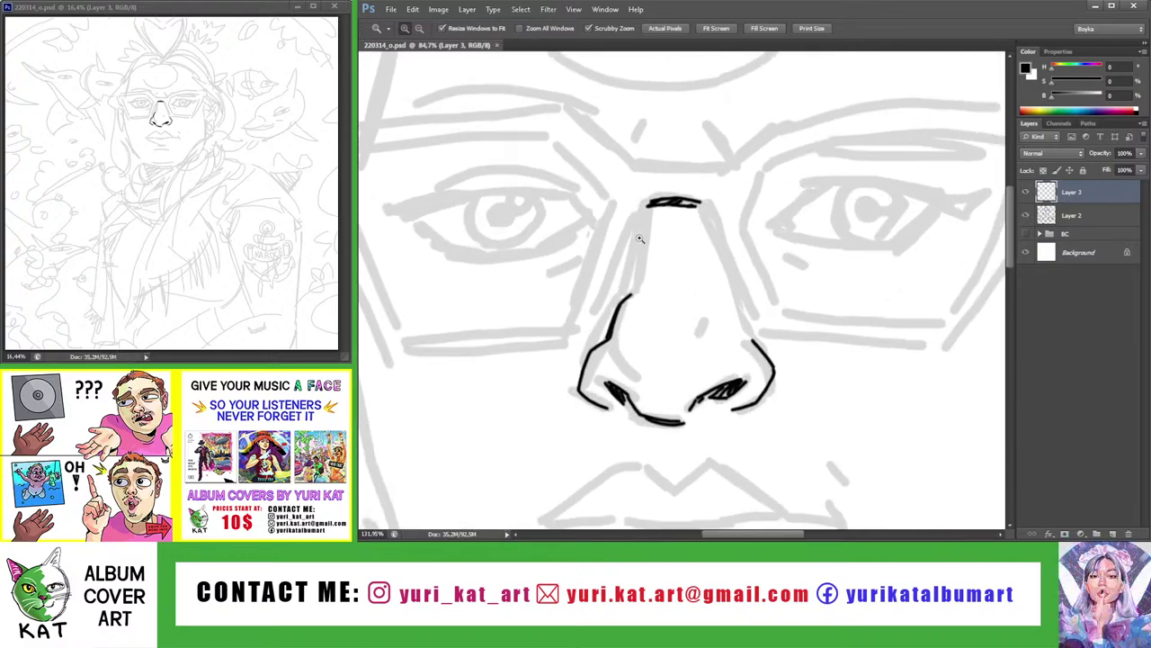
pyautogui.press('b')
pyautogui.moveTo(639, 238)
pyautogui.mouseDown()
pyautogui.moveTo(652, 238)
pyautogui.moveTo(619, 319)
pyautogui.mouseUp()
pyautogui.hotkey('ctrl', 'z')
pyautogui.moveTo(648, 201); pyautogui.dragTo(621, 316)
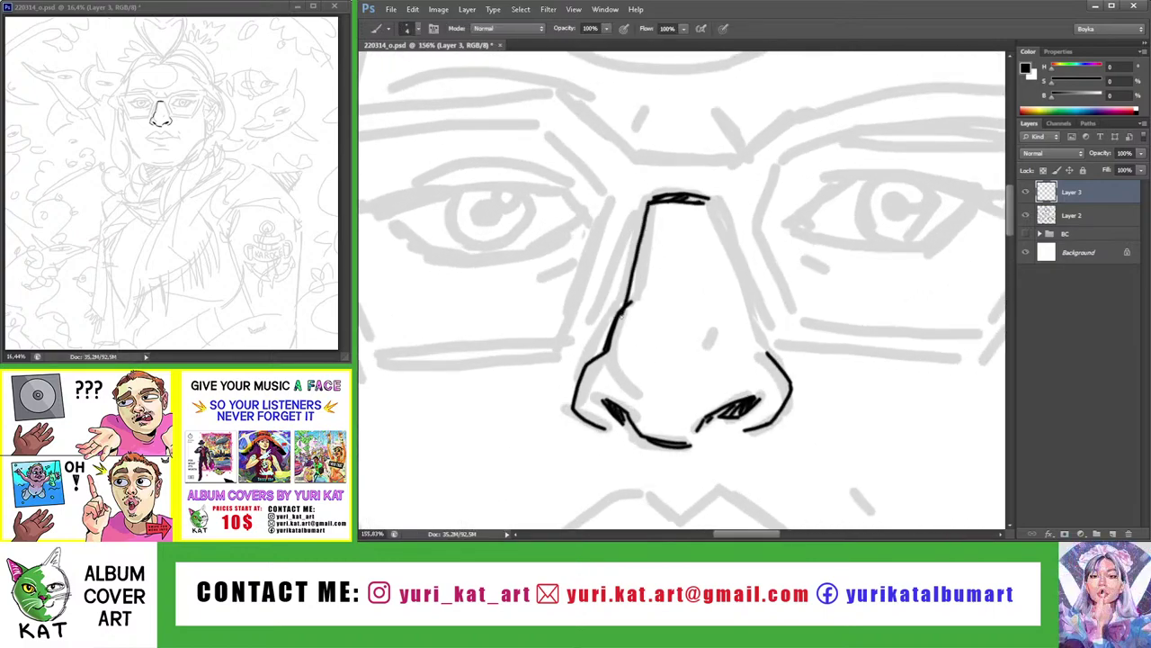
pyautogui.hotkey('ctrl', 'z')
pyautogui.moveTo(648, 199); pyautogui.dragTo(621, 304)
pyautogui.moveTo(647, 196); pyautogui.dragTo(589, 343)
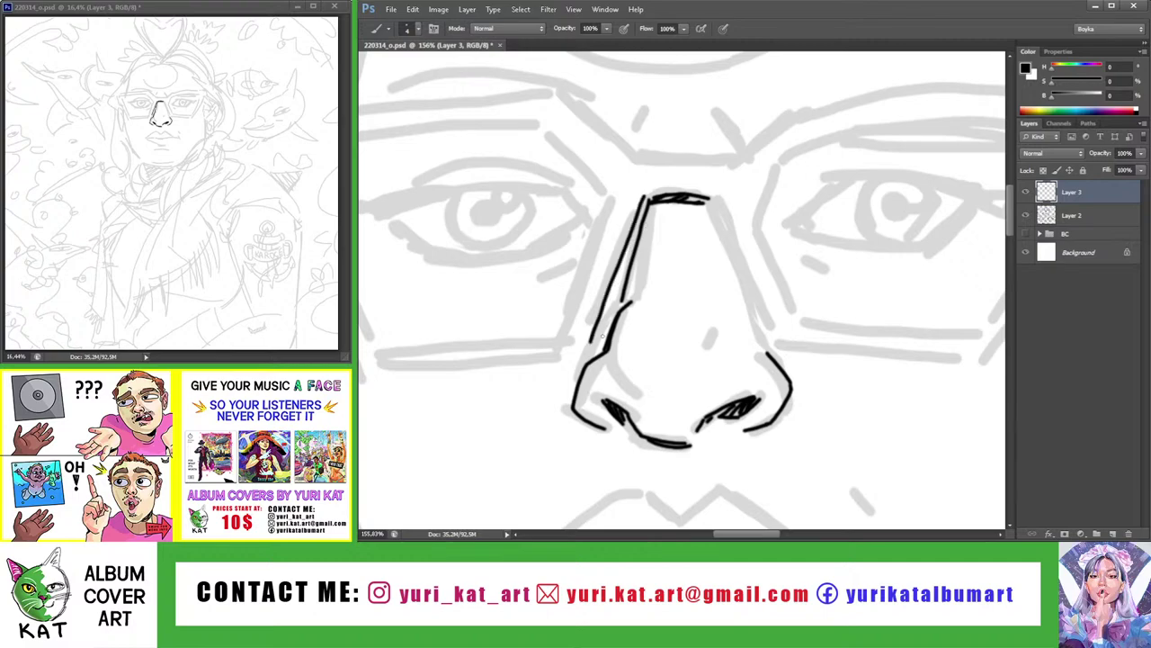
pyautogui.hotkey('ctrl', 'z')
pyautogui.moveTo(645, 198); pyautogui.dragTo(587, 343)
pyautogui.hotkey('ctrl', 'z')
pyautogui.moveTo(644, 199)
pyautogui.mouseDown()
pyautogui.moveTo(628, 275)
pyautogui.moveTo(592, 351)
pyautogui.mouseUp()
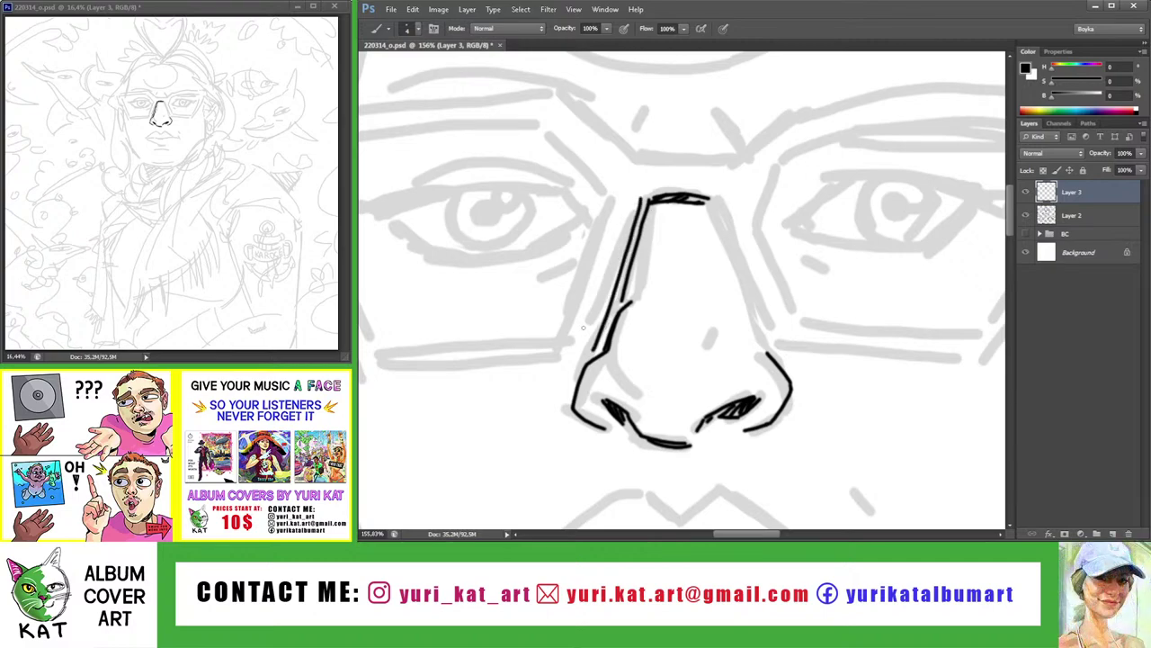
# Redraw the short stroke where the nose meets the cheek
pyautogui.press('z')
pyautogui.keyDown('alt'); pyautogui.click(608, 262); pyautogui.keyUp('alt')
pyautogui.moveTo(608, 262)
pyautogui.mouseDown()
pyautogui.moveTo(660, 277)
pyautogui.moveTo(665, 302)
pyautogui.mouseUp()
pyautogui.press('b')
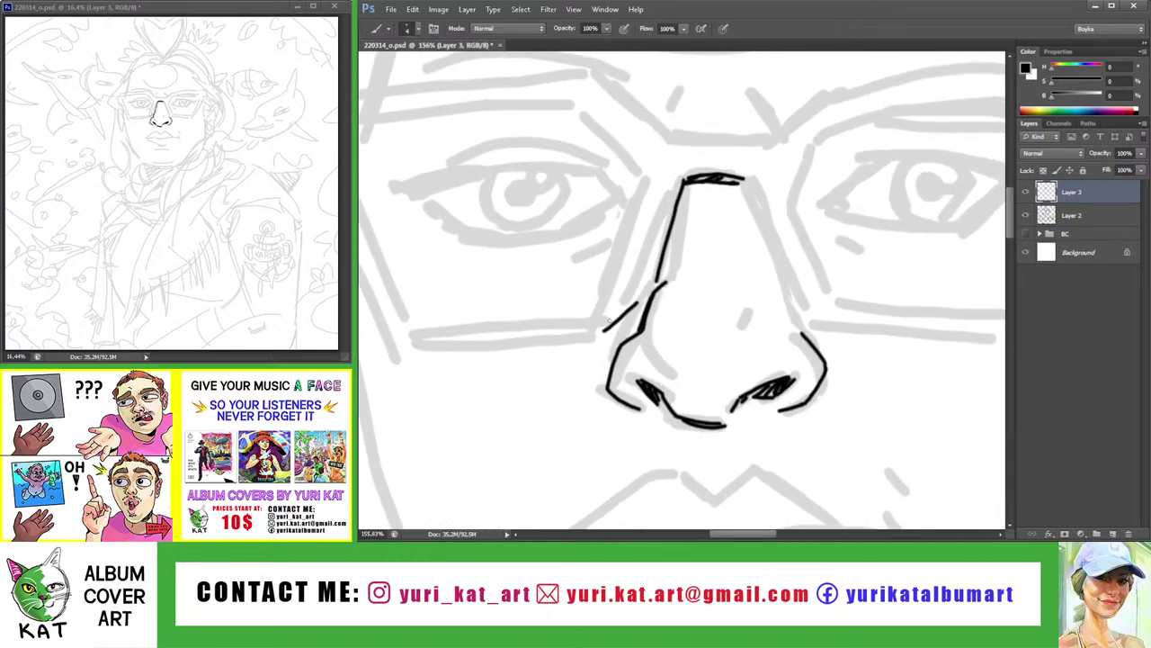
pyautogui.hotkey('ctrl', 'z')
pyautogui.moveTo(635, 311); pyautogui.dragTo(601, 334)
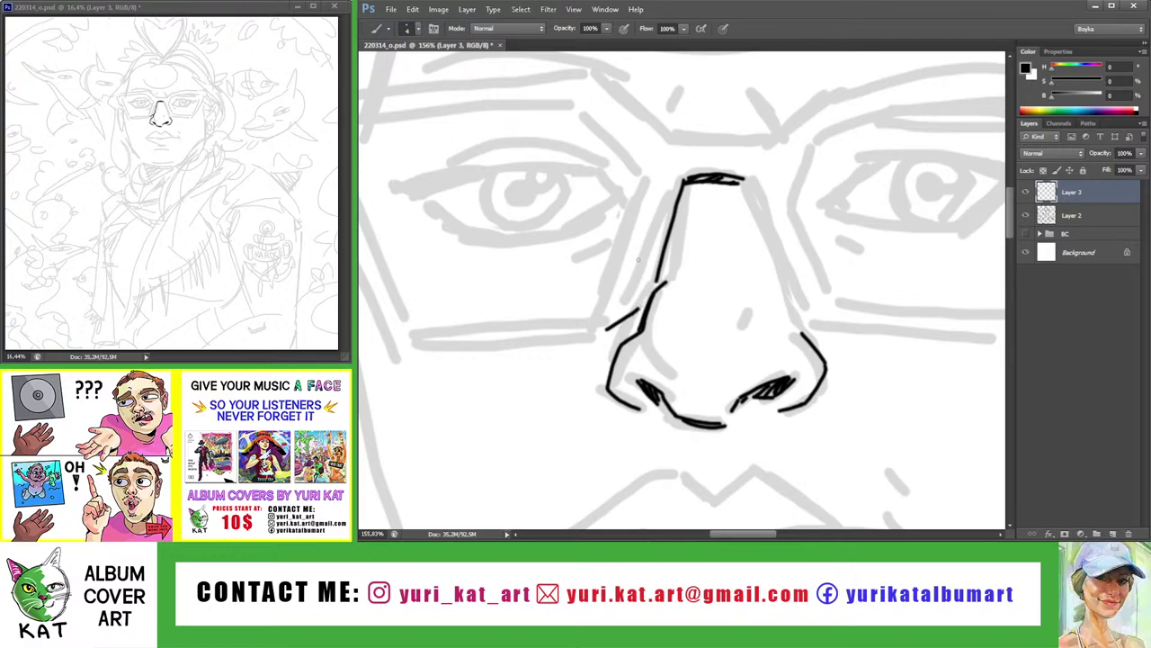
pyautogui.moveTo(677, 178); pyautogui.dragTo(631, 279)
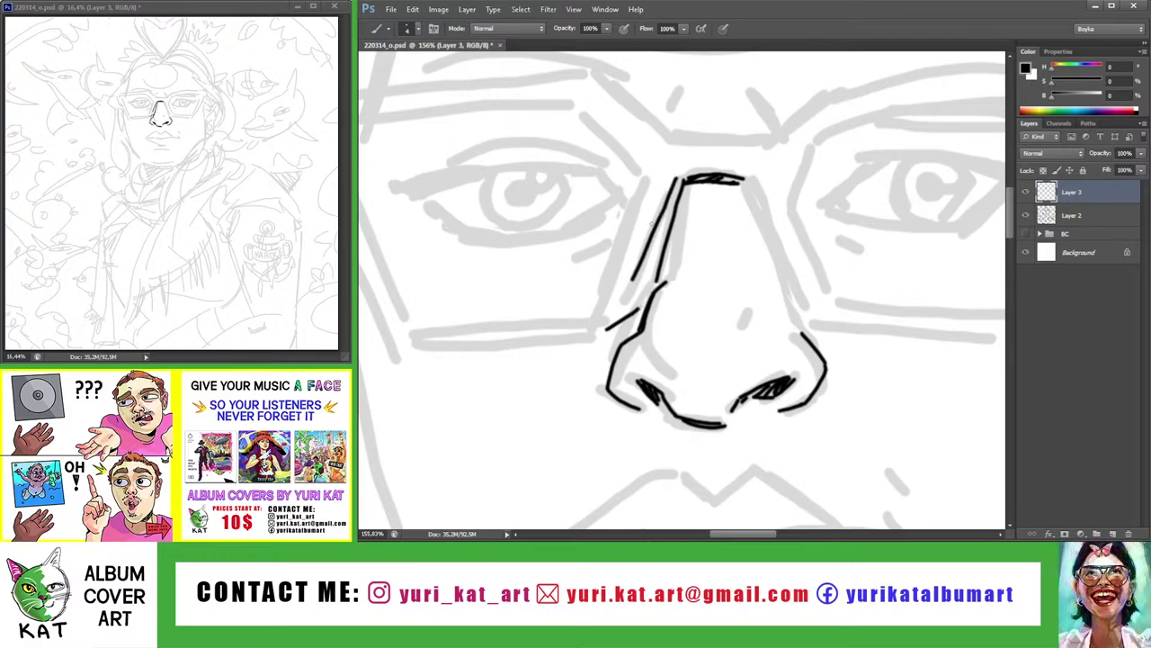
pyautogui.hotkey('ctrl', 'z')
pyautogui.moveTo(676, 177)
pyautogui.mouseDown()
pyautogui.moveTo(629, 304)
pyautogui.moveTo(640, 296)
pyautogui.mouseUp()
pyautogui.hotkey('ctrl', 'z')
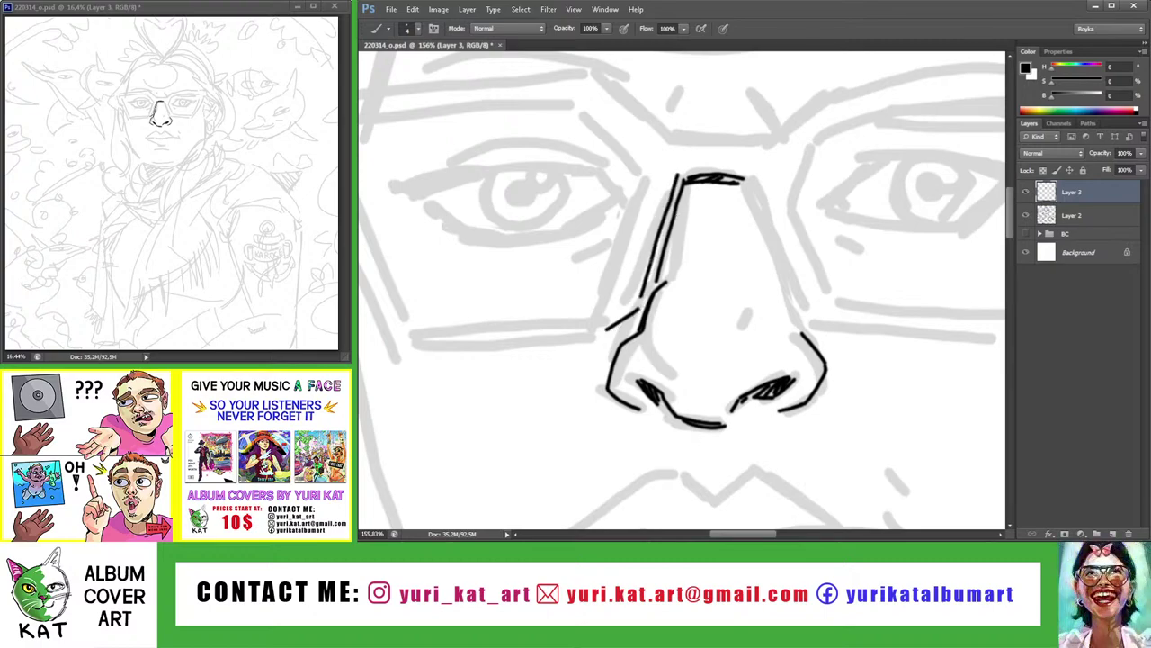
# Ink the nose's right side from the bridge down to the nostril
pyautogui.moveTo(669, 238); pyautogui.dragTo(646, 229)
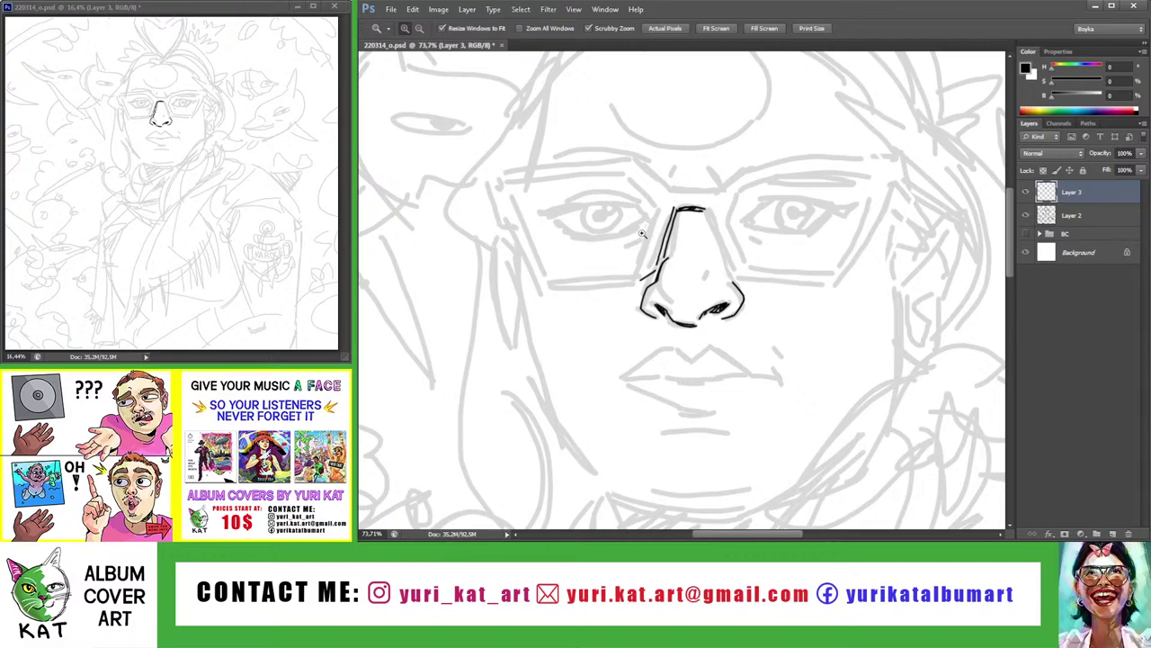
pyautogui.click(752, 236)
pyautogui.click(760, 239)
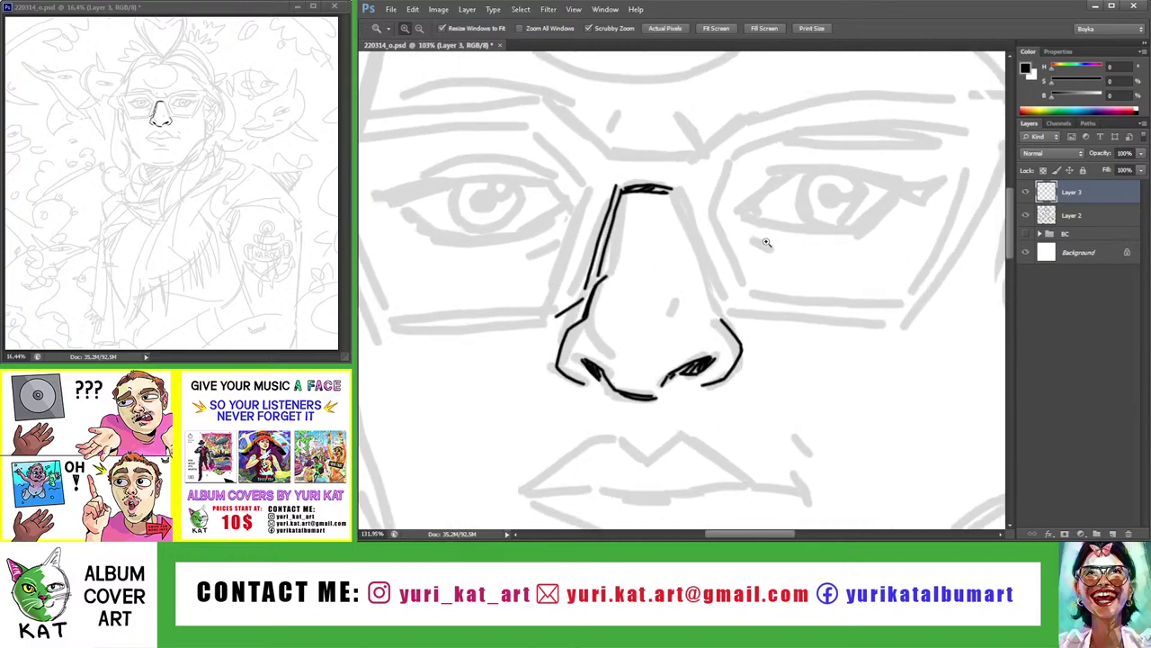
pyautogui.press('b')
pyautogui.moveTo(670, 190); pyautogui.dragTo(717, 301)
pyautogui.hotkey('ctrl', 'z')
pyautogui.moveTo(671, 190); pyautogui.dragTo(716, 300)
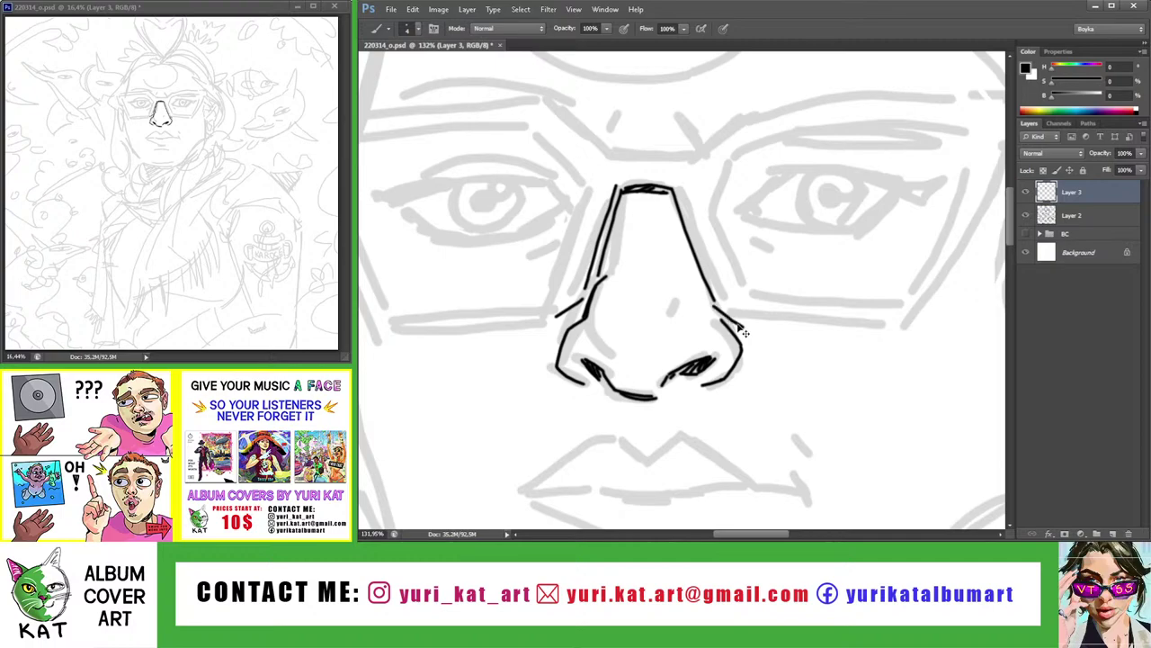
pyautogui.press('z')
pyautogui.moveTo(728, 322); pyautogui.dragTo(679, 263)
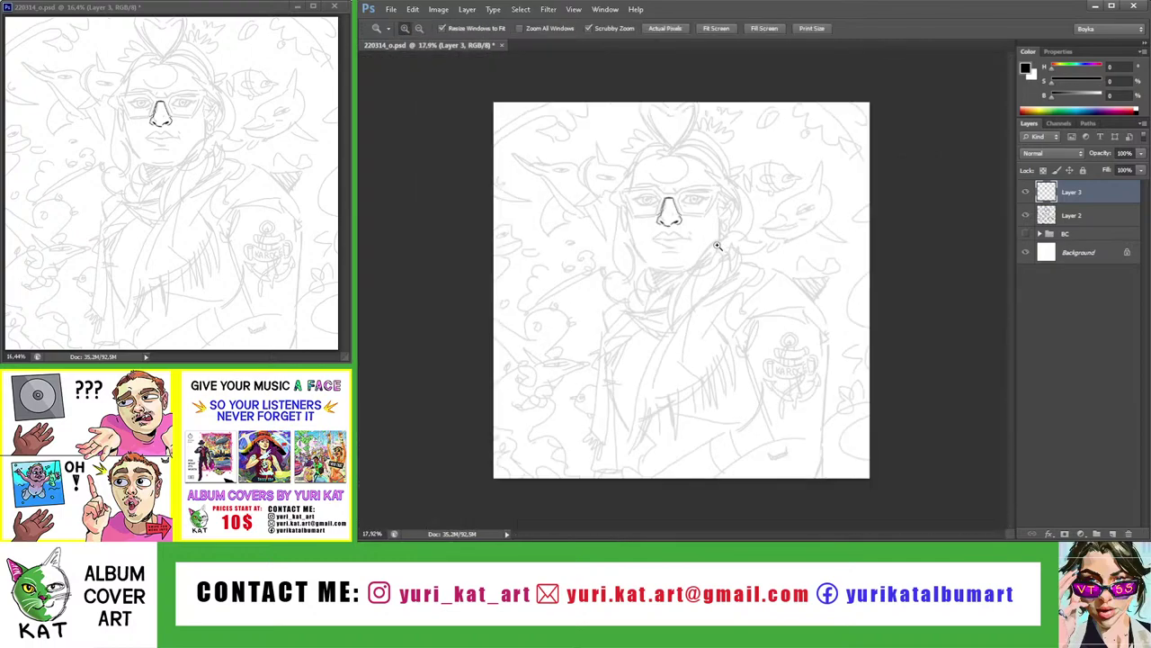
pyautogui.moveTo(630, 235); pyautogui.dragTo(662, 234)
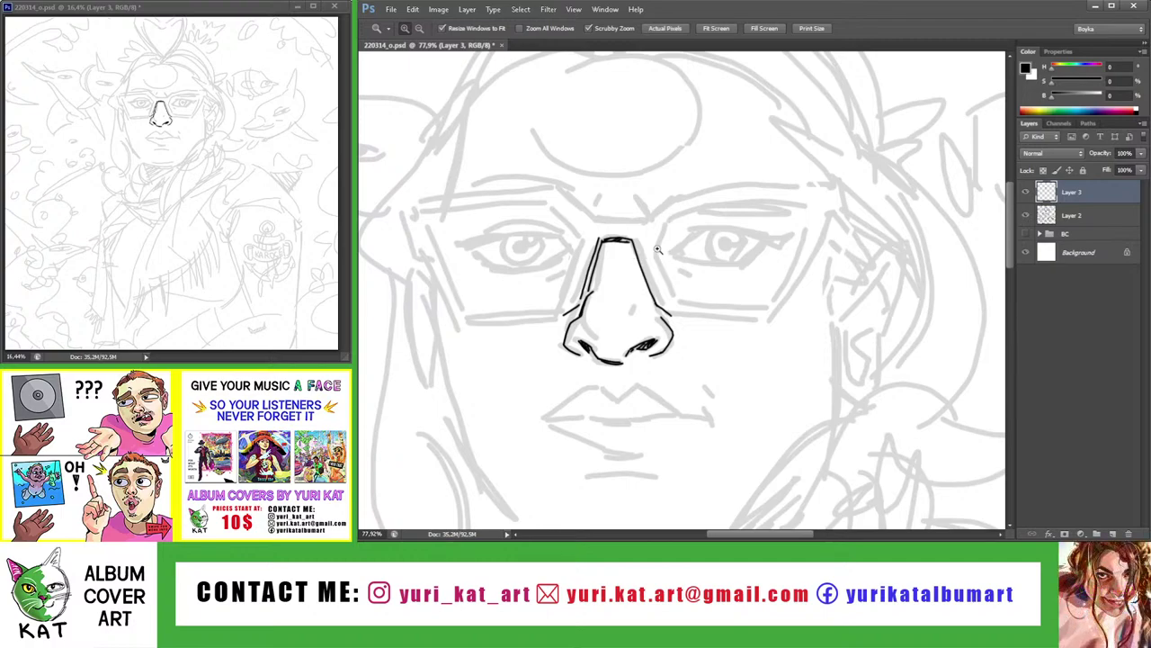
pyautogui.moveTo(658, 248); pyautogui.dragTo(678, 250)
# Ink a short mark beside the nose where the glasses sit
pyautogui.press('b')
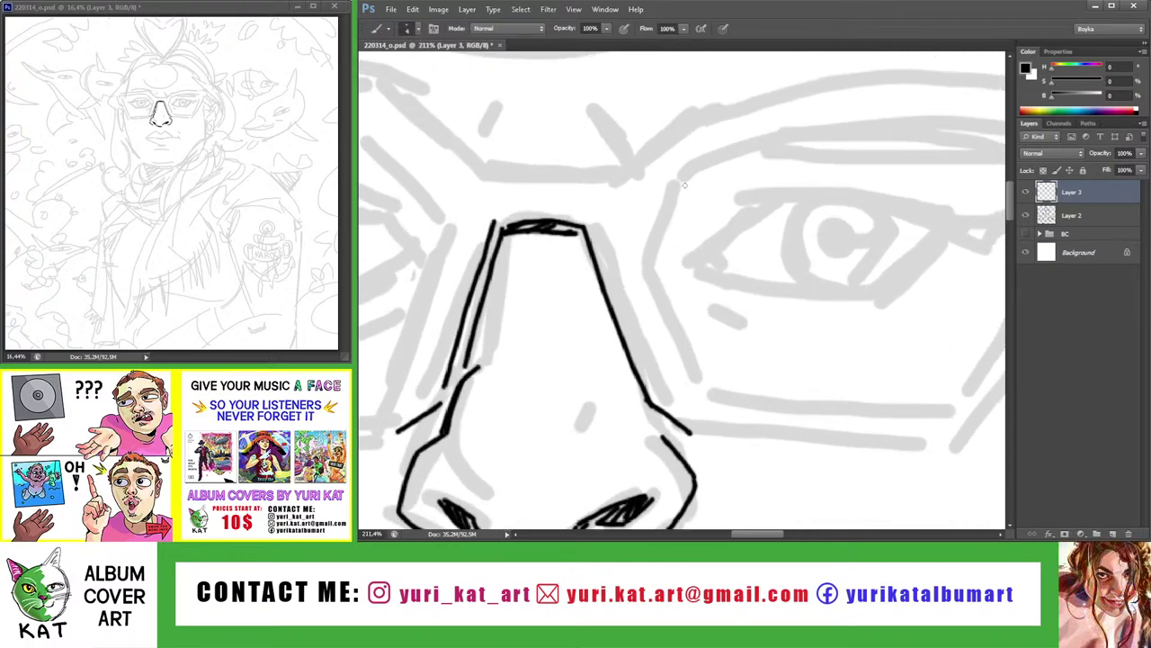
pyautogui.press('z')
pyautogui.moveTo(683, 185); pyautogui.dragTo(661, 194)
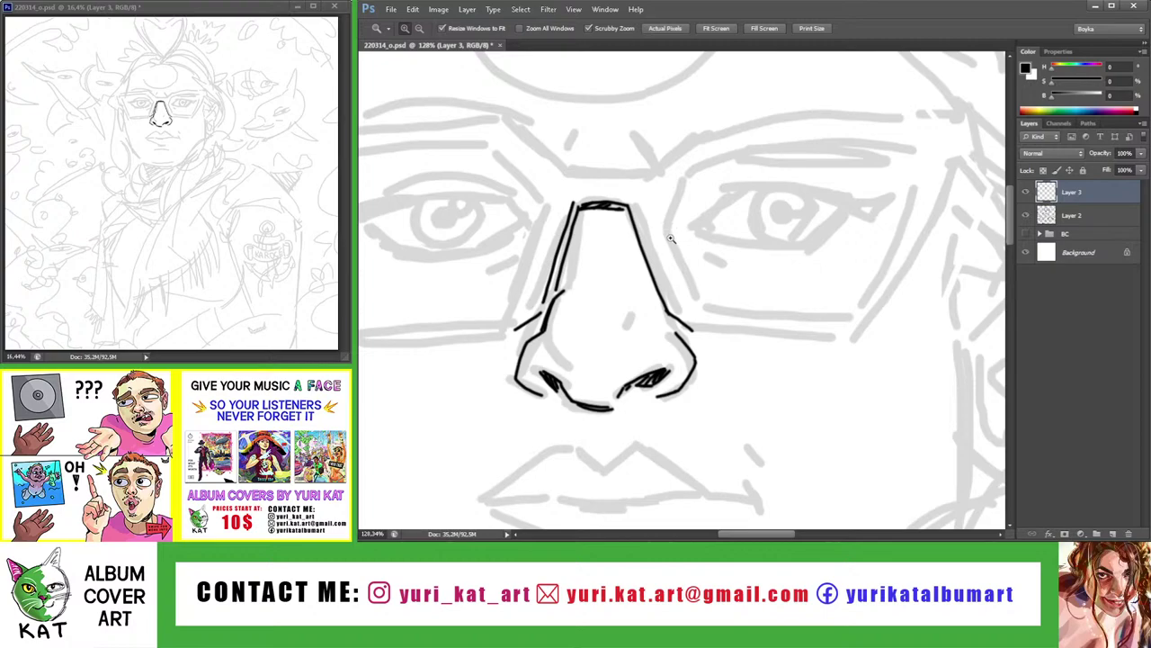
pyautogui.moveTo(670, 239); pyautogui.dragTo(684, 239)
pyautogui.press('b')
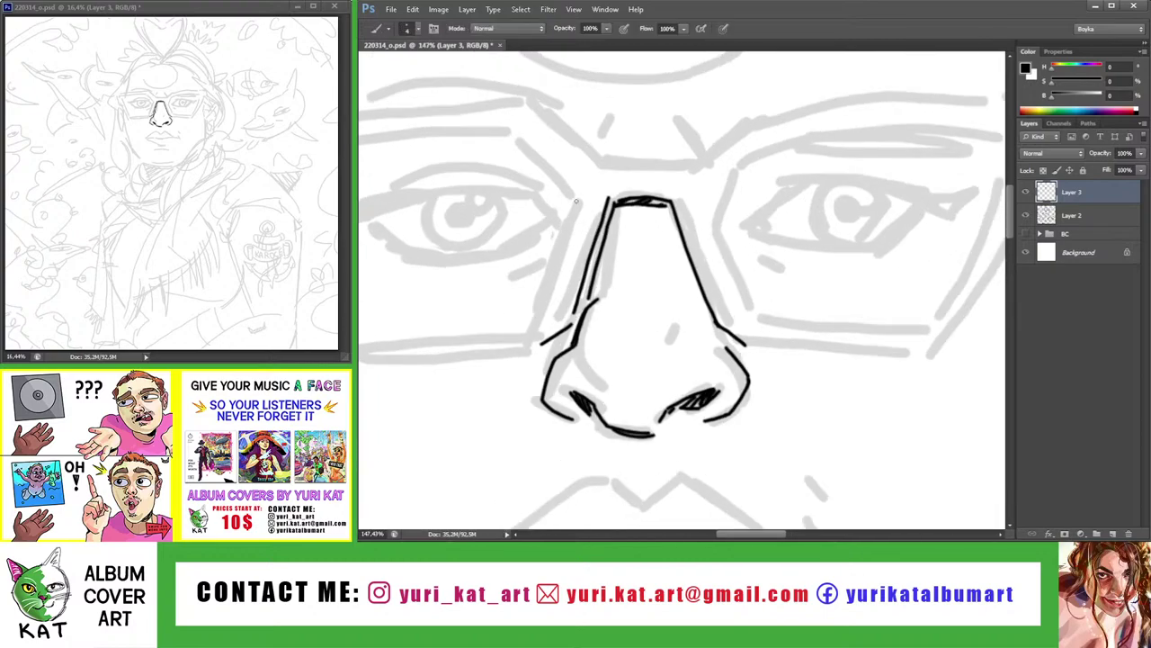
pyautogui.moveTo(576, 202)
pyautogui.mouseDown()
pyautogui.moveTo(594, 203)
pyautogui.moveTo(568, 189)
pyautogui.moveTo(576, 257)
pyautogui.mouseUp()
# Ink the inner edges of the left and right lenses beside the nose
pyautogui.hotkey('ctrl', 'z')
pyautogui.moveTo(563, 182); pyautogui.dragTo(551, 274)
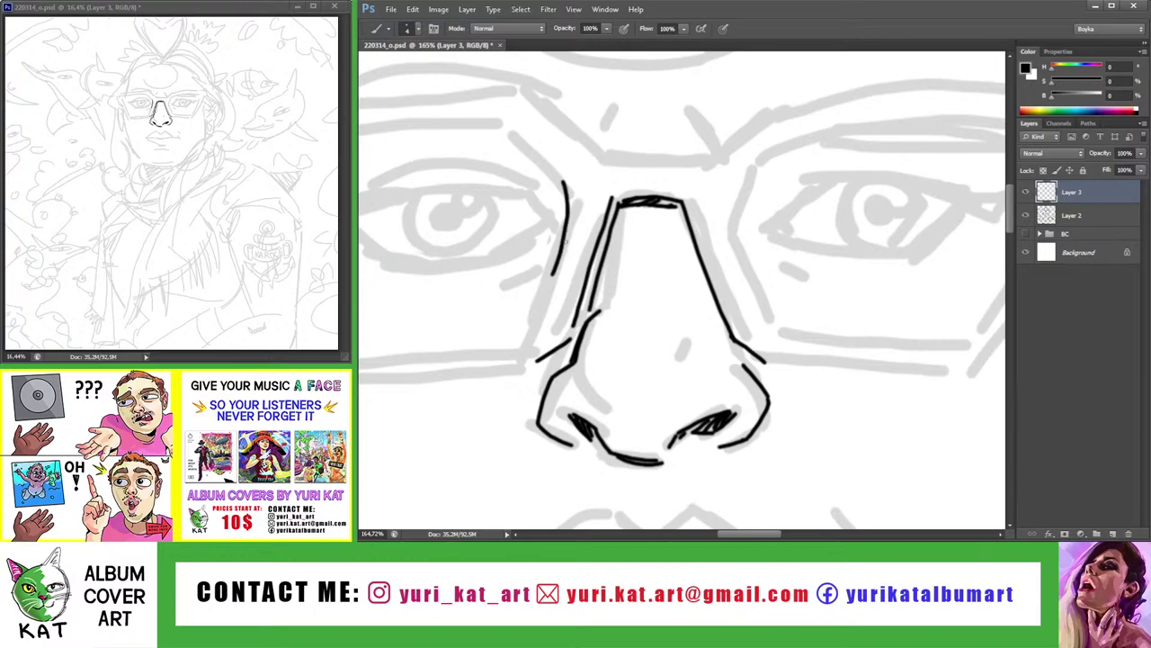
pyautogui.moveTo(758, 159); pyautogui.dragTo(739, 273)
pyautogui.hotkey('ctrl', 'z')
pyautogui.hotkey('ctrl', 'z')
pyautogui.moveTo(743, 180)
pyautogui.mouseDown()
pyautogui.moveTo(755, 284)
pyautogui.moveTo(695, 212)
pyautogui.mouseUp()
# Extend the left lens edge downward alongside the nose
pyautogui.press('z')
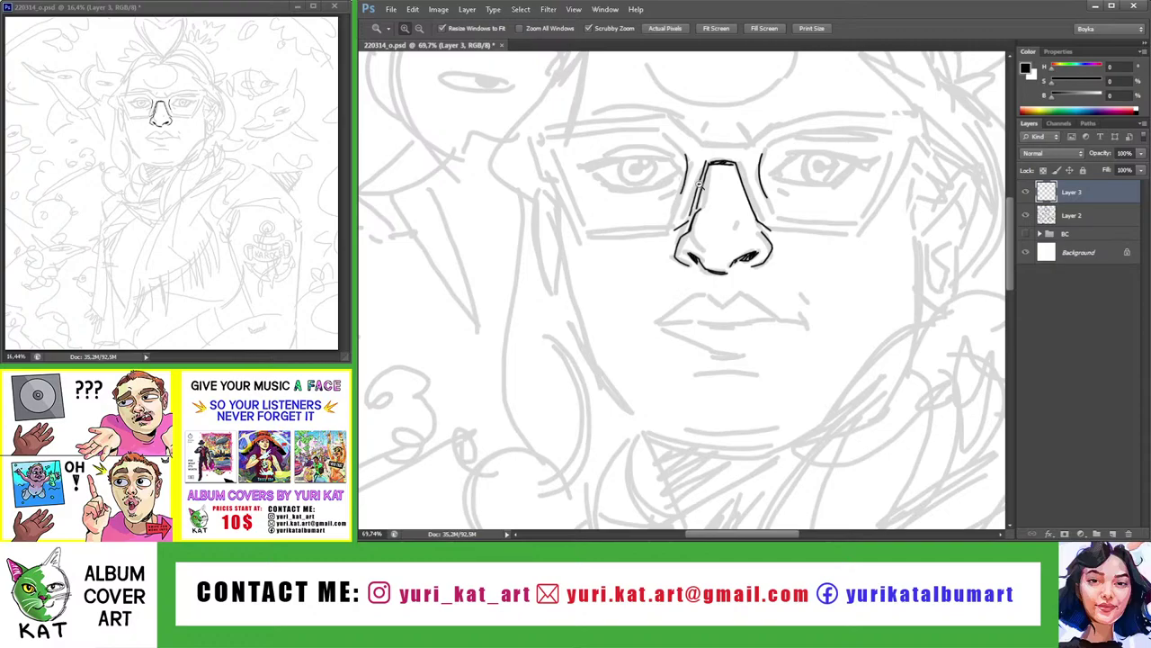
pyautogui.moveTo(699, 183); pyautogui.dragTo(764, 185)
pyautogui.press('b')
pyautogui.hotkey('ctrl', 'z')
pyautogui.moveTo(664, 206); pyautogui.dragTo(621, 294)
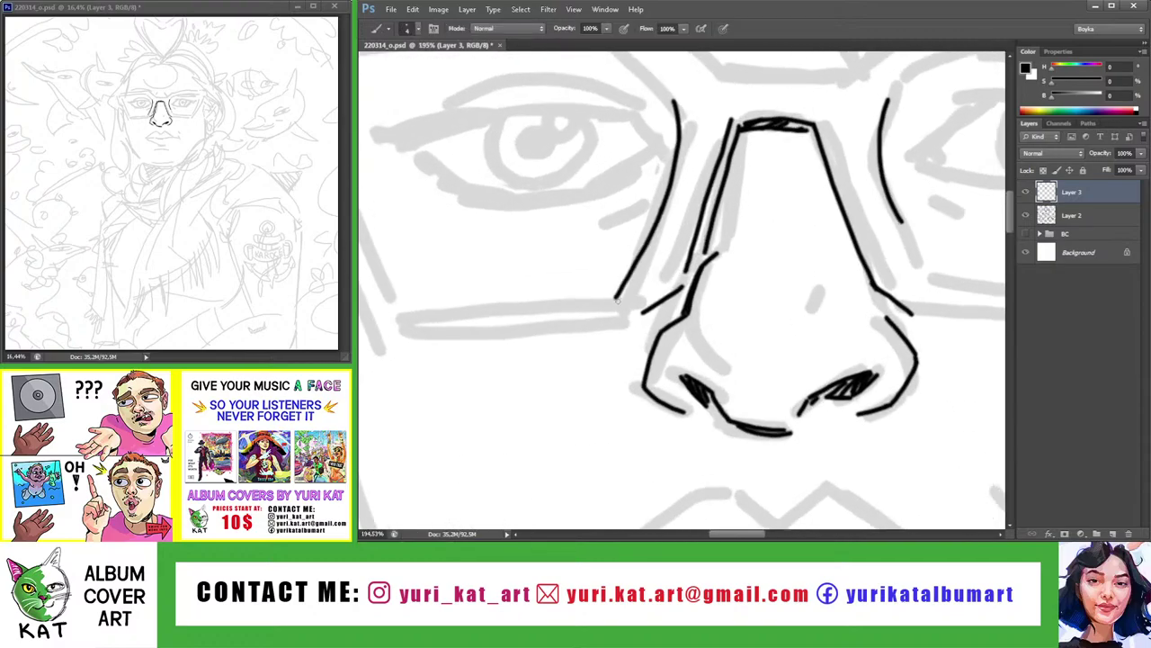
pyautogui.hotkey('ctrl', 'z')
pyautogui.moveTo(663, 206)
pyautogui.mouseDown()
pyautogui.moveTo(621, 294)
pyautogui.moveTo(689, 244)
pyautogui.moveTo(686, 281)
pyautogui.mouseUp()
# Try extending the right nose line downward, then revert it
pyautogui.press('e')
pyautogui.press('b')
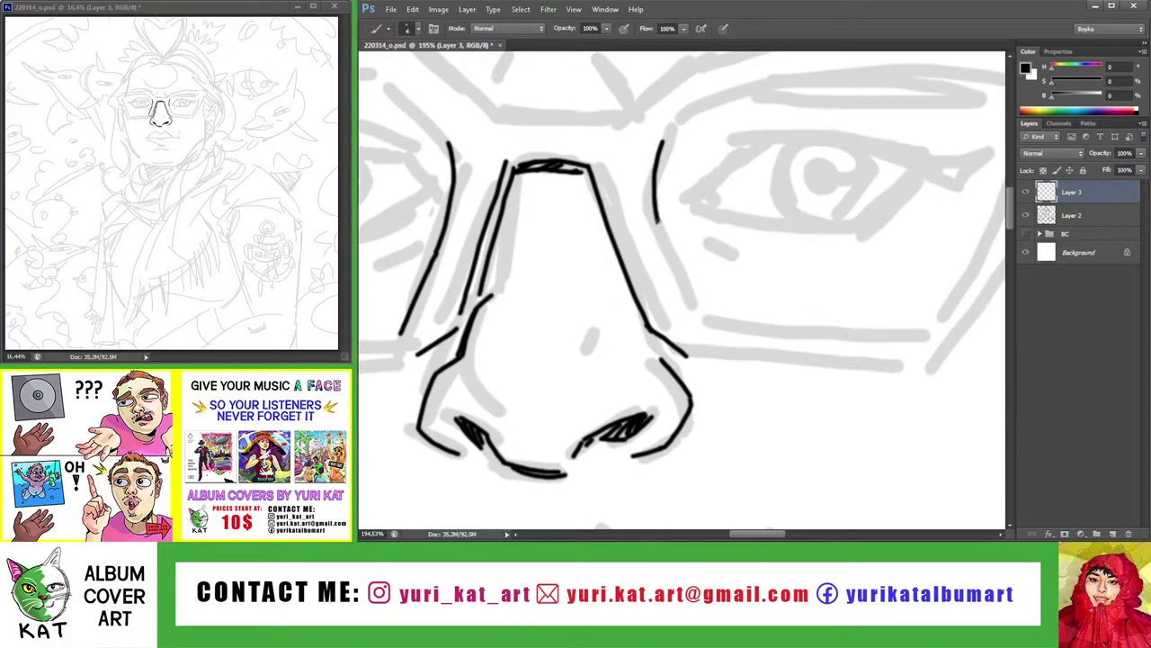
pyautogui.moveTo(659, 224); pyautogui.dragTo(704, 330)
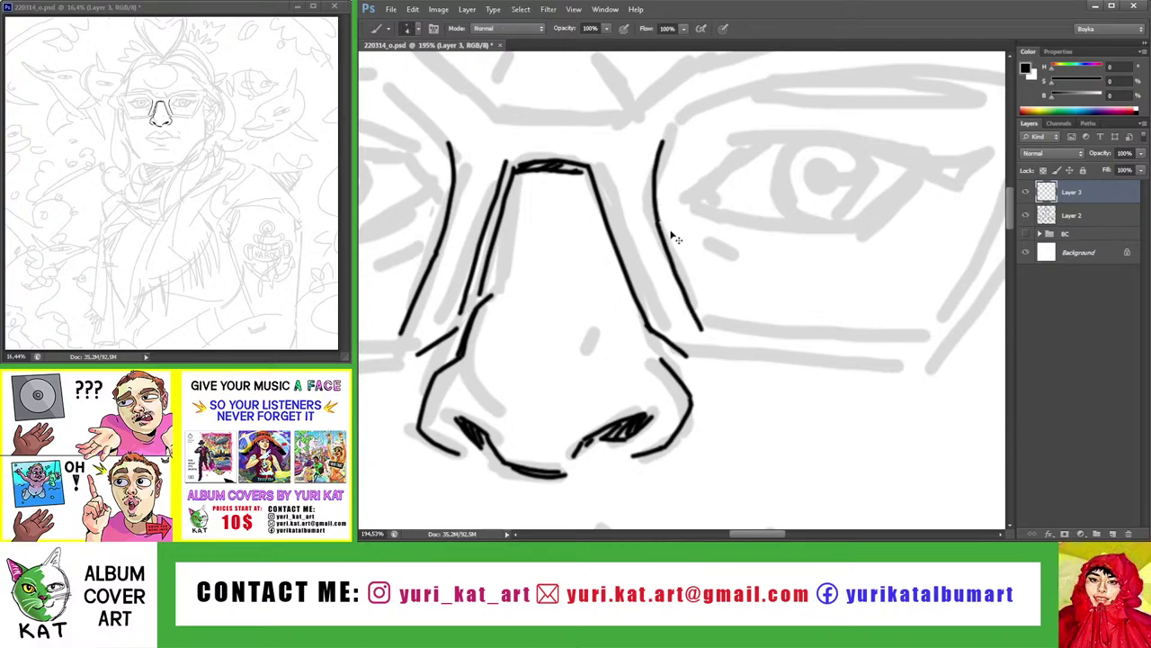
pyautogui.hotkey('ctrl', 'z')
pyautogui.hotkey('ctrl', 'z')
pyautogui.press('z')
pyautogui.hotkey('ctrl', 'z')
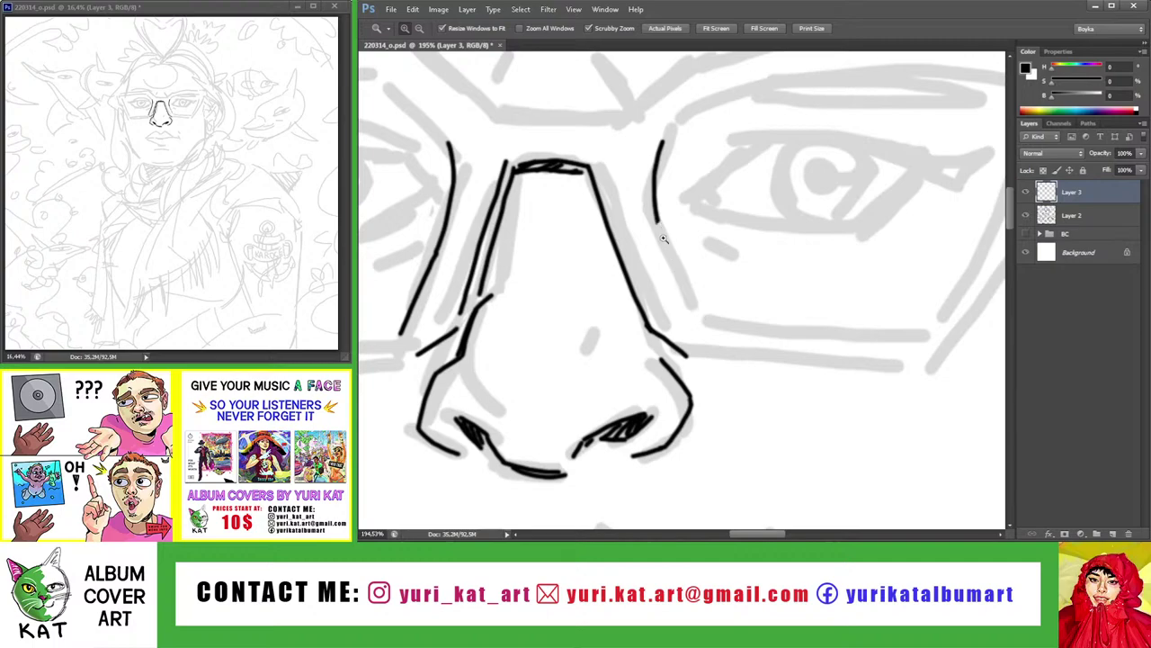
pyautogui.hotkey('ctrl', 'z')
pyautogui.hotkey('ctrl', 'z')
pyautogui.hotkey('ctrl', 'z')
pyautogui.moveTo(701, 244)
pyautogui.mouseDown()
pyautogui.moveTo(668, 252)
pyautogui.moveTo(612, 211)
pyautogui.mouseUp()
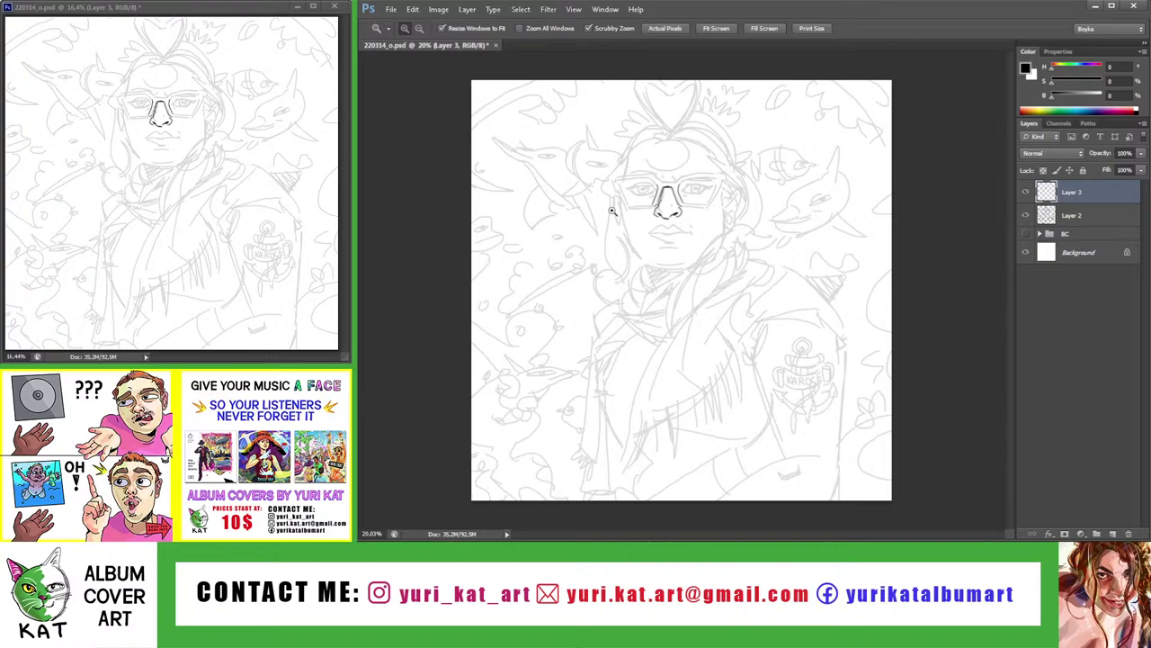
pyautogui.moveTo(631, 197)
pyautogui.mouseDown()
pyautogui.moveTo(657, 192)
pyautogui.moveTo(579, 232)
pyautogui.moveTo(630, 279)
pyautogui.moveTo(655, 233)
pyautogui.mouseUp()
# Lasso the left nose line and rotate it slightly counter-clockwise
pyautogui.press('l')
pyautogui.press('v')
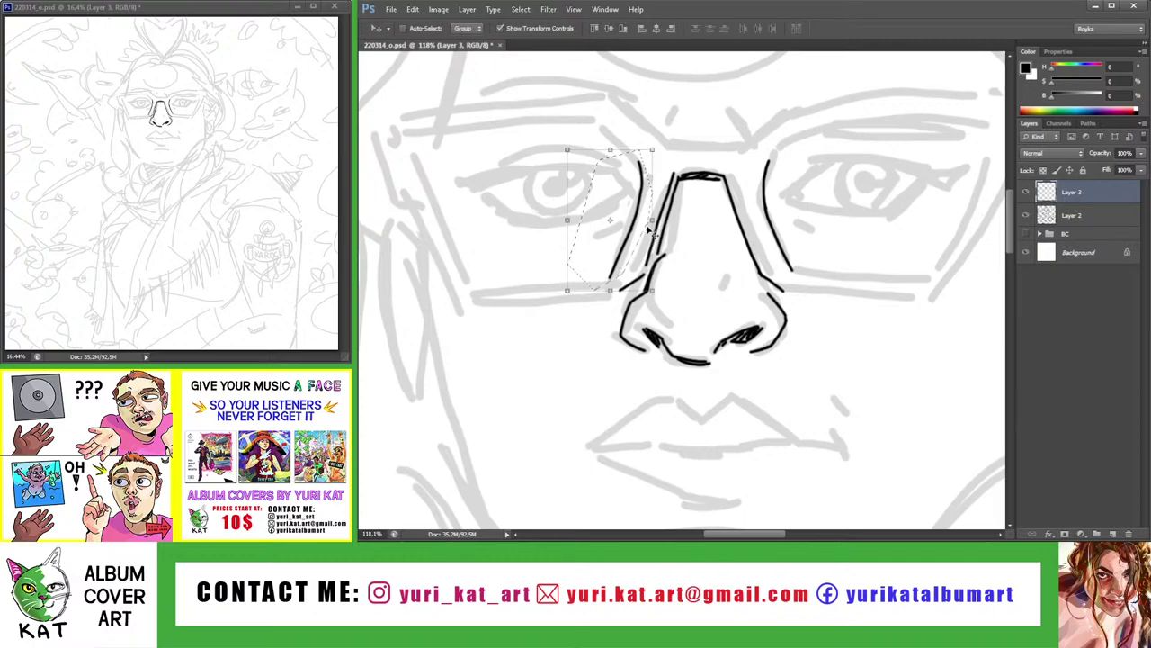
pyautogui.moveTo(658, 296); pyautogui.dragTo(652, 267)
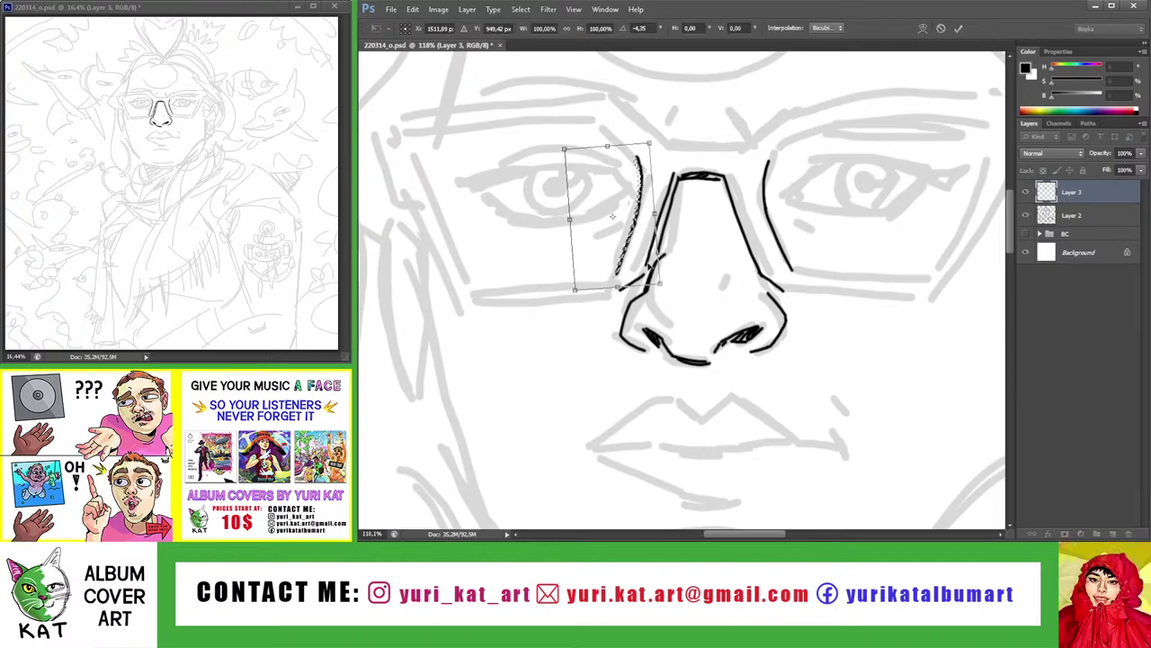
pyautogui.press('Return')
# Draw a second line beside the nose's right edge
pyautogui.press('z')
pyautogui.moveTo(720, 252)
pyautogui.mouseDown()
pyautogui.moveTo(699, 249)
pyautogui.moveTo(738, 229)
pyautogui.mouseUp()
pyautogui.press('b')
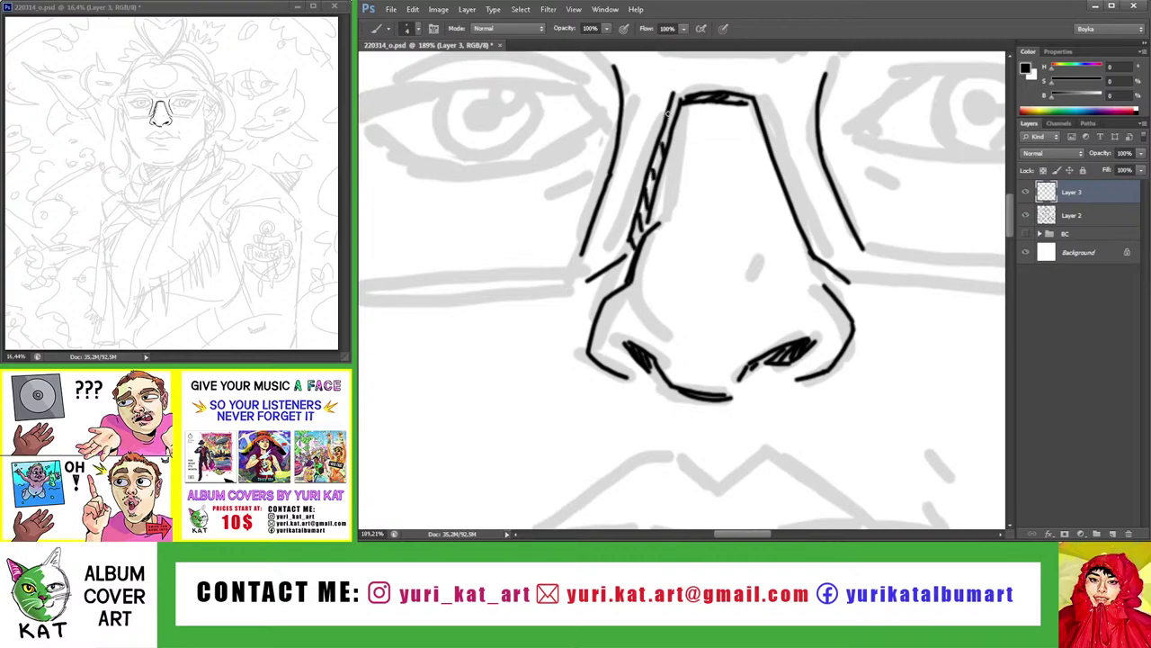
pyautogui.press('z')
pyautogui.moveTo(674, 125)
pyautogui.mouseDown()
pyautogui.moveTo(673, 211)
pyautogui.moveTo(711, 224)
pyautogui.mouseUp()
pyautogui.press('b')
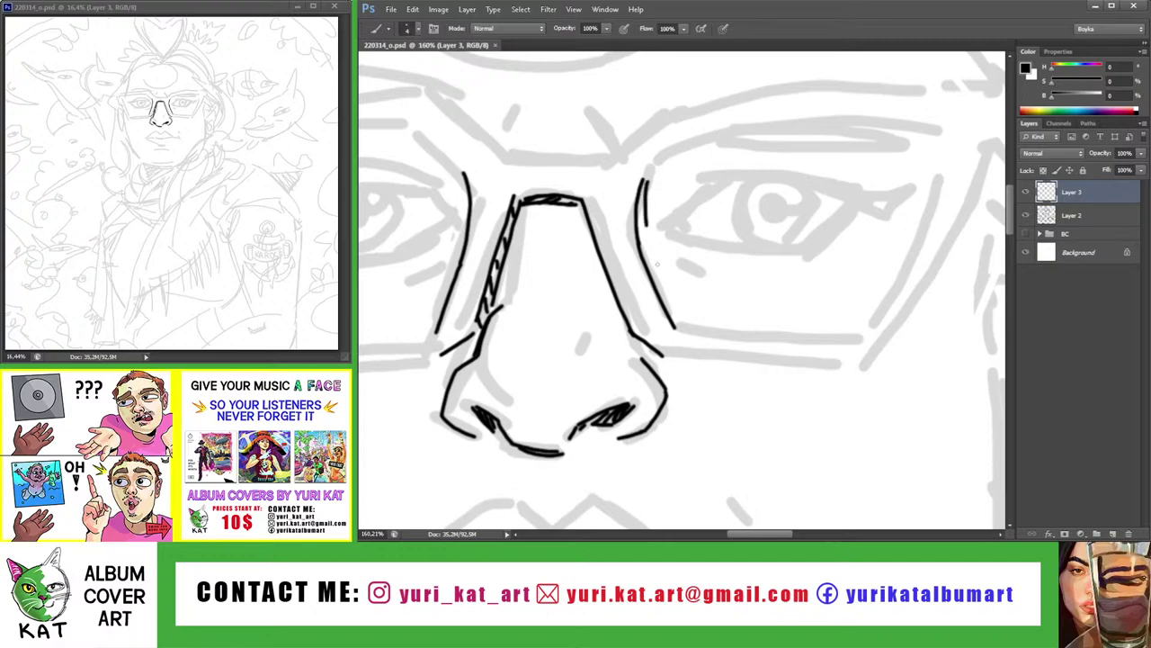
pyautogui.moveTo(642, 180); pyautogui.dragTo(677, 313)
pyautogui.hotkey('ctrl', 'z')
pyautogui.moveTo(642, 179); pyautogui.dragTo(680, 324)
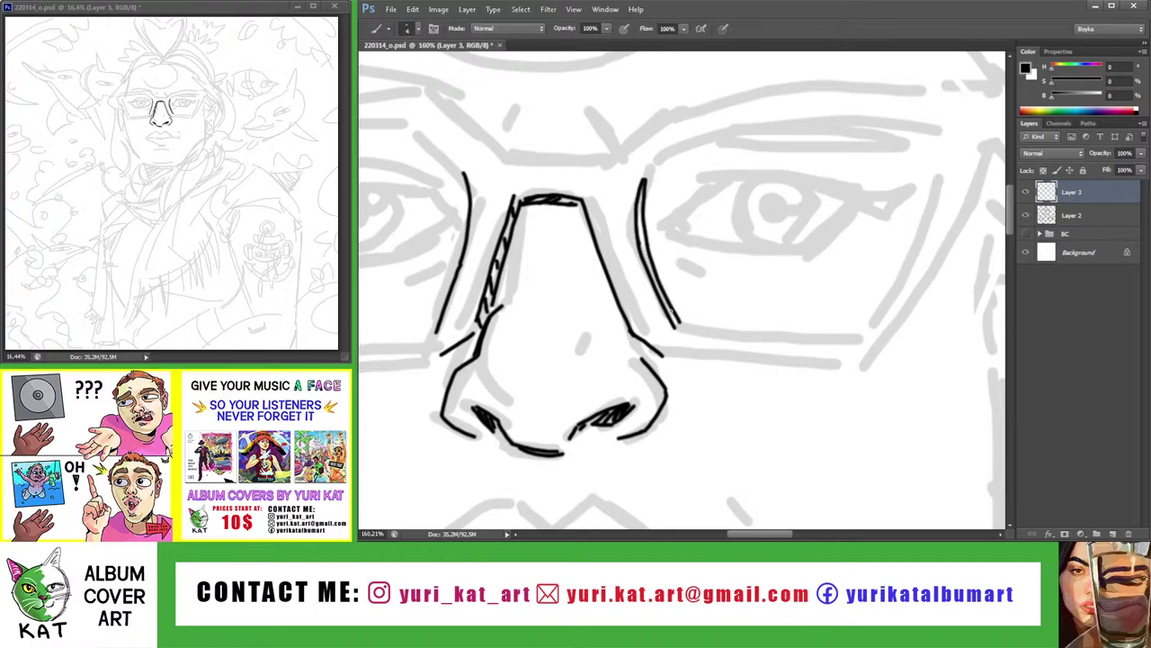
pyautogui.hotkey('ctrl', 'z')
pyautogui.moveTo(644, 192); pyautogui.dragTo(680, 323)
pyautogui.press('z')
pyautogui.moveTo(674, 252); pyautogui.dragTo(563, 252)
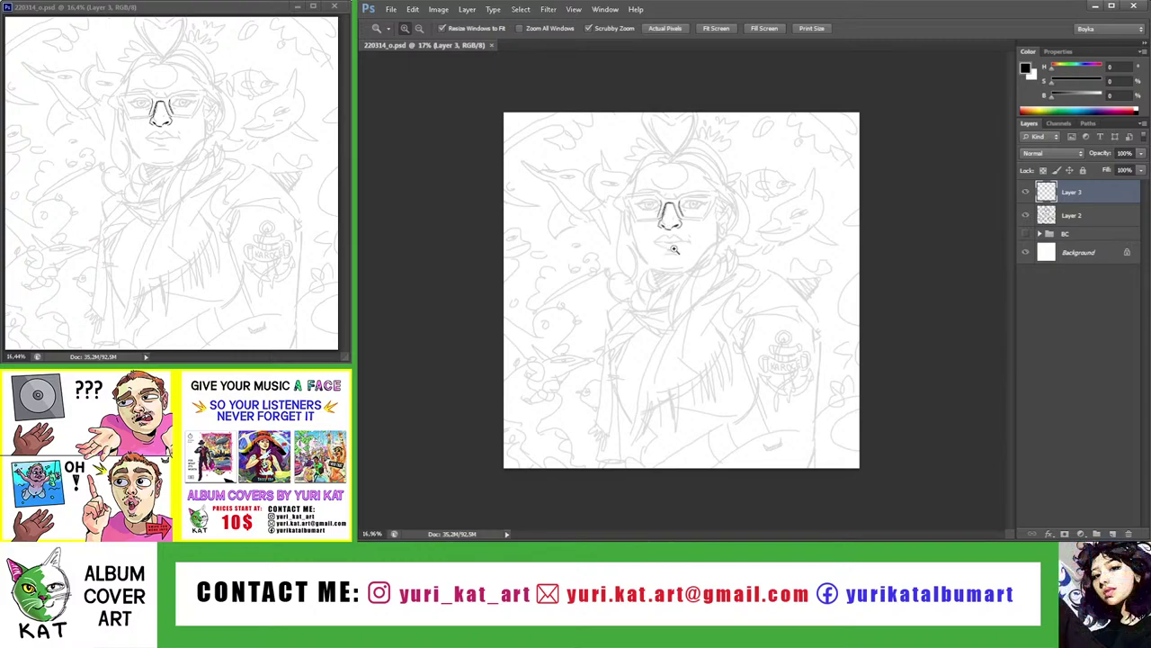
# Zoom and rotate onto the face, then ink a vertical glasses frame line in black
pyautogui.moveTo(639, 223)
pyautogui.mouseDown()
pyautogui.moveTo(736, 214)
pyautogui.moveTo(736, 306)
pyautogui.mouseUp()
pyautogui.press('r')
pyautogui.scroll(3, 736, 214)
pyautogui.press('b')
pyautogui.hotkey('ctrl', 'z')
pyautogui.moveTo(739, 190); pyautogui.dragTo(736, 310)
pyautogui.hotkey('ctrl', 'z')
pyautogui.moveTo(737, 188)
pyautogui.mouseDown()
pyautogui.moveTo(736, 306)
pyautogui.moveTo(794, 327)
pyautogui.mouseUp()
# Ink the frame line running along the nose, redrawing it once
pyautogui.scroll(-5, 726, 277)
pyautogui.press('r')
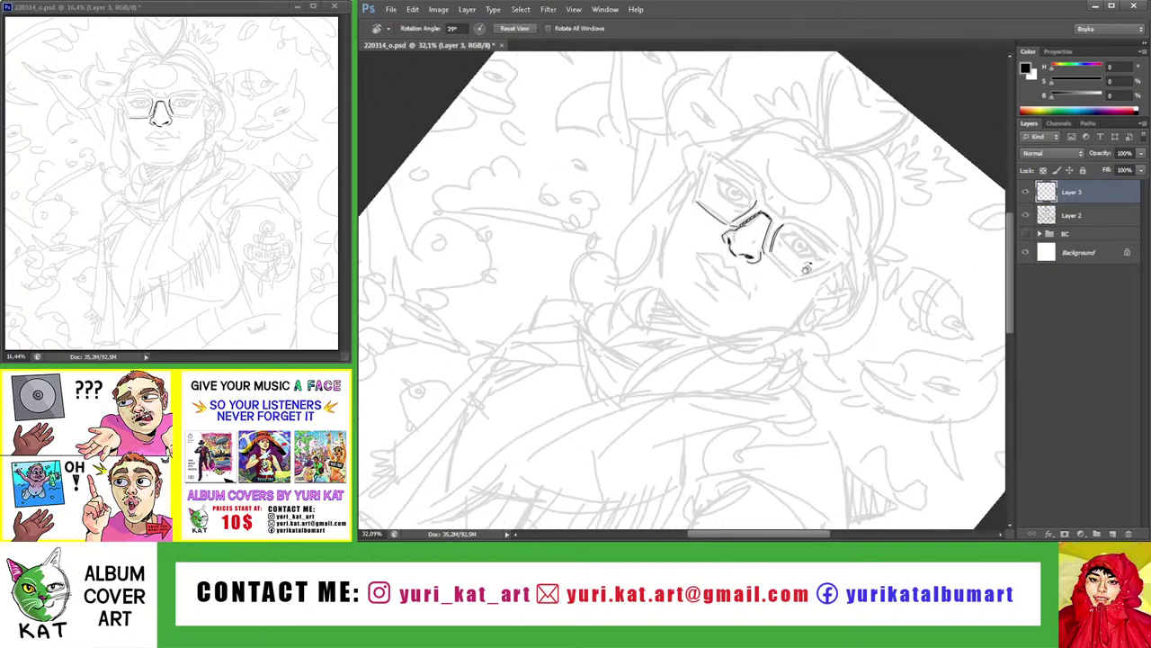
pyautogui.press('b')
pyautogui.scroll(3, 794, 327)
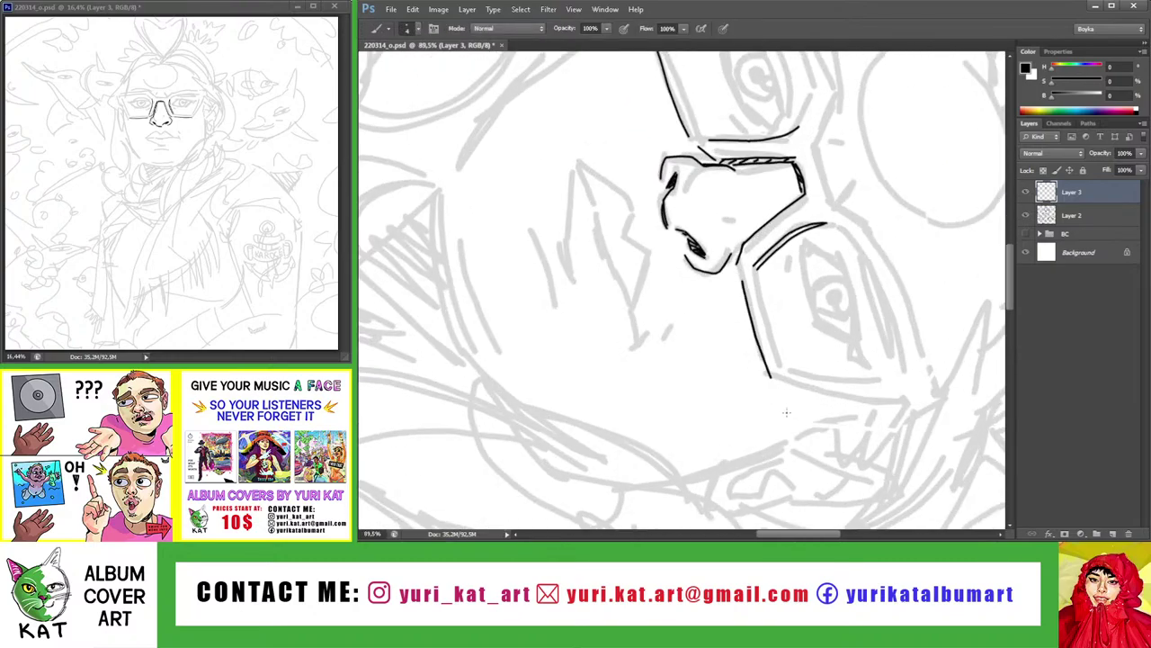
pyautogui.moveTo(735, 269); pyautogui.dragTo(770, 375)
pyautogui.hotkey('ctrl', 'z')
pyautogui.moveTo(734, 266)
pyautogui.mouseDown()
pyautogui.moveTo(766, 369)
pyautogui.moveTo(728, 357)
pyautogui.moveTo(705, 323)
pyautogui.mouseUp()
# Zoom in, marquee-select the left glasses line to inspect it, then deselect
pyautogui.press('z')
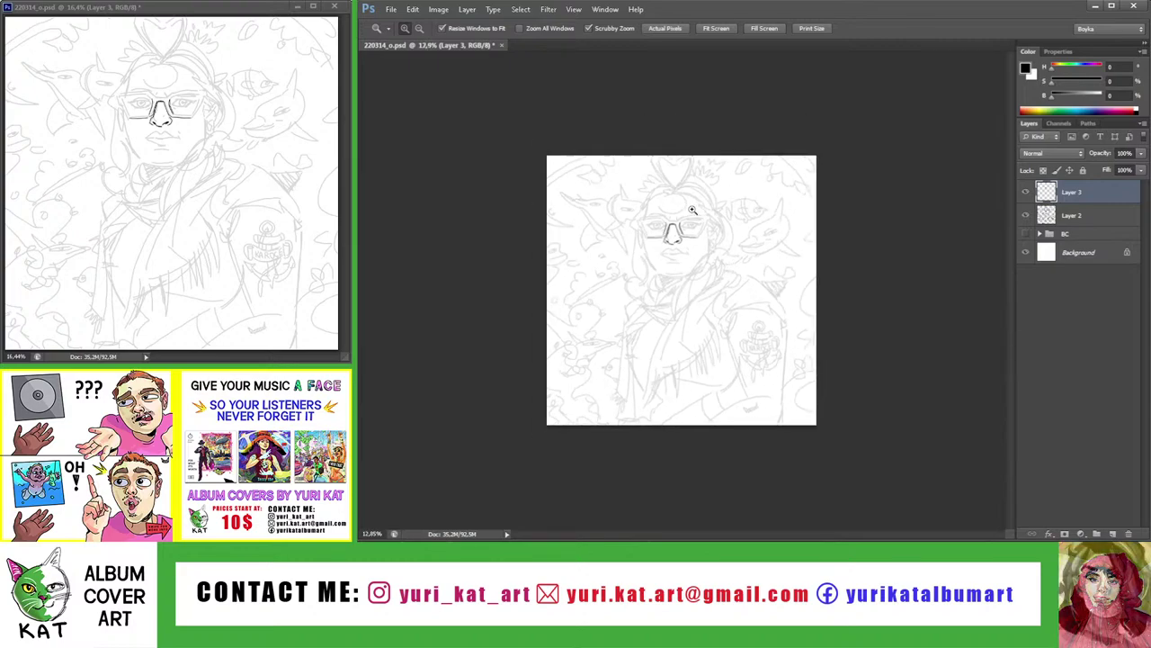
pyautogui.moveTo(692, 210); pyautogui.dragTo(668, 246)
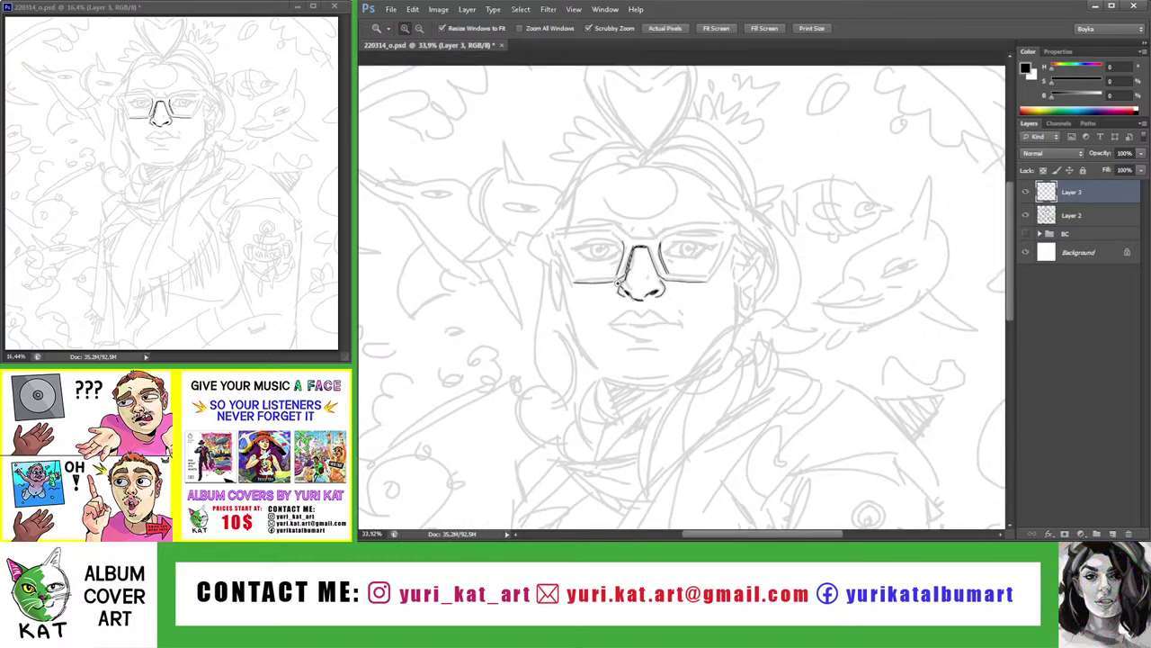
pyautogui.moveTo(639, 297); pyautogui.dragTo(693, 297)
pyautogui.press('m')
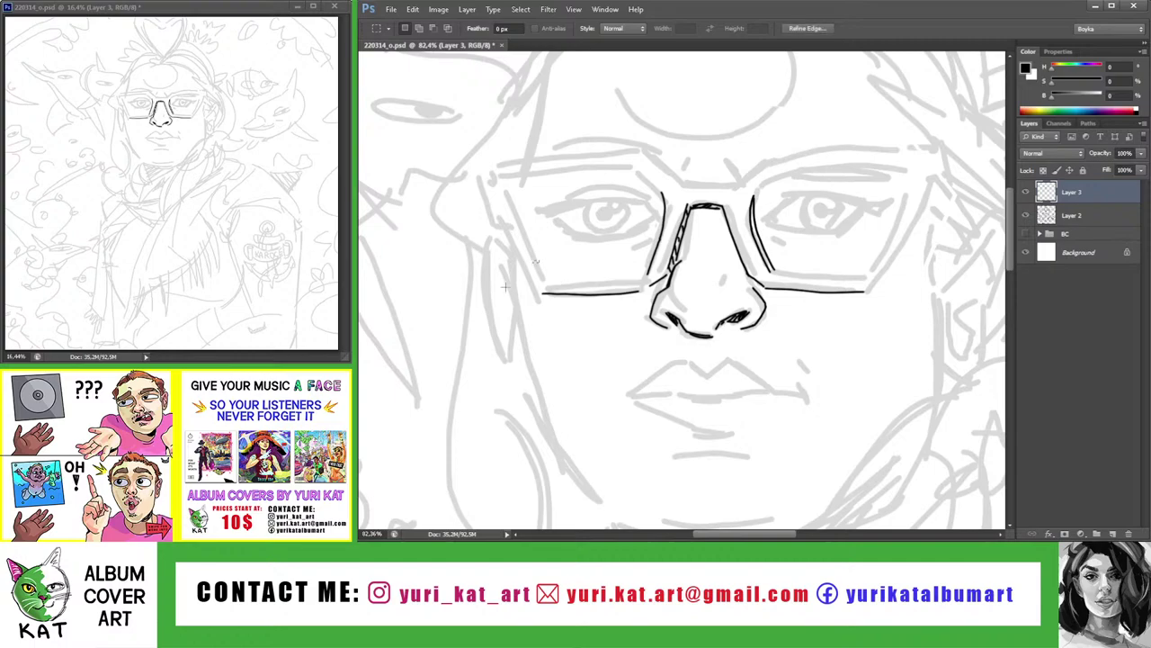
pyautogui.moveTo(534, 282); pyautogui.dragTo(646, 316)
pyautogui.press('z')
pyautogui.moveTo(618, 279)
pyautogui.mouseDown()
pyautogui.moveTo(649, 298)
pyautogui.moveTo(713, 243)
pyautogui.mouseUp()
pyautogui.hotkey('ctrl', 'd')
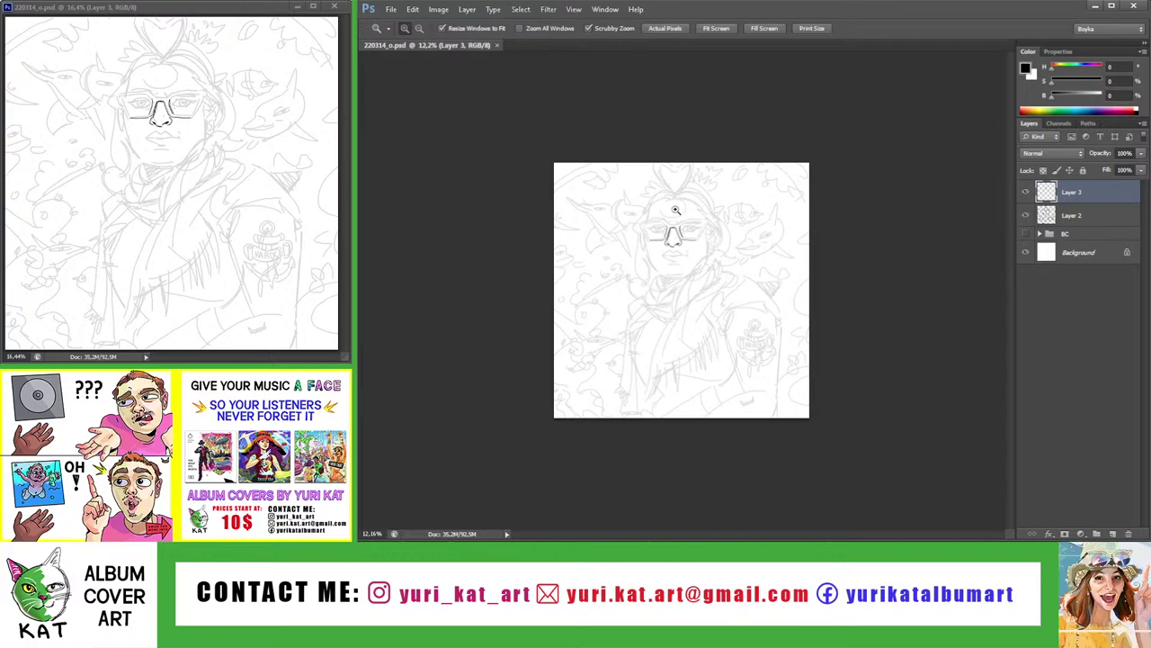
pyautogui.moveTo(675, 210); pyautogui.dragTo(593, 218)
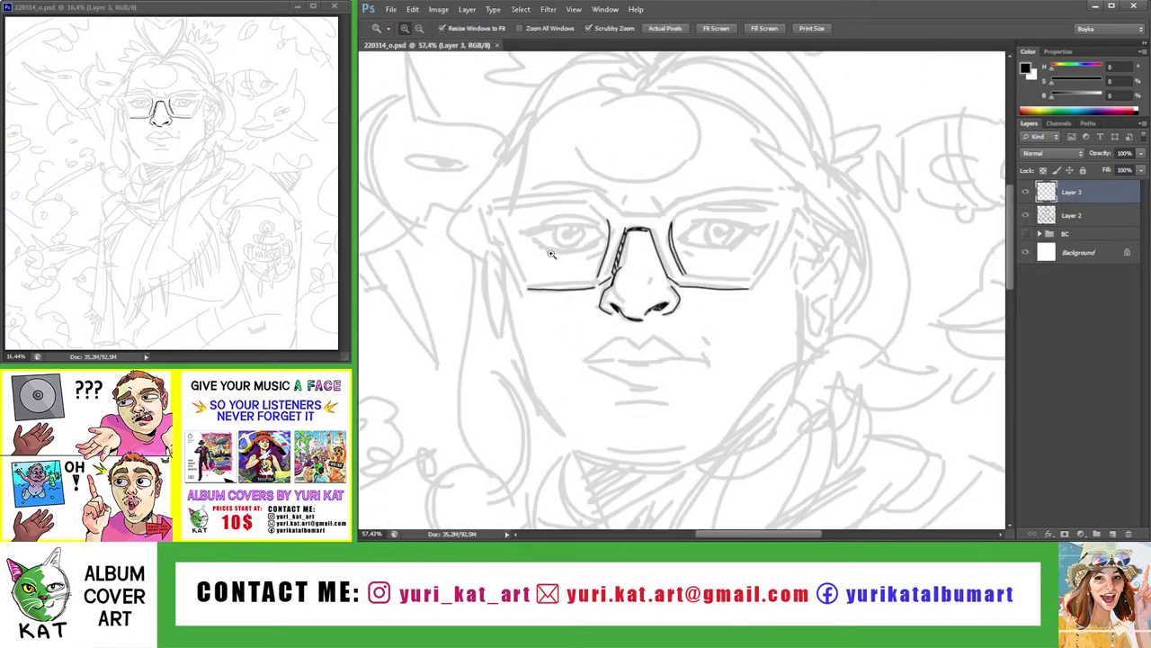
# Ink the left end of the lower rim and the lower corner of the right lens
pyautogui.moveTo(520, 280)
pyautogui.mouseDown()
pyautogui.moveTo(575, 279)
pyautogui.moveTo(547, 279)
pyautogui.moveTo(580, 307)
pyautogui.mouseUp()
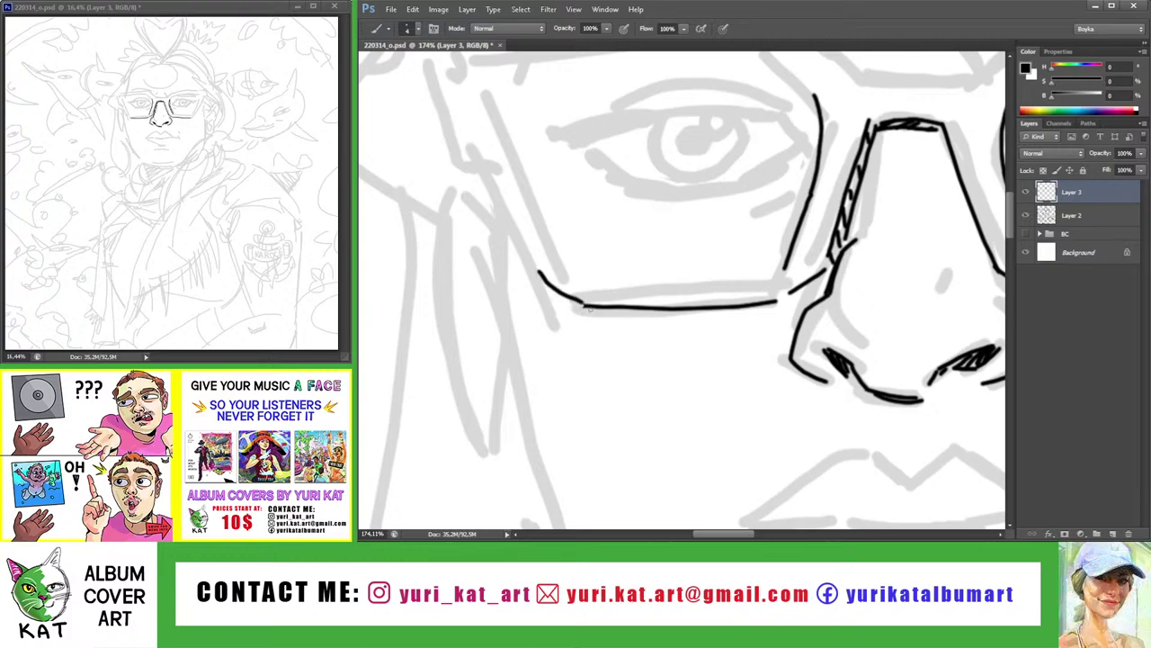
pyautogui.hotkey('ctrl', 'z')
pyautogui.moveTo(537, 271); pyautogui.dragTo(580, 307)
pyautogui.press('z')
pyautogui.moveTo(612, 261); pyautogui.dragTo(518, 255)
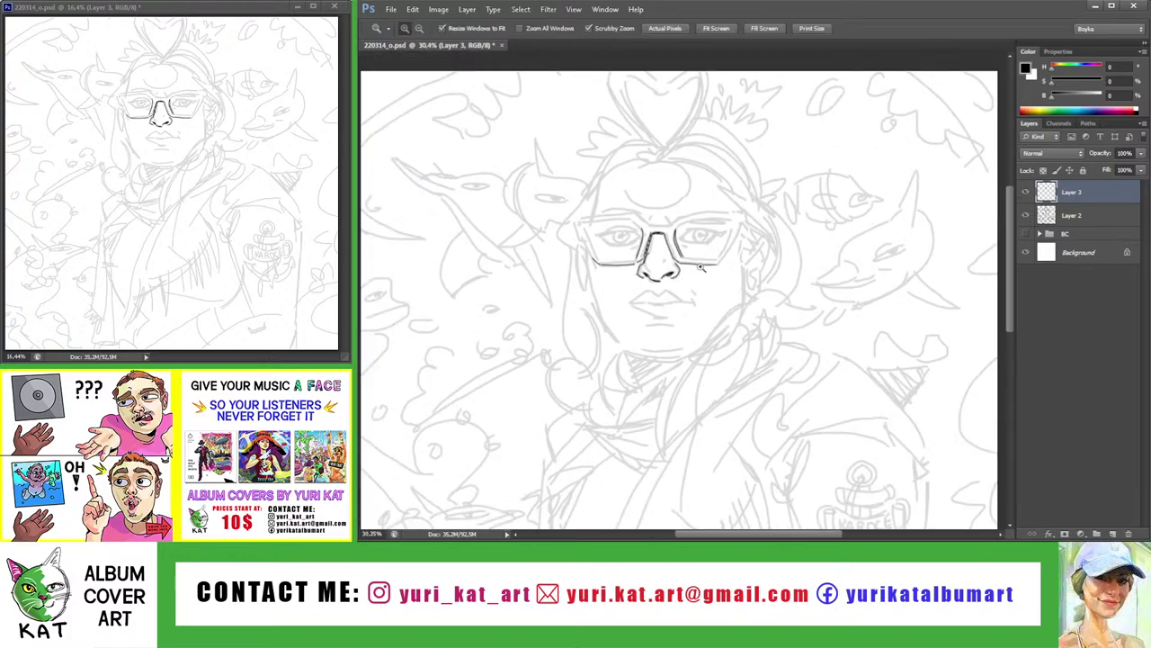
pyautogui.moveTo(701, 267); pyautogui.dragTo(761, 261)
pyautogui.moveTo(666, 297)
pyautogui.mouseDown()
pyautogui.moveTo(704, 301)
pyautogui.moveTo(681, 306)
pyautogui.mouseUp()
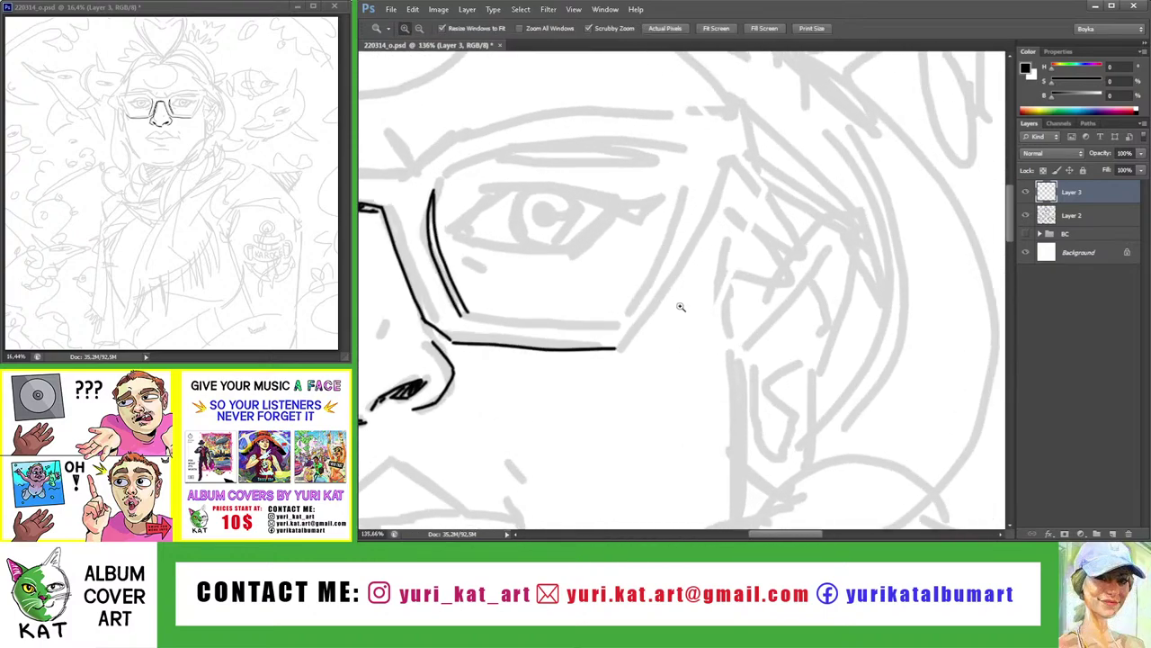
pyautogui.press('b')
pyautogui.hotkey('ctrl', 'z')
pyautogui.moveTo(619, 349); pyautogui.dragTo(666, 311)
pyautogui.press('z')
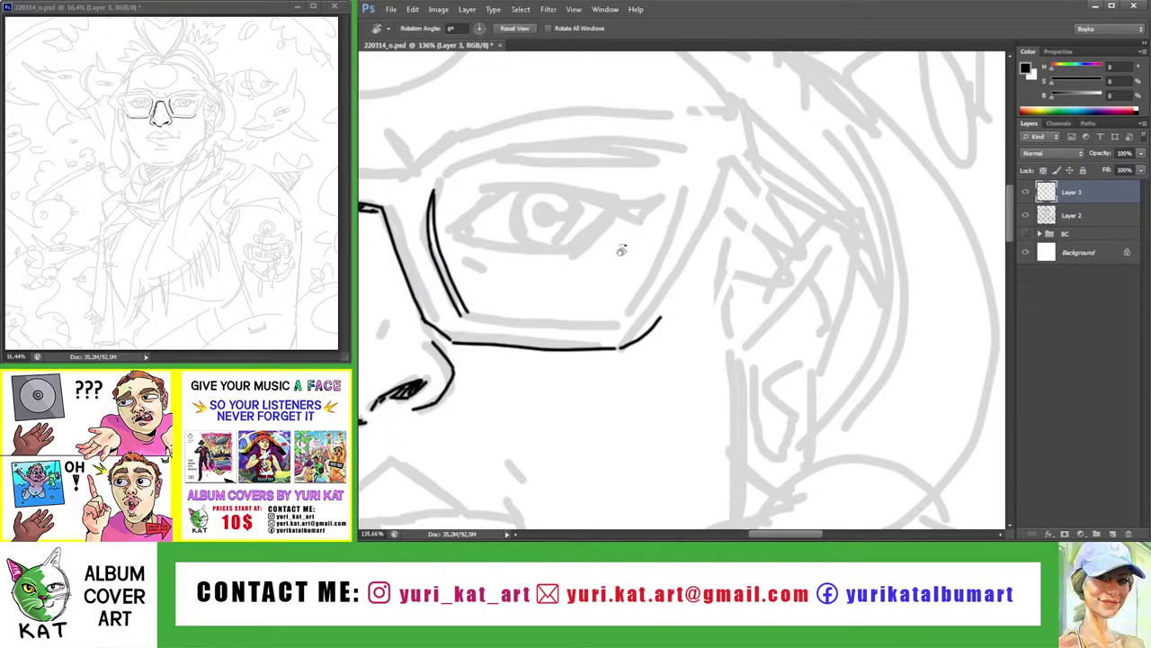
pyautogui.moveTo(618, 249); pyautogui.dragTo(592, 239)
# Rotate and zoom onto the left lens, then ink a short curve at its corner
pyautogui.press('r')
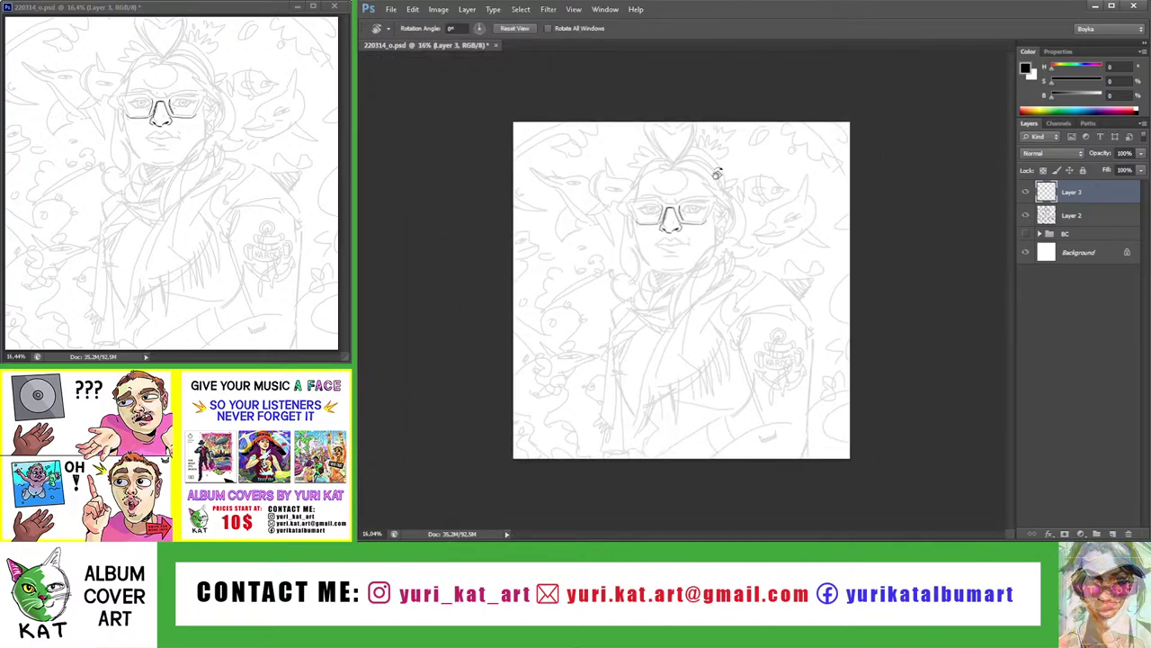
pyautogui.moveTo(716, 174); pyautogui.dragTo(689, 329)
pyautogui.press('z')
pyautogui.click(745, 362)
pyautogui.click(745, 362)
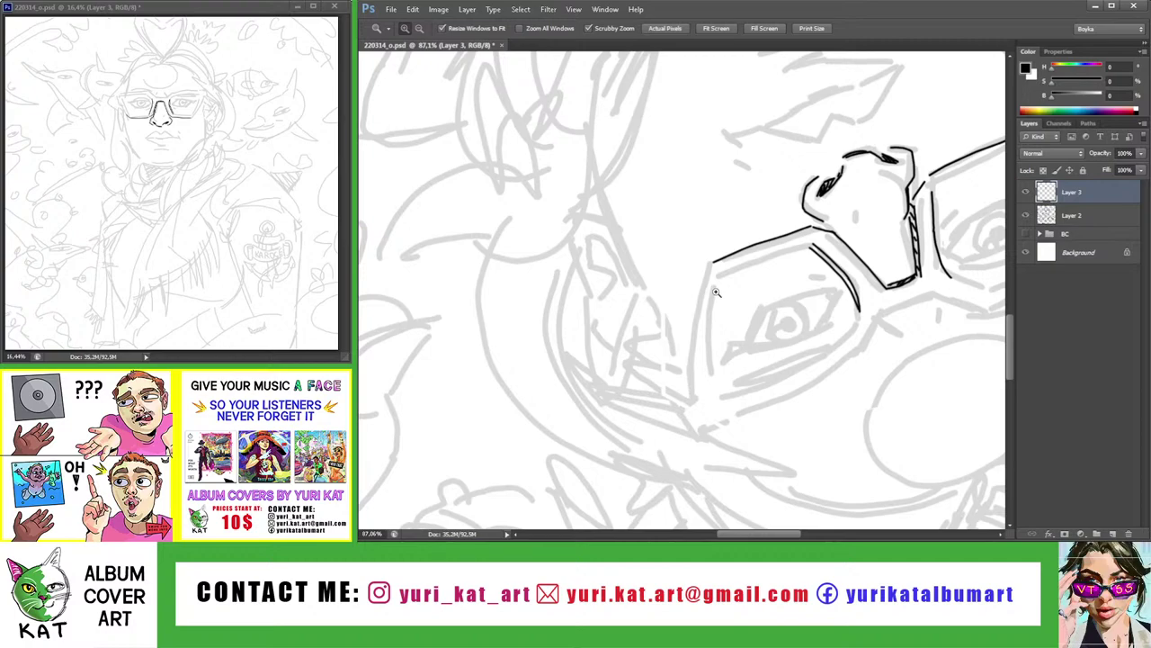
pyautogui.click(719, 289)
pyautogui.click(720, 289)
pyautogui.press('b')
pyautogui.moveTo(715, 254); pyautogui.dragTo(656, 364)
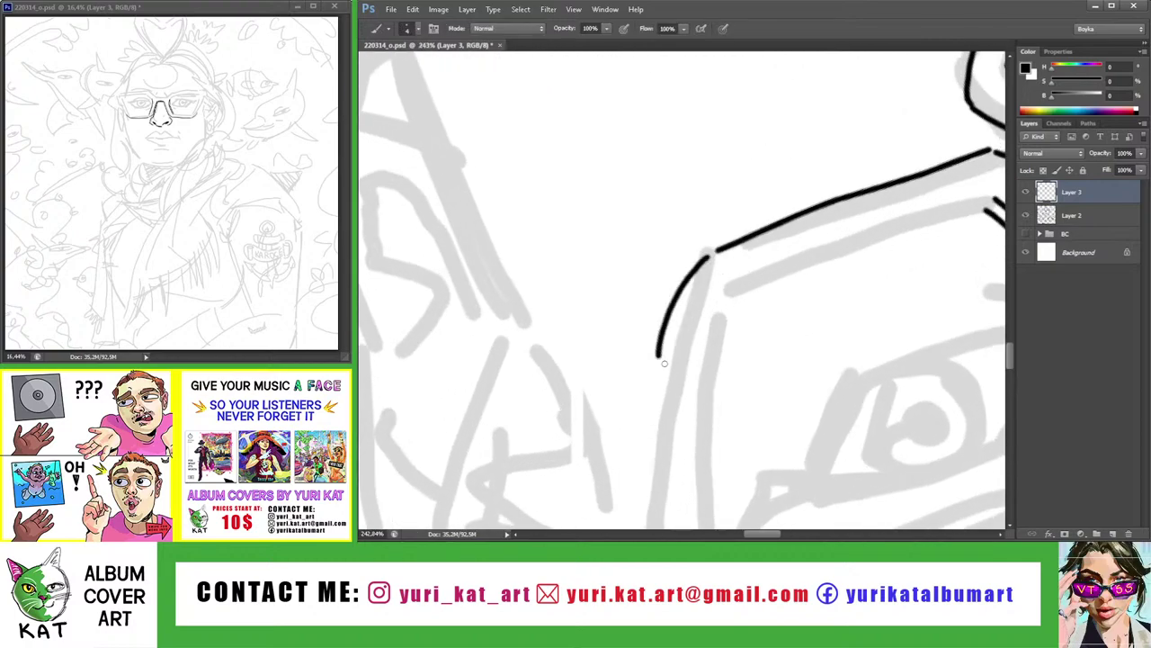
pyautogui.hotkey('ctrl', 'z')
pyautogui.moveTo(711, 254); pyautogui.dragTo(658, 364)
pyautogui.hotkey('ctrl', 'z')
pyautogui.moveTo(711, 256)
pyautogui.mouseDown()
pyautogui.moveTo(662, 349)
pyautogui.moveTo(719, 270)
pyautogui.moveTo(656, 169)
pyautogui.mouseUp()
# Ink the right lens's inner edge beside the nose, then zoom onto the bridge
pyautogui.press('z')
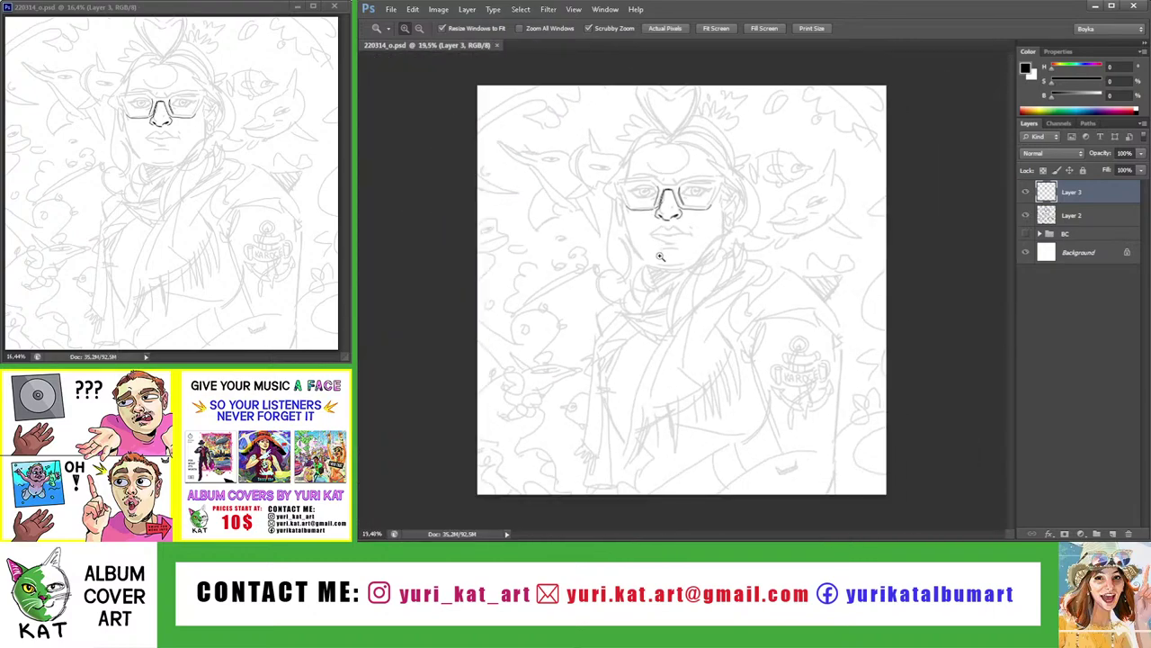
pyautogui.moveTo(617, 201)
pyautogui.mouseDown()
pyautogui.moveTo(727, 185)
pyautogui.moveTo(658, 180)
pyautogui.moveTo(694, 195)
pyautogui.mouseUp()
pyautogui.press('b')
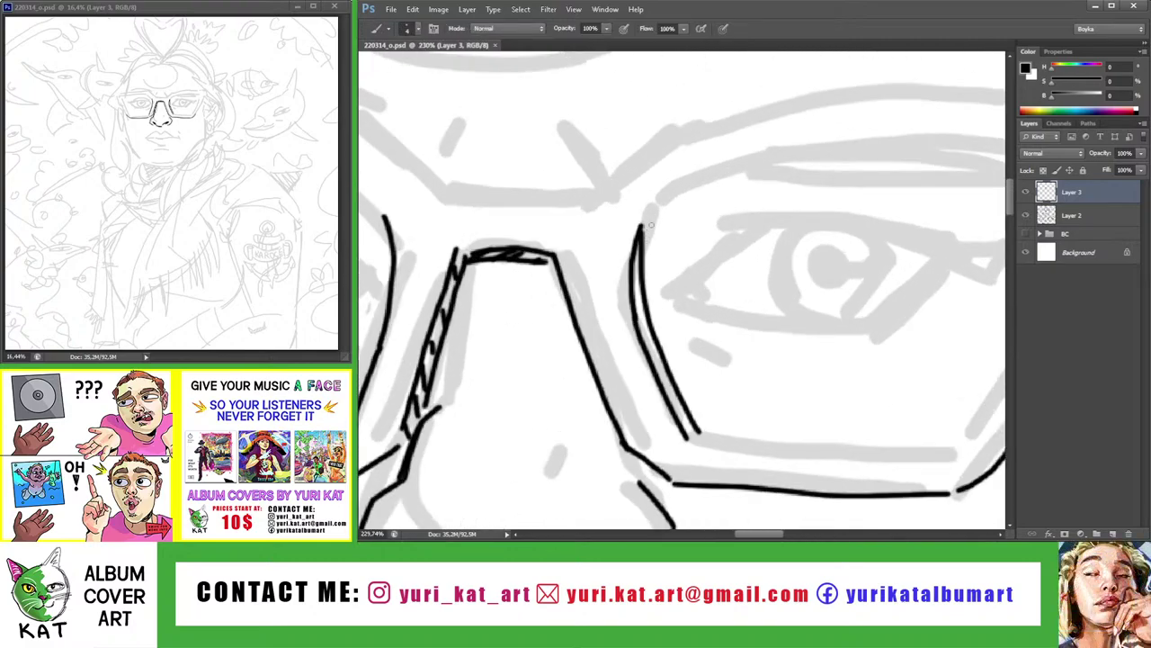
pyautogui.moveTo(640, 232); pyautogui.dragTo(733, 166)
pyautogui.hotkey('ctrl', 'z')
pyautogui.moveTo(637, 234)
pyautogui.mouseDown()
pyautogui.moveTo(731, 167)
pyautogui.moveTo(653, 196)
pyautogui.mouseUp()
pyautogui.press('z')
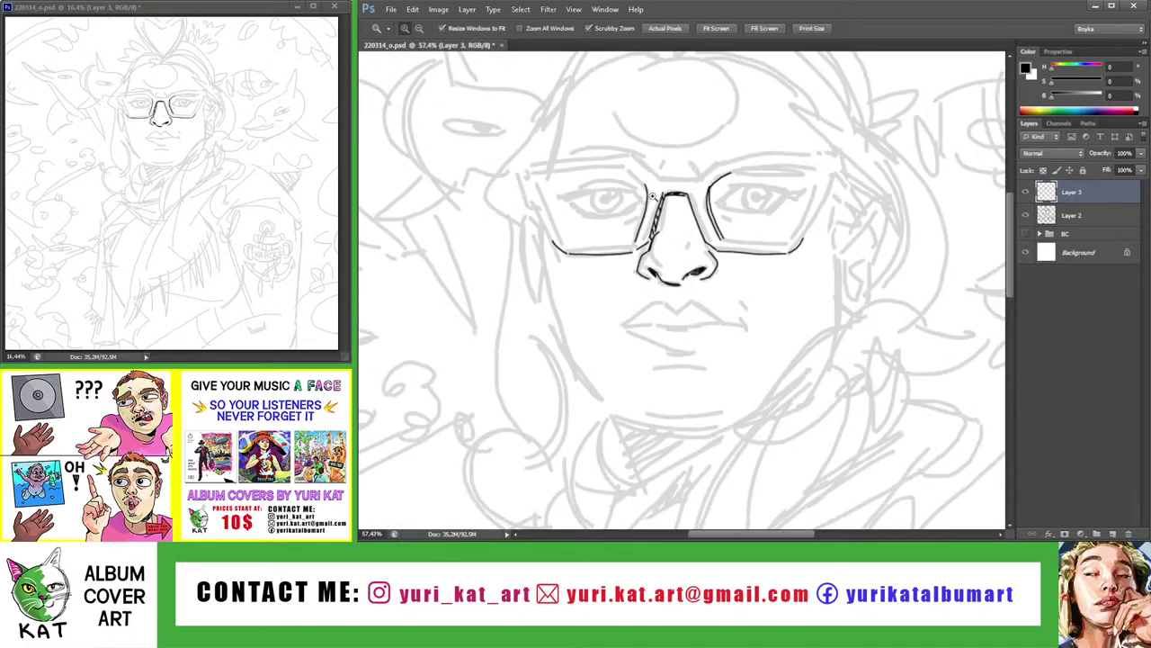
pyautogui.moveTo(727, 186)
pyautogui.mouseDown()
pyautogui.moveTo(715, 192)
pyautogui.moveTo(807, 128)
pyautogui.mouseUp()
pyautogui.press('b')
# Rotate the view and add a short stroke below the lens corner, then zoom out
pyautogui.hotkey('ctrl', '-')
pyautogui.hotkey('ctrl', '-')
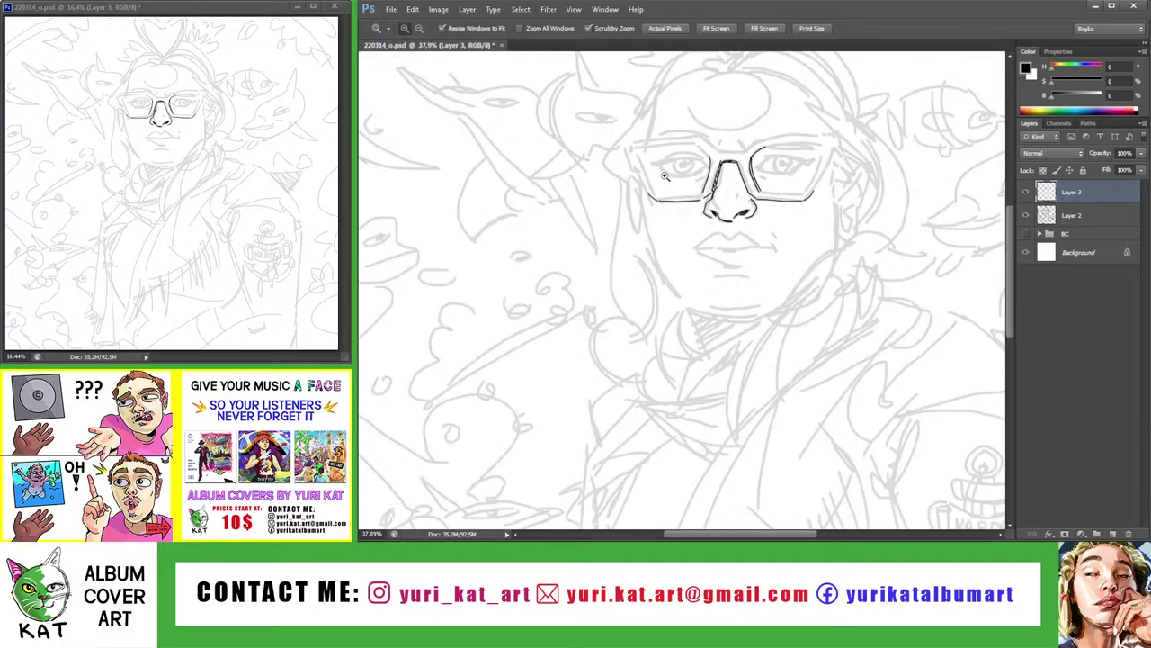
pyautogui.press('r')
pyautogui.moveTo(736, 168); pyautogui.dragTo(596, 208)
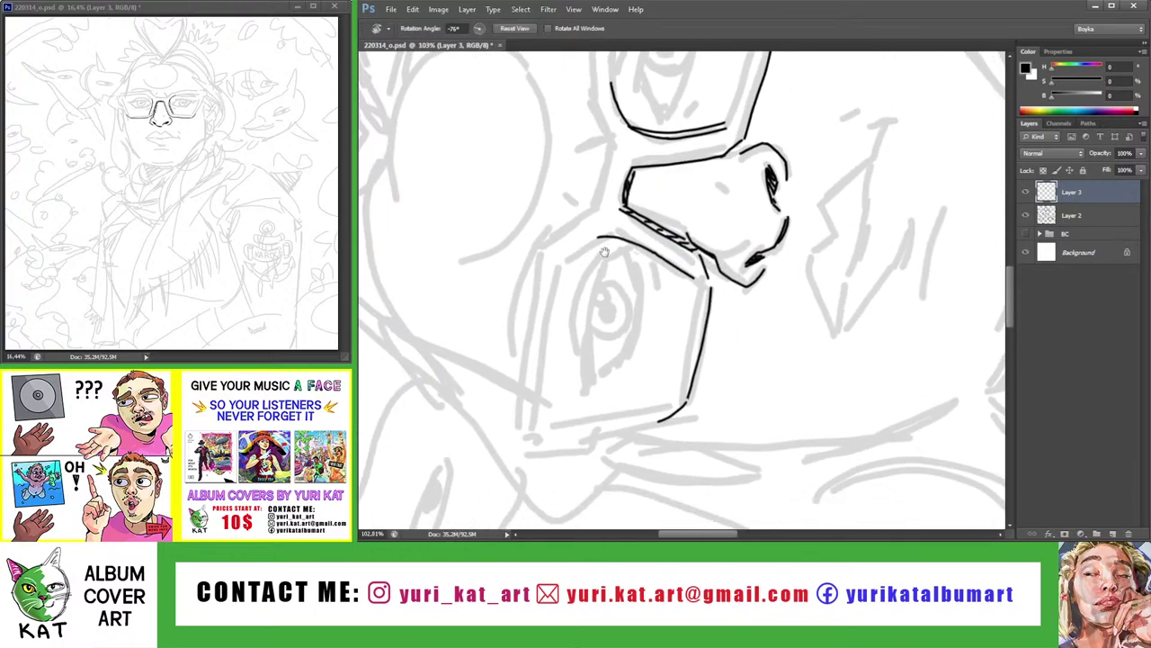
pyautogui.keyDown('alt'); pyautogui.scroll(5, 454, 319); pyautogui.keyUp('alt')
pyautogui.press('b')
pyautogui.moveTo(541, 297); pyautogui.dragTo(640, 218)
pyautogui.hotkey('ctrl', 'z')
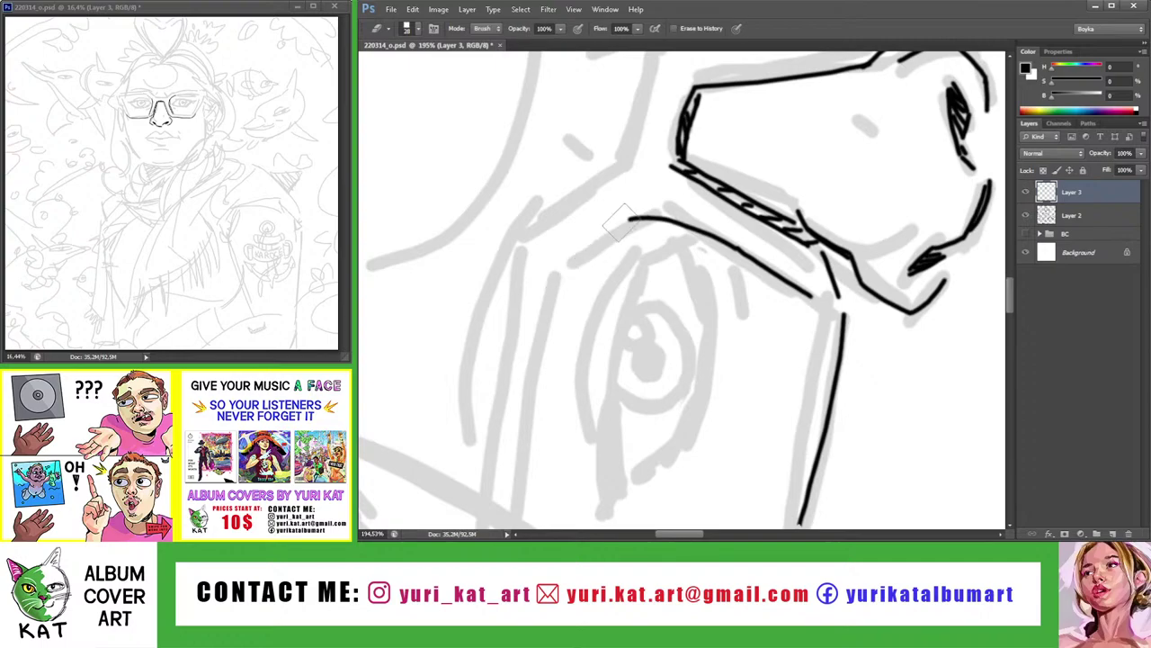
pyautogui.moveTo(551, 284)
pyautogui.mouseDown()
pyautogui.moveTo(637, 225)
pyautogui.moveTo(577, 267)
pyautogui.mouseUp()
pyautogui.press('z')
pyautogui.moveTo(709, 239); pyautogui.dragTo(644, 181)
pyautogui.press('b')
pyautogui.press('z')
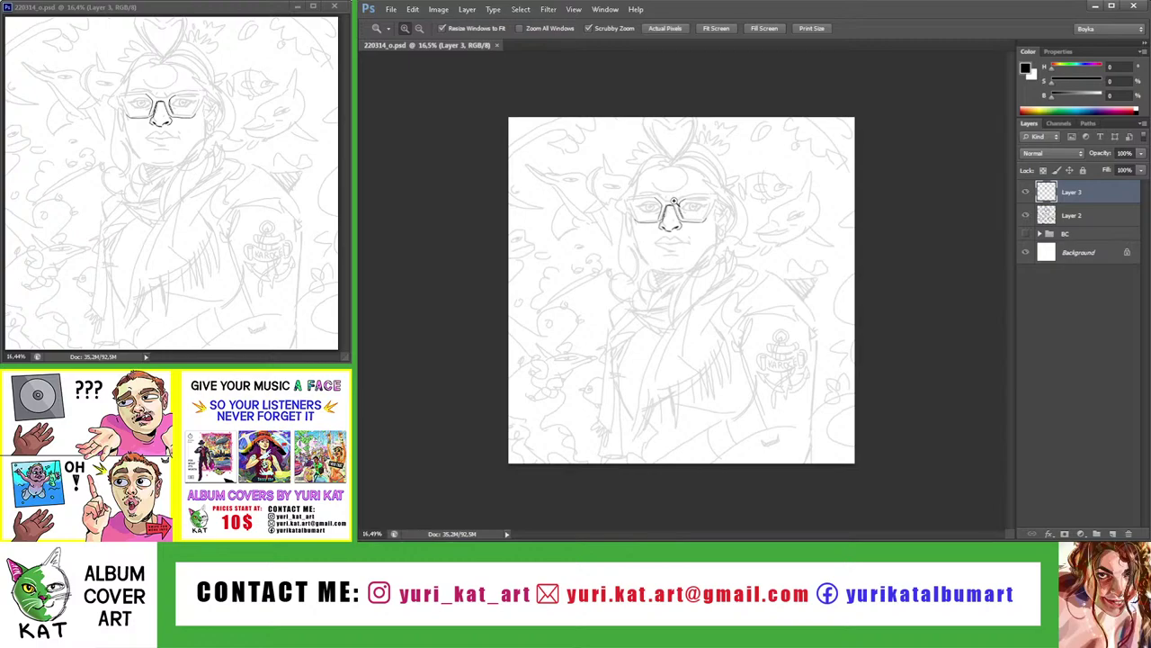
# Zoom onto the nose bridge and extend the right lens's inner frame line upward
pyautogui.moveTo(670, 213); pyautogui.dragTo(683, 216)
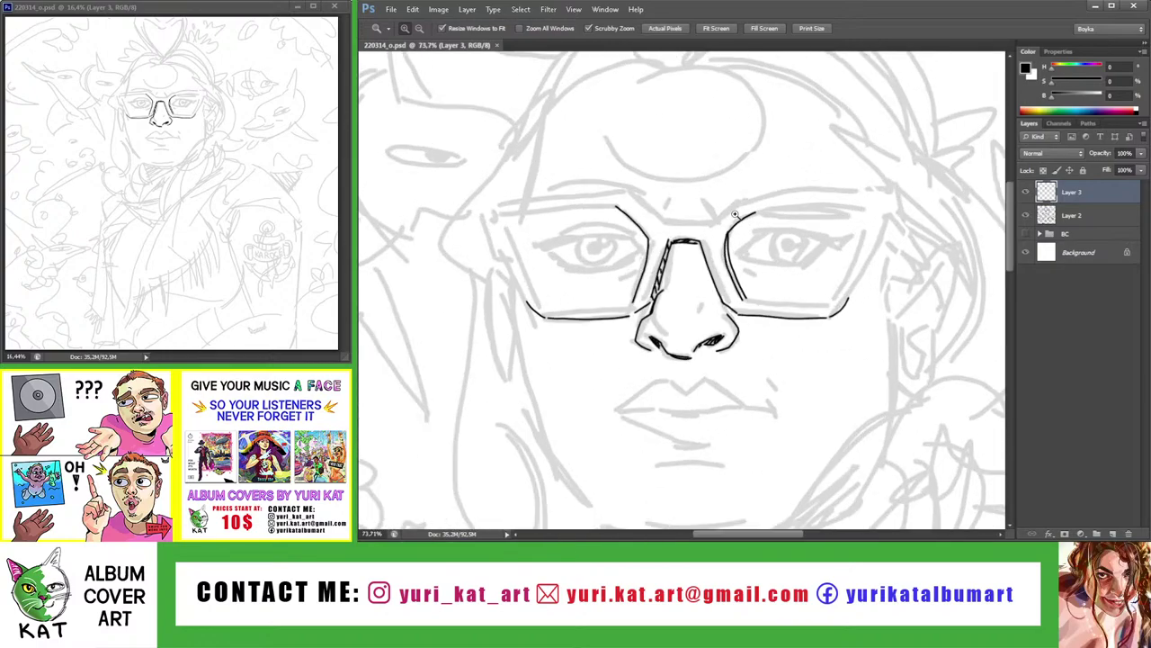
pyautogui.press('l')
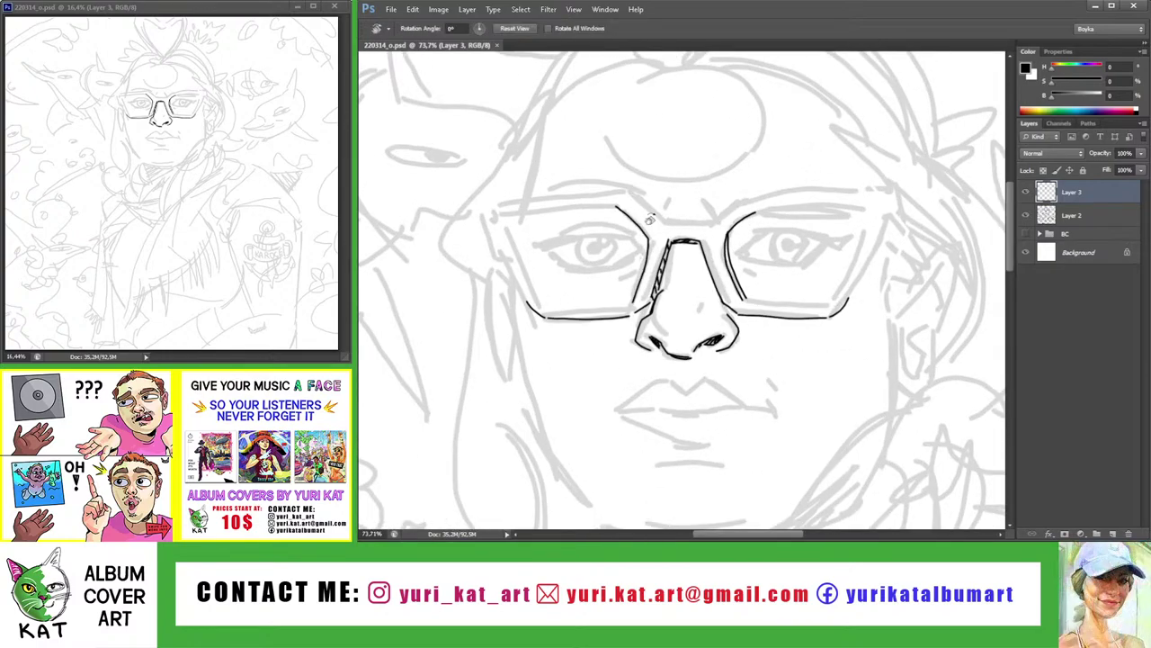
pyautogui.press('b')
pyautogui.moveTo(635, 206)
pyautogui.mouseDown()
pyautogui.moveTo(666, 207)
pyautogui.moveTo(629, 216)
pyautogui.mouseUp()
pyautogui.press('z')
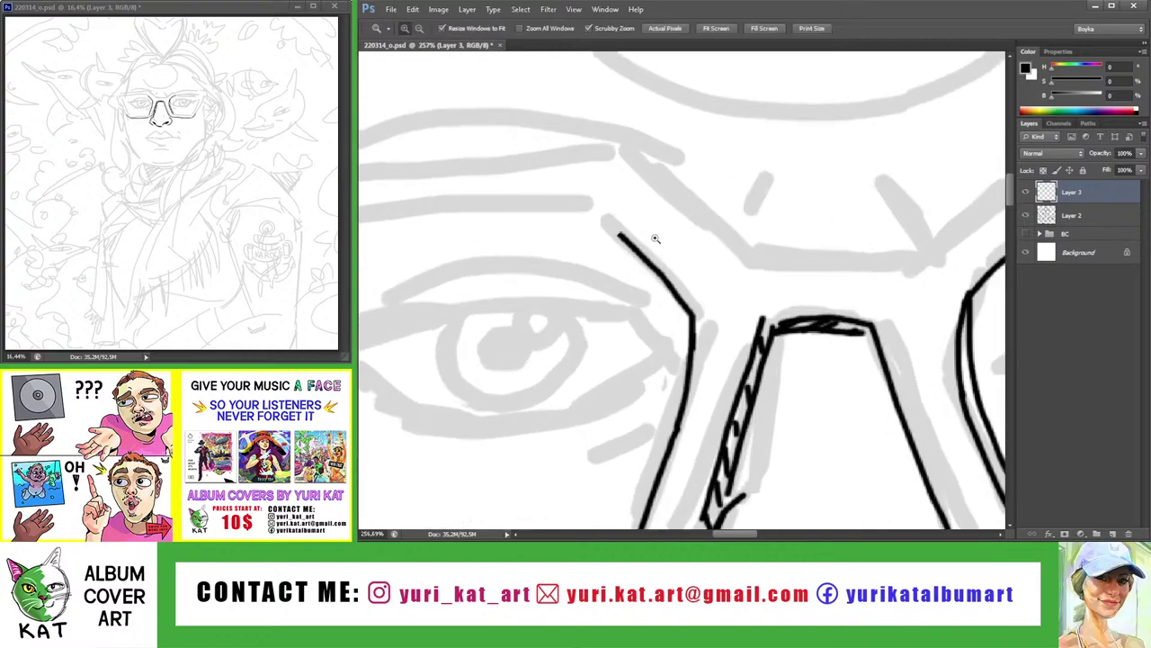
pyautogui.press('b')
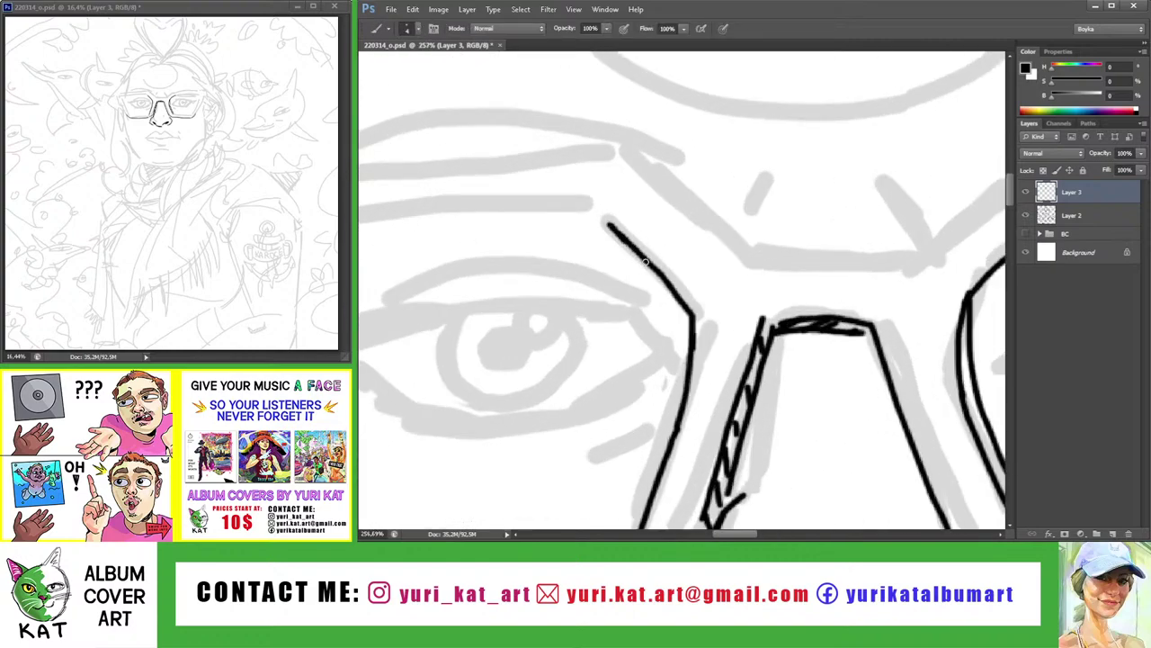
pyautogui.press('z')
pyautogui.moveTo(645, 262); pyautogui.dragTo(715, 208)
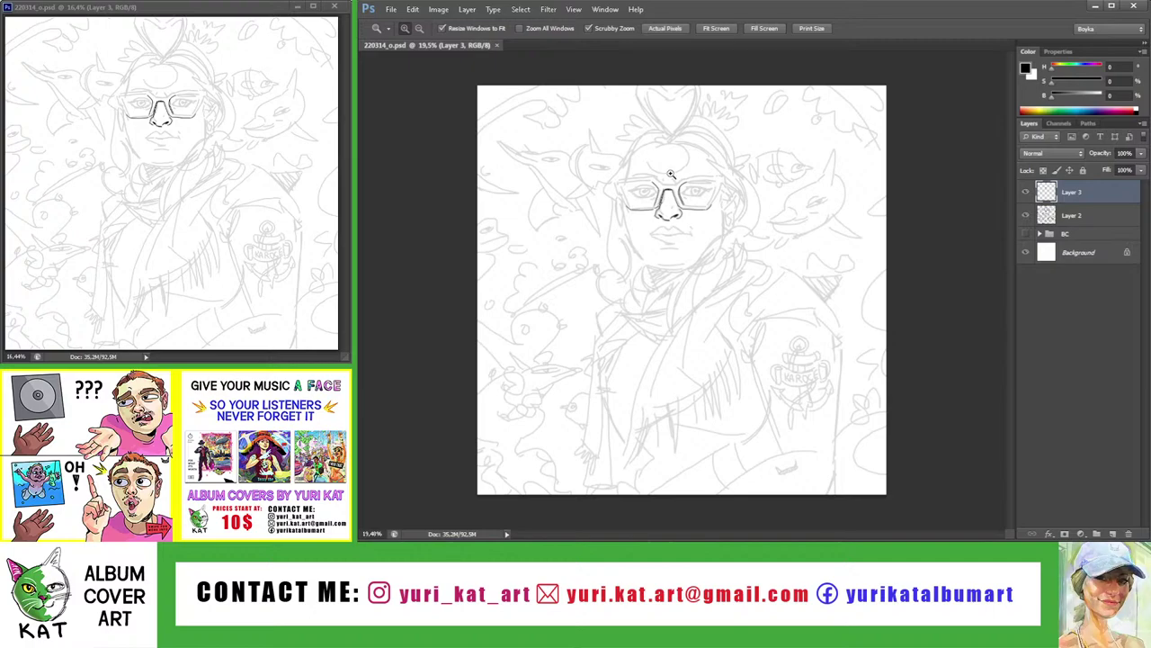
# Rotate the canvas sideways and ink a long parallel inner frame line
pyautogui.press('r')
pyautogui.moveTo(630, 195)
pyautogui.mouseDown()
pyautogui.moveTo(683, 194)
pyautogui.moveTo(753, 225)
pyautogui.moveTo(760, 164)
pyautogui.moveTo(718, 241)
pyautogui.mouseUp()
pyautogui.press('b')
pyautogui.scroll(5, 754, 225)
pyautogui.hotkey('ctrl', 'z')
pyautogui.scroll(-2, 718, 241)
pyautogui.moveTo(723, 167); pyautogui.dragTo(751, 349)
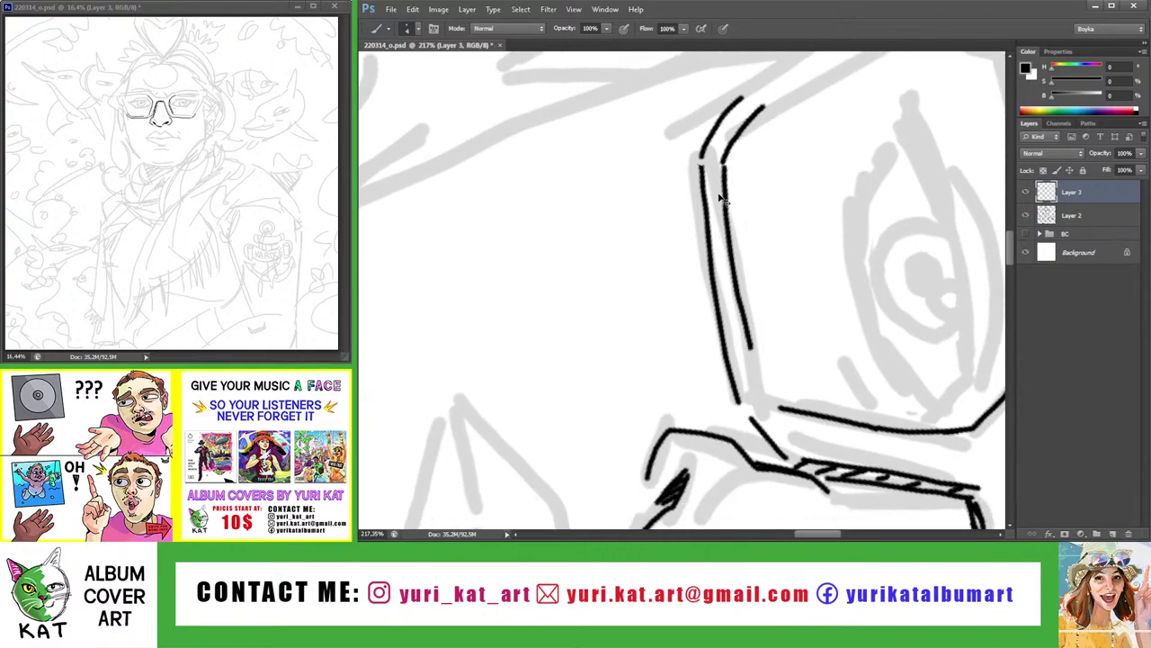
# Add a short vertical frame stroke and an inner frame line along the right lens
pyautogui.press('z')
pyautogui.scroll(-8, 775, 333)
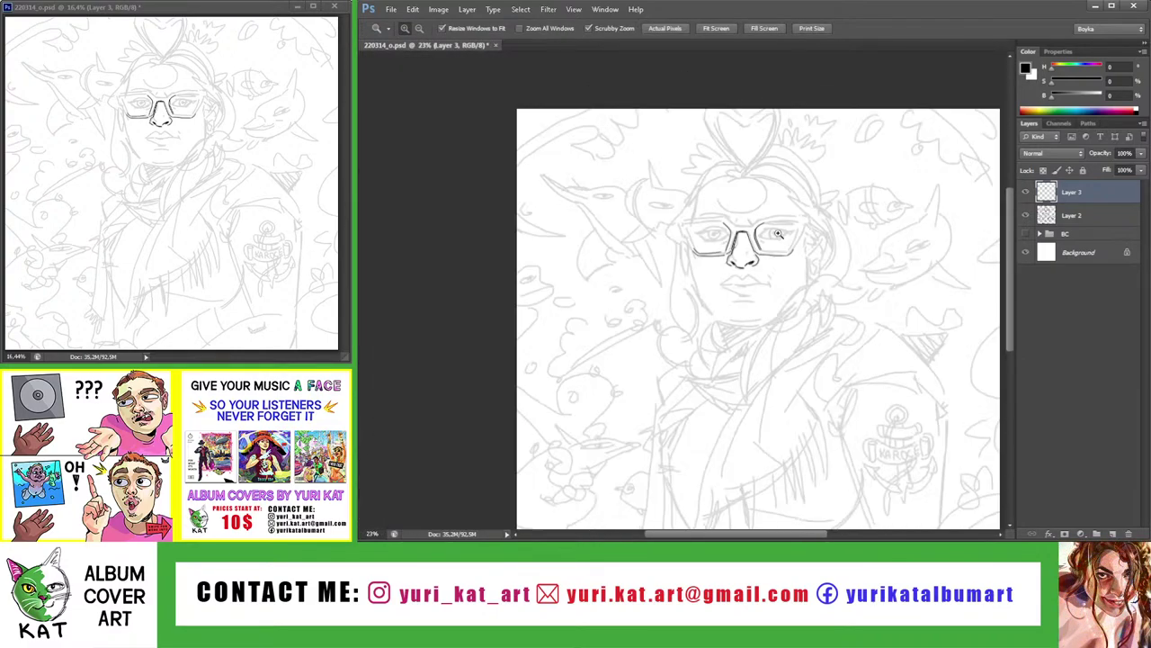
pyautogui.moveTo(779, 234); pyautogui.dragTo(858, 232)
pyautogui.press('r')
pyautogui.moveTo(777, 252); pyautogui.dragTo(640, 393)
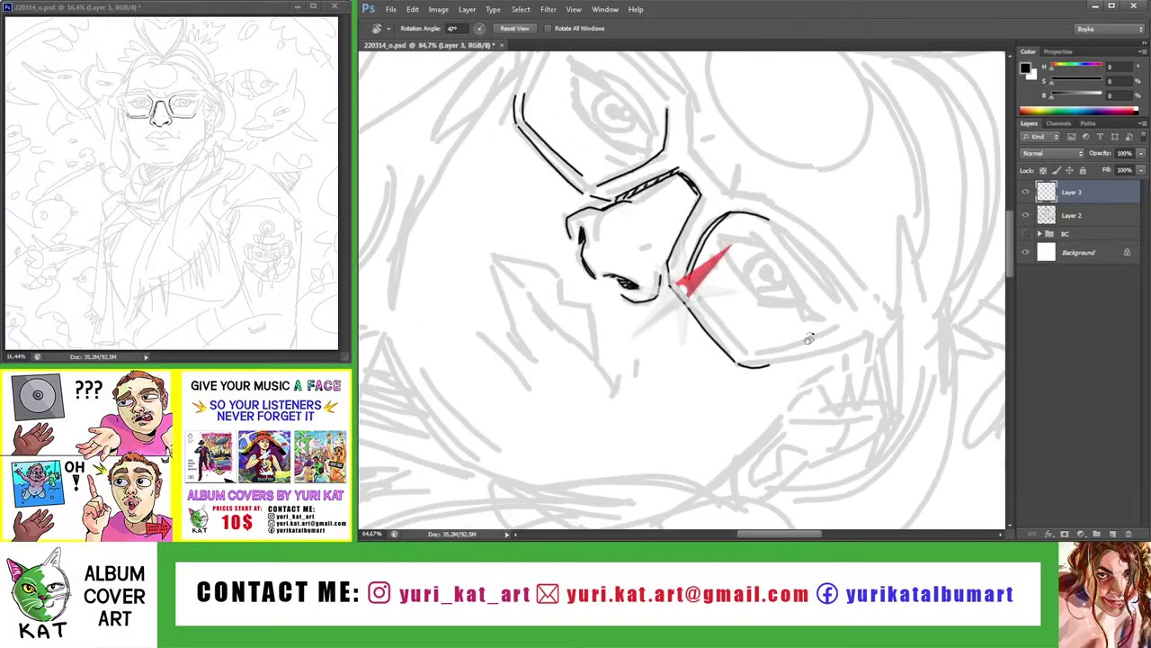
pyautogui.press('b')
pyautogui.scroll(5, 639, 392)
pyautogui.moveTo(642, 340); pyautogui.dragTo(639, 389)
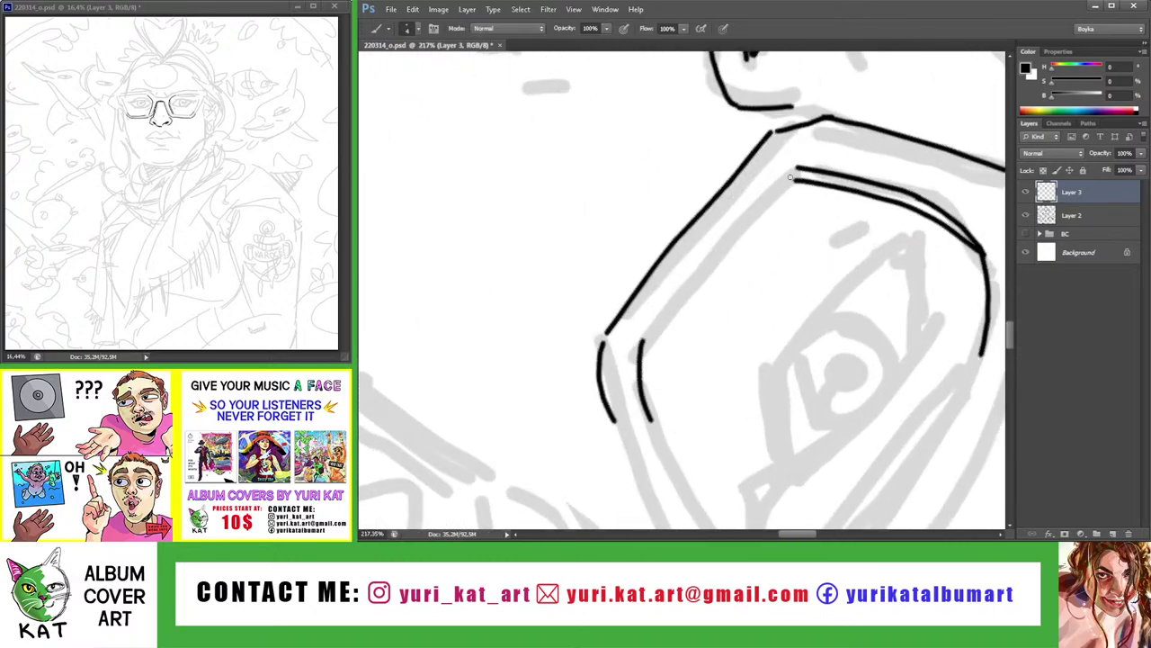
pyautogui.moveTo(790, 177); pyautogui.dragTo(657, 318)
# Reset rotation, lasso the right lens's lower rim lines and nudge them down and slightly right
pyautogui.press('z')
pyautogui.moveTo(809, 218); pyautogui.dragTo(763, 218)
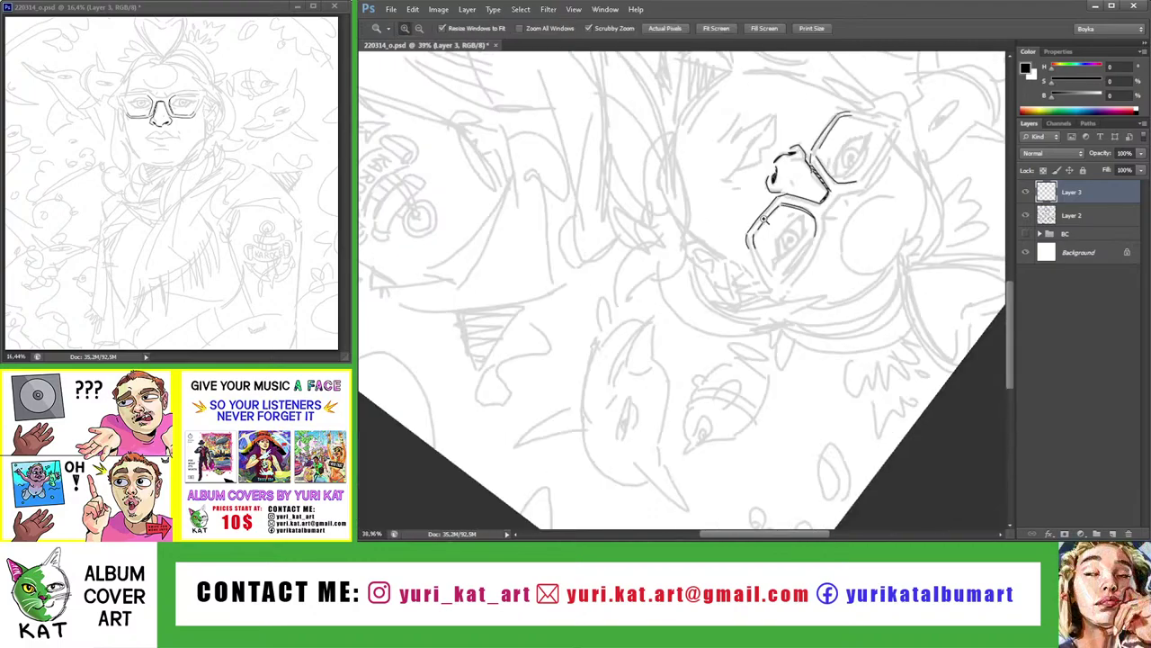
pyautogui.press('Escape')
pyautogui.moveTo(712, 252)
pyautogui.mouseDown()
pyautogui.moveTo(740, 249)
pyautogui.moveTo(732, 260)
pyautogui.moveTo(791, 286)
pyautogui.moveTo(763, 180)
pyautogui.mouseUp()
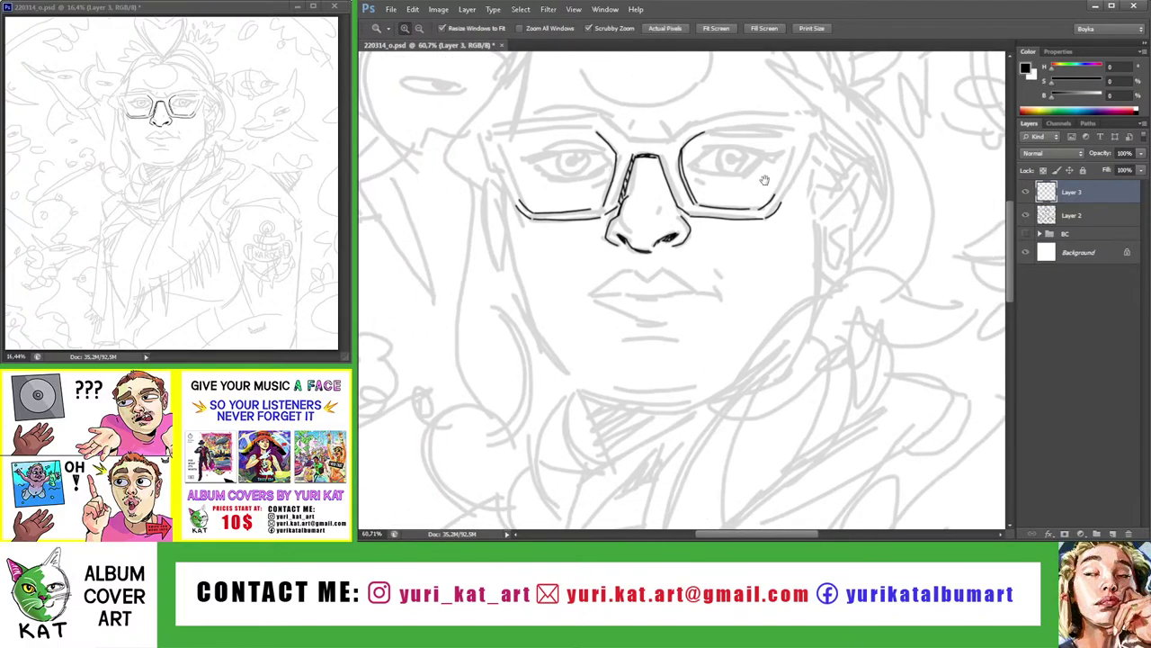
pyautogui.scroll(5, 736, 186)
pyautogui.press('l')
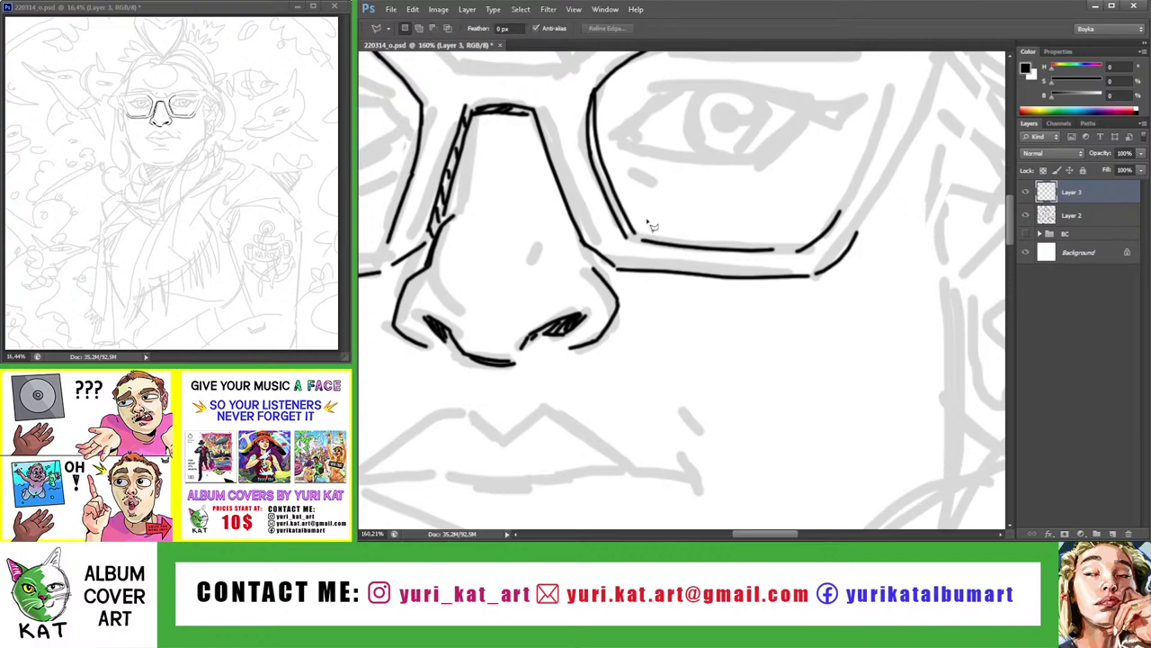
pyautogui.moveTo(645, 260); pyautogui.dragTo(853, 199)
pyautogui.press('v')
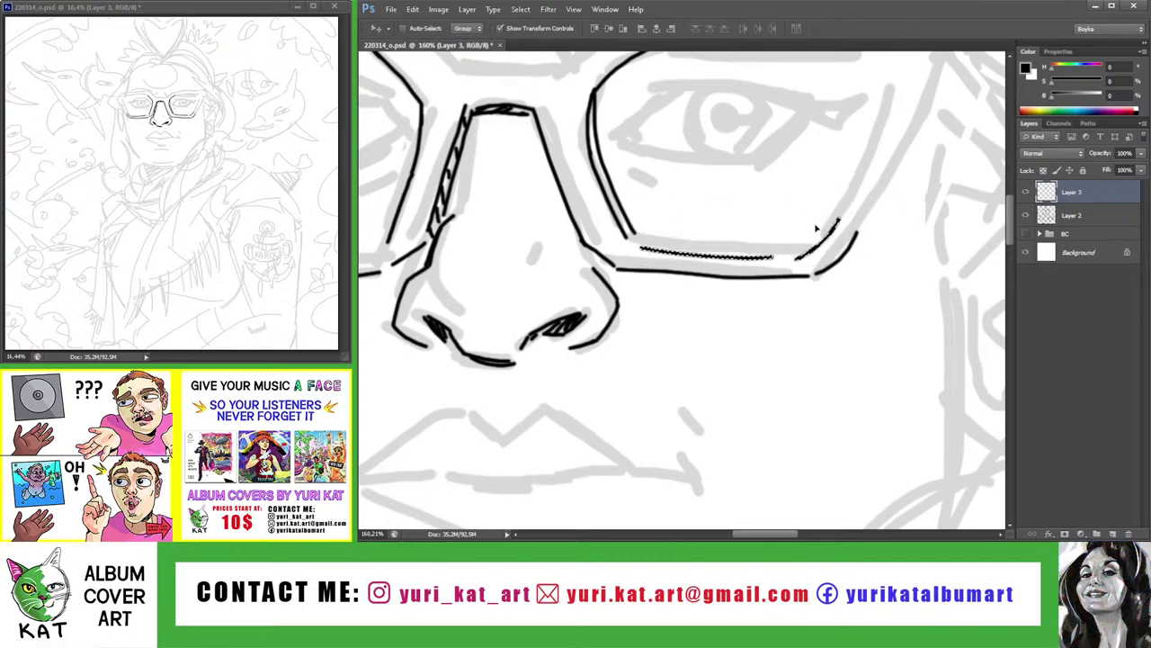
pyautogui.press('Down')
pyautogui.press('Down')
pyautogui.press('Down')
pyautogui.moveTo(817, 227); pyautogui.dragTo(820, 226)
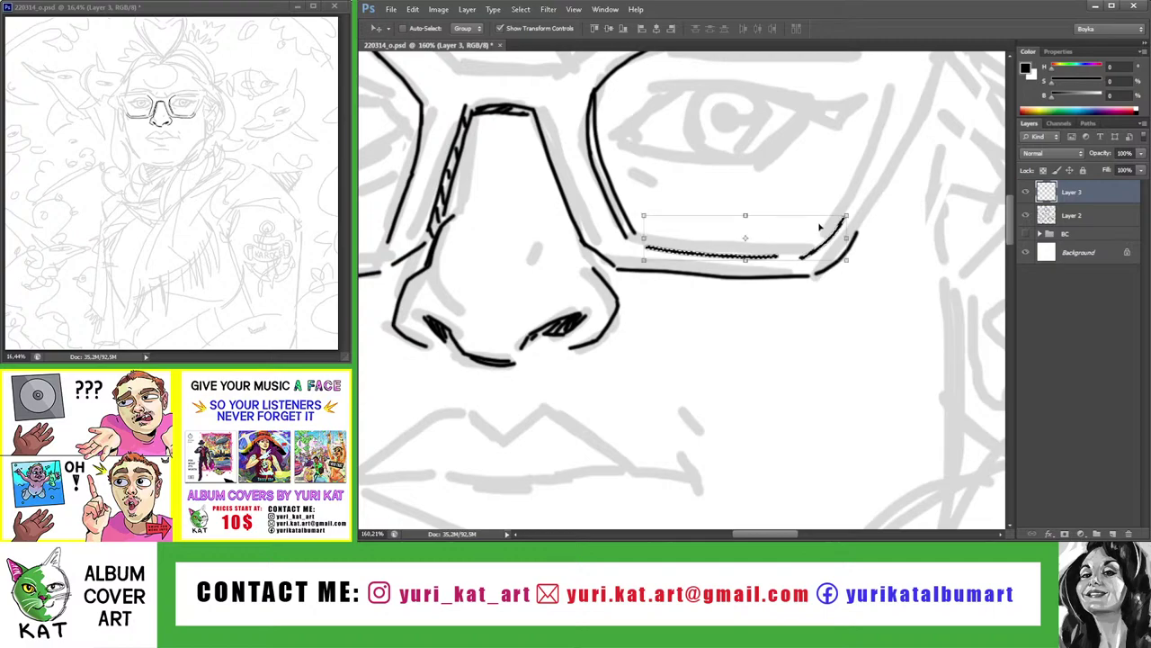
pyautogui.hotkey('ctrl', 'd')
pyautogui.press('z')
pyautogui.moveTo(785, 255); pyautogui.dragTo(736, 217)
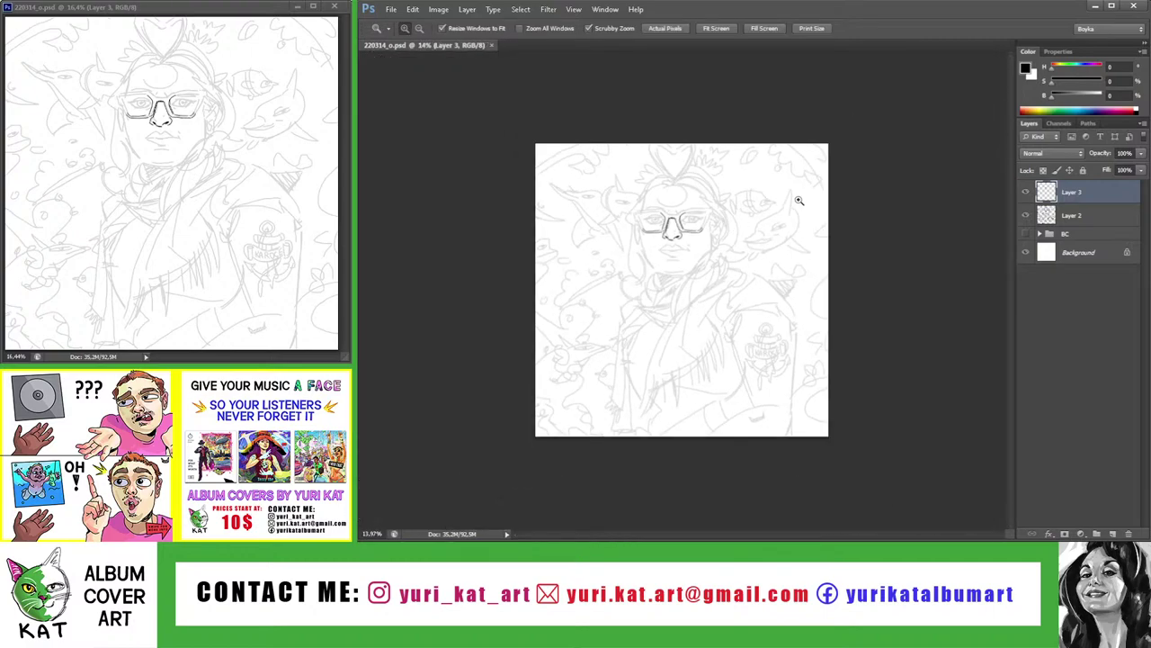
# Zoom in on the glasses and ink the diagonal outer edge of the left lens, redrawing until clean
pyautogui.moveTo(665, 216)
pyautogui.mouseDown()
pyautogui.moveTo(663, 245)
pyautogui.moveTo(639, 220)
pyautogui.moveTo(499, 349)
pyautogui.mouseUp()
pyautogui.press('b')
pyautogui.hotkey('ctrl', 'z')
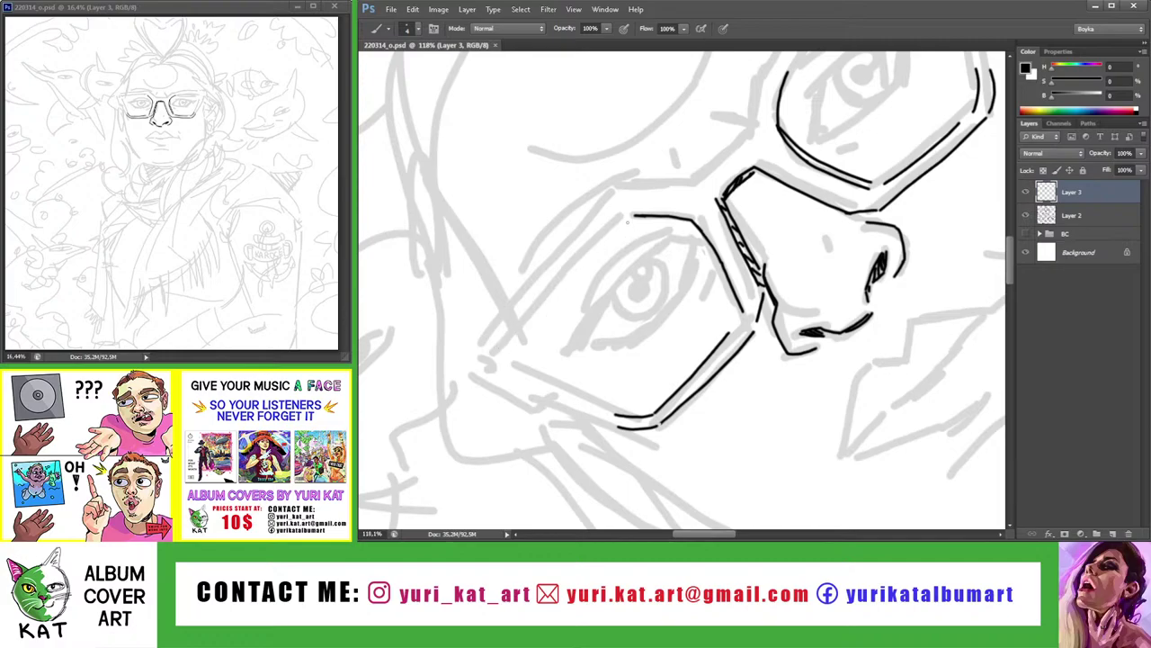
pyautogui.moveTo(628, 219); pyautogui.dragTo(499, 349)
pyautogui.press('z')
pyautogui.hotkey('ctrl', 'z')
pyautogui.press('b')
pyautogui.moveTo(628, 217); pyautogui.dragTo(509, 340)
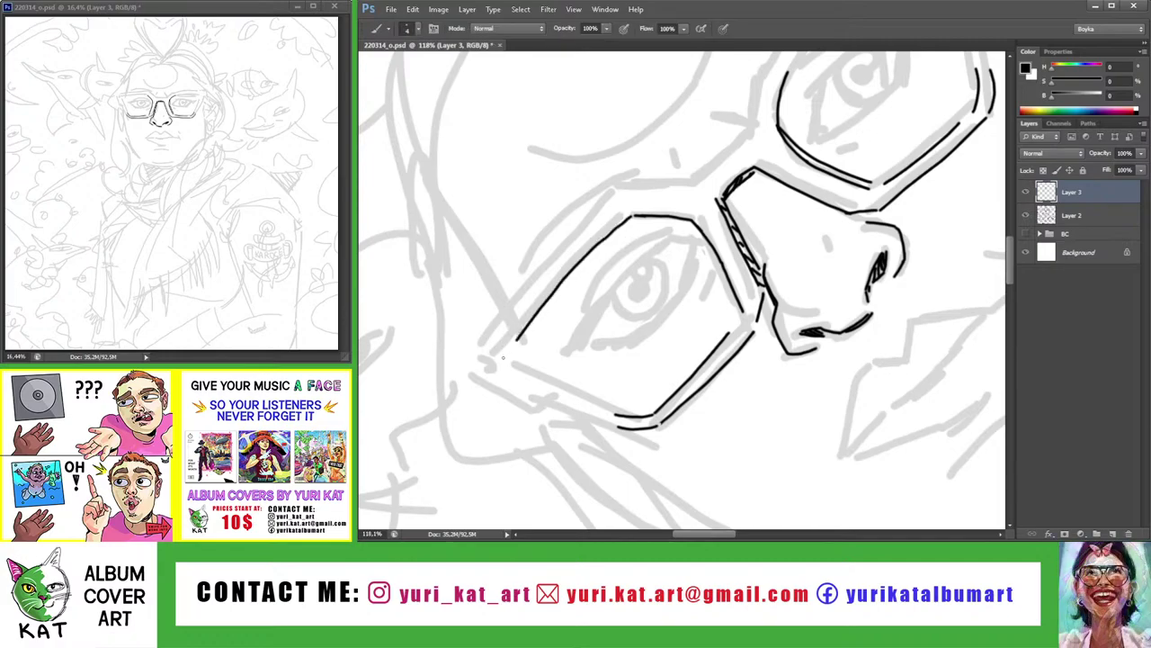
pyautogui.hotkey('ctrl', 'z')
pyautogui.moveTo(630, 216); pyautogui.dragTo(509, 340)
# Tilt the canvas view and ink the lens's upper rim in a clean stroke
pyautogui.hotkey('ctrl', '0')
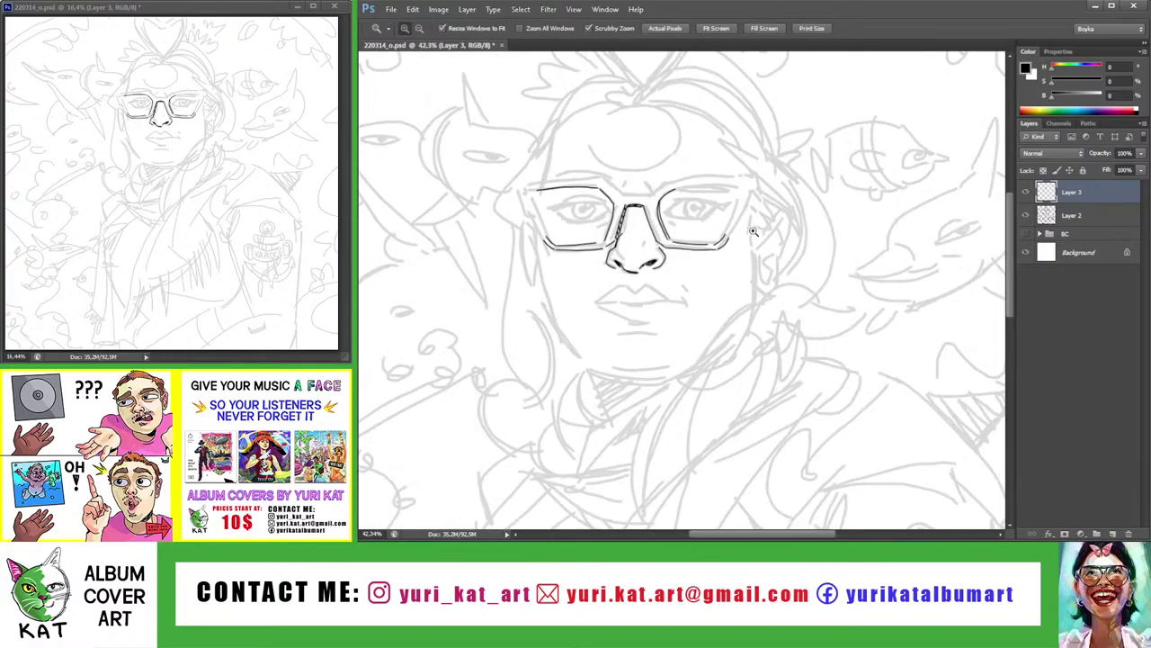
pyautogui.press('r')
pyautogui.moveTo(684, 216); pyautogui.dragTo(717, 196)
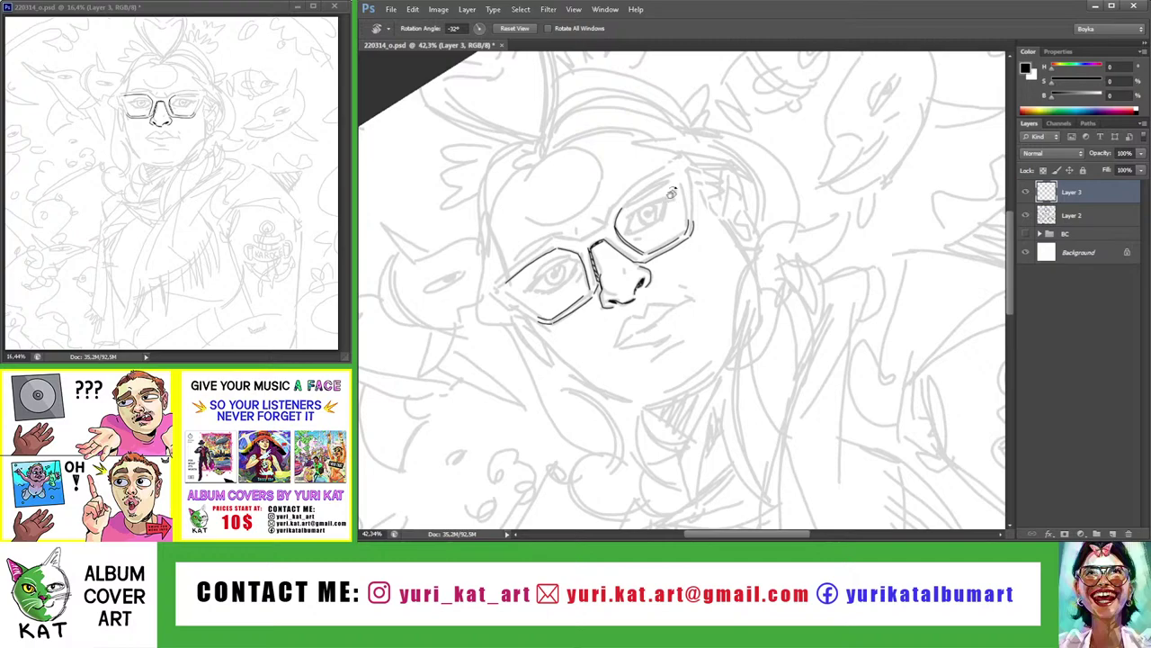
pyautogui.scroll(3, 655, 203)
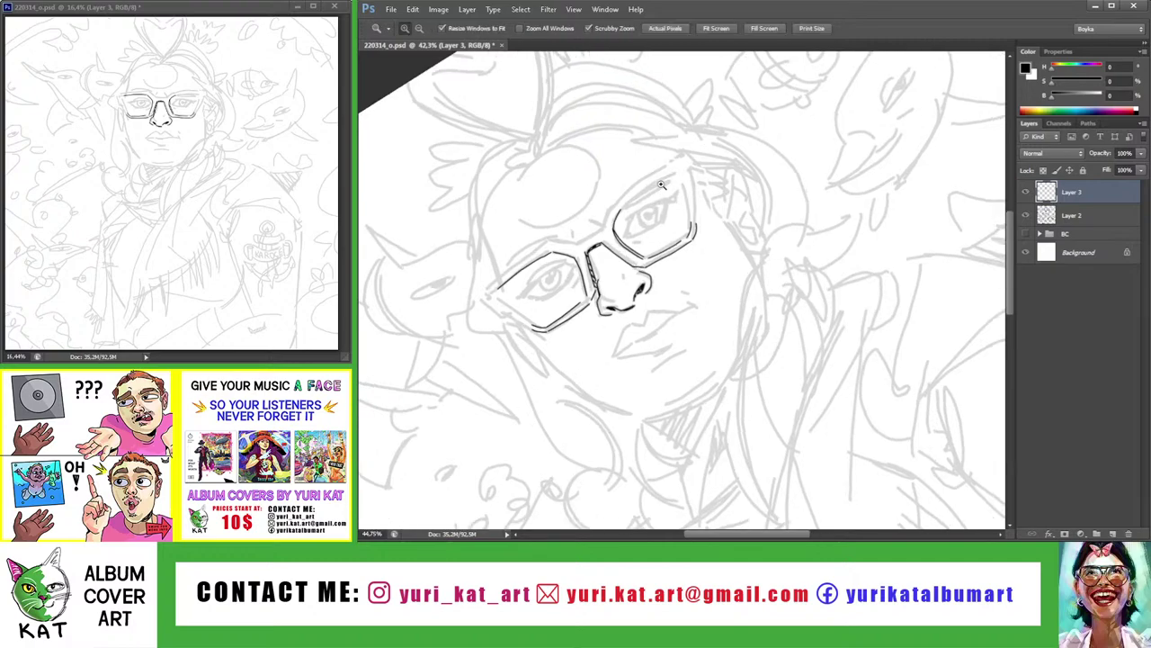
pyautogui.scroll(4, 655, 203)
pyautogui.press('b')
pyautogui.moveTo(574, 241); pyautogui.dragTo(760, 132)
pyautogui.hotkey('ctrl', 'z')
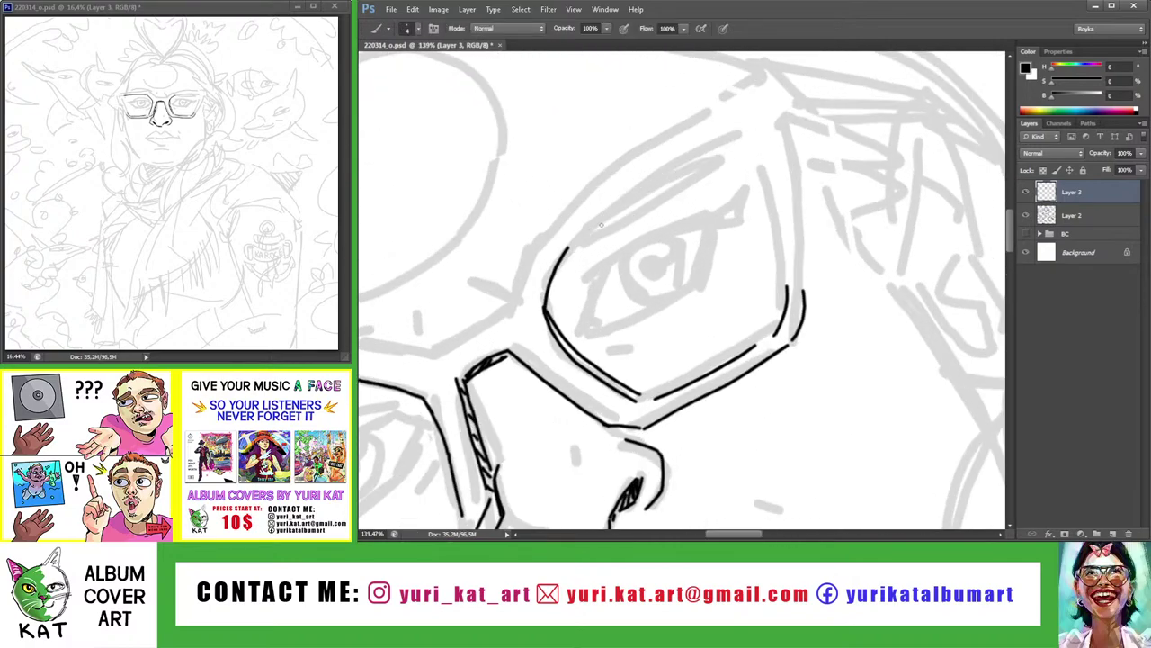
pyautogui.moveTo(572, 243); pyautogui.dragTo(763, 131)
# Reset the view upright, refocus on the glasses and attempt the left lens's outer left edge
pyautogui.hotkey('ctrl', 'z')
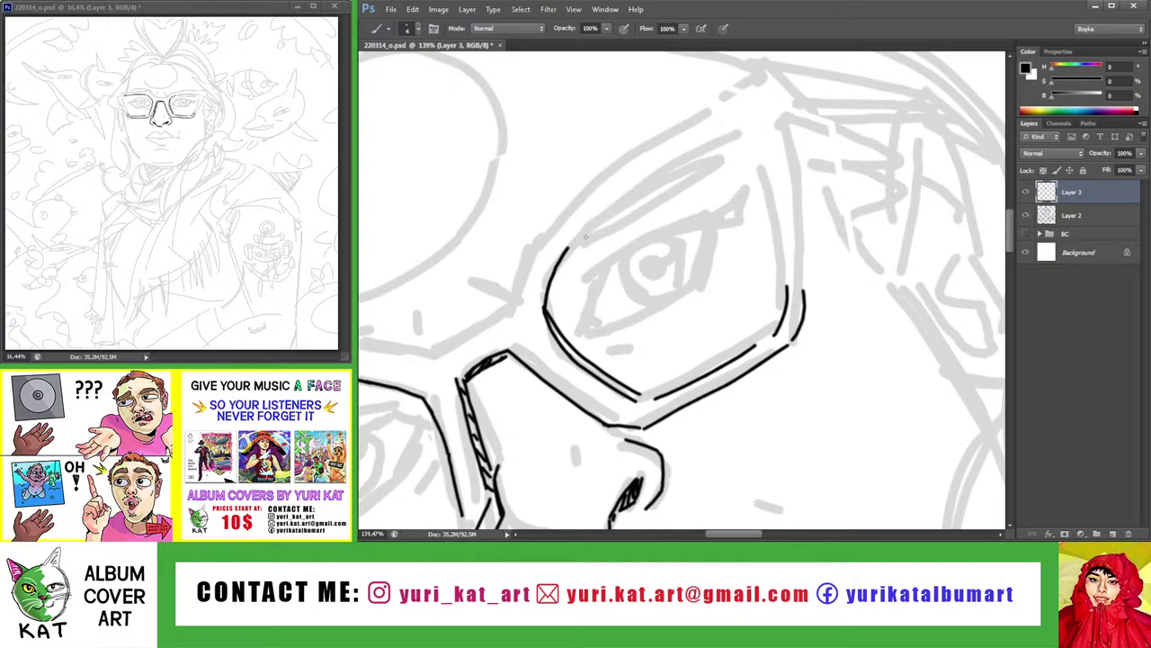
pyautogui.moveTo(572, 243); pyautogui.dragTo(763, 131)
pyautogui.press('z')
pyautogui.moveTo(707, 174); pyautogui.dragTo(648, 185)
pyautogui.press('Escape')
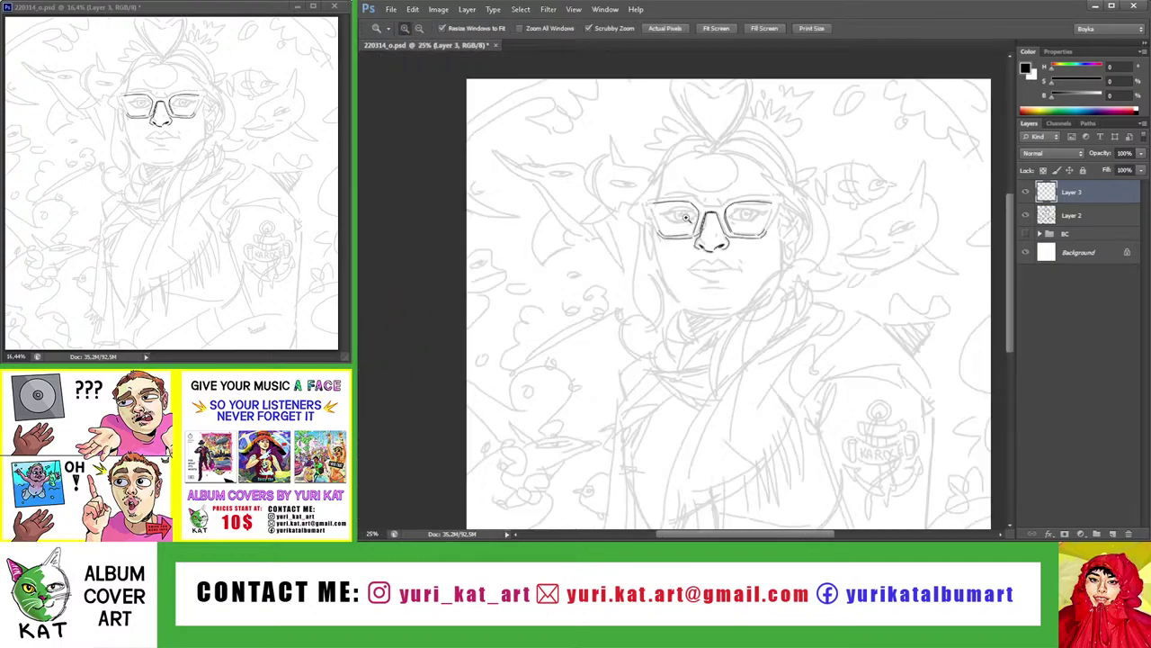
pyautogui.hotkey('ctrl', '-')
pyautogui.hotkey('ctrl', '0')
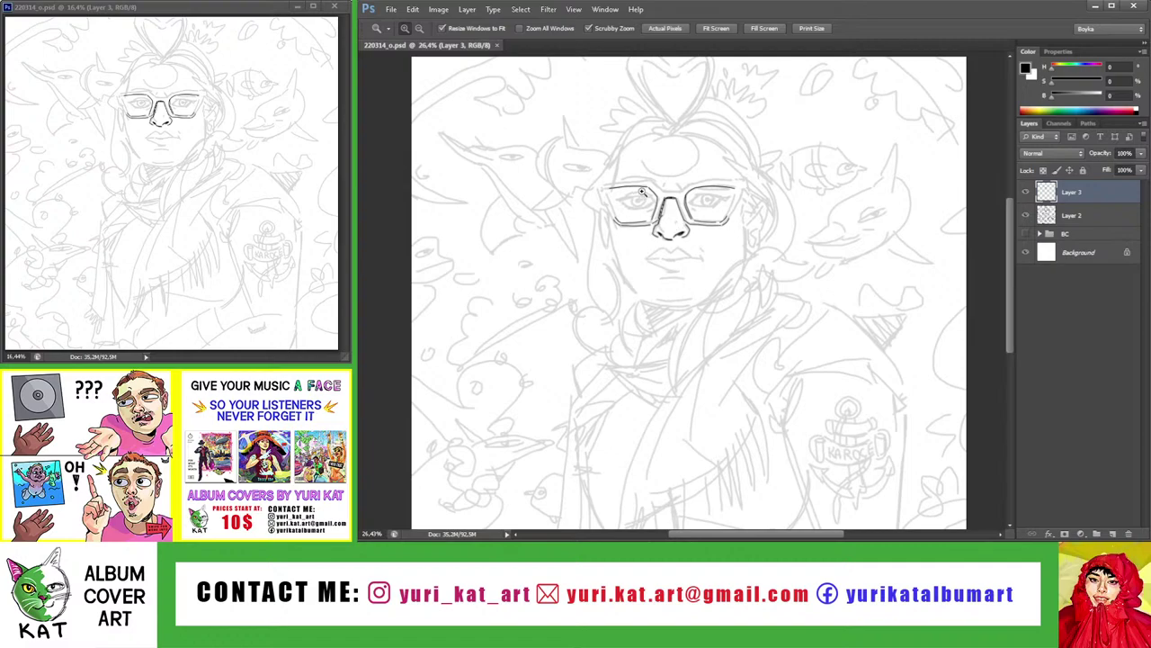
pyautogui.moveTo(638, 193); pyautogui.dragTo(614, 190)
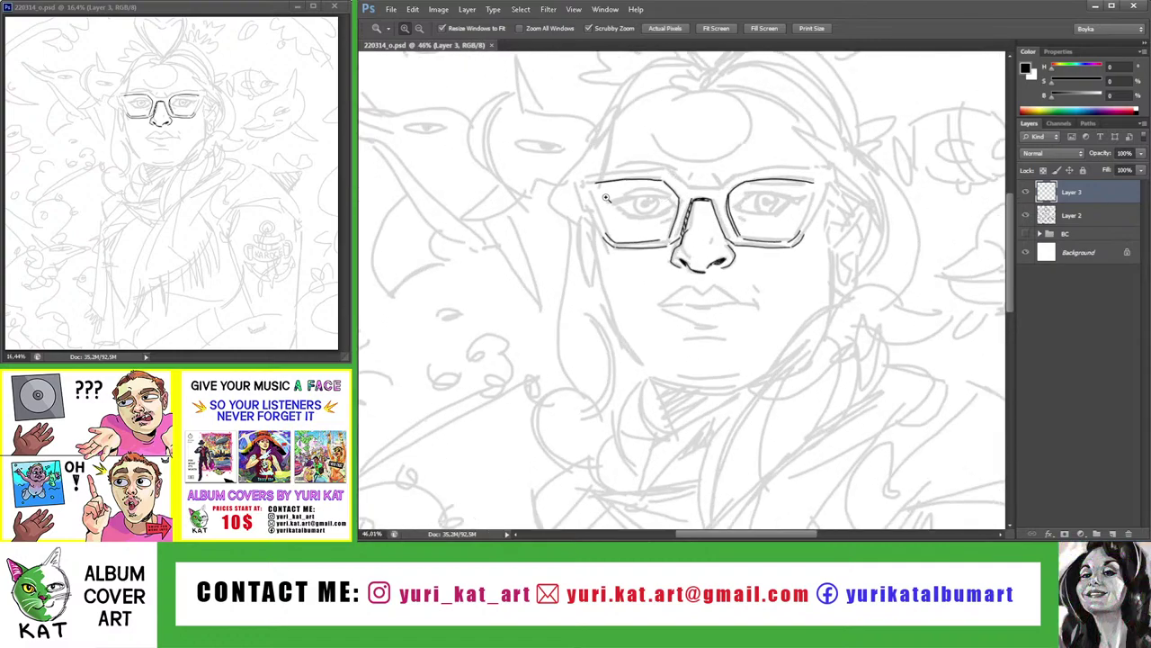
pyautogui.moveTo(612, 210)
pyautogui.mouseDown()
pyautogui.moveTo(640, 191)
pyautogui.moveTo(571, 205)
pyautogui.moveTo(648, 205)
pyautogui.mouseUp()
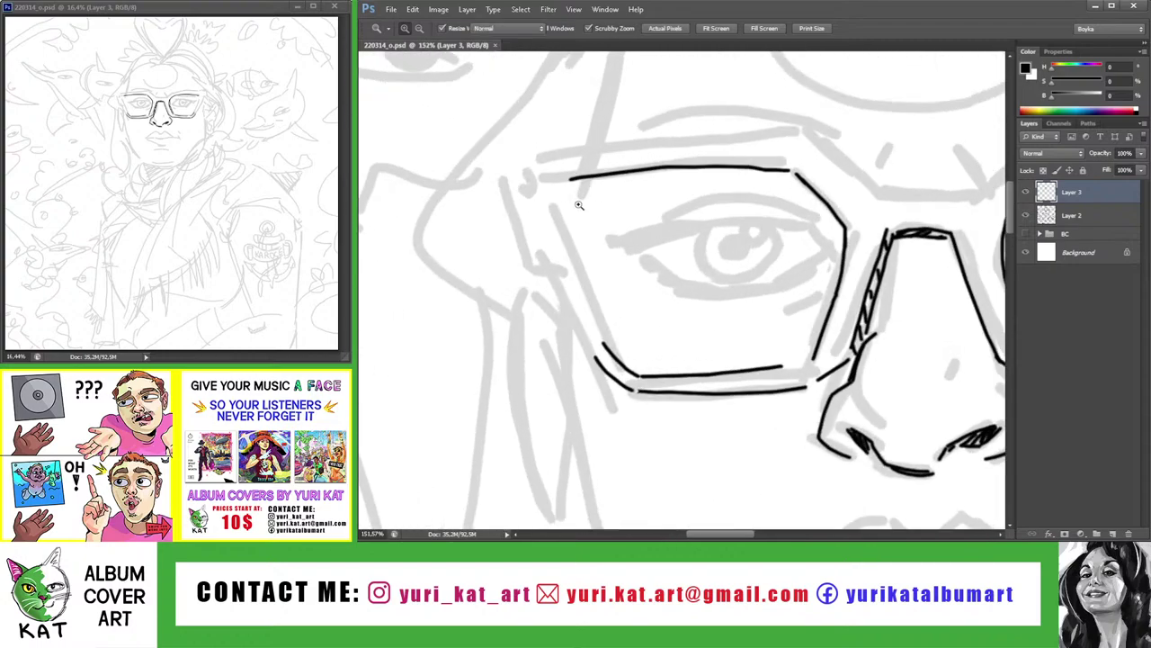
pyautogui.press('b')
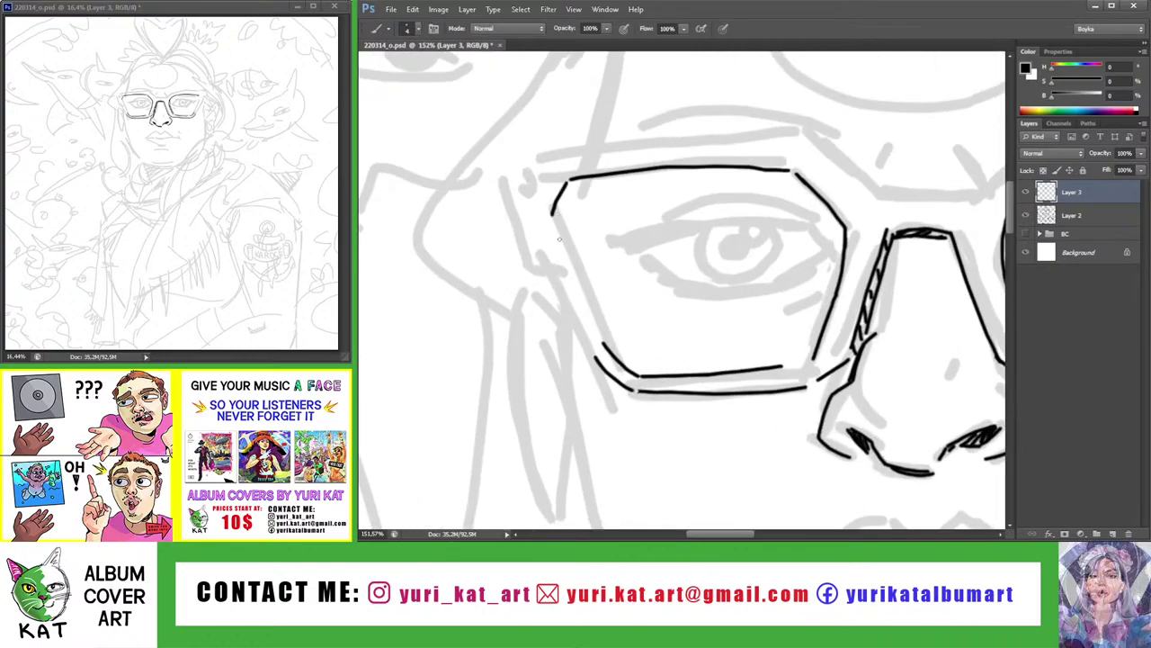
pyautogui.moveTo(554, 217)
pyautogui.mouseDown()
pyautogui.moveTo(608, 353)
pyautogui.moveTo(611, 267)
pyautogui.mouseUp()
pyautogui.hotkey('ctrl', 'z')
# Zoom in on the right lens and ink its outer edge, redrawing it once
pyautogui.press('z')
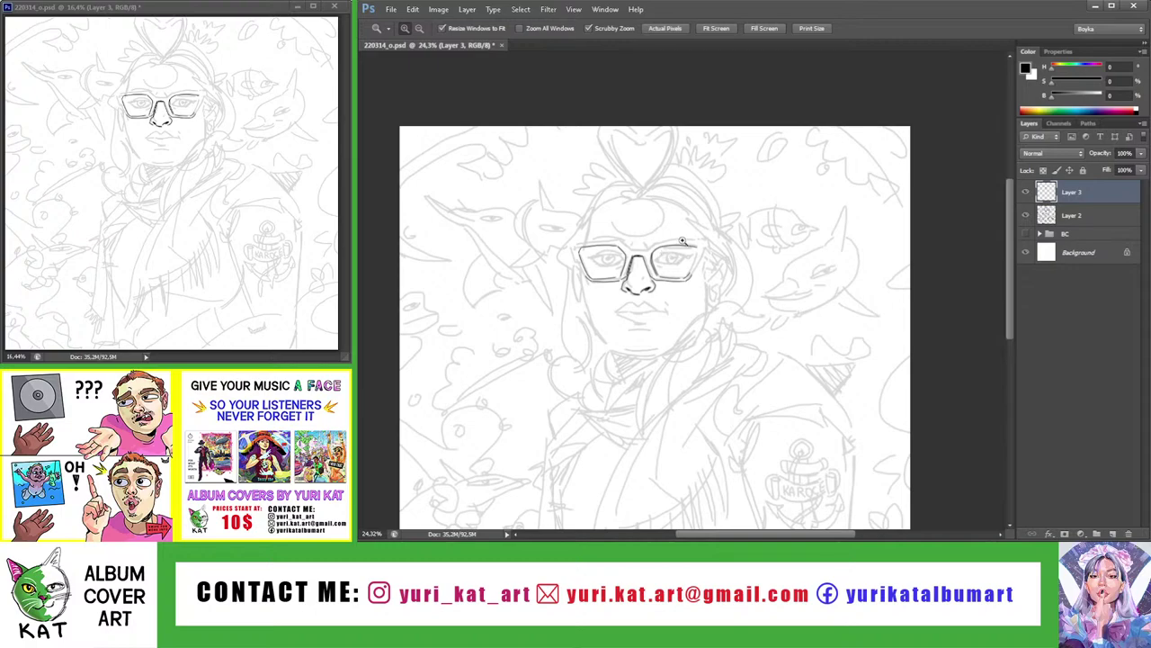
pyautogui.moveTo(679, 253)
pyautogui.mouseDown()
pyautogui.moveTo(735, 260)
pyautogui.moveTo(663, 240)
pyautogui.mouseUp()
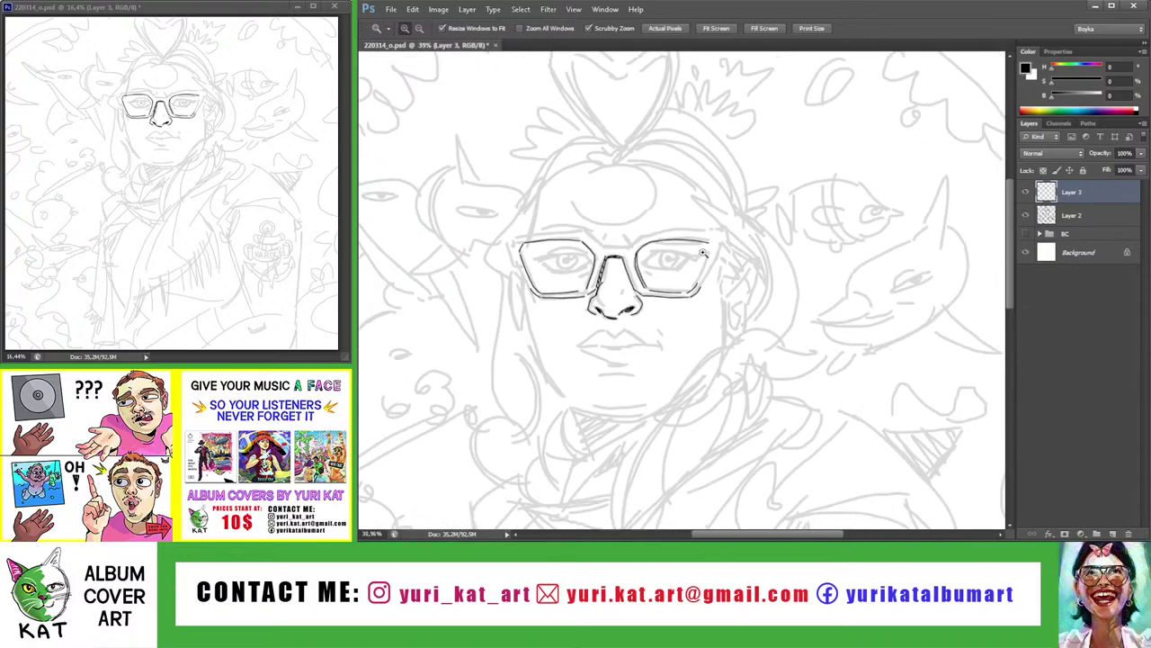
pyautogui.moveTo(711, 258); pyautogui.dragTo(791, 258)
pyautogui.press('b')
pyautogui.moveTo(714, 227)
pyautogui.mouseDown()
pyautogui.moveTo(719, 264)
pyautogui.moveTo(656, 268)
pyautogui.moveTo(749, 272)
pyautogui.mouseUp()
pyautogui.press('z')
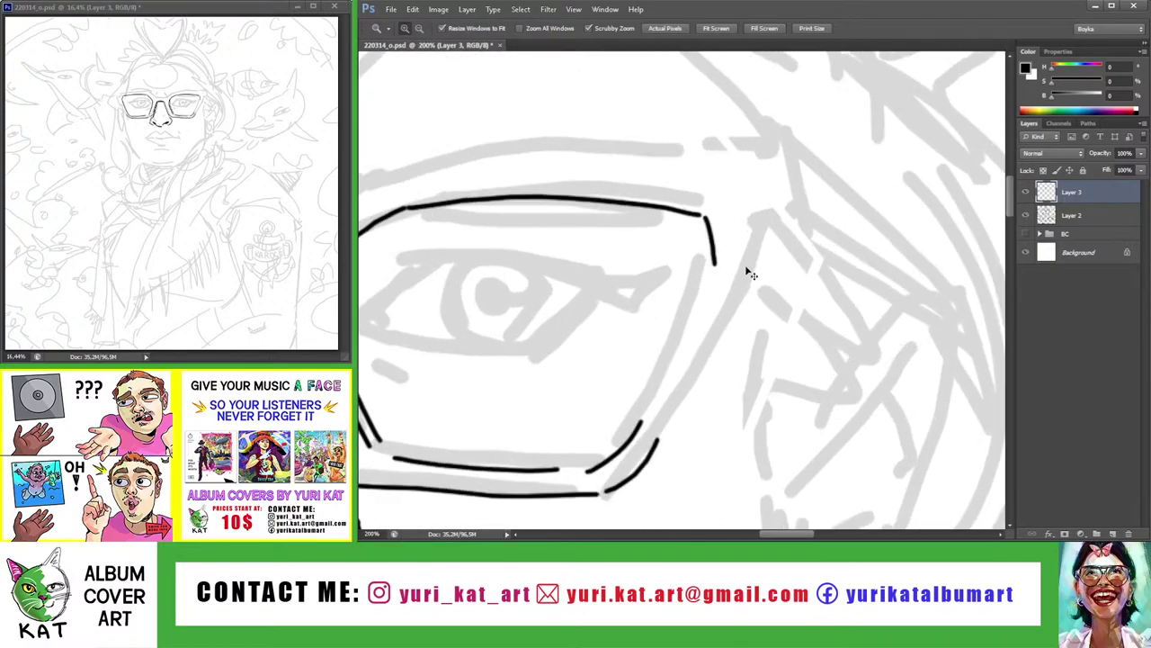
pyautogui.press('b')
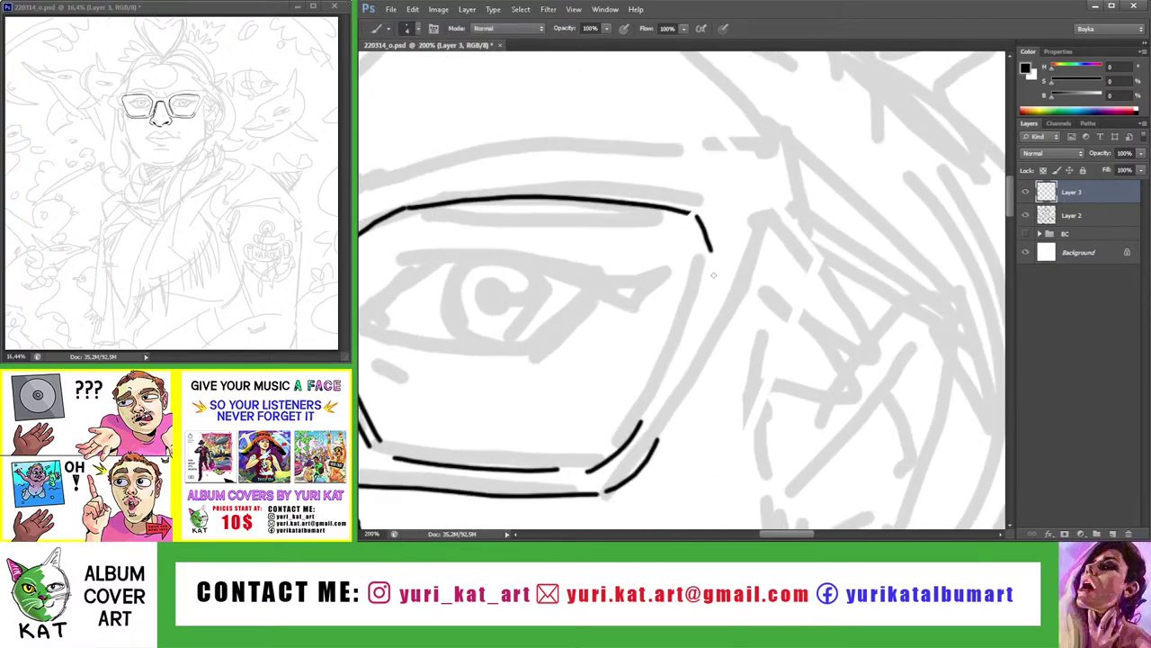
pyautogui.moveTo(706, 258); pyautogui.dragTo(643, 409)
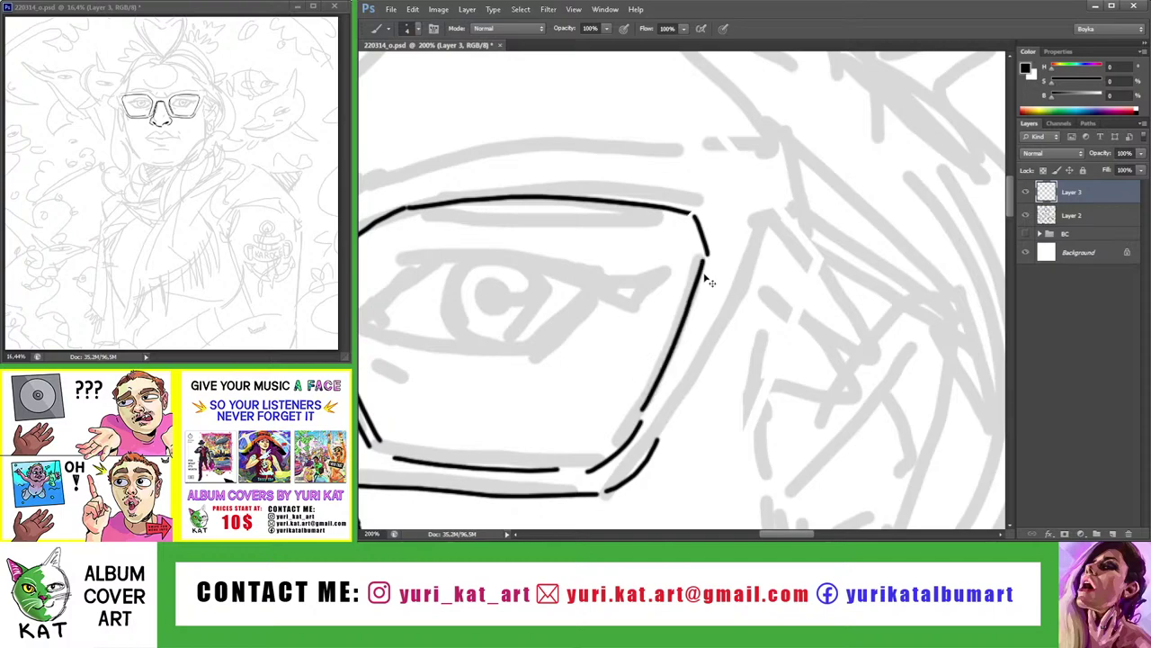
pyautogui.hotkey('ctrl', 'z')
pyautogui.moveTo(707, 261); pyautogui.dragTo(644, 405)
# Ink the left lens edge line, retrying the stroke several times
pyautogui.press('z')
pyautogui.moveTo(710, 347)
pyautogui.mouseDown()
pyautogui.moveTo(663, 356)
pyautogui.moveTo(644, 347)
pyautogui.moveTo(667, 286)
pyautogui.mouseUp()
pyautogui.moveTo(628, 199)
pyautogui.mouseDown()
pyautogui.moveTo(607, 195)
pyautogui.moveTo(683, 225)
pyautogui.mouseUp()
pyautogui.press('b')
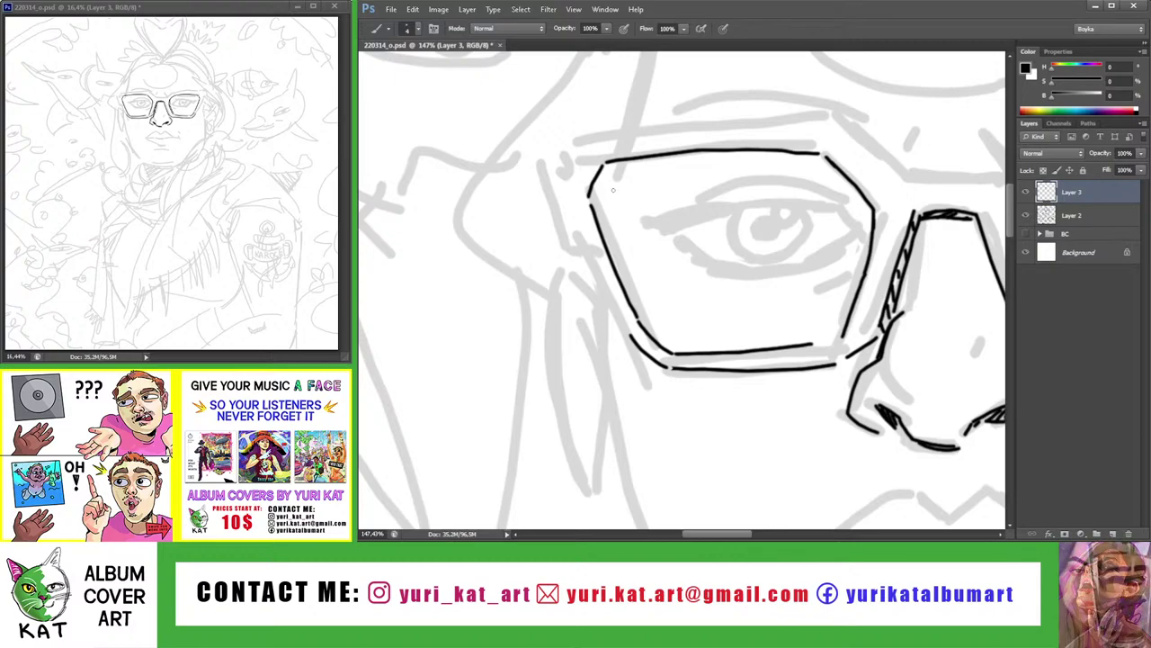
pyautogui.moveTo(606, 164); pyautogui.dragTo(641, 329)
pyautogui.hotkey('ctrl', 'z')
pyautogui.moveTo(601, 166); pyautogui.dragTo(666, 338)
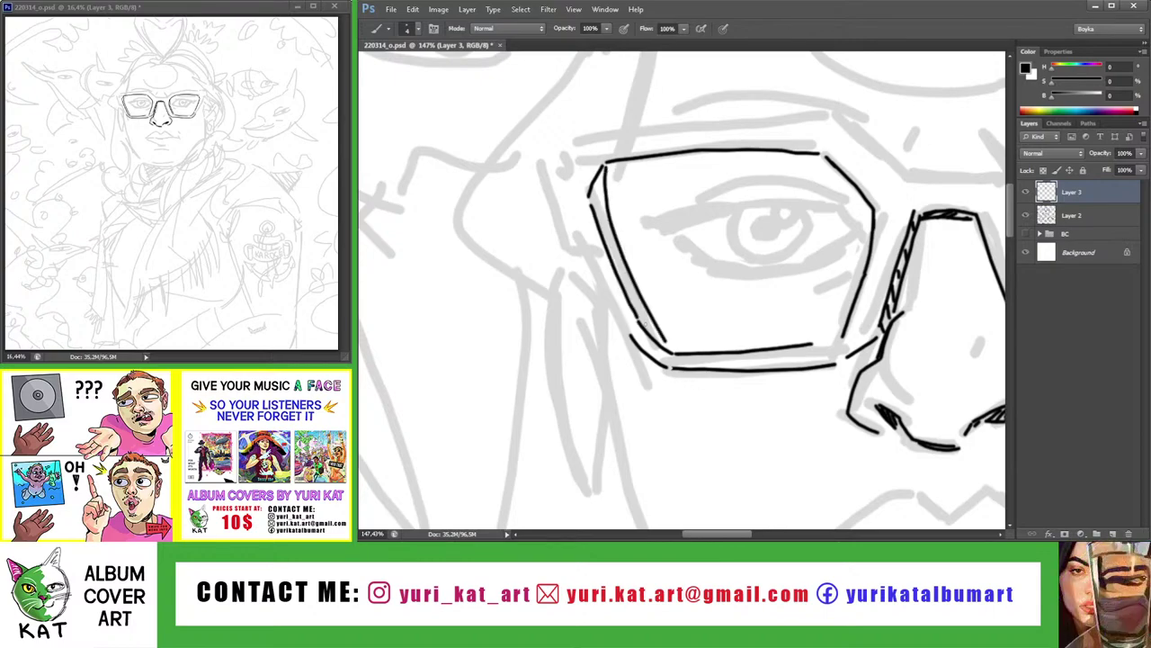
pyautogui.hotkey('ctrl', 'z')
pyautogui.moveTo(600, 168); pyautogui.dragTo(665, 337)
pyautogui.hotkey('ctrl', 'z')
pyautogui.moveTo(600, 167)
pyautogui.mouseDown()
pyautogui.moveTo(665, 338)
pyautogui.moveTo(633, 260)
pyautogui.moveTo(671, 192)
pyautogui.moveTo(609, 170)
pyautogui.mouseUp()
# Ink the inner rim of the left lens as a second parallel line
pyautogui.press('z')
pyautogui.press('r')
pyautogui.press('z')
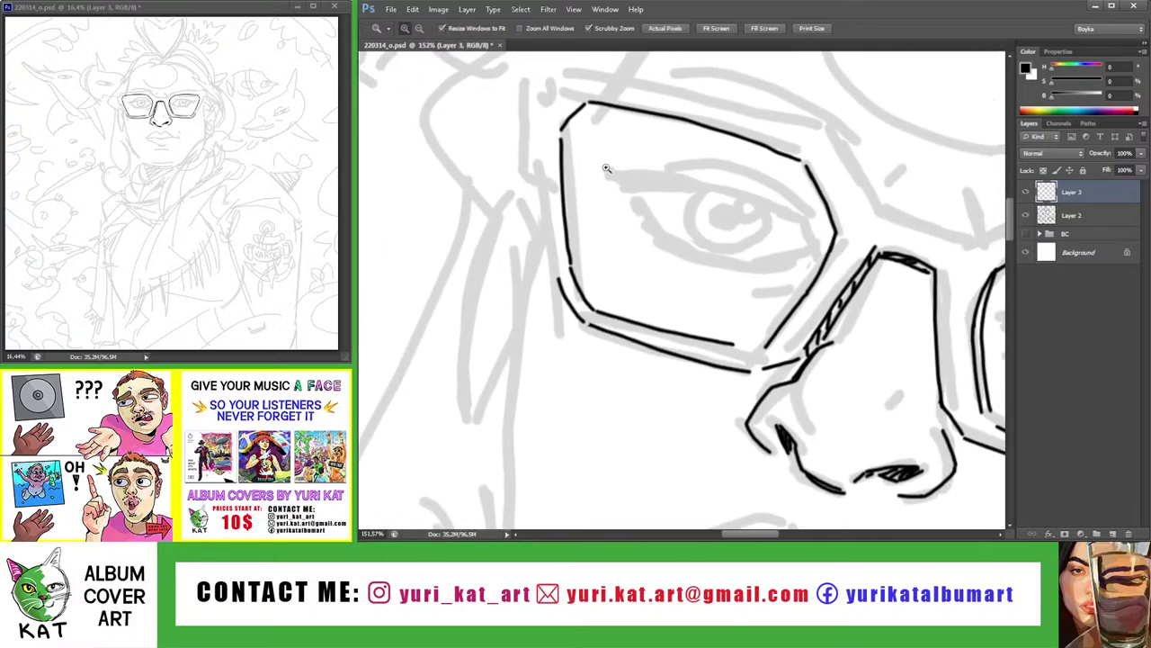
pyautogui.press('b')
pyautogui.moveTo(580, 84); pyautogui.dragTo(590, 347)
pyautogui.hotkey('ctrl', 'z')
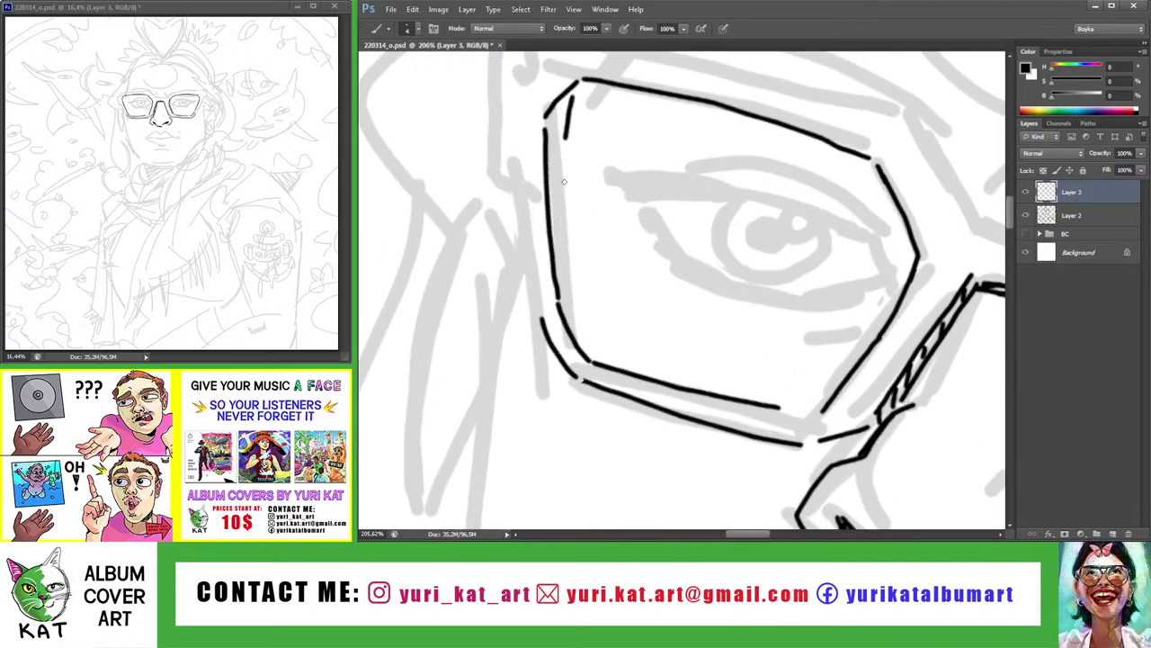
pyautogui.hotkey('ctrl', 'z')
pyautogui.moveTo(580, 85); pyautogui.dragTo(580, 323)
# Fit the canvas, rotate the view and zoom in on the left glasses corner
pyautogui.press('z')
pyautogui.moveTo(581, 216); pyautogui.dragTo(527, 175)
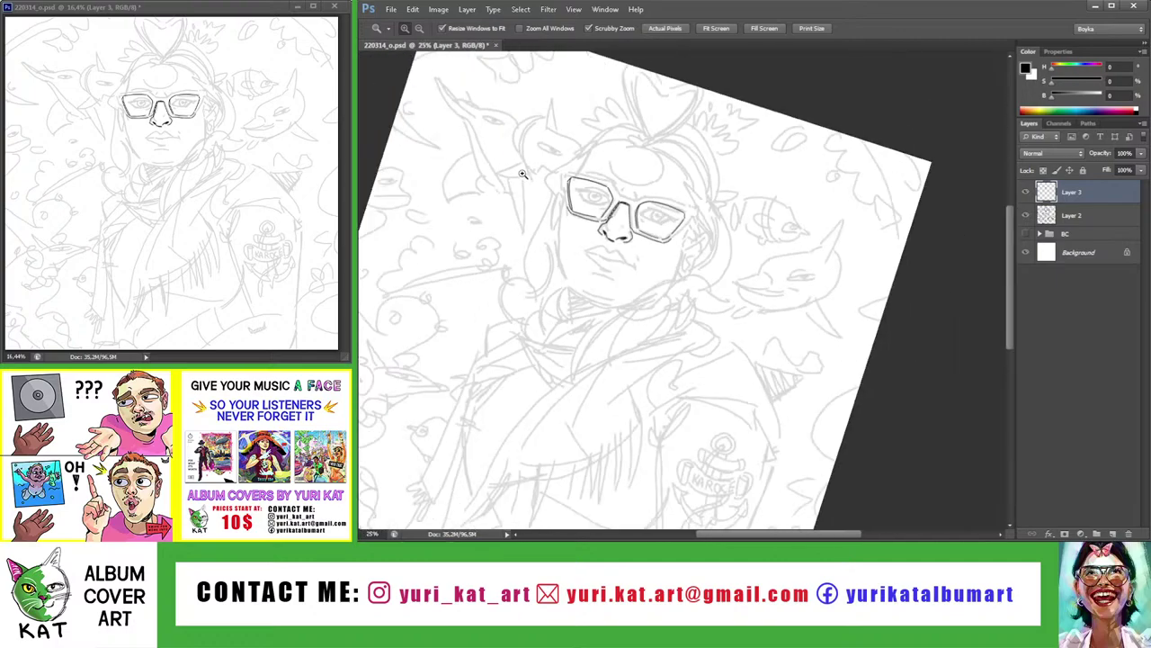
pyautogui.keyDown('alt'); pyautogui.click(570, 238); pyautogui.keyUp('alt')
pyautogui.hotkey('ctrl', '0')
pyautogui.press('r')
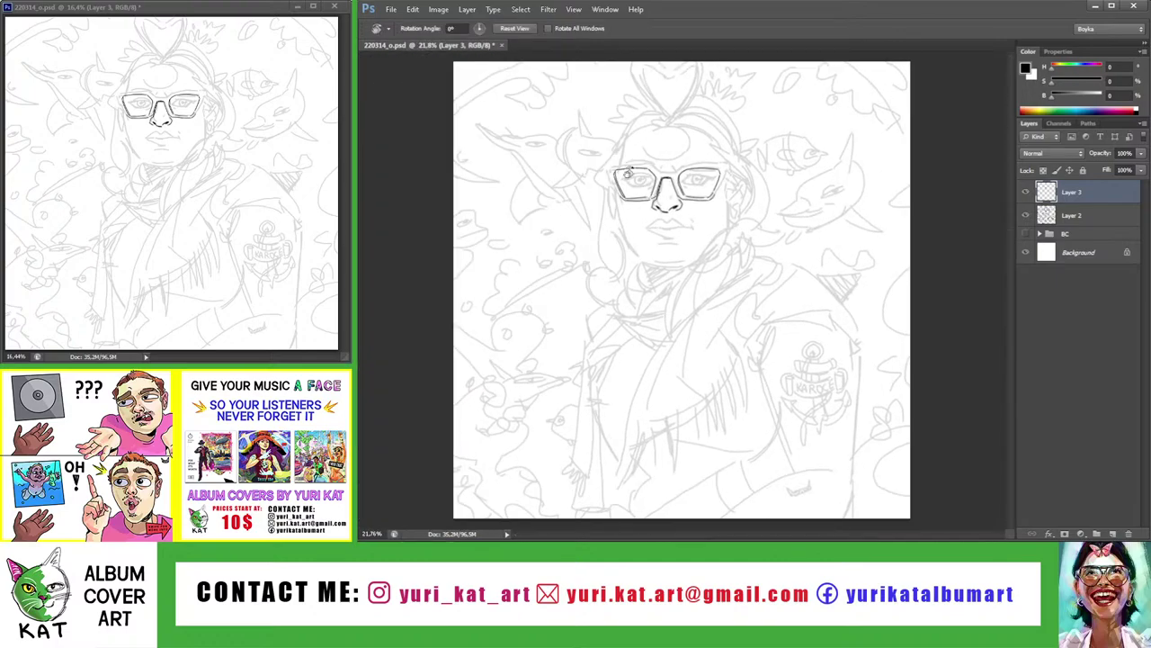
pyautogui.moveTo(628, 171); pyautogui.dragTo(594, 206)
pyautogui.press('z')
pyautogui.moveTo(684, 180); pyautogui.dragTo(763, 237)
# Erase the overlapping inner stroke at the lens corner
pyautogui.press('e')
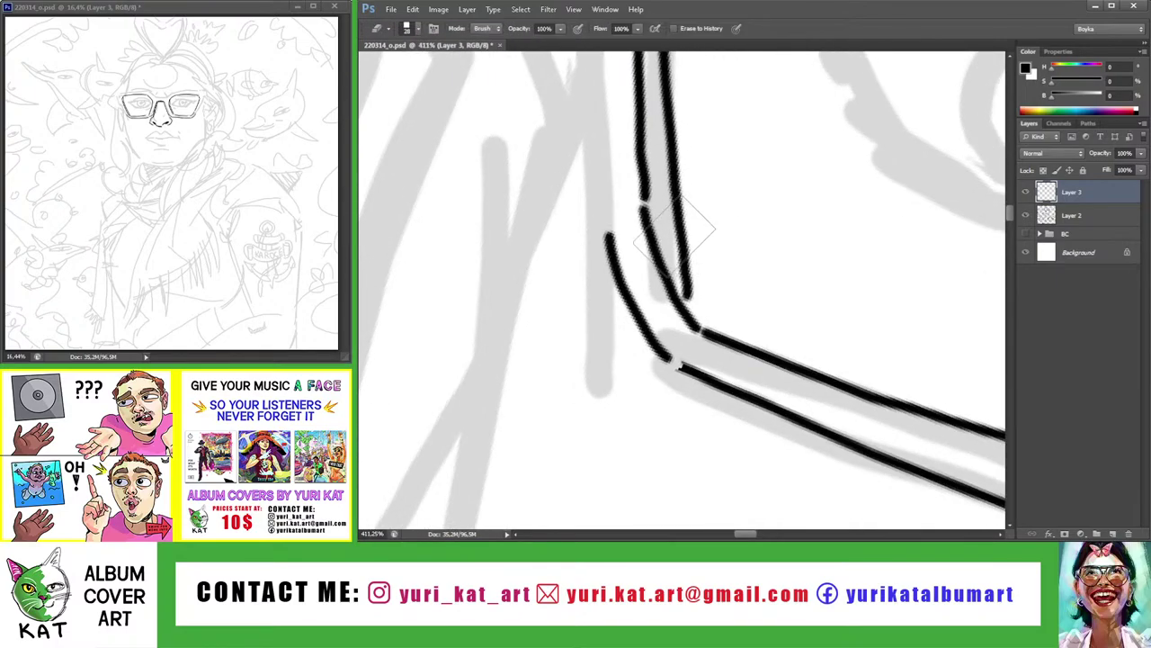
pyautogui.moveTo(681, 230); pyautogui.dragTo(691, 284)
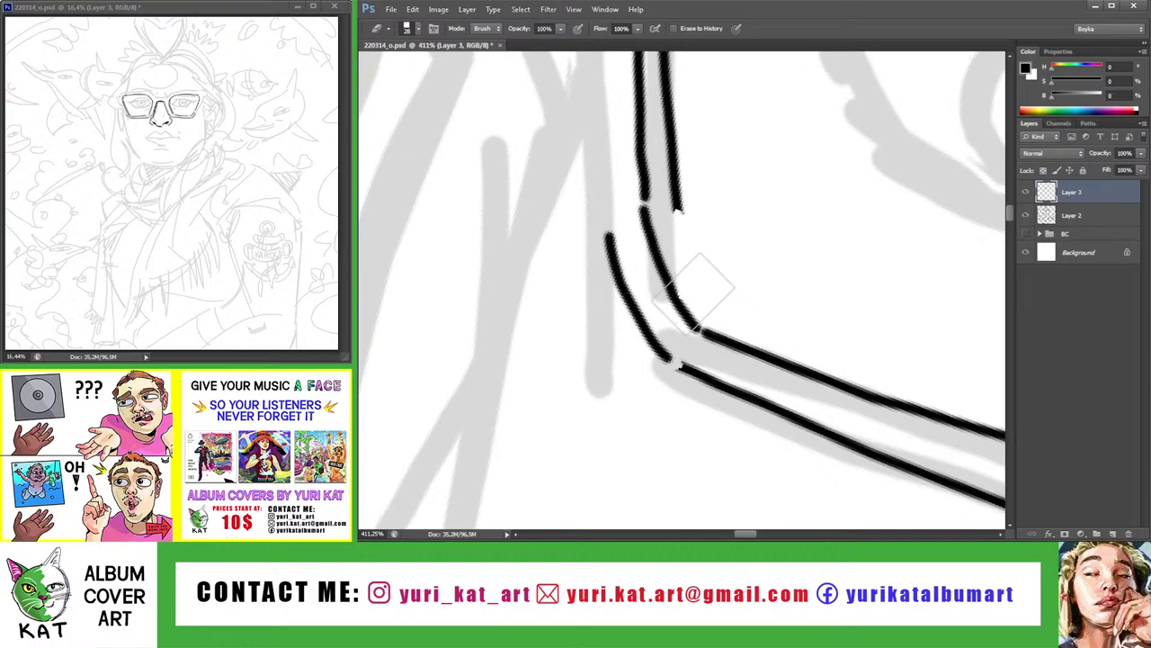
pyautogui.press('z')
pyautogui.moveTo(694, 288)
pyautogui.mouseDown()
pyautogui.moveTo(617, 270)
pyautogui.moveTo(605, 238)
pyautogui.mouseUp()
pyautogui.moveTo(703, 230); pyautogui.dragTo(663, 224)
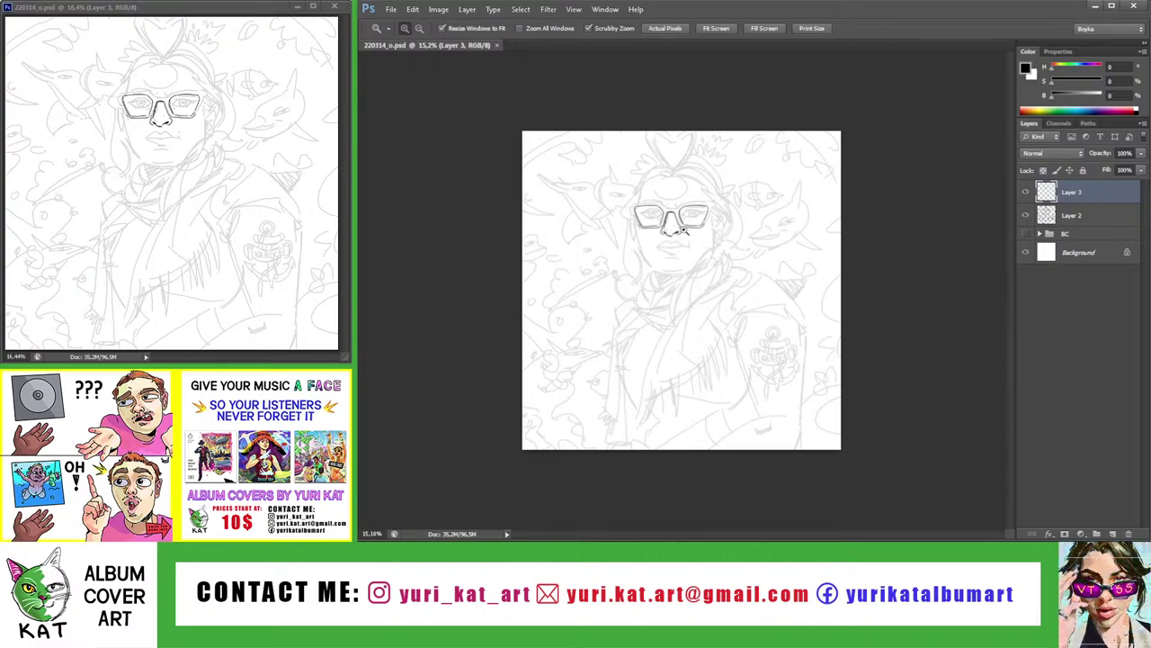
# Ink the right lens edge without the hook, redrawing it until clean
pyautogui.moveTo(708, 226)
pyautogui.mouseDown()
pyautogui.moveTo(716, 187)
pyautogui.moveTo(765, 191)
pyautogui.mouseUp()
pyautogui.press('b')
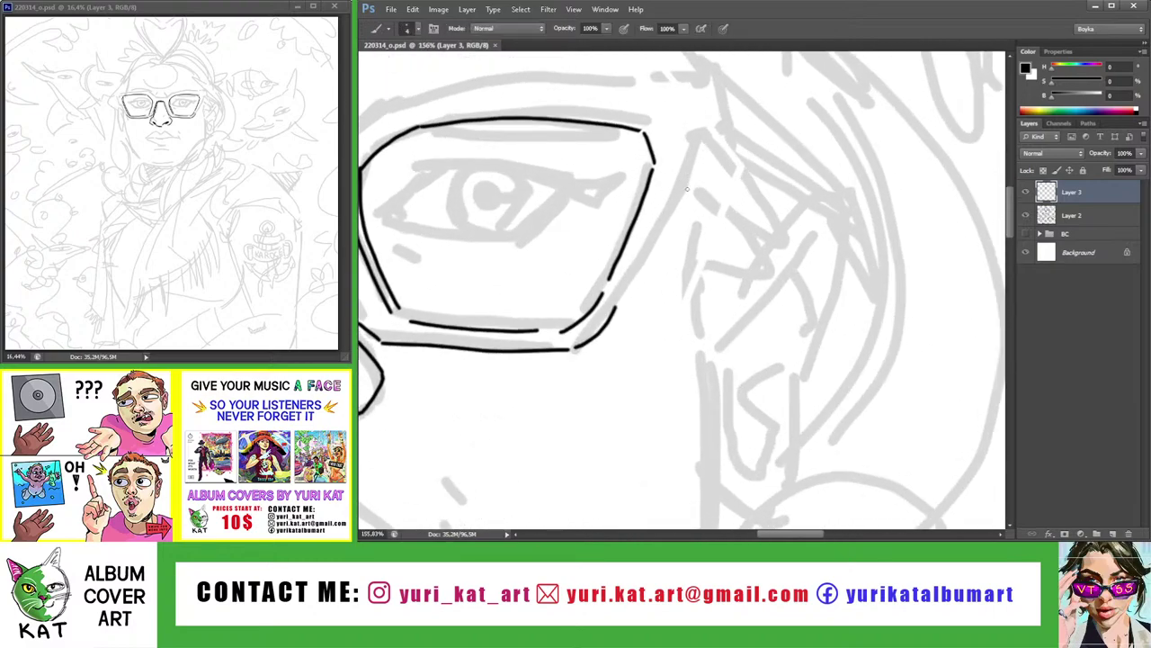
pyautogui.moveTo(694, 177); pyautogui.dragTo(576, 348)
pyautogui.hotkey('ctrl', 'z')
pyautogui.moveTo(688, 185); pyautogui.dragTo(601, 326)
pyautogui.hotkey('ctrl', 'z')
pyautogui.moveTo(680, 204); pyautogui.dragTo(604, 326)
pyautogui.press('z')
pyautogui.moveTo(684, 191); pyautogui.dragTo(622, 181)
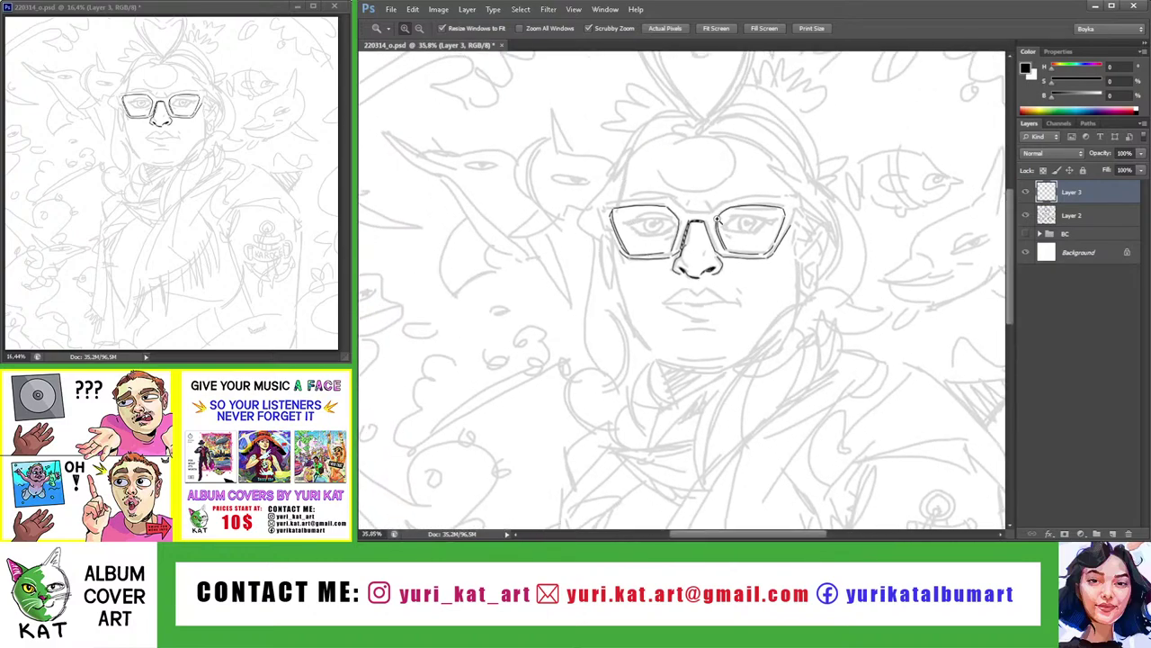
# Ink a vertical line beside the nose bridge and rotate the view sideways
pyautogui.moveTo(715, 216)
pyautogui.mouseDown()
pyautogui.moveTo(743, 212)
pyautogui.moveTo(778, 301)
pyautogui.mouseUp()
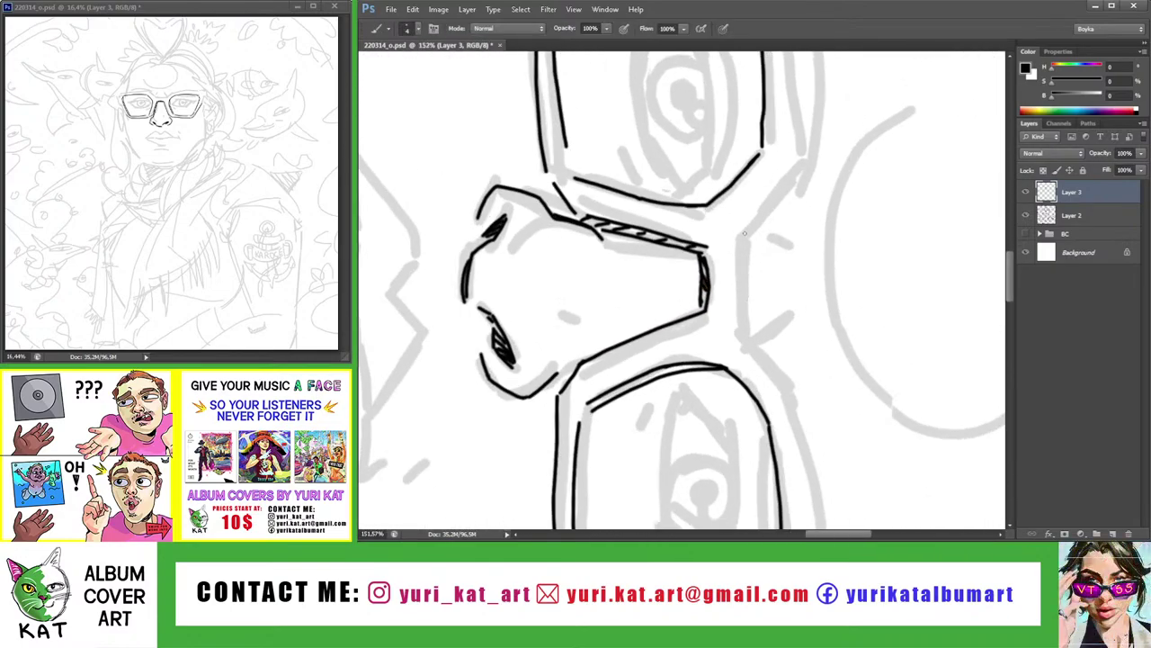
pyautogui.moveTo(745, 230); pyautogui.dragTo(748, 346)
pyautogui.moveTo(765, 267); pyautogui.dragTo(662, 258)
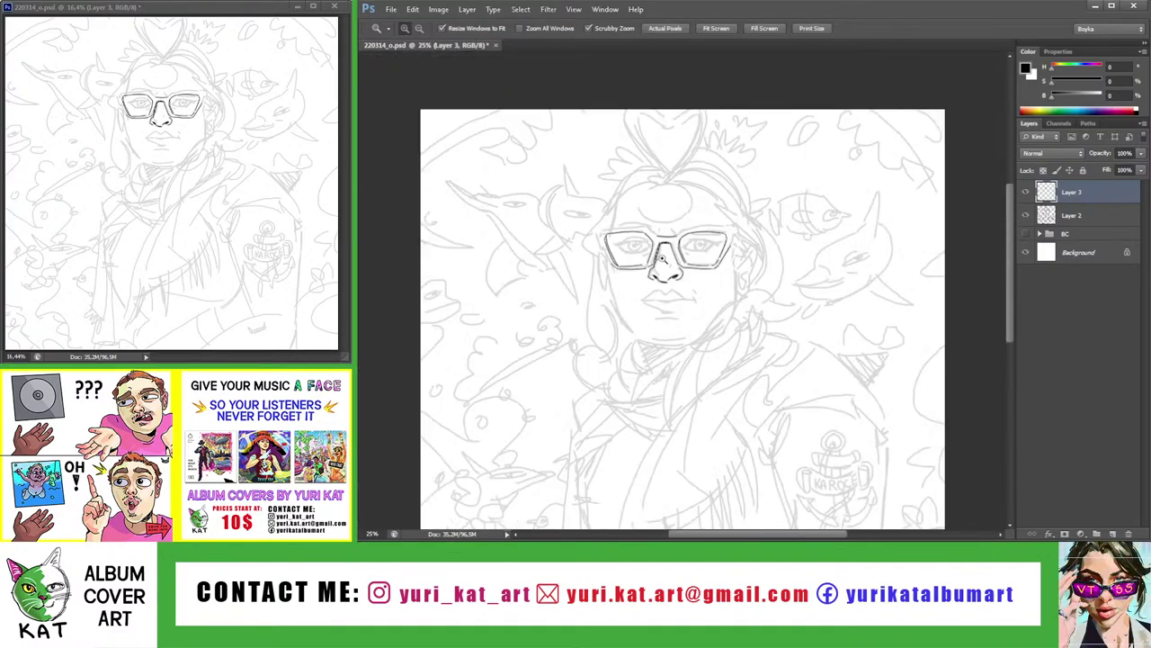
pyautogui.click(687, 199)
pyautogui.click(640, 225)
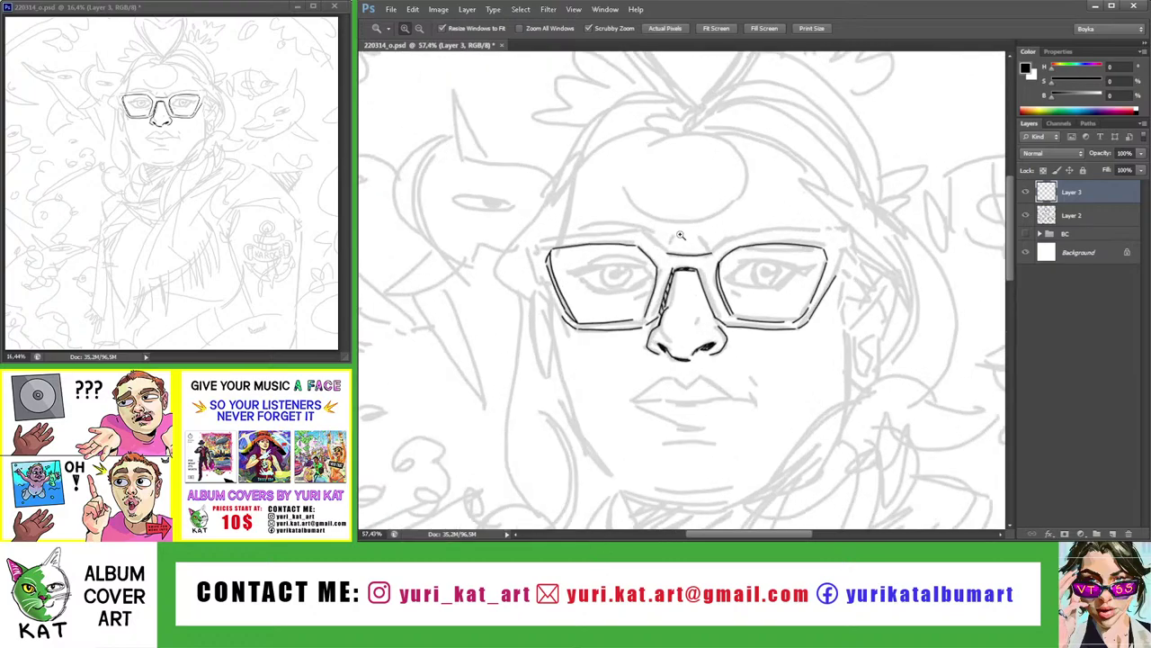
pyautogui.press('r')
pyautogui.moveTo(687, 275); pyautogui.dragTo(642, 288)
pyautogui.scroll(5, 643, 288)
# Undo a stray stroke and retilt the canvas to work on the bridge
pyautogui.press('b')
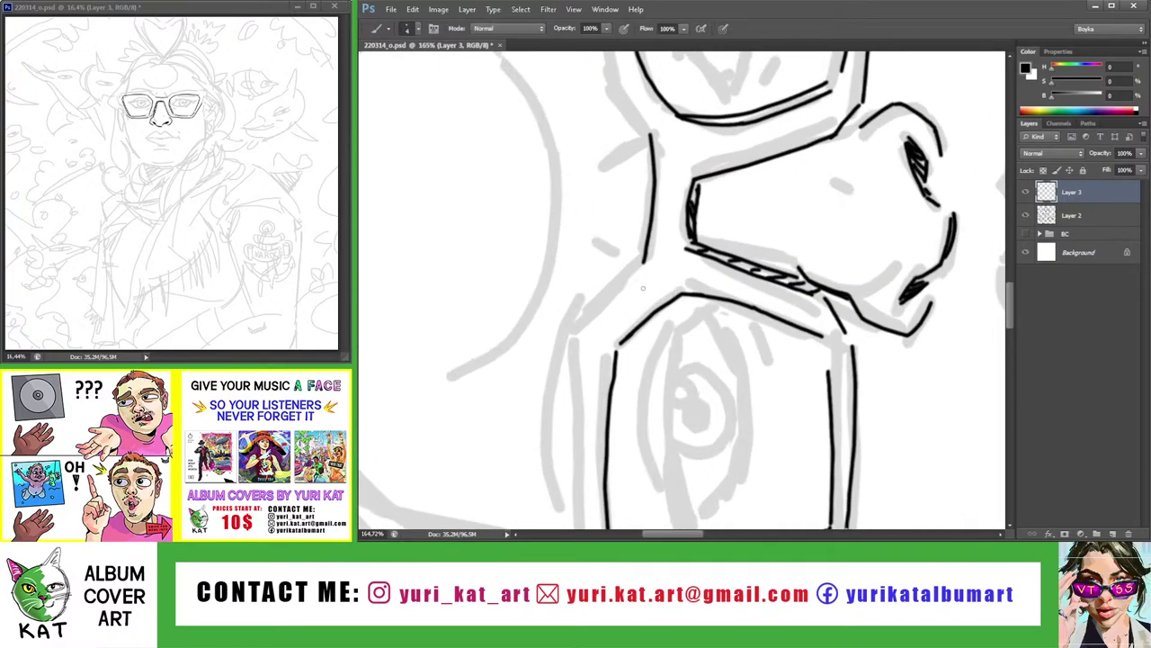
pyautogui.hotkey('ctrl', 'z')
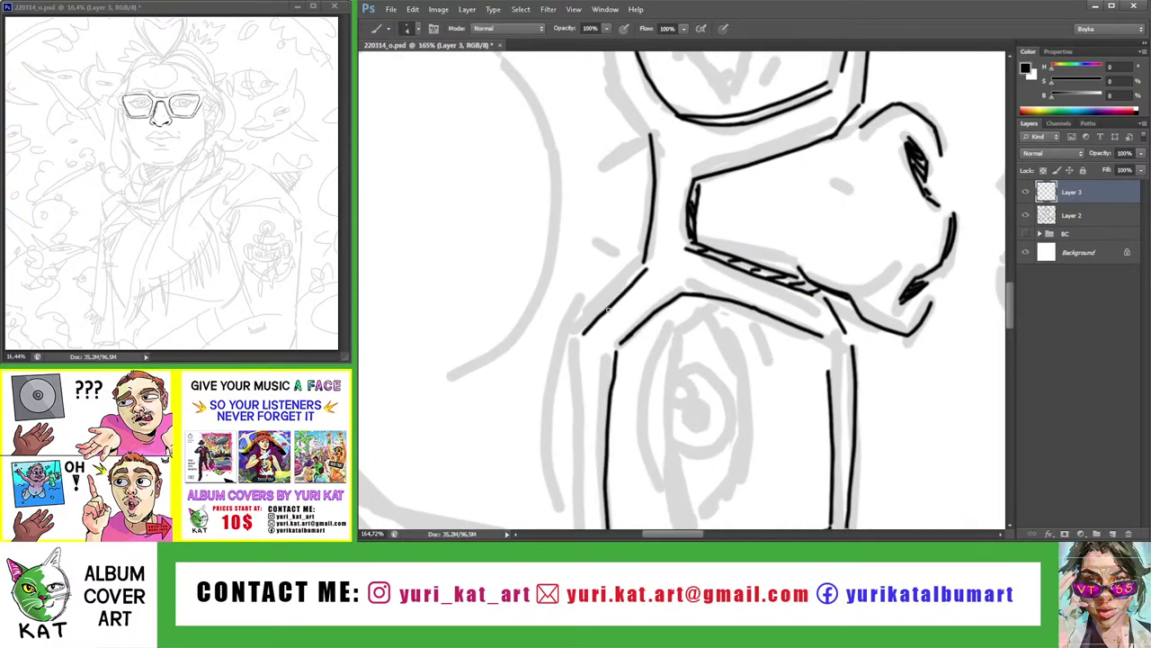
pyautogui.press('r')
pyautogui.hotkey('ctrl', '0')
pyautogui.moveTo(552, 321)
pyautogui.mouseDown()
pyautogui.moveTo(630, 269)
pyautogui.moveTo(756, 227)
pyautogui.moveTo(737, 235)
pyautogui.mouseUp()
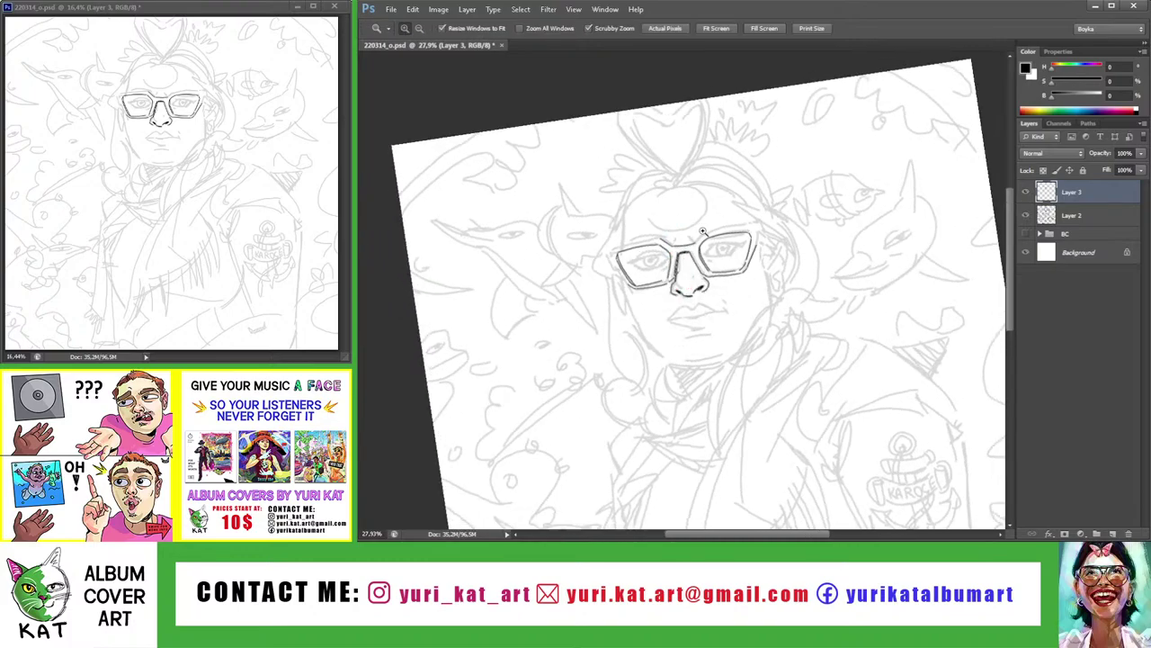
pyautogui.scroll(3, 732, 241)
pyautogui.scroll(3, 730, 252)
pyautogui.press('b')
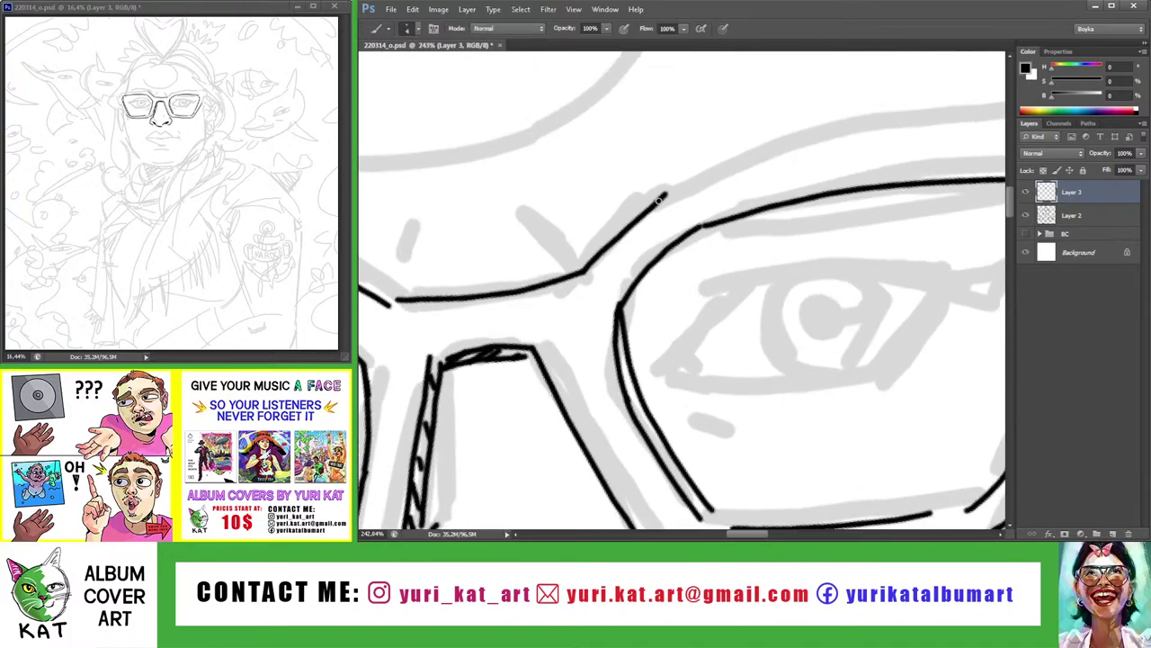
pyautogui.scroll(-5, 673, 194)
pyautogui.scroll(4, 684, 191)
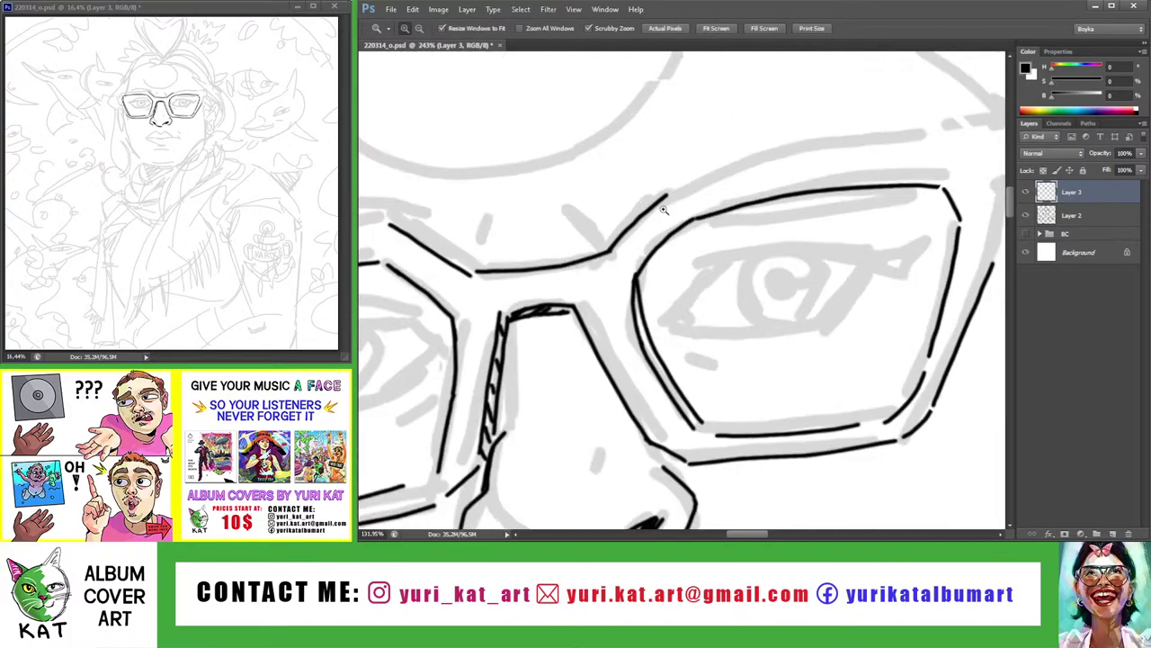
pyautogui.scroll(2, 692, 186)
pyautogui.press('z')
pyautogui.scroll(-2, 693, 185)
pyautogui.scroll(-3, 688, 193)
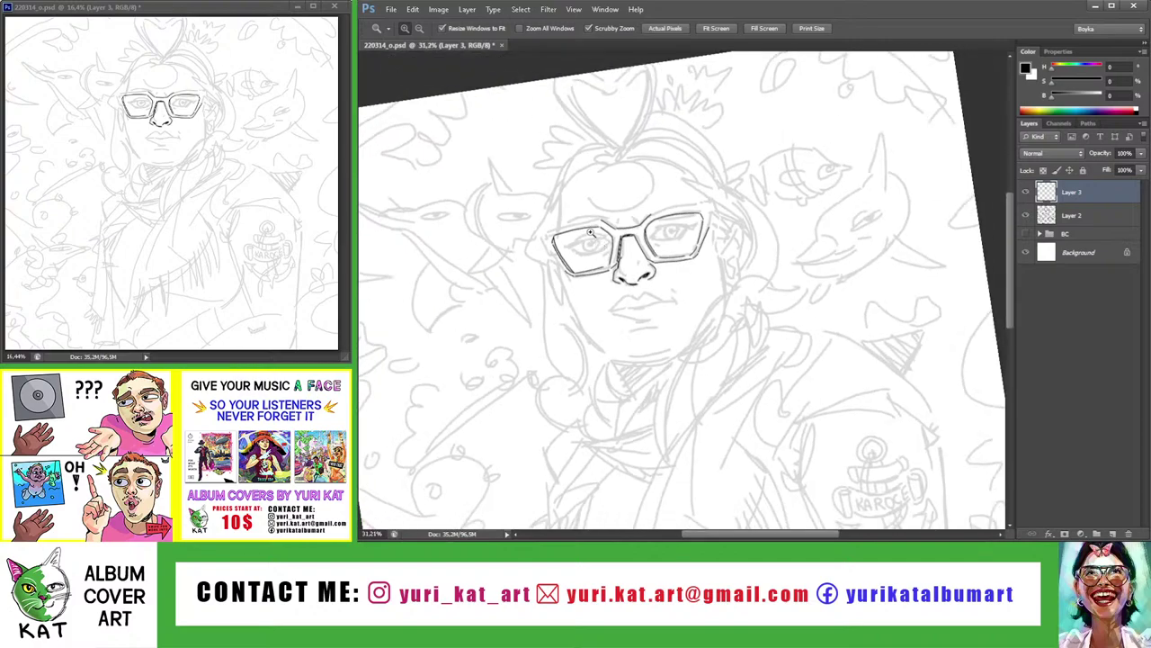
pyautogui.scroll(1, 684, 207)
pyautogui.scroll(2, 680, 214)
pyautogui.press('l')
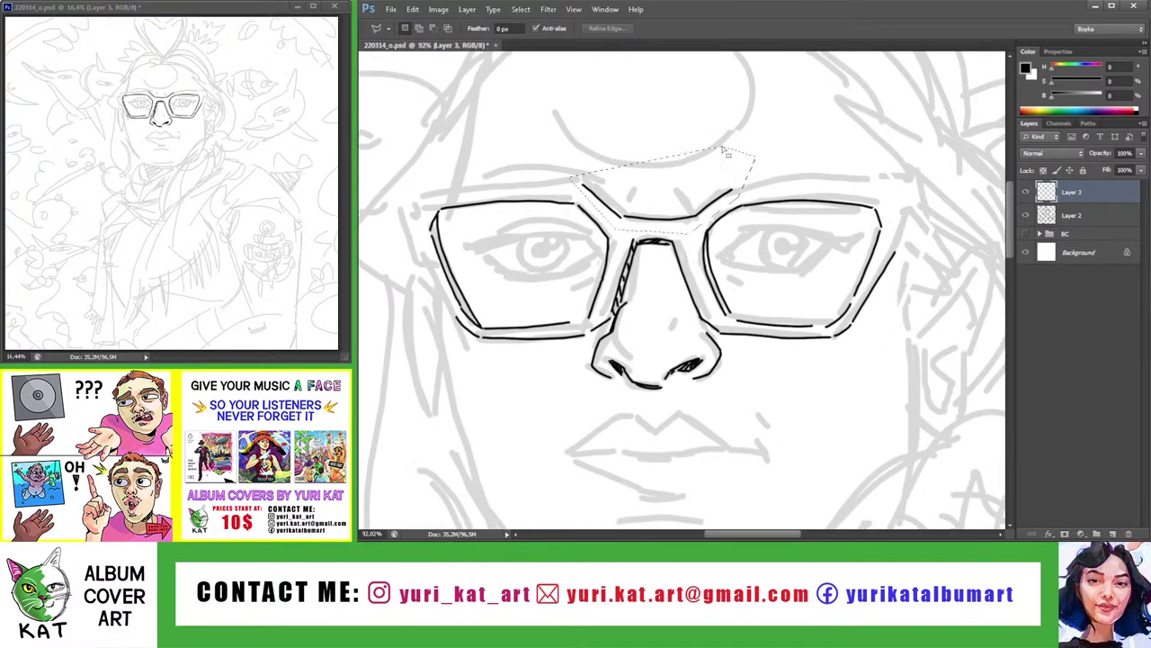
# Select the bridge lines above the nose and nudge them up and left
pyautogui.press('v')
pyautogui.moveTo(692, 190); pyautogui.dragTo(692, 193)
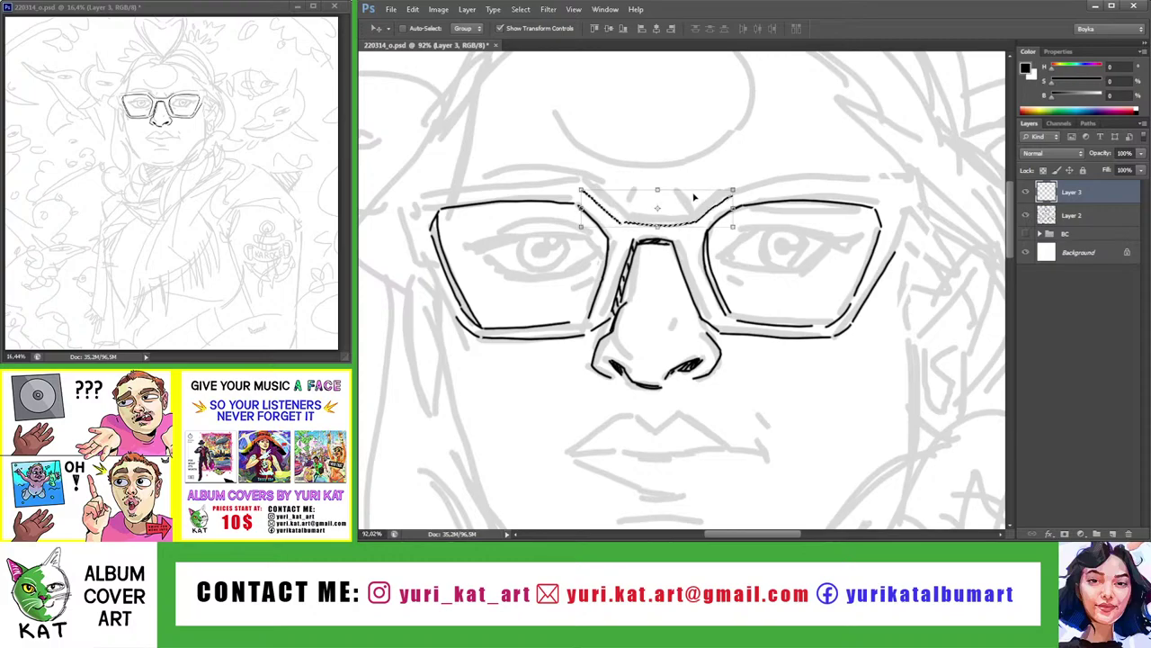
pyautogui.press('z')
pyautogui.scroll(-5, 691, 179)
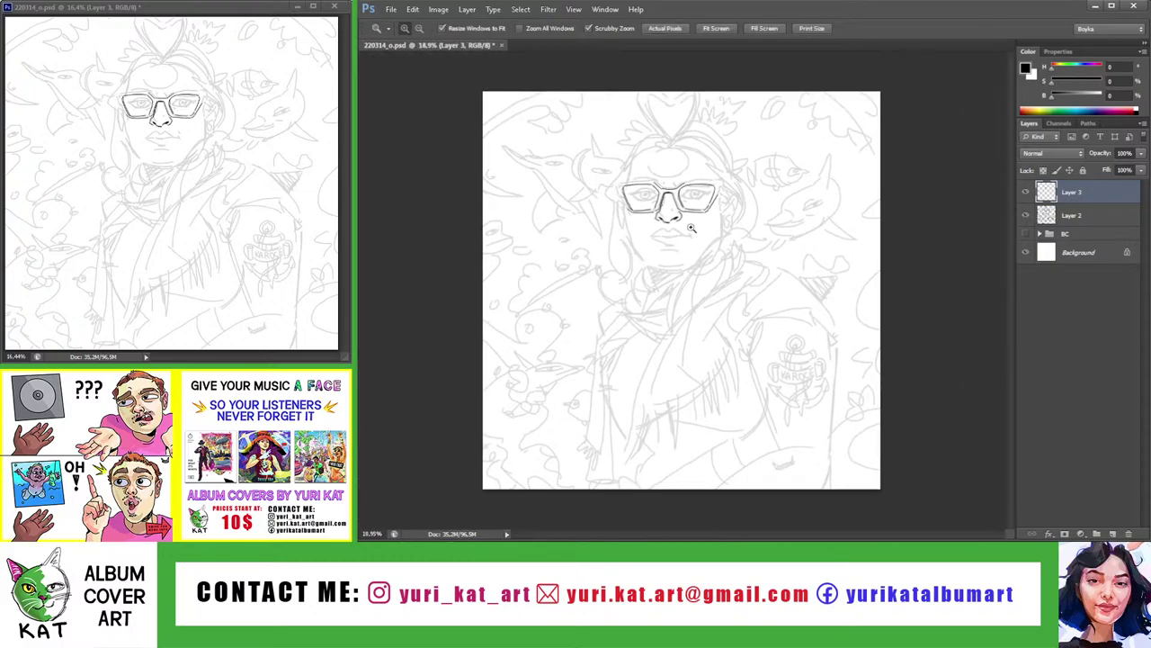
pyautogui.scroll(4, 687, 167)
pyautogui.scroll(3, 711, 198)
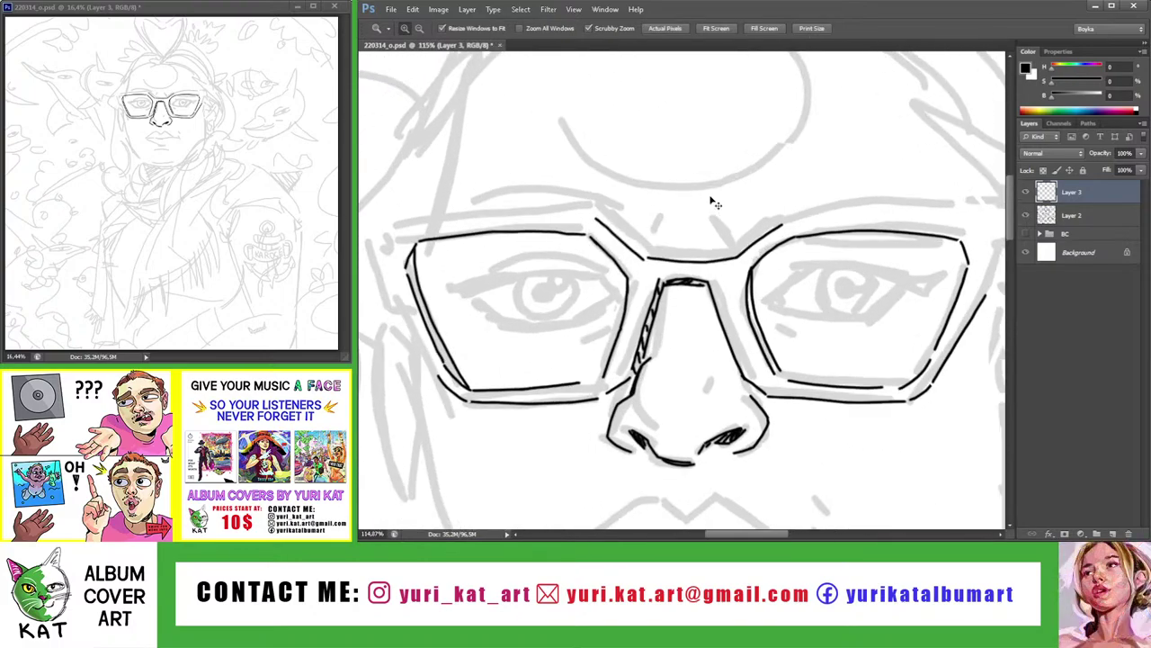
pyautogui.press('v')
pyautogui.press('Left')
pyautogui.press('Left')
pyautogui.press('Left')
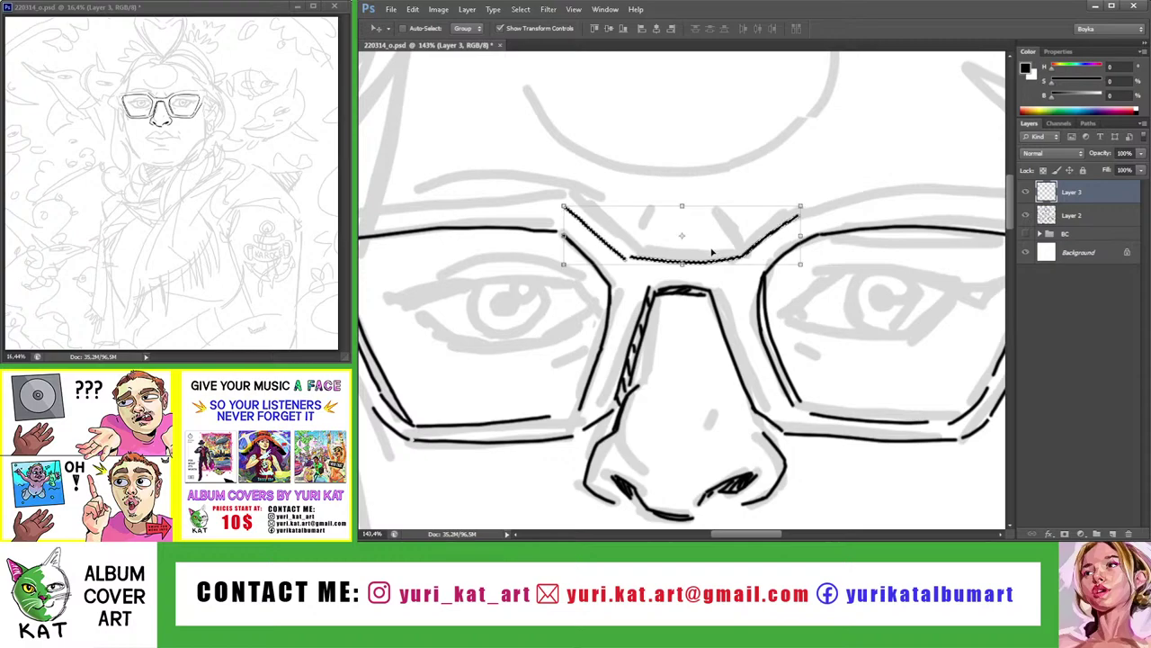
pyautogui.press('Up')
pyautogui.press('Up')
pyautogui.press('Up')
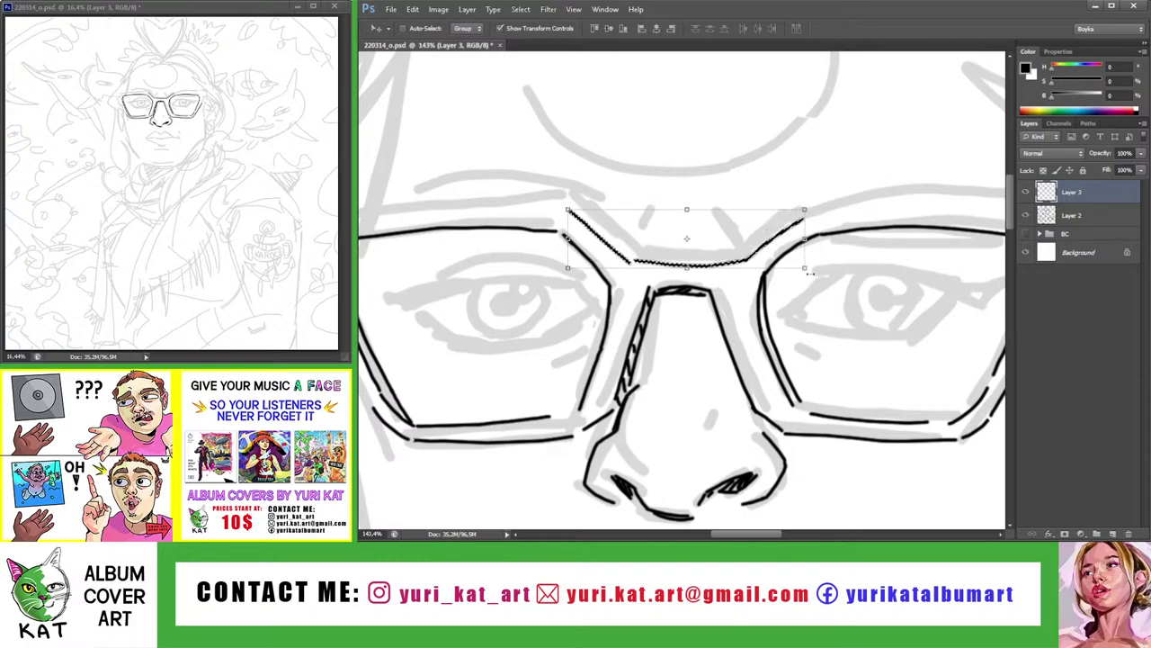
# Rotate the bridge lines slightly with Free Transform, then deselect
pyautogui.hotkey('ctrl', 't')
pyautogui.moveTo(813, 283); pyautogui.dragTo(812, 277)
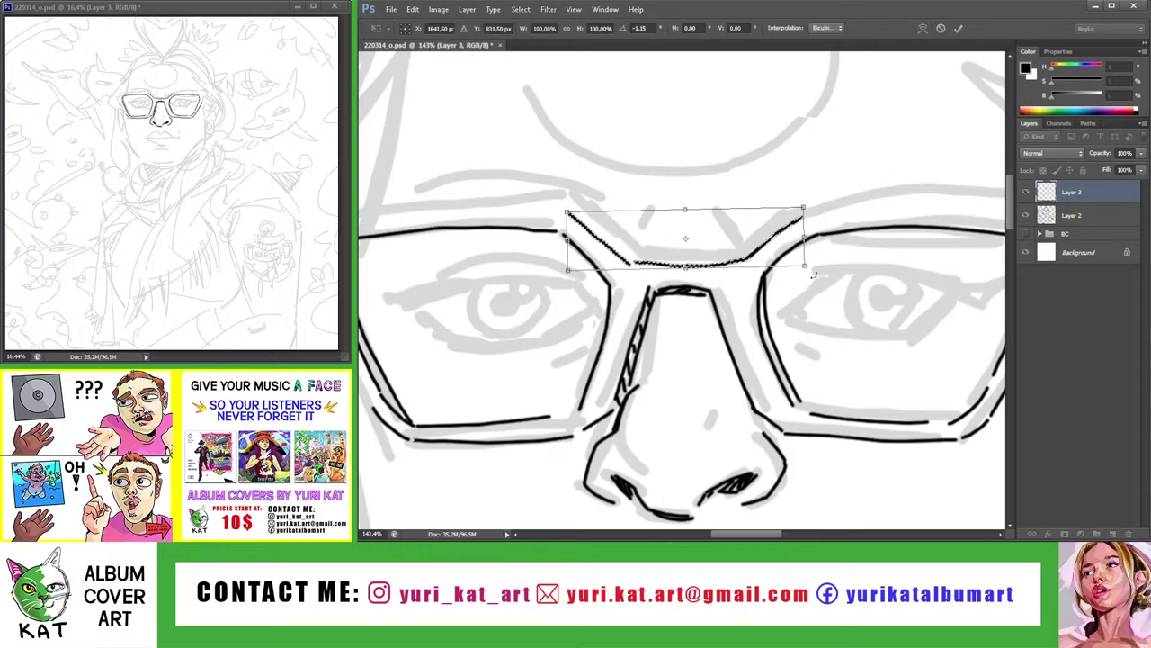
pyautogui.press('Return')
pyautogui.hotkey('ctrl', 'd')
# Zoom out to the whole canvas and save the drawing
pyautogui.press('z')
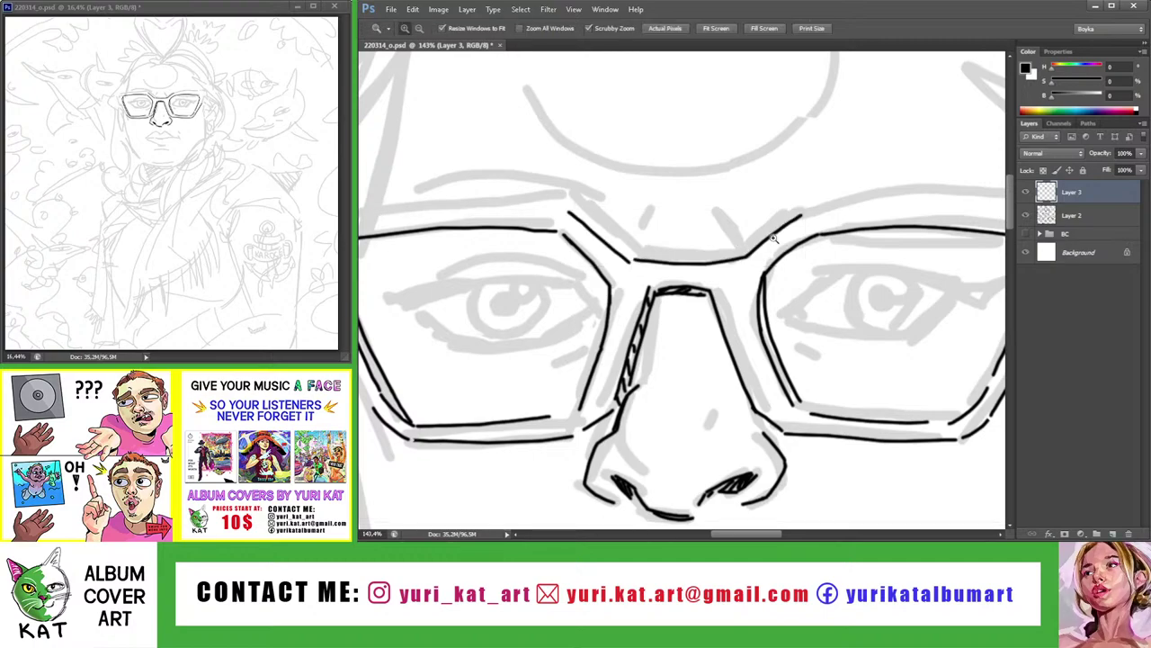
pyautogui.moveTo(763, 261); pyautogui.dragTo(714, 226)
pyautogui.hotkey('ctrl', 's')
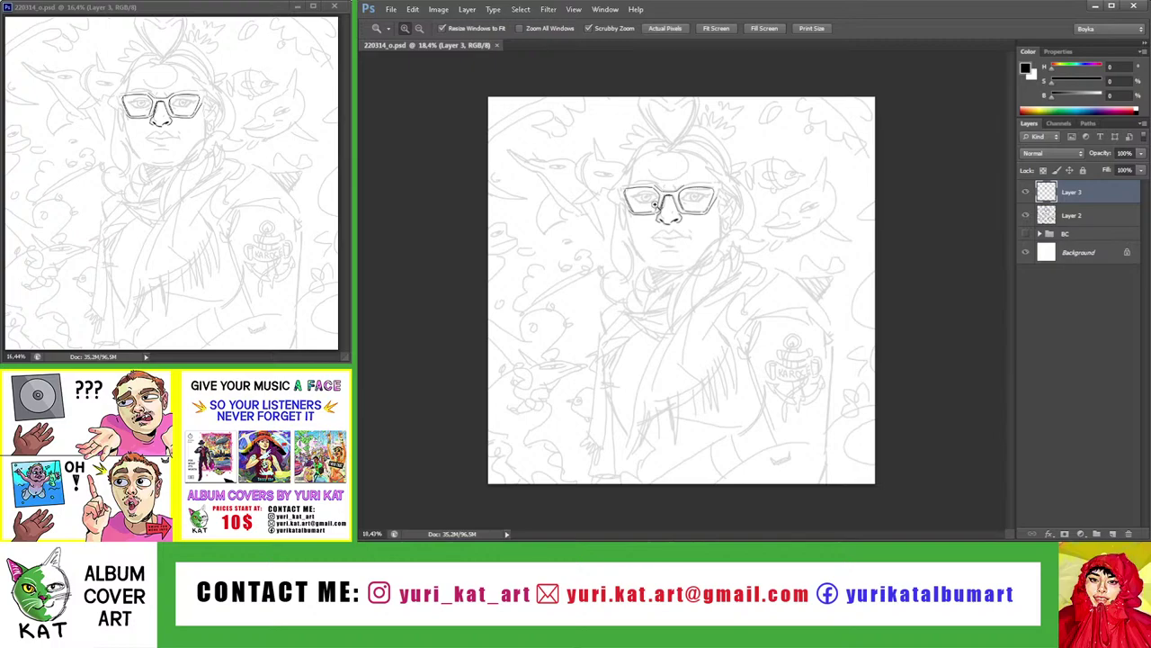
# Nudge the small temple stroke beside the left lens slightly left with the Move tool
pyautogui.scroll(5, 626, 187)
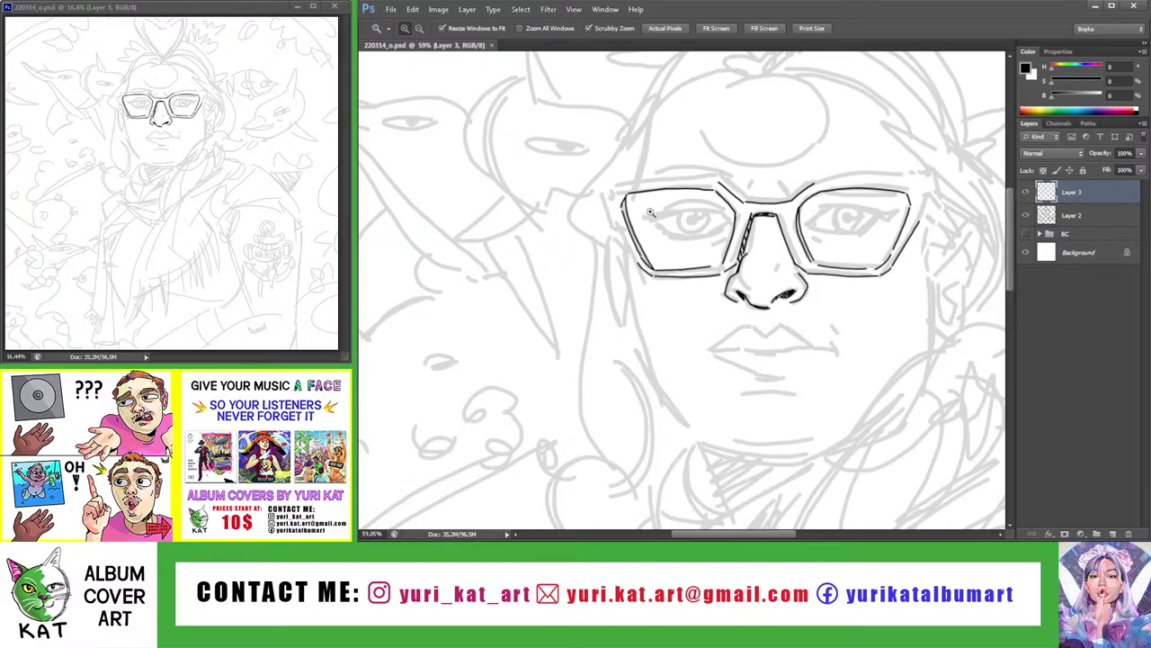
pyautogui.scroll(4, 641, 211)
pyautogui.press('b')
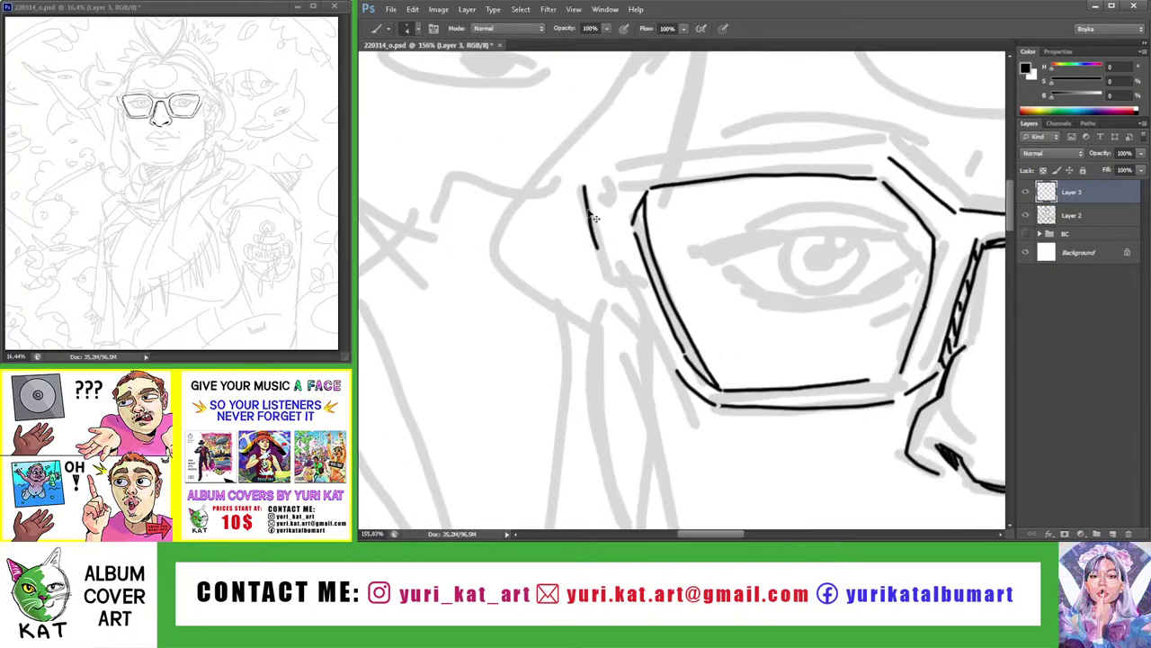
pyautogui.press('z')
pyautogui.scroll(-3, 561, 180)
pyautogui.scroll(3, 856, 219)
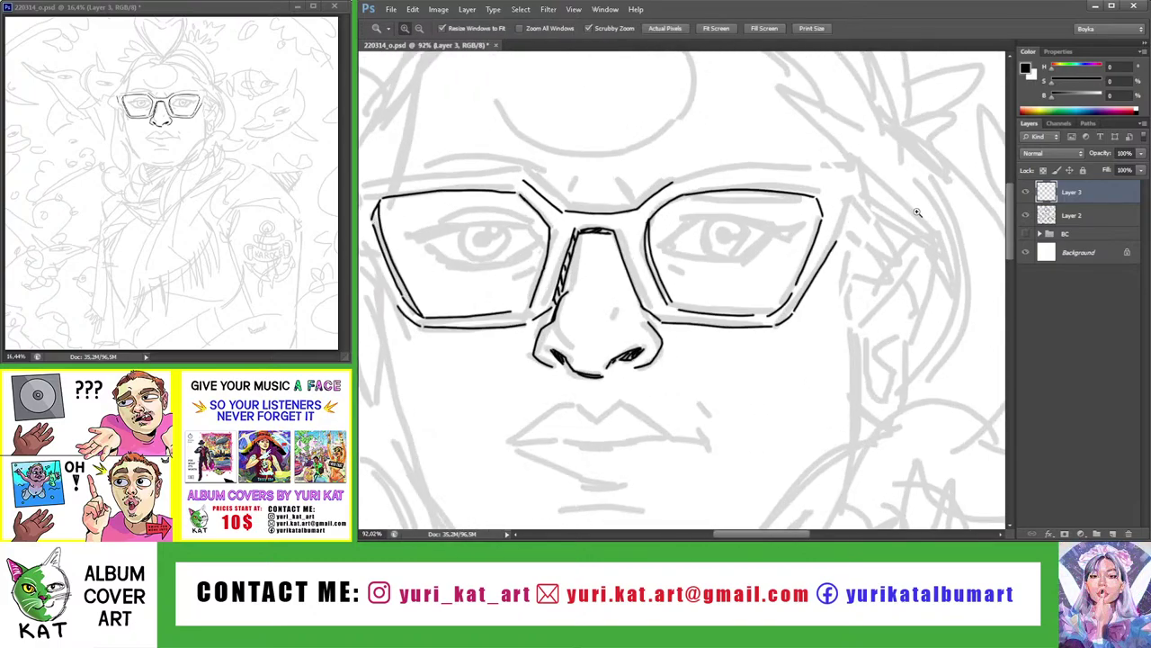
pyautogui.scroll(2, 839, 155)
pyautogui.press('b')
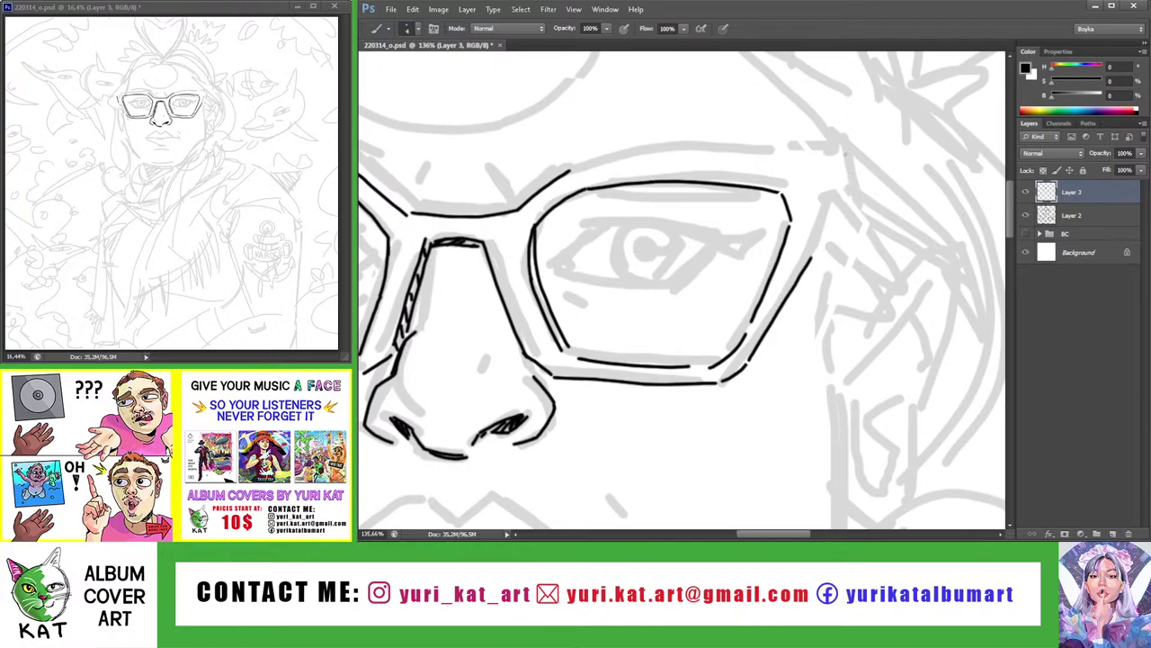
pyautogui.press('z')
pyautogui.scroll(-5, 791, 187)
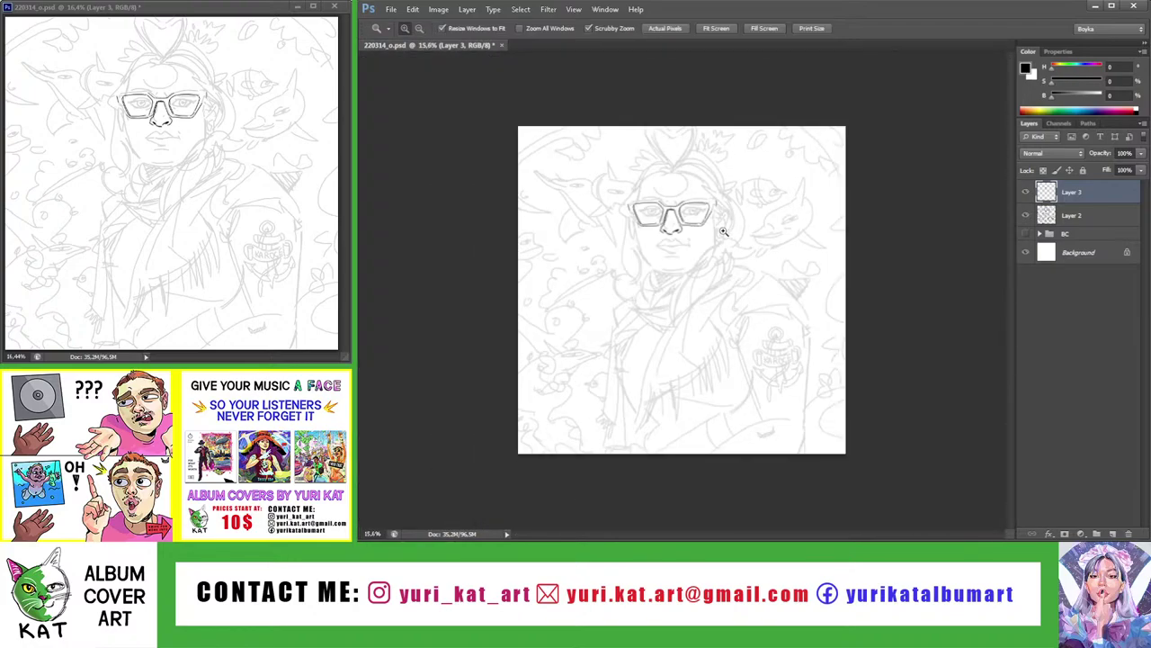
pyautogui.scroll(3, 723, 232)
pyautogui.scroll(2, 724, 234)
pyautogui.press('v')
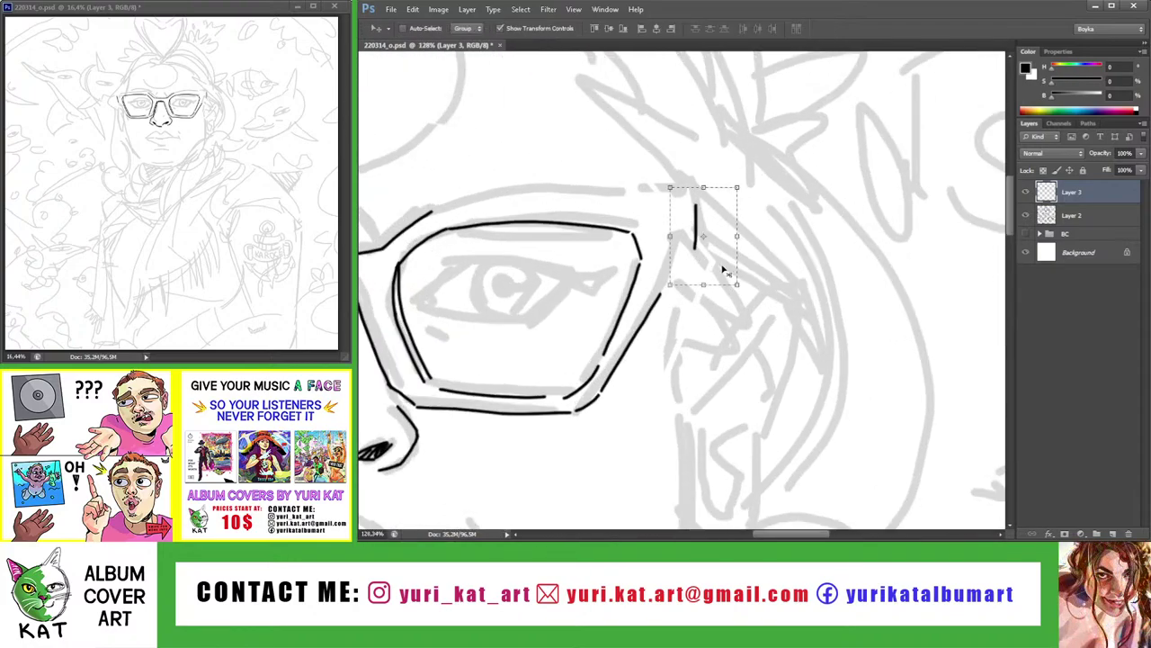
pyautogui.moveTo(723, 270); pyautogui.dragTo(714, 264)
# Ink a short stroke below the glasses' temple bracket
pyautogui.press('z')
pyautogui.scroll(-3, 652, 261)
pyautogui.scroll(-2, 652, 260)
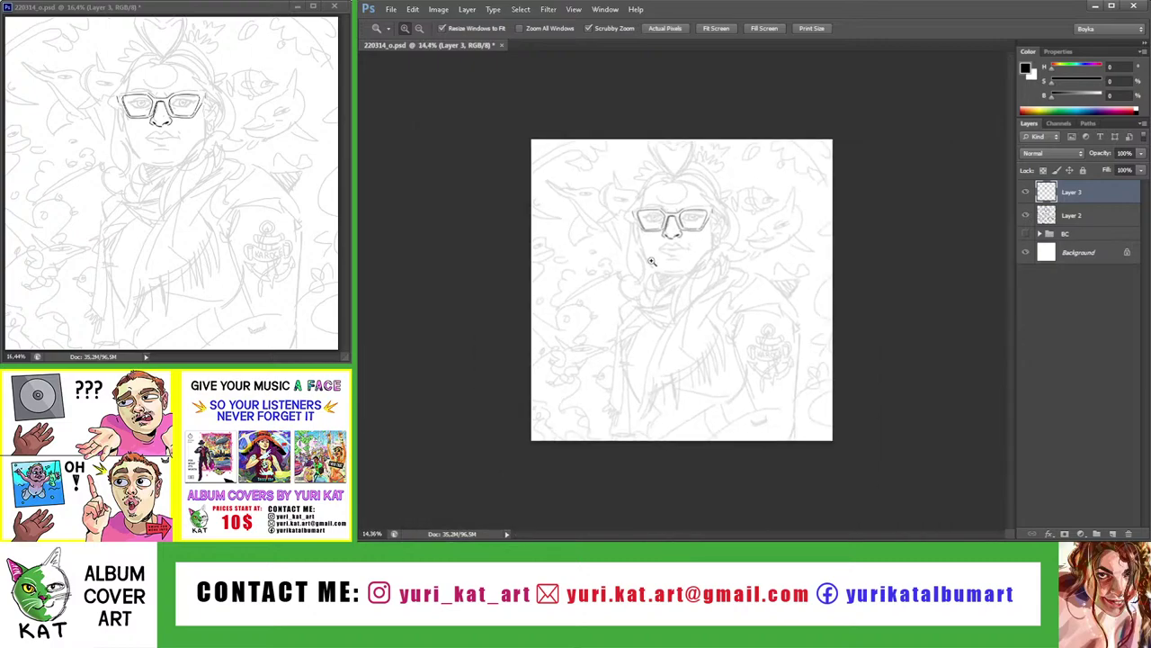
pyautogui.scroll(1, 691, 266)
pyautogui.scroll(3, 637, 229)
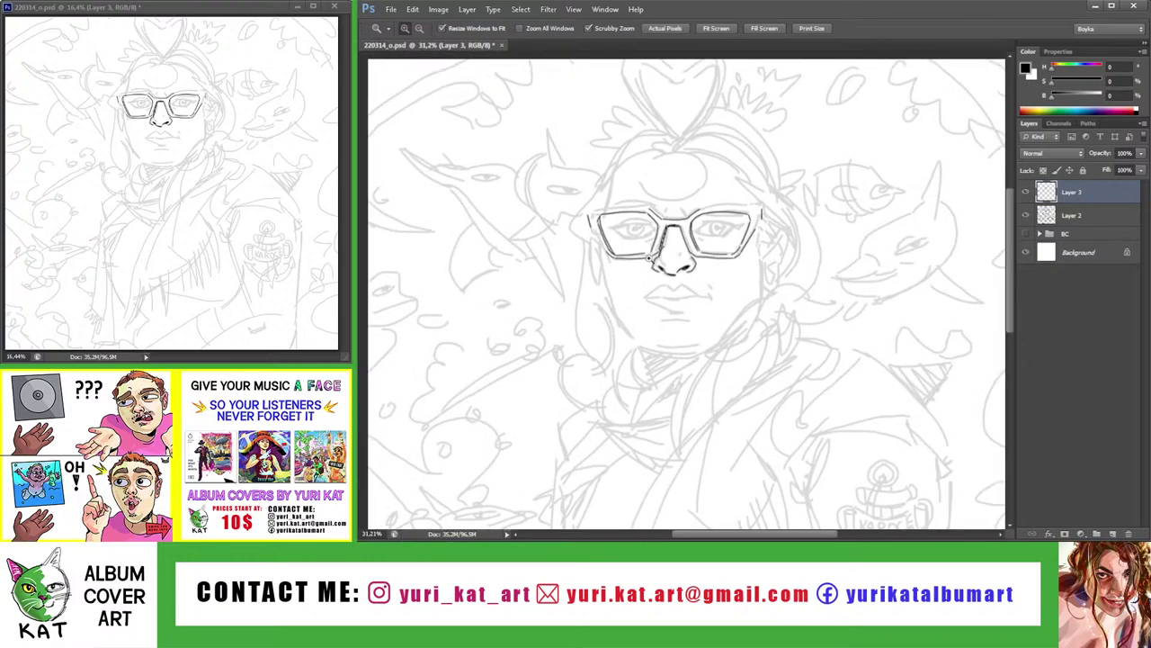
pyautogui.scroll(3, 723, 216)
pyautogui.scroll(4, 774, 229)
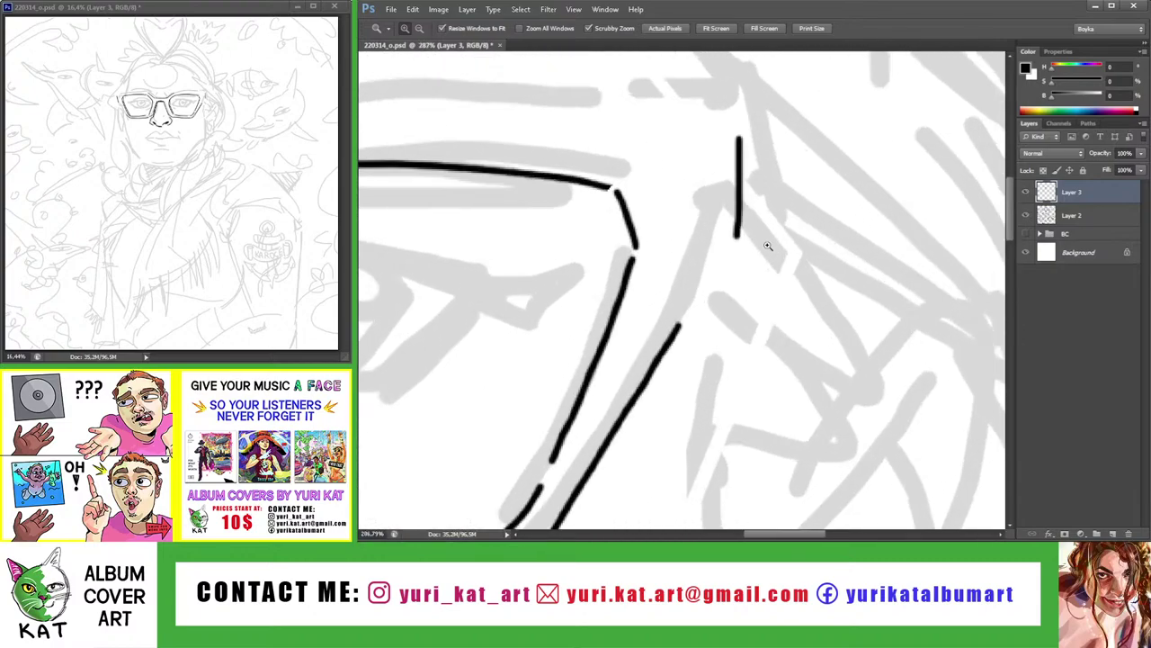
pyautogui.press('b')
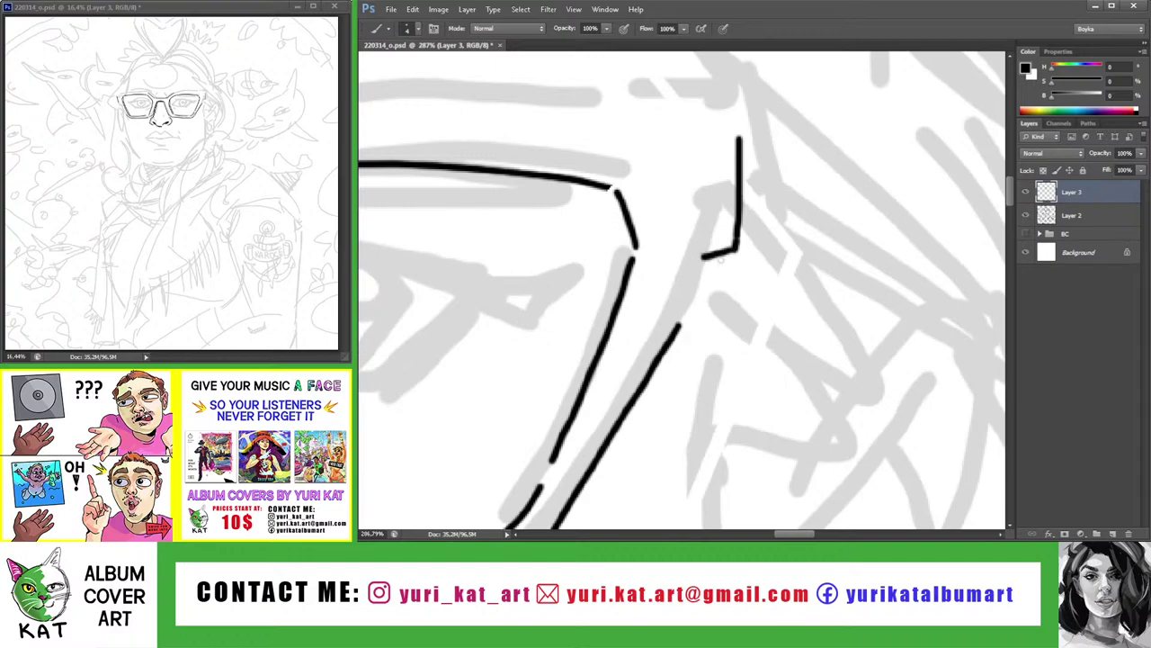
pyautogui.hotkey('ctrl', 'z')
pyautogui.moveTo(703, 258); pyautogui.dragTo(681, 332)
# Try extending the left lens's outer line down to its bottom, undoing both attempts
pyautogui.press('z')
pyautogui.scroll(-5, 683, 269)
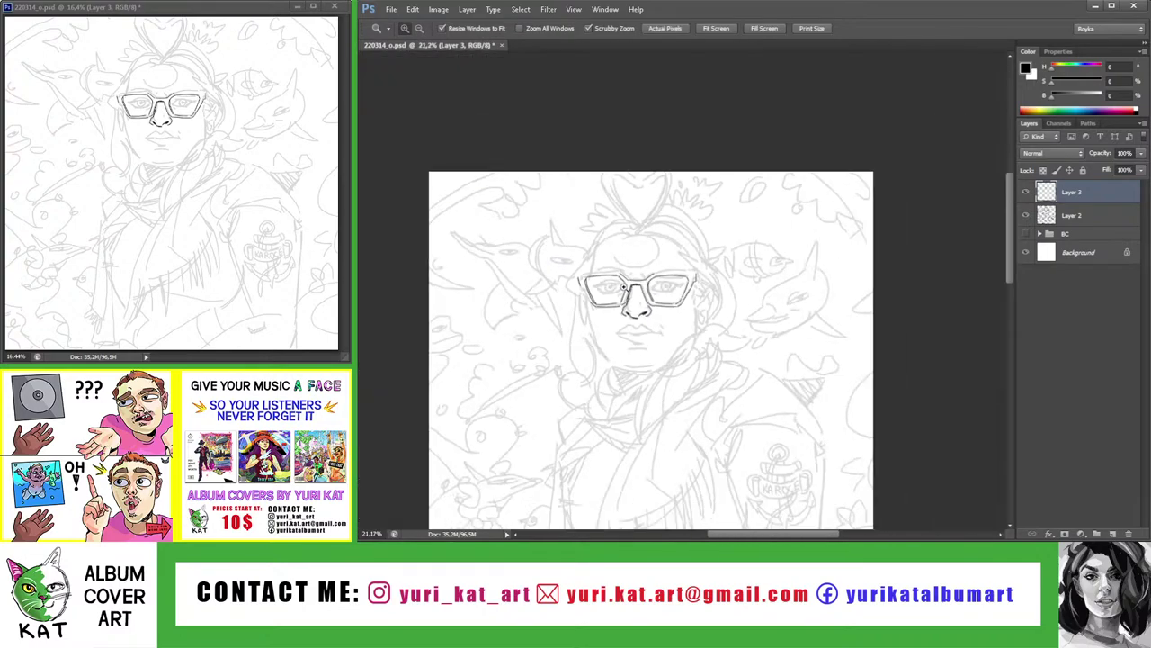
pyautogui.scroll(-2, 684, 270)
pyautogui.scroll(3, 683, 271)
pyautogui.scroll(2, 630, 243)
pyautogui.scroll(1, 594, 225)
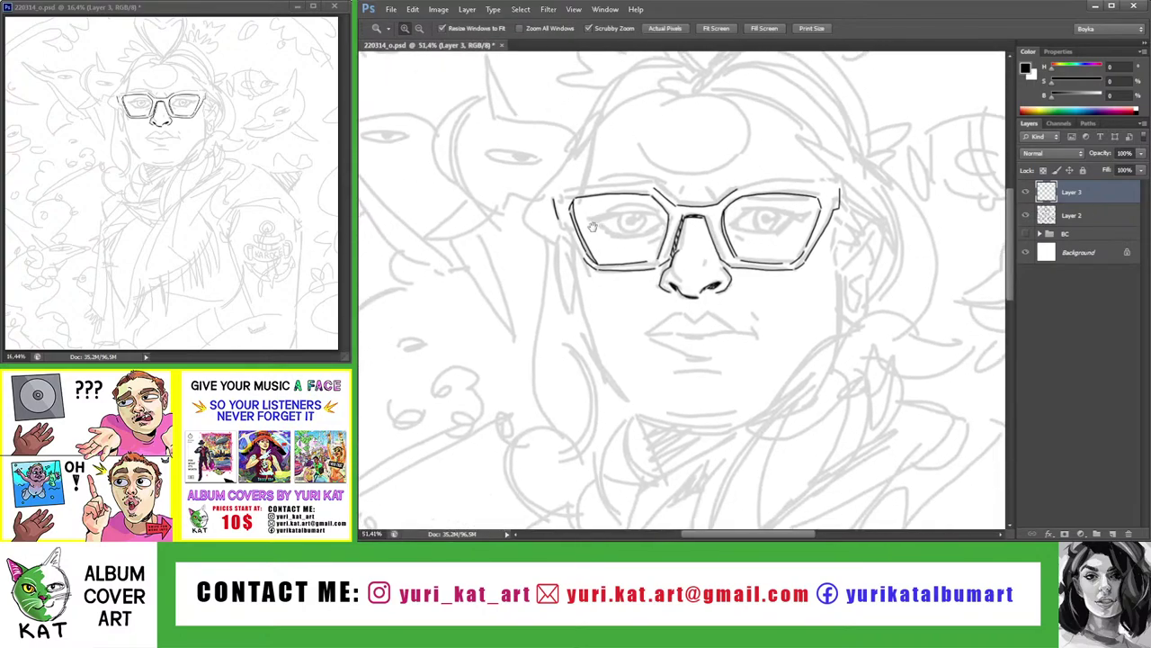
pyautogui.scroll(3, 576, 215)
pyautogui.press('b')
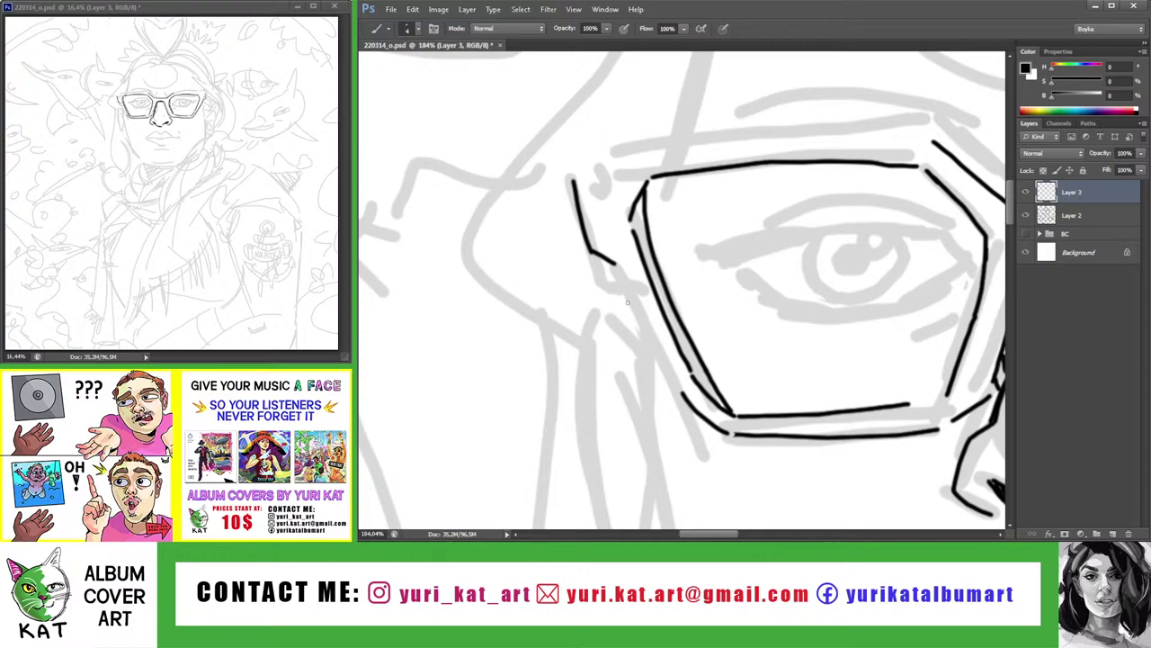
pyautogui.moveTo(617, 266); pyautogui.dragTo(674, 369)
pyautogui.hotkey('ctrl', 'z')
pyautogui.hotkey('ctrl', 'z')
pyautogui.moveTo(616, 261); pyautogui.dragTo(680, 398)
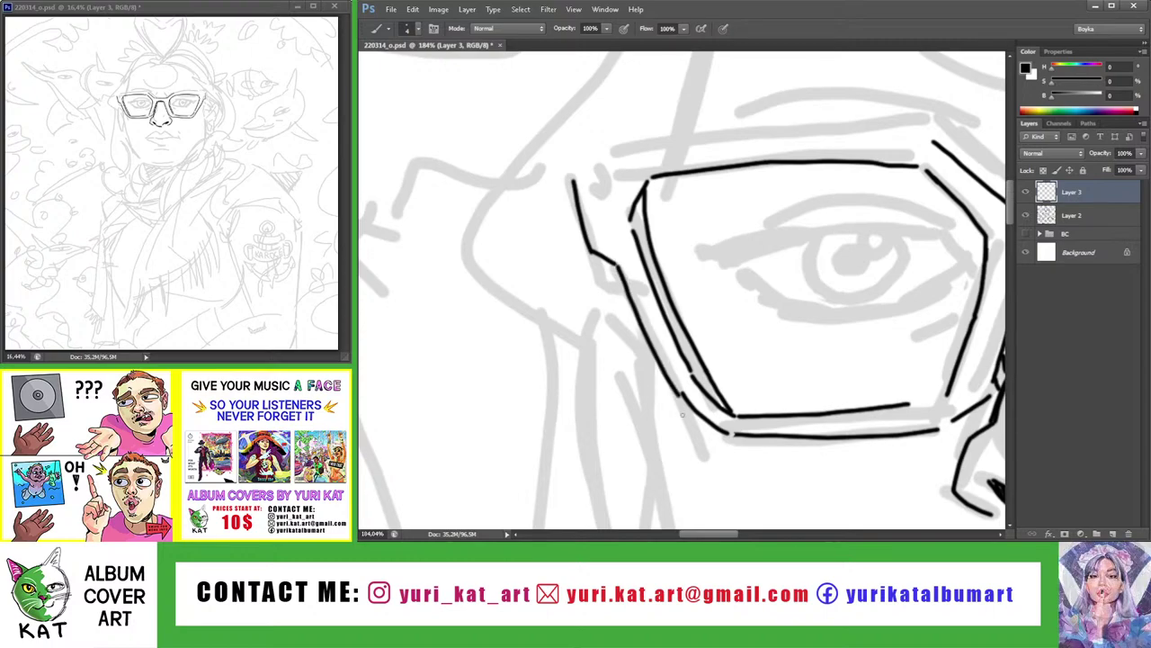
pyautogui.hotkey('ctrl', 'z')
# Lasso-select the outer left-lens stroke, then zoom back out over the drawing
pyautogui.press('z')
pyautogui.scroll(-10, 649, 280)
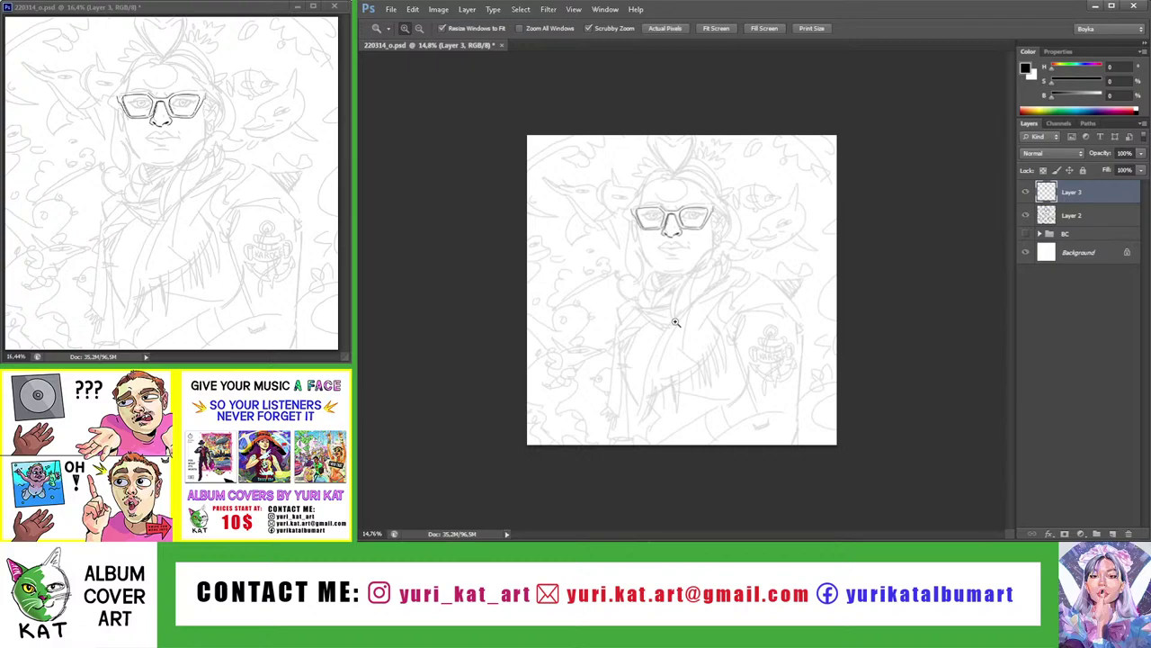
pyautogui.scroll(5, 648, 221)
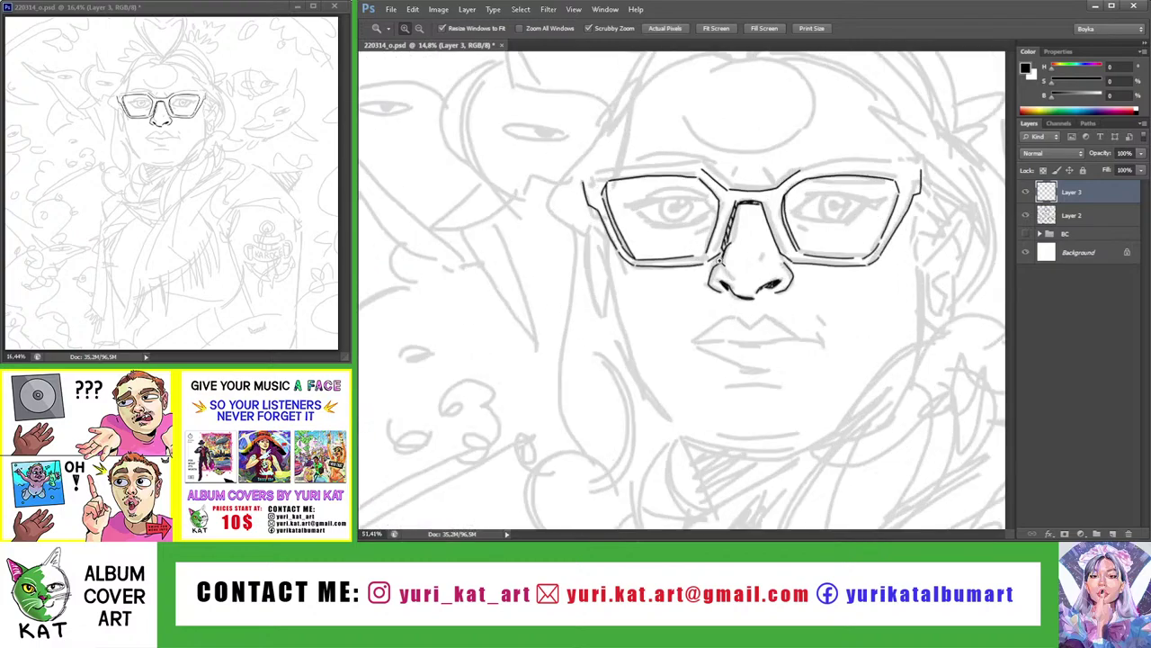
pyautogui.scroll(2, 604, 216)
pyautogui.scroll(2, 601, 214)
pyautogui.scroll(2, 576, 180)
pyautogui.press('l')
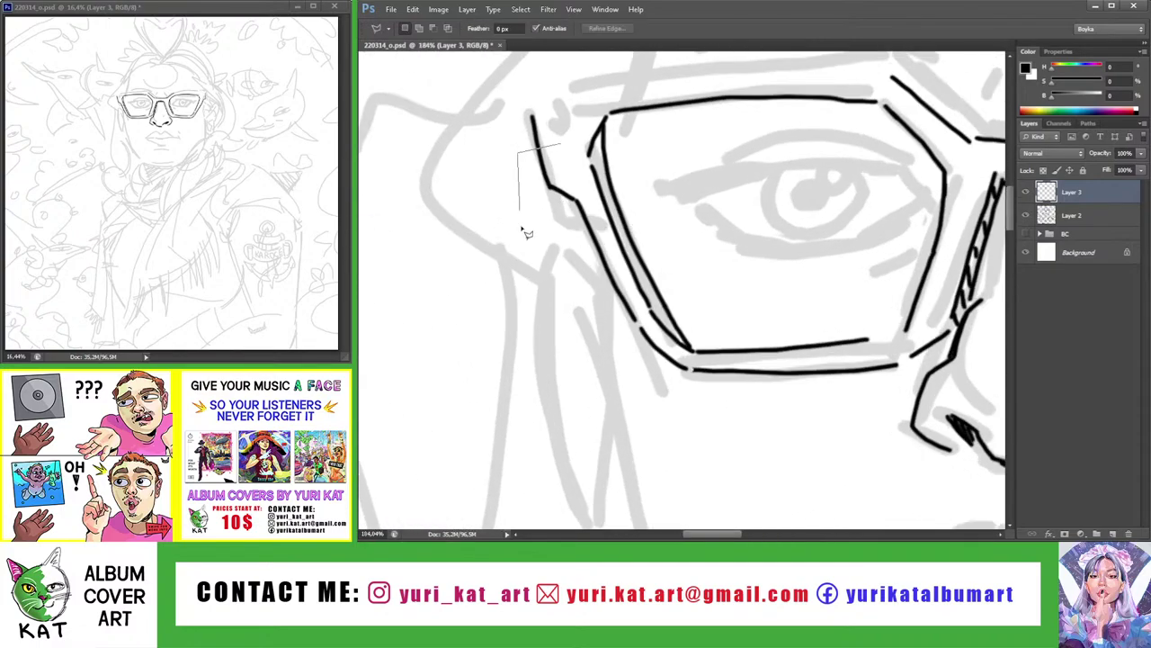
pyautogui.moveTo(527, 233); pyautogui.dragTo(646, 328)
pyautogui.moveTo(617, 261); pyautogui.dragTo(629, 288)
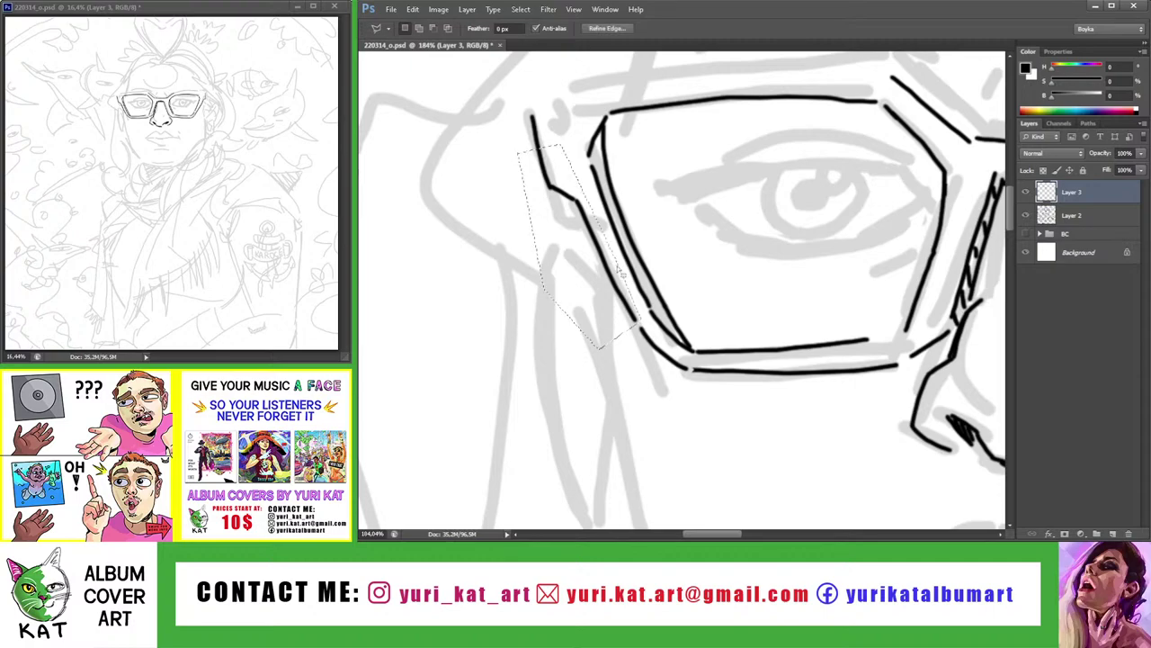
pyautogui.press('v')
pyautogui.press('z')
pyautogui.scroll(-3, 633, 257)
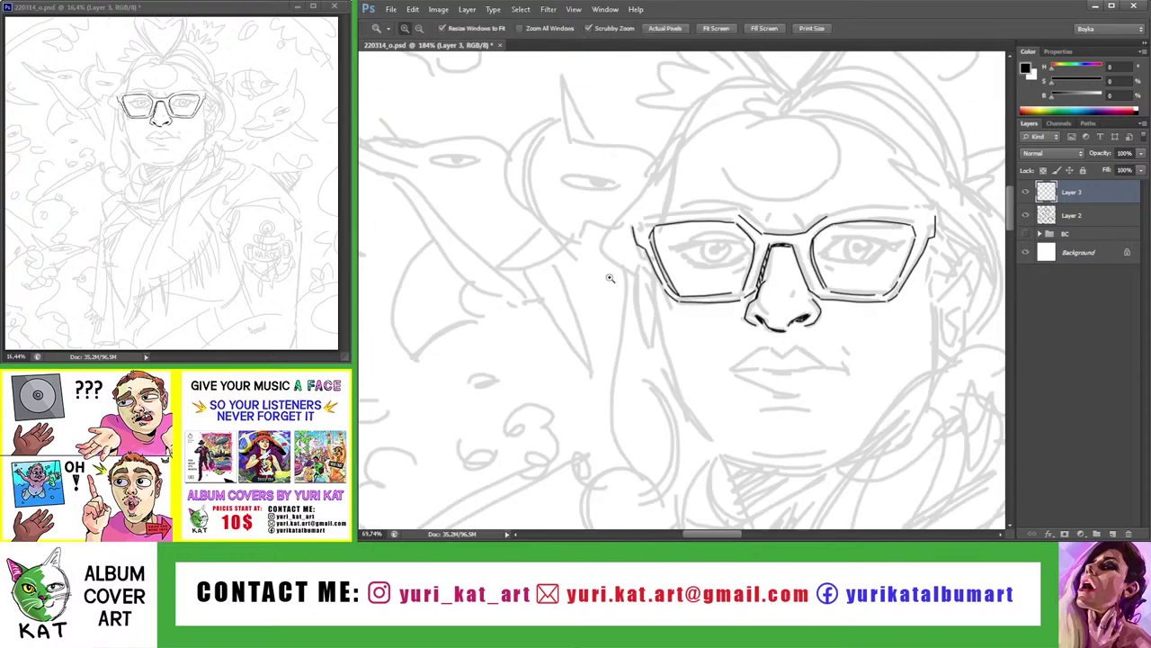
pyautogui.scroll(-2, 632, 257)
pyautogui.scroll(-2, 684, 252)
pyautogui.scroll(-2, 728, 242)
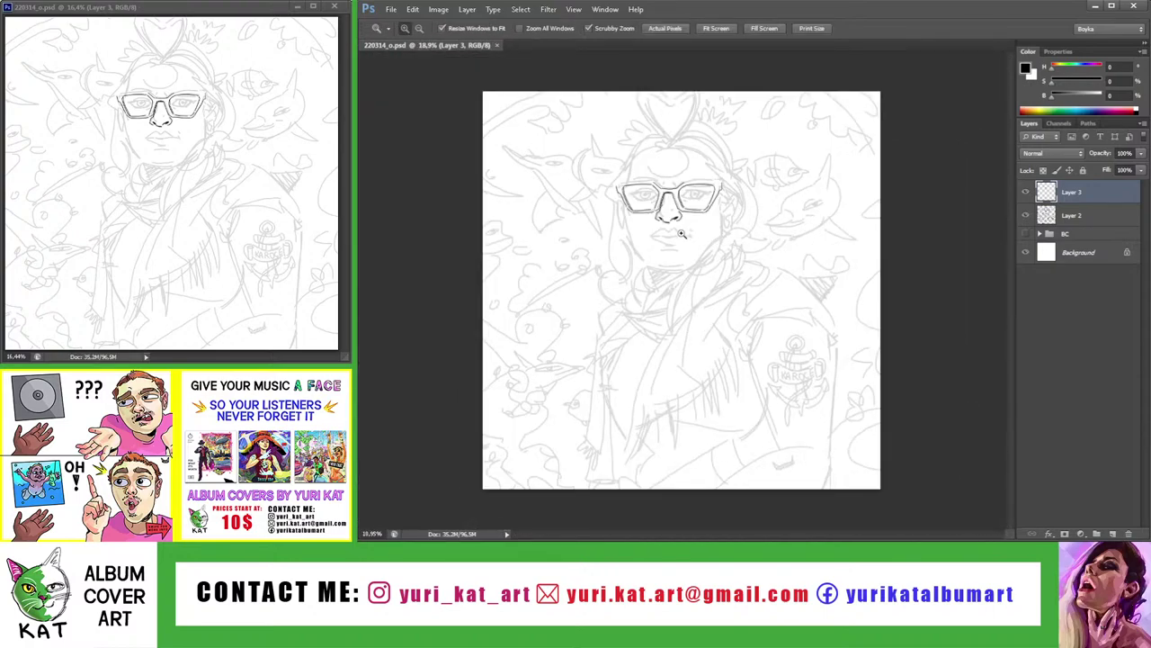
# Tilt the canvas and redraw the upper-left lens line several times, moving it further out
pyautogui.scroll(3, 620, 177)
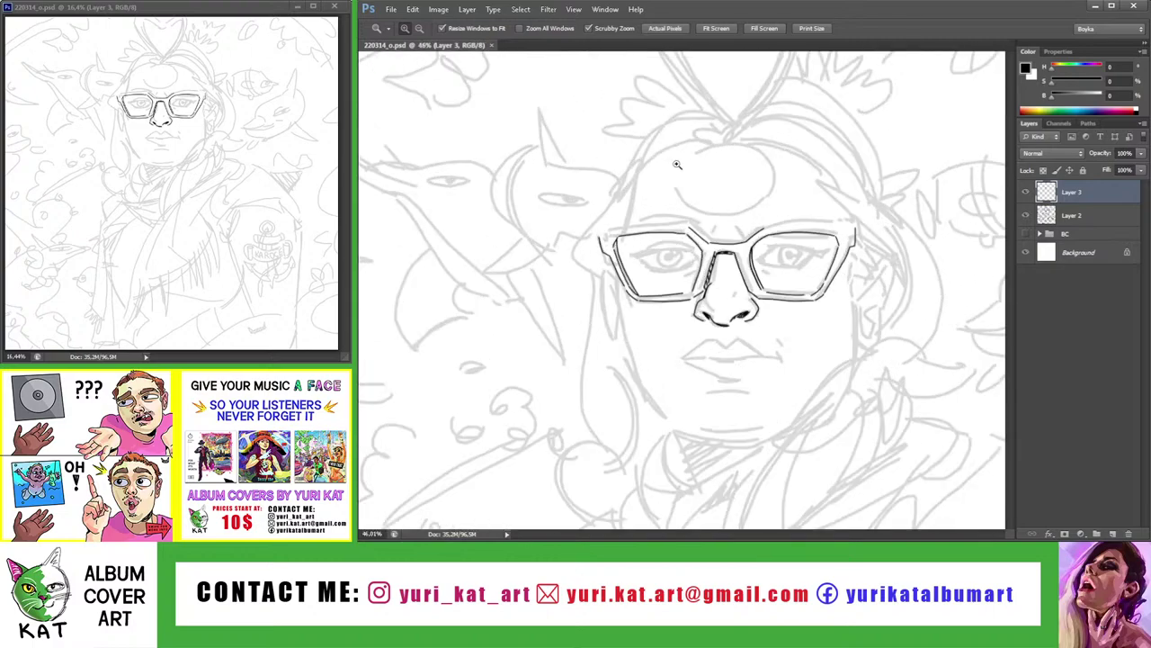
pyautogui.press('r')
pyautogui.moveTo(684, 269); pyautogui.dragTo(647, 241)
pyautogui.press('z')
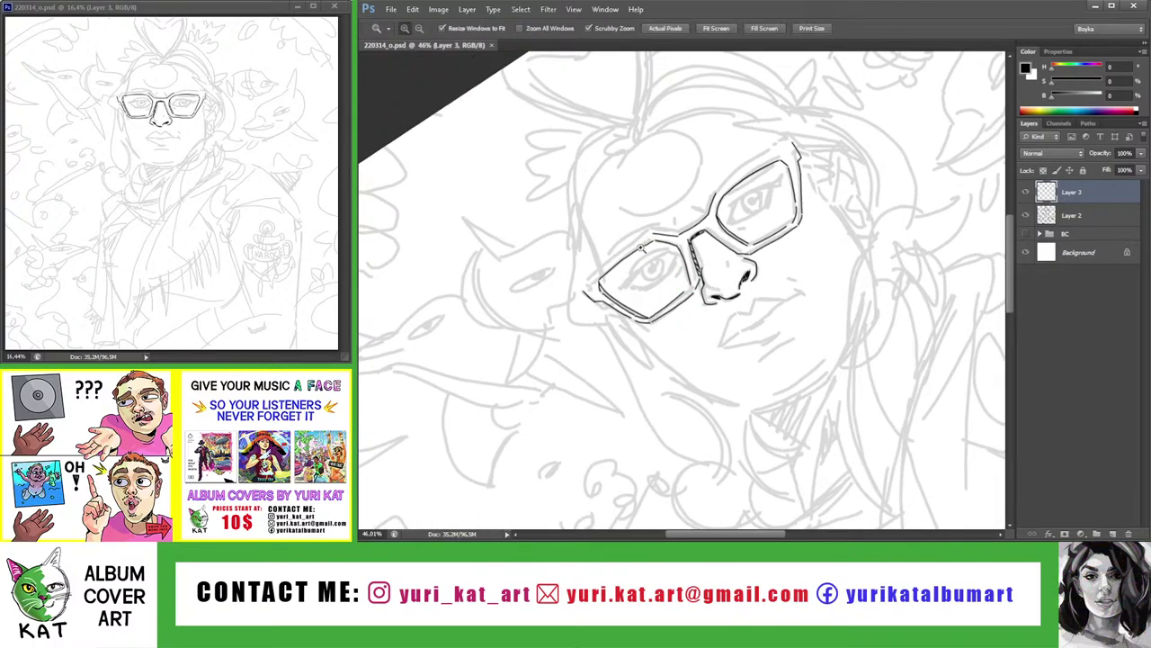
pyautogui.scroll(3, 612, 265)
pyautogui.press('b')
pyautogui.hotkey('ctrl', 'z')
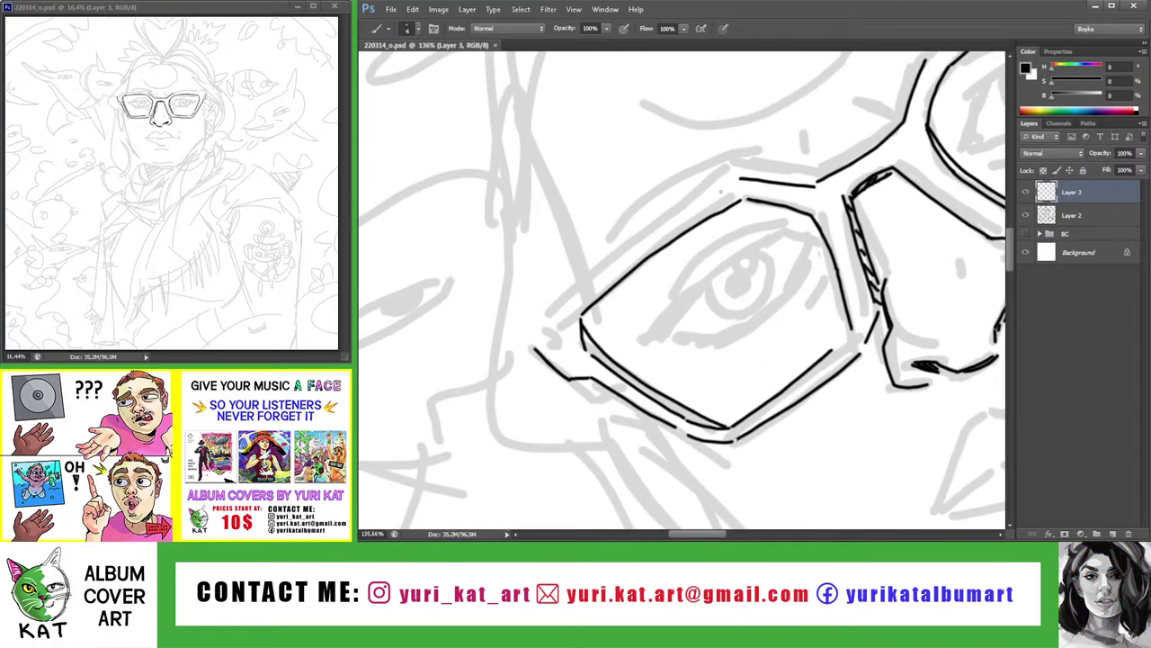
pyautogui.moveTo(540, 339); pyautogui.dragTo(725, 188)
pyautogui.hotkey('ctrl', 'z')
pyautogui.moveTo(544, 334); pyautogui.dragTo(730, 186)
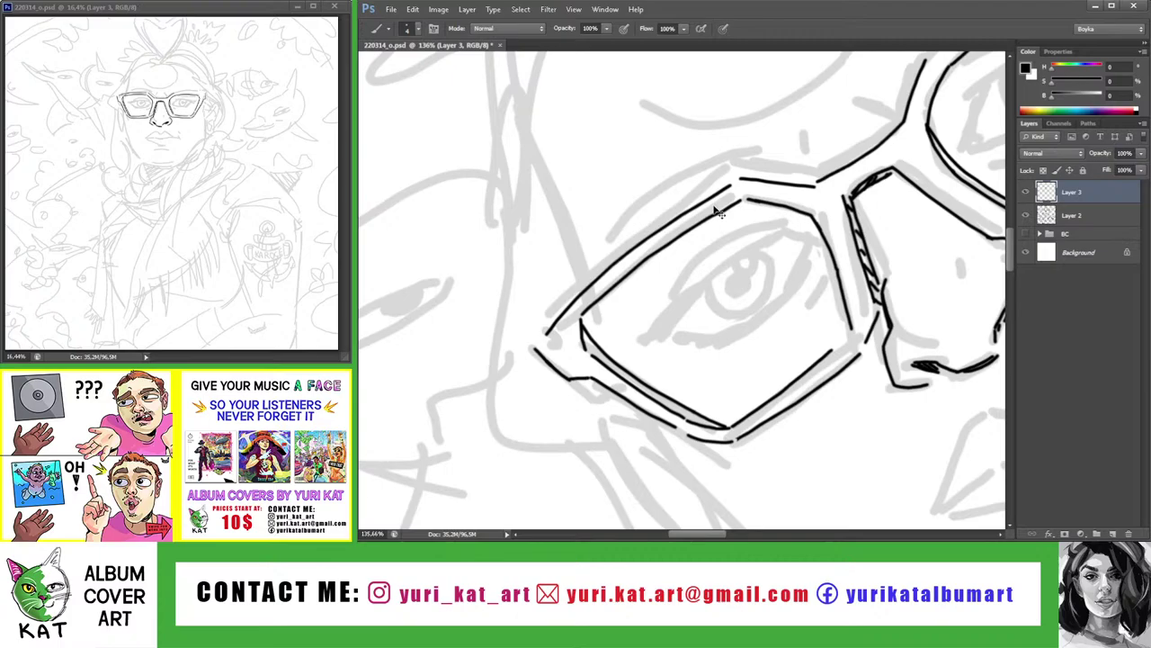
pyautogui.hotkey('ctrl', 'z')
pyautogui.moveTo(543, 335); pyautogui.dragTo(731, 185)
pyautogui.hotkey('ctrl', 'z')
pyautogui.moveTo(533, 347)
pyautogui.mouseDown()
pyautogui.moveTo(719, 189)
pyautogui.moveTo(689, 174)
pyautogui.mouseUp()
# Draw the upper lens line, ending with a long stroke reaching toward the temple
pyautogui.press('r')
pyautogui.scroll(-5, 576, 299)
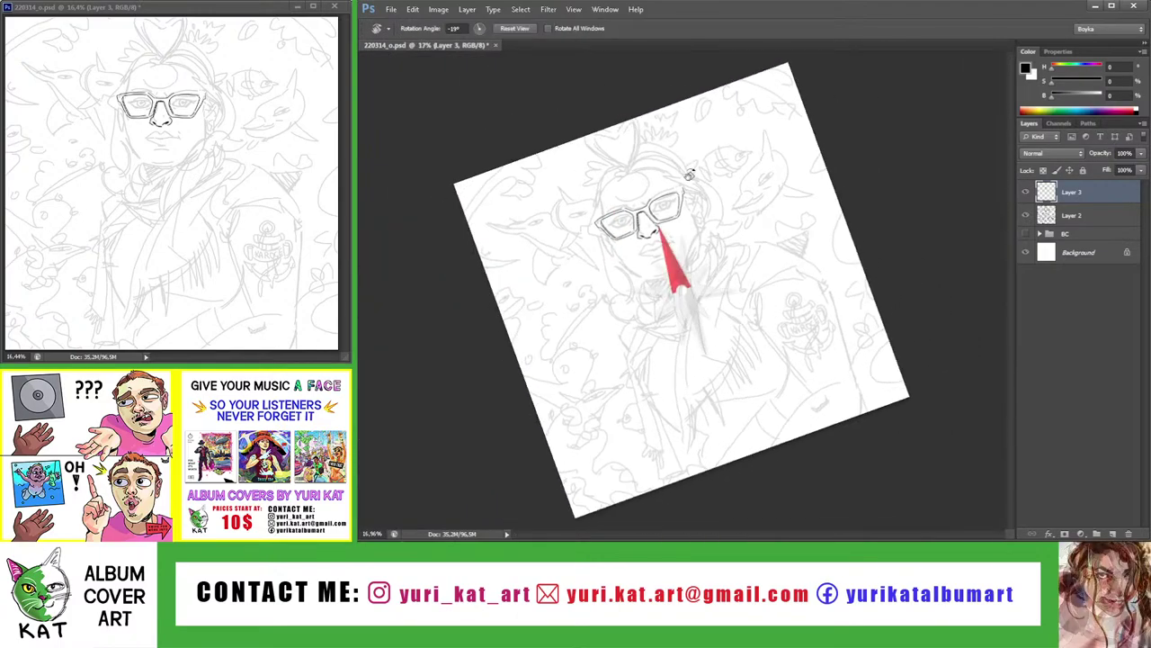
pyautogui.scroll(5, 629, 216)
pyautogui.scroll(2, 619, 220)
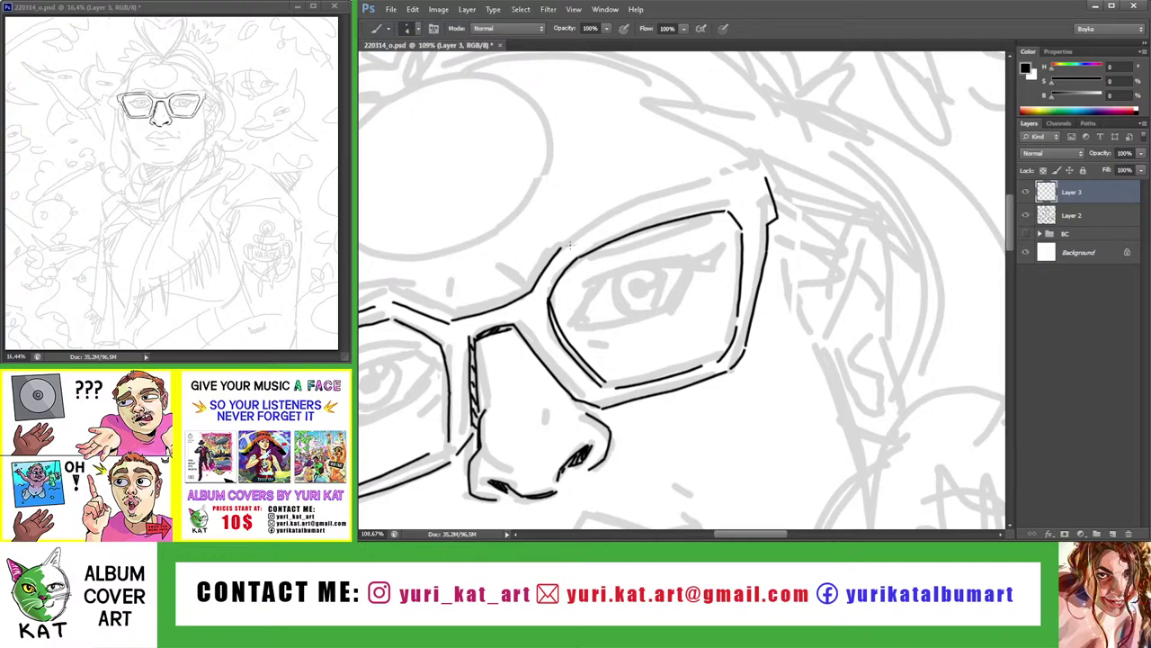
pyautogui.moveTo(570, 244); pyautogui.dragTo(732, 178)
pyautogui.hotkey('ctrl', 'z')
pyautogui.moveTo(570, 239); pyautogui.dragTo(736, 172)
pyautogui.hotkey('ctrl', 'z')
pyautogui.moveTo(565, 247); pyautogui.dragTo(779, 158)
# Rotate the view slightly, remove the long line, and redraw the upper lens line at the outer edge
pyautogui.press('r')
pyautogui.moveTo(694, 177)
pyautogui.mouseDown()
pyautogui.moveTo(692, 158)
pyautogui.moveTo(711, 189)
pyautogui.moveTo(560, 278)
pyautogui.mouseUp()
pyautogui.hotkey('ctrl', 'z')
pyautogui.press('b')
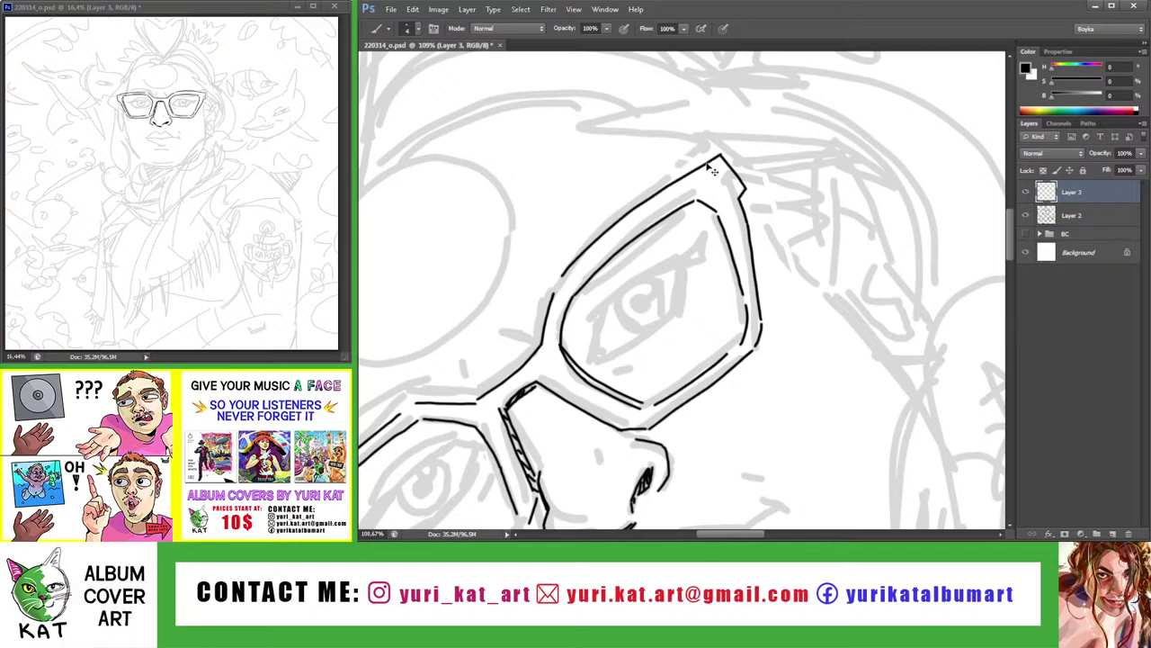
pyautogui.hotkey('ctrl', 'z')
pyautogui.moveTo(716, 155); pyautogui.dragTo(554, 288)
pyautogui.press('z')
pyautogui.moveTo(684, 225); pyautogui.dragTo(610, 223)
# Reset the view upright, zoom in on the glasses, and ink the outer lens edge near the temple
pyautogui.press('Escape')
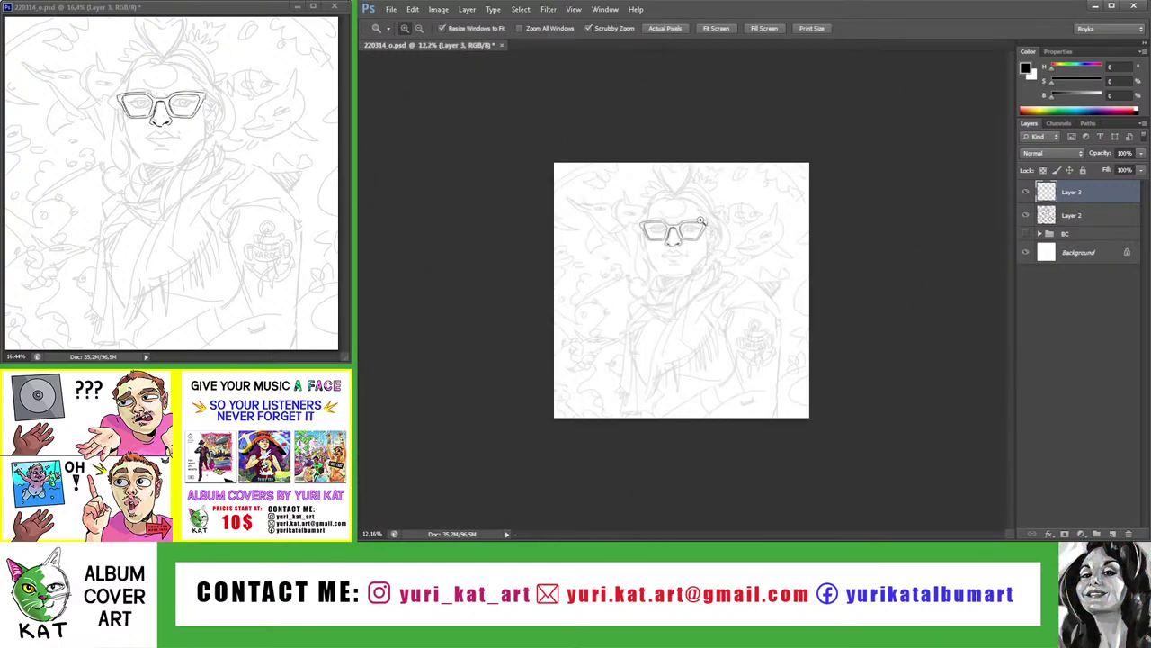
pyautogui.click(693, 221)
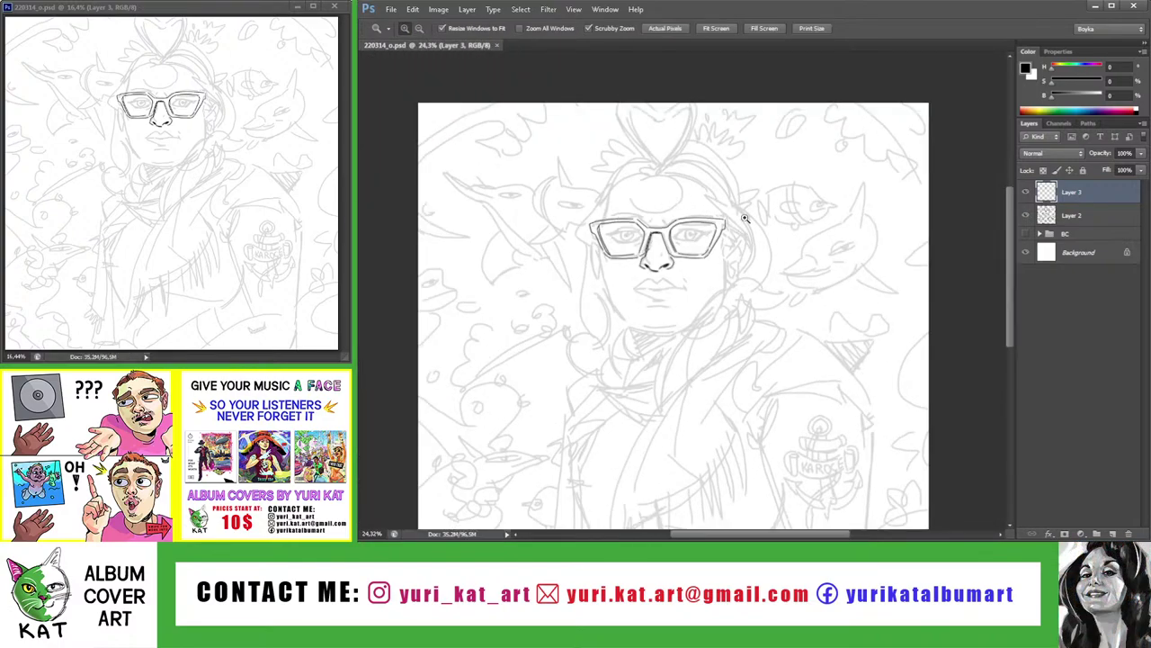
pyautogui.click(744, 217)
pyautogui.click(738, 218)
pyautogui.click(724, 218)
pyautogui.press('b')
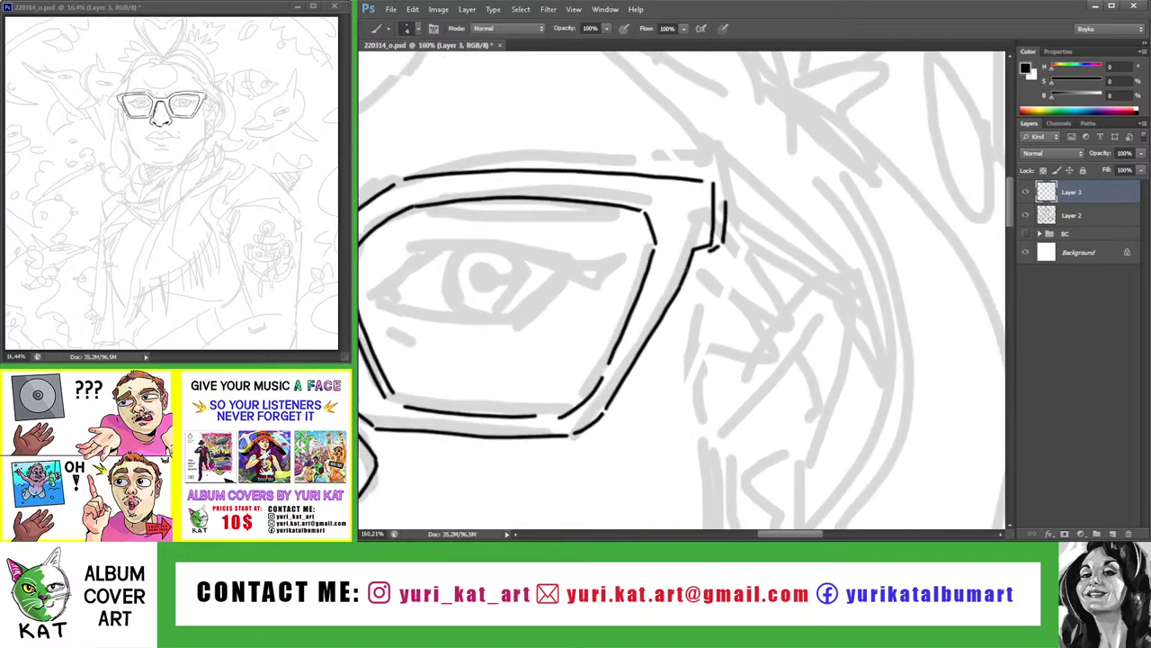
pyautogui.moveTo(709, 246); pyautogui.dragTo(661, 338)
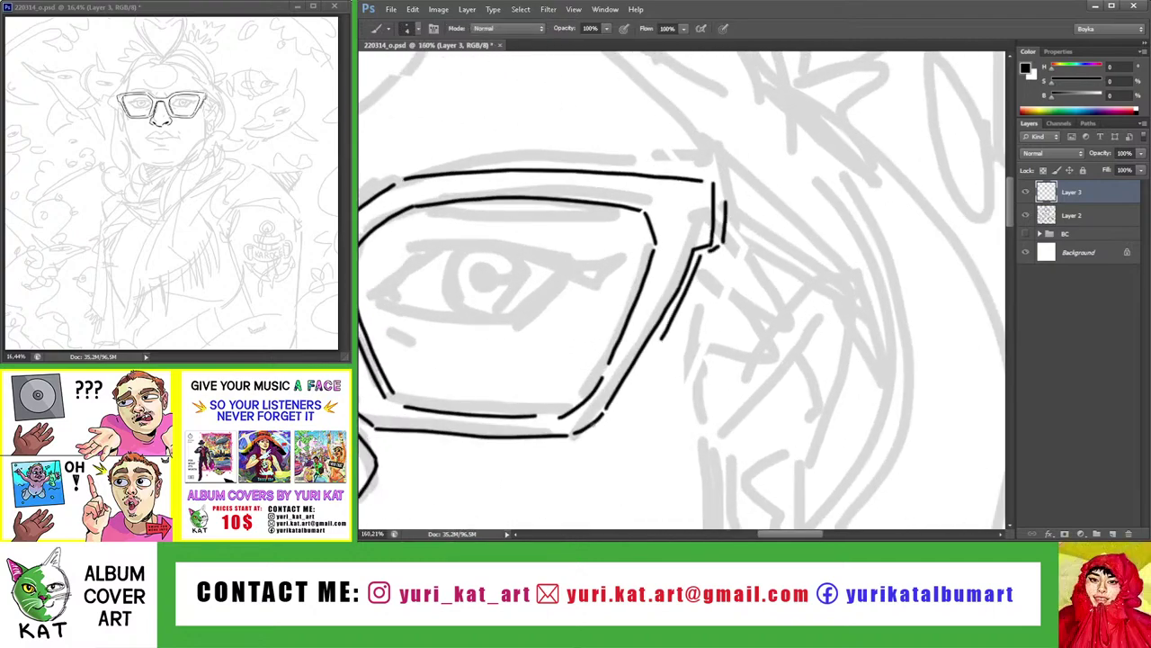
# Reframe the view on the glasses corner and undo the misplaced lens-edge stroke
pyautogui.press('z')
pyautogui.moveTo(629, 377); pyautogui.dragTo(540, 378)
pyautogui.press('r')
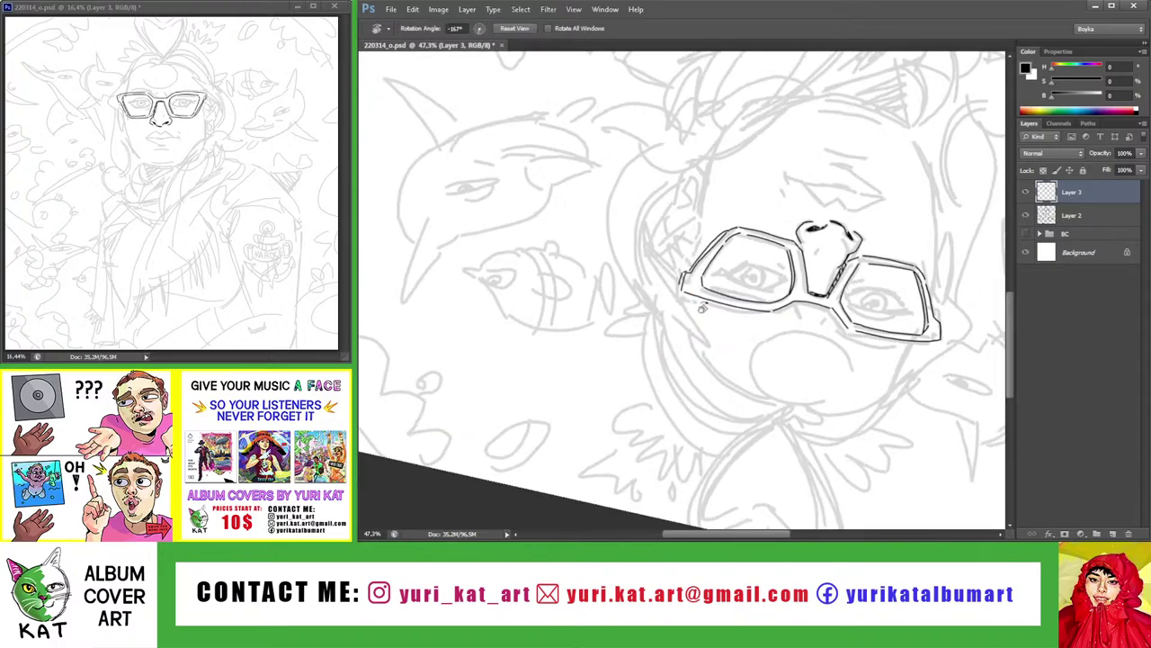
pyautogui.moveTo(665, 225)
pyautogui.mouseDown()
pyautogui.moveTo(764, 302)
pyautogui.moveTo(683, 269)
pyautogui.mouseUp()
pyautogui.press('z')
pyautogui.click(630, 298)
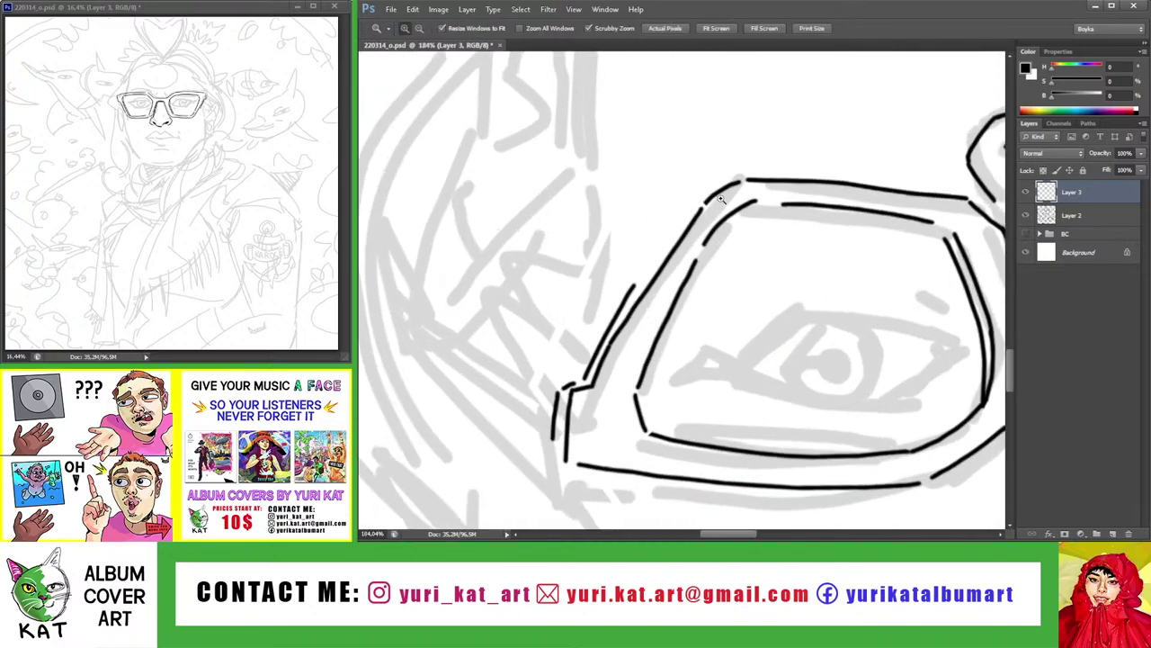
pyautogui.press('b')
pyautogui.press('z')
pyautogui.moveTo(715, 207); pyautogui.dragTo(646, 268)
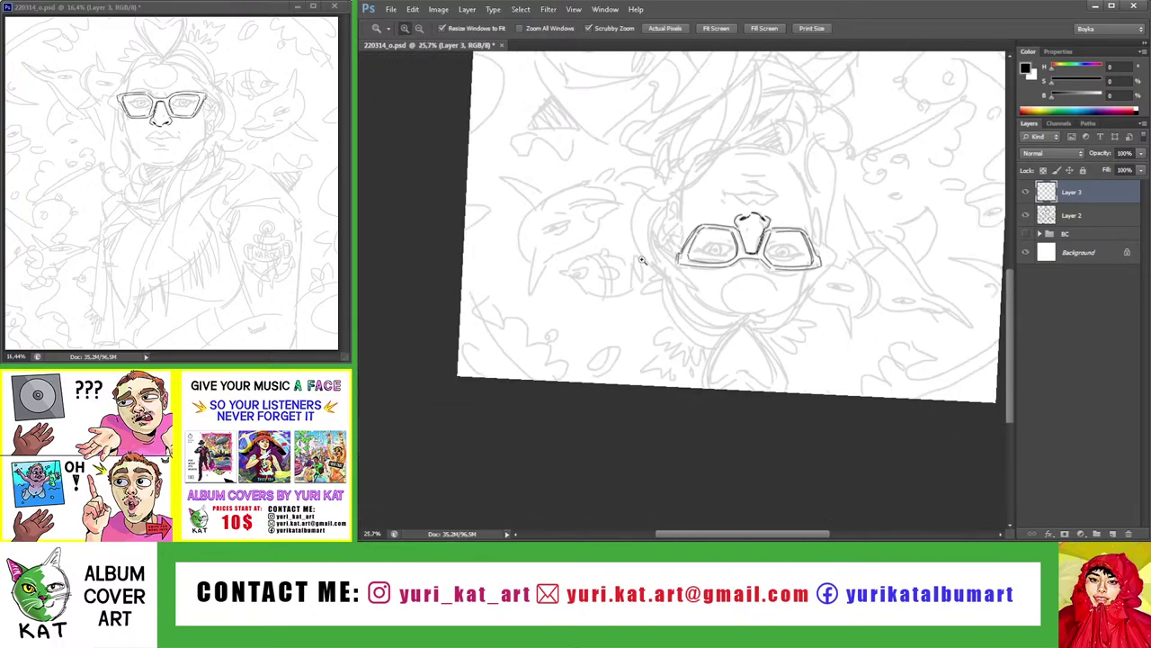
pyautogui.moveTo(716, 239)
pyautogui.mouseDown()
pyautogui.moveTo(684, 232)
pyautogui.moveTo(792, 211)
pyautogui.mouseUp()
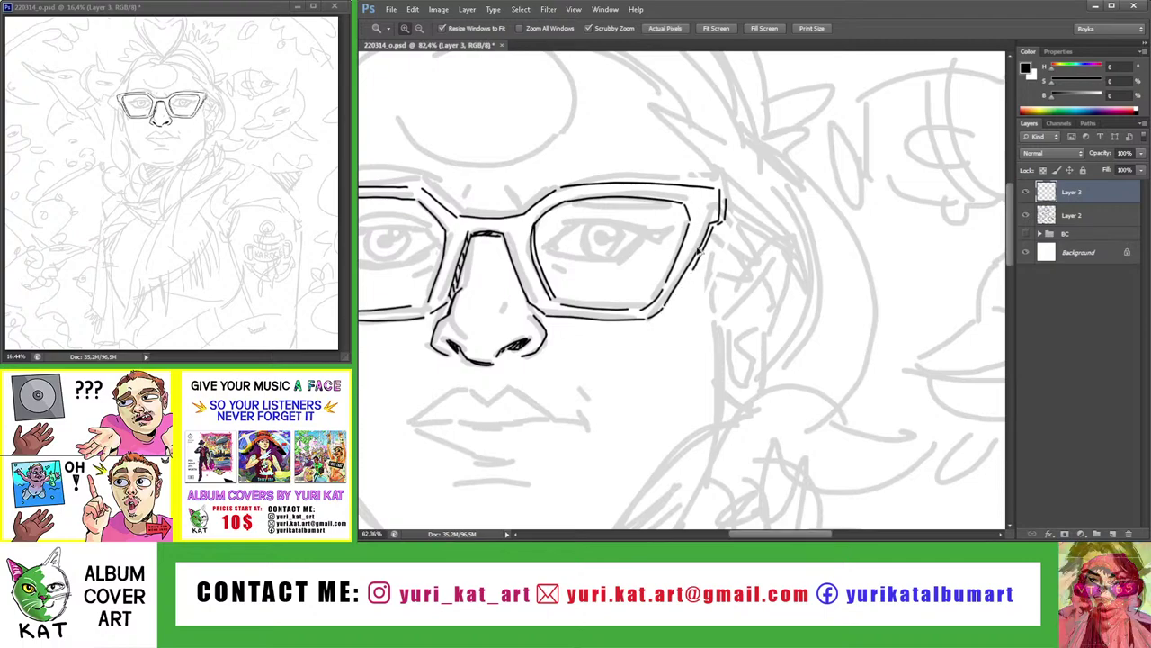
pyautogui.moveTo(657, 307)
pyautogui.mouseDown()
pyautogui.moveTo(668, 310)
pyautogui.moveTo(725, 227)
pyautogui.moveTo(707, 277)
pyautogui.moveTo(719, 266)
pyautogui.mouseUp()
pyautogui.press('b')
pyautogui.hotkey('ctrl', 'z')
pyautogui.press('z')
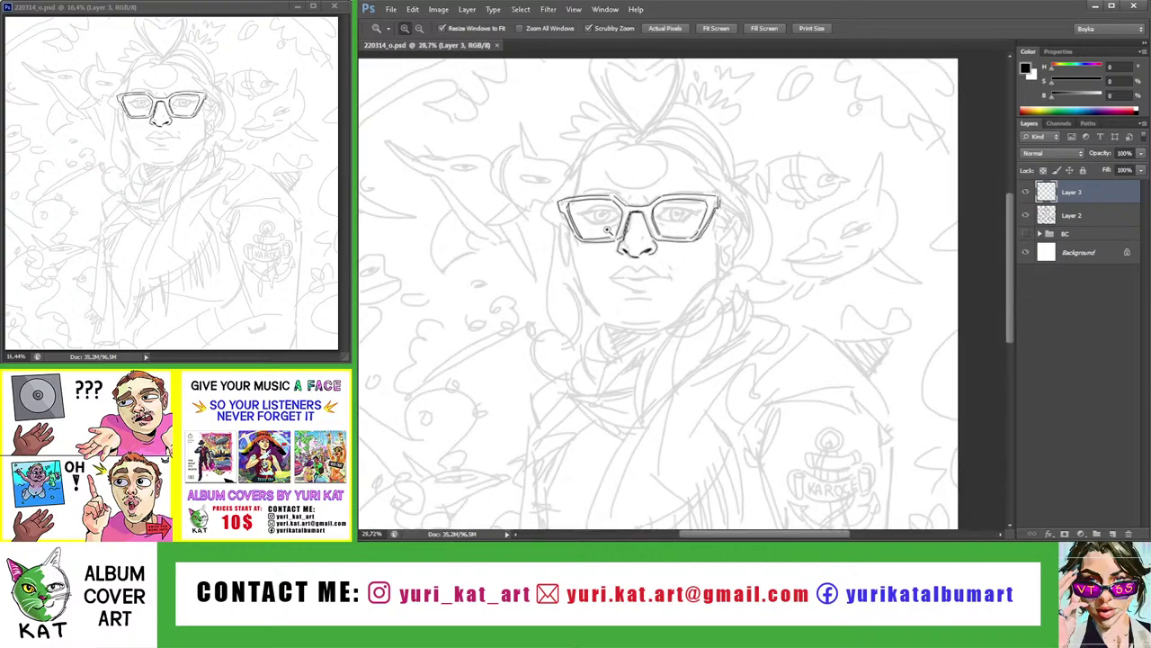
# Frame the glasses and nose and touch up the ink at the nose, erasing stray marks
pyautogui.moveTo(617, 241)
pyautogui.mouseDown()
pyautogui.moveTo(654, 227)
pyautogui.moveTo(682, 237)
pyautogui.moveTo(640, 260)
pyautogui.mouseUp()
pyautogui.press('b')
pyautogui.press('z')
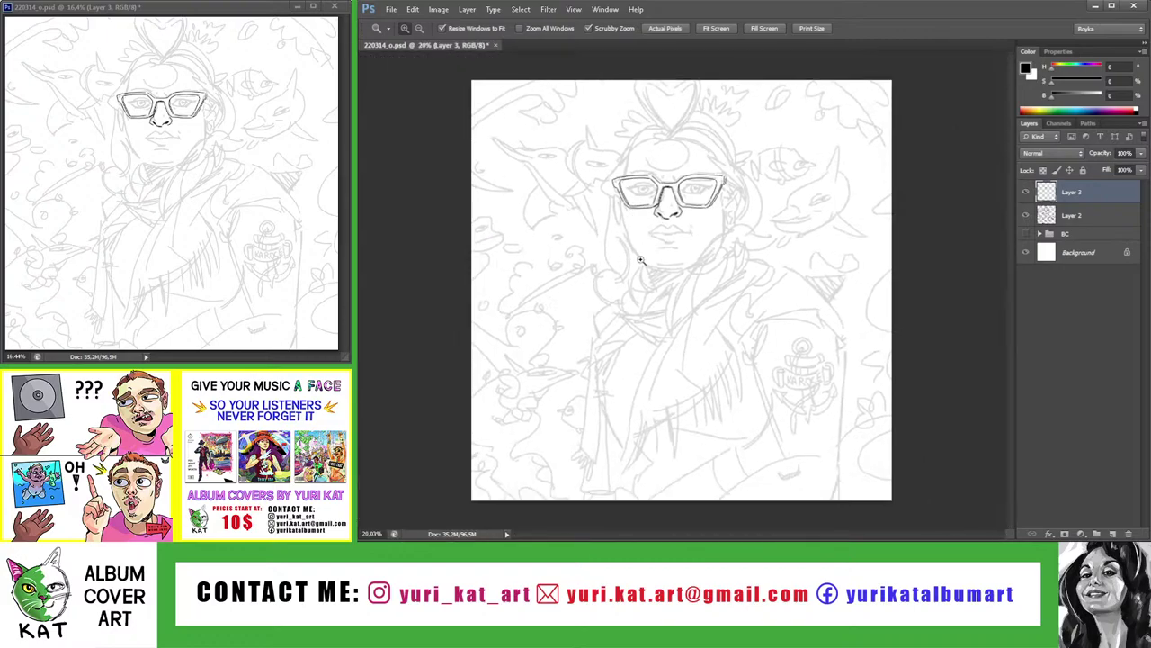
pyautogui.moveTo(696, 235)
pyautogui.mouseDown()
pyautogui.moveTo(719, 236)
pyautogui.moveTo(625, 227)
pyautogui.moveTo(663, 265)
pyautogui.moveTo(665, 248)
pyautogui.mouseUp()
pyautogui.press('b')
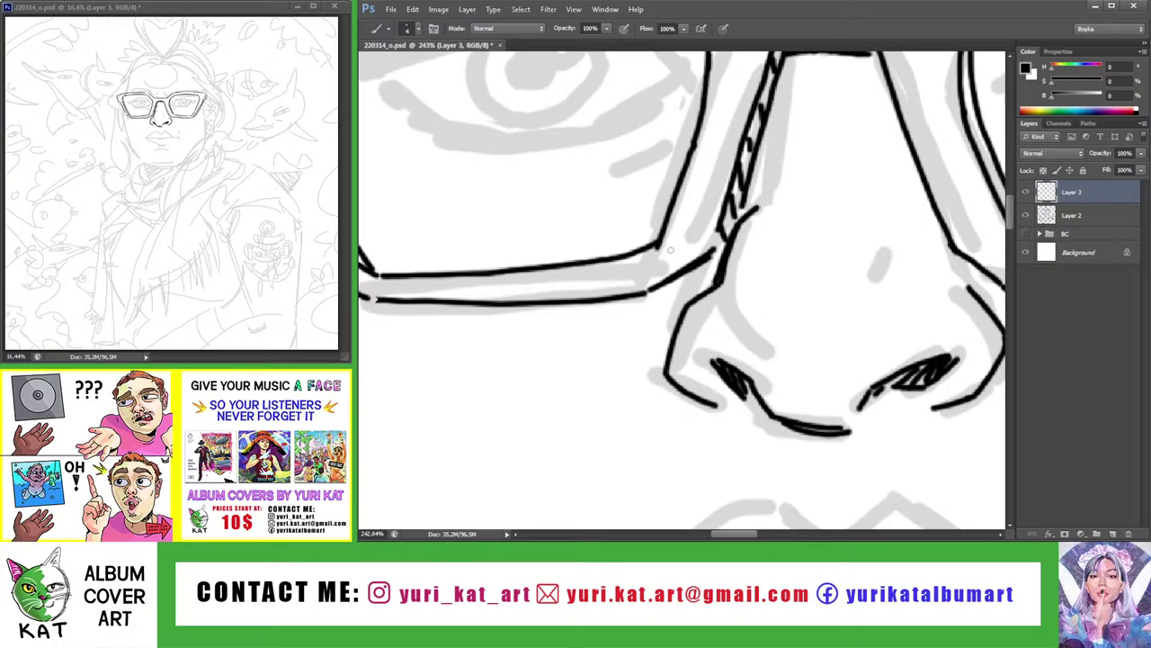
pyautogui.press('e')
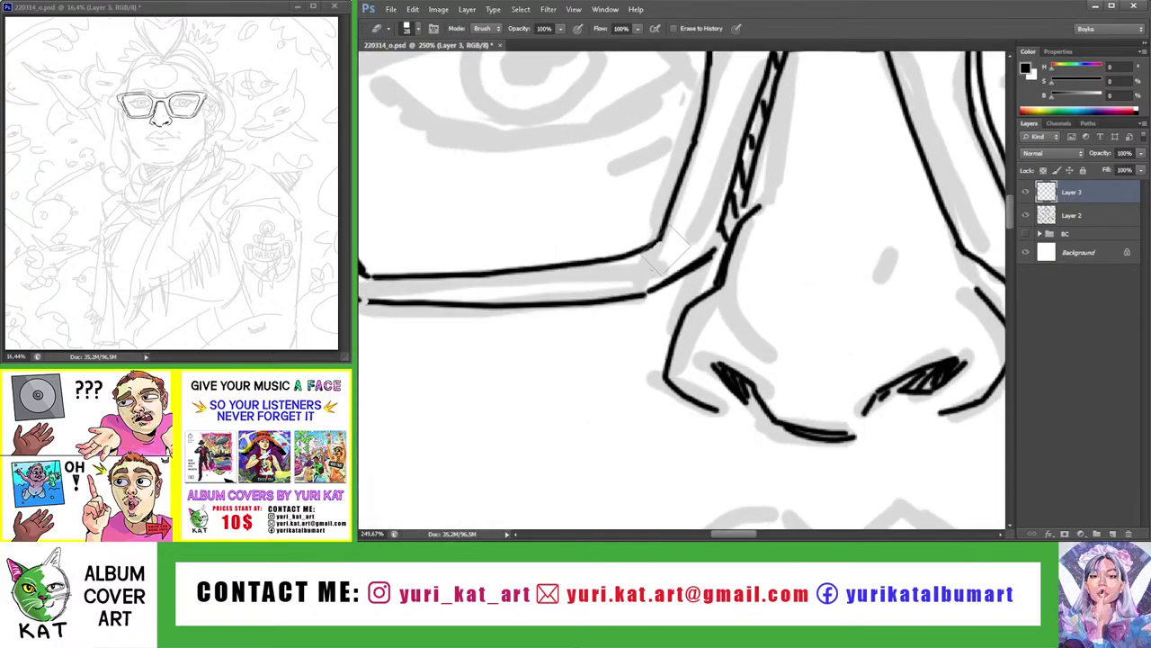
pyautogui.press('z')
pyautogui.moveTo(666, 254); pyautogui.dragTo(630, 253)
pyautogui.moveTo(720, 267)
pyautogui.mouseDown()
pyautogui.moveTo(755, 268)
pyautogui.moveTo(711, 257)
pyautogui.mouseUp()
pyautogui.press('b')
# Reset the view upright on the glasses and fill the gap in the glasses' outer line
pyautogui.press('z')
pyautogui.moveTo(674, 188); pyautogui.dragTo(792, 242)
pyautogui.press('b')
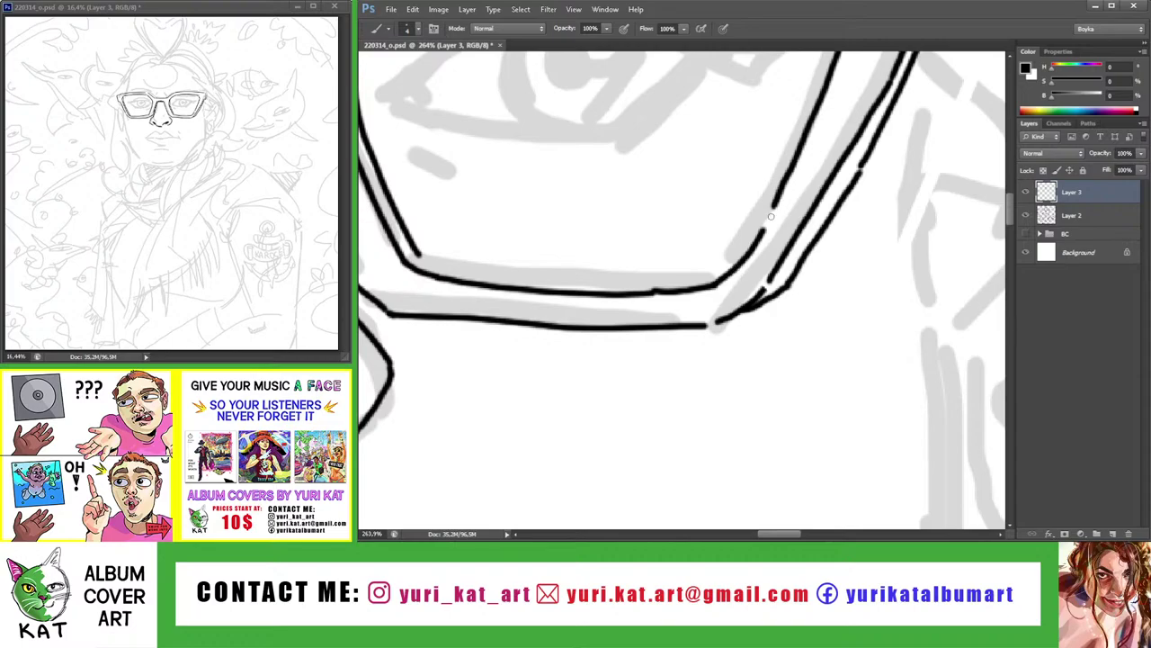
pyautogui.press('z')
pyautogui.moveTo(748, 252)
pyautogui.mouseDown()
pyautogui.moveTo(758, 179)
pyautogui.moveTo(767, 344)
pyautogui.moveTo(754, 278)
pyautogui.moveTo(746, 299)
pyautogui.mouseUp()
pyautogui.press('r')
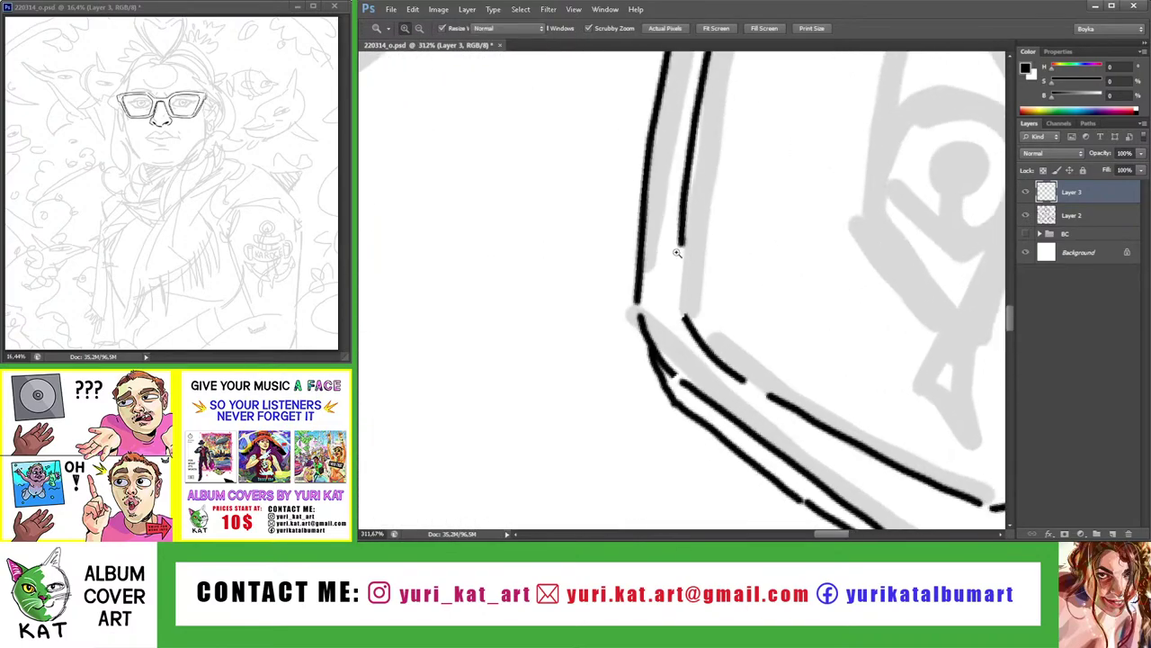
pyautogui.press('b')
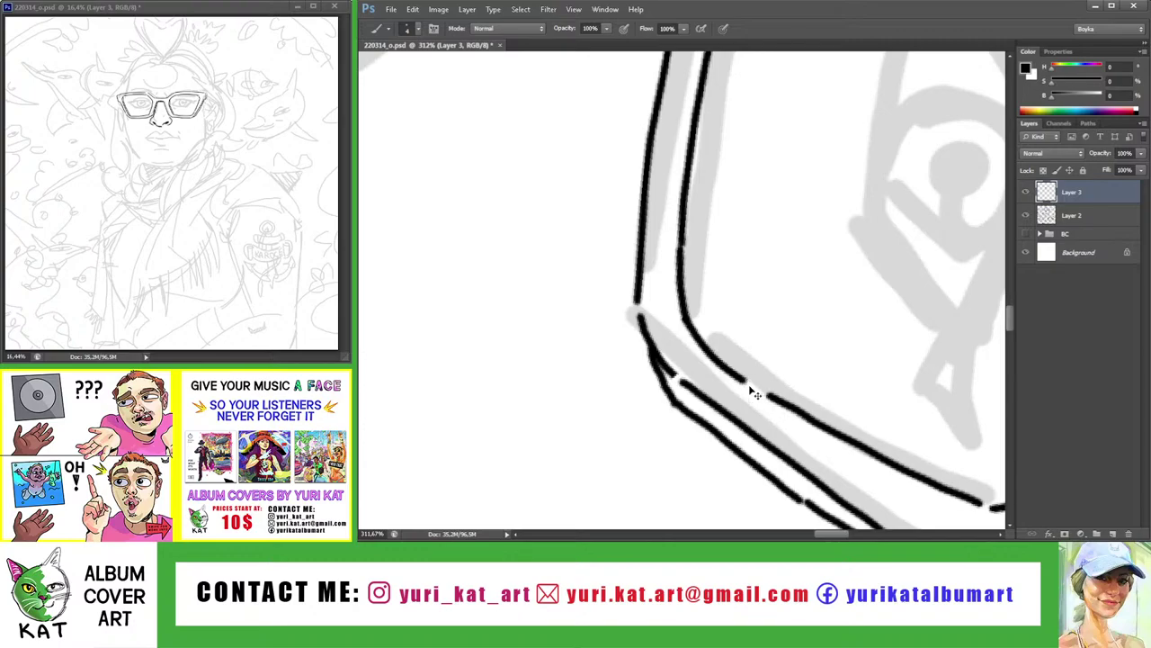
pyautogui.press('z')
pyautogui.moveTo(754, 393); pyautogui.dragTo(683, 393)
pyautogui.press('r')
pyautogui.press('Escape')
pyautogui.press('z')
pyautogui.moveTo(629, 210)
pyautogui.mouseDown()
pyautogui.moveTo(693, 210)
pyautogui.moveTo(581, 256)
pyautogui.moveTo(652, 270)
pyautogui.mouseUp()
pyautogui.press('b')
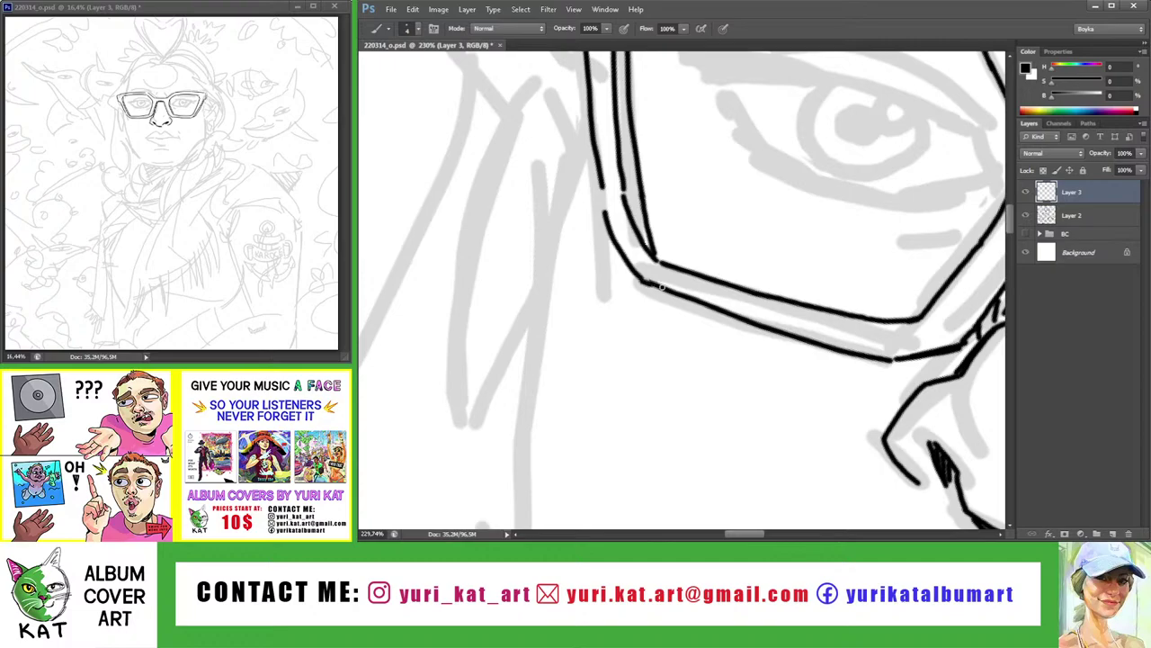
pyautogui.moveTo(601, 176)
pyautogui.mouseDown()
pyautogui.moveTo(606, 230)
pyautogui.moveTo(567, 178)
pyautogui.mouseUp()
# Zoom in and rotate toward the left lens, then join the stroke to its top-left corner
pyautogui.press('z')
pyautogui.moveTo(675, 180)
pyautogui.mouseDown()
pyautogui.moveTo(635, 168)
pyautogui.moveTo(719, 184)
pyautogui.moveTo(680, 195)
pyautogui.moveTo(738, 195)
pyautogui.mouseUp()
pyautogui.press('r')
pyautogui.press('z')
pyautogui.press('b')
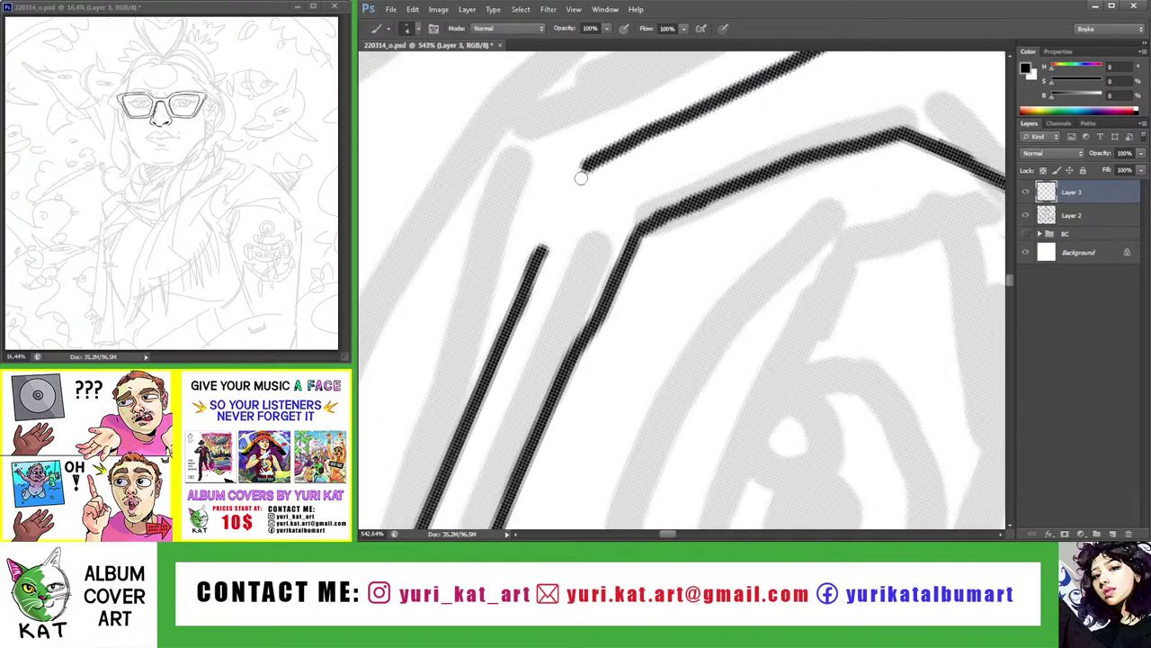
pyautogui.moveTo(583, 163)
pyautogui.mouseDown()
pyautogui.moveTo(531, 257)
pyautogui.moveTo(625, 193)
pyautogui.mouseUp()
# Add a short ink stroke at the glasses bridge, then frame the right lens for hatching
pyautogui.press('z')
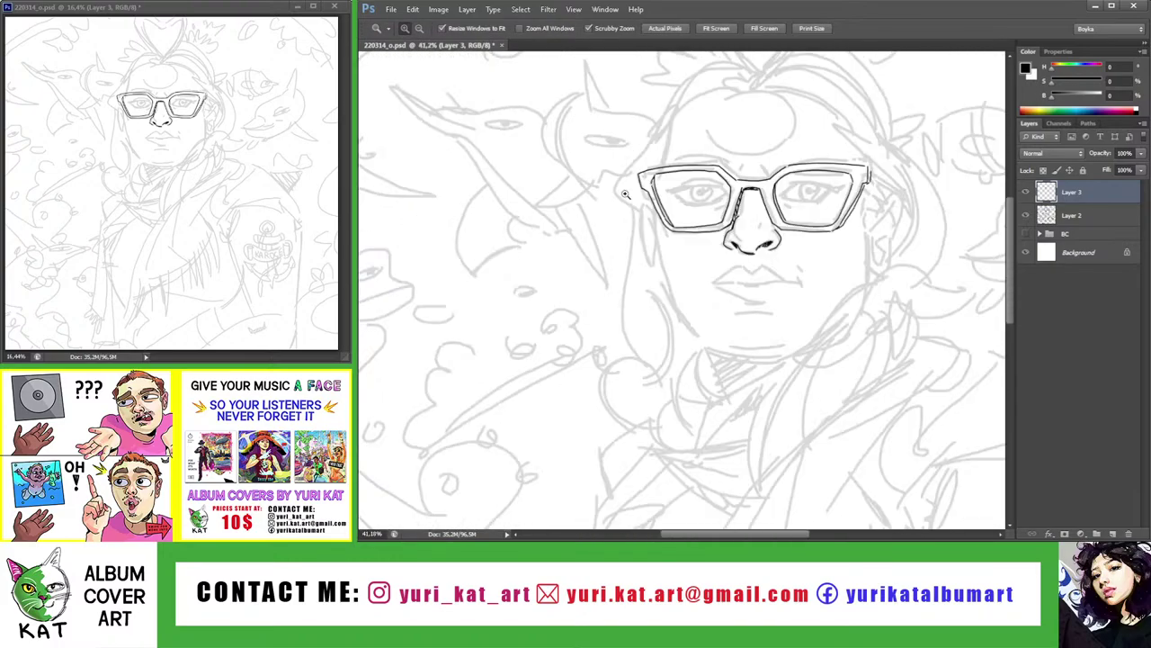
pyautogui.moveTo(785, 175); pyautogui.dragTo(863, 174)
pyautogui.press('b')
pyautogui.moveTo(724, 194); pyautogui.dragTo(764, 168)
pyautogui.press('z')
pyautogui.moveTo(810, 228)
pyautogui.mouseDown()
pyautogui.moveTo(732, 228)
pyautogui.moveTo(828, 251)
pyautogui.moveTo(764, 251)
pyautogui.mouseUp()
pyautogui.moveTo(884, 177); pyautogui.dragTo(782, 204)
pyautogui.press('b')
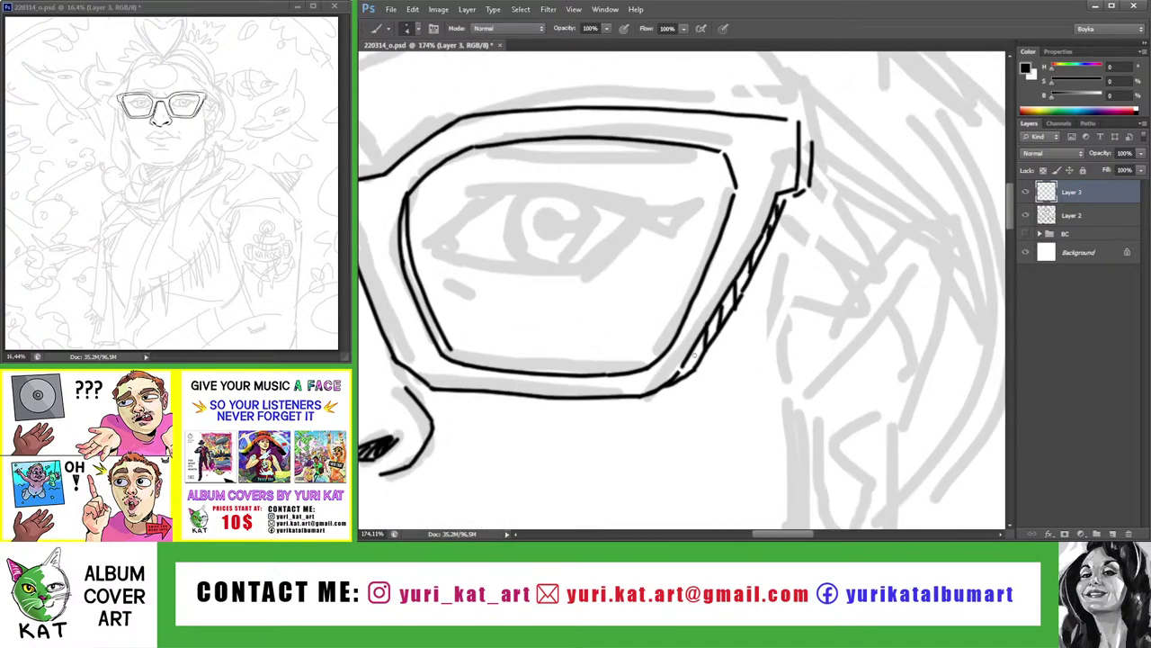
# Hatch along the left lens edge, checking the whole canvas between passes
pyautogui.press('z')
pyautogui.moveTo(694, 353)
pyautogui.mouseDown()
pyautogui.moveTo(688, 379)
pyautogui.moveTo(627, 253)
pyautogui.mouseUp()
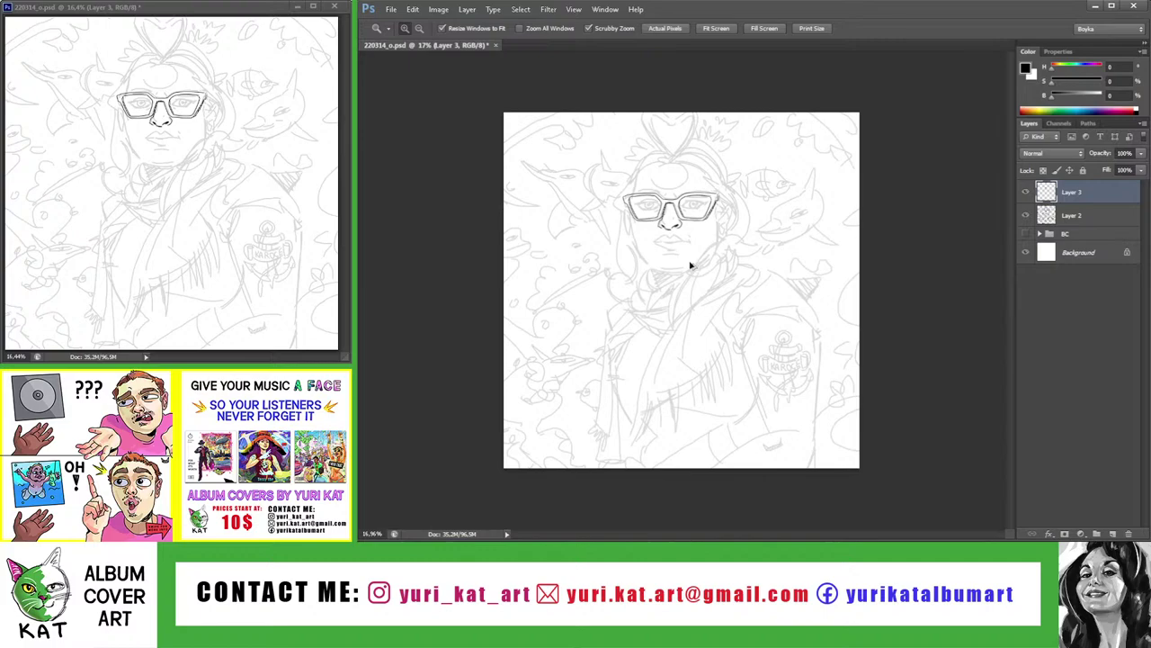
pyautogui.moveTo(724, 196); pyautogui.dragTo(746, 198)
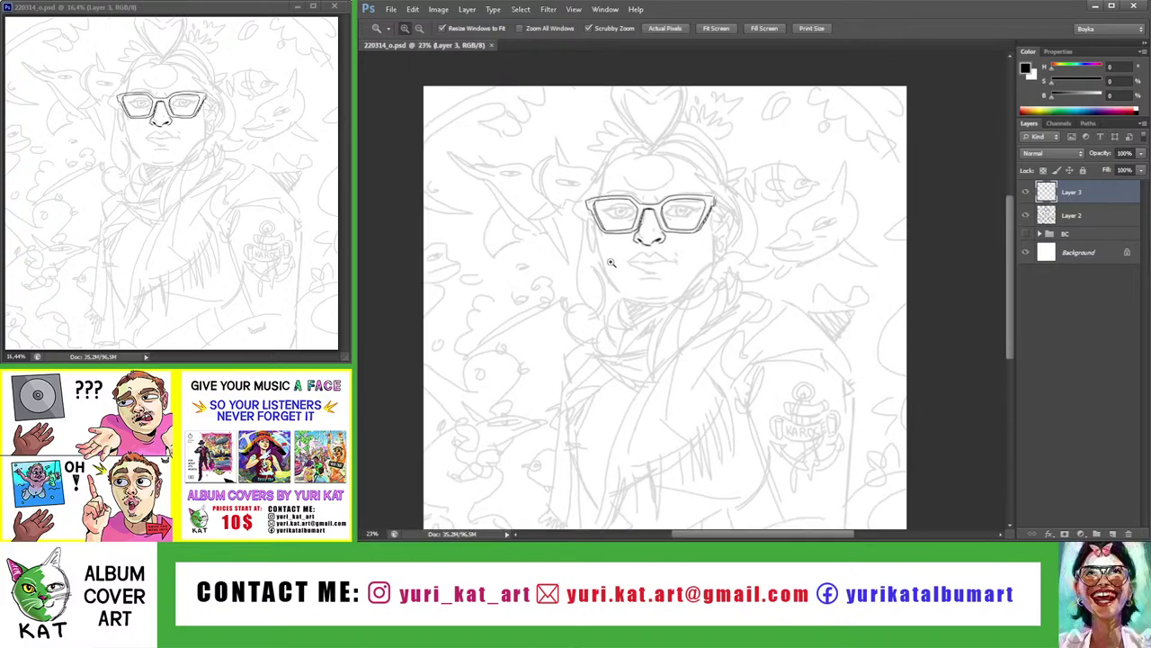
pyautogui.moveTo(619, 222)
pyautogui.mouseDown()
pyautogui.moveTo(629, 220)
pyautogui.moveTo(542, 195)
pyautogui.mouseUp()
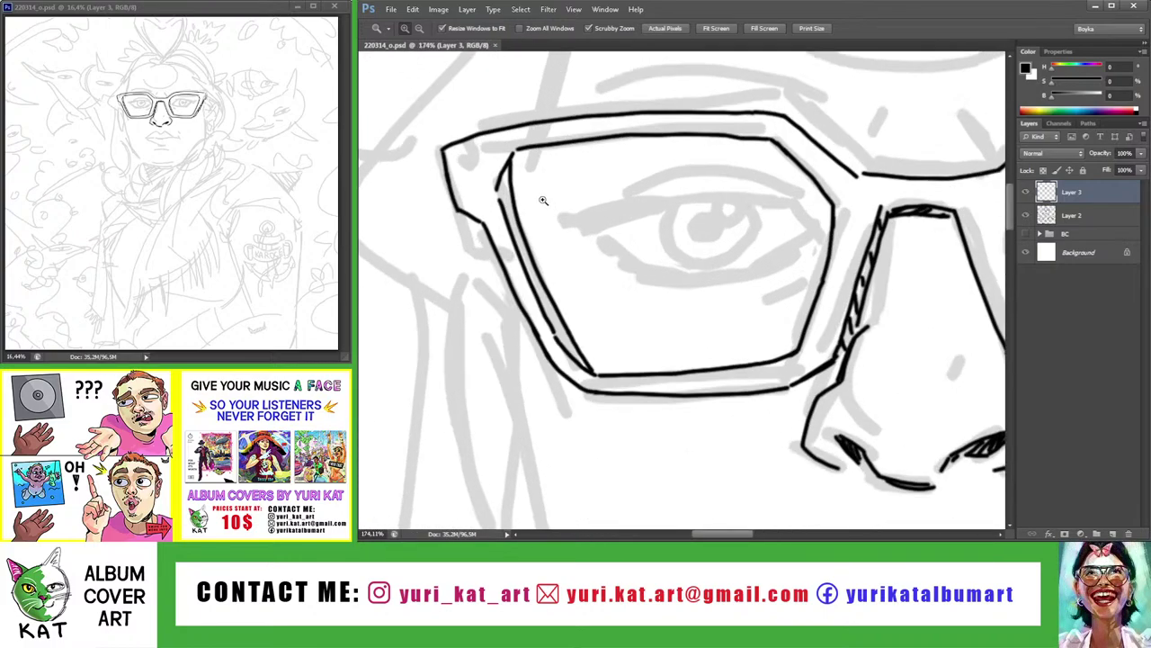
pyautogui.press('b')
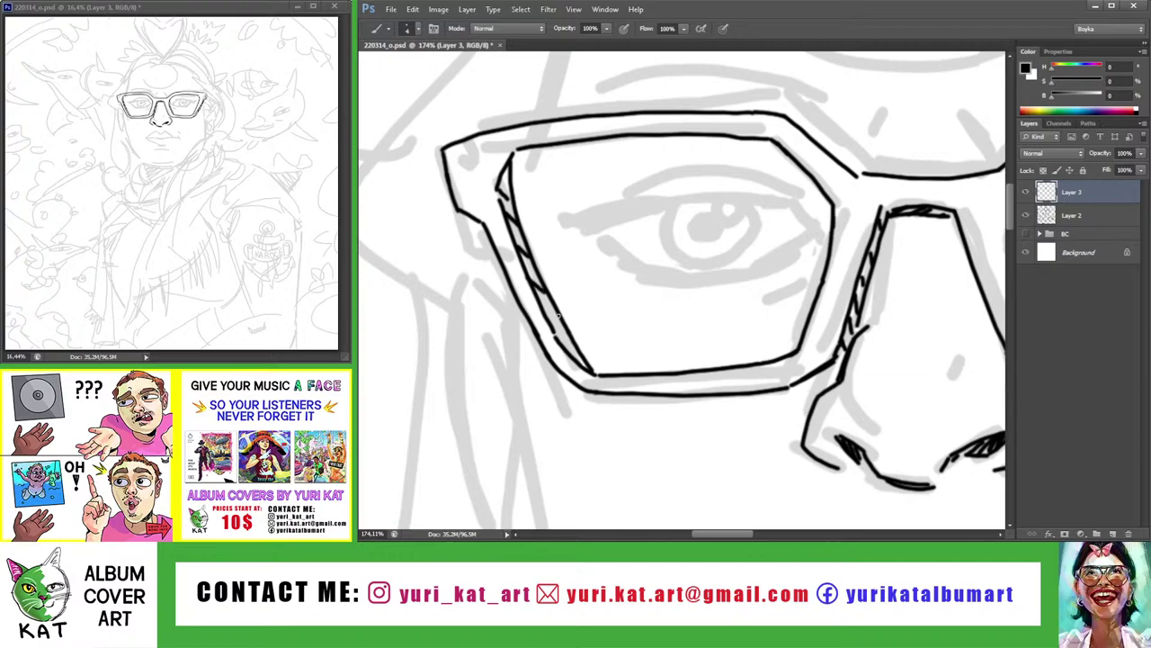
pyautogui.press('z')
pyautogui.hotkey('ctrl', '0')
pyautogui.moveTo(683, 254); pyautogui.dragTo(643, 255)
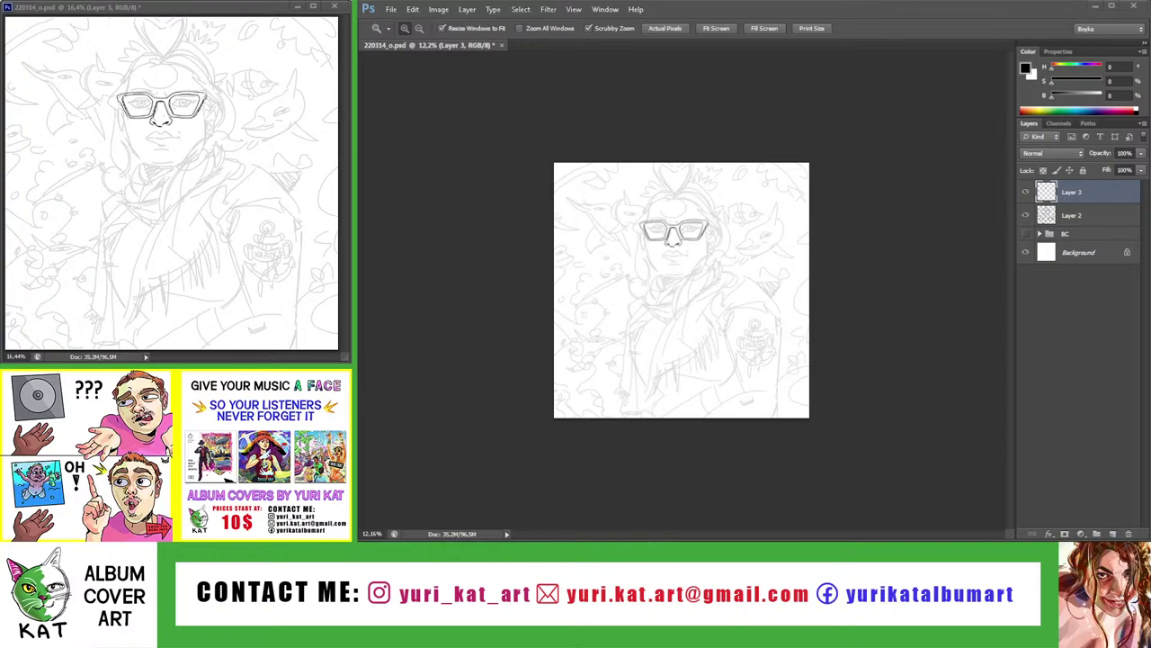
pyautogui.moveTo(762, 183)
pyautogui.mouseDown()
pyautogui.moveTo(599, 270)
pyautogui.moveTo(695, 218)
pyautogui.moveTo(670, 226)
pyautogui.moveTo(683, 243)
pyautogui.moveTo(609, 231)
pyautogui.moveTo(597, 243)
pyautogui.moveTo(632, 217)
pyautogui.moveTo(712, 294)
pyautogui.mouseUp()
# Redo the small spiral on the nose, undoing the stray squiggle, and save the drawing
pyautogui.hotkey('ctrl', 'z')
pyautogui.press('z')
pyautogui.press('b')
pyautogui.hotkey('ctrl', 'z')
pyautogui.press('z')
pyautogui.hotkey('ctrl', 's')
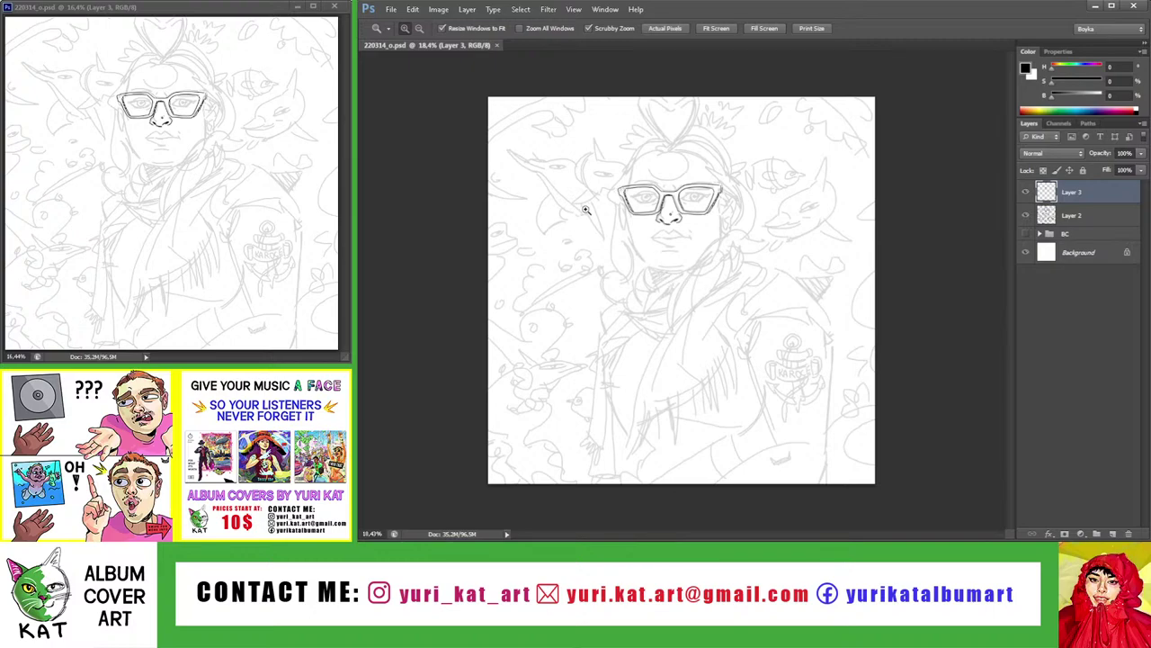
# Ink short temple strokes beside the glasses frame and below its arm
pyautogui.moveTo(779, 214); pyautogui.dragTo(806, 227)
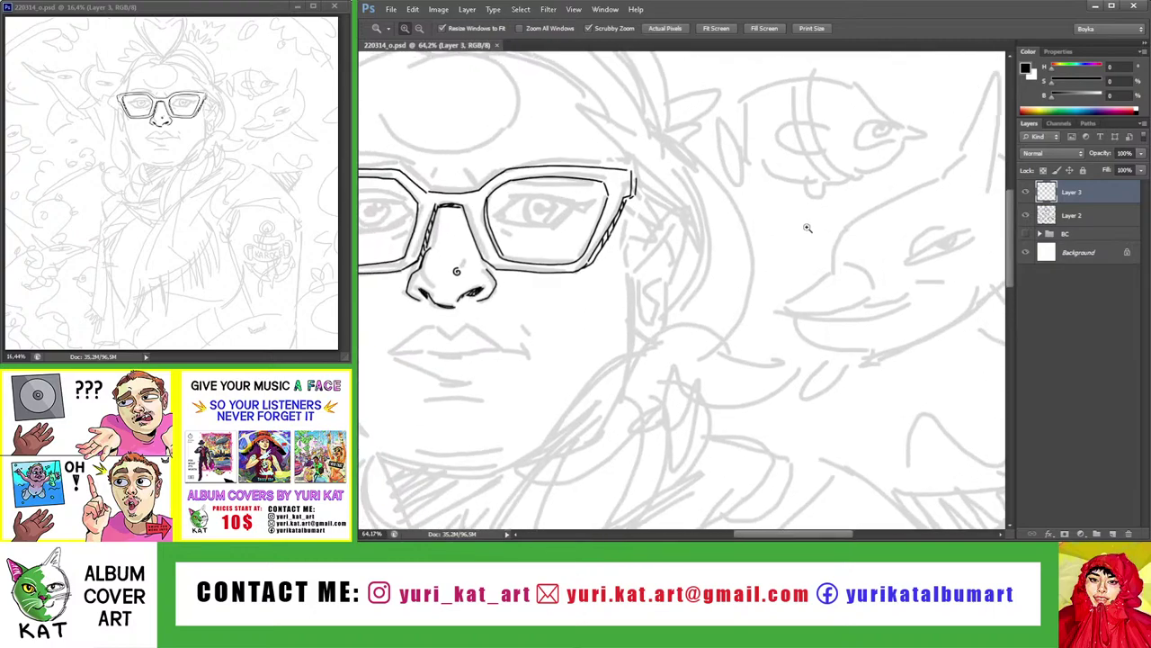
pyautogui.moveTo(668, 212); pyautogui.dragTo(710, 212)
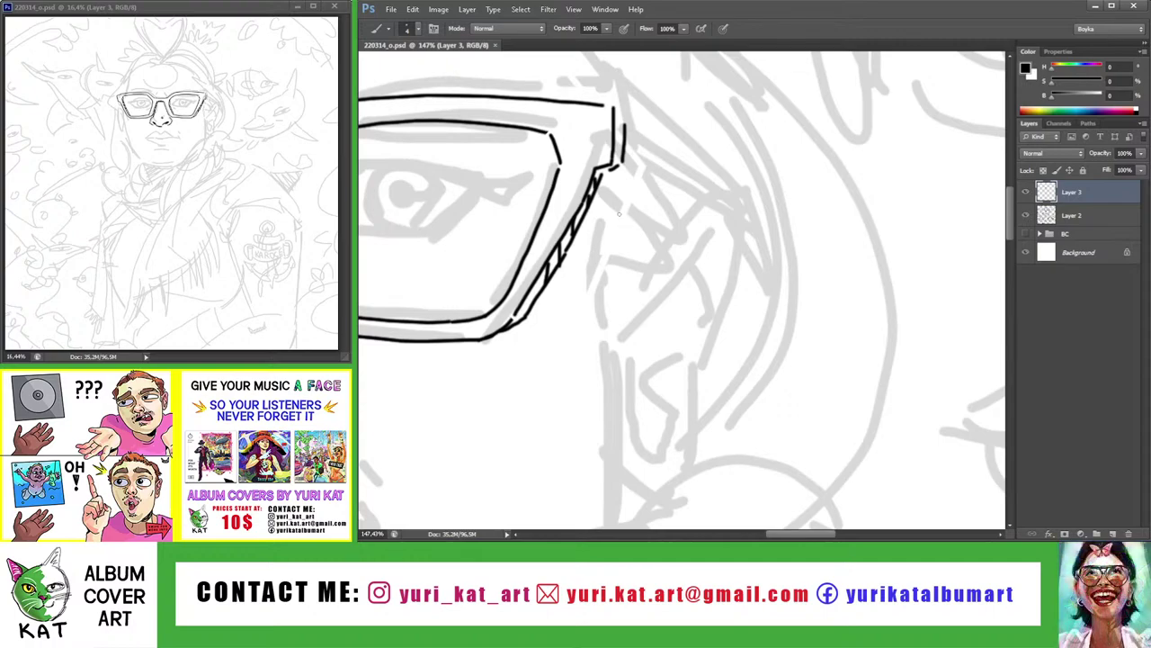
pyautogui.press('b')
pyautogui.moveTo(620, 176)
pyautogui.mouseDown()
pyautogui.moveTo(610, 221)
pyautogui.moveTo(643, 286)
pyautogui.mouseUp()
pyautogui.moveTo(610, 242)
pyautogui.mouseDown()
pyautogui.moveTo(648, 322)
pyautogui.moveTo(567, 277)
pyautogui.mouseUp()
# Continue inking near the glasses, then zoom in on the glasses and ear
pyautogui.press('z')
pyautogui.moveTo(681, 287)
pyautogui.mouseDown()
pyautogui.moveTo(711, 297)
pyautogui.moveTo(634, 283)
pyautogui.moveTo(624, 262)
pyautogui.moveTo(657, 226)
pyautogui.moveTo(697, 226)
pyautogui.moveTo(635, 300)
pyautogui.moveTo(661, 299)
pyautogui.moveTo(539, 297)
pyautogui.mouseUp()
pyautogui.press('b')
pyautogui.press('z')
pyautogui.press('b')
pyautogui.press('z')
pyautogui.moveTo(720, 208); pyautogui.dragTo(755, 196)
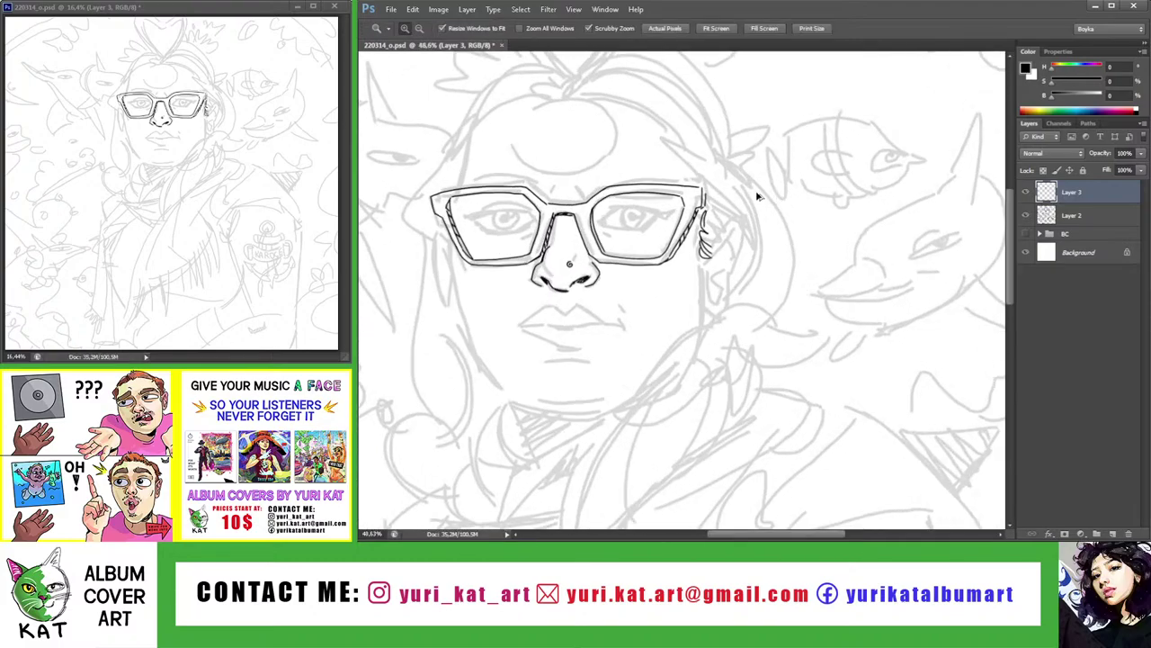
pyautogui.moveTo(634, 232)
pyautogui.mouseDown()
pyautogui.moveTo(652, 232)
pyautogui.moveTo(567, 250)
pyautogui.mouseUp()
# Undo the last ear curve and ink curved hair strokes at the temple and above the ear
pyautogui.press('b')
pyautogui.hotkey('ctrl', 'z')
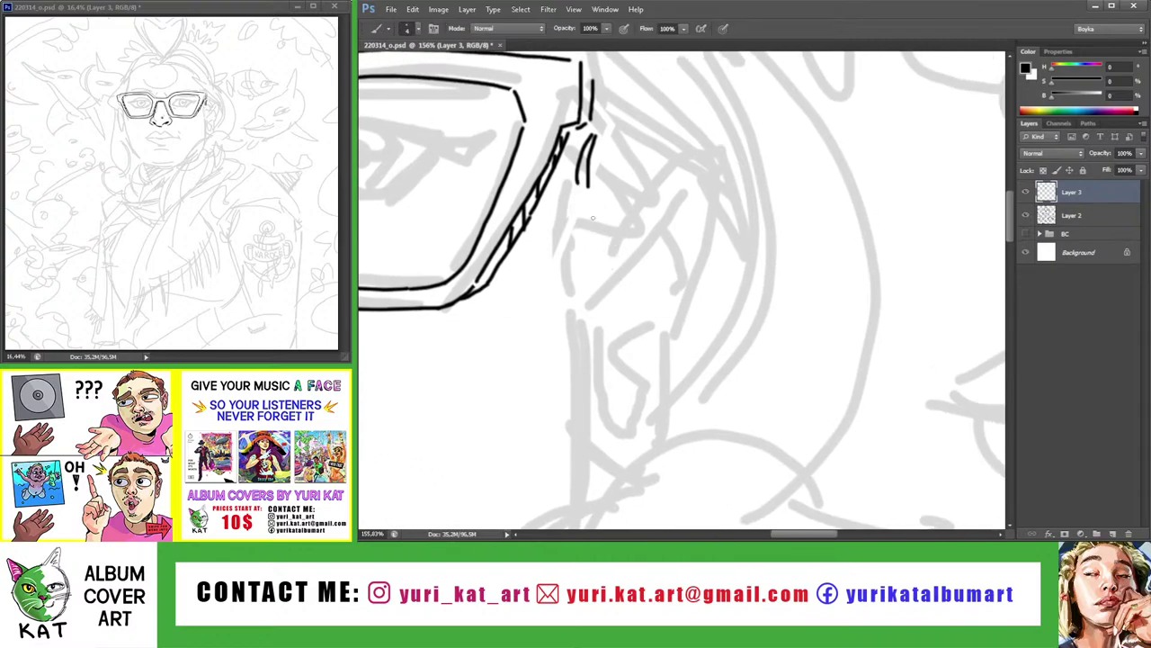
pyautogui.moveTo(590, 203)
pyautogui.mouseDown()
pyautogui.moveTo(615, 252)
pyautogui.moveTo(595, 297)
pyautogui.moveTo(654, 238)
pyautogui.mouseUp()
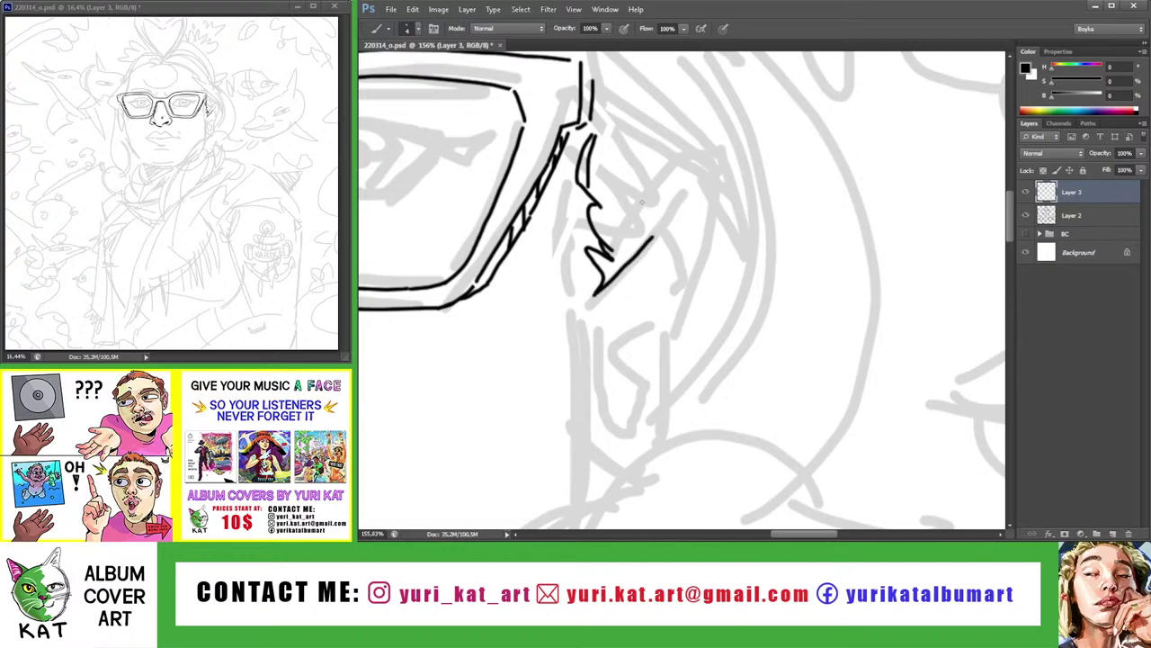
pyautogui.moveTo(591, 208)
pyautogui.mouseDown()
pyautogui.moveTo(652, 238)
pyautogui.moveTo(660, 214)
pyautogui.mouseUp()
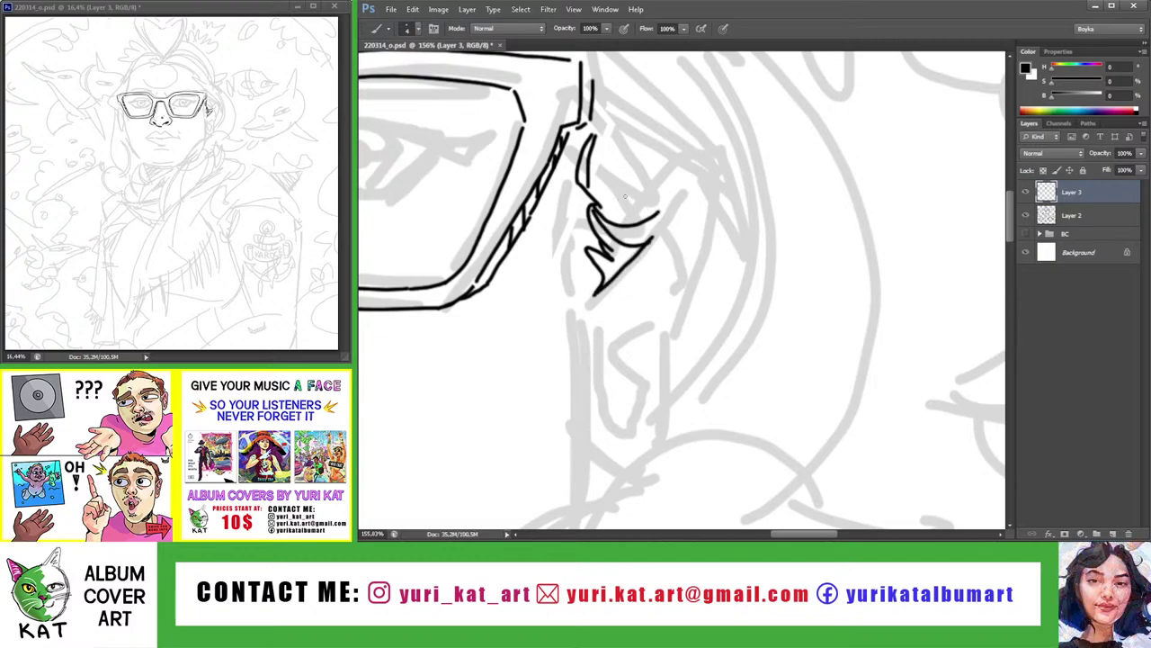
pyautogui.moveTo(592, 135); pyautogui.dragTo(655, 189)
pyautogui.moveTo(584, 160); pyautogui.dragTo(657, 190)
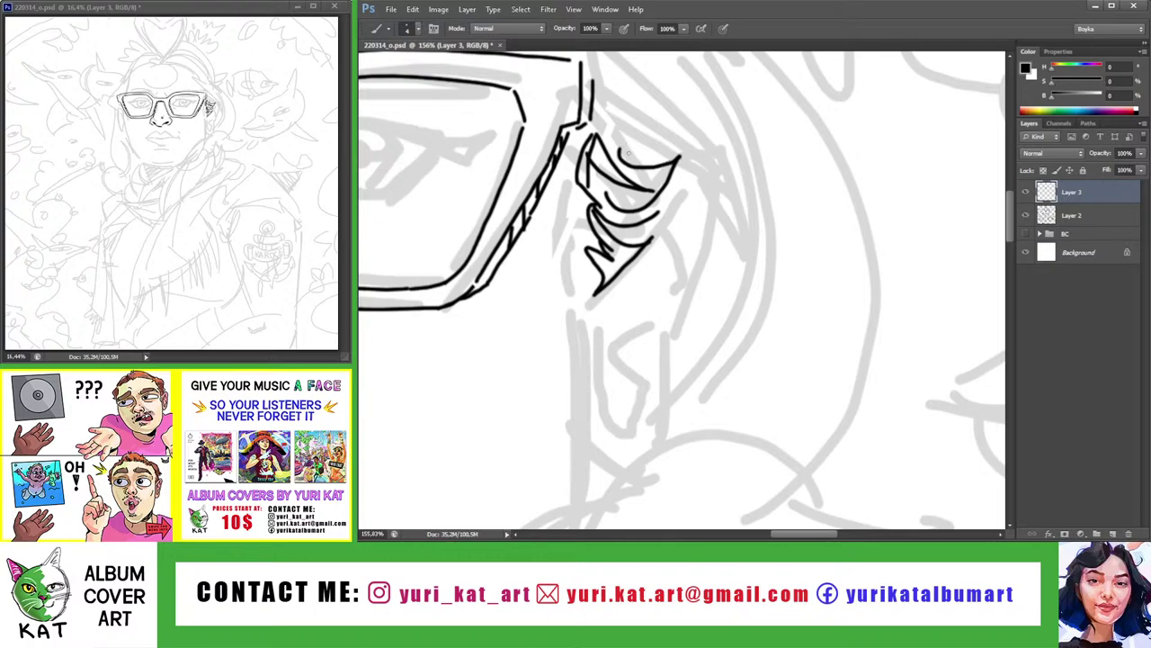
# Fit the canvas, then zoom in step by step on the temple beside the right lens
pyautogui.press('z')
pyautogui.hotkey('ctrl', '0')
pyautogui.moveTo(748, 242); pyautogui.dragTo(730, 278)
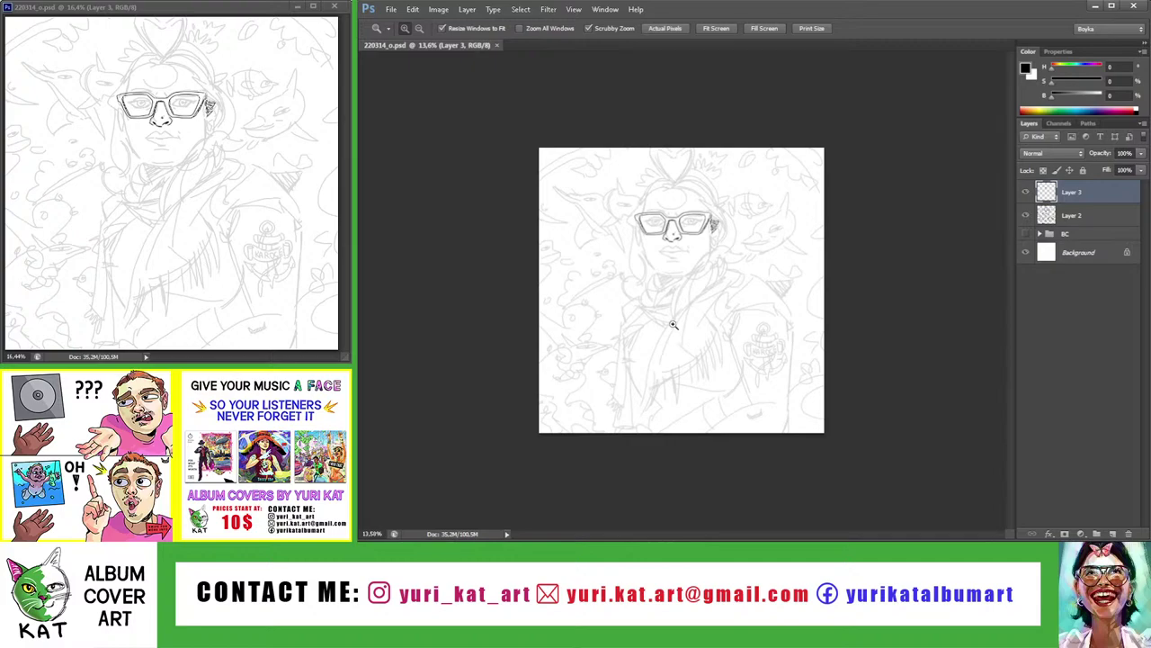
pyautogui.click(725, 244)
pyautogui.click(735, 236)
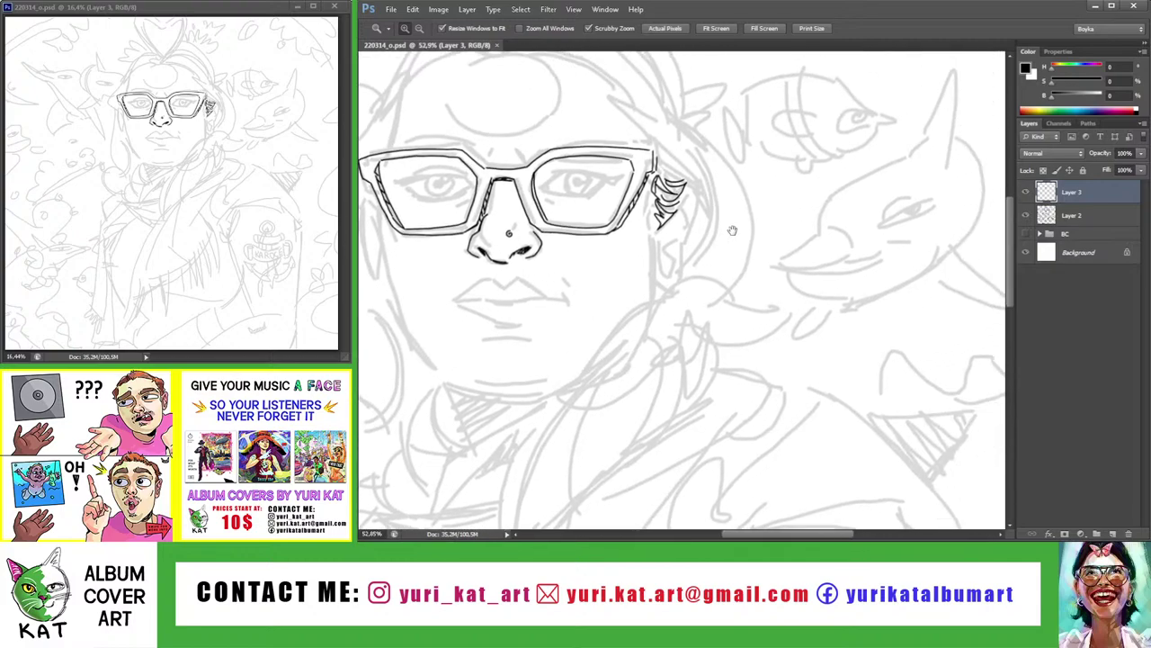
pyautogui.click(732, 229)
pyautogui.click(727, 223)
pyautogui.press('b')
pyautogui.moveTo(684, 184)
pyautogui.mouseDown()
pyautogui.moveTo(654, 153)
pyautogui.moveTo(639, 202)
pyautogui.mouseUp()
# Replace the last two temple hair strokes with a redrawn right-edge hair stroke
pyautogui.moveTo(648, 153); pyautogui.dragTo(683, 196)
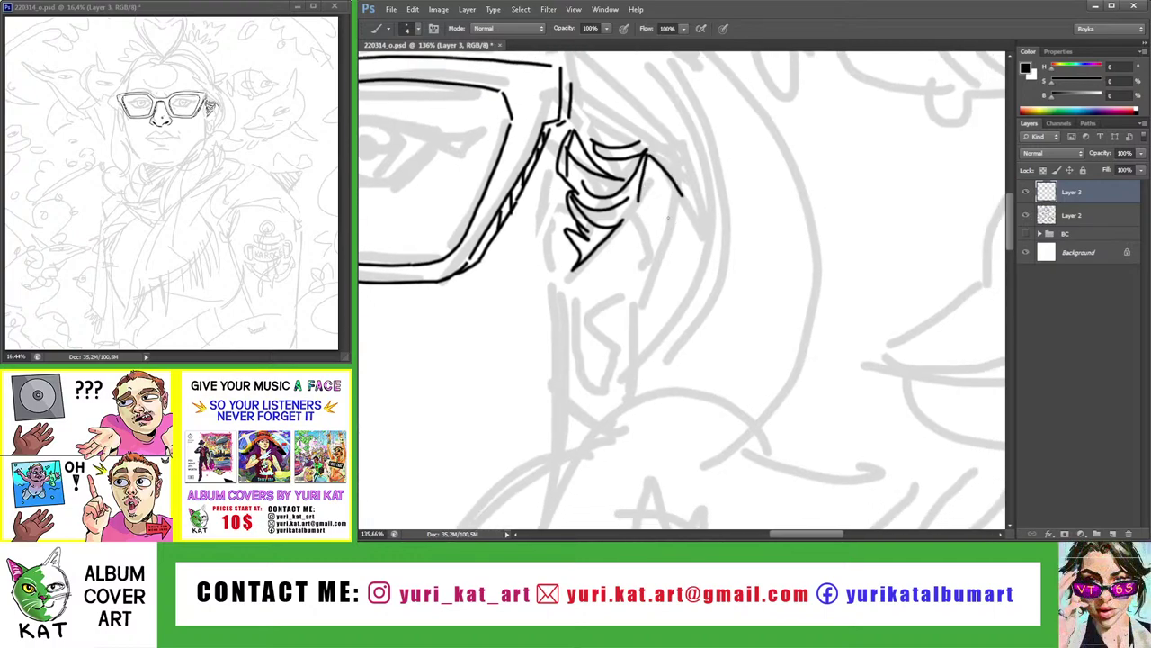
pyautogui.hotkey('ctrl', 'alt', 'z')
pyautogui.hotkey('ctrl', 'alt', 'z')
pyautogui.moveTo(645, 153); pyautogui.dragTo(636, 209)
pyautogui.moveTo(649, 155)
pyautogui.mouseDown()
pyautogui.moveTo(684, 218)
pyautogui.moveTo(655, 235)
pyautogui.moveTo(636, 355)
pyautogui.moveTo(608, 378)
pyautogui.moveTo(584, 349)
pyautogui.moveTo(648, 352)
pyautogui.moveTo(642, 385)
pyautogui.mouseUp()
pyautogui.scroll(-2, 666, 225)
# Ink the ear's curving outline down to the hooked lobe, removing the extra loop
pyautogui.press('z')
pyautogui.press('b')
pyautogui.moveTo(626, 347); pyautogui.dragTo(593, 410)
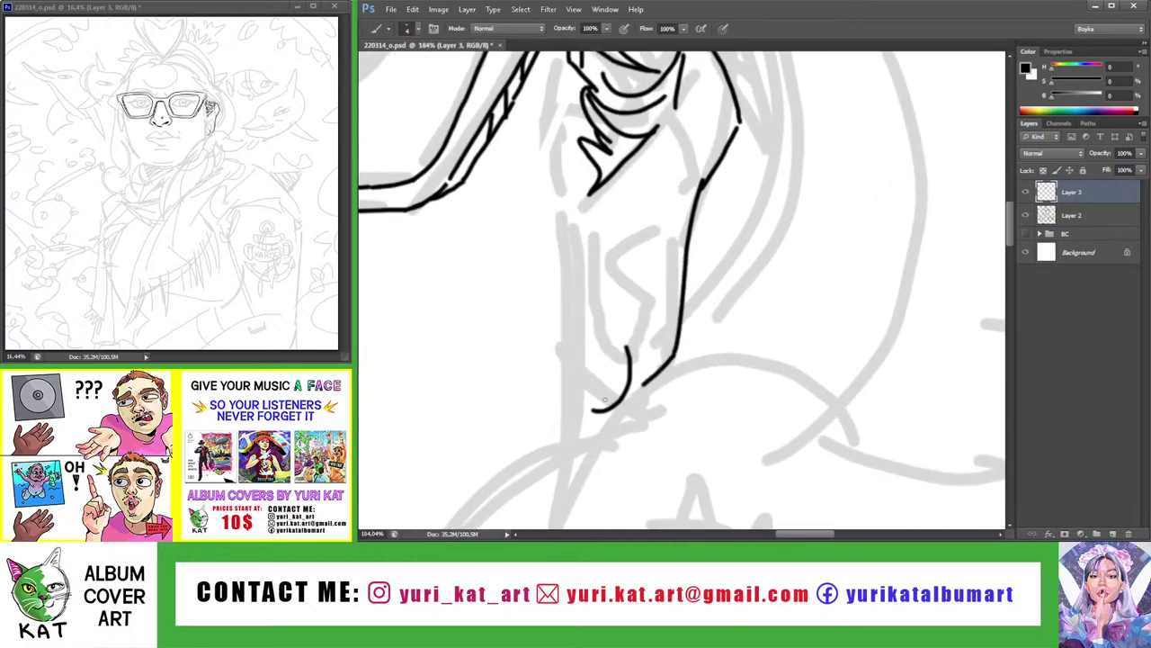
pyautogui.moveTo(642, 361)
pyautogui.mouseDown()
pyautogui.moveTo(594, 421)
pyautogui.moveTo(643, 384)
pyautogui.moveTo(594, 412)
pyautogui.mouseUp()
pyautogui.hotkey('ctrl', 'z')
pyautogui.hotkey('ctrl', 'z')
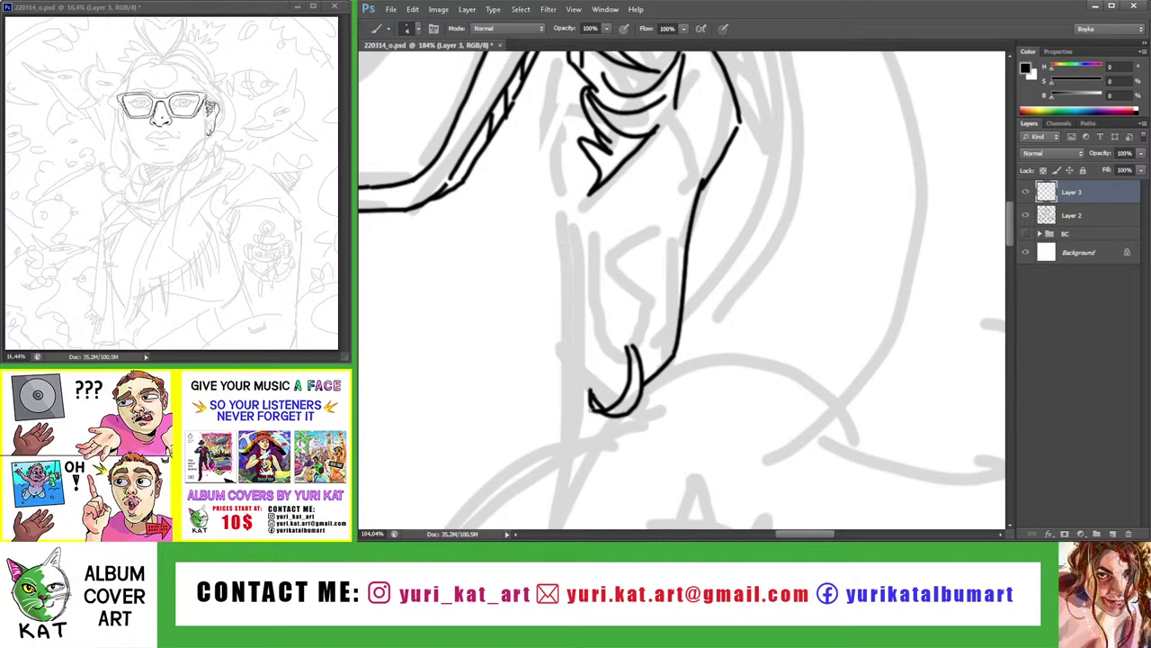
pyautogui.press('z')
pyautogui.moveTo(854, 356); pyautogui.dragTo(746, 355)
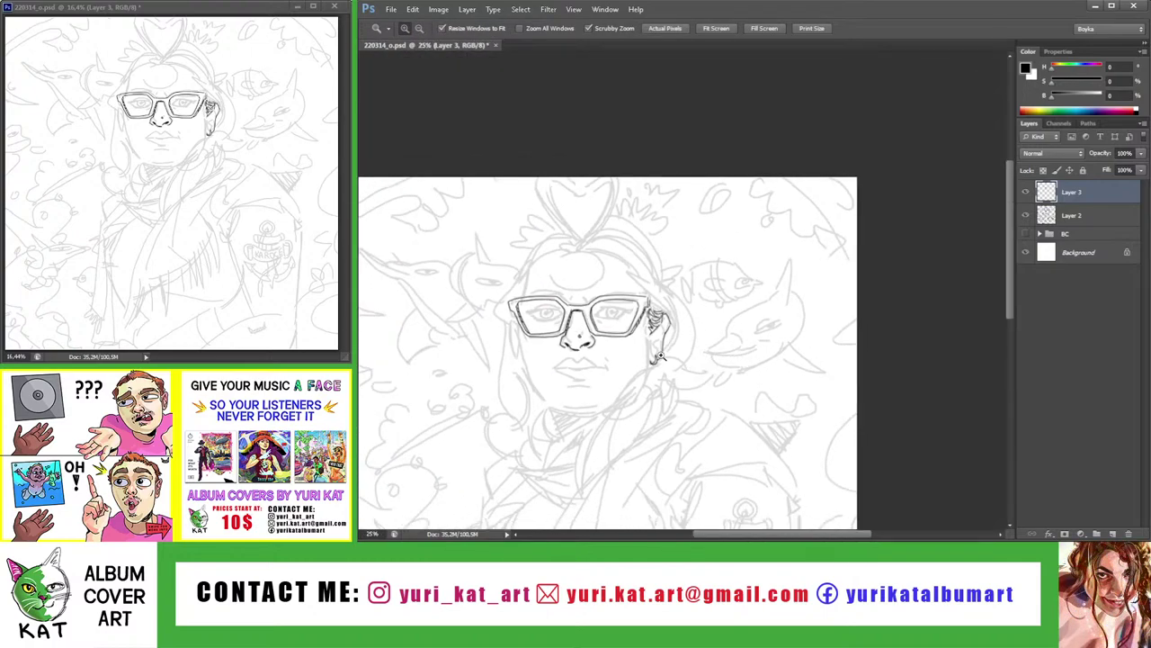
# Close the earring hook into a round hoop
pyautogui.moveTo(660, 356); pyautogui.dragTo(769, 355)
pyautogui.press('b')
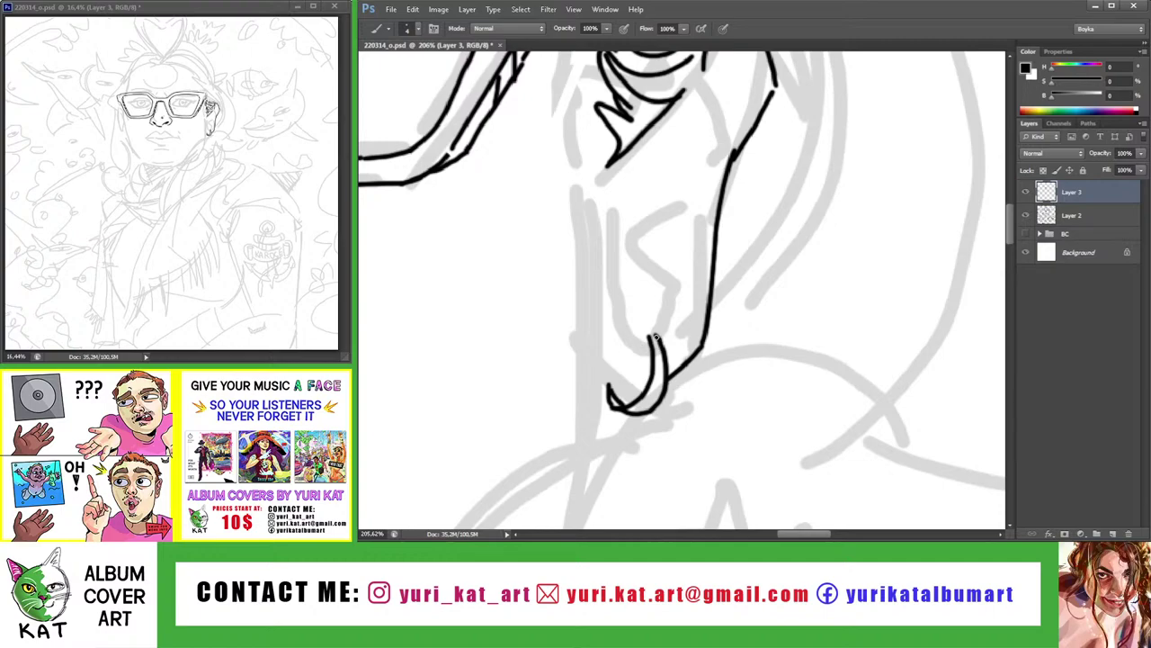
pyautogui.moveTo(655, 336)
pyautogui.mouseDown()
pyautogui.moveTo(653, 356)
pyautogui.moveTo(558, 360)
pyautogui.mouseUp()
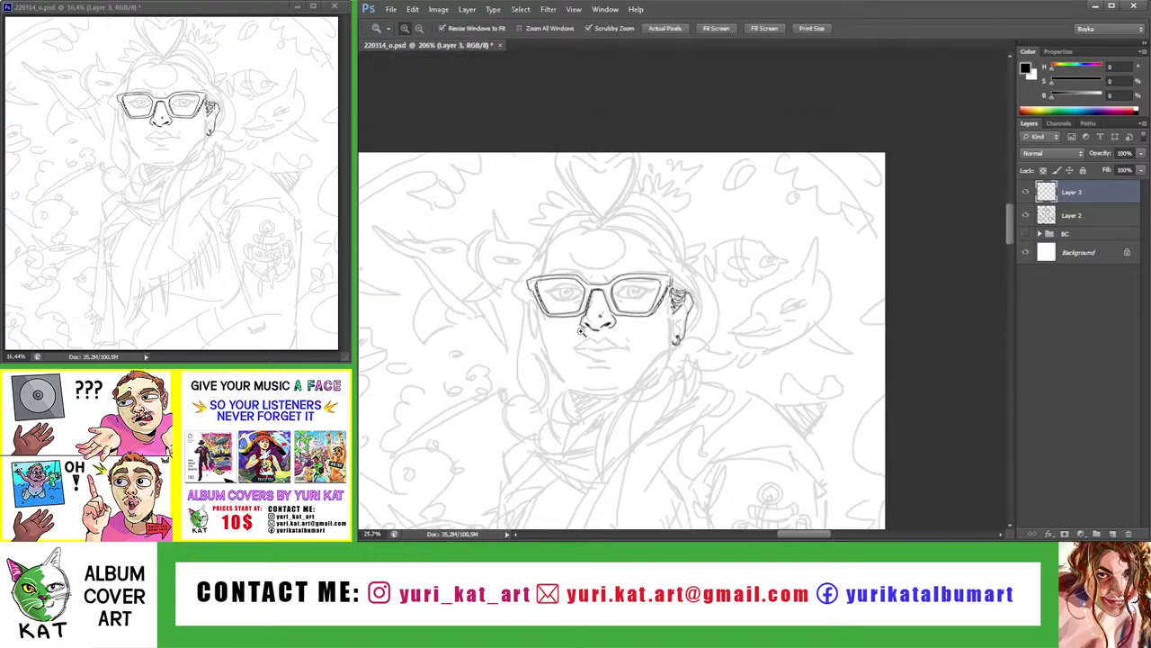
pyautogui.moveTo(629, 351)
pyautogui.mouseDown()
pyautogui.moveTo(684, 351)
pyautogui.moveTo(661, 365)
pyautogui.mouseUp()
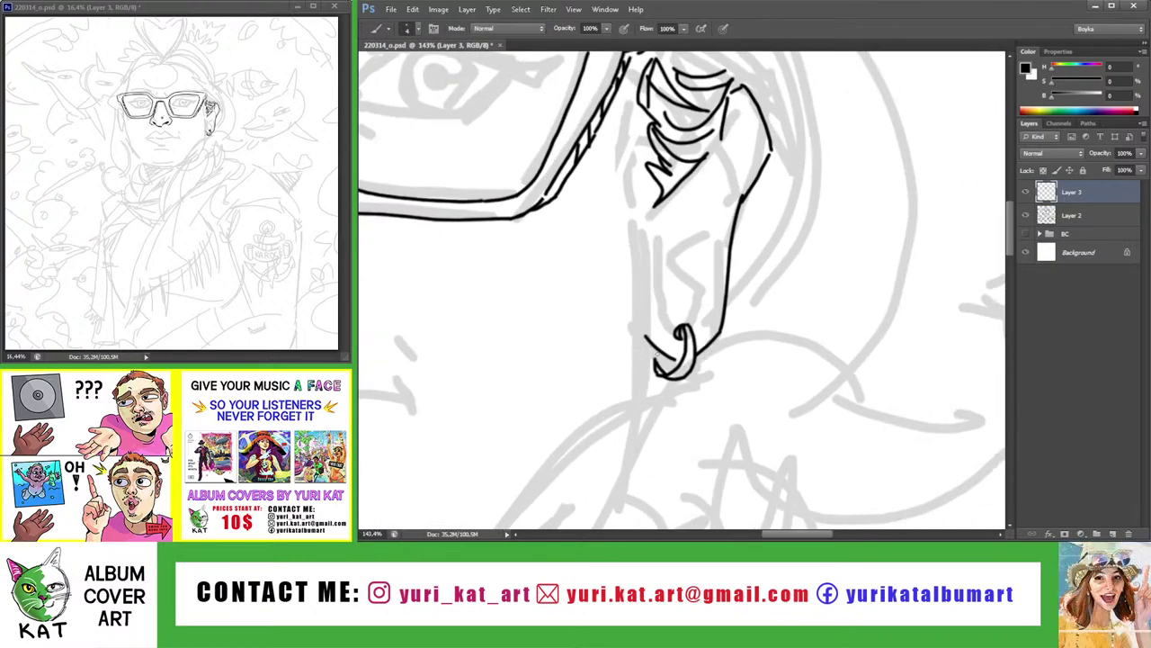
pyautogui.press('z')
pyautogui.scroll(-5, 734, 348)
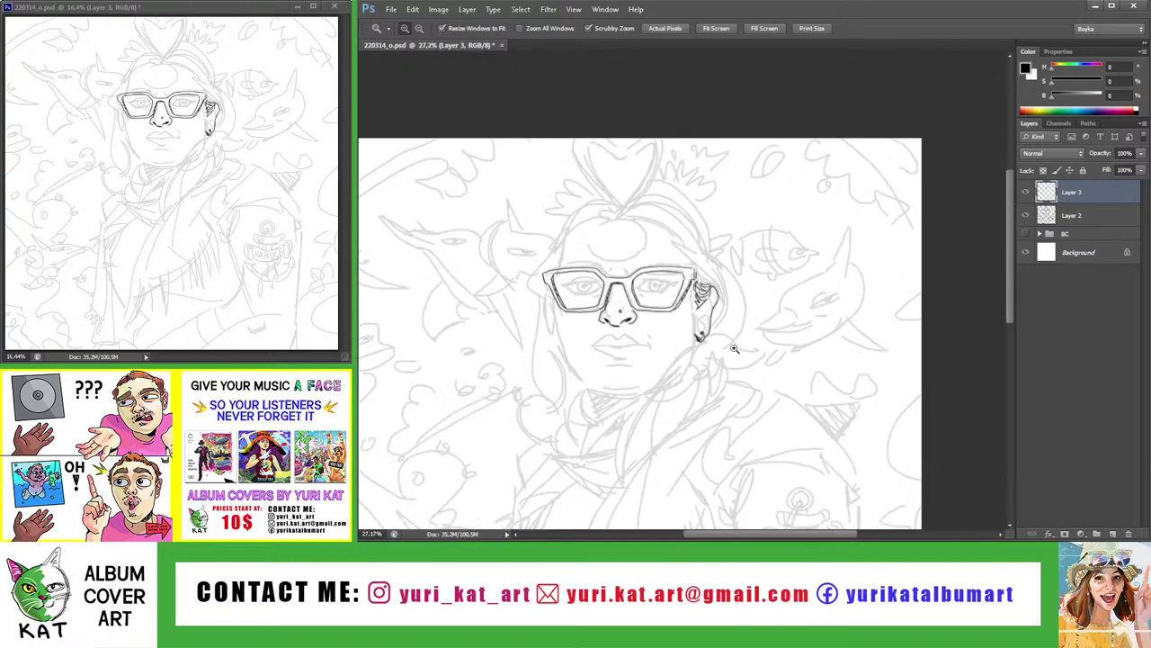
pyautogui.scroll(3, 706, 337)
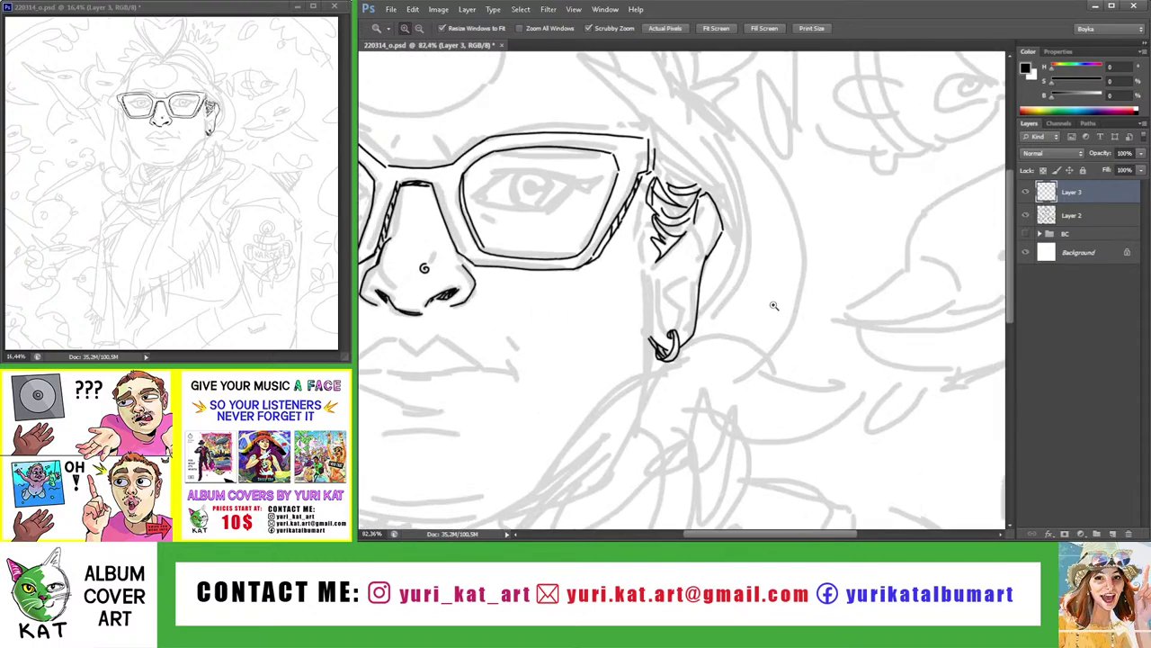
pyautogui.scroll(2, 706, 338)
# Draw the jaw line left of the earring, redrawing it until it sits right
pyautogui.press('b')
pyautogui.moveTo(639, 281); pyautogui.dragTo(655, 405)
pyautogui.hotkey('ctrl', 'z')
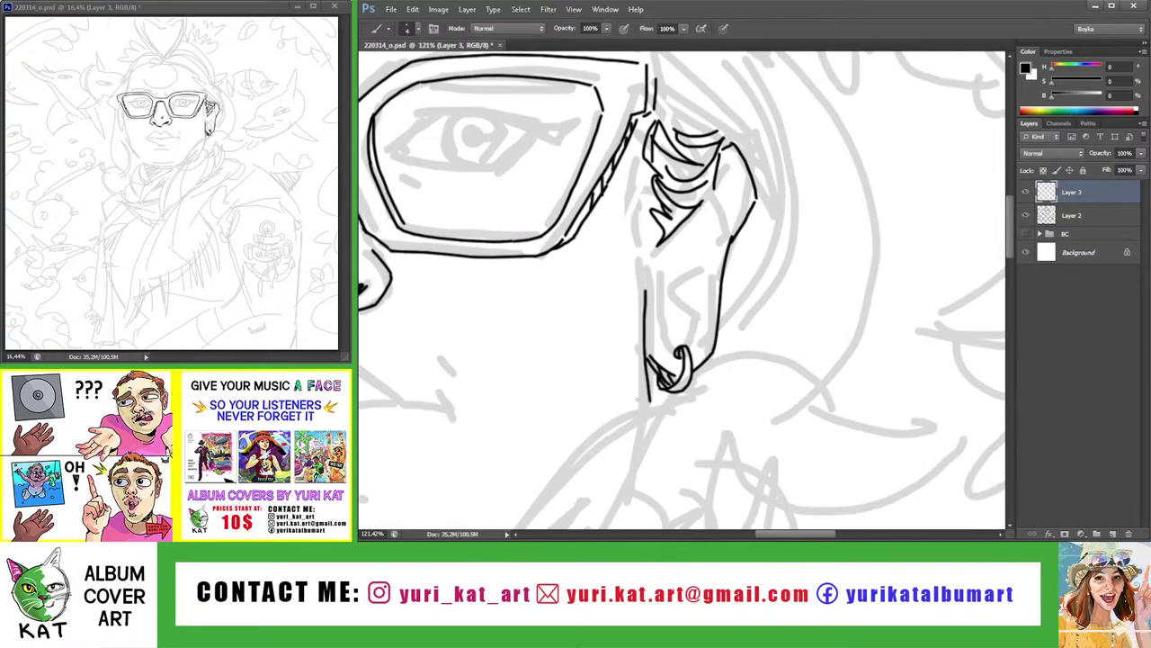
pyautogui.hotkey('ctrl', 'z')
pyautogui.moveTo(641, 288); pyautogui.dragTo(649, 418)
pyautogui.hotkey('ctrl', 'z')
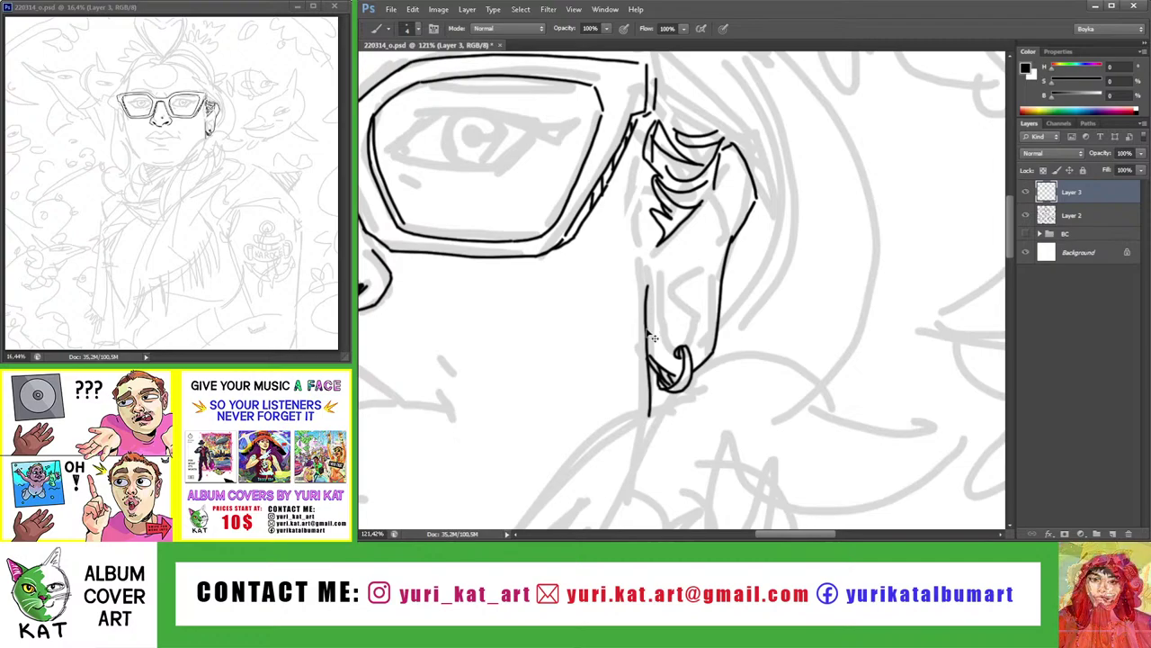
pyautogui.hotkey('ctrl', 'z')
pyautogui.moveTo(644, 292); pyautogui.dragTo(652, 420)
pyautogui.hotkey('ctrl', 'z')
pyautogui.hotkey('ctrl', 'z')
pyautogui.moveTo(646, 304); pyautogui.dragTo(653, 412)
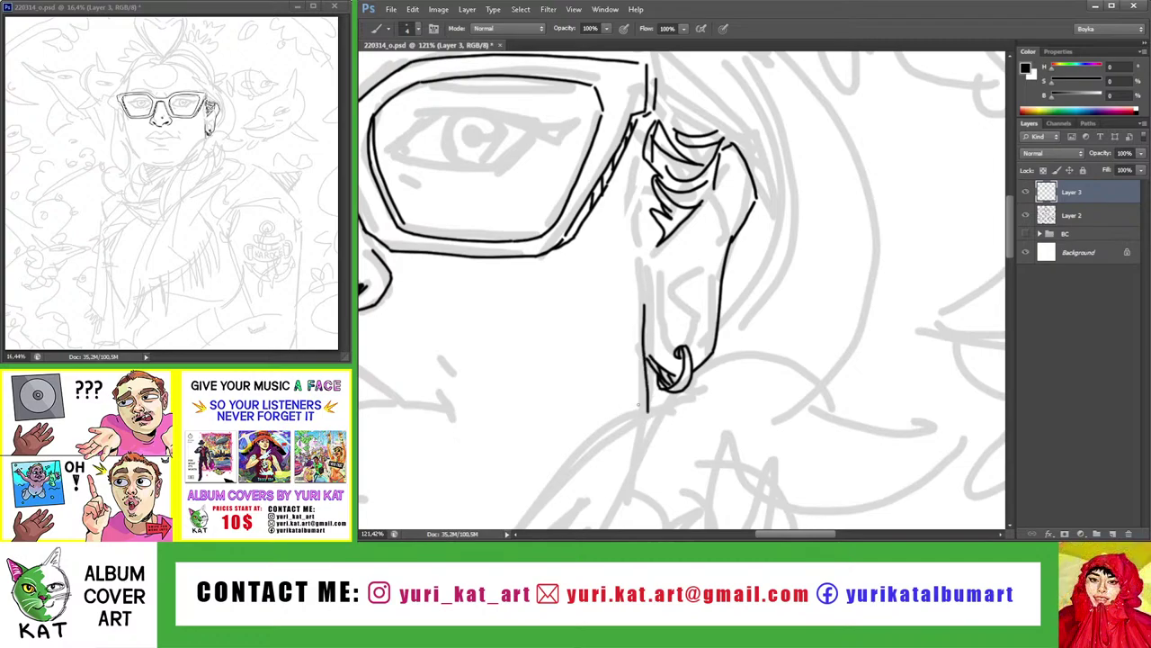
# Reframe the ear and add a diagonal fold line inside it
pyautogui.press('z')
pyautogui.scroll(-5, 652, 315)
pyautogui.scroll(3, 704, 304)
pyautogui.scroll(2, 704, 304)
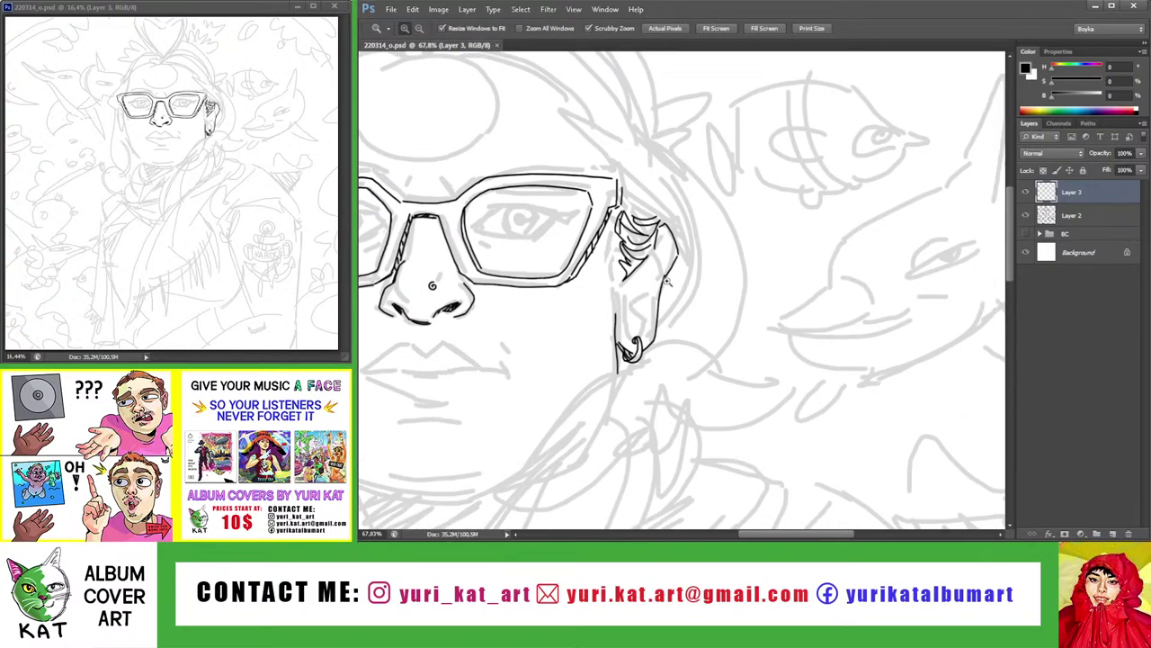
pyautogui.scroll(2, 684, 288)
pyautogui.press('b')
pyautogui.press('z')
pyautogui.scroll(-2, 665, 275)
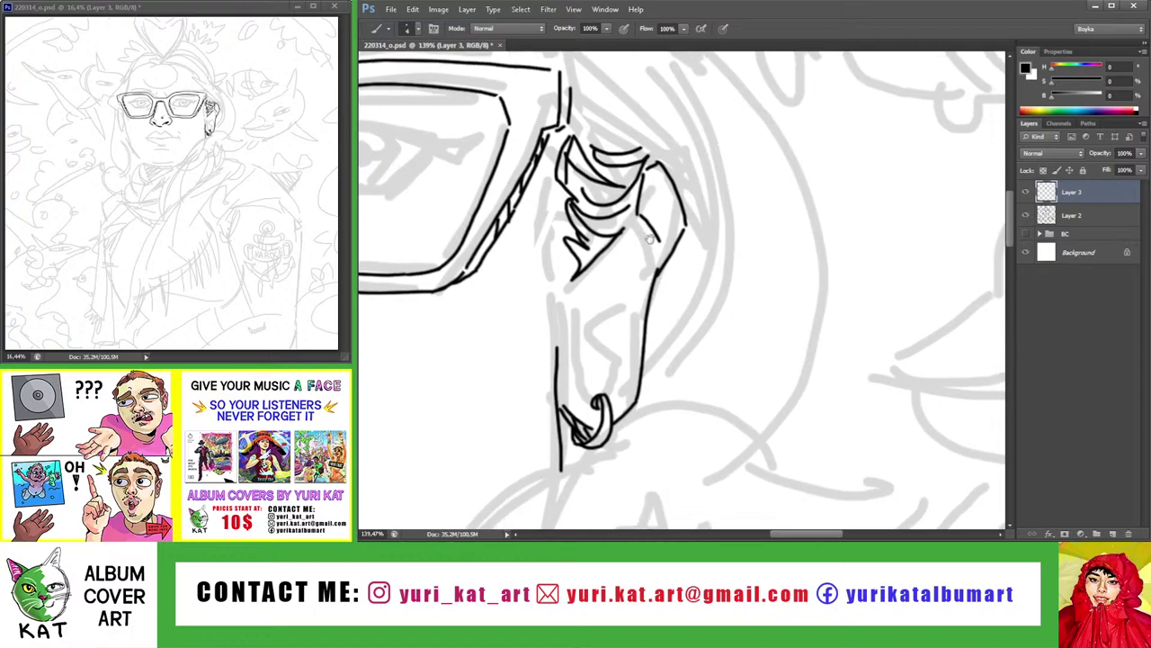
pyautogui.scroll(3, 635, 270)
pyautogui.press('b')
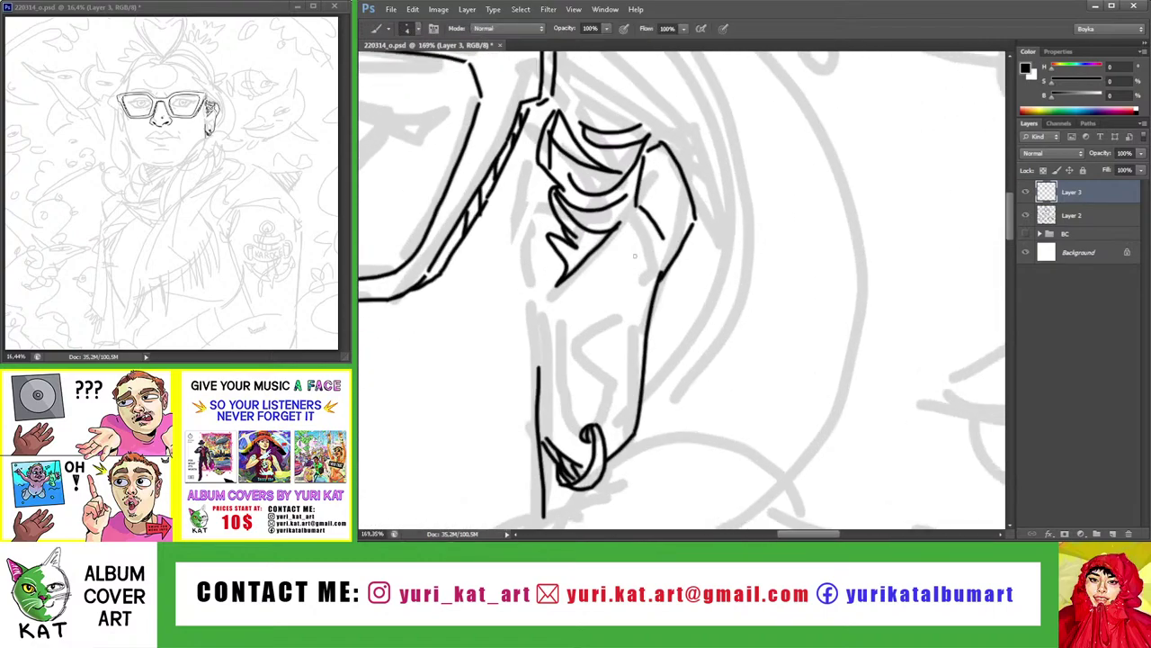
pyautogui.moveTo(627, 235)
pyautogui.mouseDown()
pyautogui.moveTo(557, 322)
pyautogui.moveTo(564, 401)
pyautogui.mouseUp()
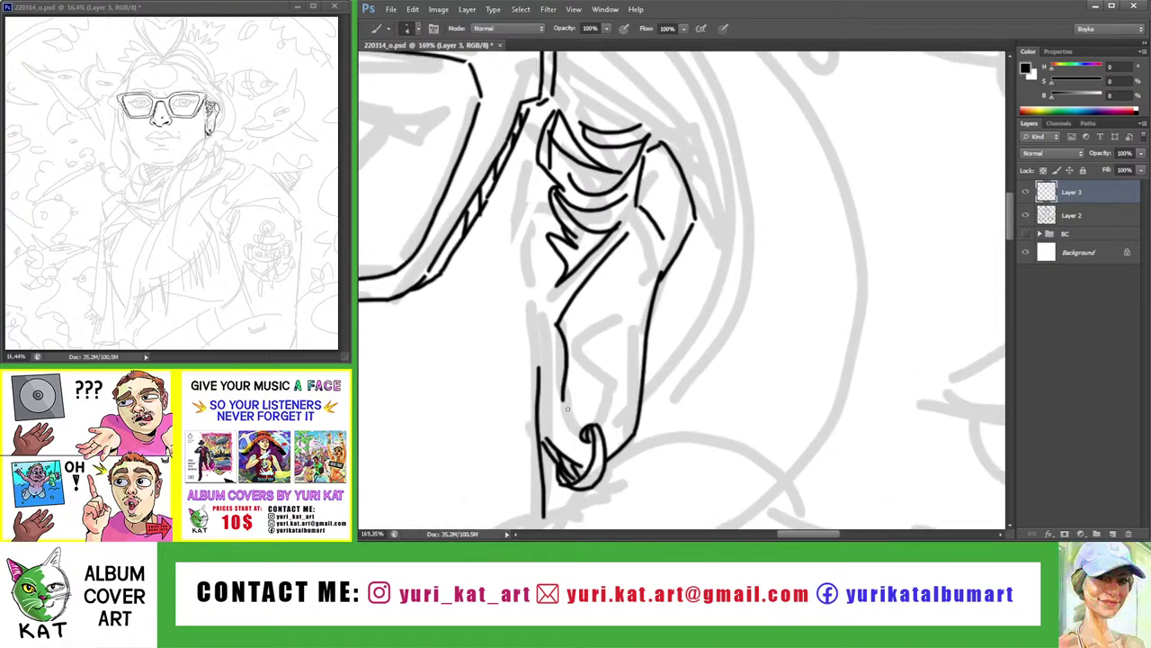
# Replace the fold with a shorter inner ear curve toward the lobe
pyautogui.hotkey('ctrl', 'z')
pyautogui.moveTo(555, 326); pyautogui.dragTo(597, 401)
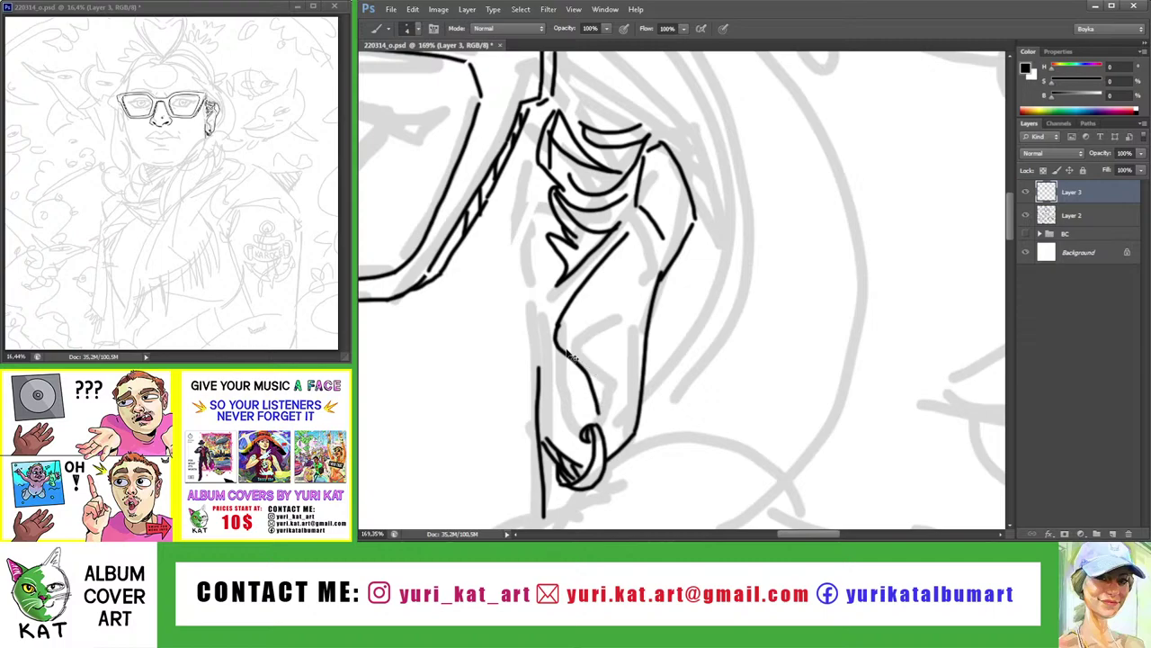
pyautogui.hotkey('ctrl', 'z')
pyautogui.moveTo(555, 326)
pyautogui.mouseDown()
pyautogui.moveTo(578, 394)
pyautogui.moveTo(629, 335)
pyautogui.moveTo(635, 293)
pyautogui.moveTo(614, 316)
pyautogui.mouseUp()
pyautogui.press('z')
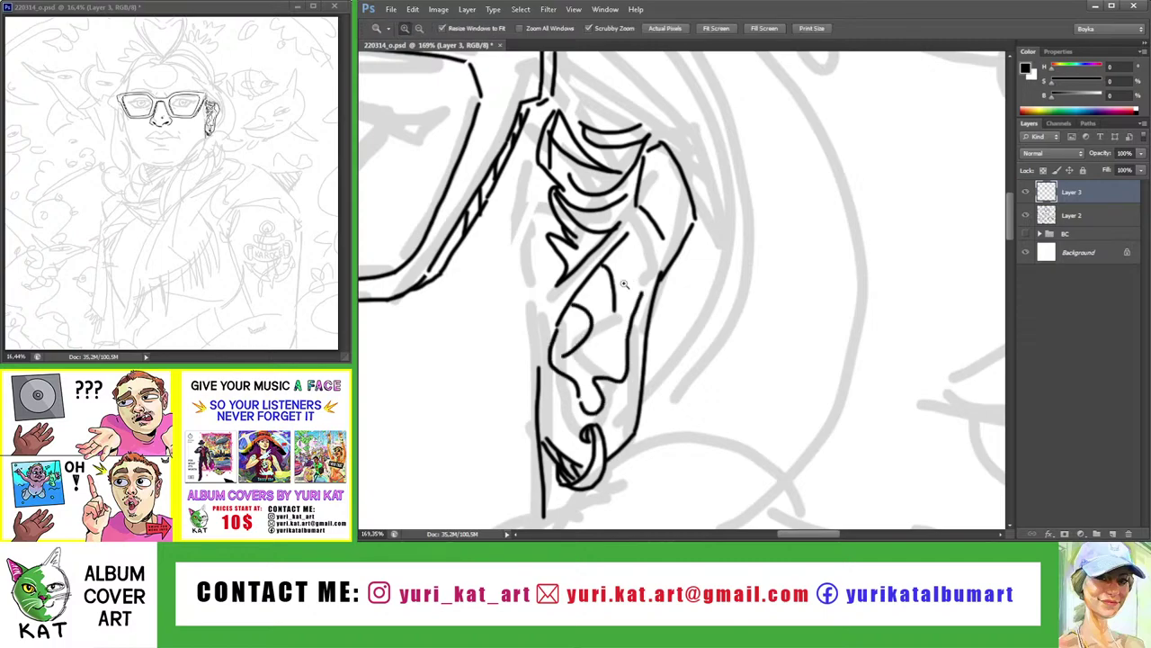
pyautogui.moveTo(593, 225); pyautogui.dragTo(522, 225)
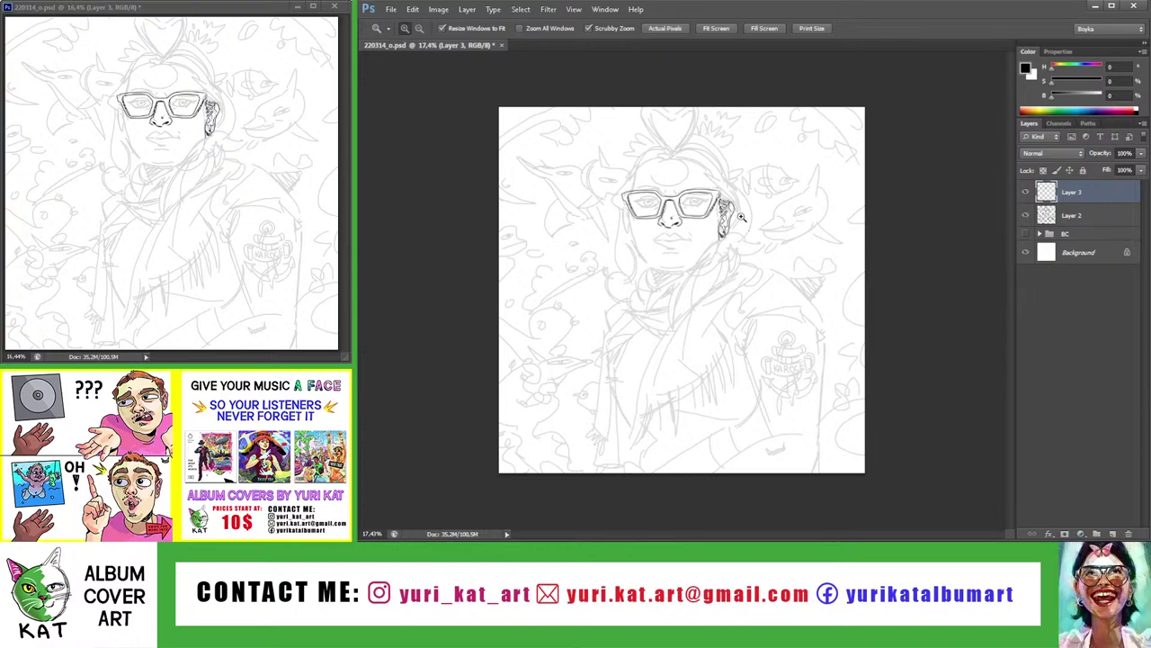
# Ink the glasses arm where it meets the ear
pyautogui.moveTo(725, 216); pyautogui.dragTo(792, 216)
pyautogui.press('b')
pyautogui.press('z')
pyautogui.moveTo(717, 187); pyautogui.dragTo(662, 219)
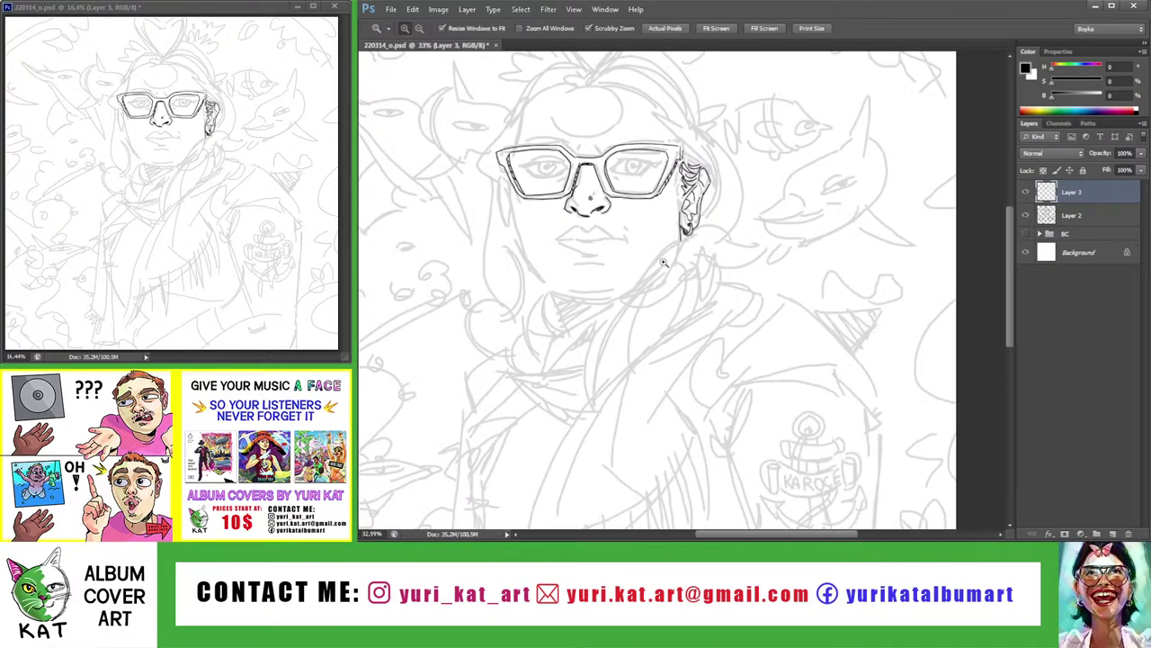
pyautogui.moveTo(696, 190); pyautogui.dragTo(765, 190)
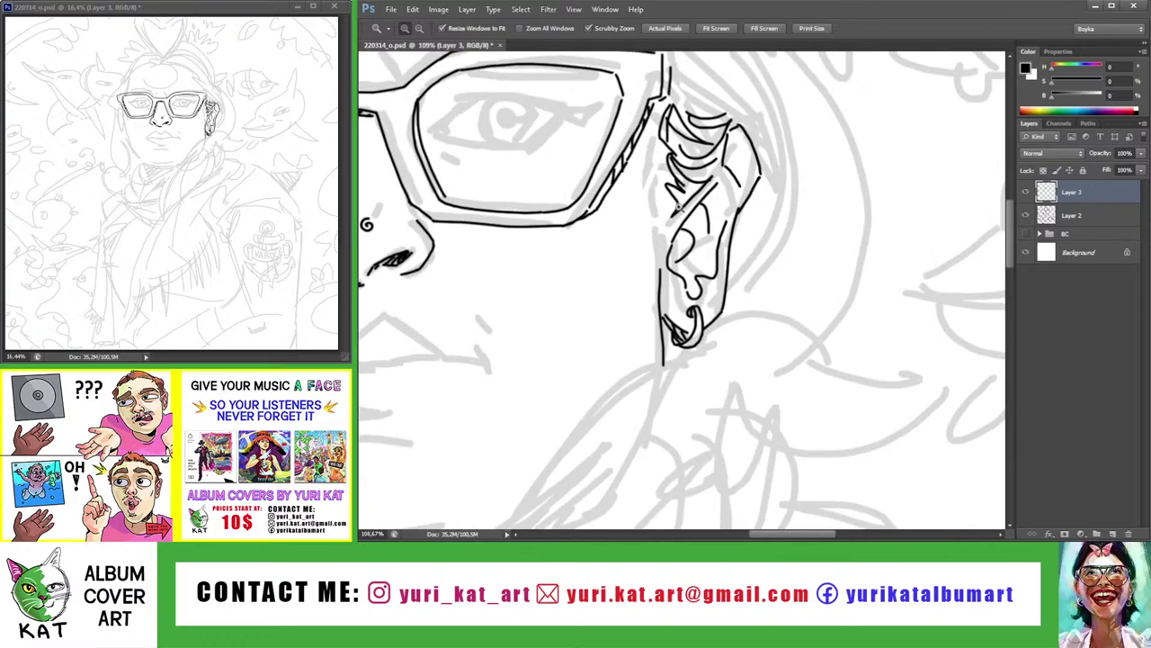
pyautogui.press('b')
pyautogui.press('z')
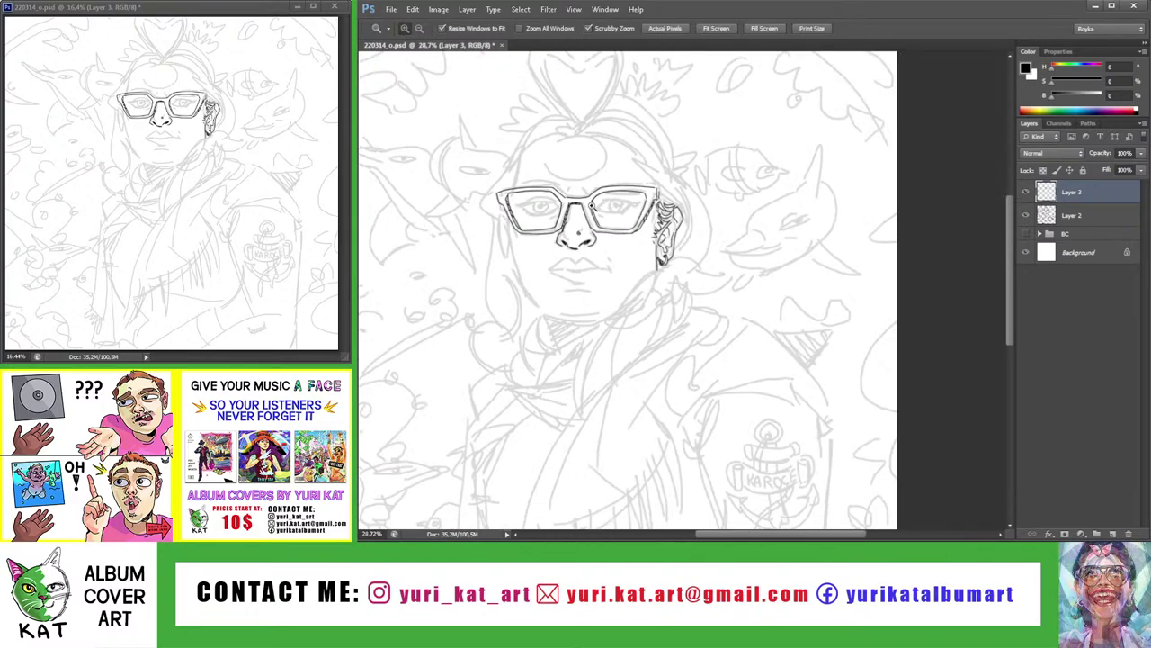
pyautogui.moveTo(711, 232); pyautogui.dragTo(635, 232)
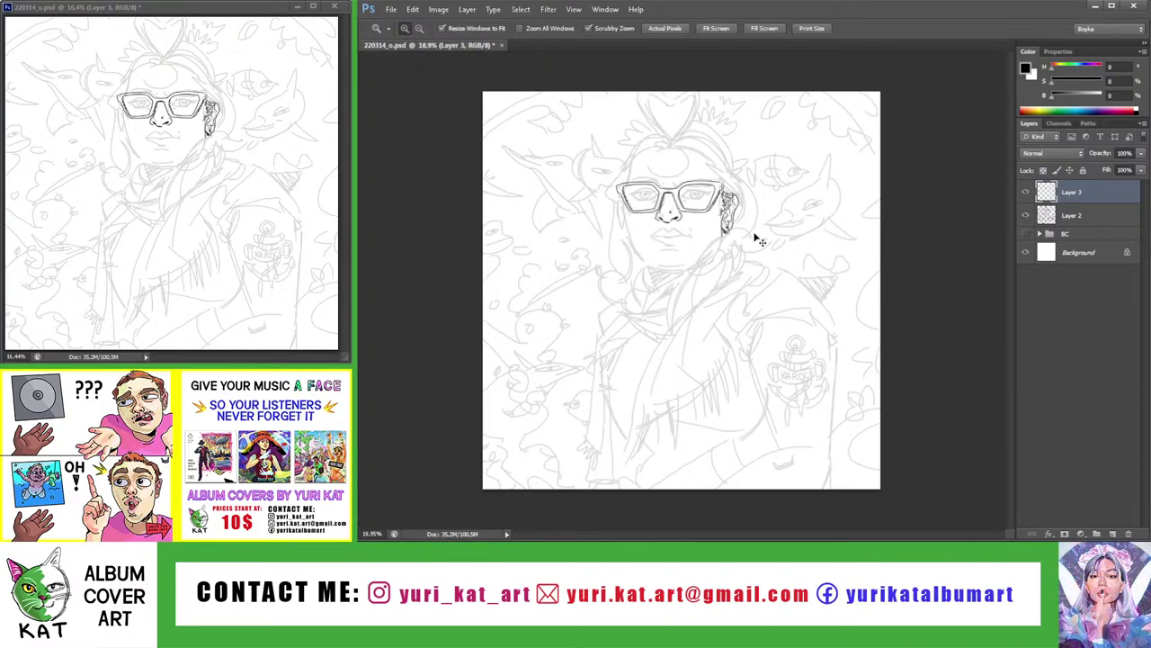
pyautogui.moveTo(755, 238)
pyautogui.mouseDown()
pyautogui.moveTo(769, 208)
pyautogui.moveTo(751, 251)
pyautogui.mouseUp()
pyautogui.moveTo(709, 209); pyautogui.dragTo(774, 209)
pyautogui.press('b')
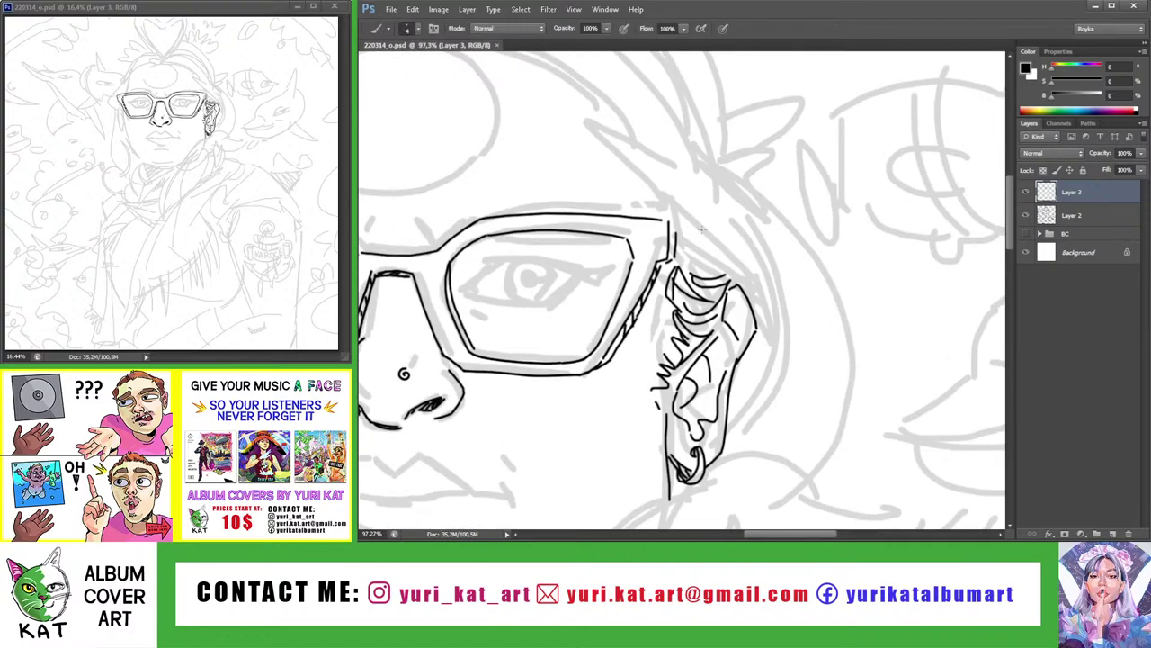
pyautogui.moveTo(669, 220)
pyautogui.mouseDown()
pyautogui.moveTo(734, 275)
pyautogui.moveTo(712, 279)
pyautogui.moveTo(723, 288)
pyautogui.mouseUp()
# Redraw the strokes at the ear's top and remove the stray mark there
pyautogui.hotkey('ctrl', 'z')
pyautogui.moveTo(677, 257); pyautogui.dragTo(732, 273)
pyautogui.press('z')
pyautogui.hotkey('ctrl', 'z')
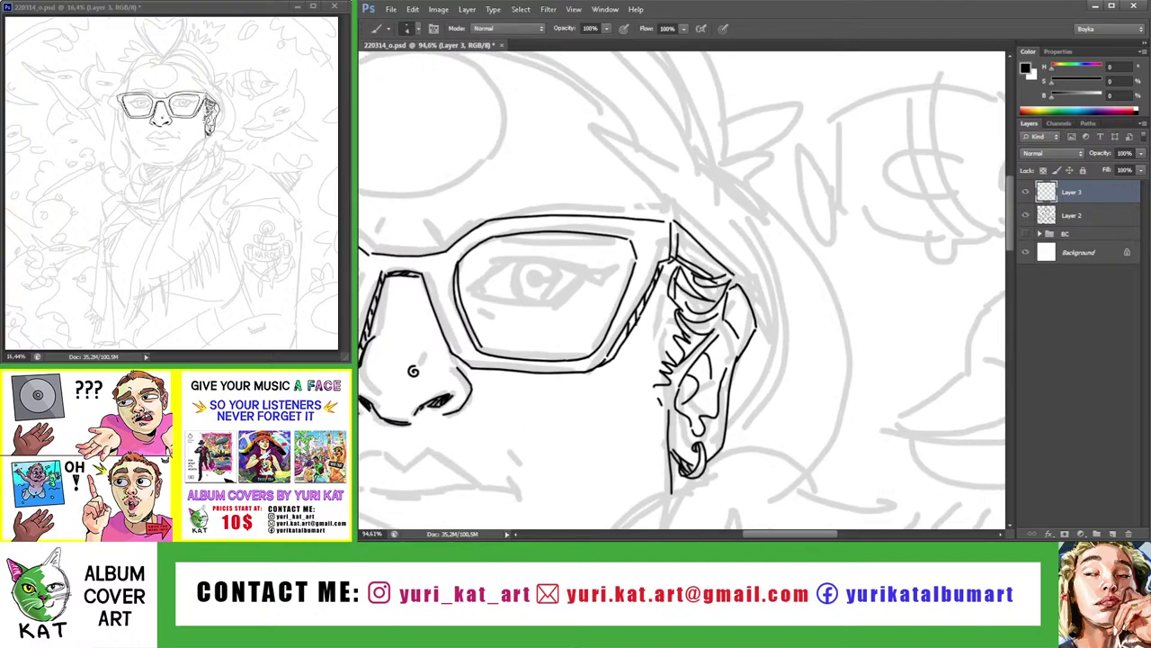
pyautogui.press('z')
pyautogui.moveTo(416, 371); pyautogui.dragTo(368, 373)
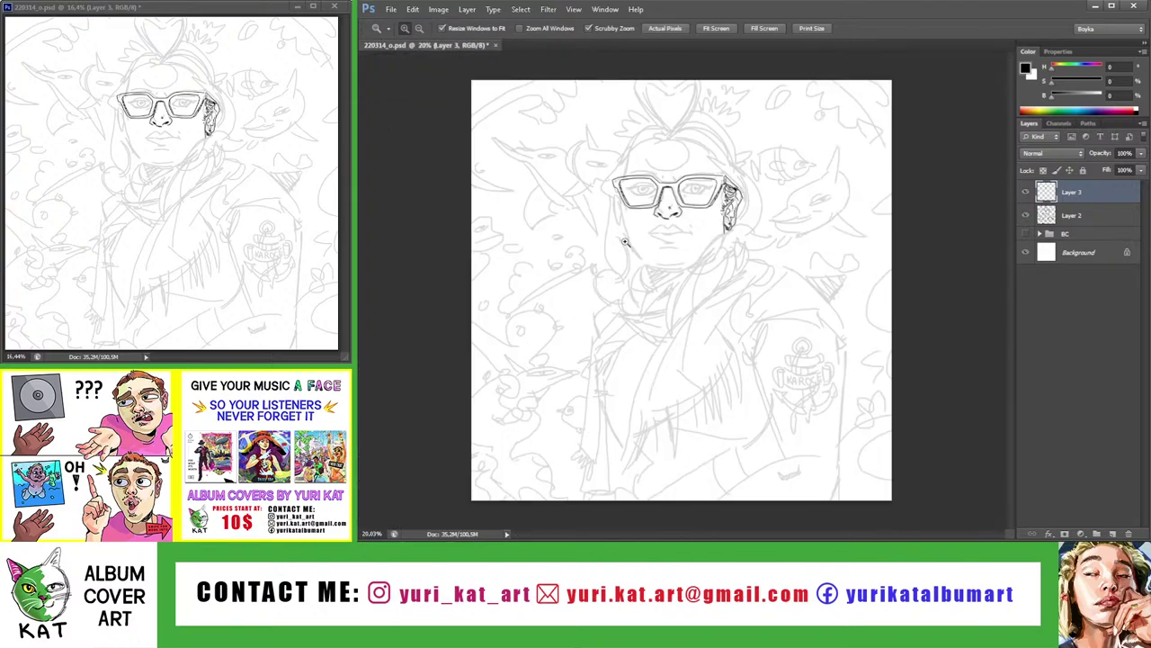
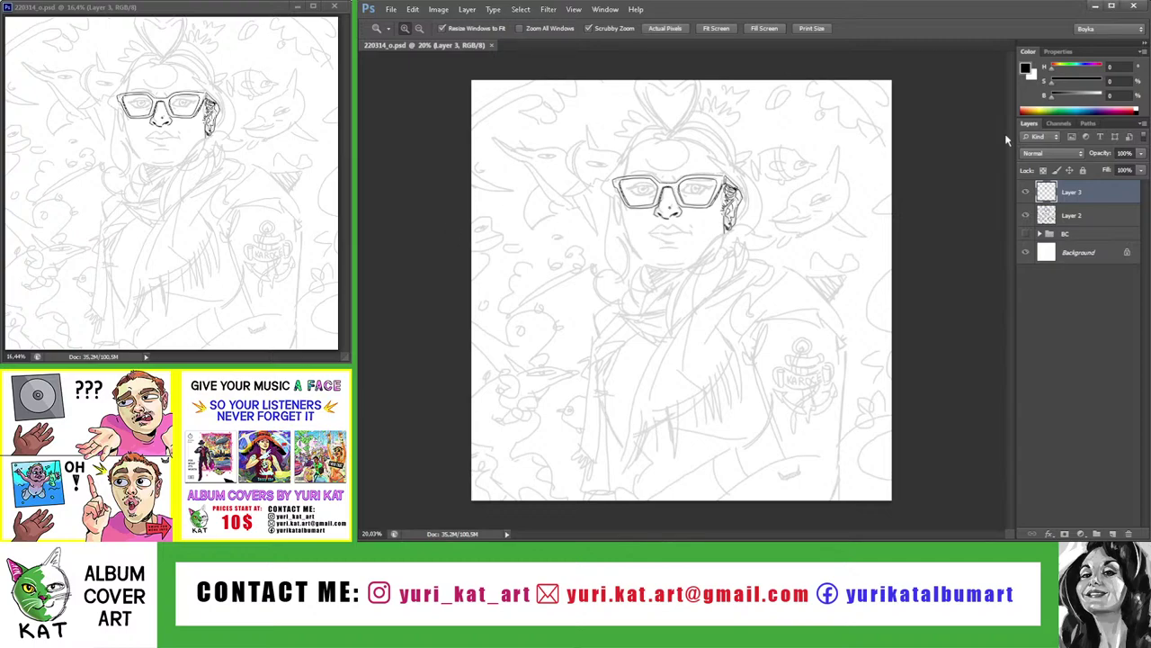
# Zoom in on the glasses and ink a short line beside them
pyautogui.moveTo(716, 167)
pyautogui.mouseDown()
pyautogui.moveTo(724, 195)
pyautogui.moveTo(756, 196)
pyautogui.mouseUp()
pyautogui.press('b')
pyautogui.moveTo(679, 214); pyautogui.dragTo(697, 251)
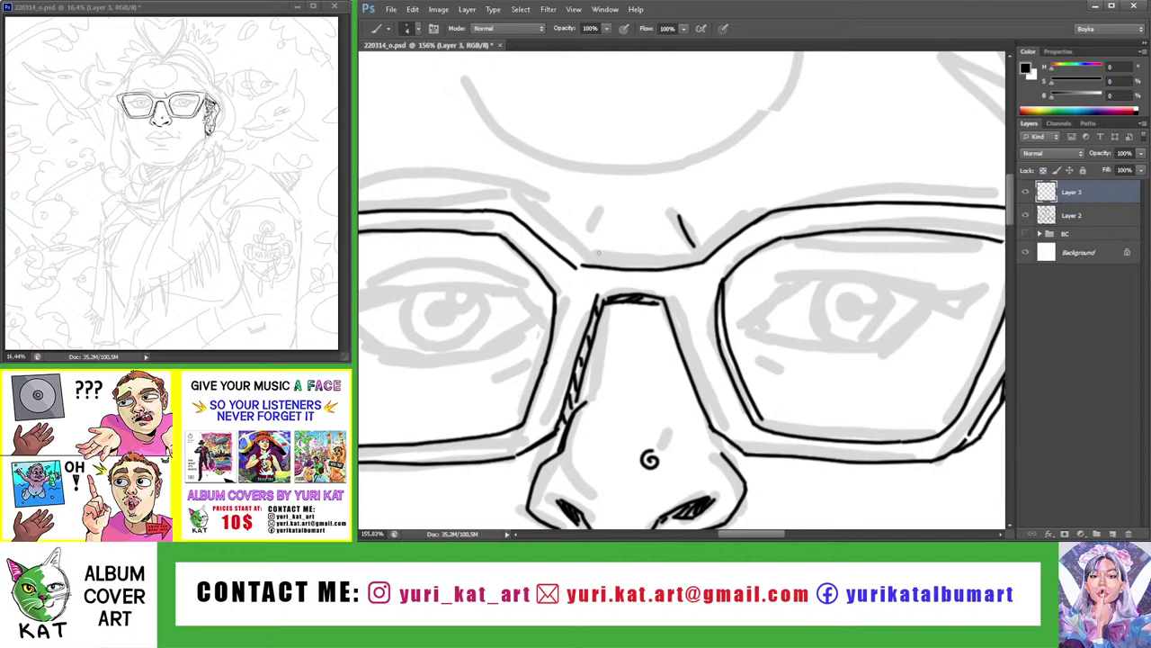
# Zoom out to the whole drawing and save the progress
pyautogui.press('z')
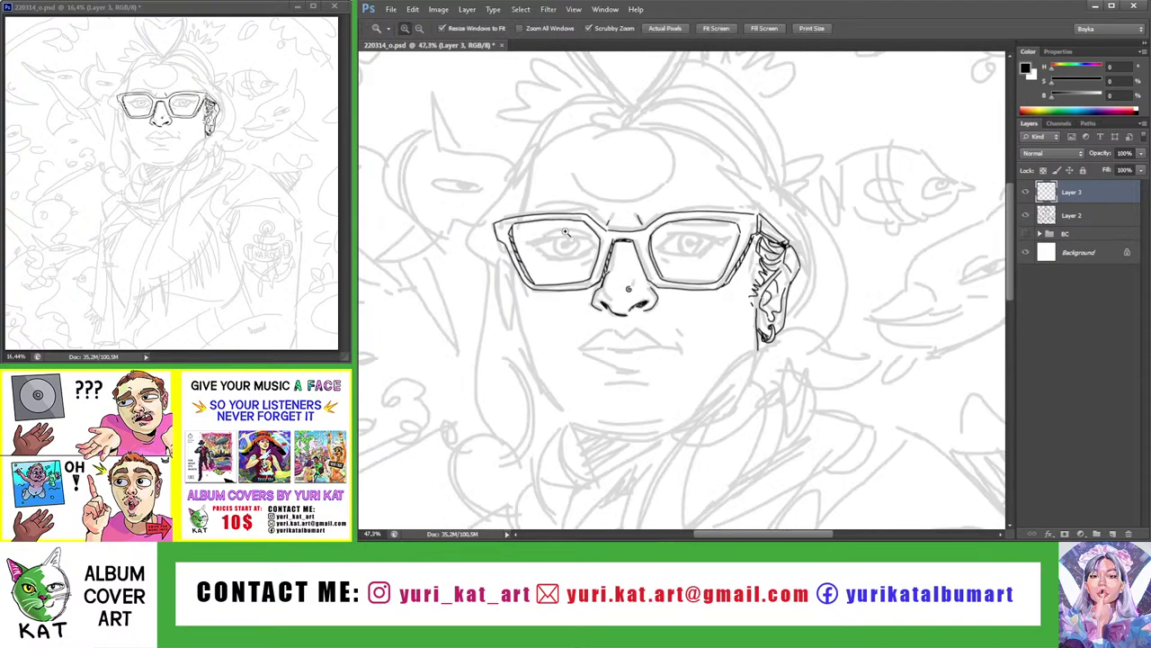
pyautogui.moveTo(792, 205); pyautogui.dragTo(703, 204)
pyautogui.hotkey('ctrl', 's')
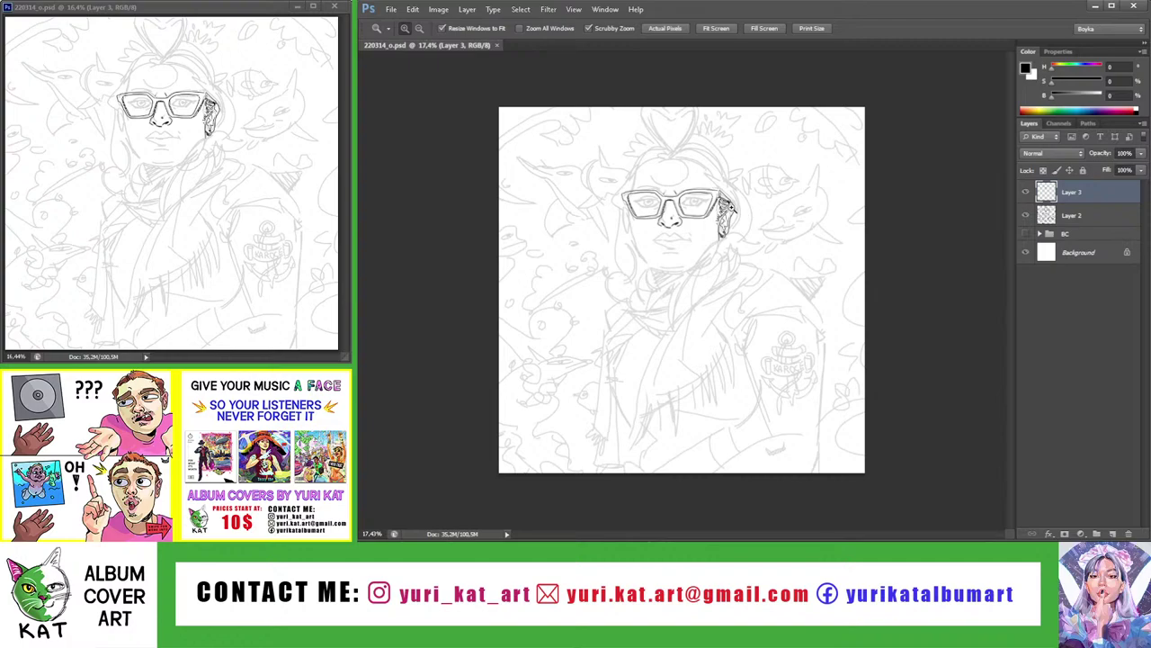
# Refine the ink lines around the glasses and ear with brush and eraser
pyautogui.moveTo(731, 207)
pyautogui.mouseDown()
pyautogui.moveTo(764, 214)
pyautogui.moveTo(696, 295)
pyautogui.mouseUp()
pyautogui.press('b')
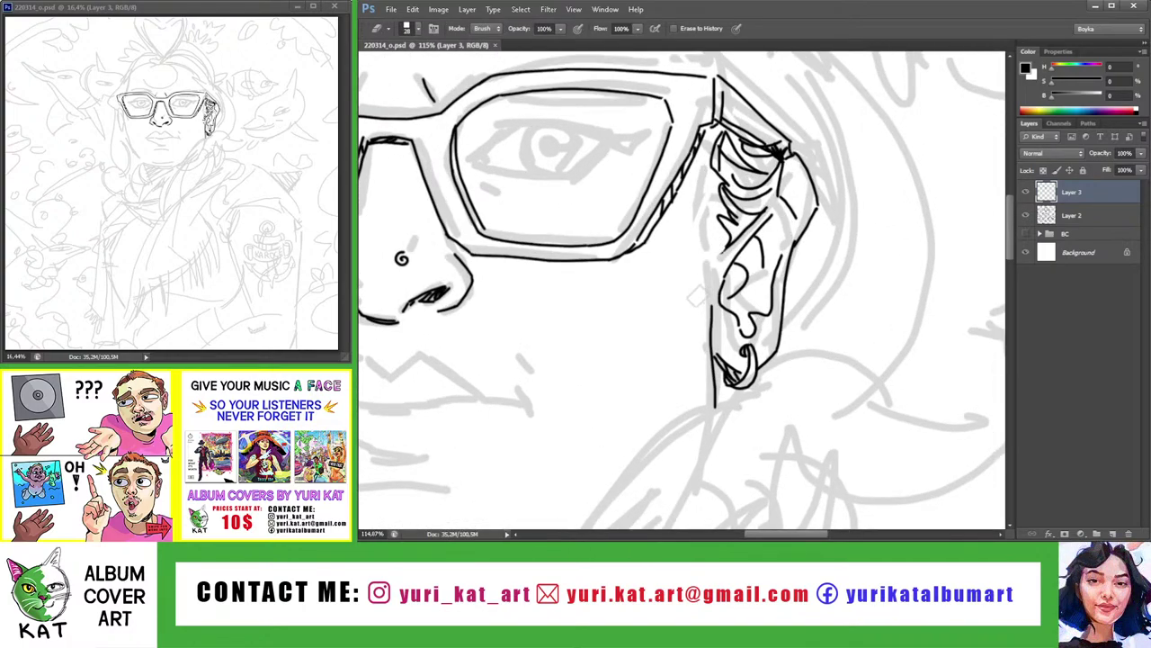
pyautogui.press('b')
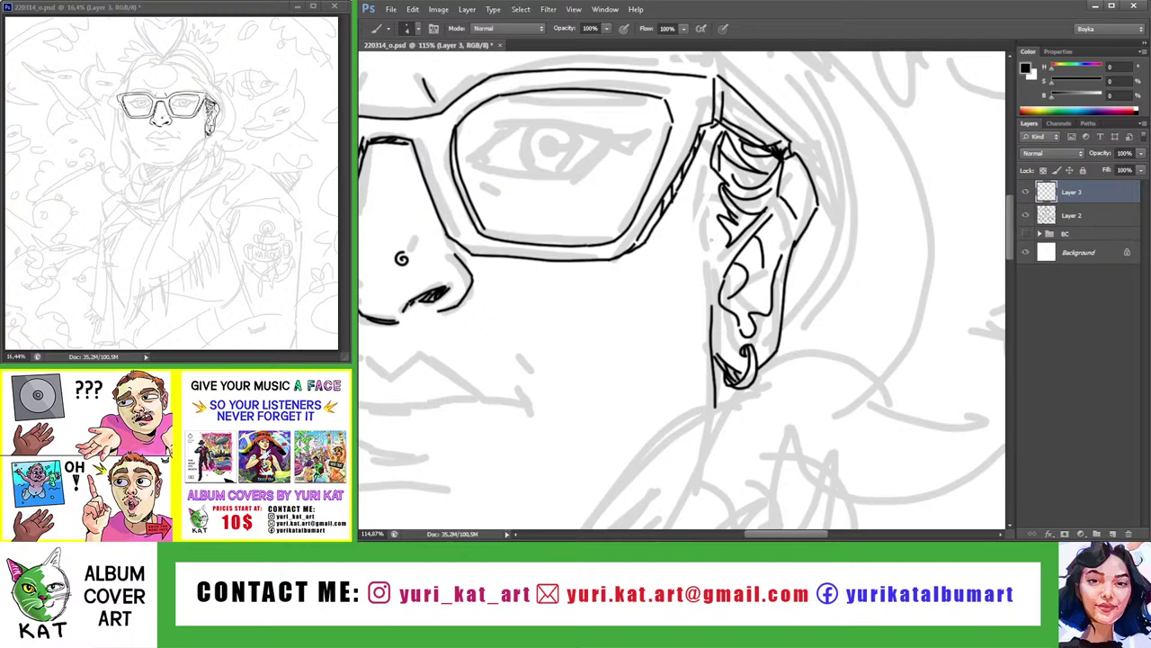
# Zoom in closely on the right lens of the glasses
pyautogui.press('z')
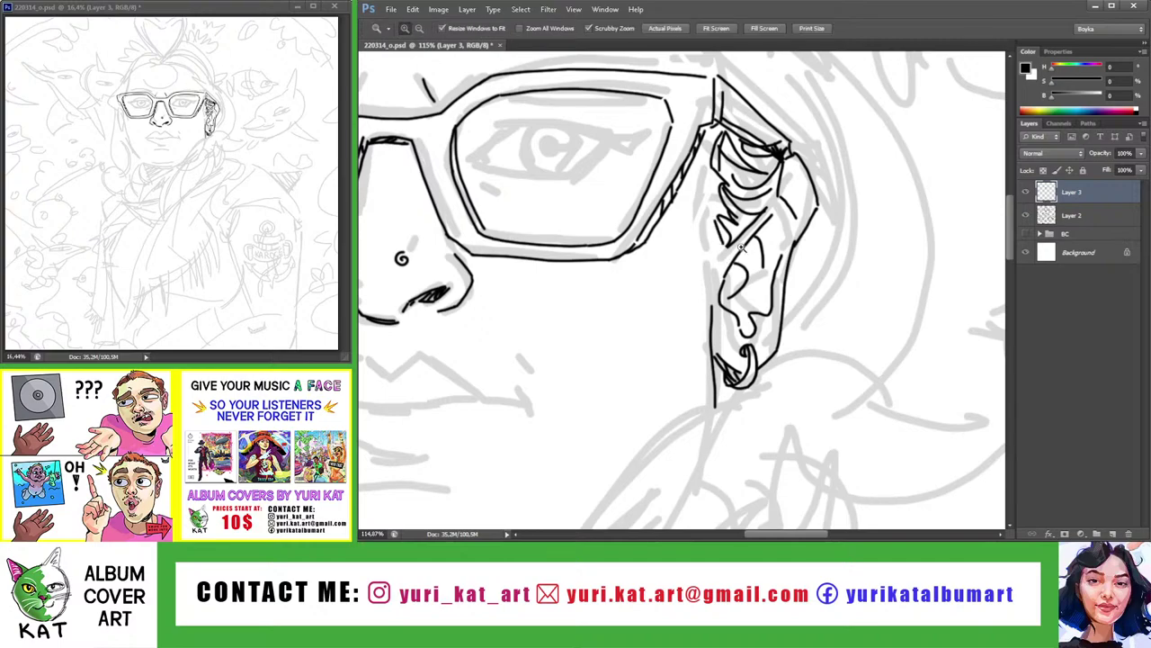
pyautogui.moveTo(707, 214); pyautogui.dragTo(662, 216)
pyautogui.click(688, 227)
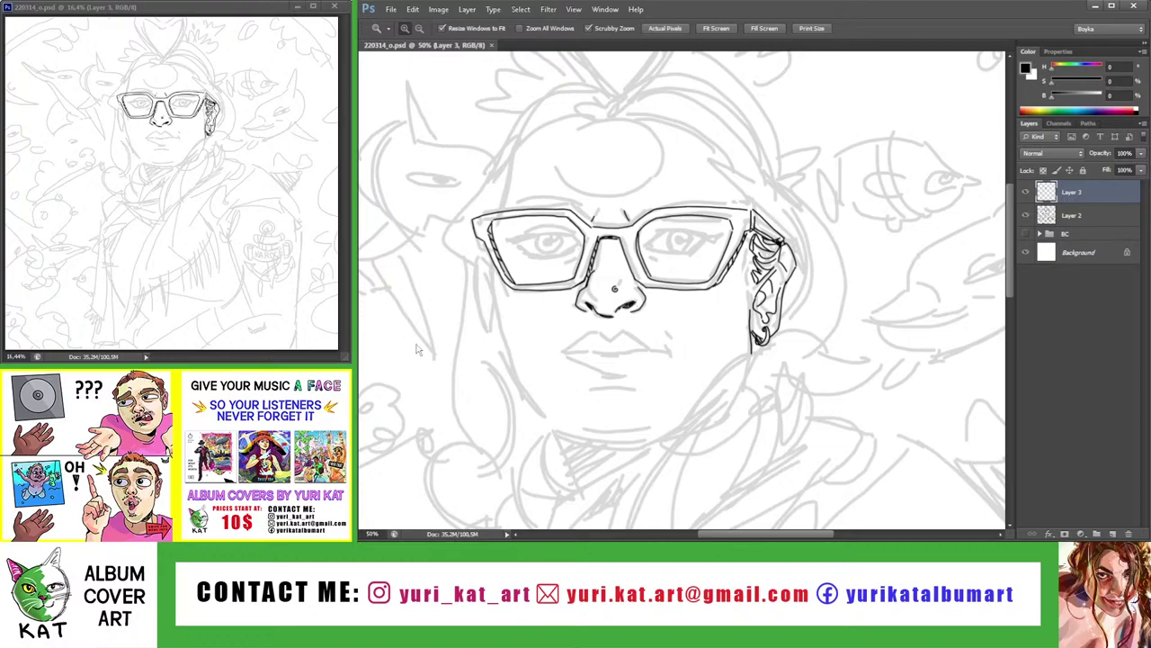
pyautogui.click(663, 234)
pyautogui.click(684, 247)
pyautogui.click(685, 228)
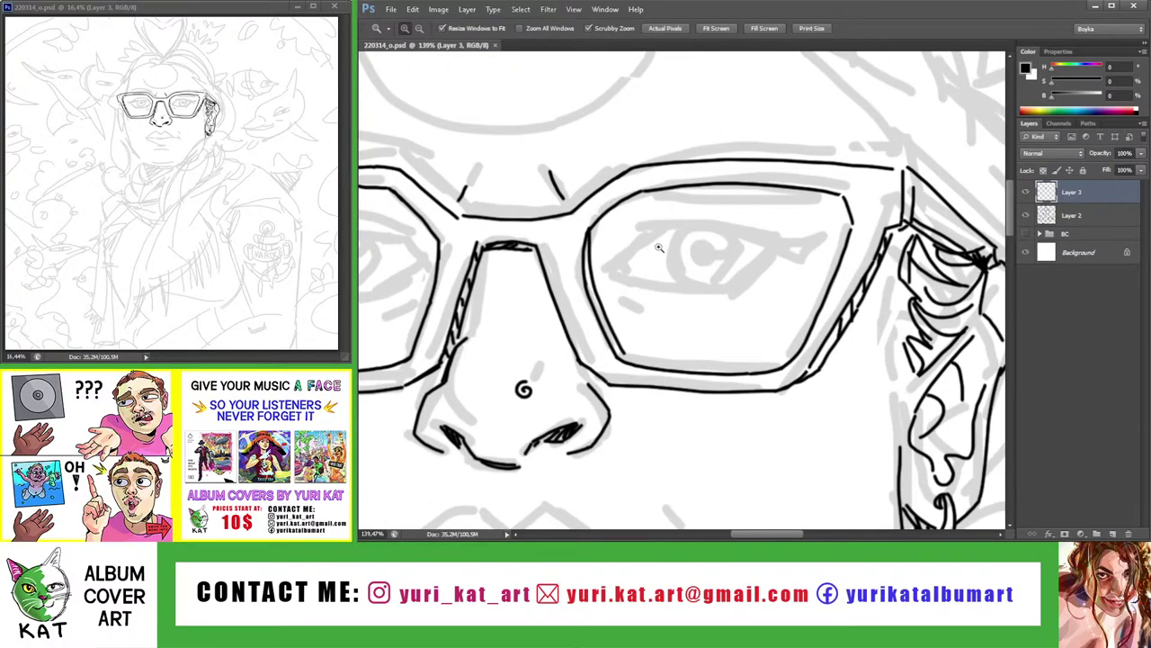
# Try a short ink stroke above the eye, then undo it
pyautogui.click(658, 247)
pyautogui.press('b')
pyautogui.moveTo(649, 229)
pyautogui.mouseDown()
pyautogui.moveTo(684, 218)
pyautogui.moveTo(581, 286)
pyautogui.mouseUp()
pyautogui.hotkey('ctrl', 'z')
# Reframe on the right lens and try the lower eyelid line, then undo it
pyautogui.press('z')
pyautogui.keyDown('alt'); pyautogui.click(586, 264); pyautogui.keyUp('alt')
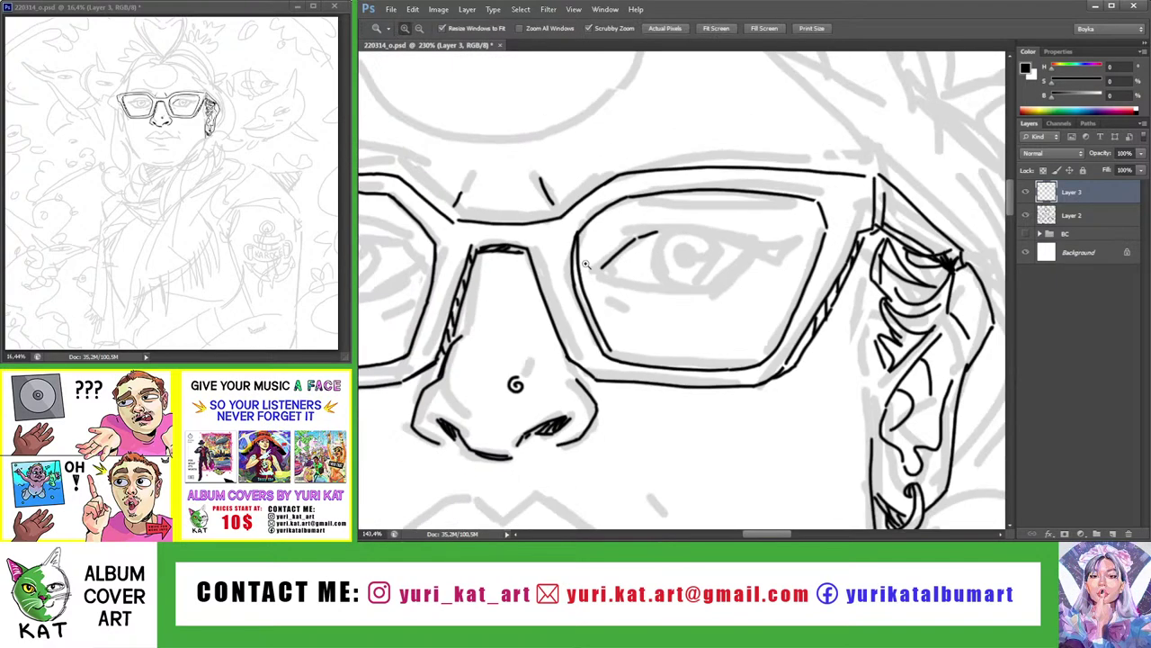
pyautogui.click(621, 251)
pyautogui.press('b')
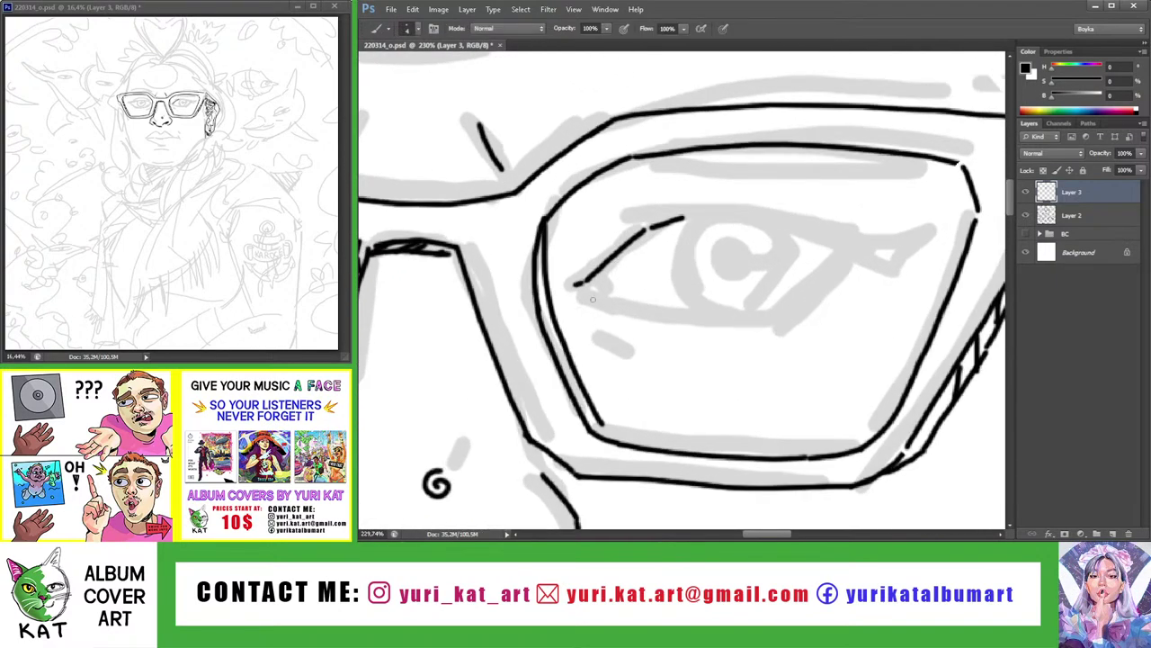
pyautogui.moveTo(576, 286); pyautogui.dragTo(621, 299)
pyautogui.hotkey('ctrl', 'z')
# Rezoom on the glasses and tilt the canvas to suit the eyelid stroke
pyautogui.press('z')
pyautogui.keyDown('alt'); pyautogui.click(586, 267); pyautogui.keyUp('alt')
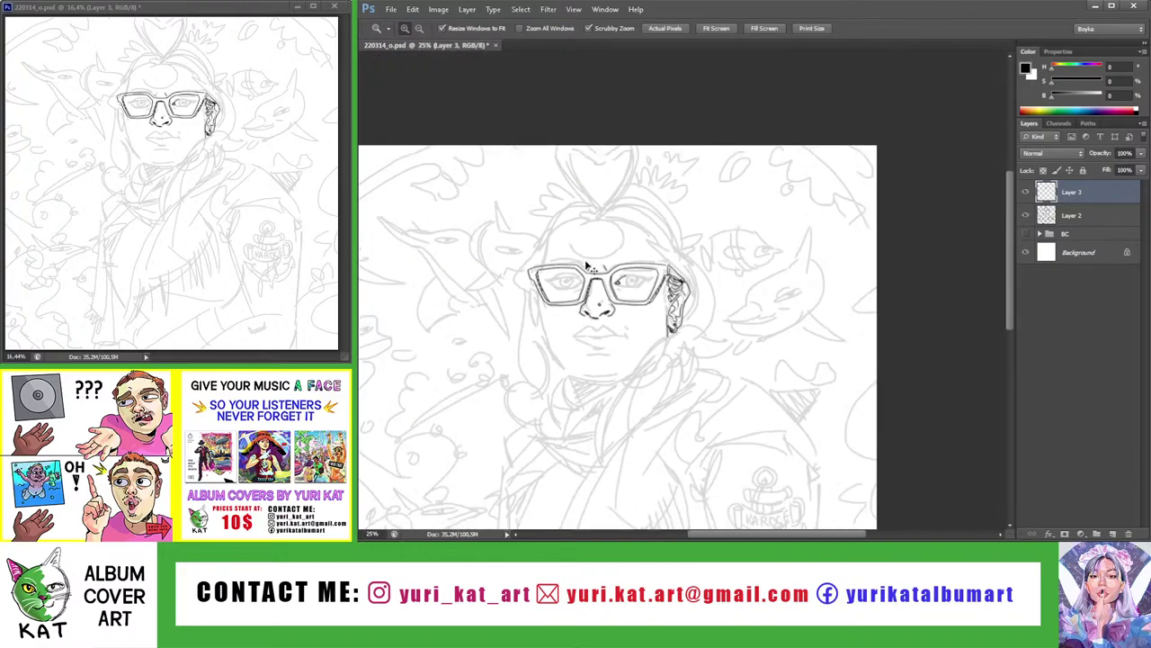
pyautogui.moveTo(585, 266)
pyautogui.mouseDown()
pyautogui.moveTo(693, 255)
pyautogui.moveTo(676, 247)
pyautogui.mouseUp()
pyautogui.press('b')
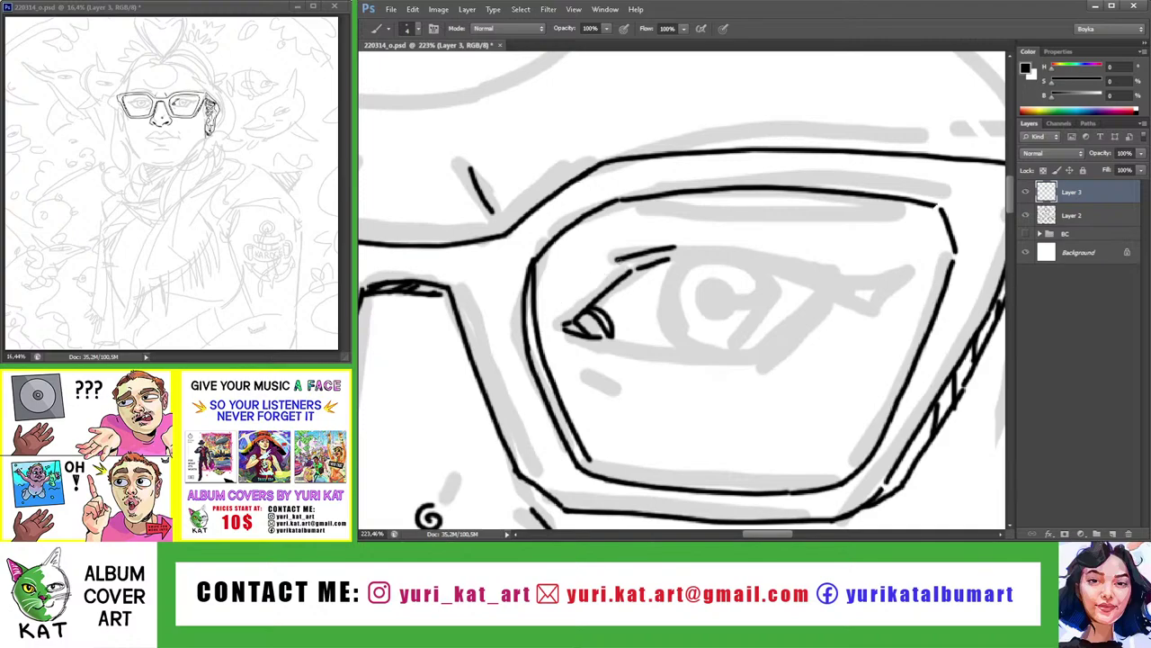
pyautogui.press('z')
pyautogui.moveTo(590, 273); pyautogui.dragTo(588, 316)
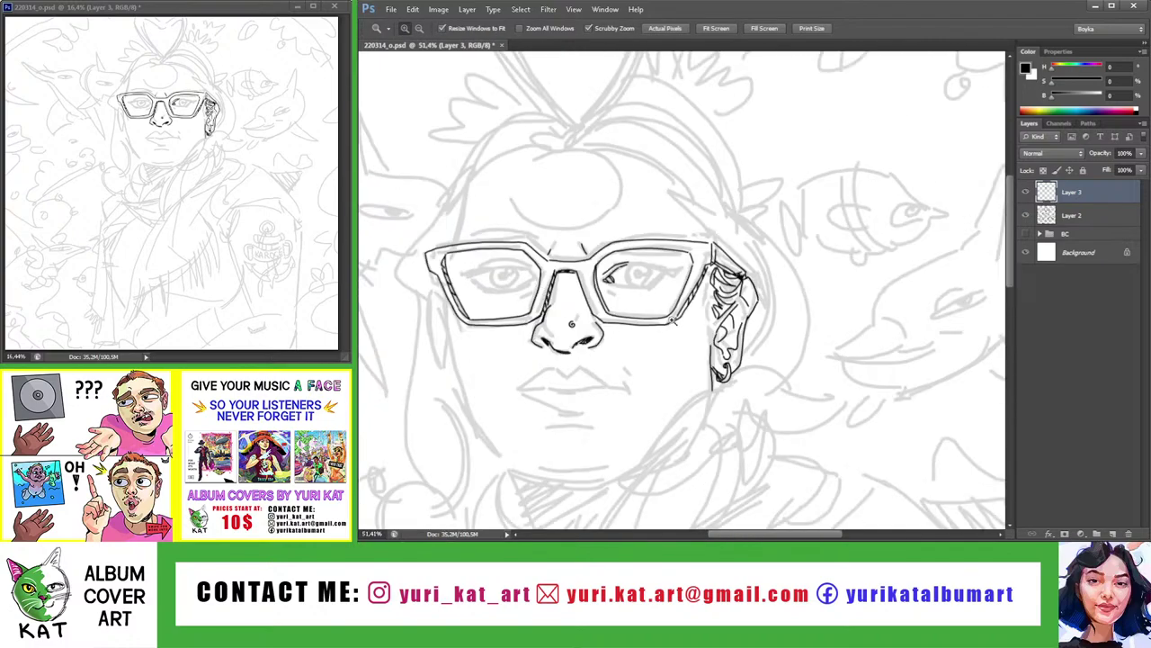
pyautogui.press('r')
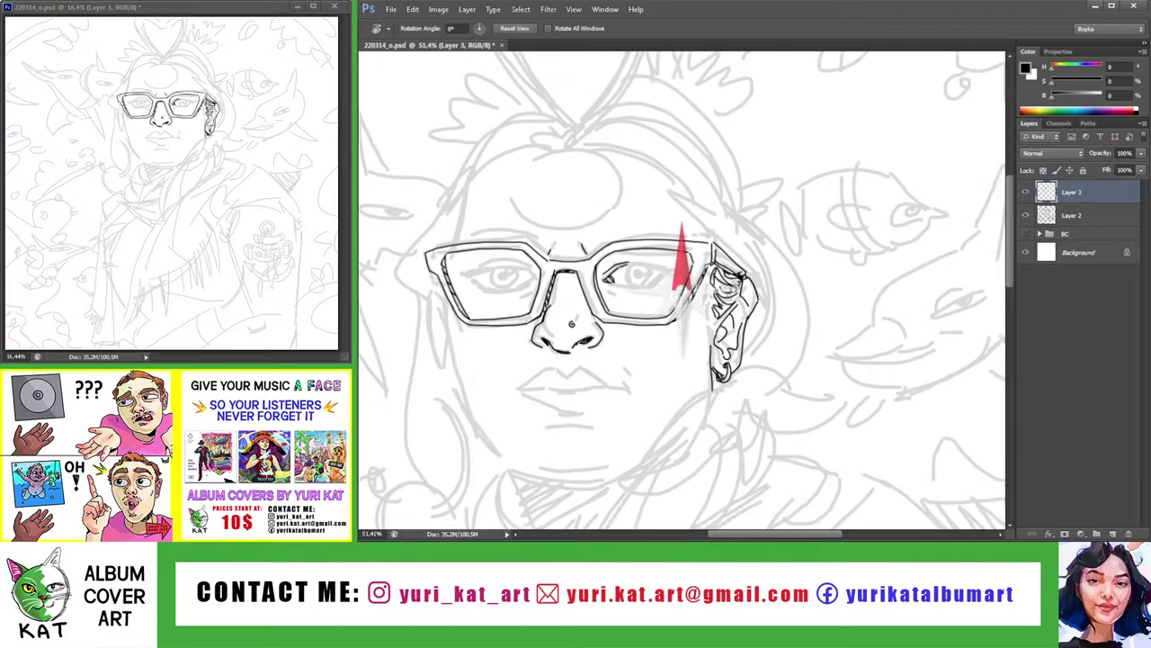
pyautogui.moveTo(693, 318)
pyautogui.mouseDown()
pyautogui.moveTo(664, 293)
pyautogui.moveTo(710, 294)
pyautogui.mouseUp()
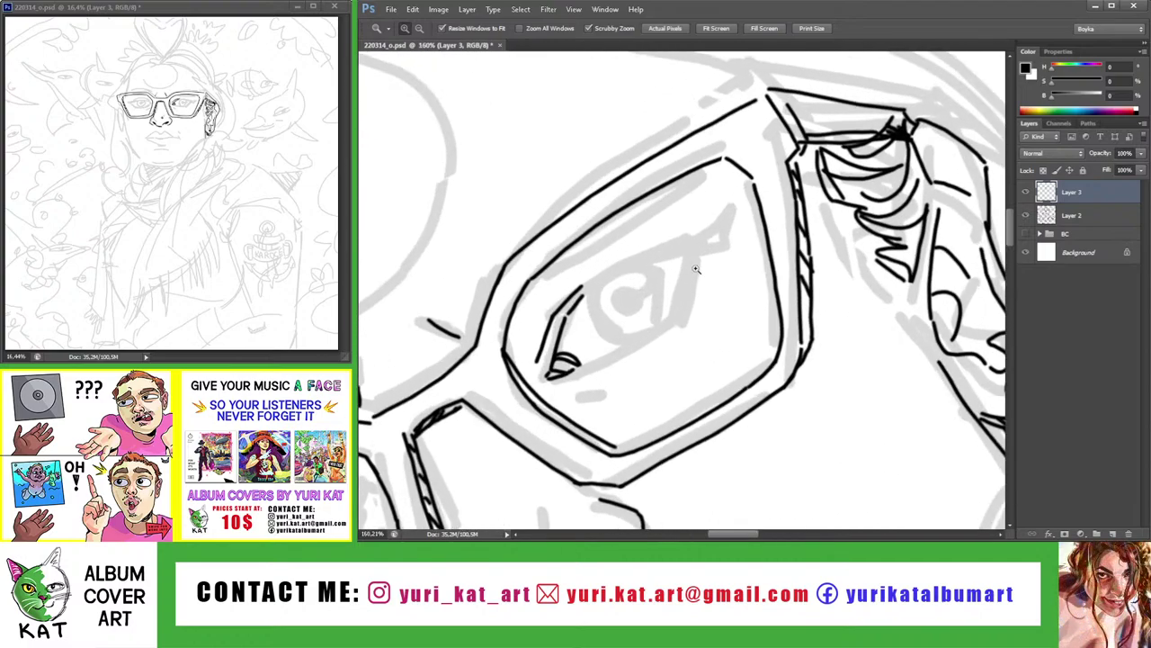
pyautogui.moveTo(580, 295); pyautogui.dragTo(704, 247)
# Draw and thicken the upper eyelid line inside the lens, redrawn with a short tail
pyautogui.hotkey('ctrl', 'z')
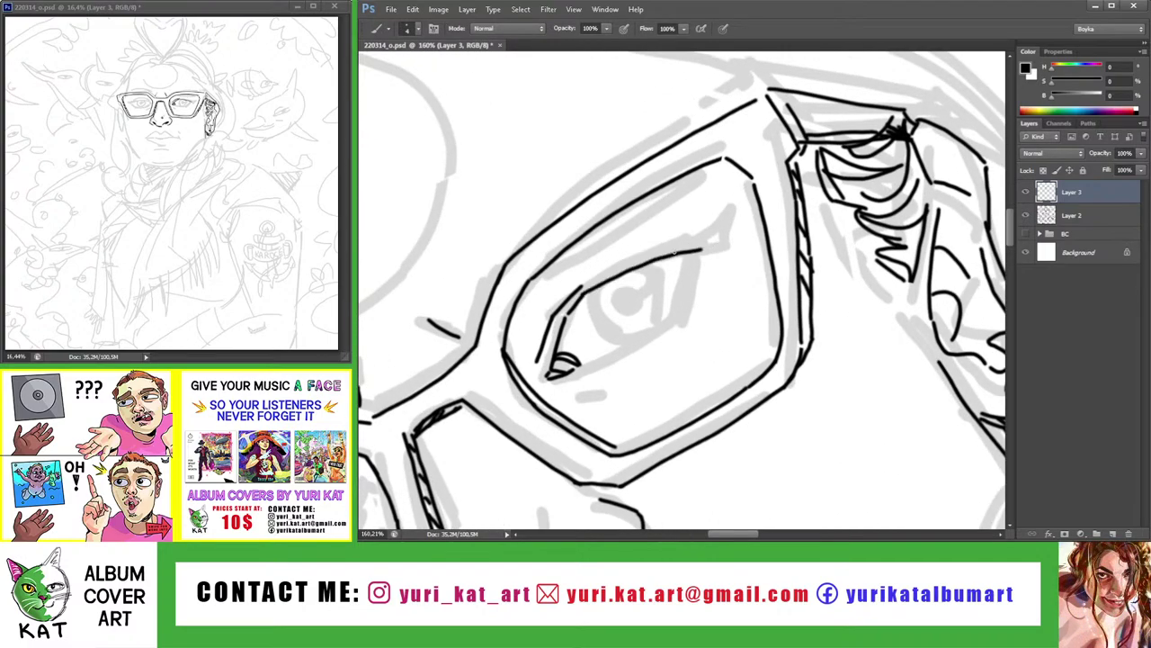
pyautogui.hotkey('ctrl', 'z')
pyautogui.moveTo(581, 296); pyautogui.dragTo(708, 243)
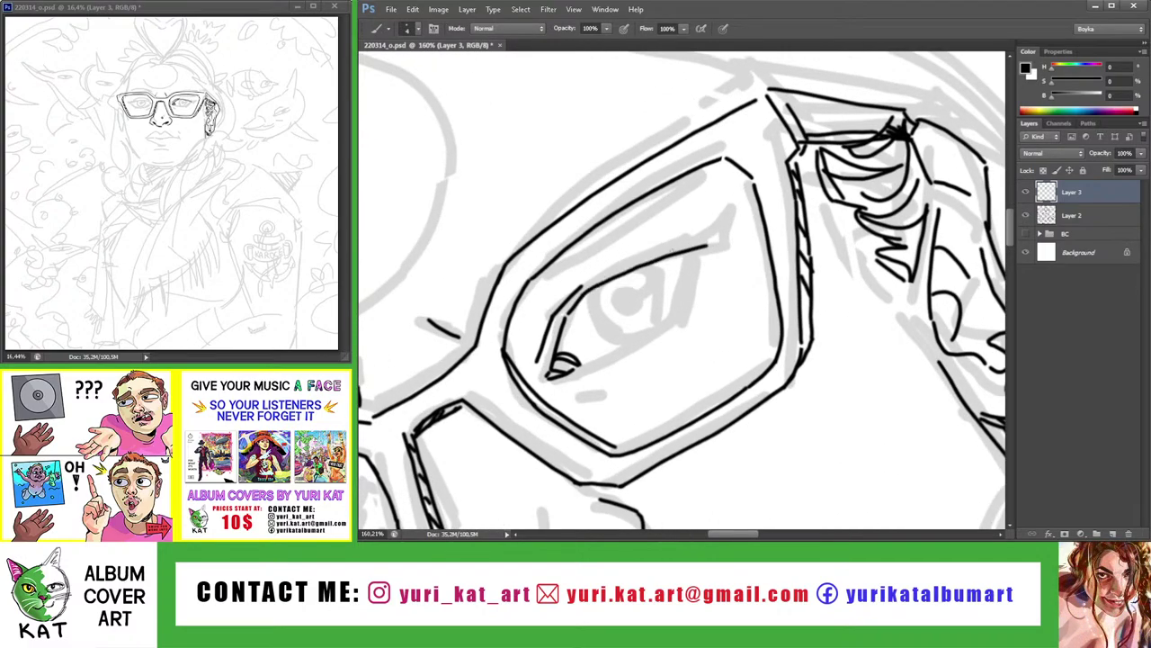
pyautogui.moveTo(590, 288); pyautogui.dragTo(708, 236)
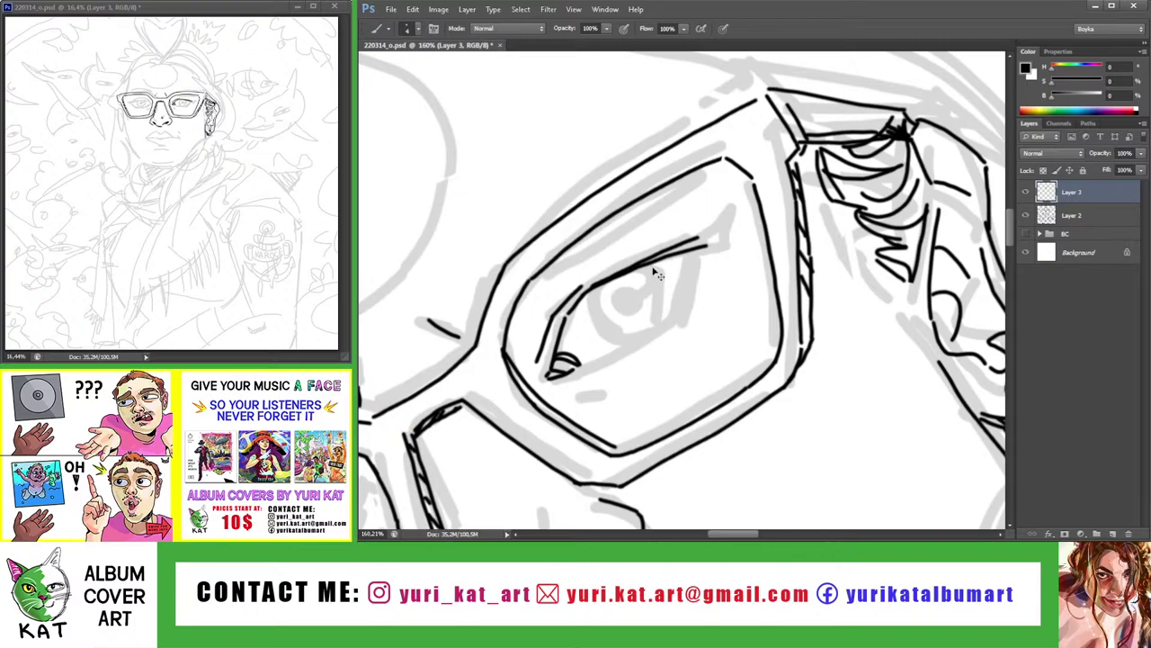
pyautogui.hotkey('ctrl', 'z')
pyautogui.moveTo(583, 290); pyautogui.dragTo(712, 238)
# Zoom in on the glasses and redraw a darker upper eyelid line
pyautogui.press('z')
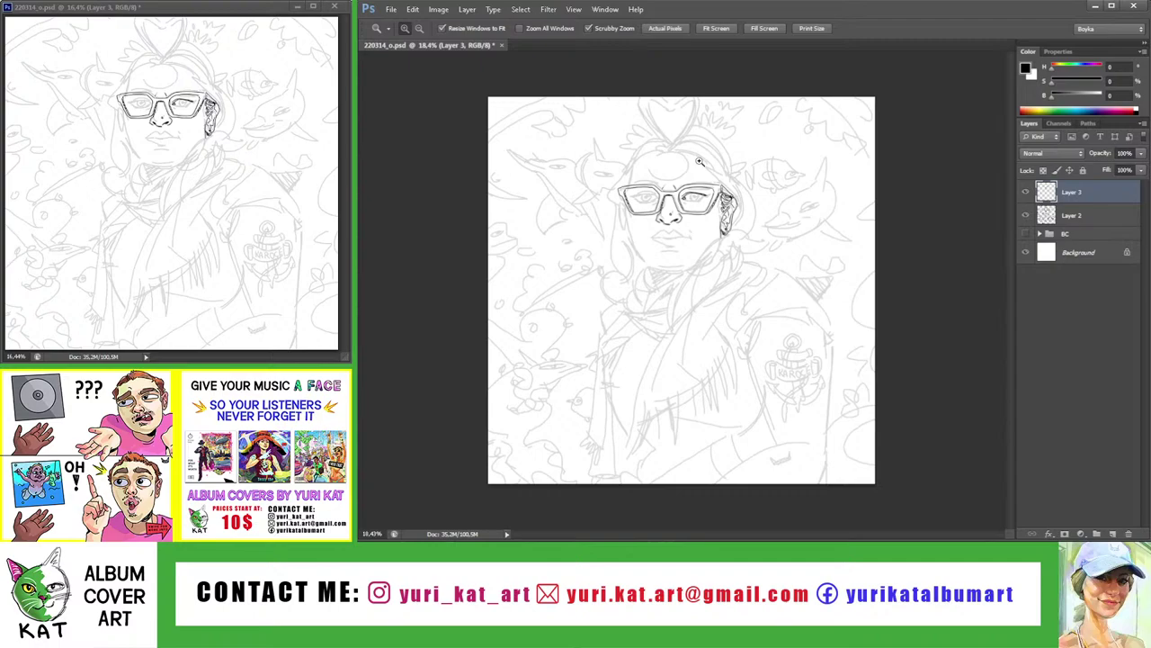
pyautogui.moveTo(700, 161)
pyautogui.mouseDown()
pyautogui.moveTo(638, 165)
pyautogui.moveTo(738, 185)
pyautogui.mouseUp()
pyautogui.press('b')
pyautogui.moveTo(576, 228); pyautogui.dragTo(711, 163)
pyautogui.hotkey('ctrl', 'z')
pyautogui.hotkey('ctrl', 'z')
pyautogui.moveTo(579, 228)
pyautogui.mouseDown()
pyautogui.moveTo(715, 162)
pyautogui.moveTo(611, 181)
pyautogui.mouseUp()
# Tilt the view and add a short line inside the right lens
pyautogui.press('z')
pyautogui.moveTo(702, 215); pyautogui.dragTo(734, 219)
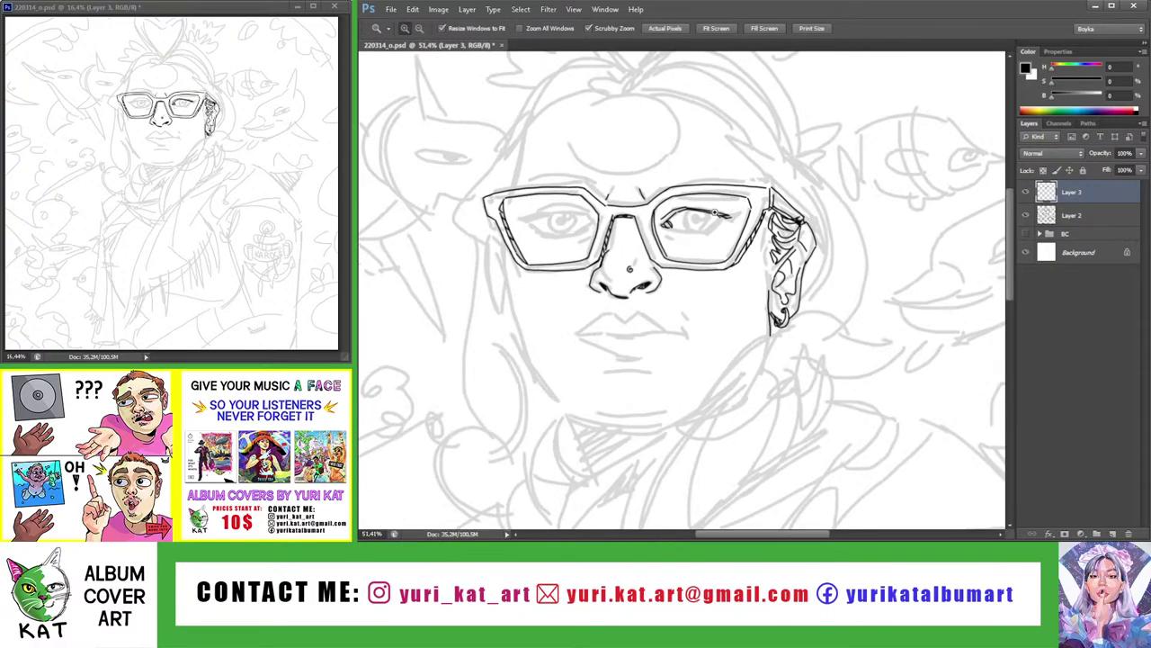
pyautogui.press('r')
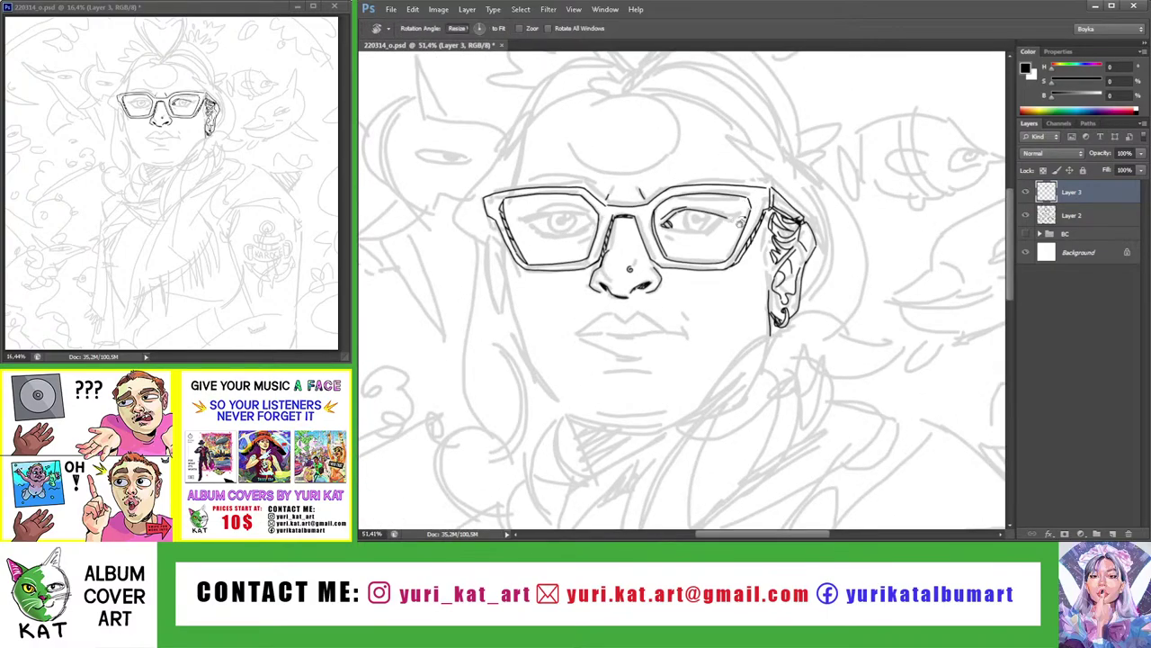
pyautogui.moveTo(736, 222)
pyautogui.mouseDown()
pyautogui.moveTo(644, 220)
pyautogui.moveTo(692, 221)
pyautogui.mouseUp()
pyautogui.press('b')
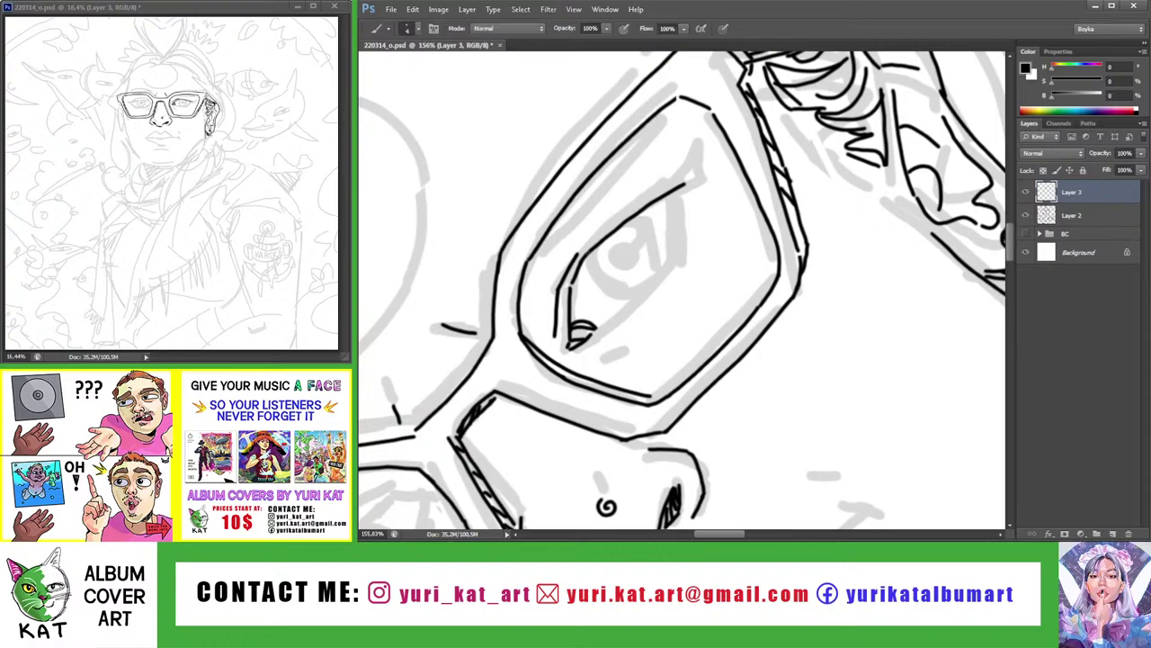
pyautogui.moveTo(581, 248); pyautogui.dragTo(690, 176)
# Straighten the view near the eye and try an ink line along it, undoing it
pyautogui.press('z')
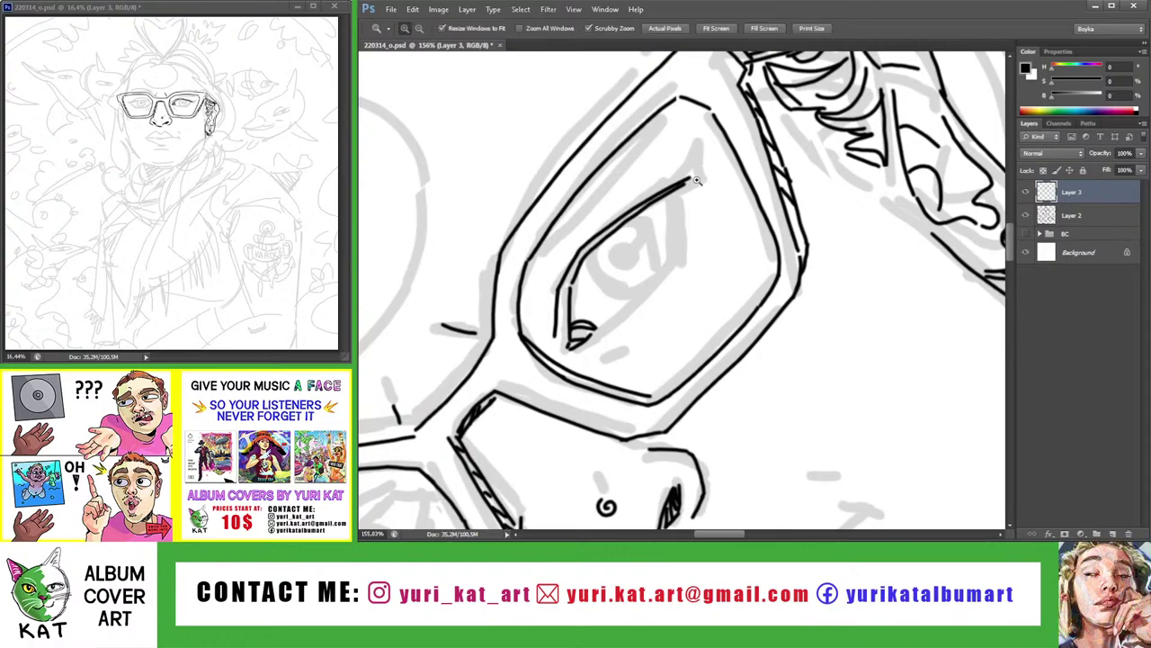
pyautogui.moveTo(810, 233)
pyautogui.mouseDown()
pyautogui.moveTo(759, 232)
pyautogui.moveTo(779, 222)
pyautogui.moveTo(743, 219)
pyautogui.moveTo(756, 223)
pyautogui.moveTo(695, 268)
pyautogui.mouseUp()
pyautogui.press('b')
pyautogui.hotkey('ctrl', 'z')
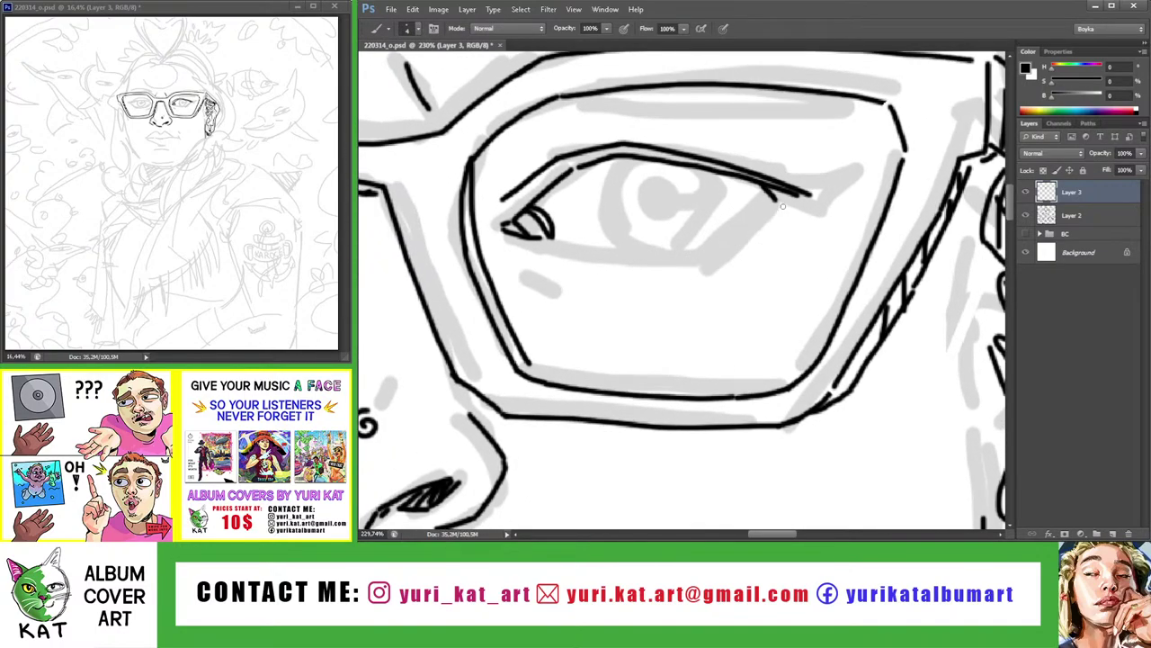
pyautogui.moveTo(782, 205)
pyautogui.mouseDown()
pyautogui.moveTo(700, 261)
pyautogui.moveTo(656, 255)
pyautogui.mouseUp()
pyautogui.hotkey('ctrl', 'z')
pyautogui.press('z')
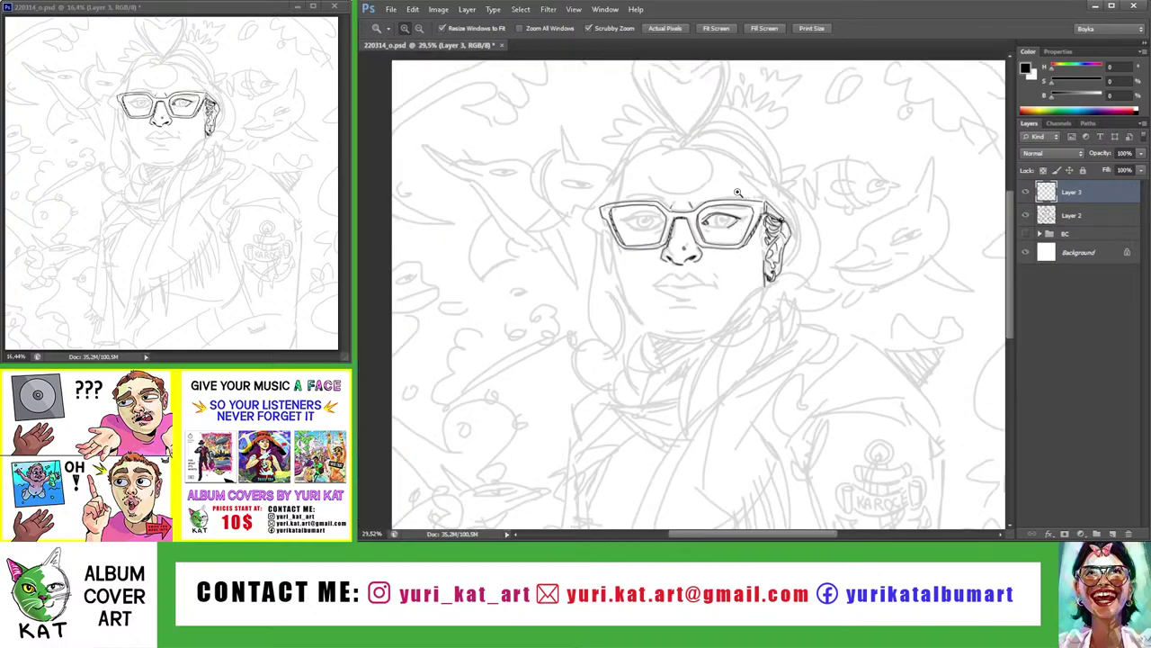
# Tilt the view around the glasses and ink the eye's left edge, redrawing after undos
pyautogui.moveTo(743, 199); pyautogui.dragTo(810, 199)
pyautogui.press('r')
pyautogui.moveTo(681, 257); pyautogui.dragTo(630, 360)
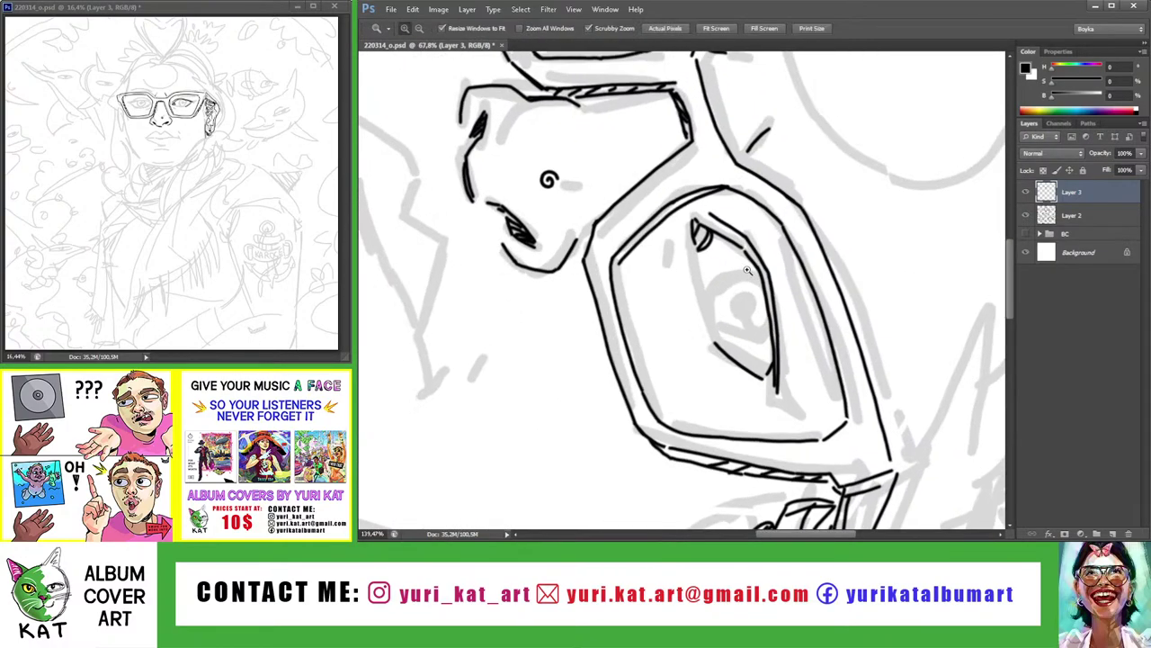
pyautogui.press('b')
pyautogui.hotkey('ctrl', 'z')
pyautogui.moveTo(694, 251); pyautogui.dragTo(717, 352)
pyautogui.hotkey('ctrl', 'z')
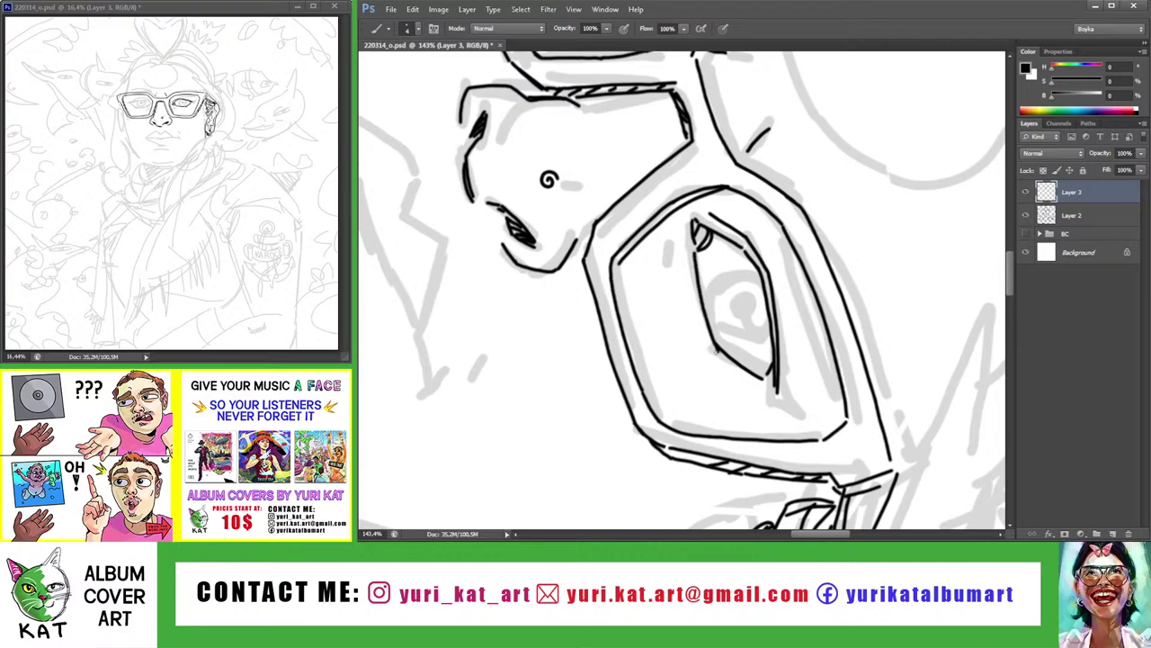
pyautogui.hotkey('ctrl', 'z')
pyautogui.moveTo(694, 252); pyautogui.dragTo(711, 338)
pyautogui.hotkey('ctrl', 'z')
pyautogui.moveTo(694, 250); pyautogui.dragTo(712, 342)
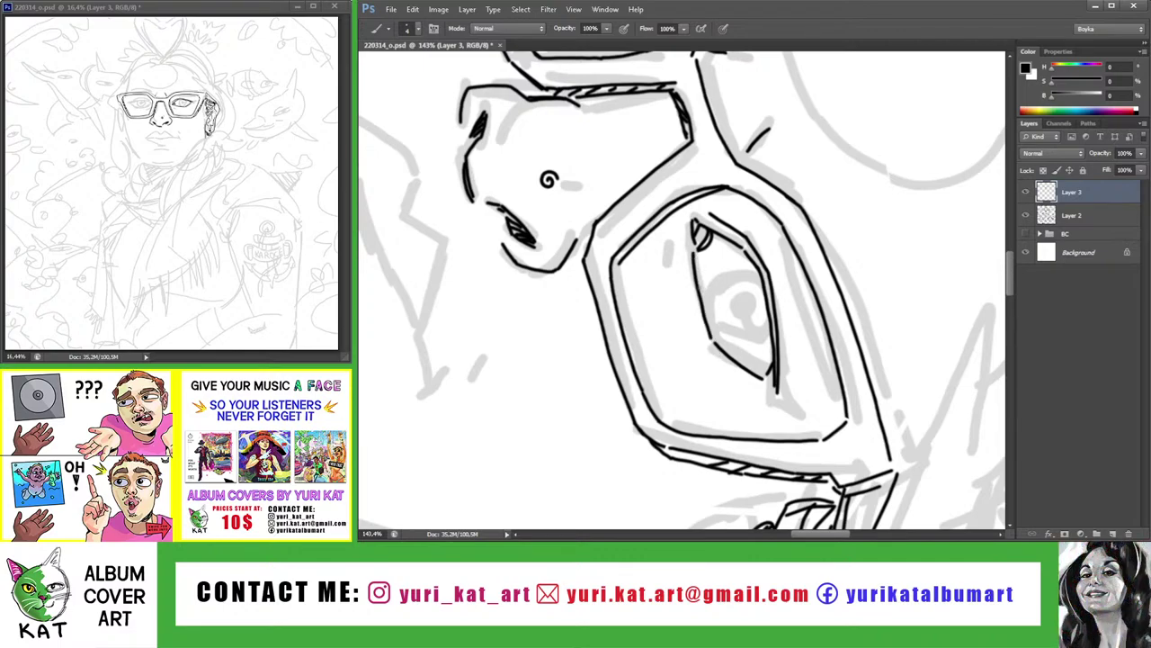
# Zoom out to review the whole drawing, then back in on the face
pyautogui.press('z')
pyautogui.keyDown('alt'); pyautogui.click(708, 292); pyautogui.keyUp('alt')
pyautogui.keyDown('alt'); pyautogui.click(709, 267); pyautogui.keyUp('alt')
pyautogui.keyDown('alt'); pyautogui.click(725, 220); pyautogui.keyUp('alt')
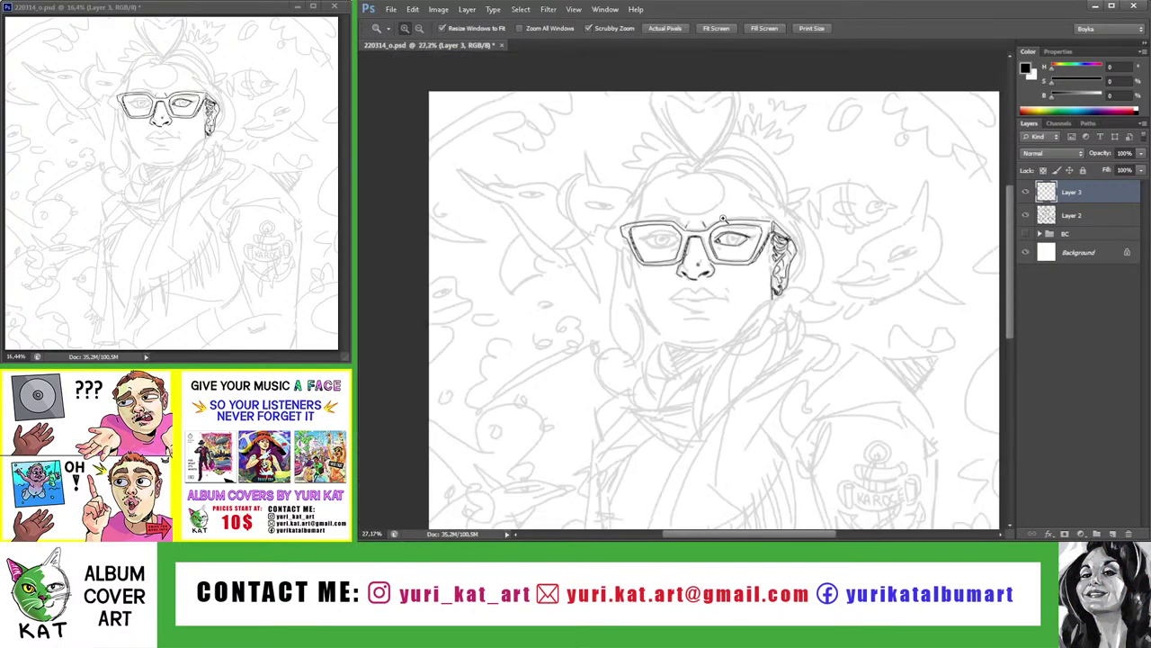
pyautogui.keyDown('alt'); pyautogui.click(698, 226); pyautogui.keyUp('alt')
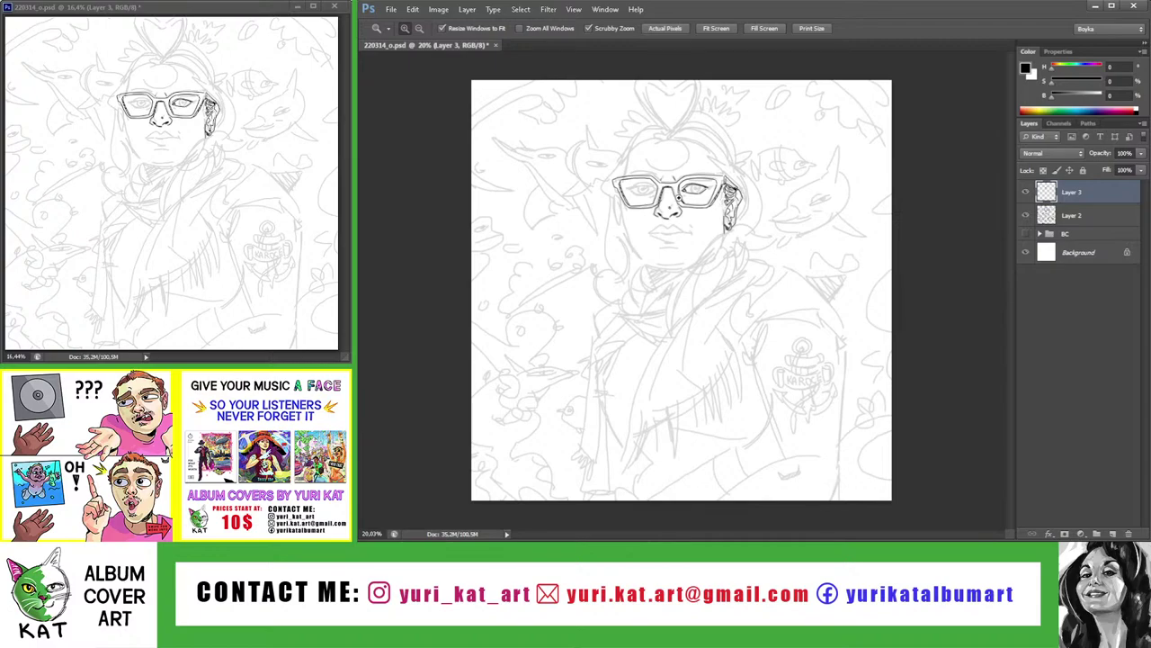
pyautogui.moveTo(695, 231)
pyautogui.mouseDown()
pyautogui.moveTo(756, 230)
pyautogui.moveTo(723, 198)
pyautogui.mouseUp()
pyautogui.press('r')
pyautogui.press('b')
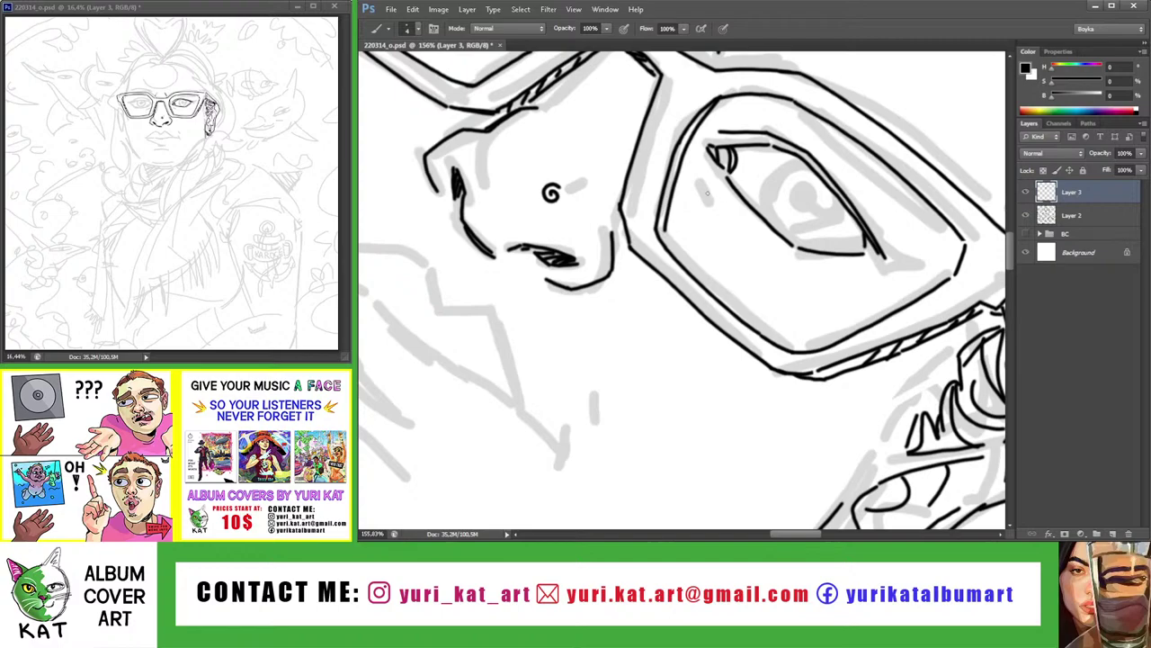
pyautogui.press('z')
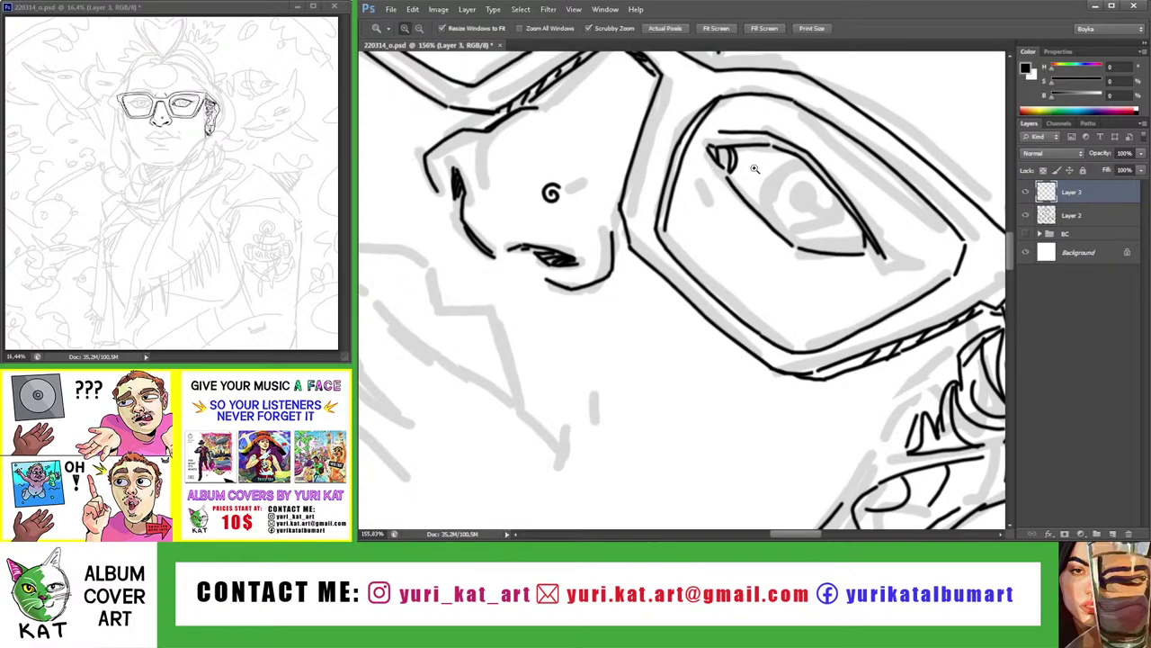
pyautogui.moveTo(755, 168)
pyautogui.mouseDown()
pyautogui.moveTo(746, 159)
pyautogui.moveTo(783, 171)
pyautogui.mouseUp()
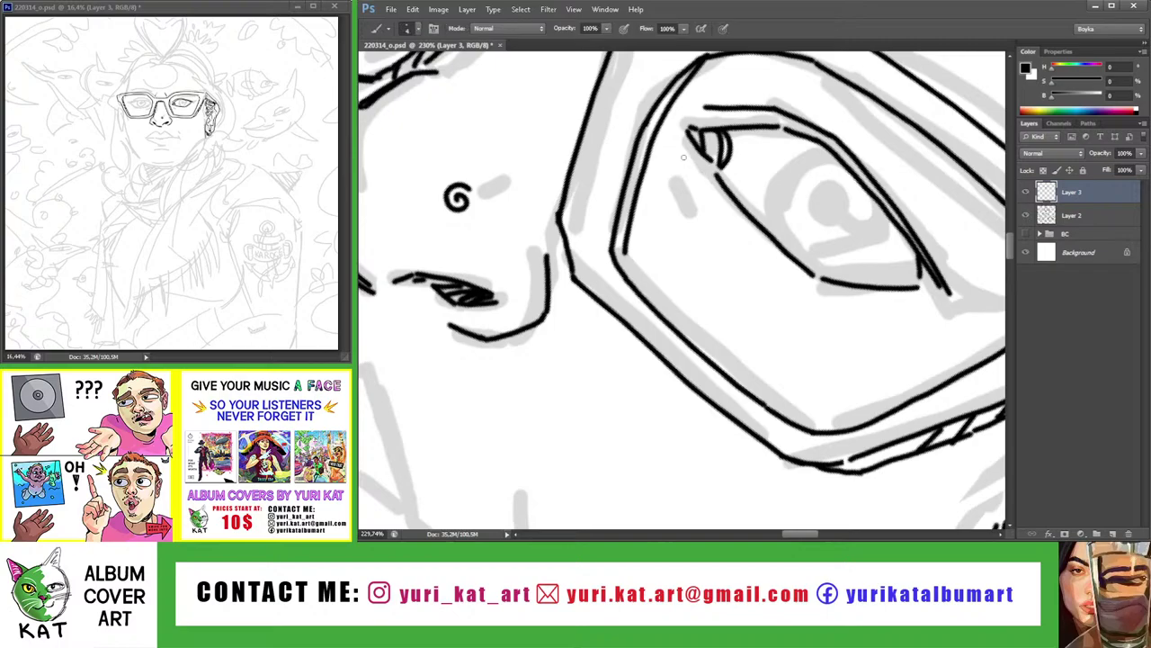
pyautogui.moveTo(727, 247); pyautogui.dragTo(666, 190)
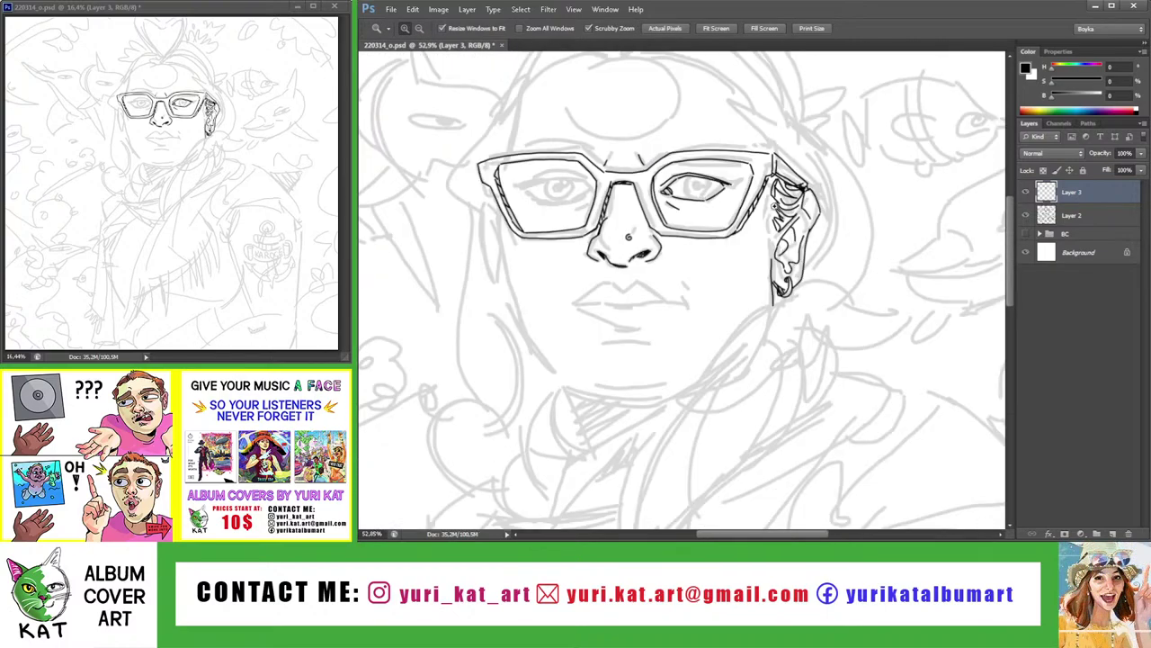
pyautogui.moveTo(627, 237)
pyautogui.mouseDown()
pyautogui.moveTo(745, 184)
pyautogui.moveTo(701, 180)
pyautogui.mouseUp()
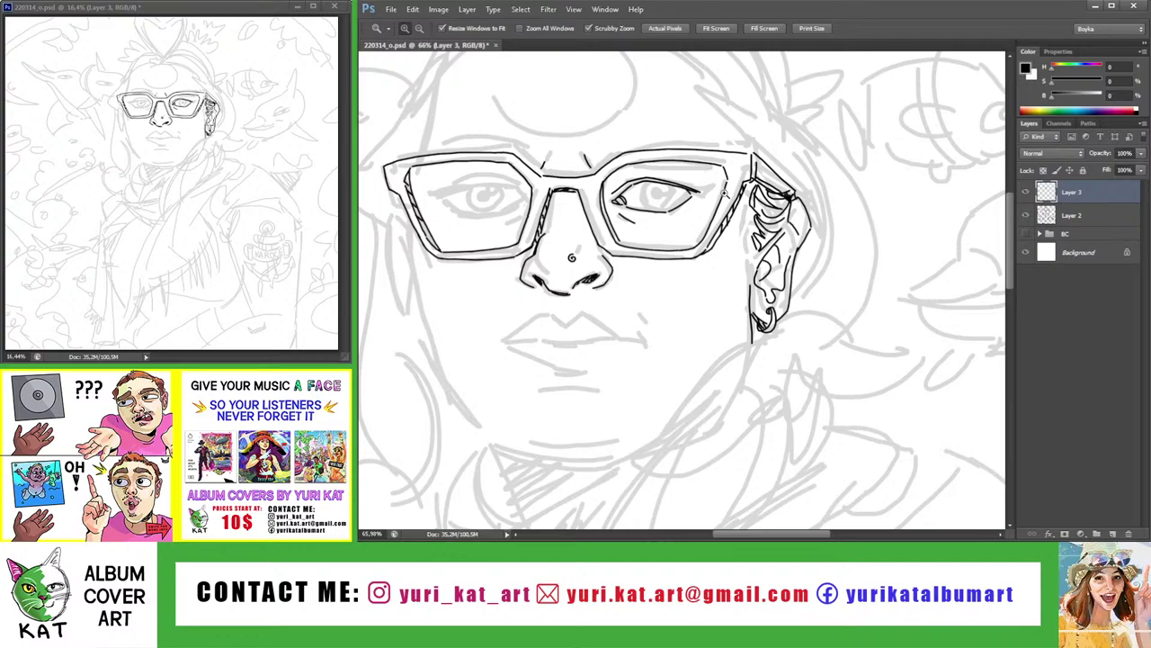
# Draw small lash marks under the right eye's outer corner
pyautogui.moveTo(724, 191); pyautogui.dragTo(711, 178)
pyautogui.press('b')
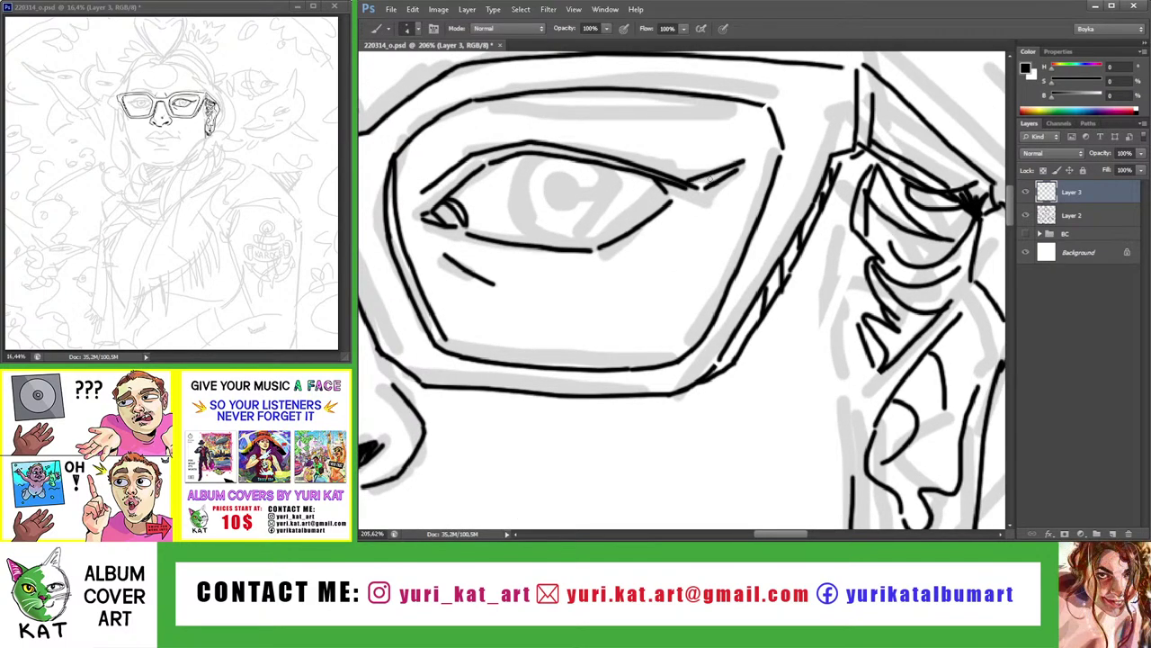
pyautogui.press('z')
pyautogui.moveTo(720, 182)
pyautogui.mouseDown()
pyautogui.moveTo(694, 158)
pyautogui.moveTo(722, 159)
pyautogui.moveTo(711, 184)
pyautogui.moveTo(713, 171)
pyautogui.mouseUp()
pyautogui.press('b')
pyautogui.moveTo(694, 176)
pyautogui.mouseDown()
pyautogui.moveTo(708, 179)
pyautogui.moveTo(633, 214)
pyautogui.moveTo(567, 180)
pyautogui.mouseUp()
pyautogui.press('z')
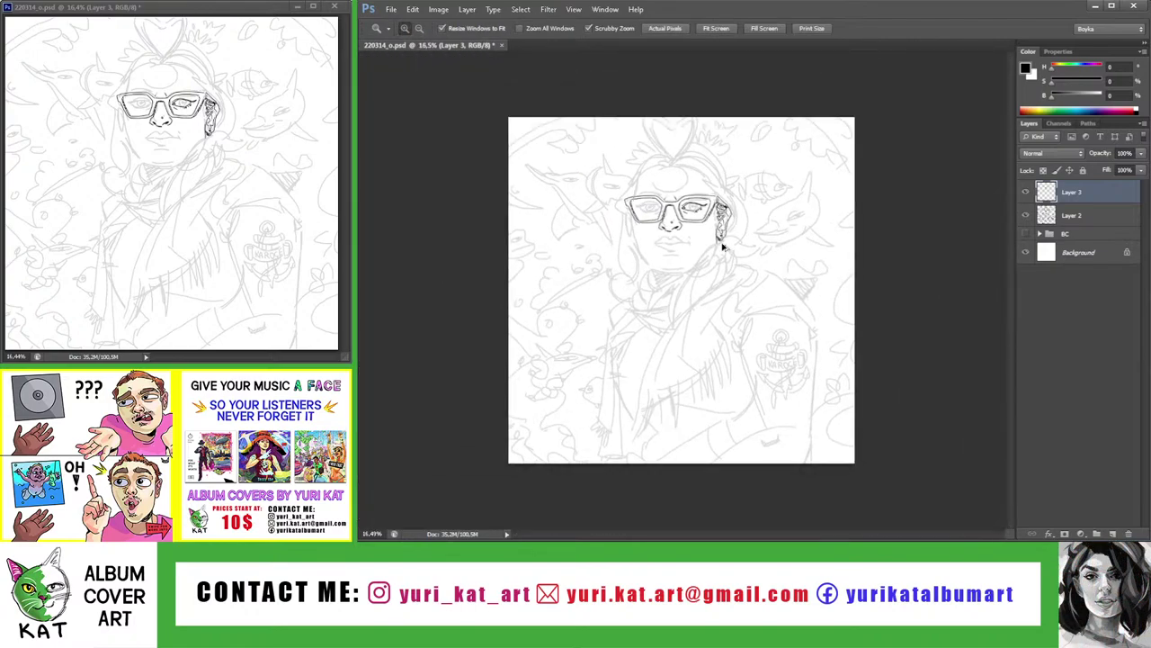
pyautogui.moveTo(698, 214); pyautogui.dragTo(695, 221)
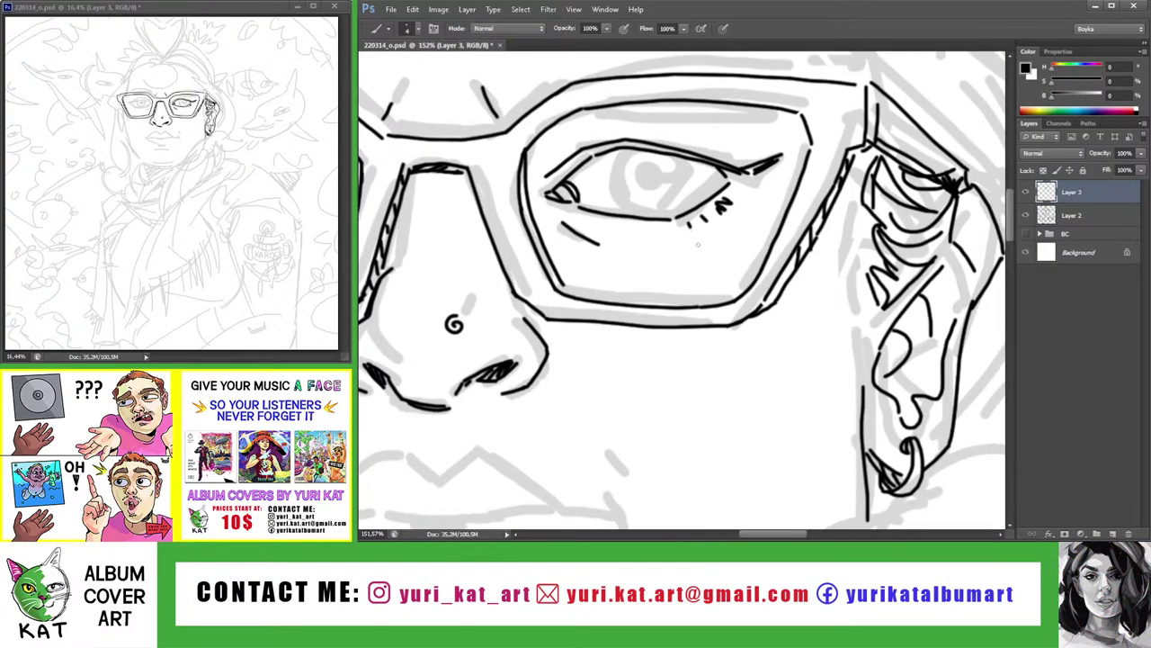
# Add one more short lash stroke under the eye
pyautogui.press('b')
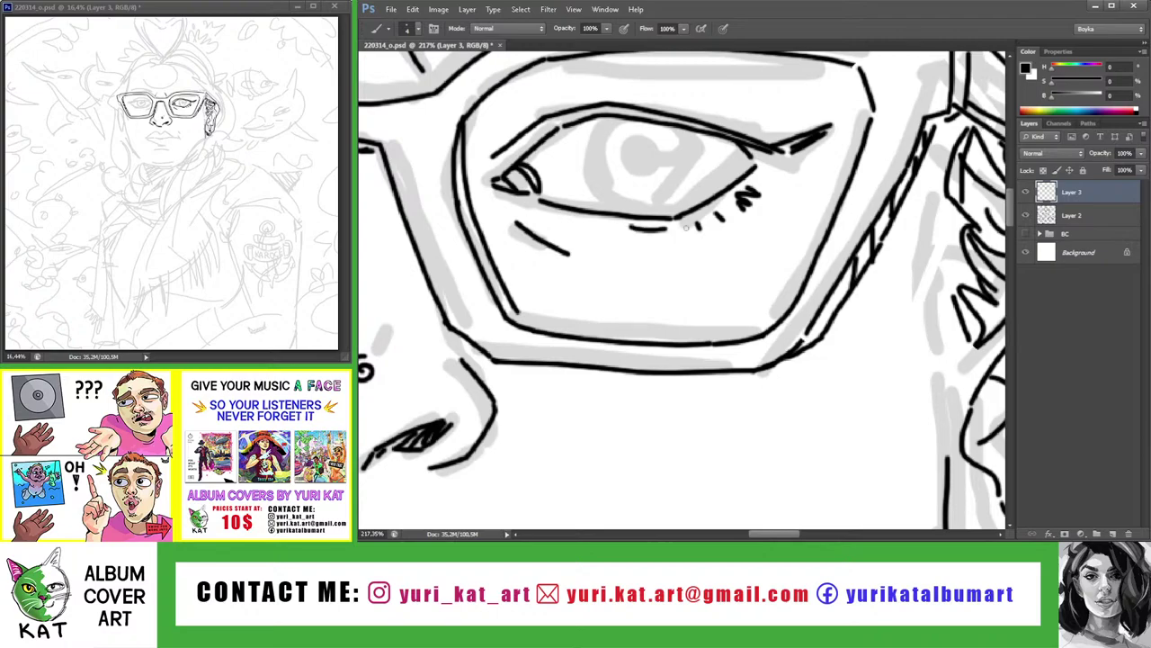
pyautogui.moveTo(633, 229)
pyautogui.mouseDown()
pyautogui.moveTo(670, 227)
pyautogui.moveTo(623, 219)
pyautogui.mouseUp()
pyautogui.press('z')
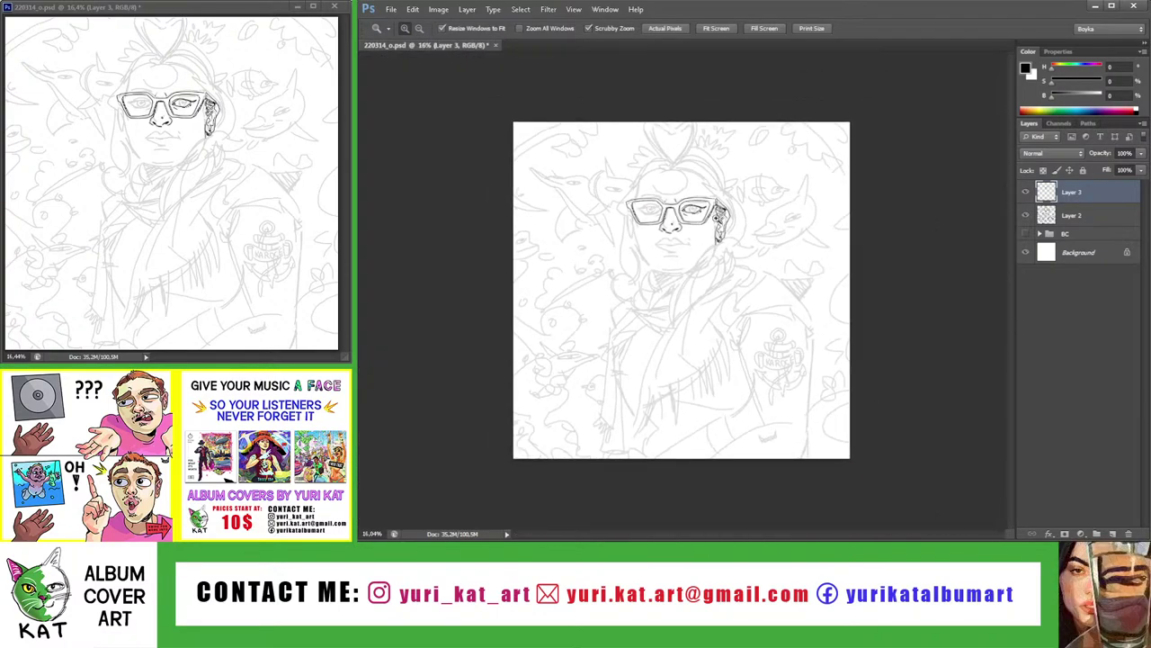
pyautogui.moveTo(703, 207); pyautogui.dragTo(809, 208)
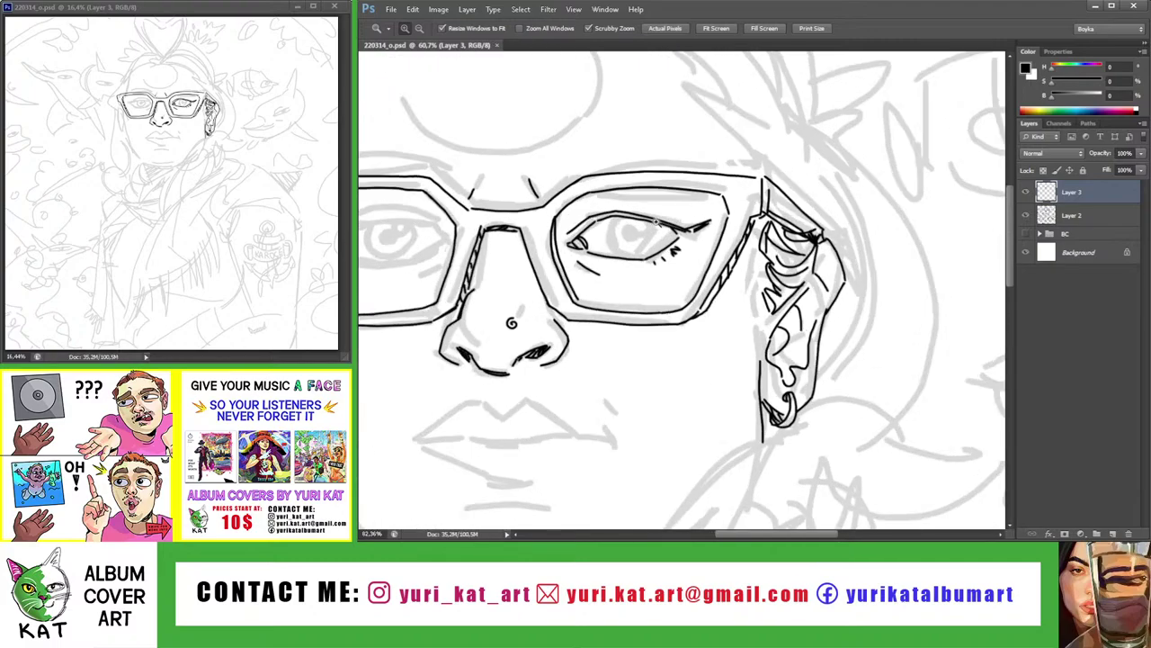
# Draw the iris circle's left, lower and right curves, redrawing stray strokes
pyautogui.press('b')
pyautogui.moveTo(611, 212)
pyautogui.mouseDown()
pyautogui.moveTo(580, 248)
pyautogui.moveTo(596, 250)
pyautogui.moveTo(613, 304)
pyautogui.mouseUp()
pyautogui.moveTo(584, 255)
pyautogui.mouseDown()
pyautogui.moveTo(630, 314)
pyautogui.moveTo(685, 303)
pyautogui.mouseUp()
pyautogui.hotkey('ctrl', 'z')
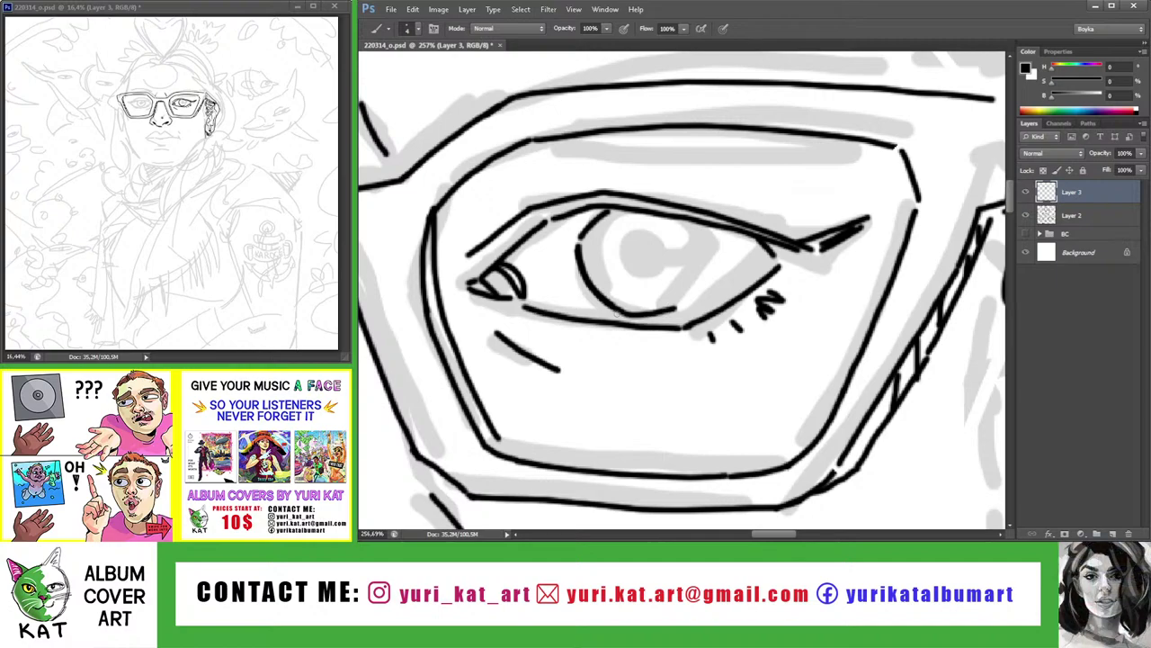
pyautogui.moveTo(614, 311); pyautogui.dragTo(685, 302)
pyautogui.moveTo(698, 224); pyautogui.dragTo(707, 261)
pyautogui.hotkey('ctrl', 'z')
pyautogui.moveTo(693, 220)
pyautogui.mouseDown()
pyautogui.moveTo(707, 258)
pyautogui.moveTo(682, 308)
pyautogui.moveTo(693, 281)
pyautogui.moveTo(710, 281)
pyautogui.moveTo(680, 308)
pyautogui.moveTo(697, 308)
pyautogui.mouseUp()
pyautogui.hotkey('ctrl', 'z')
# Erase the stray lower iris line running along the lid
pyautogui.press('z')
pyautogui.press('b')
pyautogui.press('z')
pyautogui.press('b')
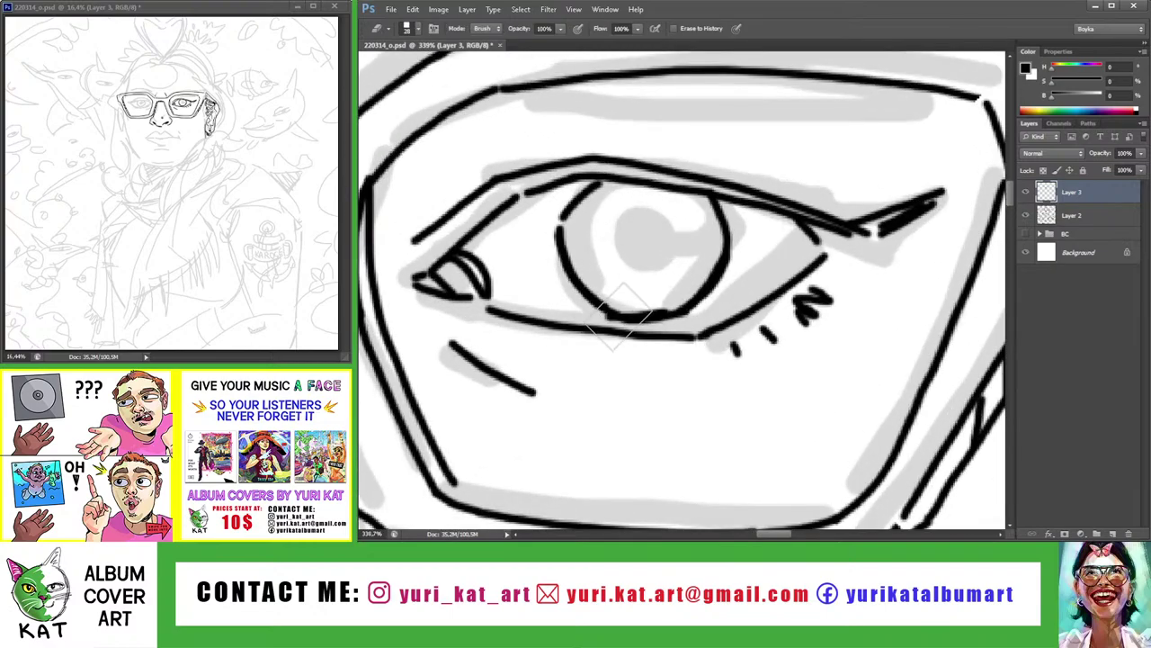
pyautogui.moveTo(601, 306); pyautogui.dragTo(688, 308)
pyautogui.press('b')
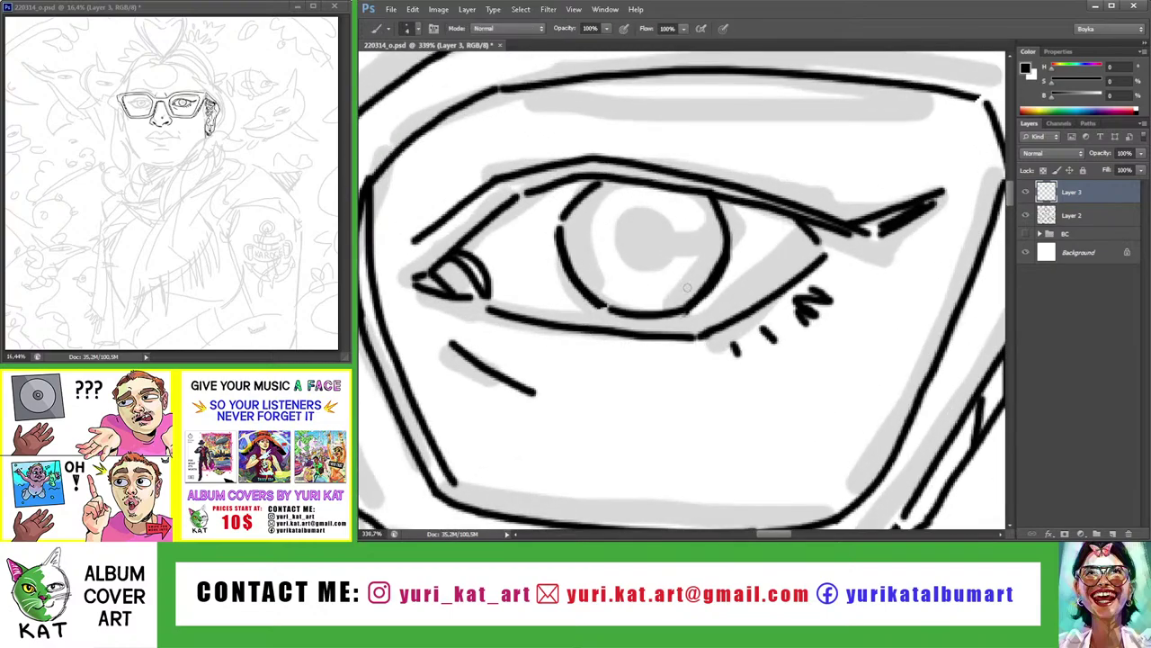
# Draw a small highlight circle in the iris, redrawing it twice
pyautogui.press('z')
pyautogui.moveTo(615, 303)
pyautogui.mouseDown()
pyautogui.moveTo(614, 274)
pyautogui.moveTo(655, 254)
pyautogui.mouseUp()
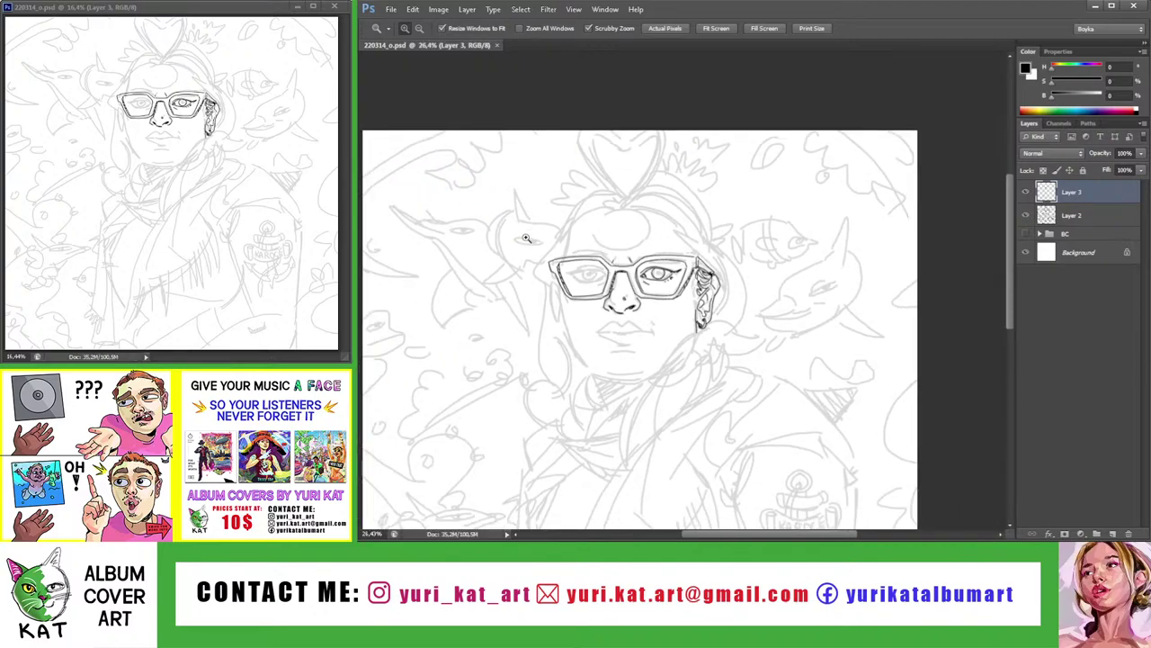
pyautogui.moveTo(620, 260)
pyautogui.mouseDown()
pyautogui.moveTo(703, 281)
pyautogui.moveTo(666, 297)
pyautogui.moveTo(684, 308)
pyautogui.moveTo(711, 302)
pyautogui.mouseUp()
pyautogui.press('b')
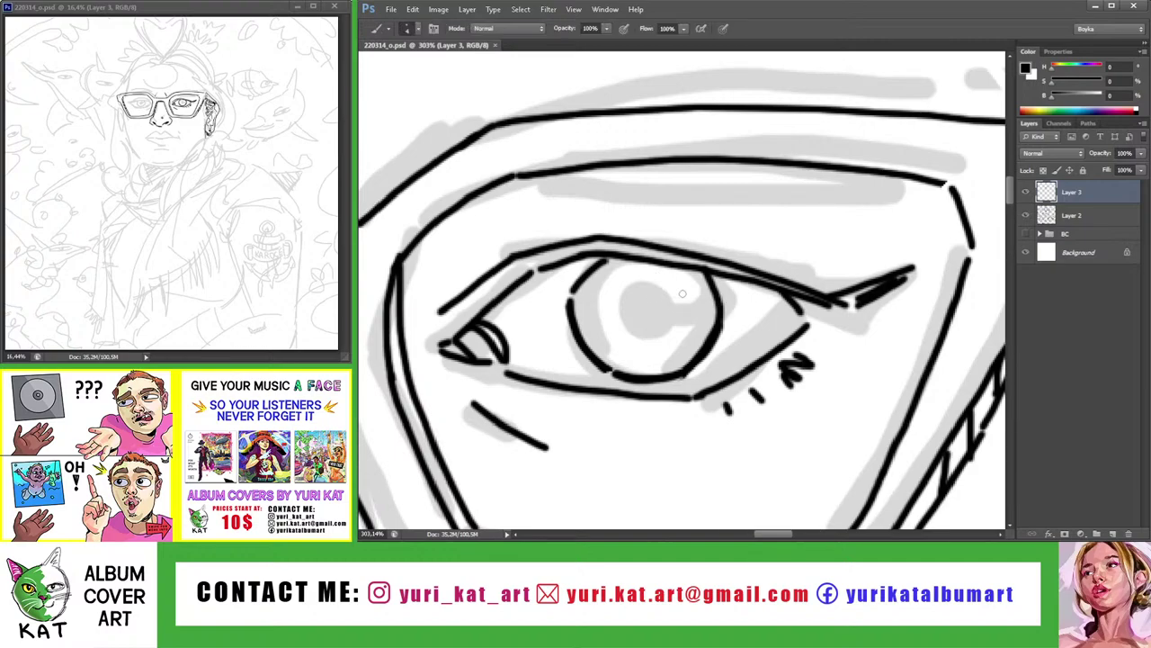
pyautogui.moveTo(642, 281); pyautogui.dragTo(665, 335)
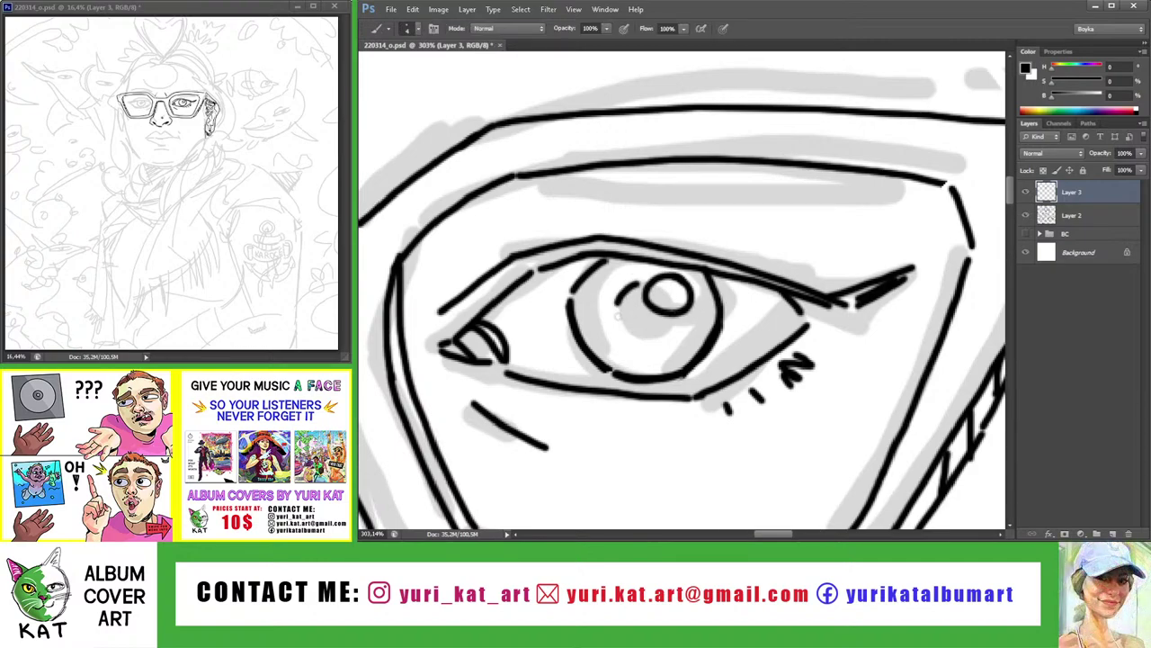
pyautogui.hotkey('ctrl', 'z')
pyautogui.moveTo(642, 281); pyautogui.dragTo(676, 322)
pyautogui.hotkey('ctrl', 'z')
pyautogui.hotkey('ctrl', 'z')
pyautogui.moveTo(644, 285)
pyautogui.mouseDown()
pyautogui.moveTo(675, 324)
pyautogui.moveTo(612, 314)
pyautogui.moveTo(671, 336)
pyautogui.mouseUp()
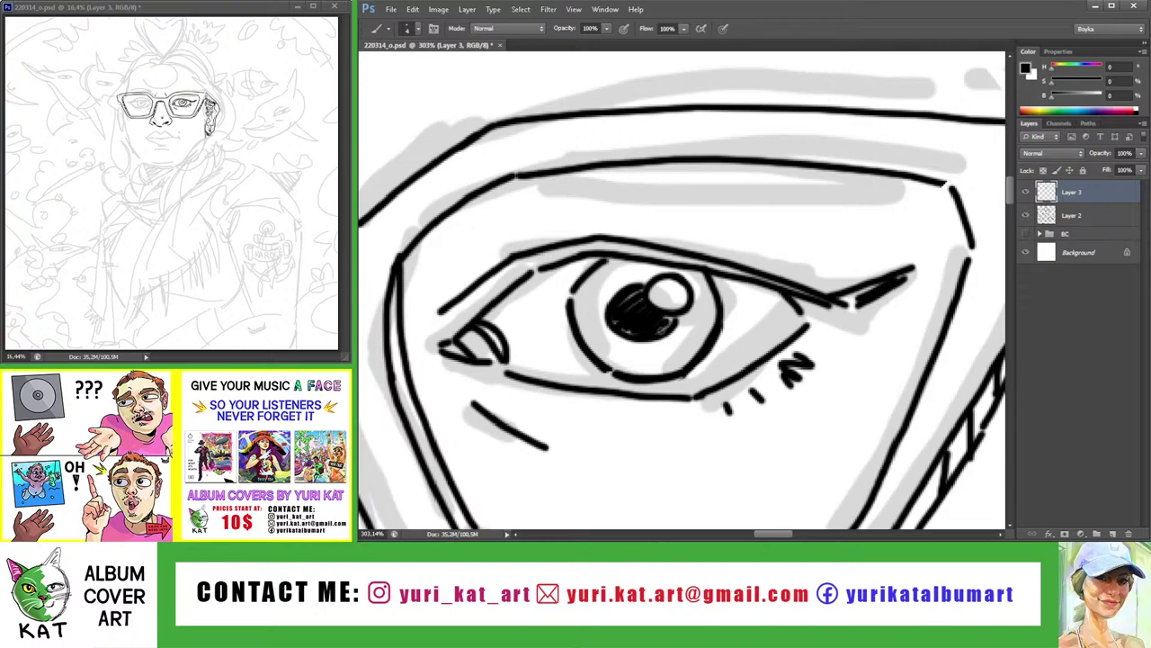
# Add a stroke at the right eye, then fit the drawing and reset the rotation
pyautogui.press('z')
pyautogui.hotkey('ctrl', '0')
pyautogui.moveTo(704, 169); pyautogui.dragTo(754, 217)
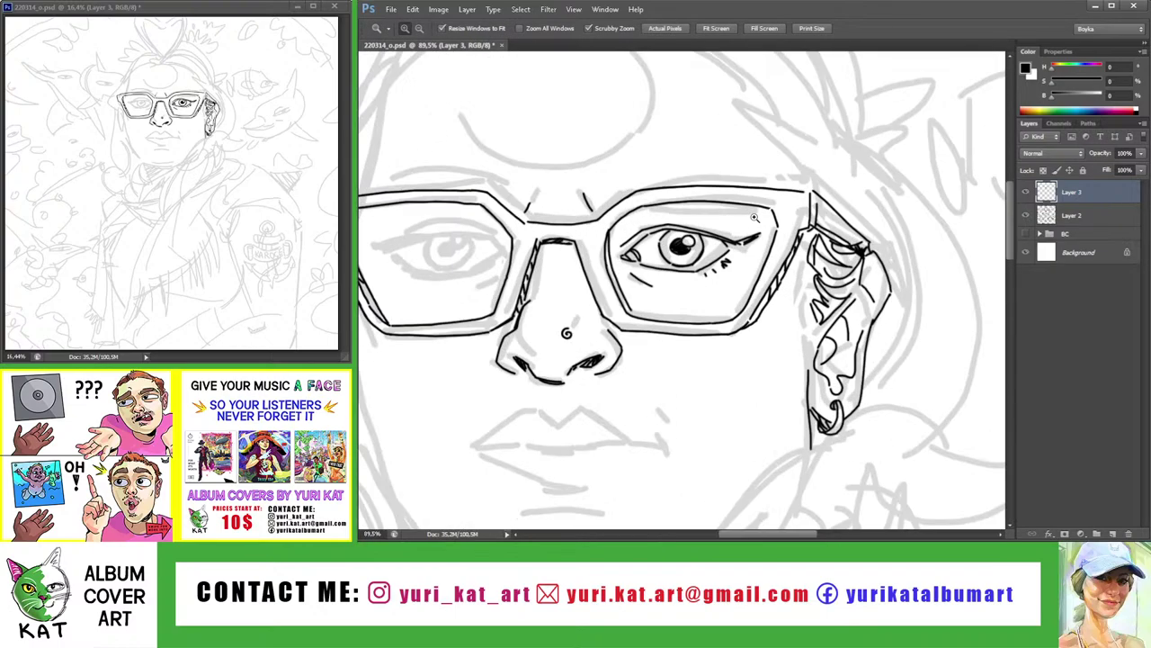
pyautogui.press('b')
pyautogui.moveTo(668, 243)
pyautogui.mouseDown()
pyautogui.moveTo(703, 245)
pyautogui.moveTo(558, 252)
pyautogui.mouseUp()
pyautogui.press('z')
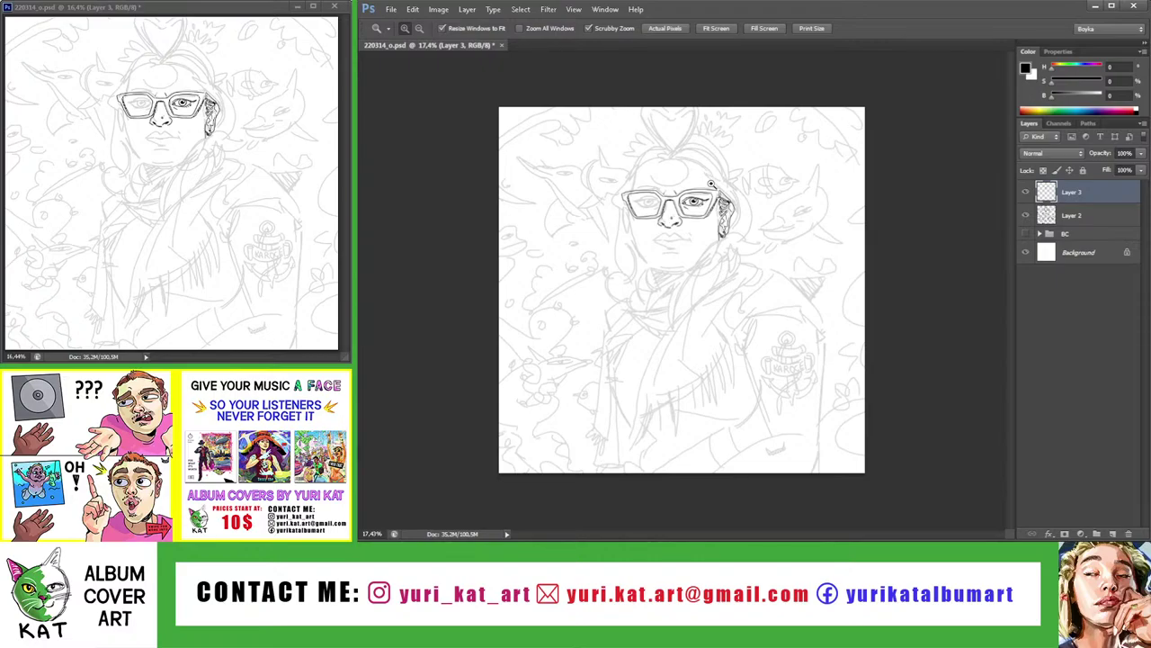
pyautogui.moveTo(711, 183)
pyautogui.mouseDown()
pyautogui.moveTo(703, 177)
pyautogui.moveTo(778, 204)
pyautogui.moveTo(705, 199)
pyautogui.moveTo(630, 270)
pyautogui.mouseUp()
pyautogui.press('r')
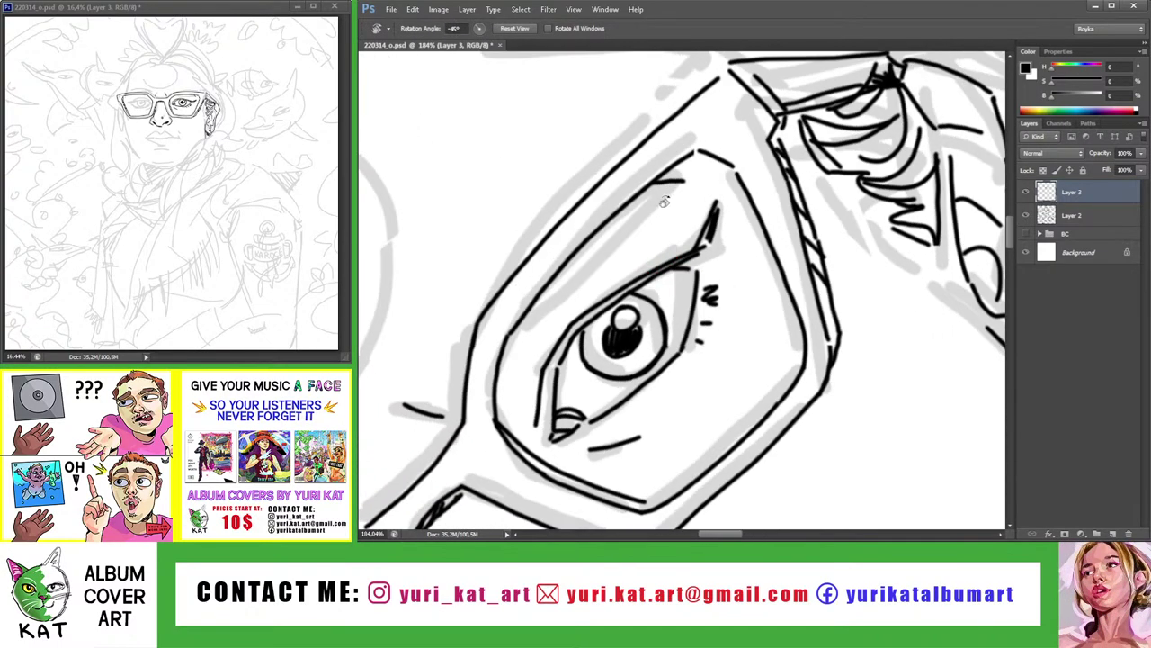
pyautogui.press('b')
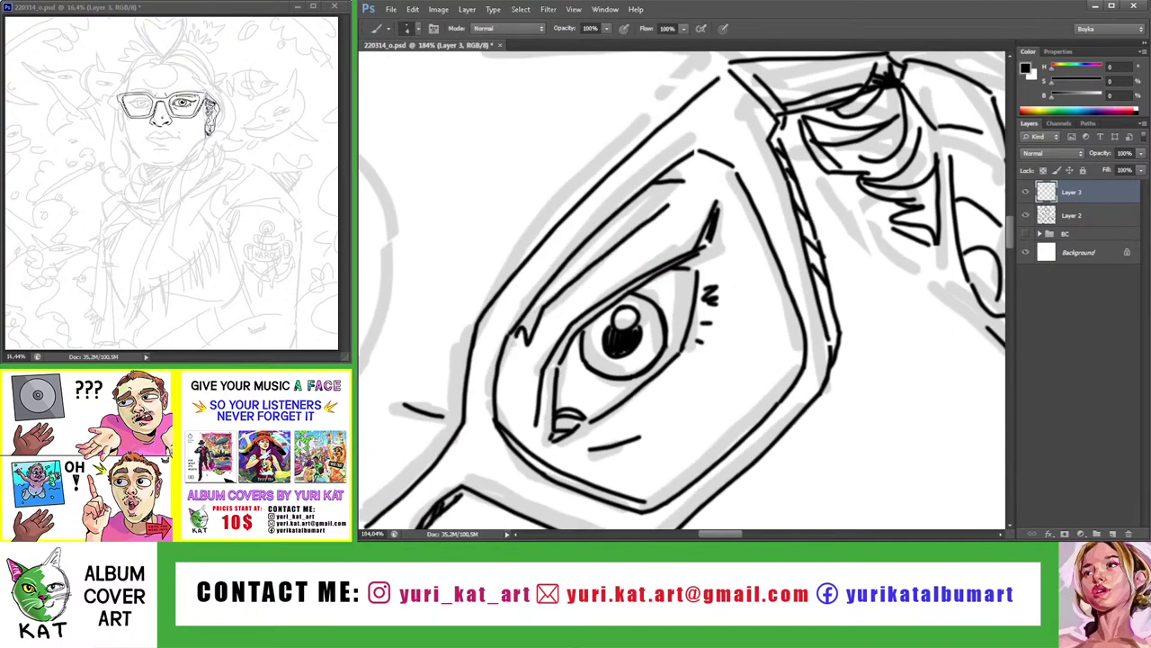
pyautogui.press('z')
pyautogui.hotkey('ctrl', '0')
# Zoom in and tilt the view on the glasses, then redraw the ink line along the frame's left edge
pyautogui.moveTo(777, 155); pyautogui.dragTo(750, 133)
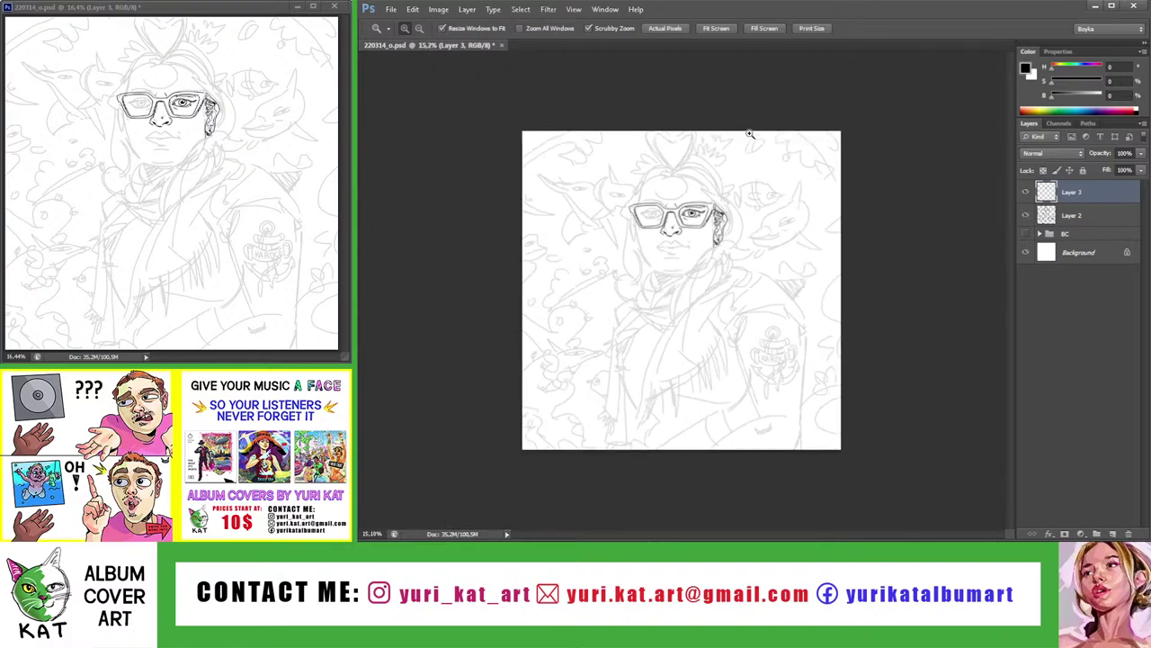
pyautogui.moveTo(706, 196)
pyautogui.mouseDown()
pyautogui.moveTo(737, 207)
pyautogui.moveTo(681, 231)
pyautogui.mouseUp()
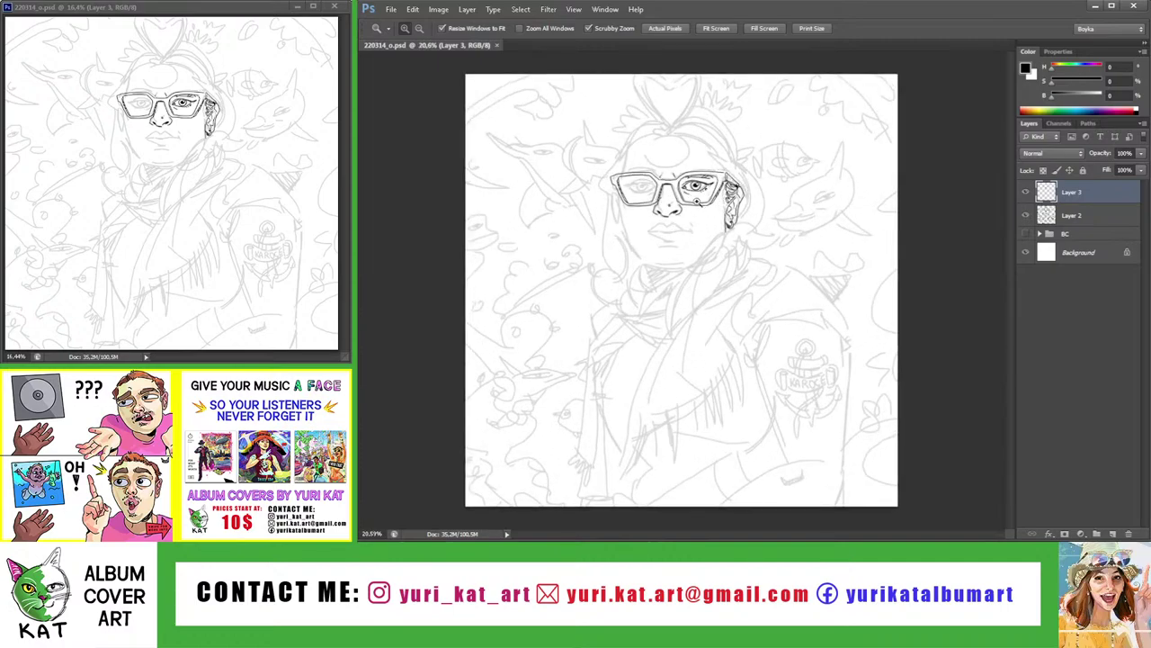
pyautogui.moveTo(696, 186)
pyautogui.mouseDown()
pyautogui.moveTo(733, 207)
pyautogui.moveTo(747, 236)
pyautogui.mouseUp()
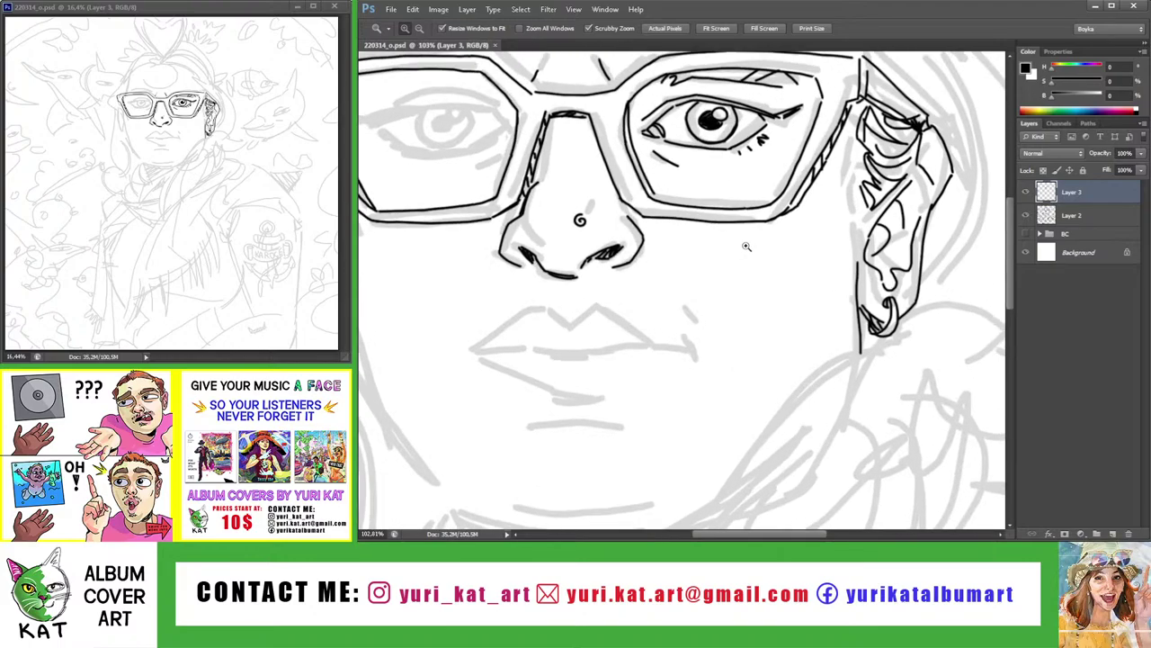
pyautogui.press('r')
pyautogui.moveTo(666, 208)
pyautogui.mouseDown()
pyautogui.moveTo(747, 240)
pyautogui.moveTo(748, 293)
pyautogui.mouseUp()
pyautogui.press('b')
pyautogui.hotkey('ctrl', 'z')
pyautogui.moveTo(716, 218)
pyautogui.mouseDown()
pyautogui.moveTo(750, 297)
pyautogui.moveTo(700, 254)
pyautogui.mouseUp()
# Zoom in and out around the face to inspect the right eye and the inked glasses
pyautogui.press('z')
pyautogui.moveTo(793, 296); pyautogui.dragTo(762, 283)
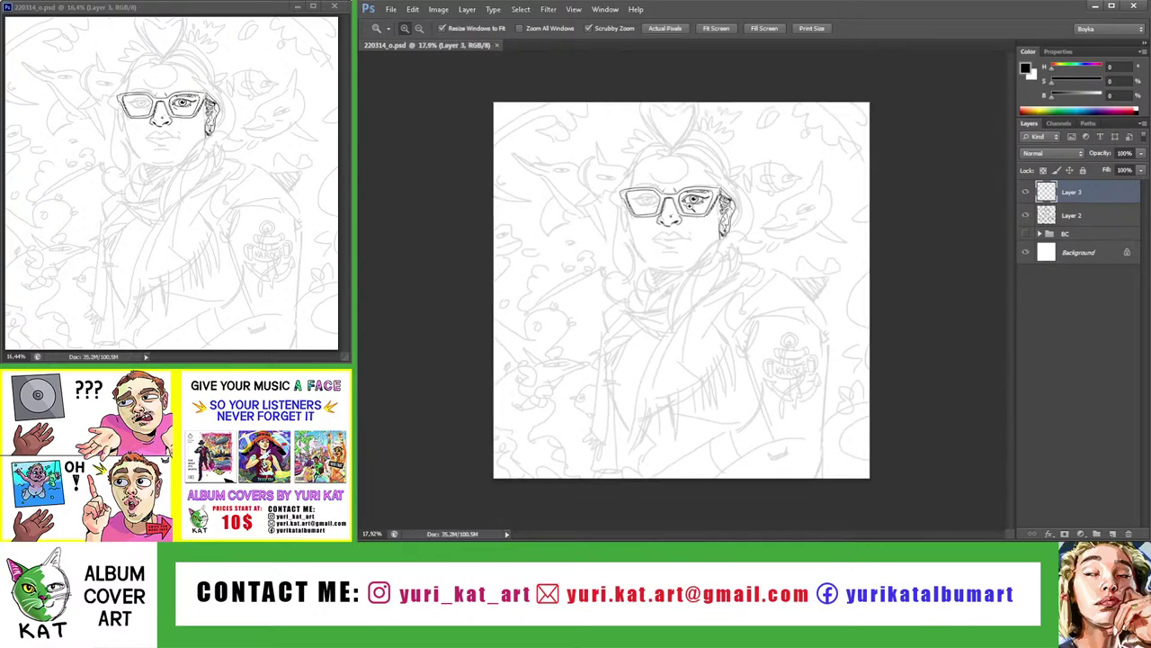
pyautogui.moveTo(674, 212)
pyautogui.mouseDown()
pyautogui.moveTo(725, 225)
pyautogui.moveTo(758, 256)
pyautogui.mouseUp()
pyautogui.press('b')
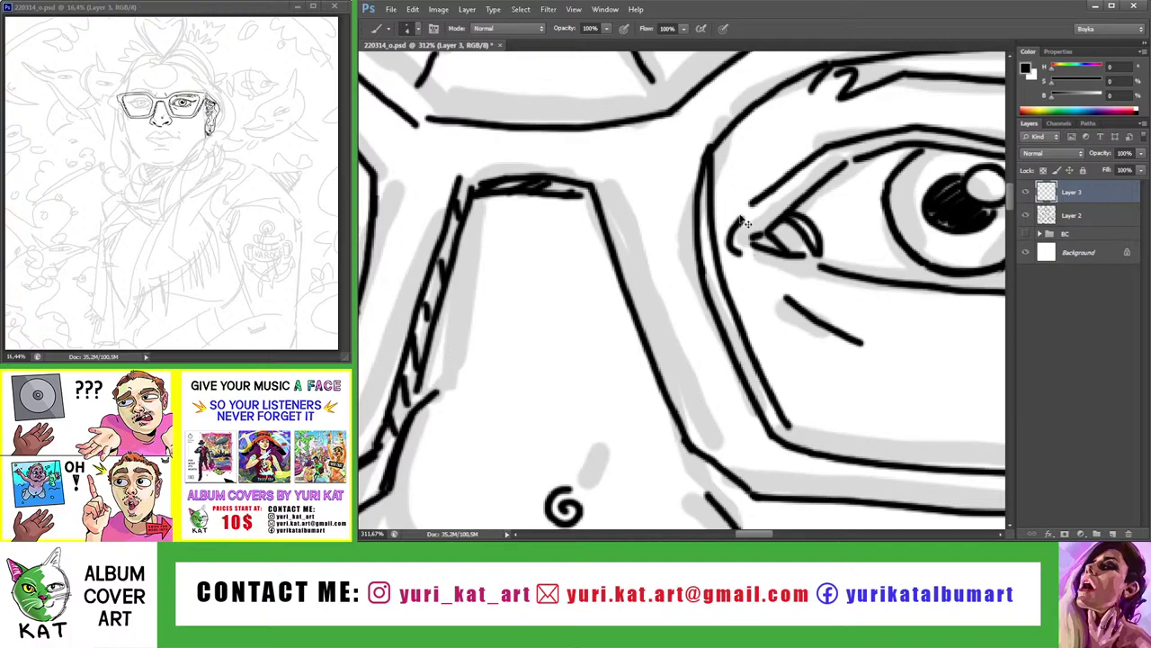
pyautogui.press('z')
pyautogui.moveTo(745, 223); pyautogui.dragTo(694, 225)
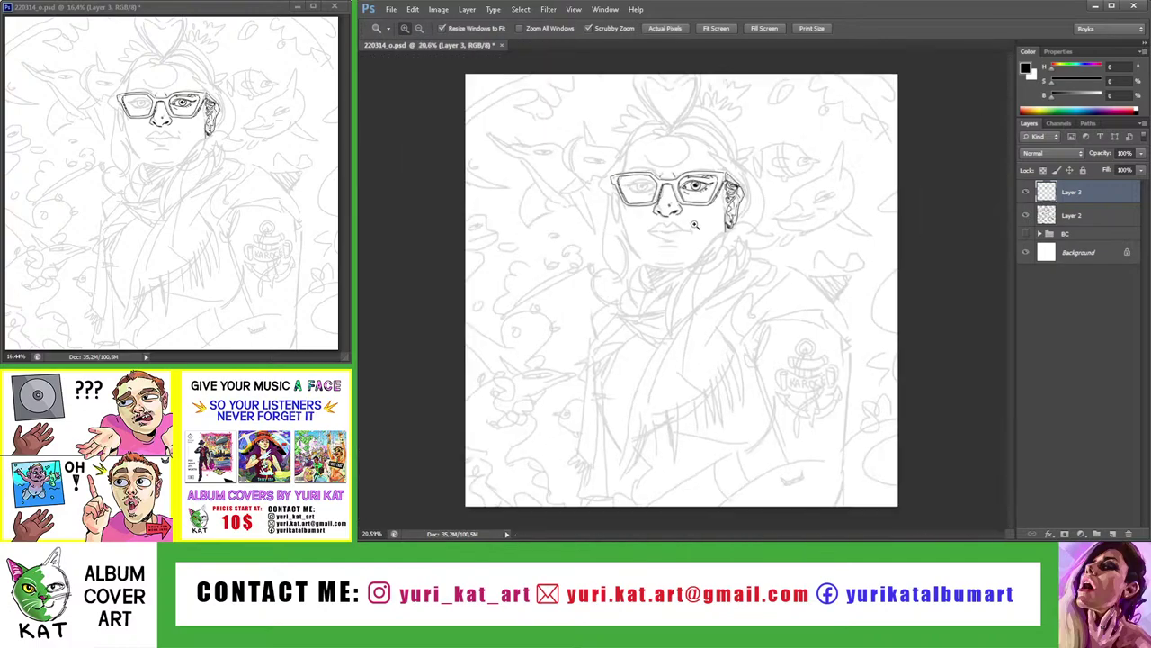
pyautogui.moveTo(696, 185); pyautogui.dragTo(557, 221)
pyautogui.press('b')
pyautogui.press('z')
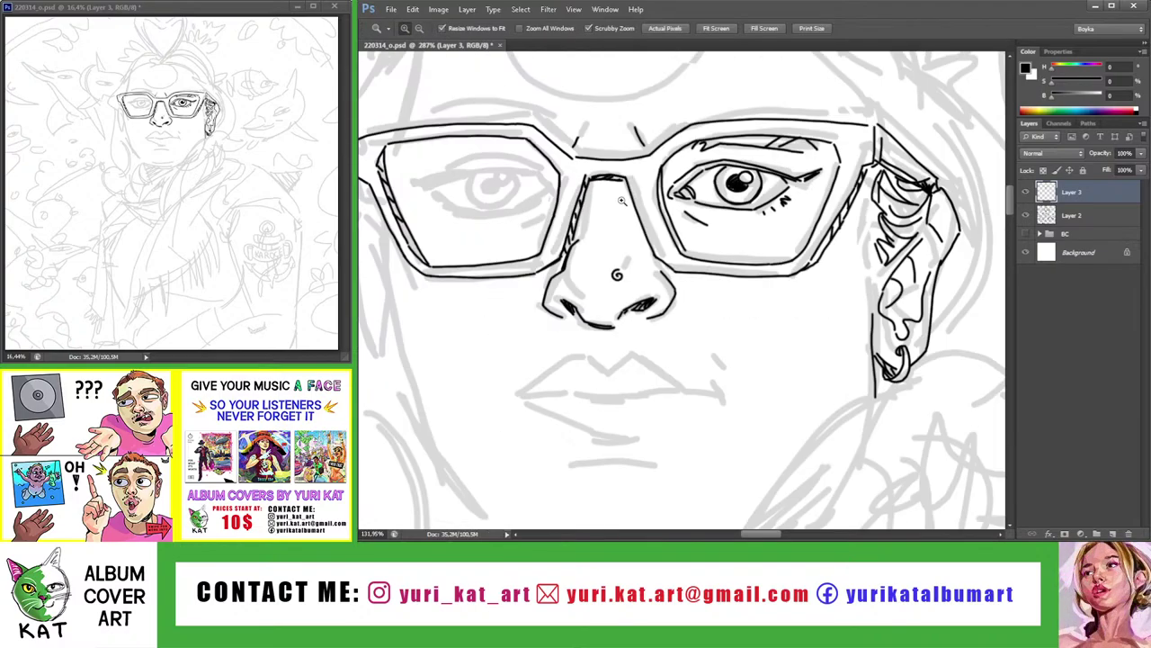
pyautogui.moveTo(706, 149); pyautogui.dragTo(755, 151)
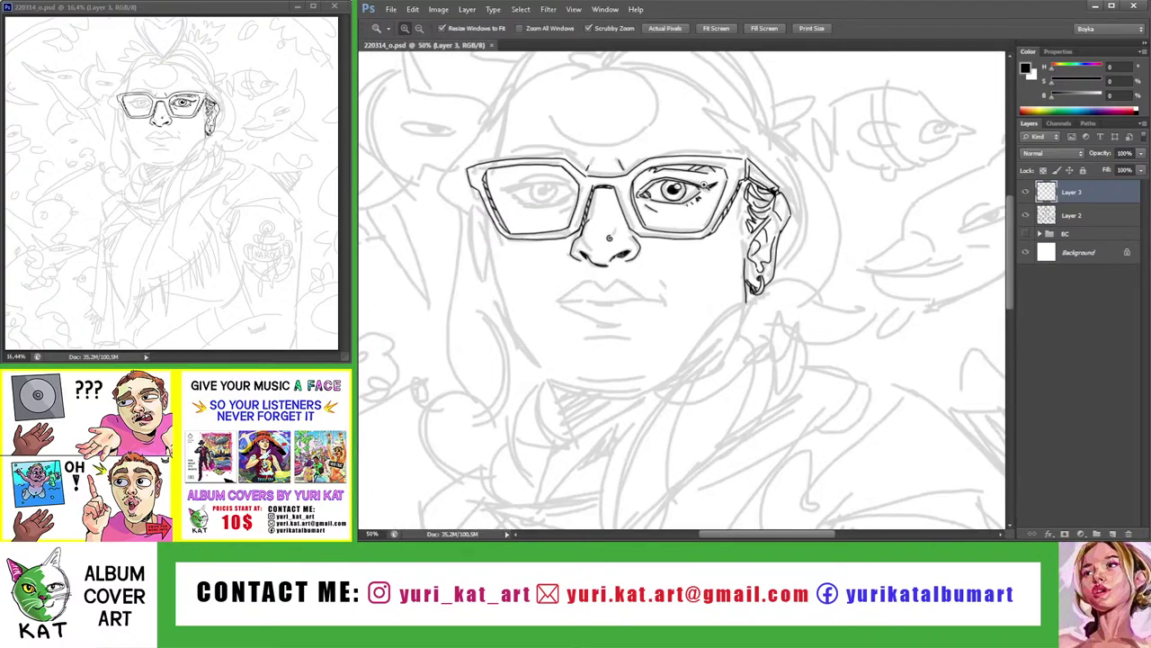
pyautogui.press('b')
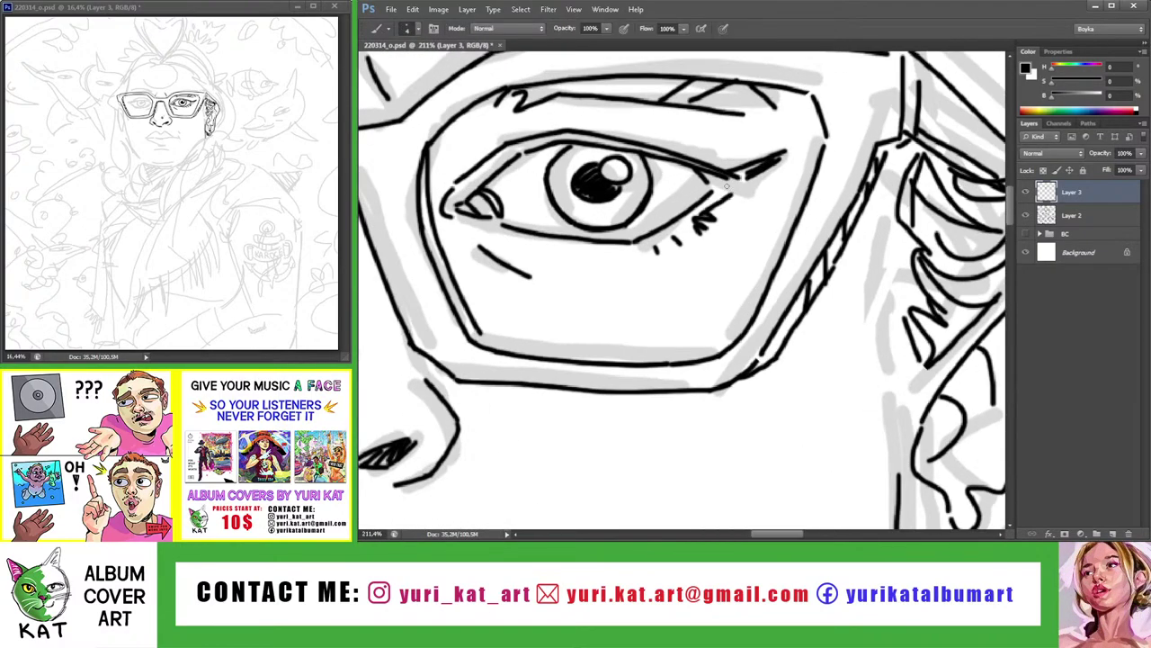
pyautogui.press('z')
pyautogui.moveTo(725, 186); pyautogui.dragTo(629, 187)
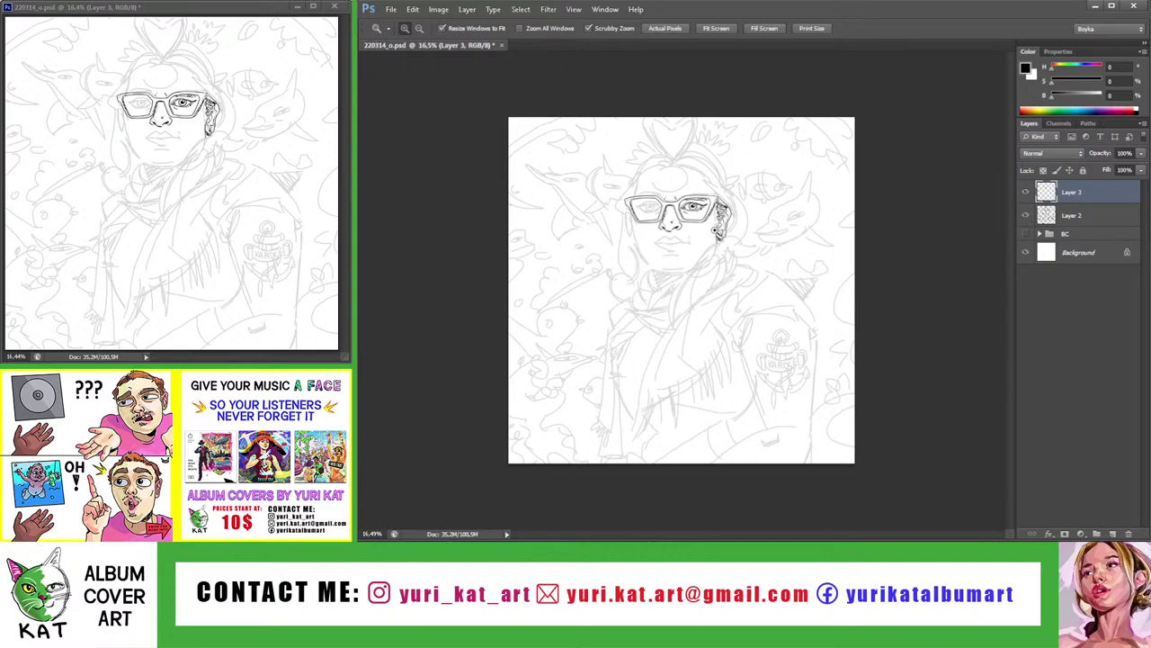
pyautogui.moveTo(667, 236); pyautogui.dragTo(644, 198)
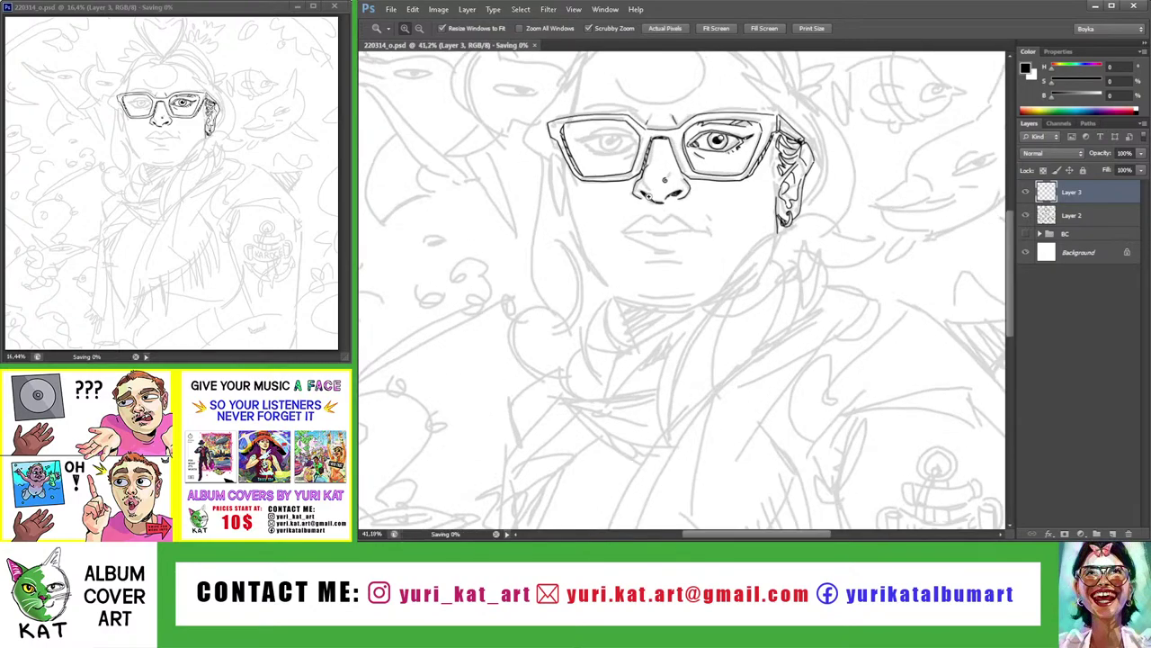
# Flip the canvas horizontally with Ctrl+Shift+H and zoom in close on the right eye
pyautogui.hotkey('ctrl', 'shift', 'h')
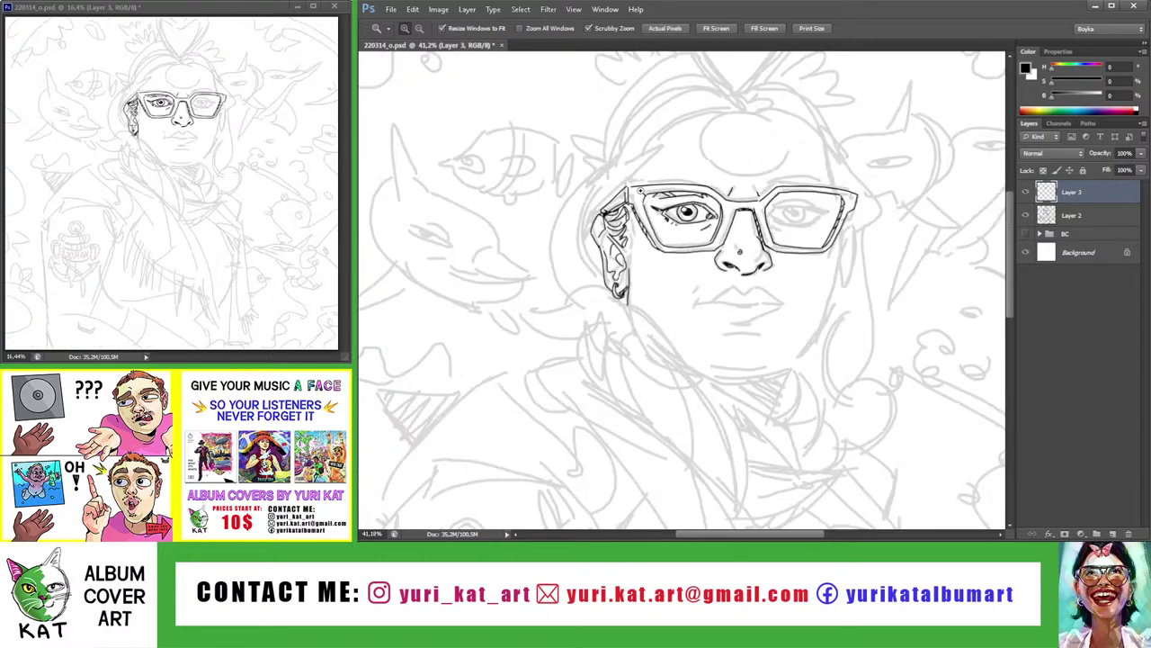
pyautogui.moveTo(673, 236); pyautogui.dragTo(634, 236)
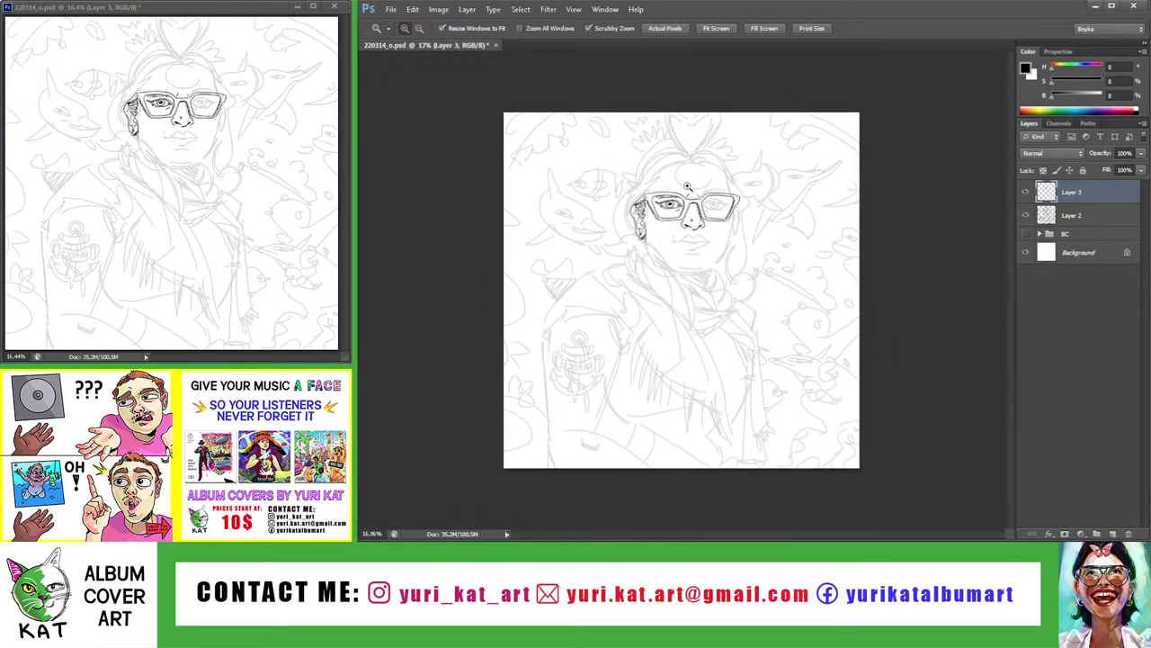
pyautogui.scroll(5, 715, 193)
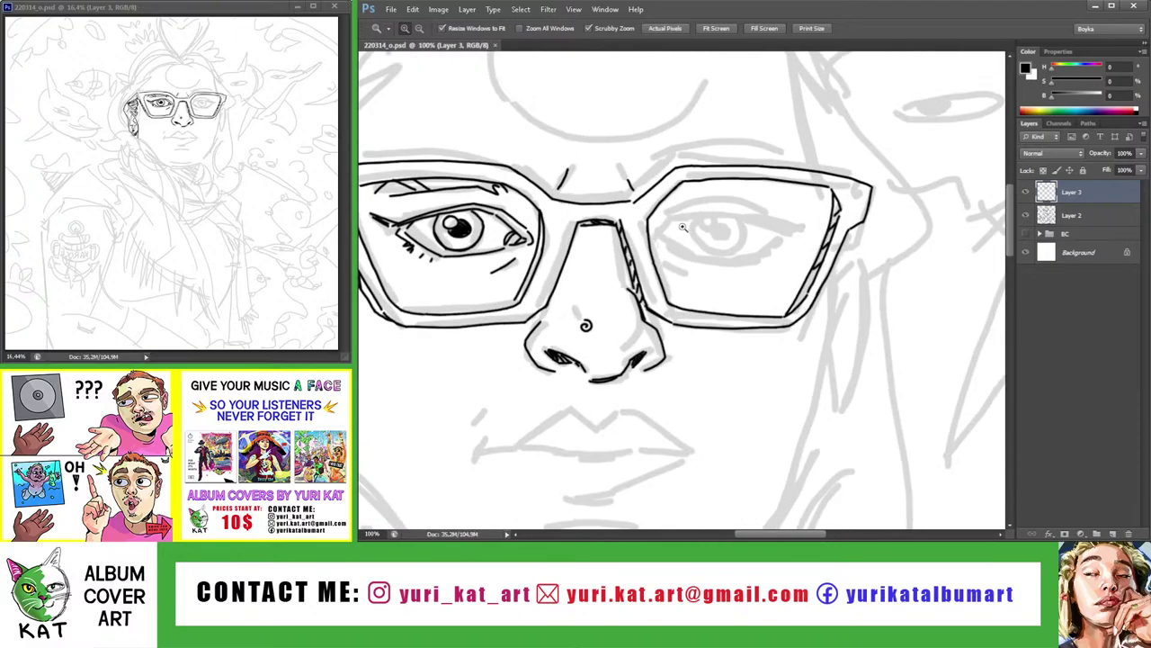
pyautogui.moveTo(701, 236); pyautogui.dragTo(677, 237)
pyautogui.moveTo(676, 235); pyautogui.dragTo(738, 235)
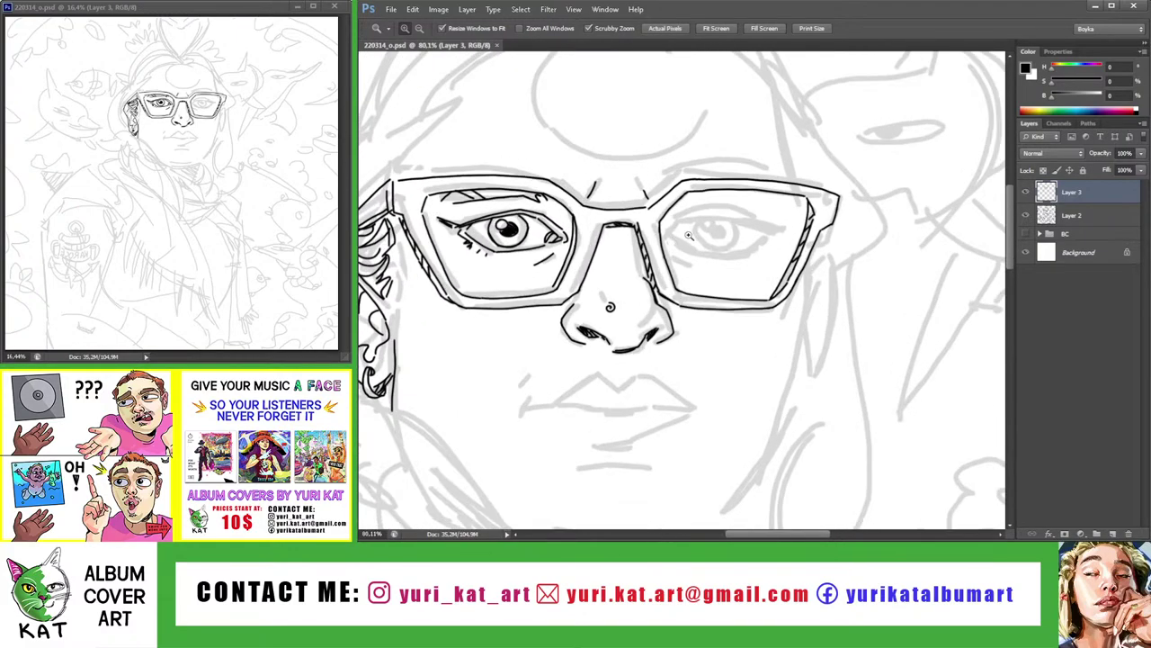
# Ink the outer corner strokes of the right eye, undoing and retrying uneven ones
pyautogui.press('b')
pyautogui.moveTo(684, 188); pyautogui.dragTo(631, 230)
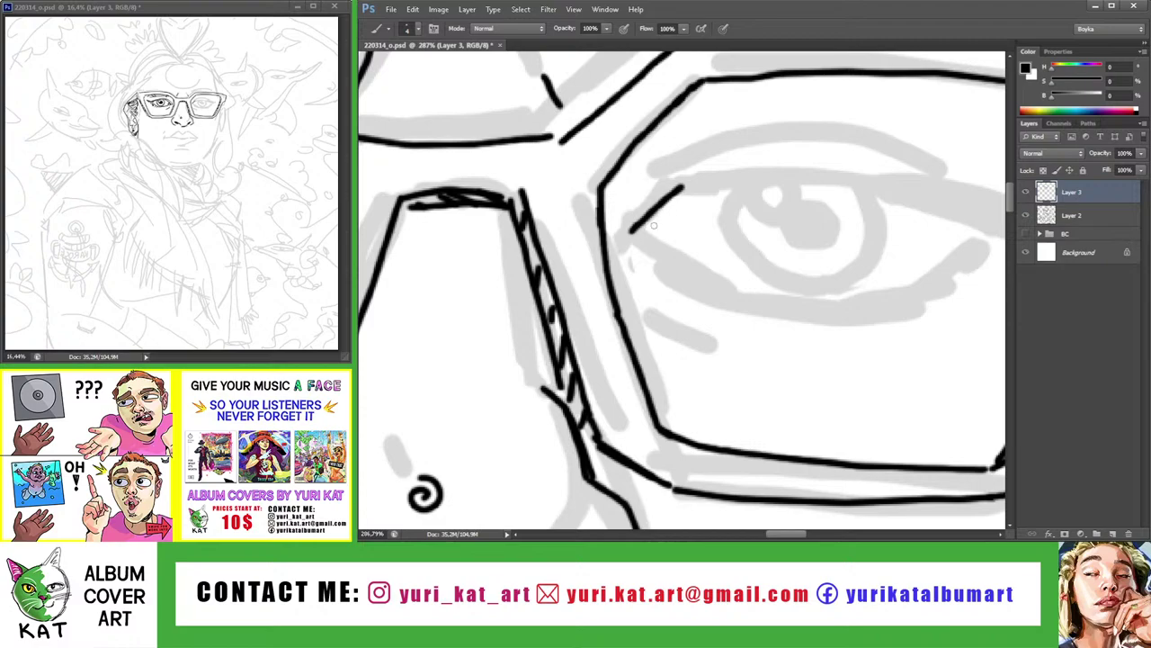
pyautogui.moveTo(717, 190); pyautogui.dragTo(622, 241)
pyautogui.hotkey('ctrl', 'z')
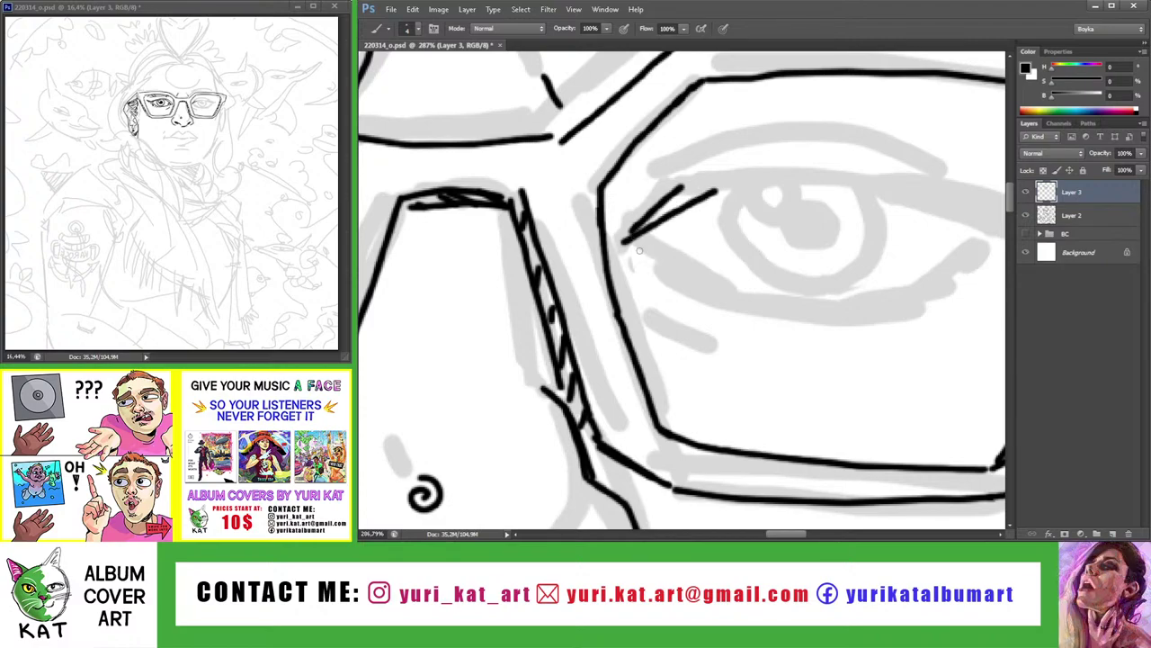
pyautogui.moveTo(682, 293); pyautogui.dragTo(620, 241)
pyautogui.hotkey('ctrl', 'z')
pyautogui.moveTo(680, 283)
pyautogui.mouseDown()
pyautogui.moveTo(635, 255)
pyautogui.moveTo(629, 232)
pyautogui.moveTo(594, 246)
pyautogui.moveTo(659, 271)
pyautogui.moveTo(558, 274)
pyautogui.mouseUp()
pyautogui.hotkey('ctrl', 'z')
pyautogui.hotkey('ctrl', 'z')
pyautogui.hotkey('ctrl', 'z')
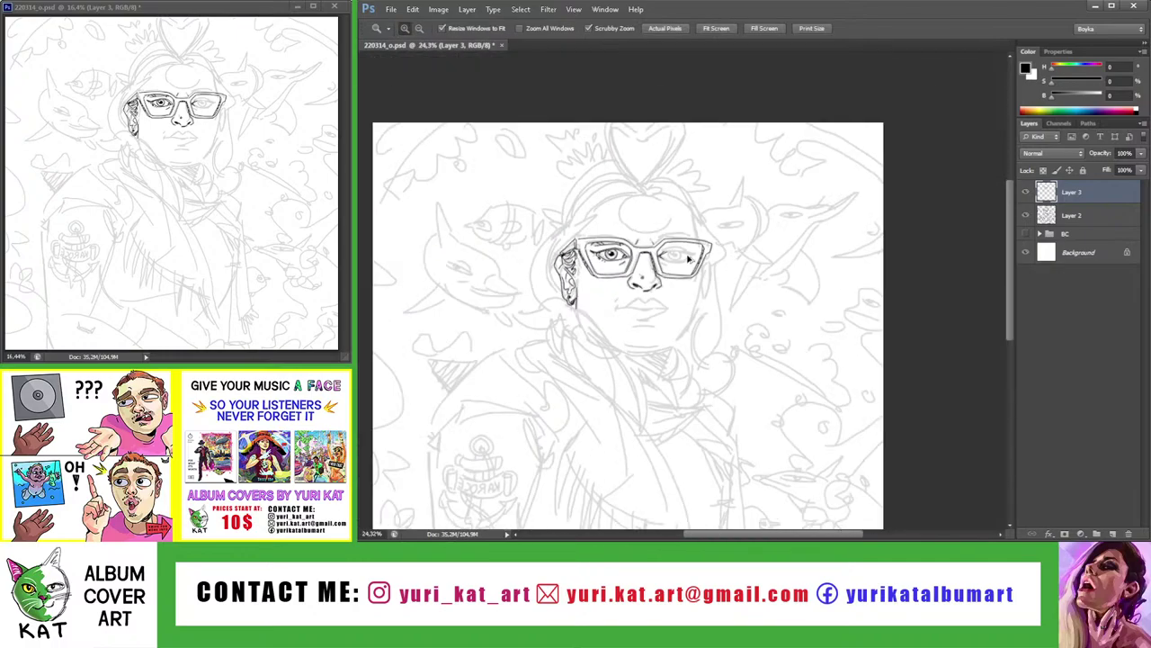
# Zoom into the right eye and ink its lower eyelid line, redrawing it several times
pyautogui.moveTo(688, 258)
pyautogui.mouseDown()
pyautogui.moveTo(773, 260)
pyautogui.moveTo(735, 280)
pyautogui.moveTo(701, 277)
pyautogui.mouseUp()
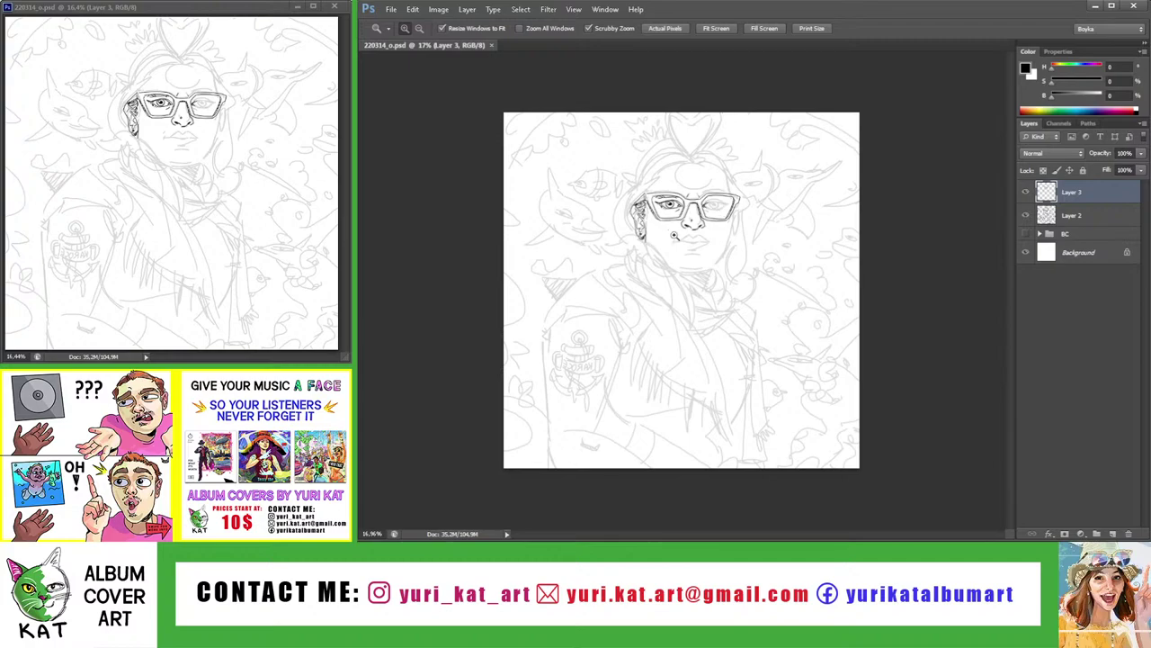
pyautogui.moveTo(724, 213); pyautogui.dragTo(769, 200)
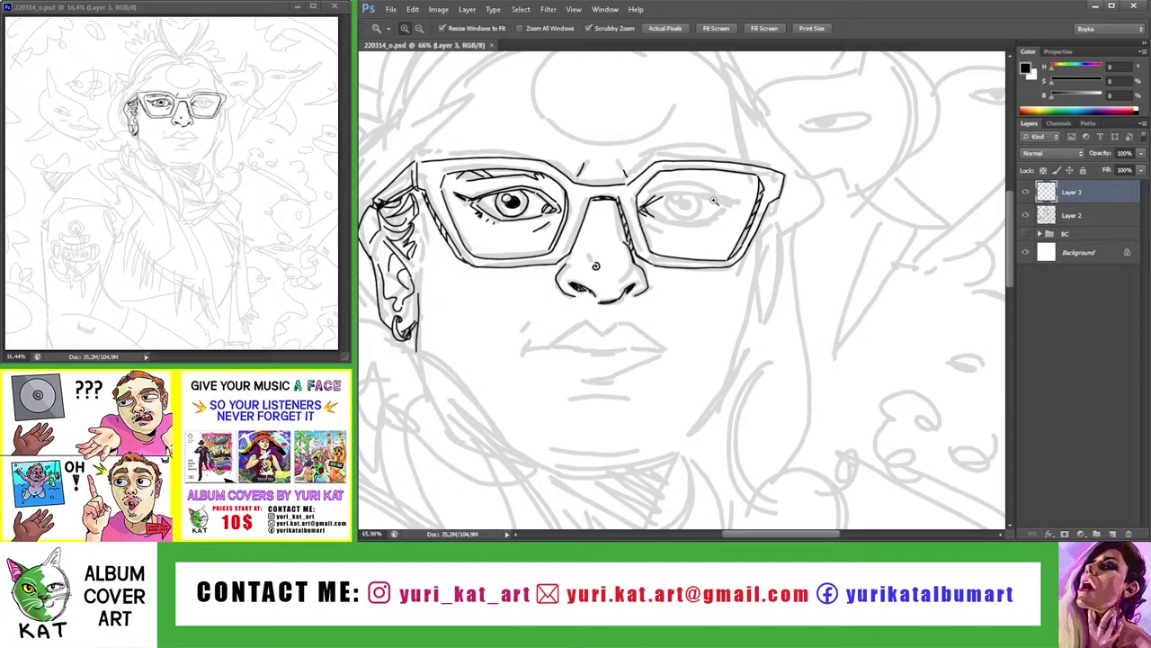
pyautogui.moveTo(714, 202)
pyautogui.mouseDown()
pyautogui.moveTo(745, 204)
pyautogui.moveTo(693, 238)
pyautogui.mouseUp()
pyautogui.press('b')
pyautogui.hotkey('ctrl', 'z')
pyautogui.moveTo(743, 208); pyautogui.dragTo(693, 238)
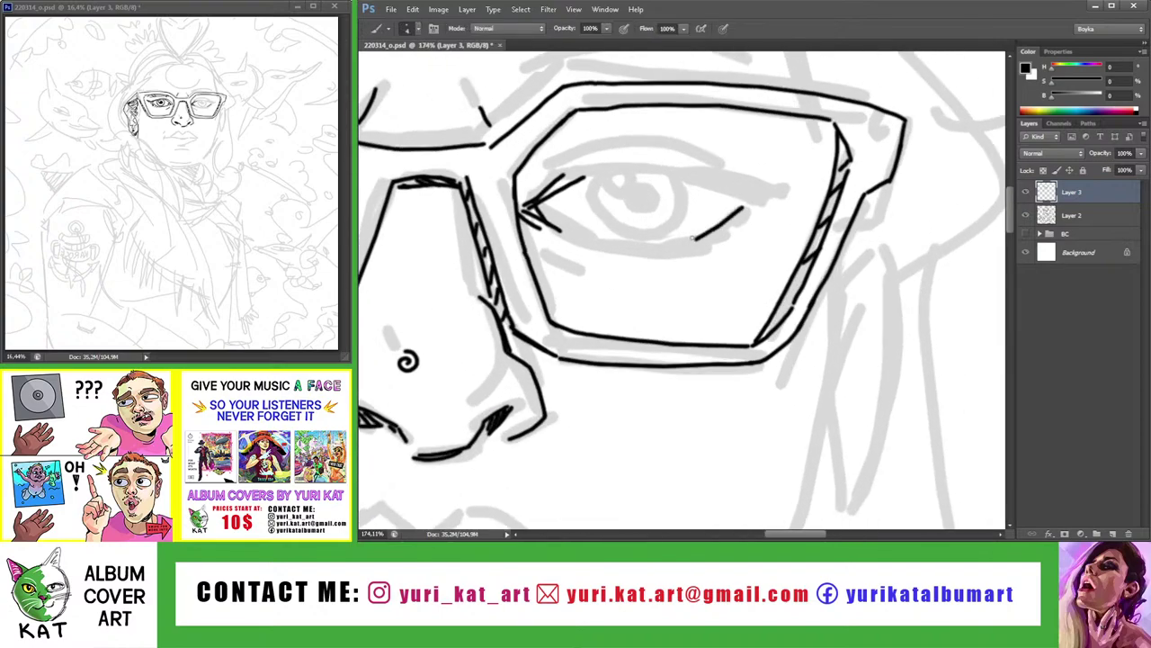
pyautogui.press('z')
pyautogui.moveTo(773, 220)
pyautogui.mouseDown()
pyautogui.moveTo(739, 220)
pyautogui.moveTo(792, 218)
pyautogui.moveTo(657, 270)
pyautogui.mouseUp()
pyautogui.hotkey('ctrl', 'z')
pyautogui.press('b')
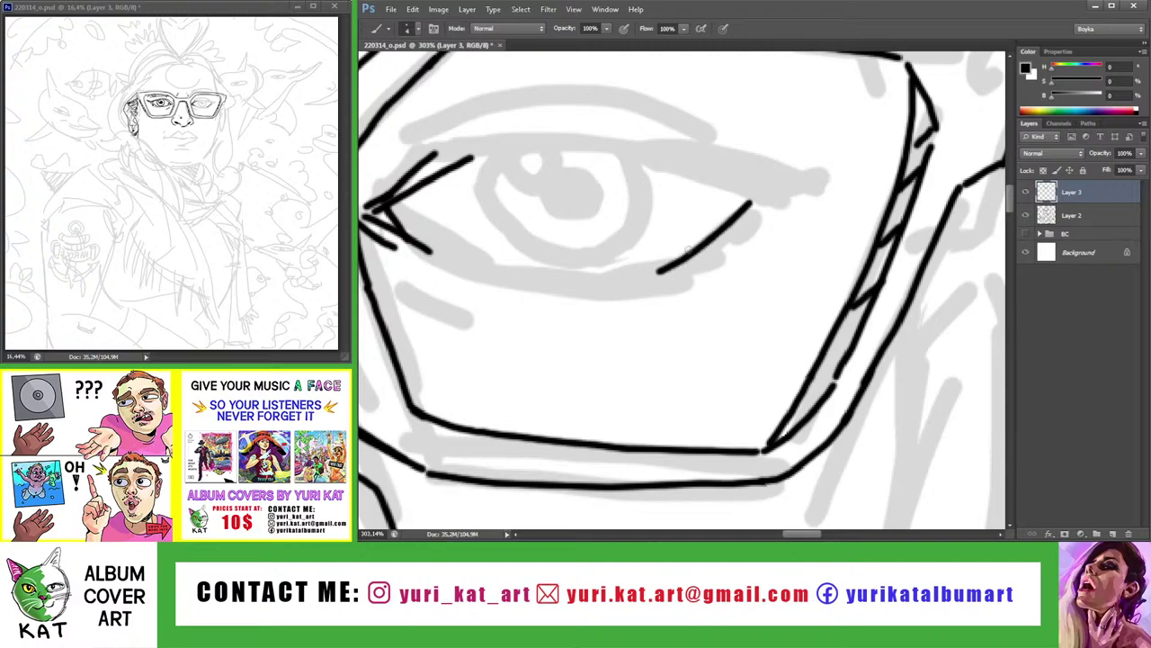
pyautogui.moveTo(752, 207); pyautogui.dragTo(658, 272)
pyautogui.hotkey('ctrl', 'z')
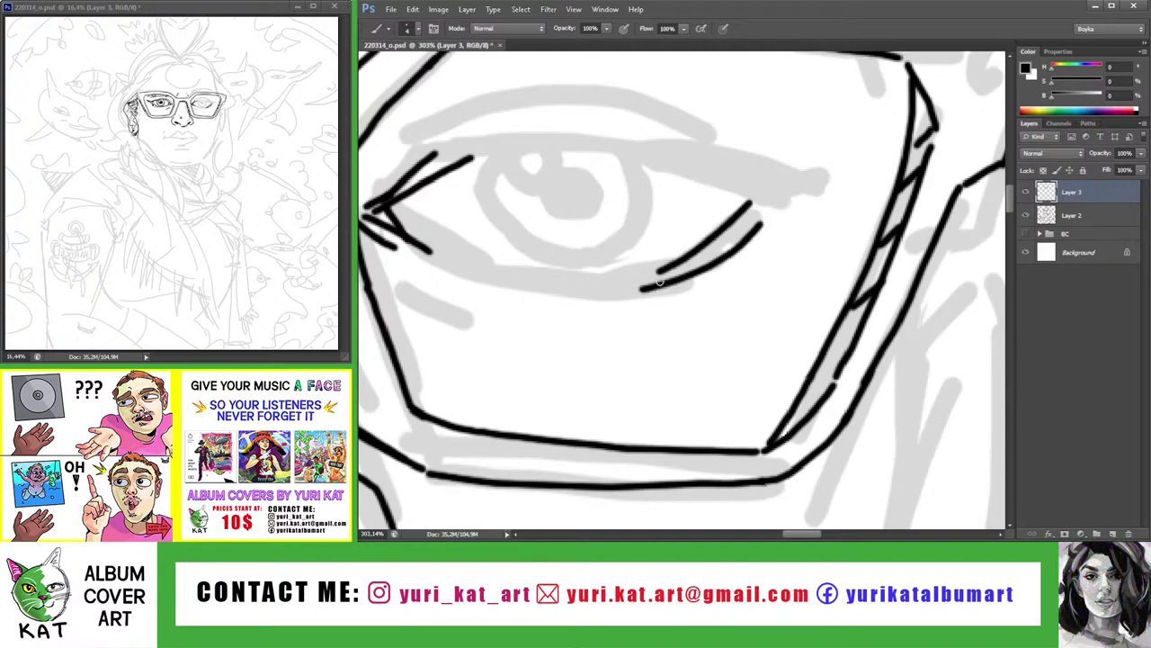
pyautogui.press('z')
pyautogui.moveTo(720, 245); pyautogui.dragTo(661, 248)
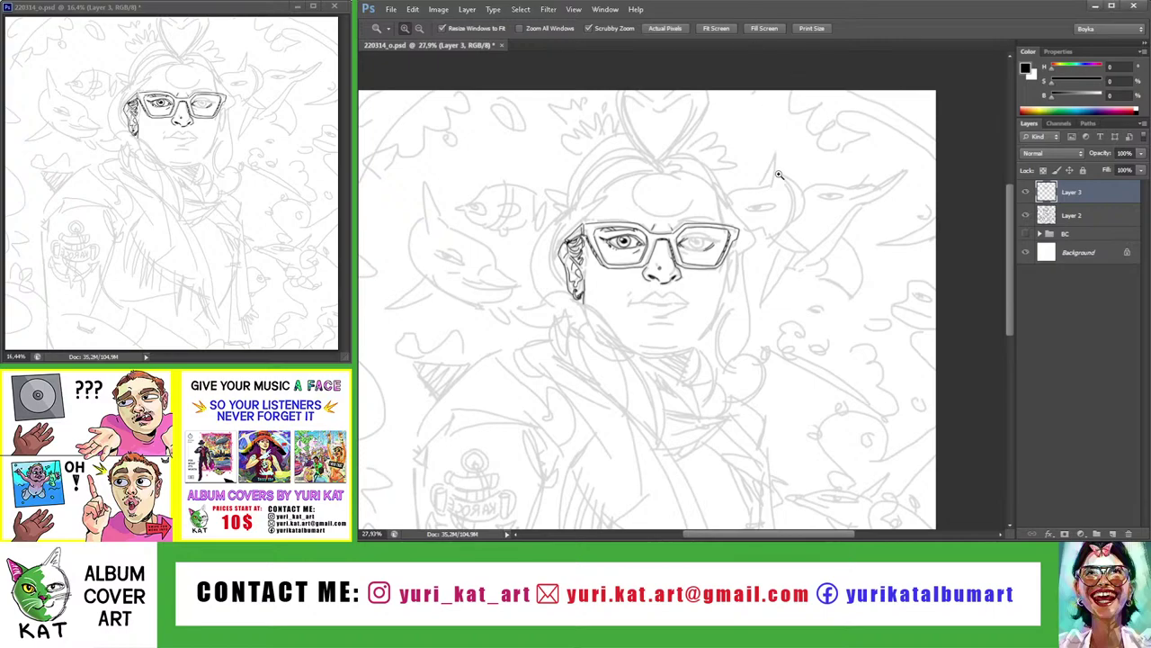
# Type 'ACIU VAIKAI' across the lower cover, move it lower, then reselect Layer 3
pyautogui.scroll(-2, 747, 223)
pyautogui.press('t')
pyautogui.moveTo(514, 280); pyautogui.dragTo(845, 393)
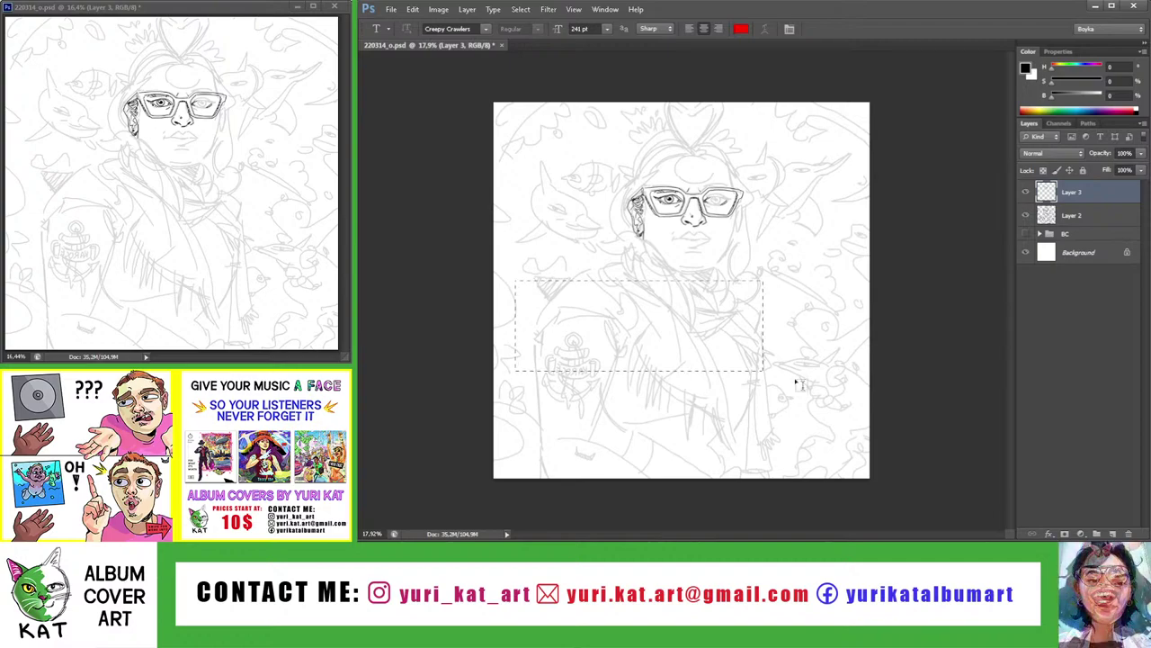
pyautogui.write('ACIU')
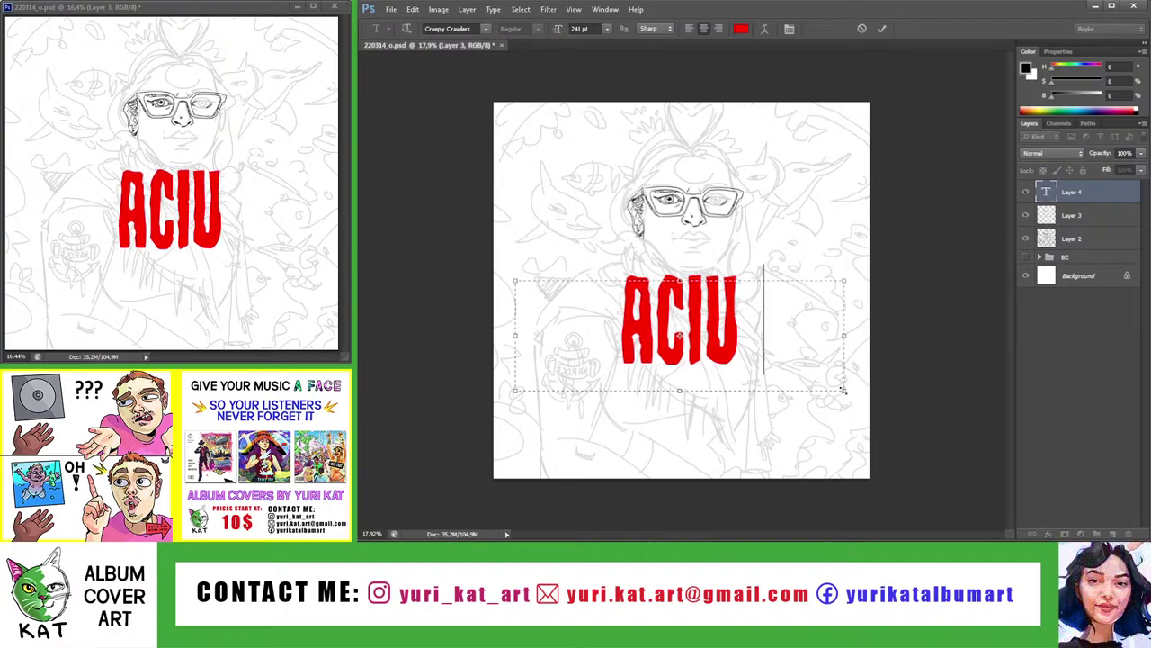
pyautogui.write(' VAIKAI')
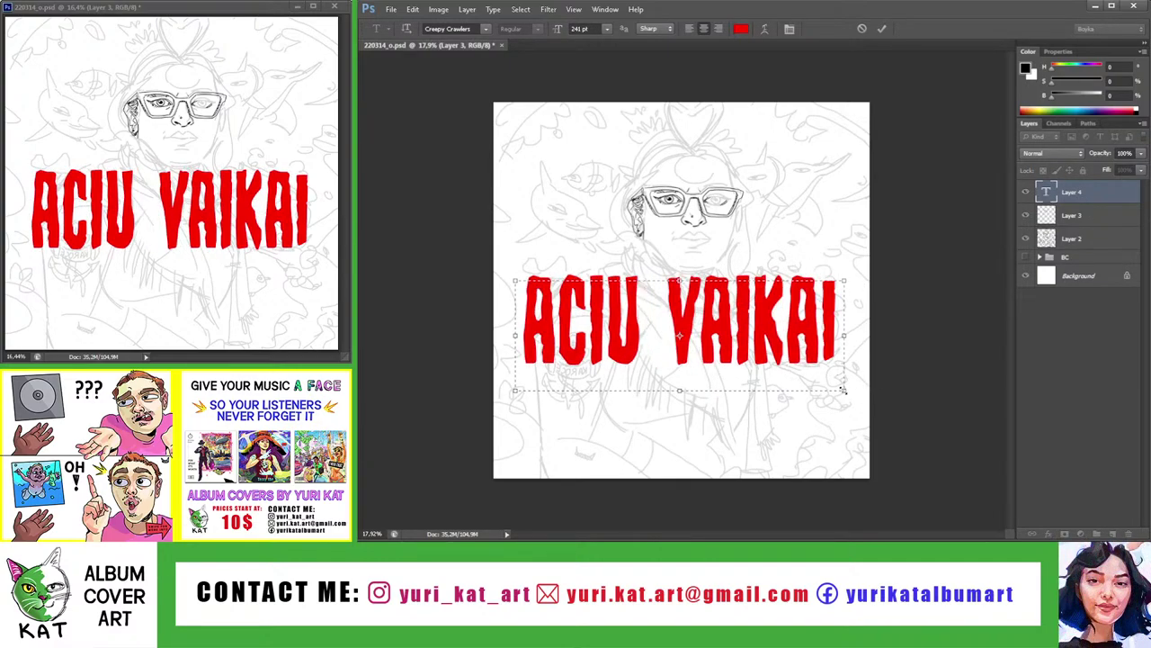
pyautogui.click(882, 28)
pyautogui.press('v')
pyautogui.moveTo(793, 304); pyautogui.dragTo(795, 351)
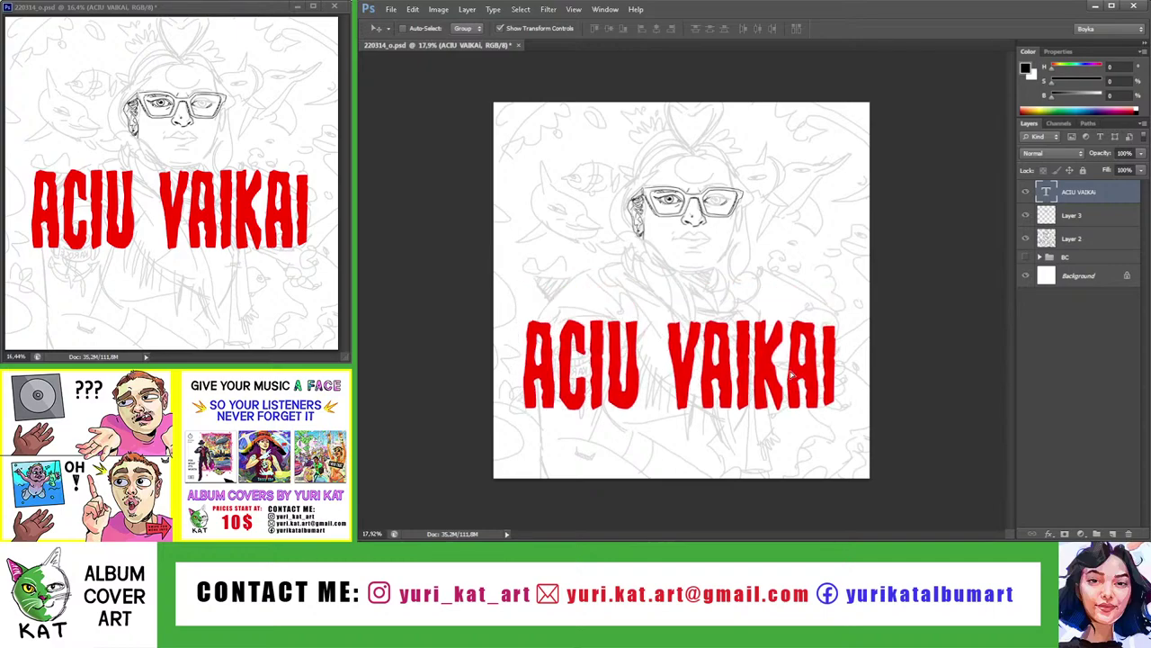
pyautogui.click(1083, 221)
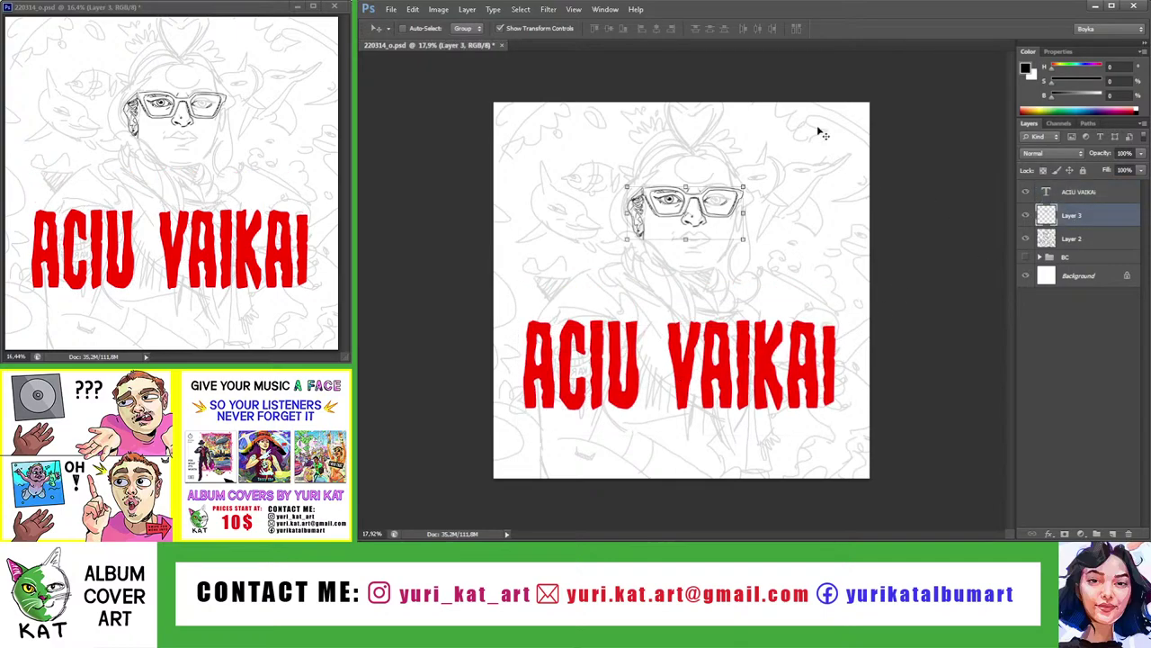
# Tilt the view about 36 degrees and ink the right eye's upper eyelid line, redrawing until clean
pyautogui.press('z')
pyautogui.click(797, 224)
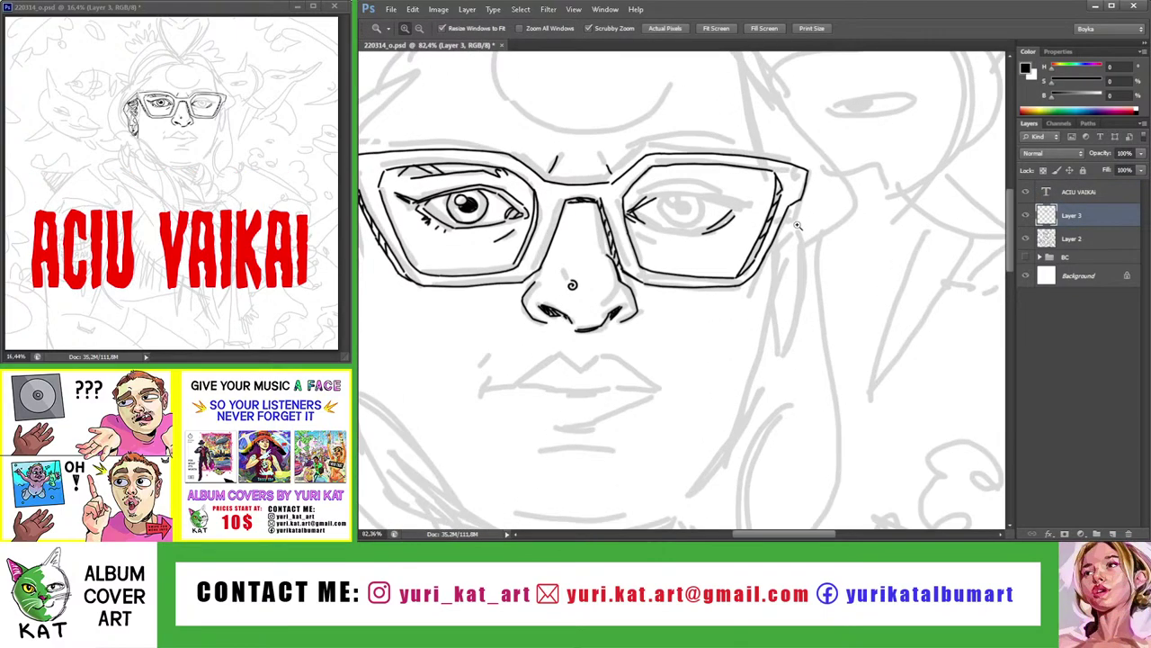
pyautogui.click(716, 207)
pyautogui.press('r')
pyautogui.moveTo(717, 206); pyautogui.dragTo(639, 203)
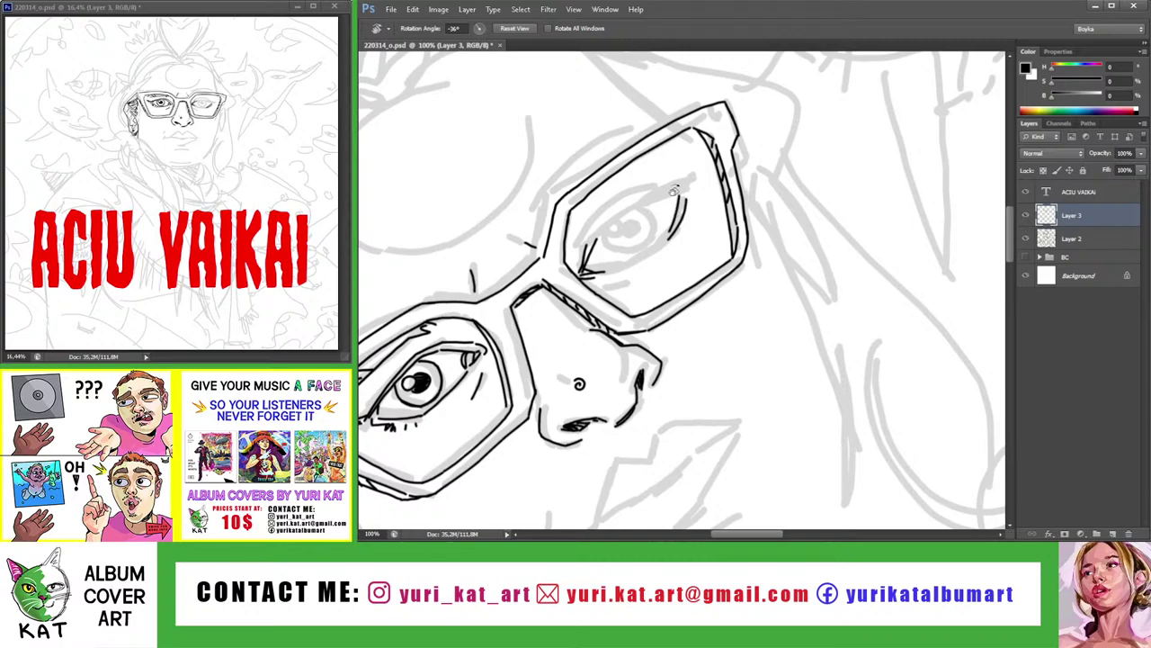
pyautogui.press('b')
pyautogui.scroll(2, 673, 190)
pyautogui.moveTo(593, 238); pyautogui.dragTo(734, 160)
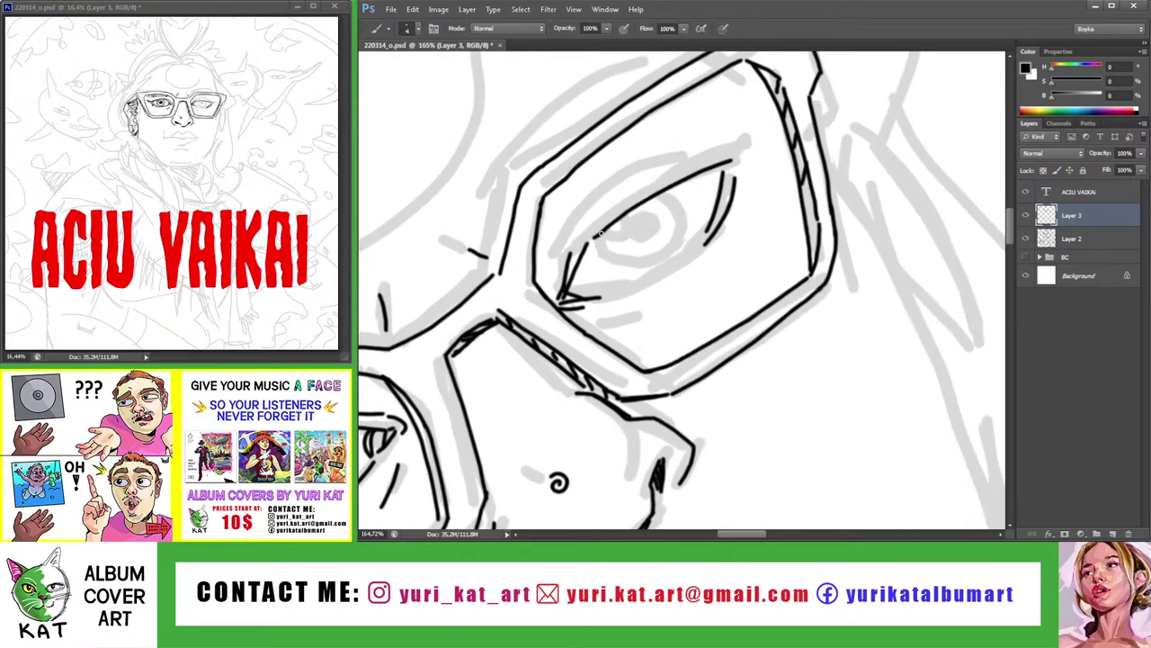
pyautogui.moveTo(586, 241); pyautogui.dragTo(725, 154)
pyautogui.hotkey('ctrl', 'z')
pyautogui.moveTo(586, 241); pyautogui.dragTo(733, 154)
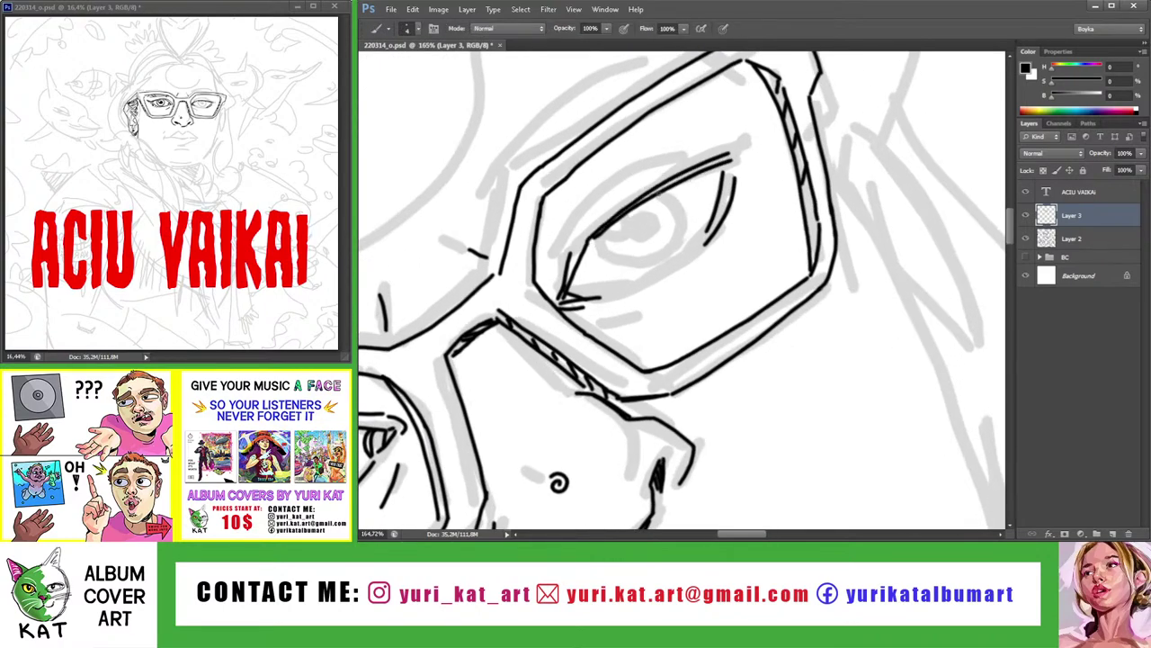
pyautogui.hotkey('ctrl', 'z')
pyautogui.moveTo(586, 241); pyautogui.dragTo(734, 145)
pyautogui.hotkey('ctrl', 'z')
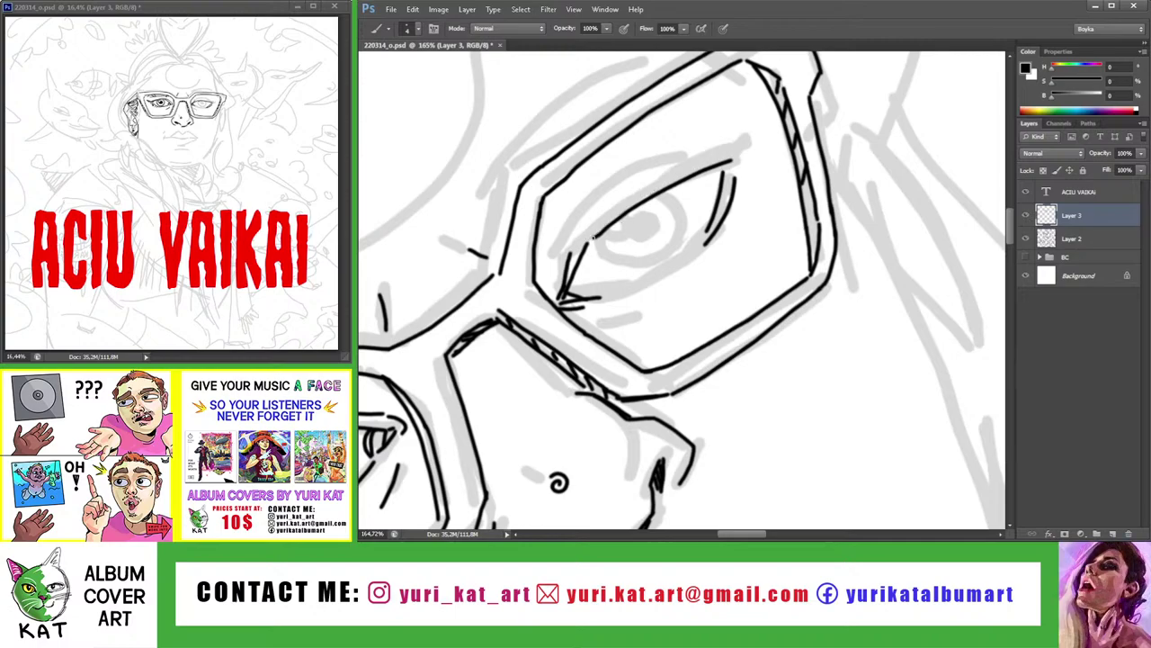
pyautogui.moveTo(593, 236); pyautogui.dragTo(735, 155)
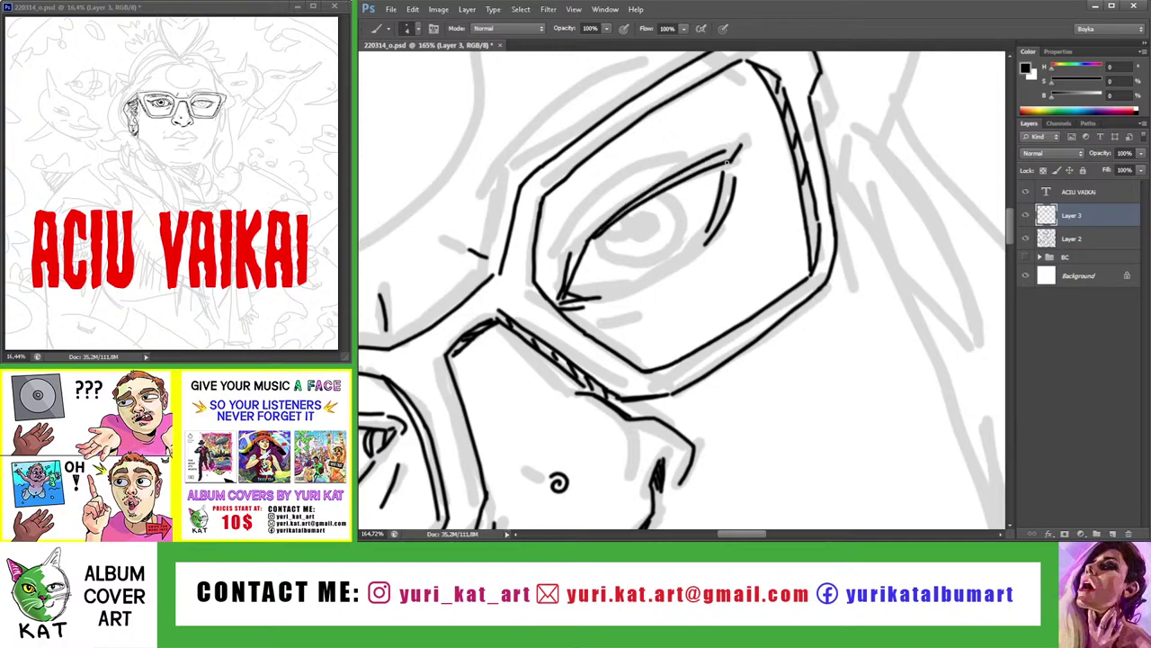
# Reframe on the right lens and try an extra stroke along the upper eyelid, then undo it
pyautogui.press('z')
pyautogui.moveTo(738, 217); pyautogui.dragTo(591, 218)
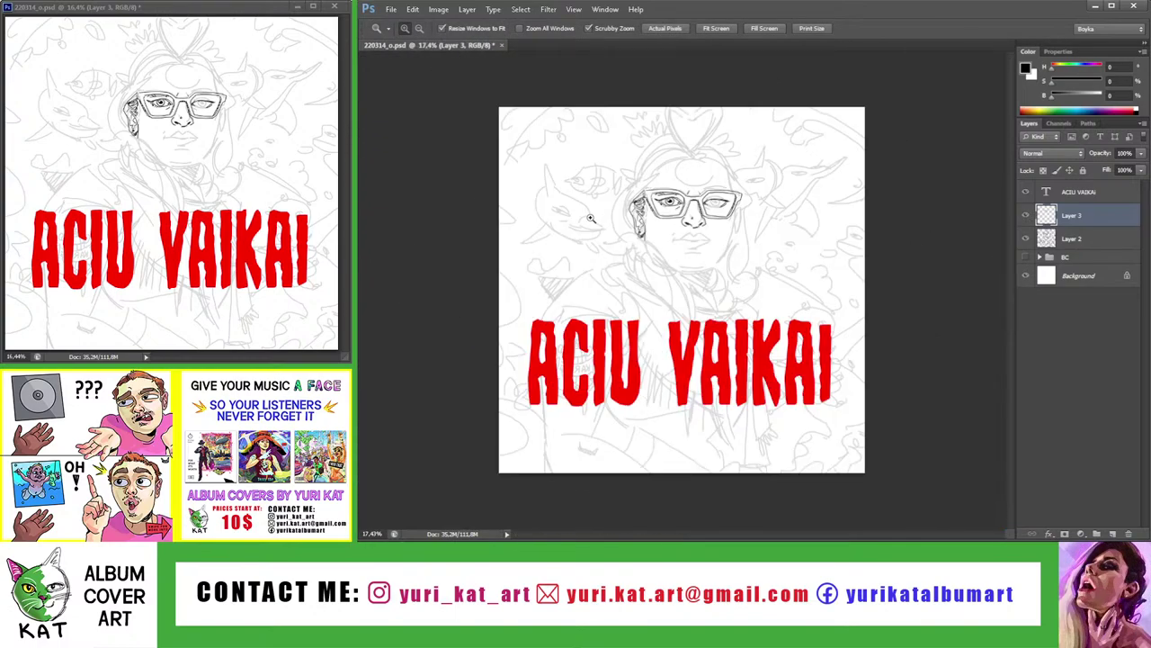
pyautogui.moveTo(733, 197)
pyautogui.mouseDown()
pyautogui.moveTo(725, 202)
pyautogui.moveTo(751, 224)
pyautogui.mouseUp()
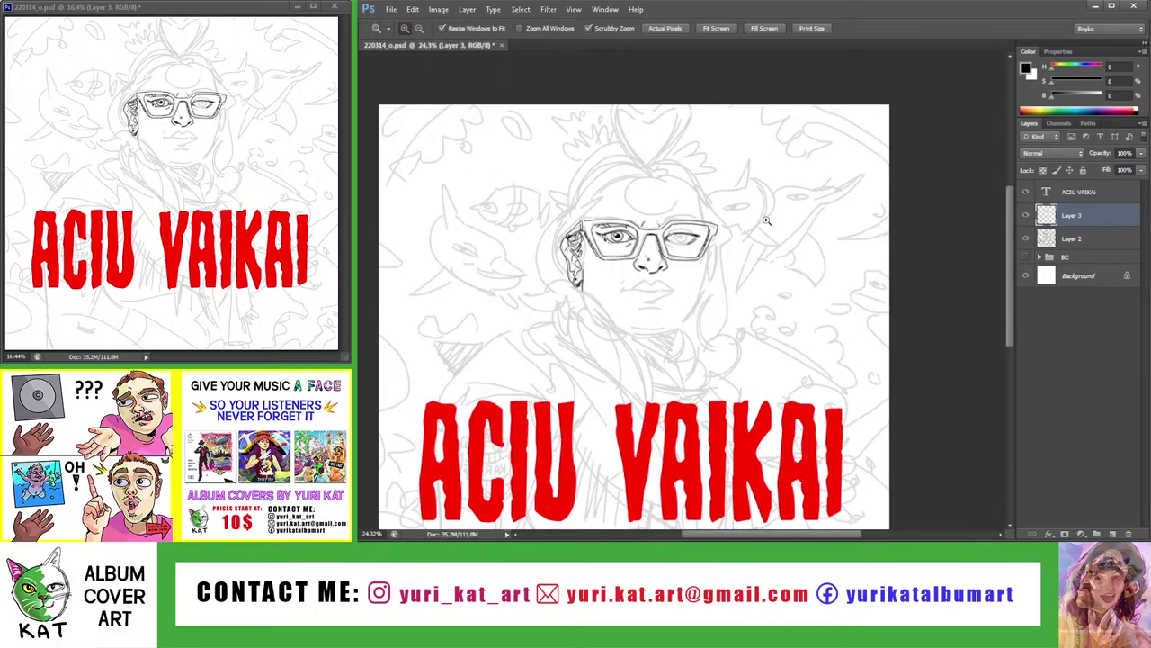
pyautogui.click(690, 232)
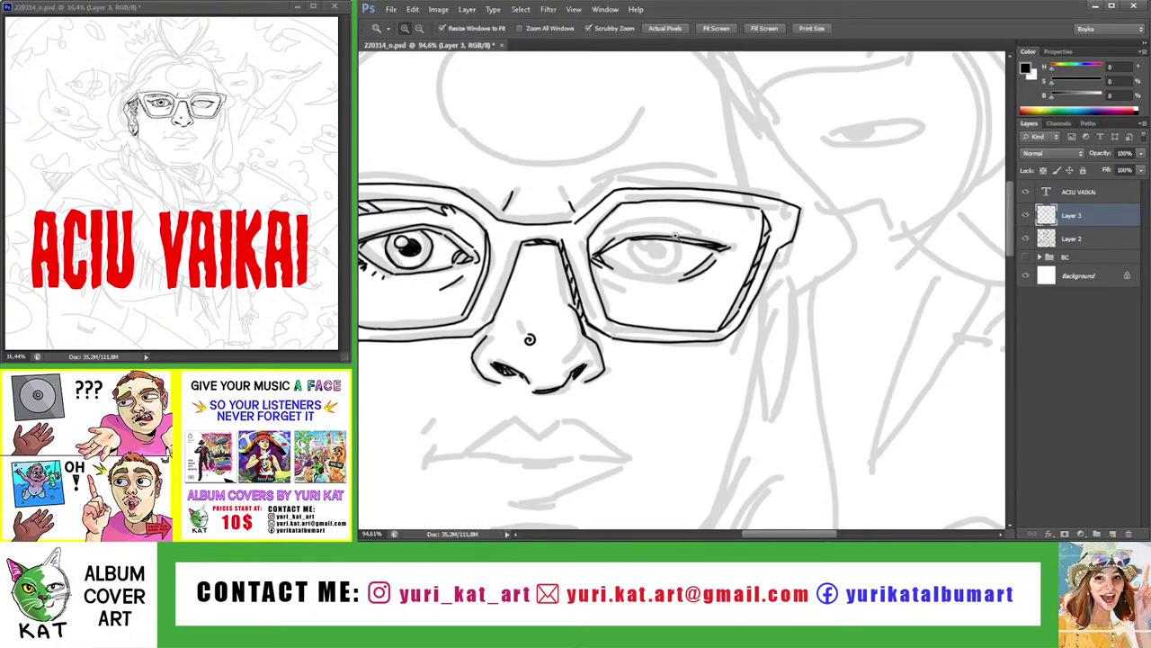
pyautogui.moveTo(678, 226)
pyautogui.mouseDown()
pyautogui.moveTo(695, 231)
pyautogui.moveTo(609, 275)
pyautogui.mouseUp()
pyautogui.press('r')
pyautogui.press('z')
pyautogui.click(649, 254)
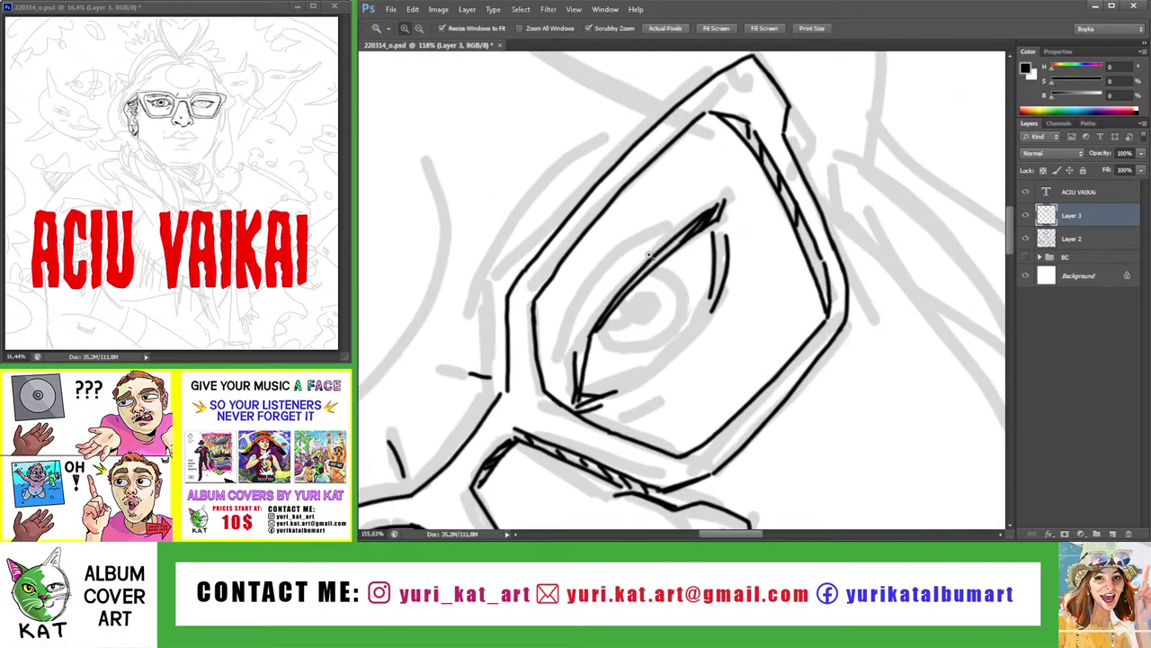
pyautogui.click(649, 254)
pyautogui.press('b')
pyautogui.moveTo(711, 205)
pyautogui.mouseDown()
pyautogui.moveTo(549, 364)
pyautogui.moveTo(558, 351)
pyautogui.moveTo(515, 329)
pyautogui.mouseUp()
pyautogui.hotkey('ctrl', 'z')
# Reset the view and ink the right lens's inner frame edge, retrying the stroke several times
pyautogui.press('z')
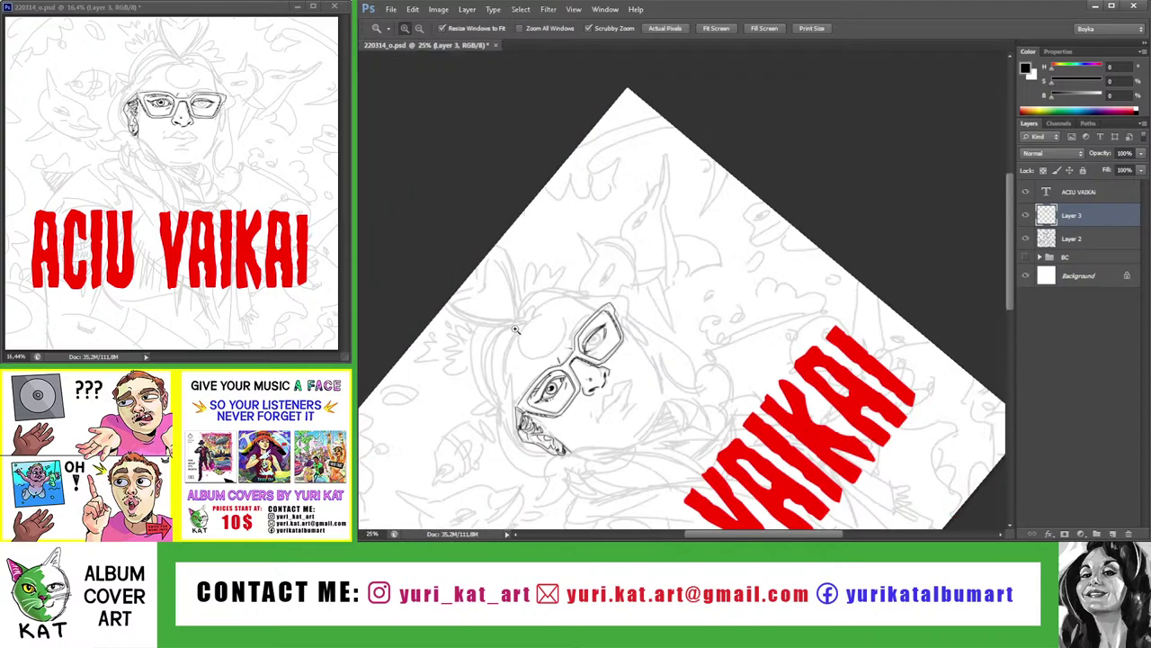
pyautogui.hotkey('ctrl', '0')
pyautogui.click(794, 188)
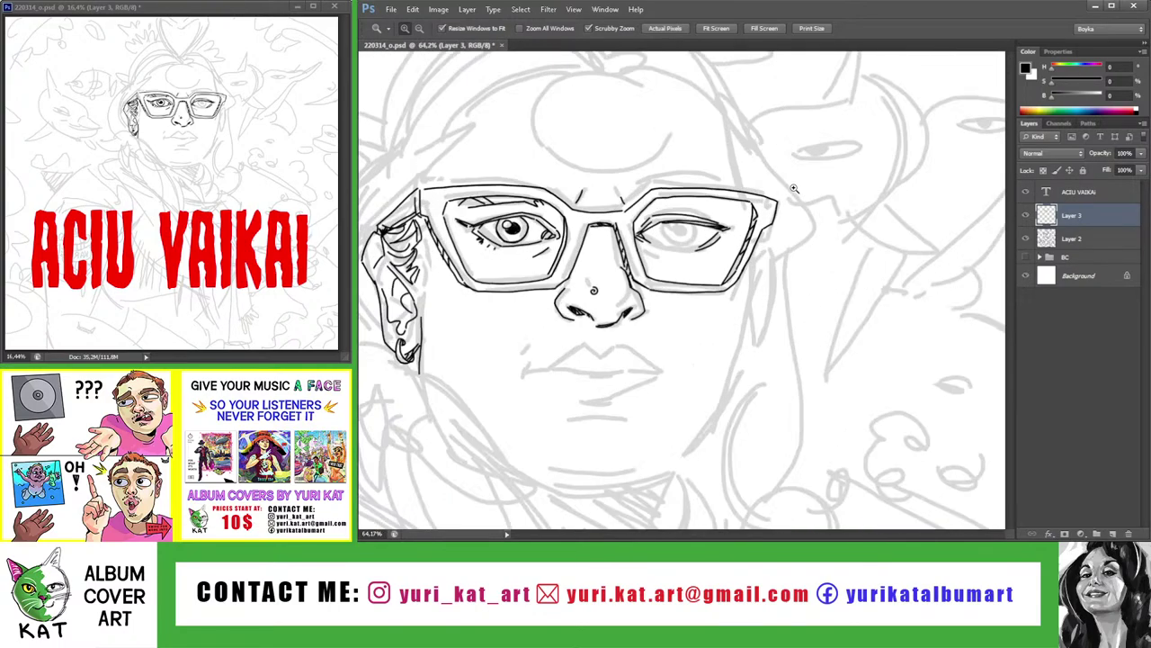
pyautogui.moveTo(698, 224)
pyautogui.mouseDown()
pyautogui.moveTo(682, 239)
pyautogui.moveTo(760, 284)
pyautogui.mouseUp()
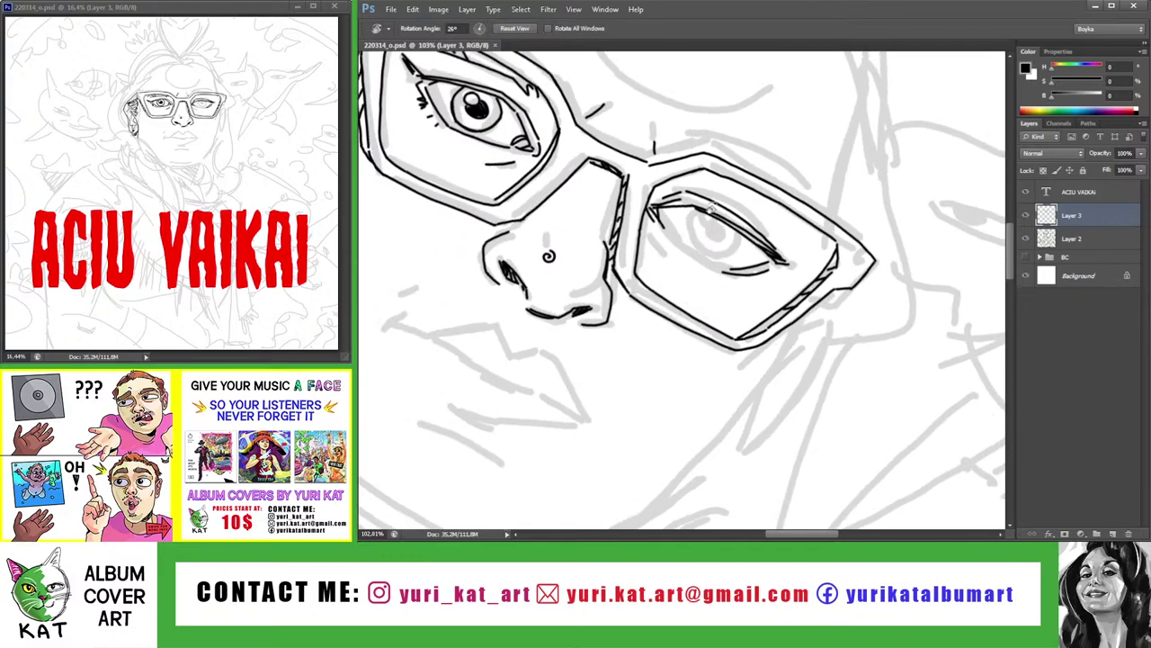
pyautogui.press('b')
pyautogui.moveTo(706, 228); pyautogui.dragTo(730, 335)
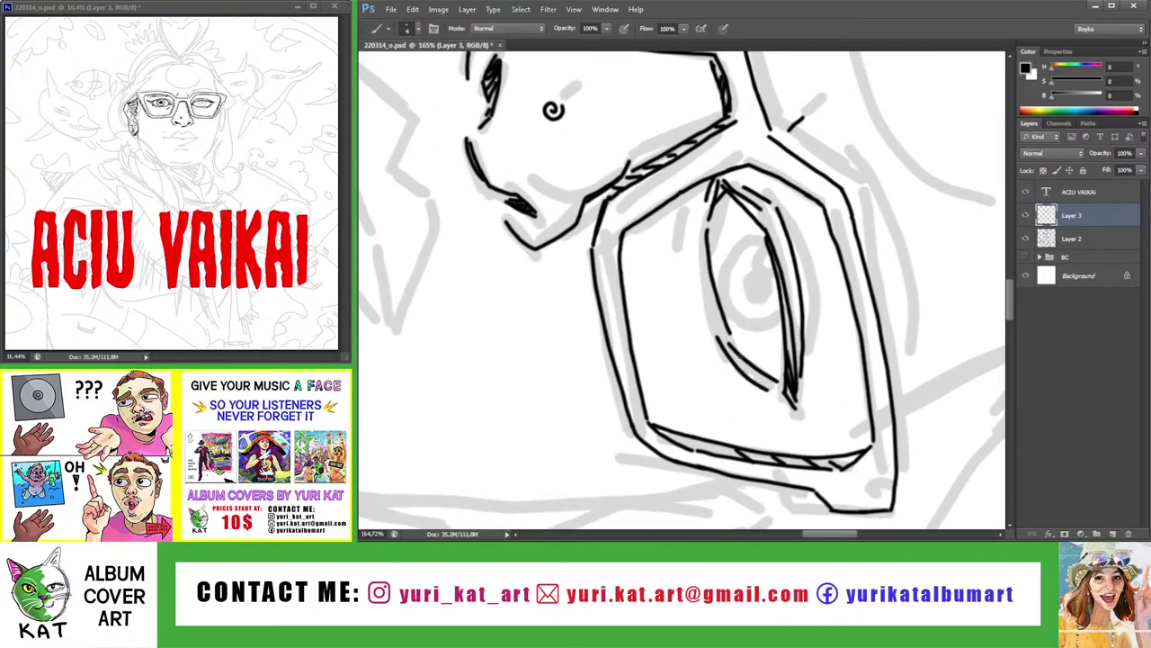
pyautogui.hotkey('ctrl', 'z')
pyautogui.moveTo(707, 235); pyautogui.dragTo(729, 340)
pyautogui.hotkey('ctrl', 'z')
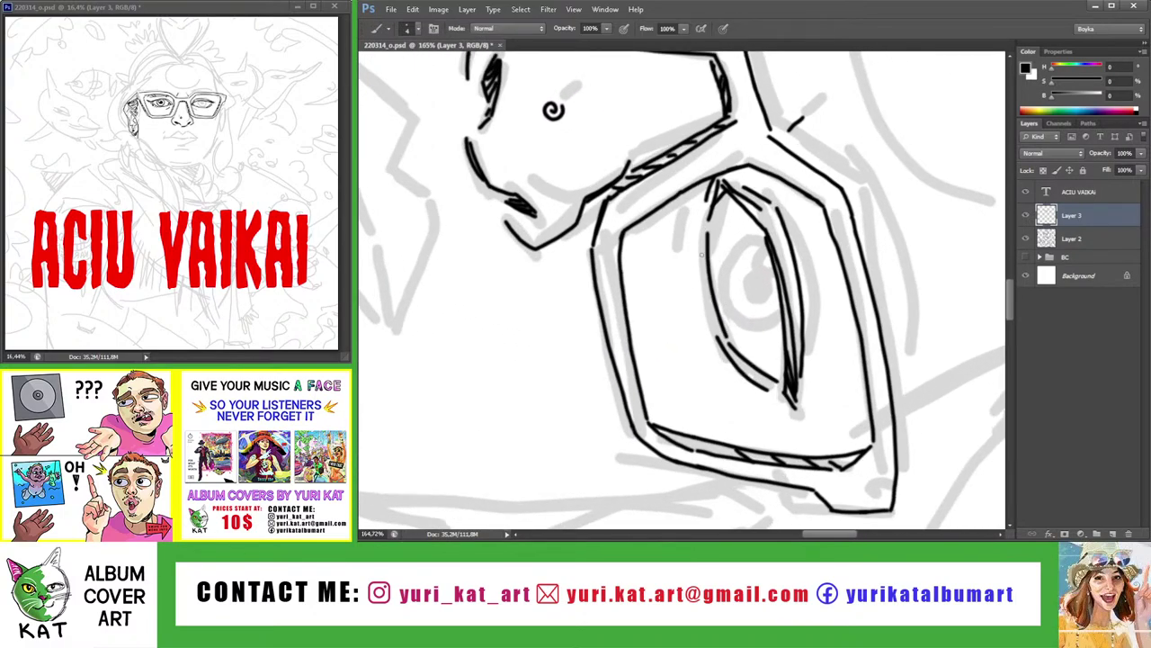
pyautogui.moveTo(701, 255); pyautogui.dragTo(723, 346)
pyautogui.hotkey('ctrl', 'z')
# Tilt the canvas to a comfortable angle over the glasses, then refit it upright and zoom in
pyautogui.press('z')
pyautogui.moveTo(710, 307); pyautogui.dragTo(629, 307)
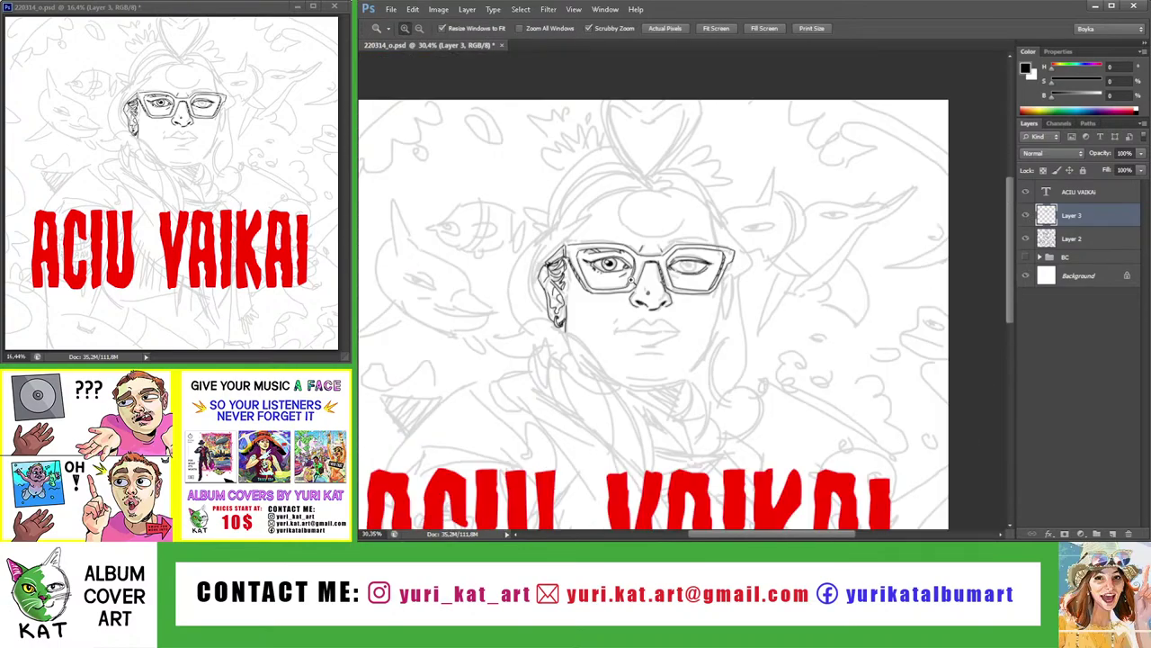
pyautogui.moveTo(704, 249); pyautogui.dragTo(810, 249)
pyautogui.press('r')
pyautogui.moveTo(720, 270); pyautogui.dragTo(809, 313)
pyautogui.press('z')
pyautogui.press('b')
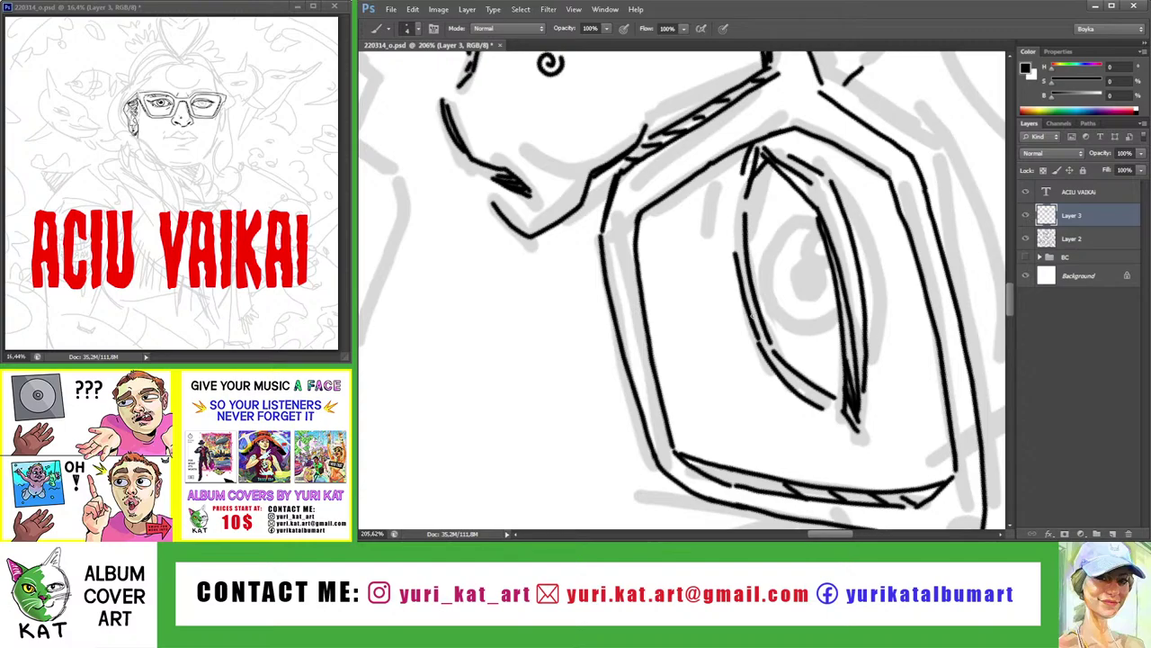
pyautogui.press('z')
pyautogui.hotkey('ctrl', '0')
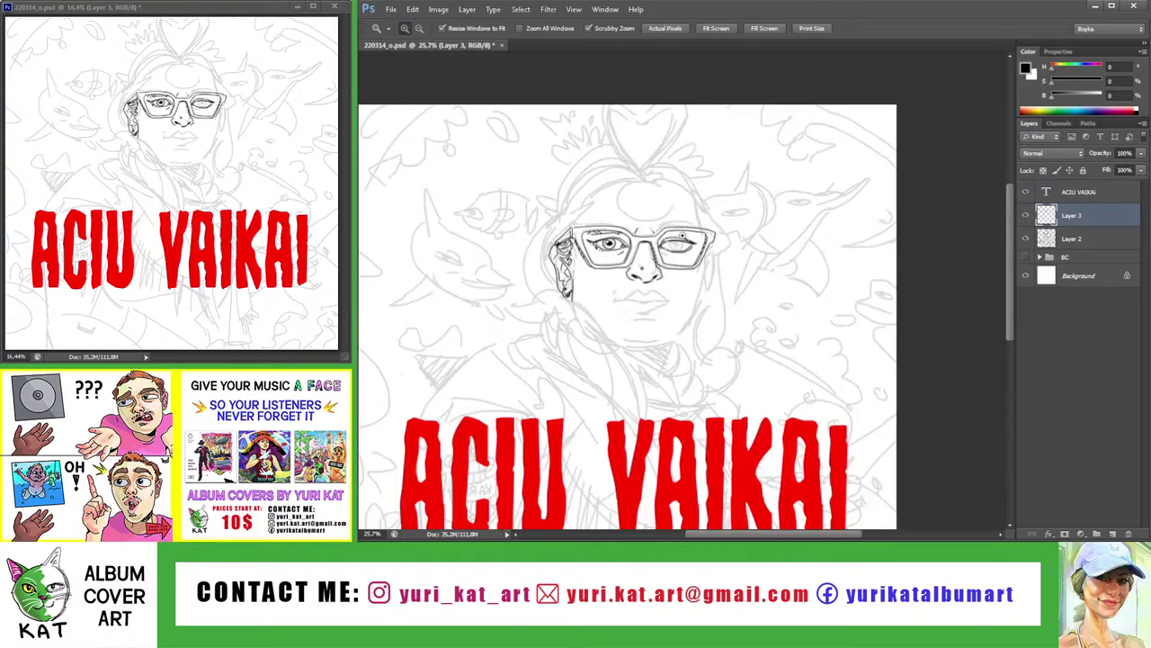
pyautogui.moveTo(696, 226); pyautogui.dragTo(764, 218)
pyautogui.press('b')
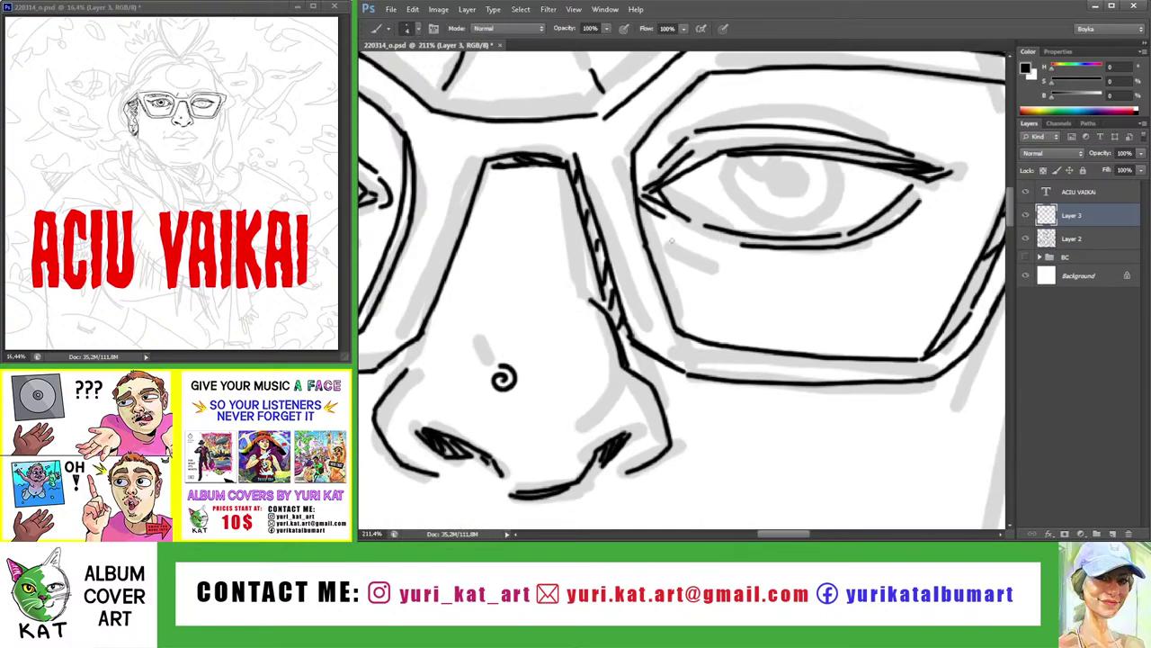
# Rotate the canvas about 39 degrees and add a short vertical stroke on the glasses
pyautogui.press('z')
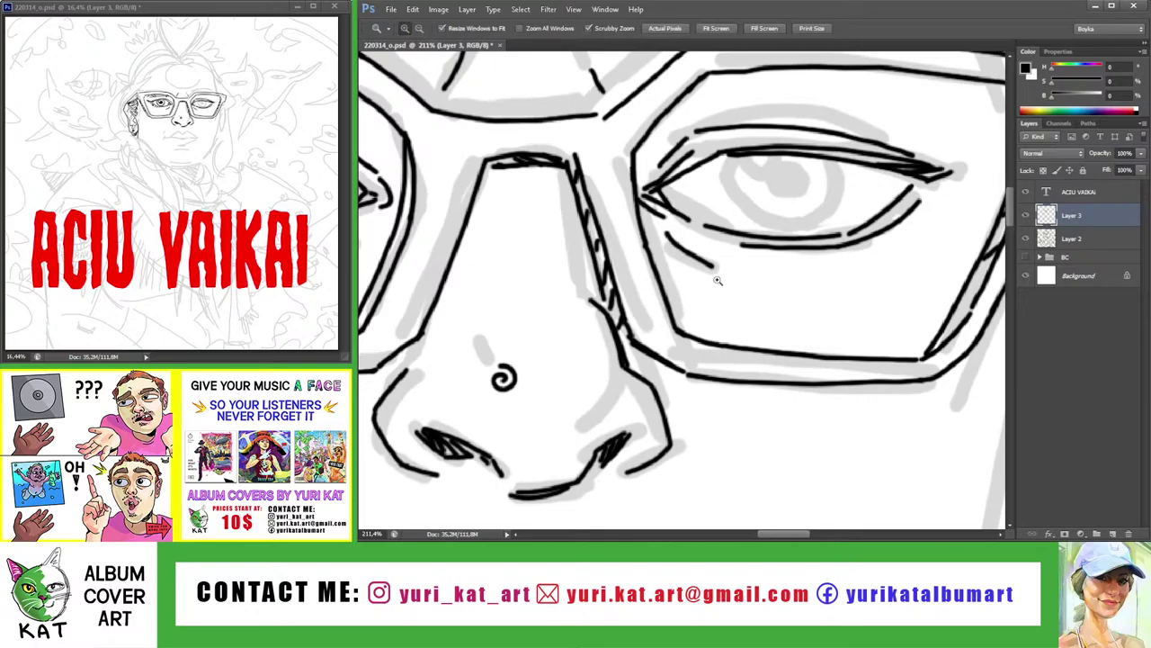
pyautogui.moveTo(681, 253); pyautogui.dragTo(621, 253)
pyautogui.press('r')
pyautogui.moveTo(684, 216); pyautogui.dragTo(755, 270)
pyautogui.press('z')
pyautogui.press('b')
pyautogui.moveTo(733, 227); pyautogui.dragTo(732, 306)
# Refit the artwork and zoom back in on the glasses and right eye
pyautogui.press('z')
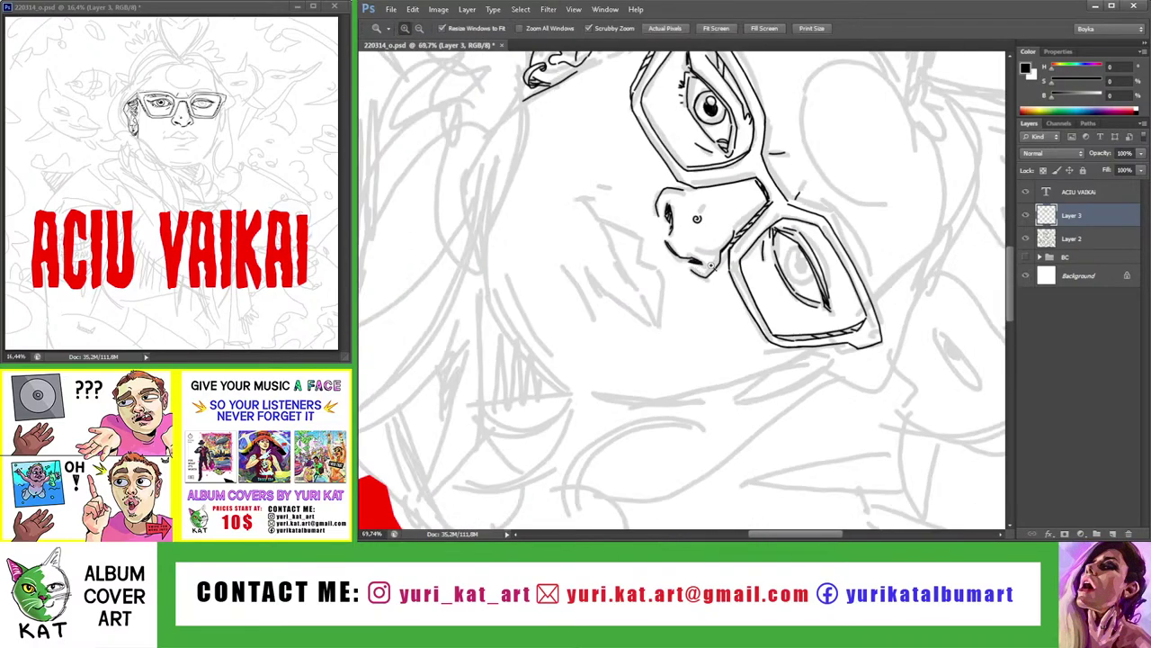
pyautogui.moveTo(746, 234)
pyautogui.mouseDown()
pyautogui.moveTo(698, 234)
pyautogui.moveTo(746, 207)
pyautogui.mouseUp()
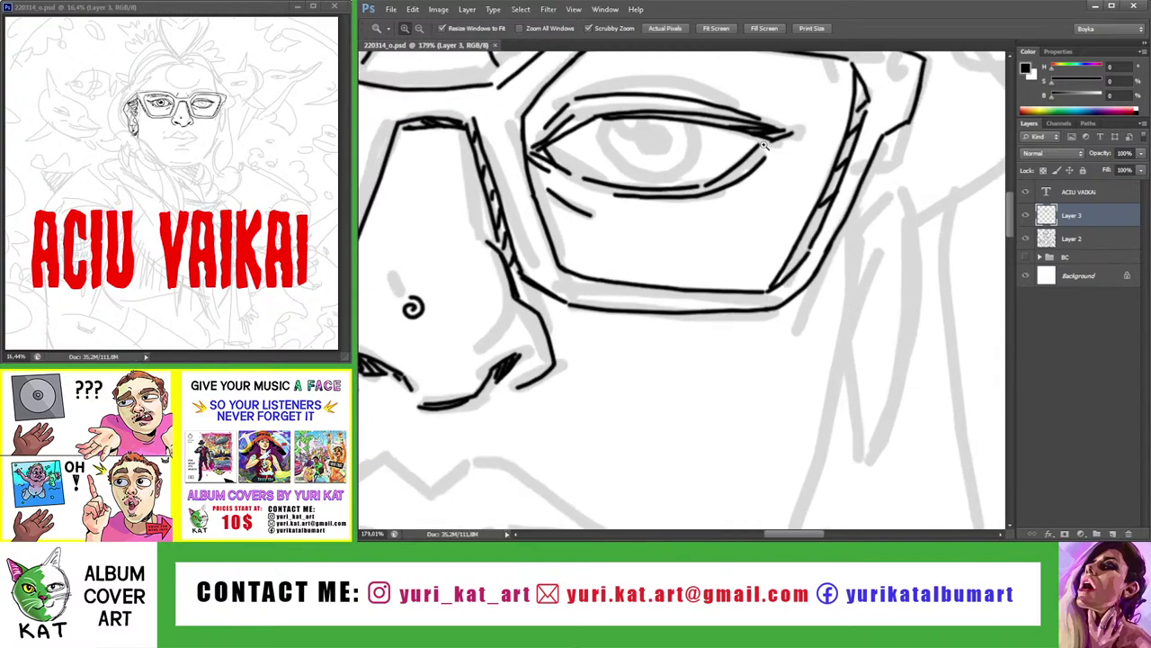
pyautogui.press('b')
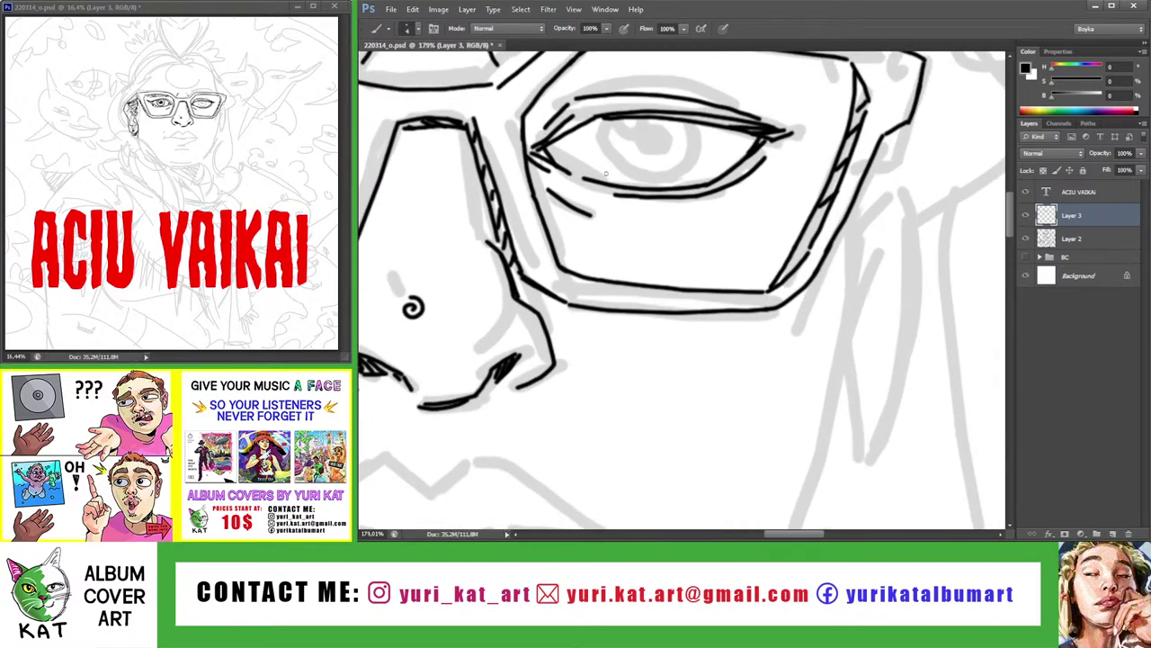
pyautogui.press('z')
pyautogui.hotkey('ctrl', '0')
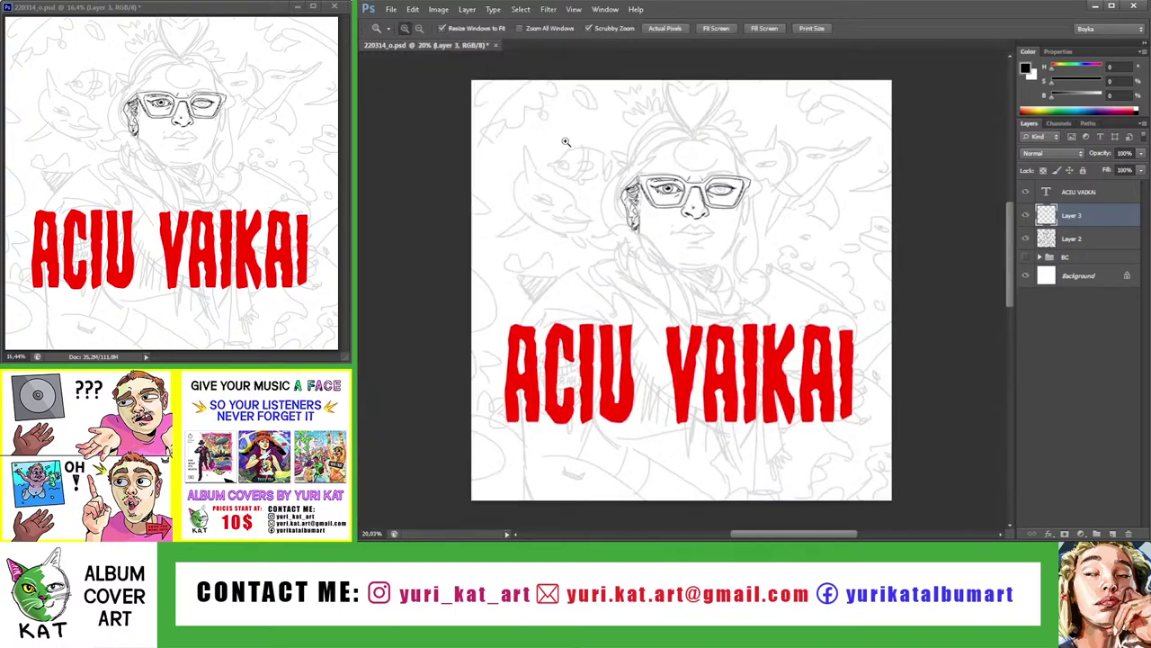
pyautogui.moveTo(647, 198); pyautogui.dragTo(695, 198)
pyautogui.hotkey('ctrl', '0')
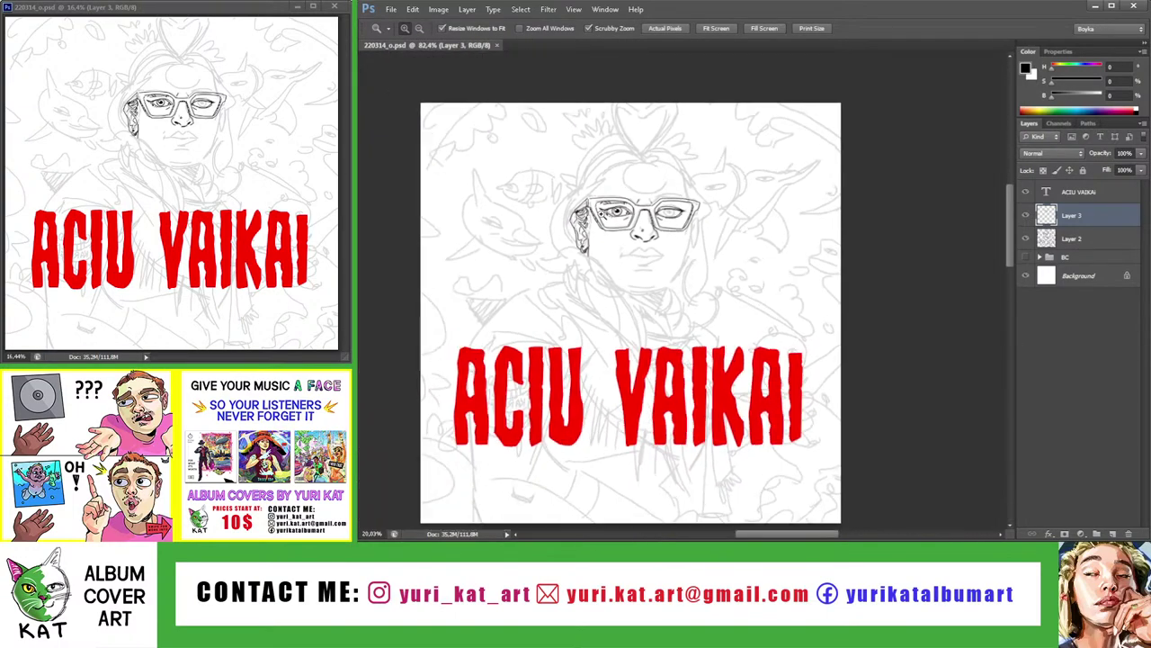
pyautogui.moveTo(634, 248)
pyautogui.mouseDown()
pyautogui.moveTo(684, 244)
pyautogui.moveTo(685, 314)
pyautogui.mouseUp()
# Ink the curved outline and right edge of the right eye's iris
pyautogui.press('b')
pyautogui.hotkey('ctrl', 'z')
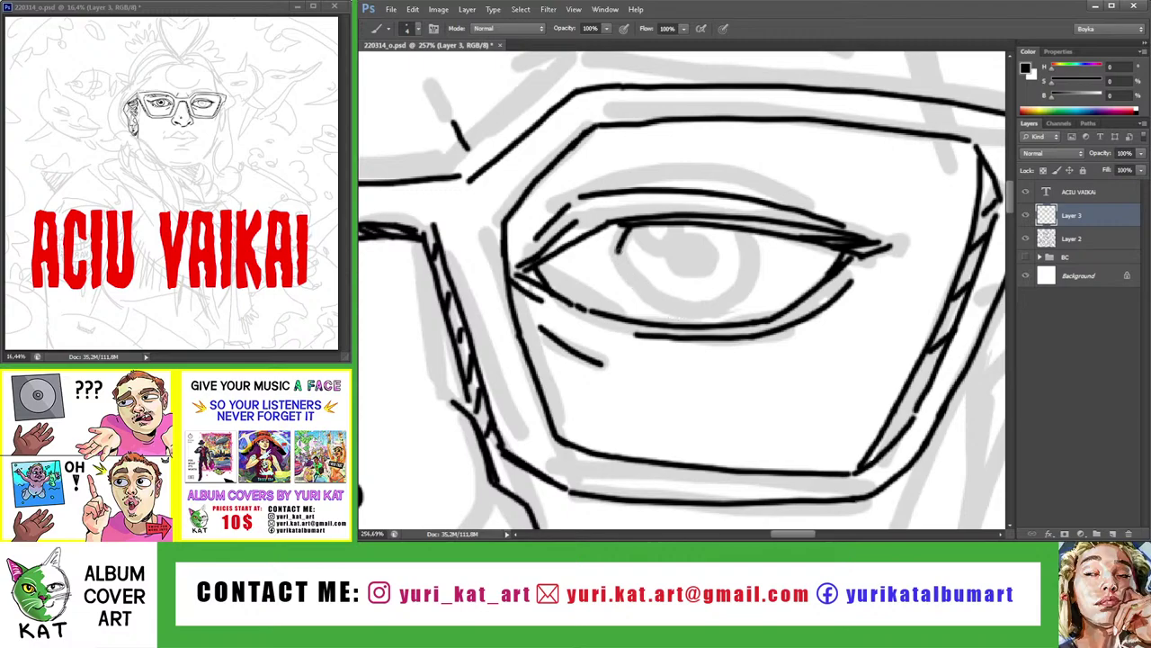
pyautogui.moveTo(621, 232)
pyautogui.mouseDown()
pyautogui.moveTo(668, 308)
pyautogui.moveTo(717, 311)
pyautogui.mouseUp()
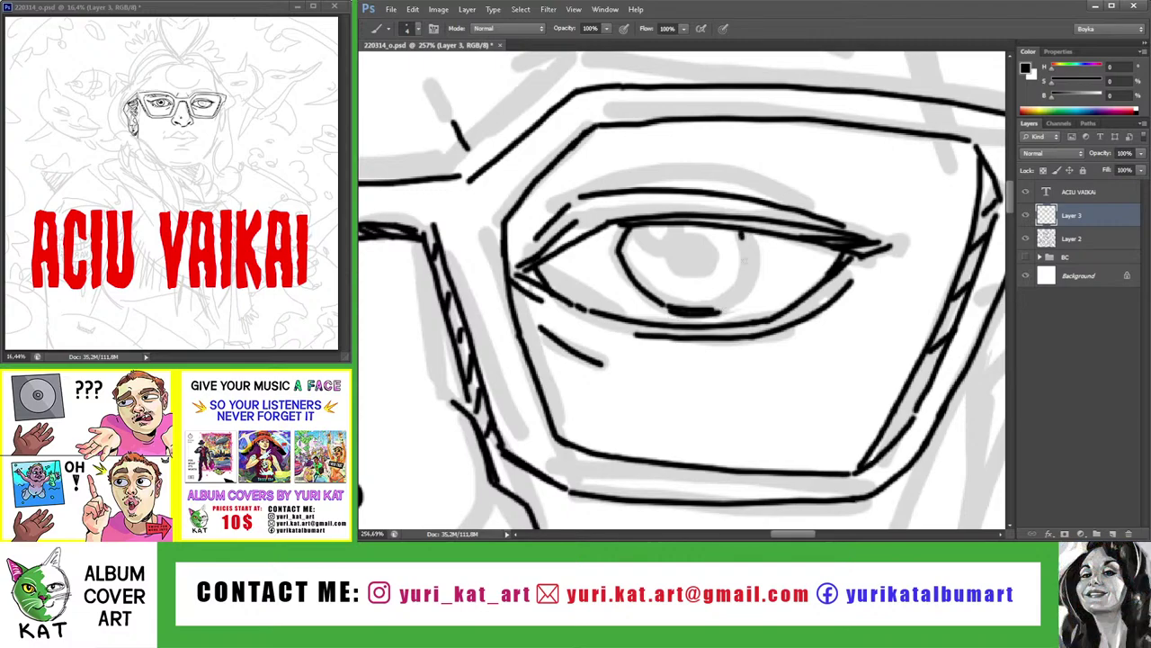
pyautogui.hotkey('ctrl', 'z')
pyautogui.moveTo(720, 232); pyautogui.dragTo(720, 311)
pyautogui.moveTo(745, 247); pyautogui.dragTo(724, 313)
pyautogui.press('z')
pyautogui.moveTo(719, 216); pyautogui.dragTo(619, 213)
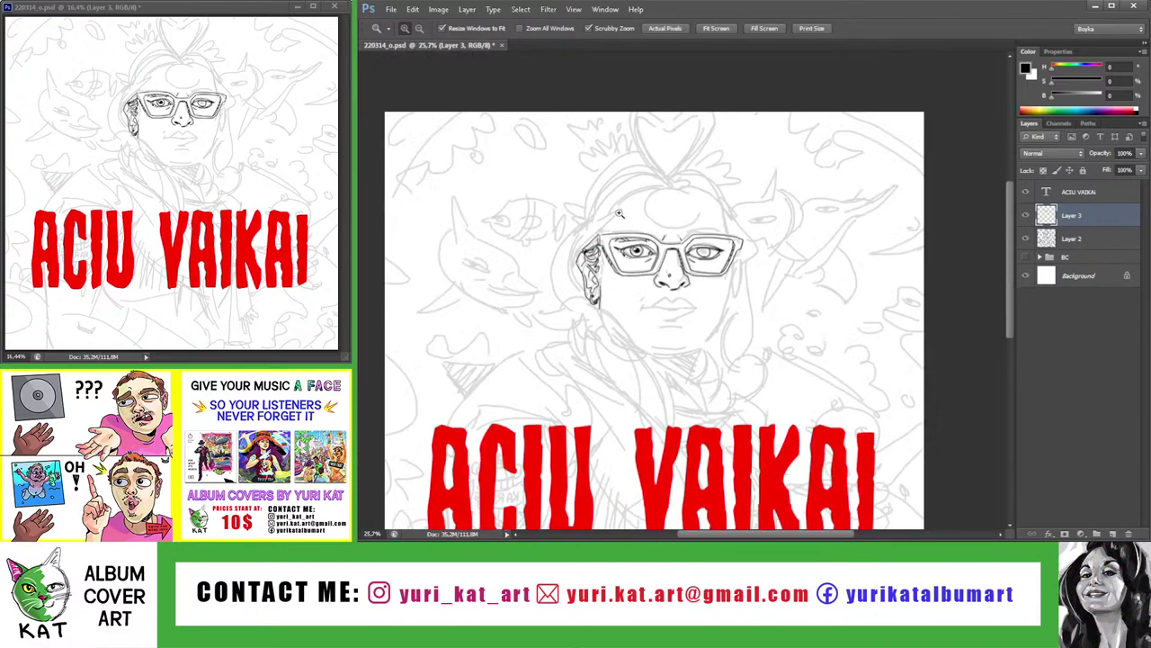
# Try and undo short strokes at the eye's corner, then frame the glasses and eyes
pyautogui.press('r')
pyautogui.moveTo(673, 270)
pyautogui.mouseDown()
pyautogui.moveTo(669, 351)
pyautogui.moveTo(738, 341)
pyautogui.mouseUp()
pyautogui.press('Escape')
pyautogui.press('b')
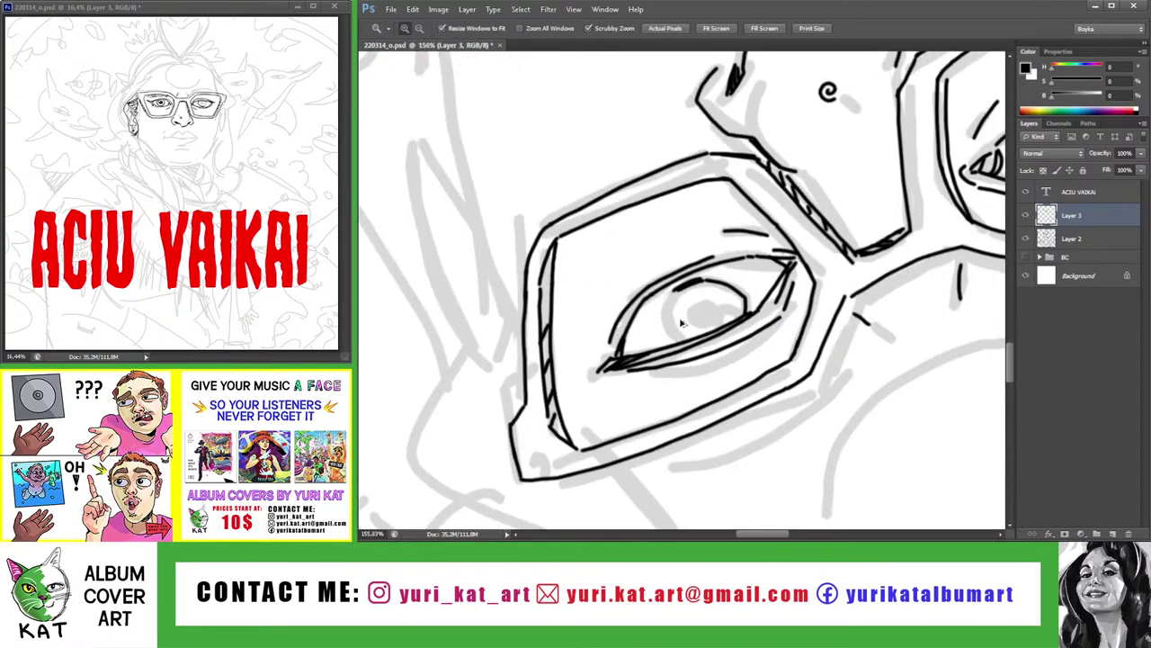
pyautogui.moveTo(669, 298); pyautogui.dragTo(654, 369)
pyautogui.hotkey('ctrl', 'z')
pyautogui.moveTo(669, 288)
pyautogui.mouseDown()
pyautogui.moveTo(655, 369)
pyautogui.moveTo(610, 307)
pyautogui.mouseUp()
pyautogui.press('z')
pyautogui.moveTo(746, 242); pyautogui.dragTo(687, 243)
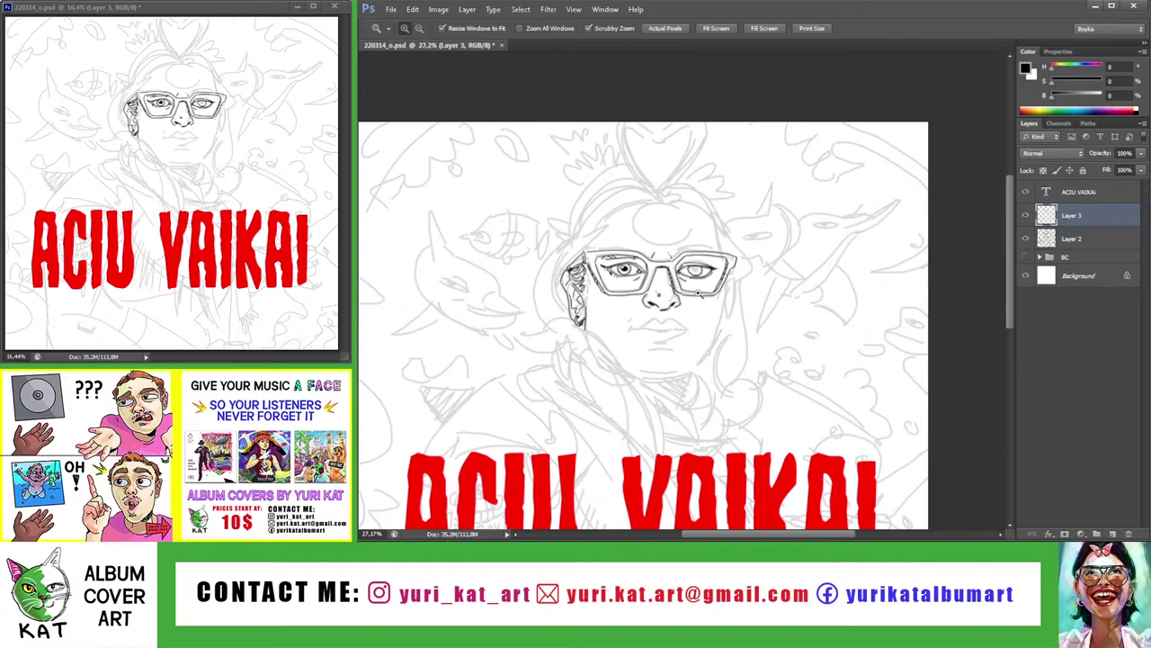
pyautogui.moveTo(698, 294)
pyautogui.mouseDown()
pyautogui.moveTo(665, 294)
pyautogui.moveTo(709, 252)
pyautogui.moveTo(764, 255)
pyautogui.mouseUp()
# Ink the white highlight circle inside the iris, with a line below it
pyautogui.press('b')
pyautogui.moveTo(653, 227); pyautogui.dragTo(665, 275)
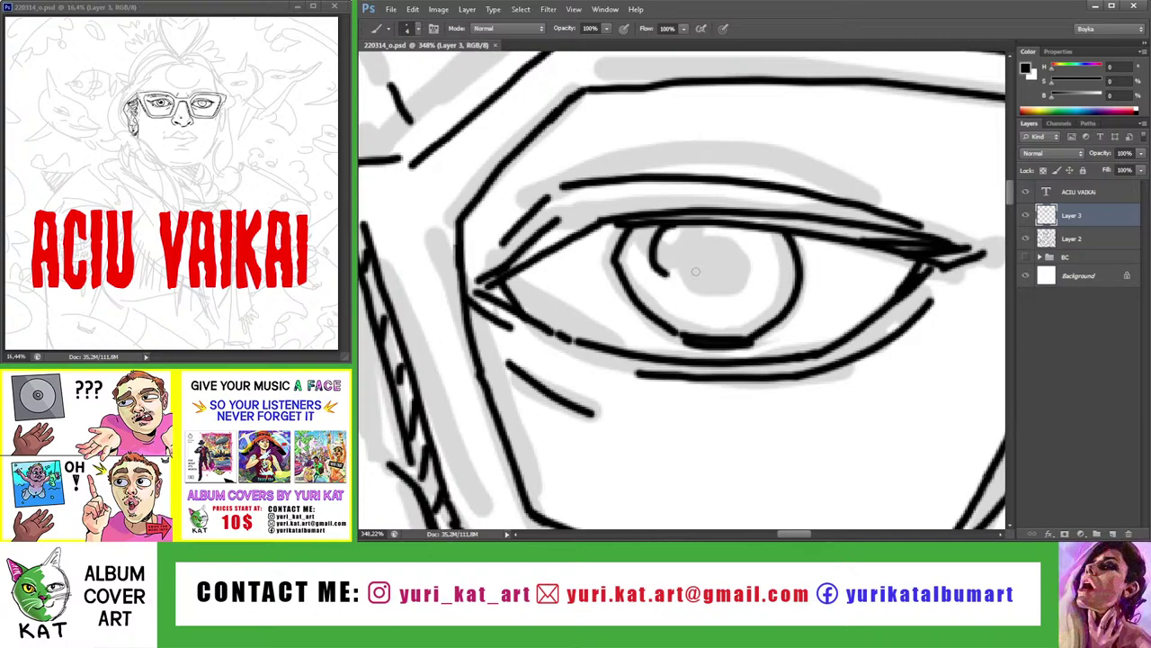
pyautogui.moveTo(680, 225)
pyautogui.mouseDown()
pyautogui.moveTo(670, 272)
pyautogui.moveTo(730, 296)
pyautogui.moveTo(717, 245)
pyautogui.mouseUp()
pyautogui.press('z')
pyautogui.moveTo(717, 298)
pyautogui.mouseDown()
pyautogui.moveTo(732, 244)
pyautogui.moveTo(795, 245)
pyautogui.mouseUp()
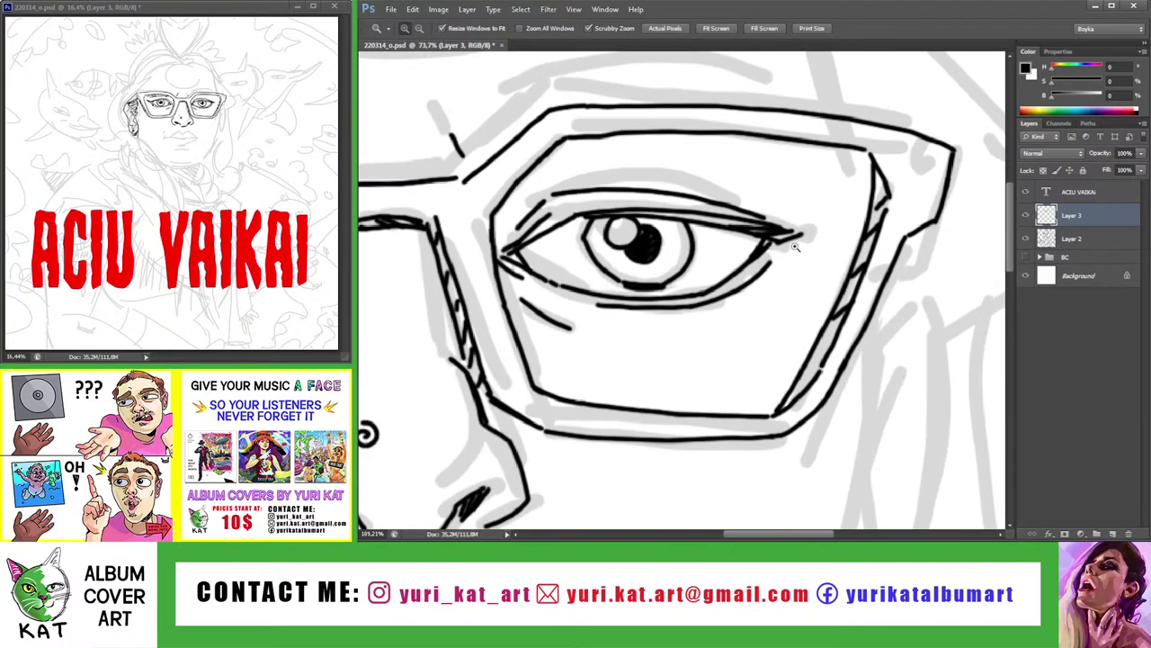
pyautogui.press('b')
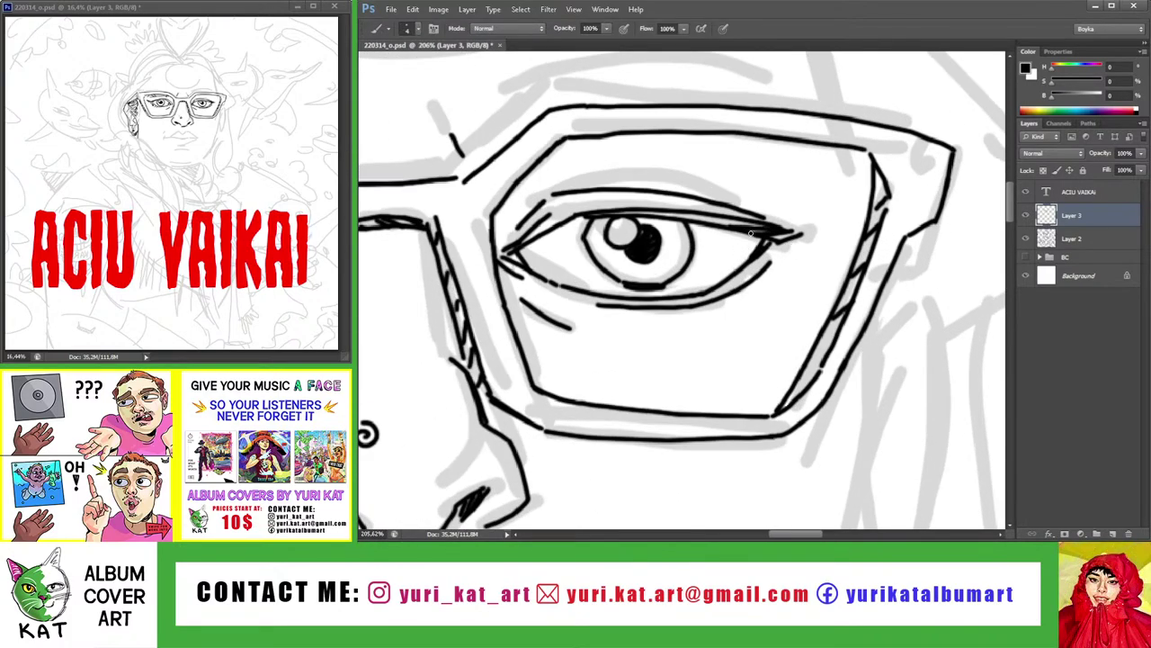
pyautogui.press('z')
pyautogui.moveTo(751, 233)
pyautogui.mouseDown()
pyautogui.moveTo(682, 221)
pyautogui.moveTo(731, 280)
pyautogui.moveTo(781, 251)
pyautogui.mouseUp()
# Lasso-select the iris, adjust it with the Move tool, and review the whole artwork
pyautogui.press('l')
pyautogui.press('v')
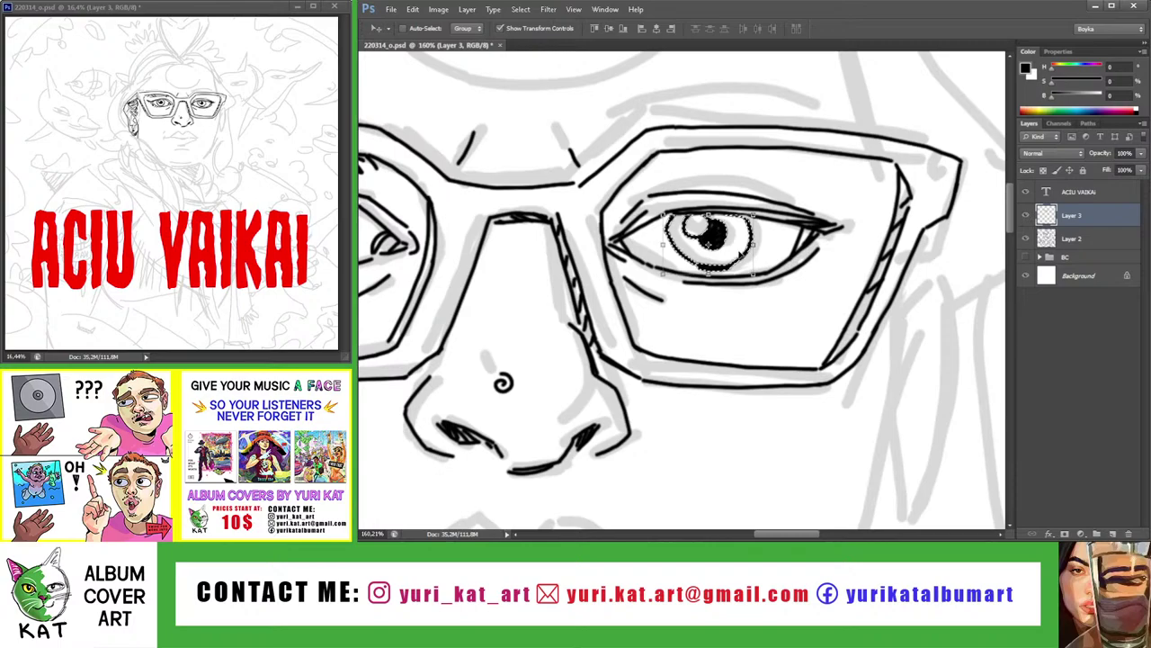
pyautogui.press('z')
pyautogui.moveTo(740, 254)
pyautogui.mouseDown()
pyautogui.moveTo(687, 224)
pyautogui.moveTo(714, 223)
pyautogui.moveTo(711, 272)
pyautogui.mouseUp()
pyautogui.press('b')
pyautogui.press('z')
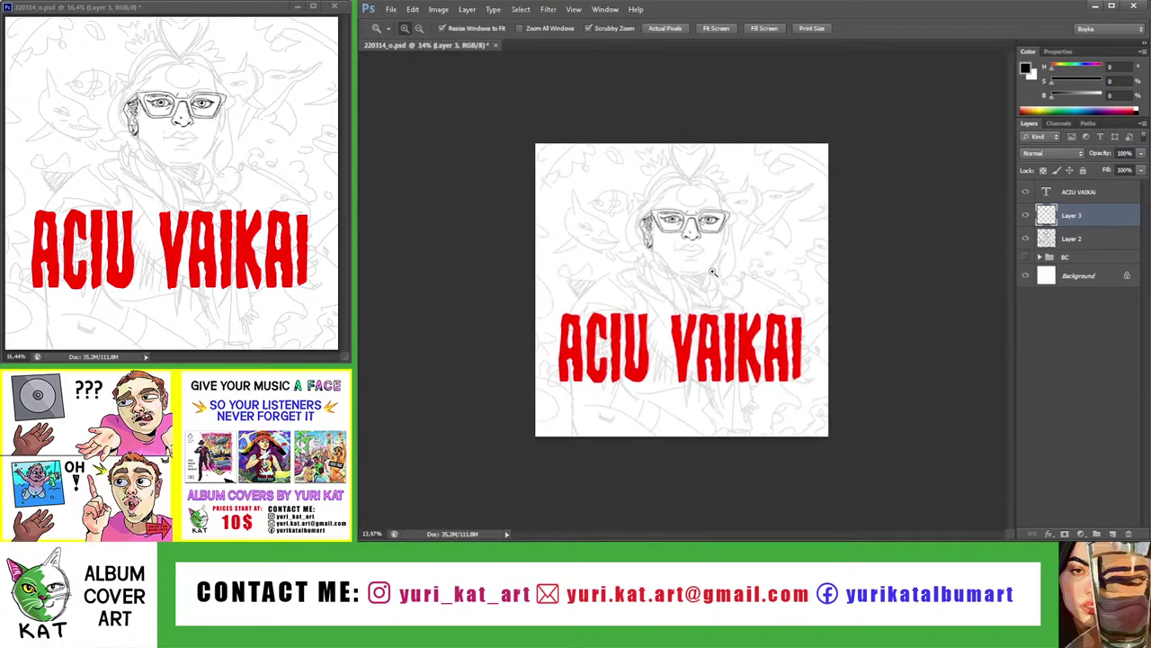
pyautogui.moveTo(719, 214); pyautogui.dragTo(787, 242)
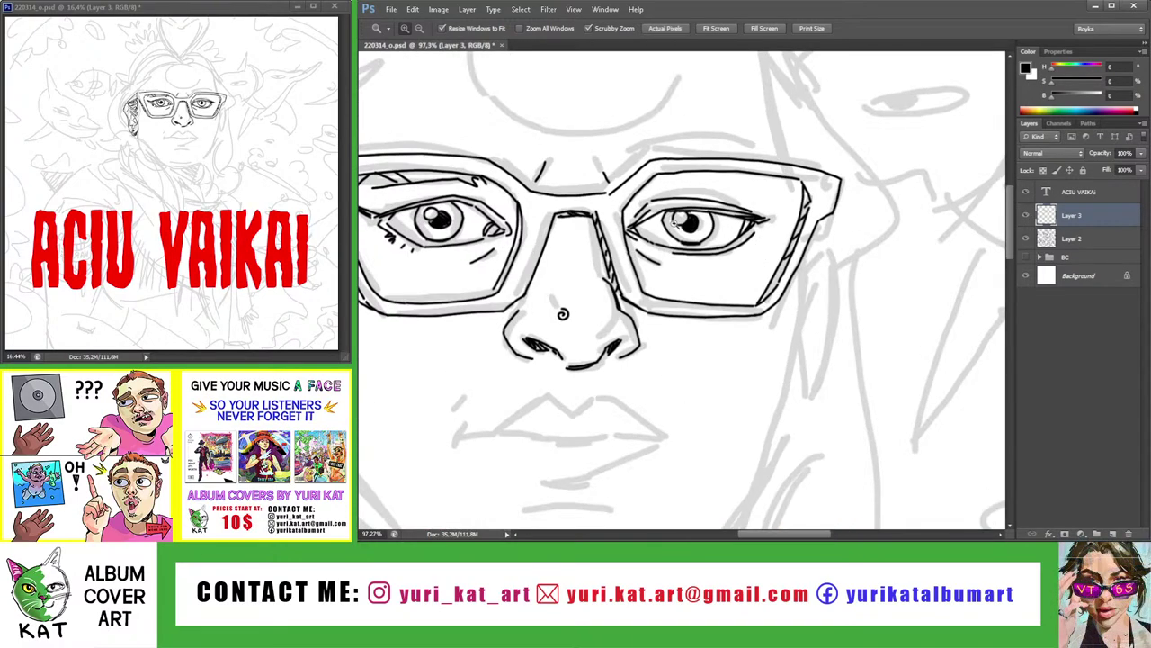
pyautogui.press('b')
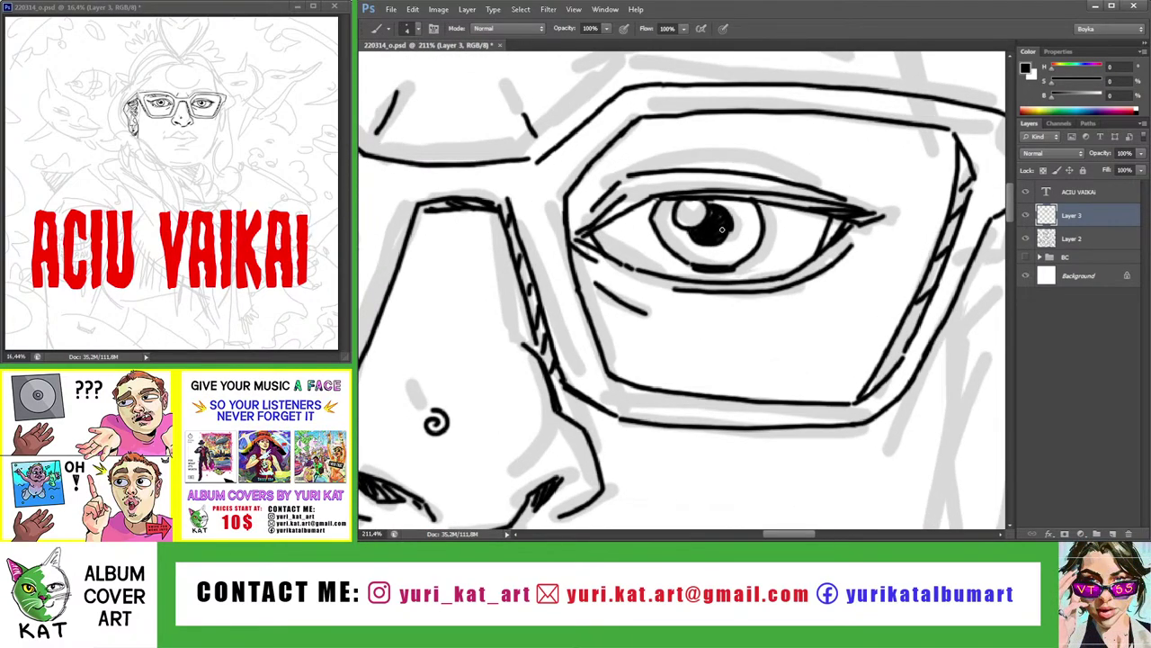
pyautogui.press('z')
pyautogui.moveTo(723, 230)
pyautogui.mouseDown()
pyautogui.moveTo(730, 287)
pyautogui.moveTo(706, 266)
pyautogui.moveTo(712, 234)
pyautogui.mouseUp()
# Flip the canvas horizontally and ink a line inside the lens above the eye
pyautogui.hotkey('ctrl', 'shift', 'h')
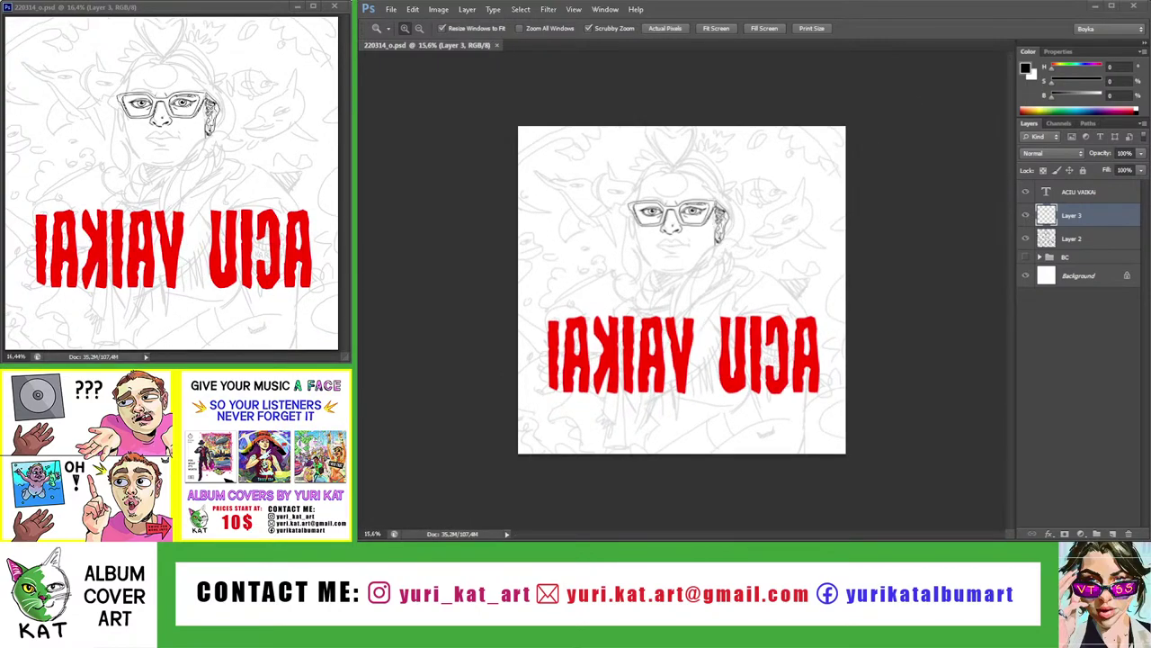
pyautogui.moveTo(653, 216); pyautogui.dragTo(668, 184)
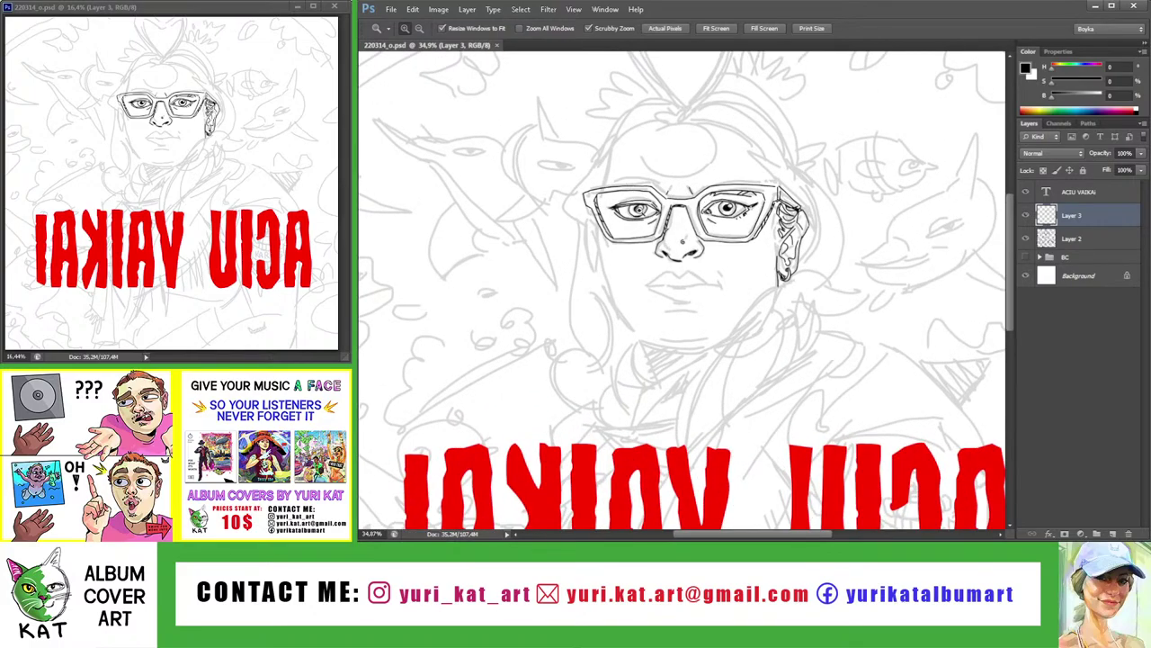
pyautogui.moveTo(641, 213); pyautogui.dragTo(584, 216)
pyautogui.moveTo(660, 288)
pyautogui.mouseDown()
pyautogui.moveTo(715, 202)
pyautogui.moveTo(632, 243)
pyautogui.moveTo(667, 216)
pyautogui.moveTo(557, 305)
pyautogui.mouseUp()
pyautogui.press('b')
pyautogui.hotkey('ctrl', 'z')
pyautogui.moveTo(674, 216); pyautogui.dragTo(565, 304)
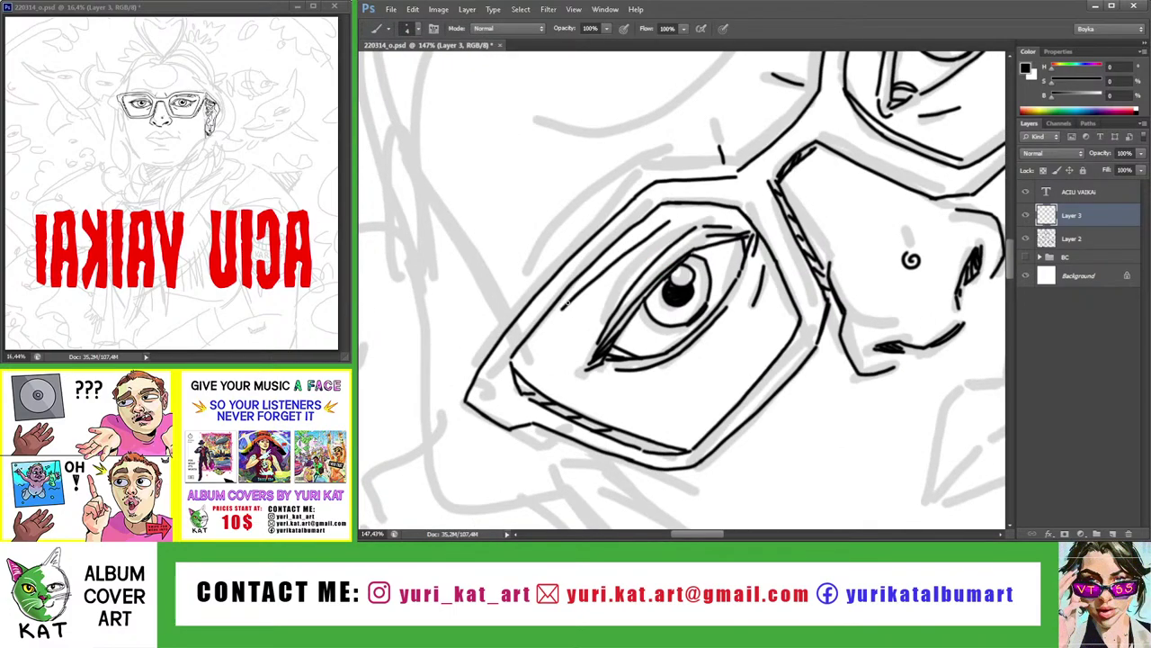
# Review the inked eye against the whole cover, then frame the nose and mouth for inking
pyautogui.press('z')
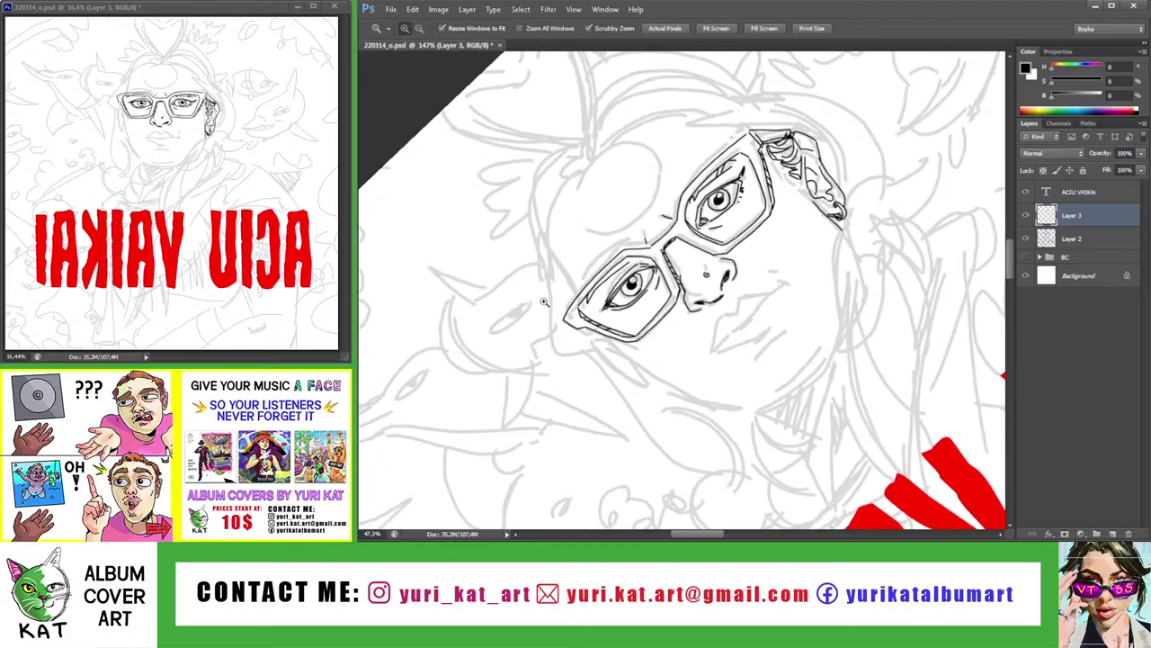
pyautogui.moveTo(809, 225)
pyautogui.mouseDown()
pyautogui.moveTo(679, 222)
pyautogui.moveTo(810, 225)
pyautogui.mouseUp()
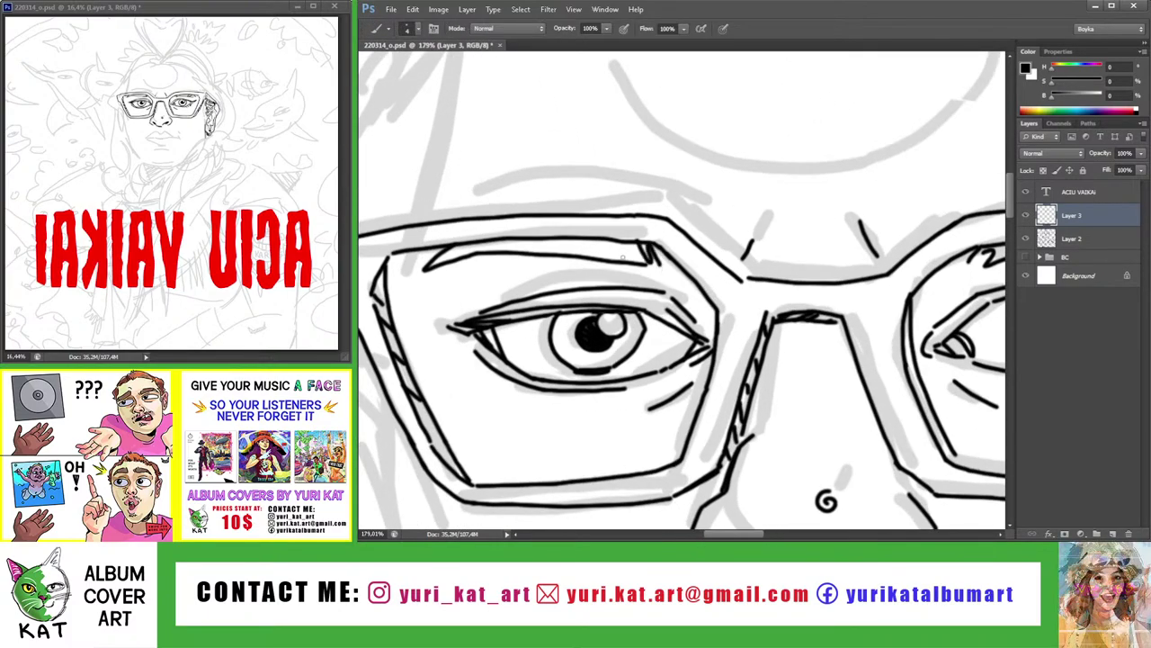
pyautogui.moveTo(683, 314); pyautogui.dragTo(751, 322)
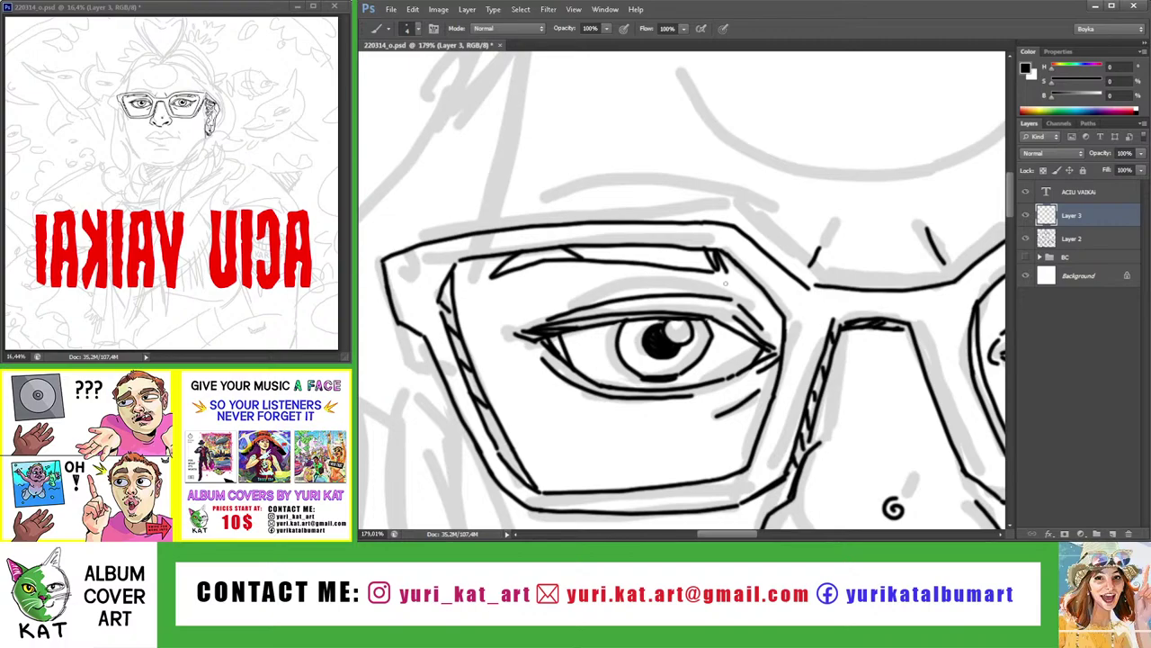
pyautogui.press('z')
pyautogui.moveTo(725, 283)
pyautogui.mouseDown()
pyautogui.moveTo(639, 258)
pyautogui.moveTo(622, 176)
pyautogui.moveTo(656, 195)
pyautogui.moveTo(576, 328)
pyautogui.mouseUp()
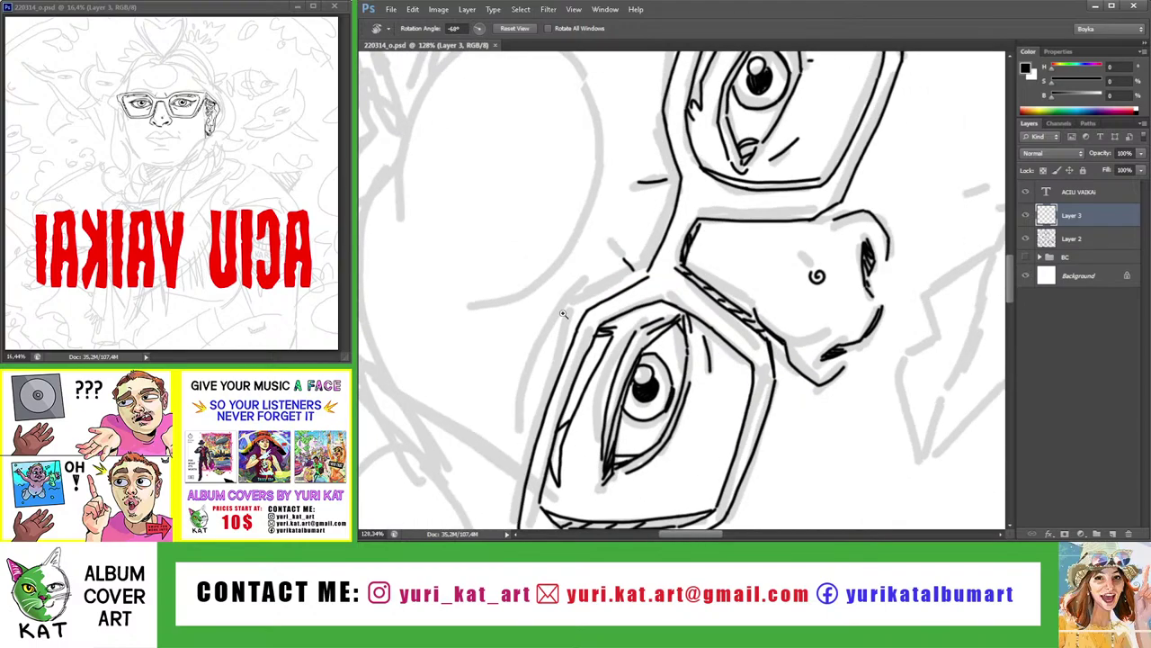
pyautogui.press('b')
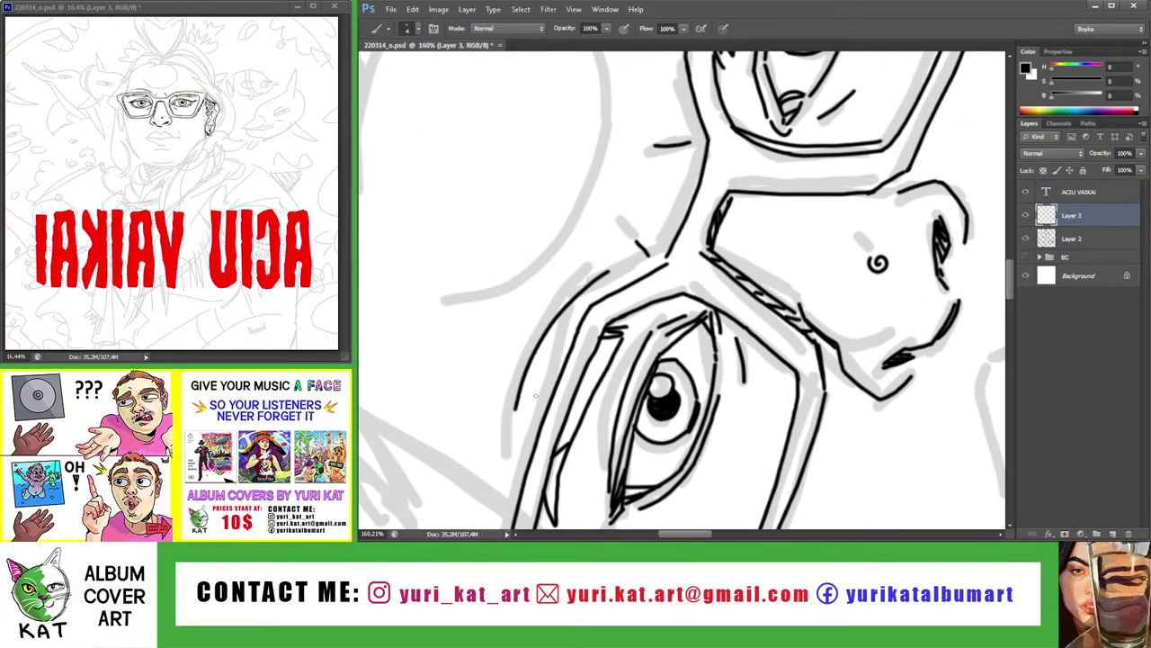
pyautogui.press('z')
pyautogui.moveTo(605, 285); pyautogui.dragTo(473, 327)
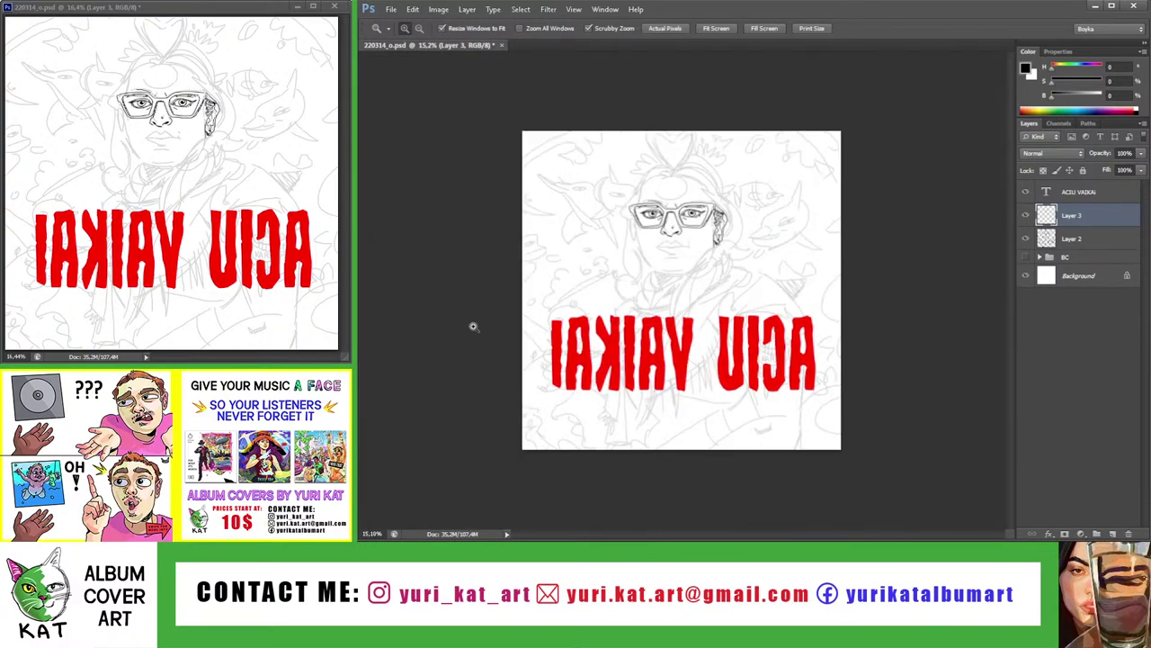
pyautogui.moveTo(706, 203); pyautogui.dragTo(731, 216)
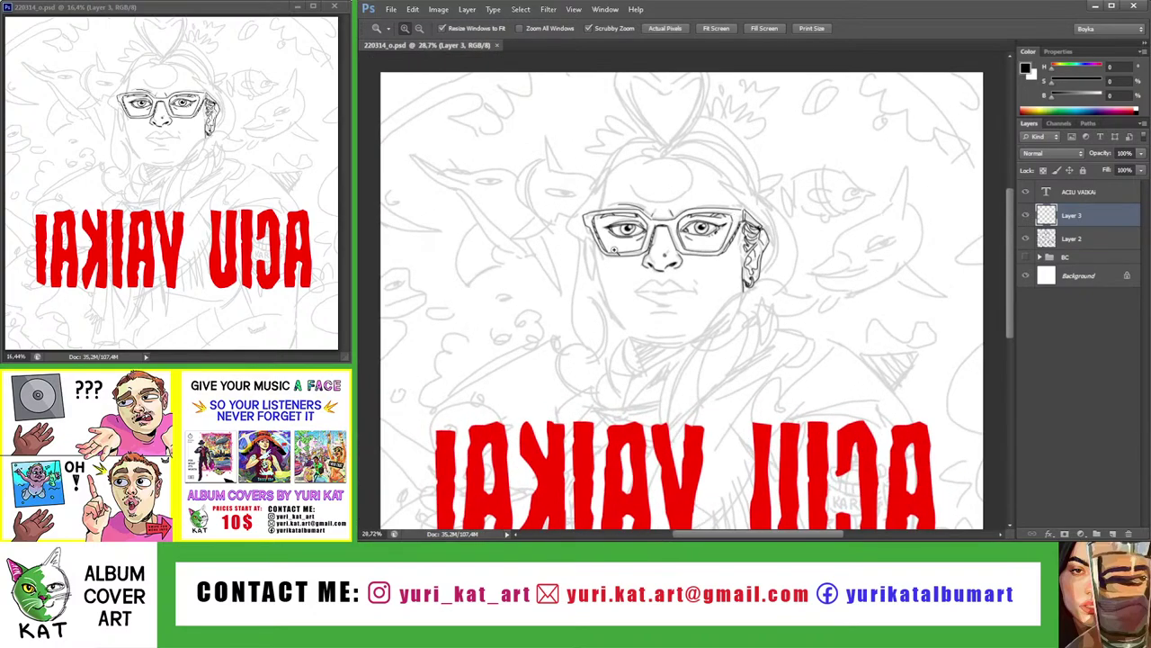
pyautogui.moveTo(656, 276); pyautogui.dragTo(705, 266)
pyautogui.press('b')
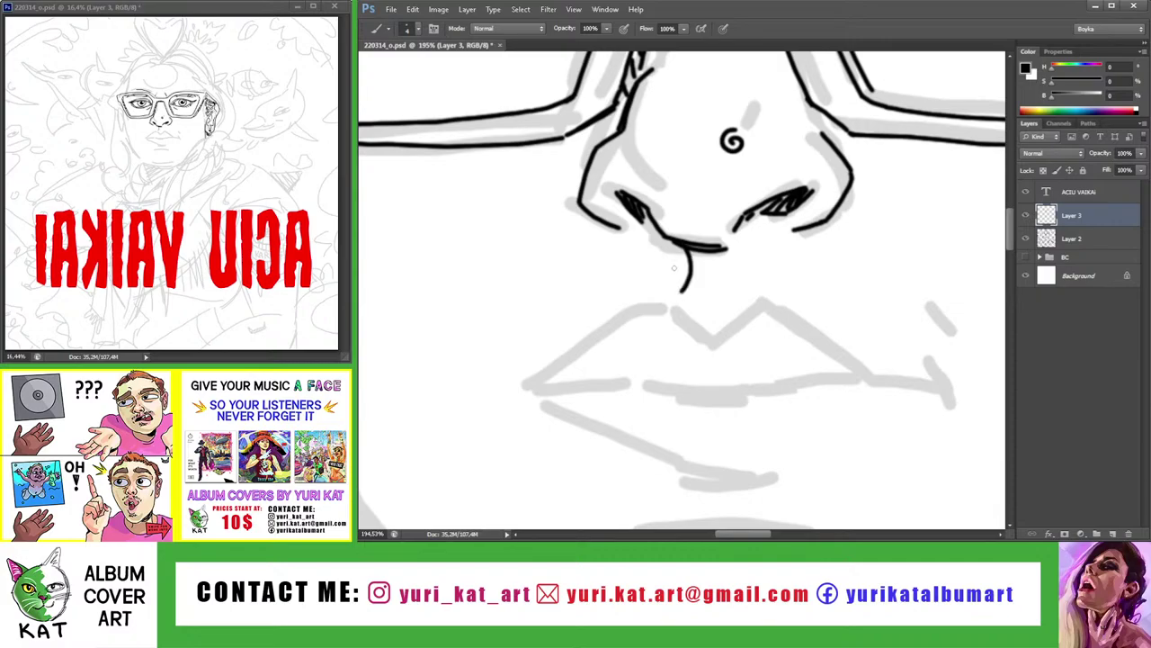
# Ink the lip stroke extending right and the lip line on the mouth's left side
pyautogui.press('z')
pyautogui.moveTo(674, 267)
pyautogui.mouseDown()
pyautogui.moveTo(696, 263)
pyautogui.moveTo(675, 274)
pyautogui.mouseUp()
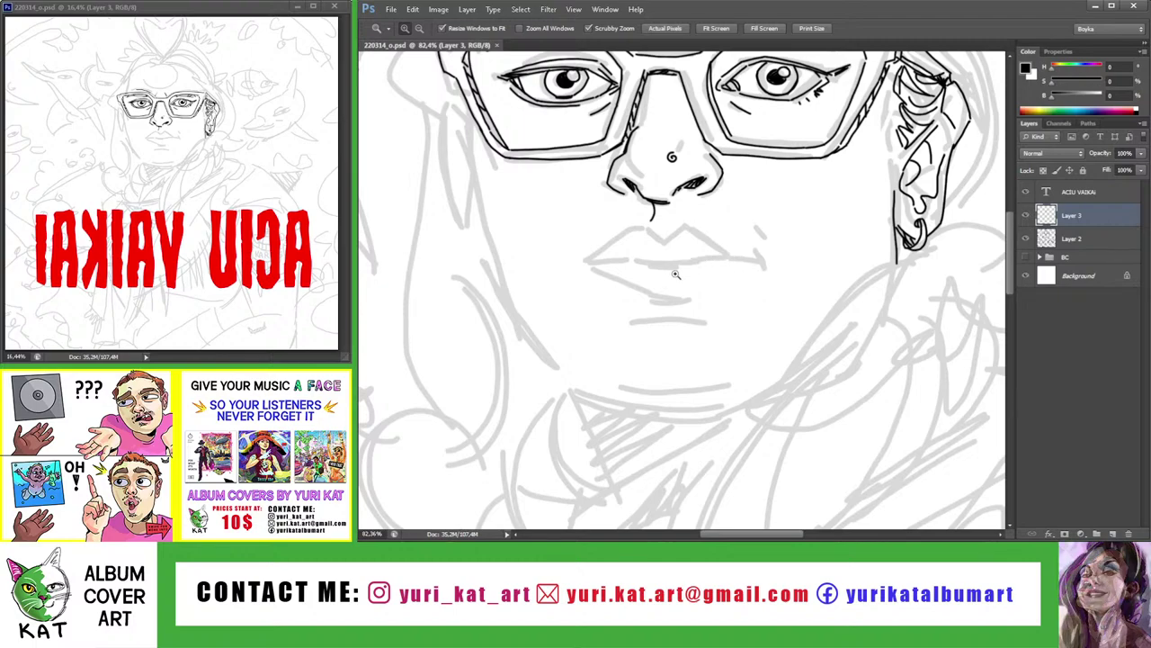
pyautogui.moveTo(658, 256); pyautogui.dragTo(693, 257)
pyautogui.press('b')
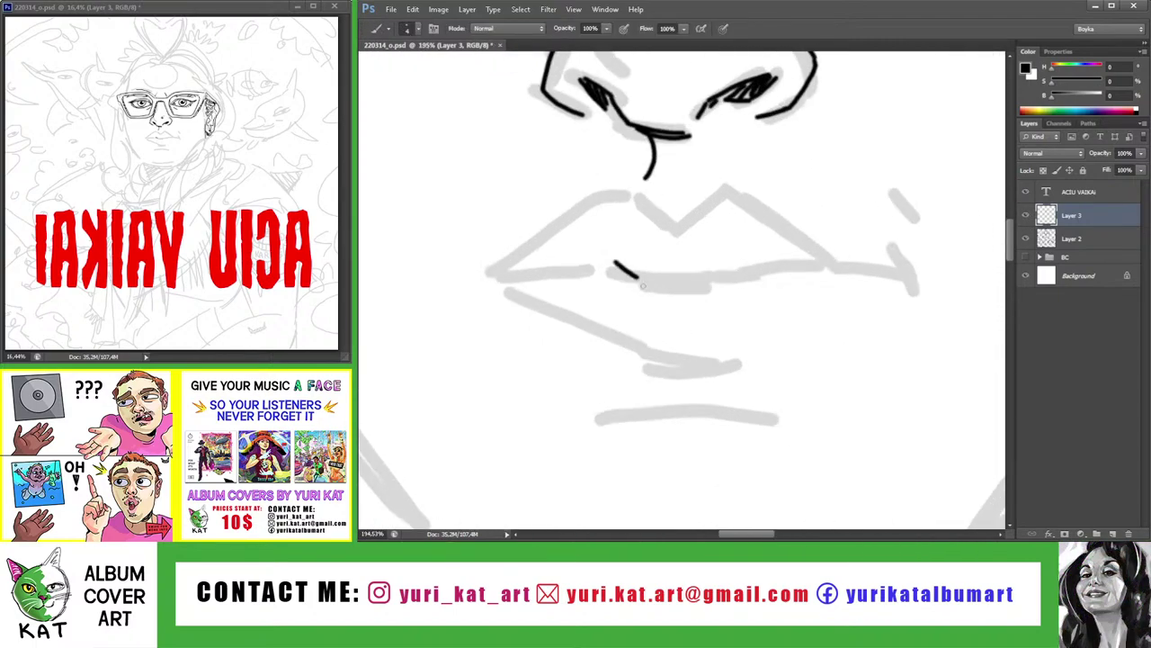
pyautogui.moveTo(635, 278); pyautogui.dragTo(711, 270)
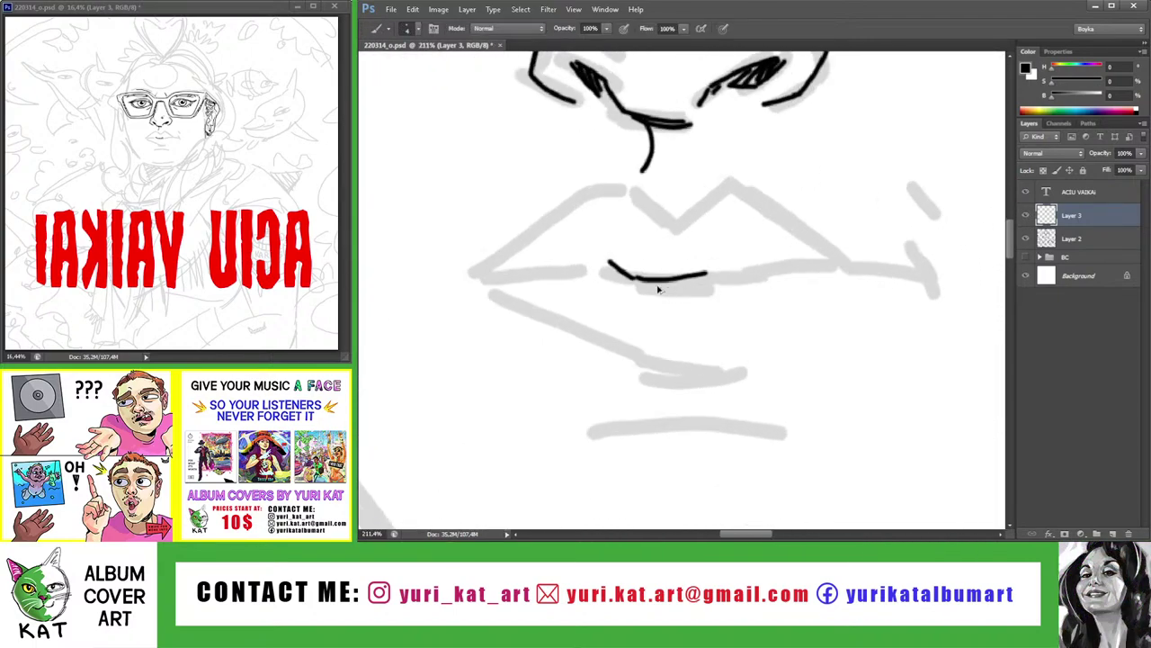
pyautogui.press('z')
pyautogui.moveTo(722, 272); pyautogui.dragTo(632, 225)
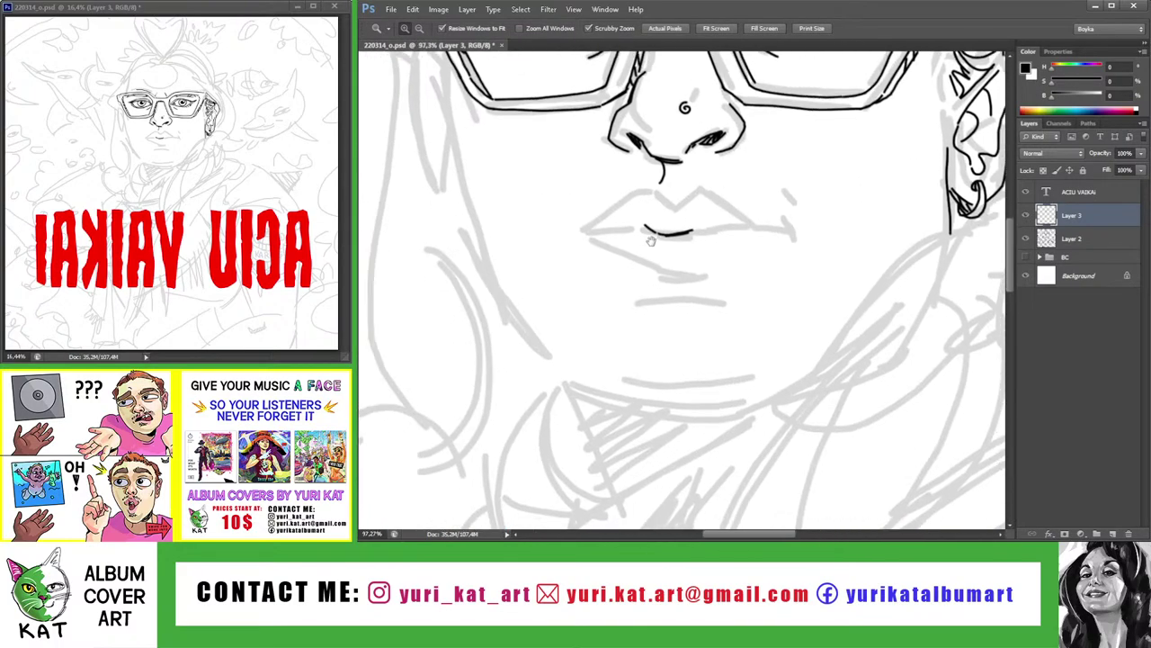
pyautogui.moveTo(633, 226)
pyautogui.mouseDown()
pyautogui.moveTo(711, 225)
pyautogui.moveTo(601, 229)
pyautogui.moveTo(688, 232)
pyautogui.moveTo(747, 254)
pyautogui.mouseUp()
pyautogui.press('b')
# With the canvas rotated counter-clockwise, ink more mouth segments and a rising lip stroke
pyautogui.press('z')
pyautogui.press('b')
pyautogui.moveTo(605, 249); pyautogui.dragTo(670, 244)
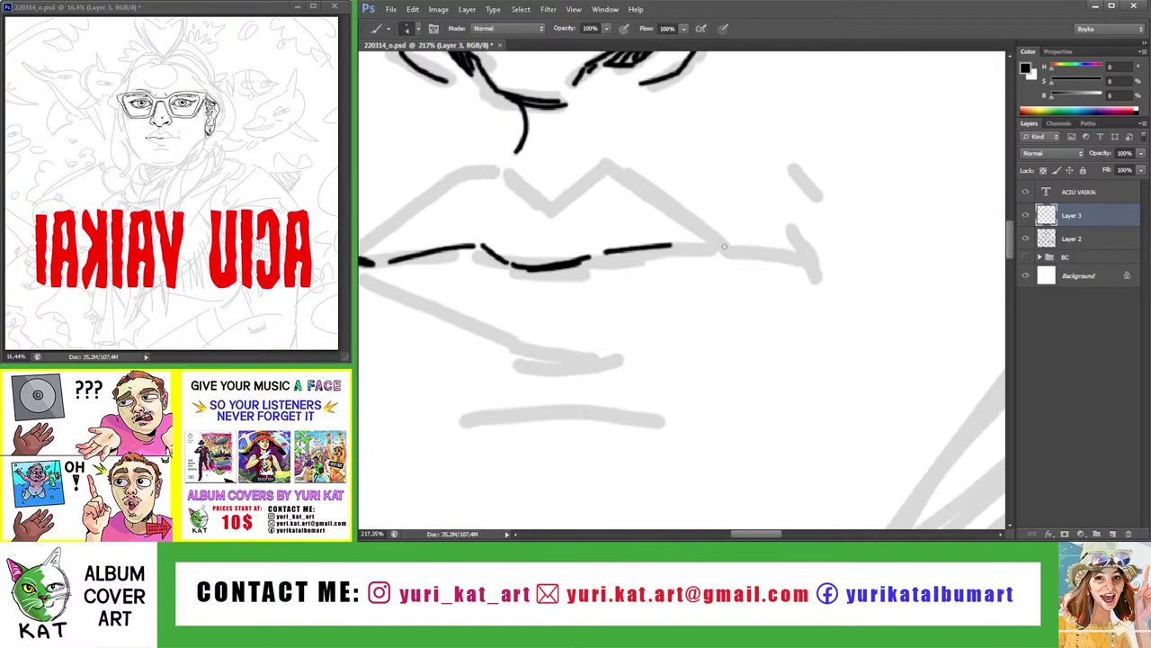
pyautogui.press('r')
pyautogui.moveTo(743, 244); pyautogui.dragTo(710, 209)
pyautogui.press('b')
pyautogui.moveTo(583, 308)
pyautogui.mouseDown()
pyautogui.moveTo(777, 196)
pyautogui.moveTo(735, 200)
pyautogui.mouseUp()
pyautogui.press('z')
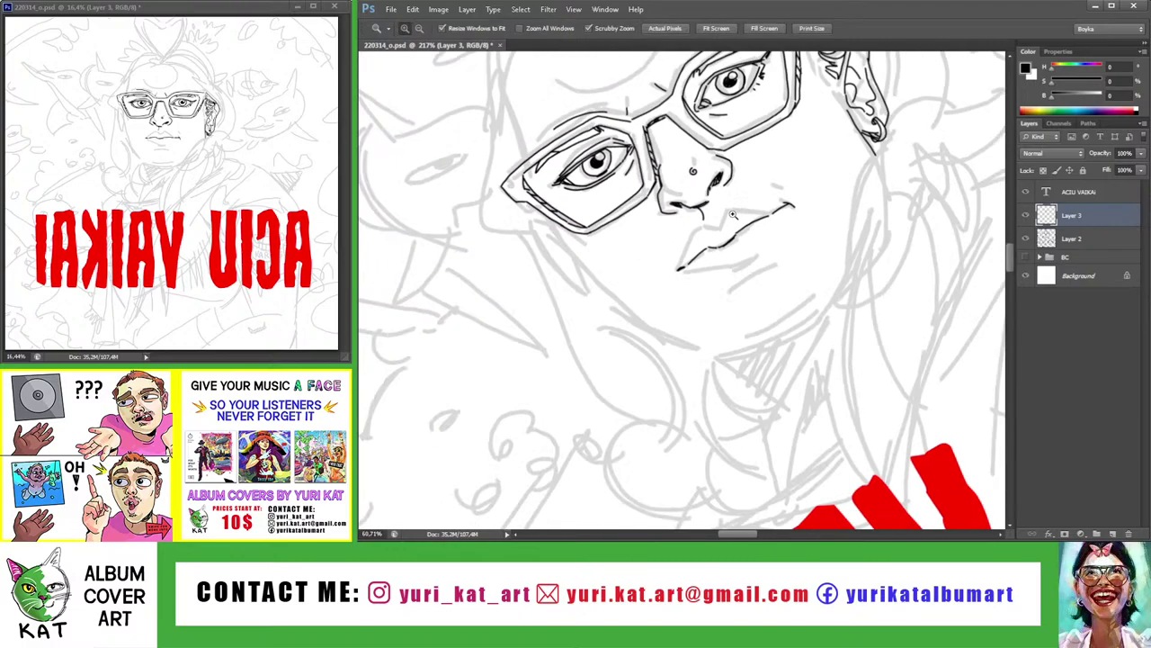
pyautogui.moveTo(798, 241); pyautogui.dragTo(829, 247)
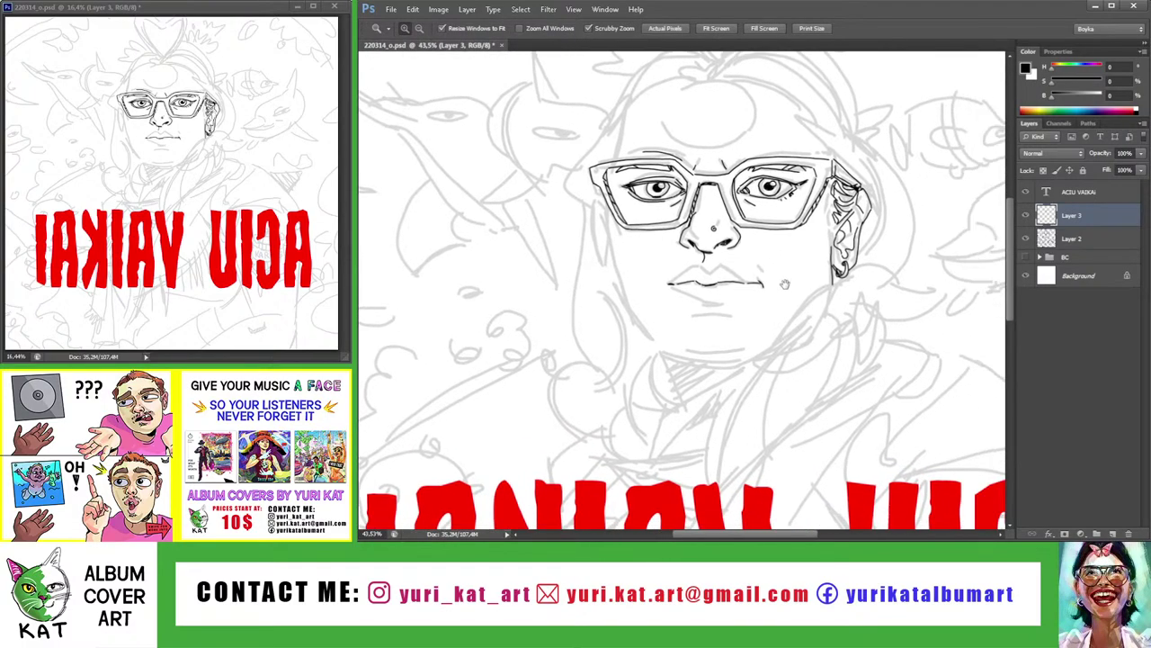
pyautogui.moveTo(839, 298); pyautogui.dragTo(899, 298)
# Delete the lip line's stray right end and nudge the remaining lip end slightly left
pyautogui.press('l')
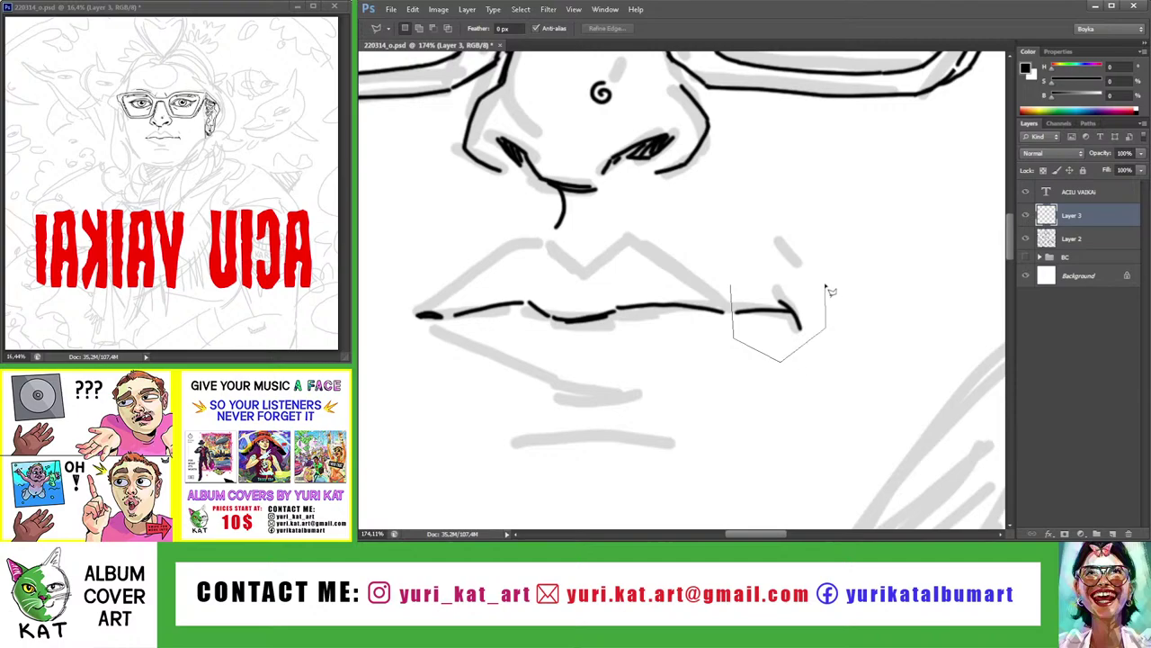
pyautogui.moveTo(826, 286); pyautogui.dragTo(730, 297)
pyautogui.press('Delete')
pyautogui.hotkey('ctrl', 'd')
pyautogui.press('z')
pyautogui.keyDown('alt'); pyautogui.click(706, 250); pyautogui.keyUp('alt')
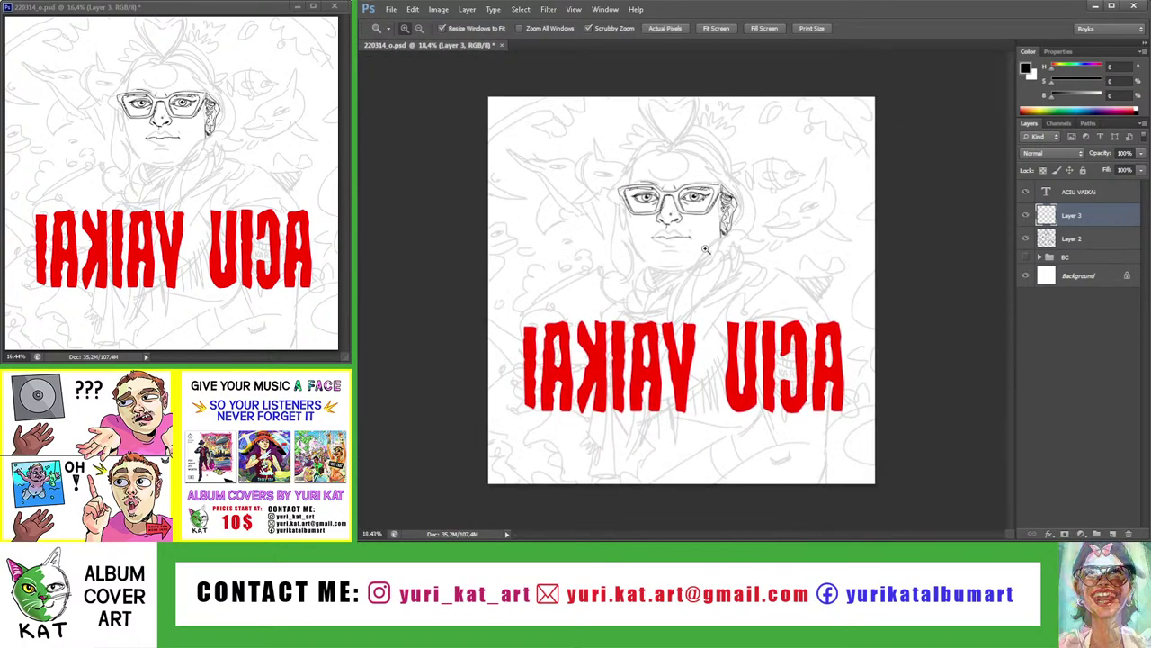
pyautogui.moveTo(706, 250); pyautogui.dragTo(718, 234)
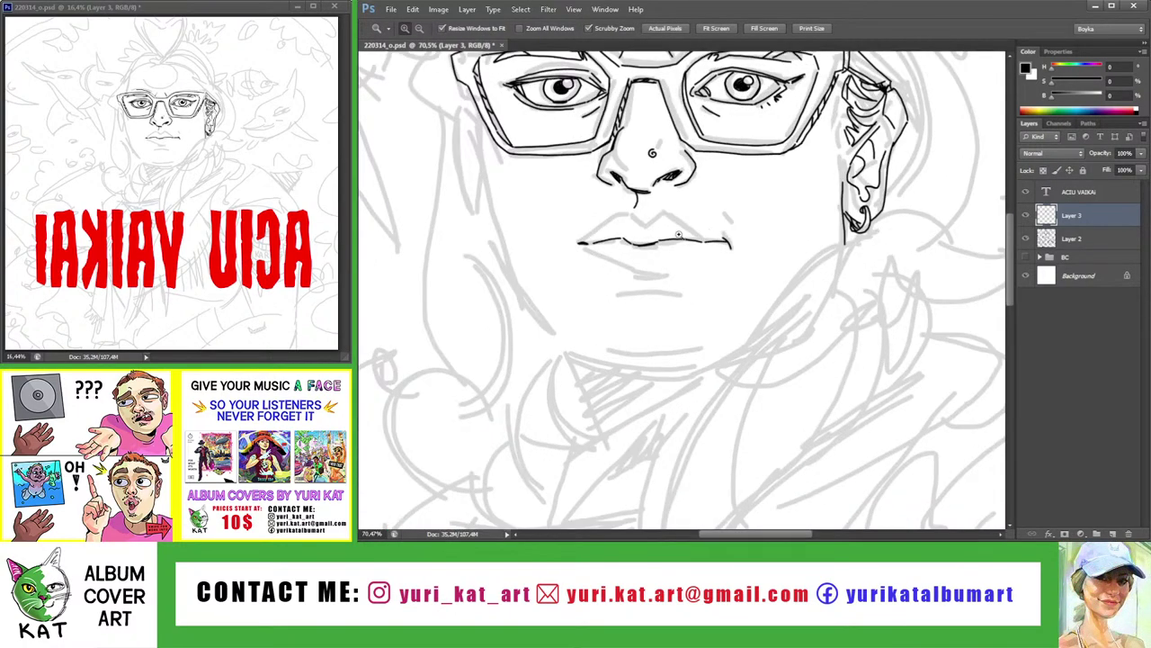
pyautogui.moveTo(716, 223); pyautogui.dragTo(755, 222)
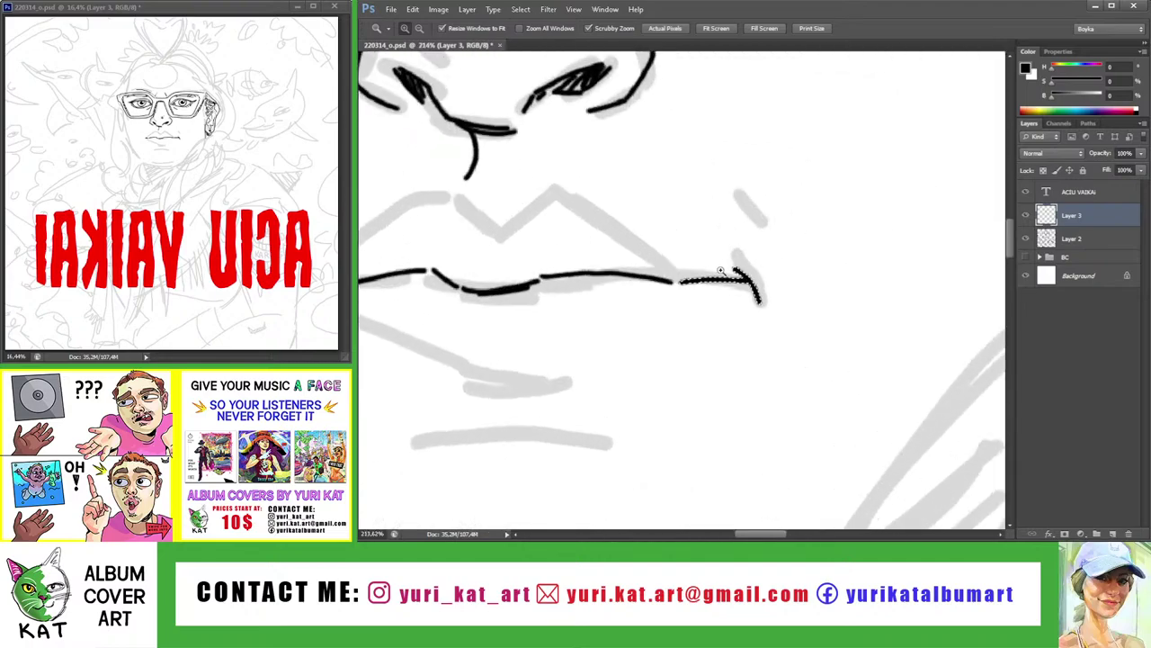
pyautogui.press('l')
pyautogui.press('v')
pyautogui.moveTo(670, 261)
pyautogui.mouseDown()
pyautogui.moveTo(773, 306)
pyautogui.moveTo(722, 288)
pyautogui.moveTo(712, 249)
pyautogui.moveTo(663, 226)
pyautogui.moveTo(657, 240)
pyautogui.mouseUp()
pyautogui.hotkey('ctrl', 'd')
# Undo a stray upper-lip stroke, rotate the canvas to -35°, then reset it upright
pyautogui.press('z')
pyautogui.press('b')
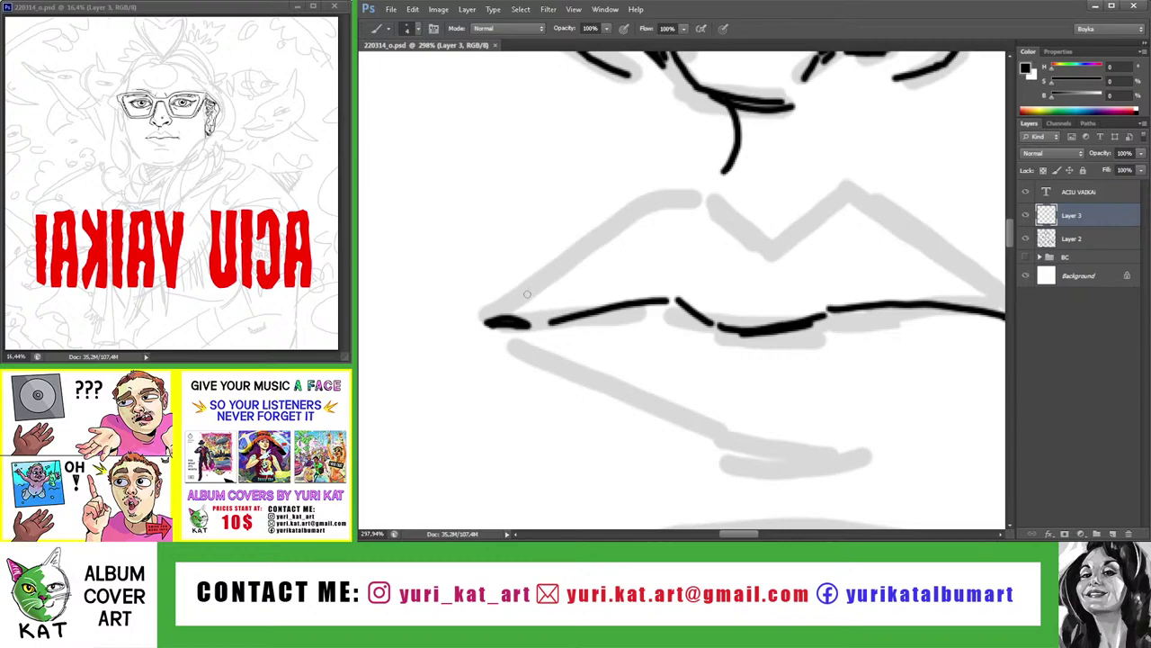
pyautogui.moveTo(530, 281)
pyautogui.mouseDown()
pyautogui.moveTo(635, 227)
pyautogui.moveTo(608, 235)
pyautogui.moveTo(665, 187)
pyautogui.mouseUp()
pyautogui.hotkey('ctrl', 'z')
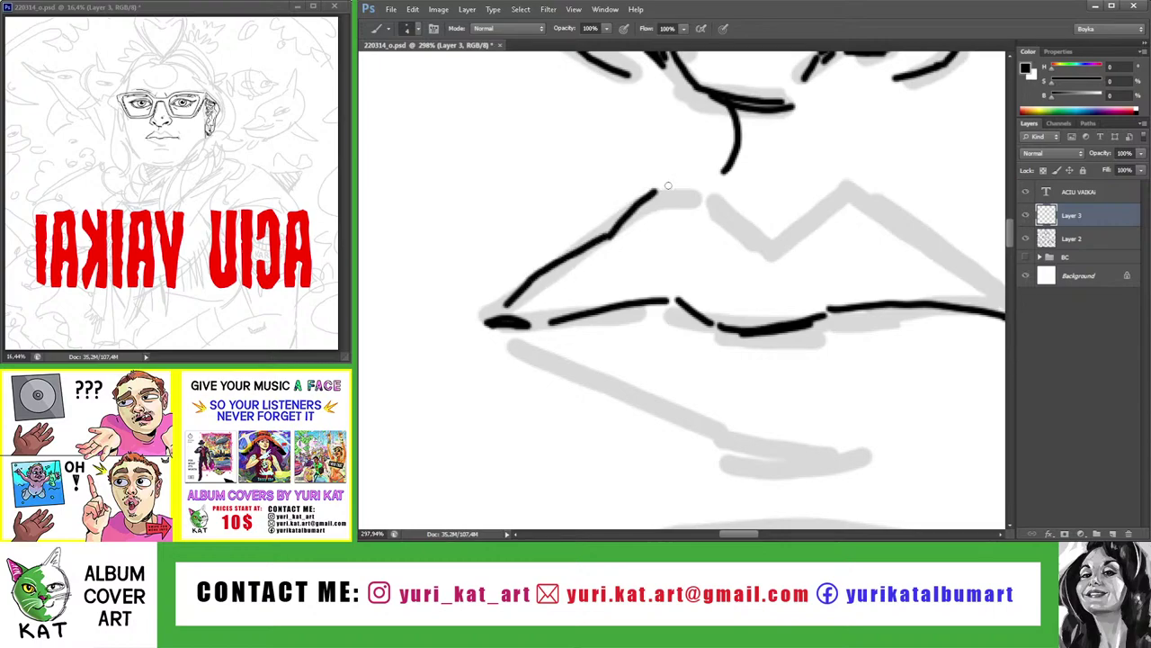
pyautogui.hotkey('ctrl', 'z')
pyautogui.press('r')
pyautogui.moveTo(608, 232)
pyautogui.mouseDown()
pyautogui.moveTo(661, 192)
pyautogui.moveTo(640, 182)
pyautogui.mouseUp()
pyautogui.press('b')
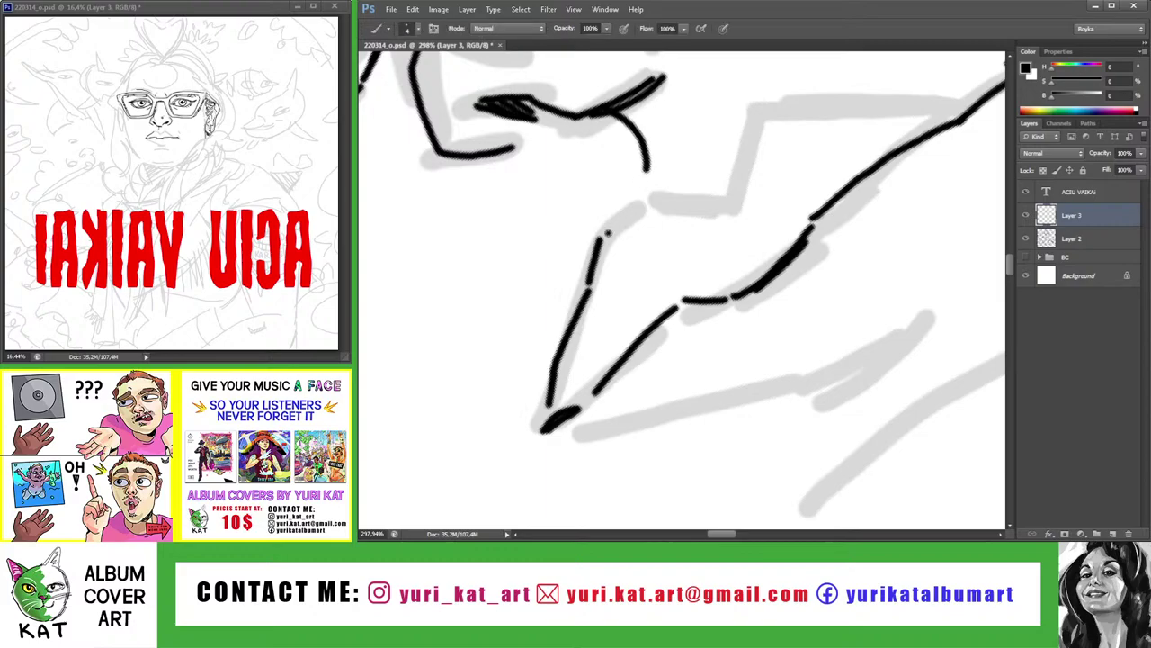
pyautogui.hotkey('ctrl', 'z')
pyautogui.moveTo(605, 235)
pyautogui.mouseDown()
pyautogui.moveTo(711, 198)
pyautogui.moveTo(539, 207)
pyautogui.mouseUp()
pyautogui.press('z')
pyautogui.press('Escape')
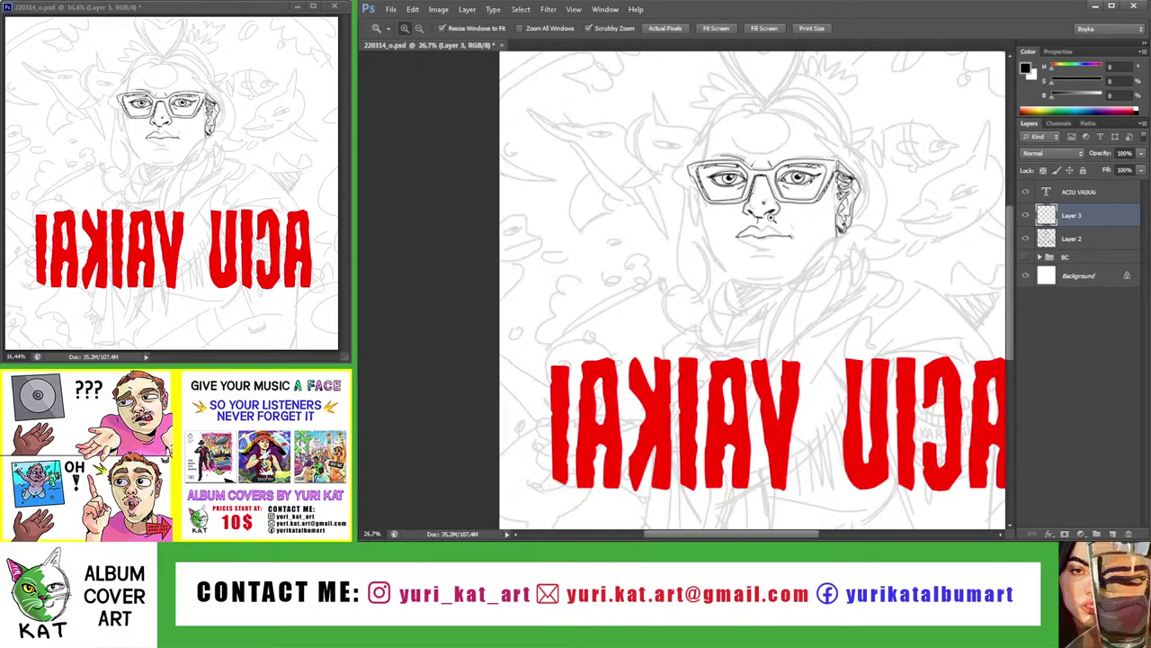
# Zoom in close on the mouth and prepare a freehand selection of the lip stroke
pyautogui.moveTo(772, 219)
pyautogui.mouseDown()
pyautogui.moveTo(755, 236)
pyautogui.moveTo(674, 232)
pyautogui.moveTo(755, 213)
pyautogui.moveTo(737, 226)
pyautogui.moveTo(680, 209)
pyautogui.moveTo(765, 243)
pyautogui.mouseUp()
pyautogui.press('b')
pyautogui.press('z')
pyautogui.press('b')
pyautogui.press('r')
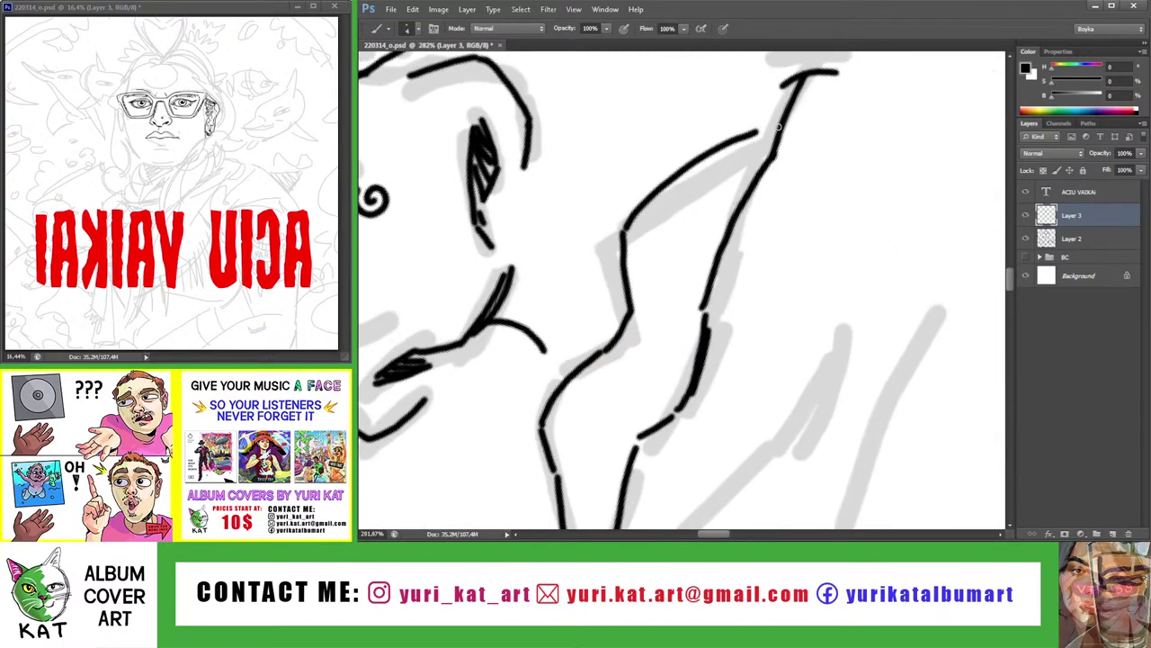
pyautogui.press('z')
pyautogui.moveTo(766, 129)
pyautogui.mouseDown()
pyautogui.moveTo(726, 158)
pyautogui.moveTo(765, 195)
pyautogui.moveTo(684, 216)
pyautogui.mouseUp()
pyautogui.moveTo(581, 287); pyautogui.dragTo(666, 265)
pyautogui.press('l')
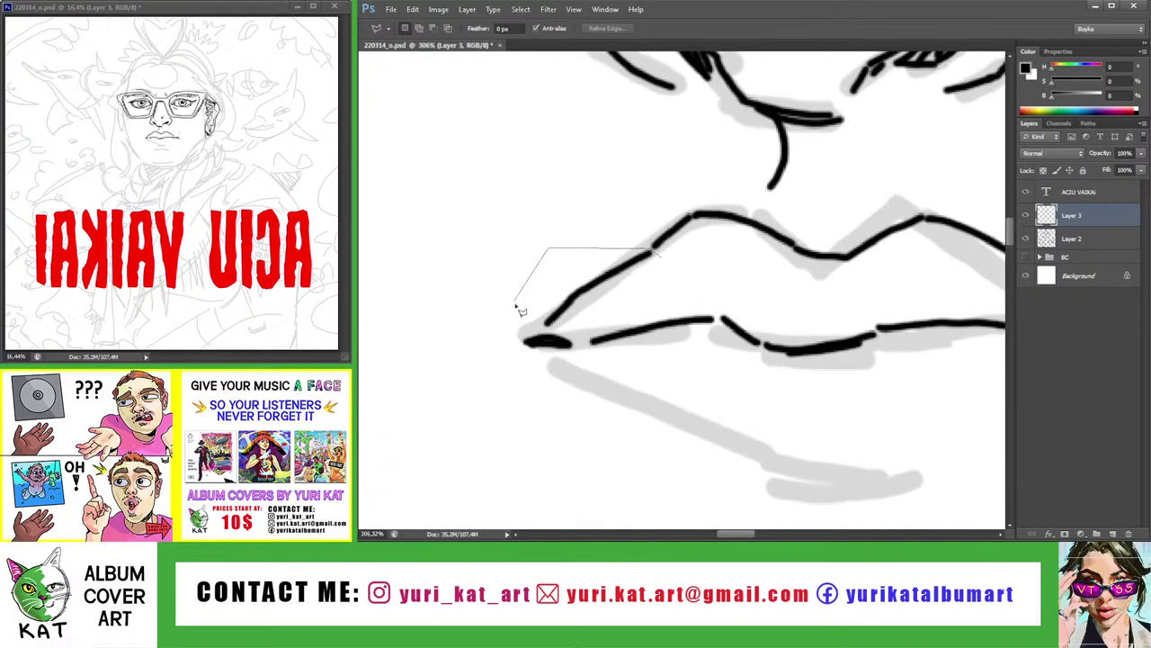
# Close the lasso around the lip stroke and compare the lips against the whole cover
pyautogui.doubleClick(677, 284)
pyautogui.press('v')
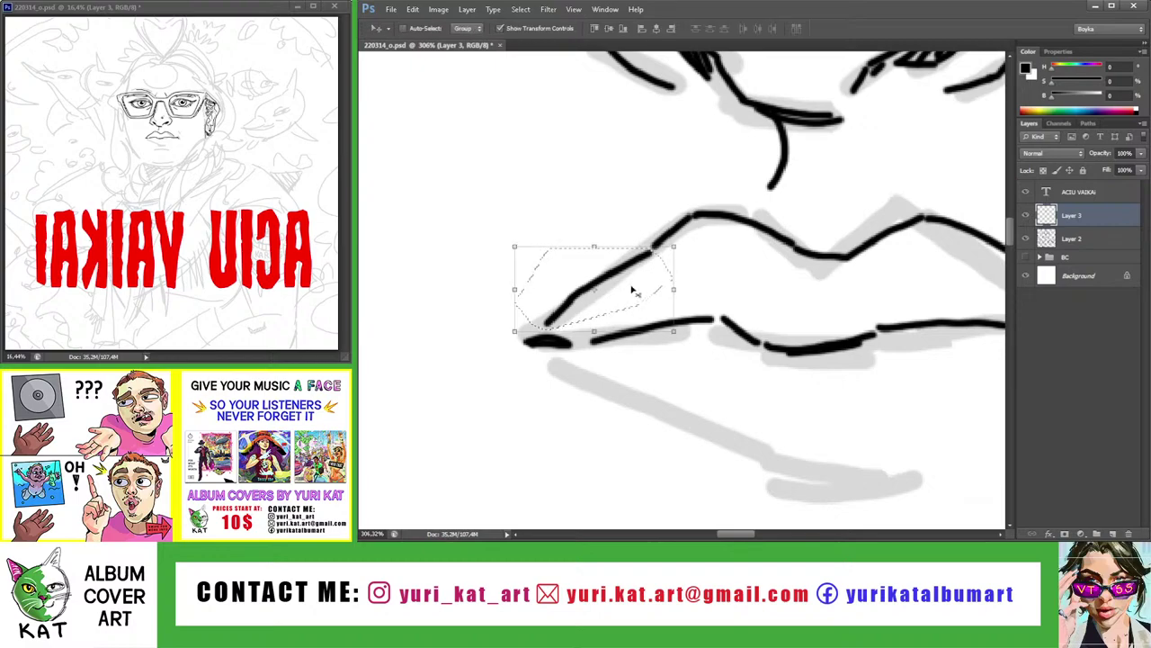
pyautogui.press('z')
pyautogui.moveTo(641, 281); pyautogui.dragTo(606, 236)
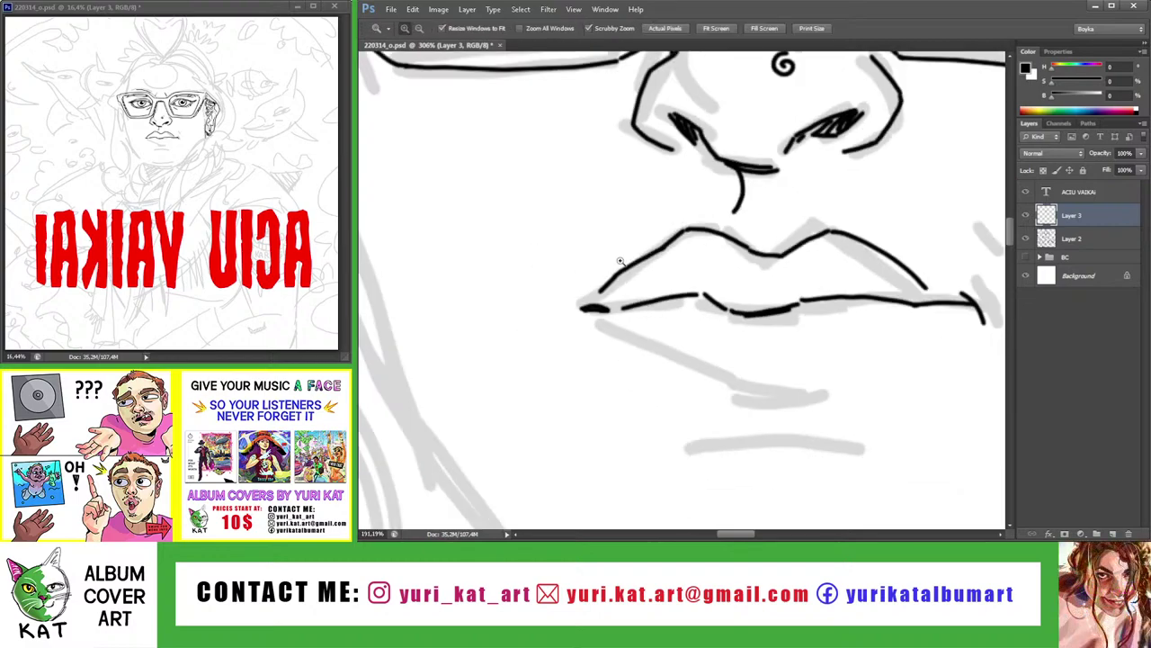
pyautogui.moveTo(673, 245)
pyautogui.mouseDown()
pyautogui.moveTo(682, 261)
pyautogui.moveTo(614, 270)
pyautogui.mouseUp()
pyautogui.press('b')
pyautogui.press('z')
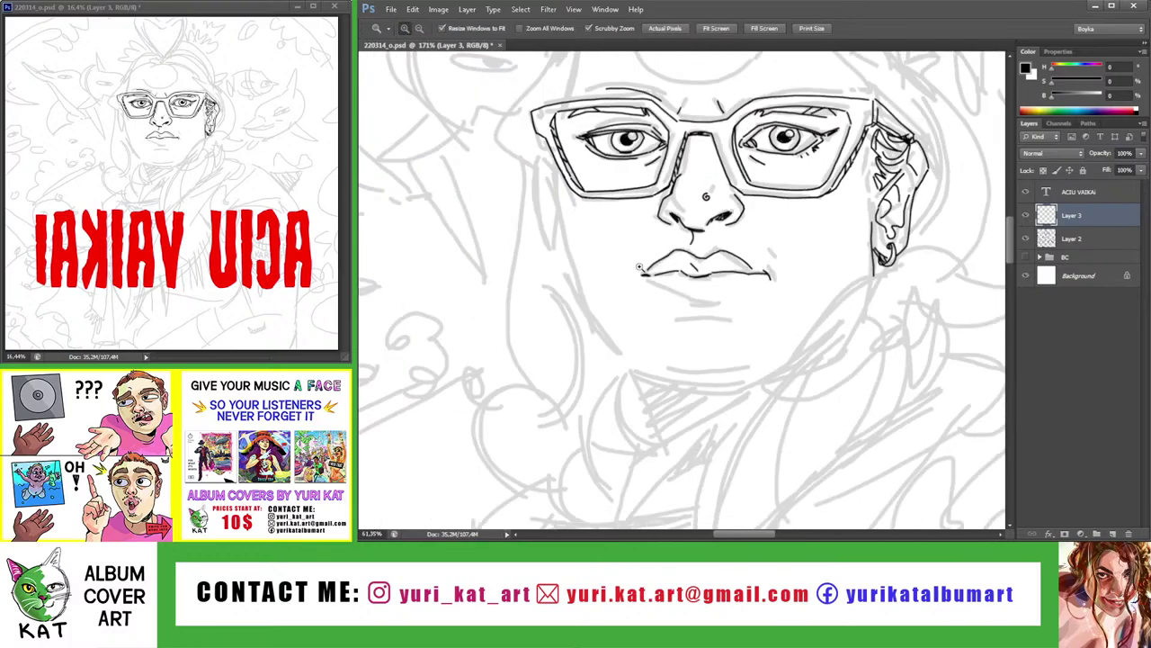
pyautogui.moveTo(667, 238)
pyautogui.mouseDown()
pyautogui.moveTo(719, 241)
pyautogui.moveTo(612, 241)
pyautogui.mouseUp()
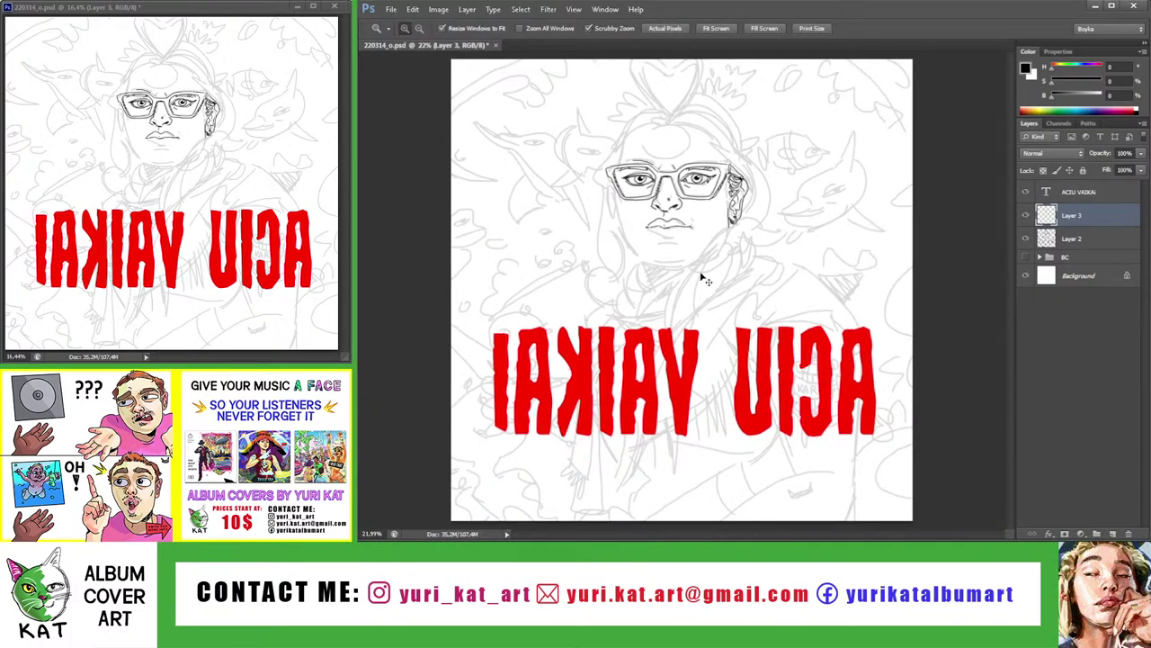
pyautogui.moveTo(702, 276)
pyautogui.mouseDown()
pyautogui.moveTo(679, 270)
pyautogui.moveTo(721, 243)
pyautogui.mouseUp()
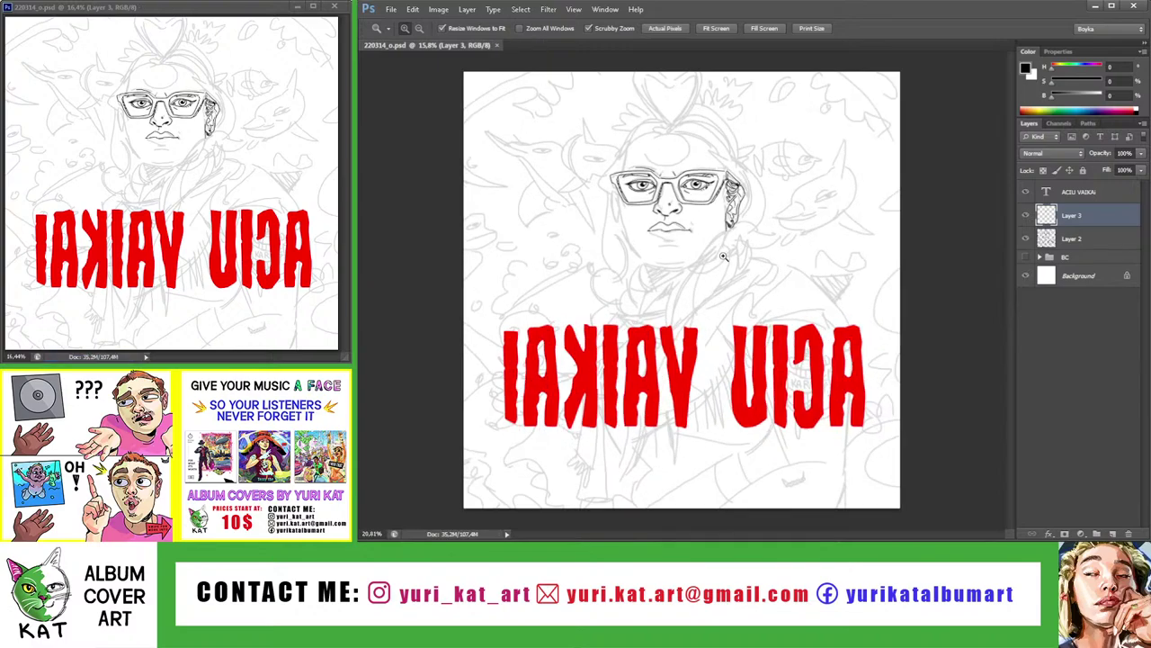
pyautogui.moveTo(647, 243); pyautogui.dragTo(653, 244)
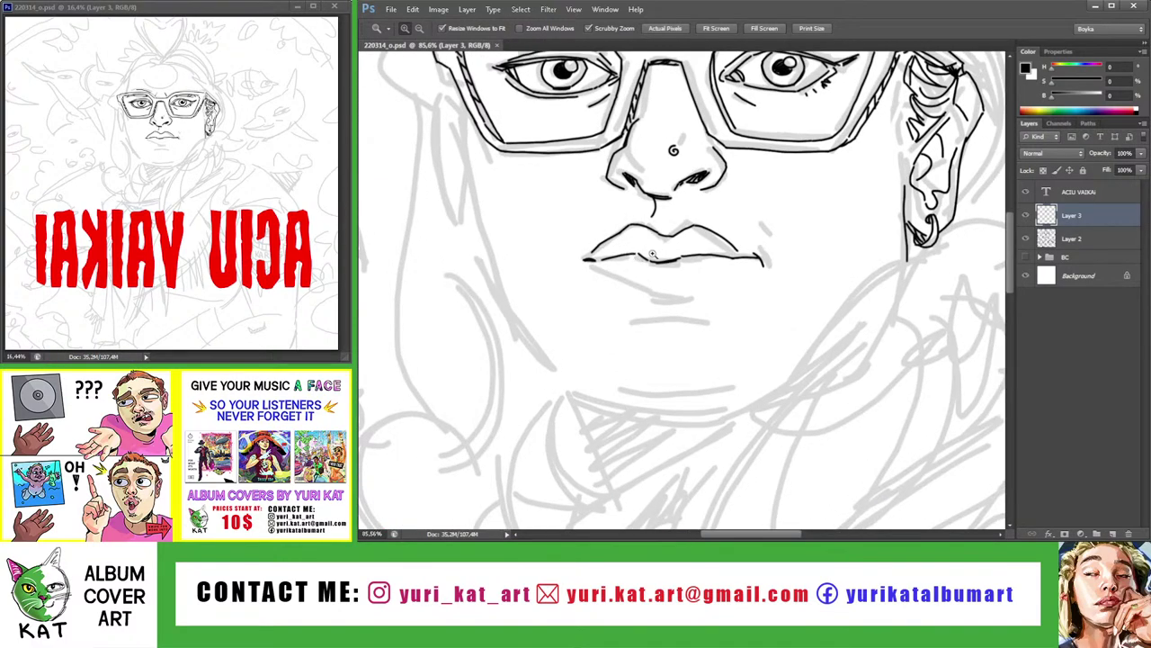
# Move the right mouth-corner stroke left and slightly up to meet the lip line
pyautogui.moveTo(633, 249)
pyautogui.mouseDown()
pyautogui.moveTo(652, 250)
pyautogui.moveTo(644, 221)
pyautogui.moveTo(650, 270)
pyautogui.mouseUp()
pyautogui.press('l')
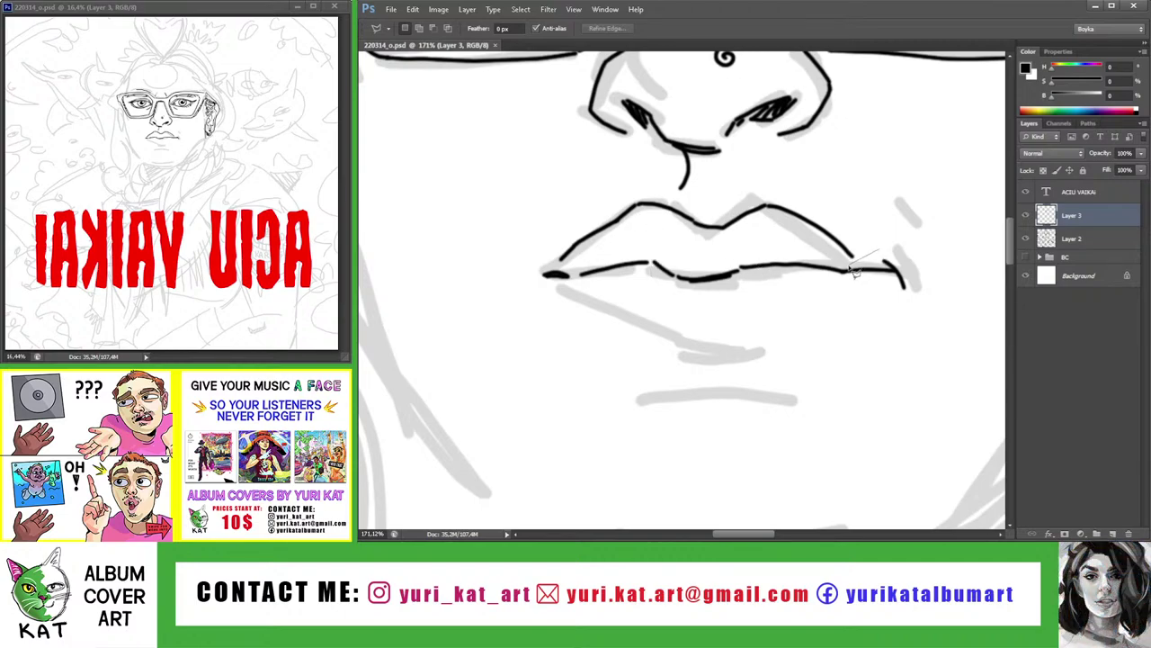
pyautogui.press('v')
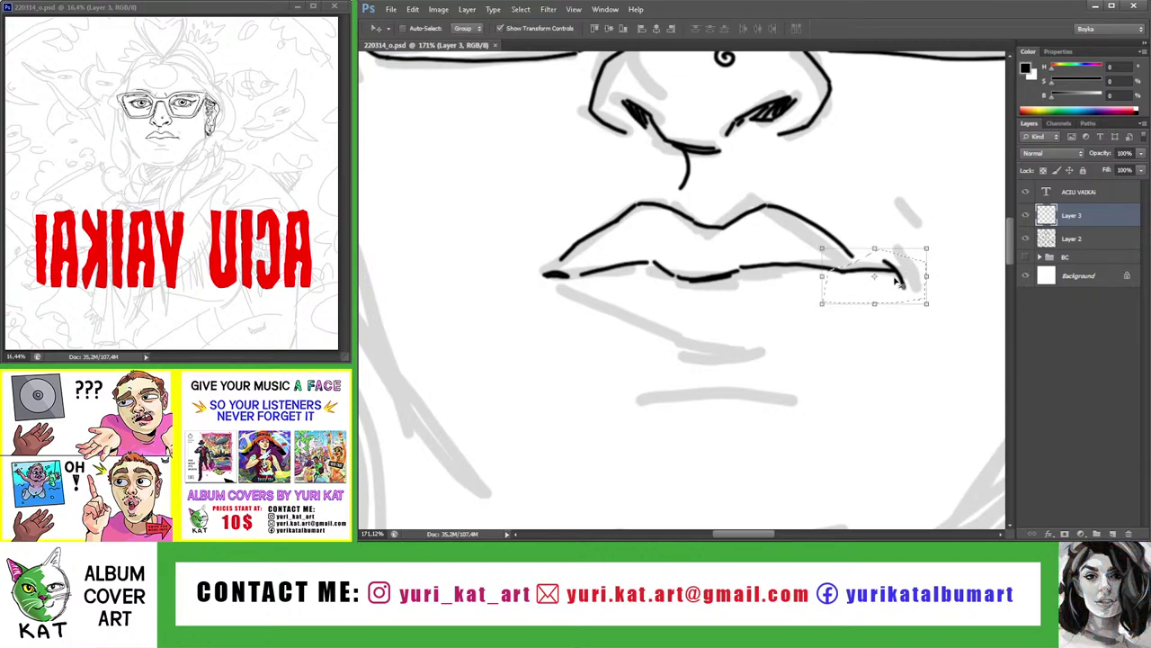
pyautogui.moveTo(899, 283); pyautogui.dragTo(889, 278)
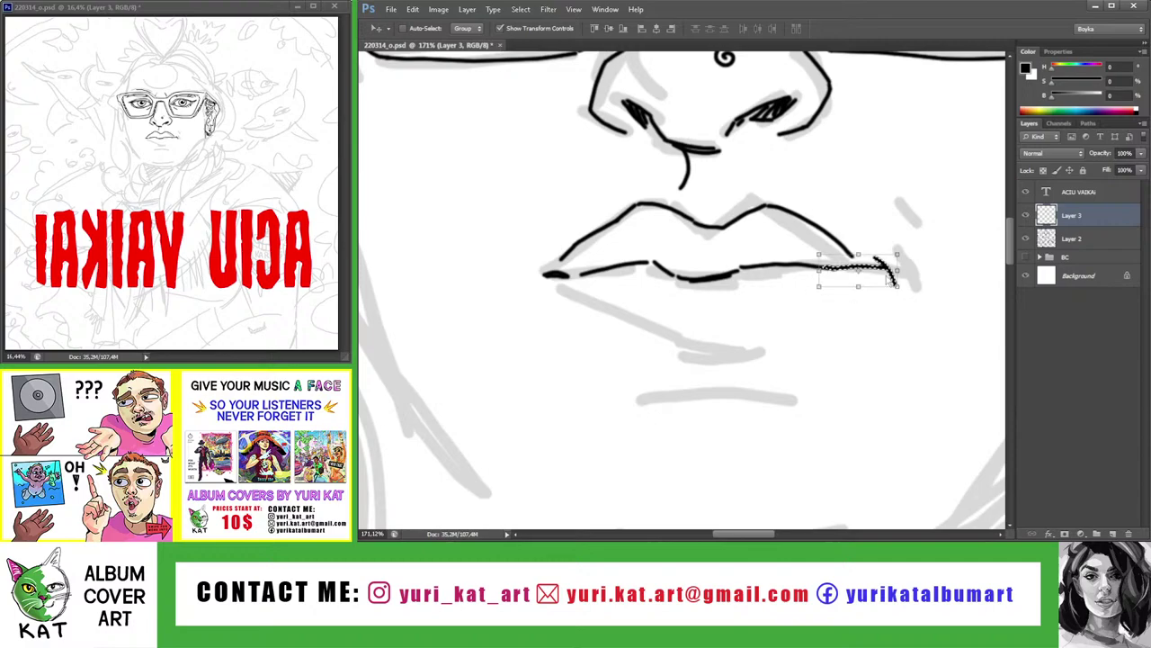
pyautogui.press('z')
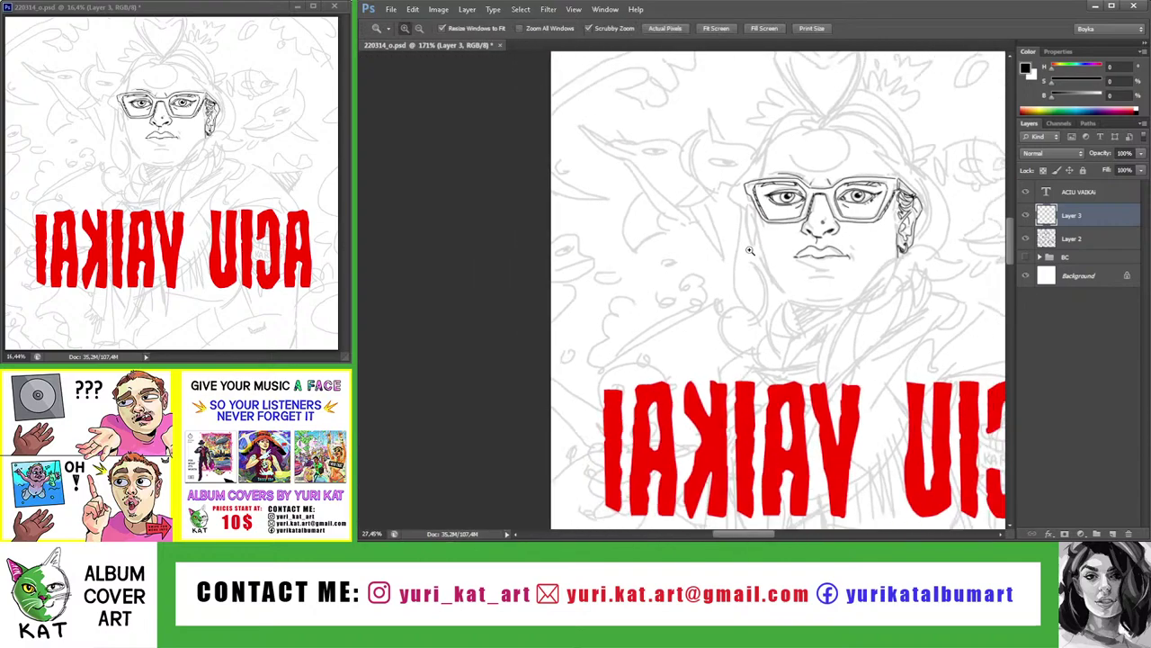
pyautogui.moveTo(888, 278)
pyautogui.mouseDown()
pyautogui.moveTo(865, 266)
pyautogui.moveTo(648, 265)
pyautogui.mouseUp()
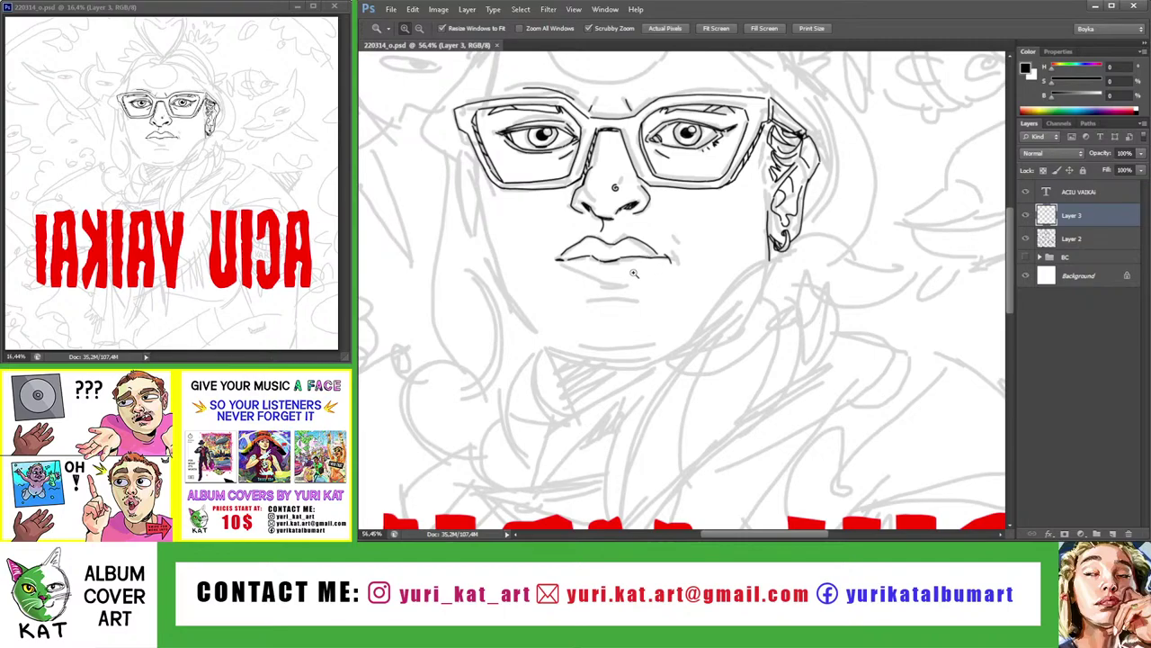
# Remove the old lower-lip stroke and turn the view upside down around the lips
pyautogui.press('b')
pyautogui.moveTo(633, 273)
pyautogui.mouseDown()
pyautogui.moveTo(629, 296)
pyautogui.moveTo(682, 285)
pyautogui.mouseUp()
pyautogui.hotkey('ctrl', 'z')
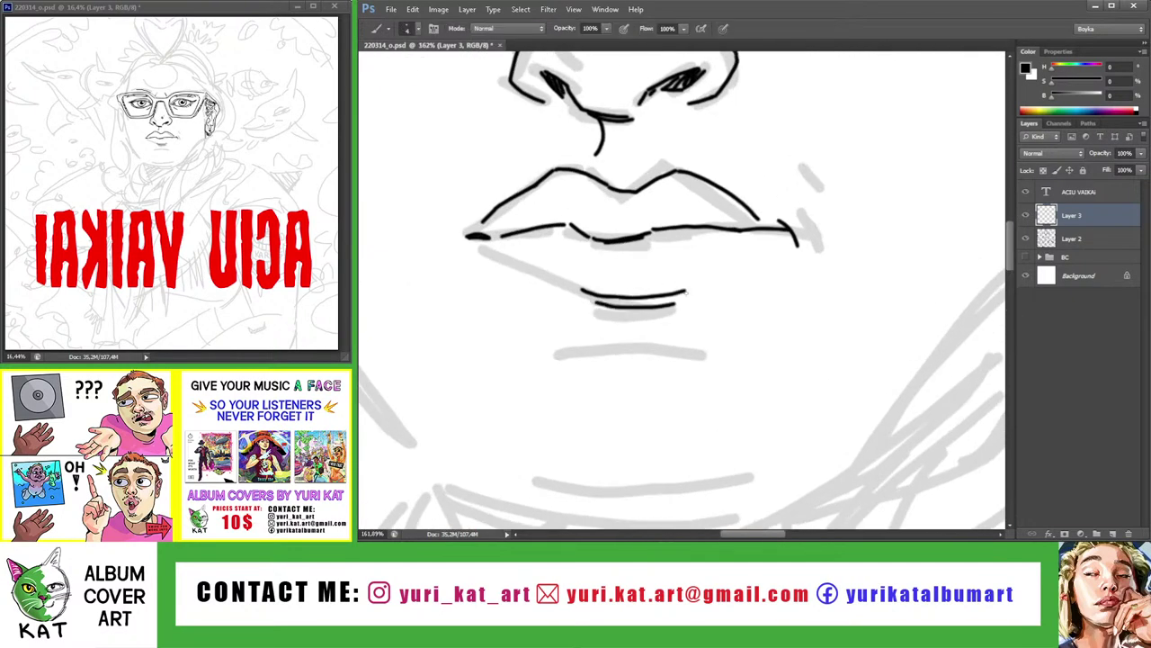
pyautogui.press('z')
pyautogui.moveTo(792, 222)
pyautogui.mouseDown()
pyautogui.moveTo(693, 221)
pyautogui.moveTo(720, 225)
pyautogui.moveTo(695, 269)
pyautogui.moveTo(658, 237)
pyautogui.mouseUp()
pyautogui.press('r')
pyautogui.press('b')
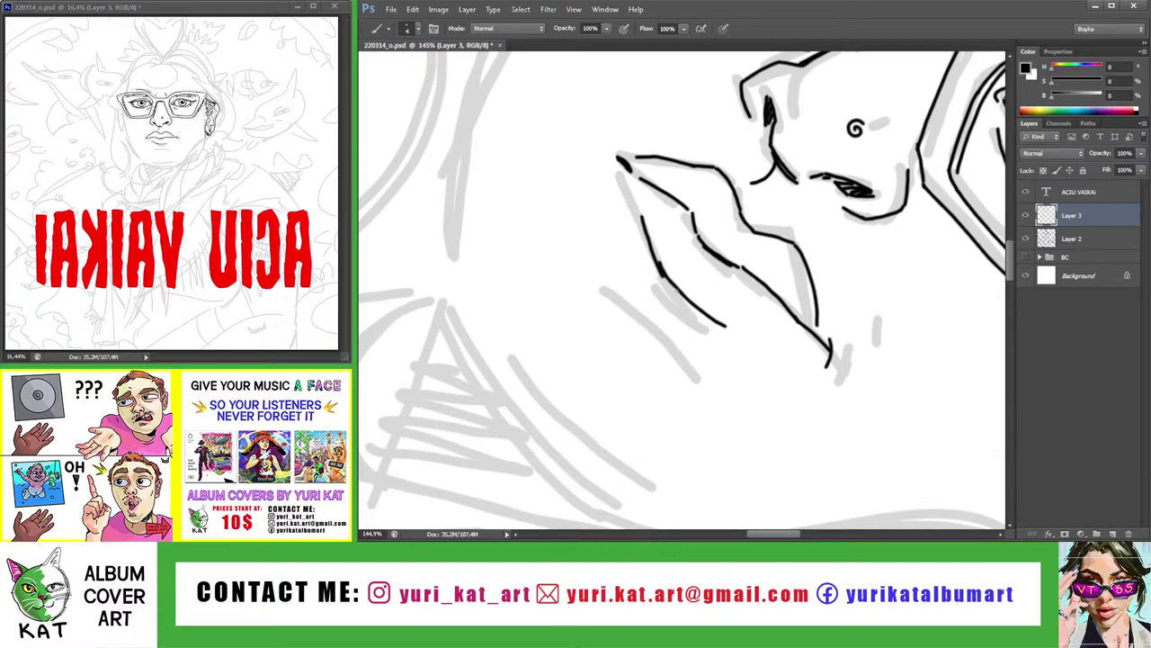
pyautogui.press('z')
pyautogui.moveTo(647, 230); pyautogui.dragTo(619, 265)
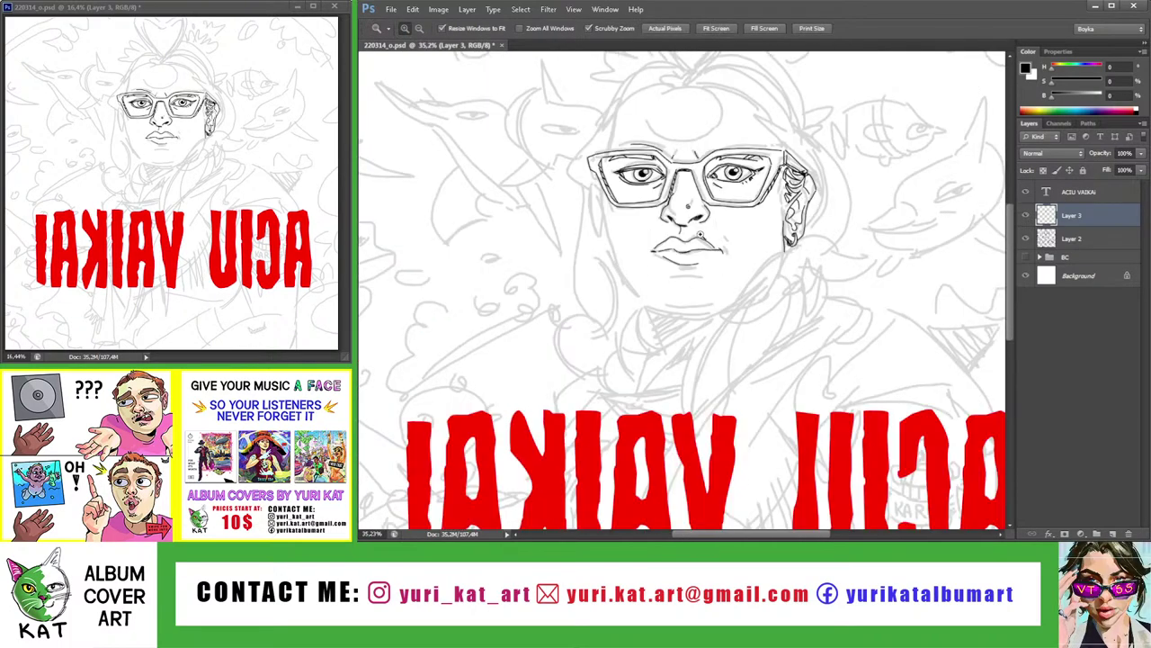
pyautogui.press('r')
pyautogui.moveTo(698, 235)
pyautogui.mouseDown()
pyautogui.moveTo(670, 351)
pyautogui.moveTo(701, 324)
pyautogui.mouseUp()
pyautogui.press('z')
pyautogui.press('b')
# Try inking a new line along the lips, then reorient the view upright on the face
pyautogui.moveTo(604, 375); pyautogui.dragTo(694, 304)
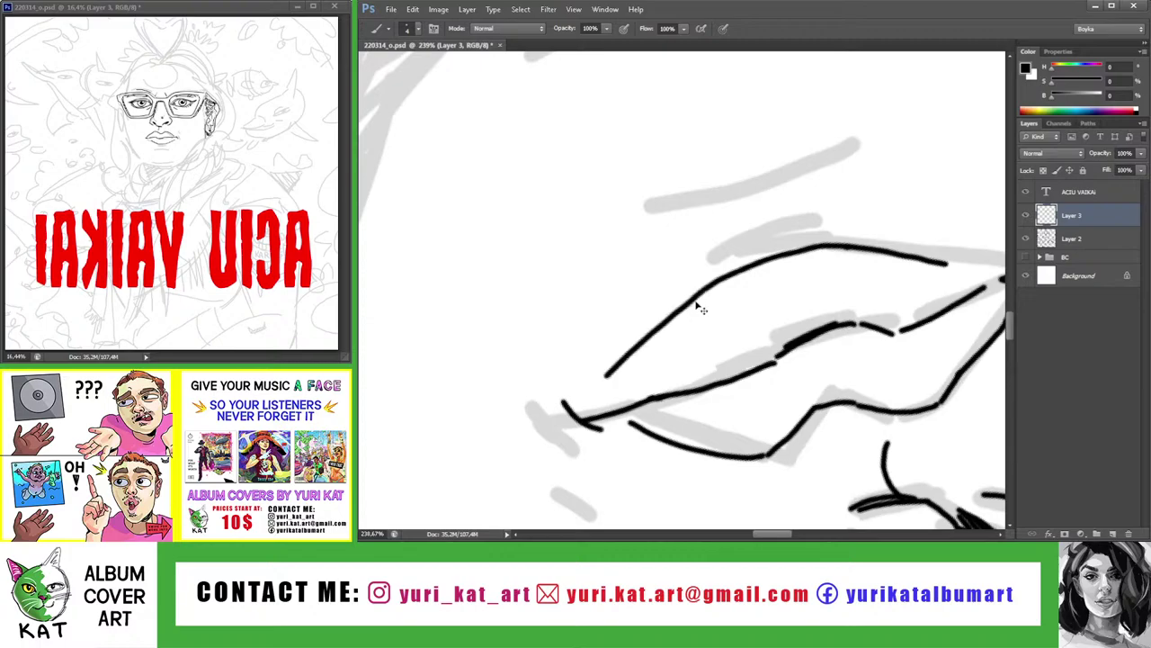
pyautogui.hotkey('ctrl', 'z')
pyautogui.moveTo(600, 385); pyautogui.dragTo(682, 320)
pyautogui.hotkey('ctrl', 'z')
pyautogui.press('z')
pyautogui.moveTo(612, 381)
pyautogui.mouseDown()
pyautogui.moveTo(693, 306)
pyautogui.moveTo(642, 322)
pyautogui.mouseUp()
pyautogui.moveTo(756, 285)
pyautogui.mouseDown()
pyautogui.moveTo(719, 286)
pyautogui.moveTo(684, 378)
pyautogui.mouseUp()
pyautogui.press('r')
pyautogui.moveTo(676, 302); pyautogui.dragTo(755, 310)
pyautogui.press('z')
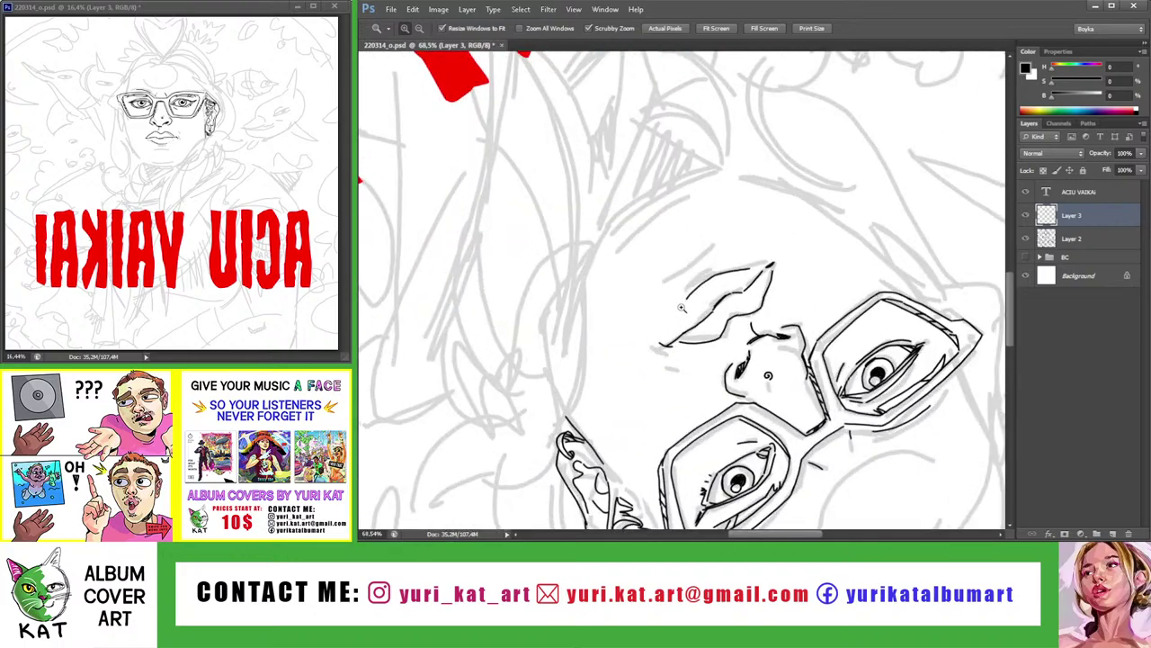
pyautogui.press('b')
pyautogui.press('z')
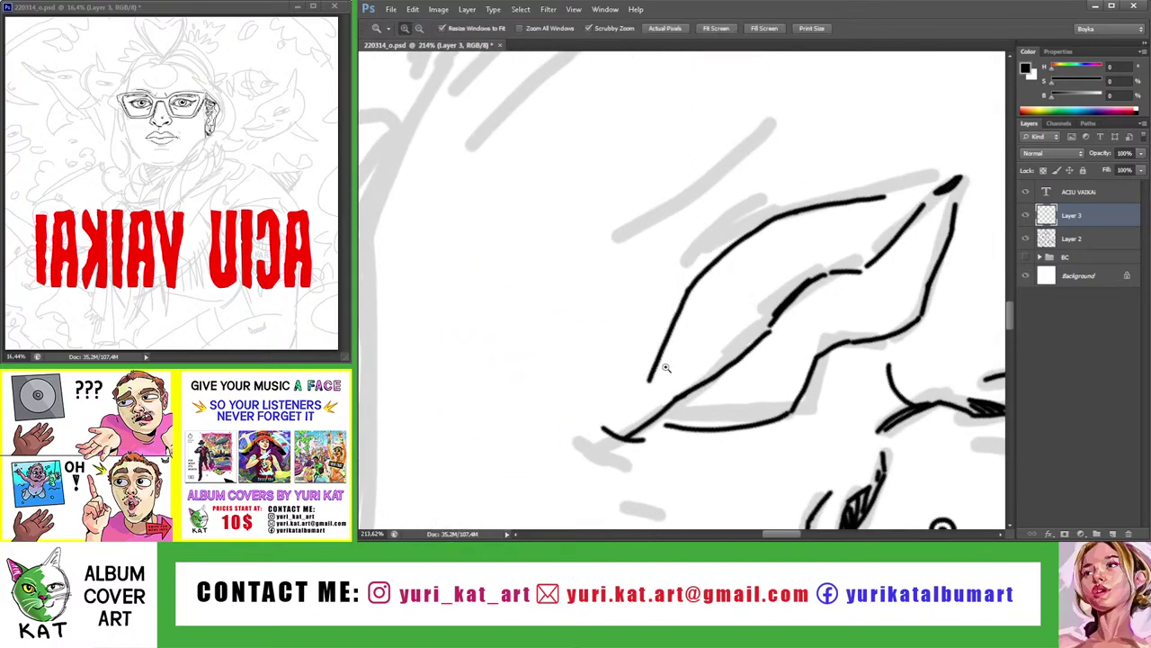
pyautogui.moveTo(661, 361)
pyautogui.mouseDown()
pyautogui.moveTo(584, 371)
pyautogui.moveTo(568, 327)
pyautogui.moveTo(684, 284)
pyautogui.mouseUp()
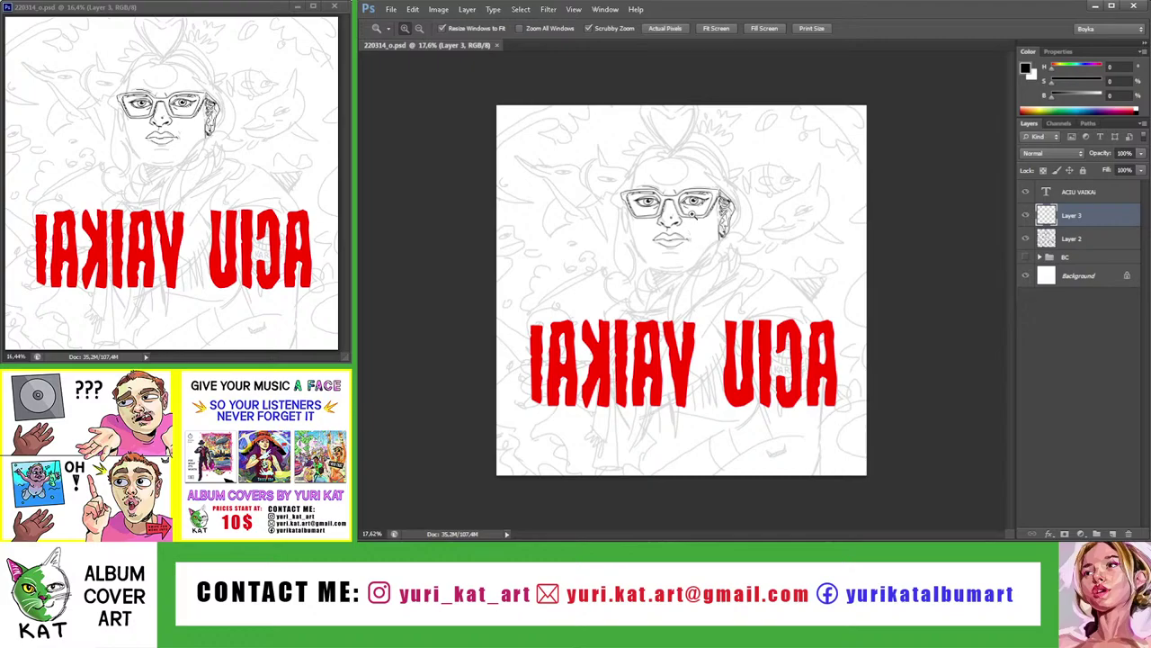
pyautogui.moveTo(693, 212)
pyautogui.mouseDown()
pyautogui.moveTo(720, 212)
pyautogui.moveTo(658, 243)
pyautogui.mouseUp()
# Ink the upper eyelid line, redrawing it once, then fit the canvas back on screen
pyautogui.press('r')
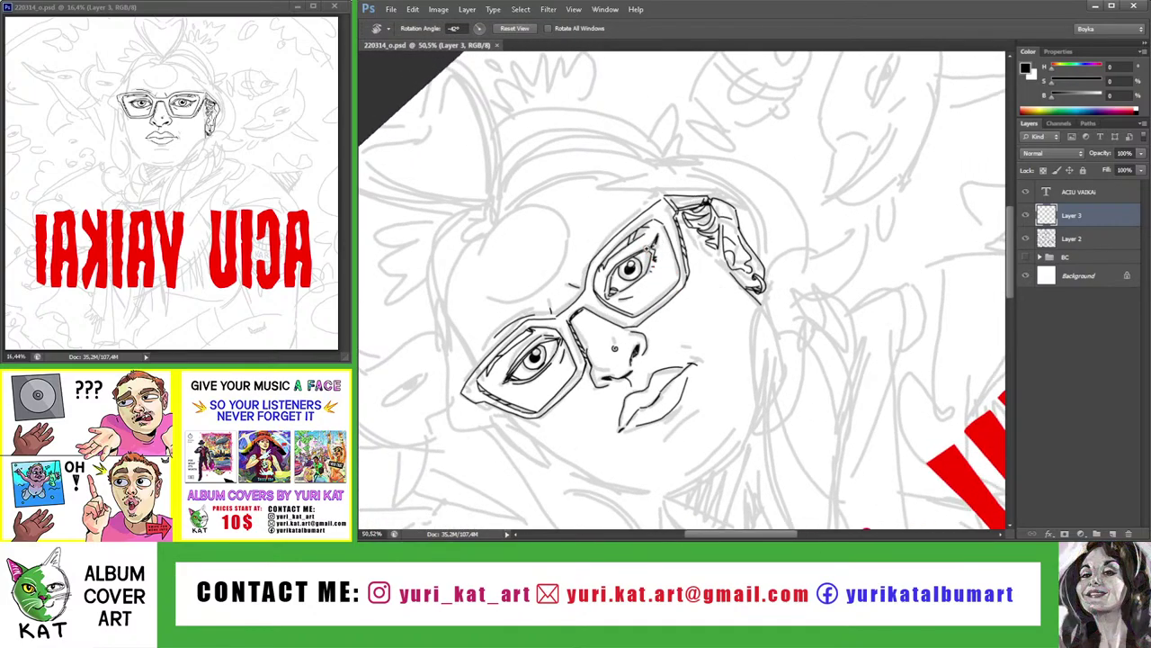
pyautogui.scroll(5, 657, 260)
pyautogui.moveTo(591, 276); pyautogui.dragTo(716, 214)
pyautogui.hotkey('ctrl', 'z')
pyautogui.moveTo(592, 276); pyautogui.dragTo(718, 213)
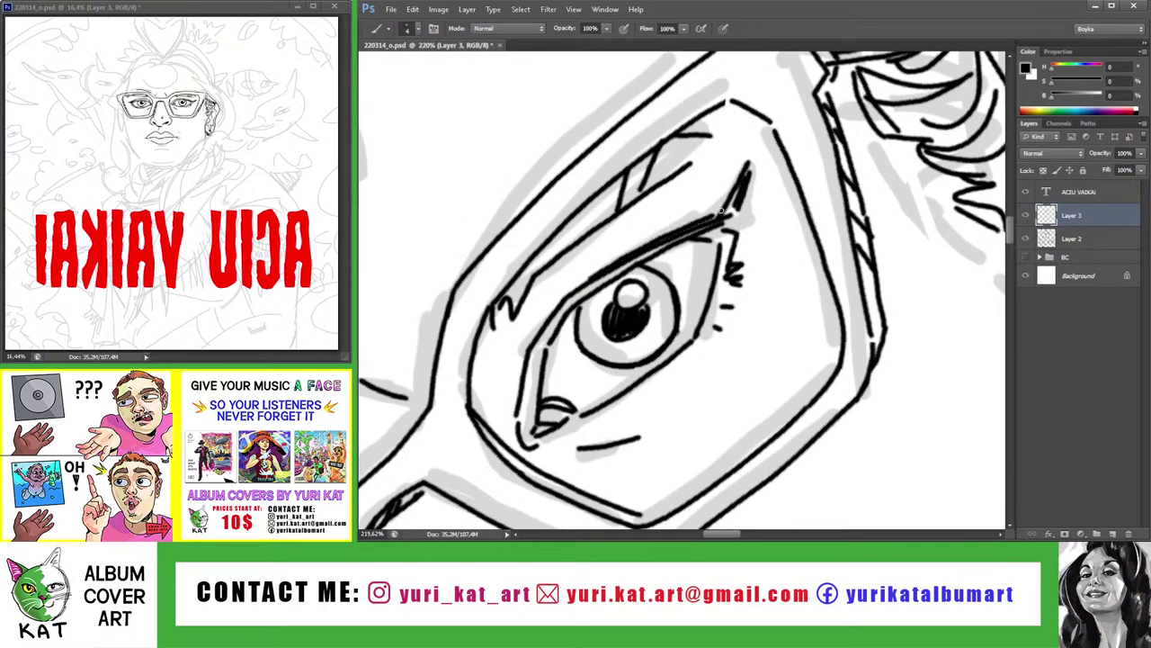
pyautogui.press('z')
pyautogui.hotkey('ctrl', '0')
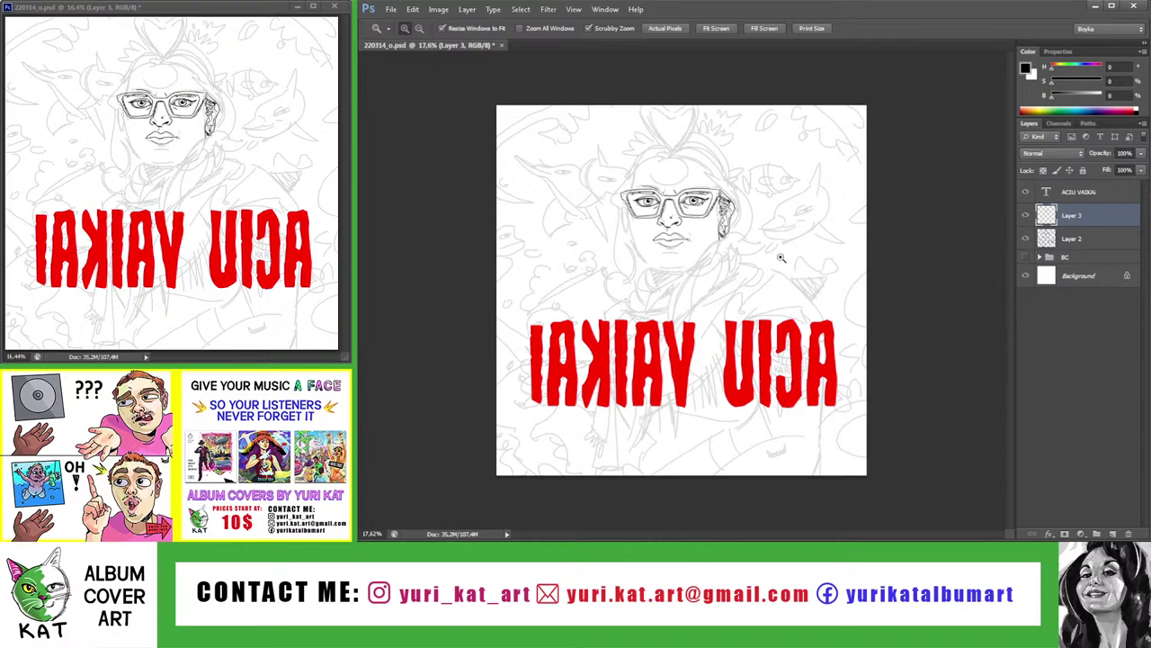
pyautogui.press('r')
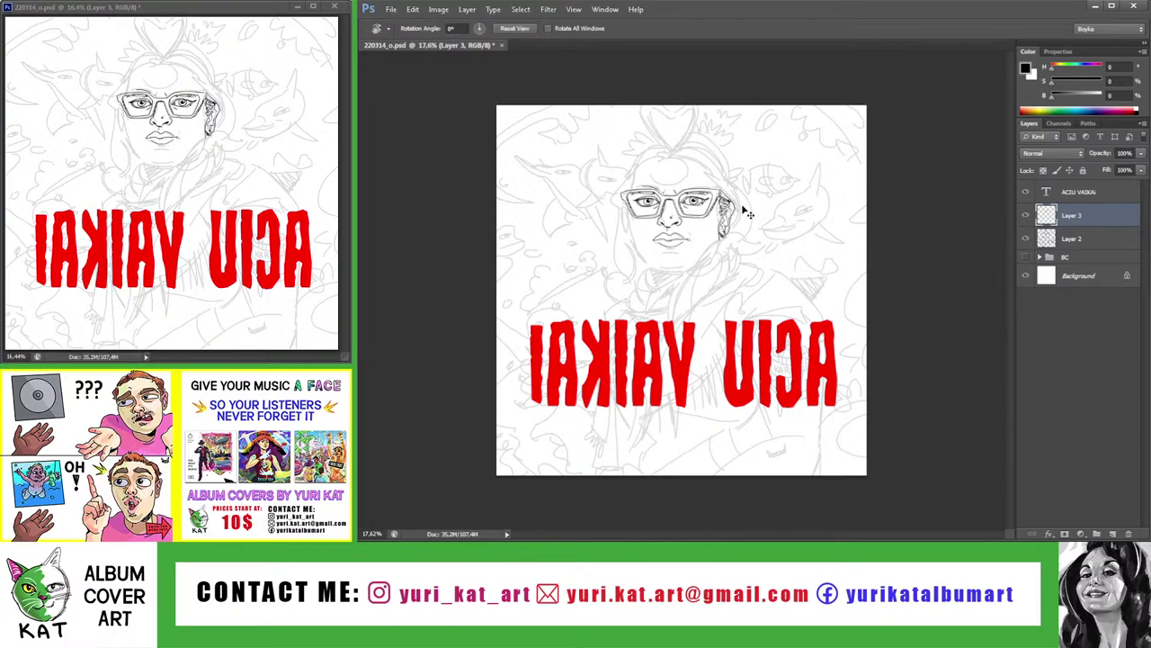
pyautogui.press('z')
pyautogui.scroll(1, 691, 270)
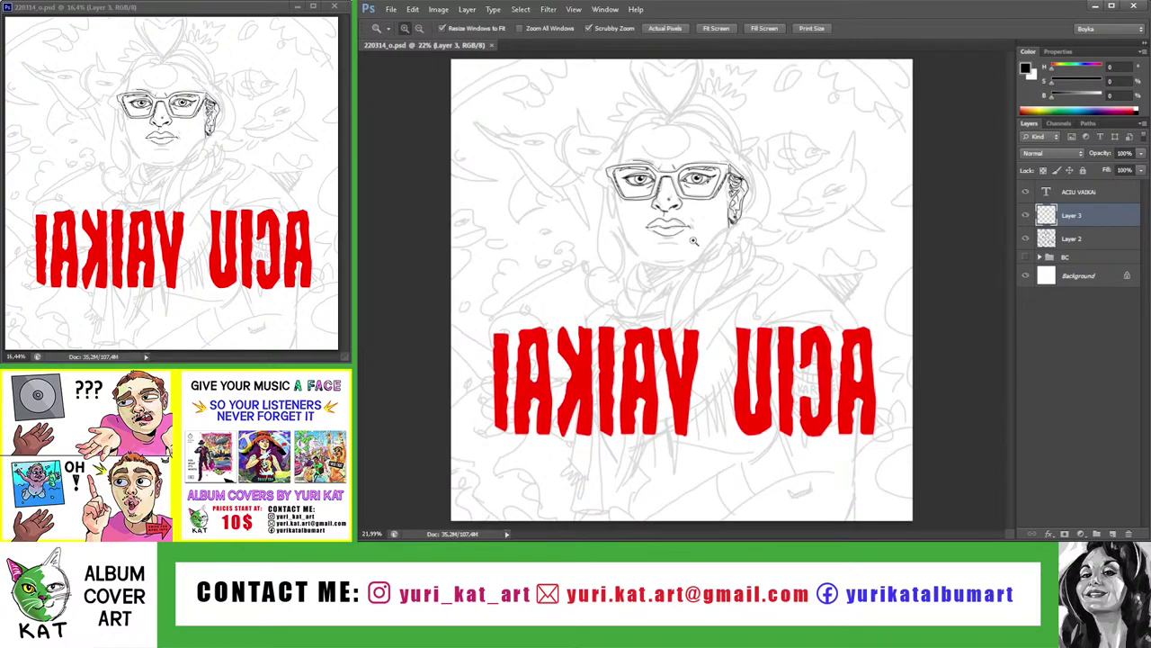
# Tilt and zoom the view to frame the nose and mouth closely
pyautogui.click(693, 240)
pyautogui.click(708, 237)
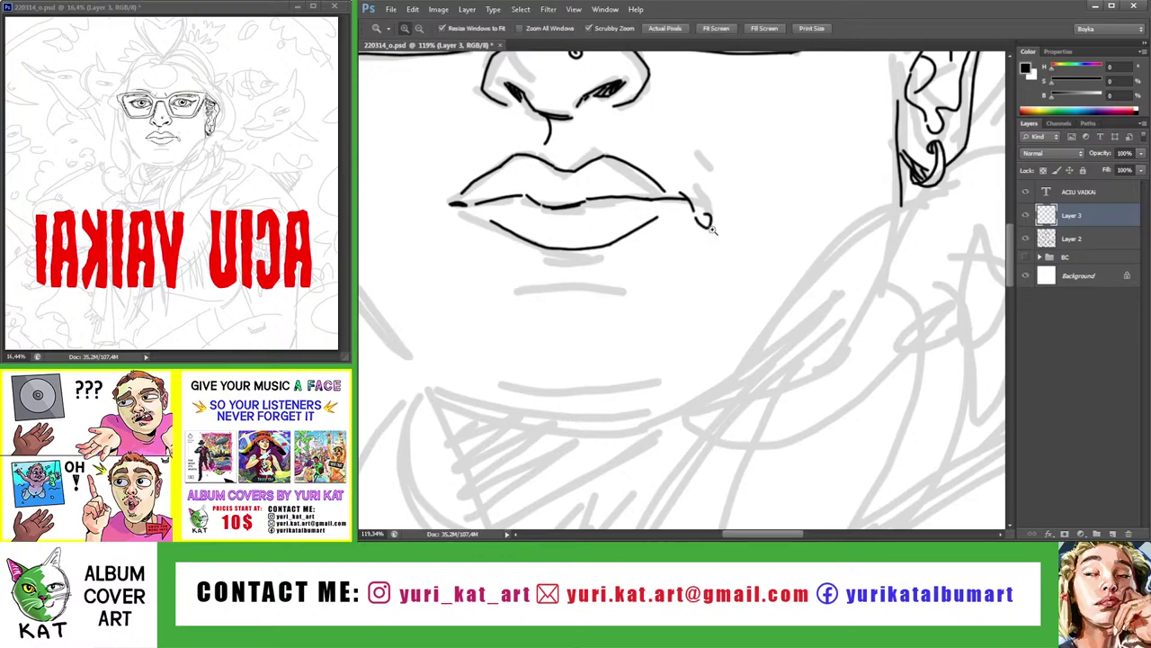
pyautogui.moveTo(709, 229)
pyautogui.mouseDown()
pyautogui.moveTo(621, 277)
pyautogui.moveTo(580, 278)
pyautogui.mouseUp()
pyautogui.press('r')
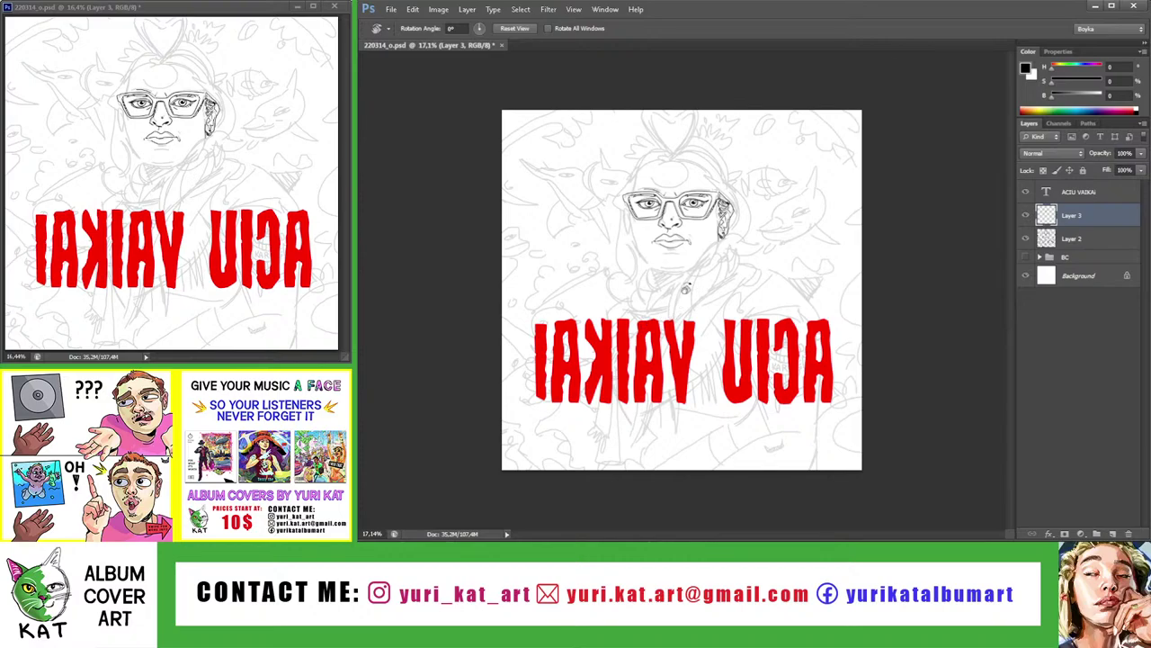
pyautogui.moveTo(702, 261)
pyautogui.mouseDown()
pyautogui.moveTo(681, 279)
pyautogui.moveTo(809, 278)
pyautogui.mouseUp()
pyautogui.press('z')
pyautogui.moveTo(742, 295)
pyautogui.mouseDown()
pyautogui.moveTo(644, 286)
pyautogui.moveTo(681, 249)
pyautogui.moveTo(614, 279)
pyautogui.mouseUp()
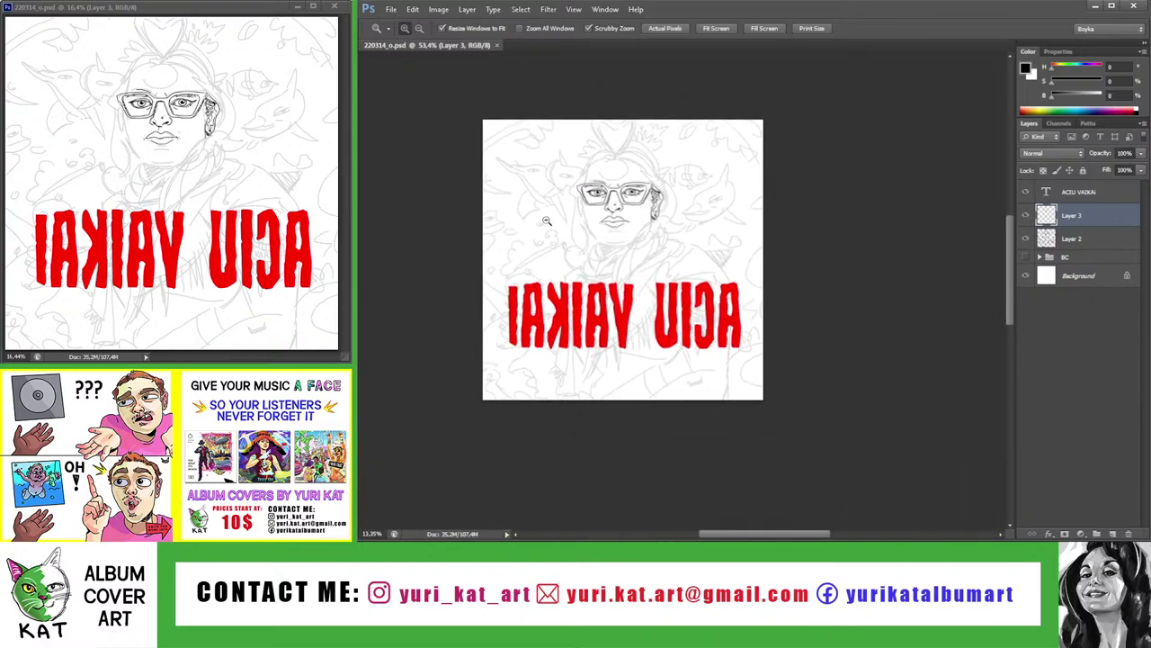
pyautogui.moveTo(667, 233); pyautogui.dragTo(698, 240)
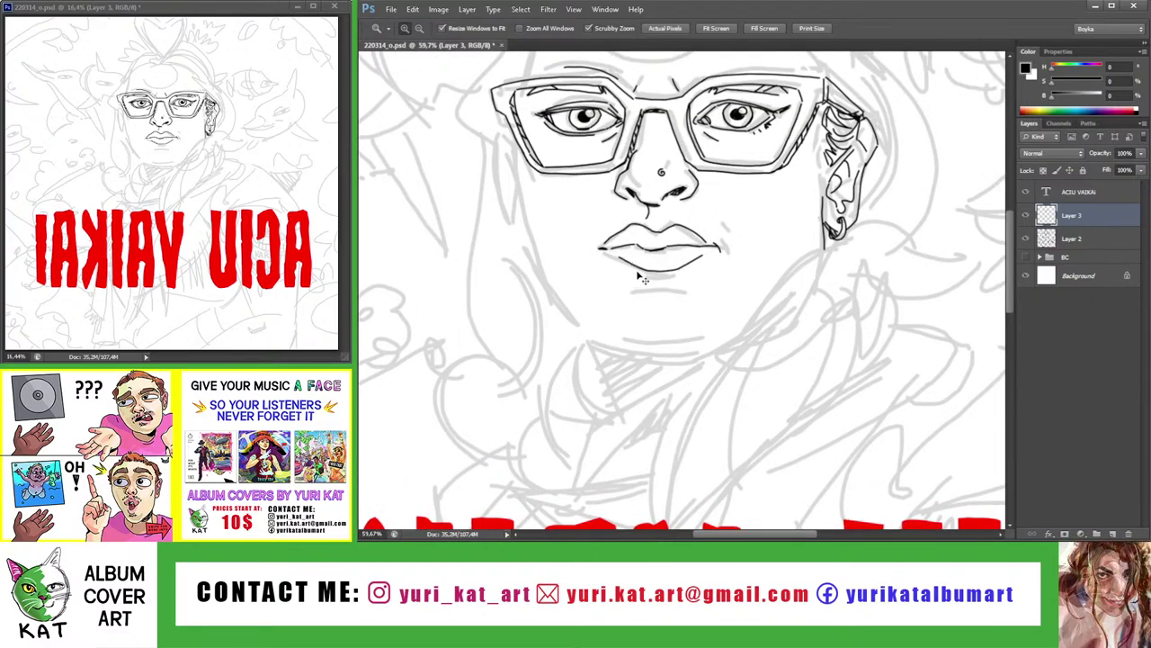
pyautogui.moveTo(649, 243); pyautogui.dragTo(679, 243)
# Lasso the left part of the lips and nudge it into a better position
pyautogui.press('l')
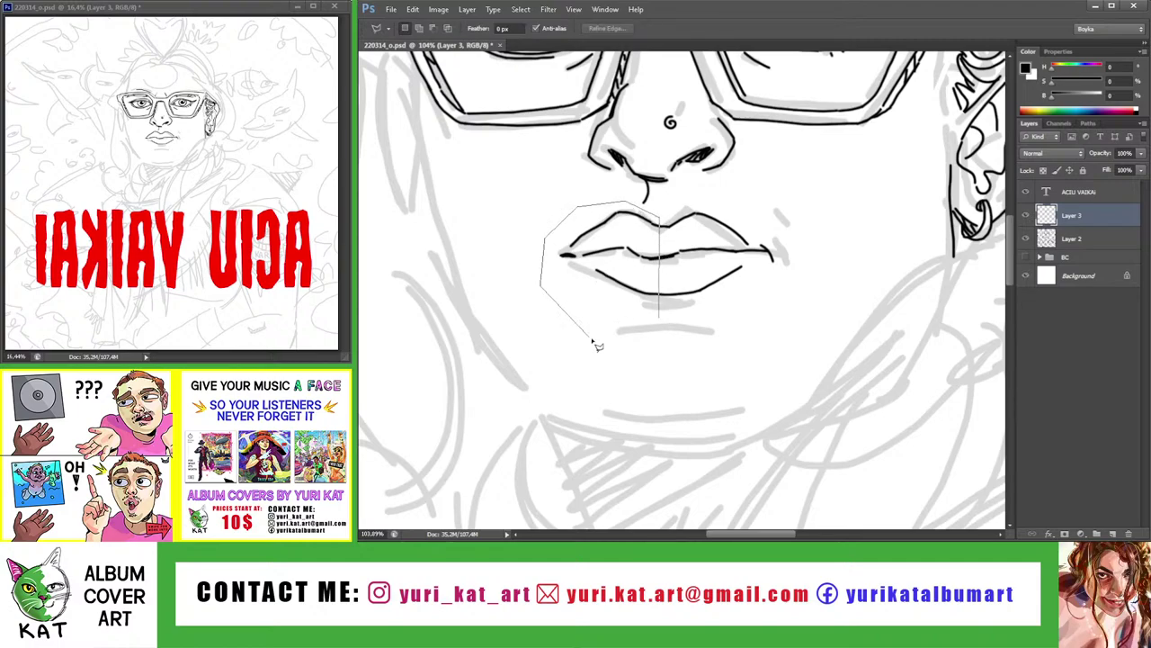
pyautogui.moveTo(644, 340); pyautogui.dragTo(640, 336)
pyautogui.press('v')
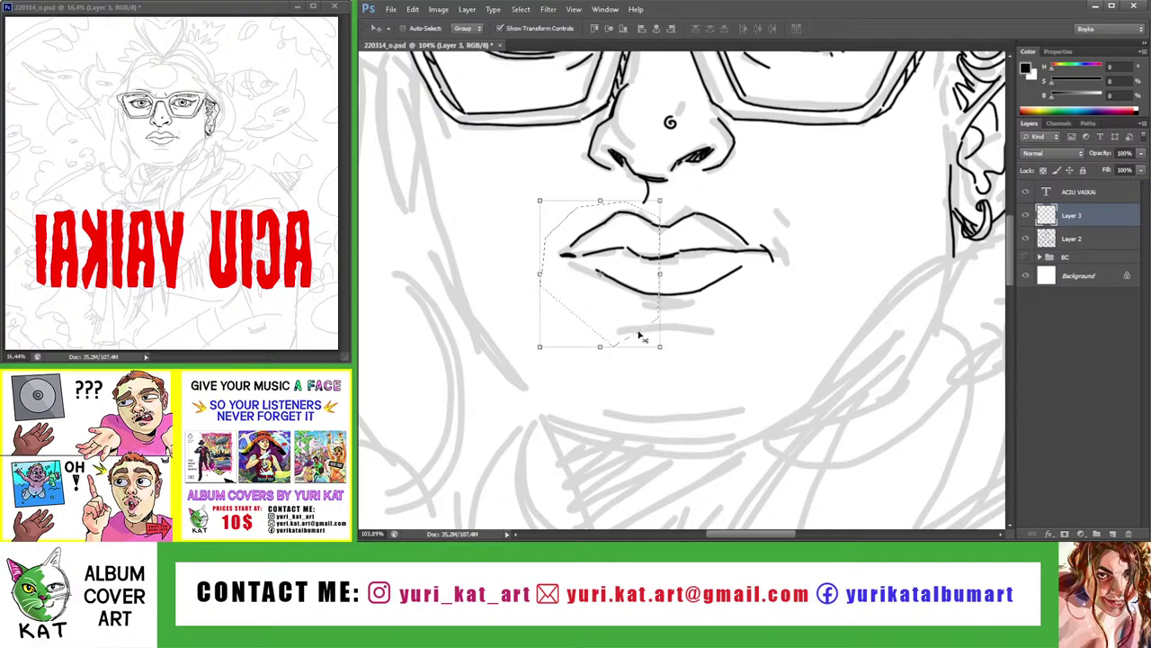
pyautogui.hotkey('ctrl', 'd')
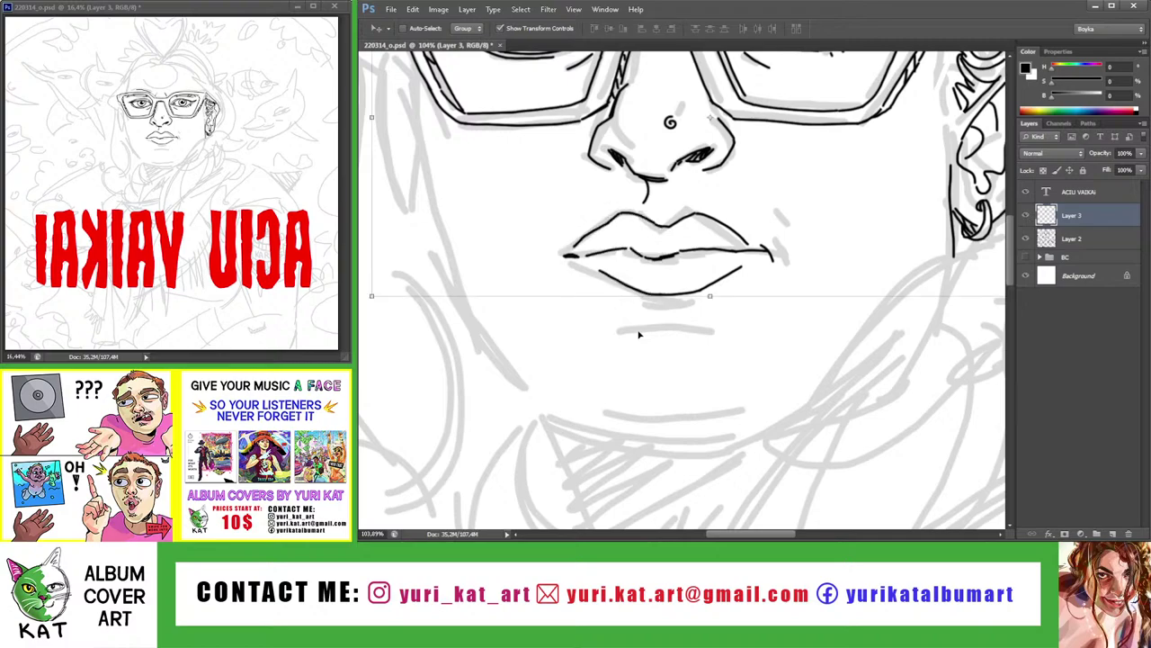
pyautogui.press('z')
pyautogui.scroll(-5, 639, 336)
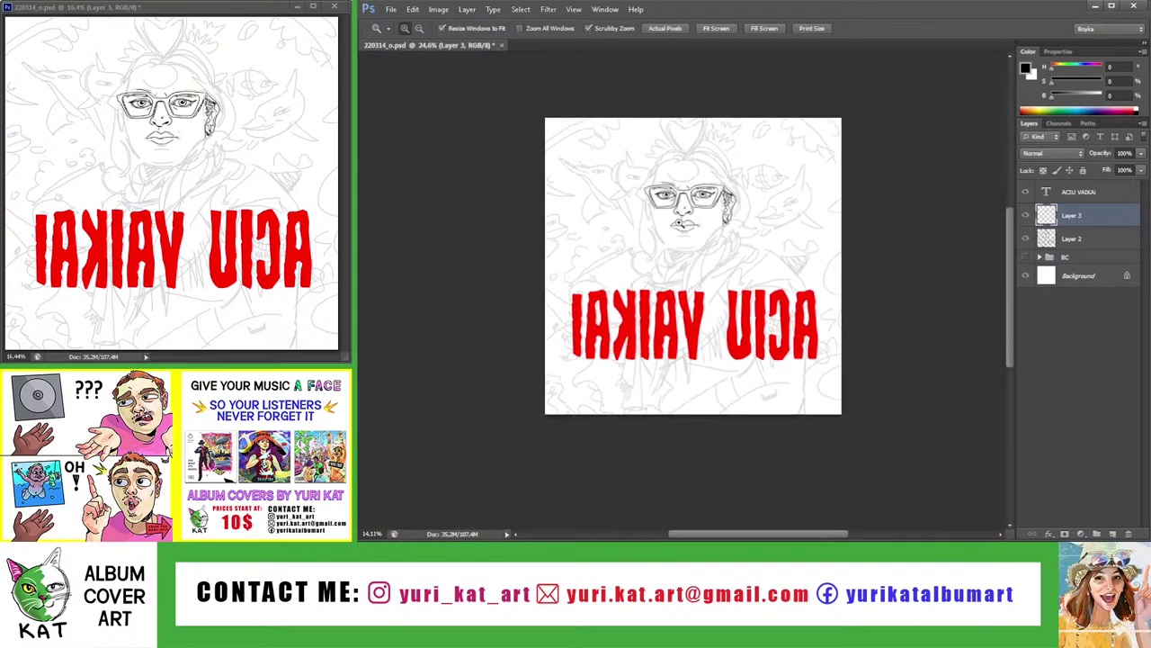
pyautogui.scroll(-2, 684, 224)
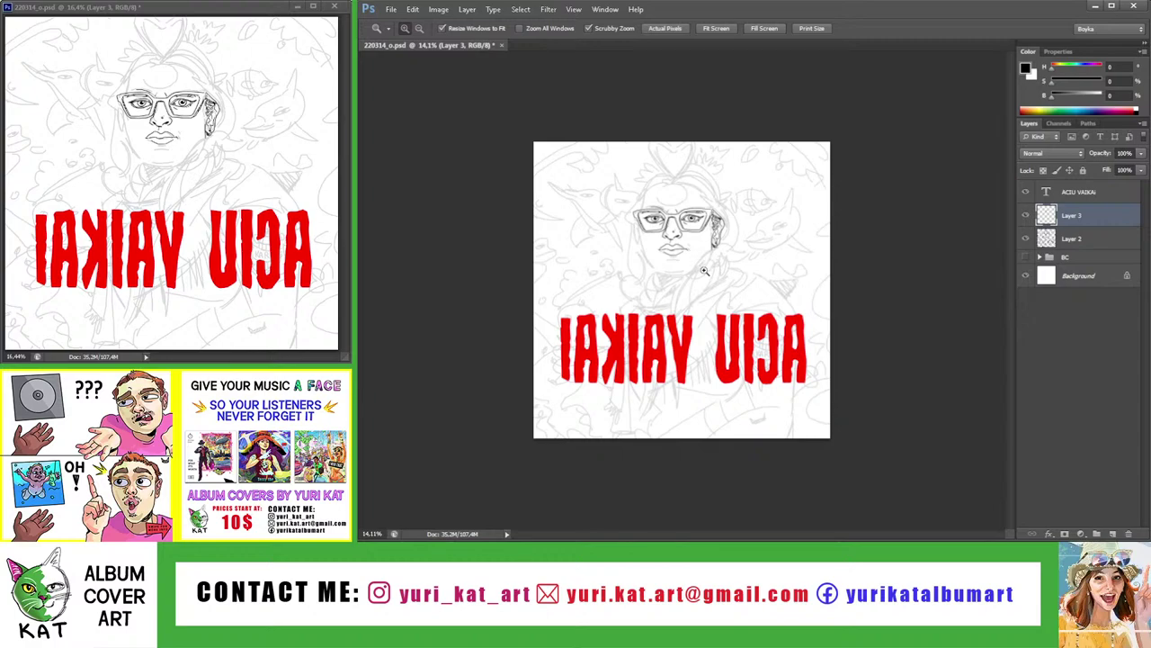
pyautogui.scroll(3, 705, 270)
pyautogui.scroll(2, 705, 270)
pyautogui.press('v')
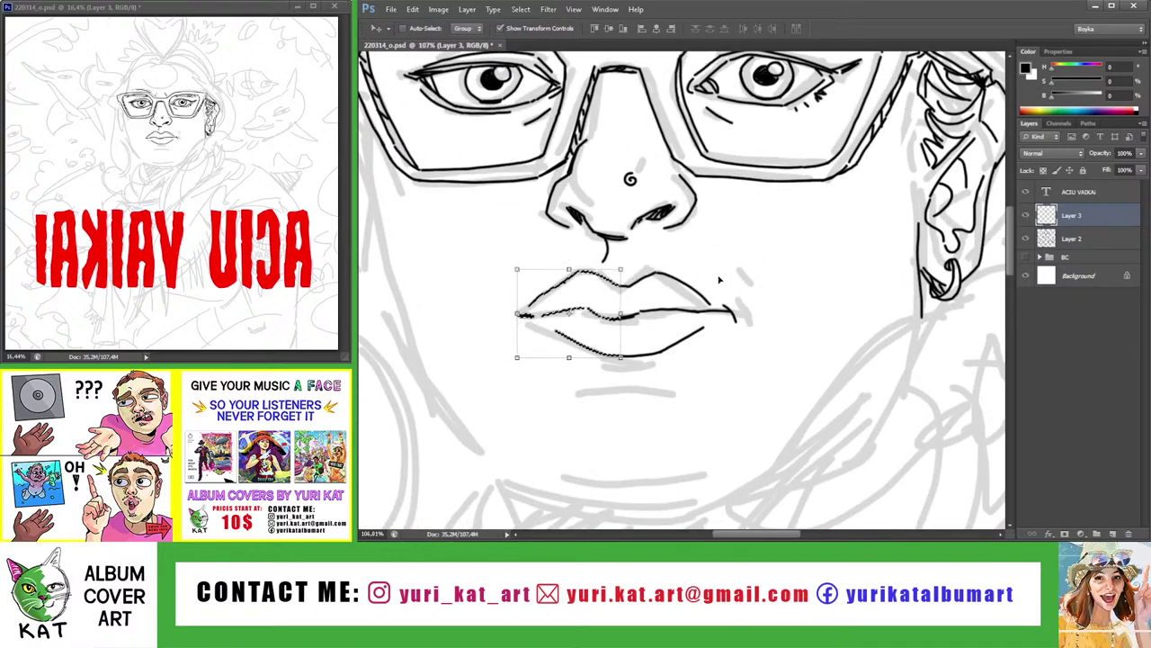
pyautogui.hotkey('ctrl', 'd')
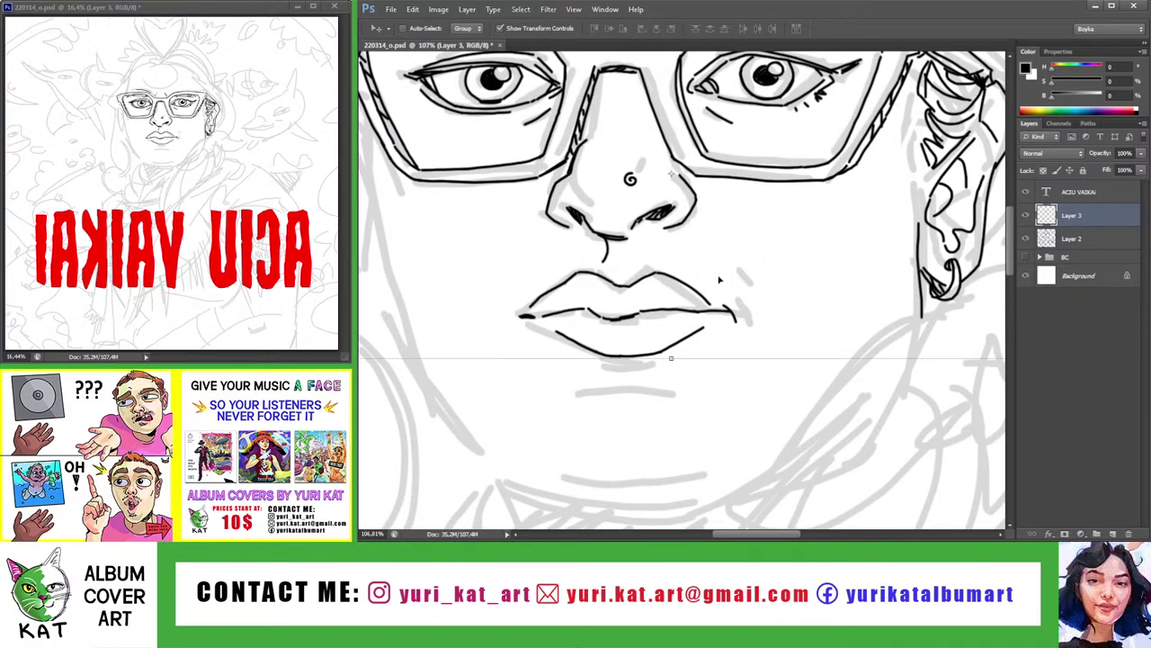
# Zoom out to the full image to check the repositioned mouth
pyautogui.press('z')
pyautogui.moveTo(640, 300)
pyautogui.mouseDown()
pyautogui.moveTo(668, 348)
pyautogui.moveTo(546, 274)
pyautogui.mouseUp()
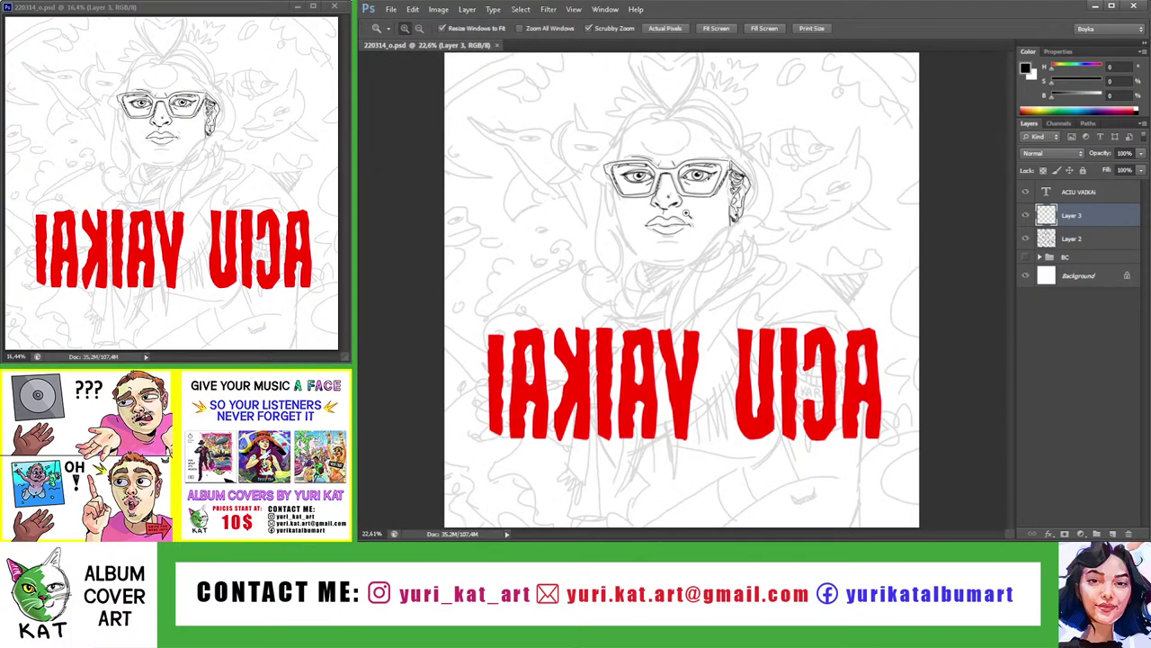
pyautogui.moveTo(684, 210)
pyautogui.mouseDown()
pyautogui.moveTo(647, 236)
pyautogui.moveTo(710, 235)
pyautogui.moveTo(637, 241)
pyautogui.mouseUp()
pyautogui.hotkey('ctrl', '0')
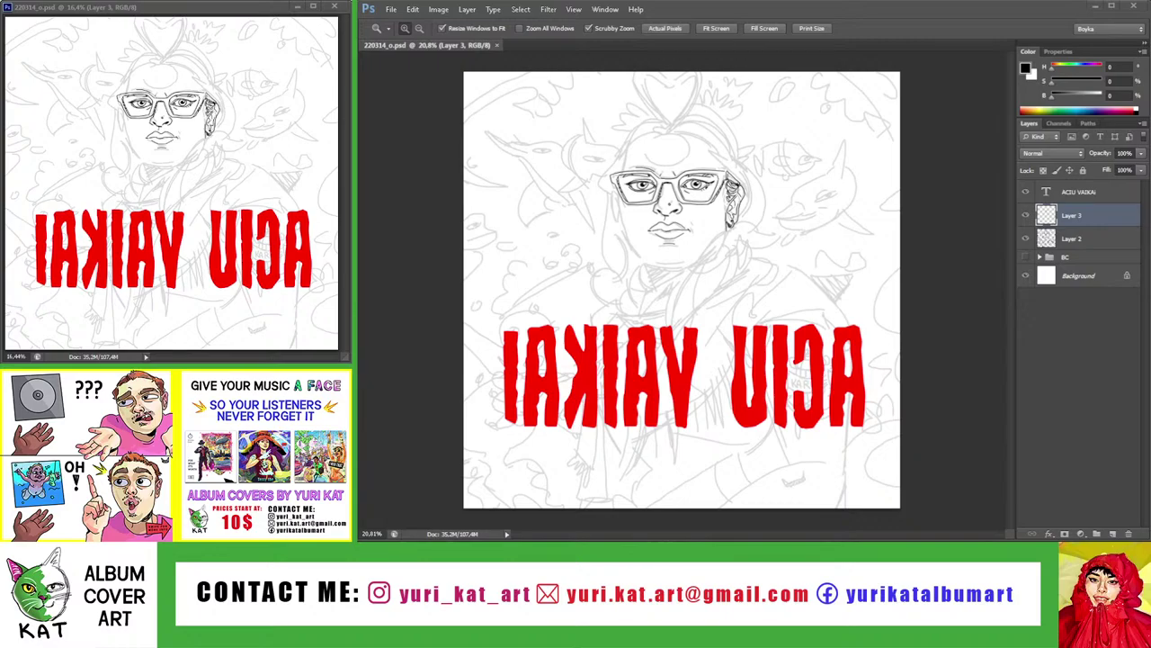
pyautogui.scroll(5, 667, 199)
pyautogui.scroll(3, 594, 196)
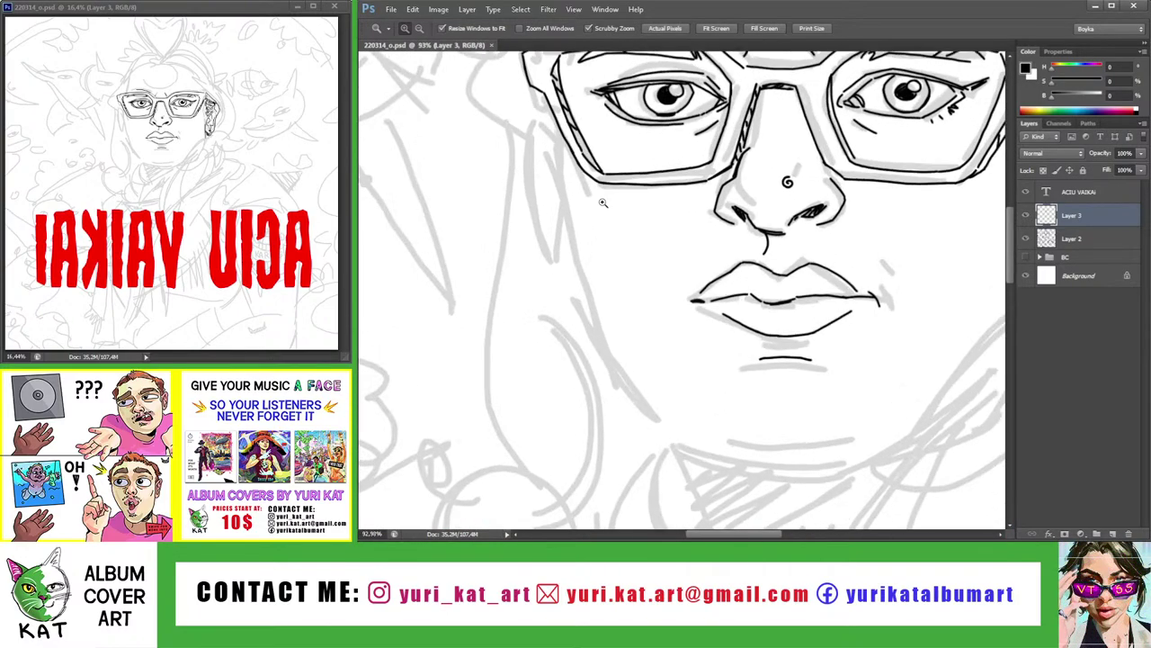
pyautogui.press('b')
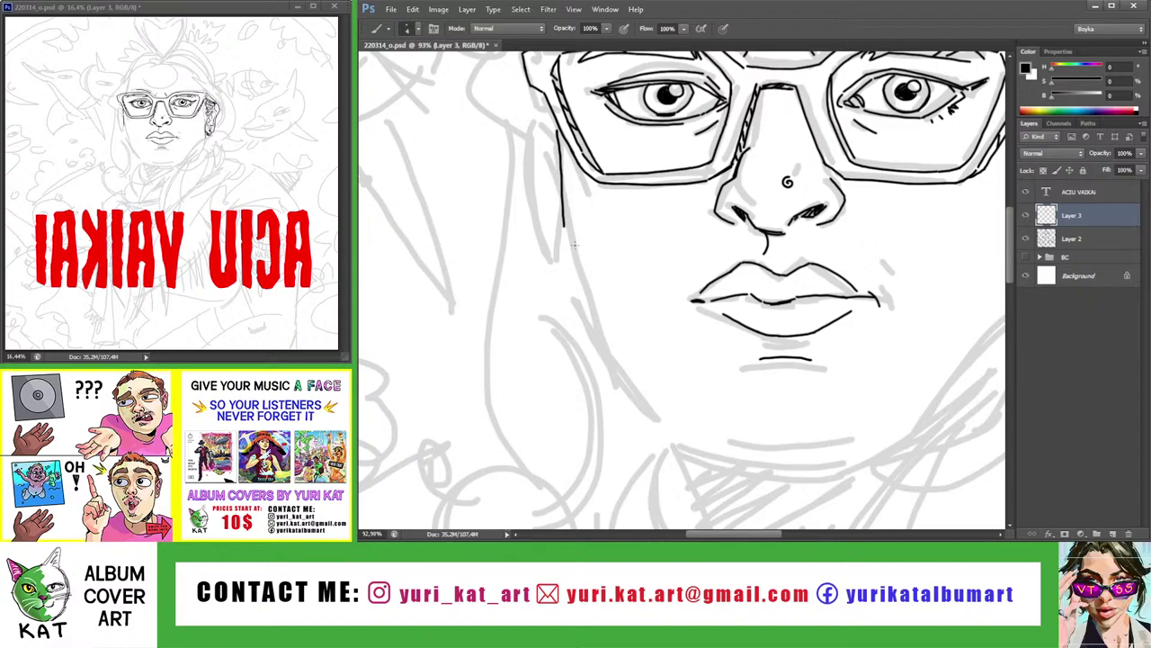
# Ink the left face contour down the cheek toward the chin
pyautogui.moveTo(557, 158)
pyautogui.mouseDown()
pyautogui.moveTo(561, 223)
pyautogui.moveTo(593, 304)
pyautogui.mouseUp()
pyautogui.hotkey('ctrl', 'z')
pyautogui.moveTo(560, 219); pyautogui.dragTo(589, 294)
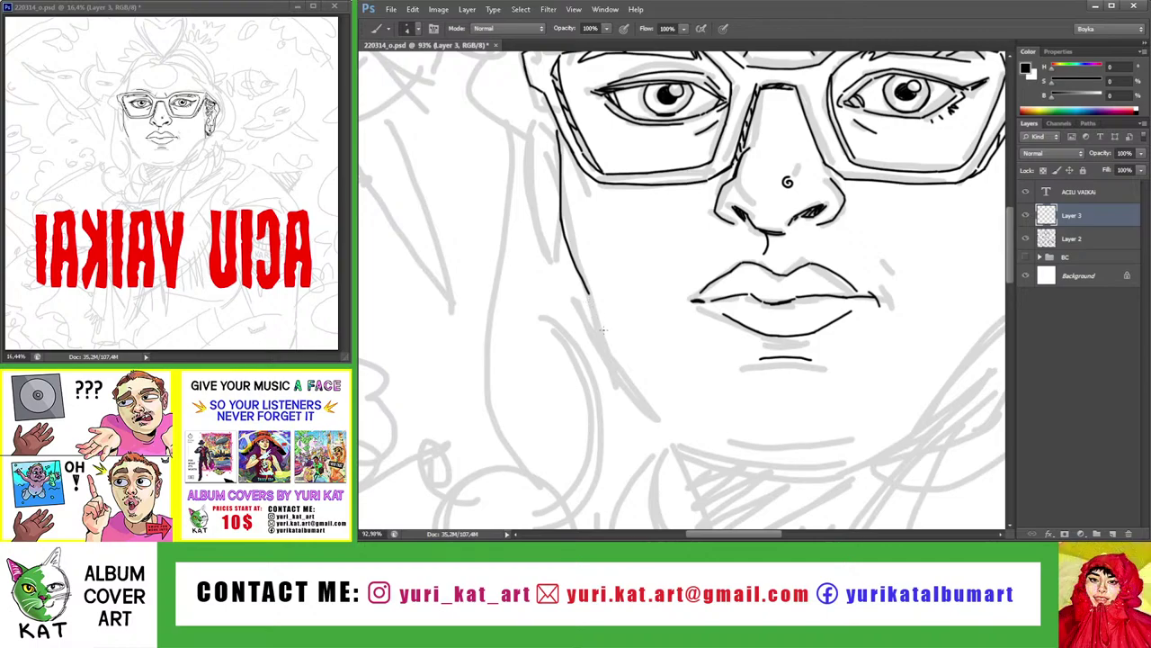
pyautogui.press('r')
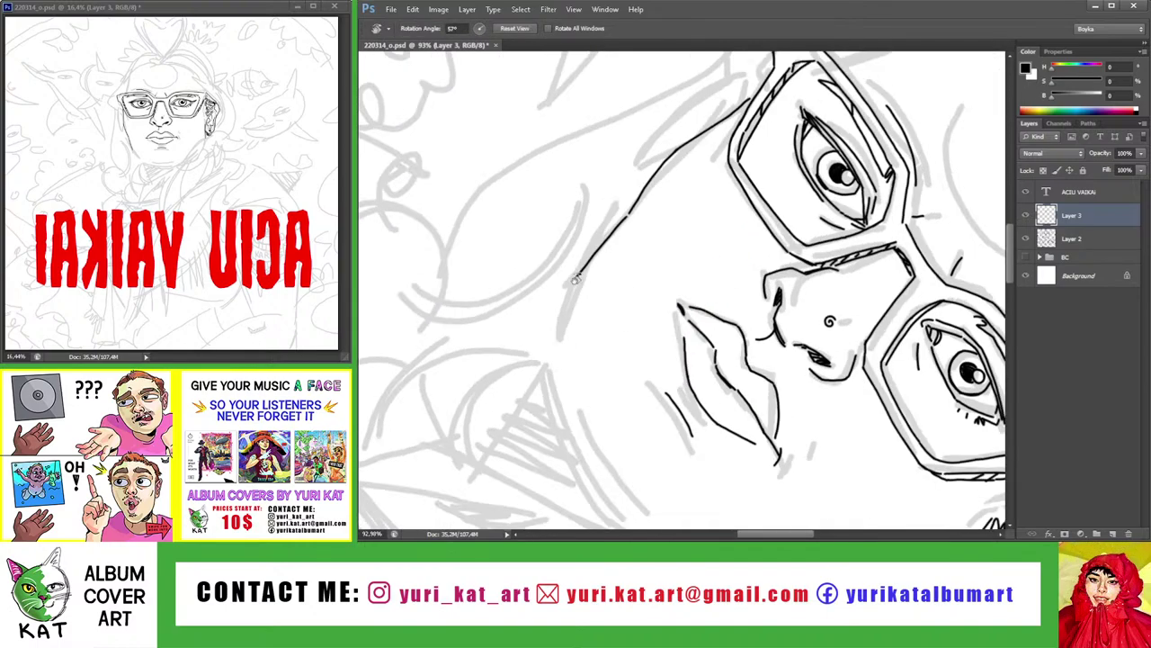
pyautogui.moveTo(612, 369)
pyautogui.mouseDown()
pyautogui.moveTo(574, 263)
pyautogui.moveTo(540, 424)
pyautogui.mouseUp()
pyautogui.scroll(2, 574, 290)
pyautogui.press('b')
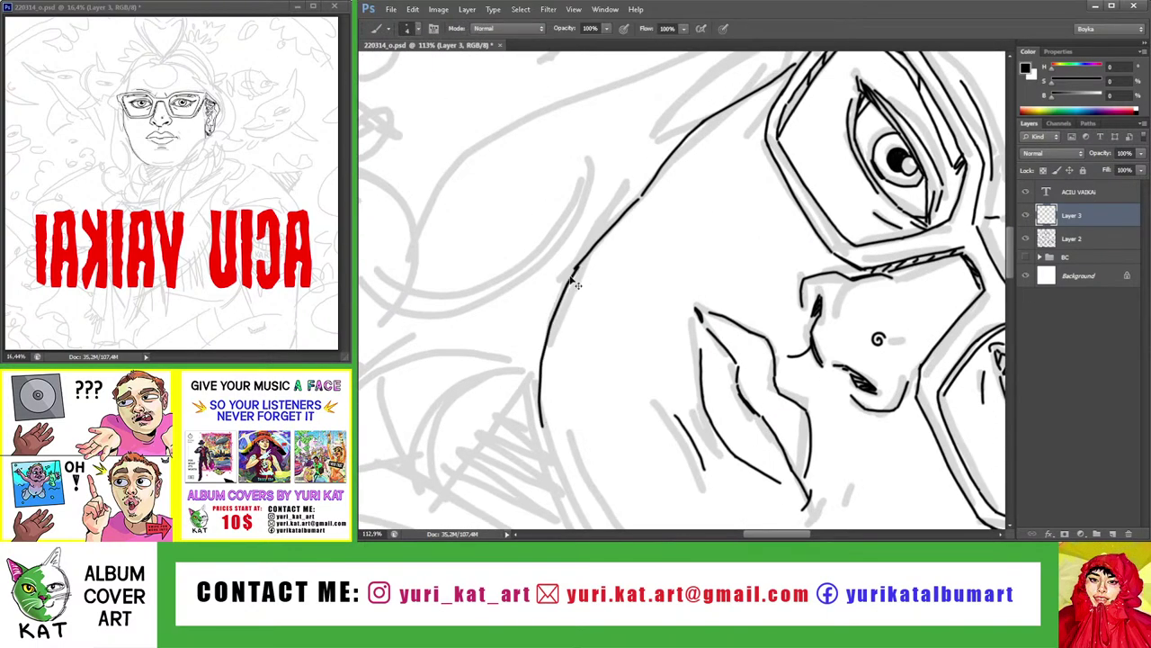
pyautogui.hotkey('ctrl', 'z')
pyautogui.moveTo(576, 264); pyautogui.dragTo(541, 426)
pyautogui.press('z')
pyautogui.hotkey('ctrl', '0')
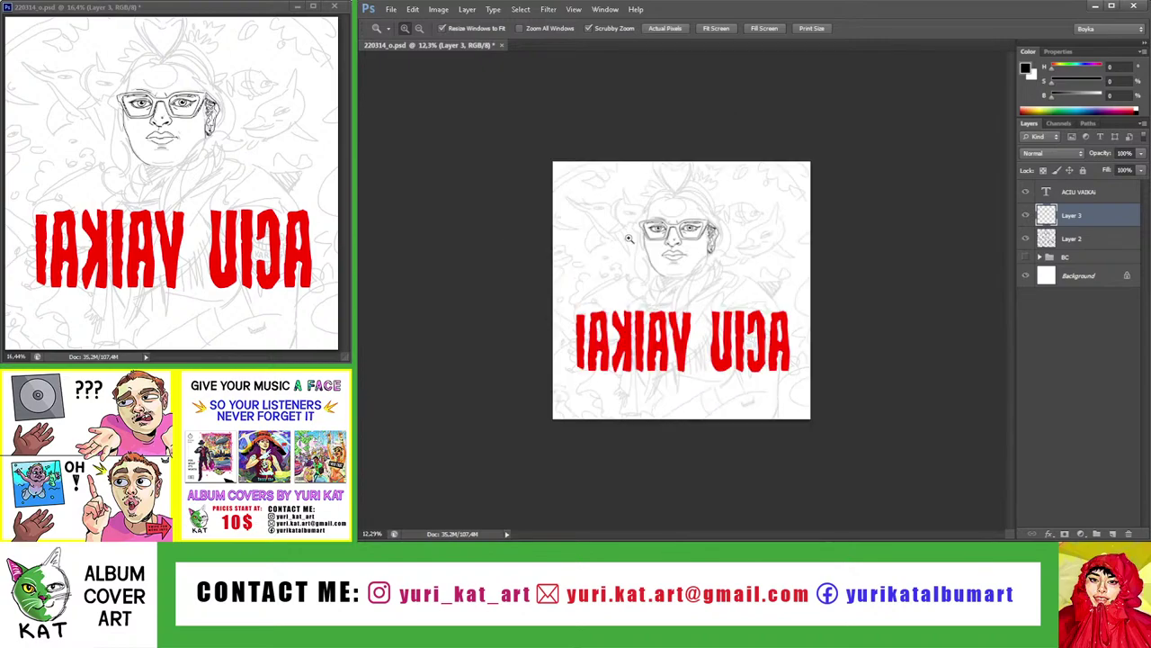
# Ink a line running down from beside the ear, redrawing it once
pyautogui.moveTo(639, 223); pyautogui.dragTo(670, 236)
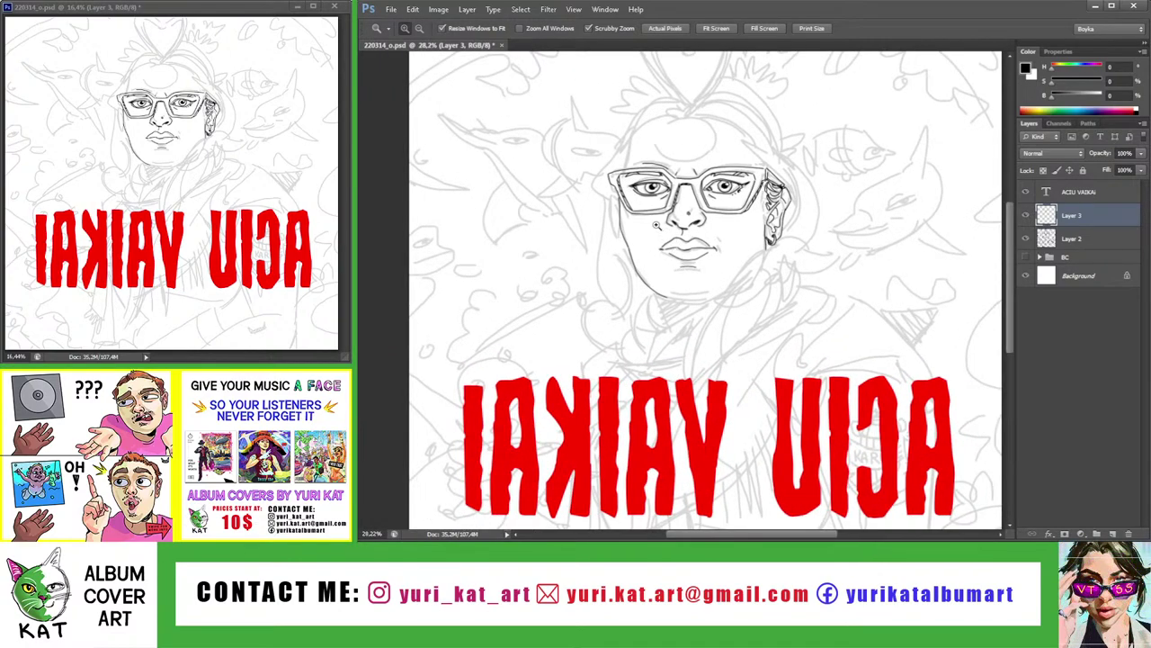
pyautogui.moveTo(739, 249)
pyautogui.mouseDown()
pyautogui.moveTo(754, 236)
pyautogui.moveTo(764, 243)
pyautogui.mouseUp()
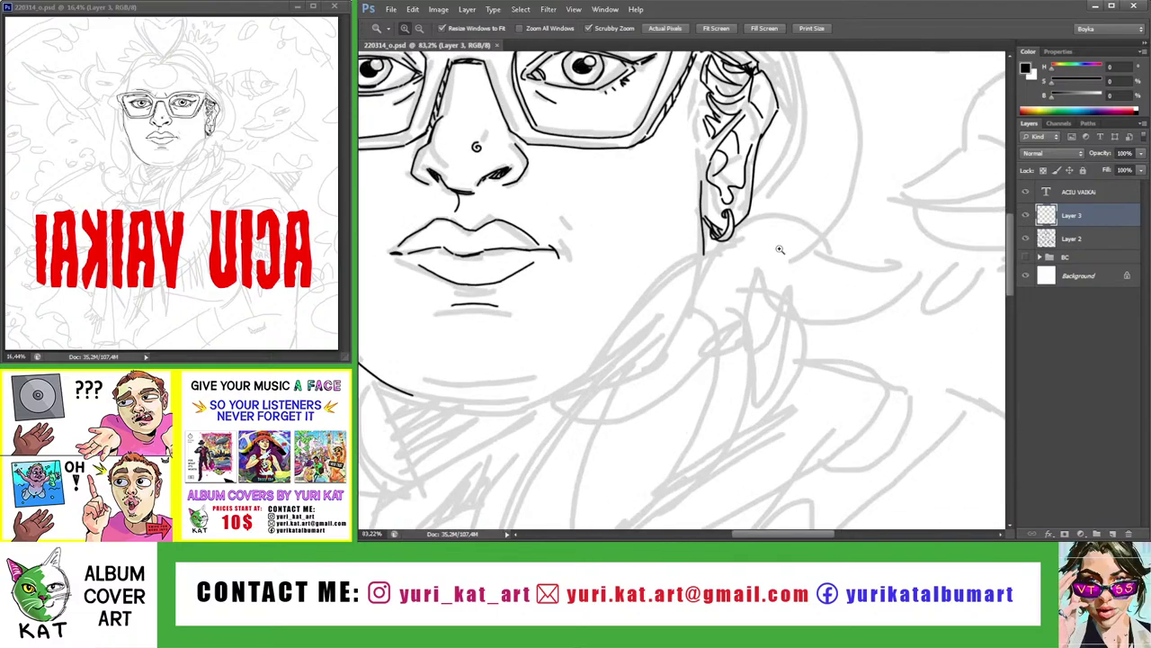
pyautogui.press('b')
pyautogui.moveTo(773, 166)
pyautogui.mouseDown()
pyautogui.moveTo(762, 236)
pyautogui.moveTo(616, 367)
pyautogui.mouseUp()
pyautogui.hotkey('ctrl', 'z')
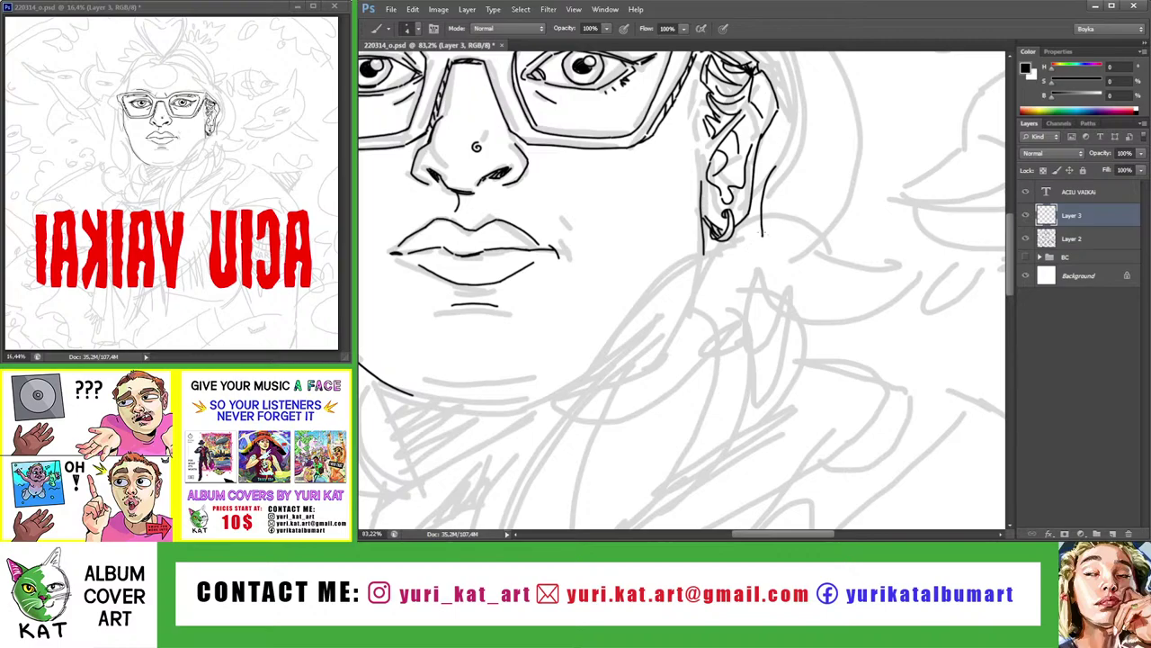
pyautogui.moveTo(761, 236)
pyautogui.mouseDown()
pyautogui.moveTo(593, 335)
pyautogui.moveTo(720, 208)
pyautogui.mouseUp()
# Ink a curved jawline sweeping down toward the neck, redrawing it once
pyautogui.press('r')
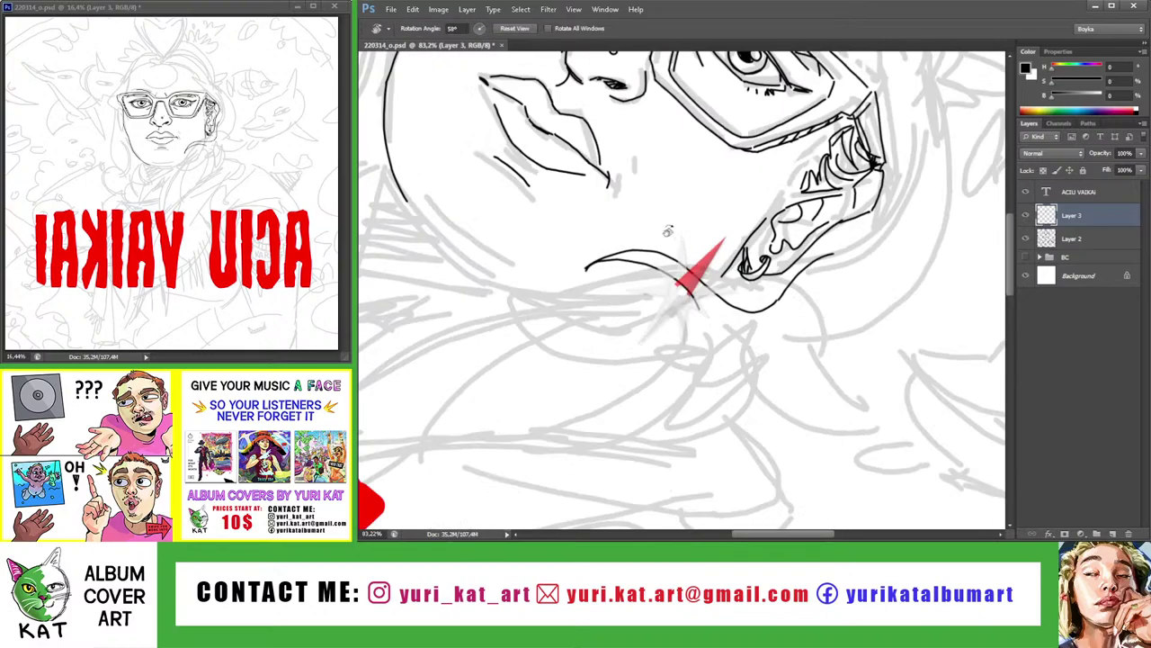
pyautogui.scroll(1, 720, 208)
pyautogui.press('b')
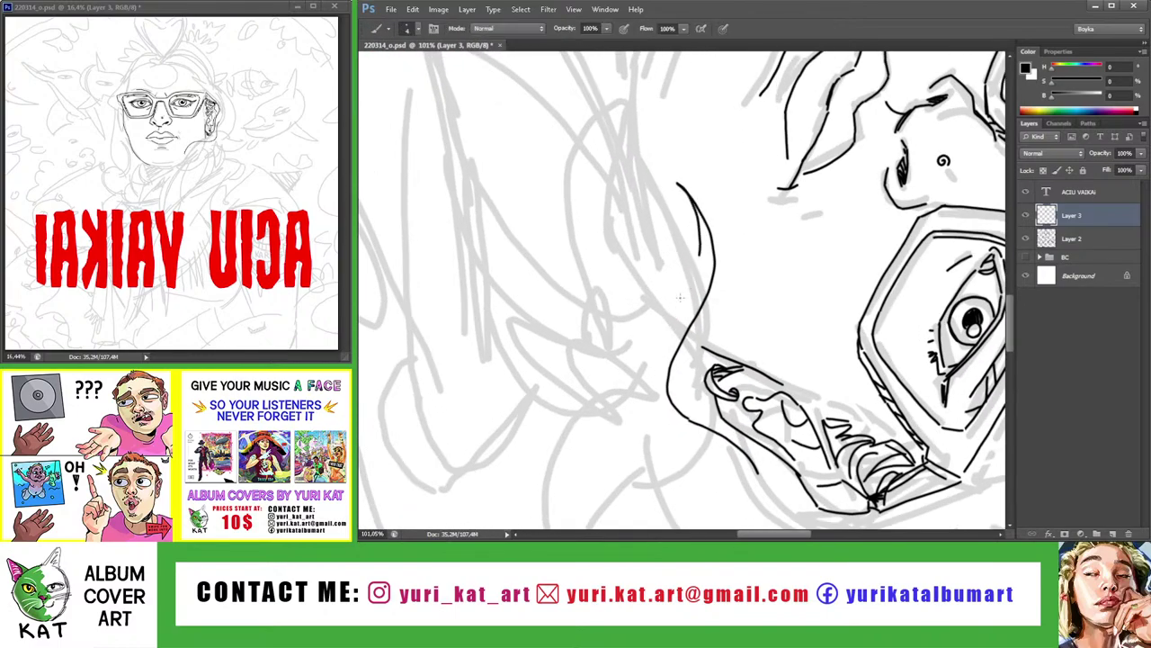
pyautogui.moveTo(677, 185); pyautogui.dragTo(632, 371)
pyautogui.hotkey('ctrl', 'z')
pyautogui.moveTo(679, 184); pyautogui.dragTo(632, 396)
pyautogui.press('z')
pyautogui.hotkey('ctrl', '0')
pyautogui.scroll(-1, 667, 247)
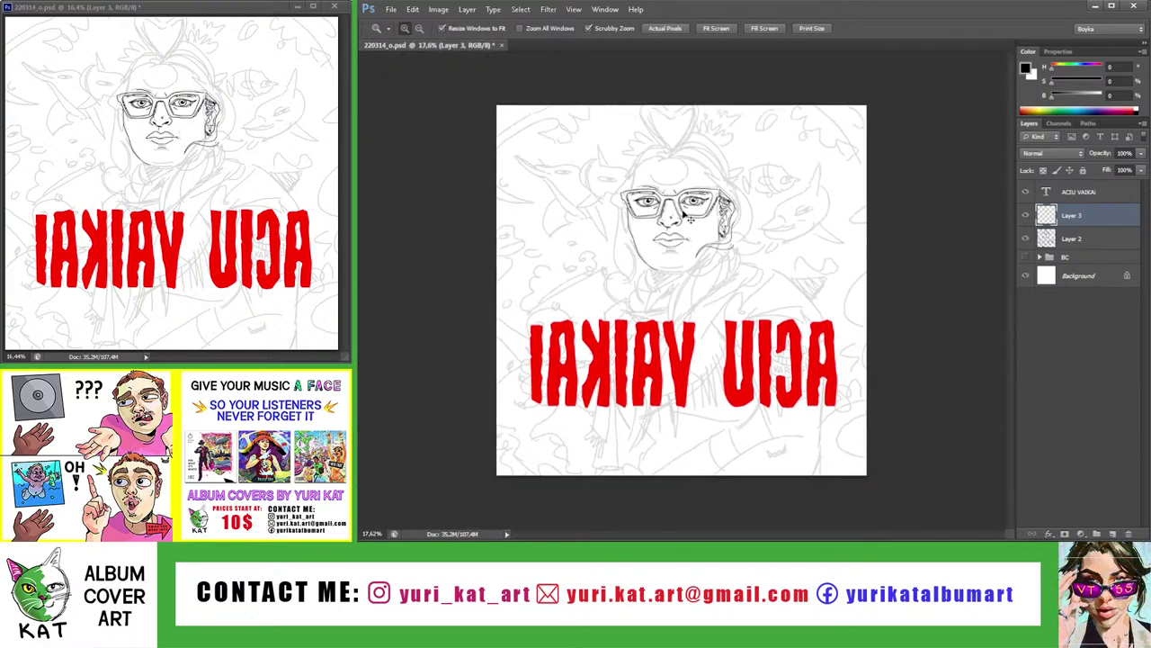
pyautogui.scroll(3, 667, 248)
pyautogui.moveTo(737, 280)
pyautogui.mouseDown()
pyautogui.moveTo(665, 227)
pyautogui.moveTo(569, 305)
pyautogui.mouseUp()
# Ink a curved hair strand below the ear and check the whole artwork
pyautogui.scroll(3, 666, 227)
pyautogui.press('b')
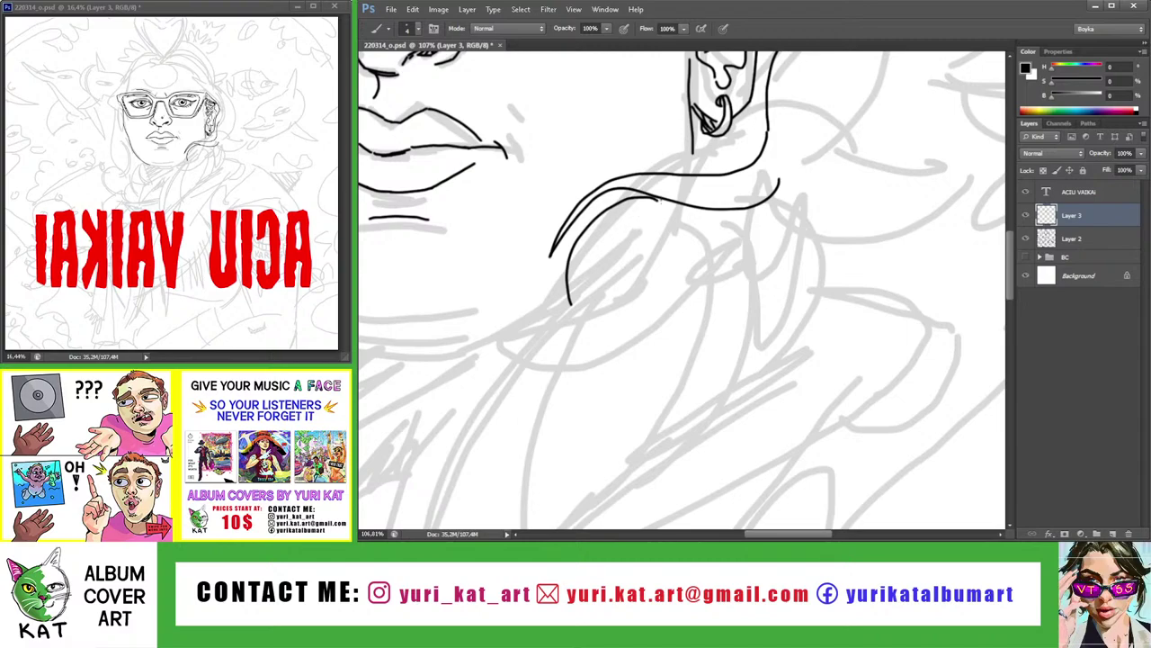
pyautogui.moveTo(658, 200)
pyautogui.mouseDown()
pyautogui.moveTo(608, 333)
pyautogui.moveTo(703, 244)
pyautogui.mouseUp()
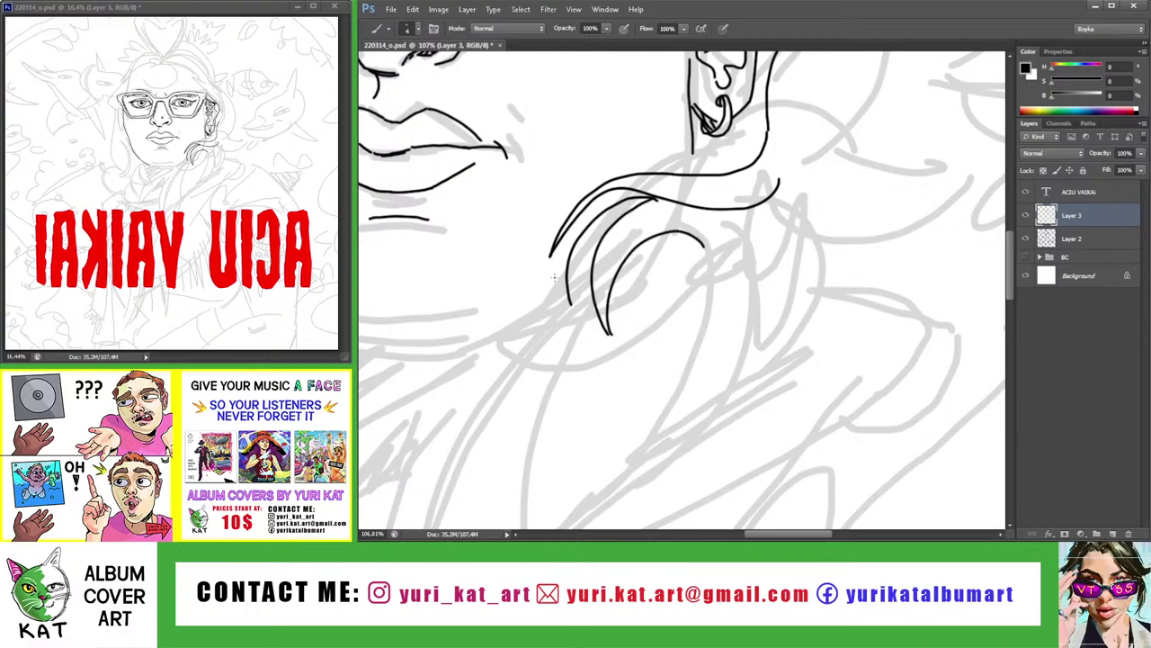
pyautogui.moveTo(553, 277)
pyautogui.mouseDown()
pyautogui.moveTo(640, 236)
pyautogui.moveTo(544, 274)
pyautogui.moveTo(640, 284)
pyautogui.moveTo(555, 266)
pyautogui.moveTo(647, 297)
pyautogui.moveTo(670, 320)
pyautogui.moveTo(689, 274)
pyautogui.moveTo(756, 256)
pyautogui.mouseUp()
pyautogui.hotkey('ctrl', 'z')
# Draw a C-shaped hair curl with a second crescent inside it
pyautogui.hotkey('ctrl', 'z')
pyautogui.hotkey('ctrl', 'z')
pyautogui.press('z')
pyautogui.press('b')
pyautogui.moveTo(727, 333)
pyautogui.mouseDown()
pyautogui.moveTo(729, 264)
pyautogui.moveTo(737, 323)
pyautogui.mouseUp()
pyautogui.hotkey('ctrl', 'z')
pyautogui.moveTo(736, 256)
pyautogui.mouseDown()
pyautogui.moveTo(738, 323)
pyautogui.moveTo(693, 254)
pyautogui.moveTo(733, 258)
pyautogui.moveTo(703, 270)
pyautogui.moveTo(666, 387)
pyautogui.mouseUp()
pyautogui.hotkey('ctrl', 'z')
pyautogui.press('z')
pyautogui.press('b')
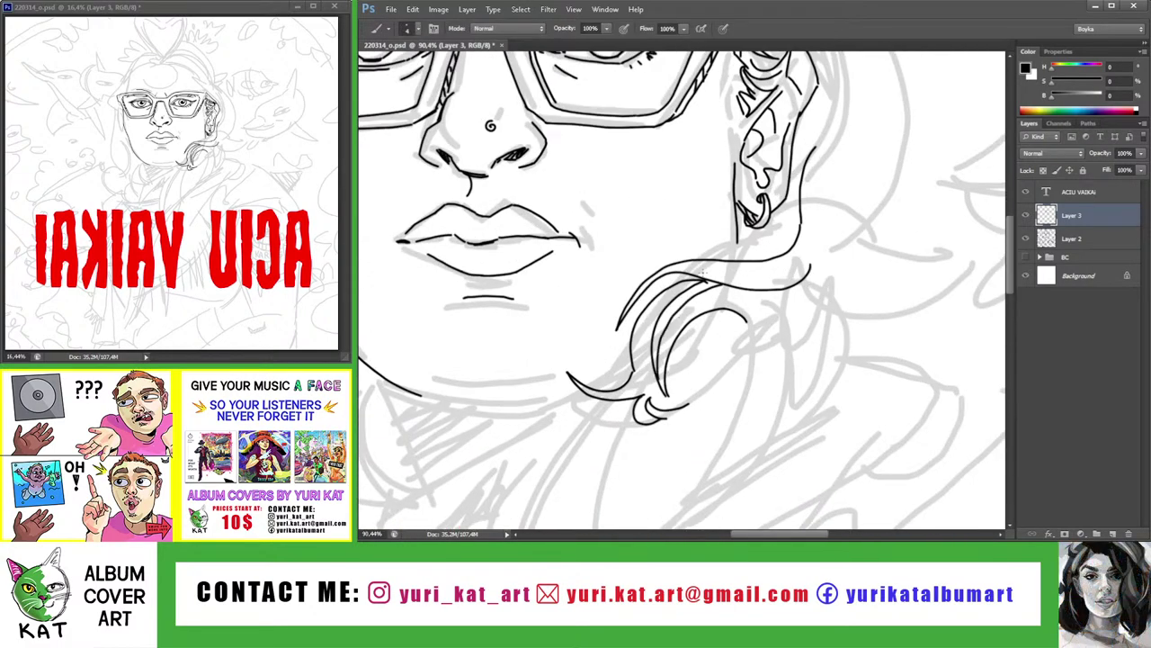
pyautogui.press('z')
pyautogui.moveTo(704, 270); pyautogui.dragTo(740, 324)
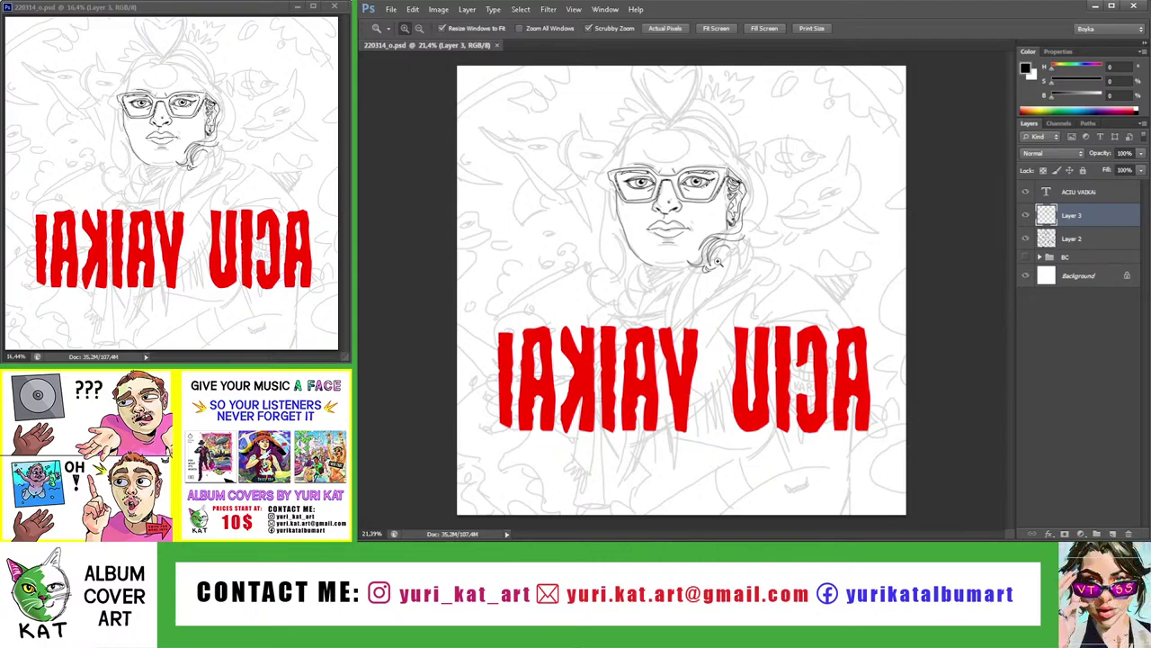
pyautogui.scroll(3, 719, 261)
pyautogui.scroll(3, 667, 250)
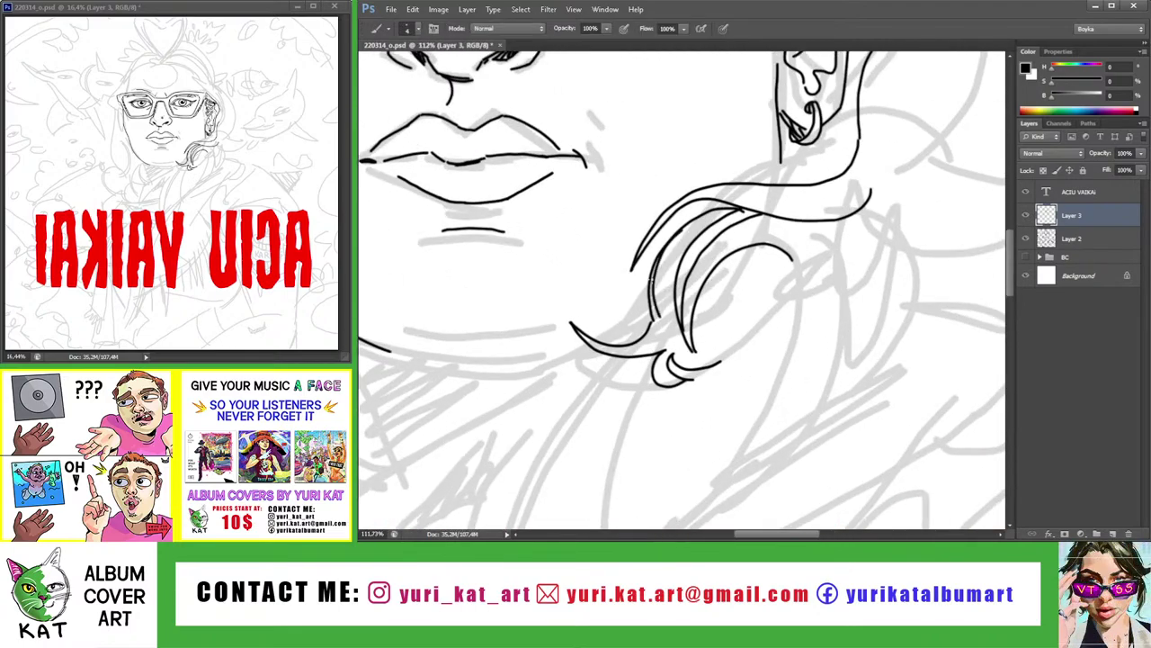
# Redraw one strand inside the hair curl
pyautogui.hotkey('ctrl', 'z')
pyautogui.moveTo(680, 235); pyautogui.dragTo(667, 339)
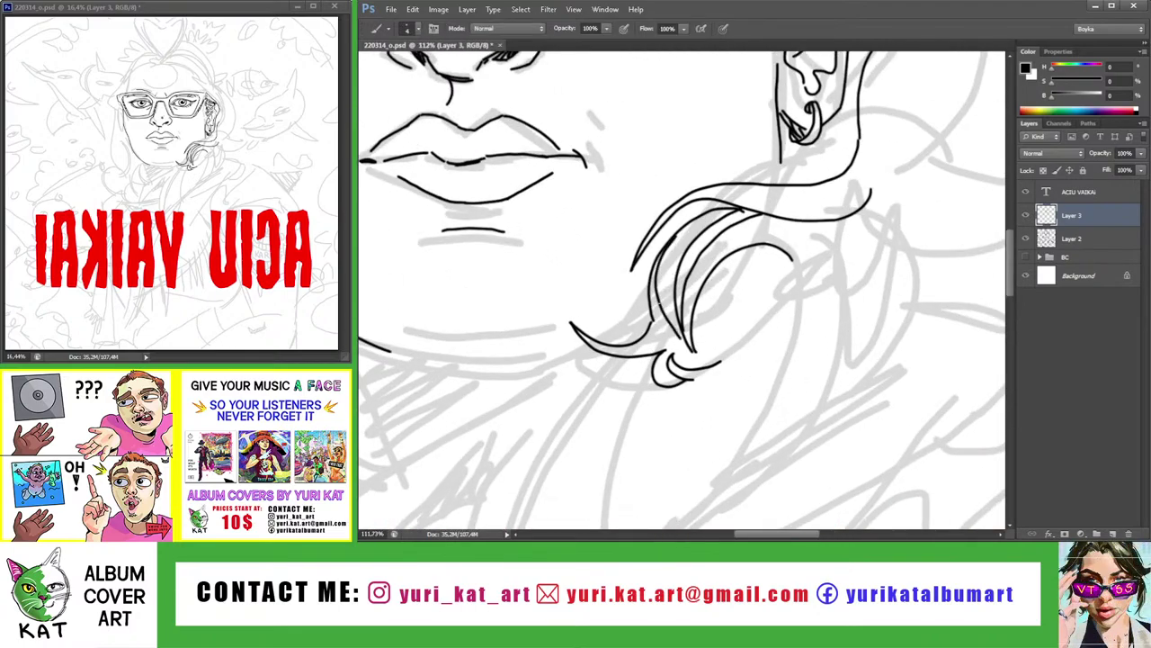
pyautogui.scroll(-5, 680, 251)
pyautogui.scroll(1, 681, 251)
pyautogui.scroll(1, 681, 251)
pyautogui.scroll(1, 681, 251)
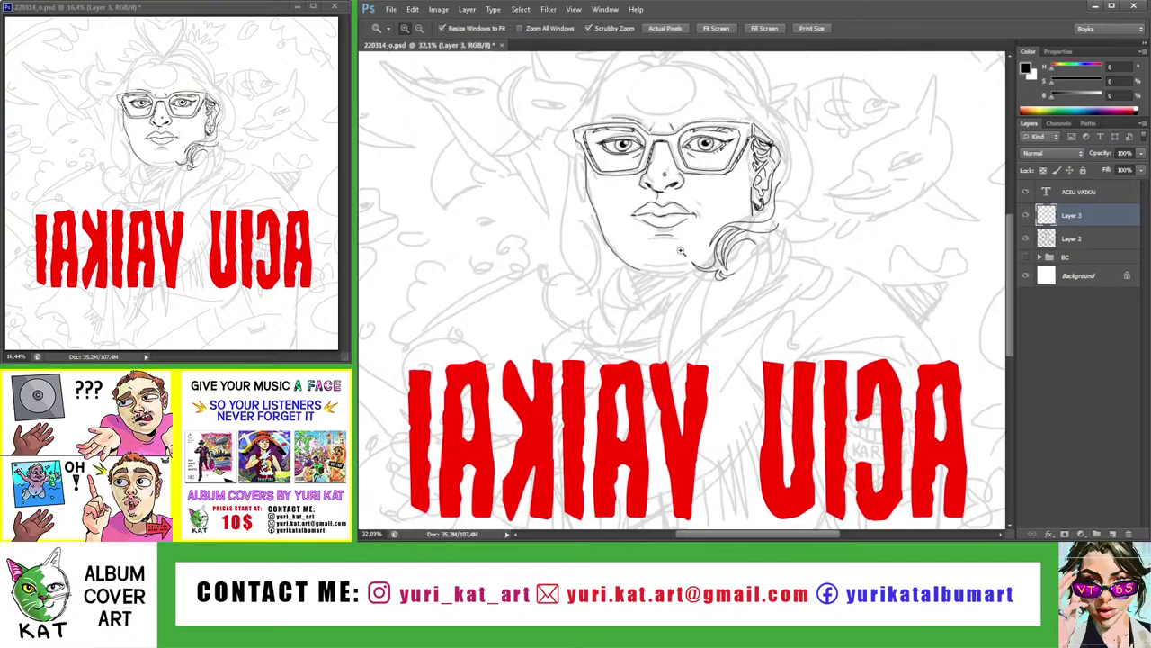
pyautogui.scroll(2, 681, 251)
# Add another strand to the hair curl, then view the whole canvas upright
pyautogui.press('r')
pyautogui.moveTo(681, 250); pyautogui.dragTo(679, 262)
pyautogui.scroll(1, 679, 262)
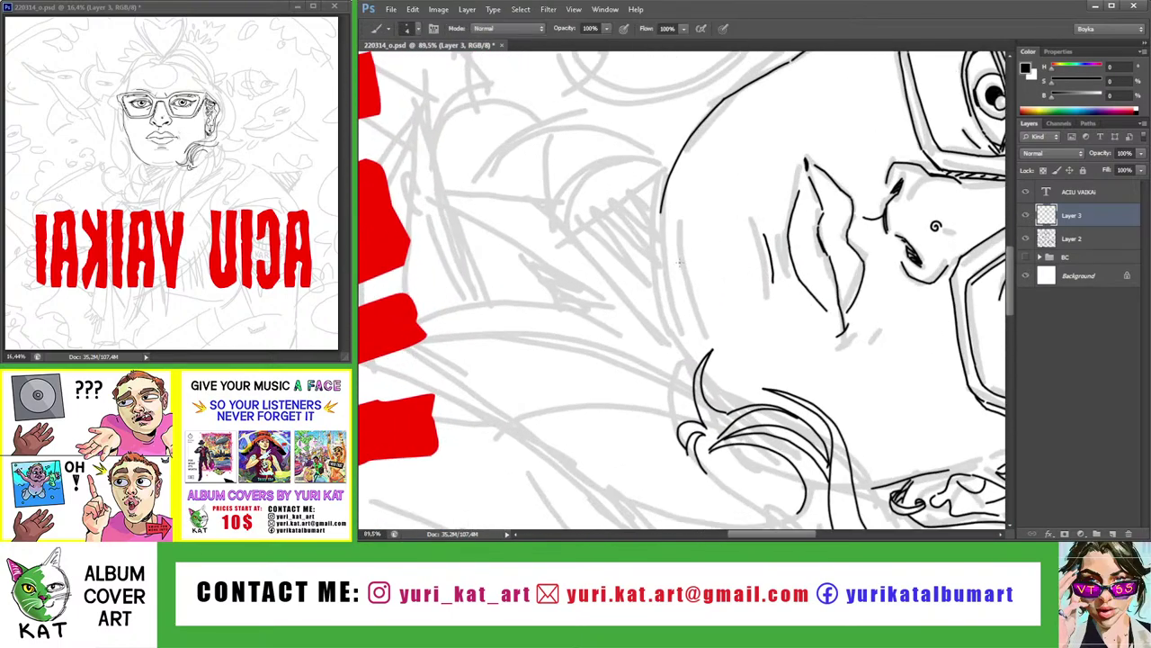
pyautogui.moveTo(676, 205); pyautogui.dragTo(704, 338)
pyautogui.hotkey('ctrl', 'z')
pyautogui.moveTo(676, 220); pyautogui.dragTo(700, 333)
pyautogui.press('z')
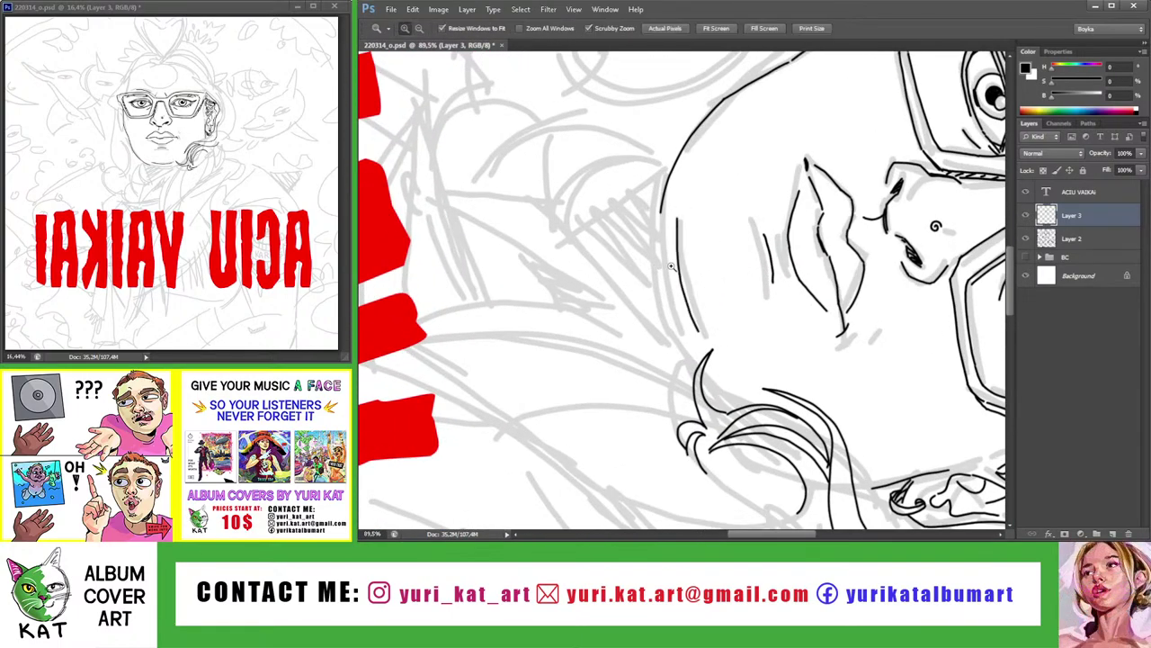
pyautogui.scroll(1, 671, 267)
pyautogui.press('z')
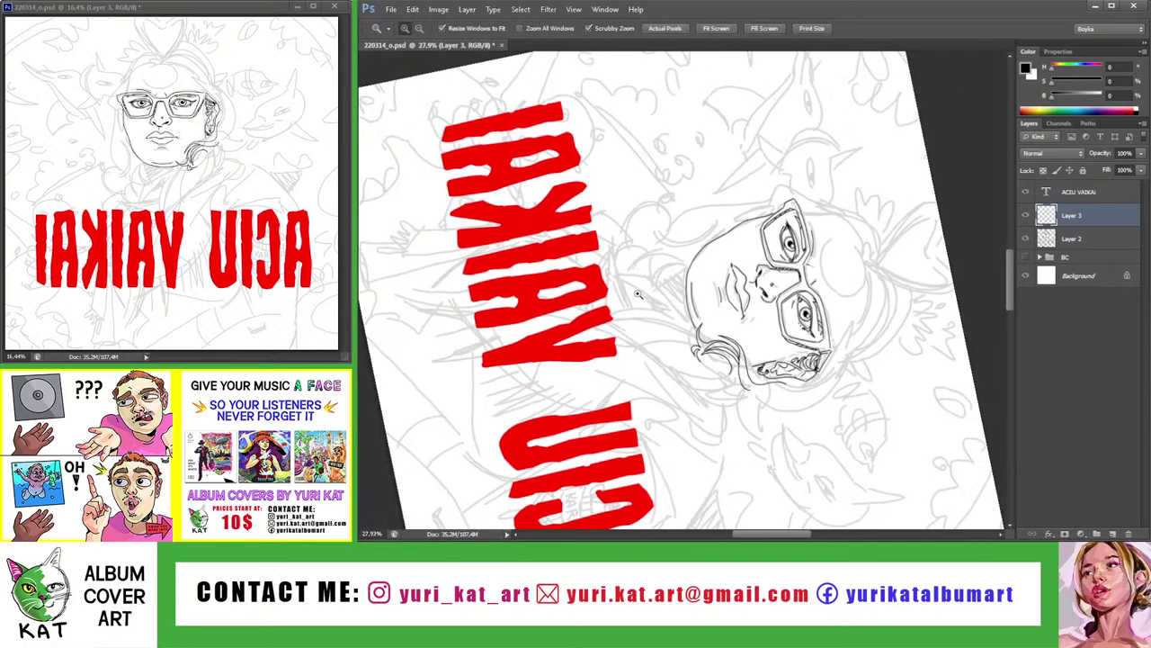
pyautogui.scroll(-5, 649, 284)
pyautogui.scroll(1, 721, 251)
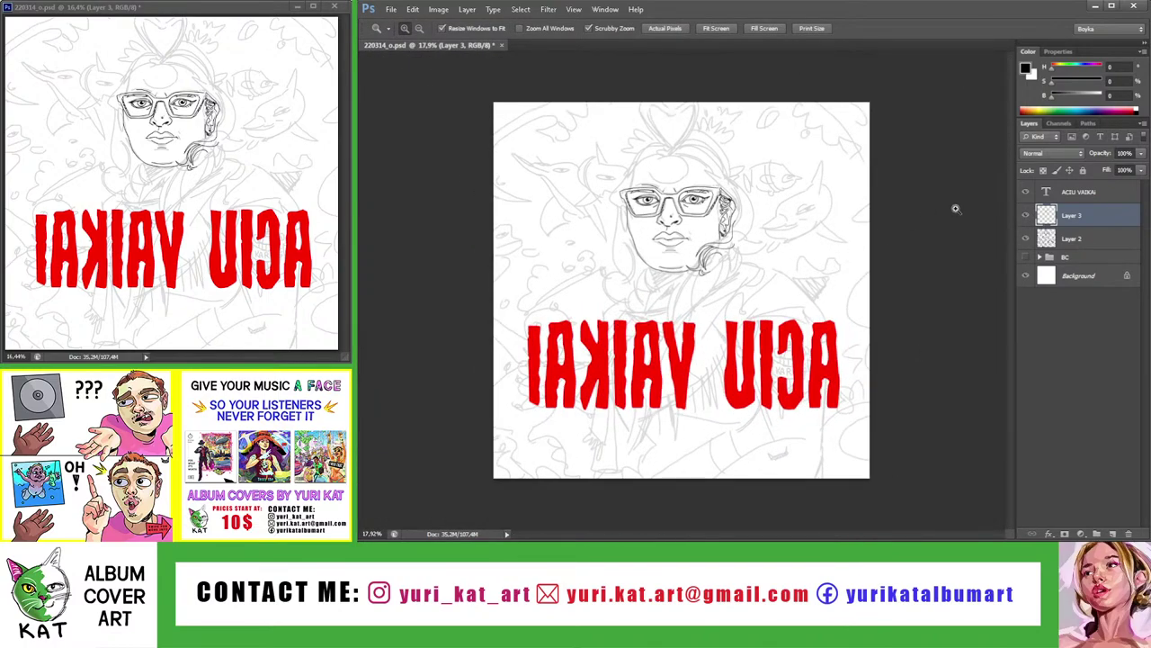
# Delete the red ACIU VAIKAI title text layer
pyautogui.click(1028, 192)
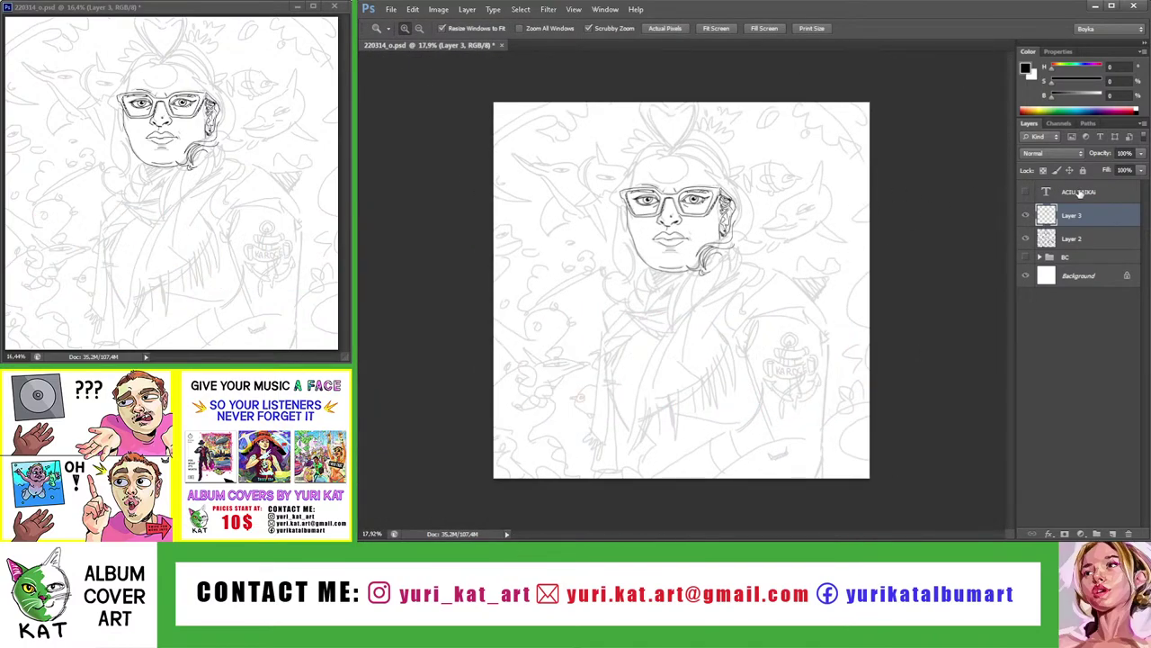
pyautogui.click(1079, 191)
pyautogui.press('Delete')
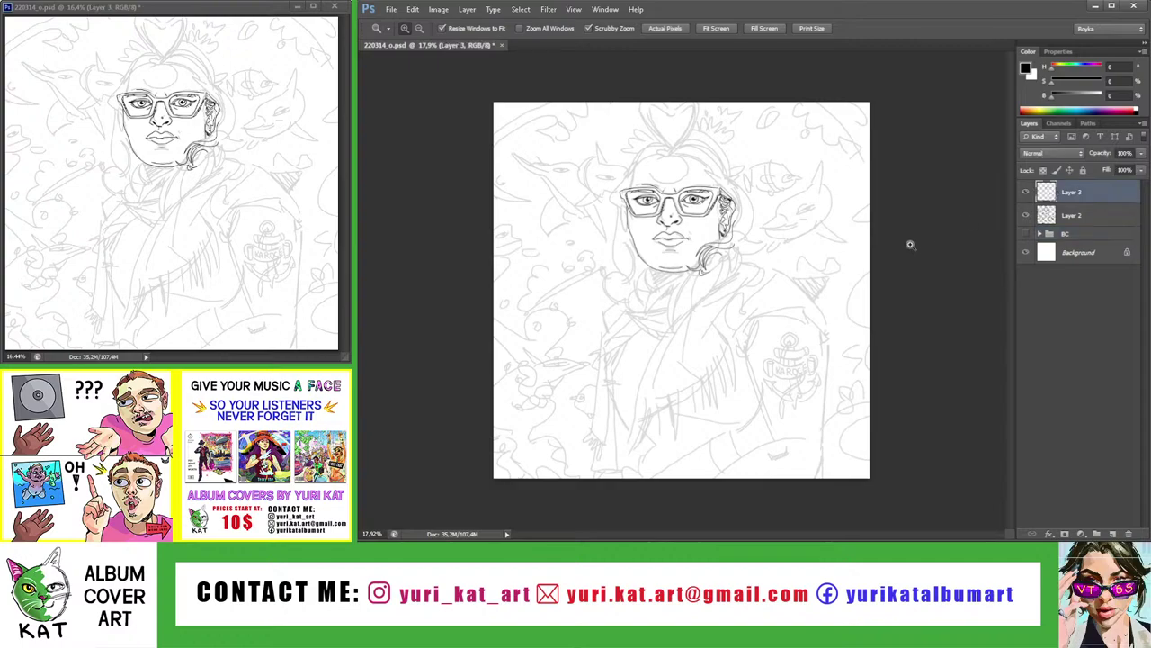
# Lasso the left jawline and nudge it slightly to the right
pyautogui.scroll(3, 727, 256)
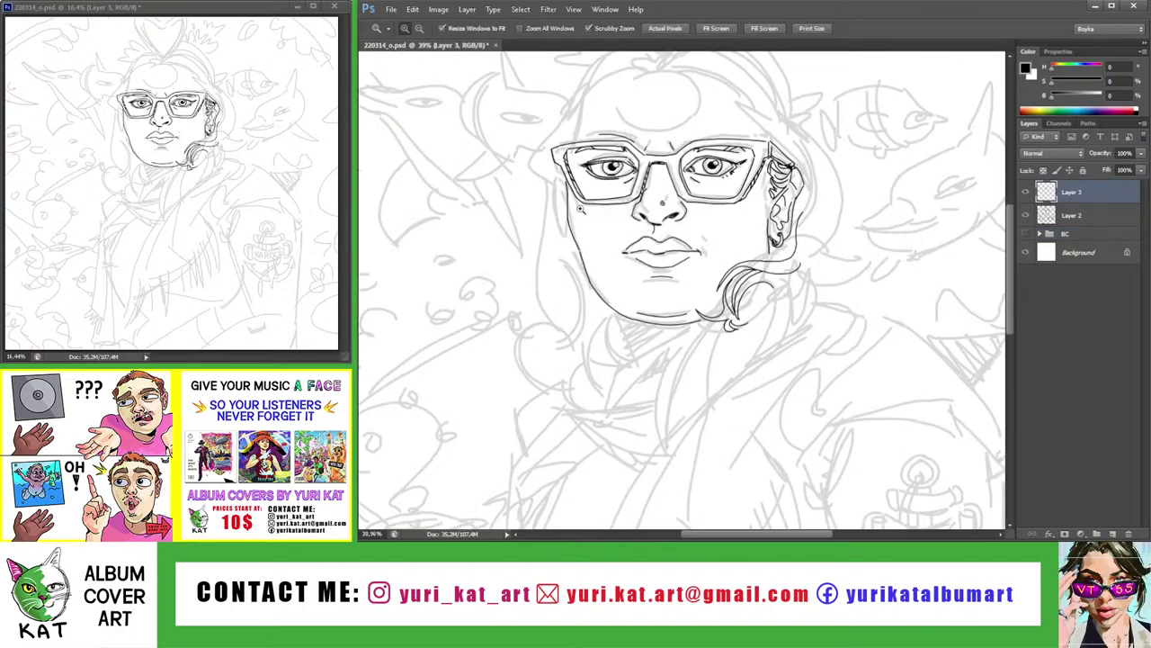
pyautogui.scroll(2, 592, 223)
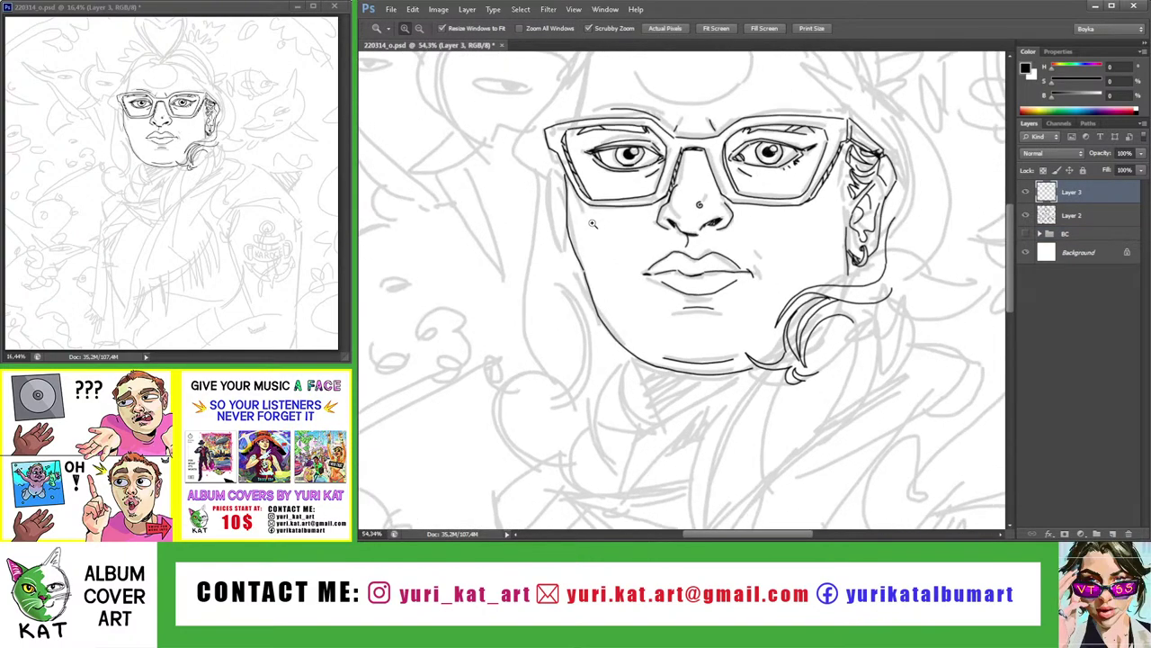
pyautogui.press('l')
pyautogui.moveTo(565, 172); pyautogui.dragTo(643, 391)
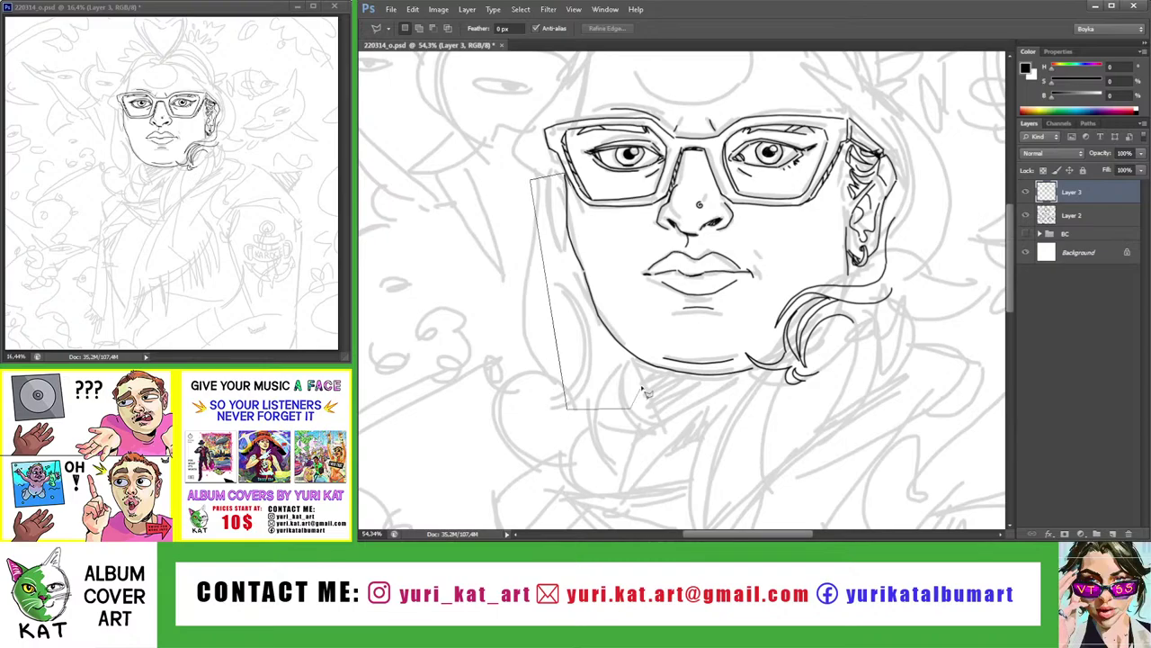
pyautogui.press('z')
pyautogui.scroll(5, 567, 197)
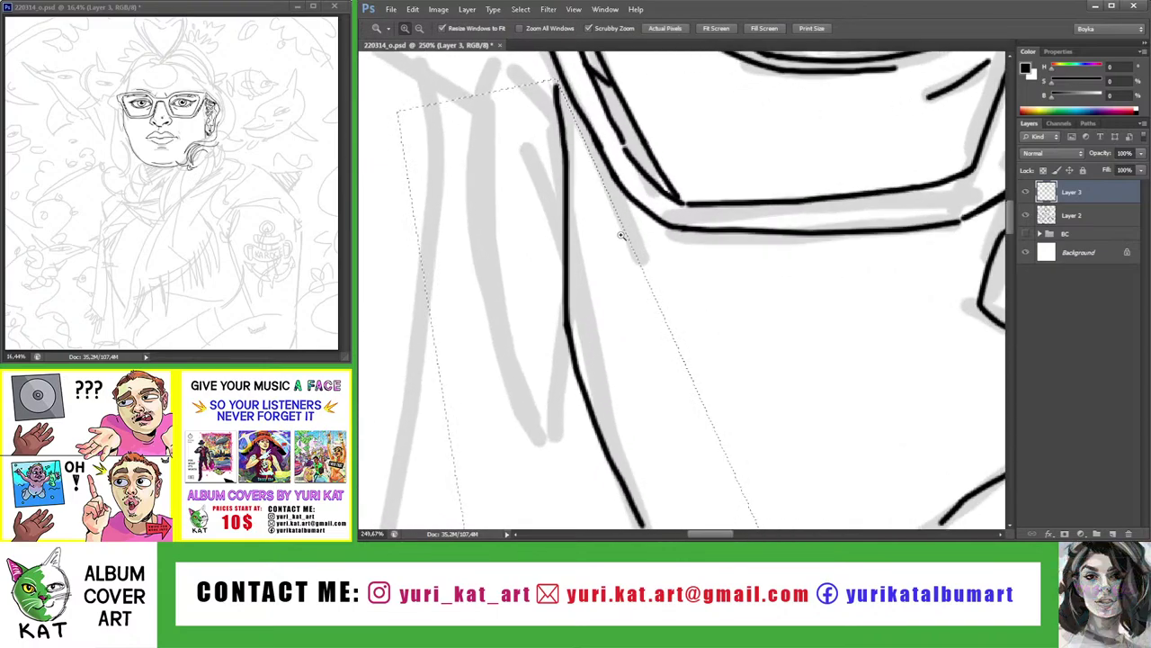
pyautogui.press('v')
pyautogui.press('Right')
pyautogui.press('Right')
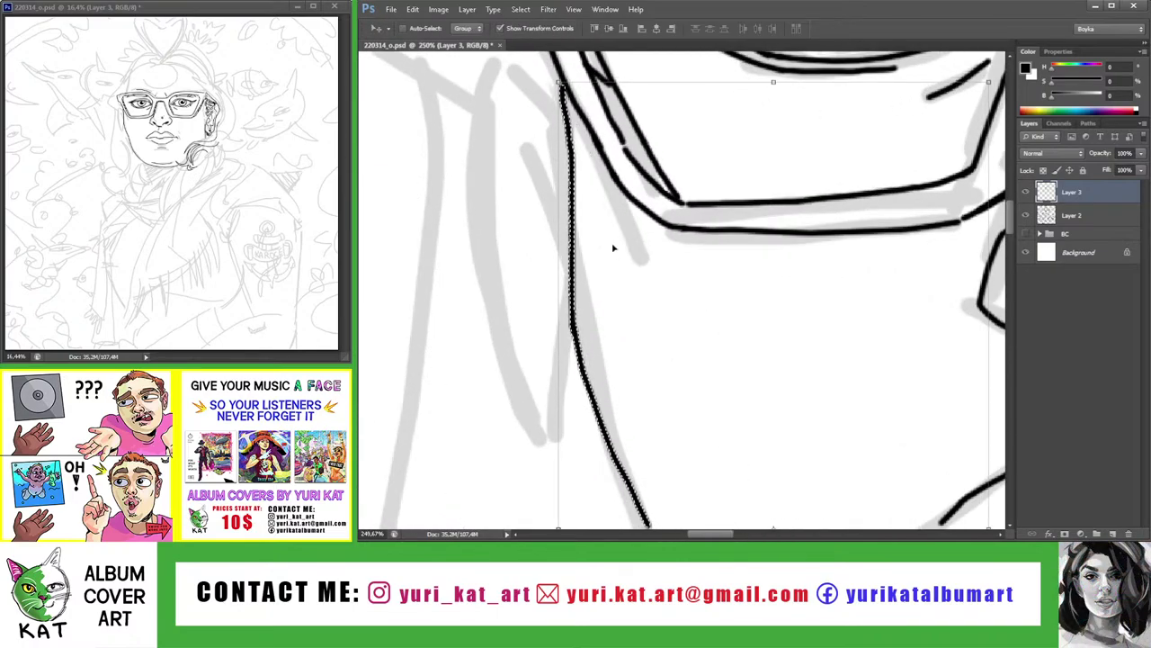
pyautogui.hotkey('ctrl', 'd')
# Ink the neck line running down below the ear
pyautogui.press('z')
pyautogui.scroll(-5, 613, 248)
pyautogui.scroll(-2, 629, 252)
pyautogui.scroll(-1, 655, 254)
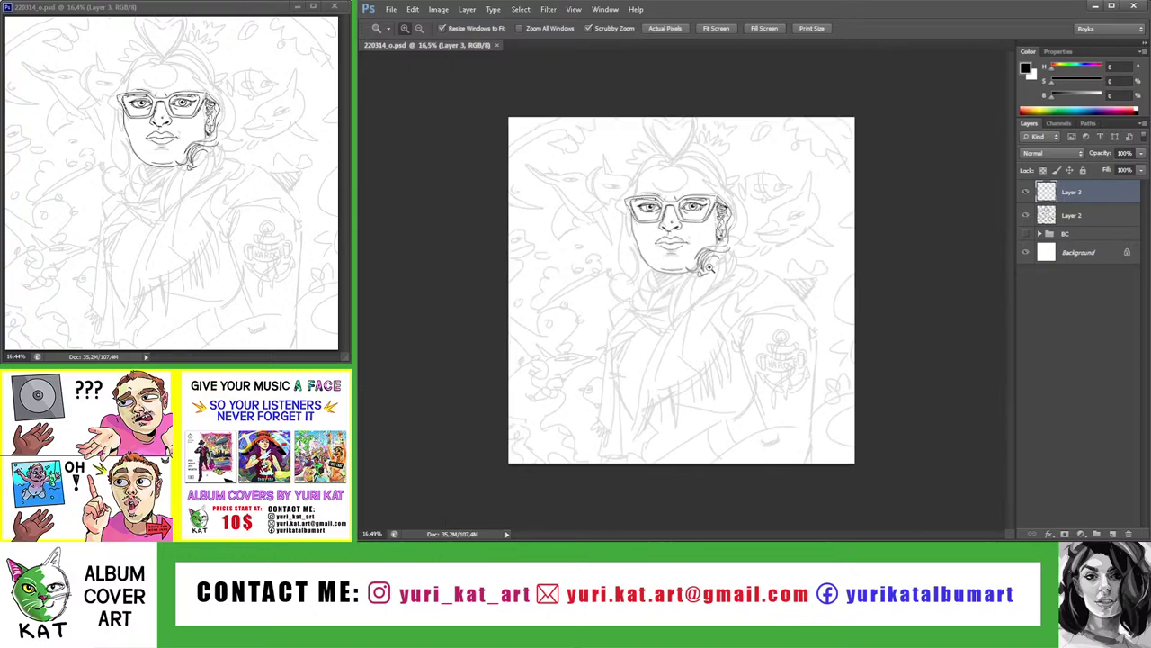
pyautogui.scroll(3, 706, 238)
pyautogui.scroll(2, 718, 261)
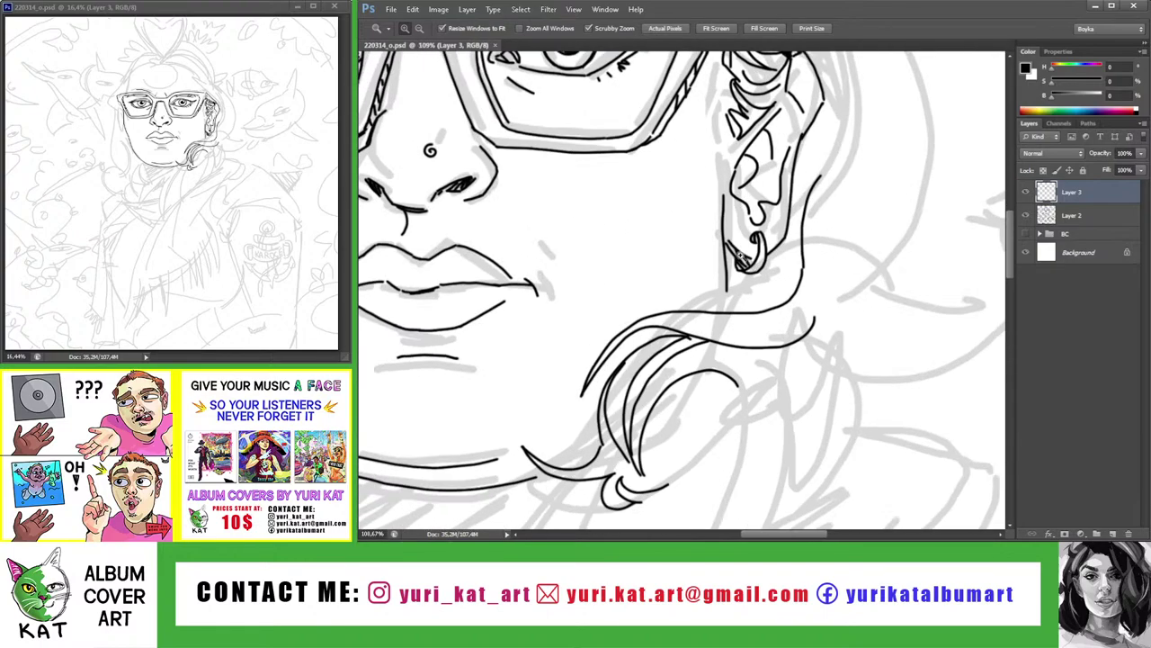
pyautogui.scroll(2, 717, 248)
pyautogui.press('b')
pyautogui.moveTo(722, 230); pyautogui.dragTo(706, 313)
pyautogui.hotkey('ctrl', 'z')
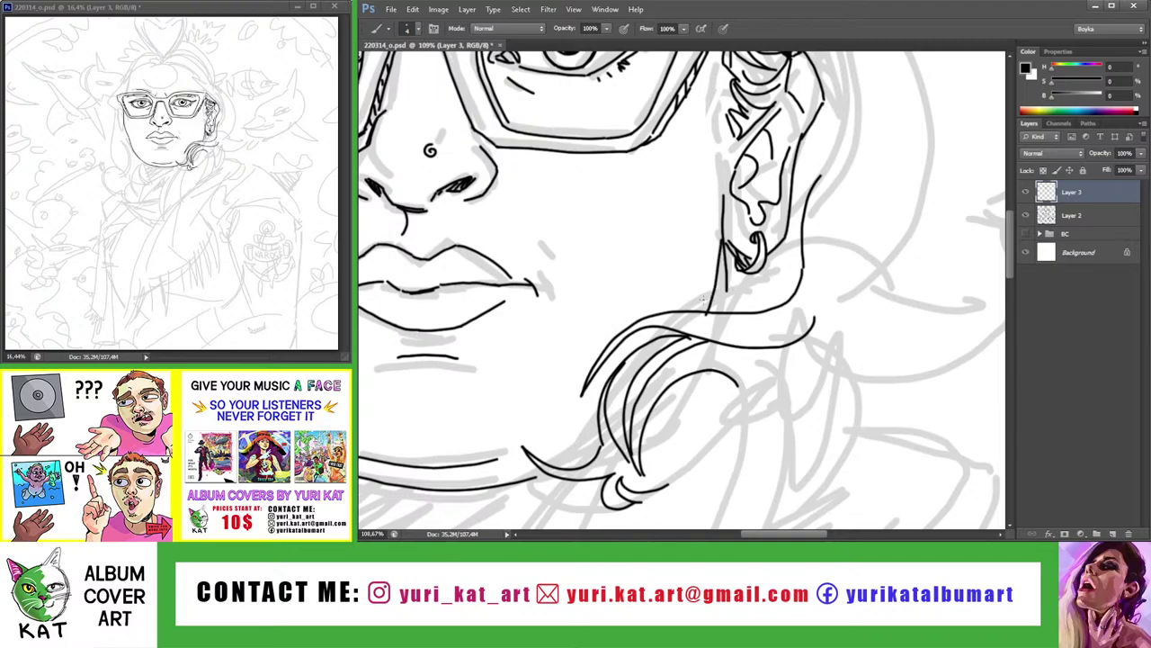
pyautogui.hotkey('ctrl', 'z')
pyautogui.moveTo(719, 246); pyautogui.dragTo(706, 309)
pyautogui.moveTo(723, 259); pyautogui.dragTo(712, 304)
pyautogui.press('z')
pyautogui.moveTo(725, 245)
pyautogui.mouseDown()
pyautogui.moveTo(629, 245)
pyautogui.moveTo(711, 216)
pyautogui.mouseUp()
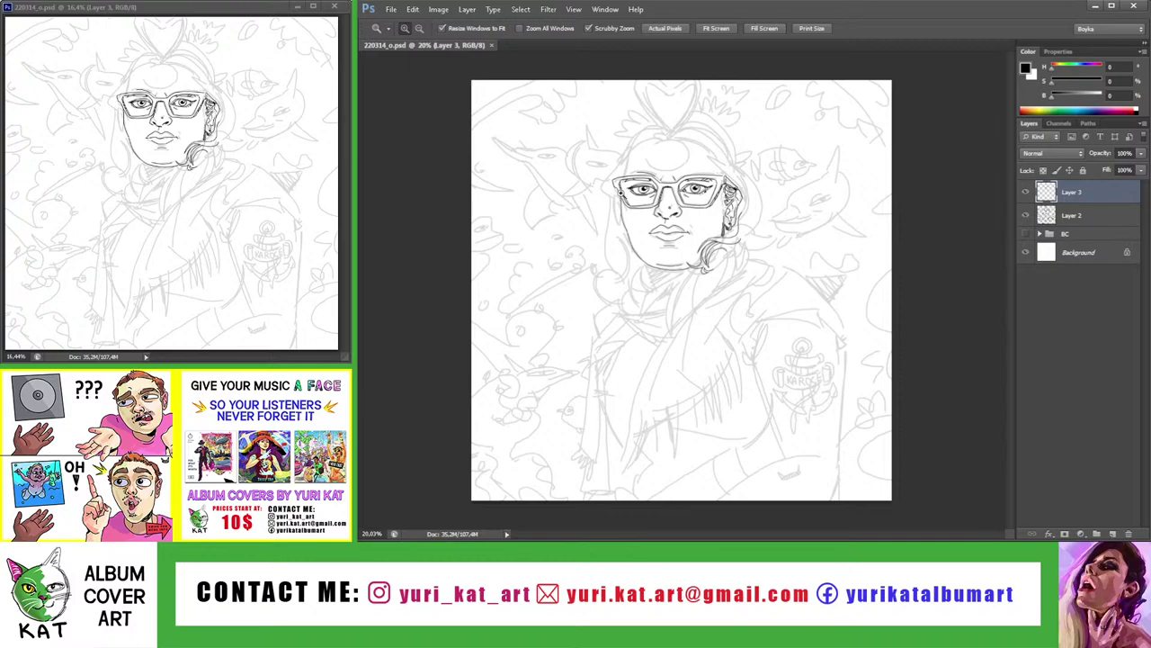
# Lasso the left eye's iris and pupil and nudge them a few pixels right
pyautogui.moveTo(634, 198); pyautogui.dragTo(647, 203)
pyautogui.press('l')
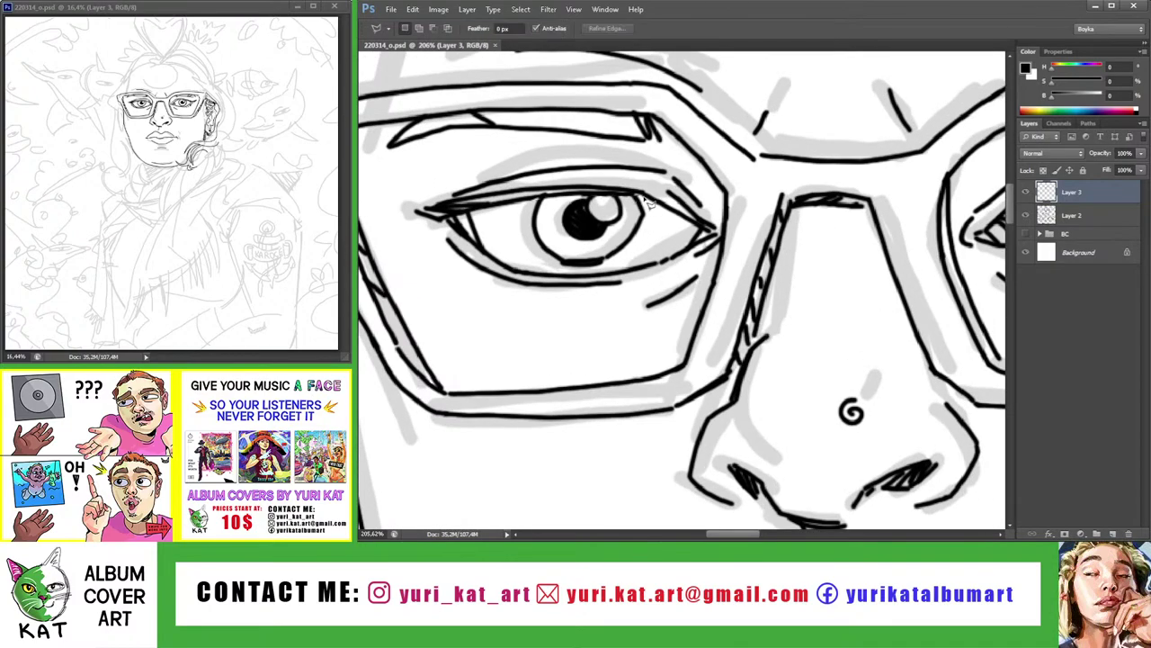
pyautogui.moveTo(531, 194); pyautogui.dragTo(536, 205)
pyautogui.moveTo(511, 251)
pyautogui.mouseDown()
pyautogui.moveTo(664, 232)
pyautogui.moveTo(639, 263)
pyautogui.mouseUp()
pyautogui.press('v')
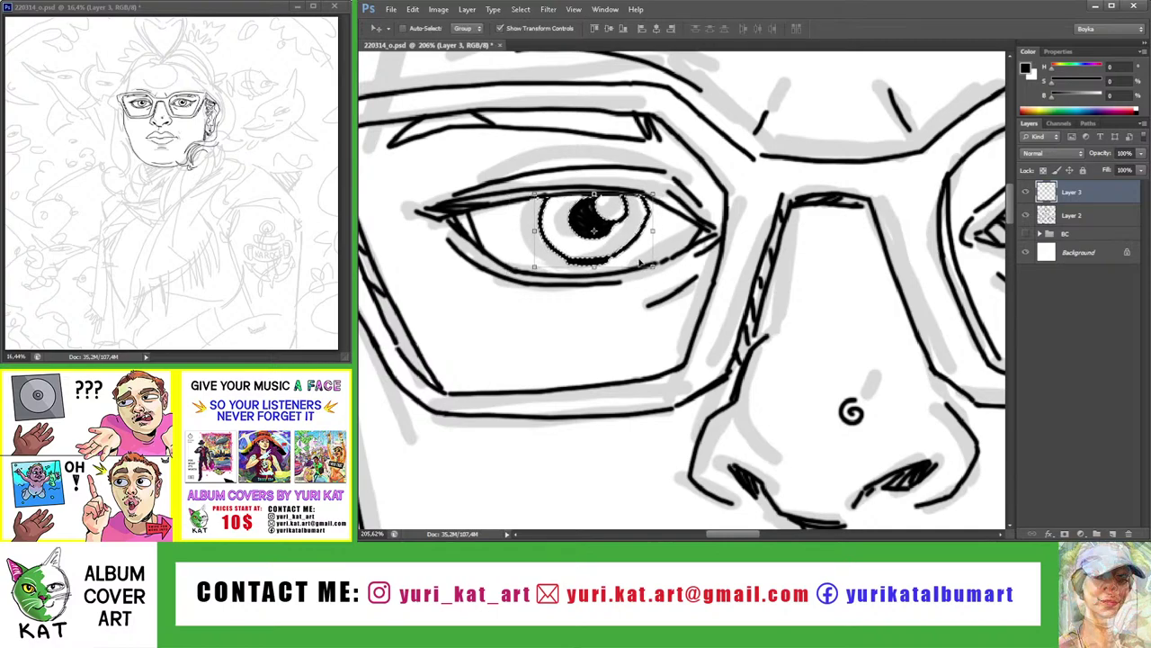
pyautogui.press('Right')
pyautogui.press('Right')
pyautogui.press('Right')
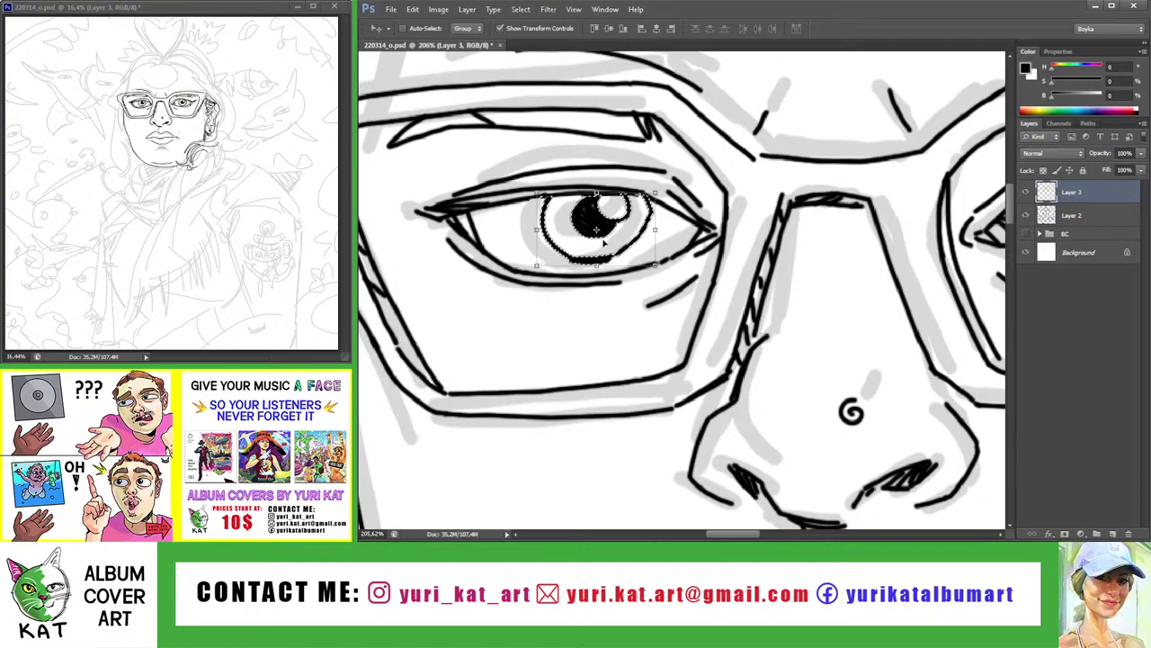
# Check the shifted iris in the full drawing, deselect it, and reset the view rotation
pyautogui.press('z')
pyautogui.keyDown('alt'); pyautogui.click(604, 241); pyautogui.keyUp('alt')
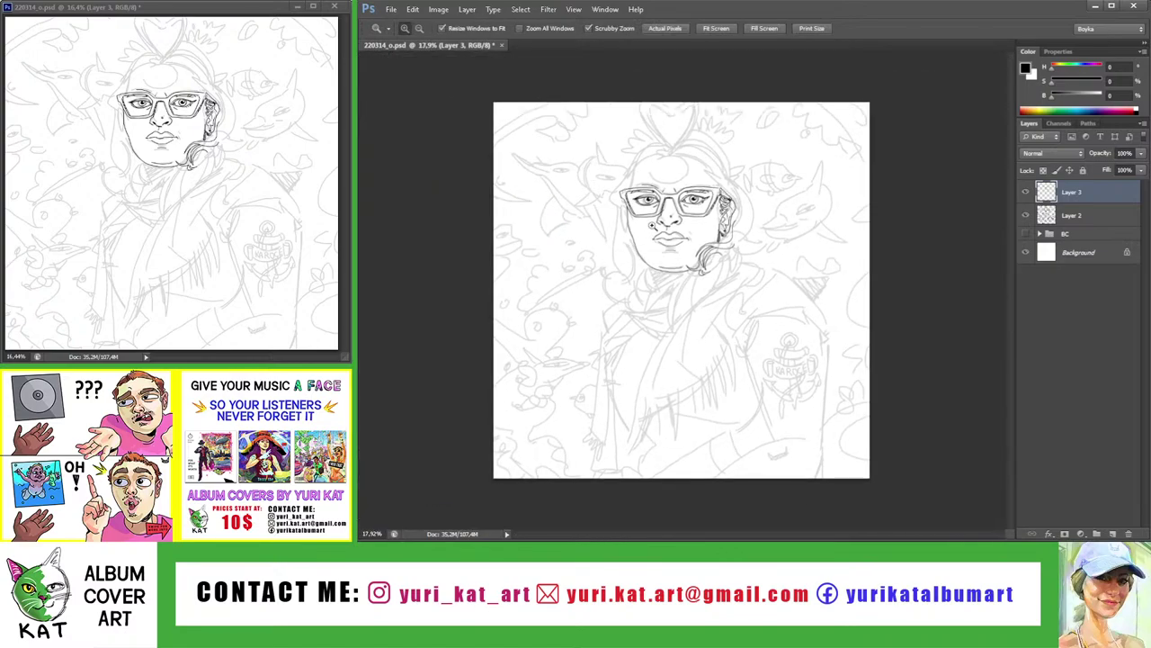
pyautogui.moveTo(645, 199); pyautogui.dragTo(711, 208)
pyautogui.press('v')
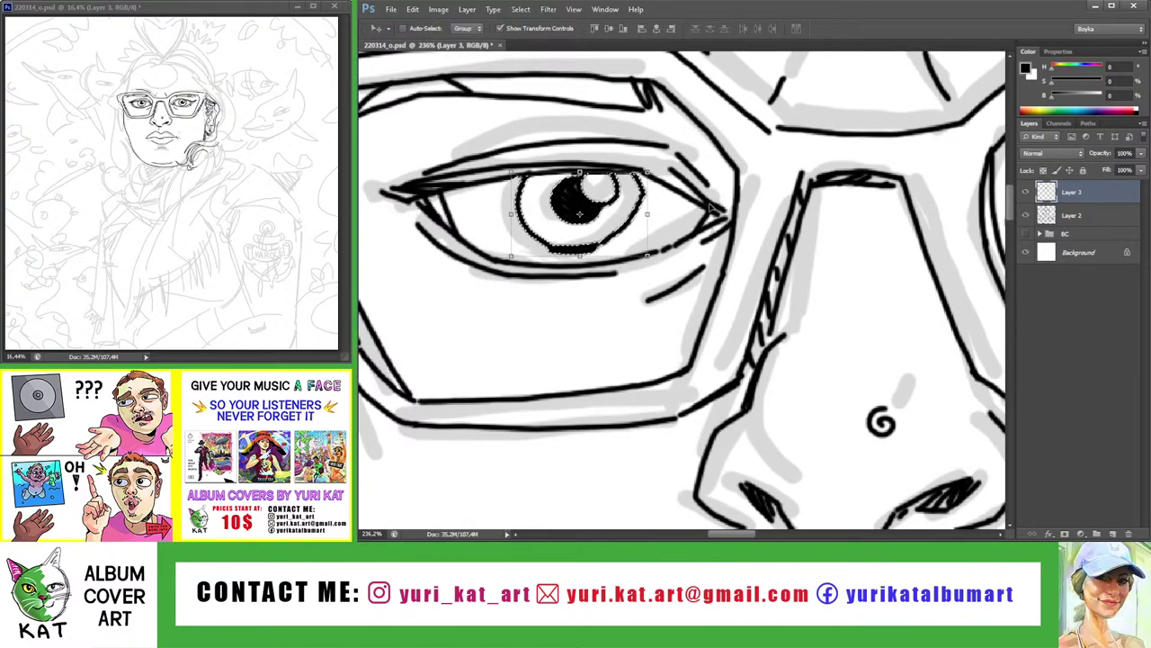
pyautogui.hotkey('ctrl', 'd')
pyautogui.press('z')
pyautogui.moveTo(684, 169)
pyautogui.mouseDown()
pyautogui.moveTo(659, 165)
pyautogui.moveTo(602, 275)
pyautogui.moveTo(557, 270)
pyautogui.mouseUp()
pyautogui.press('r')
pyautogui.press('Escape')
pyautogui.press('z')
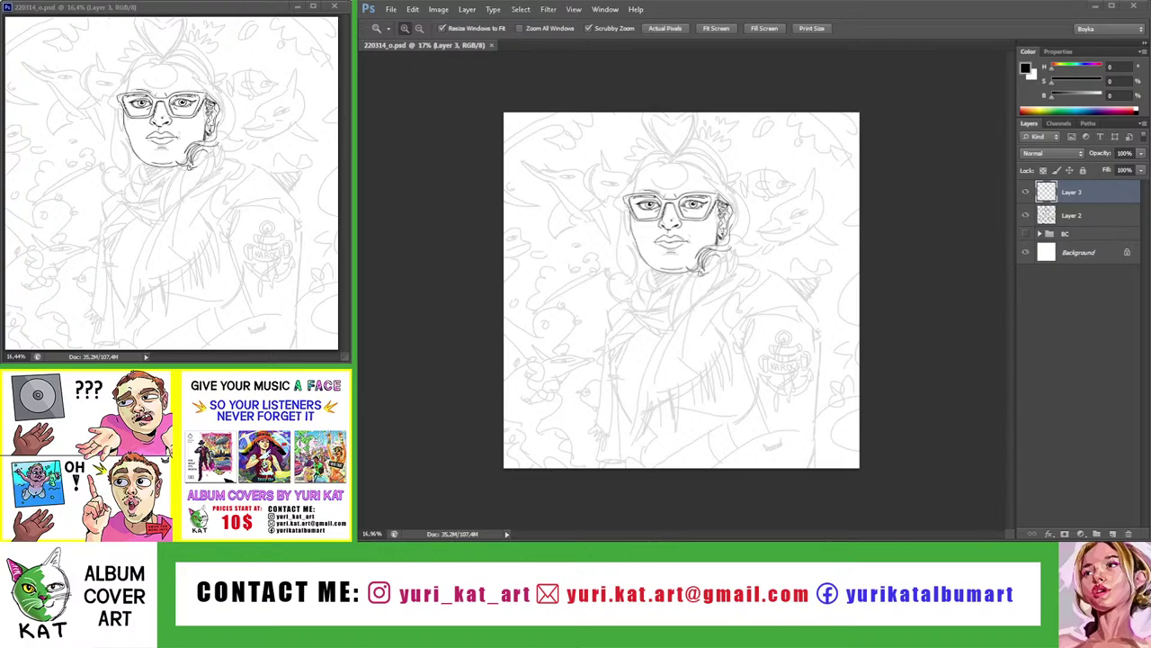
# Draw an ink stroke along the left jaw, then undo it to redraw
pyautogui.moveTo(642, 223)
pyautogui.mouseDown()
pyautogui.moveTo(635, 253)
pyautogui.moveTo(684, 252)
pyautogui.mouseUp()
pyautogui.press('b')
pyautogui.moveTo(588, 212)
pyautogui.mouseDown()
pyautogui.moveTo(621, 304)
pyautogui.moveTo(648, 331)
pyautogui.mouseUp()
pyautogui.hotkey('ctrl', 'z')
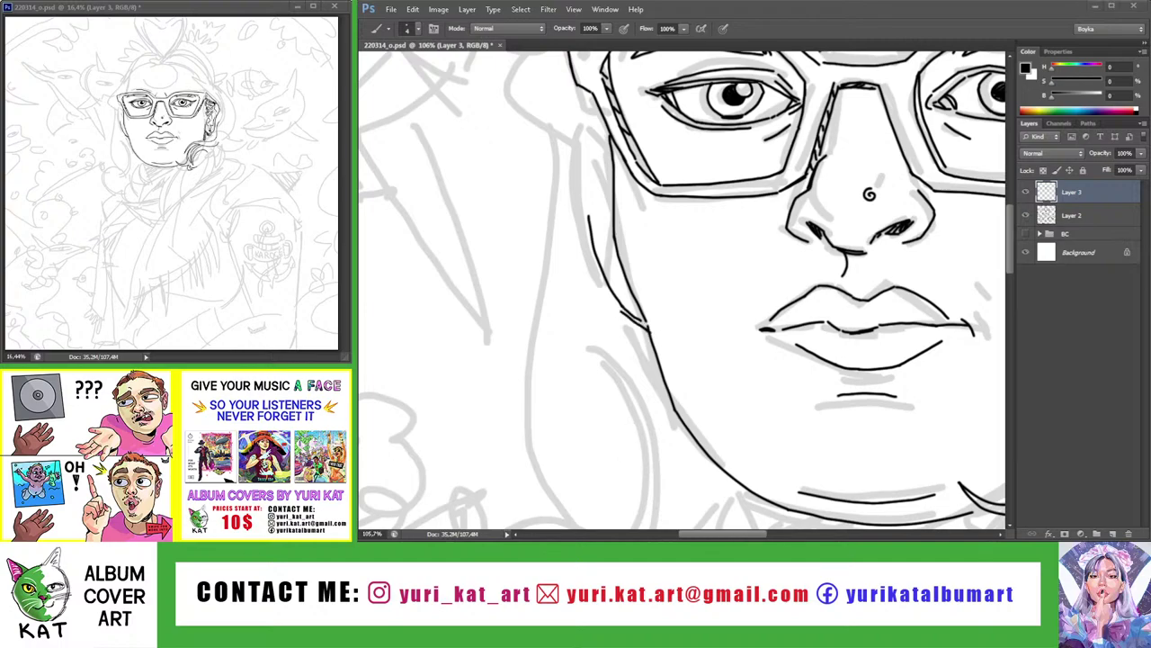
# Zoom out to the whole drawing, then zoom back toward the face and head
pyautogui.press('z')
pyautogui.moveTo(794, 353); pyautogui.dragTo(650, 241)
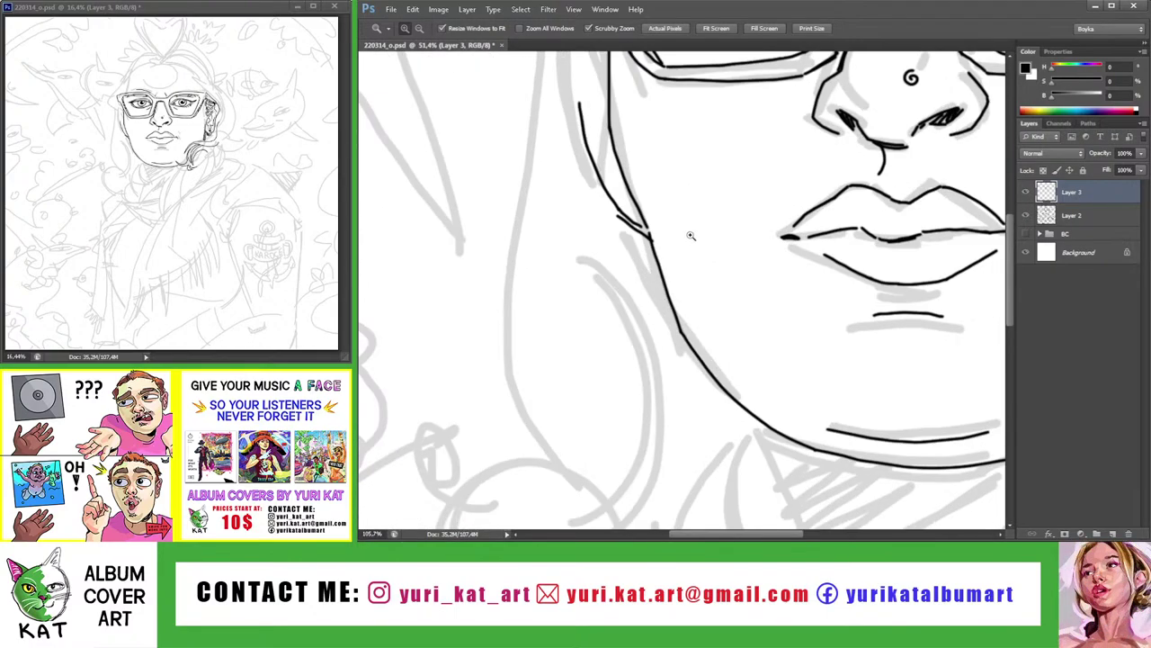
pyautogui.press('b')
pyautogui.press('e')
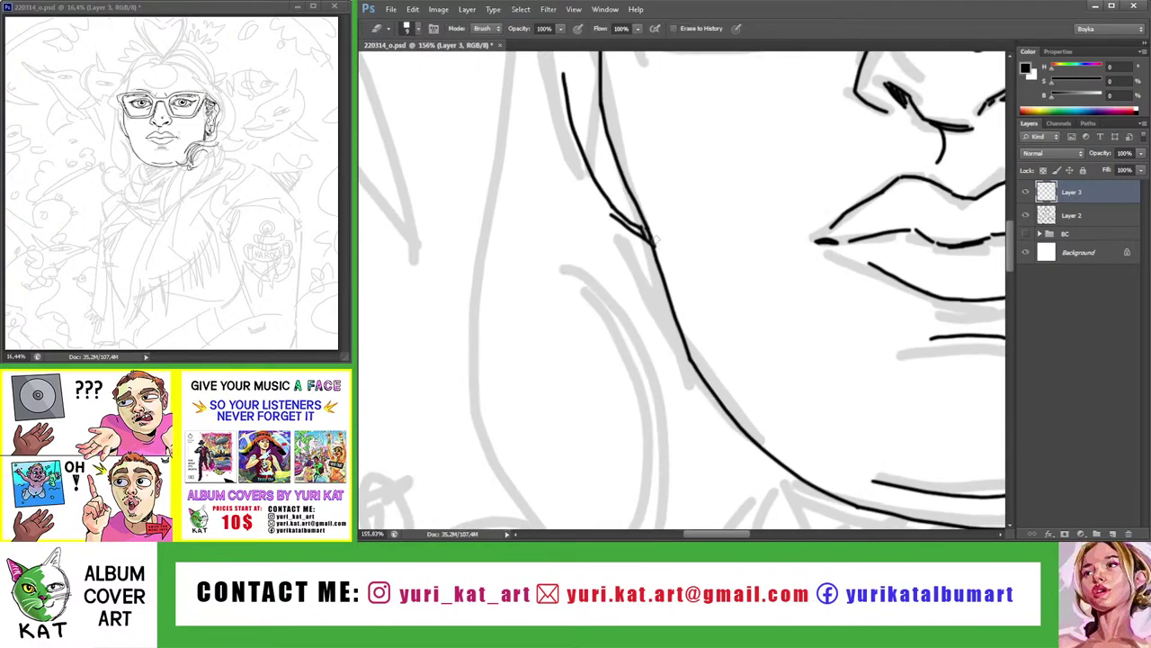
pyautogui.press('z')
pyautogui.moveTo(670, 259); pyautogui.dragTo(649, 225)
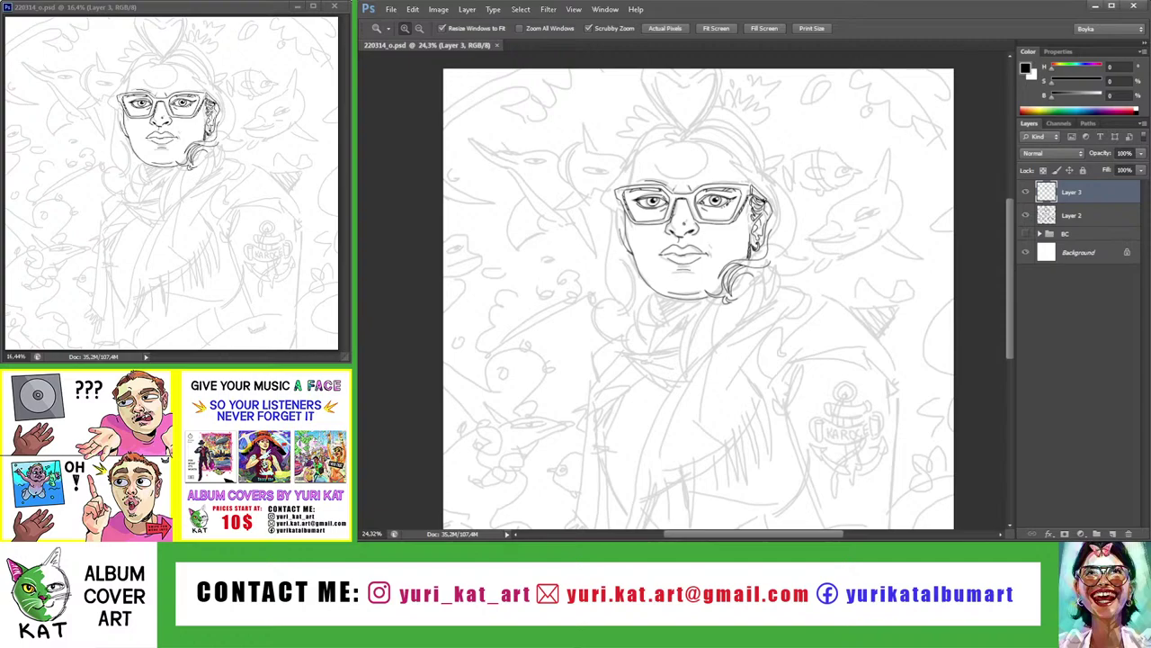
pyautogui.click(840, 237)
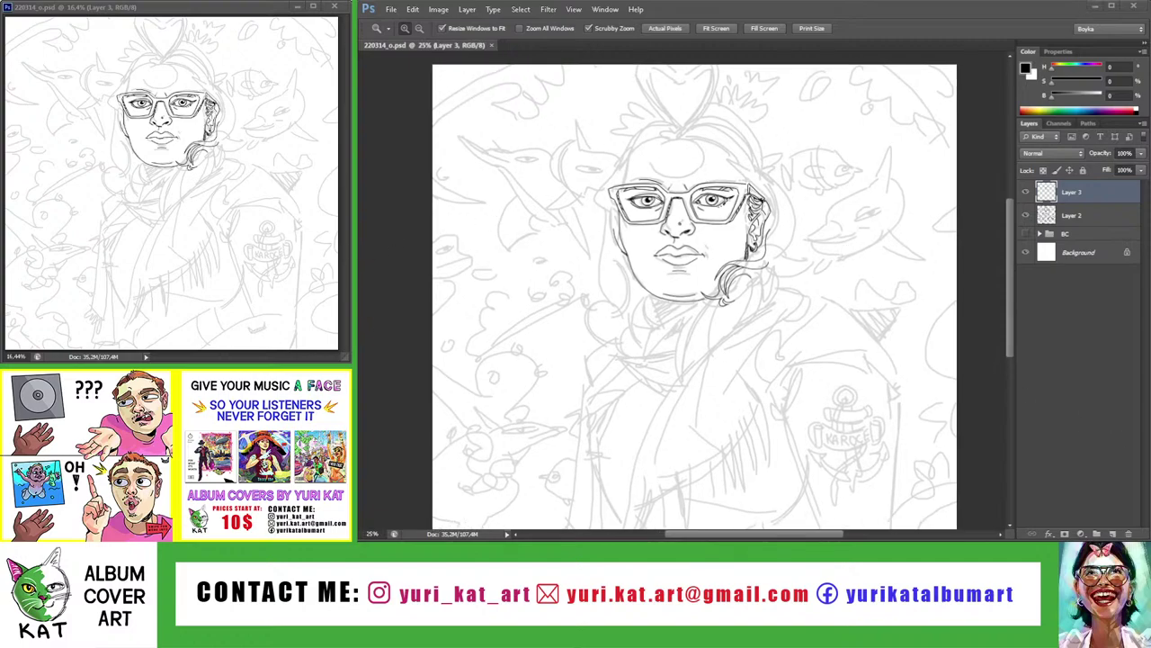
pyautogui.moveTo(585, 144)
pyautogui.mouseDown()
pyautogui.moveTo(647, 135)
pyautogui.moveTo(650, 121)
pyautogui.moveTo(567, 106)
pyautogui.moveTo(536, 230)
pyautogui.mouseUp()
# Ink the heart's left outer contour, extending it downward
pyautogui.press('b')
pyautogui.scroll(2, 649, 121)
pyautogui.hotkey('ctrl', 'z')
pyautogui.moveTo(565, 110)
pyautogui.mouseDown()
pyautogui.moveTo(546, 198)
pyautogui.moveTo(627, 288)
pyautogui.mouseUp()
pyautogui.hotkey('ctrl', 'z')
pyautogui.moveTo(545, 200); pyautogui.dragTo(615, 274)
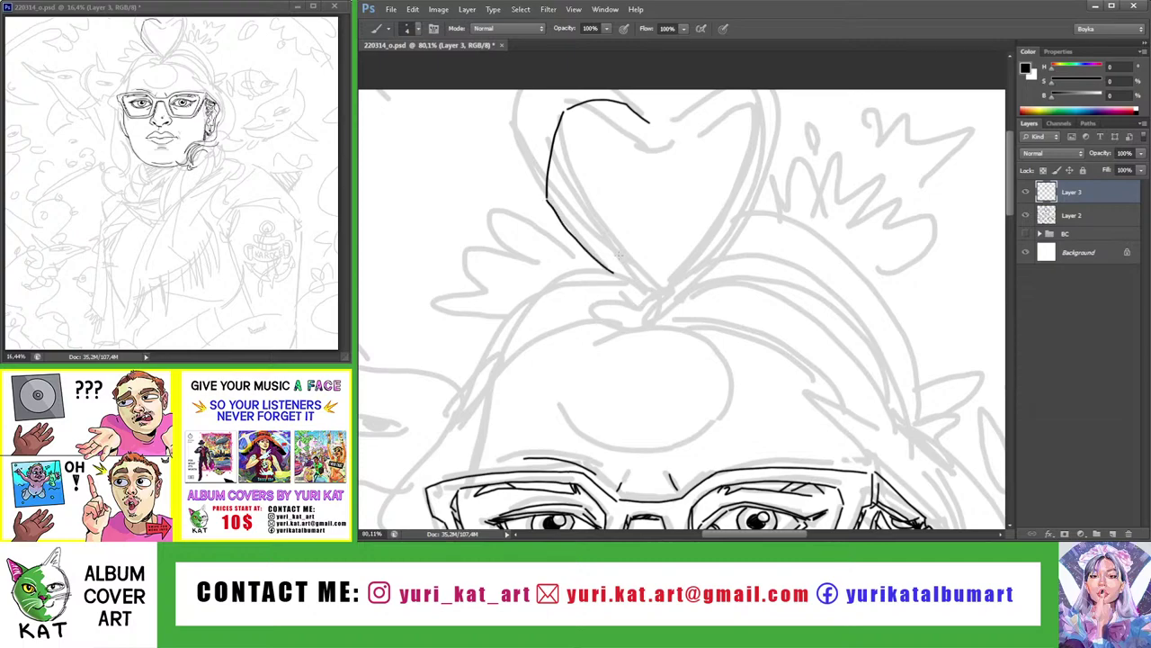
# Ink the line in the heart's top dip and erase the middle of the top-right stroke
pyautogui.press('z')
pyautogui.moveTo(612, 119); pyautogui.dragTo(653, 152)
pyautogui.press('b')
pyautogui.hotkey('ctrl', 'z')
pyautogui.moveTo(619, 115)
pyautogui.mouseDown()
pyautogui.moveTo(650, 148)
pyautogui.moveTo(681, 150)
pyautogui.mouseUp()
pyautogui.hotkey('ctrl', 'z')
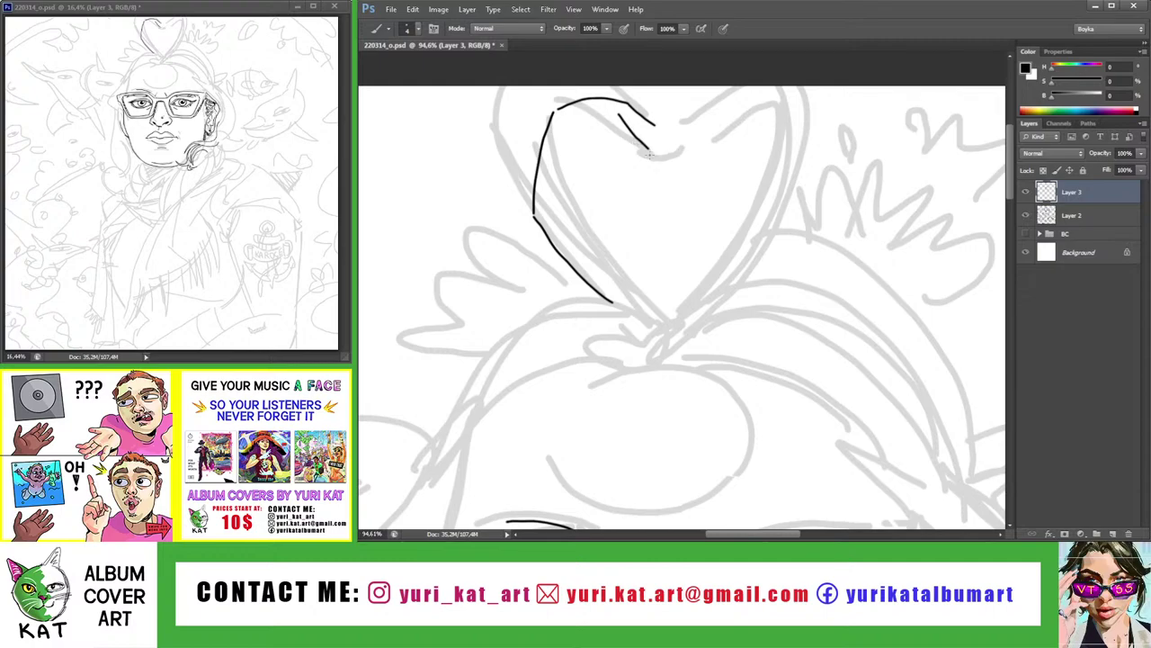
pyautogui.hotkey('ctrl', 'z')
pyautogui.moveTo(612, 118)
pyautogui.mouseDown()
pyautogui.moveTo(648, 151)
pyautogui.moveTo(685, 151)
pyautogui.mouseUp()
pyautogui.hotkey('ctrl', 'z')
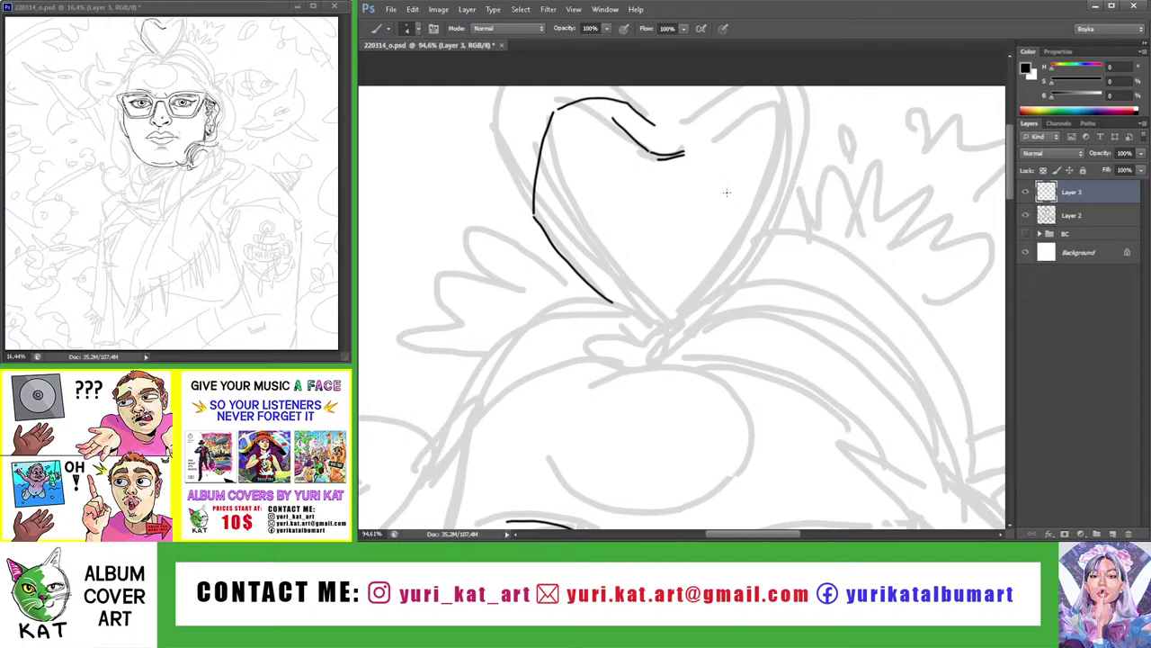
pyautogui.press('e')
pyautogui.scroll(3, 625, 128)
pyautogui.moveTo(655, 135); pyautogui.dragTo(650, 163)
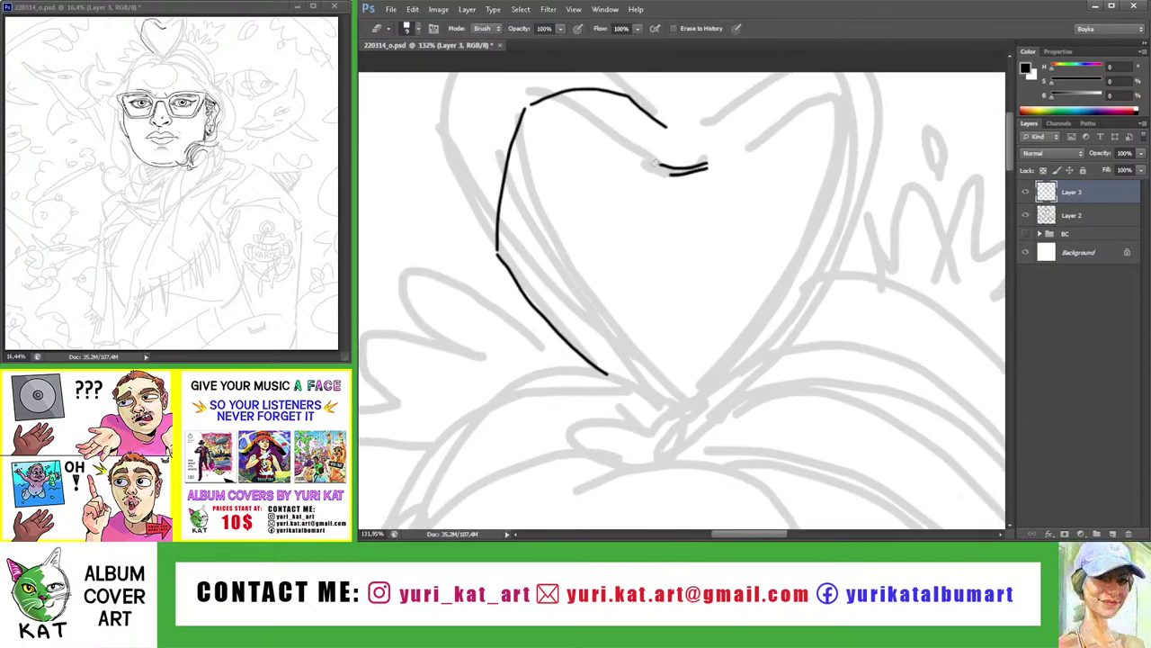
# Draw two inner contour lines down the heart's left side
pyautogui.press('b')
pyautogui.moveTo(549, 120); pyautogui.dragTo(521, 257)
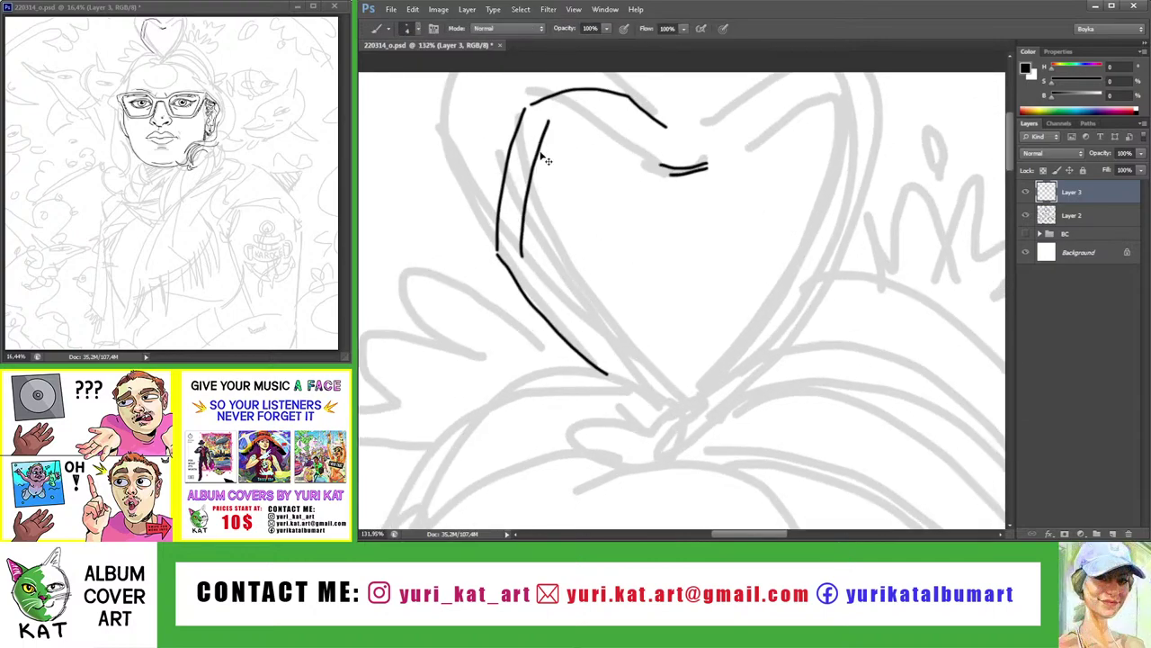
pyautogui.hotkey('ctrl', 'z')
pyautogui.moveTo(544, 120)
pyautogui.mouseDown()
pyautogui.moveTo(526, 247)
pyautogui.moveTo(569, 204)
pyautogui.moveTo(589, 297)
pyautogui.mouseUp()
pyautogui.press('r')
pyautogui.press('b')
pyautogui.hotkey('ctrl', 'z')
pyautogui.moveTo(566, 180); pyautogui.dragTo(605, 334)
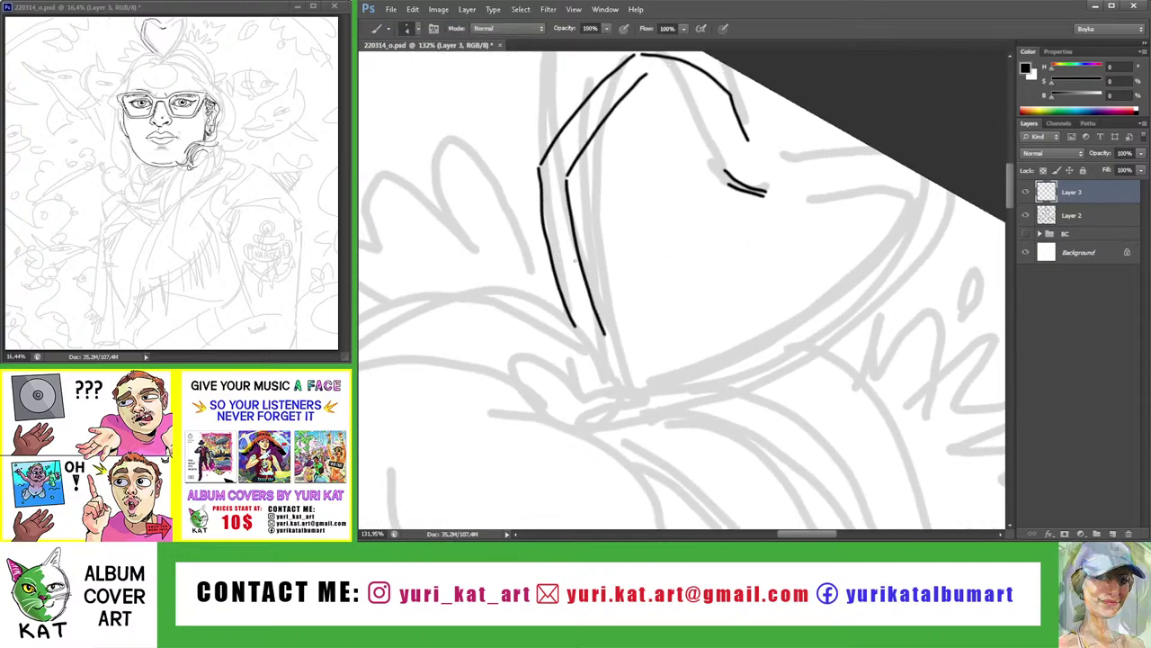
pyautogui.press('z')
pyautogui.hotkey('ctrl', '0')
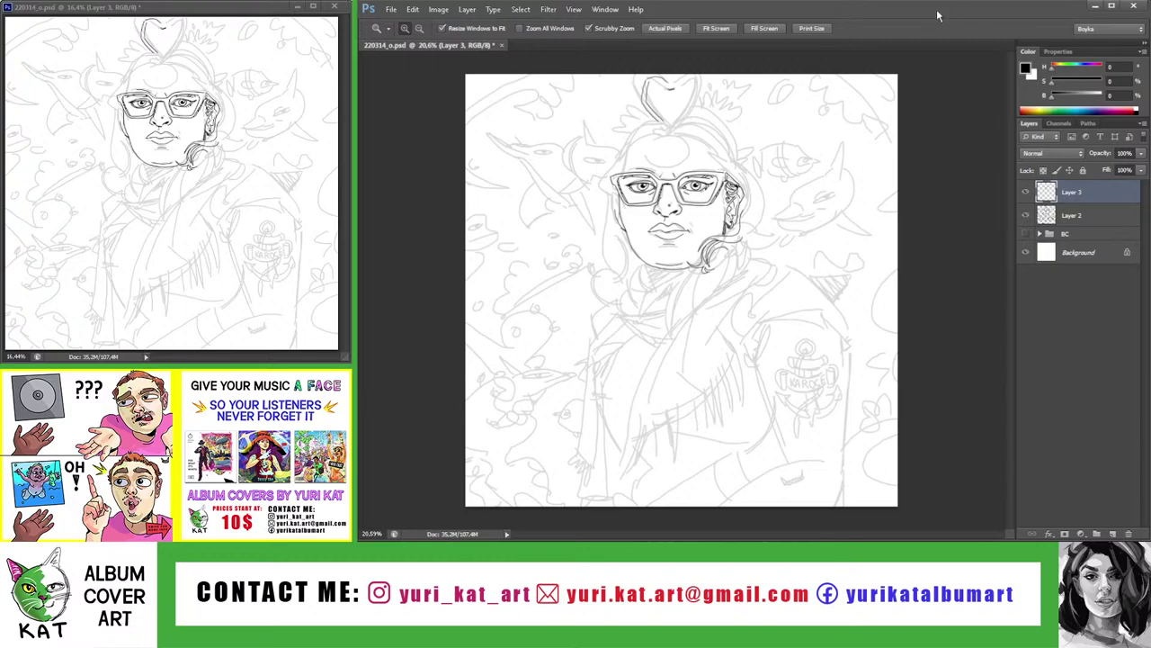
# Ink the curve along the heart's lower left
pyautogui.moveTo(644, 105)
pyautogui.mouseDown()
pyautogui.moveTo(676, 99)
pyautogui.moveTo(497, 220)
pyautogui.moveTo(539, 219)
pyautogui.mouseUp()
pyautogui.press('b')
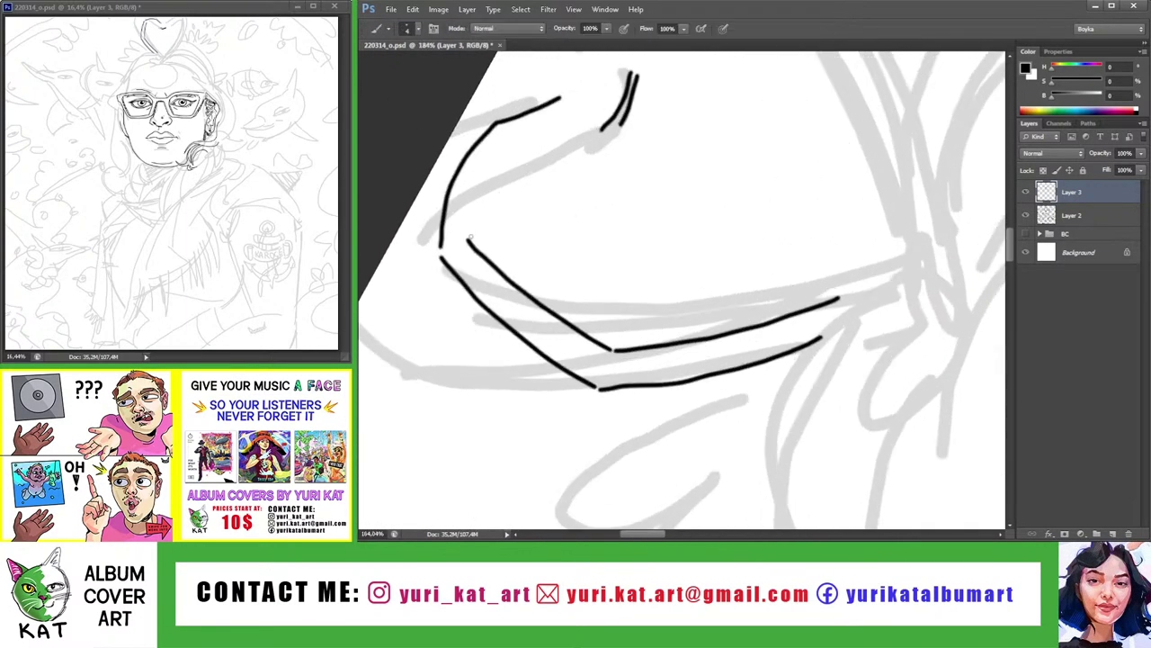
pyautogui.moveTo(469, 241); pyautogui.dragTo(597, 127)
pyautogui.hotkey('ctrl', 'z')
pyautogui.moveTo(468, 239)
pyautogui.mouseDown()
pyautogui.moveTo(600, 128)
pyautogui.moveTo(571, 155)
pyautogui.moveTo(514, 172)
pyautogui.mouseUp()
pyautogui.press('z')
pyautogui.moveTo(683, 180)
pyautogui.mouseDown()
pyautogui.moveTo(699, 170)
pyautogui.moveTo(662, 180)
pyautogui.mouseUp()
pyautogui.moveTo(591, 140)
pyautogui.mouseDown()
pyautogui.moveTo(621, 151)
pyautogui.moveTo(566, 182)
pyautogui.mouseUp()
pyautogui.press('b')
pyautogui.press('z')
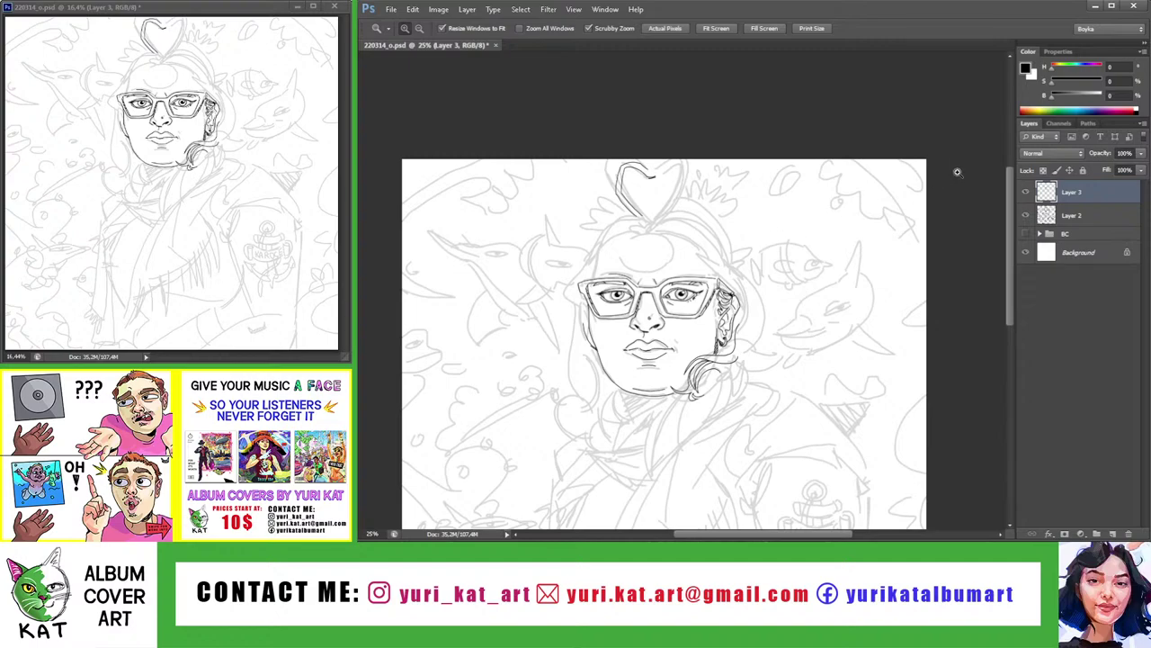
# Ink the heart's top-right lobe and its right side down toward the tip
pyautogui.moveTo(664, 166)
pyautogui.mouseDown()
pyautogui.moveTo(701, 187)
pyautogui.moveTo(756, 189)
pyautogui.mouseUp()
pyautogui.press('b')
pyautogui.moveTo(597, 171)
pyautogui.mouseDown()
pyautogui.moveTo(698, 132)
pyautogui.moveTo(804, 185)
pyautogui.moveTo(720, 193)
pyautogui.moveTo(735, 179)
pyautogui.moveTo(725, 297)
pyautogui.mouseUp()
pyautogui.press('z')
pyautogui.press('b')
pyautogui.hotkey('ctrl', 'z')
pyautogui.moveTo(758, 180); pyautogui.dragTo(738, 274)
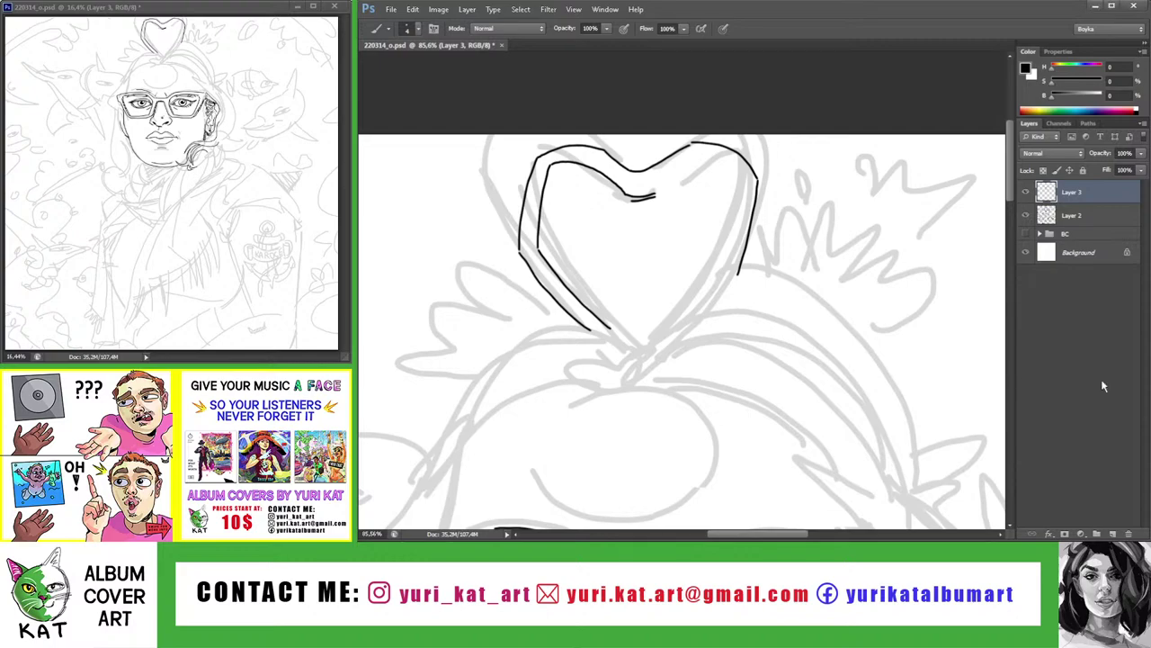
pyautogui.scroll(2, 733, 295)
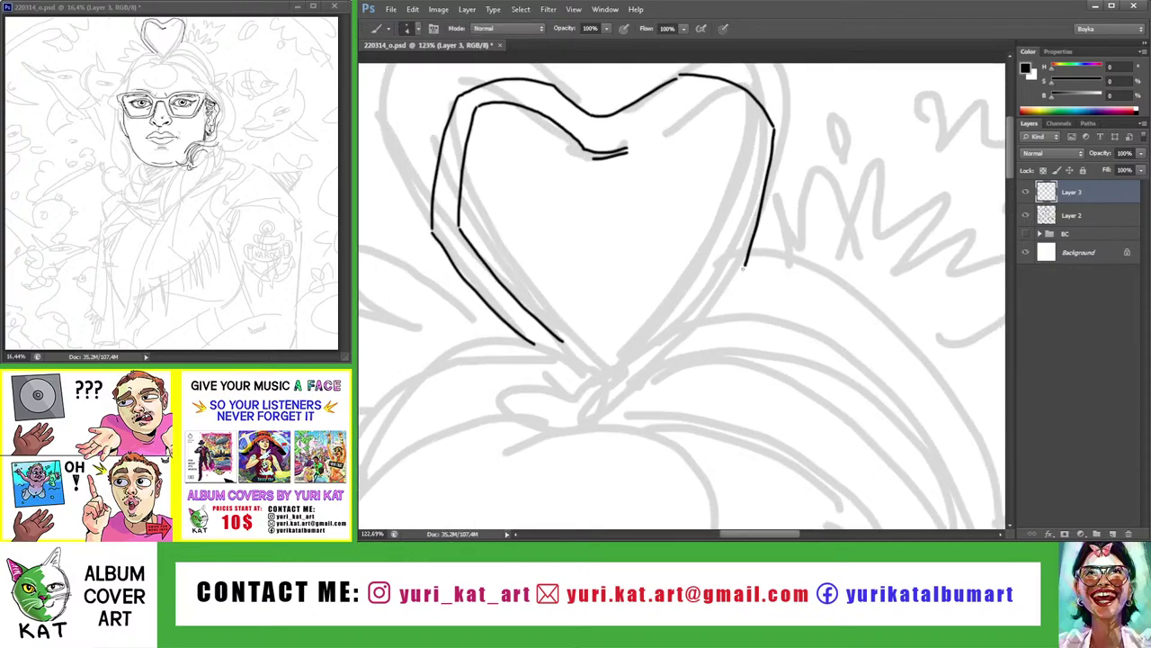
pyautogui.moveTo(743, 267); pyautogui.dragTo(636, 360)
# Add a short line in the heart's top dip and ink the inner right lobe
pyautogui.scroll(-1, 710, 279)
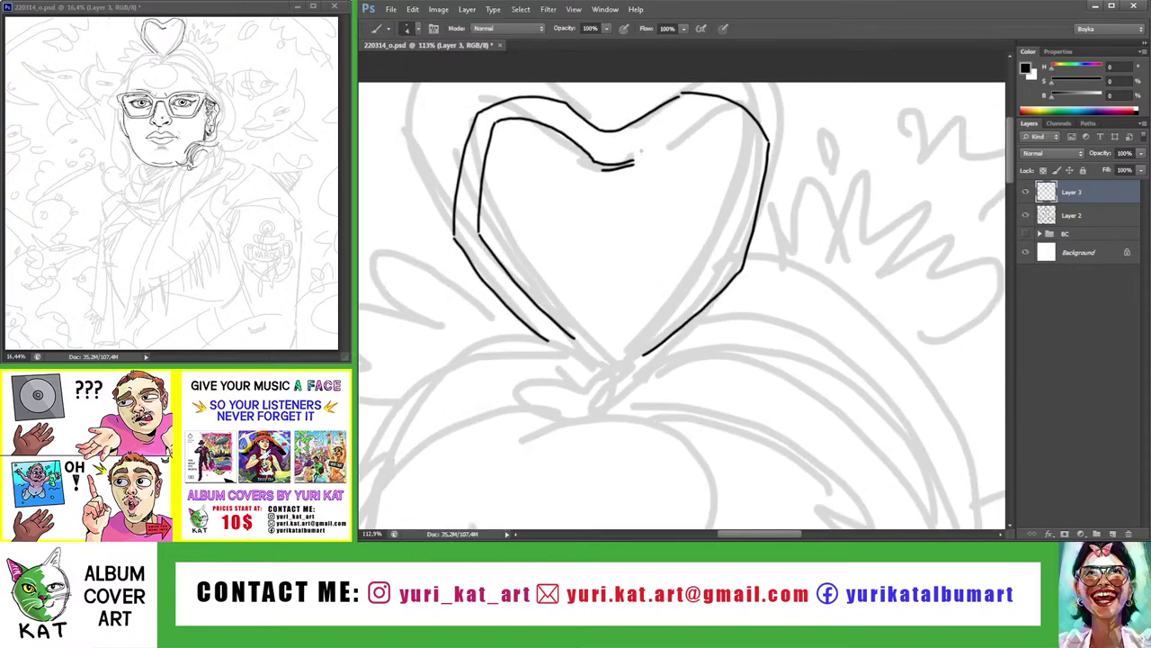
pyautogui.moveTo(634, 160); pyautogui.dragTo(689, 113)
pyautogui.hotkey('ctrl', 'z')
pyautogui.moveTo(633, 159)
pyautogui.mouseDown()
pyautogui.moveTo(673, 130)
pyautogui.moveTo(743, 151)
pyautogui.mouseUp()
pyautogui.hotkey('ctrl', 'z')
pyautogui.moveTo(675, 126)
pyautogui.mouseDown()
pyautogui.moveTo(752, 147)
pyautogui.moveTo(683, 108)
pyautogui.mouseUp()
# Draw an inner curve down the heart's left side and a short stroke near the tip
pyautogui.scroll(3, 557, 207)
pyautogui.moveTo(580, 169)
pyautogui.mouseDown()
pyautogui.moveTo(513, 229)
pyautogui.moveTo(521, 293)
pyautogui.mouseUp()
pyautogui.hotkey('ctrl', 'z')
pyautogui.moveTo(509, 229); pyautogui.dragTo(517, 282)
pyautogui.press('z')
pyautogui.moveTo(648, 207); pyautogui.dragTo(591, 203)
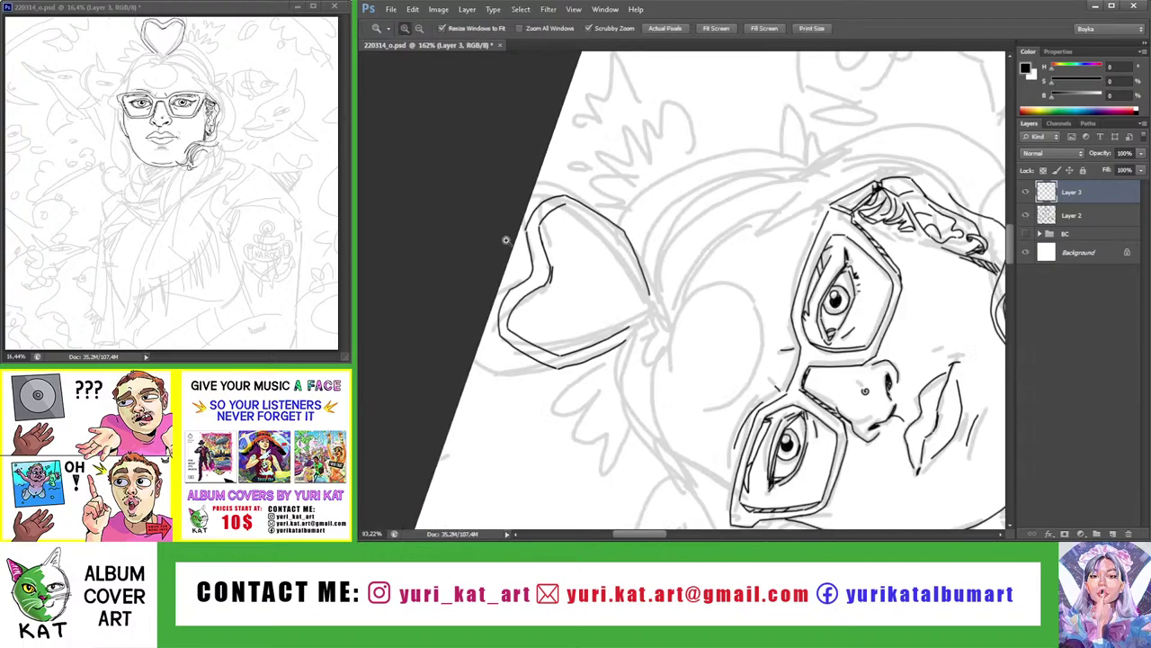
pyautogui.scroll(5, 689, 162)
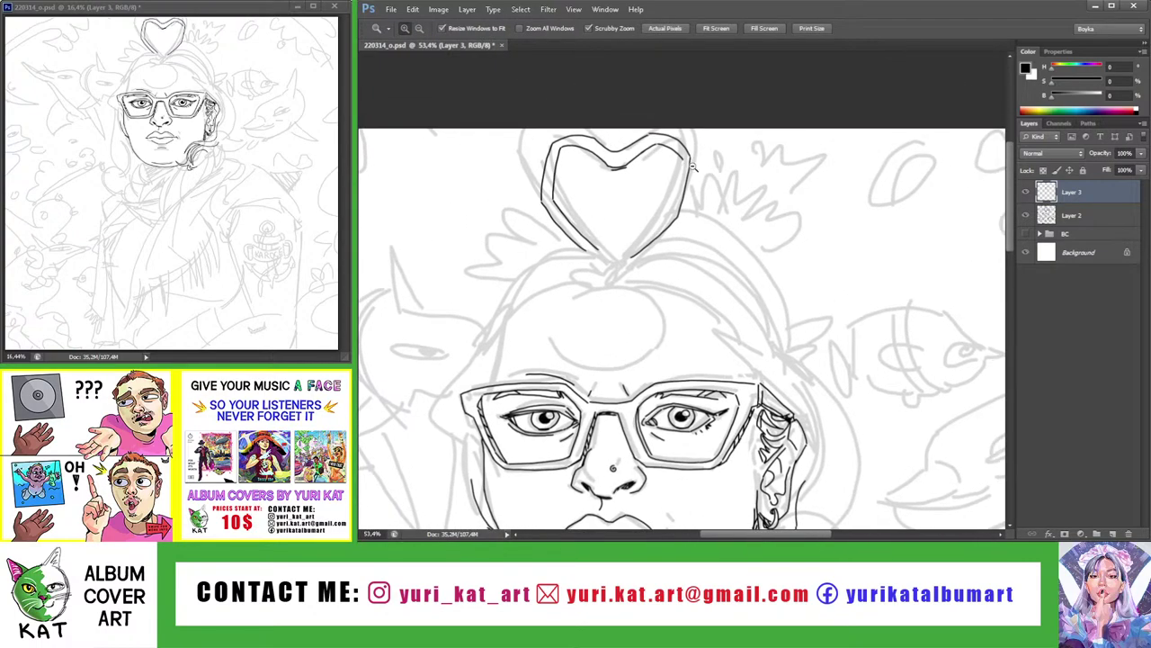
# Ink the inner right heart line to the tip and add a hook at the bottom tip
pyautogui.press('b')
pyautogui.moveTo(682, 154); pyautogui.dragTo(646, 284)
pyautogui.hotkey('ctrl', 'z')
pyautogui.moveTo(683, 152)
pyautogui.mouseDown()
pyautogui.moveTo(653, 255)
pyautogui.moveTo(668, 221)
pyautogui.moveTo(615, 310)
pyautogui.mouseUp()
pyautogui.scroll(2, 641, 247)
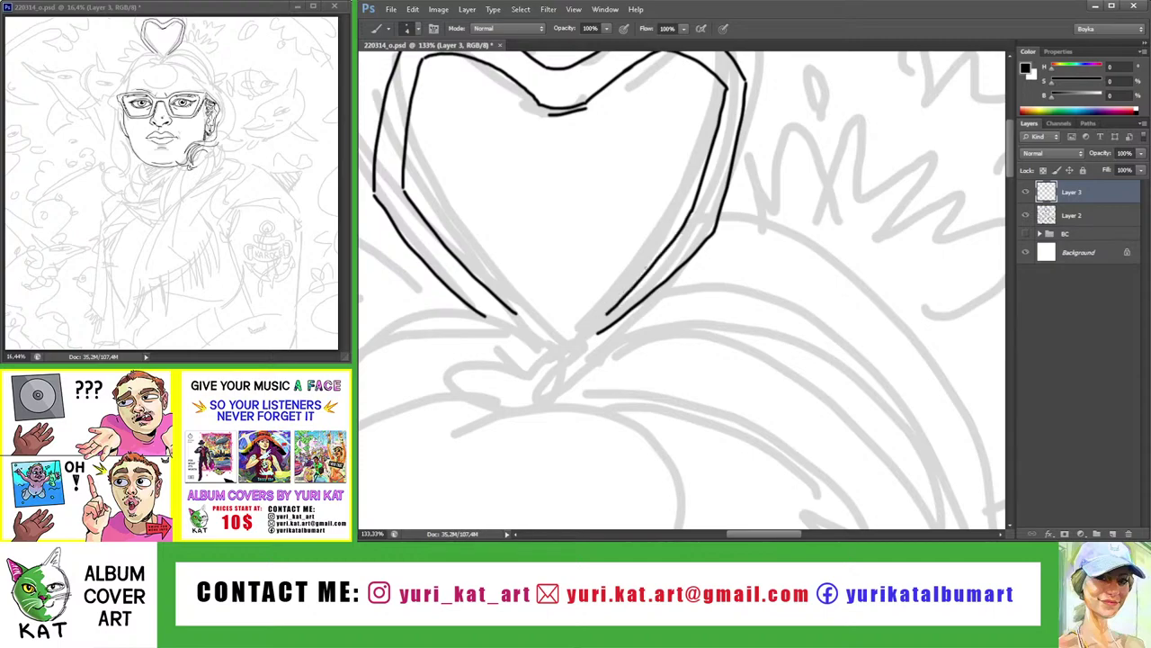
pyautogui.hotkey('ctrl', 'z')
pyautogui.moveTo(692, 214)
pyautogui.mouseDown()
pyautogui.moveTo(592, 320)
pyautogui.moveTo(631, 250)
pyautogui.moveTo(604, 318)
pyautogui.mouseUp()
pyautogui.hotkey('ctrl', 'z')
pyautogui.moveTo(627, 280)
pyautogui.mouseDown()
pyautogui.moveTo(604, 321)
pyautogui.moveTo(628, 278)
pyautogui.moveTo(593, 250)
pyautogui.moveTo(551, 320)
pyautogui.moveTo(517, 347)
pyautogui.moveTo(568, 387)
pyautogui.moveTo(611, 353)
pyautogui.moveTo(622, 376)
pyautogui.moveTo(586, 390)
pyautogui.moveTo(654, 365)
pyautogui.moveTo(632, 320)
pyautogui.mouseUp()
# Zoom between the whole heart and its base to frame the ornament's knot
pyautogui.press('z')
pyautogui.press('b')
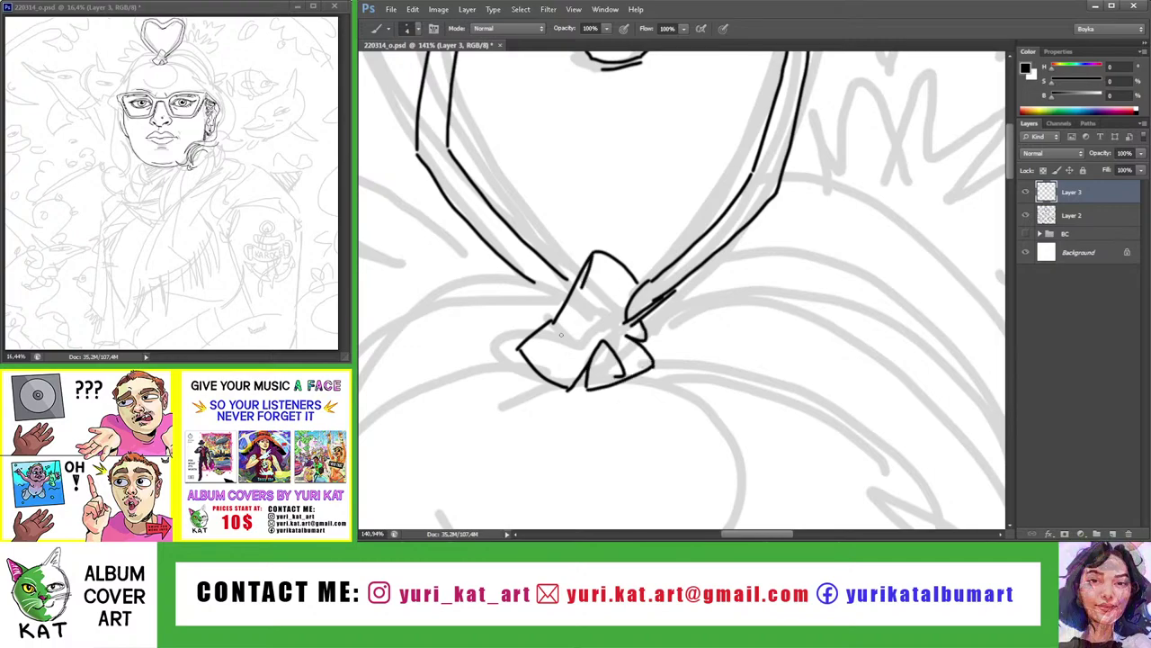
pyautogui.press('z')
pyautogui.keyDown('alt'); pyautogui.click(627, 274); pyautogui.keyUp('alt')
pyautogui.click(605, 273)
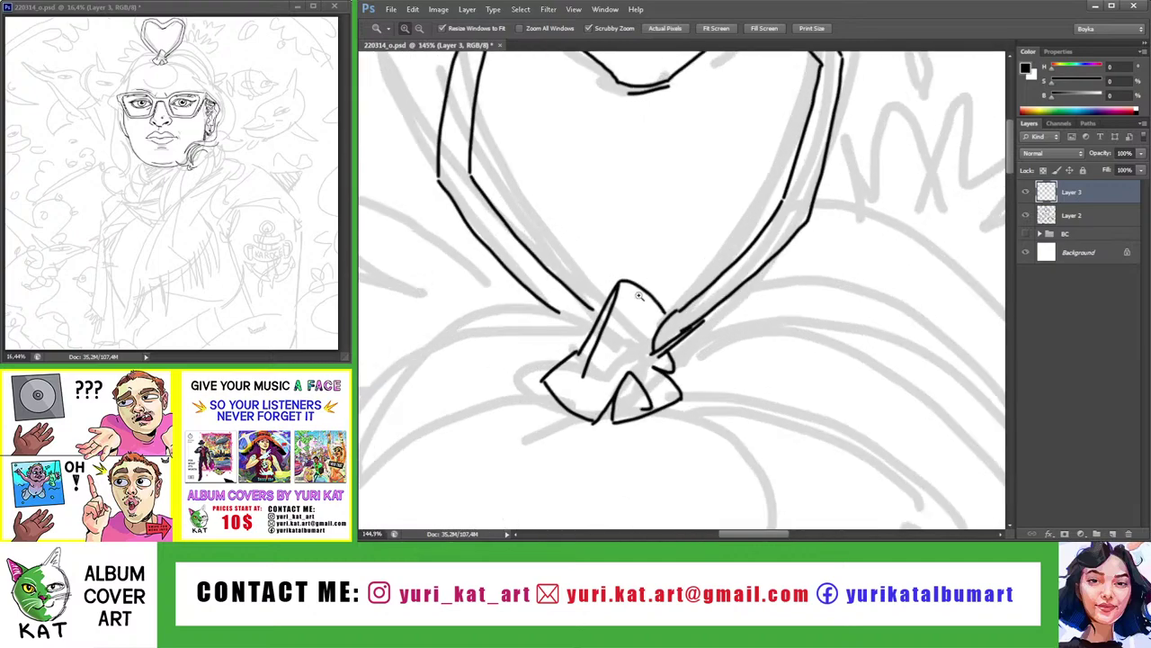
pyautogui.press('b')
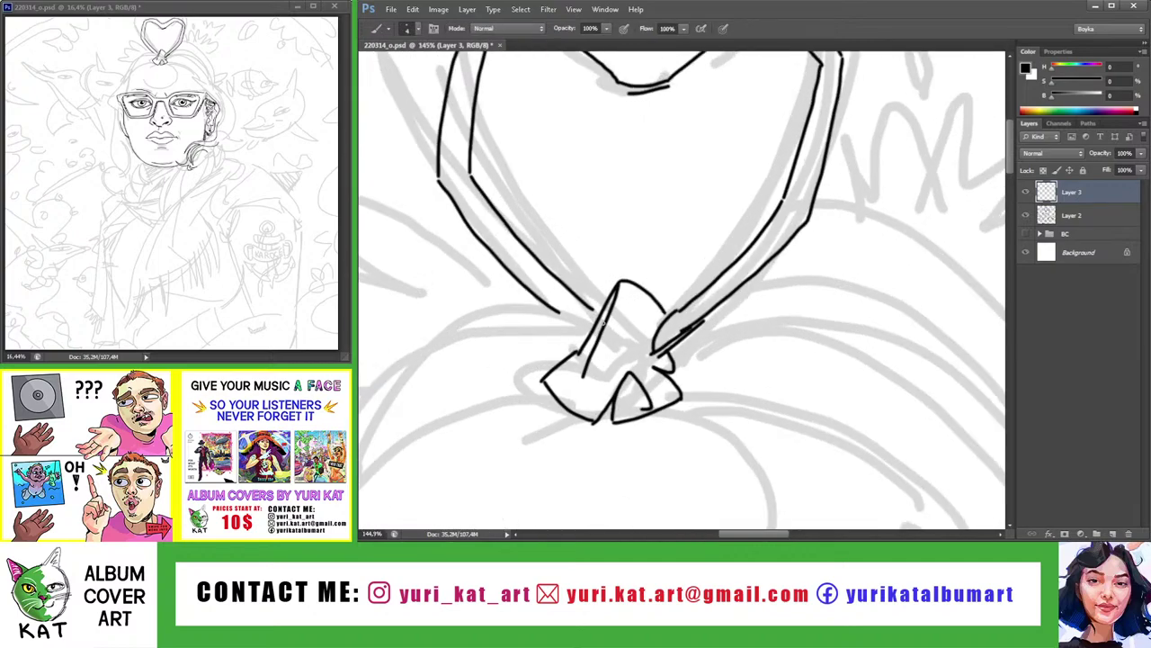
# Zoom in close on the knot below the heart and ink extra detail lines on it
pyautogui.press('z')
pyautogui.click(592, 313)
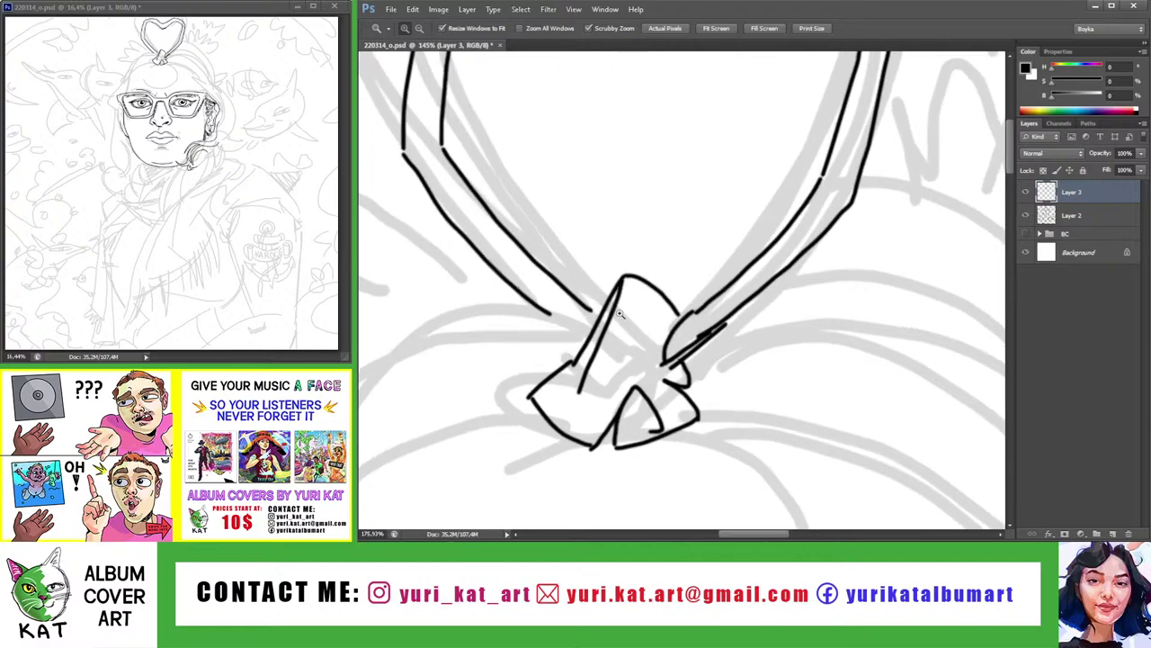
pyautogui.press('b')
pyautogui.press('z')
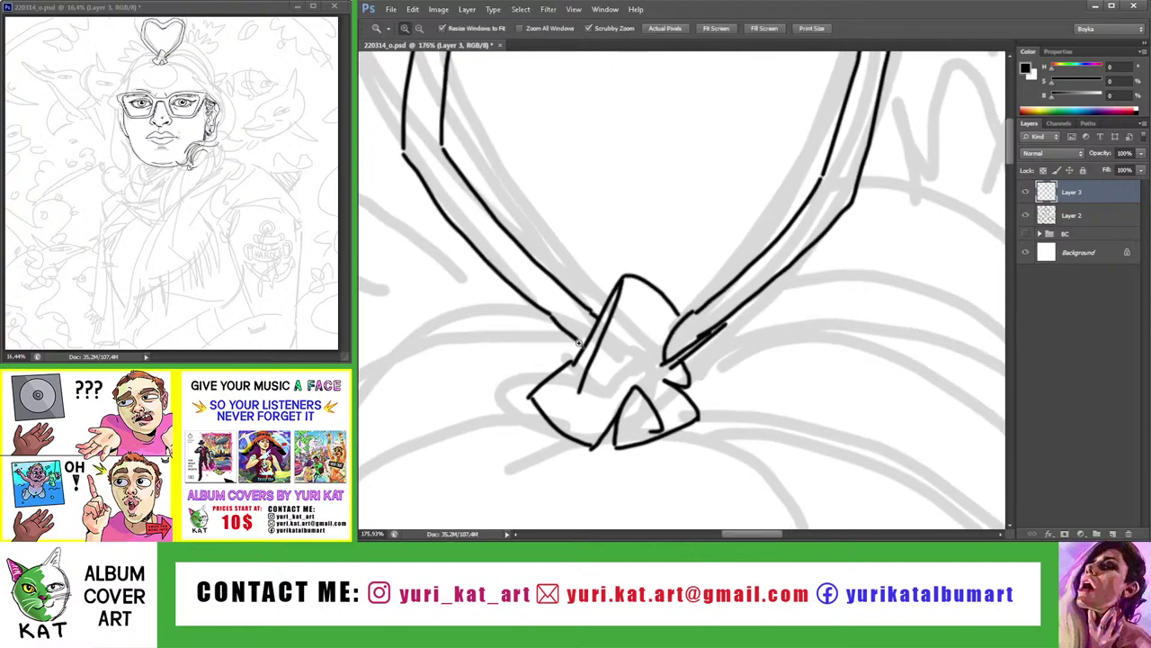
pyautogui.moveTo(546, 317); pyautogui.dragTo(504, 317)
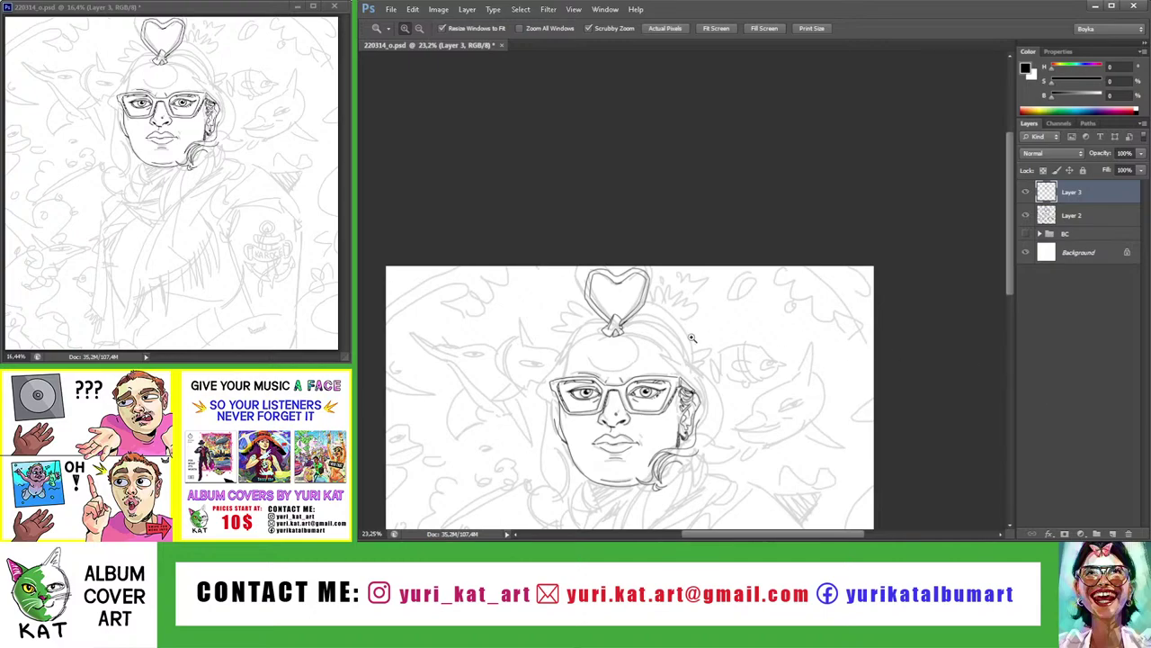
pyautogui.moveTo(607, 325)
pyautogui.mouseDown()
pyautogui.moveTo(637, 329)
pyautogui.moveTo(626, 316)
pyautogui.mouseUp()
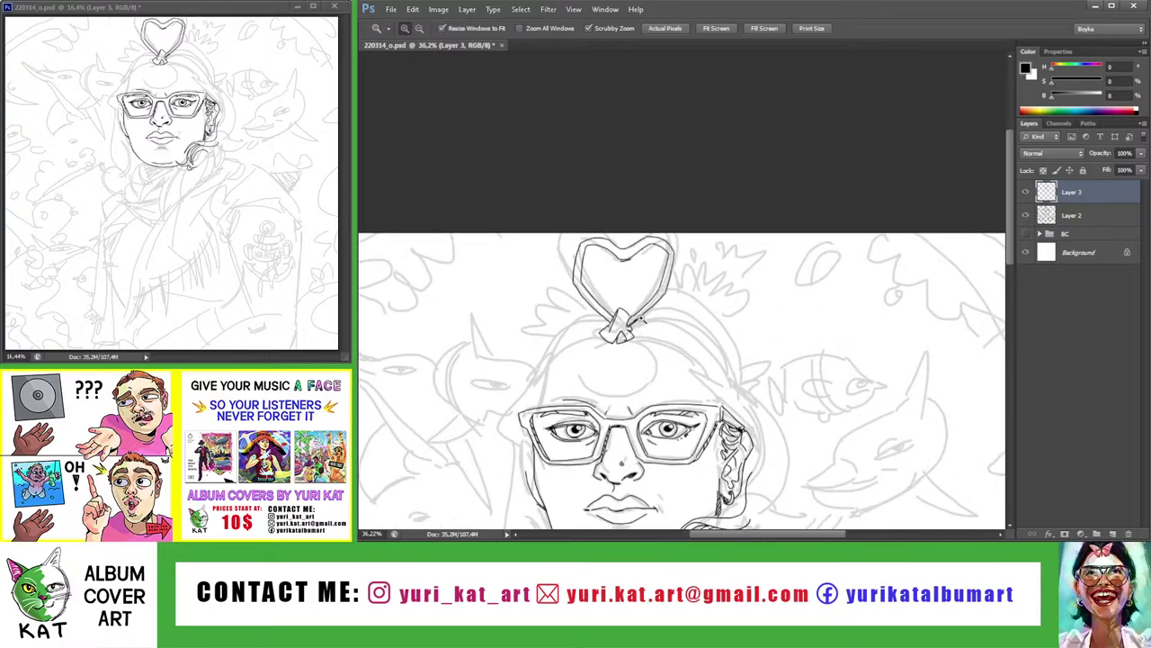
pyautogui.click(626, 314)
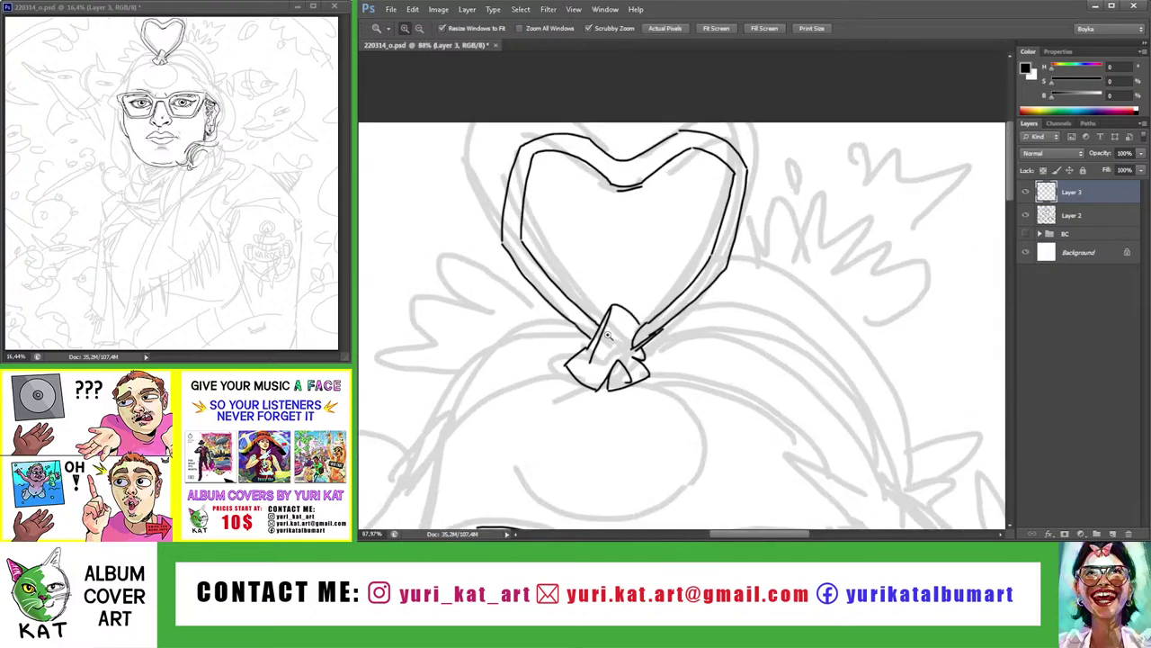
pyautogui.click(623, 330)
pyautogui.moveTo(624, 297)
pyautogui.mouseDown()
pyautogui.moveTo(633, 315)
pyautogui.moveTo(657, 318)
pyautogui.moveTo(648, 293)
pyautogui.mouseUp()
# Zoom out to the whole drawing, then back in on the heart ornament
pyautogui.press('z')
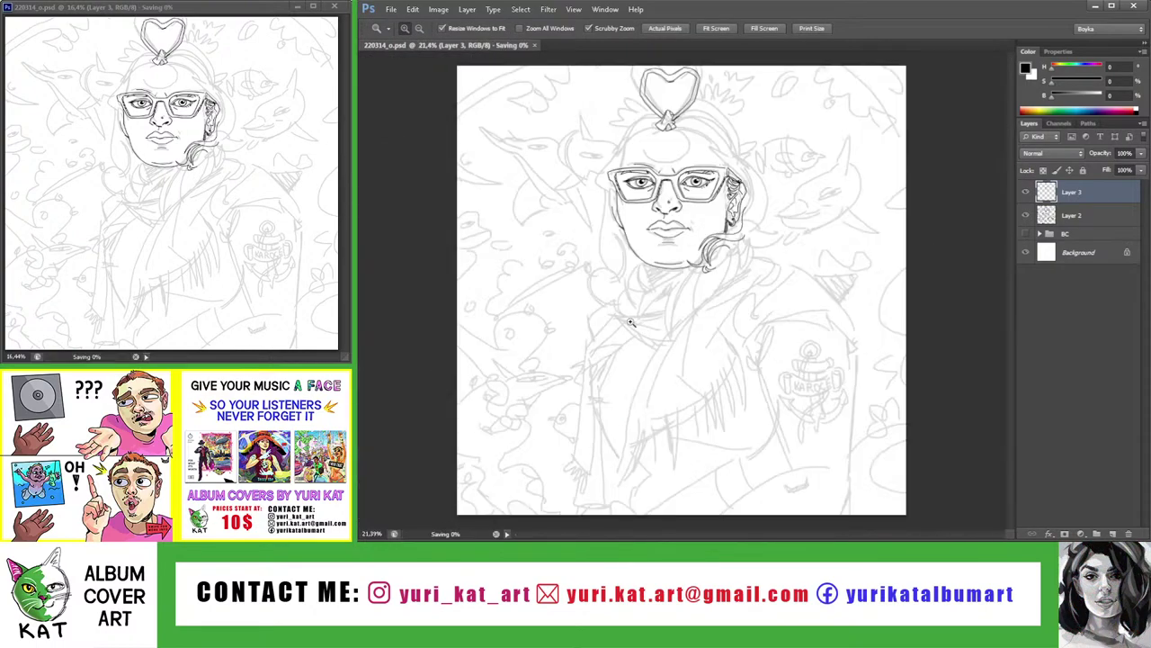
pyautogui.click(693, 180)
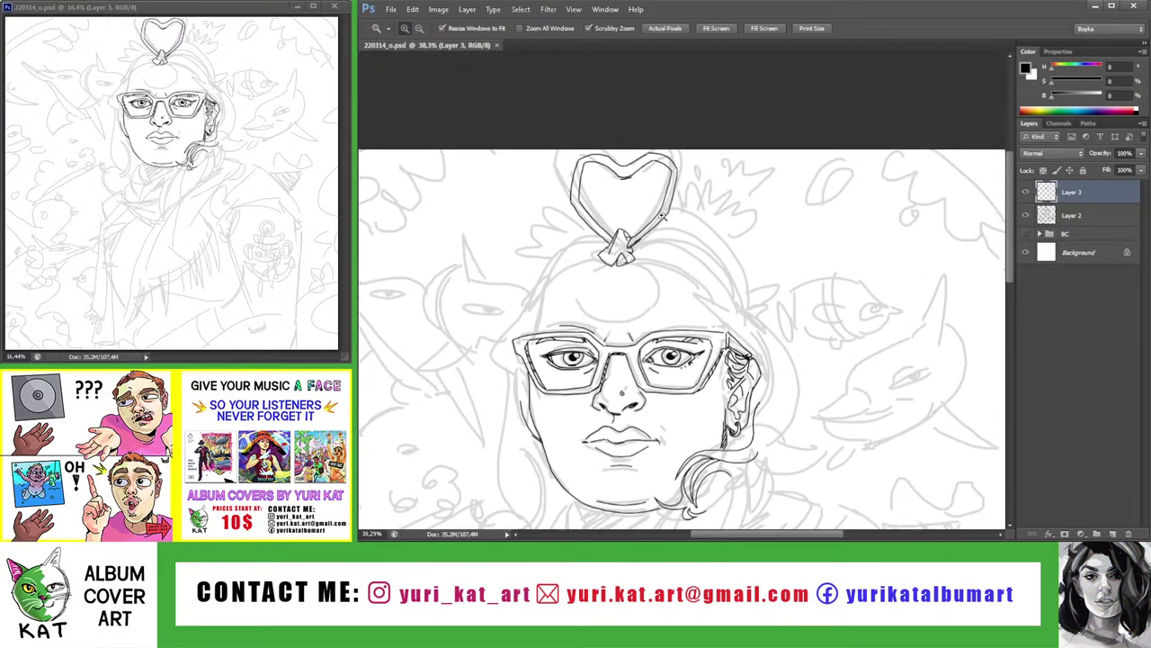
pyautogui.click(622, 197)
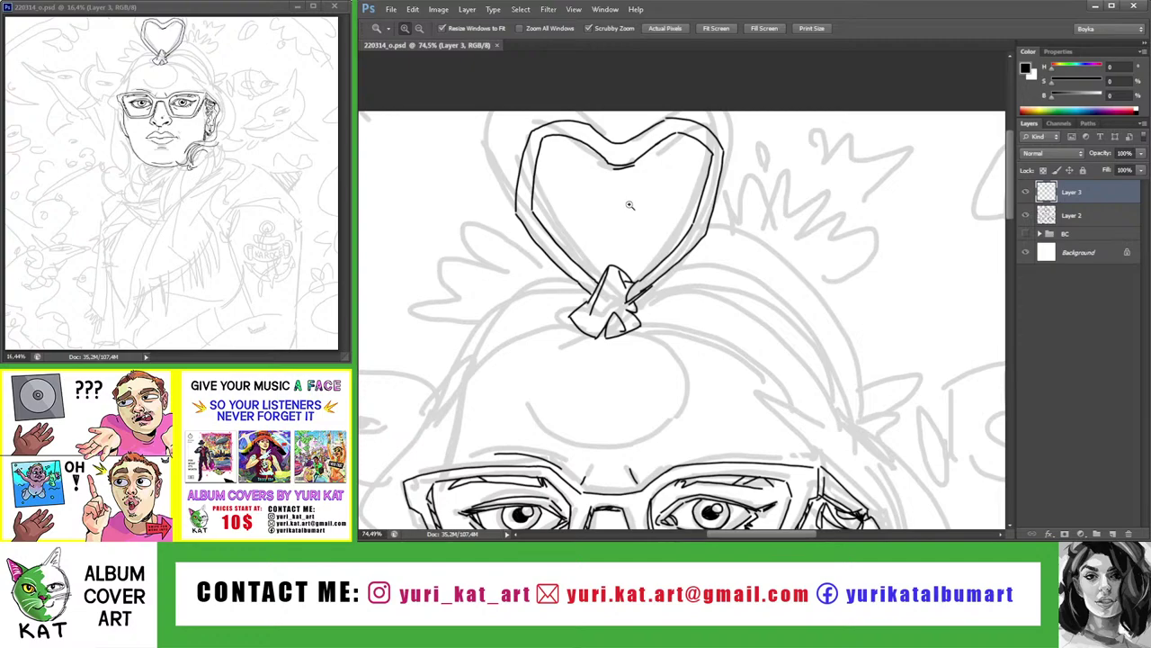
# Sketch trial mouth strokes inside the heart's circle, then undo them all
pyautogui.moveTo(619, 198)
pyautogui.mouseDown()
pyautogui.moveTo(662, 210)
pyautogui.moveTo(651, 192)
pyautogui.moveTo(634, 211)
pyautogui.mouseUp()
pyautogui.moveTo(552, 258)
pyautogui.mouseDown()
pyautogui.moveTo(545, 248)
pyautogui.moveTo(628, 236)
pyautogui.moveTo(586, 281)
pyautogui.moveTo(543, 271)
pyautogui.mouseUp()
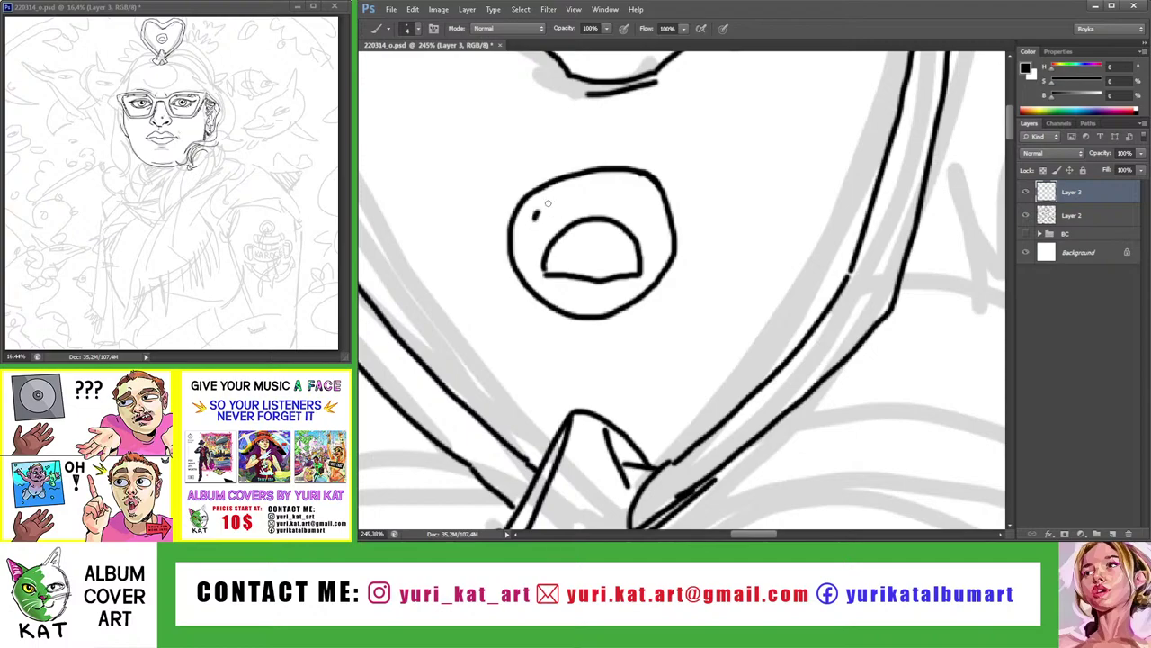
pyautogui.moveTo(538, 216)
pyautogui.mouseDown()
pyautogui.moveTo(583, 192)
pyautogui.moveTo(537, 212)
pyautogui.moveTo(582, 177)
pyautogui.mouseUp()
pyautogui.hotkey('ctrl', 'z')
pyautogui.hotkey('ctrl', 'alt', 'z')
pyautogui.hotkey('ctrl', 'alt', 'z')
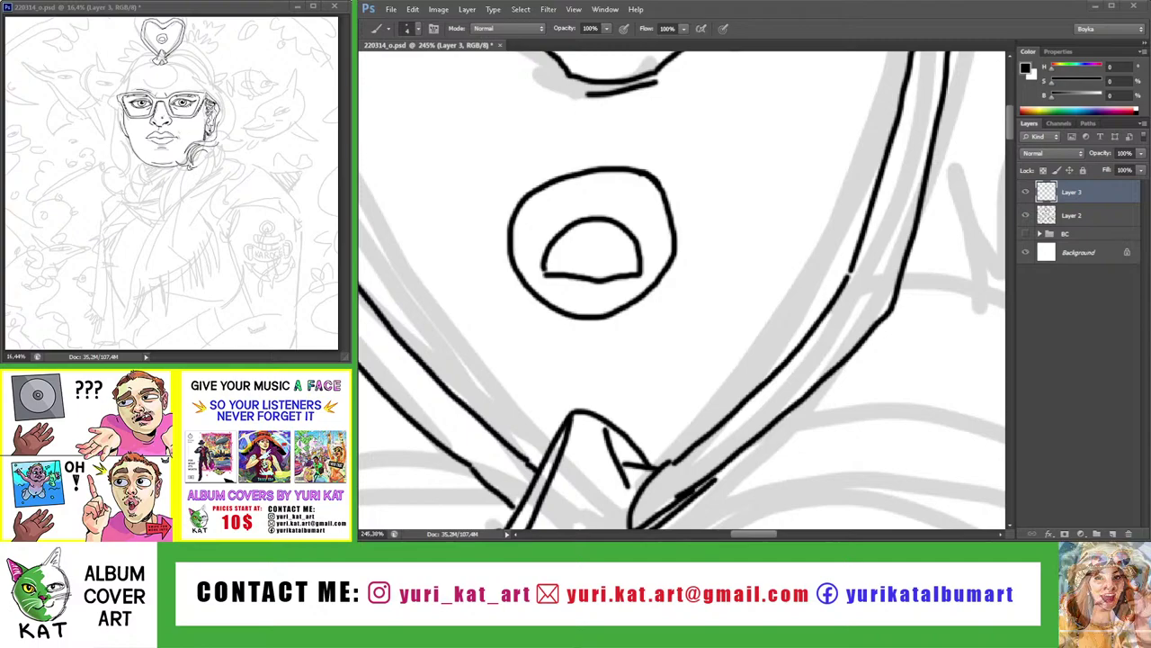
pyautogui.hotkey('ctrl', 'z')
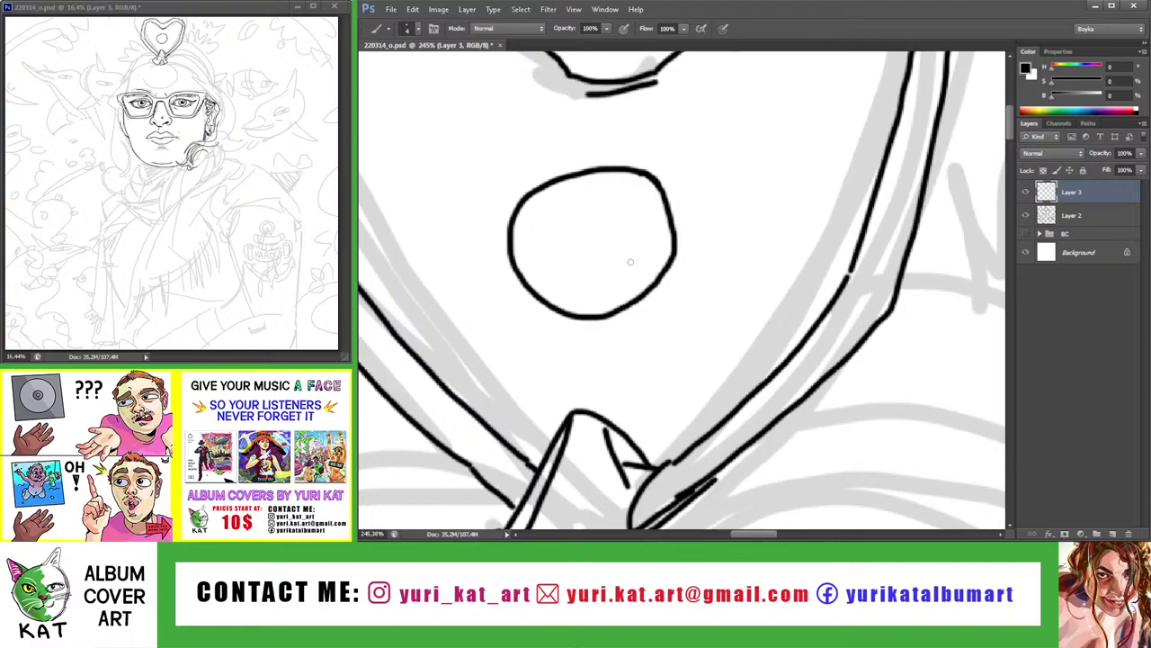
# Ink an open, arched mouth filled with teeth inside the circle
pyautogui.scroll(2, 581, 275)
pyautogui.moveTo(535, 280); pyautogui.dragTo(664, 270)
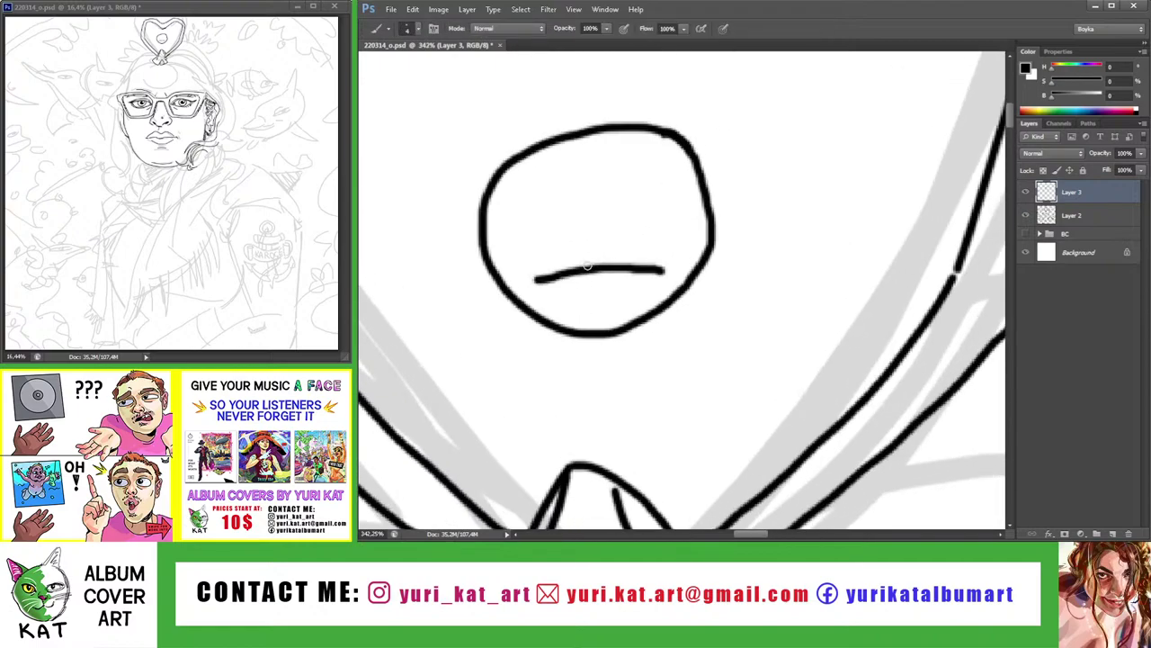
pyautogui.moveTo(535, 274); pyautogui.dragTo(657, 264)
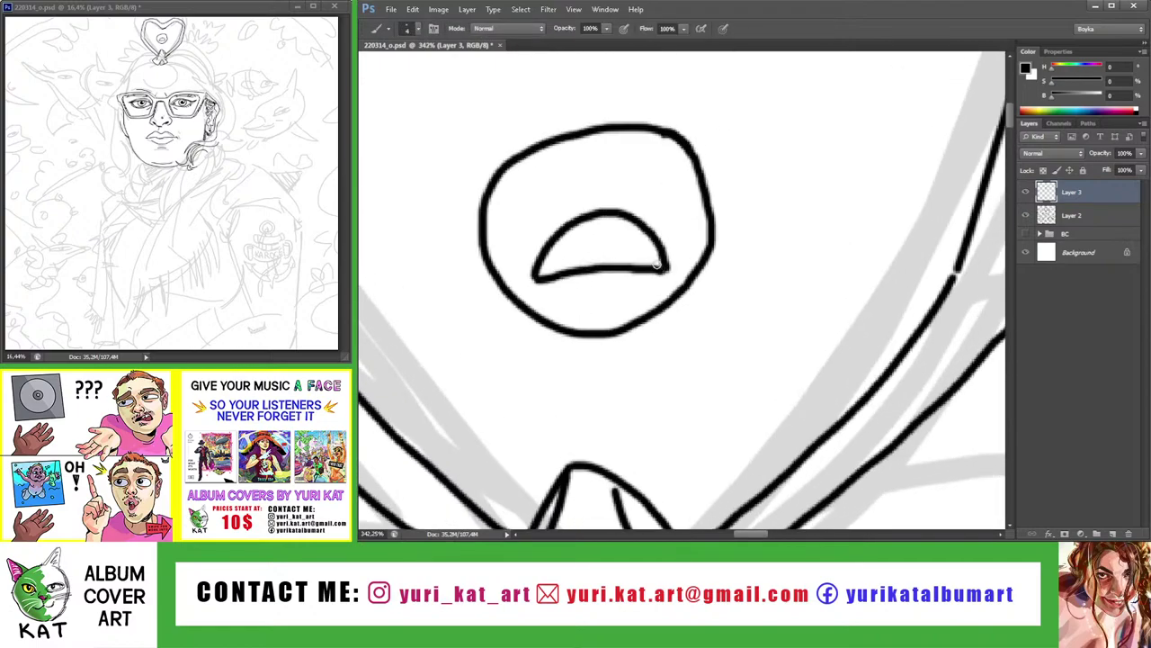
pyautogui.moveTo(552, 250); pyautogui.dragTo(647, 230)
pyautogui.moveTo(544, 270)
pyautogui.mouseDown()
pyautogui.moveTo(629, 235)
pyautogui.moveTo(667, 268)
pyautogui.mouseUp()
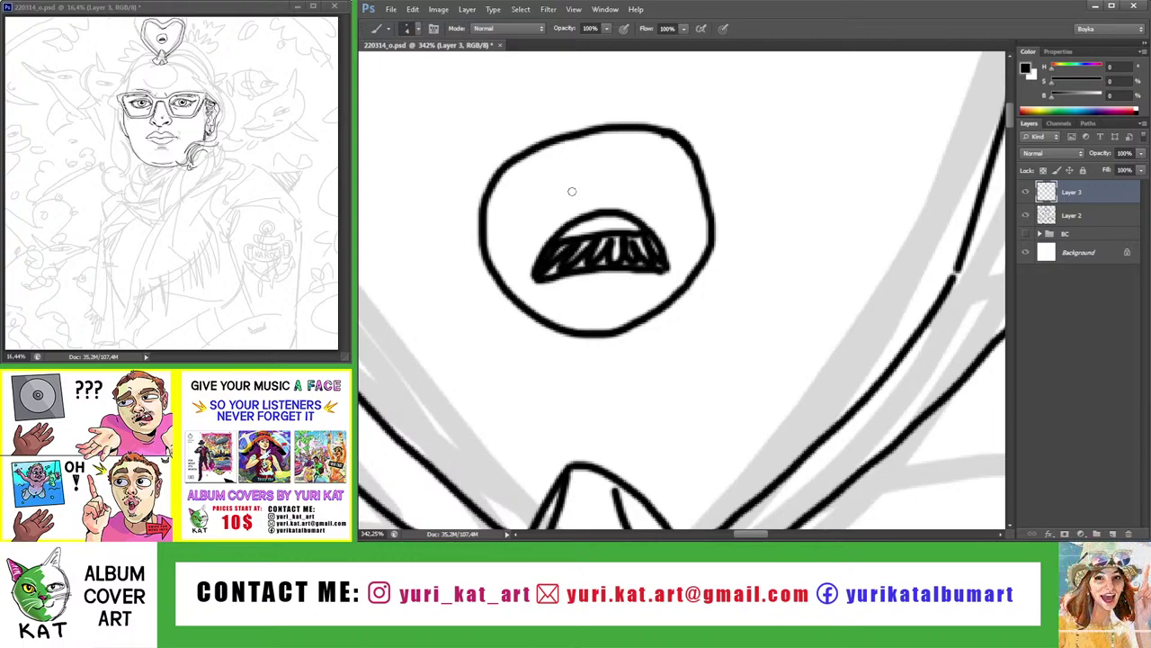
# Draw the left and right closed eyes and a right eyebrow curve, redoing misplaced strokes
pyautogui.moveTo(576, 175); pyautogui.dragTo(526, 202)
pyautogui.moveTo(627, 171); pyautogui.dragTo(674, 198)
pyautogui.hotkey('ctrl', 'z')
pyautogui.moveTo(618, 172); pyautogui.dragTo(670, 201)
pyautogui.moveTo(614, 171); pyautogui.dragTo(676, 191)
pyautogui.hotkey('ctrl', 'z')
pyautogui.moveTo(614, 171); pyautogui.dragTo(677, 191)
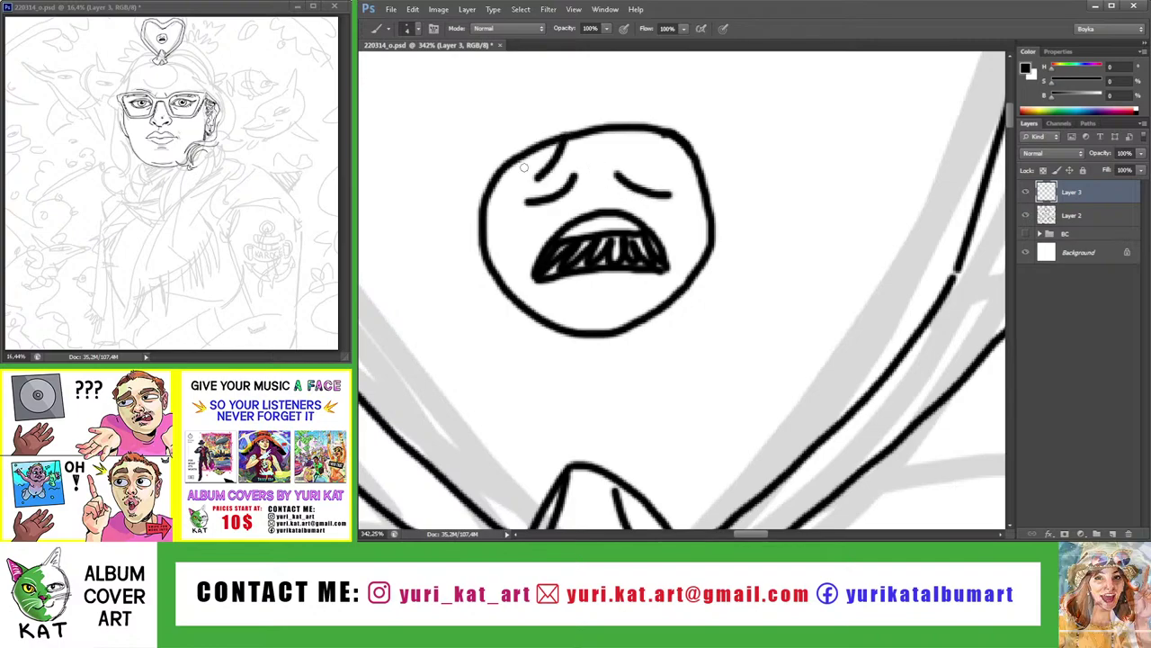
pyautogui.press('z')
pyautogui.moveTo(642, 166)
pyautogui.mouseDown()
pyautogui.moveTo(565, 167)
pyautogui.moveTo(630, 154)
pyautogui.mouseUp()
pyautogui.moveTo(688, 130)
pyautogui.mouseDown()
pyautogui.moveTo(628, 163)
pyautogui.moveTo(669, 186)
pyautogui.moveTo(628, 260)
pyautogui.mouseUp()
# Draw a tiny heart and curved stroke above the little face, undoing a stray squiggle
pyautogui.click(586, 194)
pyautogui.press('b')
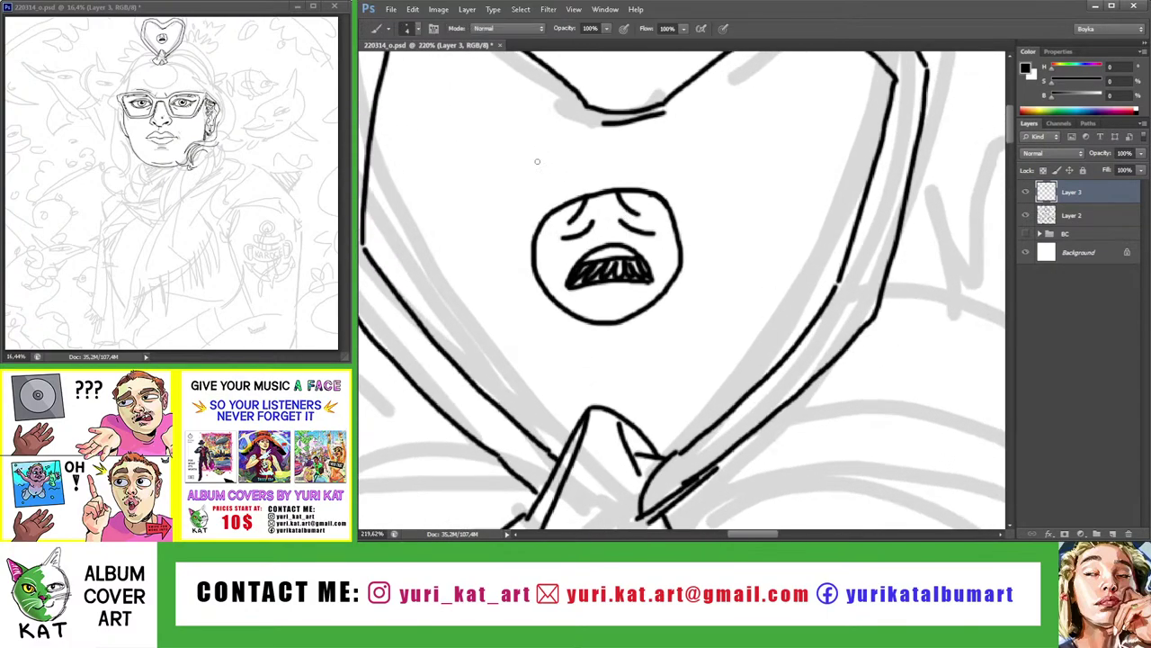
pyautogui.moveTo(540, 178)
pyautogui.mouseDown()
pyautogui.moveTo(520, 136)
pyautogui.moveTo(487, 159)
pyautogui.moveTo(538, 175)
pyautogui.mouseUp()
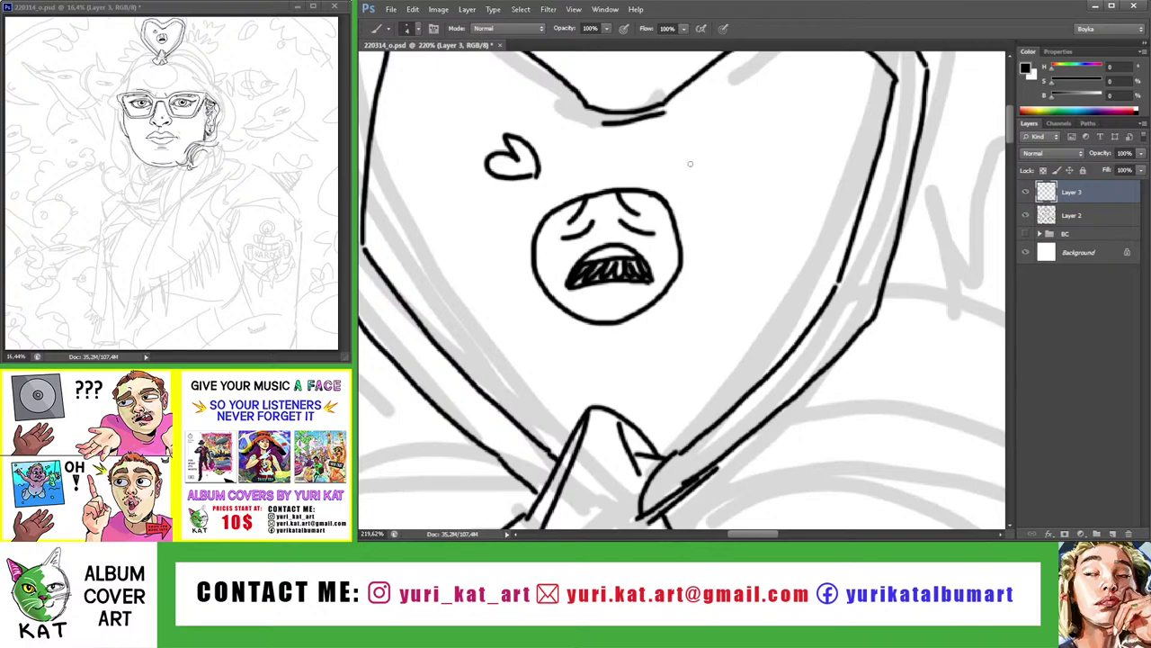
pyautogui.moveTo(689, 168)
pyautogui.mouseDown()
pyautogui.moveTo(711, 133)
pyautogui.moveTo(687, 171)
pyautogui.mouseUp()
pyautogui.moveTo(621, 153)
pyautogui.mouseDown()
pyautogui.moveTo(634, 177)
pyautogui.moveTo(576, 171)
pyautogui.mouseUp()
pyautogui.hotkey('ctrl', 'z')
# Add several tiny hearts inside the ornament, redrawing an undersized one larger
pyautogui.press('z')
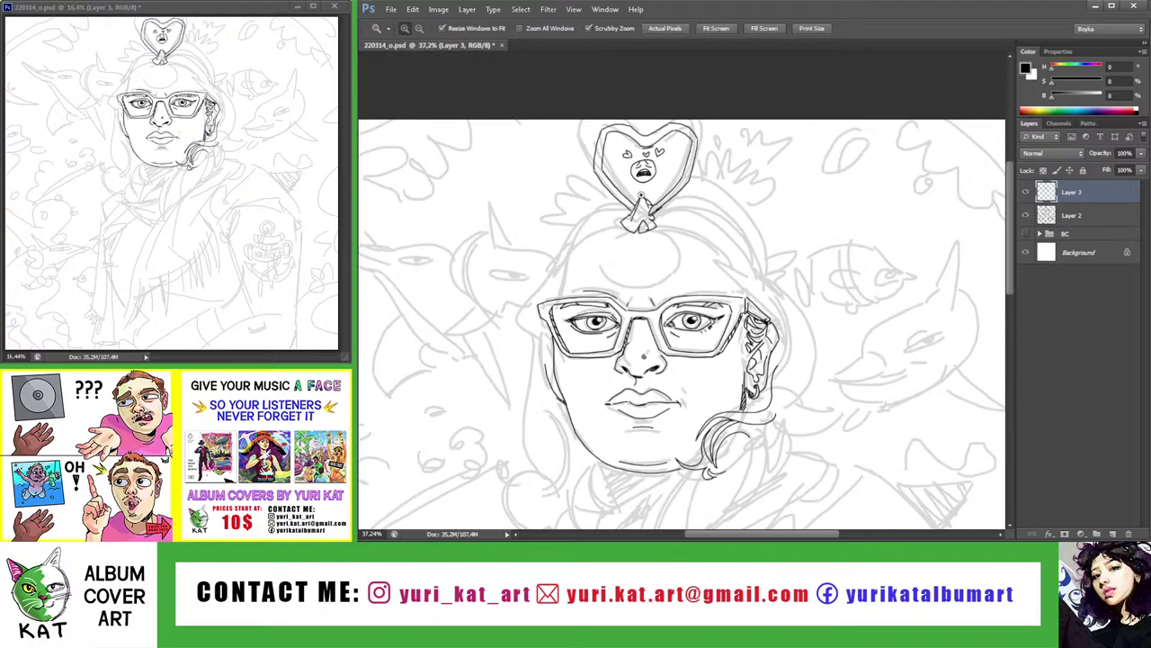
pyautogui.moveTo(641, 196); pyautogui.dragTo(720, 198)
pyautogui.press('b')
pyautogui.press('z')
pyautogui.moveTo(642, 216)
pyautogui.mouseDown()
pyautogui.moveTo(692, 216)
pyautogui.moveTo(621, 237)
pyautogui.mouseUp()
pyautogui.press('b')
pyautogui.press('z')
pyautogui.moveTo(644, 192)
pyautogui.mouseDown()
pyautogui.moveTo(629, 236)
pyautogui.moveTo(592, 207)
pyautogui.mouseUp()
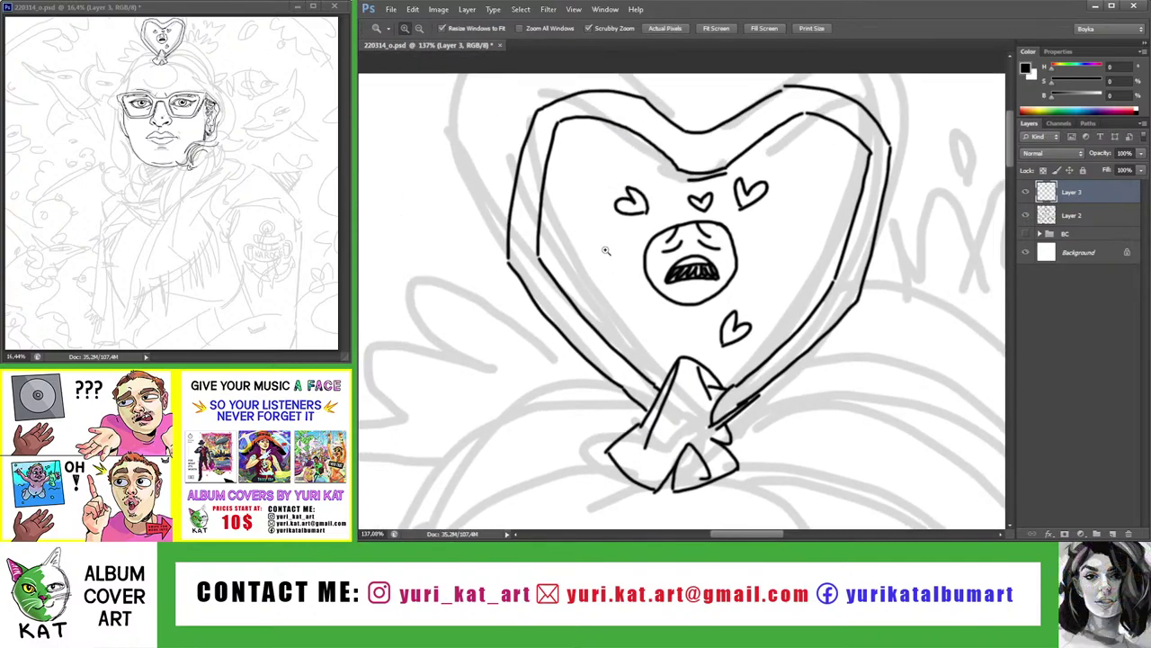
pyautogui.press('b')
pyautogui.moveTo(595, 161)
pyautogui.mouseDown()
pyautogui.moveTo(621, 160)
pyautogui.moveTo(621, 148)
pyautogui.moveTo(629, 176)
pyautogui.mouseUp()
pyautogui.moveTo(576, 362)
pyautogui.mouseDown()
pyautogui.moveTo(561, 354)
pyautogui.moveTo(574, 383)
pyautogui.mouseUp()
pyautogui.moveTo(561, 227); pyautogui.dragTo(587, 268)
# Add more tiny hearts on the right of, below, and left of the face
pyautogui.press('z')
pyautogui.moveTo(774, 243)
pyautogui.mouseDown()
pyautogui.moveTo(709, 241)
pyautogui.moveTo(756, 241)
pyautogui.mouseUp()
pyautogui.press('b')
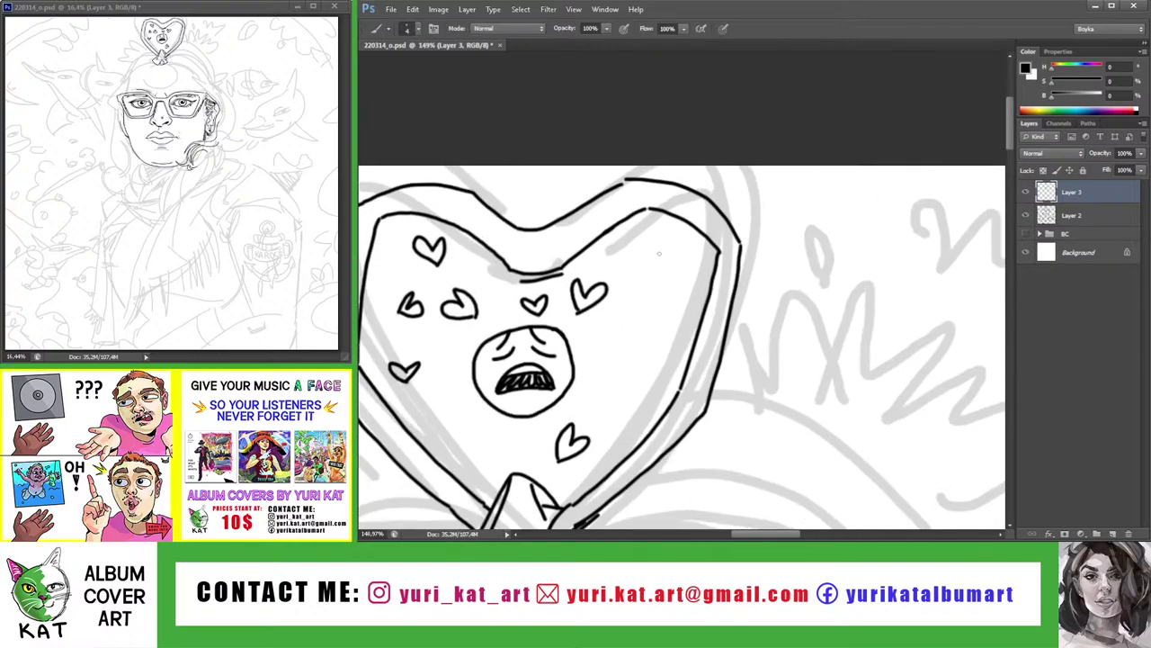
pyautogui.moveTo(652, 241); pyautogui.dragTo(667, 314)
pyautogui.moveTo(610, 384); pyautogui.dragTo(620, 400)
pyautogui.moveTo(633, 382)
pyautogui.mouseDown()
pyautogui.moveTo(620, 399)
pyautogui.moveTo(657, 396)
pyautogui.mouseUp()
pyautogui.moveTo(554, 364)
pyautogui.mouseDown()
pyautogui.moveTo(548, 344)
pyautogui.moveTo(560, 365)
pyautogui.mouseUp()
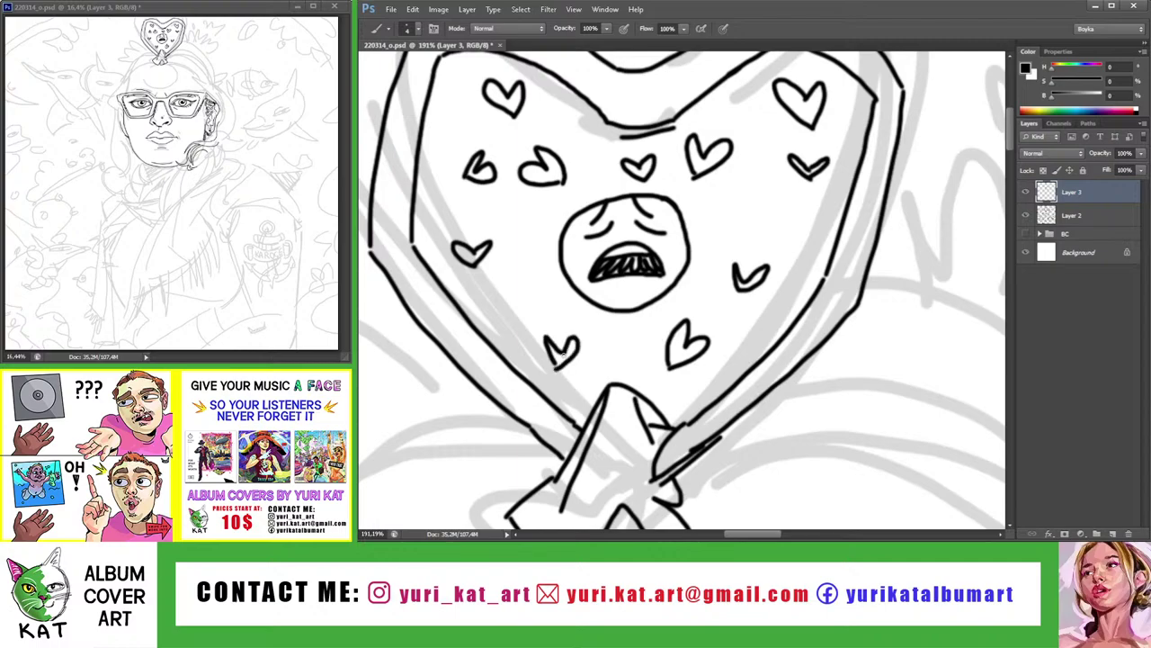
pyautogui.moveTo(536, 264); pyautogui.dragTo(549, 286)
pyautogui.moveTo(621, 341); pyautogui.dragTo(618, 364)
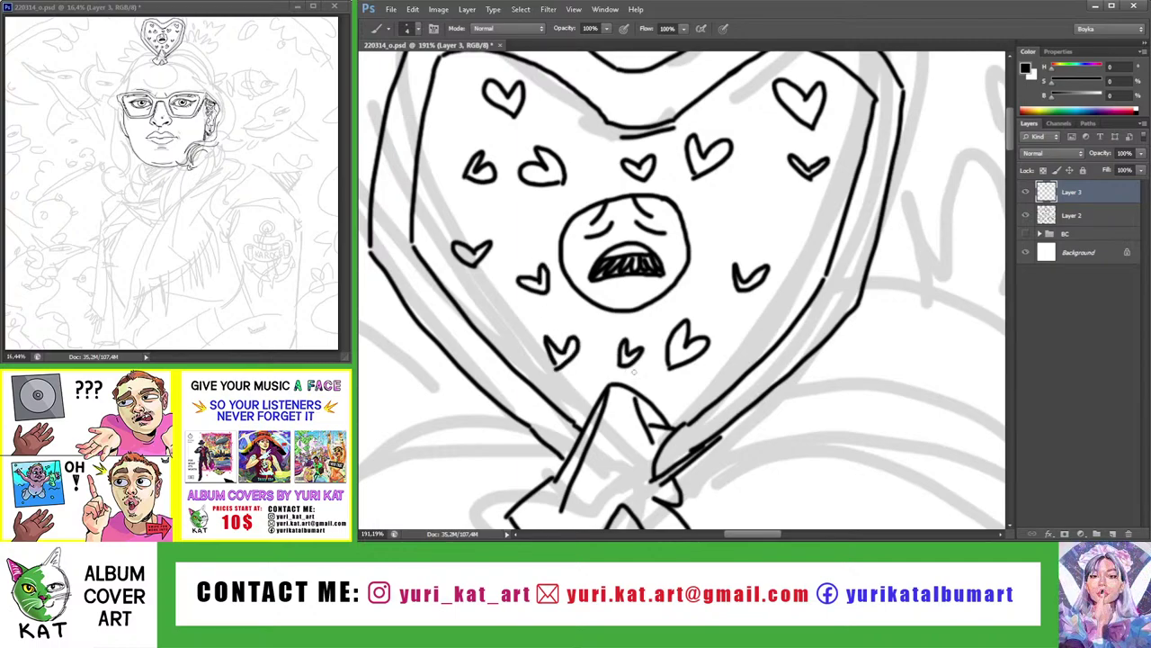
# Add a short stroke near the ornament's edge, zoom out, and save 220314_o.psd
pyautogui.hotkey('ctrl', '-')
pyautogui.hotkey('ctrl', '-')
pyautogui.hotkey('ctrl', '-')
pyautogui.moveTo(683, 121); pyautogui.dragTo(773, 124)
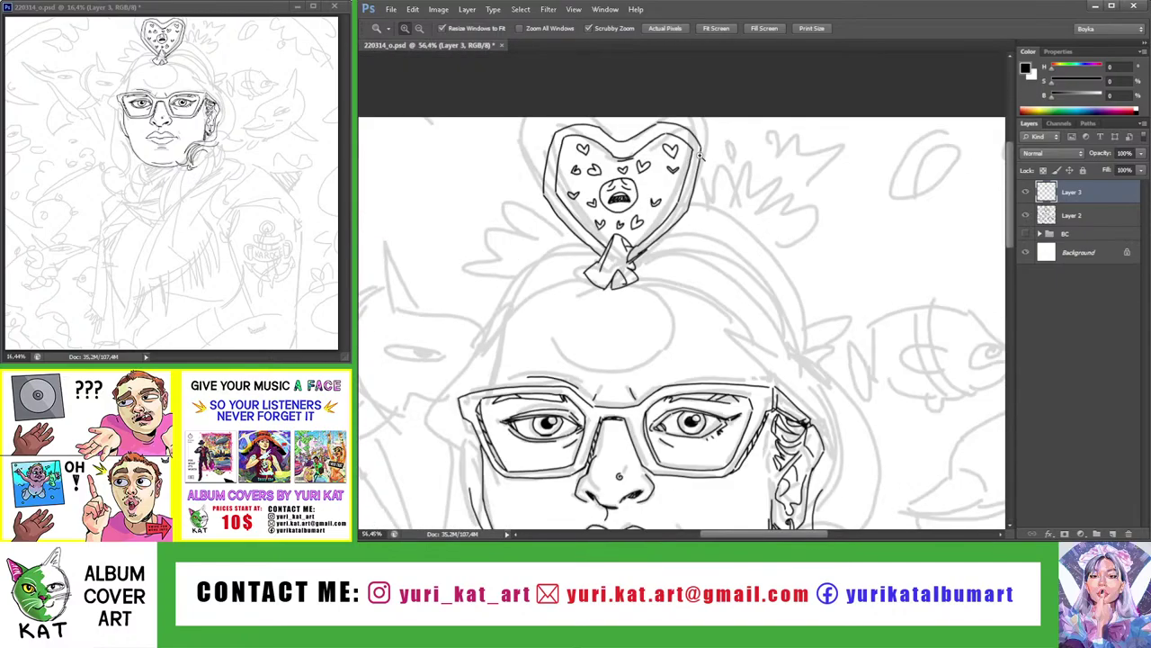
pyautogui.moveTo(698, 147); pyautogui.dragTo(725, 179)
pyautogui.press('r')
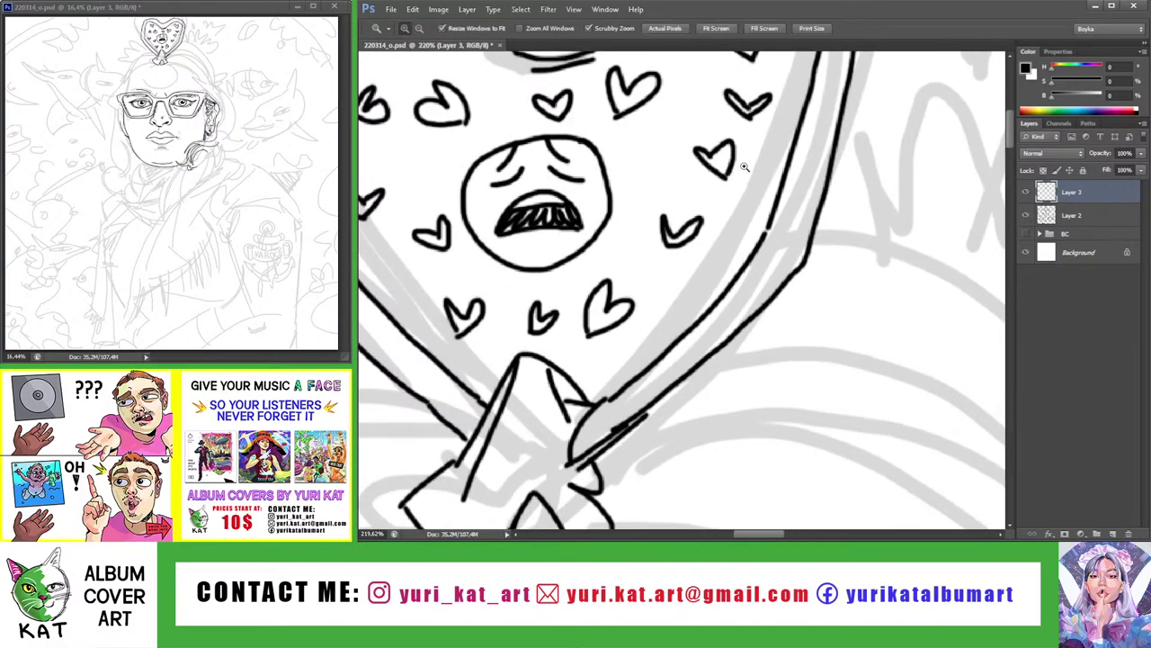
pyautogui.scroll(-8, 710, 180)
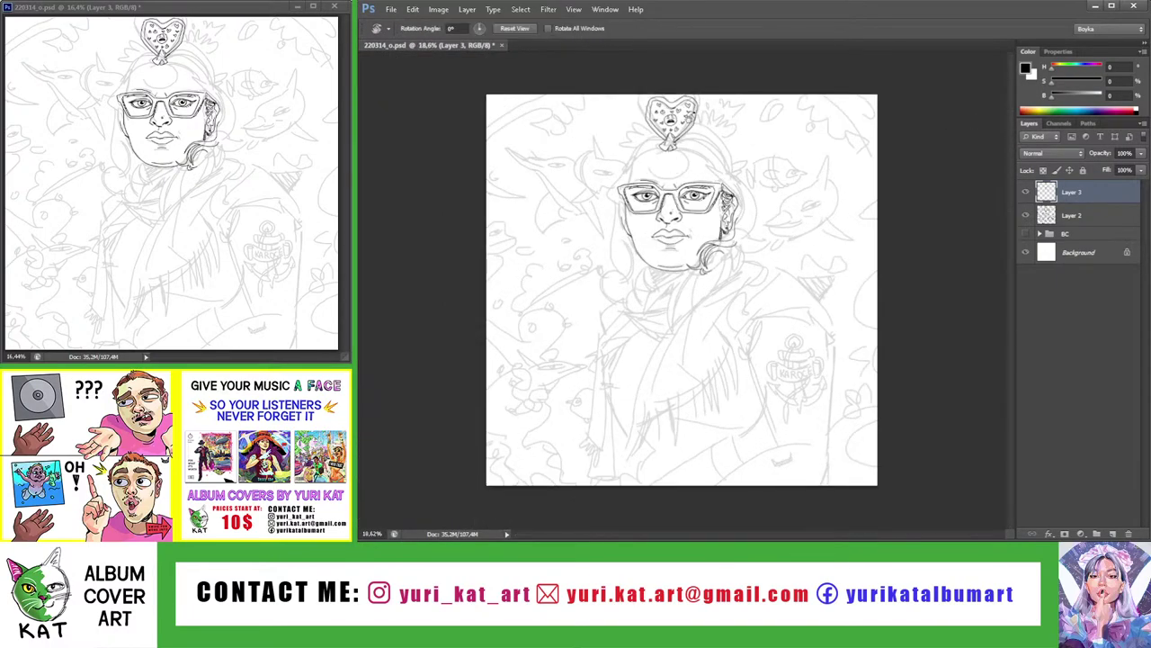
pyautogui.hotkey('ctrl', 's')
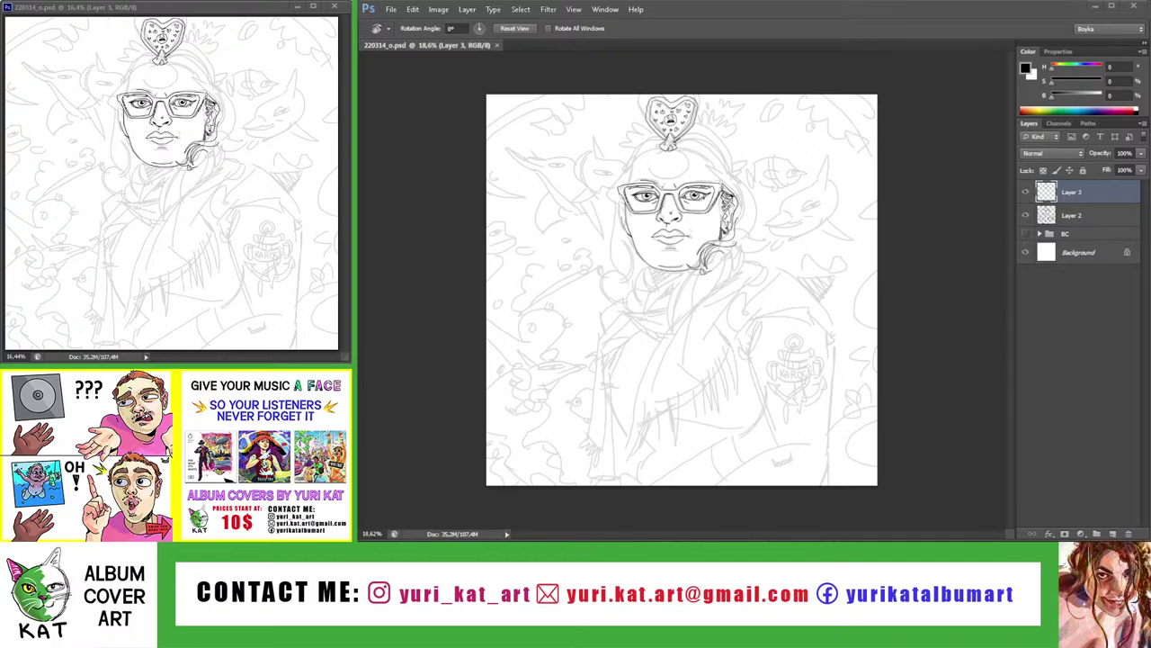
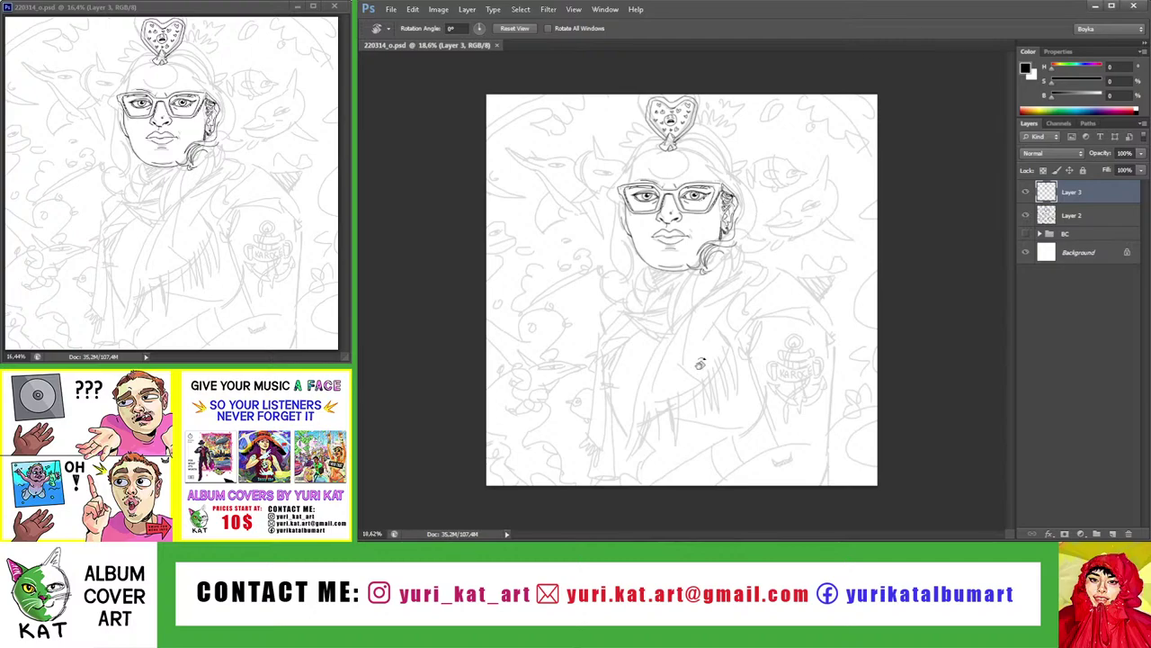
# Zoom in beside the heart ornament and ink short accent marks to its right
pyautogui.press('z')
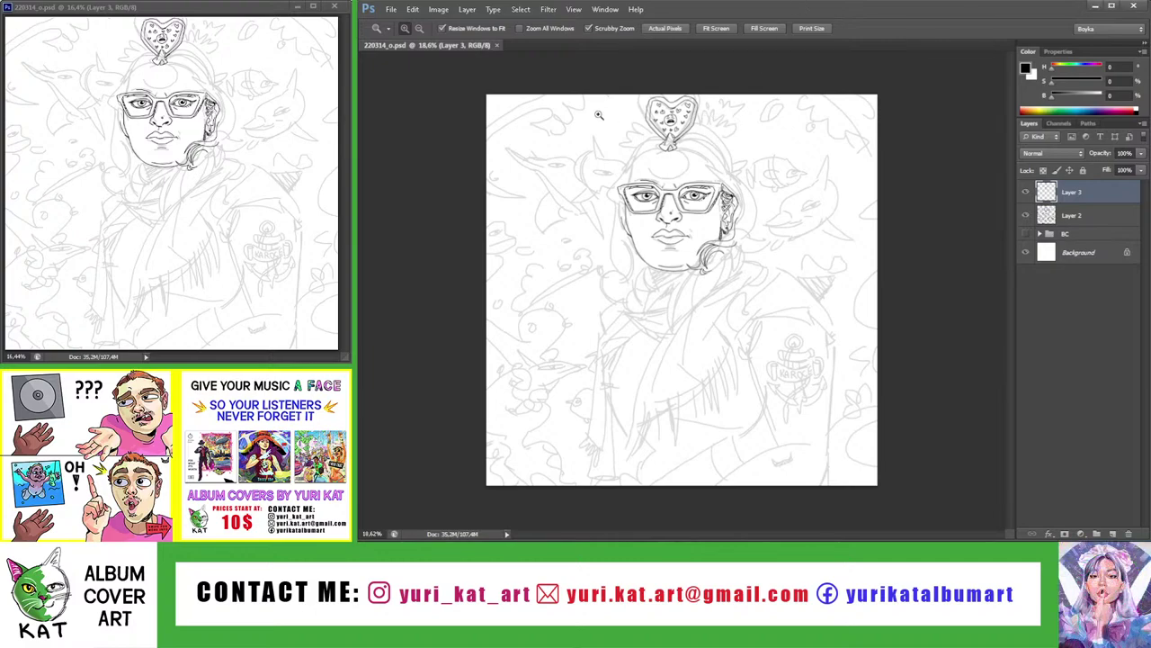
pyautogui.moveTo(598, 114)
pyautogui.mouseDown()
pyautogui.moveTo(654, 228)
pyautogui.moveTo(644, 236)
pyautogui.moveTo(639, 183)
pyautogui.moveTo(648, 237)
pyautogui.mouseUp()
pyautogui.press('b')
pyautogui.hotkey('ctrl', 'z')
pyautogui.press('z')
pyautogui.moveTo(627, 292); pyautogui.dragTo(558, 233)
pyautogui.moveTo(665, 261)
pyautogui.mouseDown()
pyautogui.moveTo(681, 257)
pyautogui.moveTo(681, 270)
pyautogui.mouseUp()
pyautogui.press('b')
pyautogui.moveTo(702, 227); pyautogui.dragTo(707, 261)
# Draw a small heart beside the ornament, redrawing its closing bottom stroke
pyautogui.press('z')
pyautogui.moveTo(680, 257)
pyautogui.mouseDown()
pyautogui.moveTo(645, 236)
pyautogui.moveTo(710, 236)
pyautogui.mouseUp()
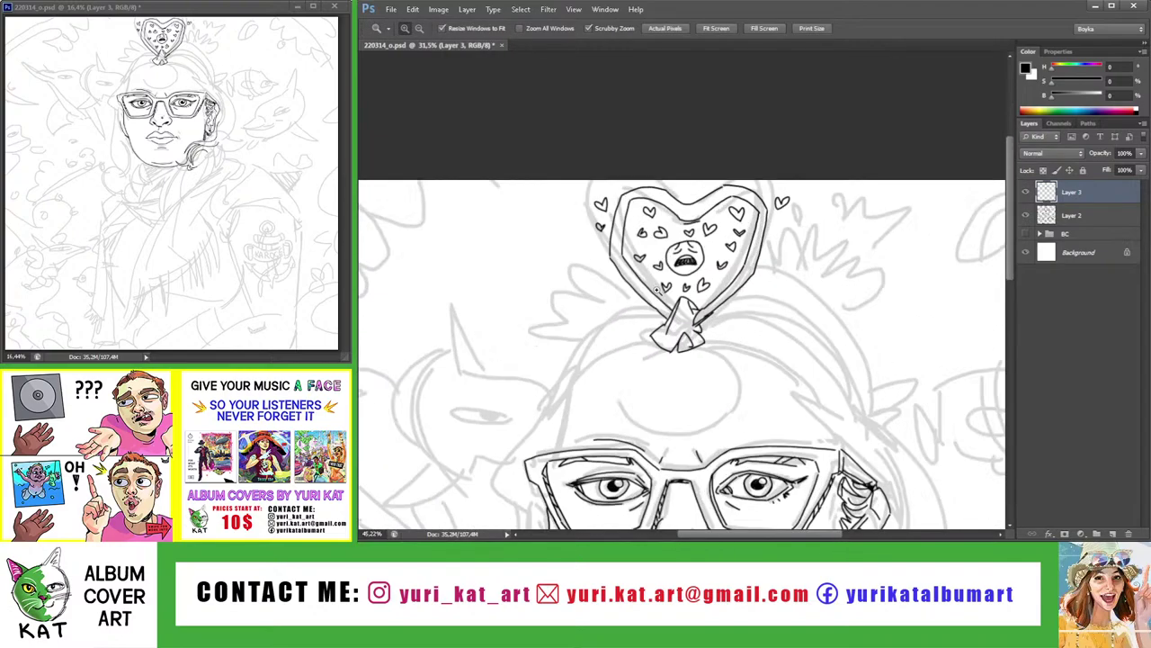
pyautogui.press('b')
pyautogui.moveTo(551, 282)
pyautogui.mouseDown()
pyautogui.moveTo(559, 302)
pyautogui.moveTo(592, 293)
pyautogui.moveTo(514, 245)
pyautogui.mouseUp()
pyautogui.scroll(2, 559, 302)
pyautogui.press('z')
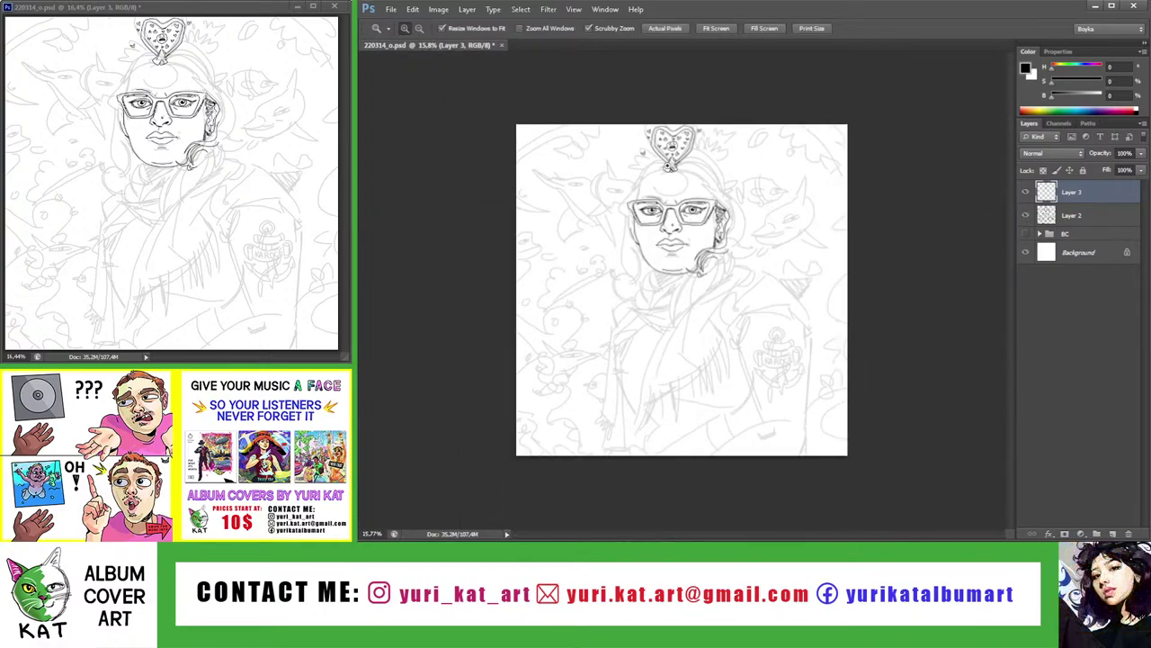
pyautogui.moveTo(643, 153); pyautogui.dragTo(672, 180)
pyautogui.moveTo(608, 118); pyautogui.dragTo(666, 126)
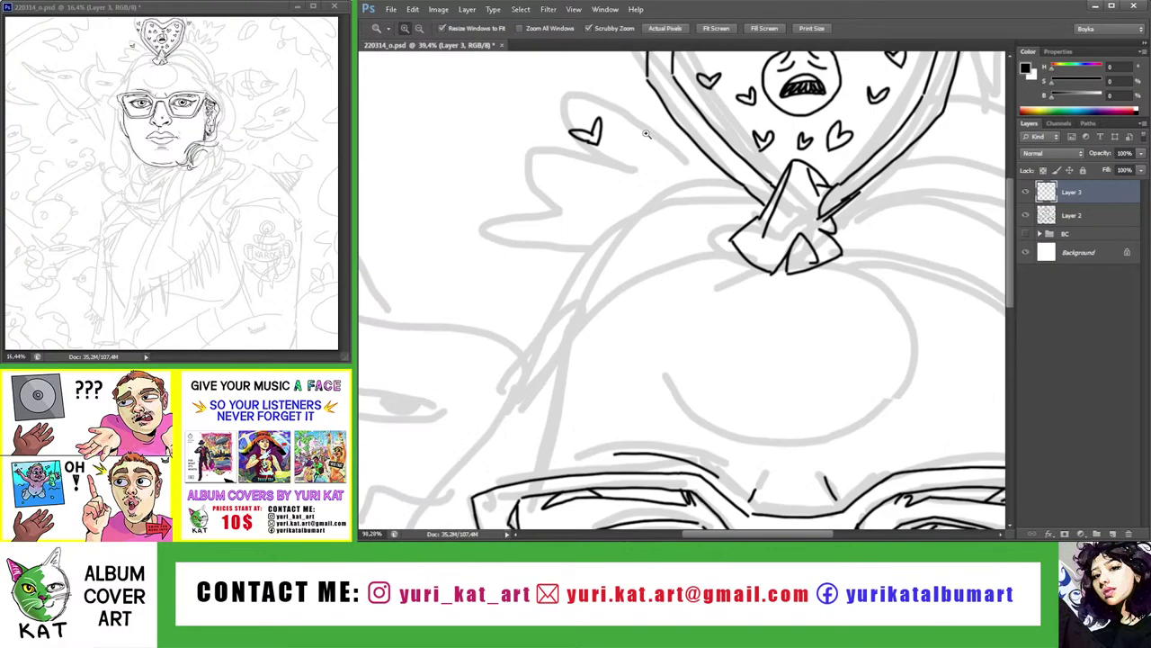
pyautogui.press('b')
pyautogui.hotkey('ctrl', 'z')
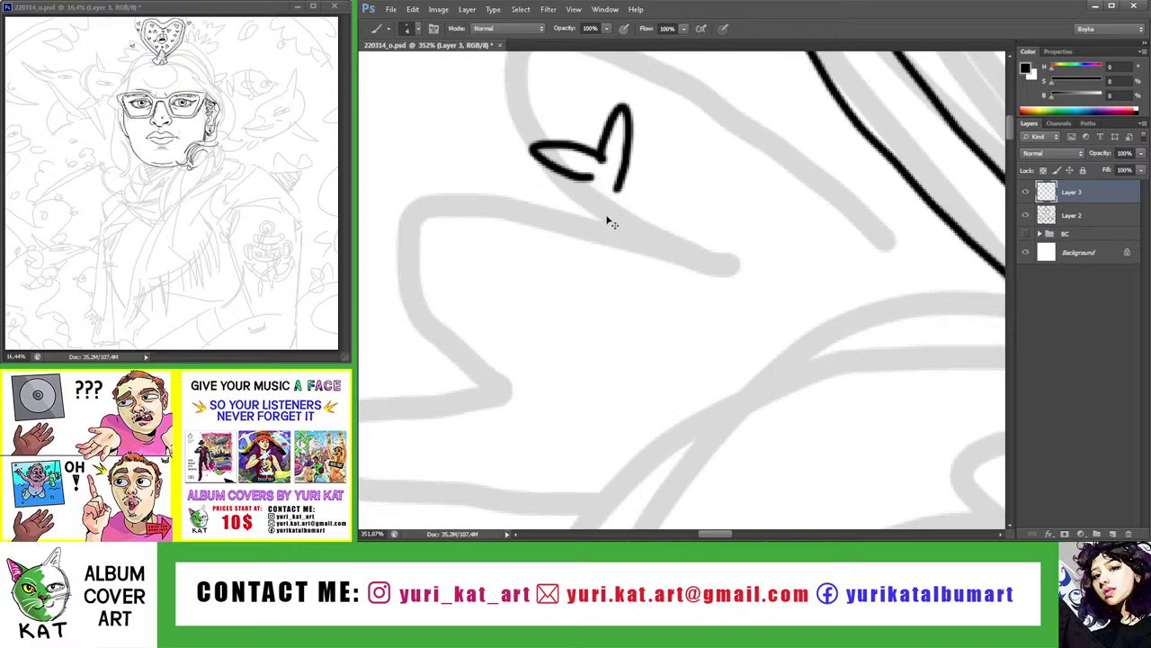
pyautogui.moveTo(593, 182); pyautogui.dragTo(618, 191)
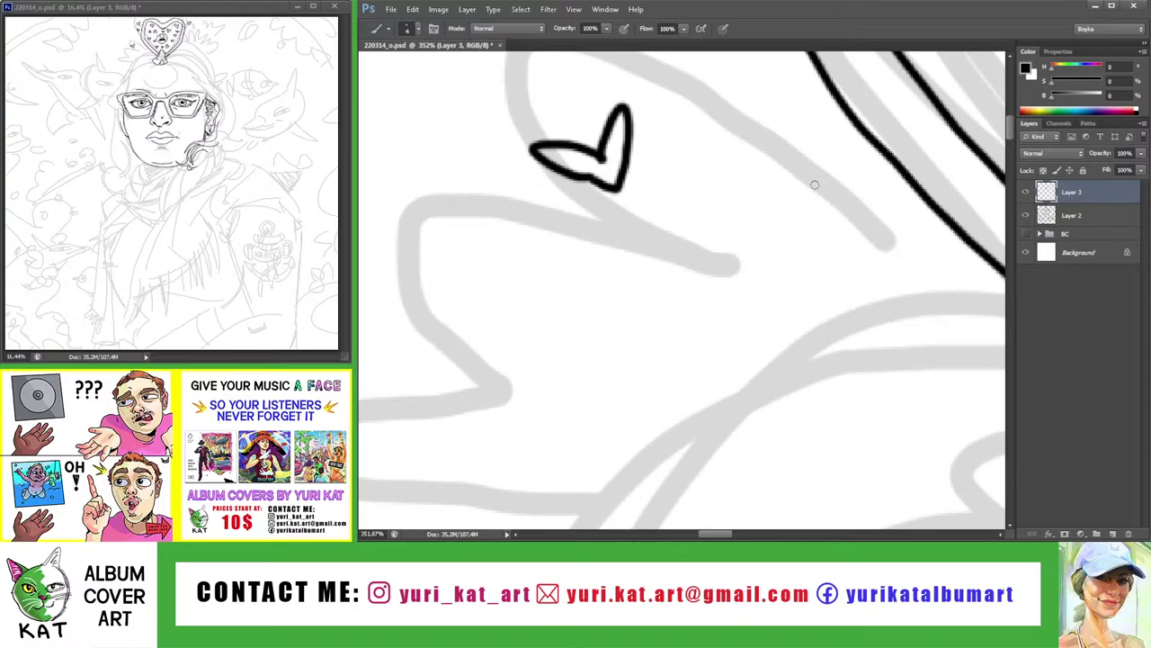
# Zoom in and out to review the new heart against the face and whole artwork
pyautogui.press('z')
pyautogui.moveTo(817, 180); pyautogui.dragTo(763, 185)
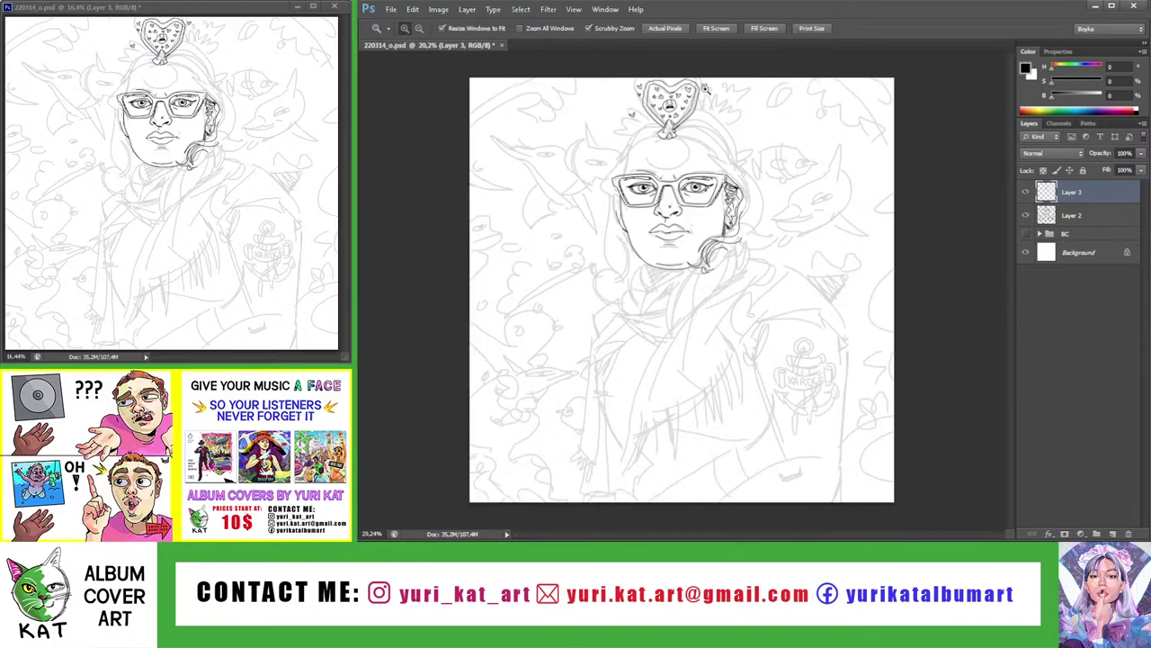
pyautogui.moveTo(706, 89); pyautogui.dragTo(711, 227)
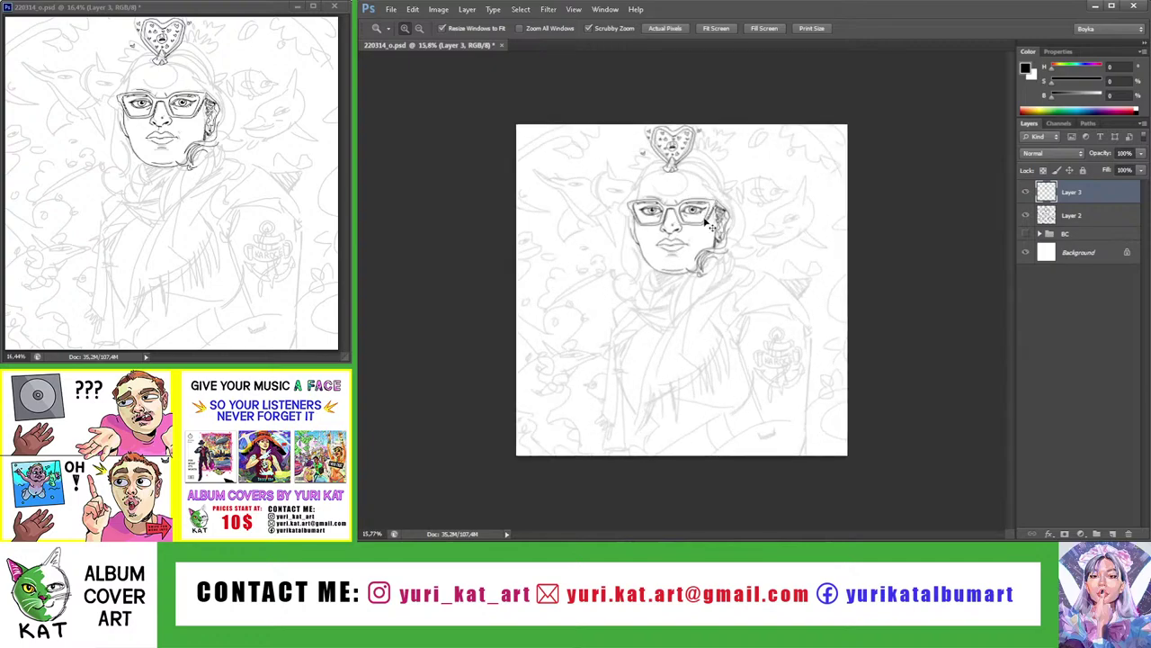
pyautogui.moveTo(647, 193)
pyautogui.mouseDown()
pyautogui.moveTo(706, 147)
pyautogui.moveTo(728, 146)
pyautogui.mouseUp()
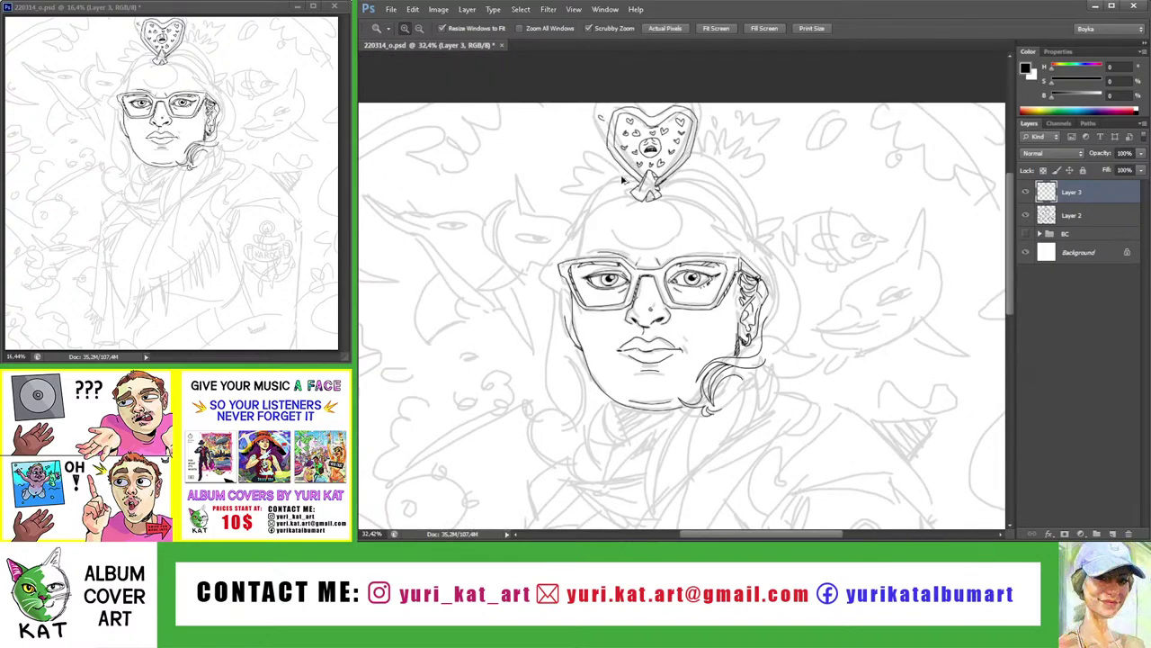
pyautogui.moveTo(621, 184); pyautogui.dragTo(605, 165)
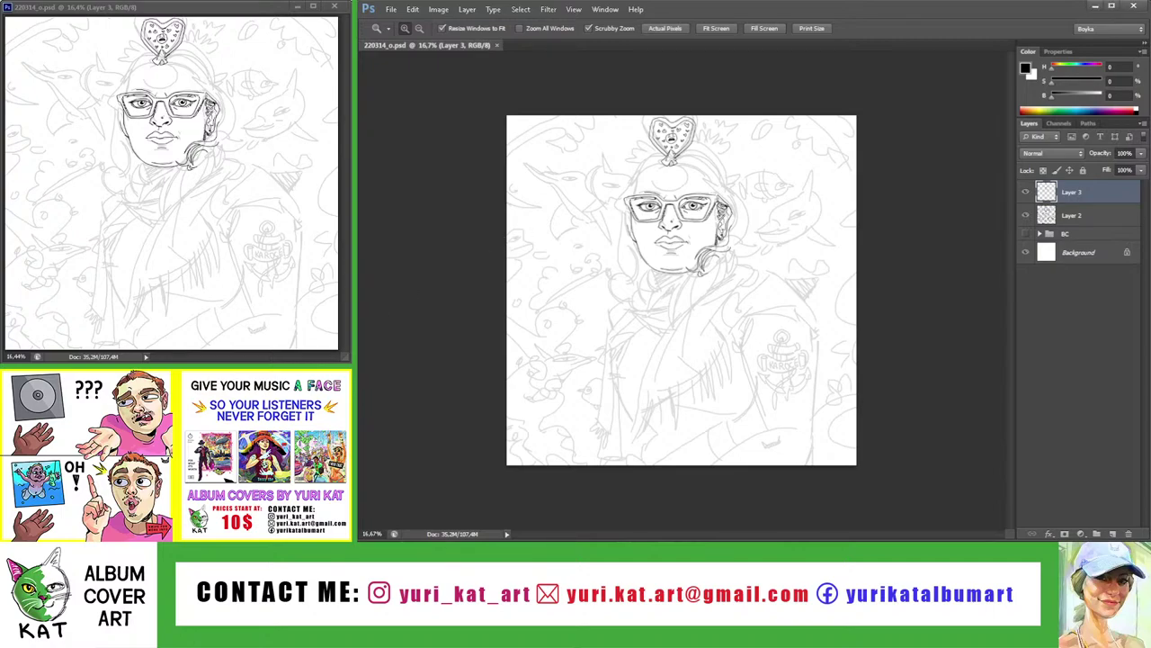
pyautogui.moveTo(611, 171)
pyautogui.mouseDown()
pyautogui.moveTo(654, 189)
pyautogui.moveTo(590, 177)
pyautogui.moveTo(668, 167)
pyautogui.mouseUp()
pyautogui.press('b')
pyautogui.press('z')
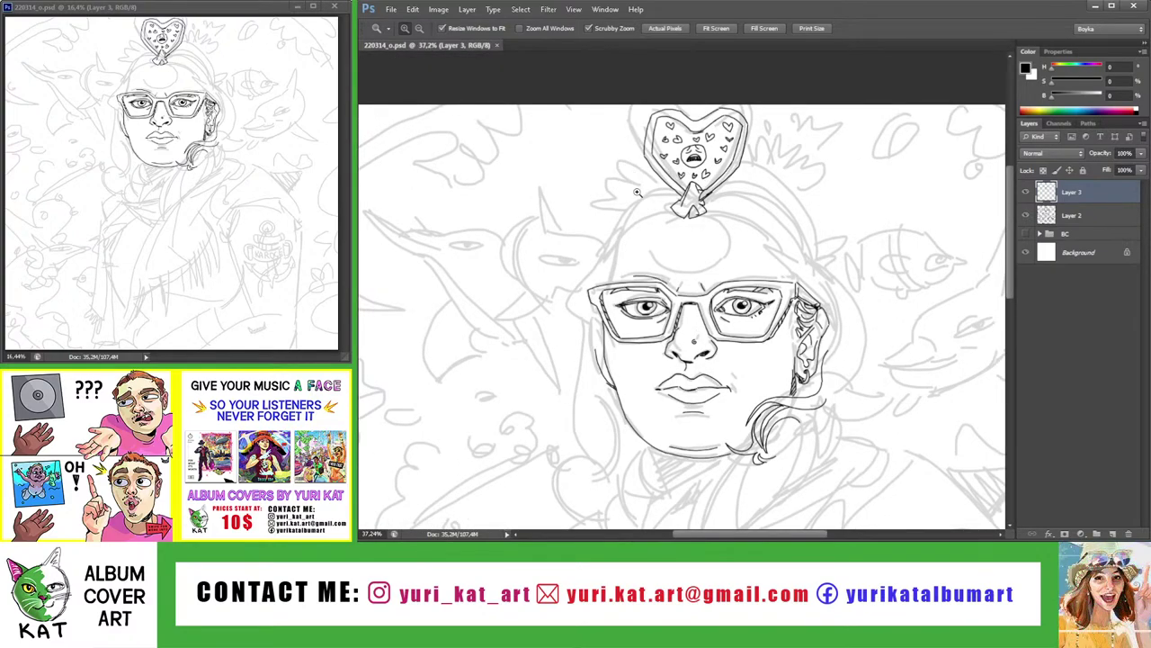
# Ink the headband's outer curve from the heart ornament down to the glasses
pyautogui.moveTo(667, 212); pyautogui.dragTo(686, 211)
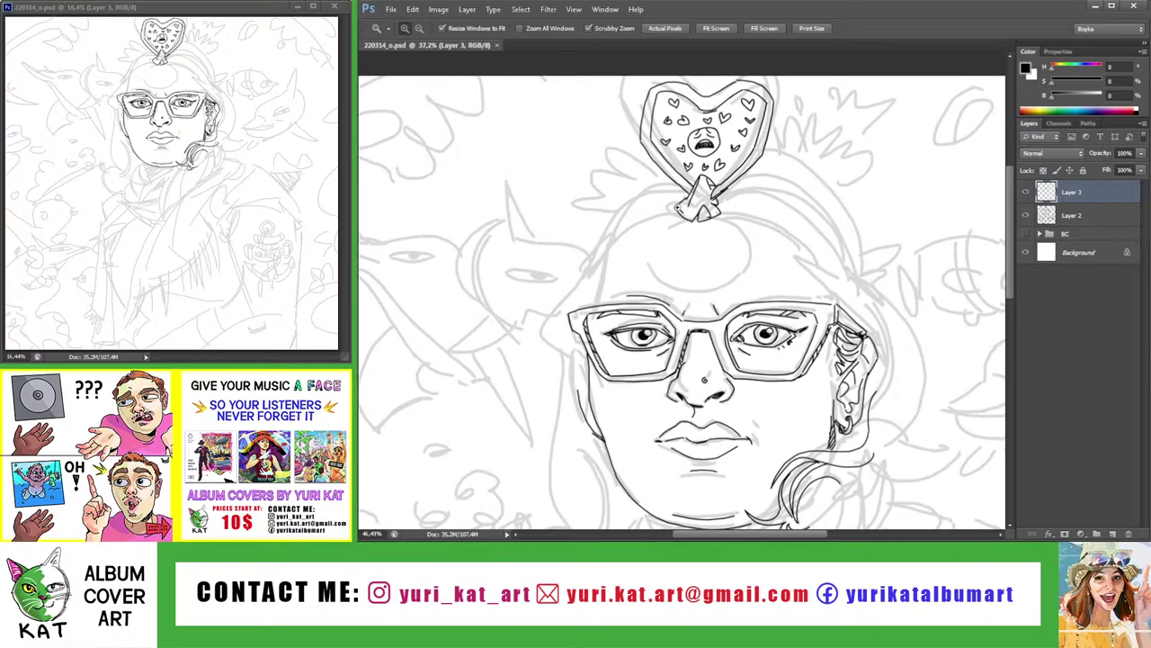
pyautogui.press('b')
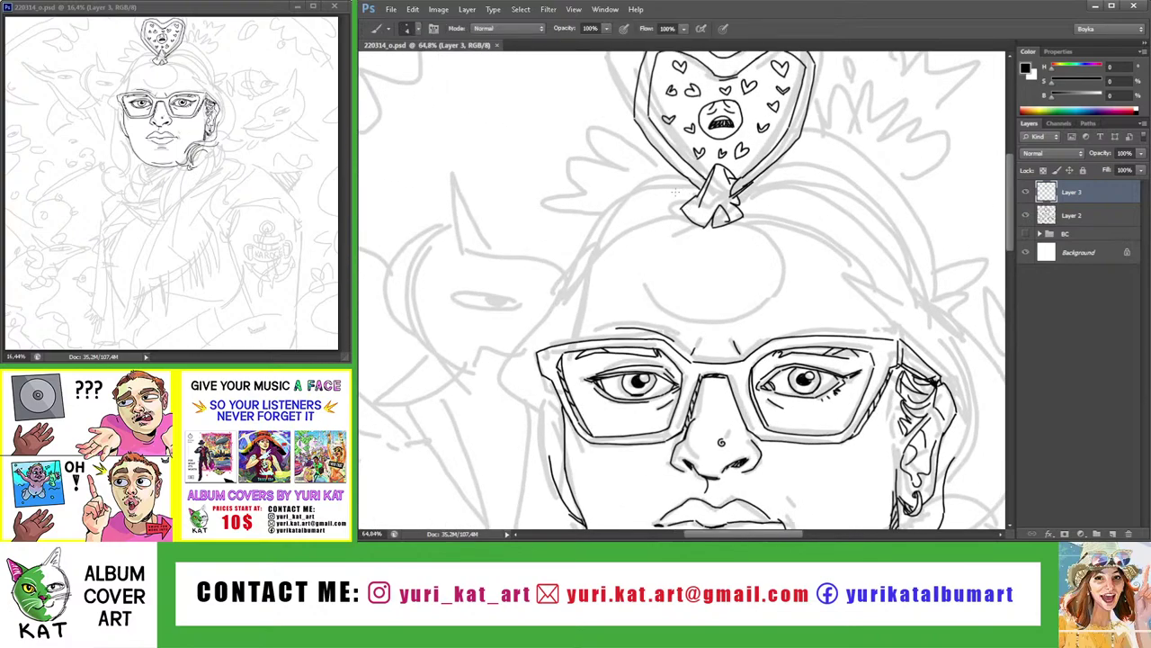
pyautogui.moveTo(684, 183); pyautogui.dragTo(538, 349)
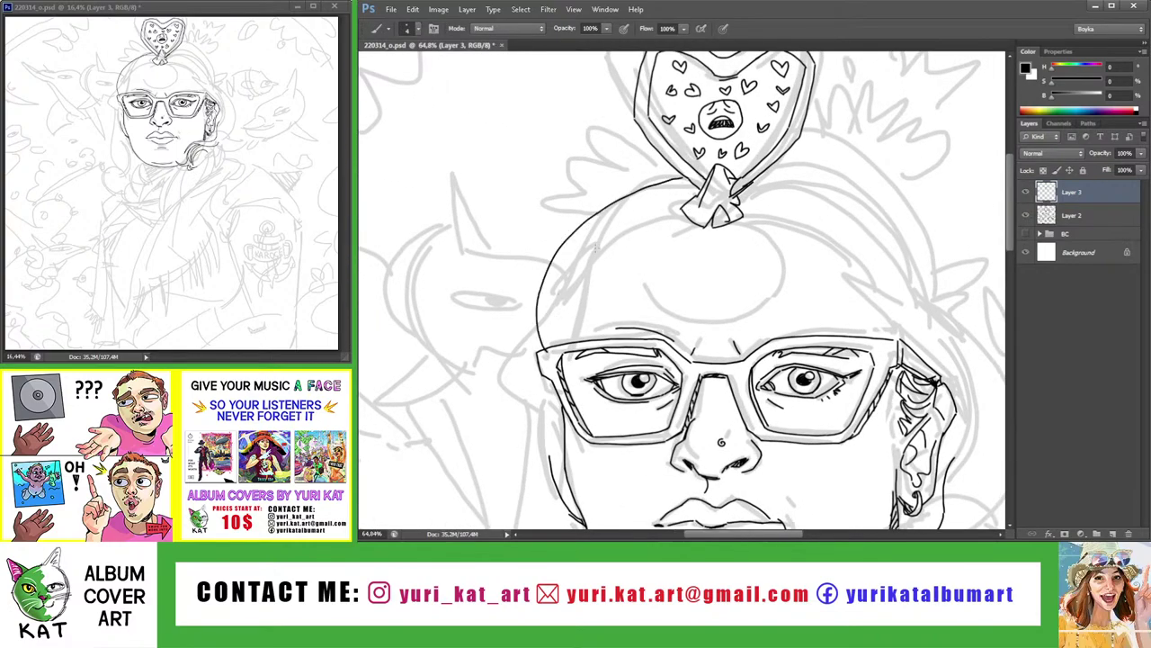
pyautogui.press('z')
pyautogui.moveTo(596, 249); pyautogui.dragTo(657, 236)
pyautogui.press('b')
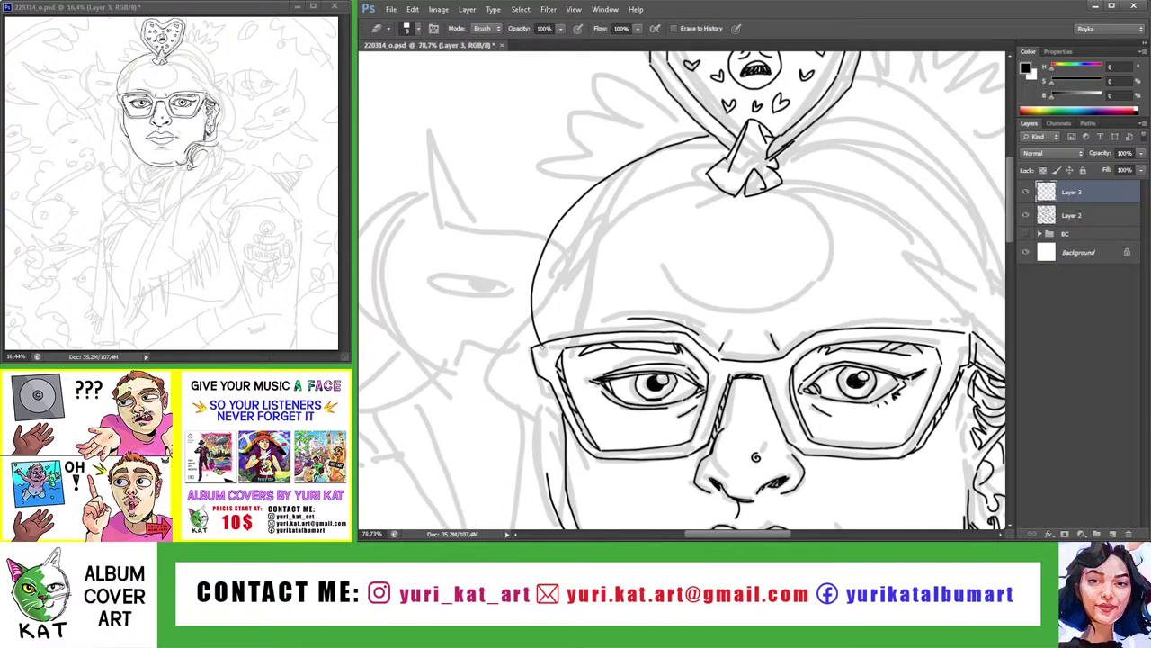
pyautogui.press('z')
pyautogui.moveTo(542, 352); pyautogui.dragTo(538, 353)
# Ink the headband's inner curve along the head and extend it near the glasses
pyautogui.press('b')
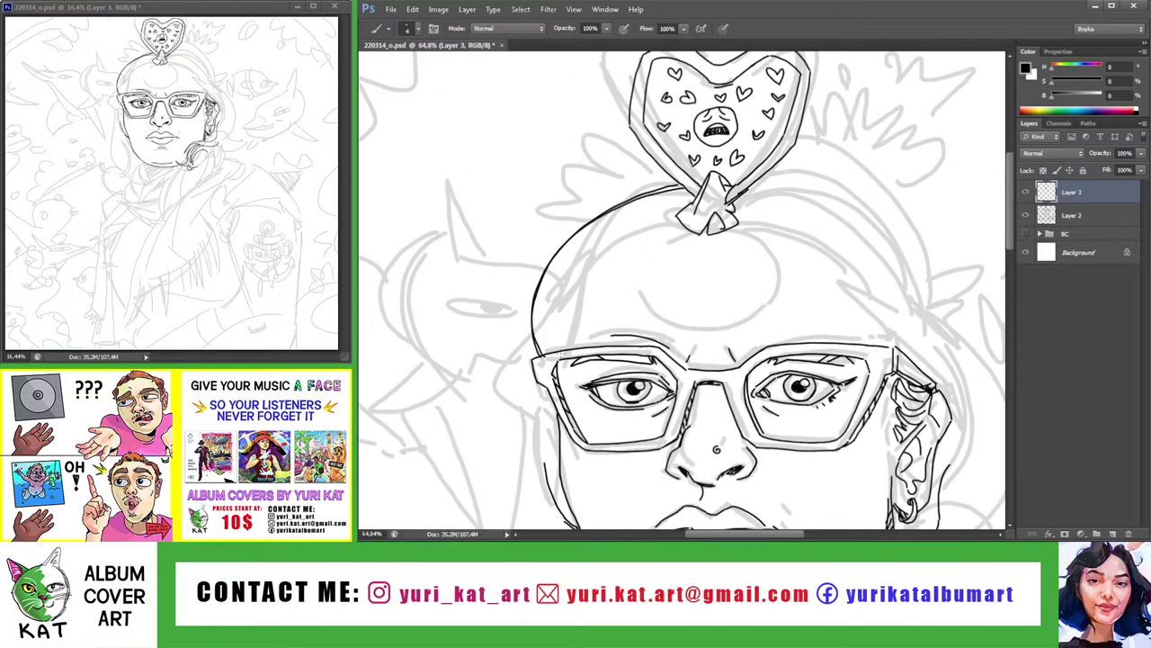
pyautogui.moveTo(679, 186); pyautogui.dragTo(546, 346)
pyautogui.hotkey('ctrl', 'z')
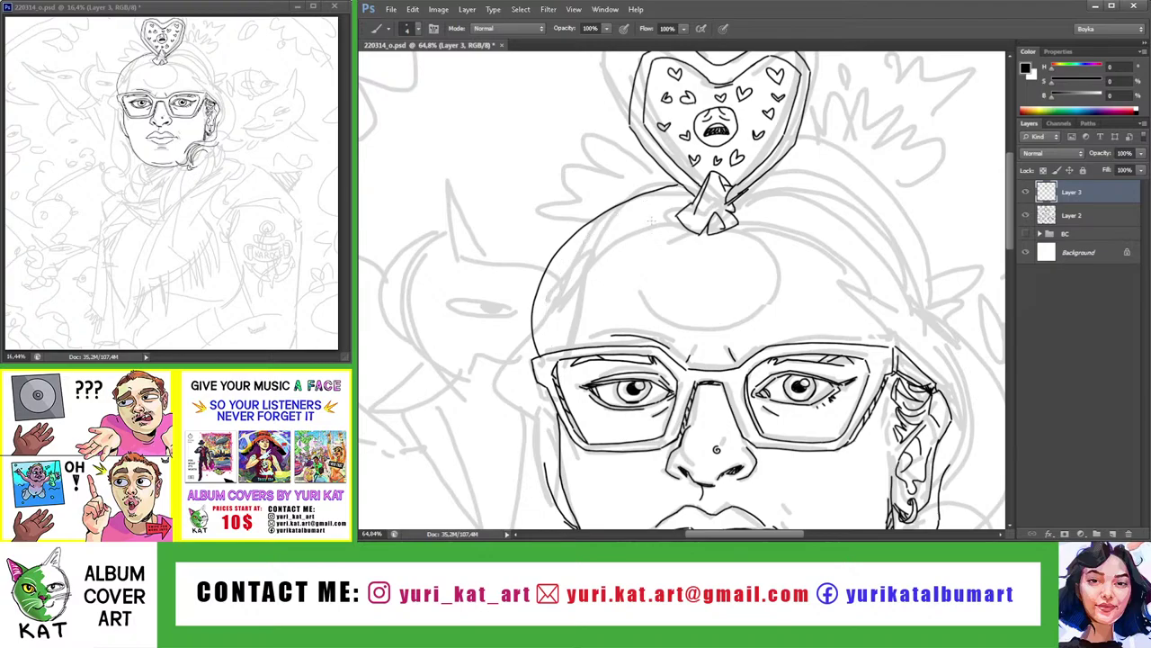
pyautogui.hotkey('ctrl', 'z')
pyautogui.hotkey('ctrl', 'z')
pyautogui.hotkey('ctrl', 'z')
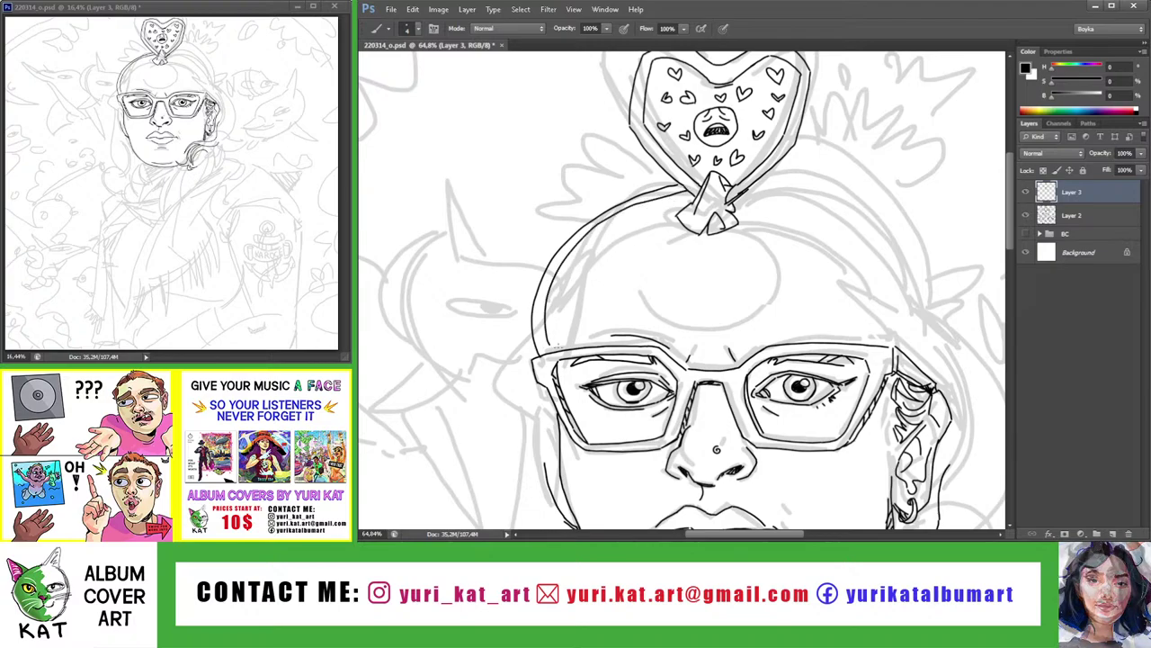
pyautogui.press('z')
pyautogui.moveTo(629, 259)
pyautogui.mouseDown()
pyautogui.moveTo(601, 258)
pyautogui.moveTo(578, 230)
pyautogui.moveTo(673, 165)
pyautogui.moveTo(707, 121)
pyautogui.moveTo(617, 148)
pyautogui.moveTo(585, 188)
pyautogui.mouseUp()
pyautogui.press('b')
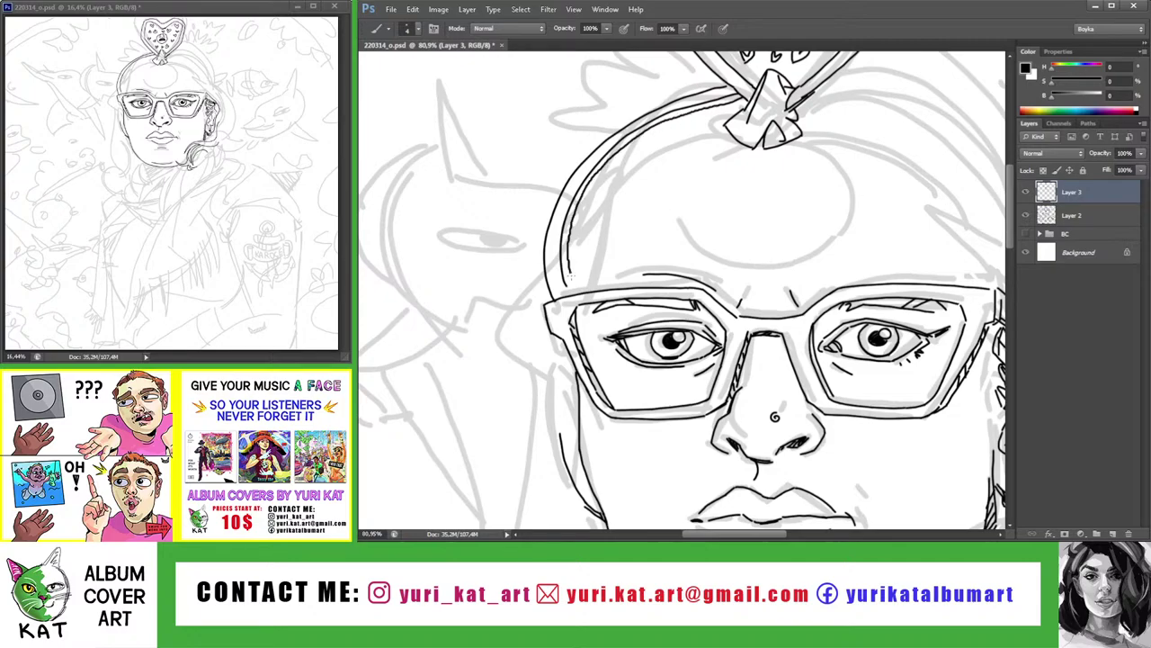
pyautogui.moveTo(569, 275)
pyautogui.mouseDown()
pyautogui.moveTo(581, 292)
pyautogui.moveTo(527, 252)
pyautogui.moveTo(729, 169)
pyautogui.moveTo(652, 193)
pyautogui.mouseUp()
# Rotate the view and redraw the headband as two parallel arcs
pyautogui.press('z')
pyautogui.press('r')
pyautogui.moveTo(760, 227)
pyautogui.mouseDown()
pyautogui.moveTo(670, 190)
pyautogui.moveTo(620, 209)
pyautogui.mouseUp()
pyautogui.press('b')
pyautogui.scroll(2, 558, 296)
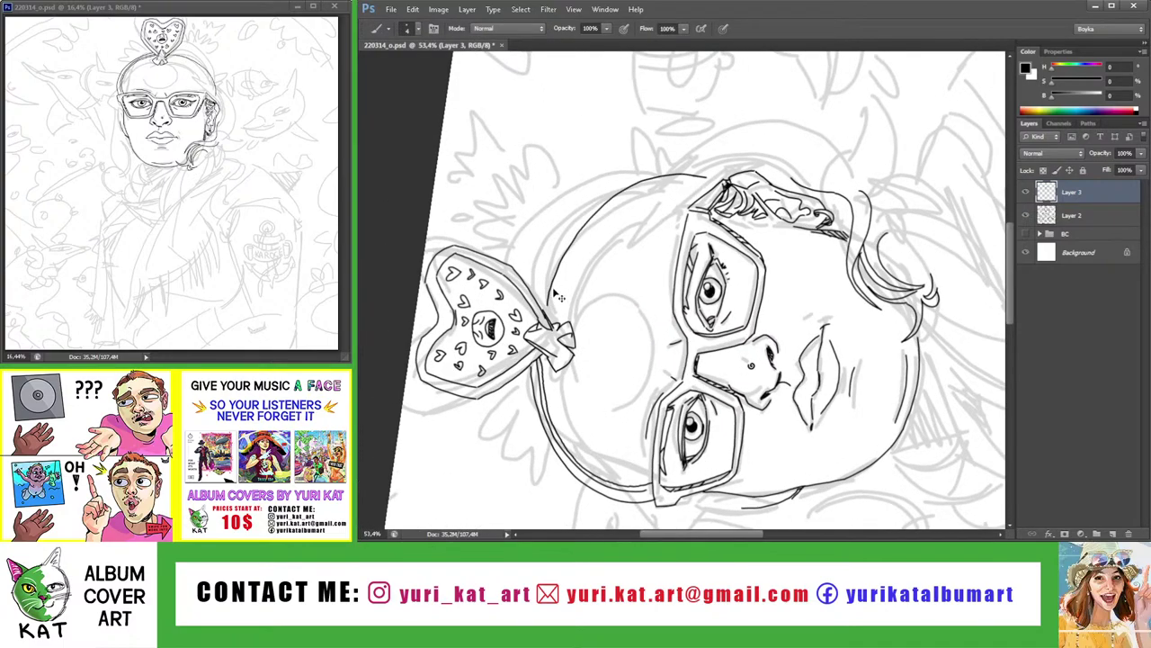
pyautogui.hotkey('ctrl', 'z')
pyautogui.moveTo(545, 297); pyautogui.dragTo(693, 176)
pyautogui.hotkey('ctrl', 'z')
pyautogui.moveTo(544, 297); pyautogui.dragTo(692, 176)
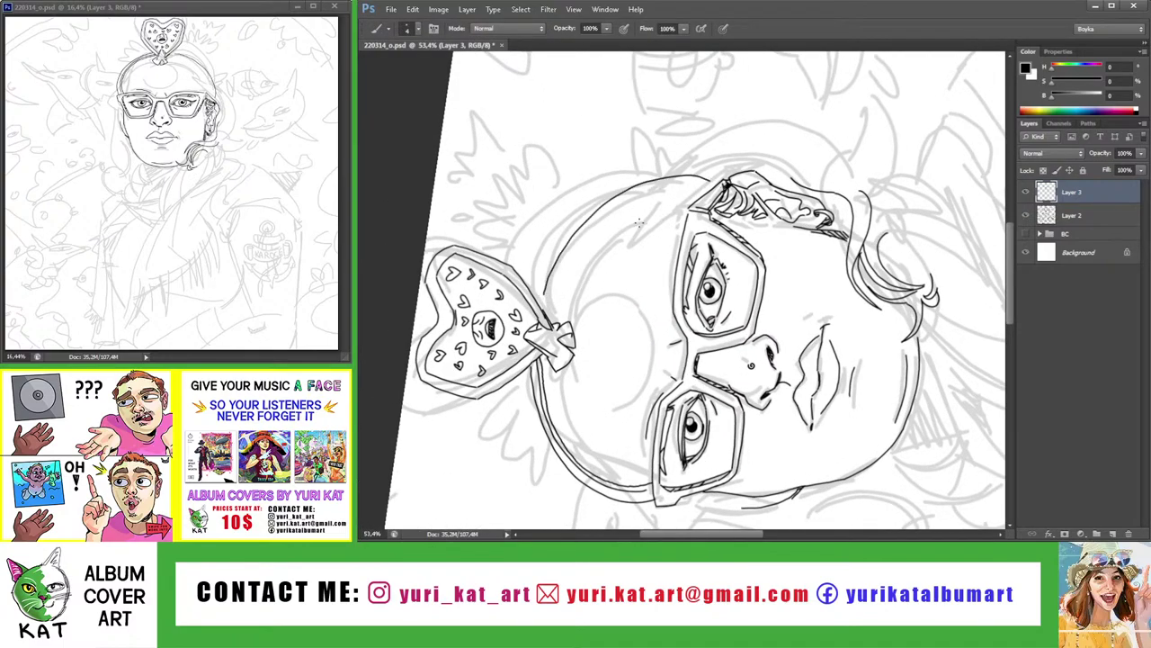
pyautogui.moveTo(548, 305); pyautogui.dragTo(712, 186)
# Straighten the view and ink the headband over the head top and down the left side
pyautogui.press('r')
pyautogui.press('Escape')
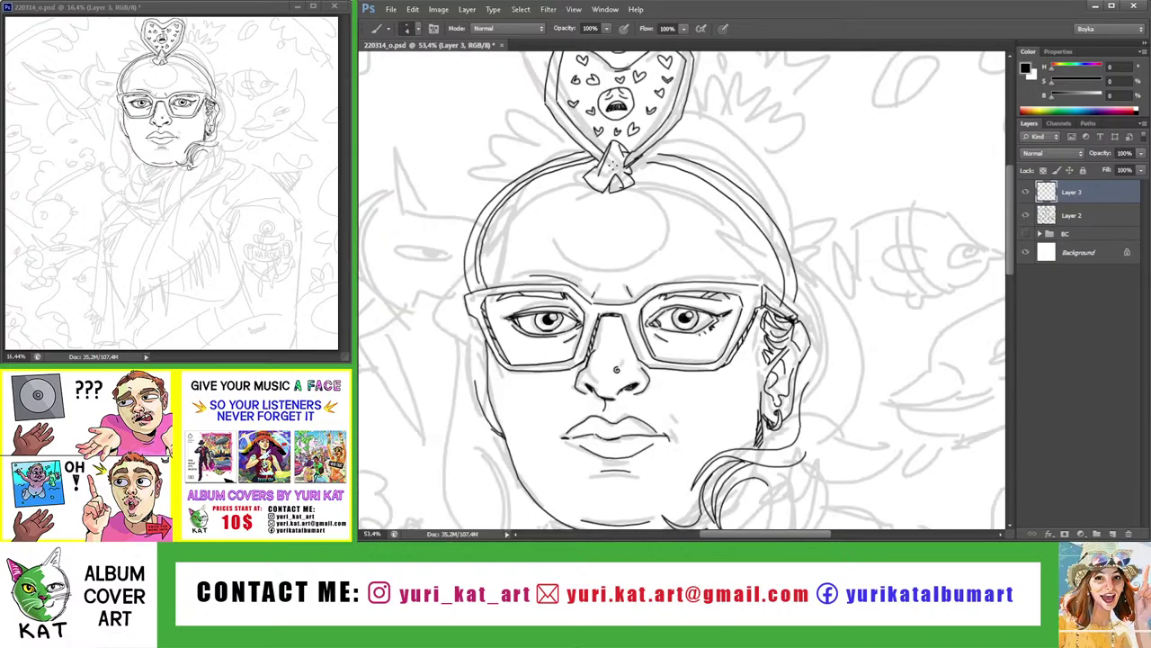
pyautogui.press('z')
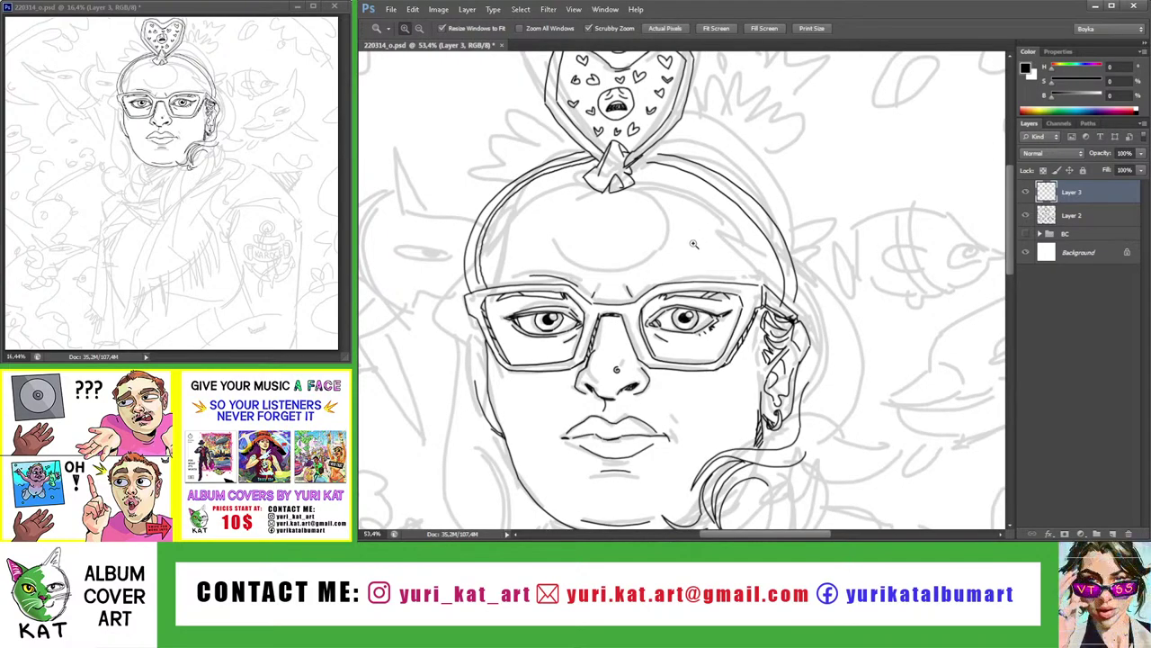
pyautogui.moveTo(739, 284)
pyautogui.mouseDown()
pyautogui.moveTo(648, 285)
pyautogui.moveTo(629, 342)
pyautogui.mouseUp()
pyautogui.press('r')
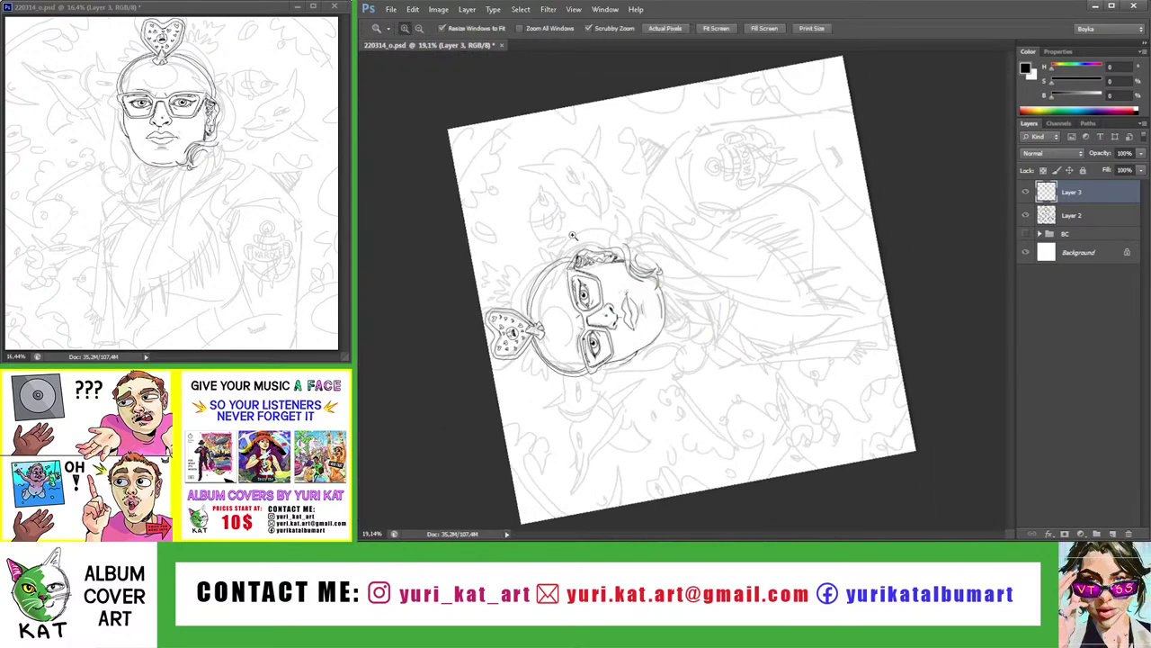
pyautogui.press('z')
pyautogui.moveTo(558, 243)
pyautogui.mouseDown()
pyautogui.moveTo(647, 243)
pyautogui.moveTo(645, 205)
pyautogui.mouseUp()
pyautogui.press('b')
pyautogui.press('z')
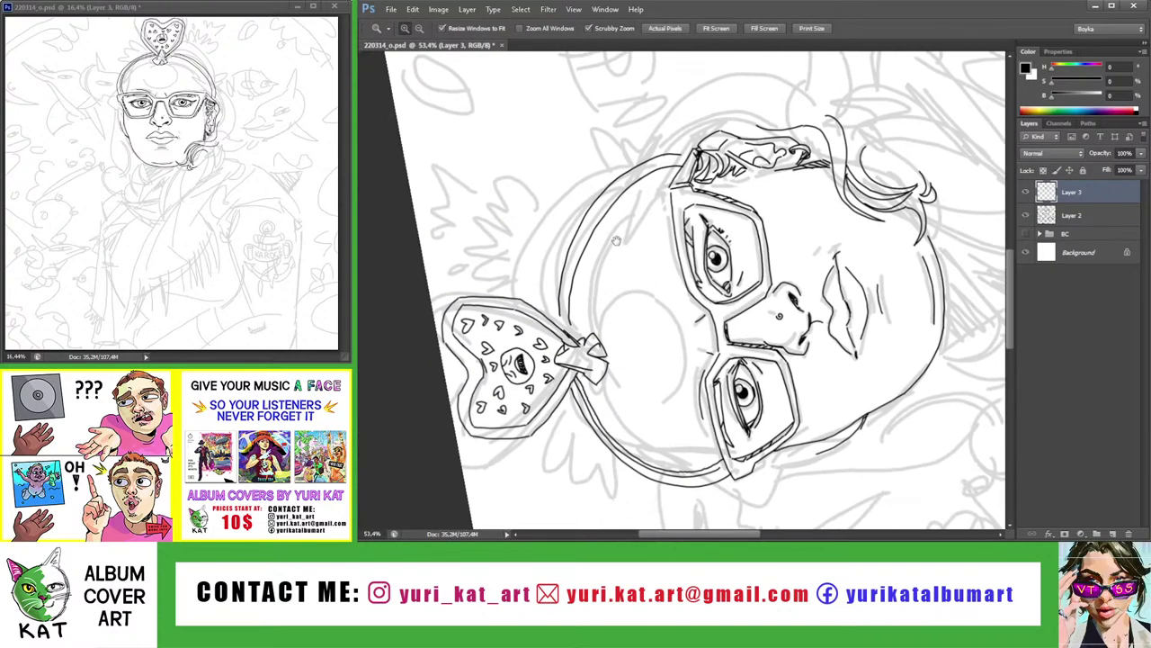
pyautogui.press('b')
pyautogui.moveTo(733, 110); pyautogui.dragTo(635, 146)
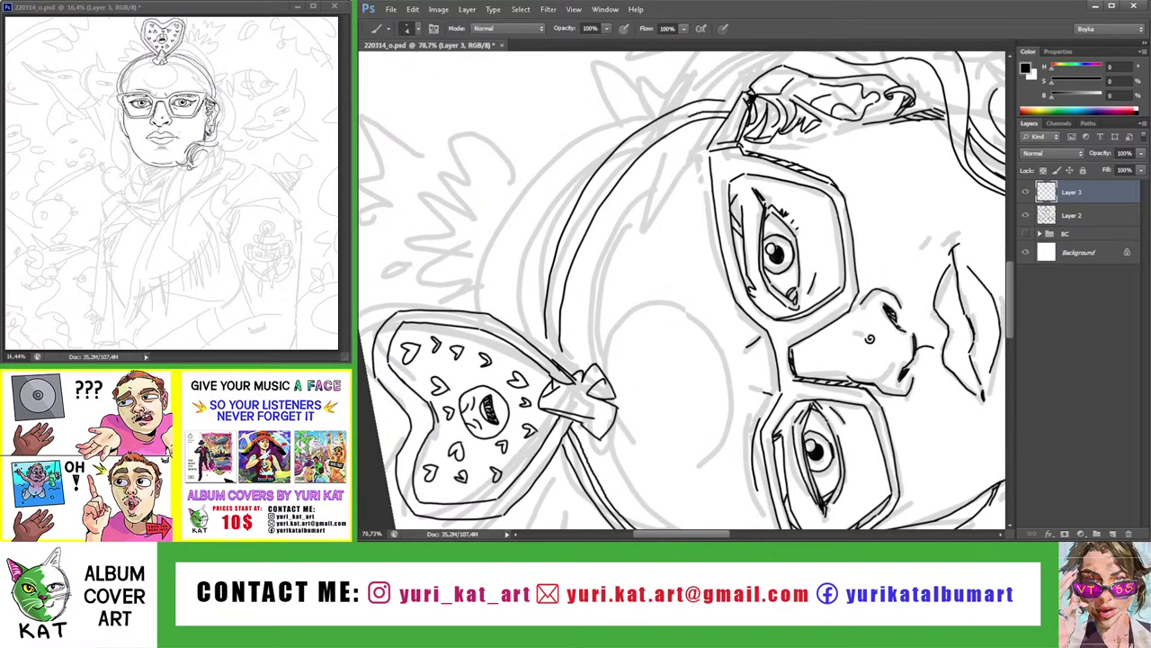
pyautogui.moveTo(602, 183); pyautogui.dragTo(556, 306)
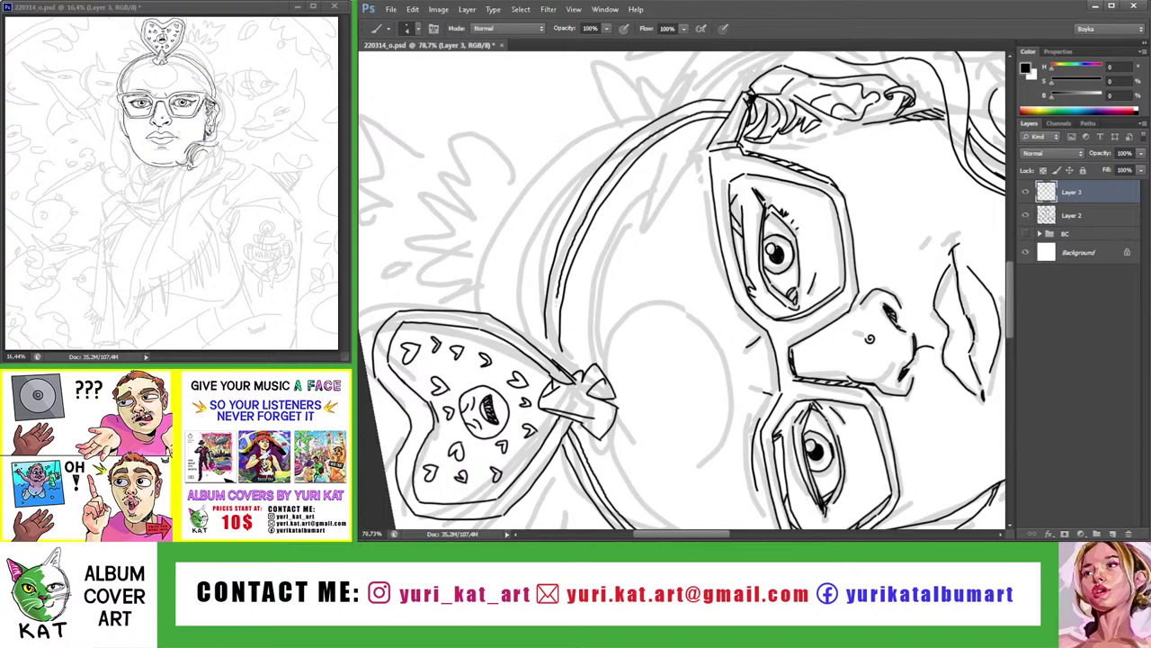
pyautogui.press('z')
pyautogui.moveTo(557, 356); pyautogui.dragTo(555, 246)
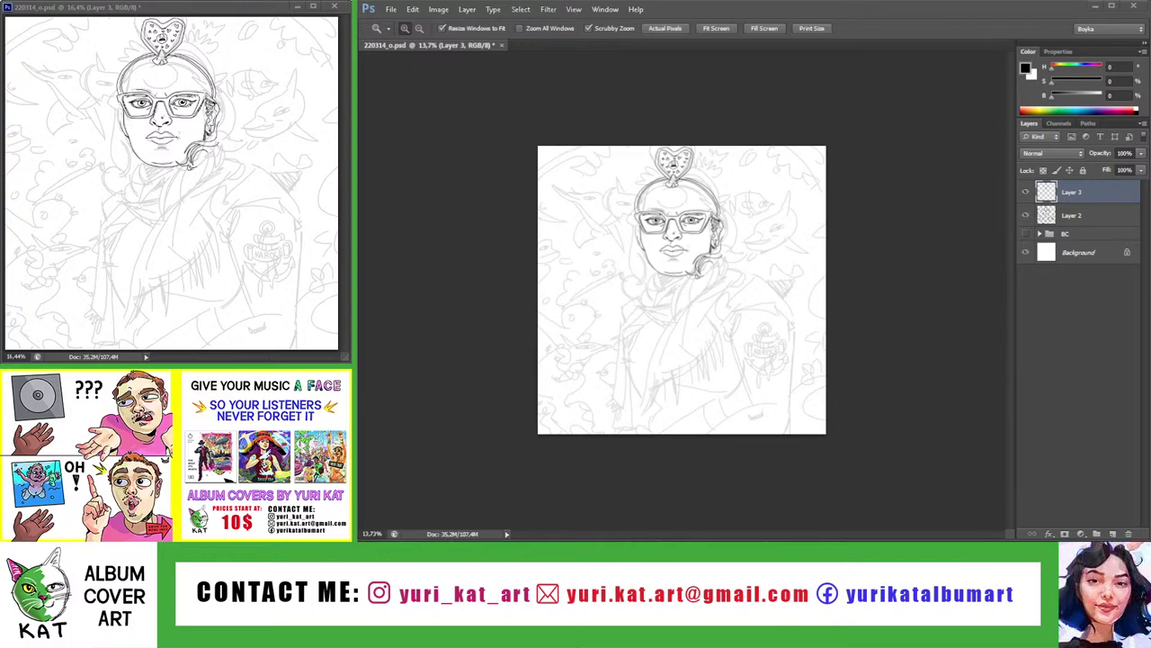
# Tilt the view and try a stroke along the headband strap, then undo it
pyautogui.click(719, 159)
pyautogui.press('r')
pyautogui.moveTo(720, 159); pyautogui.dragTo(723, 219)
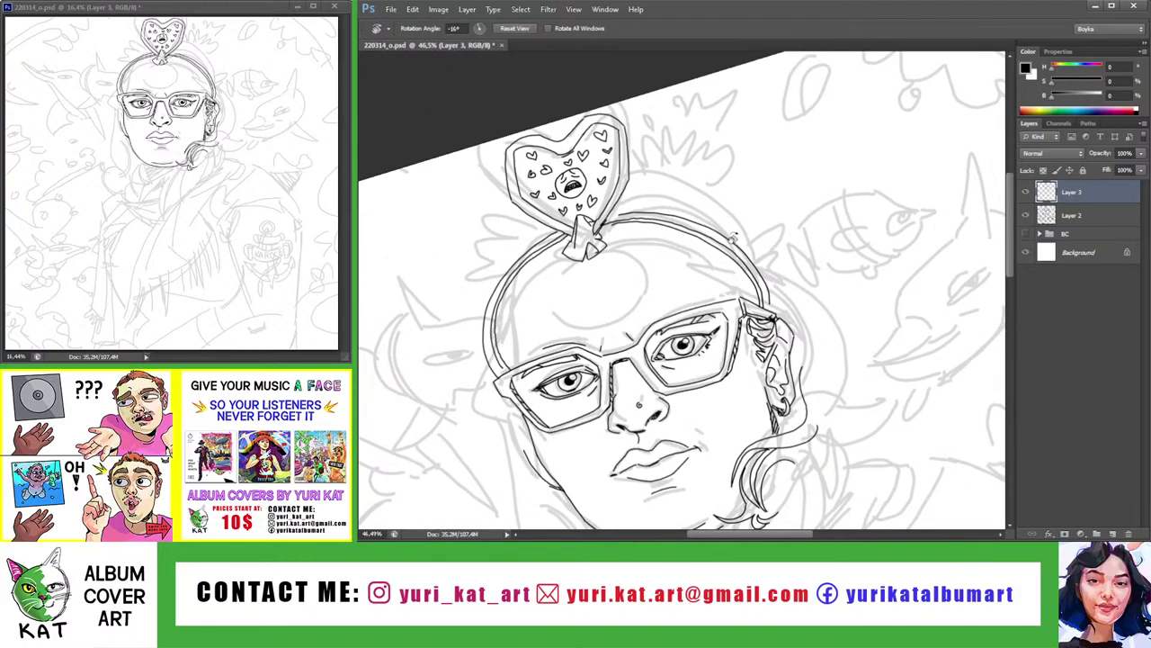
pyautogui.press('Escape')
pyautogui.moveTo(789, 201)
pyautogui.mouseDown()
pyautogui.moveTo(738, 142)
pyautogui.moveTo(595, 239)
pyautogui.moveTo(629, 239)
pyautogui.mouseUp()
pyautogui.click(707, 148)
pyautogui.press('r')
pyautogui.press('b')
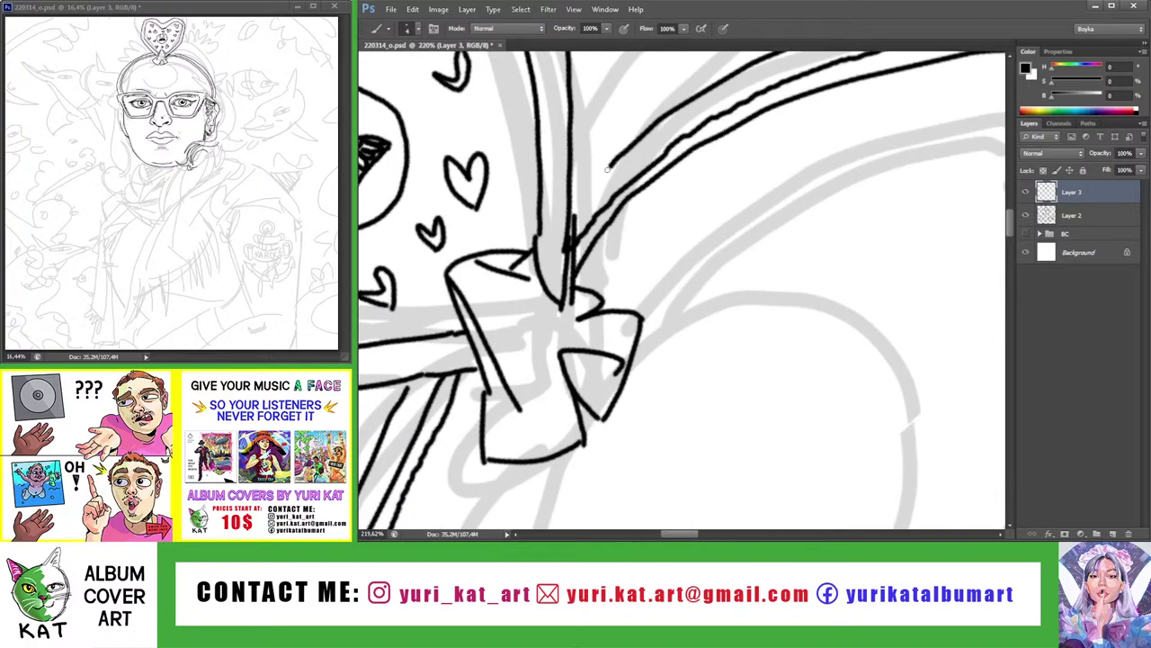
pyautogui.moveTo(608, 168); pyautogui.dragTo(568, 219)
pyautogui.hotkey('ctrl', 'z')
# Ink curved hair strands and short arcs to the left of the bow
pyautogui.moveTo(608, 168); pyautogui.dragTo(546, 201)
pyautogui.press('Escape')
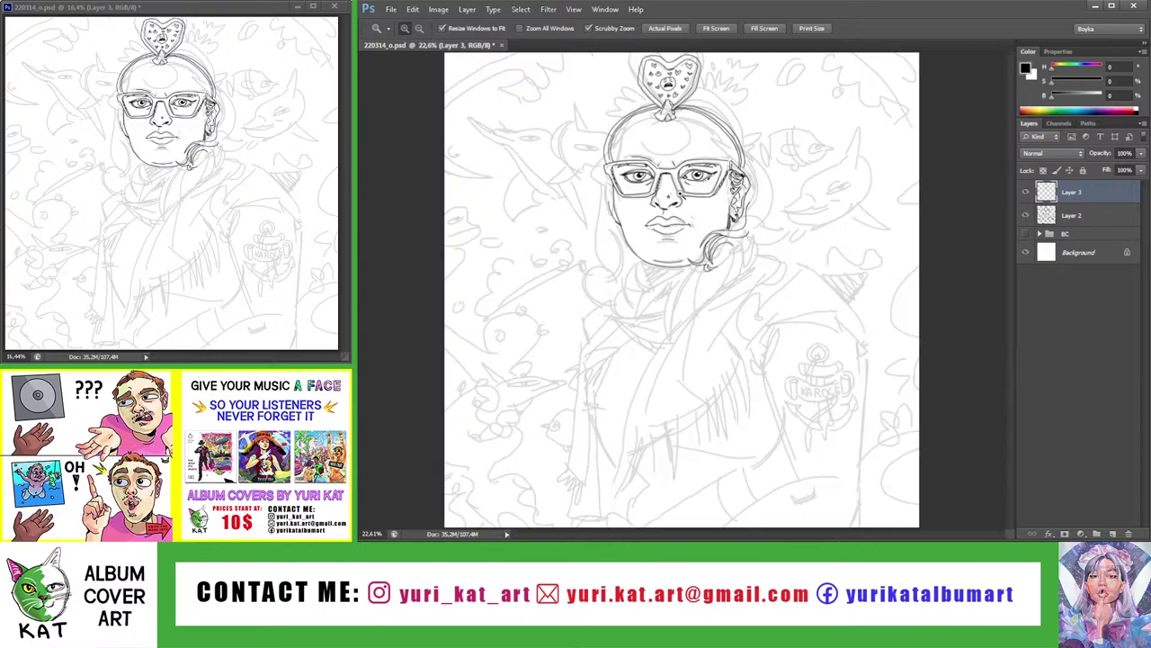
pyautogui.moveTo(627, 437); pyautogui.dragTo(612, 436)
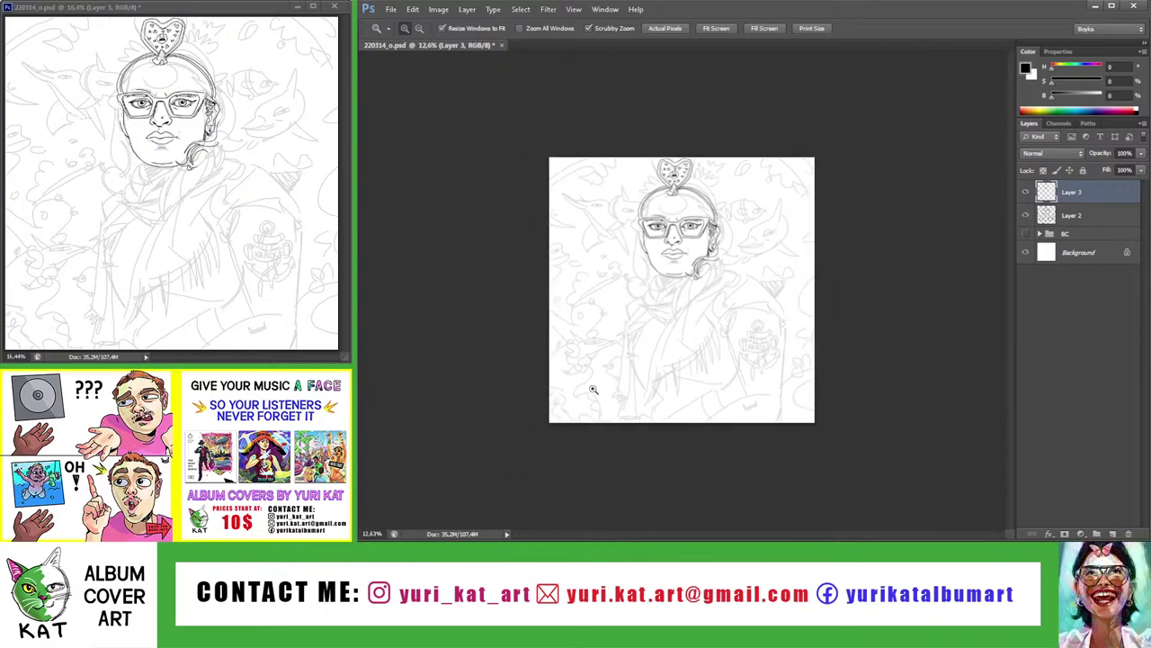
pyautogui.moveTo(700, 241); pyautogui.dragTo(764, 162)
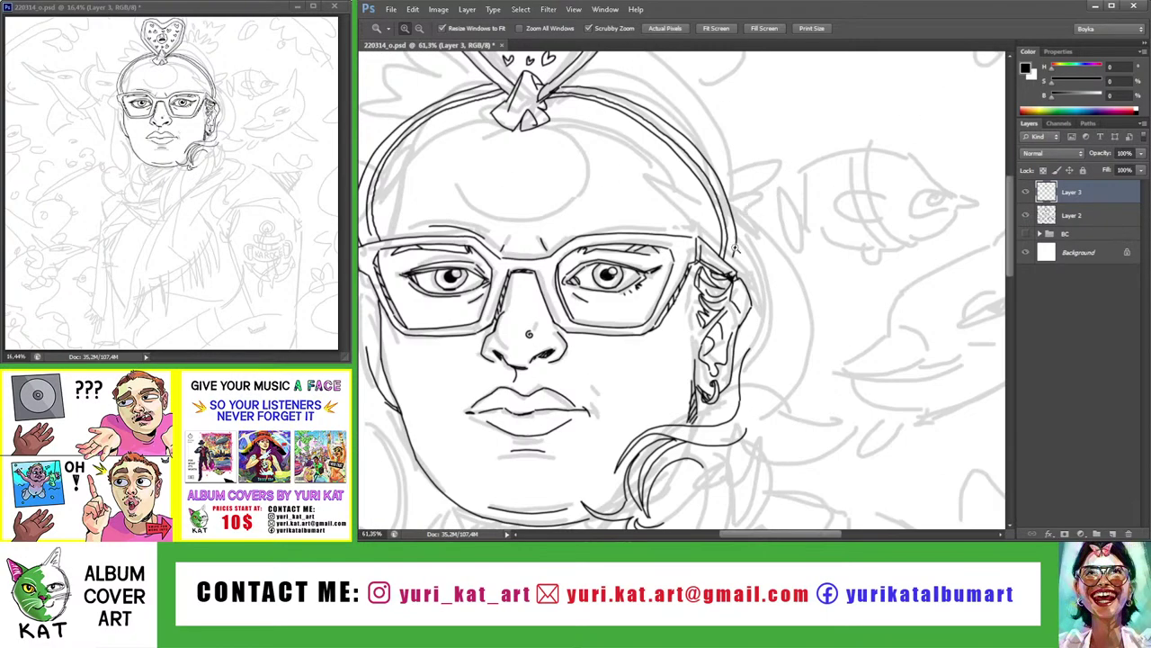
pyautogui.moveTo(747, 259)
pyautogui.mouseDown()
pyautogui.moveTo(684, 230)
pyautogui.moveTo(636, 258)
pyautogui.moveTo(684, 258)
pyautogui.moveTo(609, 228)
pyautogui.mouseUp()
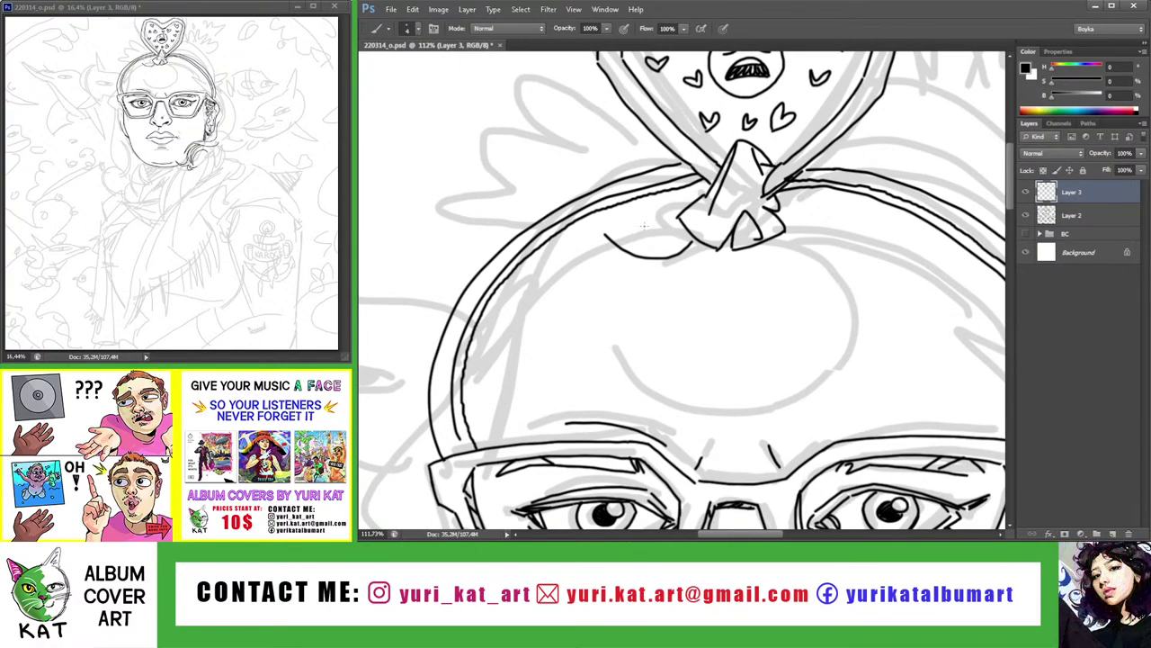
pyautogui.moveTo(650, 211); pyautogui.dragTo(686, 245)
pyautogui.moveTo(649, 205)
pyautogui.mouseDown()
pyautogui.moveTo(688, 245)
pyautogui.moveTo(655, 243)
pyautogui.moveTo(679, 202)
pyautogui.moveTo(630, 235)
pyautogui.moveTo(574, 232)
pyautogui.moveTo(536, 274)
pyautogui.moveTo(520, 378)
pyautogui.mouseUp()
pyautogui.hotkey('ctrl', 'z')
pyautogui.moveTo(576, 288); pyautogui.dragTo(499, 279)
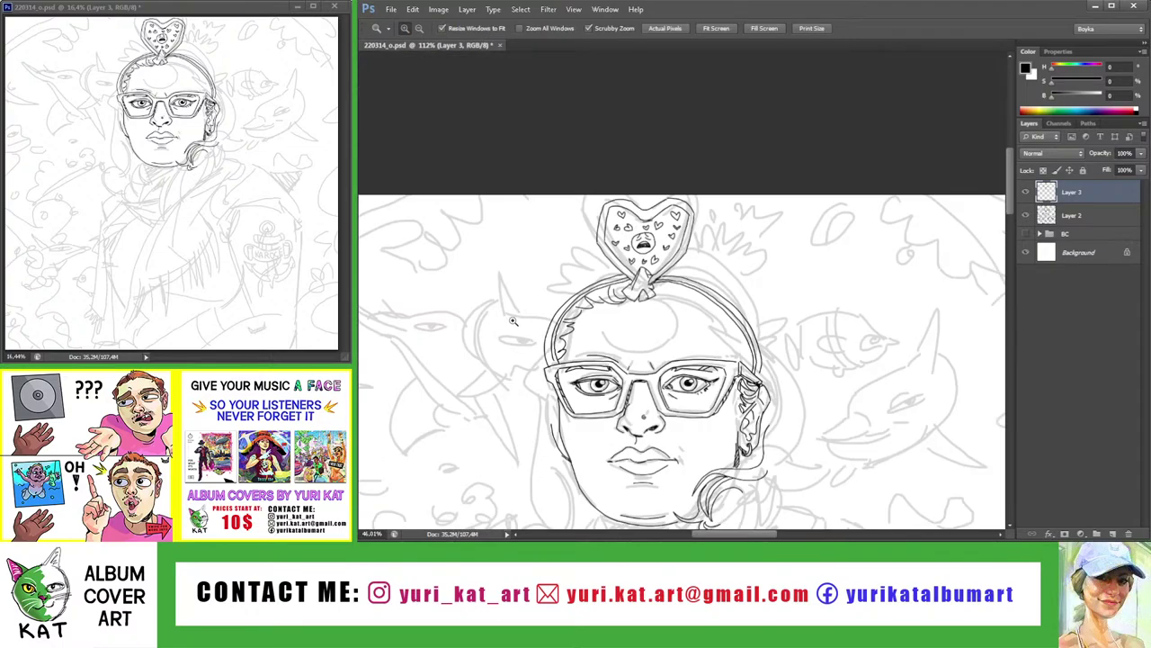
# Ink hair strands right of the headband knot and a short strand inside the headband
pyautogui.moveTo(636, 162); pyautogui.dragTo(711, 163)
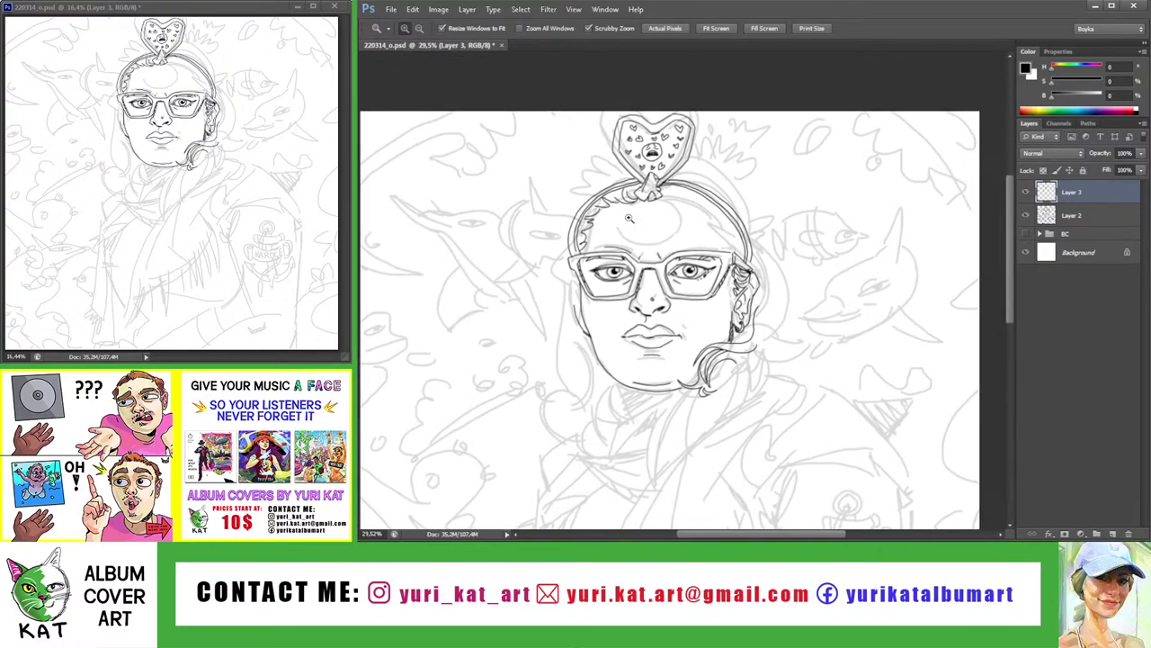
pyautogui.press('b')
pyautogui.moveTo(629, 214); pyautogui.dragTo(640, 229)
pyautogui.moveTo(653, 223)
pyautogui.mouseDown()
pyautogui.moveTo(670, 188)
pyautogui.moveTo(642, 214)
pyautogui.moveTo(733, 231)
pyautogui.moveTo(756, 248)
pyautogui.mouseUp()
pyautogui.moveTo(736, 243)
pyautogui.mouseDown()
pyautogui.moveTo(780, 261)
pyautogui.moveTo(825, 327)
pyautogui.moveTo(824, 351)
pyautogui.moveTo(838, 352)
pyautogui.mouseUp()
pyautogui.moveTo(783, 260); pyautogui.dragTo(818, 286)
pyautogui.press('z')
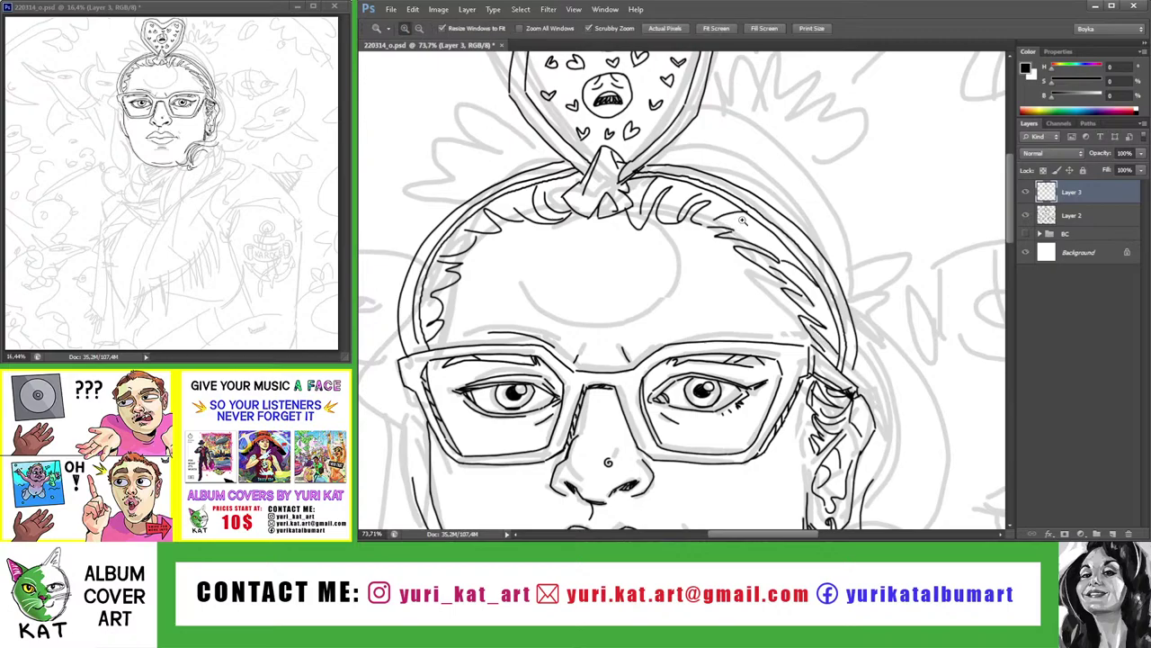
pyautogui.moveTo(737, 214); pyautogui.dragTo(705, 175)
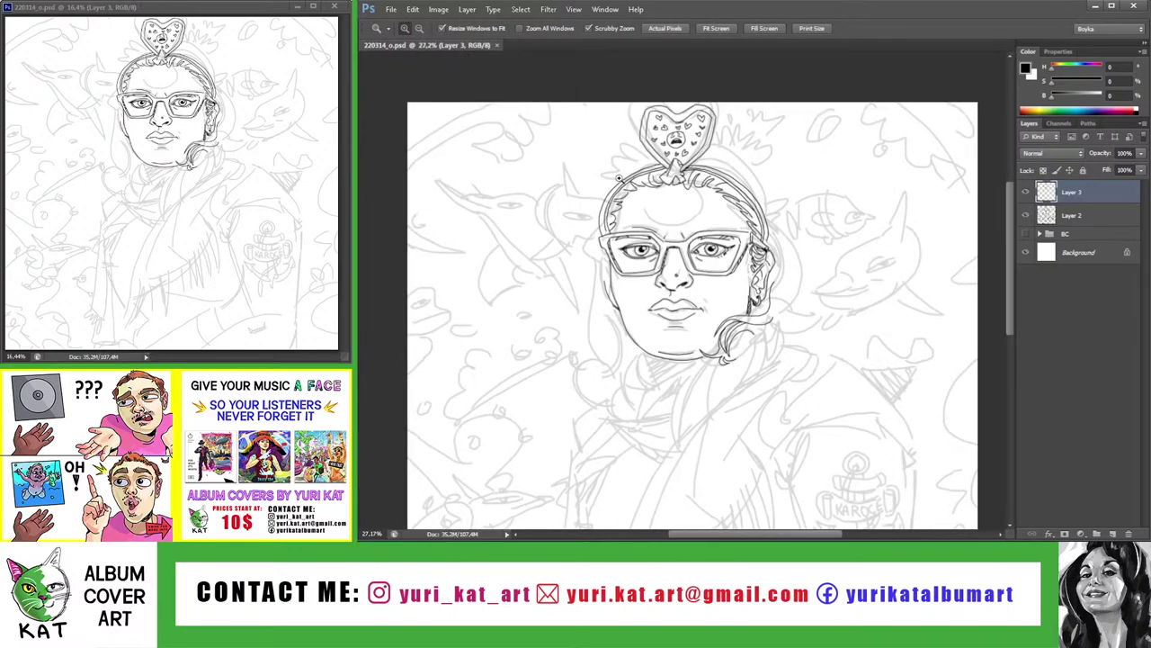
# Draw the neck line down from the chin plus a shorter diagonal neck line, closing its gap
pyautogui.moveTo(634, 331)
pyautogui.mouseDown()
pyautogui.moveTo(580, 228)
pyautogui.moveTo(640, 327)
pyautogui.mouseUp()
pyautogui.scroll(2, 616, 241)
pyautogui.scroll(2, 616, 241)
pyautogui.press('b')
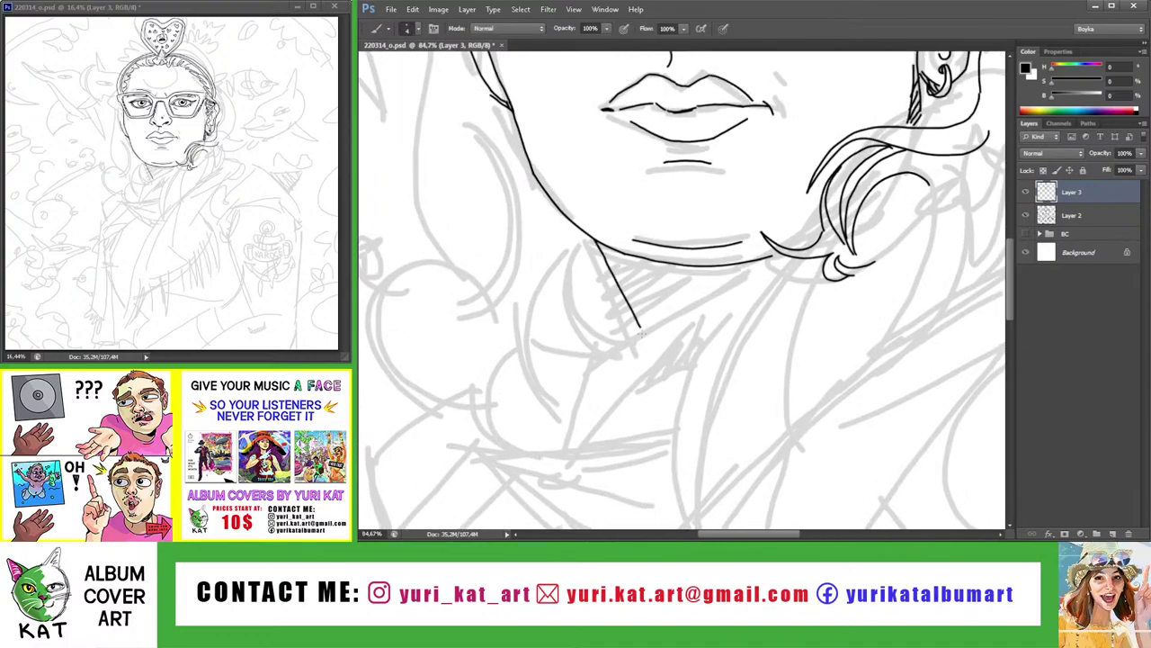
pyautogui.hotkey('ctrl', 'z')
pyautogui.moveTo(596, 240); pyautogui.dragTo(639, 334)
pyautogui.moveTo(768, 260); pyautogui.dragTo(597, 364)
pyautogui.hotkey('ctrl', 'alt', 'z')
pyautogui.hotkey('ctrl', 'alt', 'z')
pyautogui.moveTo(681, 303)
pyautogui.mouseDown()
pyautogui.moveTo(604, 364)
pyautogui.moveTo(739, 289)
pyautogui.moveTo(764, 260)
pyautogui.moveTo(754, 302)
pyautogui.mouseUp()
pyautogui.press('z')
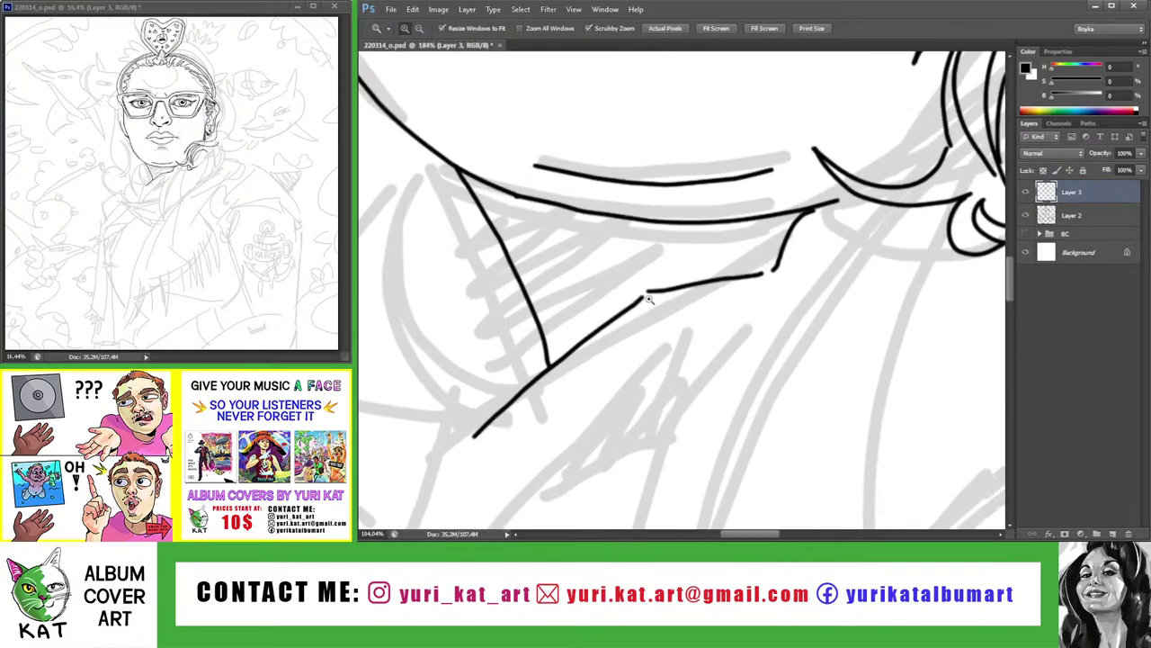
pyautogui.press('b')
pyautogui.moveTo(758, 274); pyautogui.dragTo(769, 269)
# Magic Wand-select the neck area, rotate the view, and hatch it with diagonal lines
pyautogui.press('w')
pyautogui.scroll(-3, 733, 264)
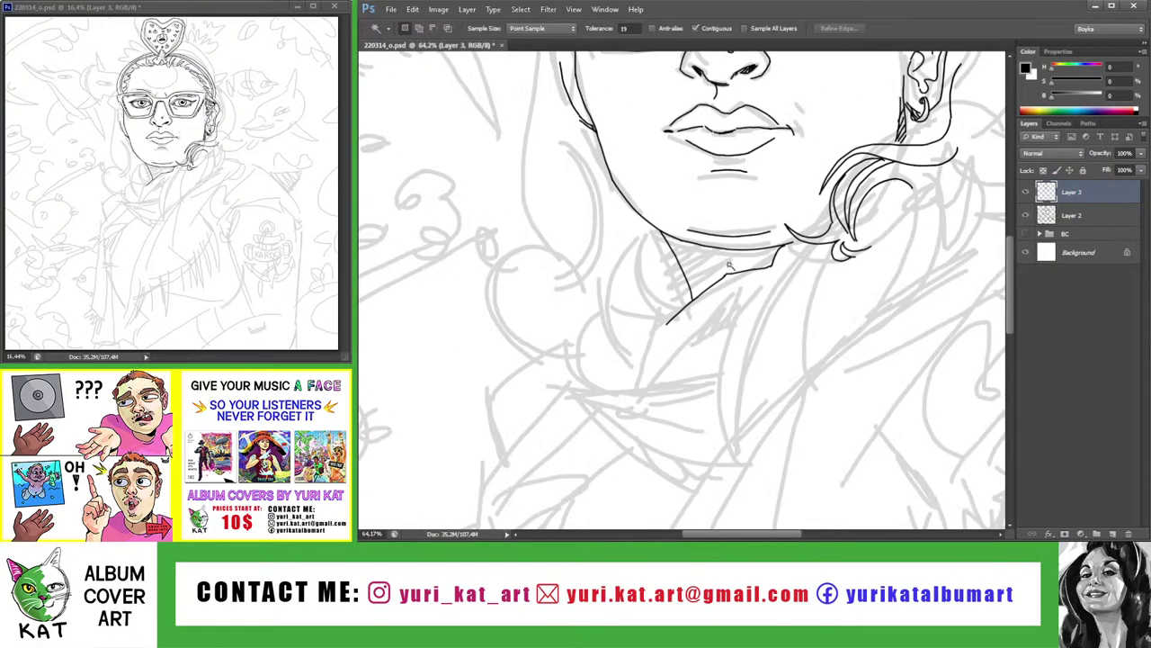
pyautogui.press('r')
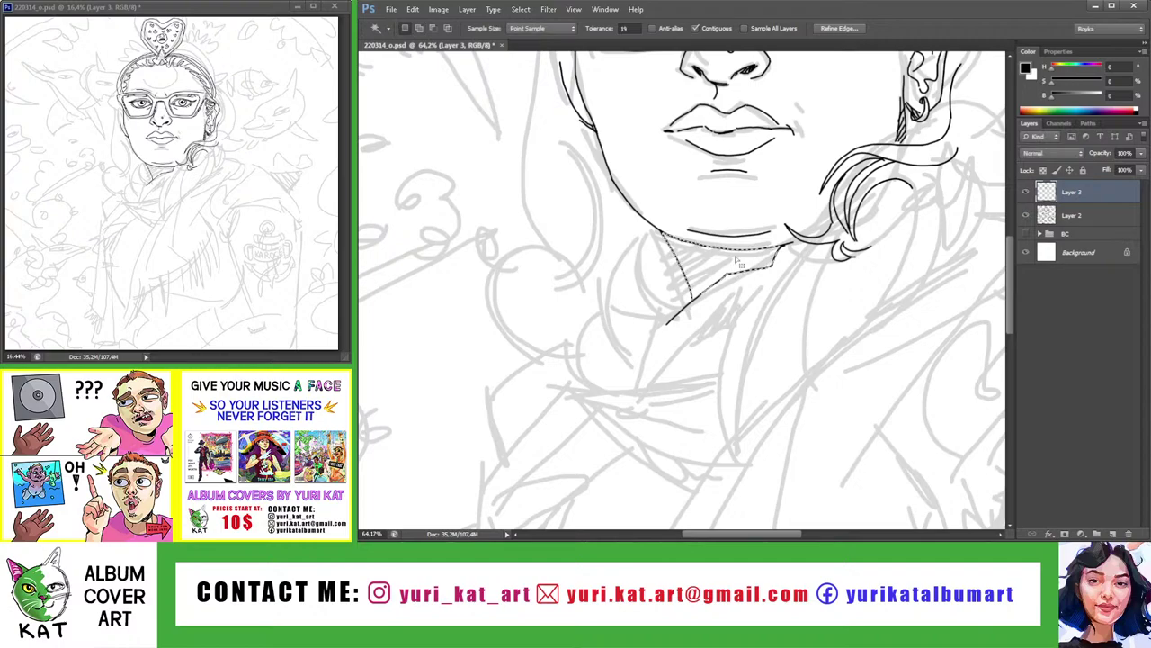
pyautogui.moveTo(733, 264)
pyautogui.mouseDown()
pyautogui.moveTo(636, 225)
pyautogui.moveTo(652, 208)
pyautogui.moveTo(666, 256)
pyautogui.mouseUp()
pyautogui.press('b')
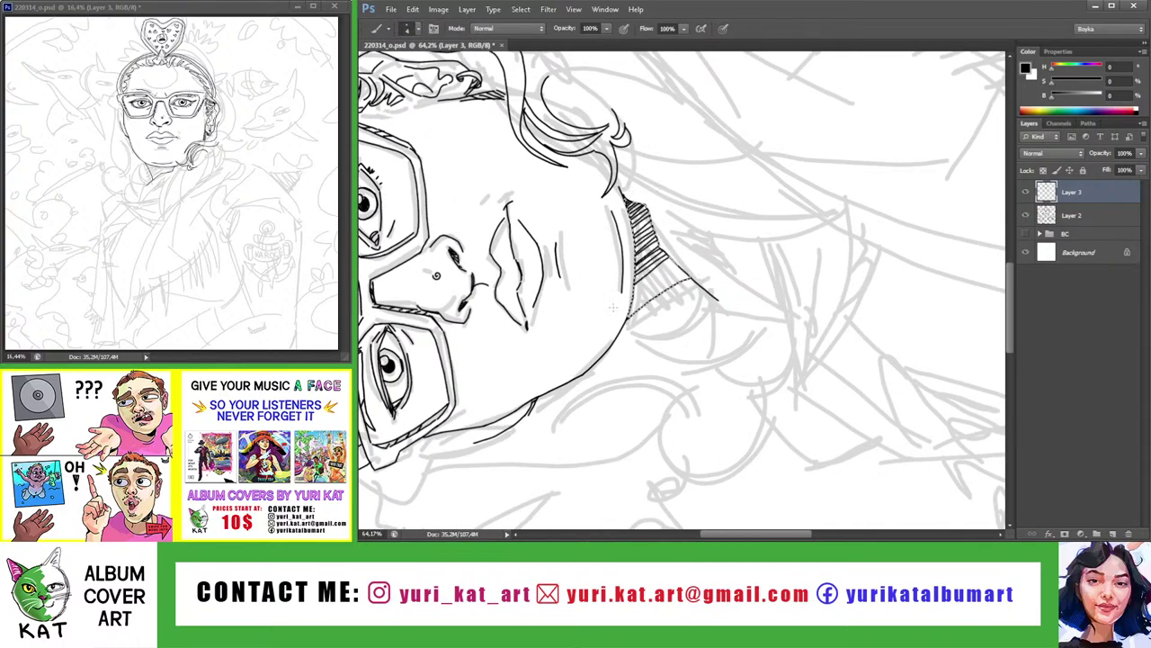
pyautogui.moveTo(632, 298); pyautogui.dragTo(680, 275)
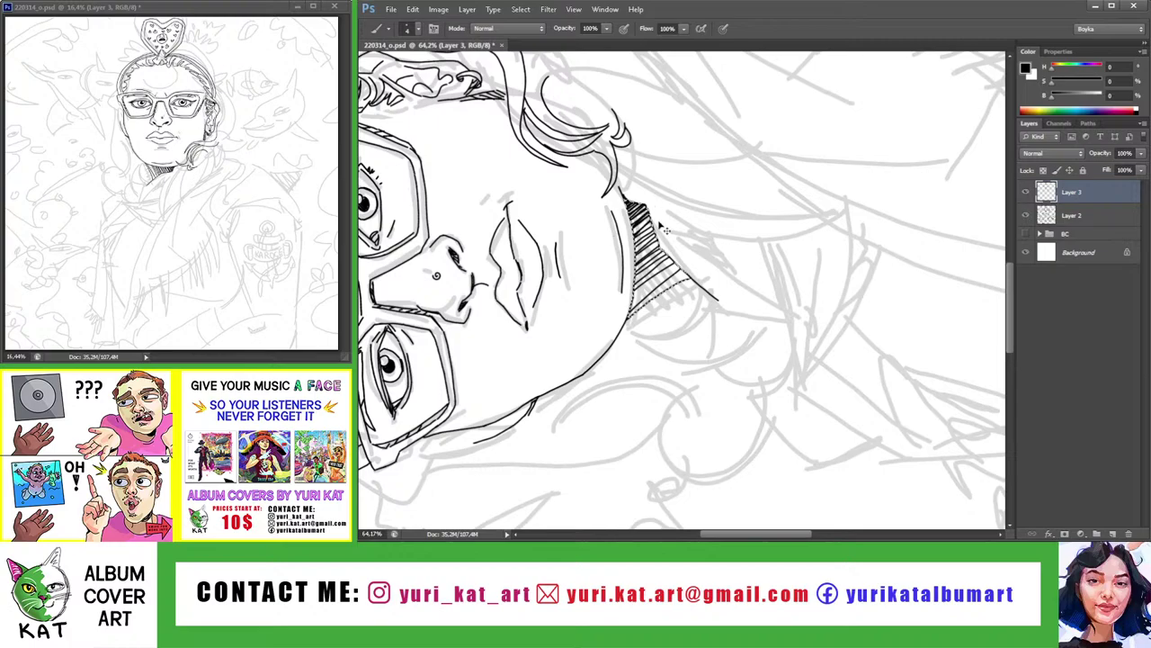
# Rotate the view 45 degrees and add dark hatching under the chin
pyautogui.press('z')
pyautogui.hotkey('ctrl', '-')
pyautogui.hotkey('ctrl', '0')
pyautogui.hotkey('ctrl', '-')
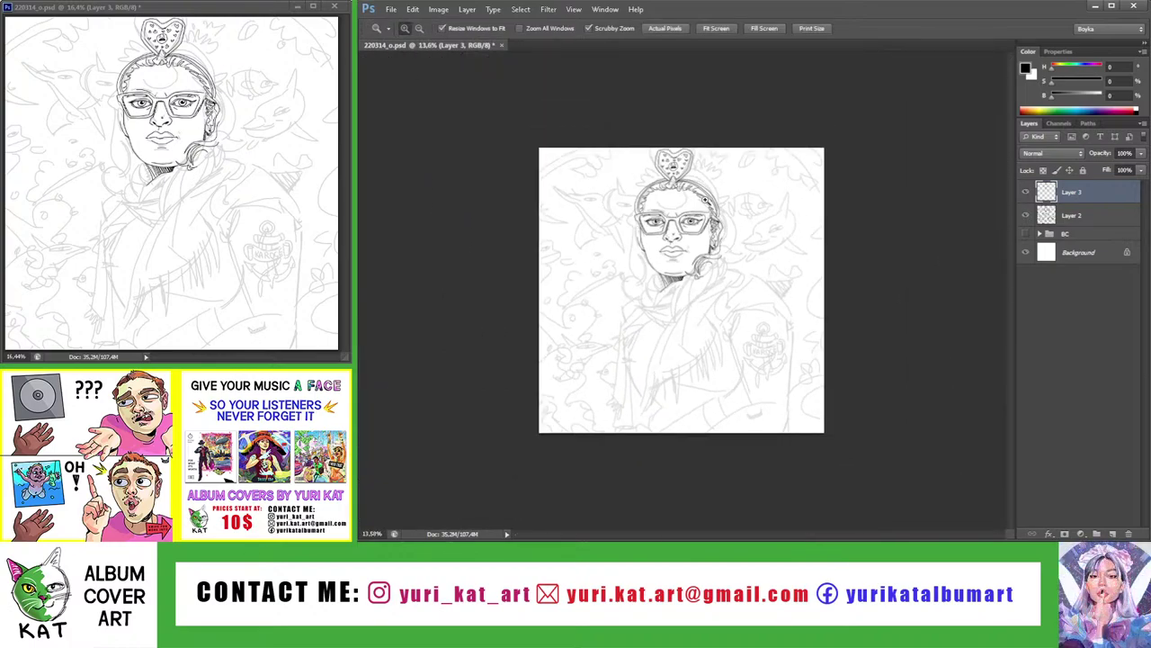
pyautogui.click(709, 223)
pyautogui.press('r')
pyautogui.moveTo(711, 227); pyautogui.dragTo(738, 247)
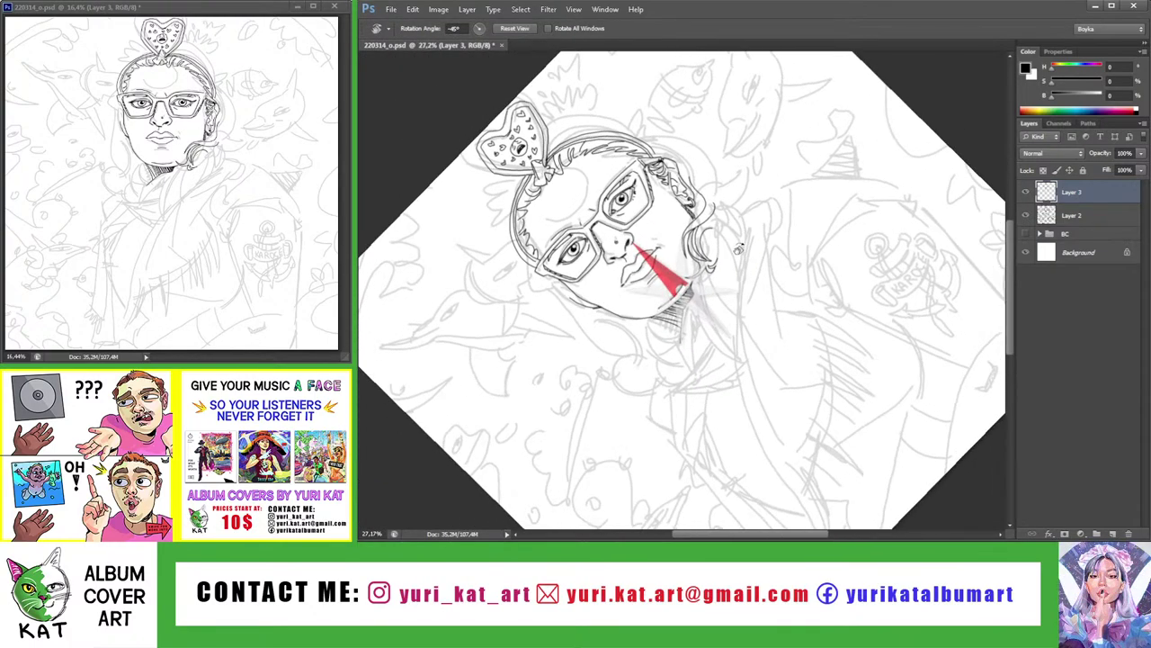
pyautogui.press('b')
pyautogui.scroll(2, 731, 270)
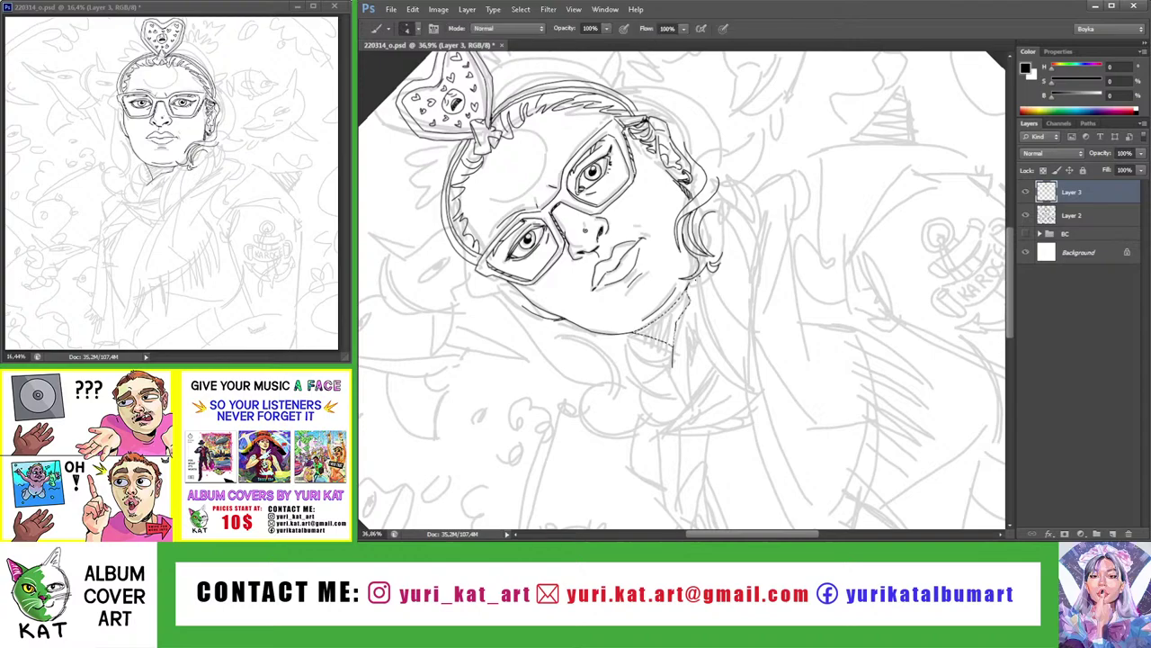
pyautogui.moveTo(640, 335)
pyautogui.mouseDown()
pyautogui.moveTo(676, 318)
pyautogui.moveTo(675, 345)
pyautogui.moveTo(676, 321)
pyautogui.mouseUp()
# Add a short vertical hatching stroke to the neck shadow
pyautogui.hotkey('ctrl', '0')
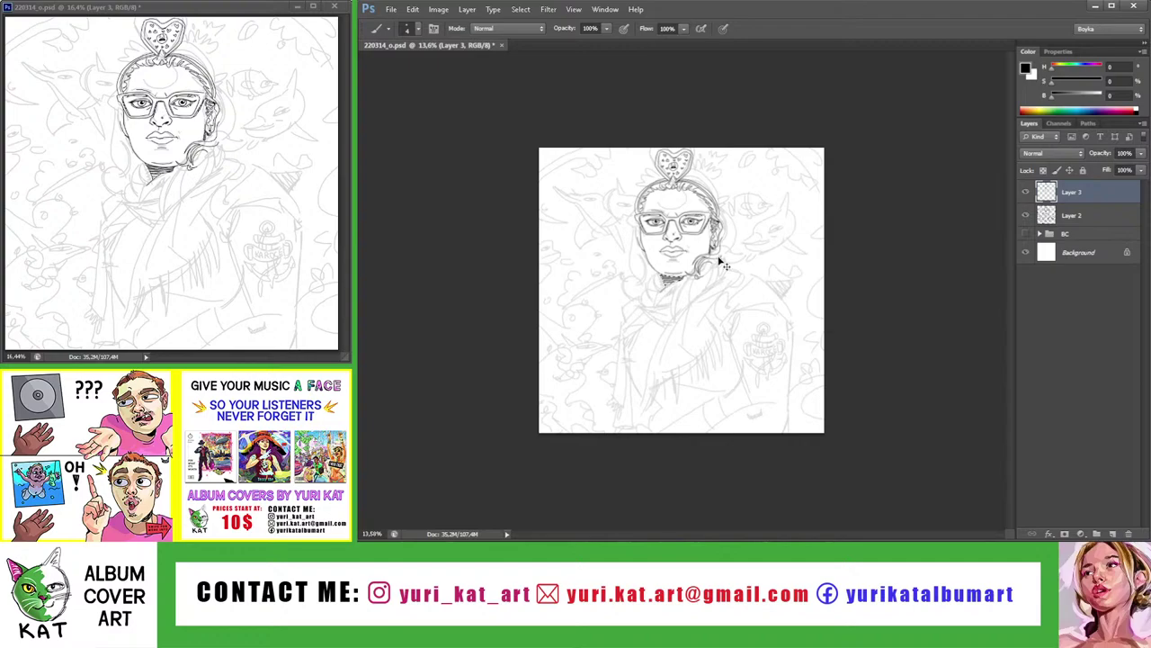
pyautogui.moveTo(720, 264)
pyautogui.mouseDown()
pyautogui.moveTo(711, 248)
pyautogui.moveTo(746, 270)
pyautogui.mouseUp()
pyautogui.press('b')
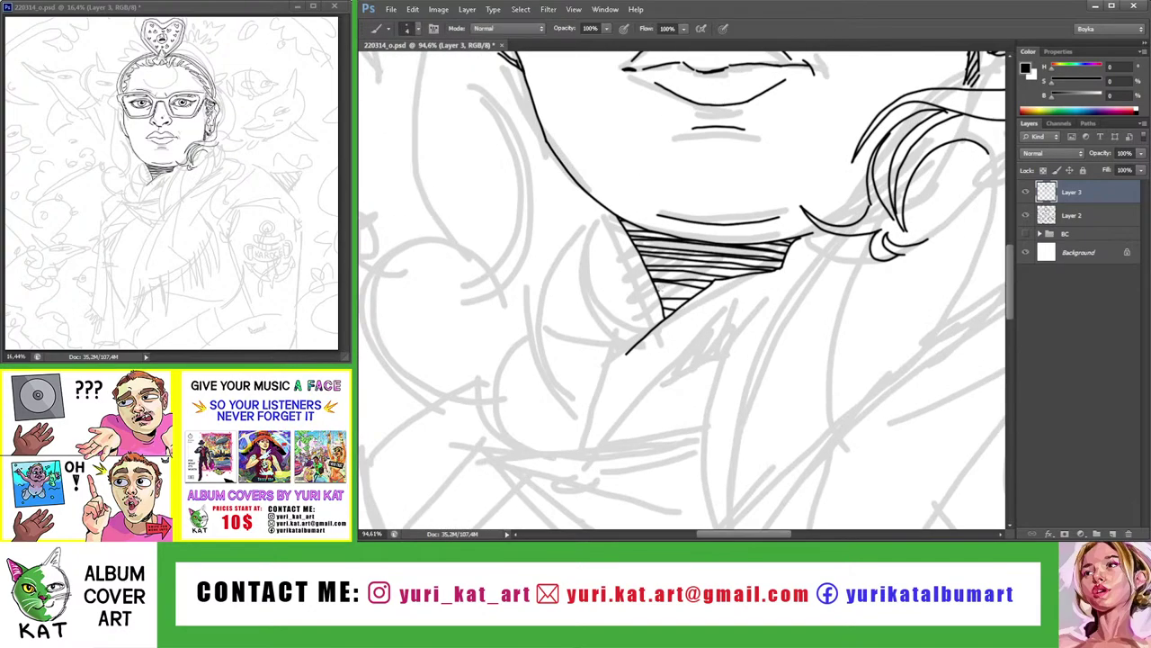
pyautogui.press('z')
pyautogui.keyDown('alt'); pyautogui.click(679, 283); pyautogui.keyUp('alt')
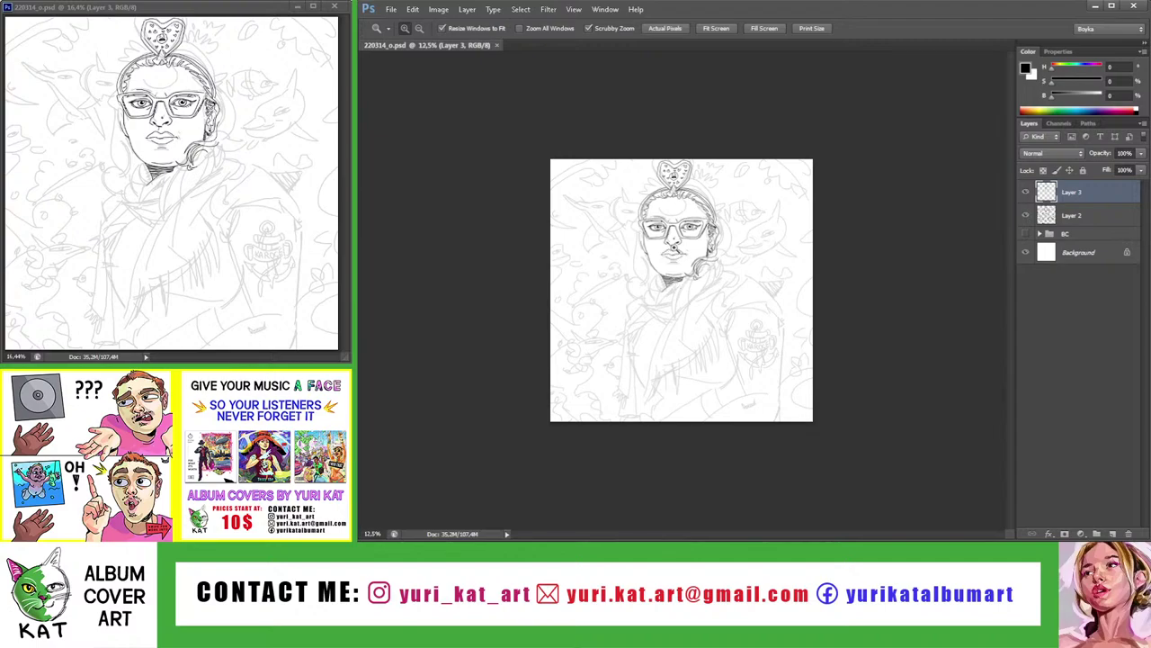
pyautogui.moveTo(678, 283)
pyautogui.mouseDown()
pyautogui.moveTo(720, 282)
pyautogui.moveTo(737, 225)
pyautogui.moveTo(675, 296)
pyautogui.mouseUp()
pyautogui.press('r')
pyautogui.press('b')
pyautogui.hotkey('ctrl', 'z')
pyautogui.moveTo(673, 241); pyautogui.dragTo(674, 311)
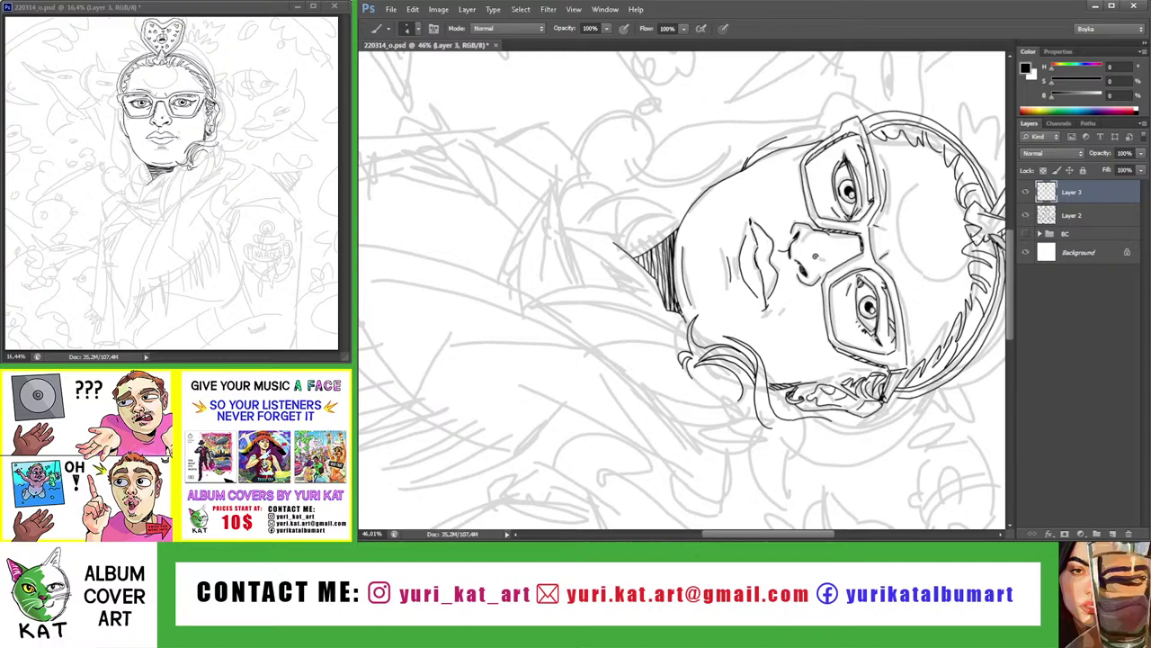
# Zoom in on the lips, chin, jaw and earring, ready to ink with the brush
pyautogui.press('z')
pyautogui.moveTo(576, 244); pyautogui.dragTo(608, 245)
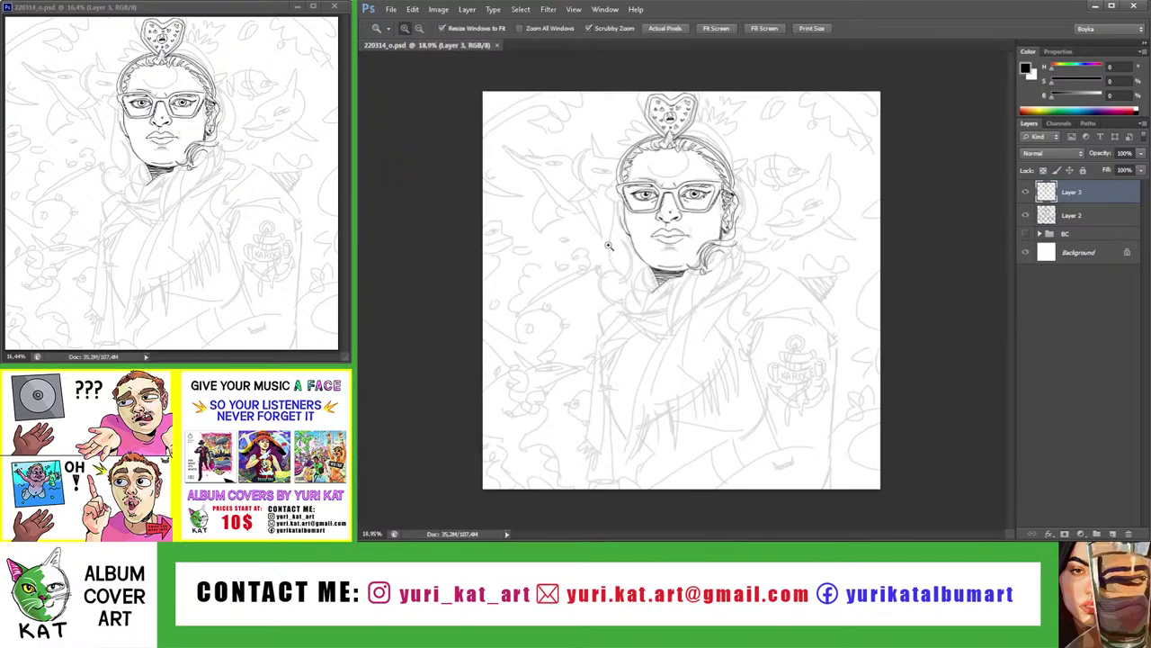
pyautogui.moveTo(612, 197); pyautogui.dragTo(628, 197)
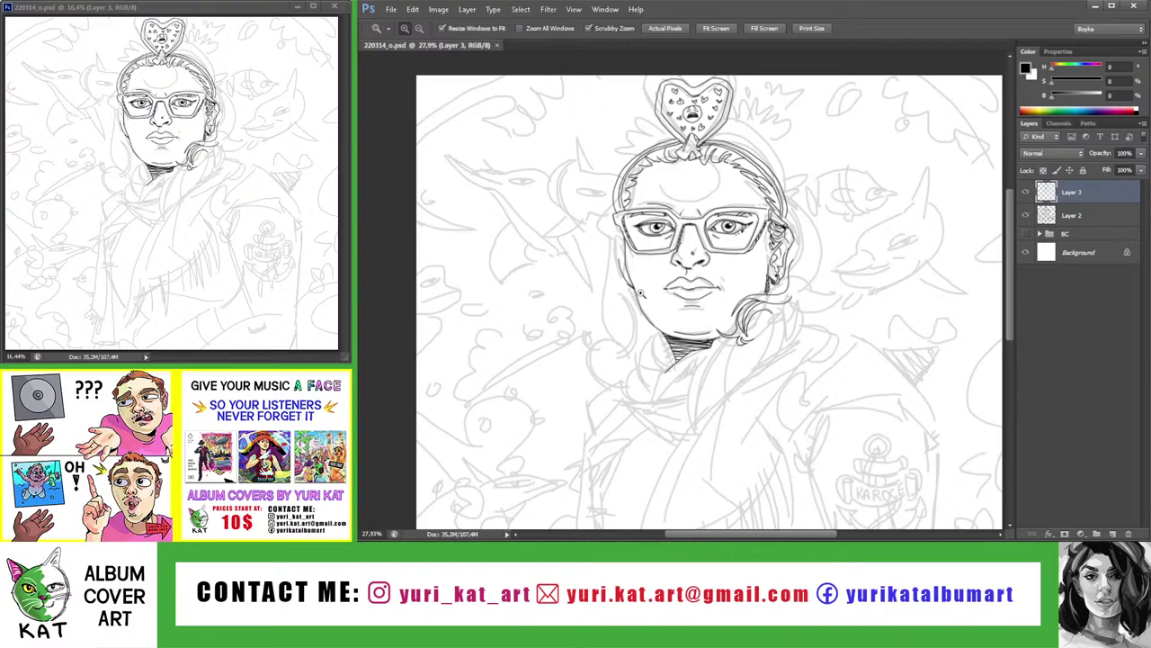
pyautogui.moveTo(641, 292); pyautogui.dragTo(697, 292)
pyautogui.moveTo(555, 321)
pyautogui.mouseDown()
pyautogui.moveTo(630, 215)
pyautogui.moveTo(637, 290)
pyautogui.moveTo(613, 316)
pyautogui.mouseUp()
pyautogui.press('b')
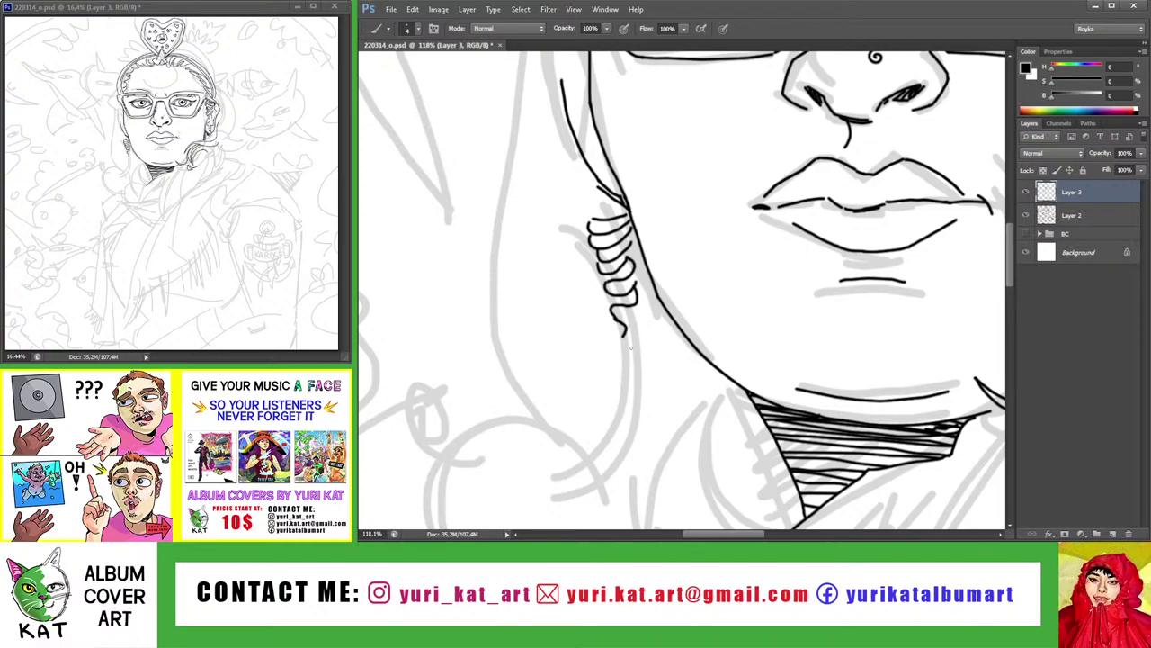
# Thicken the tail of the earring at the woman's left jaw
pyautogui.moveTo(635, 321); pyautogui.dragTo(632, 348)
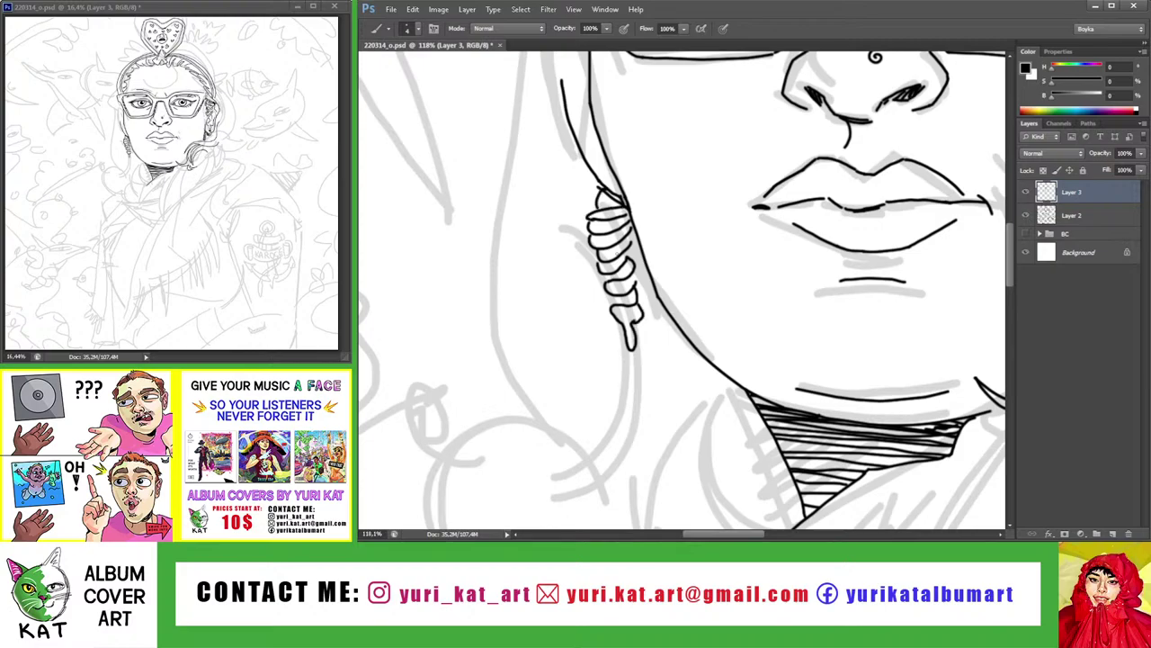
pyautogui.press('z')
pyautogui.moveTo(629, 261); pyautogui.dragTo(684, 267)
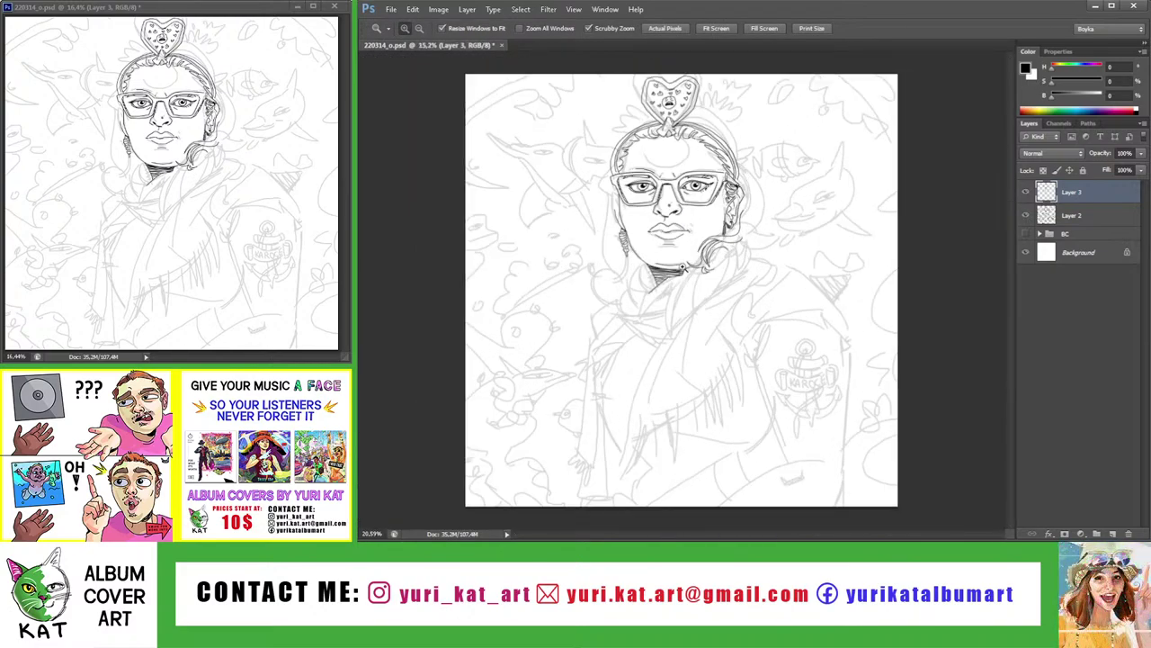
pyautogui.moveTo(620, 237); pyautogui.dragTo(791, 239)
pyautogui.press('b')
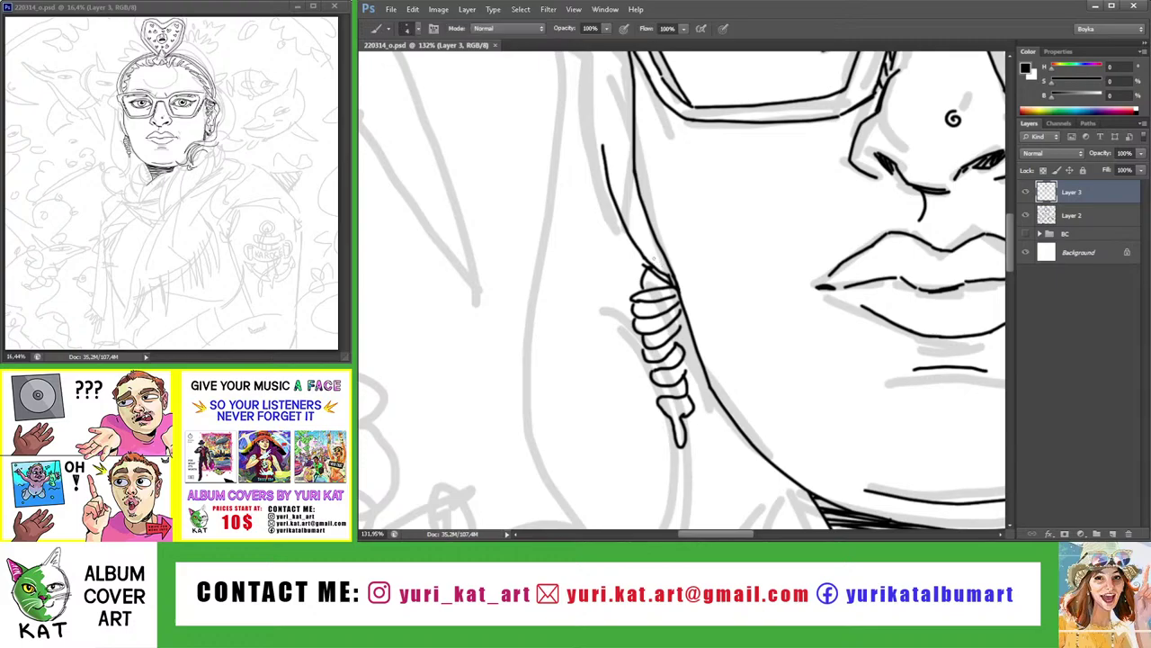
# Add a small curl above the earring, then zoom out to check the whole drawing
pyautogui.moveTo(660, 262); pyautogui.dragTo(646, 261)
pyautogui.press('z')
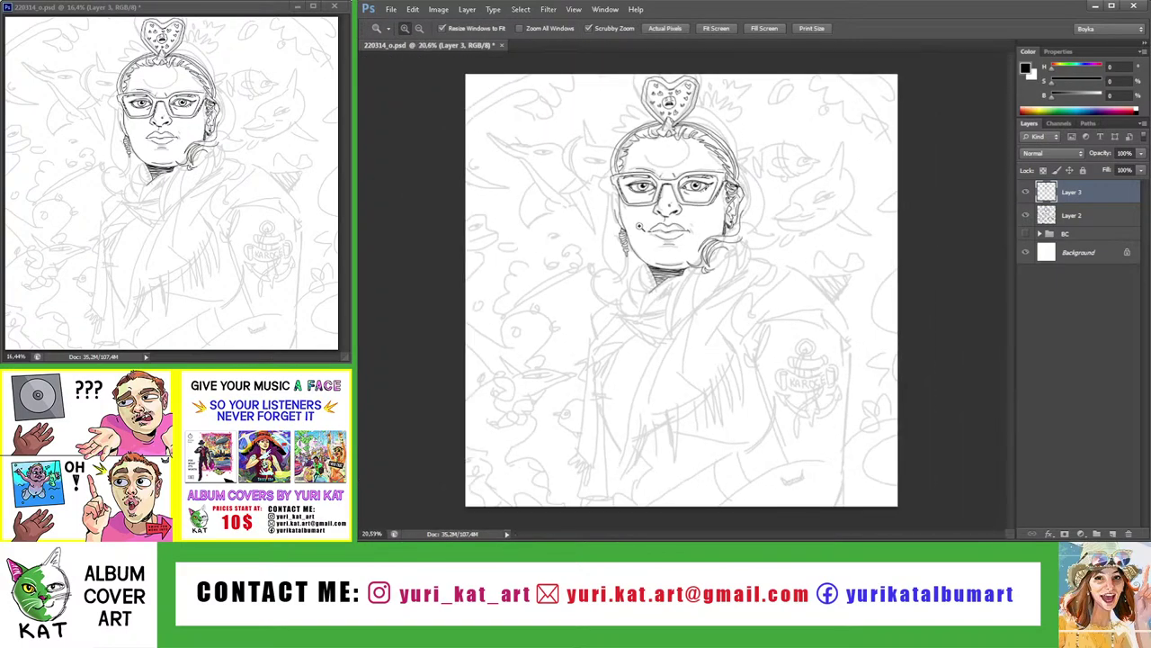
pyautogui.moveTo(623, 219); pyautogui.dragTo(773, 221)
pyautogui.press('b')
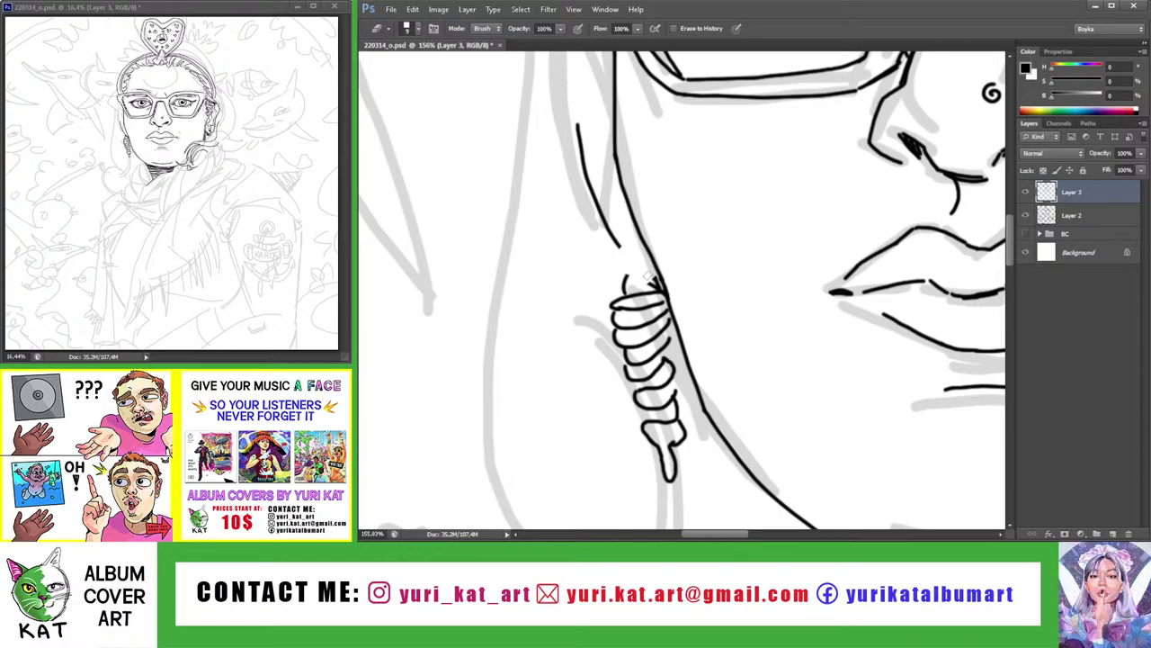
pyautogui.press('b')
pyautogui.moveTo(630, 275)
pyautogui.mouseDown()
pyautogui.moveTo(643, 272)
pyautogui.moveTo(617, 278)
pyautogui.mouseUp()
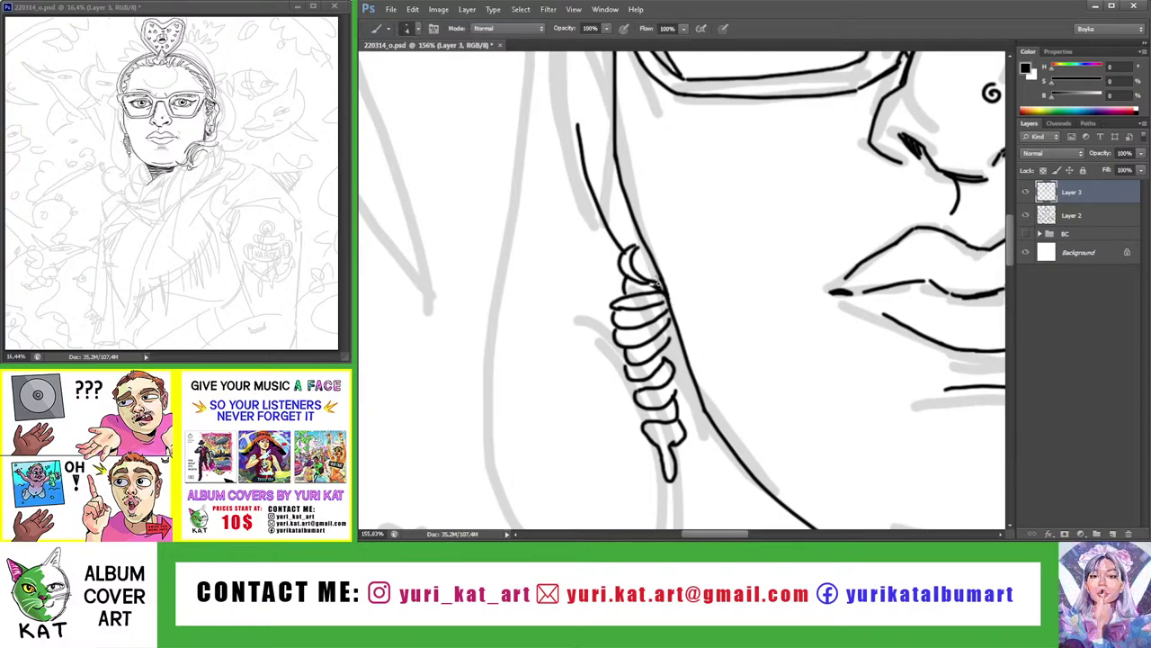
pyautogui.press('z')
pyautogui.moveTo(656, 285); pyautogui.dragTo(653, 331)
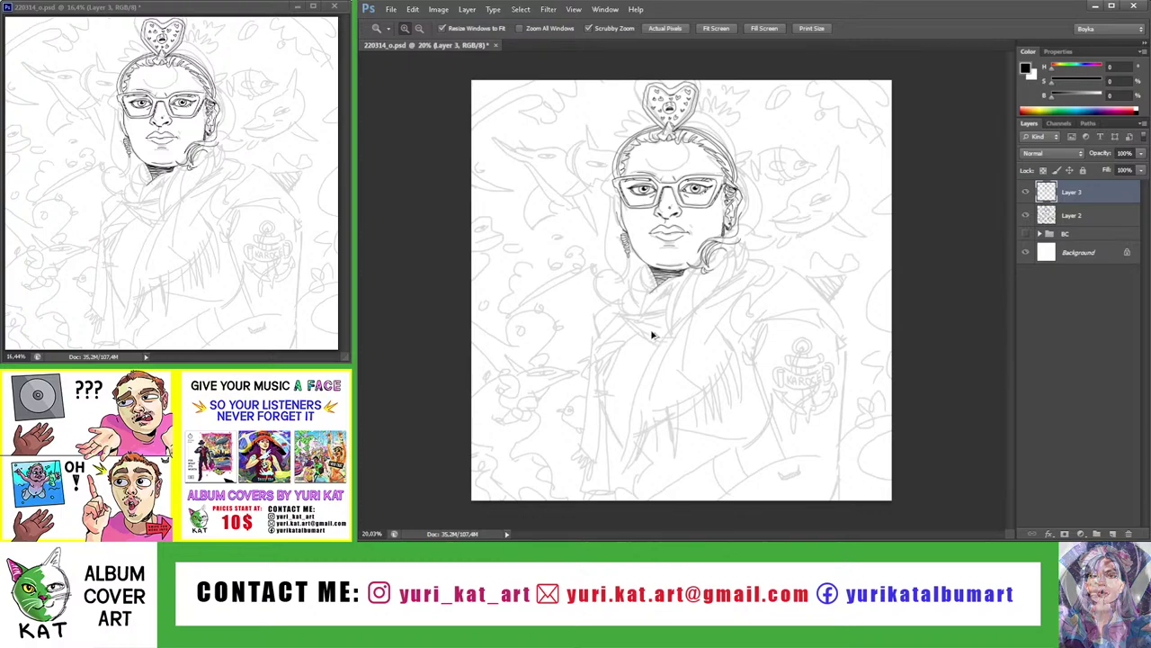
pyautogui.moveTo(612, 236); pyautogui.dragTo(603, 233)
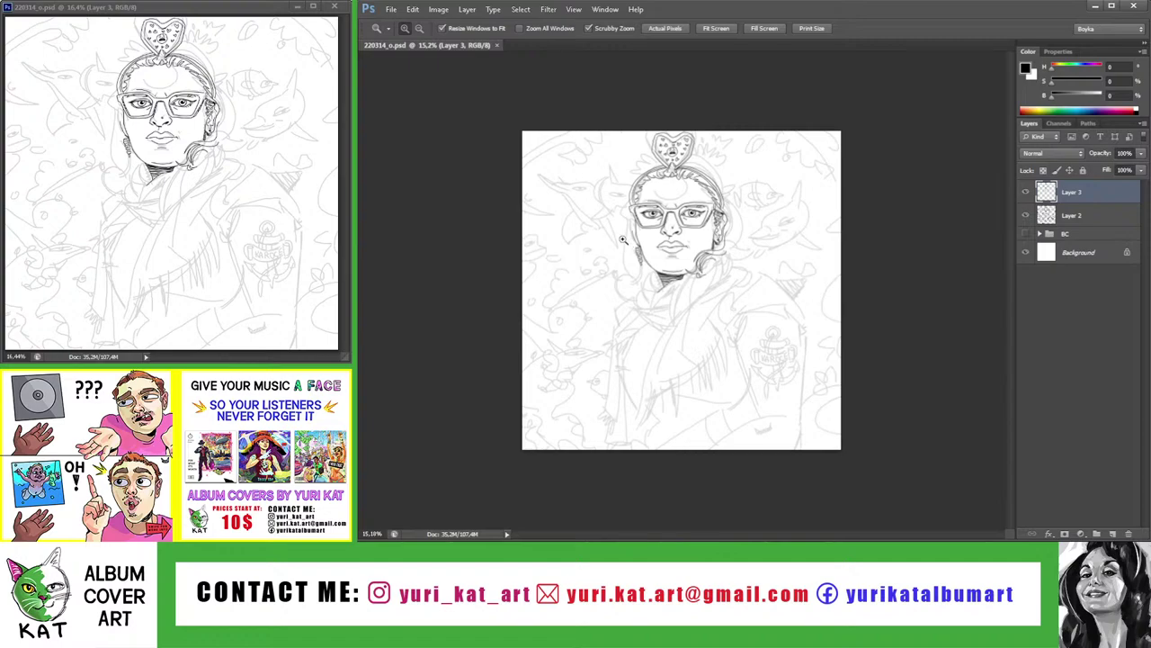
# Ink the left outline of the head beside the face
pyautogui.moveTo(639, 203); pyautogui.dragTo(665, 216)
pyautogui.press('b')
pyautogui.moveTo(595, 167)
pyautogui.mouseDown()
pyautogui.moveTo(542, 242)
pyautogui.moveTo(589, 306)
pyautogui.mouseUp()
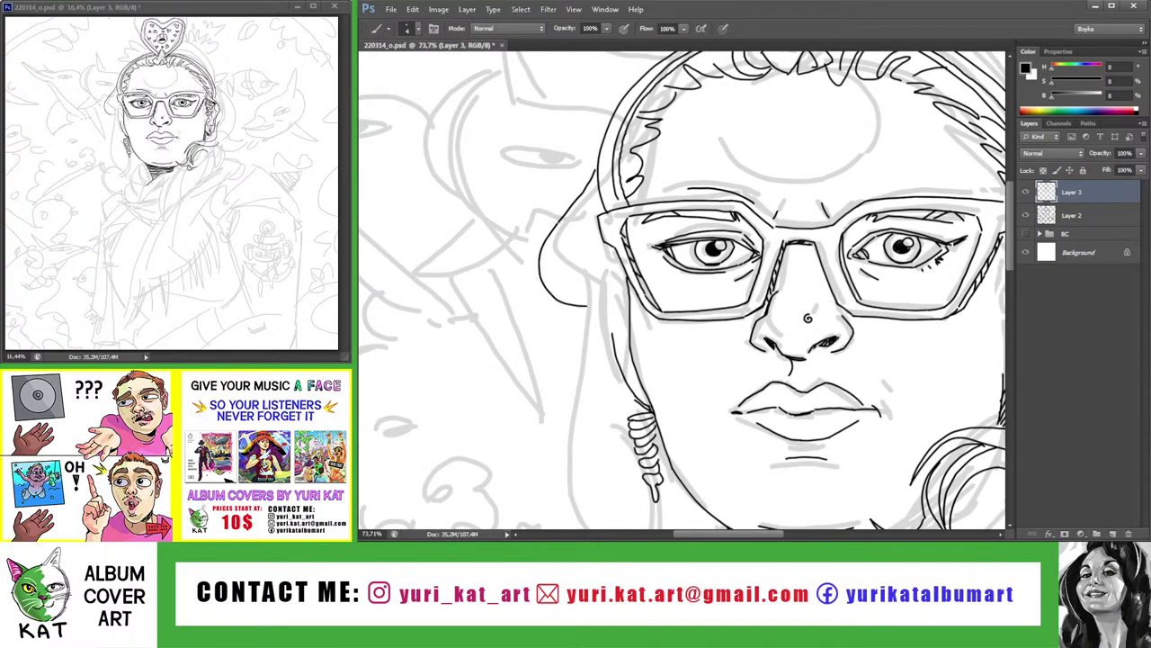
pyautogui.moveTo(592, 194)
pyautogui.mouseDown()
pyautogui.moveTo(601, 311)
pyautogui.moveTo(526, 262)
pyautogui.mouseUp()
pyautogui.press('z')
pyautogui.moveTo(600, 208)
pyautogui.mouseDown()
pyautogui.moveTo(616, 208)
pyautogui.moveTo(575, 181)
pyautogui.mouseUp()
pyautogui.press('b')
pyautogui.press('z')
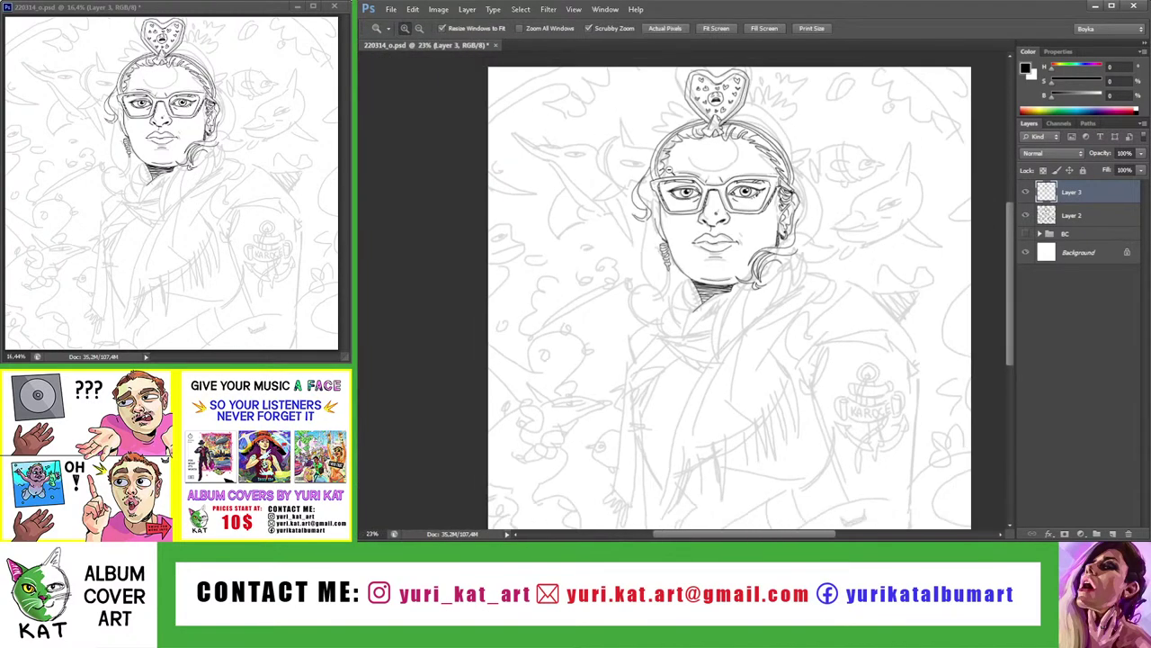
pyautogui.moveTo(687, 81)
pyautogui.mouseDown()
pyautogui.moveTo(643, 146)
pyautogui.moveTo(720, 153)
pyautogui.moveTo(634, 204)
pyautogui.moveTo(532, 302)
pyautogui.moveTo(547, 327)
pyautogui.moveTo(474, 390)
pyautogui.mouseUp()
pyautogui.press('b')
# Redraw the curved hair strand left of the head and add a short hair stroke
pyautogui.hotkey('ctrl', 'z')
pyautogui.hotkey('ctrl', 'z')
pyautogui.press('z')
pyautogui.keyDown('alt'); pyautogui.click(476, 391); pyautogui.keyUp('alt')
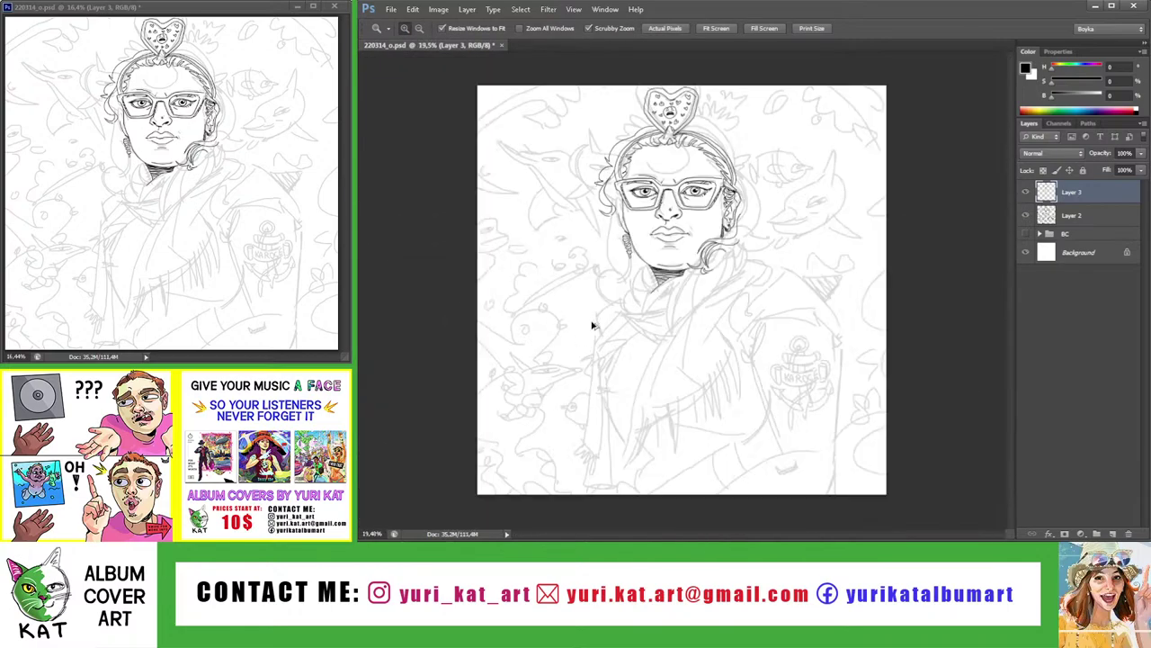
pyautogui.moveTo(627, 141); pyautogui.dragTo(656, 142)
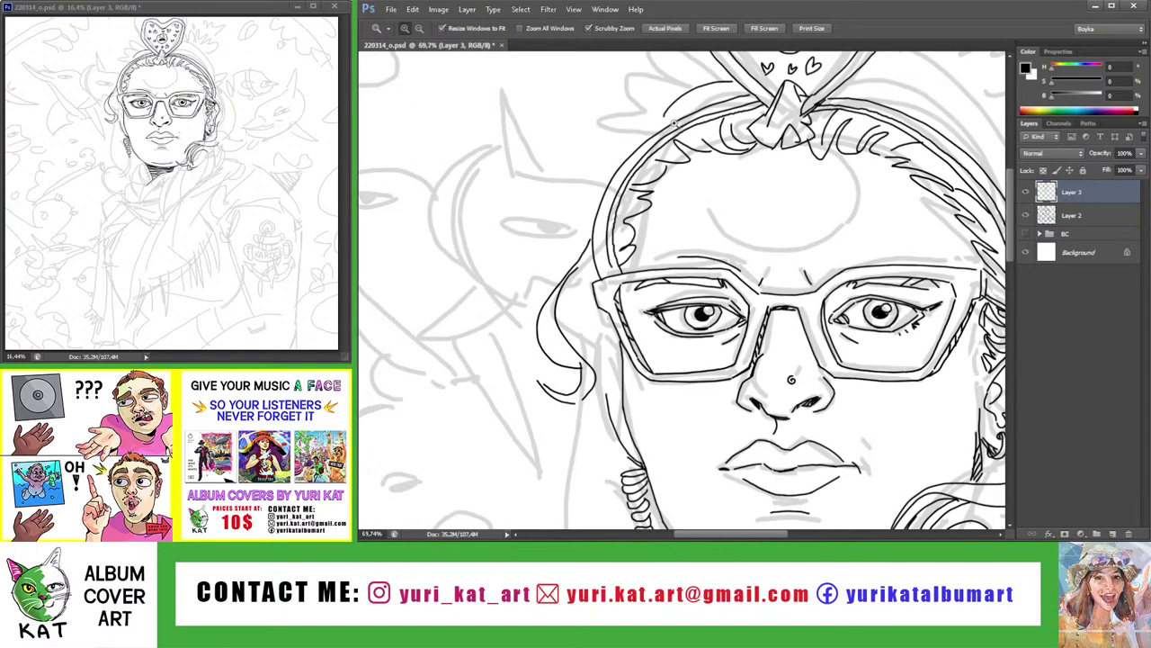
pyautogui.press('b')
pyautogui.moveTo(572, 220); pyautogui.dragTo(594, 220)
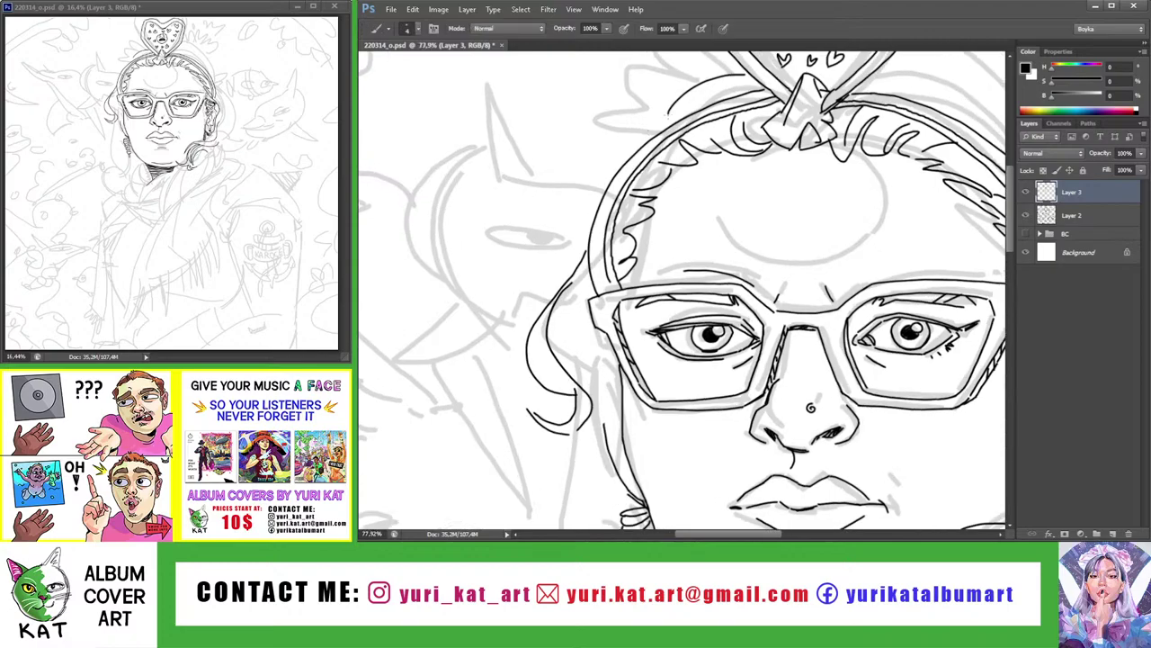
pyautogui.moveTo(666, 113); pyautogui.dragTo(525, 288)
pyautogui.hotkey('ctrl', 'z')
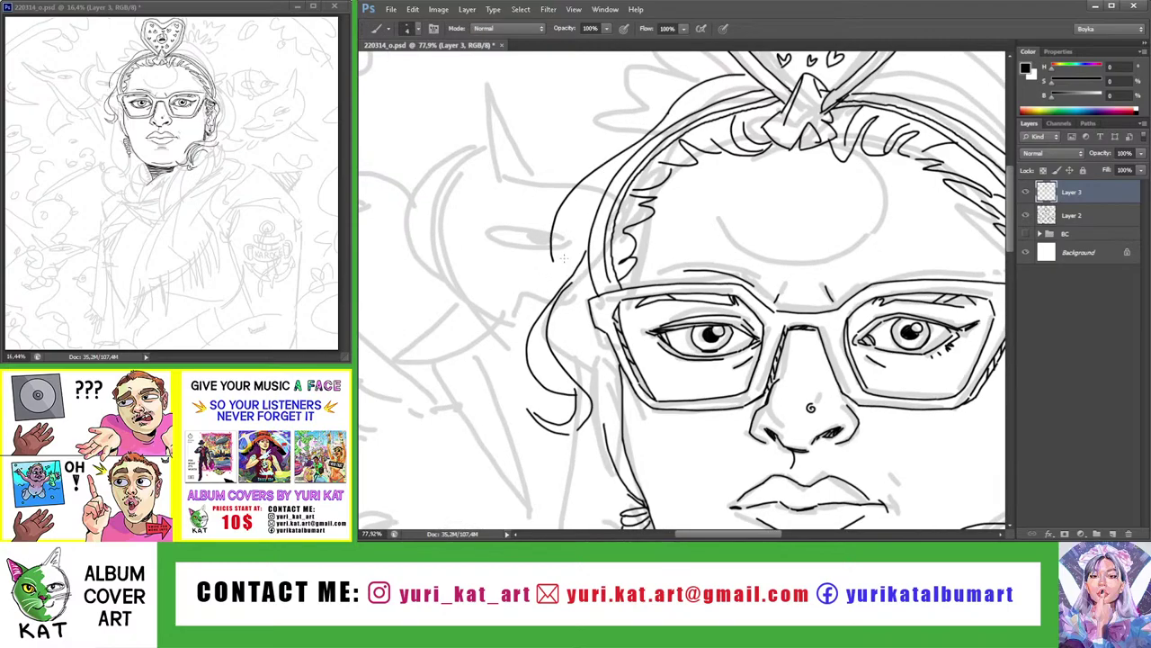
pyautogui.moveTo(558, 246); pyautogui.dragTo(527, 289)
pyautogui.moveTo(577, 254); pyautogui.dragTo(547, 309)
# Ink the inner hair curve beside the left ear, redrawing it after several undone attempts
pyautogui.press('z')
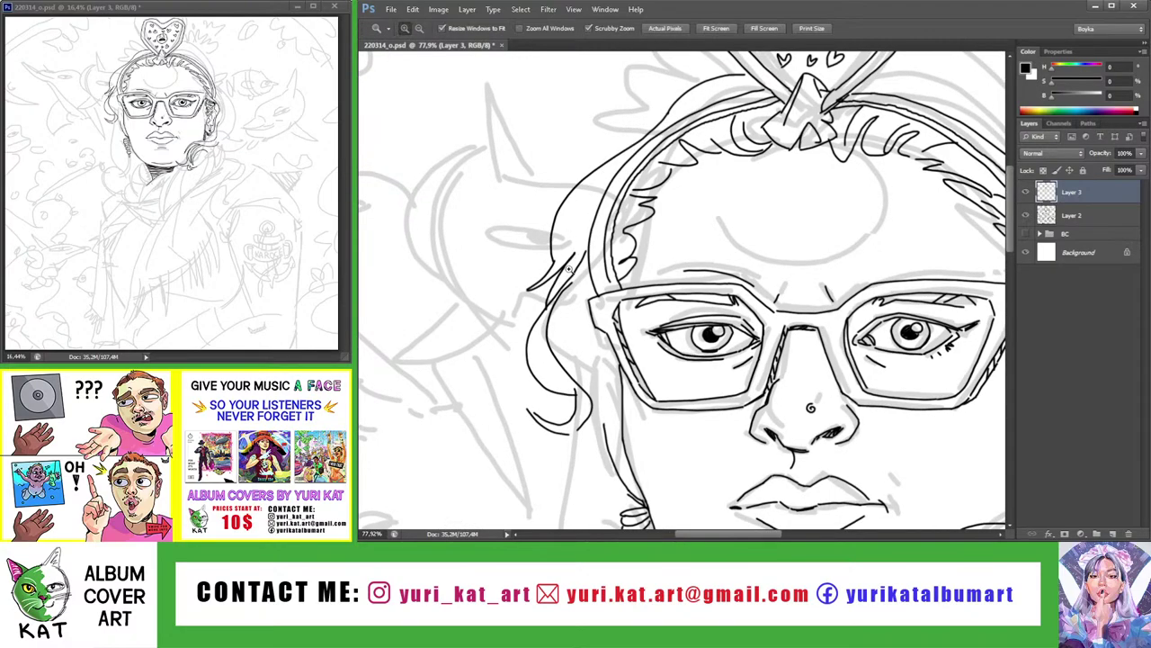
pyautogui.moveTo(572, 265)
pyautogui.mouseDown()
pyautogui.moveTo(552, 213)
pyautogui.moveTo(628, 180)
pyautogui.moveTo(747, 207)
pyautogui.mouseUp()
pyautogui.press('b')
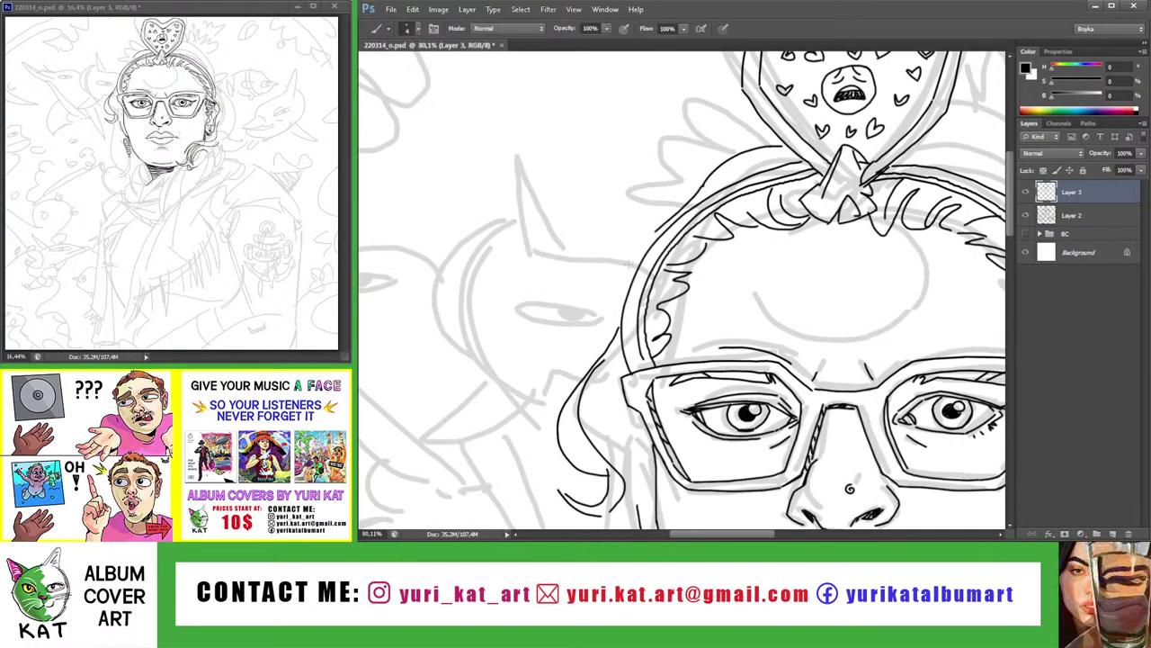
pyautogui.press('z')
pyautogui.moveTo(659, 203)
pyautogui.mouseDown()
pyautogui.moveTo(590, 183)
pyautogui.moveTo(685, 193)
pyautogui.mouseUp()
pyautogui.moveTo(617, 219)
pyautogui.mouseDown()
pyautogui.moveTo(665, 221)
pyautogui.moveTo(557, 232)
pyautogui.moveTo(611, 232)
pyautogui.mouseUp()
pyautogui.press('b')
pyautogui.moveTo(630, 171); pyautogui.dragTo(634, 299)
pyautogui.hotkey('ctrl', 'z')
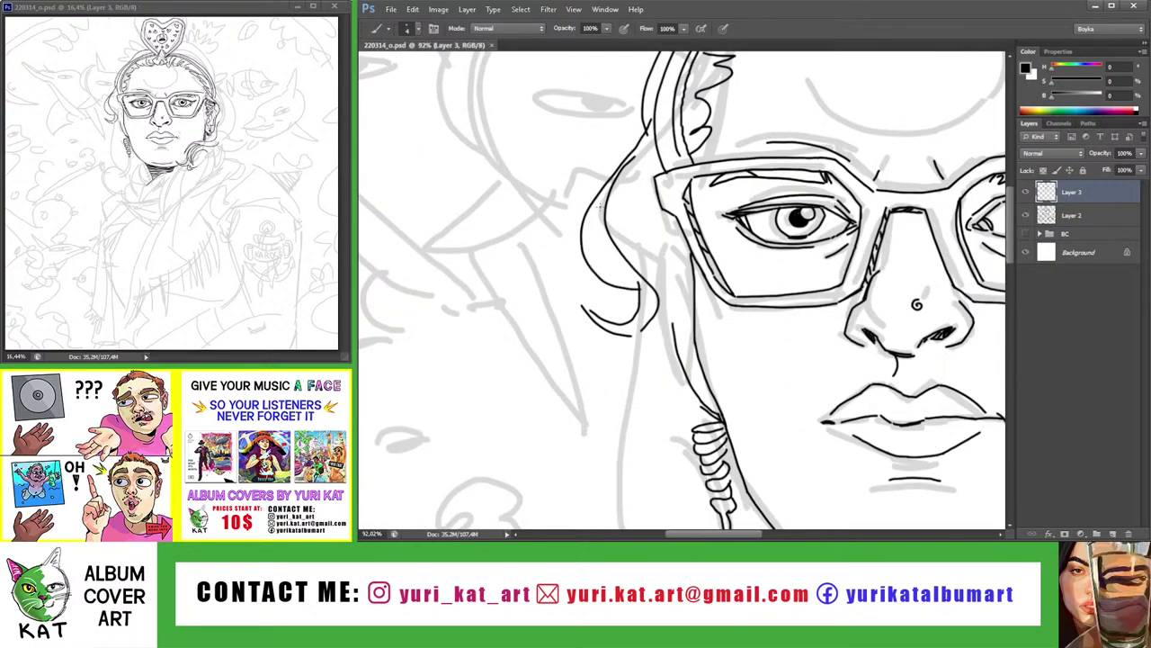
pyautogui.moveTo(629, 171); pyautogui.dragTo(634, 299)
pyautogui.hotkey('ctrl', 'z')
pyautogui.hotkey('ctrl', 'z')
pyautogui.moveTo(601, 196); pyautogui.dragTo(622, 295)
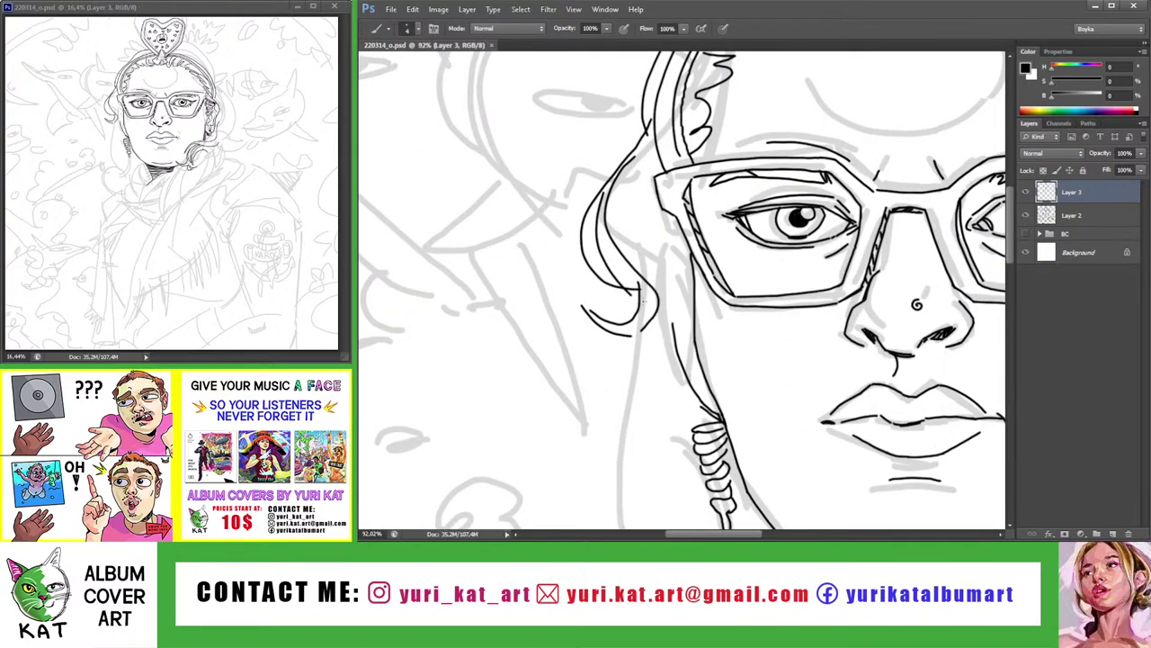
# Ink a long curved hair strand down beside the face and neck
pyautogui.hotkey('ctrl', 'z')
pyautogui.moveTo(601, 196); pyautogui.dragTo(622, 297)
pyautogui.moveTo(617, 234); pyautogui.dragTo(555, 250)
pyautogui.moveTo(567, 179); pyautogui.dragTo(619, 319)
pyautogui.hotkey('ctrl', 'z')
pyautogui.moveTo(576, 169)
pyautogui.mouseDown()
pyautogui.moveTo(623, 306)
pyautogui.moveTo(595, 352)
pyautogui.moveTo(635, 384)
pyautogui.mouseUp()
pyautogui.hotkey('ctrl', 'z')
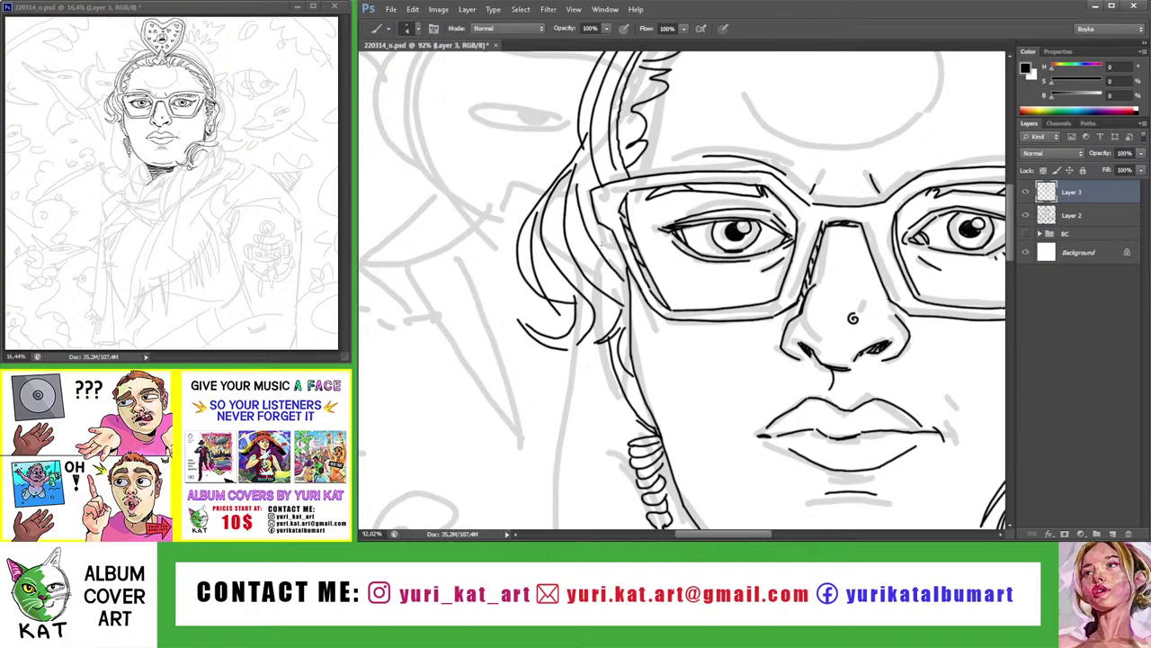
# Save the drawing with Ctrl+S and zoom in on the neck area
pyautogui.press('z')
pyautogui.hotkey('ctrl', 's')
pyautogui.moveTo(595, 240)
pyautogui.mouseDown()
pyautogui.moveTo(589, 195)
pyautogui.moveTo(670, 185)
pyautogui.moveTo(673, 132)
pyautogui.moveTo(576, 117)
pyautogui.mouseUp()
pyautogui.press('b')
pyautogui.press('z')
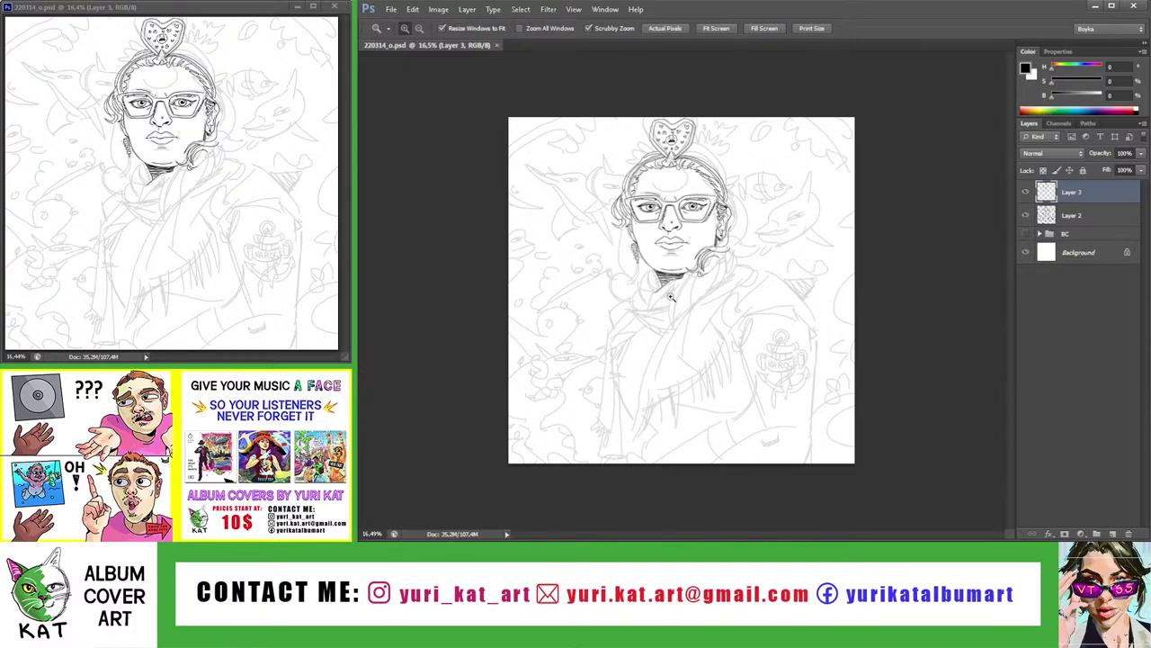
pyautogui.moveTo(648, 270)
pyautogui.mouseDown()
pyautogui.moveTo(693, 270)
pyautogui.moveTo(668, 316)
pyautogui.mouseUp()
# Ink long curved hair strands beside the neck, redrawing the ones that went wrong
pyautogui.press('b')
pyautogui.moveTo(637, 258); pyautogui.dragTo(622, 356)
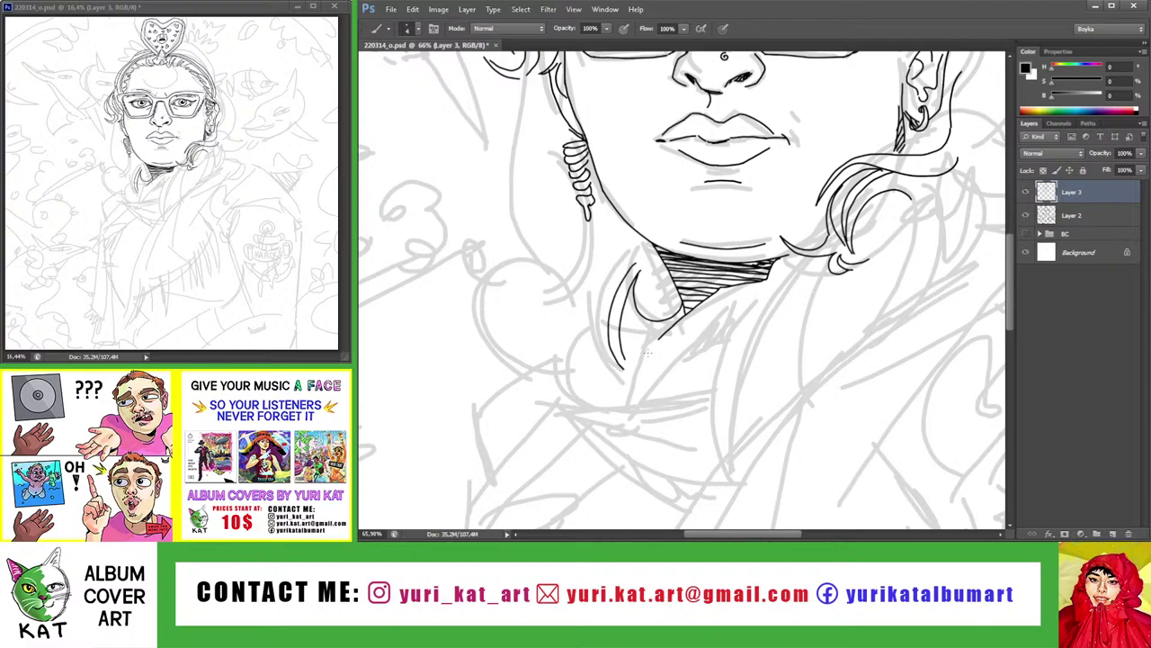
pyautogui.hotkey('ctrl', 'z')
pyautogui.moveTo(630, 267); pyautogui.dragTo(627, 364)
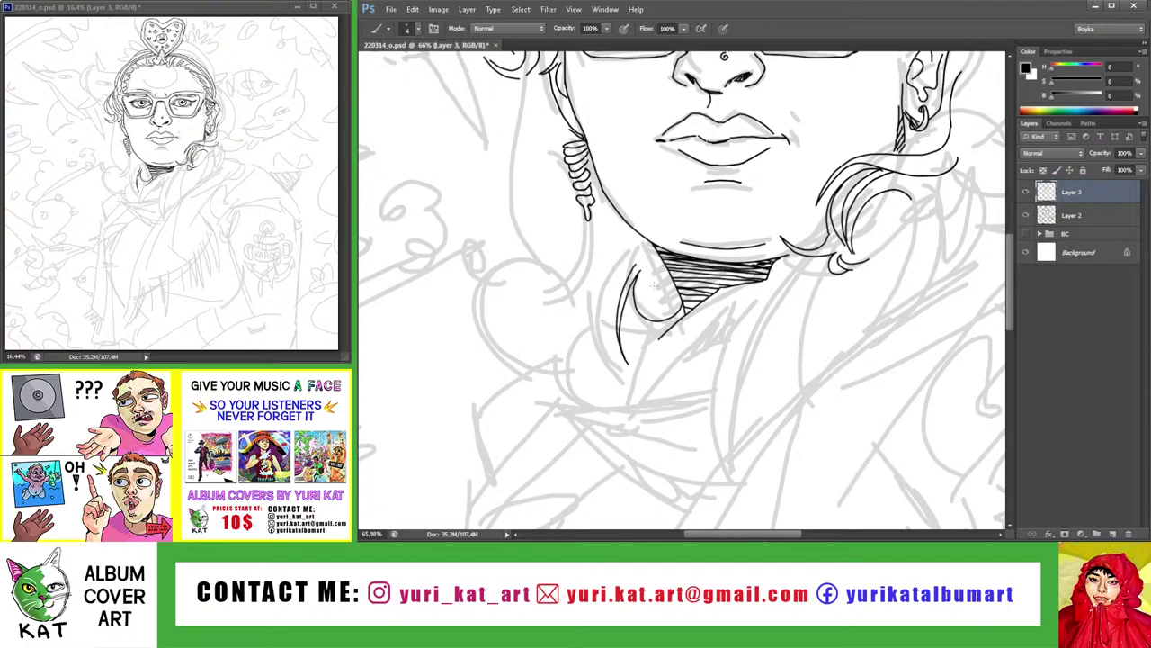
pyautogui.moveTo(649, 264)
pyautogui.mouseDown()
pyautogui.moveTo(655, 319)
pyautogui.moveTo(676, 314)
pyautogui.mouseUp()
pyautogui.hotkey('ctrl', 'z')
pyautogui.moveTo(657, 251); pyautogui.dragTo(683, 300)
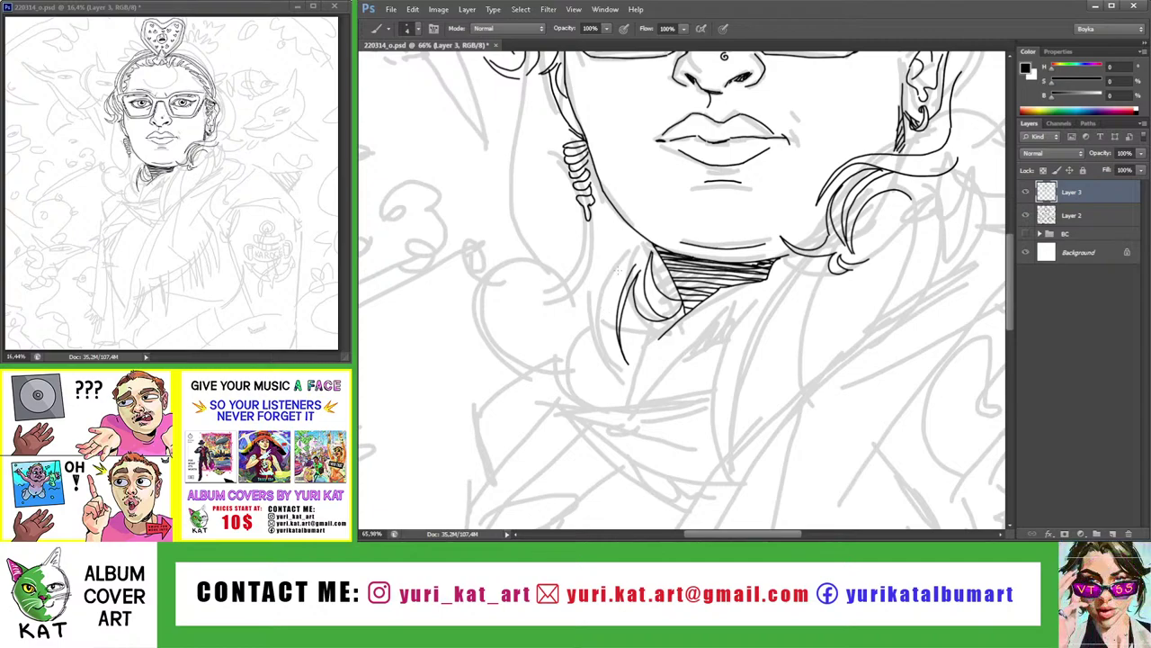
pyautogui.moveTo(623, 264); pyautogui.dragTo(540, 363)
pyautogui.hotkey('ctrl', 'z')
# Ink an S-curve hair strand below the neck and curved strokes below the collar
pyautogui.moveTo(629, 265); pyautogui.dragTo(541, 369)
pyautogui.moveTo(594, 293)
pyautogui.mouseDown()
pyautogui.moveTo(555, 376)
pyautogui.moveTo(581, 403)
pyautogui.mouseUp()
pyautogui.hotkey('ctrl', 'z')
pyautogui.moveTo(564, 367); pyautogui.dragTo(576, 414)
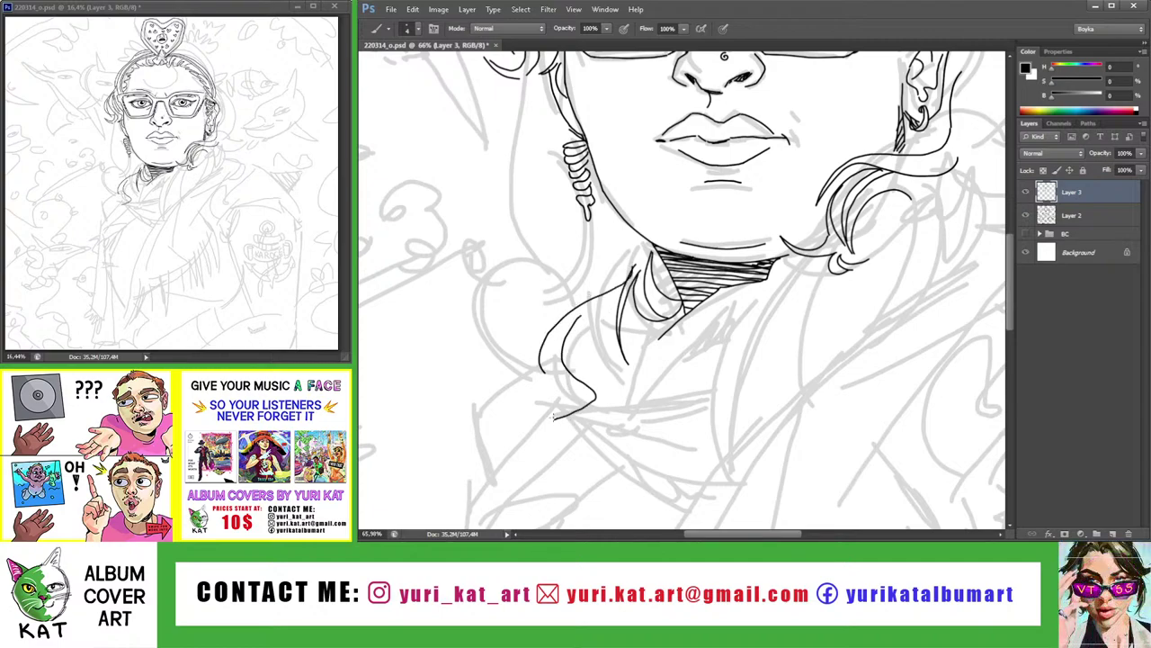
pyautogui.moveTo(585, 344); pyautogui.dragTo(594, 356)
pyautogui.hotkey('ctrl', 'z')
pyautogui.hotkey('ctrl', 'z')
pyautogui.moveTo(565, 405); pyautogui.dragTo(567, 337)
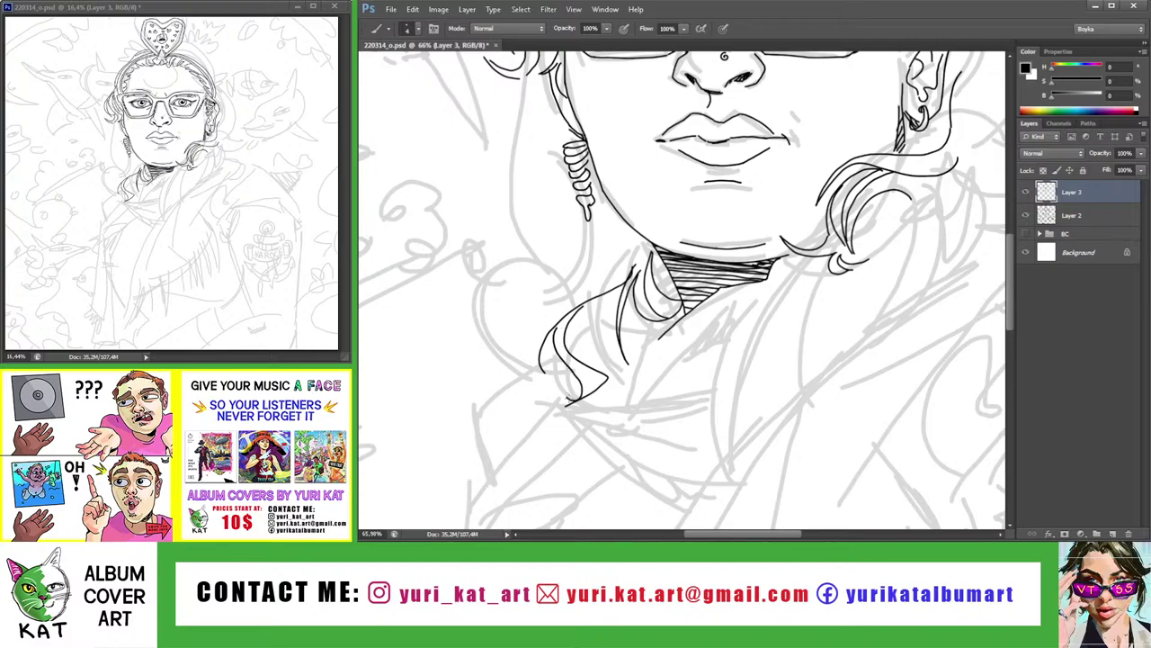
# Zoom in near the collar and ink two lines along the left cheek
pyautogui.press('z')
pyautogui.hotkey('ctrl', '0')
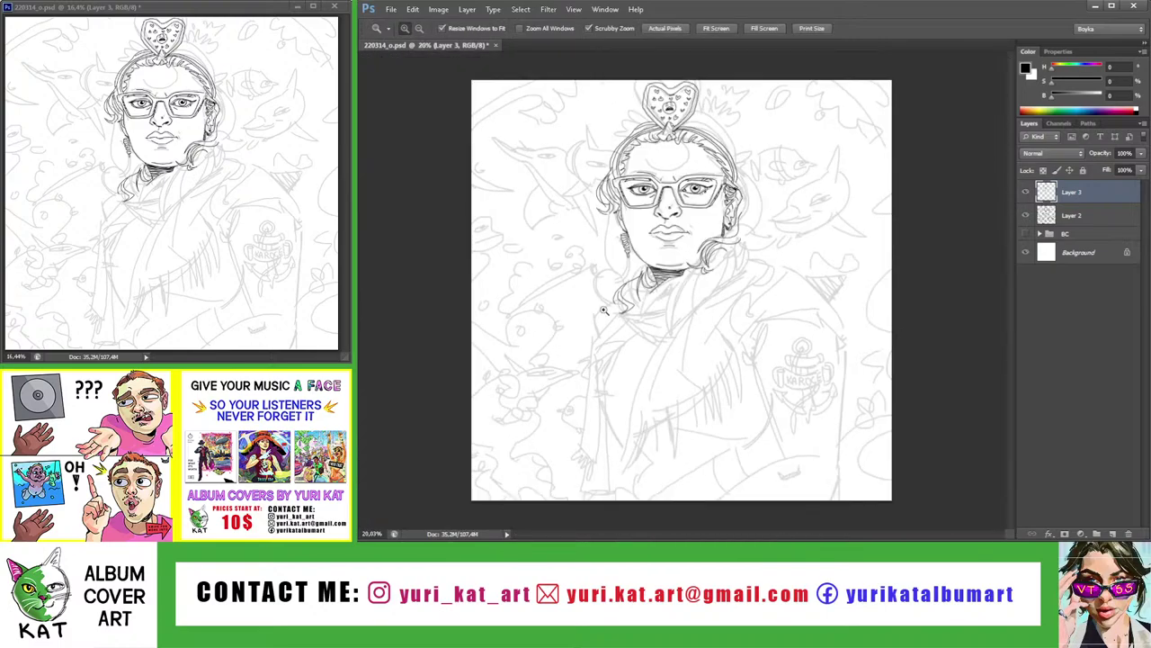
pyautogui.click(604, 310)
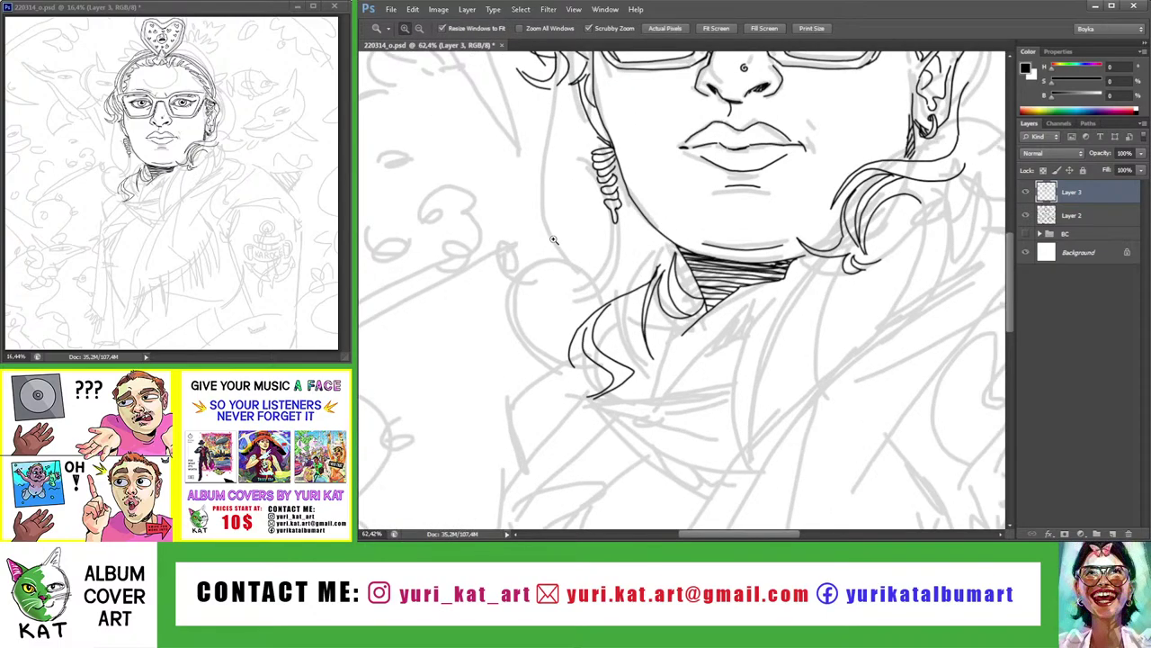
pyautogui.scroll(2, 576, 276)
pyautogui.press('b')
pyautogui.moveTo(559, 154); pyautogui.dragTo(585, 335)
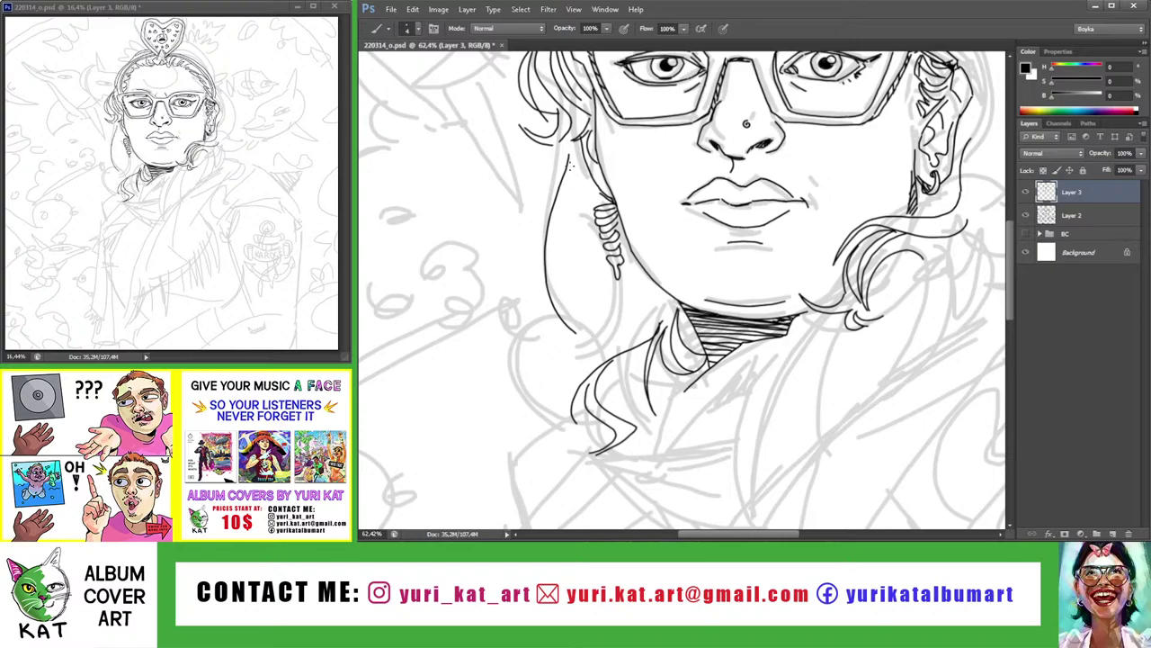
pyautogui.moveTo(569, 158); pyautogui.dragTo(594, 314)
pyautogui.hotkey('ctrl', 'z')
pyautogui.moveTo(568, 155); pyautogui.dragTo(593, 315)
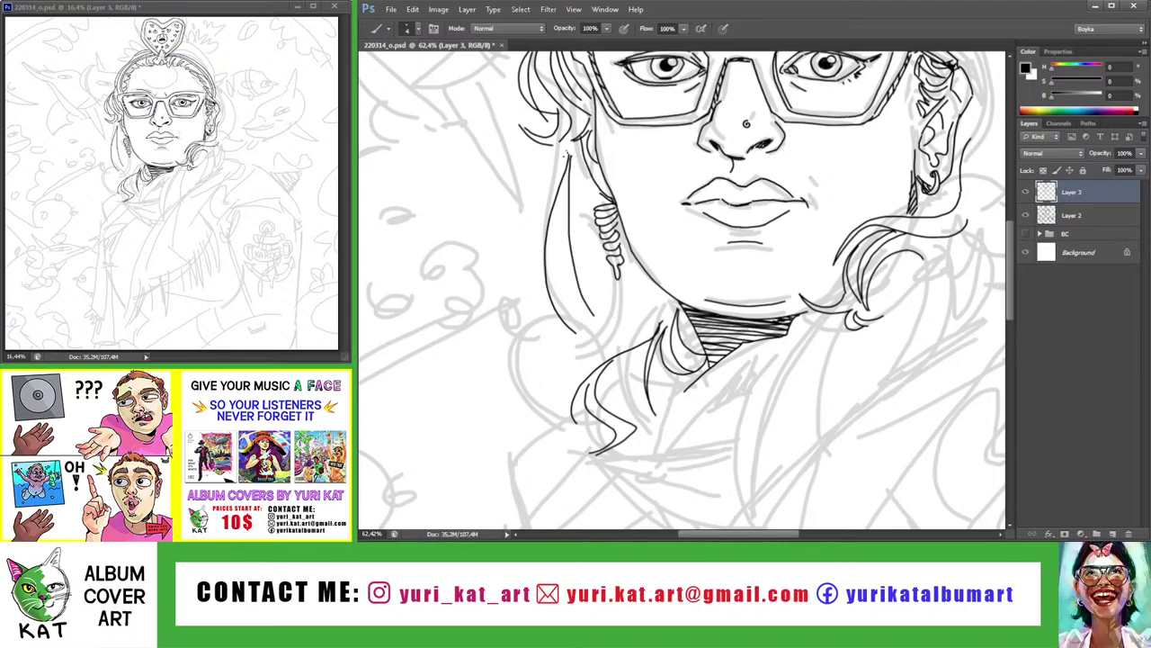
# Ink two hair strands to the left of the cheek
pyautogui.moveTo(568, 151); pyautogui.dragTo(526, 281)
pyautogui.press('z')
pyautogui.moveTo(553, 189)
pyautogui.mouseDown()
pyautogui.moveTo(529, 281)
pyautogui.moveTo(555, 263)
pyautogui.mouseUp()
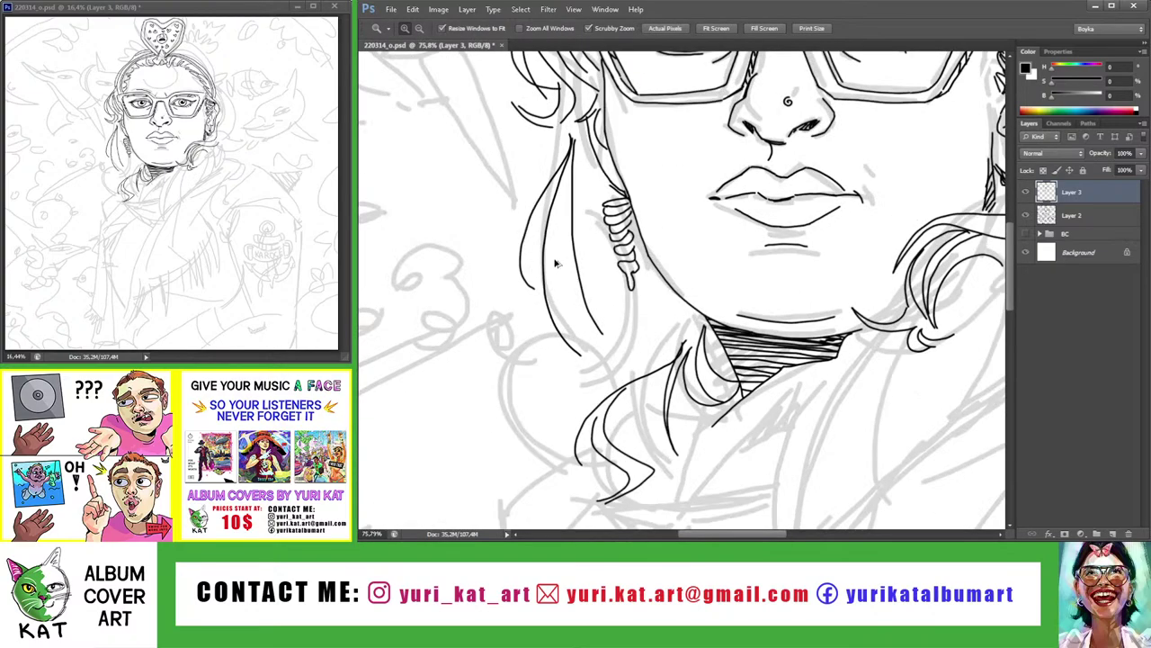
pyautogui.hotkey('ctrl', 'z')
pyautogui.press('b')
pyautogui.moveTo(570, 142)
pyautogui.mouseDown()
pyautogui.moveTo(504, 295)
pyautogui.moveTo(523, 298)
pyautogui.mouseUp()
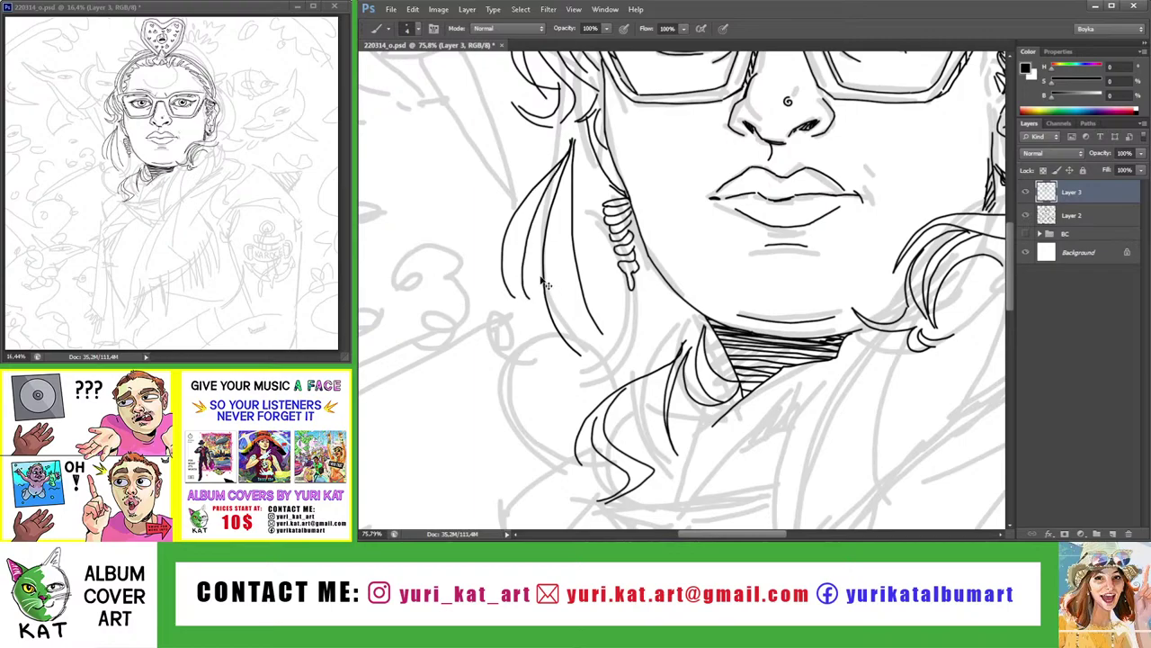
# Add a curved hair stroke on the left side of the face
pyautogui.press('z')
pyautogui.moveTo(648, 253)
pyautogui.mouseDown()
pyautogui.moveTo(592, 251)
pyautogui.moveTo(719, 246)
pyautogui.mouseUp()
pyautogui.press('b')
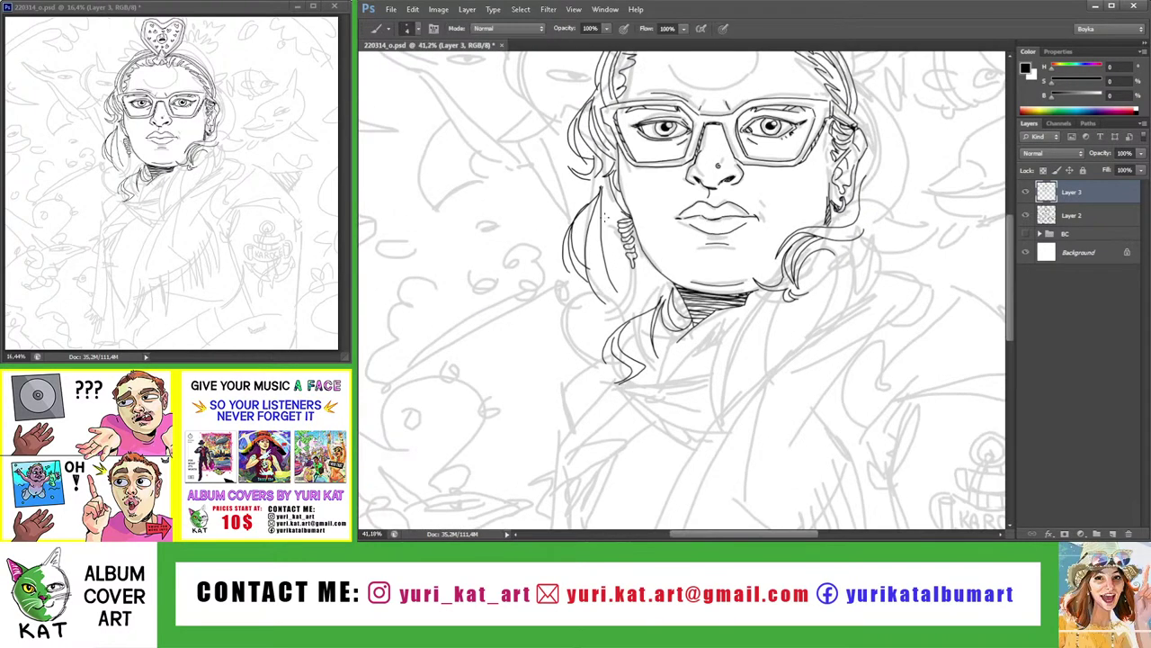
pyautogui.moveTo(598, 311)
pyautogui.mouseDown()
pyautogui.moveTo(634, 311)
pyautogui.moveTo(601, 367)
pyautogui.moveTo(559, 366)
pyautogui.moveTo(545, 333)
pyautogui.mouseUp()
pyautogui.press('z')
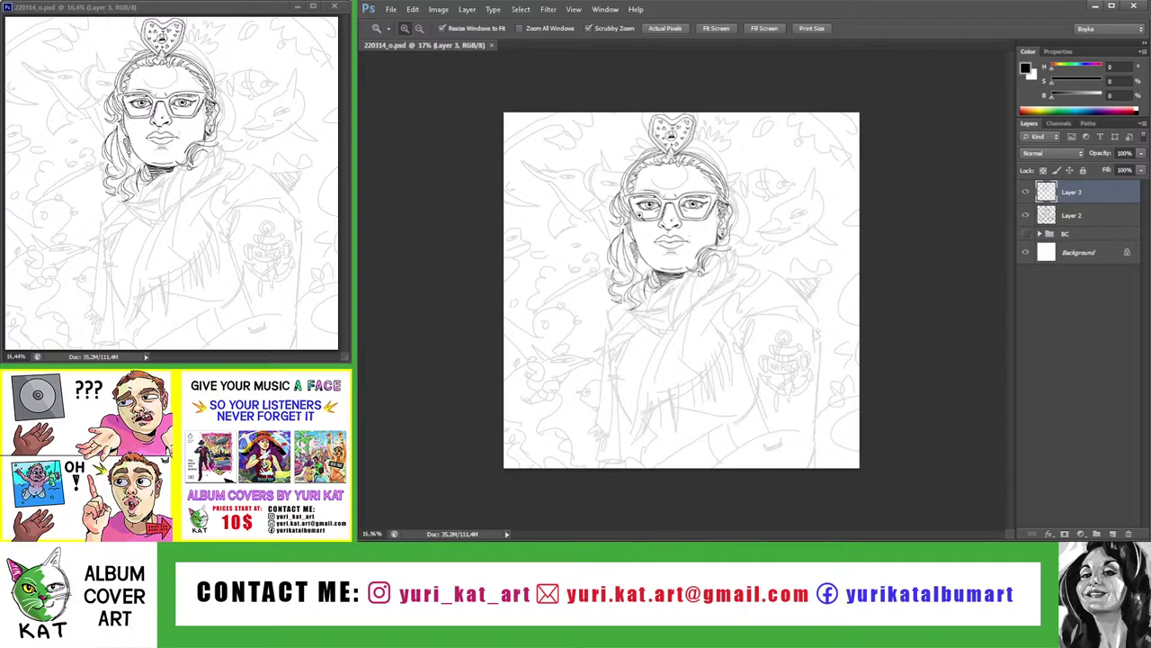
pyautogui.moveTo(612, 231)
pyautogui.mouseDown()
pyautogui.moveTo(648, 231)
pyautogui.moveTo(581, 275)
pyautogui.moveTo(574, 309)
pyautogui.mouseUp()
pyautogui.moveTo(608, 255); pyautogui.dragTo(585, 307)
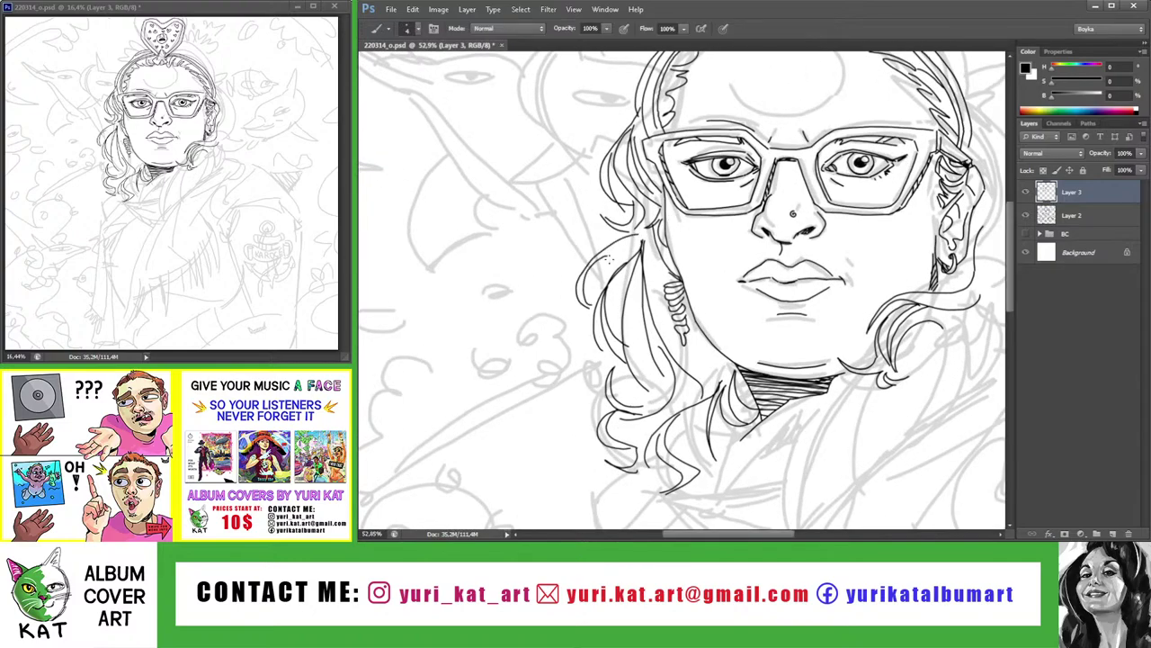
pyautogui.hotkey('ctrl', 'z')
pyautogui.moveTo(612, 262); pyautogui.dragTo(578, 294)
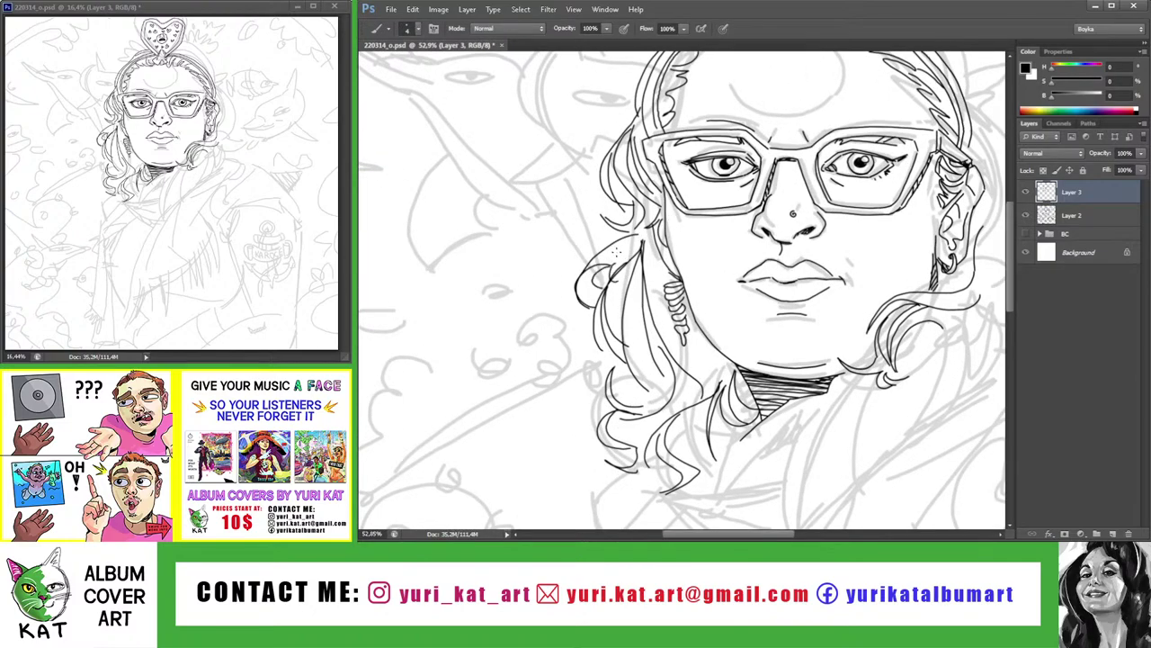
# Ink hair strokes beside the jaw and a small curl on the left hair
pyautogui.press('z')
pyautogui.moveTo(626, 247); pyautogui.dragTo(569, 267)
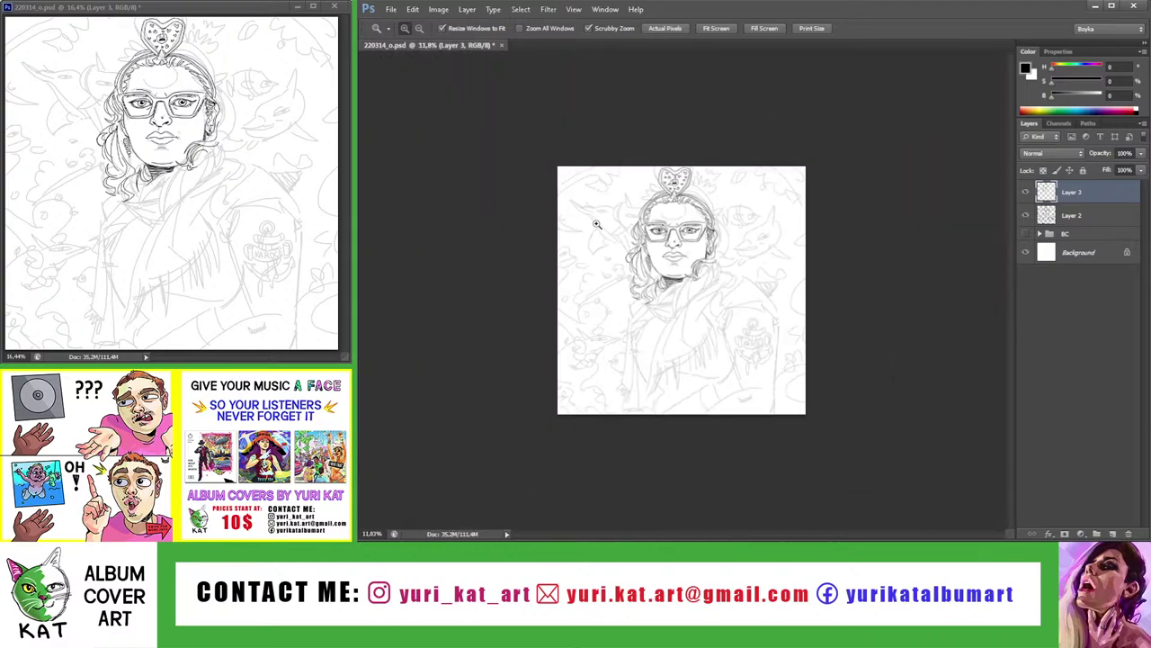
pyautogui.moveTo(597, 224); pyautogui.dragTo(630, 221)
pyautogui.press('b')
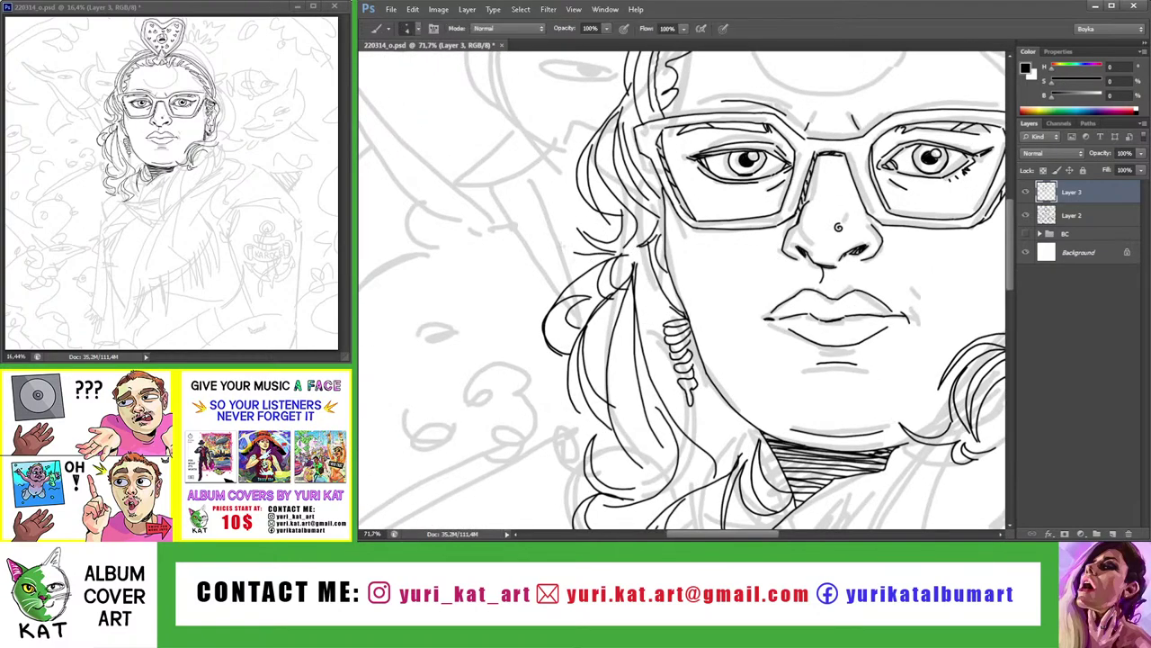
pyautogui.press('z')
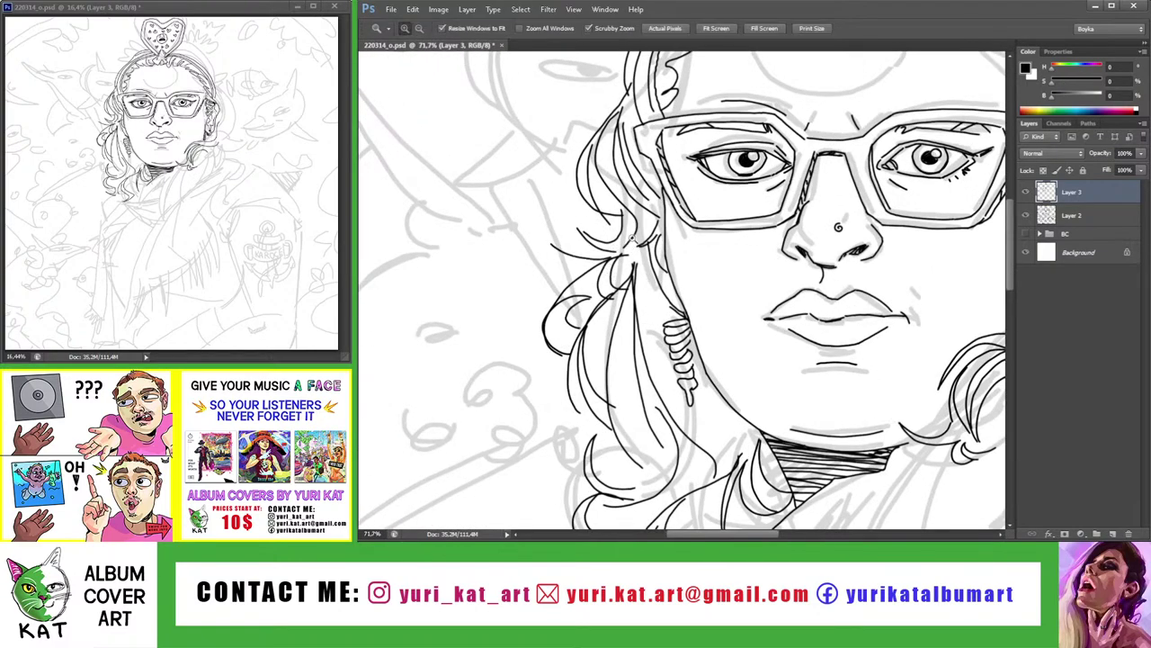
pyautogui.moveTo(630, 236)
pyautogui.mouseDown()
pyautogui.moveTo(585, 224)
pyautogui.moveTo(646, 284)
pyautogui.moveTo(669, 288)
pyautogui.mouseUp()
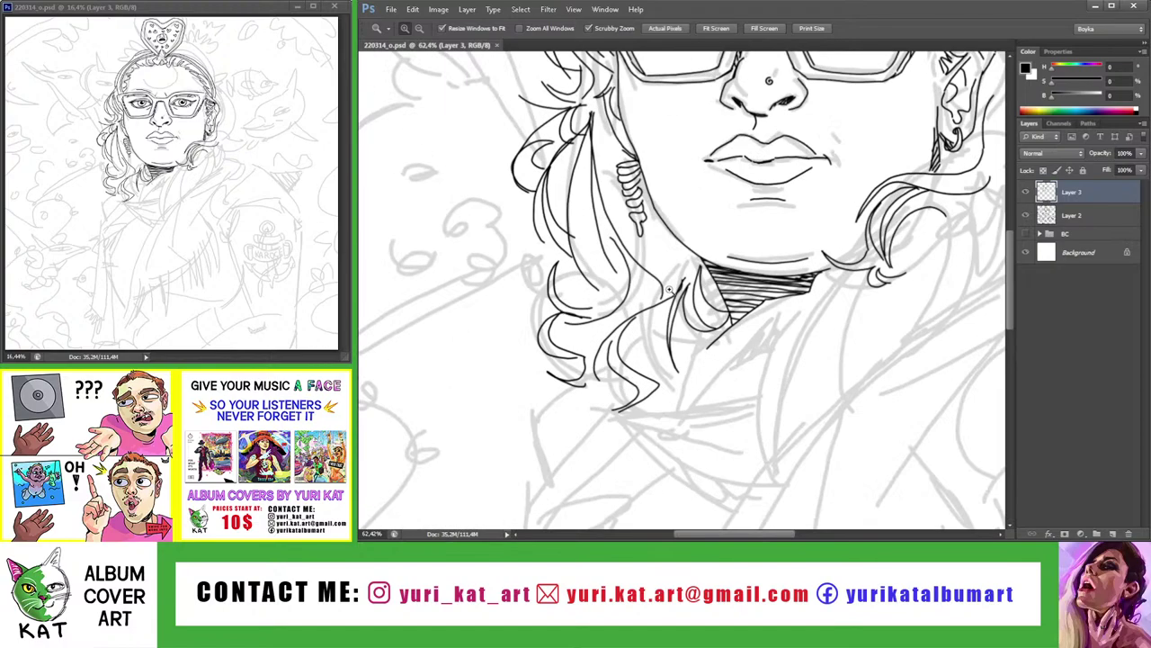
pyautogui.press('b')
pyautogui.moveTo(663, 231)
pyautogui.mouseDown()
pyautogui.moveTo(668, 266)
pyautogui.moveTo(634, 319)
pyautogui.mouseUp()
pyautogui.hotkey('ctrl', 'z')
pyautogui.moveTo(645, 272); pyautogui.dragTo(637, 353)
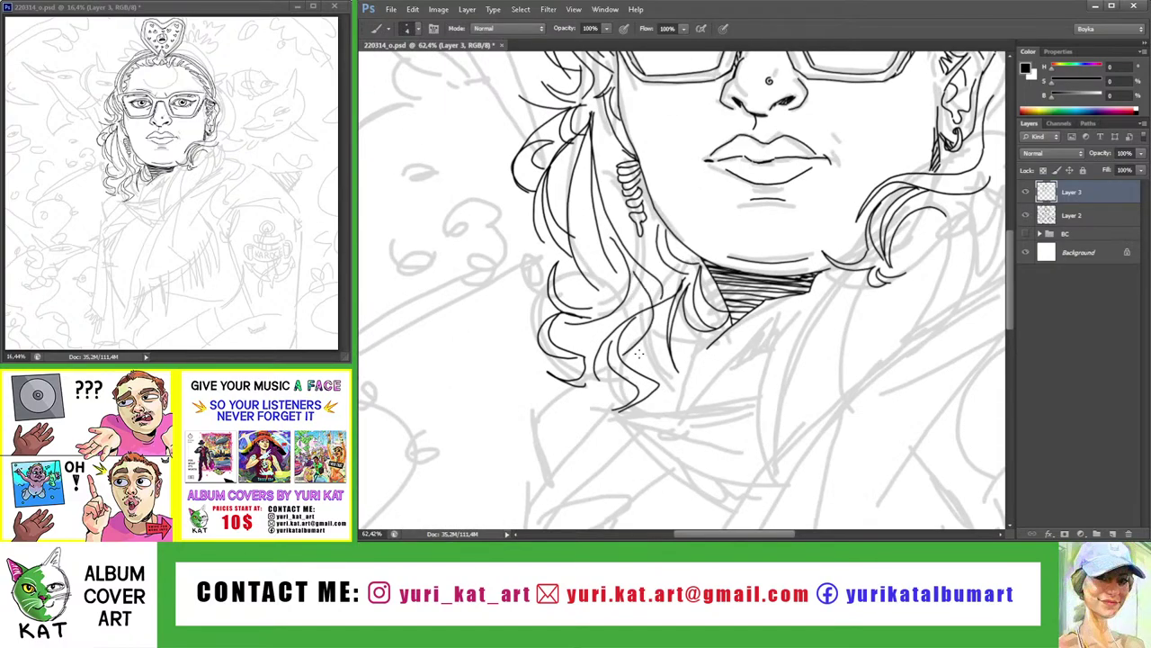
pyautogui.moveTo(572, 320)
pyautogui.mouseDown()
pyautogui.moveTo(589, 326)
pyautogui.moveTo(550, 285)
pyautogui.mouseUp()
# Add a short strand to the left hair
pyautogui.press('z')
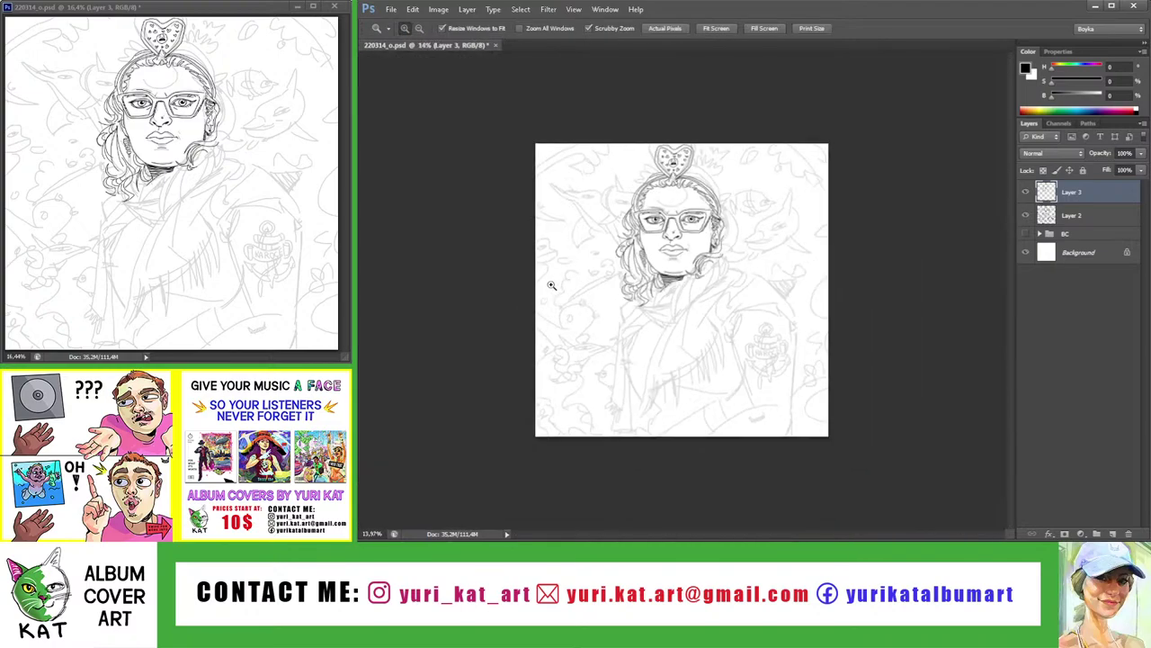
pyautogui.hotkey('ctrl', 's')
pyautogui.moveTo(611, 309)
pyautogui.mouseDown()
pyautogui.moveTo(606, 301)
pyautogui.moveTo(621, 302)
pyautogui.moveTo(635, 357)
pyautogui.mouseUp()
pyautogui.press('b')
pyautogui.moveTo(615, 261); pyautogui.dragTo(597, 322)
pyautogui.hotkey('ctrl', 'z')
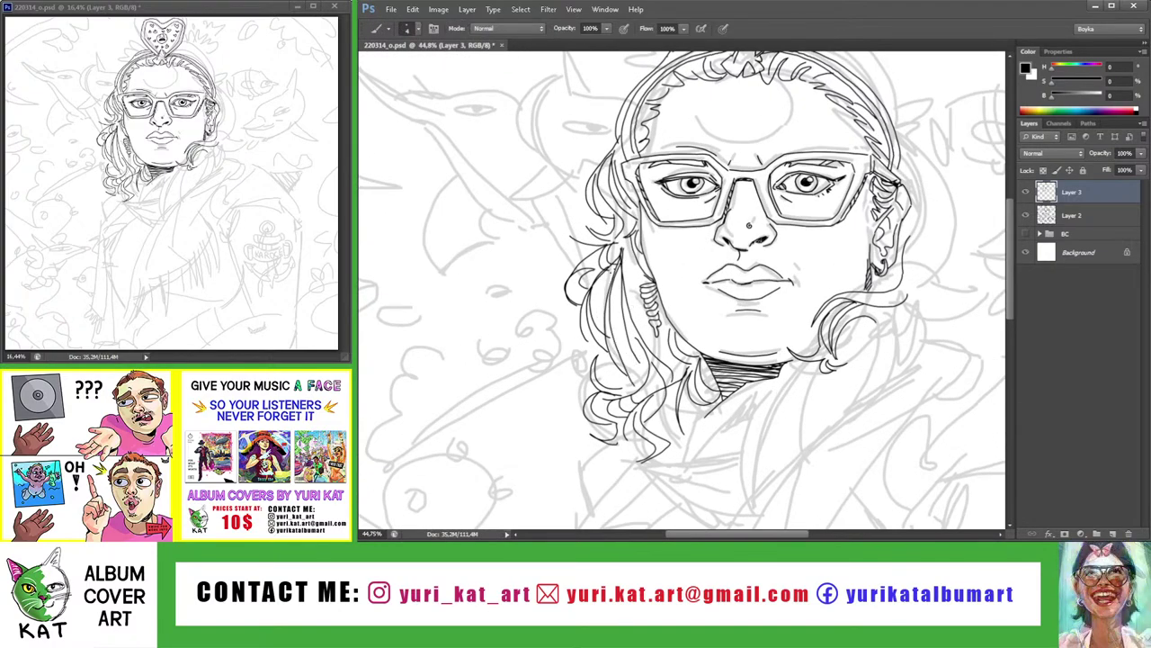
pyautogui.moveTo(617, 261); pyautogui.dragTo(596, 313)
# Bring the face and ear into view and ink a hair stroke near the right ear
pyautogui.press('z')
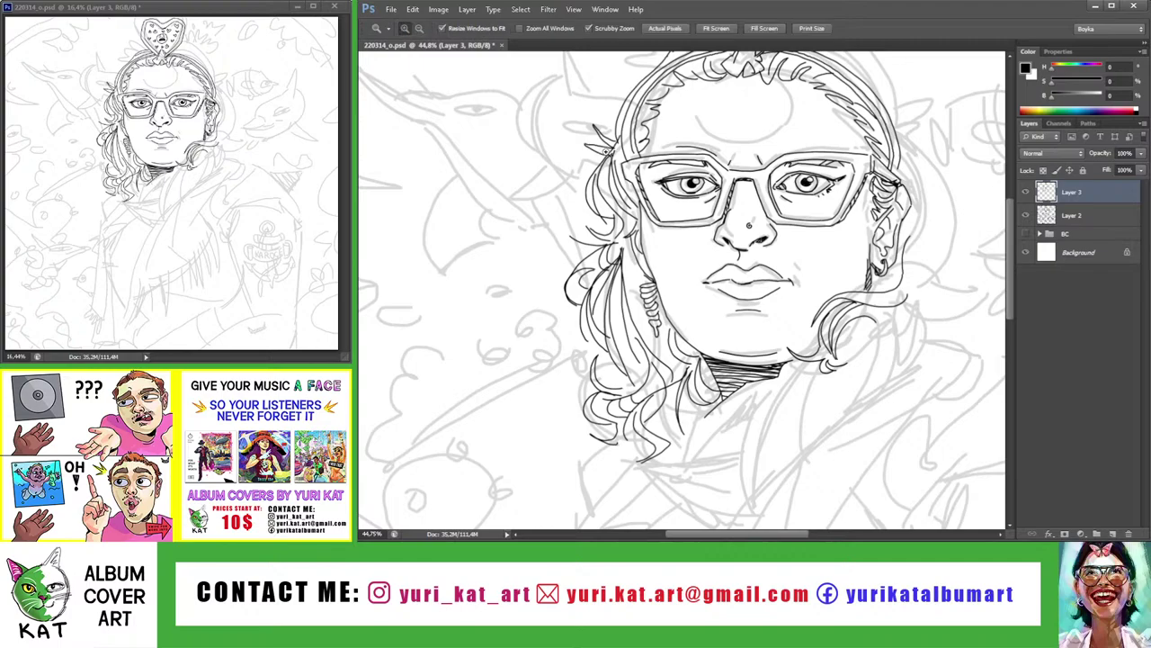
pyautogui.moveTo(589, 145); pyautogui.dragTo(564, 113)
pyautogui.moveTo(659, 206); pyautogui.dragTo(733, 206)
pyautogui.moveTo(748, 286)
pyautogui.mouseDown()
pyautogui.moveTo(695, 241)
pyautogui.moveTo(697, 225)
pyautogui.mouseUp()
pyautogui.press('b')
pyautogui.moveTo(654, 176)
pyautogui.mouseDown()
pyautogui.moveTo(701, 306)
pyautogui.moveTo(689, 337)
pyautogui.mouseUp()
pyautogui.hotkey('ctrl', 'z')
pyautogui.moveTo(652, 185); pyautogui.dragTo(670, 360)
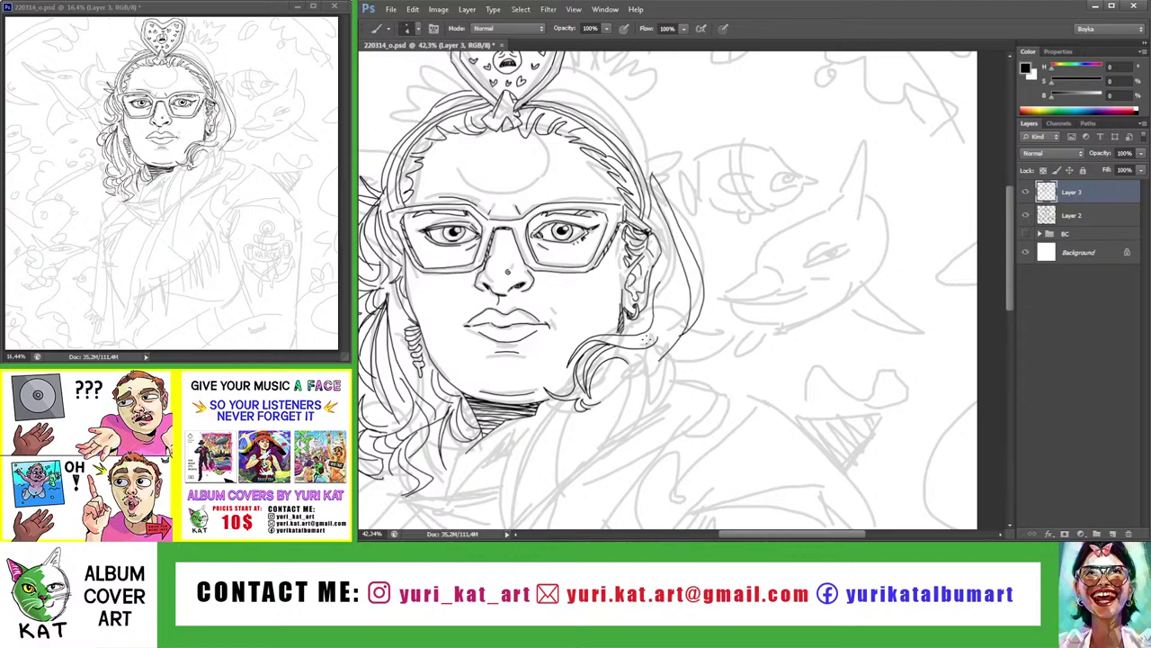
pyautogui.hotkey('ctrl', 'z')
pyautogui.moveTo(653, 171)
pyautogui.mouseDown()
pyautogui.moveTo(654, 337)
pyautogui.moveTo(683, 351)
pyautogui.moveTo(658, 250)
pyautogui.moveTo(642, 275)
pyautogui.moveTo(576, 304)
pyautogui.mouseUp()
pyautogui.hotkey('ctrl', 'z')
# Ink a curved strand below the ear and an inner strand along the right hair
pyautogui.moveTo(688, 232); pyautogui.dragTo(595, 301)
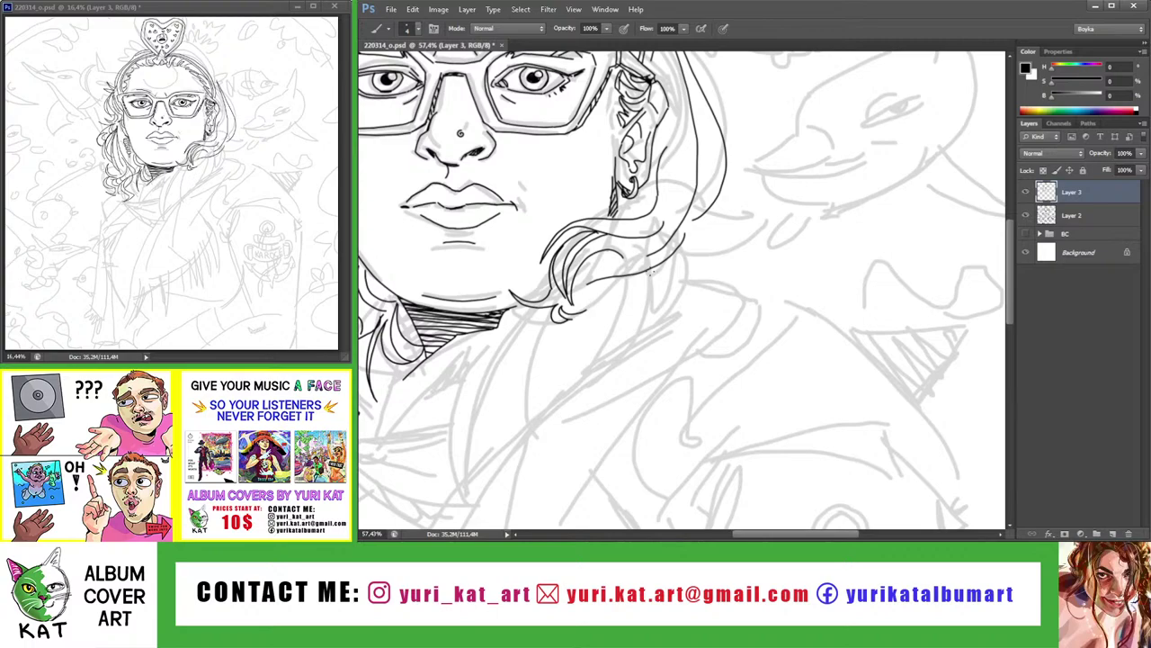
pyautogui.moveTo(650, 274)
pyautogui.mouseDown()
pyautogui.moveTo(539, 273)
pyautogui.moveTo(693, 256)
pyautogui.moveTo(645, 291)
pyautogui.mouseUp()
pyautogui.press('b')
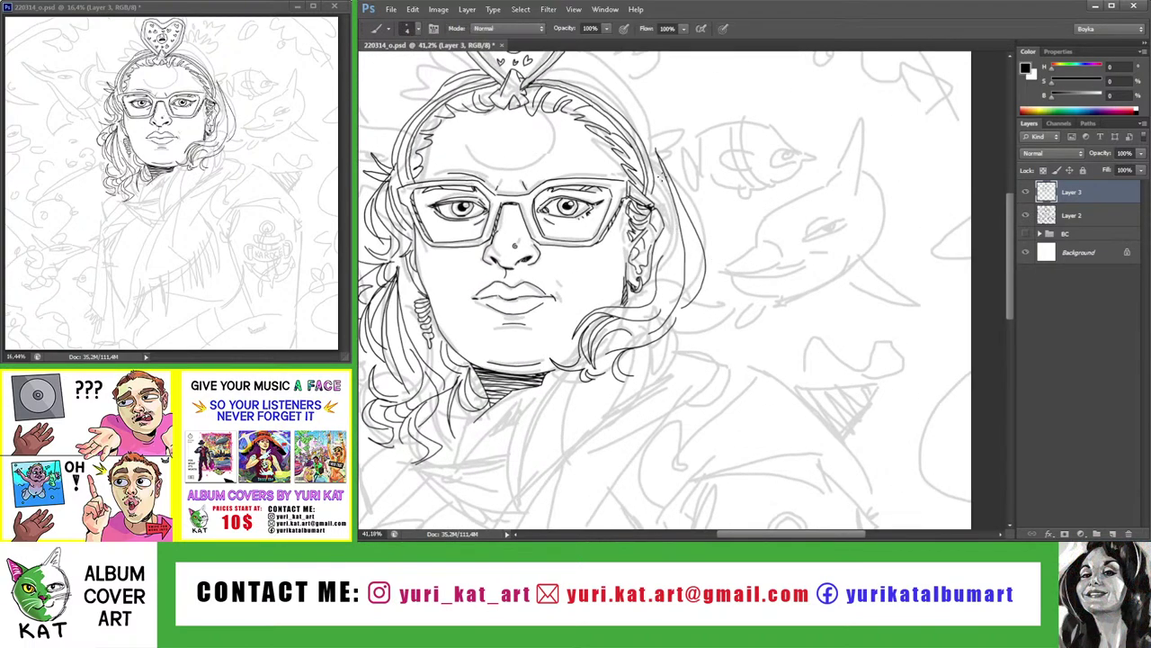
pyautogui.moveTo(659, 176); pyautogui.dragTo(670, 315)
pyautogui.hotkey('ctrl', 'z')
pyautogui.moveTo(655, 154); pyautogui.dragTo(659, 295)
# Add further strands along the right side of the hair, then rotate the view
pyautogui.moveTo(672, 186); pyautogui.dragTo(693, 286)
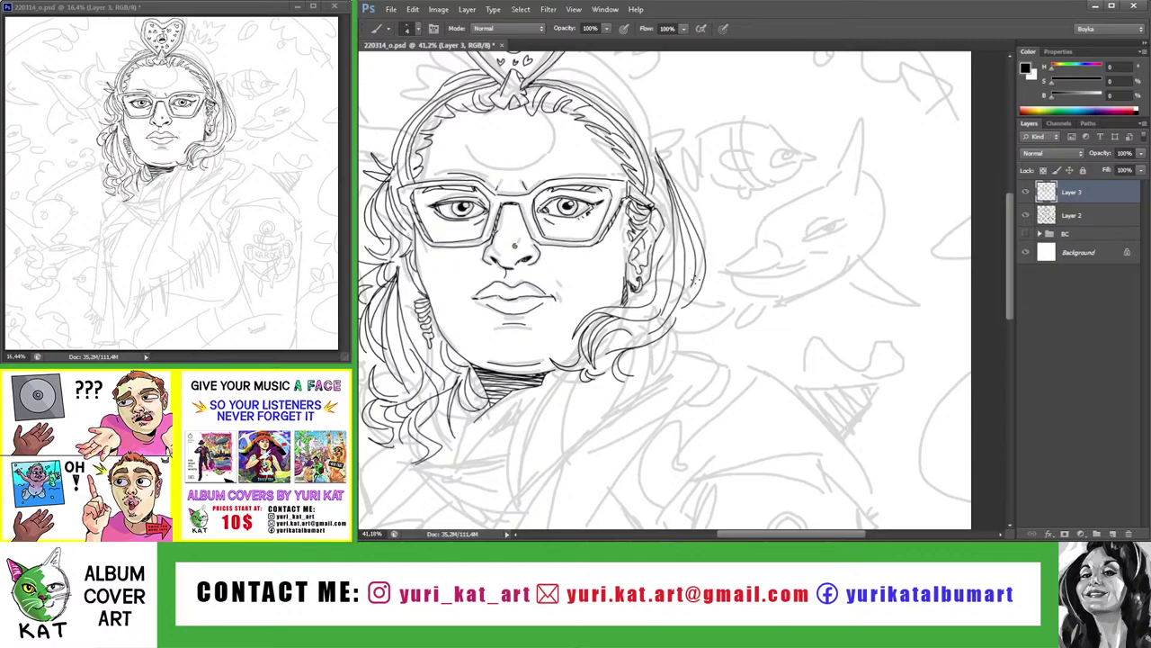
pyautogui.hotkey('ctrl', 'z')
pyautogui.moveTo(684, 235); pyautogui.dragTo(701, 312)
pyautogui.moveTo(697, 235)
pyautogui.mouseDown()
pyautogui.moveTo(685, 296)
pyautogui.moveTo(629, 297)
pyautogui.mouseUp()
pyautogui.press('z')
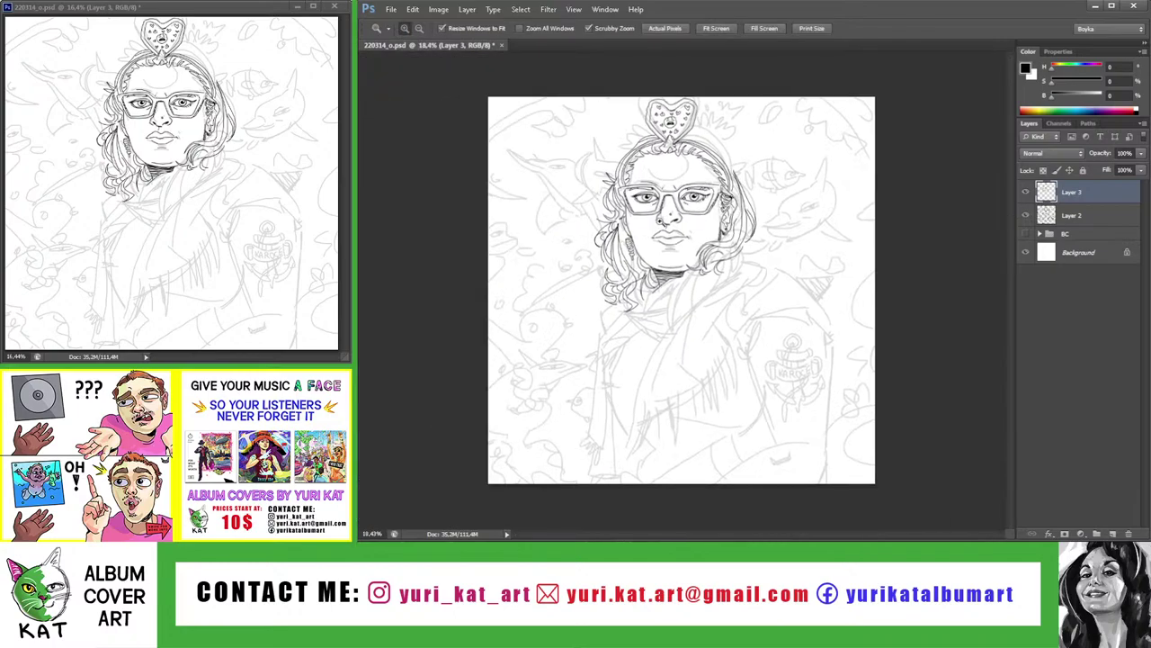
pyautogui.moveTo(718, 157); pyautogui.dragTo(774, 157)
pyautogui.press('r')
pyautogui.moveTo(751, 212)
pyautogui.mouseDown()
pyautogui.moveTo(594, 241)
pyautogui.moveTo(620, 241)
pyautogui.mouseUp()
# Ink a long curve along the hair's left edge, then reset the view upright
pyautogui.press('b')
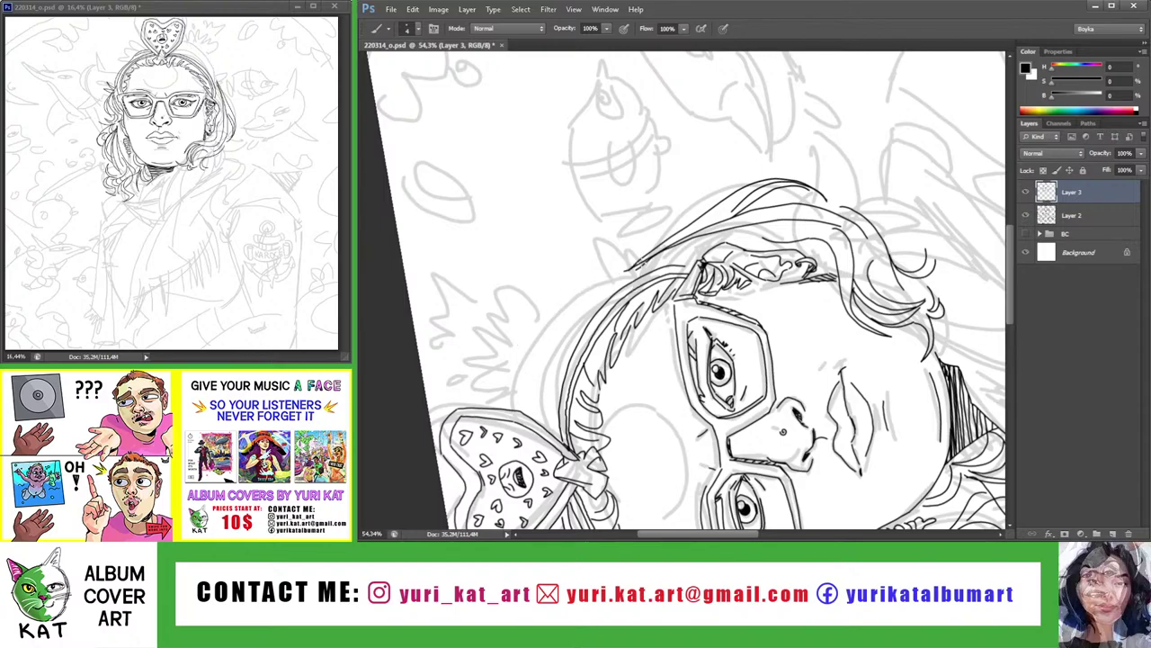
pyautogui.moveTo(580, 295); pyautogui.dragTo(545, 407)
pyautogui.hotkey('ctrl', 'z')
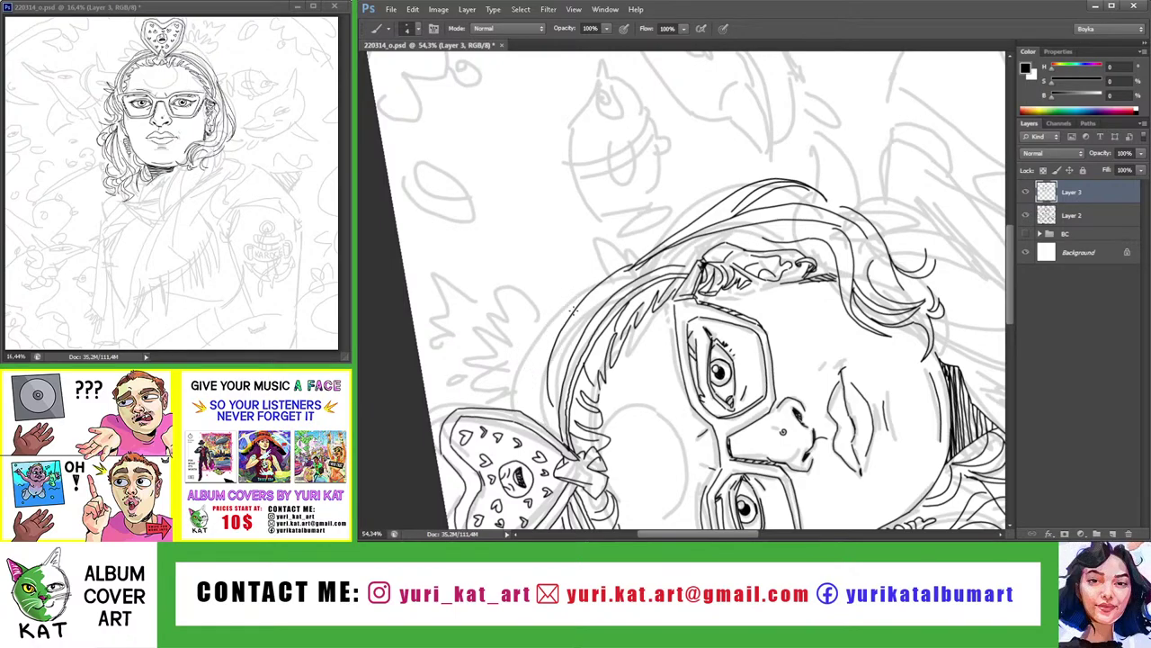
pyautogui.moveTo(578, 302); pyautogui.dragTo(536, 436)
pyautogui.hotkey('ctrl', 'z')
pyautogui.hotkey('ctrl', 'z')
pyautogui.press('z')
pyautogui.moveTo(546, 369); pyautogui.dragTo(533, 369)
pyautogui.hotkey('ctrl', '0')
pyautogui.hotkey('ctrl', '-')
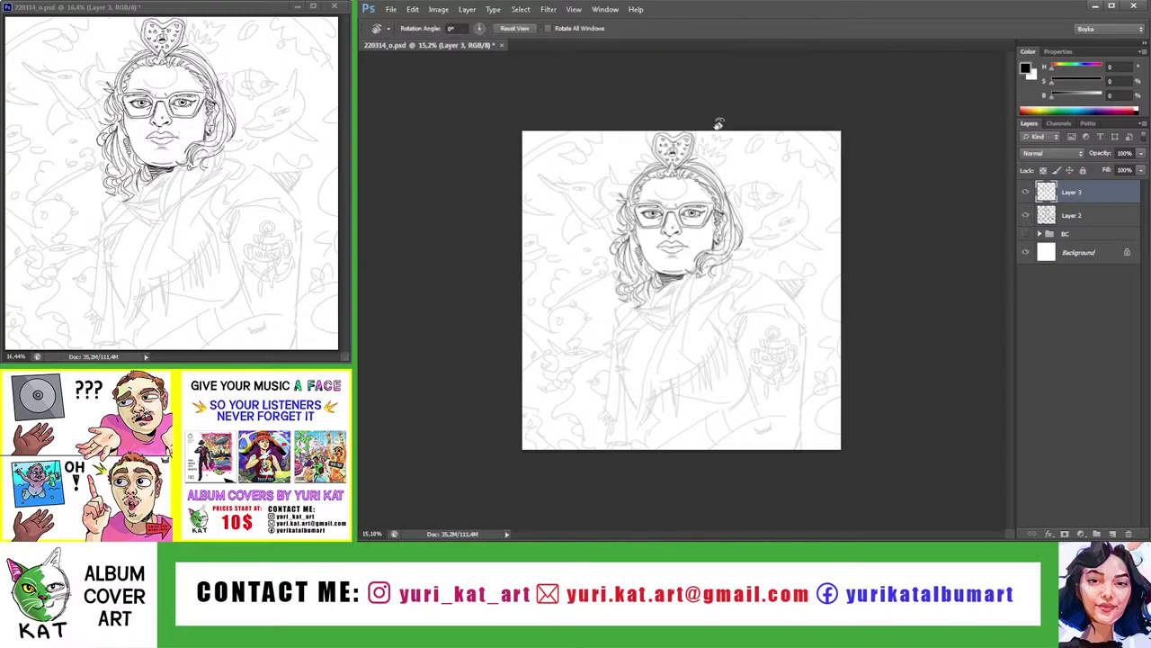
# Ink detail lines where the heart headband meets the hair
pyautogui.moveTo(717, 120); pyautogui.dragTo(761, 144)
pyautogui.moveTo(696, 180); pyautogui.dragTo(747, 182)
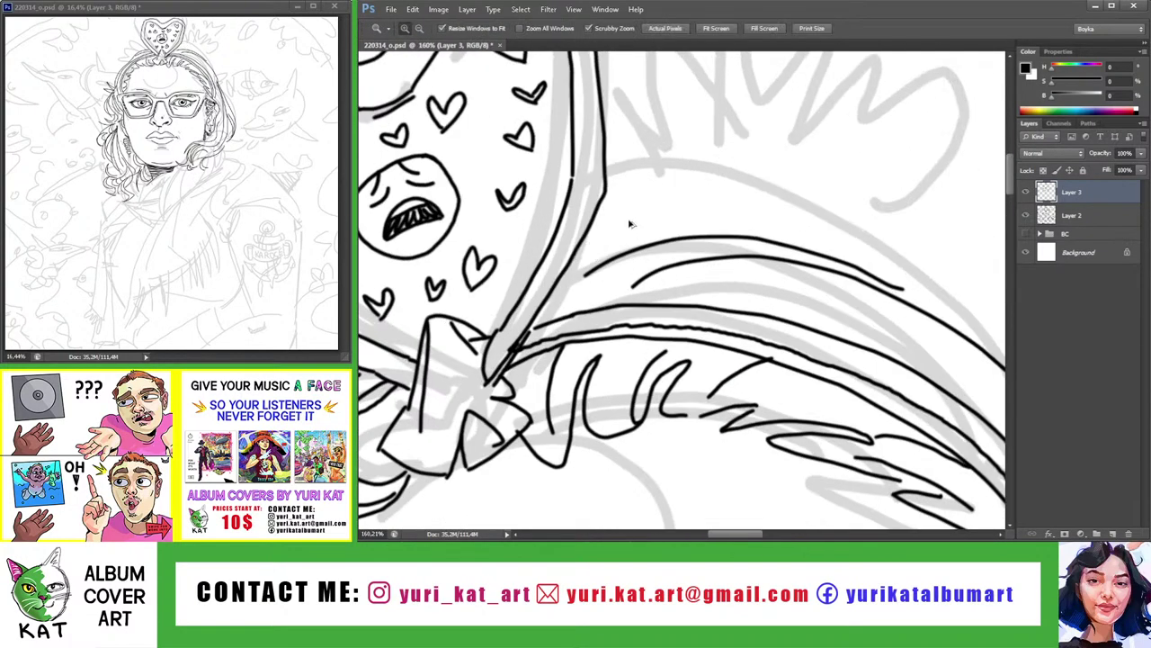
pyautogui.press('b')
pyautogui.moveTo(586, 270); pyautogui.dragTo(691, 184)
pyautogui.press('z')
pyautogui.moveTo(630, 239); pyautogui.dragTo(574, 239)
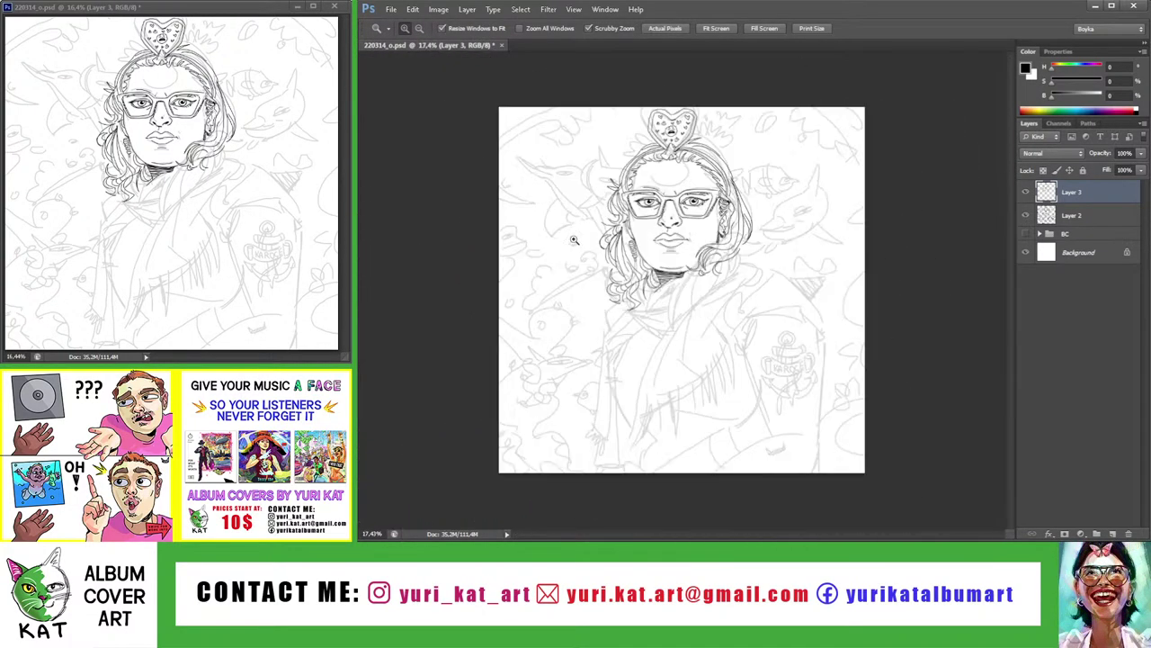
pyautogui.moveTo(695, 174); pyautogui.dragTo(756, 174)
# Ink one more curved strand along the hair and zoom out to the whole drawing
pyautogui.press('r')
pyautogui.moveTo(683, 269); pyautogui.dragTo(738, 342)
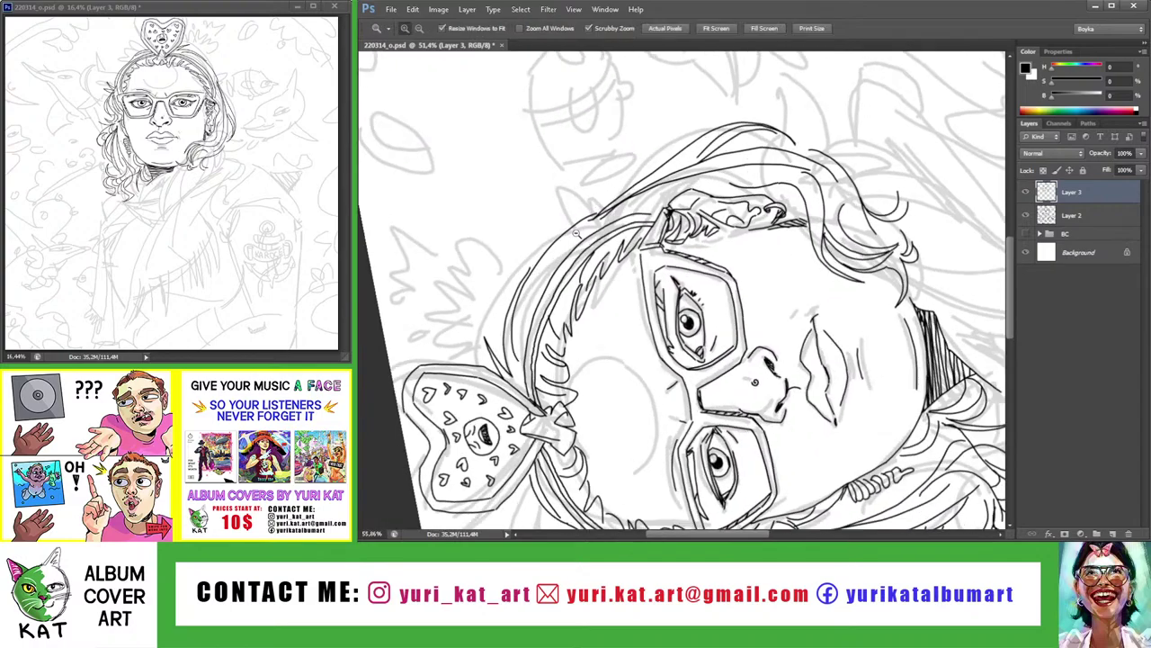
pyautogui.press('b')
pyautogui.moveTo(518, 339); pyautogui.dragTo(604, 207)
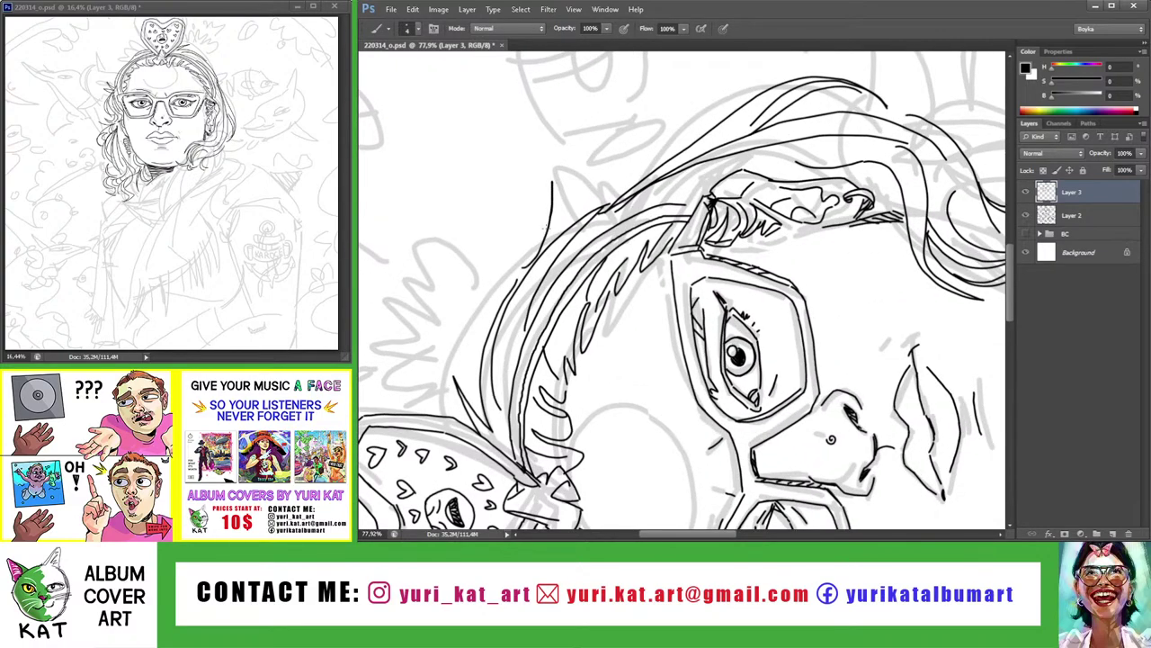
pyautogui.press('z')
pyautogui.moveTo(792, 161)
pyautogui.mouseDown()
pyautogui.moveTo(739, 162)
pyautogui.moveTo(782, 172)
pyautogui.mouseUp()
pyautogui.press('b')
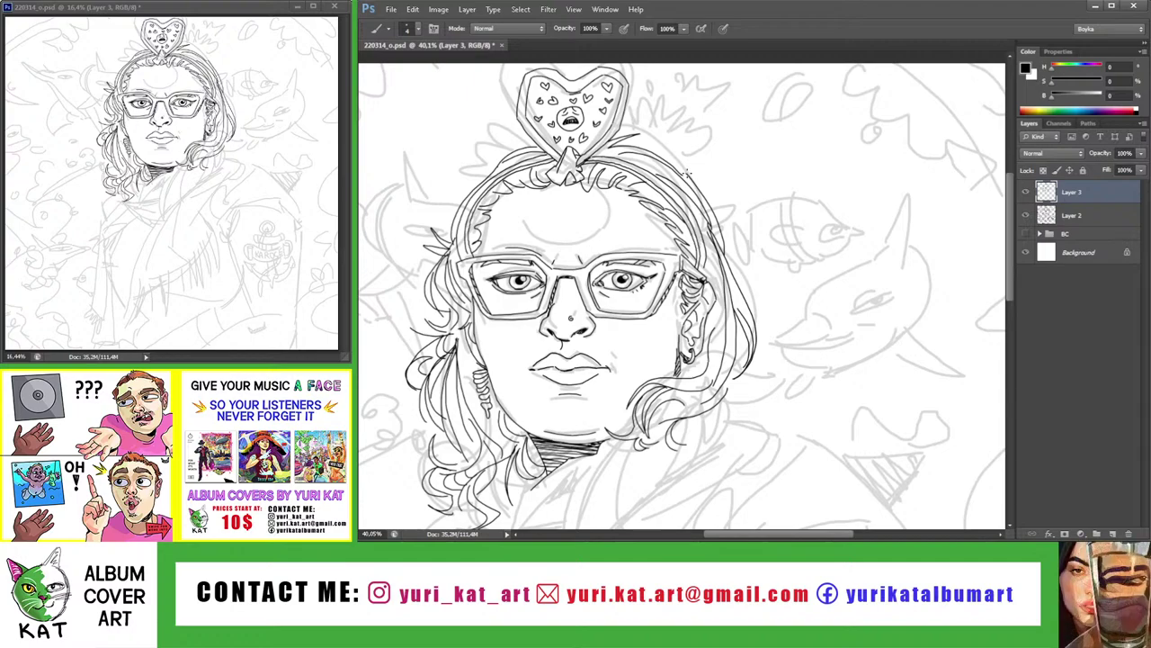
pyautogui.press('z')
pyautogui.moveTo(720, 195)
pyautogui.mouseDown()
pyautogui.moveTo(698, 192)
pyautogui.moveTo(761, 220)
pyautogui.moveTo(721, 198)
pyautogui.mouseUp()
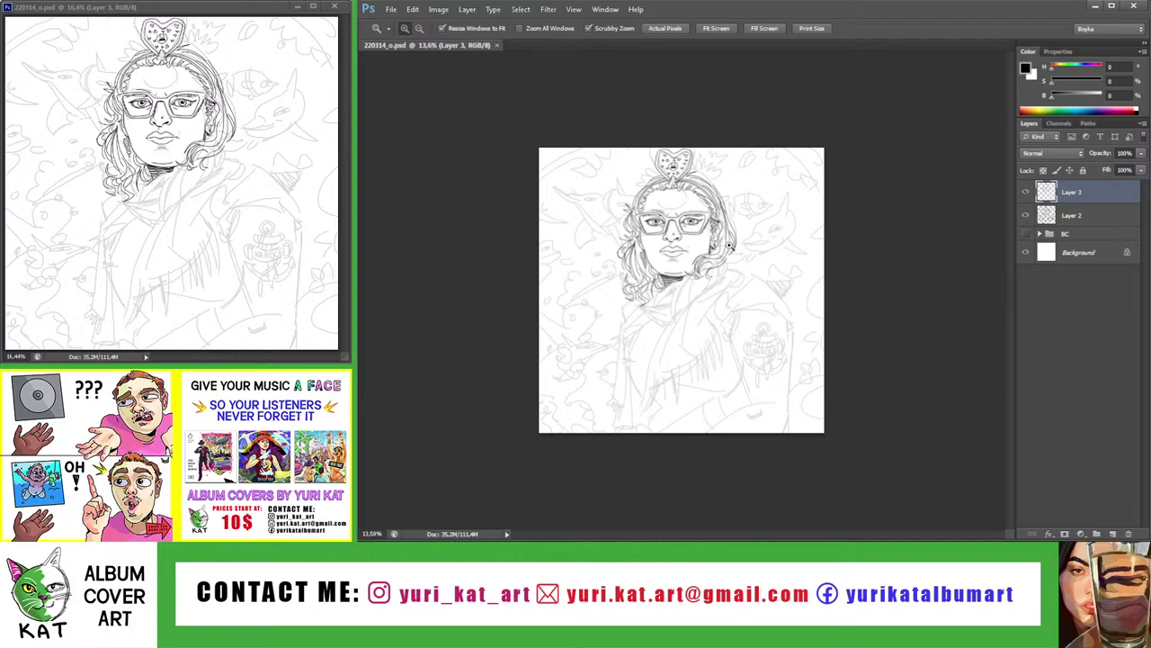
pyautogui.moveTo(711, 185); pyautogui.dragTo(701, 284)
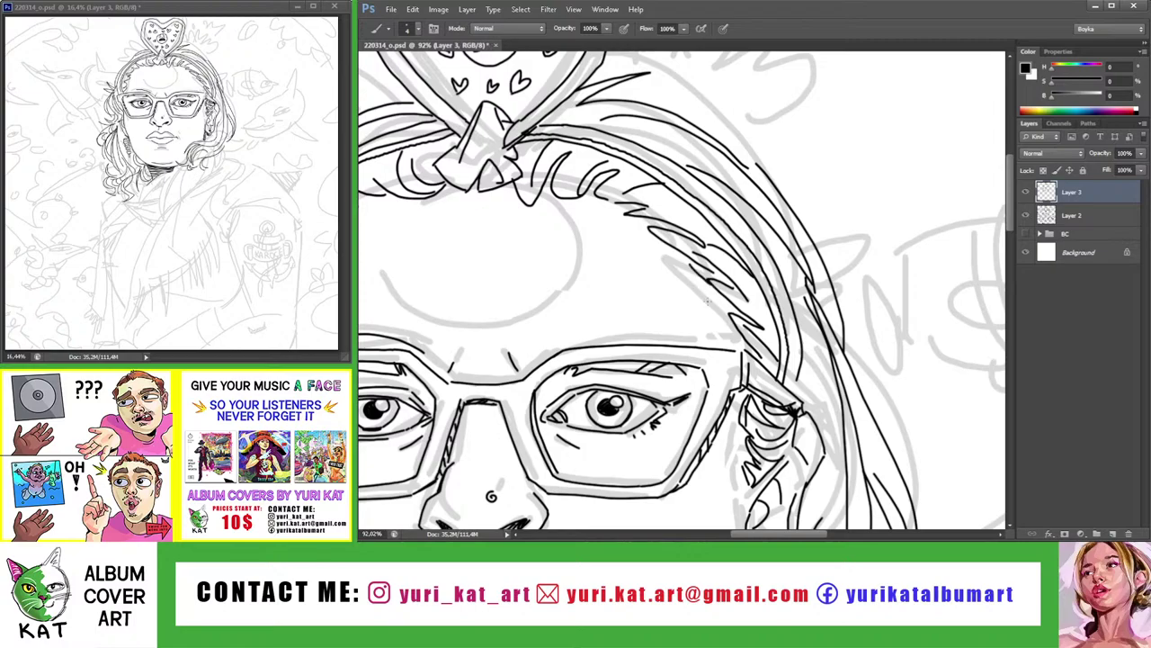
pyautogui.moveTo(702, 284); pyautogui.dragTo(672, 232)
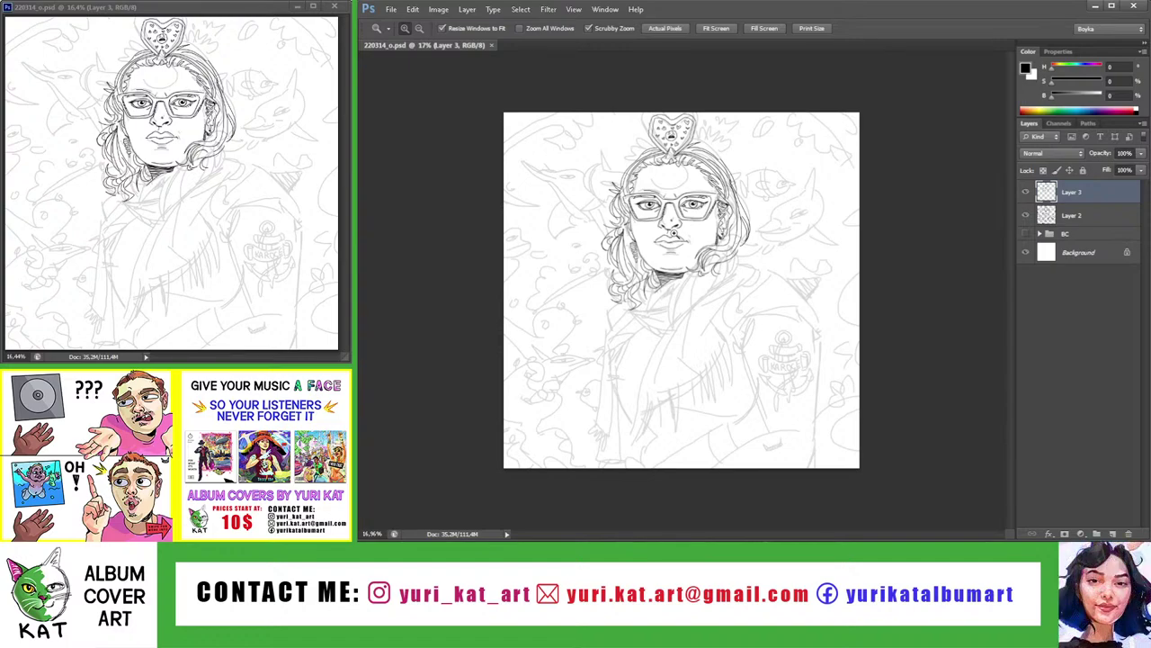
pyautogui.moveTo(679, 236); pyautogui.dragTo(623, 256)
pyautogui.press('b')
pyautogui.press('z')
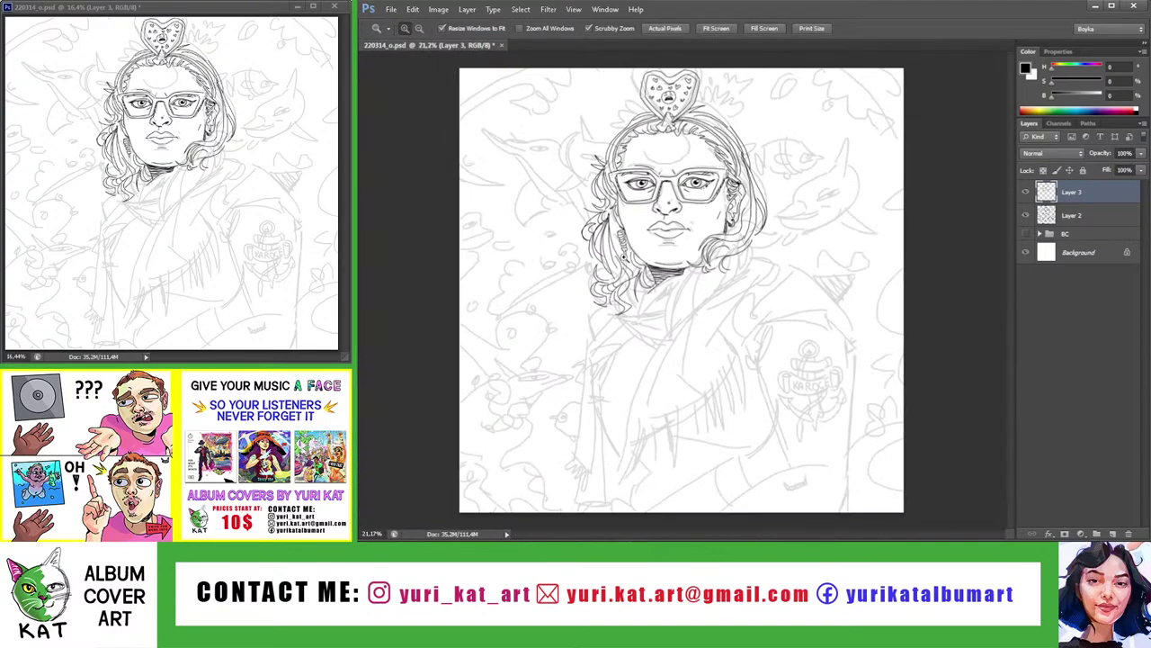
pyautogui.moveTo(703, 151)
pyautogui.mouseDown()
pyautogui.moveTo(737, 194)
pyautogui.moveTo(710, 227)
pyautogui.moveTo(700, 185)
pyautogui.mouseUp()
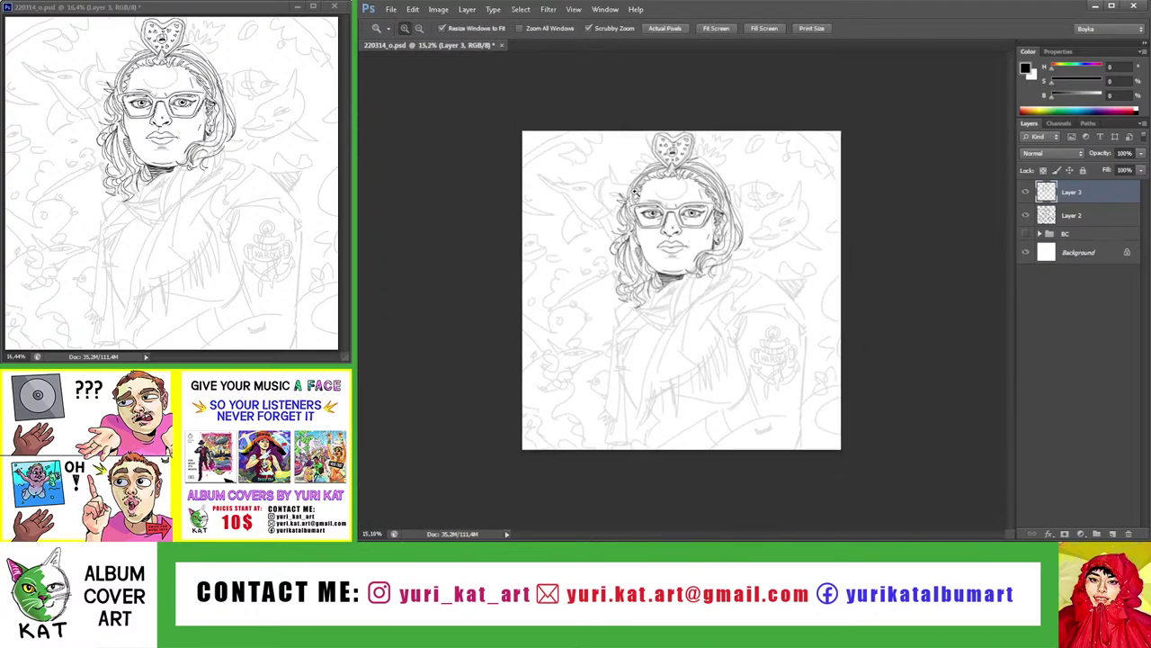
pyautogui.moveTo(685, 270)
pyautogui.mouseDown()
pyautogui.moveTo(724, 288)
pyautogui.moveTo(688, 206)
pyautogui.mouseUp()
pyautogui.press('b')
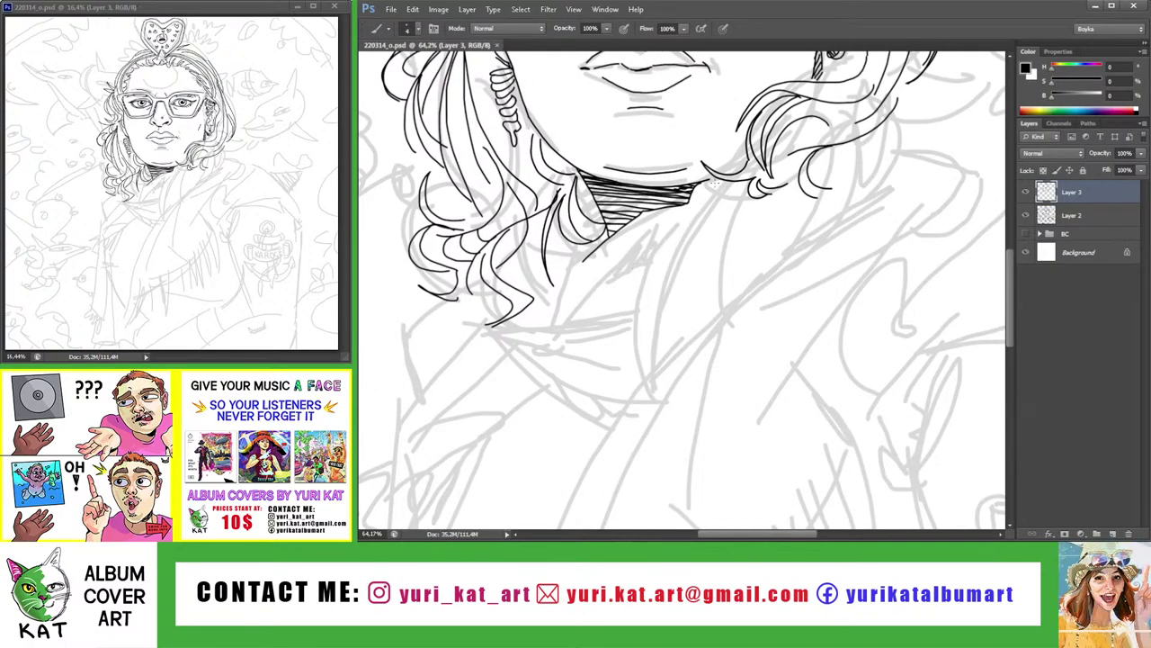
# Ink the long curved collar line at the neck, redrawing it once after zooming in
pyautogui.moveTo(714, 180); pyautogui.dragTo(590, 314)
pyautogui.hotkey('ctrl', 'z')
pyautogui.moveTo(707, 187); pyautogui.dragTo(596, 331)
pyautogui.press('z')
pyautogui.moveTo(643, 241); pyautogui.dragTo(658, 271)
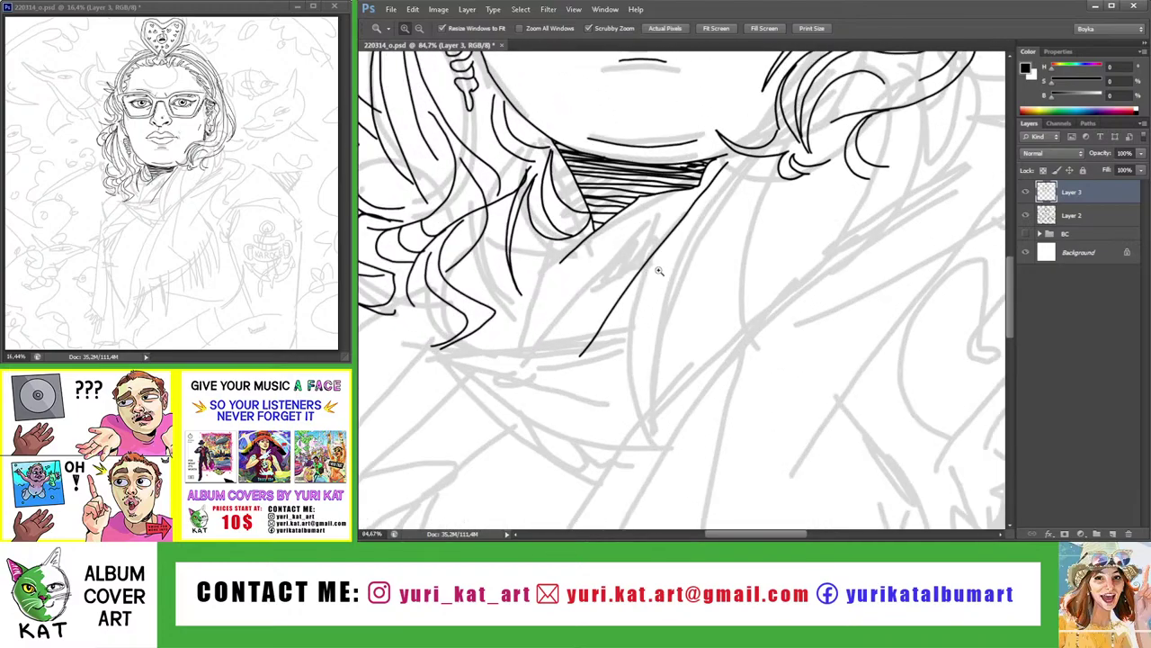
pyautogui.press('b')
pyautogui.moveTo(641, 203); pyautogui.dragTo(610, 326)
# Ink a second curved collar line below the hair, retrying it until its shape fits
pyautogui.moveTo(581, 247); pyautogui.dragTo(552, 336)
pyautogui.hotkey('ctrl', 'z')
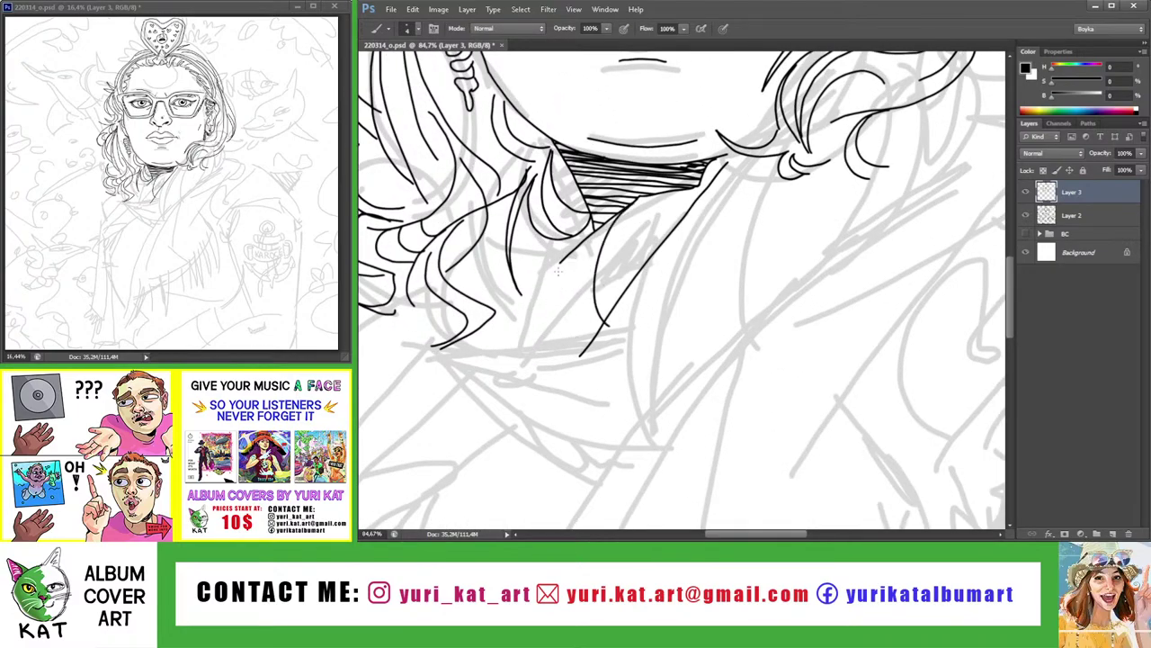
pyautogui.moveTo(576, 254); pyautogui.dragTo(567, 359)
pyautogui.hotkey('ctrl', 'z')
pyautogui.hotkey('ctrl', 'z')
pyautogui.moveTo(576, 254); pyautogui.dragTo(567, 359)
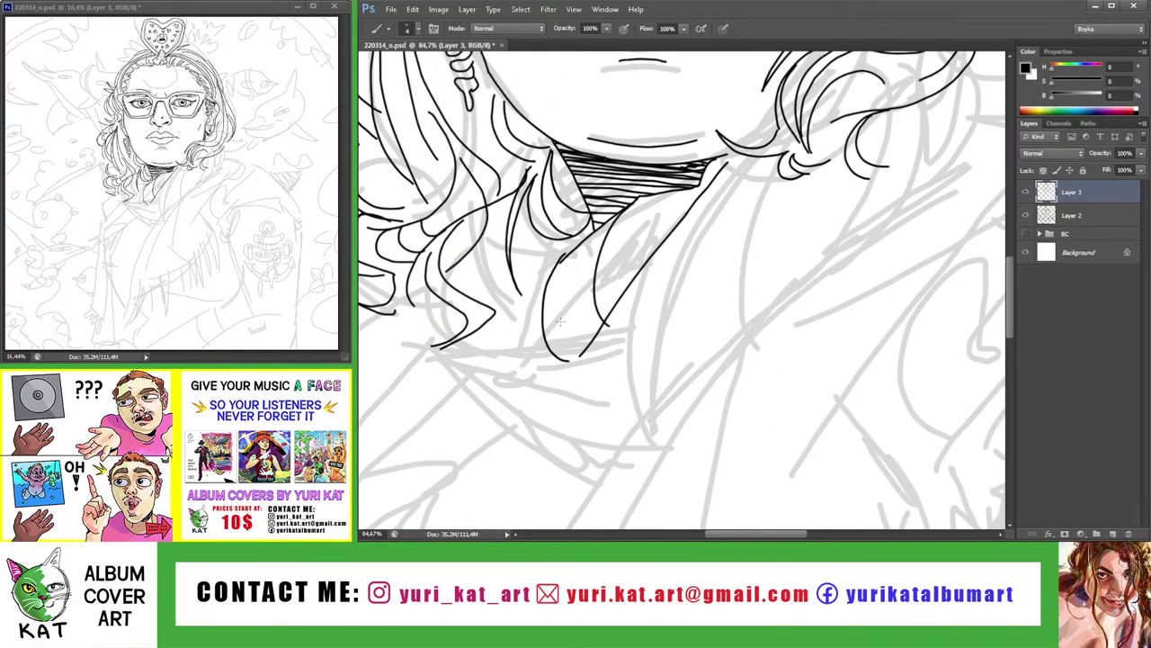
pyautogui.hotkey('ctrl', 'z')
pyautogui.moveTo(570, 253); pyautogui.dragTo(556, 364)
pyautogui.hotkey('ctrl', 'z')
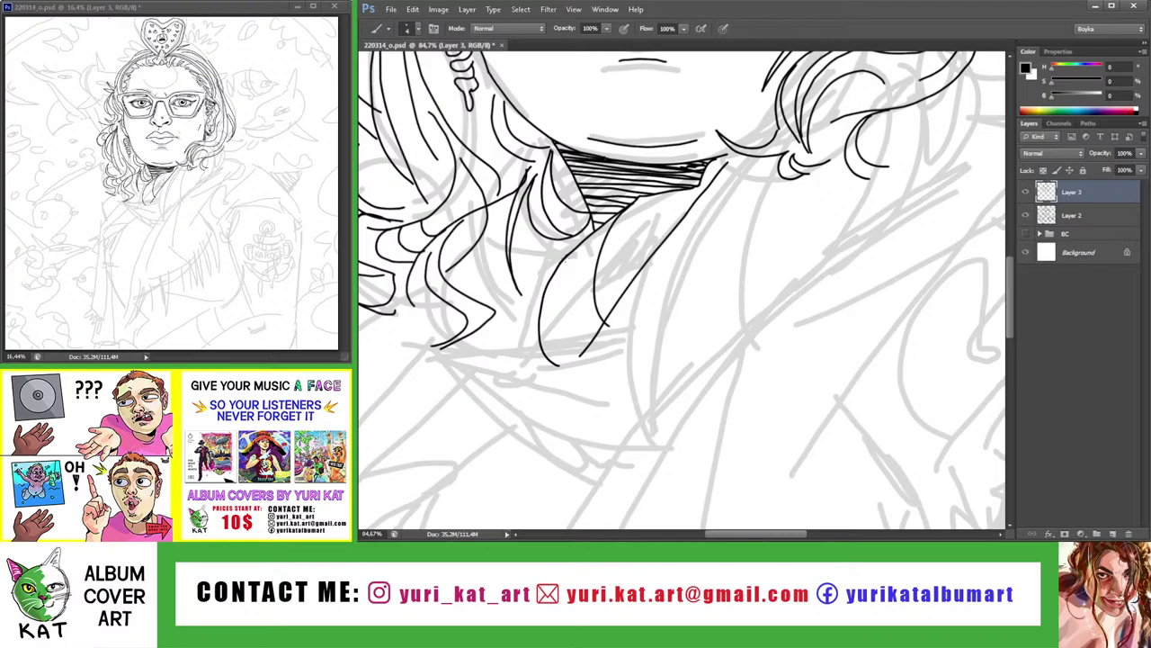
pyautogui.hotkey('ctrl', 'z')
pyautogui.moveTo(592, 262); pyautogui.dragTo(576, 349)
# Zoom in on the neck and ink the wavy hair strands beside it
pyautogui.moveTo(647, 215); pyautogui.dragTo(583, 215)
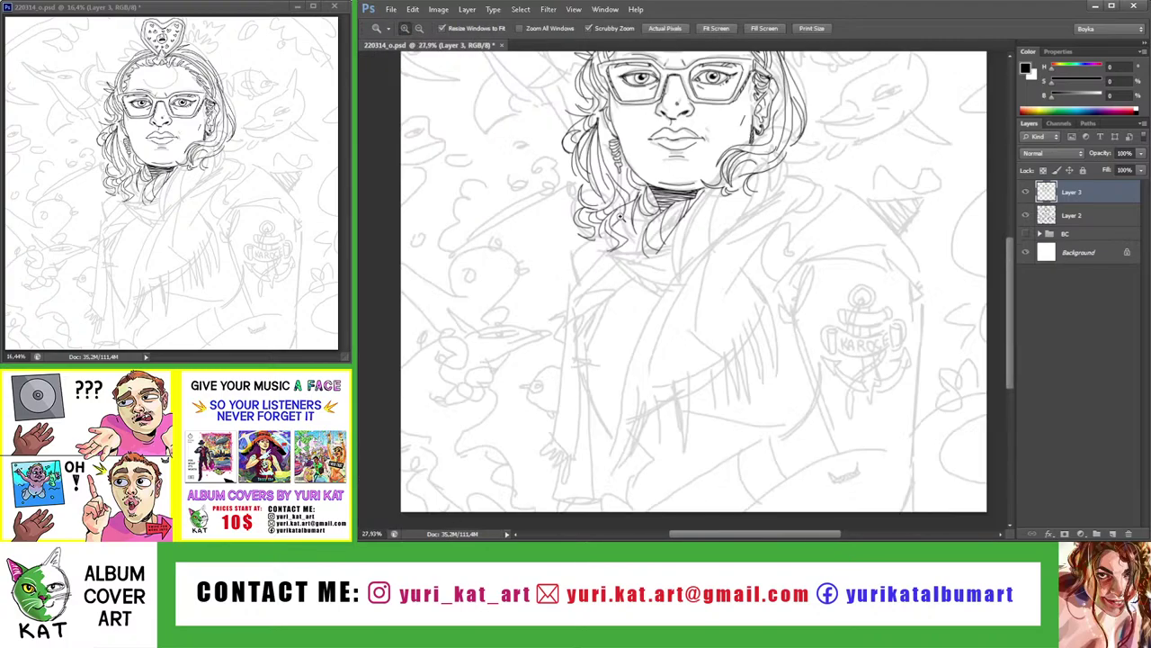
pyautogui.moveTo(655, 305); pyautogui.dragTo(572, 334)
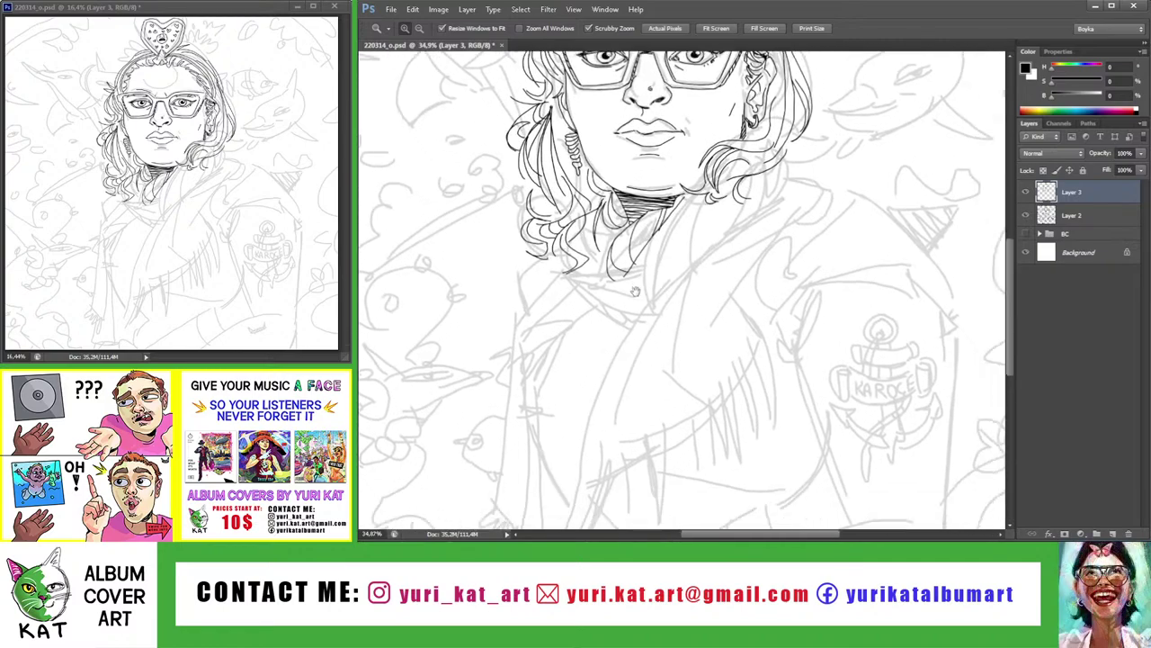
pyautogui.moveTo(693, 227); pyautogui.dragTo(701, 271)
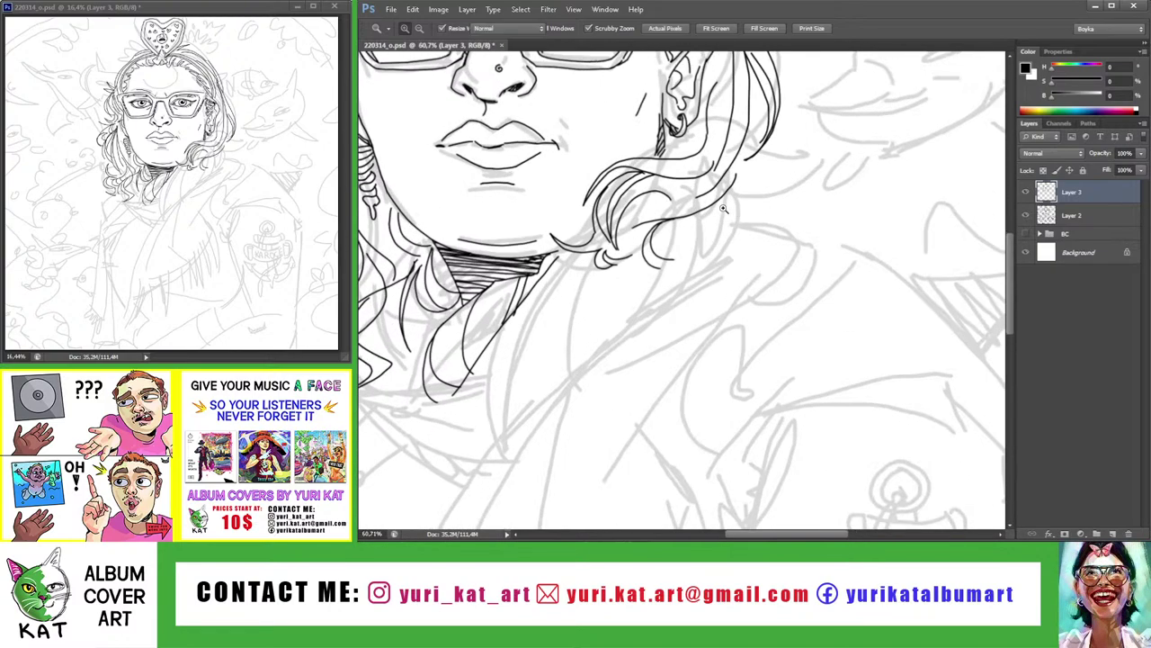
pyautogui.moveTo(663, 228); pyautogui.dragTo(677, 296)
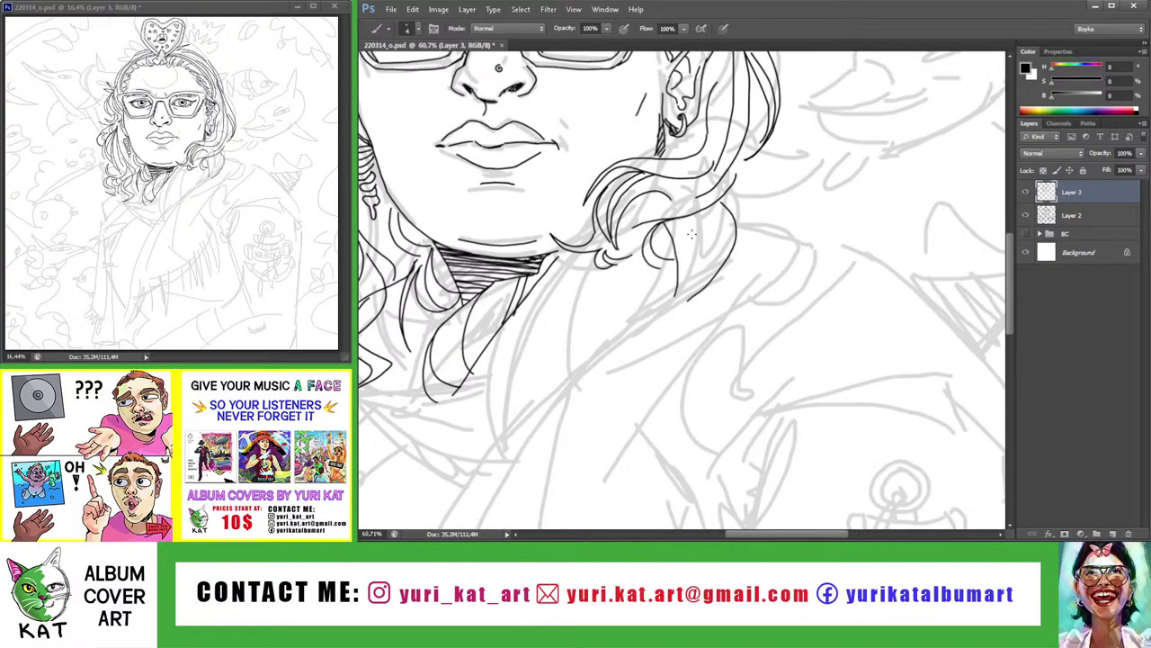
pyautogui.moveTo(679, 223); pyautogui.dragTo(676, 288)
pyautogui.hotkey('ctrl', 'z')
pyautogui.moveTo(683, 225)
pyautogui.mouseDown()
pyautogui.moveTo(684, 302)
pyautogui.moveTo(694, 225)
pyautogui.moveTo(648, 273)
pyautogui.mouseUp()
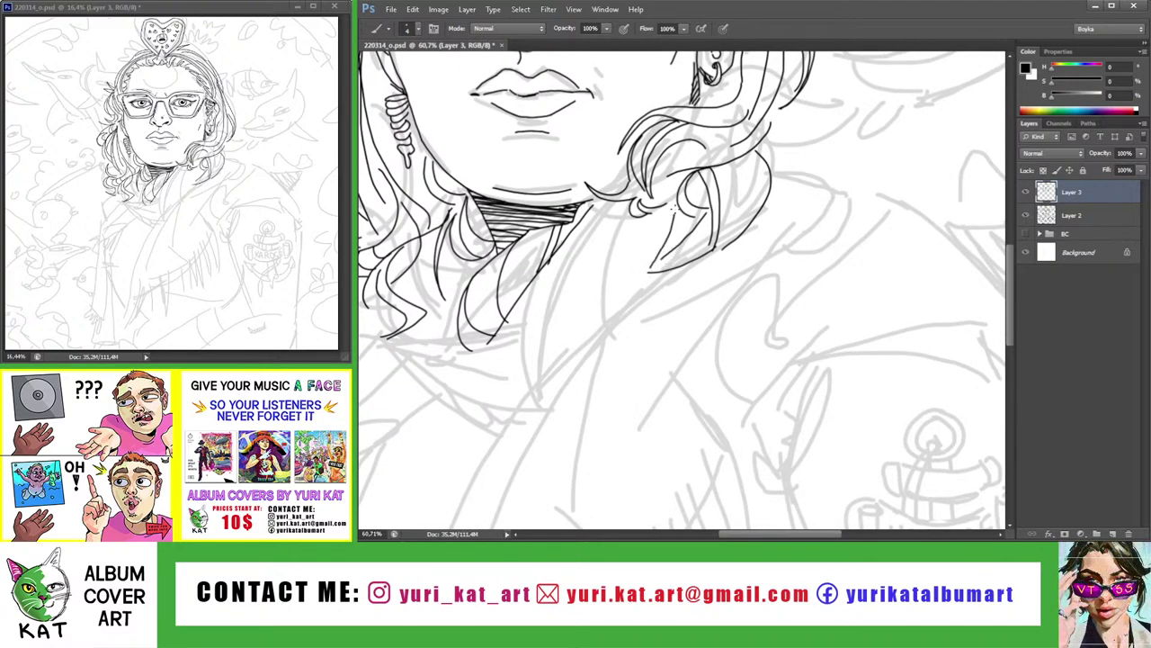
pyautogui.moveTo(674, 212)
pyautogui.mouseDown()
pyautogui.moveTo(625, 277)
pyautogui.moveTo(661, 227)
pyautogui.mouseUp()
# Ink a long hair strand curving onto the shoulder and the strokes below the collar
pyautogui.moveTo(738, 208)
pyautogui.mouseDown()
pyautogui.moveTo(623, 311)
pyautogui.moveTo(551, 343)
pyautogui.mouseUp()
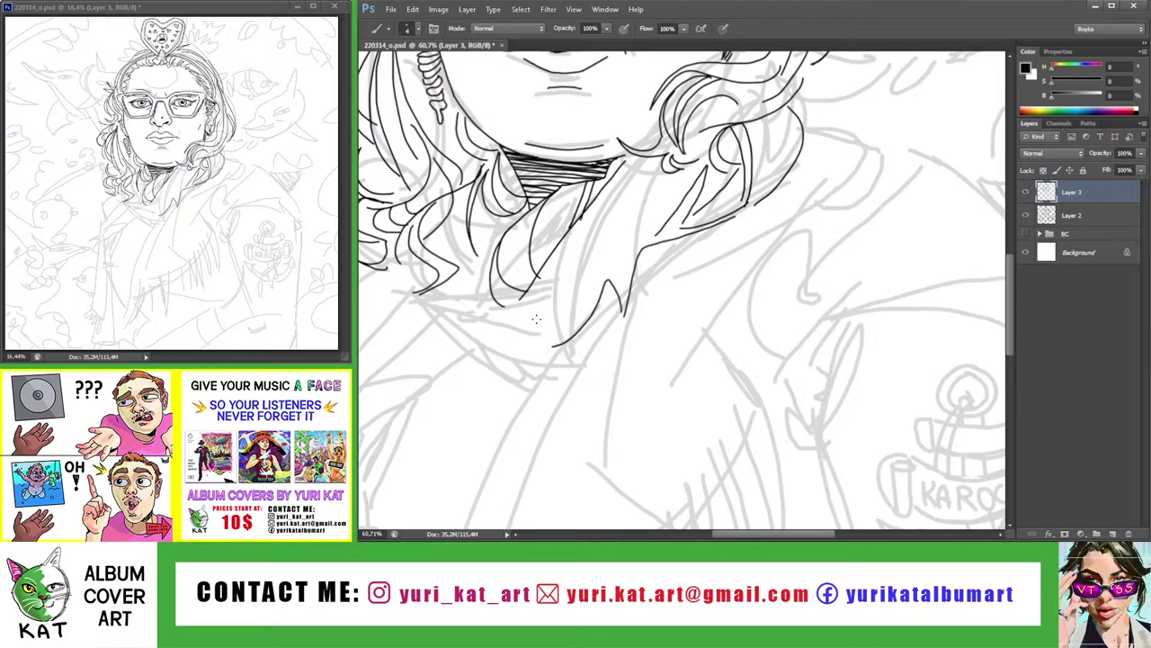
pyautogui.moveTo(543, 265); pyautogui.dragTo(559, 346)
pyautogui.hotkey('ctrl', 'z')
pyautogui.moveTo(523, 290); pyautogui.dragTo(566, 343)
# Zoom in on the neck area and ink more hair strands falling beside it
pyautogui.press('z')
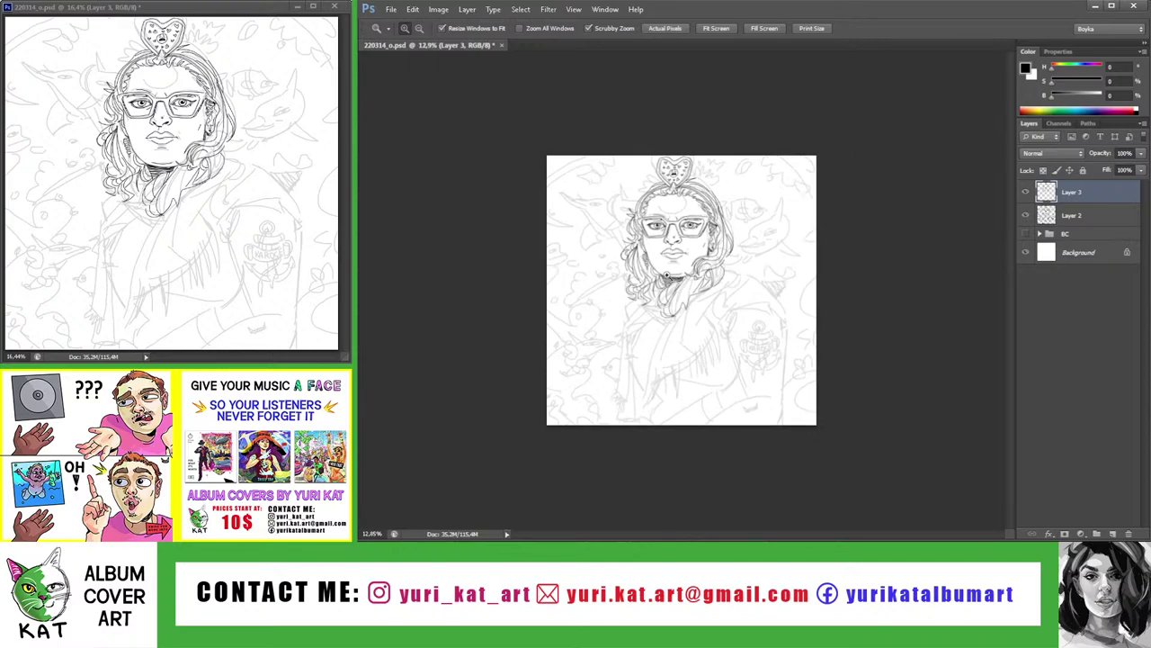
pyautogui.moveTo(558, 275); pyautogui.dragTo(701, 303)
pyautogui.click(702, 303)
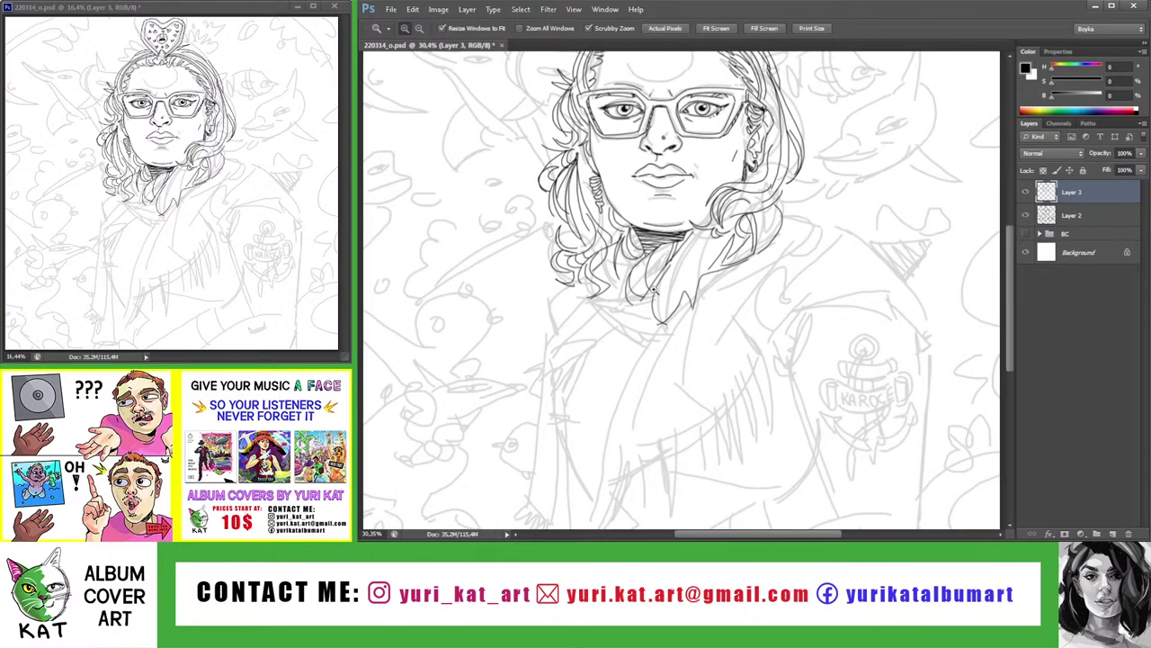
pyautogui.click(711, 326)
pyautogui.press('b')
pyautogui.moveTo(673, 261); pyautogui.dragTo(641, 369)
pyautogui.moveTo(660, 315); pyautogui.dragTo(620, 381)
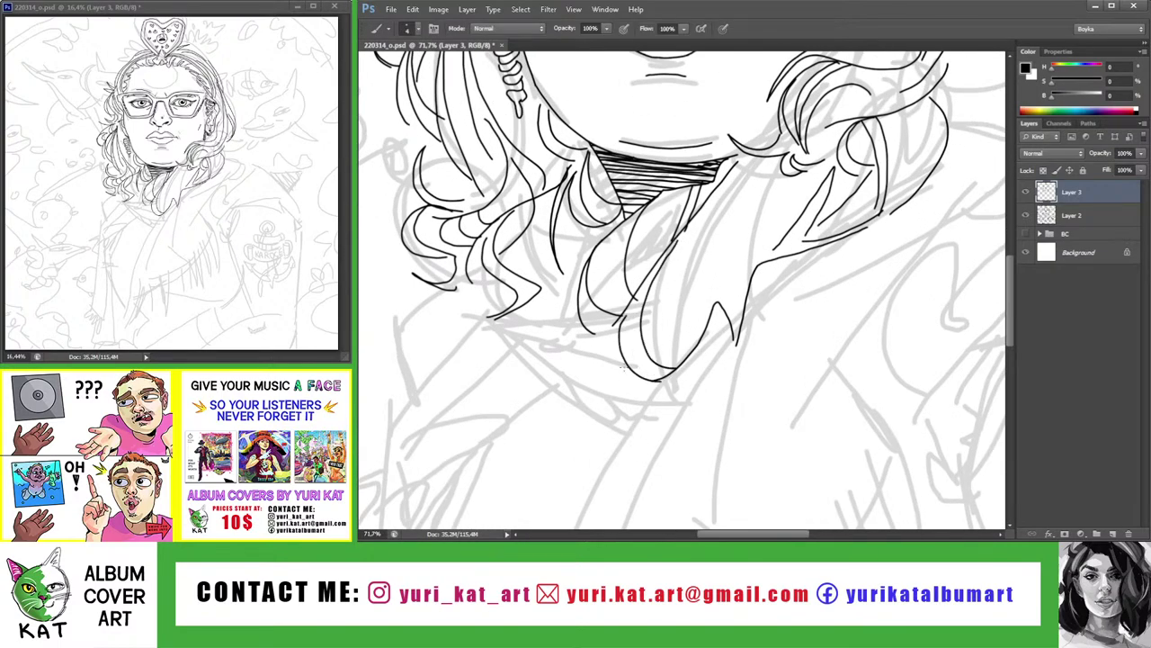
pyautogui.hotkey('ctrl', 'z')
pyautogui.moveTo(650, 336)
pyautogui.mouseDown()
pyautogui.moveTo(614, 379)
pyautogui.moveTo(603, 337)
pyautogui.moveTo(627, 309)
pyautogui.moveTo(644, 311)
pyautogui.mouseUp()
# Ink hair strands around the neck beside the choker, then zoom out to check
pyautogui.press('z')
pyautogui.click(707, 272)
pyautogui.press('b')
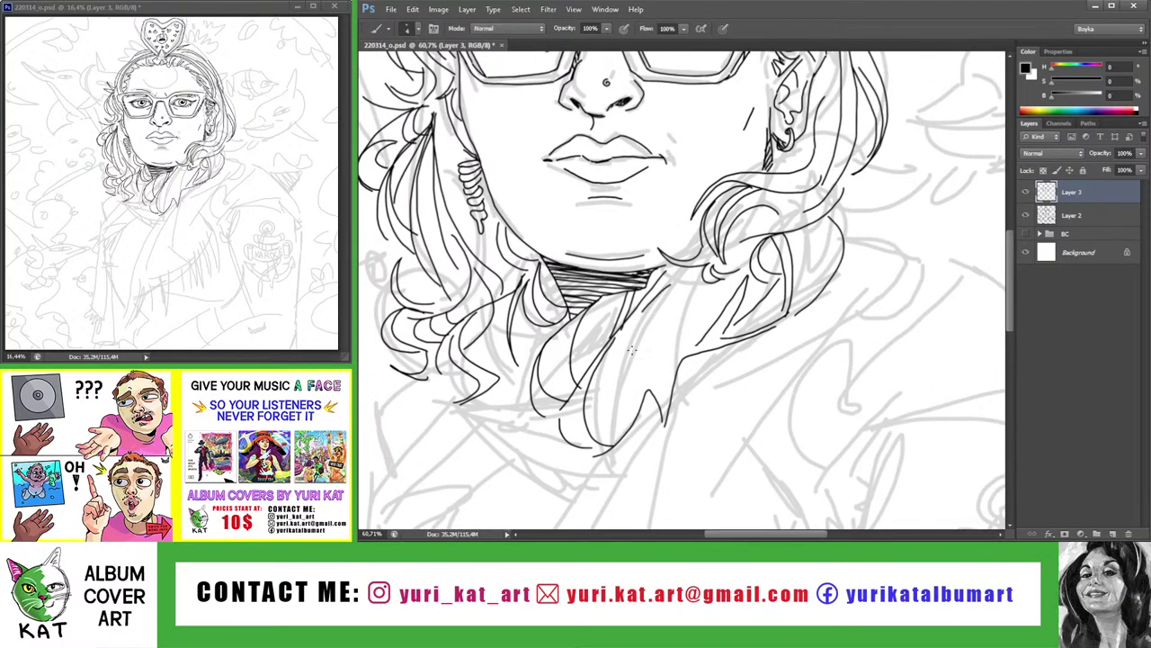
pyautogui.moveTo(700, 286); pyautogui.dragTo(631, 366)
pyautogui.press('z')
pyautogui.moveTo(629, 297)
pyautogui.mouseDown()
pyautogui.moveTo(608, 281)
pyautogui.moveTo(710, 279)
pyautogui.moveTo(741, 312)
pyautogui.mouseUp()
pyautogui.press('b')
pyautogui.press('b')
pyautogui.moveTo(749, 322); pyautogui.dragTo(659, 281)
pyautogui.press('z')
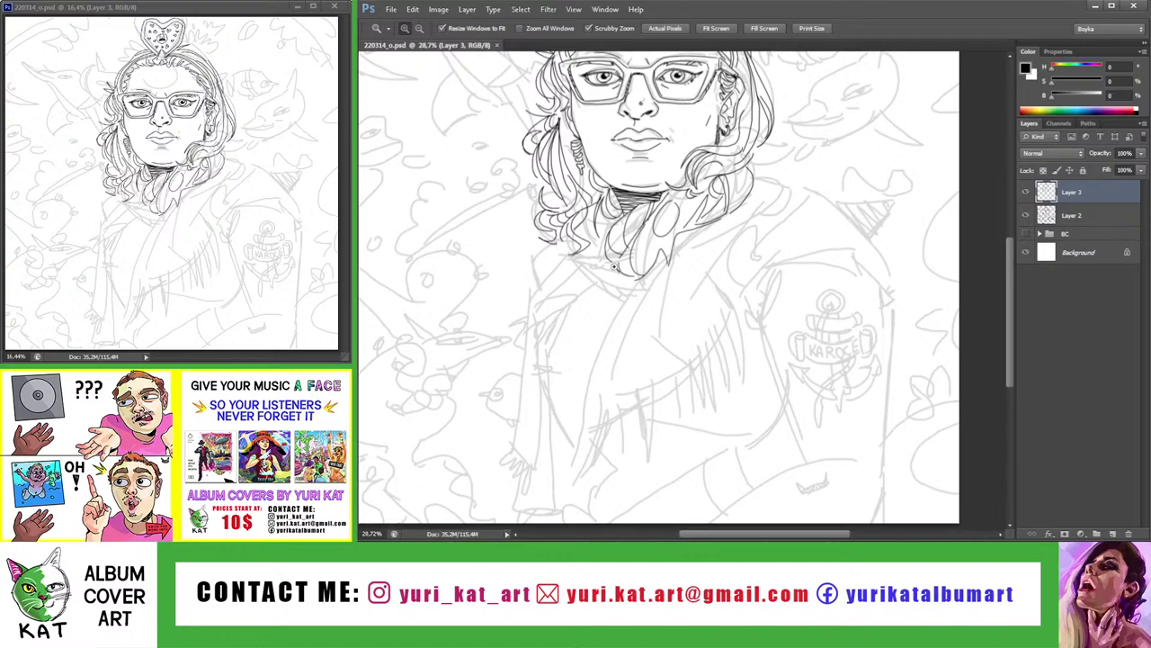
# Ink curved strands below the neck and the strand ends falling over the shoulder
pyautogui.scroll(3, 600, 268)
pyautogui.press('b')
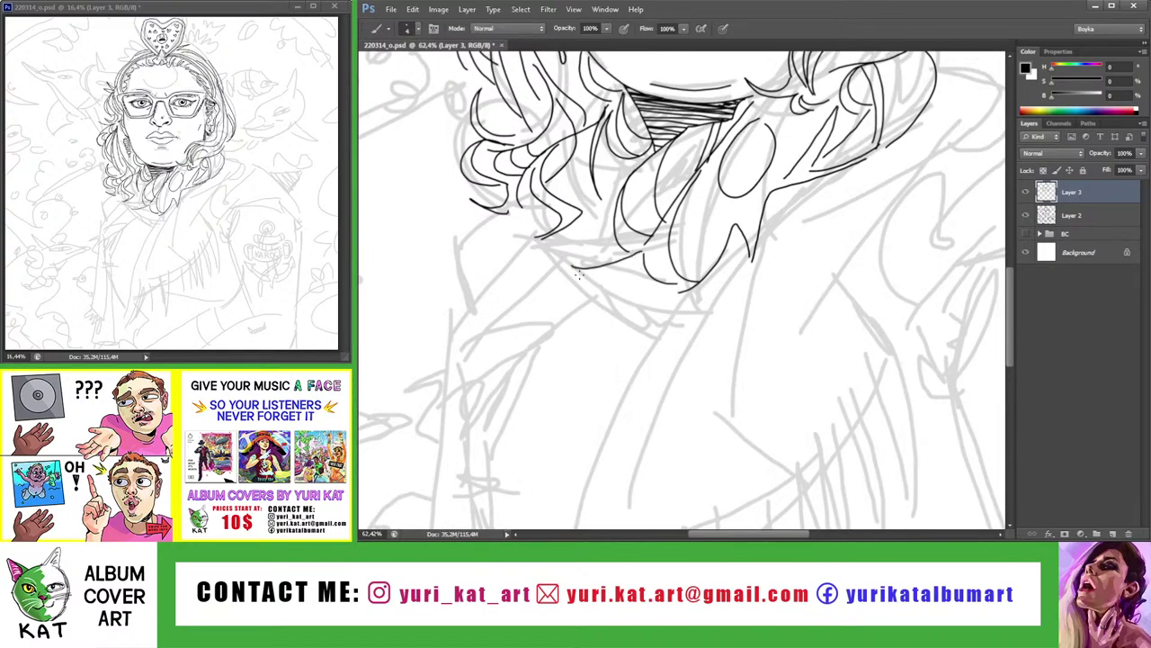
pyautogui.moveTo(539, 253)
pyautogui.mouseDown()
pyautogui.moveTo(598, 299)
pyautogui.moveTo(672, 274)
pyautogui.mouseUp()
pyautogui.moveTo(616, 299); pyautogui.dragTo(672, 284)
pyautogui.hotkey('ctrl', 'z')
pyautogui.moveTo(615, 189)
pyautogui.mouseDown()
pyautogui.moveTo(589, 258)
pyautogui.moveTo(603, 255)
pyautogui.moveTo(570, 237)
pyautogui.moveTo(573, 266)
pyautogui.mouseUp()
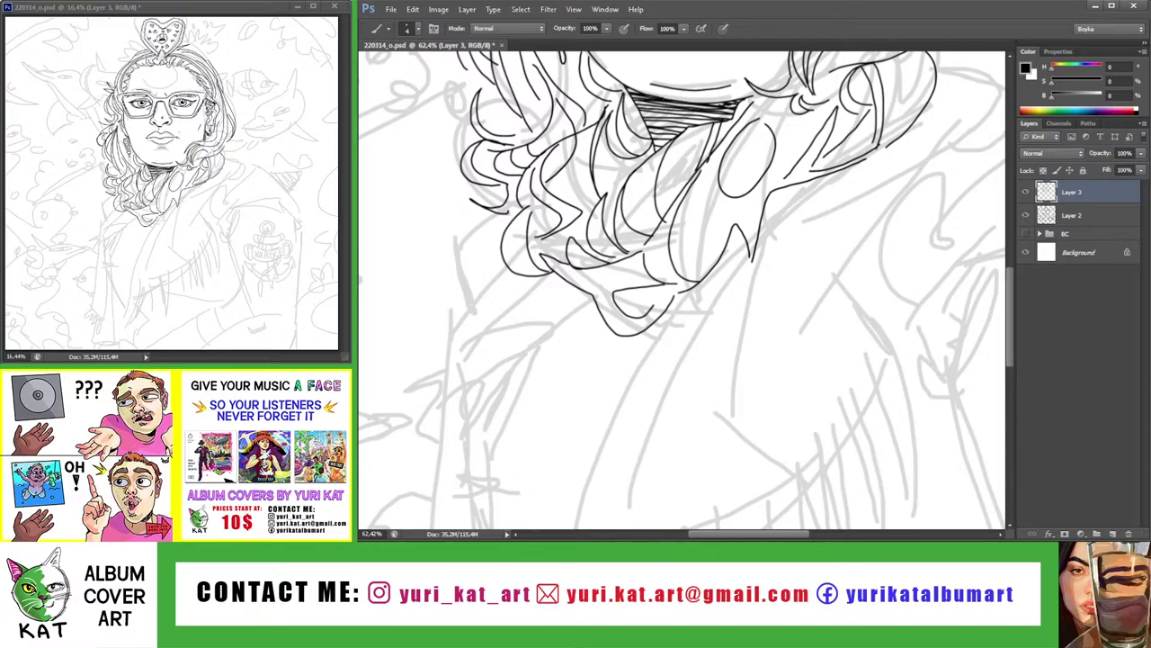
pyautogui.press('z')
pyautogui.moveTo(576, 232)
pyautogui.mouseDown()
pyautogui.moveTo(542, 231)
pyautogui.moveTo(718, 303)
pyautogui.moveTo(720, 288)
pyautogui.mouseUp()
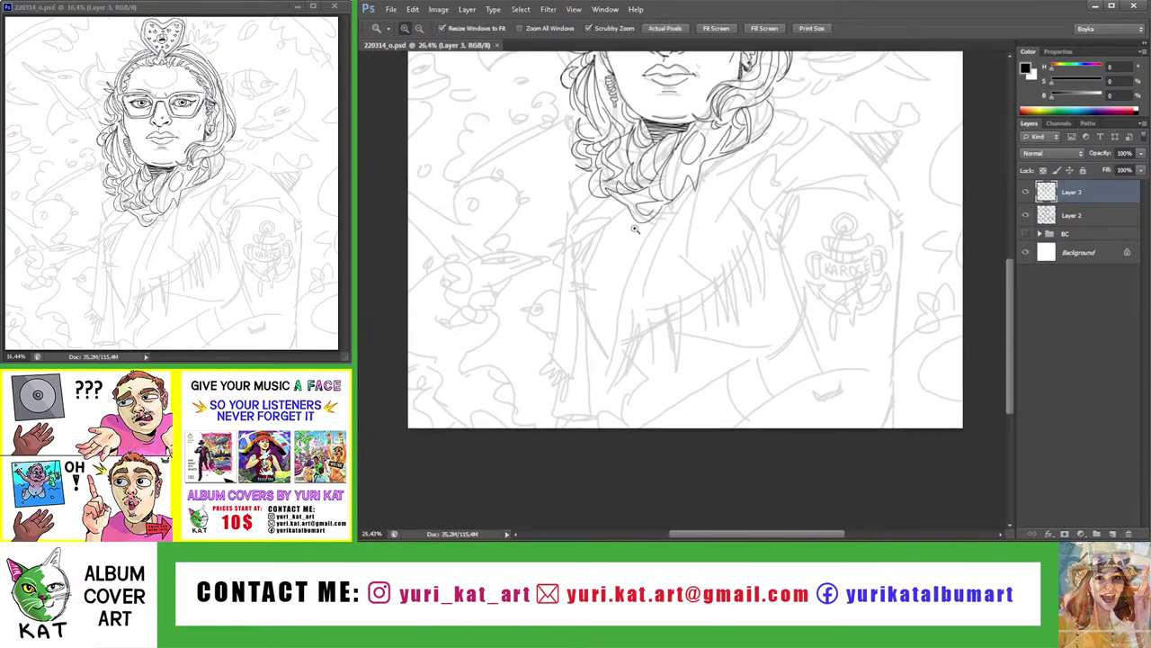
# Ink the two edges of the scarf end and short fringe lines at its tip
pyautogui.moveTo(684, 248)
pyautogui.mouseDown()
pyautogui.moveTo(640, 213)
pyautogui.moveTo(629, 249)
pyautogui.mouseUp()
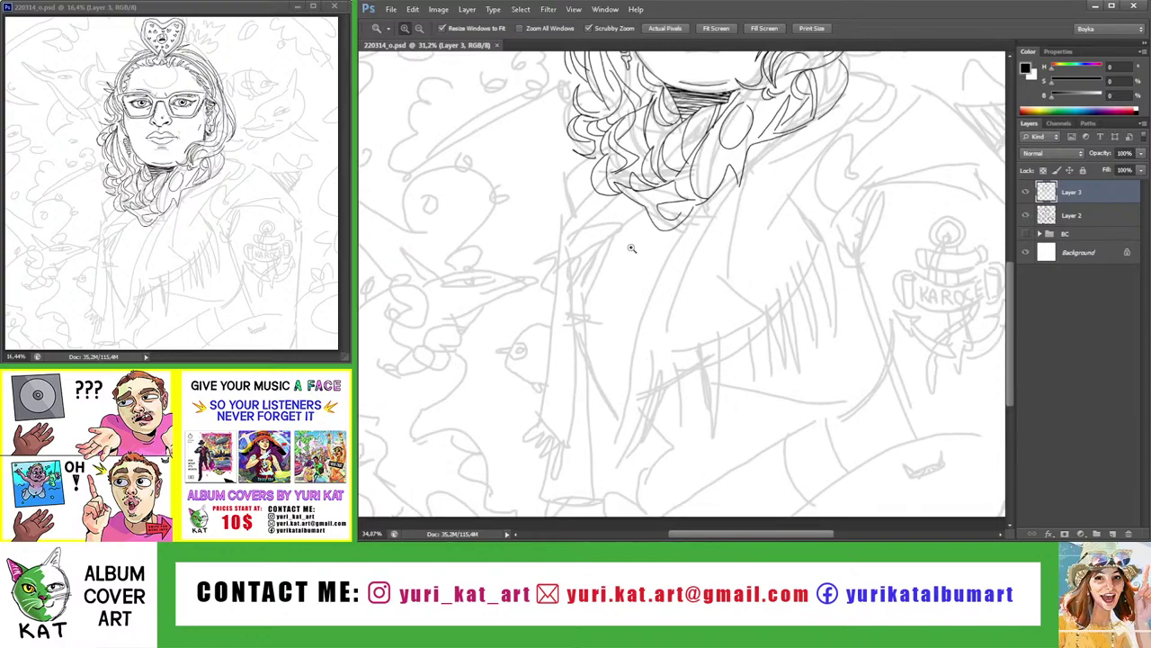
pyautogui.press('b')
pyautogui.moveTo(647, 190); pyautogui.dragTo(543, 281)
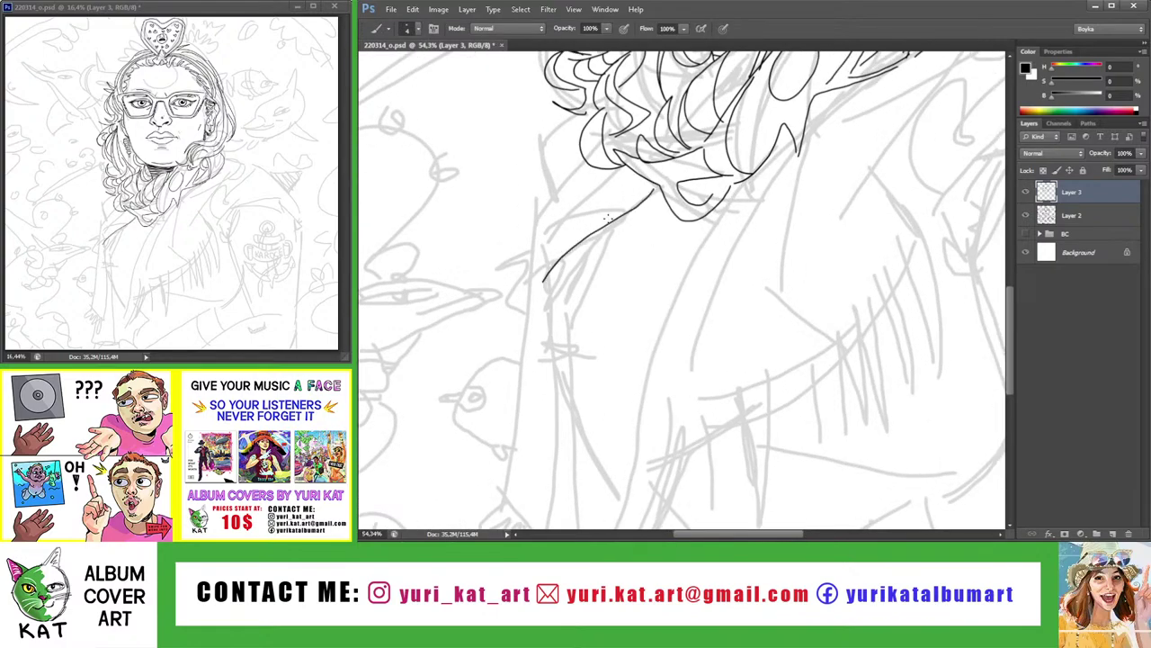
pyautogui.moveTo(615, 168)
pyautogui.mouseDown()
pyautogui.moveTo(545, 261)
pyautogui.moveTo(534, 368)
pyautogui.moveTo(561, 353)
pyautogui.moveTo(540, 414)
pyautogui.mouseUp()
pyautogui.hotkey('ctrl', 'z')
pyautogui.moveTo(562, 358)
pyautogui.mouseDown()
pyautogui.moveTo(549, 416)
pyautogui.moveTo(561, 420)
pyautogui.mouseUp()
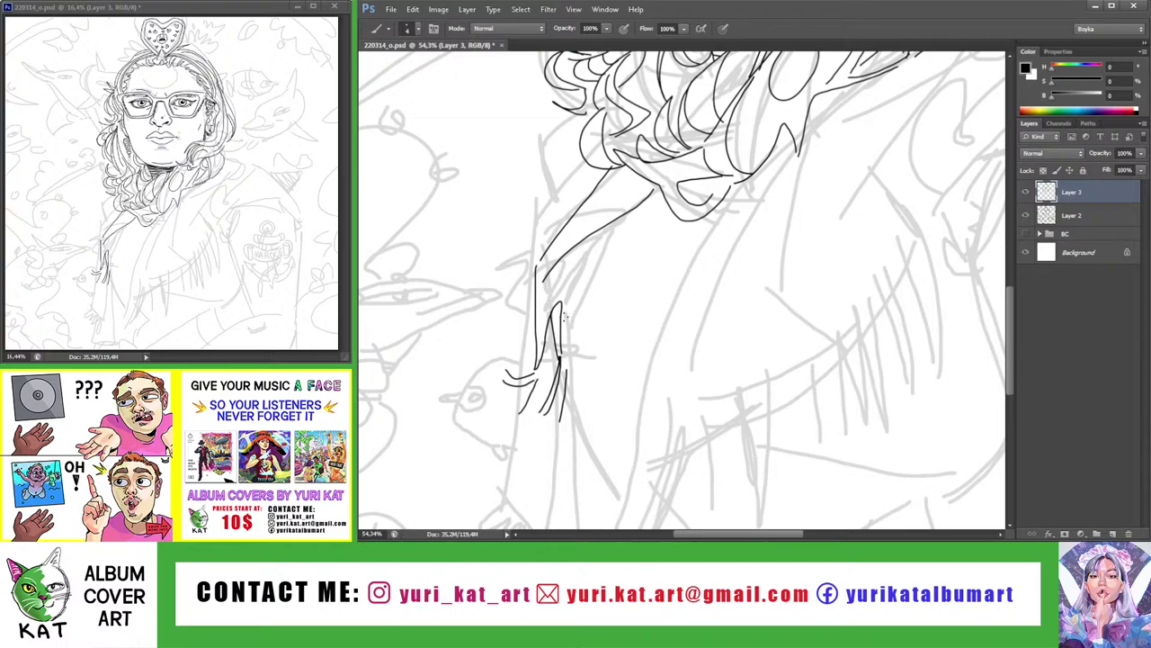
# Ink the hanging scarf's right edge, lower diagonal edge and a vertical line alongside
pyautogui.press('z')
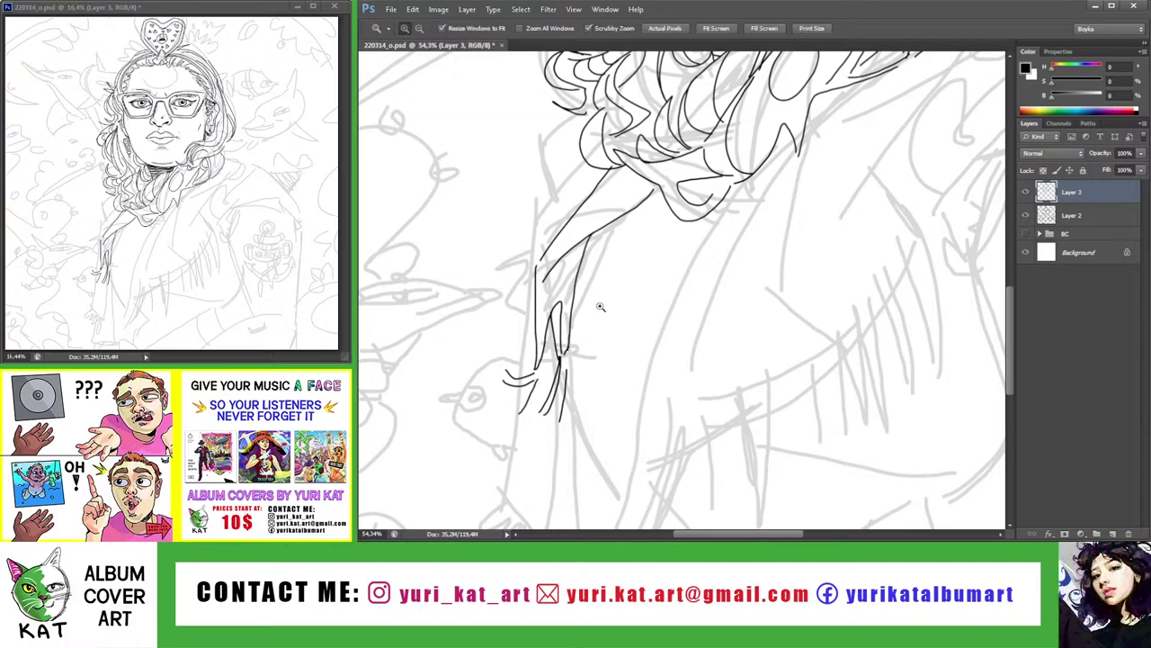
pyautogui.moveTo(601, 307)
pyautogui.mouseDown()
pyautogui.moveTo(529, 273)
pyautogui.moveTo(621, 369)
pyautogui.moveTo(719, 354)
pyautogui.mouseUp()
pyautogui.press('b')
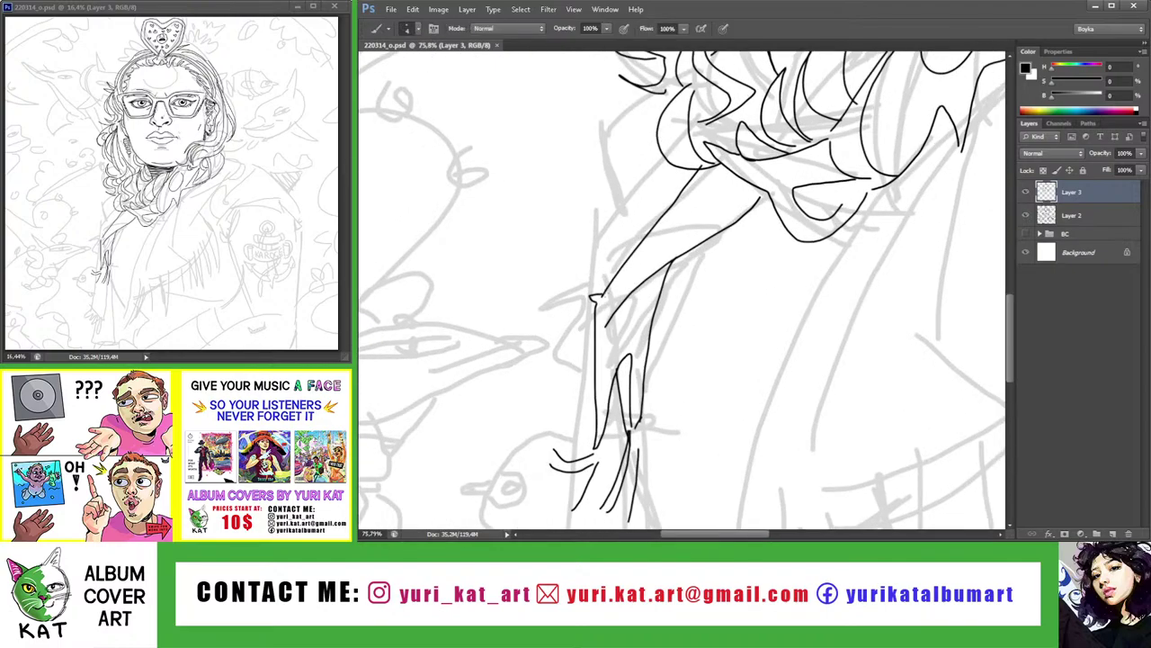
pyautogui.moveTo(648, 220)
pyautogui.mouseDown()
pyautogui.moveTo(568, 295)
pyautogui.moveTo(574, 454)
pyautogui.moveTo(603, 276)
pyautogui.moveTo(564, 376)
pyautogui.mouseUp()
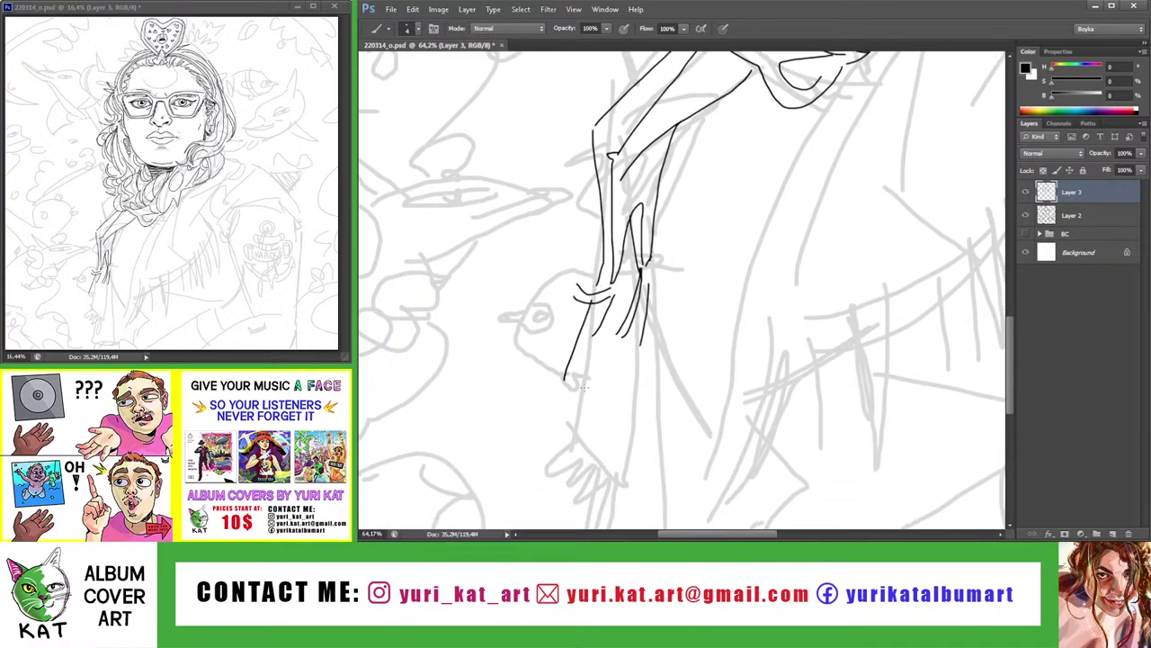
pyautogui.moveTo(590, 319); pyautogui.dragTo(599, 401)
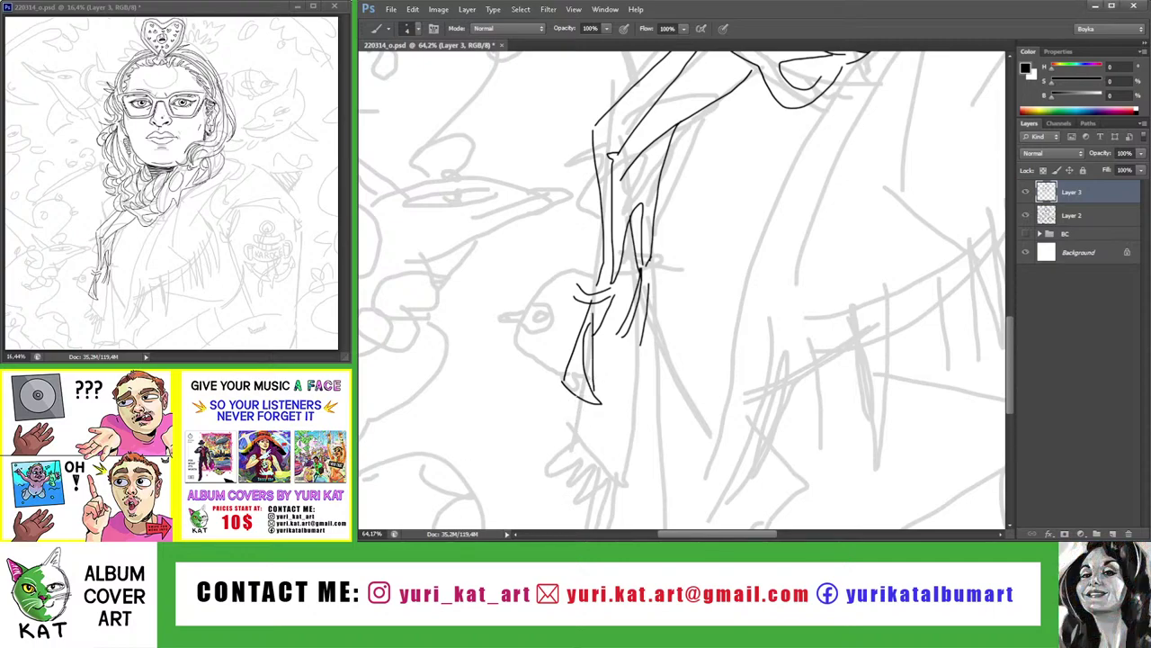
pyautogui.moveTo(584, 399)
pyautogui.mouseDown()
pyautogui.moveTo(572, 443)
pyautogui.moveTo(632, 492)
pyautogui.moveTo(622, 431)
pyautogui.mouseUp()
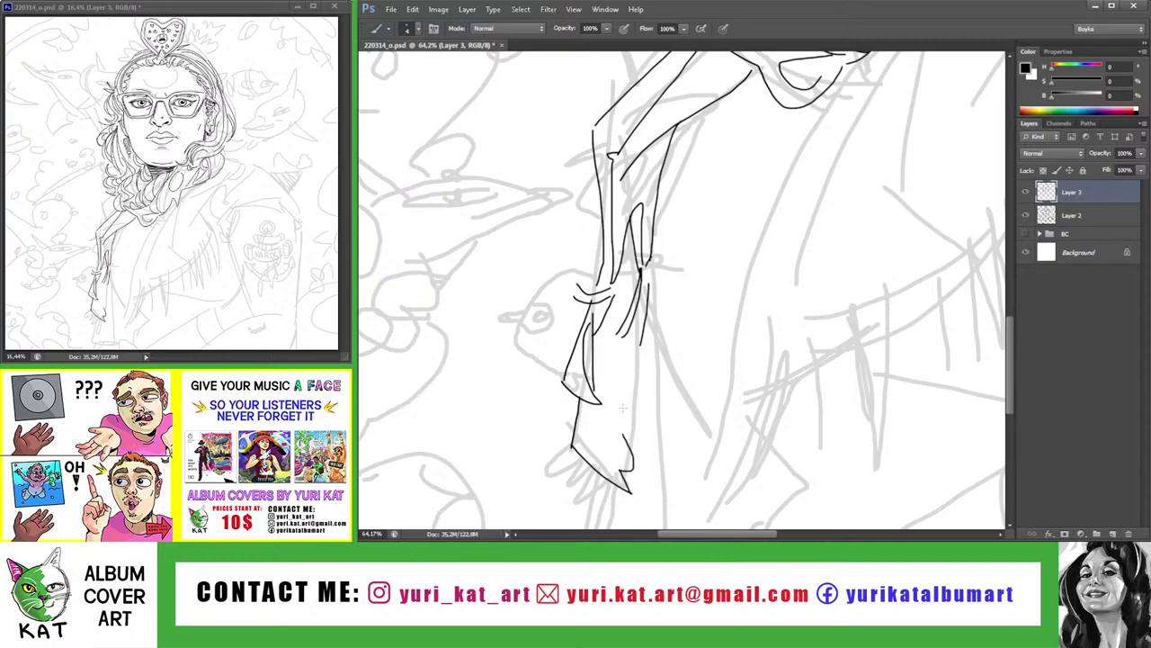
pyautogui.moveTo(640, 325); pyautogui.dragTo(628, 436)
pyautogui.hotkey('ctrl', 'z')
pyautogui.moveTo(641, 344); pyautogui.dragTo(642, 461)
# Ink the thin fringe strands hanging below and left of the scarf tip
pyautogui.scroll(-3, 606, 493)
pyautogui.moveTo(604, 396)
pyautogui.mouseDown()
pyautogui.moveTo(601, 468)
pyautogui.moveTo(611, 440)
pyautogui.mouseUp()
pyautogui.moveTo(619, 411)
pyautogui.mouseDown()
pyautogui.moveTo(623, 446)
pyautogui.moveTo(622, 398)
pyautogui.mouseUp()
pyautogui.moveTo(585, 446); pyautogui.dragTo(589, 381)
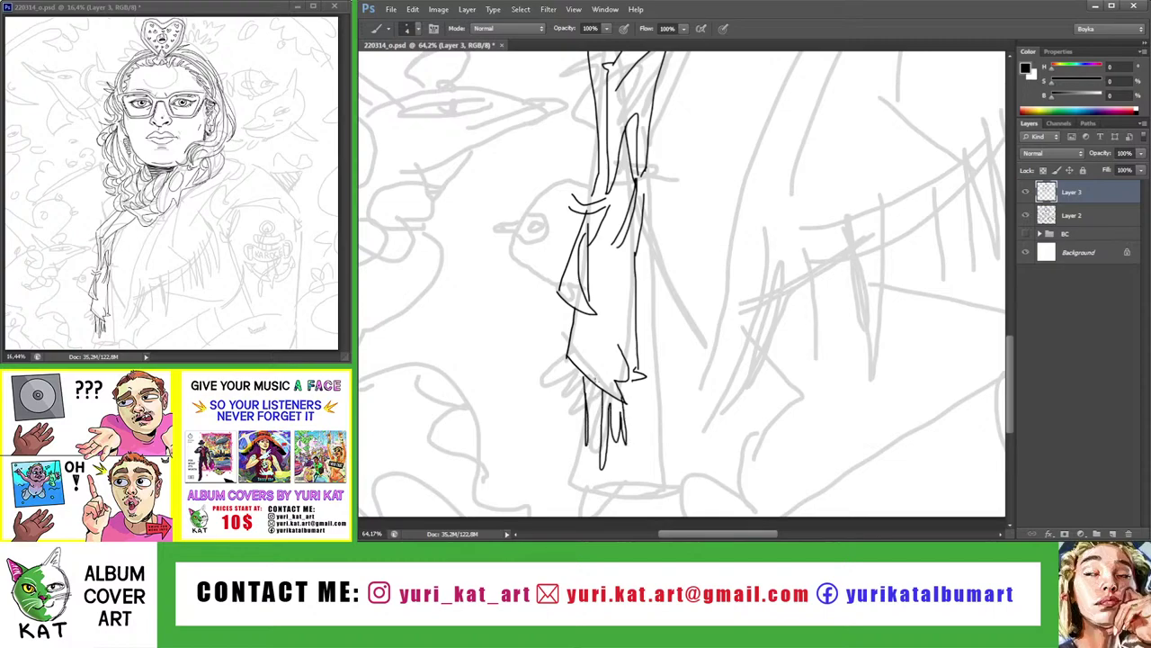
pyautogui.moveTo(599, 437)
pyautogui.mouseDown()
pyautogui.moveTo(591, 376)
pyautogui.moveTo(553, 410)
pyautogui.moveTo(572, 465)
pyautogui.mouseUp()
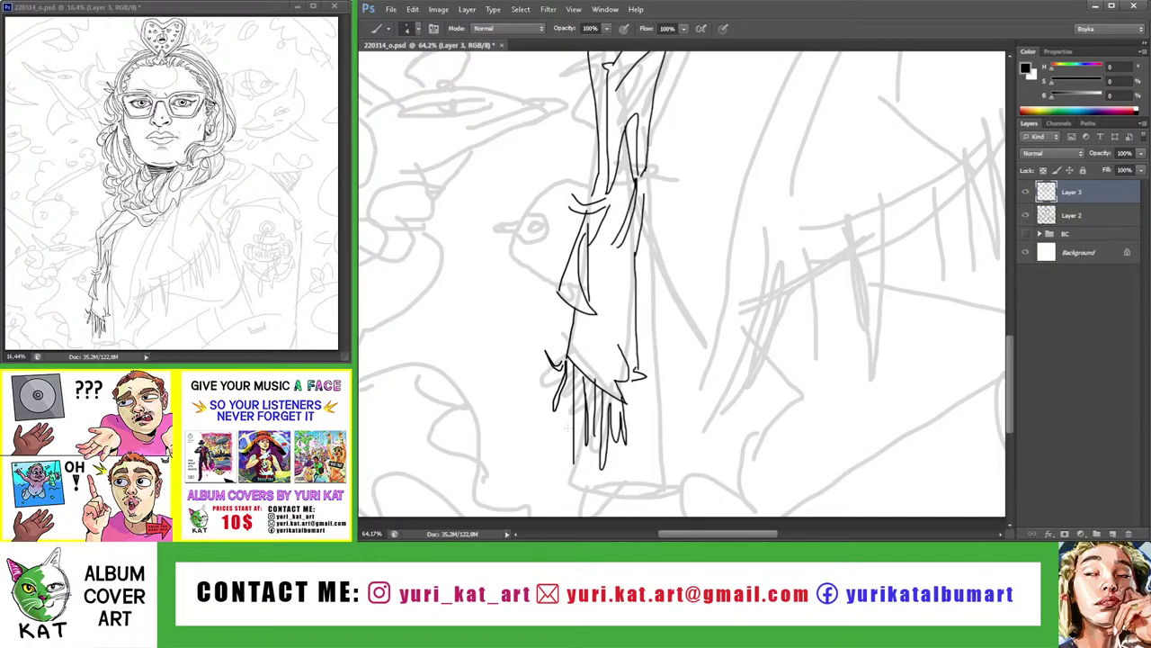
pyautogui.moveTo(563, 369); pyautogui.dragTo(570, 453)
# Zoom in on the scarf end and ink a line down the sleeve's right edge
pyautogui.press('z')
pyautogui.keyDown('alt'); pyautogui.click(570, 412); pyautogui.keyUp('alt')
pyautogui.keyDown('alt'); pyautogui.click(570, 412); pyautogui.keyUp('alt')
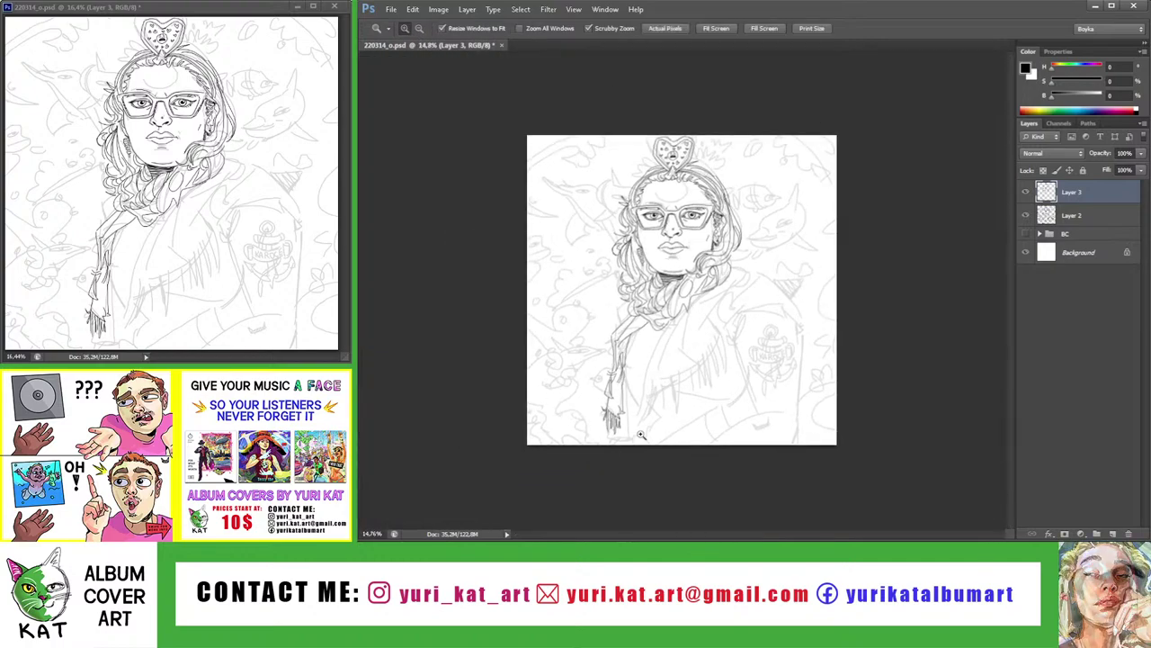
pyautogui.click(601, 407)
pyautogui.moveTo(601, 455); pyautogui.dragTo(610, 411)
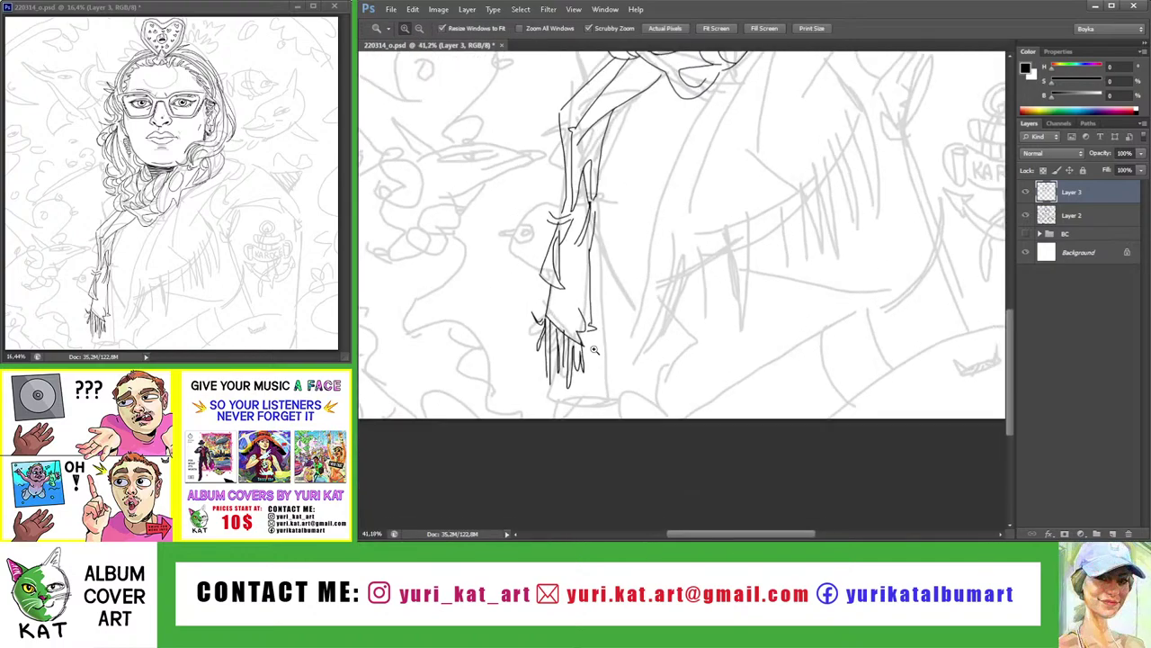
pyautogui.press('b')
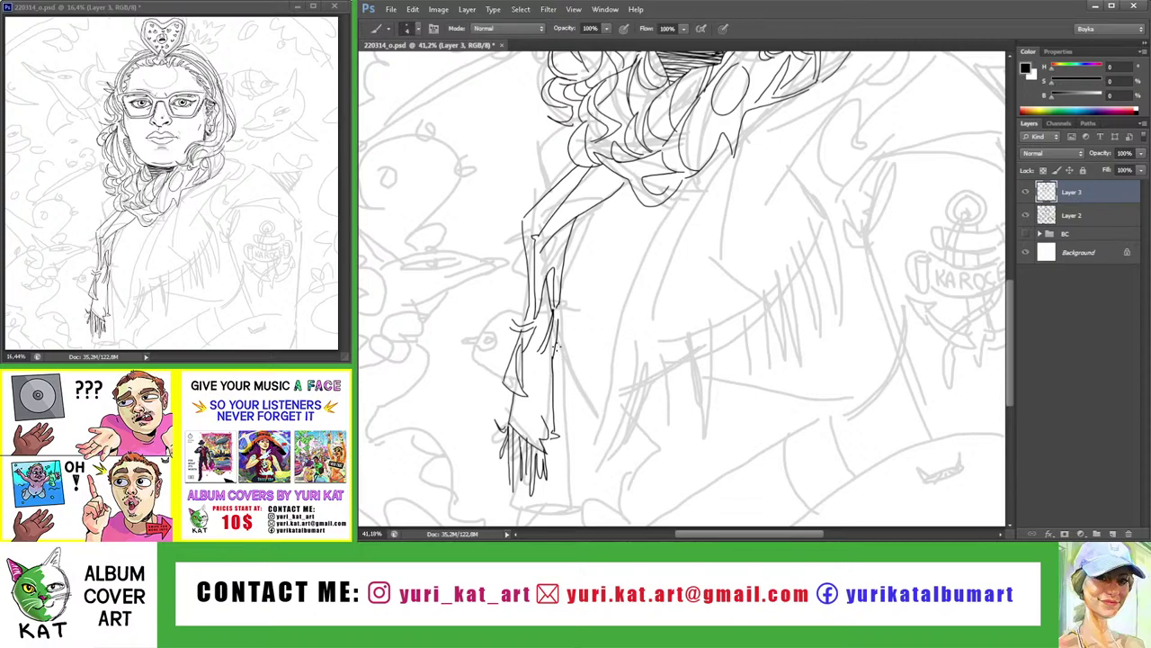
pyautogui.moveTo(560, 352)
pyautogui.mouseDown()
pyautogui.moveTo(601, 410)
pyautogui.moveTo(656, 338)
pyautogui.moveTo(711, 337)
pyautogui.mouseUp()
# Try several curved chest contour strokes, undoing each attempt
pyautogui.press('z')
pyautogui.press('b')
pyautogui.moveTo(561, 395)
pyautogui.mouseDown()
pyautogui.moveTo(635, 461)
pyautogui.moveTo(654, 456)
pyautogui.mouseUp()
pyautogui.hotkey('ctrl', 'z')
pyautogui.hotkey('ctrl', 'z')
pyautogui.moveTo(559, 403); pyautogui.dragTo(648, 457)
pyautogui.hotkey('ctrl', 'z')
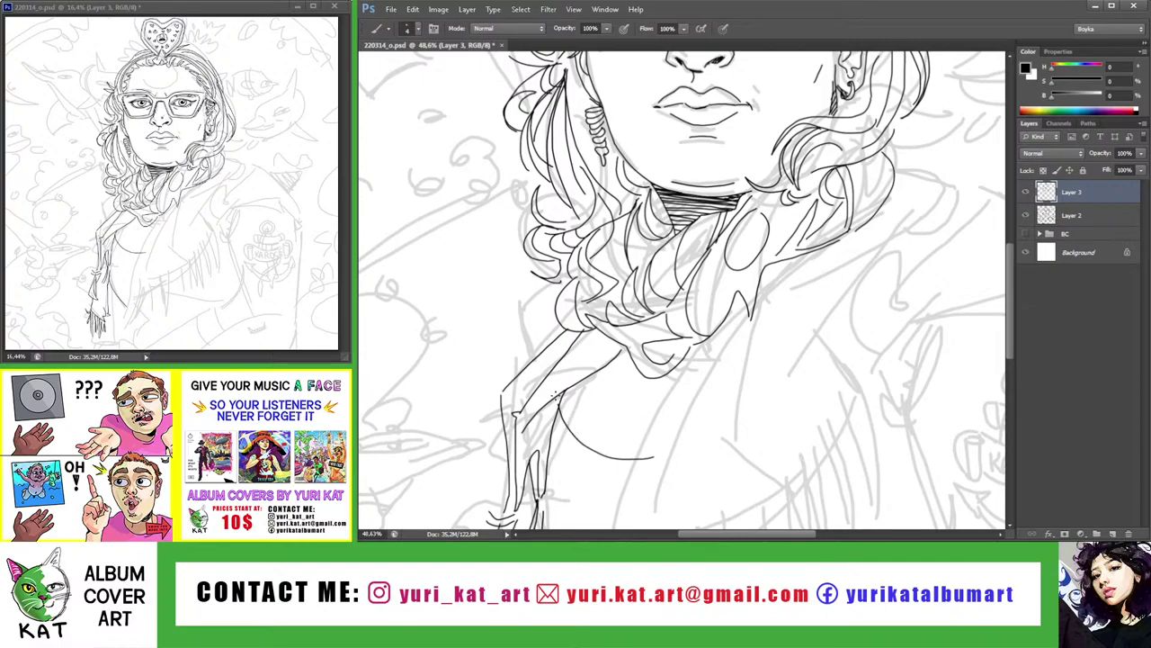
pyautogui.moveTo(552, 392)
pyautogui.mouseDown()
pyautogui.moveTo(635, 457)
pyautogui.moveTo(695, 359)
pyautogui.mouseUp()
# Ink the final chest contour line and zoom out to view the drawing
pyautogui.hotkey('ctrl', 'z')
pyautogui.press('z')
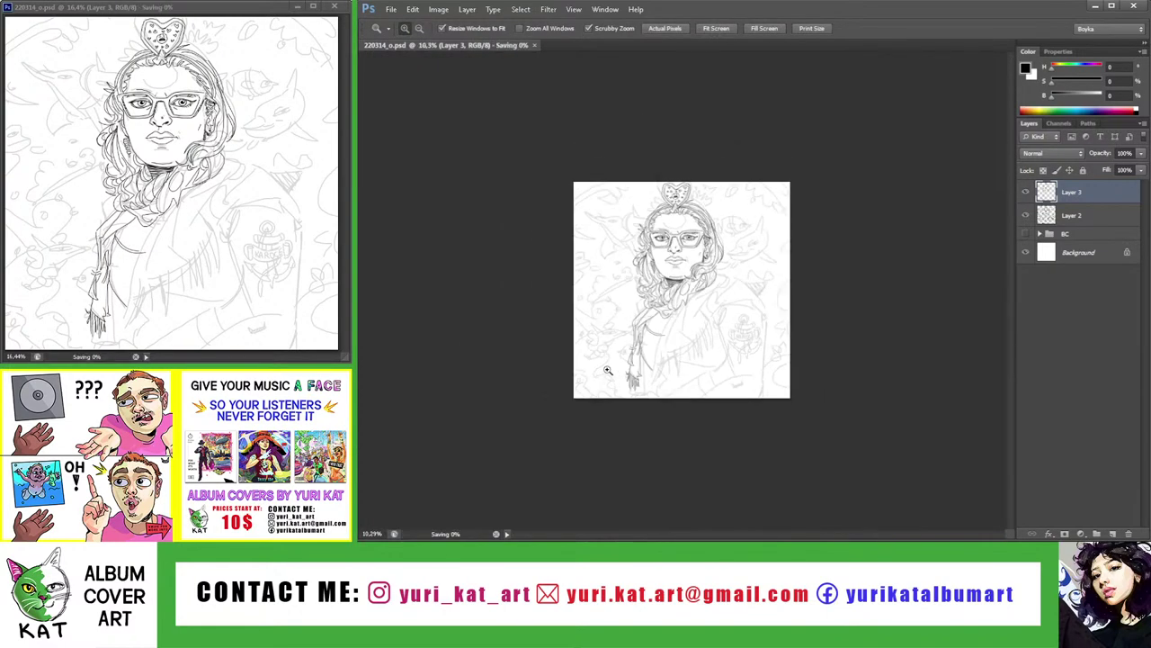
pyautogui.press('b')
pyautogui.moveTo(611, 299)
pyautogui.mouseDown()
pyautogui.moveTo(665, 299)
pyautogui.moveTo(566, 405)
pyautogui.mouseUp()
pyautogui.hotkey('ctrl', 'z')
pyautogui.moveTo(605, 293); pyautogui.dragTo(559, 412)
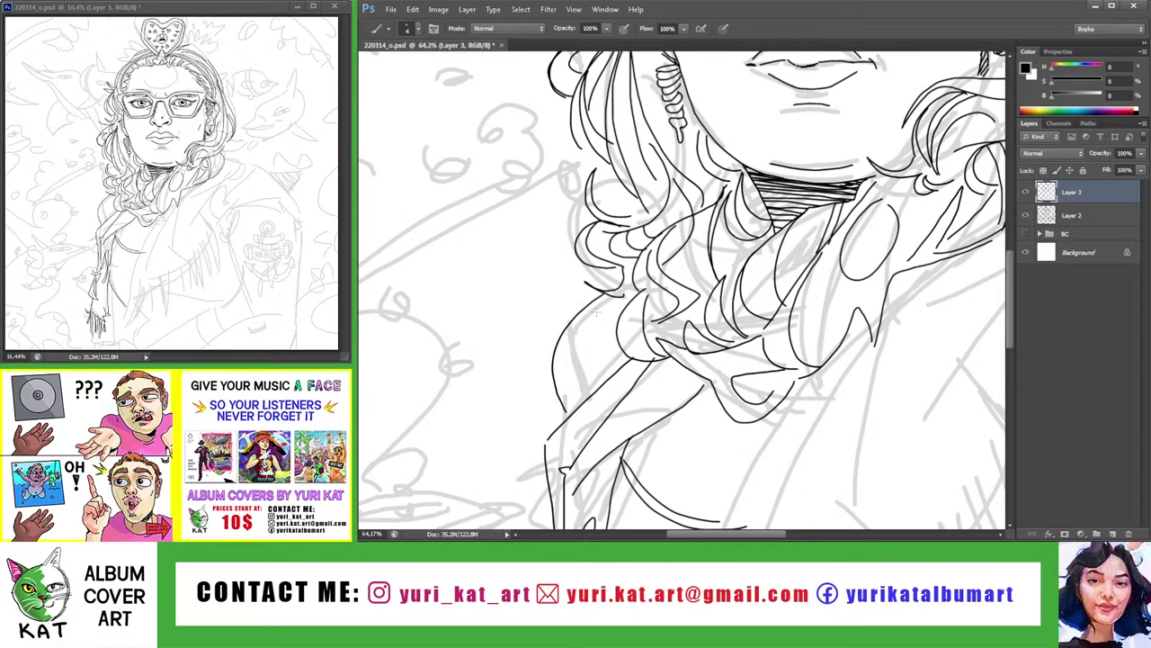
pyautogui.press('z')
pyautogui.moveTo(583, 354)
pyautogui.mouseDown()
pyautogui.moveTo(729, 374)
pyautogui.moveTo(673, 314)
pyautogui.moveTo(688, 315)
pyautogui.mouseUp()
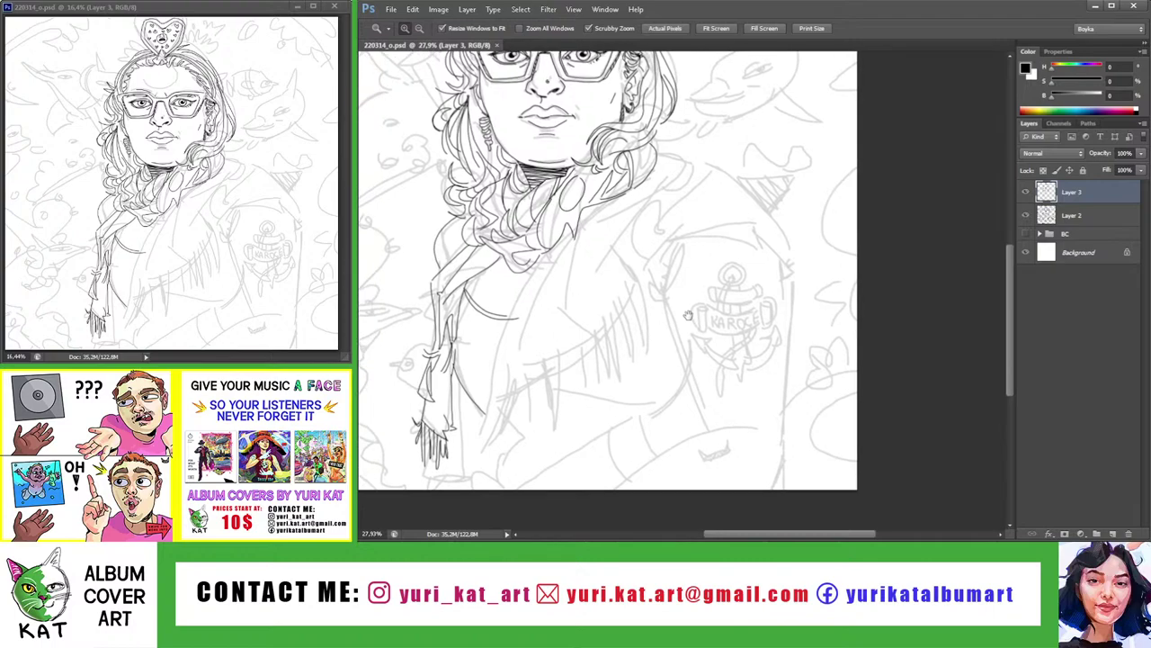
# Zoom in on the right shoulder and ink the jacket's shoulder line
pyautogui.click(697, 207)
pyautogui.click(664, 170)
pyautogui.press('b')
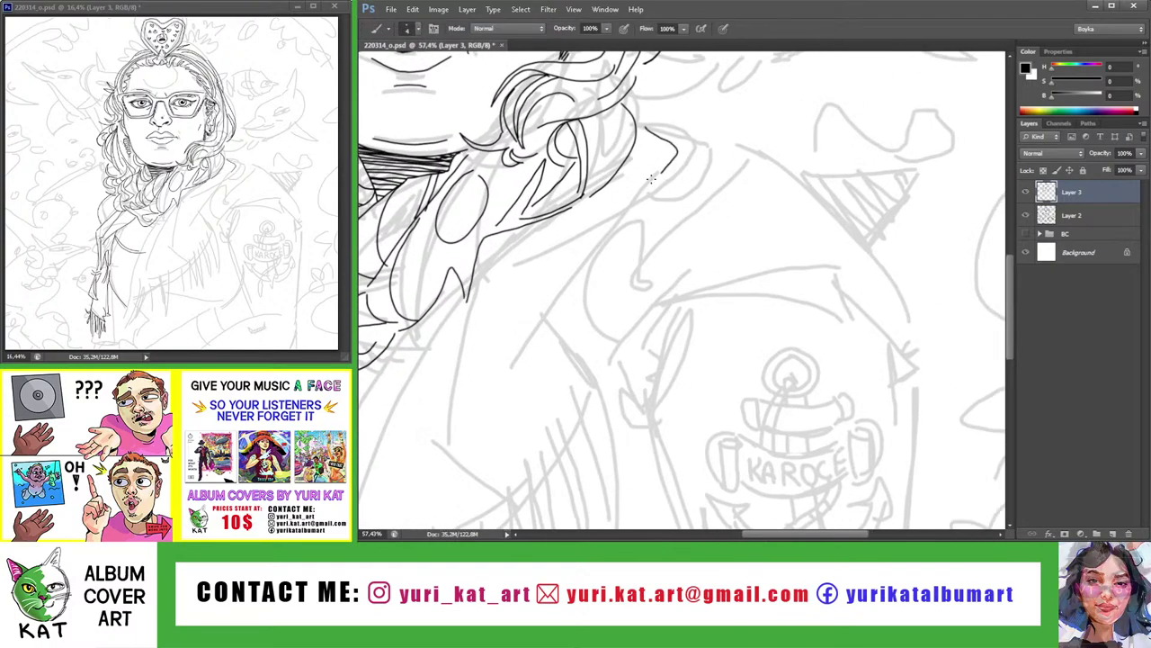
pyautogui.moveTo(676, 171); pyautogui.dragTo(576, 205)
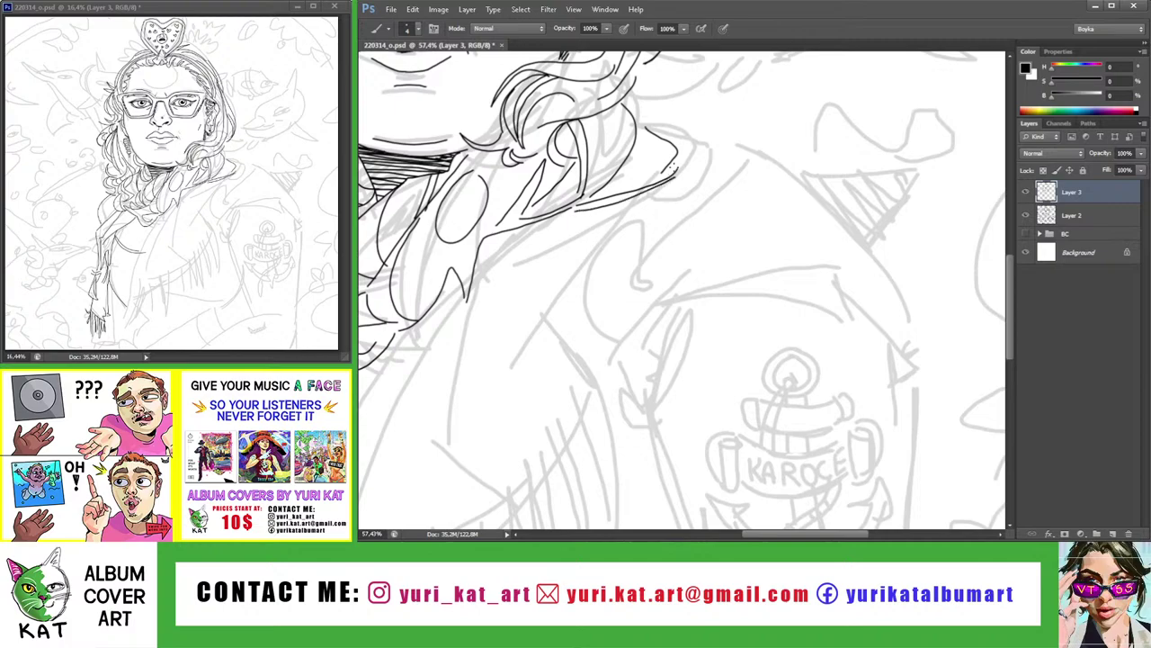
pyautogui.press('z')
pyautogui.keyDown('alt'); pyautogui.click(637, 218); pyautogui.keyUp('alt')
pyautogui.click(637, 218)
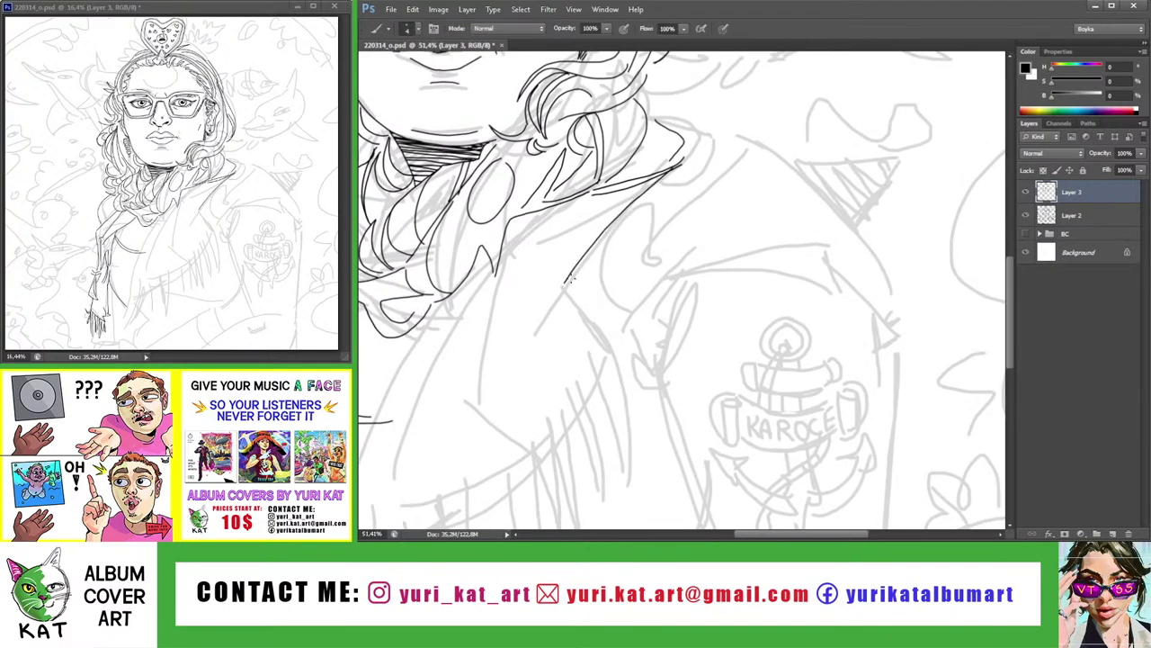
pyautogui.moveTo(593, 243); pyautogui.dragTo(572, 255)
pyautogui.press('b')
pyautogui.moveTo(513, 295); pyautogui.dragTo(591, 225)
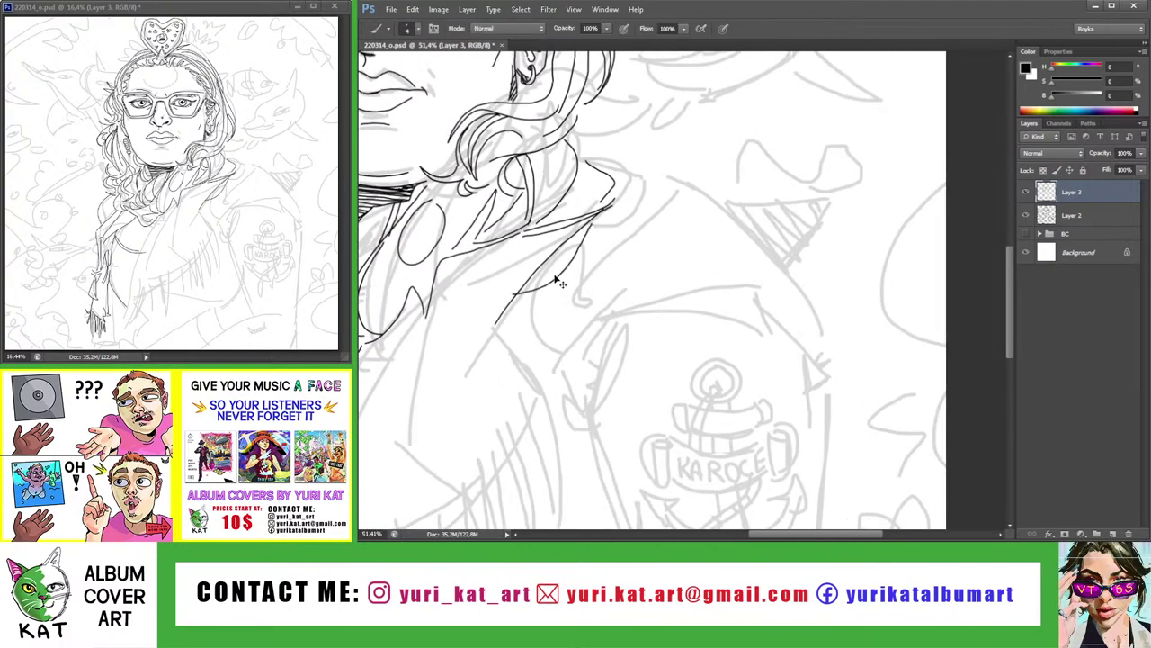
pyautogui.hotkey('ctrl', 'z')
pyautogui.moveTo(517, 304)
pyautogui.mouseDown()
pyautogui.moveTo(592, 230)
pyautogui.moveTo(567, 252)
pyautogui.moveTo(524, 345)
pyautogui.moveTo(537, 304)
pyautogui.mouseUp()
# Ink hooked hair strands below the shoulder line, including one curving right
pyautogui.moveTo(564, 268)
pyautogui.mouseDown()
pyautogui.moveTo(539, 304)
pyautogui.moveTo(529, 300)
pyautogui.moveTo(529, 350)
pyautogui.moveTo(509, 349)
pyautogui.mouseUp()
pyautogui.hotkey('ctrl', 'alt', 'z')
pyautogui.hotkey('ctrl', 'alt', 'z')
pyautogui.moveTo(509, 347); pyautogui.dragTo(500, 373)
pyautogui.moveTo(513, 328); pyautogui.dragTo(493, 358)
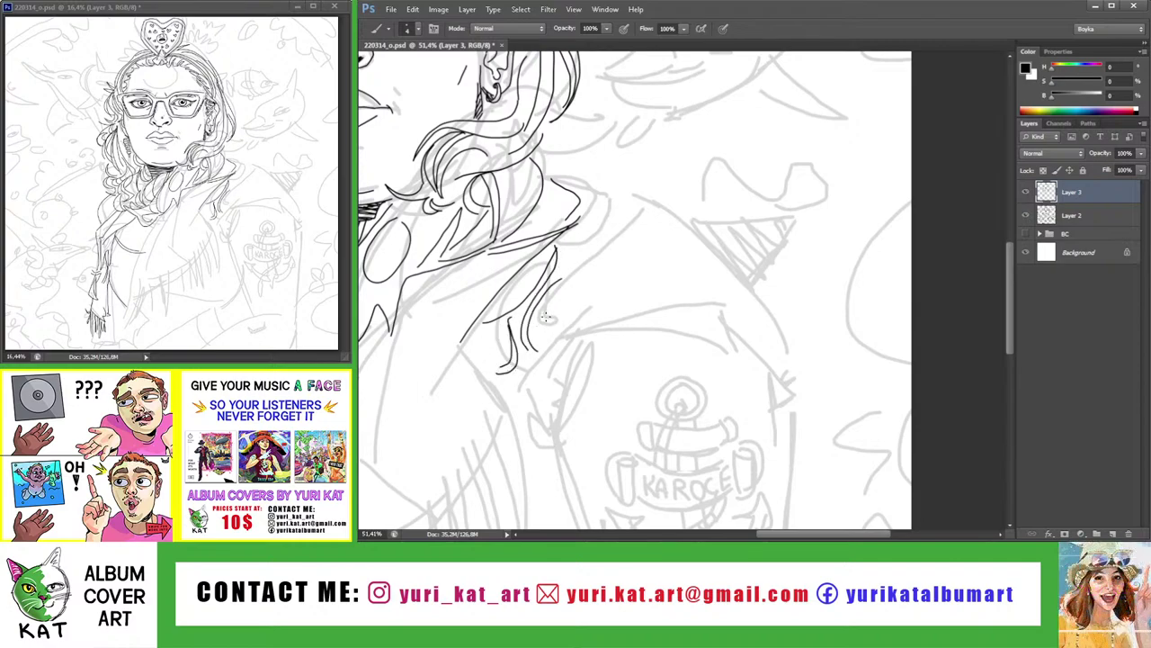
pyautogui.moveTo(569, 272); pyautogui.dragTo(581, 329)
pyautogui.hotkey('ctrl', 'z')
pyautogui.moveTo(567, 270)
pyautogui.mouseDown()
pyautogui.moveTo(599, 306)
pyautogui.moveTo(586, 263)
pyautogui.moveTo(616, 281)
pyautogui.moveTo(631, 226)
pyautogui.moveTo(657, 236)
pyautogui.mouseUp()
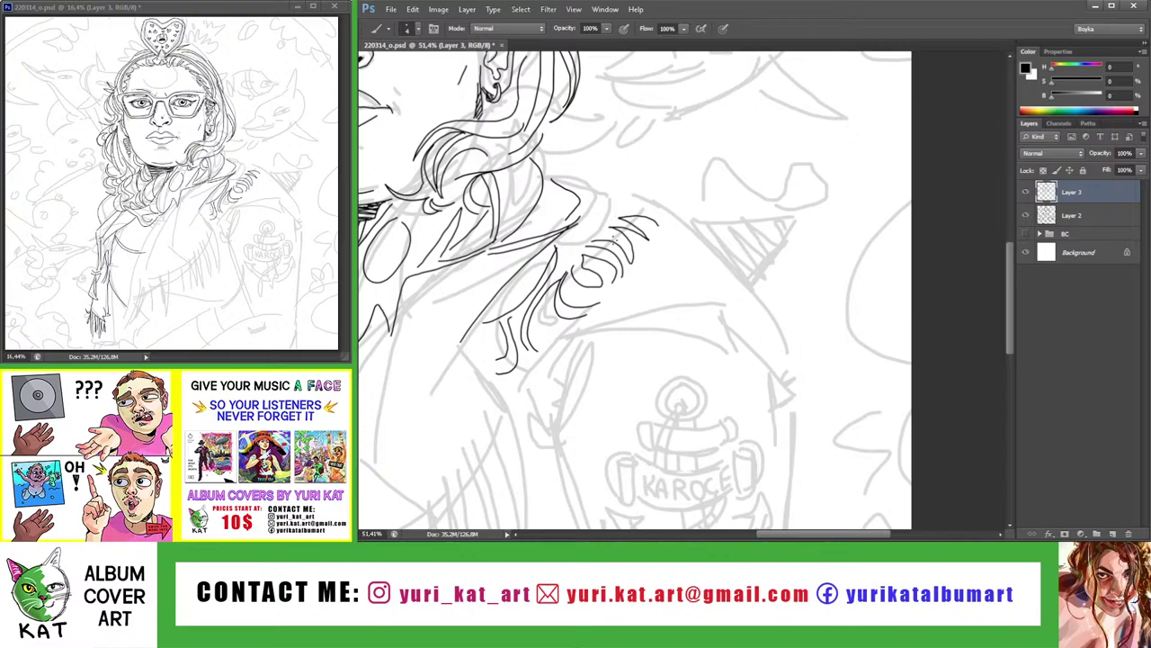
# Zoom back onto the shoulder and ink curling strands below the shoulder curve
pyautogui.hotkey('ctrl', '0')
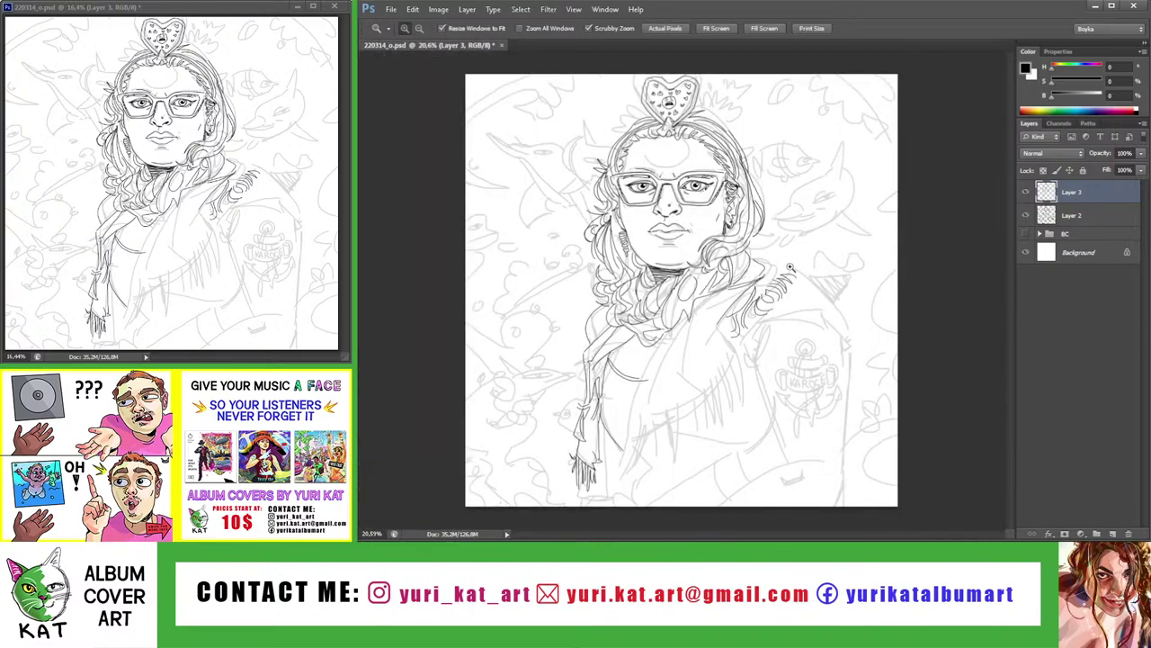
pyautogui.moveTo(789, 266); pyautogui.dragTo(837, 267)
pyautogui.moveTo(630, 270); pyautogui.dragTo(665, 270)
pyautogui.press('b')
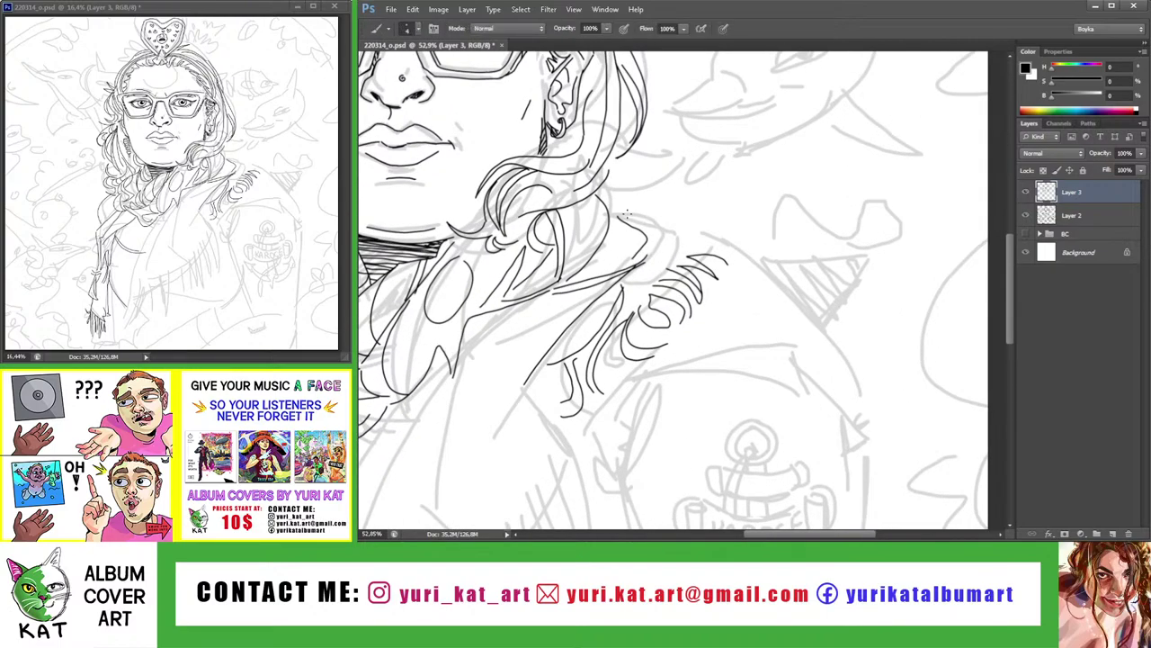
pyautogui.moveTo(626, 214)
pyautogui.mouseDown()
pyautogui.moveTo(669, 238)
pyautogui.moveTo(684, 266)
pyautogui.moveTo(630, 304)
pyautogui.mouseUp()
pyautogui.hotkey('ctrl', 'z')
pyautogui.moveTo(675, 259); pyautogui.dragTo(628, 301)
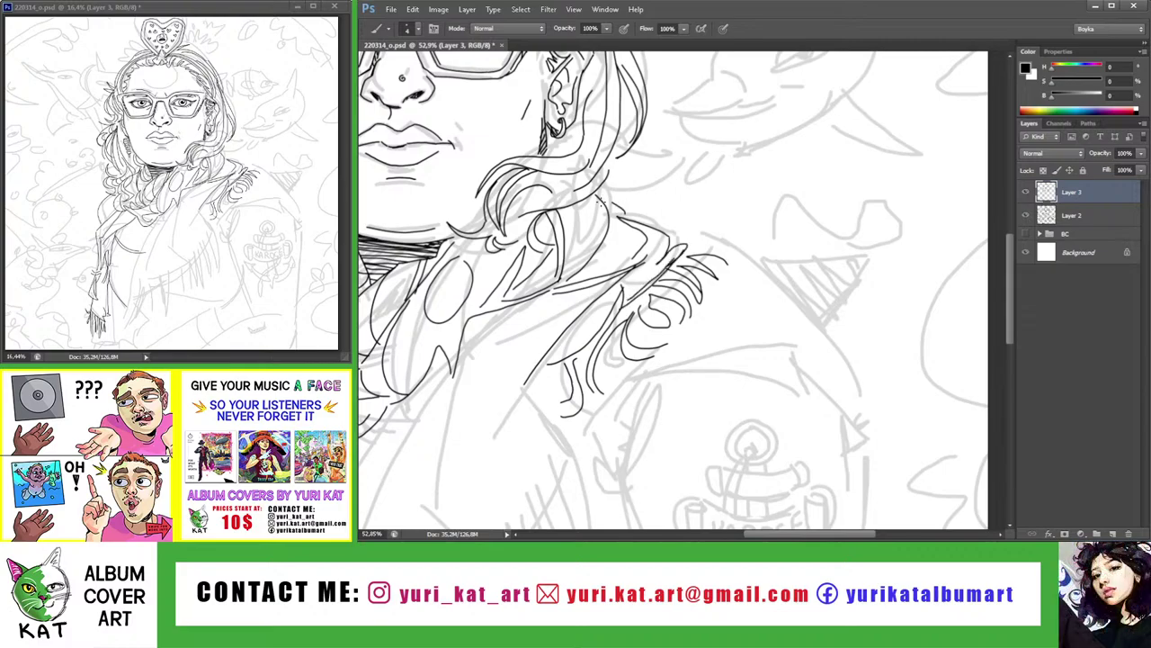
# Add one more strand on the shoulder, then zoom around to check the hair and scarf
pyautogui.press('z')
pyautogui.moveTo(599, 199); pyautogui.dragTo(539, 198)
pyautogui.moveTo(755, 259); pyautogui.dragTo(795, 259)
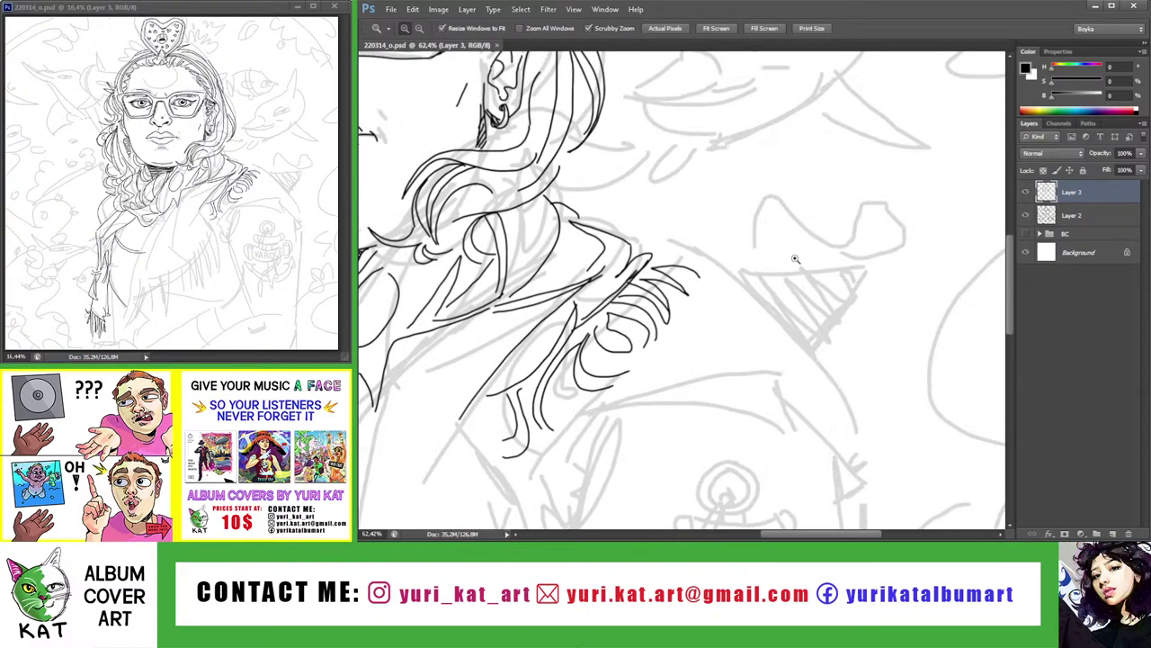
pyautogui.press('b')
pyautogui.moveTo(686, 223); pyautogui.dragTo(667, 259)
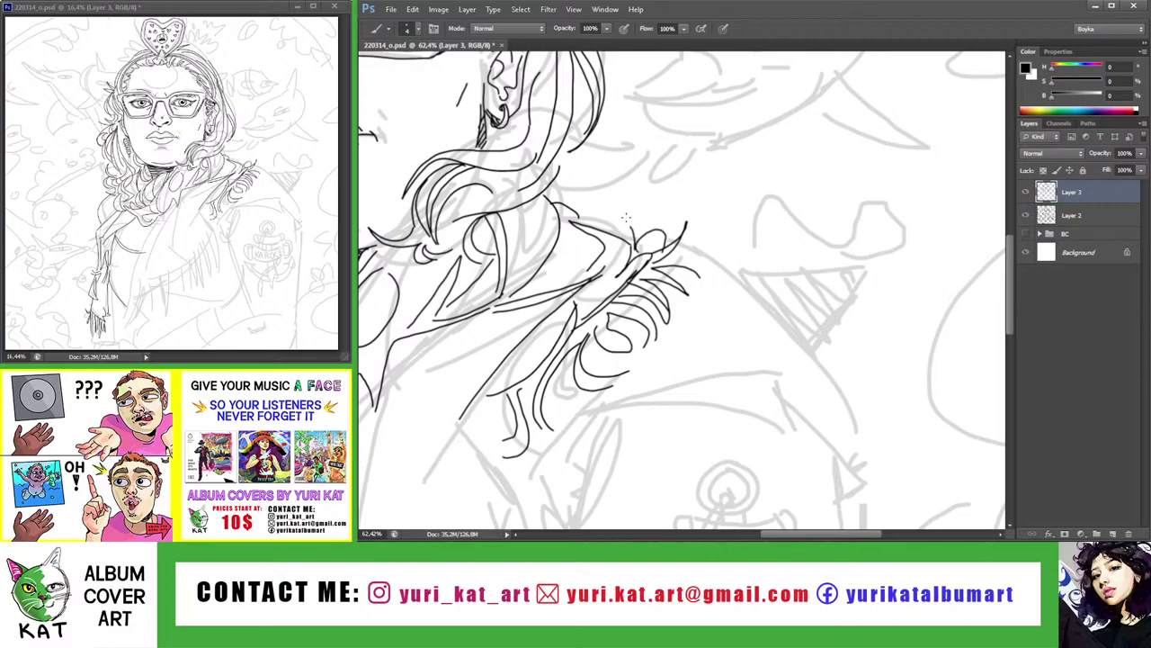
pyautogui.press('z')
pyautogui.moveTo(626, 216); pyautogui.dragTo(567, 221)
pyautogui.moveTo(684, 315); pyautogui.dragTo(709, 317)
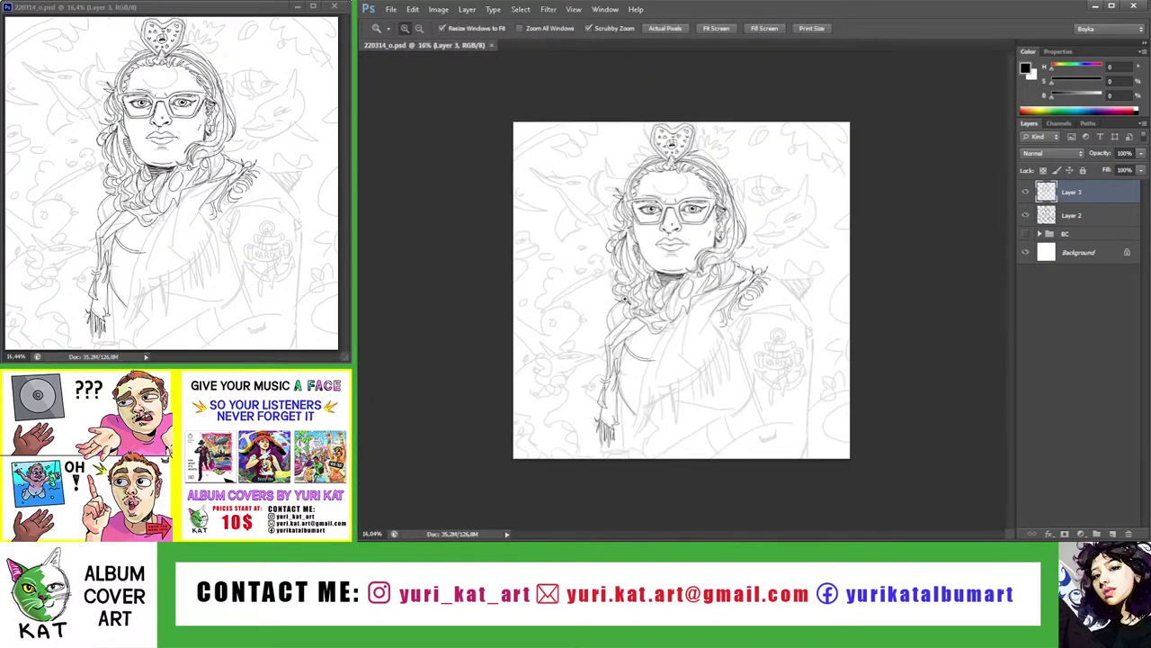
pyautogui.moveTo(625, 306); pyautogui.dragTo(674, 306)
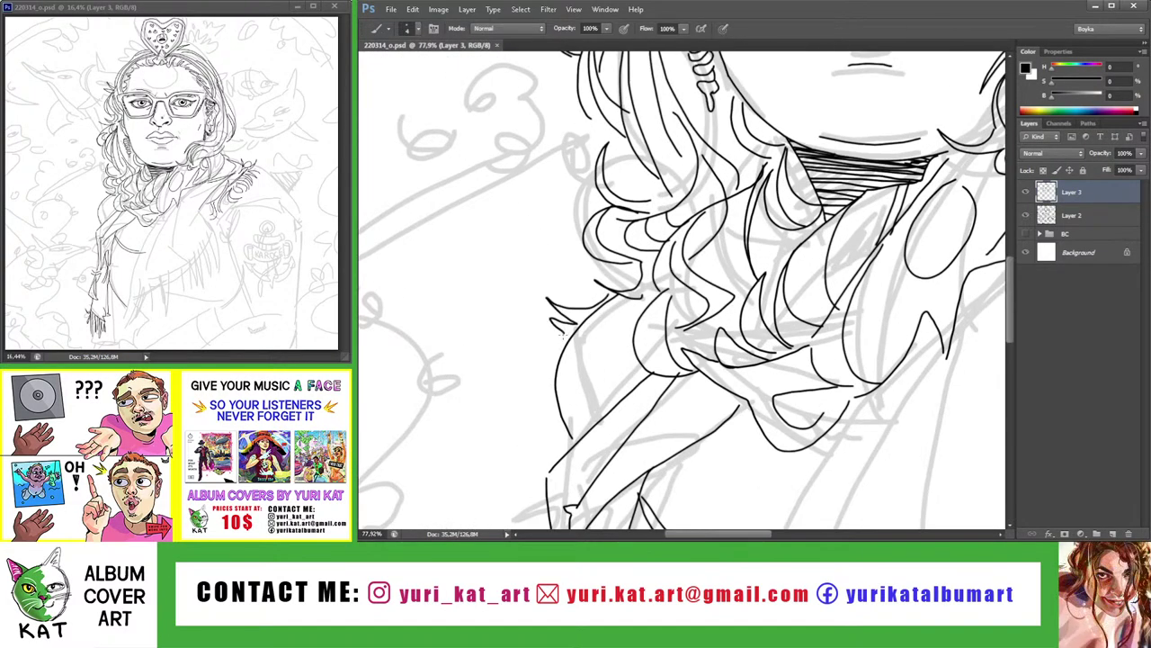
pyautogui.moveTo(582, 322); pyautogui.dragTo(519, 273)
pyautogui.moveTo(620, 288)
pyautogui.mouseDown()
pyautogui.moveTo(770, 326)
pyautogui.moveTo(785, 270)
pyautogui.moveTo(842, 243)
pyautogui.mouseUp()
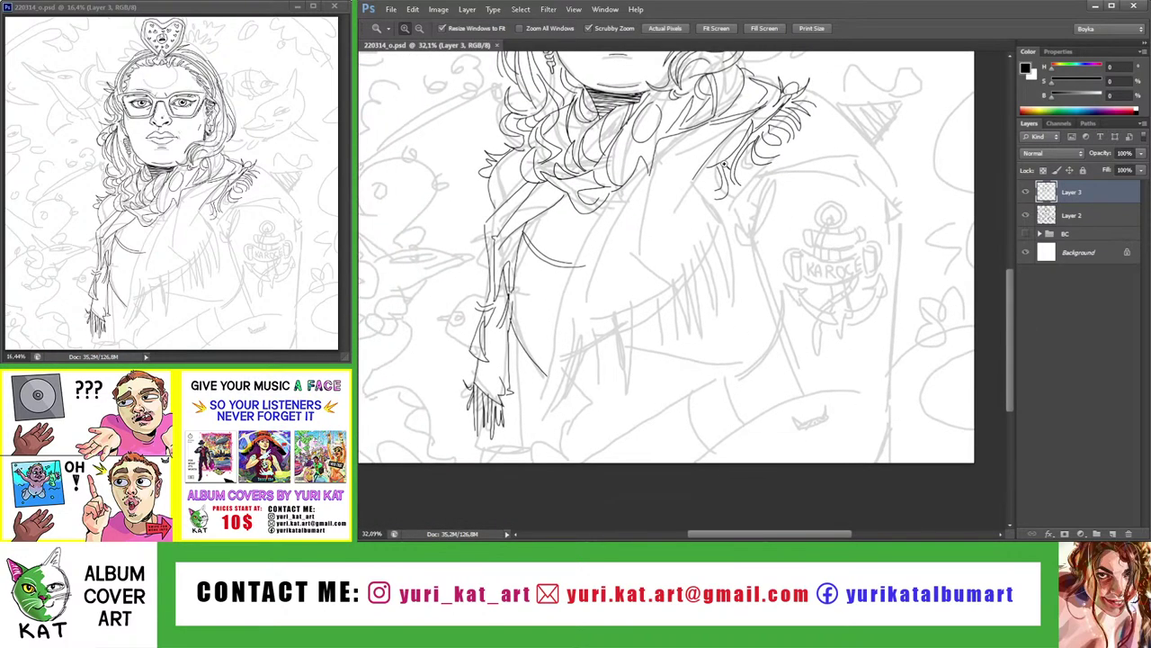
# Undo the stray hair and jacket strokes and start inking the scarf's jagged edge line
pyautogui.press('b')
pyautogui.moveTo(722, 164)
pyautogui.mouseDown()
pyautogui.moveTo(733, 165)
pyautogui.moveTo(681, 277)
pyautogui.moveTo(585, 383)
pyautogui.mouseUp()
pyautogui.hotkey('ctrl', 'z')
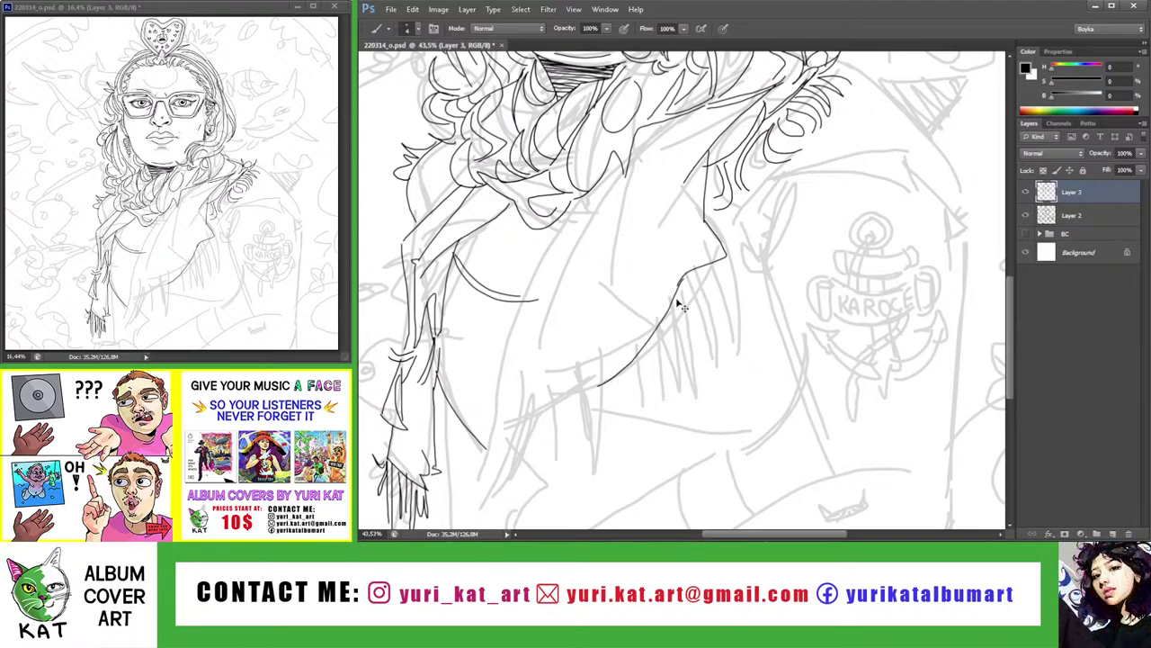
pyautogui.hotkey('ctrl', 'z')
pyautogui.moveTo(676, 290); pyautogui.dragTo(580, 402)
pyautogui.hotkey('ctrl', 'z')
pyautogui.scroll(2, 715, 279)
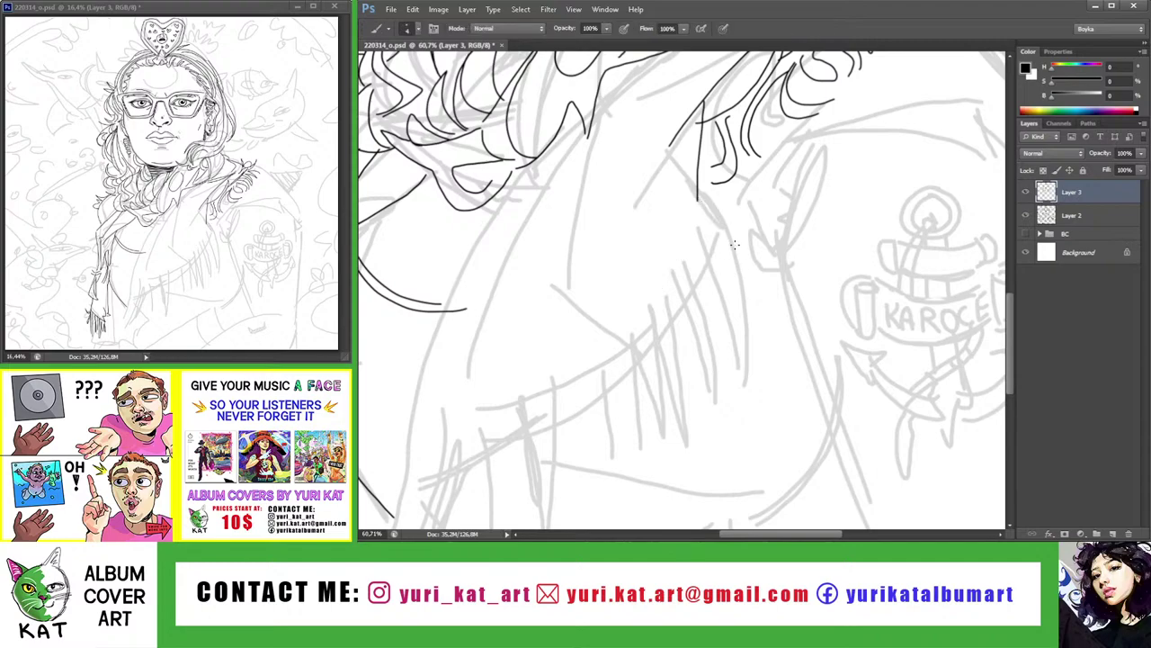
pyautogui.moveTo(697, 203)
pyautogui.mouseDown()
pyautogui.moveTo(719, 236)
pyautogui.moveTo(644, 343)
pyautogui.moveTo(689, 240)
pyautogui.moveTo(676, 262)
pyautogui.moveTo(698, 252)
pyautogui.moveTo(634, 270)
pyautogui.moveTo(551, 311)
pyautogui.moveTo(532, 333)
pyautogui.mouseUp()
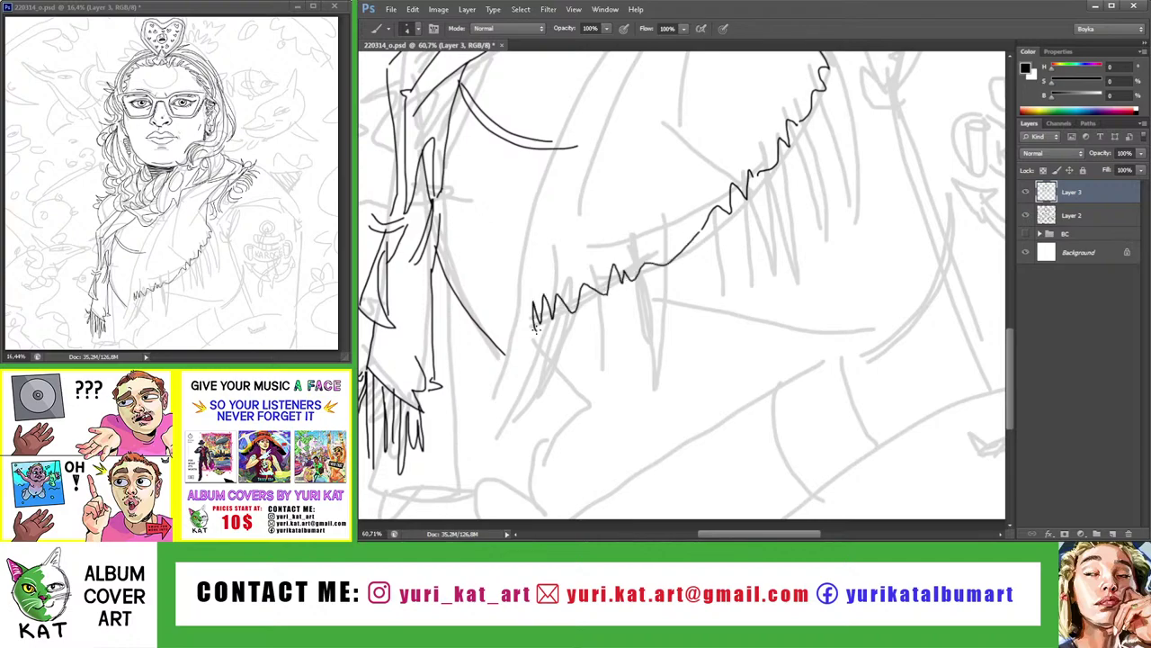
pyautogui.press('z')
pyautogui.hotkey('ctrl', '0')
pyautogui.moveTo(666, 412); pyautogui.dragTo(710, 412)
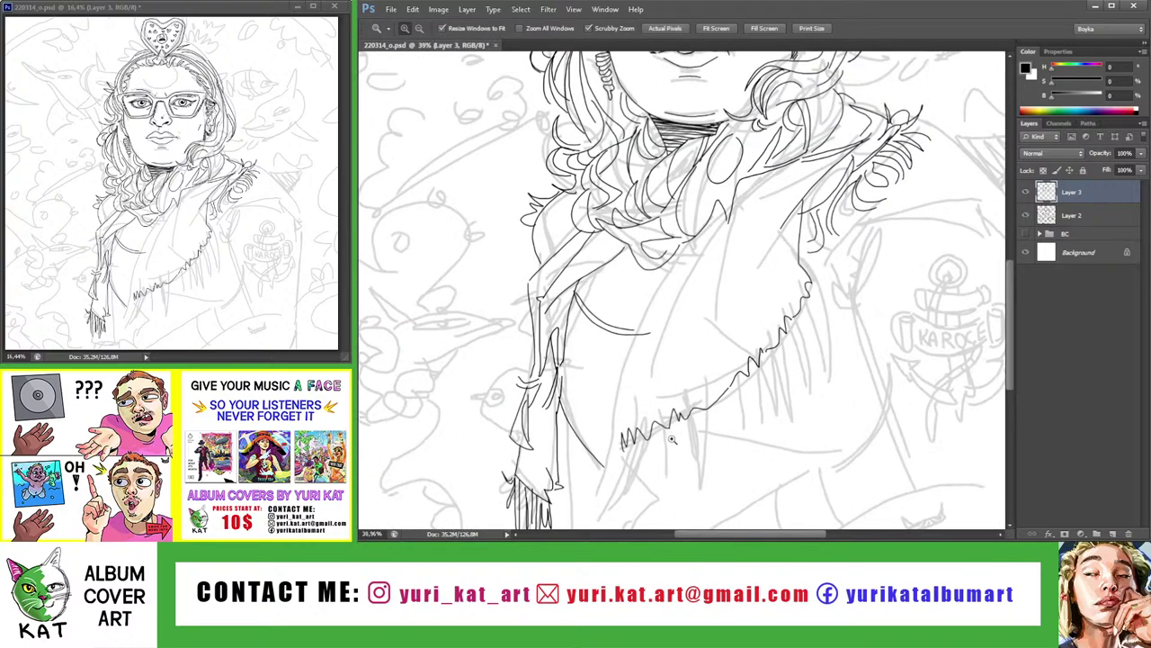
pyautogui.press('b')
# Redraw the zigzag scarf hem as shorter curved strokes across the jacket
pyautogui.hotkey('ctrl', 'z')
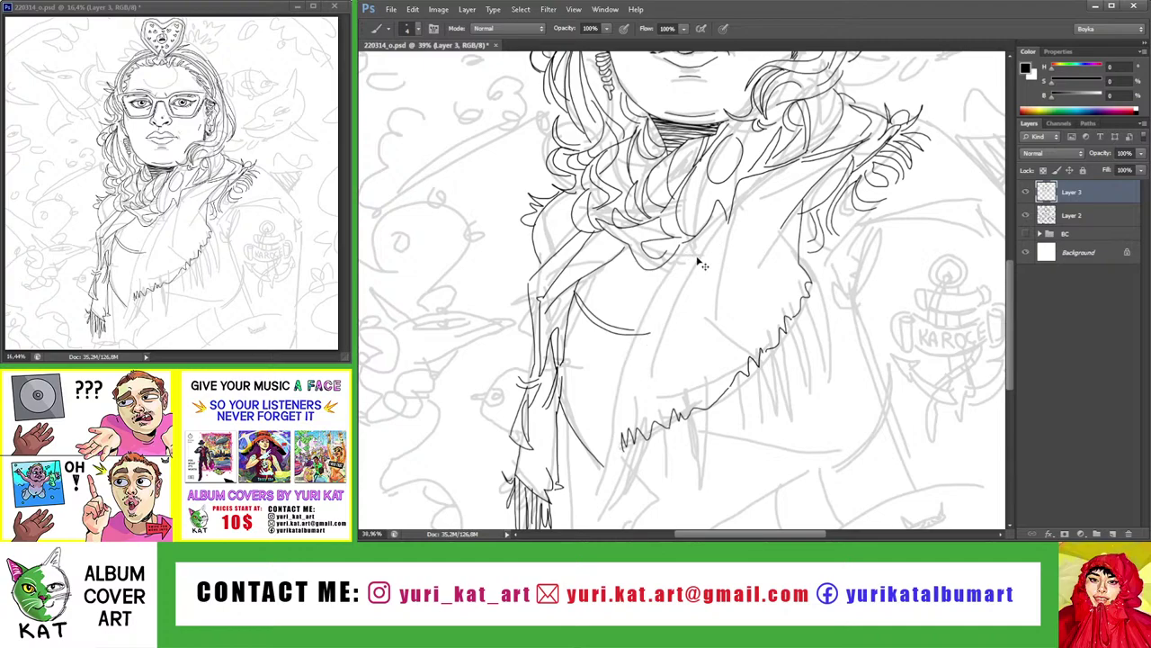
pyautogui.moveTo(725, 226); pyautogui.dragTo(629, 403)
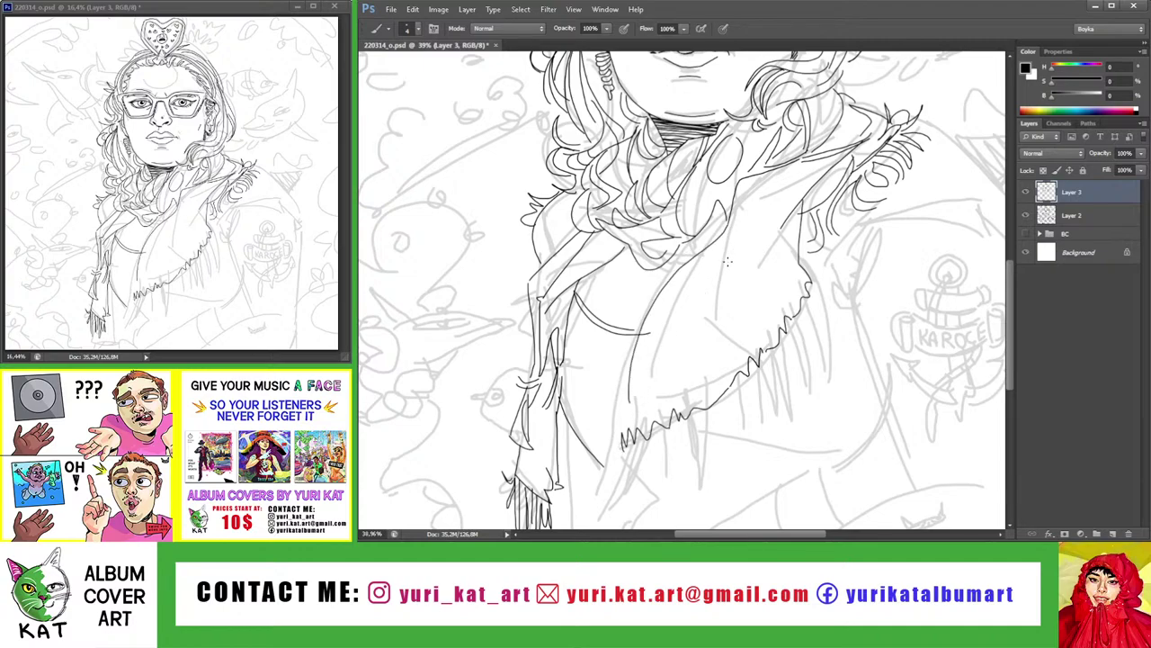
pyautogui.hotkey('ctrl', 'z')
pyautogui.moveTo(718, 243); pyautogui.dragTo(692, 381)
pyautogui.moveTo(635, 334); pyautogui.dragTo(615, 440)
pyautogui.hotkey('ctrl', 'z')
pyautogui.moveTo(628, 369)
pyautogui.mouseDown()
pyautogui.moveTo(620, 450)
pyautogui.moveTo(756, 424)
pyautogui.mouseUp()
pyautogui.press('z')
pyautogui.press('b')
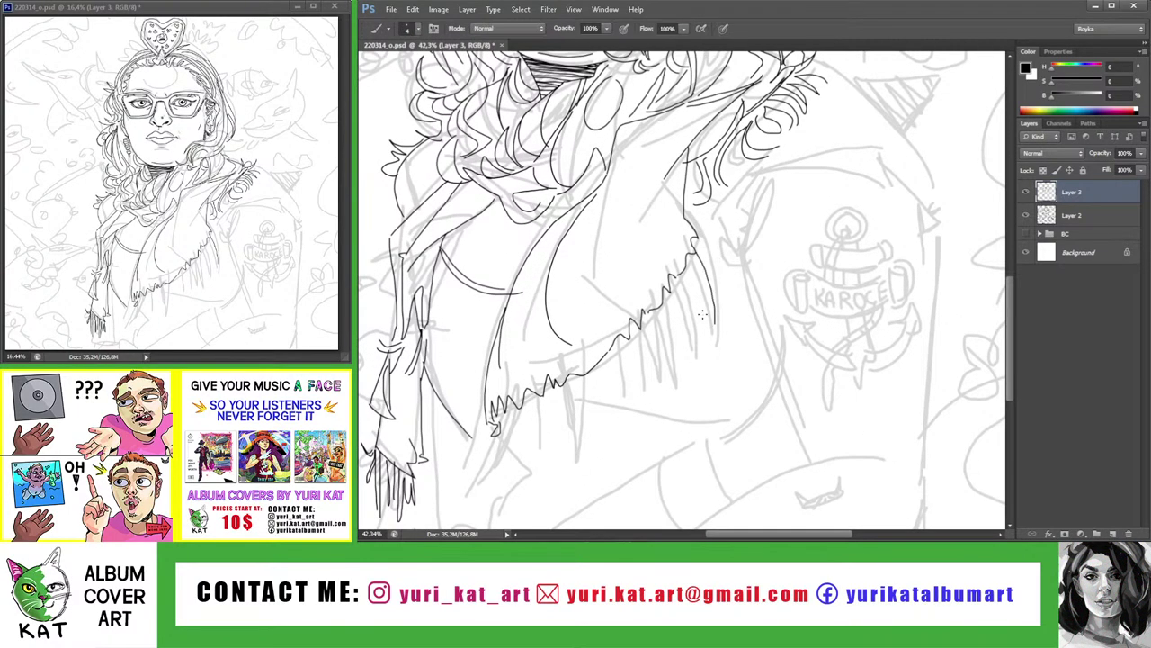
pyautogui.moveTo(695, 241); pyautogui.dragTo(717, 320)
# Draw the first vertical fringe strands hanging from the right end of the scarf edge
pyautogui.moveTo(696, 260); pyautogui.dragTo(700, 342)
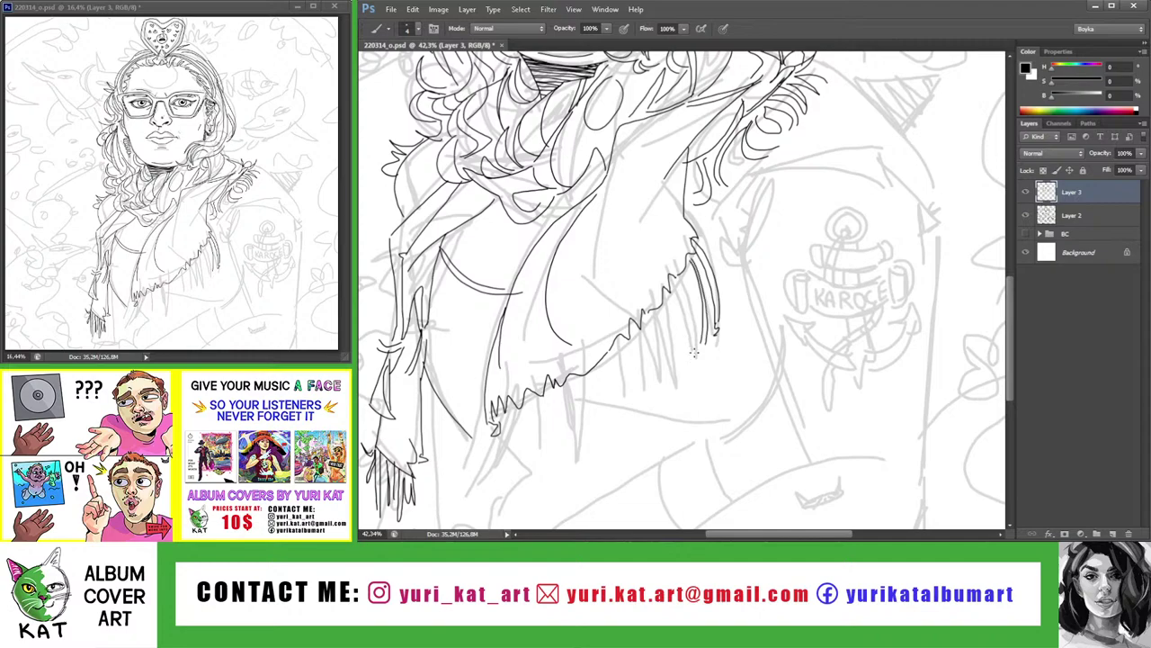
pyautogui.moveTo(685, 276)
pyautogui.mouseDown()
pyautogui.moveTo(676, 349)
pyautogui.moveTo(694, 340)
pyautogui.mouseUp()
pyautogui.moveTo(699, 267); pyautogui.dragTo(667, 363)
pyautogui.moveTo(679, 300)
pyautogui.mouseDown()
pyautogui.moveTo(674, 362)
pyautogui.moveTo(644, 388)
pyautogui.moveTo(659, 385)
pyautogui.moveTo(662, 351)
pyautogui.moveTo(630, 394)
pyautogui.mouseUp()
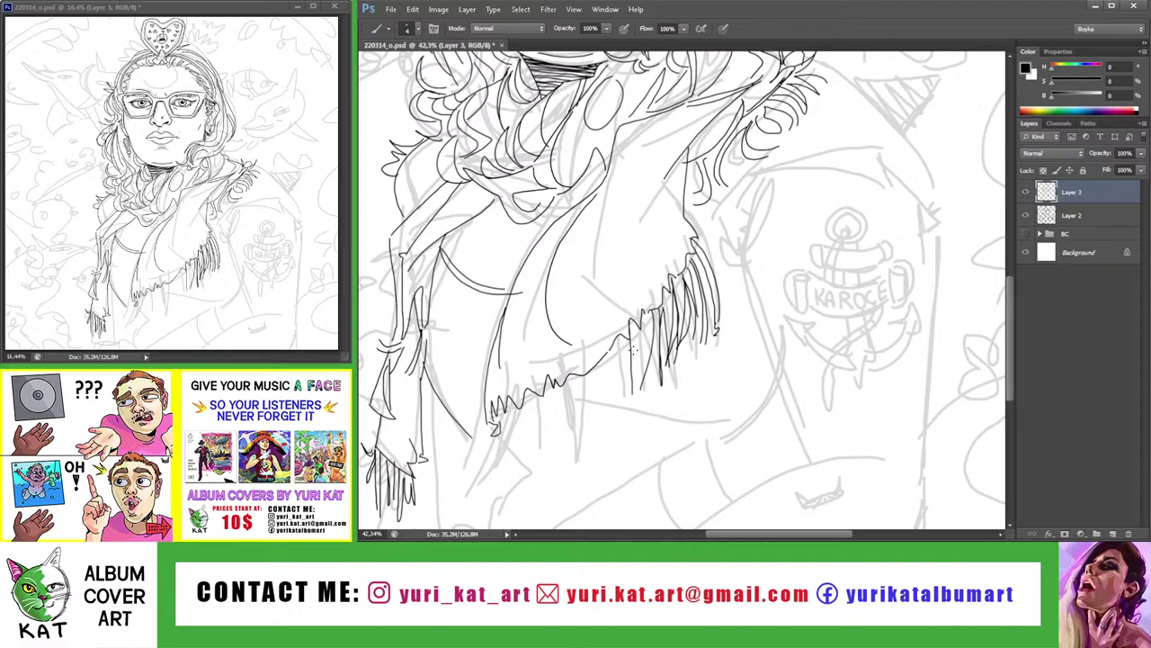
pyautogui.moveTo(642, 322); pyautogui.dragTo(631, 388)
pyautogui.hotkey('ctrl', 'z')
pyautogui.moveTo(642, 324); pyautogui.dragTo(644, 395)
# Continue the fringe strands leftward along the scarf's lower edge, then zoom out to review
pyautogui.moveTo(619, 340); pyautogui.dragTo(612, 412)
pyautogui.moveTo(627, 343); pyautogui.dragTo(619, 414)
pyautogui.moveTo(596, 369); pyautogui.dragTo(590, 435)
pyautogui.moveTo(603, 368); pyautogui.dragTo(596, 430)
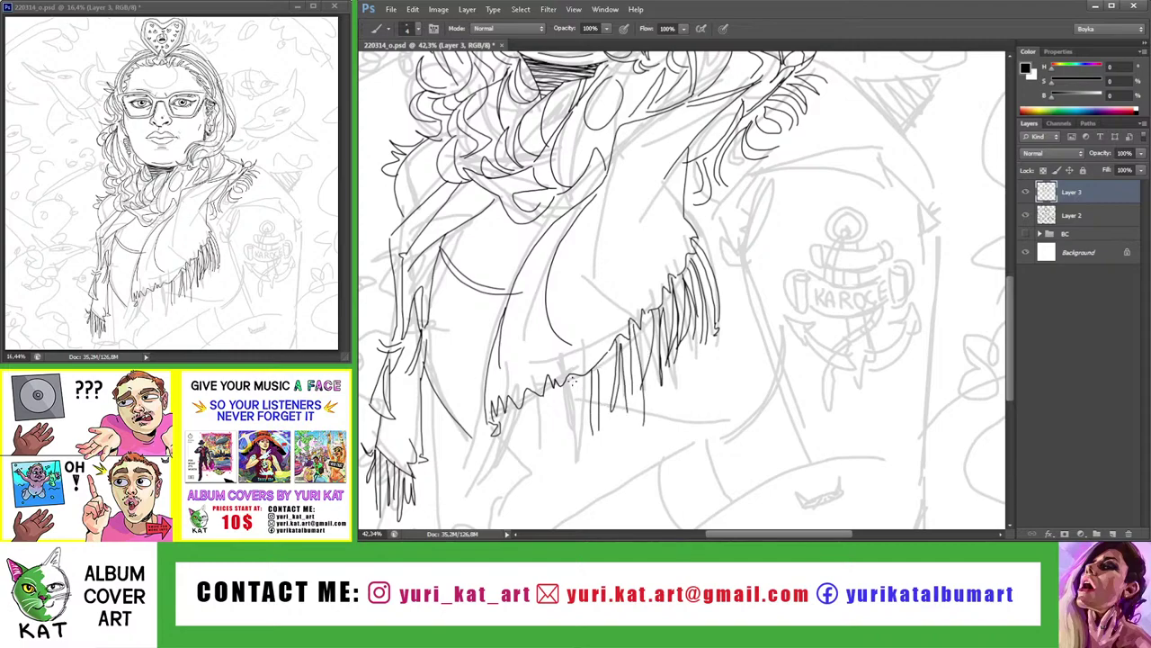
pyautogui.moveTo(564, 375); pyautogui.dragTo(558, 437)
pyautogui.moveTo(576, 374)
pyautogui.mouseDown()
pyautogui.moveTo(579, 452)
pyautogui.moveTo(548, 466)
pyautogui.mouseUp()
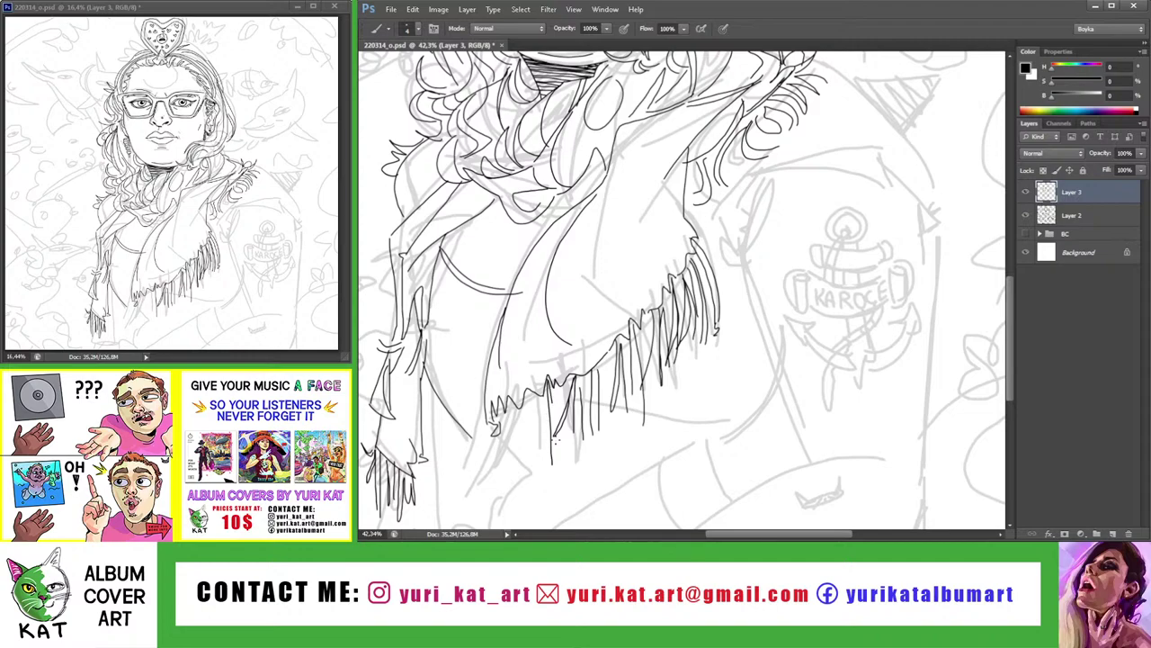
pyautogui.moveTo(560, 403)
pyautogui.mouseDown()
pyautogui.moveTo(552, 455)
pyautogui.moveTo(522, 447)
pyautogui.mouseUp()
pyautogui.moveTo(544, 397)
pyautogui.mouseDown()
pyautogui.moveTo(537, 445)
pyautogui.moveTo(509, 459)
pyautogui.mouseUp()
pyautogui.moveTo(507, 413)
pyautogui.mouseDown()
pyautogui.moveTo(482, 481)
pyautogui.moveTo(493, 438)
pyautogui.mouseUp()
pyautogui.press('z')
pyautogui.moveTo(751, 427); pyautogui.dragTo(473, 352)
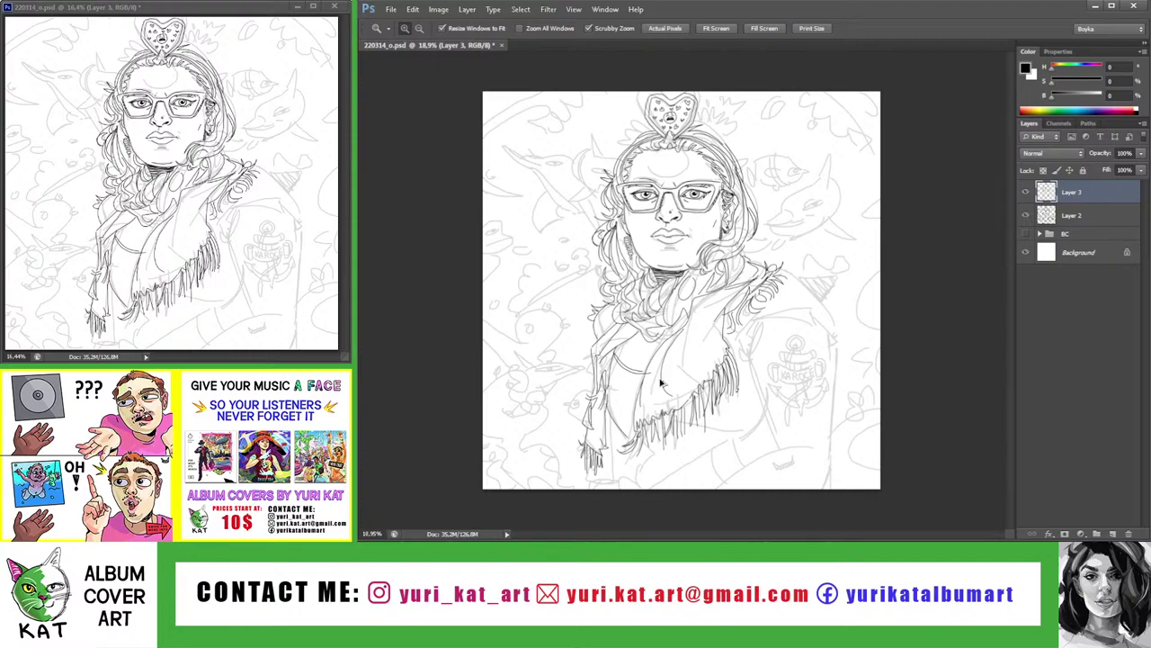
# Ink a couple more lines on the lower scarf
pyautogui.moveTo(635, 439); pyautogui.dragTo(683, 441)
pyautogui.press('b')
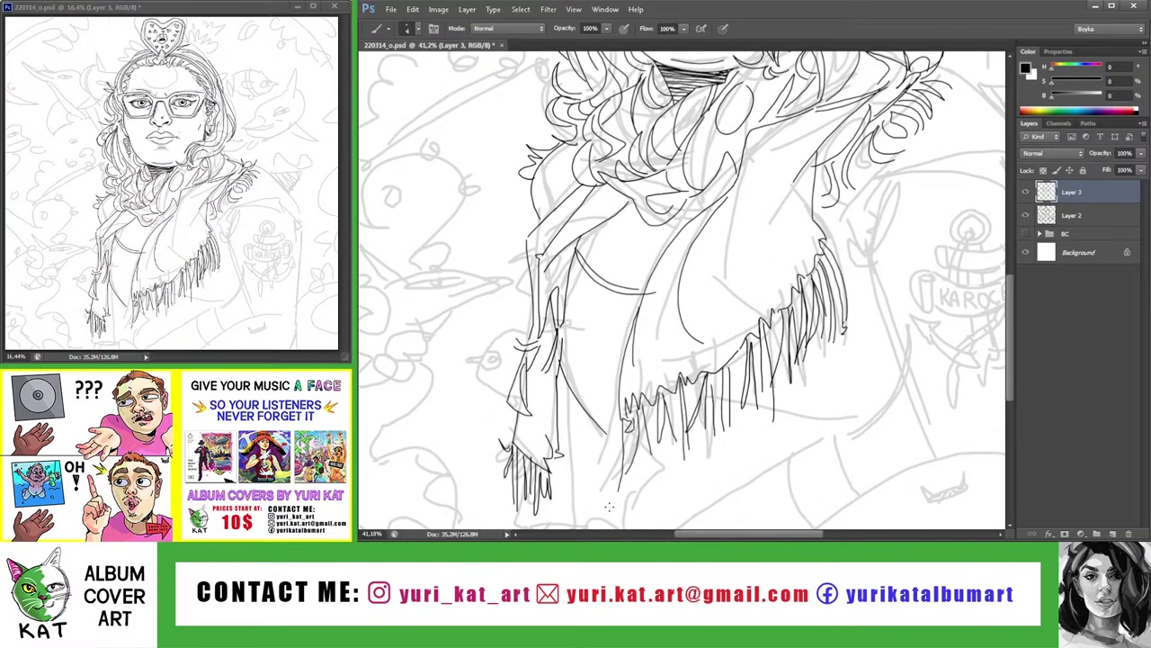
pyautogui.press('z')
pyautogui.moveTo(617, 479); pyautogui.dragTo(540, 467)
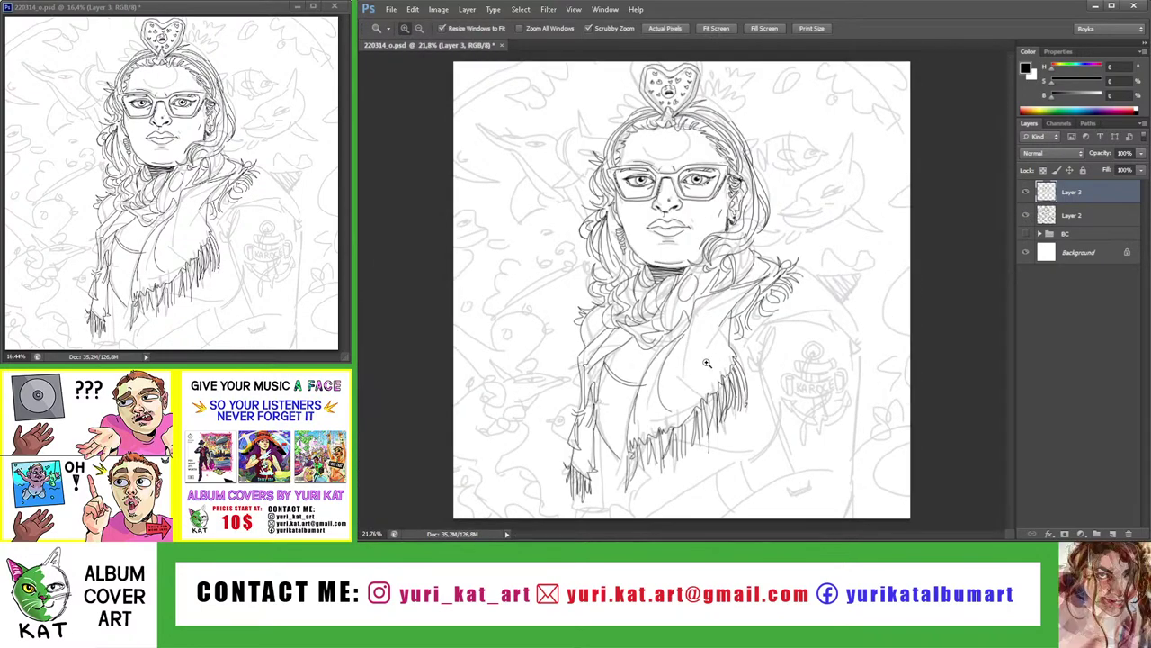
pyautogui.moveTo(629, 345); pyautogui.dragTo(679, 344)
pyautogui.press('b')
pyautogui.moveTo(642, 388); pyautogui.dragTo(683, 370)
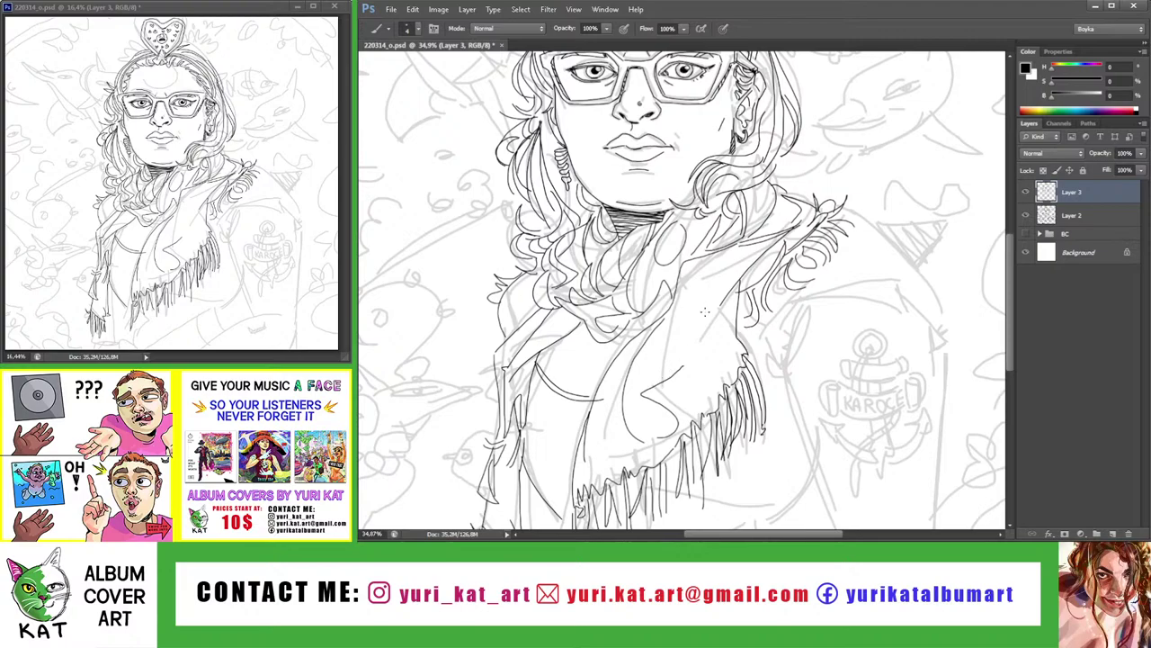
pyautogui.moveTo(698, 297)
pyautogui.mouseDown()
pyautogui.moveTo(720, 373)
pyautogui.moveTo(740, 357)
pyautogui.mouseUp()
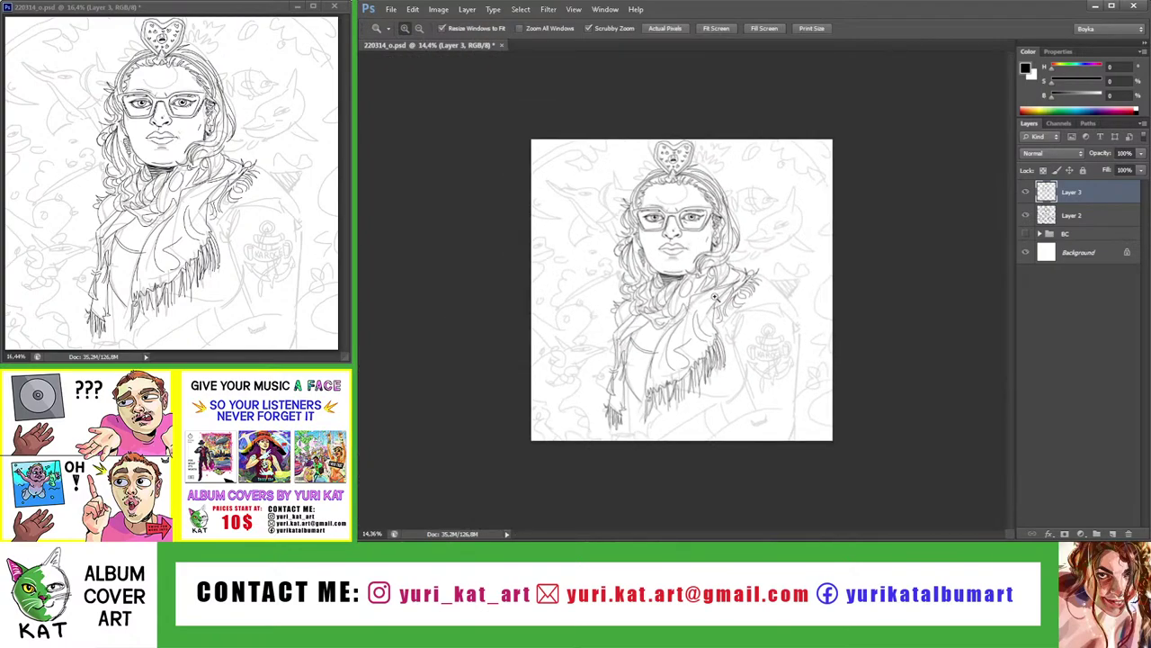
# Draw a curved line on the jacket and a diagonal line on the jacket front
pyautogui.moveTo(719, 324); pyautogui.dragTo(725, 322)
pyautogui.press('b')
pyautogui.moveTo(713, 266); pyautogui.dragTo(738, 353)
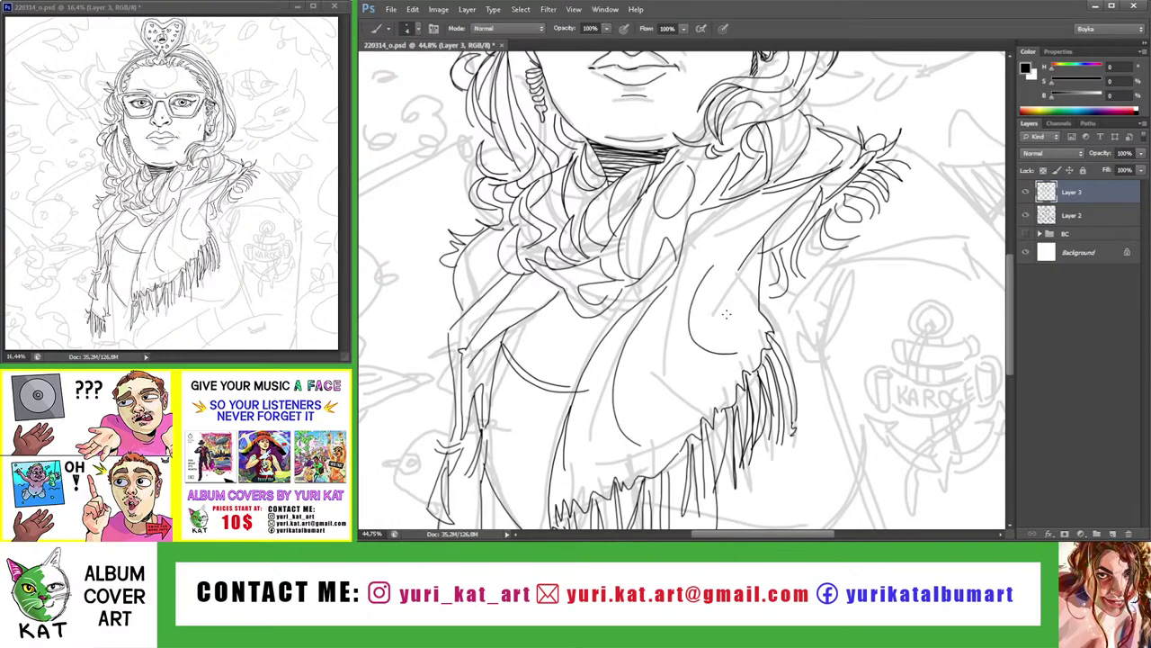
pyautogui.press('z')
pyautogui.moveTo(590, 317)
pyautogui.mouseDown()
pyautogui.moveTo(560, 310)
pyautogui.moveTo(630, 341)
pyautogui.mouseUp()
pyautogui.press('b')
pyautogui.moveTo(559, 348); pyautogui.dragTo(534, 436)
pyautogui.hotkey('ctrl', 'z')
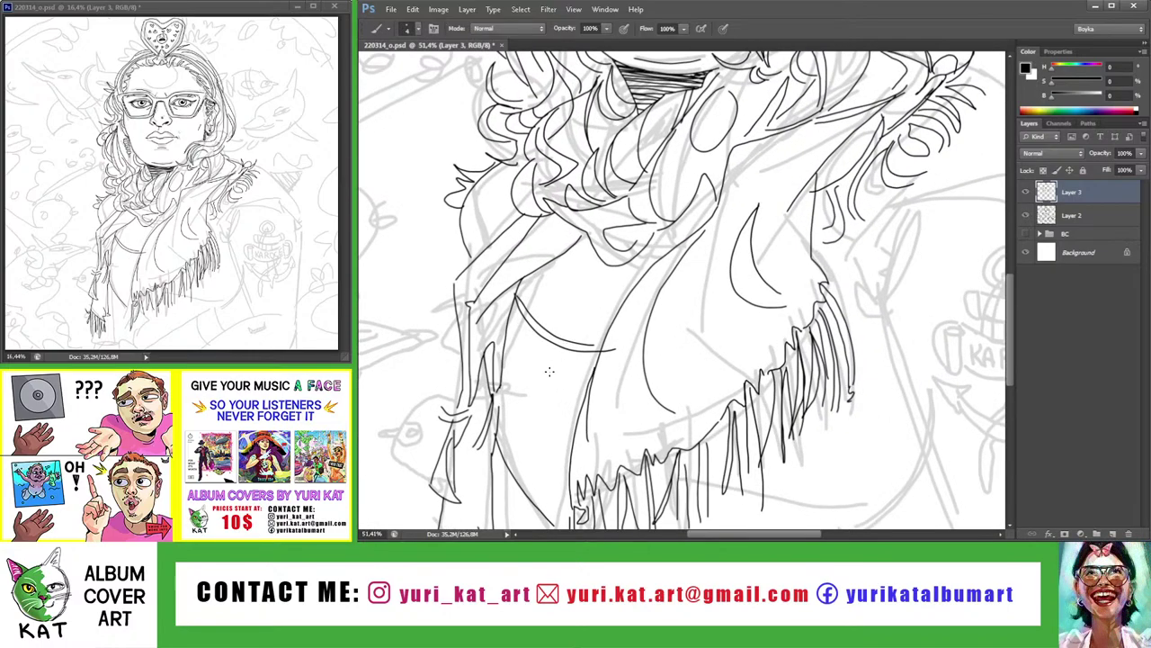
pyautogui.moveTo(557, 354); pyautogui.dragTo(536, 416)
# Zoom out and inspect the figure around the anchor tattoo
pyautogui.press('z')
pyautogui.moveTo(501, 364); pyautogui.dragTo(477, 382)
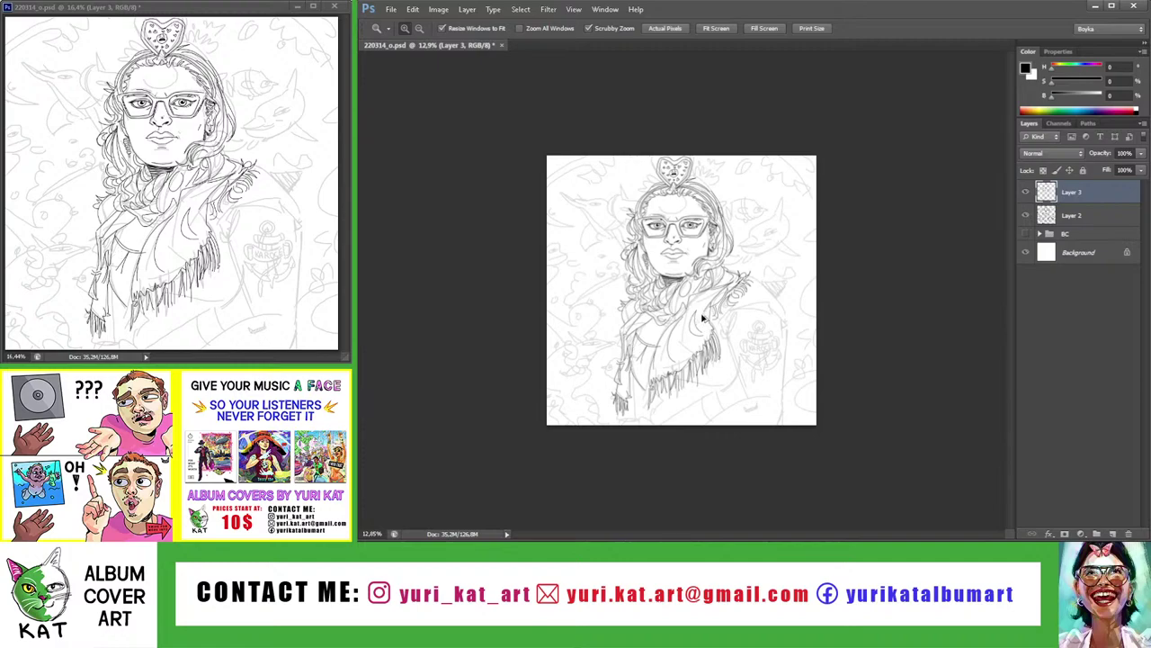
pyautogui.click(774, 318)
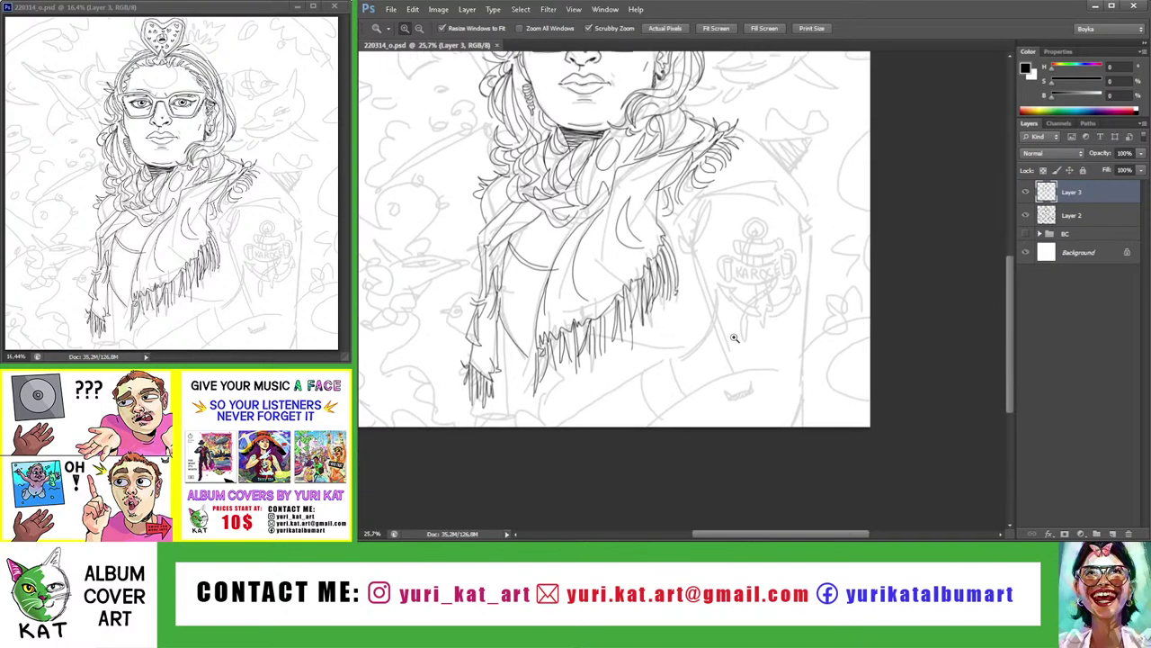
pyautogui.click(747, 343)
pyautogui.moveTo(747, 343)
pyautogui.mouseDown()
pyautogui.moveTo(696, 312)
pyautogui.moveTo(728, 312)
pyautogui.mouseUp()
# Remove the lower fringe strokes and draw a curved line left of the arc
pyautogui.press('b')
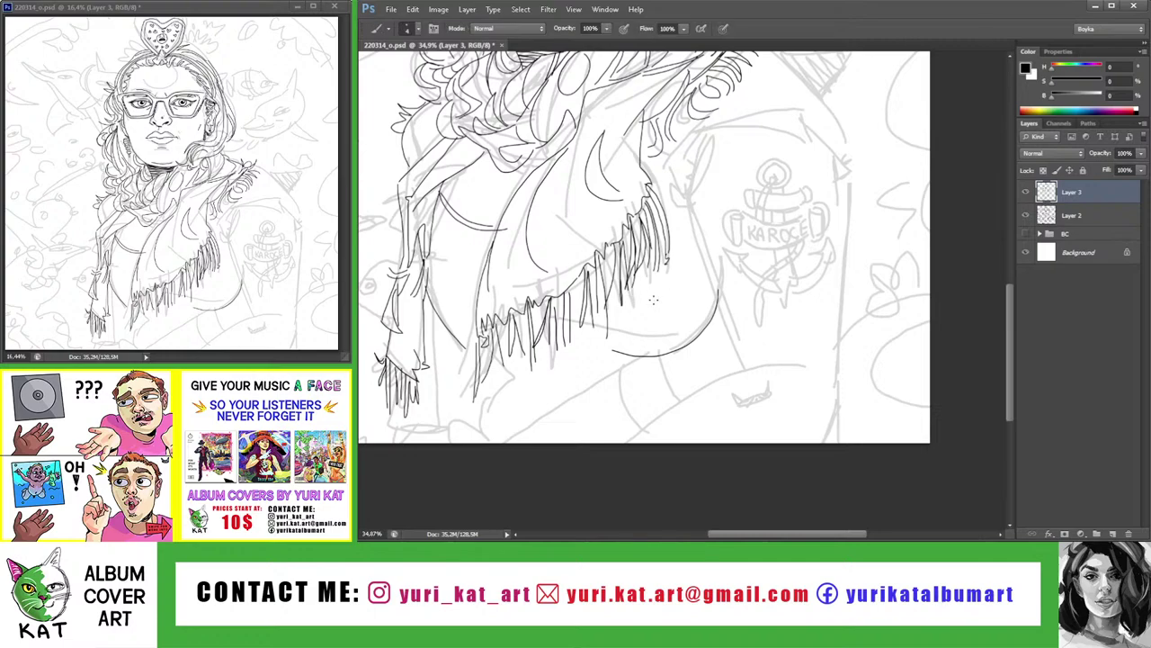
pyautogui.hotkey('ctrl', 'z')
pyautogui.moveTo(665, 274); pyautogui.dragTo(652, 346)
pyautogui.hotkey('ctrl', 'z')
pyautogui.hotkey('ctrl', 'z')
pyautogui.moveTo(695, 237); pyautogui.dragTo(679, 308)
pyautogui.hotkey('ctrl', 'z')
pyautogui.moveTo(694, 236); pyautogui.dragTo(679, 308)
# Redraw a longer stroke along the left arc under the scarf fringe
pyautogui.scroll(2, 693, 325)
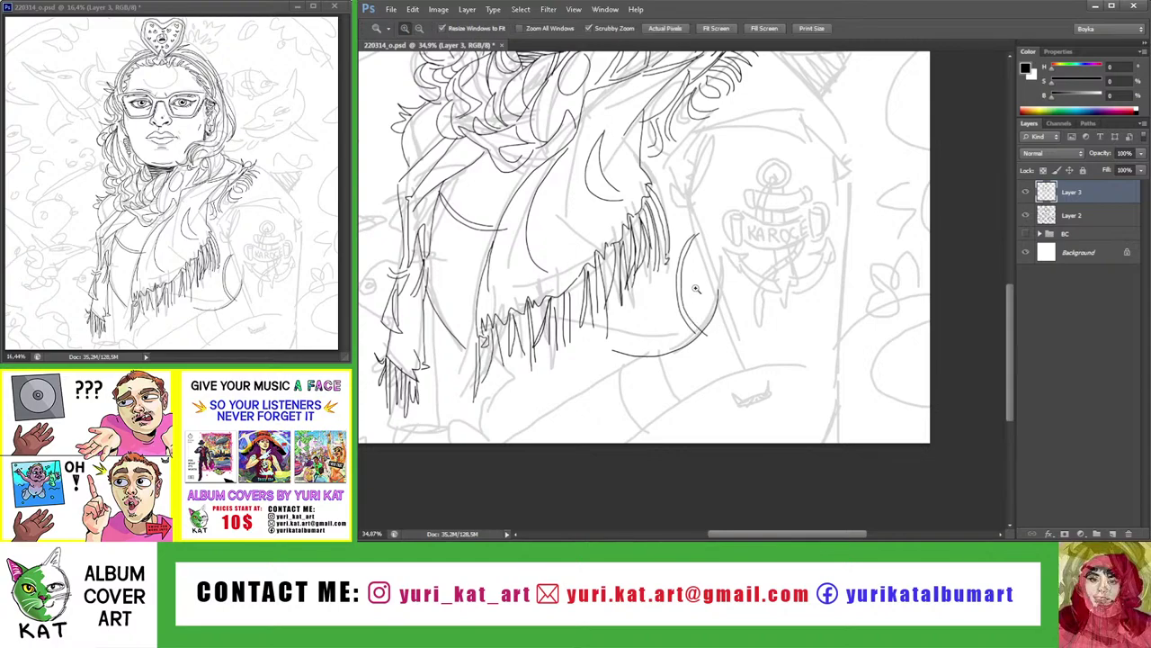
pyautogui.scroll(-3, 694, 325)
pyautogui.scroll(4, 691, 203)
pyautogui.moveTo(691, 168); pyautogui.dragTo(685, 382)
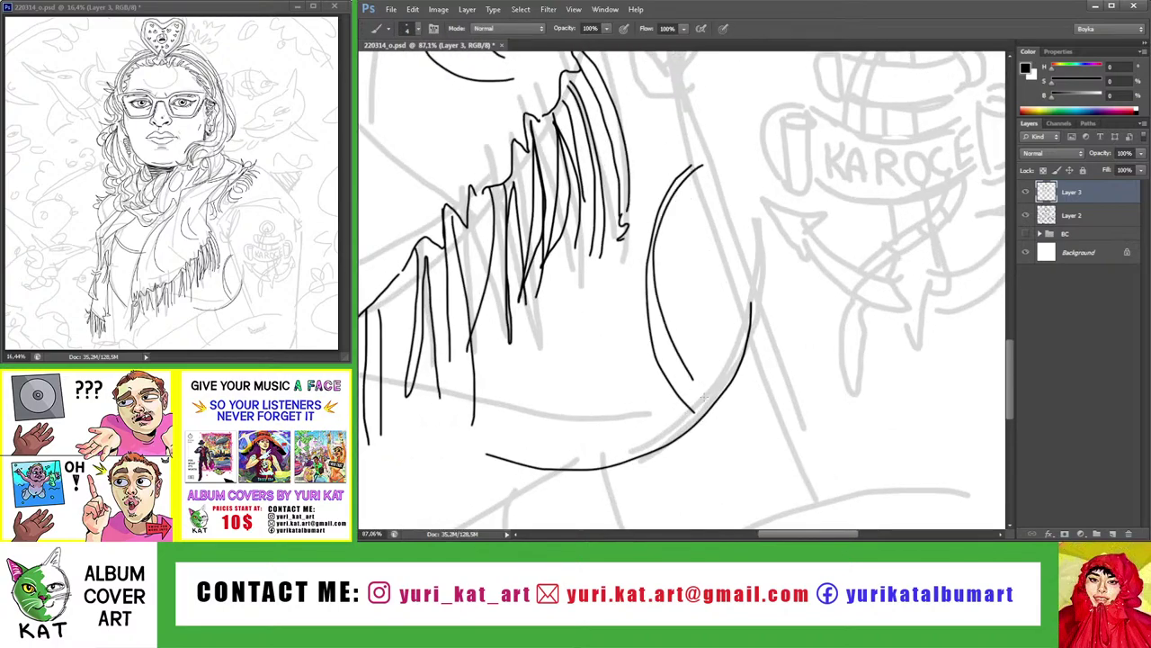
pyautogui.hotkey('ctrl', 'z')
pyautogui.moveTo(690, 177); pyautogui.dragTo(694, 405)
pyautogui.scroll(-3, 715, 267)
pyautogui.scroll(-3, 715, 267)
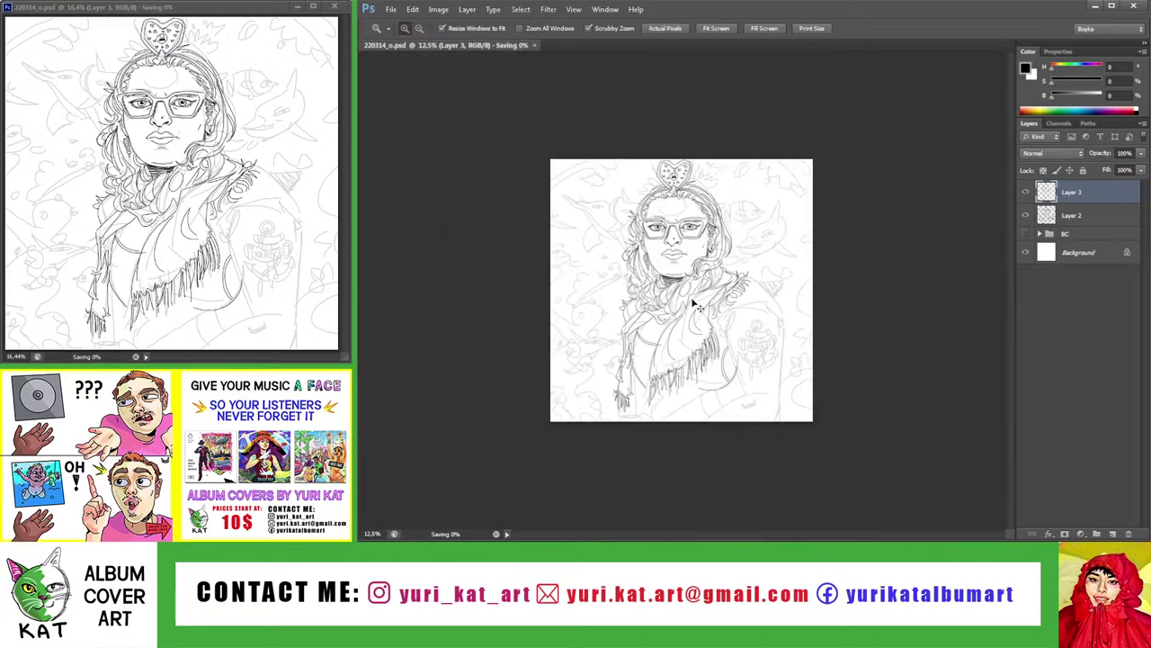
pyautogui.scroll(2, 710, 364)
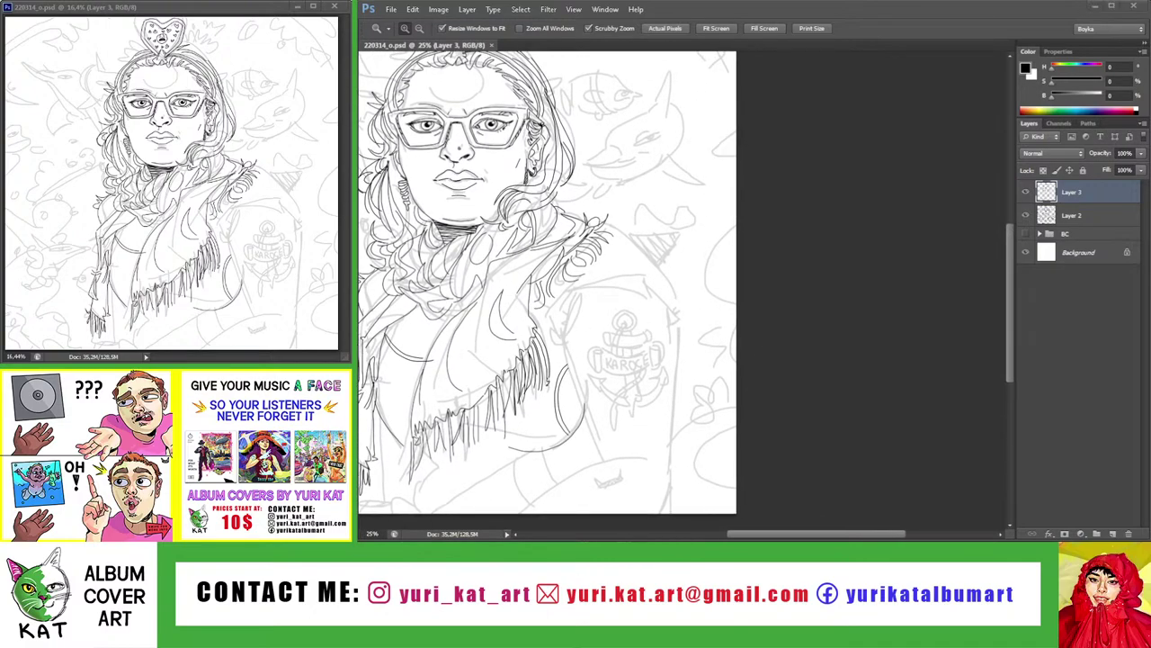
# Try a short line on the jacket near the shoulder, then undo it
pyautogui.moveTo(568, 318); pyautogui.dragTo(608, 297)
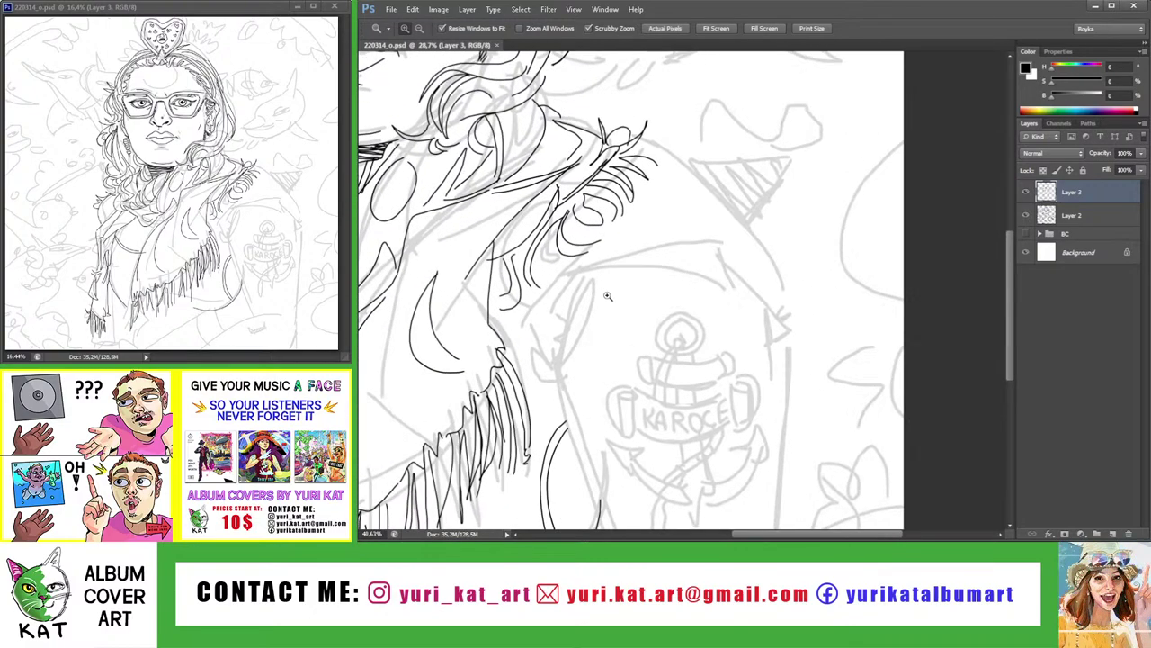
pyautogui.press('b')
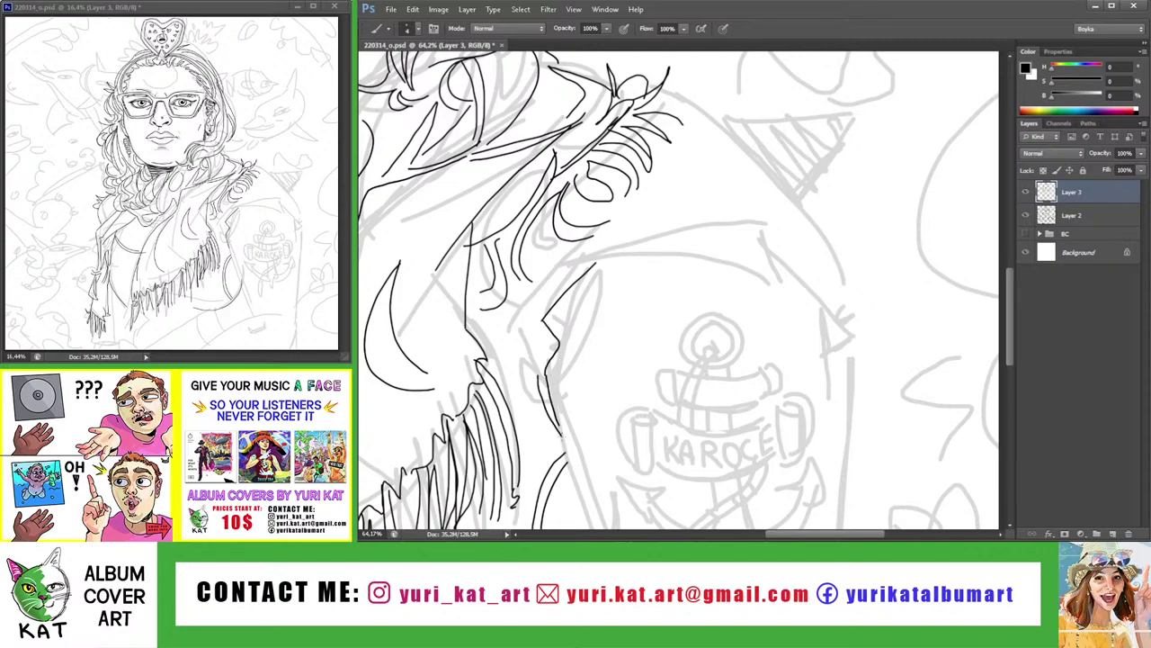
pyautogui.moveTo(545, 405)
pyautogui.mouseDown()
pyautogui.moveTo(533, 369)
pyautogui.moveTo(561, 425)
pyautogui.mouseUp()
pyautogui.hotkey('ctrl', 'z')
pyautogui.moveTo(529, 387)
pyautogui.mouseDown()
pyautogui.moveTo(558, 428)
pyautogui.moveTo(544, 416)
pyautogui.mouseUp()
pyautogui.hotkey('ctrl', 'z')
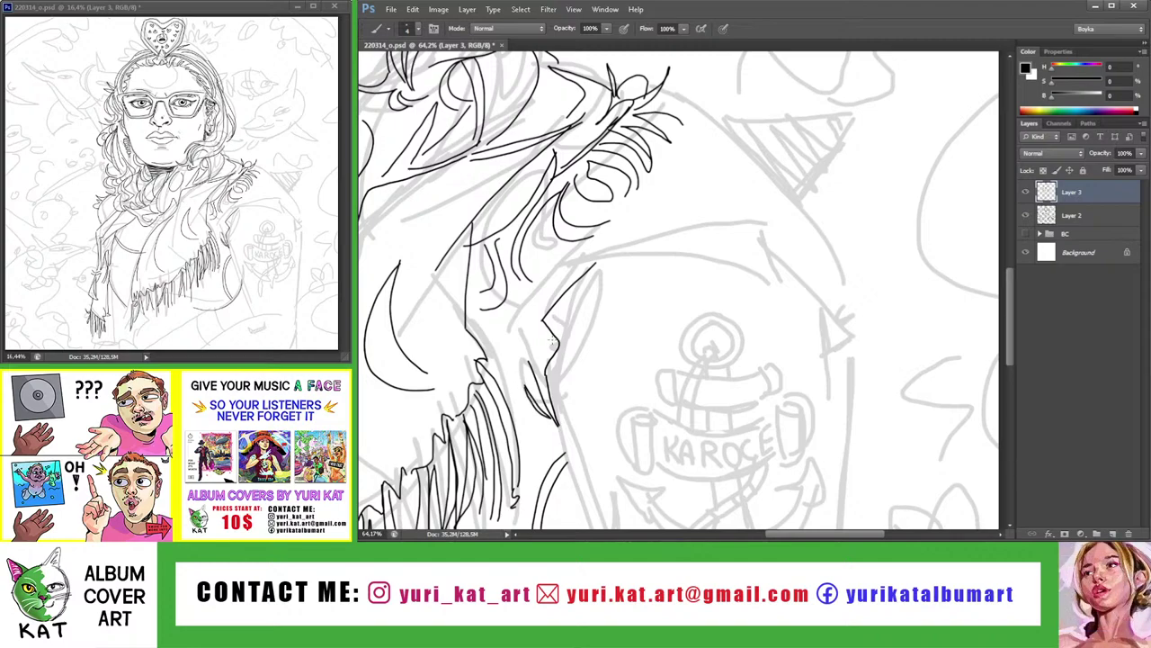
pyautogui.moveTo(552, 340); pyautogui.dragTo(583, 342)
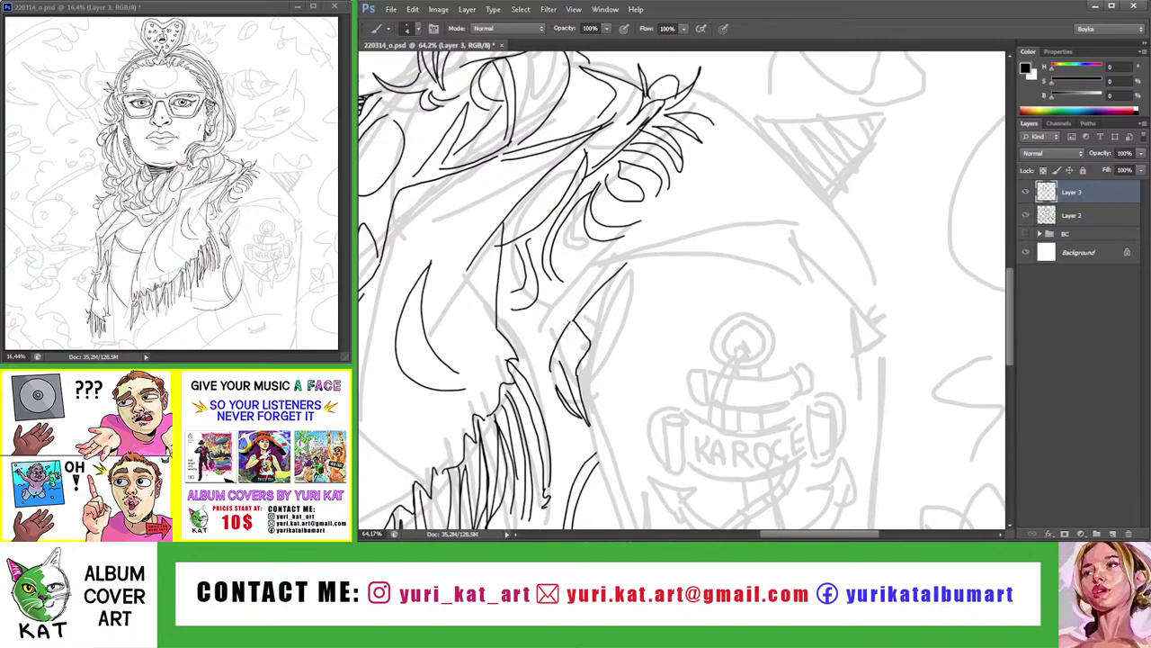
pyautogui.moveTo(557, 378); pyautogui.dragTo(529, 389)
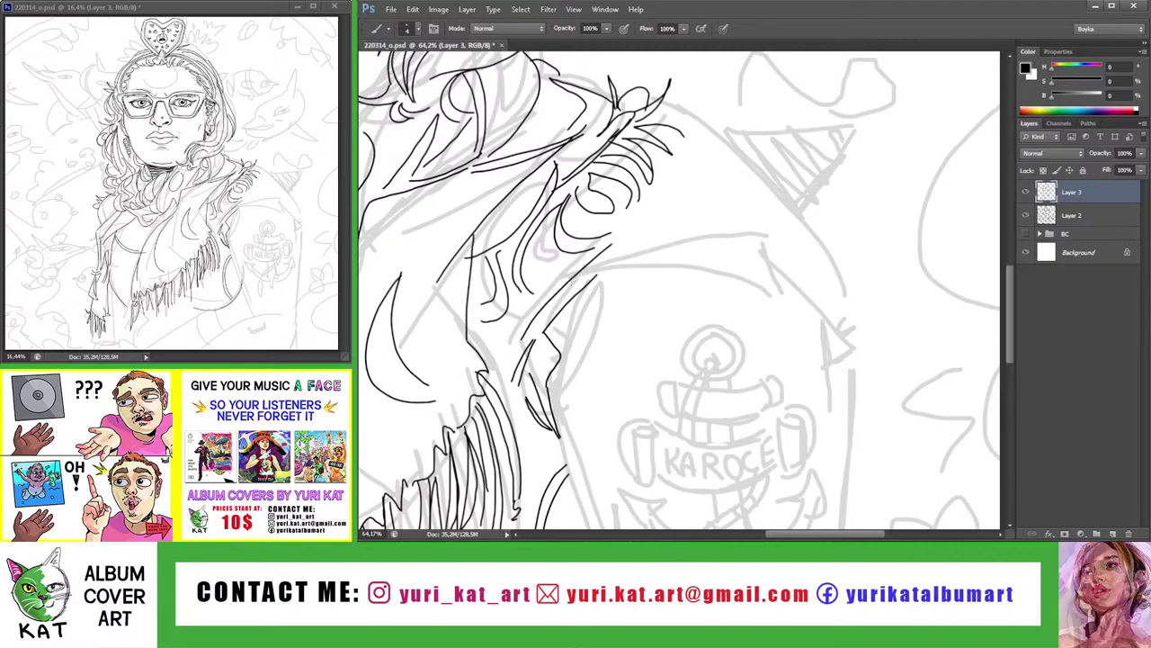
# Ink the long curved shoulder outline, redrawing it several times to lengthen it
pyautogui.moveTo(556, 239)
pyautogui.mouseDown()
pyautogui.moveTo(601, 251)
pyautogui.moveTo(558, 358)
pyautogui.moveTo(691, 244)
pyautogui.mouseUp()
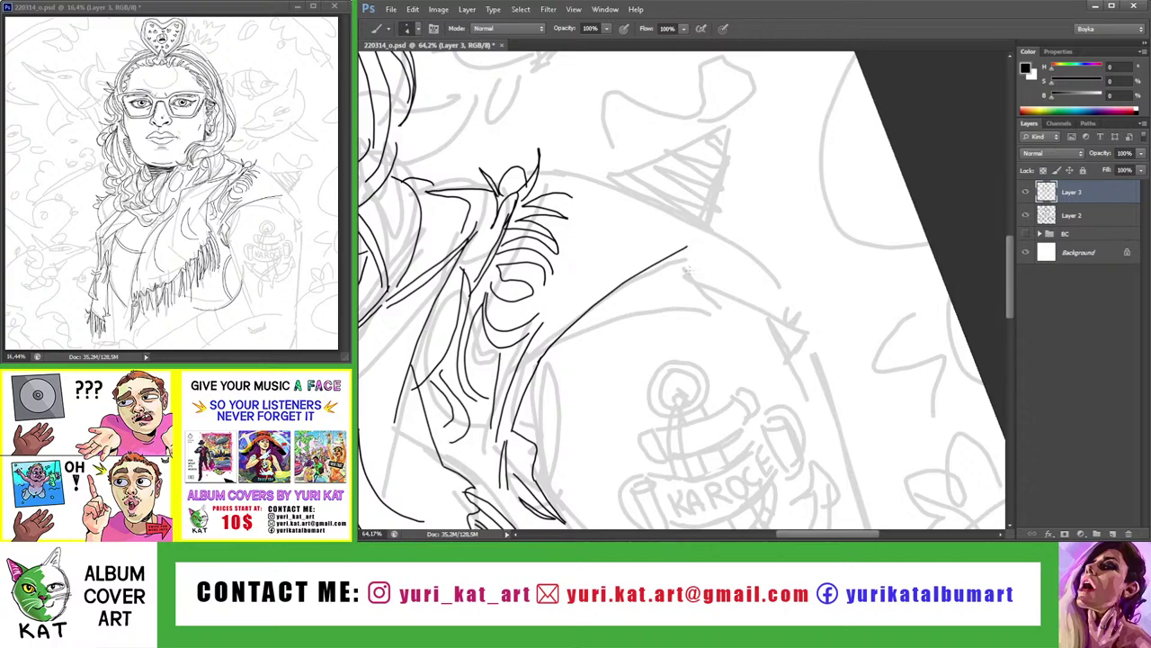
pyautogui.hotkey('ctrl', 'z')
pyautogui.moveTo(539, 359)
pyautogui.mouseDown()
pyautogui.moveTo(681, 259)
pyautogui.moveTo(752, 290)
pyautogui.moveTo(722, 262)
pyautogui.mouseUp()
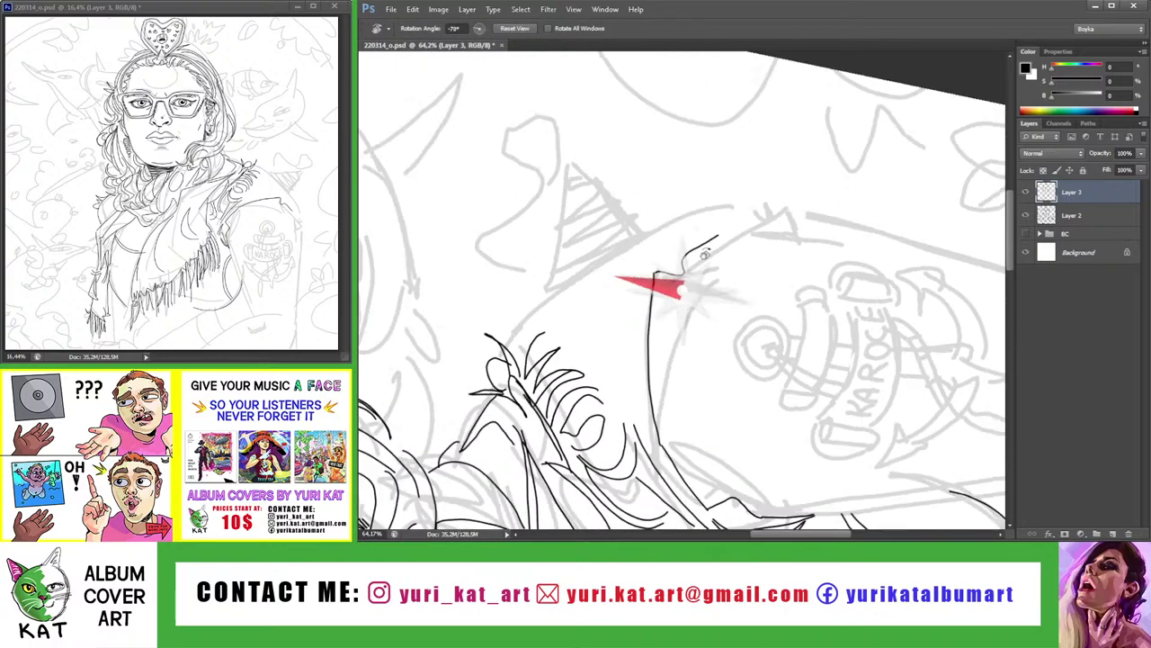
pyautogui.moveTo(774, 215); pyautogui.dragTo(656, 364)
pyautogui.hotkey('ctrl', 'z')
pyautogui.moveTo(784, 207); pyautogui.dragTo(662, 382)
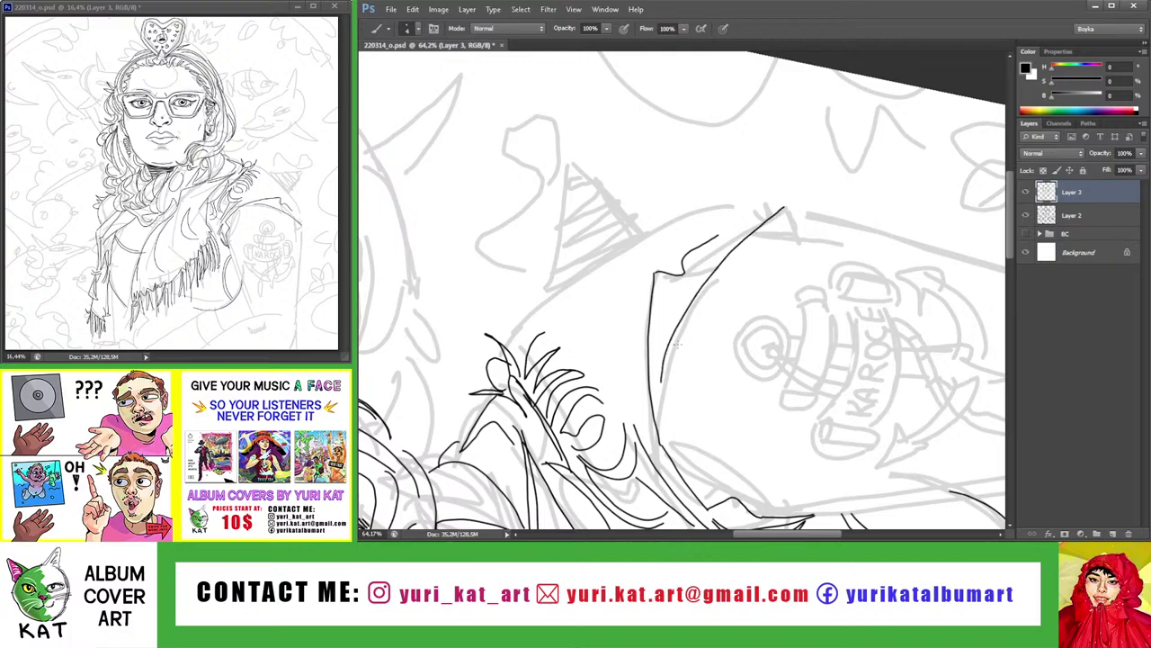
pyautogui.hotkey('ctrl', 'z')
pyautogui.moveTo(773, 216); pyautogui.dragTo(648, 423)
pyautogui.hotkey('ctrl', 'z')
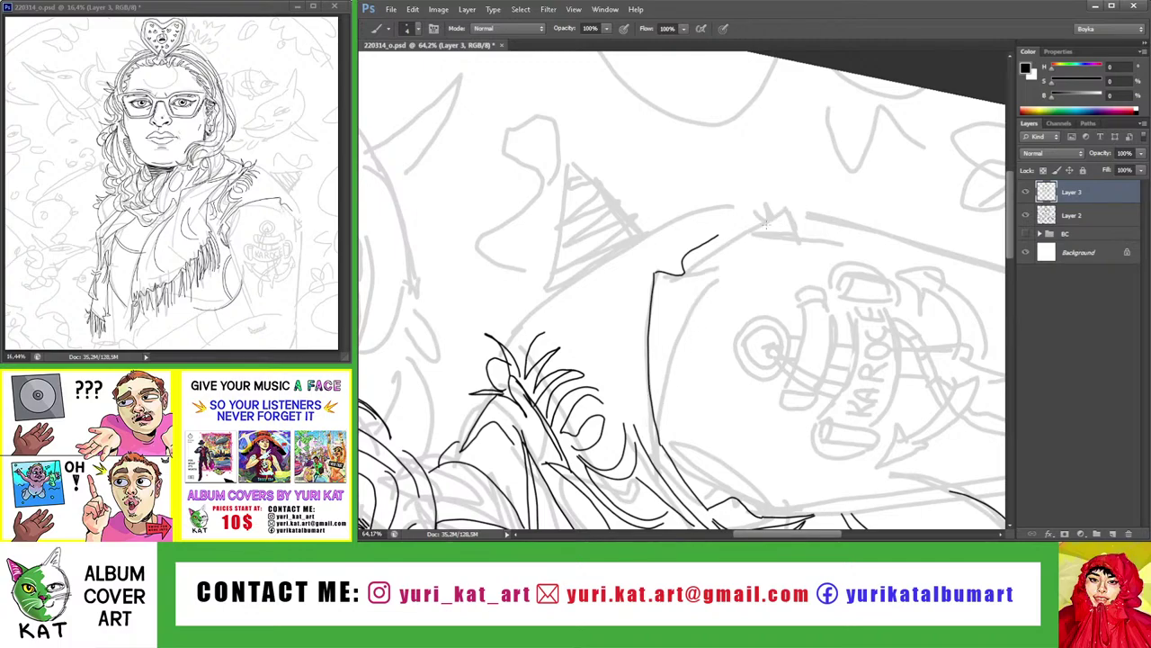
pyautogui.moveTo(771, 218); pyautogui.dragTo(647, 428)
pyautogui.hotkey('ctrl', 'z')
pyautogui.hotkey('ctrl', 'z')
pyautogui.press('z')
# Rotate the view to extend the shoulder curve, then reset upright and zoom on the shoulder
pyautogui.moveTo(743, 342)
pyautogui.mouseDown()
pyautogui.moveTo(672, 292)
pyautogui.moveTo(710, 308)
pyautogui.moveTo(807, 418)
pyautogui.mouseUp()
pyautogui.press('r')
pyautogui.press('z')
pyautogui.press('b')
pyautogui.press('r')
pyautogui.press('b')
pyautogui.hotkey('ctrl', 'z')
pyautogui.moveTo(761, 344)
pyautogui.mouseDown()
pyautogui.moveTo(804, 415)
pyautogui.moveTo(692, 304)
pyautogui.mouseUp()
pyautogui.hotkey('ctrl', 'z')
pyautogui.press('r')
pyautogui.press('b')
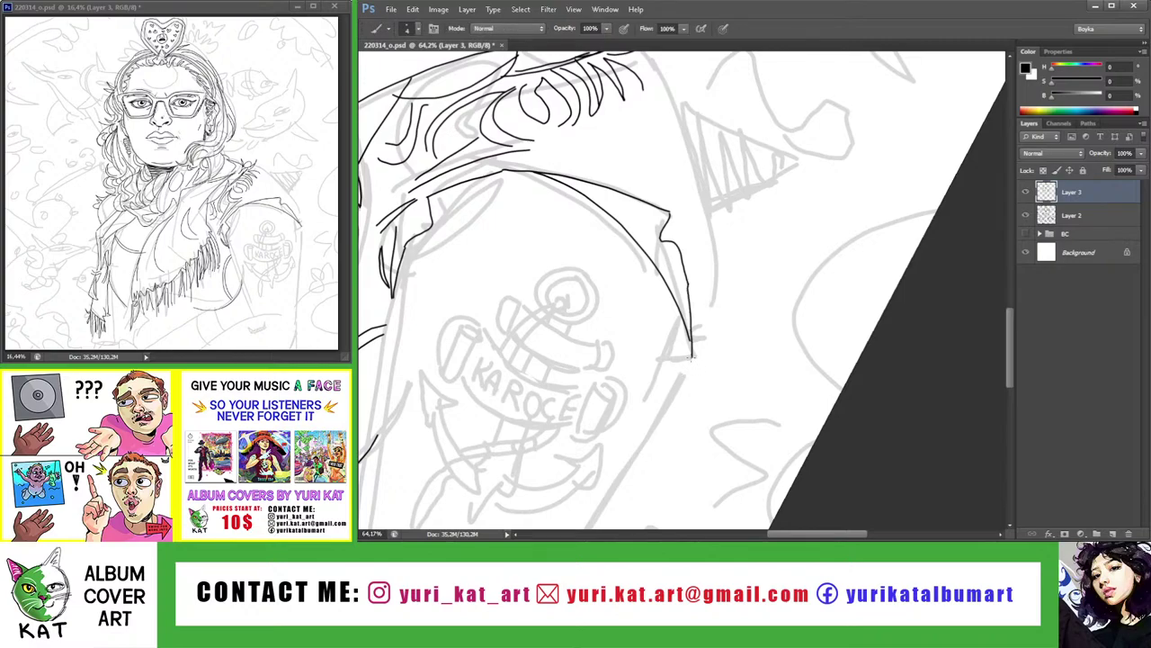
pyautogui.press('z')
pyautogui.moveTo(691, 356); pyautogui.dragTo(622, 379)
pyautogui.moveTo(693, 314); pyautogui.dragTo(900, 317)
# Select the narrow shoulder strip with the Magic Wand and hatch it with diagonal lines
pyautogui.press('w')
pyautogui.click(780, 302)
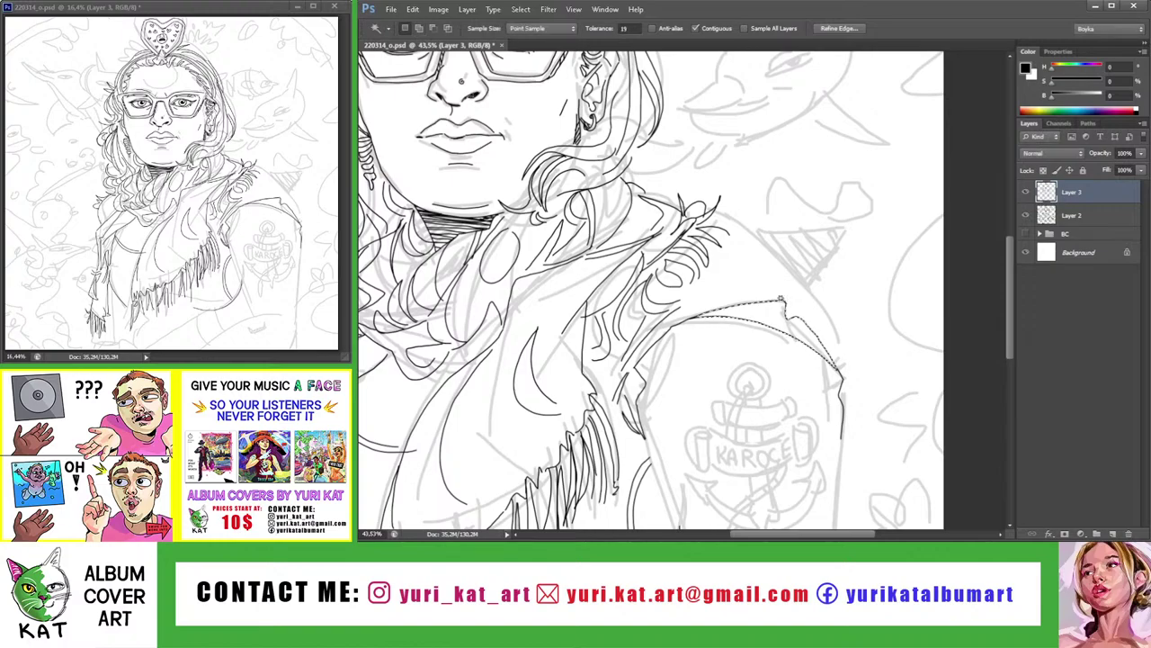
pyautogui.press('r')
pyautogui.moveTo(780, 302)
pyautogui.mouseDown()
pyautogui.moveTo(696, 310)
pyautogui.moveTo(724, 369)
pyautogui.mouseUp()
pyautogui.press('b')
pyautogui.moveTo(719, 329)
pyautogui.mouseDown()
pyautogui.moveTo(746, 360)
pyautogui.moveTo(733, 374)
pyautogui.moveTo(760, 396)
pyautogui.mouseUp()
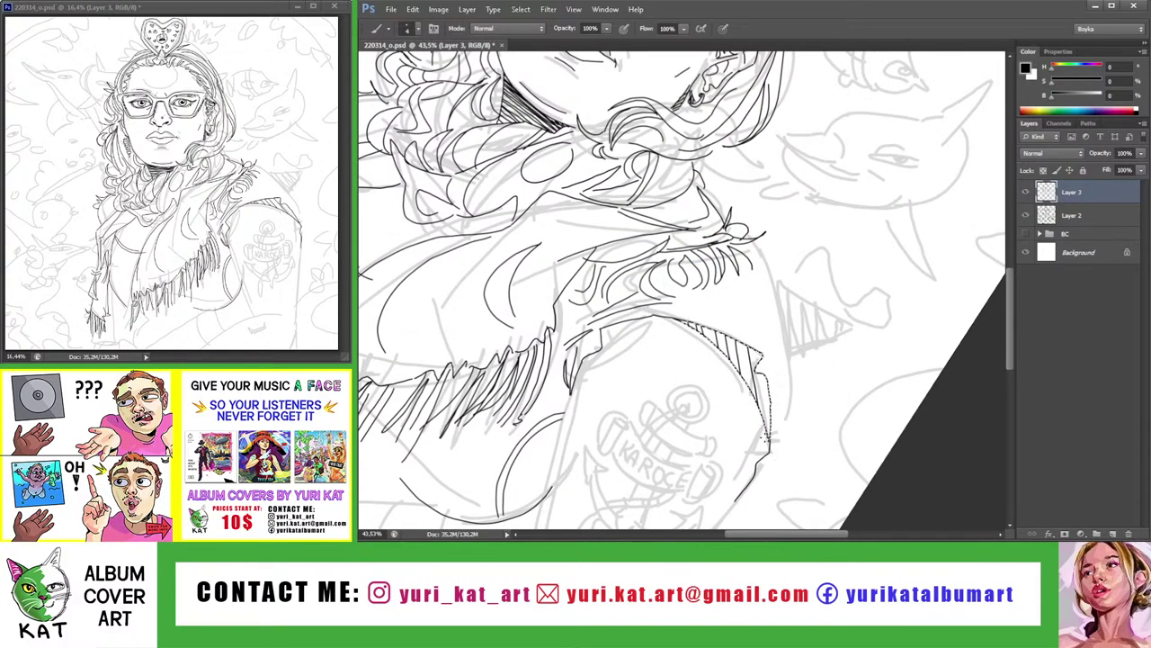
# Reset and rotate the view, then try strokes for the outer jacket shoulder edge
pyautogui.press('z')
pyautogui.hotkey('ctrl', '0')
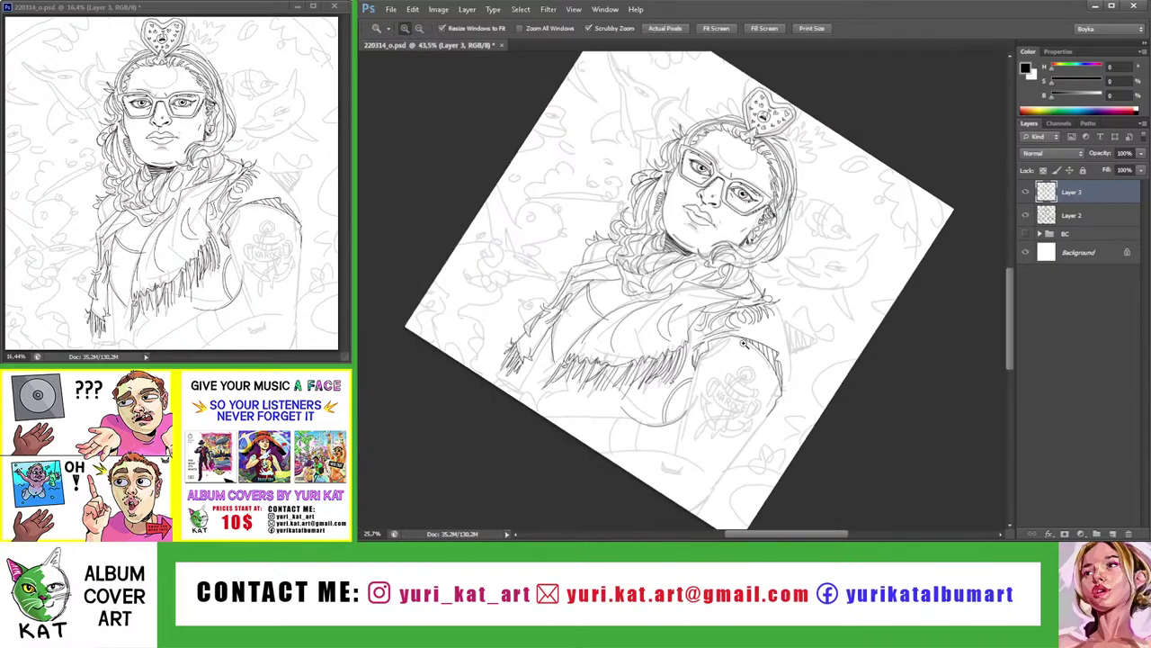
pyautogui.press('Escape')
pyautogui.moveTo(814, 306)
pyautogui.mouseDown()
pyautogui.moveTo(850, 311)
pyautogui.moveTo(707, 173)
pyautogui.moveTo(720, 153)
pyautogui.mouseUp()
pyautogui.press('r')
pyautogui.hotkey('ctrl', '+')
pyautogui.hotkey('ctrl', '+')
pyautogui.press('b')
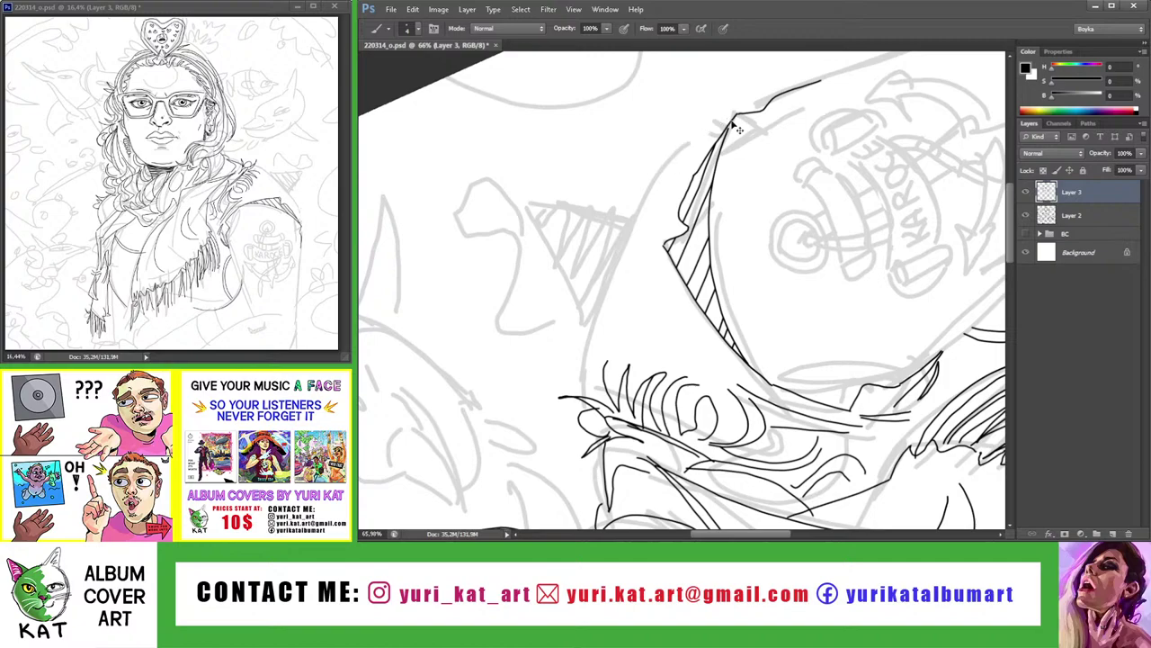
pyautogui.moveTo(690, 141); pyautogui.dragTo(581, 282)
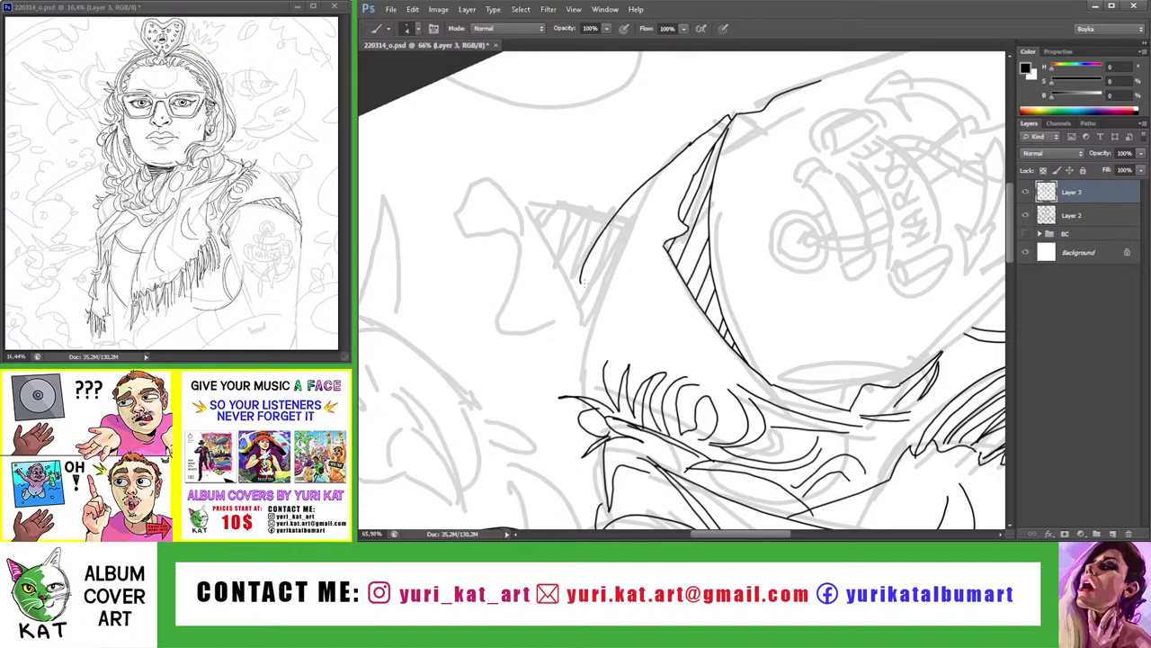
pyautogui.hotkey('ctrl', 'z')
pyautogui.moveTo(693, 146); pyautogui.dragTo(597, 256)
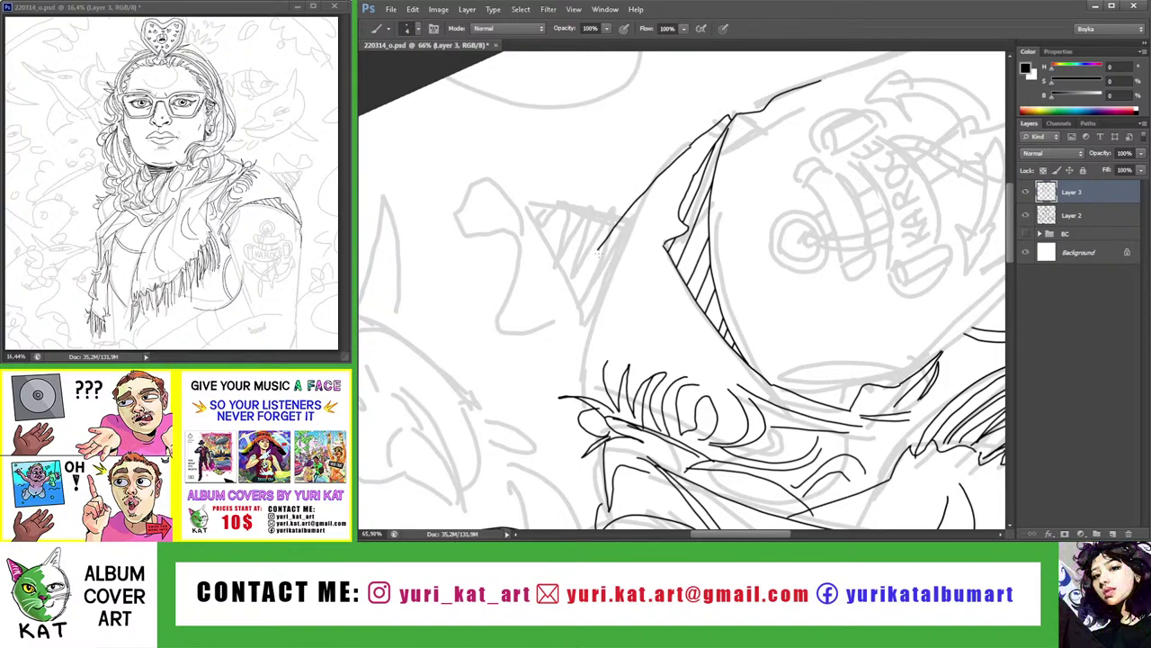
pyautogui.hotkey('ctrl', 'z')
# Redraw the outer shoulder edge extending down to the hair strands, then fit the drawing on screen
pyautogui.moveTo(689, 143)
pyautogui.mouseDown()
pyautogui.moveTo(583, 304)
pyautogui.moveTo(583, 349)
pyautogui.mouseUp()
pyautogui.hotkey('ctrl', 'z')
pyautogui.moveTo(583, 299); pyautogui.dragTo(583, 349)
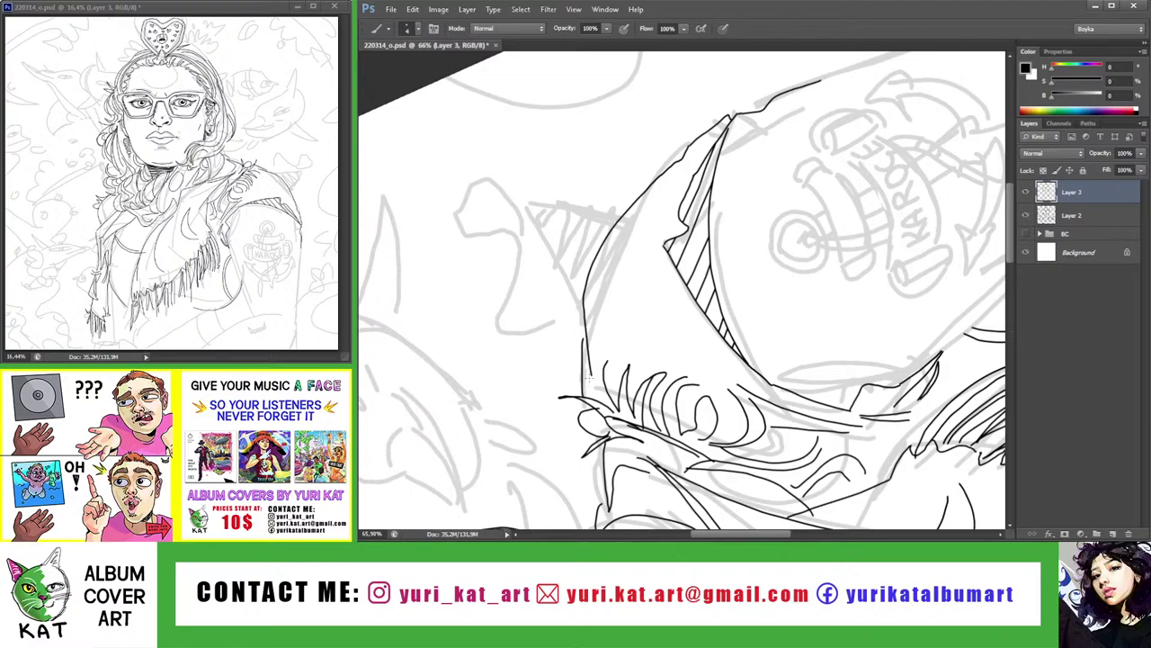
pyautogui.press('z')
pyautogui.hotkey('ctrl', '0')
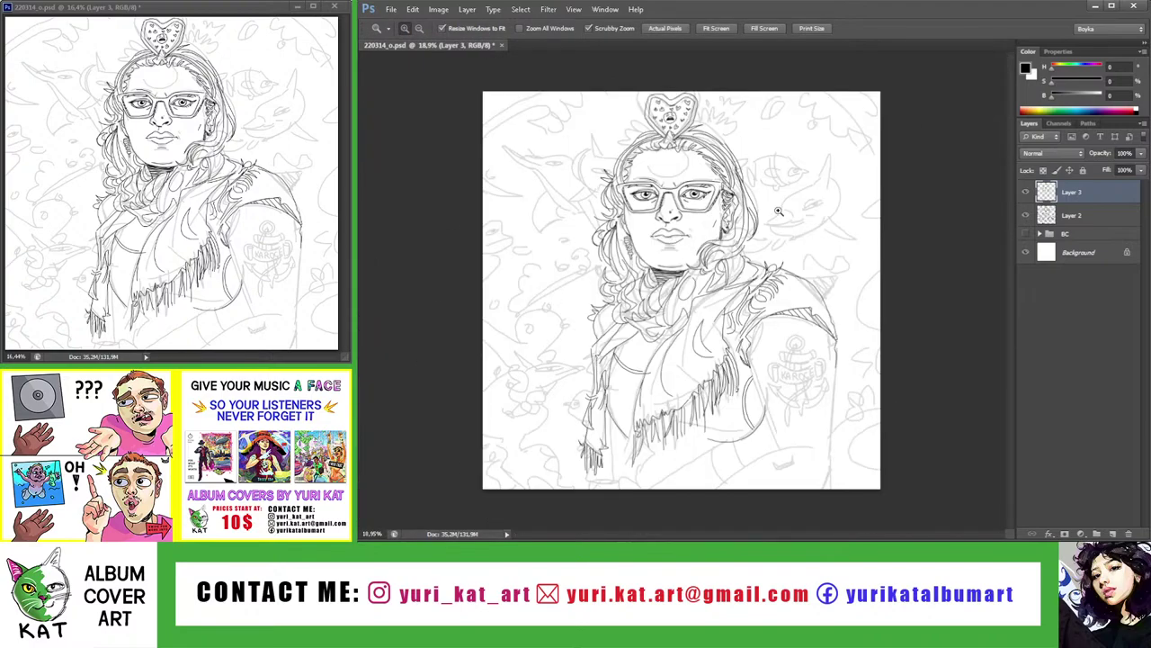
# Zoom into the right shoulder and ink a second line along the pointed jacket spike
pyautogui.moveTo(765, 237); pyautogui.dragTo(772, 221)
pyautogui.press('b')
pyautogui.moveTo(675, 252)
pyautogui.mouseDown()
pyautogui.moveTo(757, 240)
pyautogui.moveTo(726, 327)
pyautogui.mouseUp()
pyautogui.hotkey('ctrl', 'z')
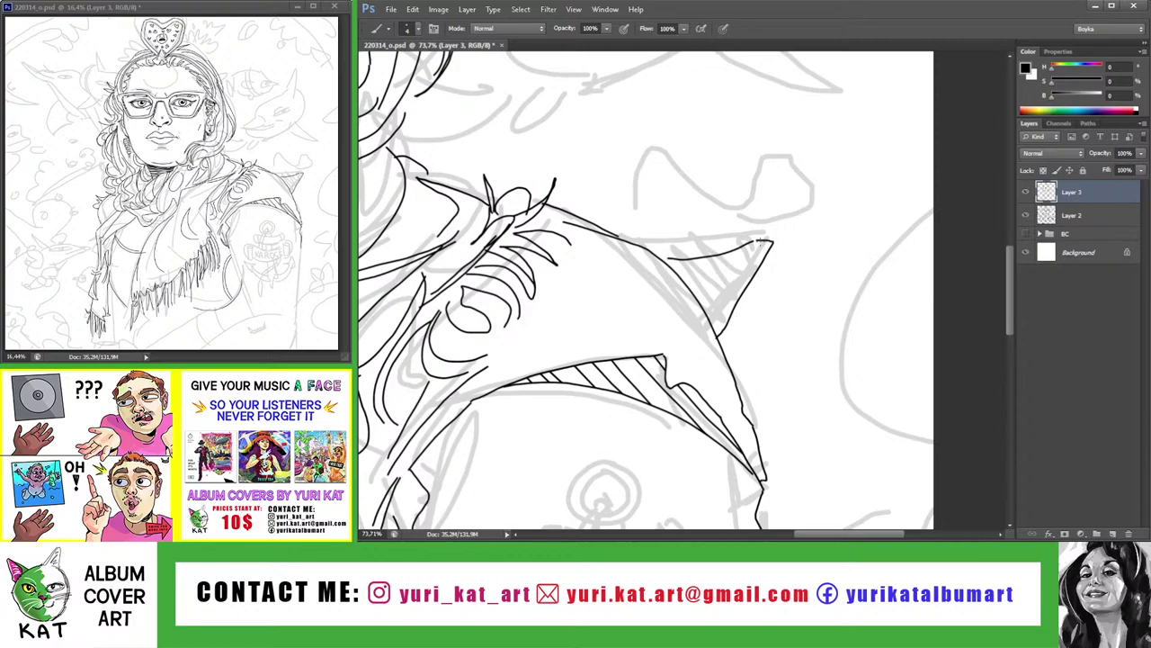
pyautogui.moveTo(760, 240)
pyautogui.mouseDown()
pyautogui.moveTo(715, 323)
pyautogui.moveTo(741, 324)
pyautogui.moveTo(741, 334)
pyautogui.mouseUp()
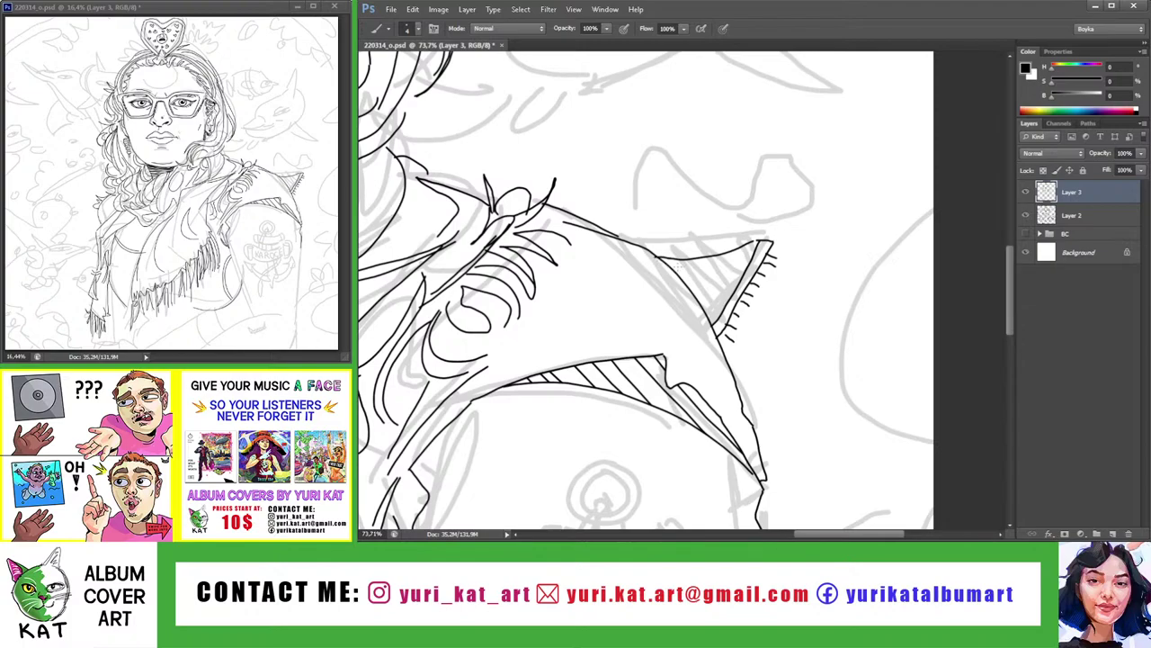
# Rotate the view about 45 degrees, then zoom out to review the inked shoulder spike
pyautogui.press('r')
pyautogui.scroll(-5, 684, 288)
pyautogui.scroll(-2, 684, 288)
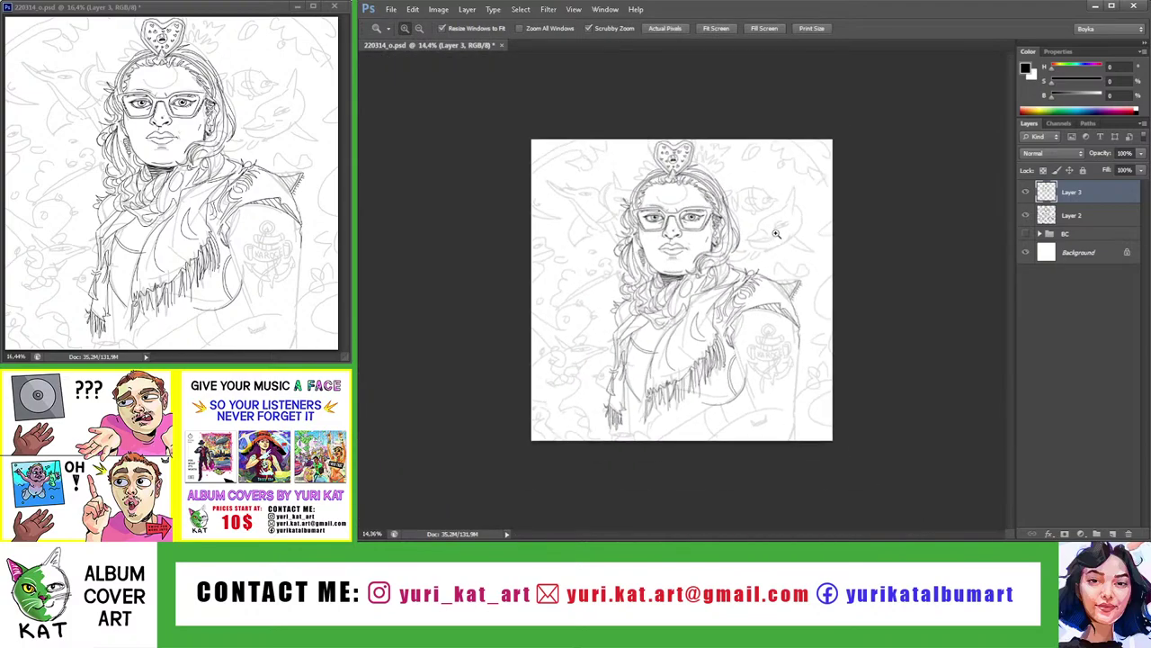
pyautogui.moveTo(813, 320); pyautogui.dragTo(773, 225)
pyautogui.press('b')
pyautogui.scroll(5, 744, 253)
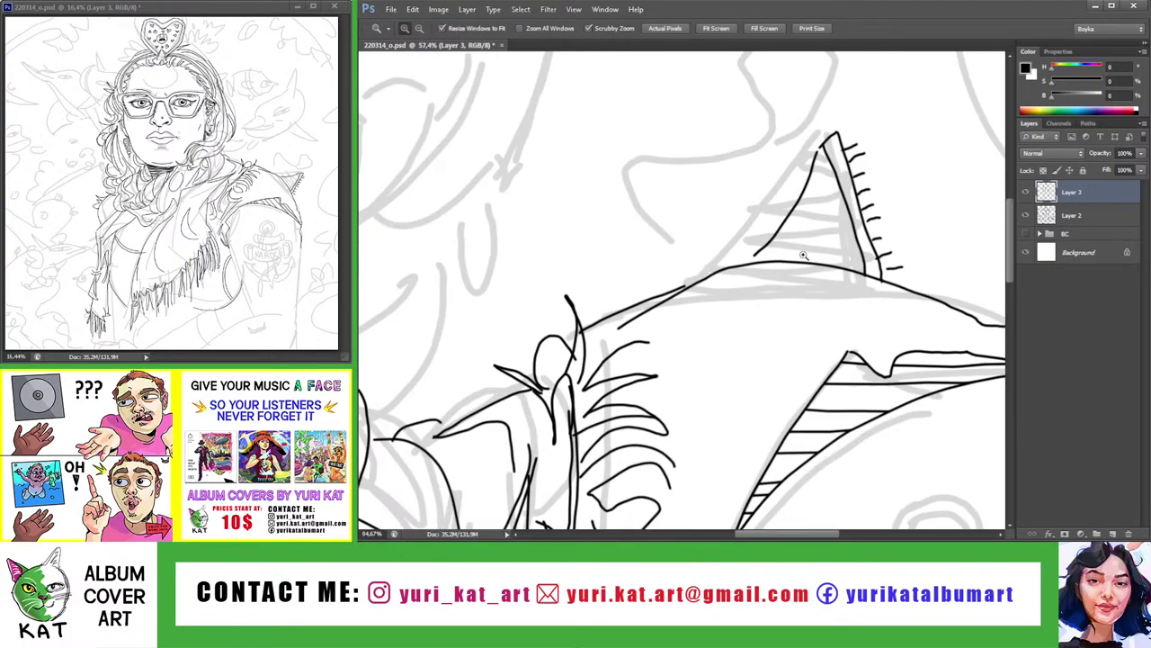
pyautogui.scroll(3, 744, 253)
pyautogui.press('z')
pyautogui.scroll(-5, 777, 313)
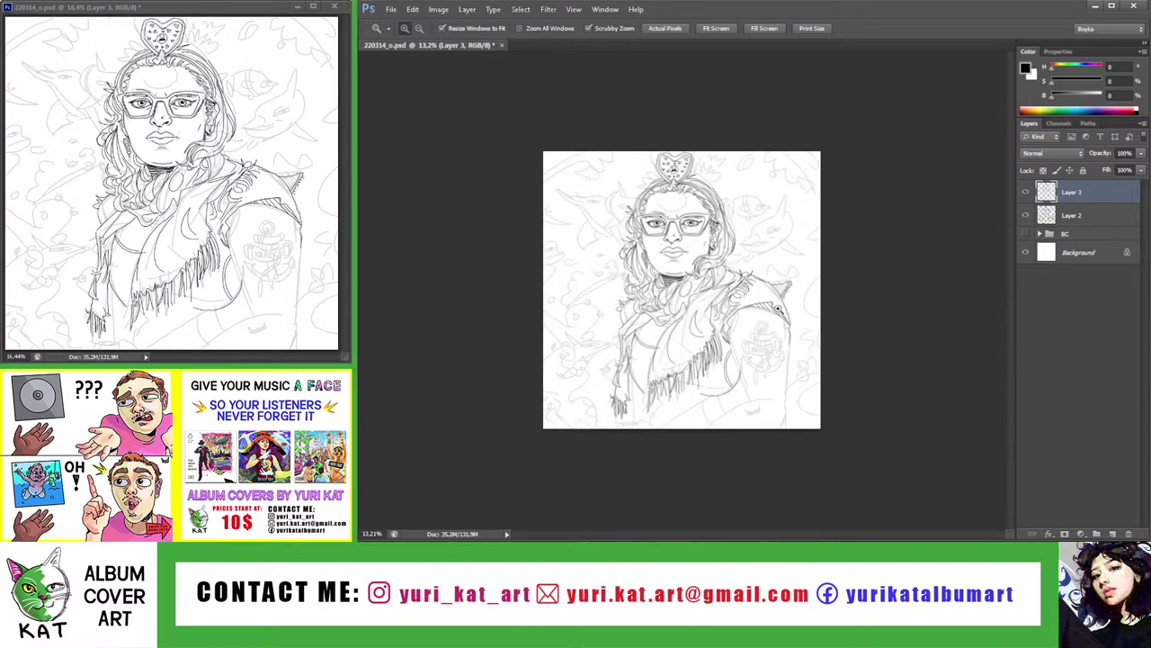
pyautogui.scroll(-2, 777, 313)
pyautogui.scroll(2, 777, 313)
pyautogui.scroll(2, 777, 313)
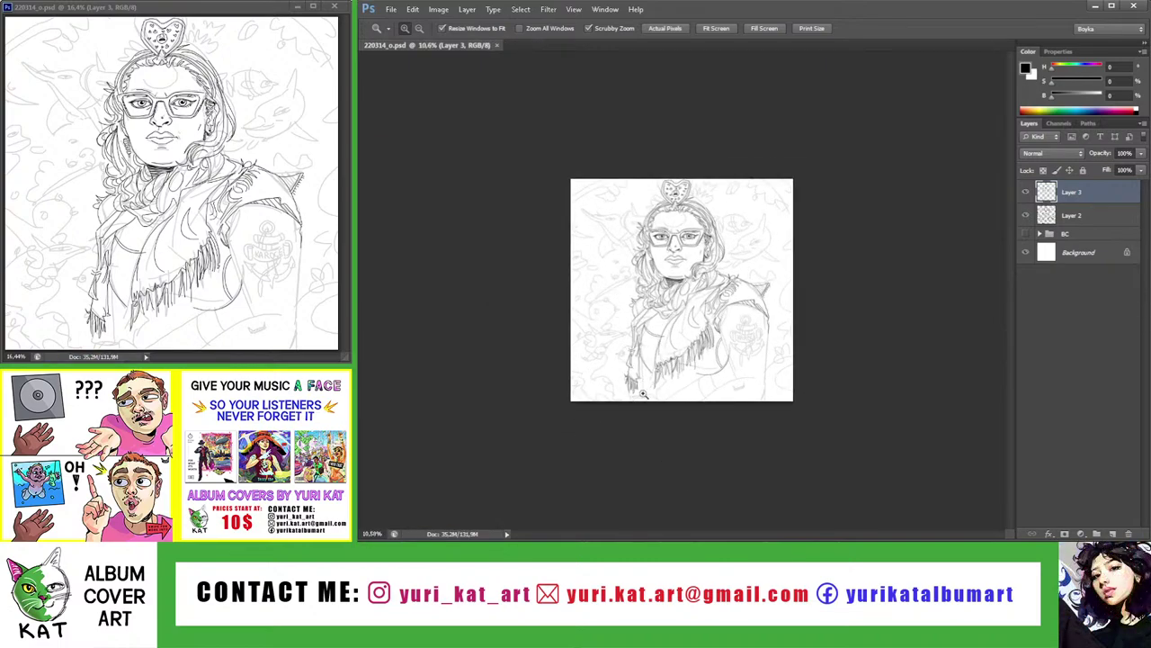
pyautogui.scroll(5, 672, 270)
pyautogui.scroll(-2, 673, 270)
# Redraw the short vertical jacket stroke beside the scarf fringe until it looks right
pyautogui.scroll(2, 673, 270)
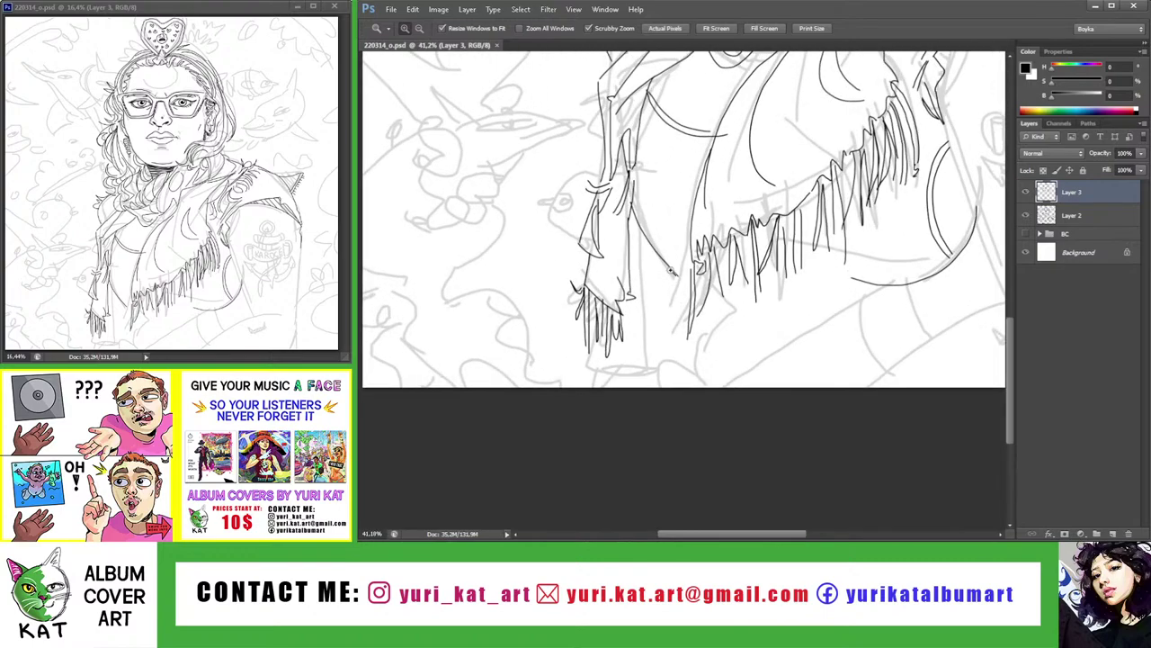
pyautogui.press('b')
pyautogui.hotkey('ctrl', 'z')
pyautogui.moveTo(667, 288); pyautogui.dragTo(676, 332)
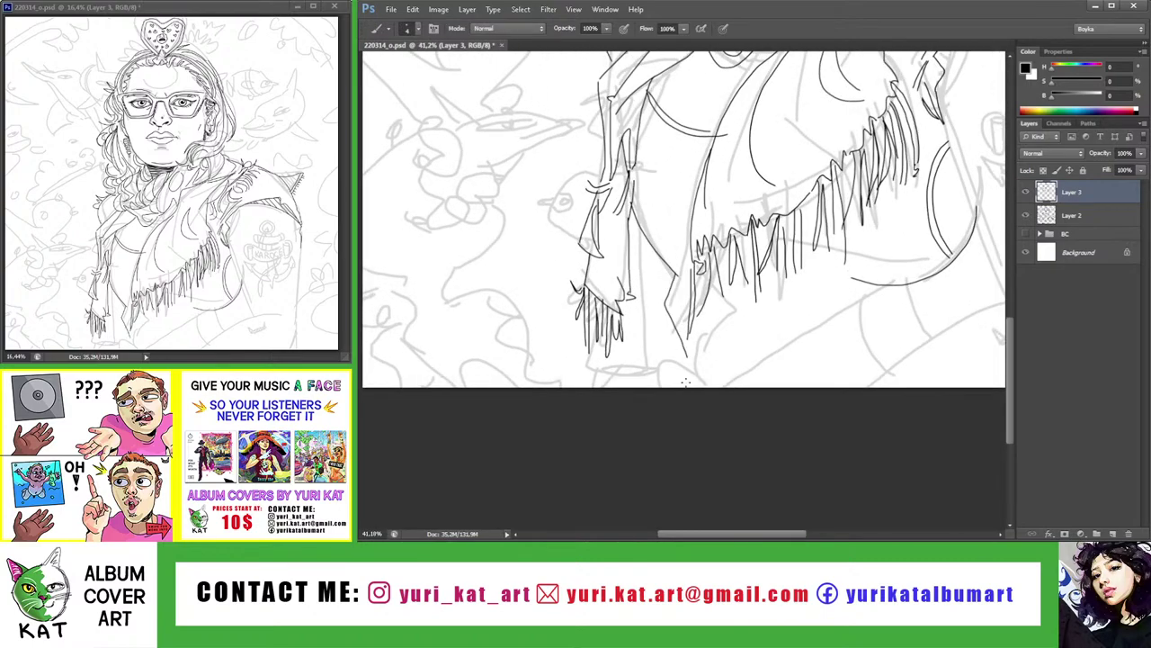
pyautogui.hotkey('ctrl', 'z')
pyautogui.moveTo(672, 286); pyautogui.dragTo(668, 343)
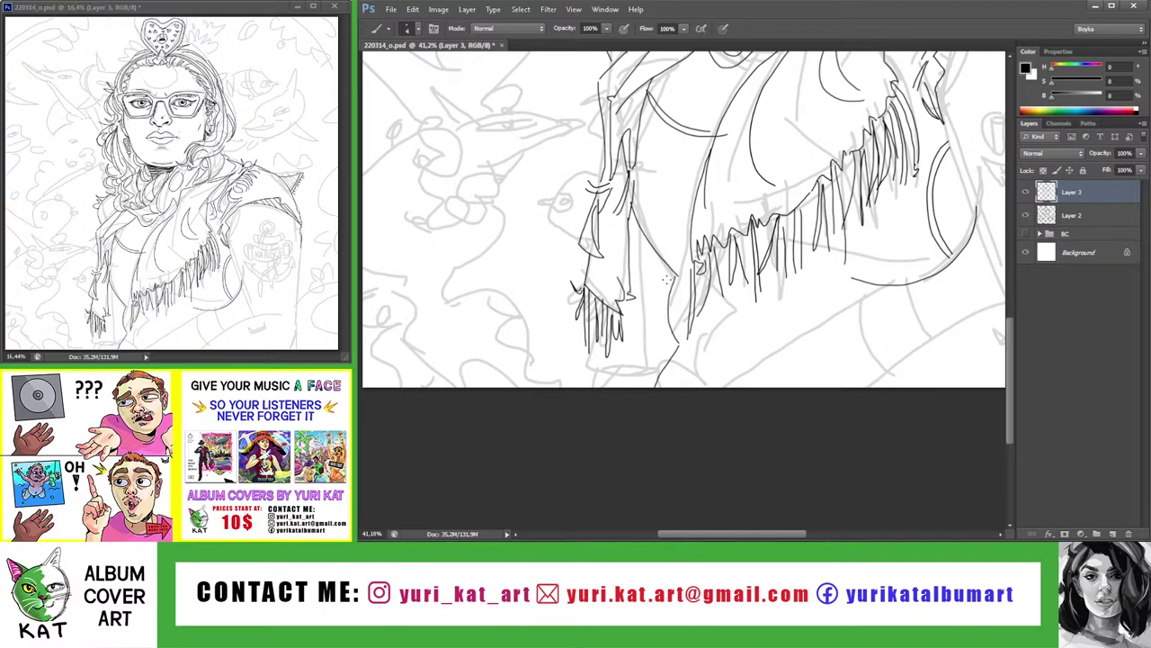
pyautogui.hotkey('ctrl', 'z')
pyautogui.moveTo(666, 263); pyautogui.dragTo(662, 343)
# Zoom in on the lower fringe area and save the drawing
pyautogui.press('z')
pyautogui.moveTo(661, 357); pyautogui.dragTo(581, 365)
pyautogui.moveTo(628, 439); pyautogui.dragTo(683, 440)
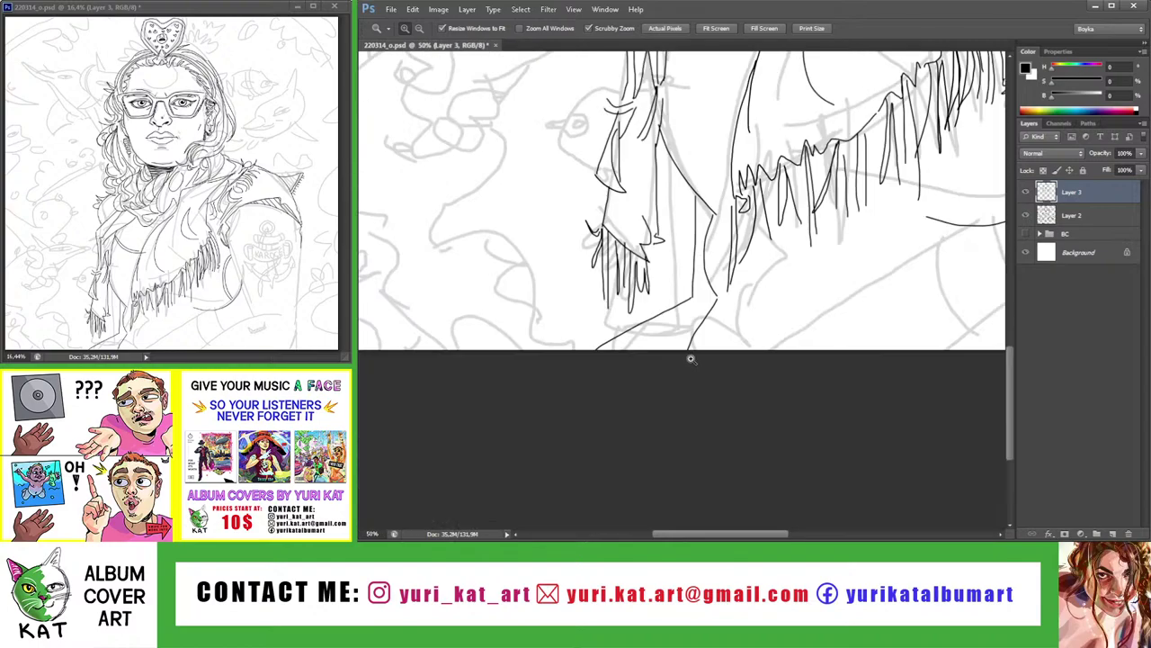
pyautogui.moveTo(684, 306); pyautogui.dragTo(719, 305)
pyautogui.press('b')
pyautogui.press('z')
pyautogui.moveTo(805, 282)
pyautogui.mouseDown()
pyautogui.moveTo(760, 282)
pyautogui.moveTo(810, 282)
pyautogui.moveTo(747, 297)
pyautogui.moveTo(737, 314)
pyautogui.moveTo(765, 170)
pyautogui.moveTo(772, 261)
pyautogui.mouseUp()
pyautogui.press('b')
pyautogui.press('z')
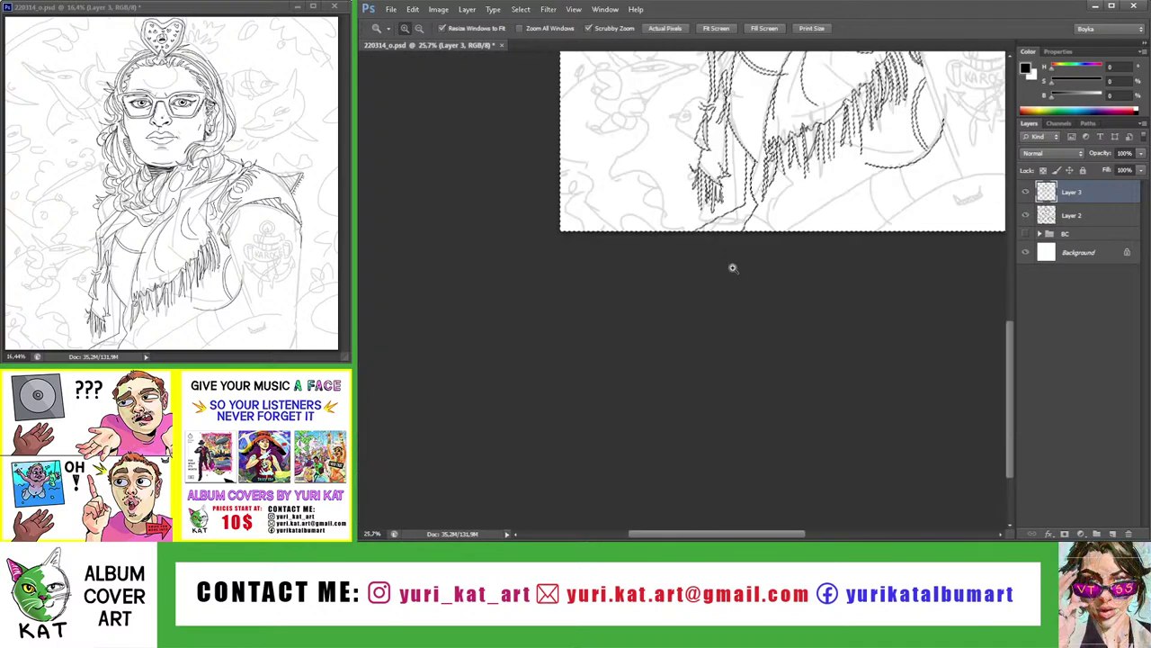
pyautogui.hotkey('ctrl', 's')
# Magic Wand-select the empty gap beneath the scarf fringe
pyautogui.scroll(3, 771, 260)
pyautogui.hscroll(1, 720, 225)
pyautogui.press('w')
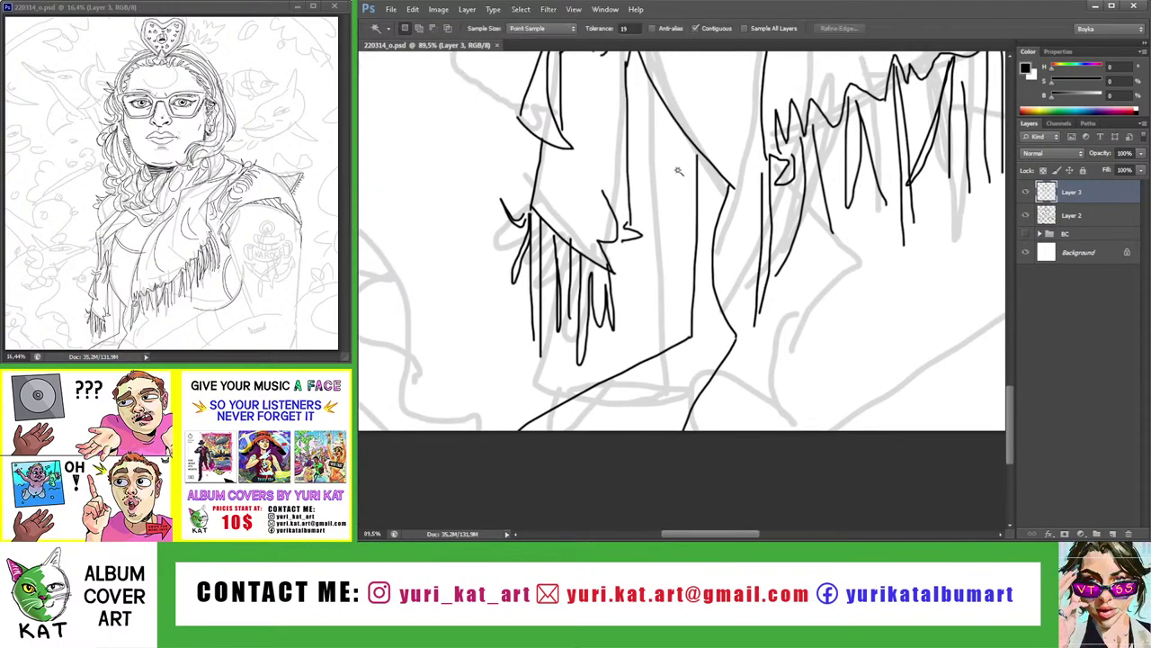
pyautogui.click(693, 136)
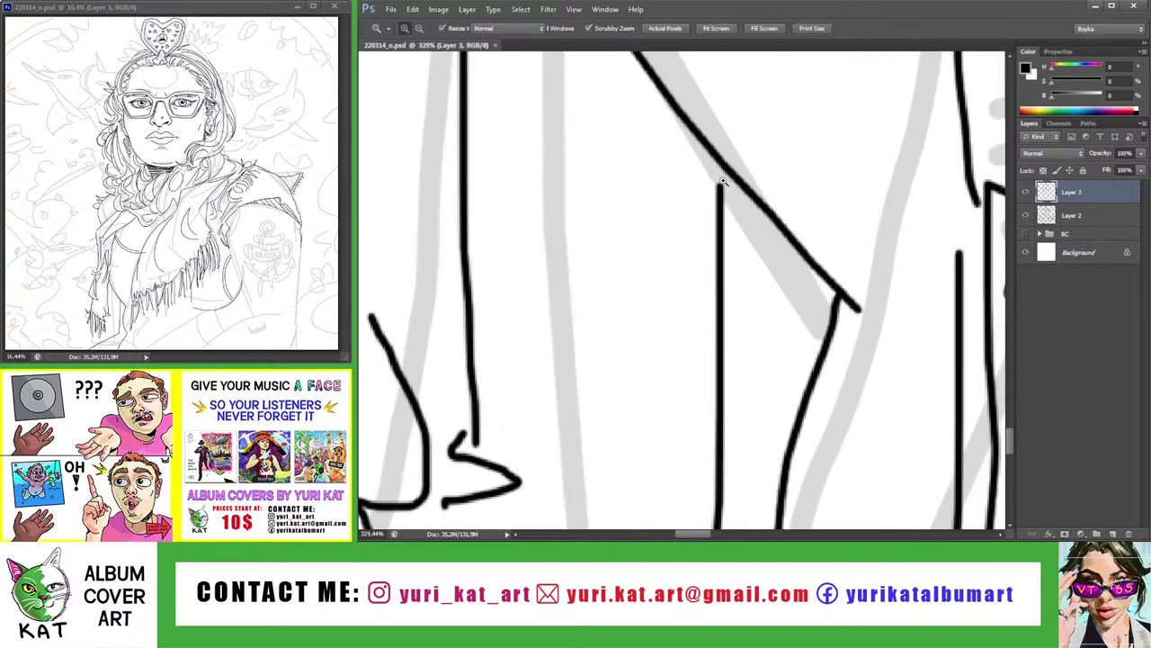
pyautogui.press('z')
pyautogui.moveTo(784, 270); pyautogui.dragTo(769, 288)
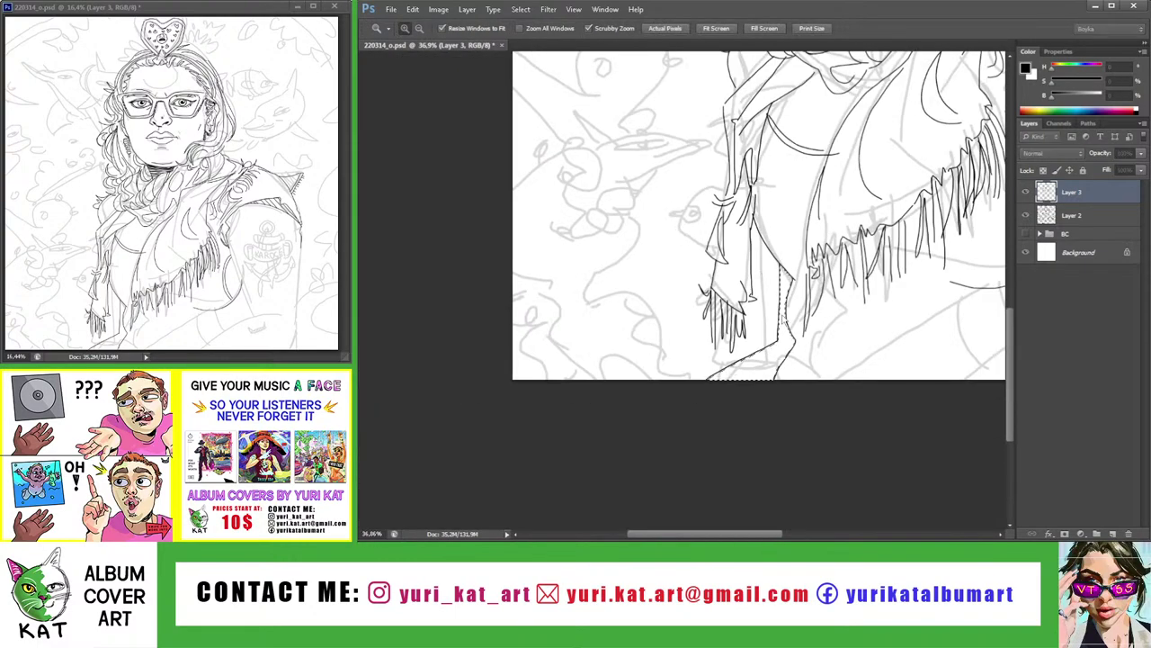
# Rotate the view about 35° clockwise and hatch densely inside the selected gap
pyautogui.press('r')
pyautogui.moveTo(837, 270)
pyautogui.mouseDown()
pyautogui.moveTo(853, 337)
pyautogui.moveTo(809, 338)
pyautogui.mouseUp()
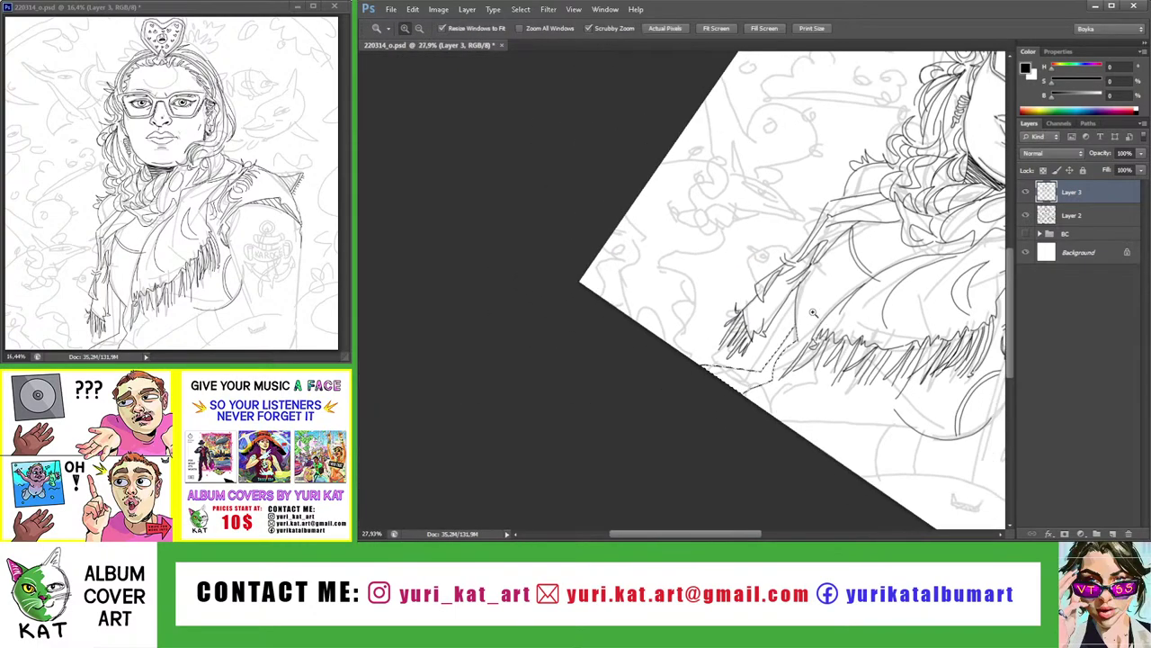
pyautogui.press('b')
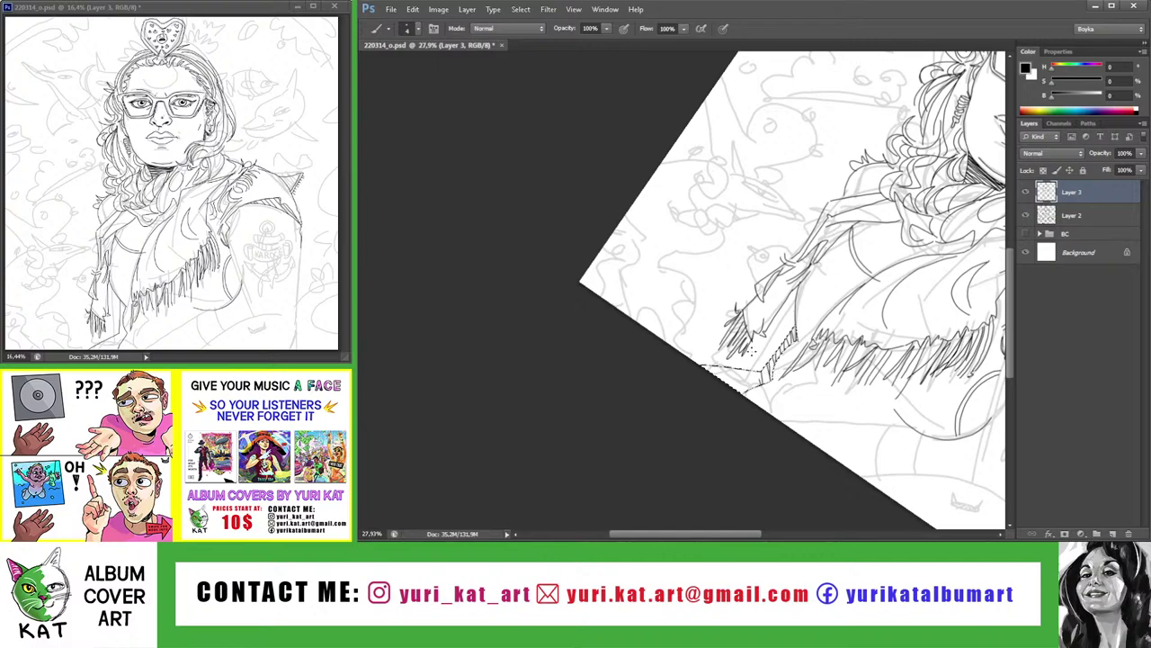
pyautogui.moveTo(791, 329)
pyautogui.mouseDown()
pyautogui.moveTo(765, 369)
pyautogui.moveTo(769, 400)
pyautogui.mouseUp()
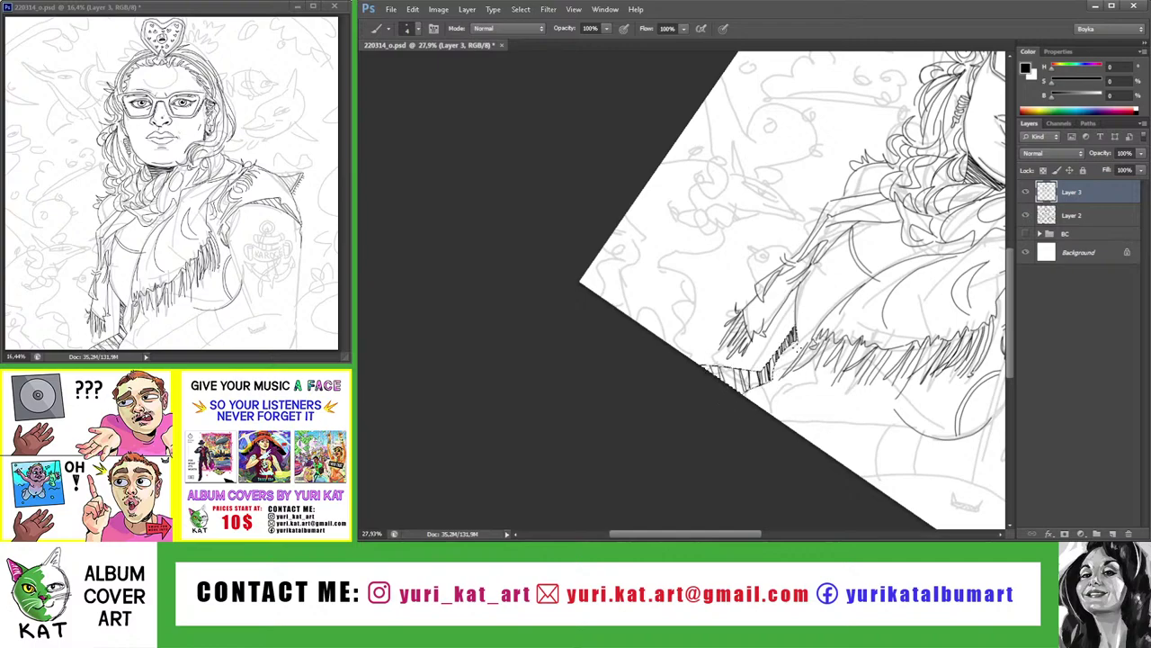
pyautogui.press('z')
pyautogui.hotkey('ctrl', '0')
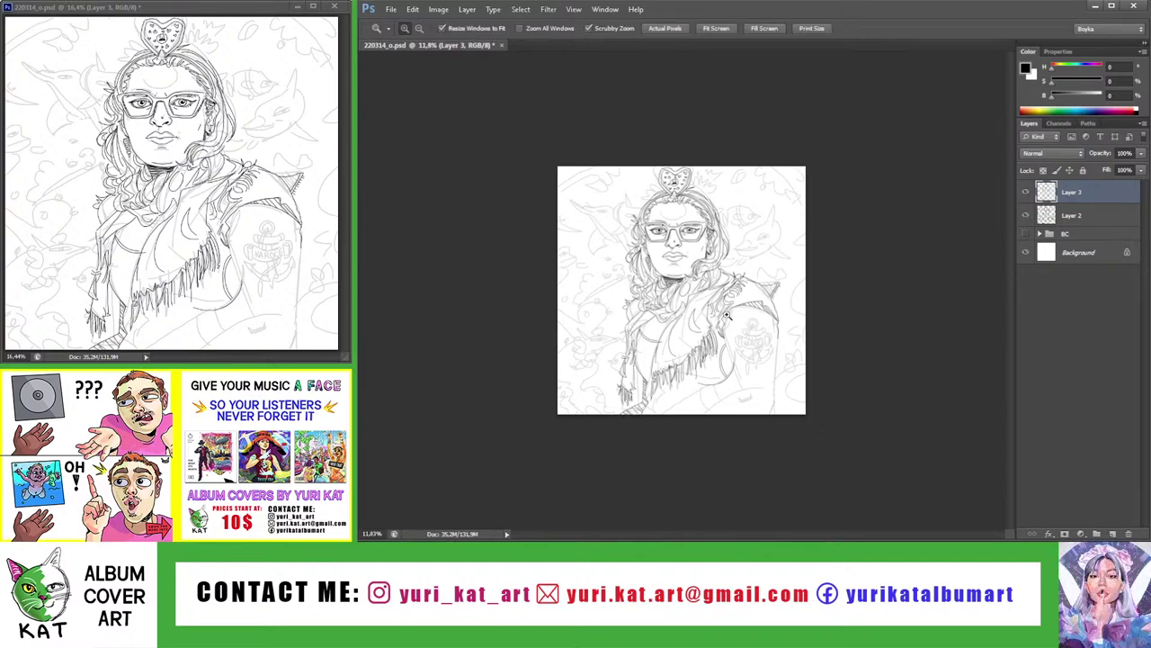
# Zoom to 50% on the lower torso and ink a hooked line below the fringe
pyautogui.moveTo(728, 313); pyautogui.dragTo(736, 326)
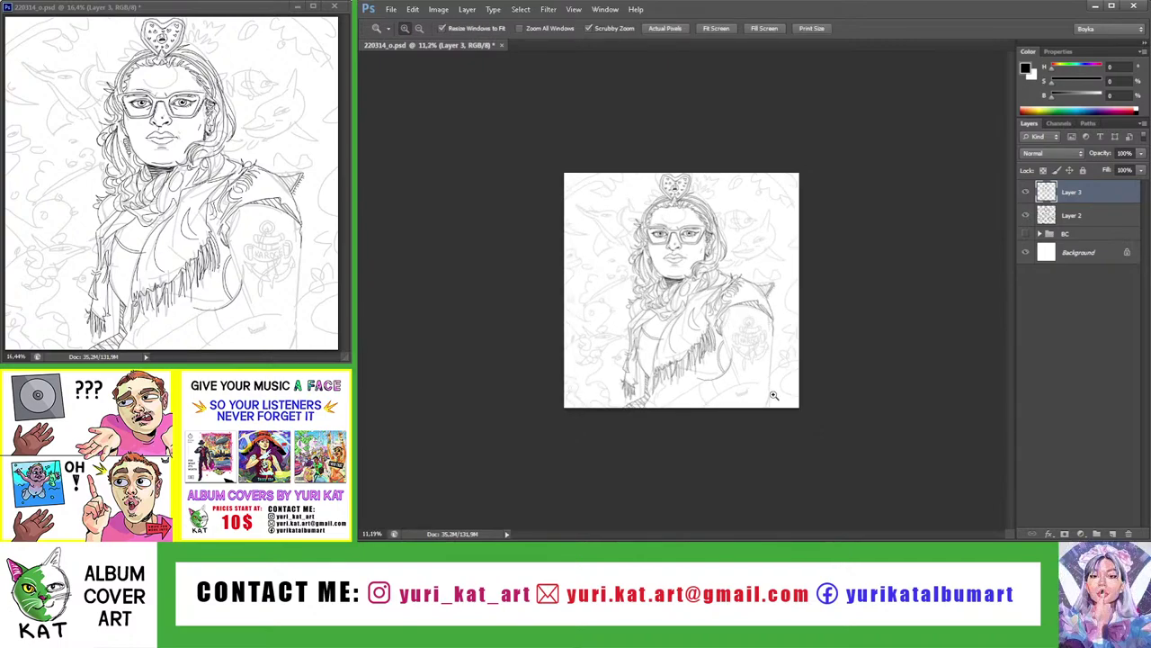
pyautogui.moveTo(736, 407); pyautogui.dragTo(771, 351)
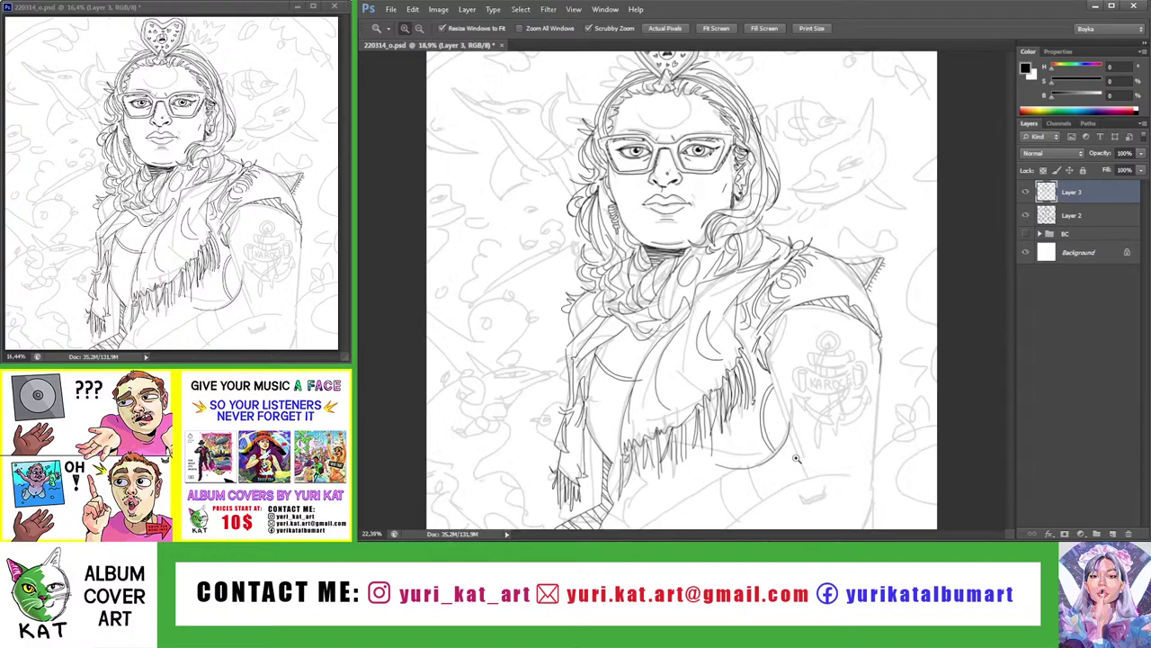
pyautogui.moveTo(692, 301); pyautogui.dragTo(710, 302)
pyautogui.press('b')
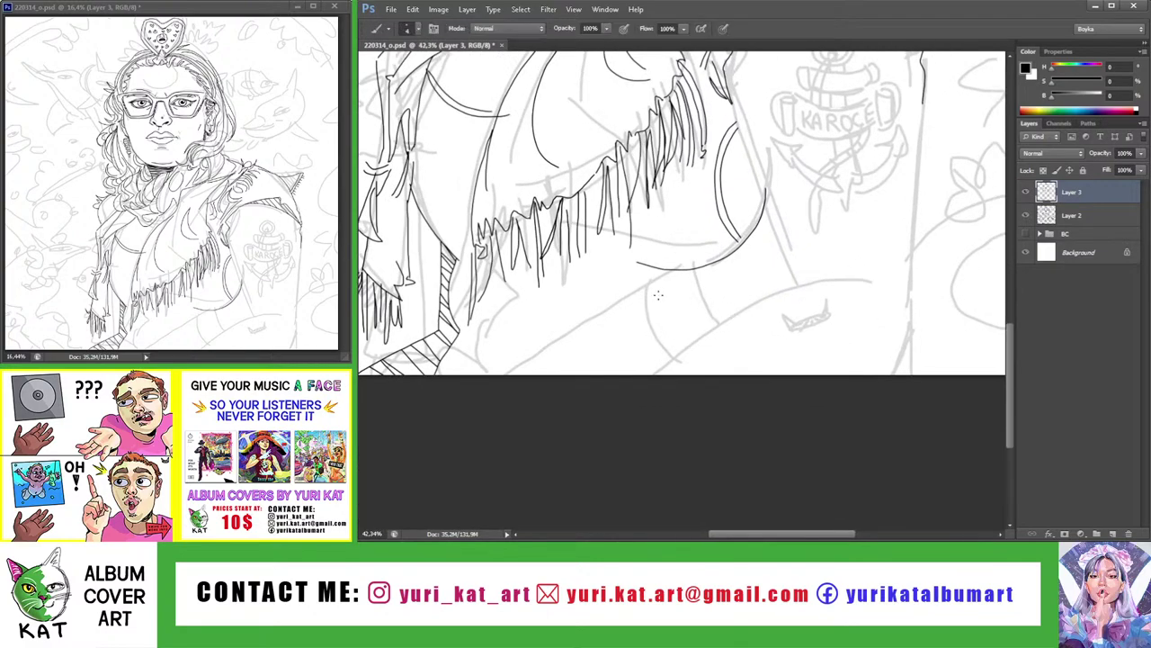
pyautogui.keyDown('ctrl'); pyautogui.click(695, 259); pyautogui.keyUp('ctrl')
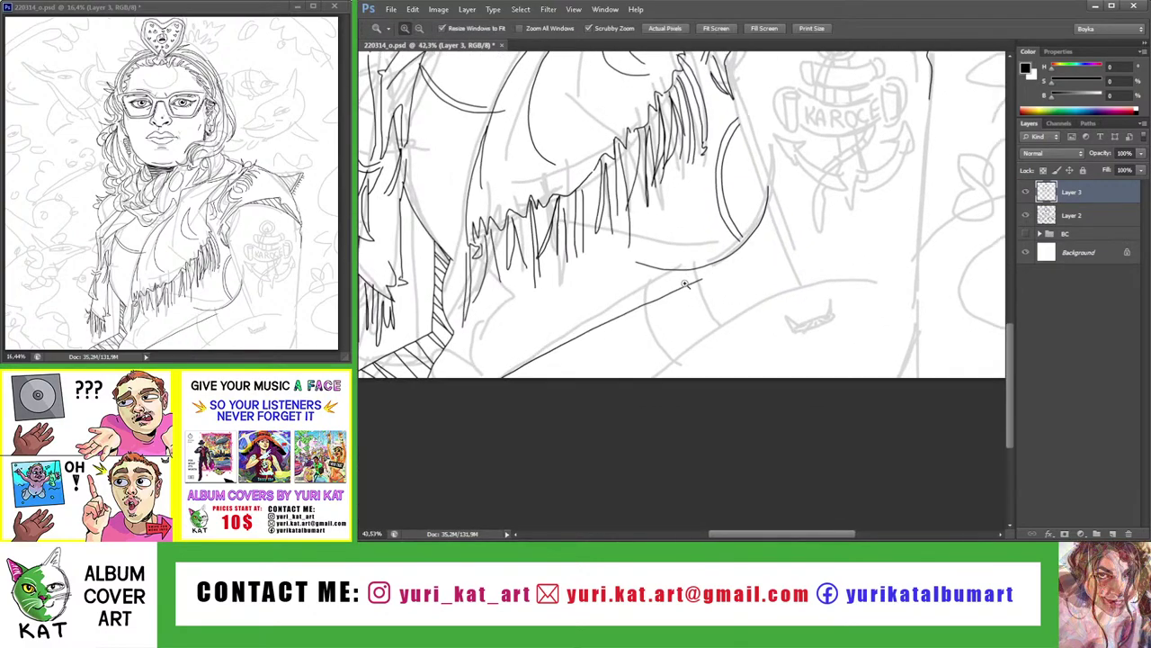
pyautogui.moveTo(696, 262); pyautogui.dragTo(708, 347)
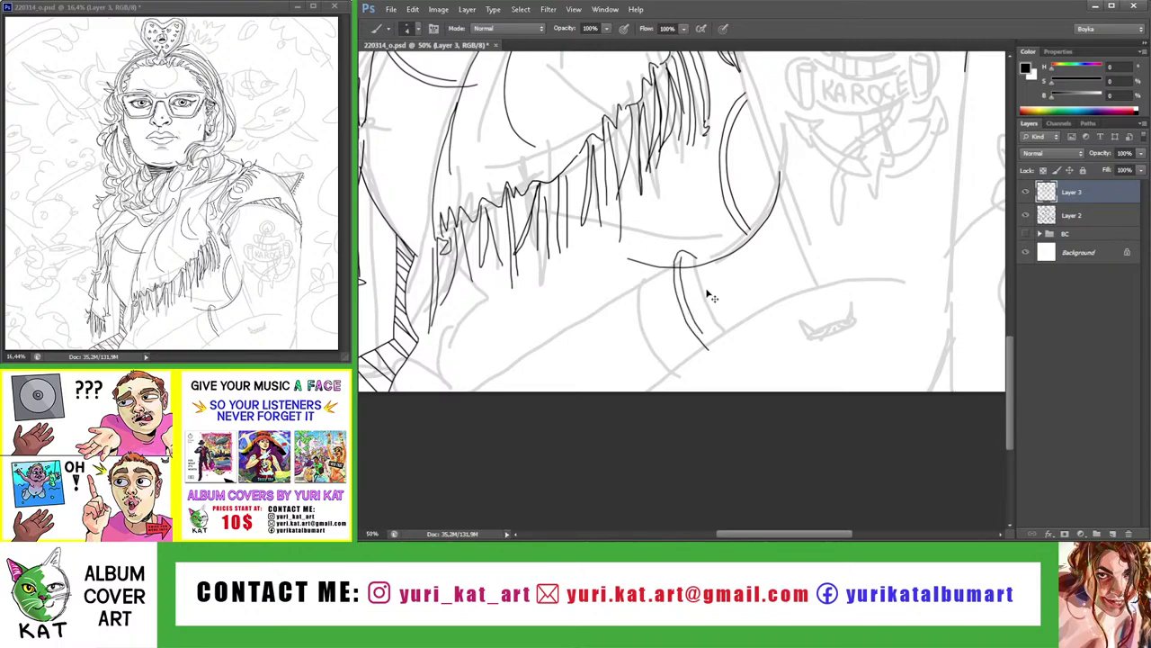
pyautogui.hotkey('ctrl', 'z')
pyautogui.moveTo(694, 261); pyautogui.dragTo(708, 347)
# Compare versions of the hooked line and check it in context at wider zoom
pyautogui.hotkey('ctrl', 'z')
pyautogui.moveTo(711, 288); pyautogui.dragTo(736, 296)
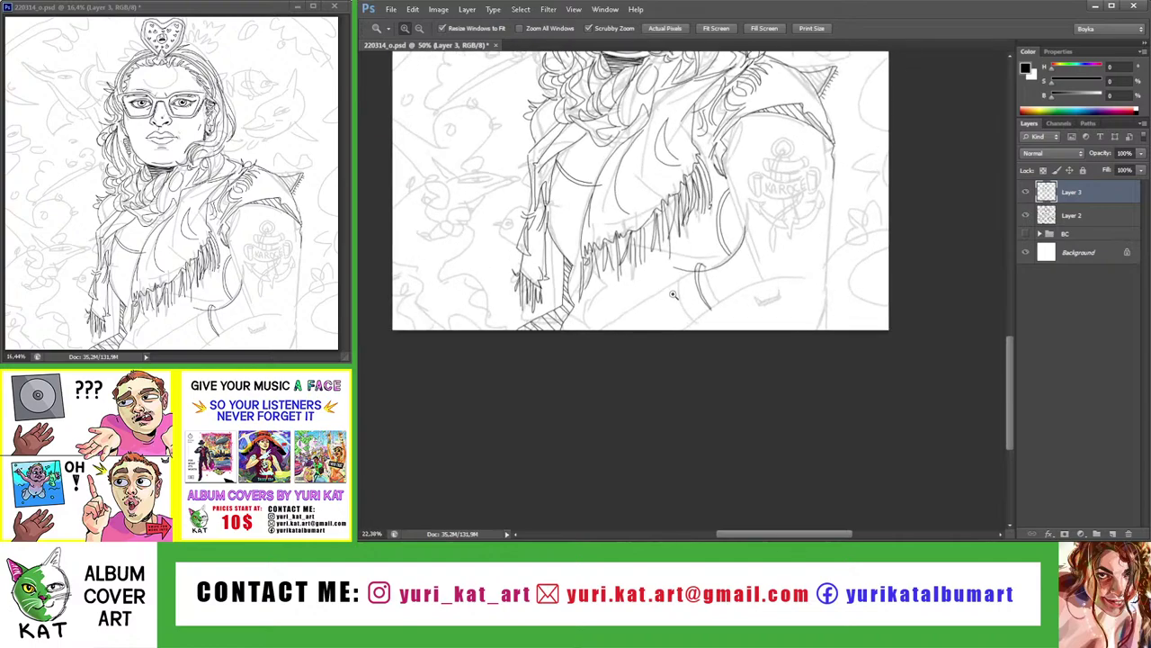
pyautogui.hotkey('ctrl', 'z')
pyautogui.press('b')
pyautogui.hotkey('ctrl', 'z')
pyautogui.hotkey('ctrl', 'z')
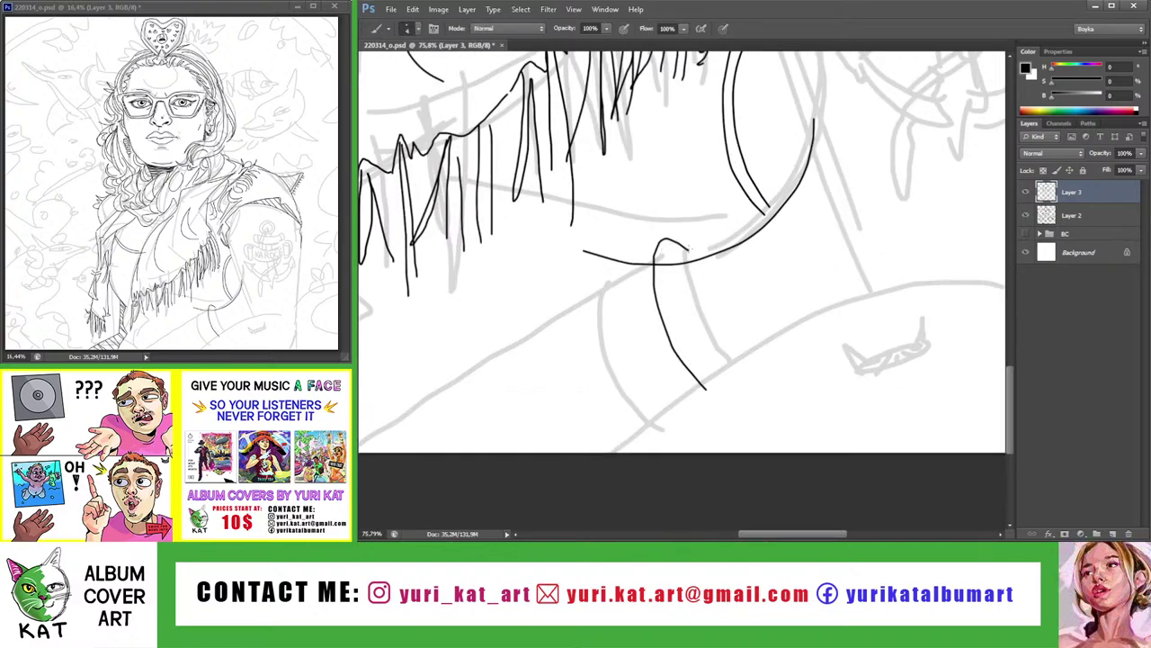
pyautogui.hotkey('ctrl', 'z')
pyautogui.hotkey('ctrl', 'z')
pyautogui.hotkey('ctrl', 'z')
pyautogui.press('z')
pyautogui.moveTo(703, 300); pyautogui.dragTo(655, 290)
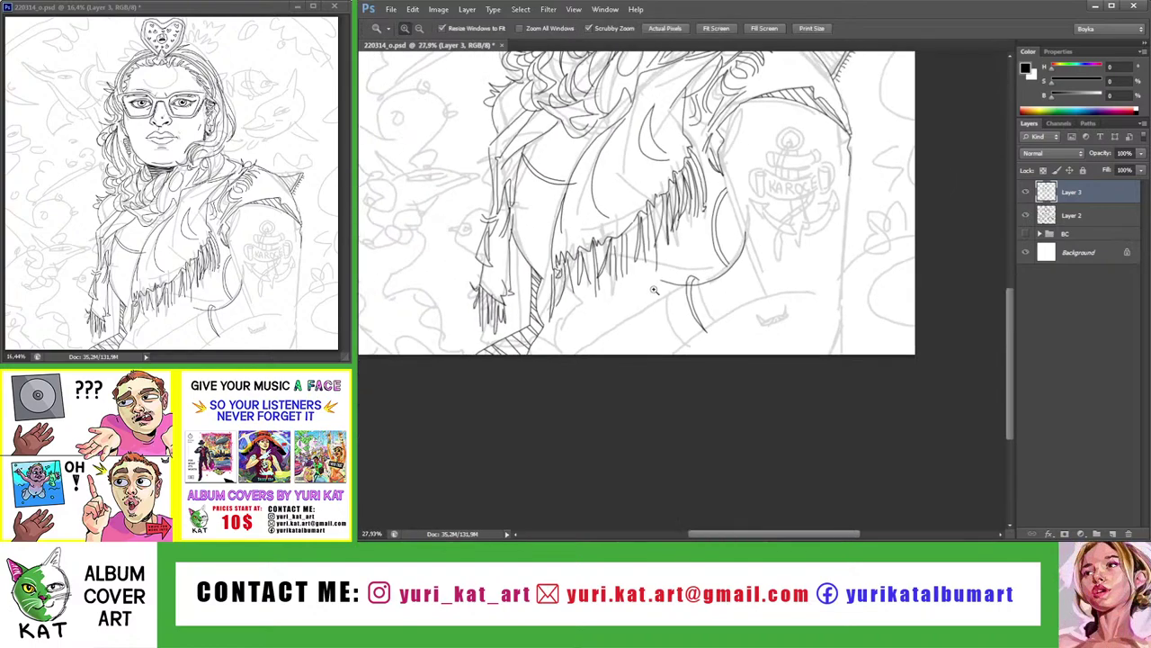
pyautogui.moveTo(670, 344)
pyautogui.mouseDown()
pyautogui.moveTo(696, 314)
pyautogui.moveTo(743, 295)
pyautogui.moveTo(729, 320)
pyautogui.moveTo(756, 291)
pyautogui.mouseUp()
pyautogui.press('b')
pyautogui.press('b')
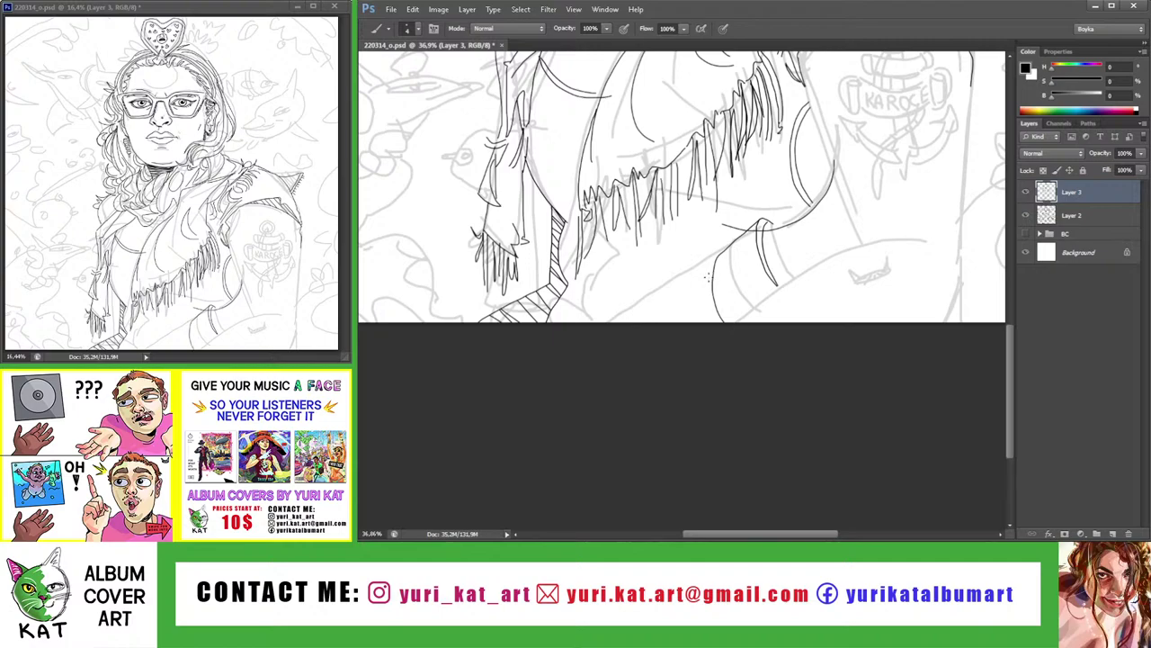
# Draw a long diagonal line running down-left from the hook
pyautogui.moveTo(696, 265); pyautogui.dragTo(601, 321)
pyautogui.hscroll(2, 724, 255)
pyautogui.scroll(1, 721, 261)
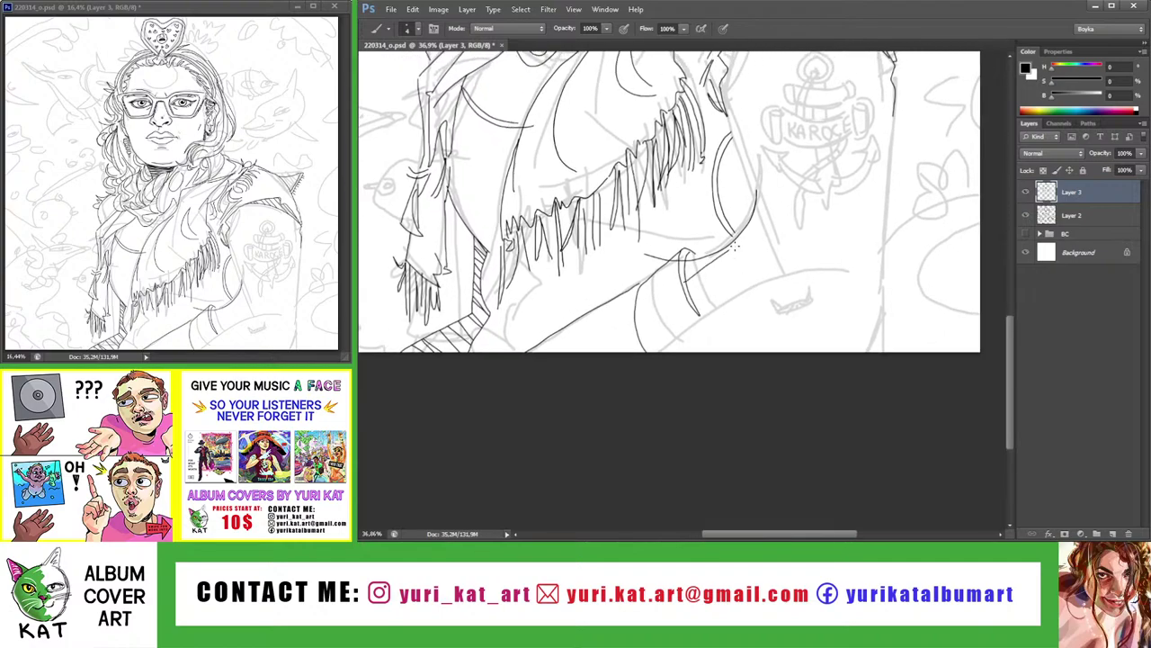
pyautogui.press('z')
pyautogui.moveTo(720, 258); pyautogui.dragTo(721, 262)
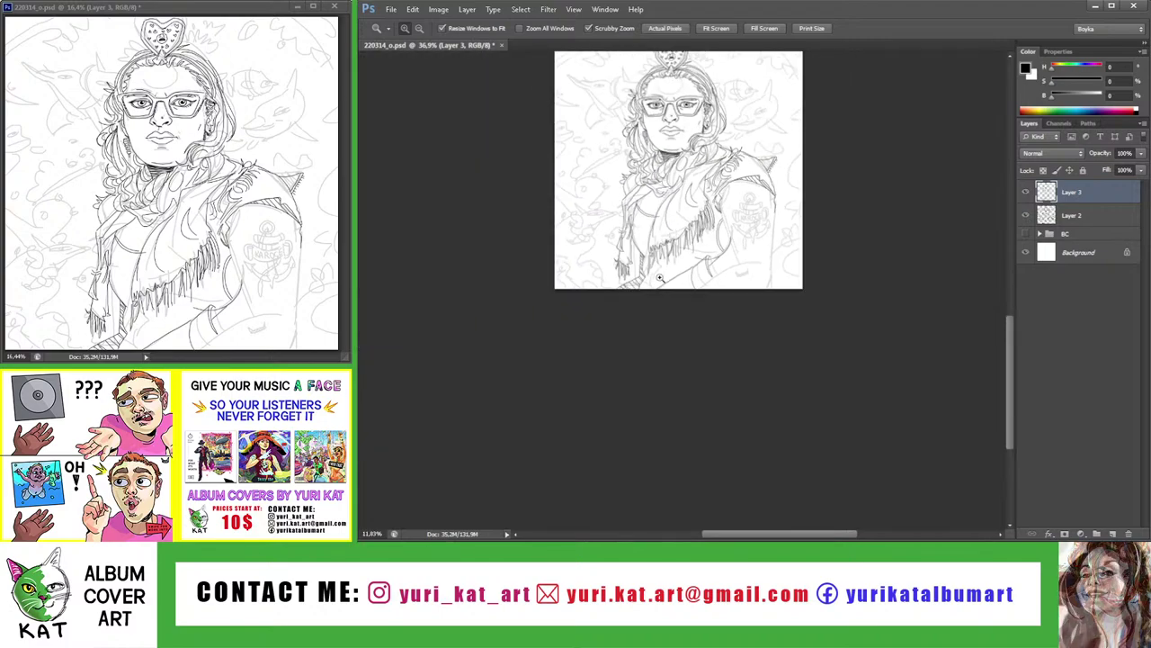
# Remove the diagonal line, then Magic Wand-select the wedge beside the hook and hatch it vertically
pyautogui.hotkey('ctrl', 'z')
pyautogui.press('b')
pyautogui.hotkey('ctrl', 'z')
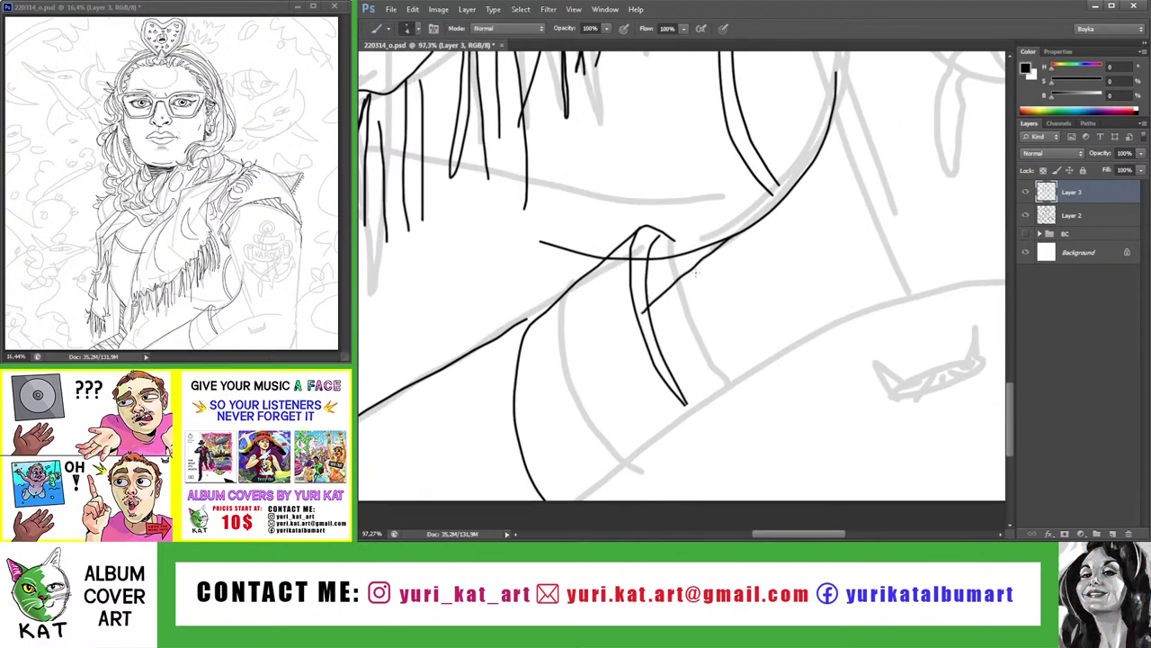
pyautogui.hotkey('ctrl', 'z')
pyautogui.hotkey('ctrl', 'z')
pyautogui.hotkey('ctrl', 'z')
pyautogui.press('w')
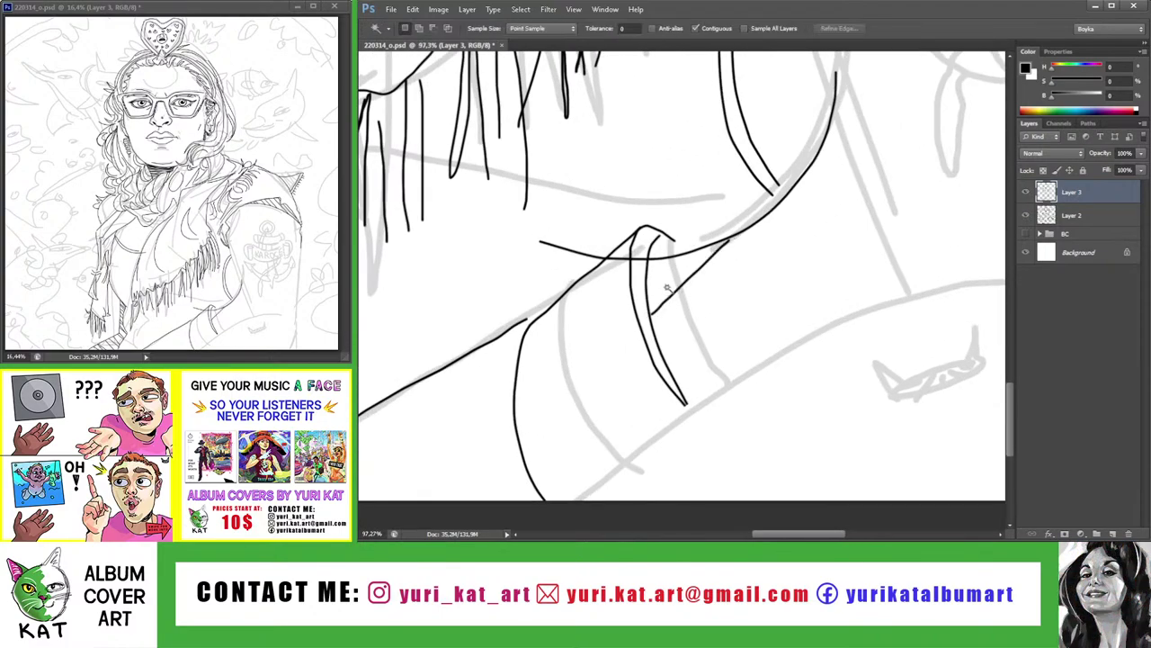
pyautogui.click(686, 268)
pyautogui.press('b')
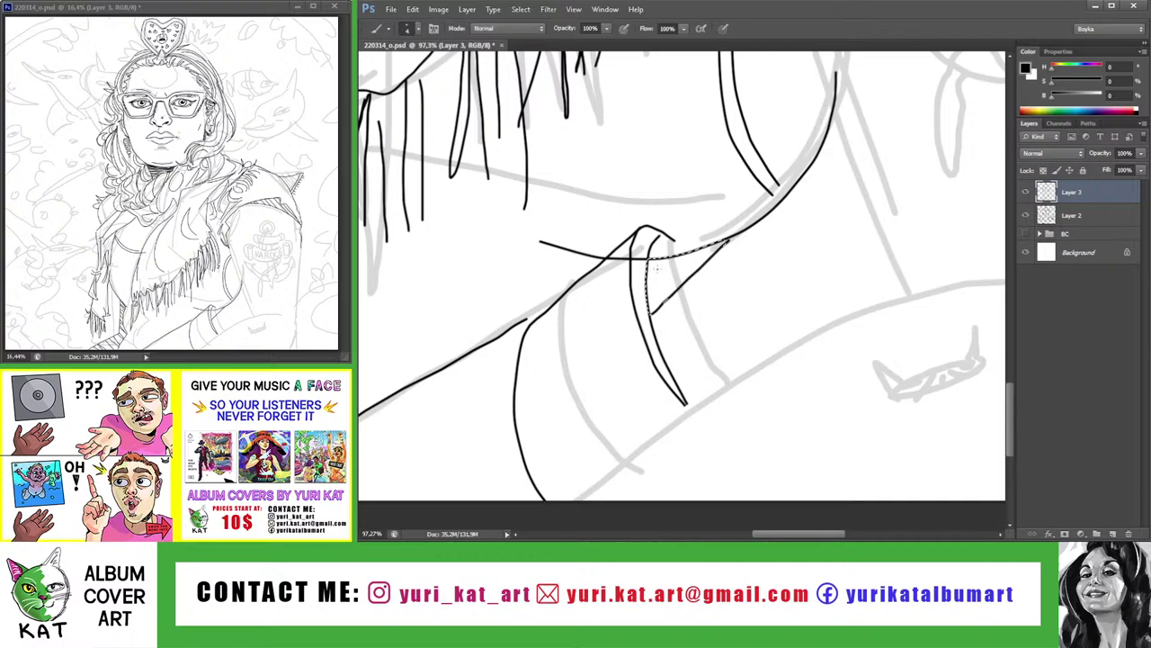
pyautogui.moveTo(650, 259)
pyautogui.mouseDown()
pyautogui.moveTo(648, 305)
pyautogui.moveTo(658, 308)
pyautogui.mouseUp()
pyautogui.moveTo(684, 253); pyautogui.dragTo(679, 286)
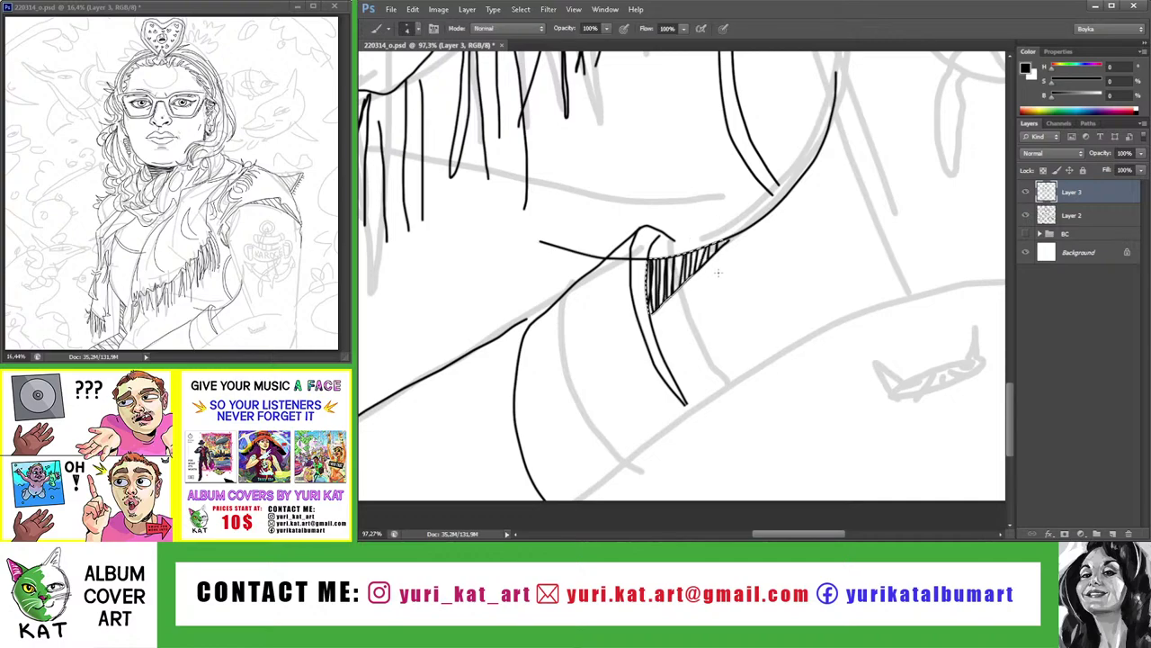
# Draw a line under the scarf fringe across the torso
pyautogui.press('z')
pyautogui.moveTo(809, 372)
pyautogui.mouseDown()
pyautogui.moveTo(745, 371)
pyautogui.moveTo(766, 440)
pyautogui.mouseUp()
pyautogui.moveTo(666, 498)
pyautogui.mouseDown()
pyautogui.moveTo(676, 396)
pyautogui.moveTo(746, 371)
pyautogui.mouseUp()
pyautogui.press('b')
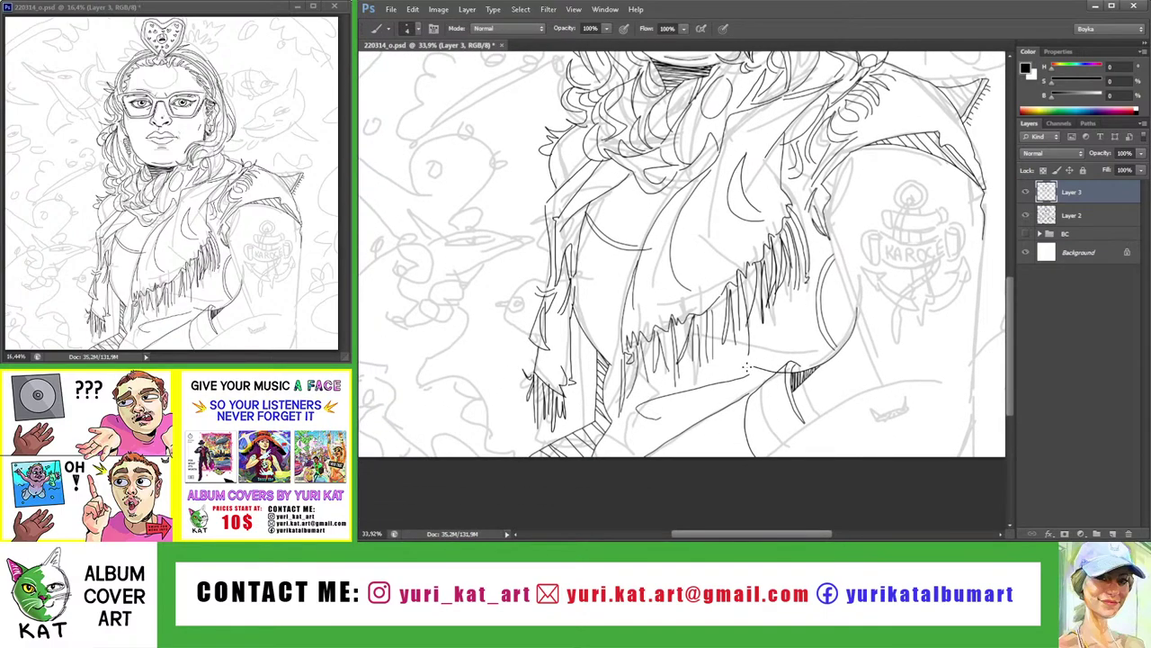
pyautogui.hotkey('ctrl', 'z')
pyautogui.moveTo(637, 412)
pyautogui.mouseDown()
pyautogui.moveTo(732, 383)
pyautogui.moveTo(715, 399)
pyautogui.mouseUp()
pyautogui.hotkey('ctrl', 'z')
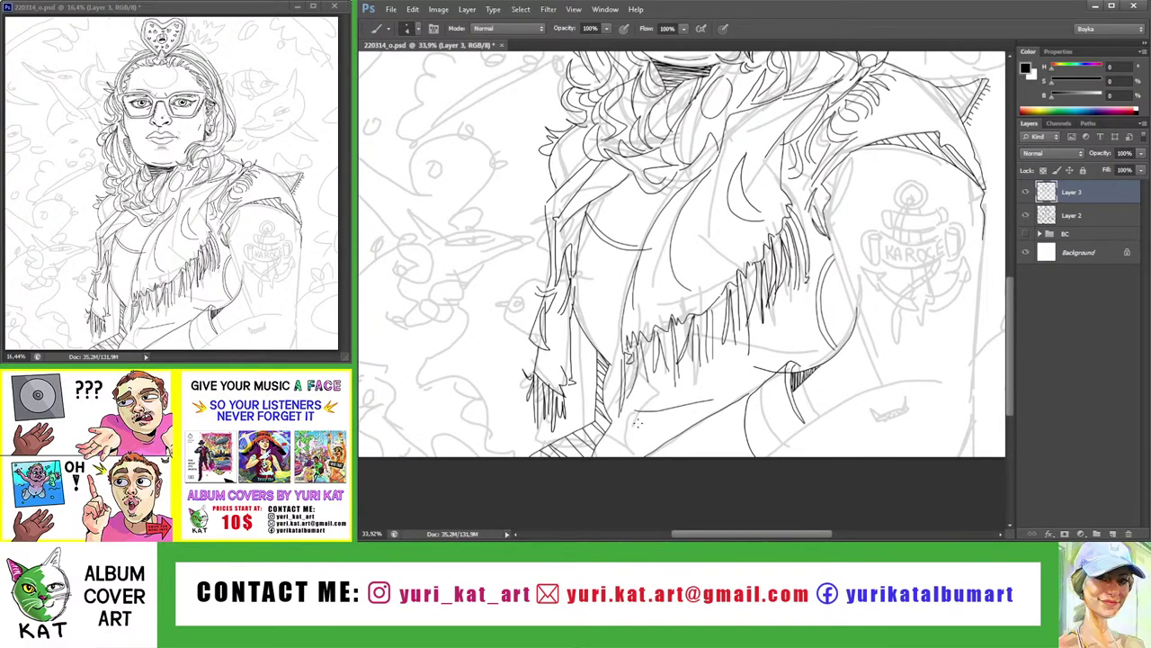
# Redraw the under-fringe line longer and review the whole figure before zooming onto the anchor tattoo
pyautogui.press('z')
pyautogui.moveTo(643, 410)
pyautogui.mouseDown()
pyautogui.moveTo(685, 486)
pyautogui.moveTo(719, 399)
pyautogui.mouseUp()
pyautogui.press('b')
pyautogui.hotkey('ctrl', 'z')
pyautogui.moveTo(617, 409); pyautogui.dragTo(725, 397)
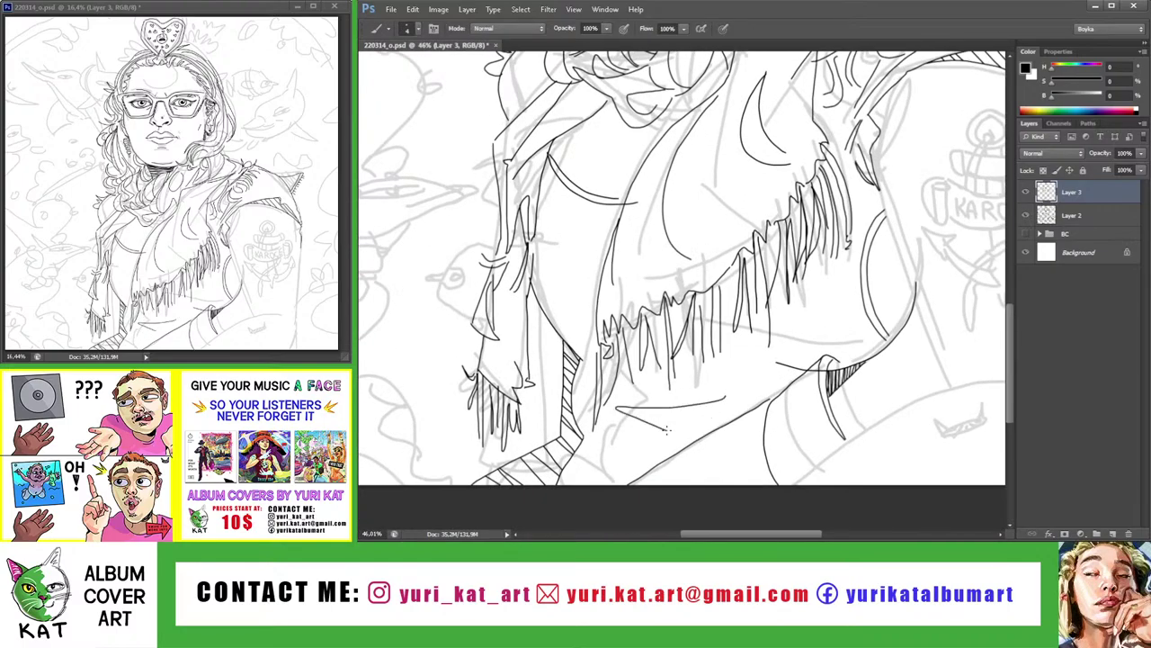
pyautogui.press('z')
pyautogui.moveTo(667, 429); pyautogui.dragTo(689, 456)
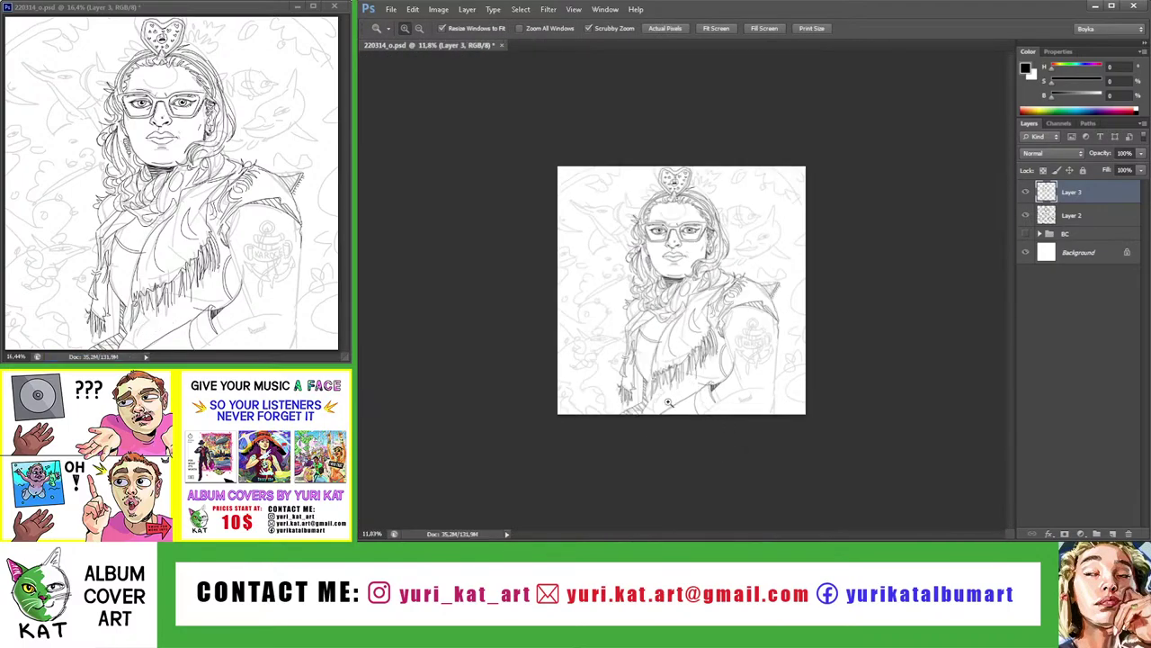
pyautogui.moveTo(667, 402)
pyautogui.mouseDown()
pyautogui.moveTo(755, 402)
pyautogui.moveTo(676, 402)
pyautogui.mouseUp()
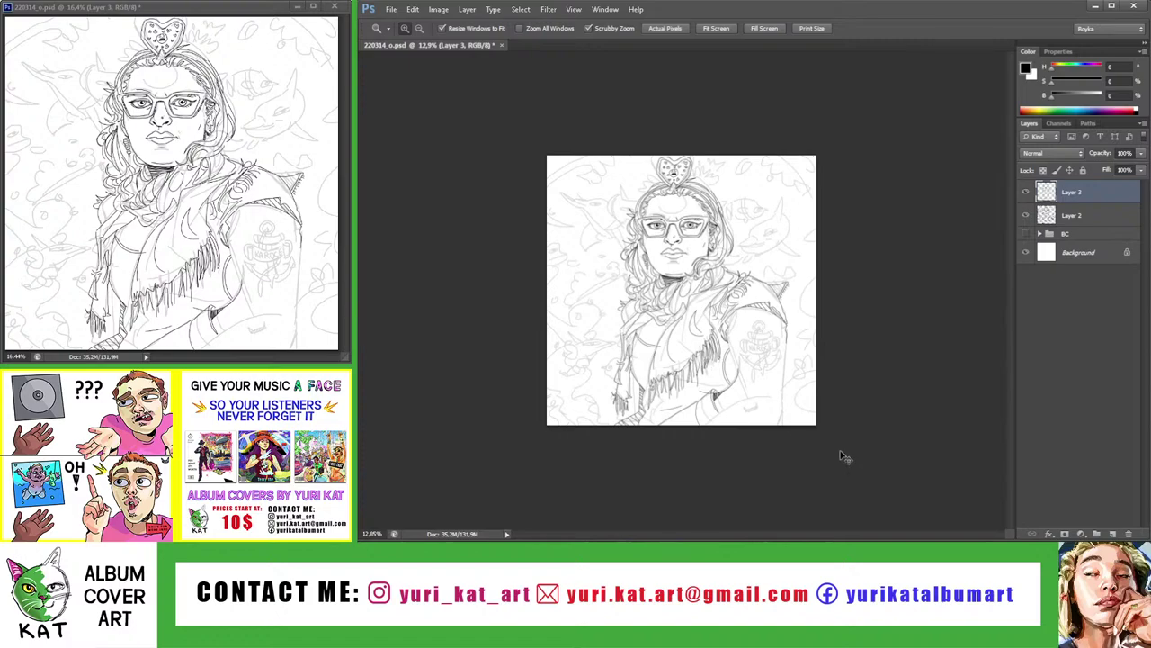
pyautogui.moveTo(844, 456); pyautogui.dragTo(845, 423)
# Ink a long line down the tattooed arm's outer edge, redrawing it until clean
pyautogui.moveTo(674, 285); pyautogui.dragTo(683, 308)
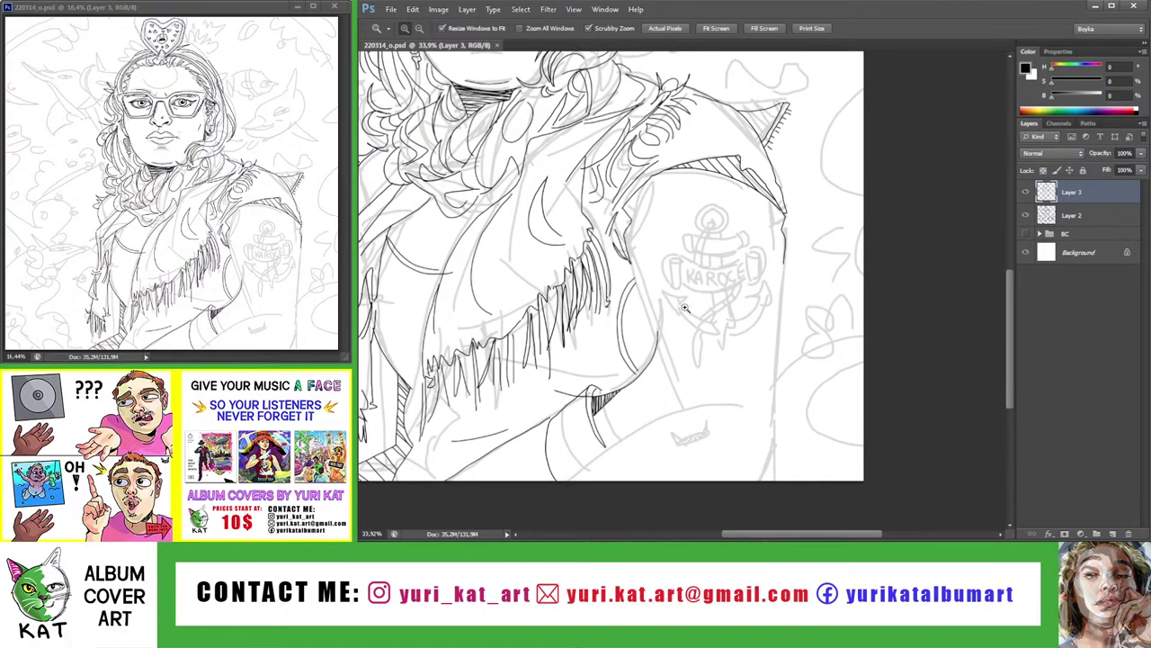
pyautogui.press('b')
pyautogui.moveTo(630, 279); pyautogui.dragTo(648, 274)
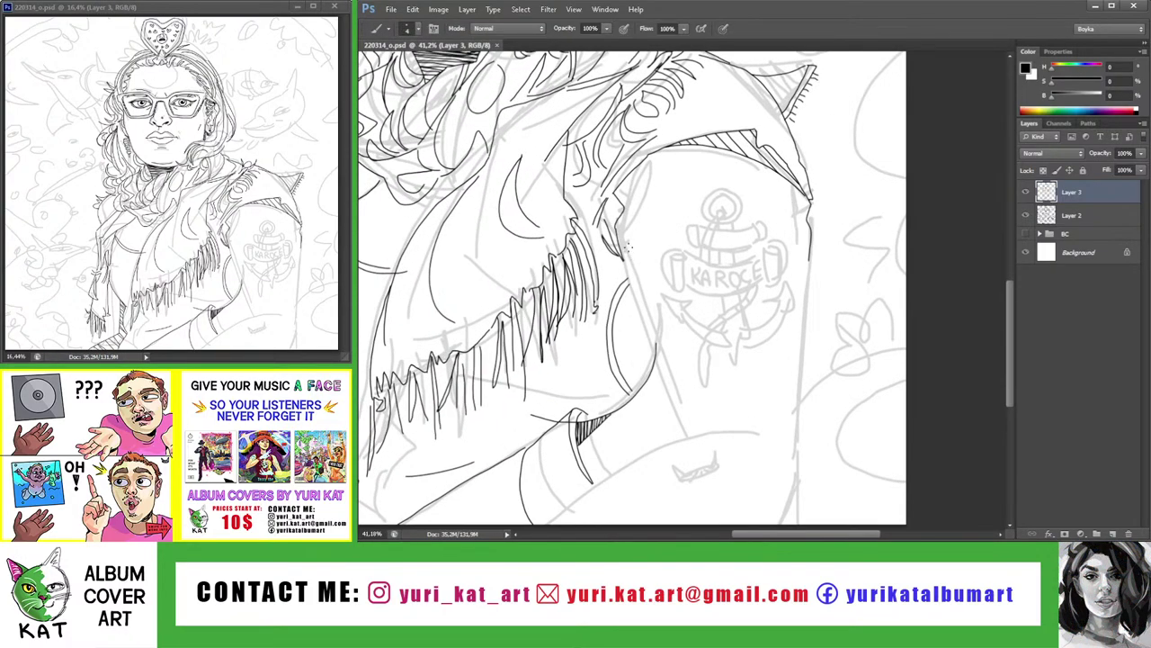
pyautogui.moveTo(625, 225); pyautogui.dragTo(674, 405)
pyautogui.hotkey('ctrl', 'z')
pyautogui.moveTo(625, 264); pyautogui.dragTo(675, 401)
pyautogui.hotkey('ctrl', 'z')
pyautogui.moveTo(628, 266); pyautogui.dragTo(676, 405)
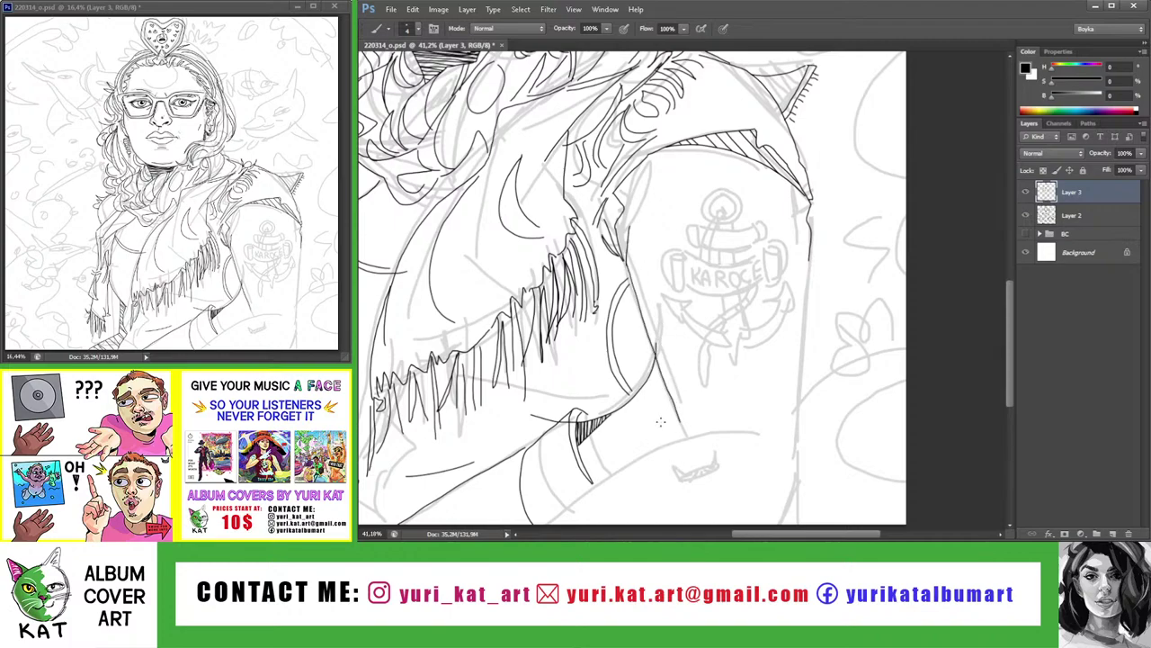
# Erase the lower arm contour and redraw it as a vertical line
pyautogui.press('z')
pyautogui.moveTo(655, 321)
pyautogui.mouseDown()
pyautogui.moveTo(642, 360)
pyautogui.moveTo(666, 350)
pyautogui.mouseUp()
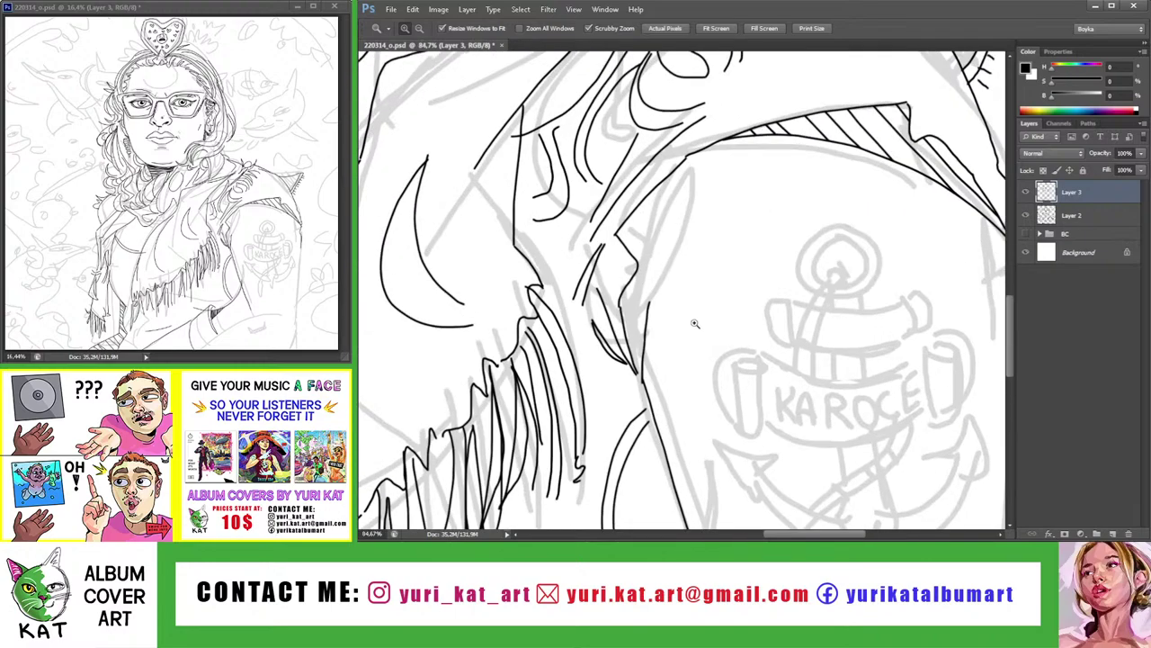
pyautogui.press('b')
pyautogui.press('z')
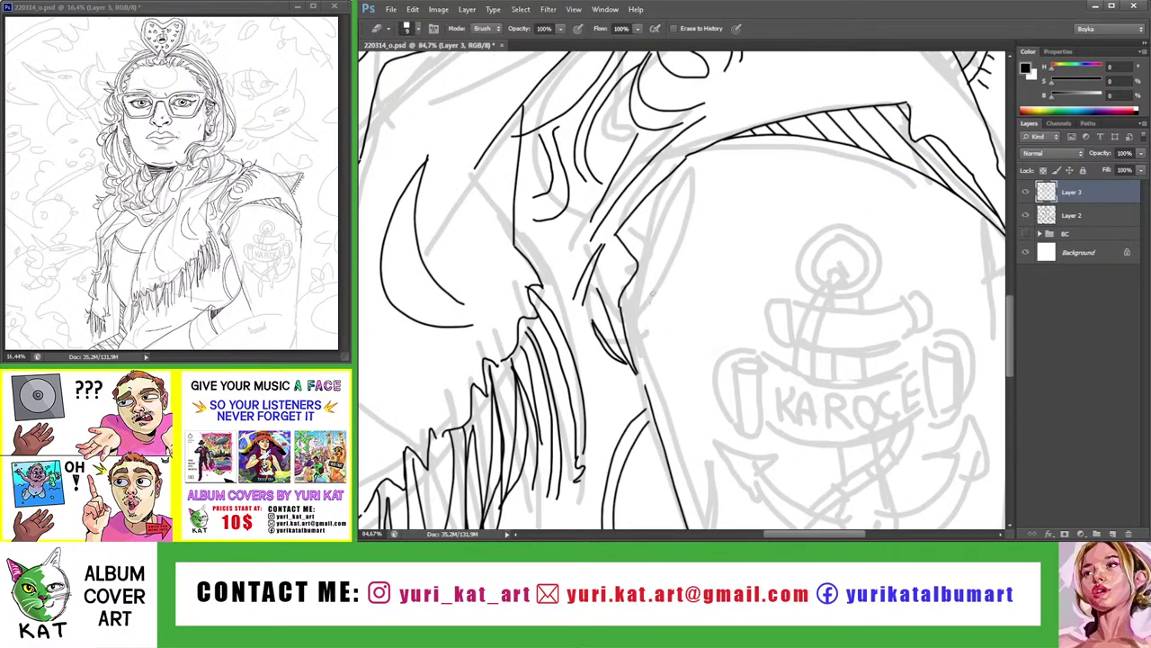
pyautogui.moveTo(643, 380); pyautogui.dragTo(646, 385)
pyautogui.press('b')
pyautogui.hotkey('ctrl', 'z')
pyautogui.moveTo(635, 313); pyautogui.dragTo(646, 404)
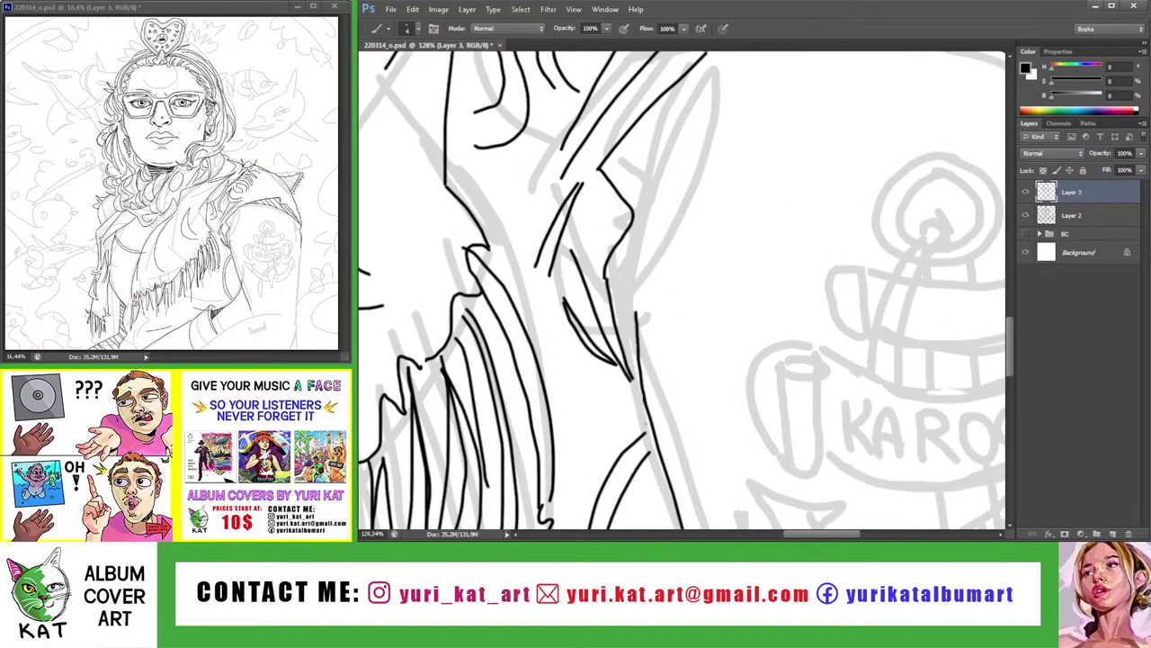
pyautogui.press('z')
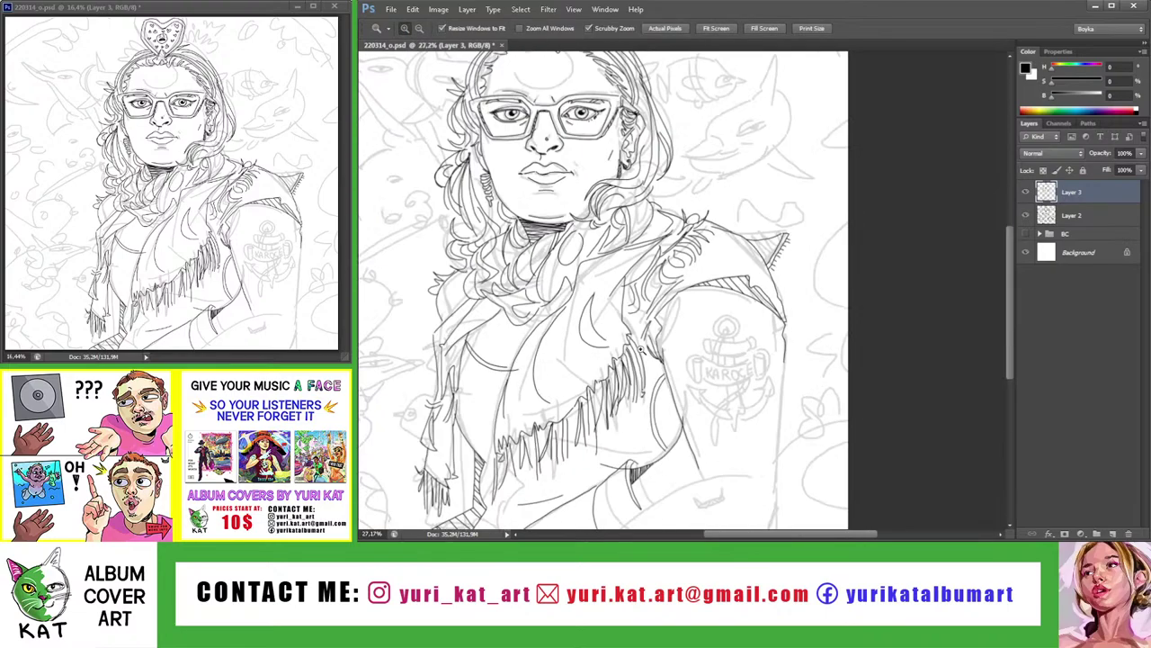
pyautogui.scroll(-5, 668, 441)
pyautogui.scroll(5, 668, 440)
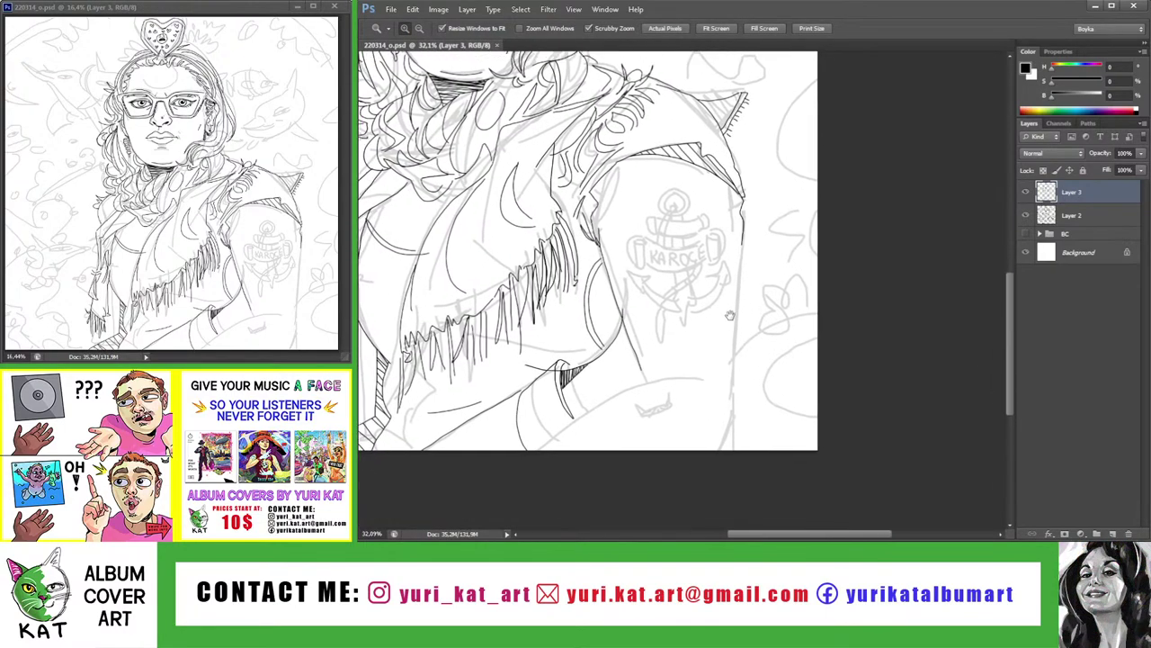
pyautogui.press('b')
# Try a shoulder stroke, discard it, and rotate the view to angle the shoulder
pyautogui.moveTo(740, 236); pyautogui.dragTo(732, 385)
pyautogui.hotkey('ctrl', 'z')
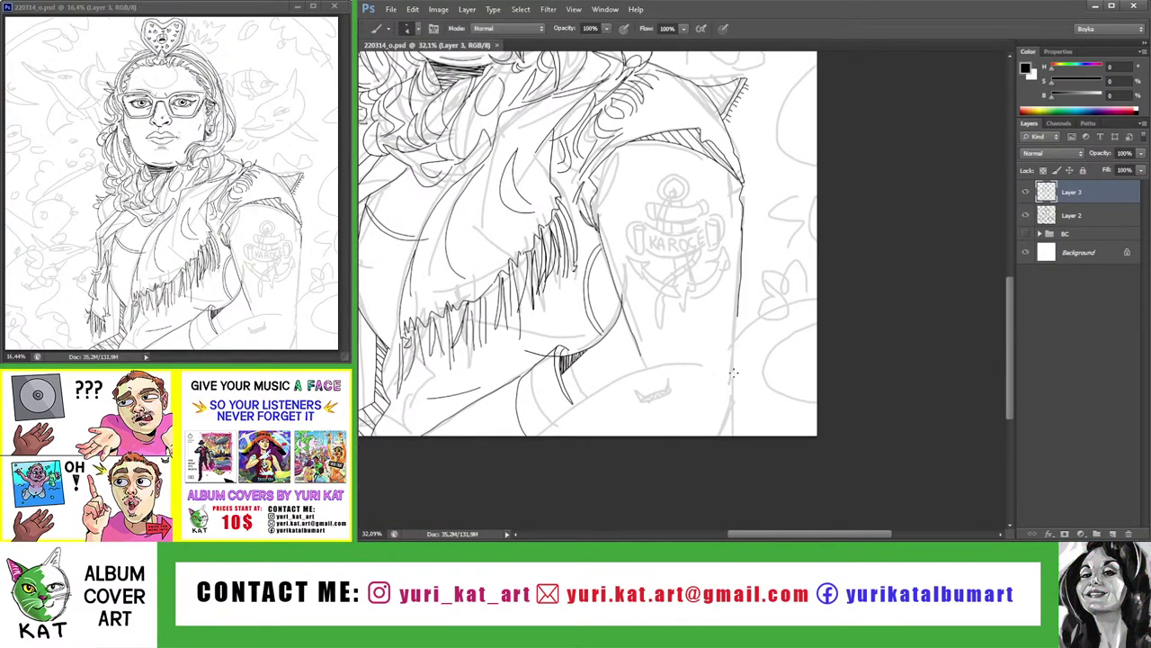
pyautogui.press('z')
pyautogui.scroll(-3, 737, 473)
pyautogui.scroll(3, 738, 473)
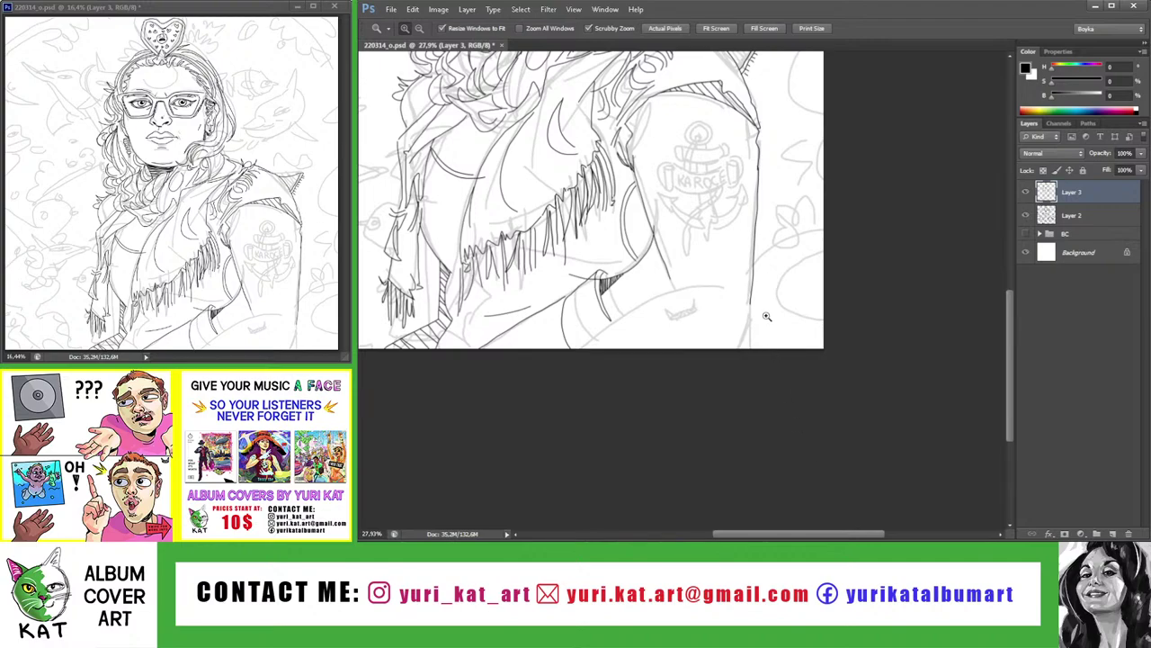
pyautogui.press('r')
pyautogui.moveTo(756, 196)
pyautogui.mouseDown()
pyautogui.moveTo(705, 167)
pyautogui.moveTo(598, 251)
pyautogui.mouseUp()
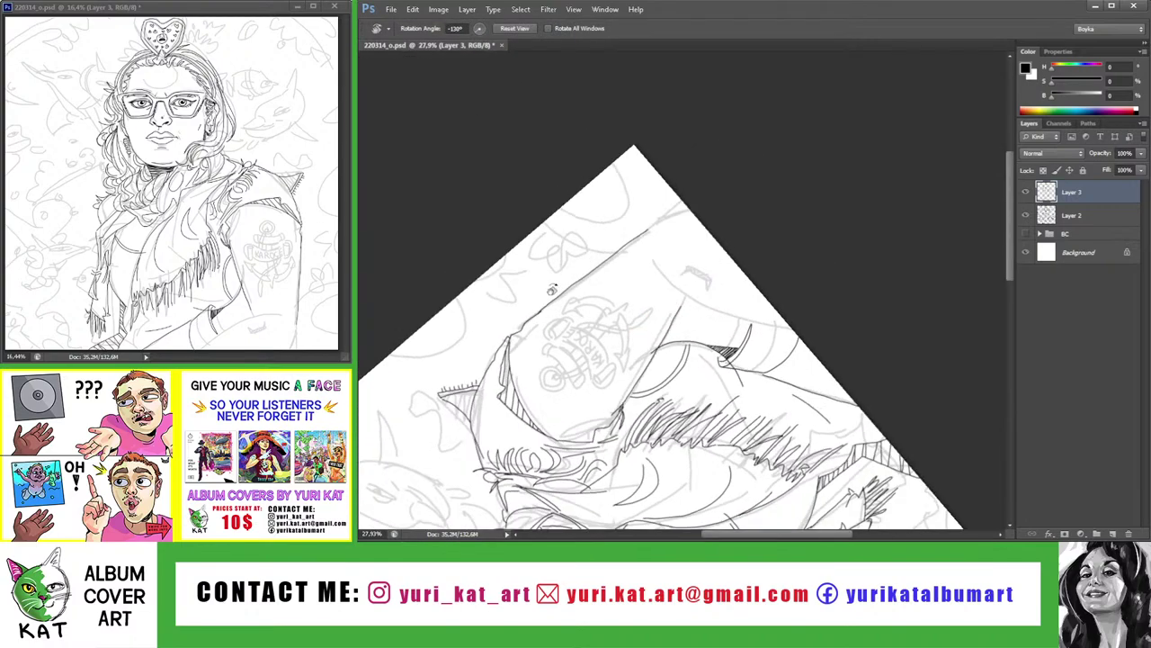
# Ink a clean line along the shoulder edge, then restore the fitted, upright view
pyautogui.press('z')
pyautogui.scroll(3, 546, 327)
pyautogui.press('b')
pyautogui.moveTo(493, 350); pyautogui.dragTo(631, 236)
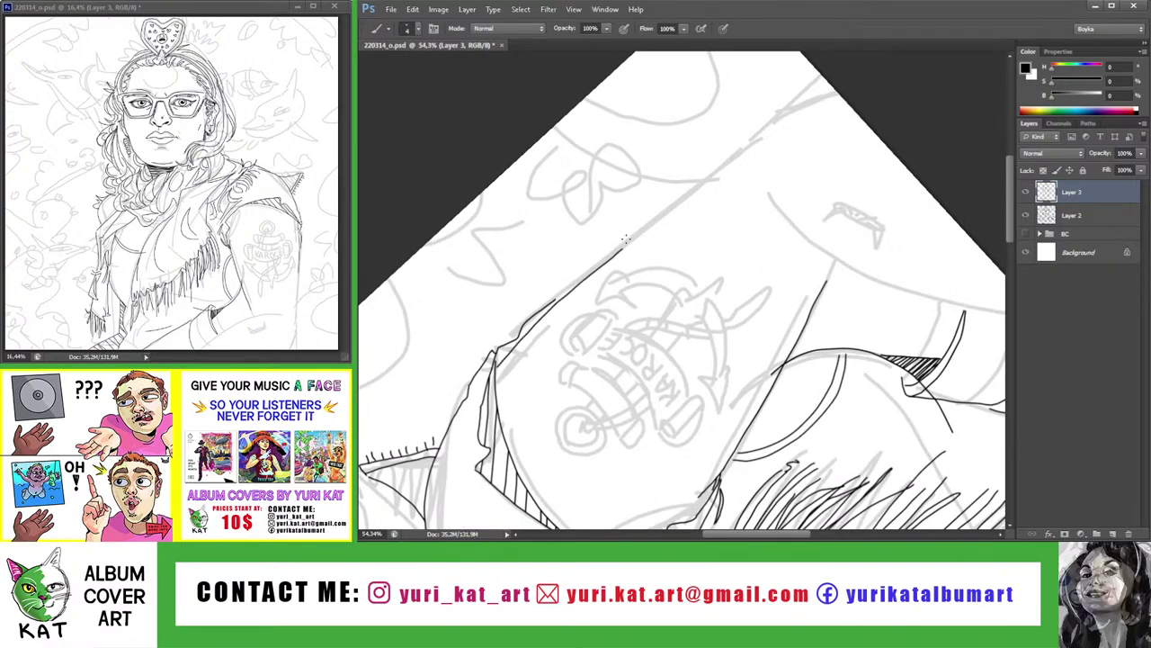
pyautogui.hotkey('ctrl', 'z')
pyautogui.moveTo(493, 351); pyautogui.dragTo(630, 235)
pyautogui.press('z')
pyautogui.hotkey('ctrl', '0')
# Trim the overshooting end of the black line near the elbow with the Eraser
pyautogui.press('Escape')
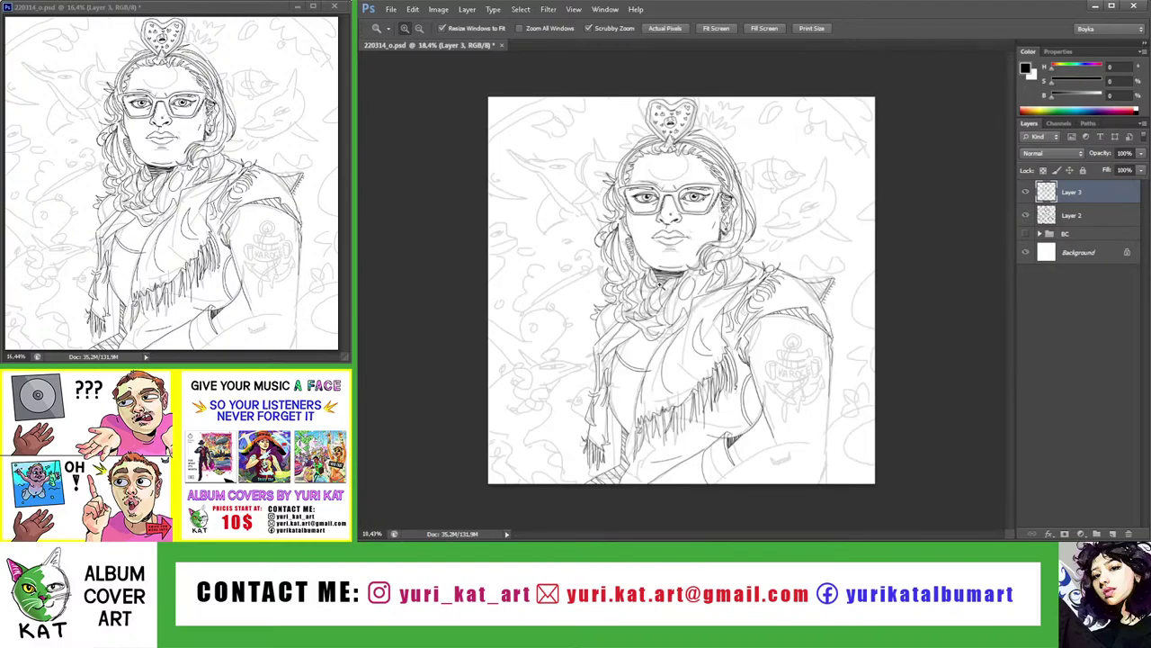
pyautogui.scroll(3, 823, 394)
pyautogui.scroll(3, 810, 382)
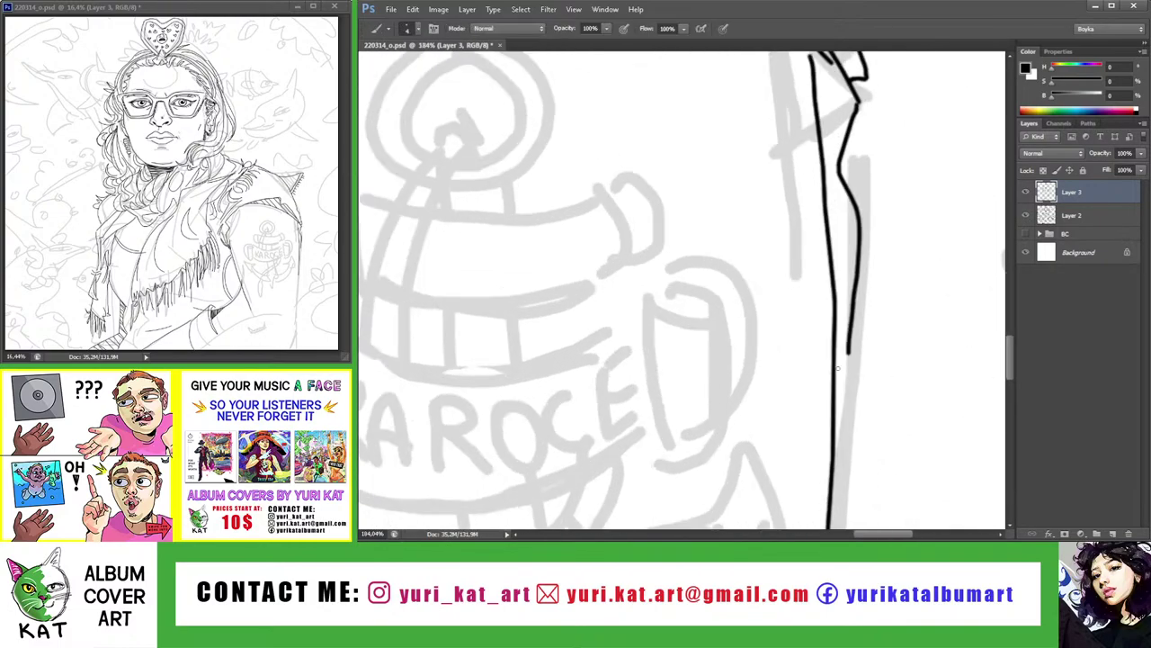
pyautogui.scroll(-2, 795, 370)
pyautogui.scroll(2, 795, 370)
pyautogui.scroll(-4, 797, 387)
pyautogui.scroll(-3, 801, 418)
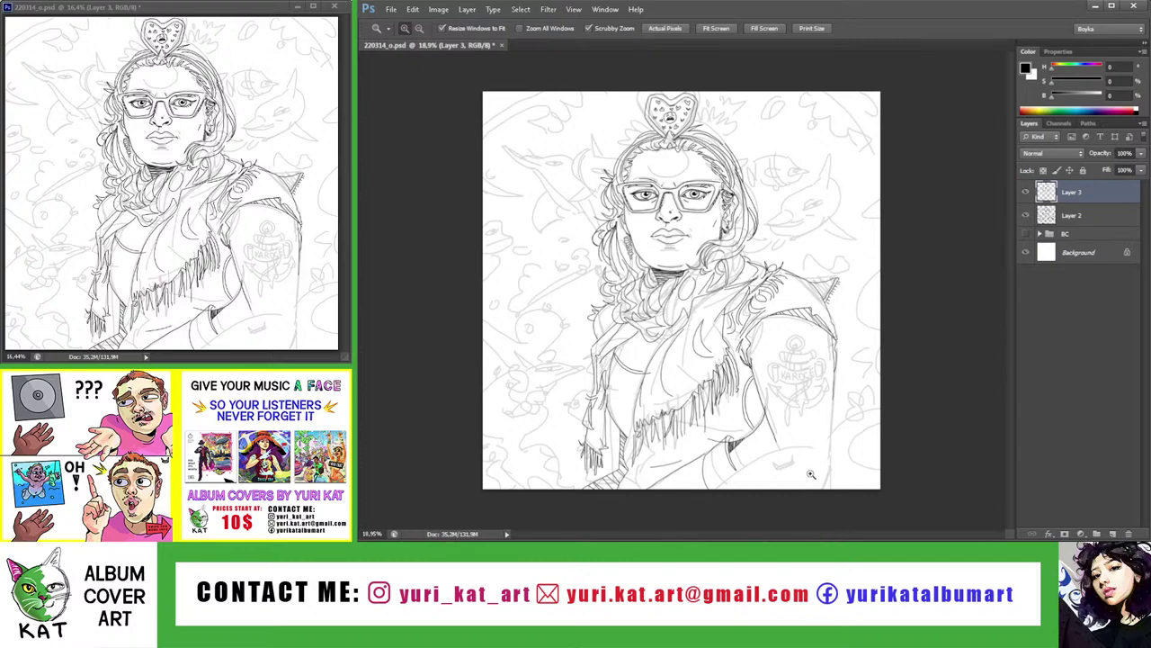
pyautogui.scroll(2, 819, 459)
pyautogui.scroll(1, 820, 422)
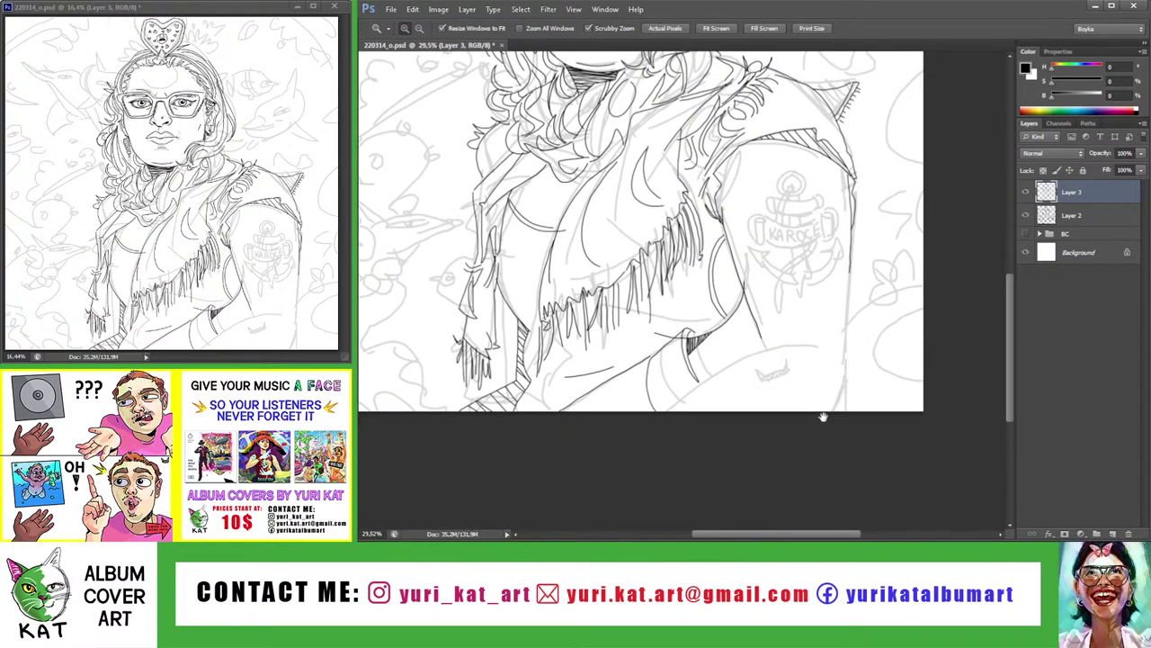
pyautogui.scroll(-1, 810, 387)
pyautogui.scroll(2, 764, 296)
pyautogui.press('b')
pyautogui.press('e')
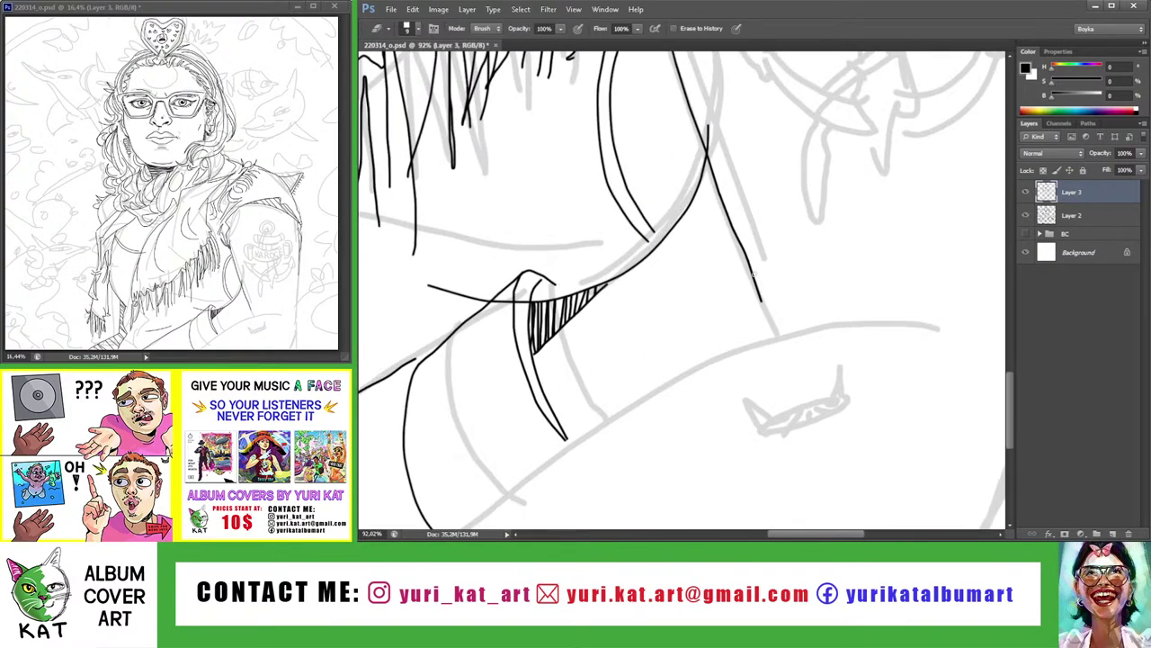
pyautogui.moveTo(746, 259); pyautogui.dragTo(763, 316)
pyautogui.press('b')
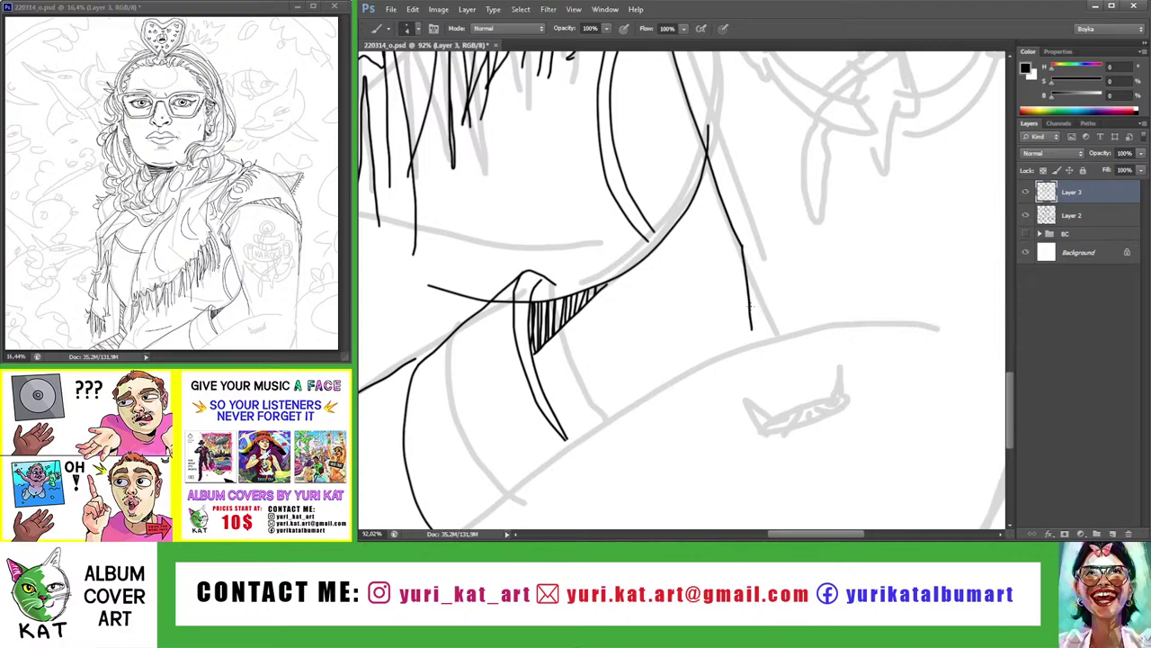
# Ink a long curved contour up the arm's right edge, redrawing it once
pyautogui.press('z')
pyautogui.scroll(-5, 748, 301)
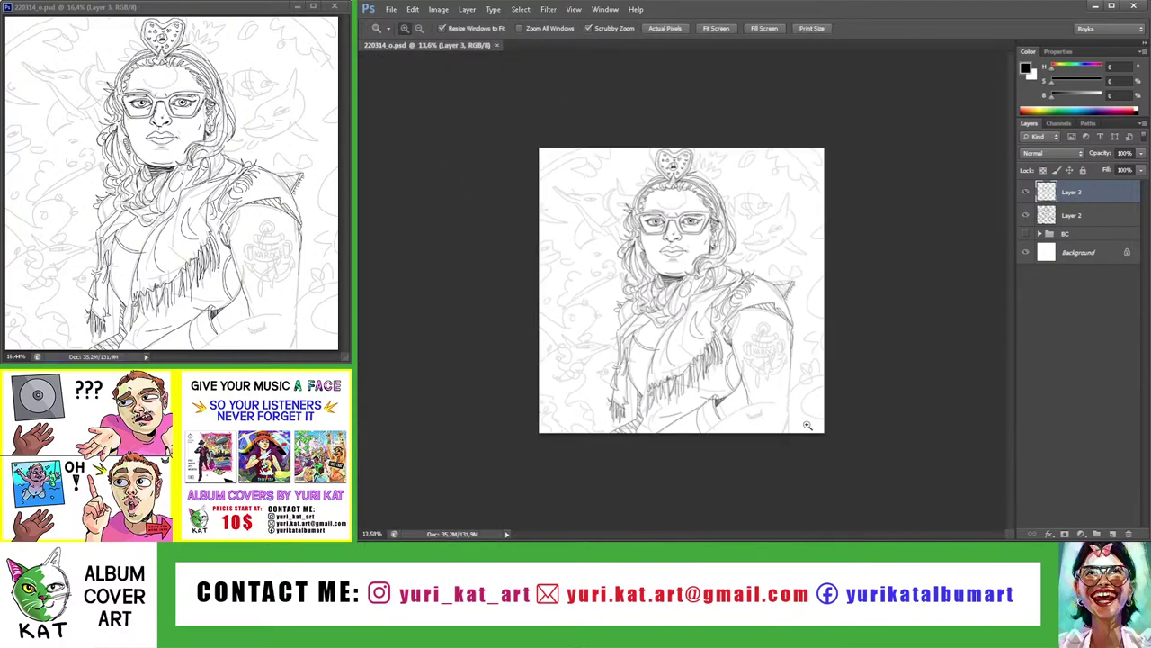
pyautogui.scroll(2, 789, 312)
pyautogui.scroll(2, 789, 312)
pyautogui.press('b')
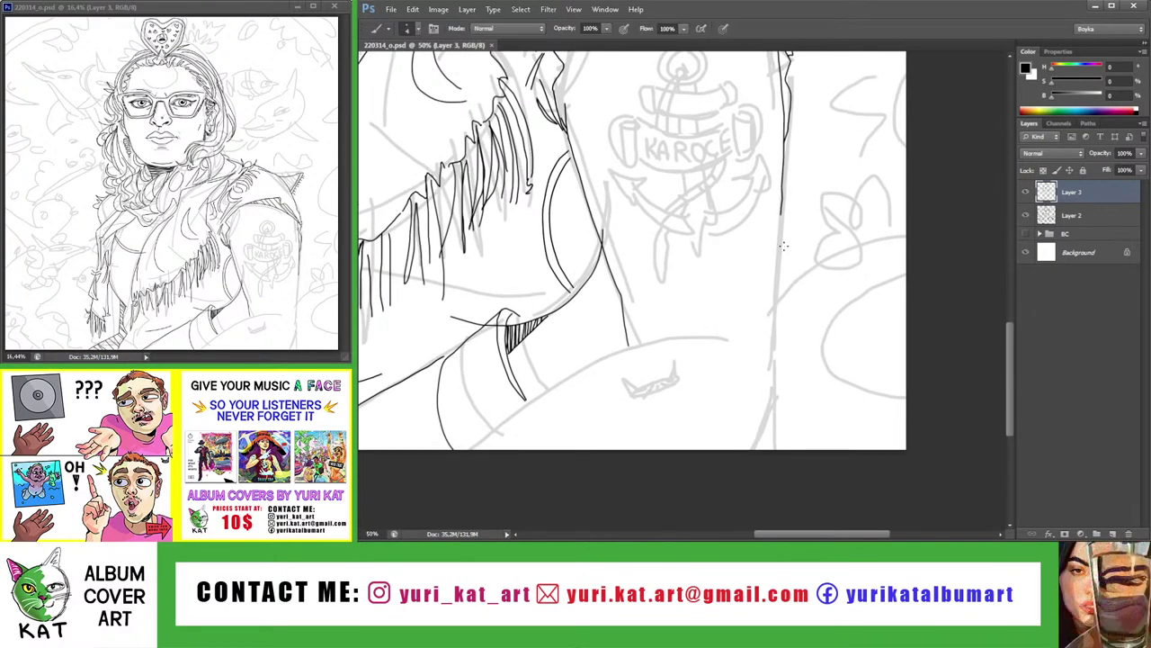
pyautogui.press('r')
pyautogui.moveTo(778, 223); pyautogui.dragTo(608, 223)
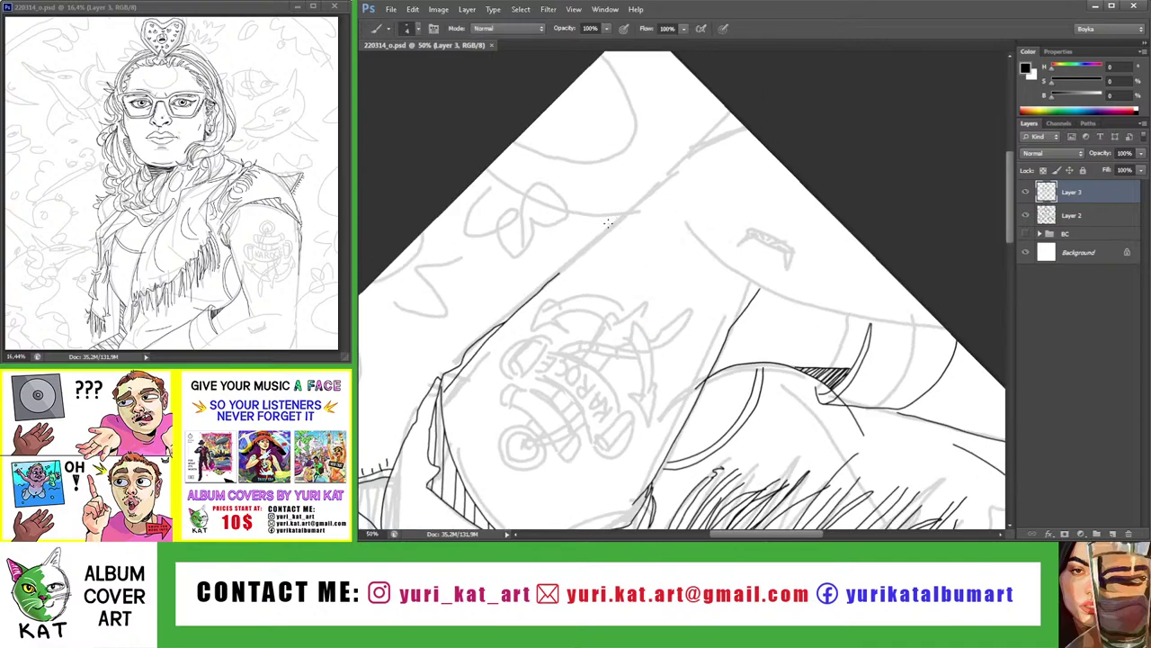
pyautogui.moveTo(564, 270); pyautogui.dragTo(746, 126)
pyautogui.hotkey('ctrl', 'z')
pyautogui.moveTo(567, 267); pyautogui.dragTo(816, 118)
pyautogui.hotkey('ctrl', 'z')
pyautogui.hotkey('ctrl', 'z')
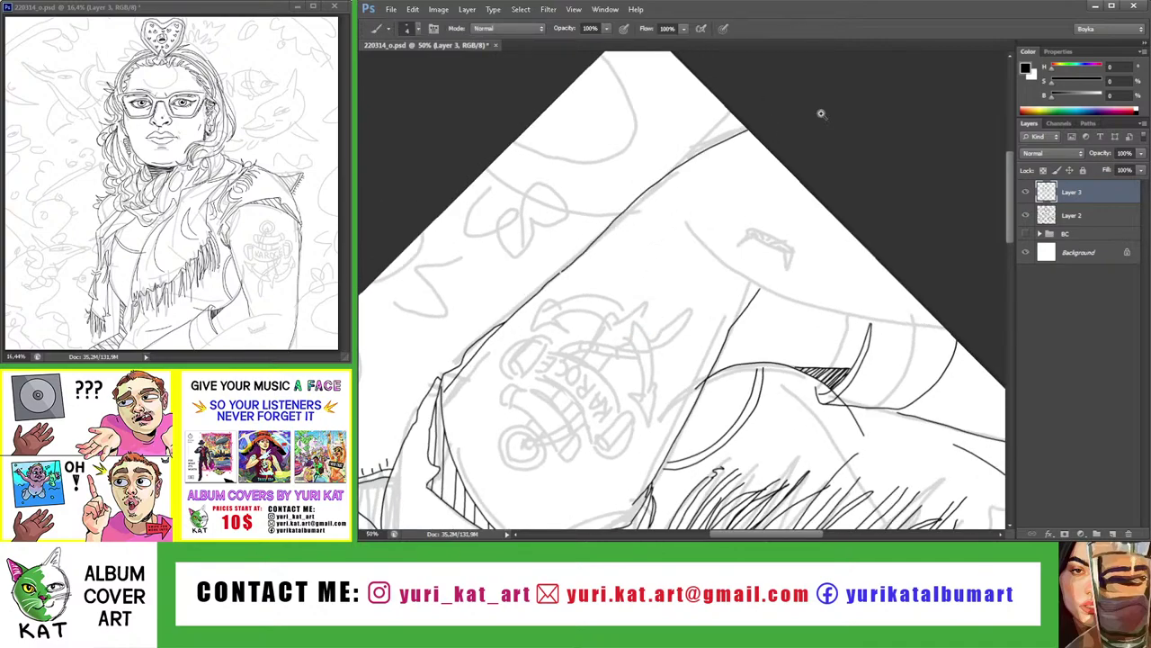
pyautogui.press('z')
pyautogui.hotkey('ctrl', '-')
pyautogui.scroll(3, 789, 443)
pyautogui.scroll(3, 746, 423)
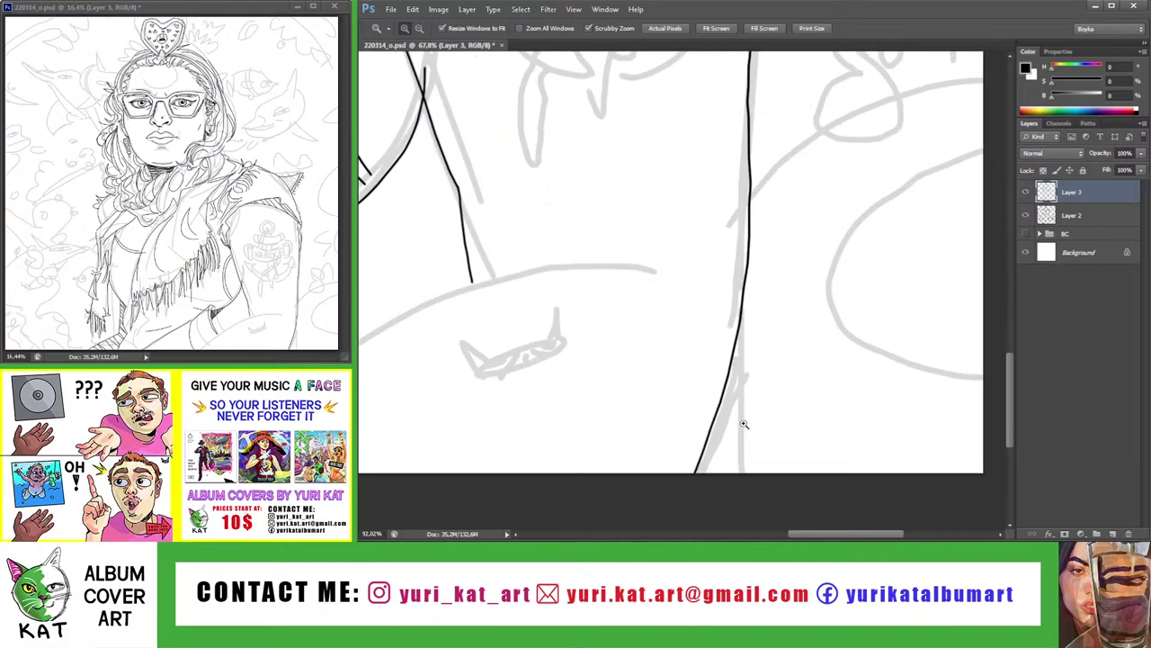
pyautogui.press('b')
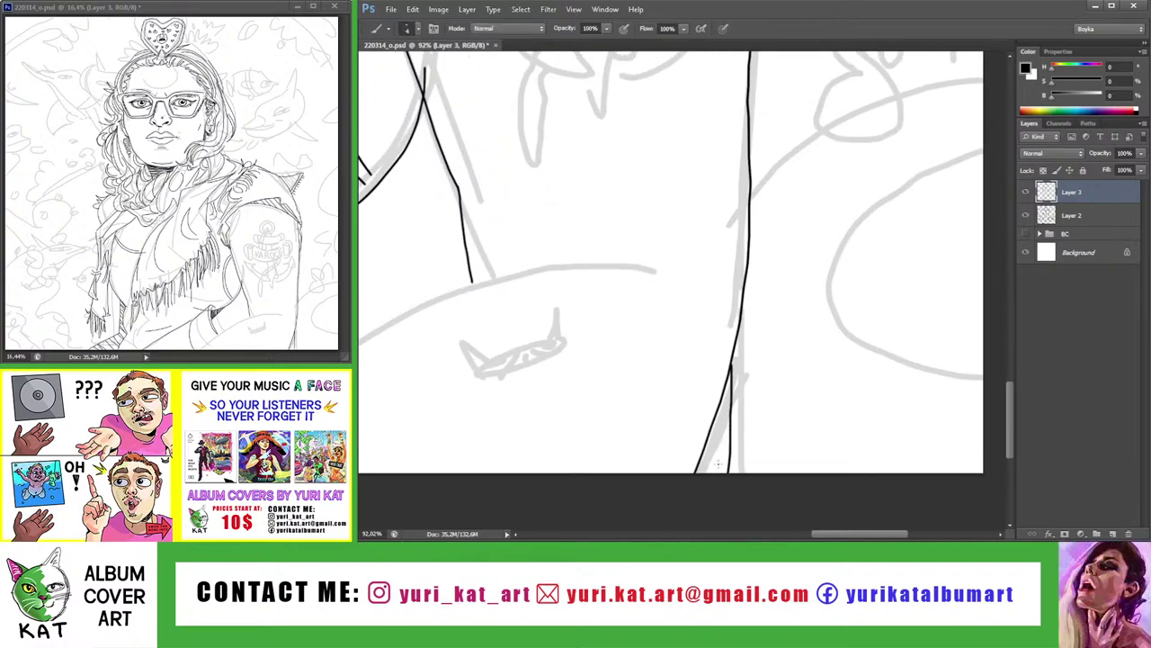
# Erase a short overlapping section of the black arm line
pyautogui.press('z')
pyautogui.scroll(-5, 760, 474)
pyautogui.scroll(1, 761, 474)
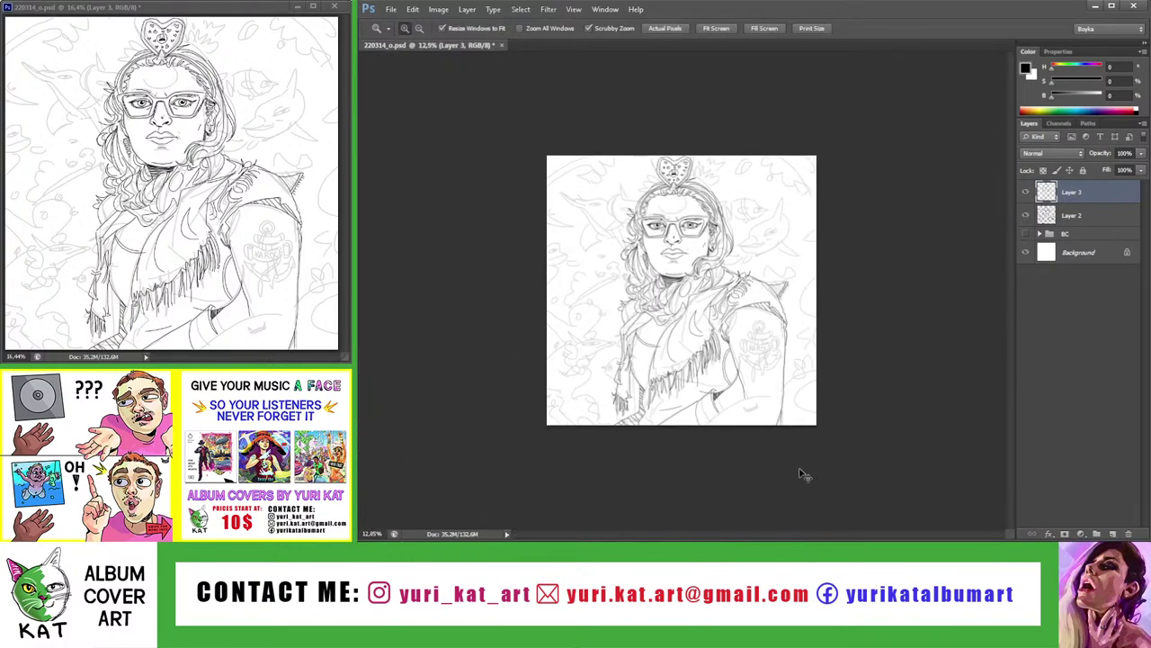
pyautogui.scroll(2, 756, 467)
pyautogui.scroll(5, 758, 396)
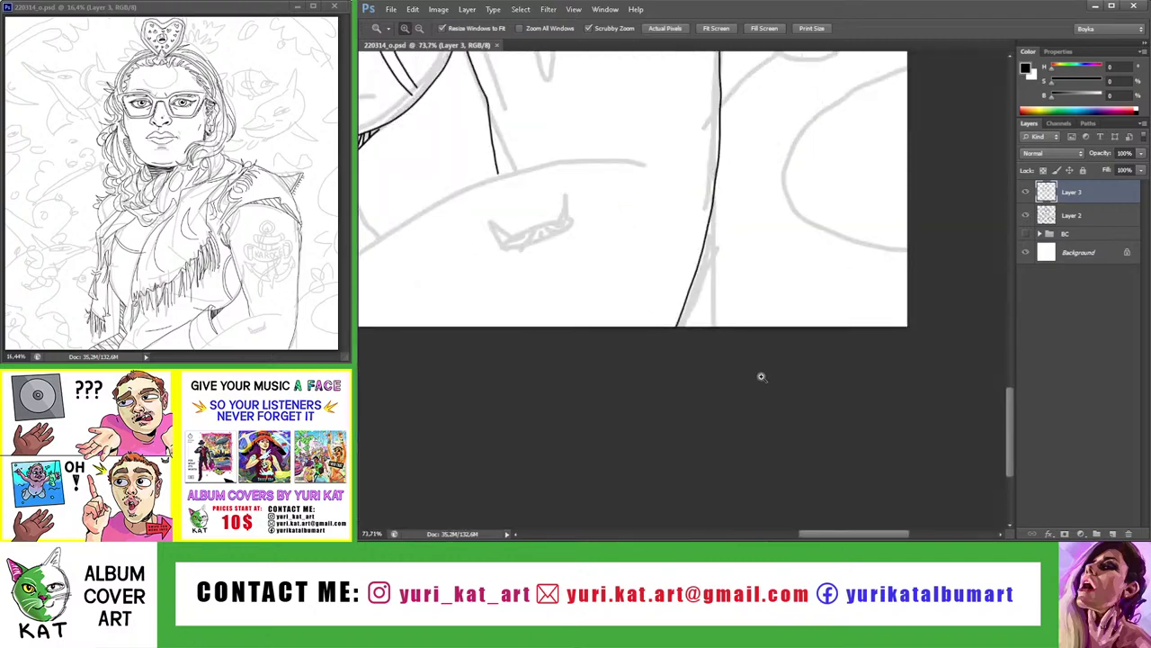
pyautogui.press('b')
pyautogui.moveTo(711, 232); pyautogui.dragTo(691, 278)
pyautogui.press('b')
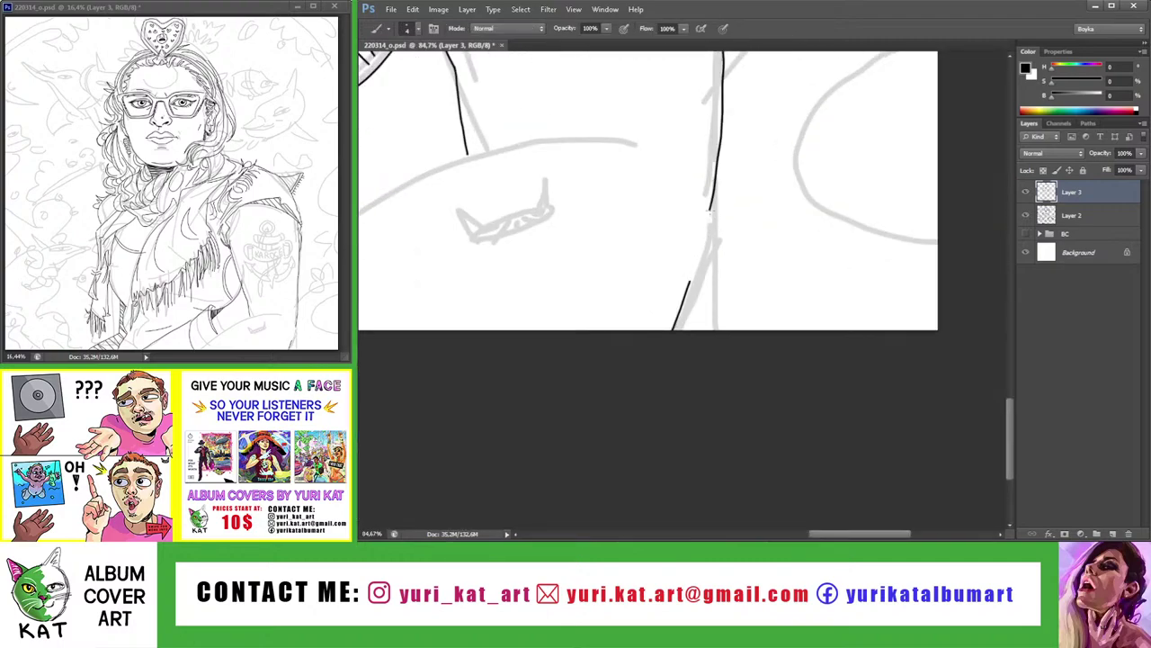
# Add a short vertical joining stroke beside the arm line
pyautogui.press('z')
pyautogui.scroll(-6, 621, 298)
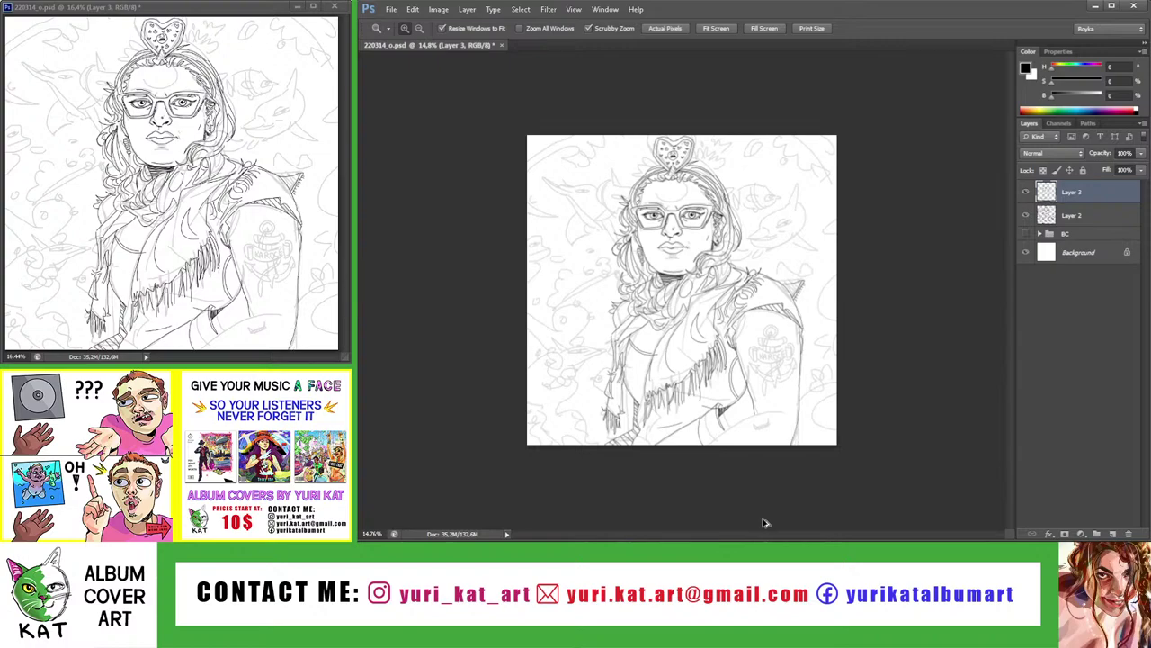
pyautogui.scroll(1, 835, 481)
pyautogui.scroll(4, 835, 481)
pyautogui.scroll(3, 792, 396)
pyautogui.press('b')
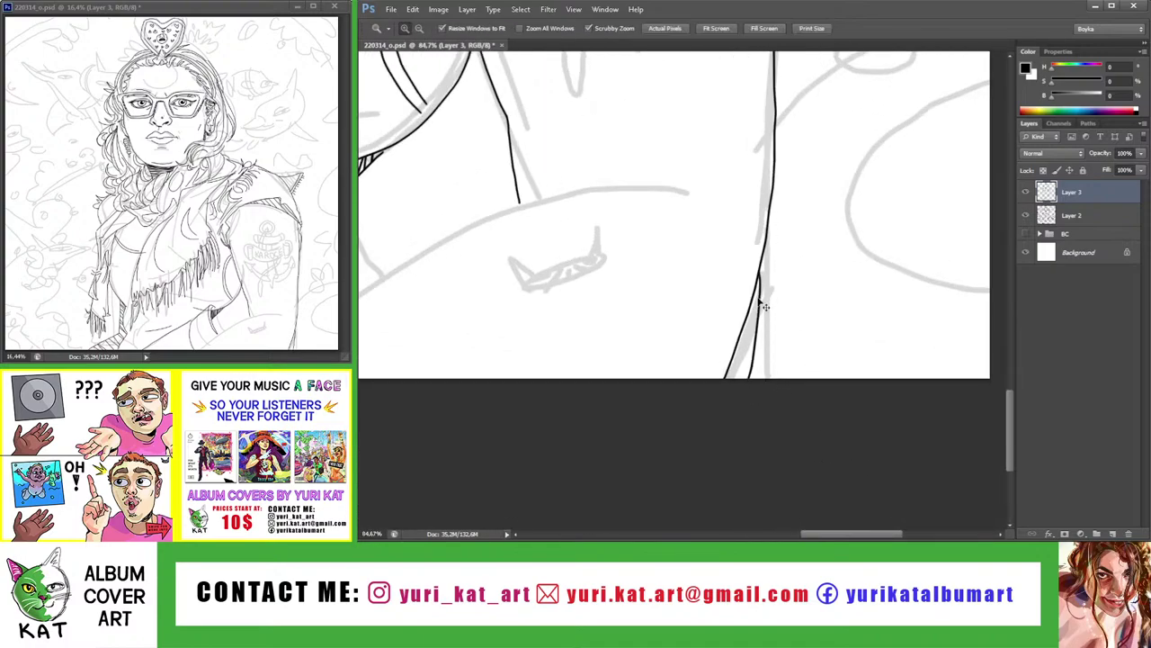
pyautogui.moveTo(757, 284); pyautogui.dragTo(759, 380)
pyautogui.scroll(1, 753, 377)
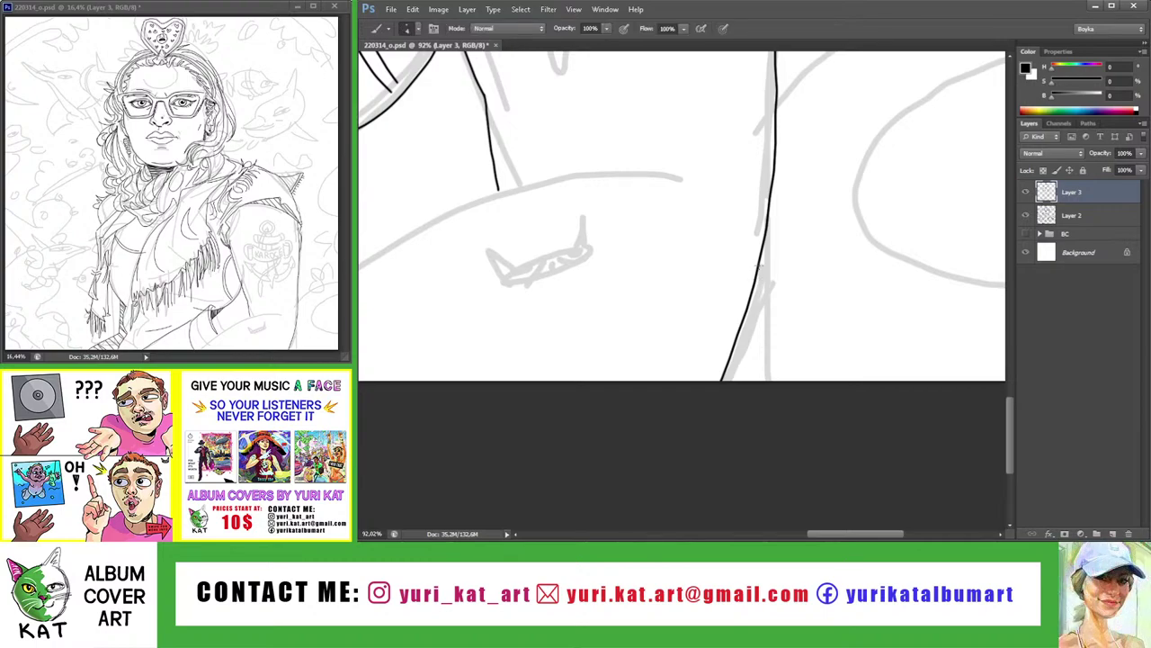
pyautogui.press('z')
pyautogui.scroll(-3, 752, 407)
pyautogui.scroll(-3, 710, 352)
pyautogui.scroll(-1, 774, 445)
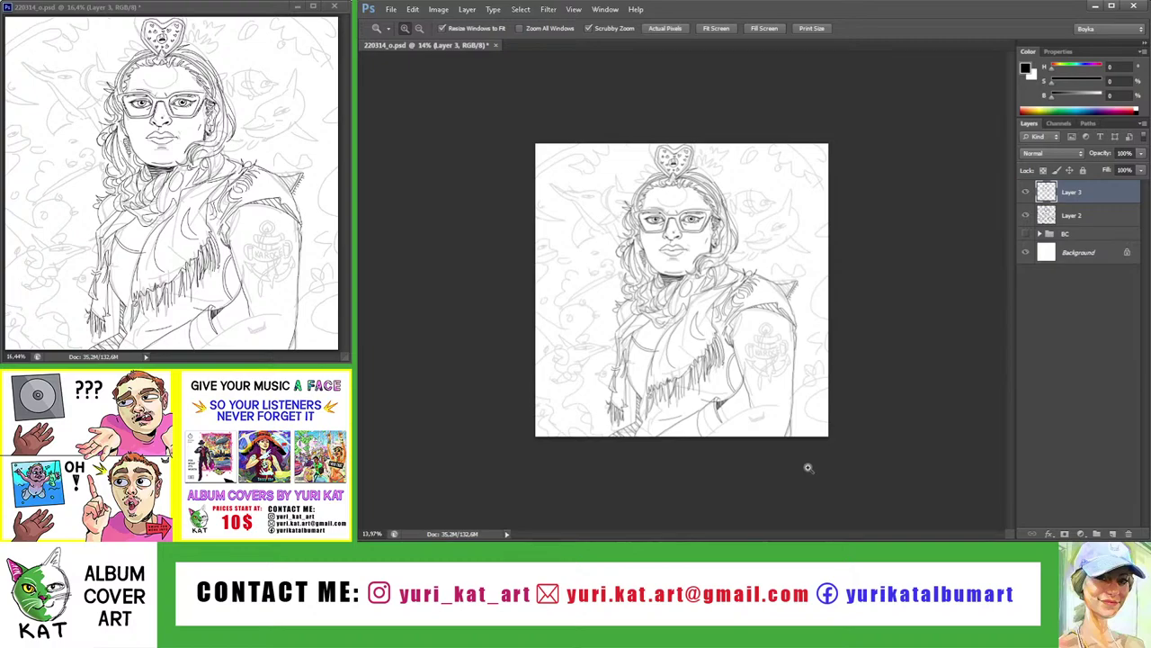
# Rotate the view and ink the long contour line running down-left from the lower arm
pyautogui.scroll(3, 753, 444)
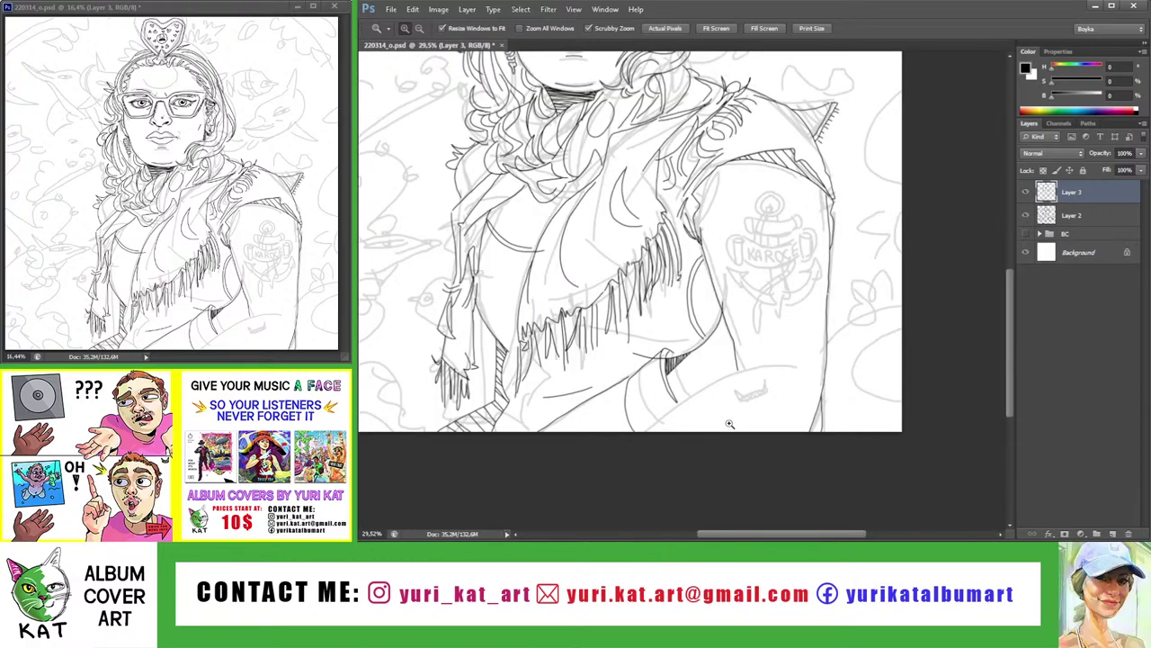
pyautogui.press('r')
pyautogui.moveTo(729, 424)
pyautogui.mouseDown()
pyautogui.moveTo(772, 329)
pyautogui.moveTo(670, 453)
pyautogui.mouseUp()
pyautogui.press('b')
pyautogui.hotkey('ctrl', 'z')
pyautogui.moveTo(783, 329); pyautogui.dragTo(681, 450)
pyautogui.hotkey('ctrl', 'z')
pyautogui.moveTo(796, 316); pyautogui.dragTo(704, 432)
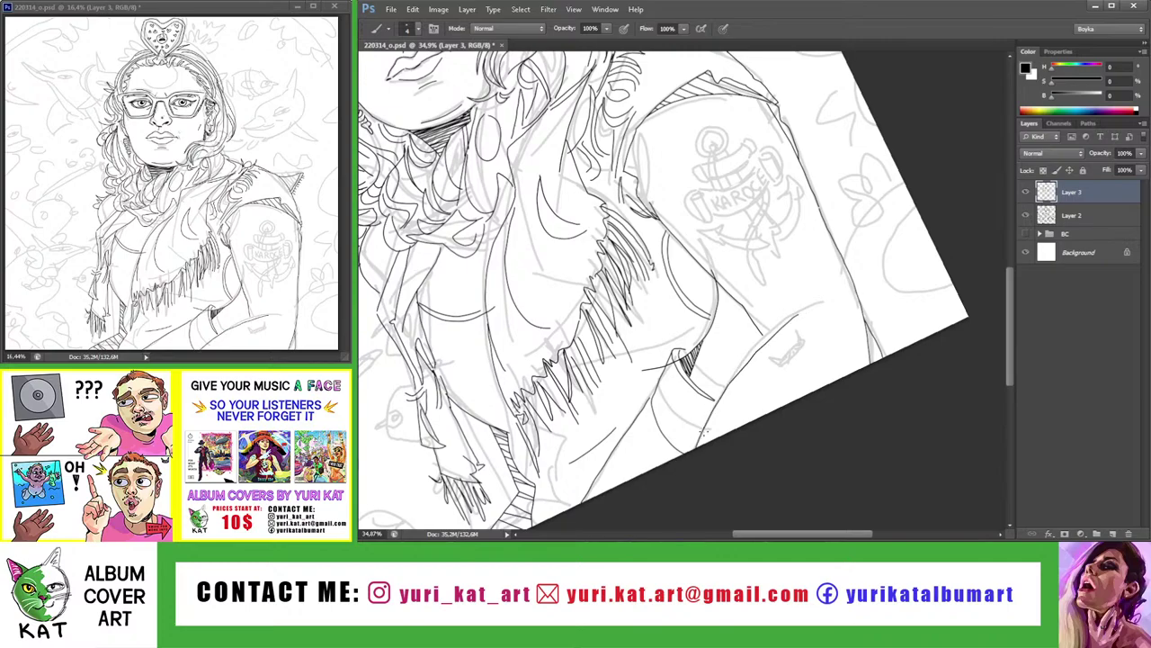
pyautogui.hotkey('ctrl', 'z')
pyautogui.moveTo(796, 320)
pyautogui.mouseDown()
pyautogui.moveTo(686, 457)
pyautogui.moveTo(760, 444)
pyautogui.mouseUp()
# Straighten the canvas rotation, check the contour's end up close, and save the drawing
pyautogui.press('r')
pyautogui.hotkey('ctrl', '0')
pyautogui.press('Escape')
pyautogui.press('z')
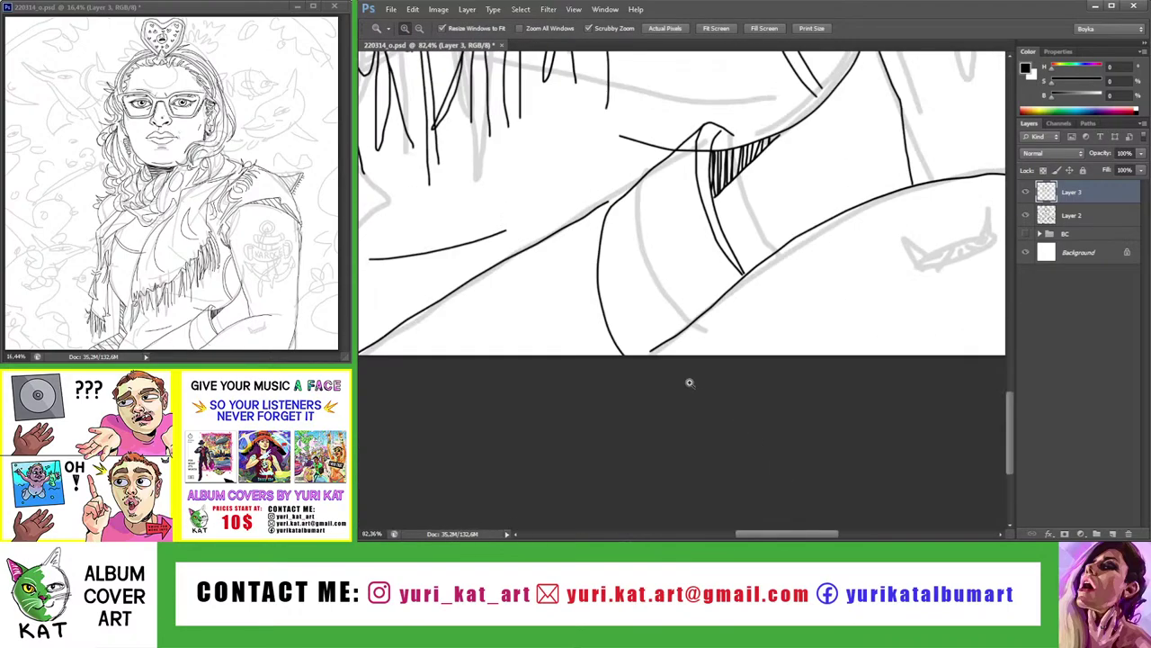
pyautogui.moveTo(686, 380); pyautogui.dragTo(705, 376)
pyautogui.hotkey('ctrl', 'z')
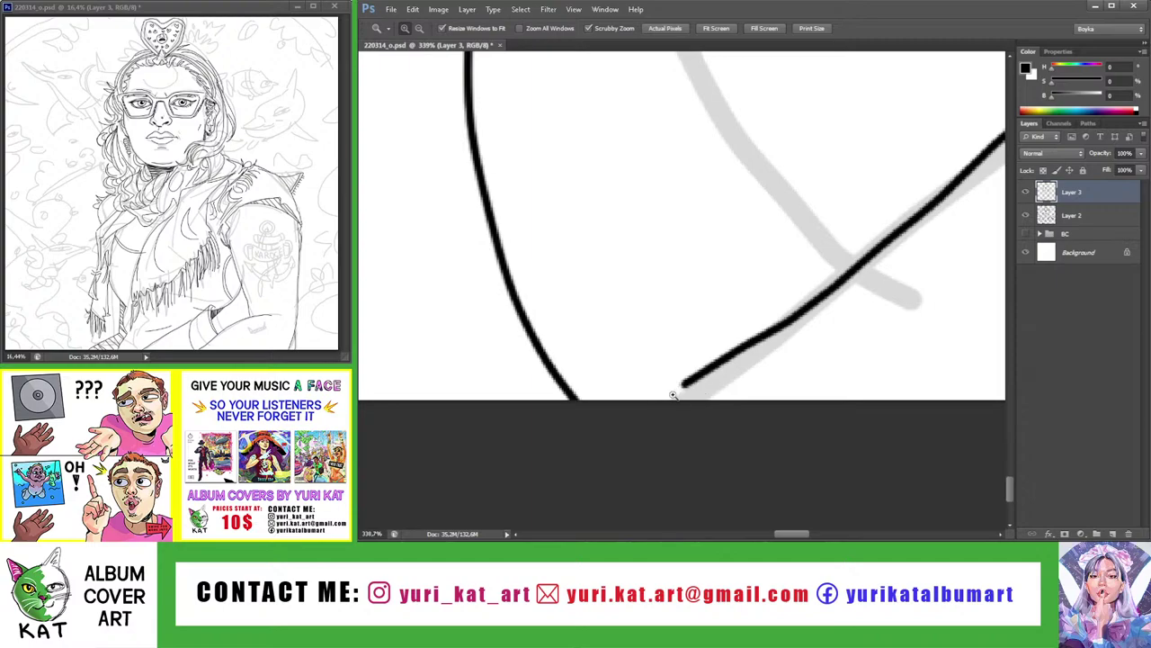
pyautogui.hotkey('ctrl', 'z')
pyautogui.hotkey('ctrl', '0')
pyautogui.hotkey('ctrl', 's')
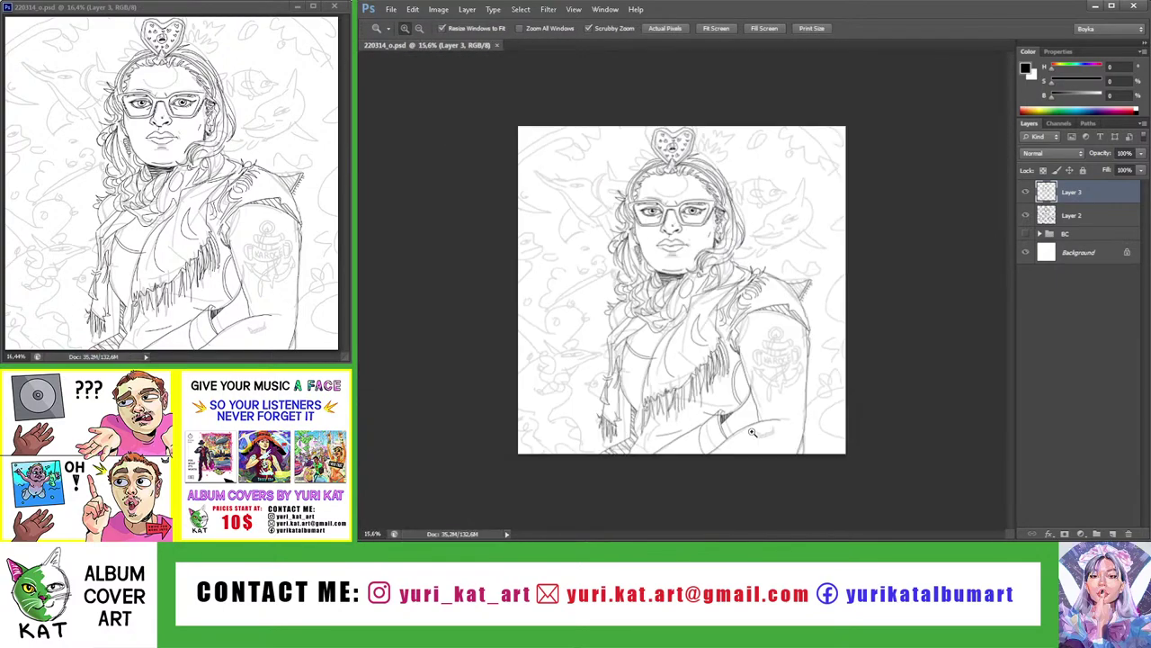
# Zoom in to inspect the vest and tattooed arm, then zoom back out
pyautogui.moveTo(751, 328); pyautogui.dragTo(766, 326)
pyautogui.moveTo(716, 356); pyautogui.dragTo(728, 356)
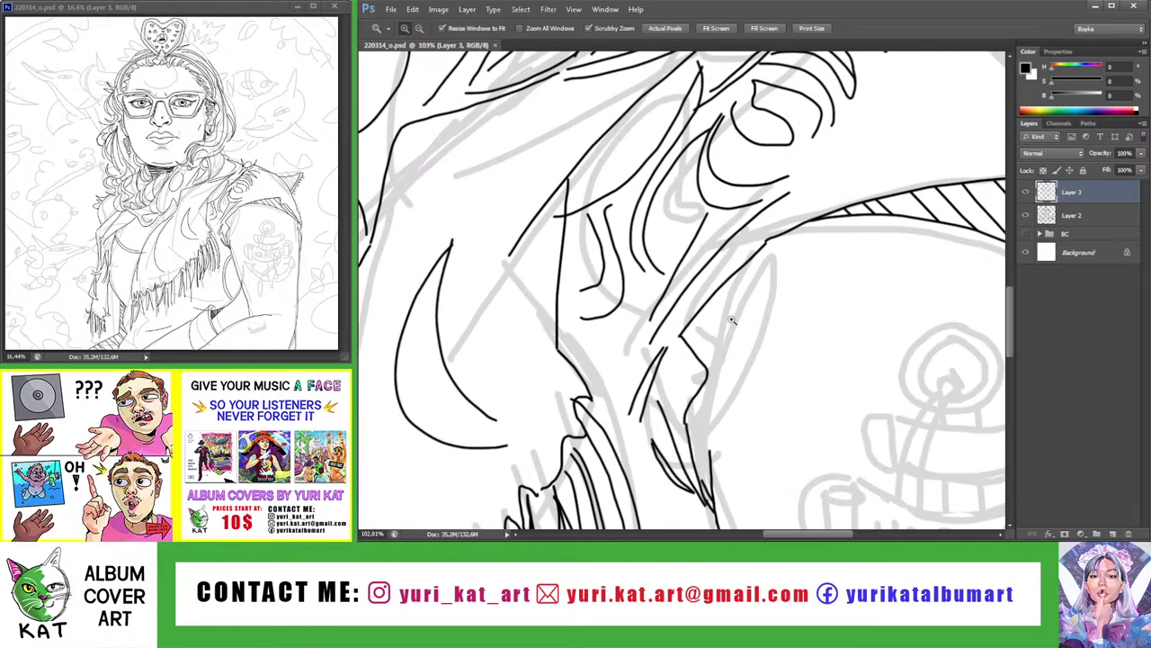
pyautogui.press('b')
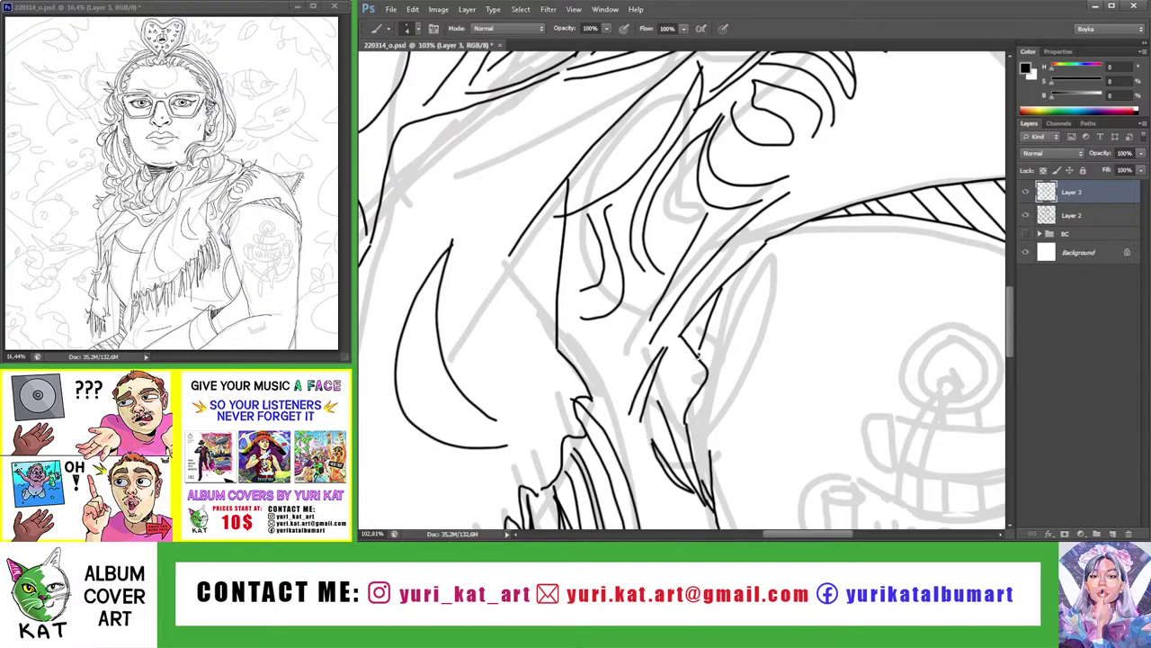
pyautogui.press('z')
pyautogui.keyDown('alt'); pyautogui.click(706, 387); pyautogui.keyUp('alt')
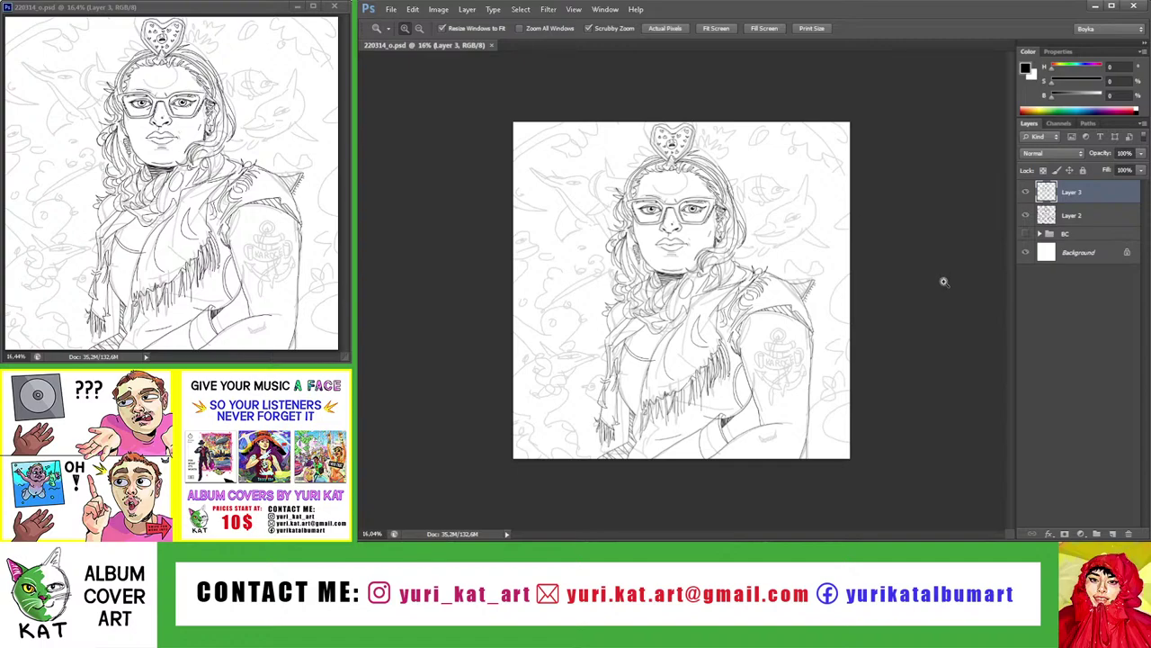
# Rename Layer 3 to L
pyautogui.doubleClick(1073, 193)
pyautogui.write('L')
pyautogui.press('Return')
# Add a new empty layer below L and name it TT
pyautogui.click(1112, 533)
pyautogui.moveTo(1066, 203); pyautogui.dragTo(1065, 228)
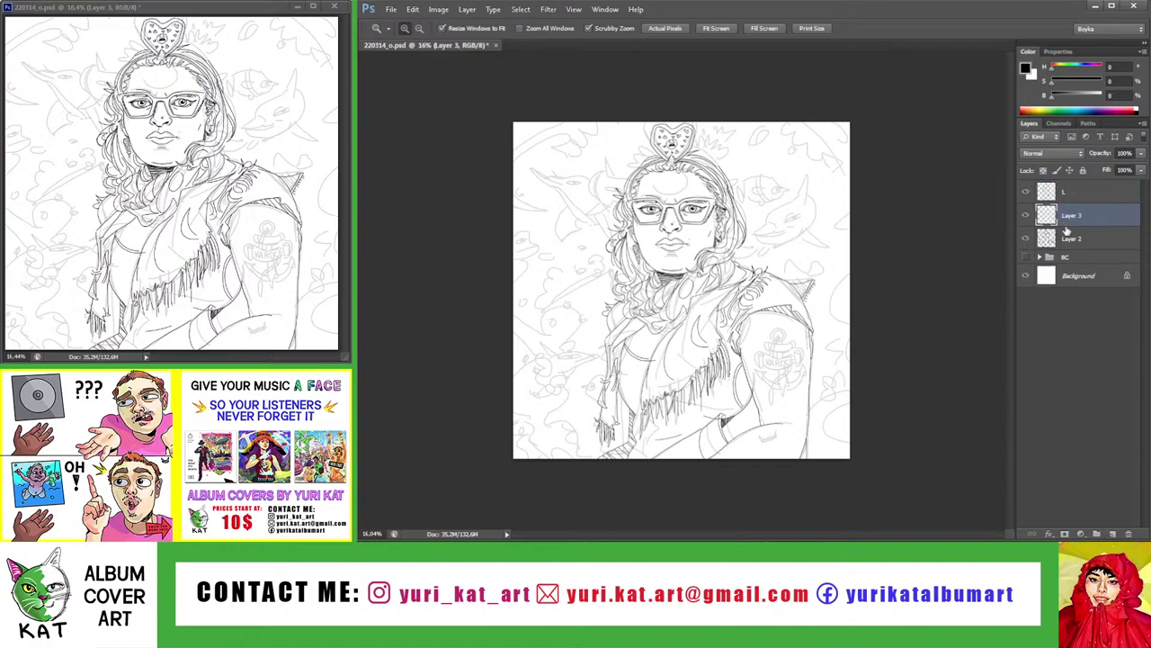
pyautogui.doubleClick(1073, 216)
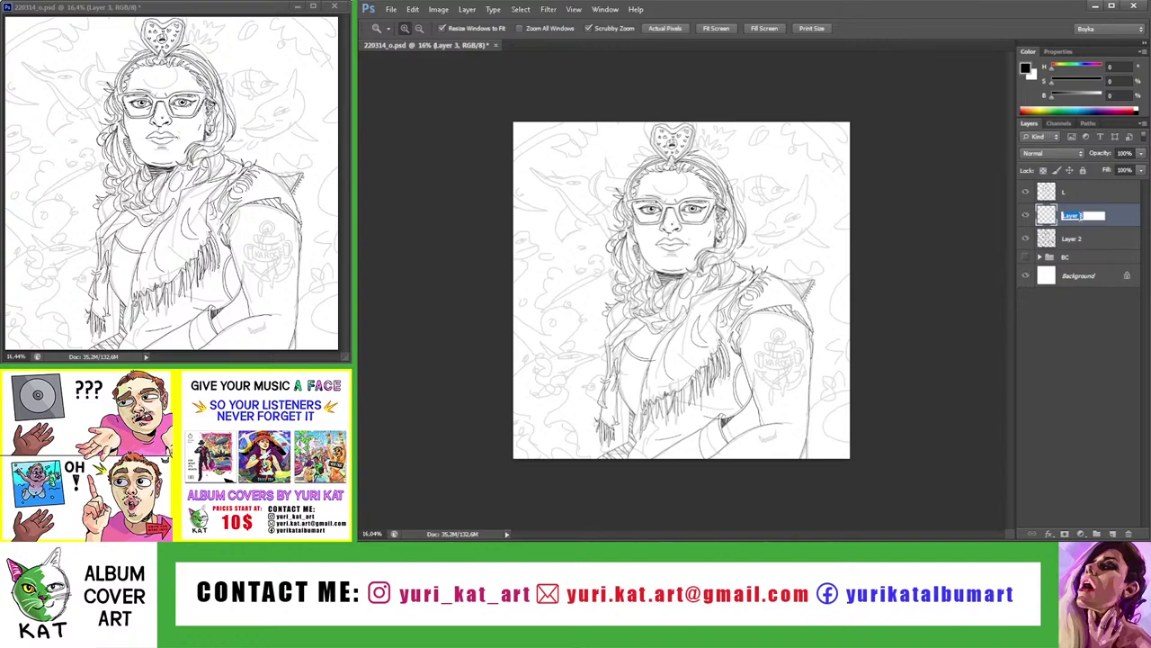
pyautogui.write('TT')
pyautogui.press('Return')
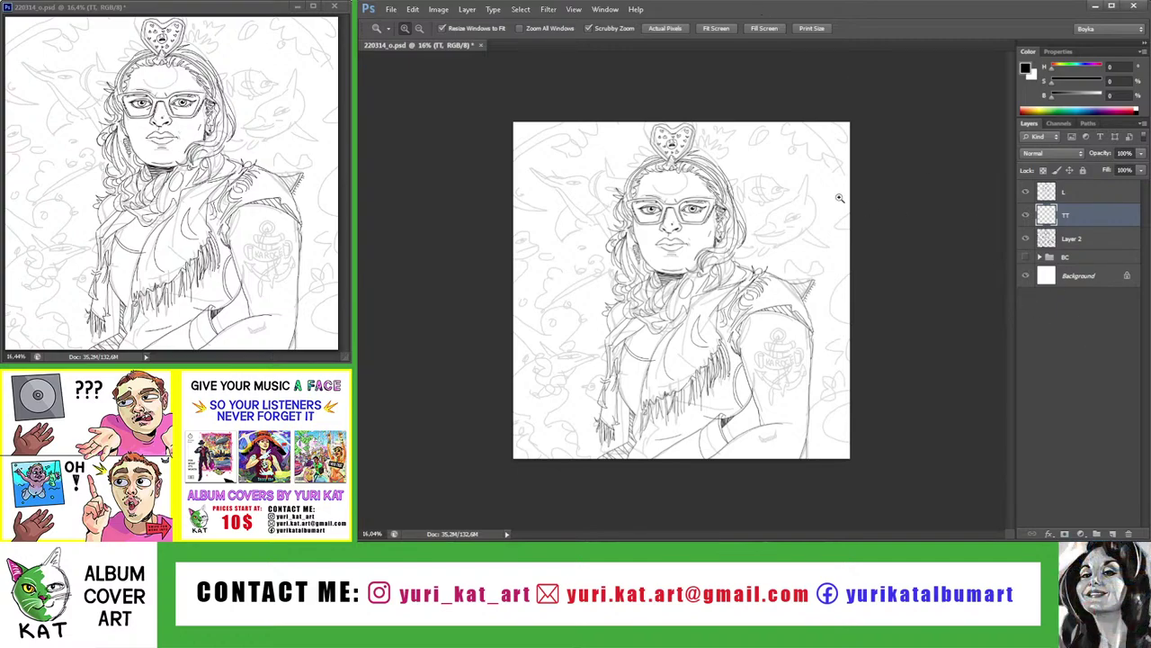
# Zoom in on the shoulder tattoo and ink the first arcs of the anchor ring
pyautogui.click(778, 338)
pyautogui.click(743, 340)
pyautogui.click(708, 341)
pyautogui.click(673, 343)
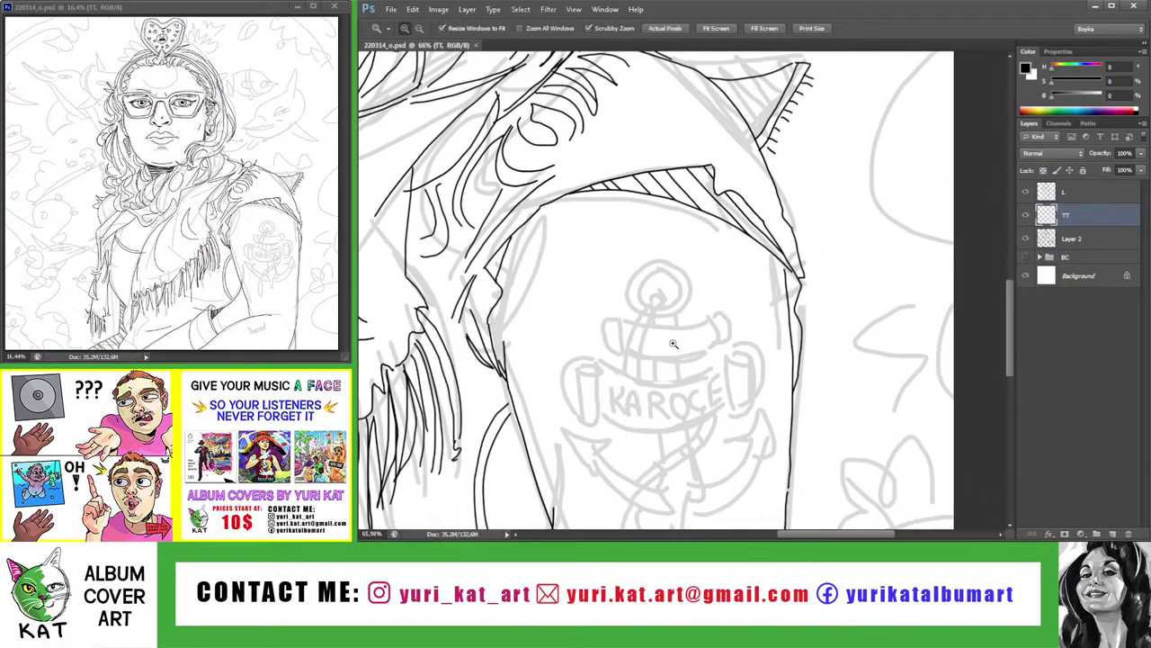
pyautogui.click(673, 342)
pyautogui.press('b')
pyautogui.moveTo(644, 302)
pyautogui.mouseDown()
pyautogui.moveTo(674, 277)
pyautogui.moveTo(666, 307)
pyautogui.moveTo(677, 275)
pyautogui.moveTo(694, 302)
pyautogui.mouseUp()
pyautogui.moveTo(680, 299)
pyautogui.mouseDown()
pyautogui.moveTo(664, 261)
pyautogui.moveTo(628, 365)
pyautogui.mouseUp()
# Ink the two rope lines with diagonal wraps, extending them downward
pyautogui.moveTo(630, 268)
pyautogui.mouseDown()
pyautogui.moveTo(601, 350)
pyautogui.moveTo(642, 284)
pyautogui.mouseUp()
pyautogui.hotkey('ctrl', 'alt', 'z')
pyautogui.hotkey('ctrl', 'alt', 'z')
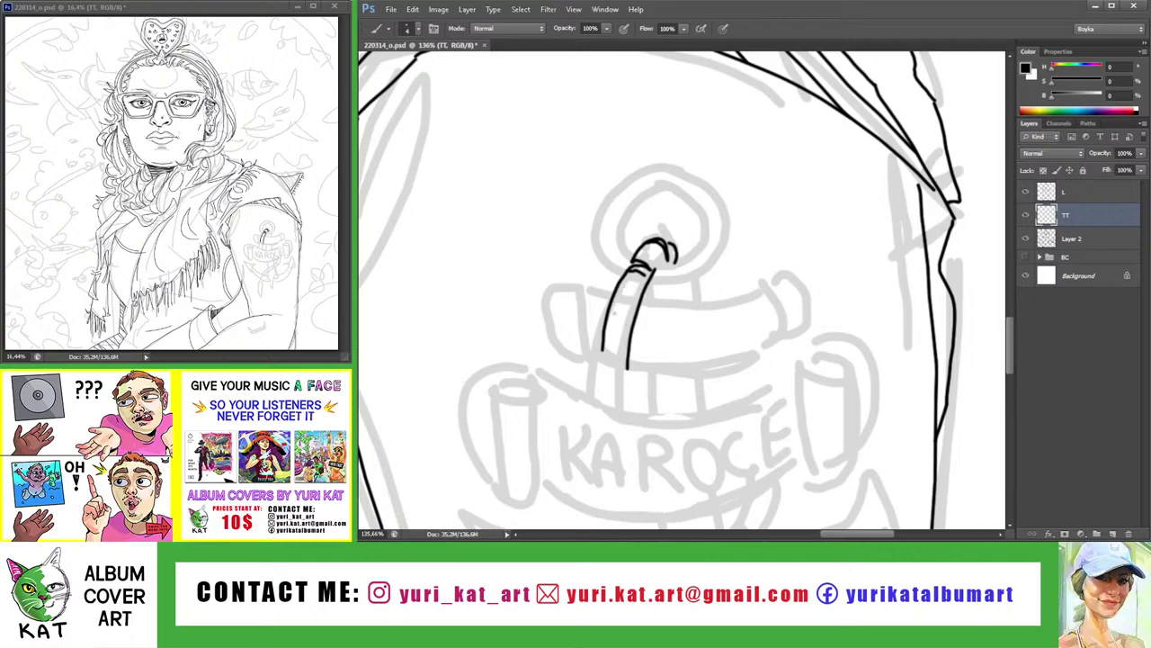
pyautogui.moveTo(613, 331); pyautogui.dragTo(640, 277)
pyautogui.moveTo(626, 322)
pyautogui.mouseDown()
pyautogui.moveTo(606, 360)
pyautogui.moveTo(630, 382)
pyautogui.moveTo(621, 405)
pyautogui.mouseUp()
pyautogui.hotkey('ctrl', 'alt', 'z')
pyautogui.hotkey('ctrl', 'alt', 'z')
pyautogui.moveTo(598, 354)
pyautogui.mouseDown()
pyautogui.moveTo(620, 411)
pyautogui.moveTo(642, 415)
pyautogui.moveTo(646, 392)
pyautogui.moveTo(641, 415)
pyautogui.mouseUp()
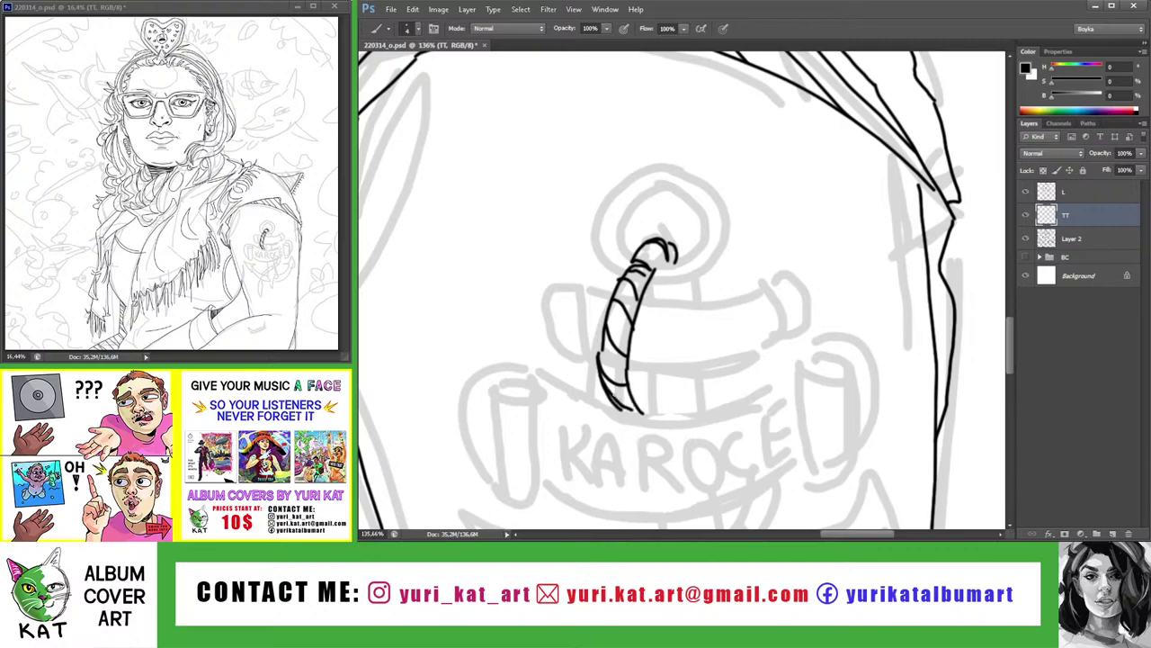
pyautogui.scroll(-5, 620, 360)
pyautogui.scroll(5, 620, 359)
pyautogui.scroll(-1, 621, 359)
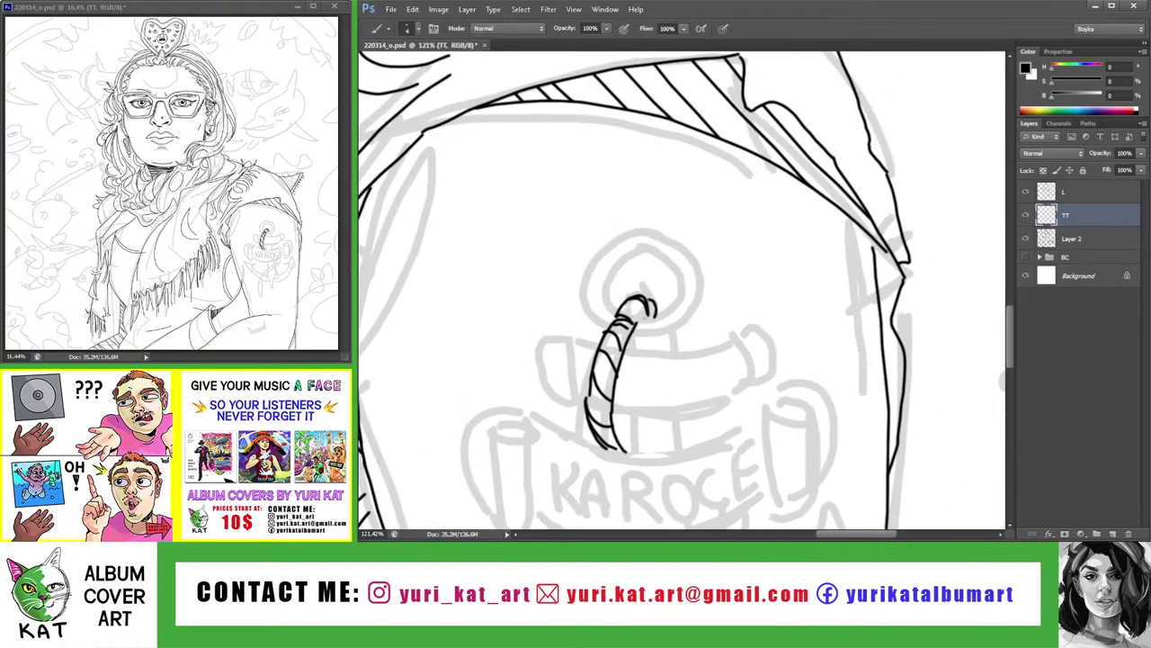
pyautogui.scroll(1, 666, 319)
# Ink the inner ring outline: top left side, bottom closure and lower-right strokes
pyautogui.moveTo(608, 275)
pyautogui.mouseDown()
pyautogui.moveTo(615, 317)
pyautogui.moveTo(629, 241)
pyautogui.moveTo(671, 247)
pyautogui.moveTo(696, 290)
pyautogui.mouseUp()
pyautogui.moveTo(674, 252)
pyautogui.mouseDown()
pyautogui.moveTo(700, 296)
pyautogui.moveTo(641, 331)
pyautogui.mouseUp()
pyautogui.scroll(-5, 666, 319)
pyautogui.scroll(6, 666, 319)
pyautogui.moveTo(700, 293); pyautogui.dragTo(648, 331)
pyautogui.scroll(-5, 693, 304)
pyautogui.scroll(3, 665, 279)
pyautogui.scroll(2, 642, 251)
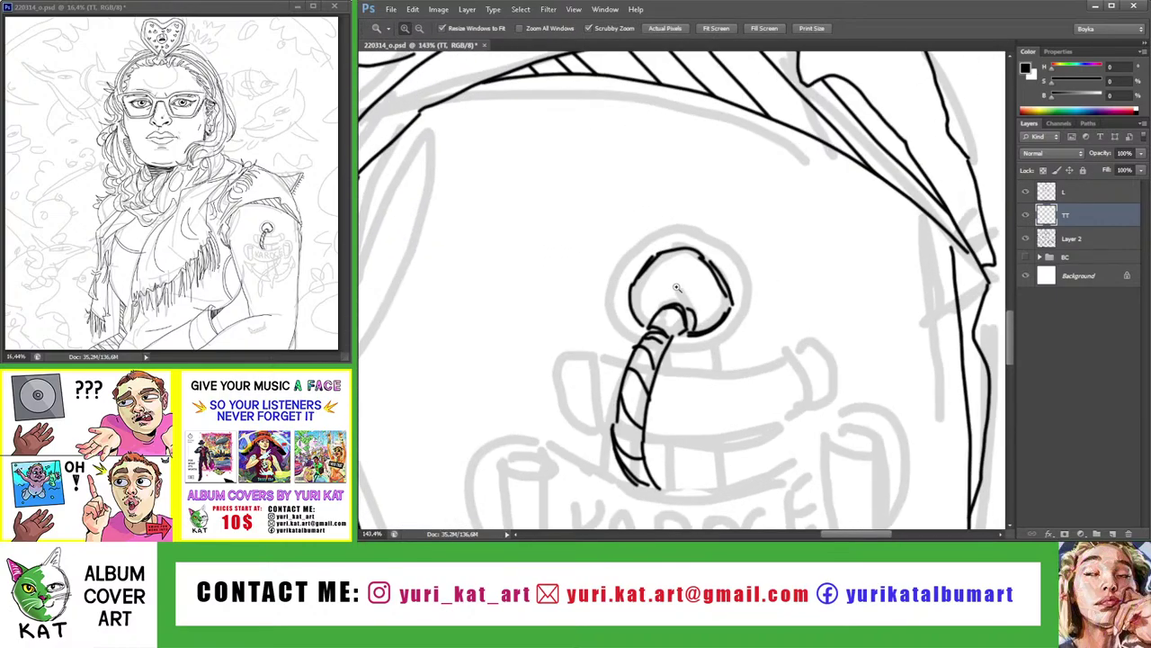
# Ink the outer ring's left side, top-right arc and shorter lower-right curve
pyautogui.moveTo(619, 265); pyautogui.dragTo(662, 227)
pyautogui.moveTo(614, 268); pyautogui.dragTo(612, 324)
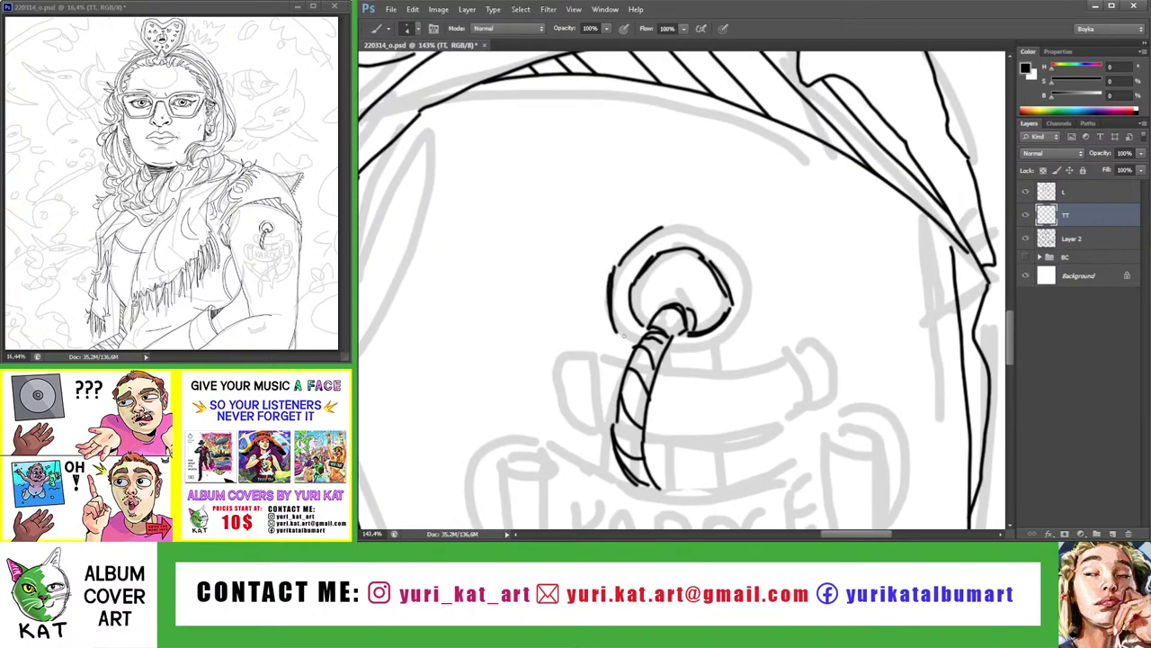
pyautogui.moveTo(662, 226)
pyautogui.mouseDown()
pyautogui.moveTo(744, 263)
pyautogui.moveTo(741, 322)
pyautogui.mouseUp()
pyautogui.hotkey('ctrl', 'z')
pyautogui.moveTo(743, 264)
pyautogui.mouseDown()
pyautogui.moveTo(744, 328)
pyautogui.moveTo(713, 361)
pyautogui.mouseUp()
pyautogui.hotkey('ctrl', 'z')
pyautogui.moveTo(747, 321)
pyautogui.mouseDown()
pyautogui.moveTo(720, 348)
pyautogui.moveTo(724, 371)
pyautogui.mouseUp()
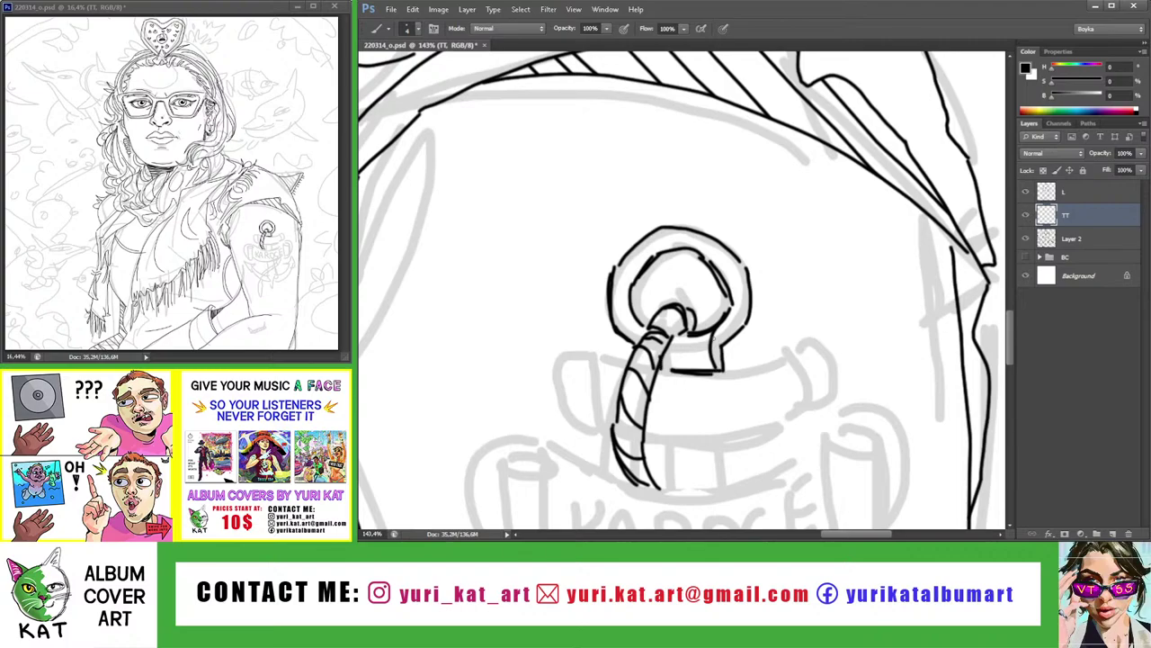
pyautogui.press('z')
pyautogui.hotkey('ctrl', '0')
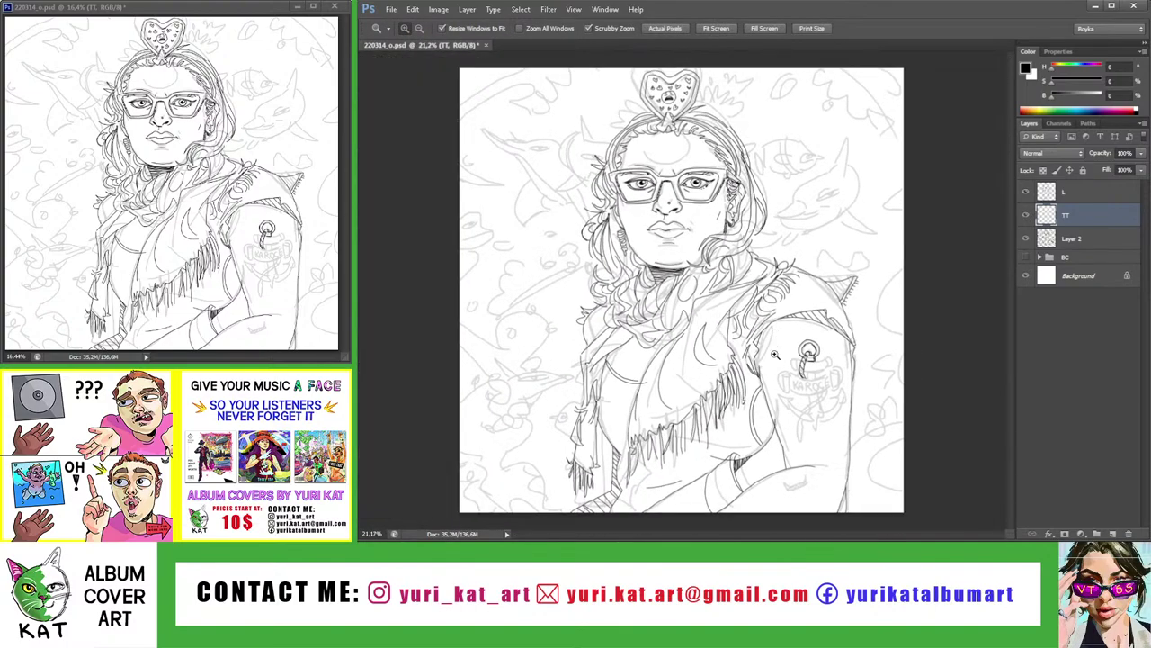
pyautogui.moveTo(797, 342)
pyautogui.mouseDown()
pyautogui.moveTo(796, 360)
pyautogui.moveTo(763, 314)
pyautogui.moveTo(742, 239)
pyautogui.mouseUp()
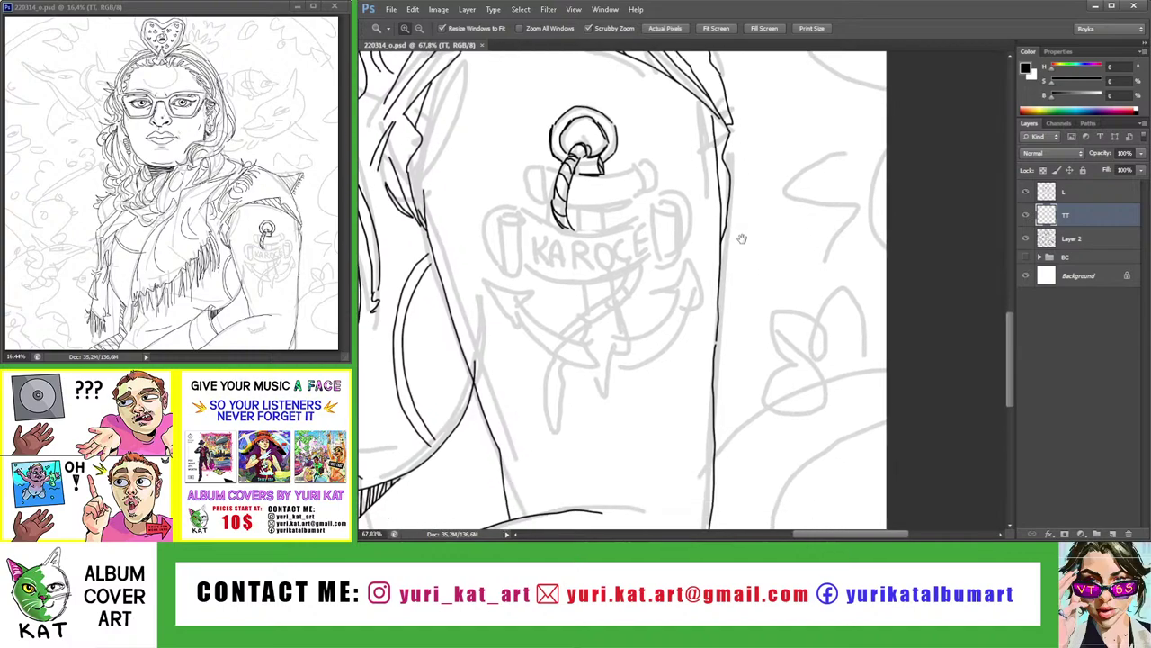
# Ink the long curved rope below KAROCE with its right edge and wrap lines
pyautogui.scroll(3, 742, 239)
pyautogui.scroll(2, 646, 297)
pyautogui.press('b')
pyautogui.moveTo(625, 272); pyautogui.dragTo(608, 315)
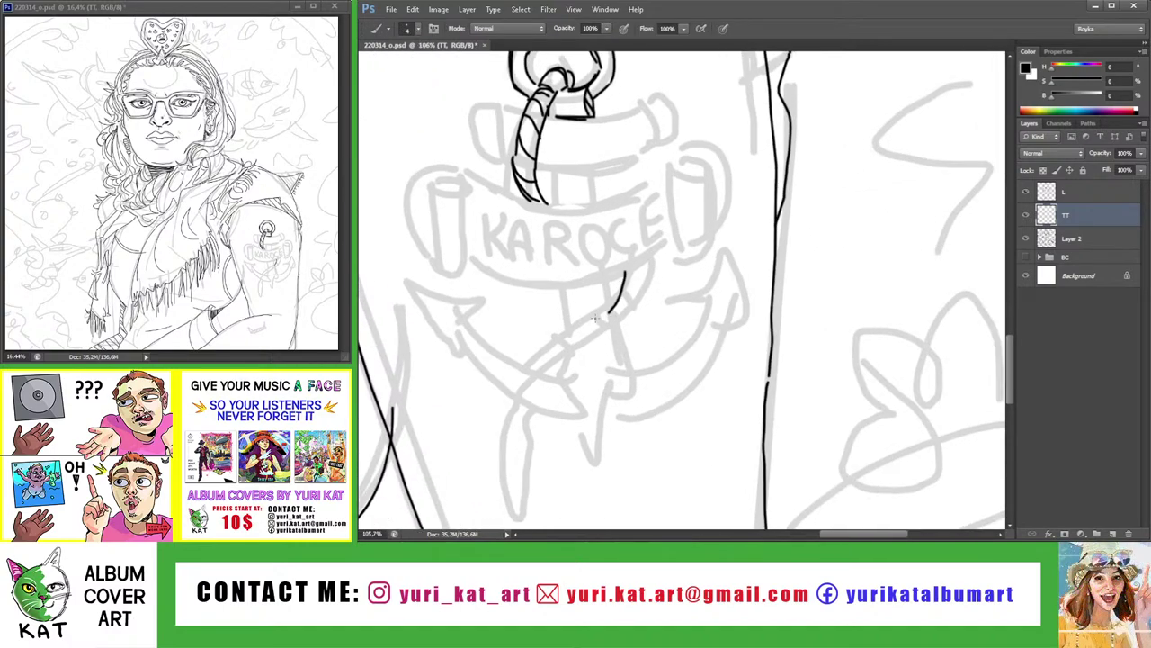
pyautogui.hotkey('ctrl', 'z')
pyautogui.moveTo(621, 268); pyautogui.dragTo(524, 369)
pyautogui.moveTo(648, 261)
pyautogui.mouseDown()
pyautogui.moveTo(628, 314)
pyautogui.moveTo(543, 381)
pyautogui.mouseUp()
pyautogui.hotkey('ctrl', 'z')
pyautogui.moveTo(649, 258); pyautogui.dragTo(548, 379)
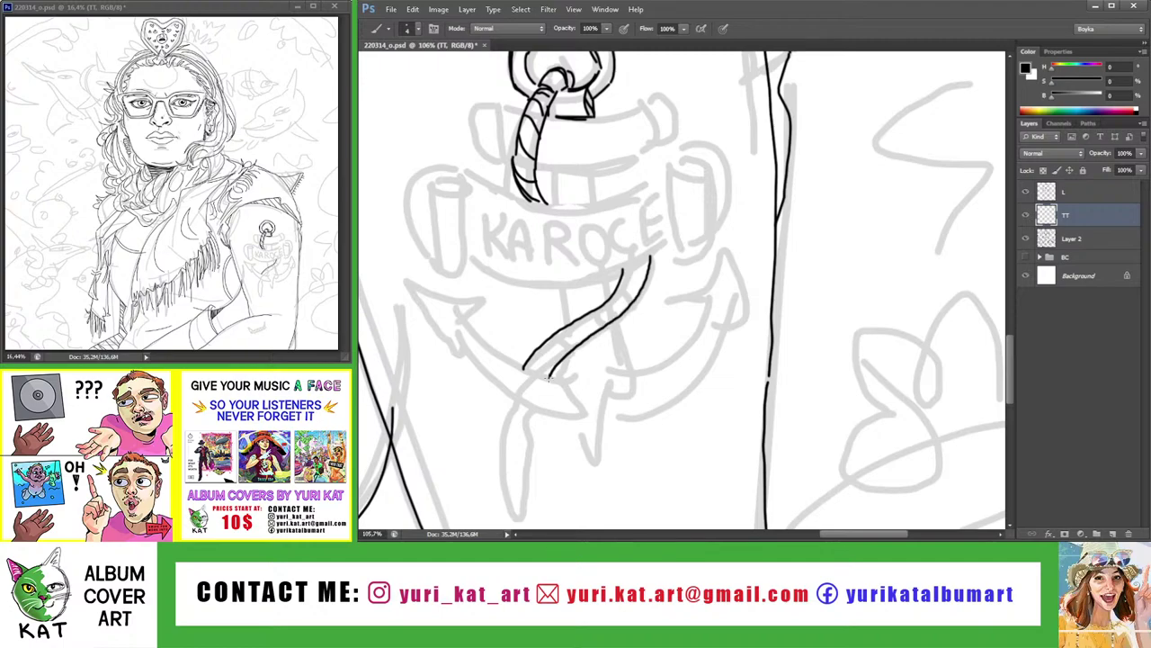
pyautogui.moveTo(545, 338)
pyautogui.mouseDown()
pyautogui.moveTo(541, 370)
pyautogui.moveTo(568, 356)
pyautogui.mouseUp()
pyautogui.moveTo(619, 298)
pyautogui.mouseDown()
pyautogui.moveTo(636, 285)
pyautogui.moveTo(601, 357)
pyautogui.mouseUp()
# Continue the rope's curve further down and add the inner line of its curled tip
pyautogui.scroll(-5, 657, 273)
pyautogui.scroll(4, 619, 376)
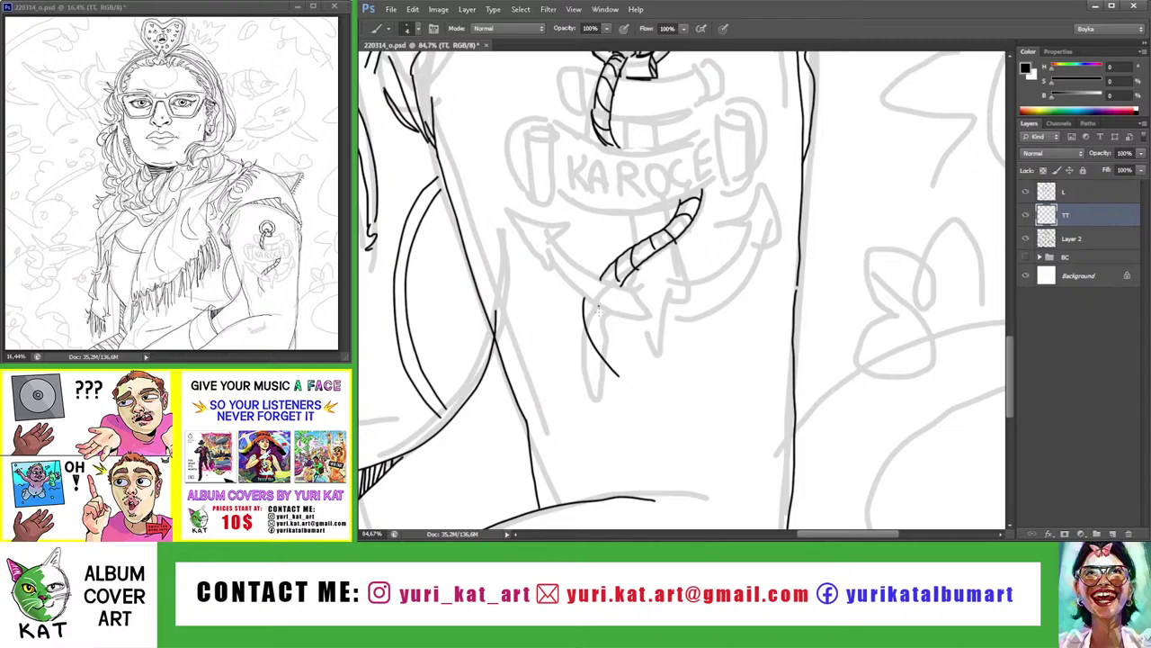
pyautogui.moveTo(596, 306)
pyautogui.mouseDown()
pyautogui.moveTo(622, 365)
pyautogui.moveTo(649, 372)
pyautogui.mouseUp()
pyautogui.scroll(2, 631, 377)
pyautogui.moveTo(570, 295); pyautogui.dragTo(619, 369)
pyautogui.hotkey('ctrl', 'z')
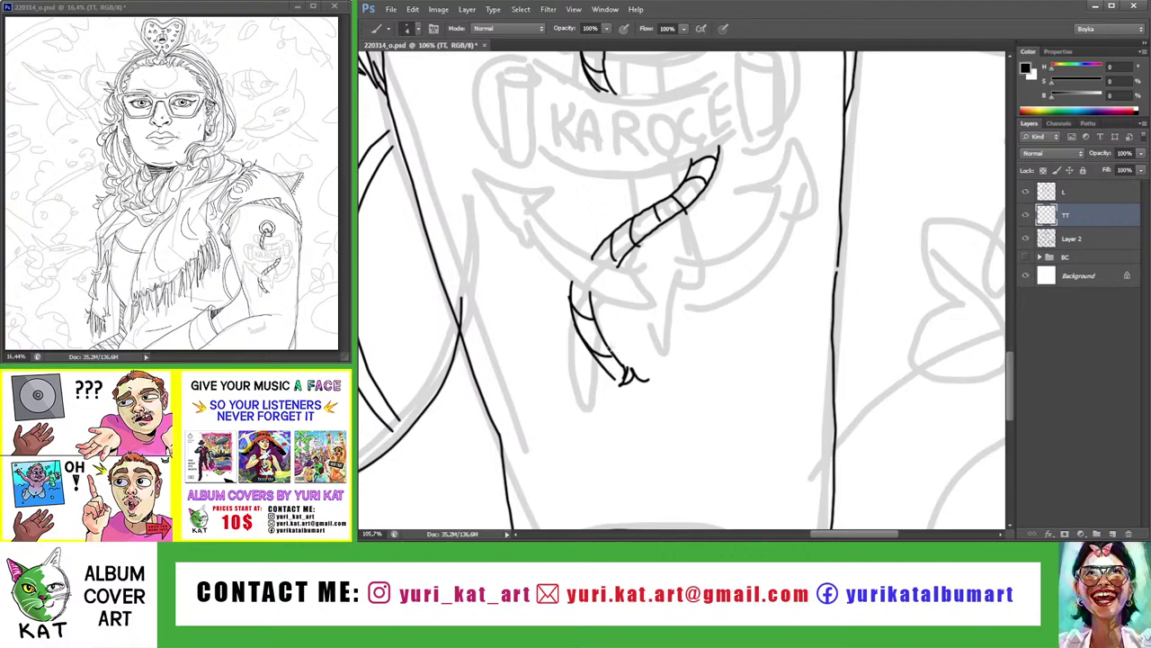
pyautogui.hotkey('ctrl', 'z')
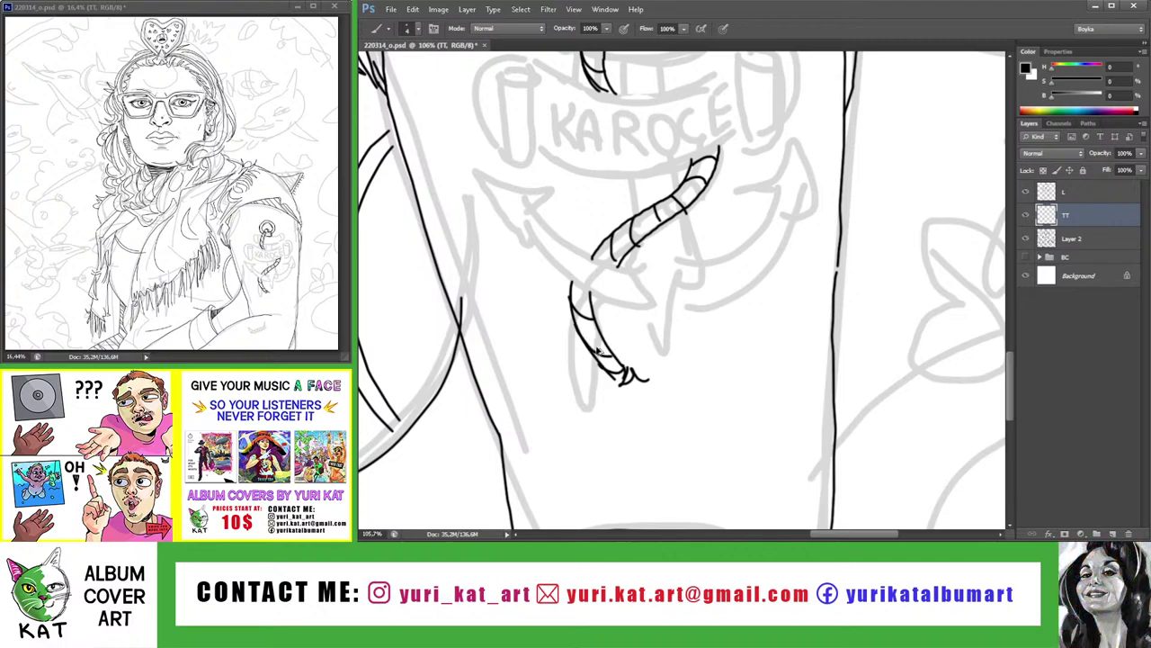
pyautogui.moveTo(576, 322); pyautogui.dragTo(609, 352)
pyautogui.press('z')
pyautogui.scroll(-6, 684, 395)
pyautogui.scroll(-3, 791, 459)
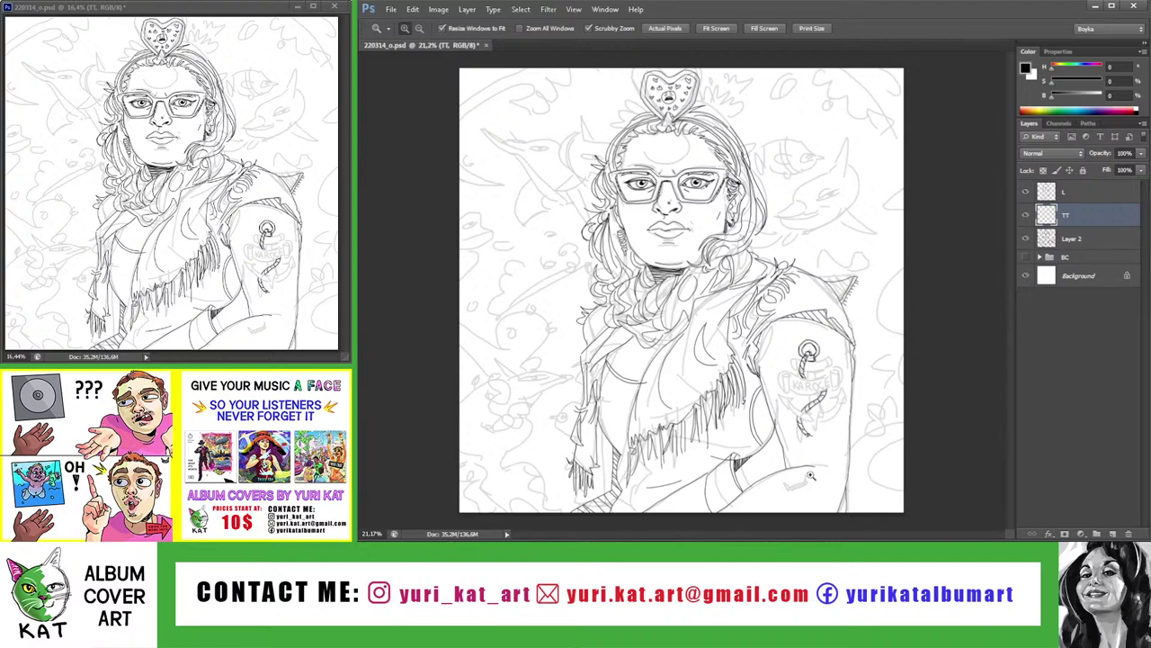
pyautogui.scroll(3, 809, 378)
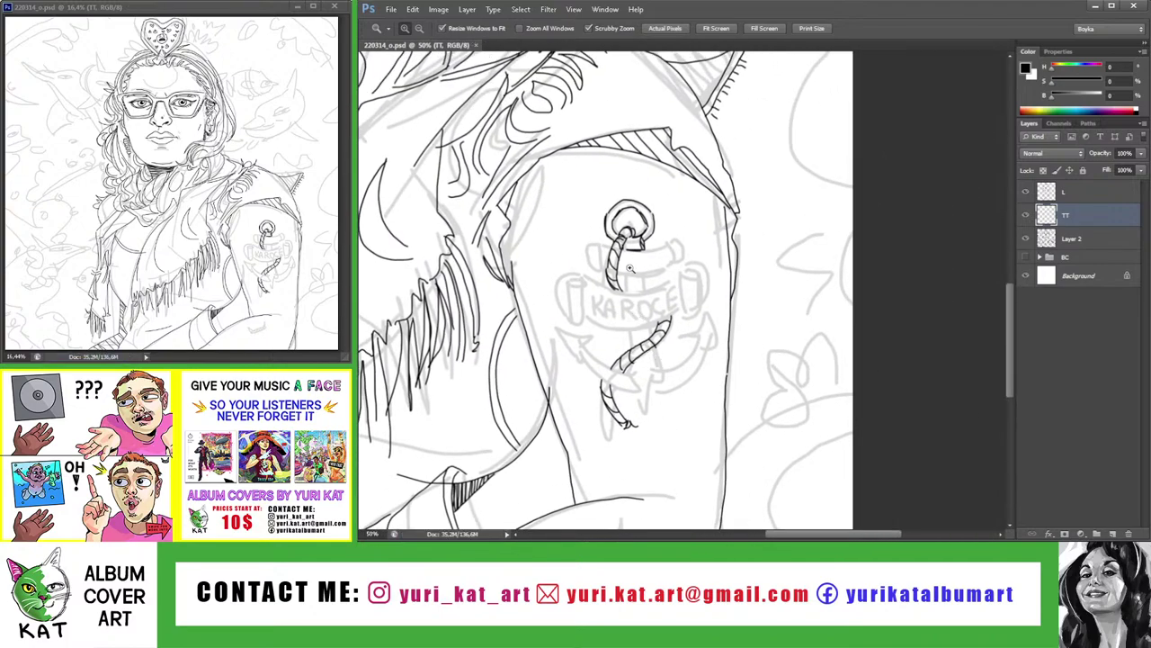
pyautogui.scroll(2, 644, 238)
pyautogui.scroll(2, 644, 238)
# Ink short vertical edges at the crossbar's left end beside the rope, redoing them until clean
pyautogui.press('b')
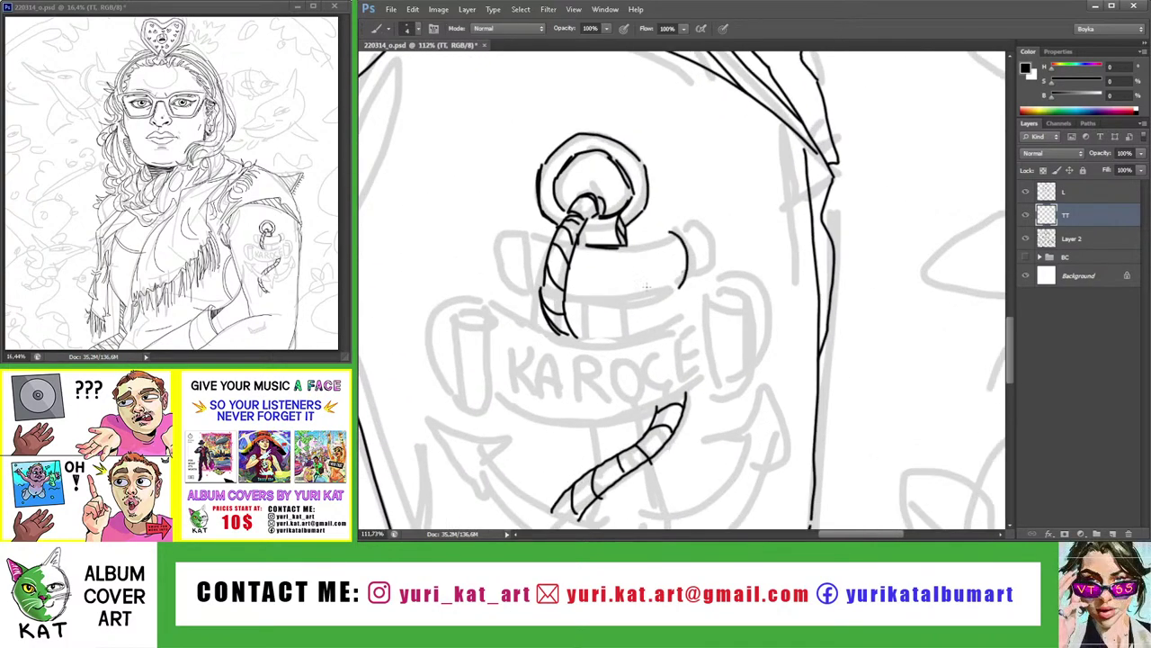
pyautogui.moveTo(530, 236); pyautogui.dragTo(545, 290)
pyautogui.moveTo(522, 239)
pyautogui.mouseDown()
pyautogui.moveTo(555, 235)
pyautogui.moveTo(536, 286)
pyautogui.mouseUp()
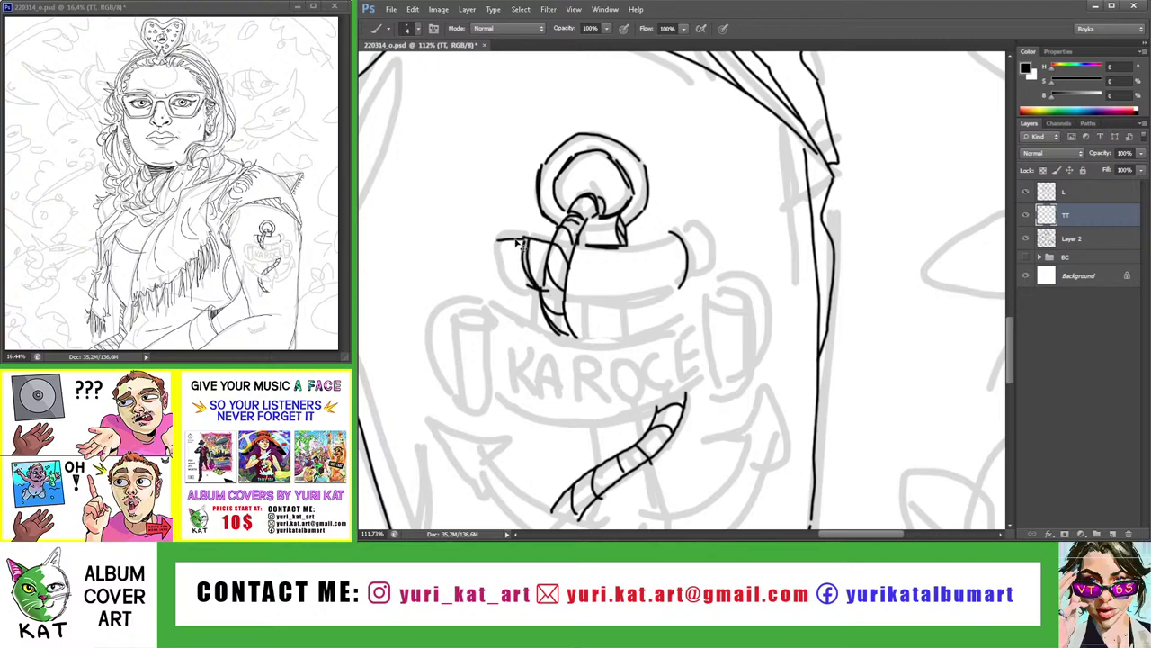
pyautogui.hotkey('ctrl', 'z')
pyautogui.moveTo(497, 239)
pyautogui.mouseDown()
pyautogui.moveTo(524, 236)
pyautogui.moveTo(500, 288)
pyautogui.mouseUp()
pyautogui.hotkey('ctrl', 'z')
pyautogui.moveTo(493, 236); pyautogui.dragTo(495, 282)
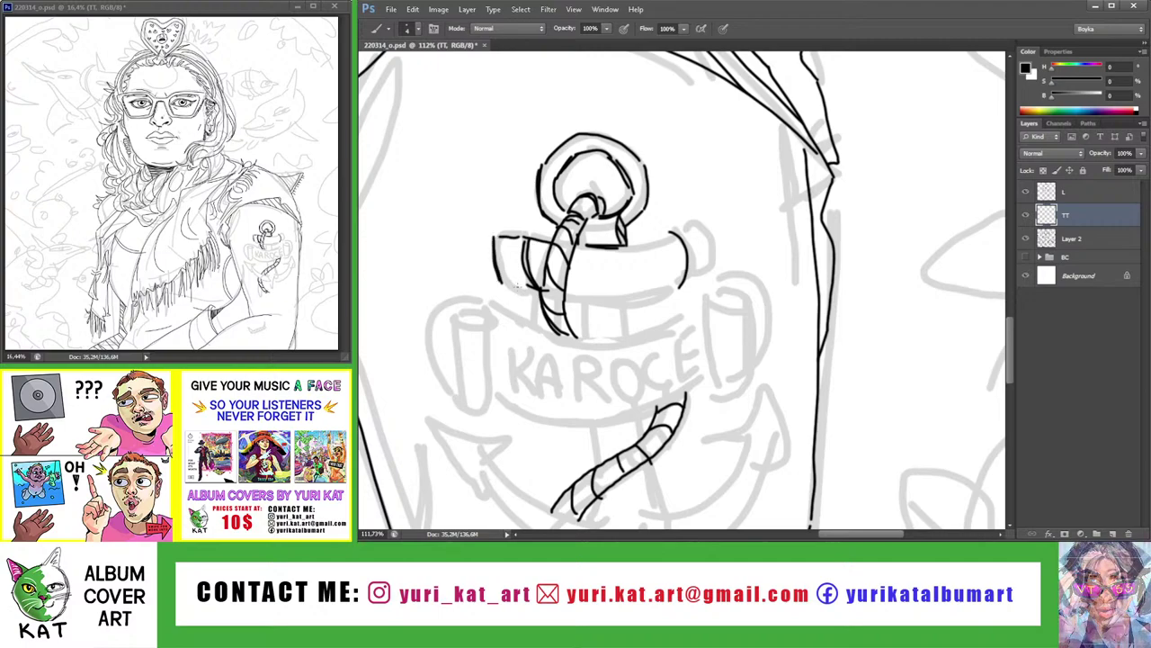
pyautogui.hotkey('ctrl', 'z')
pyautogui.moveTo(496, 235)
pyautogui.mouseDown()
pyautogui.moveTo(500, 270)
pyautogui.moveTo(533, 286)
pyautogui.mouseUp()
pyautogui.hotkey('ctrl', 'z')
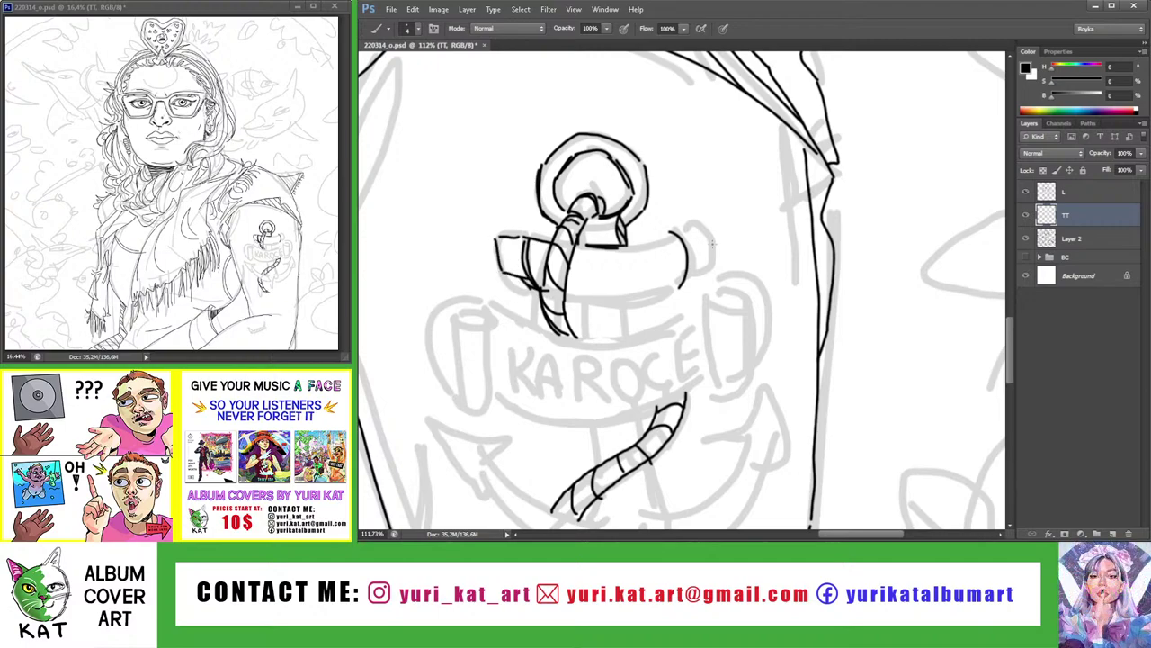
# Ink the anchor crossbar's bottom edge, removing the top-right attempt
pyautogui.moveTo(673, 232)
pyautogui.mouseDown()
pyautogui.moveTo(708, 223)
pyautogui.moveTo(716, 262)
pyautogui.moveTo(682, 284)
pyautogui.moveTo(707, 242)
pyautogui.mouseUp()
pyautogui.hotkey('ctrl', 'z')
pyautogui.press('b')
pyautogui.hotkey('ctrl', 'z')
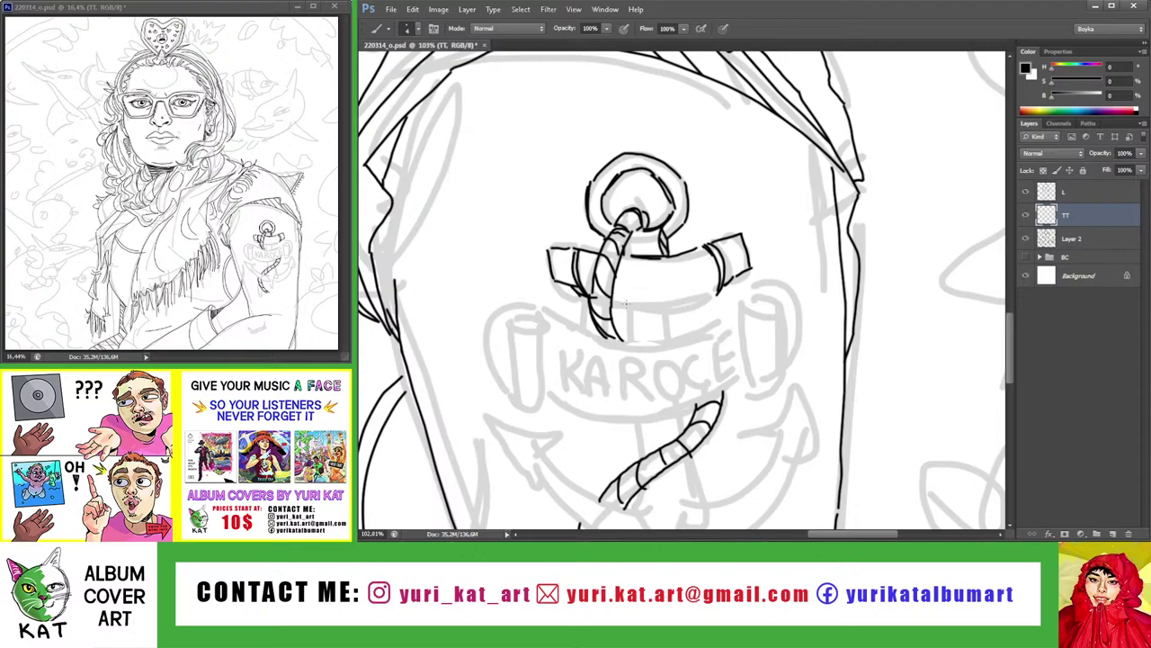
pyautogui.moveTo(613, 307); pyautogui.dragTo(717, 290)
pyautogui.hotkey('ctrl', 'z')
pyautogui.moveTo(615, 306); pyautogui.dragTo(716, 291)
# Recenter the view on the anchor tattoo and try a shank stroke, then undo it
pyautogui.press('z')
pyautogui.hotkey('ctrl', '0')
pyautogui.moveTo(812, 383); pyautogui.dragTo(825, 389)
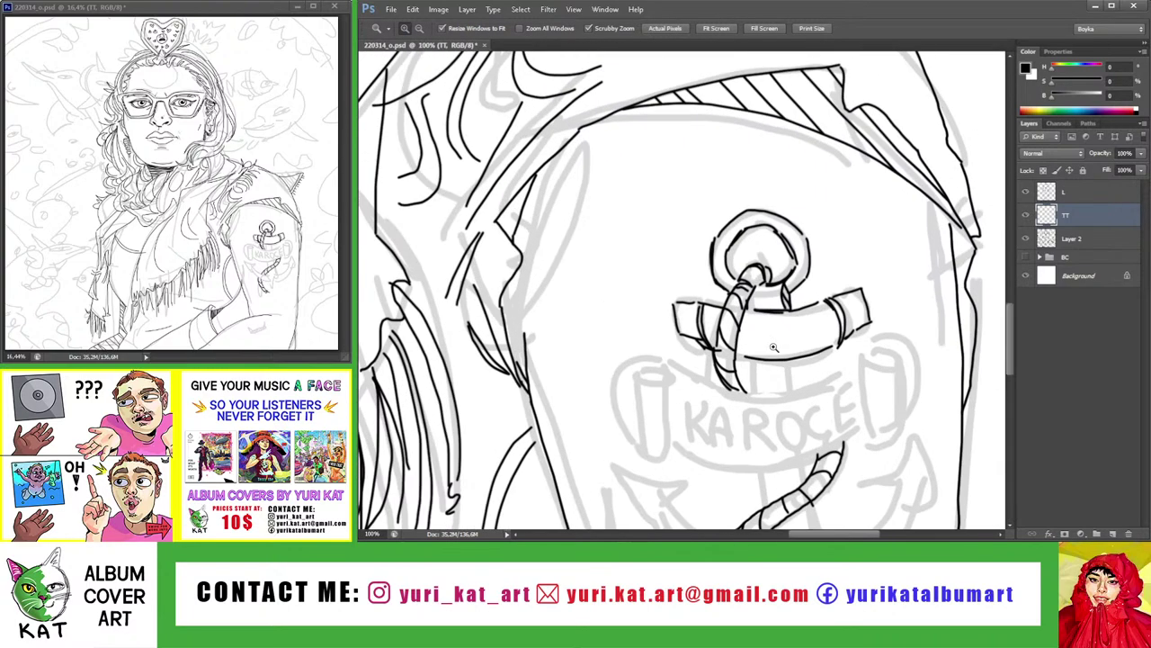
pyautogui.press('b')
pyautogui.moveTo(758, 366)
pyautogui.mouseDown()
pyautogui.moveTo(667, 345)
pyautogui.moveTo(686, 358)
pyautogui.mouseUp()
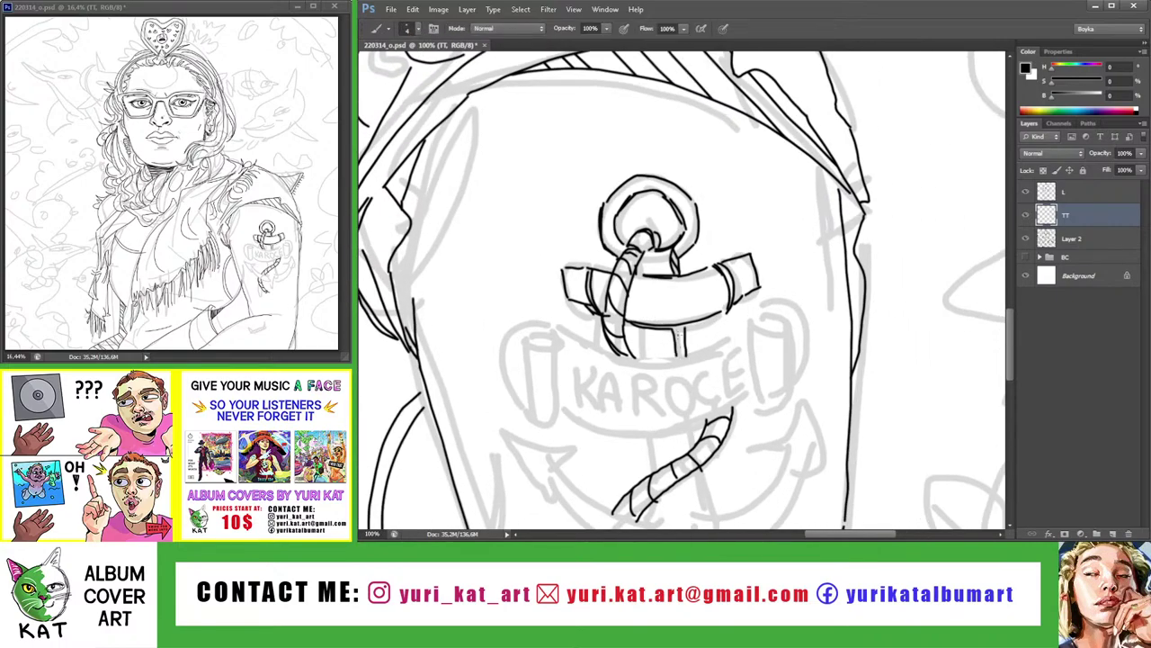
pyautogui.moveTo(636, 322)
pyautogui.mouseDown()
pyautogui.moveTo(636, 358)
pyautogui.moveTo(647, 340)
pyautogui.moveTo(621, 367)
pyautogui.moveTo(675, 342)
pyautogui.mouseUp()
pyautogui.press('z')
pyautogui.press('b')
pyautogui.hotkey('ctrl', 'z')
pyautogui.hotkey('ctrl', 'z')
# Clear stray strokes and ink the banner's right end with a vertical line and inner curl
pyautogui.press('z')
pyautogui.moveTo(881, 405); pyautogui.dragTo(761, 404)
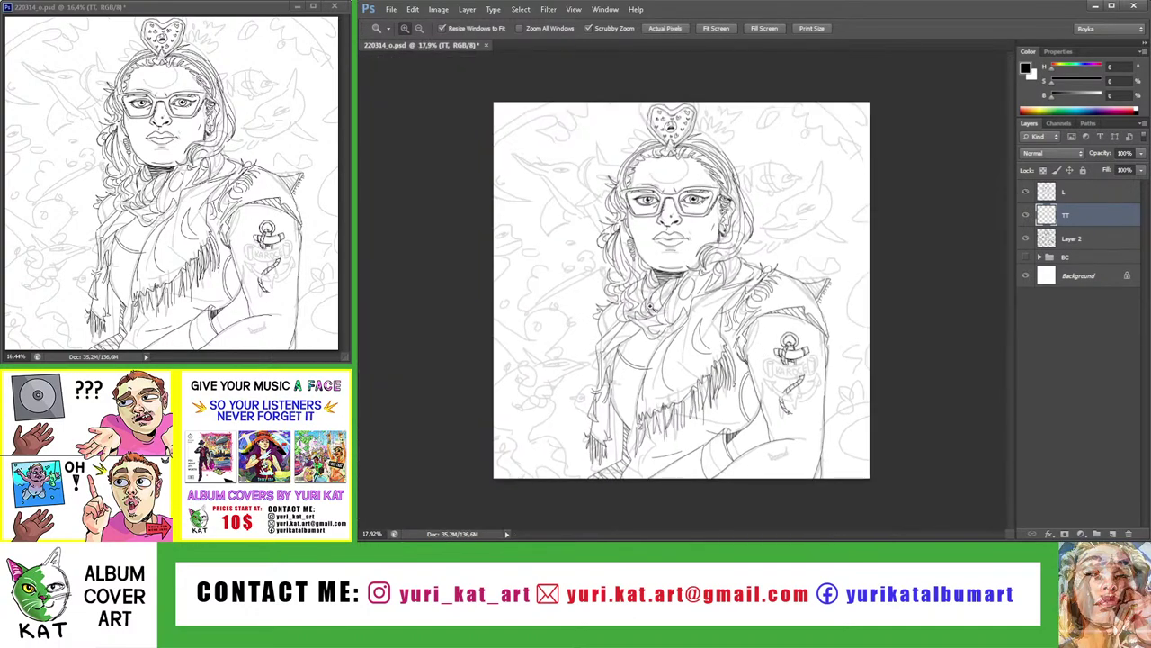
pyautogui.moveTo(836, 395)
pyautogui.mouseDown()
pyautogui.moveTo(728, 356)
pyautogui.moveTo(705, 308)
pyautogui.moveTo(688, 400)
pyautogui.mouseUp()
pyautogui.press('b')
pyautogui.hotkey('ctrl', 'alt', 'z')
pyautogui.hotkey('ctrl', 'alt', 'z')
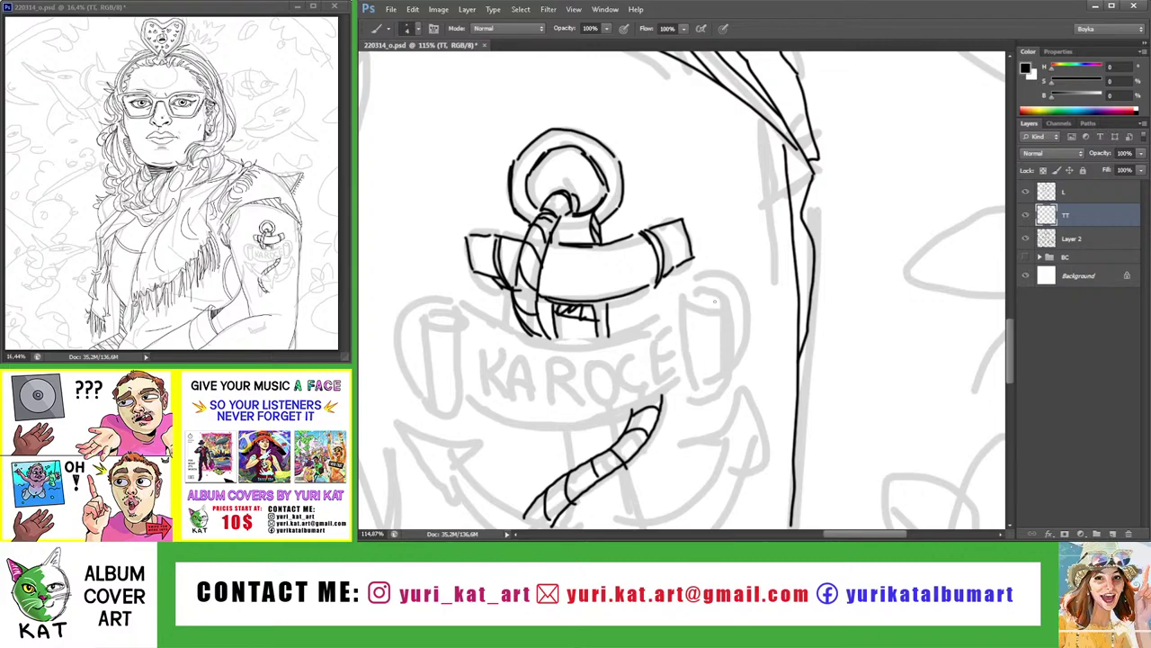
pyautogui.moveTo(691, 311); pyautogui.dragTo(691, 399)
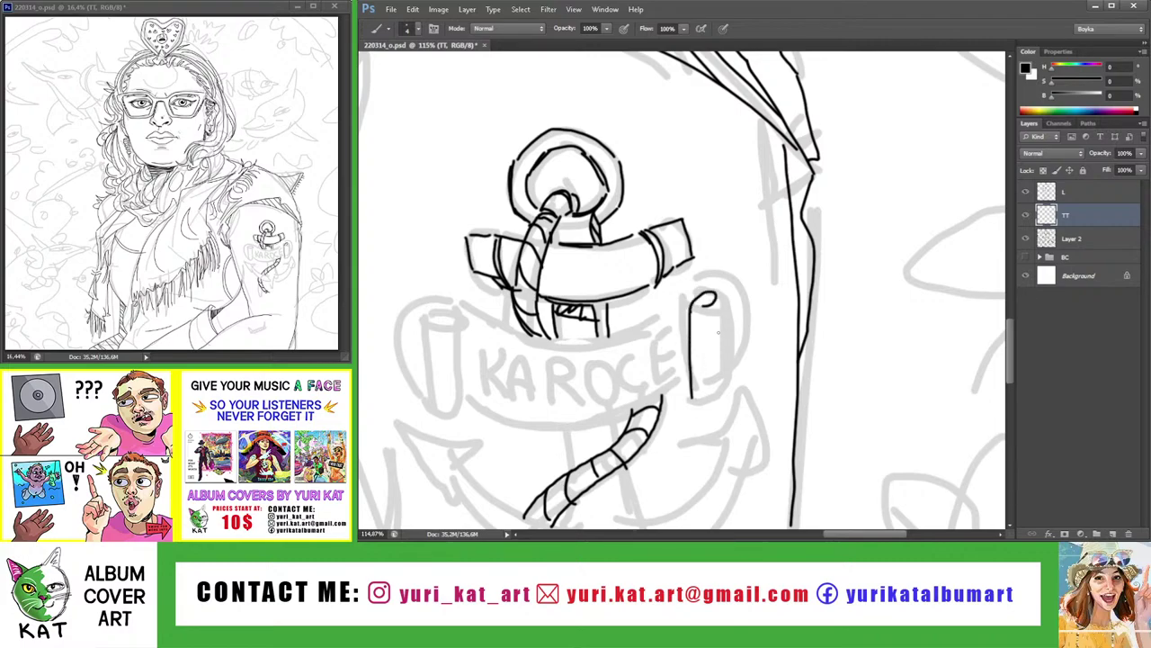
pyautogui.moveTo(694, 309); pyautogui.dragTo(717, 304)
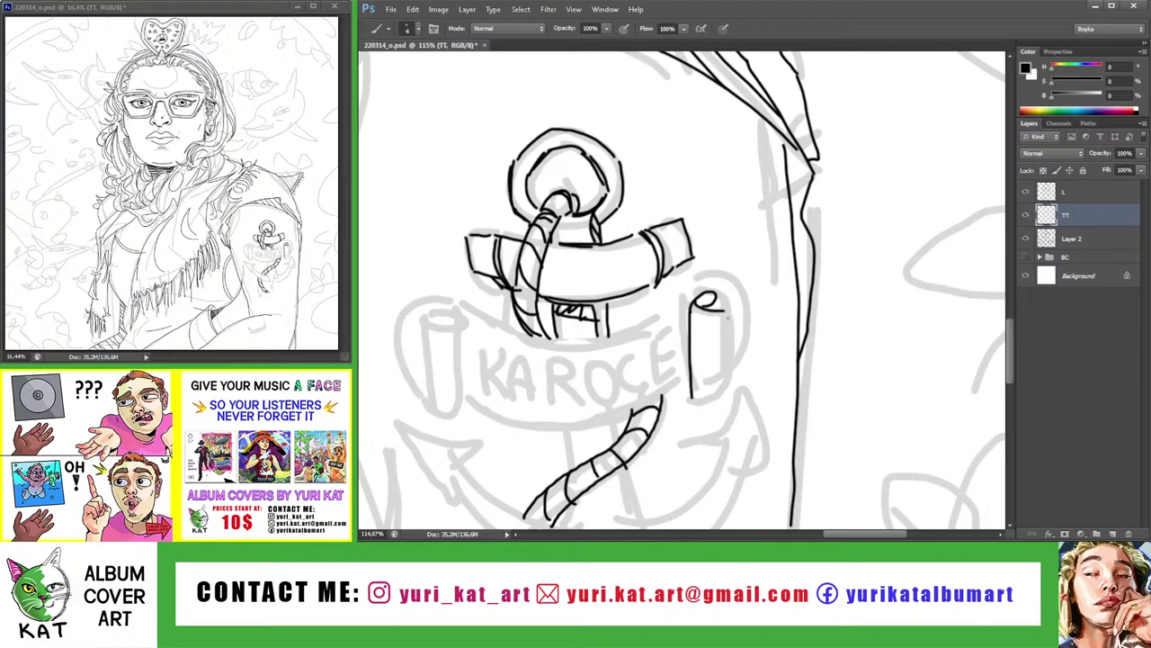
pyautogui.moveTo(706, 303)
pyautogui.mouseDown()
pyautogui.moveTo(722, 306)
pyautogui.moveTo(715, 347)
pyautogui.moveTo(728, 334)
pyautogui.mouseUp()
pyautogui.press('b')
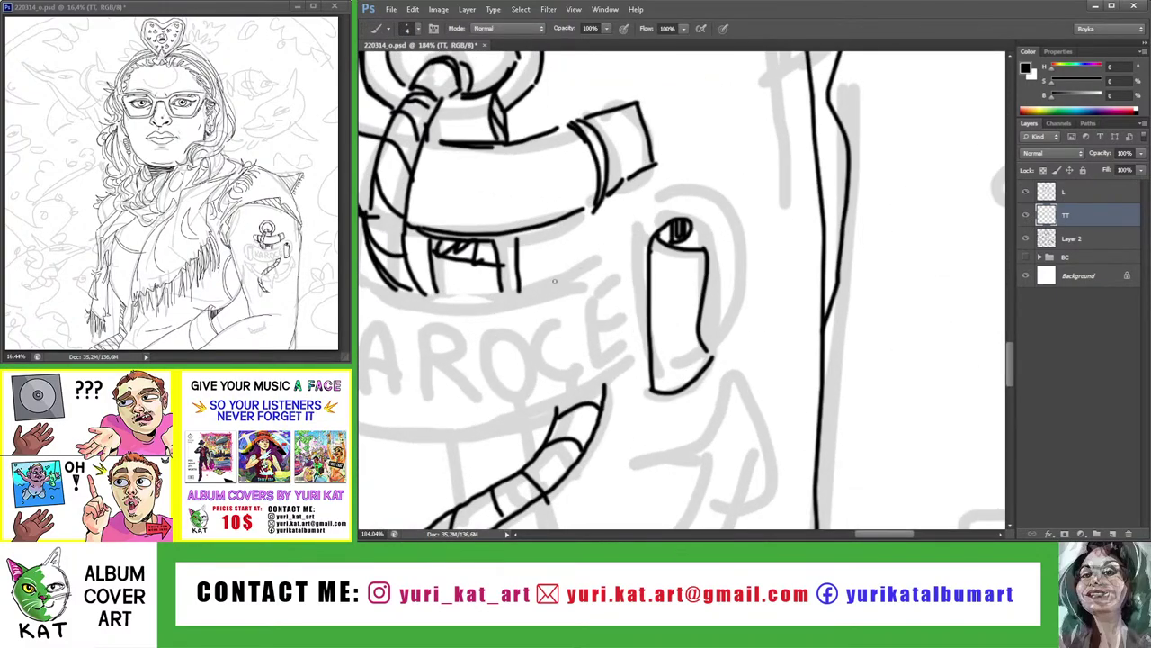
# Ink the curved top of the banner's right scroll, redrawing it after one undo
pyautogui.moveTo(544, 283); pyautogui.dragTo(704, 251)
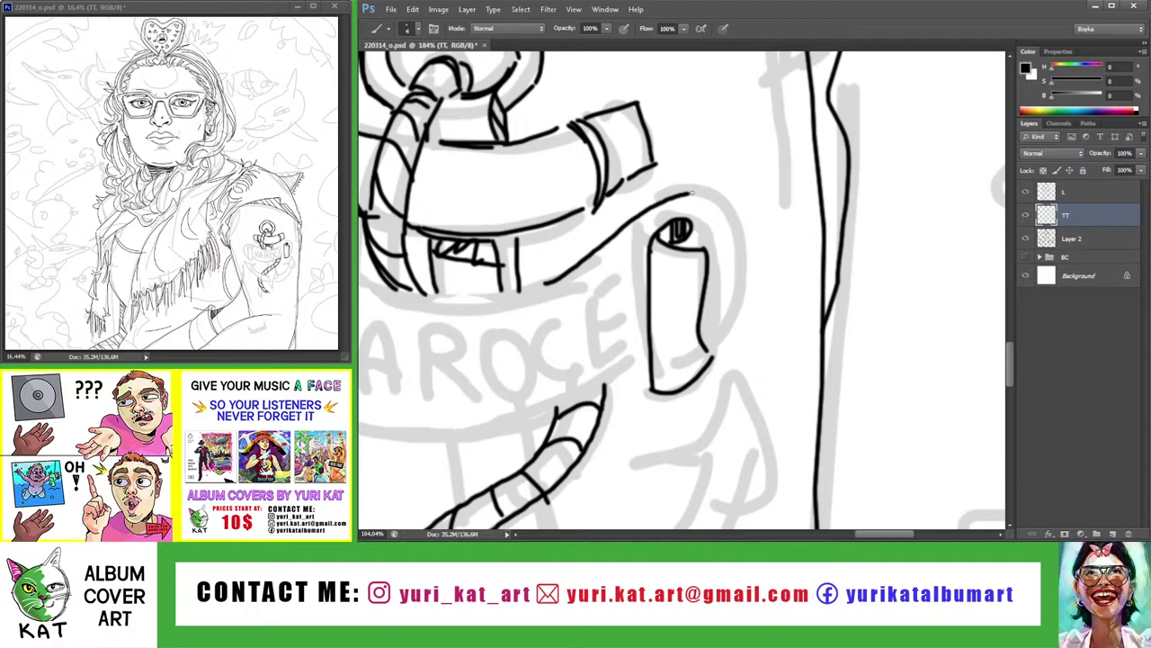
pyautogui.hotkey('ctrl', 'z')
pyautogui.moveTo(544, 284)
pyautogui.mouseDown()
pyautogui.moveTo(661, 205)
pyautogui.moveTo(739, 230)
pyautogui.moveTo(705, 244)
pyautogui.moveTo(634, 233)
pyautogui.mouseUp()
pyautogui.press('z')
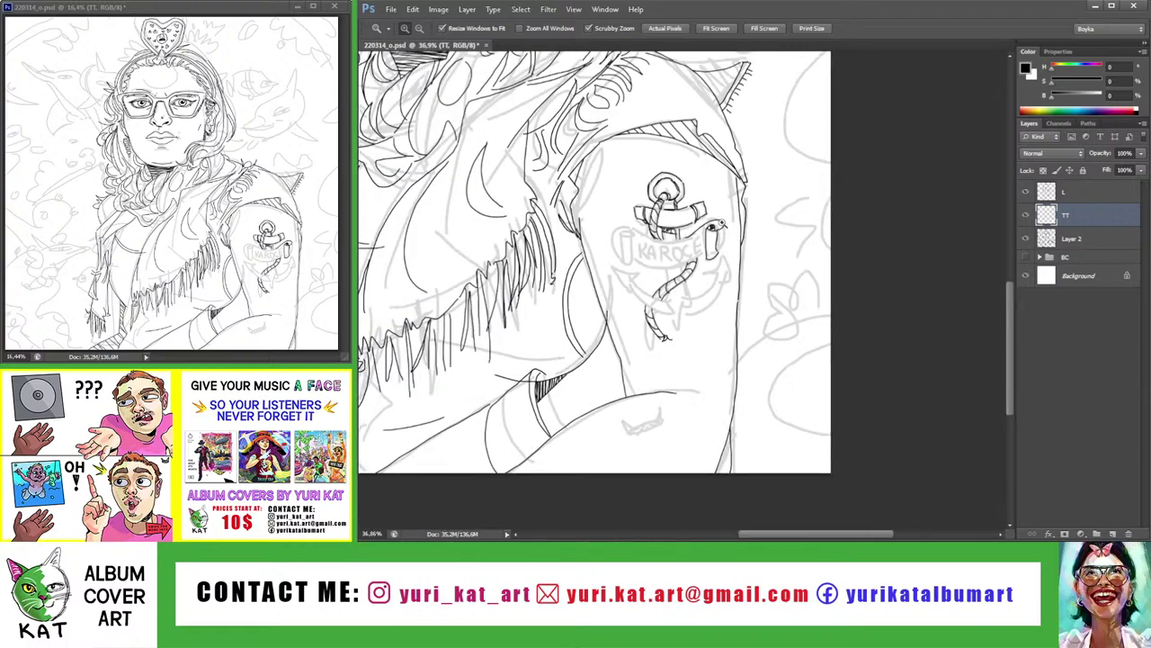
pyautogui.moveTo(717, 227)
pyautogui.mouseDown()
pyautogui.moveTo(740, 231)
pyautogui.moveTo(718, 236)
pyautogui.mouseUp()
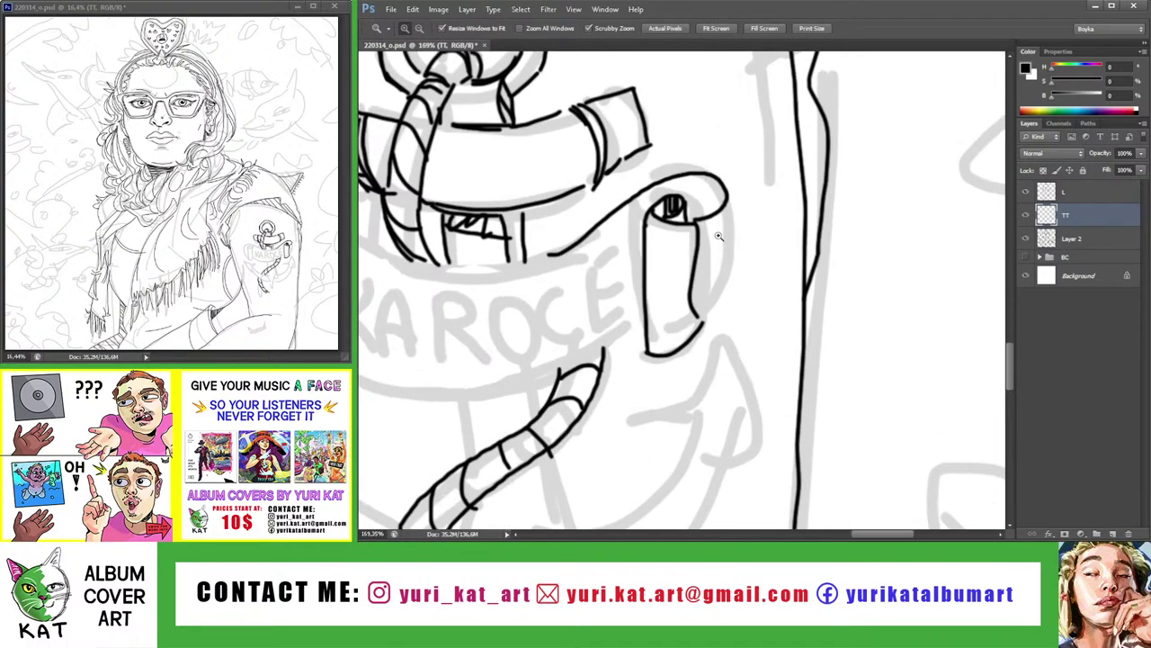
# Ink the right side of the right scroll and erase the extra inner line
pyautogui.press('b')
pyautogui.moveTo(727, 196)
pyautogui.mouseDown()
pyautogui.moveTo(720, 288)
pyautogui.moveTo(704, 316)
pyautogui.mouseUp()
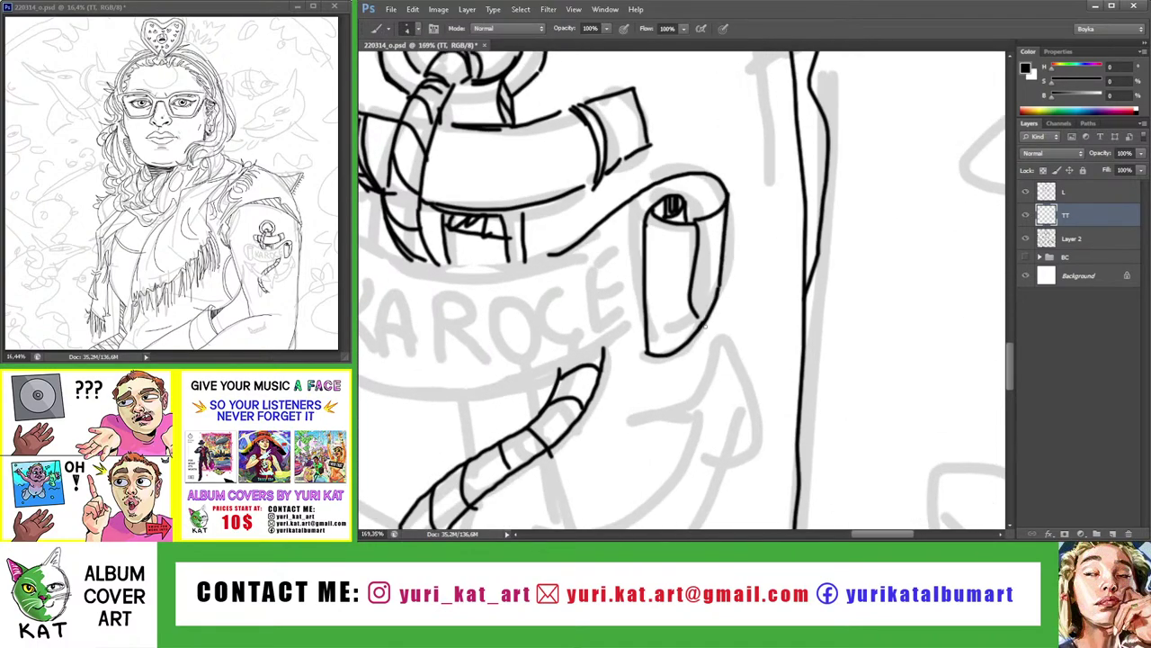
pyautogui.press('e')
pyautogui.moveTo(693, 230); pyautogui.dragTo(685, 328)
pyautogui.press('b')
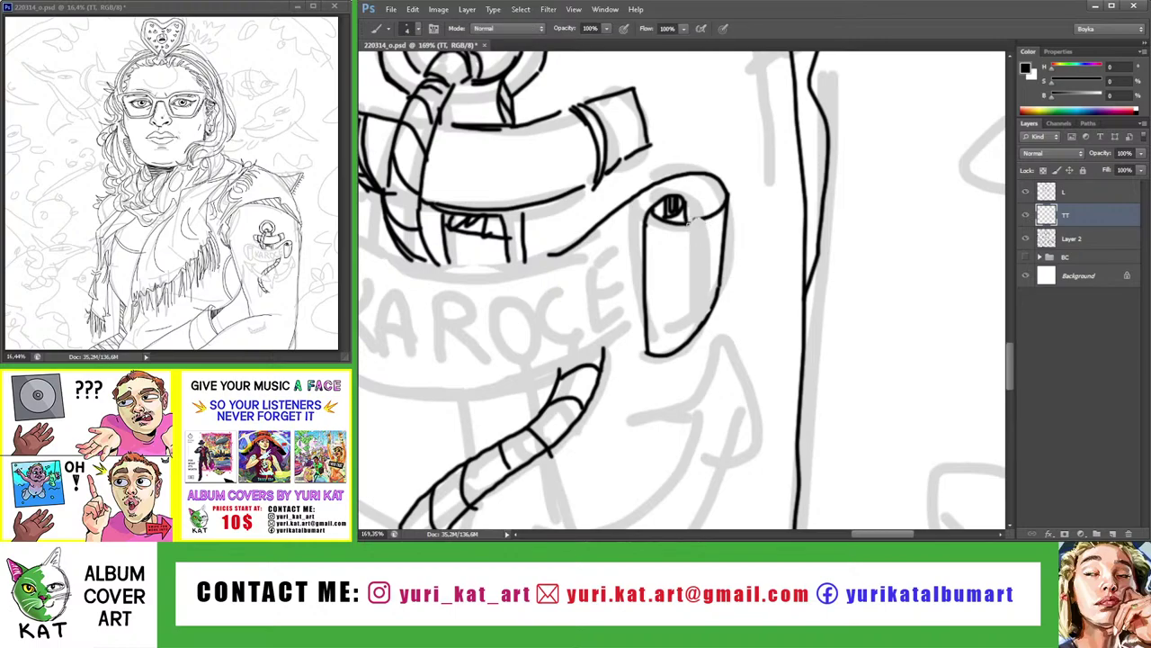
# Ink the right scroll's outer edge downward, then start the curl on the banner's left end
pyautogui.press('z')
pyautogui.moveTo(705, 230)
pyautogui.mouseDown()
pyautogui.moveTo(655, 283)
pyautogui.moveTo(697, 289)
pyautogui.mouseUp()
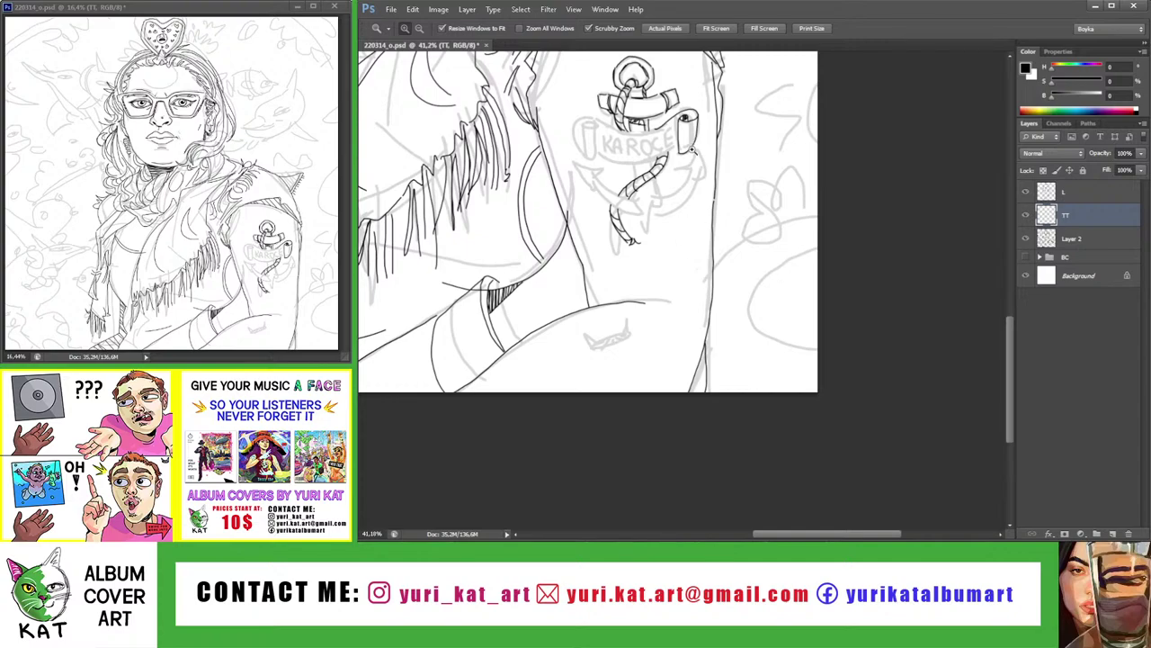
pyautogui.moveTo(692, 151); pyautogui.dragTo(614, 231)
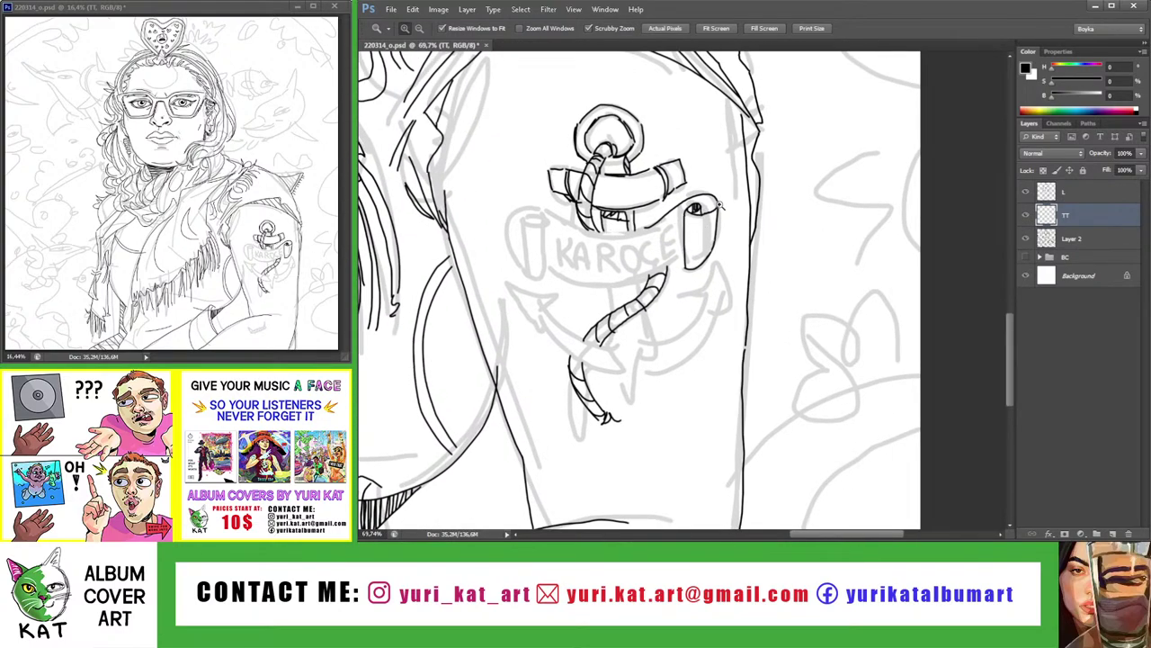
pyautogui.moveTo(718, 201); pyautogui.dragTo(718, 200)
pyautogui.press('b')
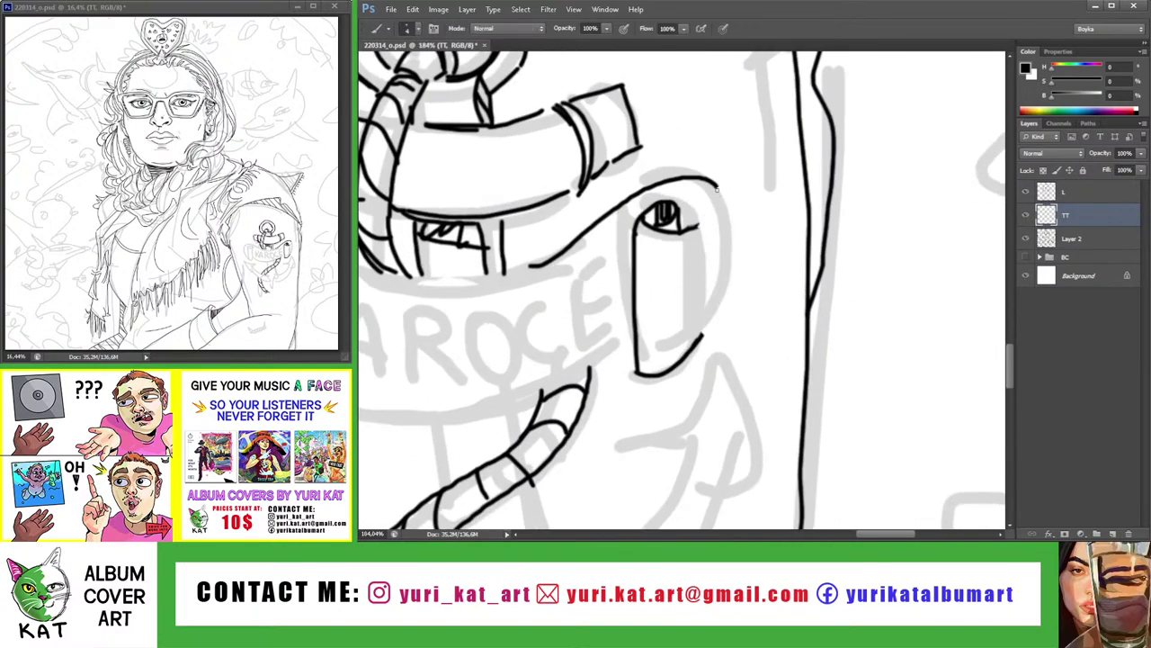
pyautogui.moveTo(717, 187)
pyautogui.mouseDown()
pyautogui.moveTo(704, 219)
pyautogui.moveTo(701, 334)
pyautogui.moveTo(668, 309)
pyautogui.moveTo(544, 314)
pyautogui.moveTo(597, 252)
pyautogui.moveTo(630, 267)
pyautogui.moveTo(594, 270)
pyautogui.moveTo(630, 270)
pyautogui.moveTo(641, 400)
pyautogui.mouseUp()
pyautogui.press('z')
pyautogui.press('b')
pyautogui.hotkey('ctrl', 'z')
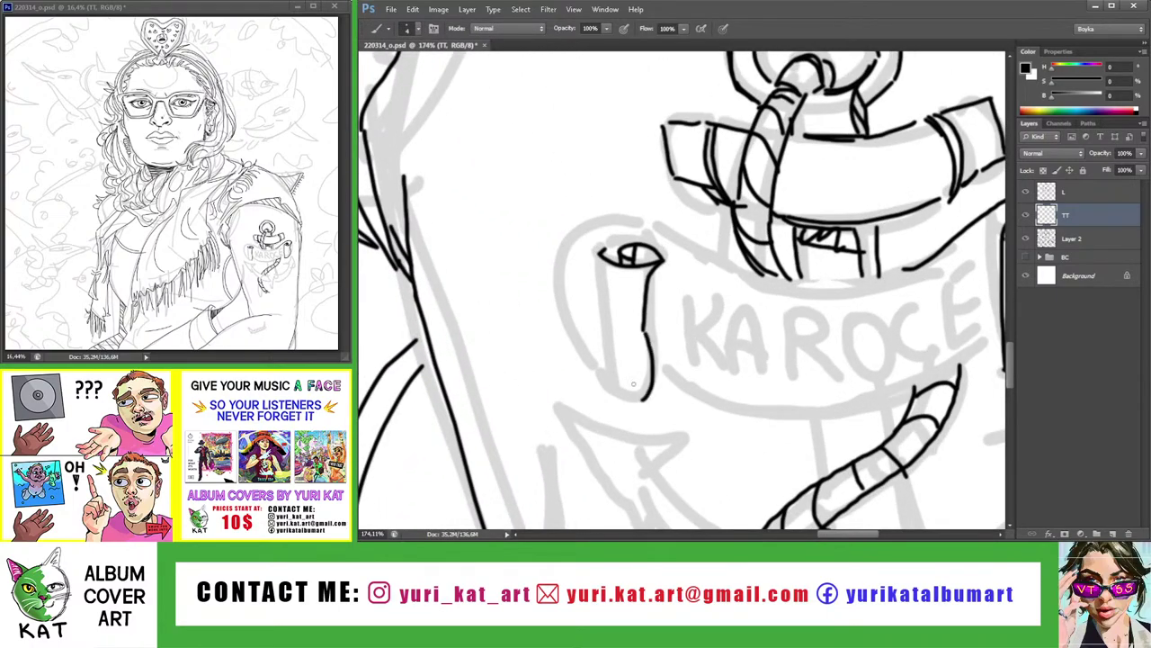
# Ink the left scroll's bottom curve, inner curl, curled top and outer edge
pyautogui.moveTo(592, 372); pyautogui.dragTo(642, 400)
pyautogui.moveTo(621, 216); pyautogui.dragTo(589, 265)
pyautogui.press('e')
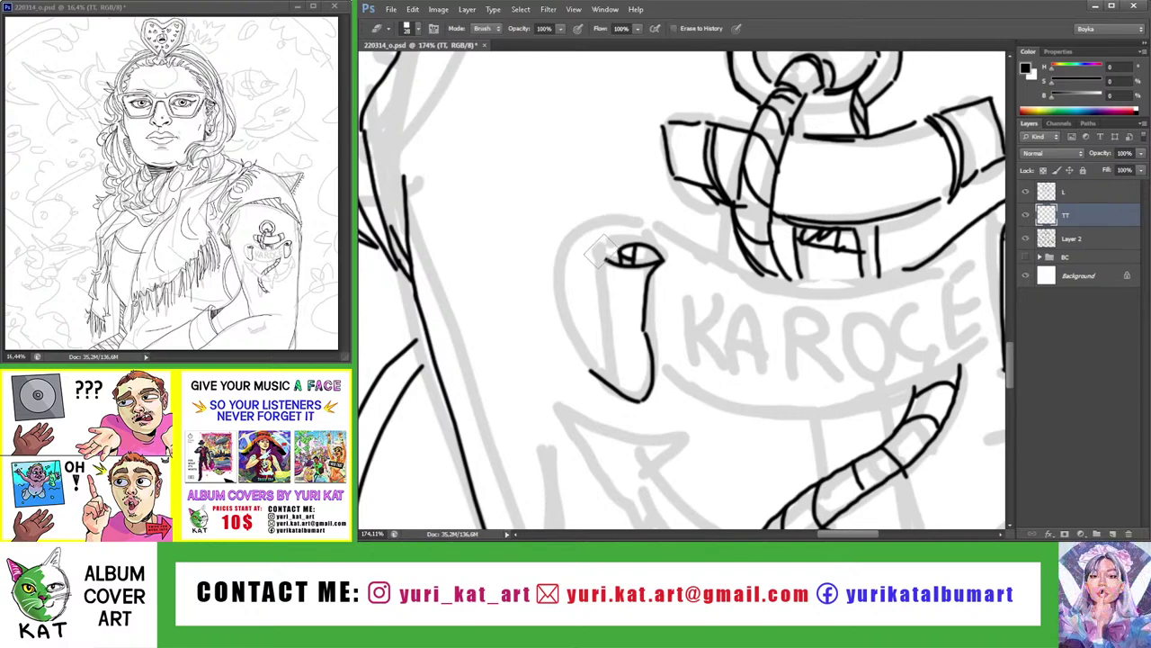
pyautogui.press('b')
pyautogui.moveTo(641, 223); pyautogui.dragTo(576, 338)
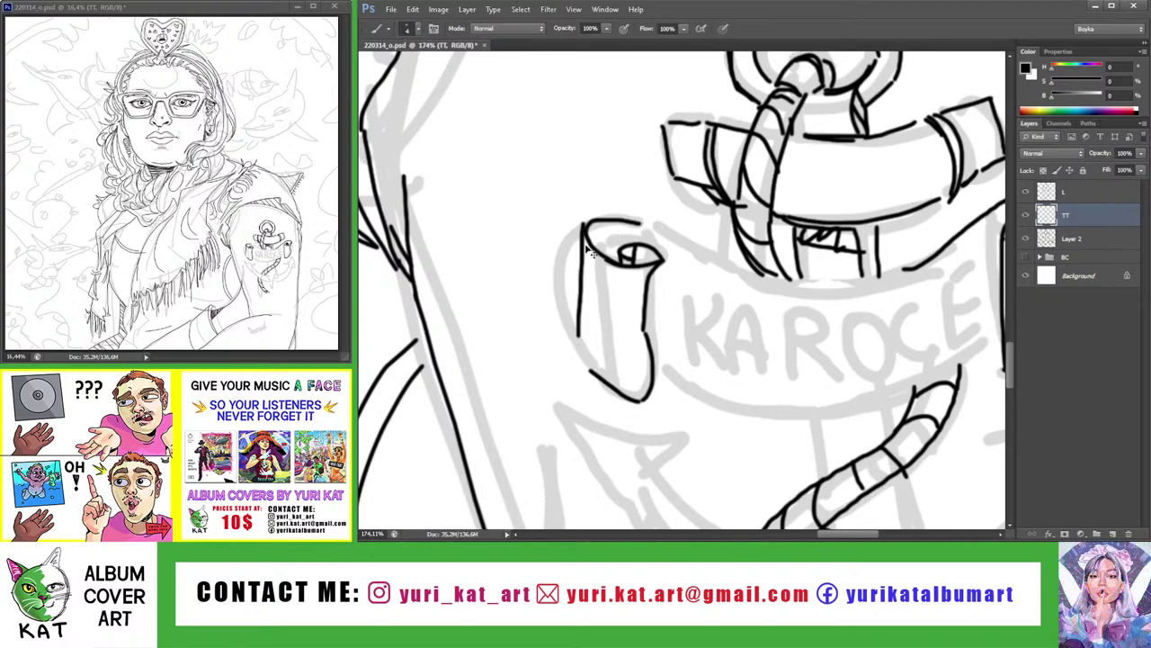
pyautogui.hotkey('ctrl', 'z')
pyautogui.moveTo(584, 230)
pyautogui.mouseDown()
pyautogui.moveTo(590, 366)
pyautogui.moveTo(504, 376)
pyautogui.mouseUp()
# Draw the first long curved shank line down from the banner's left scroll
pyautogui.press('z')
pyautogui.moveTo(781, 385); pyautogui.dragTo(845, 377)
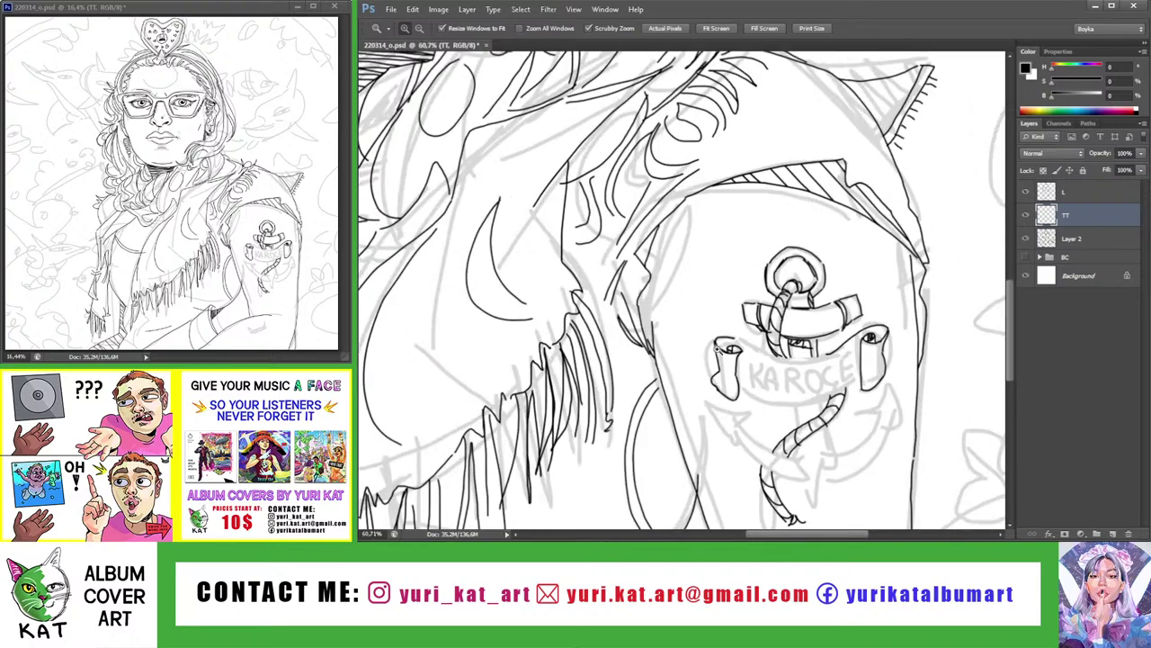
pyautogui.press('b')
pyautogui.scroll(-3, 764, 341)
pyautogui.press('r')
pyautogui.moveTo(765, 342); pyautogui.dragTo(630, 270)
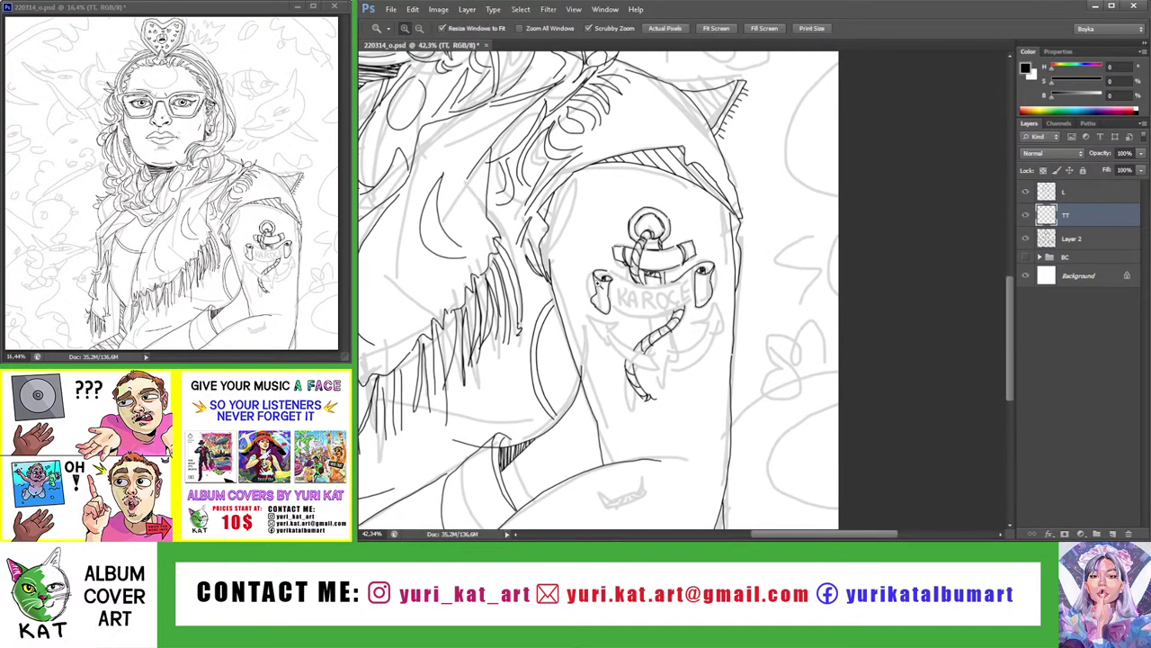
pyautogui.scroll(2, 594, 286)
pyautogui.press('Escape')
pyautogui.scroll(2, 594, 286)
pyautogui.scroll(1, 595, 286)
pyautogui.press('b')
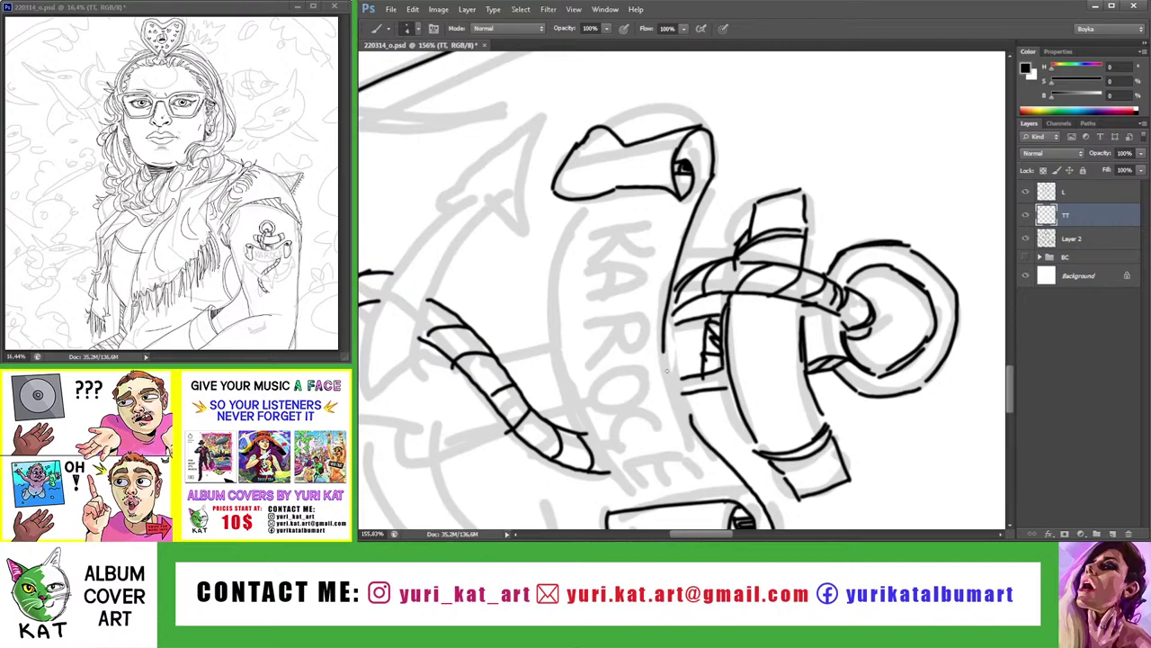
pyautogui.press('e')
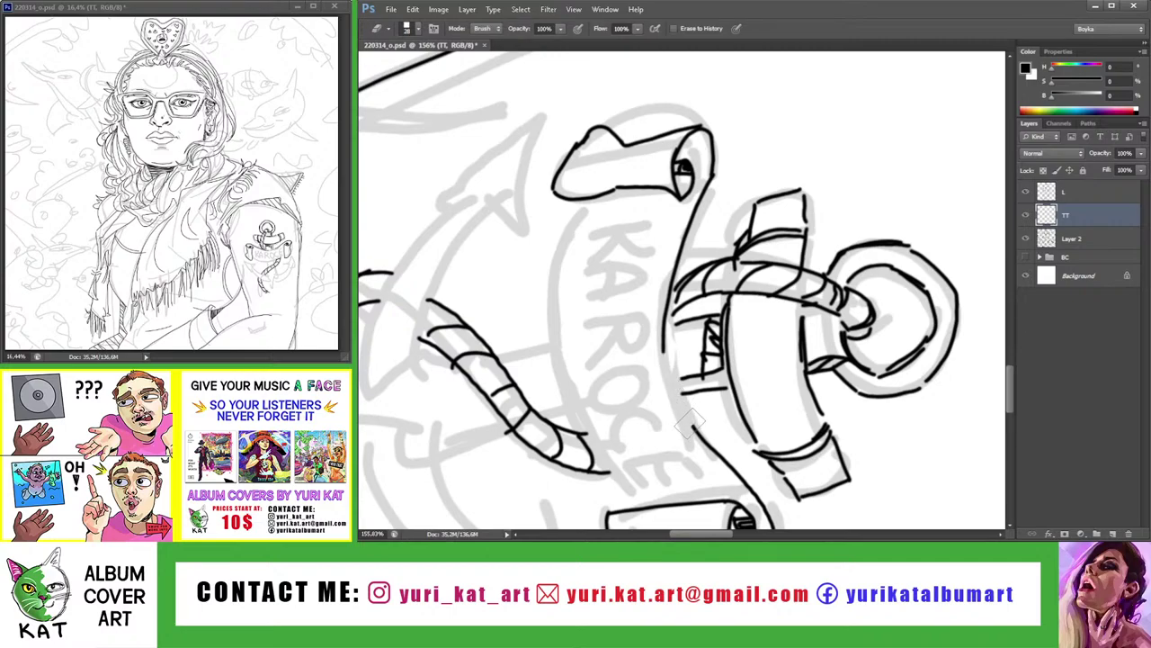
pyautogui.press('b')
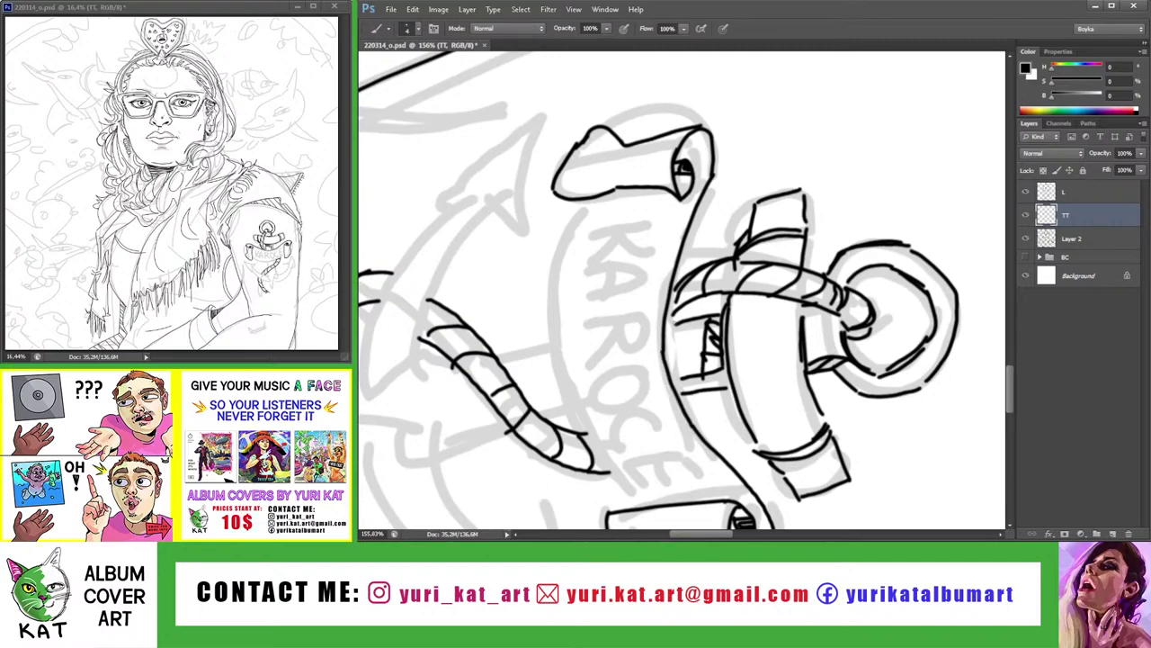
pyautogui.press('z')
pyautogui.moveTo(728, 297); pyautogui.dragTo(667, 332)
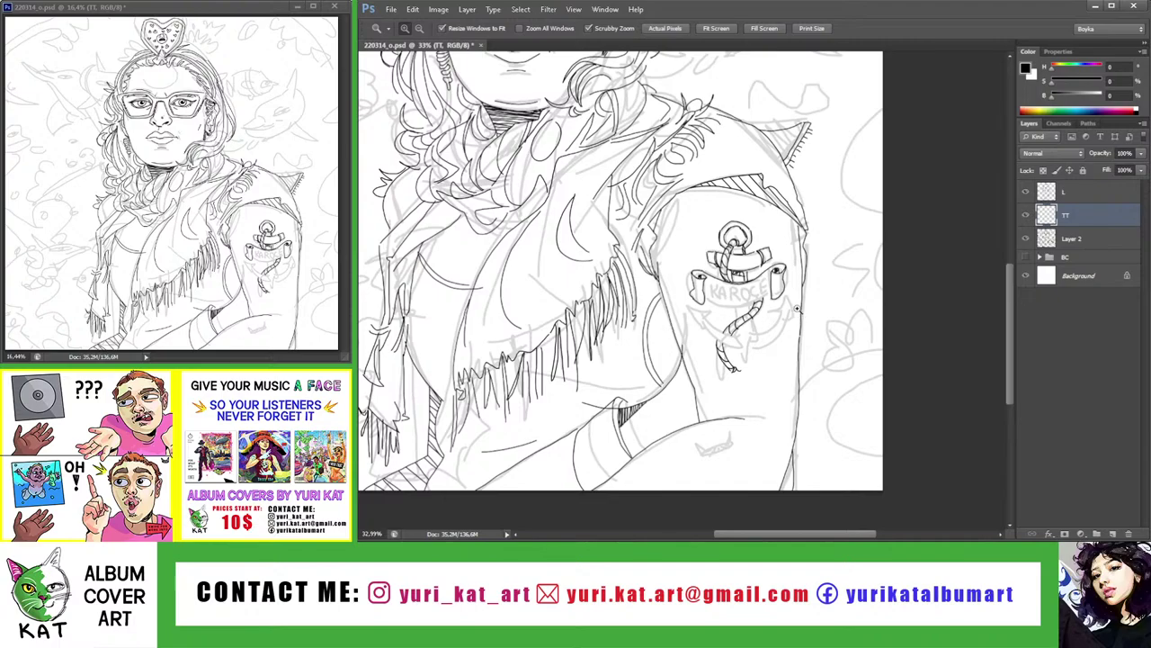
pyautogui.moveTo(796, 308); pyautogui.dragTo(727, 313)
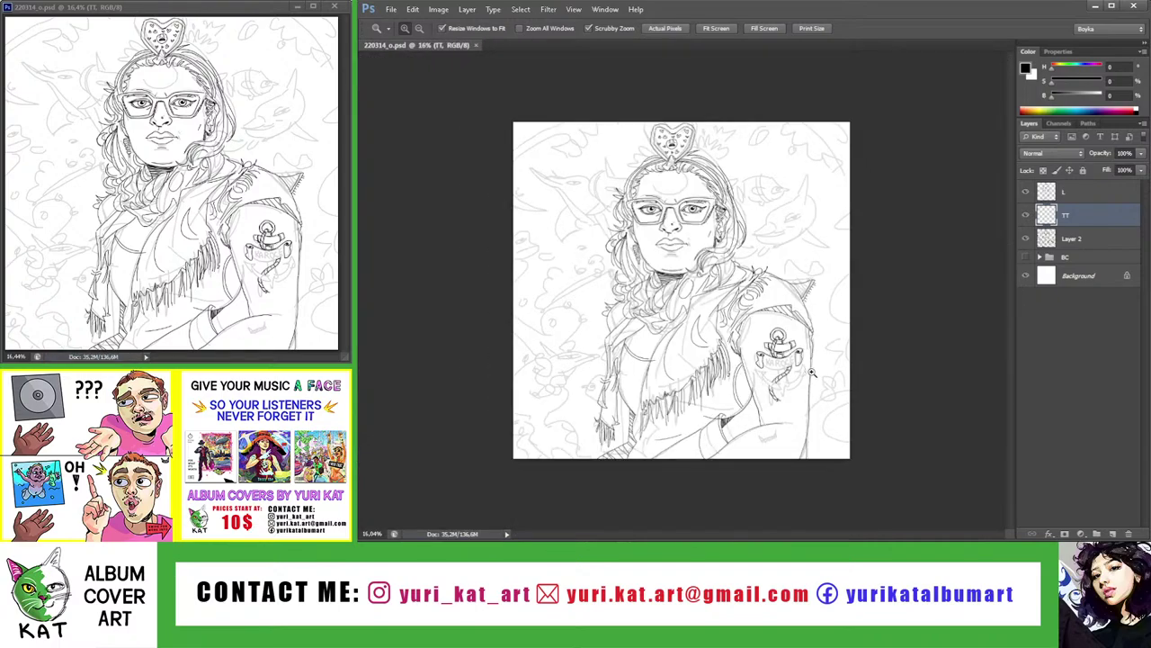
pyautogui.moveTo(812, 372); pyautogui.dragTo(863, 372)
pyautogui.moveTo(764, 314); pyautogui.dragTo(656, 243)
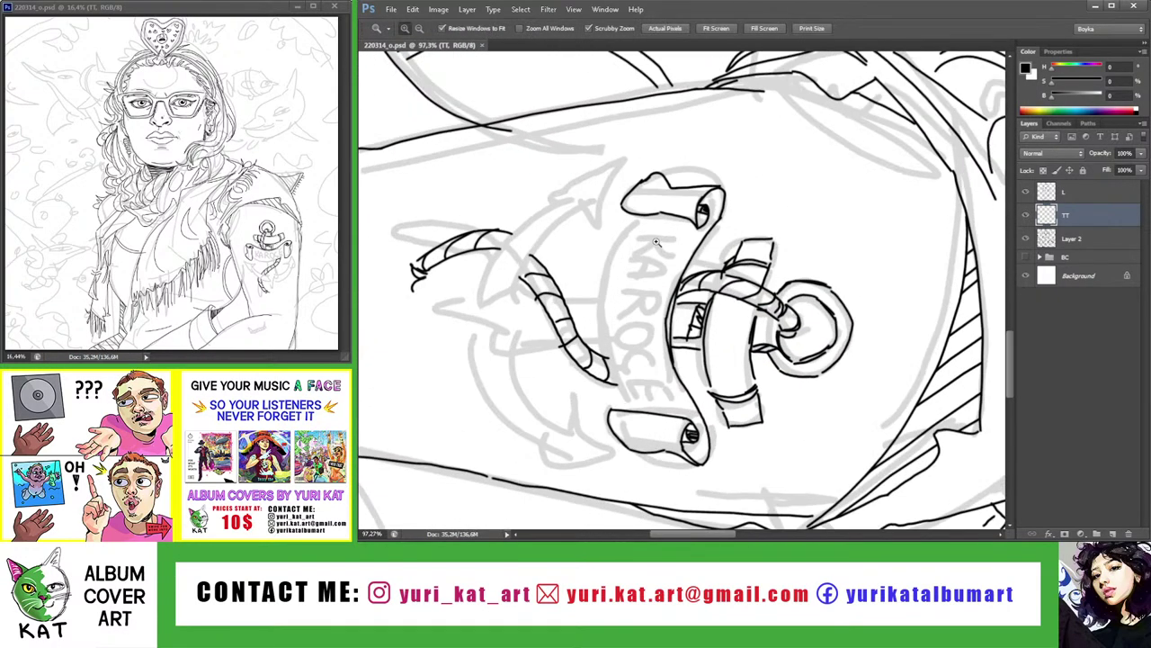
pyautogui.press('b')
pyautogui.keyDown('alt'); pyautogui.scroll(2, 631, 213); pyautogui.keyUp('alt')
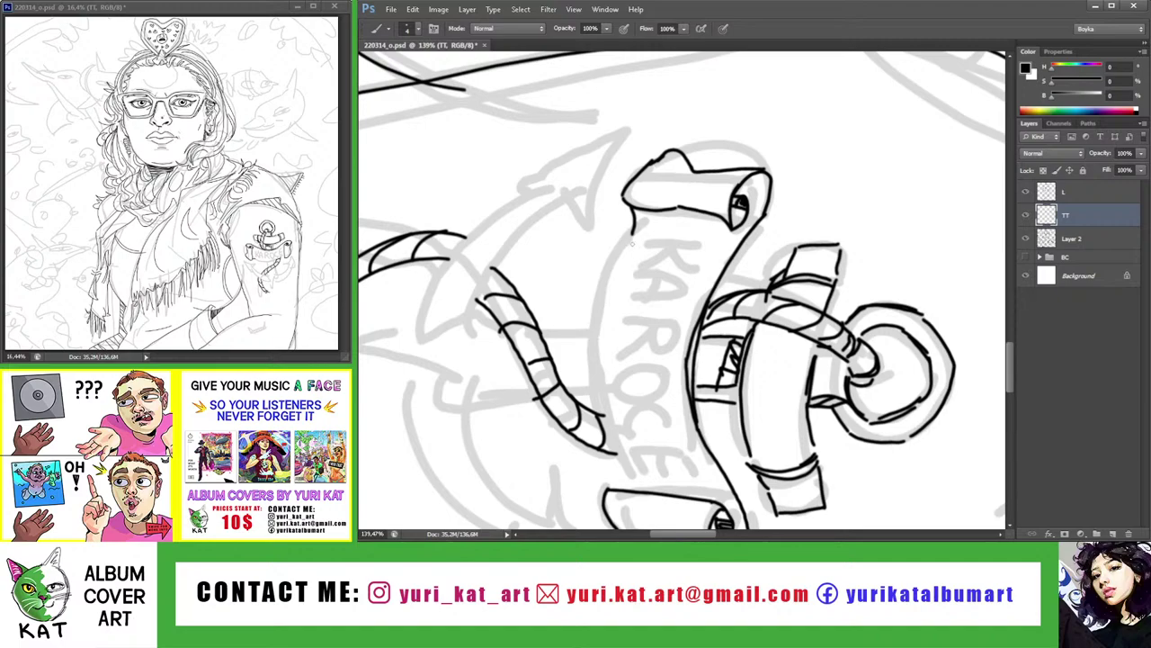
pyautogui.moveTo(643, 218); pyautogui.dragTo(589, 305)
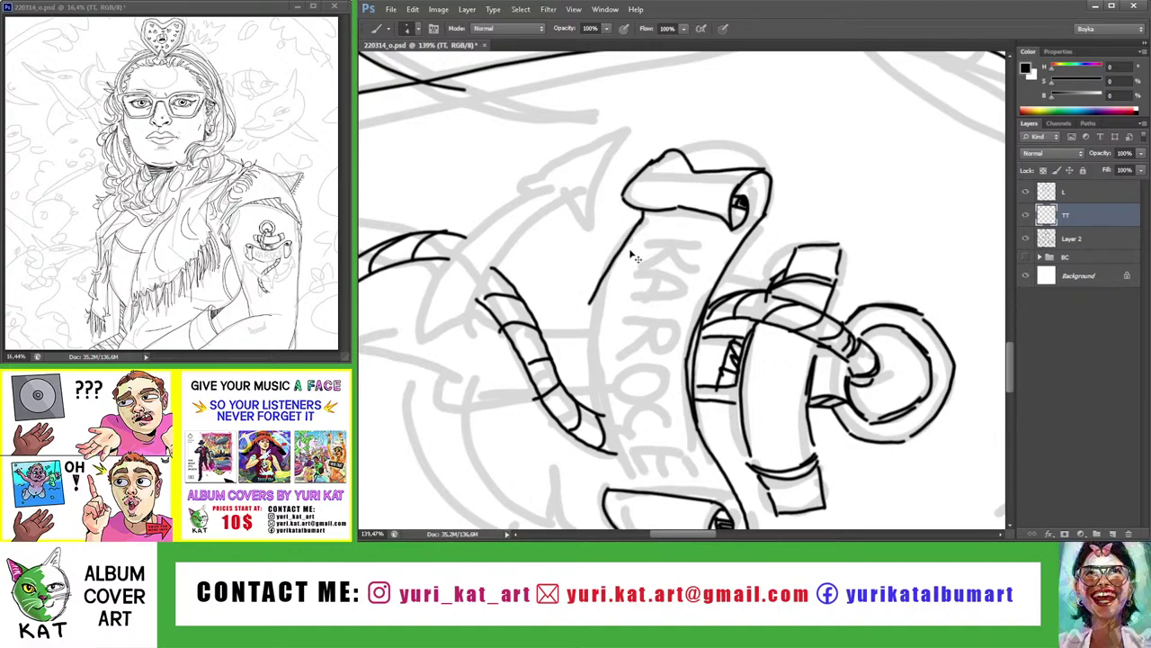
pyautogui.hotkey('ctrl', 'z')
pyautogui.moveTo(642, 220)
pyautogui.mouseDown()
pyautogui.moveTo(589, 322)
pyautogui.moveTo(621, 454)
pyautogui.mouseUp()
# Extend the shank line further down, then zoom out and rotate the canvas upright
pyautogui.hotkey('ctrl', 'z')
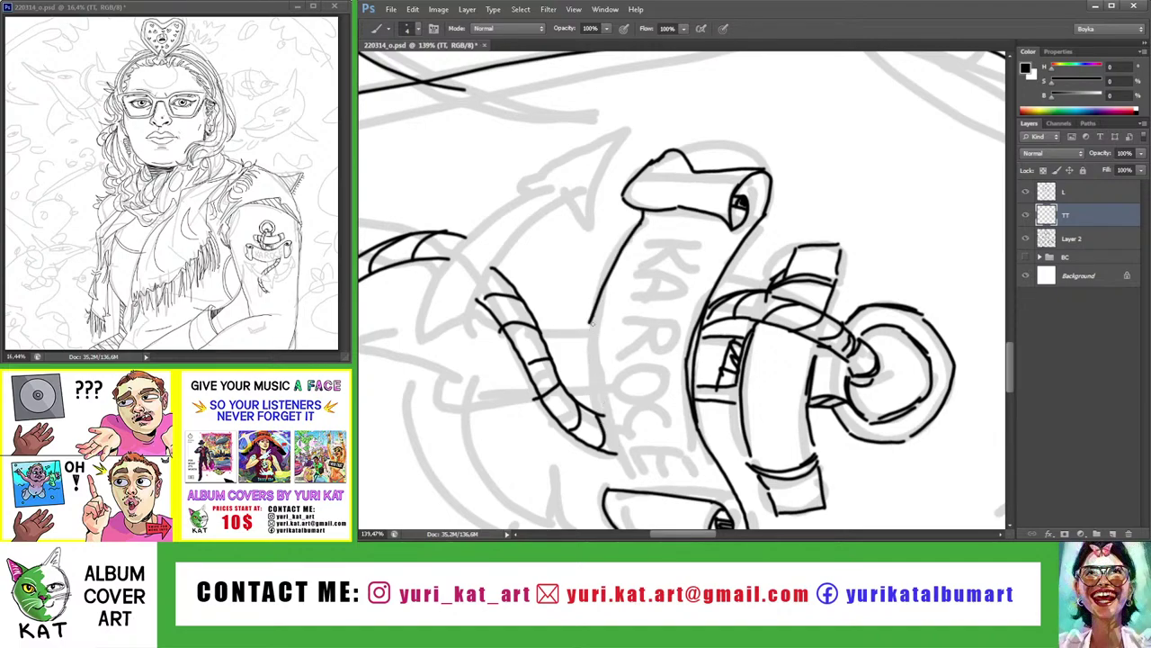
pyautogui.moveTo(589, 322); pyautogui.dragTo(630, 494)
pyautogui.hotkey('ctrl', 'z')
pyautogui.moveTo(591, 337); pyautogui.dragTo(622, 479)
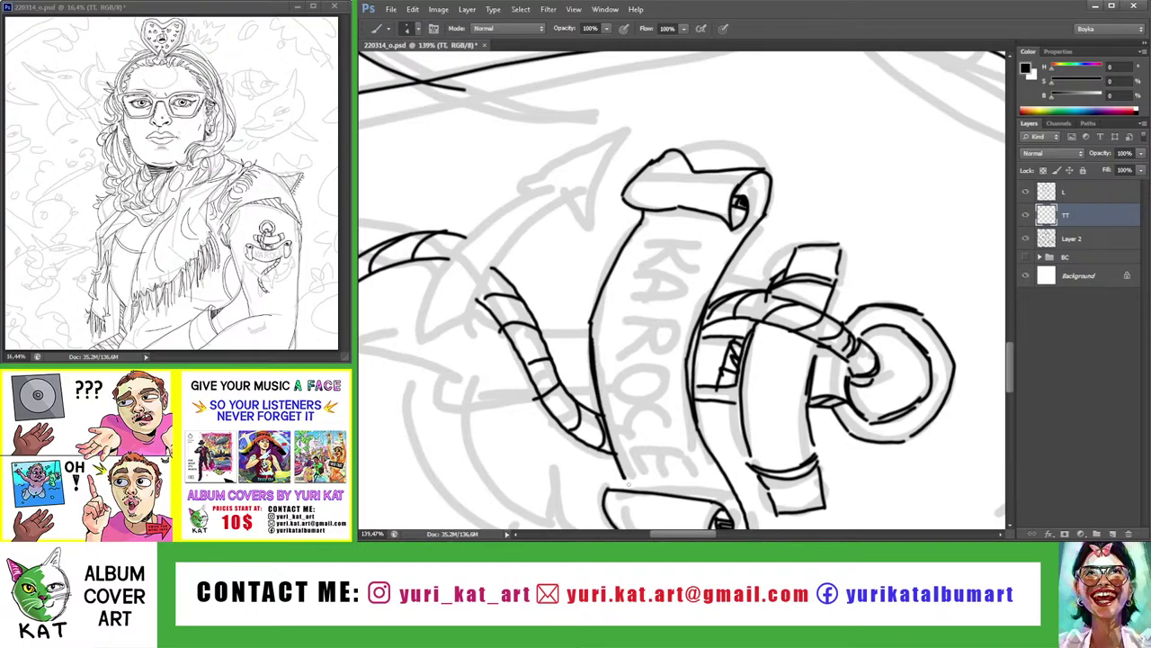
pyautogui.hotkey('ctrl', 'z')
pyautogui.moveTo(589, 317); pyautogui.dragTo(634, 490)
pyautogui.press('z')
pyautogui.hotkey('ctrl', '-')
pyautogui.hotkey('ctrl', '-')
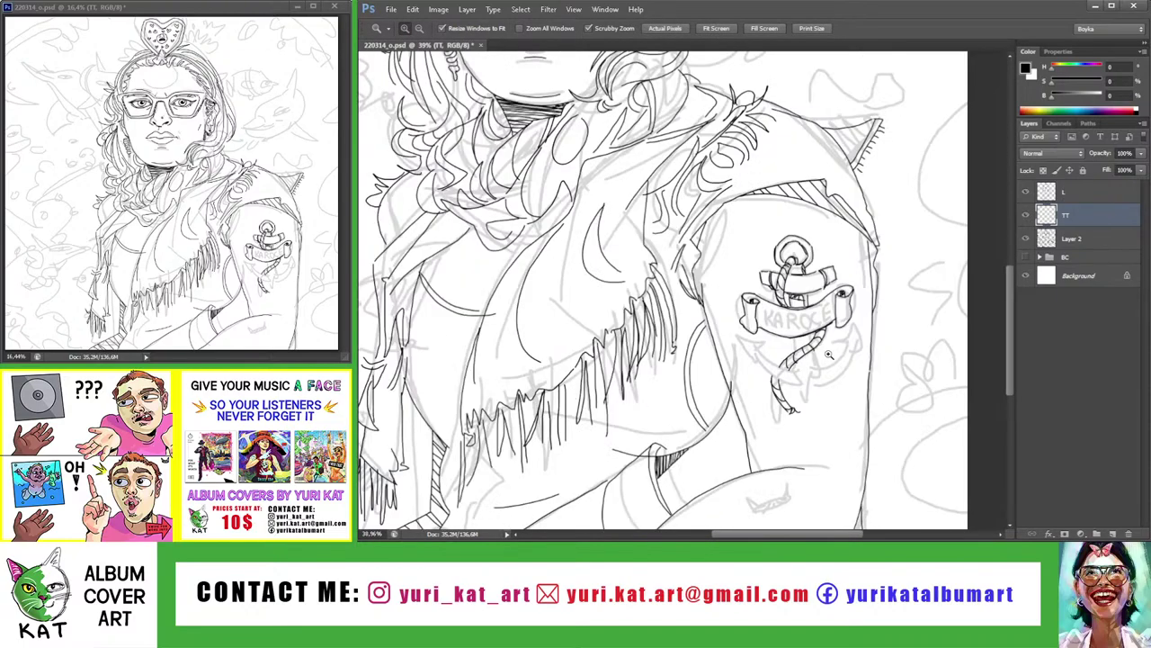
pyautogui.hotkey('ctrl', '-')
pyautogui.press('r')
pyautogui.moveTo(719, 270); pyautogui.dragTo(683, 378)
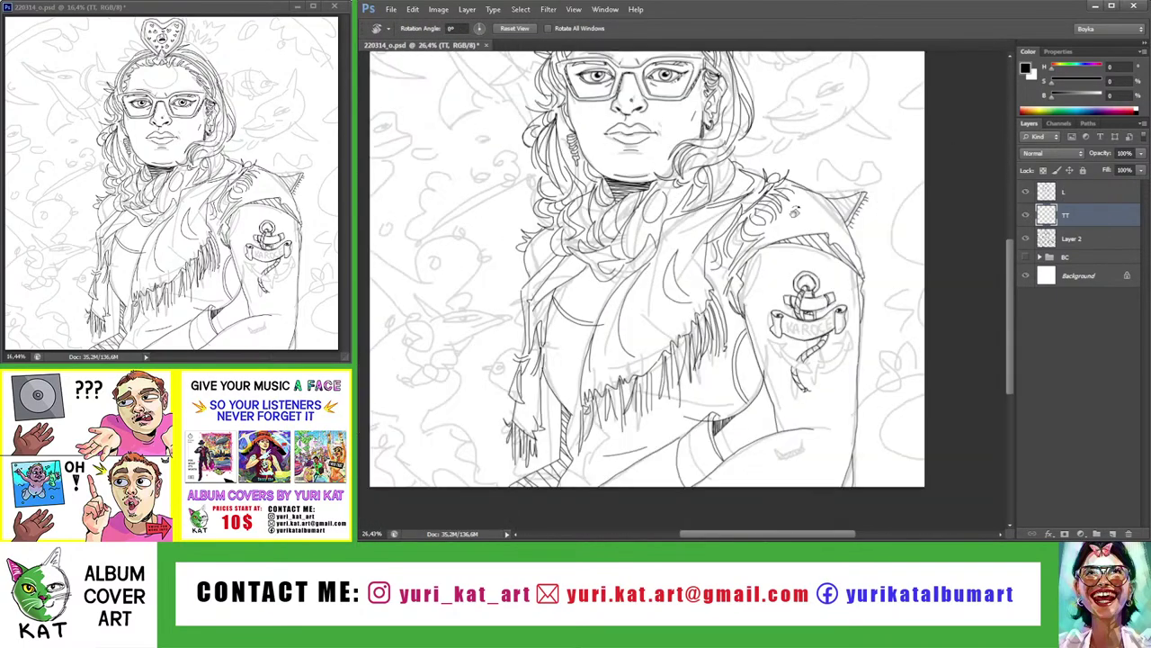
# Redraw the short stroke under the banner and add a stroke on its left curl
pyautogui.press('z')
pyautogui.click(779, 321)
pyautogui.moveTo(779, 321); pyautogui.dragTo(792, 322)
pyautogui.press('b')
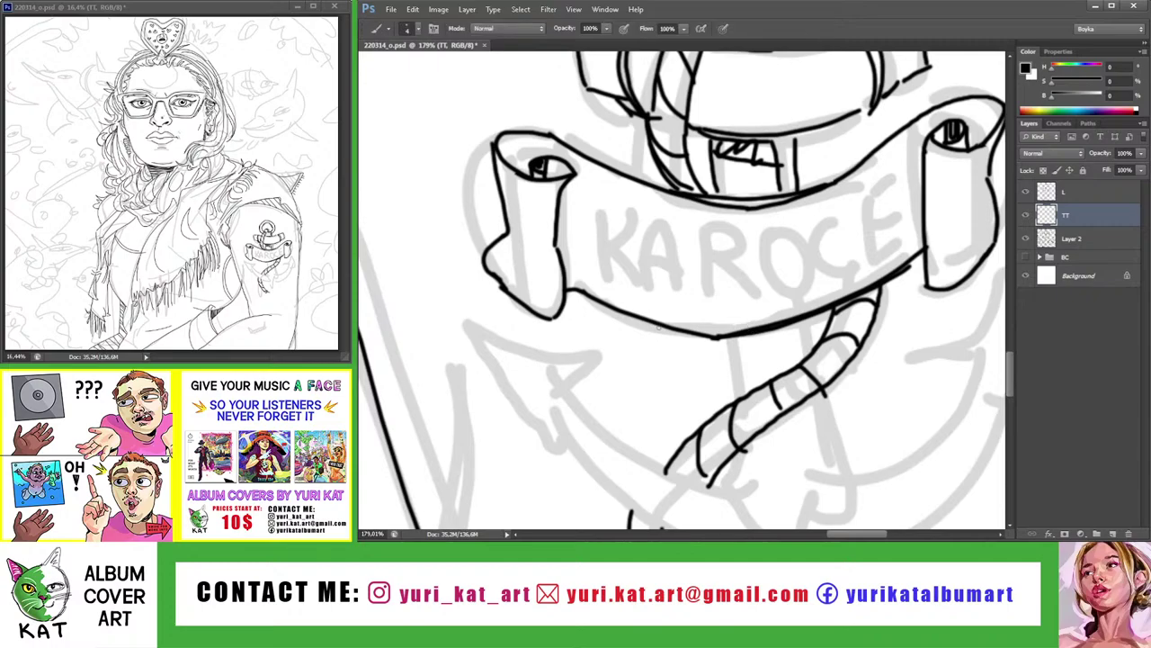
pyautogui.hotkey('ctrl', 'z')
pyautogui.moveTo(645, 324); pyautogui.dragTo(734, 335)
pyautogui.scroll(-3, 750, 340)
pyautogui.scroll(-2, 750, 340)
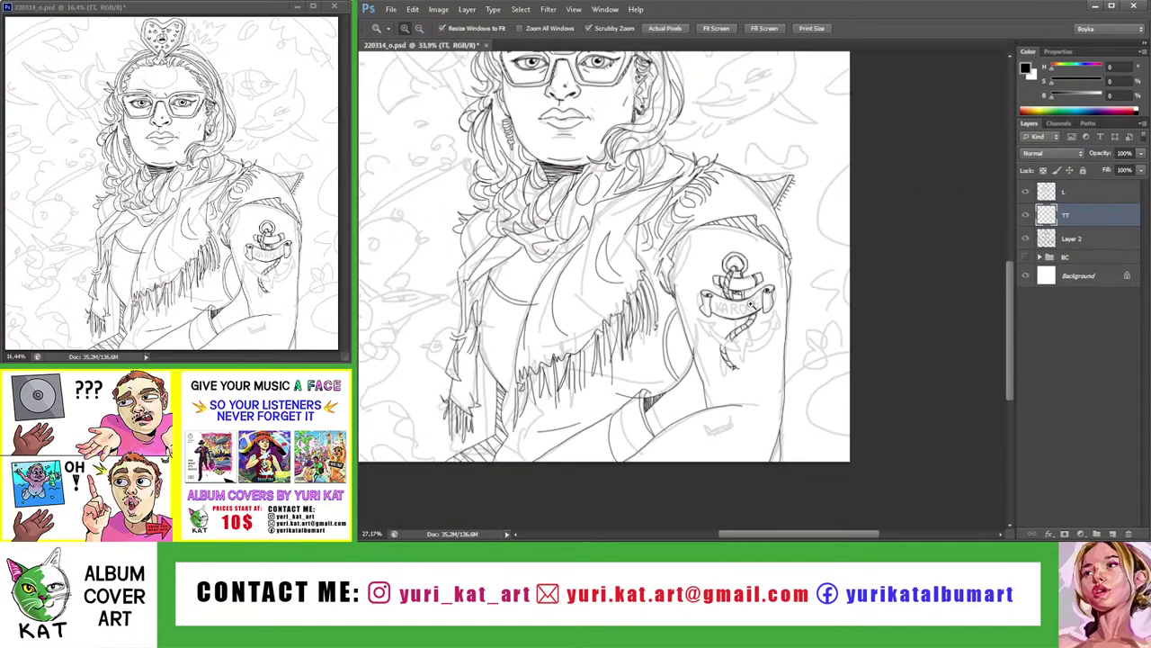
pyautogui.scroll(5, 769, 291)
pyautogui.scroll(-5, 769, 290)
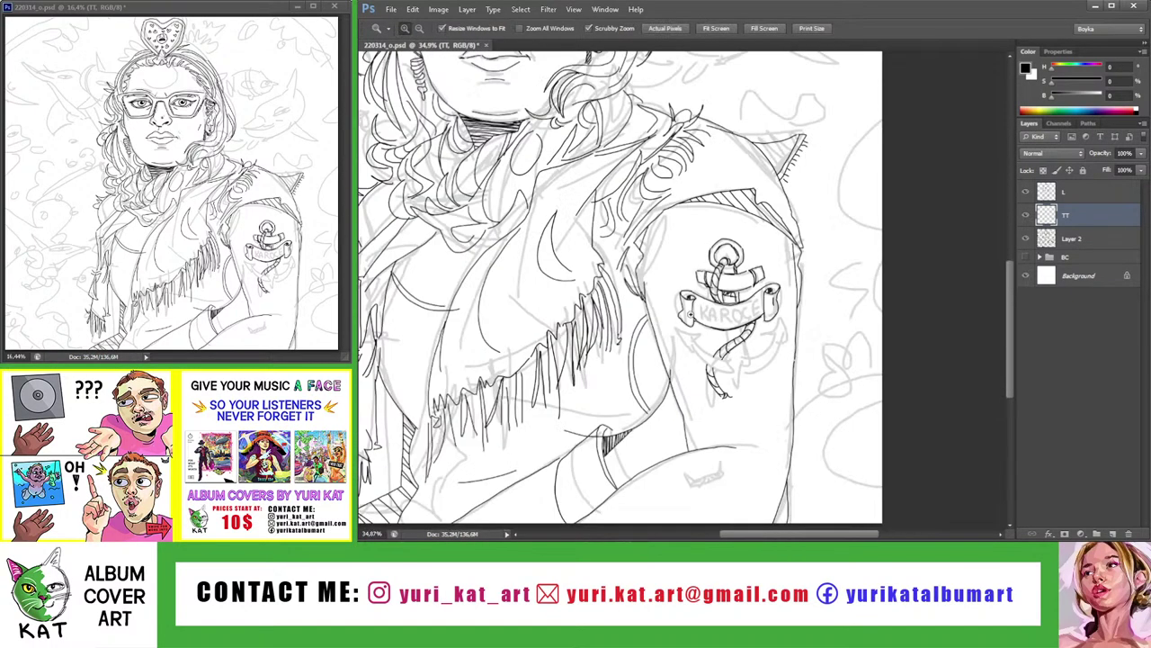
pyautogui.scroll(5, 693, 318)
pyautogui.moveTo(675, 250); pyautogui.dragTo(671, 315)
# Ink the rope hanging below the anchor's banner down to its frayed end
pyautogui.hotkey('ctrl', '0')
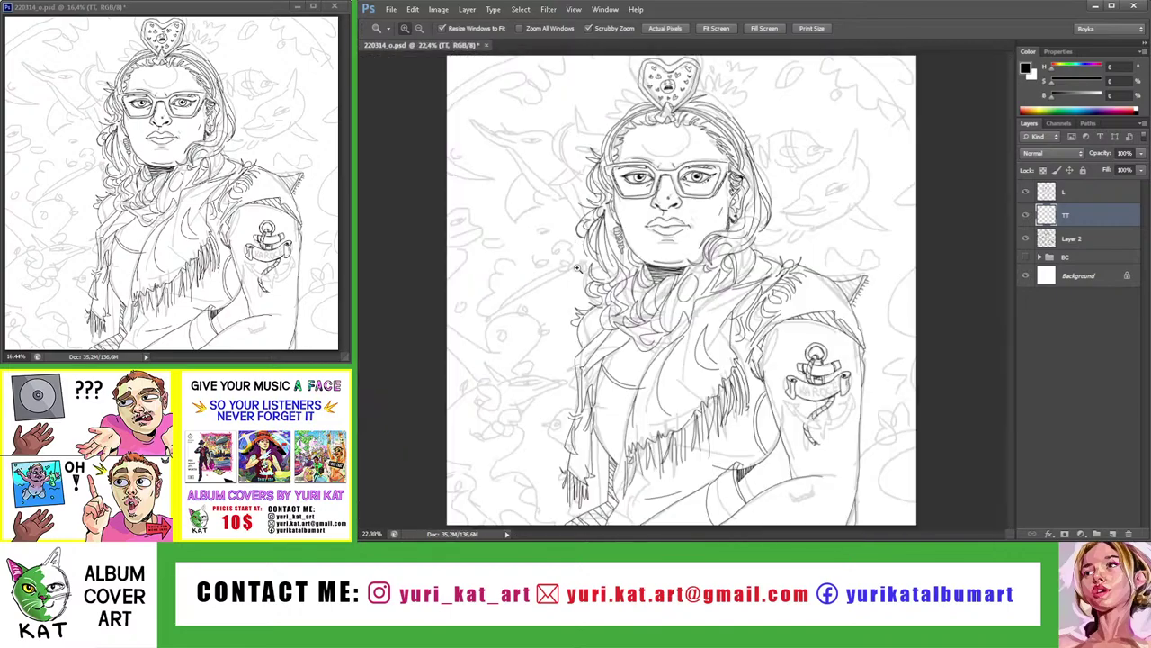
pyautogui.scroll(3, 845, 418)
pyautogui.scroll(-2, 695, 356)
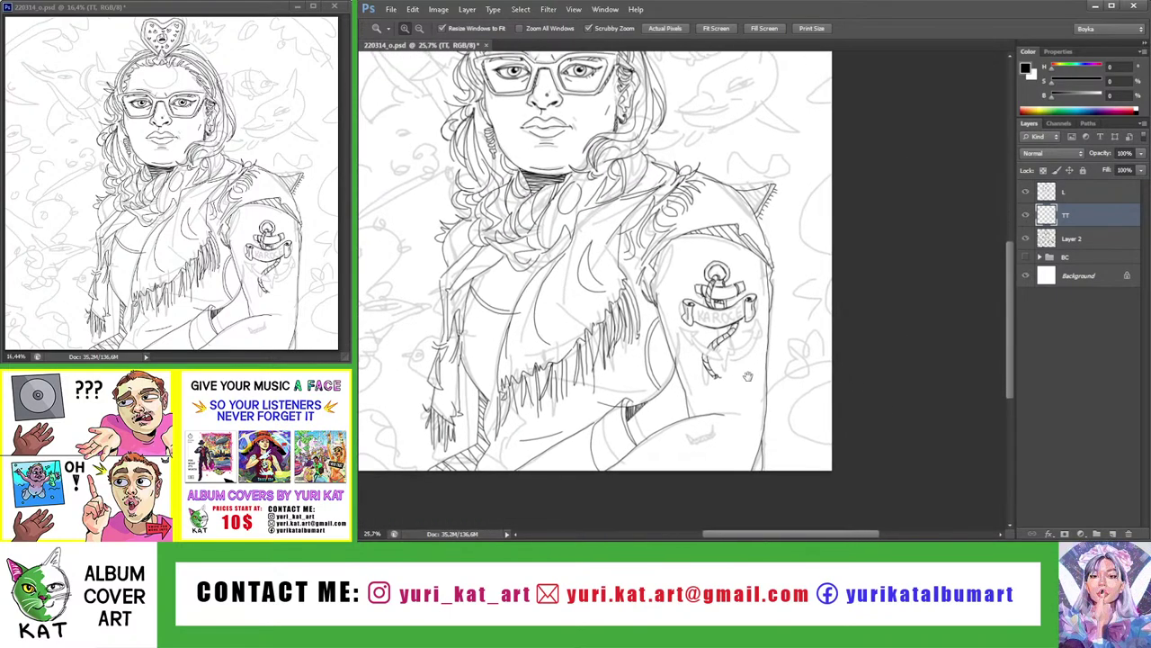
pyautogui.scroll(2, 695, 356)
pyautogui.scroll(2, 698, 356)
pyautogui.scroll(2, 711, 356)
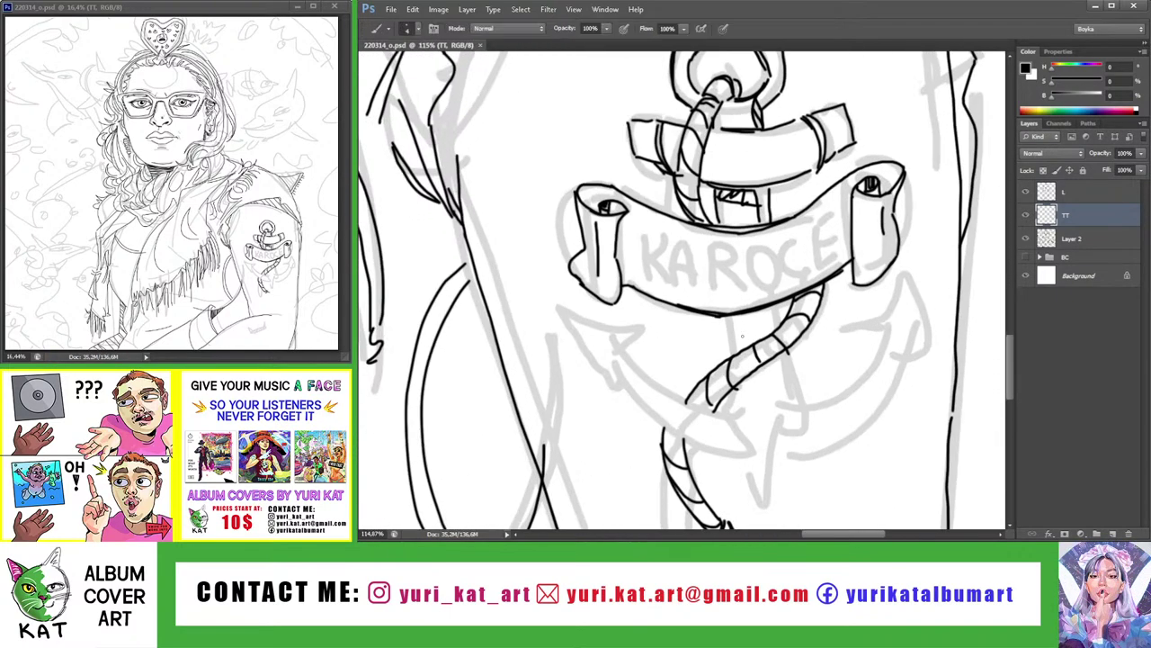
pyautogui.scroll(1, 729, 355)
pyautogui.moveTo(779, 359); pyautogui.dragTo(723, 301)
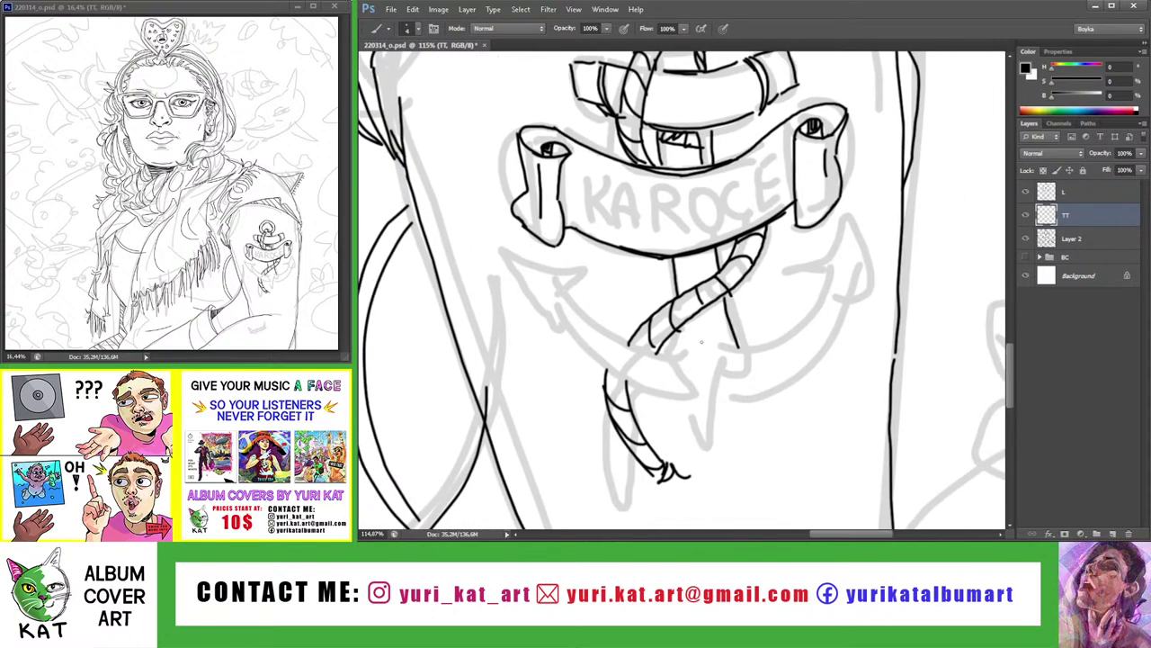
pyautogui.moveTo(698, 311)
pyautogui.mouseDown()
pyautogui.moveTo(707, 418)
pyautogui.moveTo(753, 396)
pyautogui.moveTo(738, 416)
pyautogui.moveTo(806, 354)
pyautogui.mouseUp()
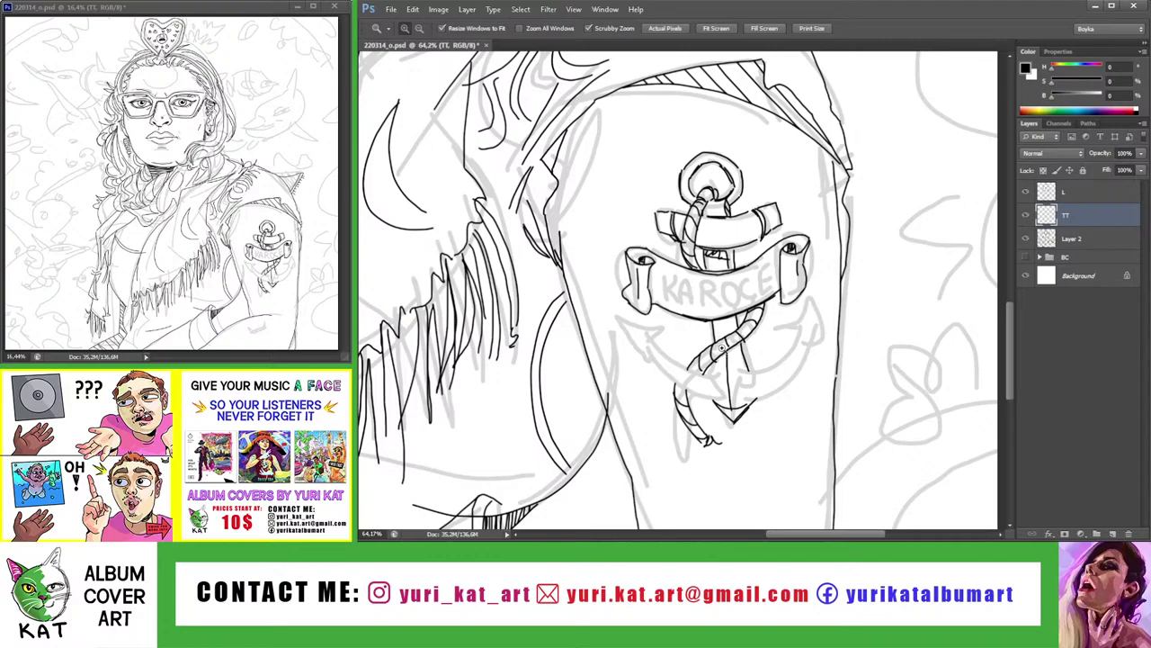
# Ink several strokes forming the anchor's left fluke, redrawing the first stroke
pyautogui.moveTo(721, 348); pyautogui.dragTo(709, 370)
pyautogui.press('b')
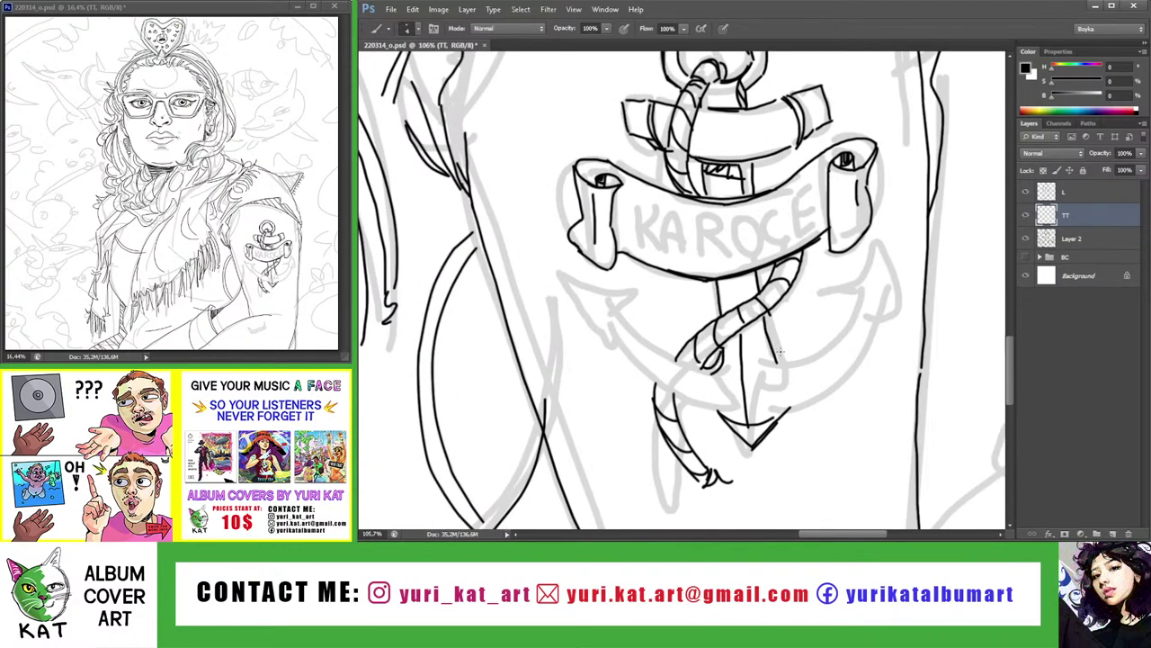
pyautogui.moveTo(791, 360)
pyautogui.mouseDown()
pyautogui.moveTo(743, 392)
pyautogui.moveTo(736, 294)
pyautogui.moveTo(710, 358)
pyautogui.mouseUp()
pyautogui.press('r')
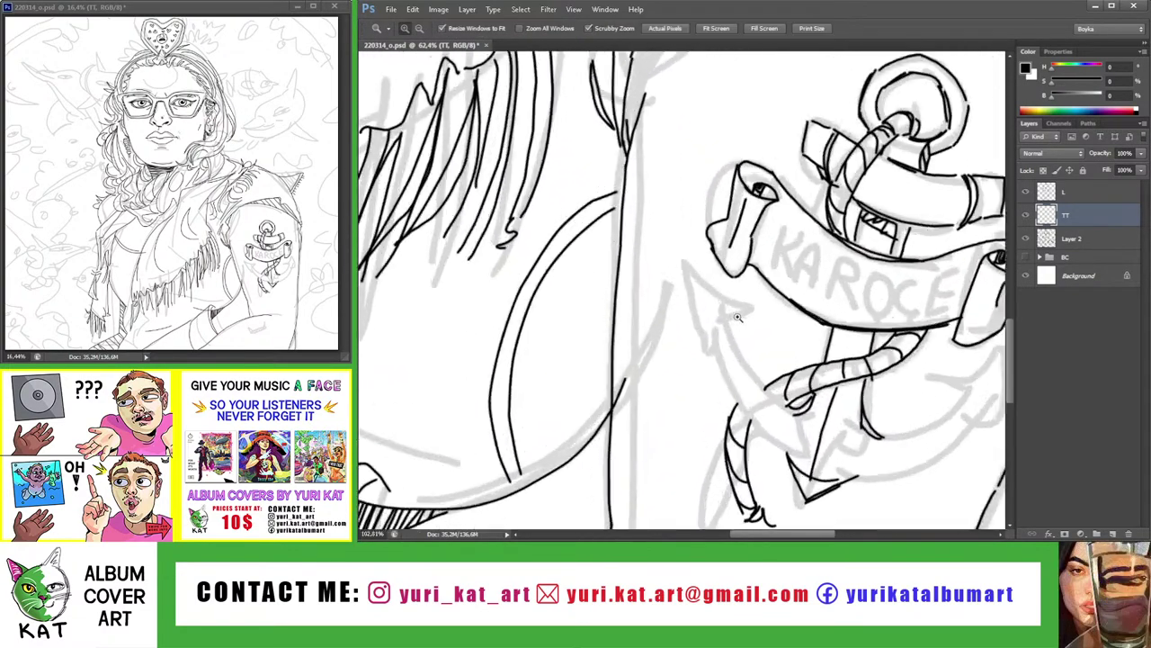
pyautogui.press('b')
pyautogui.moveTo(692, 286)
pyautogui.mouseDown()
pyautogui.moveTo(724, 322)
pyautogui.moveTo(711, 345)
pyautogui.mouseUp()
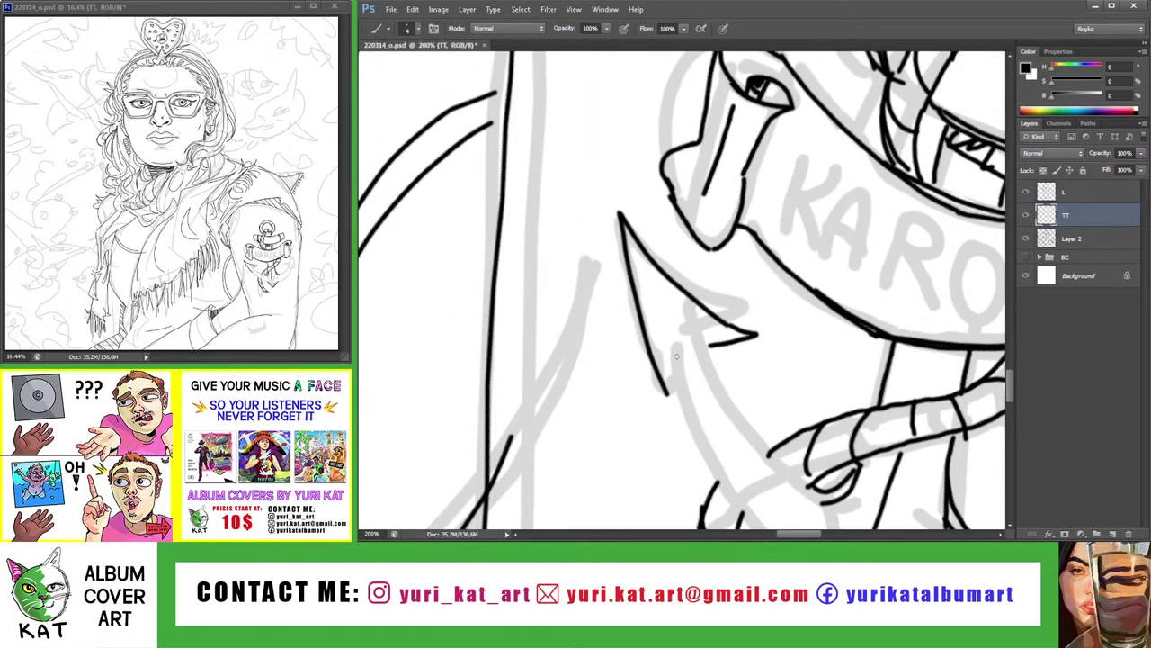
pyautogui.moveTo(634, 254); pyautogui.dragTo(743, 444)
pyautogui.hotkey('ctrl', 'z')
pyautogui.moveTo(629, 244)
pyautogui.mouseDown()
pyautogui.moveTo(725, 437)
pyautogui.moveTo(743, 436)
pyautogui.moveTo(684, 330)
pyautogui.mouseUp()
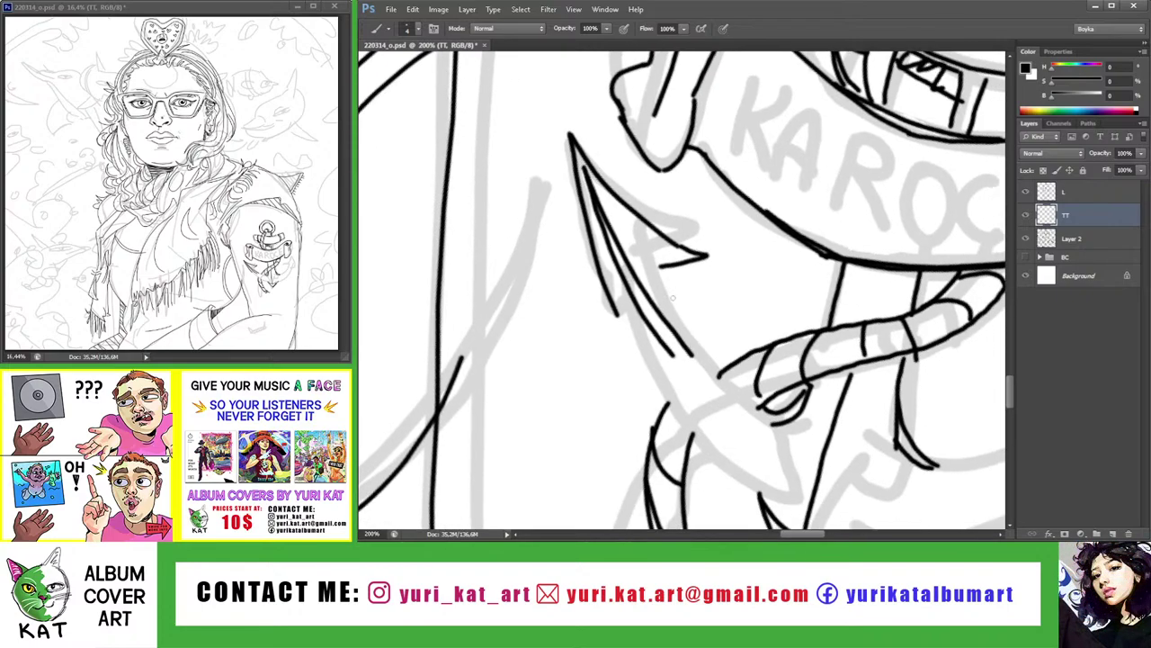
pyautogui.moveTo(662, 268); pyautogui.dragTo(753, 421)
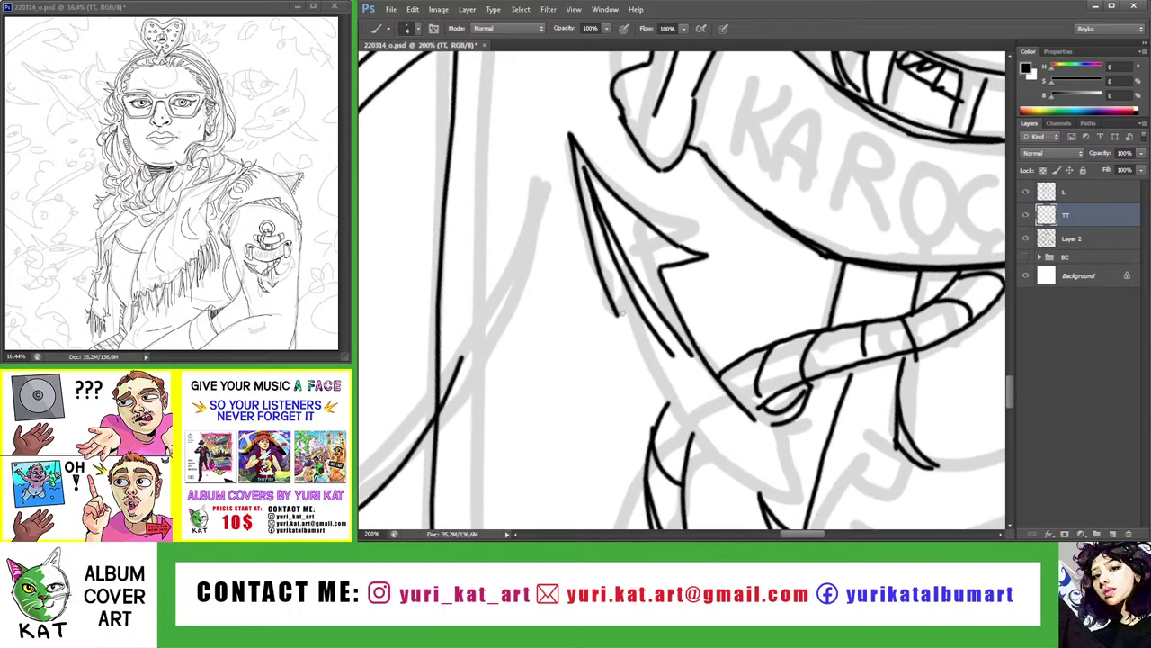
pyautogui.moveTo(647, 355); pyautogui.dragTo(692, 428)
# Ink a curve beside the right end of the KAROCE banner, retrying it several times
pyautogui.press('z')
pyautogui.moveTo(683, 360); pyautogui.dragTo(629, 360)
pyautogui.press('r')
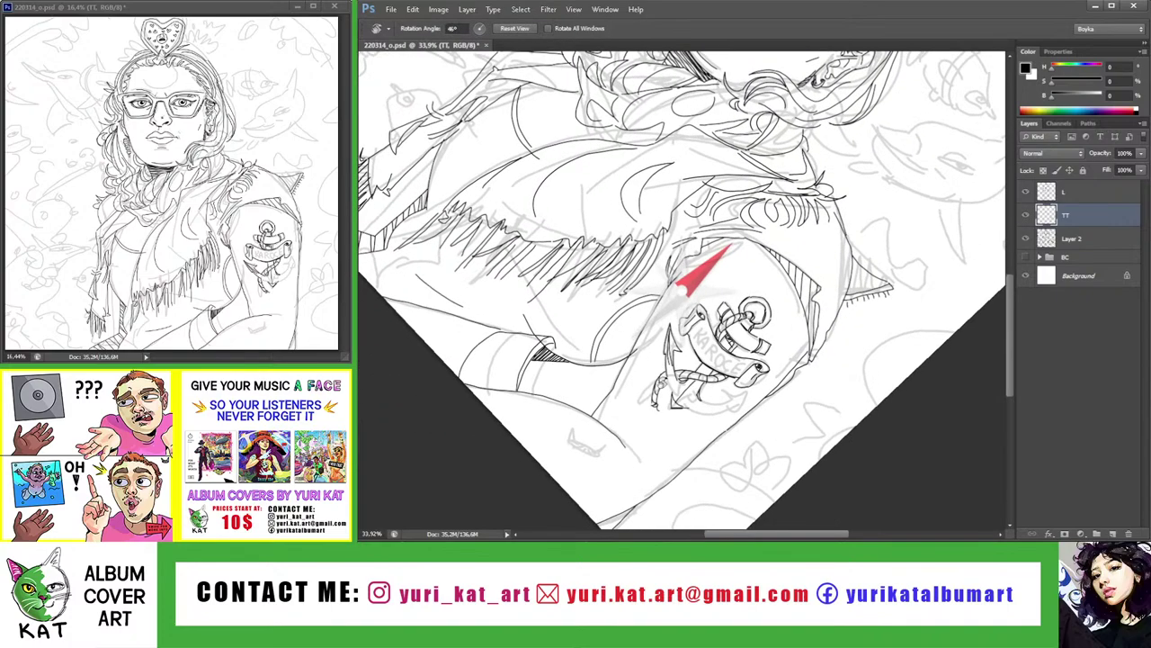
pyautogui.moveTo(683, 288)
pyautogui.mouseDown()
pyautogui.moveTo(704, 384)
pyautogui.moveTo(738, 385)
pyautogui.mouseUp()
pyautogui.press('b')
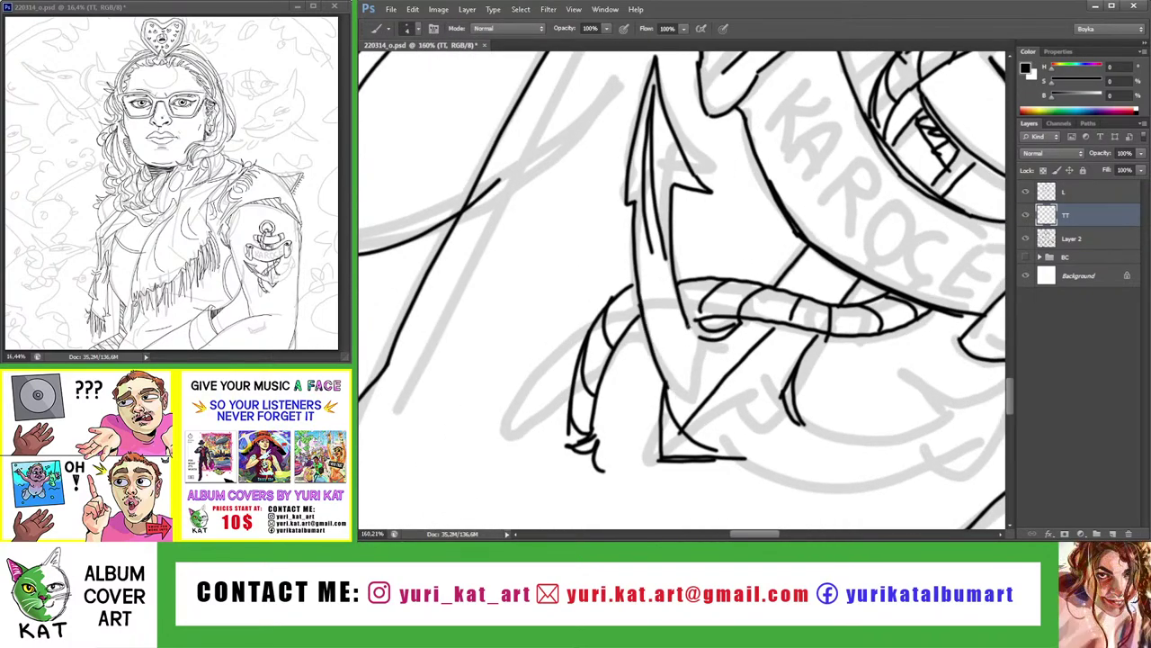
pyautogui.press('z')
pyautogui.moveTo(725, 335); pyautogui.dragTo(689, 290)
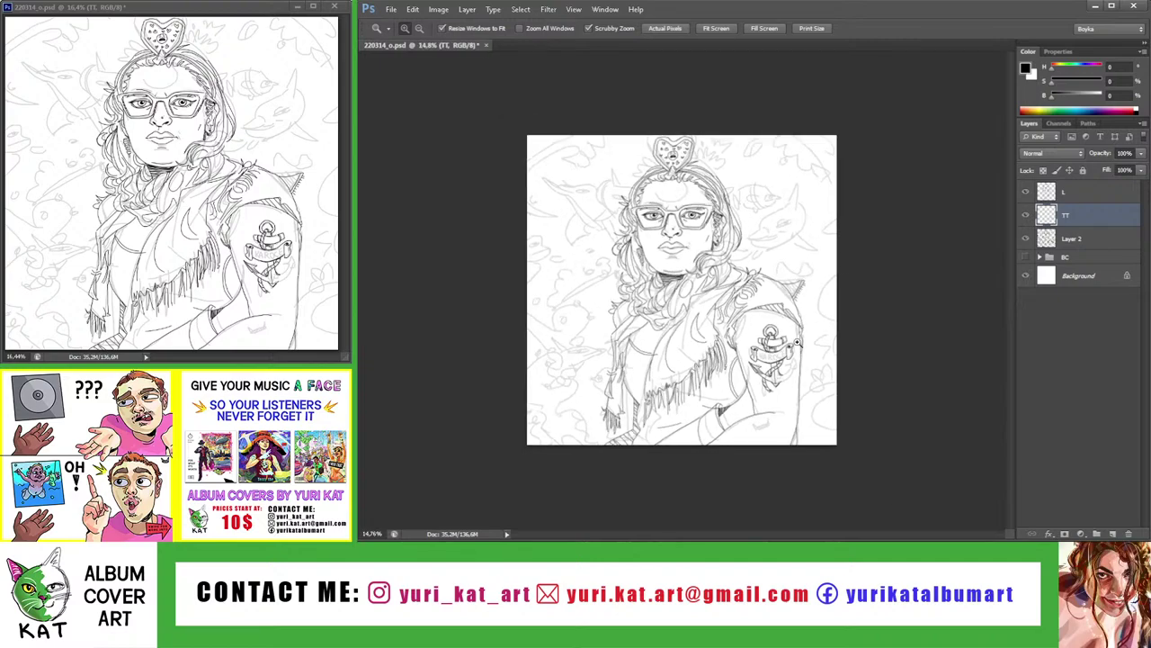
pyautogui.moveTo(855, 389); pyautogui.dragTo(886, 389)
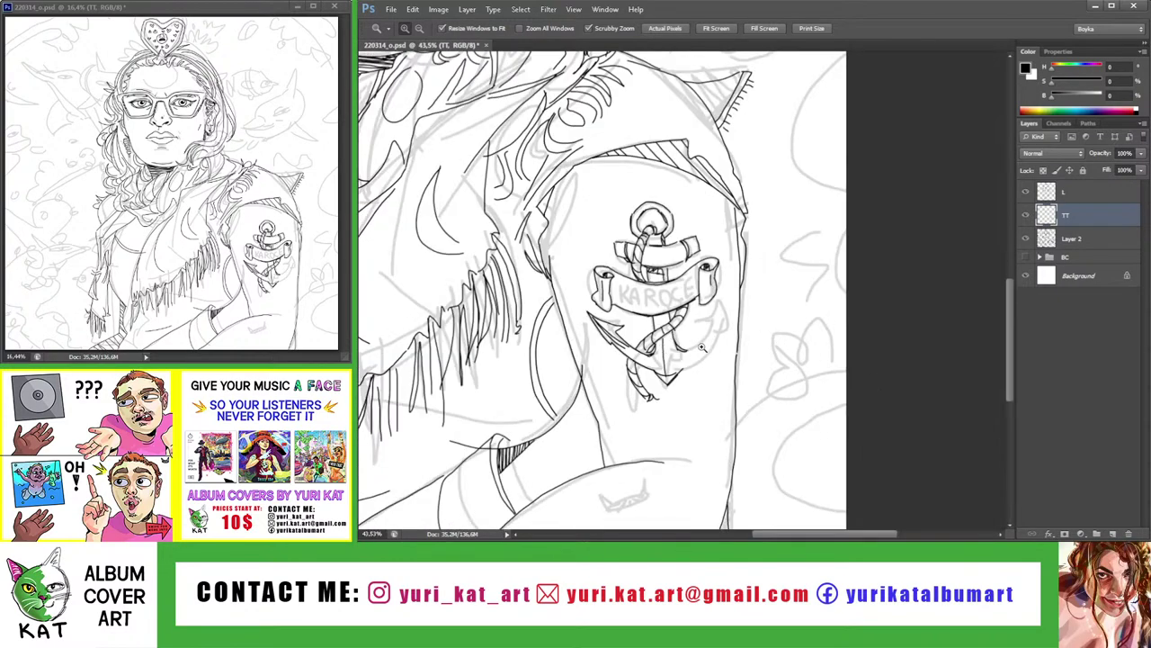
pyautogui.moveTo(703, 348)
pyautogui.mouseDown()
pyautogui.moveTo(716, 309)
pyautogui.moveTo(747, 297)
pyautogui.mouseUp()
pyautogui.press('b')
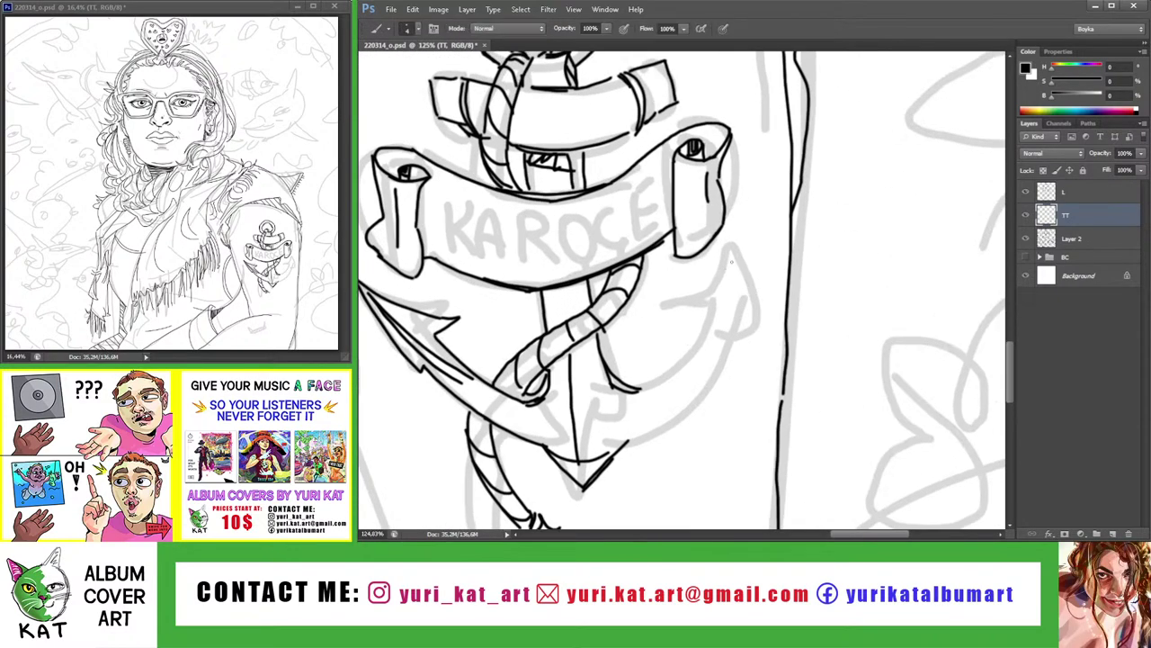
pyautogui.moveTo(737, 227)
pyautogui.mouseDown()
pyautogui.moveTo(670, 311)
pyautogui.moveTo(746, 353)
pyautogui.mouseUp()
pyautogui.hotkey('ctrl', 'z')
pyautogui.moveTo(741, 230); pyautogui.dragTo(750, 342)
pyautogui.moveTo(747, 297)
pyautogui.mouseDown()
pyautogui.moveTo(701, 297)
pyautogui.moveTo(736, 272)
pyautogui.moveTo(679, 314)
pyautogui.mouseUp()
pyautogui.hotkey('ctrl', 'z')
pyautogui.hotkey('ctrl', 'z')
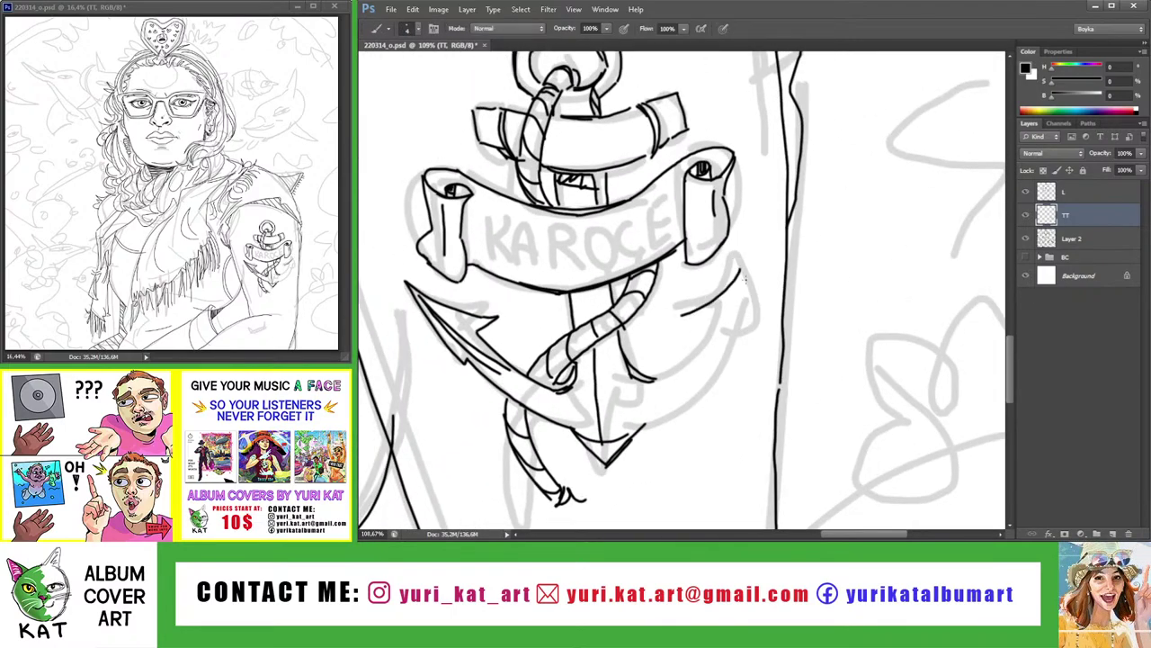
pyautogui.moveTo(739, 263); pyautogui.dragTo(748, 363)
pyautogui.hotkey('ctrl', 'z')
# Redraw the anchor's right fluke and extend its lower right edge upward
pyautogui.moveTo(735, 270)
pyautogui.mouseDown()
pyautogui.moveTo(746, 270)
pyautogui.moveTo(731, 367)
pyautogui.mouseUp()
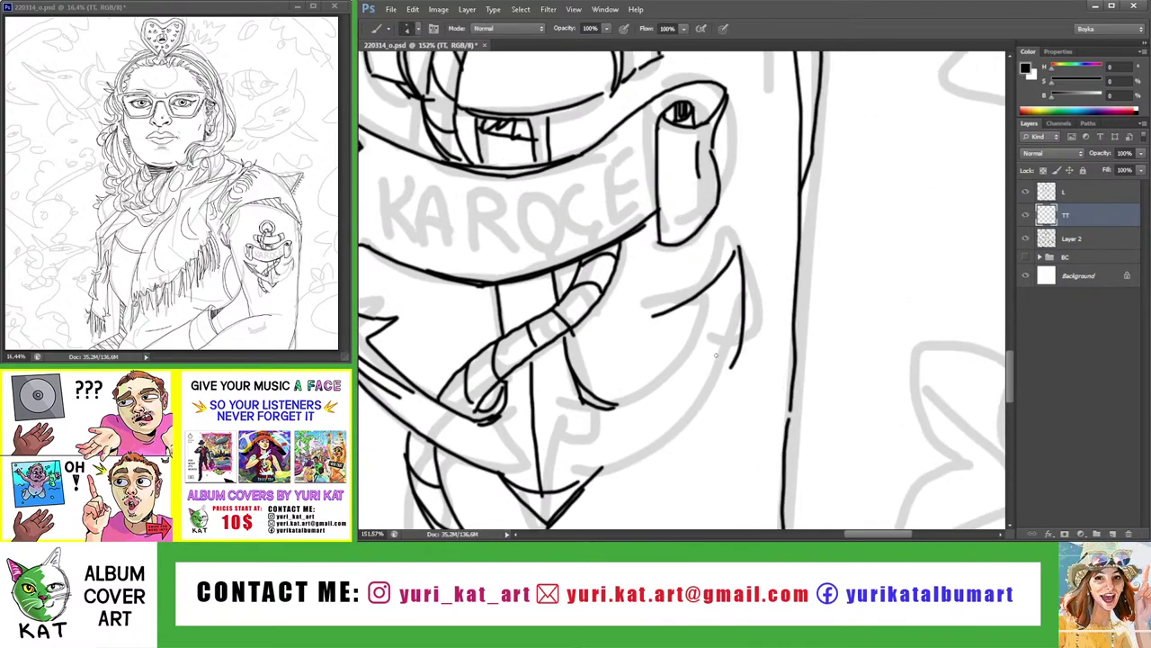
pyautogui.scroll(-3, 654, 324)
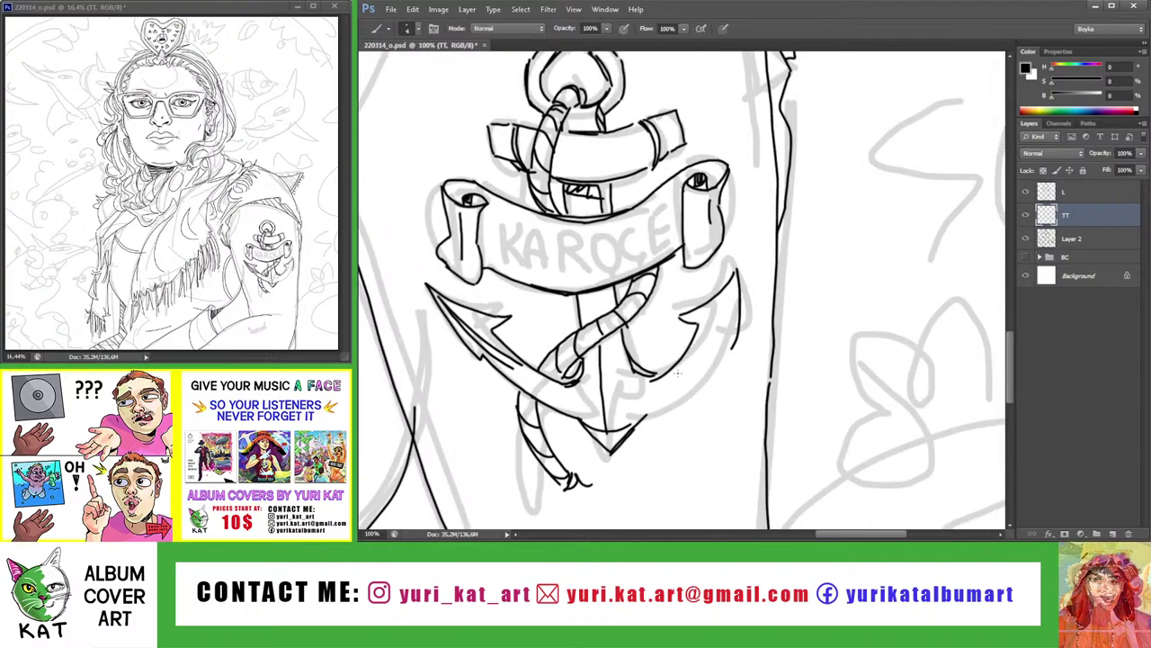
pyautogui.moveTo(693, 332); pyautogui.dragTo(666, 372)
pyautogui.scroll(-5, 720, 335)
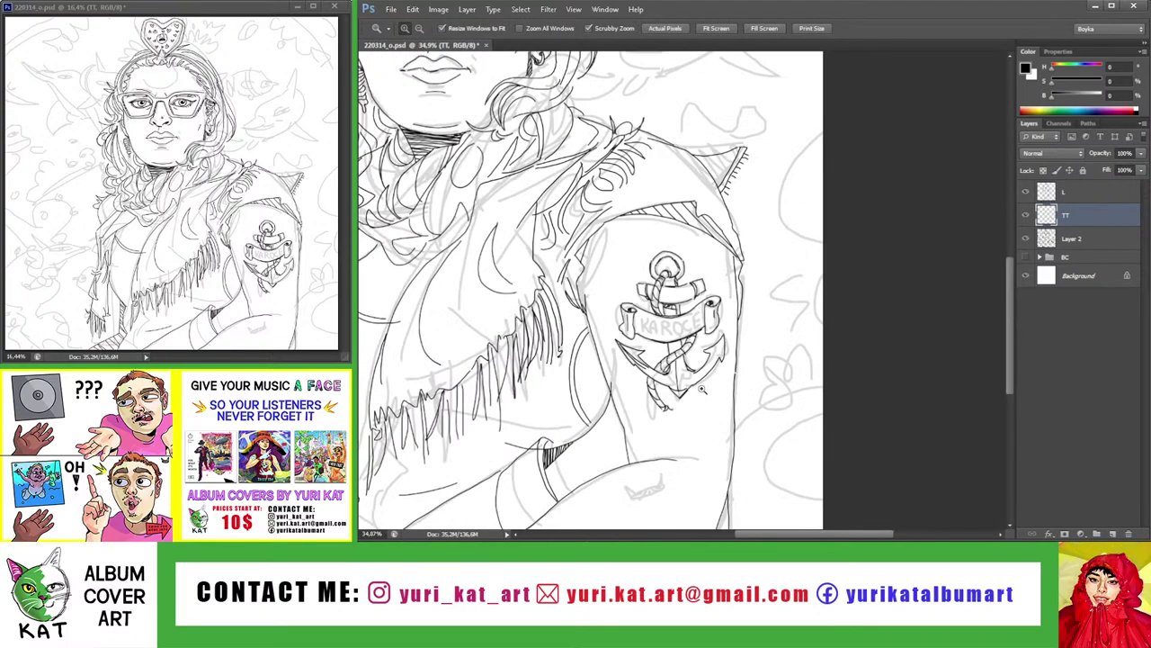
pyautogui.moveTo(702, 324); pyautogui.dragTo(605, 264)
pyautogui.press('z')
pyautogui.scroll(5, 604, 263)
pyautogui.press('b')
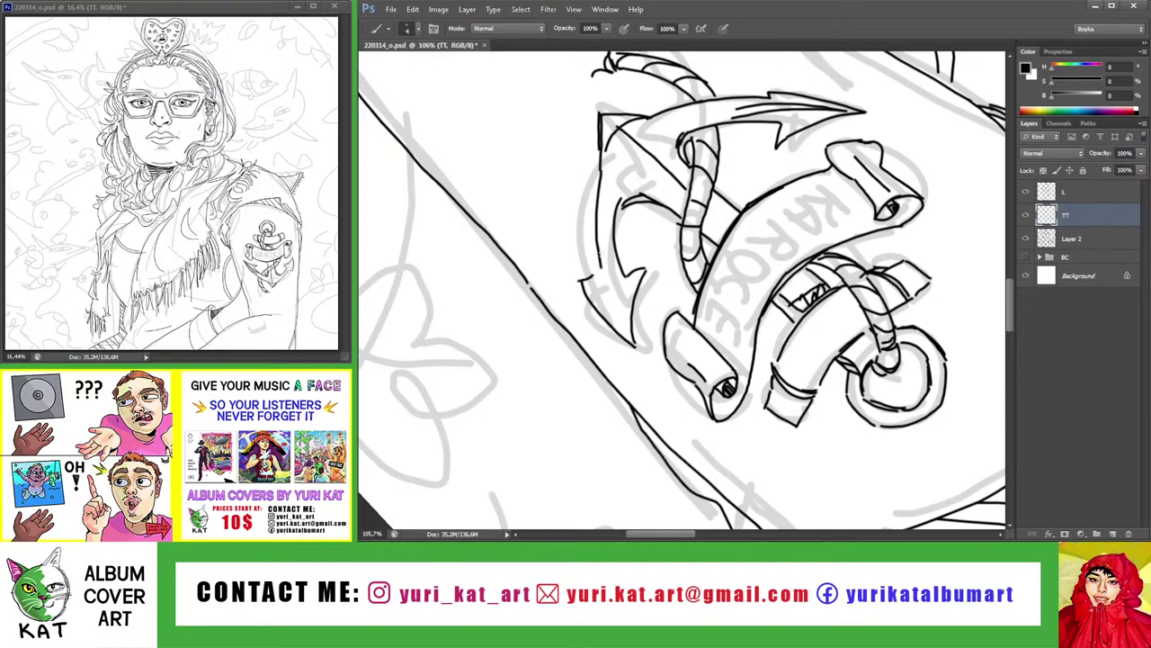
pyautogui.press('z')
pyautogui.scroll(-5, 595, 272)
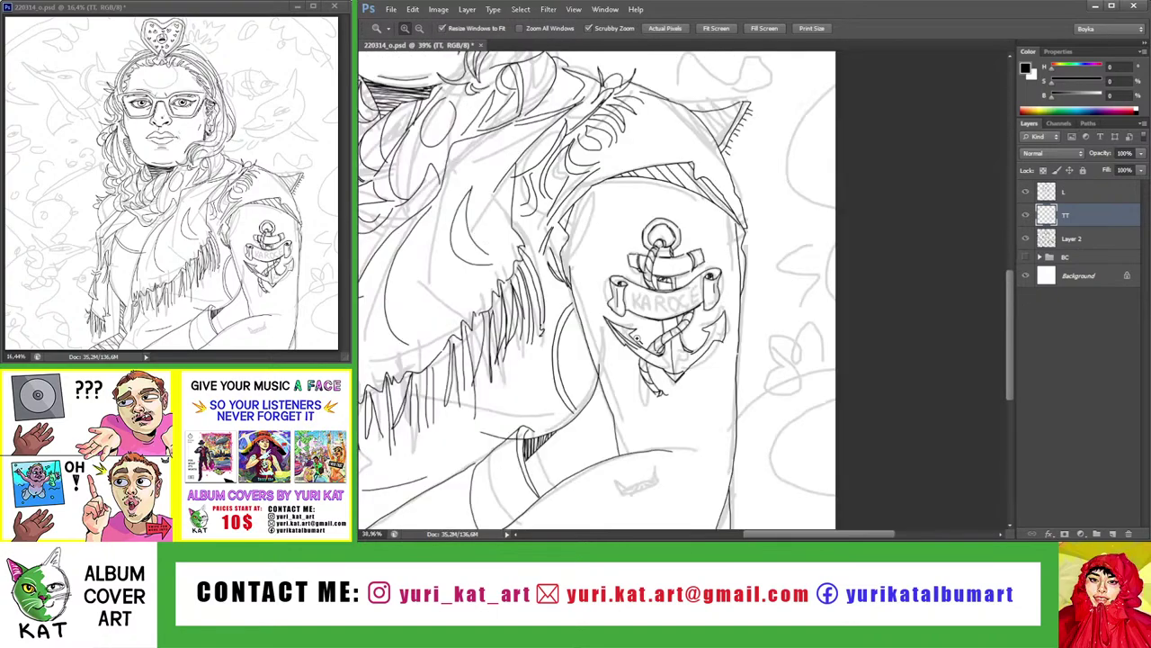
pyautogui.scroll(-1, 729, 351)
pyautogui.scroll(2, 728, 351)
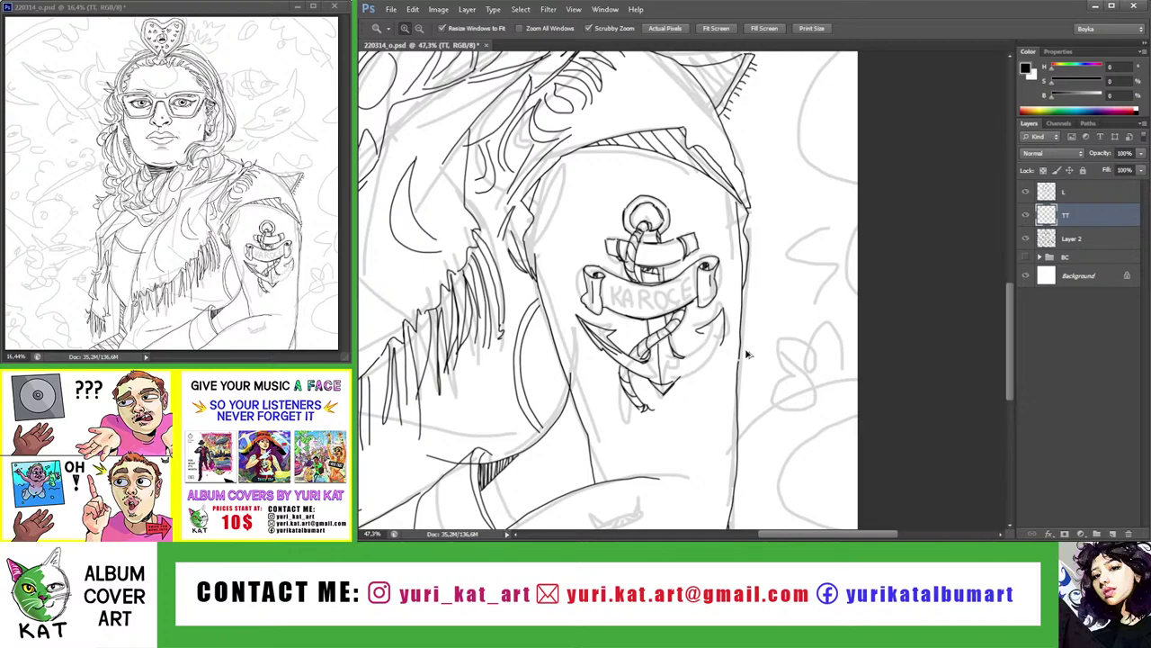
pyautogui.scroll(3, 704, 345)
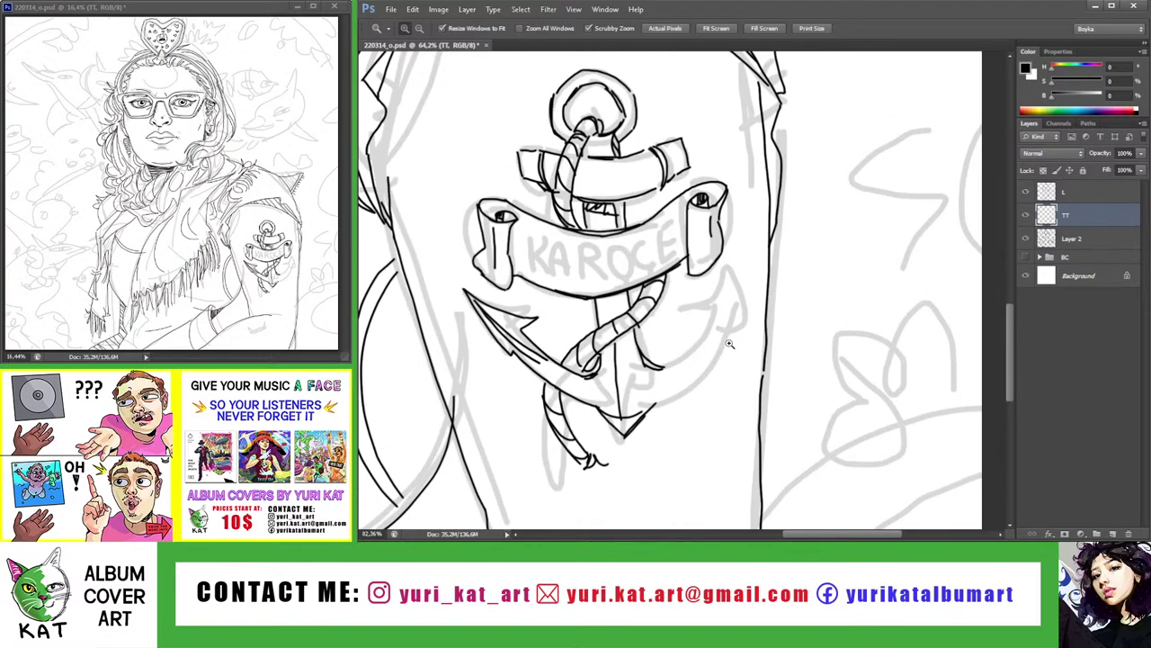
pyautogui.press('b')
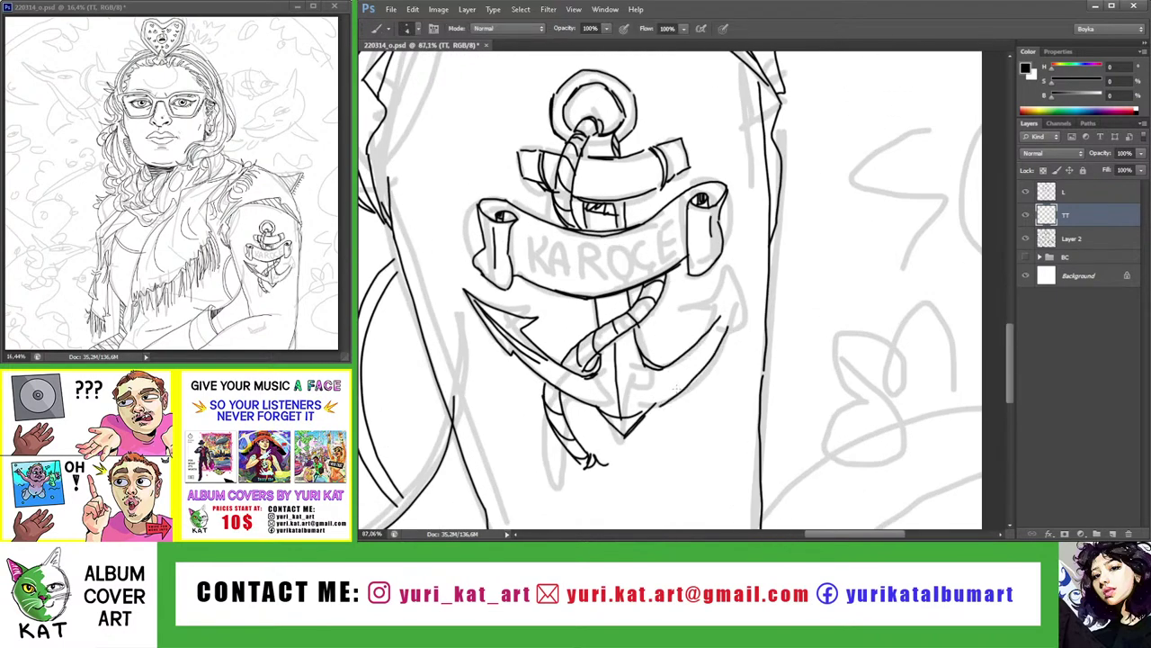
pyautogui.moveTo(629, 430)
pyautogui.mouseDown()
pyautogui.moveTo(724, 333)
pyautogui.moveTo(765, 250)
pyautogui.moveTo(743, 330)
pyautogui.mouseUp()
# Ink a stroke along the anchor's lower arm and a short vertical stroke on the anchor
pyautogui.scroll(1, 702, 342)
pyautogui.scroll(1, 701, 342)
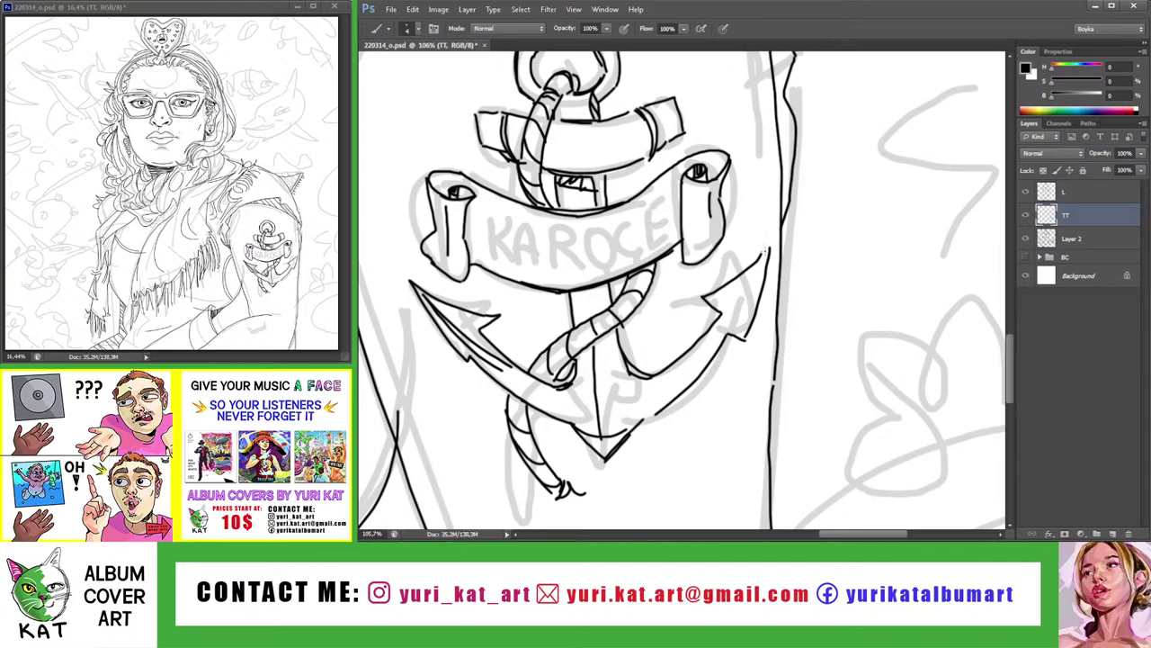
pyautogui.press('z')
pyautogui.moveTo(772, 285); pyautogui.dragTo(778, 326)
pyautogui.scroll(1, 810, 299)
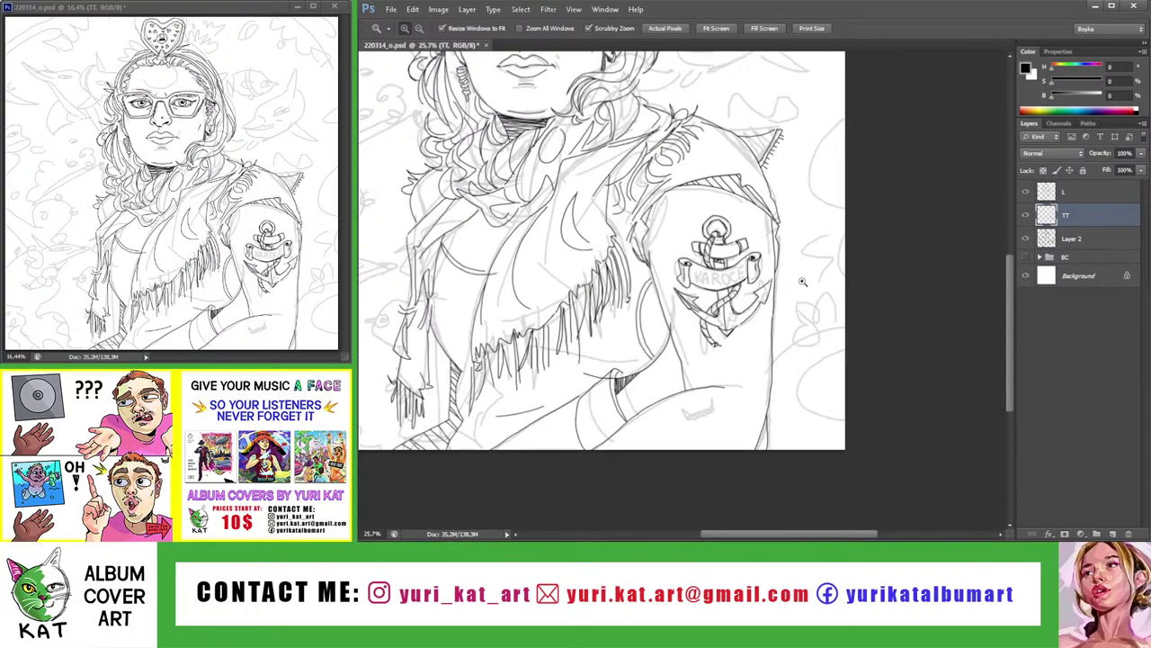
pyautogui.scroll(1, 805, 293)
pyautogui.scroll(1, 801, 287)
pyautogui.press('b')
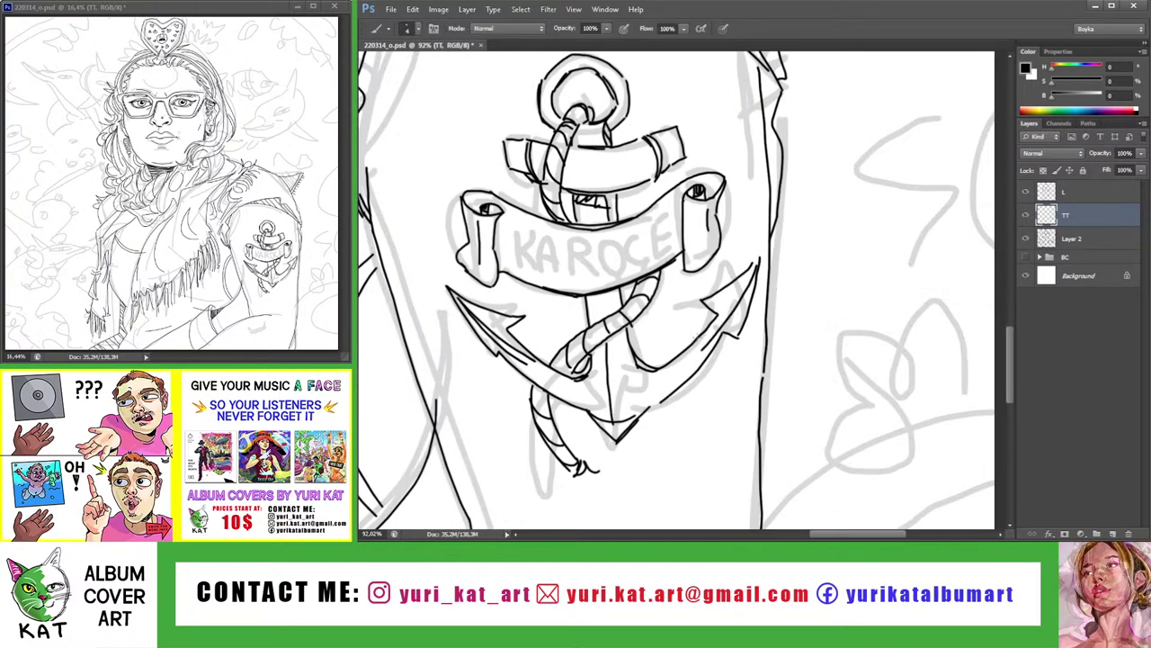
pyautogui.press('z')
pyautogui.moveTo(726, 306)
pyautogui.mouseDown()
pyautogui.moveTo(706, 308)
pyautogui.moveTo(714, 348)
pyautogui.mouseUp()
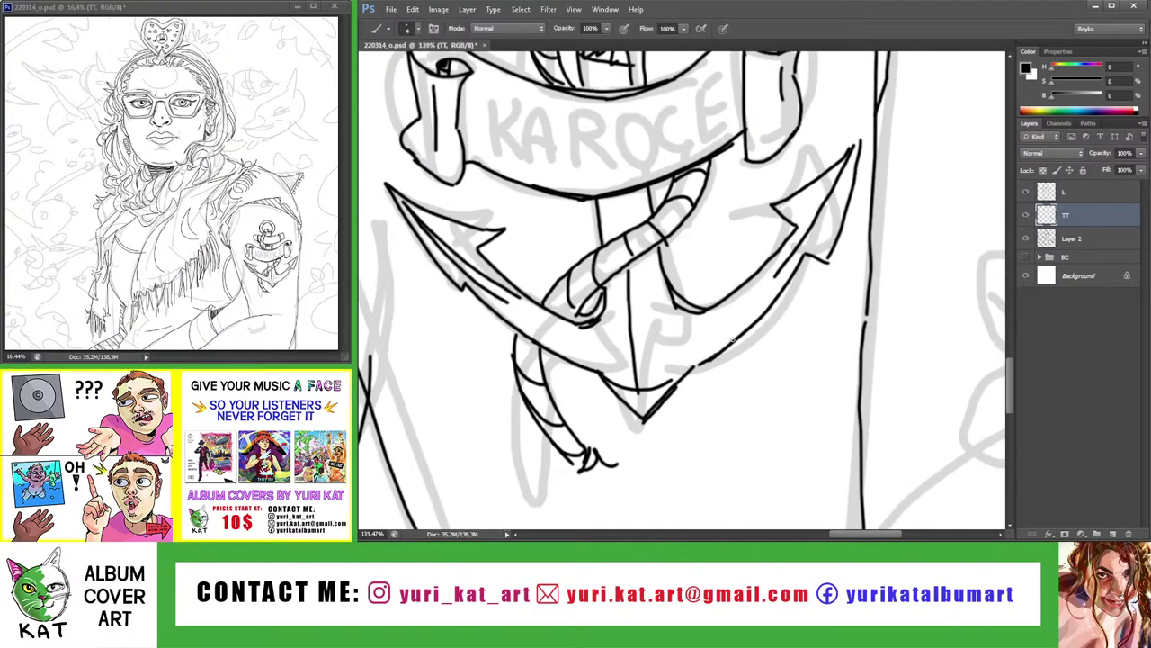
pyautogui.keyDown('shift'); pyautogui.click(773, 283); pyautogui.keyUp('shift')
pyautogui.hotkey('ctrl', 'z')
pyautogui.moveTo(769, 285); pyautogui.dragTo(642, 379)
pyautogui.press('r')
pyautogui.moveTo(526, 288)
pyautogui.mouseDown()
pyautogui.moveTo(577, 173)
pyautogui.moveTo(575, 297)
pyautogui.mouseUp()
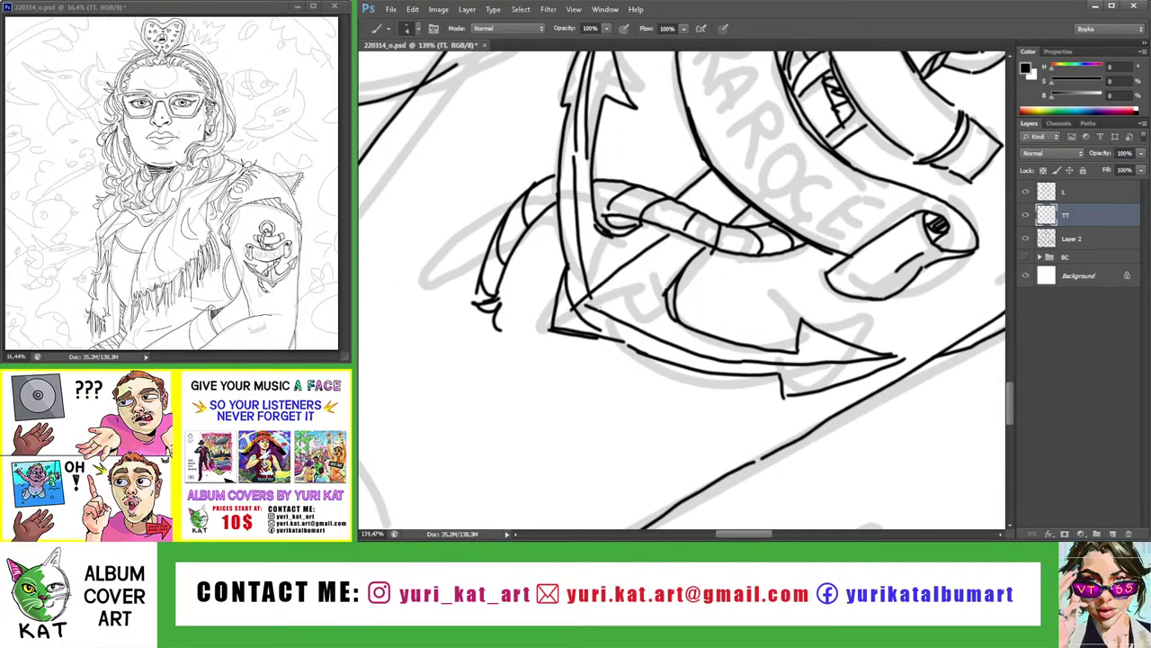
pyautogui.hotkey('ctrl', 'z')
pyautogui.moveTo(579, 158); pyautogui.dragTo(576, 284)
# Reset the canvas rotation upright and zoom back in on the anchor tattoo
pyautogui.press('z')
pyautogui.moveTo(629, 194); pyautogui.dragTo(588, 194)
pyautogui.hotkey('ctrl', '0')
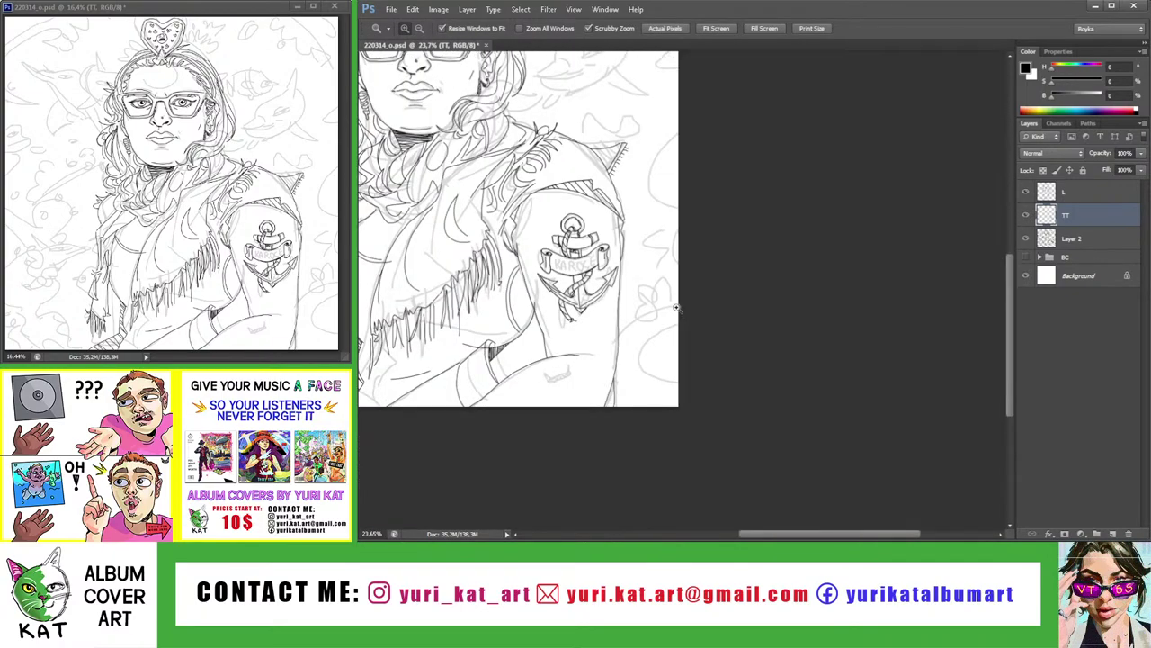
pyautogui.hotkey('ctrl', '-')
pyautogui.moveTo(817, 369)
pyautogui.mouseDown()
pyautogui.moveTo(858, 417)
pyautogui.moveTo(754, 370)
pyautogui.mouseUp()
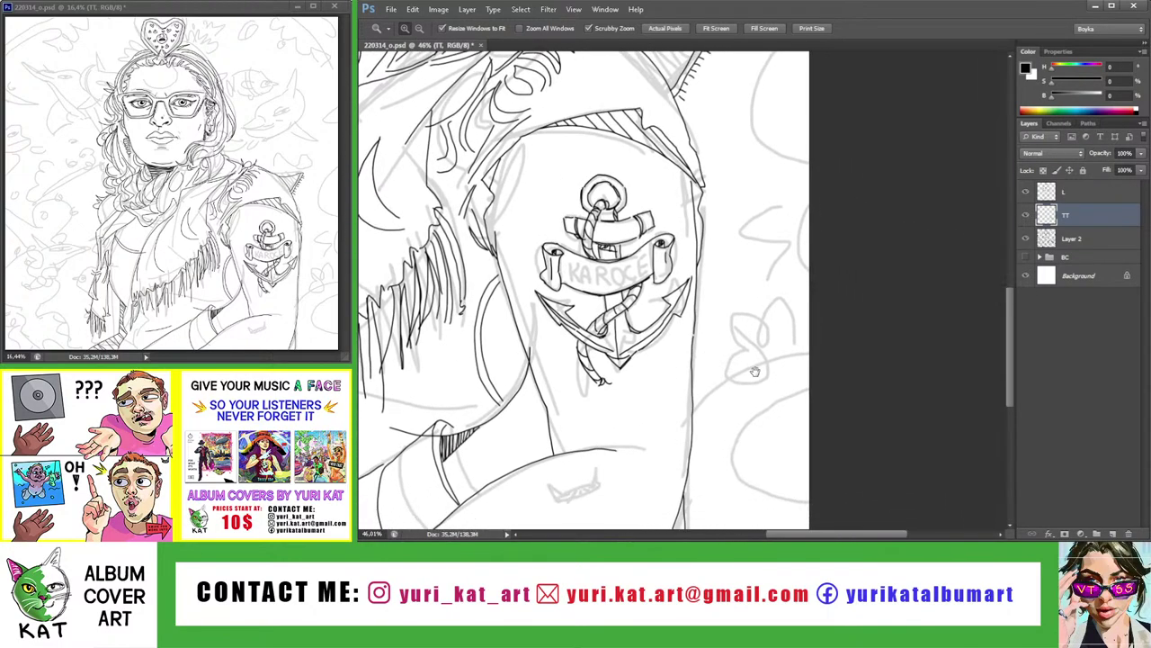
pyautogui.moveTo(679, 270); pyautogui.dragTo(706, 270)
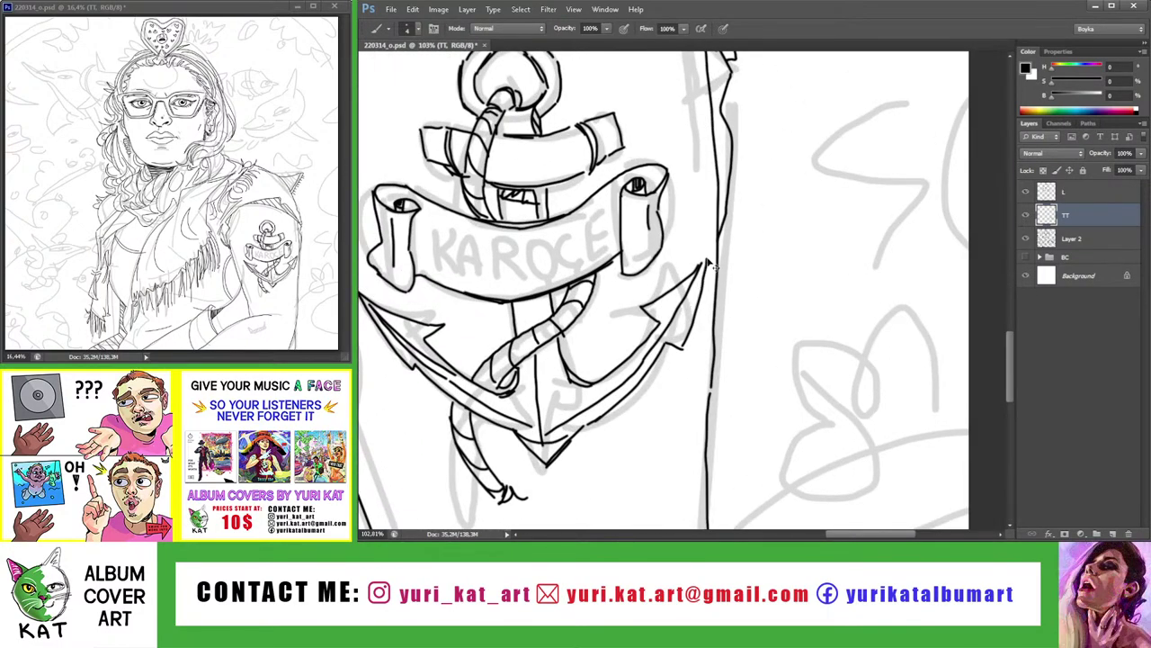
pyautogui.moveTo(681, 323); pyautogui.dragTo(633, 304)
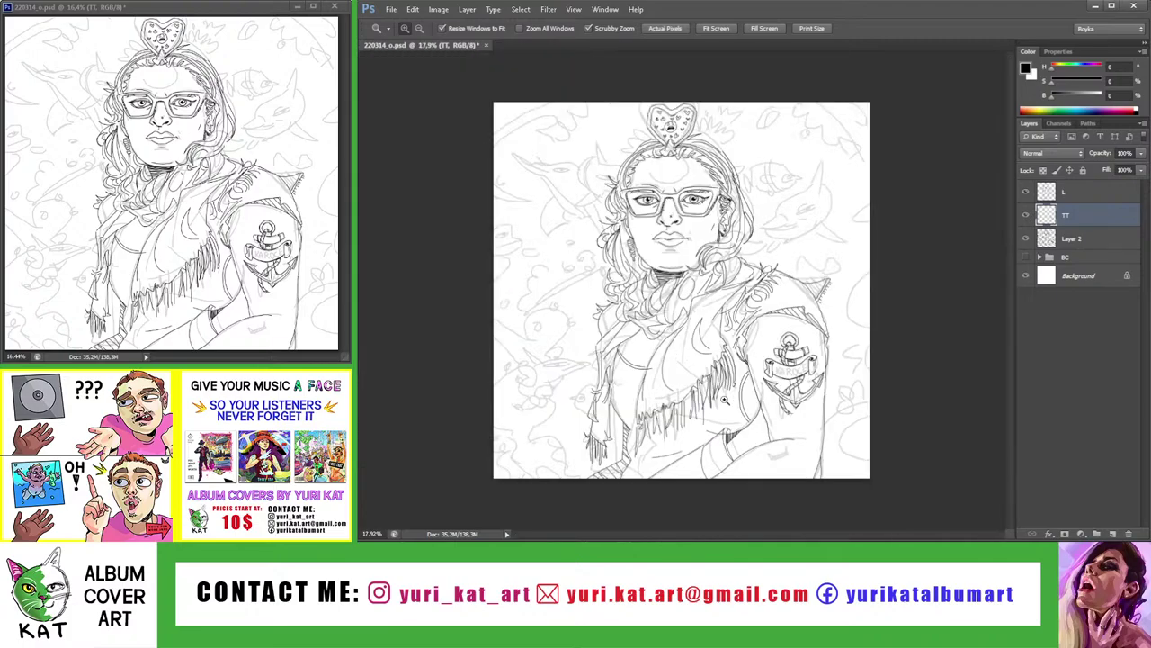
pyautogui.moveTo(816, 389); pyautogui.dragTo(871, 384)
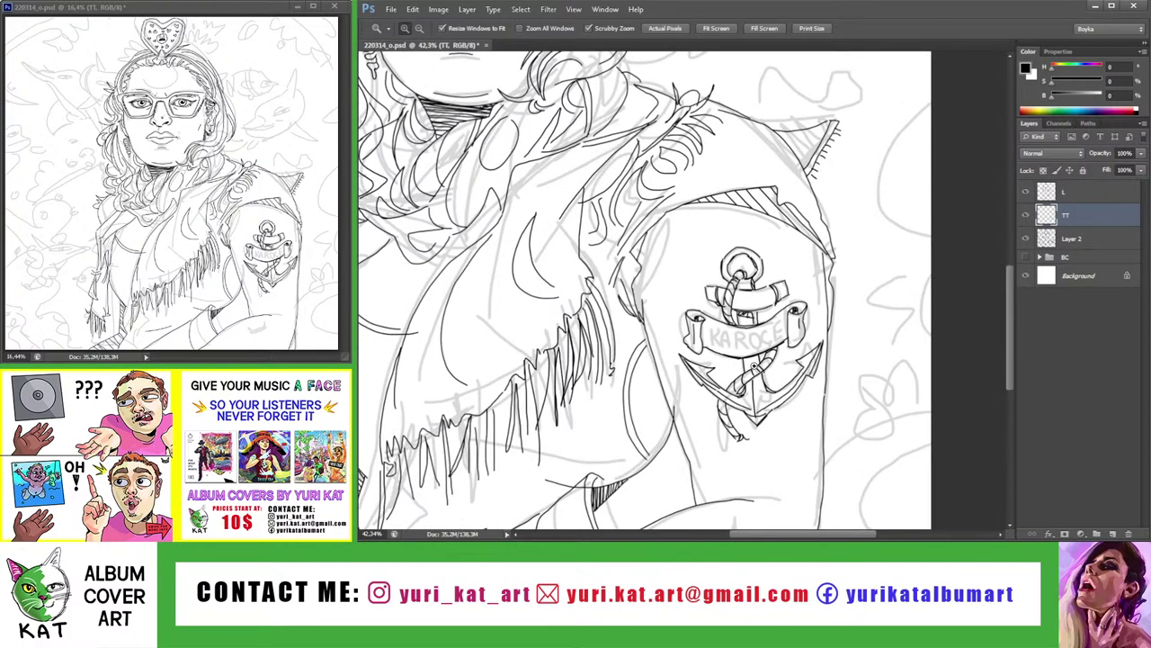
pyautogui.moveTo(754, 367)
pyautogui.mouseDown()
pyautogui.moveTo(736, 369)
pyautogui.moveTo(737, 403)
pyautogui.moveTo(756, 428)
pyautogui.mouseUp()
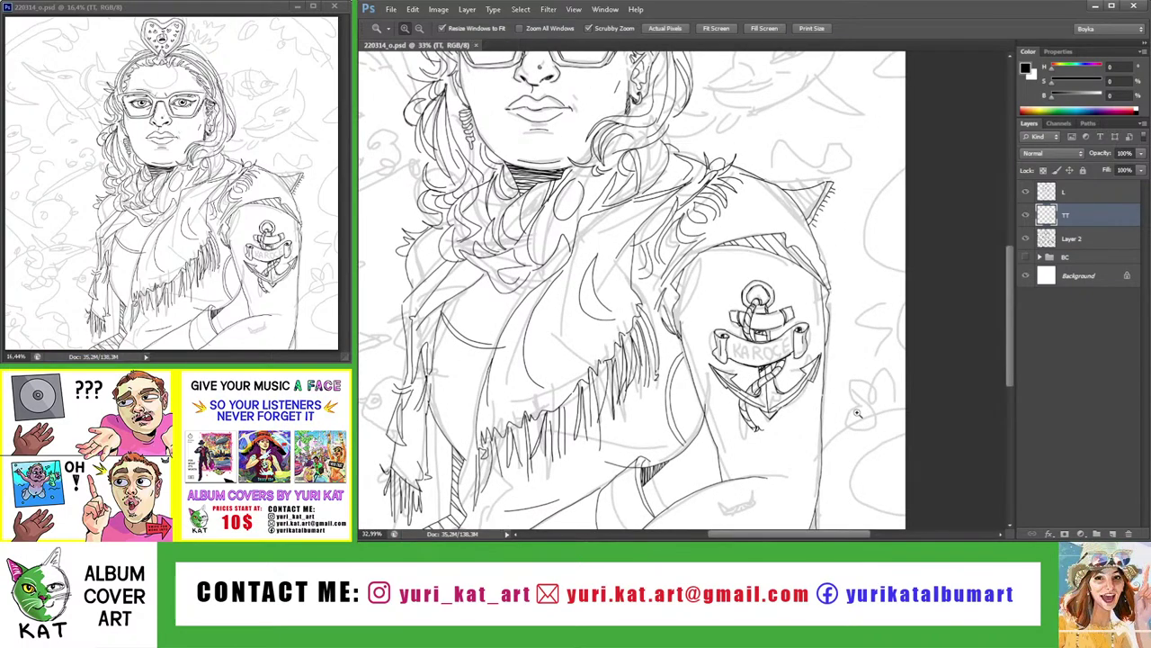
pyautogui.moveTo(857, 414); pyautogui.dragTo(891, 416)
# Shift the anchor tattoo slightly left and save the portrait
pyautogui.press('v')
pyautogui.moveTo(754, 359); pyautogui.dragTo(735, 362)
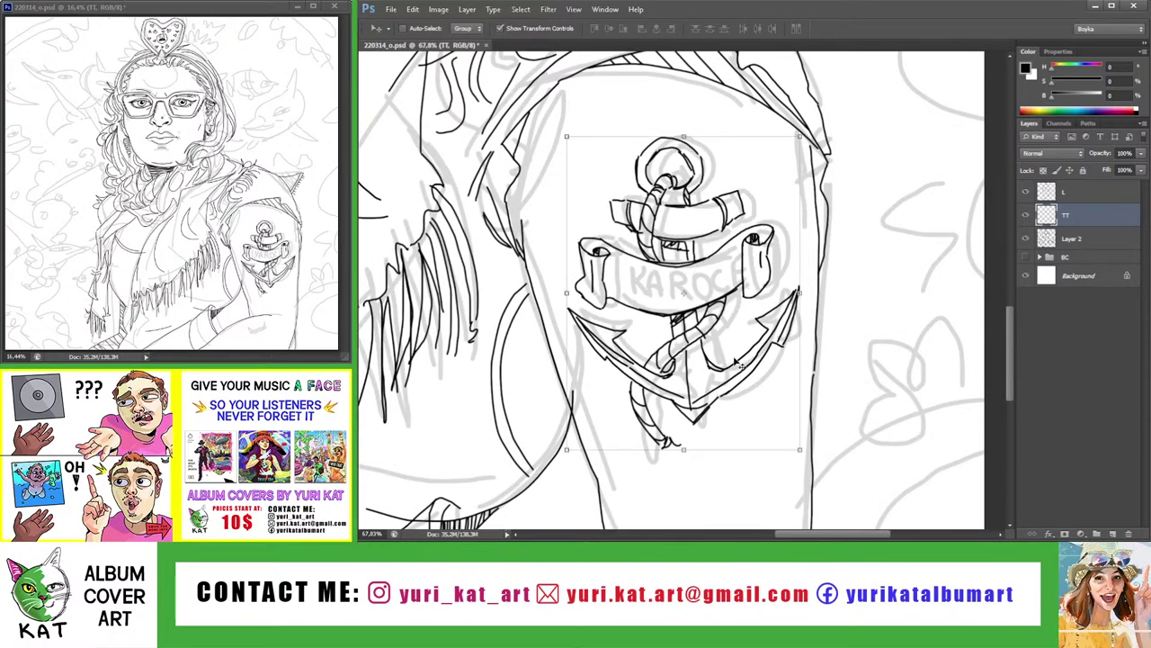
pyautogui.press('b')
pyautogui.scroll(2, 681, 454)
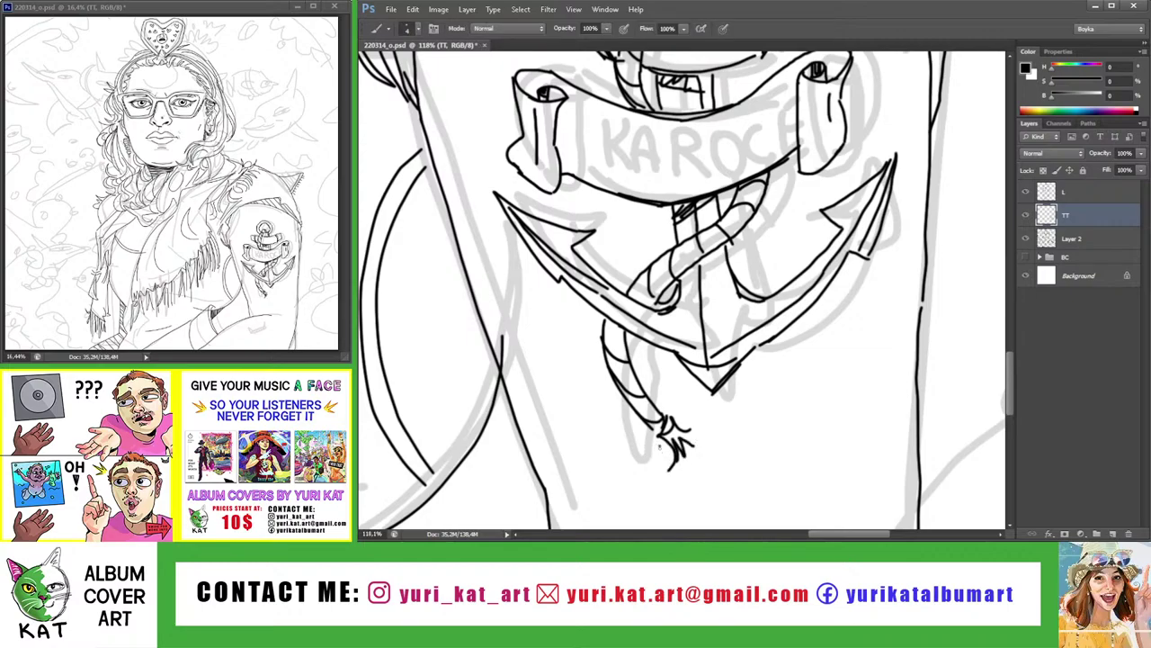
pyautogui.scroll(-4, 715, 458)
pyautogui.hotkey('ctrl', 's')
# Redraw the anchor's horizontal crossbar line across the arm
pyautogui.scroll(-1, 715, 459)
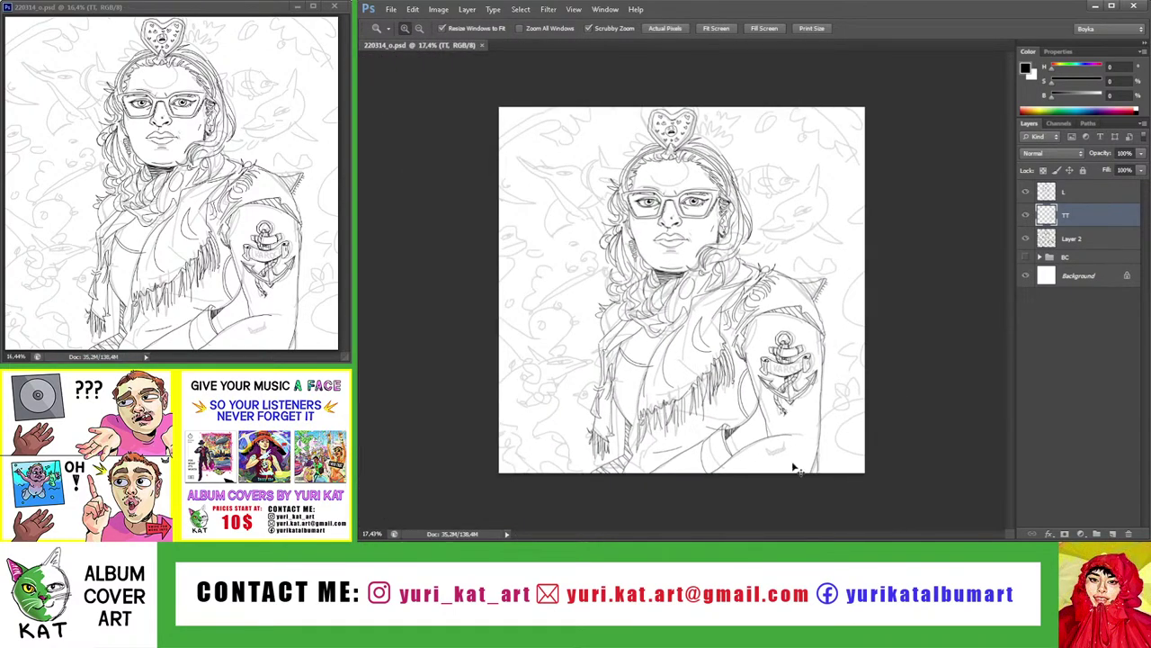
pyautogui.scroll(2, 825, 452)
pyautogui.scroll(2, 792, 441)
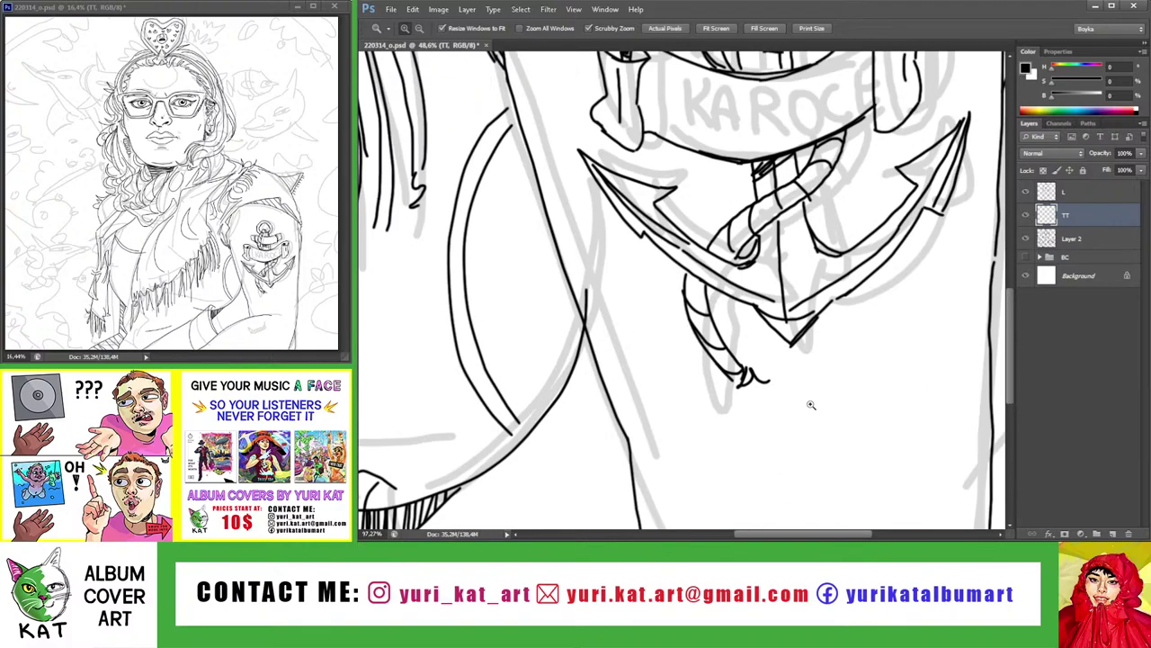
pyautogui.scroll(1, 742, 421)
pyautogui.press('b')
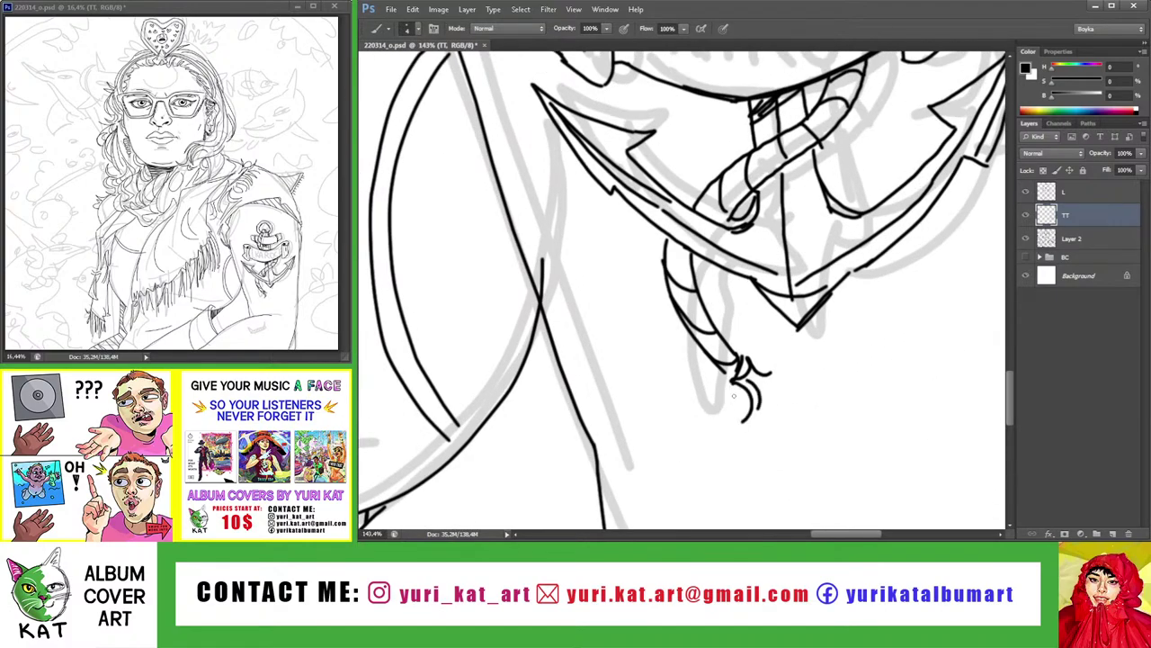
pyautogui.press('z')
pyautogui.scroll(-3, 717, 381)
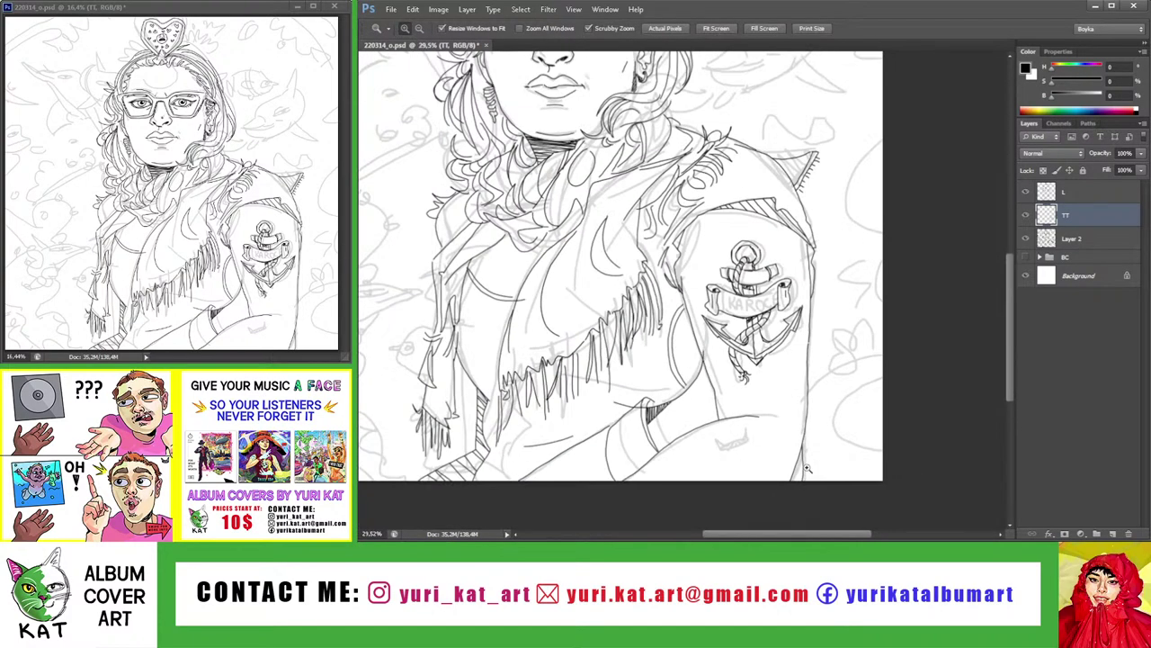
pyautogui.scroll(-1, 807, 467)
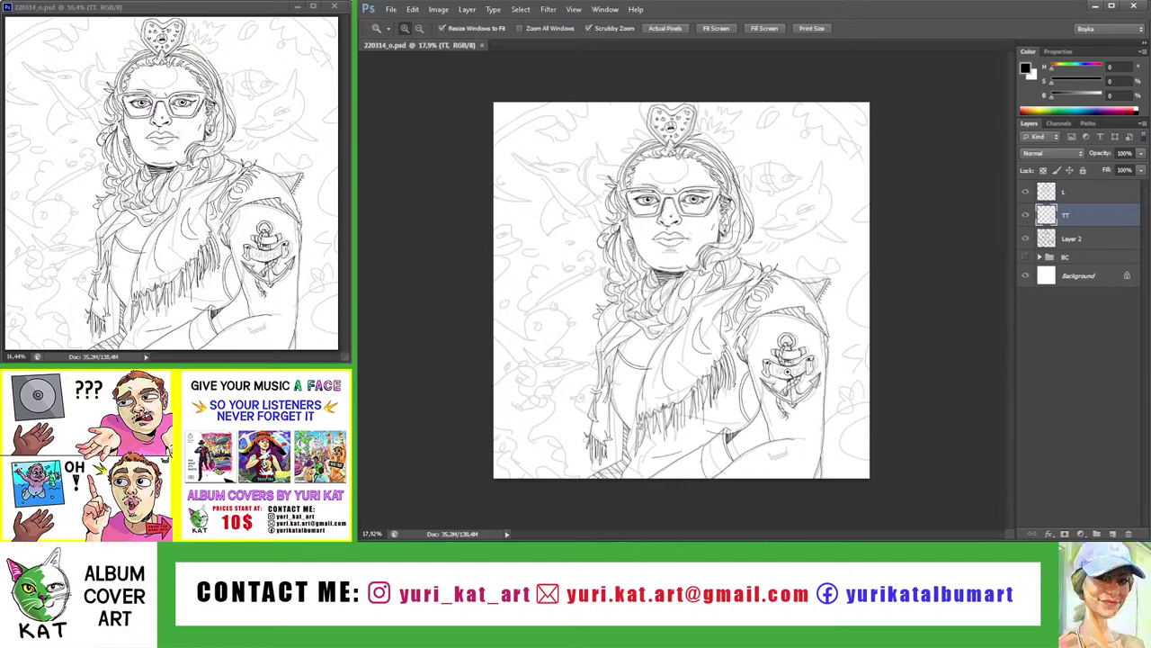
pyautogui.scroll(2, 782, 376)
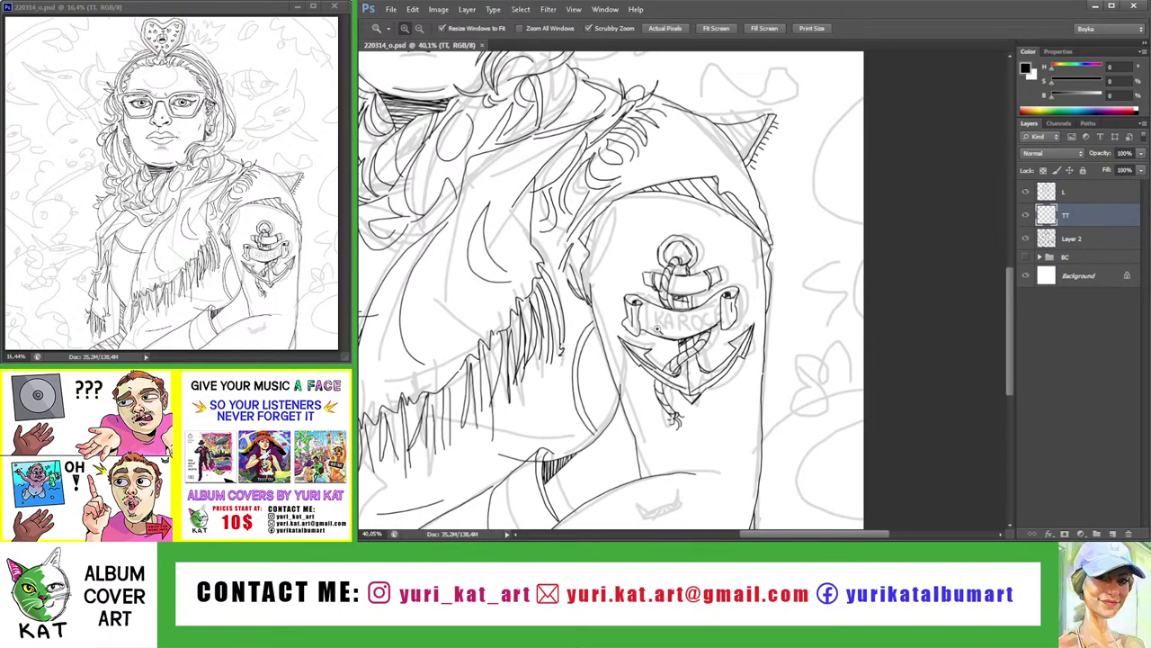
pyautogui.moveTo(688, 325); pyautogui.dragTo(664, 327)
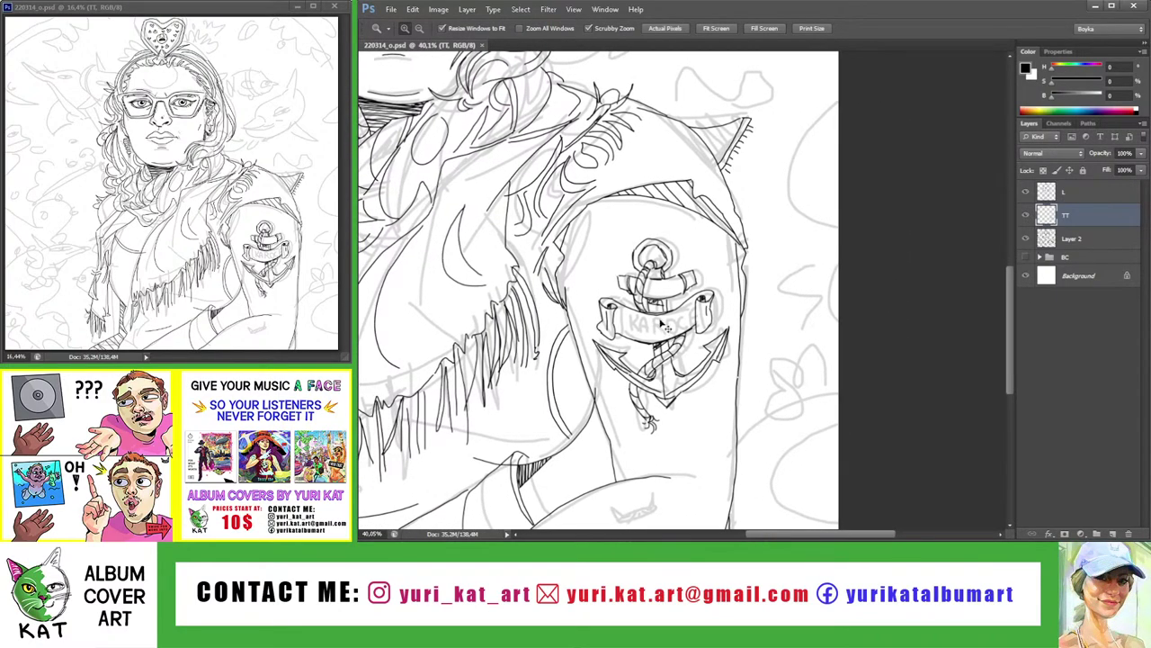
pyautogui.scroll(2, 655, 288)
pyautogui.press('b')
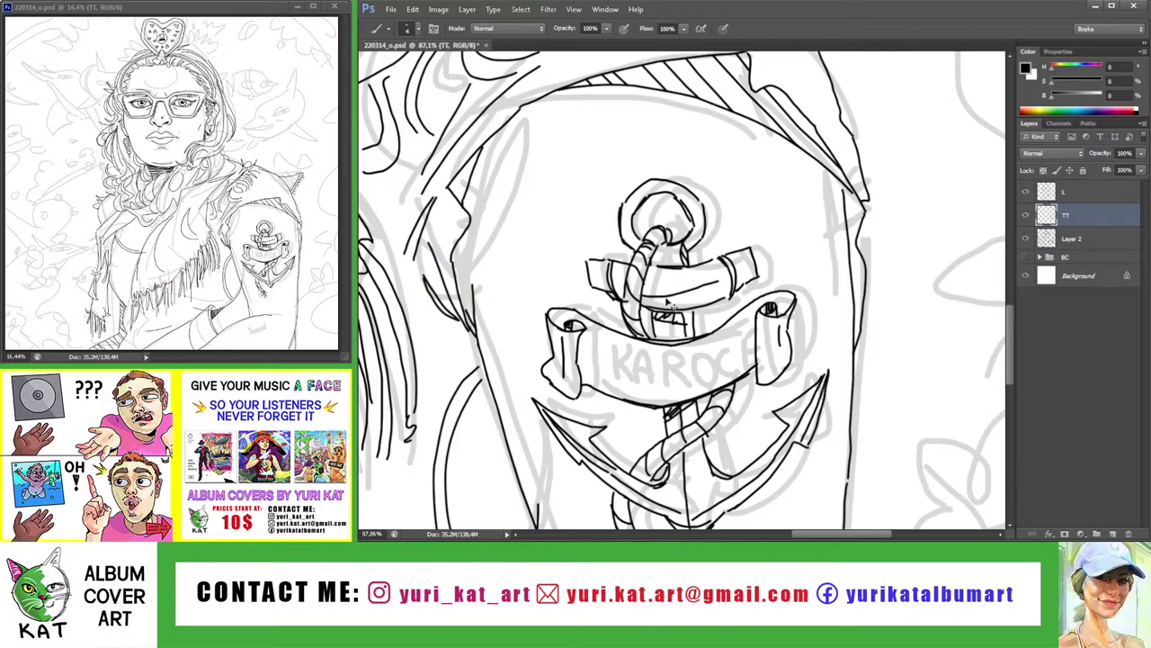
pyautogui.press('z')
pyautogui.scroll(-3, 720, 279)
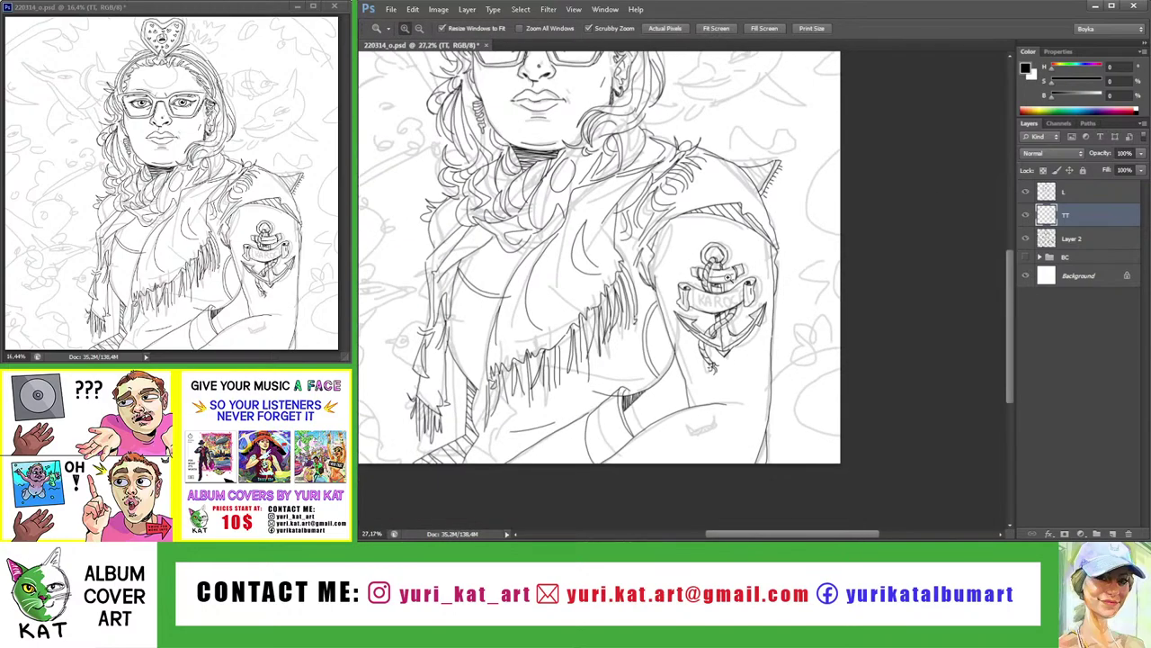
pyautogui.scroll(5, 721, 272)
pyautogui.press('b')
pyautogui.moveTo(649, 315); pyautogui.dragTo(792, 301)
pyautogui.hotkey('ctrl', 'z')
pyautogui.moveTo(651, 315); pyautogui.dragTo(793, 301)
# Save the portrait again after checking the whole figure
pyautogui.hotkey('ctrl', 'z')
pyautogui.press('z')
pyautogui.scroll(-6, 698, 293)
pyautogui.hotkey('ctrl', 's')
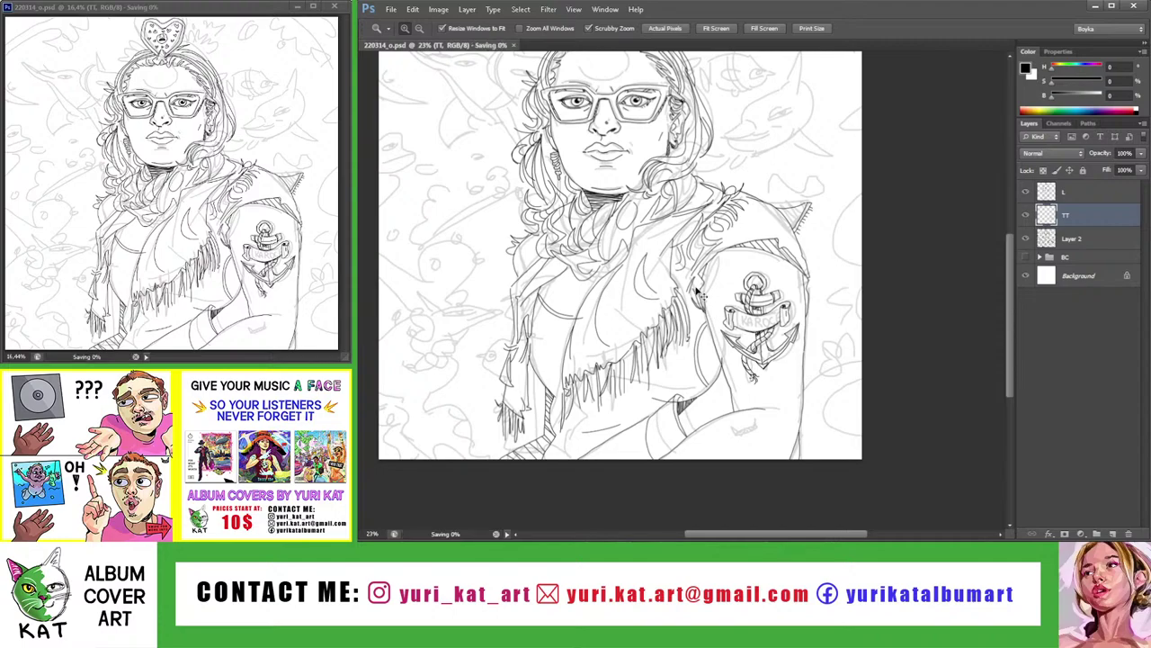
pyautogui.scroll(3, 796, 324)
pyautogui.moveTo(767, 310); pyautogui.dragTo(730, 307)
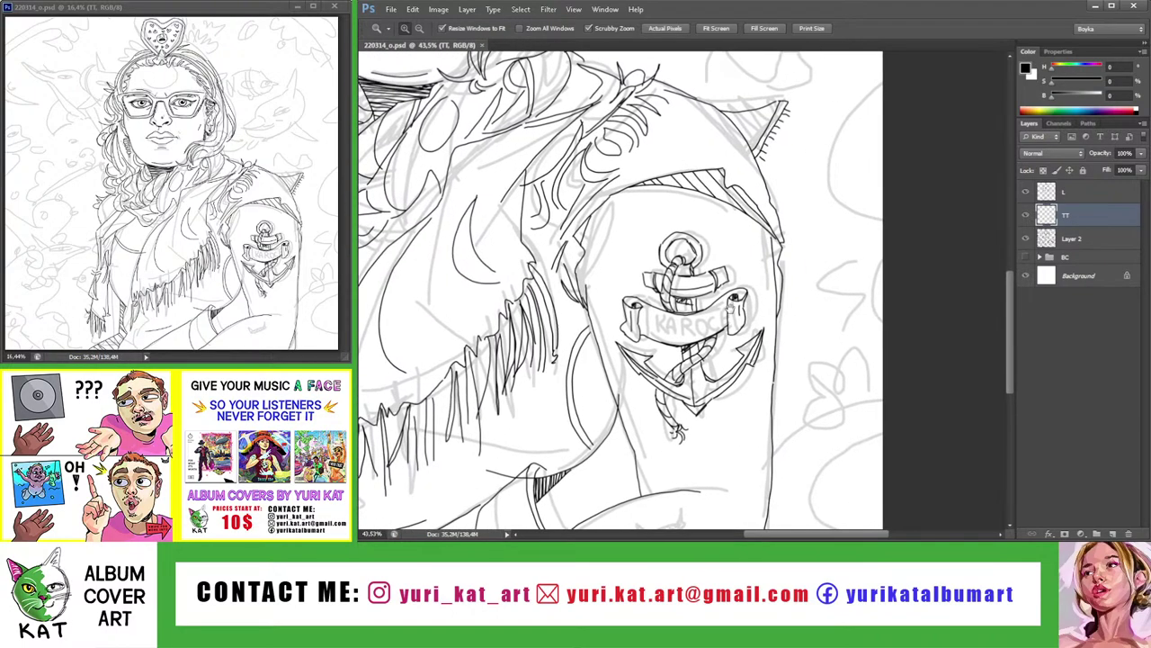
# Create a text box over the tattoo at 74 pt and type KAROCE
pyautogui.press('t')
pyautogui.moveTo(582, 158); pyautogui.dragTo(832, 286)
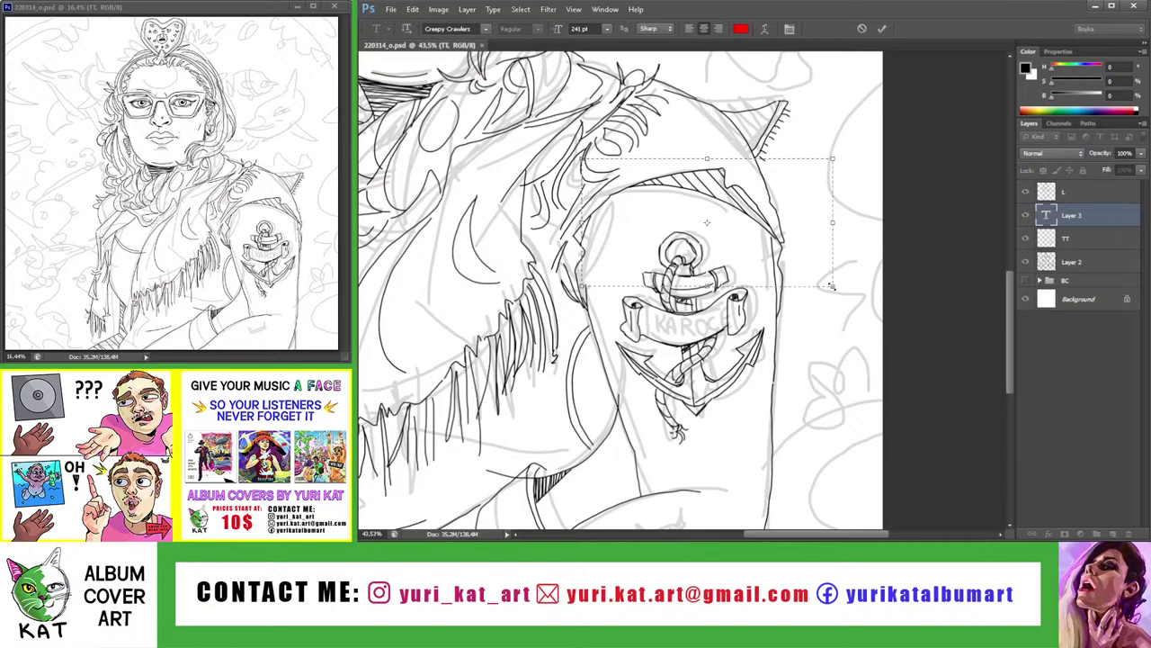
pyautogui.moveTo(557, 33); pyautogui.dragTo(461, 45)
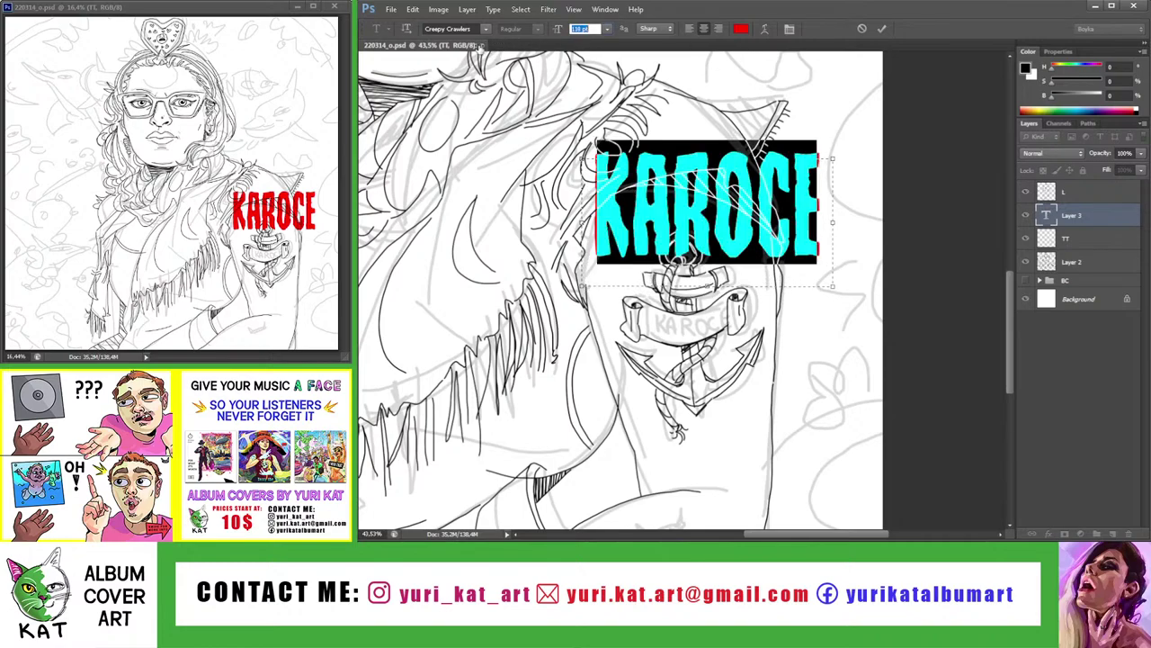
pyautogui.write('74')
pyautogui.press('Return')
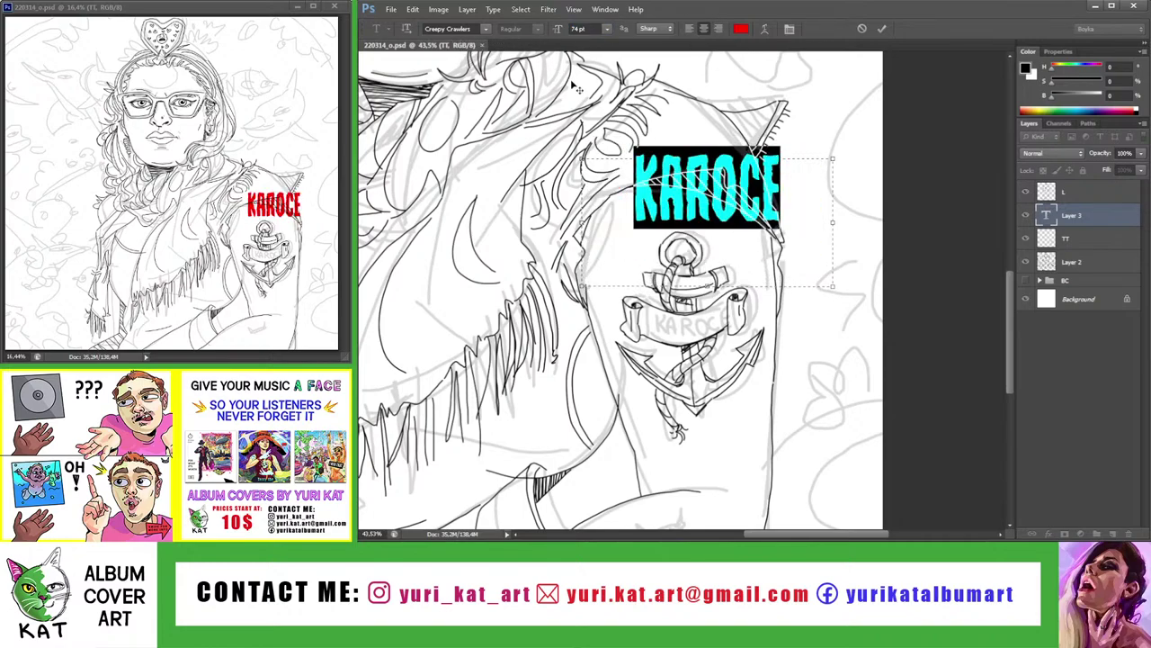
pyautogui.write('KA')
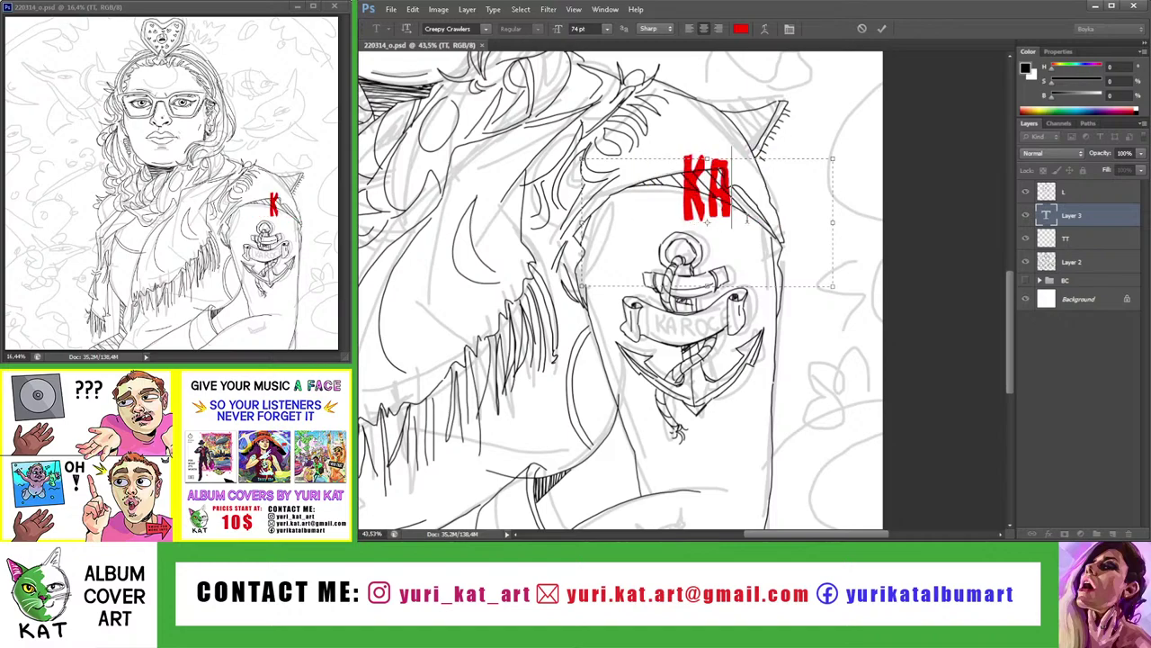
pyautogui.write('ROCE')
# Try the Dulcis script font on the KAROCE text
pyautogui.hotkey('ctrl', 'a')
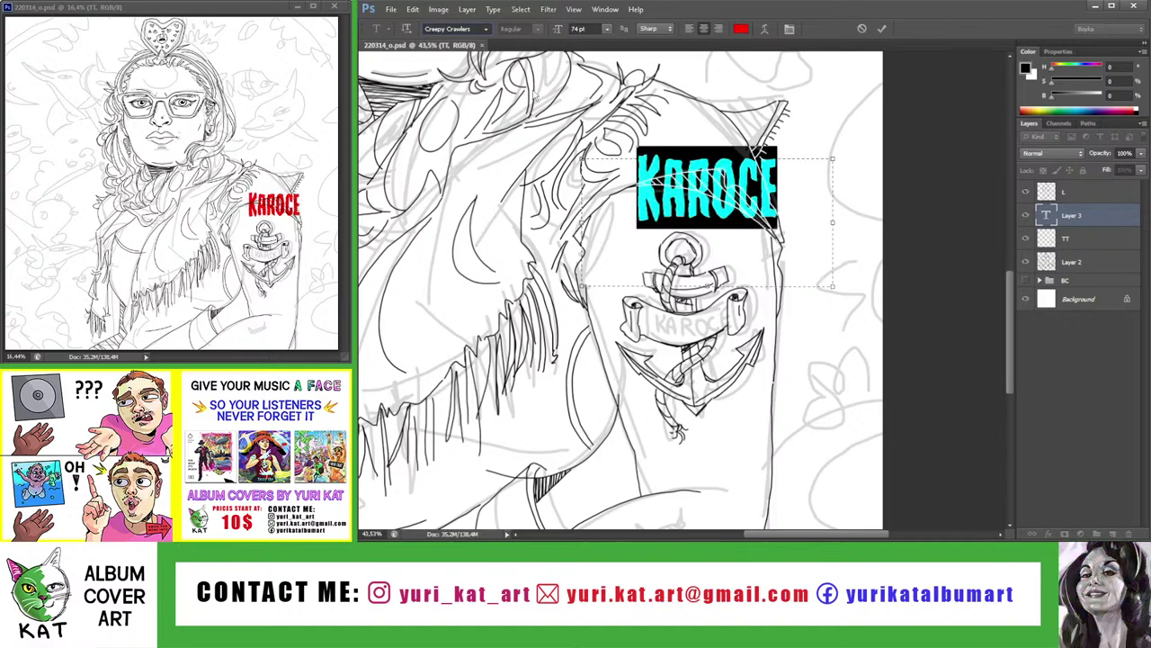
pyautogui.press('Down')
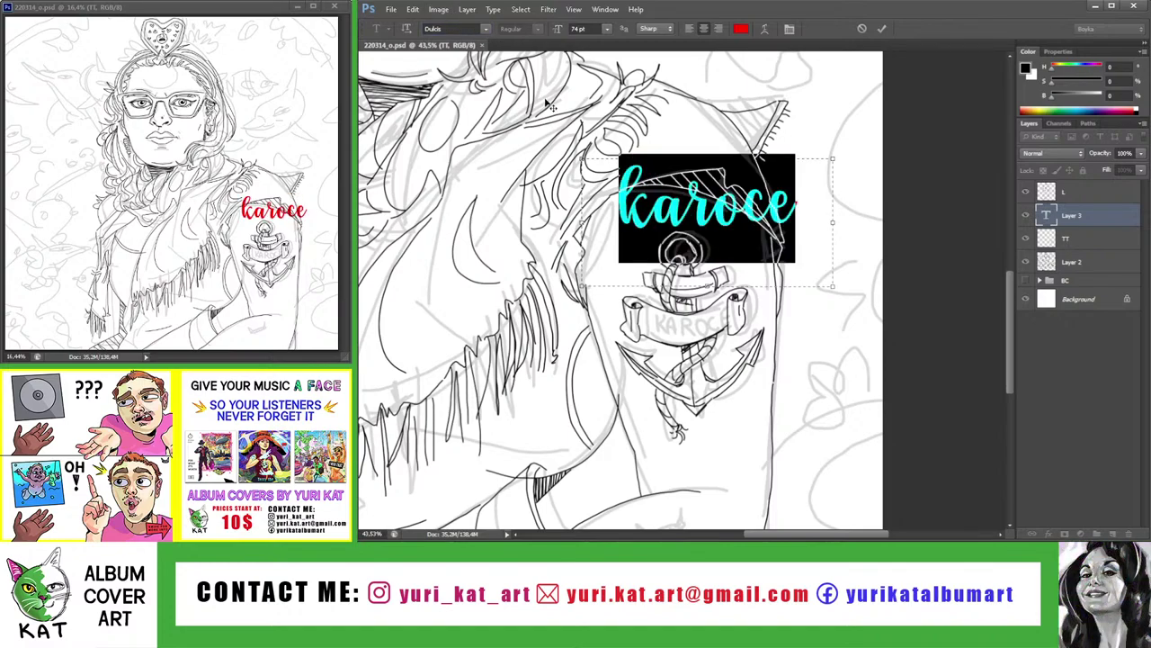
pyautogui.click(658, 220)
pyautogui.hotkey('shift', 'Left')
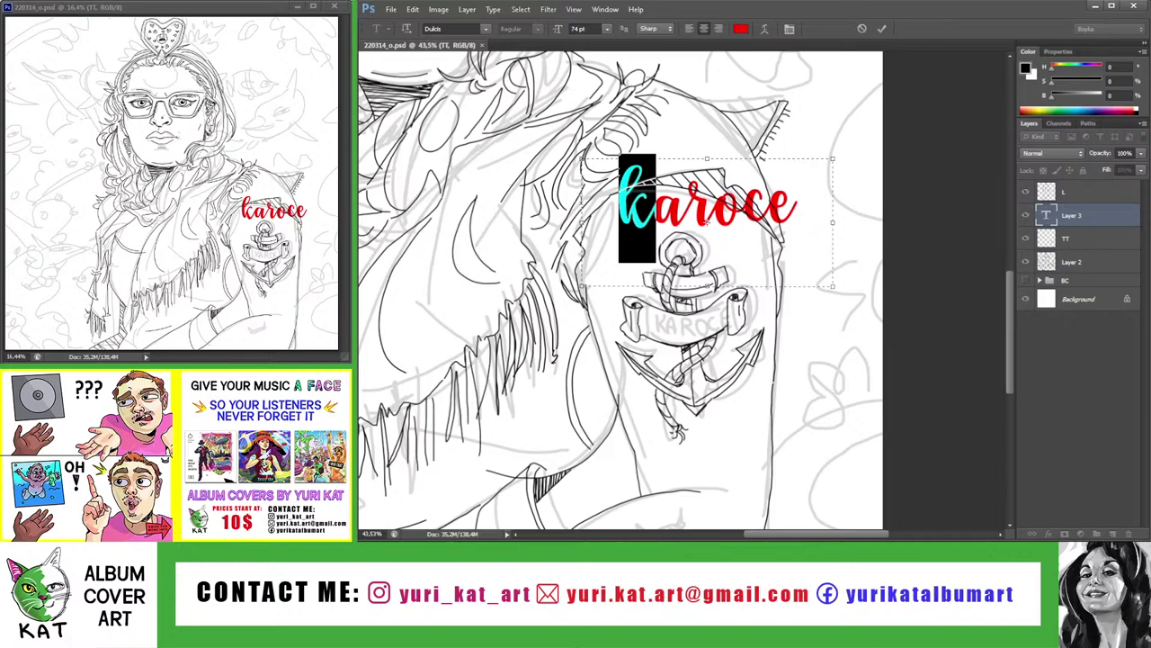
pyautogui.click(588, 206)
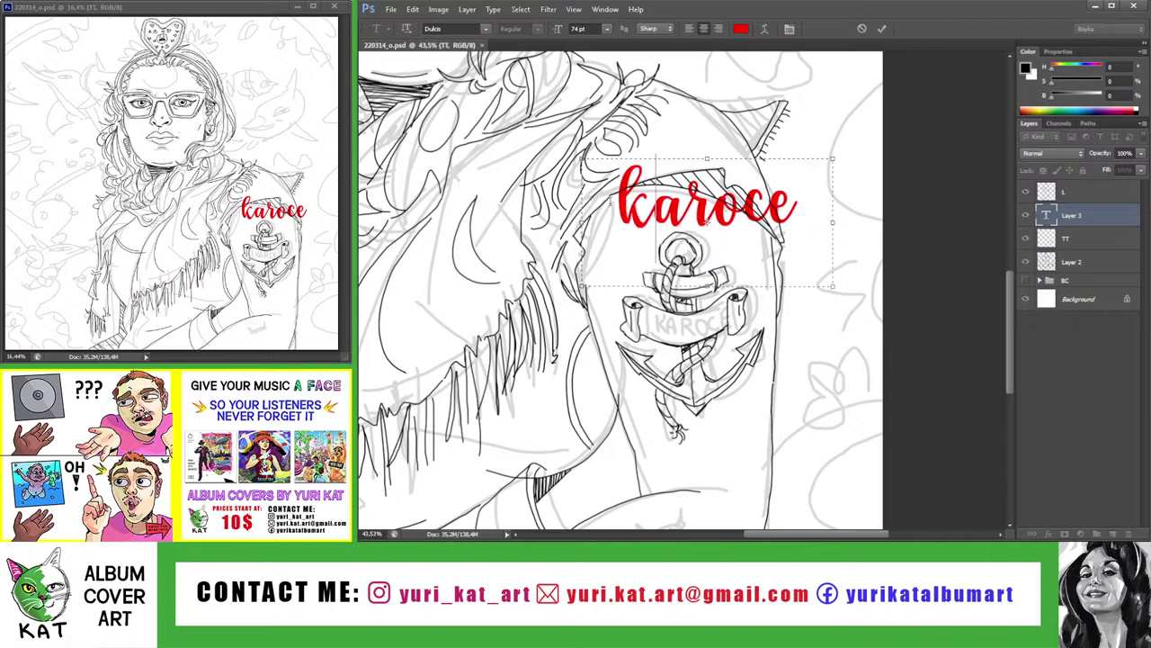
pyautogui.hotkey('shift', 'Right')
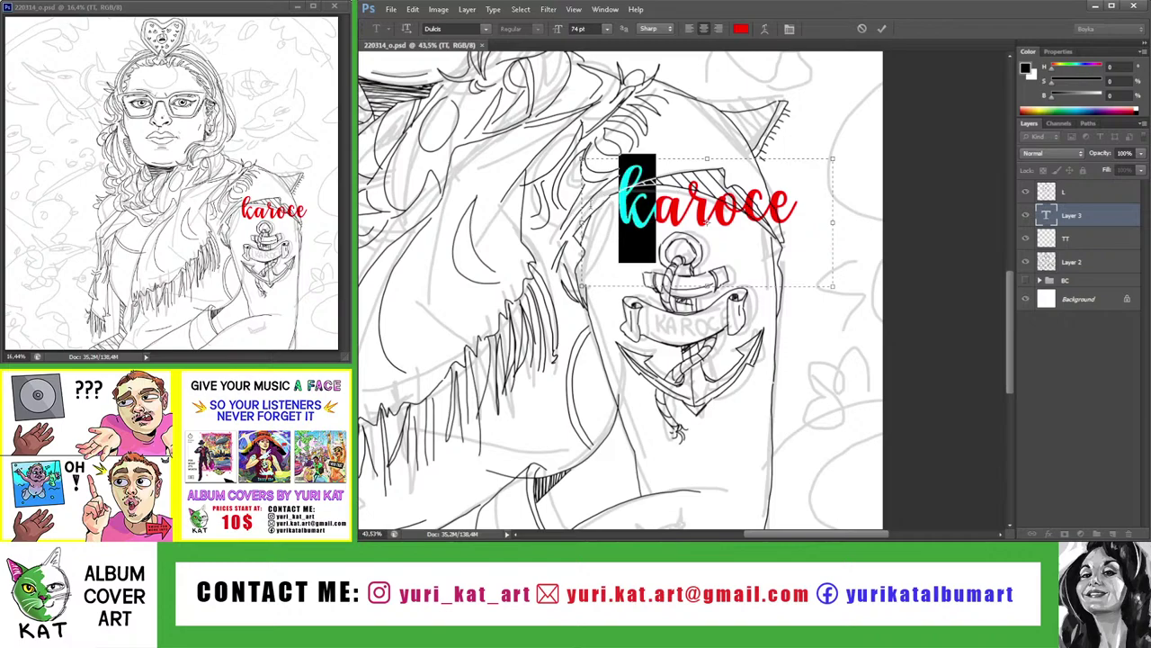
pyautogui.press('Right')
pyautogui.hotkey('shift', 'Left')
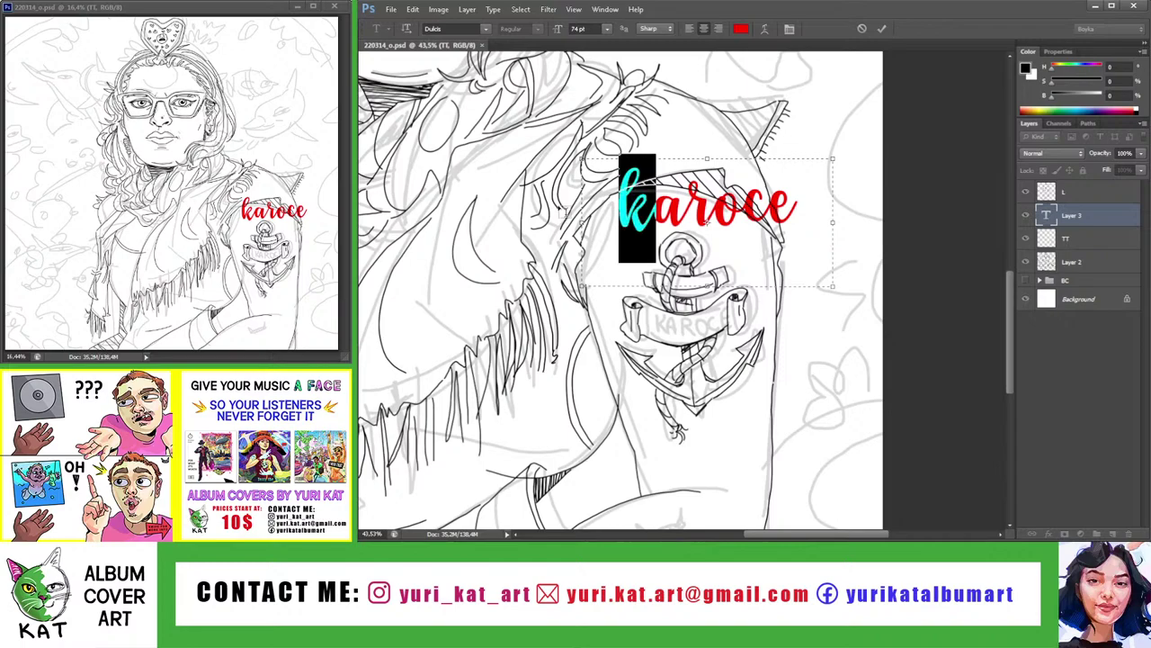
pyautogui.press('Right')
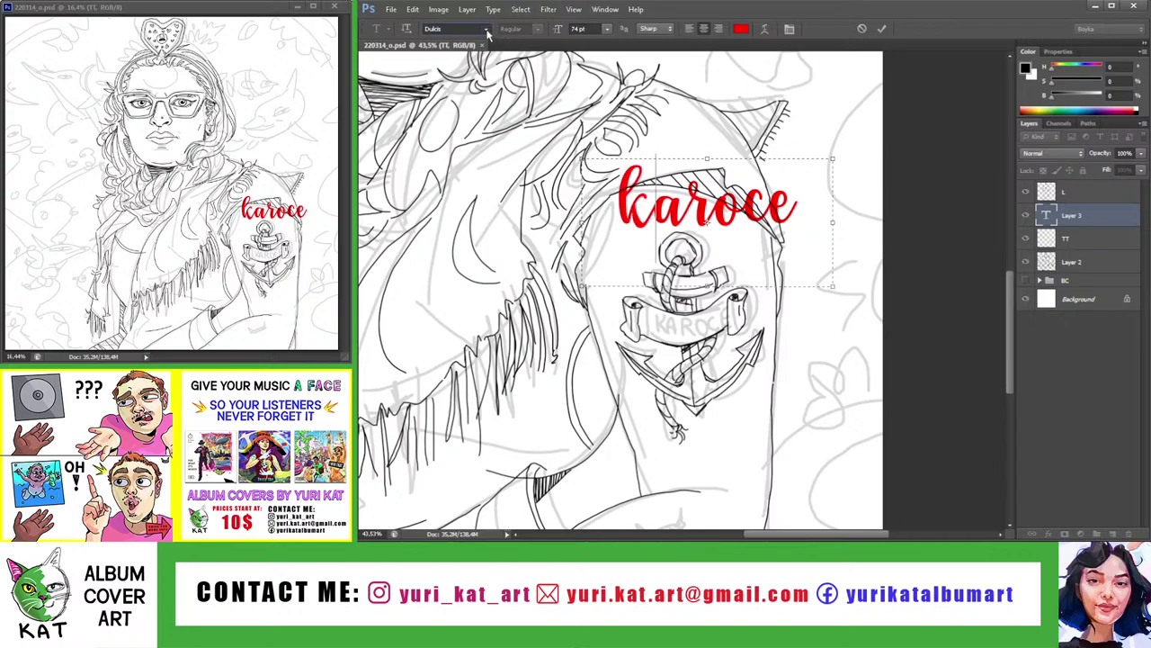
# Cycle through fonts for the word and settle on Beckett blackletter
pyautogui.click(689, 214)
pyautogui.doubleClick(706, 222)
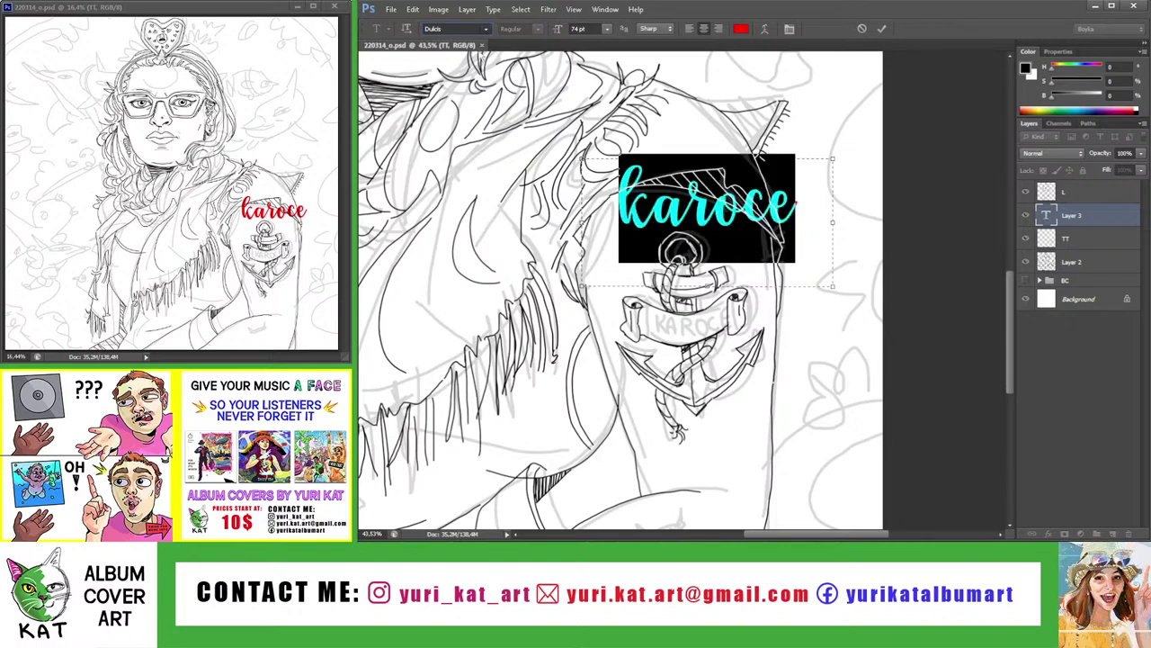
pyautogui.press('Up')
pyautogui.press('Up')
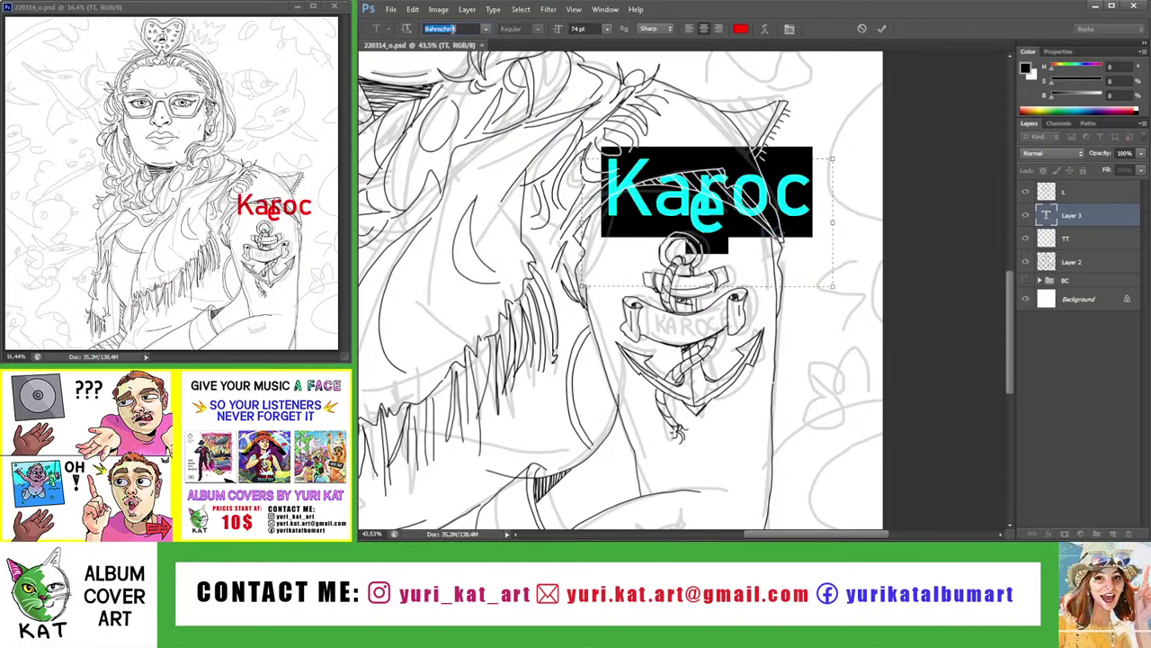
pyautogui.press('Down')
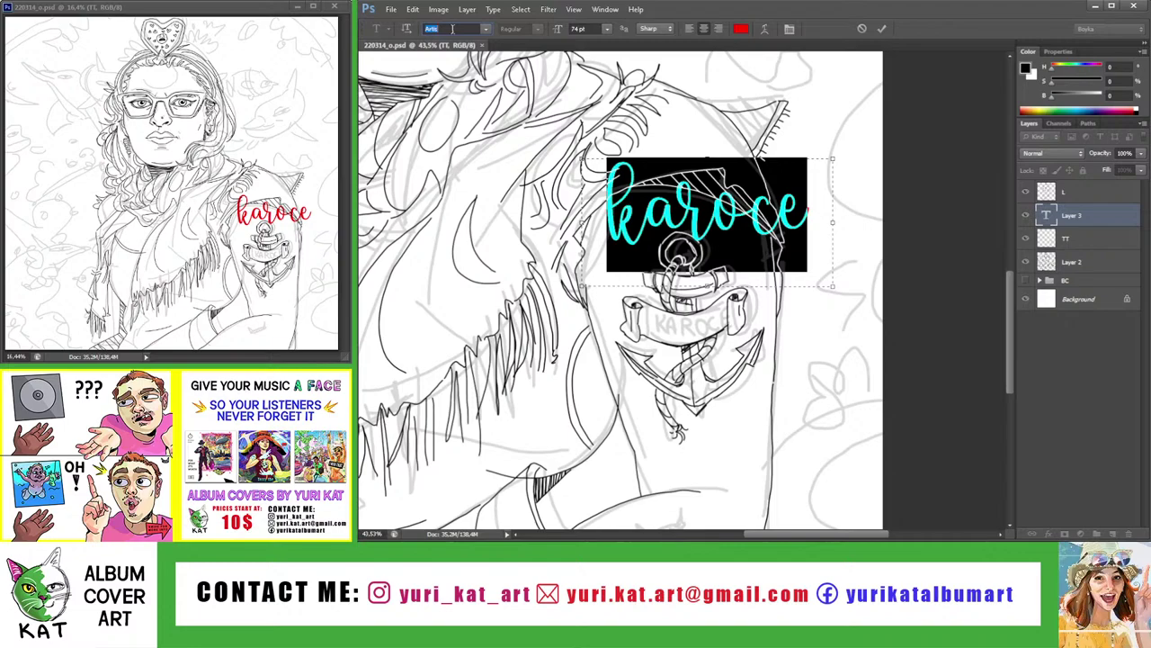
pyautogui.press('Down')
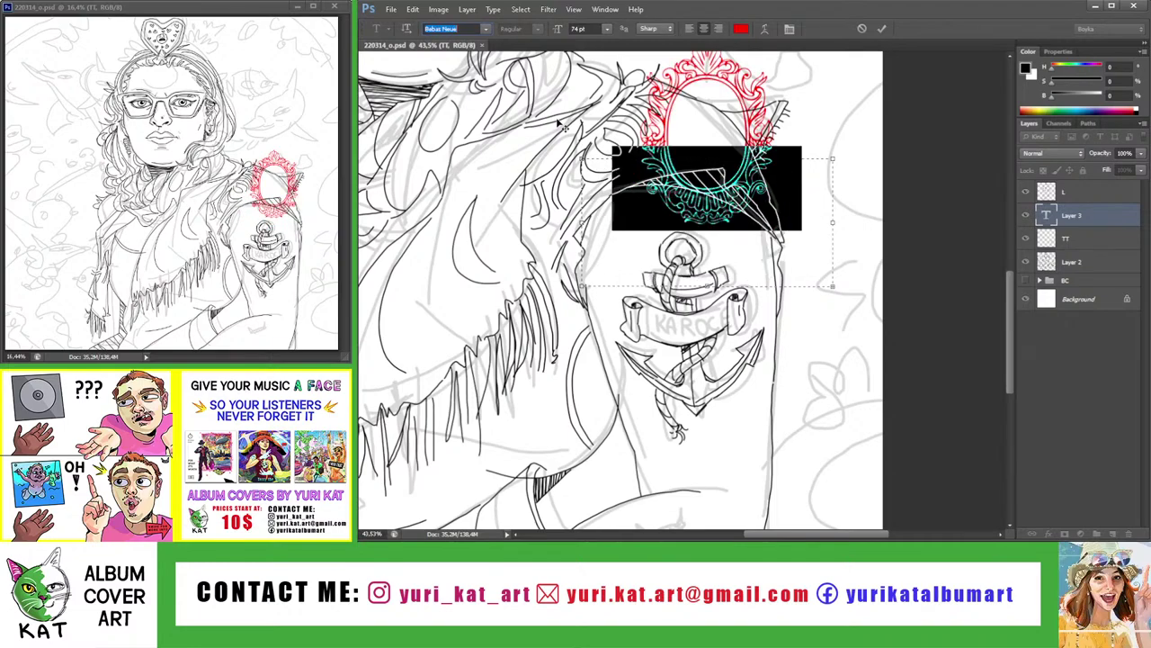
pyautogui.press('Down')
pyautogui.press('Up')
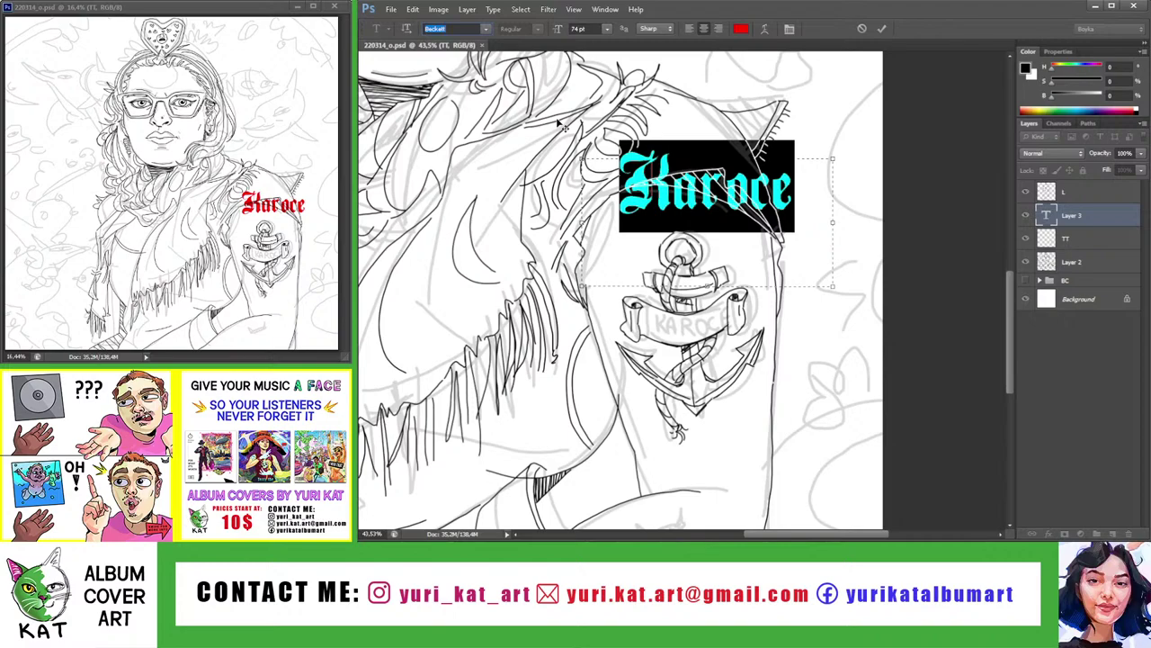
# Commit the Karoce text and color it black
pyautogui.click(882, 28)
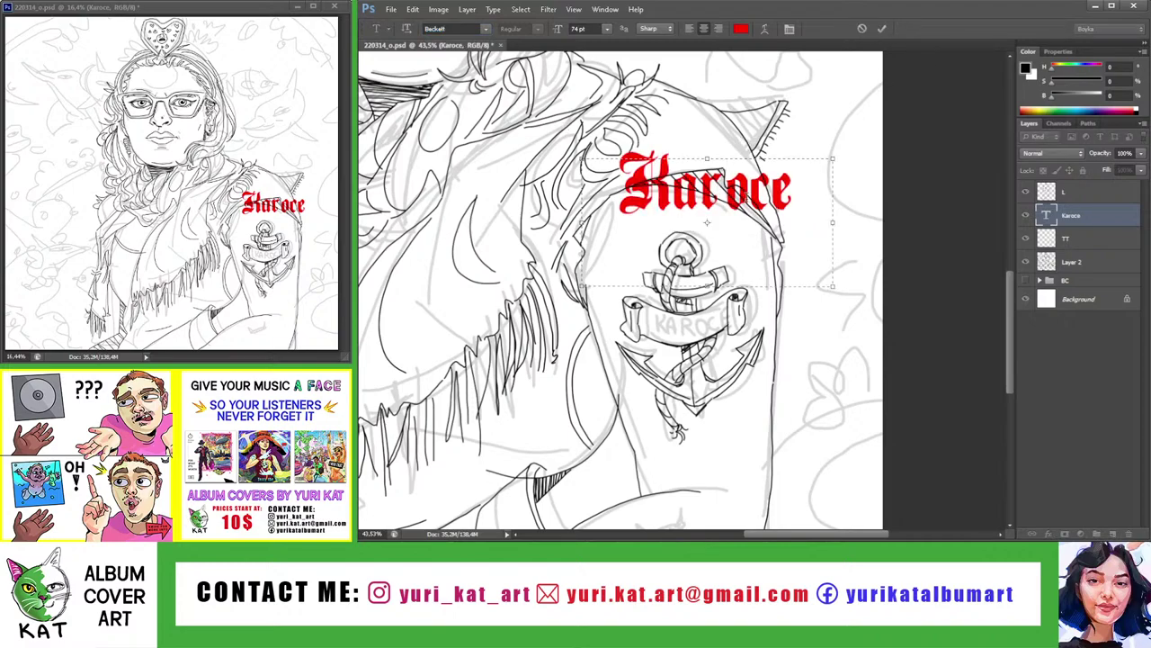
pyautogui.hotkey('ctrl', 'a')
pyautogui.click(741, 28)
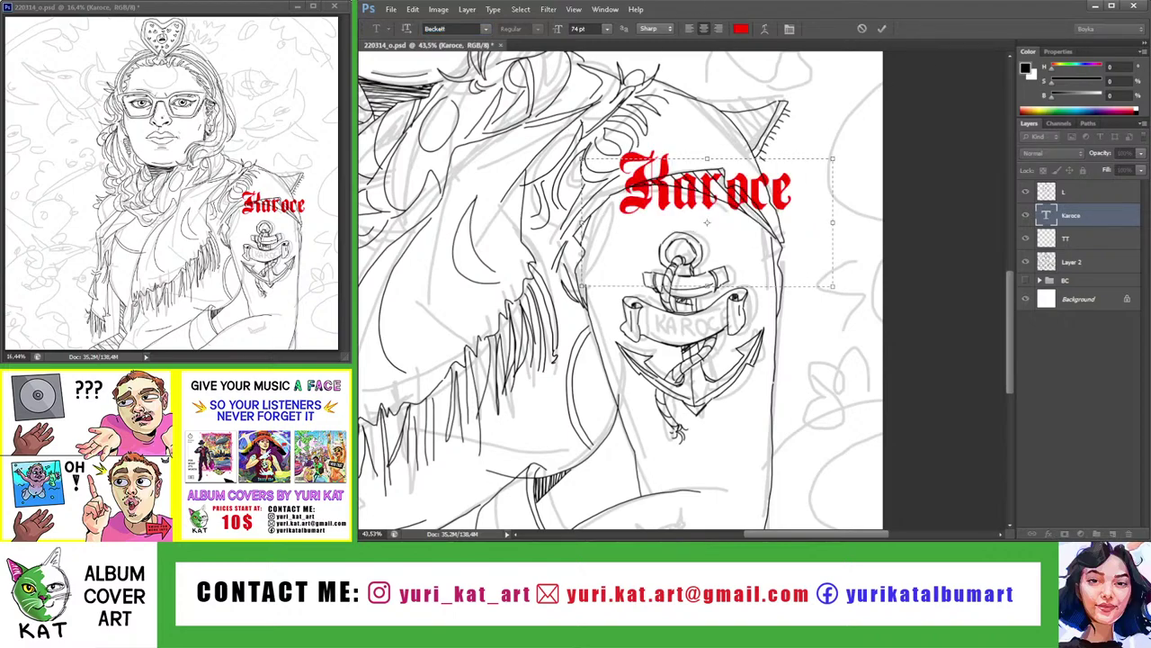
pyautogui.press('Return')
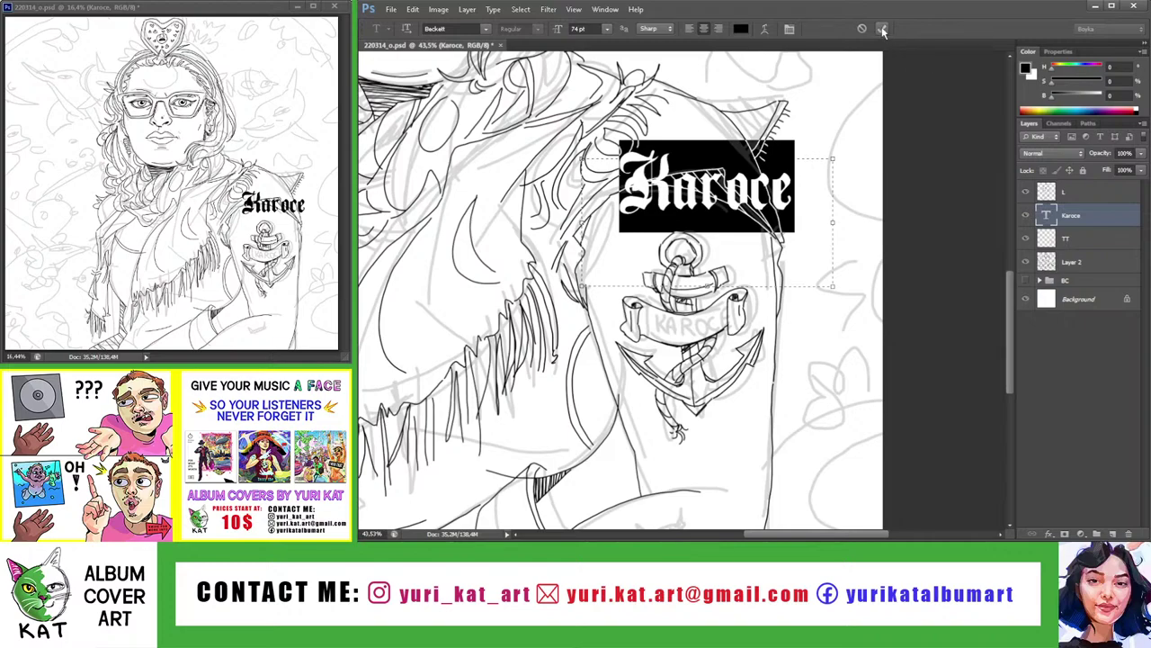
# Commit the text and drag Karoce down onto the anchor's banner
pyautogui.click(882, 28)
pyautogui.press('v')
pyautogui.scroll(2, 756, 287)
pyautogui.moveTo(755, 169)
pyautogui.mouseDown()
pyautogui.moveTo(729, 357)
pyautogui.moveTo(741, 361)
pyautogui.mouseUp()
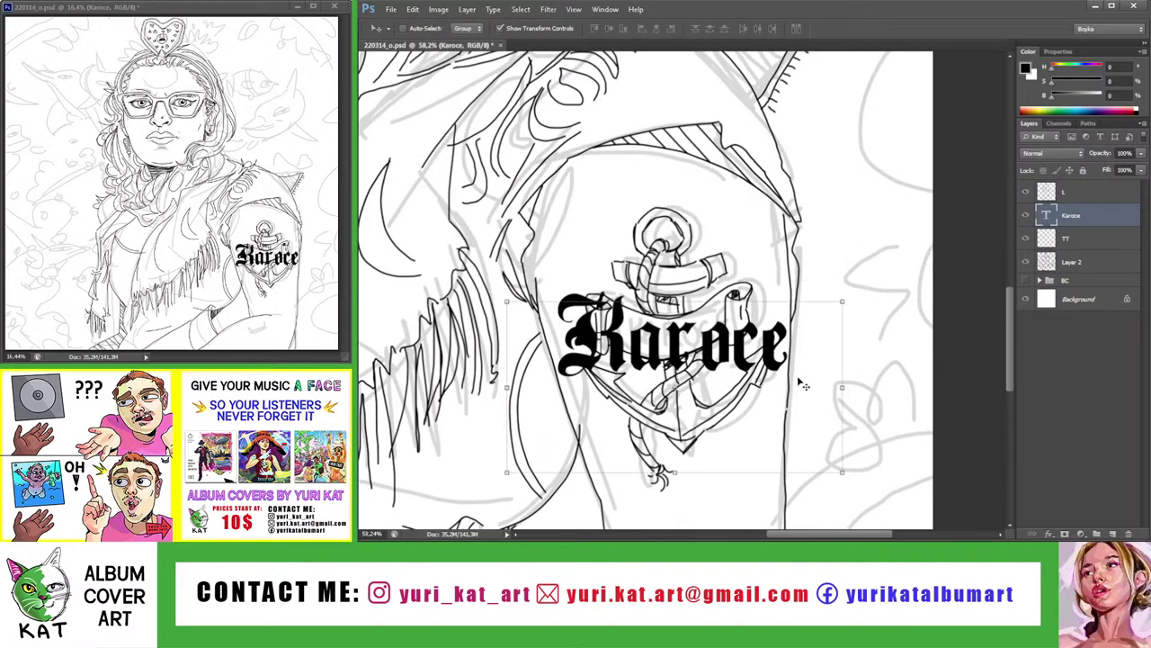
# Reduce the Karoce lettering's font size to 30 pt
pyautogui.press('t')
pyautogui.click(684, 341)
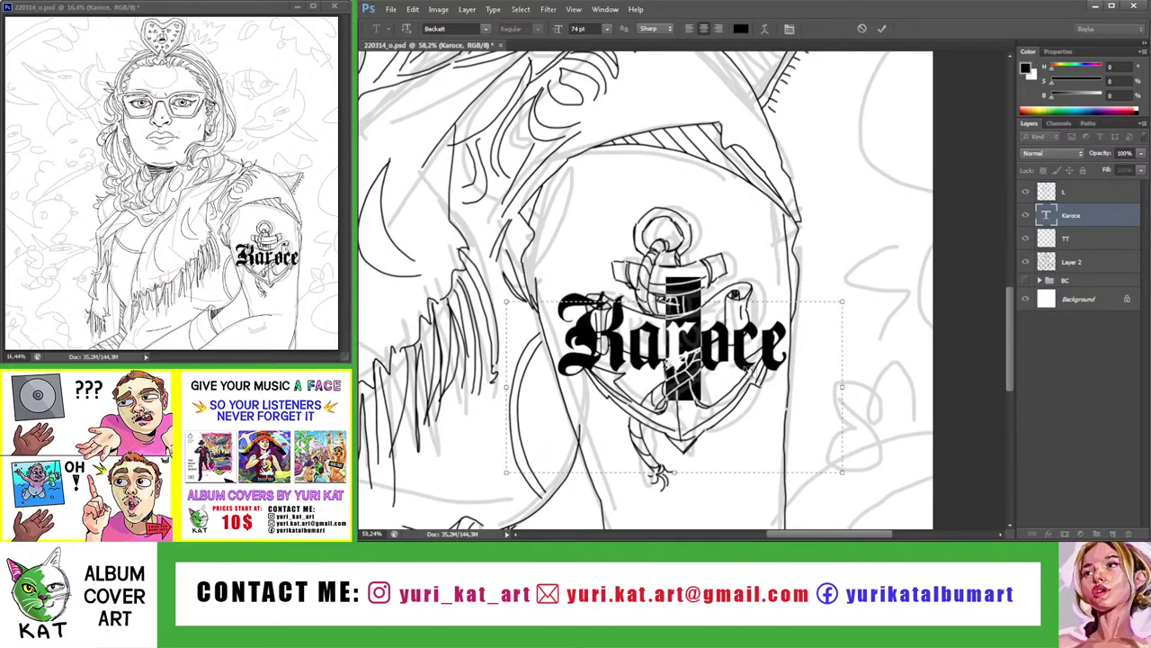
pyautogui.hotkey('ctrl', 'a')
pyautogui.moveTo(556, 29); pyautogui.dragTo(536, 34)
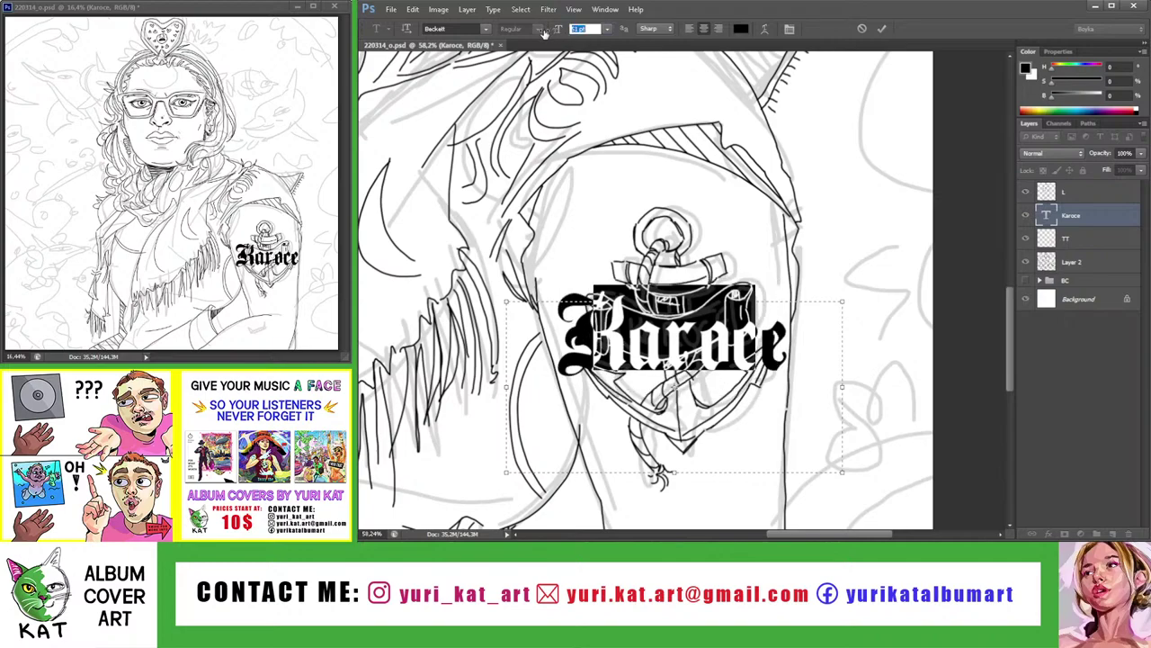
pyautogui.write('38')
pyautogui.click(881, 27)
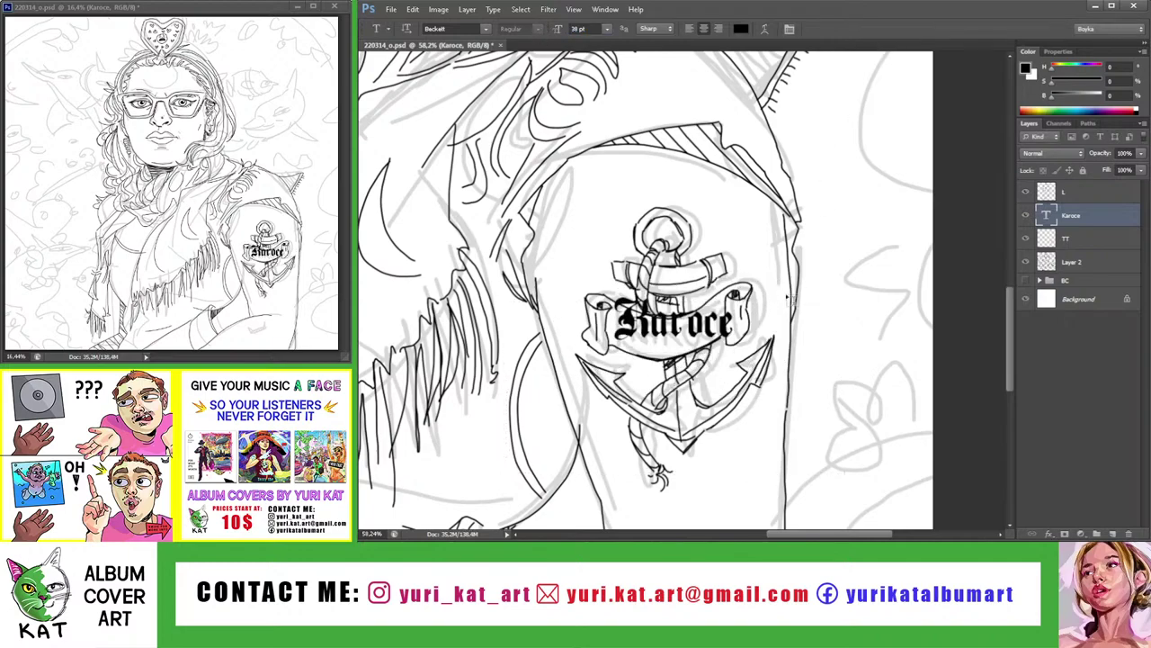
# Tighten the Karoce text box around the word
pyautogui.press('v')
pyautogui.press('t')
pyautogui.click(710, 349)
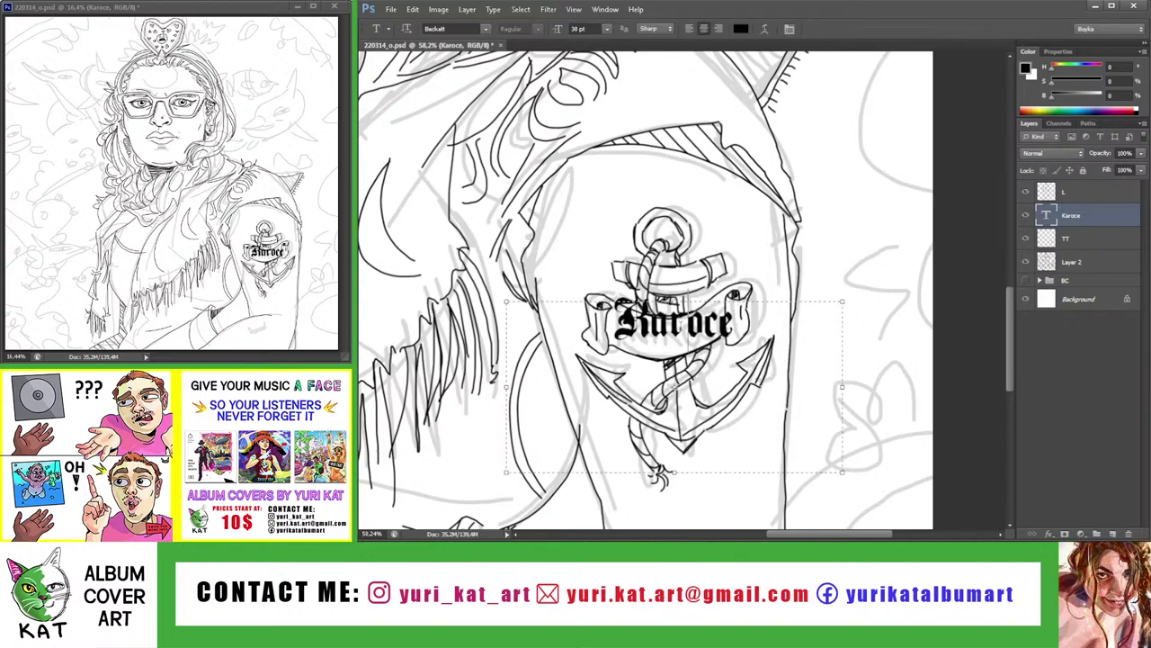
pyautogui.moveTo(746, 453); pyautogui.dragTo(649, 361)
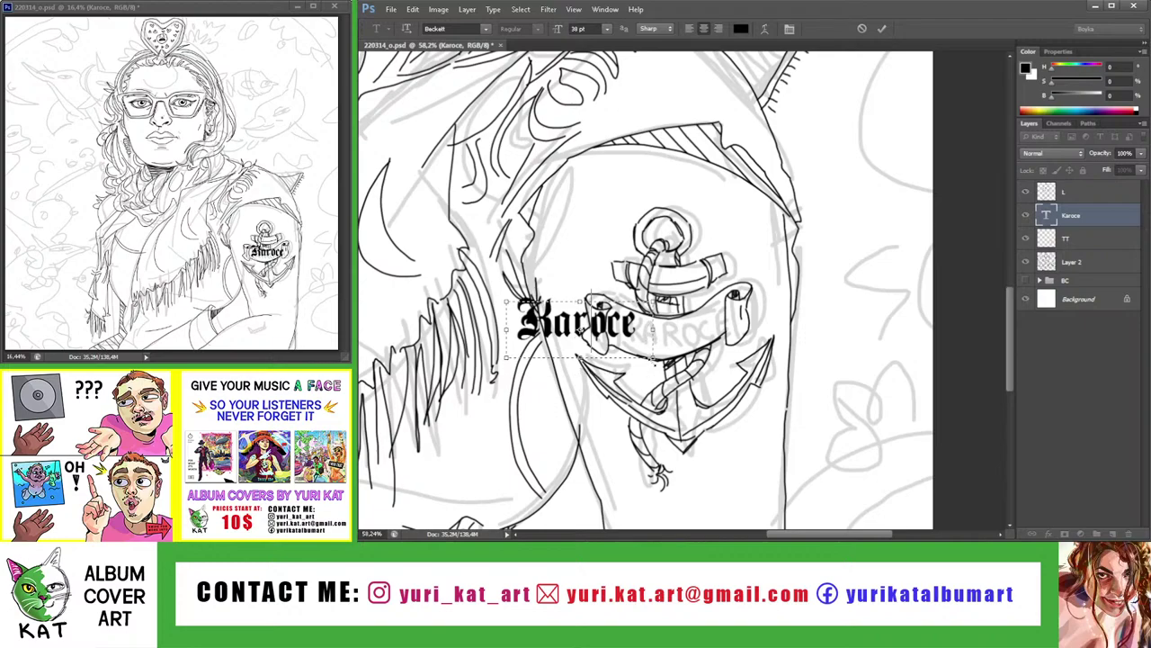
pyautogui.click(1074, 222)
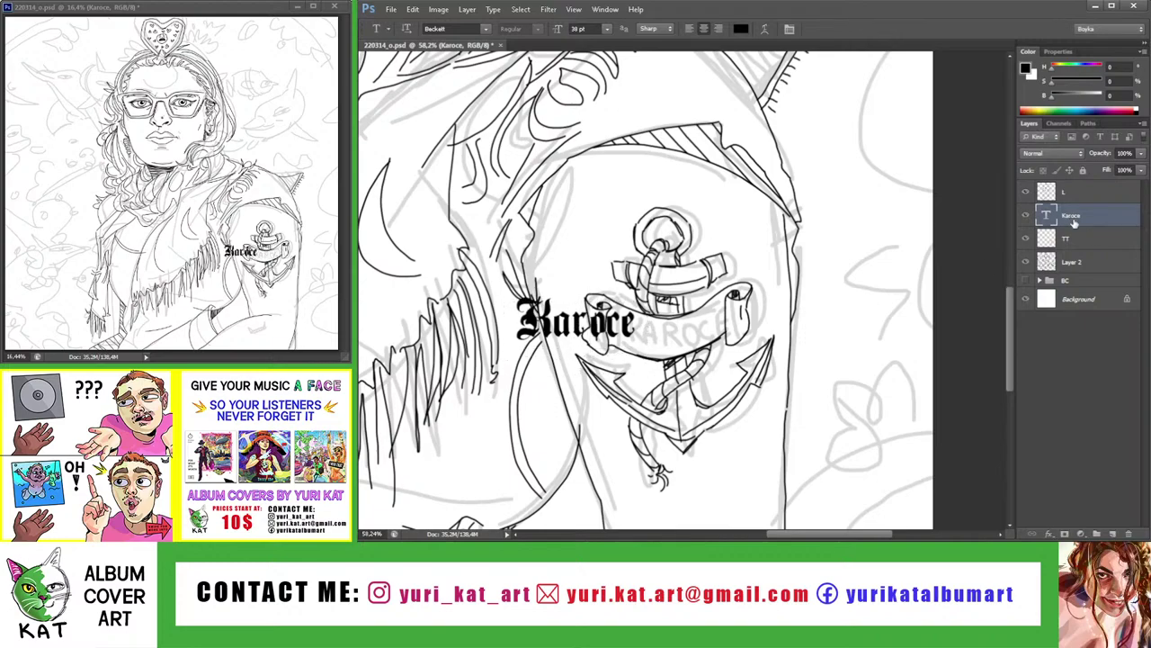
# Shift Karoce right onto the banner with Free Transform
pyautogui.hotkey('ctrl', 't')
pyautogui.scroll(2, 646, 309)
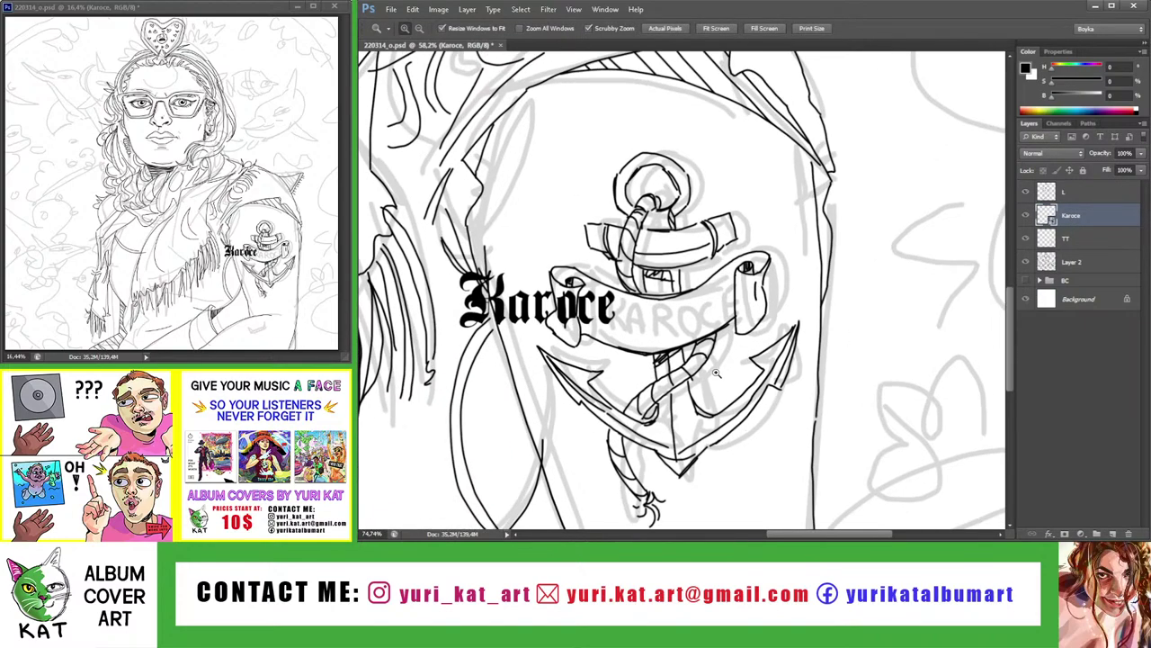
pyautogui.moveTo(549, 297); pyautogui.dragTo(684, 312)
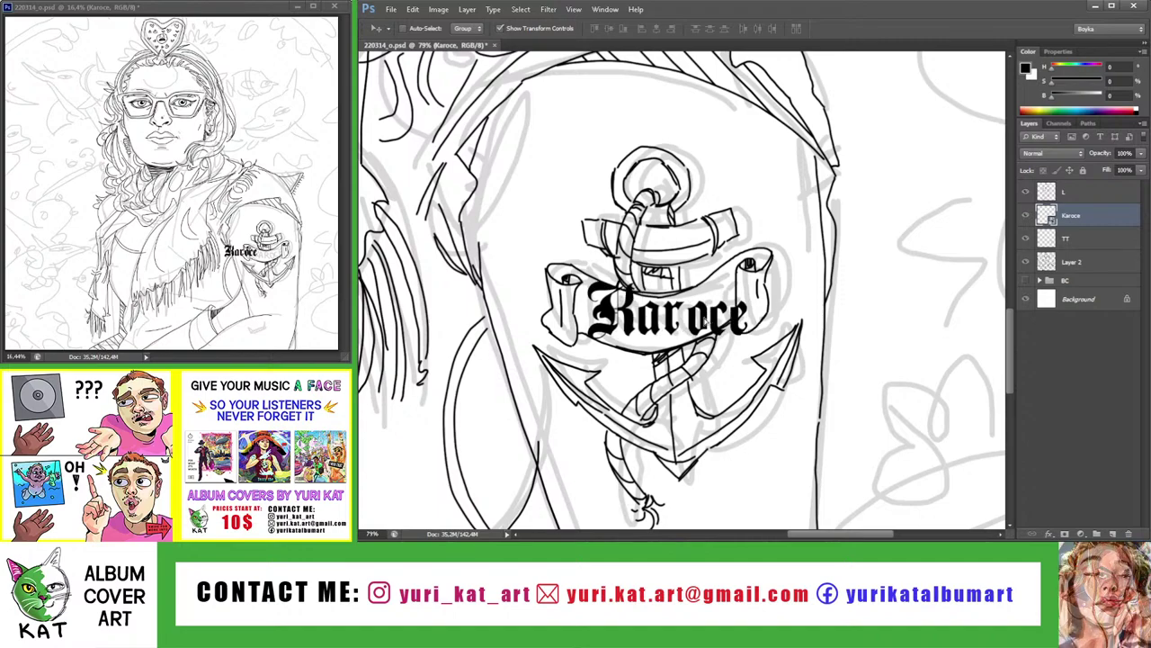
pyautogui.press('Return')
pyautogui.scroll(1, 697, 280)
pyautogui.hotkey('ctrl', 't')
# Scale Karoce to about 74%, lower it, and warp its middle and left end
pyautogui.moveTo(763, 284); pyautogui.dragTo(725, 296)
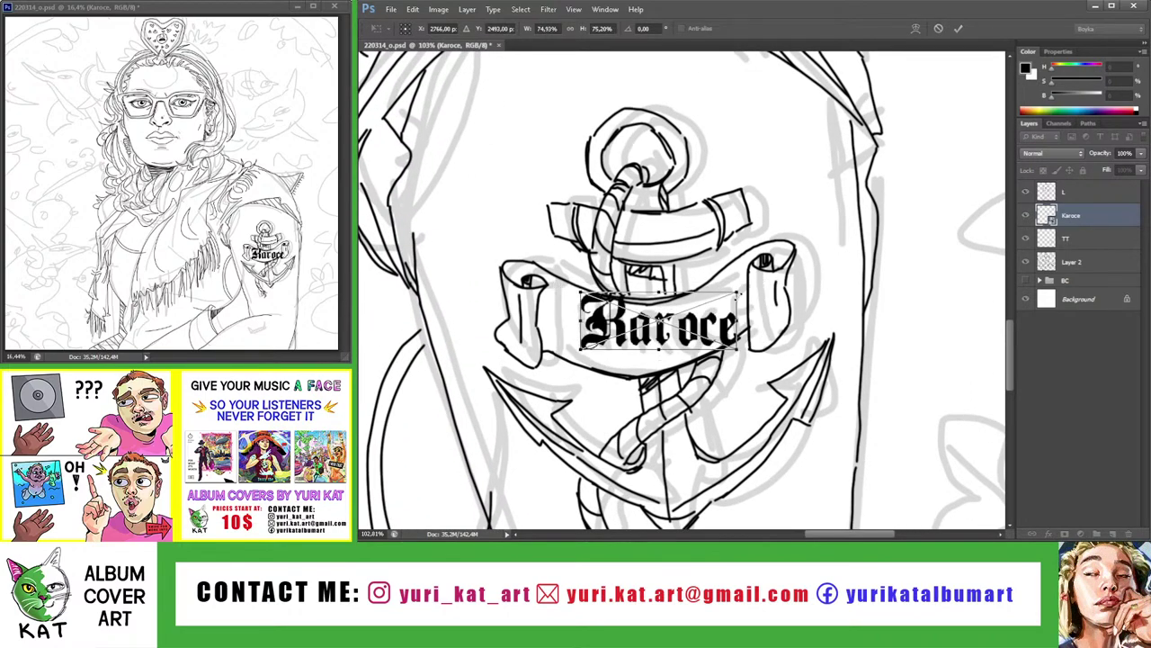
pyautogui.moveTo(647, 331); pyautogui.dragTo(648, 338)
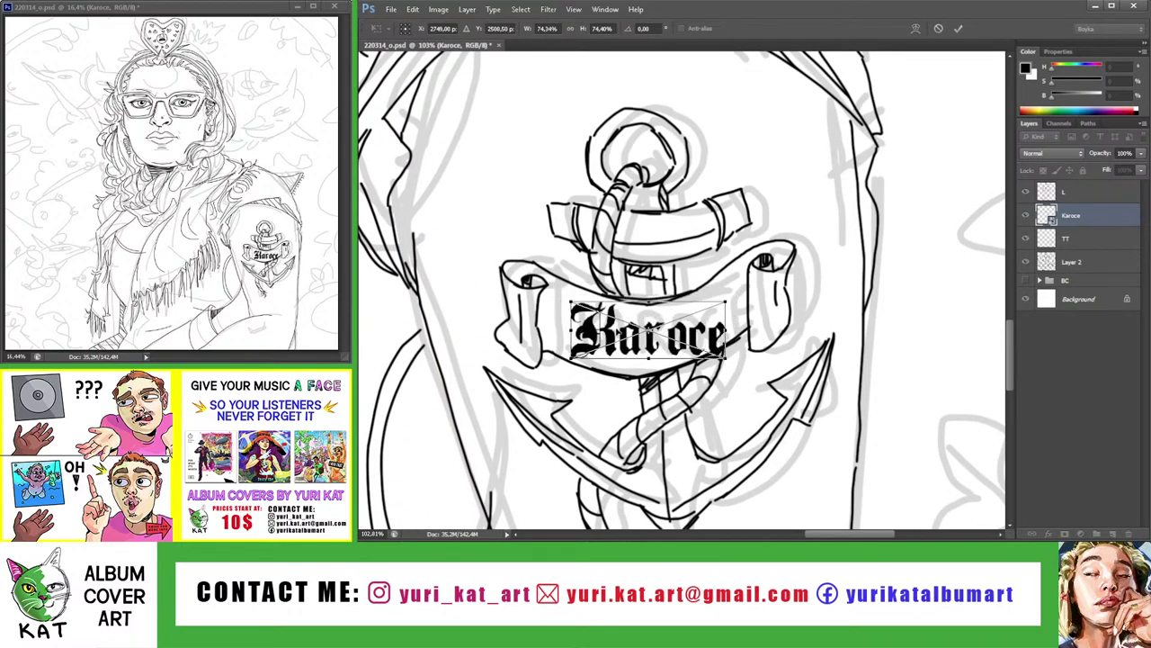
pyautogui.hotkey('ctrl', 'alt', 'w')
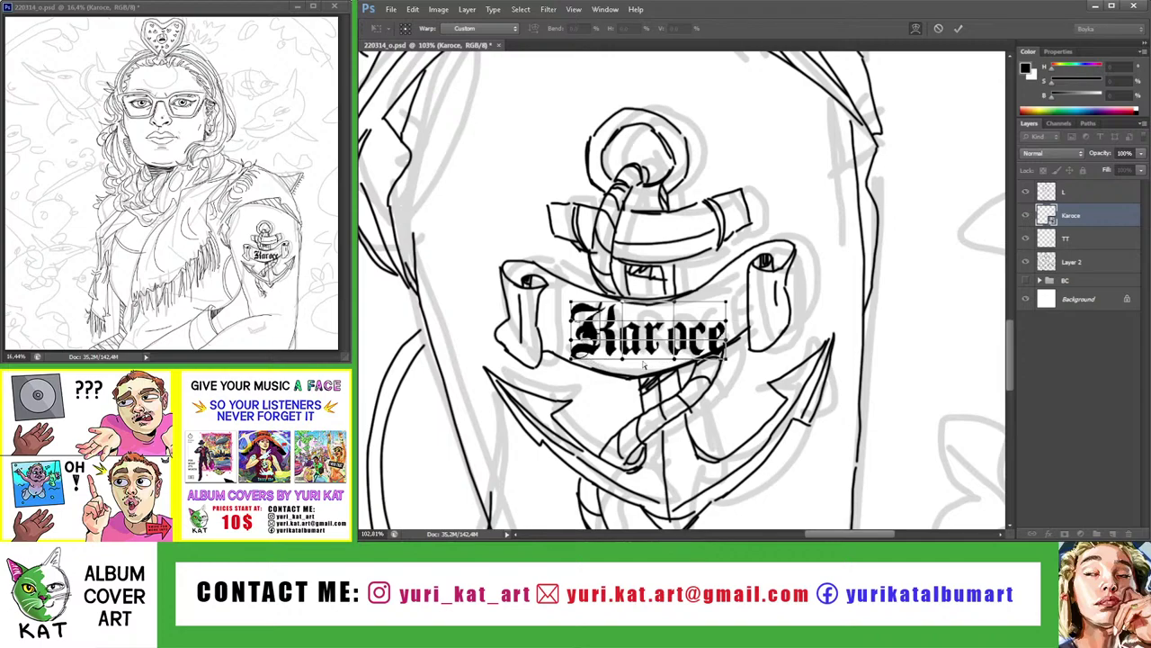
pyautogui.moveTo(644, 364); pyautogui.dragTo(644, 358)
pyautogui.moveTo(580, 311); pyautogui.dragTo(578, 306)
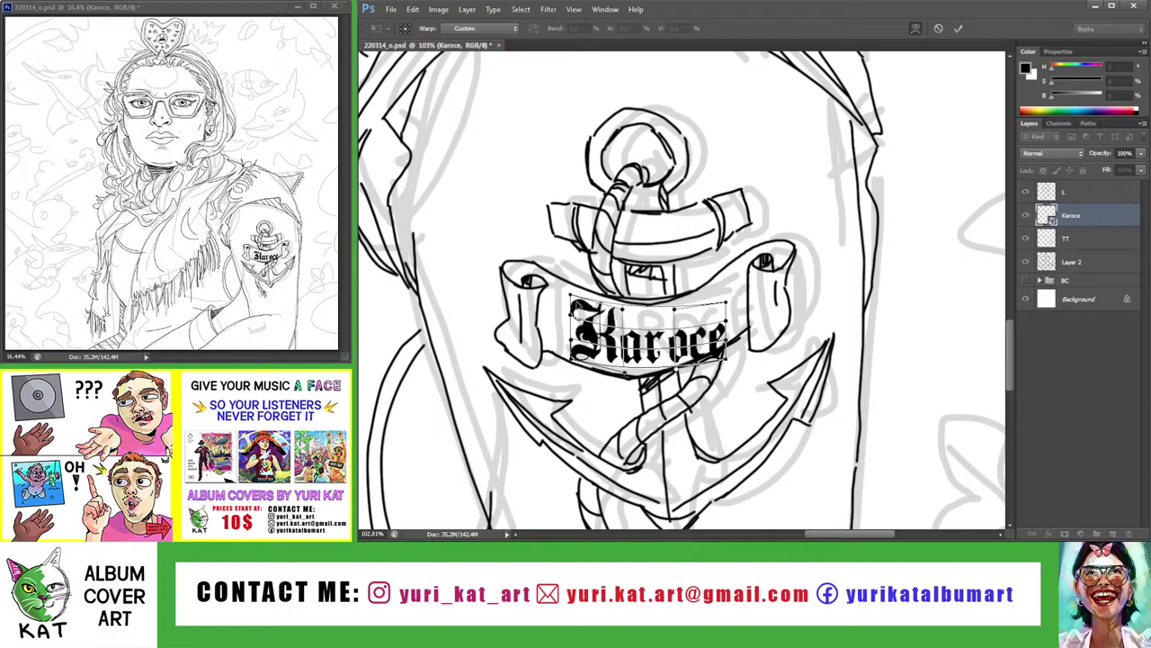
pyautogui.moveTo(580, 353); pyautogui.dragTo(577, 358)
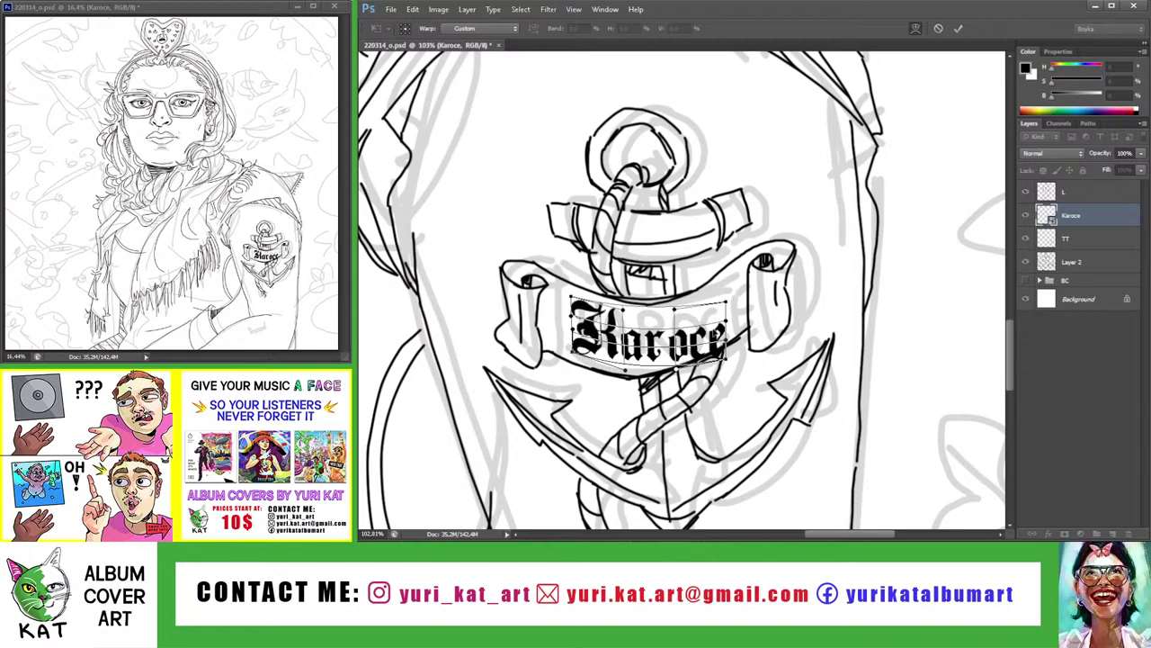
# Warp Karoce's right end and lower edge to follow the banner curve and apply it
pyautogui.moveTo(727, 298); pyautogui.dragTo(726, 291)
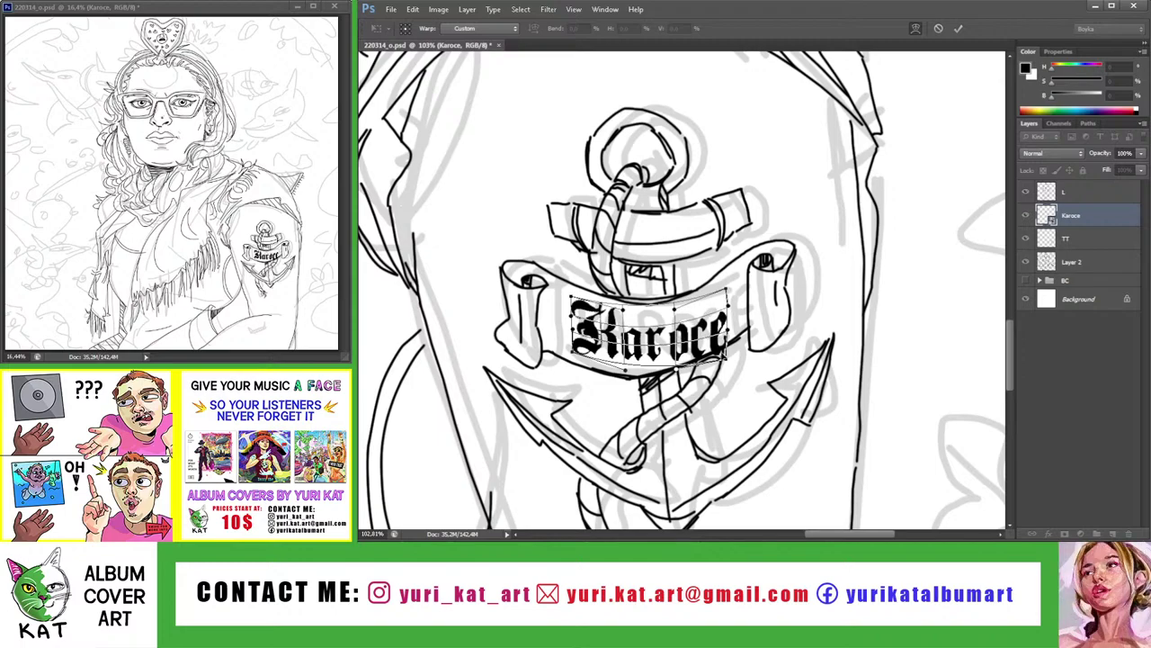
pyautogui.moveTo(727, 358); pyautogui.dragTo(730, 338)
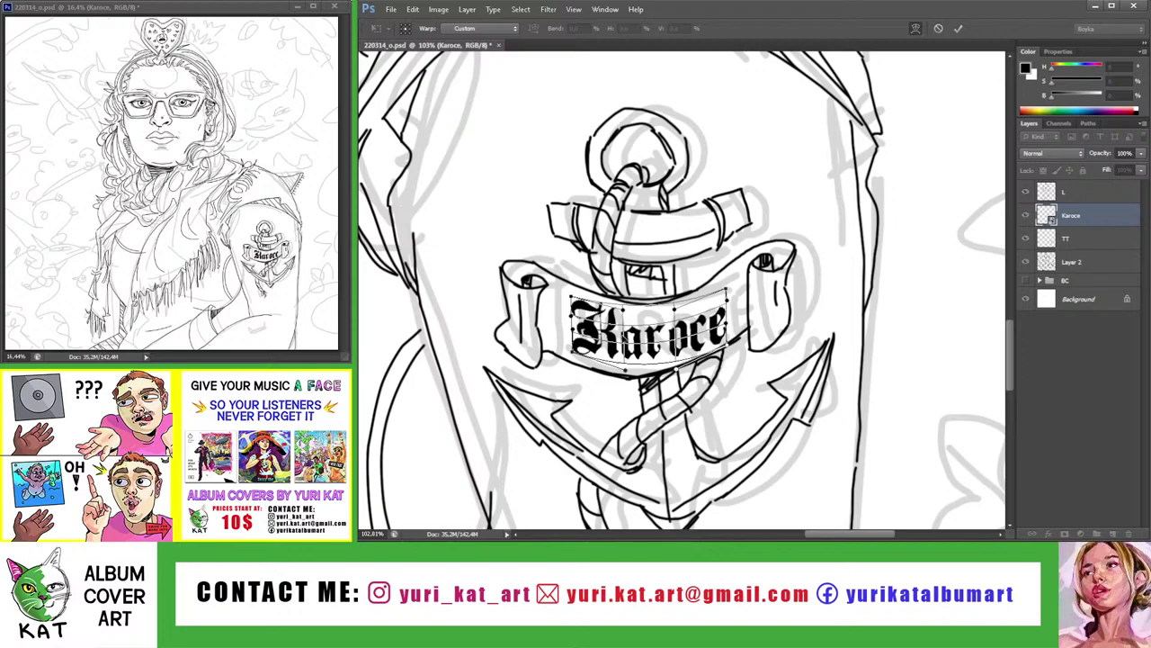
pyautogui.moveTo(731, 338)
pyautogui.mouseDown()
pyautogui.moveTo(700, 347)
pyautogui.moveTo(731, 342)
pyautogui.mouseUp()
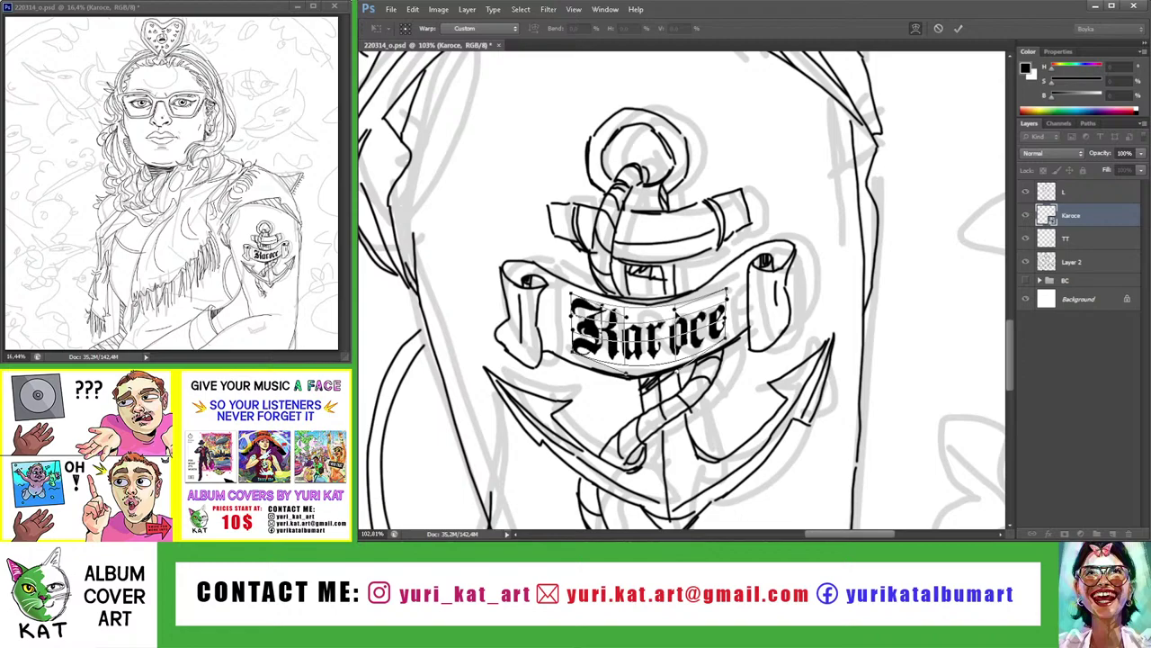
pyautogui.moveTo(693, 313); pyautogui.dragTo(653, 329)
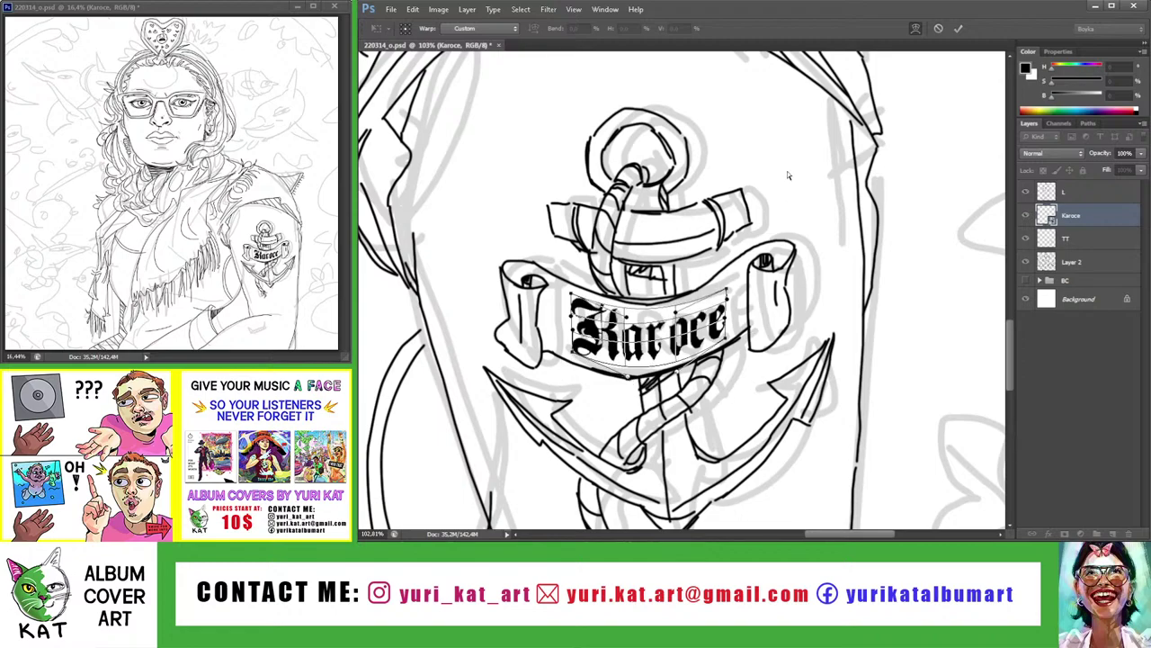
pyautogui.moveTo(630, 380); pyautogui.dragTo(677, 371)
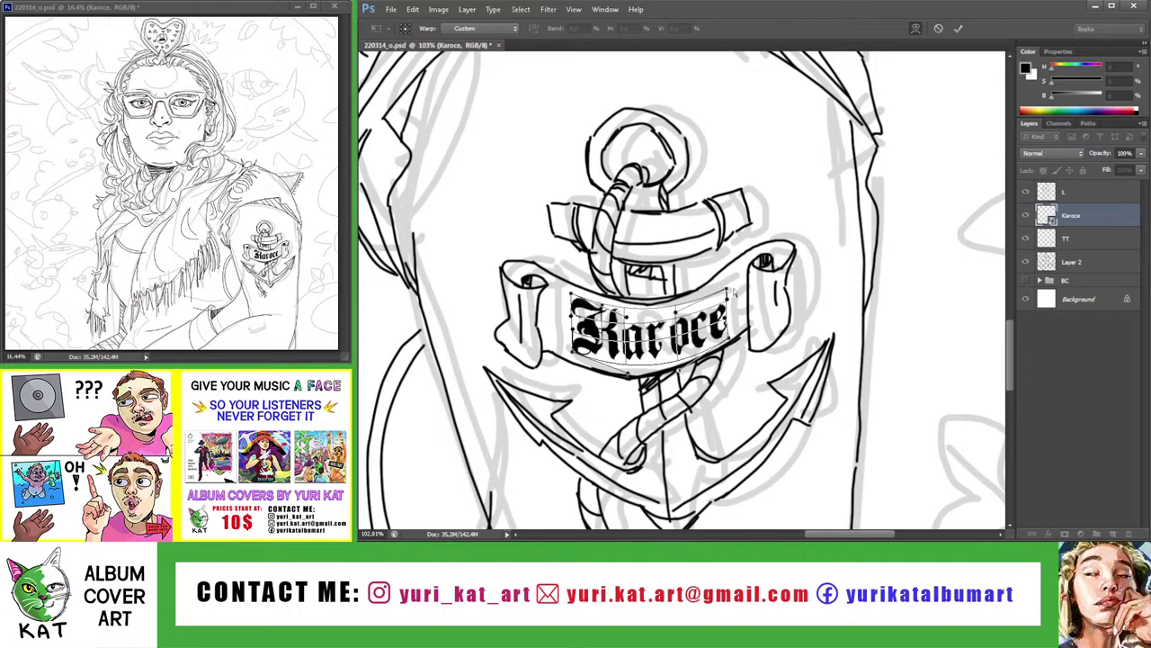
pyautogui.press('Return')
pyautogui.hotkey('ctrl', '0')
# Widen Karoce to the left, raise it a few pixels, and tilt it about -1.5°
pyautogui.scroll(3, 751, 330)
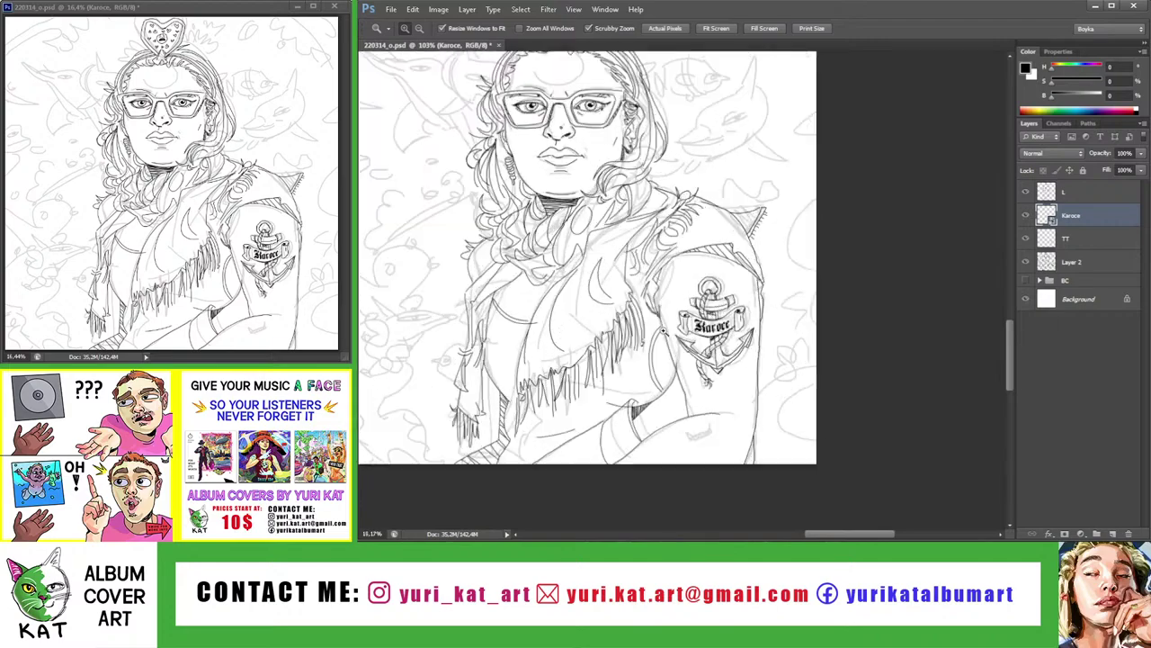
pyautogui.scroll(2, 751, 330)
pyautogui.scroll(2, 751, 330)
pyautogui.hotkey('ctrl', 't')
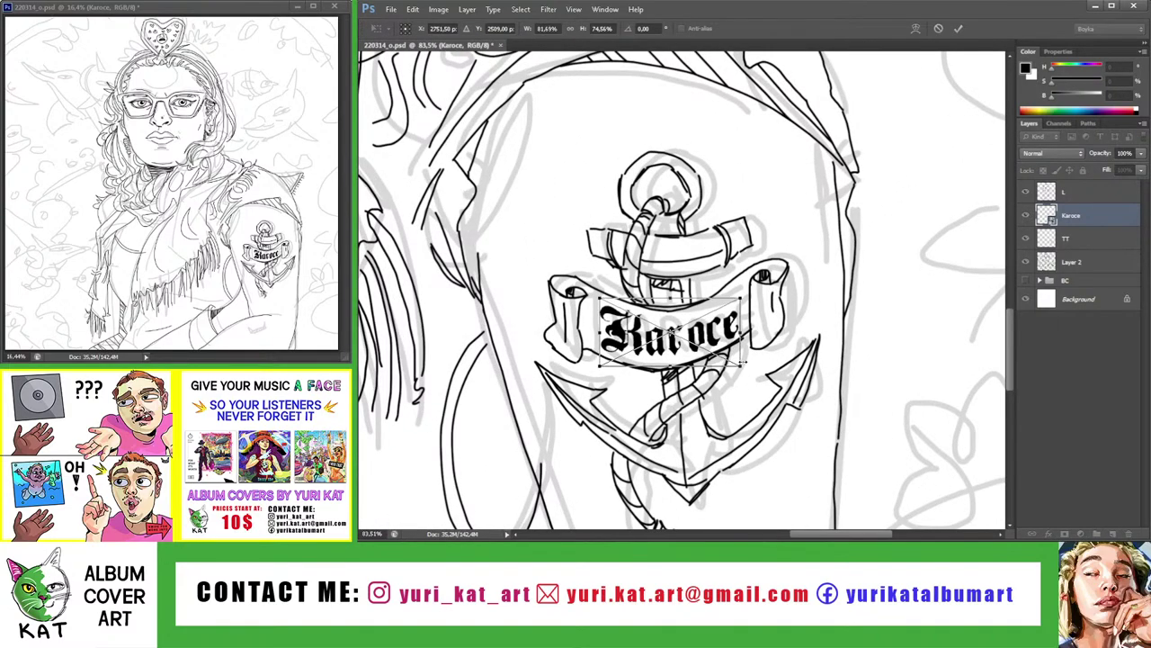
pyautogui.moveTo(605, 331); pyautogui.dragTo(596, 331)
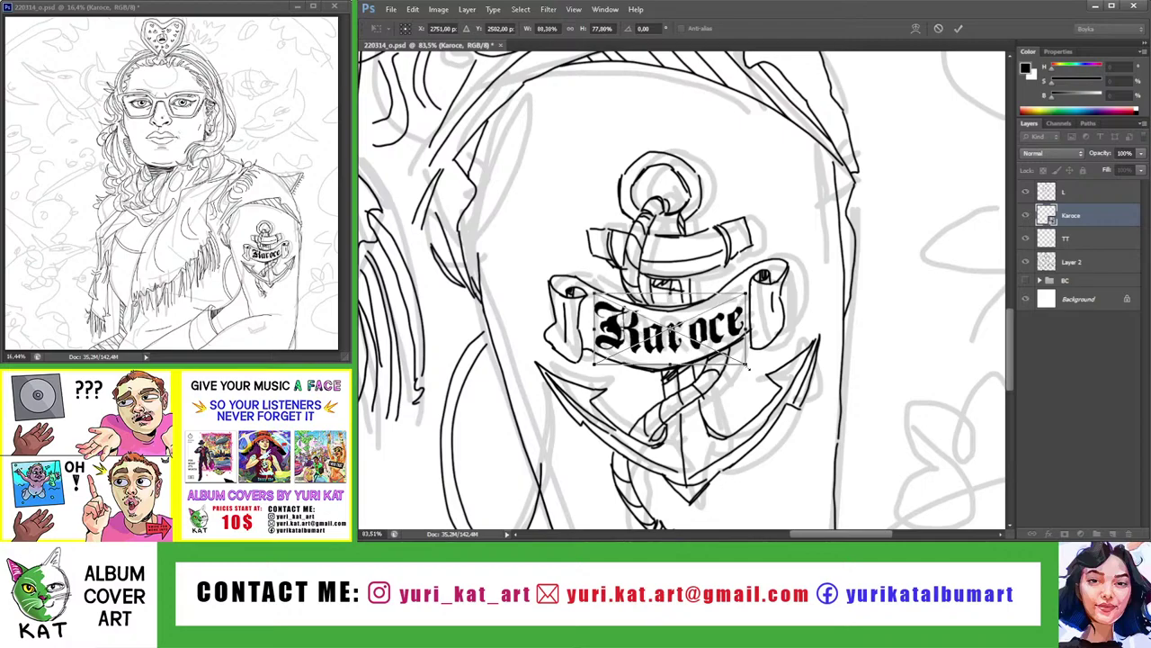
pyautogui.moveTo(670, 331); pyautogui.dragTo(669, 325)
pyautogui.moveTo(756, 376)
pyautogui.mouseDown()
pyautogui.moveTo(772, 281)
pyautogui.moveTo(825, 409)
pyautogui.mouseUp()
pyautogui.press('Return')
pyautogui.press('z')
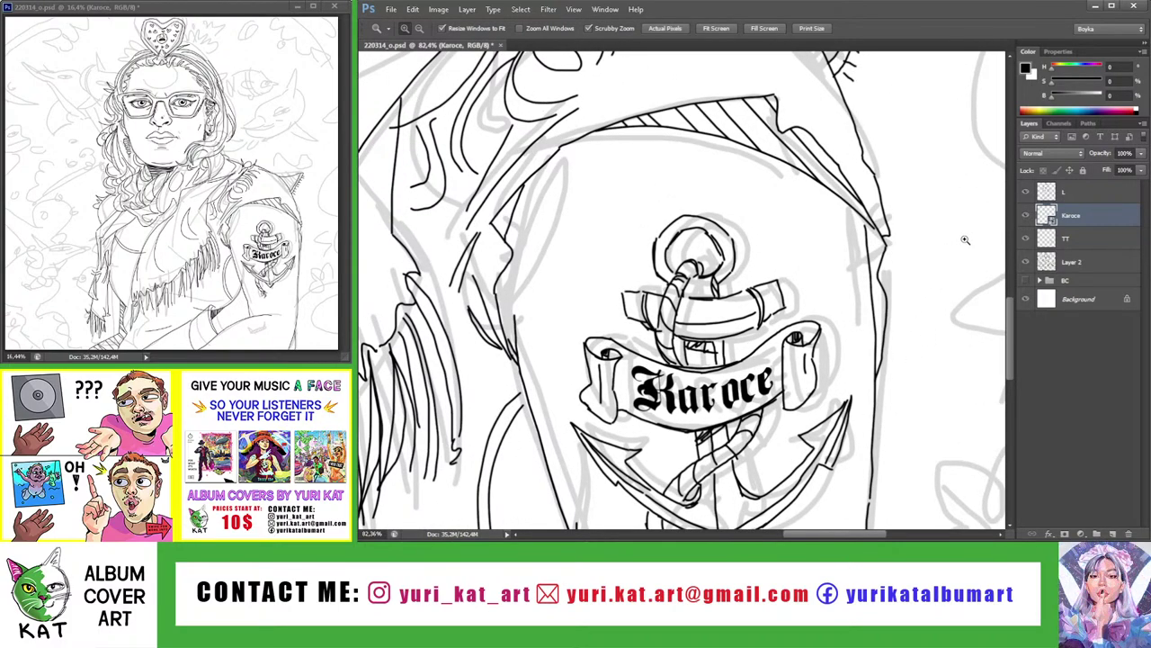
# Place the Karoce text layer and the TT ink layer into a new group named TT
pyautogui.keyDown('shift'); pyautogui.click(1069, 240); pyautogui.keyUp('shift')
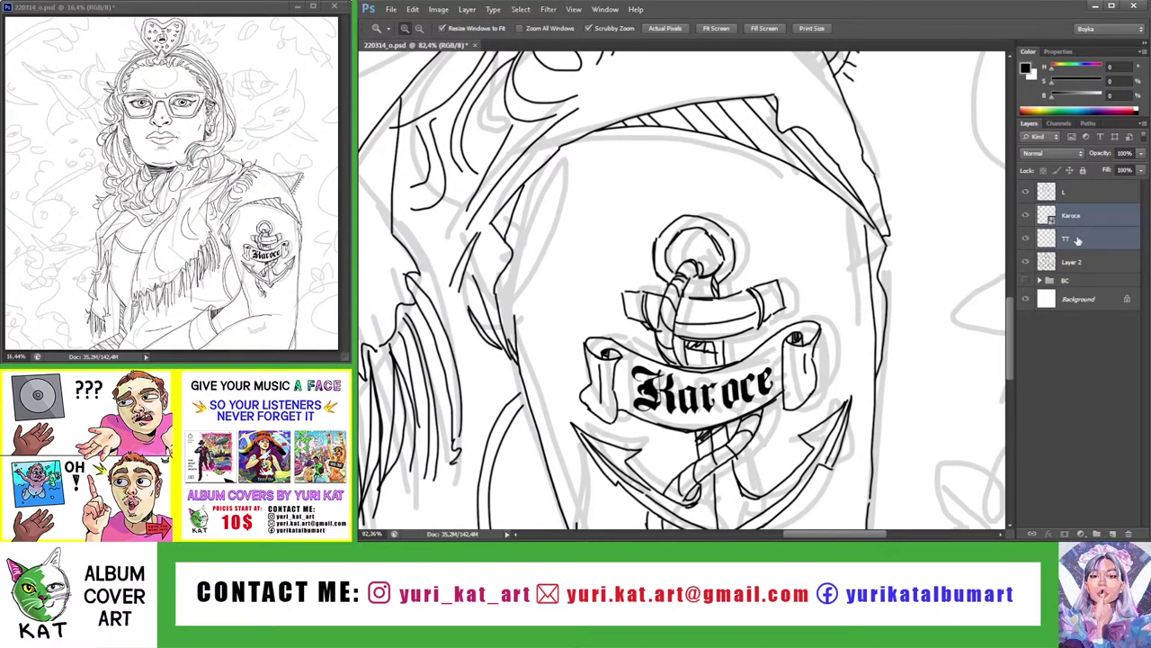
pyautogui.click(1066, 238)
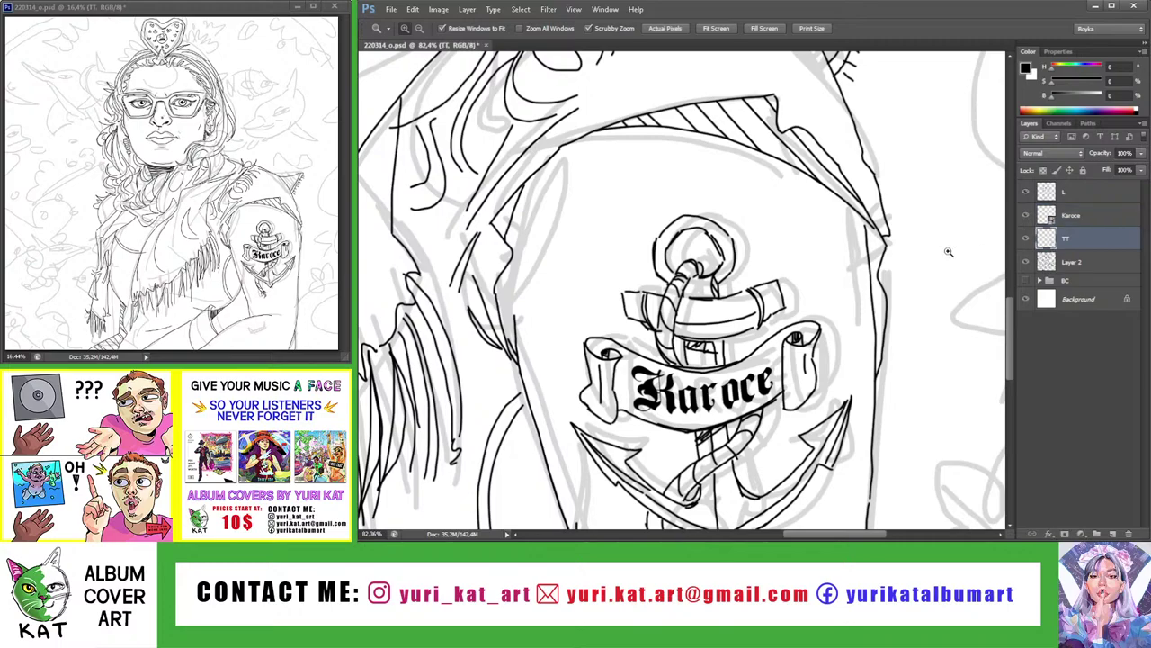
pyautogui.moveTo(775, 365); pyautogui.dragTo(794, 353)
pyautogui.press('b')
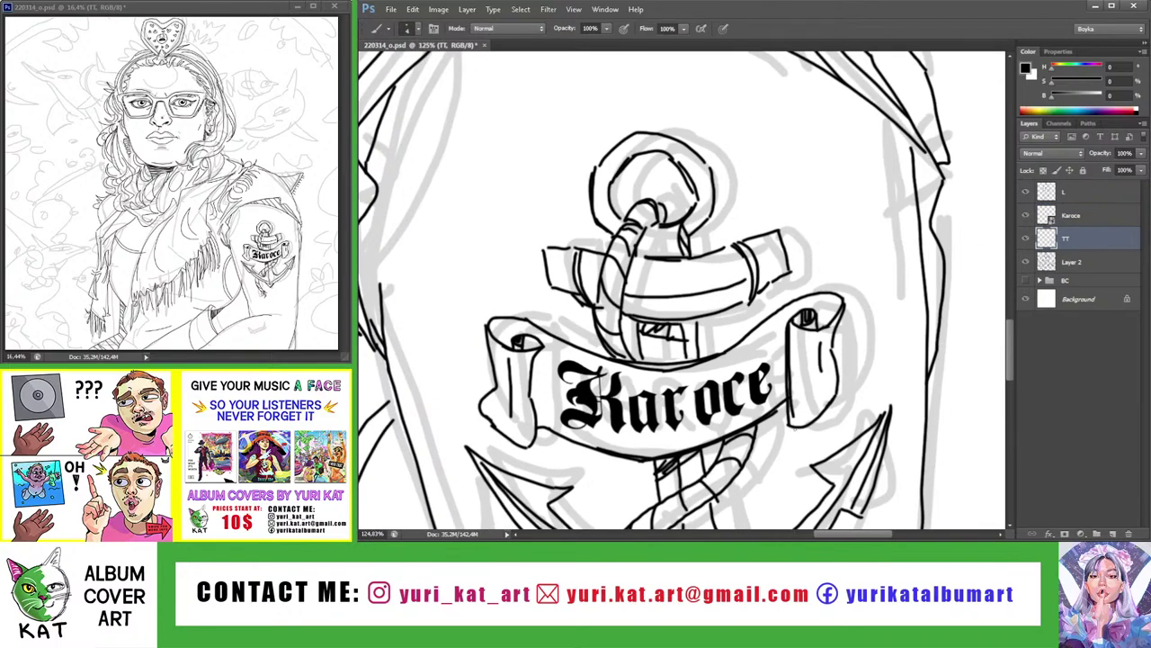
pyautogui.press('z')
pyautogui.moveTo(795, 403)
pyautogui.mouseDown()
pyautogui.moveTo(796, 379)
pyautogui.moveTo(819, 371)
pyautogui.moveTo(792, 364)
pyautogui.mouseUp()
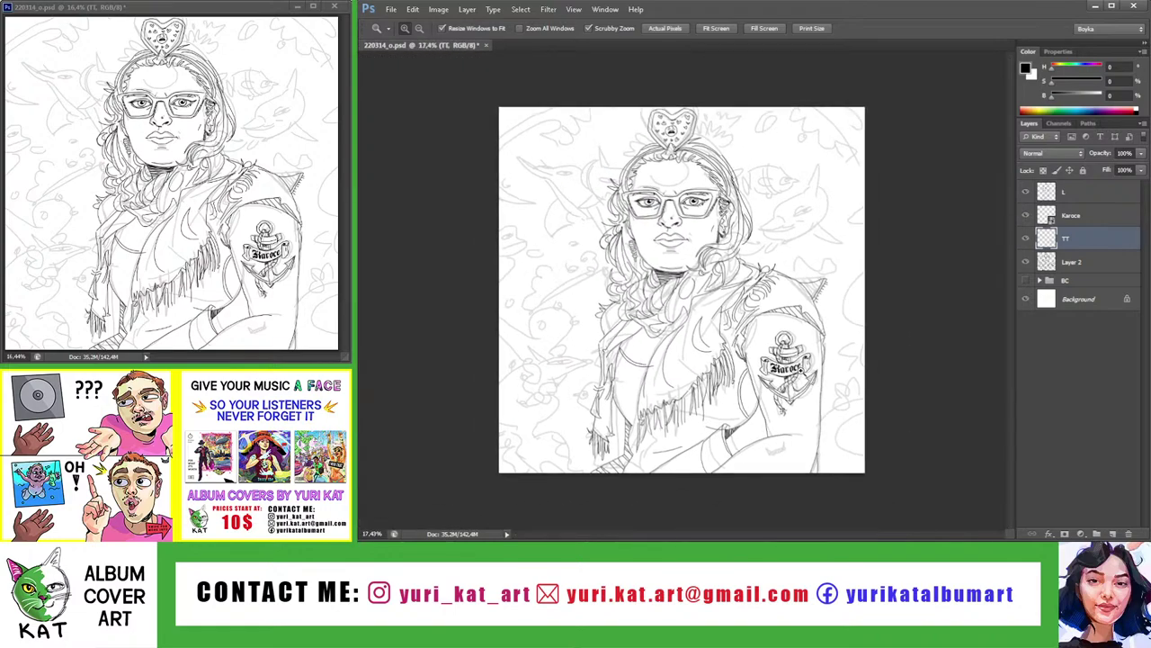
pyautogui.click(1079, 224)
pyautogui.click(1097, 535)
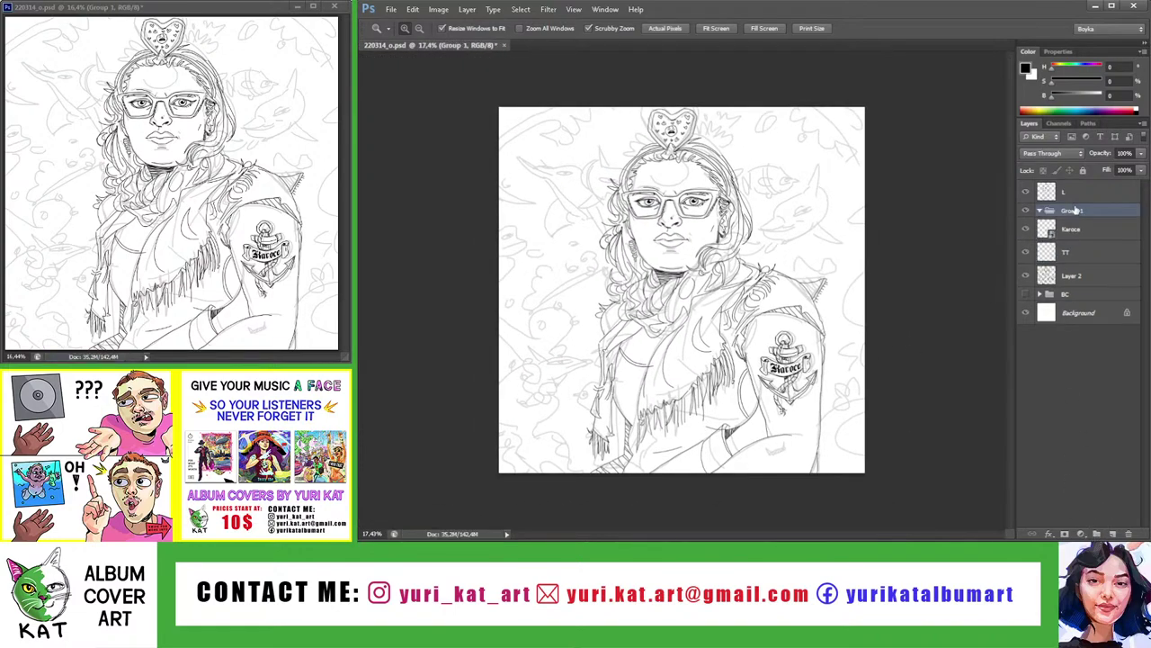
pyautogui.press('Return')
pyautogui.click(1071, 229)
pyautogui.keyDown('shift'); pyautogui.click(1070, 252); pyautogui.keyUp('shift')
pyautogui.moveTo(1070, 251); pyautogui.dragTo(1070, 210)
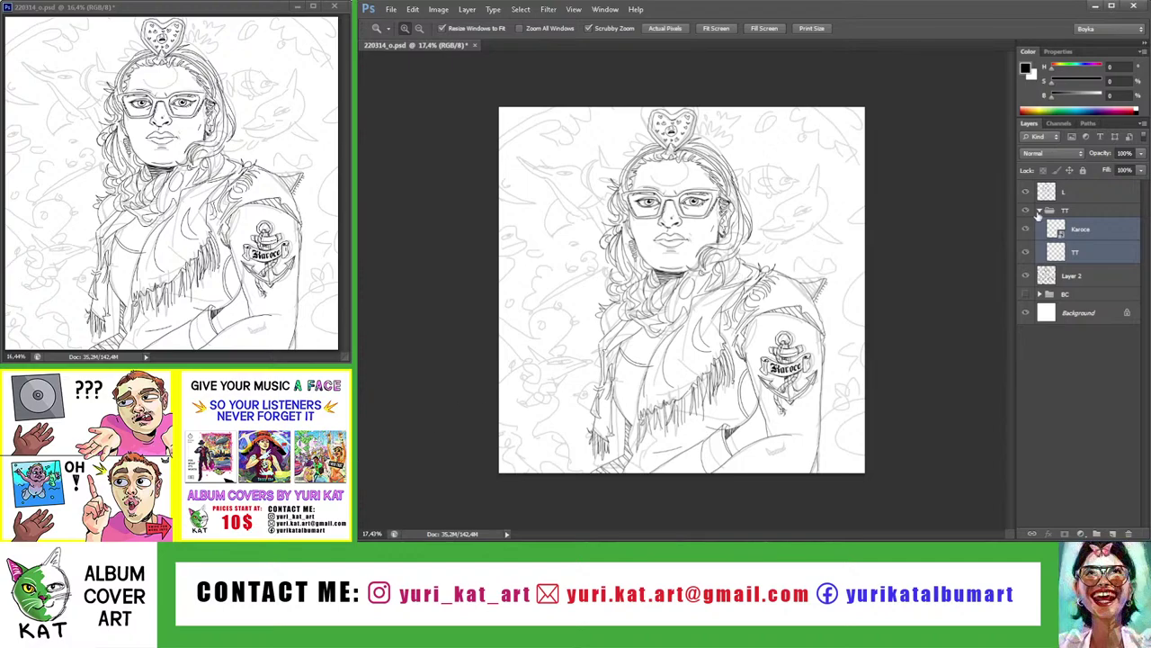
# Create a group named M holding the L layer and the TT group
pyautogui.click(1040, 209)
pyautogui.click(1079, 191)
pyautogui.click(1098, 534)
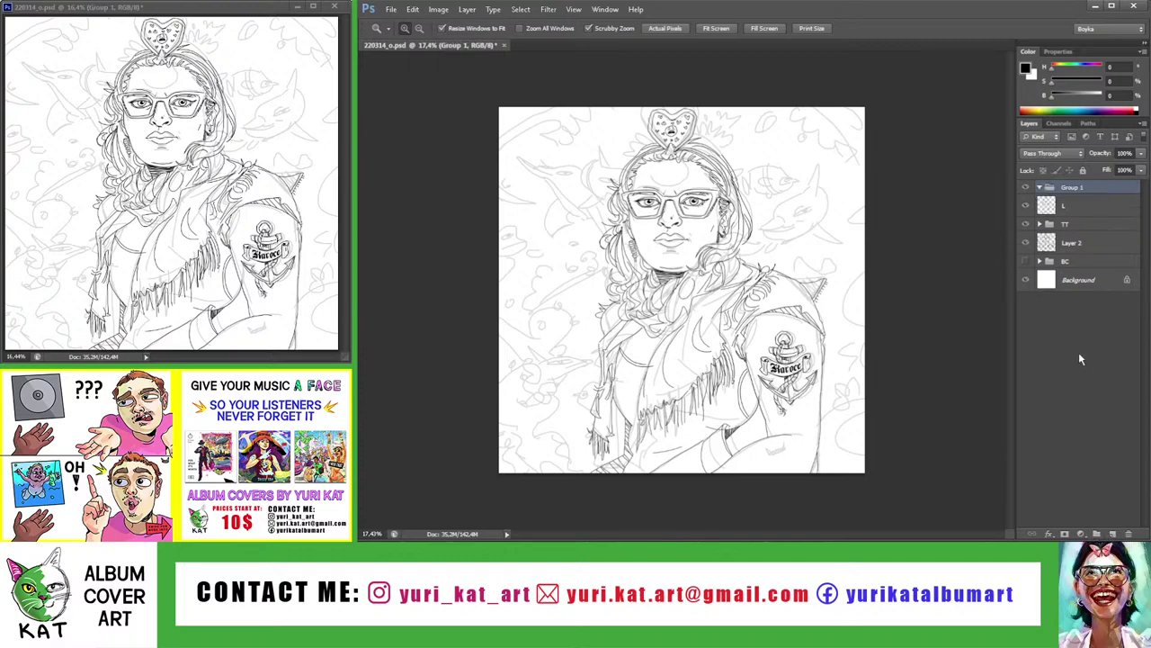
pyautogui.doubleClick(1071, 187)
pyautogui.write('M')
pyautogui.press('Return')
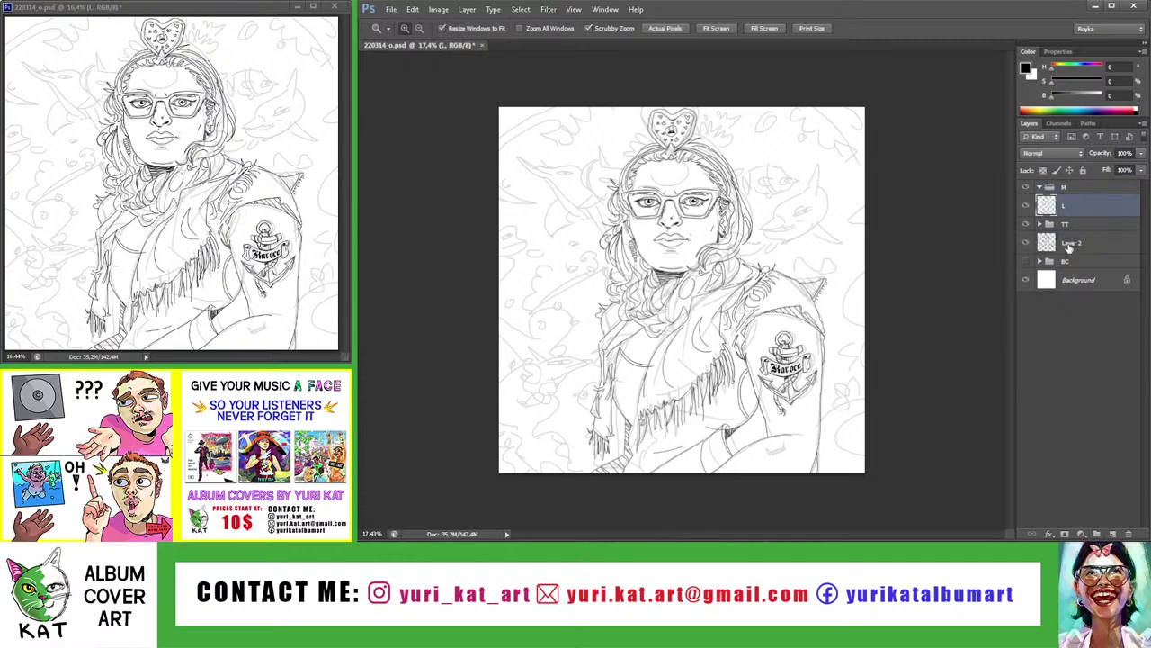
pyautogui.click(1061, 208)
pyautogui.moveTo(1062, 209); pyautogui.dragTo(1075, 238)
# Add a BG group above Layer 2 containing a new empty layer named L
pyautogui.click(1080, 252)
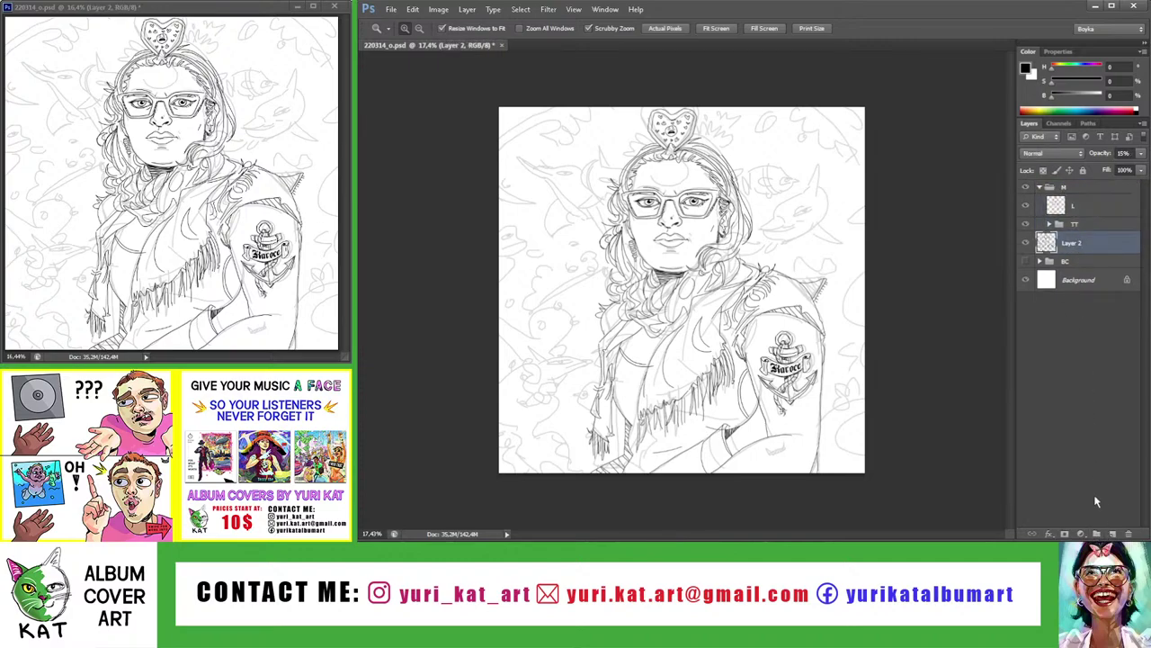
pyautogui.click(1098, 533)
pyautogui.doubleClick(1071, 239)
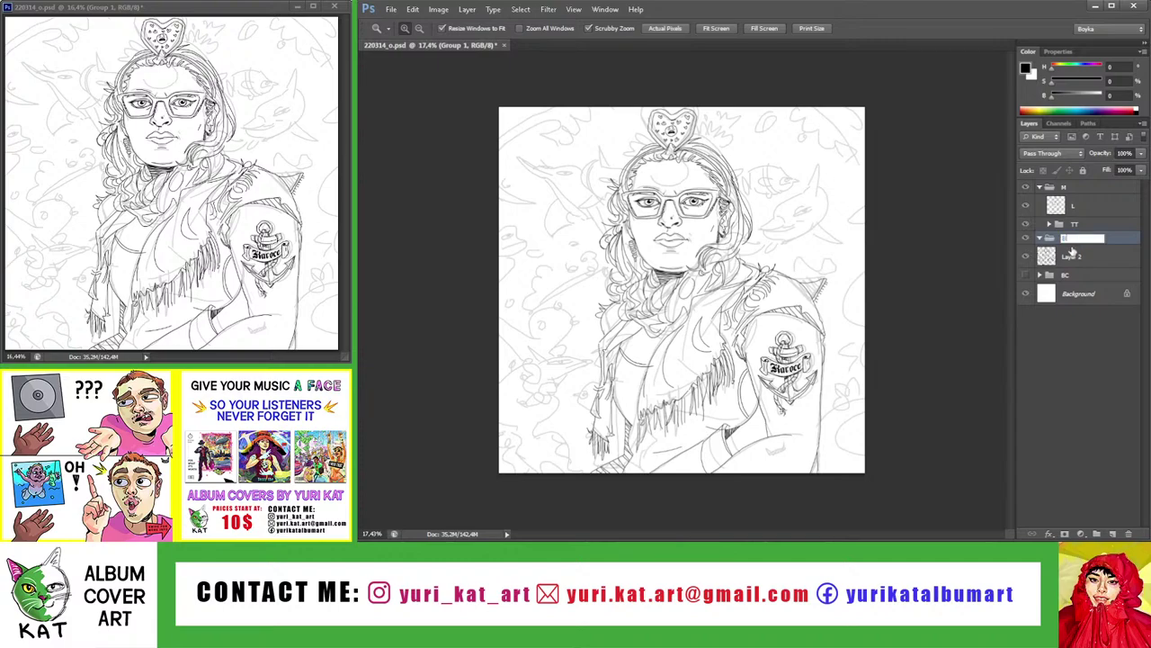
pyautogui.write('BG')
pyautogui.press('Return')
pyautogui.click(1113, 533)
pyautogui.press('b')
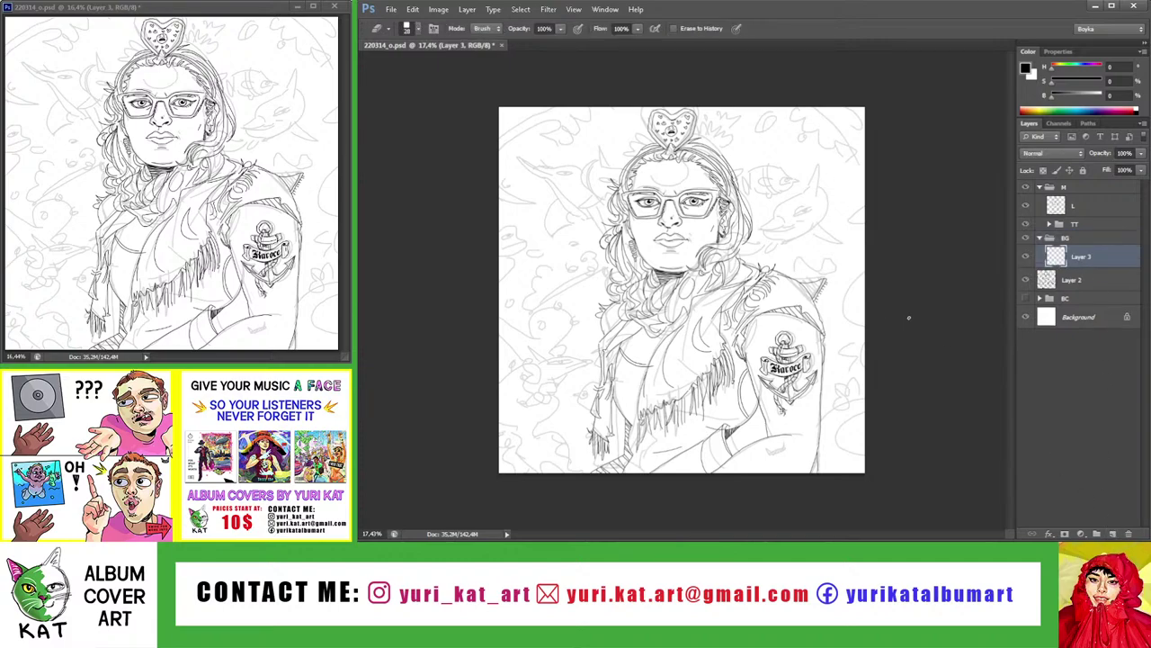
pyautogui.doubleClick(1087, 258)
pyautogui.write('L')
pyautogui.press('Return')
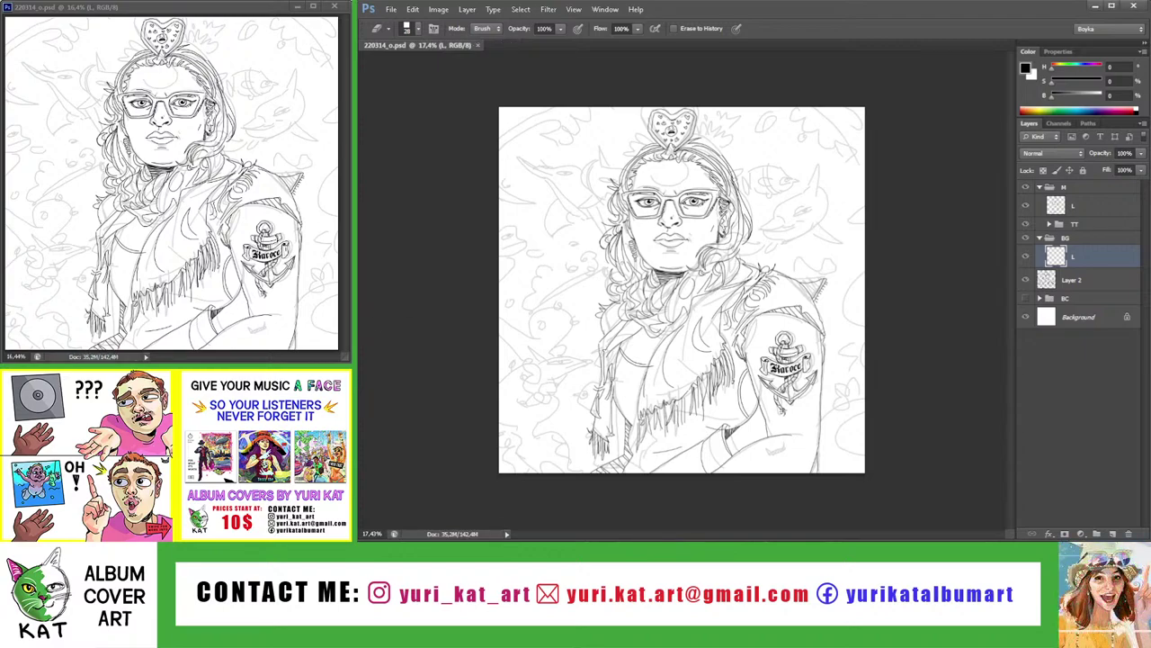
# Zoom in on the face and select the new L layer in BG
pyautogui.press('z')
pyautogui.moveTo(620, 151); pyautogui.dragTo(615, 223)
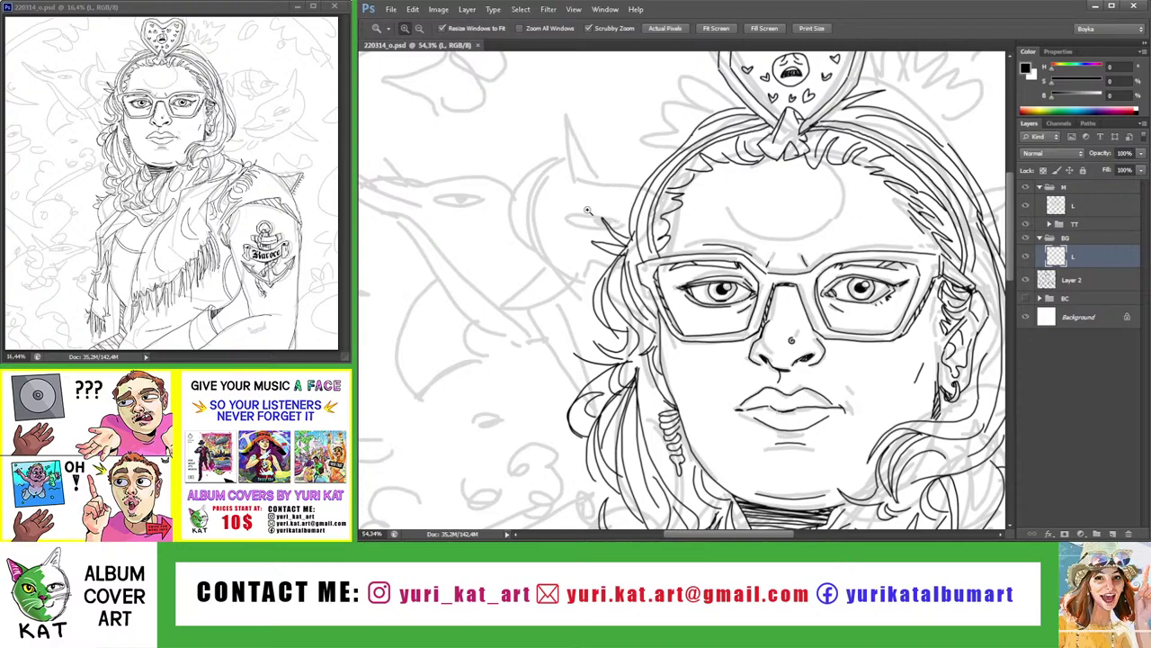
pyautogui.moveTo(720, 218); pyautogui.dragTo(690, 214)
pyautogui.click(1057, 281)
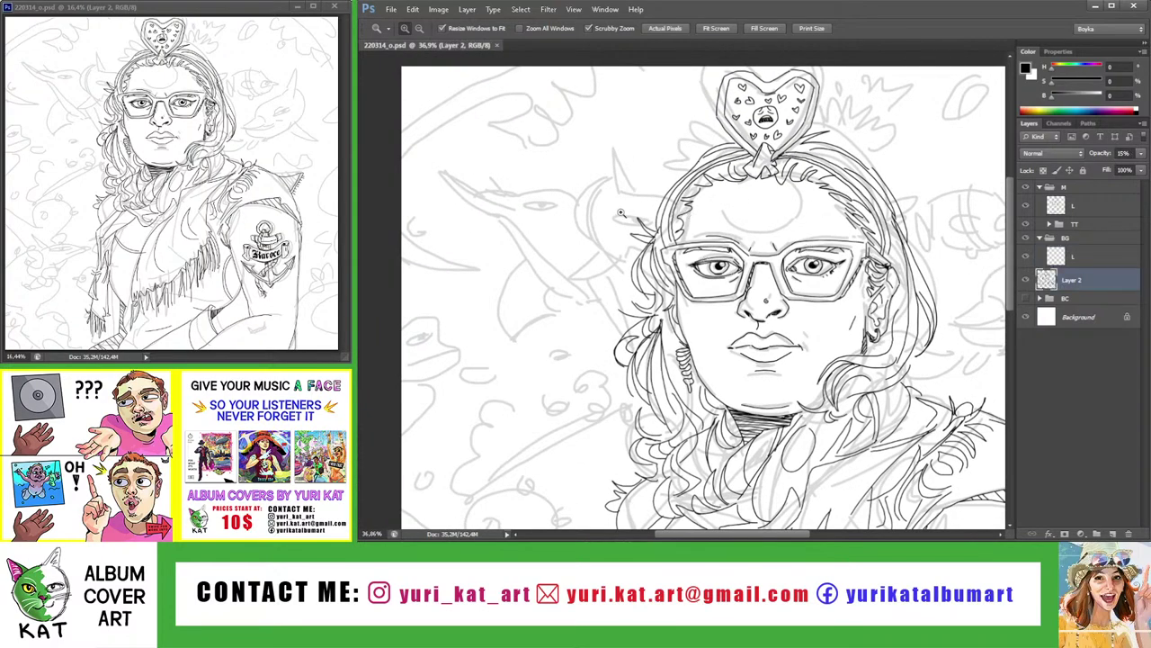
pyautogui.moveTo(622, 213); pyautogui.dragTo(690, 203)
pyautogui.click(1058, 256)
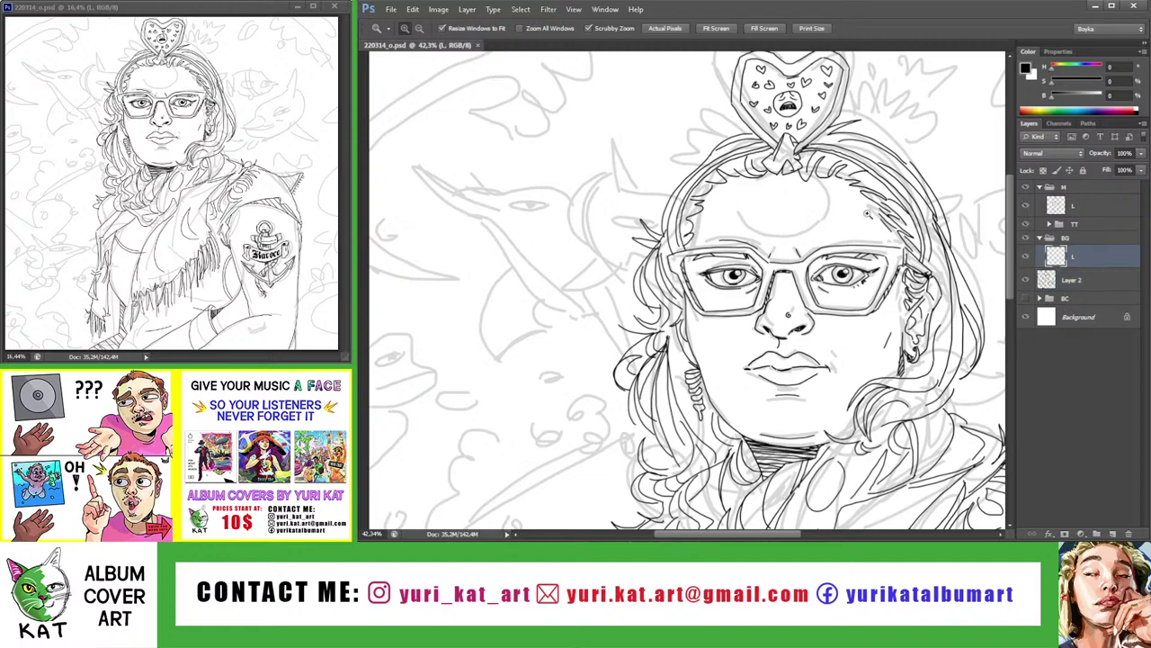
# Hide the black line art and ink an almond-shaped eye on a background fish
pyautogui.click(1026, 206)
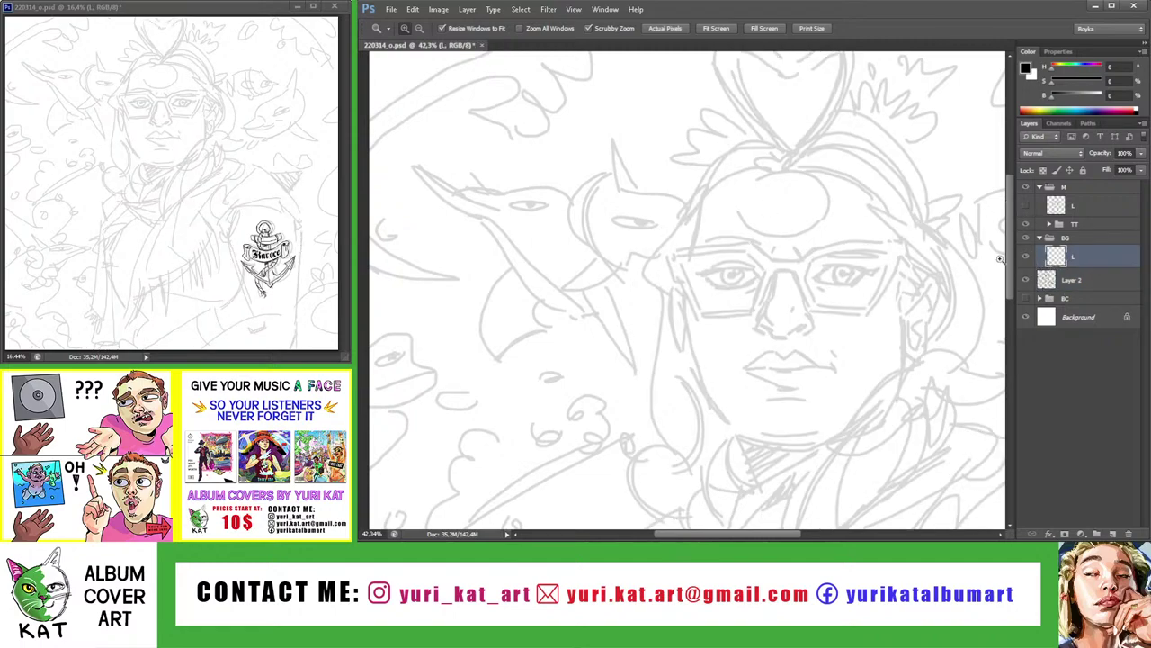
pyautogui.press('e')
pyautogui.press('z')
pyautogui.moveTo(635, 223)
pyautogui.mouseDown()
pyautogui.moveTo(640, 207)
pyautogui.moveTo(567, 276)
pyautogui.moveTo(634, 241)
pyautogui.moveTo(550, 315)
pyautogui.moveTo(634, 241)
pyautogui.moveTo(644, 254)
pyautogui.moveTo(598, 254)
pyautogui.moveTo(641, 243)
pyautogui.moveTo(633, 262)
pyautogui.moveTo(550, 315)
pyautogui.moveTo(646, 241)
pyautogui.mouseUp()
pyautogui.press('b')
pyautogui.hotkey('ctrl', 'z')
pyautogui.hotkey('ctrl', 'z')
pyautogui.hotkey('ctrl', 'z')
pyautogui.hotkey('ctrl', 'z')
pyautogui.hotkey('ctrl', 'z')
# Ink the iris arc and dark pupil in the fish's eye
pyautogui.press('z')
pyautogui.hotkey('ctrl', '0')
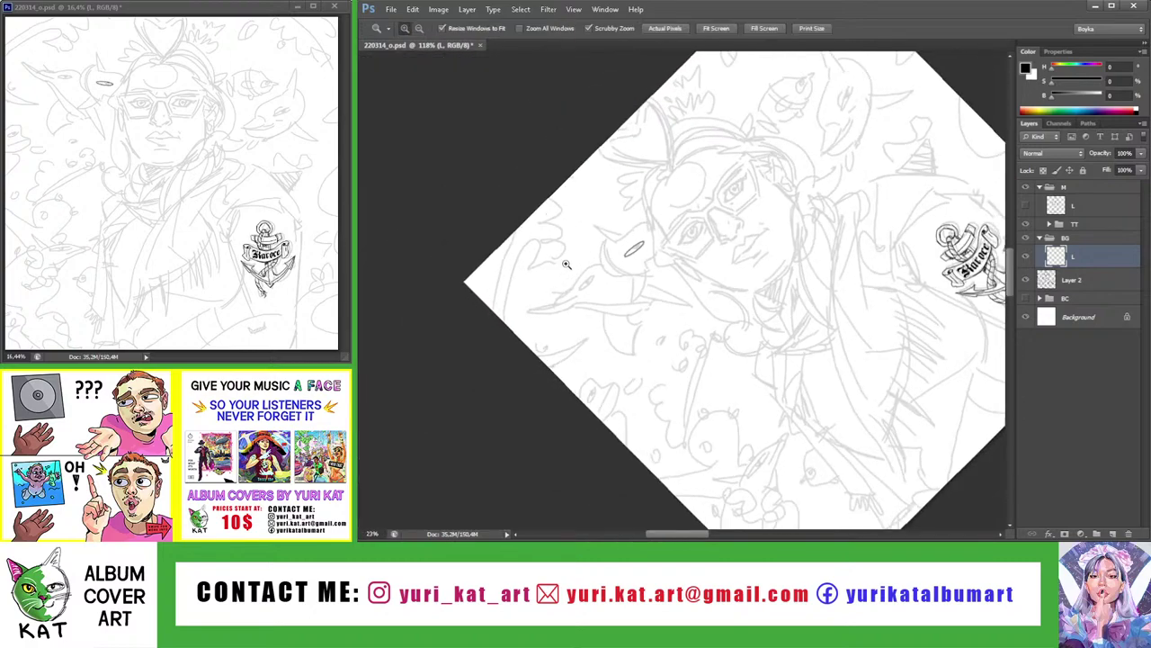
pyautogui.click(679, 259)
pyautogui.click(679, 258)
pyautogui.press('b')
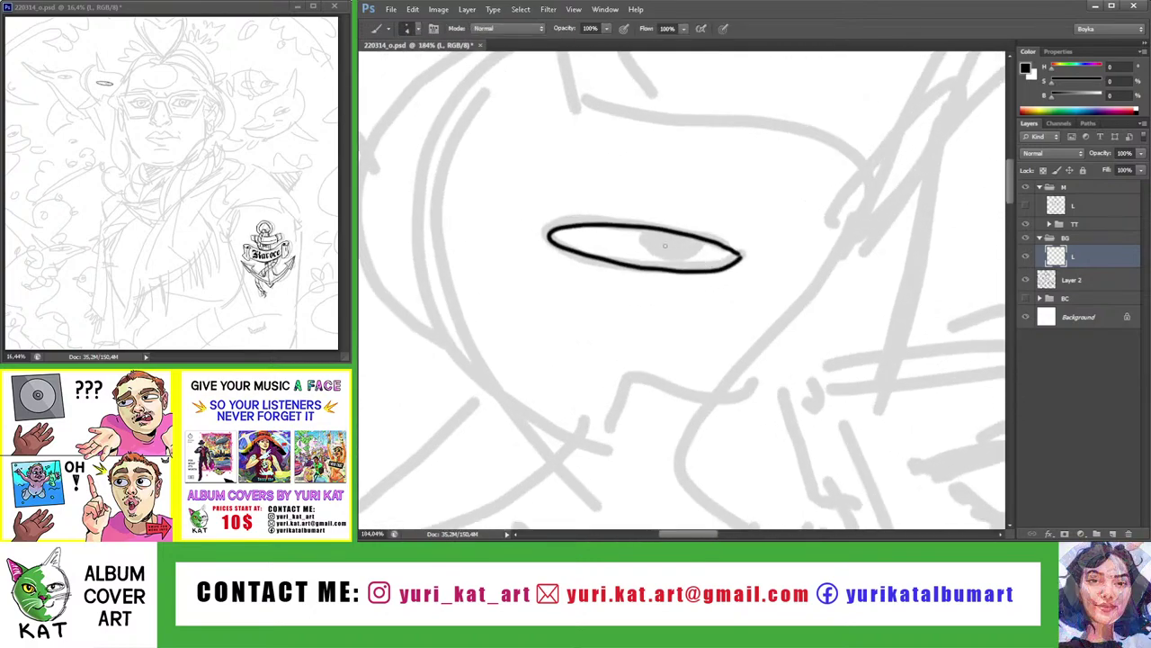
pyautogui.moveTo(639, 232); pyautogui.dragTo(704, 244)
pyautogui.press('z')
pyautogui.keyDown('alt'); pyautogui.click(679, 258); pyautogui.keyUp('alt')
pyautogui.hotkey('ctrl', '0')
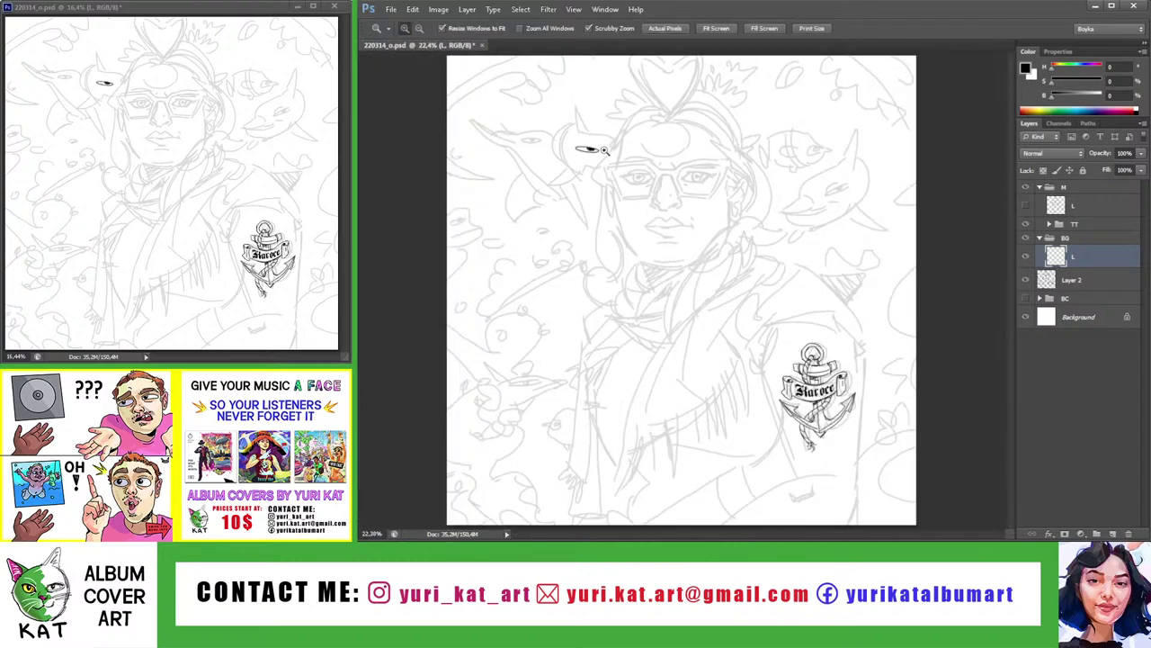
# Ink the fish's spiked fin above the eye
pyautogui.moveTo(606, 151); pyautogui.dragTo(694, 222)
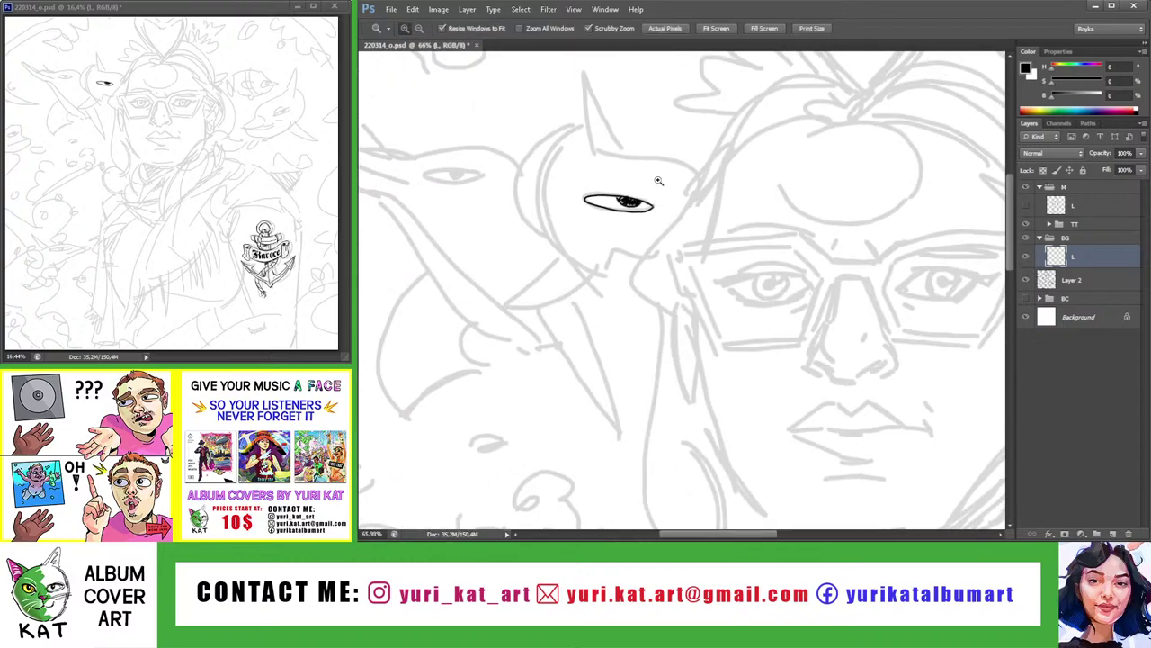
pyautogui.moveTo(659, 181); pyautogui.dragTo(681, 194)
pyautogui.moveTo(594, 164); pyautogui.dragTo(611, 165)
pyautogui.press('b')
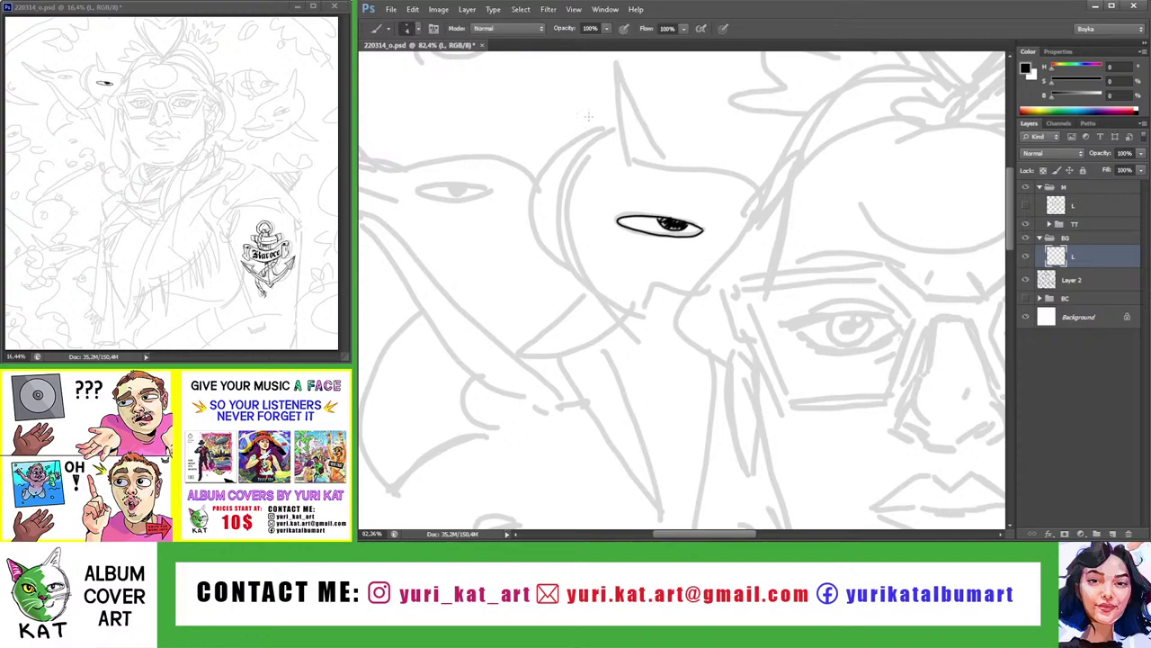
pyautogui.moveTo(598, 94); pyautogui.dragTo(576, 154)
pyautogui.moveTo(580, 114); pyautogui.dragTo(587, 212)
pyautogui.moveTo(581, 111)
pyautogui.mouseDown()
pyautogui.moveTo(607, 206)
pyautogui.moveTo(634, 221)
pyautogui.mouseUp()
pyautogui.hotkey('ctrl', 'z')
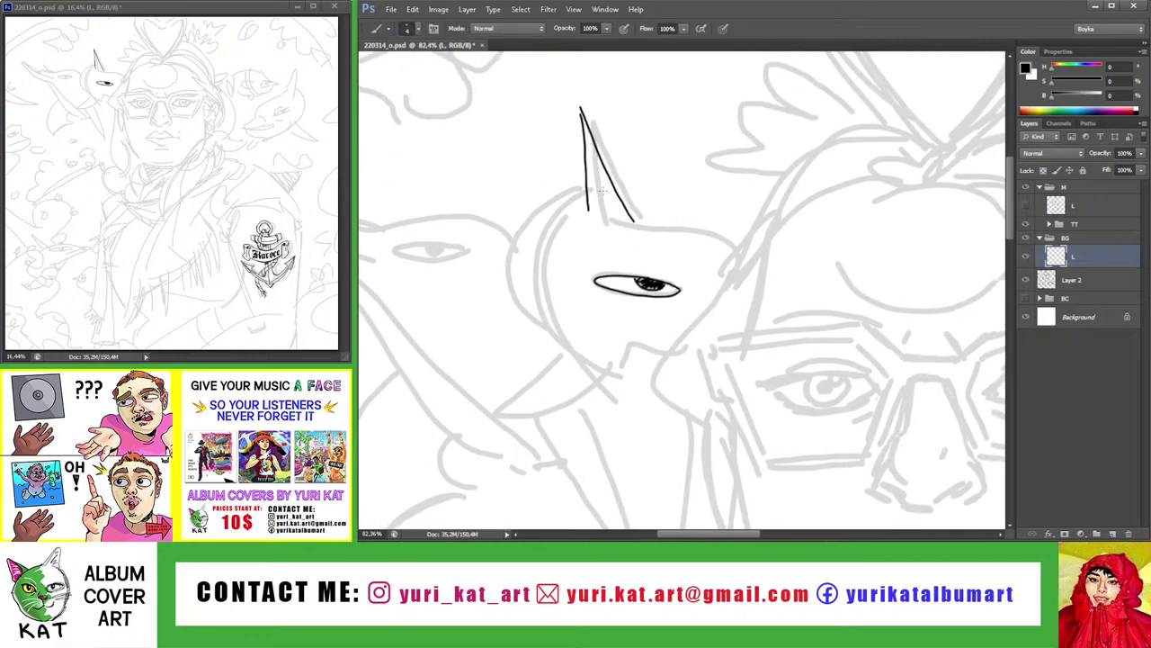
# Draw the fish's rounded head curve and redraw the fin edges
pyautogui.moveTo(613, 208); pyautogui.dragTo(522, 314)
pyautogui.hotkey('ctrl', 'z')
pyautogui.moveTo(587, 206); pyautogui.dragTo(516, 332)
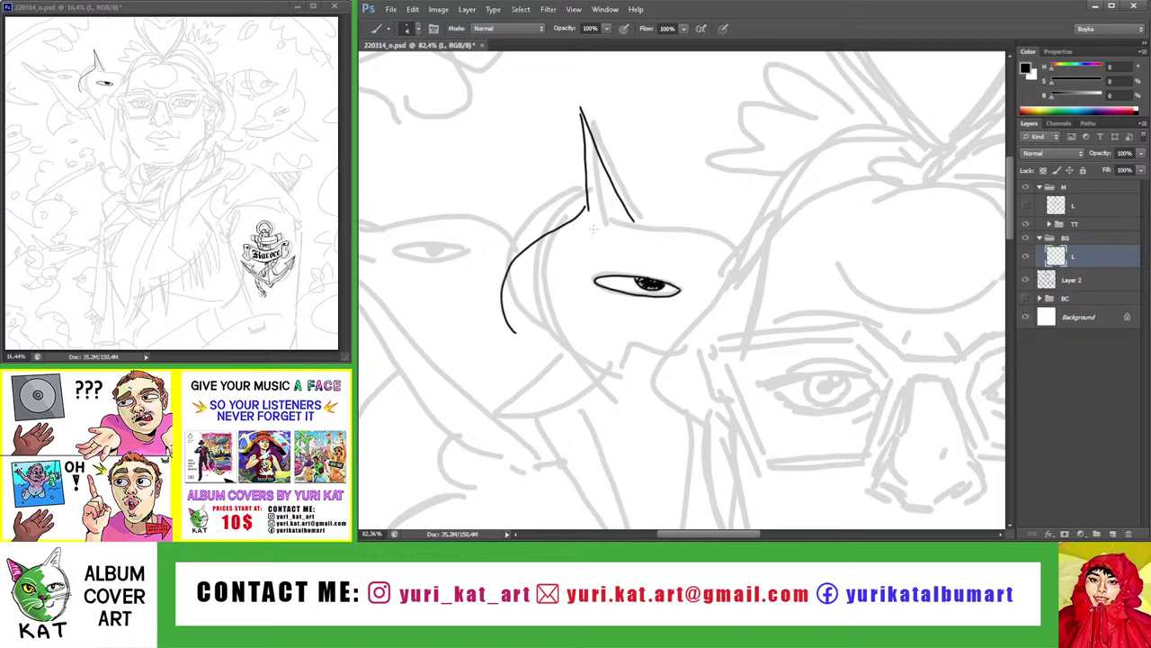
pyautogui.hotkey('ctrl', 'alt', 'z')
pyautogui.hotkey('ctrl', 'alt', 'z')
pyautogui.hotkey('ctrl', 'alt', 'z')
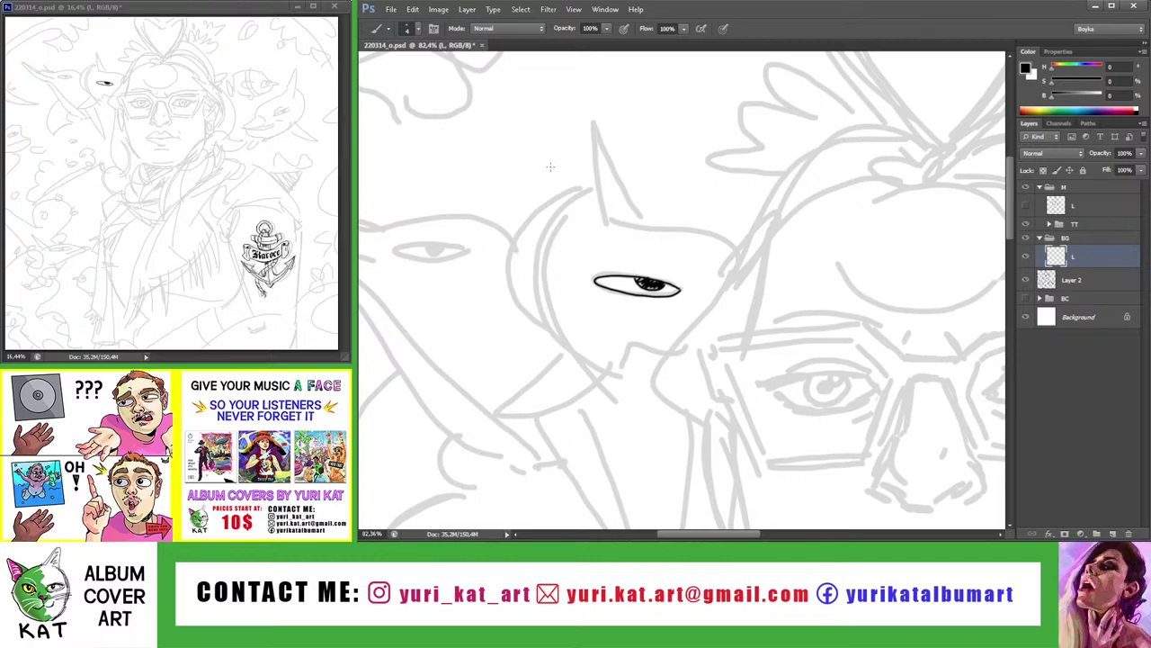
pyautogui.moveTo(549, 118); pyautogui.dragTo(577, 203)
pyautogui.moveTo(548, 113)
pyautogui.mouseDown()
pyautogui.moveTo(562, 344)
pyautogui.moveTo(674, 345)
pyautogui.moveTo(693, 312)
pyautogui.mouseUp()
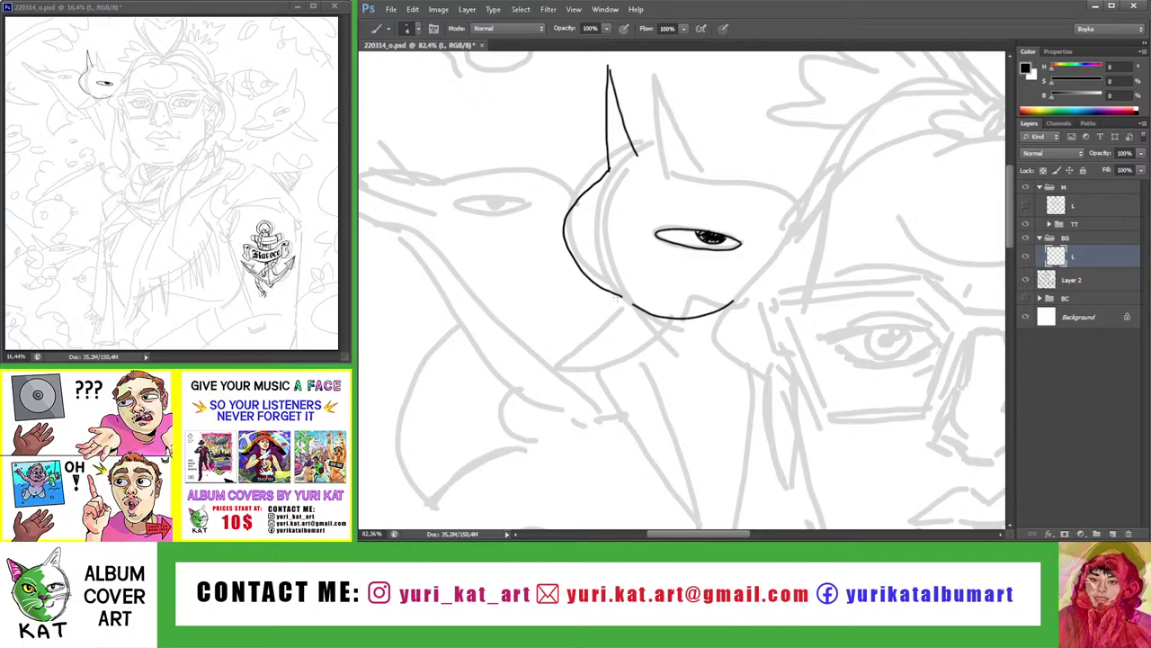
# Ink the lower head curve and a second line doubling the lower jaw
pyautogui.moveTo(616, 293)
pyautogui.mouseDown()
pyautogui.moveTo(543, 371)
pyautogui.moveTo(667, 320)
pyautogui.mouseUp()
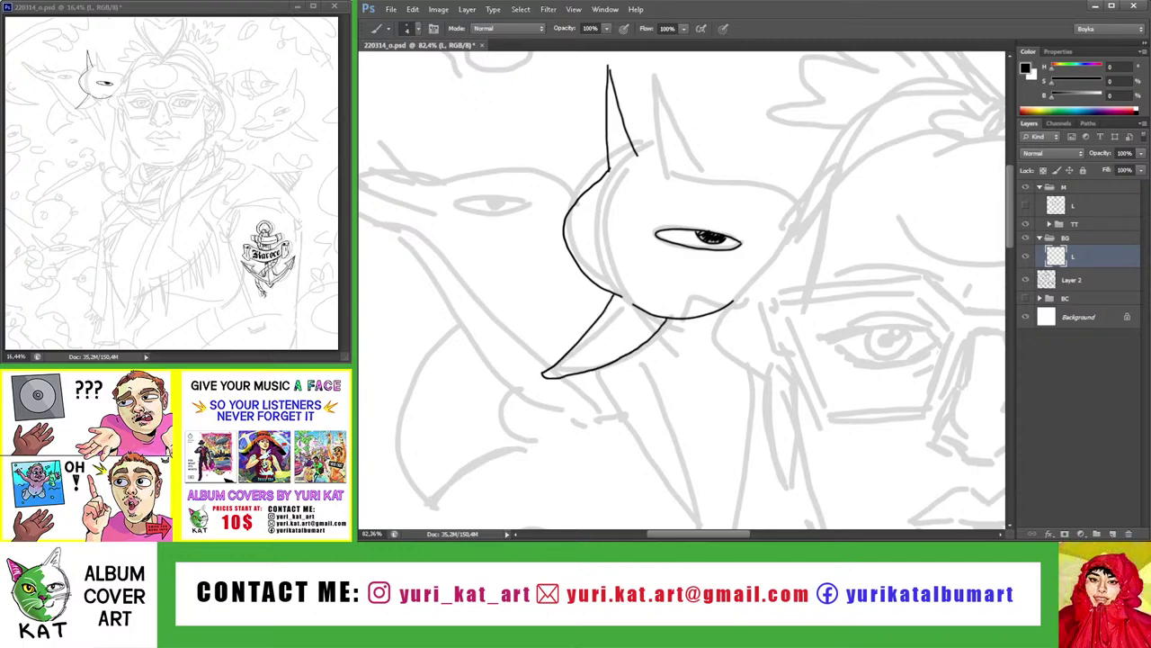
pyautogui.moveTo(543, 376); pyautogui.dragTo(662, 307)
pyautogui.hotkey('ctrl', 'z')
pyautogui.moveTo(543, 377)
pyautogui.mouseDown()
pyautogui.moveTo(660, 311)
pyautogui.moveTo(651, 295)
pyautogui.moveTo(613, 304)
pyautogui.moveTo(633, 267)
pyautogui.moveTo(655, 293)
pyautogui.moveTo(519, 341)
pyautogui.moveTo(520, 208)
pyautogui.moveTo(559, 222)
pyautogui.mouseUp()
pyautogui.press('z')
pyautogui.press('b')
# Rotate the canvas to tilt the fish and redraw a shorter fin-to-body stroke
pyautogui.press('z')
pyautogui.press('r')
pyautogui.press('z')
pyautogui.press('b')
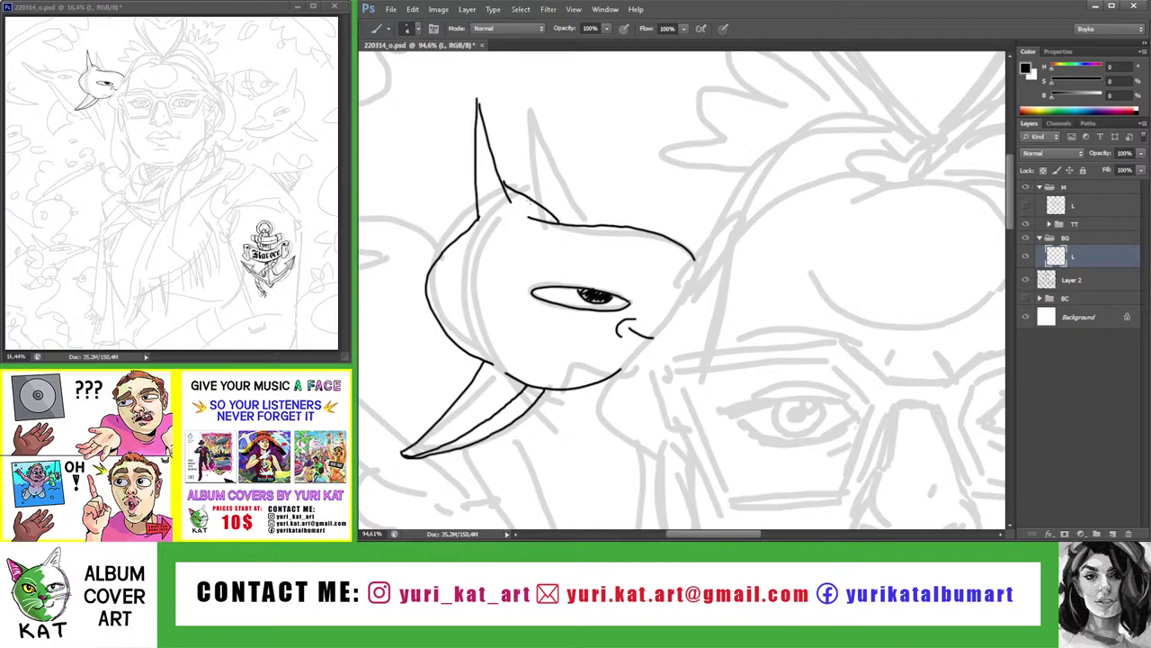
pyautogui.hotkey('ctrl', 'z')
pyautogui.moveTo(503, 185)
pyautogui.mouseDown()
pyautogui.moveTo(552, 208)
pyautogui.moveTo(638, 378)
pyautogui.mouseUp()
pyautogui.press('z')
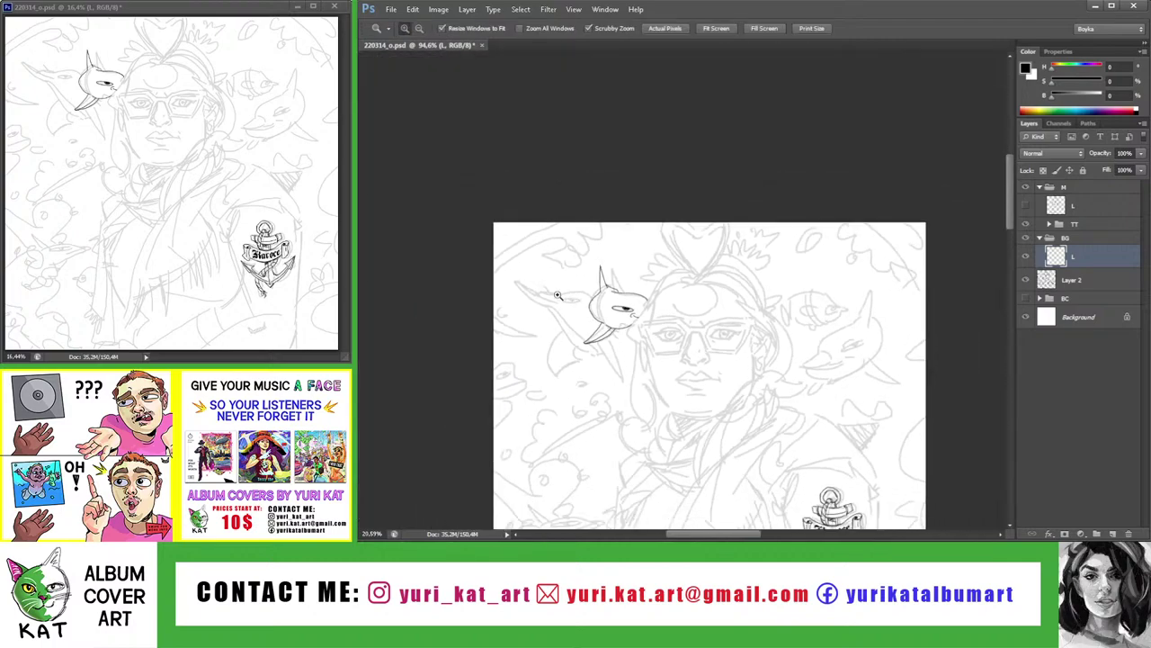
pyautogui.press('b')
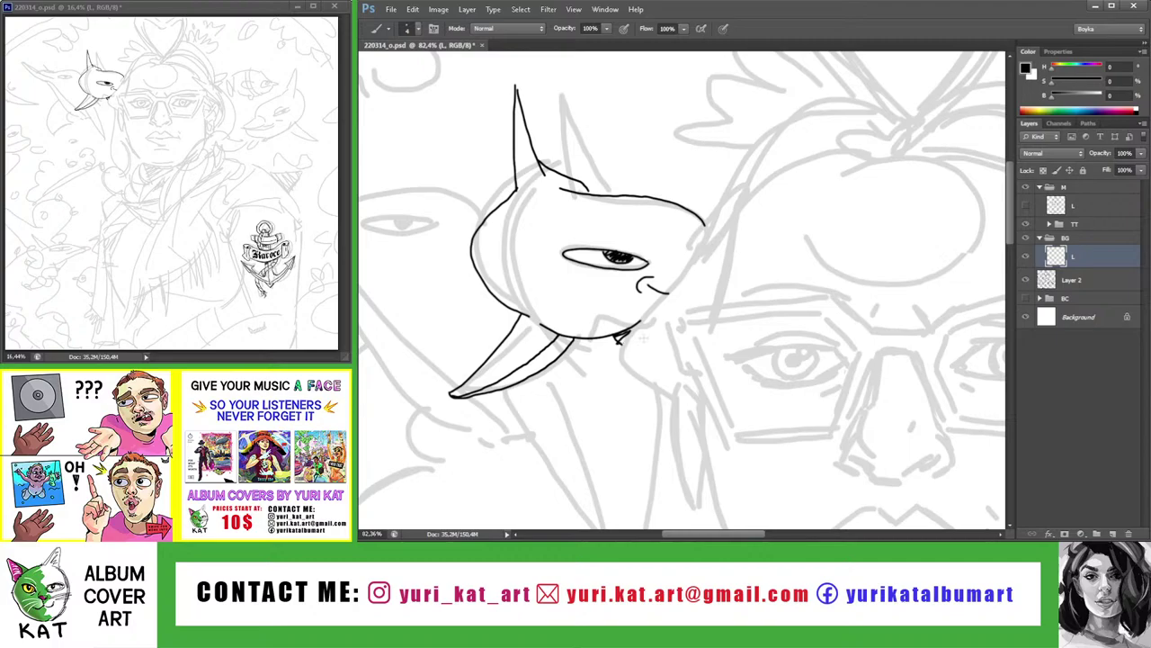
pyautogui.press('z')
pyautogui.moveTo(643, 338); pyautogui.dragTo(702, 295)
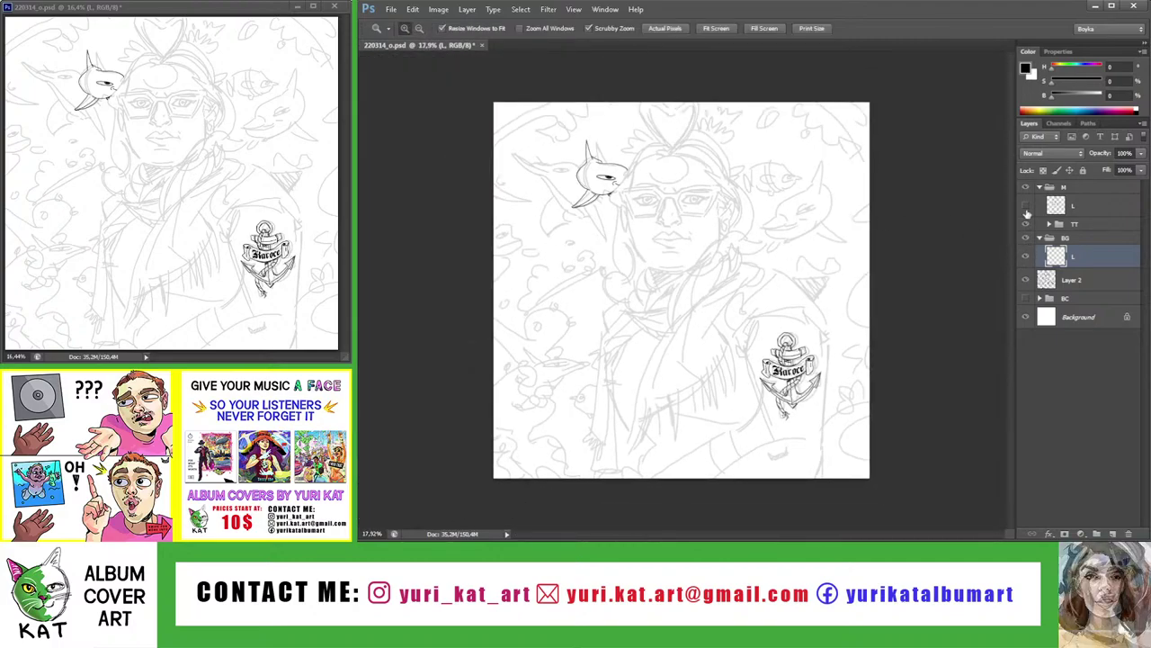
# Show the black line art and shift the fish line art up and left
pyautogui.click(1025, 205)
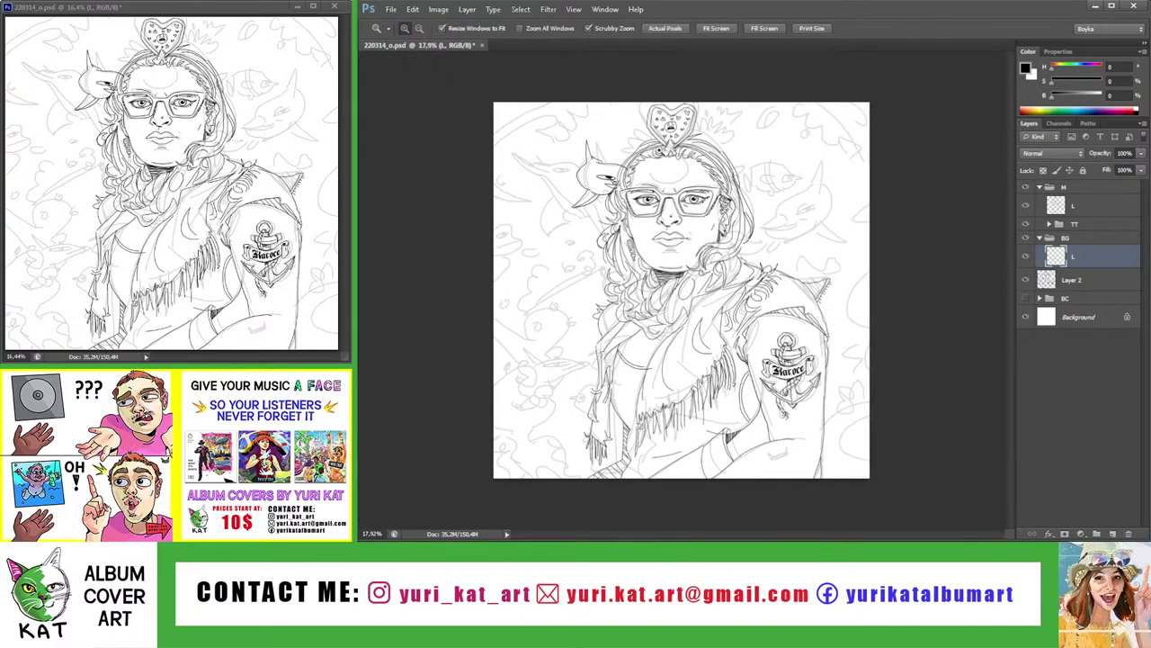
pyautogui.moveTo(598, 179)
pyautogui.mouseDown()
pyautogui.moveTo(629, 179)
pyautogui.moveTo(580, 175)
pyautogui.mouseUp()
pyautogui.press('v')
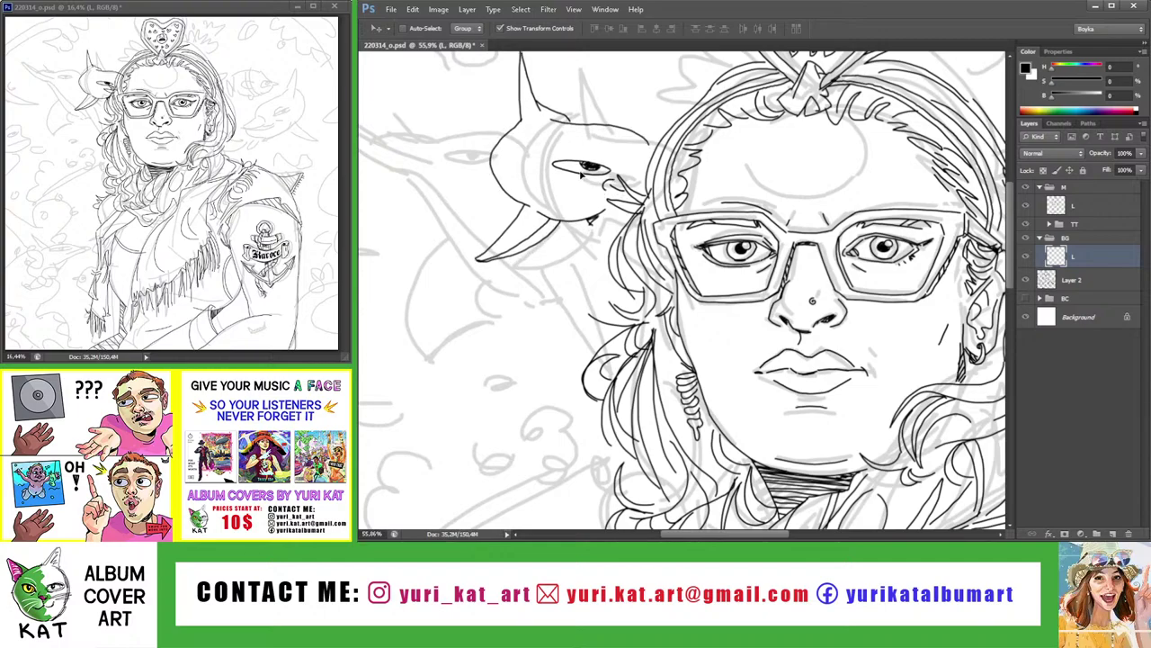
pyautogui.press('z')
pyautogui.moveTo(635, 144); pyautogui.dragTo(656, 169)
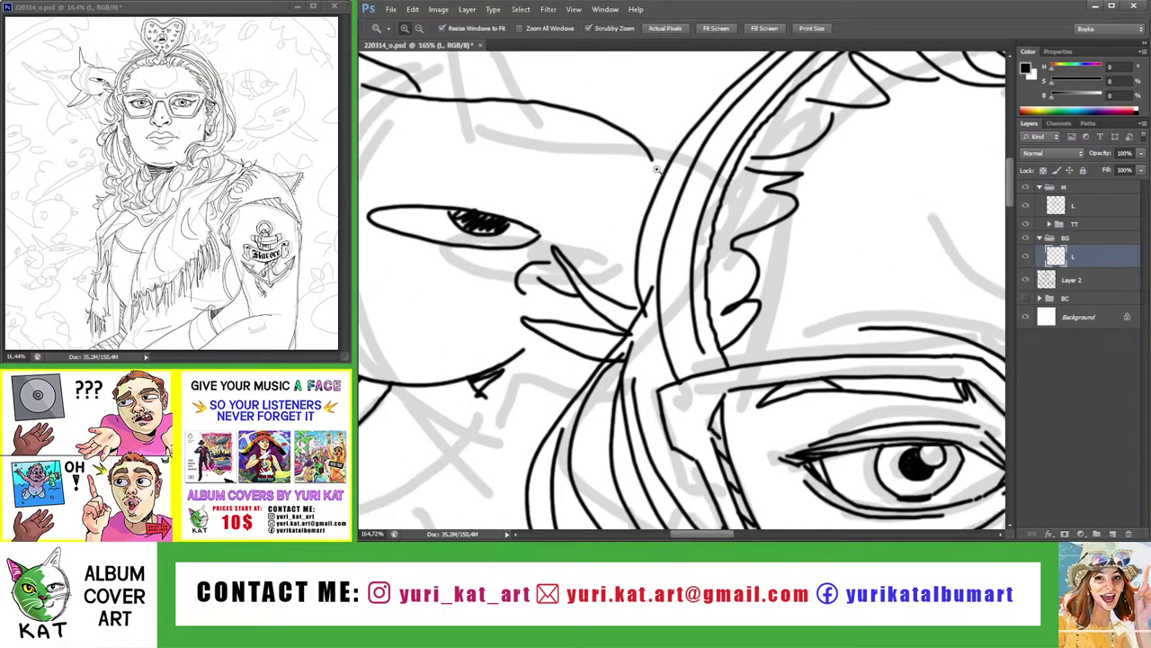
# Touch up the fish's mouth with the brush, then make Layer 2 the working layer
pyautogui.press('b')
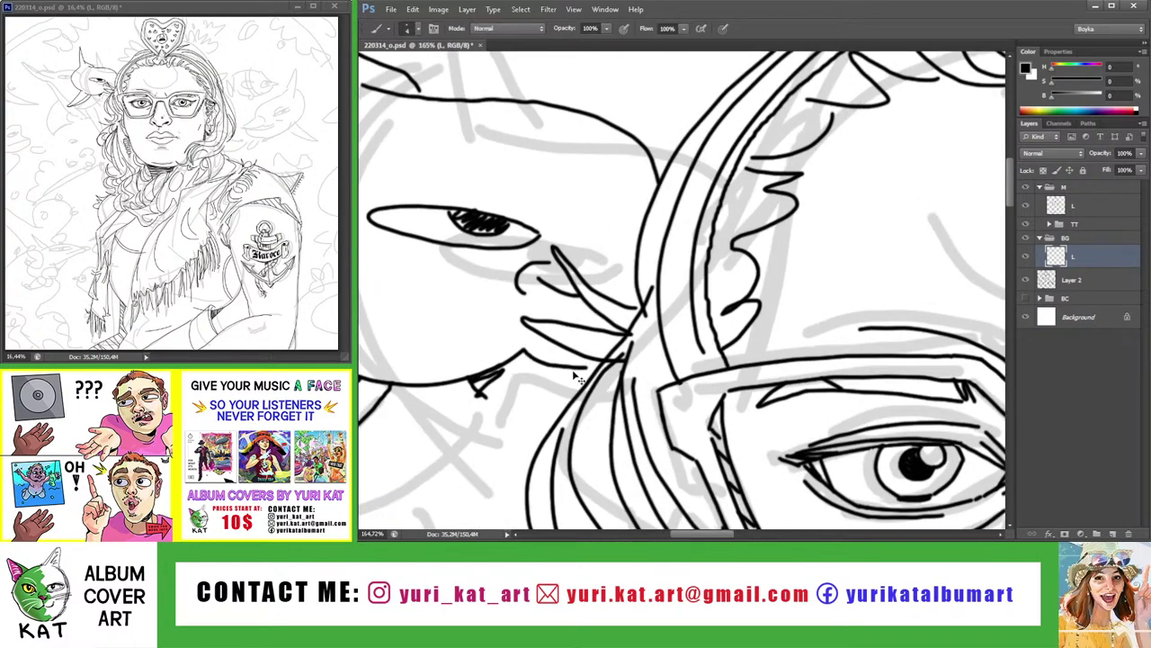
pyautogui.press('z')
pyautogui.moveTo(592, 376)
pyautogui.mouseDown()
pyautogui.moveTo(536, 299)
pyautogui.moveTo(594, 311)
pyautogui.mouseUp()
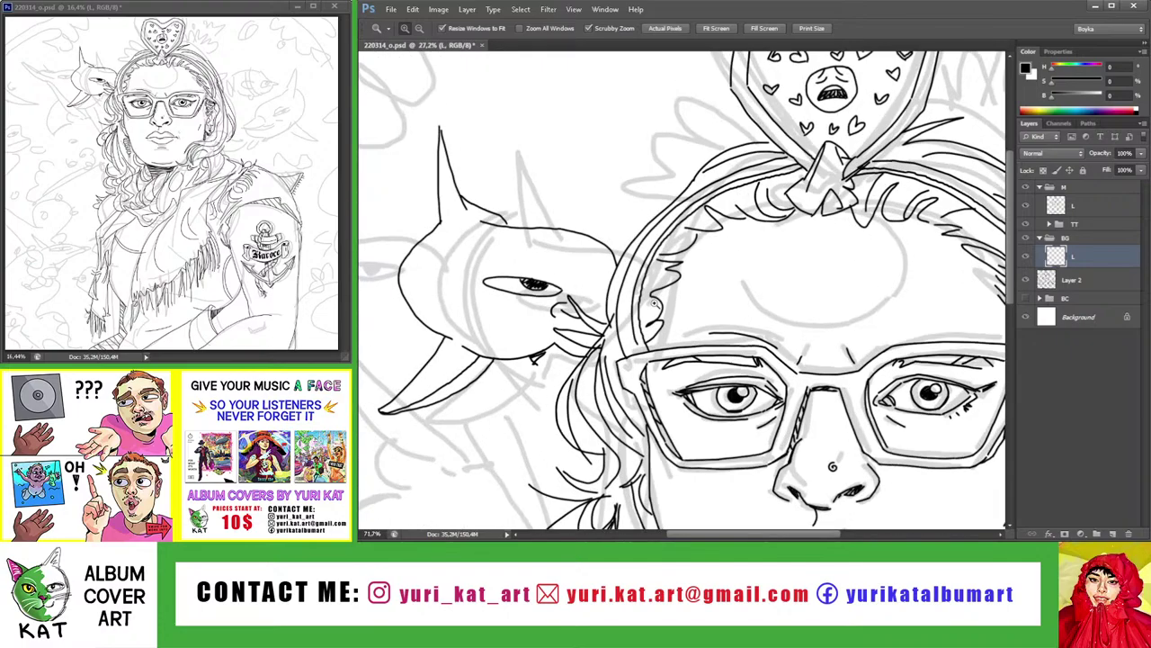
pyautogui.press('b')
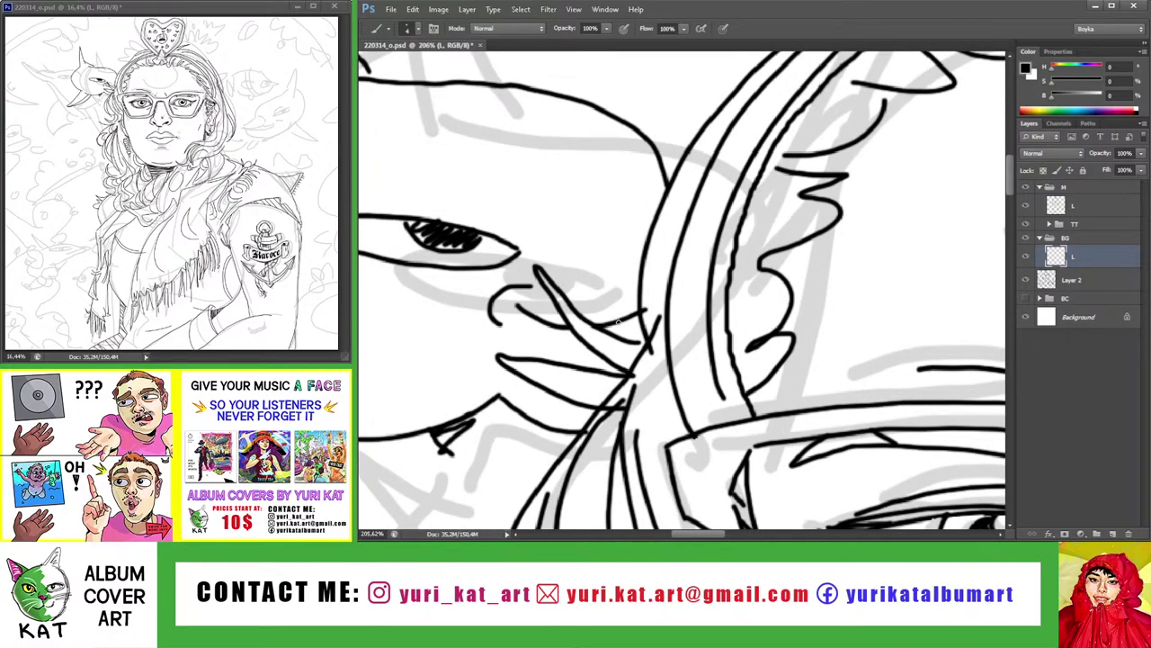
pyautogui.press('z')
pyautogui.moveTo(657, 301)
pyautogui.mouseDown()
pyautogui.moveTo(576, 279)
pyautogui.moveTo(622, 223)
pyautogui.mouseUp()
pyautogui.press('b')
pyautogui.press('z')
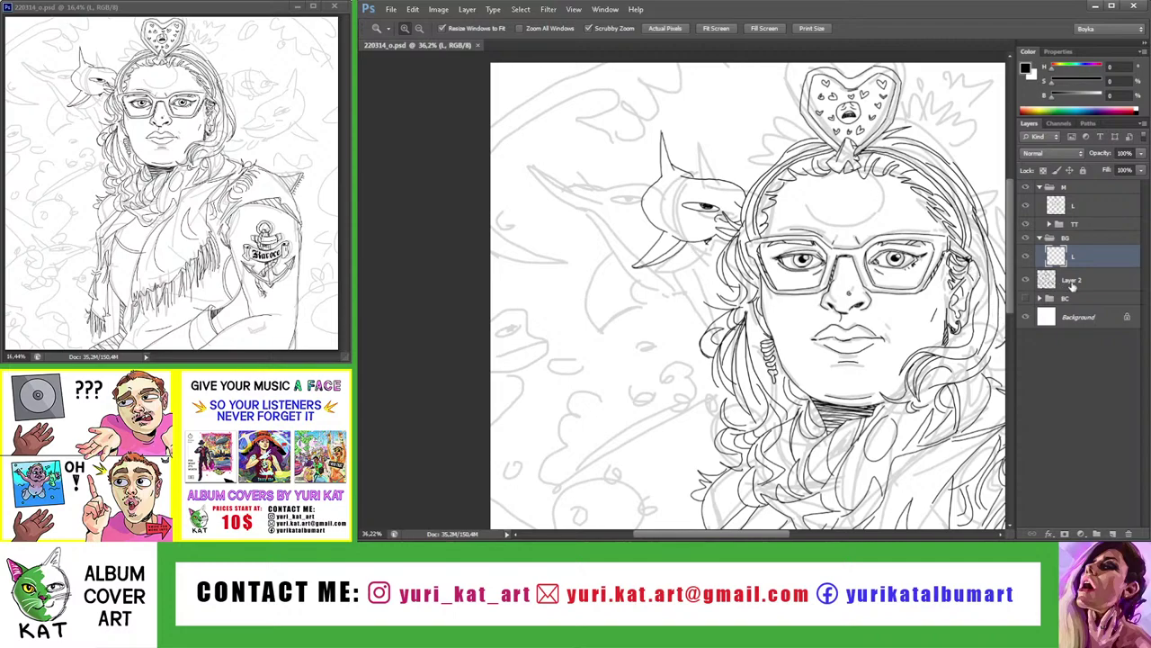
pyautogui.click(1061, 281)
pyautogui.press('l')
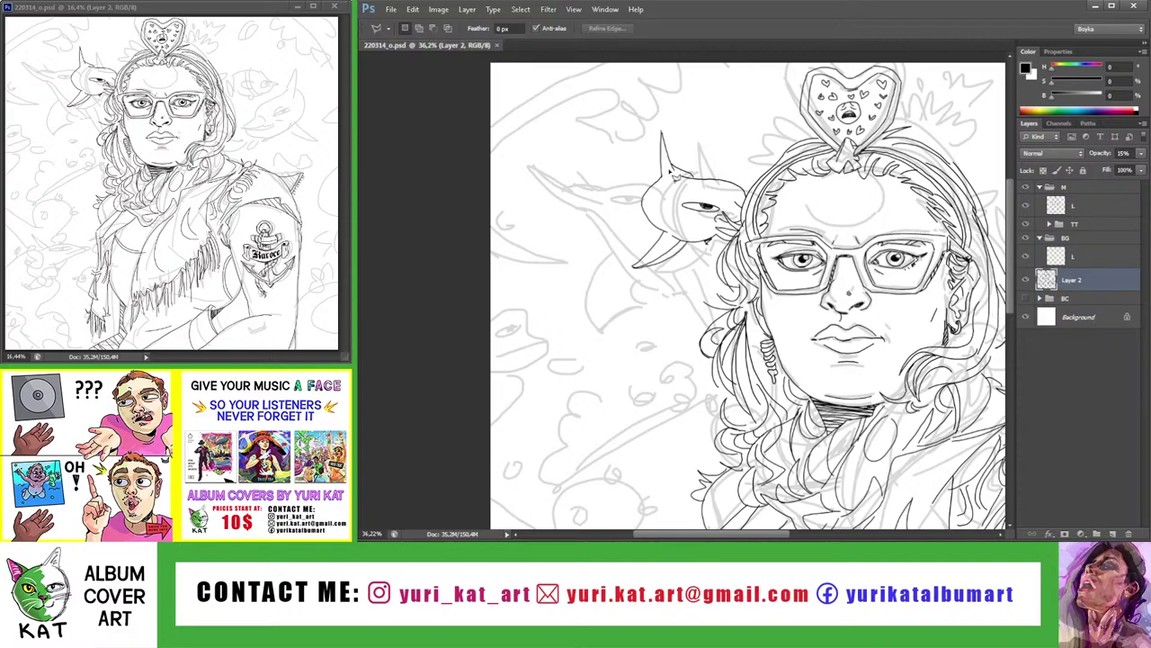
pyautogui.click(630, 139)
pyautogui.click(514, 155)
pyautogui.click(567, 261)
pyautogui.click(583, 275)
pyautogui.click(583, 343)
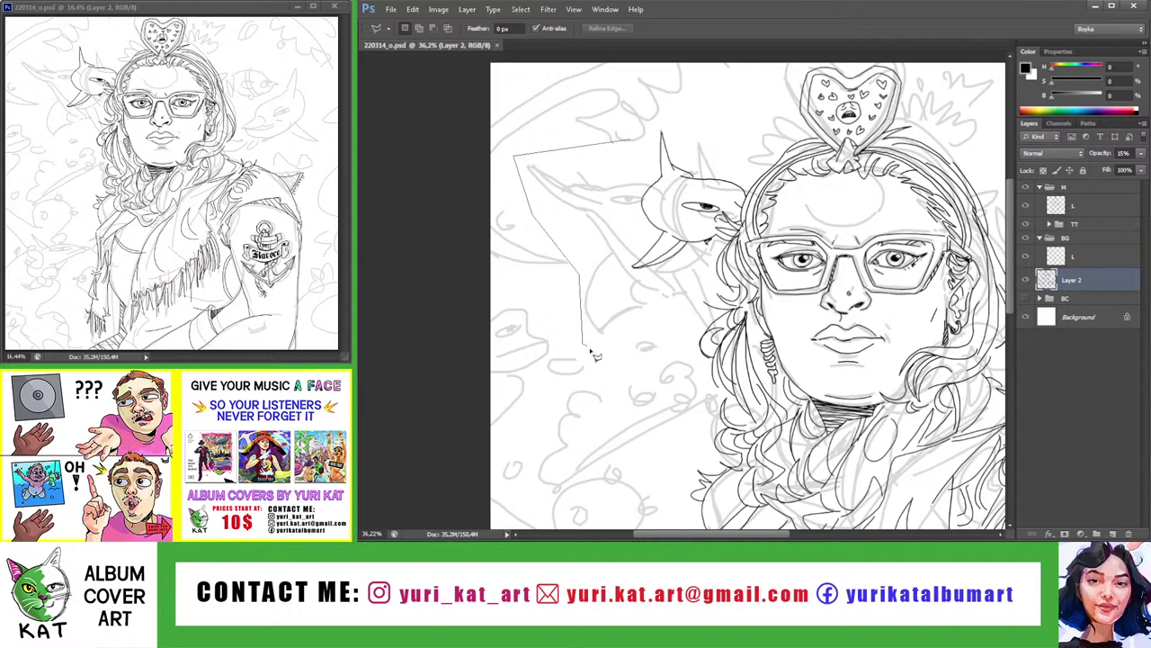
pyautogui.click(622, 340)
pyautogui.click(675, 309)
pyautogui.click(711, 268)
pyautogui.click(710, 241)
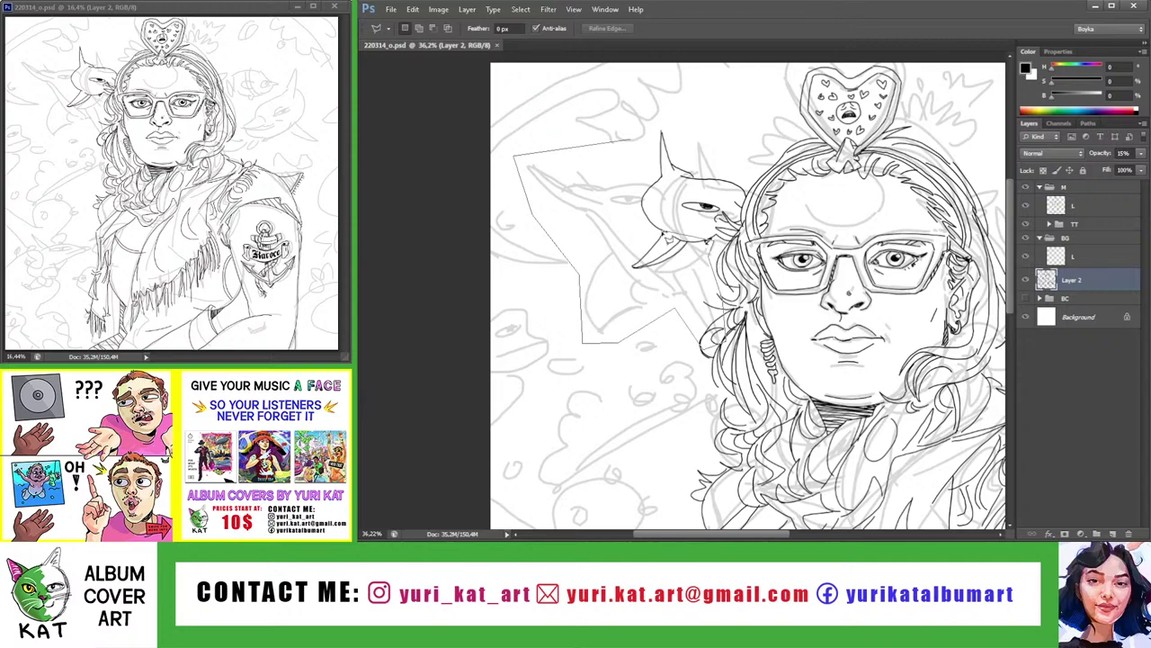
pyautogui.click(662, 232)
pyautogui.click(659, 191)
pyautogui.click(630, 140)
pyautogui.keyDown('shift'); pyautogui.click(568, 136); pyautogui.keyUp('shift')
pyautogui.click(621, 106)
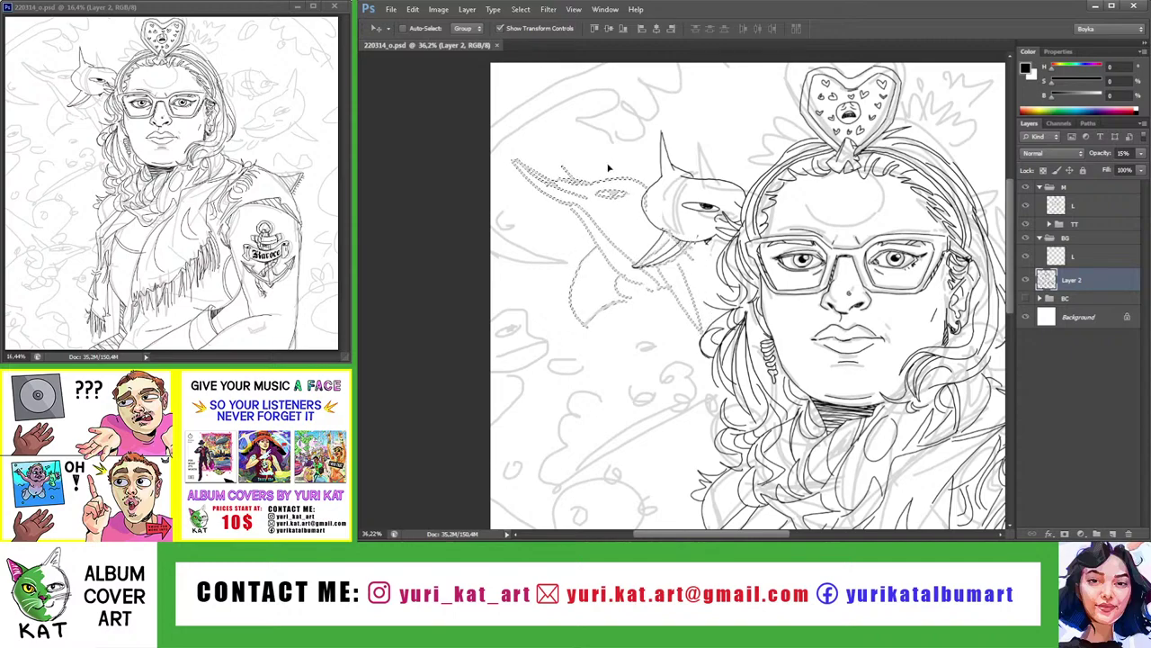
pyautogui.hotkey('ctrl', 'd')
pyautogui.press('z')
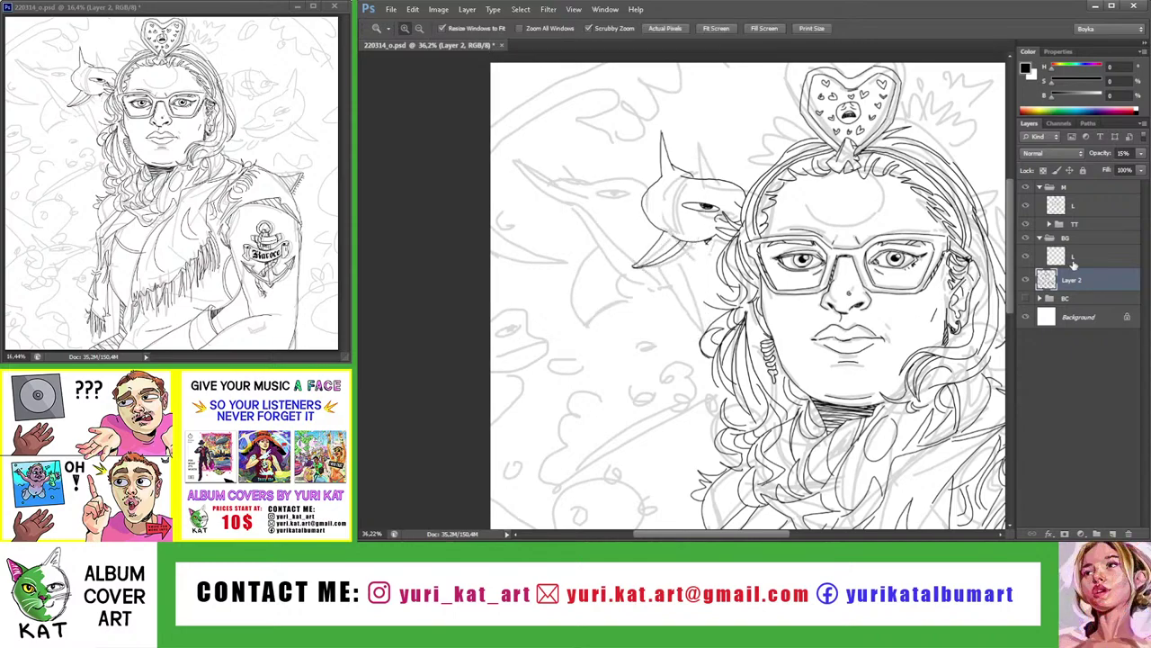
pyautogui.click(1073, 259)
pyautogui.press('e')
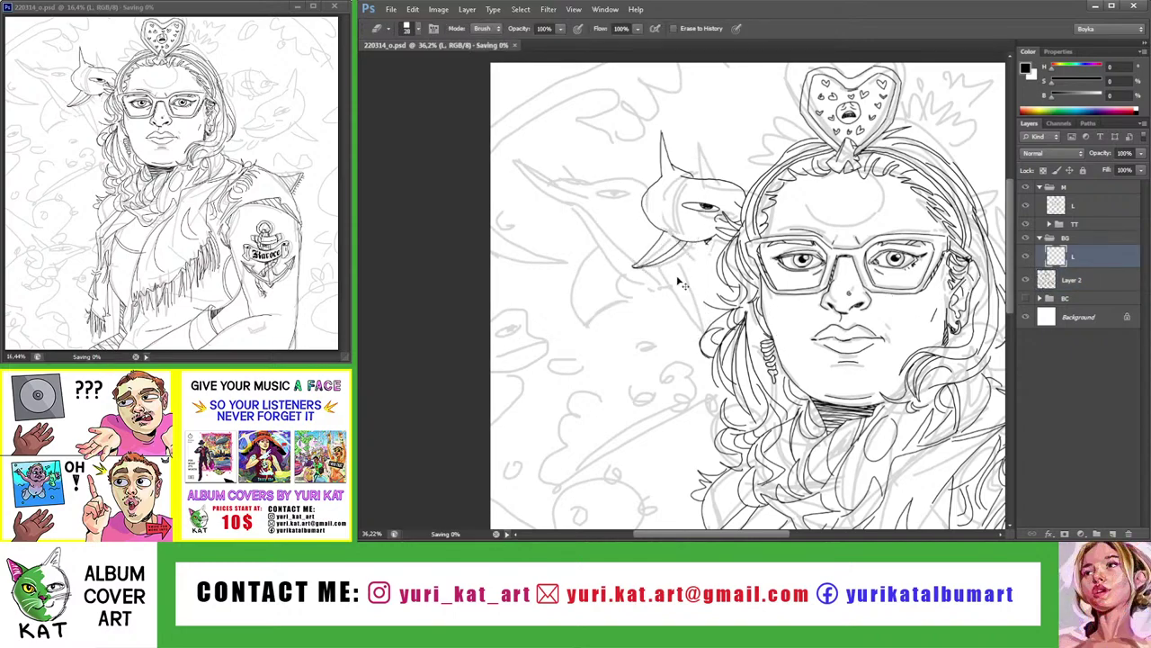
# Ink the eye outline and dark filled eye of the fish behind
pyautogui.press('r')
pyautogui.scroll(5, 616, 198)
pyautogui.moveTo(674, 197); pyautogui.dragTo(621, 199)
pyautogui.press('b')
pyautogui.scroll(3, 621, 198)
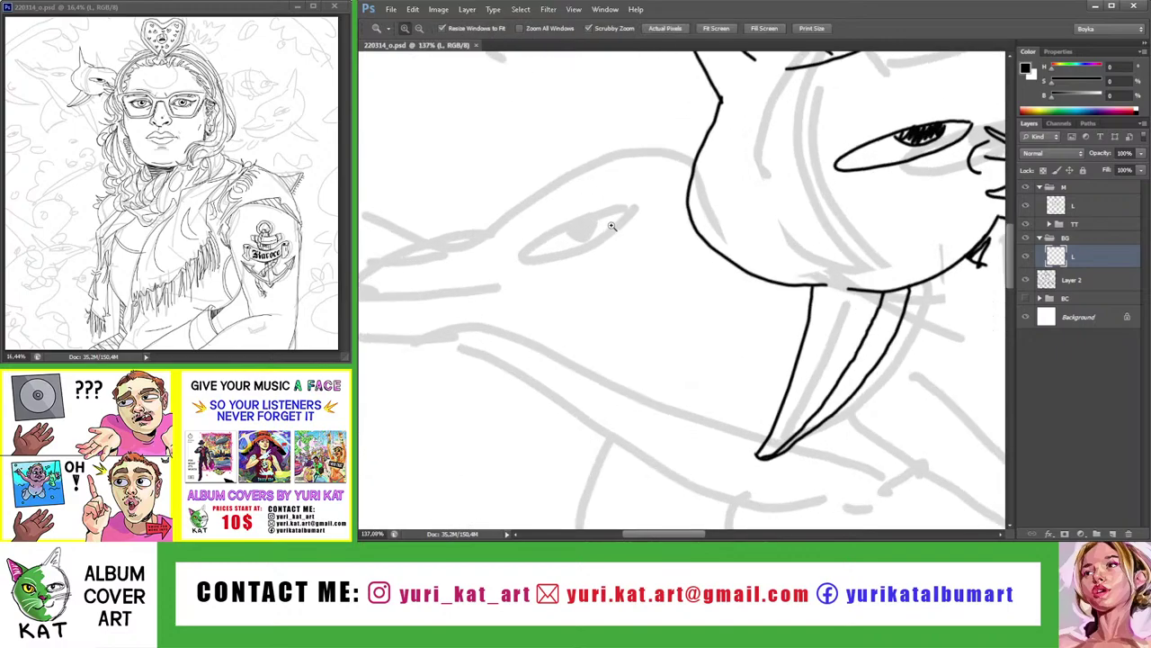
pyautogui.moveTo(564, 228)
pyautogui.mouseDown()
pyautogui.moveTo(634, 207)
pyautogui.moveTo(509, 266)
pyautogui.mouseUp()
pyautogui.hotkey('ctrl', 'z')
pyautogui.moveTo(635, 209); pyautogui.dragTo(628, 202)
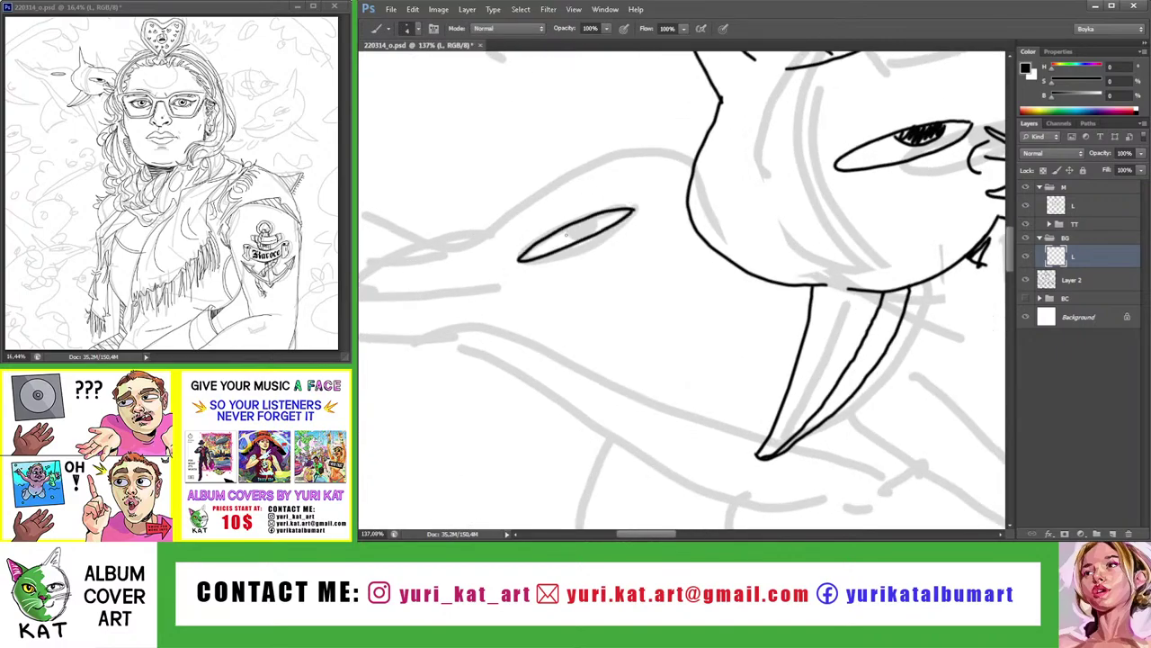
pyautogui.moveTo(565, 234)
pyautogui.mouseDown()
pyautogui.moveTo(598, 219)
pyautogui.moveTo(559, 226)
pyautogui.moveTo(614, 197)
pyautogui.moveTo(595, 190)
pyautogui.mouseUp()
# Ink the left dolphin's head outline, redrawing the first attempt
pyautogui.press('z')
pyautogui.press('b')
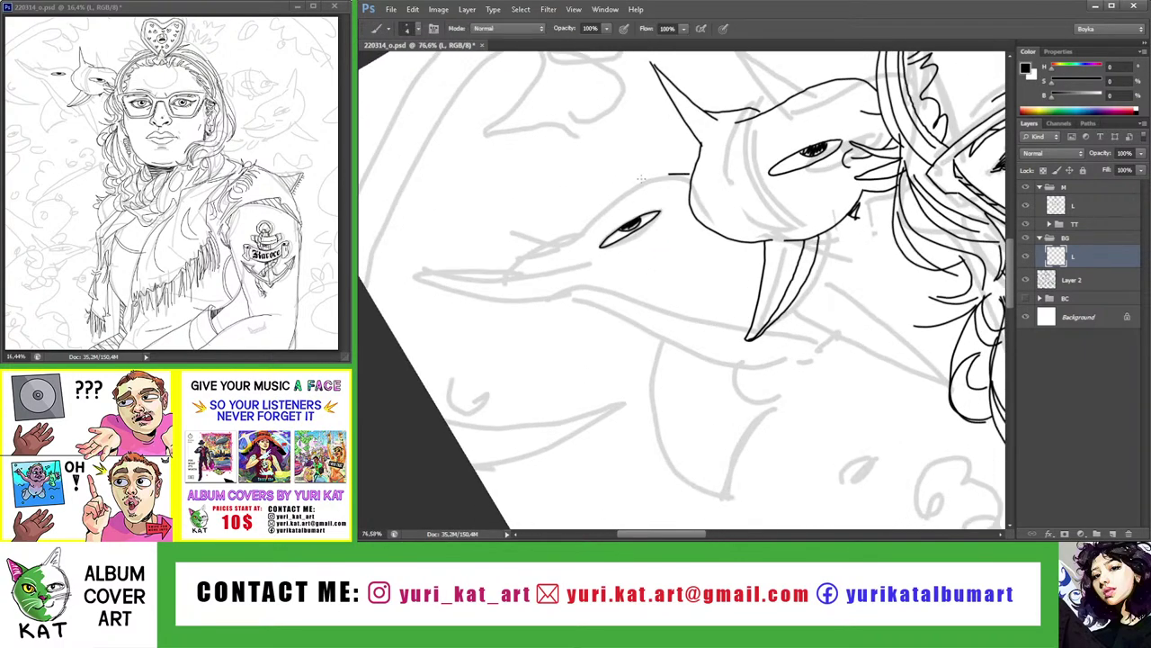
pyautogui.moveTo(641, 178); pyautogui.dragTo(519, 280)
pyautogui.hotkey('ctrl', 'z')
pyautogui.moveTo(666, 180); pyautogui.dragTo(510, 280)
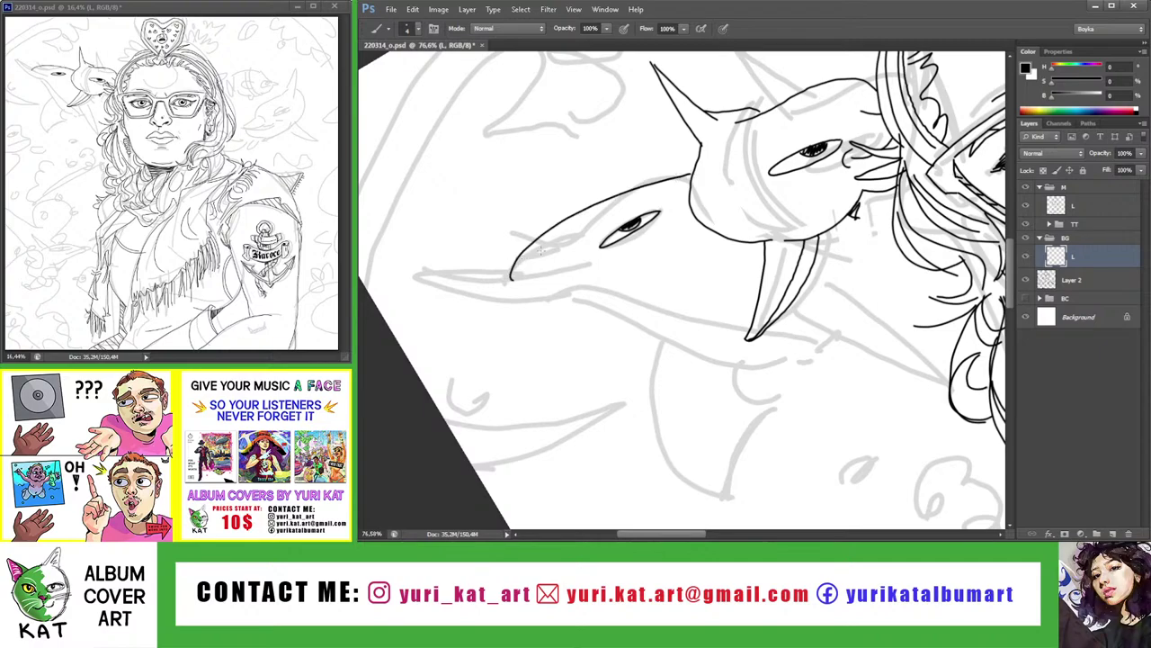
# Ink a line along the left dolphin's belly
pyautogui.press('z')
pyautogui.hotkey('ctrl', '0')
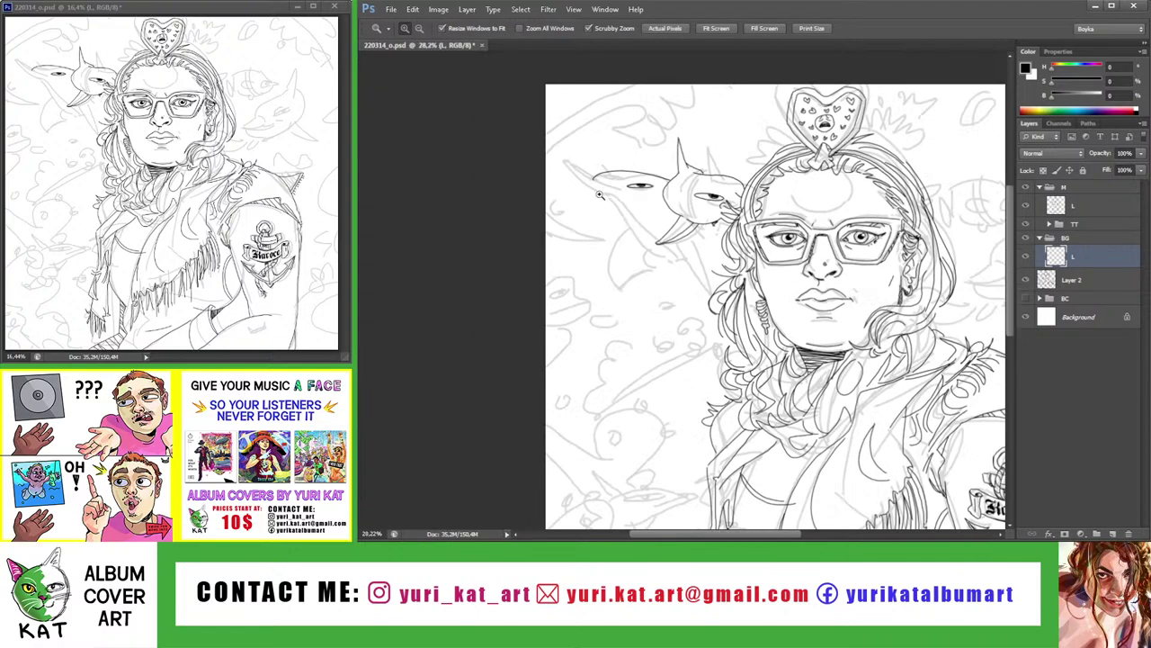
pyautogui.moveTo(620, 220)
pyautogui.mouseDown()
pyautogui.moveTo(691, 231)
pyautogui.moveTo(576, 288)
pyautogui.moveTo(621, 360)
pyautogui.moveTo(597, 450)
pyautogui.mouseUp()
pyautogui.press('b')
pyautogui.press('r')
pyautogui.press('b')
# Ink the long snout with the view rotated so it points lower-left
pyautogui.press('z')
pyautogui.hotkey('ctrl', '0')
pyautogui.moveTo(582, 173)
pyautogui.mouseDown()
pyautogui.moveTo(624, 185)
pyautogui.moveTo(562, 196)
pyautogui.mouseUp()
pyautogui.press('r')
pyautogui.press('z')
pyautogui.moveTo(664, 235)
pyautogui.mouseDown()
pyautogui.moveTo(682, 234)
pyautogui.moveTo(637, 321)
pyautogui.moveTo(710, 265)
pyautogui.moveTo(558, 353)
pyautogui.mouseUp()
pyautogui.press('r')
pyautogui.press('b')
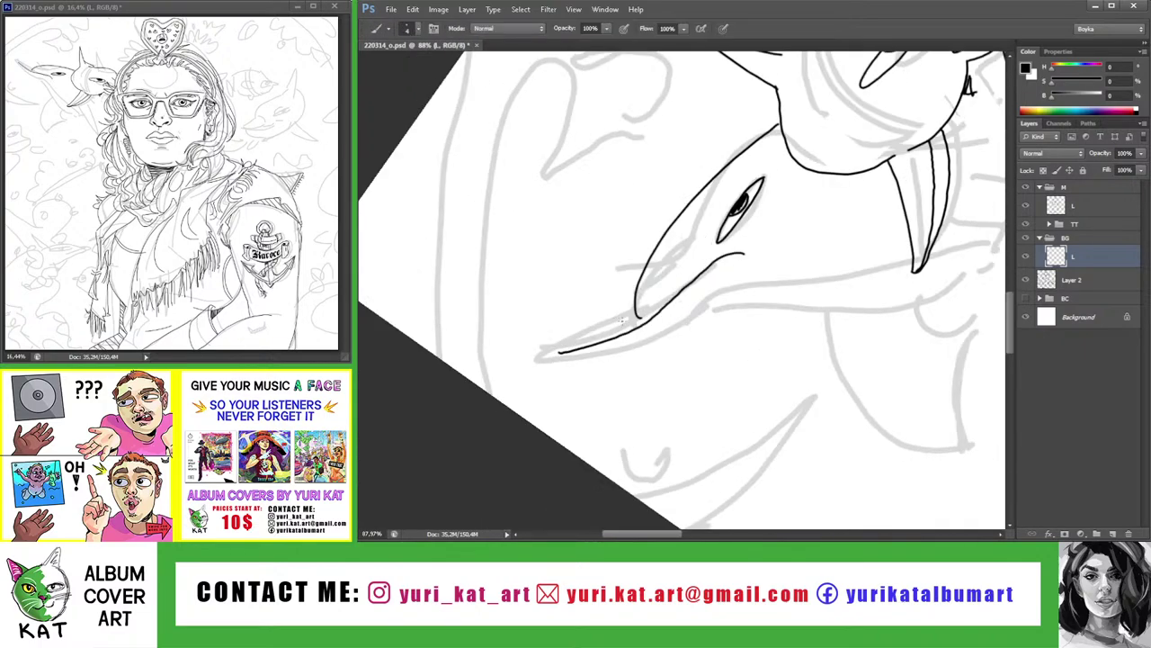
# Refine the snout lines up close, then check the dolphin's eye
pyautogui.press('z')
pyautogui.moveTo(634, 319)
pyautogui.mouseDown()
pyautogui.moveTo(656, 320)
pyautogui.moveTo(672, 296)
pyautogui.moveTo(518, 367)
pyautogui.mouseUp()
pyautogui.press('b')
pyautogui.press('r')
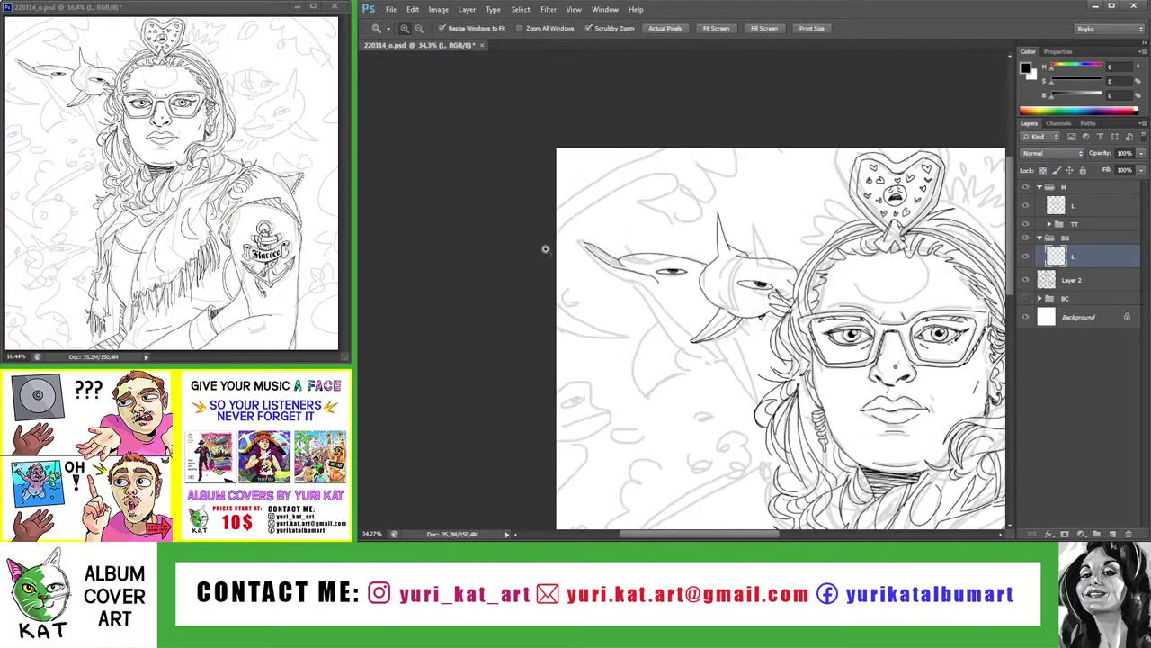
pyautogui.moveTo(630, 306)
pyautogui.mouseDown()
pyautogui.moveTo(584, 172)
pyautogui.moveTo(576, 234)
pyautogui.mouseUp()
pyautogui.moveTo(644, 171)
pyautogui.mouseDown()
pyautogui.moveTo(683, 171)
pyautogui.moveTo(628, 299)
pyautogui.moveTo(628, 218)
pyautogui.moveTo(589, 418)
pyautogui.mouseUp()
pyautogui.press('b')
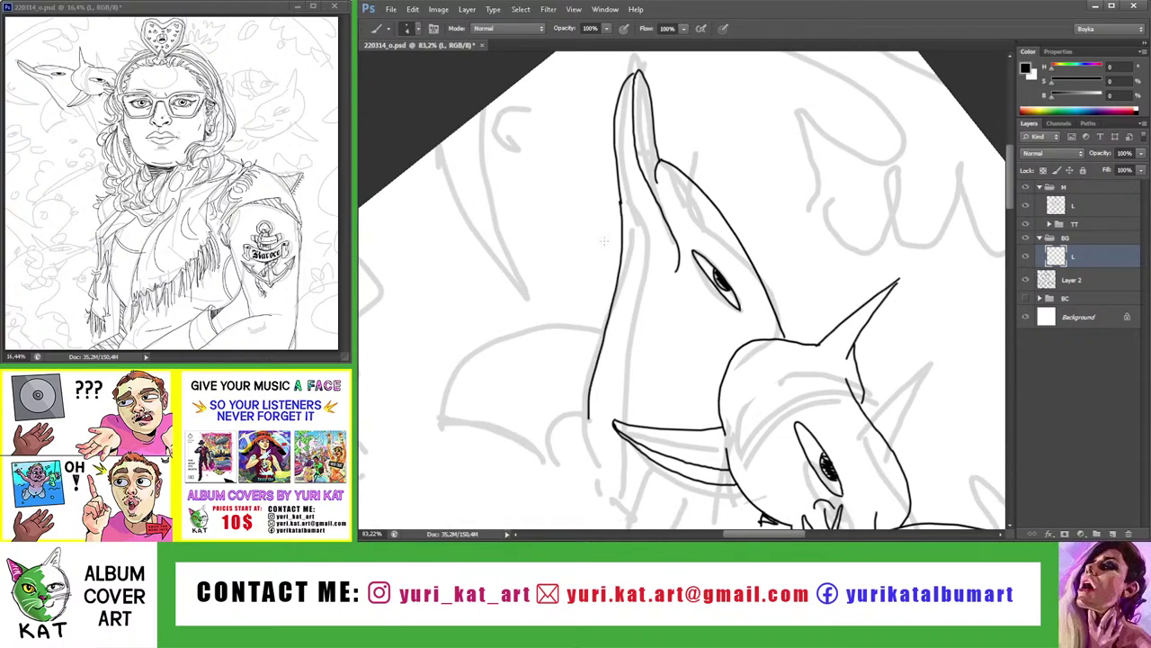
pyautogui.press('z')
pyautogui.hotkey('ctrl', '0')
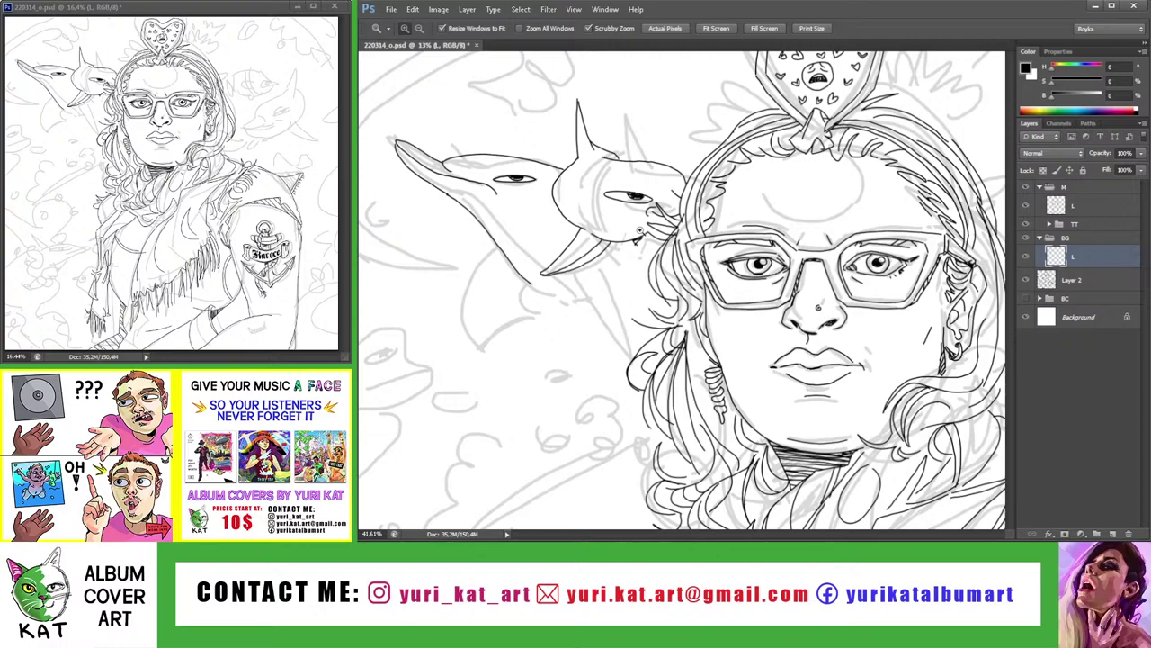
pyautogui.click(605, 239)
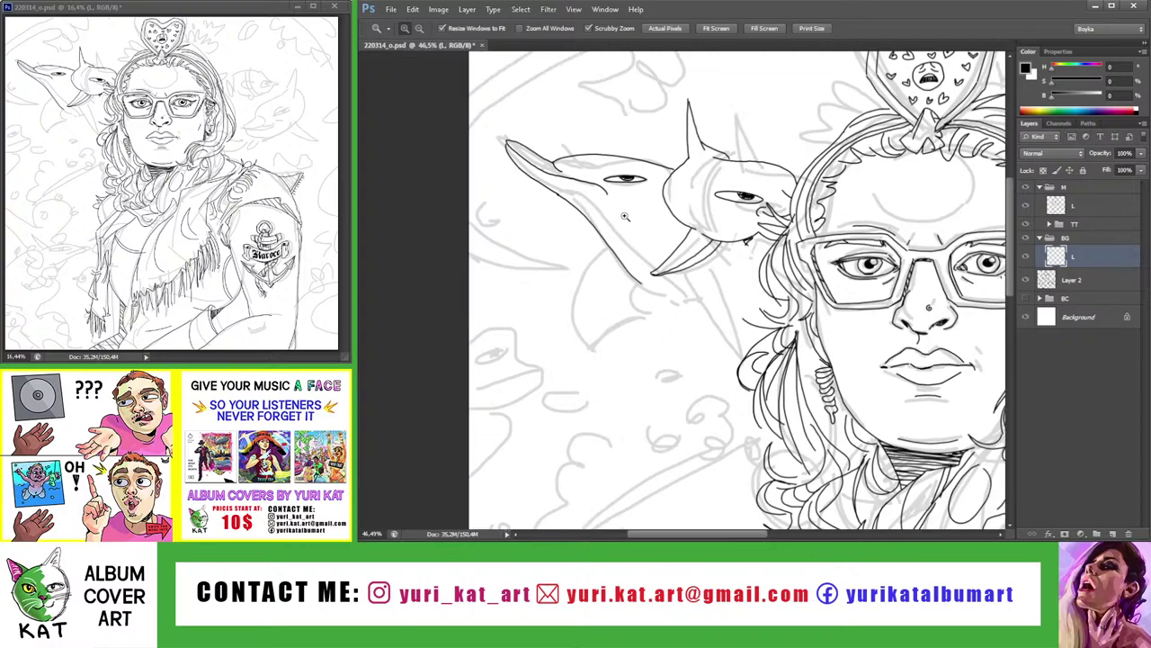
pyautogui.click(626, 216)
pyautogui.moveTo(630, 207); pyautogui.dragTo(557, 219)
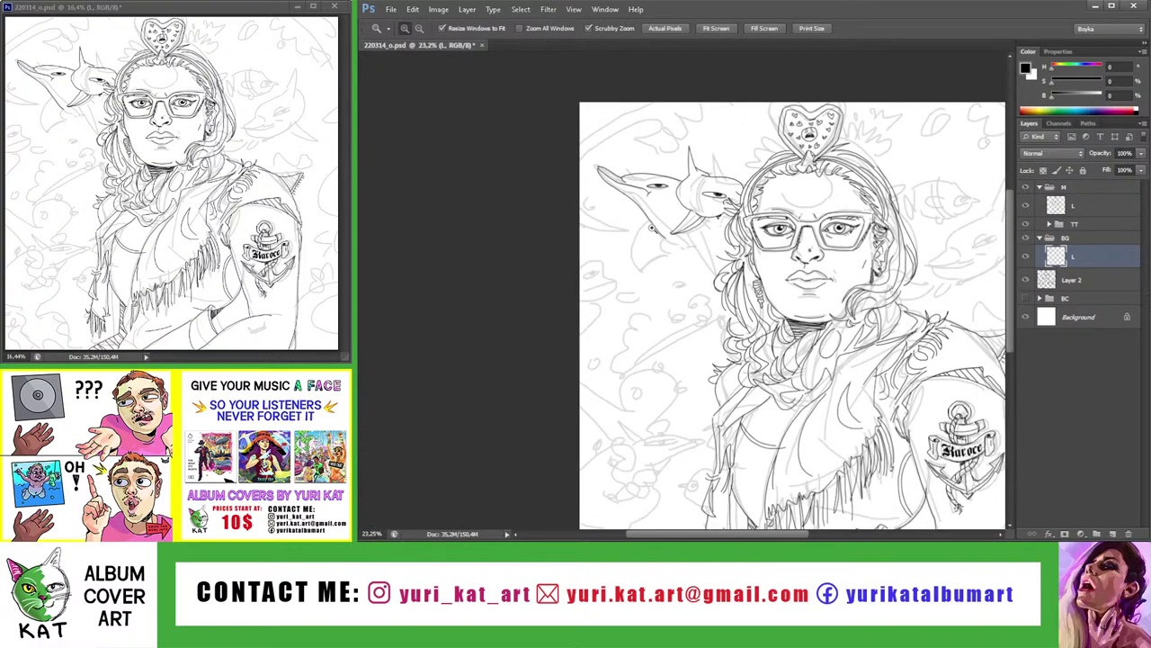
# Undo the earlier long stroke and redraw the dolphin's mouth curve
pyautogui.moveTo(653, 193)
pyautogui.mouseDown()
pyautogui.moveTo(683, 193)
pyautogui.moveTo(605, 211)
pyautogui.moveTo(621, 237)
pyautogui.moveTo(700, 302)
pyautogui.moveTo(702, 221)
pyautogui.moveTo(684, 180)
pyautogui.moveTo(702, 185)
pyautogui.moveTo(715, 274)
pyautogui.moveTo(620, 221)
pyautogui.moveTo(683, 241)
pyautogui.moveTo(713, 266)
pyautogui.mouseUp()
pyautogui.press('b')
pyautogui.press('z')
pyautogui.press('b')
pyautogui.hotkey('ctrl', 'z')
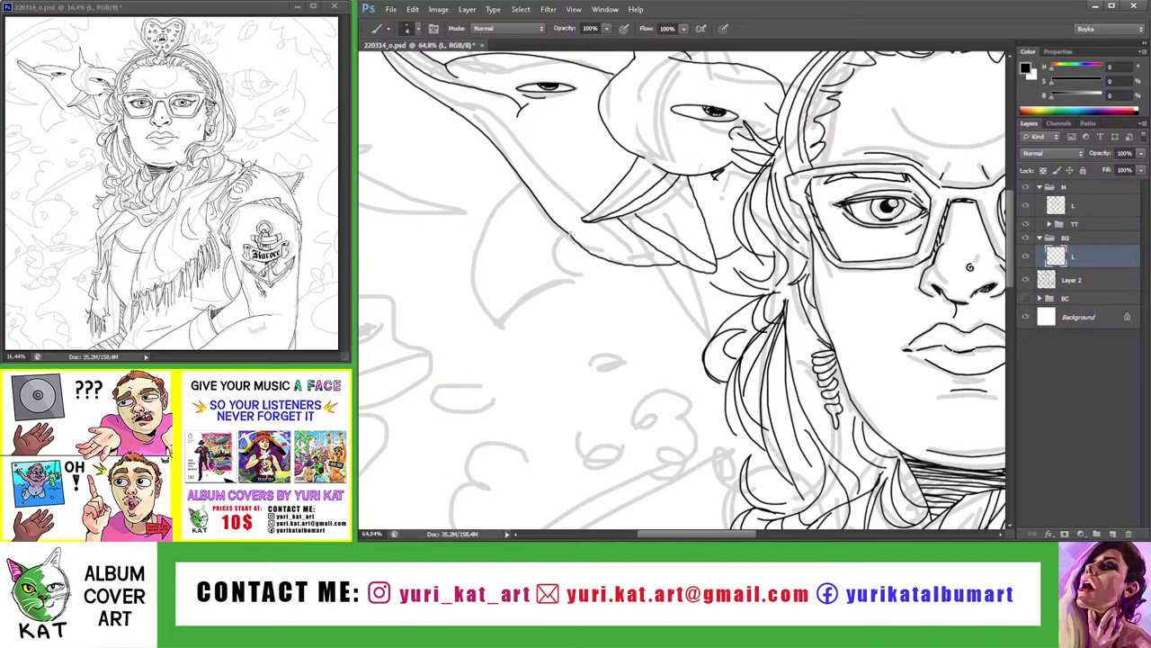
# Ink the fin hanging below the two dolphins, removing a stray stroke first
pyautogui.press('z')
pyautogui.moveTo(570, 236)
pyautogui.mouseDown()
pyautogui.moveTo(560, 264)
pyautogui.moveTo(611, 225)
pyautogui.moveTo(571, 315)
pyautogui.mouseUp()
pyautogui.press('b')
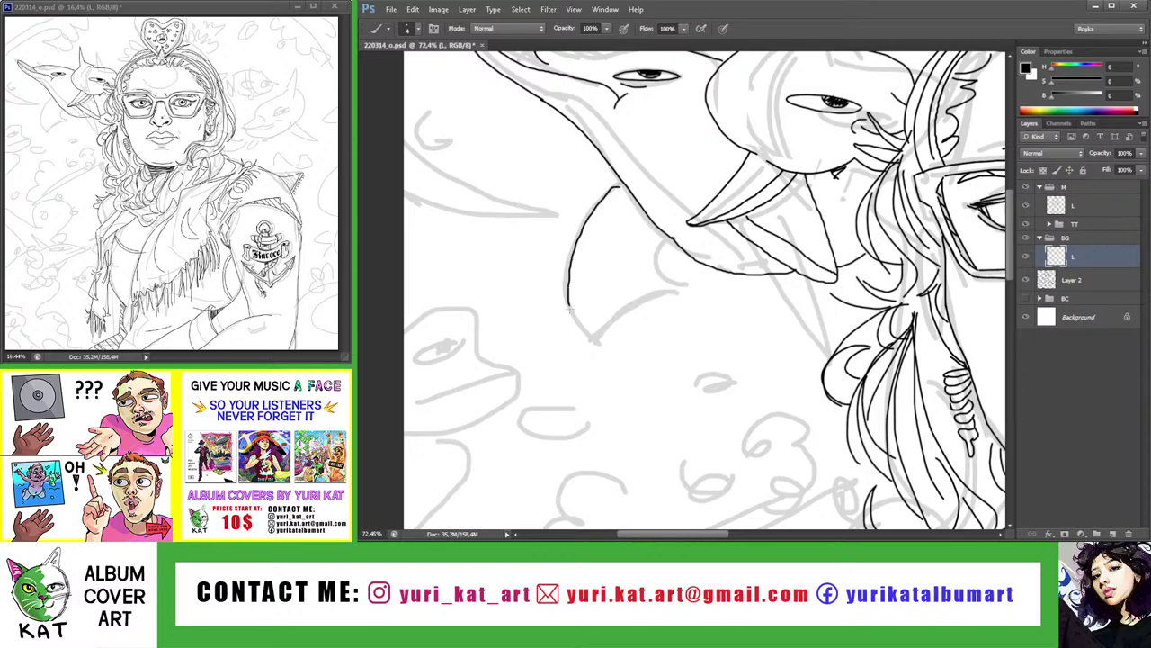
pyautogui.hotkey('ctrl', 'z')
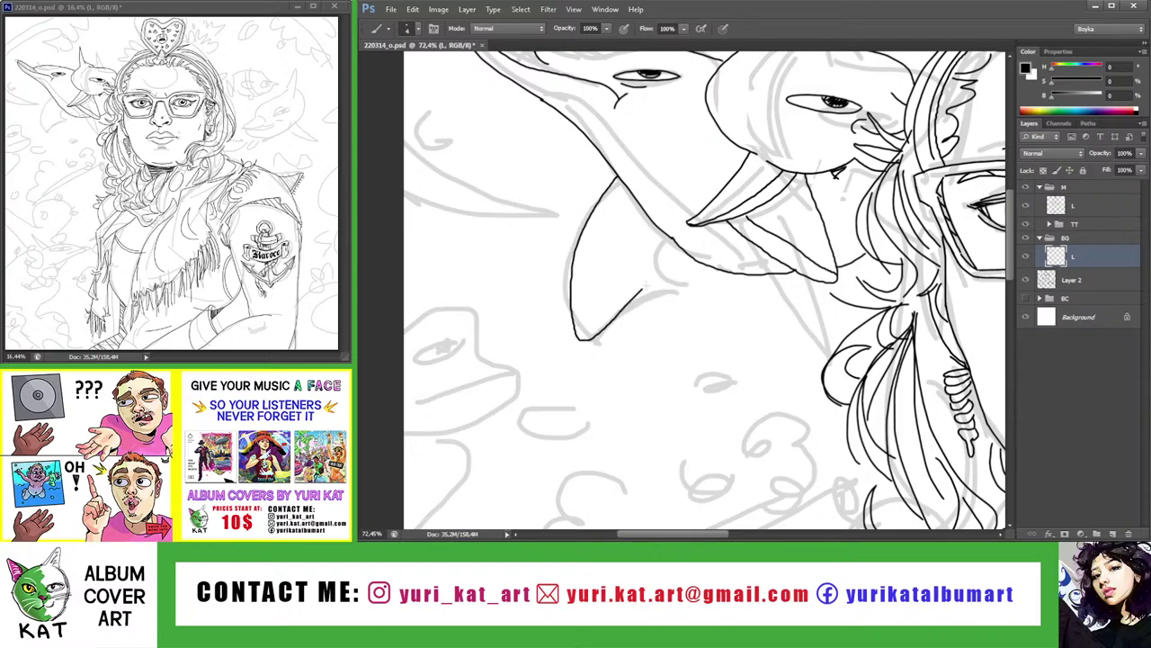
pyautogui.moveTo(621, 176); pyautogui.dragTo(691, 254)
# Zoom out to review both inked dolphins, then zoom back in on them
pyautogui.press('z')
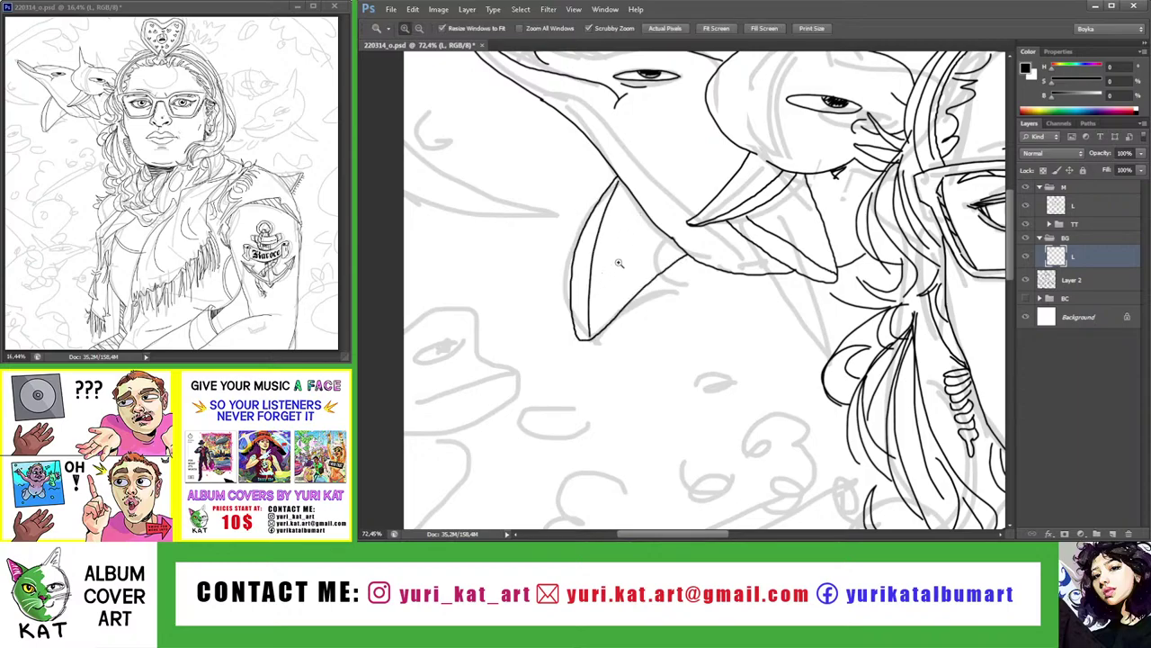
pyautogui.moveTo(629, 179)
pyautogui.mouseDown()
pyautogui.moveTo(572, 177)
pyautogui.moveTo(619, 193)
pyautogui.mouseUp()
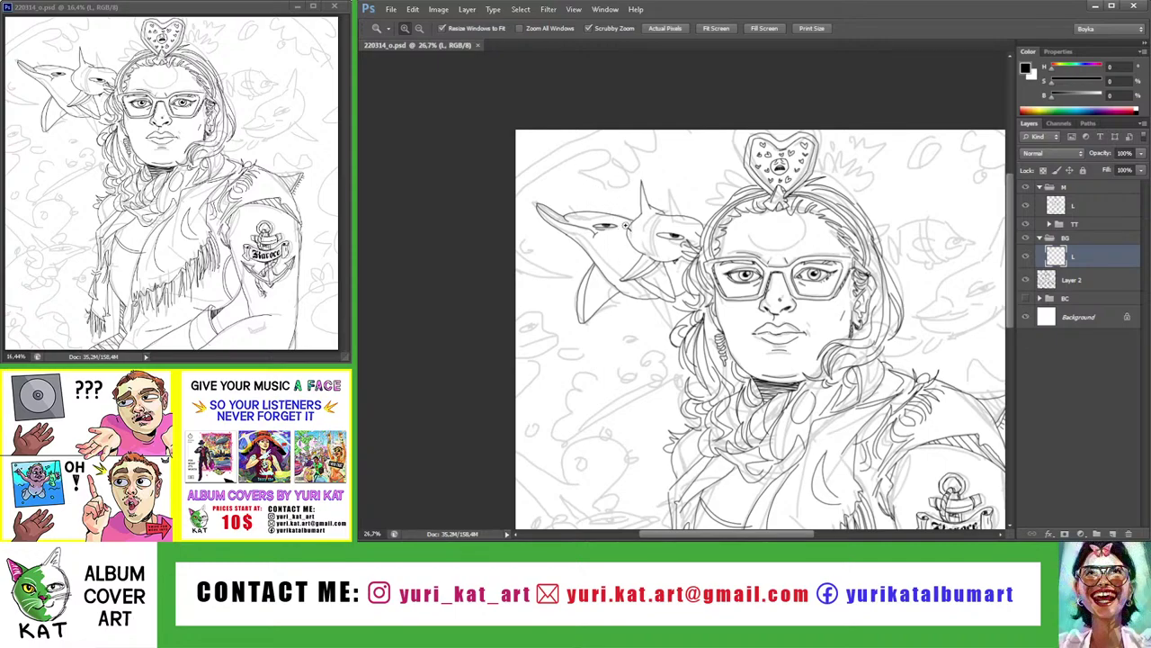
pyautogui.moveTo(593, 184); pyautogui.dragTo(611, 182)
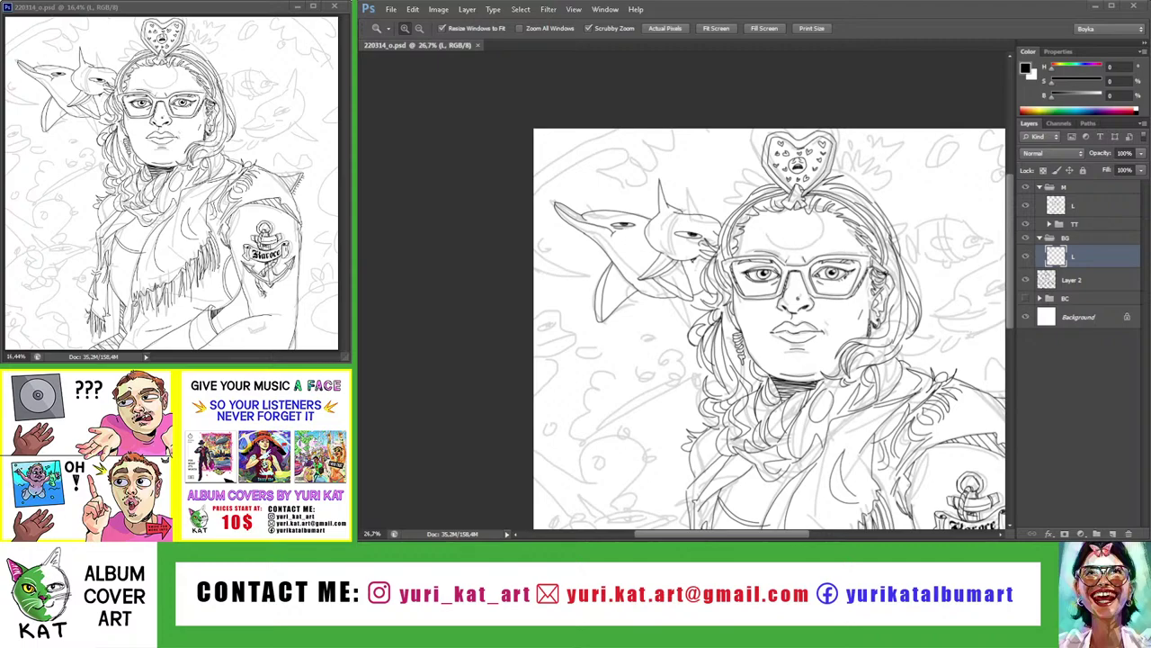
pyautogui.click(631, 185)
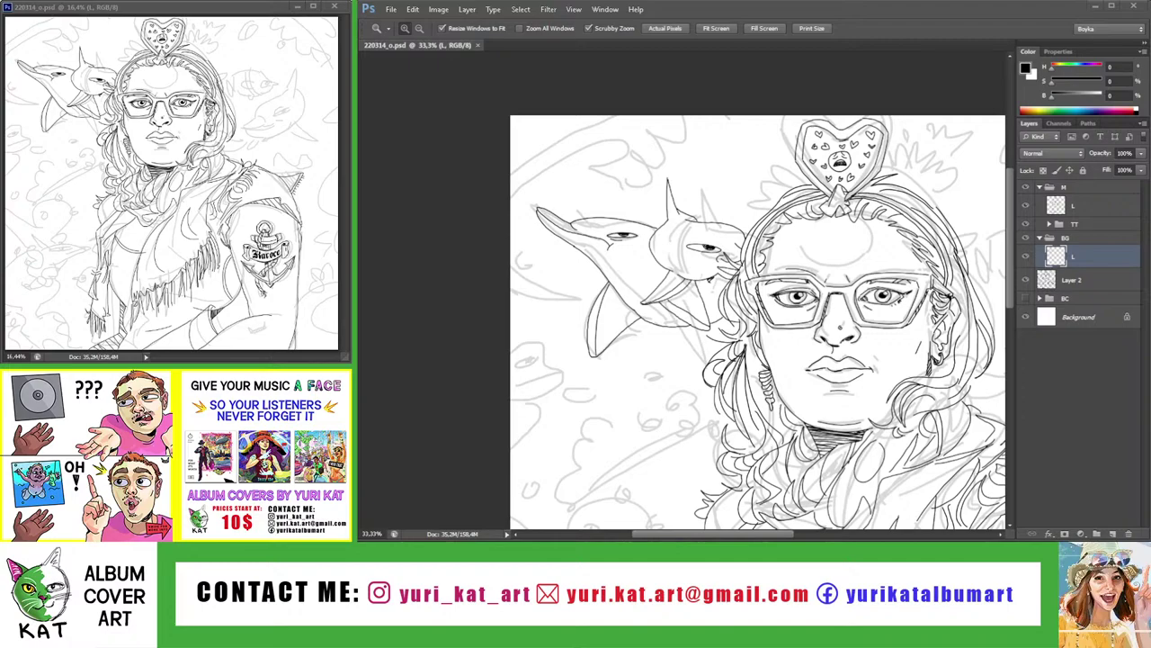
pyautogui.moveTo(598, 146)
pyautogui.mouseDown()
pyautogui.moveTo(612, 155)
pyautogui.moveTo(691, 434)
pyautogui.mouseUp()
# Draw curly foam loops in the top-left corner, extending the outline along its edge
pyautogui.press('r')
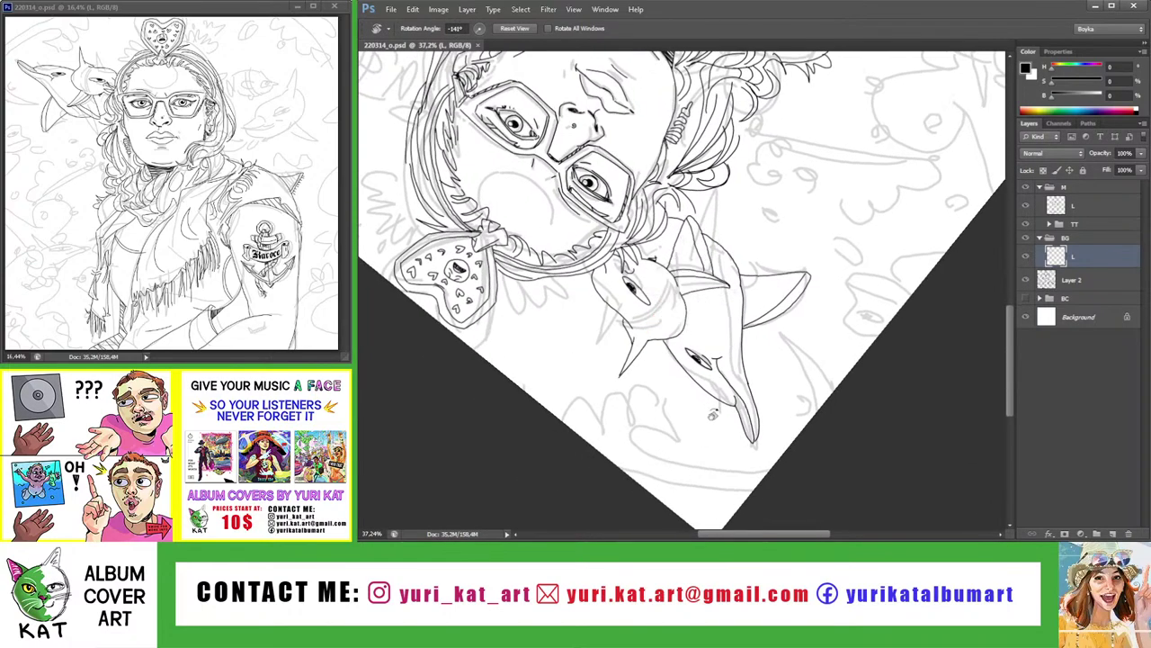
pyautogui.scroll(3, 589, 353)
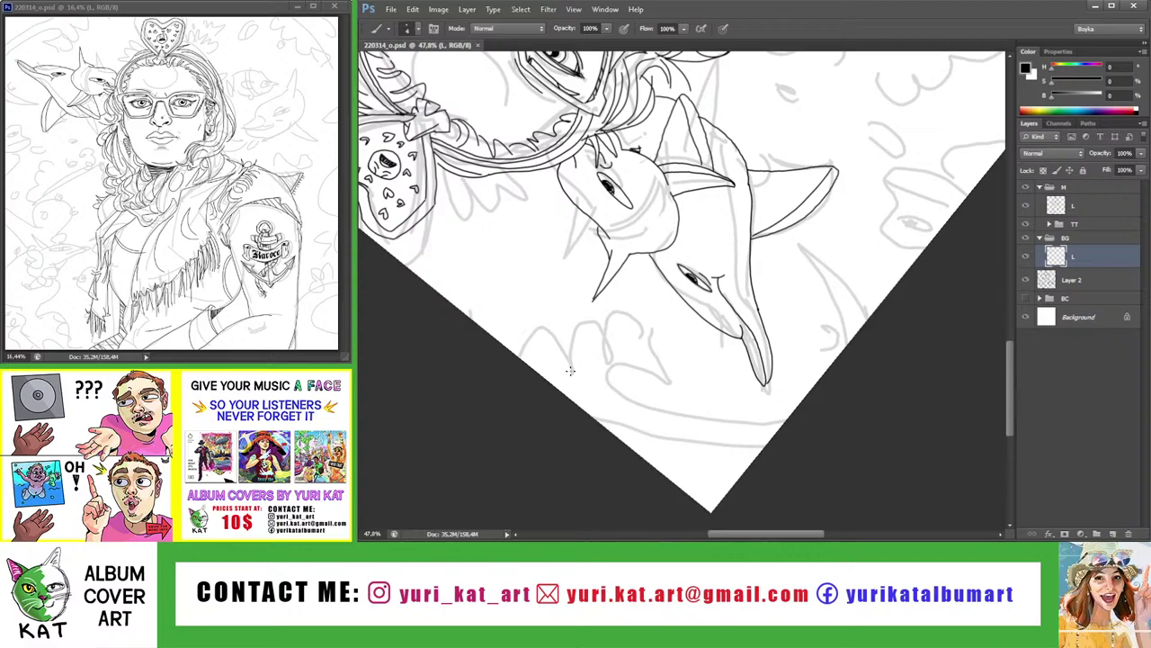
pyautogui.moveTo(570, 370)
pyautogui.mouseDown()
pyautogui.moveTo(595, 352)
pyautogui.moveTo(580, 374)
pyautogui.moveTo(592, 376)
pyautogui.mouseUp()
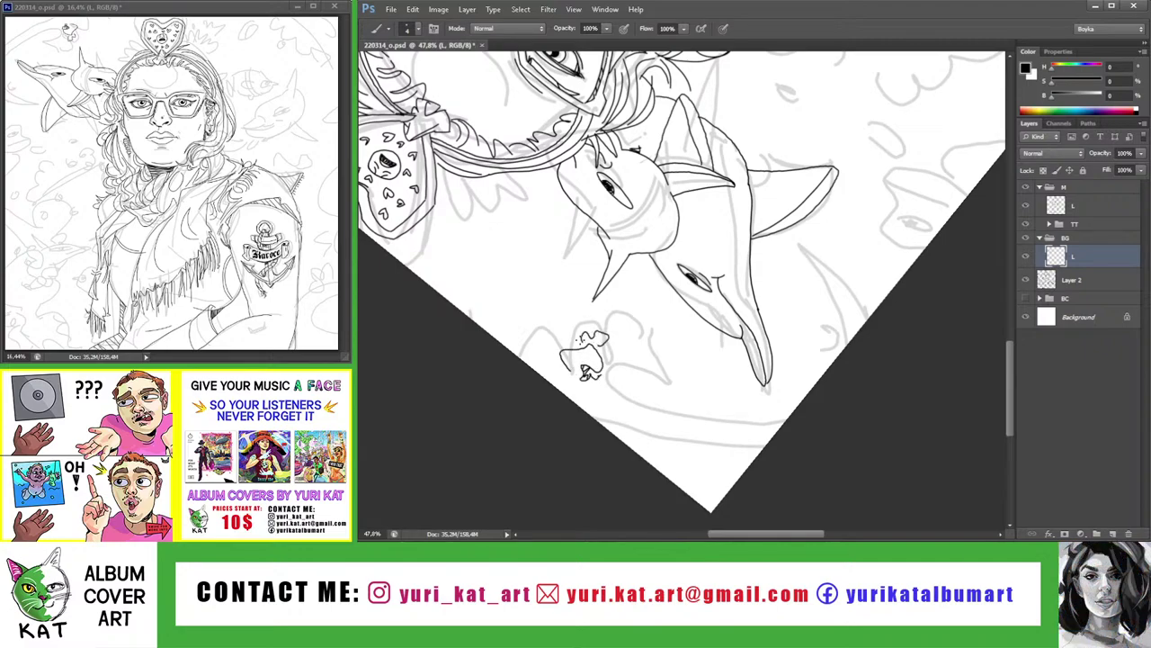
pyautogui.moveTo(557, 329); pyautogui.dragTo(537, 338)
pyautogui.moveTo(612, 362)
pyautogui.mouseDown()
pyautogui.moveTo(630, 409)
pyautogui.moveTo(651, 408)
pyautogui.moveTo(605, 382)
pyautogui.moveTo(639, 392)
pyautogui.moveTo(662, 454)
pyautogui.moveTo(764, 444)
pyautogui.mouseUp()
pyautogui.moveTo(696, 461)
pyautogui.mouseDown()
pyautogui.moveTo(761, 476)
pyautogui.moveTo(621, 363)
pyautogui.mouseUp()
# Add more curls and extend the wavy foam outline down-left
pyautogui.press('z')
pyautogui.moveTo(586, 203); pyautogui.dragTo(621, 203)
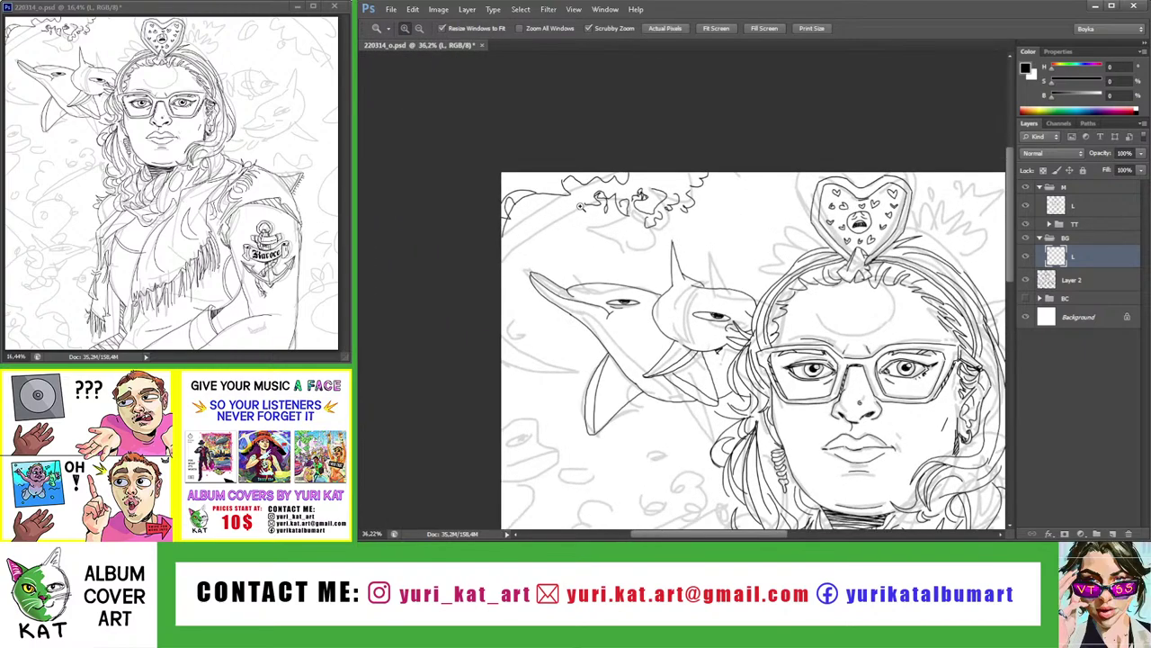
pyautogui.press('b')
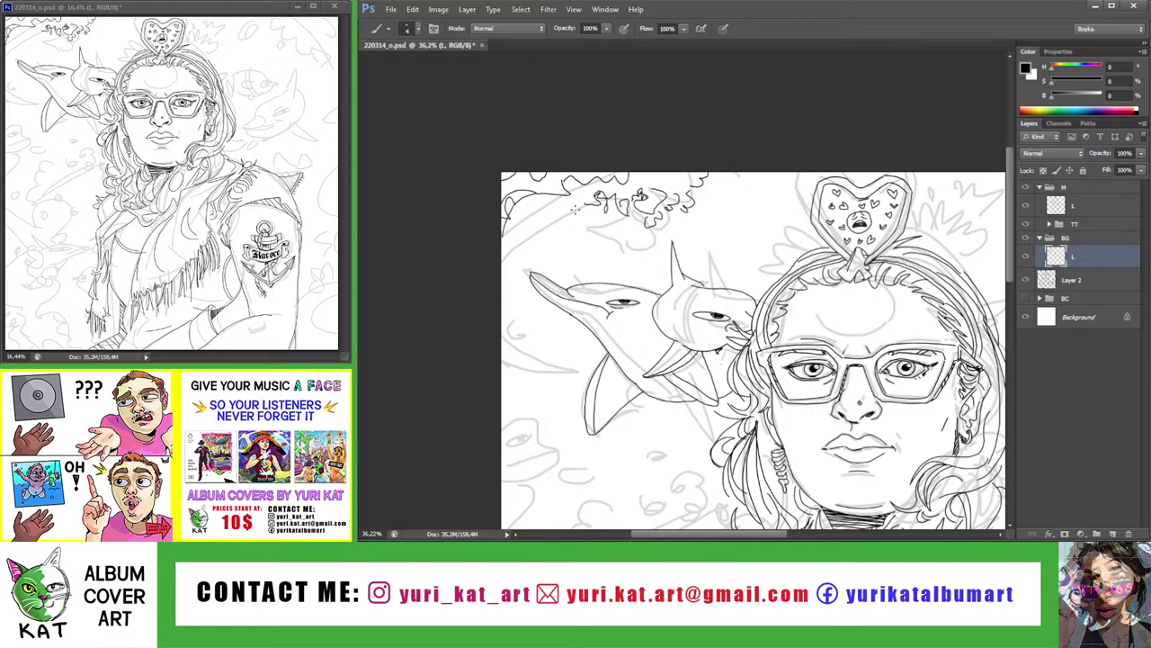
pyautogui.press('z')
pyautogui.press('b')
pyautogui.moveTo(531, 223); pyautogui.dragTo(628, 204)
pyautogui.moveTo(570, 240); pyautogui.dragTo(583, 246)
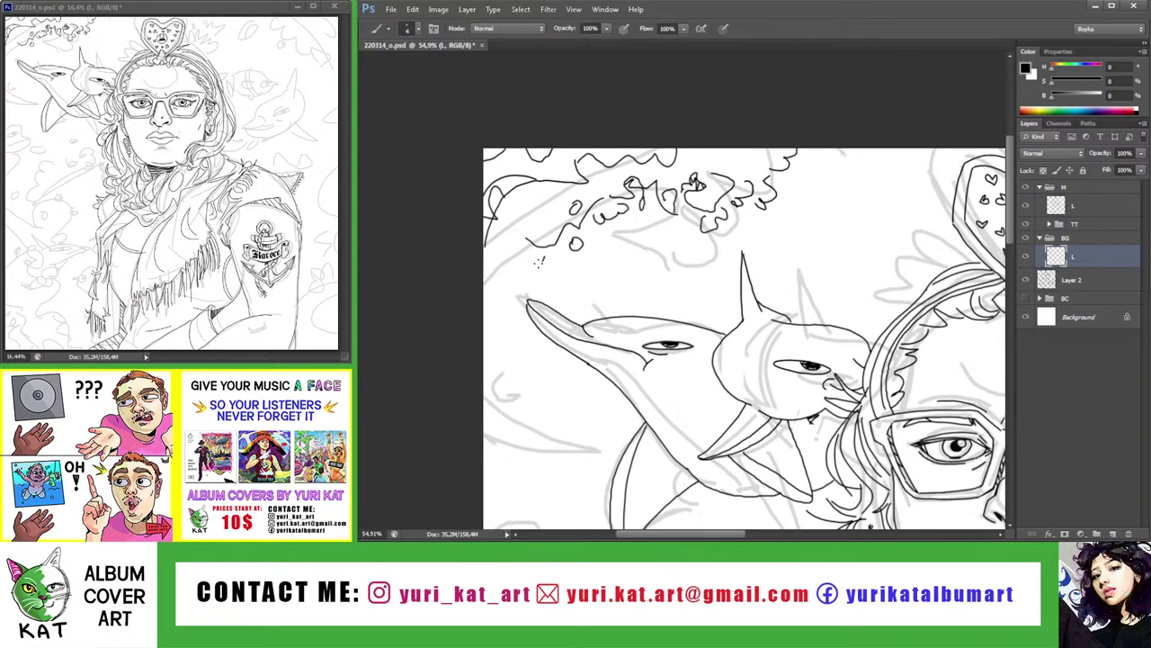
pyautogui.moveTo(500, 259); pyautogui.dragTo(486, 294)
# Add small bubble circles and an extra curly stroke to the foam
pyautogui.moveTo(525, 215); pyautogui.dragTo(552, 206)
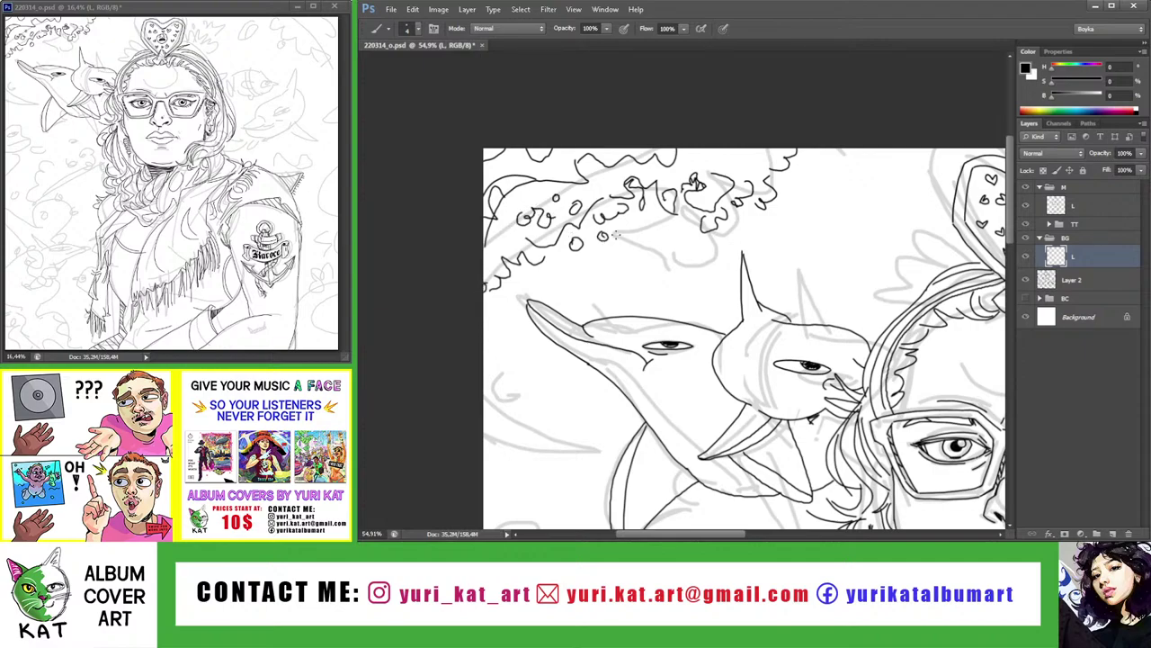
pyautogui.hotkey('ctrl', 'z')
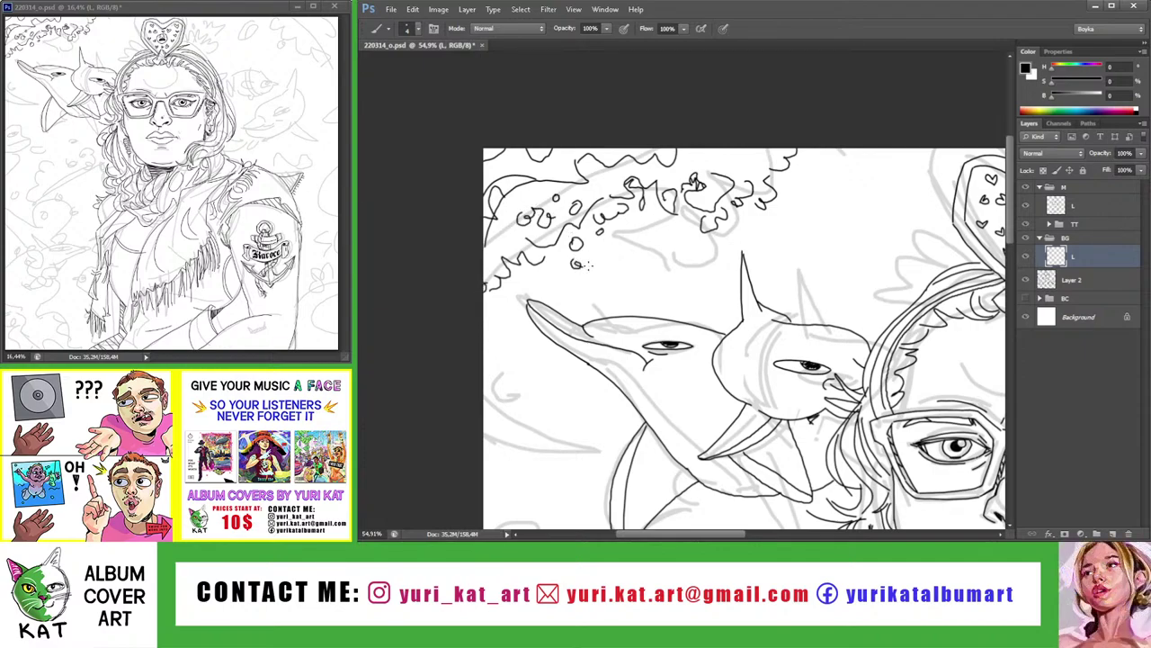
pyautogui.moveTo(693, 234)
pyautogui.mouseDown()
pyautogui.moveTo(691, 245)
pyautogui.moveTo(559, 175)
pyautogui.mouseUp()
pyautogui.press('z')
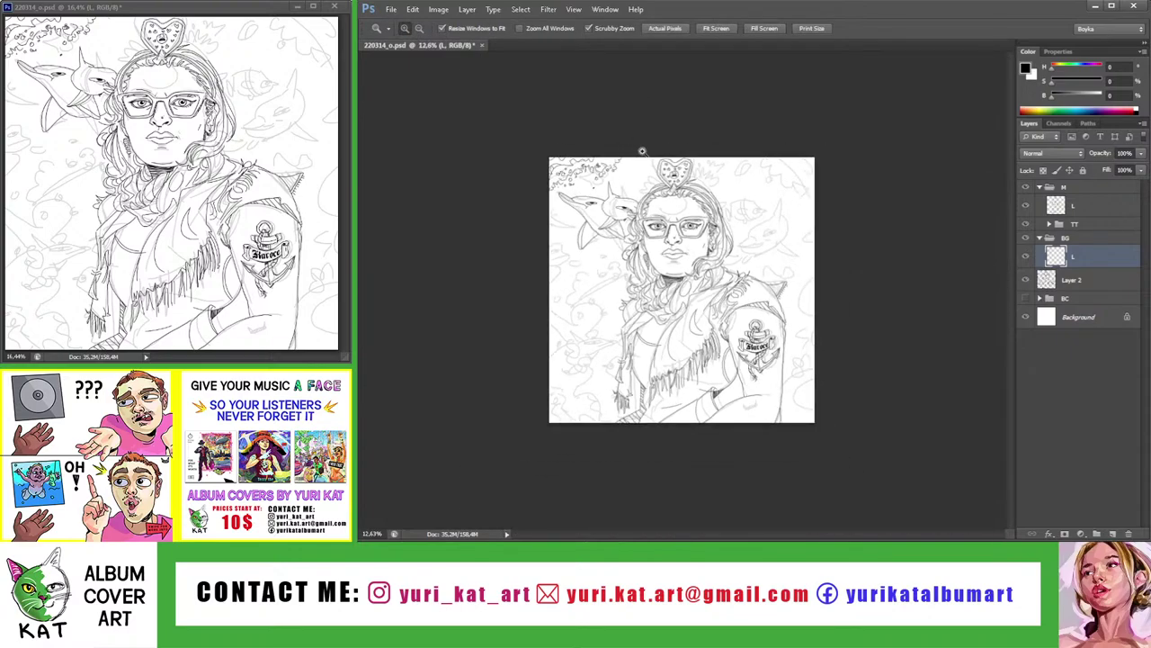
pyautogui.click(612, 76)
pyautogui.moveTo(611, 77); pyautogui.dragTo(622, 144)
pyautogui.press('b')
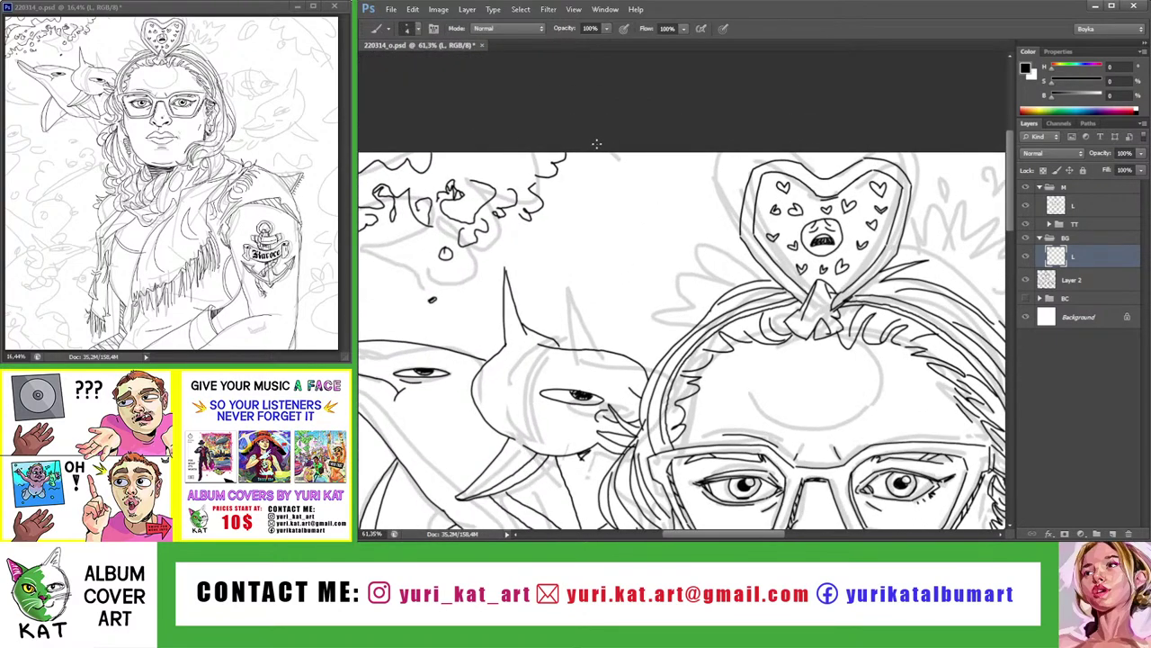
pyautogui.moveTo(575, 190); pyautogui.dragTo(570, 200)
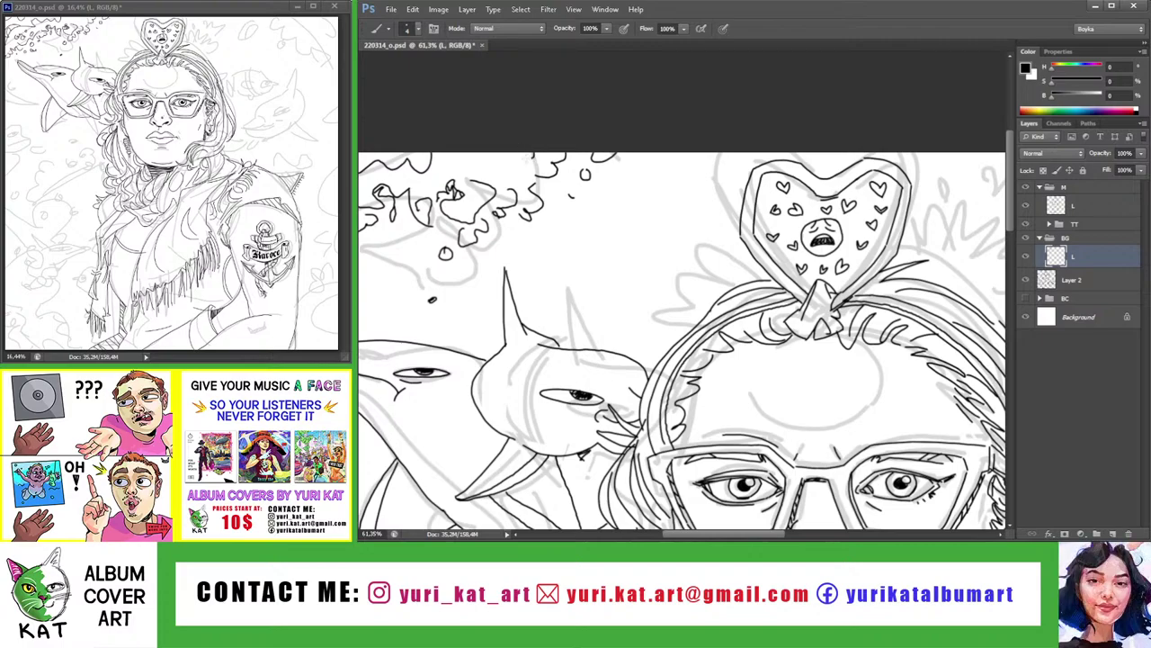
pyautogui.moveTo(533, 153)
pyautogui.mouseDown()
pyautogui.moveTo(509, 176)
pyautogui.moveTo(478, 175)
pyautogui.mouseUp()
pyautogui.press('z')
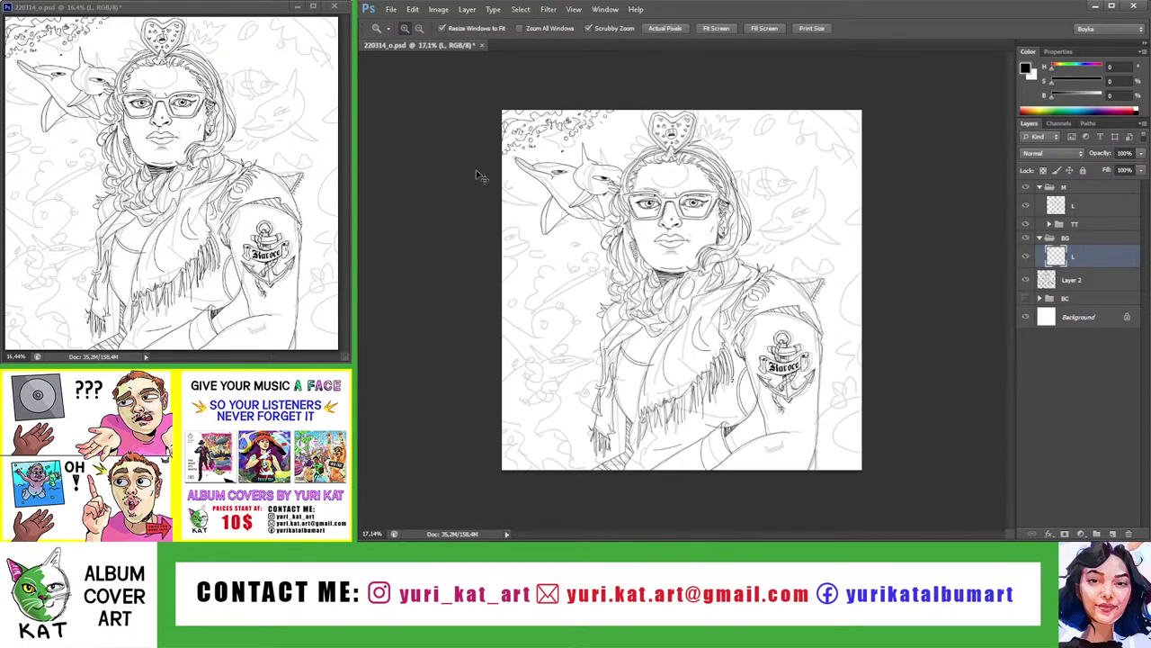
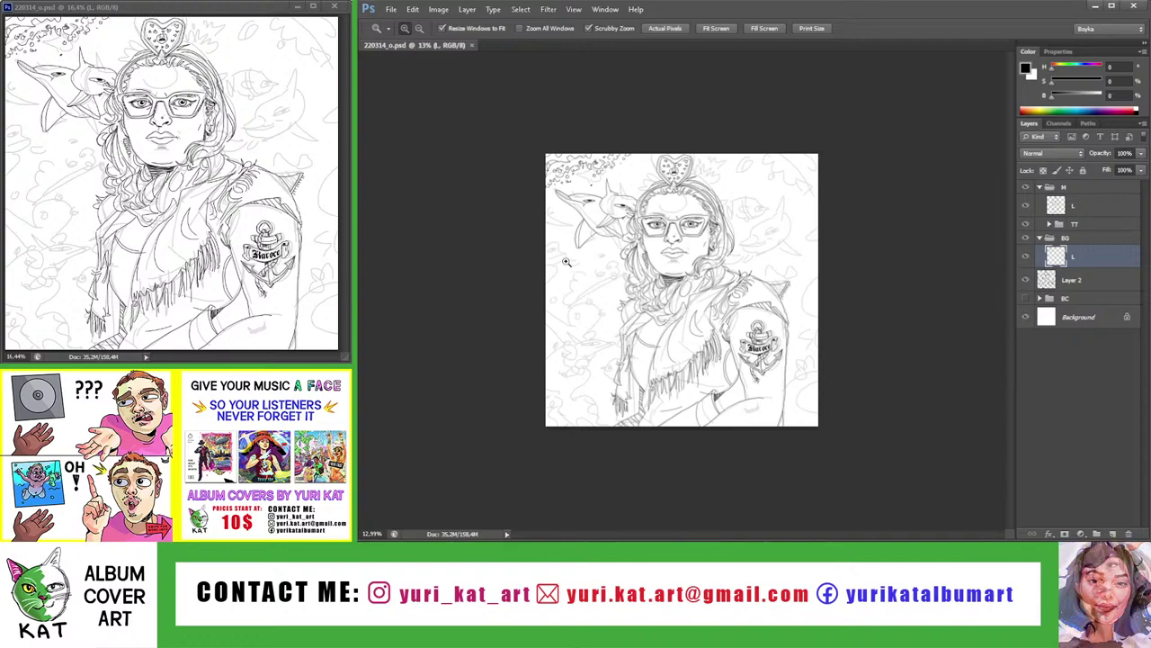
# Ink the left-edge fish's eye, the hooked stroke beside it, and the top of its head
pyautogui.moveTo(567, 263)
pyautogui.mouseDown()
pyautogui.moveTo(594, 263)
pyautogui.moveTo(582, 354)
pyautogui.mouseUp()
pyautogui.press('r')
pyautogui.press('b')
pyautogui.scroll(5, 583, 354)
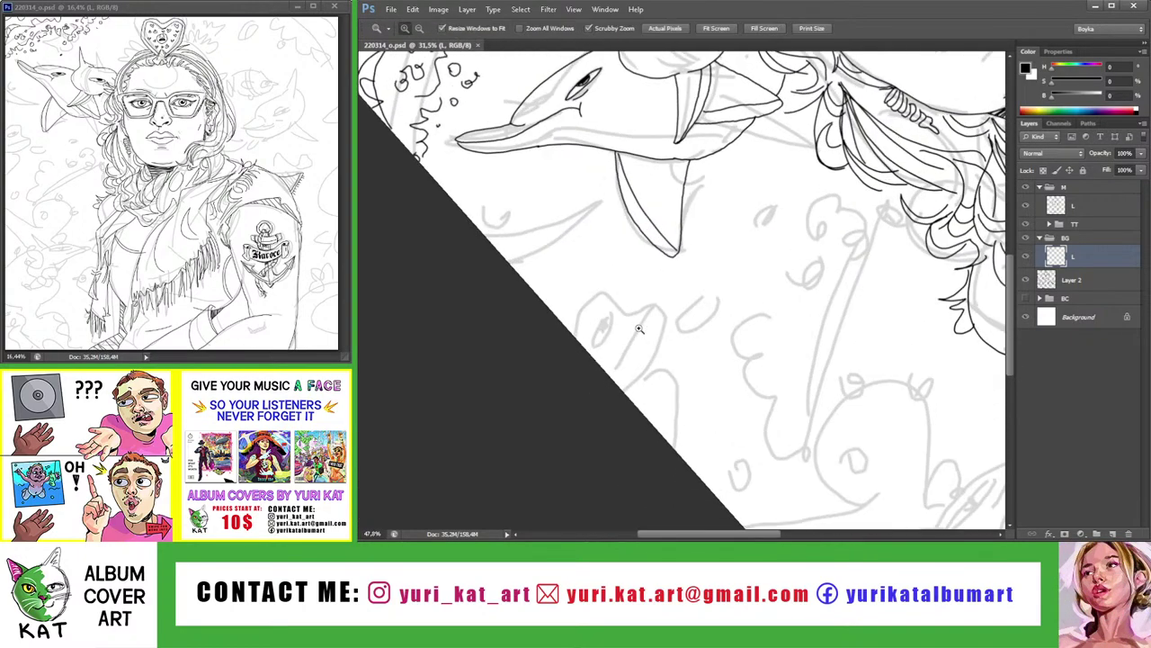
pyautogui.moveTo(644, 318); pyautogui.dragTo(628, 325)
pyautogui.hotkey('ctrl', 'z')
pyautogui.press('Escape')
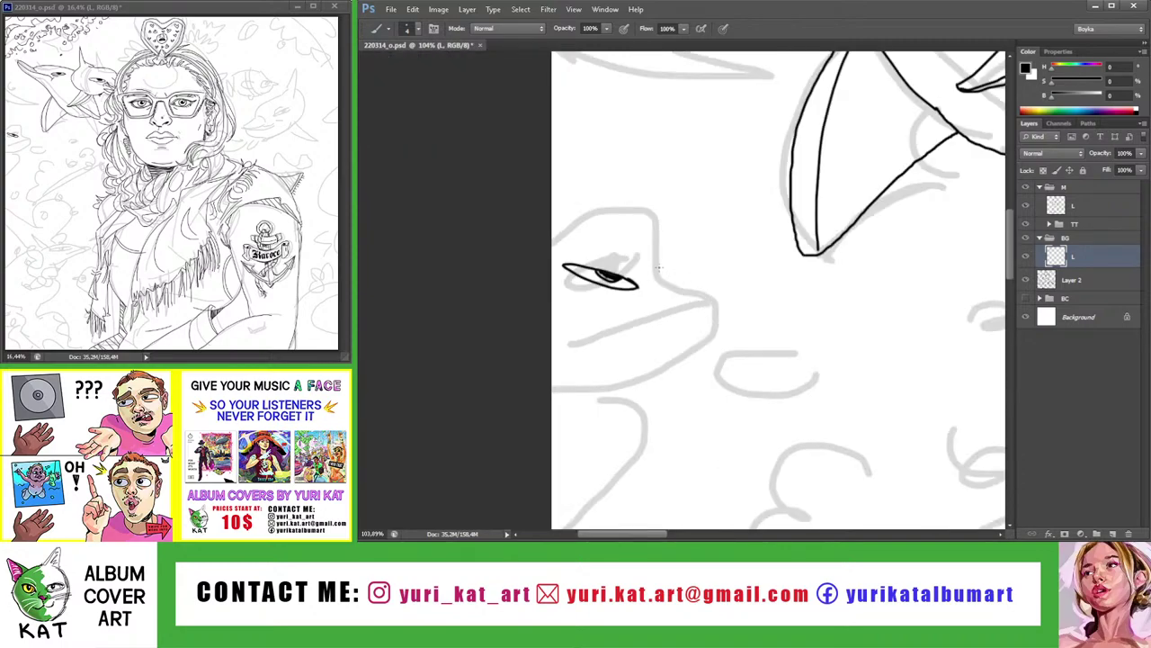
pyautogui.moveTo(659, 260); pyautogui.dragTo(663, 282)
pyautogui.hotkey('ctrl', 'z')
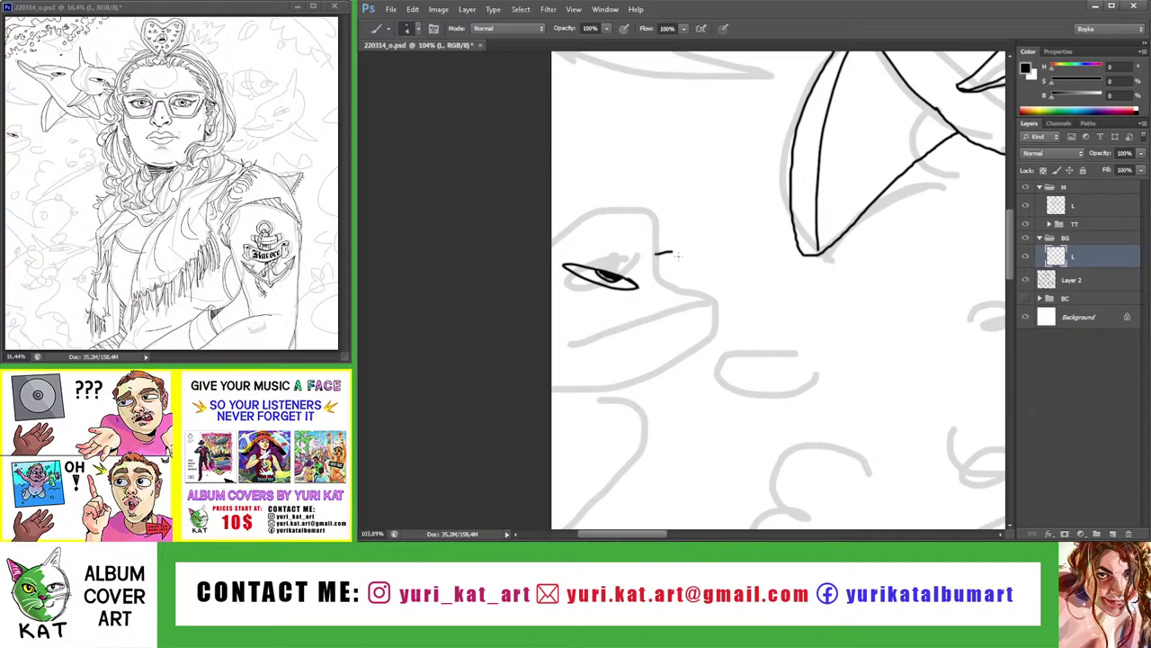
pyautogui.hotkey('ctrl', 'z')
pyautogui.moveTo(657, 259); pyautogui.dragTo(667, 286)
pyautogui.moveTo(554, 248); pyautogui.dragTo(664, 291)
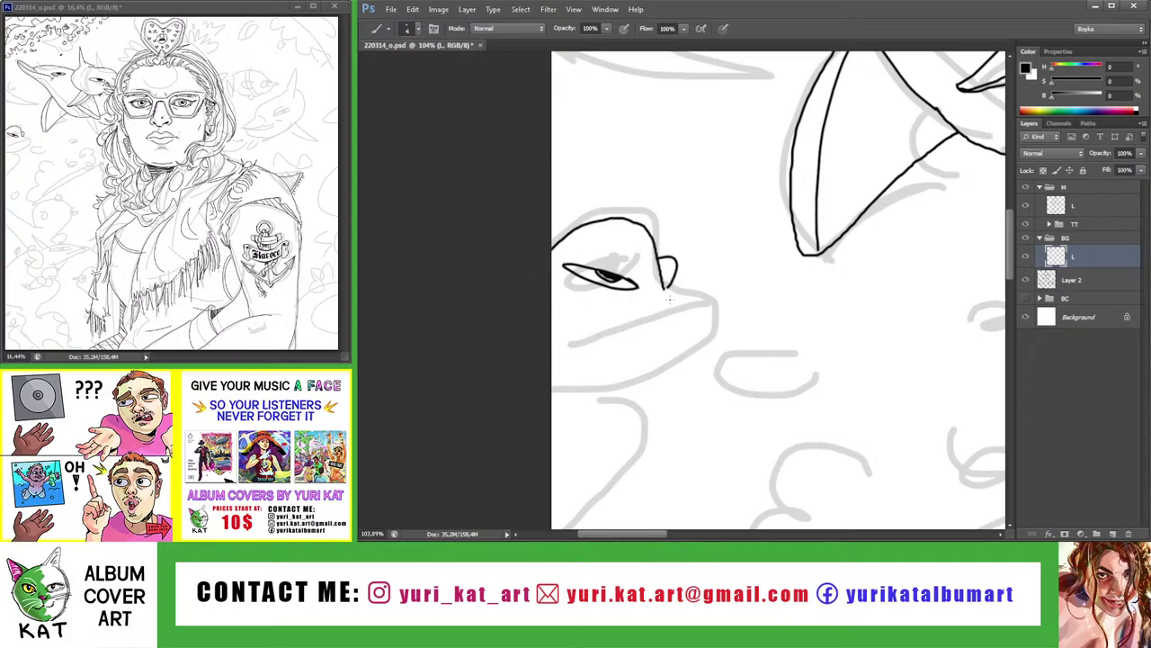
# Ink the fish's chin, a second jaw line and the curves of its lower body
pyautogui.moveTo(665, 314); pyautogui.dragTo(564, 351)
pyautogui.moveTo(663, 316); pyautogui.dragTo(533, 387)
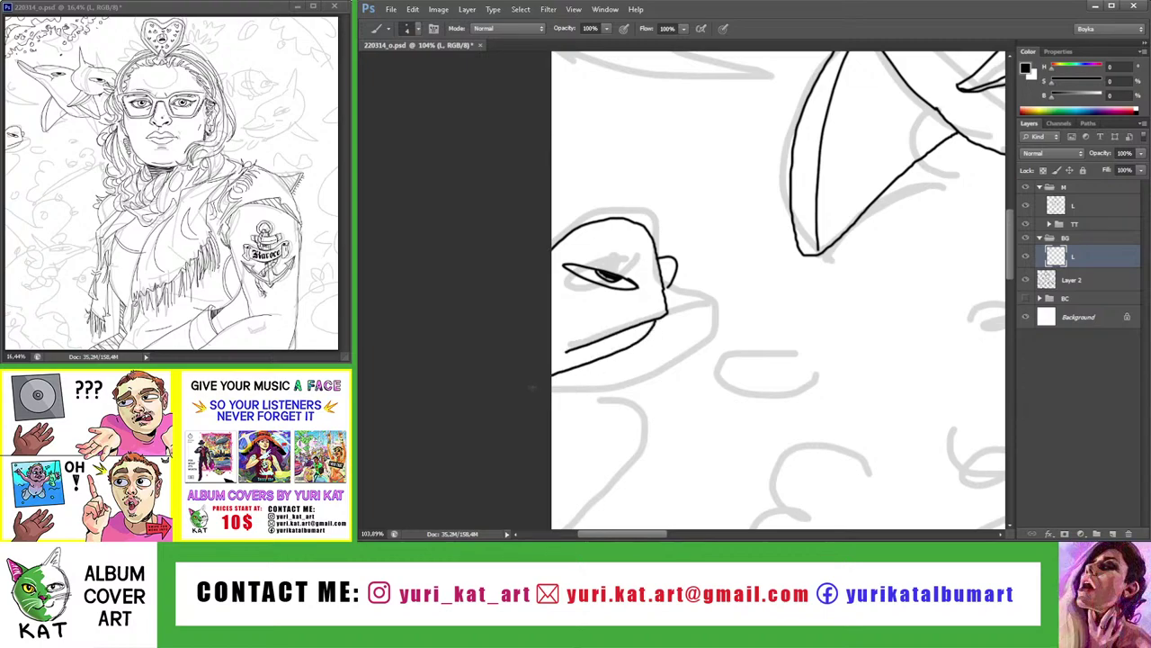
pyautogui.moveTo(602, 431); pyautogui.dragTo(576, 358)
pyautogui.moveTo(545, 317)
pyautogui.mouseDown()
pyautogui.moveTo(629, 377)
pyautogui.moveTo(537, 420)
pyautogui.mouseUp()
pyautogui.moveTo(571, 328); pyautogui.dragTo(537, 408)
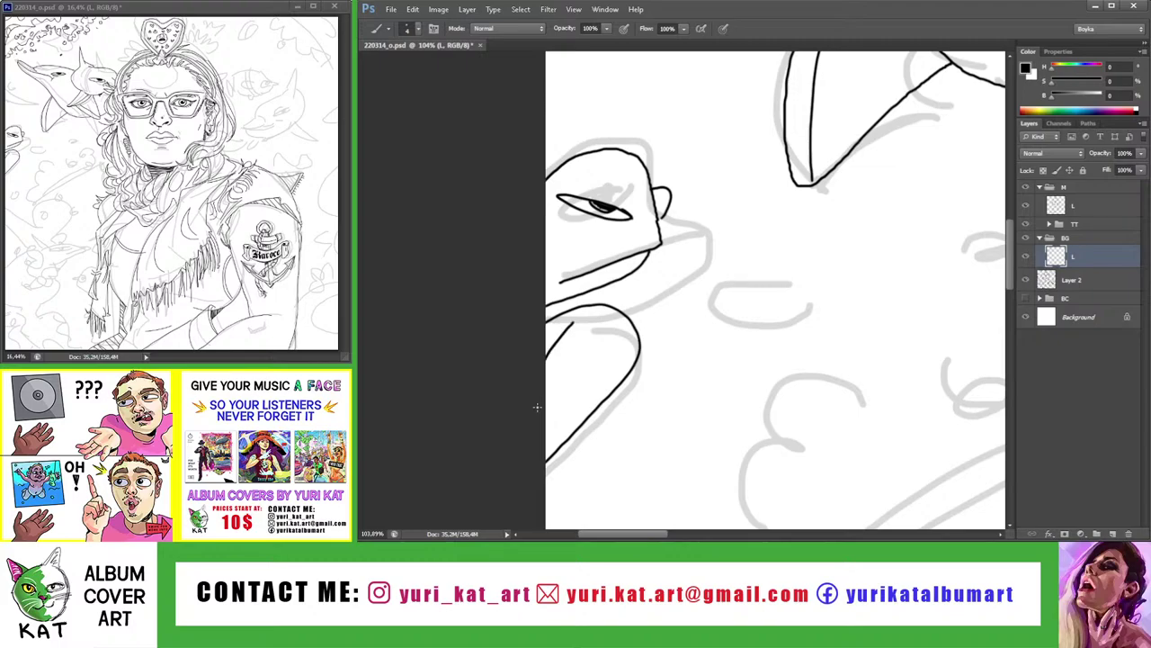
# Add oval spots and a small dash across the fish's head
pyautogui.press('z')
pyautogui.moveTo(683, 314); pyautogui.dragTo(581, 314)
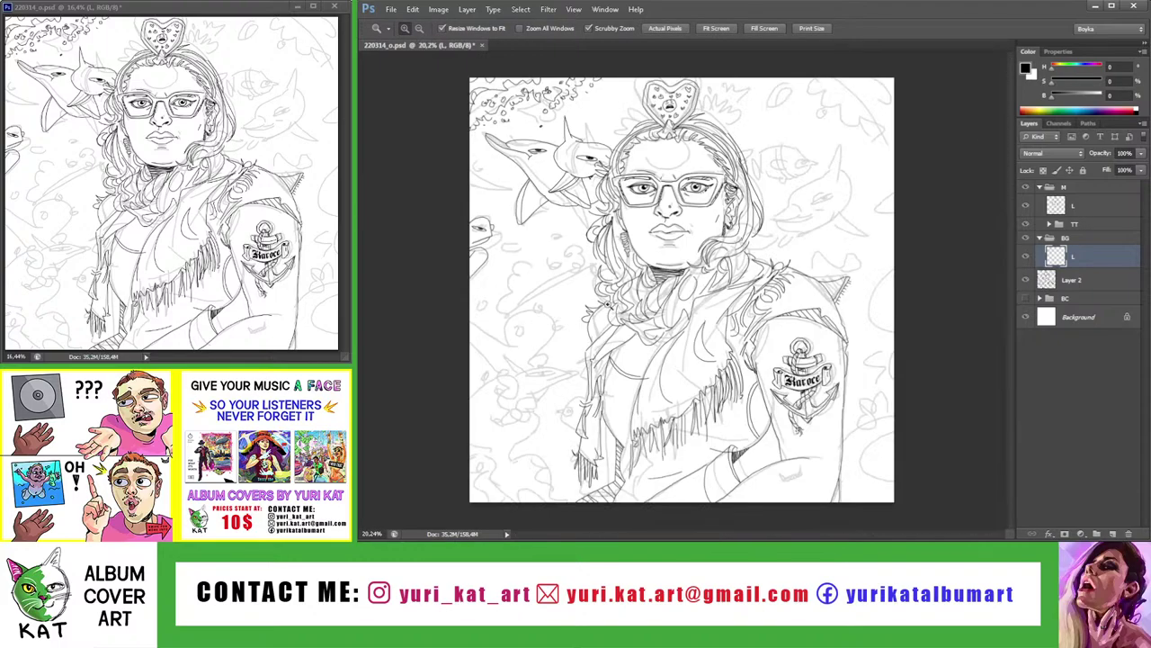
pyautogui.moveTo(558, 252)
pyautogui.mouseDown()
pyautogui.moveTo(580, 242)
pyautogui.moveTo(490, 257)
pyautogui.moveTo(594, 252)
pyautogui.mouseUp()
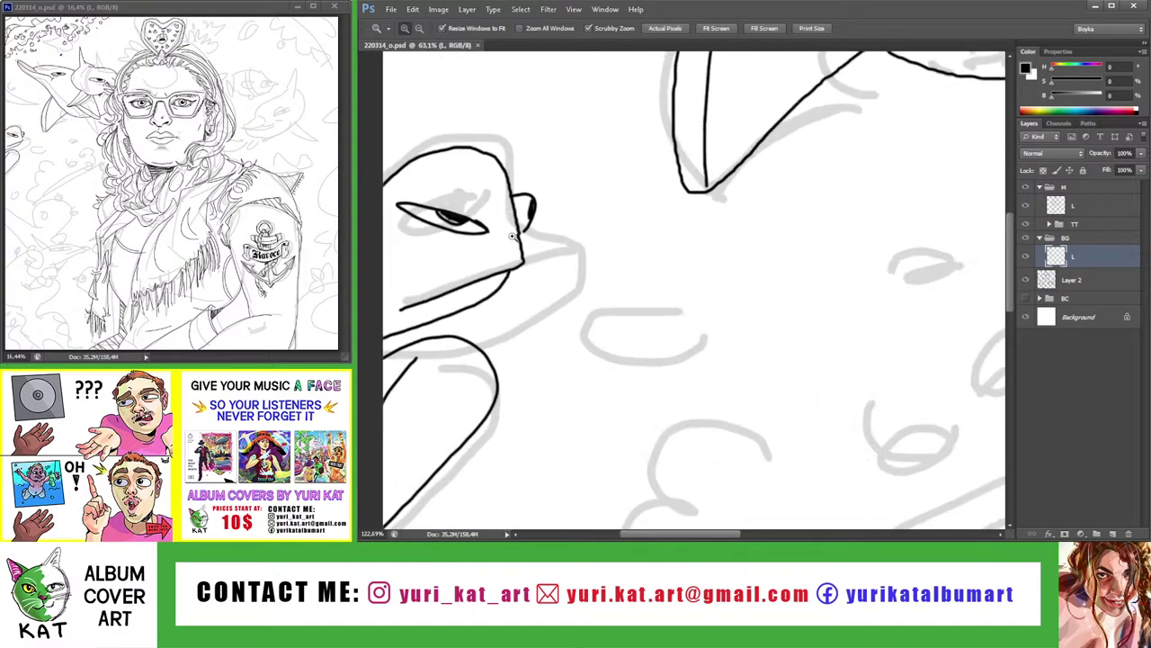
pyautogui.press('b')
pyautogui.moveTo(477, 271)
pyautogui.mouseDown()
pyautogui.moveTo(536, 240)
pyautogui.moveTo(467, 230)
pyautogui.moveTo(472, 193)
pyautogui.mouseUp()
pyautogui.moveTo(507, 146)
pyautogui.mouseDown()
pyautogui.moveTo(509, 167)
pyautogui.moveTo(548, 151)
pyautogui.moveTo(513, 124)
pyautogui.mouseUp()
pyautogui.moveTo(455, 152); pyautogui.dragTo(458, 155)
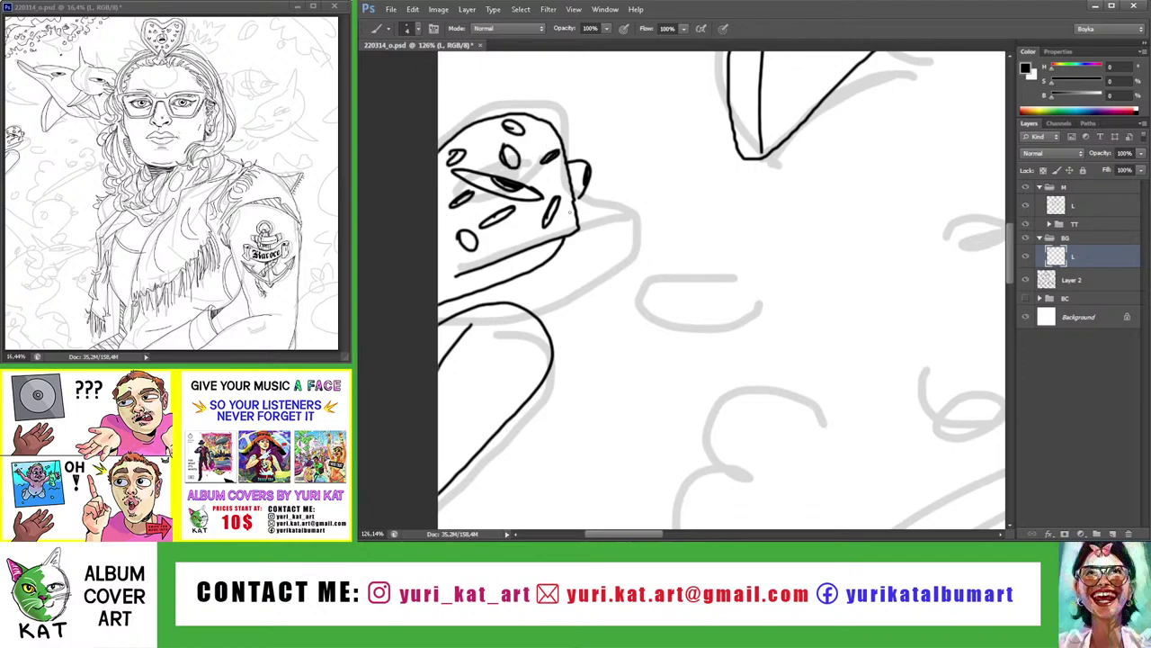
# Zoom out to the whole cover and save 220314_o.psd
pyautogui.press('z')
pyautogui.moveTo(570, 212); pyautogui.dragTo(510, 291)
pyautogui.hotkey('ctrl', 's')
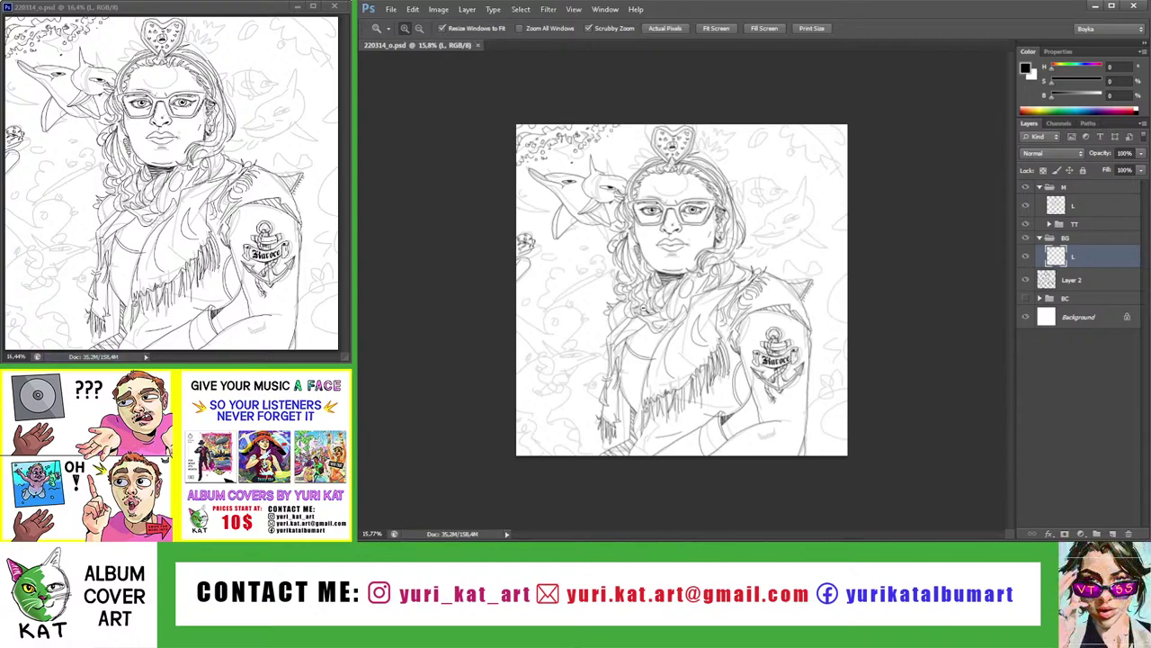
# Zoom in on the creature by the jacket and ink its head outline and eye loop
pyautogui.click(615, 342)
pyautogui.click(542, 351)
pyautogui.scroll(-3, 543, 351)
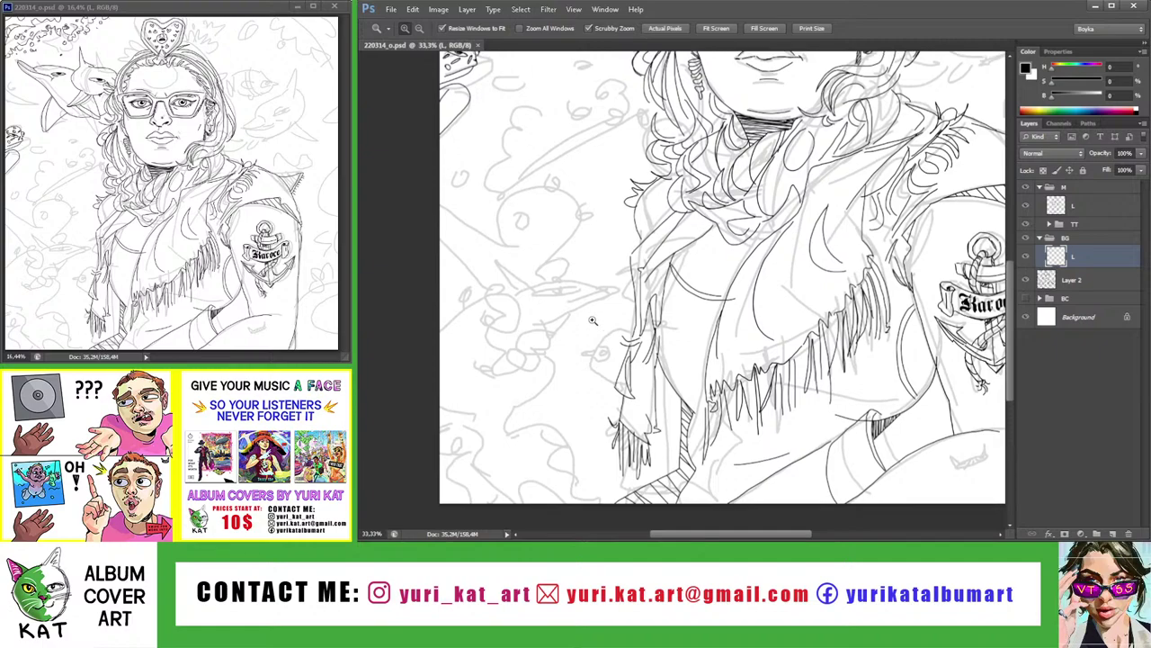
pyautogui.click(638, 328)
pyautogui.click(637, 329)
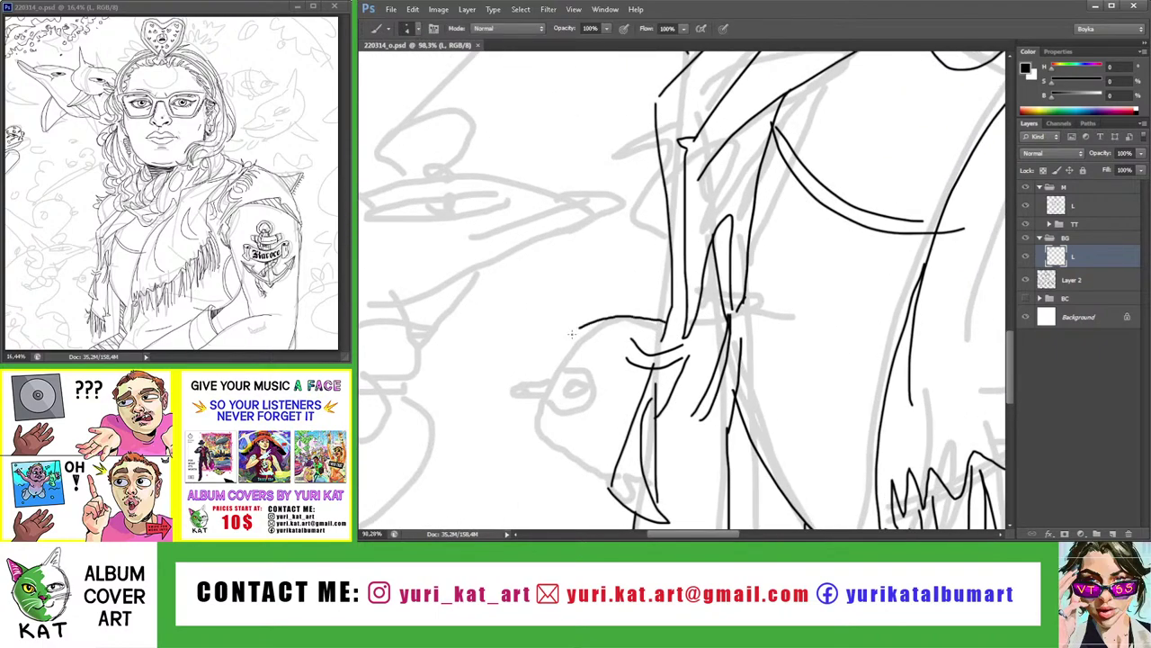
pyautogui.click(551, 356)
pyautogui.click(551, 355)
pyautogui.press('b')
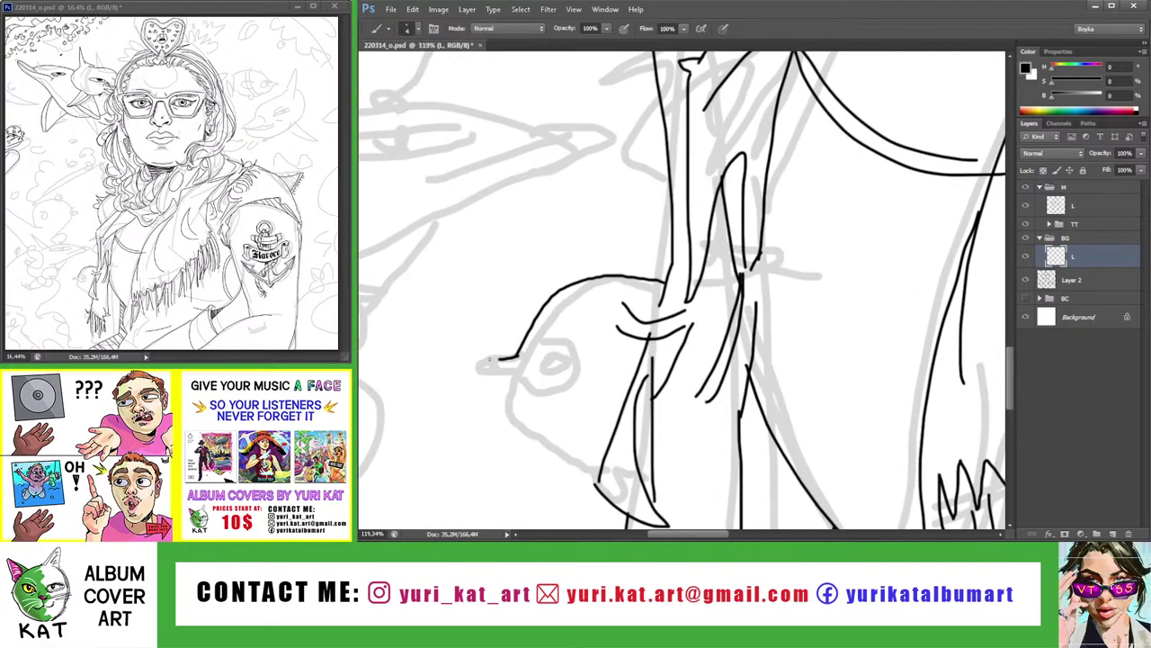
pyautogui.moveTo(489, 359); pyautogui.dragTo(512, 387)
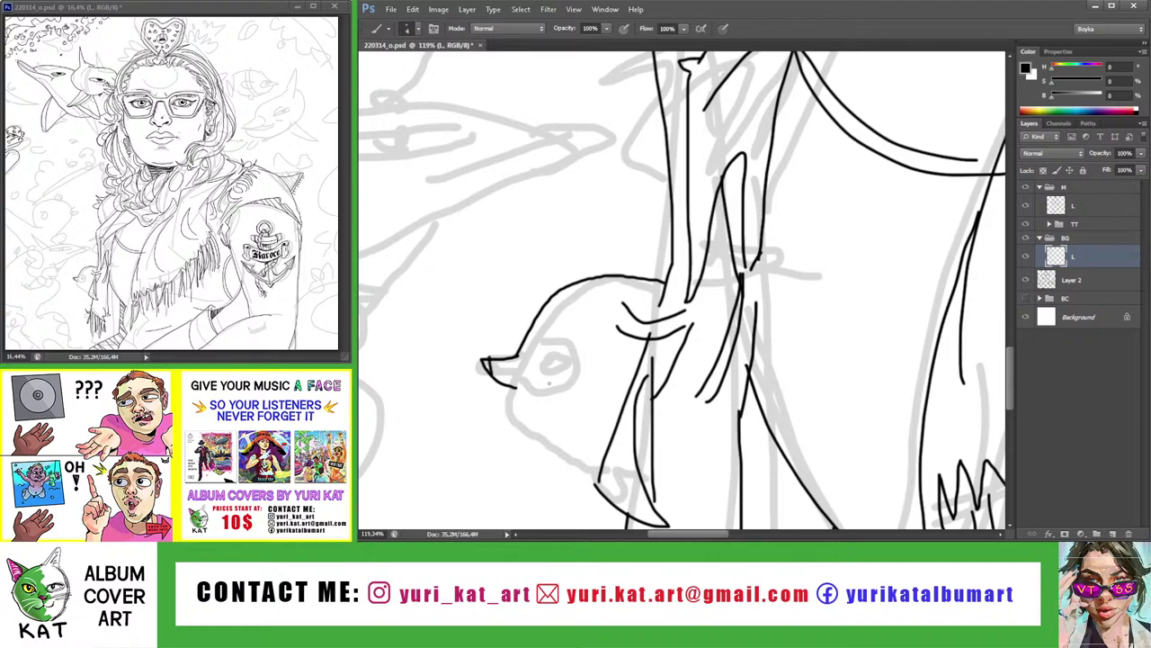
pyautogui.moveTo(525, 351); pyautogui.dragTo(531, 392)
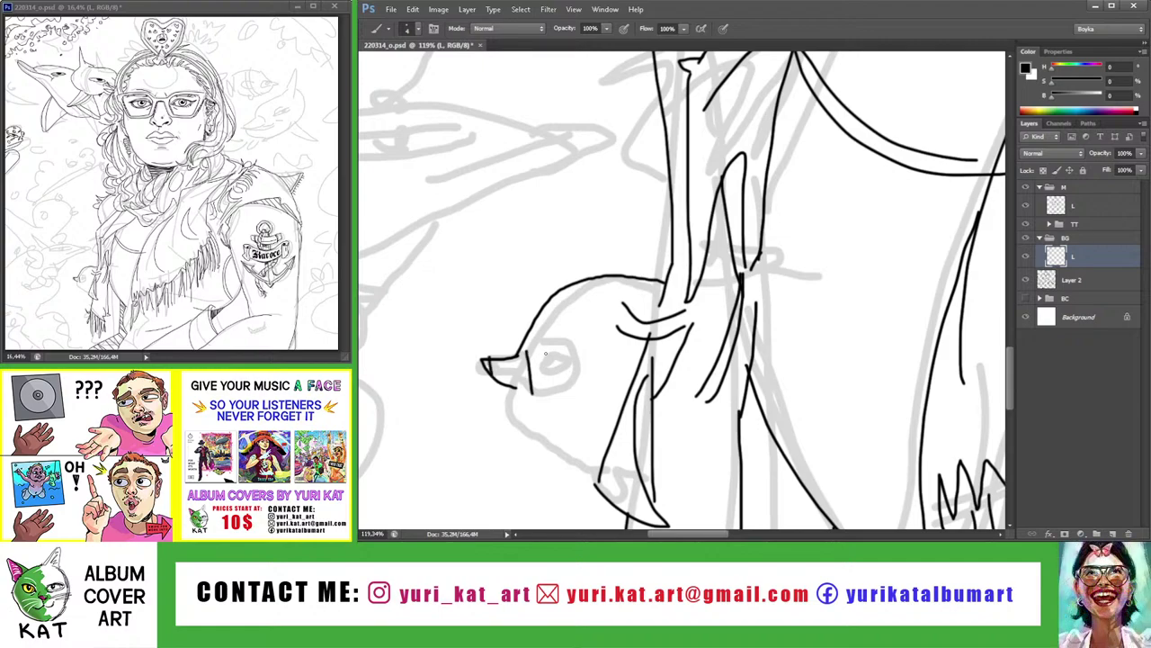
pyautogui.moveTo(528, 342); pyautogui.dragTo(533, 399)
# Draw the creature's pupil and eyelid and a vertical line on its body
pyautogui.press('z')
pyautogui.click(585, 352)
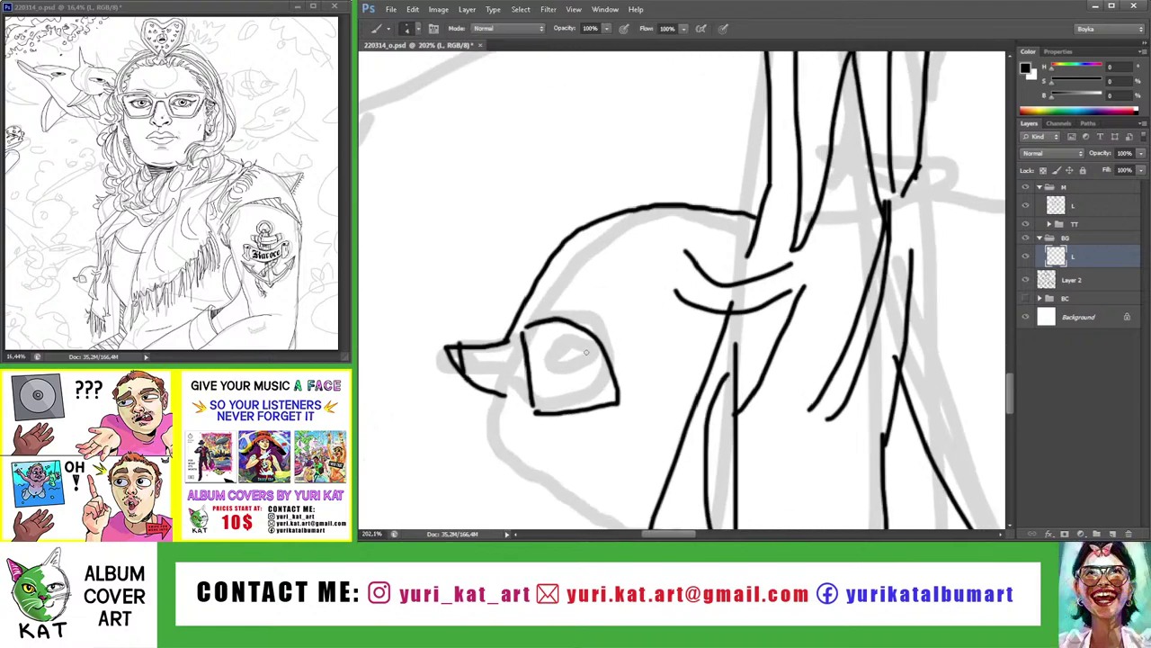
pyautogui.moveTo(574, 353)
pyautogui.mouseDown()
pyautogui.moveTo(588, 359)
pyautogui.moveTo(577, 350)
pyautogui.moveTo(553, 390)
pyautogui.mouseUp()
pyautogui.press('z')
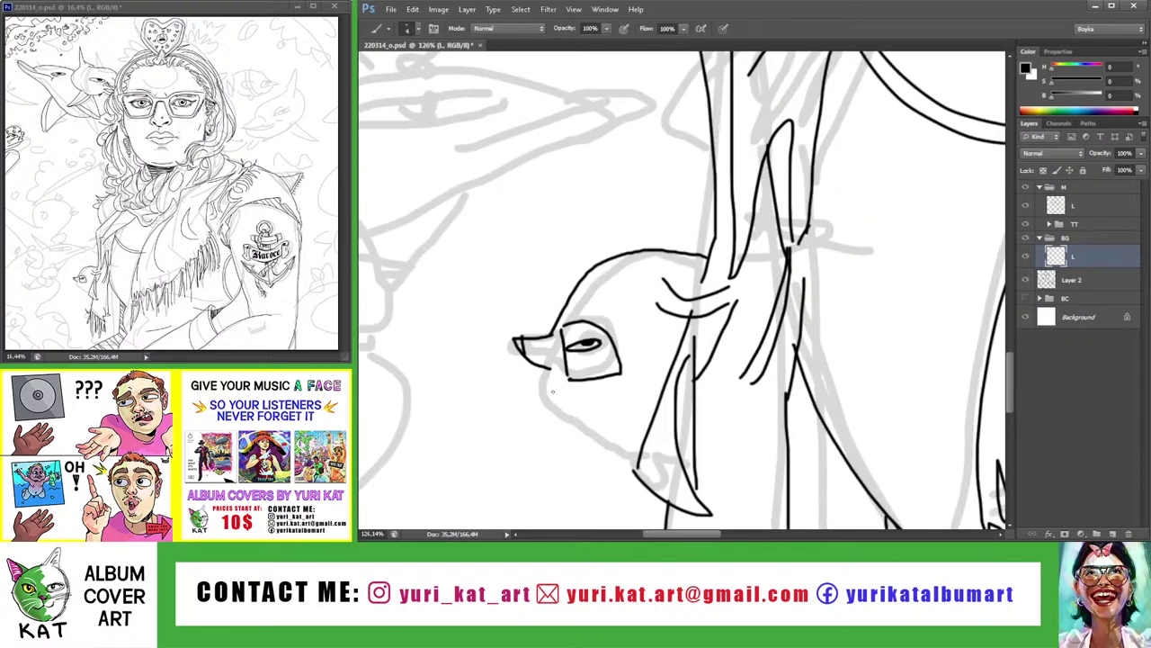
pyautogui.press('z')
pyautogui.moveTo(644, 430); pyautogui.dragTo(632, 397)
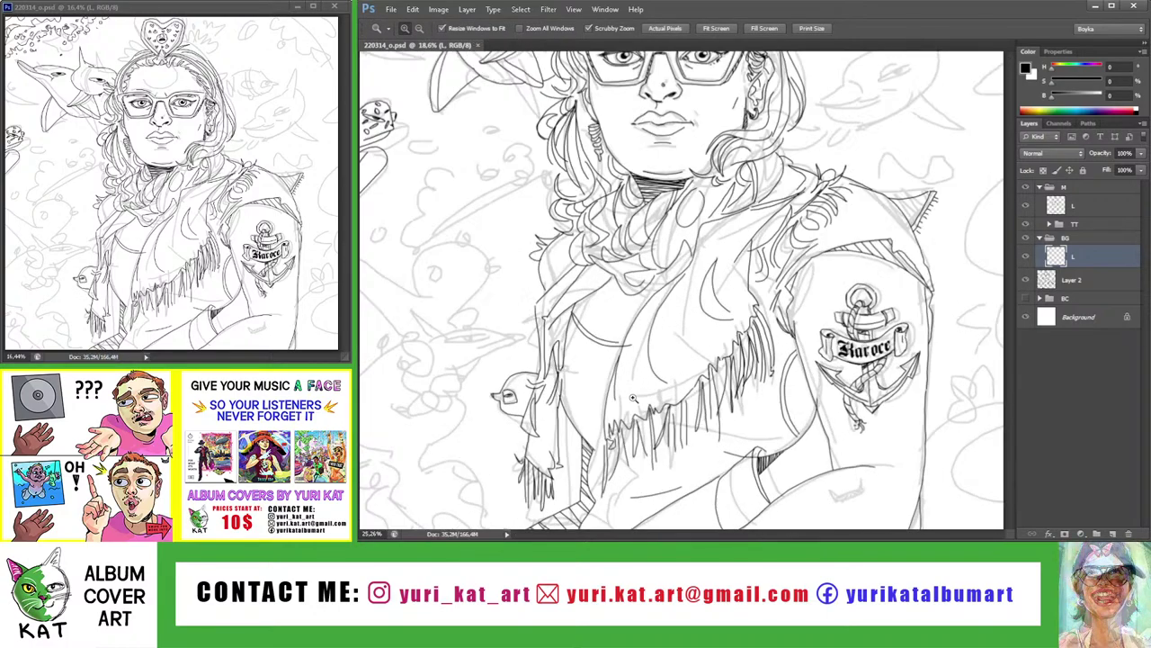
pyautogui.press('b')
pyautogui.moveTo(507, 403)
pyautogui.mouseDown()
pyautogui.moveTo(561, 353)
pyautogui.moveTo(565, 396)
pyautogui.mouseUp()
pyautogui.hotkey('ctrl', 'z')
pyautogui.moveTo(550, 329)
pyautogui.mouseDown()
pyautogui.moveTo(546, 390)
pyautogui.moveTo(588, 384)
pyautogui.mouseUp()
# Review the creature and hand against the whole drawing, then save 220314_o.psd
pyautogui.press('h')
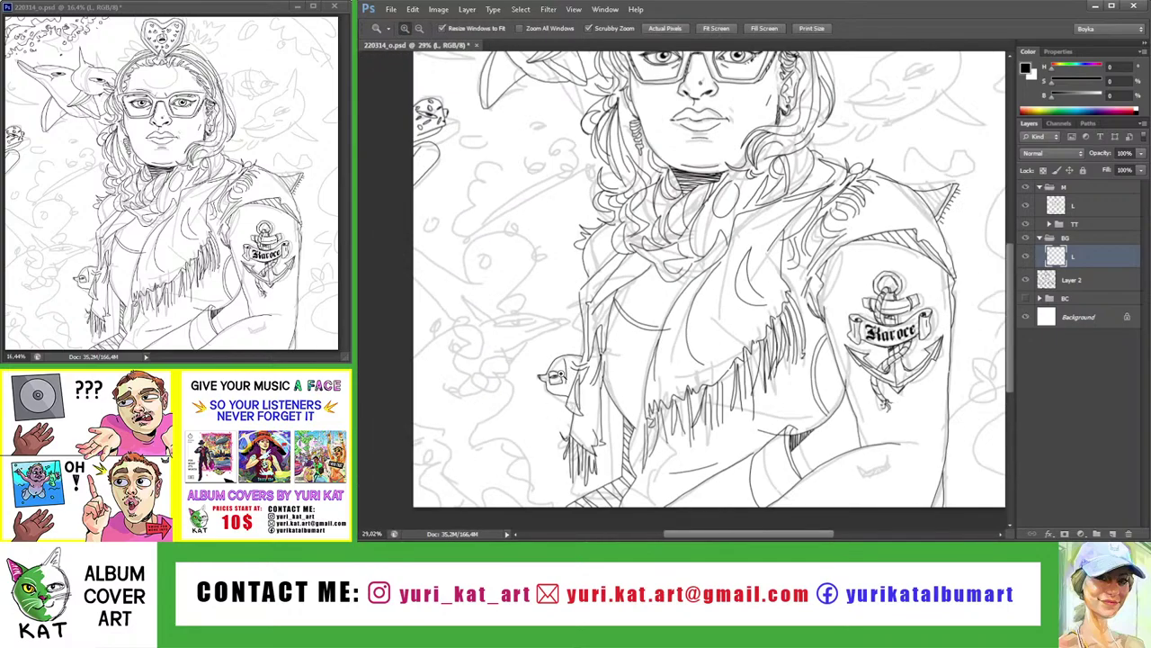
pyautogui.press('z')
pyautogui.hotkey('ctrl', '0')
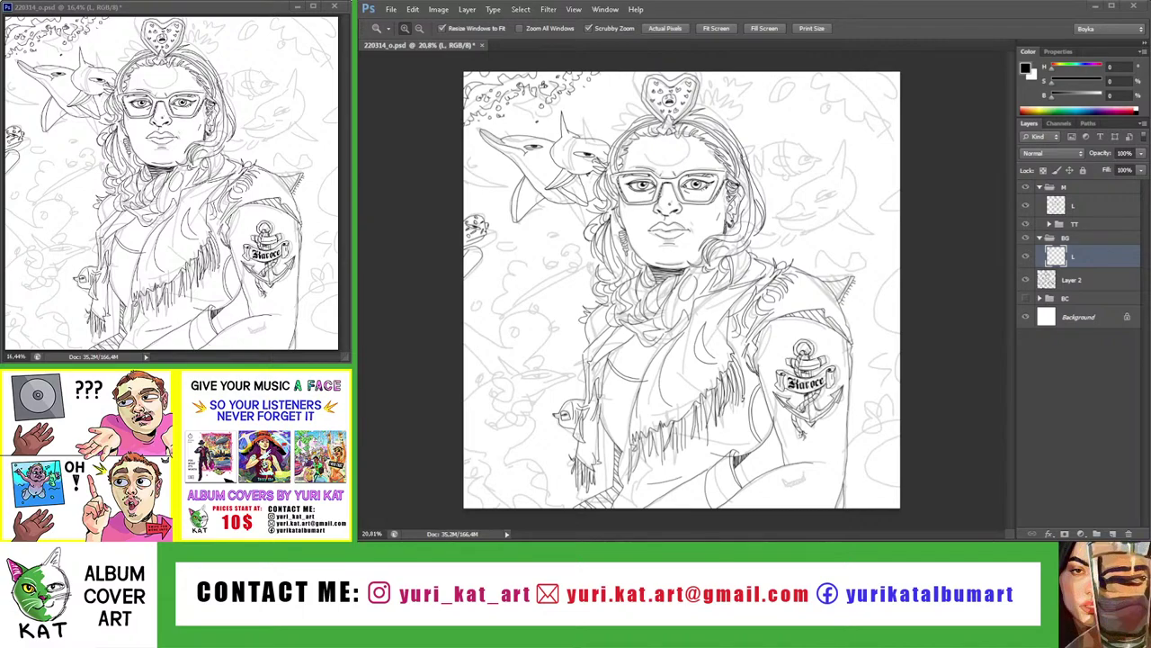
pyautogui.moveTo(578, 404); pyautogui.dragTo(629, 405)
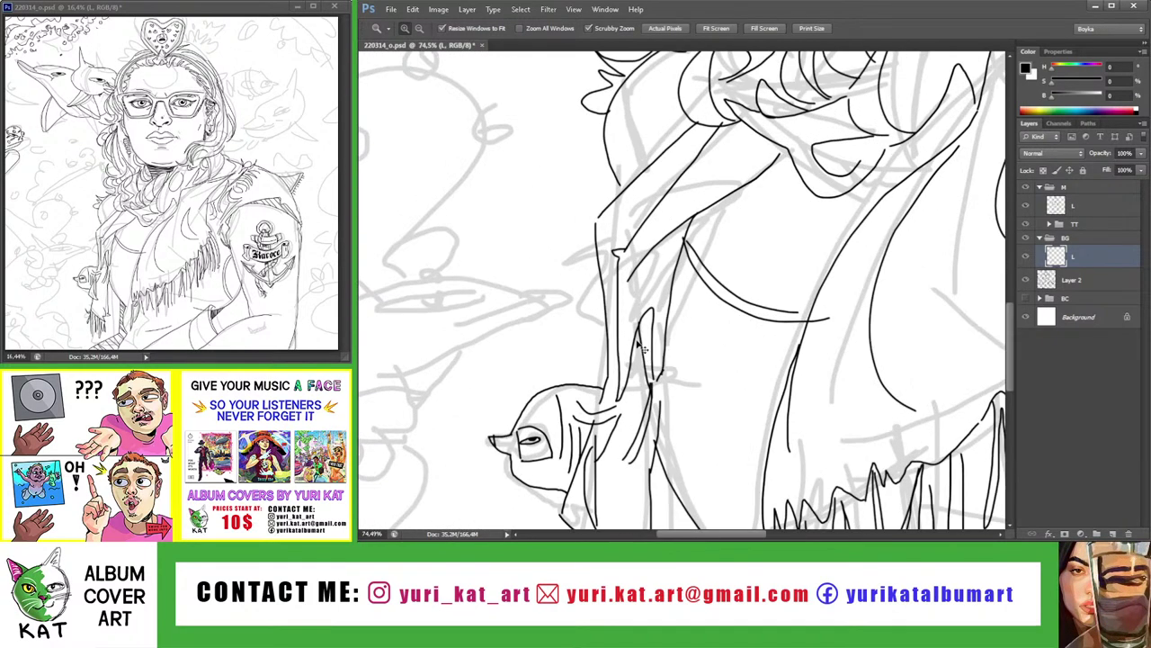
pyautogui.press('b')
pyautogui.moveTo(579, 440); pyautogui.dragTo(600, 466)
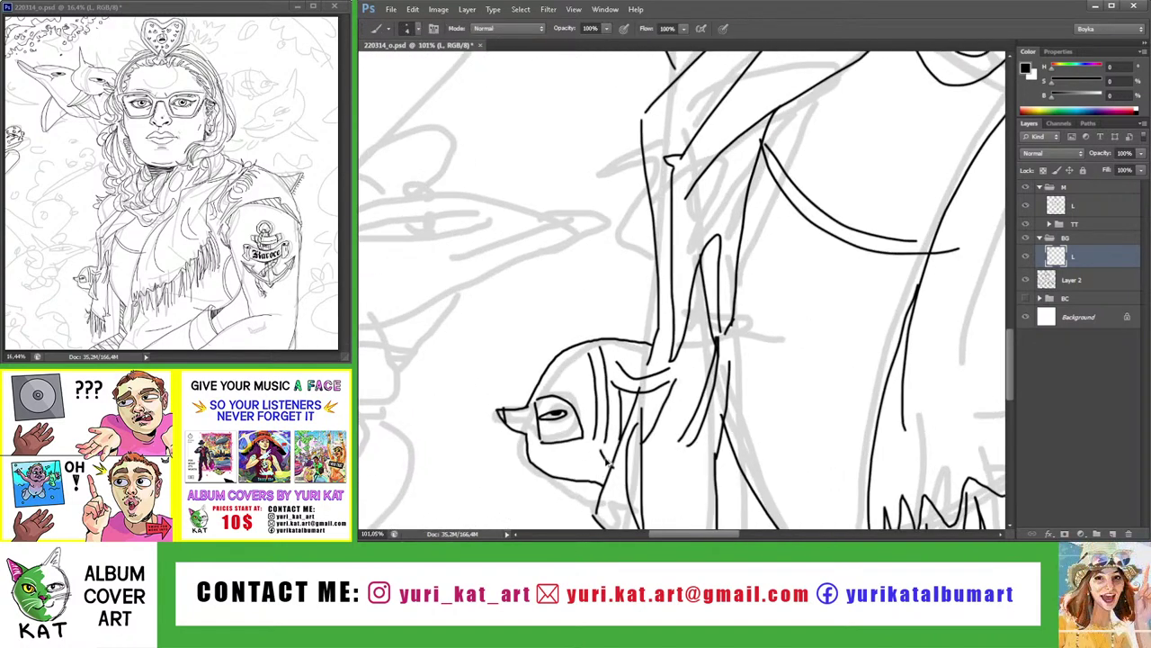
pyautogui.moveTo(608, 466); pyautogui.dragTo(555, 465)
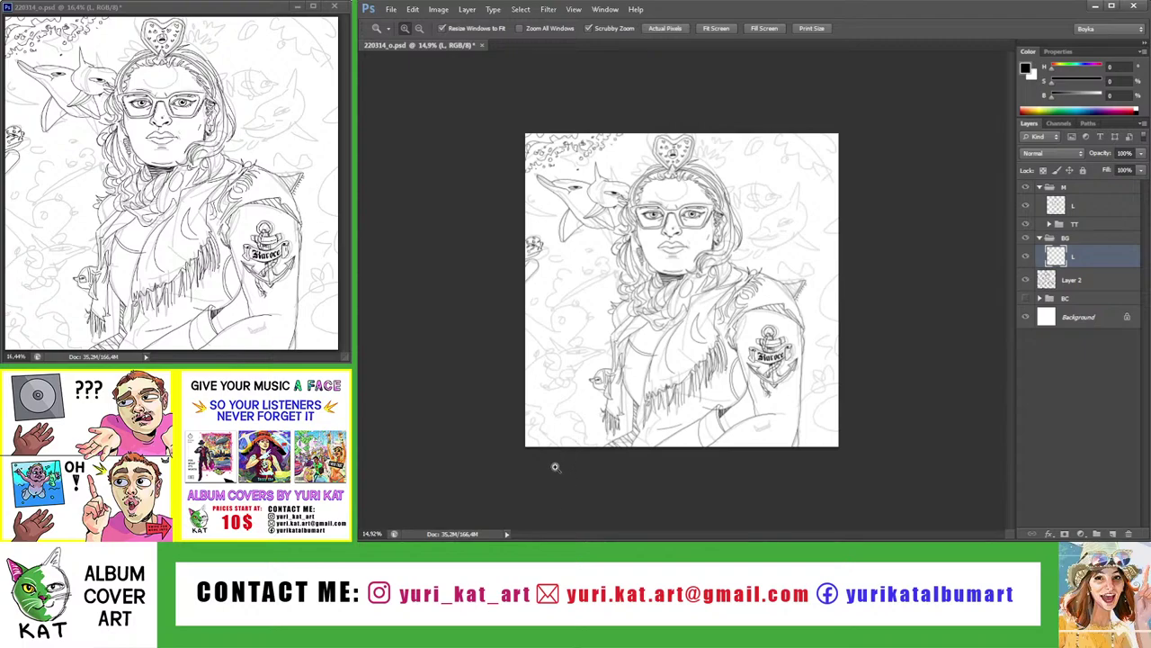
pyautogui.hotkey('ctrl', 's')
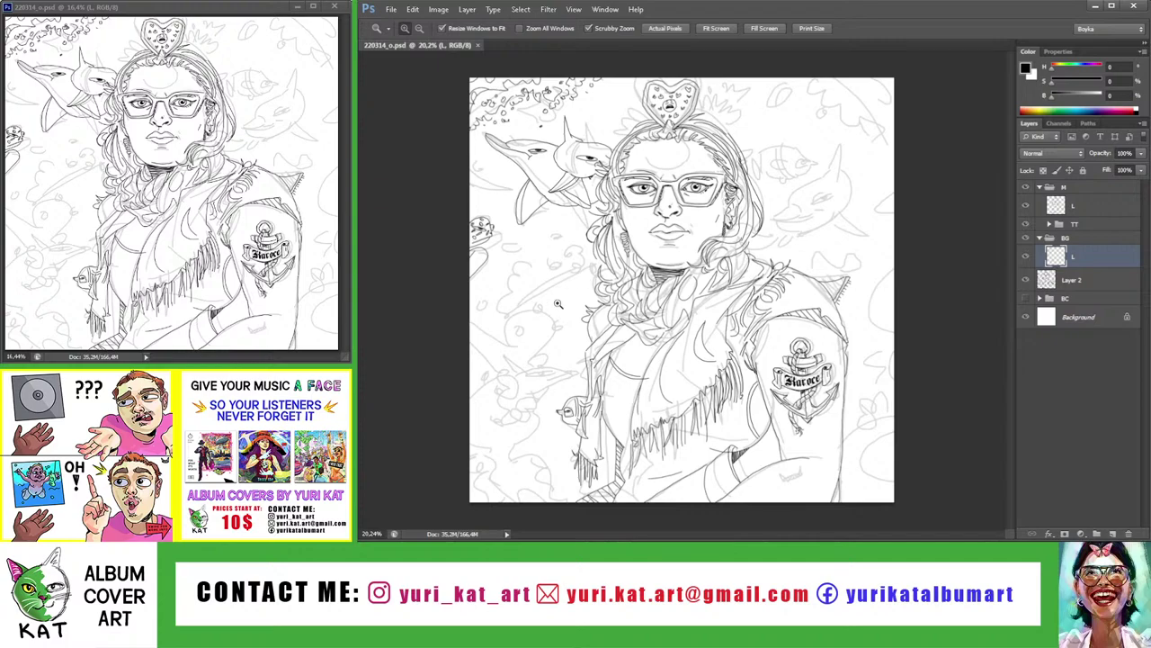
# Ink a tapered double-edged stream and small curled bubbles beside the face
pyautogui.moveTo(545, 282)
pyautogui.mouseDown()
pyautogui.moveTo(630, 237)
pyautogui.moveTo(612, 281)
pyautogui.moveTo(641, 263)
pyautogui.mouseUp()
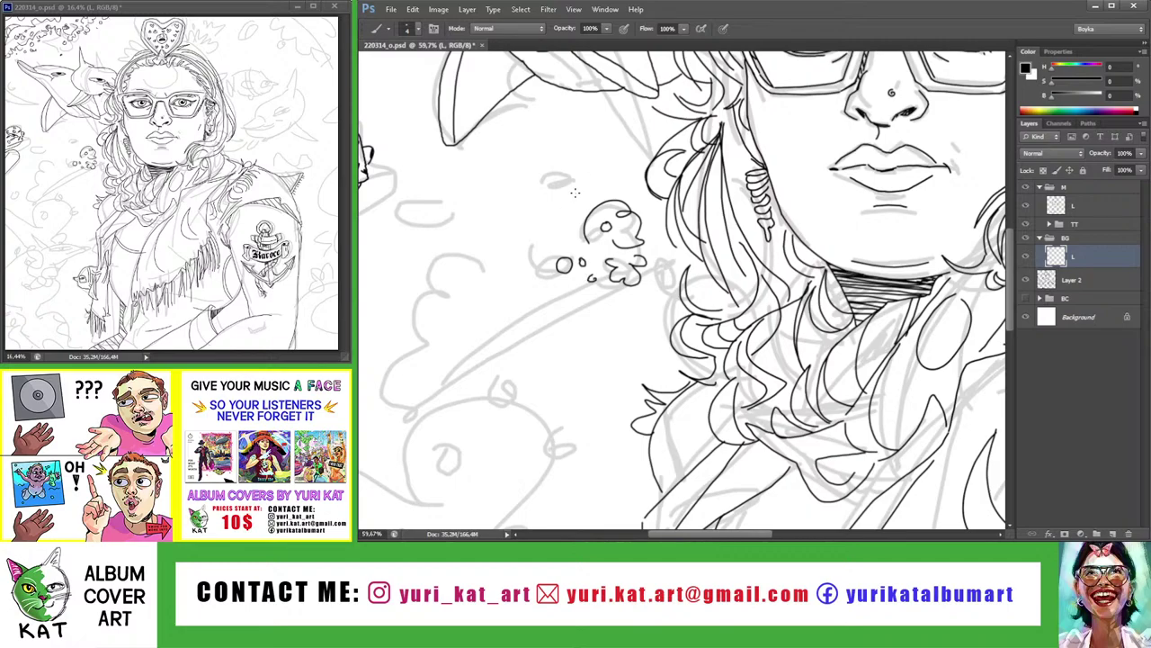
pyautogui.scroll(-5, 568, 208)
pyautogui.scroll(4, 539, 269)
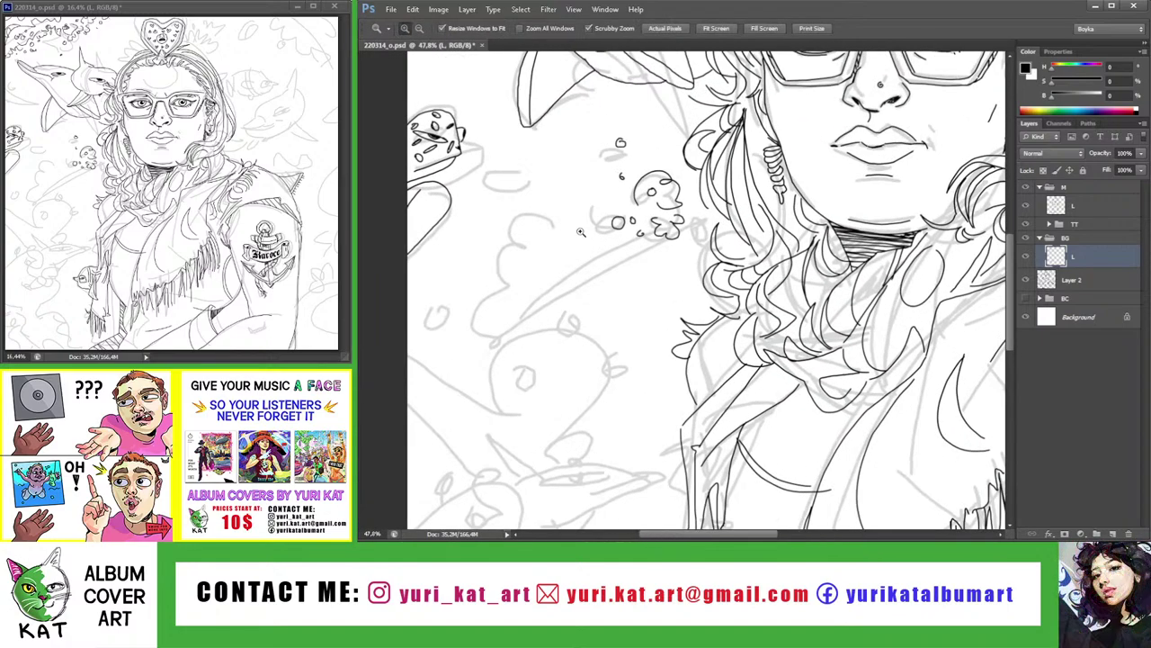
pyautogui.moveTo(616, 236); pyautogui.dragTo(469, 342)
pyautogui.hotkey('ctrl', 'z')
pyautogui.moveTo(611, 244)
pyautogui.mouseDown()
pyautogui.moveTo(469, 350)
pyautogui.moveTo(647, 251)
pyautogui.mouseUp()
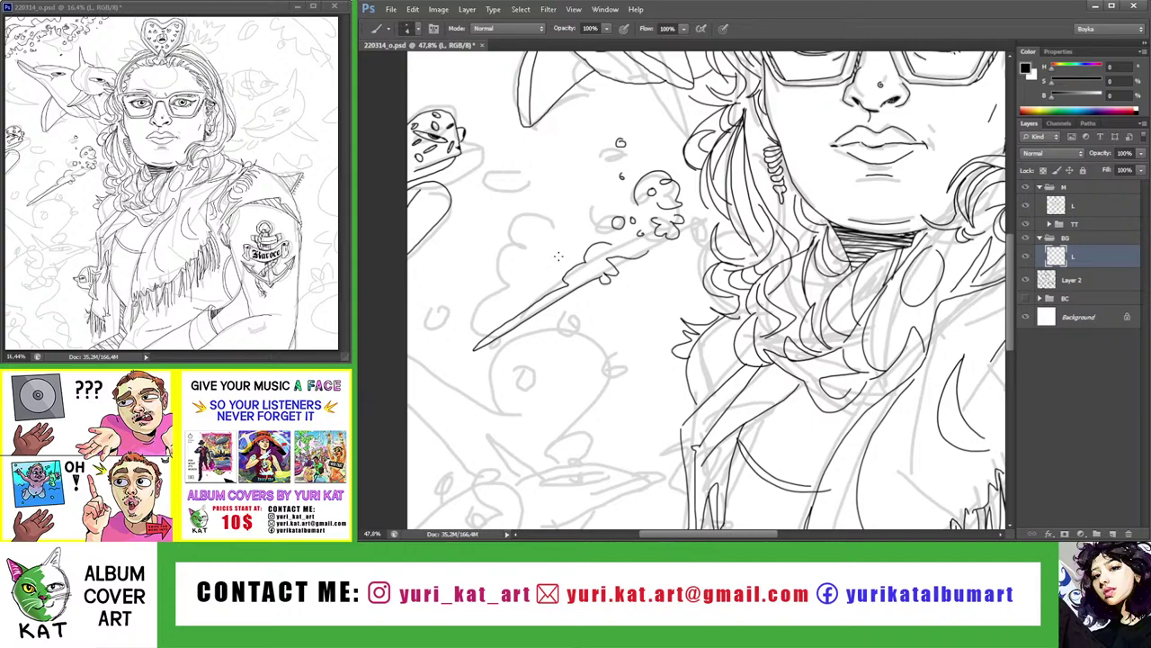
pyautogui.moveTo(503, 297); pyautogui.dragTo(520, 301)
pyautogui.moveTo(594, 304); pyautogui.dragTo(591, 313)
# Ink the curving fish body and its eye below the bubbles
pyautogui.moveTo(461, 294); pyautogui.dragTo(518, 289)
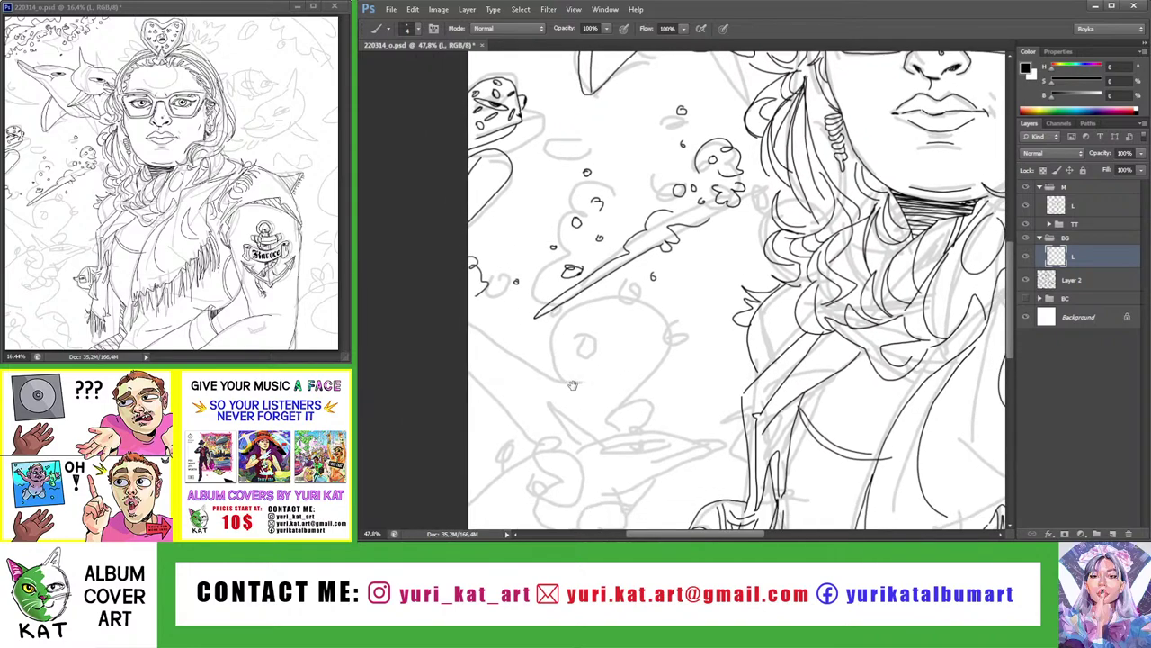
pyautogui.moveTo(529, 360); pyautogui.dragTo(562, 273)
pyautogui.moveTo(609, 327); pyautogui.dragTo(705, 236)
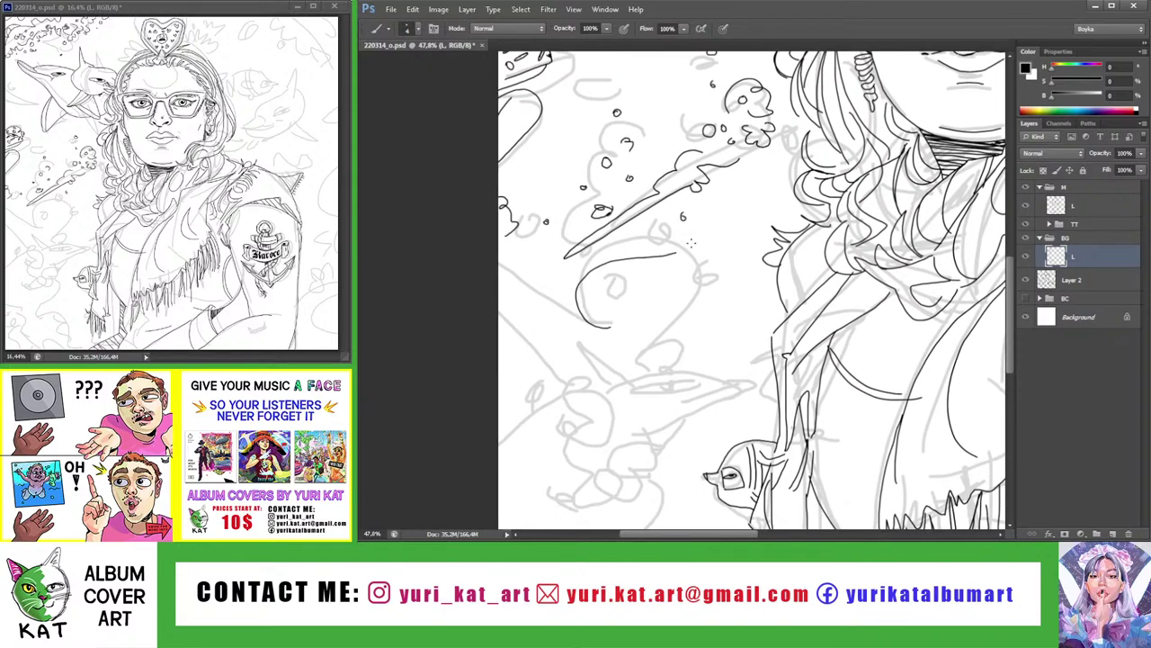
pyautogui.moveTo(611, 288)
pyautogui.mouseDown()
pyautogui.moveTo(630, 313)
pyautogui.moveTo(660, 276)
pyautogui.moveTo(693, 273)
pyautogui.moveTo(674, 331)
pyautogui.moveTo(612, 360)
pyautogui.moveTo(574, 362)
pyautogui.mouseUp()
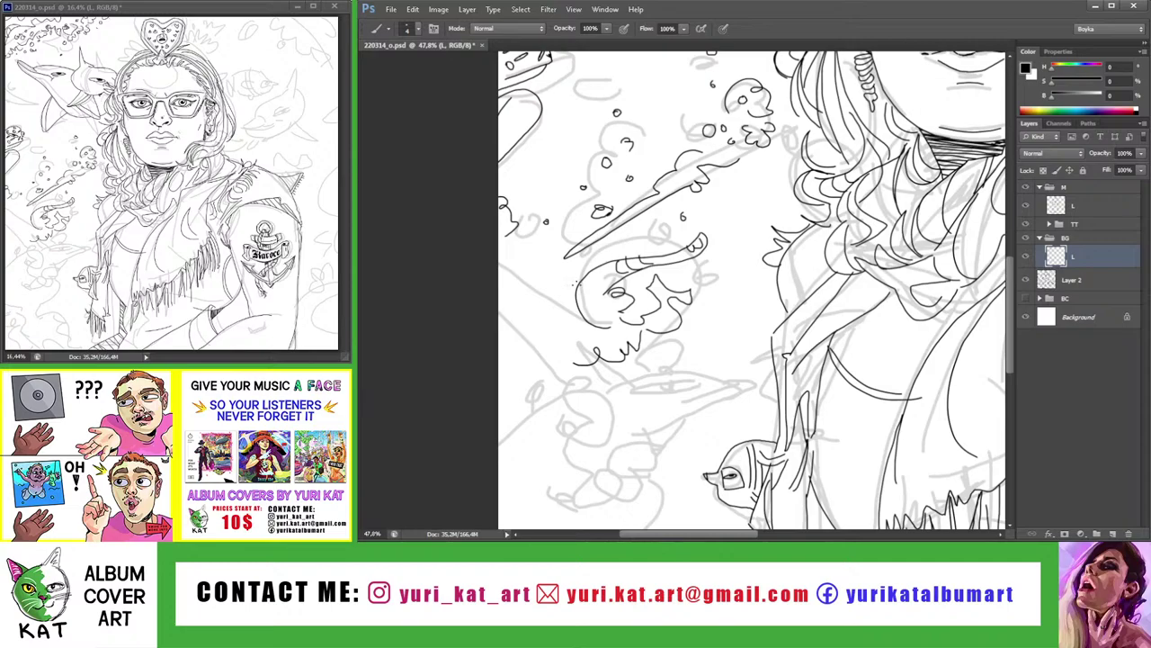
# Add a curved line and a small stroke among the coral shapes
pyautogui.press('z')
pyautogui.moveTo(590, 284)
pyautogui.mouseDown()
pyautogui.moveTo(522, 351)
pyautogui.moveTo(576, 352)
pyautogui.moveTo(545, 360)
pyautogui.mouseUp()
pyautogui.press('b')
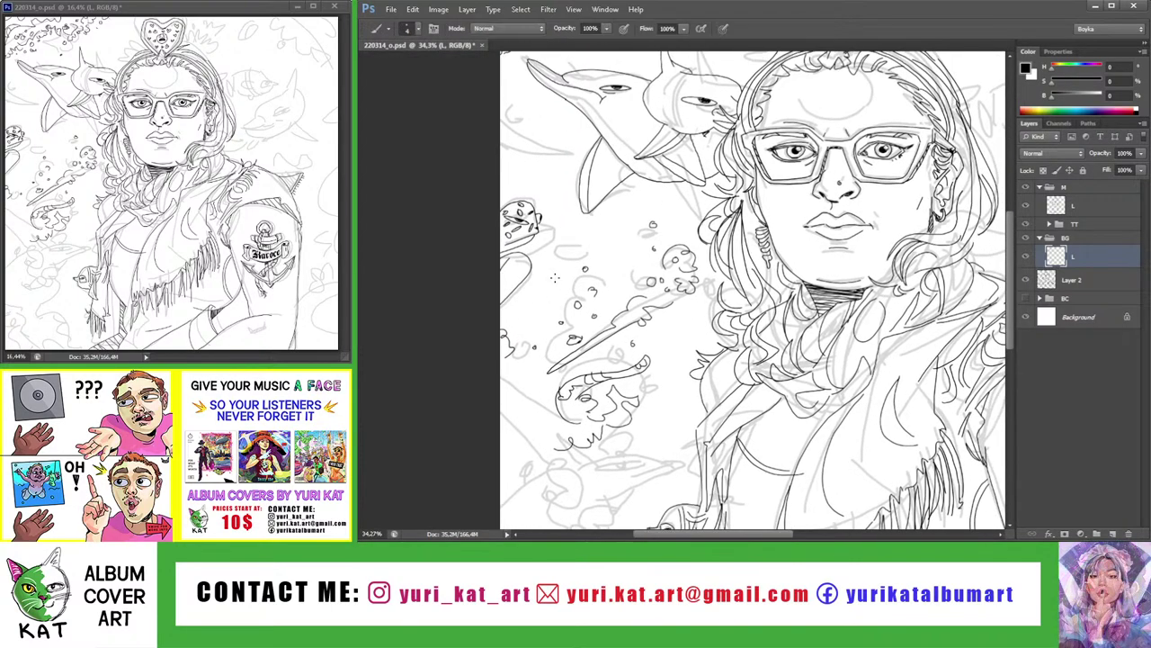
pyautogui.moveTo(563, 254); pyautogui.dragTo(534, 316)
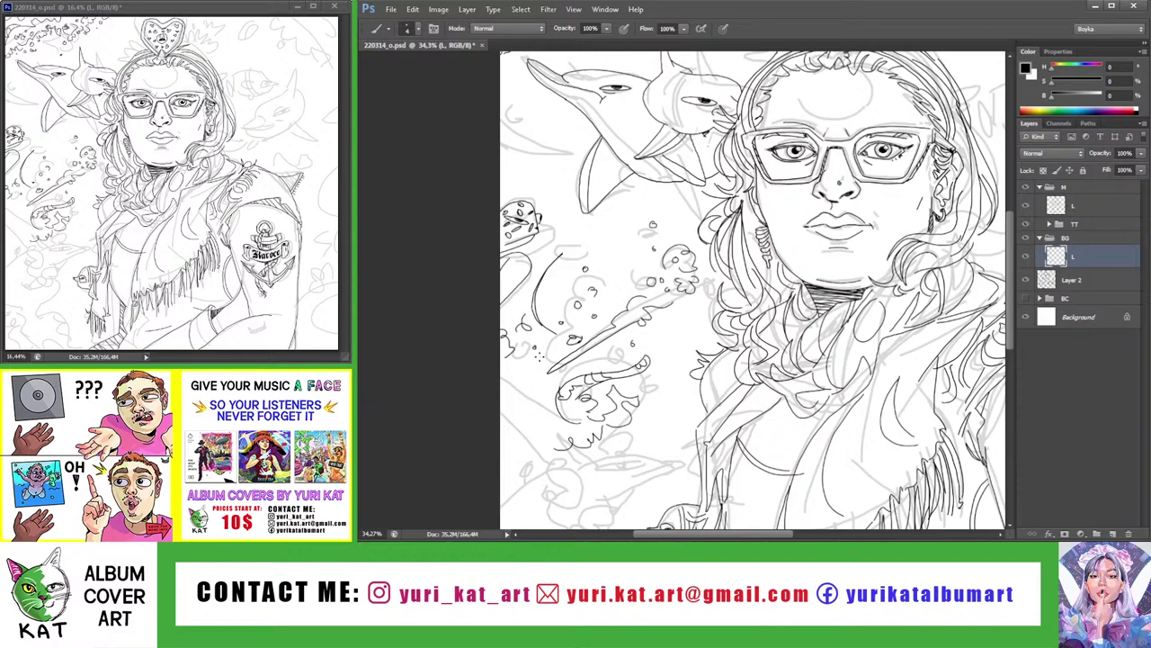
pyautogui.moveTo(522, 432); pyautogui.dragTo(558, 340)
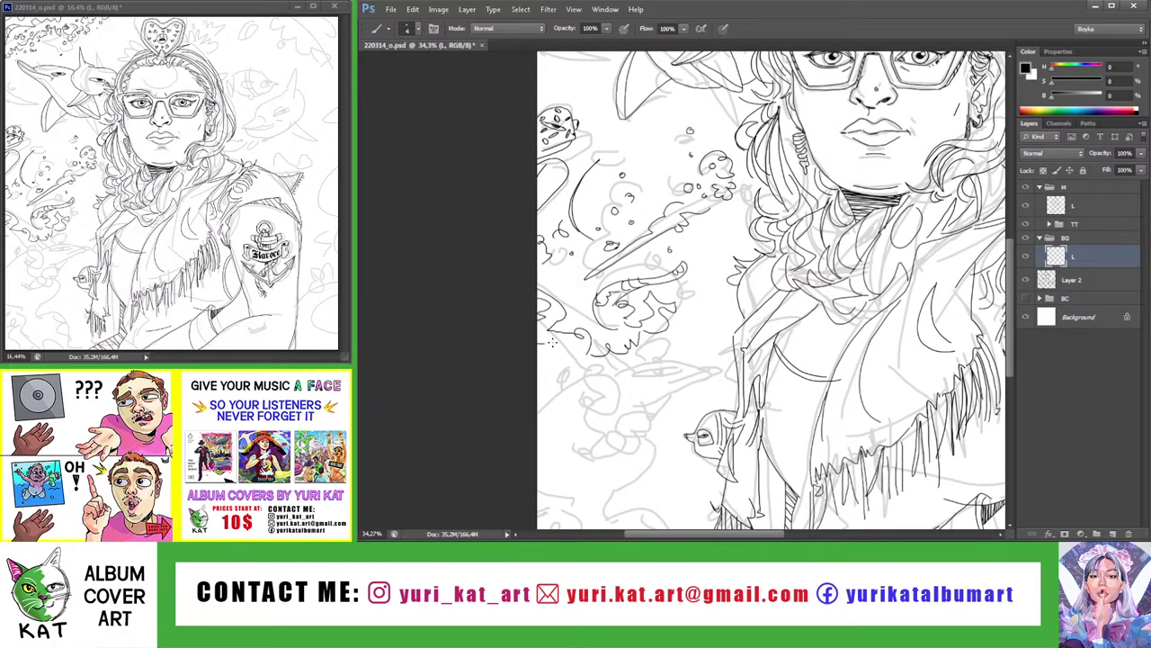
pyautogui.moveTo(550, 368); pyautogui.dragTo(550, 294)
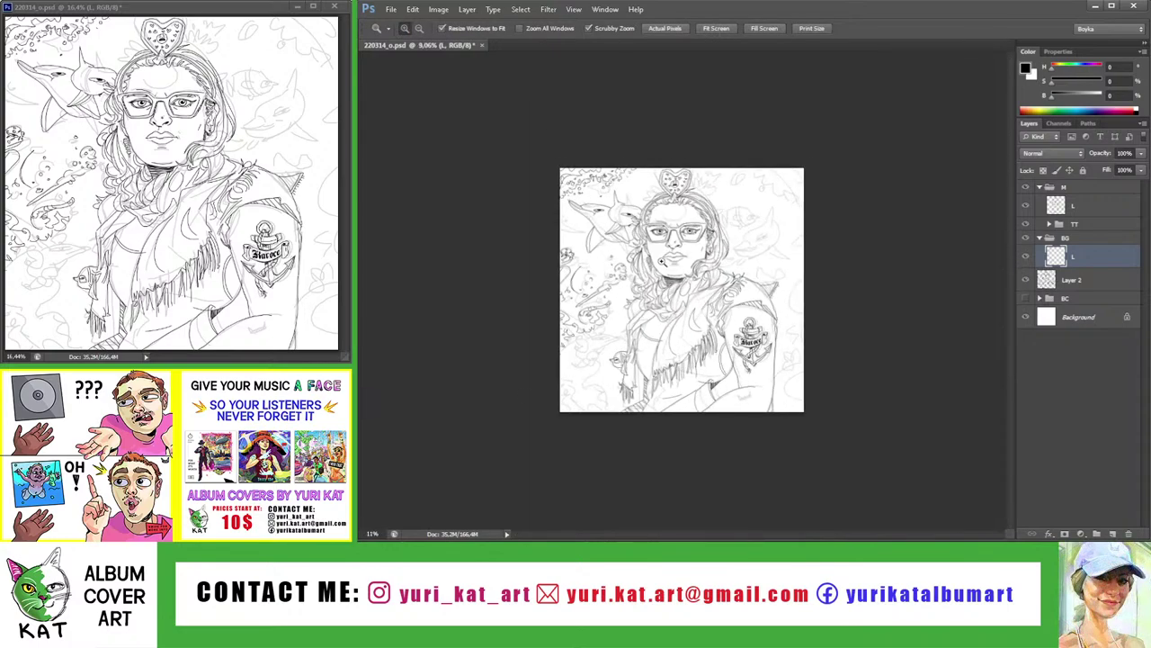
# Ink wavy lines by the dolphin fin plus small bubbles, a curl and dots around the dolphins
pyautogui.moveTo(574, 193)
pyautogui.mouseDown()
pyautogui.moveTo(601, 257)
pyautogui.moveTo(549, 360)
pyautogui.mouseUp()
pyautogui.hotkey('ctrl', 'z')
pyautogui.moveTo(598, 283)
pyautogui.mouseDown()
pyautogui.moveTo(580, 323)
pyautogui.moveTo(592, 369)
pyautogui.moveTo(595, 356)
pyautogui.mouseUp()
pyautogui.moveTo(596, 298); pyautogui.dragTo(601, 340)
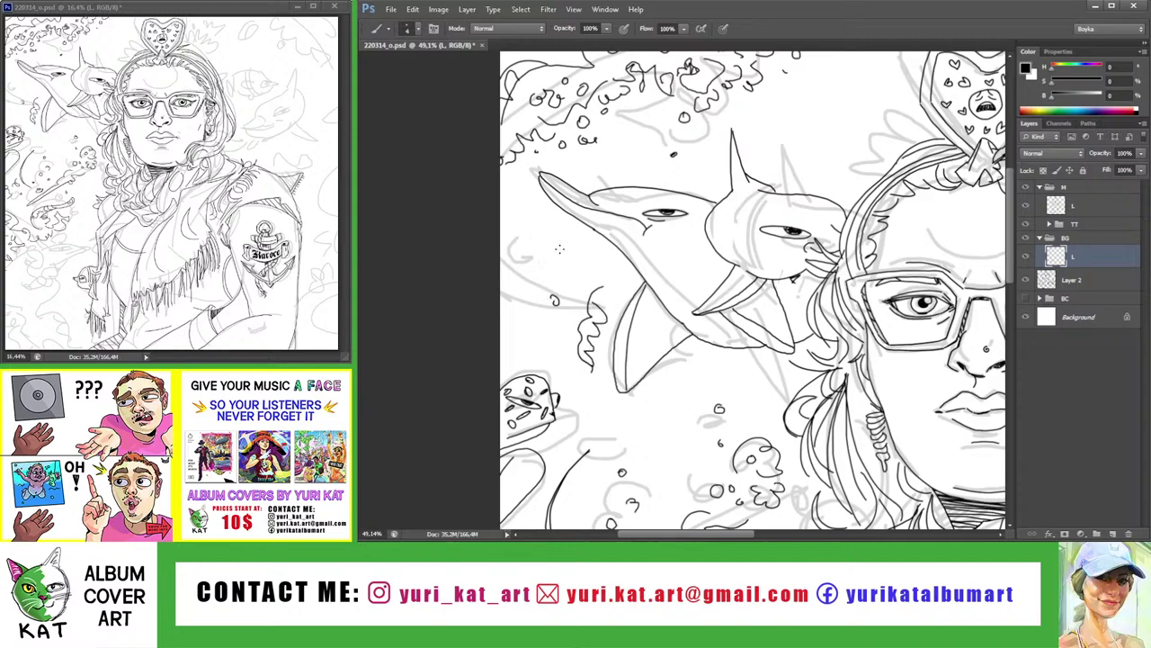
pyautogui.moveTo(581, 164); pyautogui.dragTo(583, 165)
pyautogui.click(533, 218)
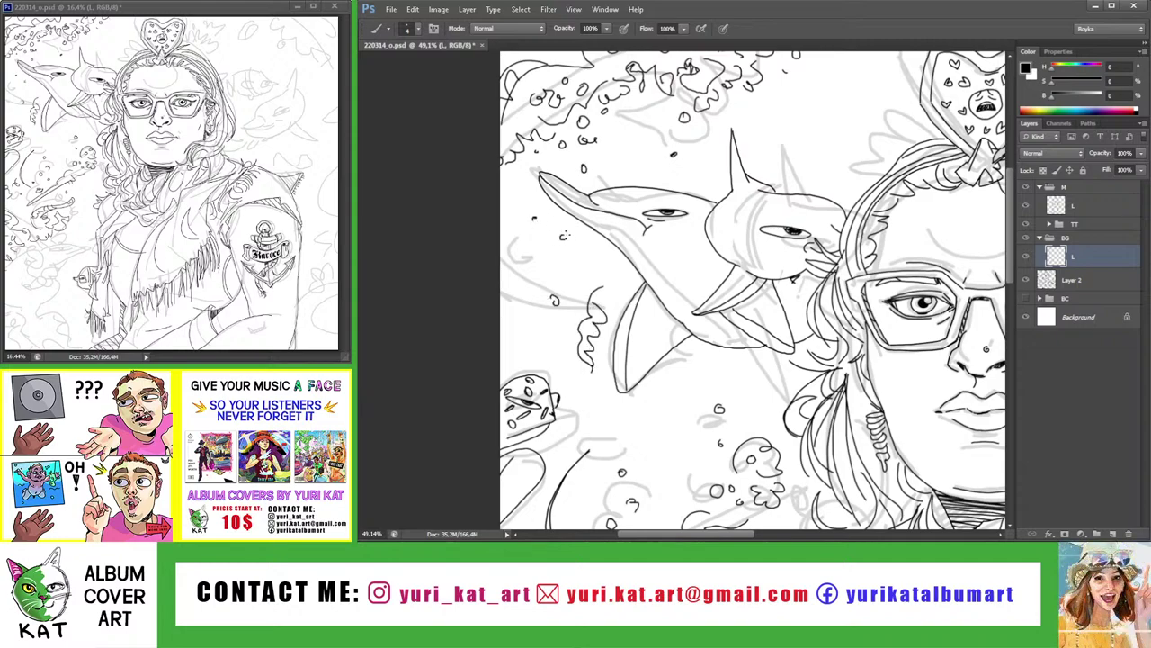
pyautogui.moveTo(617, 416); pyautogui.dragTo(617, 429)
pyautogui.moveTo(695, 362)
pyautogui.mouseDown()
pyautogui.moveTo(709, 355)
pyautogui.moveTo(632, 329)
pyautogui.moveTo(688, 181)
pyautogui.moveTo(663, 245)
pyautogui.moveTo(598, 252)
pyautogui.moveTo(596, 297)
pyautogui.moveTo(568, 286)
pyautogui.mouseUp()
# Add short strokes and small curls to the left of the heart headband
pyautogui.press('b')
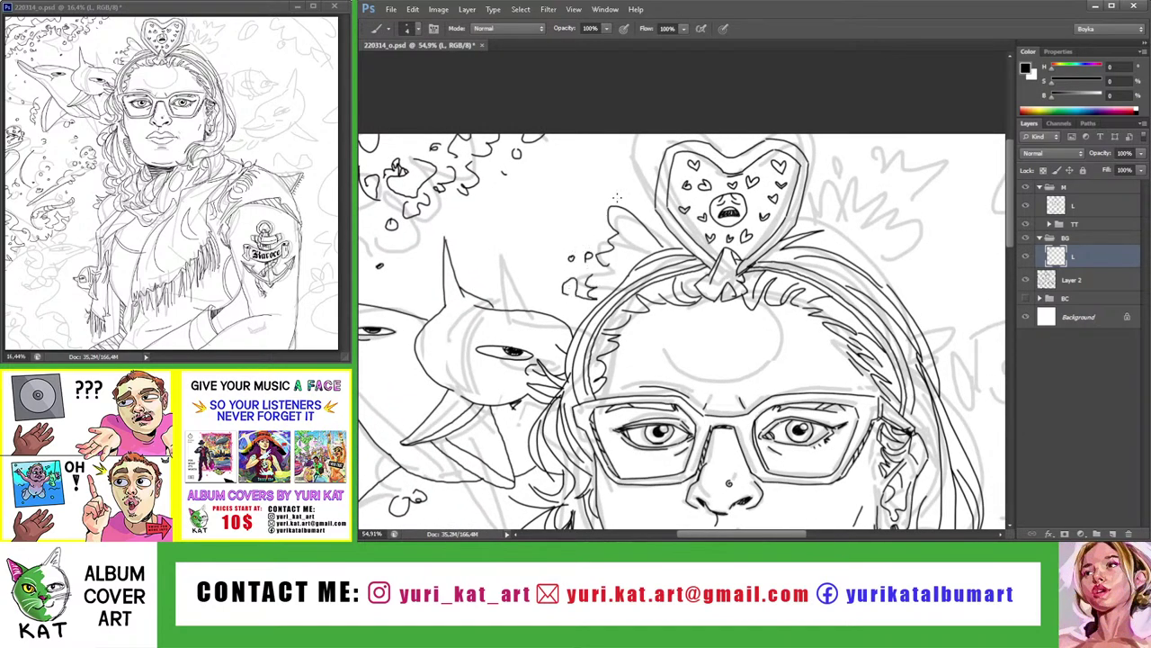
pyautogui.moveTo(633, 221); pyautogui.dragTo(621, 254)
pyautogui.moveTo(628, 246); pyautogui.dragTo(614, 262)
pyautogui.moveTo(610, 203)
pyautogui.mouseDown()
pyautogui.moveTo(595, 220)
pyautogui.moveTo(639, 216)
pyautogui.mouseUp()
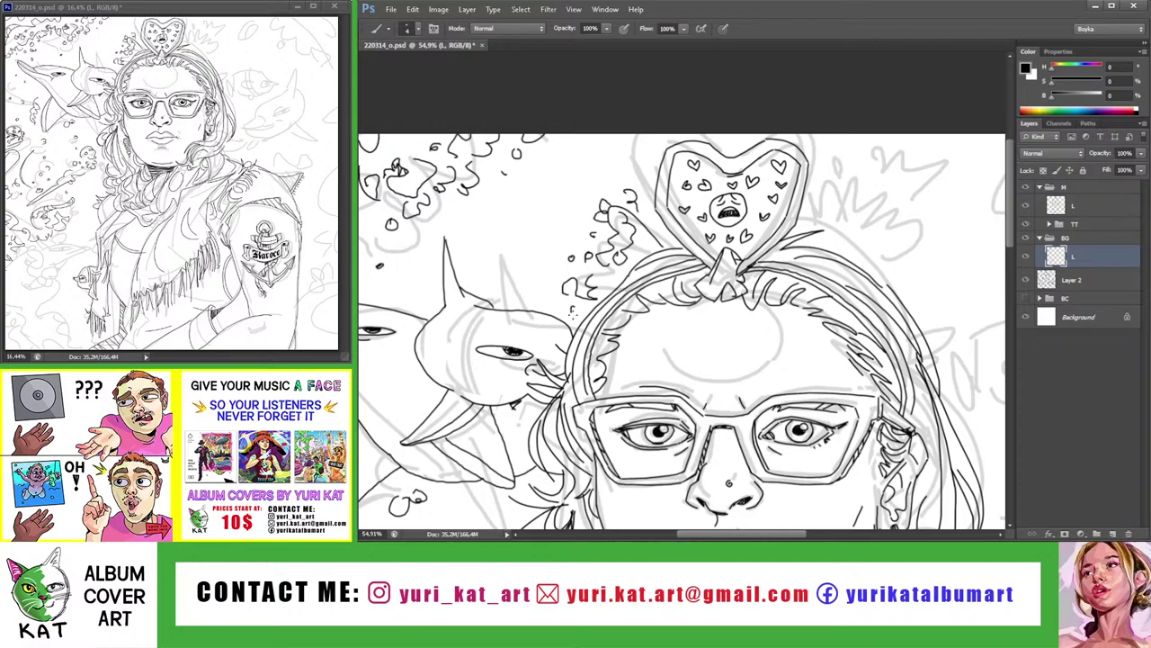
pyautogui.press('z')
pyautogui.moveTo(571, 310)
pyautogui.mouseDown()
pyautogui.moveTo(680, 228)
pyautogui.moveTo(646, 279)
pyautogui.mouseUp()
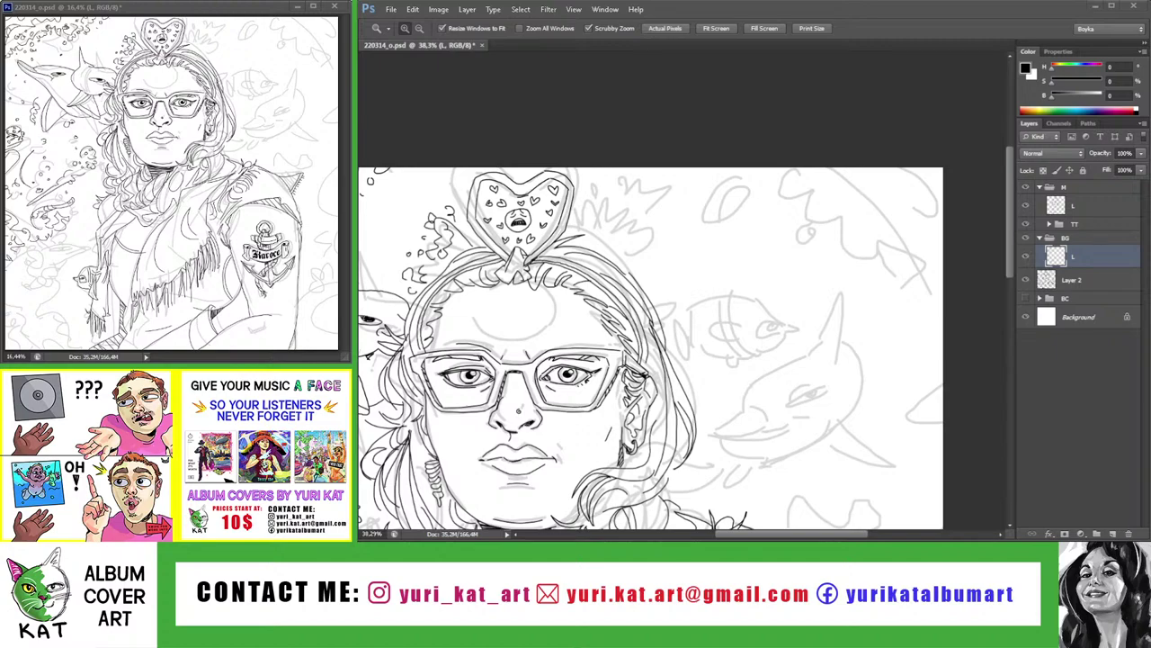
# Ink cloud-like splash curls to the right of the heart headband
pyautogui.press('b')
pyautogui.moveTo(589, 226)
pyautogui.mouseDown()
pyautogui.moveTo(604, 227)
pyautogui.moveTo(601, 254)
pyautogui.moveTo(633, 245)
pyautogui.moveTo(664, 273)
pyautogui.mouseUp()
pyautogui.moveTo(618, 212); pyautogui.dragTo(669, 228)
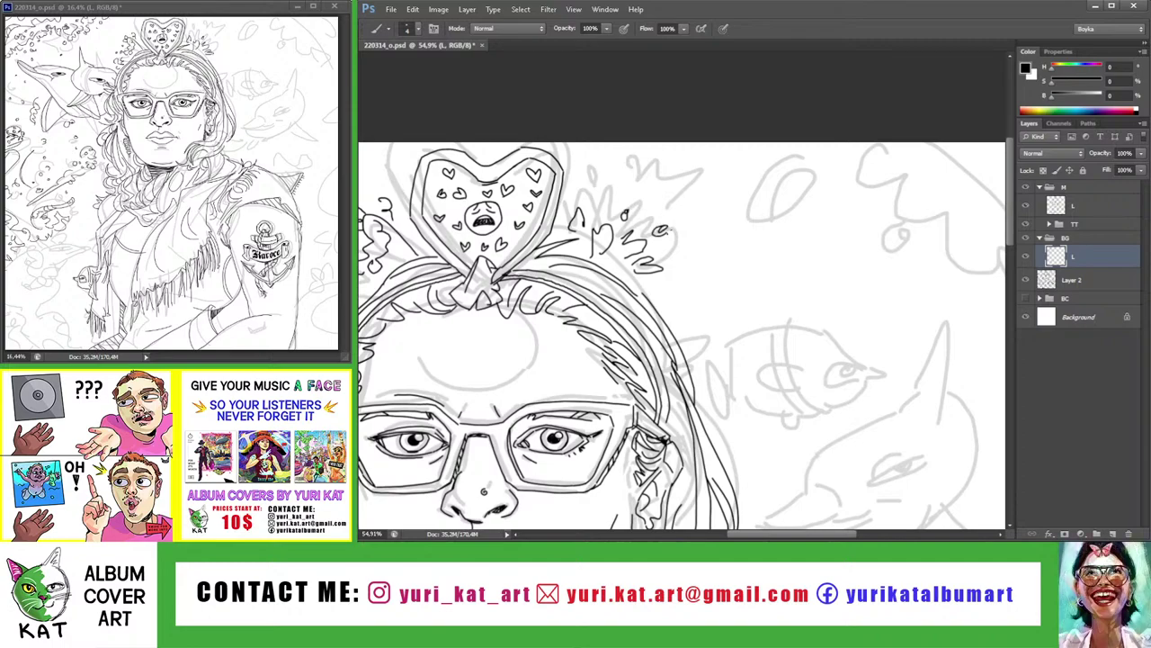
pyautogui.moveTo(608, 185)
pyautogui.mouseDown()
pyautogui.moveTo(646, 200)
pyautogui.moveTo(601, 209)
pyautogui.mouseUp()
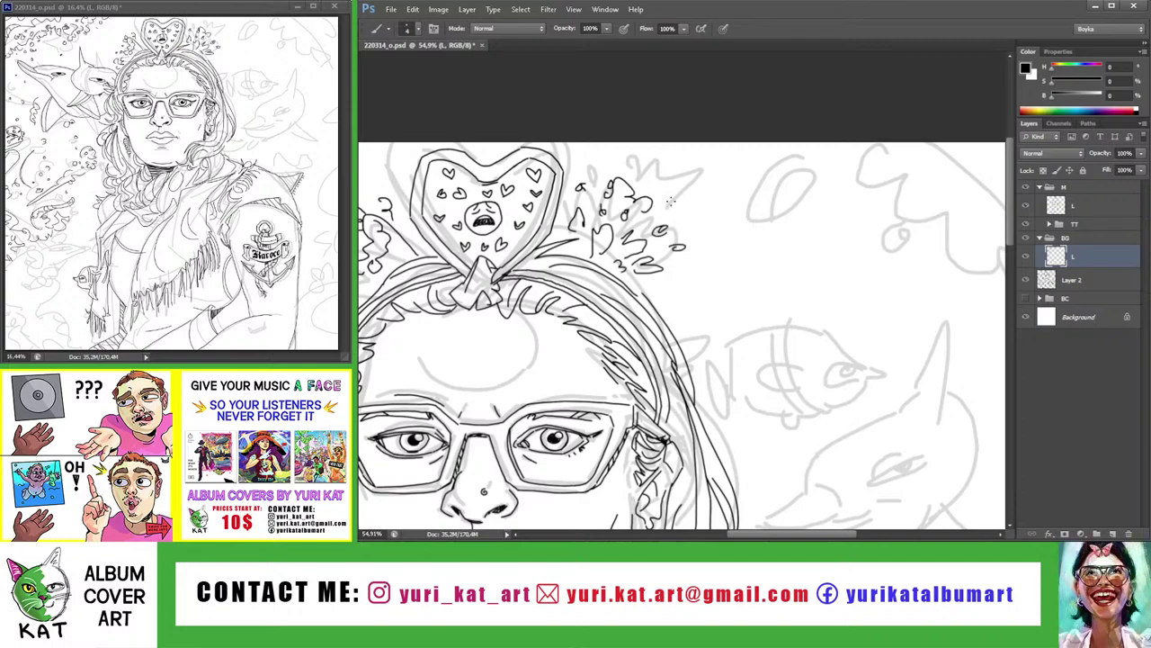
pyautogui.moveTo(670, 203); pyautogui.dragTo(682, 207)
pyautogui.press('z')
pyautogui.hotkey('ctrl', '0')
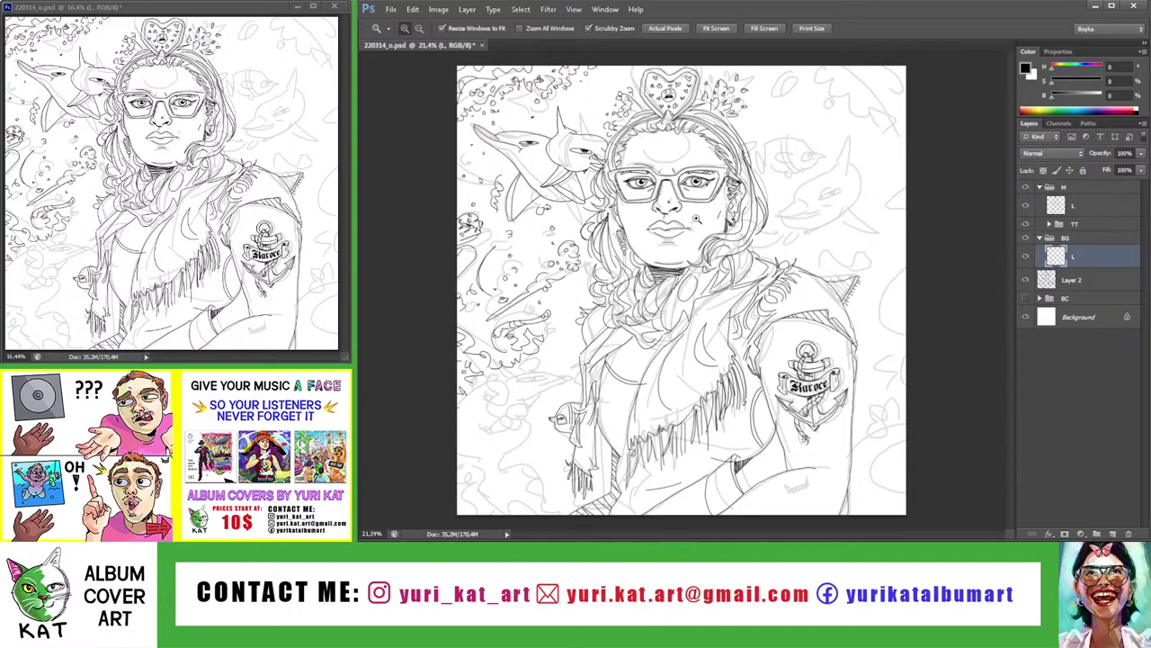
pyautogui.moveTo(761, 110)
pyautogui.mouseDown()
pyautogui.moveTo(732, 111)
pyautogui.moveTo(791, 135)
pyautogui.mouseUp()
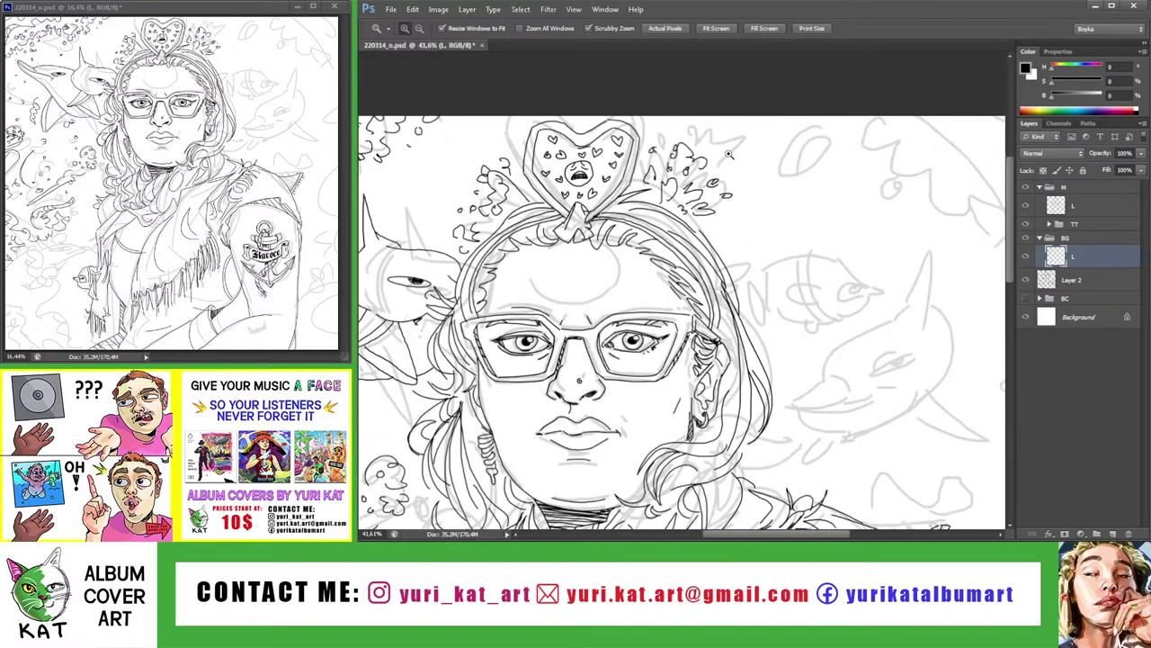
# Lasso the squiggle cluster right of the heart and nudge it with the Move tool
pyautogui.press('l')
pyautogui.moveTo(656, 137)
pyautogui.mouseDown()
pyautogui.moveTo(747, 135)
pyautogui.moveTo(706, 160)
pyautogui.moveTo(720, 159)
pyautogui.mouseUp()
pyautogui.press('v')
pyautogui.press('z')
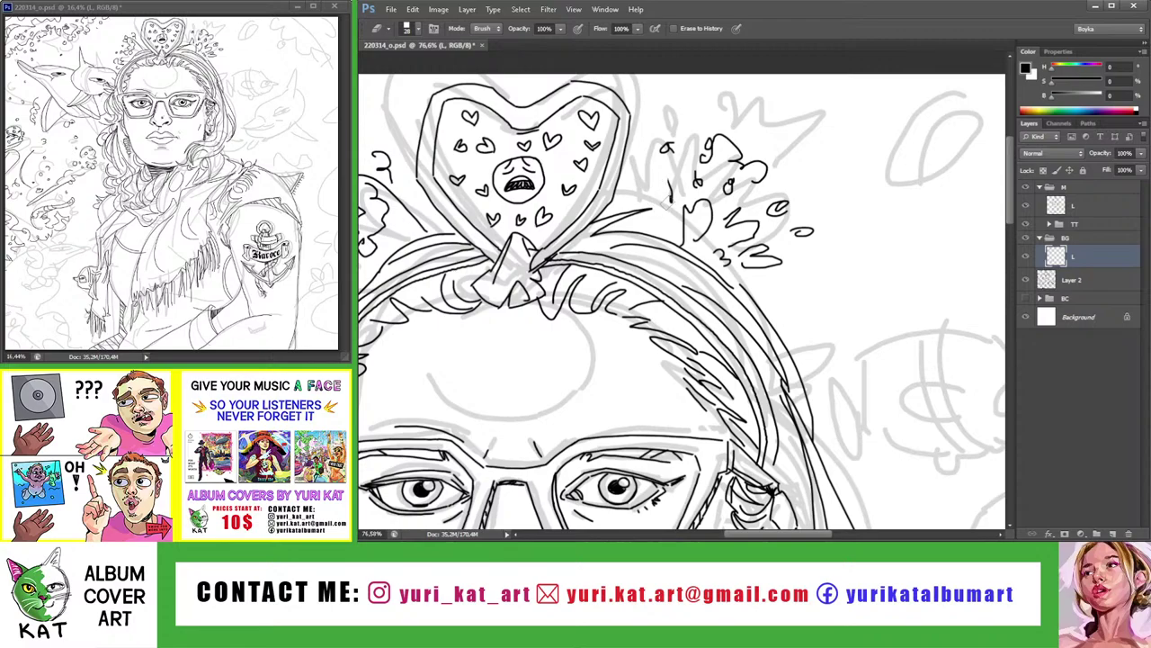
pyautogui.press('b')
pyautogui.scroll(1, 664, 155)
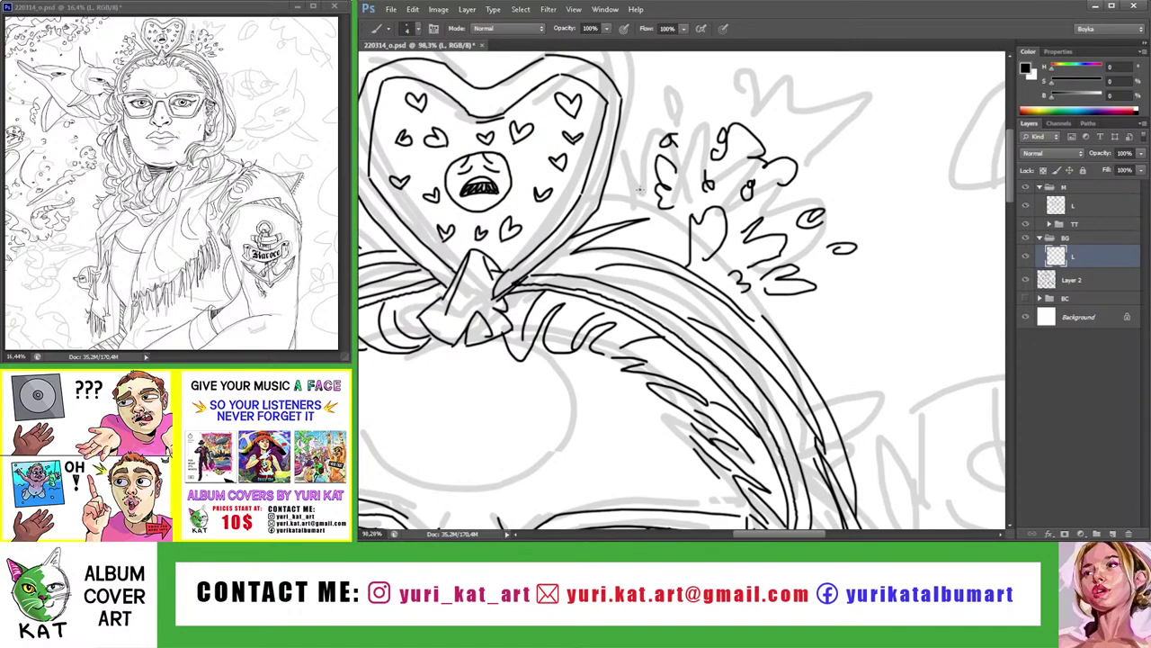
pyautogui.scroll(-5, 640, 189)
pyautogui.scroll(4, 657, 171)
pyautogui.press('l')
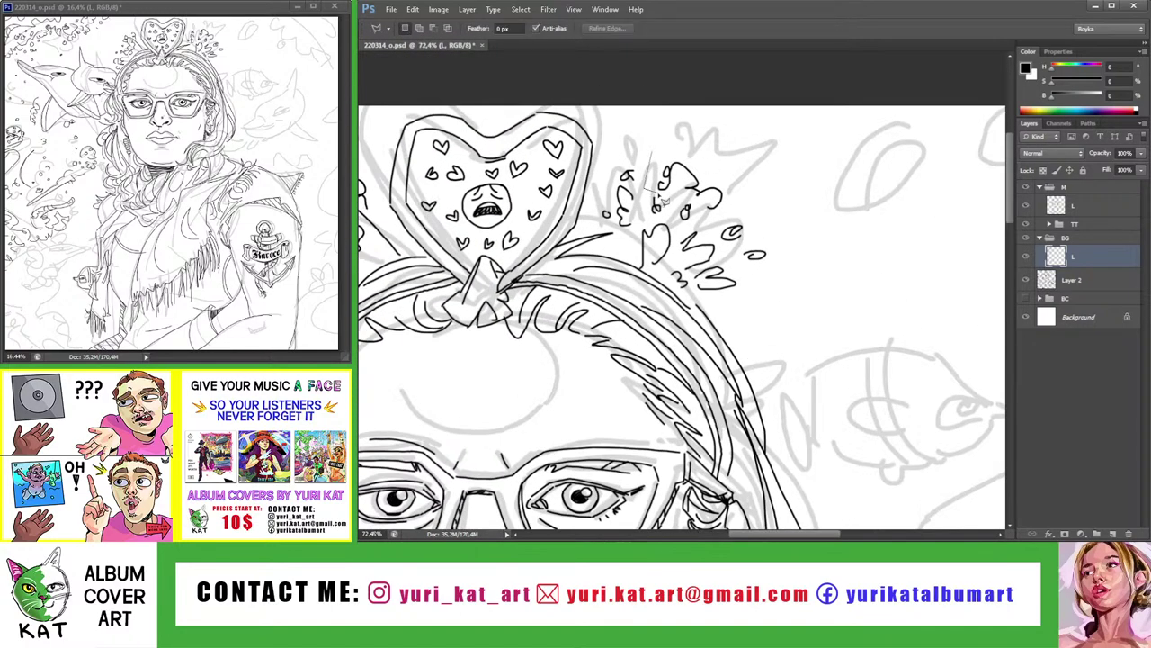
pyautogui.moveTo(711, 205); pyautogui.dragTo(665, 180)
pyautogui.press('v')
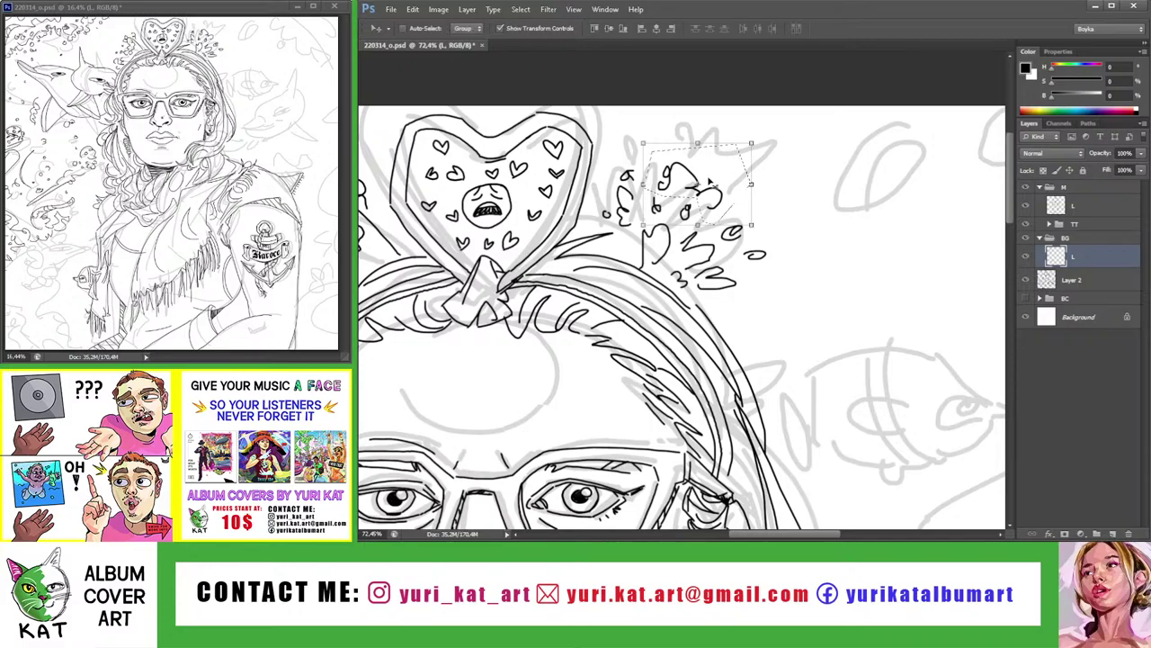
pyautogui.press('z')
pyautogui.scroll(-5, 680, 185)
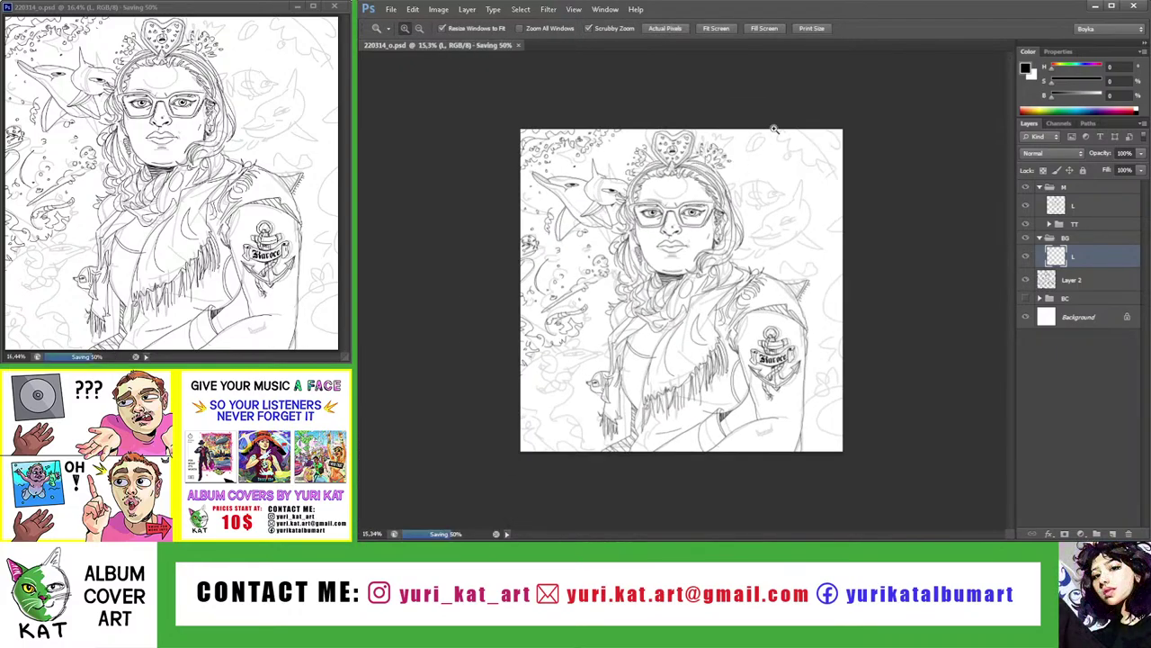
pyautogui.scroll(3, 674, 179)
pyautogui.scroll(3, 638, 162)
pyautogui.press('b')
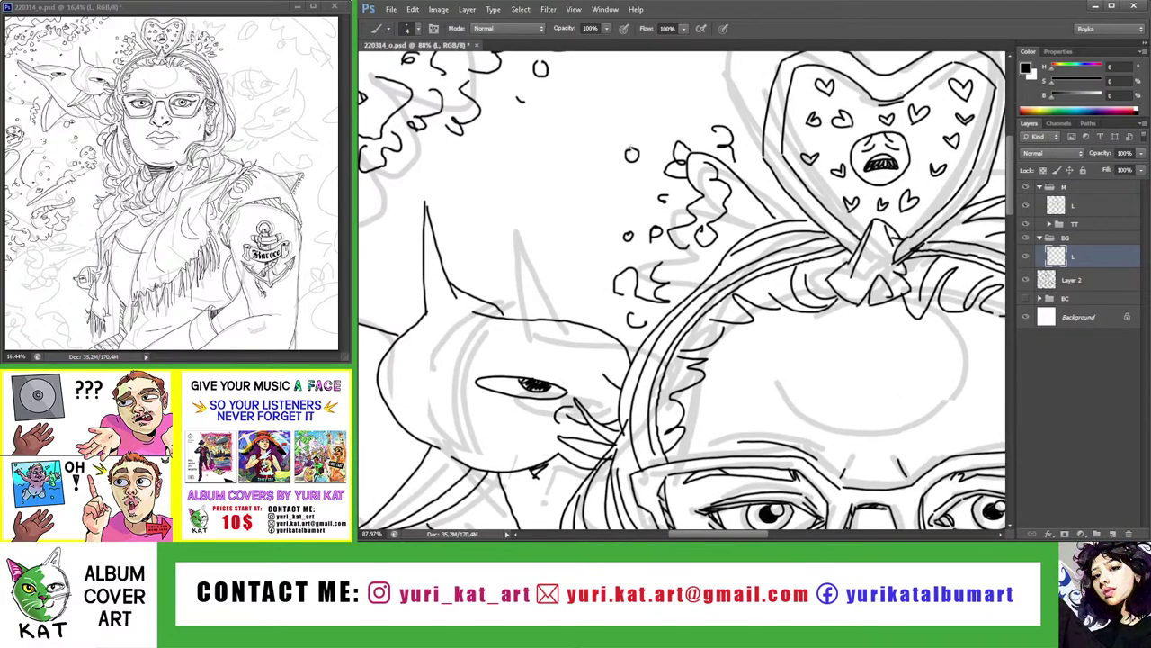
pyautogui.press('z')
pyautogui.scroll(-5, 653, 217)
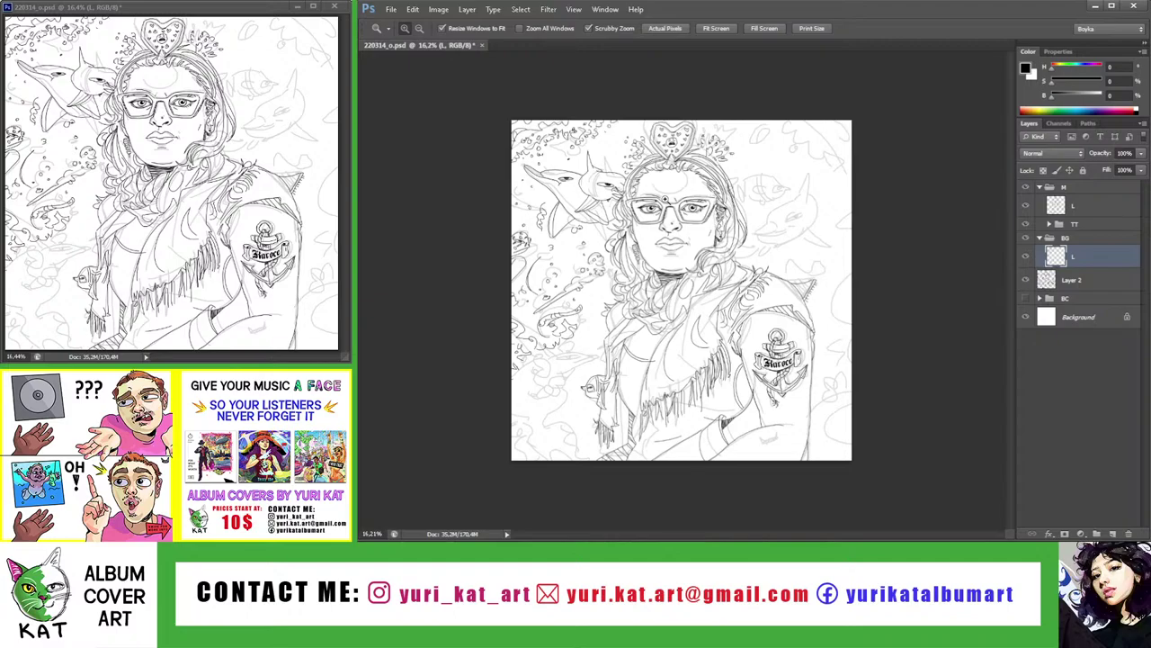
pyautogui.scroll(5, 655, 138)
pyautogui.press('b')
pyautogui.press('z')
pyautogui.scroll(-5, 576, 198)
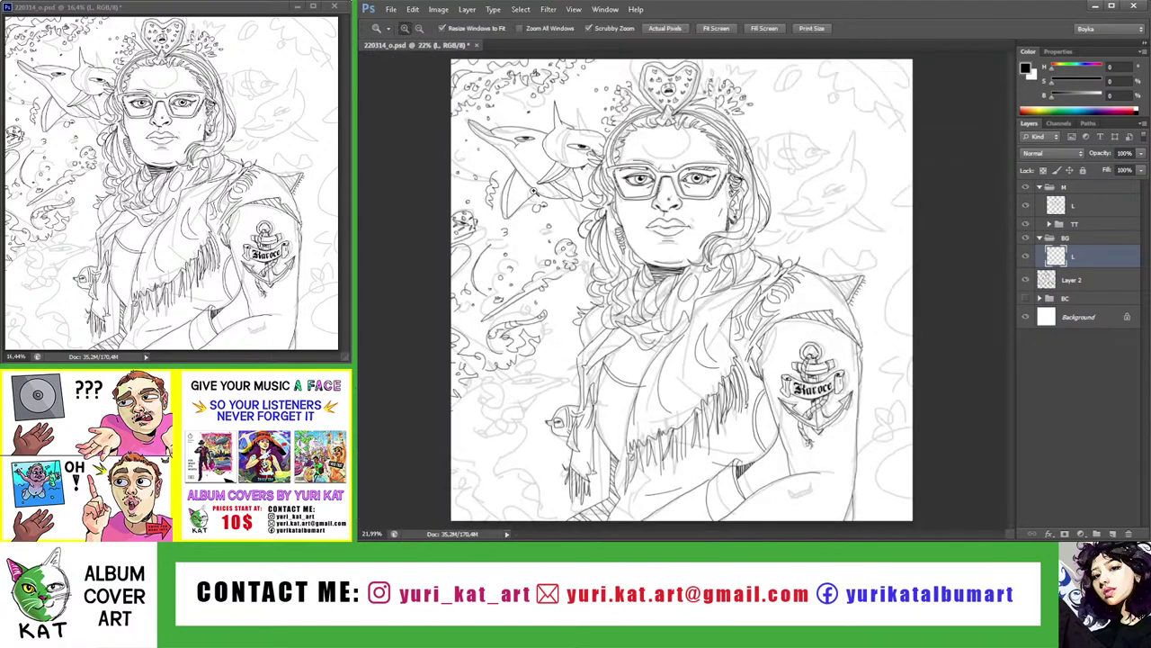
pyautogui.scroll(-1, 540, 193)
pyautogui.scroll(5, 662, 220)
pyautogui.press('b')
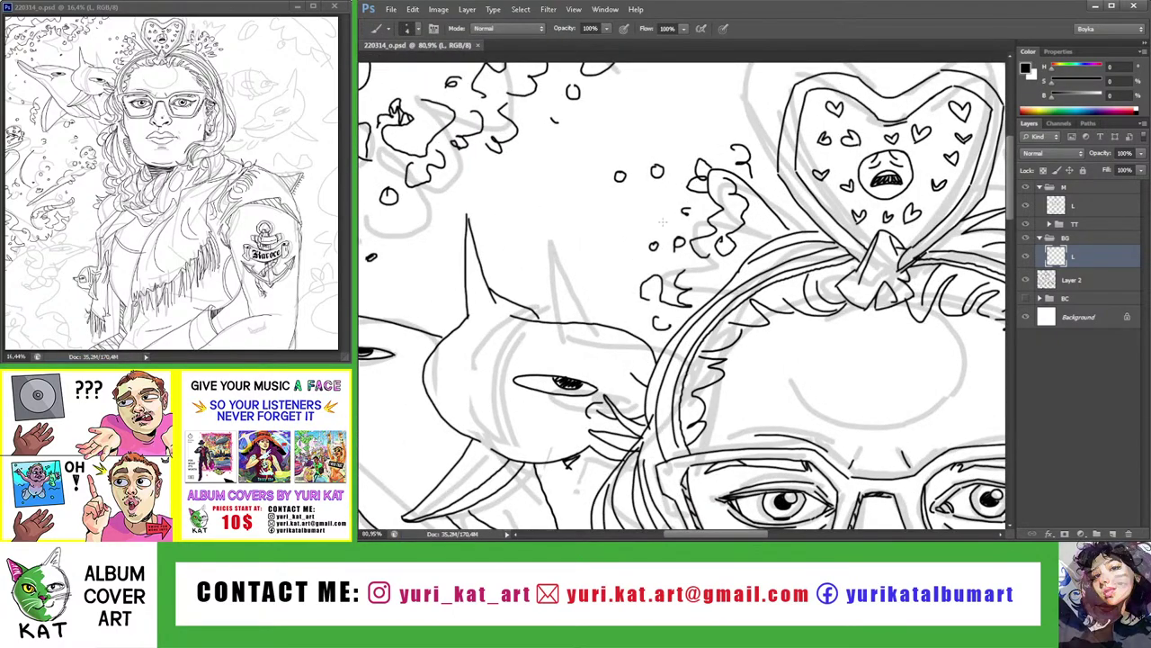
pyautogui.scroll(-2, 662, 220)
pyautogui.press('z')
pyautogui.scroll(-3, 662, 220)
pyautogui.scroll(2, 698, 193)
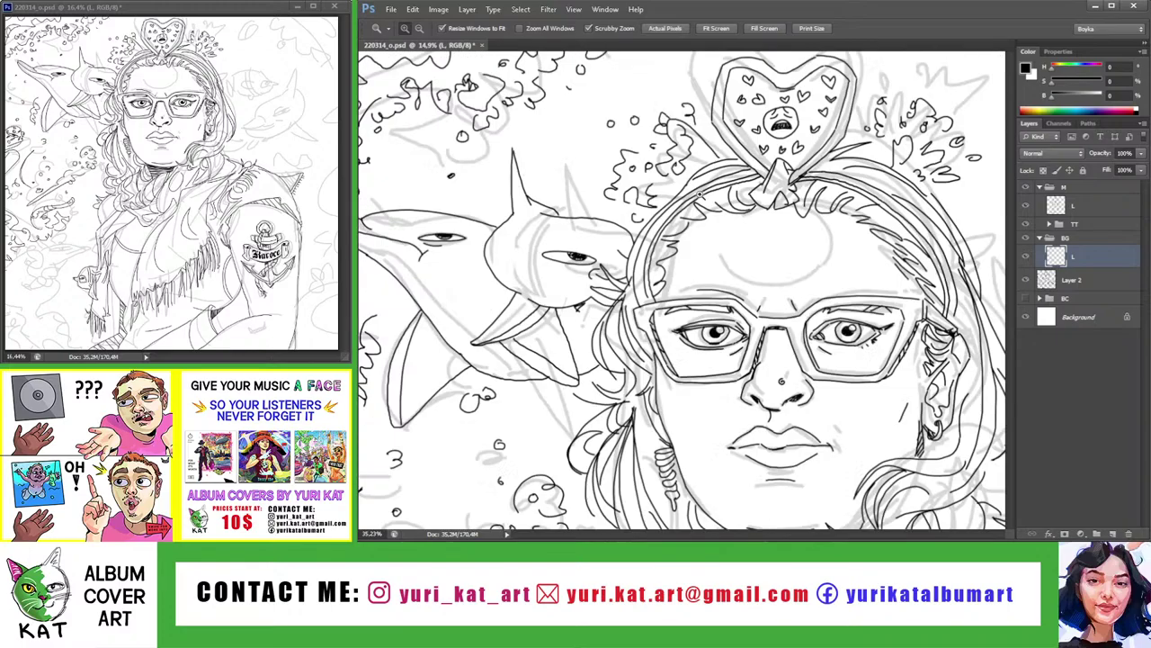
pyautogui.scroll(2, 698, 193)
pyautogui.scroll(-5, 575, 162)
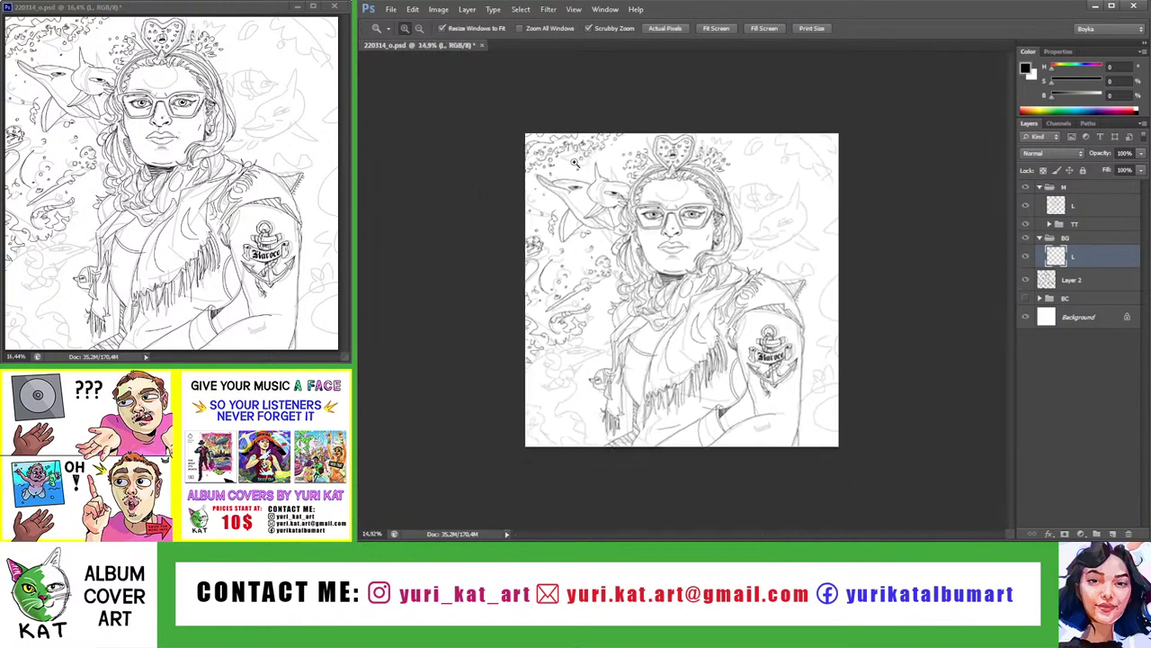
pyautogui.scroll(-2, 634, 189)
pyautogui.scroll(1, 776, 201)
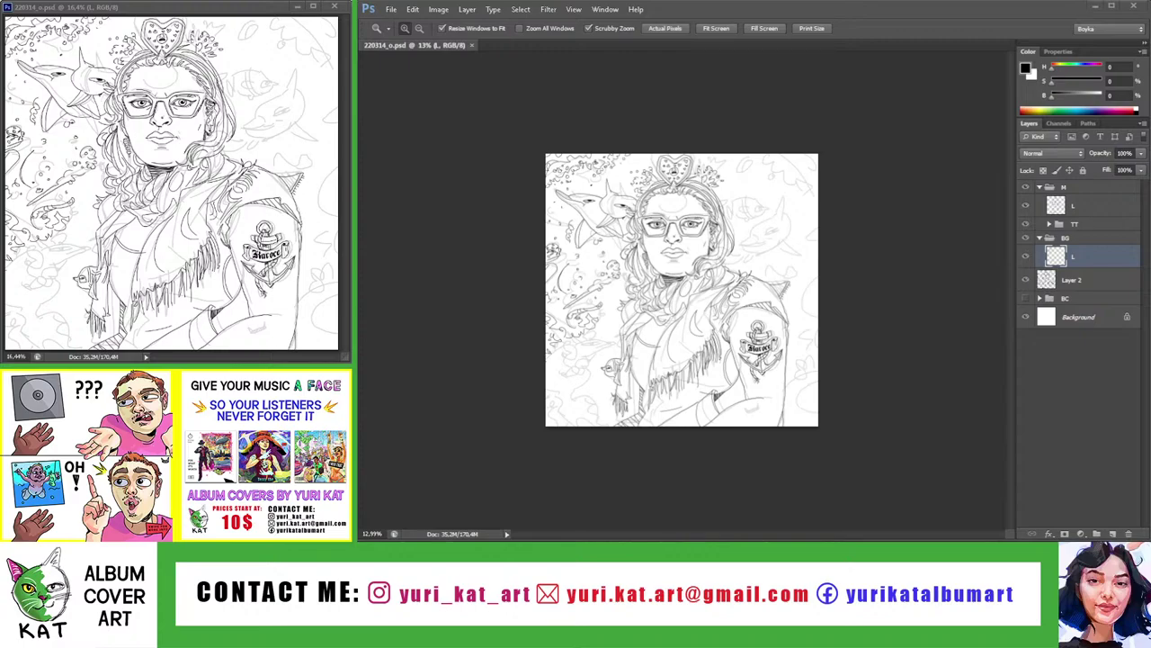
pyautogui.scroll(3, 598, 357)
# Try an elongated eye loop on the small fish, undo it, and zoom back out
pyautogui.scroll(2, 698, 306)
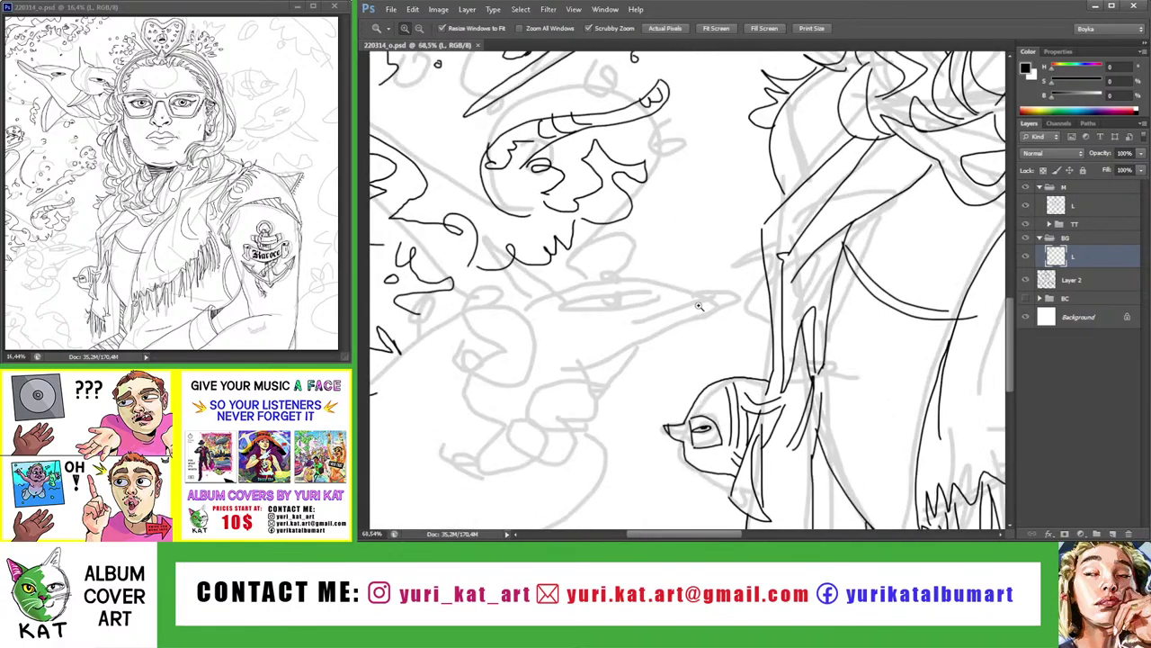
pyautogui.scroll(2, 698, 306)
pyautogui.press('b')
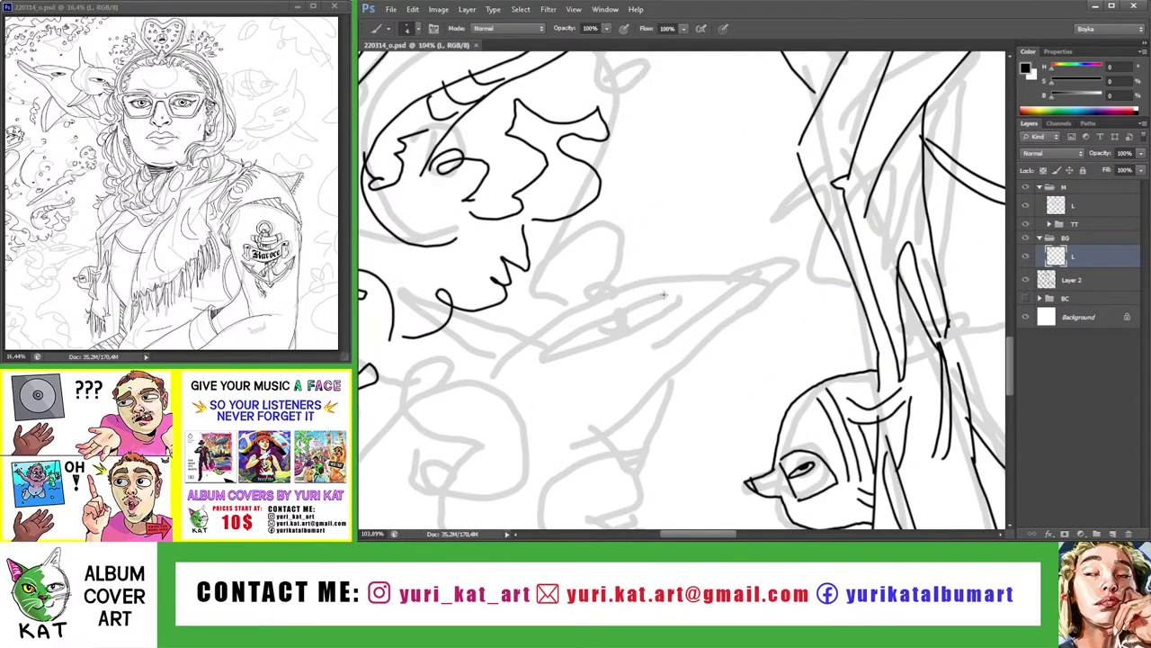
pyautogui.moveTo(663, 294)
pyautogui.mouseDown()
pyautogui.moveTo(553, 351)
pyautogui.moveTo(673, 295)
pyautogui.moveTo(617, 316)
pyautogui.moveTo(666, 308)
pyautogui.moveTo(589, 333)
pyautogui.moveTo(704, 259)
pyautogui.moveTo(621, 315)
pyautogui.moveTo(560, 433)
pyautogui.mouseUp()
pyautogui.hotkey('ctrl', 'z')
pyautogui.press('z')
pyautogui.scroll(-5, 666, 308)
pyautogui.scroll(2, 666, 304)
pyautogui.scroll(2, 666, 304)
# On a rotated view, ink the small fish's pointed fin tip and back curve, redrawing trial strokes
pyautogui.press('r')
pyautogui.press('b')
pyautogui.moveTo(712, 243)
pyautogui.mouseDown()
pyautogui.moveTo(725, 236)
pyautogui.moveTo(711, 306)
pyautogui.mouseUp()
pyautogui.hotkey('ctrl', 'alt', 'z')
pyautogui.hotkey('ctrl', 'alt', 'z')
pyautogui.moveTo(703, 252)
pyautogui.mouseDown()
pyautogui.moveTo(720, 263)
pyautogui.moveTo(660, 387)
pyautogui.mouseUp()
pyautogui.hotkey('ctrl', 'alt', 'z')
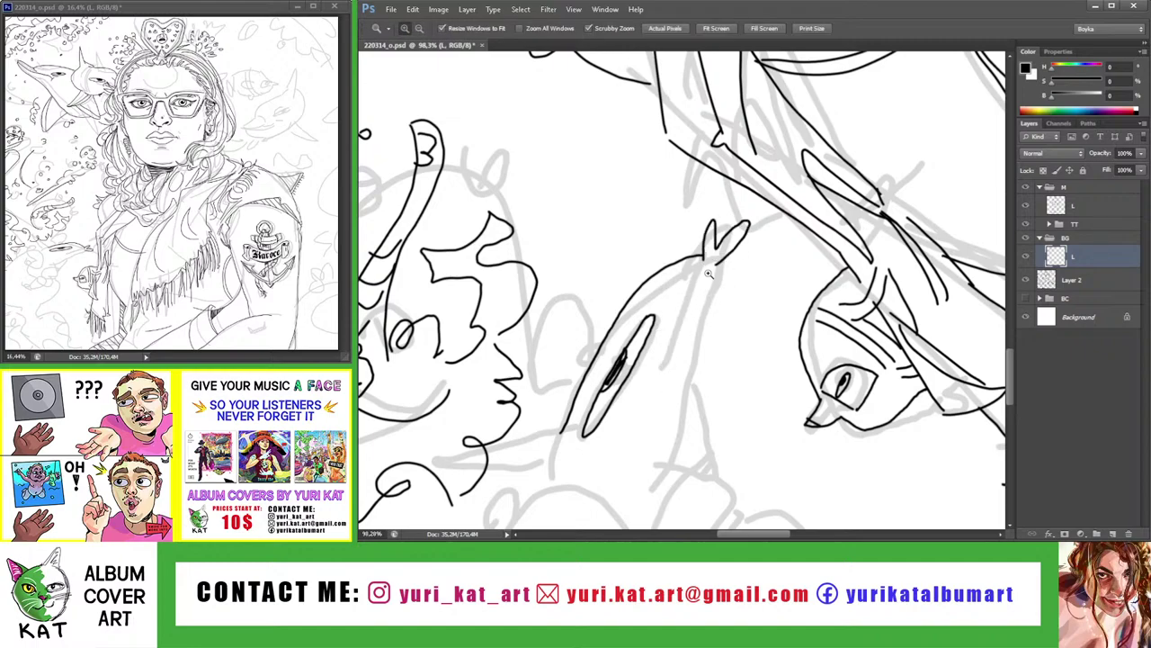
pyautogui.moveTo(713, 252); pyautogui.dragTo(666, 364)
pyautogui.hotkey('ctrl', 'alt', 'z')
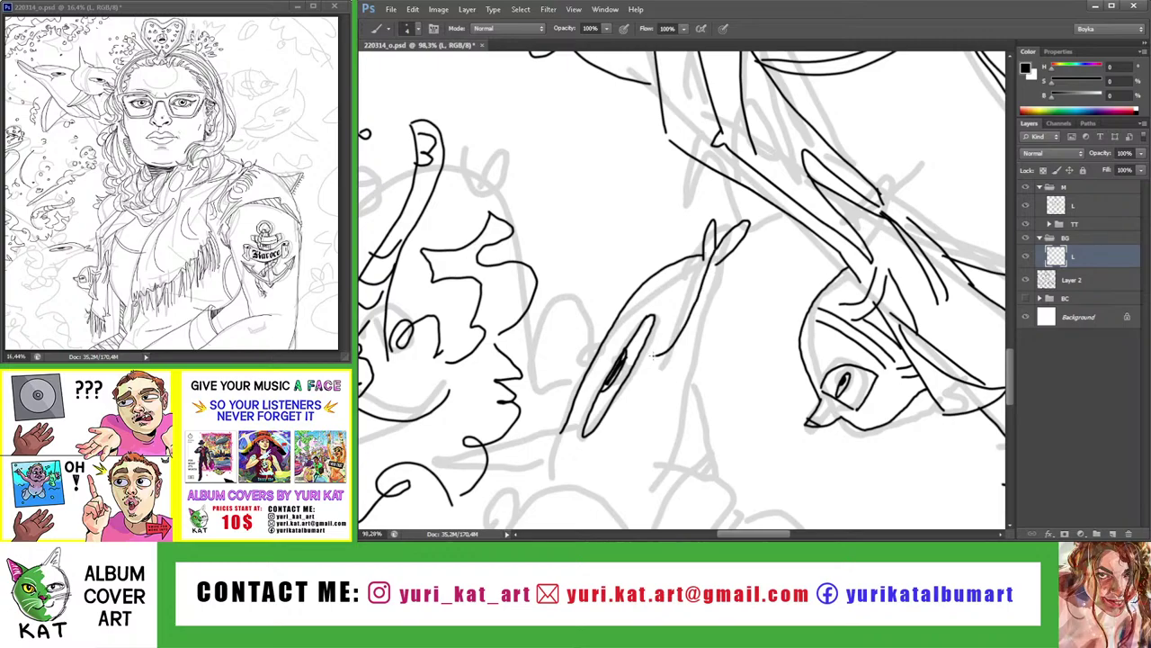
pyautogui.moveTo(716, 253)
pyautogui.mouseDown()
pyautogui.moveTo(653, 360)
pyautogui.moveTo(634, 330)
pyautogui.moveTo(710, 302)
pyautogui.moveTo(543, 378)
pyautogui.mouseUp()
pyautogui.press('z')
# Ink a longer lower body line on the fish and try a fin under its belly
pyautogui.press('r')
pyautogui.press('b')
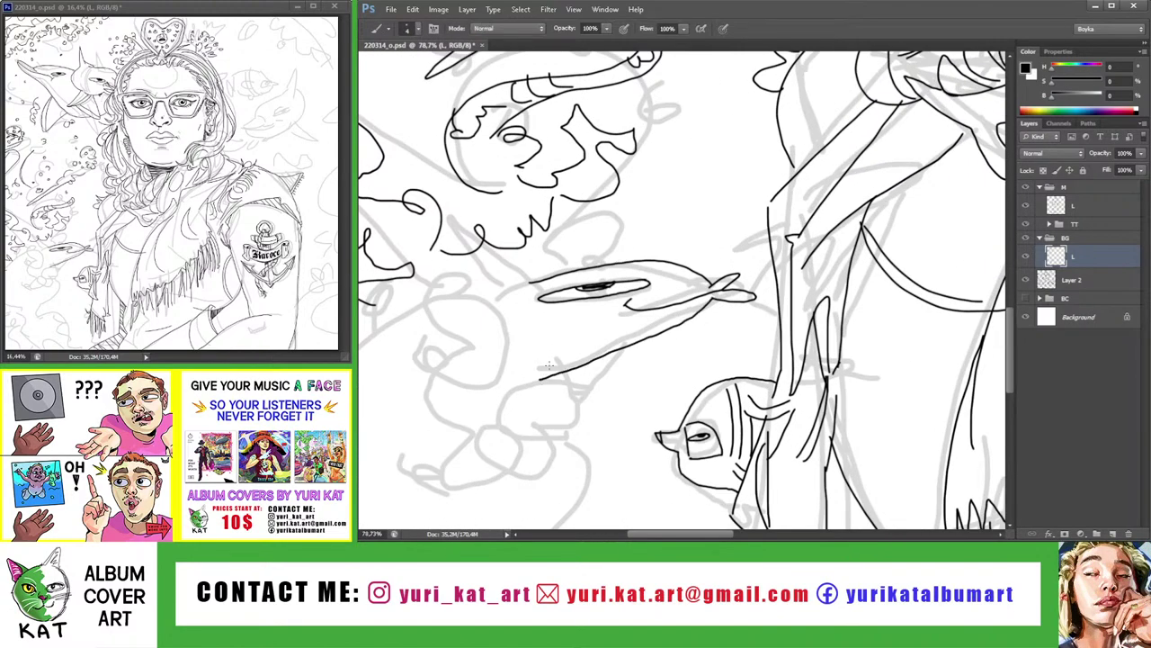
pyautogui.moveTo(567, 327); pyautogui.dragTo(520, 395)
pyautogui.hotkey('ctrl', 'z')
pyautogui.moveTo(572, 341); pyautogui.dragTo(495, 413)
pyautogui.moveTo(585, 372); pyautogui.dragTo(627, 348)
pyautogui.hotkey('ctrl', 'z')
# Ink a short coral line near the lower dolphin's snout, fit the view, and save with Ctrl+S
pyautogui.scroll(-10, 545, 356)
pyautogui.scroll(1, 545, 355)
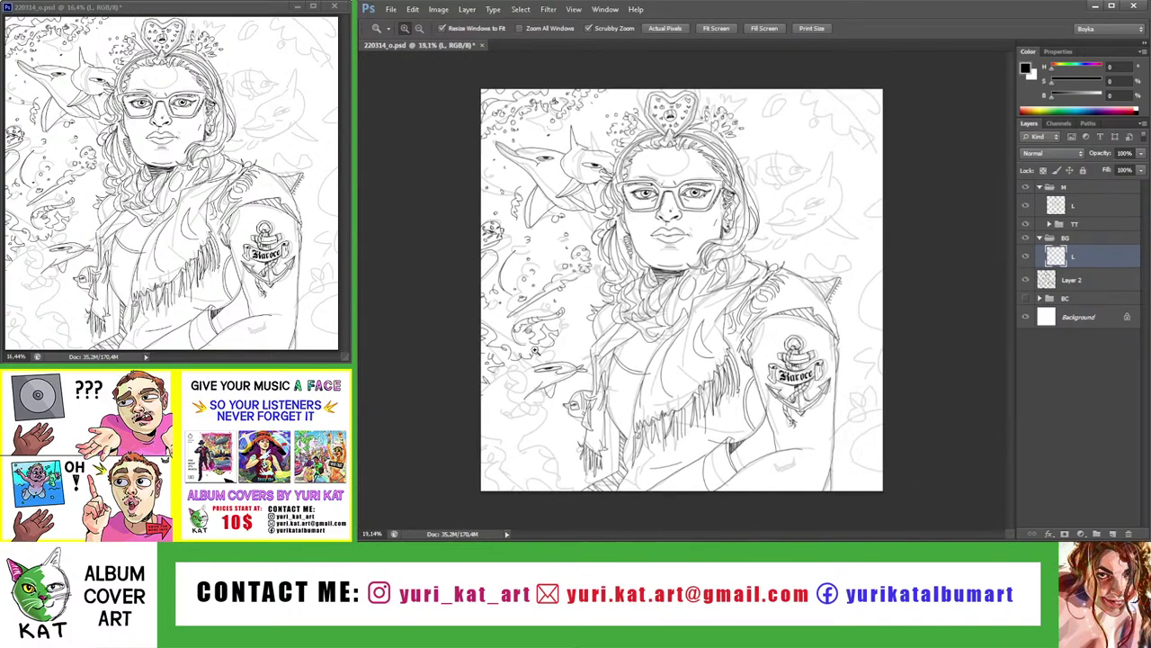
pyautogui.scroll(4, 545, 355)
pyautogui.scroll(3, 545, 355)
pyautogui.moveTo(545, 355); pyautogui.dragTo(495, 331)
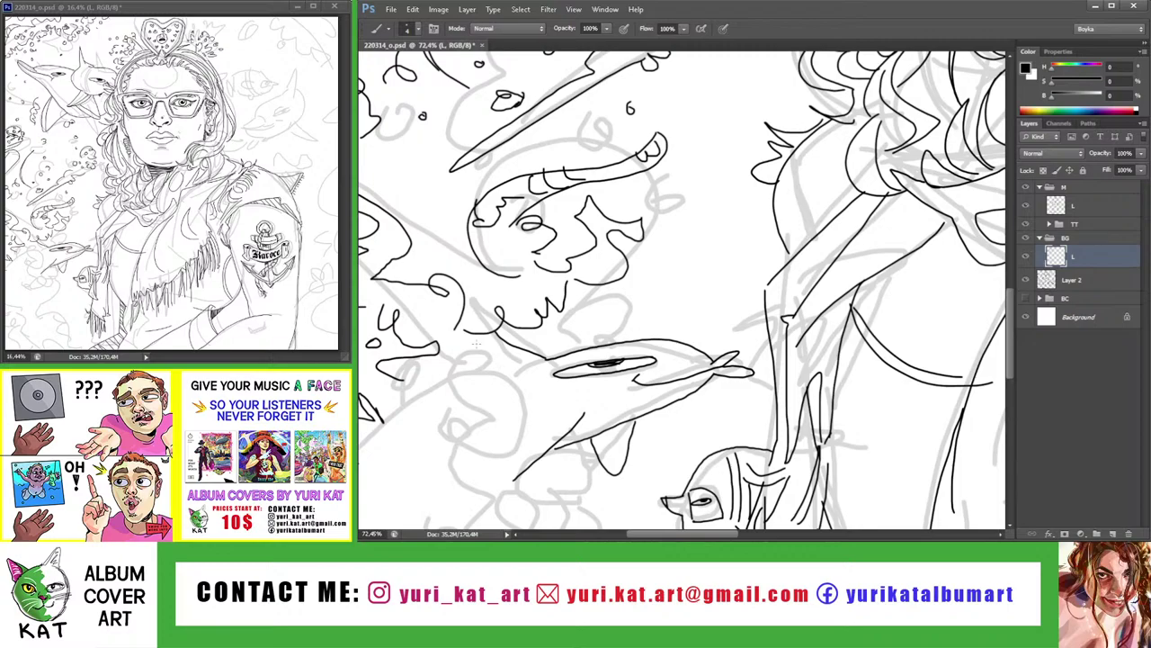
pyautogui.press('z')
pyautogui.hotkey('ctrl', '0')
pyautogui.hotkey('ctrl', 's')
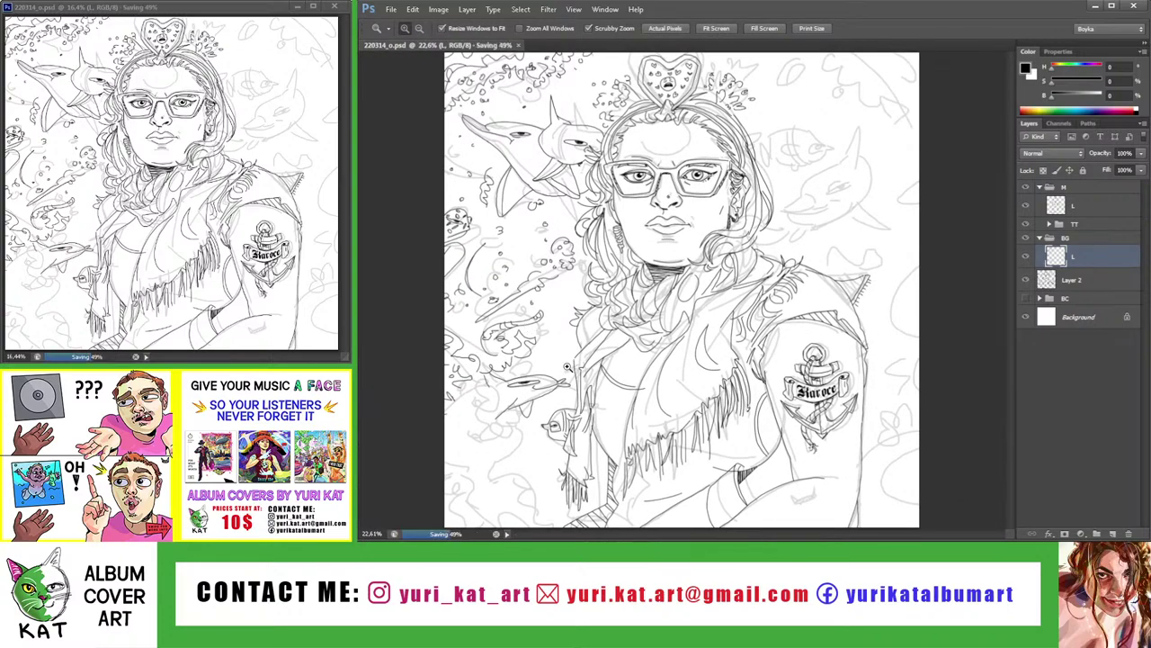
pyautogui.scroll(-1, 568, 366)
pyautogui.scroll(3, 665, 243)
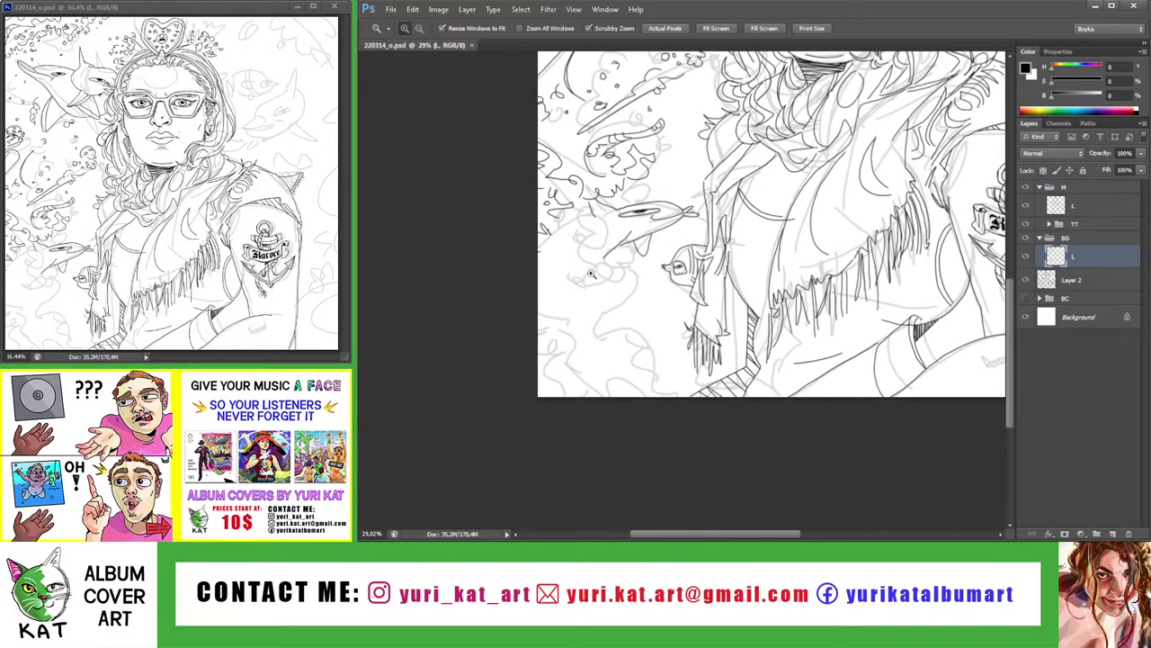
# Ink a wavy coral outline left of the dolphin and small bubbles below and above it
pyautogui.scroll(2, 593, 257)
pyautogui.scroll(2, 594, 257)
pyautogui.press('b')
pyautogui.moveTo(623, 197); pyautogui.dragTo(487, 254)
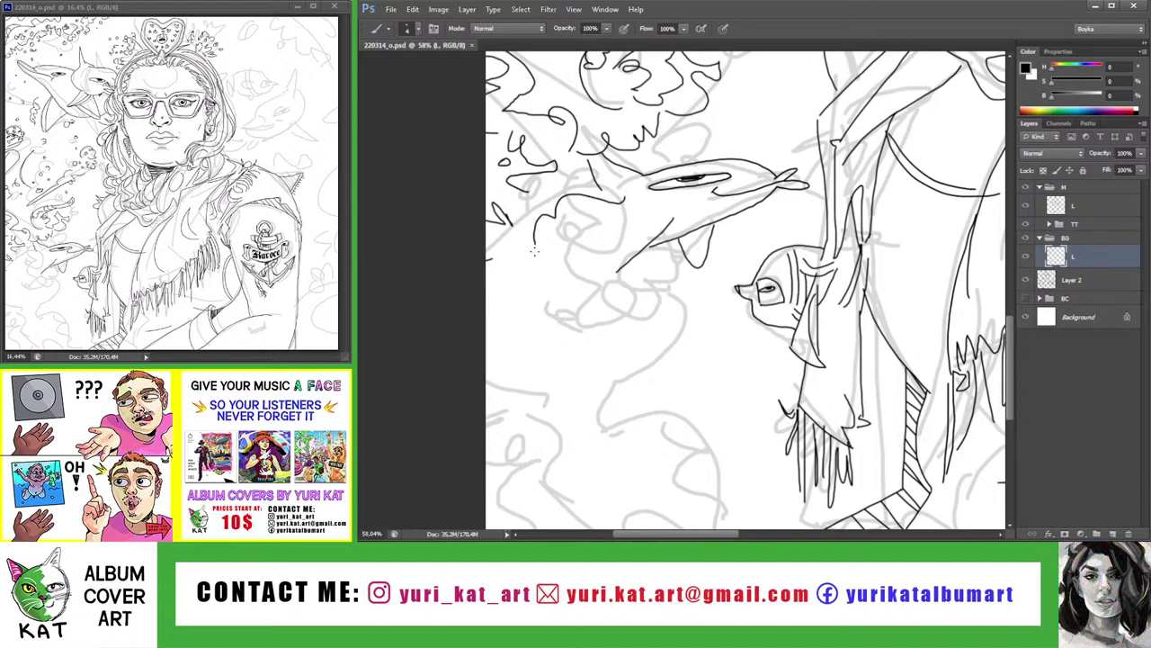
pyautogui.moveTo(575, 220); pyautogui.dragTo(619, 217)
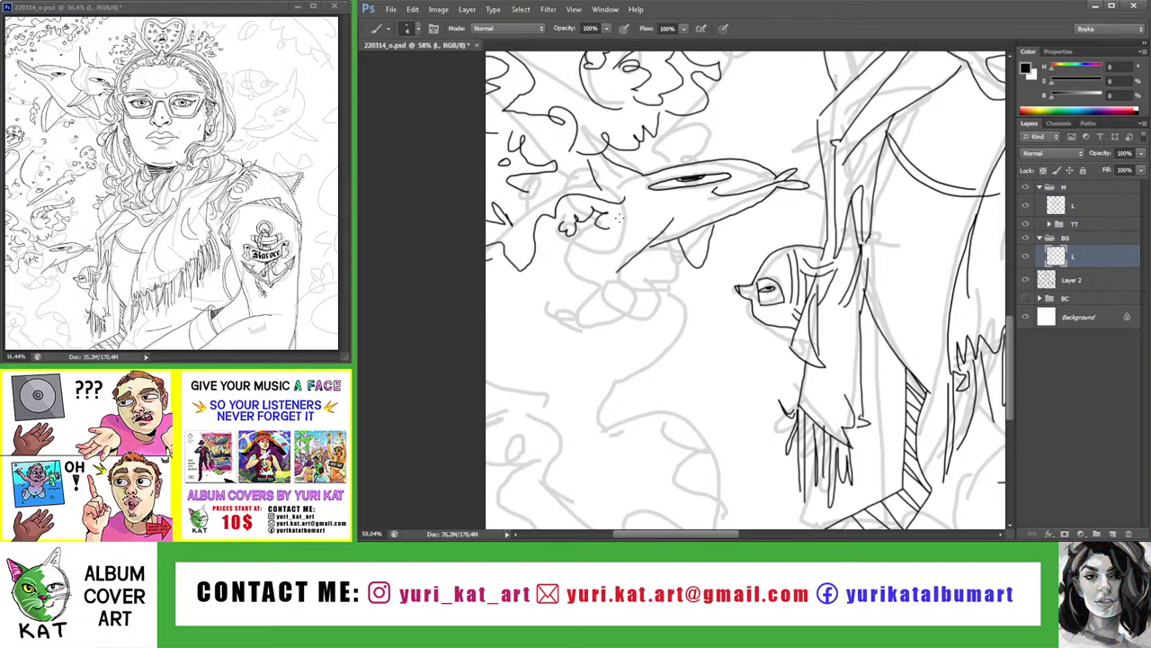
pyautogui.moveTo(623, 284); pyautogui.dragTo(625, 277)
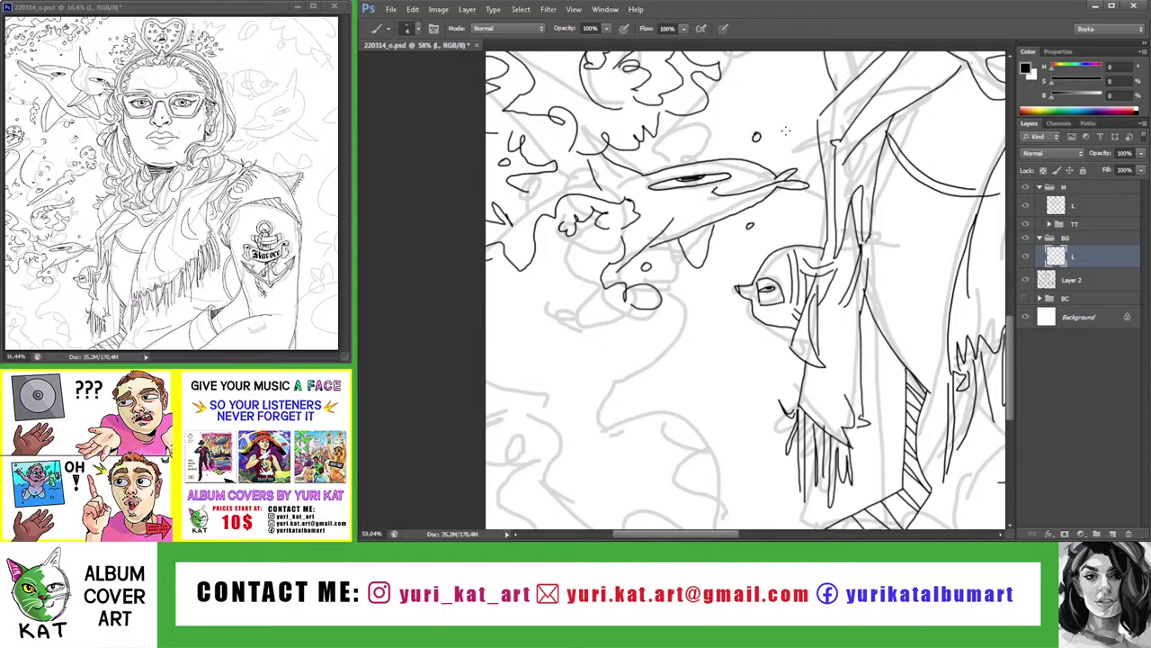
pyautogui.moveTo(704, 336); pyautogui.dragTo(706, 336)
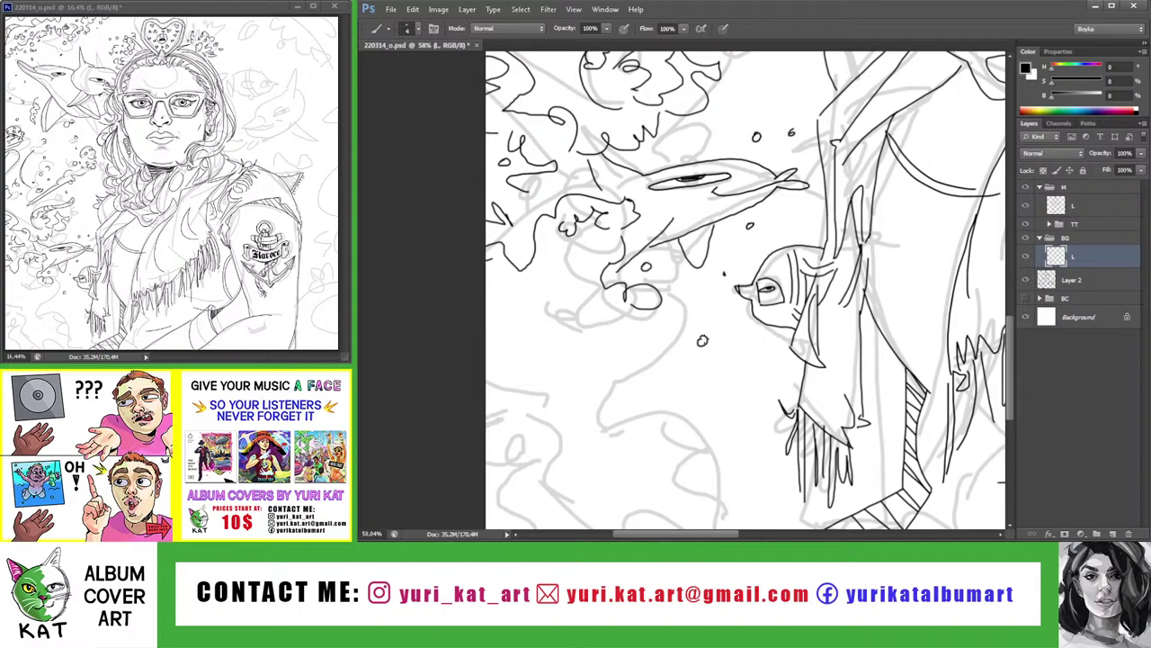
pyautogui.moveTo(741, 83); pyautogui.dragTo(683, 212)
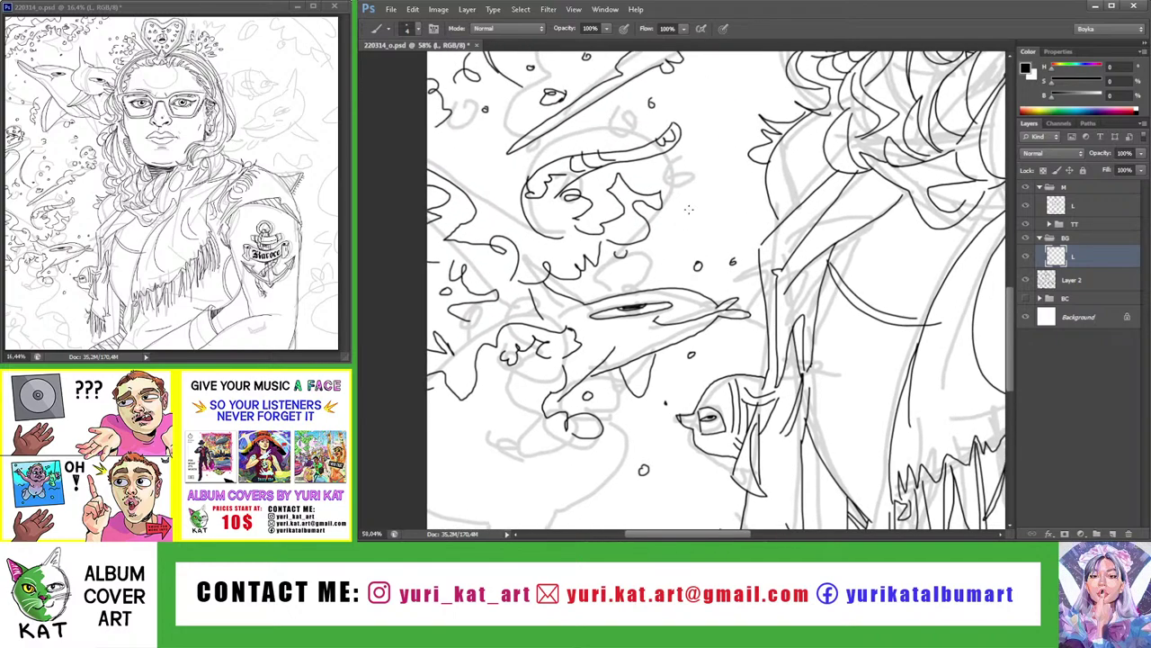
pyautogui.moveTo(704, 172); pyautogui.dragTo(707, 174)
# In the lower-left, ink curved coral lines, a bubble loop, a squiggle and a zigzag edge
pyautogui.press('z')
pyautogui.moveTo(496, 202); pyautogui.dragTo(465, 193)
pyautogui.moveTo(493, 460); pyautogui.dragTo(558, 457)
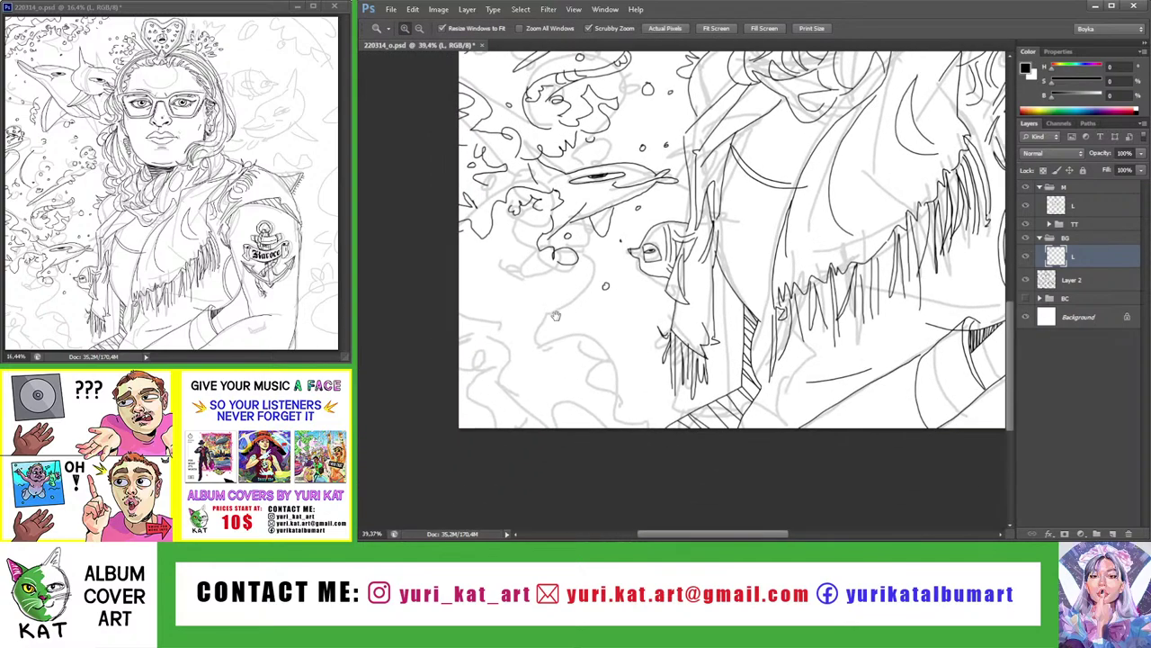
pyautogui.press('b')
pyautogui.moveTo(613, 216)
pyautogui.mouseDown()
pyautogui.moveTo(548, 286)
pyautogui.moveTo(527, 333)
pyautogui.mouseUp()
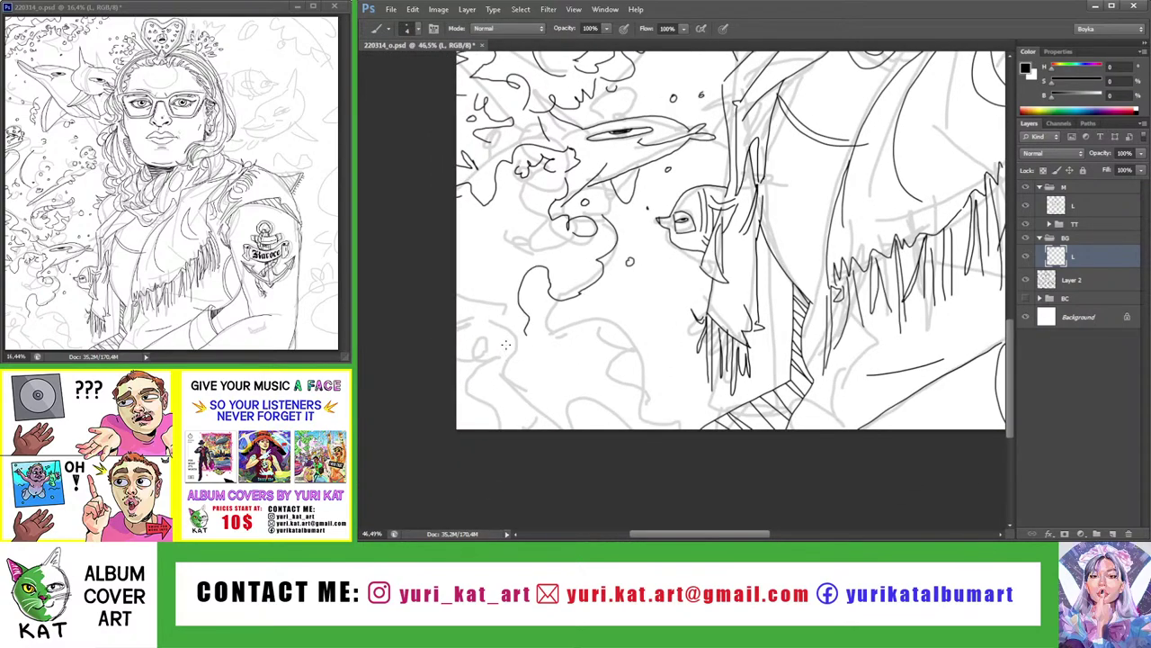
pyautogui.moveTo(576, 278); pyautogui.dragTo(565, 286)
pyautogui.moveTo(514, 250); pyautogui.dragTo(535, 257)
pyautogui.moveTo(531, 266); pyautogui.dragTo(464, 340)
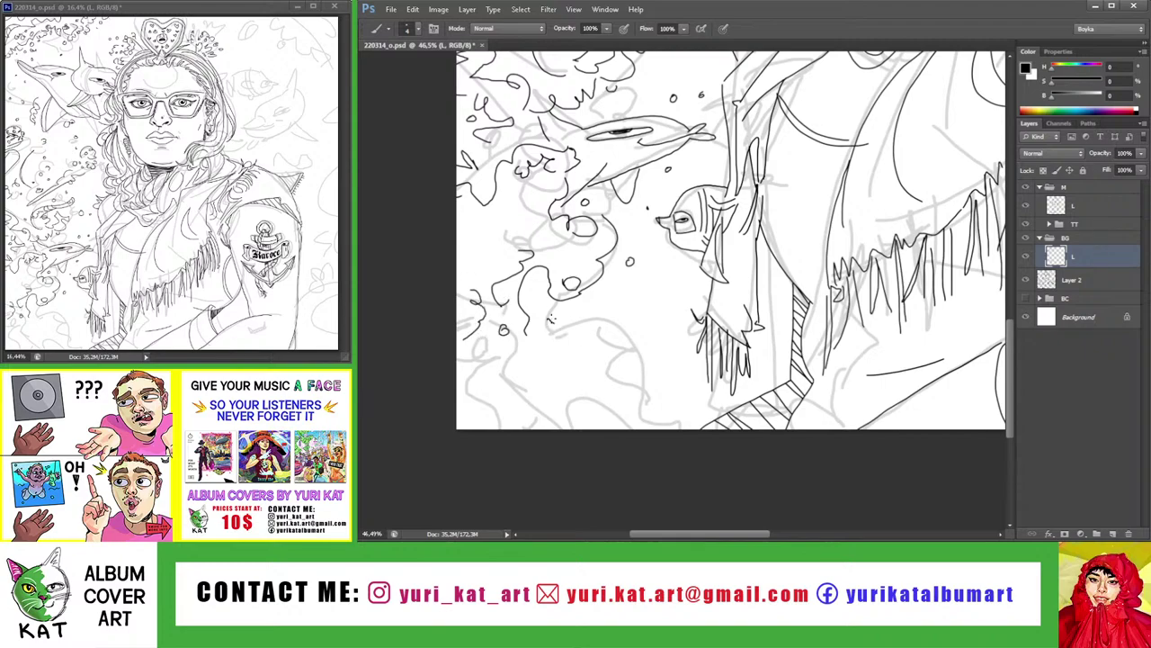
pyautogui.moveTo(552, 317)
pyautogui.mouseDown()
pyautogui.moveTo(590, 342)
pyautogui.moveTo(626, 331)
pyautogui.mouseUp()
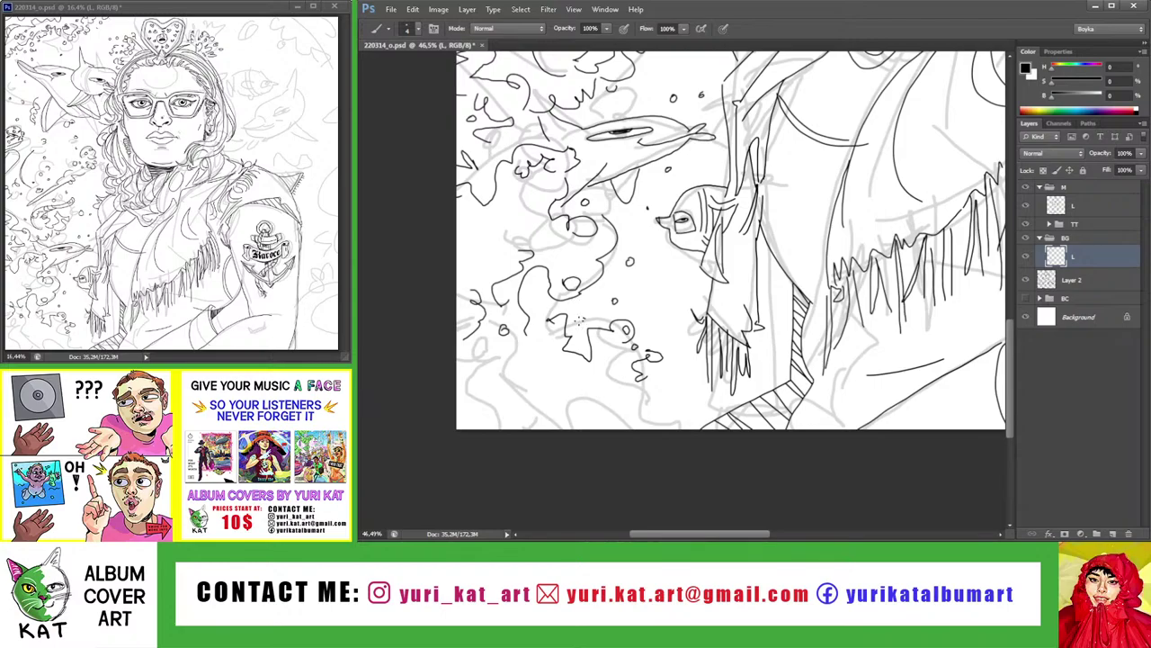
# Add more coral strokes across the lower-left area beneath the dolphin
pyautogui.press('z')
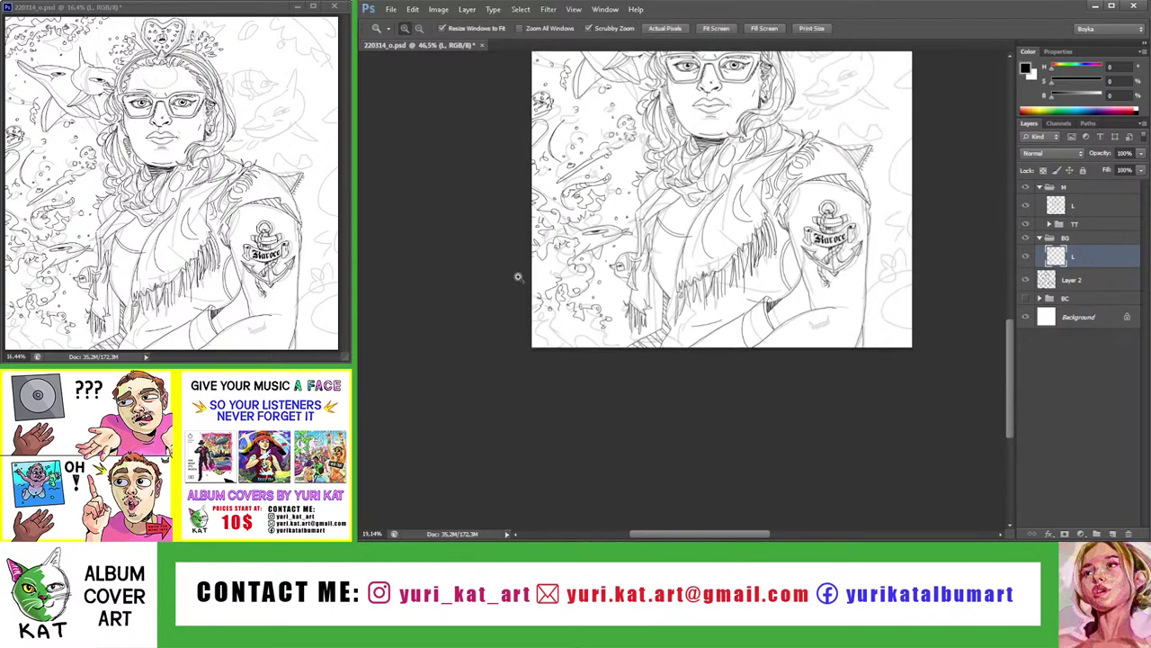
pyautogui.moveTo(534, 290)
pyautogui.mouseDown()
pyautogui.moveTo(598, 468)
pyautogui.moveTo(630, 468)
pyautogui.mouseUp()
pyautogui.press('b')
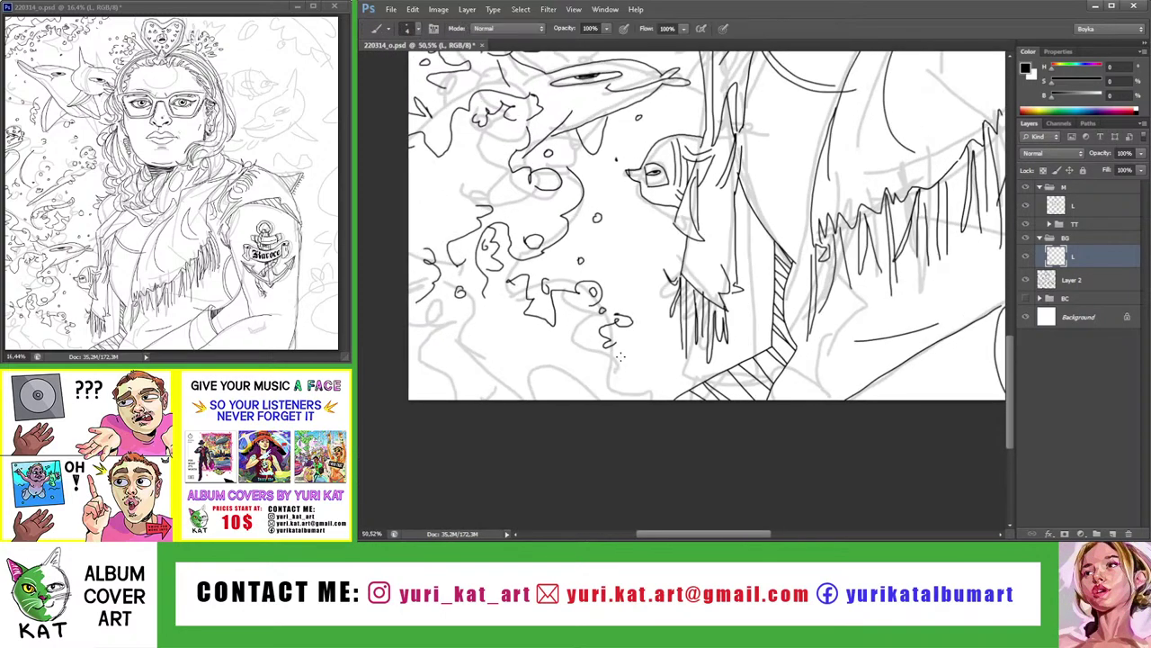
pyautogui.moveTo(619, 344)
pyautogui.mouseDown()
pyautogui.moveTo(602, 388)
pyautogui.moveTo(642, 396)
pyautogui.mouseUp()
pyautogui.moveTo(569, 362); pyautogui.dragTo(520, 392)
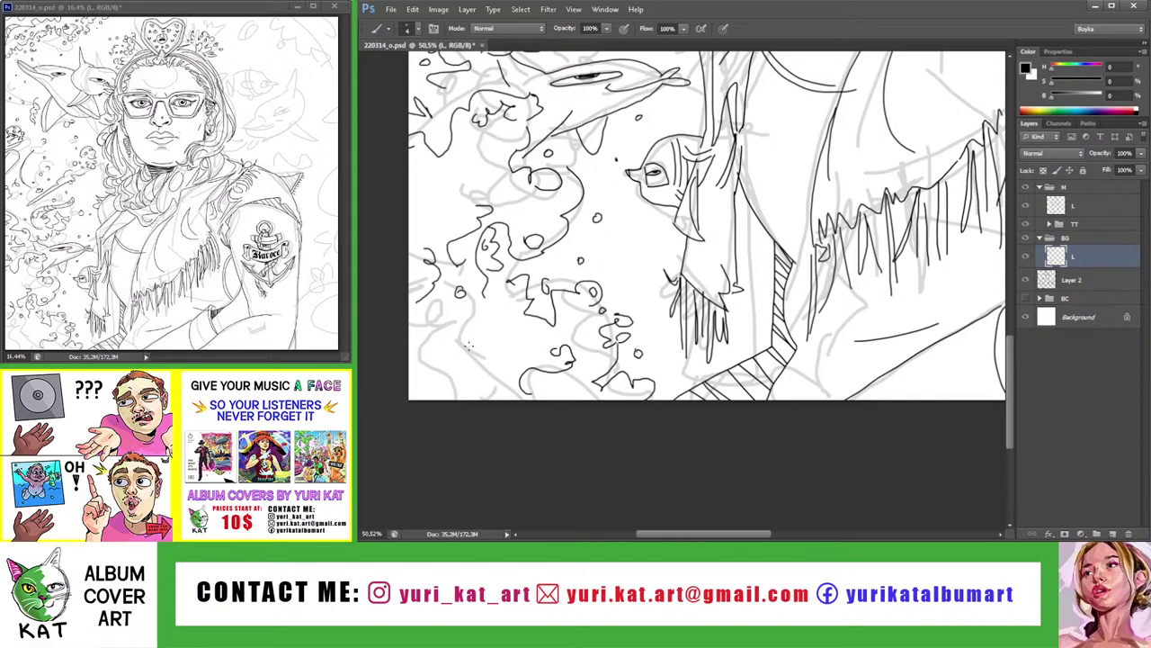
pyautogui.moveTo(466, 314)
pyautogui.mouseDown()
pyautogui.moveTo(447, 364)
pyautogui.moveTo(500, 393)
pyautogui.mouseUp()
pyautogui.moveTo(486, 344)
pyautogui.mouseDown()
pyautogui.moveTo(532, 329)
pyautogui.moveTo(540, 398)
pyautogui.moveTo(502, 304)
pyautogui.mouseUp()
# Zoom out over the whole image, then frame the face and upper-right dolphin
pyautogui.press('z')
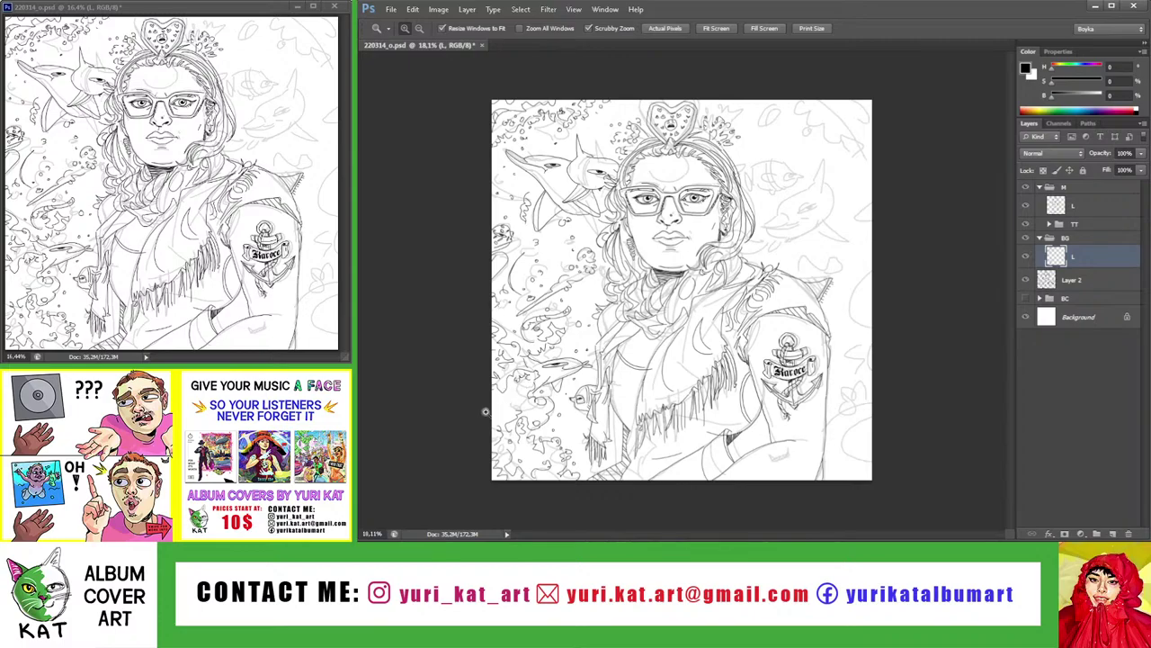
pyautogui.press('b')
pyautogui.moveTo(485, 411)
pyautogui.mouseDown()
pyautogui.moveTo(508, 389)
pyautogui.moveTo(520, 329)
pyautogui.mouseUp()
pyautogui.press('z')
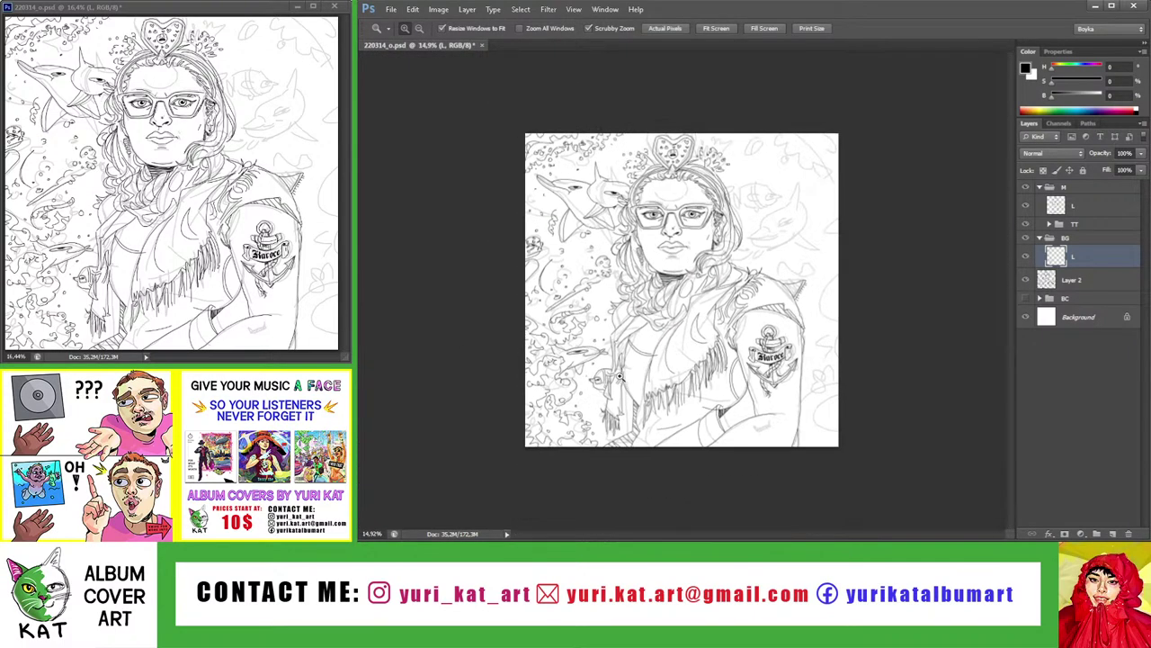
pyautogui.moveTo(724, 301); pyautogui.dragTo(787, 284)
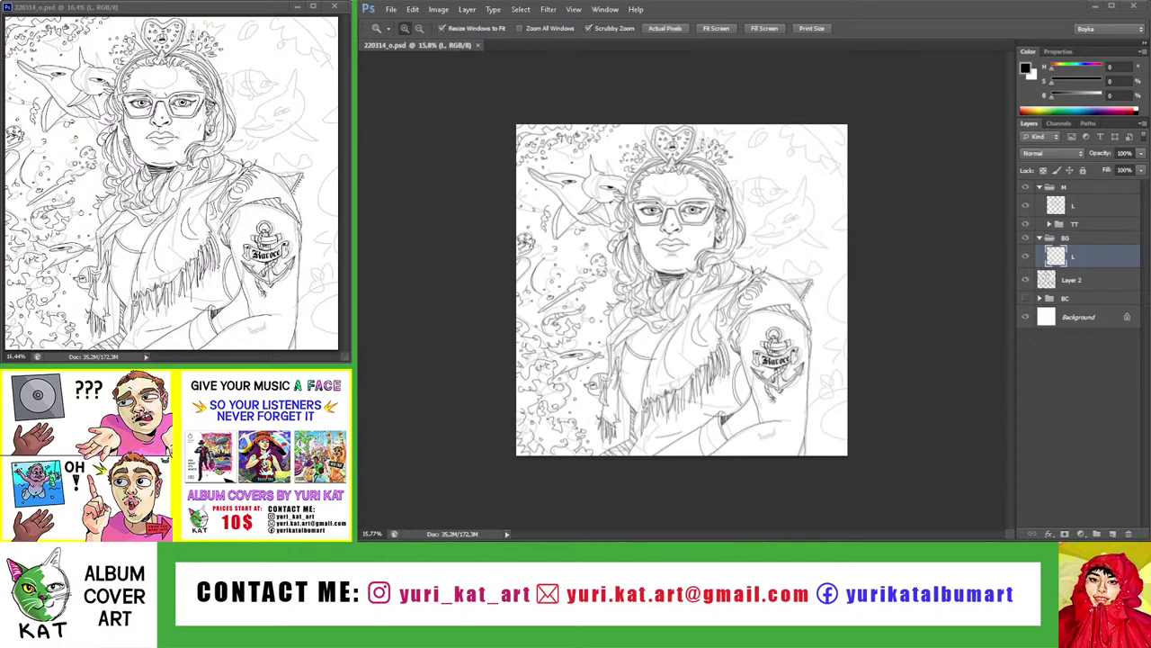
pyautogui.click(764, 221)
pyautogui.moveTo(744, 243); pyautogui.dragTo(737, 246)
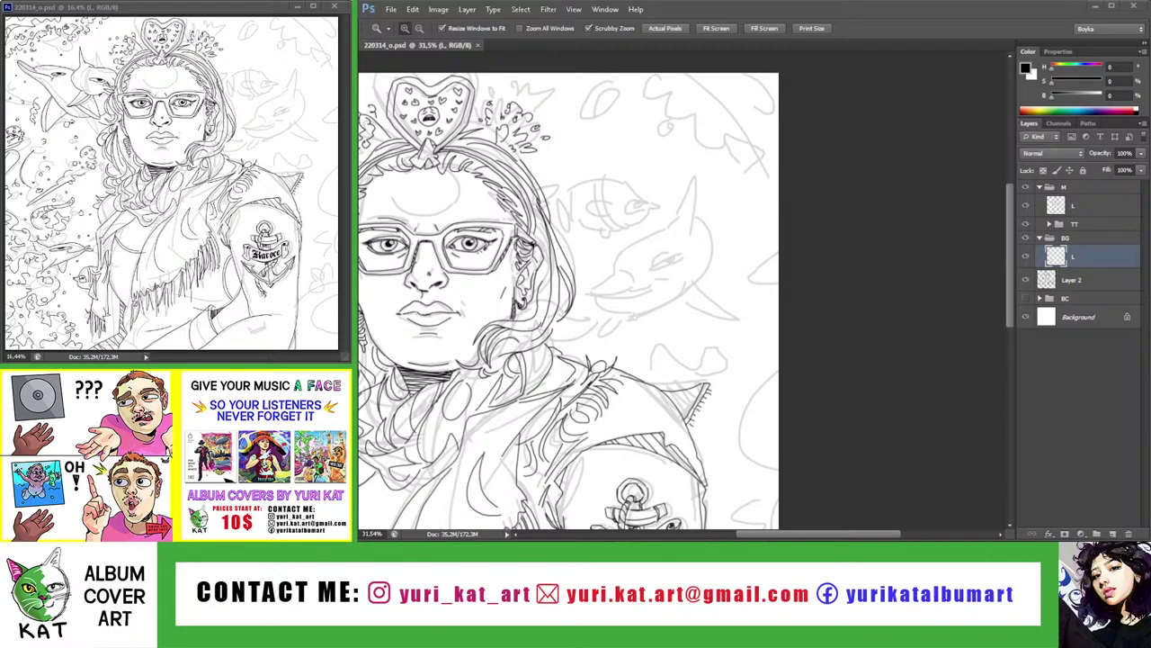
# Zoom in on the upper-right dolphin sketch and ink an outline around its eye
pyautogui.click(674, 270)
pyautogui.click(678, 278)
pyautogui.click(692, 265)
pyautogui.press('b')
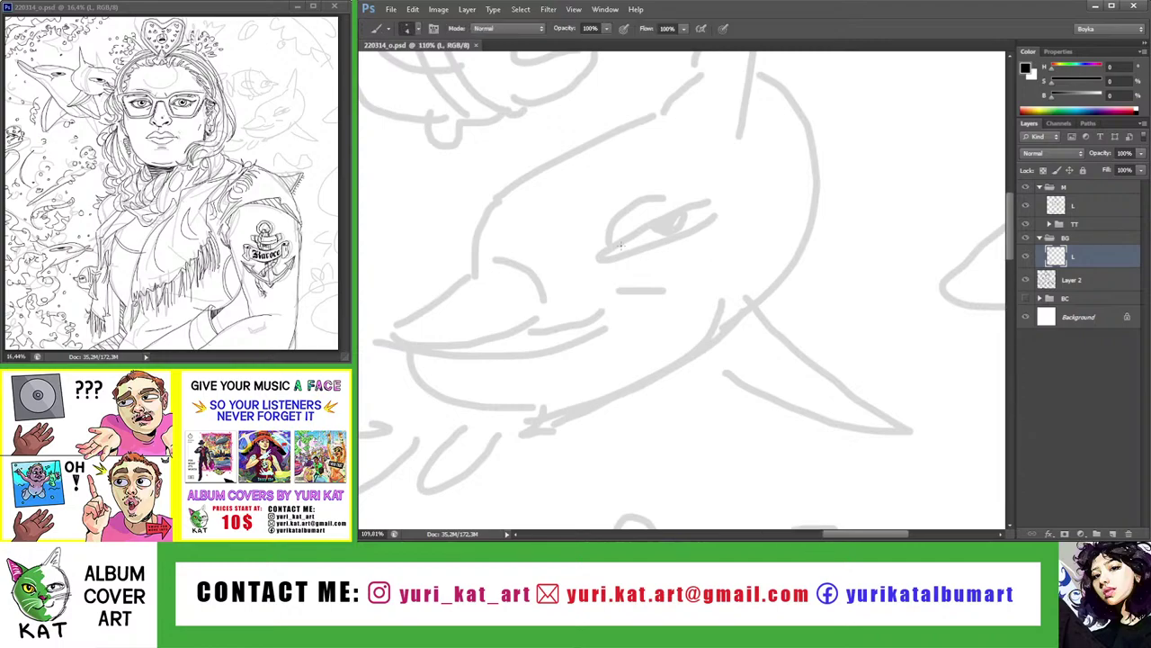
pyautogui.moveTo(598, 261)
pyautogui.mouseDown()
pyautogui.moveTo(647, 227)
pyautogui.moveTo(719, 207)
pyautogui.moveTo(596, 263)
pyautogui.mouseUp()
pyautogui.press('z')
pyautogui.moveTo(664, 235)
pyautogui.mouseDown()
pyautogui.moveTo(685, 236)
pyautogui.moveTo(669, 208)
pyautogui.moveTo(630, 239)
pyautogui.moveTo(576, 216)
pyautogui.moveTo(630, 216)
pyautogui.moveTo(700, 190)
pyautogui.mouseUp()
pyautogui.press('b')
# Replace the straight upper-lid line with a curved eyelid arc above the dolphin's eye
pyautogui.press('z')
pyautogui.press('b')
pyautogui.hotkey('ctrl', 'z')
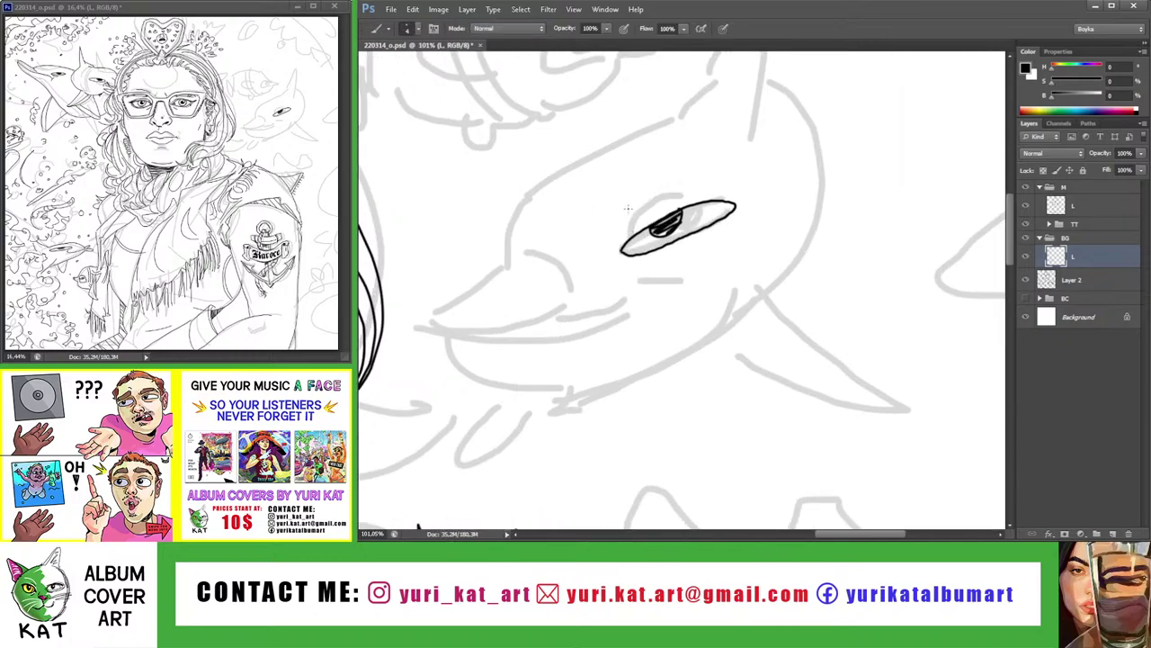
pyautogui.moveTo(621, 203); pyautogui.dragTo(685, 195)
pyautogui.hotkey('ctrl', 'z')
pyautogui.moveTo(610, 227); pyautogui.dragTo(692, 195)
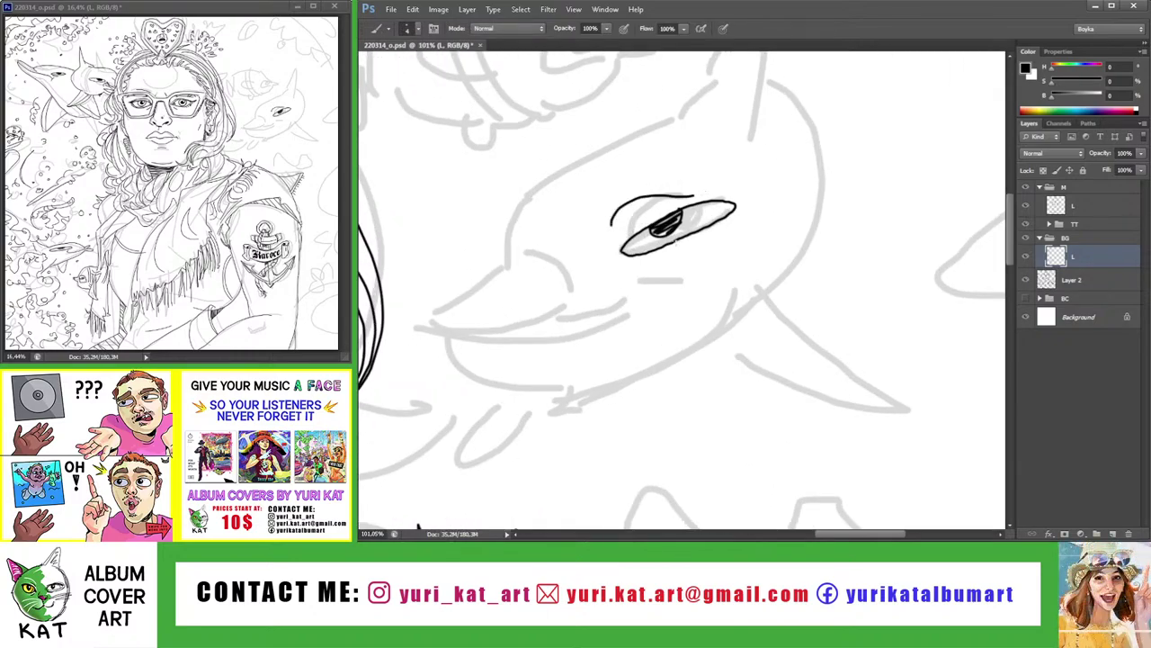
# Ink the dolphin's lower snout line, redrawing it until it sits right
pyautogui.press('z')
pyautogui.moveTo(629, 261)
pyautogui.mouseDown()
pyautogui.moveTo(576, 262)
pyautogui.moveTo(646, 264)
pyautogui.moveTo(602, 261)
pyautogui.moveTo(595, 281)
pyautogui.moveTo(661, 286)
pyautogui.mouseUp()
pyautogui.press('b')
pyautogui.press('z')
pyautogui.press('b')
pyautogui.hotkey('ctrl', 'z')
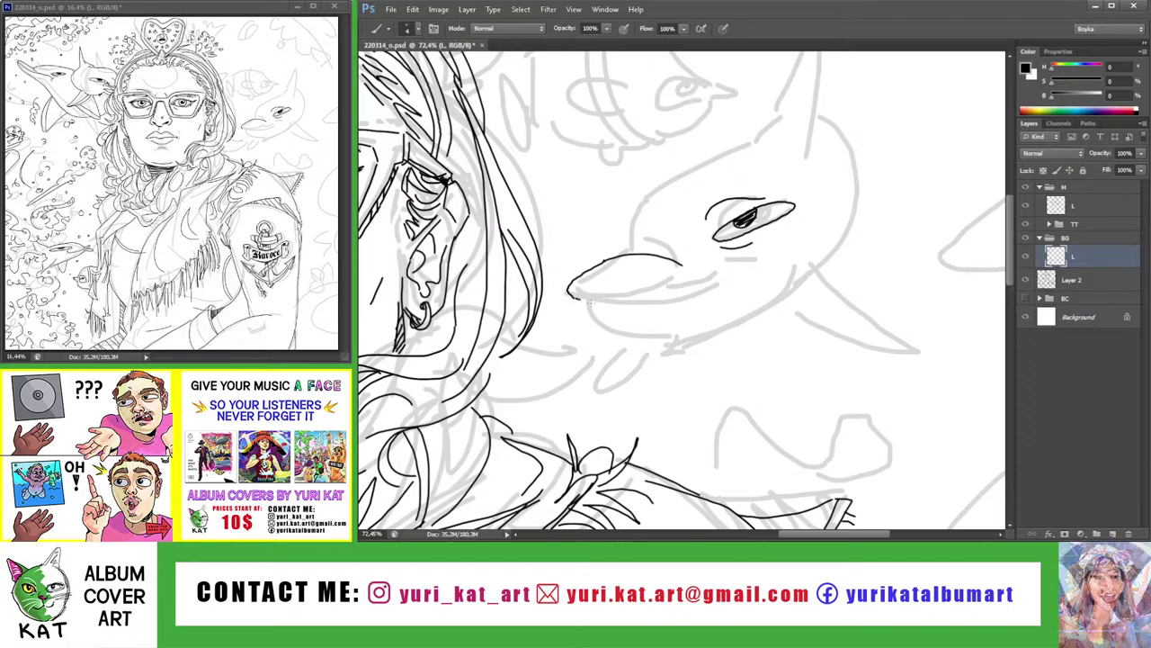
pyautogui.moveTo(579, 298); pyautogui.dragTo(716, 284)
pyautogui.hotkey('ctrl', 'z')
pyautogui.press('z')
pyautogui.moveTo(580, 299)
pyautogui.mouseDown()
pyautogui.moveTo(522, 298)
pyautogui.moveTo(679, 299)
pyautogui.mouseUp()
pyautogui.press('b')
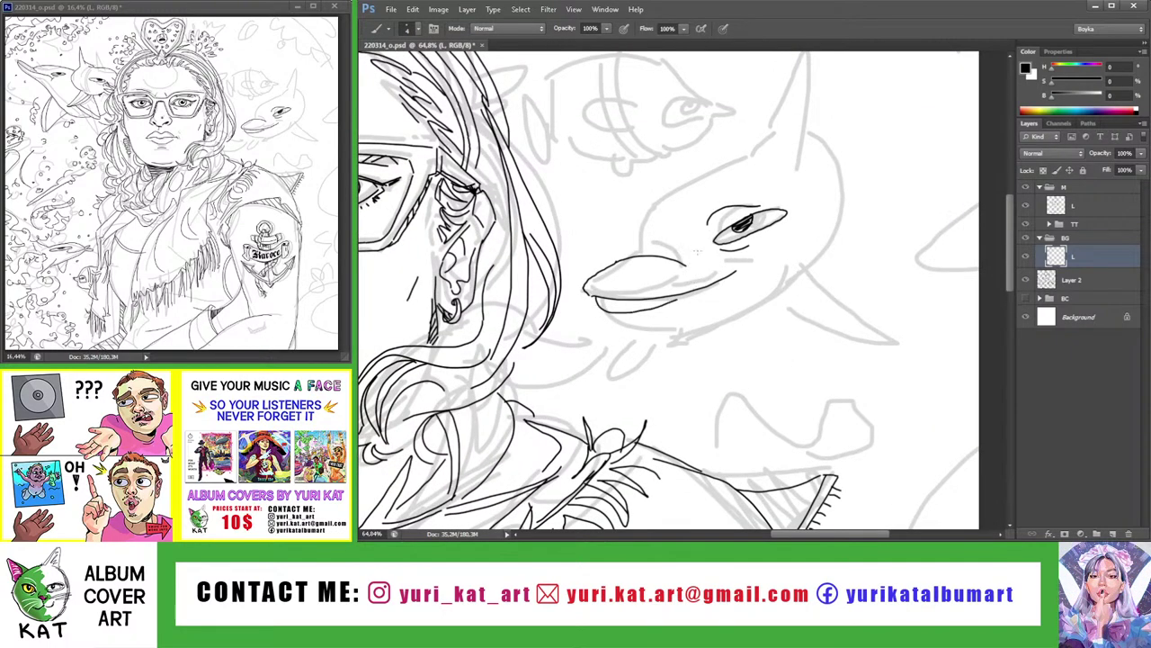
# Lasso the dolphin's eye, move it down and left, and deselect
pyautogui.press('l')
pyautogui.moveTo(710, 205); pyautogui.dragTo(706, 216)
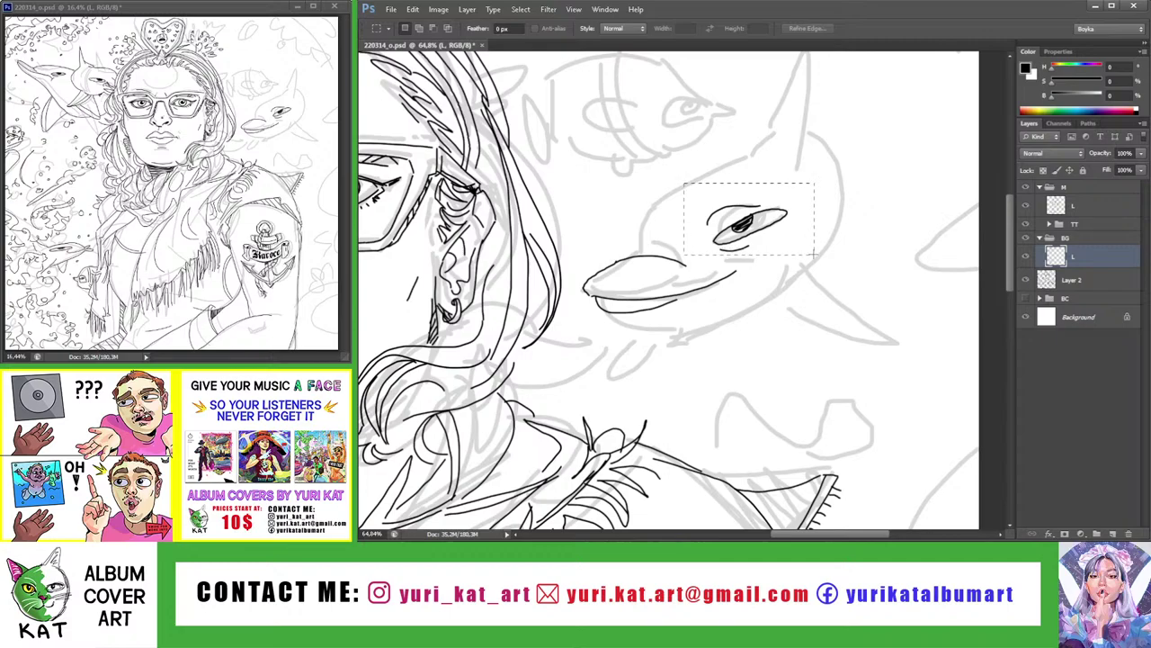
pyautogui.press('v')
pyautogui.moveTo(784, 229); pyautogui.dragTo(770, 236)
pyautogui.hotkey('ctrl', 'd')
pyautogui.press('z')
pyautogui.moveTo(699, 209)
pyautogui.mouseDown()
pyautogui.moveTo(629, 210)
pyautogui.moveTo(691, 213)
pyautogui.mouseUp()
# Ink the dolphin's forehead and upper snout, extending the line toward the dorsal fin
pyautogui.moveTo(610, 267); pyautogui.dragTo(645, 249)
pyautogui.press('b')
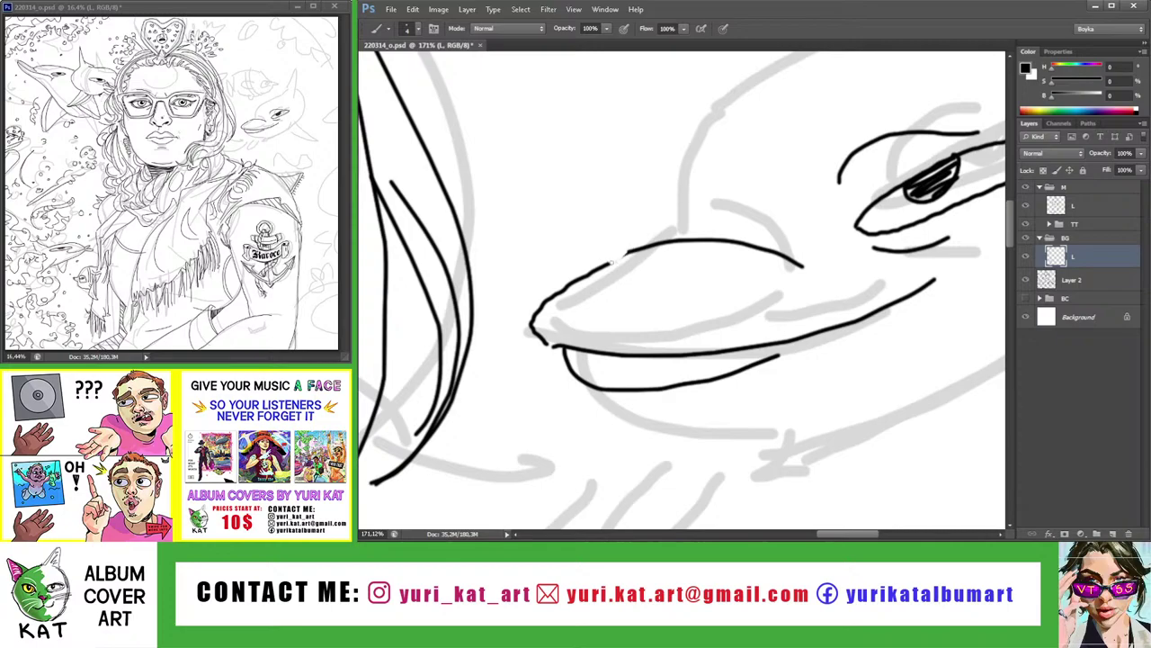
pyautogui.press('z')
pyautogui.moveTo(719, 303); pyautogui.dragTo(678, 303)
pyautogui.moveTo(757, 152)
pyautogui.keyDown('space'); pyautogui.mouseDown()
pyautogui.moveTo(710, 236)
pyautogui.moveTo(653, 235)
pyautogui.moveTo(637, 219)
pyautogui.mouseUp(); pyautogui.keyUp('space')
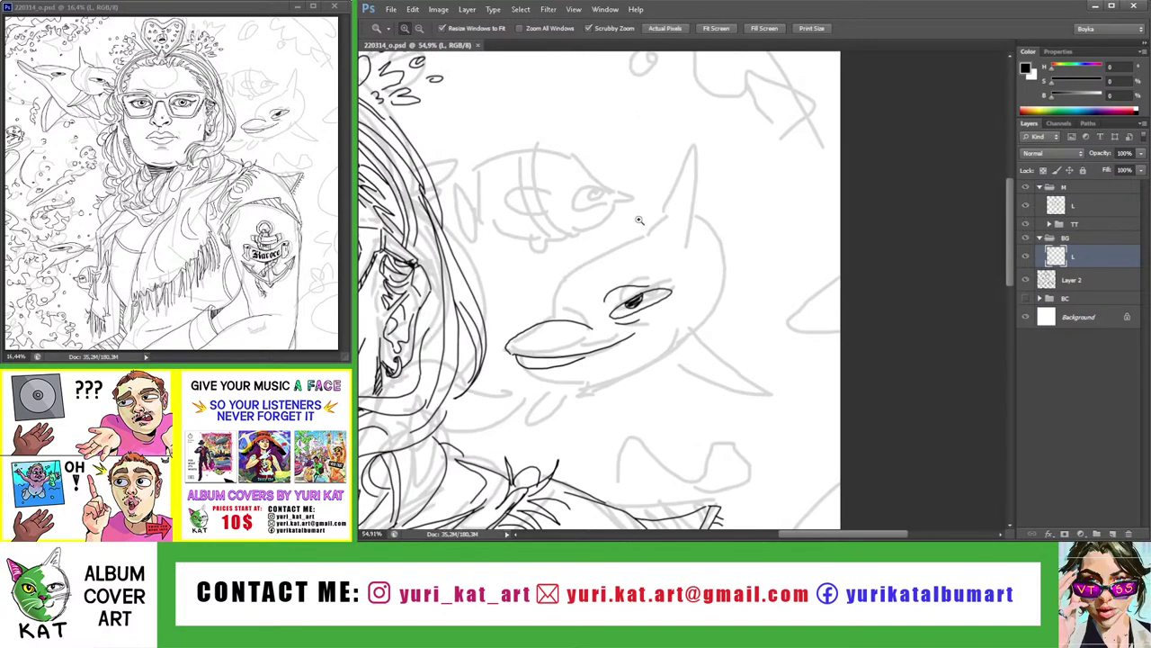
pyautogui.press('b')
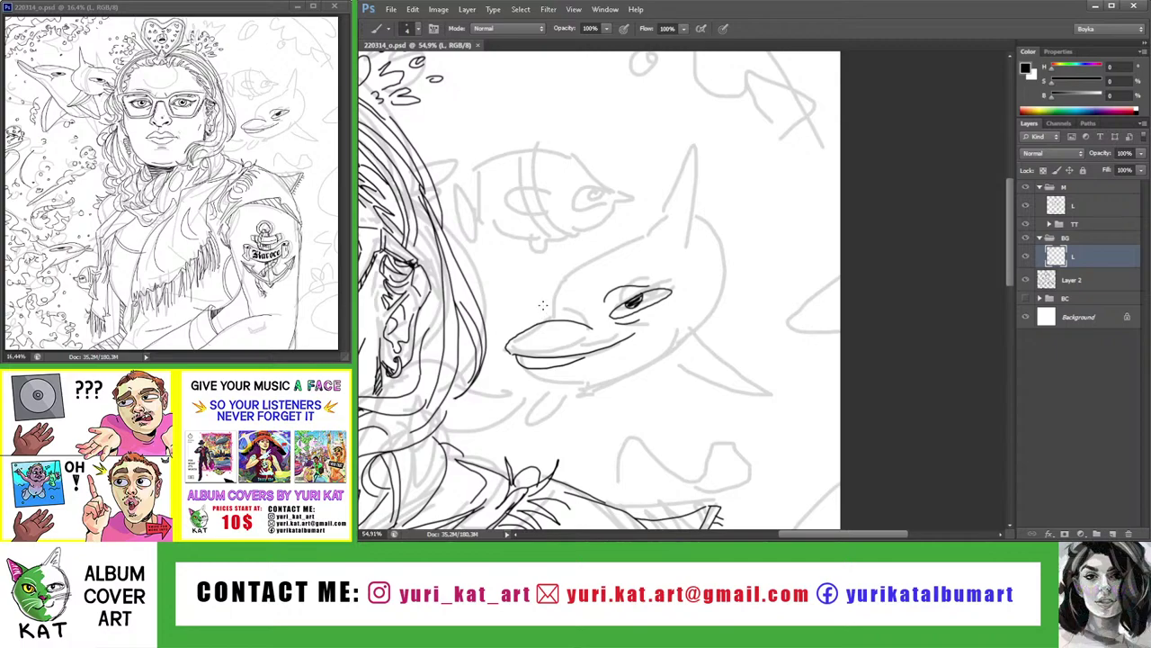
pyautogui.moveTo(532, 323); pyautogui.dragTo(636, 255)
pyautogui.hotkey('ctrl', 'z')
pyautogui.moveTo(533, 326); pyautogui.dragTo(613, 256)
pyautogui.keyDown('ctrl'); pyautogui.click(615, 255); pyautogui.keyUp('ctrl')
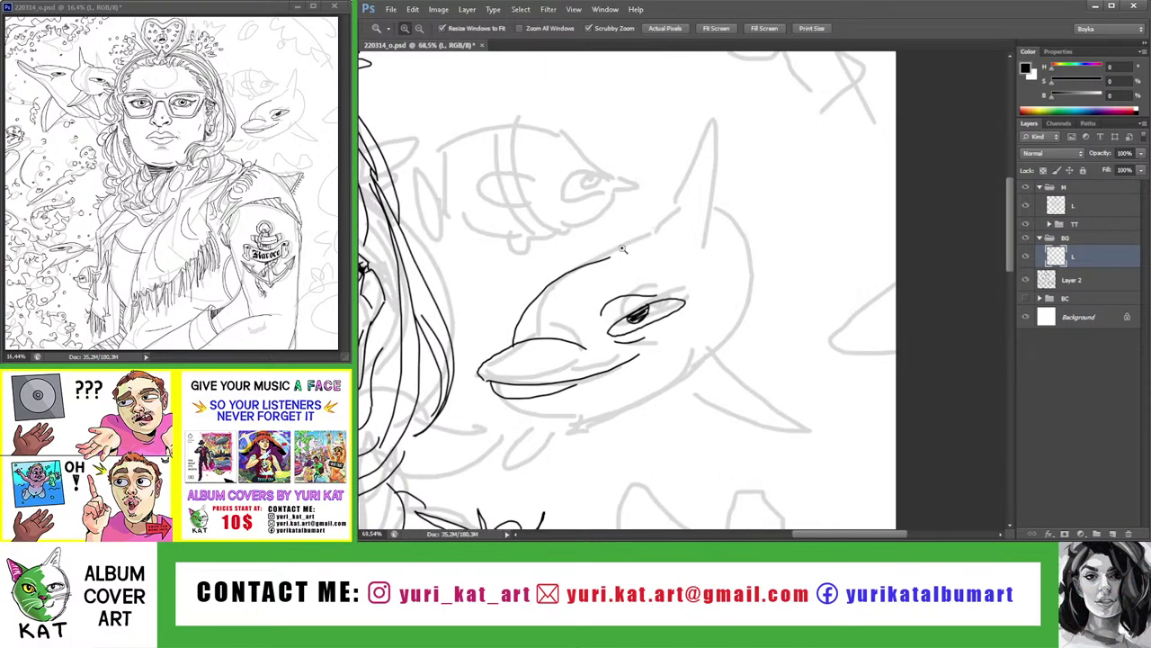
pyautogui.moveTo(585, 264)
pyautogui.mouseDown()
pyautogui.moveTo(673, 209)
pyautogui.moveTo(713, 128)
pyautogui.moveTo(710, 241)
pyautogui.moveTo(711, 120)
pyautogui.moveTo(719, 227)
pyautogui.mouseUp()
# Redraw the dolphin's dorsal fin and compare it with the earlier version
pyautogui.hotkey('ctrl', 'z')
pyautogui.moveTo(712, 126)
pyautogui.mouseDown()
pyautogui.moveTo(704, 232)
pyautogui.moveTo(657, 216)
pyautogui.moveTo(747, 208)
pyautogui.mouseUp()
pyautogui.hotkey('ctrl', 'z')
pyautogui.hotkey('ctrl', 'z')
pyautogui.hotkey('ctrl', 'z')
pyautogui.hotkey('ctrl', 'z')
pyautogui.press('z')
pyautogui.press('b')
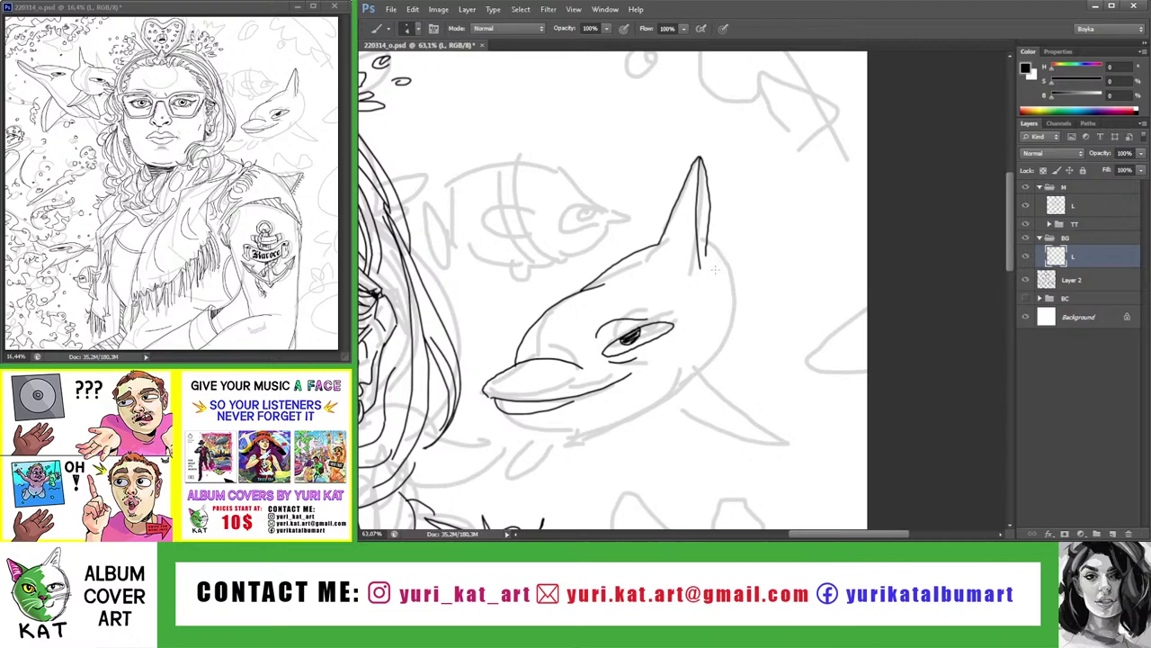
# Ink the right side of the dolphin's head, then rotate and zoom out over the portrait
pyautogui.moveTo(708, 246)
pyautogui.mouseDown()
pyautogui.moveTo(675, 390)
pyautogui.moveTo(657, 298)
pyautogui.mouseUp()
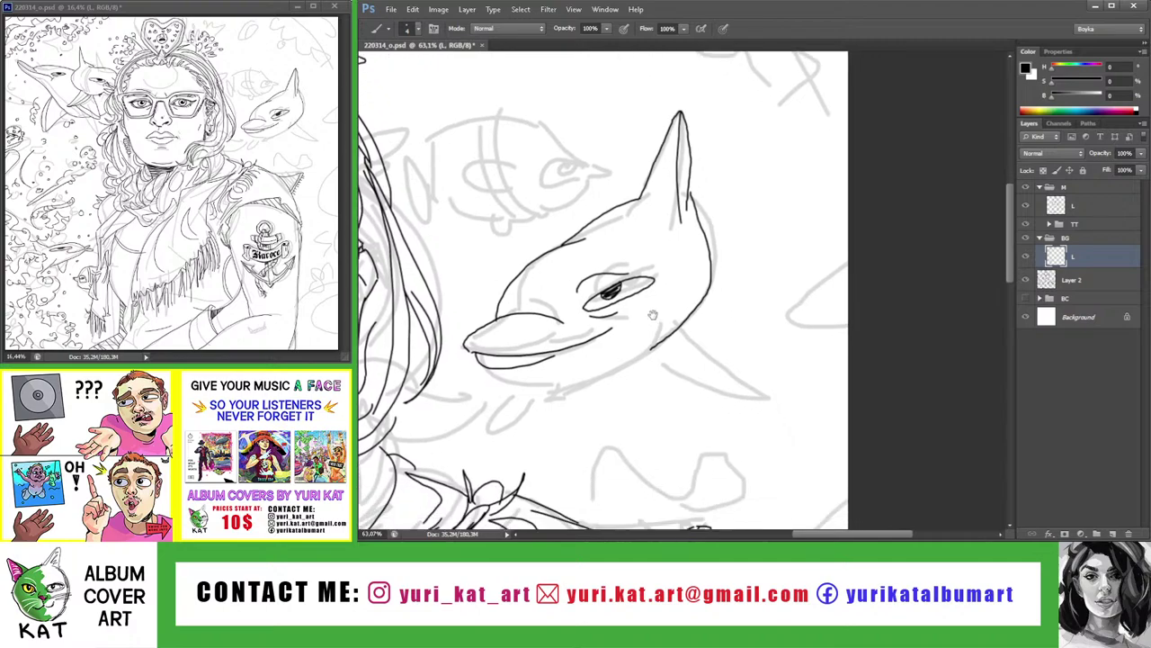
pyautogui.hotkey('ctrl', 'z')
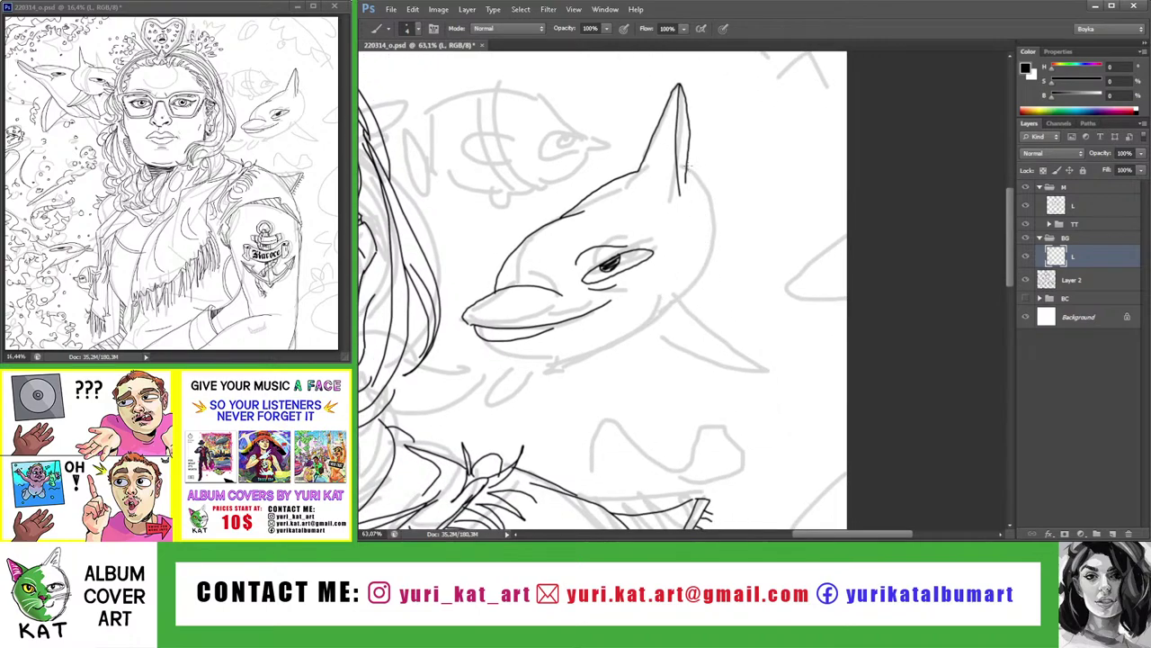
pyautogui.moveTo(686, 166)
pyautogui.mouseDown()
pyautogui.moveTo(713, 245)
pyautogui.moveTo(672, 301)
pyautogui.moveTo(667, 396)
pyautogui.moveTo(623, 281)
pyautogui.mouseUp()
pyautogui.press('r')
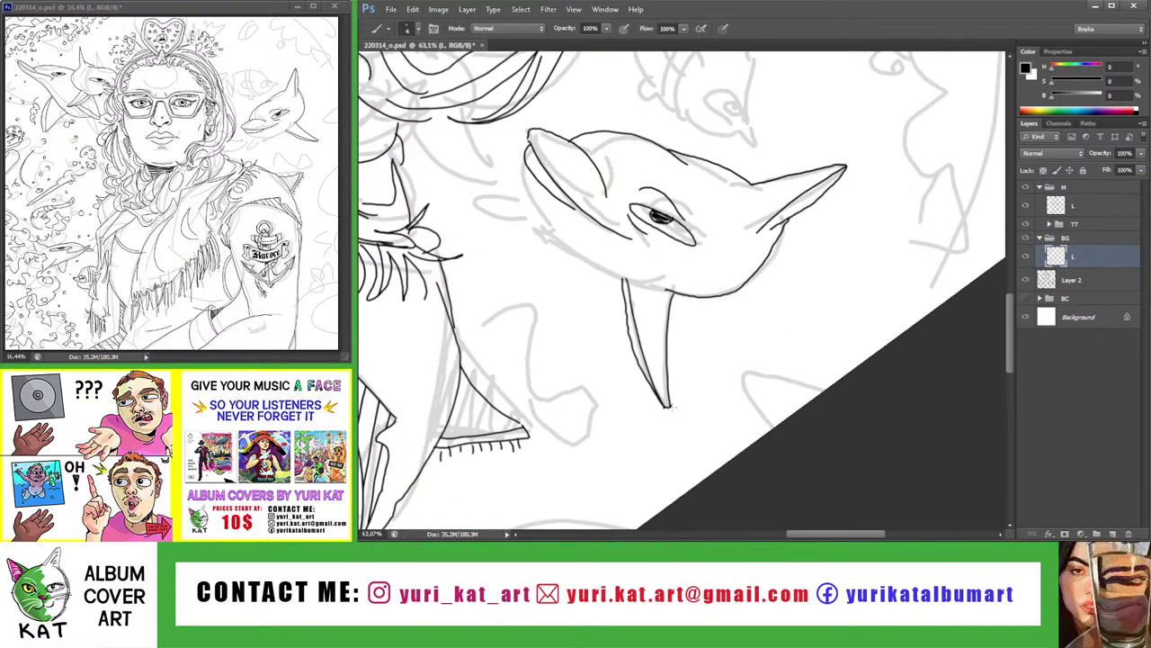
pyautogui.press('z')
pyautogui.moveTo(648, 360); pyautogui.dragTo(621, 313)
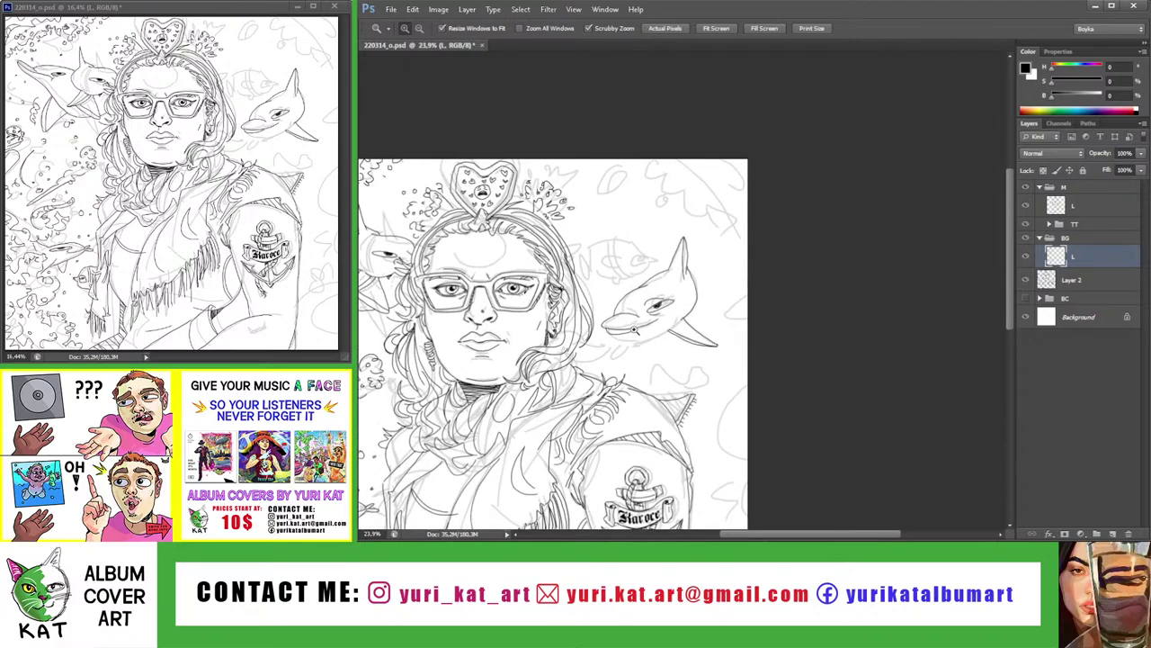
# Draw the dolphin's V-shaped lower jaw under the beak, undoing and retrying several attempts
pyautogui.press('b')
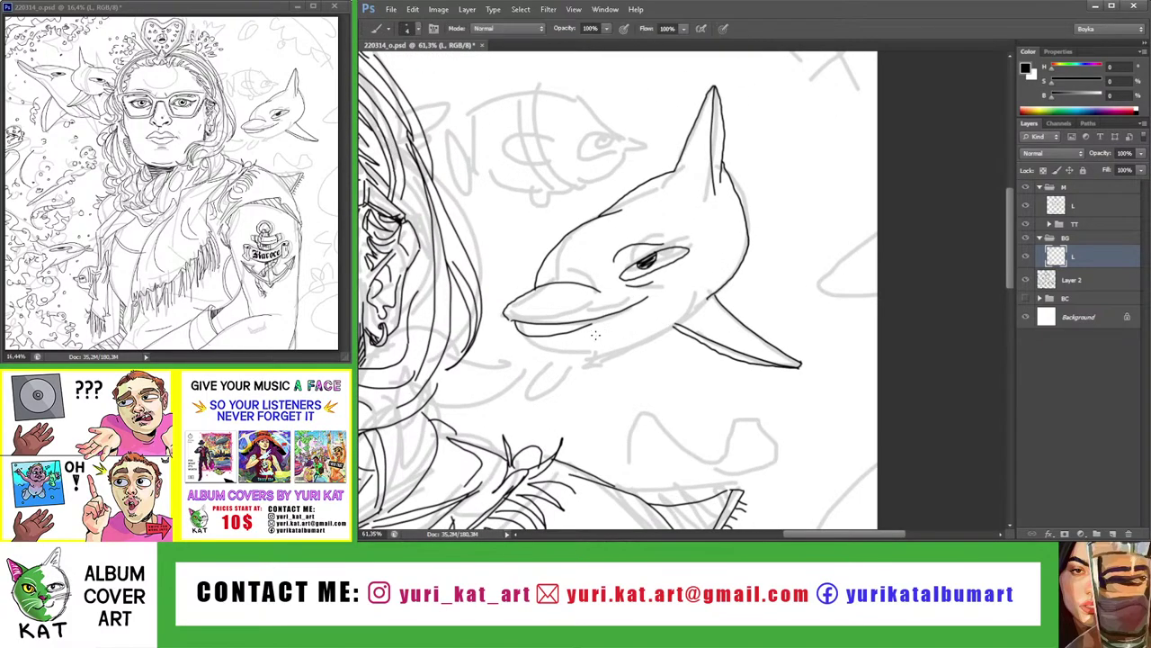
pyautogui.hotkey('ctrl', 'z')
pyautogui.moveTo(562, 338); pyautogui.dragTo(687, 318)
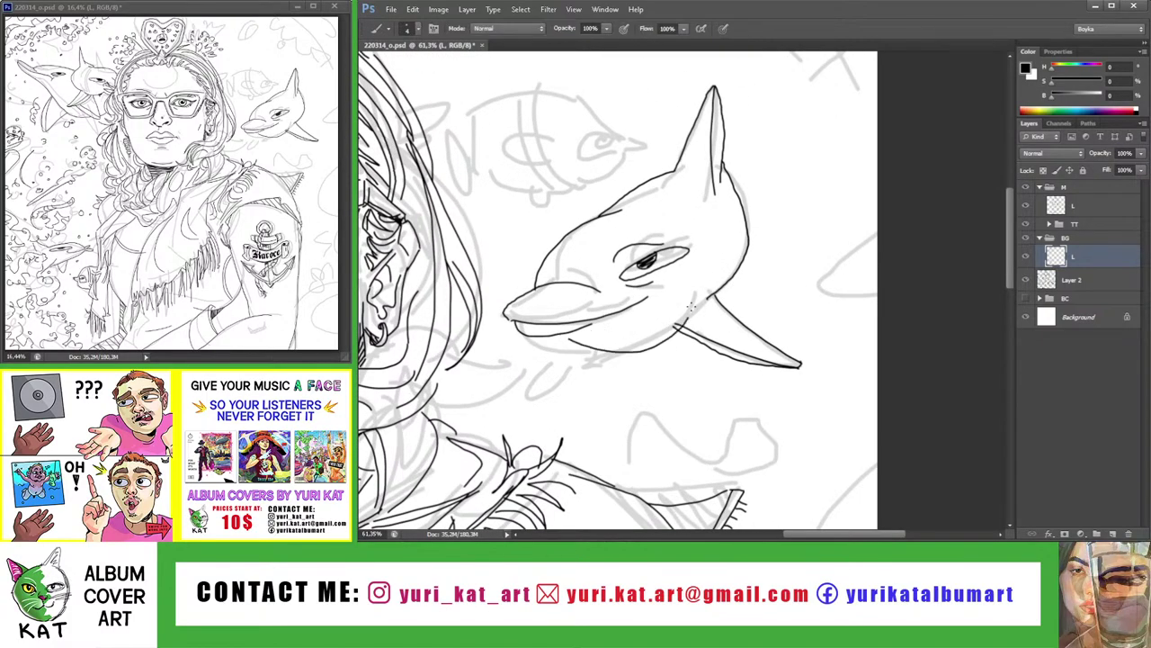
pyautogui.hotkey('ctrl', 'z')
pyautogui.moveTo(568, 338)
pyautogui.mouseDown()
pyautogui.moveTo(681, 320)
pyautogui.moveTo(621, 335)
pyautogui.mouseUp()
pyautogui.press('z')
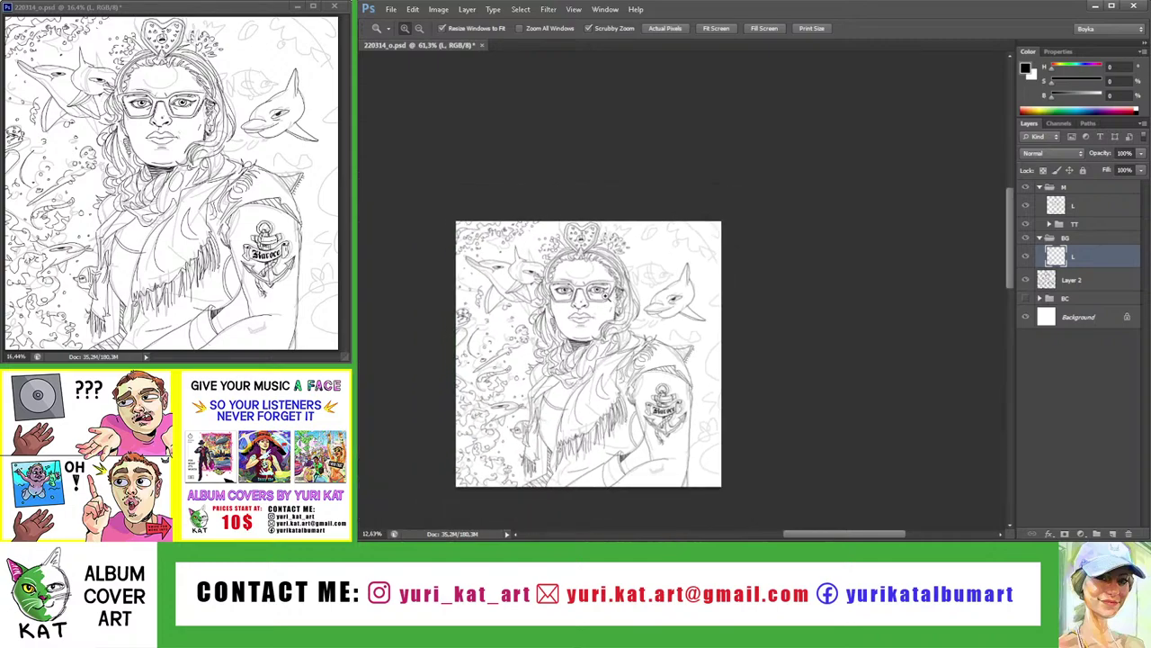
pyautogui.click(556, 355)
pyautogui.press('b')
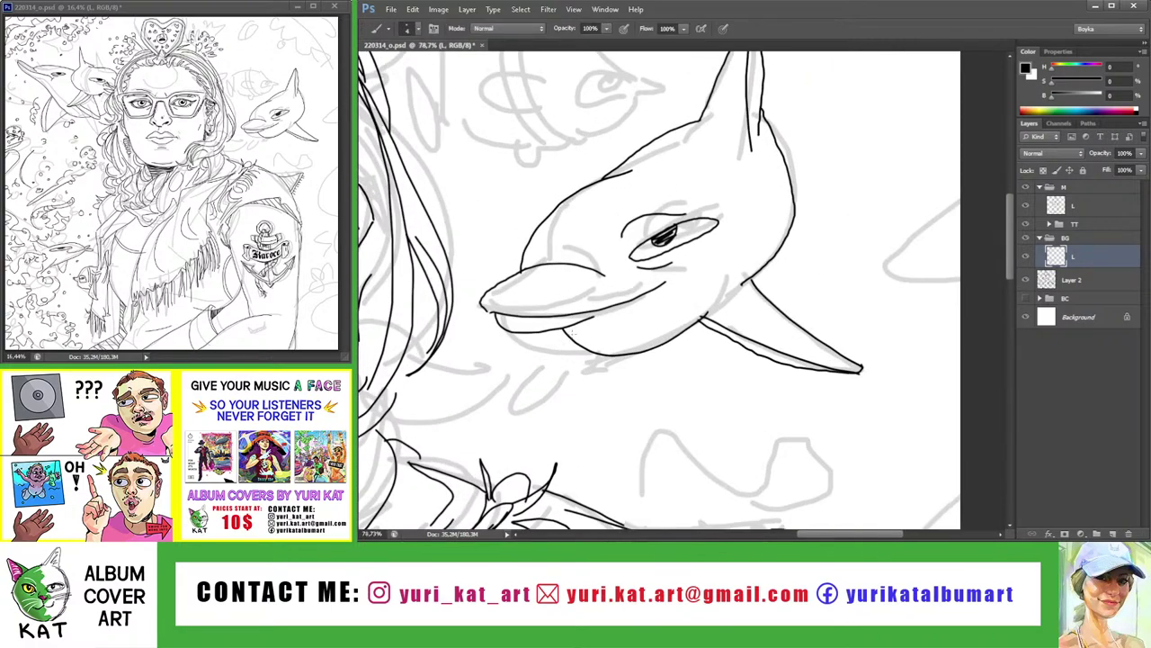
pyautogui.moveTo(566, 333)
pyautogui.mouseDown()
pyautogui.moveTo(608, 354)
pyautogui.moveTo(530, 401)
pyautogui.mouseUp()
pyautogui.hotkey('ctrl', 'z')
# Zoom out to fit the whole image, then frame the face and right dolphin
pyautogui.press('z')
pyautogui.moveTo(590, 377)
pyautogui.mouseDown()
pyautogui.moveTo(711, 243)
pyautogui.moveTo(616, 310)
pyautogui.moveTo(709, 263)
pyautogui.mouseUp()
pyautogui.press('b')
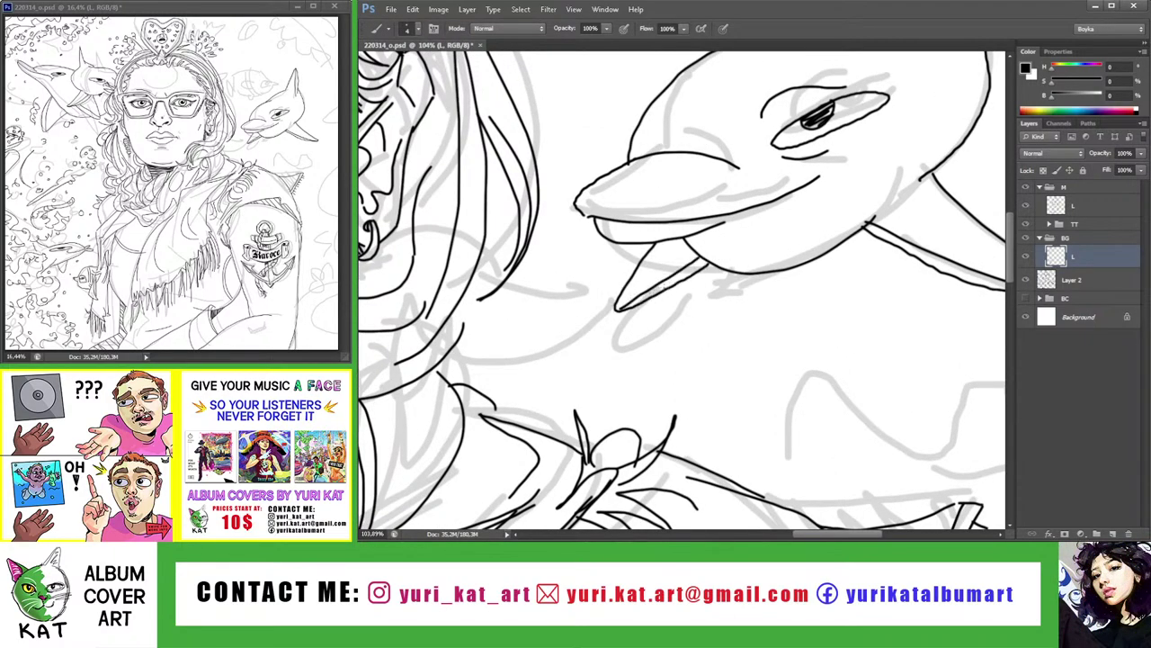
pyautogui.press('z')
pyautogui.hotkey('ctrl', '0')
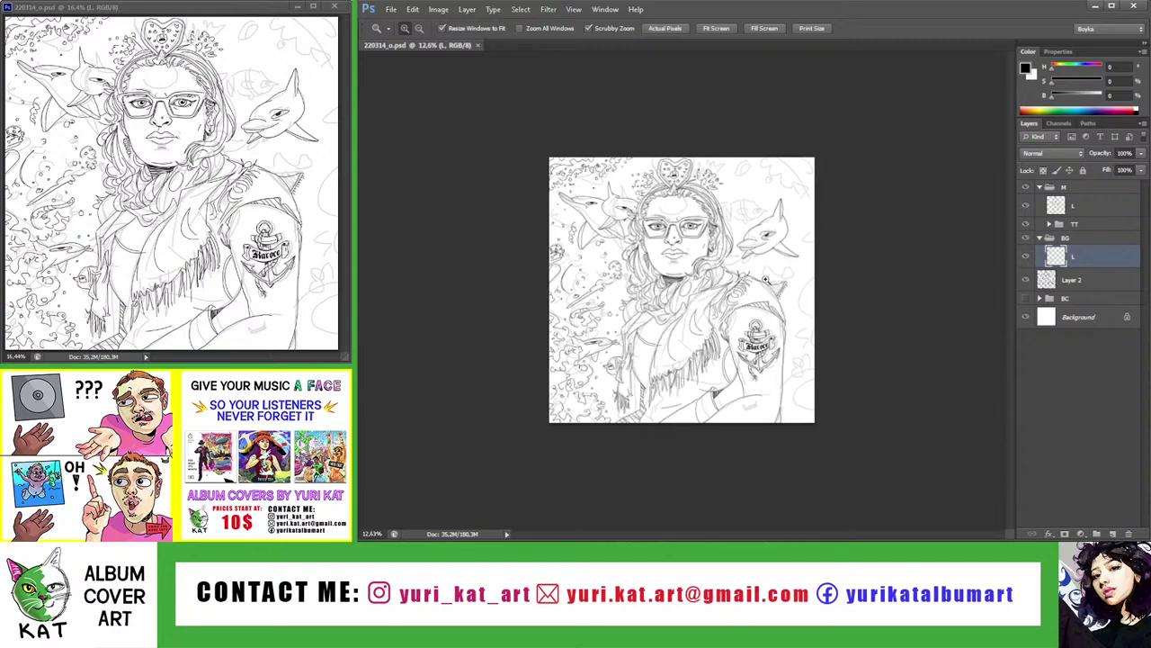
pyautogui.click(752, 218)
pyautogui.moveTo(752, 218)
pyautogui.mouseDown()
pyautogui.moveTo(643, 231)
pyautogui.moveTo(692, 208)
pyautogui.moveTo(692, 220)
pyautogui.moveTo(631, 270)
pyautogui.moveTo(709, 261)
pyautogui.mouseUp()
pyautogui.press('b')
# Ink the small fish's eye with an inner line above the right dolphin
pyautogui.moveTo(705, 221)
pyautogui.mouseDown()
pyautogui.moveTo(763, 226)
pyautogui.moveTo(734, 243)
pyautogui.moveTo(752, 261)
pyautogui.moveTo(708, 291)
pyautogui.mouseUp()
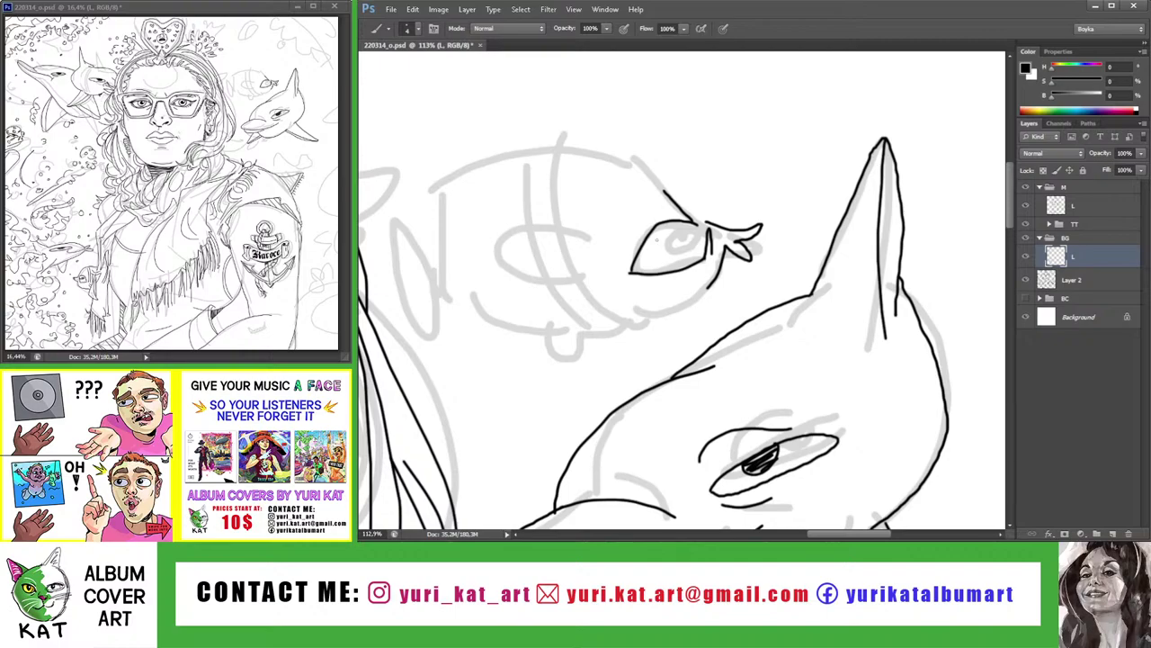
pyautogui.scroll(3, 686, 243)
pyautogui.moveTo(707, 226)
pyautogui.mouseDown()
pyautogui.moveTo(668, 235)
pyautogui.moveTo(700, 254)
pyautogui.mouseUp()
pyautogui.press('z')
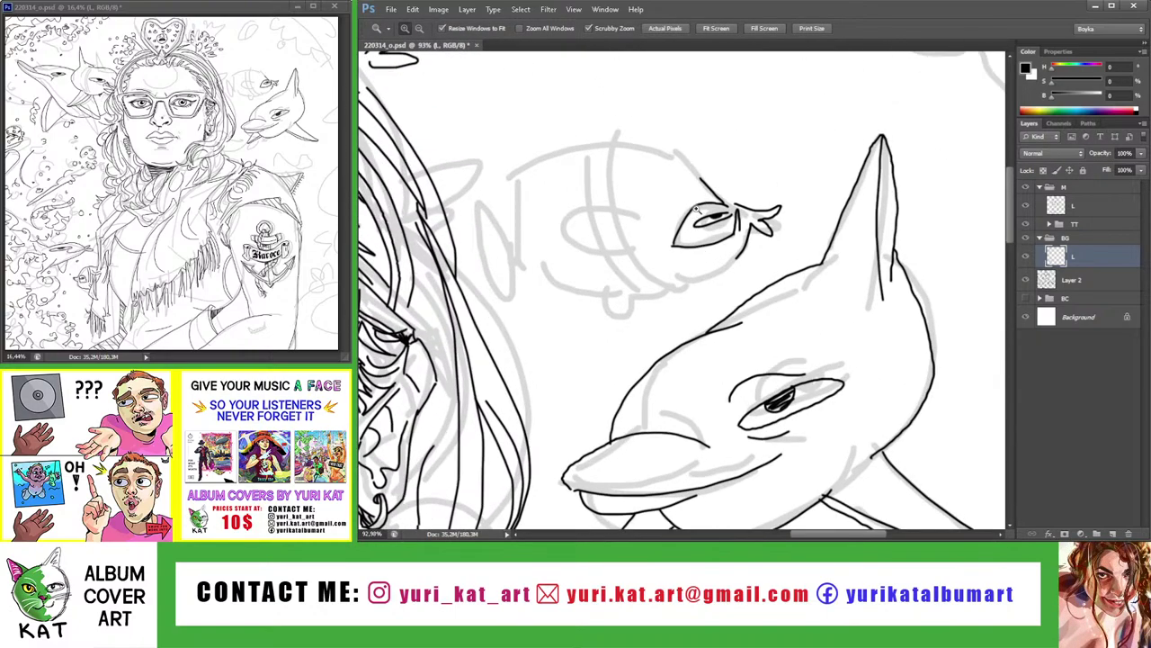
pyautogui.moveTo(698, 210); pyautogui.dragTo(733, 205)
pyautogui.press('b')
# Outline the fish's body: top edge, back, tail fin and underside
pyautogui.moveTo(698, 171)
pyautogui.mouseDown()
pyautogui.moveTo(634, 144)
pyautogui.moveTo(558, 155)
pyautogui.moveTo(493, 239)
pyautogui.moveTo(462, 212)
pyautogui.moveTo(493, 301)
pyautogui.mouseUp()
pyautogui.moveTo(493, 261)
pyautogui.mouseDown()
pyautogui.moveTo(598, 312)
pyautogui.moveTo(729, 263)
pyautogui.mouseUp()
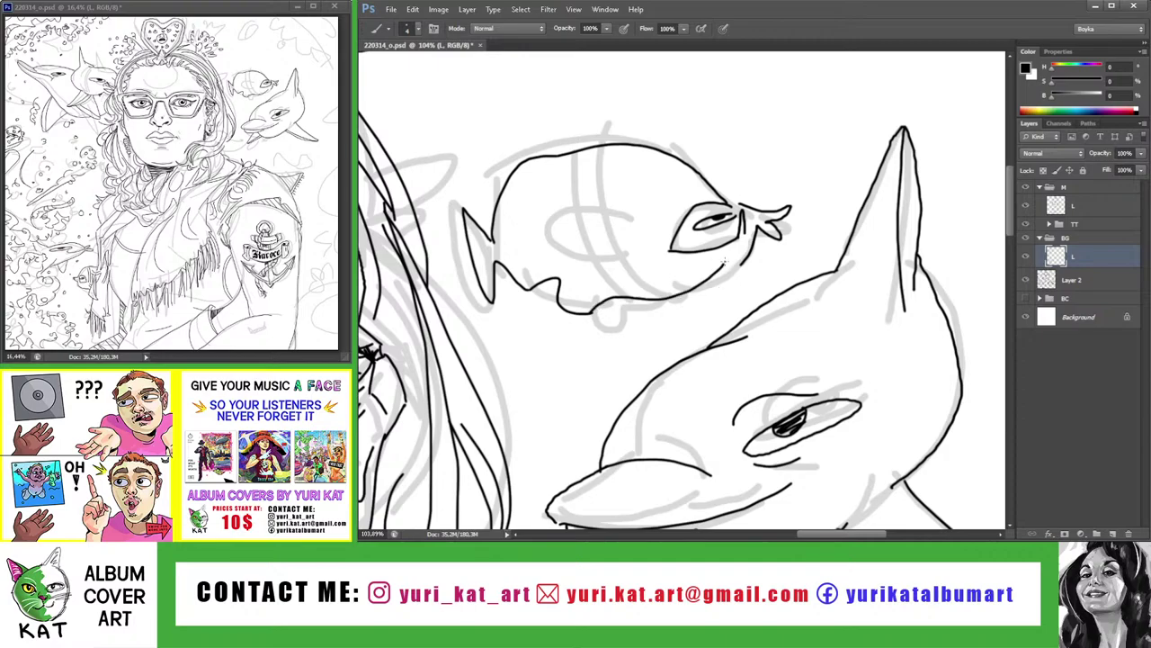
pyautogui.hotkey('ctrl', 'z')
pyautogui.moveTo(593, 313); pyautogui.dragTo(730, 275)
pyautogui.scroll(-10, 731, 274)
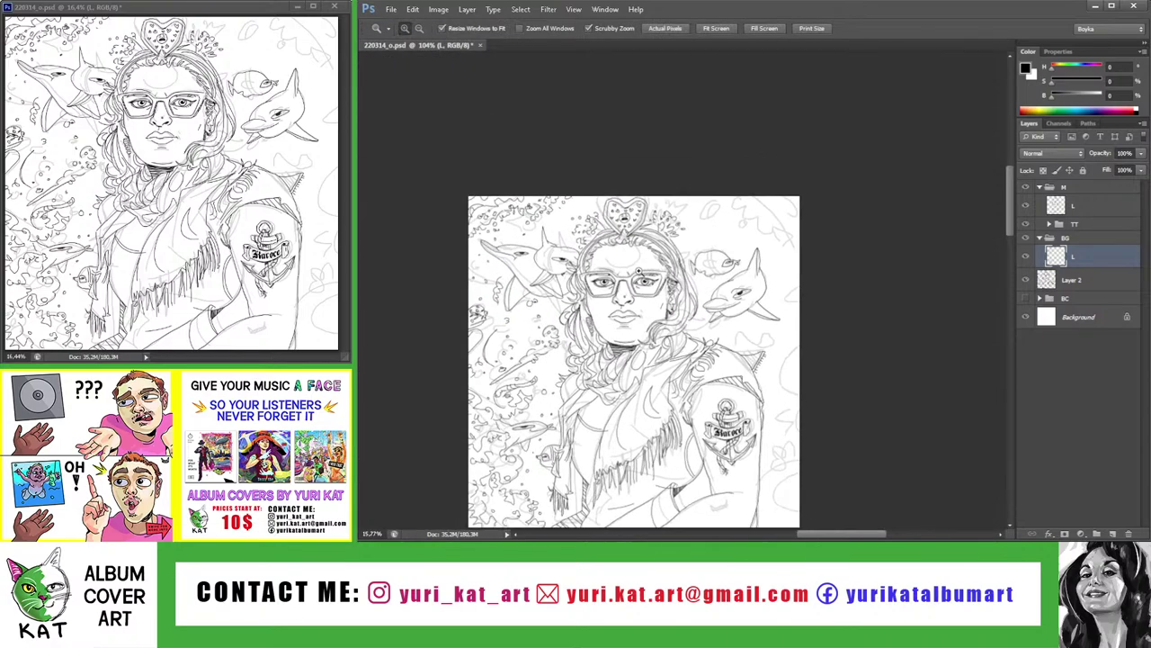
pyautogui.scroll(8, 643, 220)
pyautogui.scroll(-1, 643, 220)
# Draw curved vertical stripes across the fish, undoing misplaced ones
pyautogui.moveTo(643, 220)
pyautogui.mouseDown()
pyautogui.moveTo(618, 256)
pyautogui.moveTo(583, 254)
pyautogui.moveTo(627, 270)
pyautogui.mouseUp()
pyautogui.hotkey('ctrl', 'z')
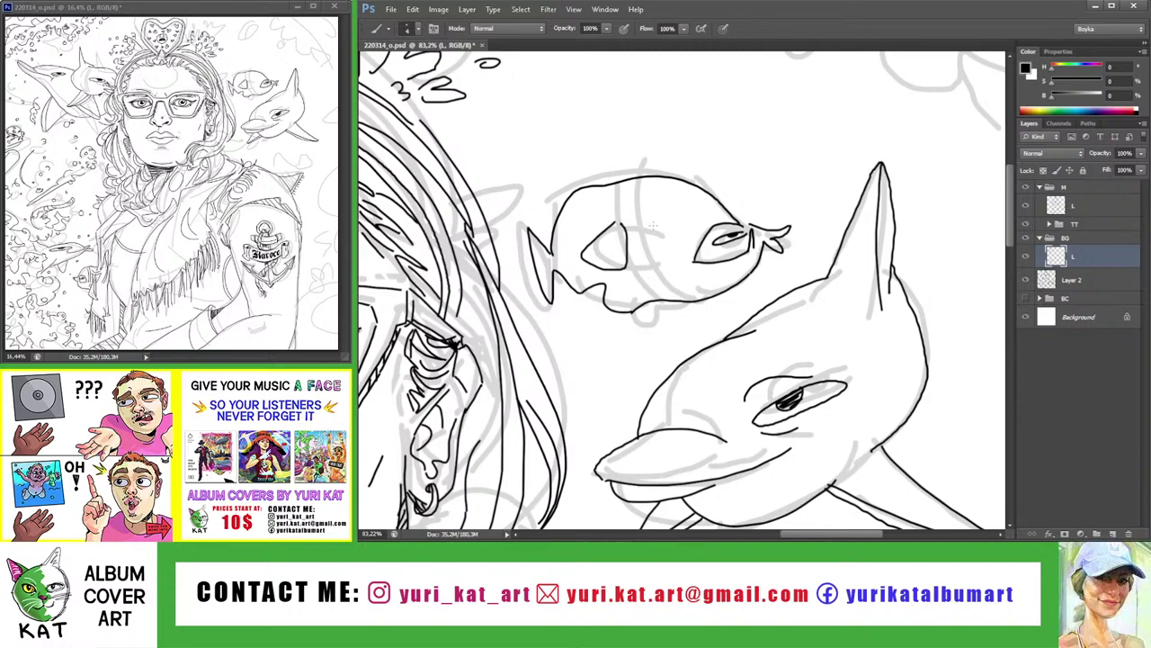
pyautogui.moveTo(672, 180)
pyautogui.mouseDown()
pyautogui.moveTo(691, 269)
pyautogui.moveTo(671, 277)
pyautogui.mouseUp()
pyautogui.moveTo(639, 177); pyautogui.dragTo(655, 281)
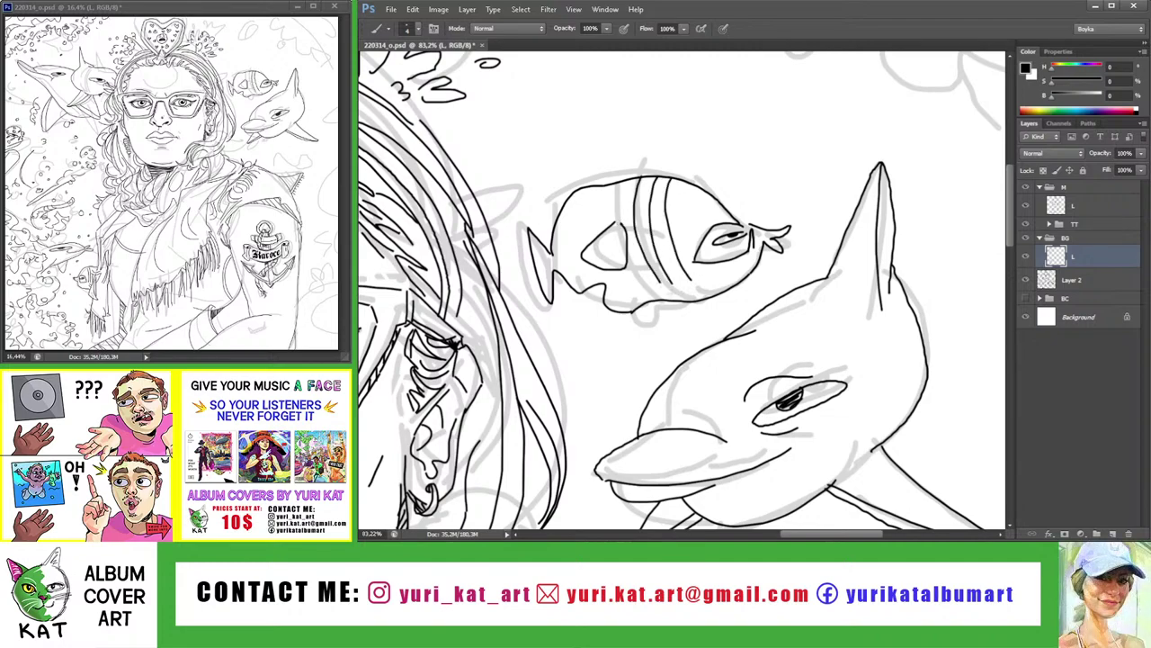
pyautogui.moveTo(659, 176); pyautogui.dragTo(683, 291)
pyautogui.hotkey('ctrl', 'z')
pyautogui.moveTo(621, 176)
pyautogui.mouseDown()
pyautogui.moveTo(632, 270)
pyautogui.moveTo(602, 227)
pyautogui.mouseUp()
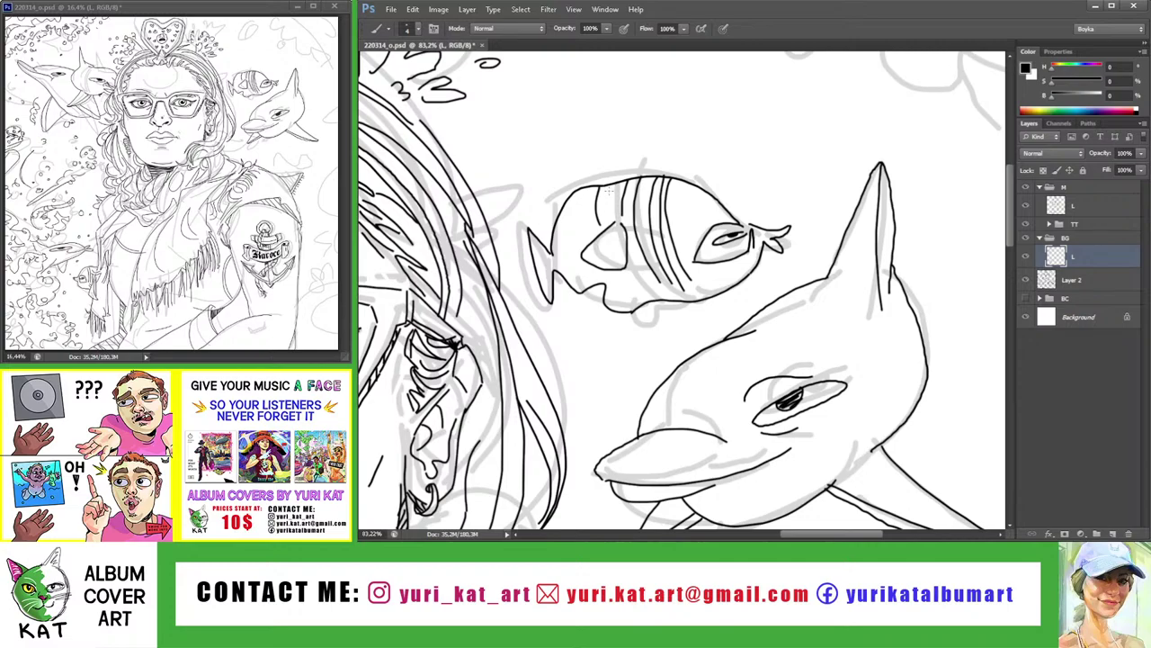
pyautogui.moveTo(609, 186)
pyautogui.mouseDown()
pyautogui.moveTo(614, 227)
pyautogui.moveTo(504, 256)
pyautogui.mouseUp()
pyautogui.press('z')
pyautogui.moveTo(805, 155); pyautogui.dragTo(850, 157)
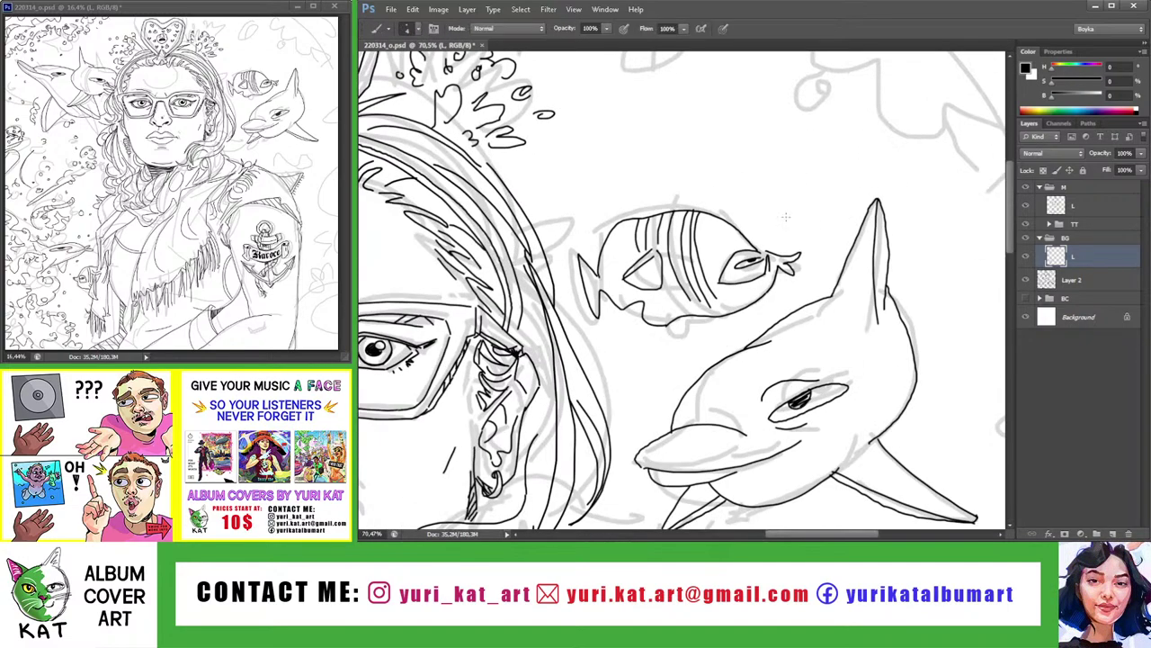
pyautogui.press('b')
pyautogui.press('z')
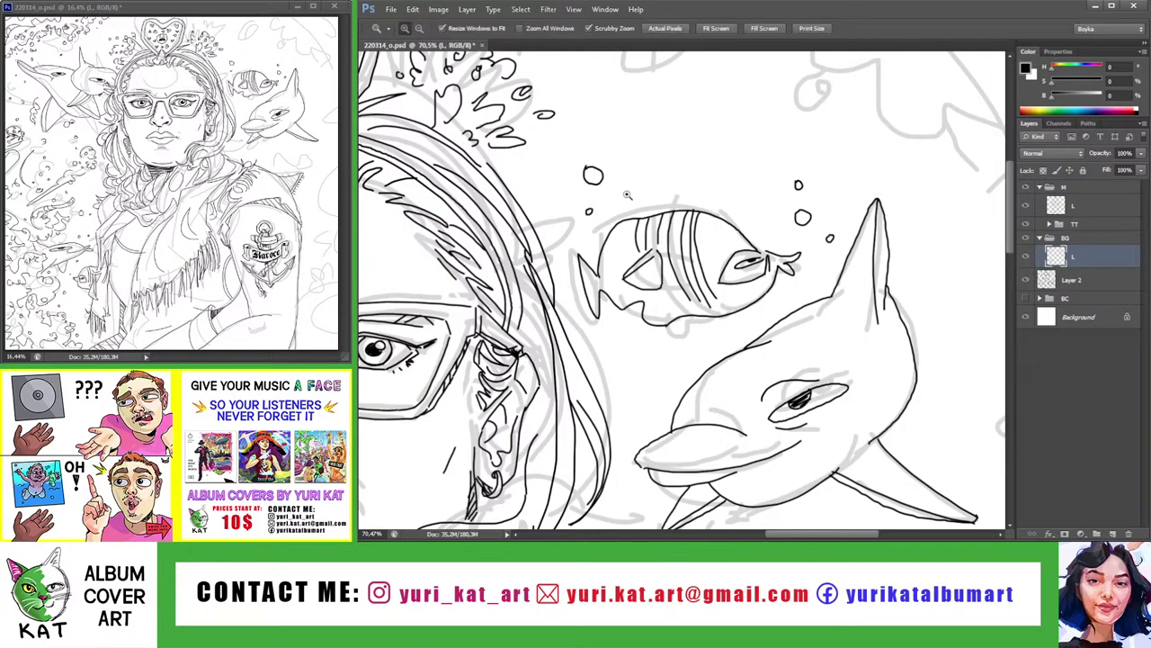
pyautogui.moveTo(585, 179); pyautogui.dragTo(547, 175)
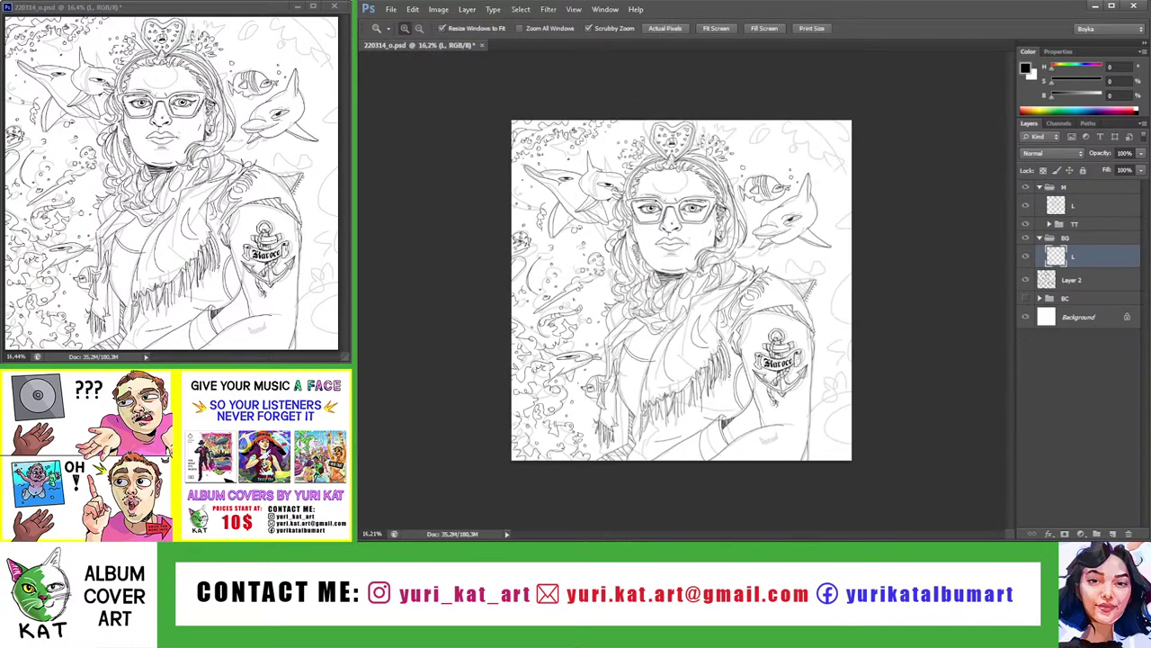
# Ink the coral's bumpy outline and inner wavy line below the dolphin, then save 220314_o.psd
pyautogui.moveTo(827, 271); pyautogui.dragTo(877, 271)
pyautogui.press('b')
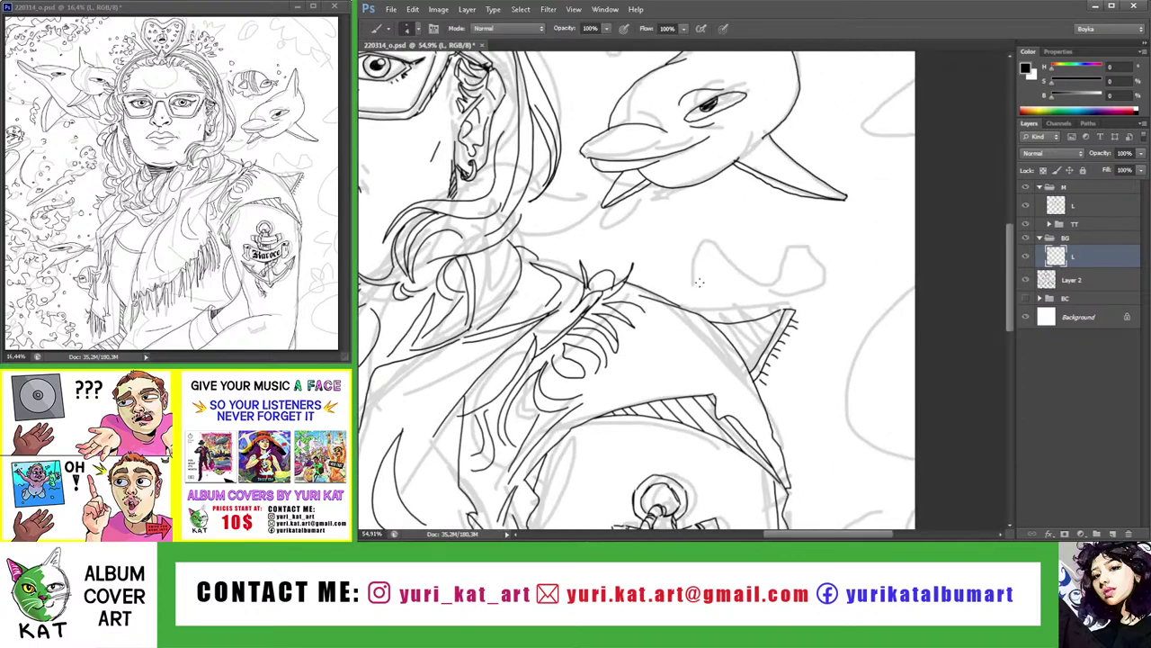
pyautogui.moveTo(661, 254)
pyautogui.mouseDown()
pyautogui.moveTo(769, 277)
pyautogui.moveTo(850, 329)
pyautogui.moveTo(806, 346)
pyautogui.moveTo(835, 387)
pyautogui.moveTo(805, 423)
pyautogui.mouseUp()
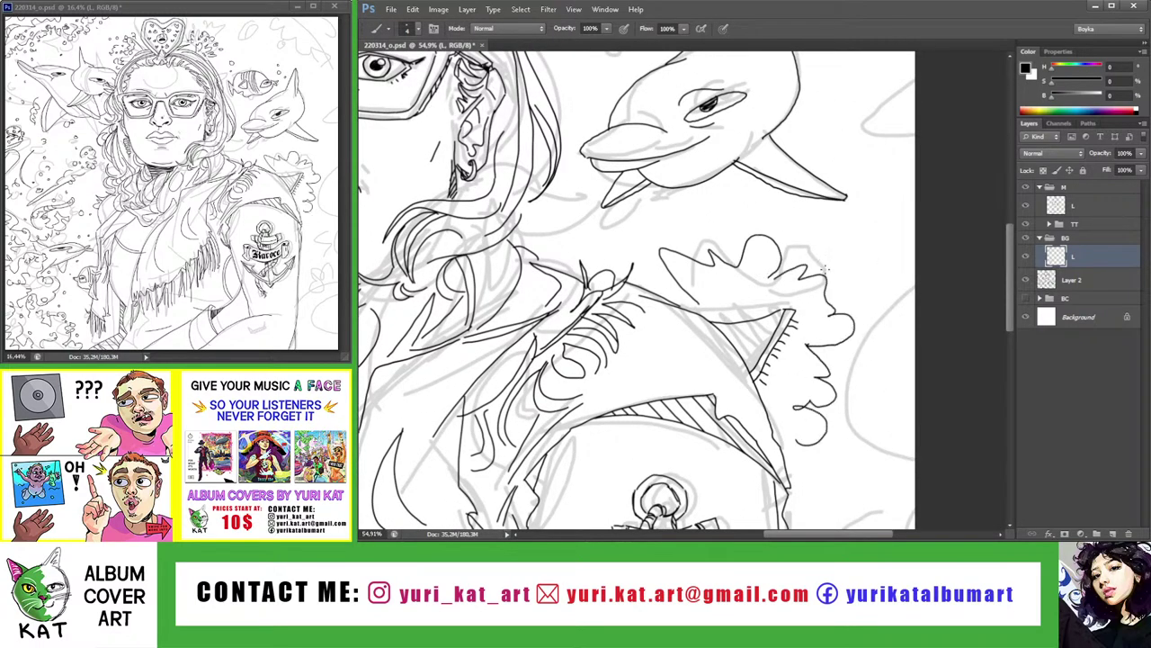
pyautogui.moveTo(806, 297); pyautogui.dragTo(825, 308)
pyautogui.moveTo(767, 241)
pyautogui.mouseDown()
pyautogui.moveTo(752, 267)
pyautogui.moveTo(703, 283)
pyautogui.moveTo(754, 288)
pyautogui.moveTo(751, 310)
pyautogui.mouseUp()
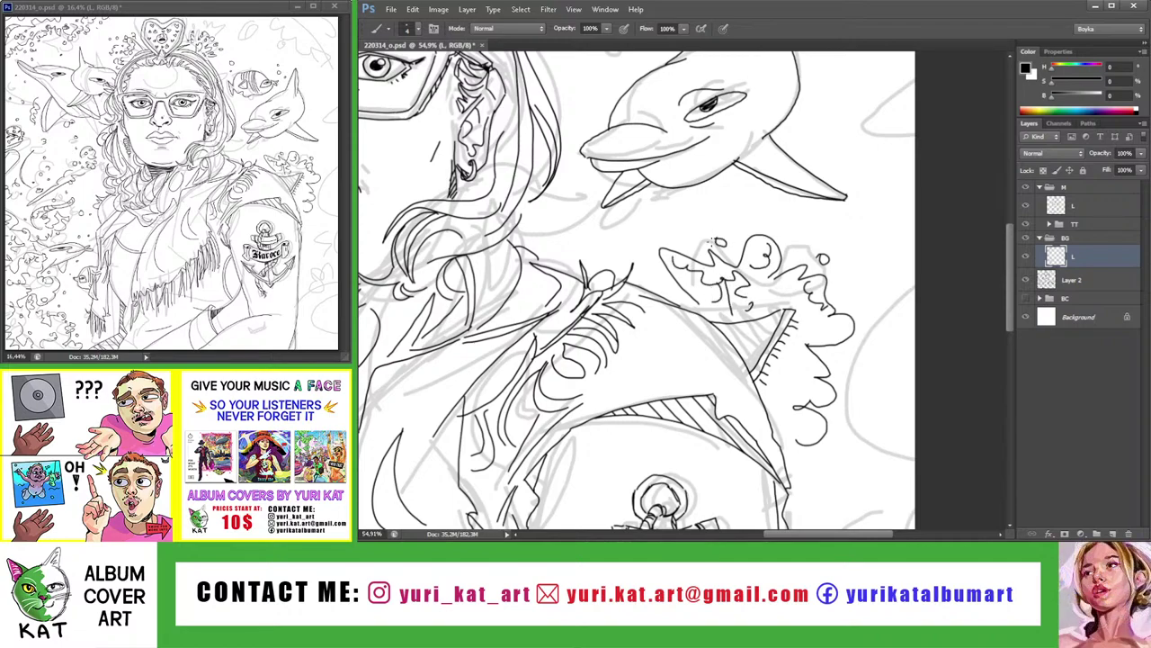
pyautogui.moveTo(815, 351)
pyautogui.mouseDown()
pyautogui.moveTo(793, 369)
pyautogui.moveTo(814, 393)
pyautogui.moveTo(786, 396)
pyautogui.mouseUp()
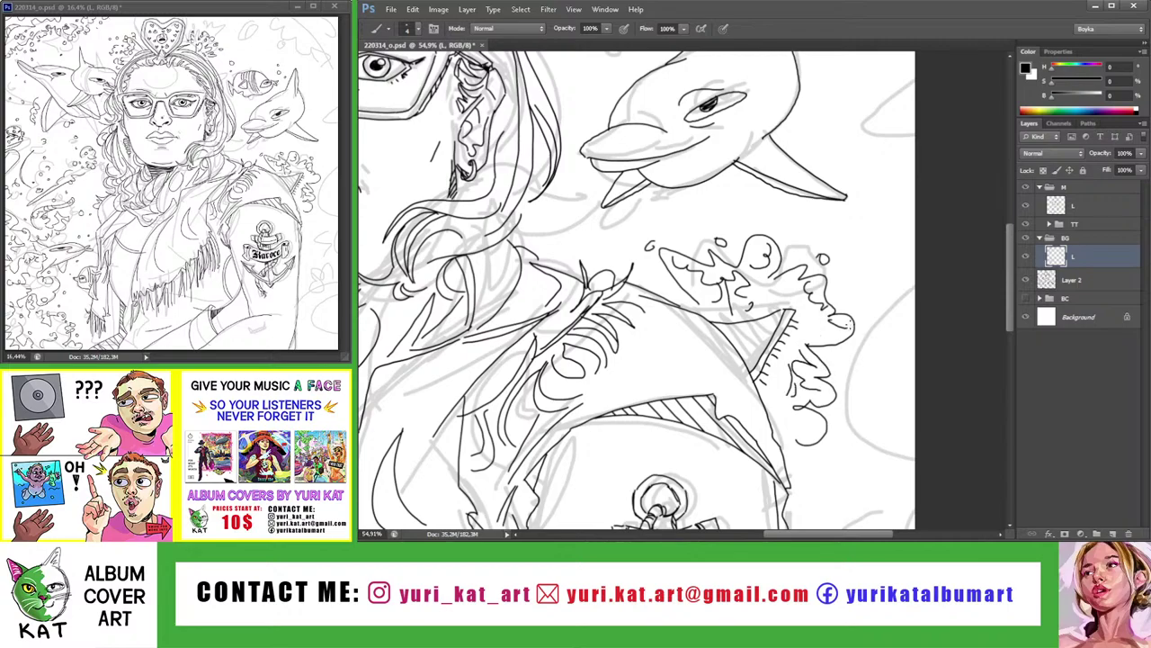
pyautogui.hotkey('ctrl', 's')
pyautogui.keyDown('alt'); pyautogui.click(833, 264); pyautogui.keyUp('alt')
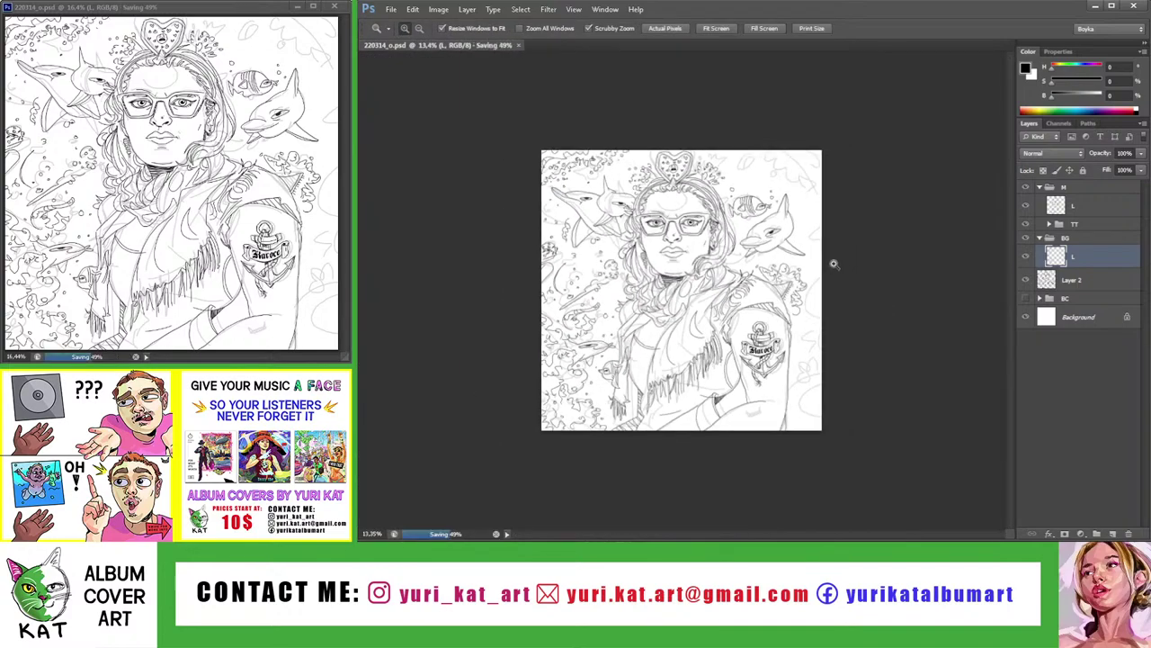
# Ink a crown-shaped coral piece with inner detail left of the face
pyautogui.moveTo(833, 264); pyautogui.dragTo(839, 265)
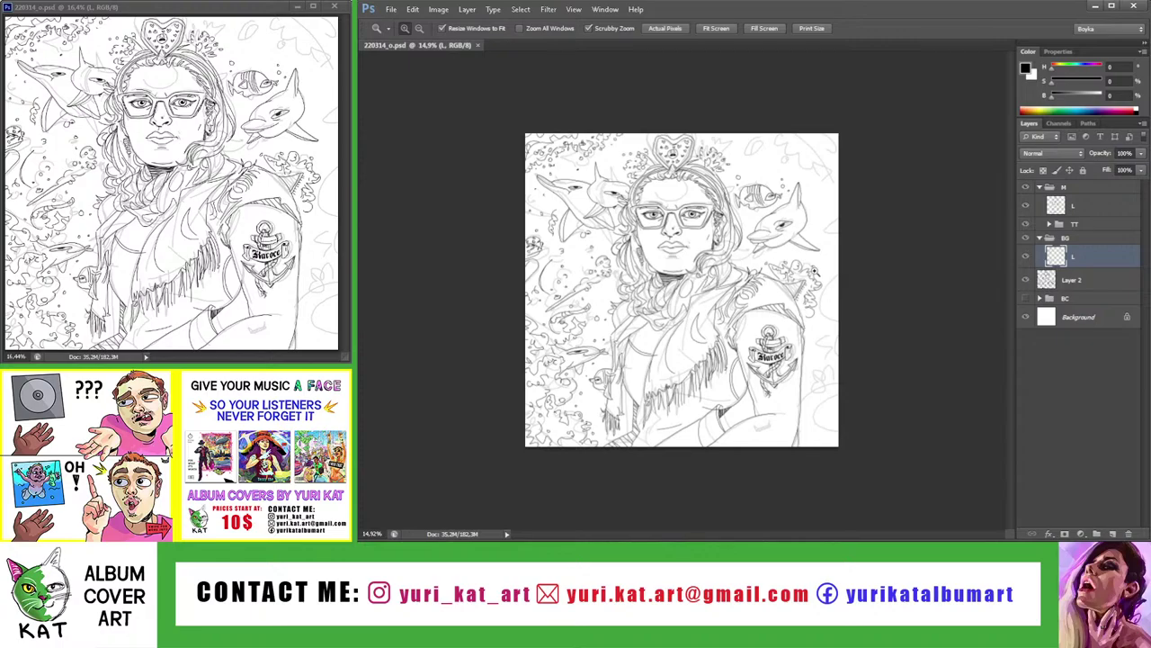
pyautogui.click(578, 256)
pyautogui.moveTo(603, 311)
pyautogui.mouseDown()
pyautogui.moveTo(598, 297)
pyautogui.moveTo(629, 270)
pyautogui.moveTo(608, 319)
pyautogui.moveTo(596, 308)
pyautogui.moveTo(606, 326)
pyautogui.mouseUp()
pyautogui.moveTo(608, 286); pyautogui.dragTo(618, 273)
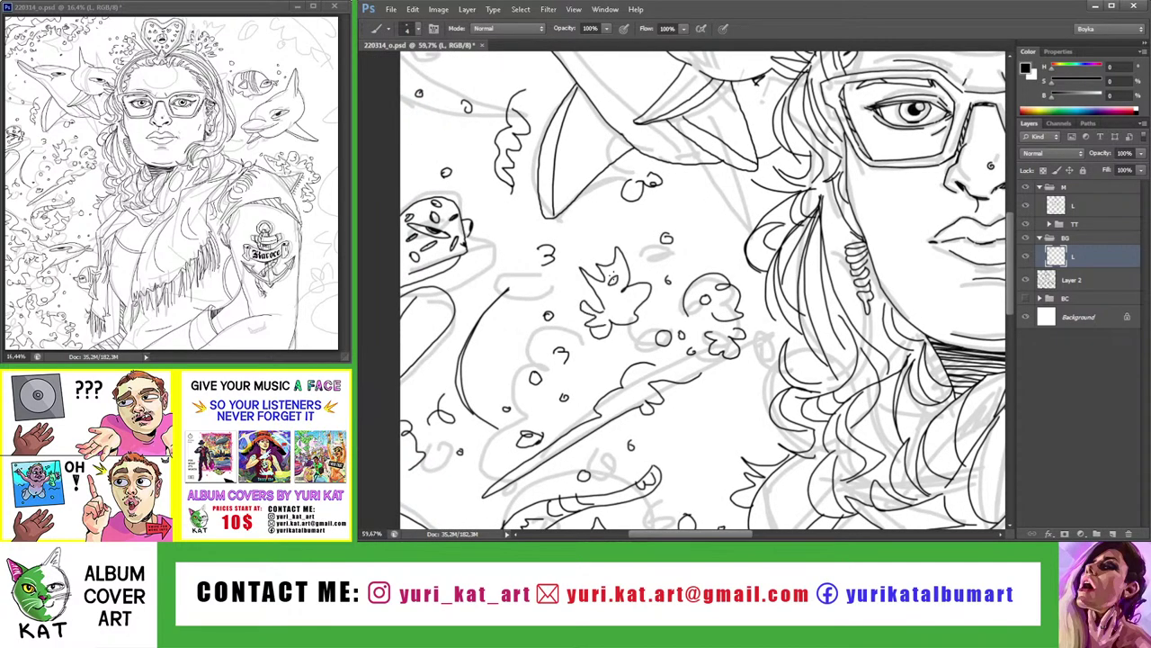
# Draw a thin oval with pointed spikes on both ends beside the hair
pyautogui.press('z')
pyautogui.moveTo(810, 338); pyautogui.dragTo(659, 338)
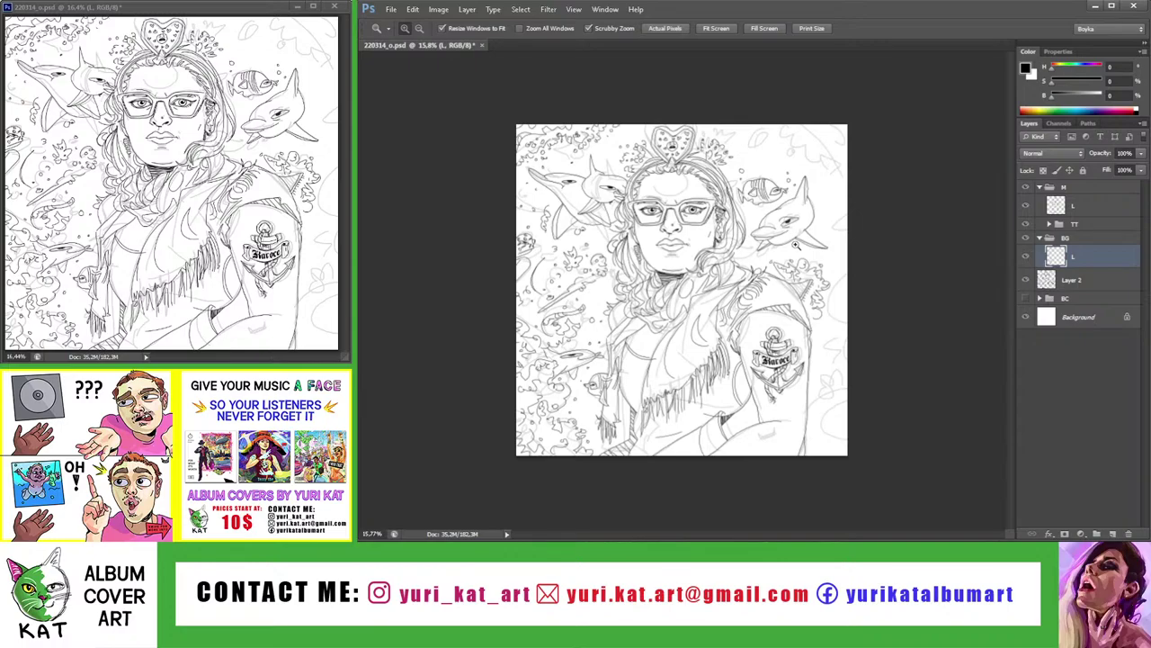
pyautogui.click(770, 250)
pyautogui.moveTo(779, 255)
pyautogui.mouseDown()
pyautogui.moveTo(833, 250)
pyautogui.moveTo(602, 232)
pyautogui.mouseUp()
pyautogui.moveTo(556, 302); pyautogui.dragTo(675, 255)
pyautogui.click(680, 252)
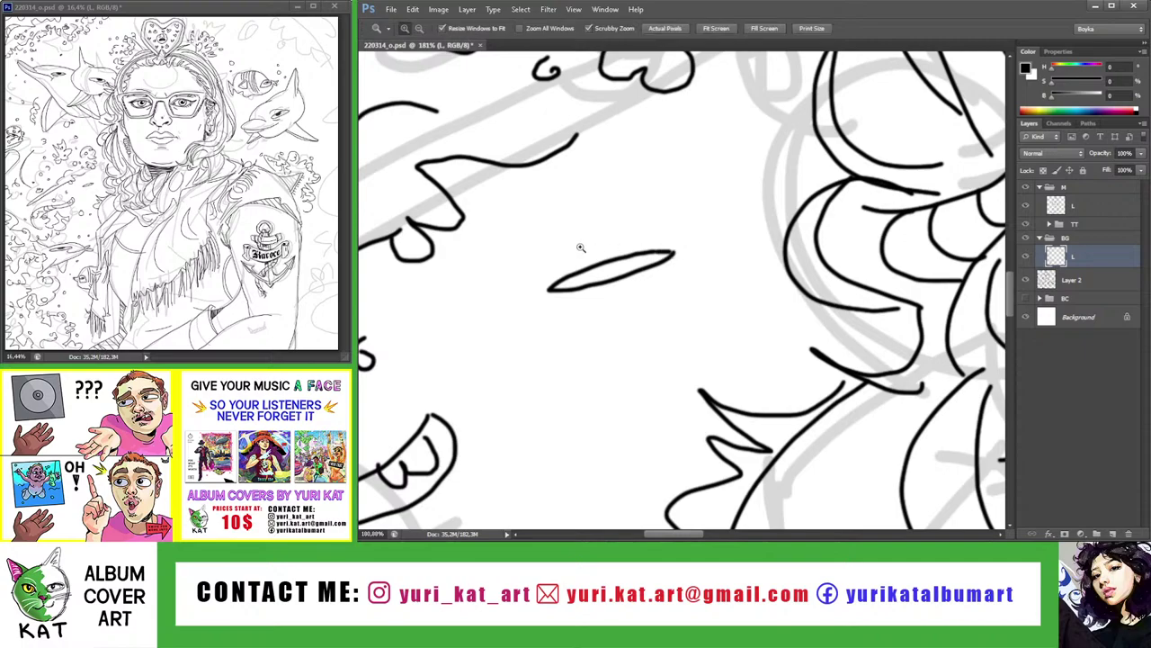
pyautogui.moveTo(564, 278); pyautogui.dragTo(550, 285)
pyautogui.moveTo(653, 253)
pyautogui.mouseDown()
pyautogui.moveTo(659, 223)
pyautogui.moveTo(673, 255)
pyautogui.moveTo(563, 284)
pyautogui.moveTo(692, 262)
pyautogui.moveTo(670, 246)
pyautogui.mouseUp()
# Ink the pupil and eyelid inside the spiky eye shape, then fit the artwork on screen
pyautogui.press('z')
pyautogui.click(582, 278)
pyautogui.press('b')
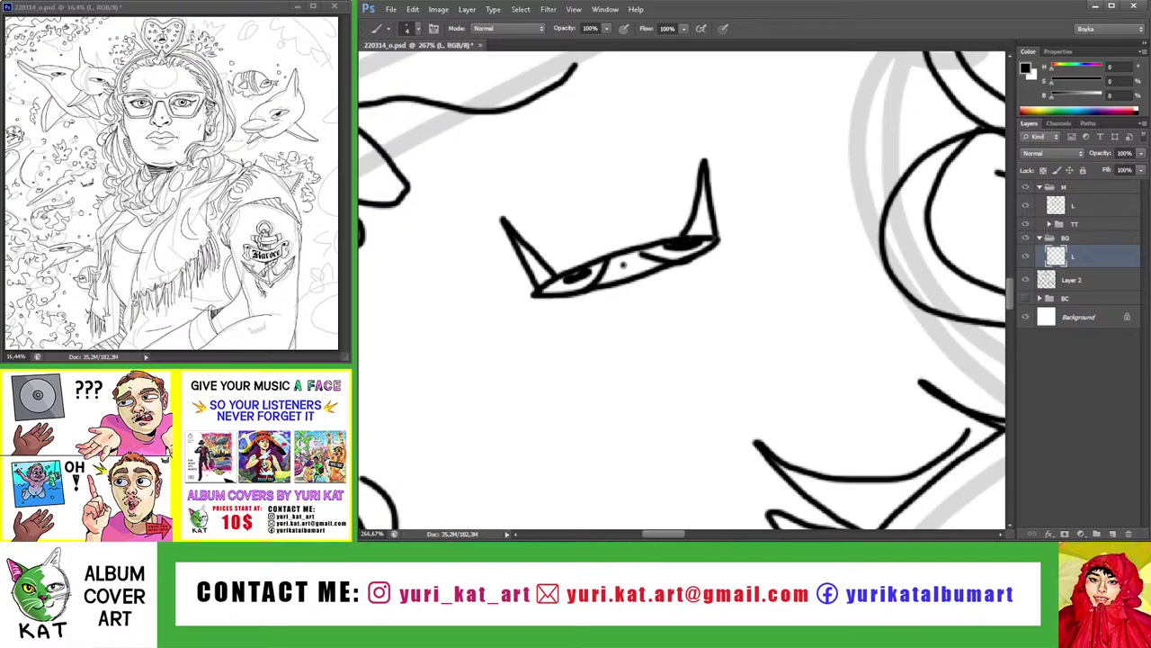
pyautogui.press('z')
pyautogui.hotkey('ctrl', '0')
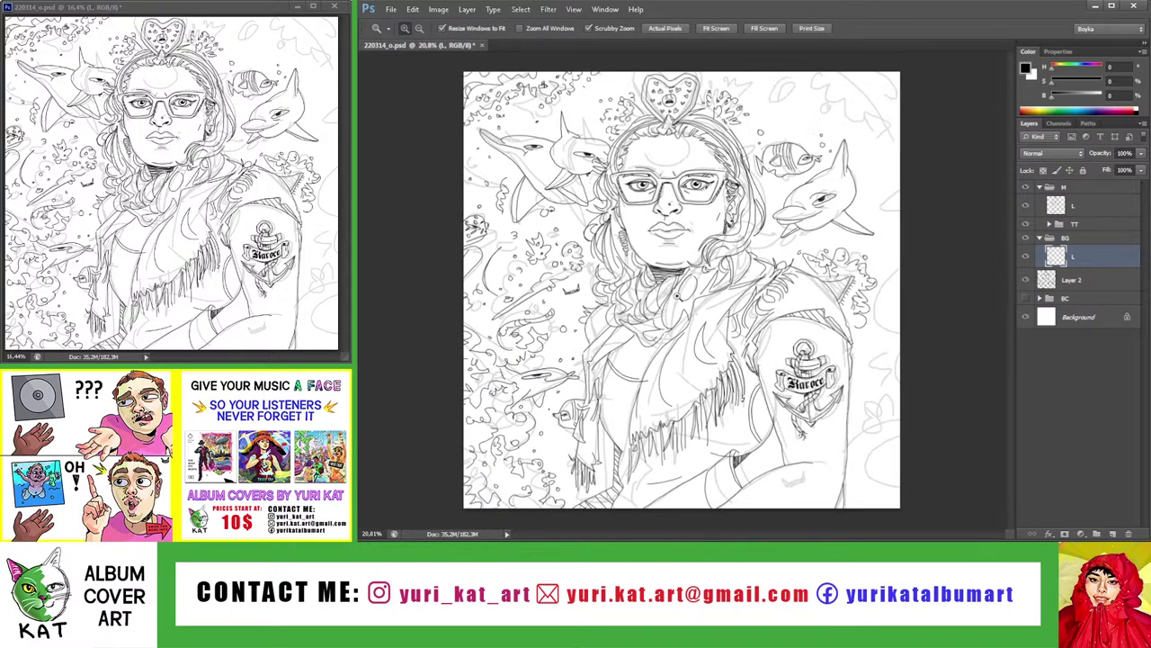
# Lasso-select the small spiky eye shape, then deselect it
pyautogui.moveTo(725, 286)
pyautogui.mouseDown()
pyautogui.moveTo(625, 275)
pyautogui.moveTo(666, 274)
pyautogui.mouseUp()
pyautogui.press('l')
pyautogui.moveTo(604, 326); pyautogui.dragTo(608, 331)
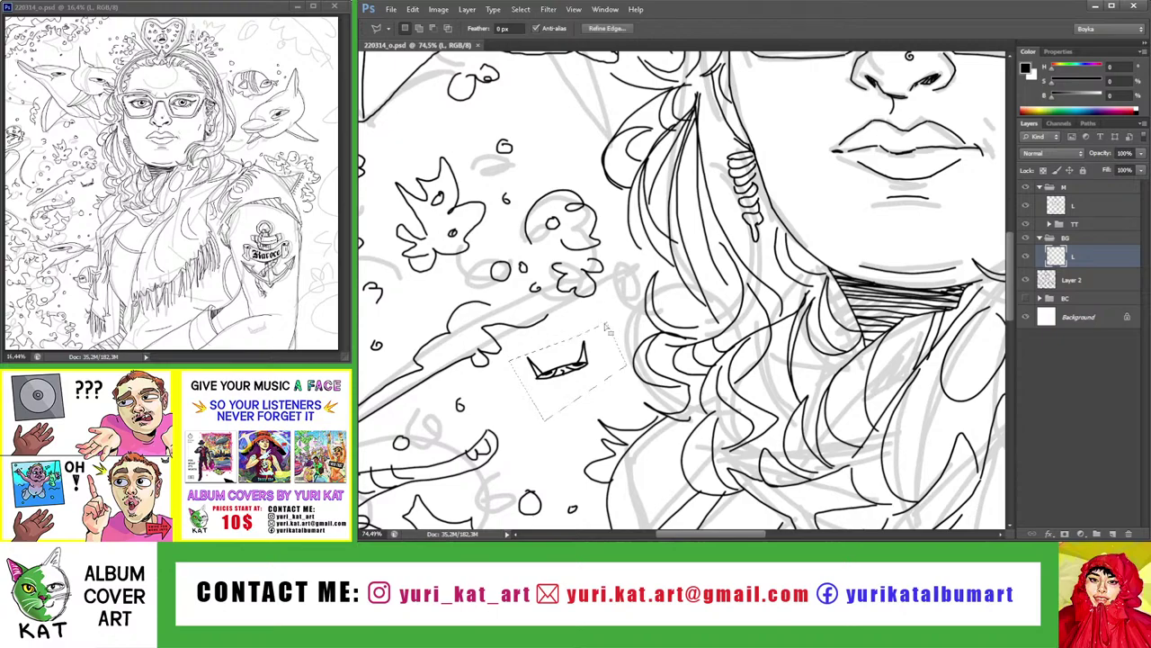
pyautogui.hotkey('ctrl', 'd')
# Zoom out, then zoom in close on the anchor tattoo on the arm
pyautogui.press('z')
pyautogui.moveTo(945, 261)
pyautogui.mouseDown()
pyautogui.moveTo(881, 260)
pyautogui.moveTo(904, 259)
pyautogui.mouseUp()
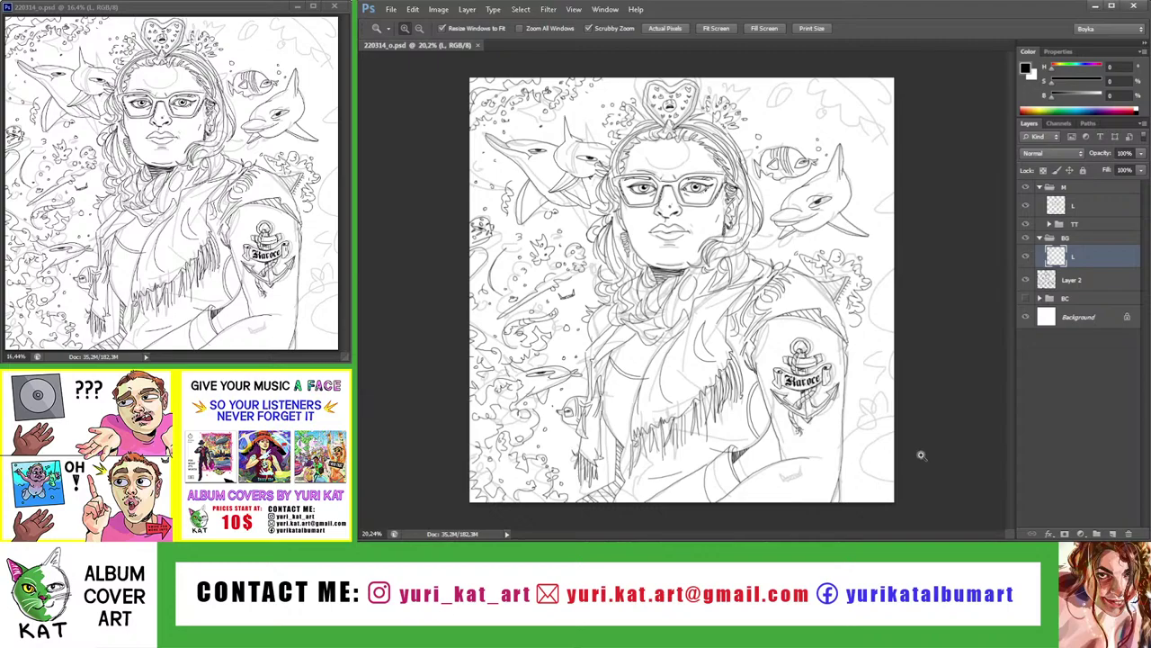
pyautogui.moveTo(922, 456); pyautogui.dragTo(954, 459)
# Ink a curvy coral outline, flower-like petals and a zigzag coral edge right of the arm
pyautogui.press('b')
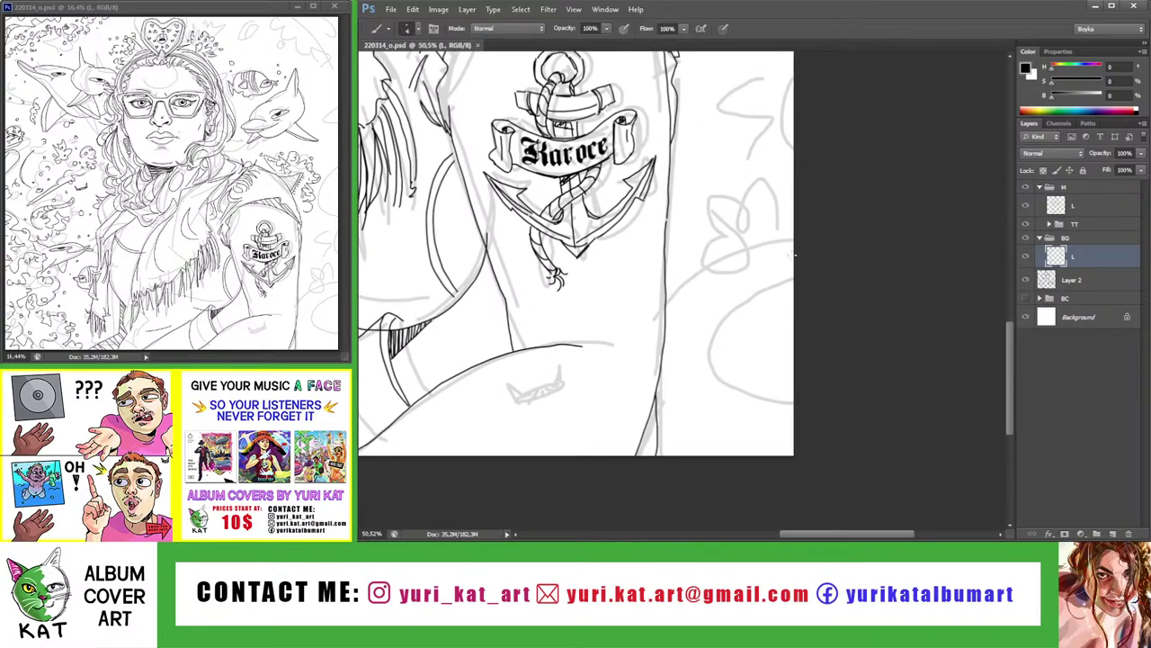
pyautogui.moveTo(794, 229)
pyautogui.mouseDown()
pyautogui.moveTo(707, 257)
pyautogui.moveTo(701, 317)
pyautogui.moveTo(745, 328)
pyautogui.mouseUp()
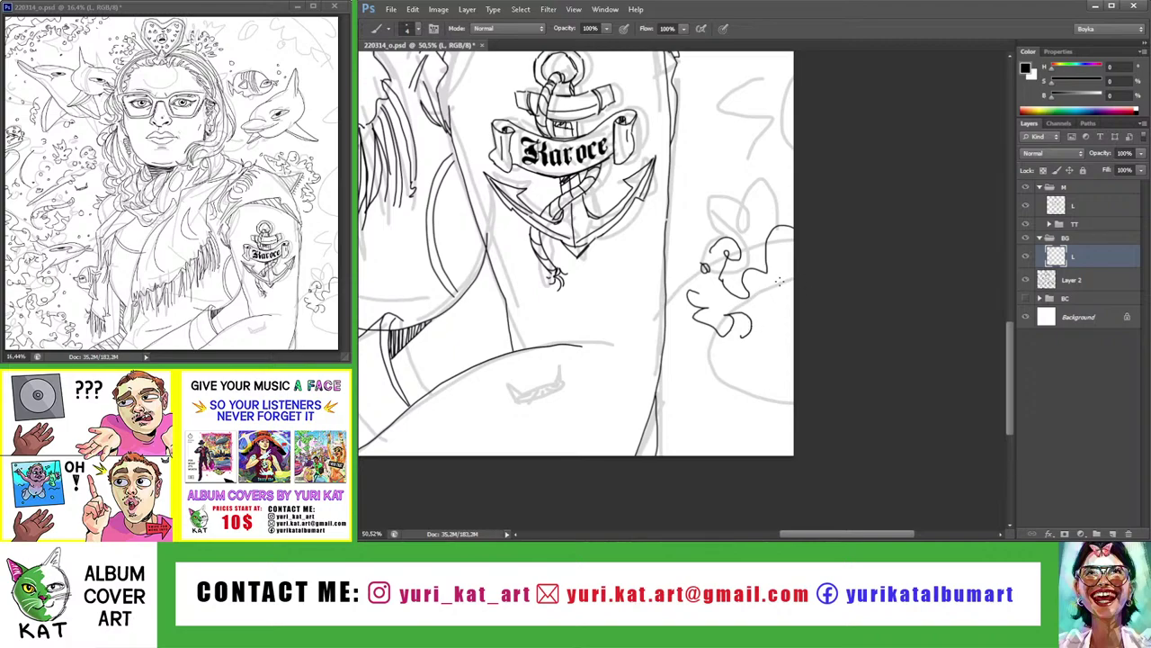
pyautogui.moveTo(779, 282)
pyautogui.mouseDown()
pyautogui.moveTo(763, 301)
pyautogui.moveTo(793, 281)
pyautogui.moveTo(794, 349)
pyautogui.mouseUp()
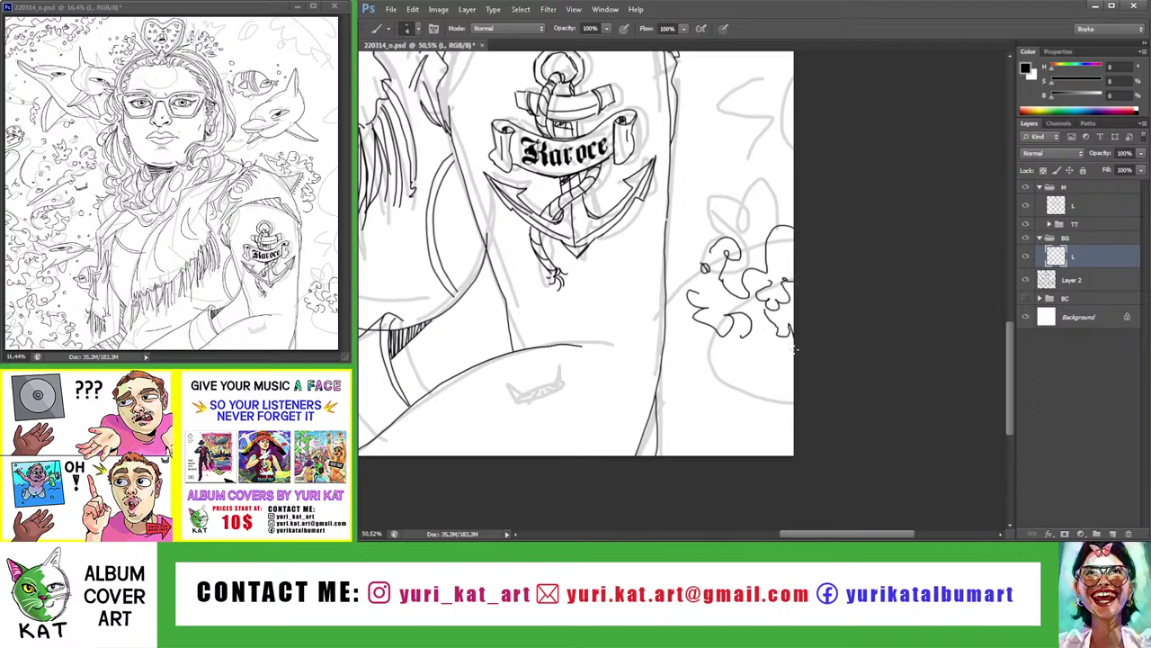
pyautogui.moveTo(712, 259)
pyautogui.mouseDown()
pyautogui.moveTo(684, 225)
pyautogui.moveTo(670, 267)
pyautogui.mouseUp()
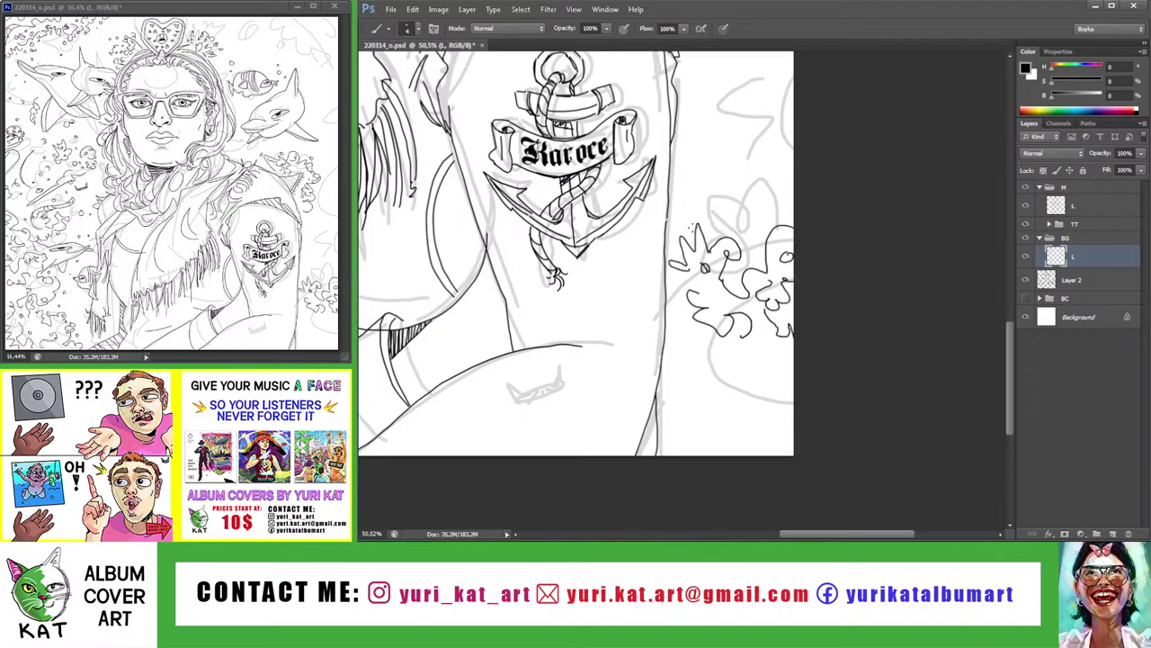
pyautogui.moveTo(684, 322)
pyautogui.mouseDown()
pyautogui.moveTo(675, 396)
pyautogui.moveTo(707, 368)
pyautogui.moveTo(792, 398)
pyautogui.moveTo(755, 446)
pyautogui.moveTo(782, 437)
pyautogui.mouseUp()
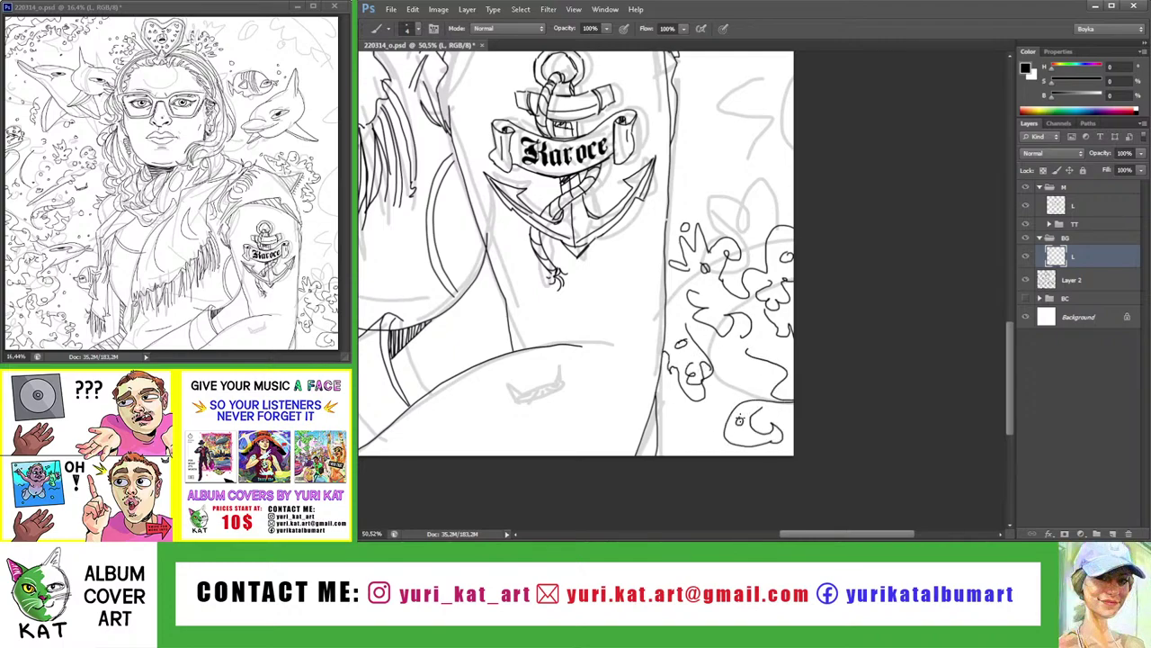
pyautogui.hotkey('ctrl', '-')
pyautogui.hotkey('ctrl', '-')
pyautogui.hotkey('ctrl', '-')
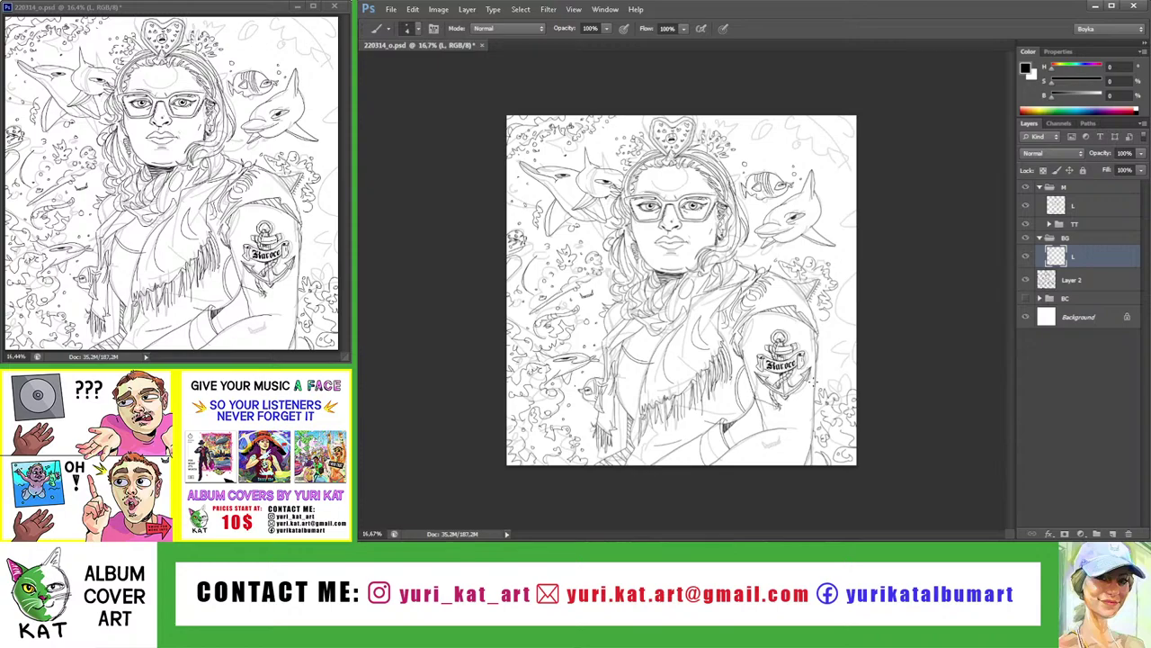
# Ink curly coral strokes and small marks in the upper right background
pyautogui.press('z')
pyautogui.keyDown('alt'); pyautogui.click(885, 399); pyautogui.keyUp('alt')
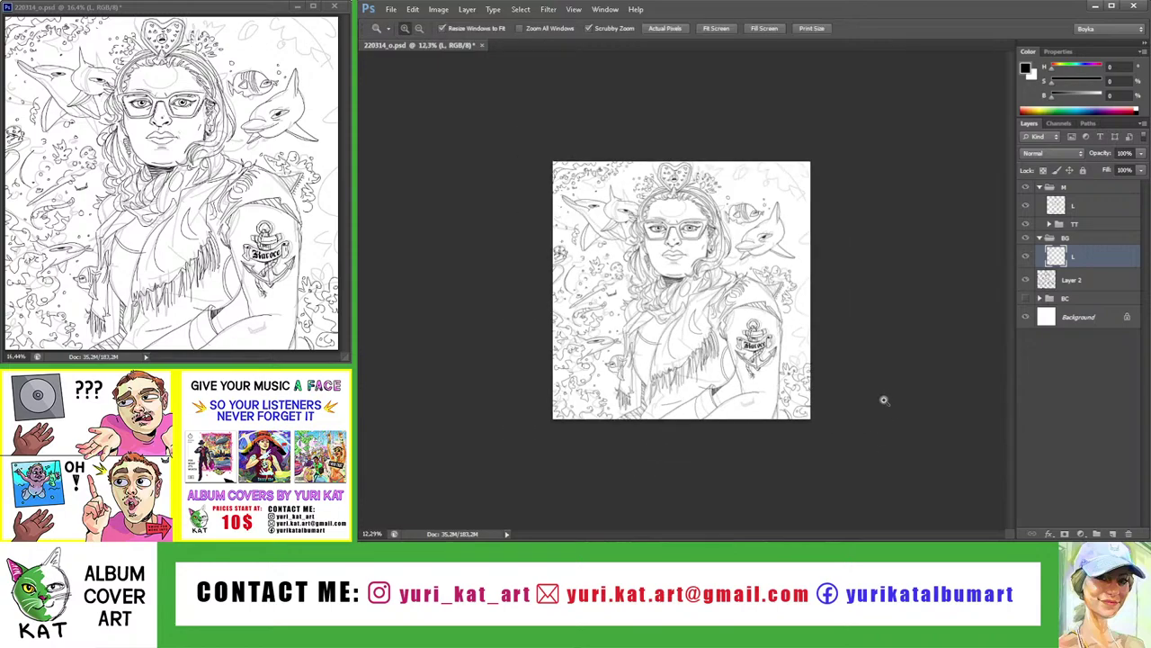
pyautogui.moveTo(866, 357); pyautogui.dragTo(885, 313)
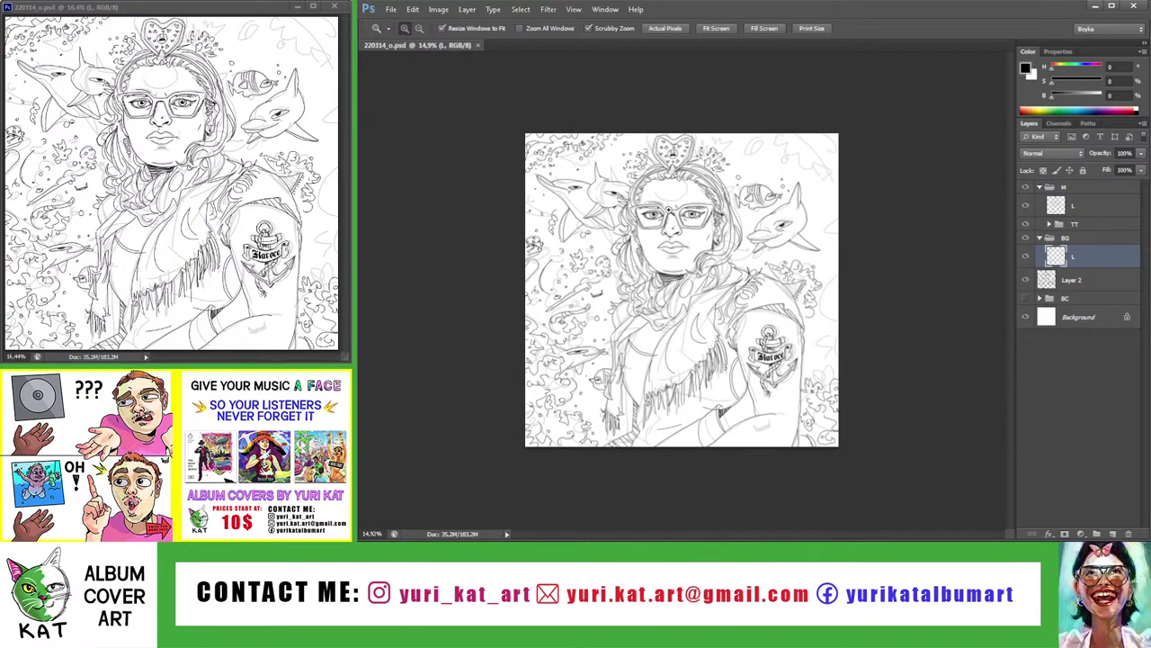
pyautogui.moveTo(791, 157)
pyautogui.mouseDown()
pyautogui.moveTo(793, 129)
pyautogui.moveTo(764, 162)
pyautogui.moveTo(752, 144)
pyautogui.moveTo(792, 176)
pyautogui.moveTo(832, 183)
pyautogui.moveTo(834, 196)
pyautogui.mouseUp()
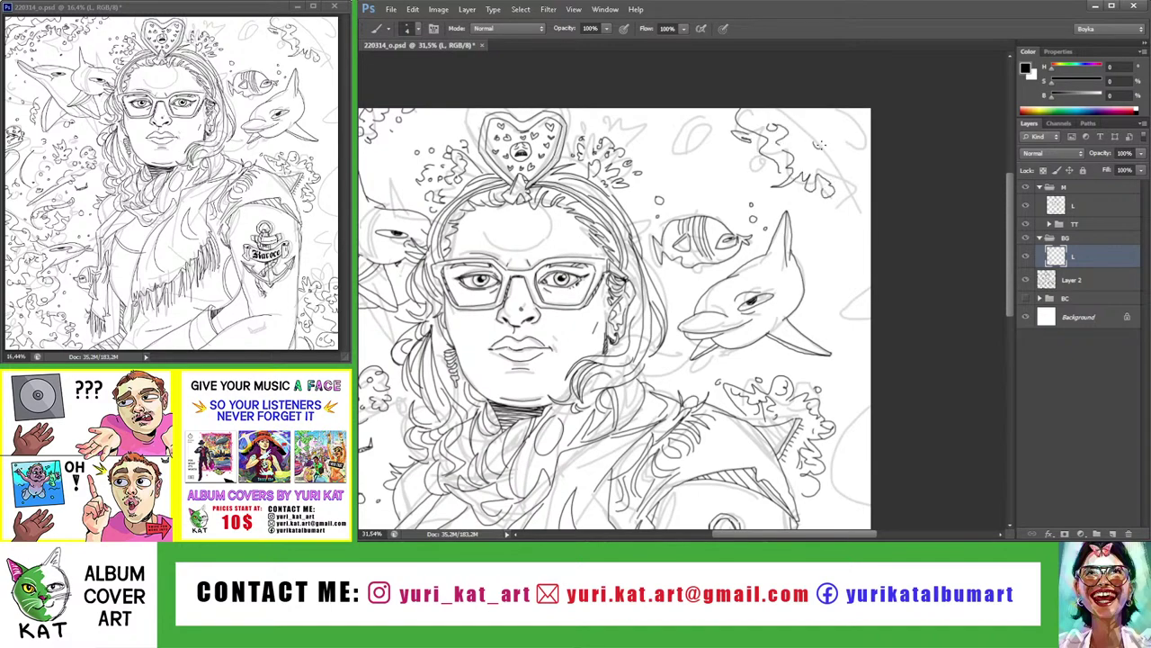
pyautogui.moveTo(837, 108)
pyautogui.mouseDown()
pyautogui.moveTo(854, 164)
pyautogui.moveTo(870, 169)
pyautogui.mouseUp()
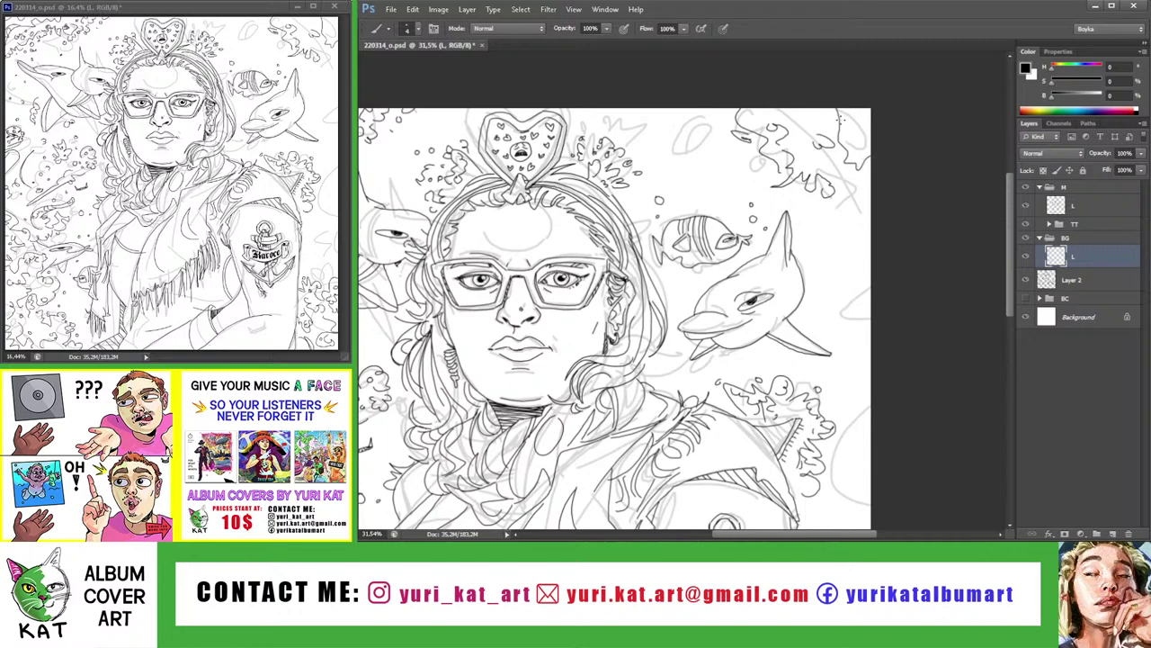
pyautogui.hotkey('ctrl', 'z')
pyautogui.moveTo(800, 109)
pyautogui.mouseDown()
pyautogui.moveTo(859, 164)
pyautogui.moveTo(842, 156)
pyautogui.moveTo(869, 212)
pyautogui.mouseUp()
pyautogui.hotkey('ctrl', 'z')
pyautogui.moveTo(843, 174); pyautogui.dragTo(855, 184)
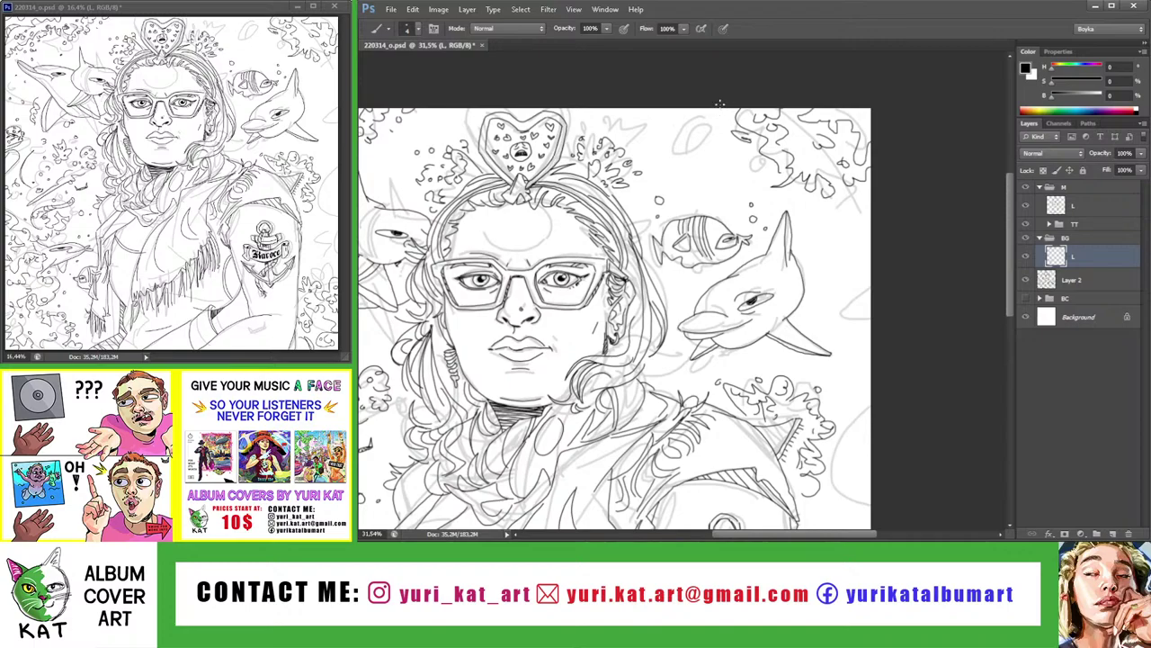
# Add marks below the dolphin's mouth, a splash by its tail and a looping fin at the right edge
pyautogui.press('z')
pyautogui.moveTo(859, 114)
pyautogui.mouseDown()
pyautogui.moveTo(817, 98)
pyautogui.moveTo(732, 142)
pyautogui.moveTo(845, 198)
pyautogui.moveTo(791, 241)
pyautogui.moveTo(806, 241)
pyautogui.mouseUp()
pyautogui.moveTo(775, 278)
pyautogui.mouseDown()
pyautogui.moveTo(811, 262)
pyautogui.moveTo(770, 288)
pyautogui.mouseUp()
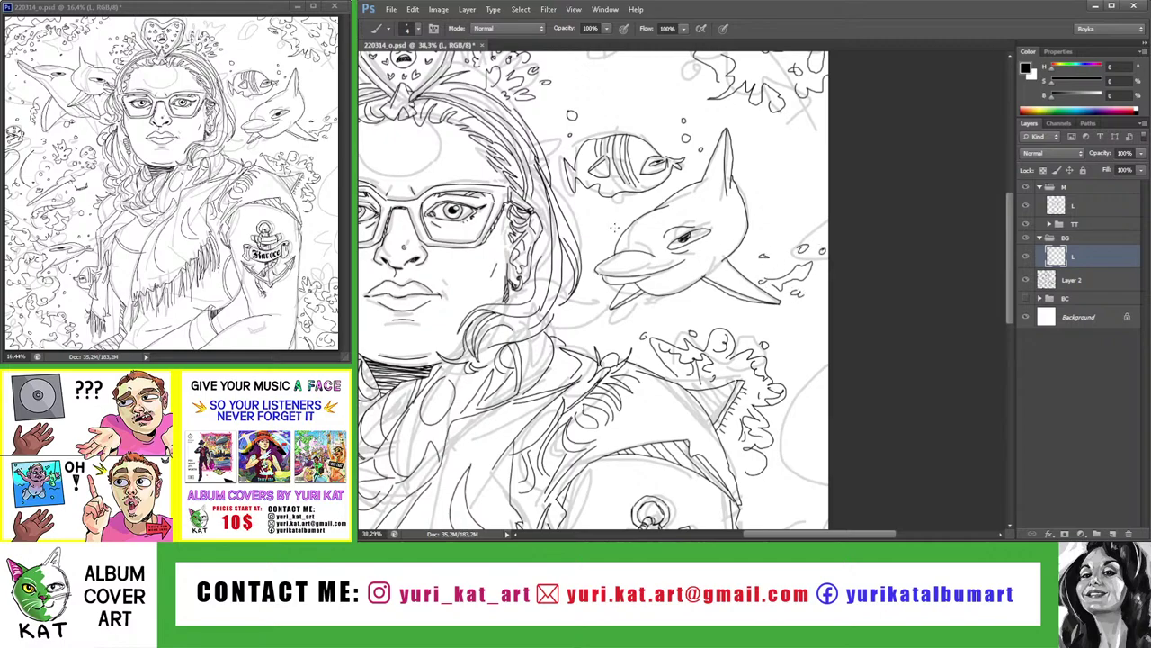
pyautogui.moveTo(597, 295)
pyautogui.mouseDown()
pyautogui.moveTo(599, 315)
pyautogui.moveTo(609, 305)
pyautogui.mouseUp()
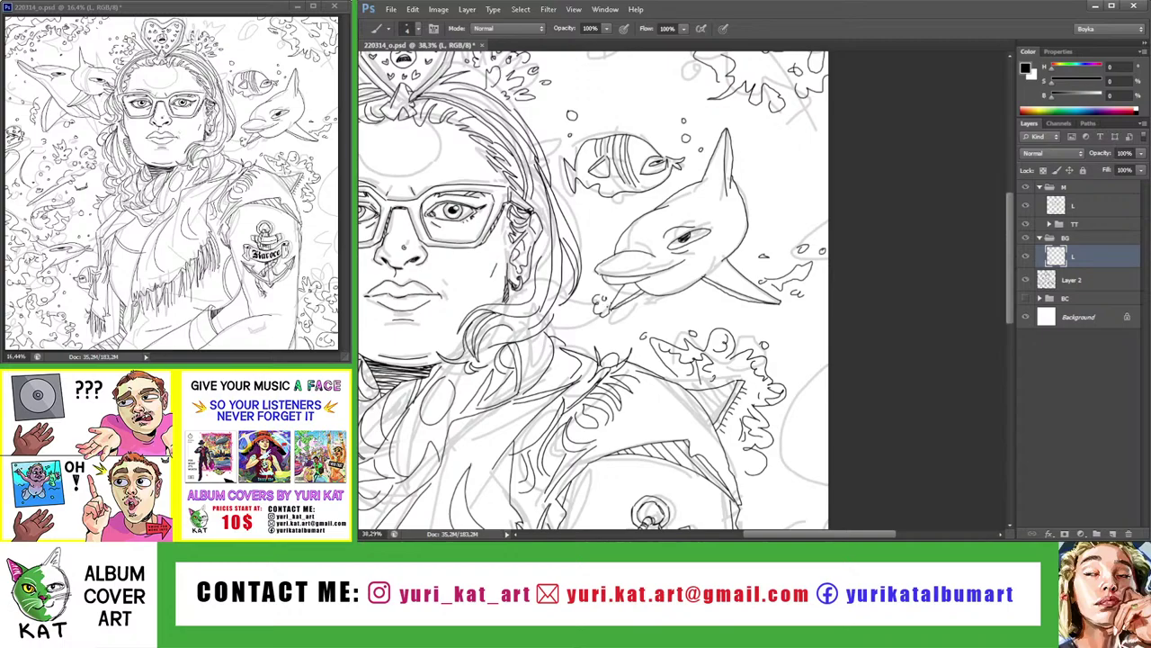
pyautogui.moveTo(786, 315); pyautogui.dragTo(797, 295)
pyautogui.scroll(-3, 806, 243)
pyautogui.scroll(3, 806, 243)
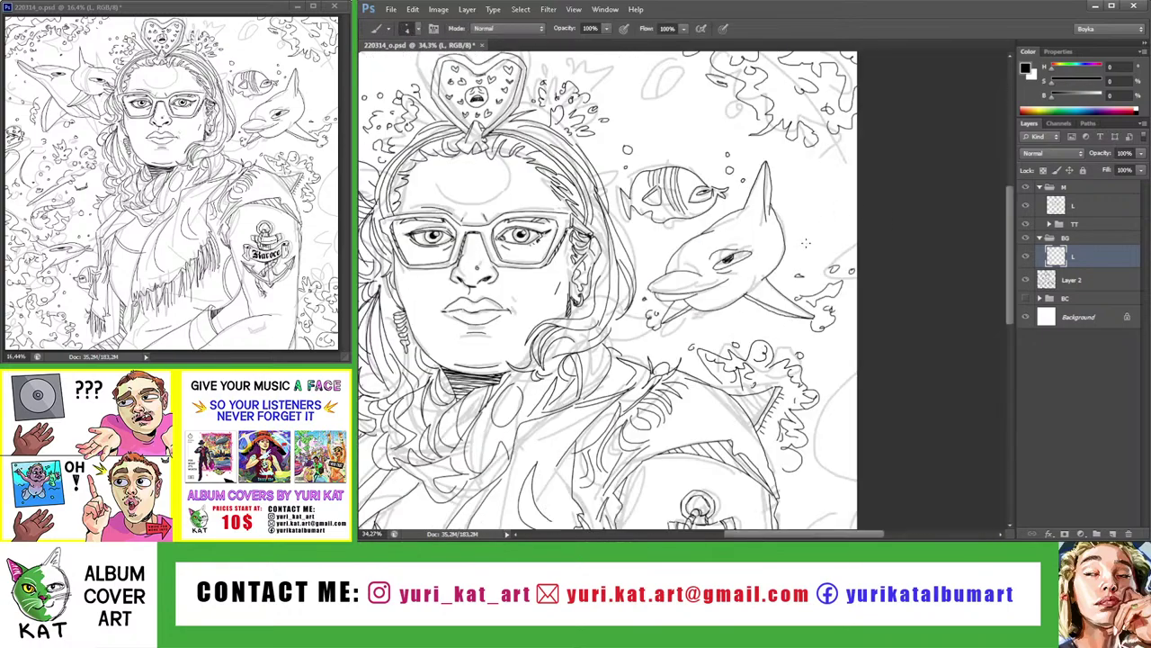
pyautogui.moveTo(836, 203); pyautogui.dragTo(878, 223)
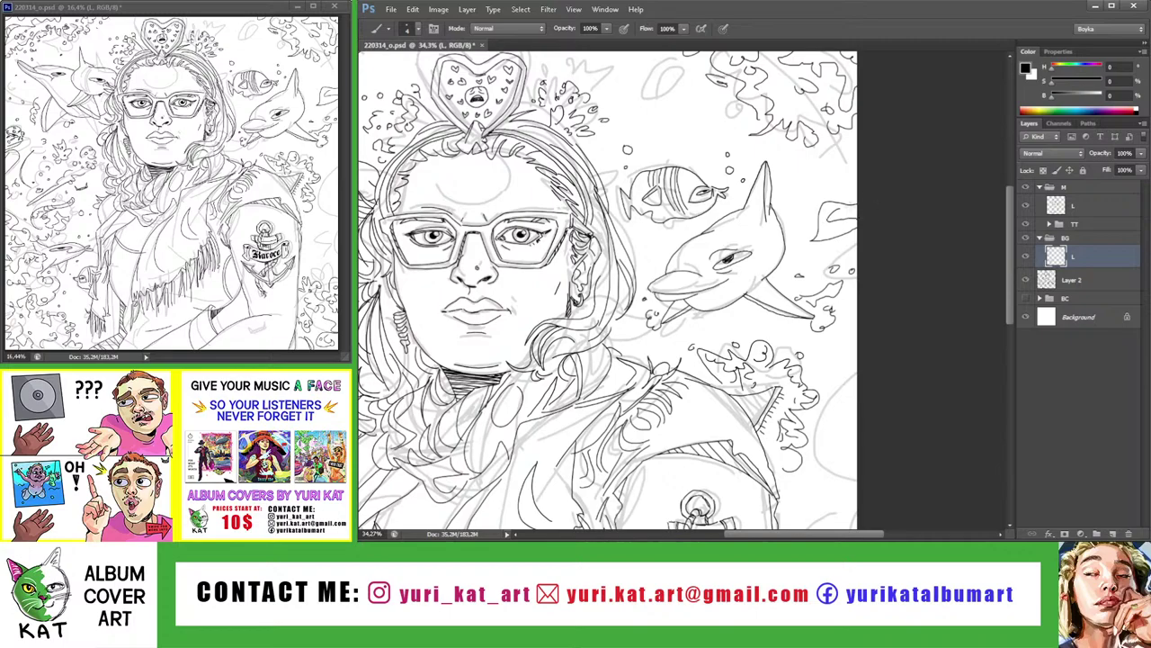
# Ink the small oval bubble, nearby dots and curved coral lines right of the heart
pyautogui.press('z')
pyautogui.moveTo(802, 202); pyautogui.dragTo(765, 190)
pyautogui.press('b')
pyautogui.moveTo(707, 257)
pyautogui.mouseDown()
pyautogui.moveTo(742, 215)
pyautogui.moveTo(752, 235)
pyautogui.mouseUp()
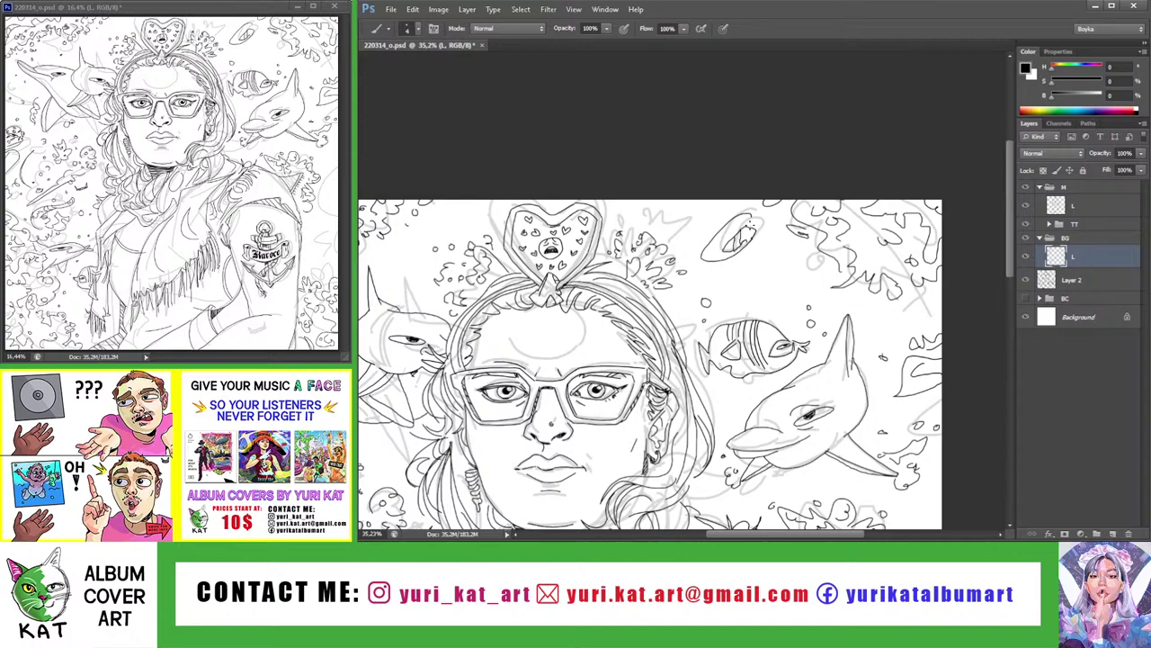
pyautogui.moveTo(713, 259)
pyautogui.mouseDown()
pyautogui.moveTo(719, 234)
pyautogui.moveTo(730, 267)
pyautogui.moveTo(699, 267)
pyautogui.mouseUp()
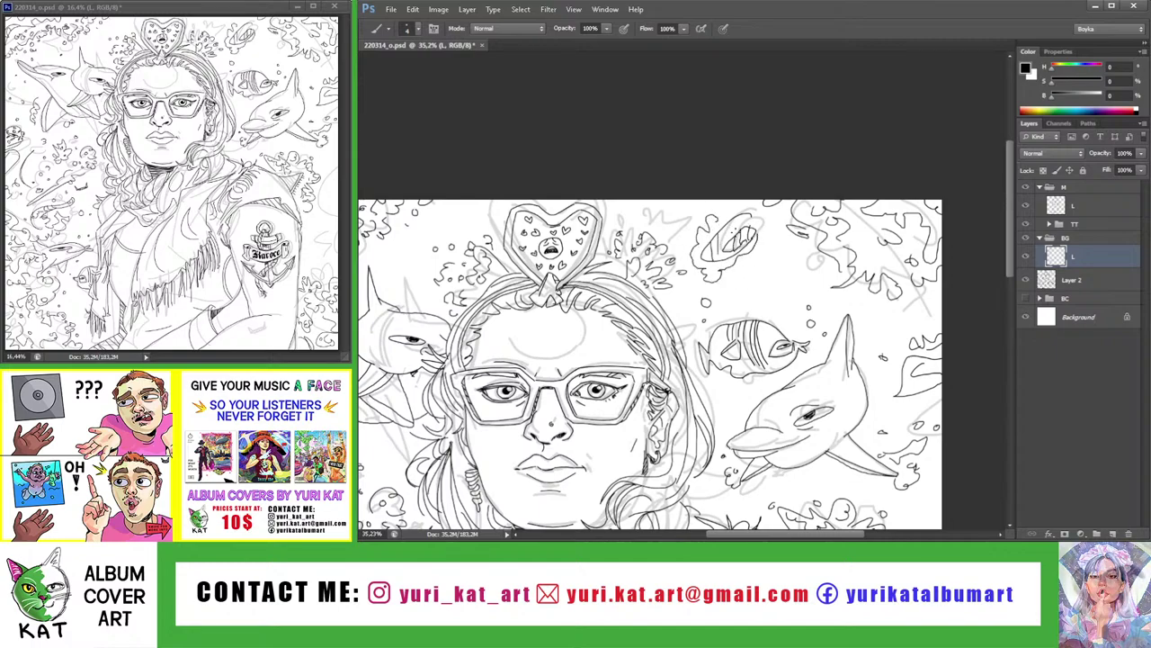
pyautogui.moveTo(791, 243); pyautogui.dragTo(807, 246)
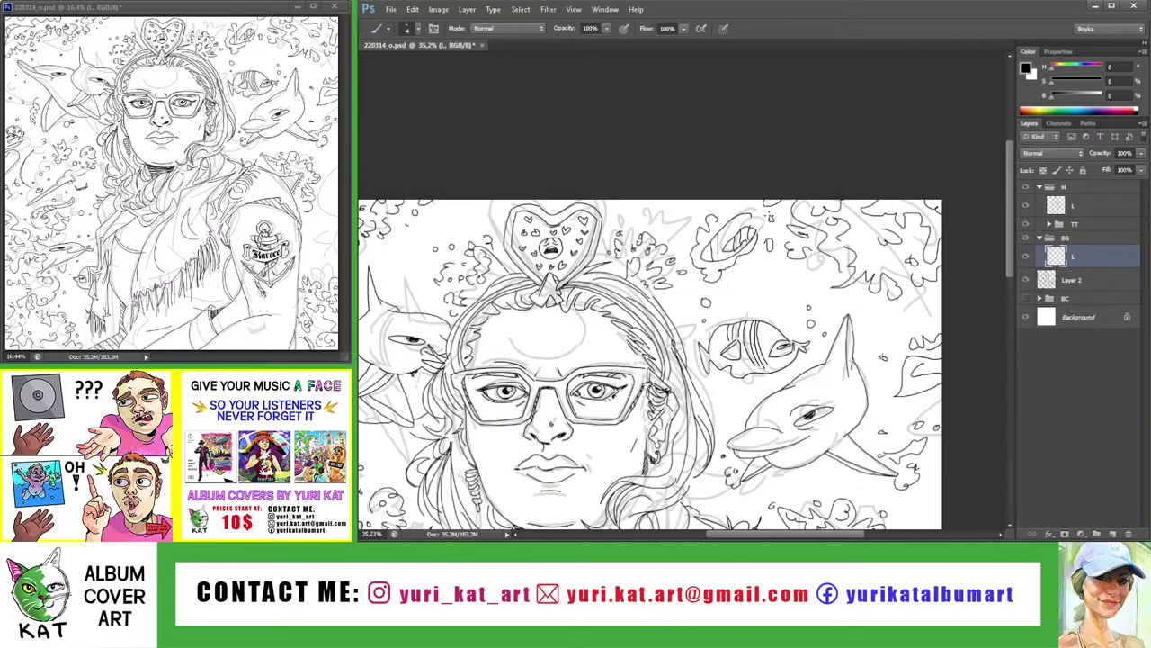
pyautogui.moveTo(667, 211); pyautogui.dragTo(709, 209)
pyautogui.press('z')
pyautogui.moveTo(498, 191); pyautogui.dragTo(447, 179)
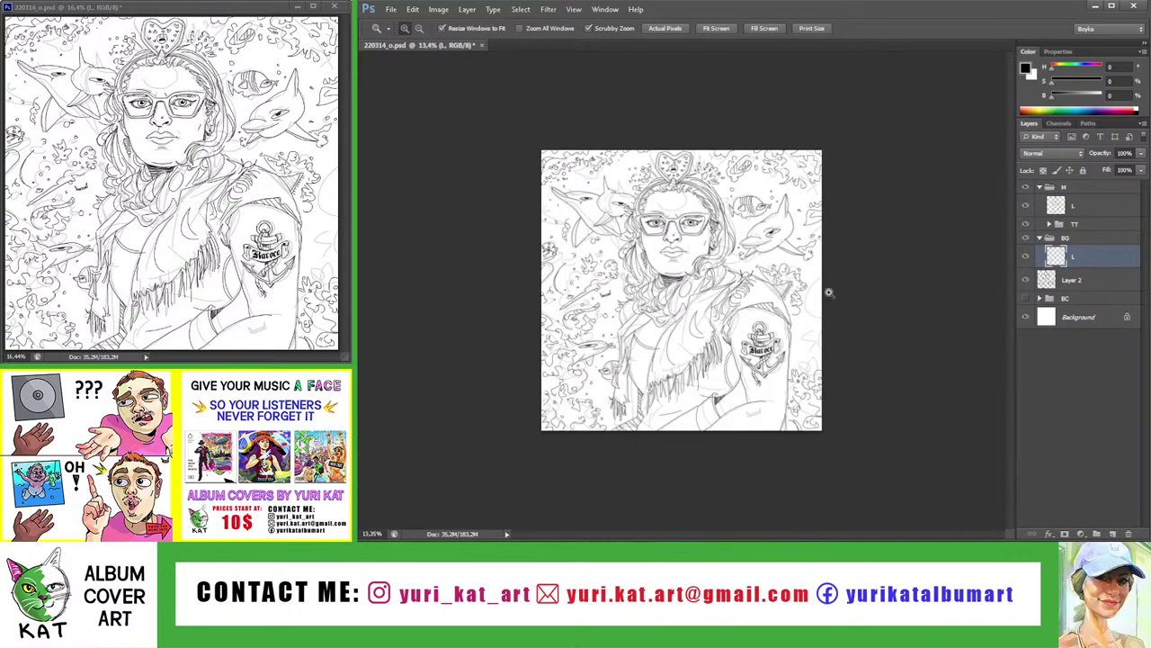
# Draw the wavy seaweed outline right of the shoulder with a stroke below it
pyautogui.moveTo(827, 290); pyautogui.dragTo(841, 293)
pyautogui.press('b')
pyautogui.moveTo(757, 362); pyautogui.dragTo(780, 412)
pyautogui.moveTo(766, 343); pyautogui.dragTo(760, 339)
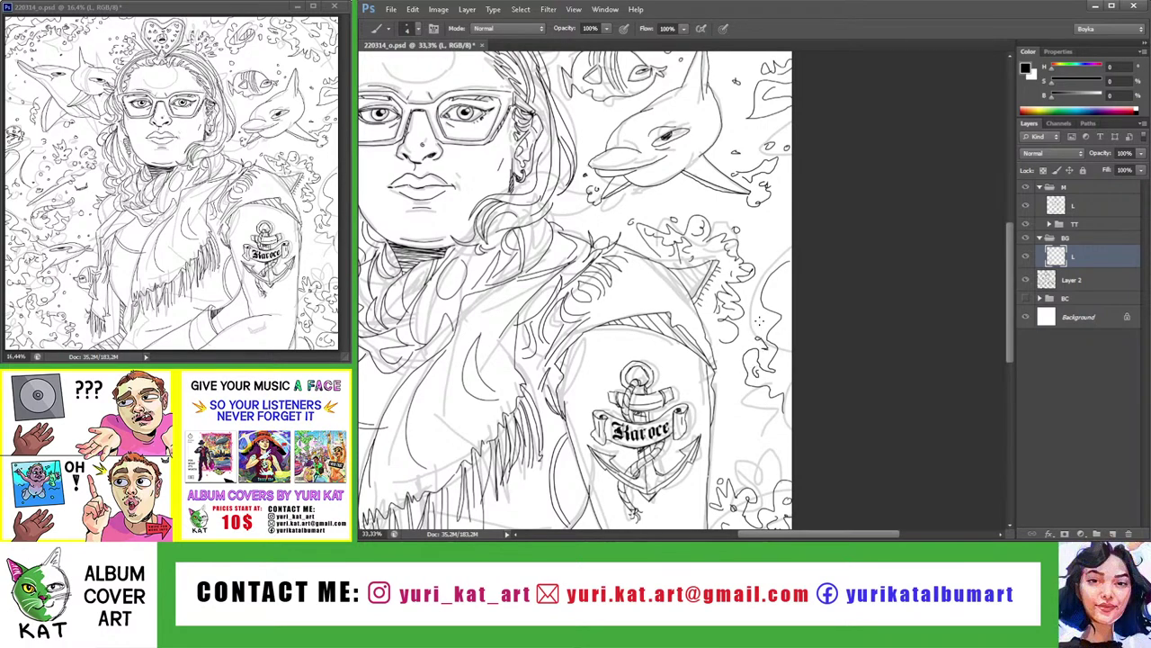
pyautogui.moveTo(757, 409); pyautogui.dragTo(789, 438)
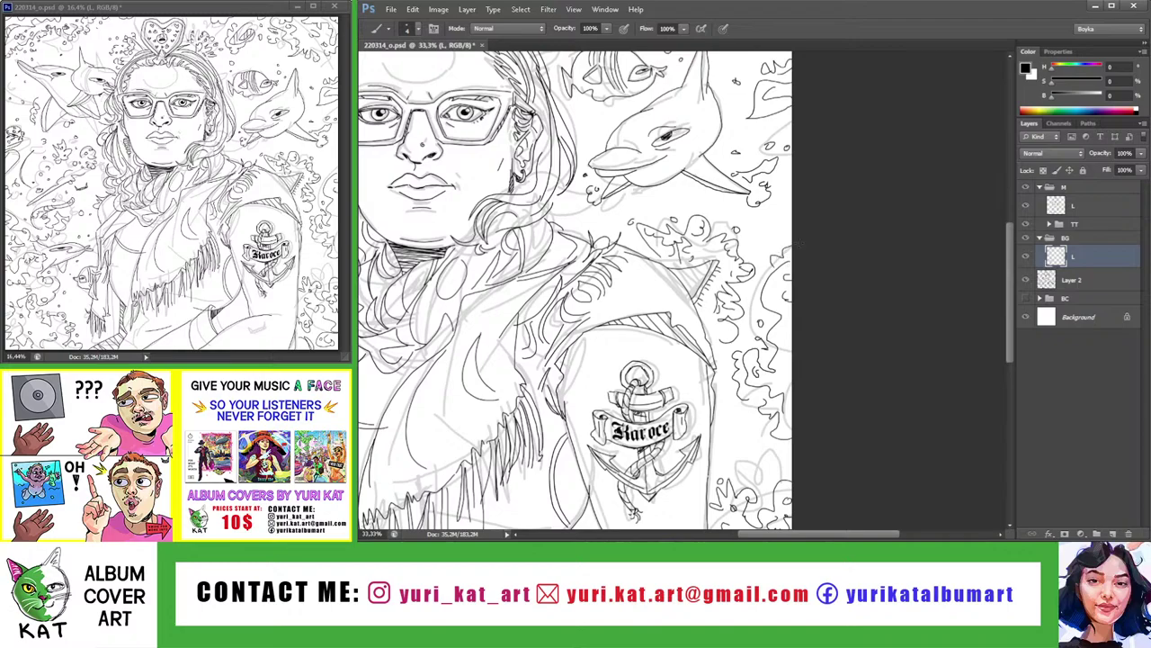
pyautogui.press('z')
pyautogui.moveTo(739, 412); pyautogui.dragTo(636, 232)
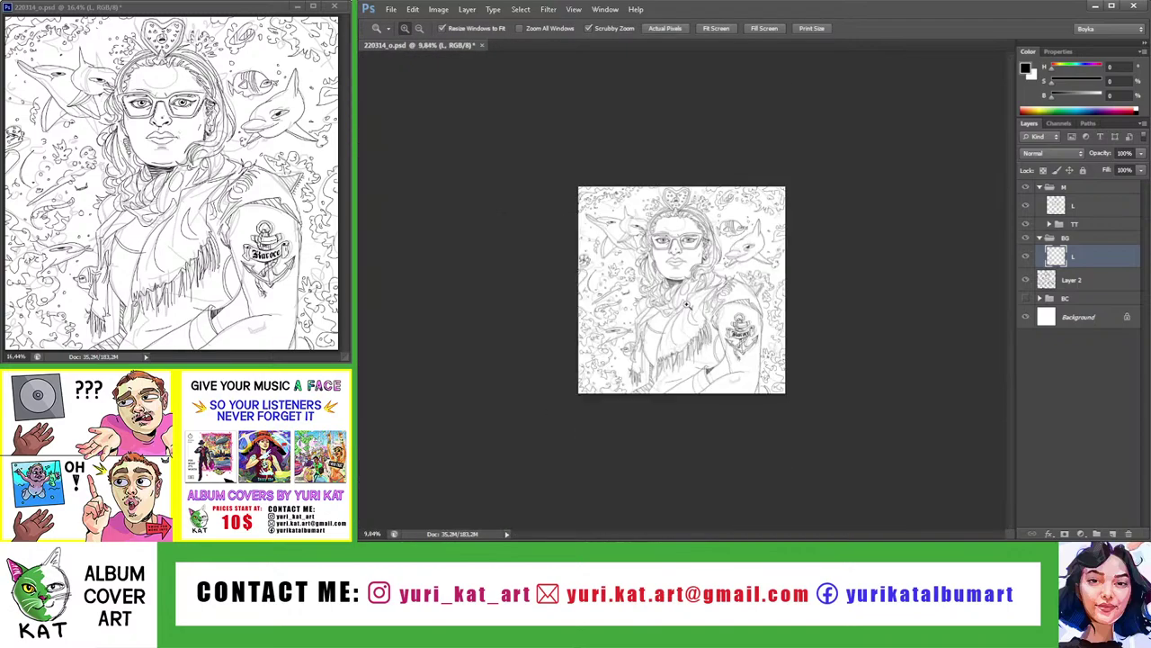
pyautogui.moveTo(730, 261); pyautogui.dragTo(915, 307)
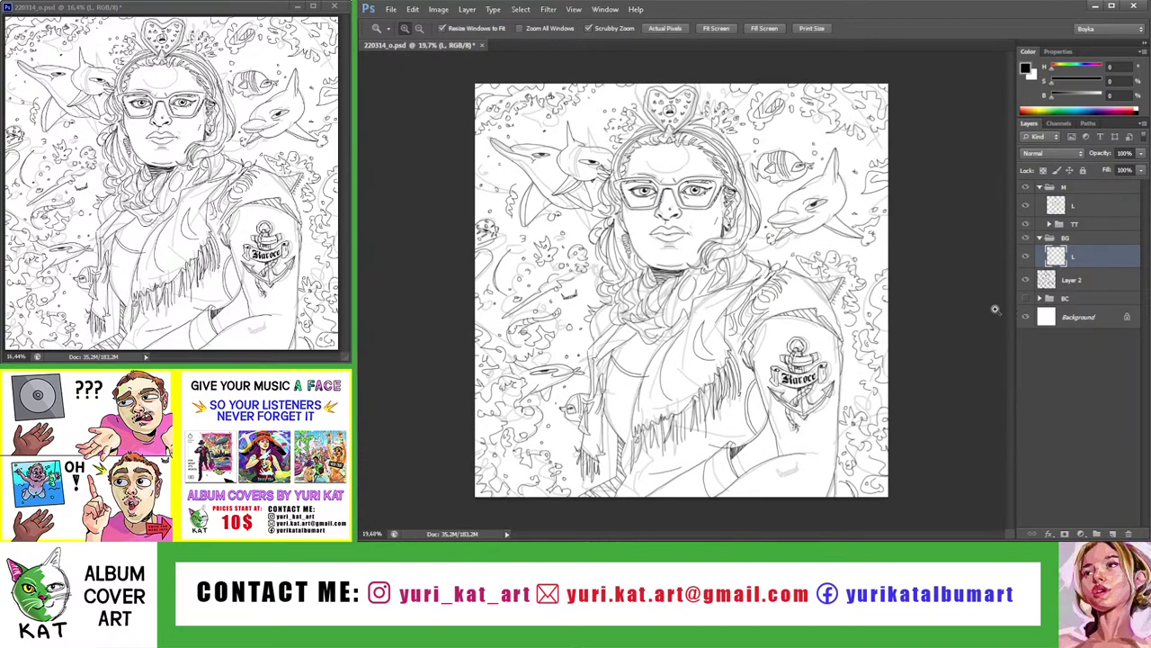
# Hide Layer 2 and move it into the BC group, then select layer L
pyautogui.click(1027, 281)
pyautogui.keyDown('alt'); pyautogui.click(910, 283); pyautogui.keyUp('alt')
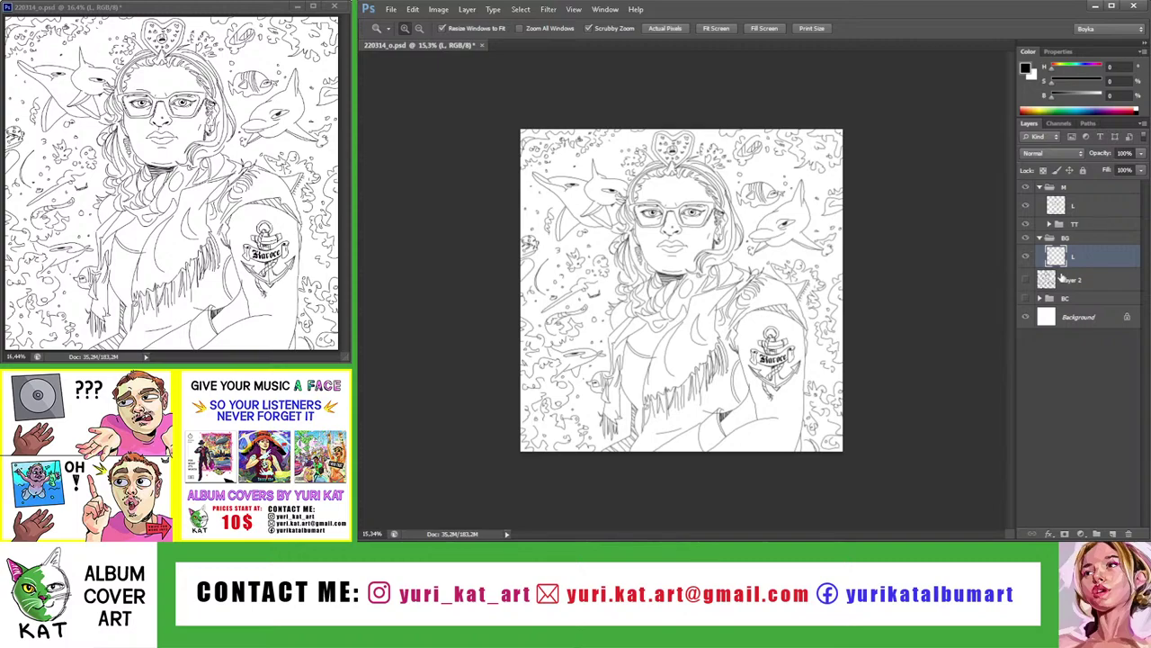
pyautogui.moveTo(1062, 281); pyautogui.dragTo(1063, 297)
pyautogui.click(1066, 258)
# Lower the background layer's opacity to compare the lineart, then save the illustration
pyautogui.press('i')
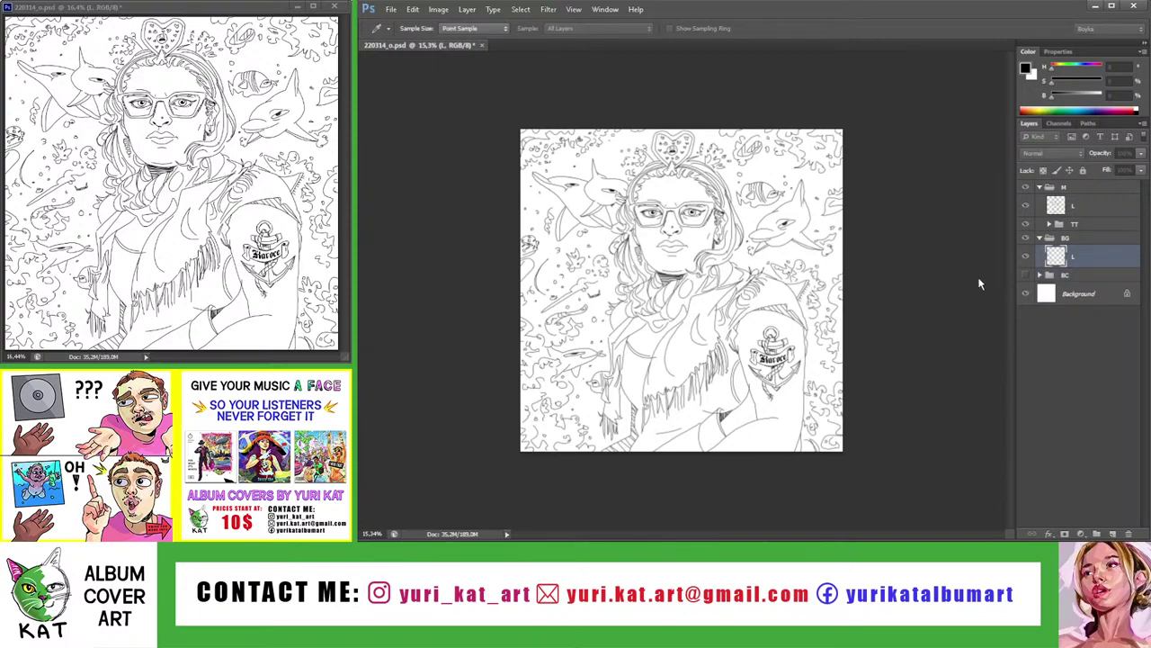
pyautogui.press('5')
pyautogui.press('z')
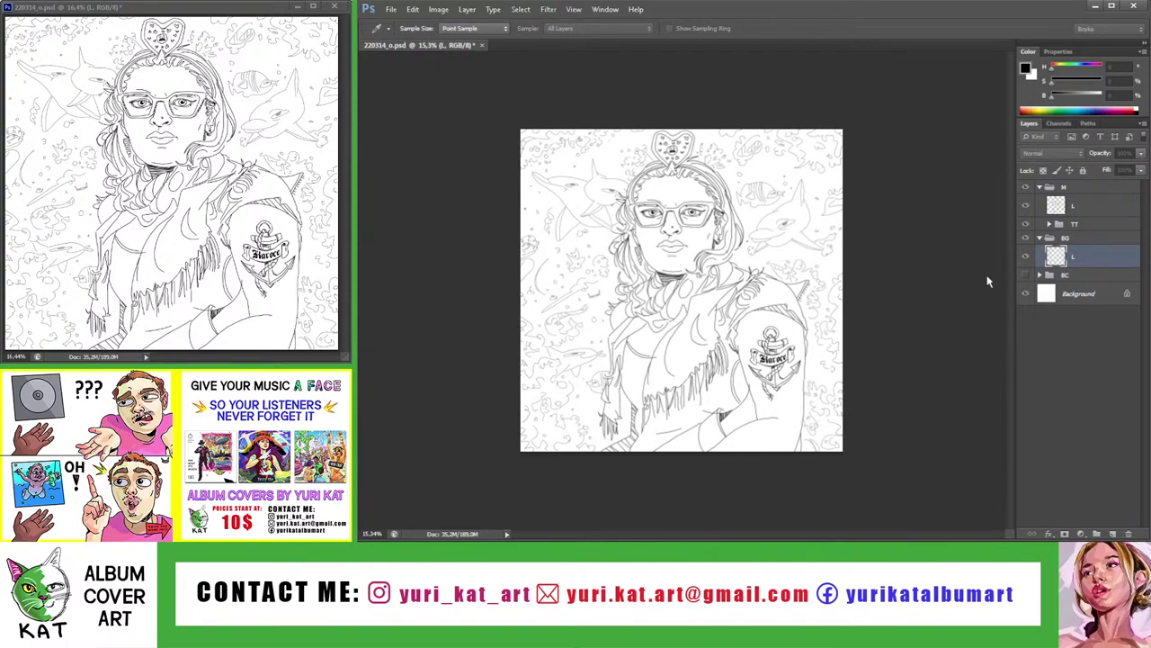
pyautogui.press('0')
pyautogui.moveTo(926, 300); pyautogui.dragTo(948, 299)
pyautogui.hotkey('ctrl', 's')
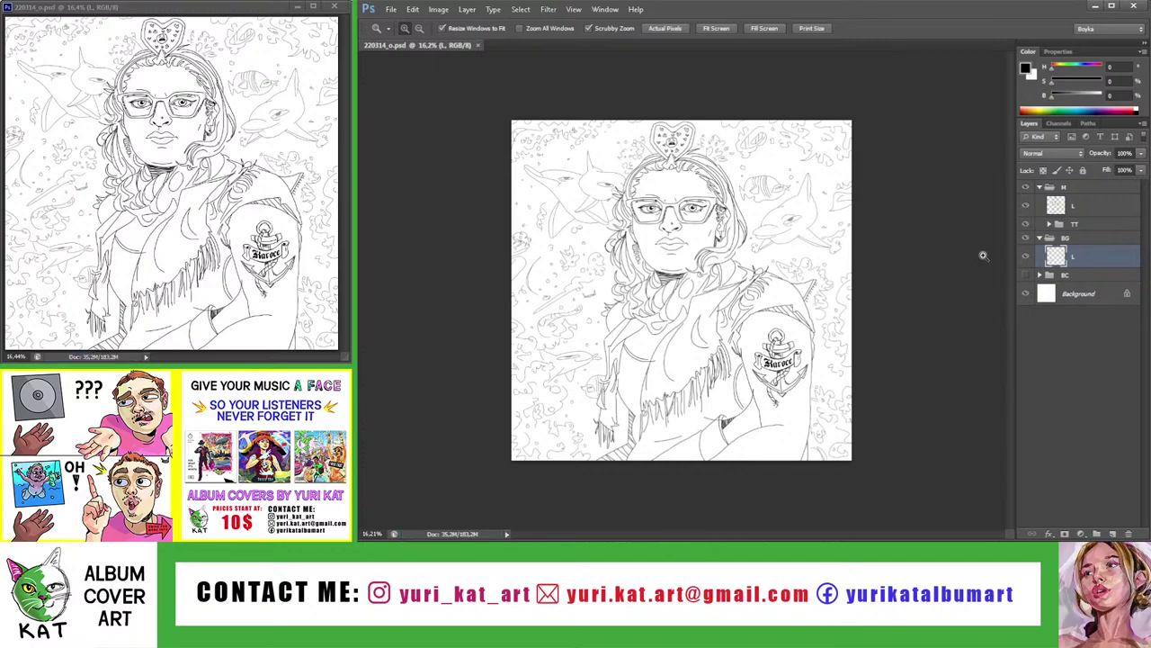